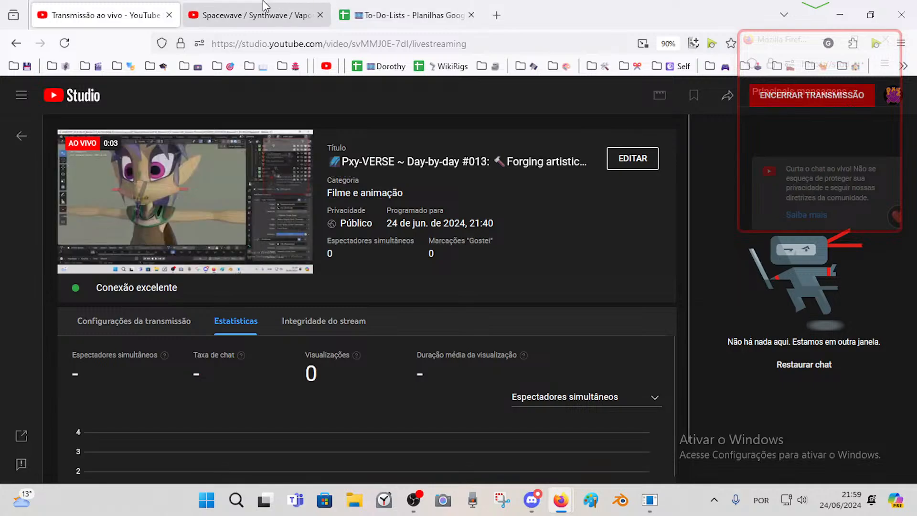
# - Start playing the Spacewave / Synthwave / Vaporwave playlist video and lower its playback volume
pyautogui.click(271, 16)
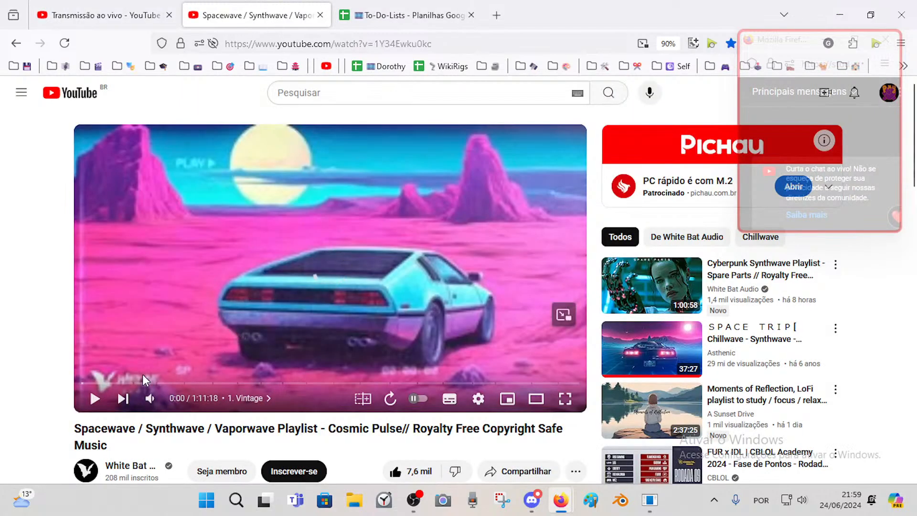
pyautogui.click(95, 397)
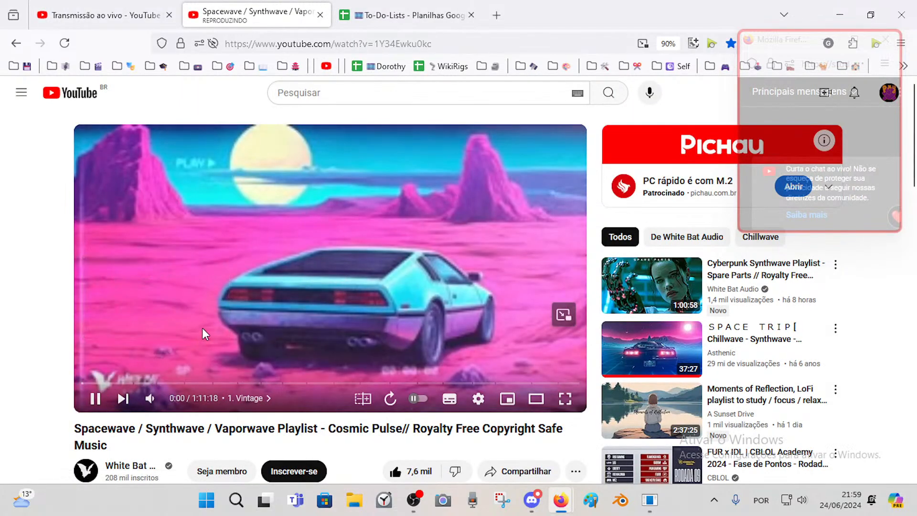
pyautogui.moveTo(174, 401)
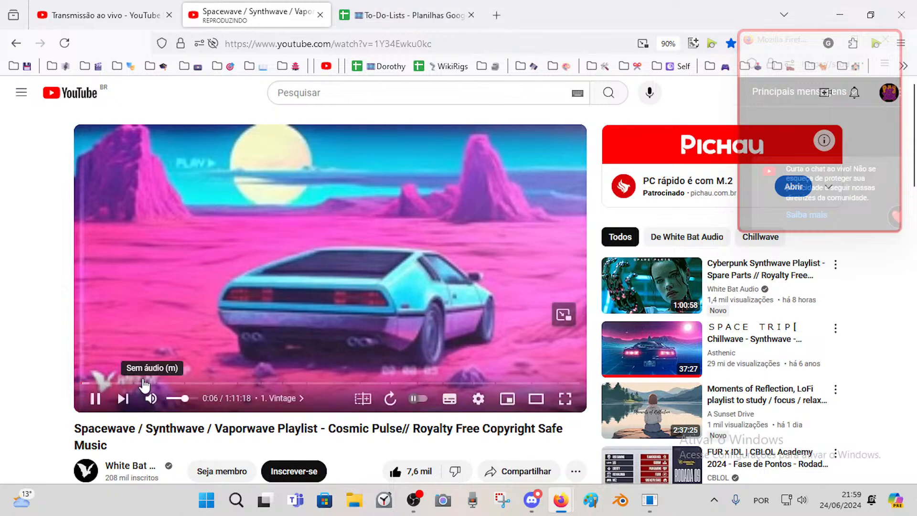
pyautogui.click(176, 399)
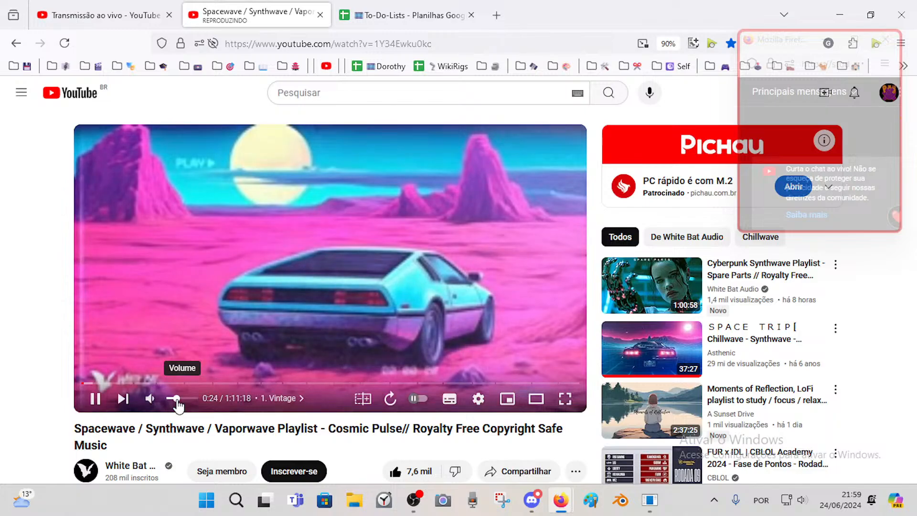
# - Check the live broadcast page in YouTube Studio and the Discord general-chat channel
pyautogui.click(128, 6)
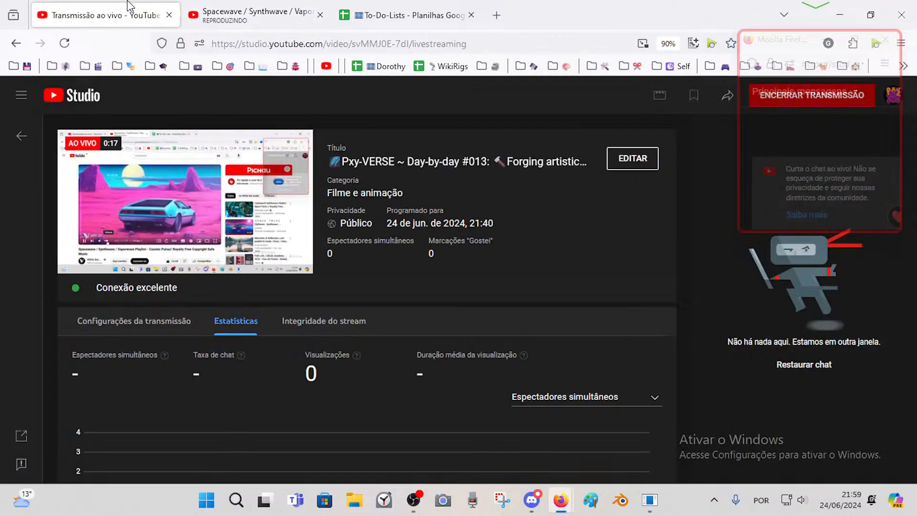
pyautogui.click(191, 9)
pyautogui.click(102, 7)
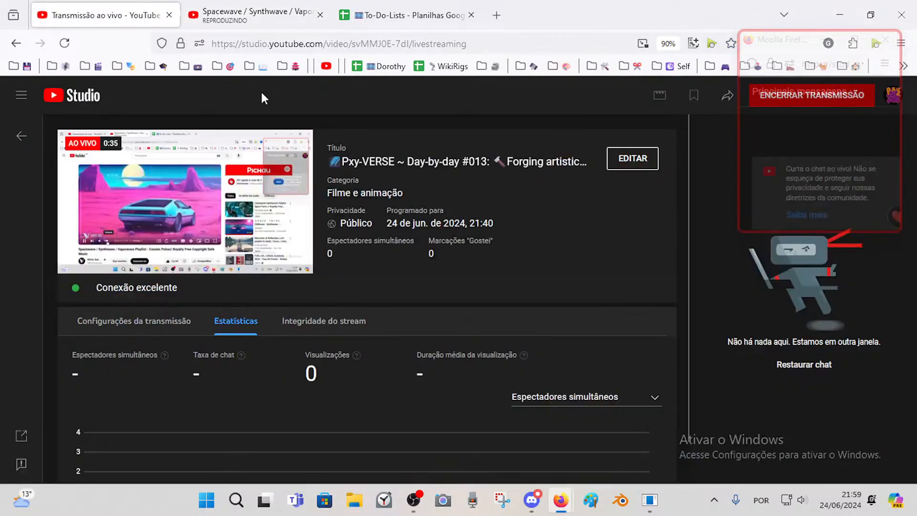
pyautogui.click(535, 511)
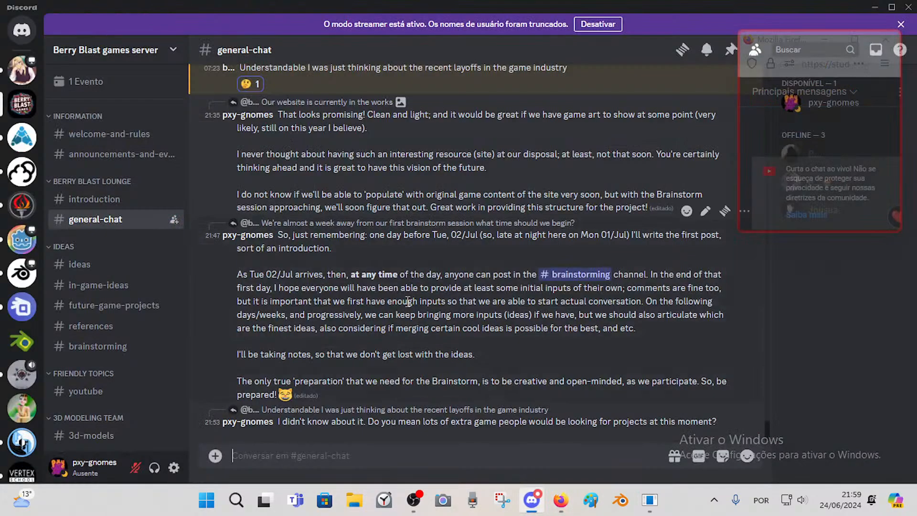
pyautogui.click(414, 499)
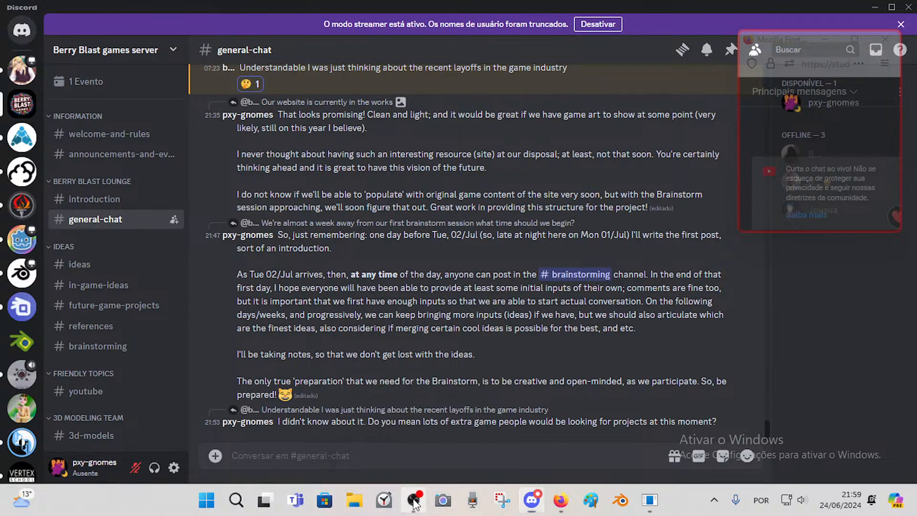
# - Switch to Blender, leave the armature's Pose Mode and open the Template-Dorothy-Body mesh in Edit Mode
pyautogui.click(655, 494)
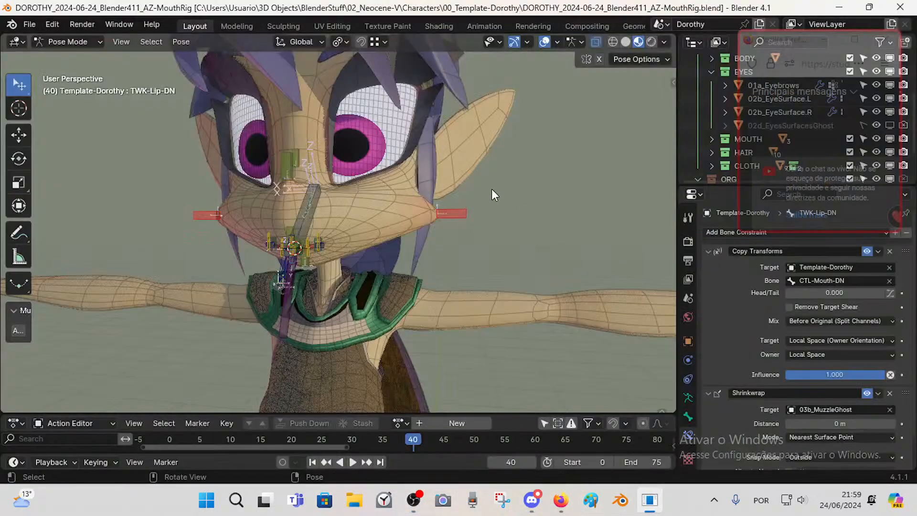
pyautogui.scroll(2, 491, 189)
pyautogui.moveTo(491, 189); pyautogui.dragTo(375, 253, button='middle')
pyautogui.hotkey('ctrl', 'Tab')
pyautogui.click(390, 210)
pyautogui.press('Tab')
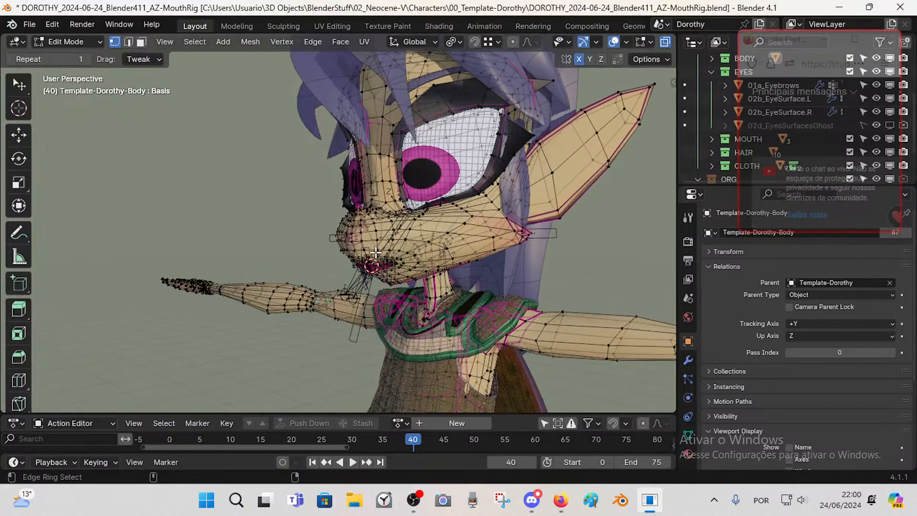
# - Turn off X-ray and examine the body mesh's topology around the mouth and muzzle up close
pyautogui.hotkey('ctrl', 'alt', 'z')
pyautogui.hotkey('alt', 'z')
pyautogui.hotkey('shift', '`')
pyautogui.press('w')
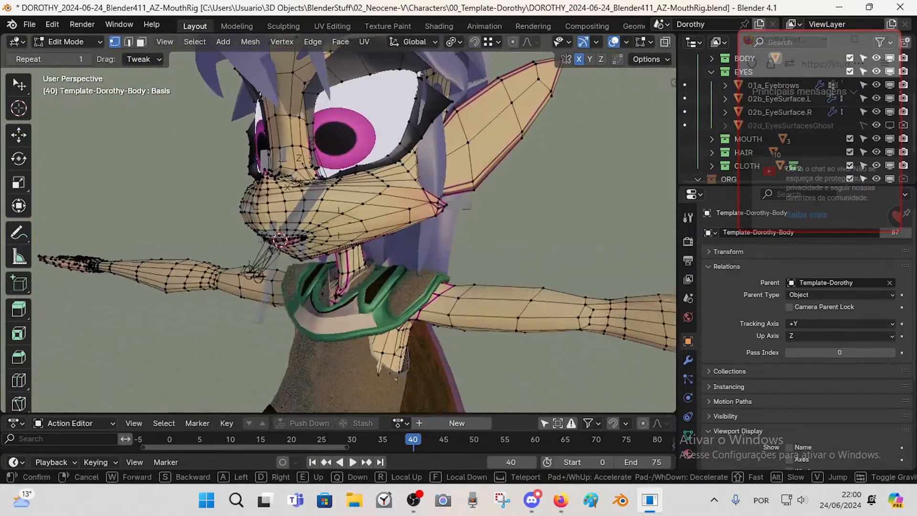
pyautogui.press('w')
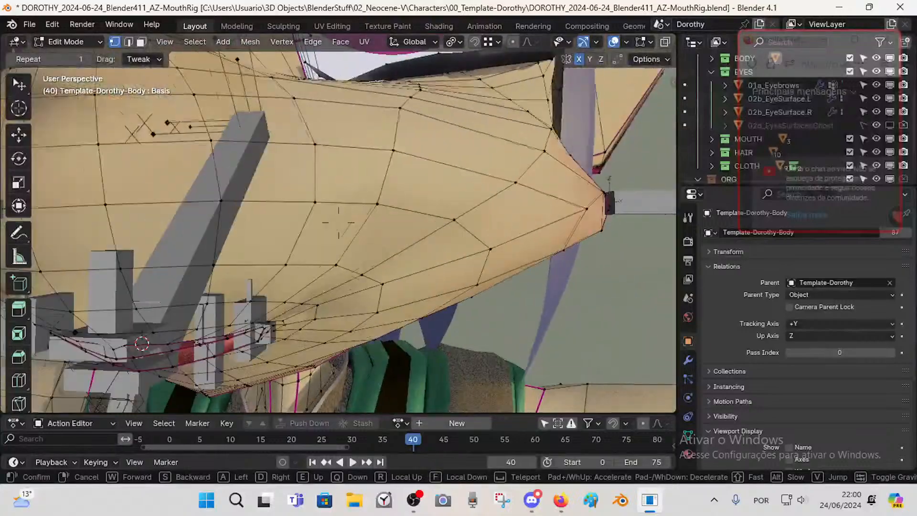
pyautogui.press('Escape')
pyautogui.scroll(3, 421, 286)
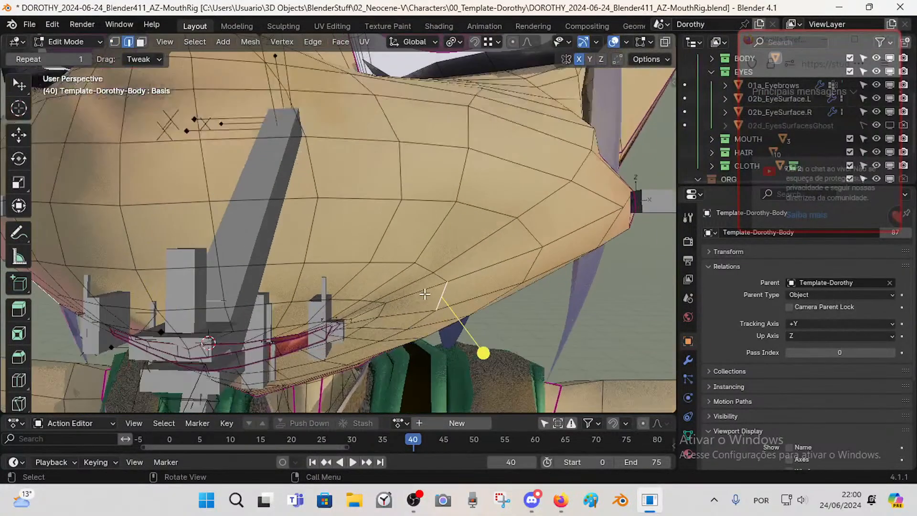
pyautogui.scroll(-3, 422, 295)
pyautogui.scroll(3, 414, 280)
pyautogui.scroll(-3, 420, 247)
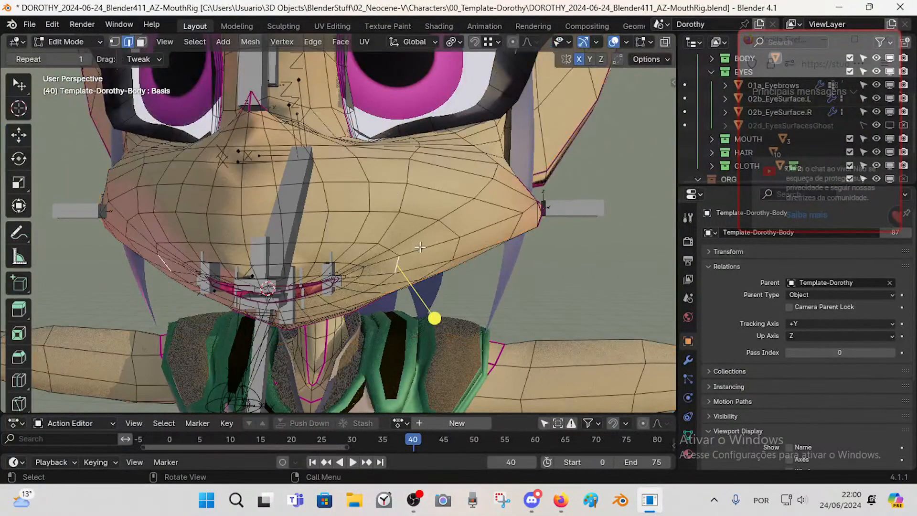
# - Select the face loop around the muzzle to examine its topology, and clear the selection
pyautogui.press('3')
pyautogui.keyDown('alt'); pyautogui.click(422, 206); pyautogui.keyUp('alt')
pyautogui.moveTo(492, 286); pyautogui.dragTo(363, 284, button='middle')
pyautogui.moveTo(412, 244); pyautogui.dragTo(340, 213, button='middle')
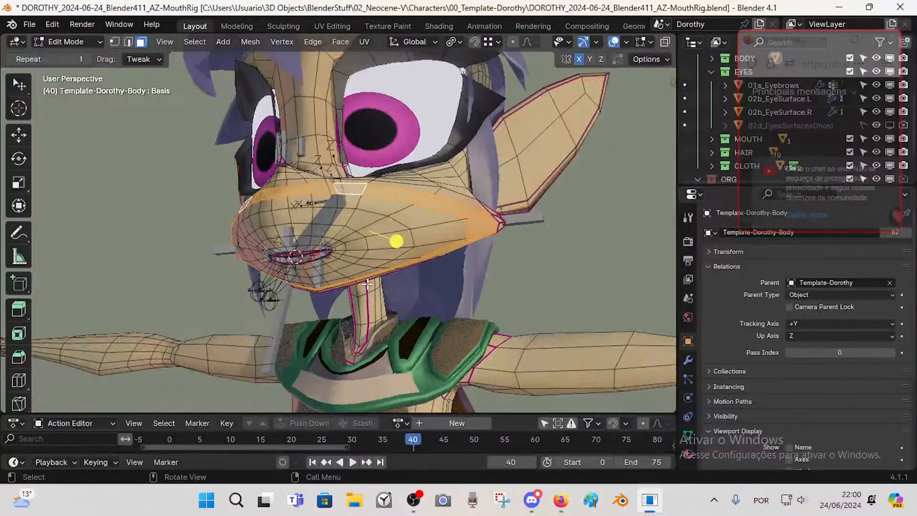
pyautogui.scroll(2, 367, 283)
pyautogui.hotkey('alt', 'a')
pyautogui.moveTo(262, 276); pyautogui.dragTo(279, 214, button='middle')
pyautogui.scroll(-2, 307, 245)
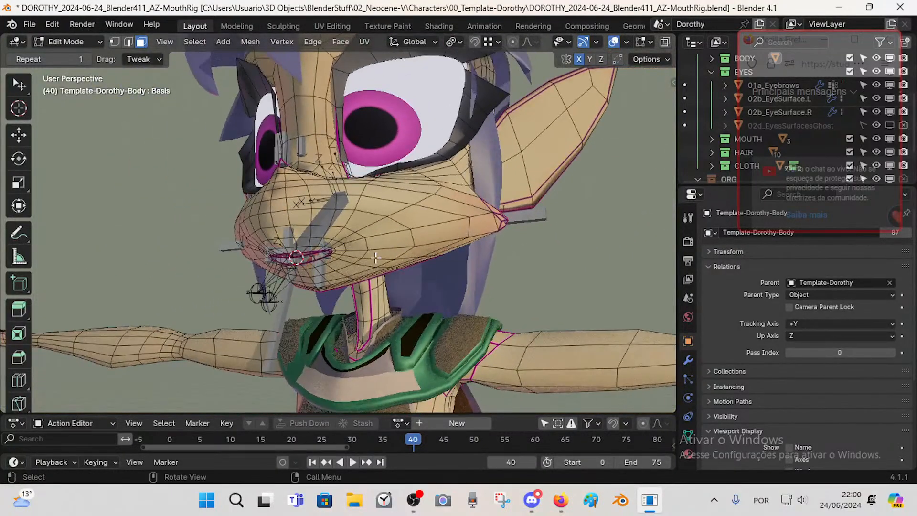
pyautogui.scroll(2, 370, 285)
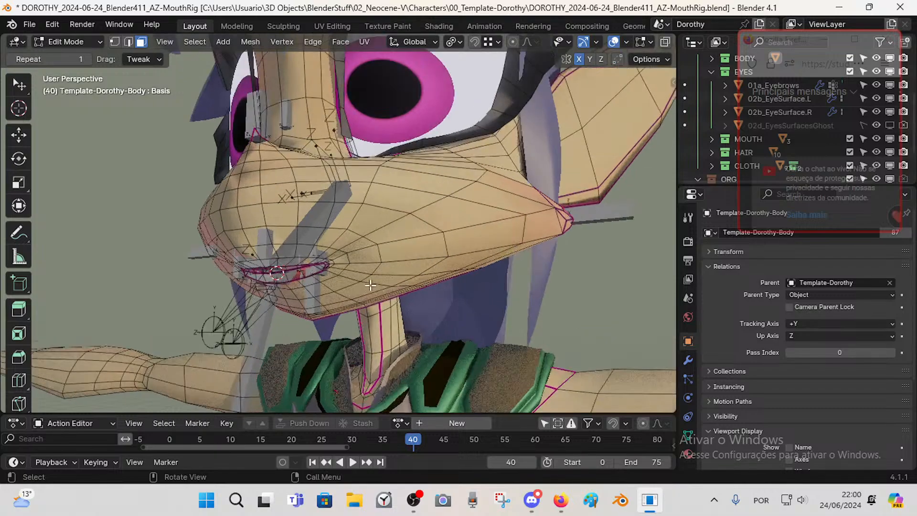
pyautogui.moveTo(333, 275); pyautogui.dragTo(343, 277, button='middle')
# - Return to Object Mode, select the Template-Dorothy armature and enter Pose Mode
pyautogui.hotkey('ctrl', 'Tab')
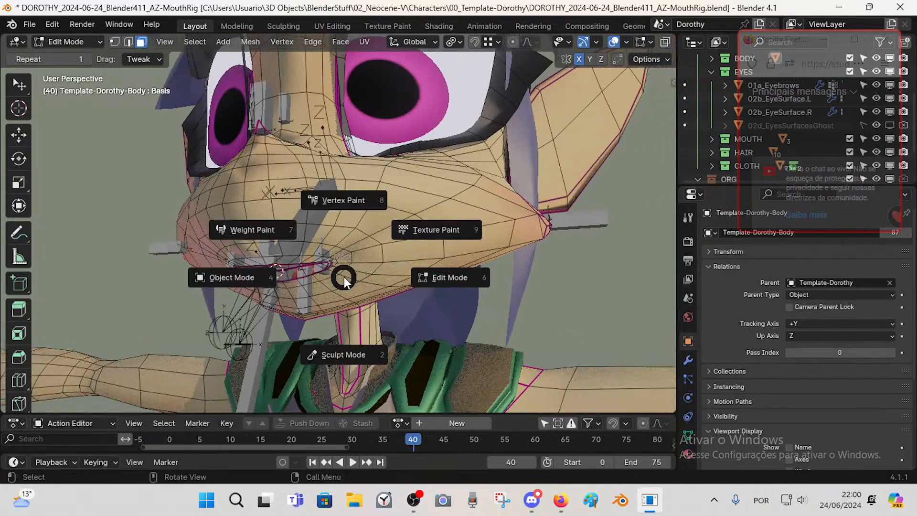
pyautogui.click(288, 281)
pyautogui.click(269, 339)
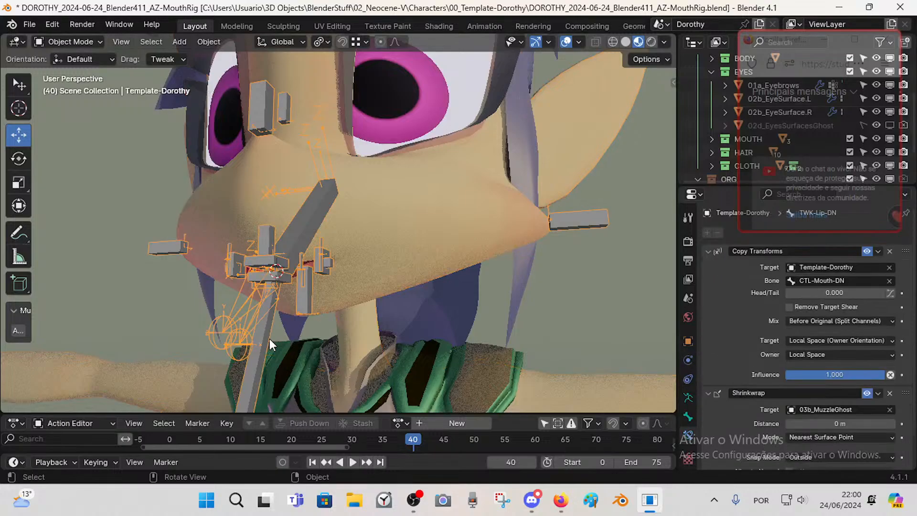
pyautogui.hotkey('ctrl', 'Tab')
pyautogui.click(253, 294)
pyautogui.scroll(-2, 255, 334)
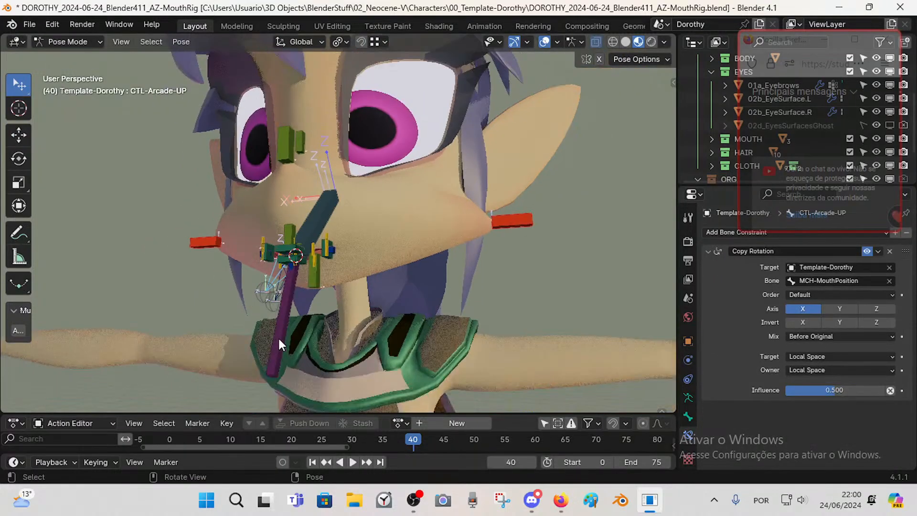
# - Test the mouth rig by moving the DEF-MouthPosition bone to both sides of the muzzle
pyautogui.click(278, 336)
pyautogui.press('g')
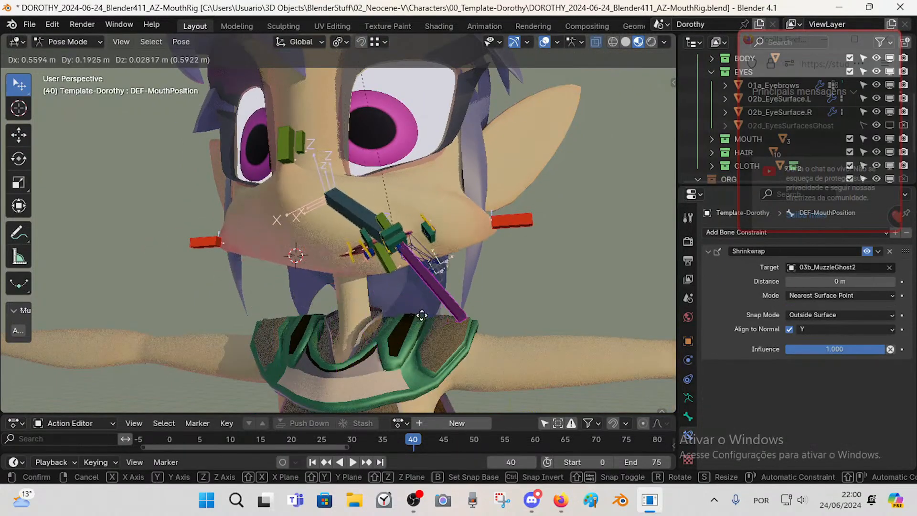
pyautogui.click(217, 336)
pyautogui.moveTo(225, 337); pyautogui.dragTo(330, 338, button='middle')
pyautogui.press('g')
pyautogui.click(432, 312)
pyautogui.moveTo(432, 312); pyautogui.dragTo(375, 303, button='middle')
pyautogui.press('g')
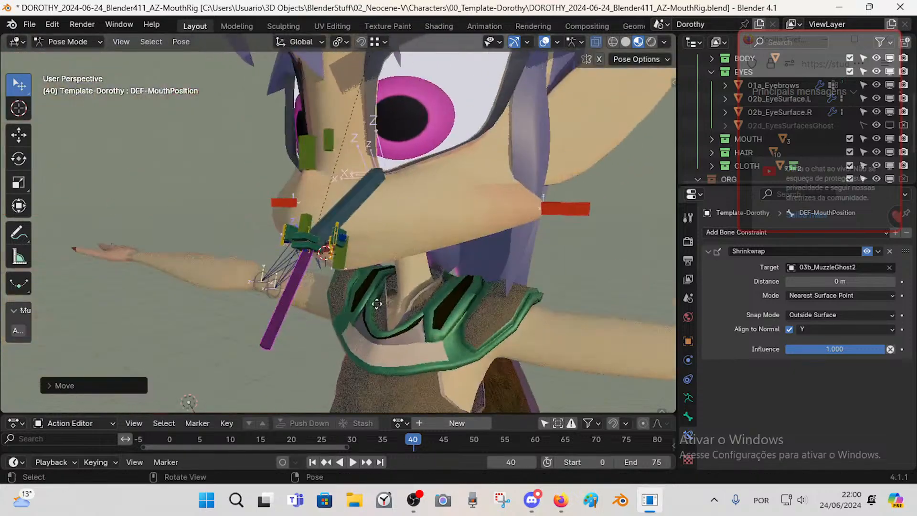
pyautogui.click(396, 341)
pyautogui.moveTo(396, 341); pyautogui.dragTo(448, 306, button='middle')
pyautogui.scroll(2, 430, 286)
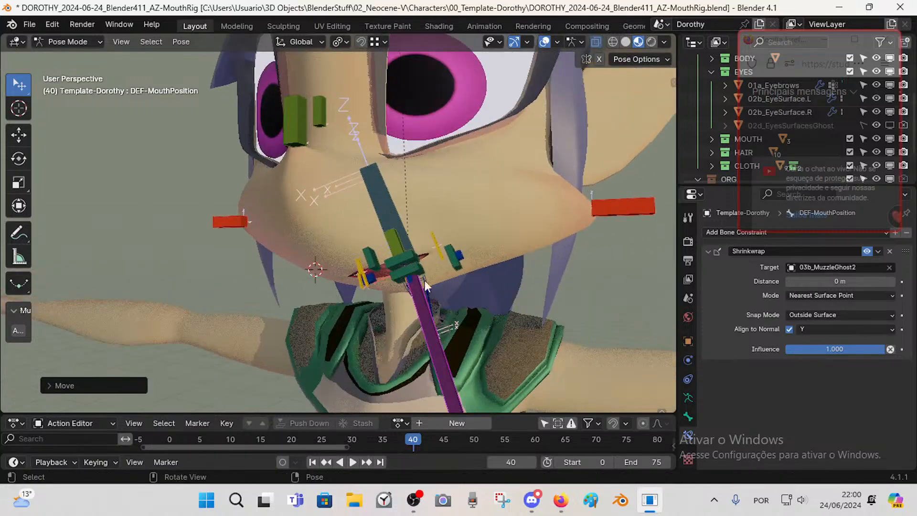
# - Select several mouth control bones, including CTL-Mouth.L and CTL-Arcade-UP, and try moving them together across the muzzle
pyautogui.click(410, 255)
pyautogui.click(460, 256)
pyautogui.click(451, 264)
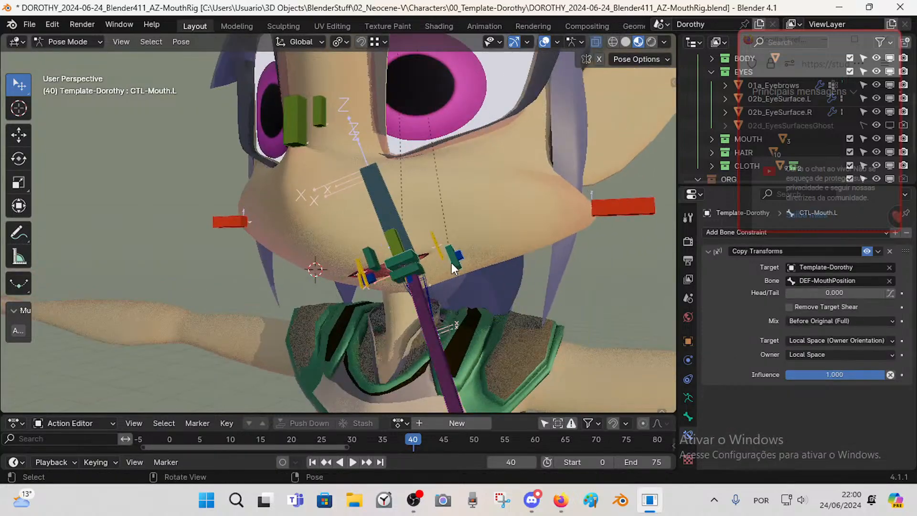
pyautogui.keyDown('shift'); pyautogui.click(404, 262); pyautogui.keyUp('shift')
pyautogui.keyDown('shift'); pyautogui.click(404, 271); pyautogui.keyUp('shift')
pyautogui.keyDown('shift'); pyautogui.click(391, 273); pyautogui.keyUp('shift')
pyautogui.moveTo(391, 273); pyautogui.dragTo(431, 230, button='middle')
pyautogui.press('g')
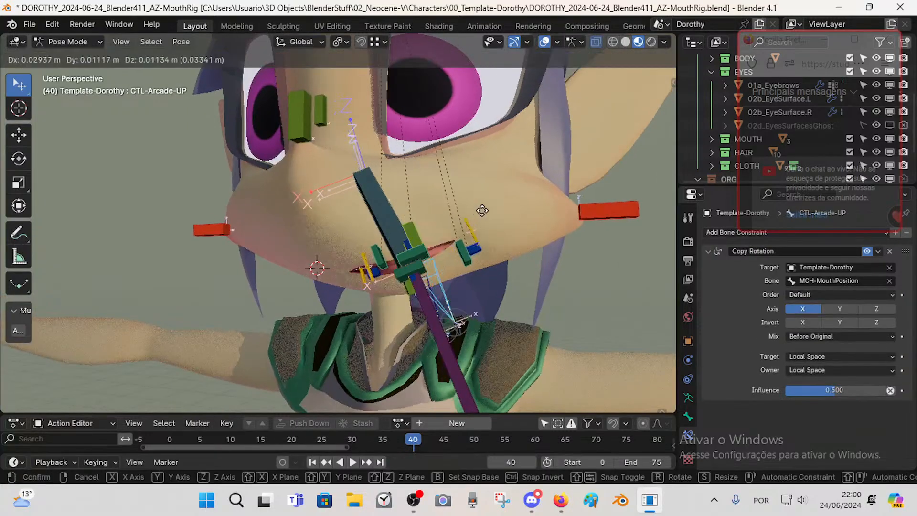
pyautogui.click(472, 203)
pyautogui.moveTo(472, 202); pyautogui.dragTo(484, 233, button='middle')
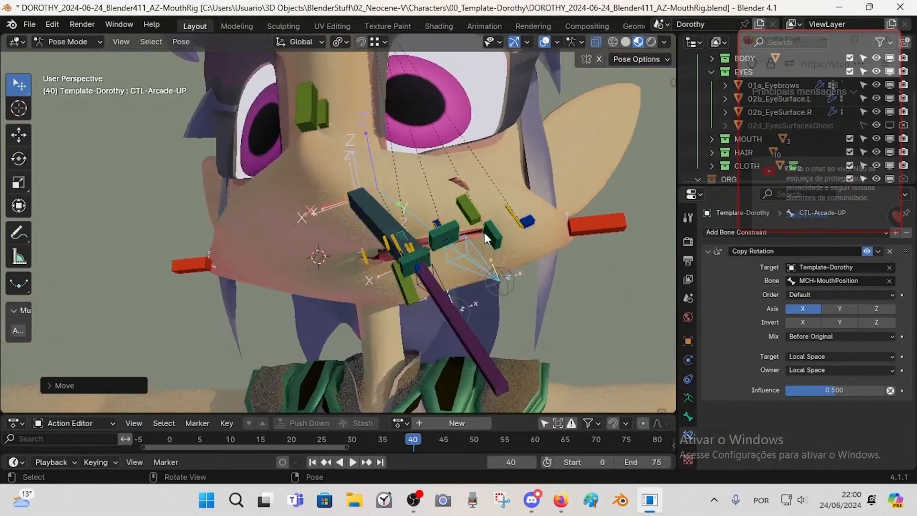
# - Clear the location of all bones in the Template-Dorothy armature
pyautogui.click(434, 238)
pyautogui.press('a')
pyautogui.hotkey('alt', 'g')
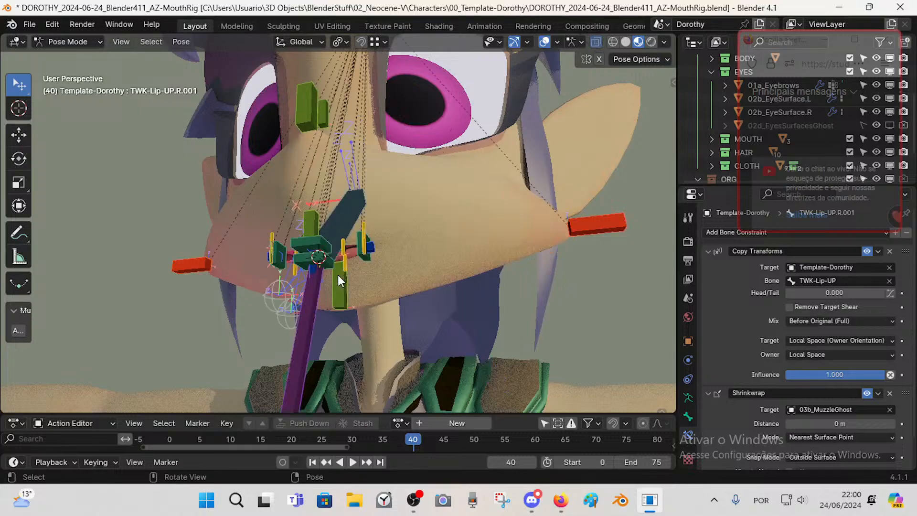
# - Move CTL-Mouth-UP upward to part the lips, and test pulling CTL-Mouth-DN downward
pyautogui.click(312, 246)
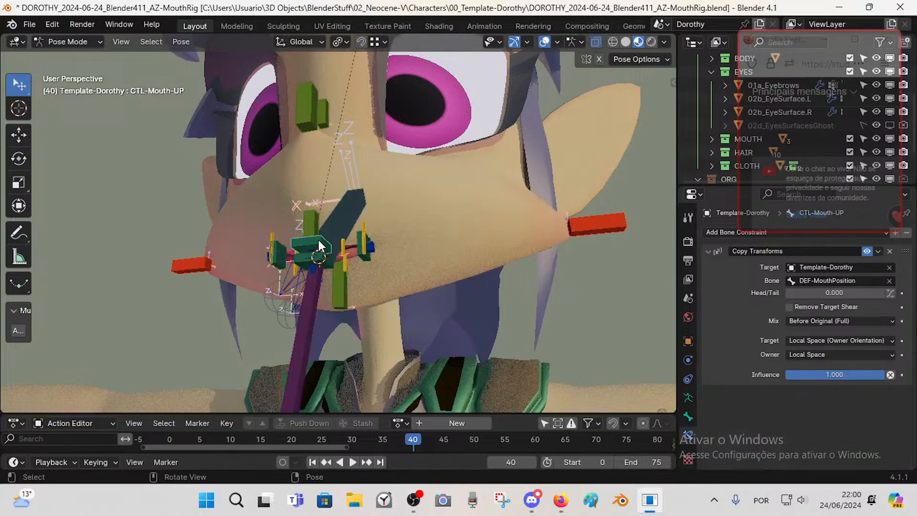
pyautogui.press('g')
pyautogui.rightClick(314, 263)
pyautogui.click(302, 262)
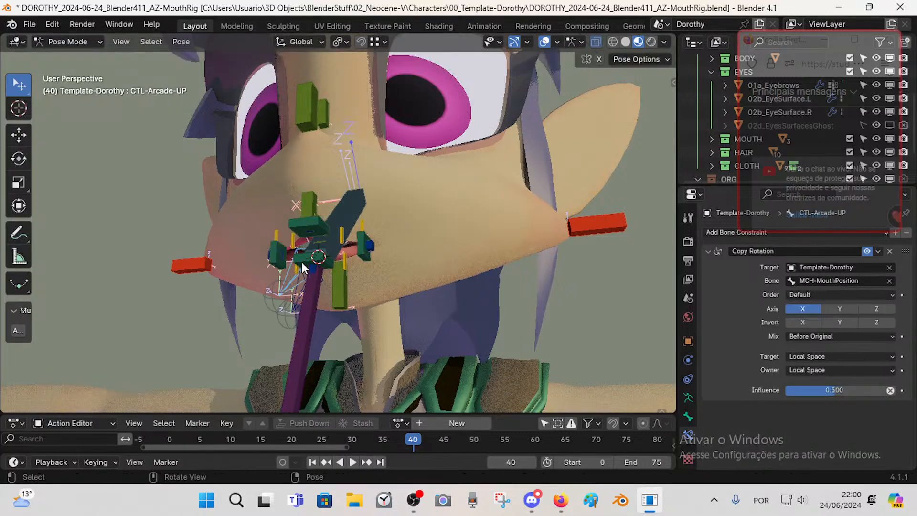
pyautogui.press('g')
pyautogui.rightClick(301, 282)
pyautogui.click(306, 264)
pyautogui.press('g')
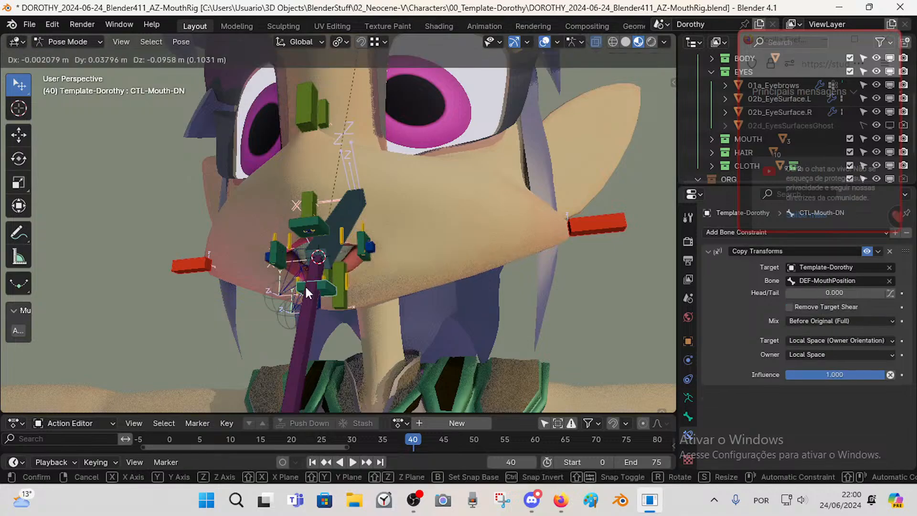
pyautogui.rightClick(304, 285)
# - Move the DEF-MouthPosition bone around the character's left side of the muzzle to test the parted mouth
pyautogui.click(305, 354)
pyautogui.press('g')
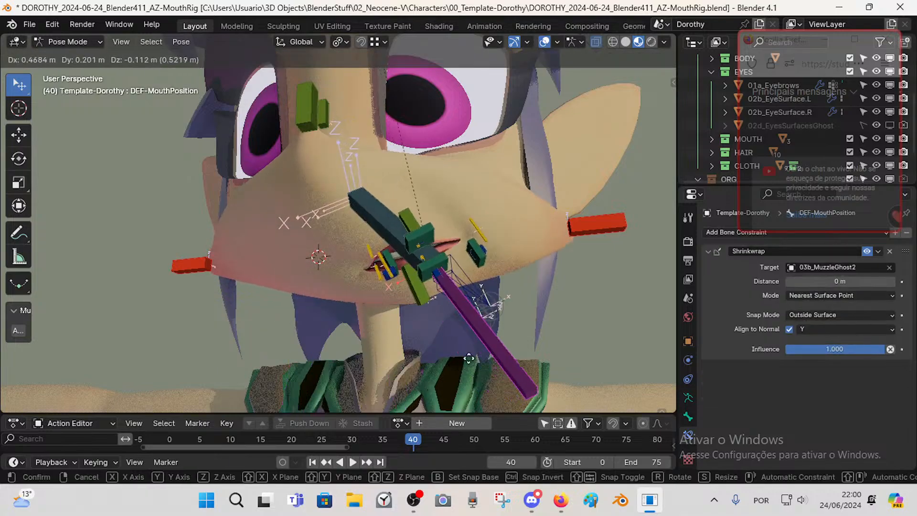
pyautogui.click(403, 238)
pyautogui.moveTo(403, 238); pyautogui.dragTo(492, 282, button='middle')
pyautogui.press('g')
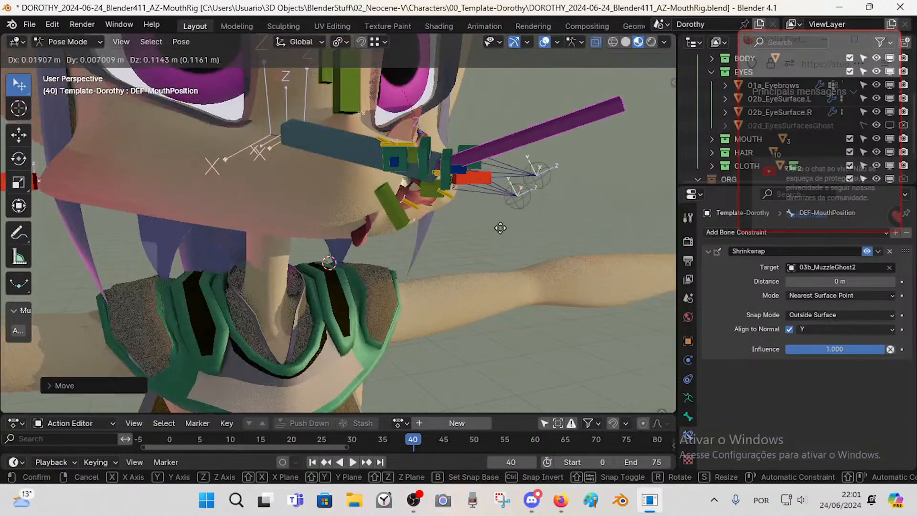
pyautogui.click(500, 230)
pyautogui.moveTo(500, 230); pyautogui.dragTo(415, 233, button='middle')
pyautogui.press('g')
pyautogui.click(417, 316)
pyautogui.moveTo(418, 316); pyautogui.dragTo(406, 243, button='middle')
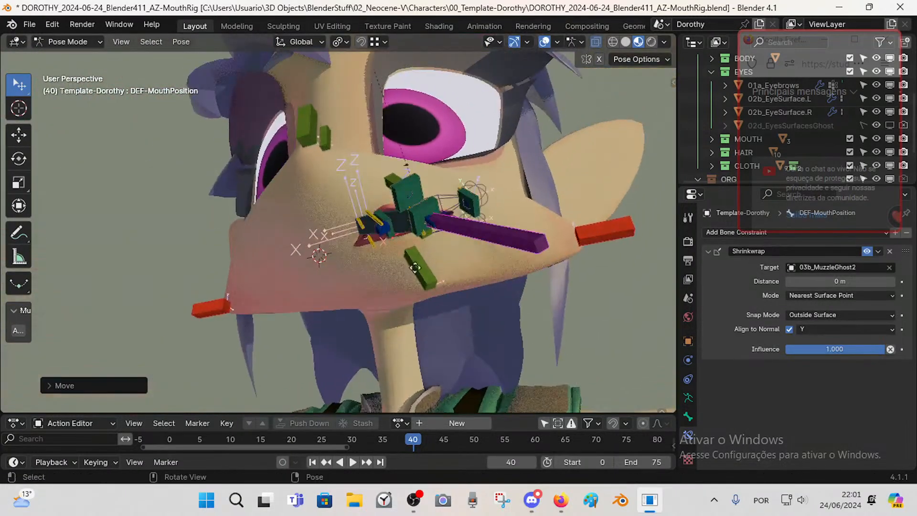
# - Slide the DEF-MouthPosition bone toward the character's right cheek and back across the front of the muzzle
pyautogui.press('g')
pyautogui.click(380, 286)
pyautogui.press('g')
pyautogui.click(275, 281)
pyautogui.moveTo(275, 281); pyautogui.dragTo(219, 249, button='middle')
pyautogui.press('g')
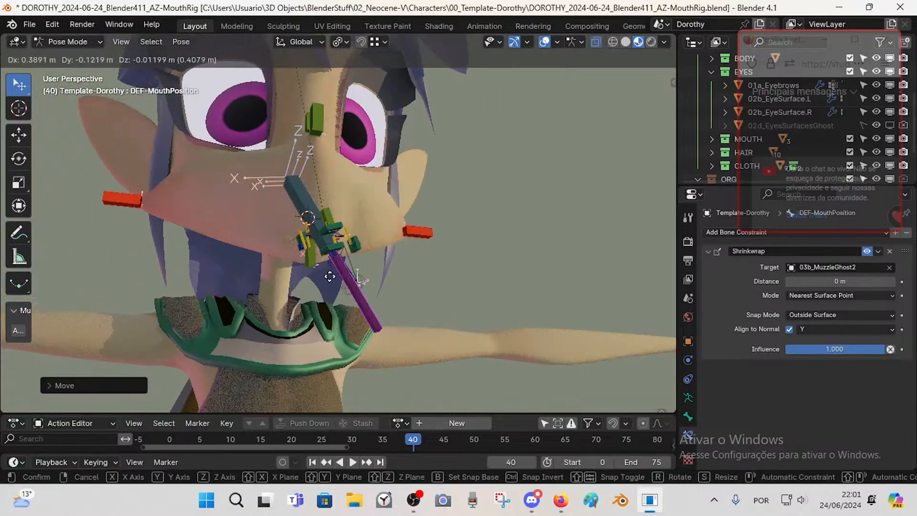
pyautogui.click(408, 285)
pyautogui.moveTo(409, 286); pyautogui.dragTo(427, 233, button='middle')
pyautogui.press('g')
pyautogui.click(360, 269)
# - Show the mesh wireframe and test sliding the DEF-MouthPosition bone along the character's left side of the muzzle, undoing the last move
pyautogui.hotkey('shift', 'z')
pyautogui.scroll(2, 371, 257)
pyautogui.press('g')
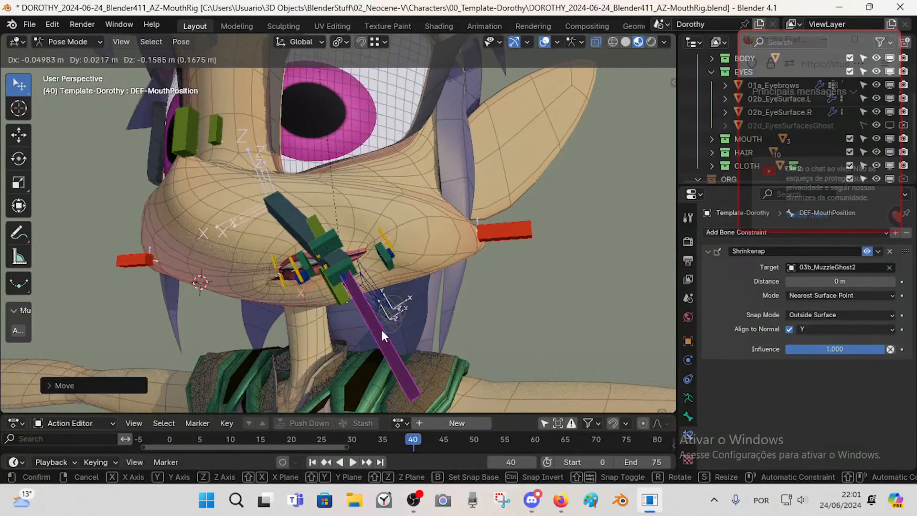
pyautogui.click(376, 320)
pyautogui.scroll(-2, 366, 296)
pyautogui.press('g')
pyautogui.click(338, 299)
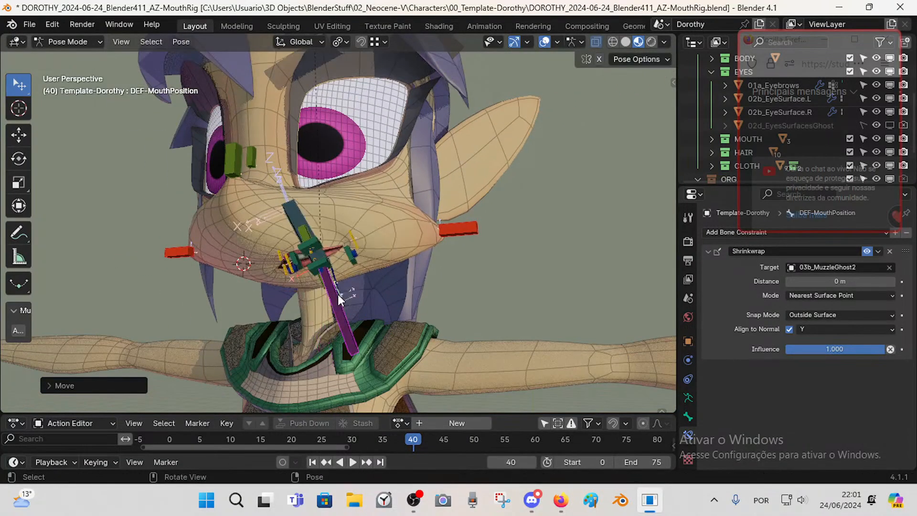
pyautogui.hotkey('ctrl', 'z')
# - Sketch temporary annotation loops around the mouth, toward the left cheek and across the whole muzzle
pyautogui.moveTo(337, 294); pyautogui.dragTo(325, 270, button='middle')
pyautogui.scroll(2, 326, 265)
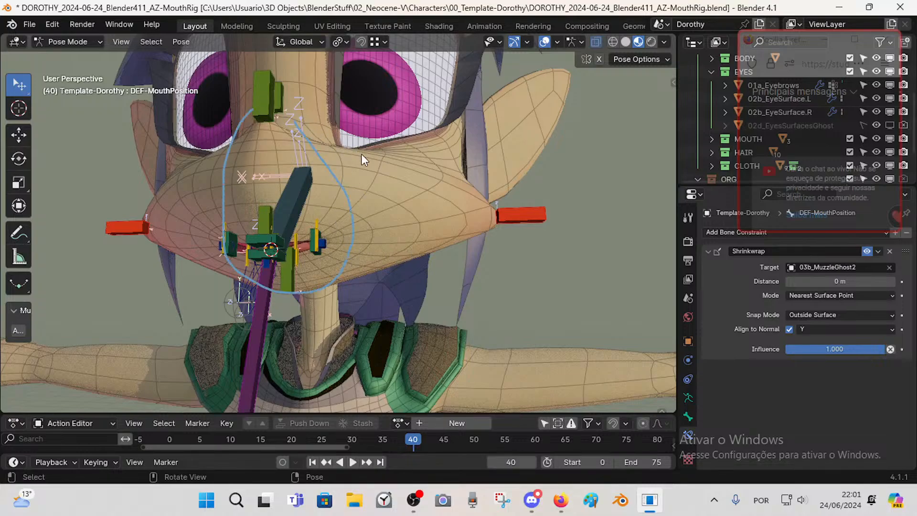
pyautogui.moveTo(328, 147)
pyautogui.mouseDown()
pyautogui.moveTo(477, 181)
pyautogui.moveTo(446, 258)
pyautogui.mouseUp()
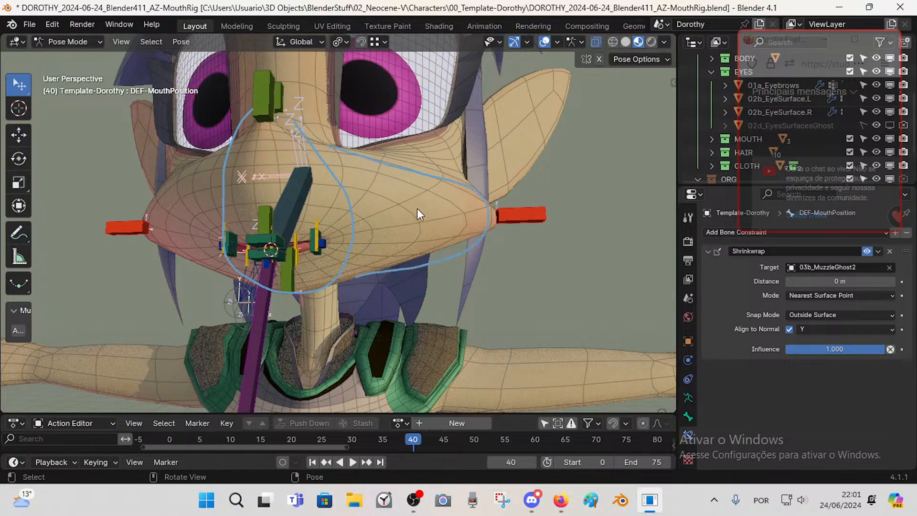
pyautogui.hotkey('ctrl', 'z')
pyautogui.moveTo(469, 190); pyautogui.dragTo(367, 218)
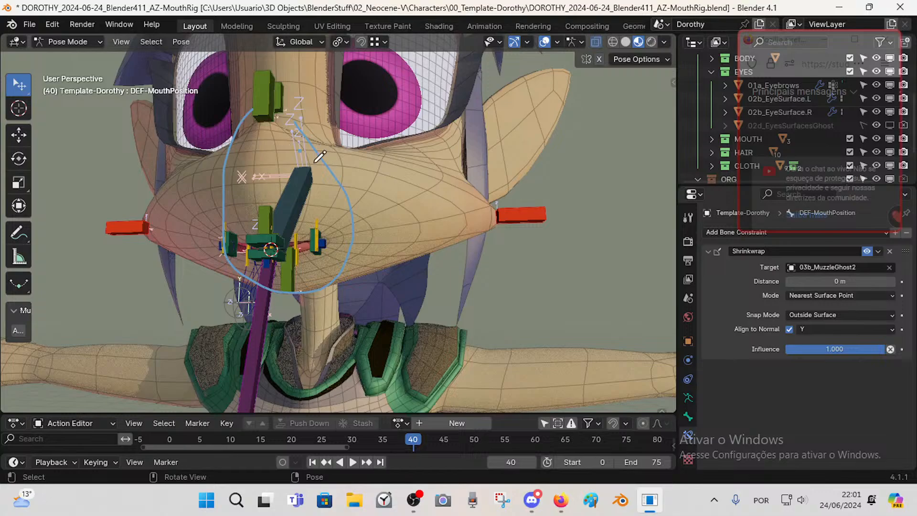
pyautogui.click(225, 236)
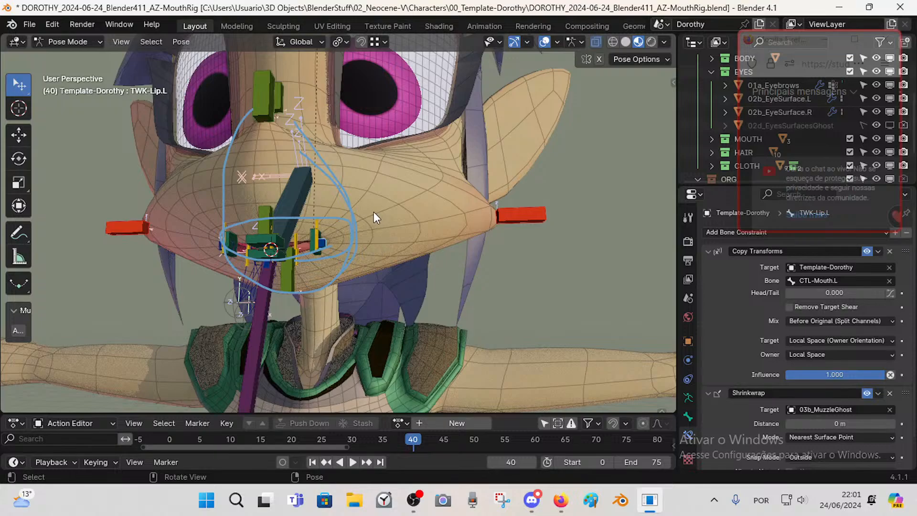
pyautogui.click(333, 214)
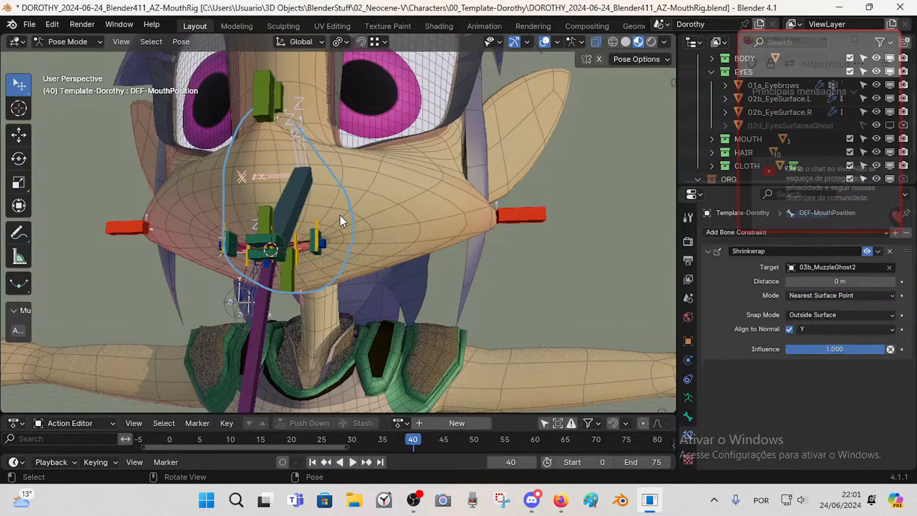
pyautogui.moveTo(335, 219)
pyautogui.mouseDown(button='middle')
pyautogui.moveTo(345, 236)
pyautogui.moveTo(332, 239)
pyautogui.moveTo(365, 239)
pyautogui.mouseUp(button='middle')
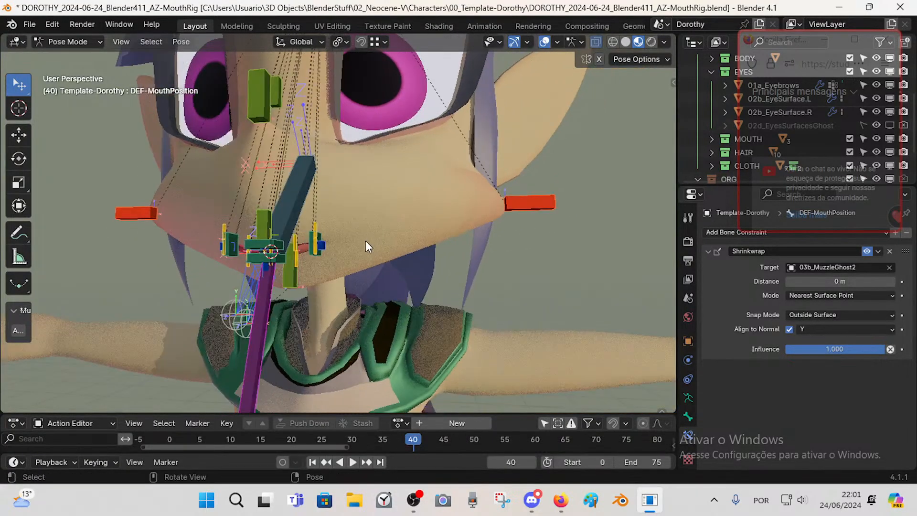
pyautogui.hotkey('alt', 'shift', 'w')
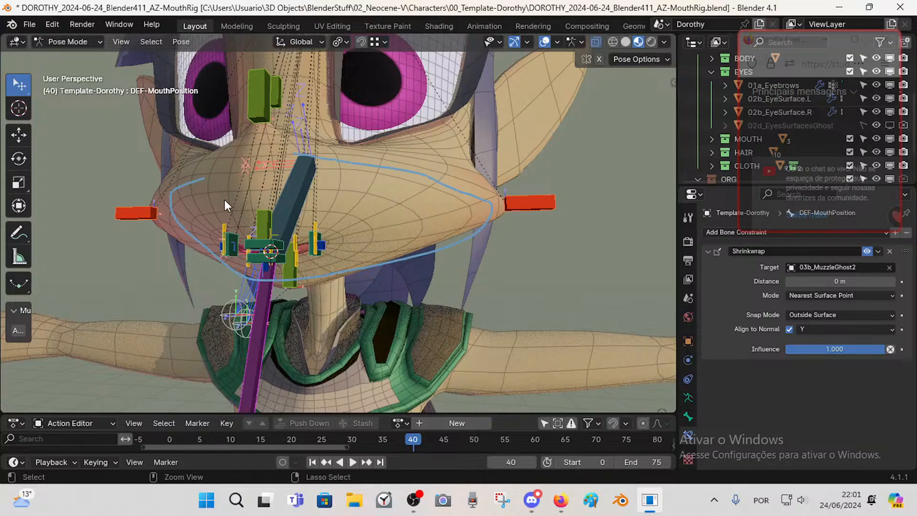
# - Examine the muzzle's topology and the mouth bones from the front, the character's left side and intermediate angles
pyautogui.moveTo(350, 191); pyautogui.dragTo(456, 230, button='middle')
pyautogui.moveTo(340, 212); pyautogui.dragTo(482, 230, button='middle')
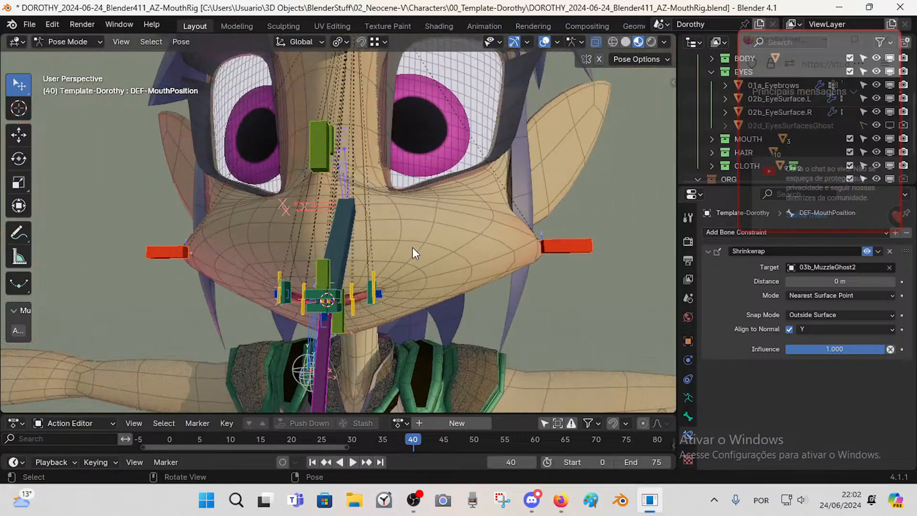
pyautogui.moveTo(412, 247); pyautogui.dragTo(442, 251, button='middle')
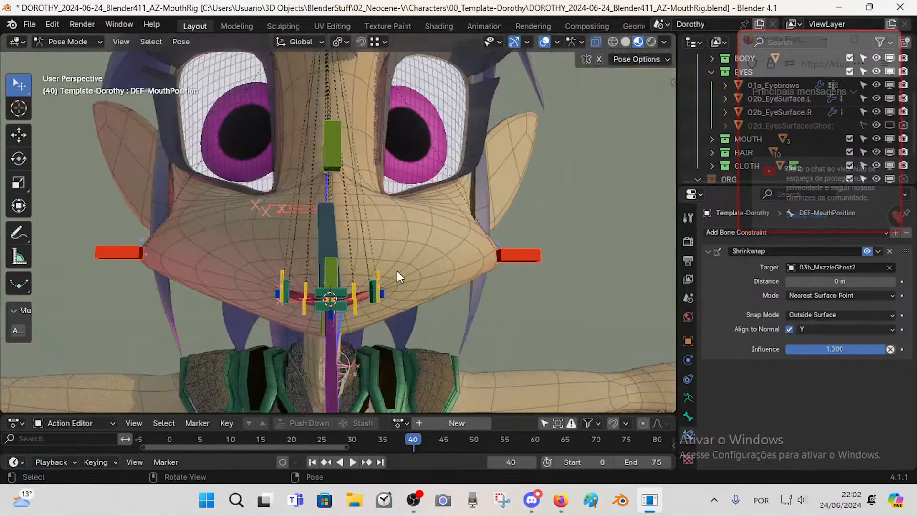
pyautogui.moveTo(398, 271); pyautogui.dragTo(515, 223, button='middle')
pyautogui.moveTo(401, 281); pyautogui.dragTo(408, 207, button='middle')
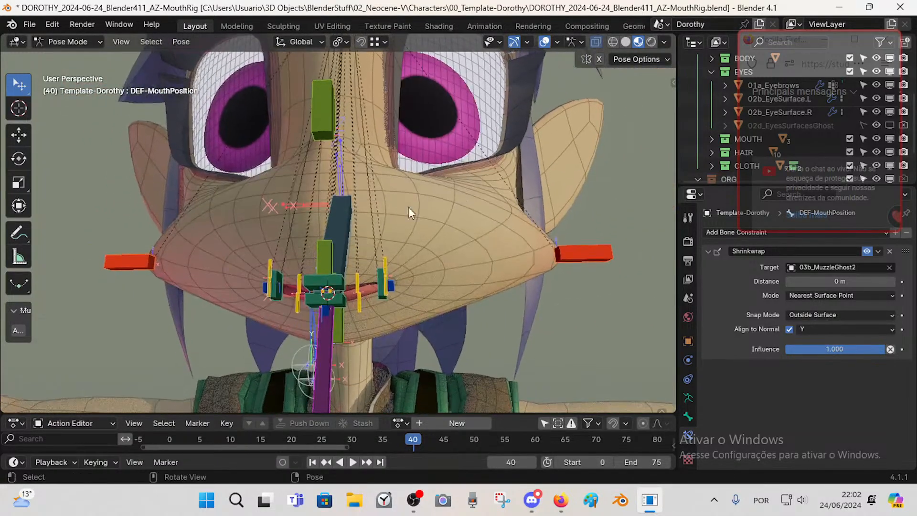
pyautogui.moveTo(398, 304); pyautogui.dragTo(316, 204, button='middle')
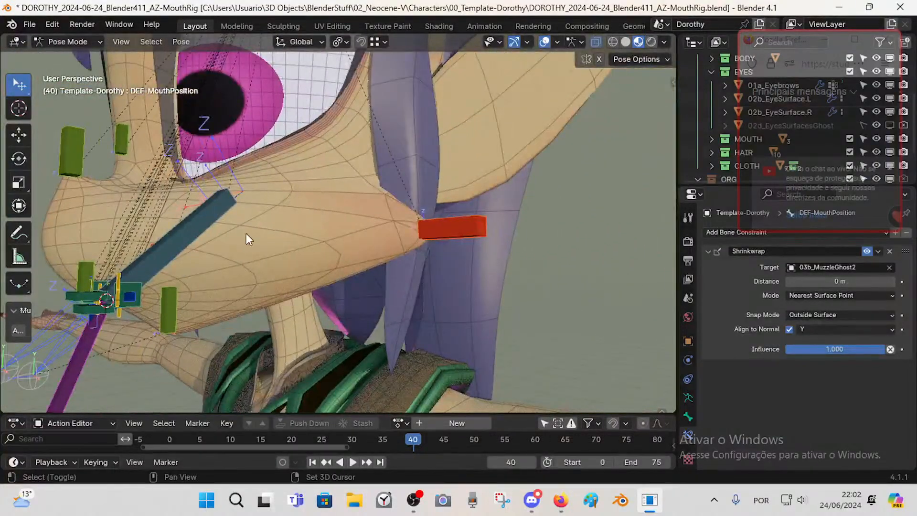
pyautogui.moveTo(246, 232); pyautogui.dragTo(315, 302, button='middle')
pyautogui.moveTo(316, 276); pyautogui.dragTo(294, 270, button='middle')
pyautogui.moveTo(331, 296); pyautogui.dragTo(297, 147, button='middle')
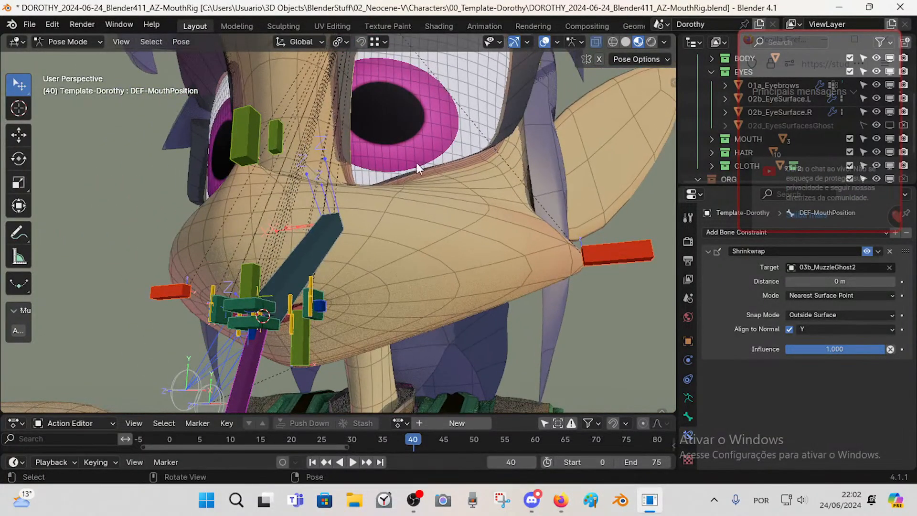
pyautogui.moveTo(368, 245); pyautogui.dragTo(368, 239, button='middle')
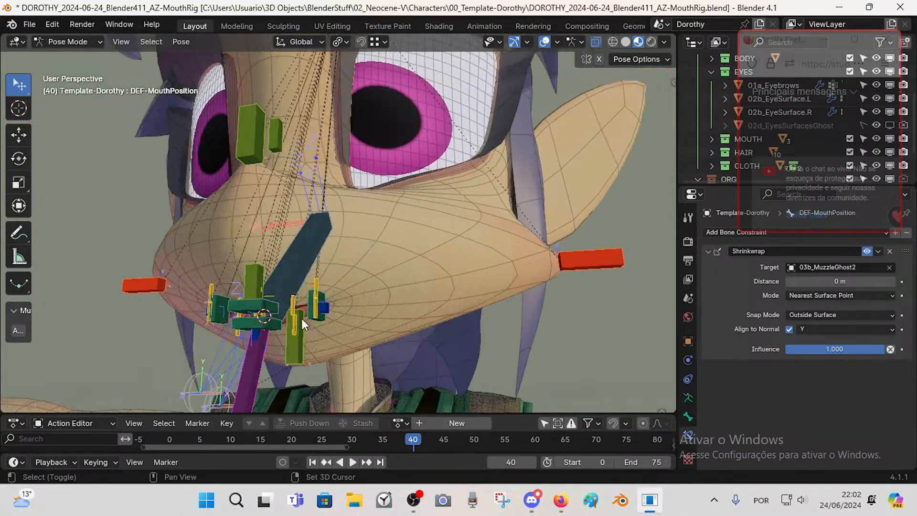
pyautogui.moveTo(302, 318); pyautogui.dragTo(333, 272, button='middle')
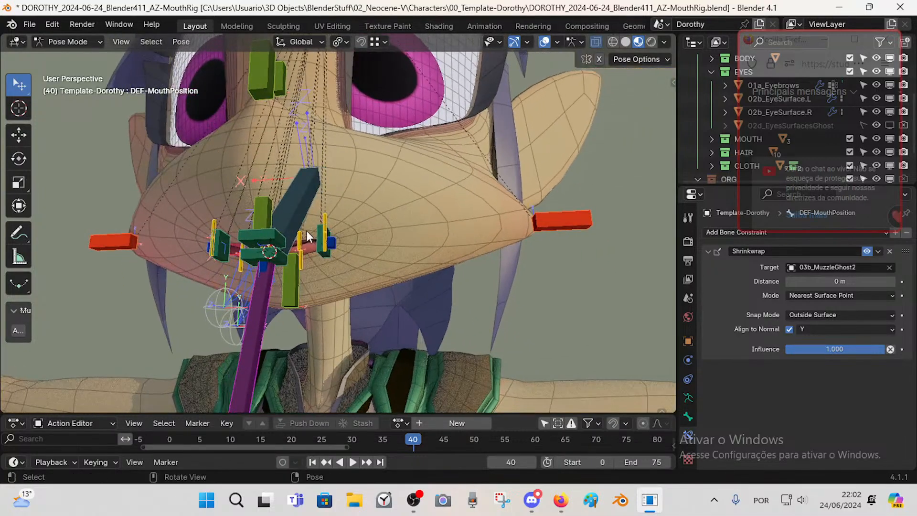
pyautogui.moveTo(373, 233); pyautogui.dragTo(364, 202, button='middle')
pyautogui.moveTo(411, 273); pyautogui.dragTo(357, 233, button='middle')
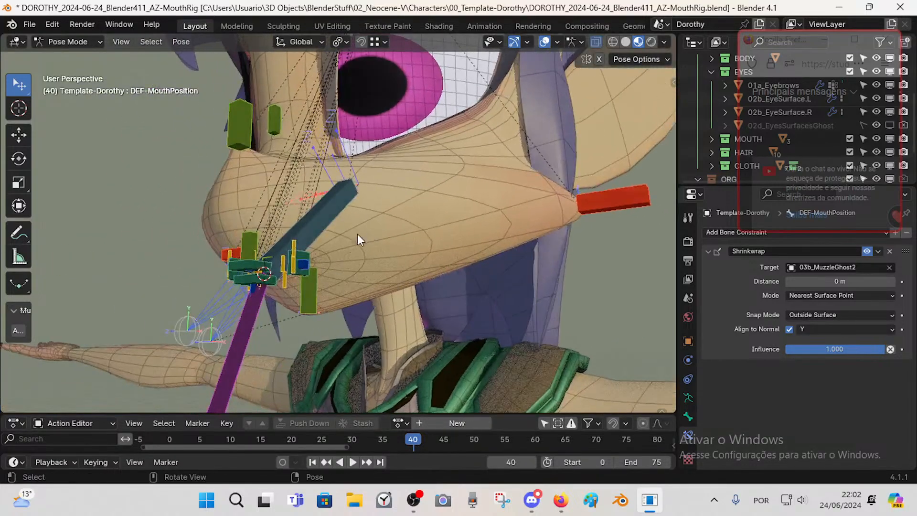
pyautogui.moveTo(422, 267); pyautogui.dragTo(417, 222, button='middle')
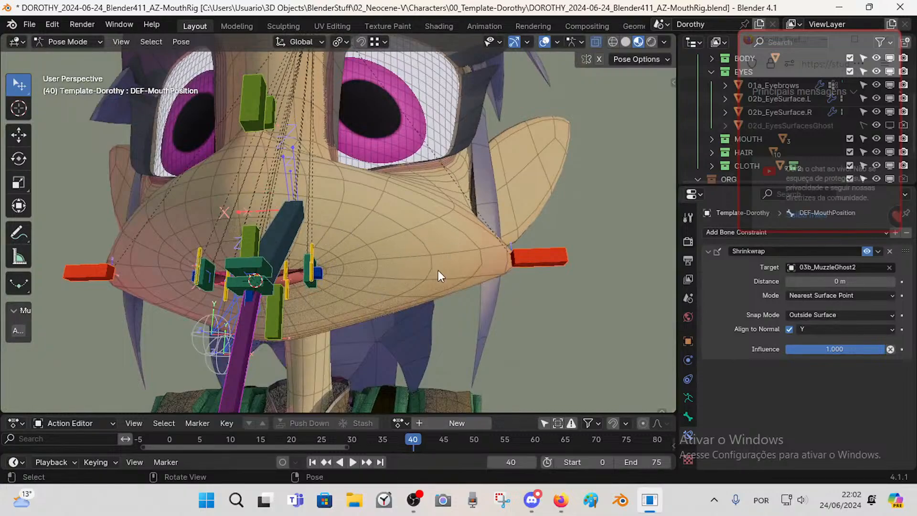
pyautogui.moveTo(386, 254); pyautogui.dragTo(345, 261, button='middle')
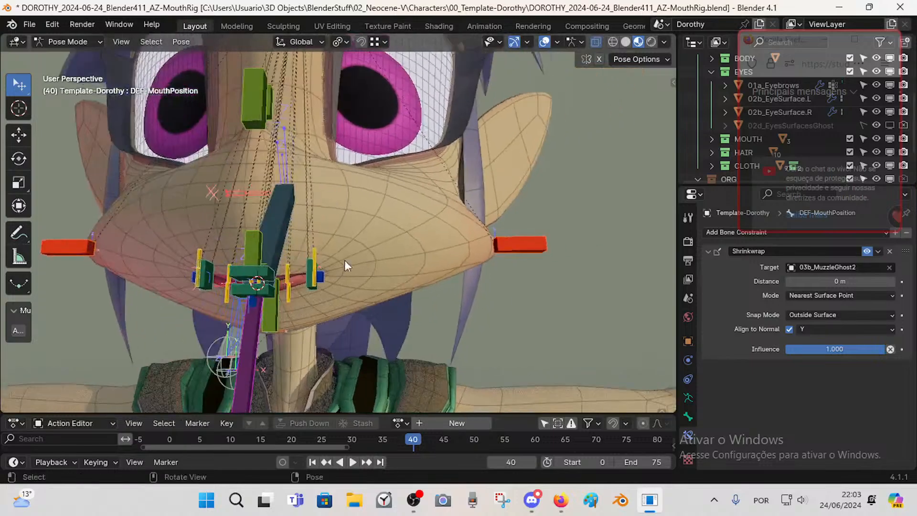
pyautogui.moveTo(333, 228); pyautogui.dragTo(268, 184, button='middle')
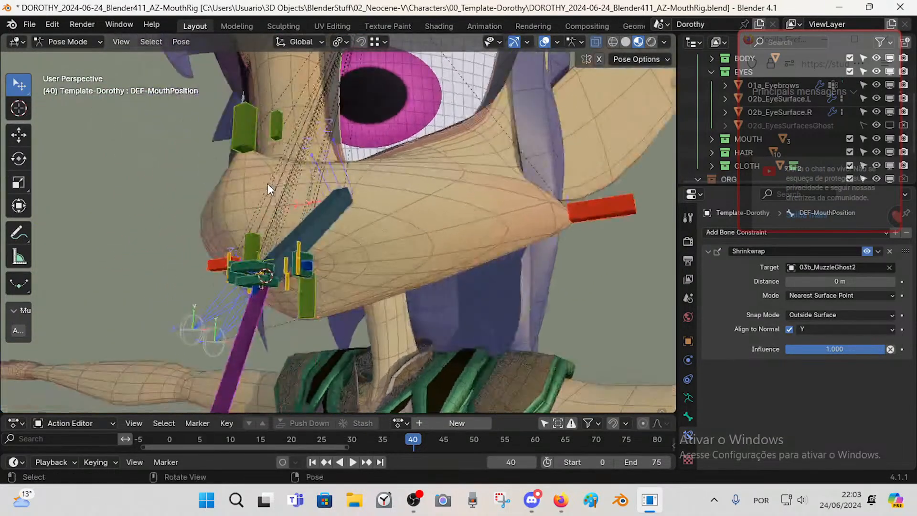
pyautogui.moveTo(441, 176); pyautogui.dragTo(282, 185, button='middle')
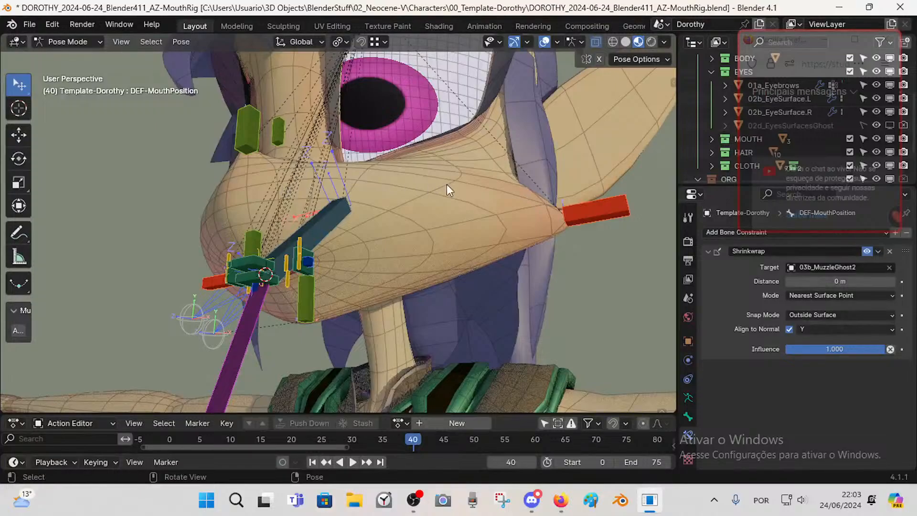
pyautogui.moveTo(411, 245); pyautogui.dragTo(407, 188, button='middle')
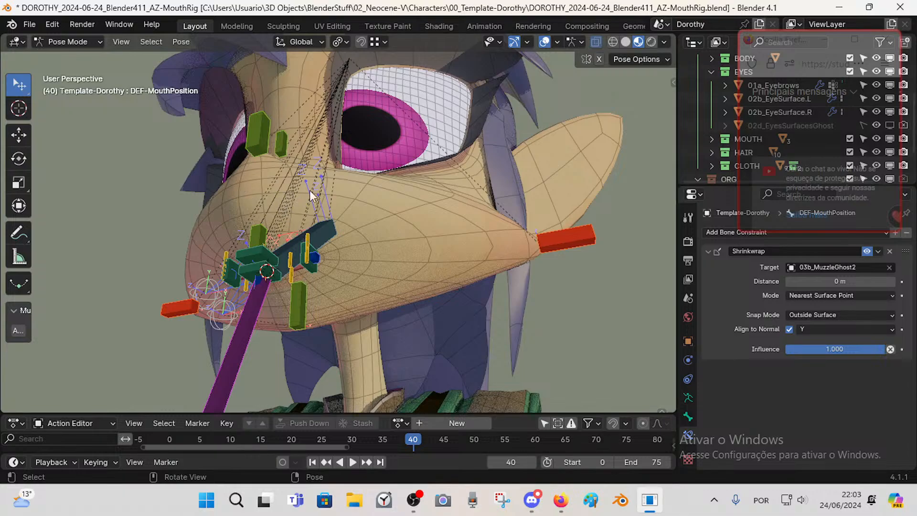
# - Sketch a temporary annotation stroke over the front of the muzzle beside the mouth
pyautogui.press('d')
pyautogui.moveTo(274, 190)
pyautogui.mouseDown()
pyautogui.moveTo(429, 222)
pyautogui.moveTo(393, 273)
pyautogui.moveTo(302, 293)
pyautogui.mouseUp()
pyautogui.moveTo(355, 259)
pyautogui.mouseDown(button='middle')
pyautogui.moveTo(351, 233)
pyautogui.moveTo(265, 193)
pyautogui.mouseUp(button='middle')
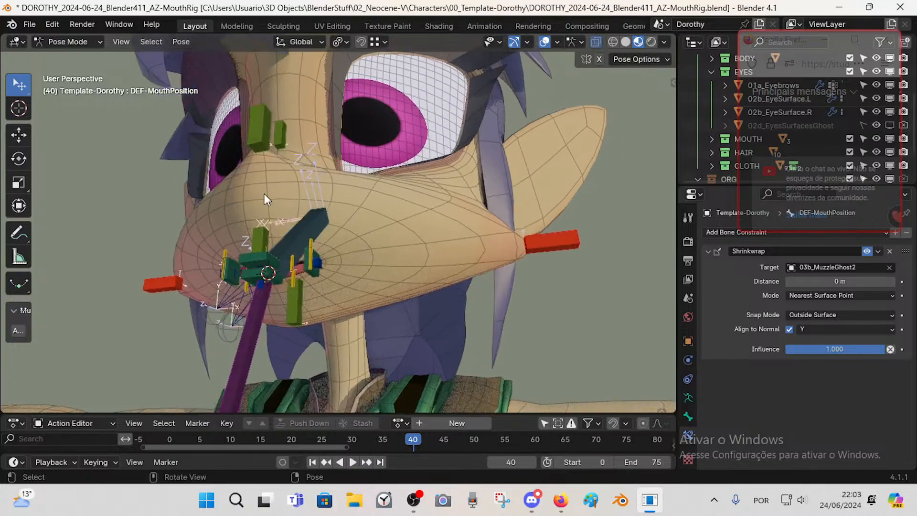
pyautogui.moveTo(301, 220); pyautogui.dragTo(318, 260, button='middle')
# - Stretch the CTL-Mouth.L bone outward to the end of the left cheek to test the lip corner
pyautogui.click(313, 270)
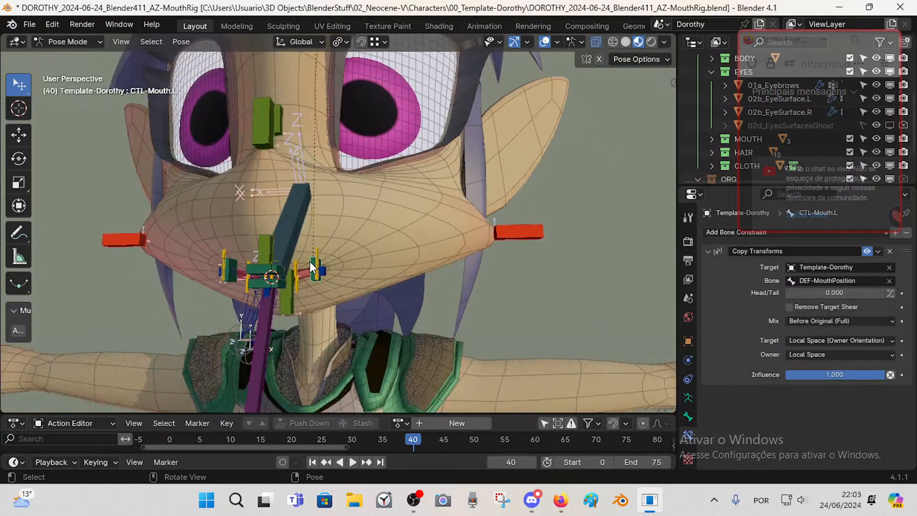
pyautogui.press('g')
pyautogui.moveTo(411, 255); pyautogui.dragTo(519, 241)
pyautogui.moveTo(511, 243); pyautogui.dragTo(459, 247, button='middle')
pyautogui.moveTo(518, 242); pyautogui.dragTo(544, 225)
pyautogui.click(576, 215)
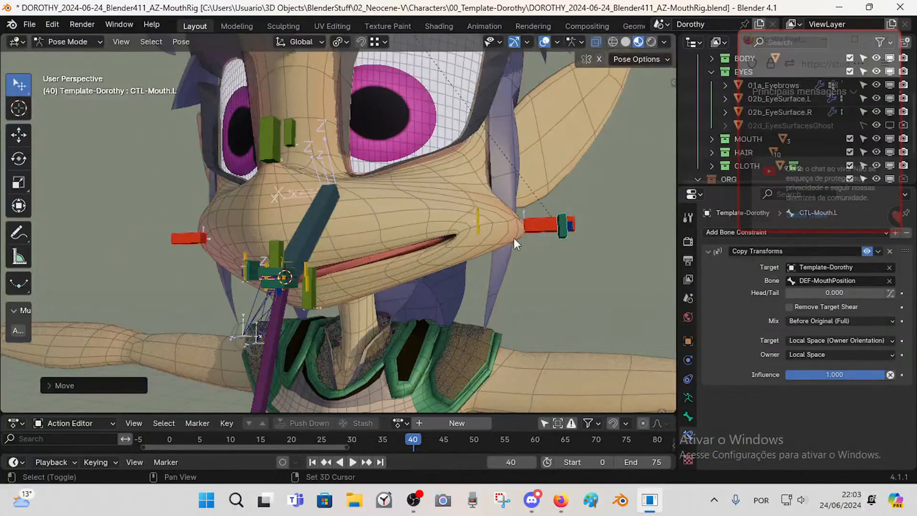
pyautogui.press('g')
pyautogui.moveTo(513, 238); pyautogui.dragTo(385, 210, button='middle')
pyautogui.click(531, 236)
pyautogui.press('g')
pyautogui.click(168, 258)
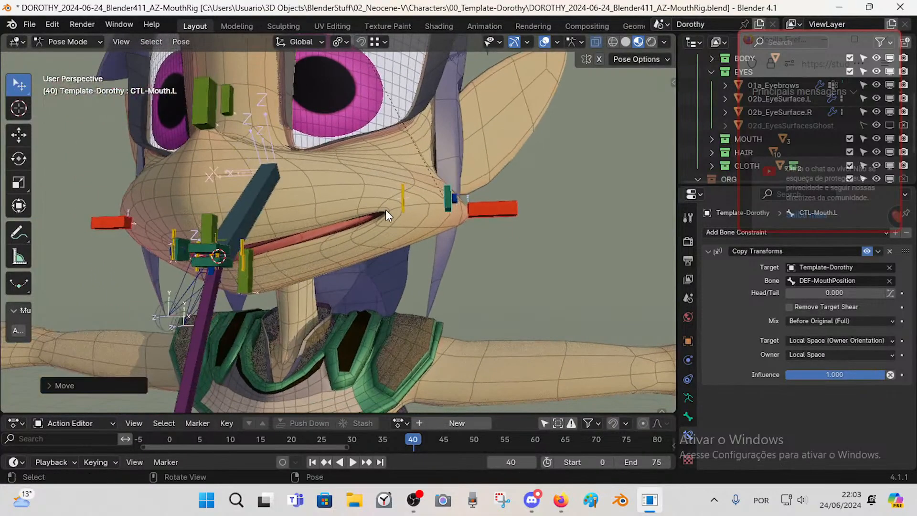
# - Compare the constraints of TWK-Lip.L and CTL-Mouth.L, and return the stretched mouth corner to rest
pyautogui.click(402, 190)
pyautogui.click(449, 195)
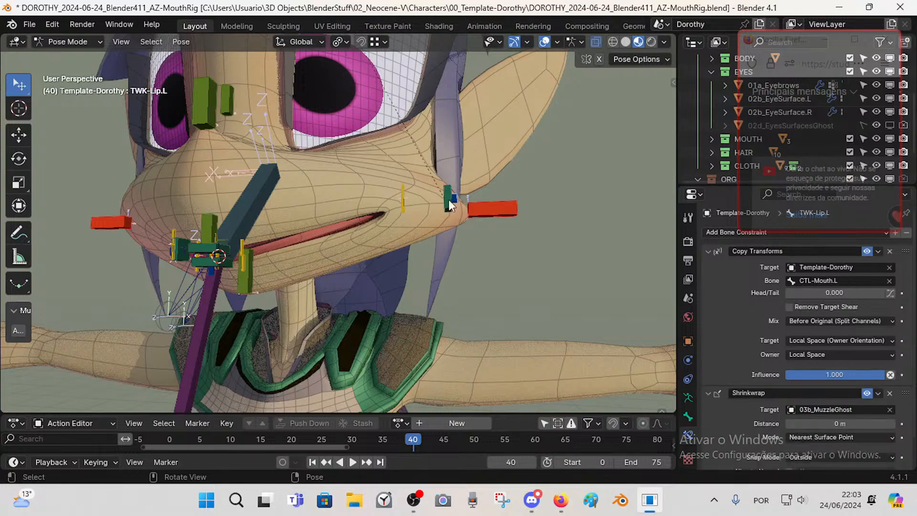
pyautogui.click(439, 205)
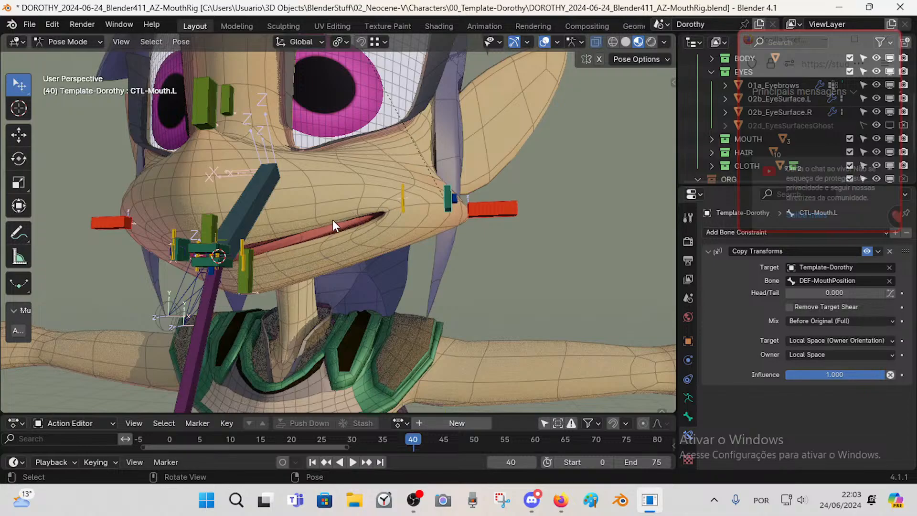
pyautogui.moveTo(319, 231); pyautogui.dragTo(291, 244, button='middle')
pyautogui.scroll(1, 292, 245)
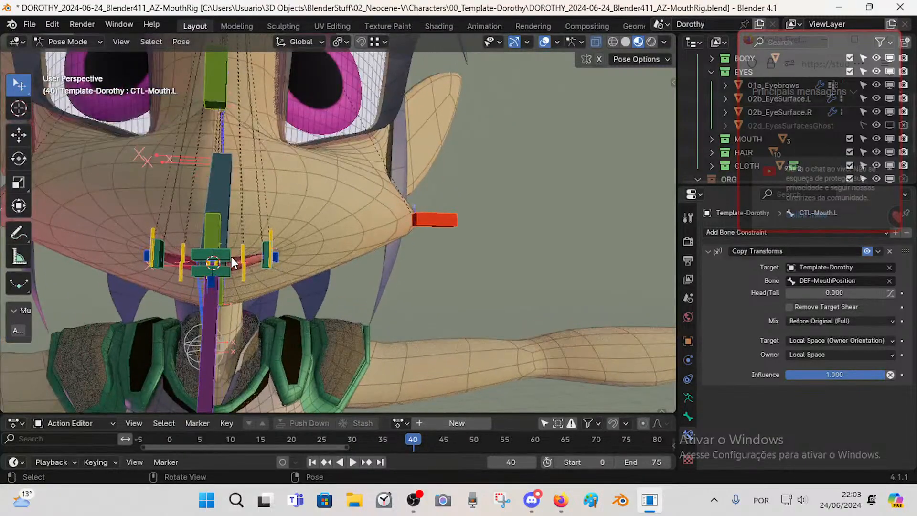
# - Raise CTL-Mouth-UP to lift the upper lip, and pull CTL-Mouth.L outward to widen the left mouth corner
pyautogui.moveTo(231, 257); pyautogui.dragTo(238, 214)
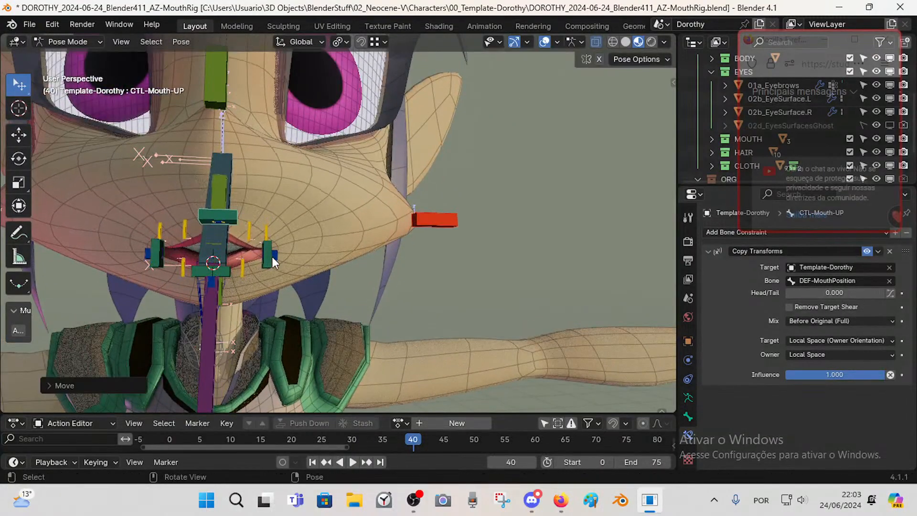
pyautogui.click(268, 258)
pyautogui.moveTo(268, 259); pyautogui.dragTo(311, 244)
pyautogui.rightClick(303, 242)
pyautogui.click(268, 265)
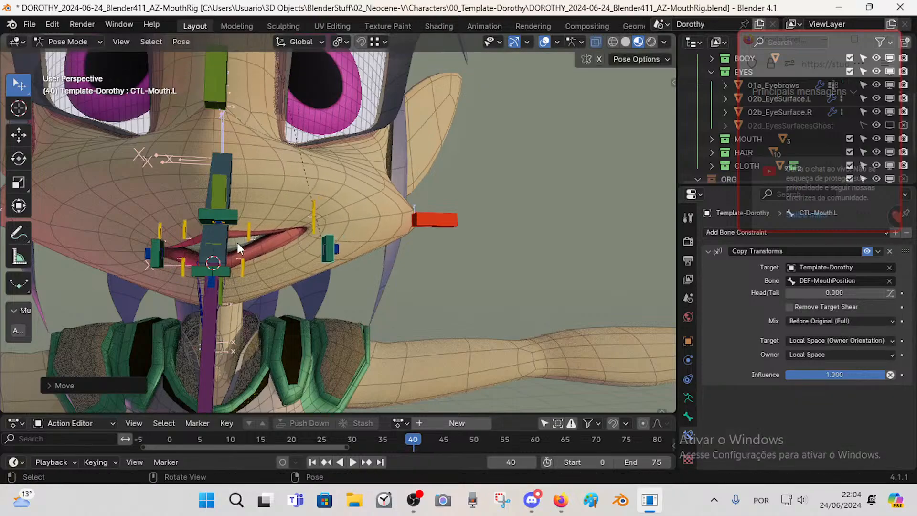
# - Inspect the TWK-MouthProfile bone, and move the upper-lip tweak bones on both sides up and outward
pyautogui.click(222, 237)
pyautogui.click(221, 187)
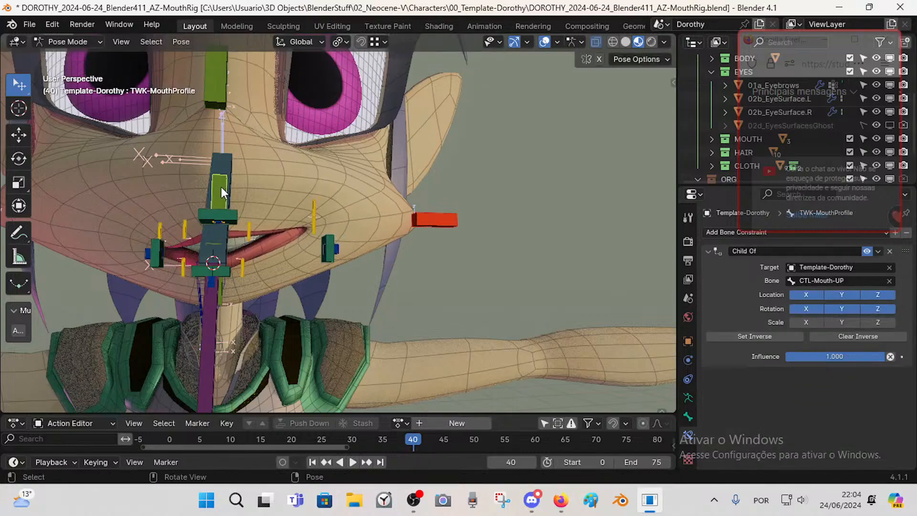
pyautogui.click(185, 229)
pyautogui.moveTo(253, 224); pyautogui.dragTo(263, 197)
# - Pull CTL-Mouth-DN down and toward the character's left to open the lower lip
pyautogui.click(228, 273)
pyautogui.press('g')
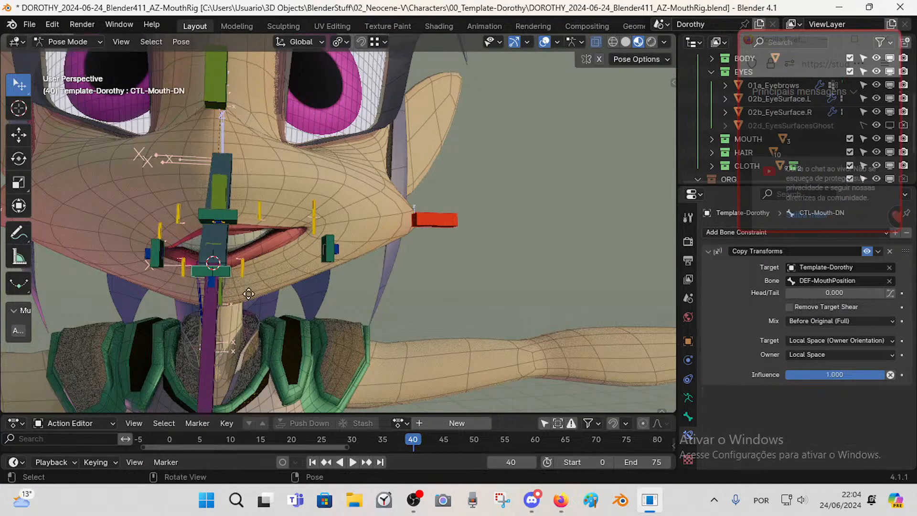
pyautogui.click(296, 263)
pyautogui.press('g')
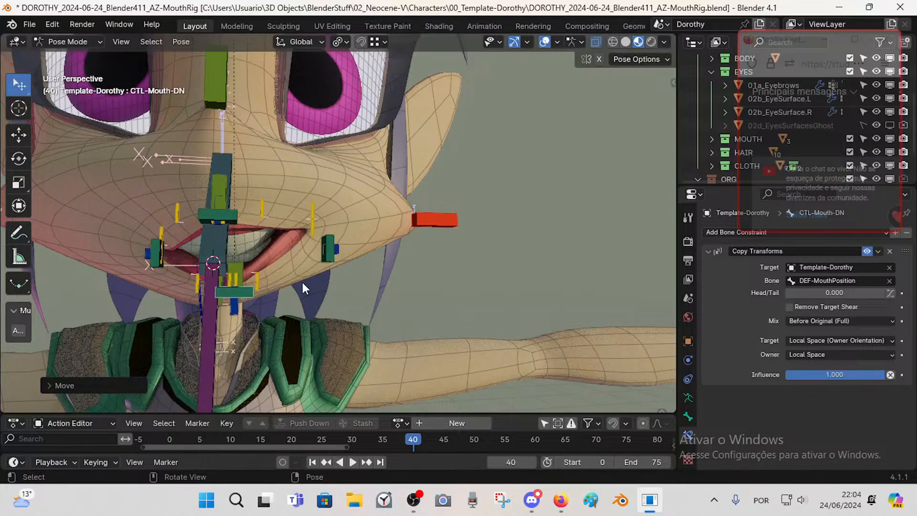
pyautogui.click(297, 280)
# - Reset the opened mouth pose, and move CTL-Mouth.R slightly inward to test the right corner
pyautogui.moveTo(296, 279); pyautogui.dragTo(442, 372, button='middle')
pyautogui.click(163, 249)
pyautogui.press('g')
pyautogui.click(459, 376)
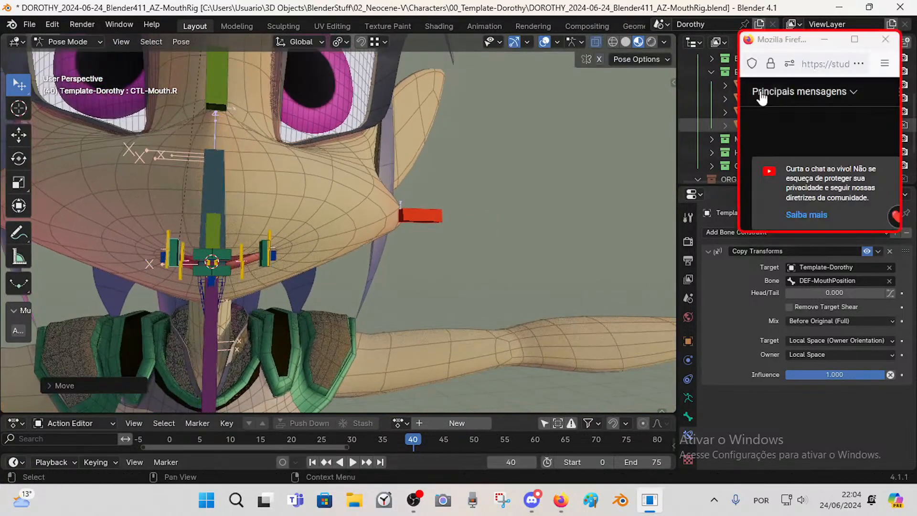
# - Slide the DEF-MouthPosition bone across the muzzle to the character's left, and bring it back toward the right
pyautogui.moveTo(255, 242); pyautogui.dragTo(282, 240, button='middle')
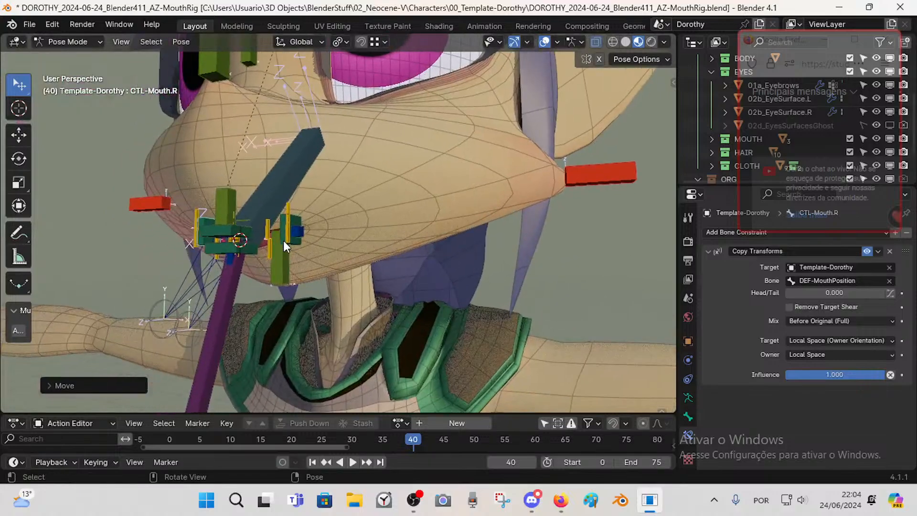
pyautogui.click(221, 314)
pyautogui.press('g')
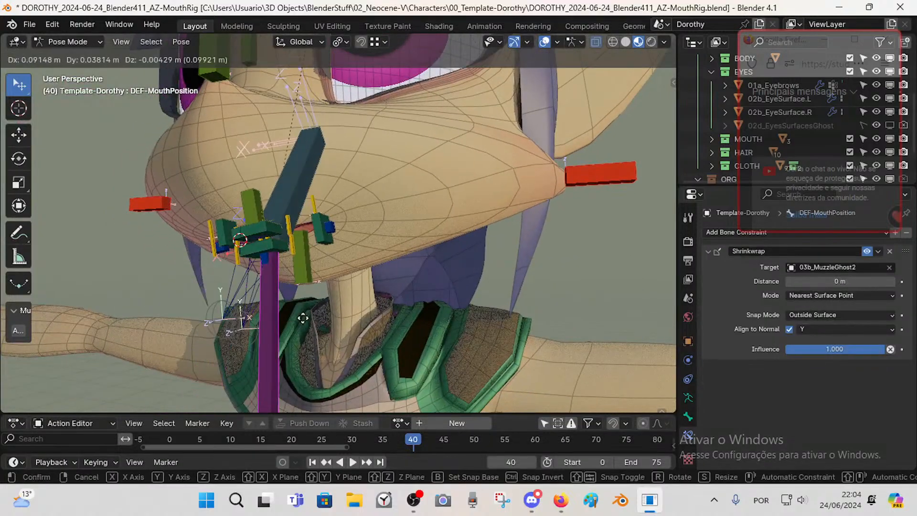
pyautogui.click(400, 310)
pyautogui.scroll(-2, 345, 297)
pyautogui.moveTo(341, 295); pyautogui.dragTo(365, 300, button='middle')
pyautogui.press('g')
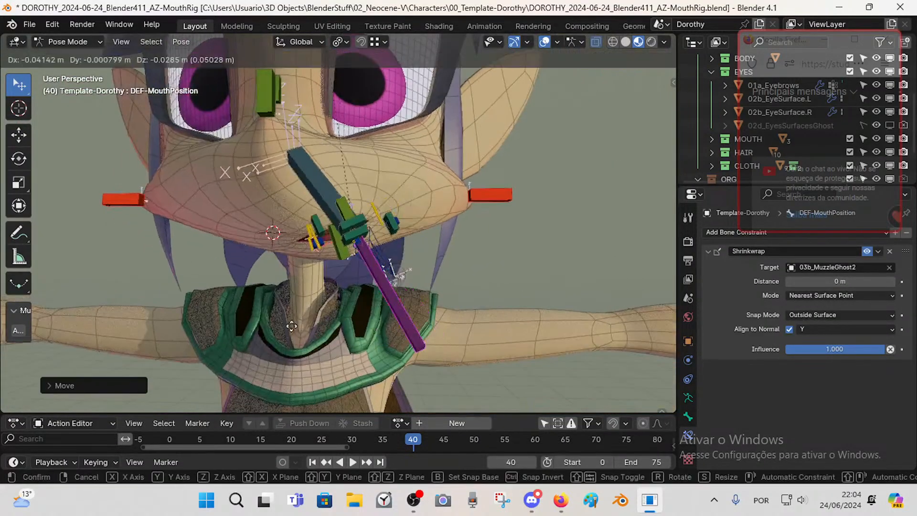
pyautogui.click(209, 297)
# - Slide DEF-MouthPosition over the muzzle surface again, ending with the mouth on the character's right side
pyautogui.moveTo(210, 297); pyautogui.dragTo(323, 305, button='middle')
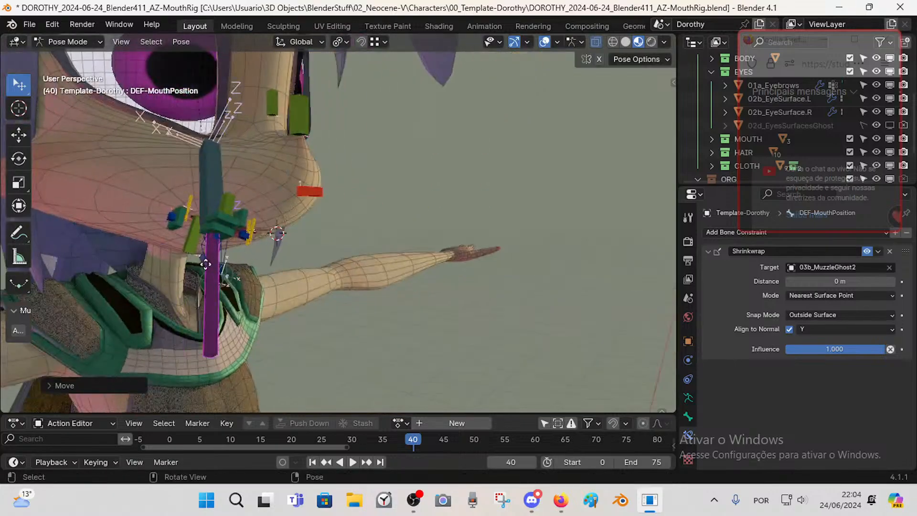
pyautogui.press('g')
pyautogui.click(339, 258)
pyautogui.moveTo(339, 258); pyautogui.dragTo(285, 228, button='middle')
pyautogui.press('g')
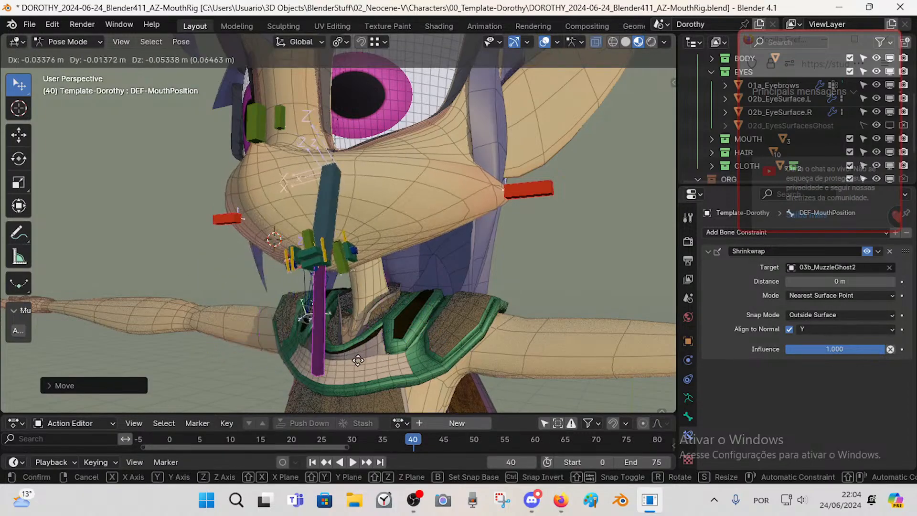
pyautogui.click(238, 325)
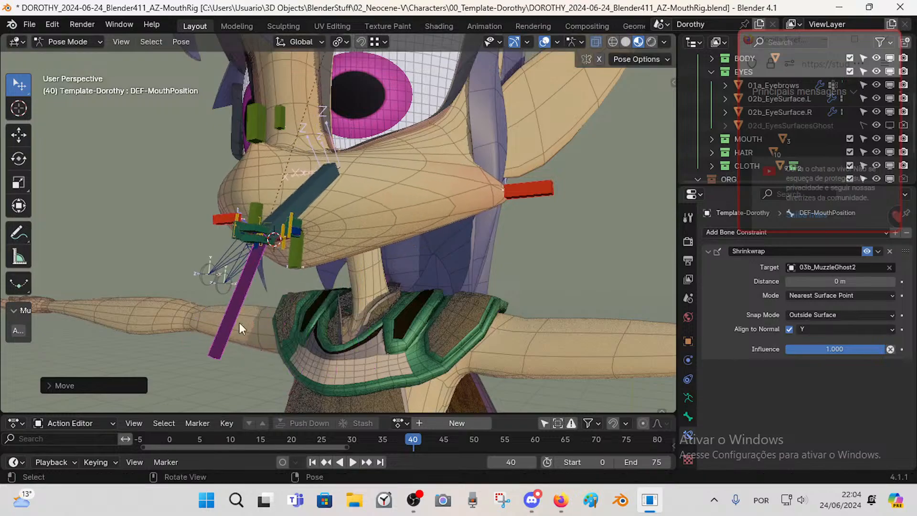
# - Try rotating the CTL-Arcade-UP bone about the global X axis
pyautogui.scroll(2, 238, 319)
pyautogui.click(192, 273)
pyautogui.moveTo(193, 272); pyautogui.dragTo(187, 268, button='middle')
pyautogui.press('r')
pyautogui.press('x')
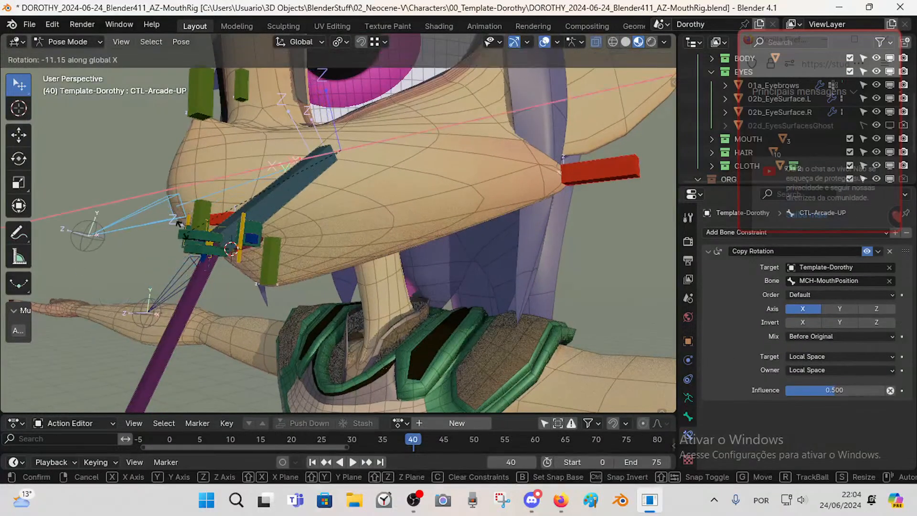
pyautogui.click(183, 288)
pyautogui.moveTo(183, 250); pyautogui.dragTo(134, 268, button='middle')
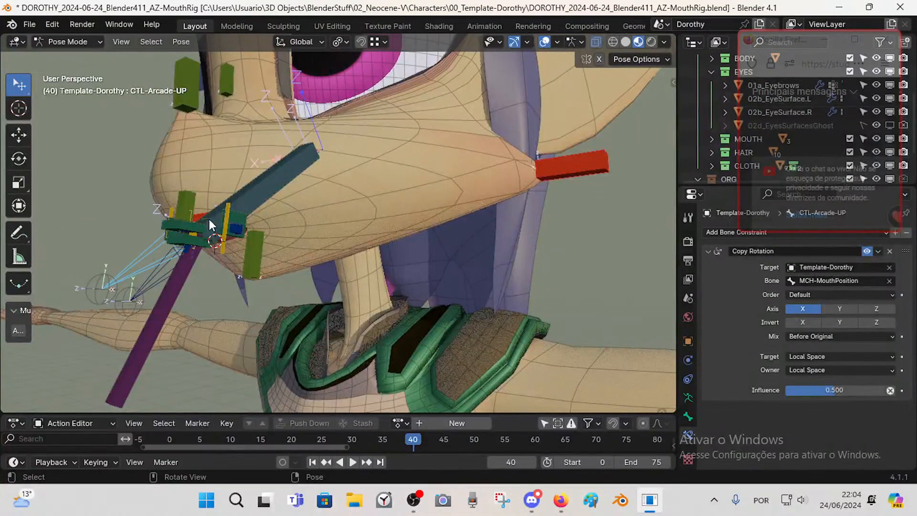
# - Examine the constraints of the CTL-Mouth-UP, CTL-Mouth-DN, CTL-Arcade-UP and CTL-Arcade-DN bones
pyautogui.click(183, 227)
pyautogui.press('g')
pyautogui.rightClick(188, 186)
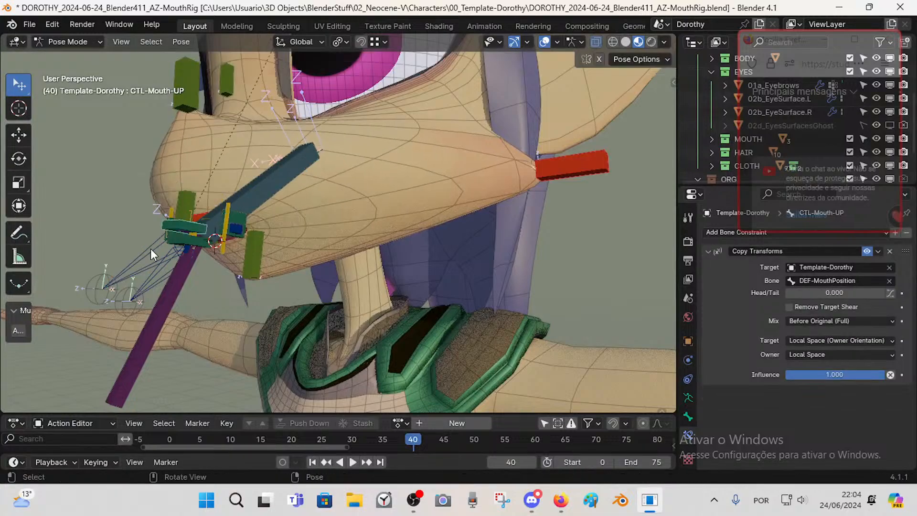
pyautogui.click(169, 225)
pyautogui.click(166, 230)
pyautogui.click(153, 262)
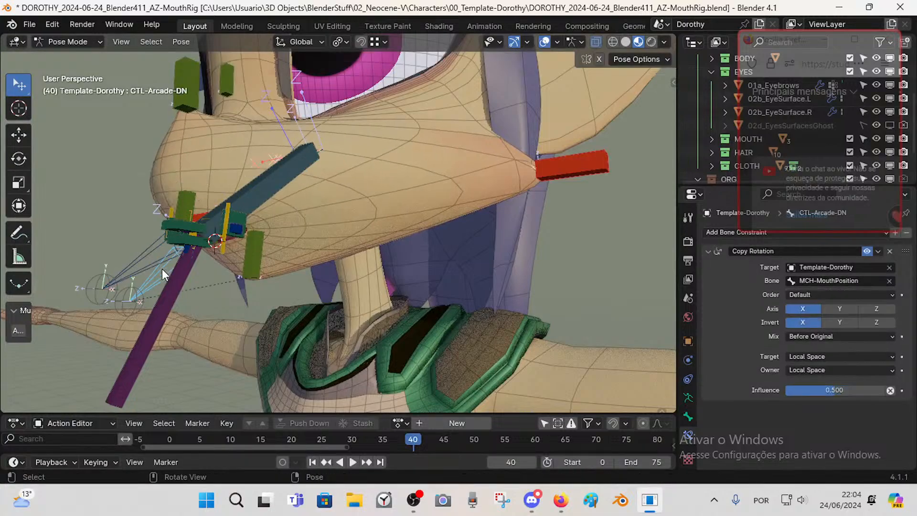
pyautogui.click(173, 230)
pyautogui.click(157, 261)
pyautogui.moveTo(161, 272); pyautogui.dragTo(239, 232, button='middle')
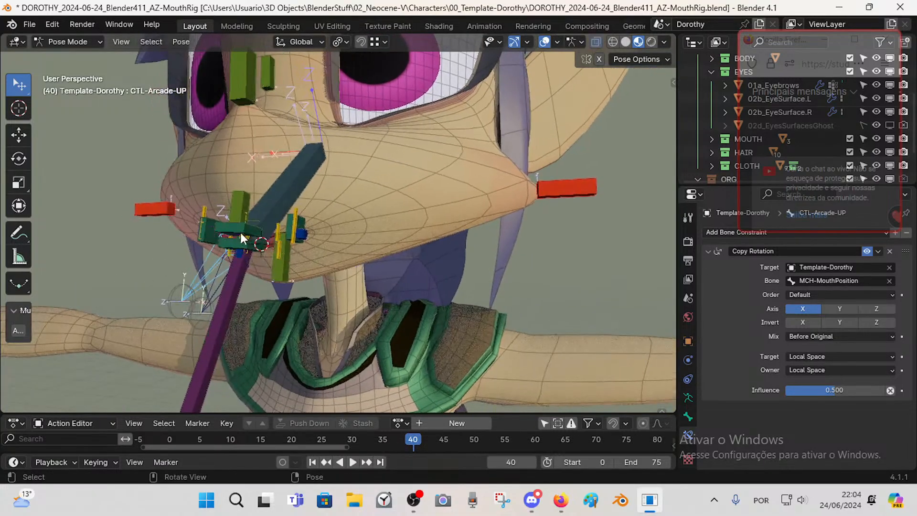
pyautogui.click(242, 226)
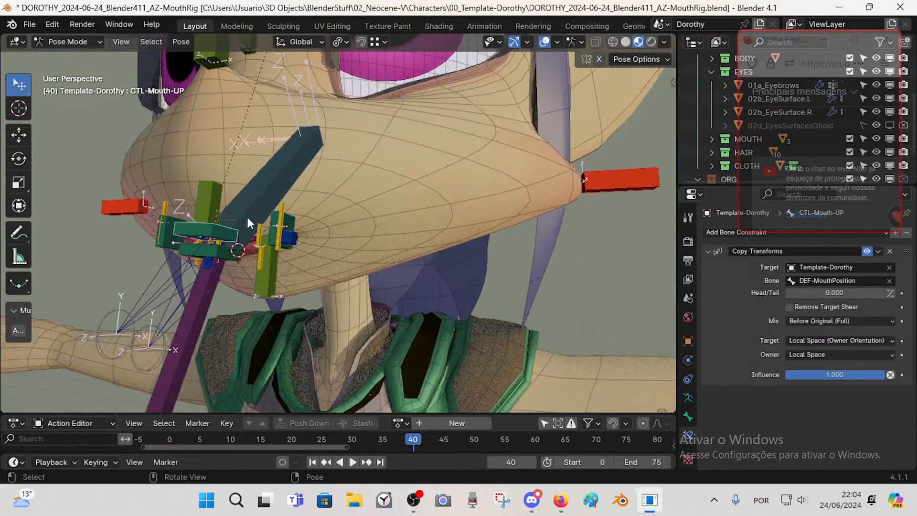
pyautogui.scroll(2, 249, 218)
pyautogui.click(212, 249)
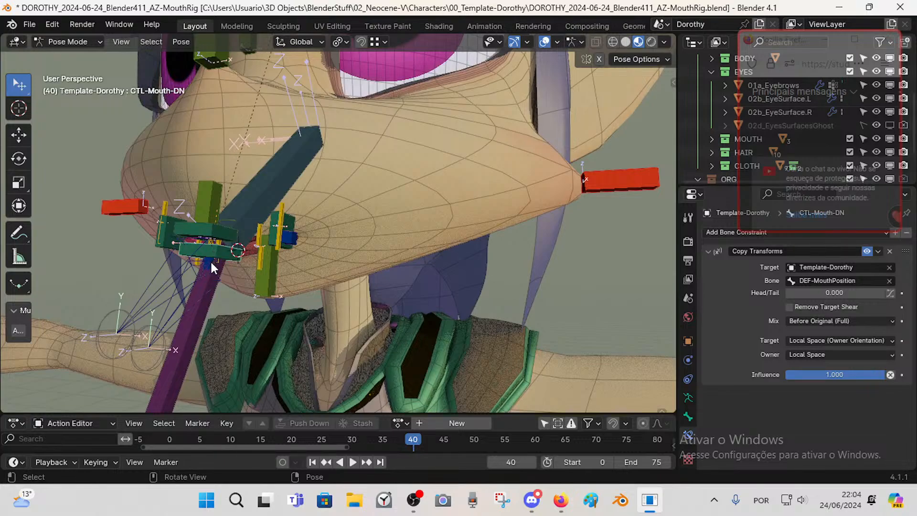
# - Try rotating the CTL-Arcade-DN bone about the global X axis from two viewing angles
pyautogui.click(170, 308)
pyautogui.press('r')
pyautogui.press('x')
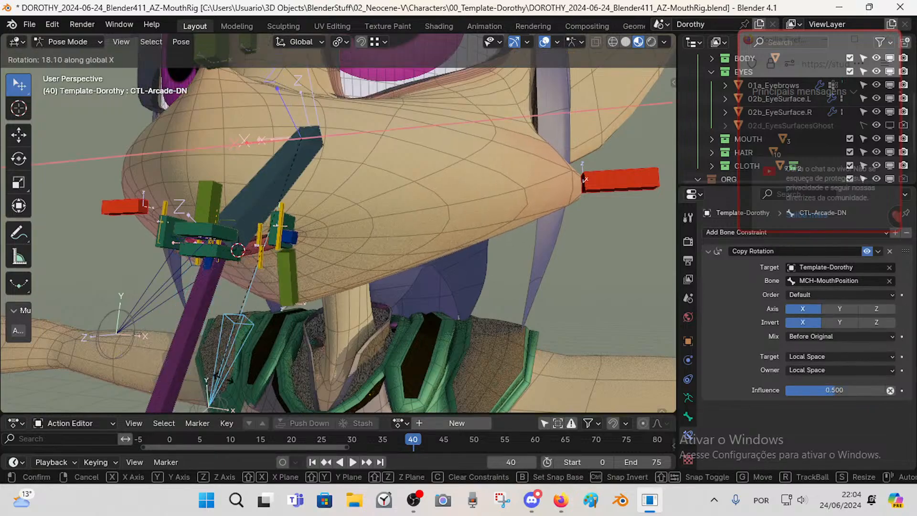
pyautogui.rightClick(327, 310)
pyautogui.moveTo(328, 308); pyautogui.dragTo(293, 302, button='middle')
pyautogui.press('r')
pyautogui.press('x')
pyautogui.rightClick(152, 267)
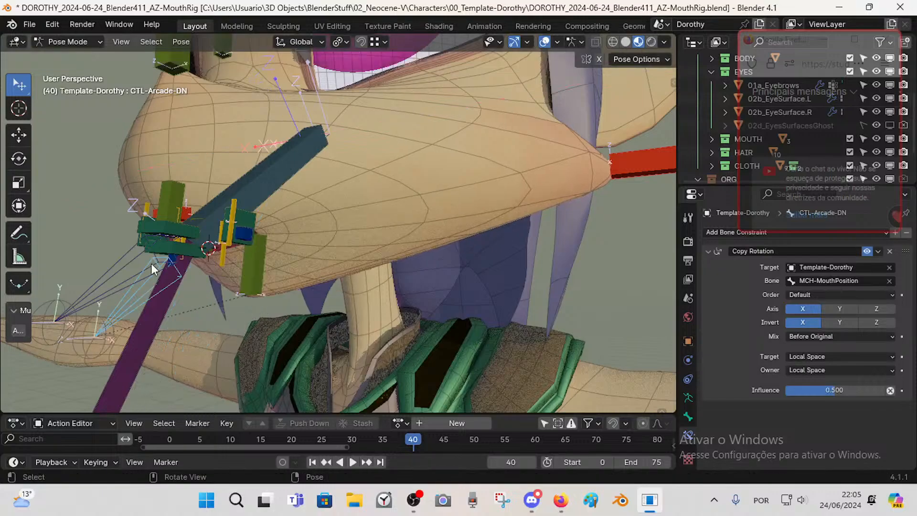
# - Try rotating CTL-Arcade-UP about the global X axis with the mouth off-center
pyautogui.click(107, 265)
pyautogui.press('r')
pyautogui.press('x')
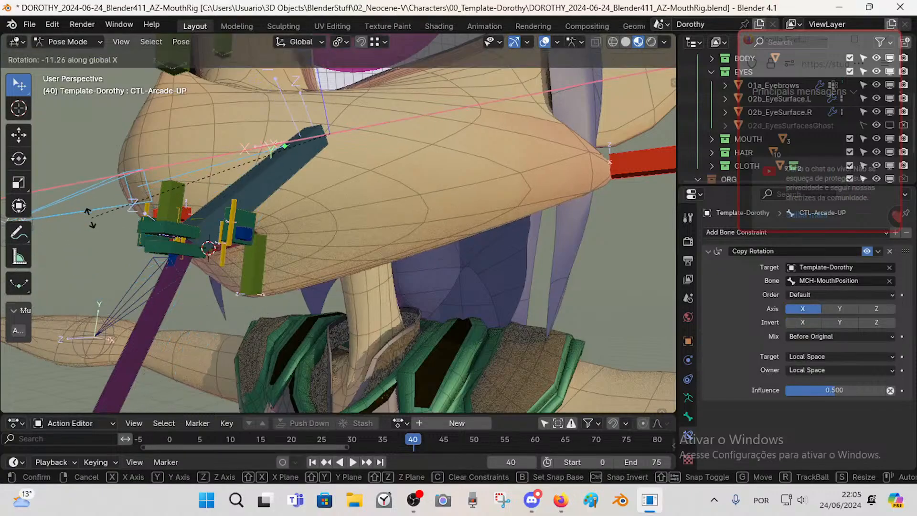
pyautogui.rightClick(118, 296)
# - Try rotating DEF-MouthPosition about the X axis and moving it along the muzzle
pyautogui.click(127, 301)
pyautogui.press('r')
pyautogui.press('x')
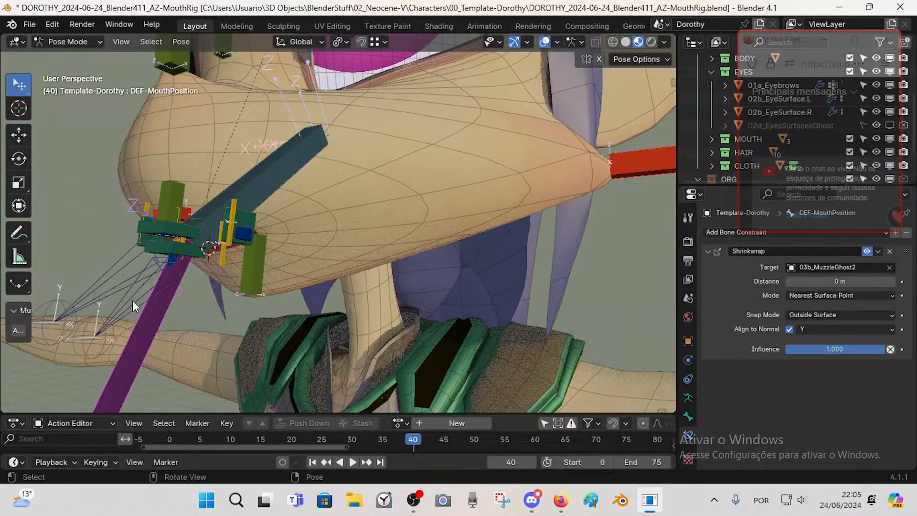
pyautogui.rightClick(175, 349)
pyautogui.click(156, 321)
pyautogui.press('g')
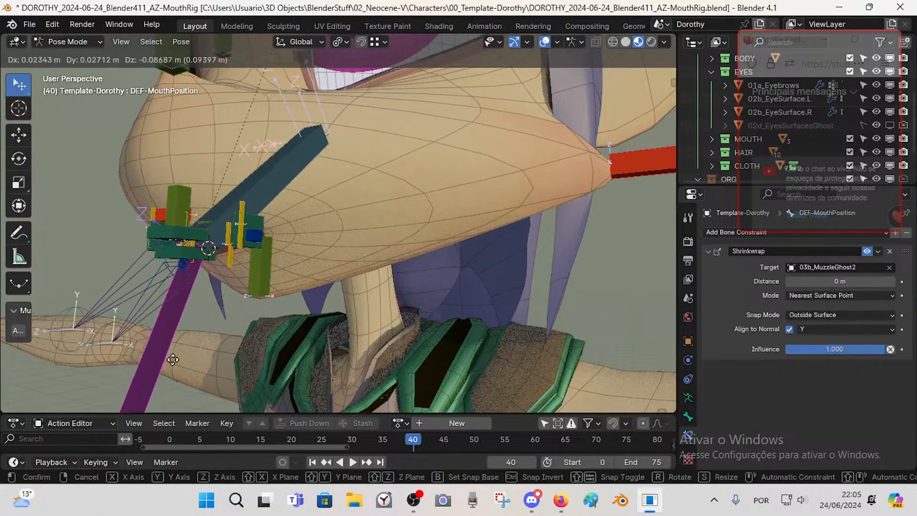
pyautogui.rightClick(145, 308)
pyautogui.scroll(-1, 170, 290)
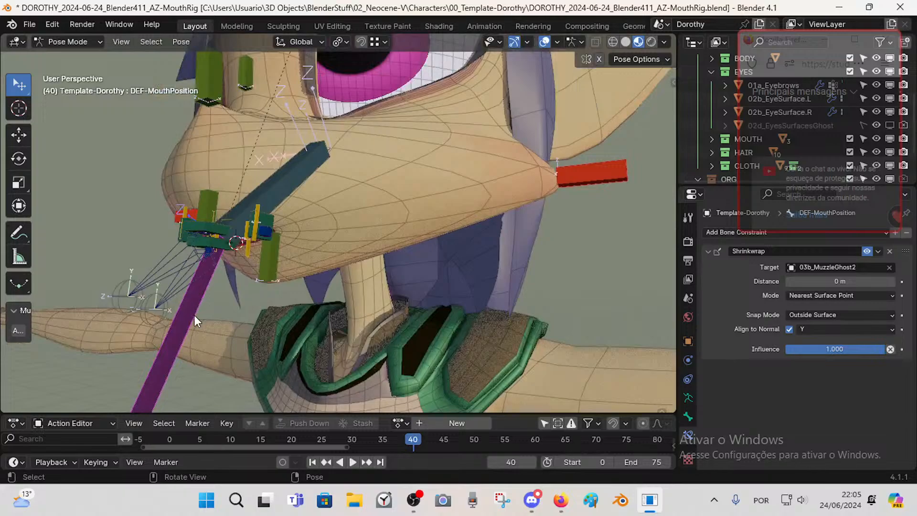
pyautogui.press('g')
pyautogui.rightClick(188, 334)
# - Clear the location of all the visible pose bones
pyautogui.press('a')
pyautogui.hotkey('alt', 'g')
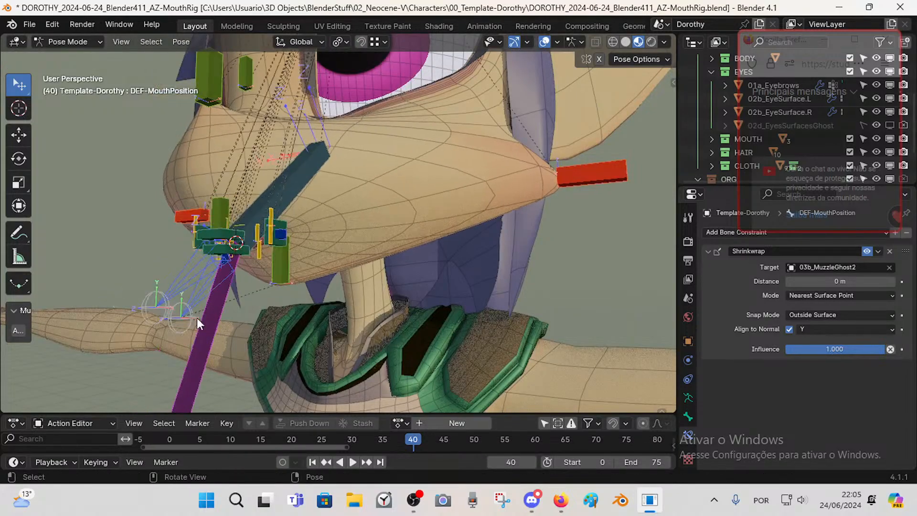
pyautogui.click(194, 318)
pyautogui.moveTo(268, 311); pyautogui.dragTo(220, 308, button='middle')
pyautogui.press('g')
pyautogui.rightClick(185, 330)
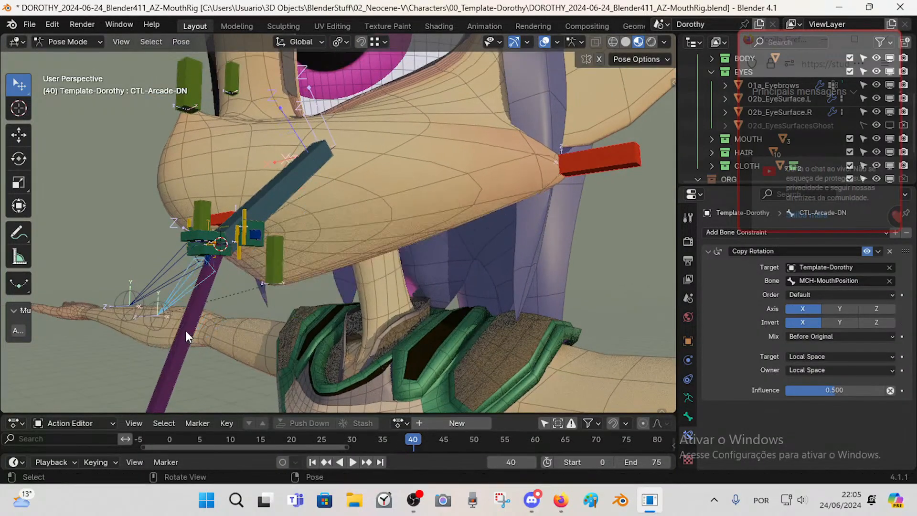
# - Move DEF-MouthPosition slightly toward the character's left and back toward the right
pyautogui.click(185, 330)
pyautogui.press('g')
pyautogui.click(219, 345)
pyautogui.moveTo(219, 344); pyautogui.dragTo(267, 325, button='middle')
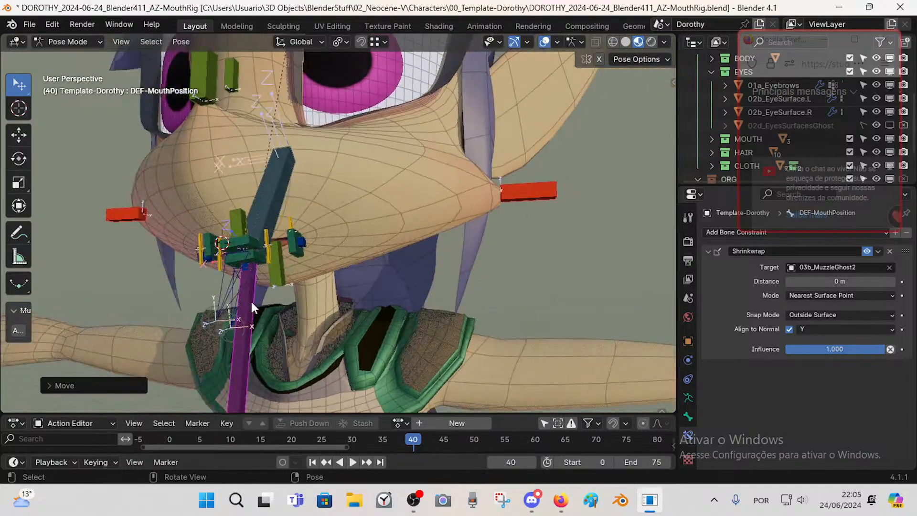
pyautogui.click(234, 285)
pyautogui.click(237, 306)
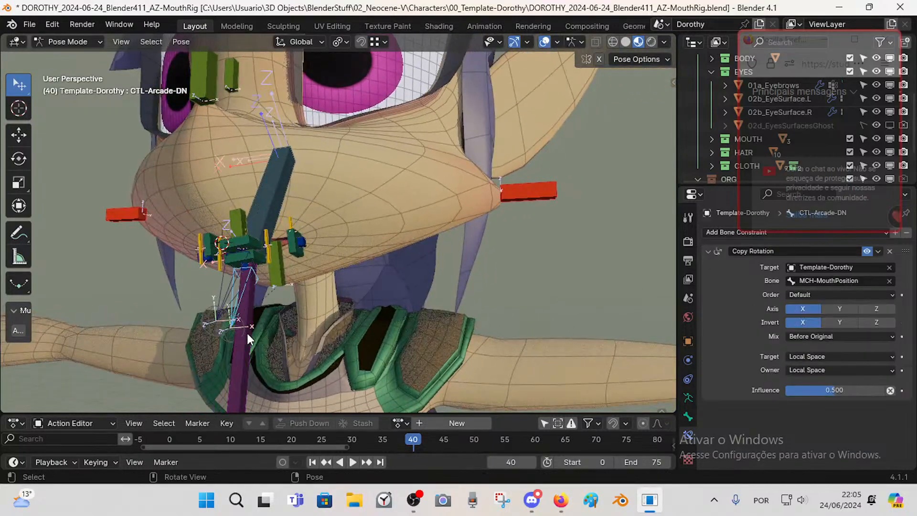
pyautogui.click(247, 333)
pyautogui.press('g')
pyautogui.click(245, 348)
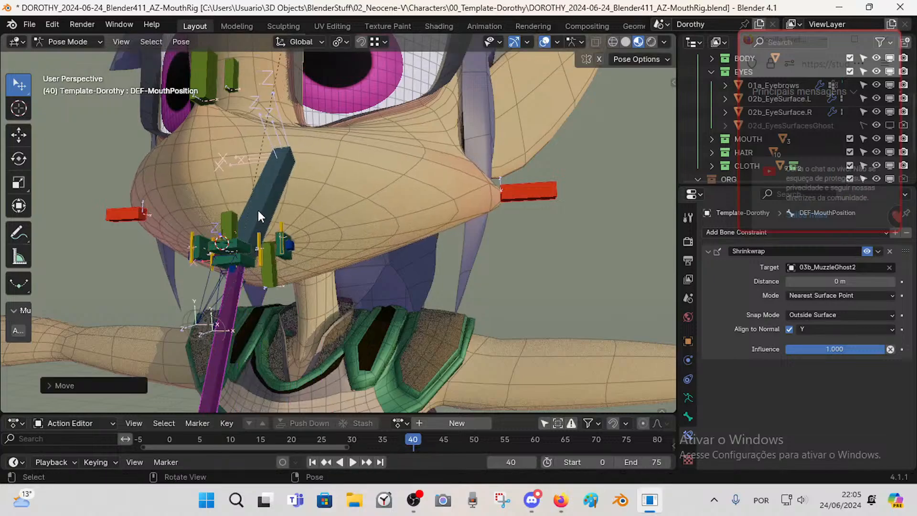
# - Try rotating and moving the MCH-Arcades bone
pyautogui.click(258, 210)
pyautogui.press('r')
pyautogui.click(359, 199)
pyautogui.press('g')
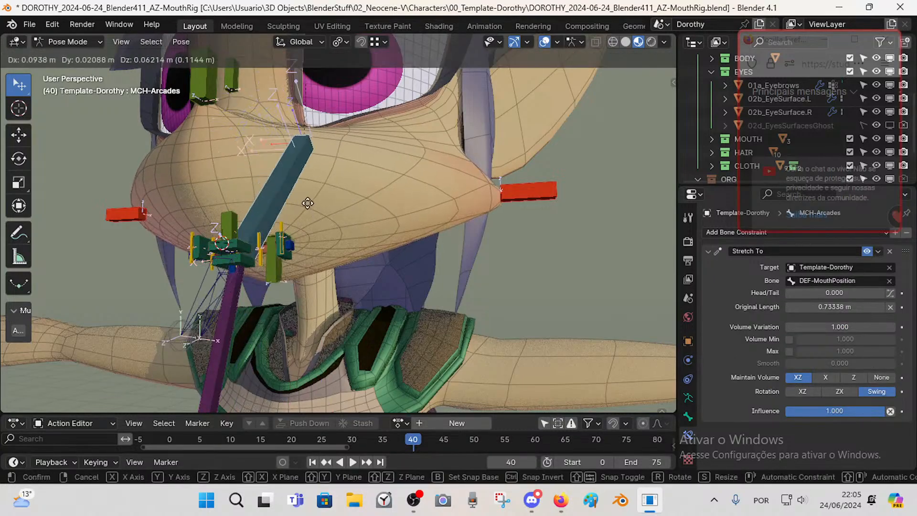
pyautogui.click(235, 266)
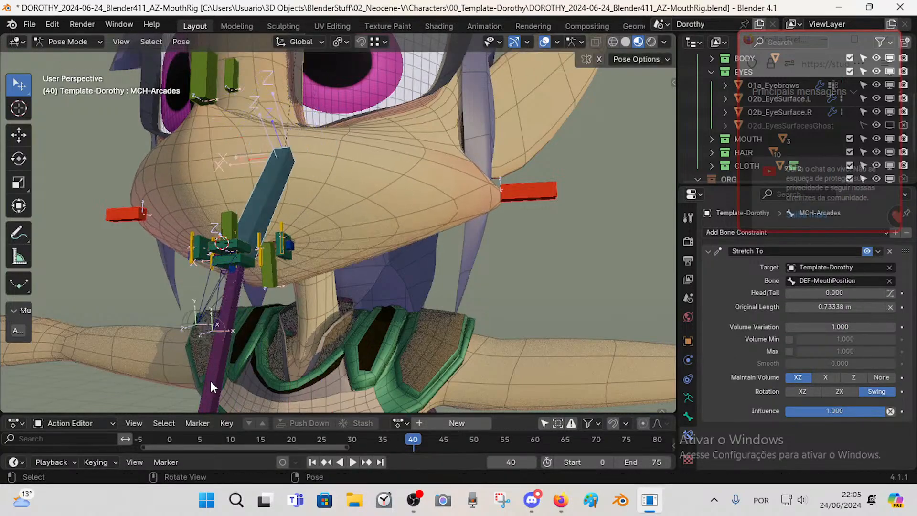
# - Move DEF-MouthPosition far to the character's left to test the Stretch To constraint on MCH-Arcades
pyautogui.click(216, 354)
pyautogui.click(265, 196)
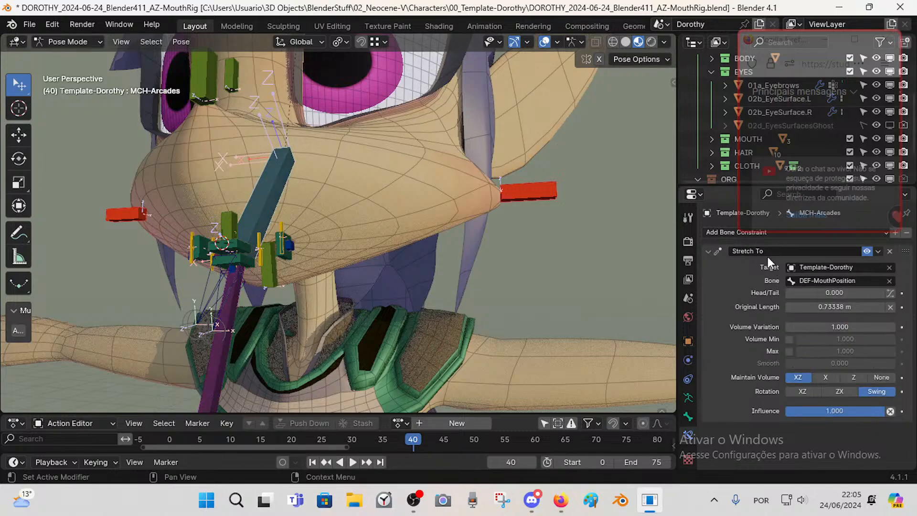
pyautogui.moveTo(330, 305); pyautogui.dragTo(263, 376, button='middle')
pyautogui.click(267, 396)
pyautogui.press('g')
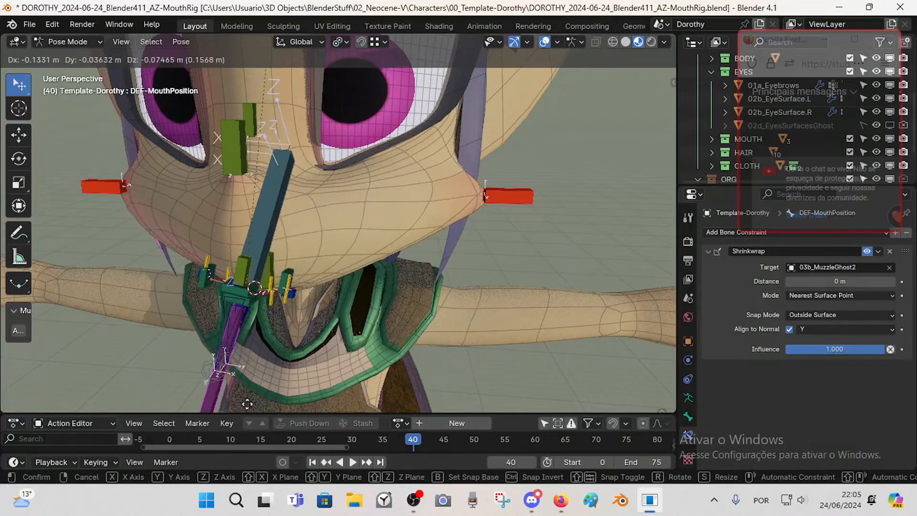
pyautogui.click(429, 352)
pyautogui.click(348, 203)
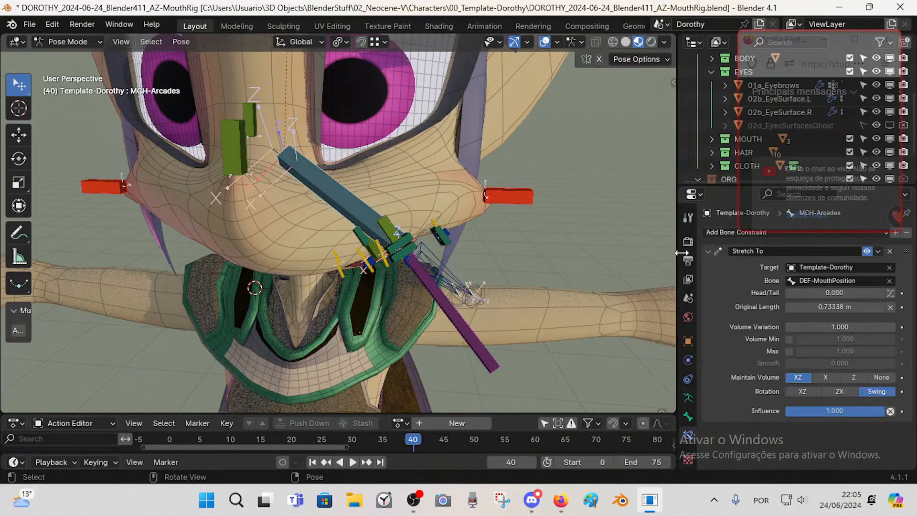
pyautogui.click(462, 334)
pyautogui.moveTo(457, 327); pyautogui.dragTo(421, 238, button='middle')
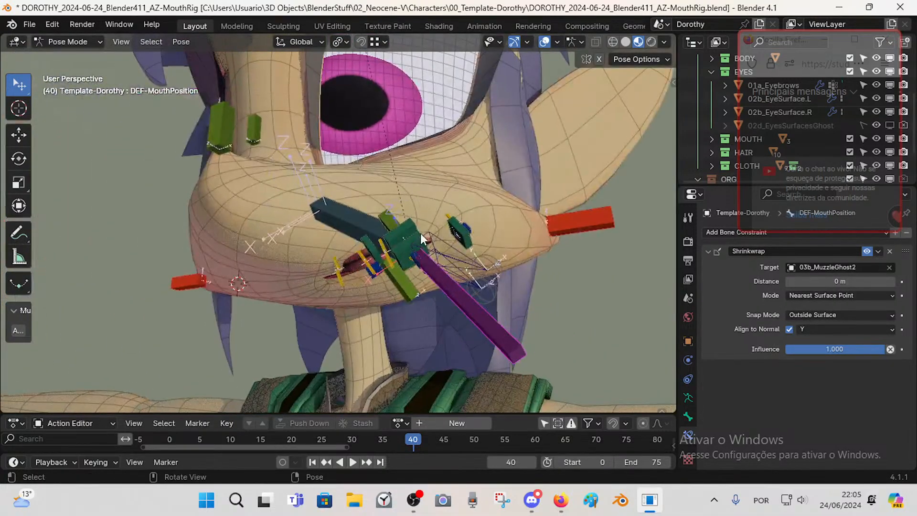
# - Move the chat window off the outliner, and slide DEF-MouthPosition back toward the character's right to compare it with MCH-Arcades
pyautogui.moveTo(776, 47); pyautogui.dragTo(763, 234)
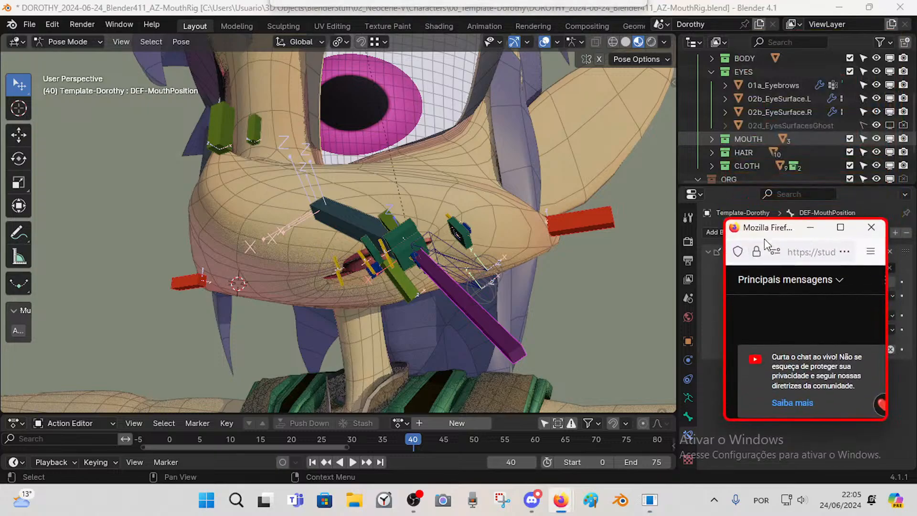
pyautogui.moveTo(486, 325); pyautogui.dragTo(320, 346)
pyautogui.moveTo(325, 256); pyautogui.dragTo(351, 219, button='middle')
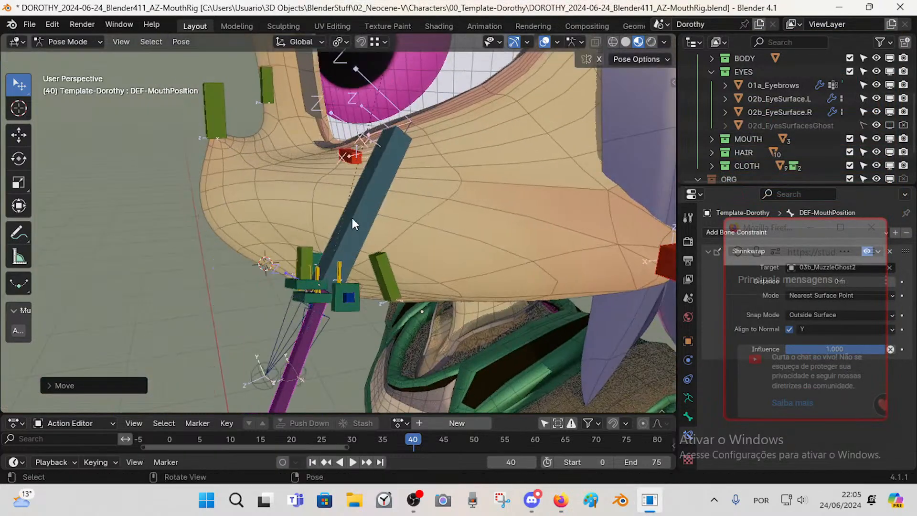
pyautogui.click(352, 231)
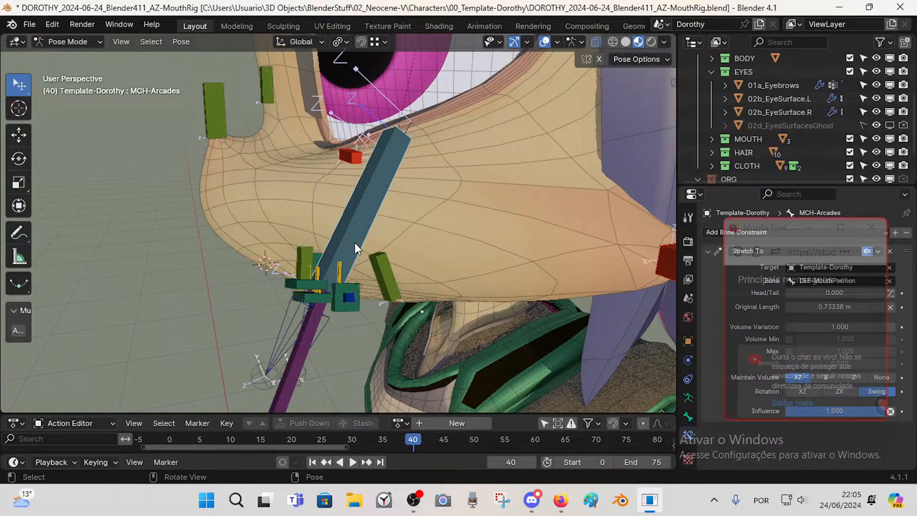
pyautogui.moveTo(354, 216); pyautogui.dragTo(327, 345, button='middle')
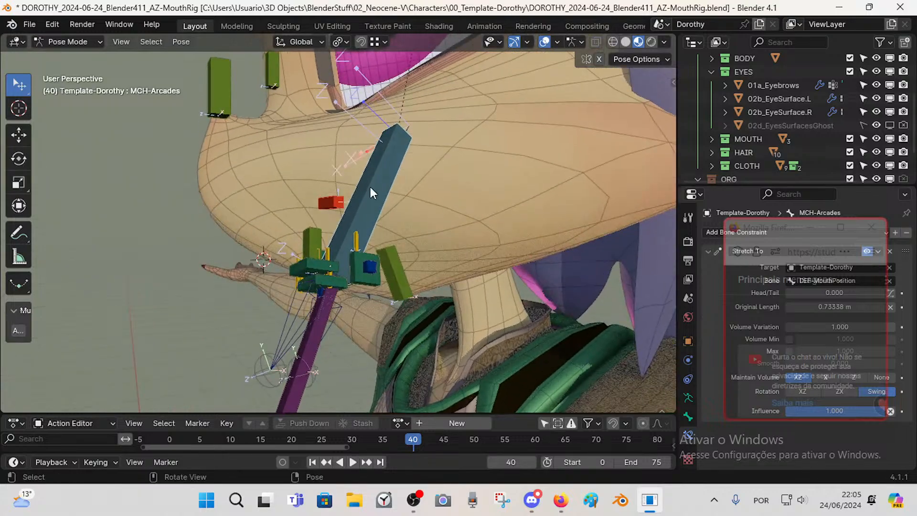
pyautogui.click(294, 388)
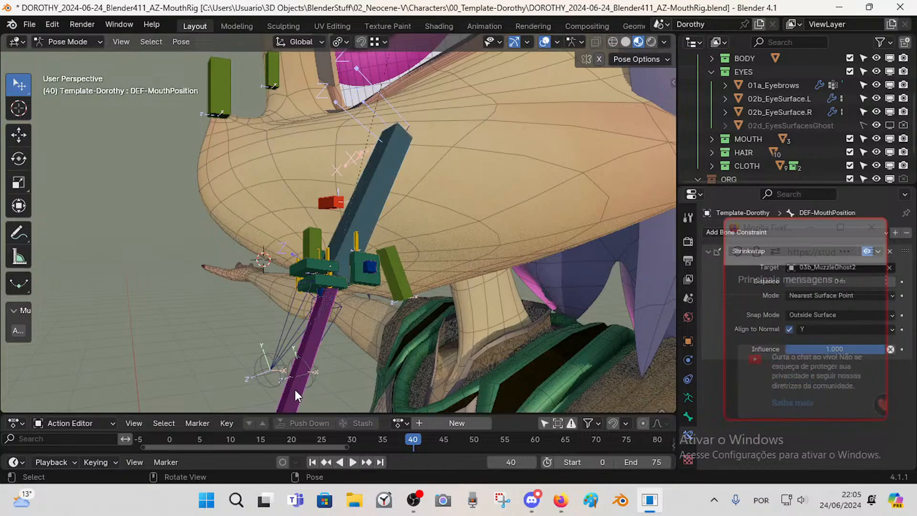
# - Slide DEF-MouthPosition across the muzzle to the character's left side
pyautogui.press('g')
pyautogui.click(319, 289)
pyautogui.moveTo(319, 290); pyautogui.dragTo(378, 346, button='middle')
pyautogui.press('g')
pyautogui.click(462, 250)
pyautogui.moveTo(462, 251); pyautogui.dragTo(440, 250, button='middle')
# - Open the mouth by moving CTL-Mouth-DN downward and CTL-Mouth-UP upward
pyautogui.click(424, 226)
pyautogui.press('g')
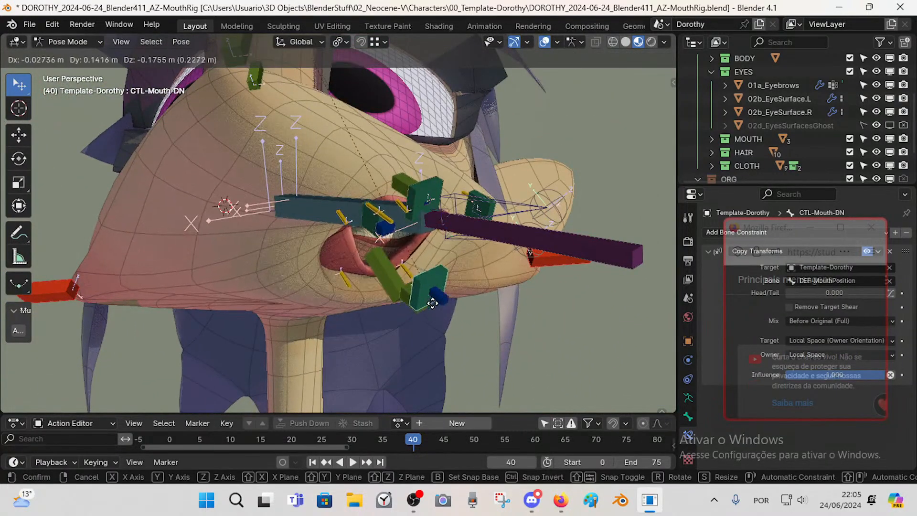
pyautogui.click(431, 298)
pyautogui.click(408, 182)
pyautogui.press('g')
pyautogui.click(423, 115)
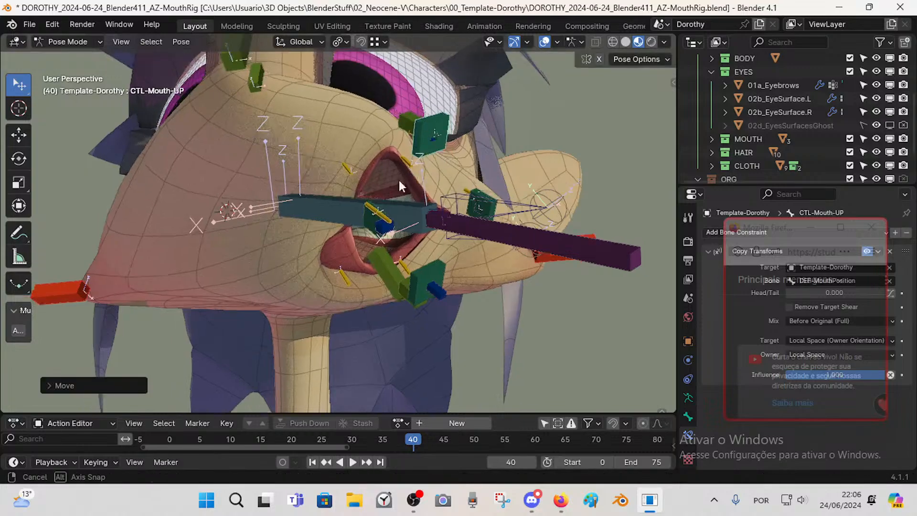
# - Move TWK-Lip.R outward to try stretching that corner of the open mouth
pyautogui.moveTo(399, 179); pyautogui.dragTo(378, 259, button='middle')
pyautogui.click(414, 235)
pyautogui.press('g')
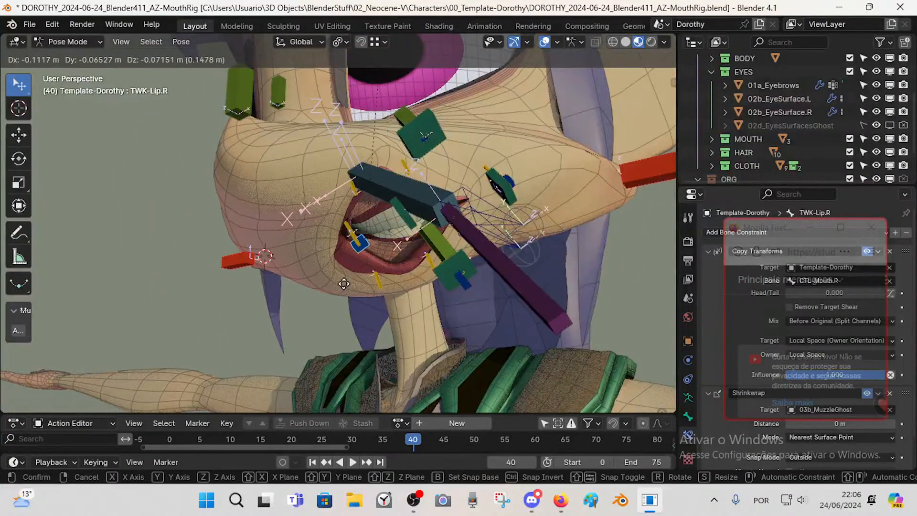
pyautogui.click(430, 199)
# - Move DEF-MouthPosition along the muzzle to test sliding the opened mouth
pyautogui.click(503, 178)
pyautogui.moveTo(502, 180); pyautogui.dragTo(401, 319, button='middle')
pyautogui.scroll(2, 364, 253)
pyautogui.click(506, 319)
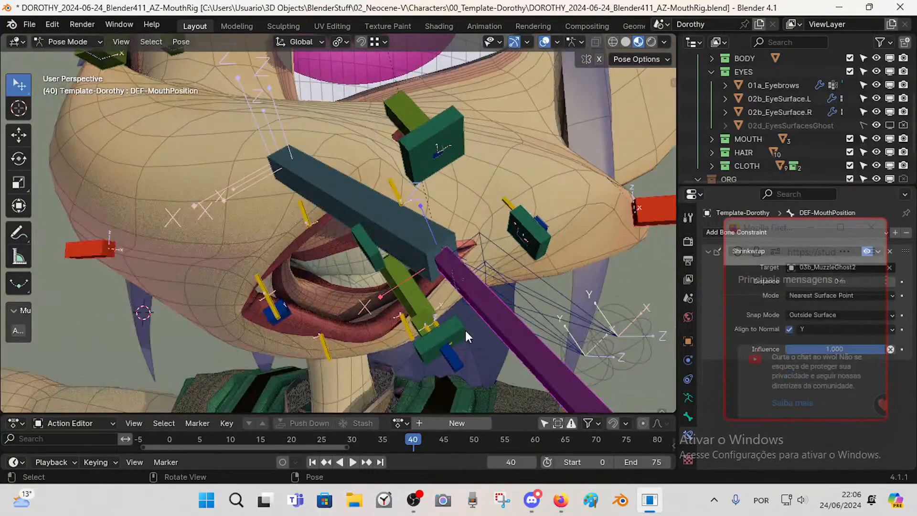
pyautogui.moveTo(465, 329); pyautogui.dragTo(501, 311, button='middle')
pyautogui.press('g')
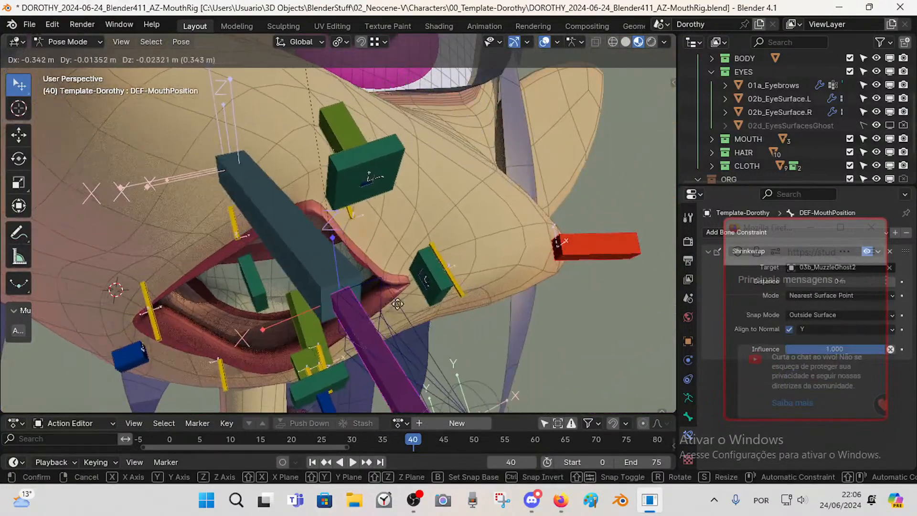
pyautogui.click(429, 304)
# - Try rotating CTL-Arcade-UP about the global X axis to tilt the upper teeth
pyautogui.click(480, 282)
pyautogui.press('r')
pyautogui.press('x')
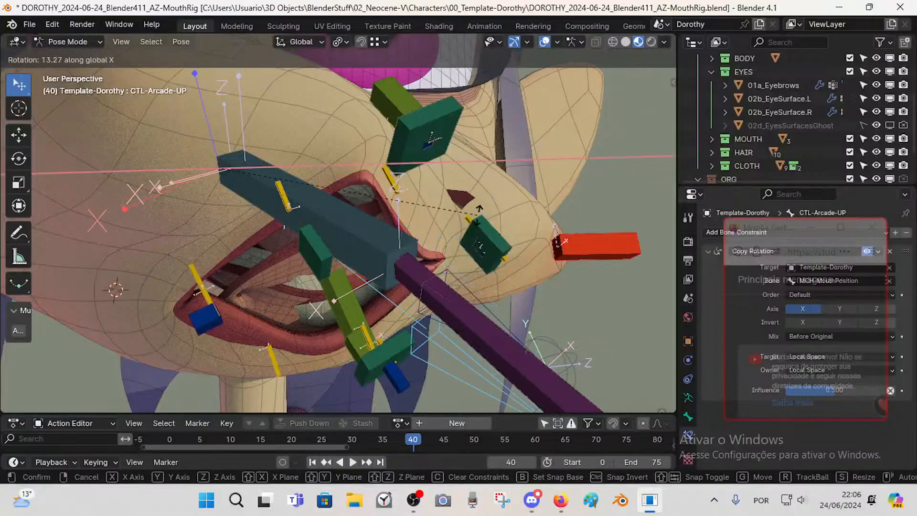
pyautogui.click(459, 324)
pyautogui.moveTo(429, 306); pyautogui.dragTo(448, 276, button='middle')
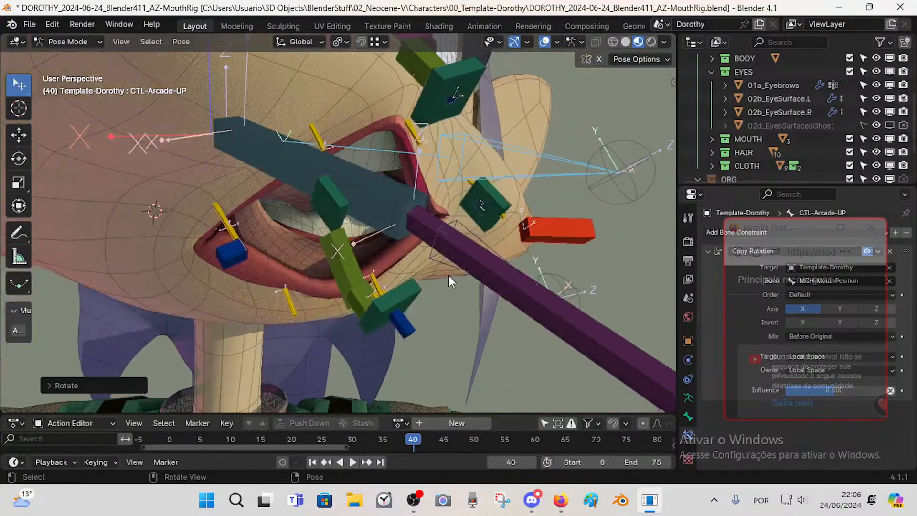
# - Try rotating CTL-Arcade-DN about the global X axis and moving it with the lower teeth
pyautogui.click(453, 269)
pyautogui.press('r')
pyautogui.press('x')
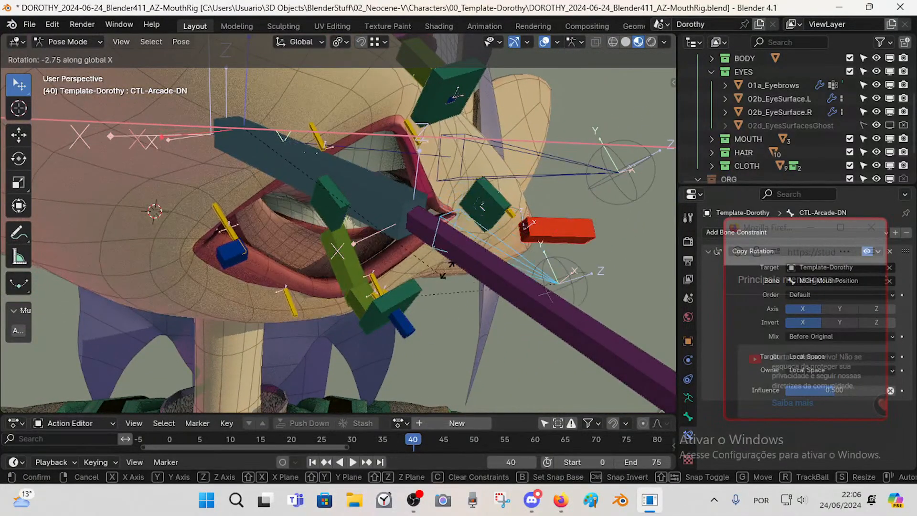
pyautogui.click(444, 232)
pyautogui.moveTo(443, 221); pyautogui.dragTo(459, 247, button='middle')
pyautogui.press('g')
pyautogui.click(516, 231)
# - Select CTL-Arcade-UP and CTL-Arcade-DN, and try rotating them sideways as seen from above
pyautogui.click(517, 231)
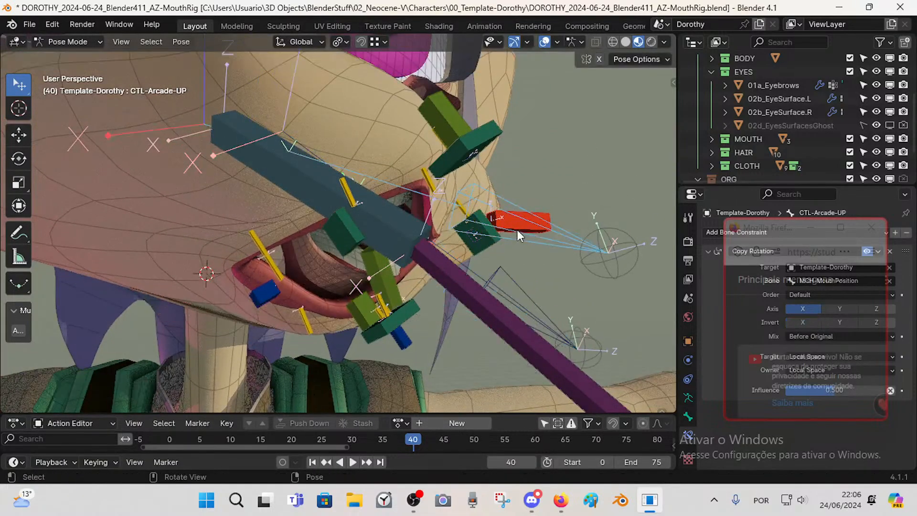
pyautogui.click(517, 276)
pyautogui.moveTo(517, 276); pyautogui.dragTo(340, 322, button='middle')
pyautogui.press('r')
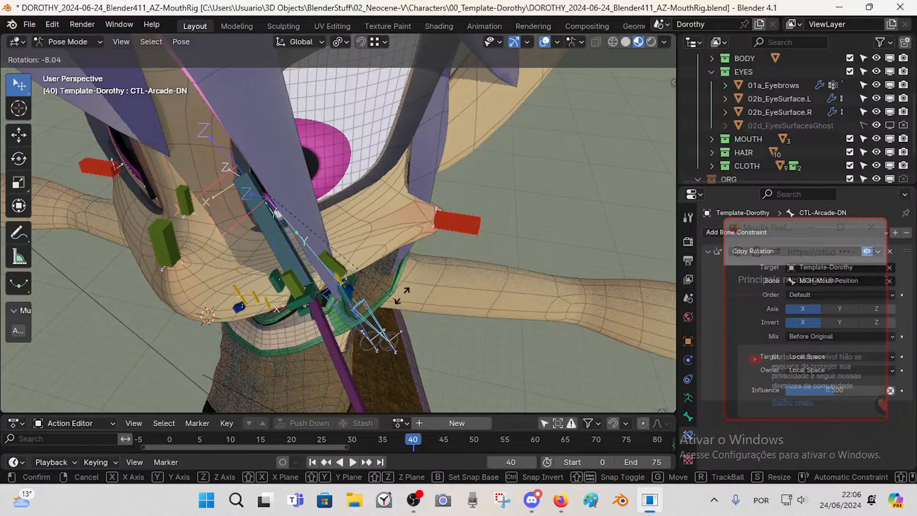
pyautogui.click(335, 305)
pyautogui.moveTo(334, 306); pyautogui.dragTo(329, 311, button='middle')
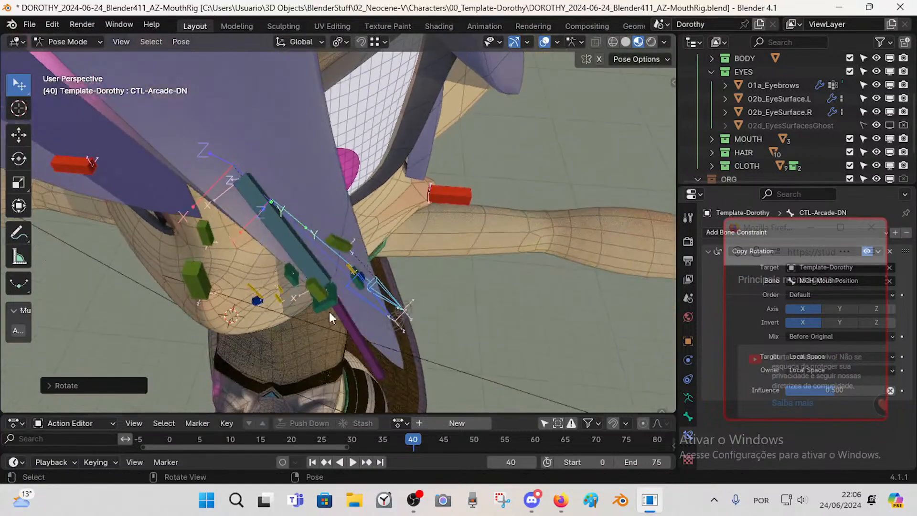
pyautogui.press('r')
pyautogui.click(327, 302)
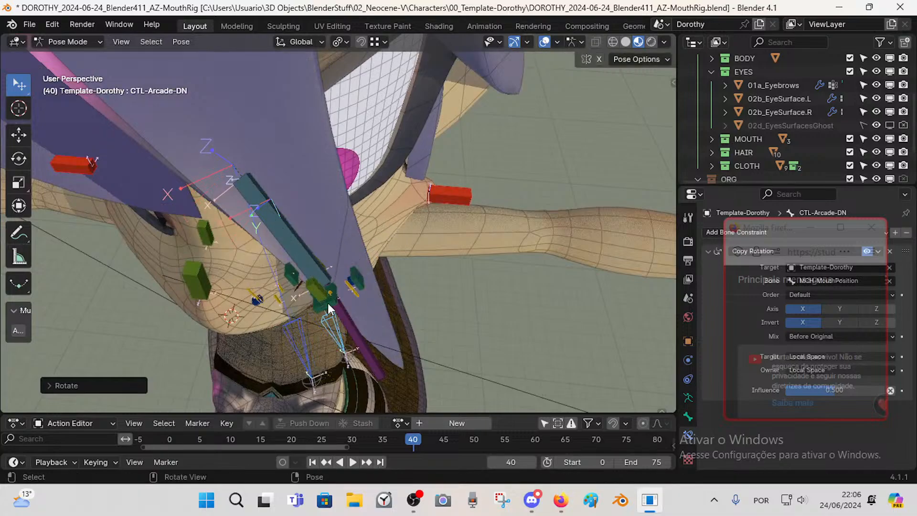
# - Try rotating both arcade controls about the global Z axis with the mouth seen from the front
pyautogui.moveTo(302, 317); pyautogui.dragTo(371, 199, button='middle')
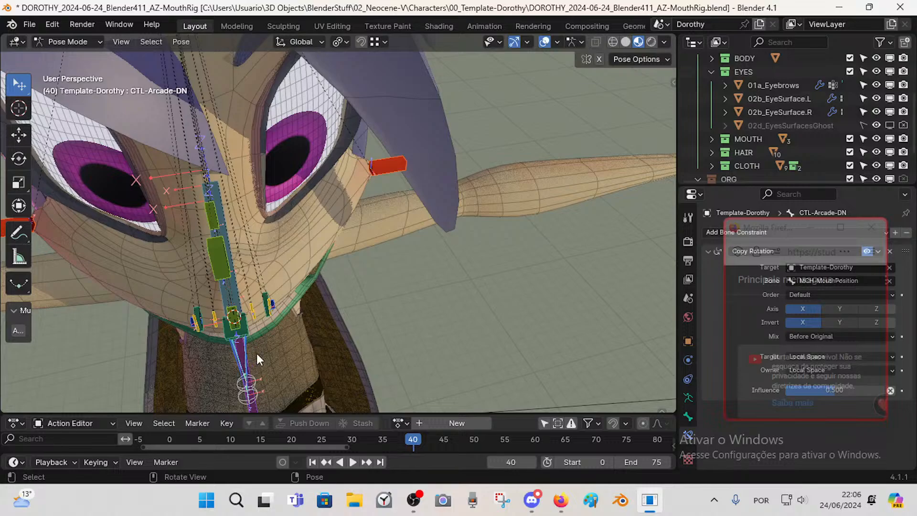
pyautogui.press('r')
pyautogui.press('Escape')
pyautogui.press('r')
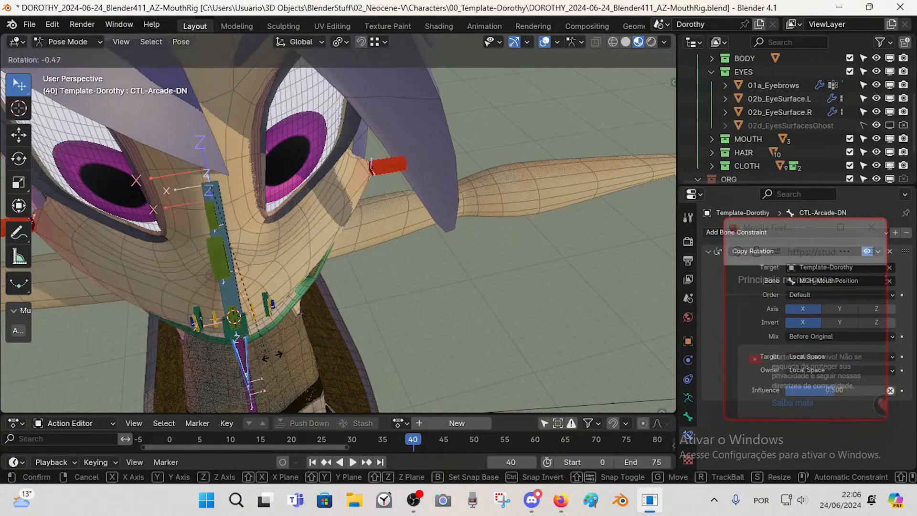
pyautogui.press('z')
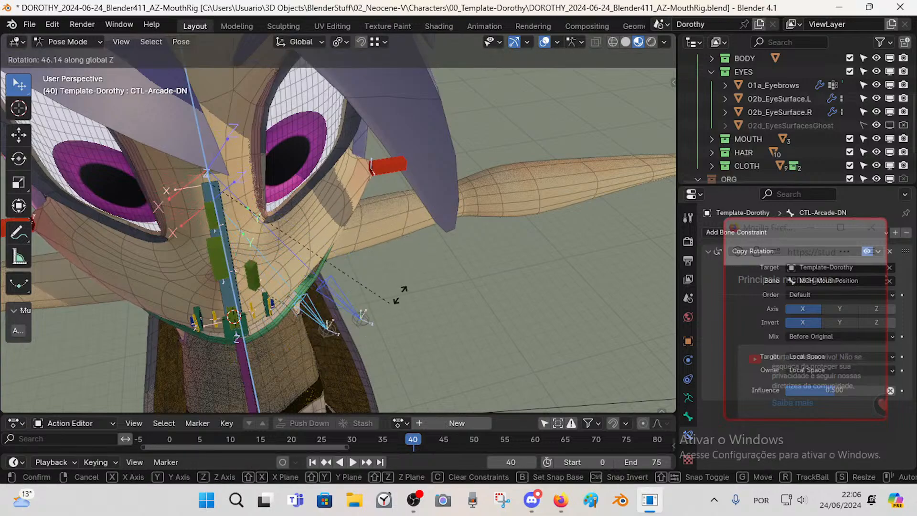
pyautogui.rightClick(437, 171)
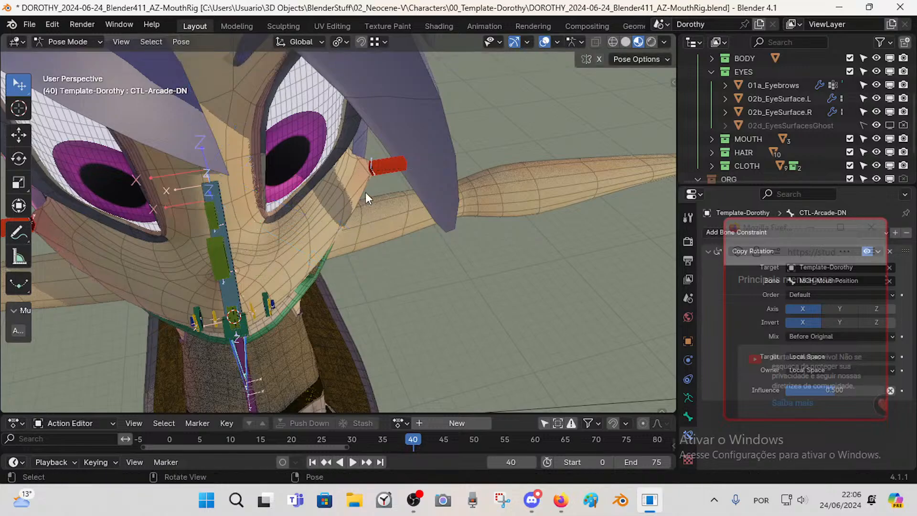
pyautogui.moveTo(266, 301); pyautogui.dragTo(304, 277, button='middle')
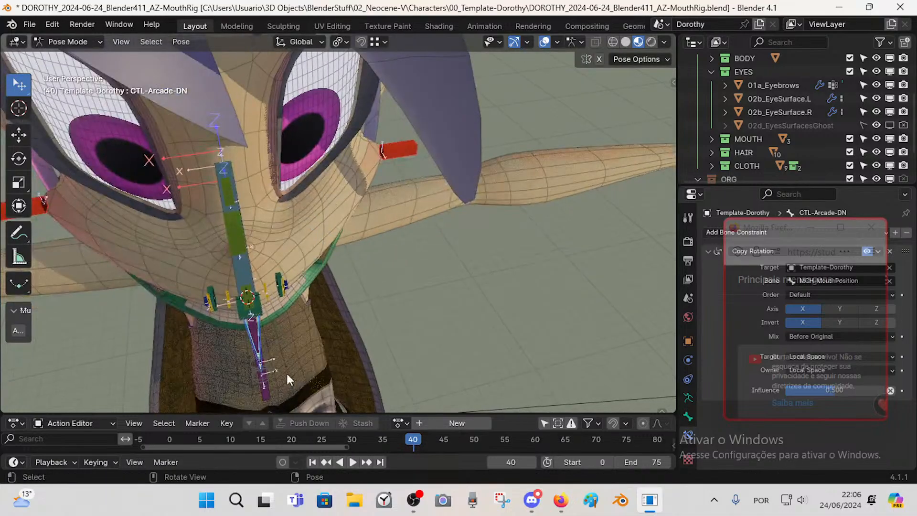
# - Select CTL-Arcade-UP, uncover its constraint settings by moving the chat window away, and show its bone properties
pyautogui.moveTo(286, 373); pyautogui.dragTo(334, 294, button='middle')
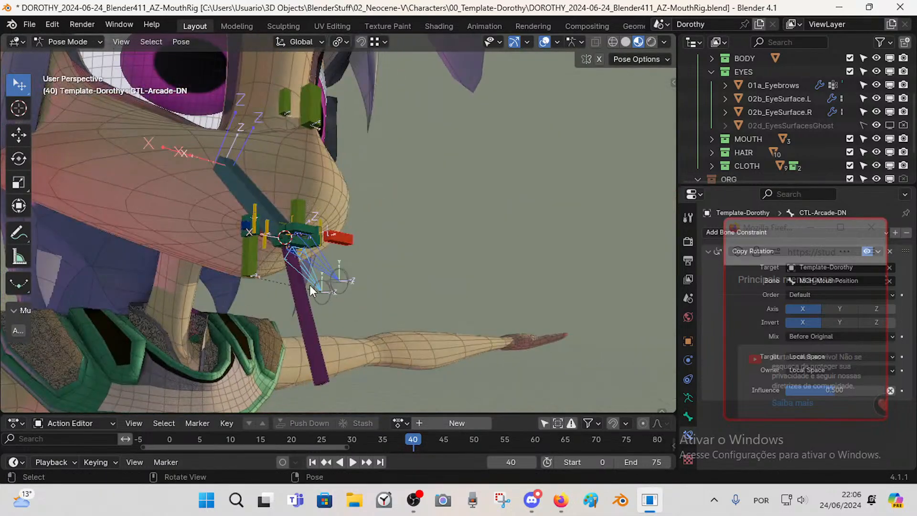
pyautogui.click(323, 251)
pyautogui.click(306, 335)
pyautogui.click(317, 261)
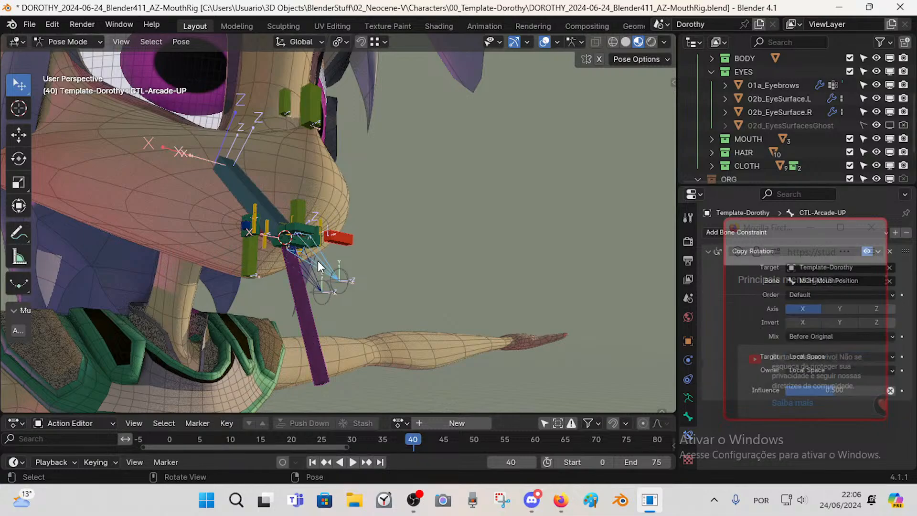
pyautogui.moveTo(766, 233); pyautogui.dragTo(749, 37)
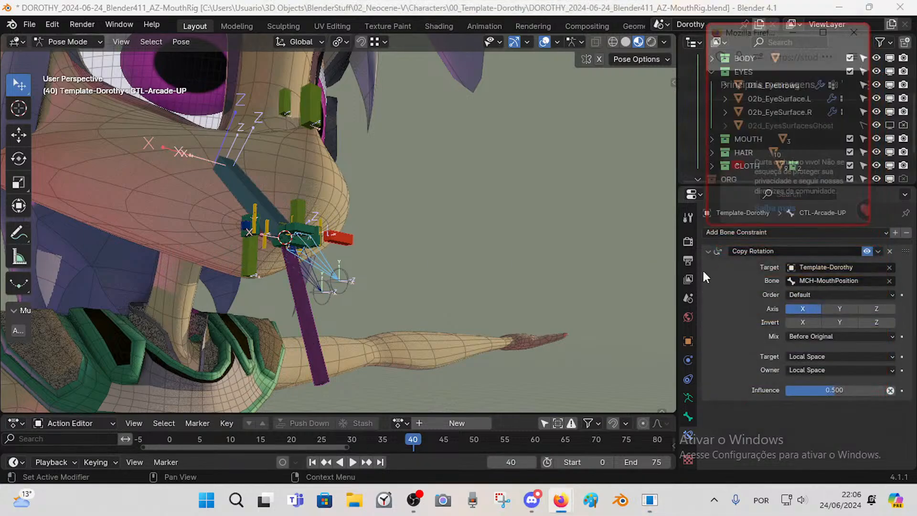
pyautogui.click(688, 417)
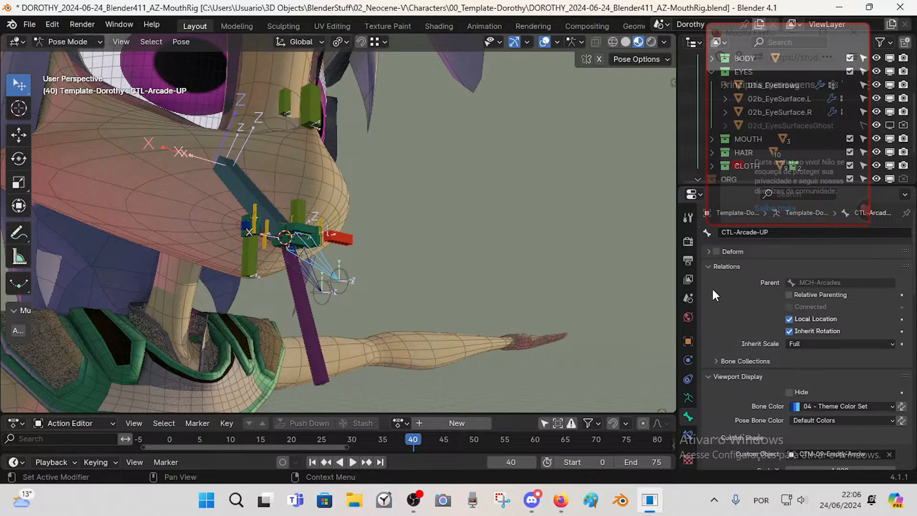
# - Compare the parent relations of MCH-Arcades and CTL-Arcade-UP in the bone properties
pyautogui.moveTo(467, 288); pyautogui.dragTo(299, 357, button='middle')
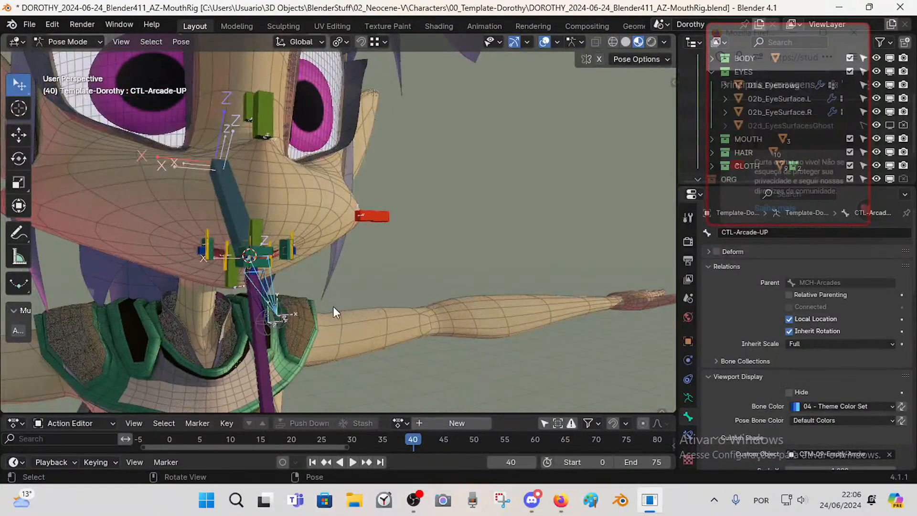
pyautogui.moveTo(333, 307); pyautogui.dragTo(259, 358, button='middle')
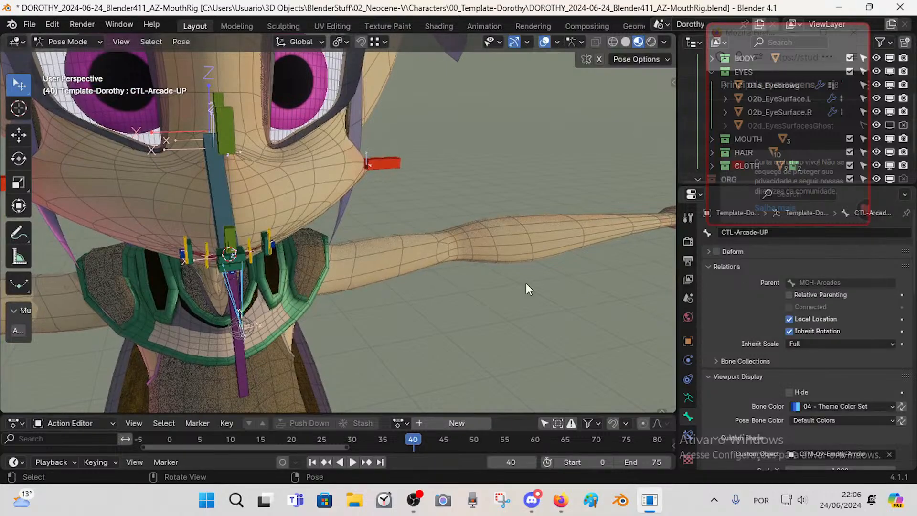
pyautogui.click(243, 350)
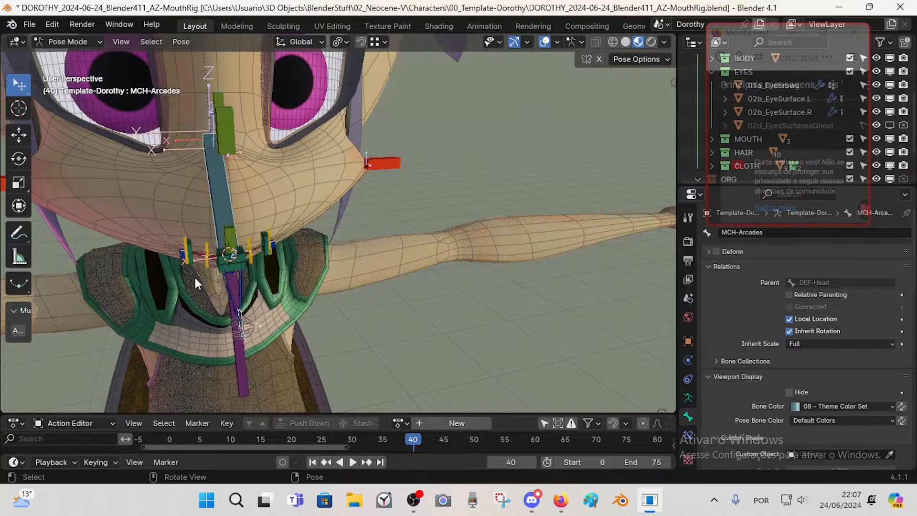
pyautogui.moveTo(195, 277); pyautogui.dragTo(248, 260, button='middle')
pyautogui.click(304, 258)
pyautogui.moveTo(304, 258); pyautogui.dragTo(270, 293, button='middle')
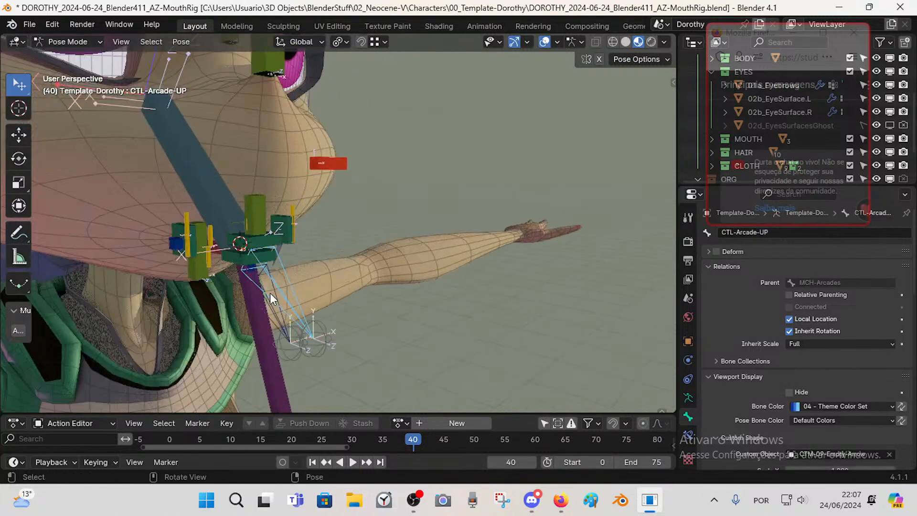
# - Make the DEF-Theeth bone collection visible
pyautogui.press('n')
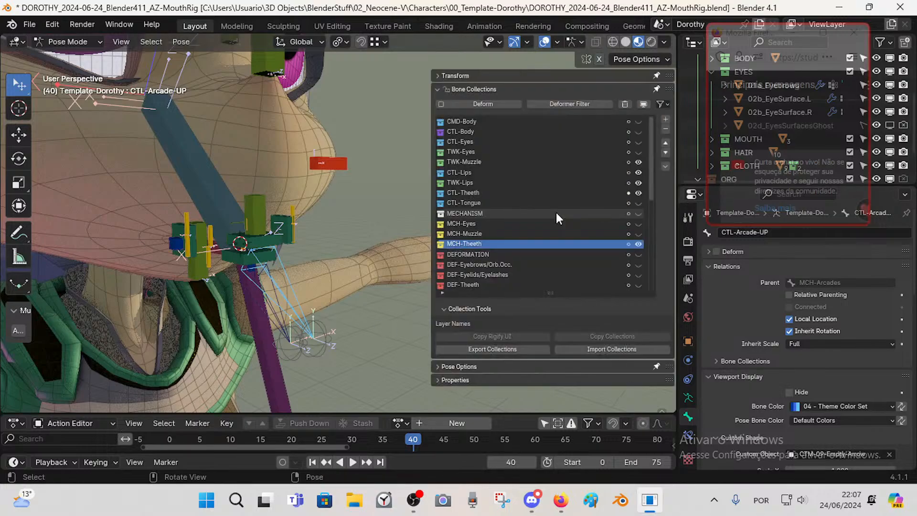
pyautogui.scroll(-1, 595, 275)
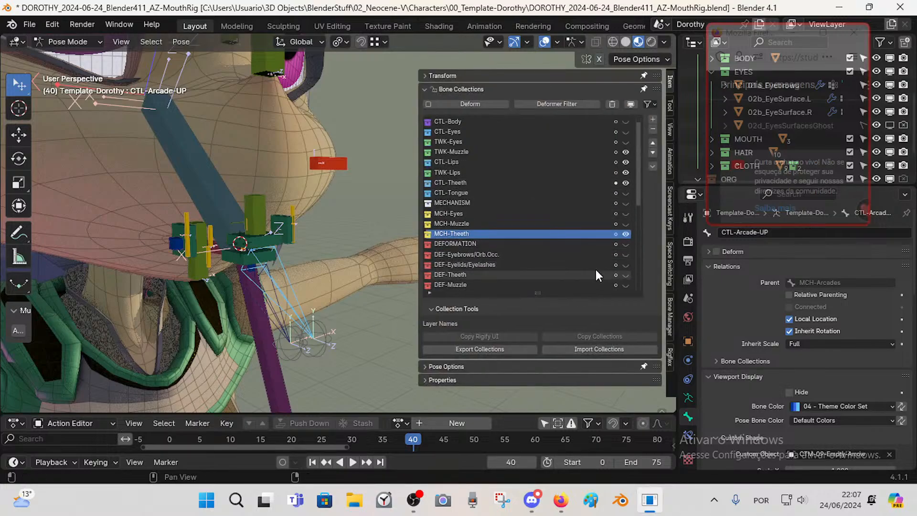
pyautogui.click(625, 275)
pyautogui.press('n')
# - Examine the parent relations of DEF-1-HEAD-2-MOUTH-1-Arcade-UP and CTL-Arcade-DN among the overlapping arcade bones
pyautogui.moveTo(307, 262); pyautogui.dragTo(240, 280, button='middle')
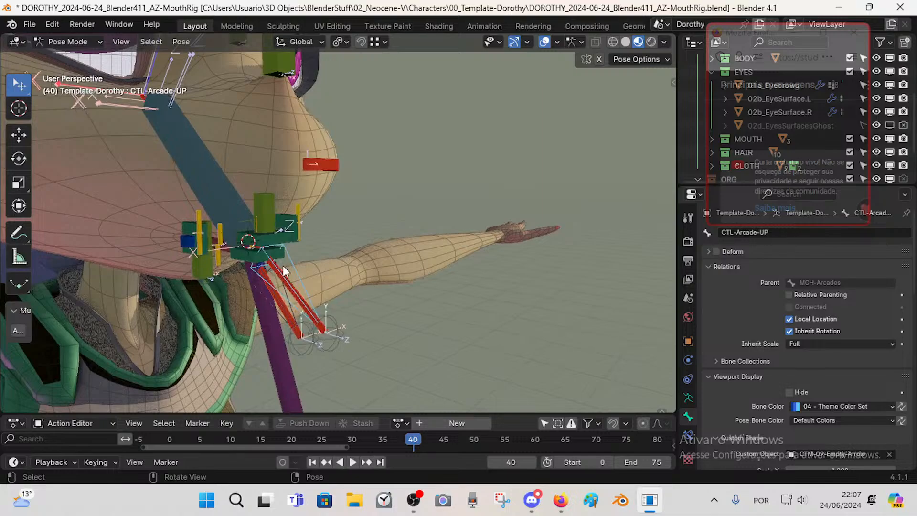
pyautogui.click(282, 275)
pyautogui.click(275, 296)
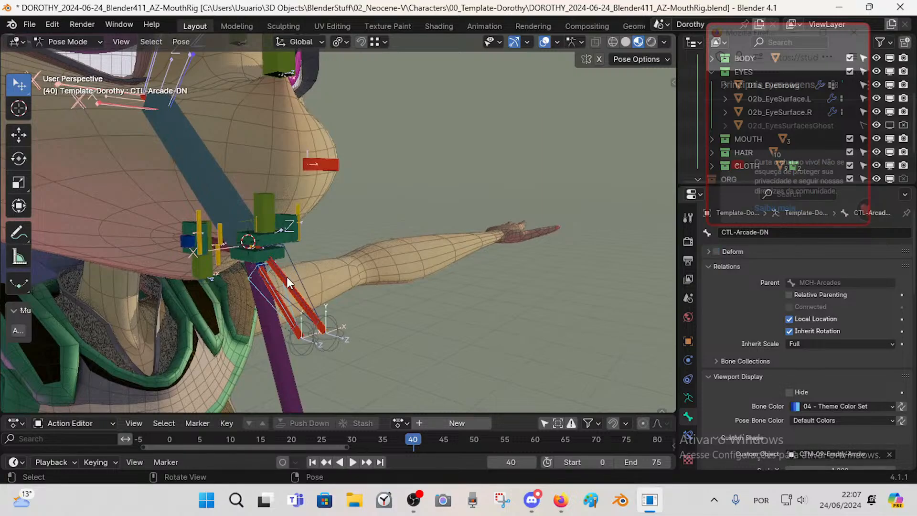
pyautogui.click(288, 279)
pyautogui.click(288, 280)
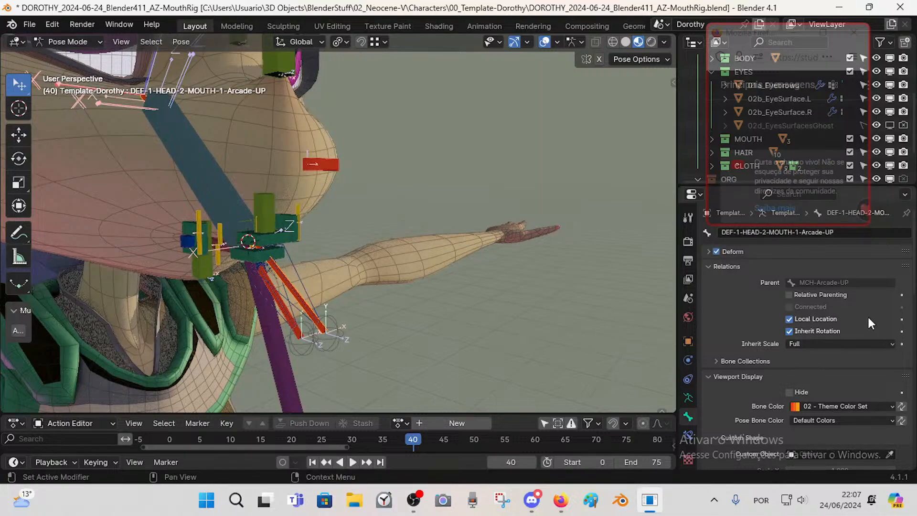
pyautogui.click(280, 299)
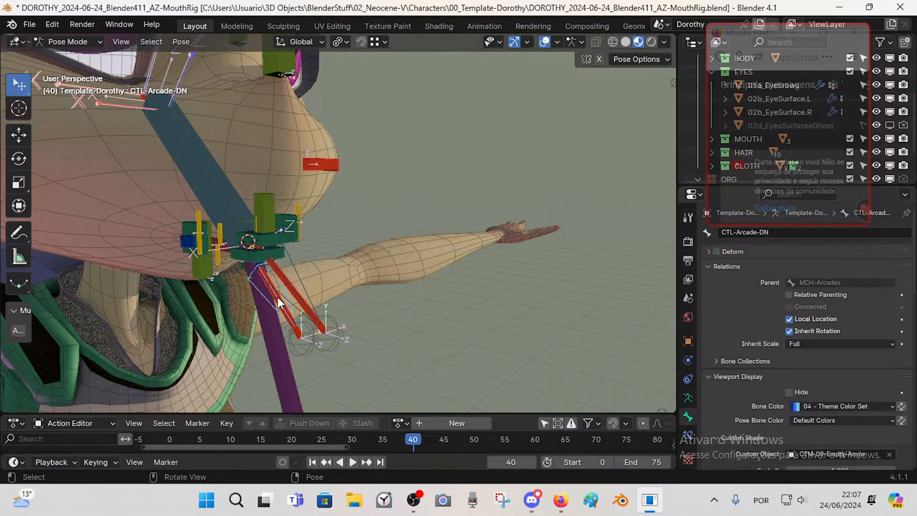
# - Try moving an arcade control and rotating CTL-Arcade-UP about global X with the teeth deformation bones shown
pyautogui.click(338, 342)
pyautogui.press('g')
pyautogui.click(413, 363)
pyautogui.moveTo(418, 362); pyautogui.dragTo(316, 321, button='middle')
pyautogui.click(261, 285)
pyautogui.press('r')
pyautogui.press('x')
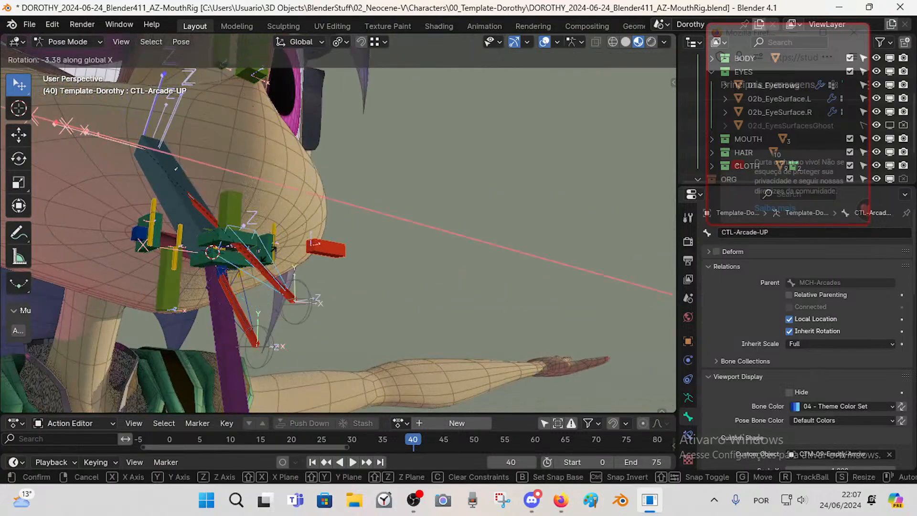
pyautogui.rightClick(289, 253)
# - Examine the parent relations of the lip controls CTL-Mouth-UP, CTL-Mouth-DN and CTL-Mouth.L in the bone properties
pyautogui.moveTo(289, 253); pyautogui.dragTo(373, 253, button='middle')
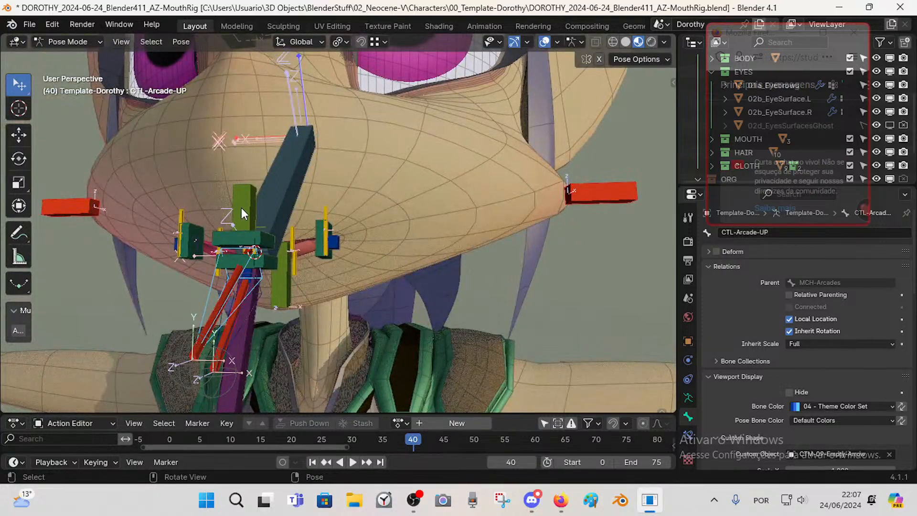
pyautogui.scroll(-2, 242, 208)
pyautogui.moveTo(287, 230); pyautogui.dragTo(258, 244, button='middle')
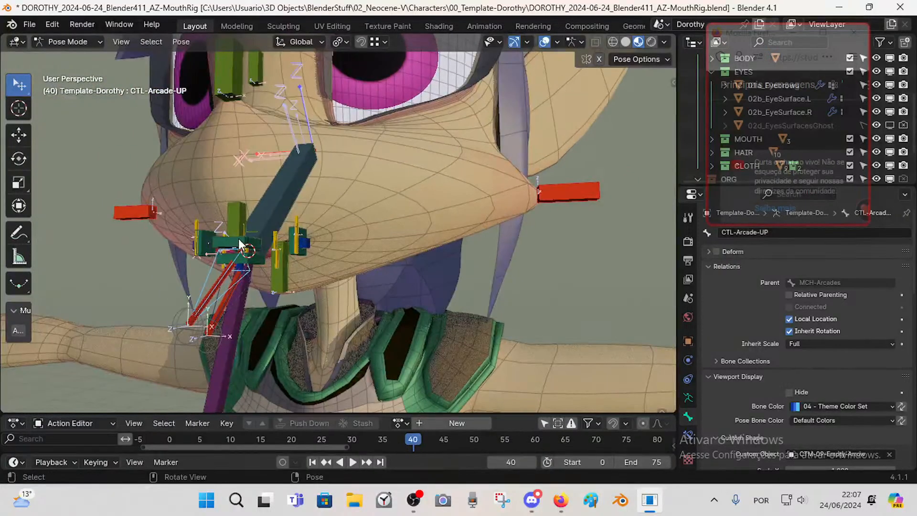
pyautogui.click(240, 244)
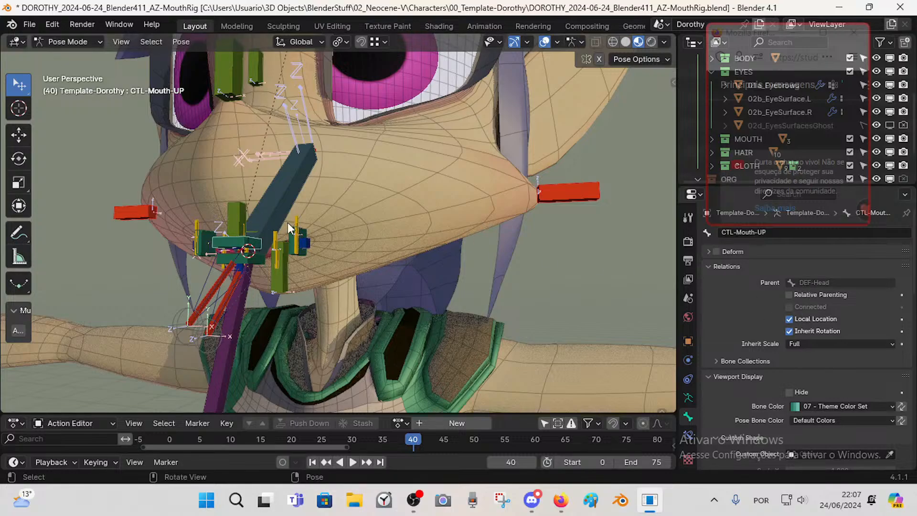
pyautogui.click(293, 243)
pyautogui.scroll(3, 273, 258)
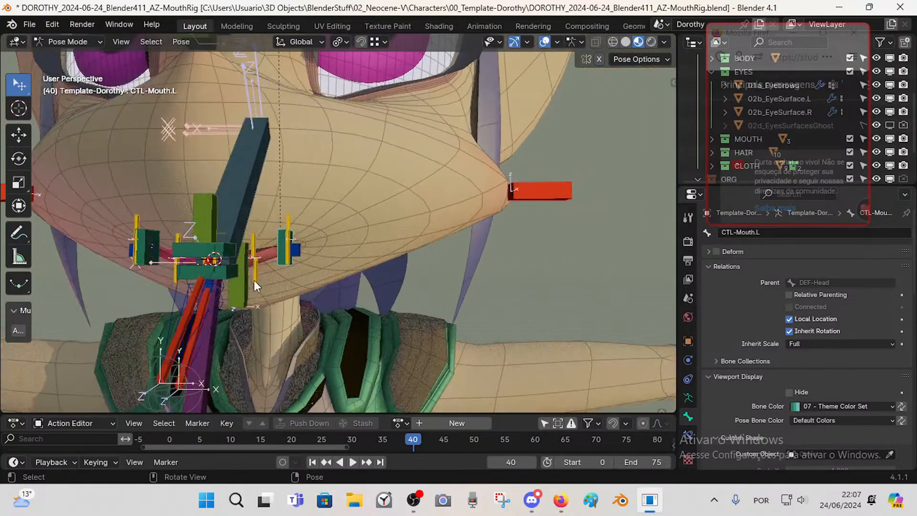
pyautogui.click(228, 274)
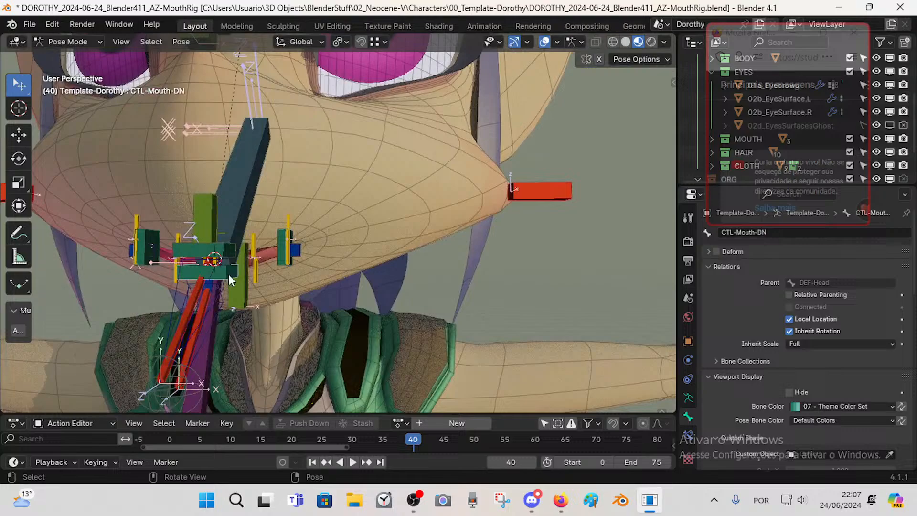
pyautogui.click(300, 252)
pyautogui.click(271, 249)
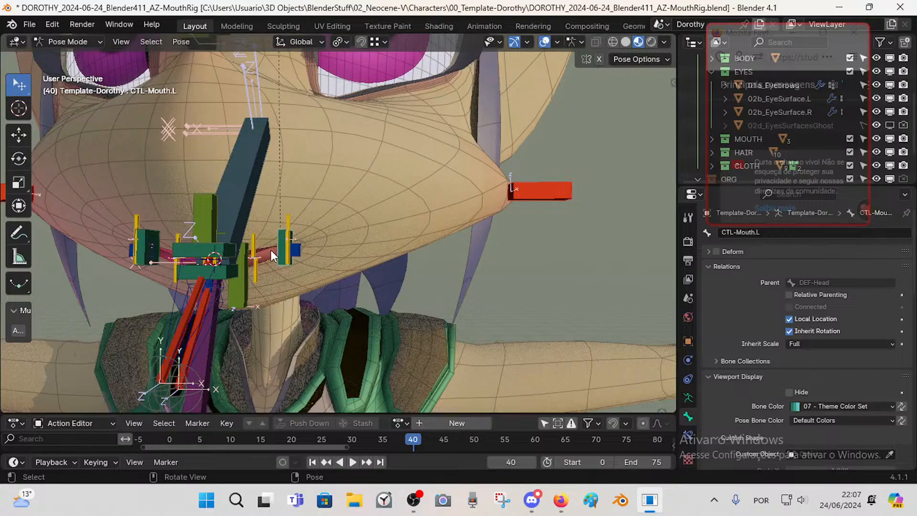
pyautogui.click(189, 250)
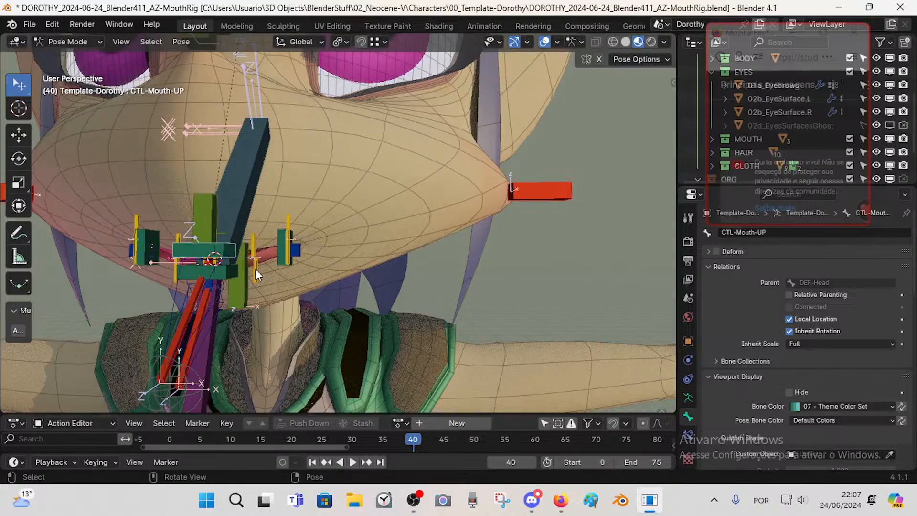
# - Try moving the DEF-MouthPosition bone sideways across the muzzle
pyautogui.moveTo(255, 269); pyautogui.dragTo(230, 348, button='middle')
pyautogui.click(224, 389)
pyautogui.moveTo(225, 389); pyautogui.dragTo(242, 348, button='middle')
pyautogui.press('g')
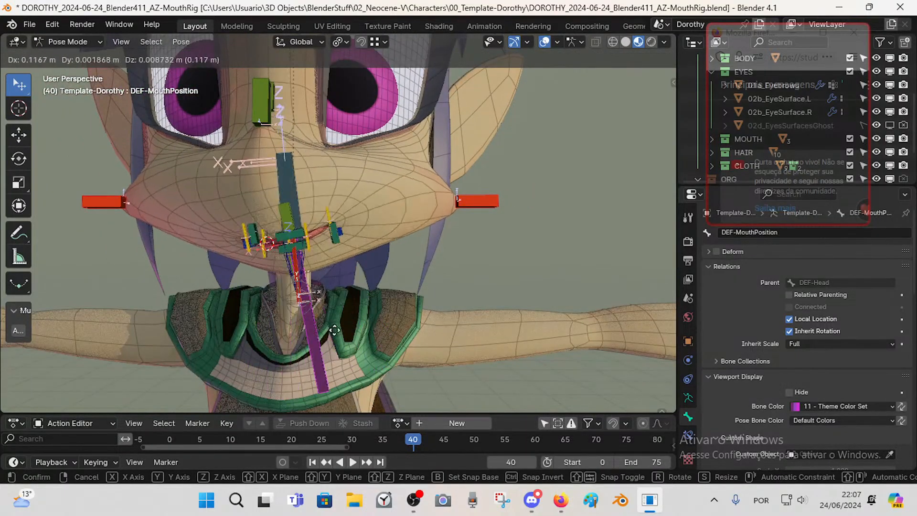
pyautogui.rightClick(300, 328)
pyautogui.moveTo(258, 236); pyautogui.dragTo(246, 241, button='middle')
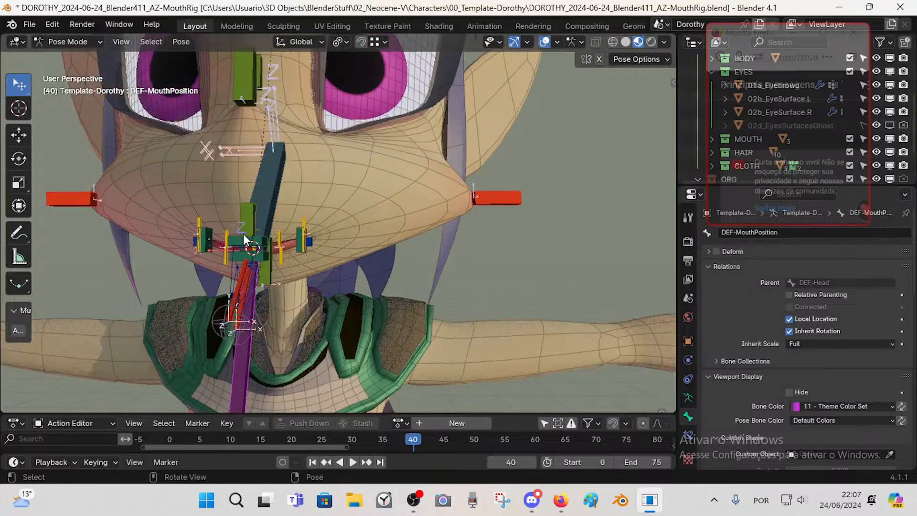
# - Inspect the Copy Transforms constraint on CTL-Mouth-UP and try moving that control upward
pyautogui.click(246, 242)
pyautogui.click(690, 430)
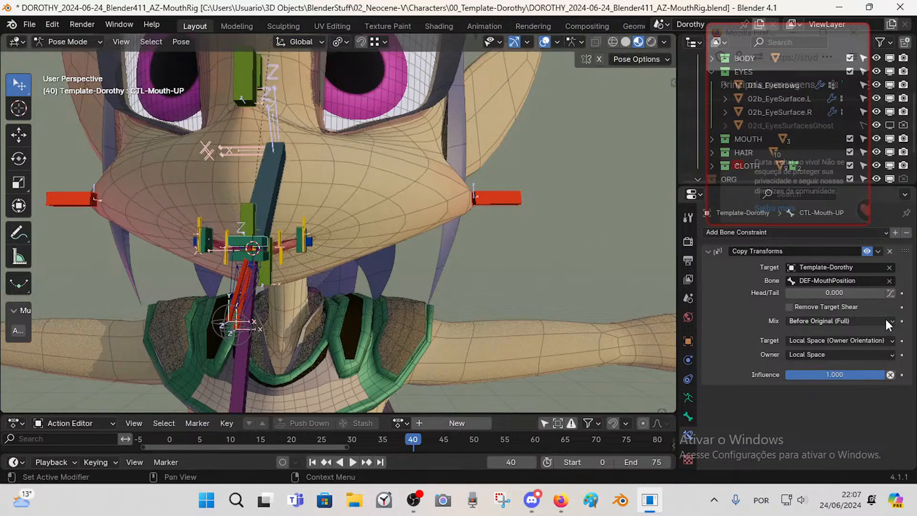
pyautogui.click(812, 321)
pyautogui.press('g')
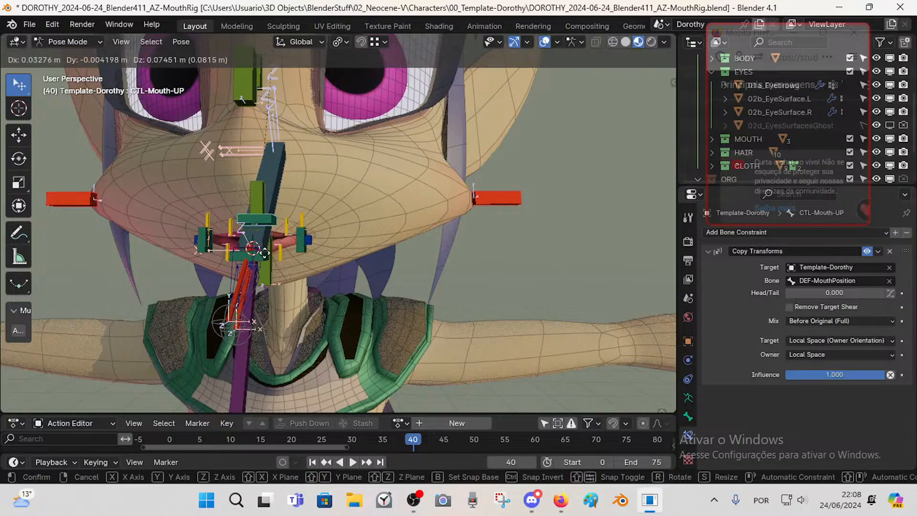
pyautogui.rightClick(258, 238)
# - Try sliding DEF-MouthPosition sideways, raising CTL-Mouth-UP and pulling CTL-Mouth.L outward by about 0.21 m
pyautogui.moveTo(238, 399); pyautogui.dragTo(278, 403)
pyautogui.moveTo(288, 240); pyautogui.dragTo(287, 211)
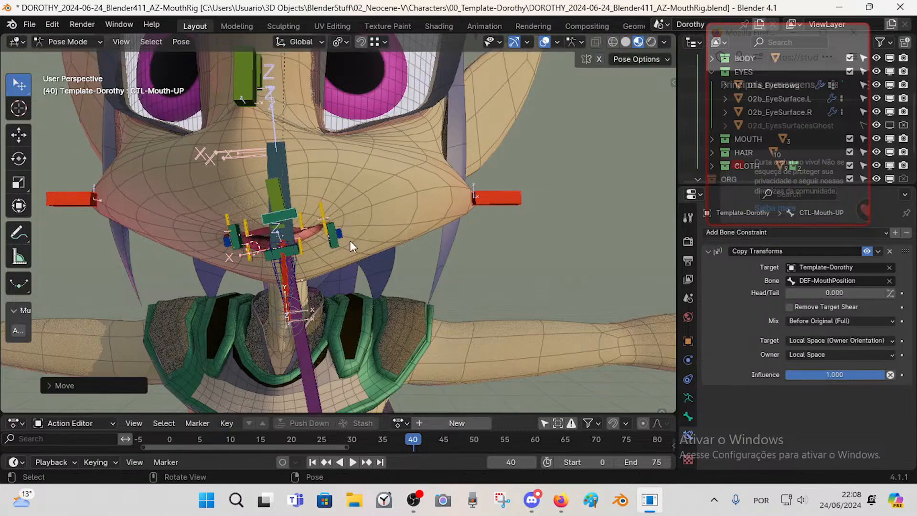
pyautogui.moveTo(335, 246); pyautogui.dragTo(389, 228)
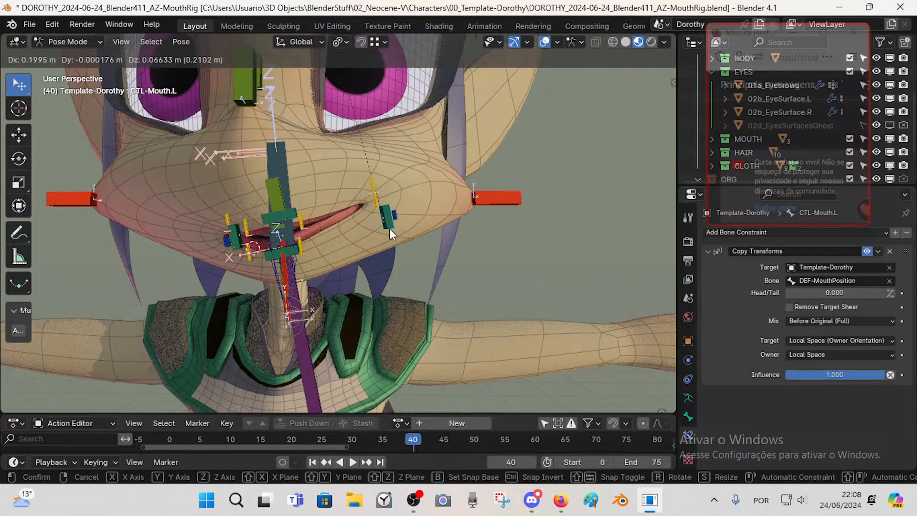
pyautogui.click(289, 220)
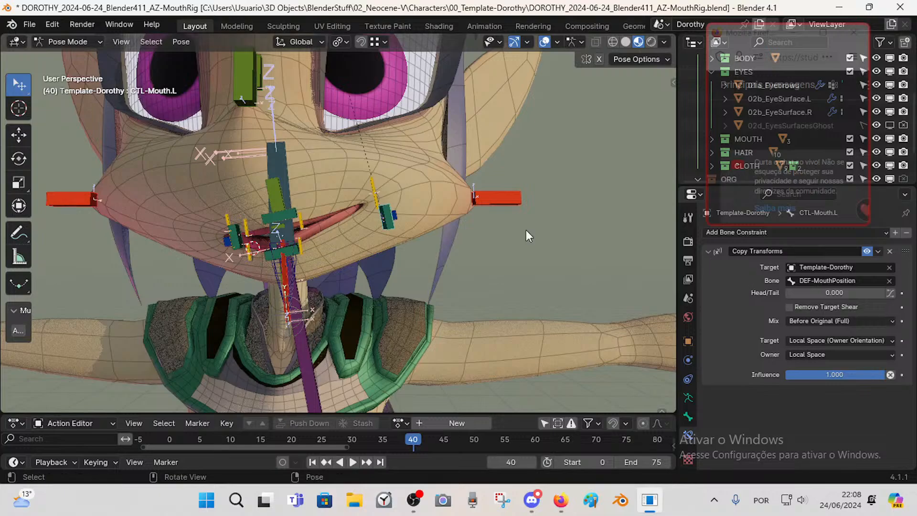
# - Check the Shrinkwrap constraint on DEF-MouthPosition and compare its parent relation with that of MCH-Arcades
pyautogui.click(299, 367)
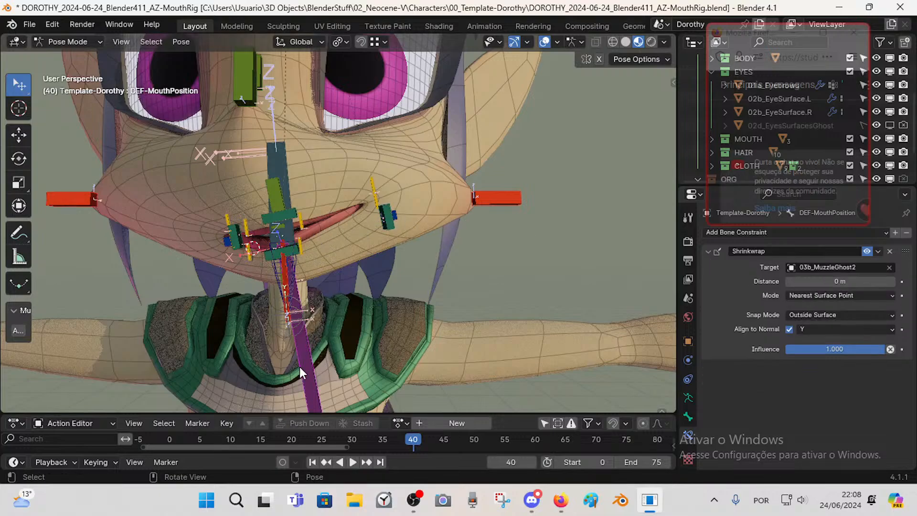
pyautogui.click(687, 416)
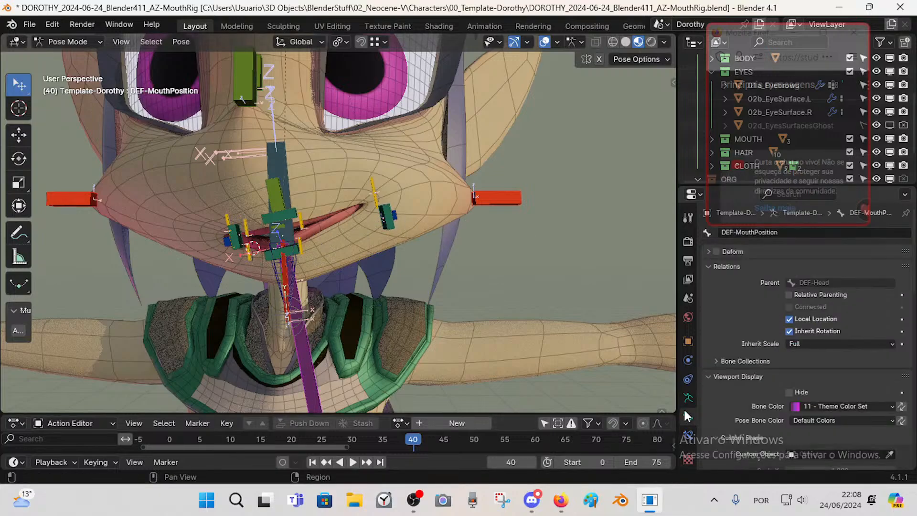
pyautogui.click(285, 159)
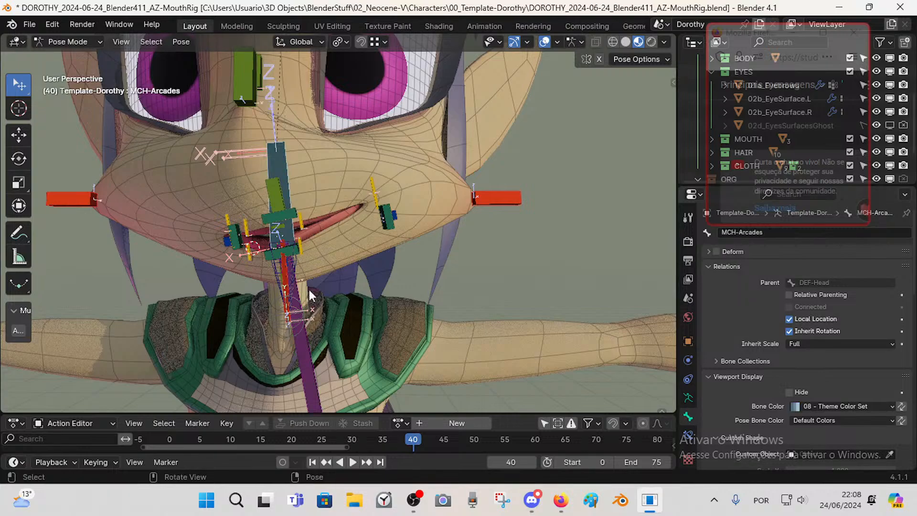
pyautogui.click(305, 352)
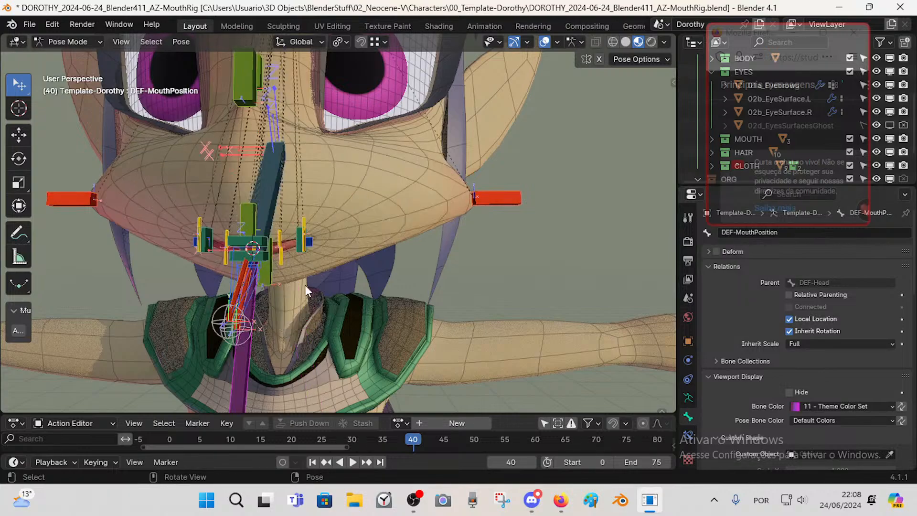
# - Save the current rig file and open DOROTHY_2024-06-23_Blender411_AX-MouthRig.blend
pyautogui.moveTo(322, 249); pyautogui.dragTo(332, 216, button='middle')
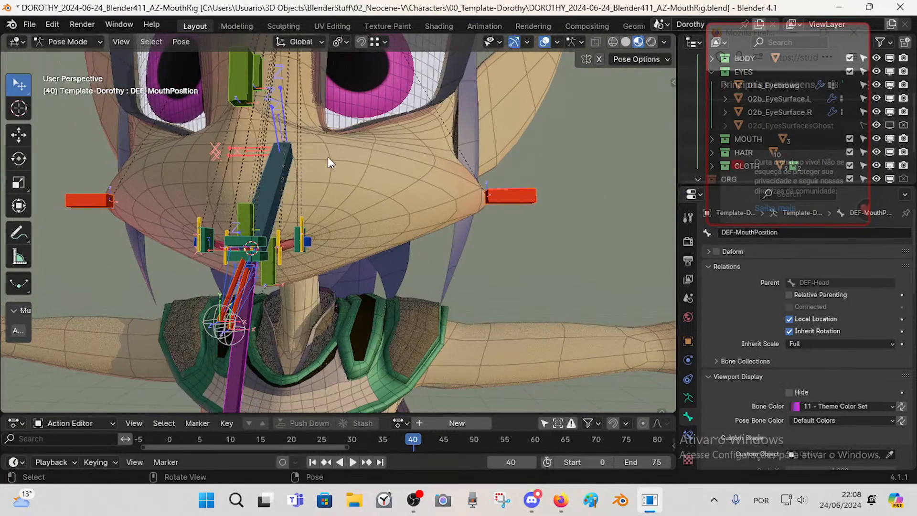
pyautogui.scroll(2, 354, 208)
pyautogui.hotkey('ctrl', 's')
pyautogui.click(30, 24)
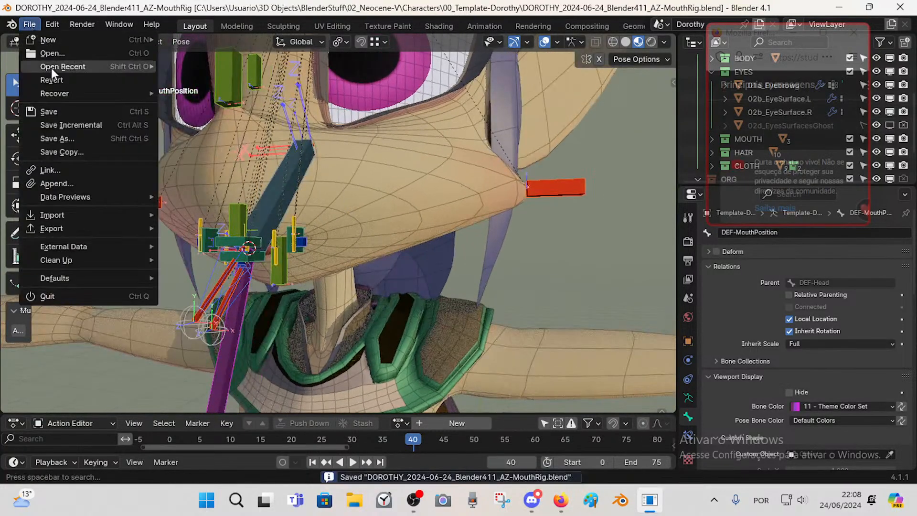
pyautogui.click(54, 54)
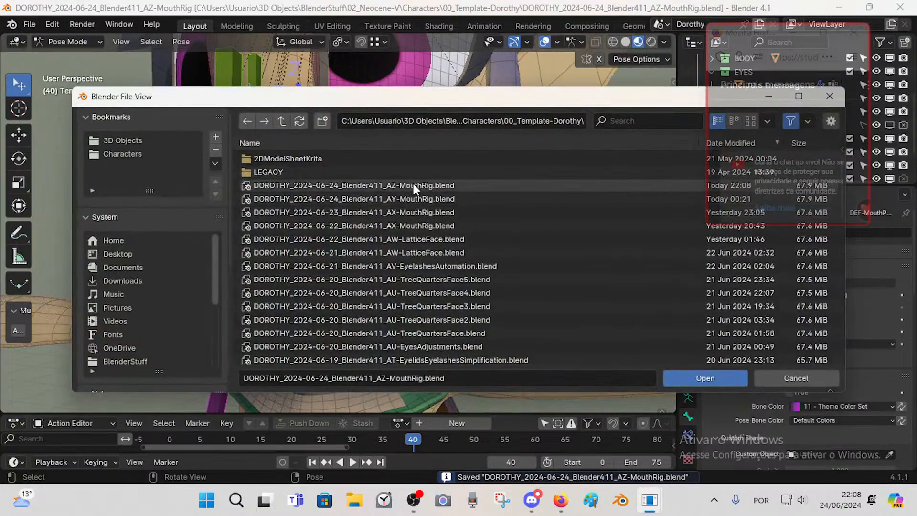
pyautogui.doubleClick(408, 211)
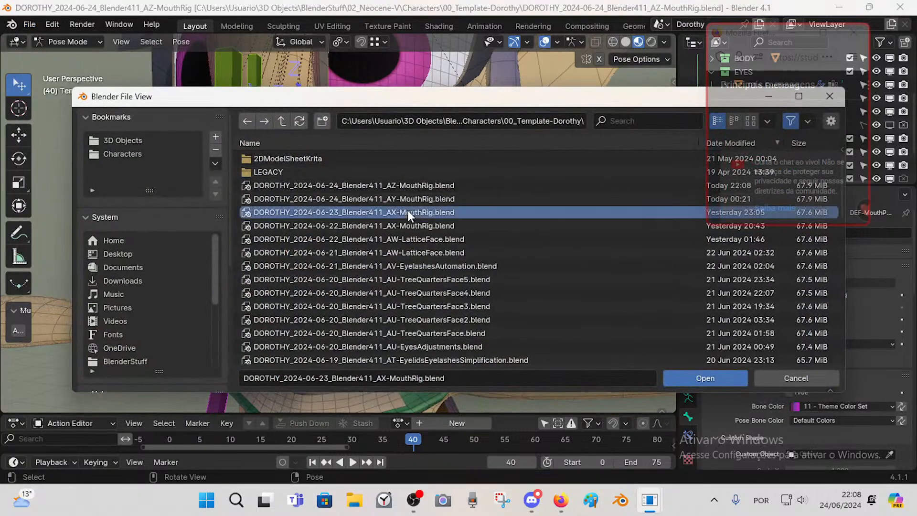
# - Put the Template-Dorothy armature in Pose Mode and rotate an arcade control about the X axis
pyautogui.scroll(6, 368, 249)
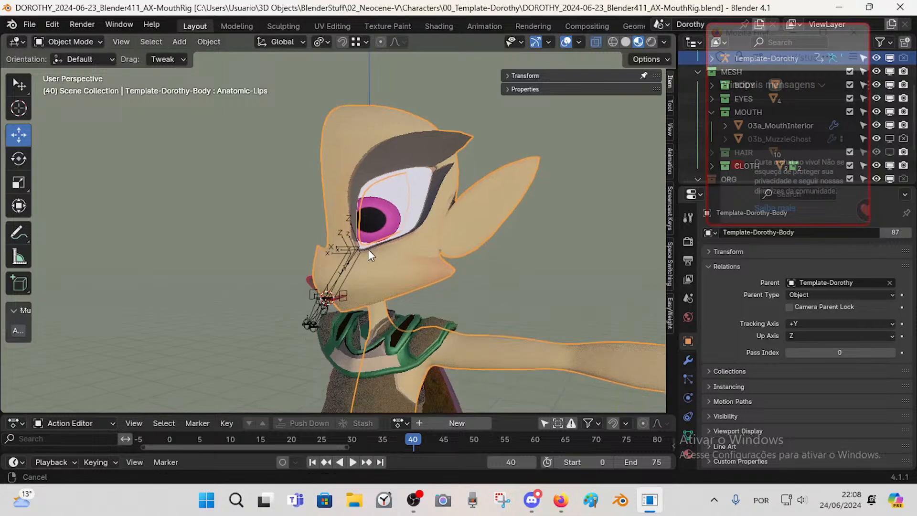
pyautogui.click(307, 315)
pyautogui.keyDown('shift'); pyautogui.moveTo(308, 315); pyautogui.dragTo(319, 184, button='middle'); pyautogui.keyUp('shift')
pyautogui.hotkey('ctrl', 'Tab')
pyautogui.press('r')
pyautogui.press('x')
pyautogui.click(372, 342)
# - Rotate CTL-Arcade-UP about global X to raise the upper teeth and open the mouth
pyautogui.click(243, 298)
pyautogui.press('r')
pyautogui.press('x')
pyautogui.click(293, 283)
pyautogui.press('r')
pyautogui.press('x')
pyautogui.press('x')
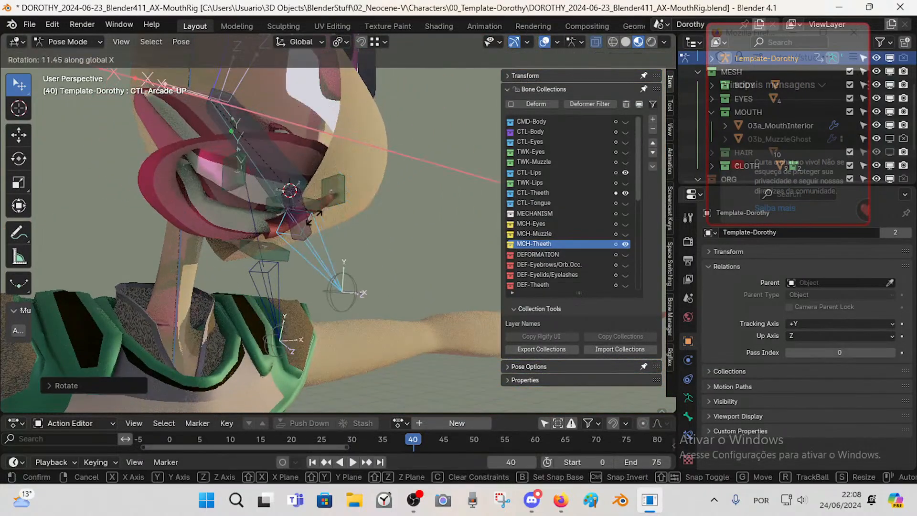
pyautogui.click(256, 127)
pyautogui.moveTo(256, 127); pyautogui.dragTo(282, 143, button='middle')
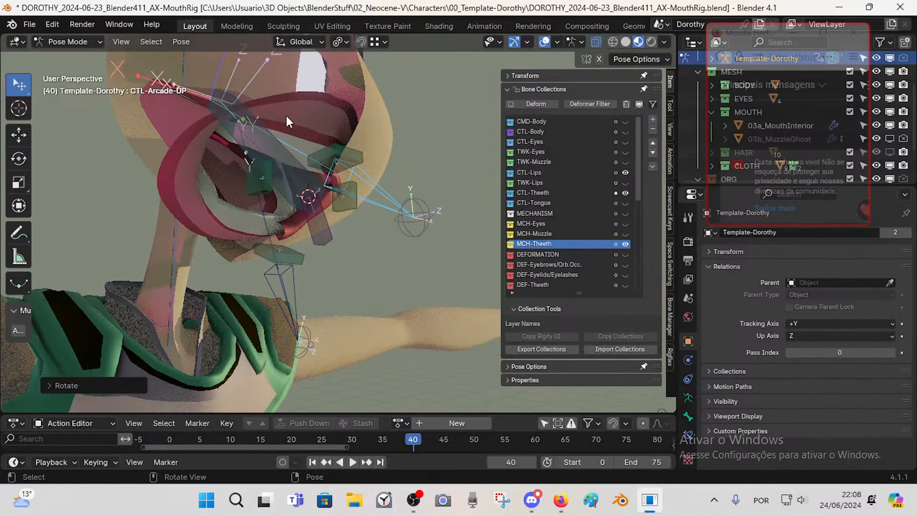
pyautogui.press('r')
pyautogui.press('x')
pyautogui.click(319, 239)
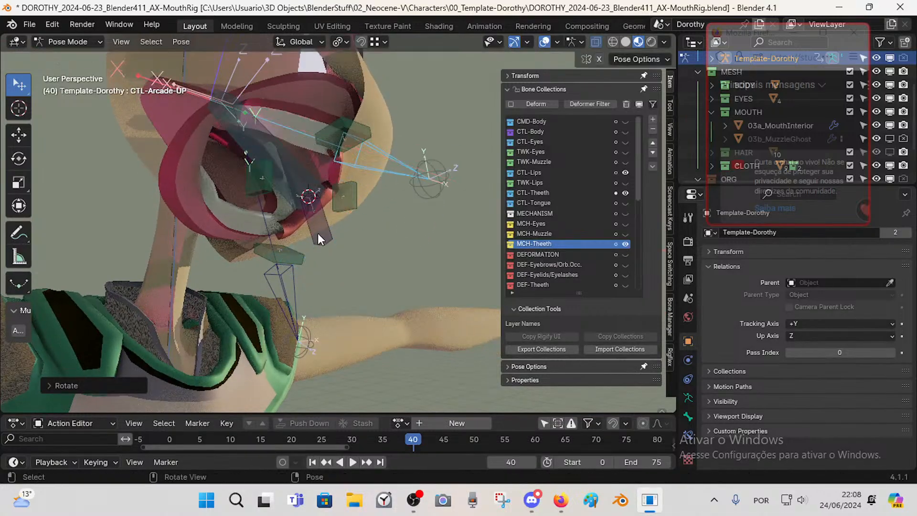
# - Rotate CTL-Arcade-DN about global X to test the lower teeth and jaw from different angles
pyautogui.click(300, 285)
pyautogui.press('r')
pyautogui.press('x')
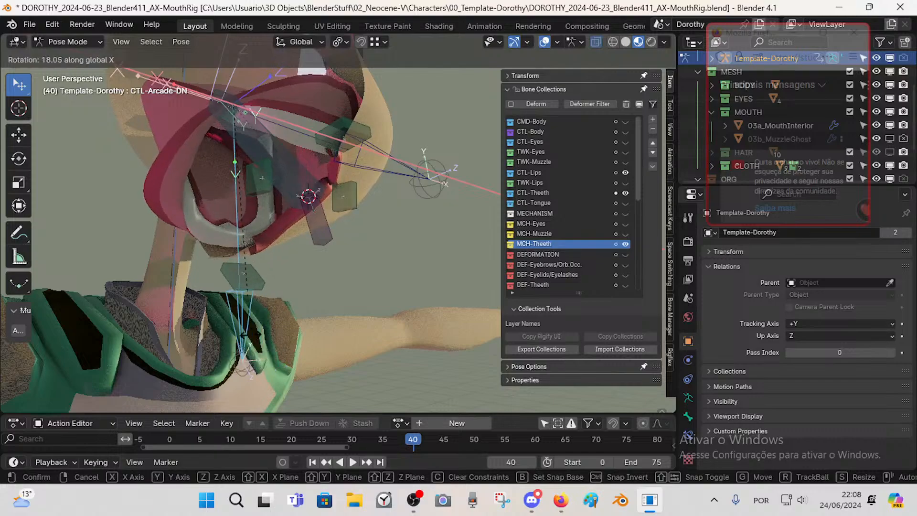
pyautogui.click(312, 246)
pyautogui.moveTo(311, 245); pyautogui.dragTo(349, 223, button='middle')
pyautogui.press('r')
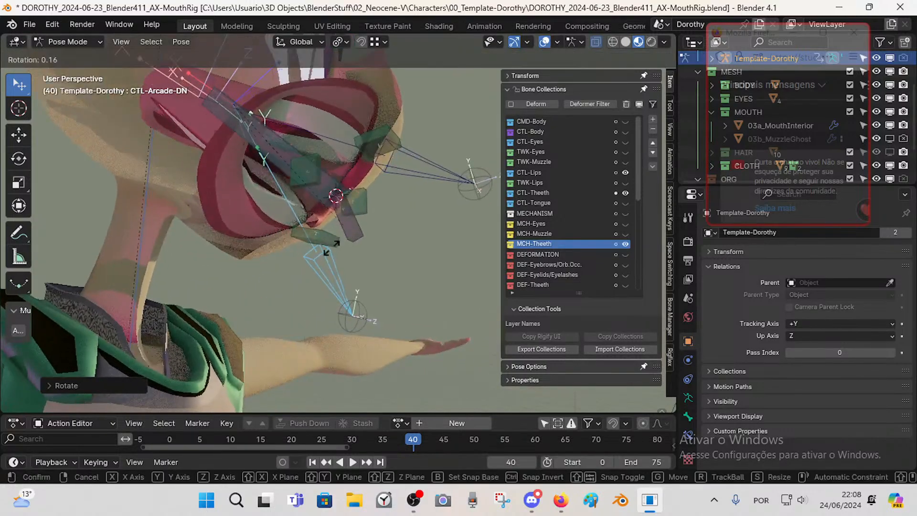
pyautogui.press('x')
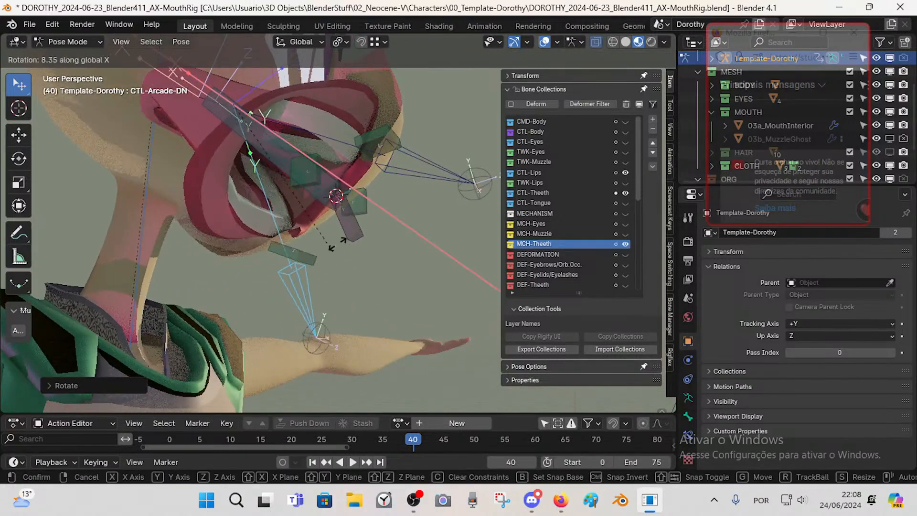
pyautogui.click(340, 233)
pyautogui.moveTo(340, 233); pyautogui.dragTo(319, 227, button='middle')
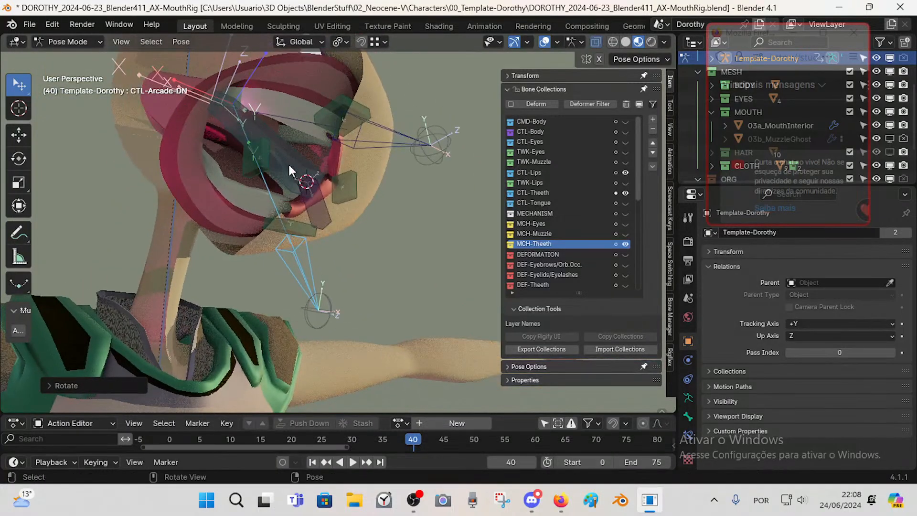
# - Swing CTL-Arcade-DN up and down about global X, checking how the lower lip follows
pyautogui.click(287, 162)
pyautogui.moveTo(288, 162); pyautogui.dragTo(313, 211, button='middle')
pyautogui.click(311, 285)
pyautogui.press('r')
pyautogui.press('x')
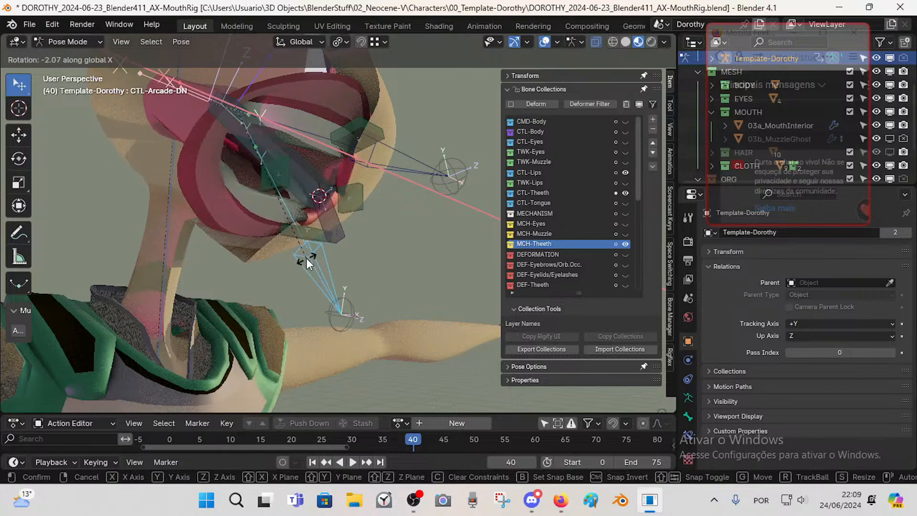
pyautogui.click(299, 196)
pyautogui.moveTo(317, 203); pyautogui.dragTo(286, 260, button='middle')
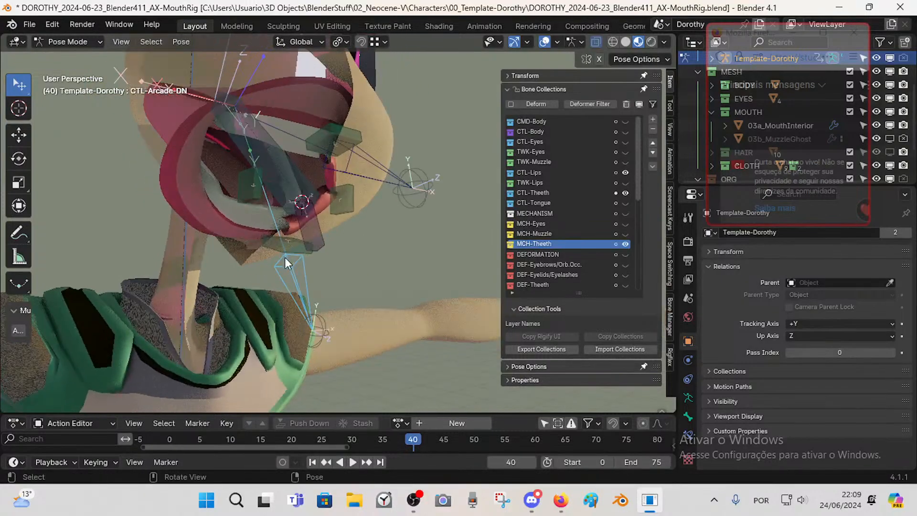
pyautogui.moveTo(271, 177); pyautogui.dragTo(337, 213, button='middle')
pyautogui.press('r')
pyautogui.press('x')
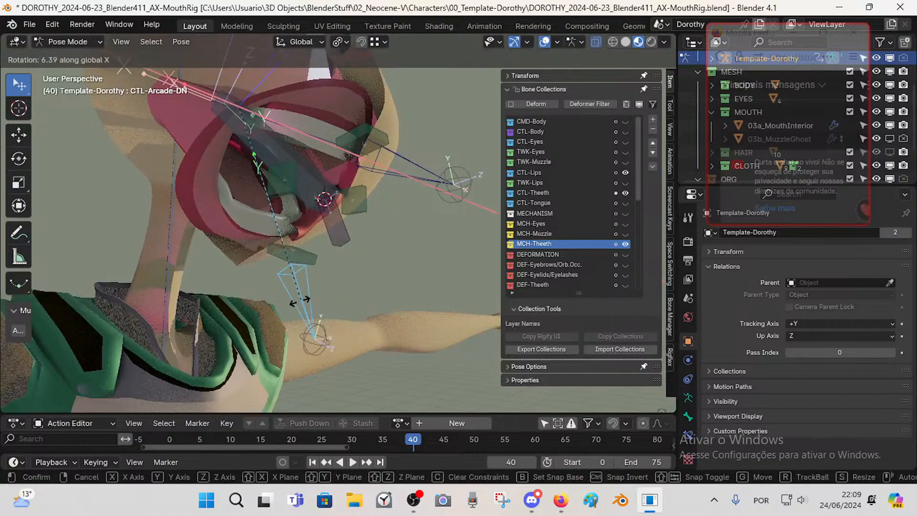
pyautogui.click(305, 285)
# - Rotate CTL-Arcade-DN further about global X to push the lower teeth toward the upper arcade
pyautogui.scroll(4, 253, 228)
pyautogui.moveTo(253, 227)
pyautogui.mouseDown(button='middle')
pyautogui.moveTo(219, 210)
pyautogui.moveTo(211, 224)
pyautogui.moveTo(237, 230)
pyautogui.moveTo(248, 219)
pyautogui.mouseUp(button='middle')
pyautogui.scroll(-2, 211, 225)
pyautogui.press('r')
pyautogui.press('x')
pyautogui.click(239, 227)
pyautogui.scroll(-2, 248, 219)
pyautogui.press('r')
pyautogui.press('x')
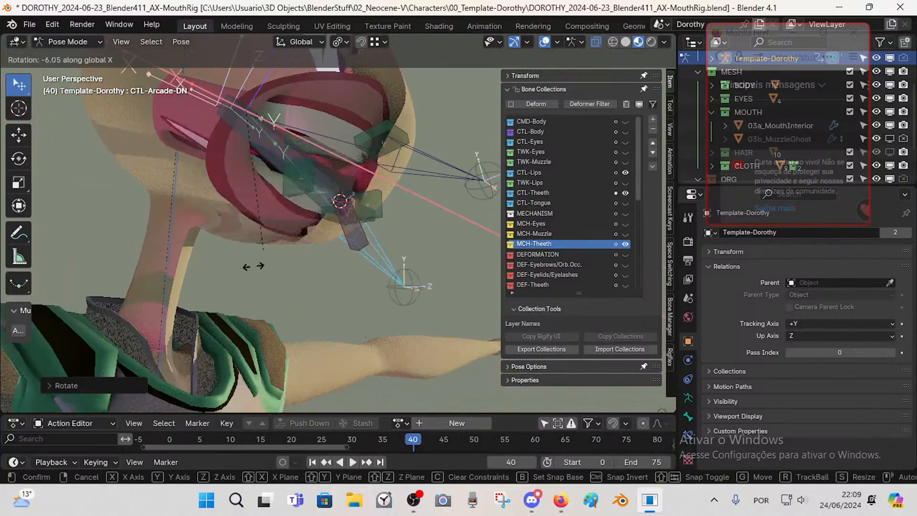
pyautogui.click(214, 285)
# - Rotate CTL-Arcade-DN about global X while viewing from several angles to check how the lower teeth and lip open
pyautogui.moveTo(213, 285); pyautogui.dragTo(280, 194, button='middle')
pyautogui.moveTo(284, 231); pyautogui.dragTo(217, 230, button='middle')
pyautogui.moveTo(252, 168); pyautogui.dragTo(344, 162, button='middle')
pyautogui.press('r')
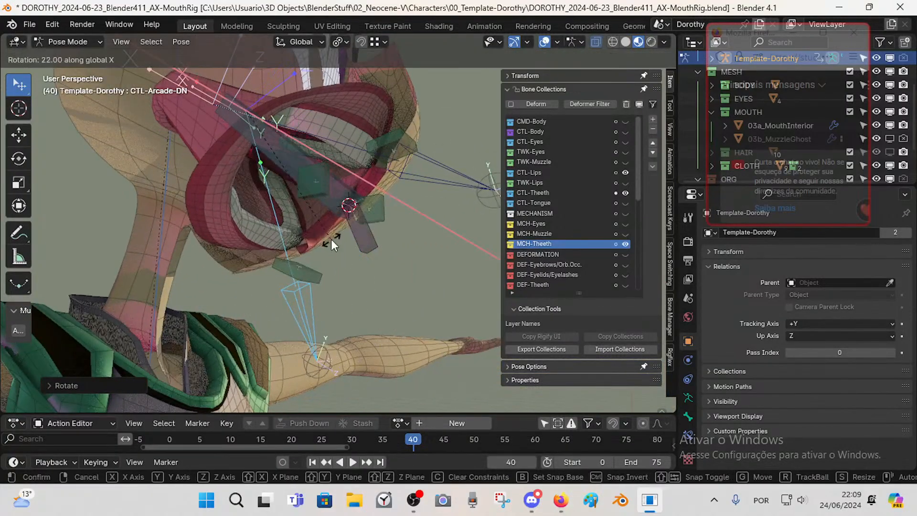
pyautogui.press('x')
pyautogui.click(301, 209)
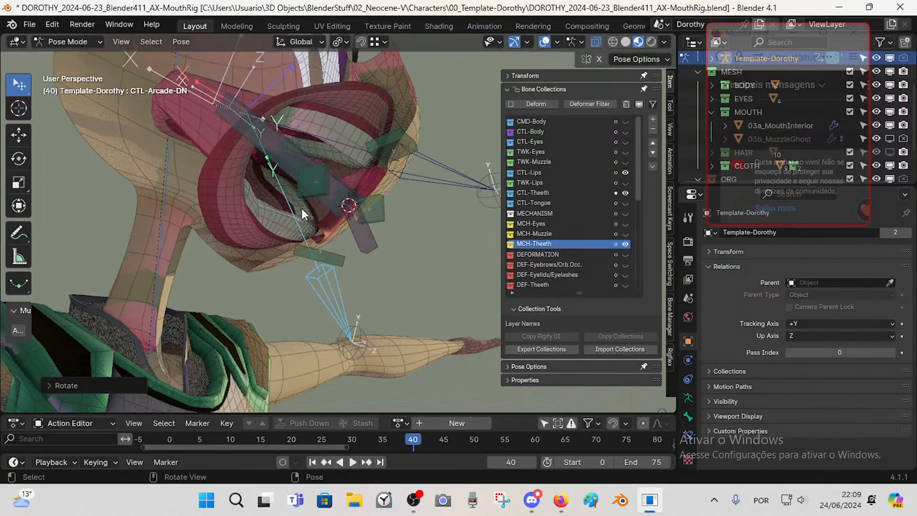
pyautogui.moveTo(333, 251); pyautogui.dragTo(297, 243, button='middle')
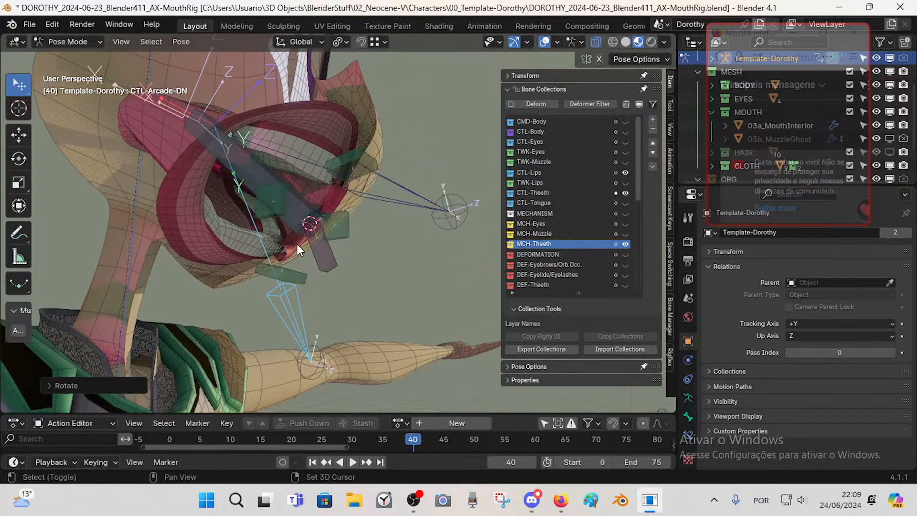
# - Show the DEF-Tongue bone collection to inspect the tongue bones inside the mouth, and hide it again
pyautogui.scroll(-4, 600, 265)
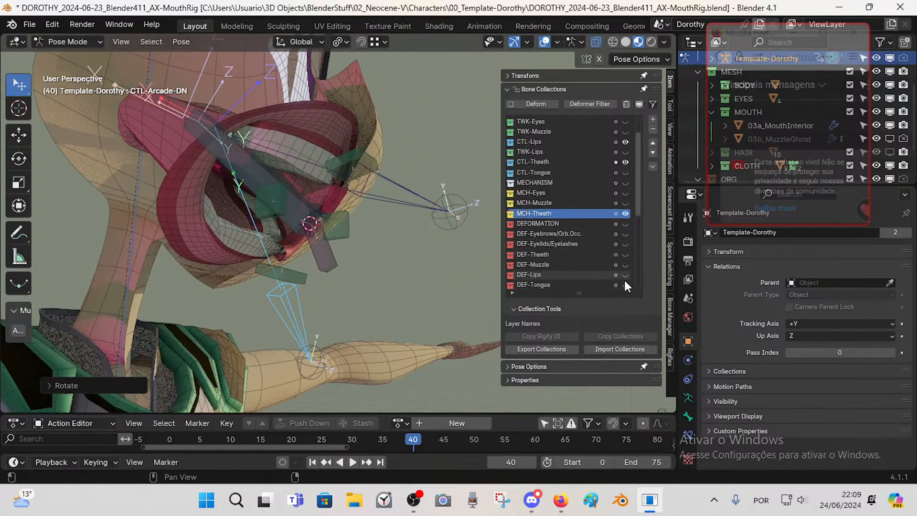
pyautogui.click(625, 275)
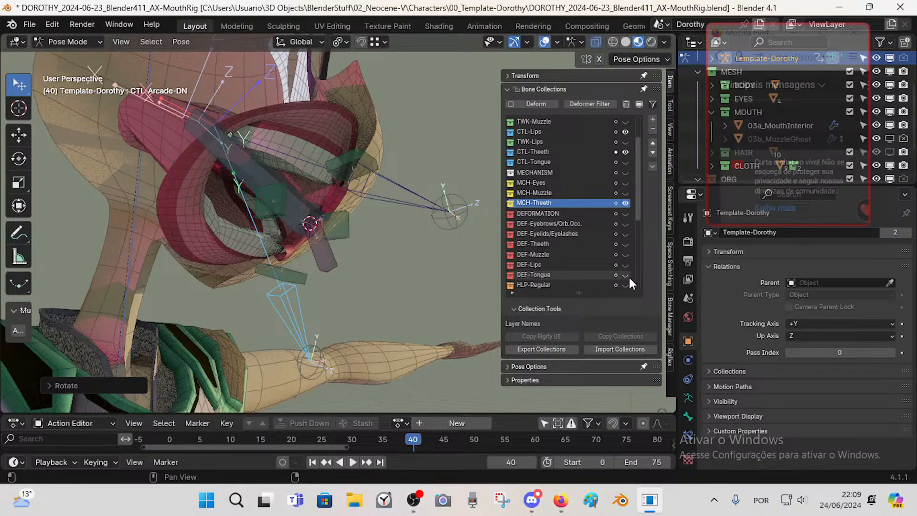
pyautogui.click(626, 275)
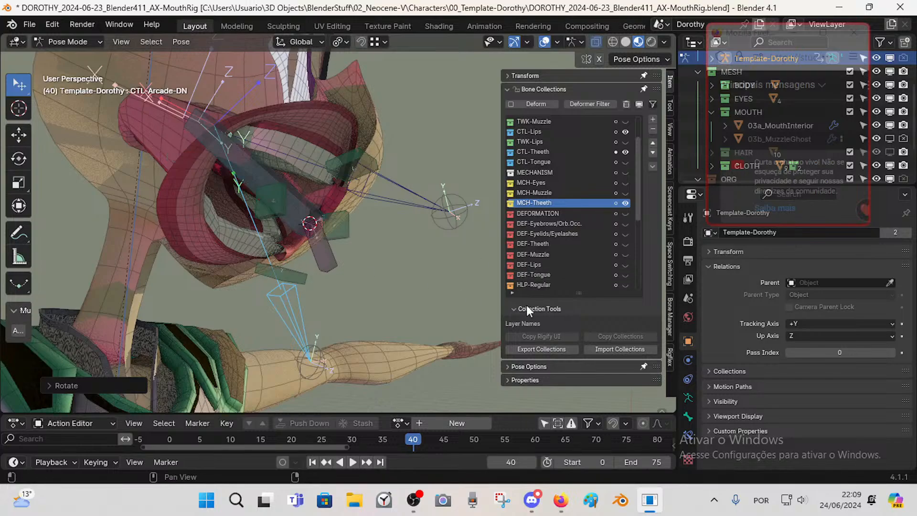
pyautogui.click(625, 274)
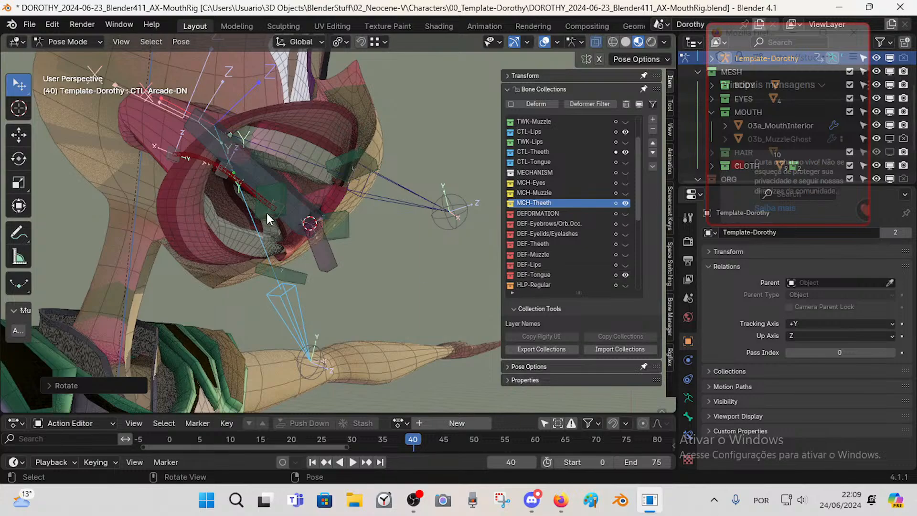
pyautogui.click(624, 275)
# - Swing CTL-Arcade-DN repeatedly about global X, closing and reopening the lower jaw
pyautogui.moveTo(299, 251); pyautogui.dragTo(283, 294, button='middle')
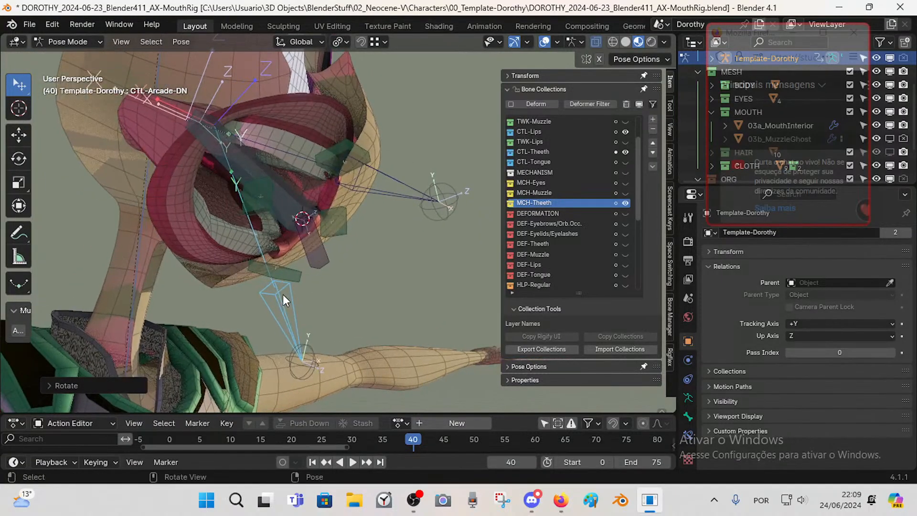
pyautogui.press('r')
pyautogui.press('x')
pyautogui.click(344, 271)
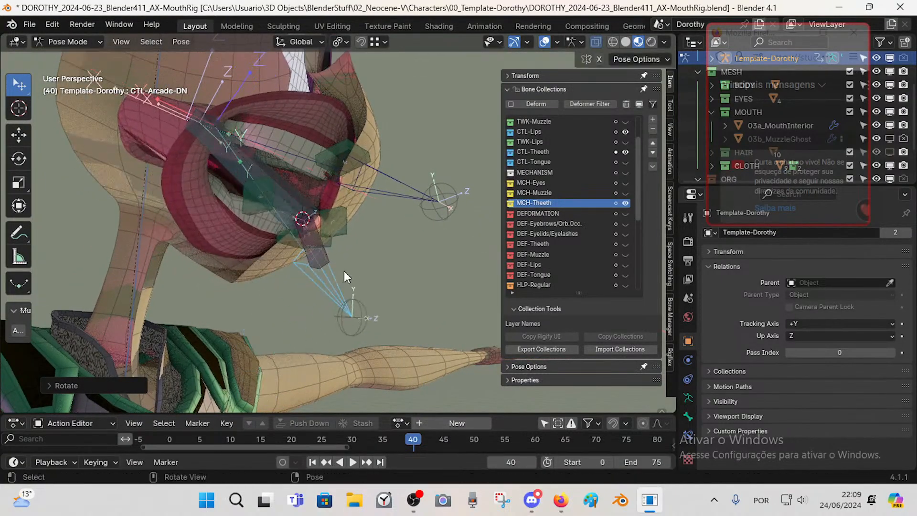
pyautogui.press('r')
pyautogui.press('x')
pyautogui.click(333, 277)
pyautogui.press('r')
pyautogui.press('x')
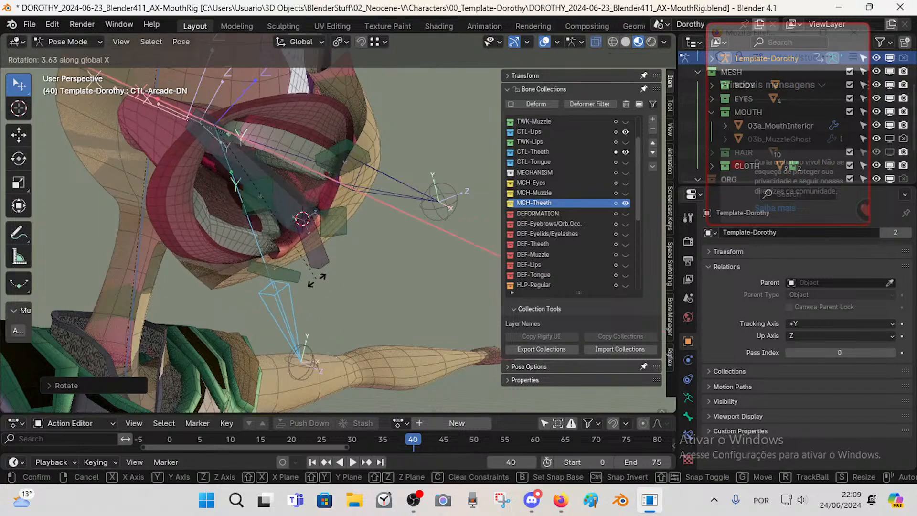
pyautogui.click(315, 274)
# - Compare the bone constraints of CTL-Mouth-DN and CTL-Arcade-DN
pyautogui.click(296, 272)
pyautogui.click(688, 436)
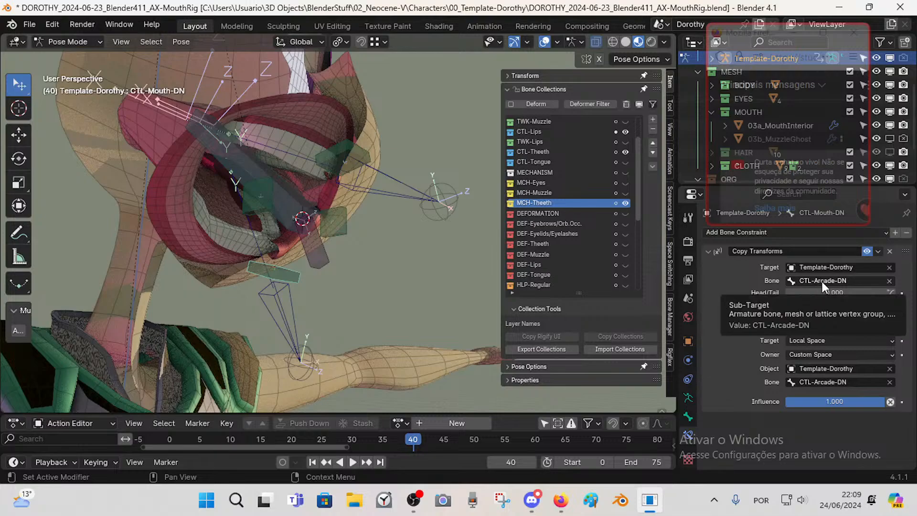
pyautogui.click(280, 317)
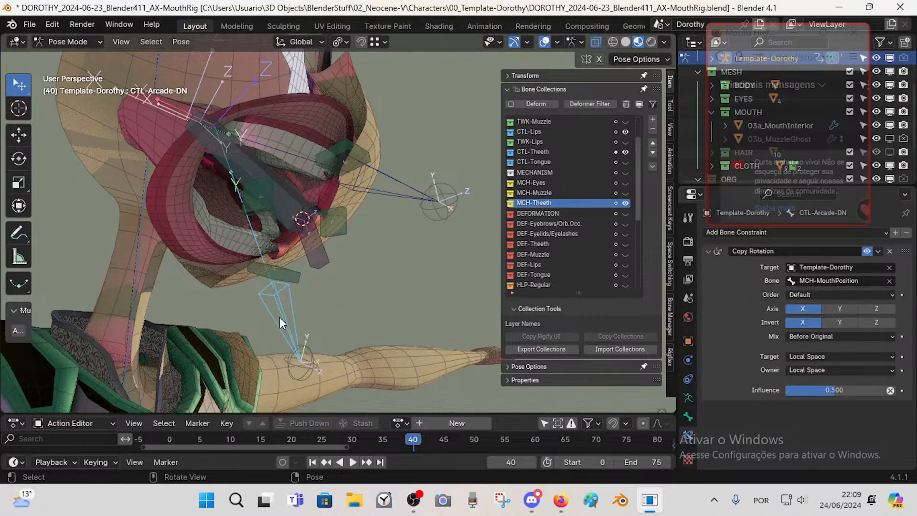
pyautogui.click(286, 278)
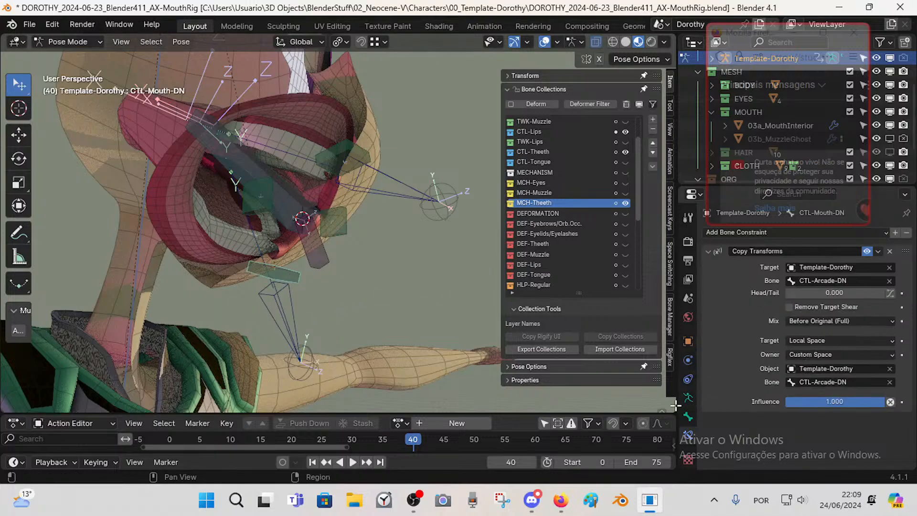
# - Check the parents of CTL-Mouth-DN, CTL-Arcade-DN and CTL-Mouth-UP, and review the Copy Transforms constraint on CTL-Mouth-UP
pyautogui.click(687, 417)
pyautogui.click(264, 318)
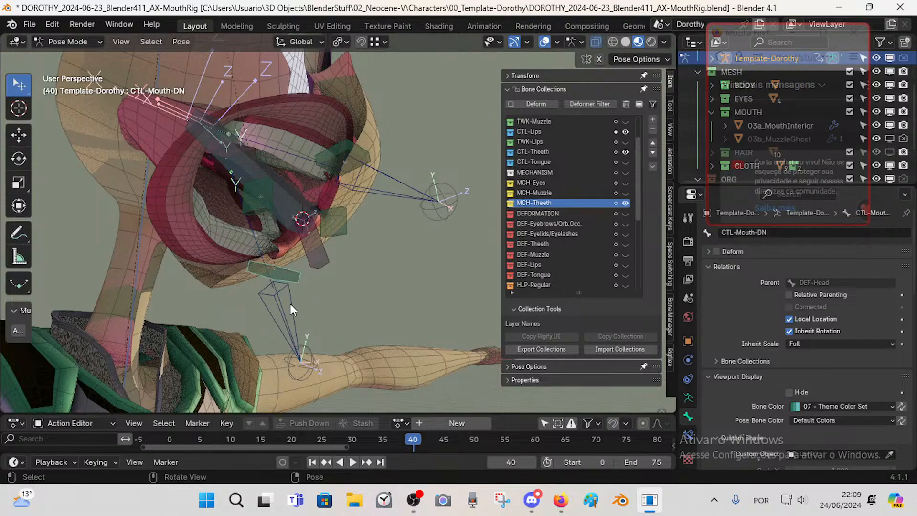
pyautogui.keyDown('shift'); pyautogui.moveTo(336, 266); pyautogui.dragTo(337, 278, button='middle'); pyautogui.keyUp('shift')
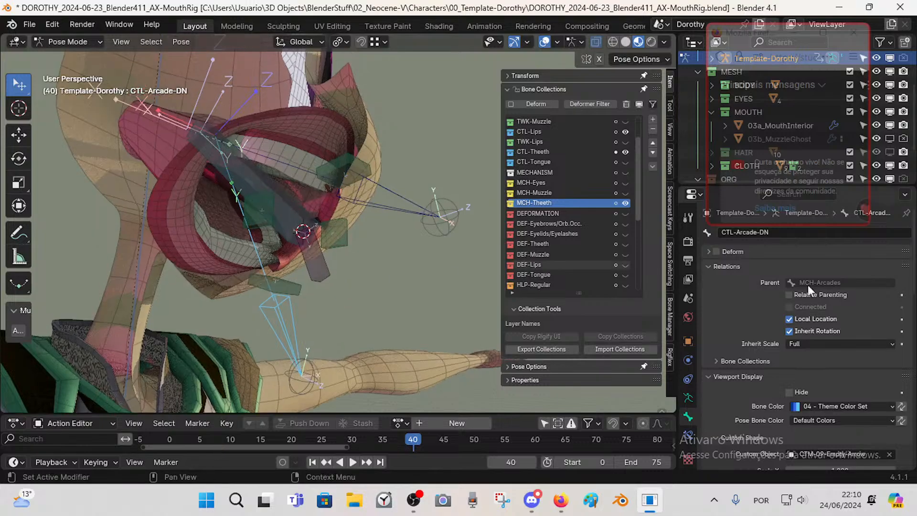
pyautogui.click(361, 170)
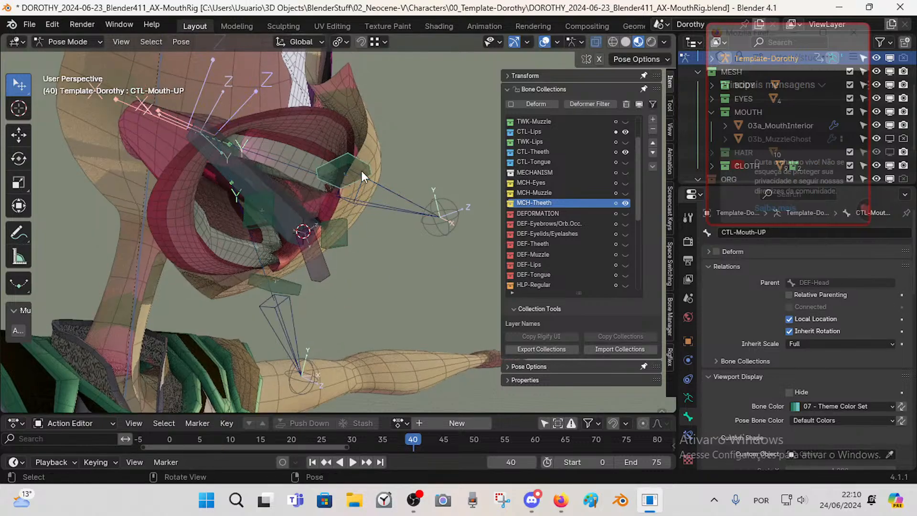
pyautogui.click(687, 436)
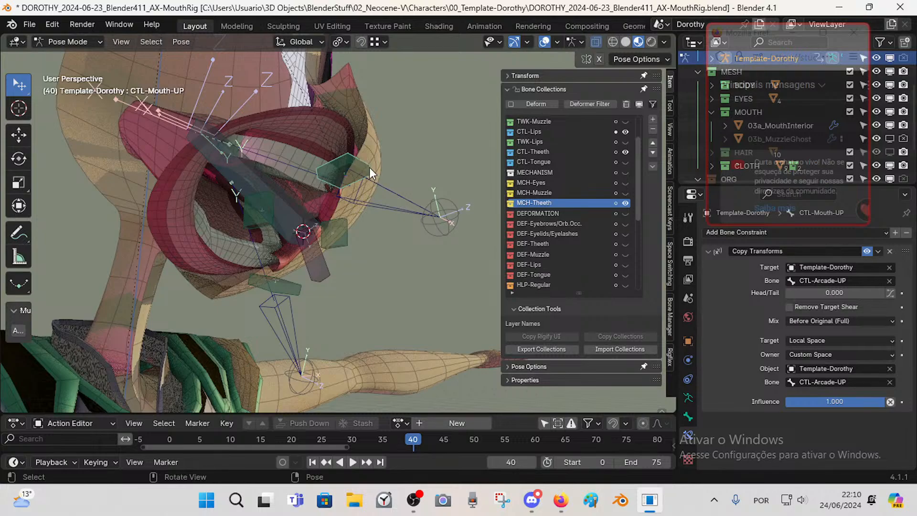
pyautogui.moveTo(387, 152); pyautogui.dragTo(368, 225, button='middle')
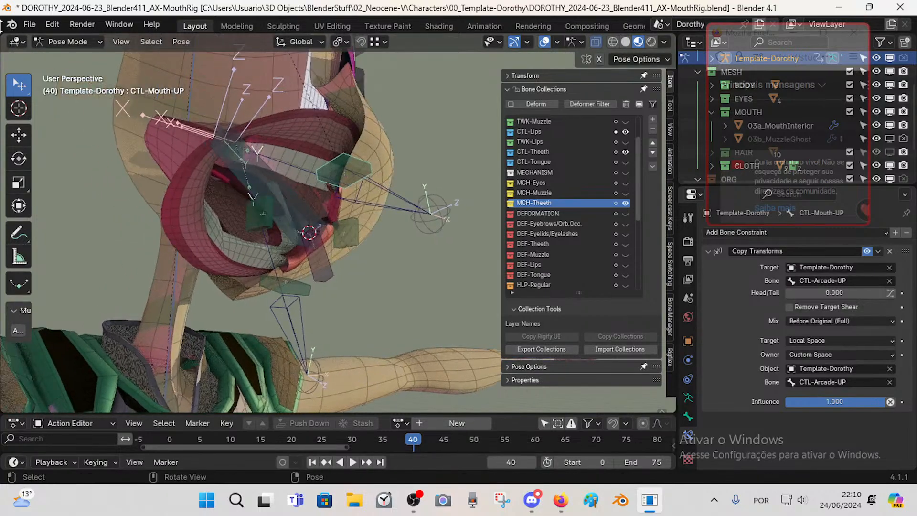
# - Discard the changes to the AX-MouthRig file and open DOROTHY_2024-06-24_Blender411_AZ-MouthRig.blend
pyautogui.click(29, 24)
pyautogui.hotkey('ctrl', 'q')
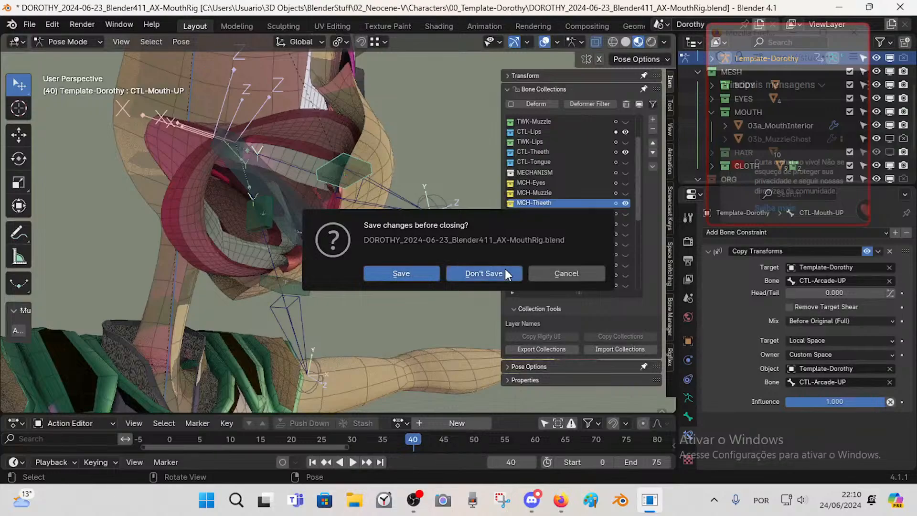
pyautogui.click(505, 273)
pyautogui.doubleClick(304, 185)
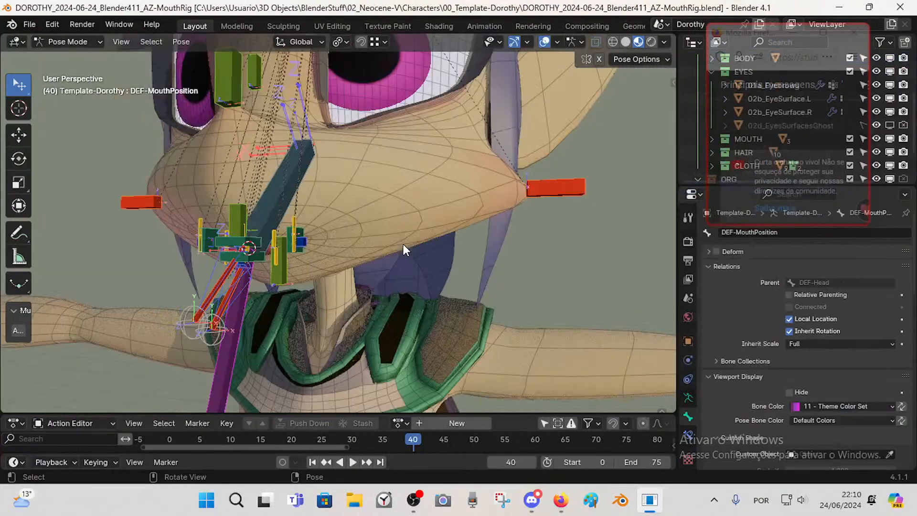
# - Copy the name of the upper arcade control bone, CTL-Arcade-UP, without renaming it
pyautogui.moveTo(403, 245); pyautogui.dragTo(287, 263, button='middle')
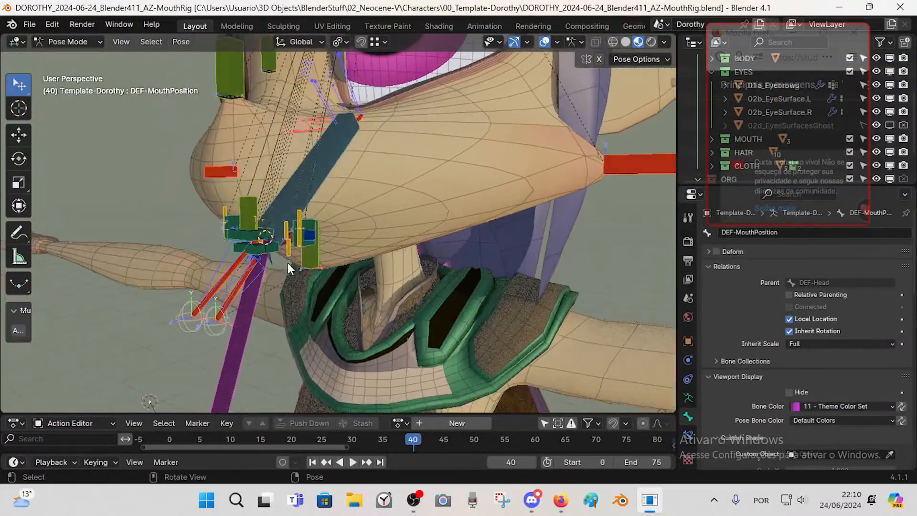
pyautogui.press('n')
pyautogui.press('n')
pyautogui.scroll(2, 269, 266)
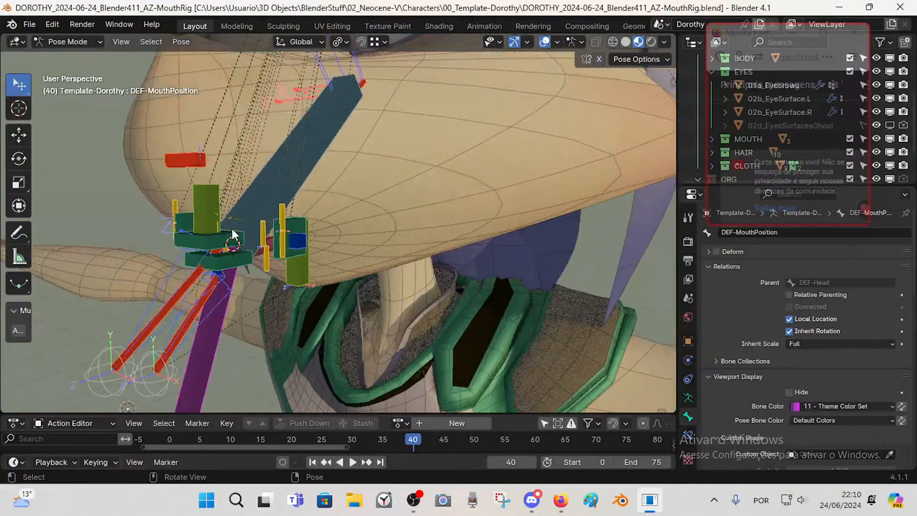
pyautogui.click(182, 270)
pyautogui.press('F2')
pyautogui.hotkey('ctrl', 'c')
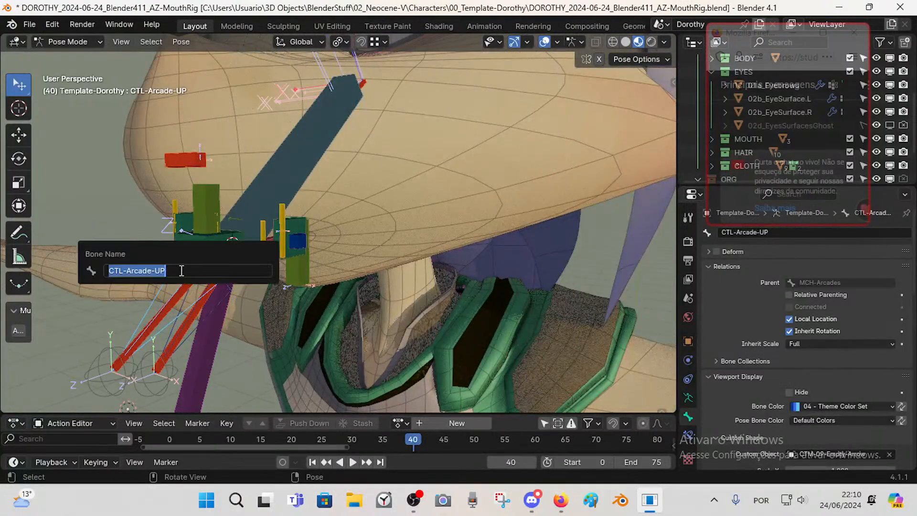
pyautogui.press('Escape')
# - Set the target bone of CTL-Mouth-UP's Copy Transforms constraint to CTL-Arcade-UP
pyautogui.click(227, 241)
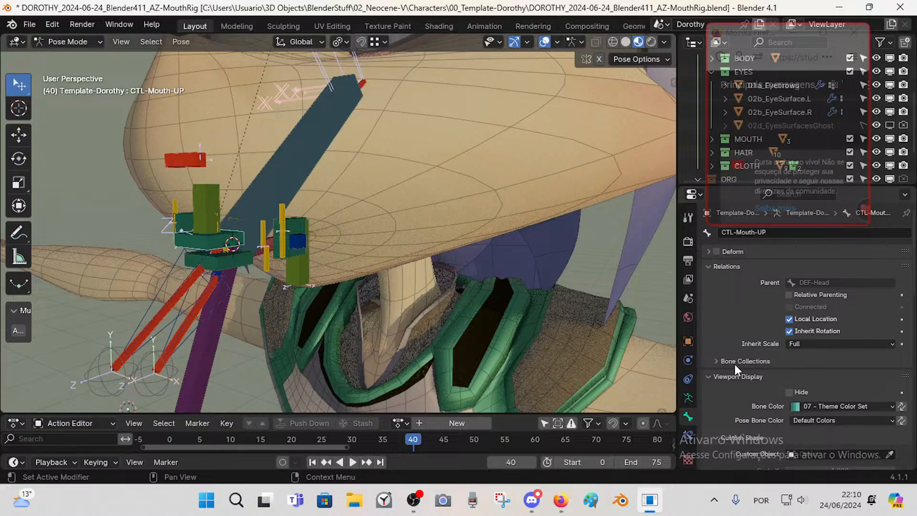
pyautogui.click(688, 436)
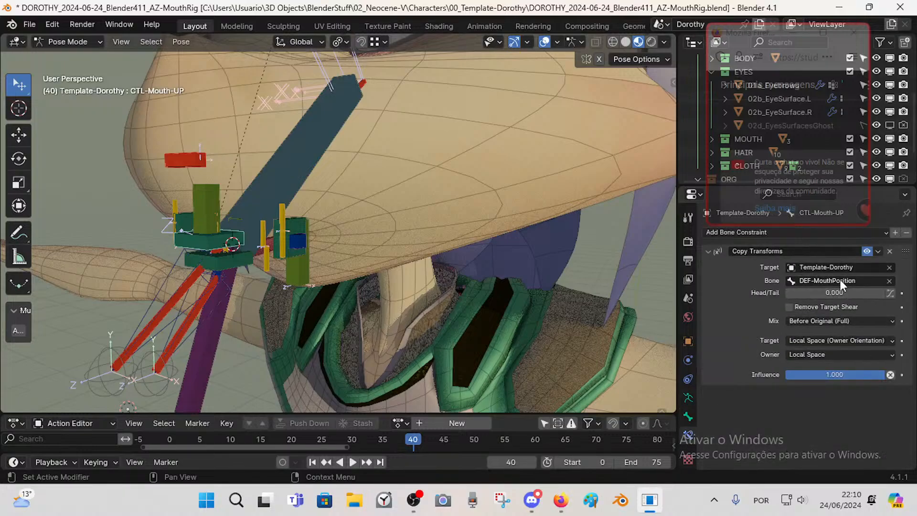
pyautogui.hotkey('ctrl', 'v')
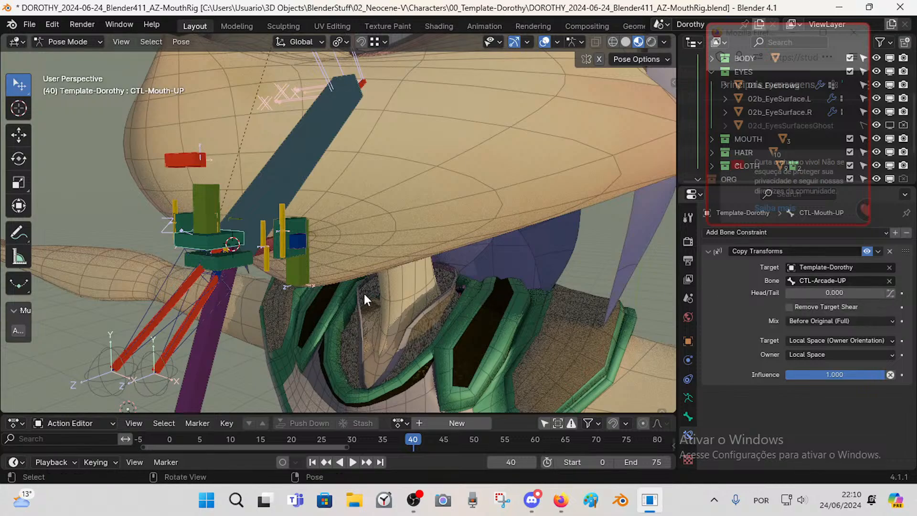
pyautogui.hotkey('ctrl', 'z')
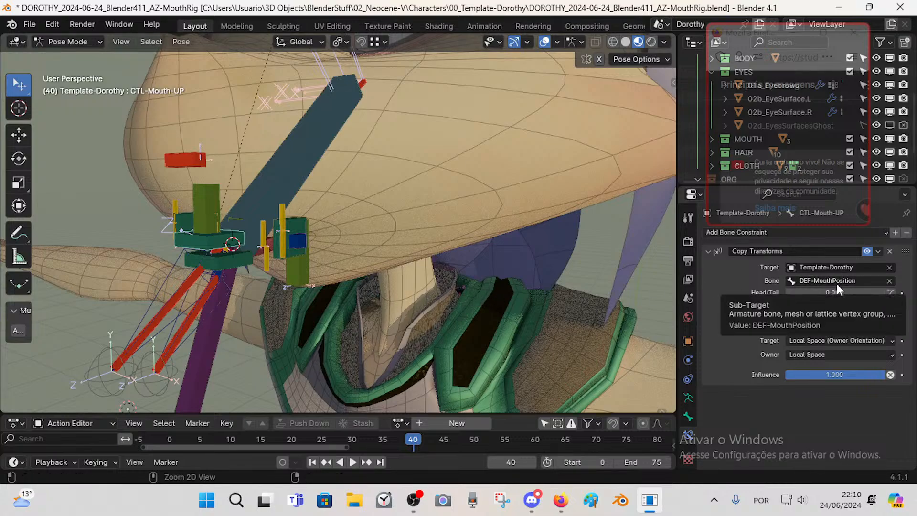
pyautogui.hotkey('ctrl', 'v')
# - Copy the CTL-Arcade-DN bone name and set it as the target bone of CTL-Mouth-DN's Copy Transforms constraint
pyautogui.moveTo(427, 292); pyautogui.dragTo(408, 281, button='middle')
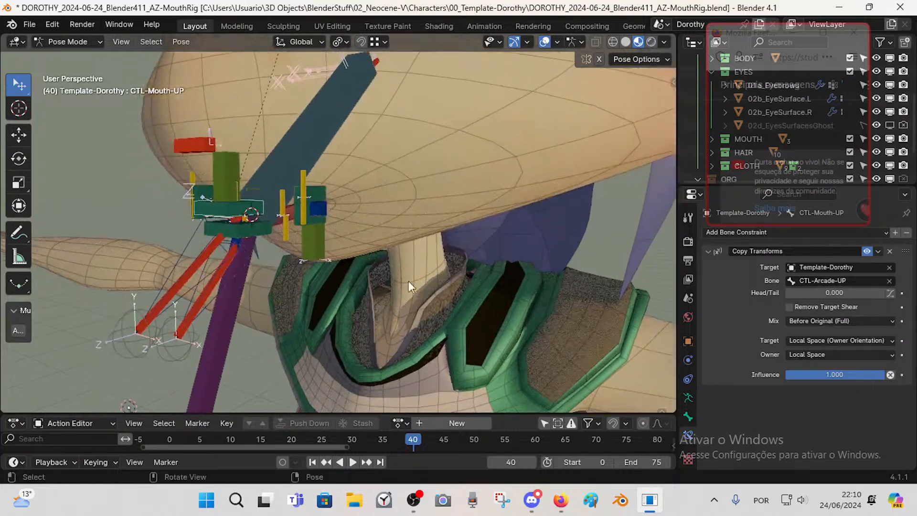
pyautogui.click(197, 287)
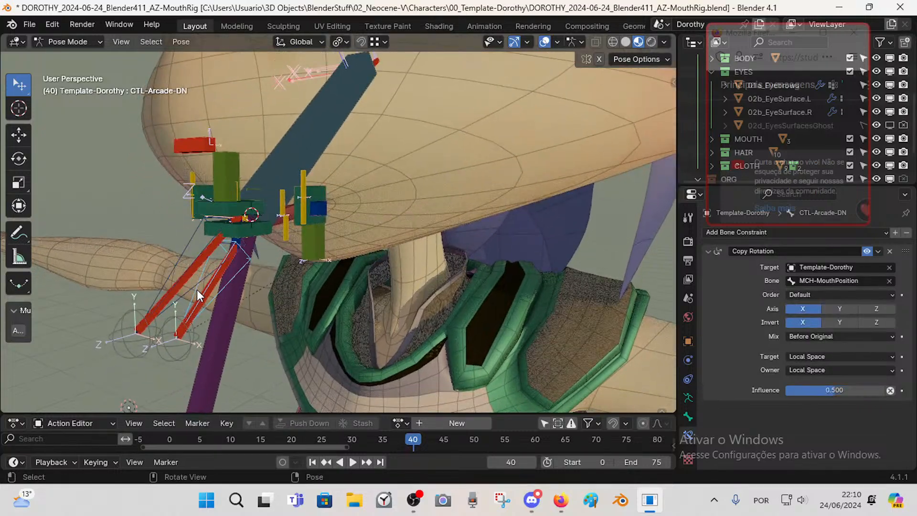
pyautogui.press('F2')
pyautogui.press('Escape')
pyautogui.click(263, 231)
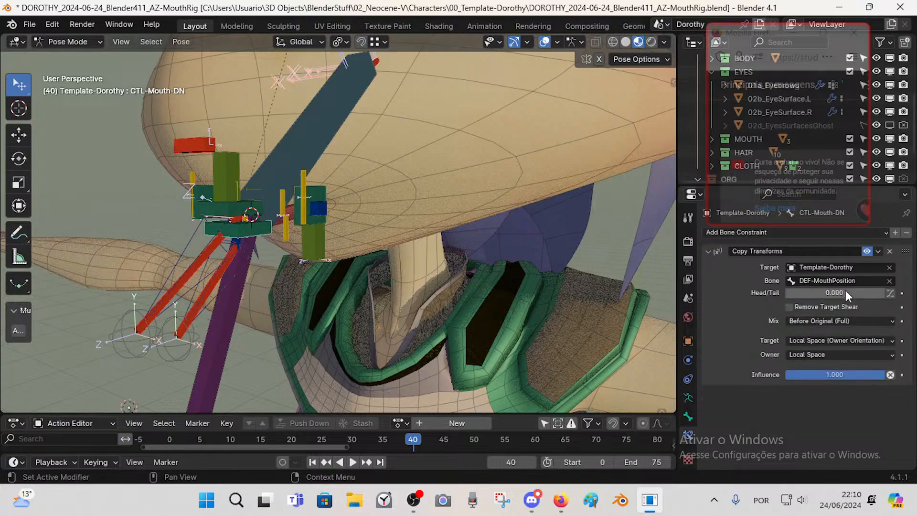
# - Select CTL-Arcade-DN and test-rotate it about global X to check how the retargeted CTL-Mouth-DN follows
pyautogui.click(217, 293)
pyautogui.click(217, 293)
pyautogui.moveTo(217, 293); pyautogui.dragTo(287, 290, button='middle')
pyautogui.click(208, 292)
pyautogui.click(207, 291)
pyautogui.click(210, 293)
pyautogui.press('r')
pyautogui.press('x')
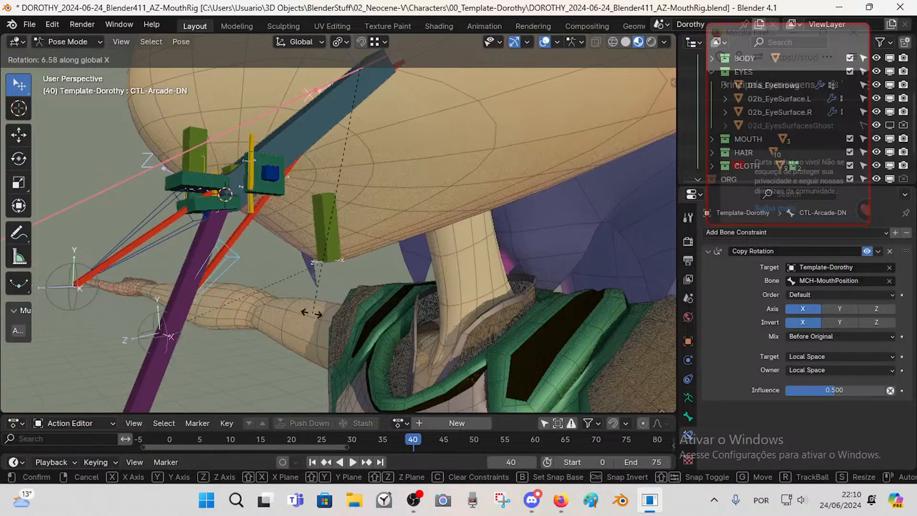
pyautogui.click(258, 242)
# - Check the Copy Transforms constraint on CTL-Mouth-DN, and repeatedly test-rotate CTL-Arcade-DN about global X to watch the lower lip control follow
pyautogui.click(216, 204)
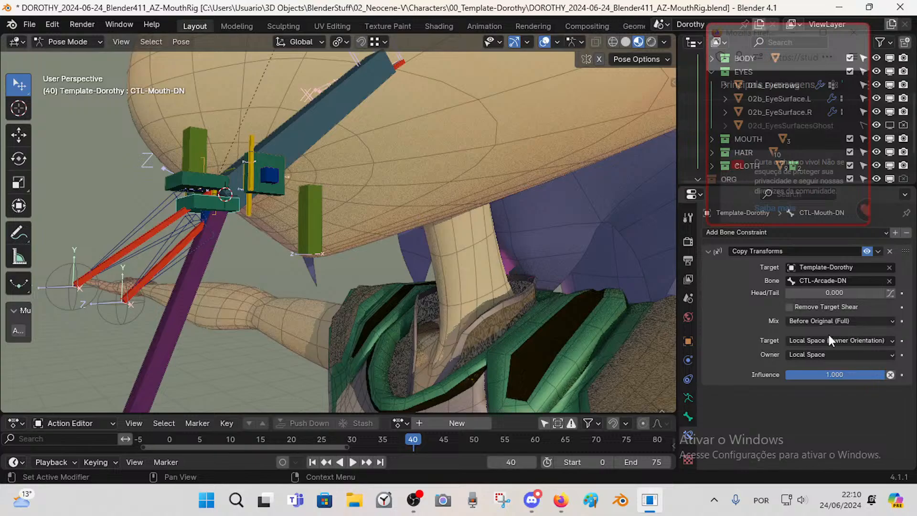
pyautogui.click(185, 251)
pyautogui.press('r')
pyautogui.press('x')
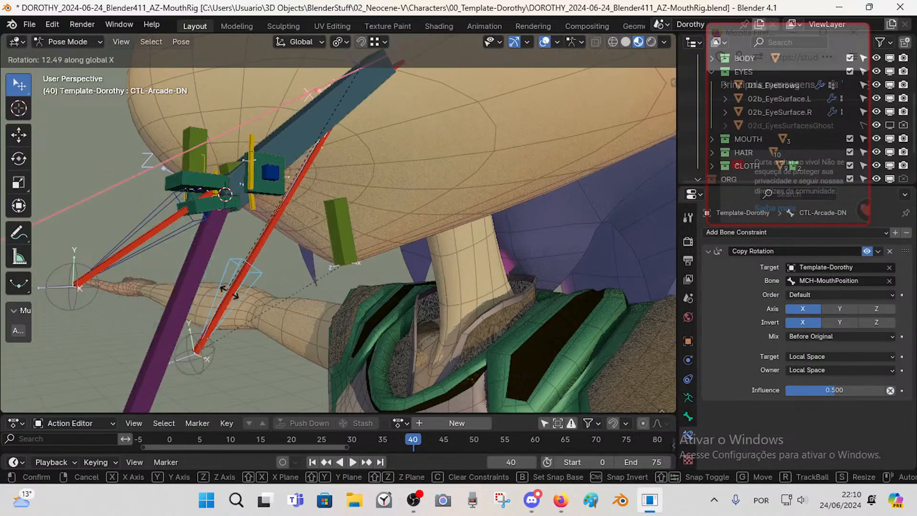
pyautogui.click(231, 222)
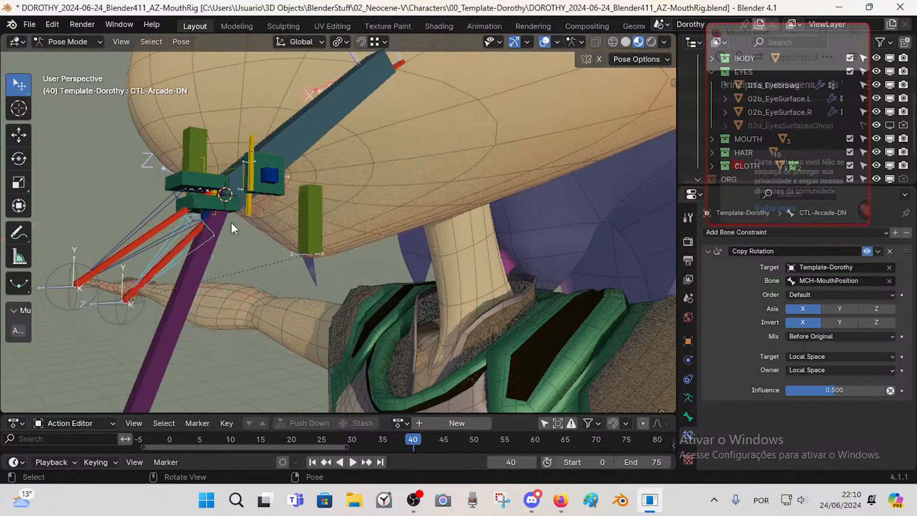
pyautogui.click(196, 238)
pyautogui.click(181, 260)
pyautogui.press('r')
pyautogui.press('x')
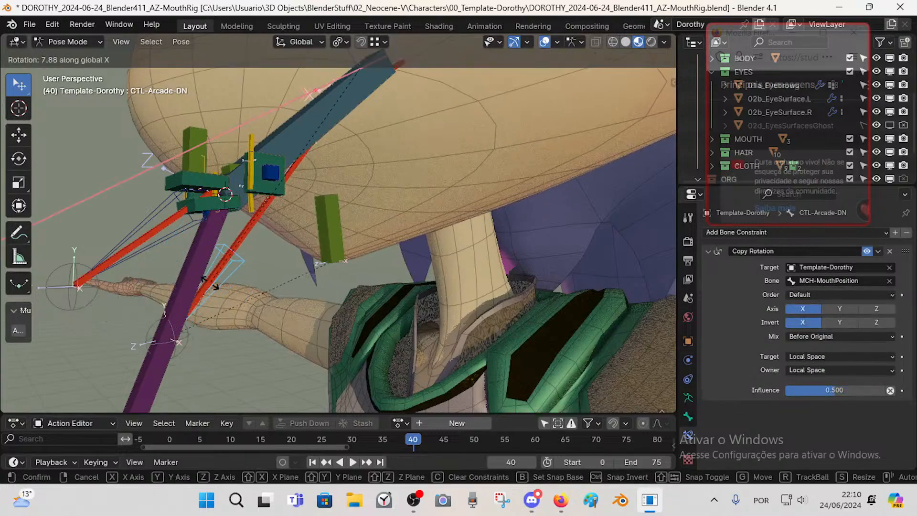
pyautogui.rightClick(210, 282)
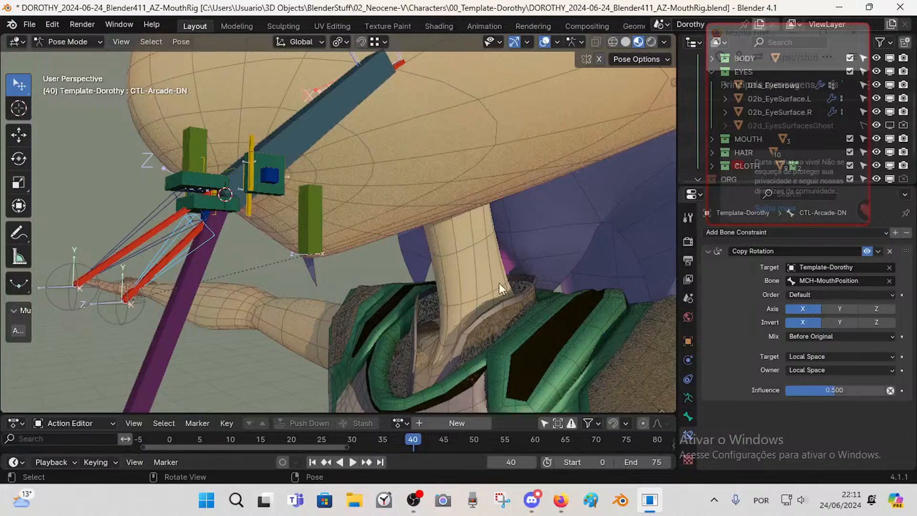
# - Review CTL-Mouth-DN's Copy Transforms settings and test-rotate CTL-Arcade-DN once more about global X
pyautogui.click(212, 213)
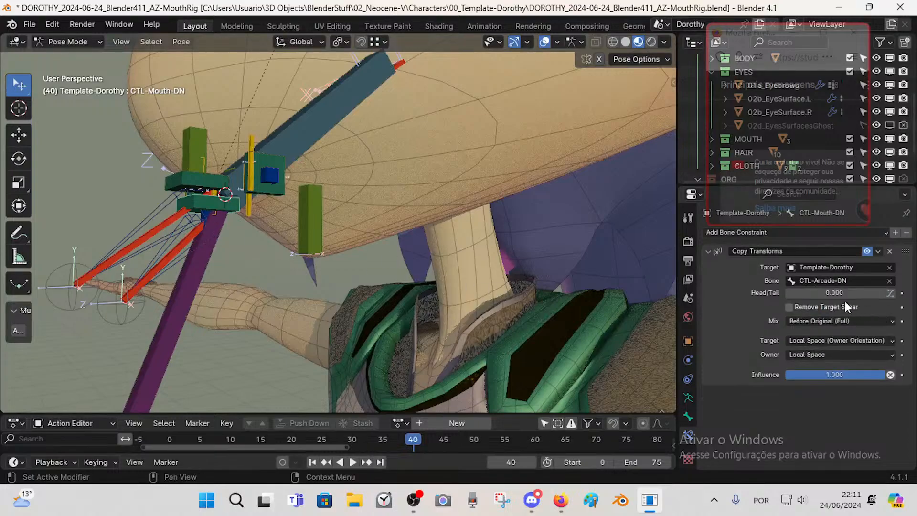
pyautogui.moveTo(827, 292)
pyautogui.mouseDown()
pyautogui.moveTo(861, 293)
pyautogui.moveTo(829, 294)
pyautogui.mouseUp()
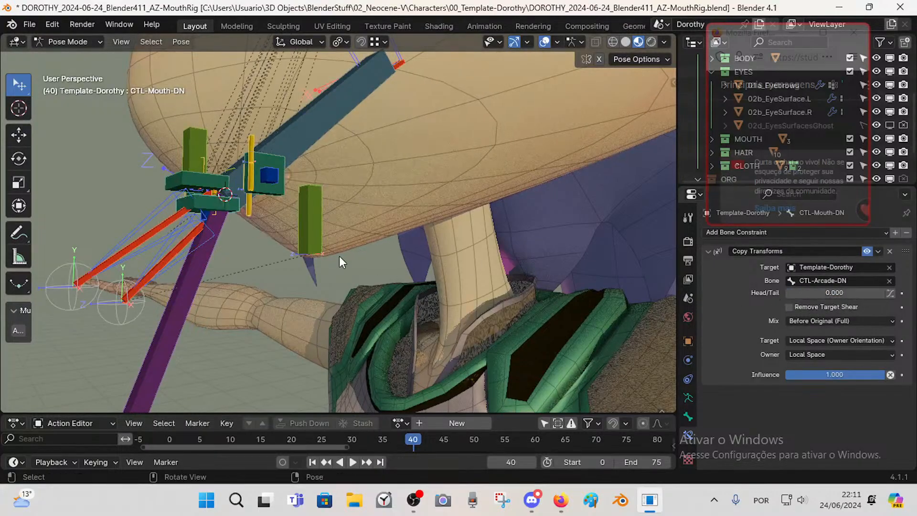
pyautogui.click(178, 258)
pyautogui.press('r')
pyautogui.press('x')
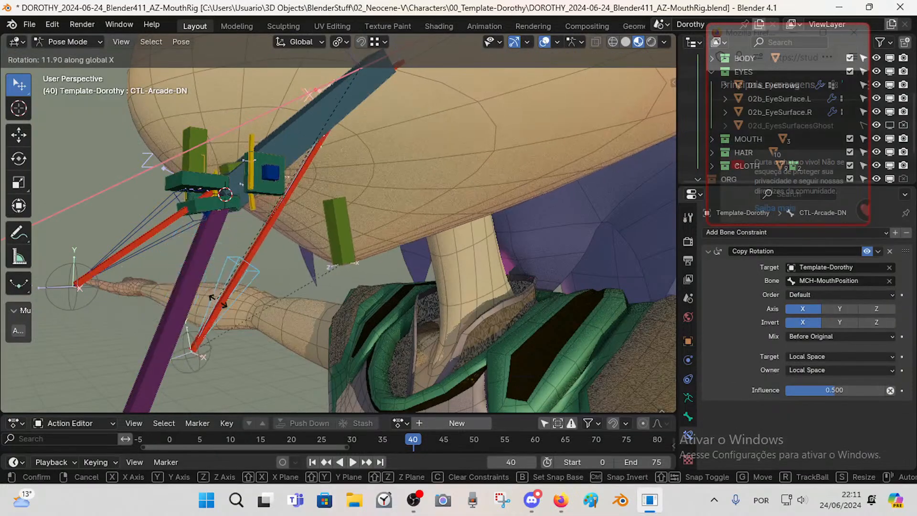
pyautogui.rightClick(218, 300)
# - Compare the parent bone of CTL-Mouth-DN with that of DEF-1-HEAD-2-MOUTH-1-Arcade-DN in their bone properties
pyautogui.click(225, 203)
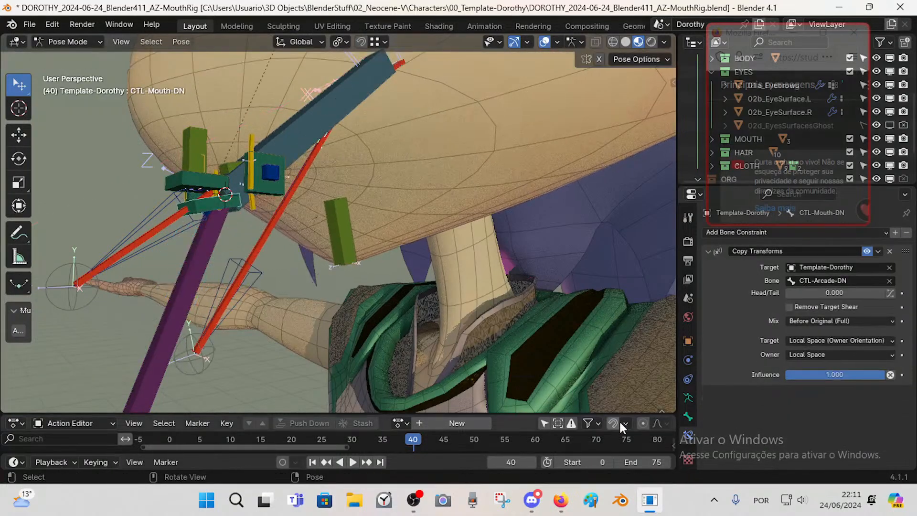
pyautogui.click(687, 416)
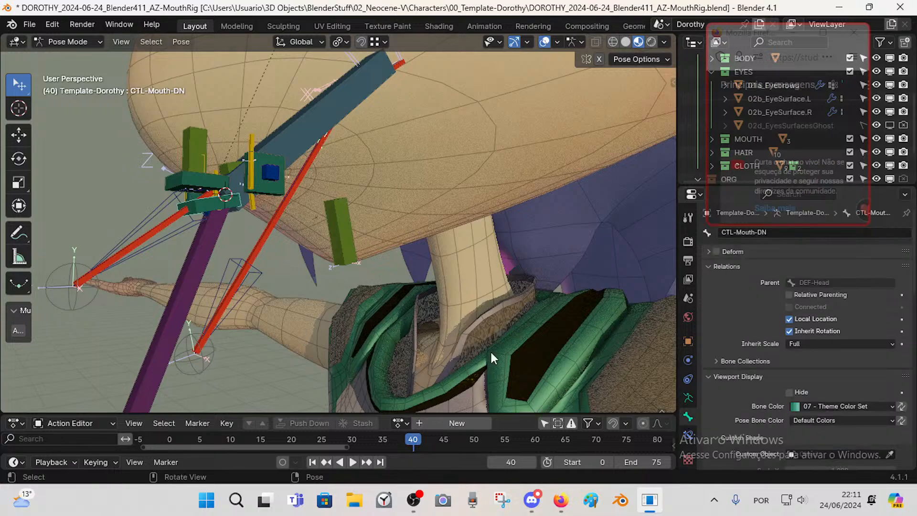
pyautogui.click(265, 254)
pyautogui.moveTo(264, 251); pyautogui.dragTo(216, 223, button='middle')
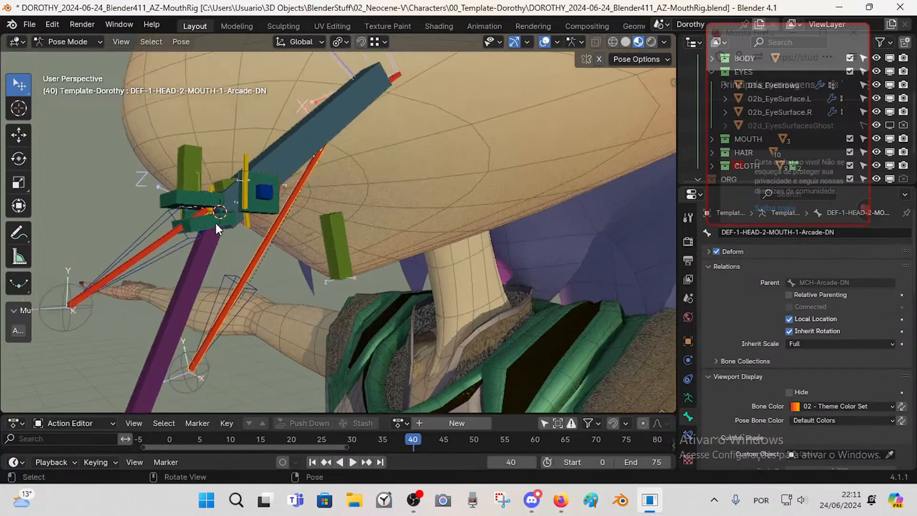
pyautogui.click(216, 223)
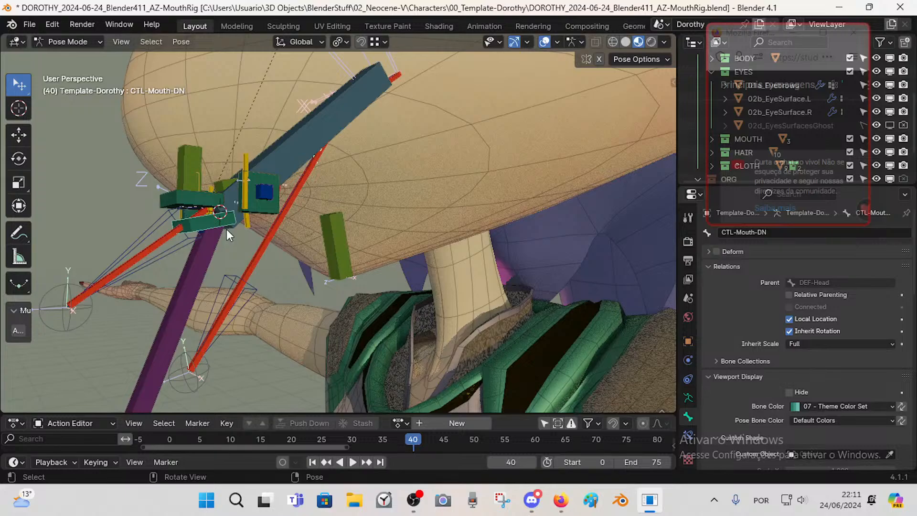
pyautogui.click(263, 262)
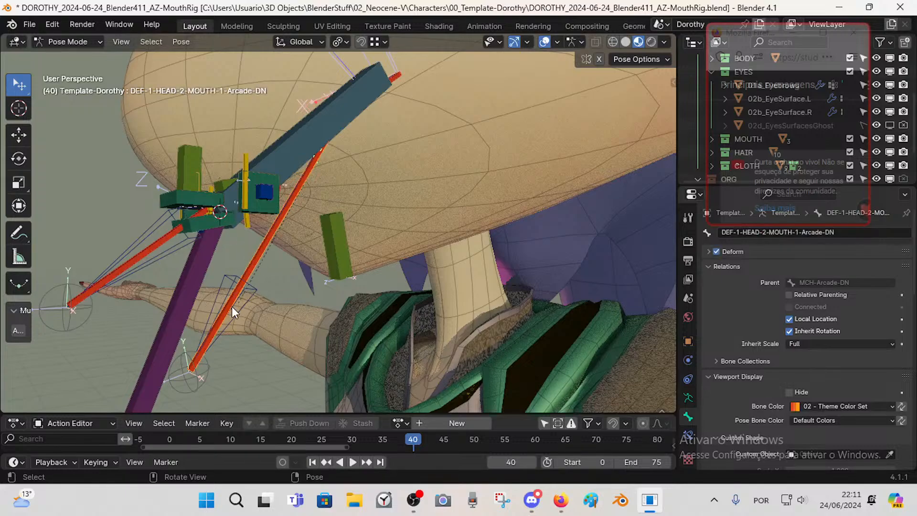
pyautogui.click(232, 311)
# - Select the lower, upper and side CTL-Mouth controls and parent them to the MCH-Arcades bone in Edit Mode
pyautogui.moveTo(251, 294); pyautogui.dragTo(233, 251, button='middle')
pyautogui.click(245, 250)
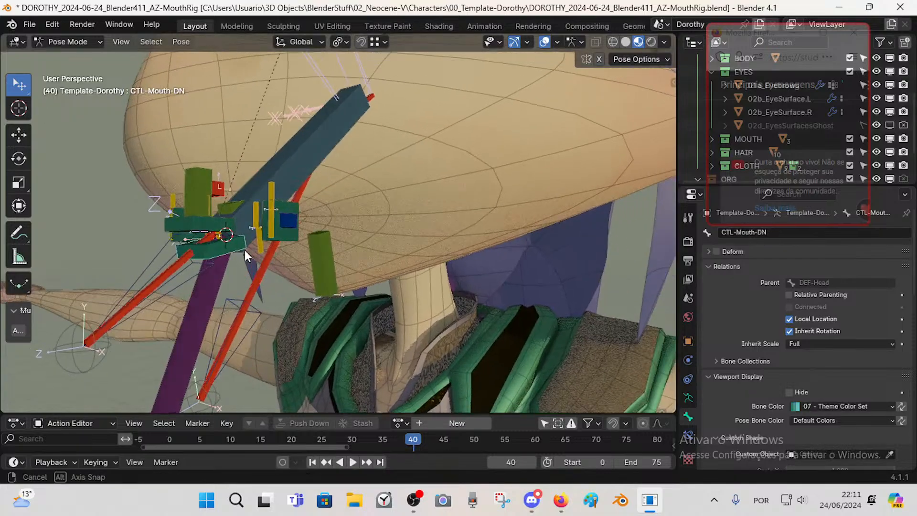
pyautogui.click(261, 242)
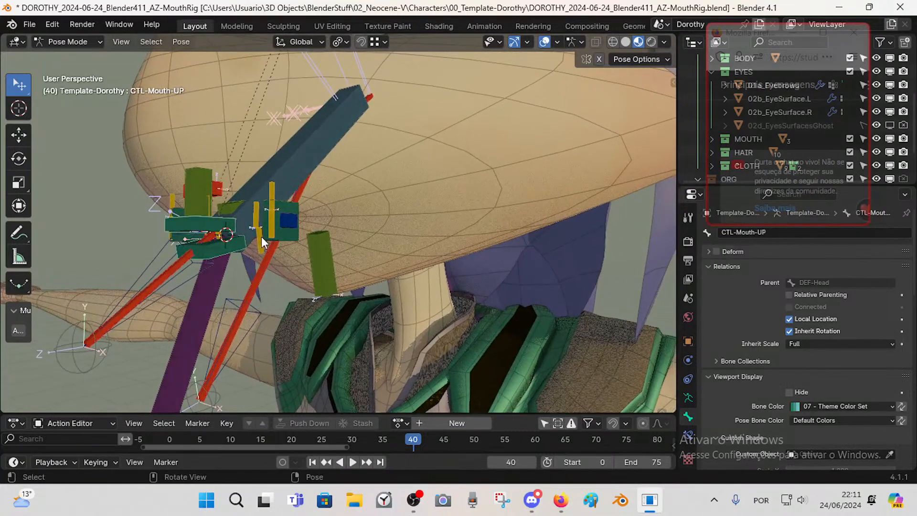
pyautogui.moveTo(286, 239); pyautogui.dragTo(168, 213, button='middle')
pyautogui.keyDown('shift'); pyautogui.click(185, 214); pyautogui.keyUp('shift')
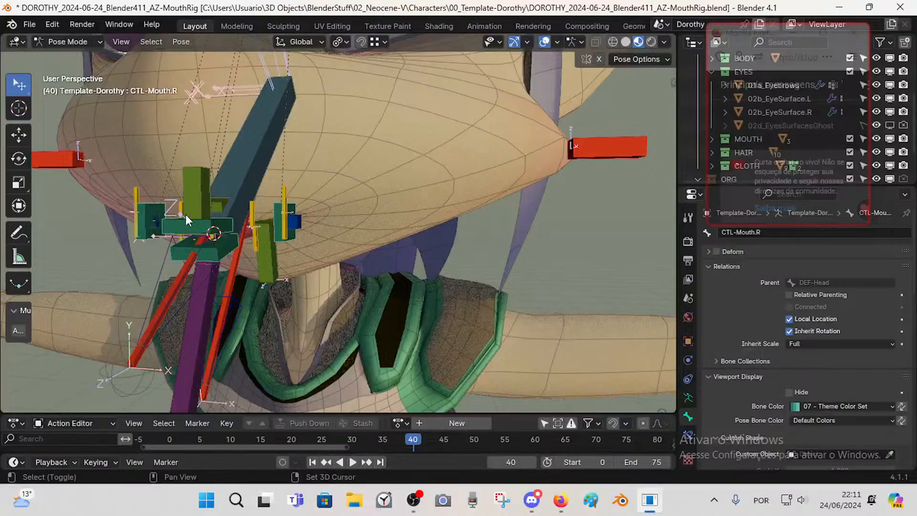
pyautogui.press('Tab')
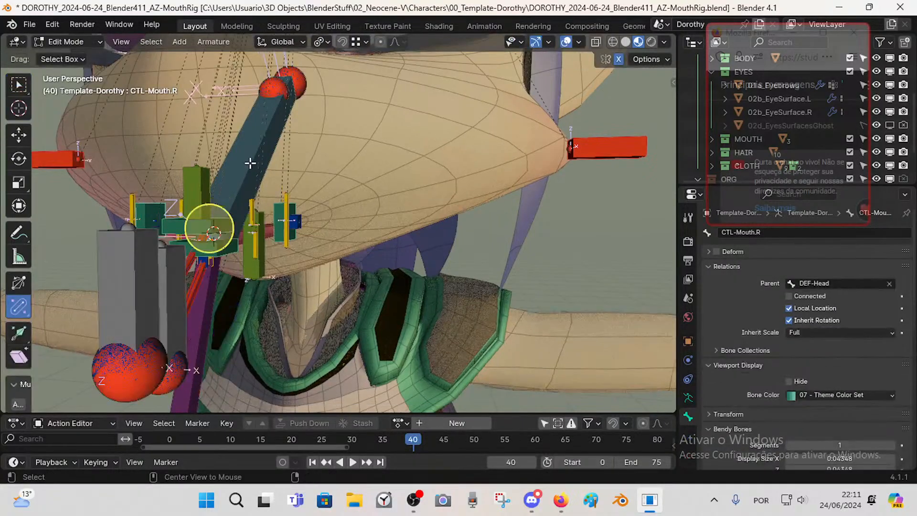
pyautogui.keyDown('alt'); pyautogui.click(251, 161); pyautogui.keyUp('alt')
pyautogui.press('Escape')
pyautogui.click(251, 161)
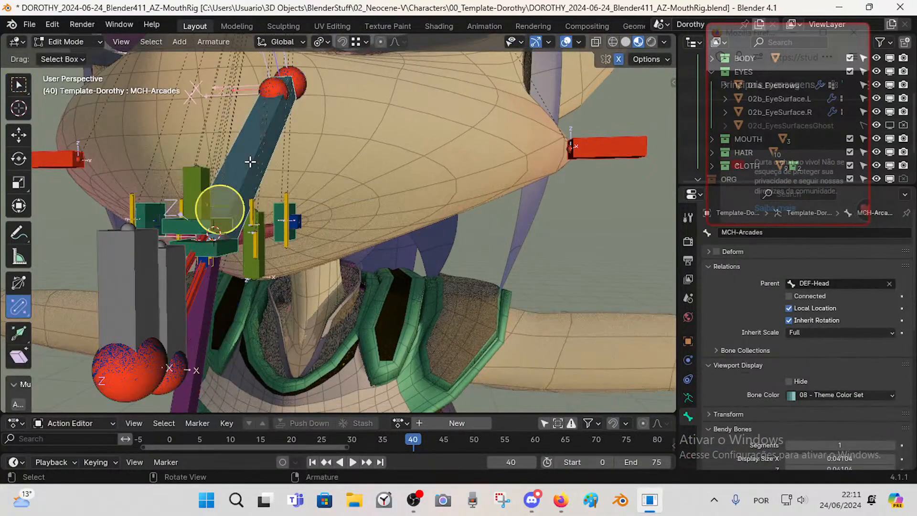
pyautogui.hotkey('ctrl', 'p')
pyautogui.click(250, 161)
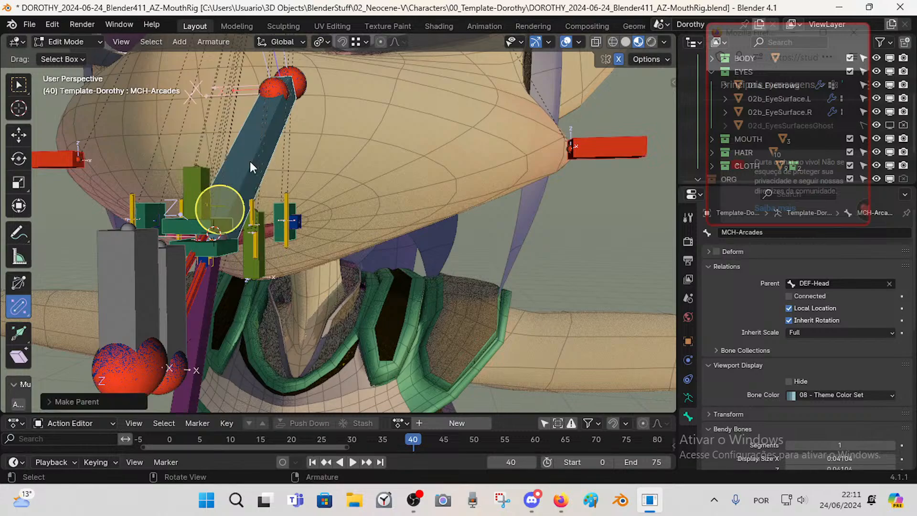
# - Return to Pose Mode and rotate CTL-Arcade-DN to test how the reparented mouth controls follow the lower arcade
pyautogui.hotkey('ctrl', 'Tab')
pyautogui.moveTo(250, 162); pyautogui.dragTo(225, 235, button='middle')
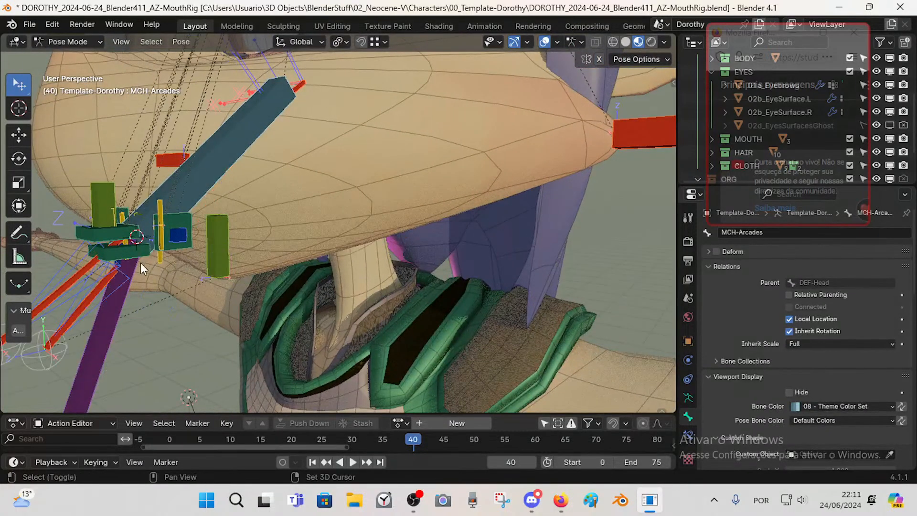
pyautogui.moveTo(142, 264); pyautogui.dragTo(215, 277, button='middle')
pyautogui.click(228, 267)
pyautogui.press('r')
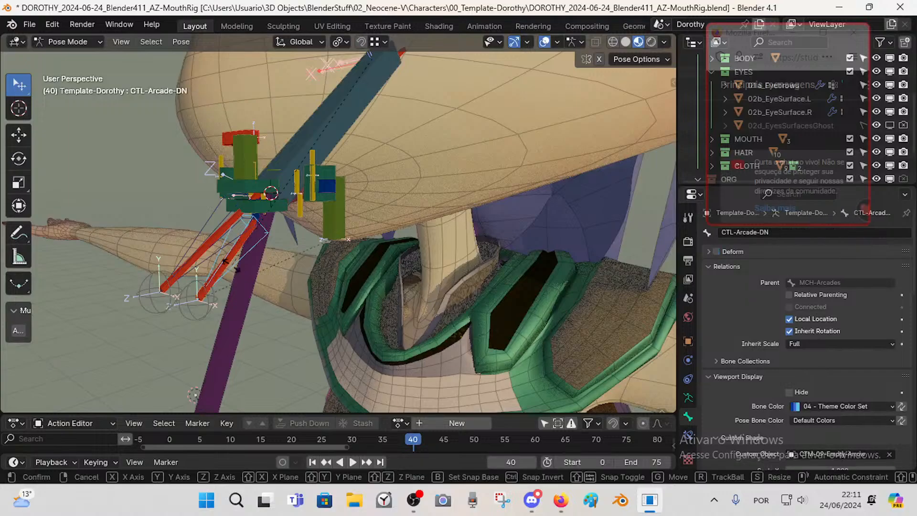
pyautogui.click(276, 204)
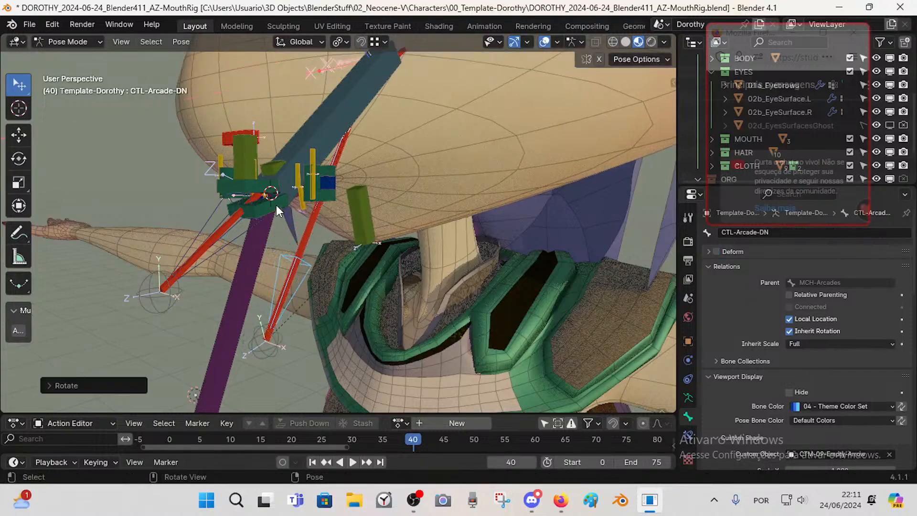
# - Compare the parents of the upper and lower arcade deformation bones and of CTL-Arcade-DN
pyautogui.click(275, 205)
pyautogui.click(271, 208)
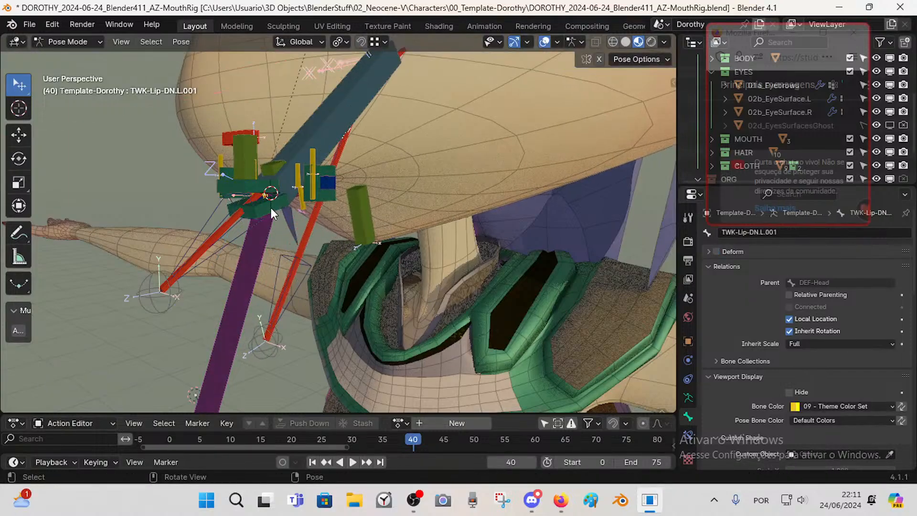
pyautogui.click(273, 210)
pyautogui.moveTo(277, 210); pyautogui.dragTo(289, 307, button='middle')
pyautogui.click(301, 303)
pyautogui.click(306, 255)
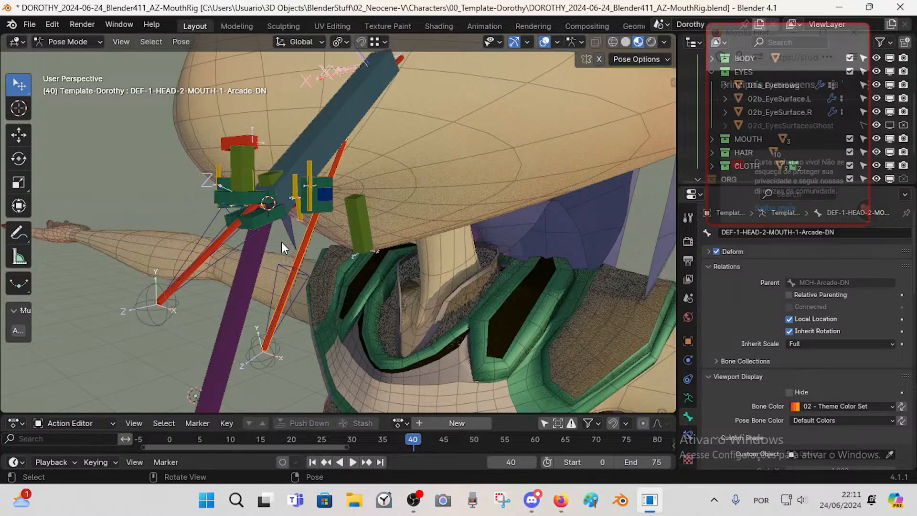
pyautogui.click(228, 237)
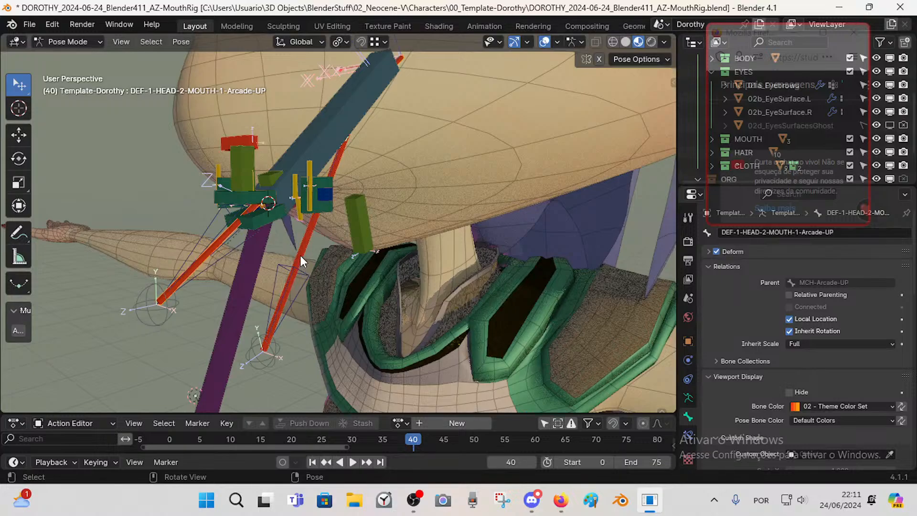
pyautogui.click(308, 286)
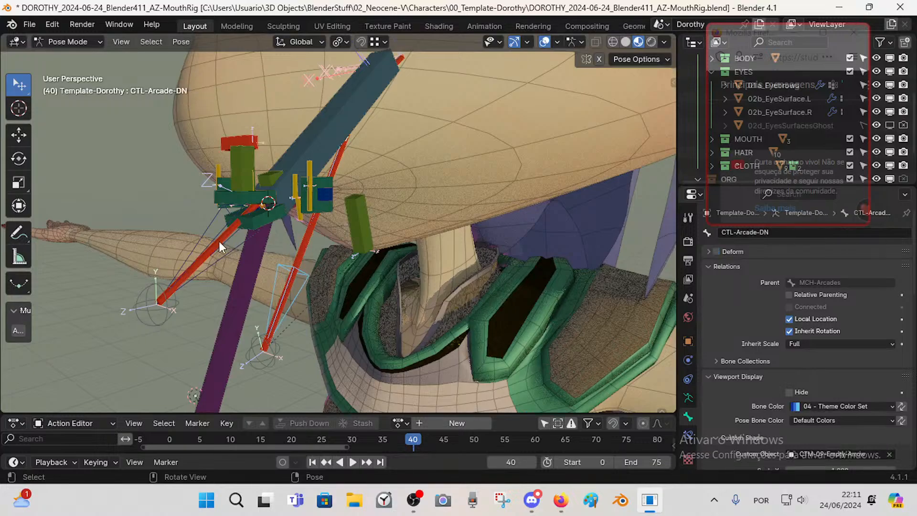
pyautogui.click(226, 243)
pyautogui.click(306, 292)
pyautogui.click(229, 233)
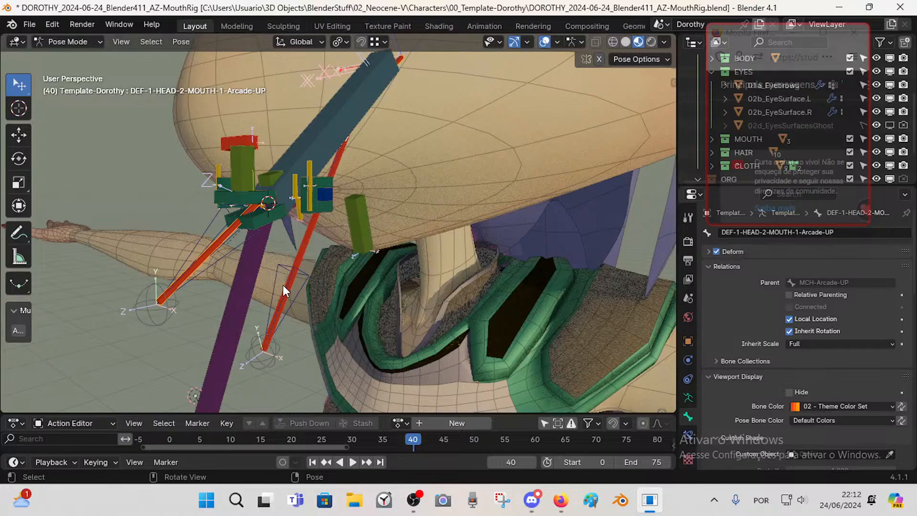
pyautogui.click(310, 254)
# - Check the MCH-Muzzle bone collection's visibility and hide the DEF-Theeth collection
pyautogui.moveTo(319, 237)
pyautogui.mouseDown(button='middle')
pyautogui.moveTo(284, 261)
pyautogui.moveTo(267, 262)
pyautogui.moveTo(309, 245)
pyautogui.mouseUp(button='middle')
pyautogui.press('n')
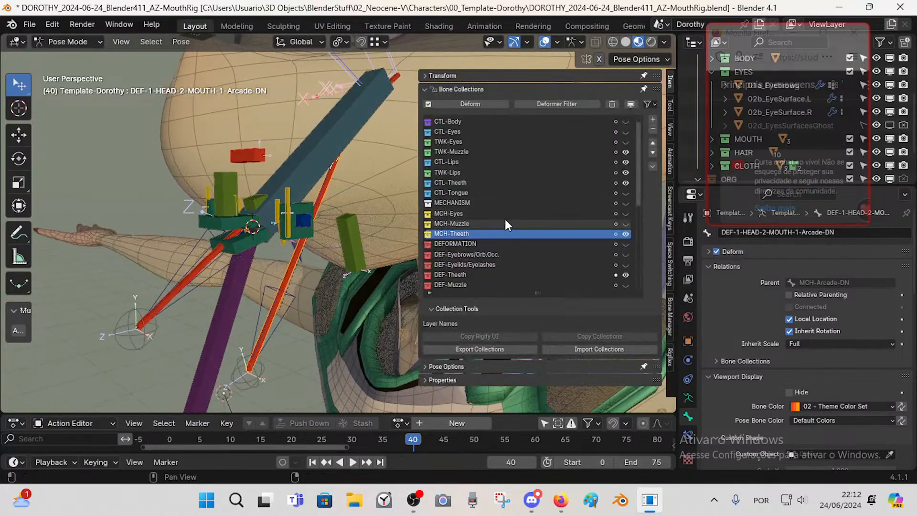
pyautogui.click(628, 226)
pyautogui.click(628, 226)
pyautogui.scroll(-1, 627, 238)
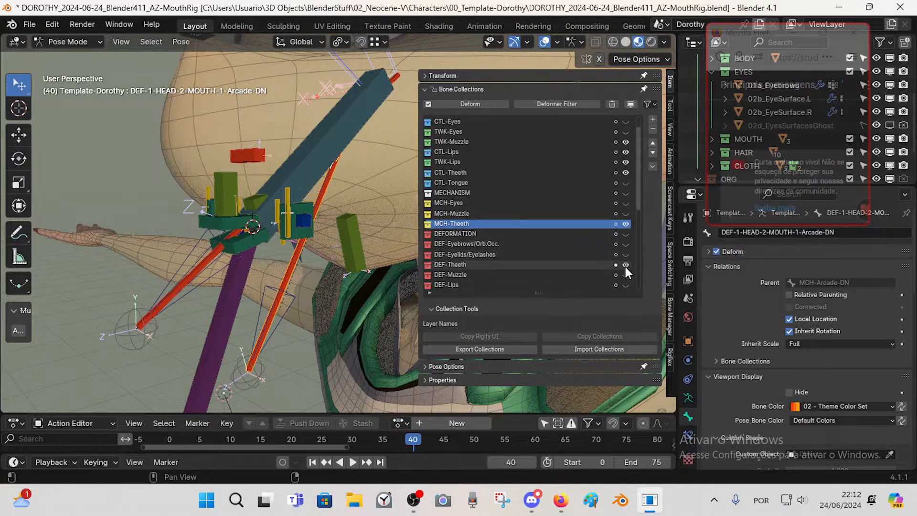
pyautogui.click(625, 264)
pyautogui.click(625, 266)
pyautogui.click(625, 266)
pyautogui.click(625, 265)
pyautogui.click(624, 266)
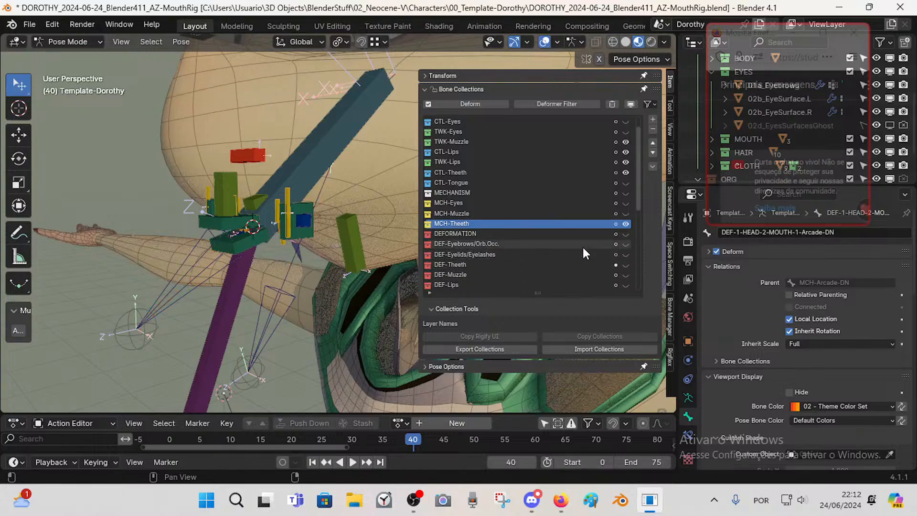
# - Show the MECHANISM bone collection and select the MCH-Arcade-DN bone
pyautogui.scroll(-3, 582, 246)
pyautogui.scroll(1, 582, 245)
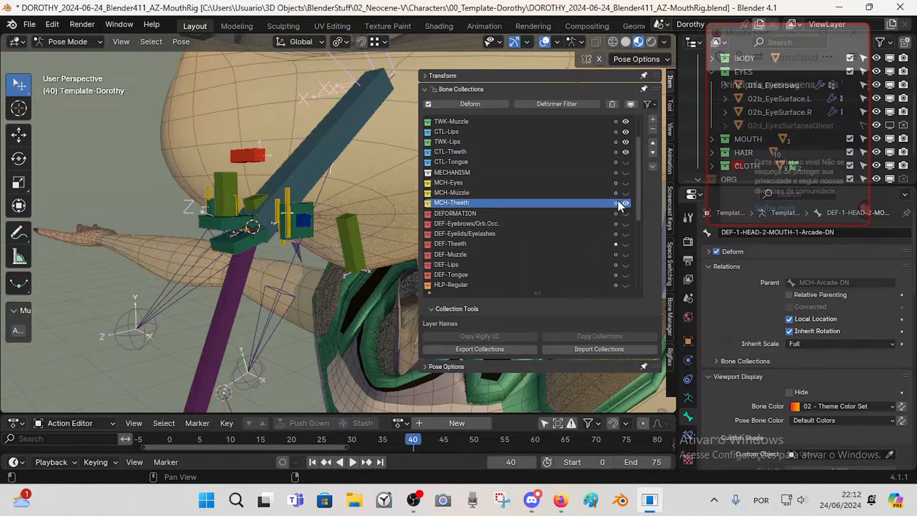
pyautogui.scroll(2, 616, 203)
pyautogui.scroll(2, 619, 200)
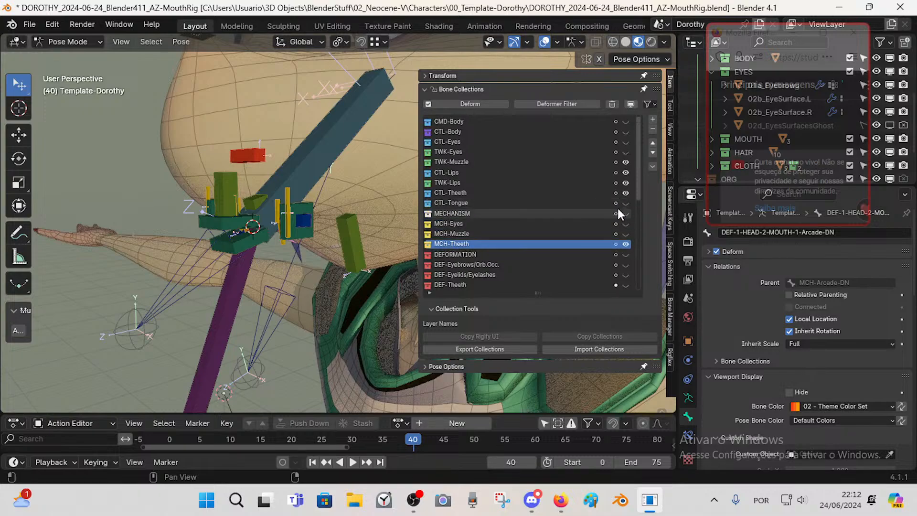
pyautogui.click(625, 213)
pyautogui.click(358, 197)
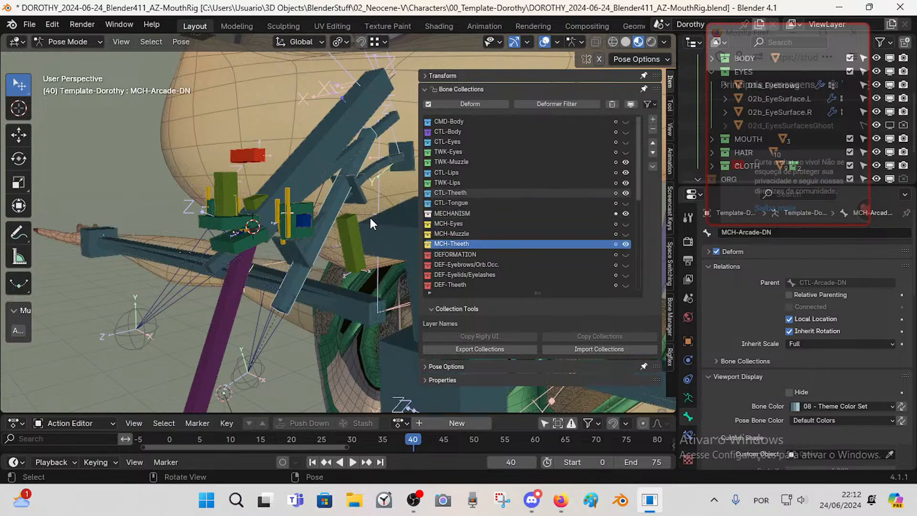
# - Briefly compare the rig in Edit Mode, and clear the pose rotation of all visible bones in Pose Mode
pyautogui.moveTo(369, 216)
pyautogui.mouseDown(button='middle')
pyautogui.moveTo(287, 208)
pyautogui.moveTo(301, 204)
pyautogui.moveTo(307, 228)
pyautogui.moveTo(354, 211)
pyautogui.moveTo(367, 225)
pyautogui.mouseUp(button='middle')
pyautogui.press('n')
pyautogui.scroll(1, 367, 224)
pyautogui.press('Tab')
pyautogui.press('Tab')
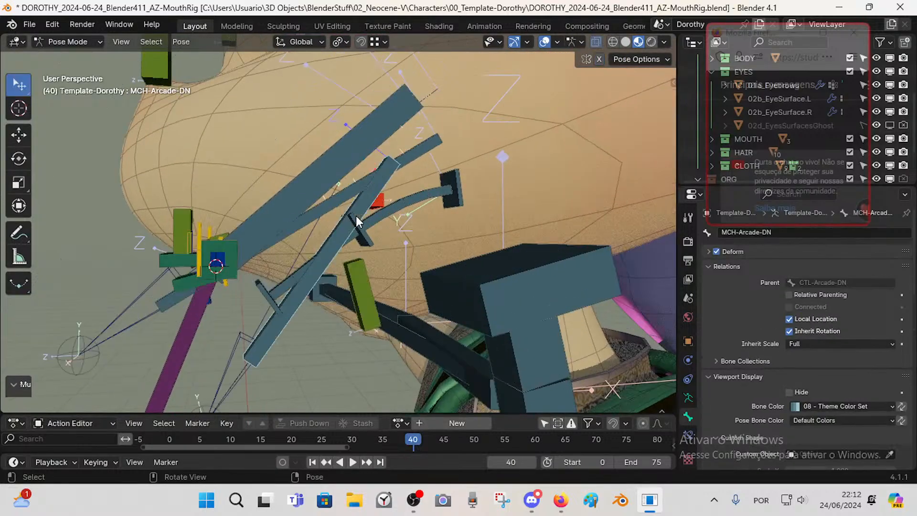
pyautogui.hotkey('alt', 'r')
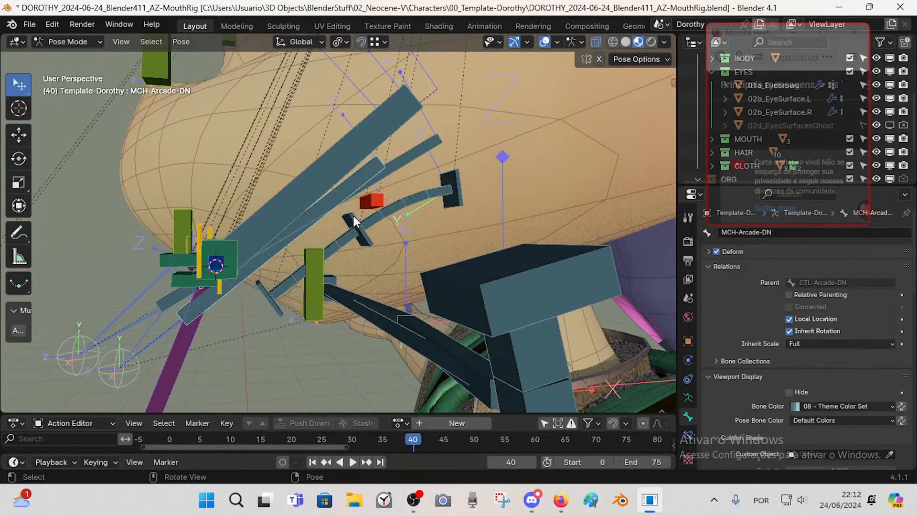
# - Rotate the CTL-Arcade-DN control slightly around the global X axis to test how the lower arcade bones follow
pyautogui.click(216, 298)
pyautogui.press('r')
pyautogui.press('x')
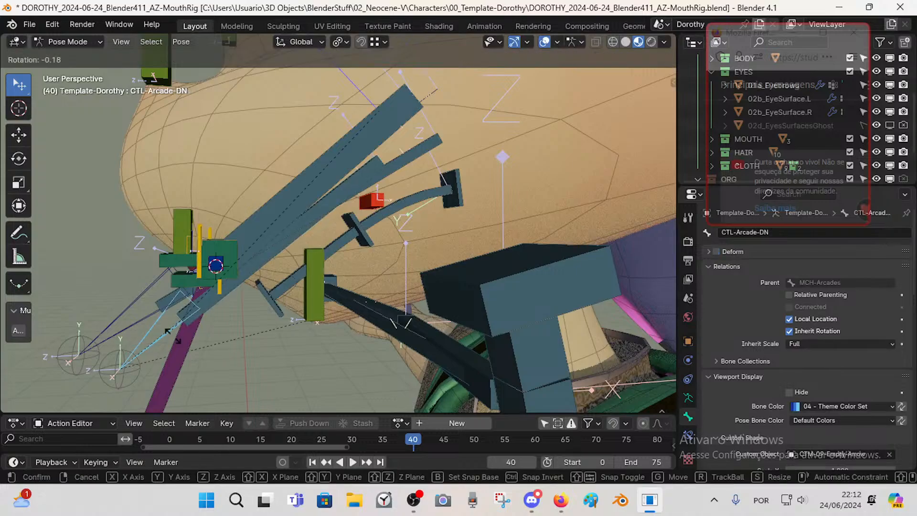
pyautogui.click(212, 363)
pyautogui.press('r')
pyautogui.press('x')
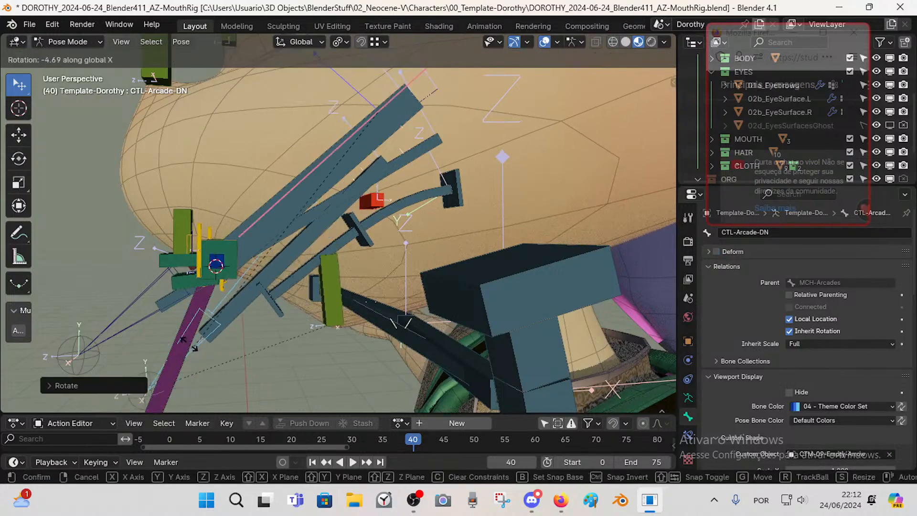
pyautogui.click(211, 343)
# - Check the parents of the MCH-Arcade-DN, MCH-Arcades and DEF-MouthPosition bones from both sides of the head
pyautogui.click(314, 237)
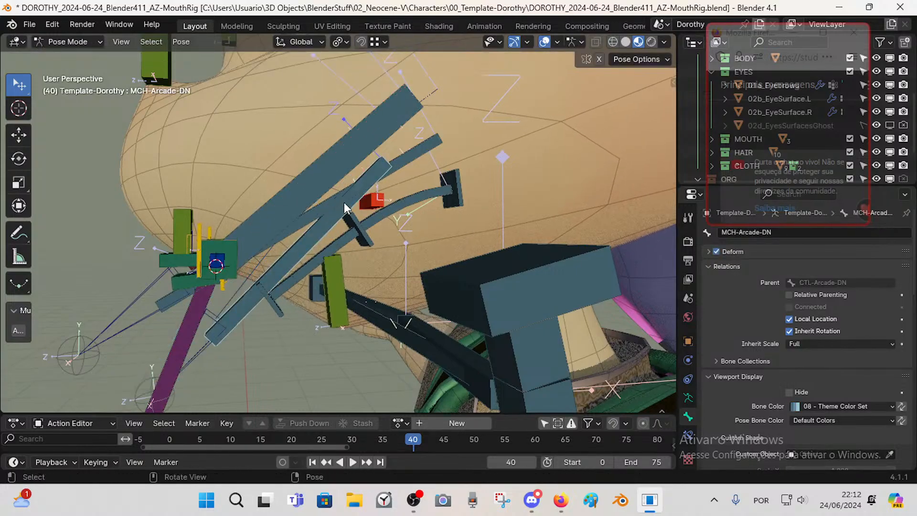
pyautogui.click(322, 164)
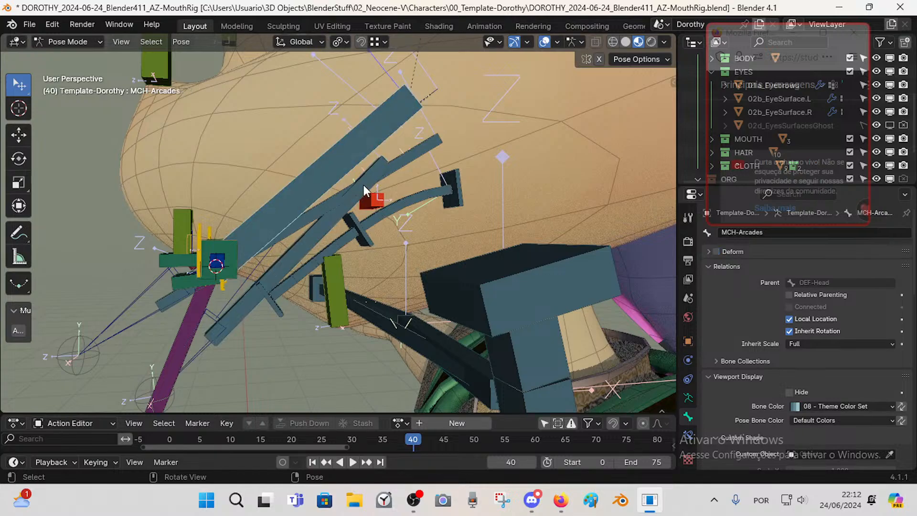
pyautogui.moveTo(344, 188); pyautogui.dragTo(384, 204, button='middle')
pyautogui.scroll(-2, 331, 190)
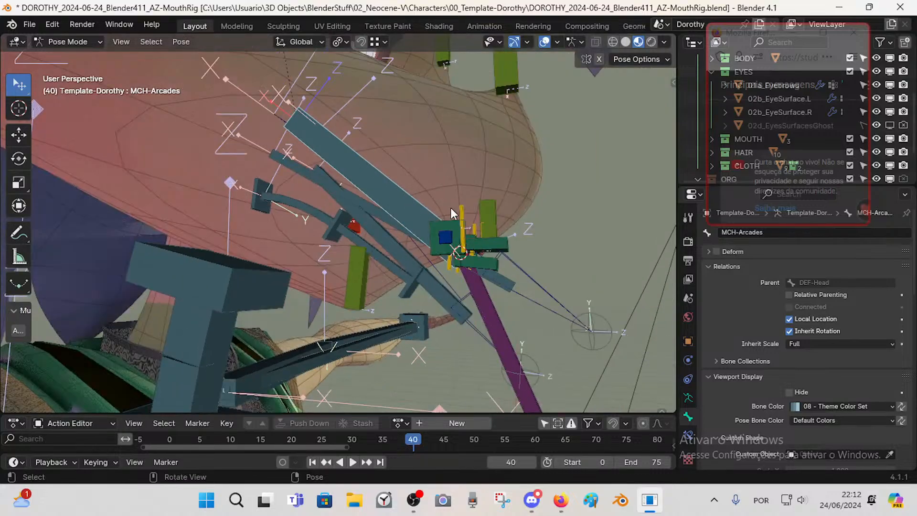
pyautogui.moveTo(451, 208); pyautogui.dragTo(406, 220, button='middle')
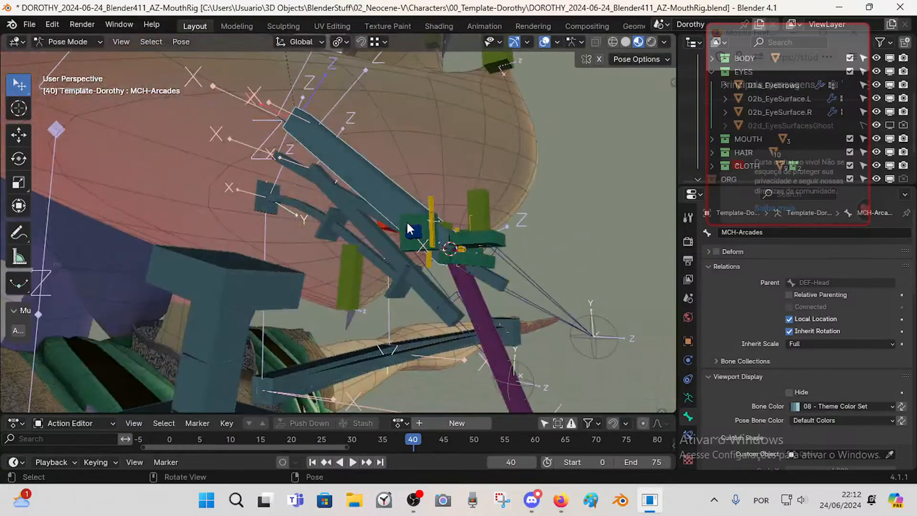
pyautogui.moveTo(340, 146); pyautogui.dragTo(390, 157, button='middle')
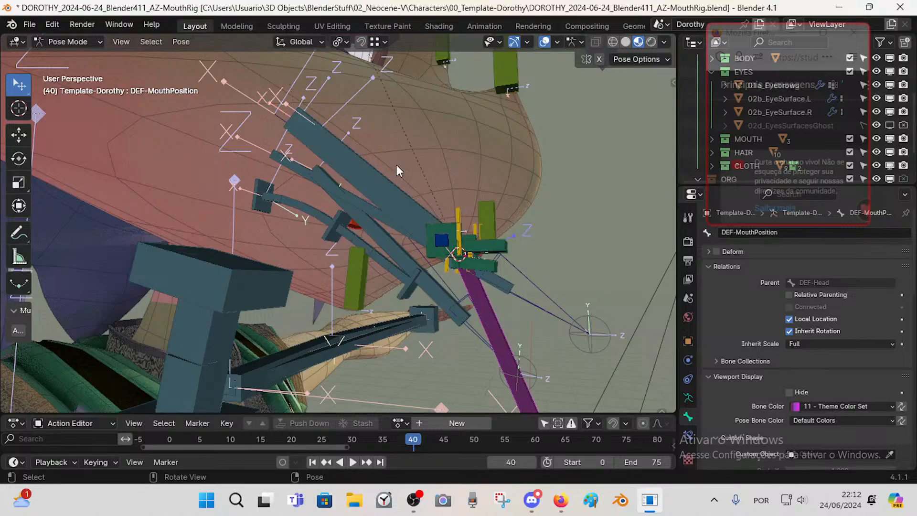
# - Compare the relations of the overlapping MCH-Arcade-DN and MCH-Arcade-UP bones
pyautogui.moveTo(397, 164); pyautogui.dragTo(368, 197, button='middle')
pyautogui.click(363, 187)
pyautogui.click(354, 180)
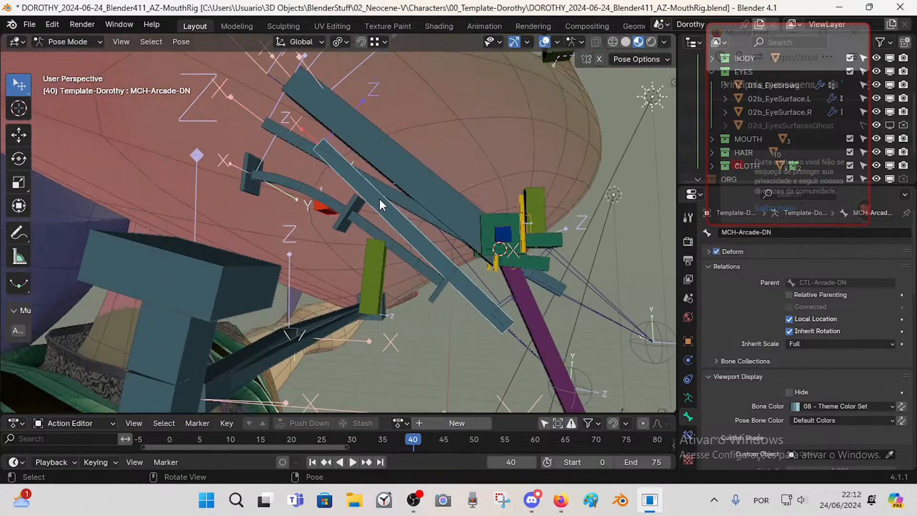
pyautogui.click(388, 199)
pyautogui.click(388, 207)
pyautogui.click(389, 207)
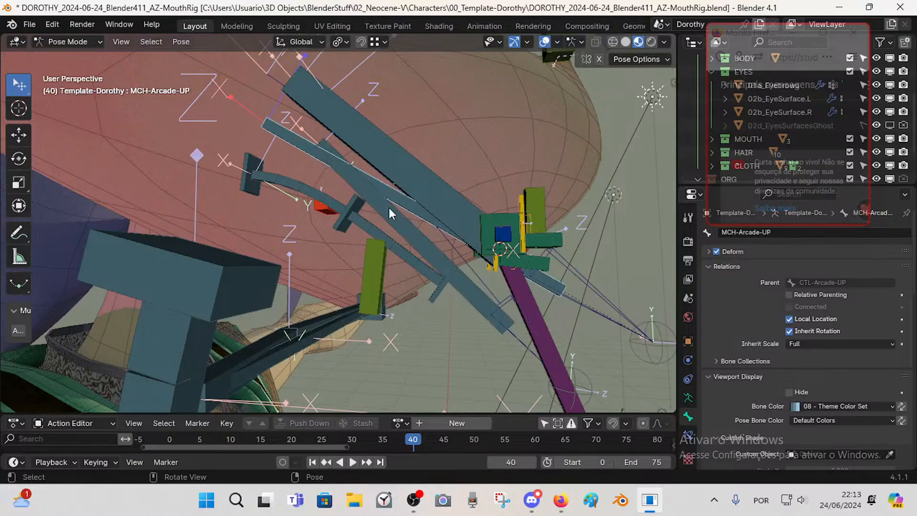
pyautogui.click(386, 211)
pyautogui.click(386, 195)
# - Trace the upper arcade's hierarchy through the CTL-Arcade-UP, DEF-MouthPosition and MCH-Arcade-UP bones
pyautogui.click(583, 270)
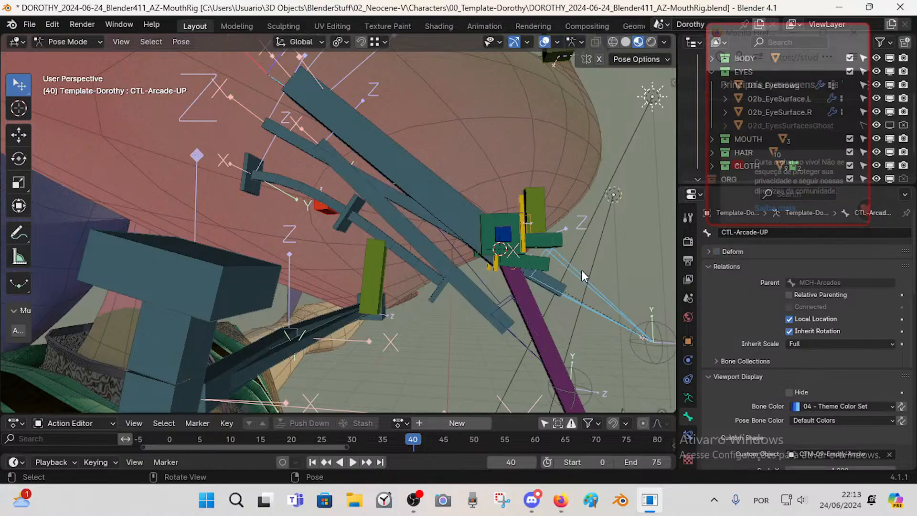
pyautogui.click(503, 291)
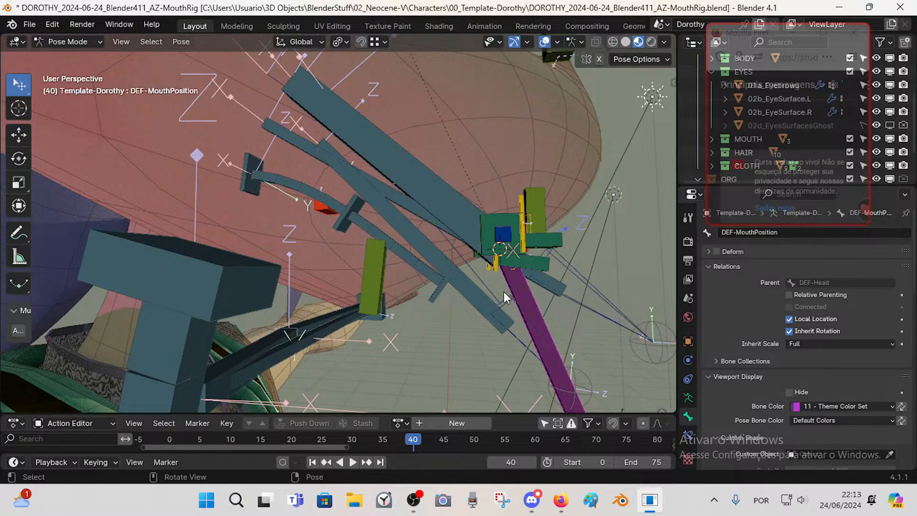
pyautogui.click(502, 294)
pyautogui.click(555, 284)
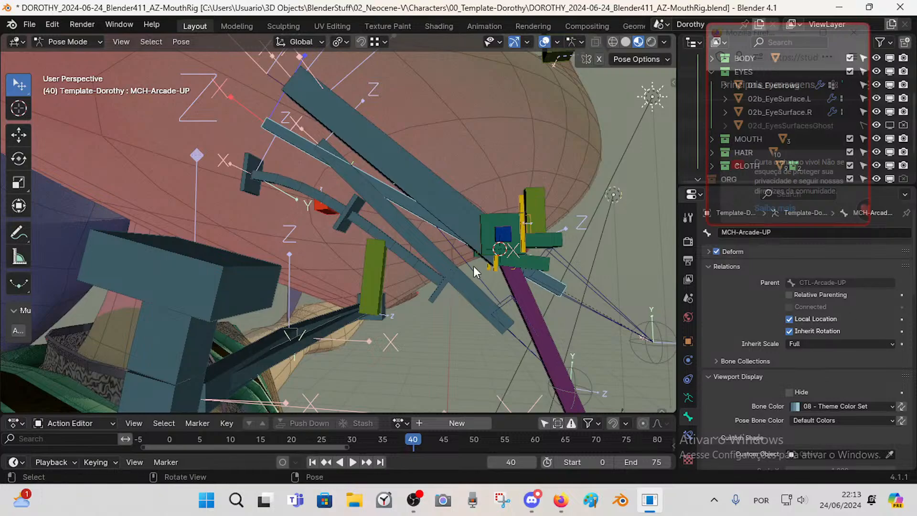
pyautogui.click(474, 294)
pyautogui.click(394, 190)
pyautogui.click(592, 288)
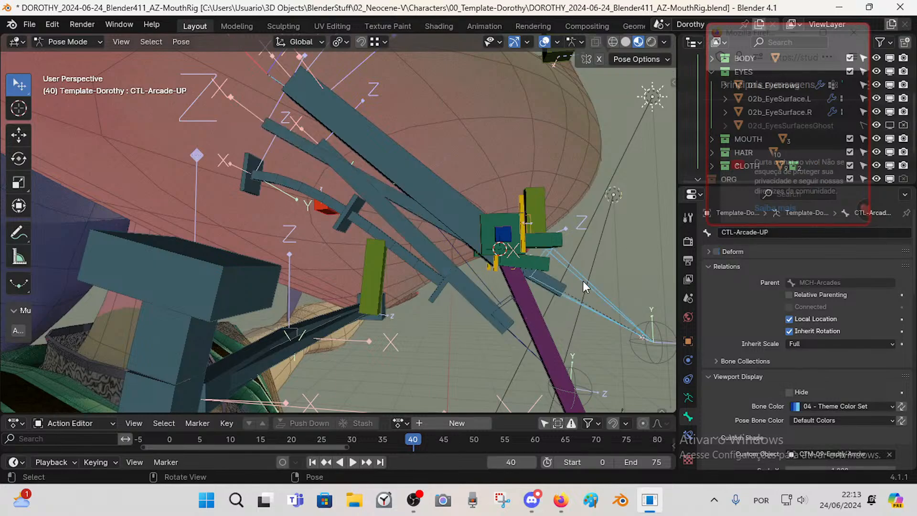
# - Move the MCH-Arcades bone slightly downward to test which mouth bones follow it
pyautogui.click(374, 159)
pyautogui.press('g')
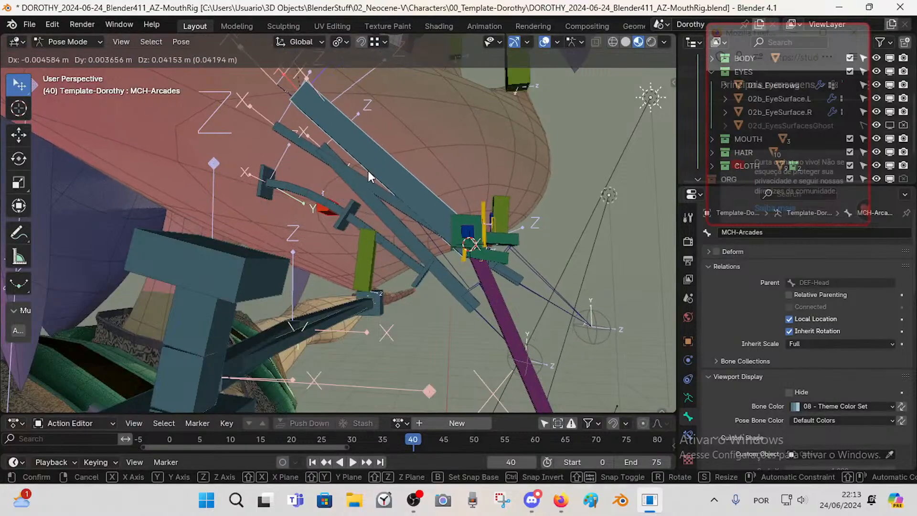
pyautogui.click(373, 146)
# - Check the parents of the three tongue handle bones MCH-Tongue-BBH.001, .002 and .003
pyautogui.click(251, 179)
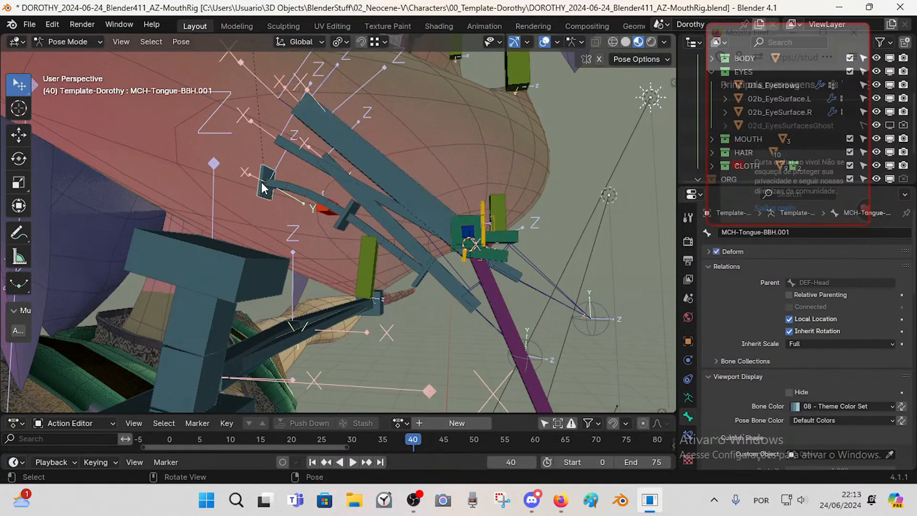
pyautogui.moveTo(302, 186); pyautogui.dragTo(302, 210, button='middle')
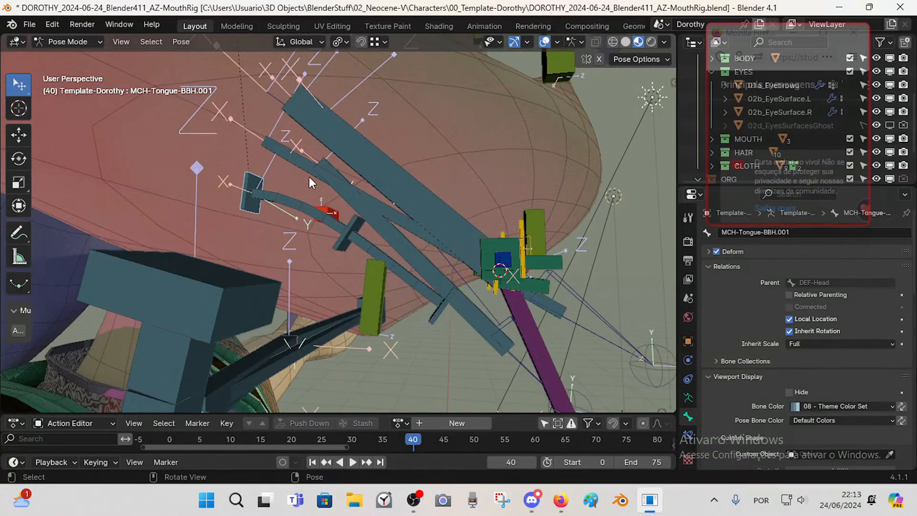
pyautogui.click(334, 247)
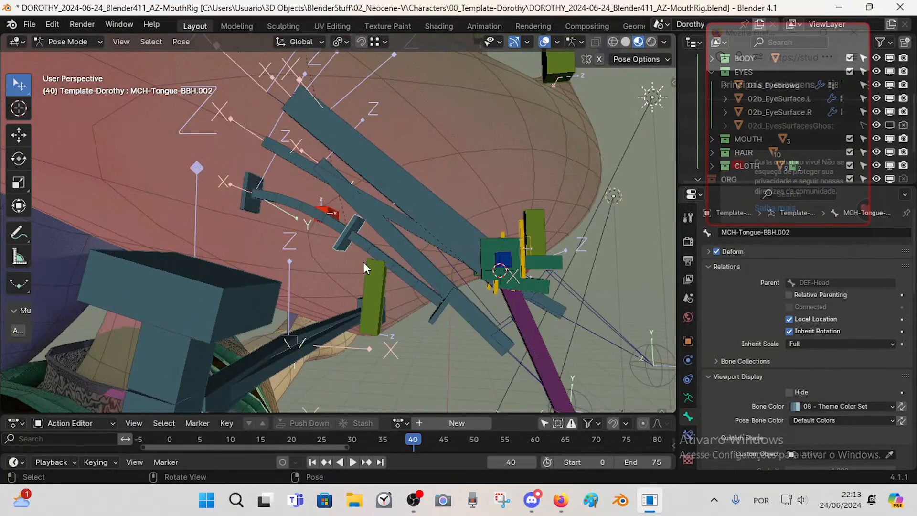
pyautogui.click(431, 314)
# - Hide the MCH-Theeth bone collection and toggle MECHANISM to see which bones it contains, leaving it shown
pyautogui.press('n')
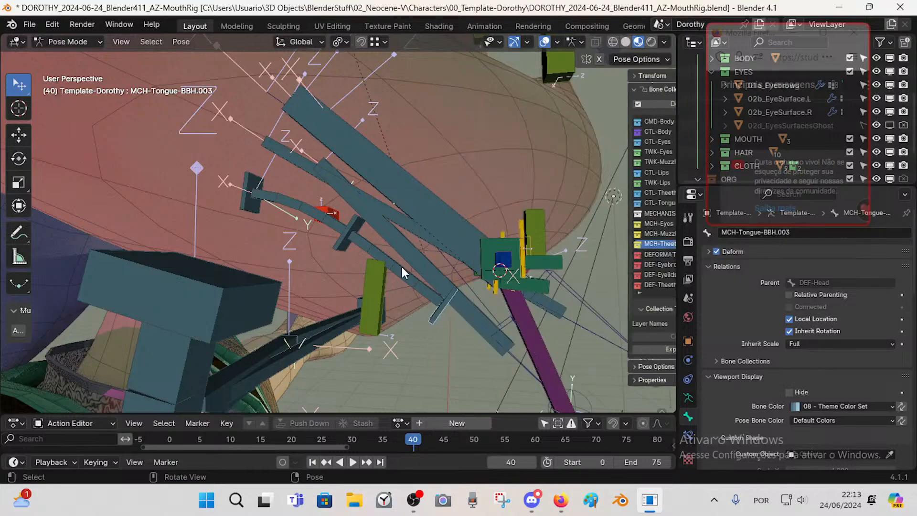
pyautogui.click(626, 243)
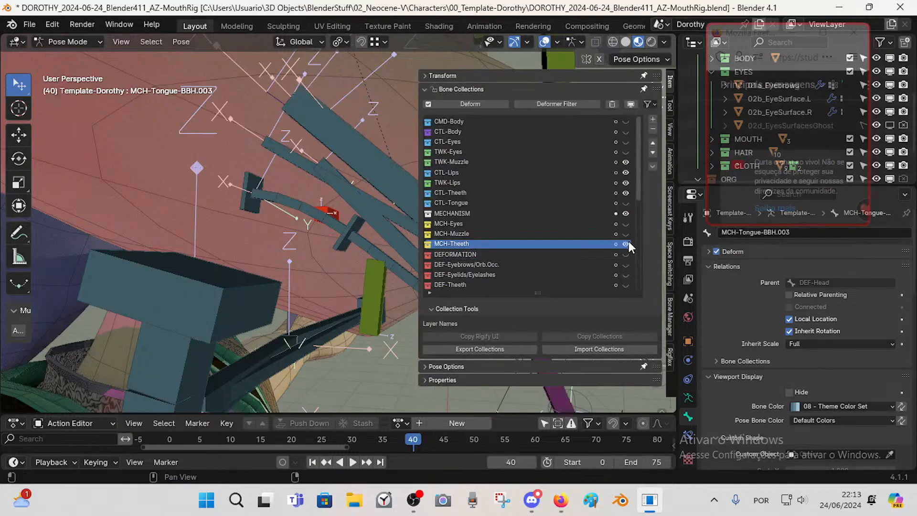
pyautogui.click(625, 212)
pyautogui.click(624, 211)
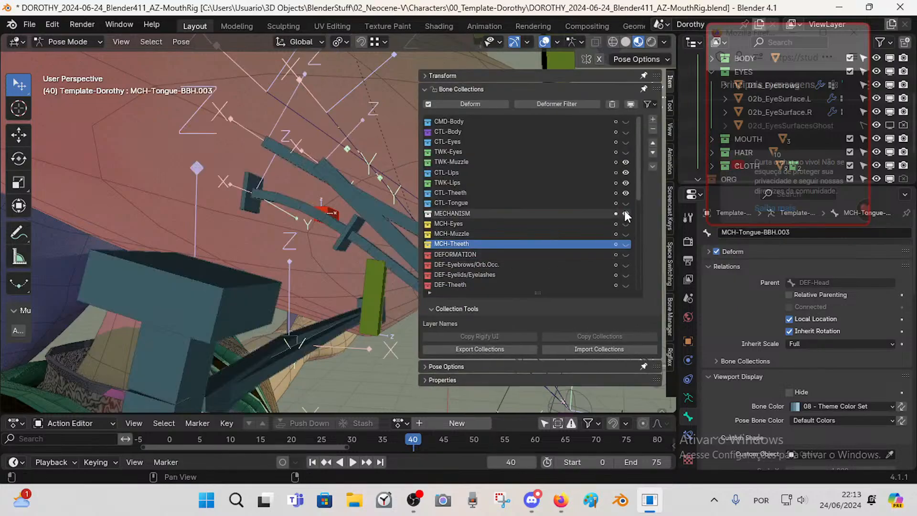
pyautogui.click(624, 211)
pyautogui.click(624, 211)
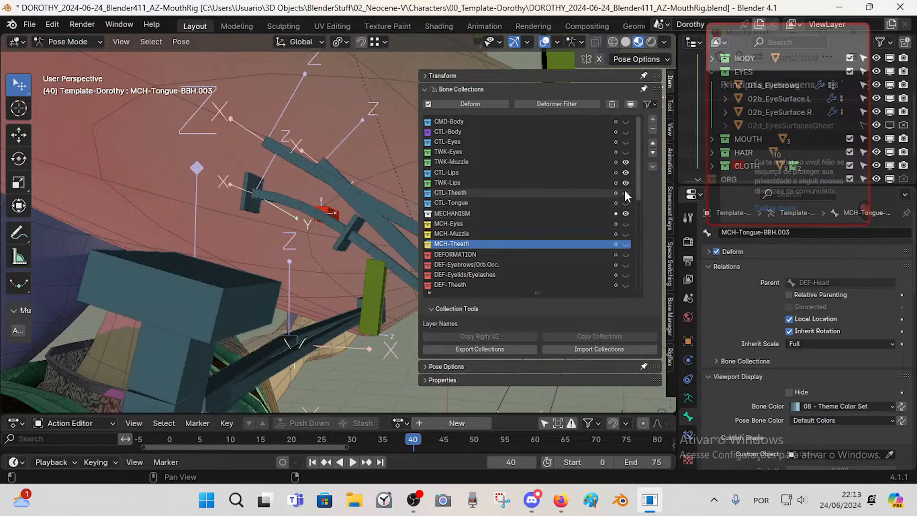
# - Hide the TWK-Muzzle, CTL-Lips and TWK-Lips bone collections and examine the remaining arcade and tongue bones from the side
pyautogui.click(625, 193)
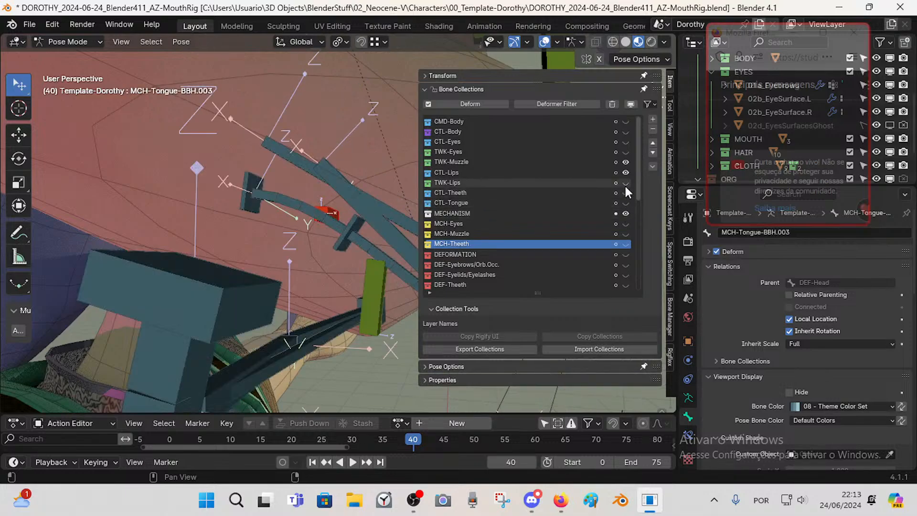
pyautogui.moveTo(624, 184); pyautogui.dragTo(625, 193)
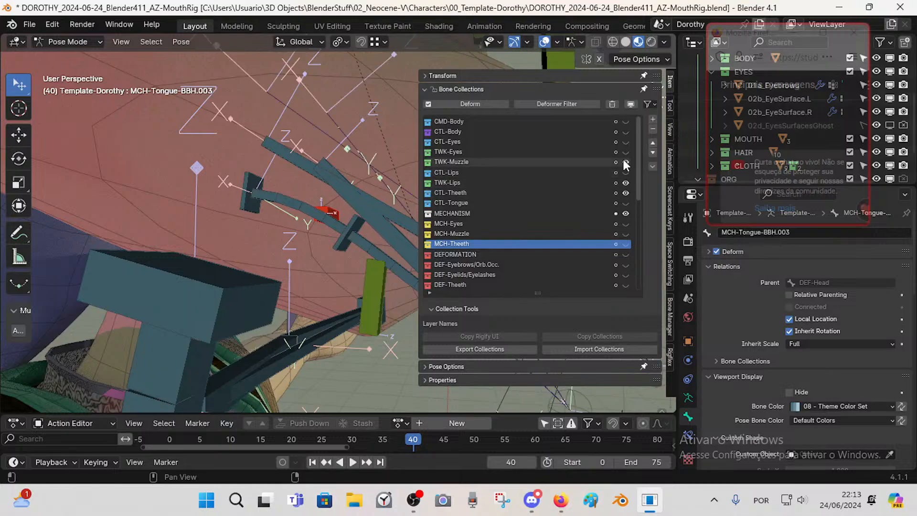
pyautogui.moveTo(625, 163); pyautogui.dragTo(625, 173)
pyautogui.scroll(-4, 623, 224)
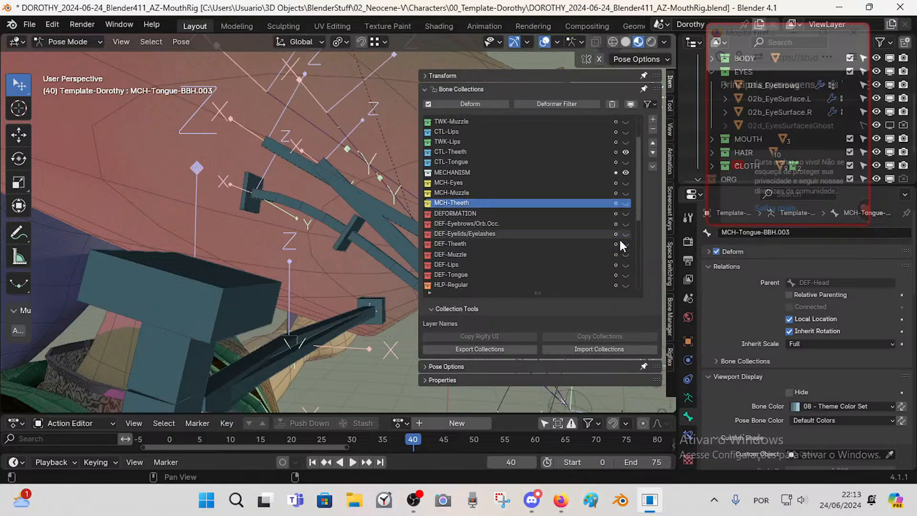
pyautogui.scroll(-1, 623, 263)
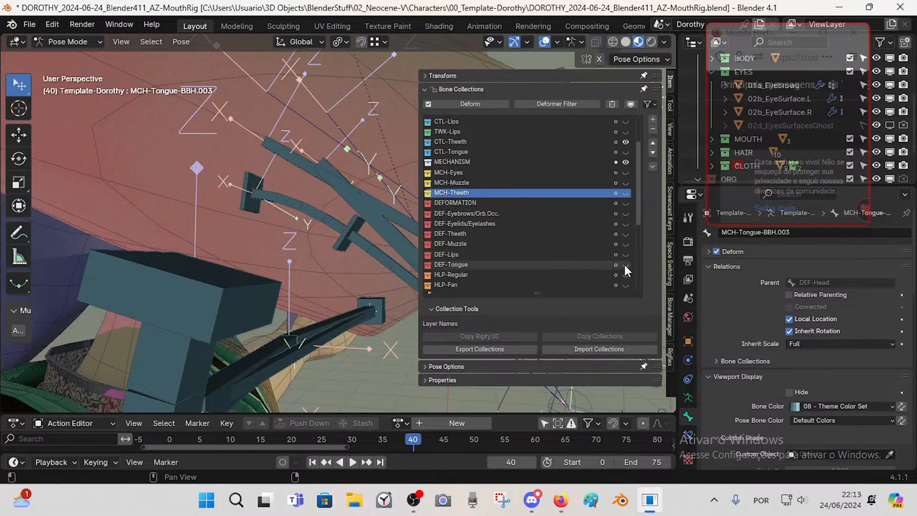
pyautogui.press('n')
pyautogui.moveTo(348, 190); pyautogui.dragTo(389, 218, button='middle')
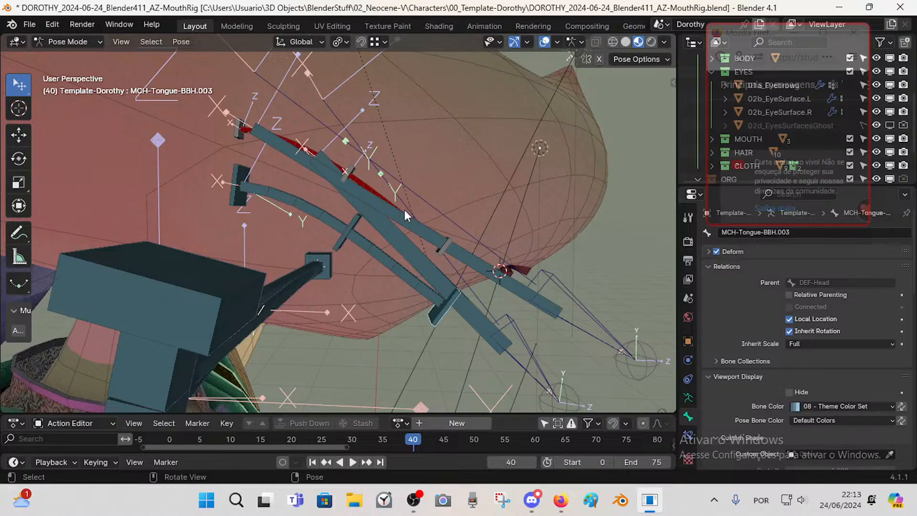
pyautogui.press('KP_3')
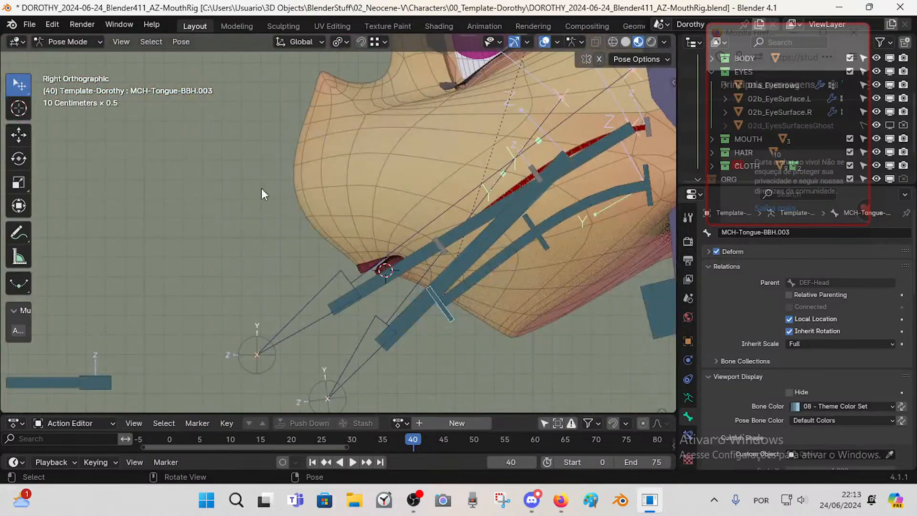
pyautogui.moveTo(261, 188); pyautogui.dragTo(367, 176, button='middle')
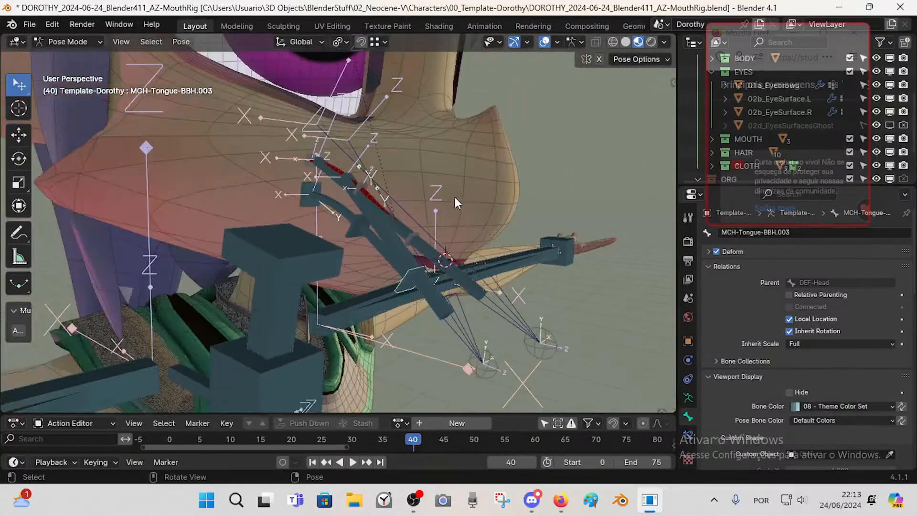
# - Hide the DEF-Tongue, MECHANISM and CTL-Theeth bone collections
pyautogui.press('n')
pyautogui.click(625, 264)
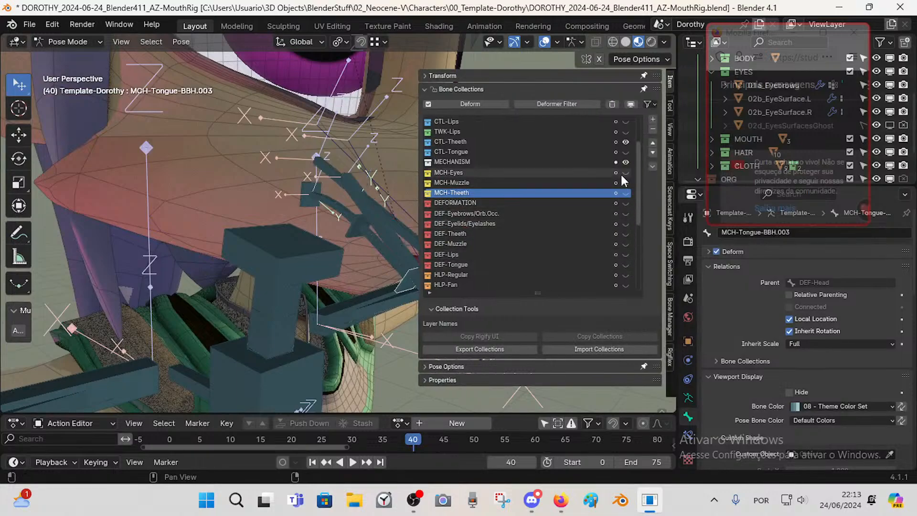
pyautogui.click(625, 162)
pyautogui.click(625, 142)
pyautogui.scroll(4, 634, 149)
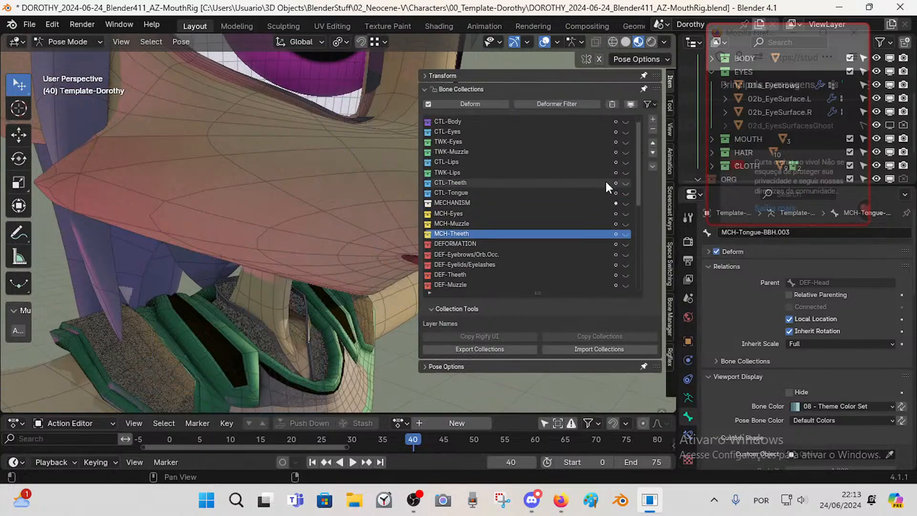
pyautogui.scroll(1, 616, 180)
pyautogui.click(625, 172)
pyautogui.click(626, 162)
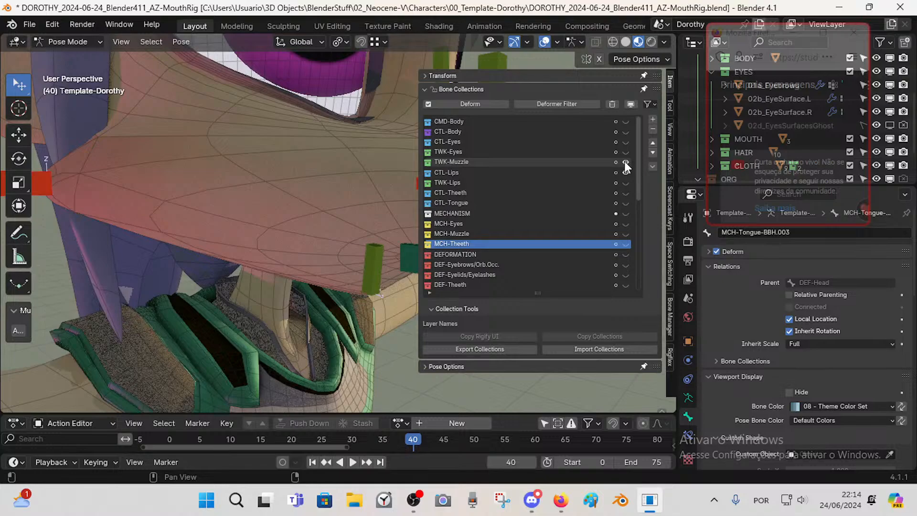
pyautogui.click(625, 163)
pyautogui.press('n')
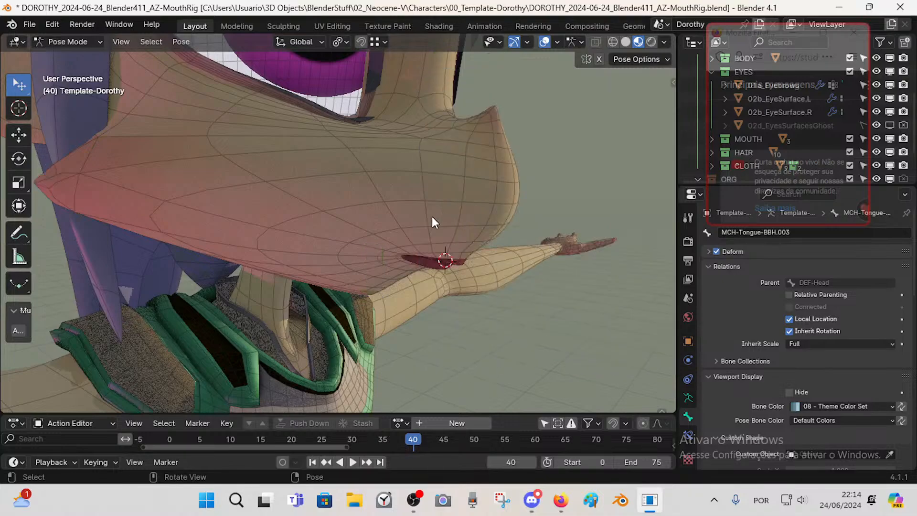
# - Show the CTL-Lips and TWK-Lips bone collections on the face
pyautogui.moveTo(431, 217); pyautogui.dragTo(337, 214, button='middle')
pyautogui.keyDown('shift'); pyautogui.moveTo(411, 251); pyautogui.dragTo(350, 237, button='middle'); pyautogui.keyUp('shift')
pyautogui.scroll(1, 350, 236)
pyautogui.press('n')
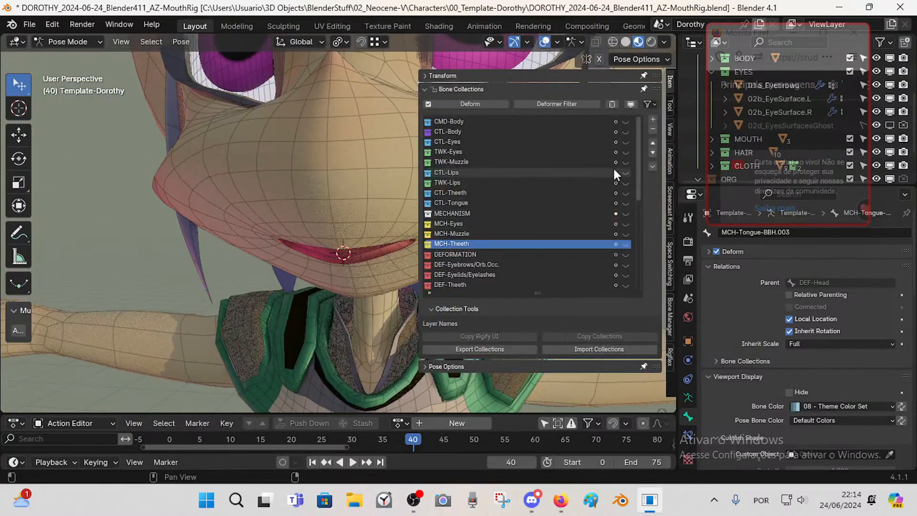
pyautogui.click(625, 172)
pyautogui.click(626, 182)
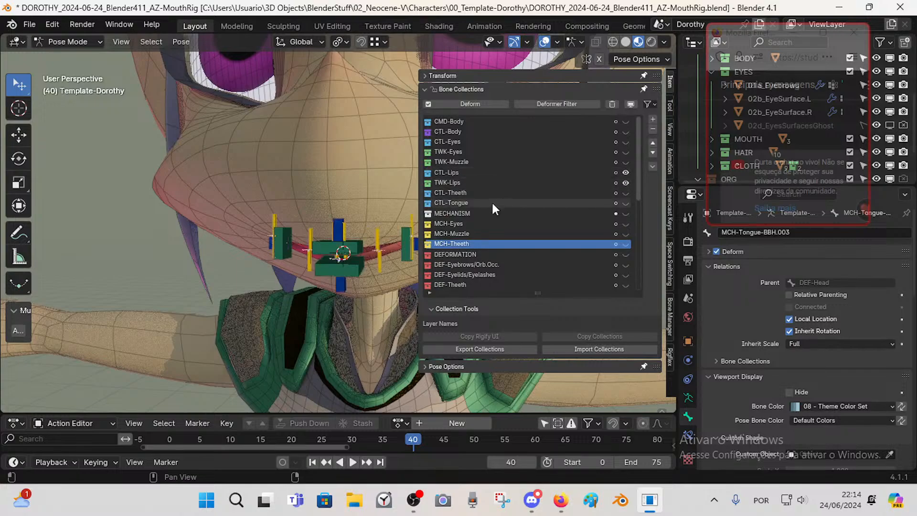
pyautogui.press('n')
# - Open DOROTHY_2024-06-23_Blender411_AX-MouthRig.blend, discarding the unsaved changes to the AZ mouth rig
pyautogui.moveTo(388, 270); pyautogui.dragTo(345, 250, button='middle')
pyautogui.click(340, 246)
pyautogui.click(52, 24)
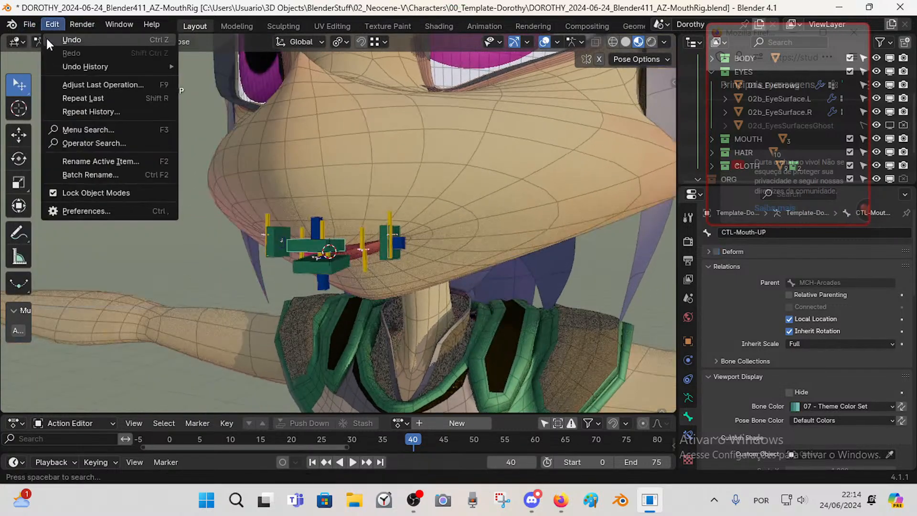
pyautogui.moveTo(31, 21)
pyautogui.click(38, 48)
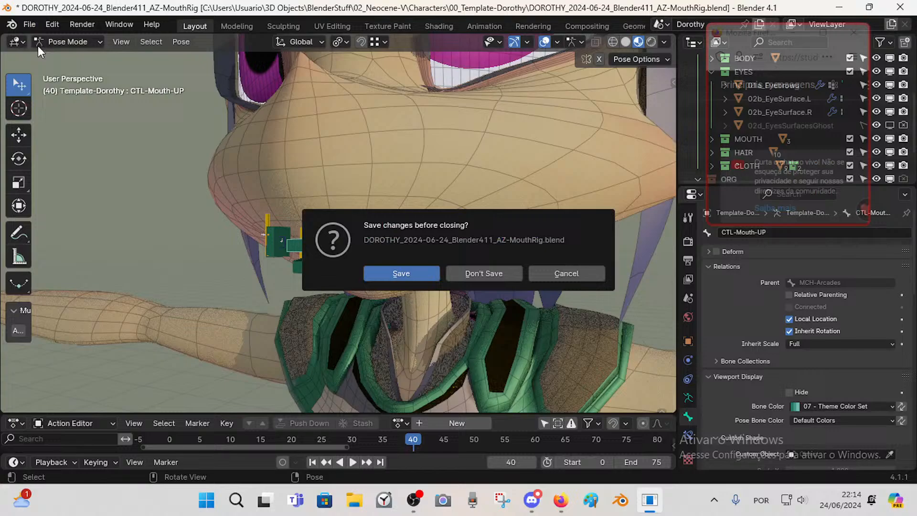
pyautogui.click(475, 278)
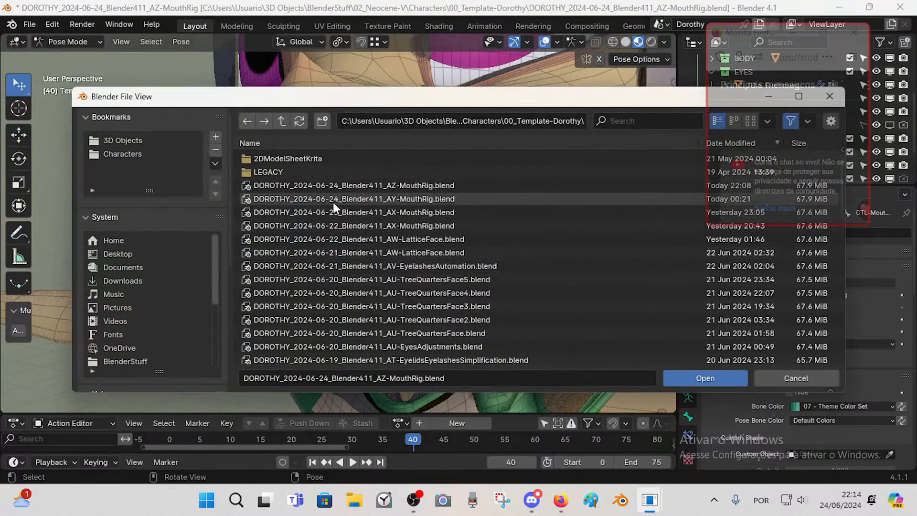
pyautogui.doubleClick(327, 211)
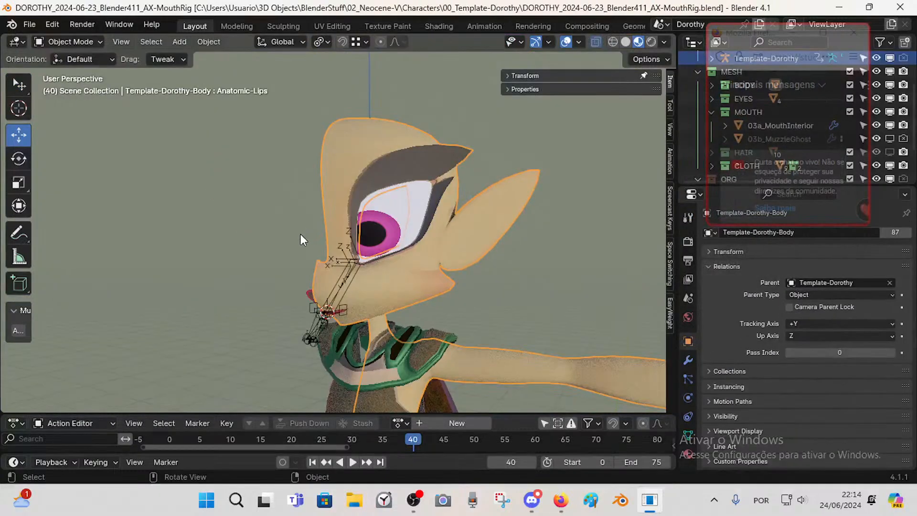
# - Switch the Template-Dorothy armature to Pose Mode with the mouth bones in close view from the side
pyautogui.moveTo(304, 282); pyautogui.dragTo(467, 251, button='middle')
pyautogui.scroll(5, 363, 234)
pyautogui.scroll(-5, 467, 252)
pyautogui.moveTo(467, 251)
pyautogui.keyDown('shift'); pyautogui.mouseDown(button='middle')
pyautogui.moveTo(398, 236)
pyautogui.moveTo(467, 253)
pyautogui.mouseUp(button='middle'); pyautogui.keyUp('shift')
pyautogui.scroll(4, 398, 238)
pyautogui.keyDown('shift'); pyautogui.moveTo(468, 253); pyautogui.dragTo(391, 272, button='middle'); pyautogui.keyUp('shift')
pyautogui.click(436, 284)
pyautogui.hotkey('ctrl', 'Tab')
# - Rotate the CTL-Arcade-UP bone about the global X axis in both directions to test how the upper lip follows
pyautogui.click(442, 285)
pyautogui.press('r')
pyautogui.press('x')
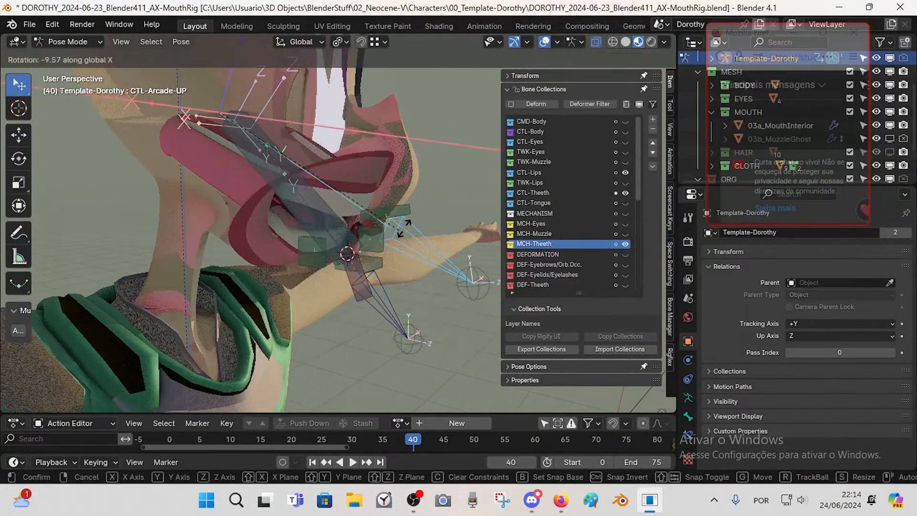
pyautogui.click(406, 209)
pyautogui.press('r')
pyautogui.press('x')
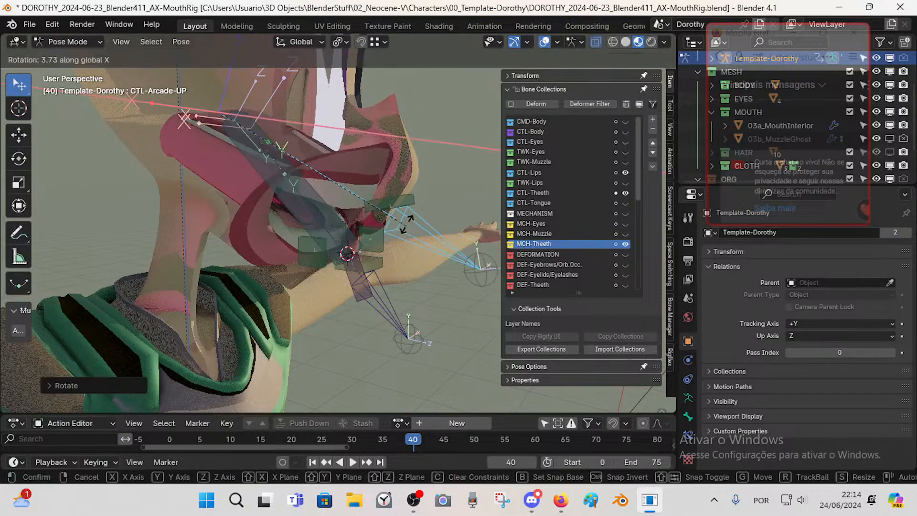
pyautogui.click(406, 220)
pyautogui.click(400, 188)
pyautogui.click(415, 220)
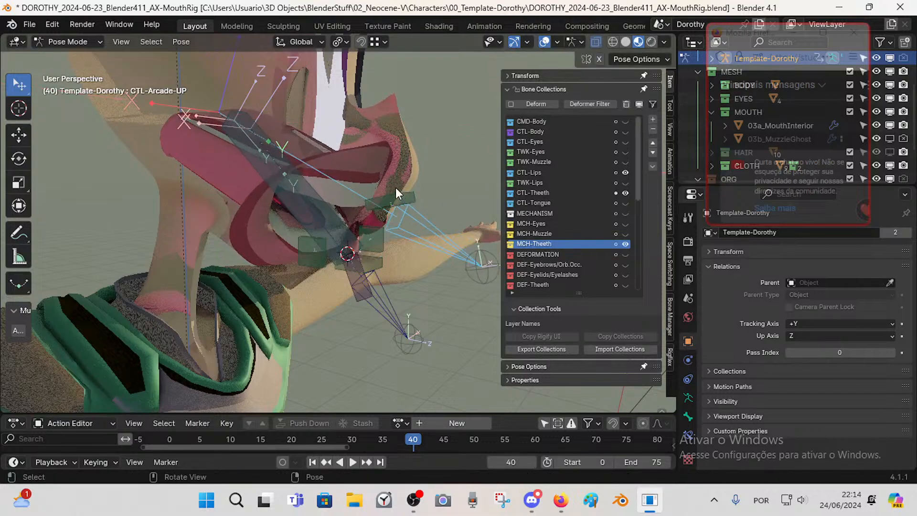
# - Try to move the CTL-Arcade-UP bone in Edit Mode, returning to Pose Mode
pyautogui.press('Tab')
pyautogui.press('g')
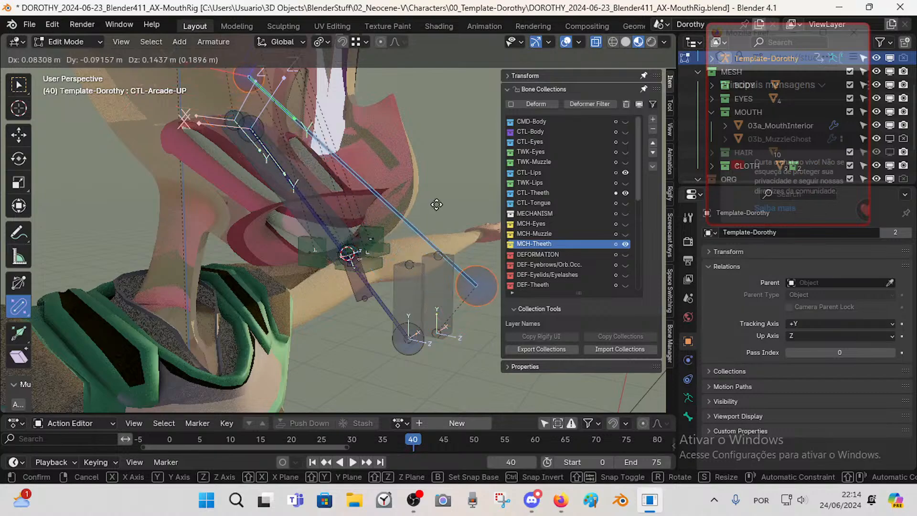
pyautogui.rightClick(431, 203)
pyautogui.press('Tab')
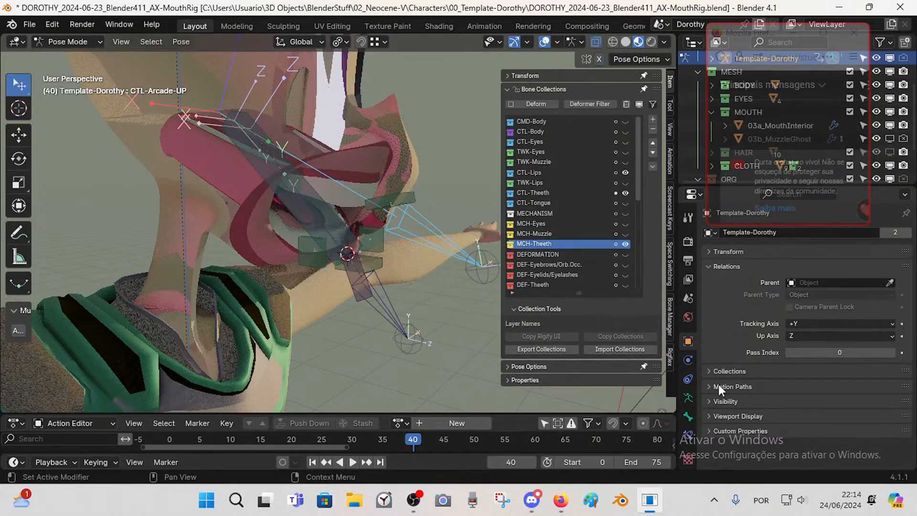
# - Examine the parent relation of CTL-Arcade-UP and try to move the MCH-Arcades bone
pyautogui.click(687, 417)
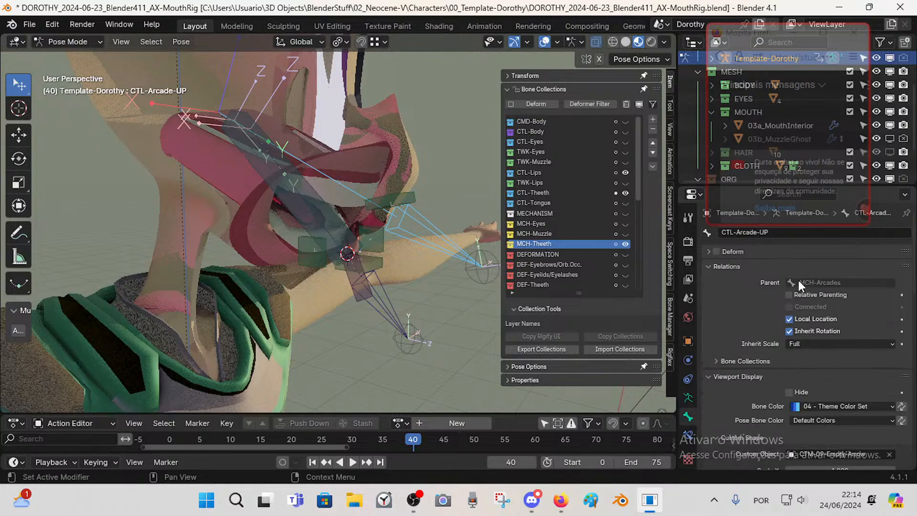
pyautogui.moveTo(383, 210); pyautogui.dragTo(357, 250, button='middle')
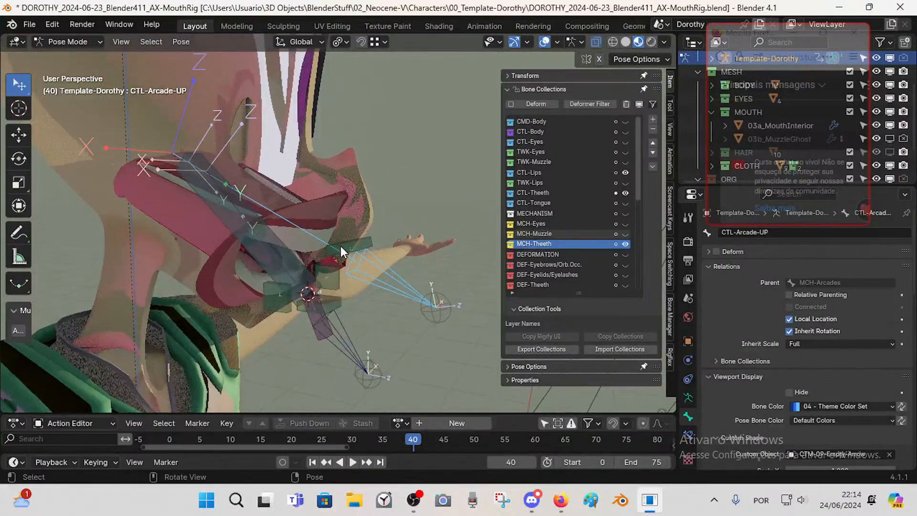
pyautogui.click(269, 241)
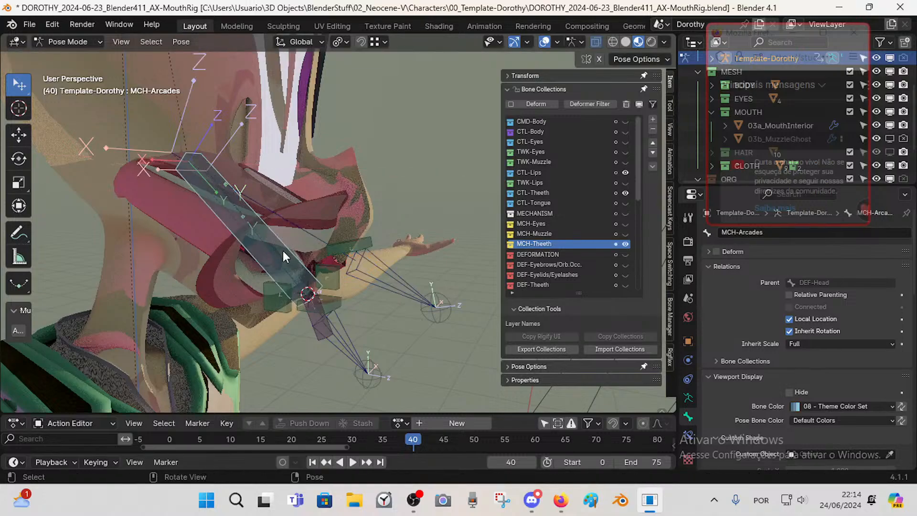
pyautogui.press('g')
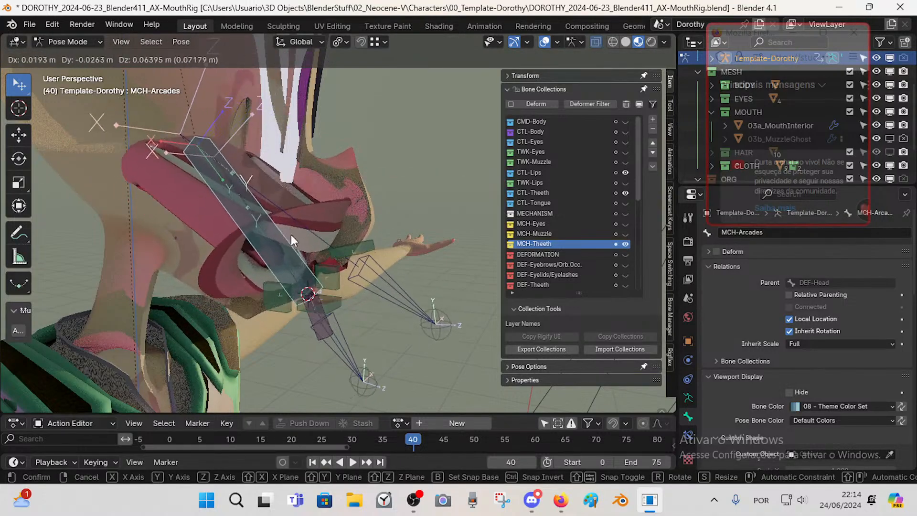
pyautogui.rightClick(290, 234)
# - Examine the bone constraints on the CTL-Mouth-UP and CTL-Mouth-DN lip controls
pyautogui.click(358, 244)
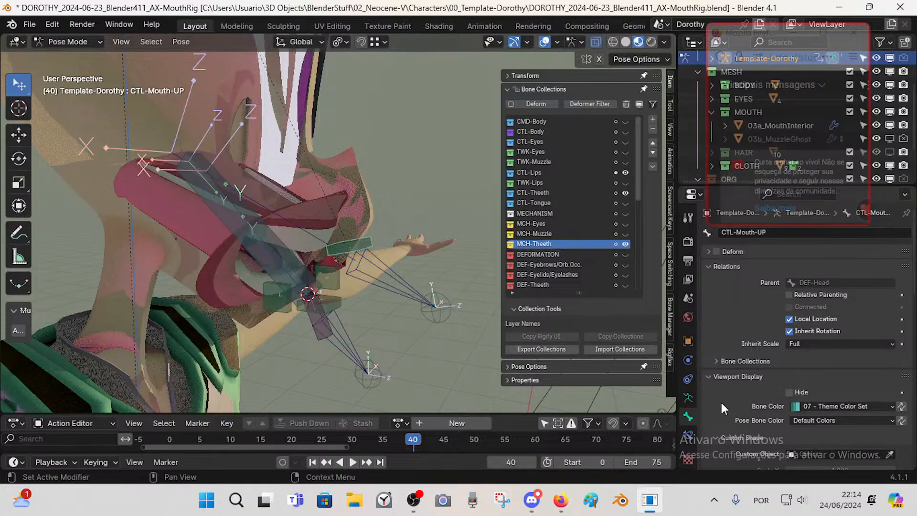
pyautogui.click(686, 436)
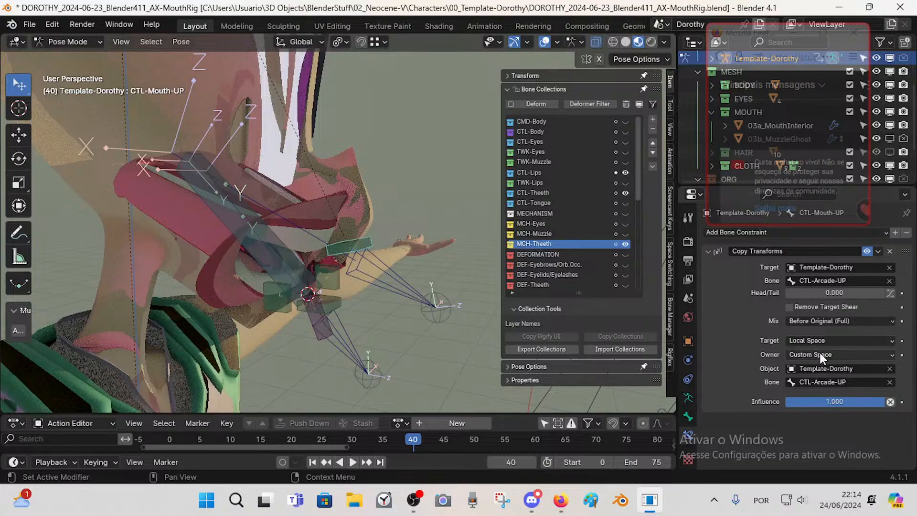
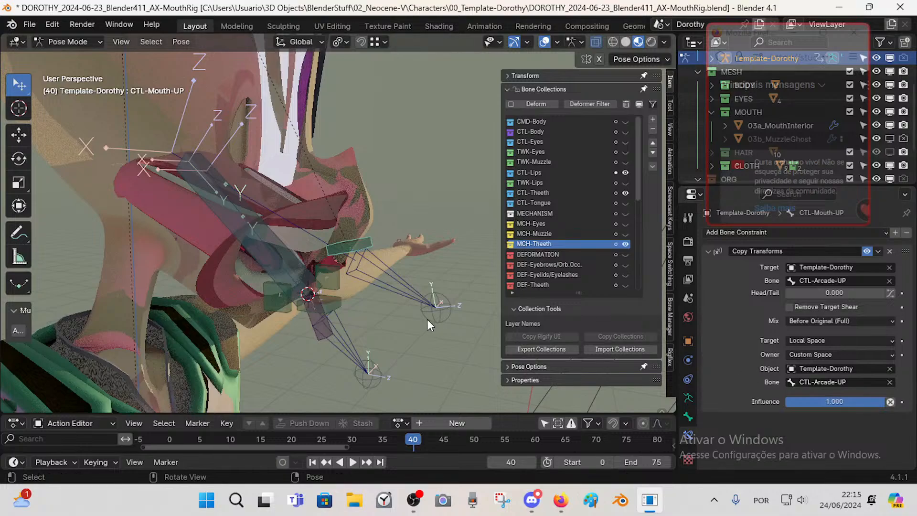
pyautogui.click(331, 300)
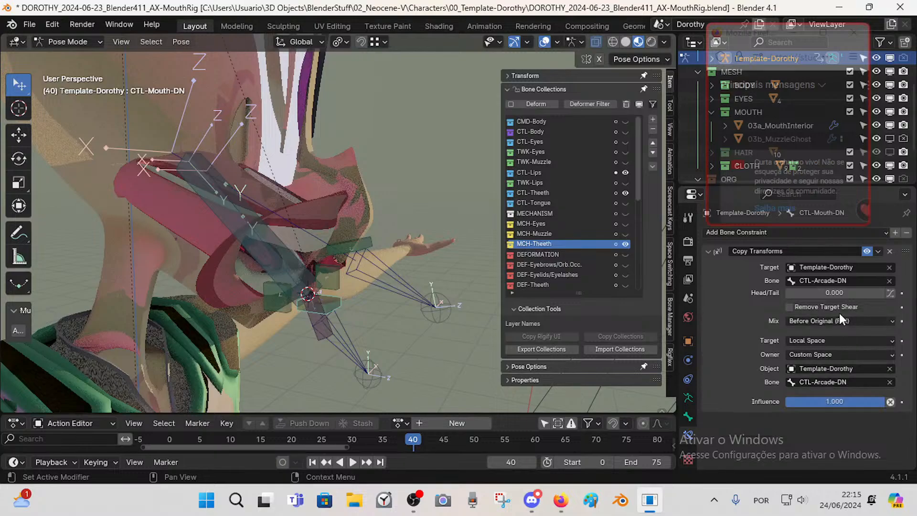
# - Rotate CTL-Arcade-UP and CTL-Arcade-DN about the global X axis to test opening the mouth
pyautogui.click(402, 279)
pyautogui.press('r')
pyautogui.press('x')
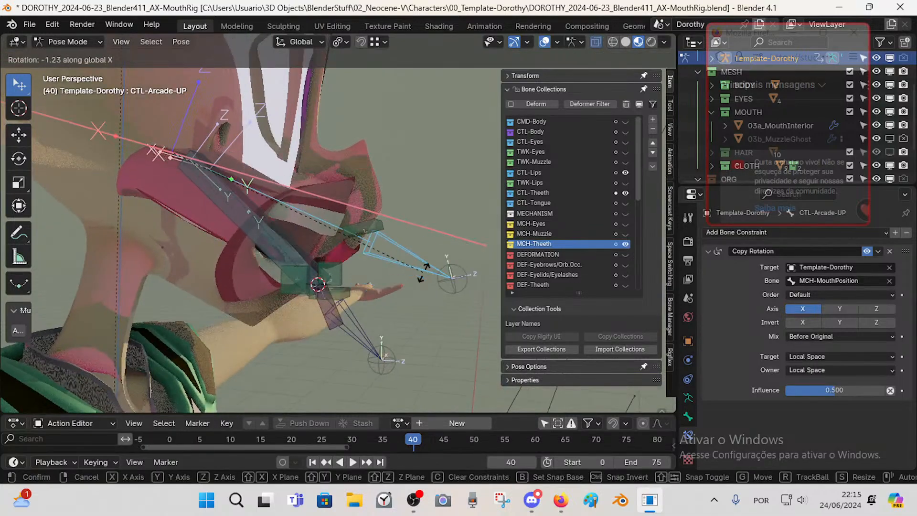
pyautogui.click(388, 288)
pyautogui.click(349, 320)
pyautogui.press('r')
pyautogui.press('x')
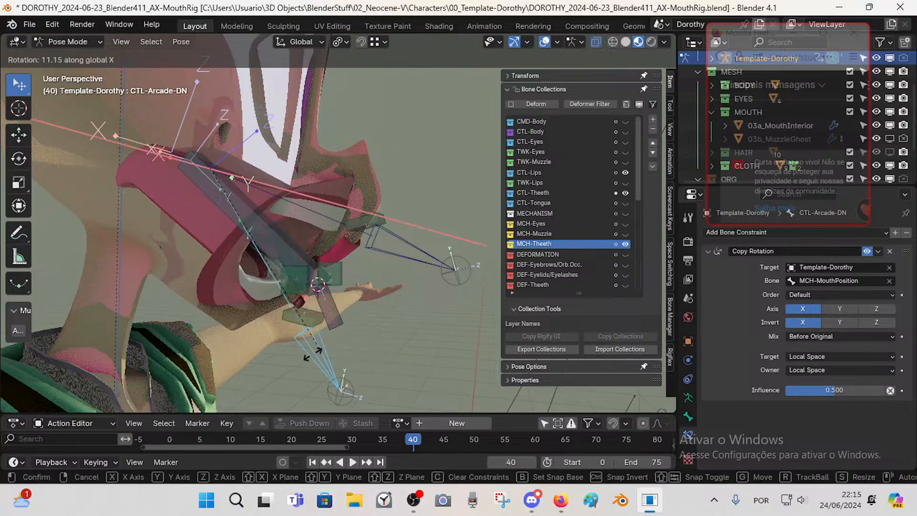
pyautogui.click(353, 313)
# - Try to move the CTL-Arcade-DN bone in Edit Mode, returning to Pose Mode
pyautogui.press('Tab')
pyautogui.press('g')
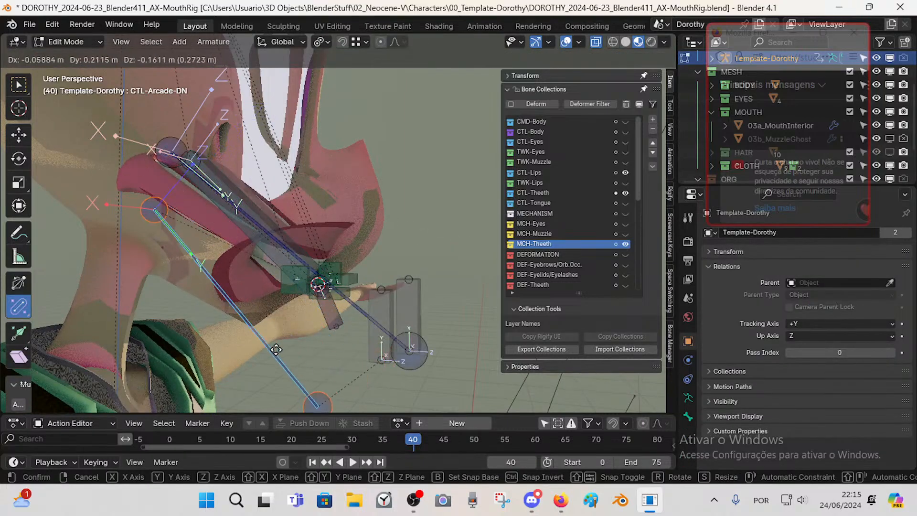
pyautogui.rightClick(229, 296)
pyautogui.press('Tab')
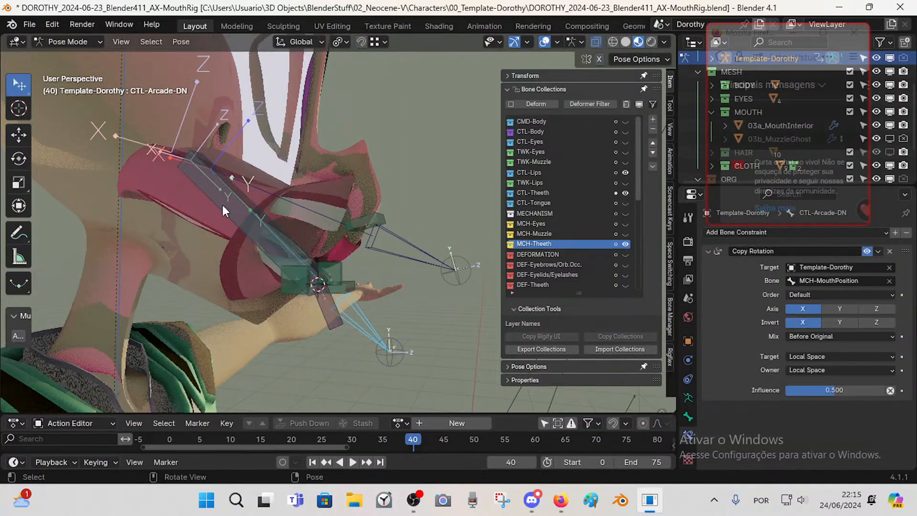
# - Rotate the CTL-Arcade-DN bone upward about the global X axis to test how the lower lip follows
pyautogui.press('r')
pyautogui.press('x')
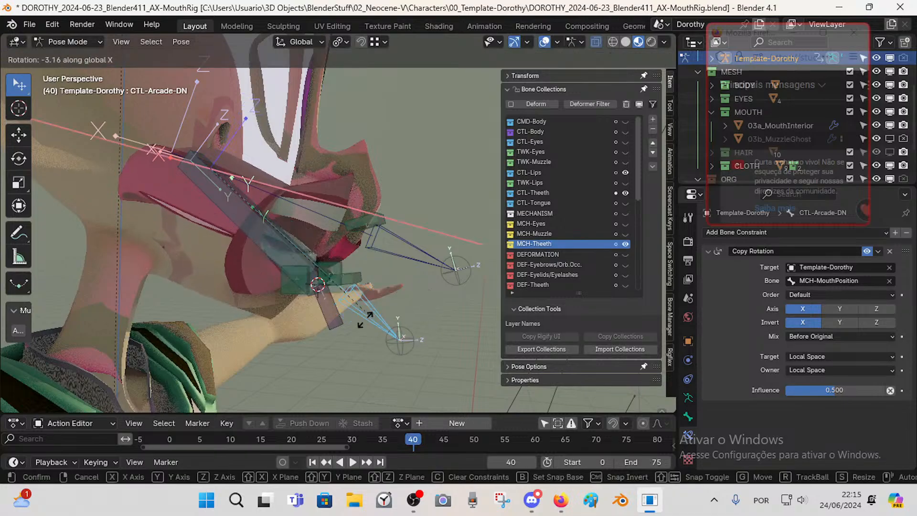
pyautogui.click(374, 306)
pyautogui.press('r')
pyautogui.press('x')
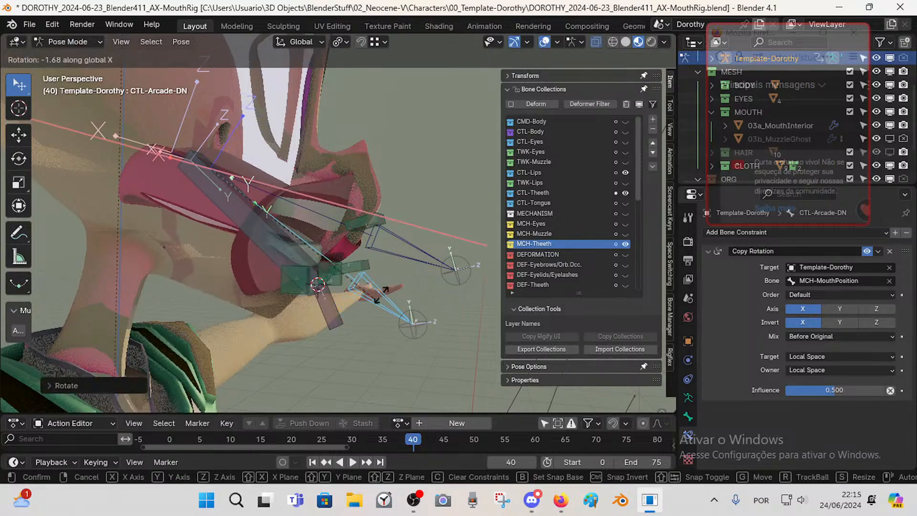
pyautogui.click(379, 293)
# - Rotate CTL-Arcade-UP about the global X axis, and rotate the lower arcade bone again to test both lips together
pyautogui.click(399, 254)
pyautogui.press('r')
pyautogui.press('x')
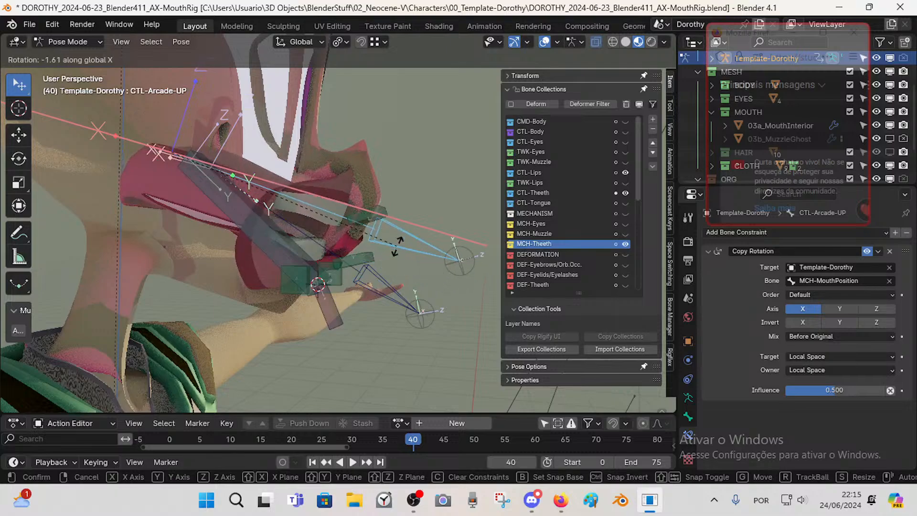
pyautogui.click(399, 250)
pyautogui.click(386, 282)
pyautogui.press('r')
pyautogui.click(383, 293)
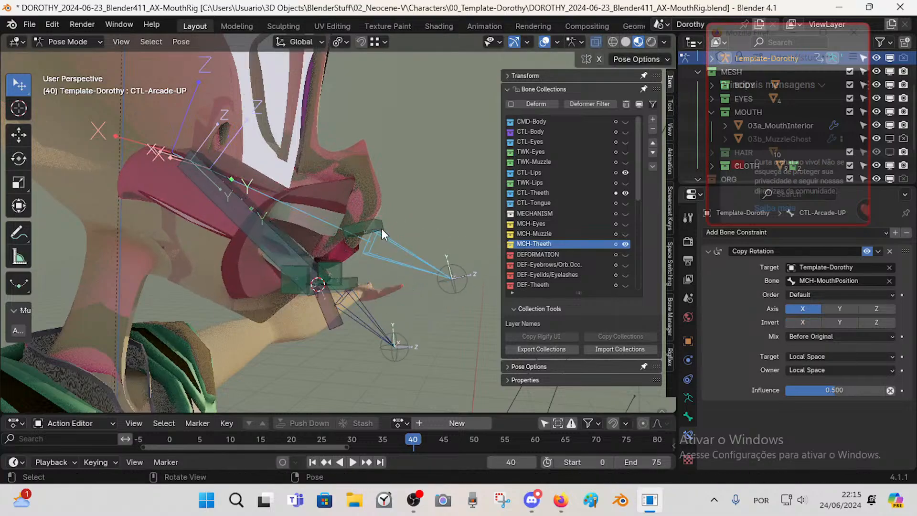
# - Compare the constraints of CTL-Mouth-UP and CTL-Arcade-UP, and offset the CTL-Mouth-UP control upward
pyautogui.click(382, 228)
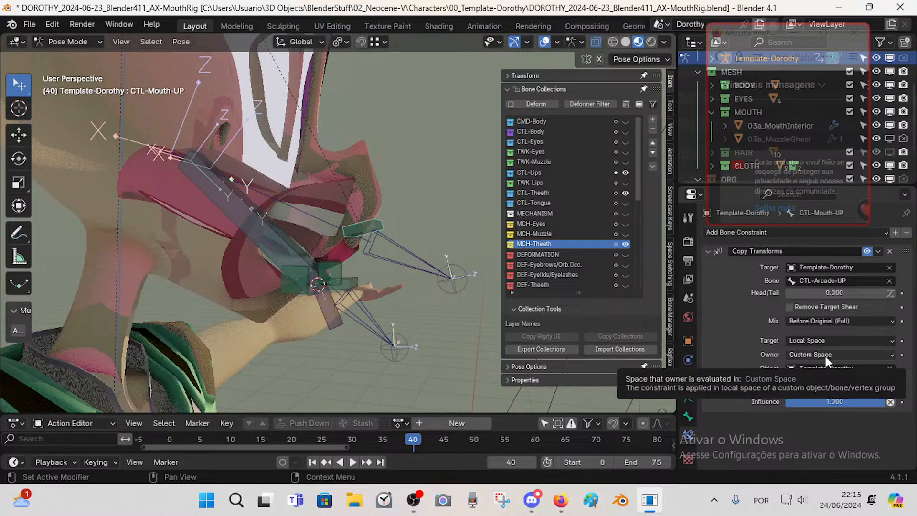
pyautogui.click(290, 202)
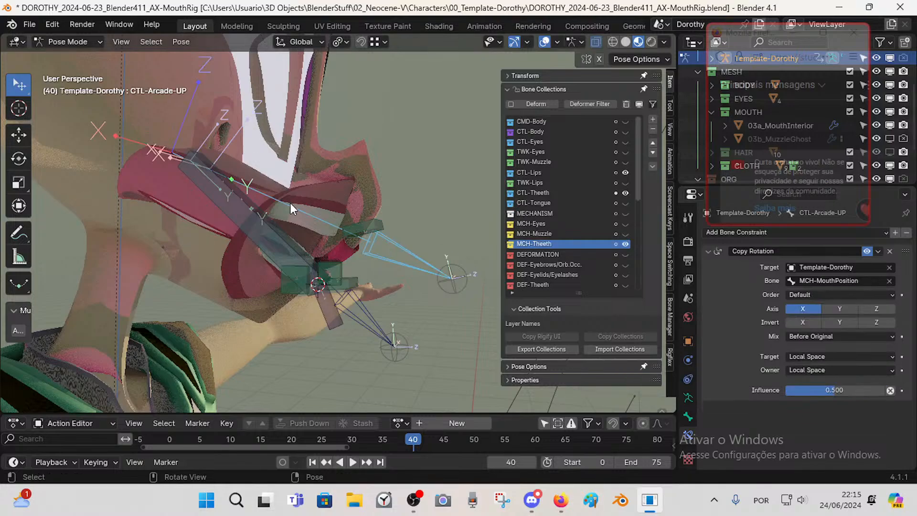
pyautogui.click(366, 229)
pyautogui.press('g')
pyautogui.click(381, 194)
# - Rotate CTL-Arcade-UP about the global X axis to test whether the offset upper lip control follows it
pyautogui.click(400, 242)
pyautogui.press('r')
pyautogui.press('x')
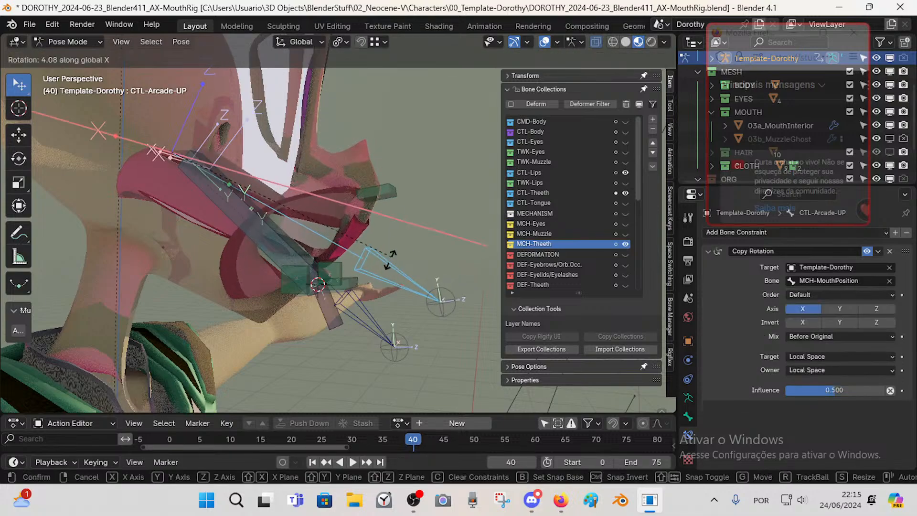
pyautogui.click(389, 259)
# - Examine the bone constraints of MCH-Arcades and CTL-Mouth-UP
pyautogui.click(340, 270)
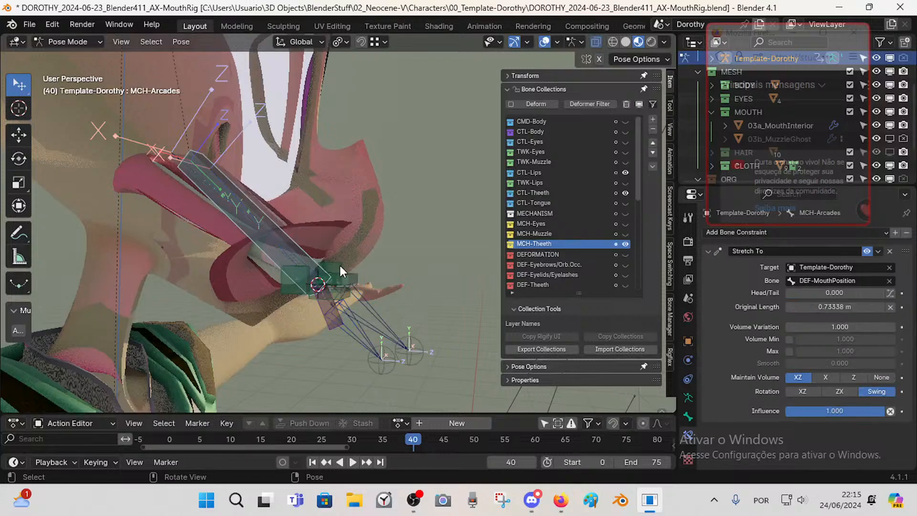
pyautogui.click(345, 268)
pyautogui.click(355, 274)
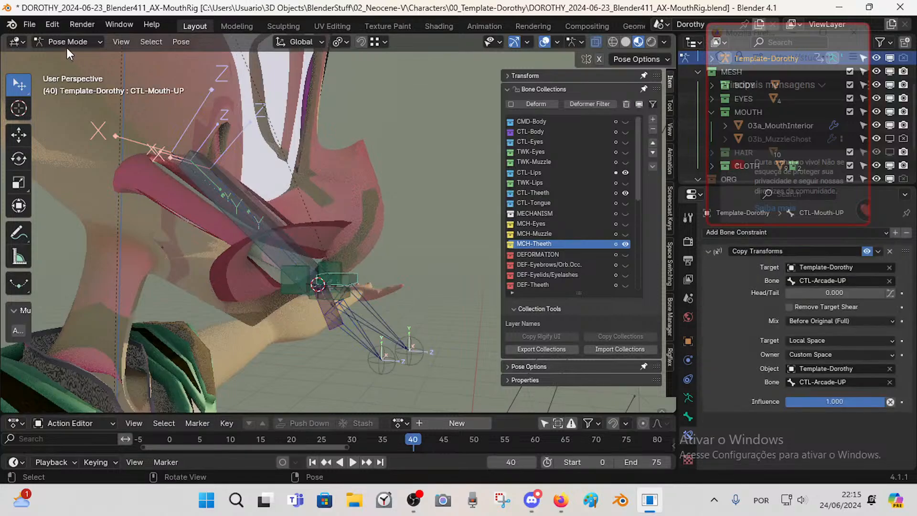
# - Reopen DOROTHY_2024-06-24_Blender411_AZ-MouthRig.blend, discarding the test changes made in the AX file
pyautogui.click(25, 25)
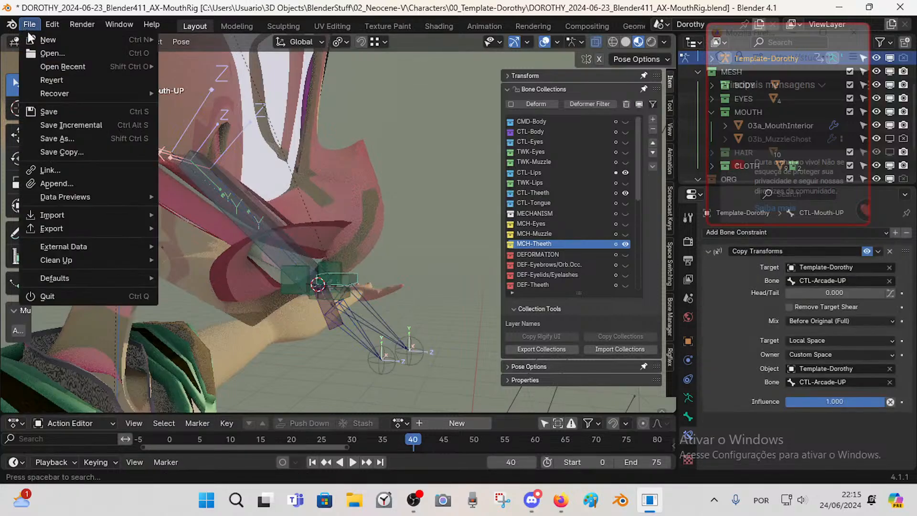
pyautogui.click(44, 50)
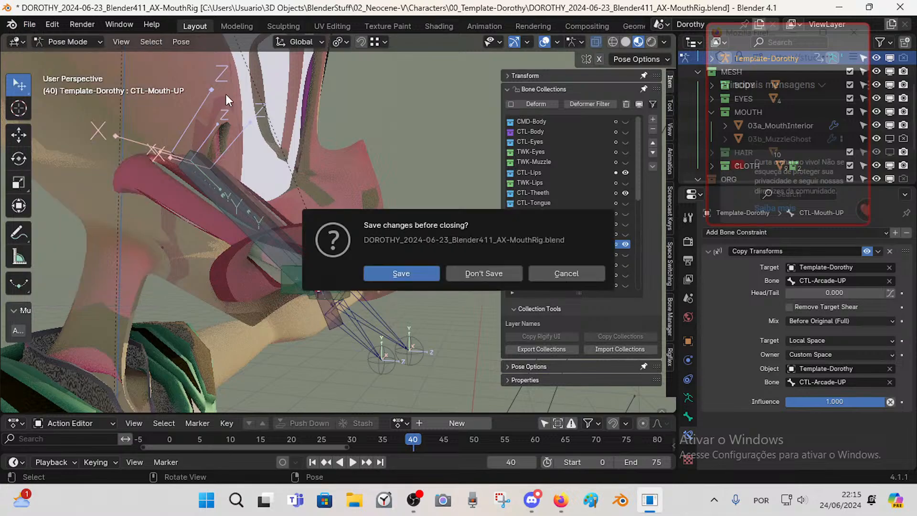
pyautogui.click(505, 273)
pyautogui.click(347, 185)
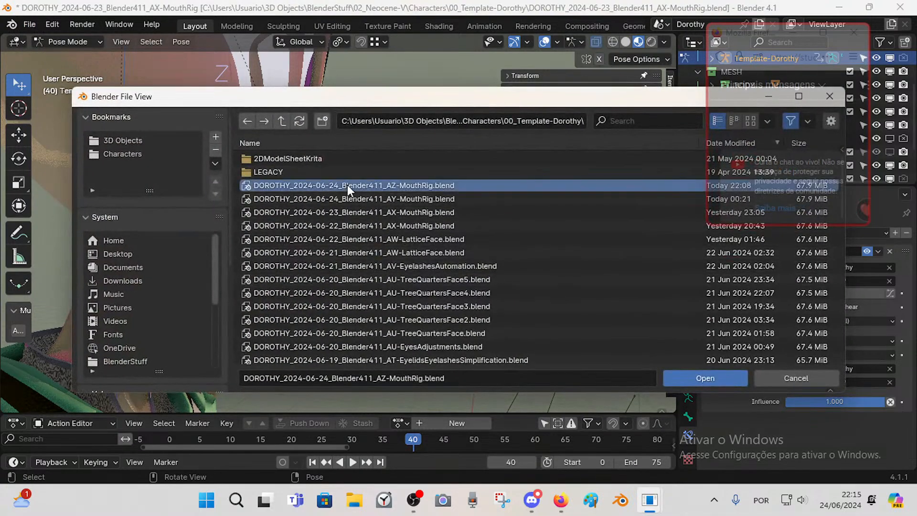
pyautogui.doubleClick(347, 185)
# - Select the CTL-Mouth-UP bone on the reopened rig and examine its parent relation
pyautogui.scroll(1, 196, 242)
pyautogui.moveTo(314, 230); pyautogui.dragTo(296, 255, button='middle')
pyautogui.scroll(1, 195, 246)
pyautogui.scroll(1, 258, 277)
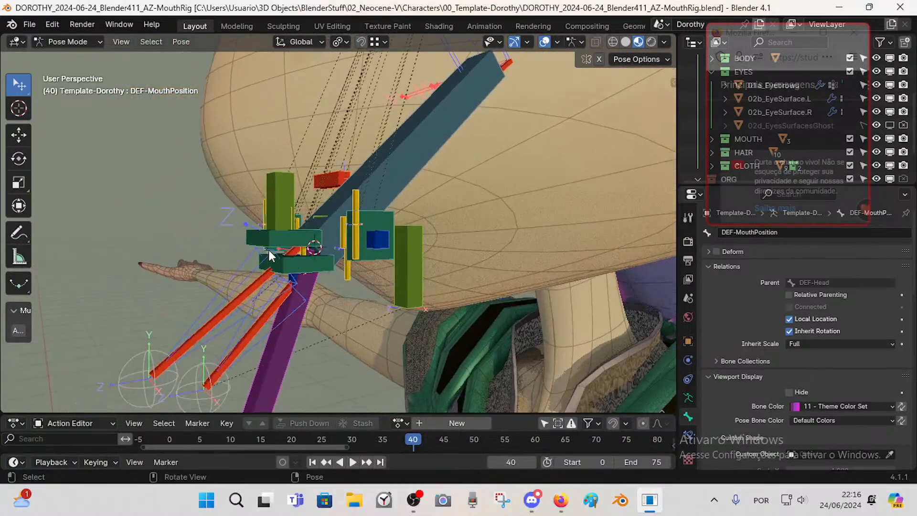
pyautogui.click(259, 230)
pyautogui.moveTo(254, 226); pyautogui.dragTo(245, 253, button='middle')
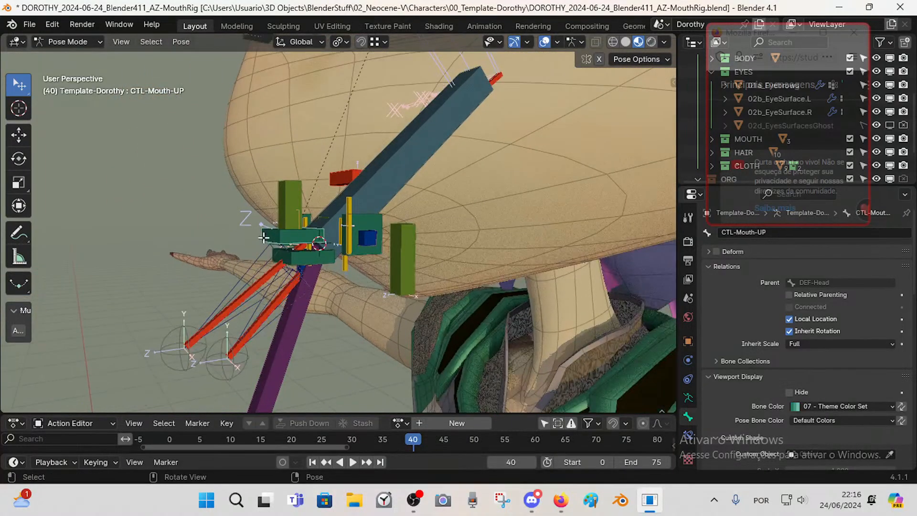
# - Turn off the viewport display of the Mirror modifier on Template-Dorothy-Body
pyautogui.press('Tab')
pyautogui.press('Tab')
pyautogui.hotkey('ctrl', 'Tab')
pyautogui.hotkey('ctrl', 'Tab')
pyautogui.moveTo(277, 239); pyautogui.dragTo(250, 248, button='middle')
pyautogui.hotkey('ctrl', 'Tab')
pyautogui.click(340, 145)
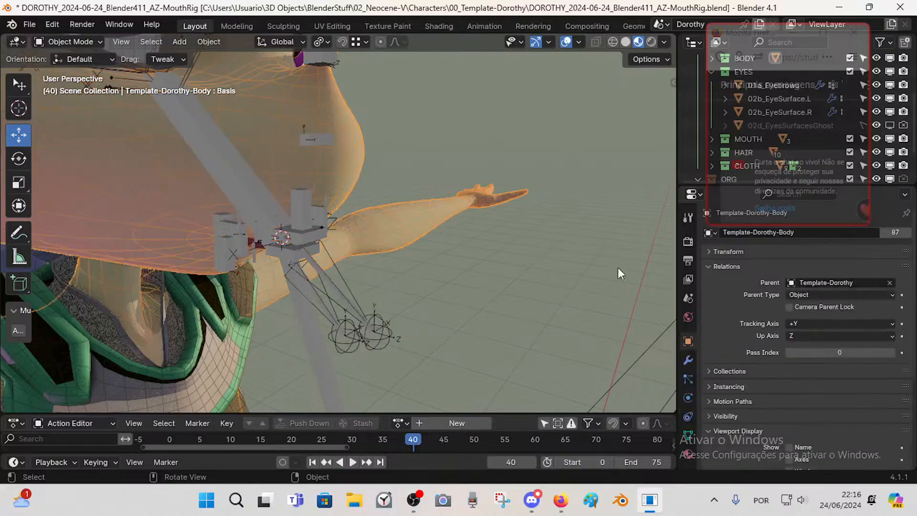
pyautogui.click(688, 360)
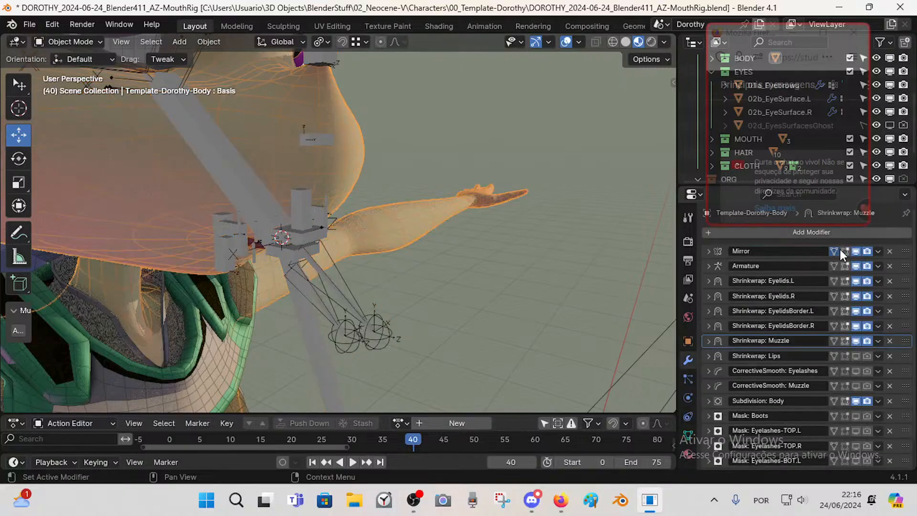
pyautogui.click(860, 251)
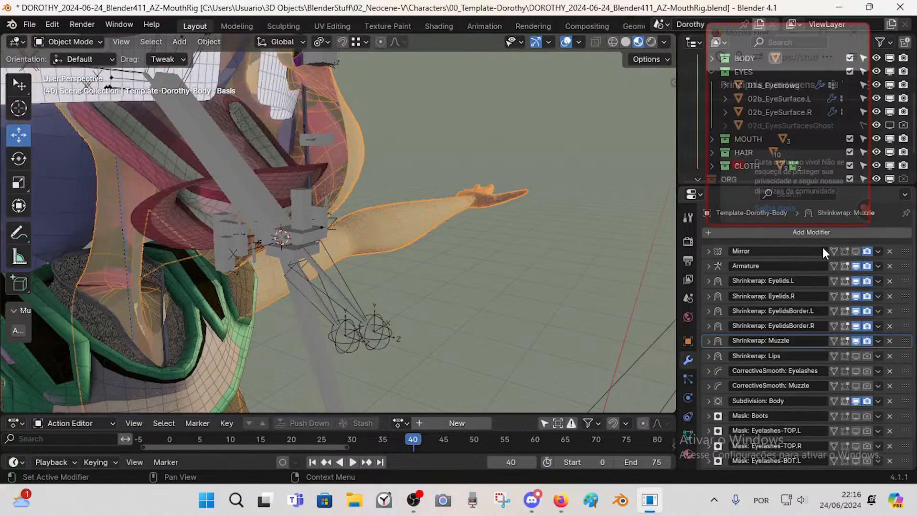
pyautogui.click(834, 250)
# - Select 03a_MouthInterior and turn off the viewport display of its Mirror modifier
pyautogui.moveTo(267, 177); pyautogui.dragTo(239, 176, button='middle')
pyautogui.click(238, 176)
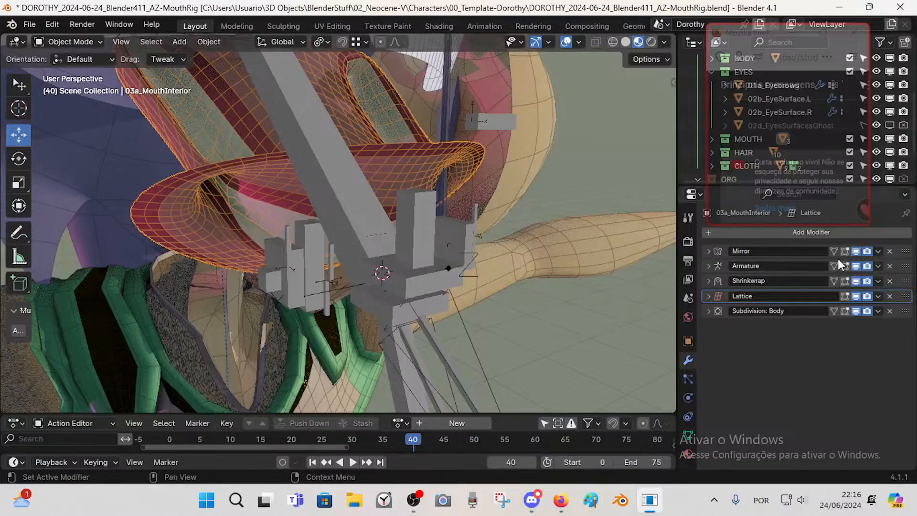
pyautogui.click(855, 251)
pyautogui.scroll(-5, 380, 222)
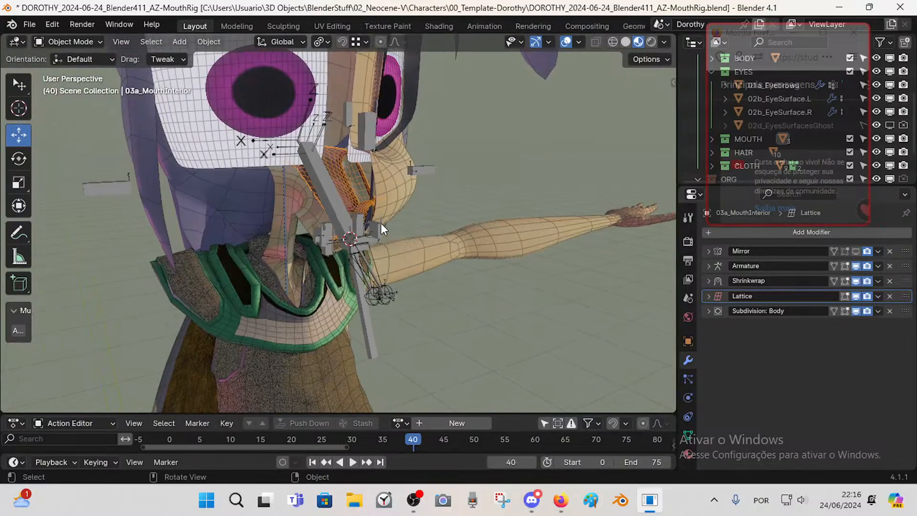
# - Select the Template-Dorothy armature and return it to Pose Mode
pyautogui.scroll(2, 380, 222)
pyautogui.click(408, 179)
pyautogui.click(385, 260)
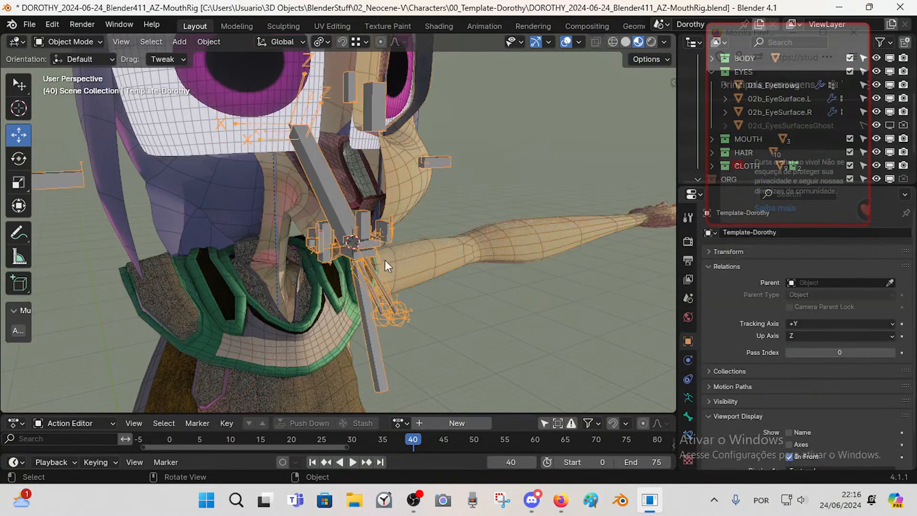
pyautogui.hotkey('ctrl', 'Tab')
# - Hide 01a_Eyebrows, 02b_EyeSurface.L, 02b_EyeSurface.R and the HAIR collection in the viewport, keeping CLOTH visible
pyautogui.moveTo(770, 34); pyautogui.dragTo(610, 138)
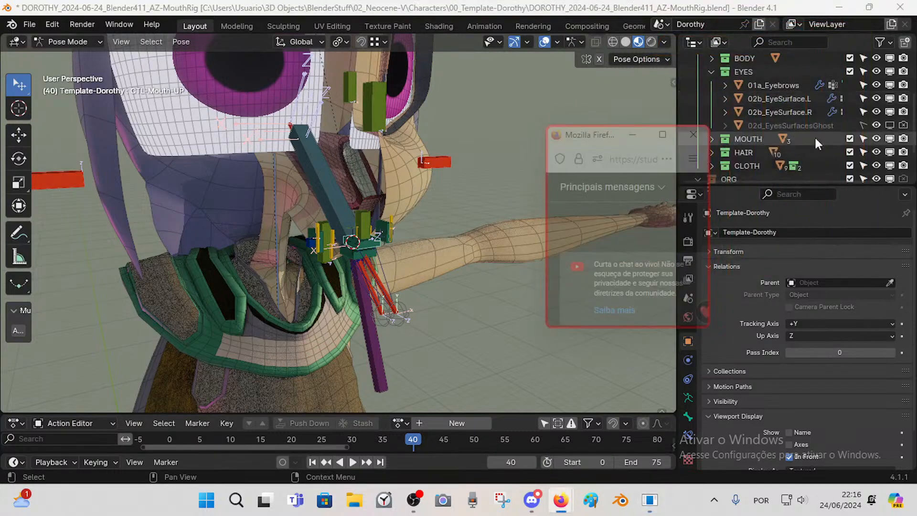
pyautogui.click(889, 100)
pyautogui.click(890, 110)
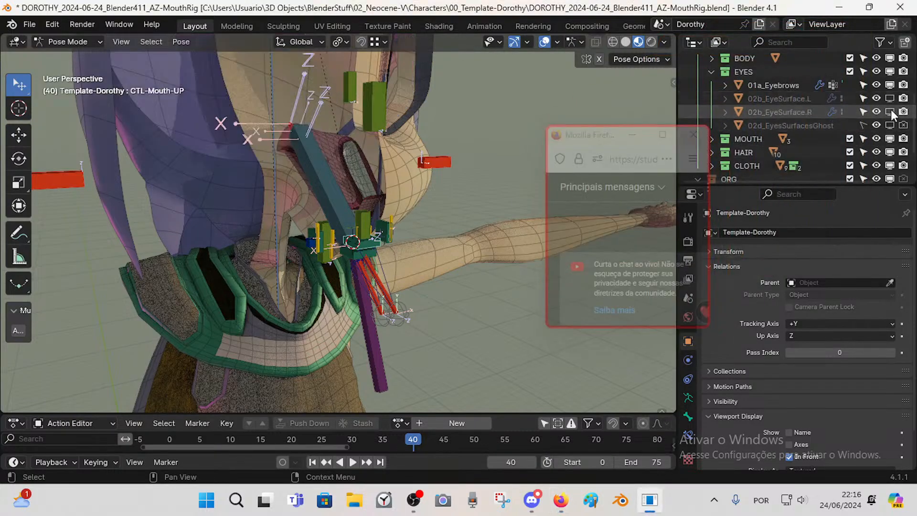
pyautogui.click(890, 84)
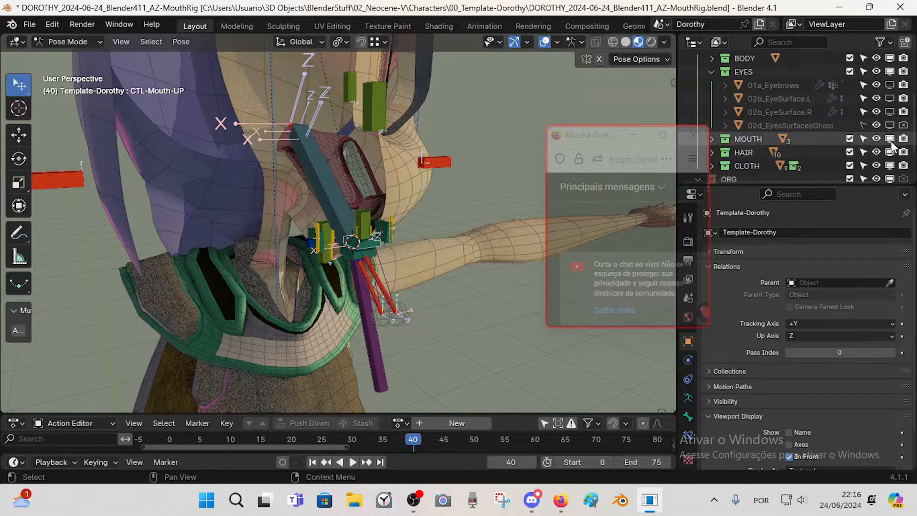
pyautogui.click(890, 152)
pyautogui.click(890, 166)
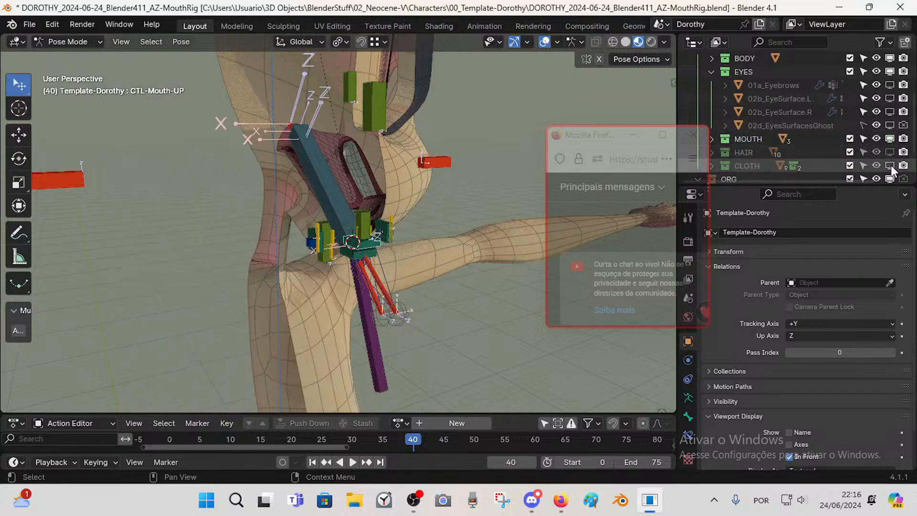
pyautogui.click(890, 165)
pyautogui.click(890, 165)
pyautogui.click(889, 165)
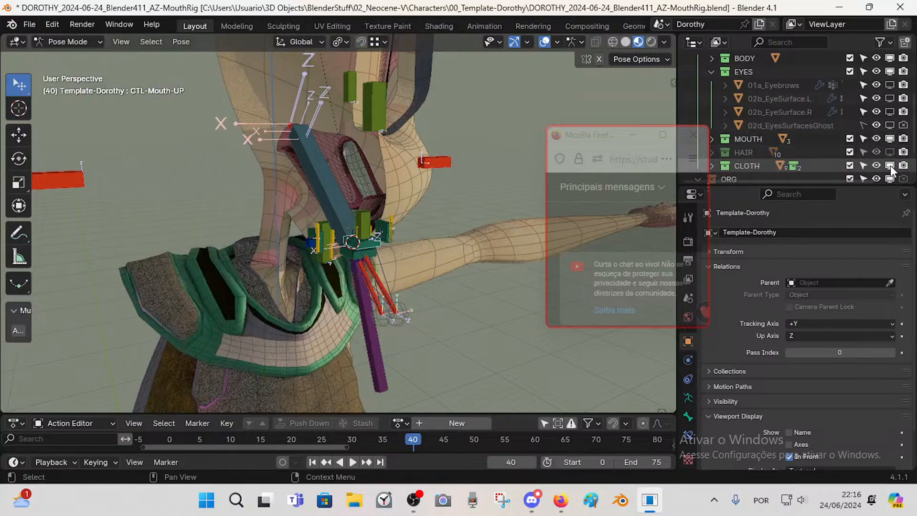
# - Examine the mouth controls from the front, selecting CTL-Mouth.L and CTL-Mouth-UP
pyautogui.moveTo(418, 171); pyautogui.dragTo(456, 168, button='middle')
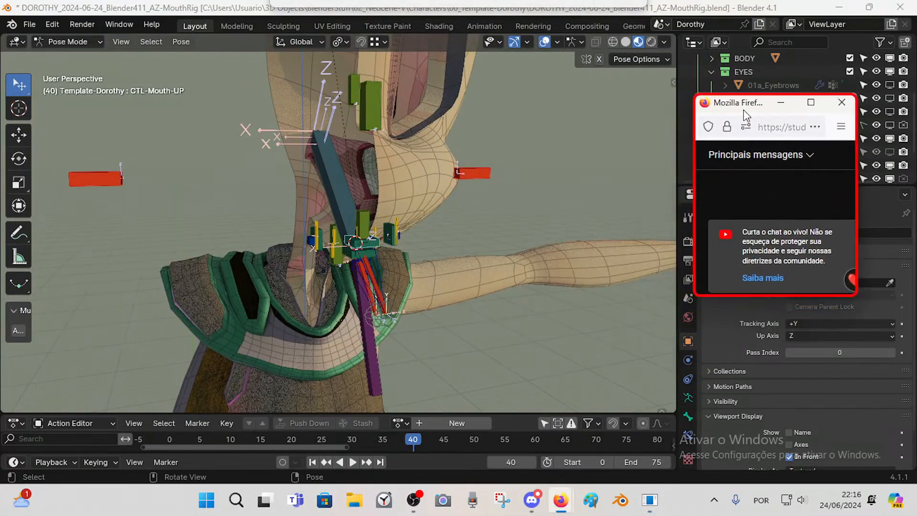
pyautogui.moveTo(497, 205); pyautogui.dragTo(337, 267, button='middle')
pyautogui.press('KP_1')
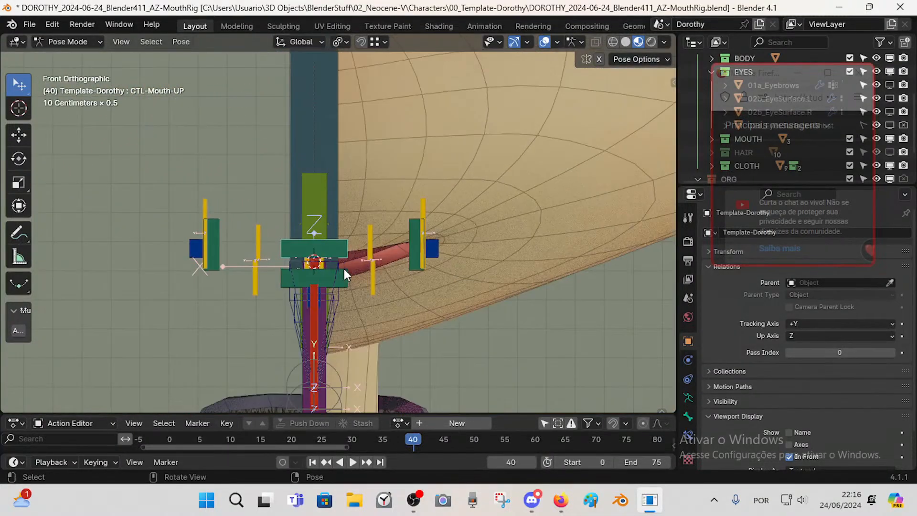
pyautogui.scroll(2, 343, 268)
pyautogui.keyDown('shift'); pyautogui.moveTo(356, 303); pyautogui.dragTo(396, 269, button='middle'); pyautogui.keyUp('shift')
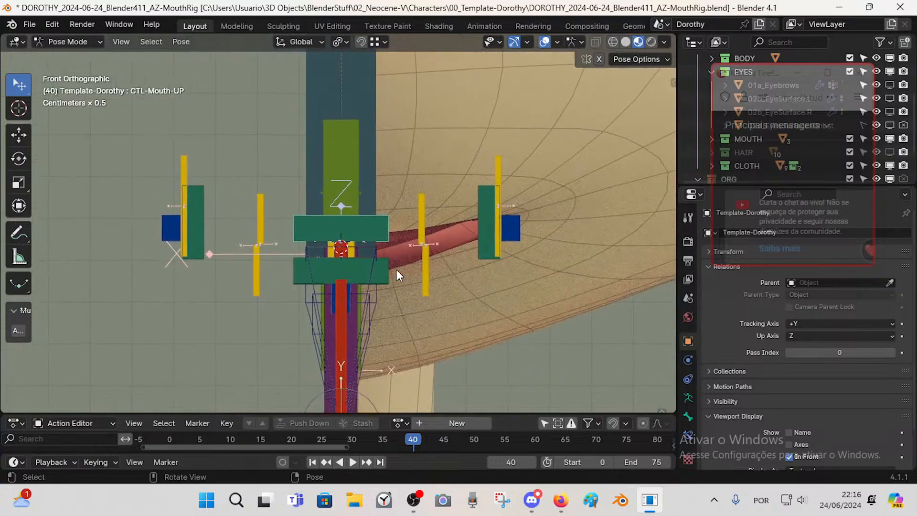
pyautogui.click(389, 253)
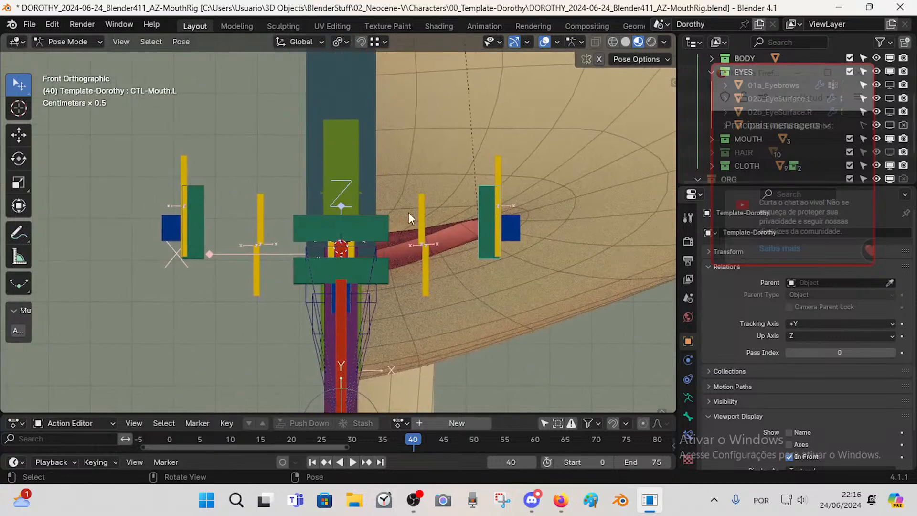
pyautogui.click(333, 236)
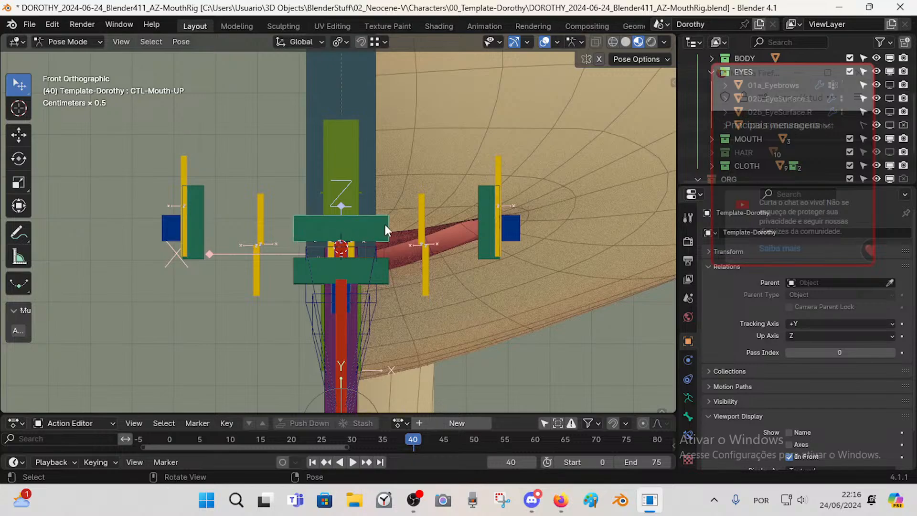
# - Snap the 3D cursor to the world origin
pyautogui.scroll(-4, 349, 235)
pyautogui.hotkey('shift', 's')
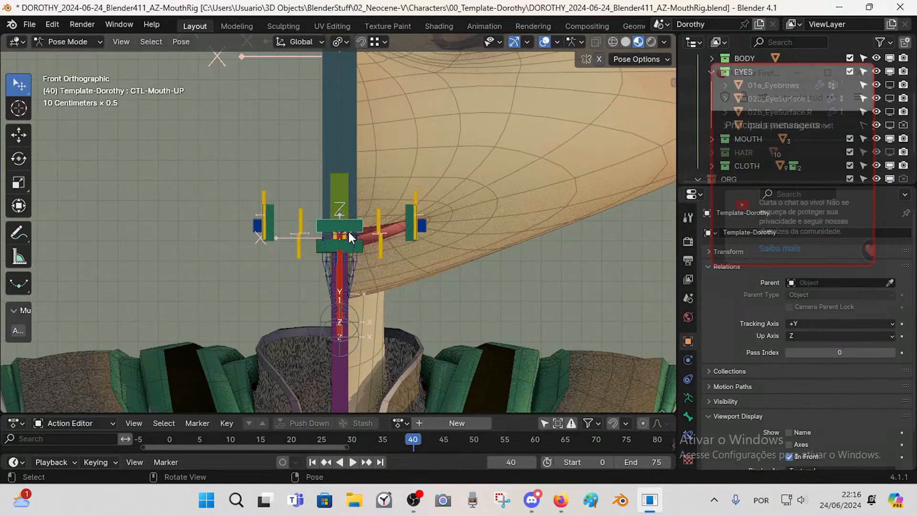
pyautogui.scroll(-5, 342, 306)
pyautogui.scroll(-3, 338, 321)
pyautogui.keyDown('shift'); pyautogui.moveTo(340, 334); pyautogui.dragTo(335, 218, button='middle'); pyautogui.keyUp('shift')
pyautogui.scroll(-2, 345, 286)
pyautogui.keyDown('shift'); pyautogui.moveTo(348, 289); pyautogui.dragTo(346, 223, button='middle'); pyautogui.keyUp('shift')
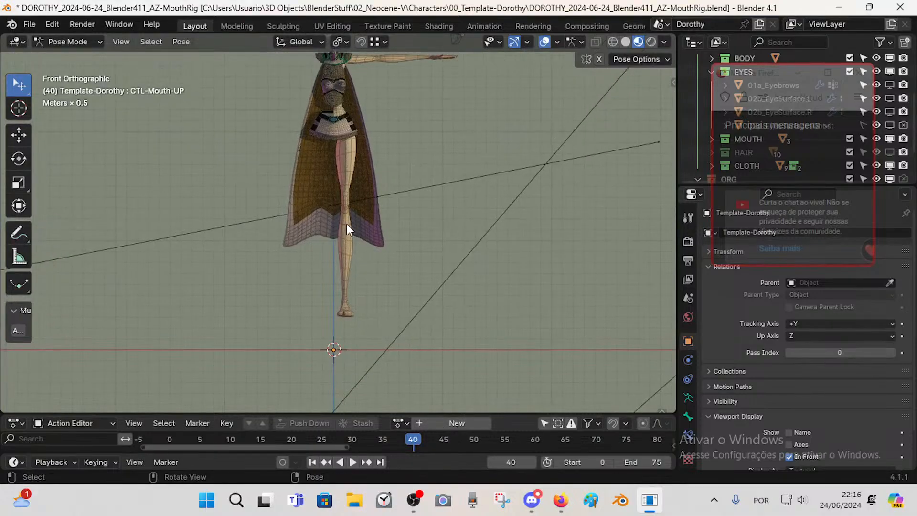
# - Switch to Object Mode, save the file and add a mesh cube at the world origin
pyautogui.hotkey('ctrl', 'Tab')
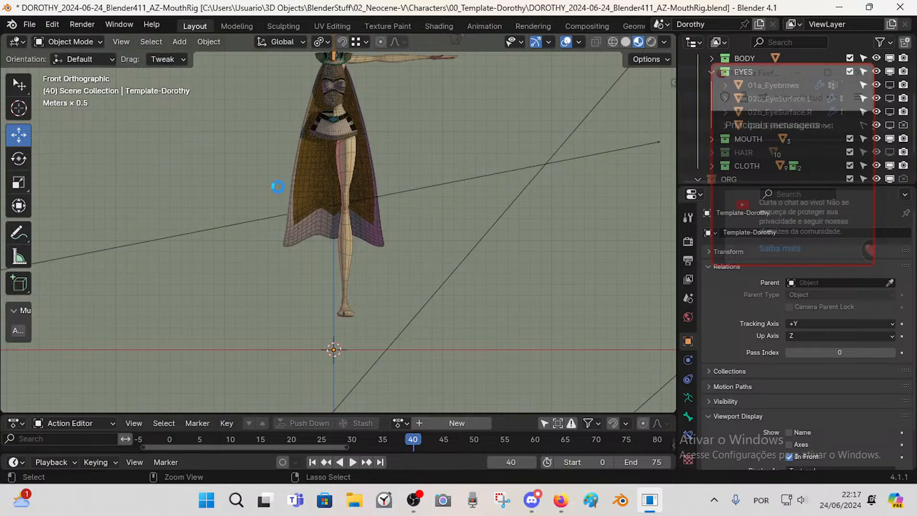
pyautogui.hotkey('shift', 'a')
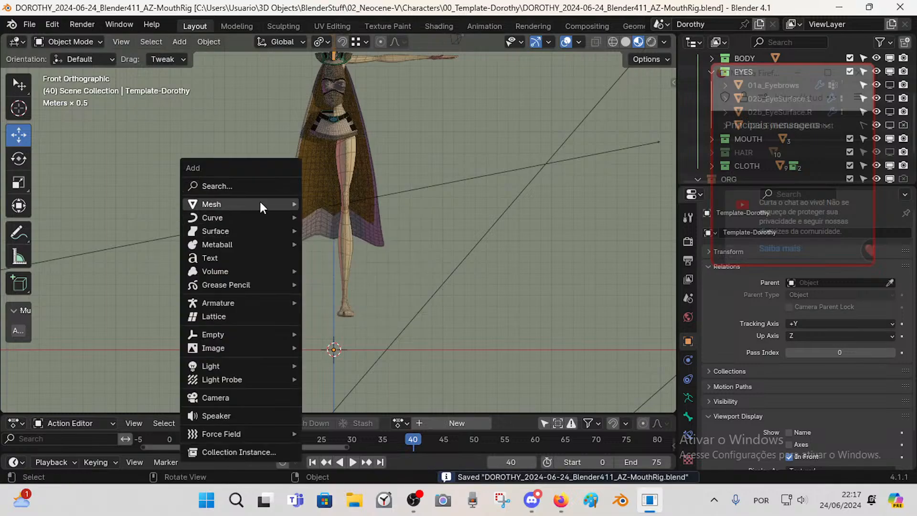
pyautogui.moveTo(260, 205)
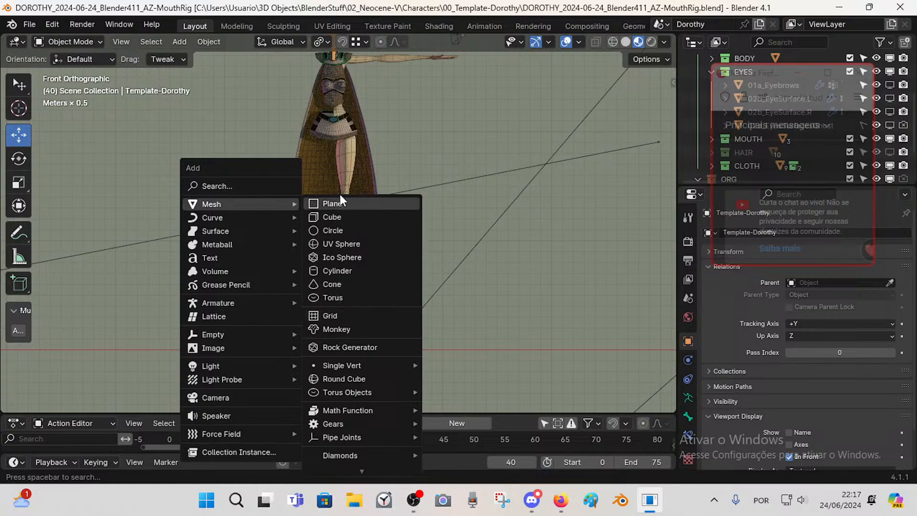
pyautogui.click(345, 216)
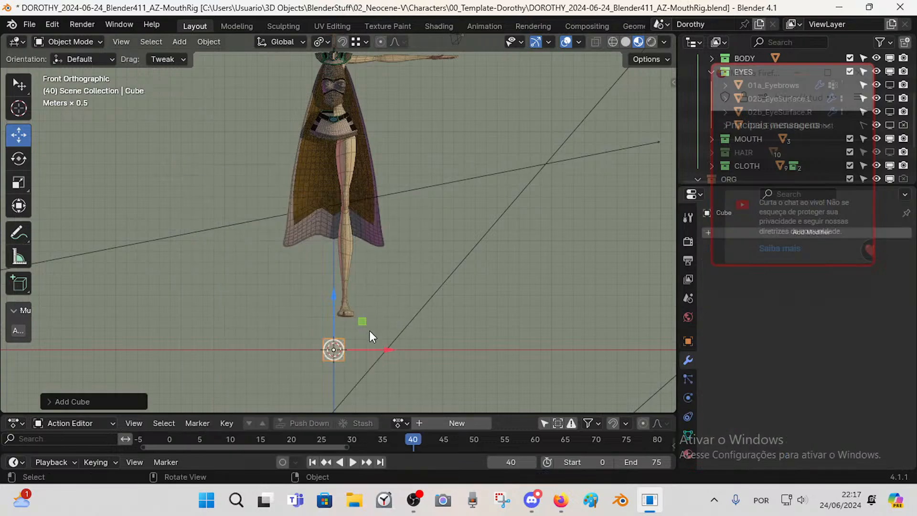
# - In Edit Mode, raise the cube's geometry along global Z from the origin to the character's neck and lower head
pyautogui.press('Tab')
pyautogui.moveTo(357, 315); pyautogui.dragTo(358, 217, button='middle')
pyautogui.scroll(3, 354, 361)
pyautogui.press('g')
pyautogui.press('z')
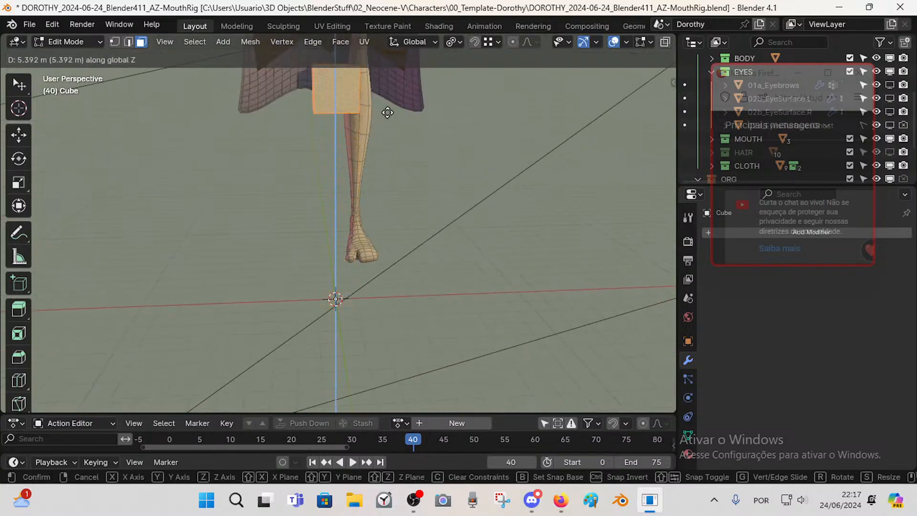
pyautogui.click(388, 114)
pyautogui.keyDown('shift'); pyautogui.moveTo(388, 113); pyautogui.dragTo(388, 382, button='middle'); pyautogui.keyUp('shift')
pyautogui.press('g')
pyautogui.press('z')
pyautogui.click(393, 140)
pyautogui.press('g')
pyautogui.press('z')
pyautogui.click(395, 112)
pyautogui.moveTo(392, 167); pyautogui.dragTo(397, 188, button='middle')
pyautogui.press('g')
pyautogui.press('z')
pyautogui.click(408, 467)
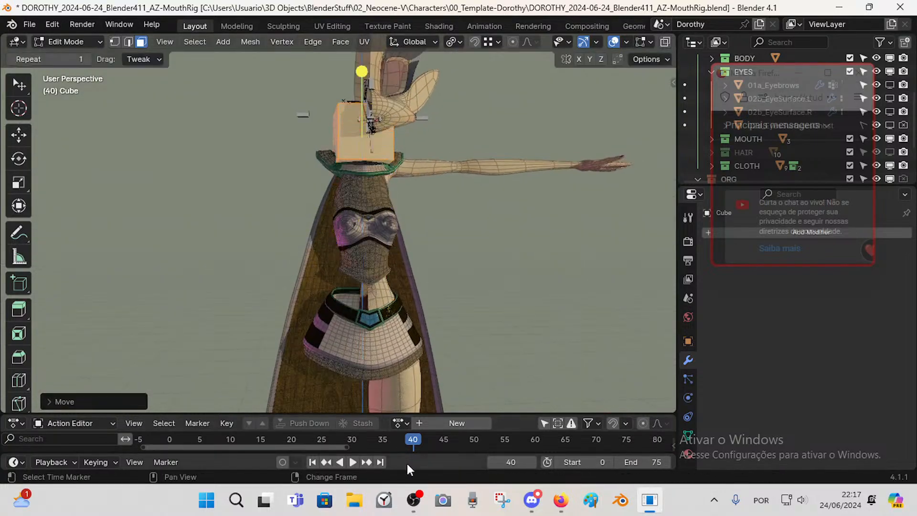
# - Fine-tune the cube's height along Z so that it surrounds the mouth rig
pyautogui.keyDown('shift'); pyautogui.moveTo(442, 215); pyautogui.dragTo(437, 298, button='middle'); pyautogui.keyUp('shift')
pyautogui.scroll(5, 436, 310)
pyautogui.moveTo(427, 234); pyautogui.dragTo(411, 299, button='middle')
pyautogui.press('g')
pyautogui.press('z')
pyautogui.click(412, 298)
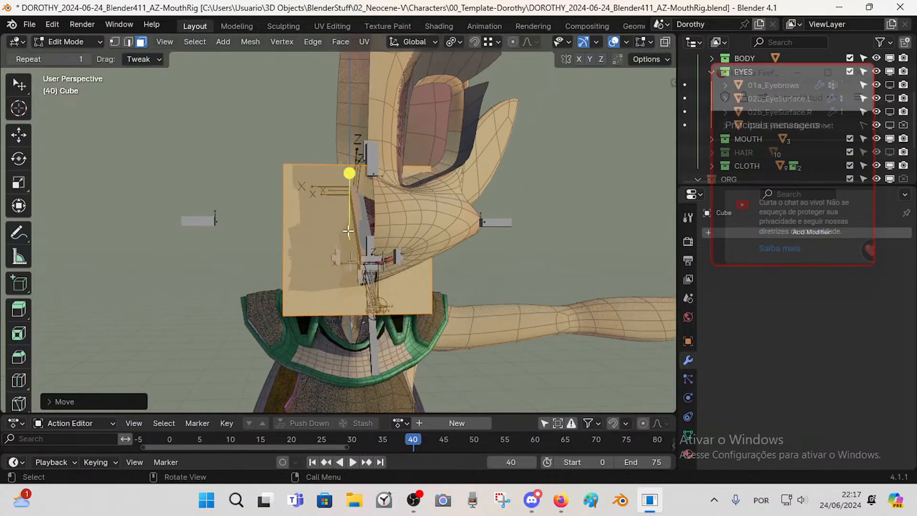
pyautogui.hotkey('ctrl', 'r')
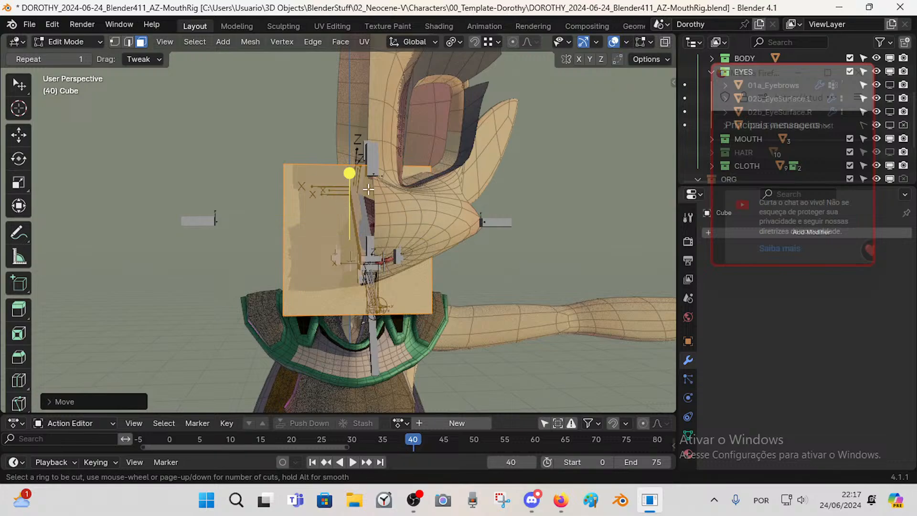
pyautogui.press('Escape')
pyautogui.moveTo(356, 193); pyautogui.dragTo(351, 230, button='middle')
pyautogui.hotkey('alt', 'a')
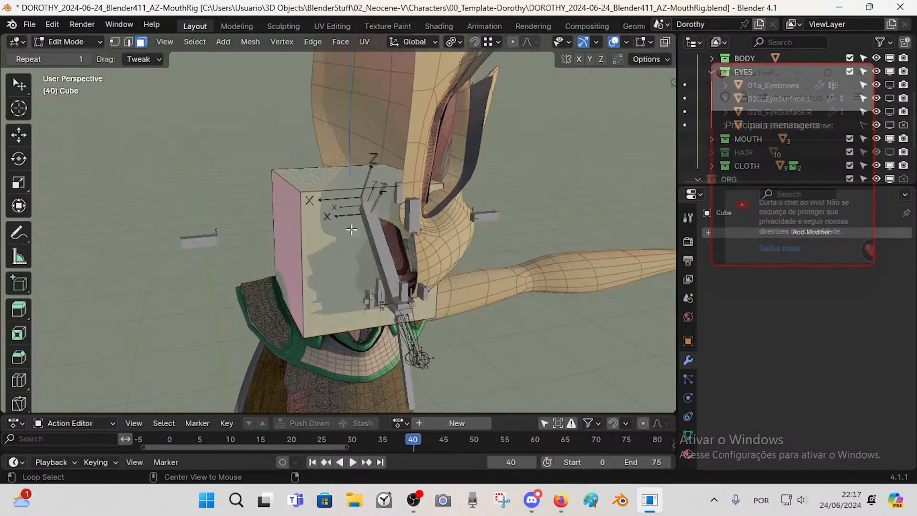
pyautogui.press('a')
pyautogui.press('x')
pyautogui.press('Escape')
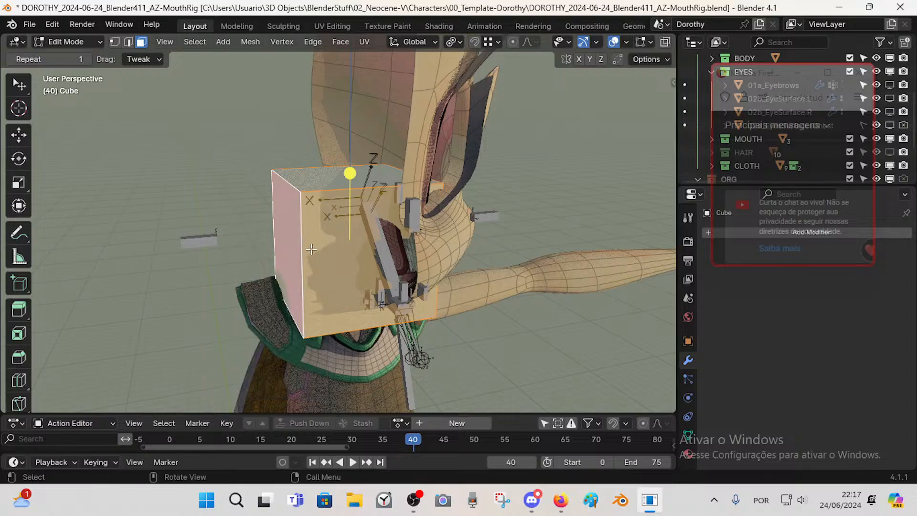
# - Delete the cube's side and bottom faces, keeping only its top face
pyautogui.hotkey('alt', 'a')
pyautogui.press('a')
pyautogui.press('x')
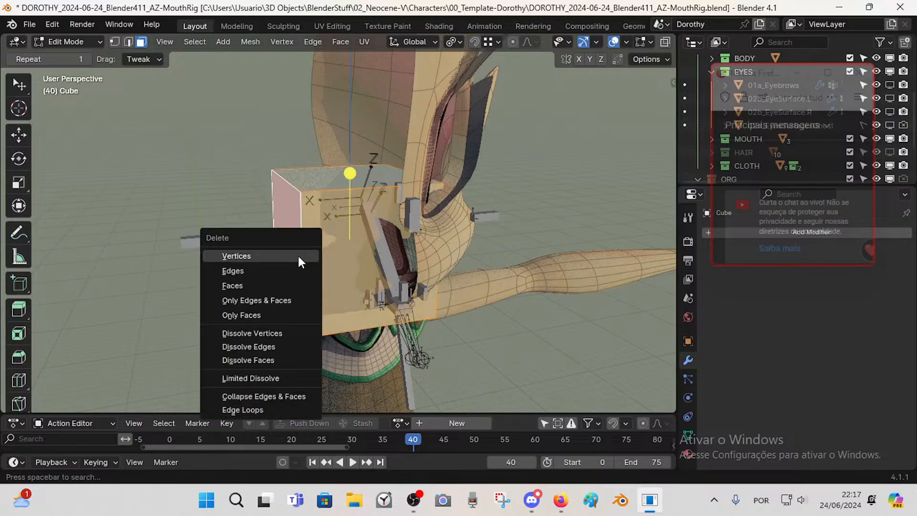
pyautogui.click(280, 285)
pyautogui.press('x')
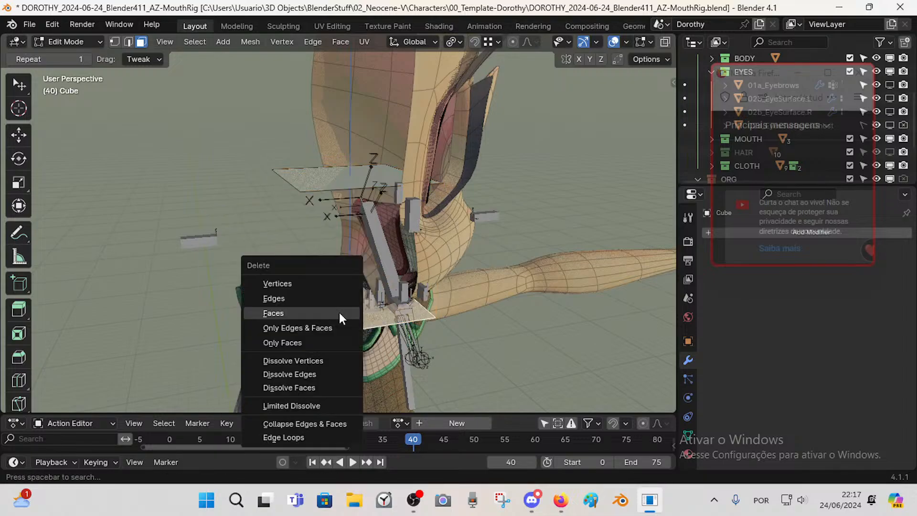
pyautogui.click(339, 312)
# - Select the remaining top face and tilt it slightly about the global X axis
pyautogui.click(355, 179)
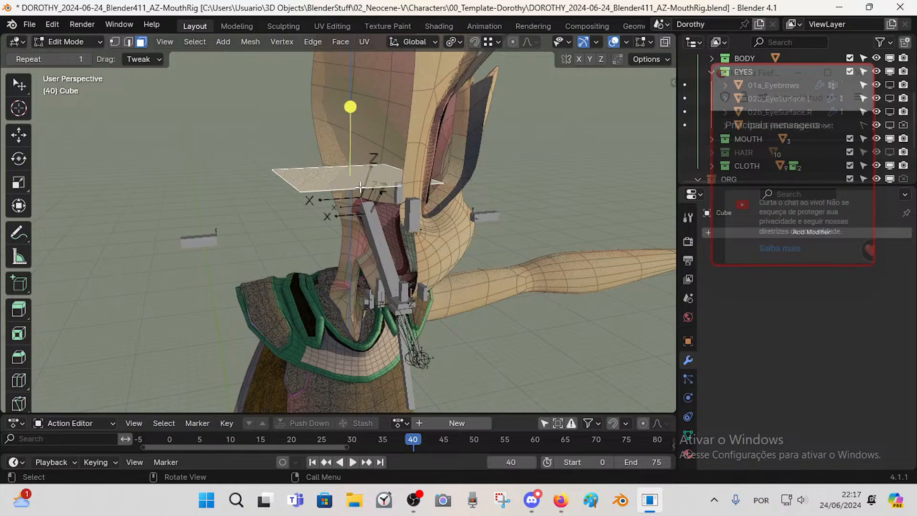
pyautogui.press('r')
pyautogui.press('x')
pyautogui.click(401, 193)
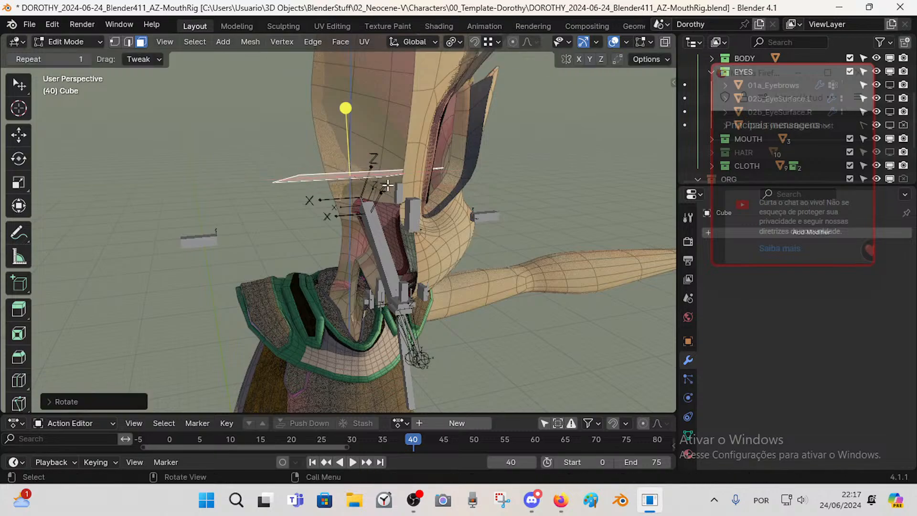
# - Try moving the tilted plane forward along Y and lowering it along Z to the lip controls
pyautogui.press('g')
pyautogui.press('y')
pyautogui.click(449, 252)
pyautogui.moveTo(473, 254); pyautogui.dragTo(371, 174, button='middle')
pyautogui.press('g')
pyautogui.press('z')
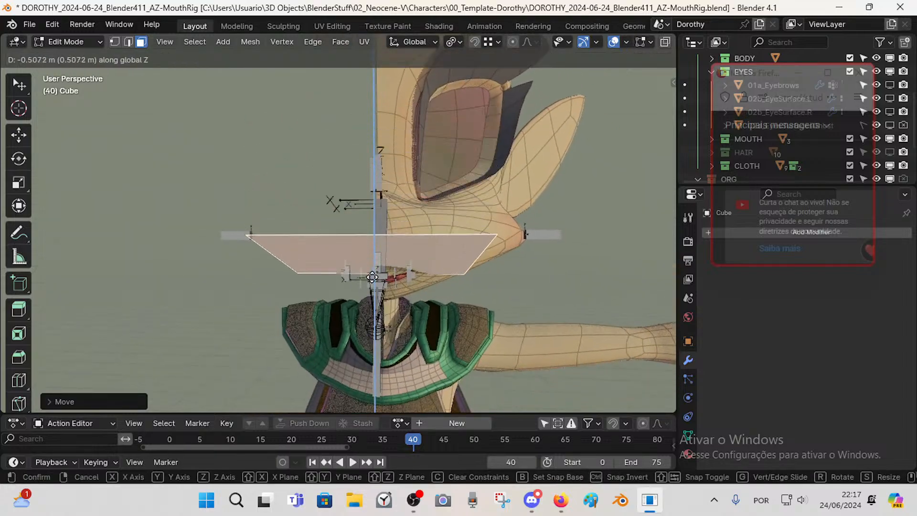
pyautogui.click(384, 288)
# - Try rotating the plane about the global X axis, and undo the recent transforms
pyautogui.press('r')
pyautogui.press('x')
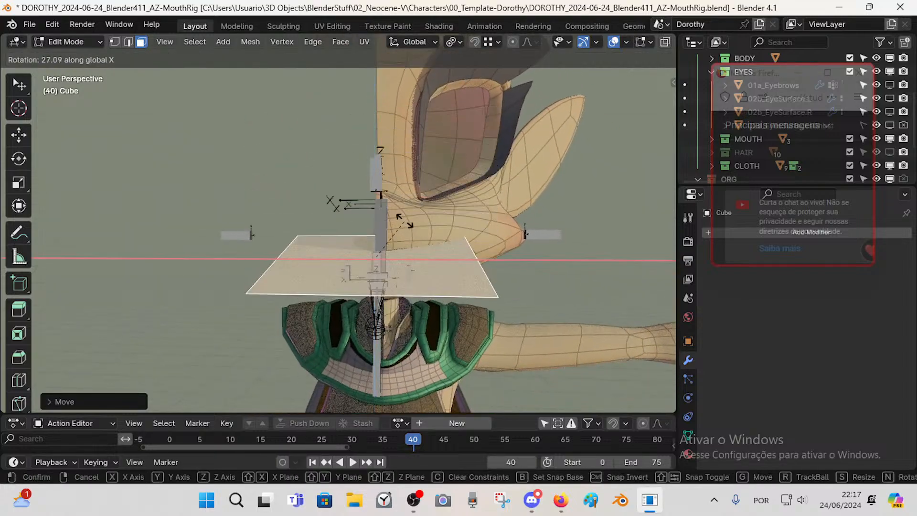
pyautogui.click(405, 223)
pyautogui.hotkey('ctrl', 'z')
pyautogui.hotkey('ctrl', 'z')
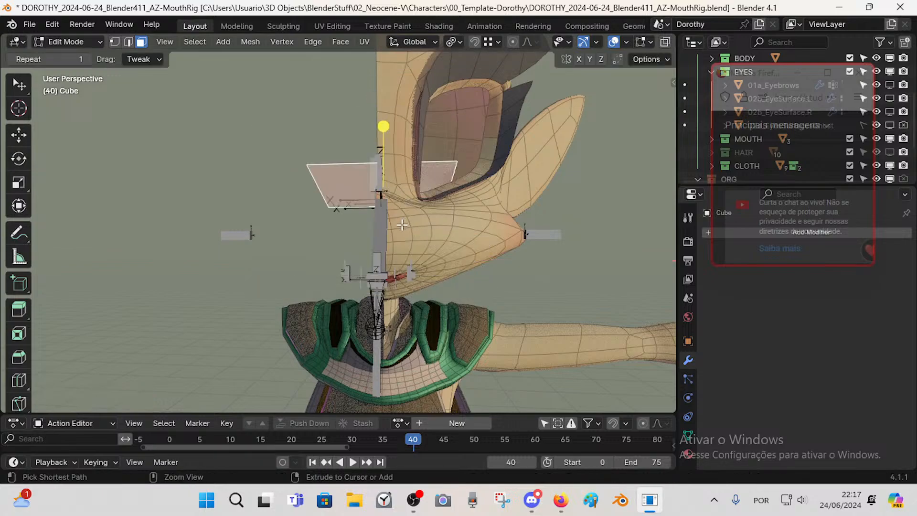
# - Try moving the plane forward along the global Y axis to the lip controls and back again
pyautogui.moveTo(402, 225); pyautogui.dragTo(404, 205, button='middle')
pyautogui.press('g')
pyautogui.press('y')
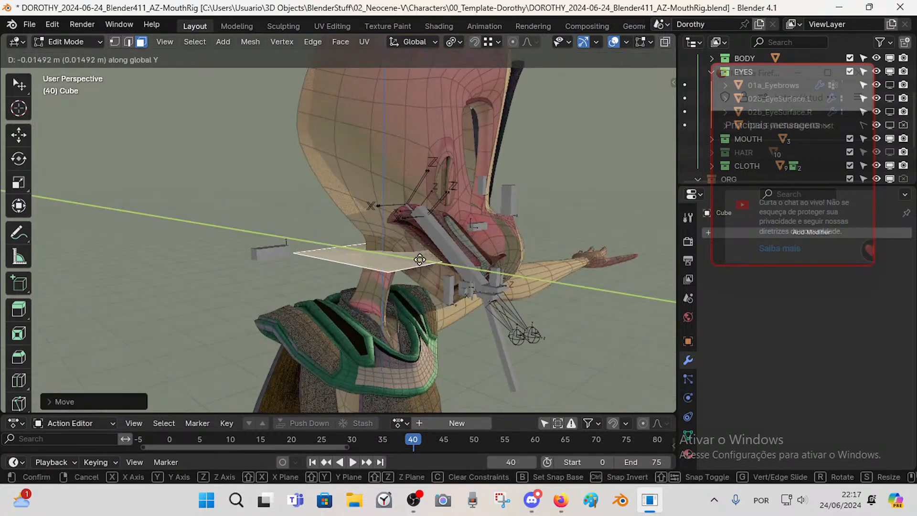
pyautogui.click(480, 289)
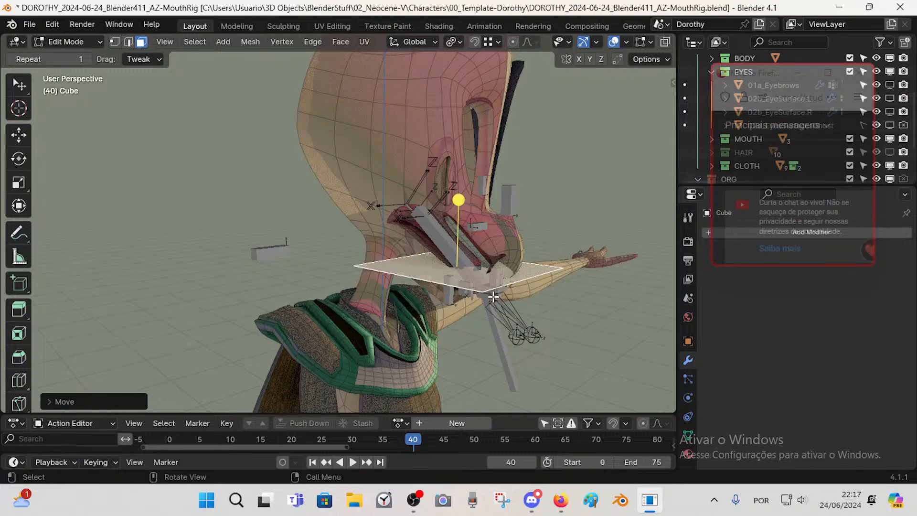
pyautogui.press('g')
pyautogui.press('y')
pyautogui.click(494, 279)
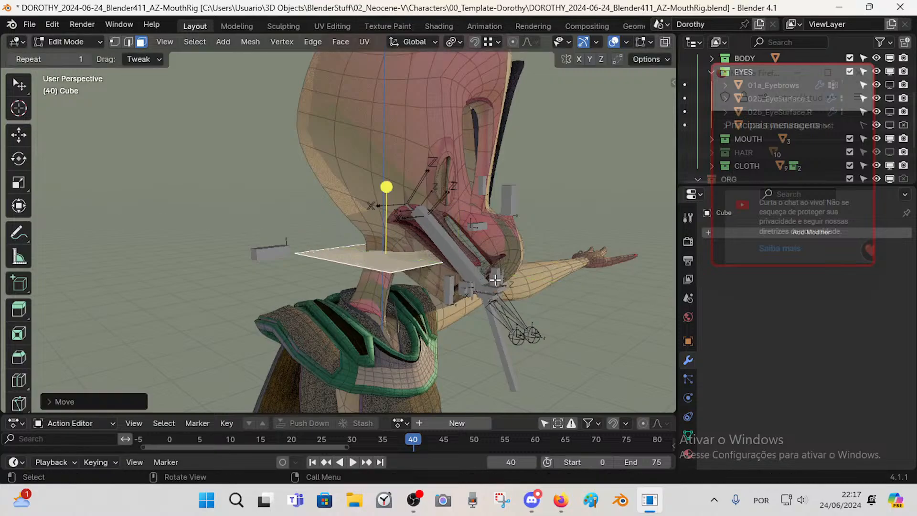
# - Lower the plane along the global Z axis to the height of the lip controls, using the front view
pyautogui.moveTo(494, 280); pyautogui.dragTo(355, 206, button='middle')
pyautogui.press('KP_1')
pyautogui.scroll(4, 407, 245)
pyautogui.press('g')
pyautogui.press('z')
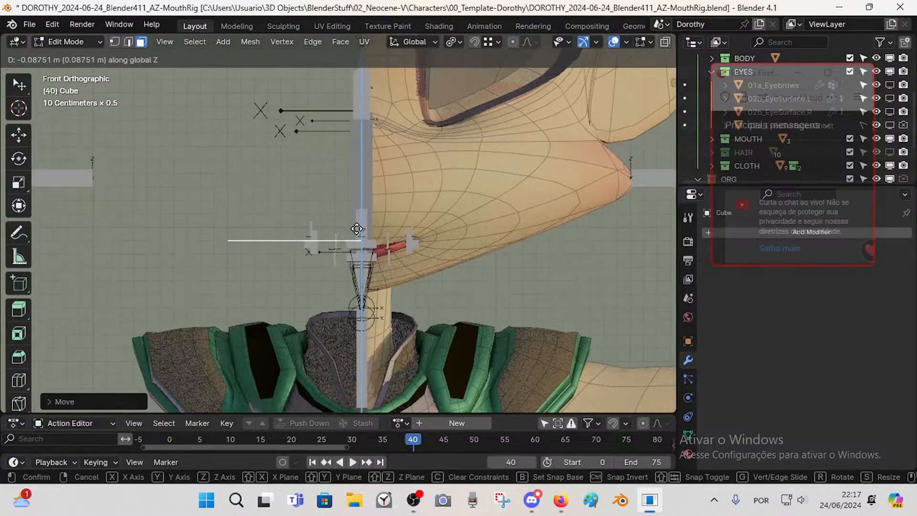
pyautogui.click(357, 230)
# - Scale the plane down so it spans only the central lip controls
pyautogui.scroll(4, 356, 238)
pyautogui.press('Tab')
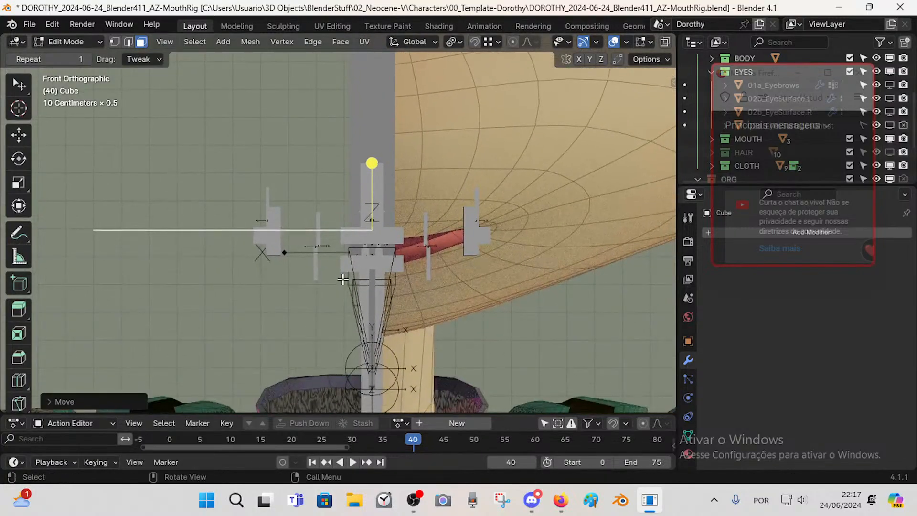
pyautogui.press('Tab')
pyautogui.scroll(1, 325, 273)
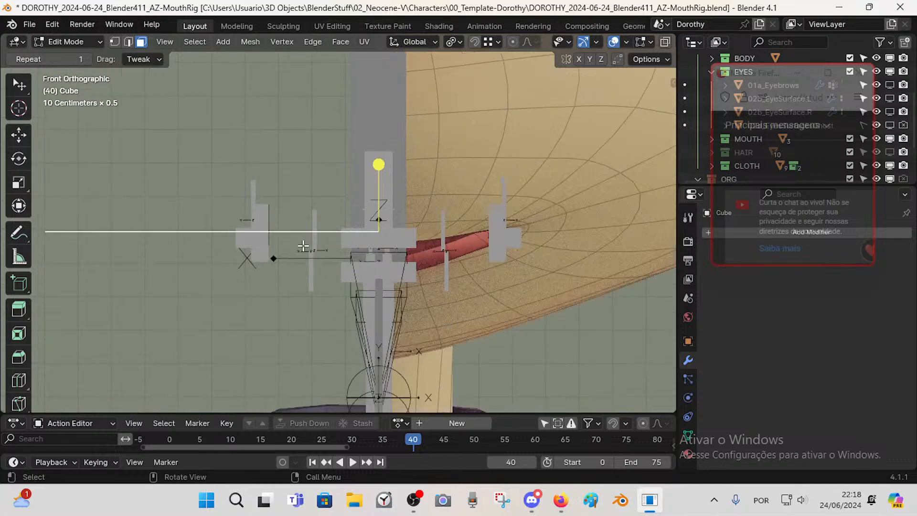
pyautogui.press('s')
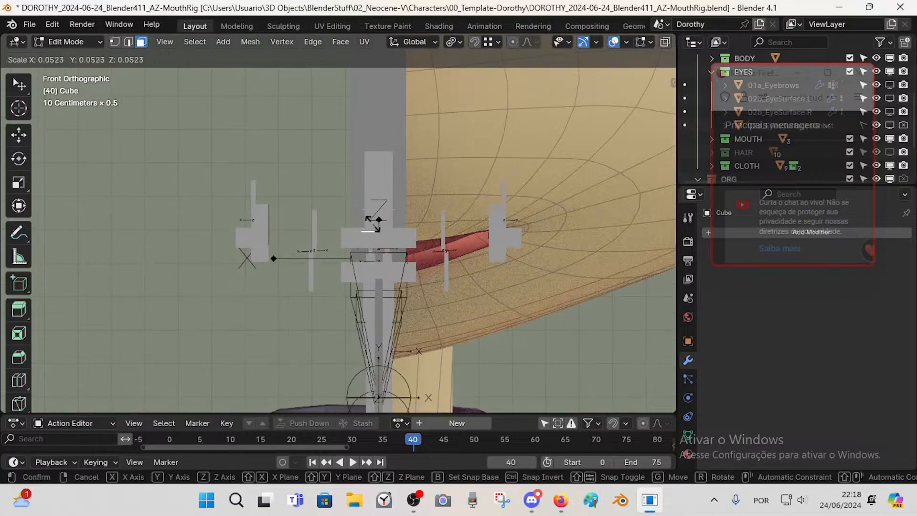
pyautogui.click(345, 223)
# - Delete the plane's other edges, keeping a single edge that runs along X
pyautogui.moveTo(344, 223); pyautogui.dragTo(360, 218, button='middle')
pyautogui.press('2')
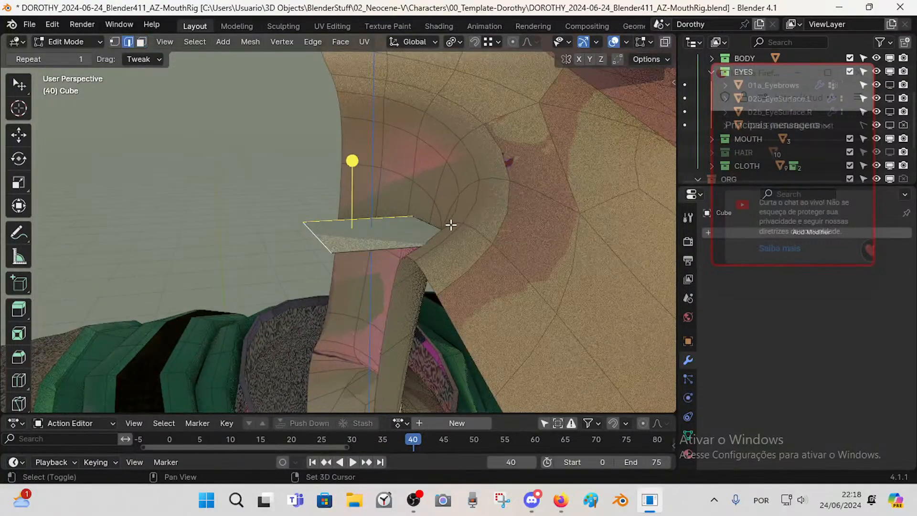
pyautogui.press('x')
pyautogui.click(429, 210)
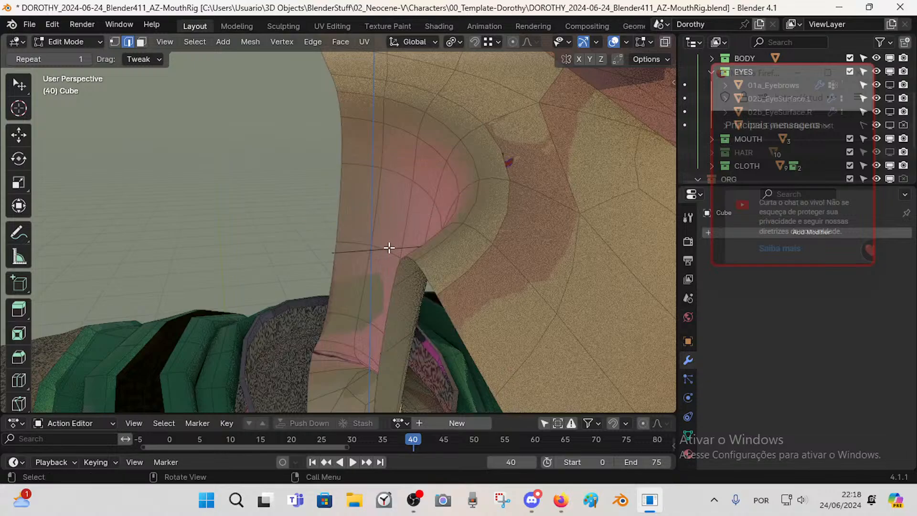
# - Move the remaining edge forward along the global Y axis to the lip controls at the front of the mouth, using the side view
pyautogui.press('KP_1')
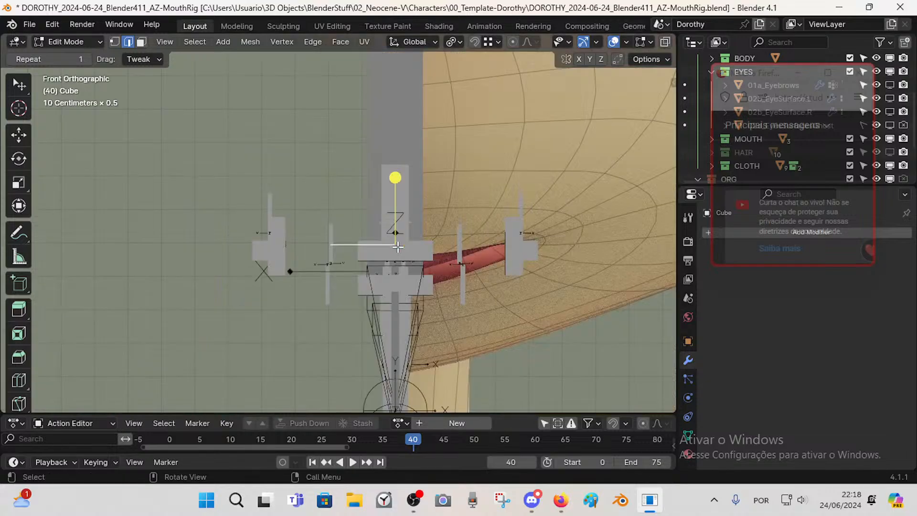
pyautogui.moveTo(314, 223); pyautogui.dragTo(338, 224, button='middle')
pyautogui.press('KP_3')
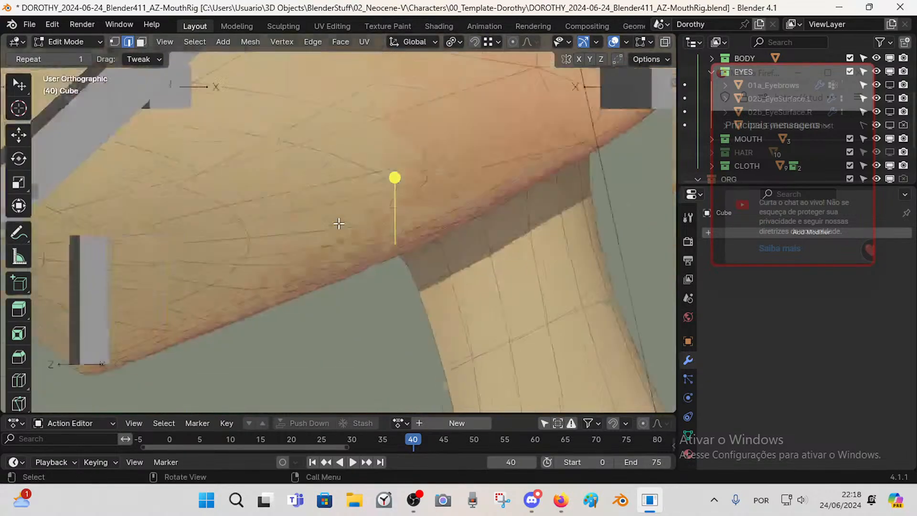
pyautogui.scroll(-4, 334, 230)
pyautogui.press('g')
pyautogui.press('y')
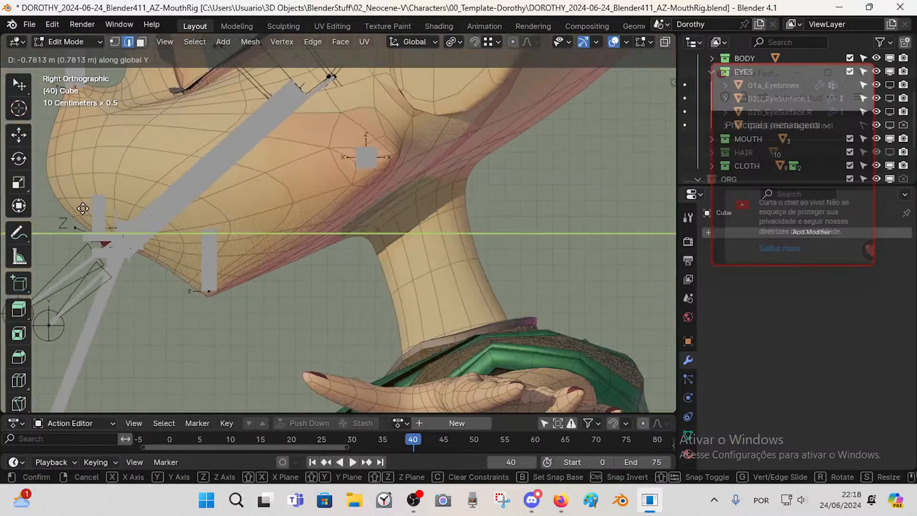
pyautogui.click(70, 217)
pyautogui.keyDown('shift'); pyautogui.moveTo(78, 220); pyautogui.dragTo(184, 241, button='middle'); pyautogui.keyUp('shift')
pyautogui.press('g')
pyautogui.press('y')
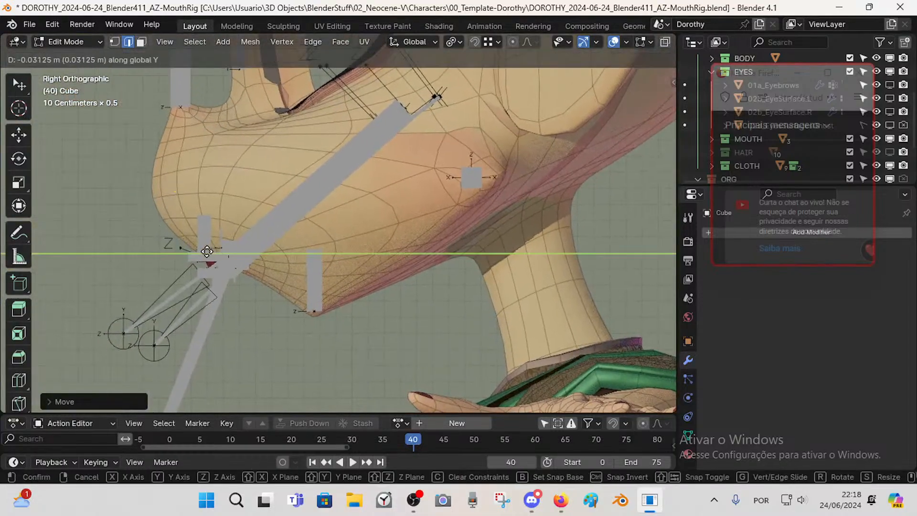
pyautogui.click(212, 251)
pyautogui.press('KP_1')
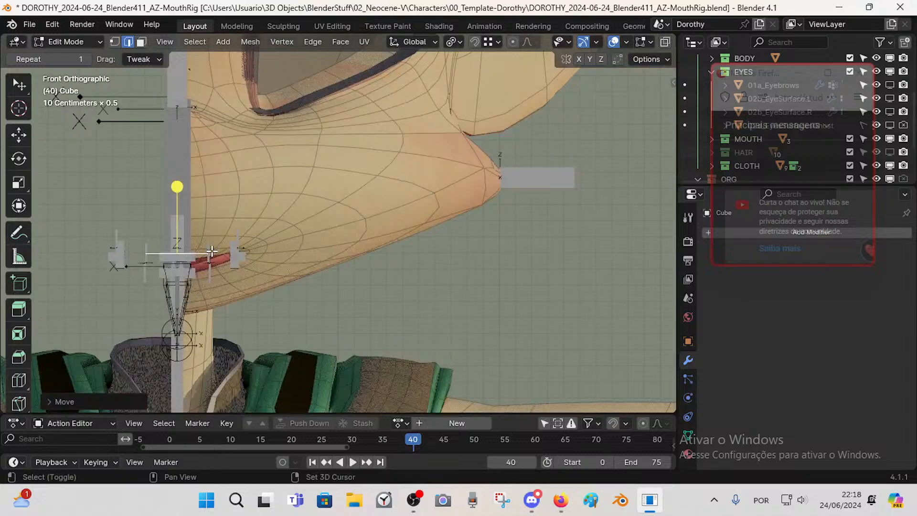
pyautogui.keyDown('shift'); pyautogui.moveTo(234, 259); pyautogui.dragTo(375, 251, button='middle'); pyautogui.keyUp('shift')
pyautogui.scroll(3, 373, 261)
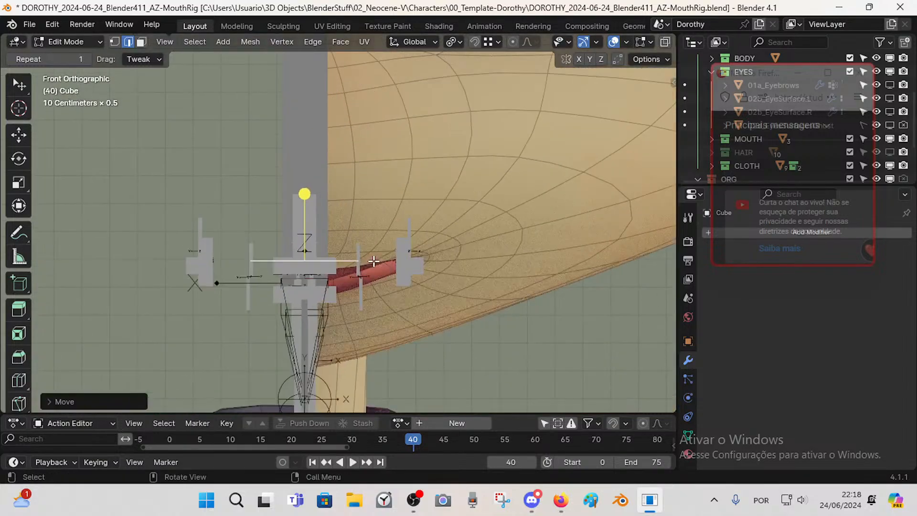
pyautogui.hotkey('ctrl', 'Tab')
pyautogui.click(338, 264)
pyautogui.click(341, 261)
pyautogui.click(343, 260)
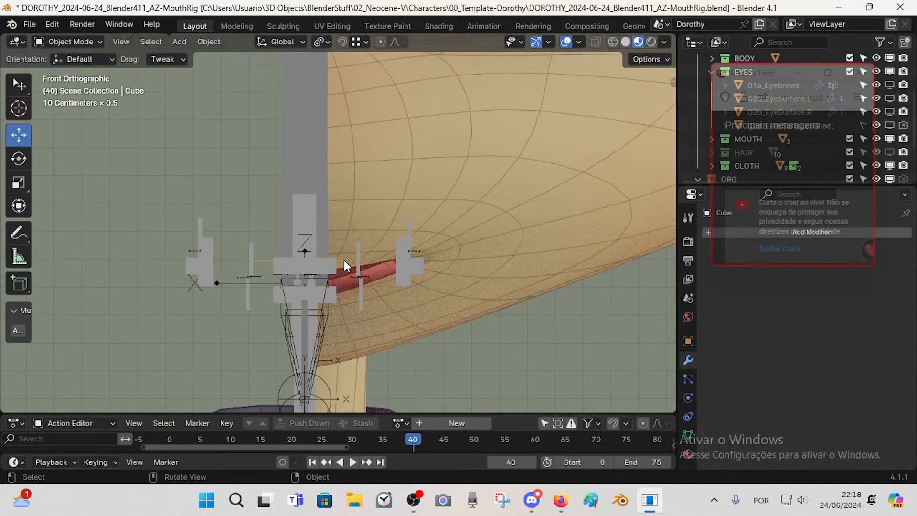
pyautogui.press('Tab')
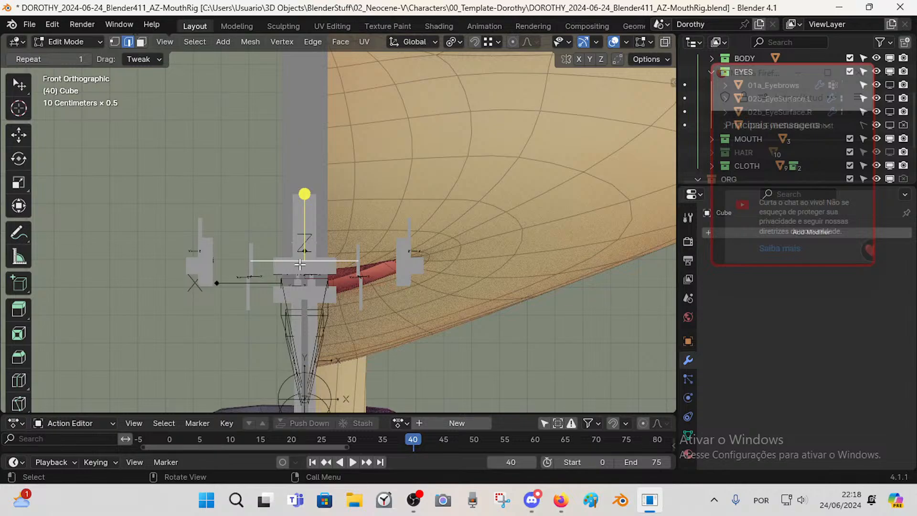
# - Subdivide the horizontal edge above the mouth and delete the half on the negative X side of the centre
pyautogui.rightClick(299, 263)
pyautogui.click(270, 102)
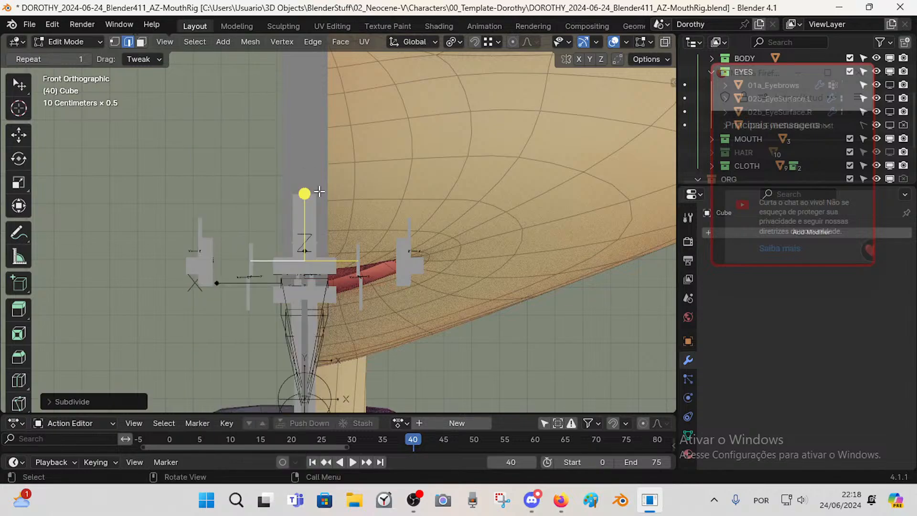
pyautogui.hotkey('alt', 'a')
pyautogui.click(276, 259)
pyautogui.press('x')
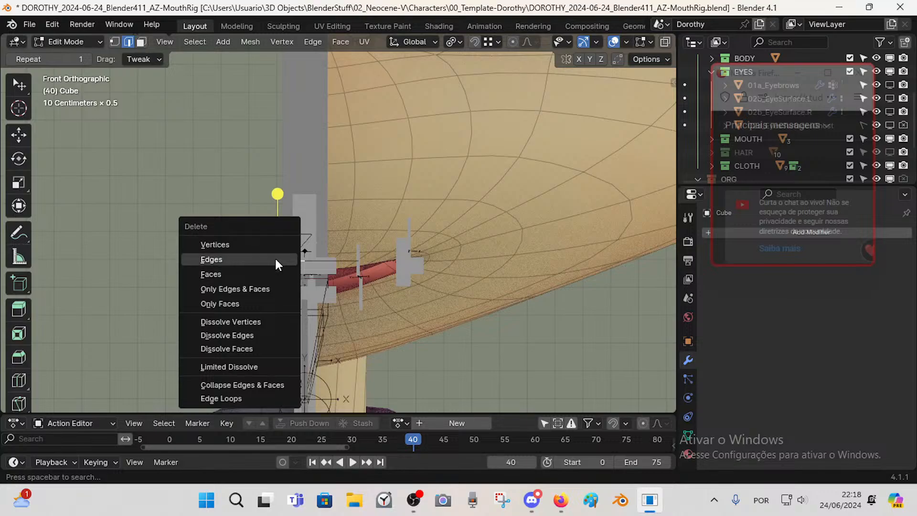
pyautogui.click(275, 259)
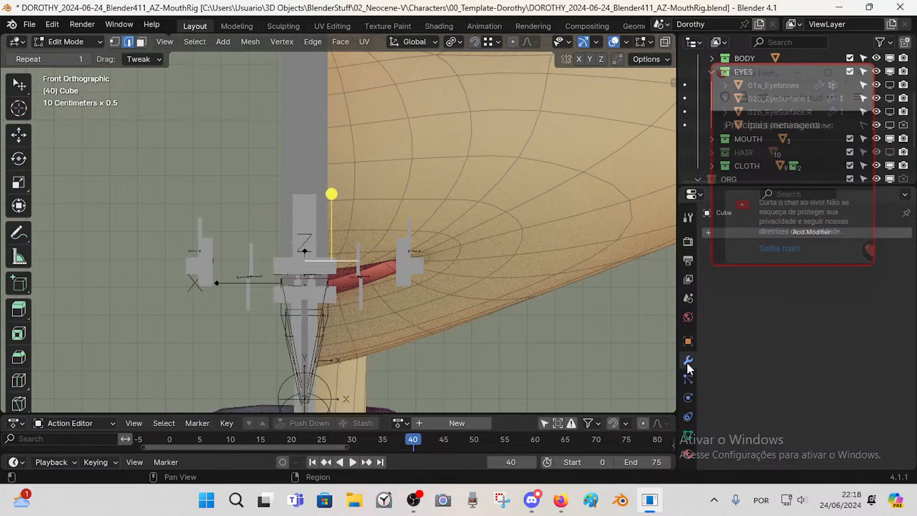
# - Add a Mirror modifier to the cube mesh, moving the overlapping chat window out of the way
pyautogui.moveTo(757, 83); pyautogui.dragTo(766, 55)
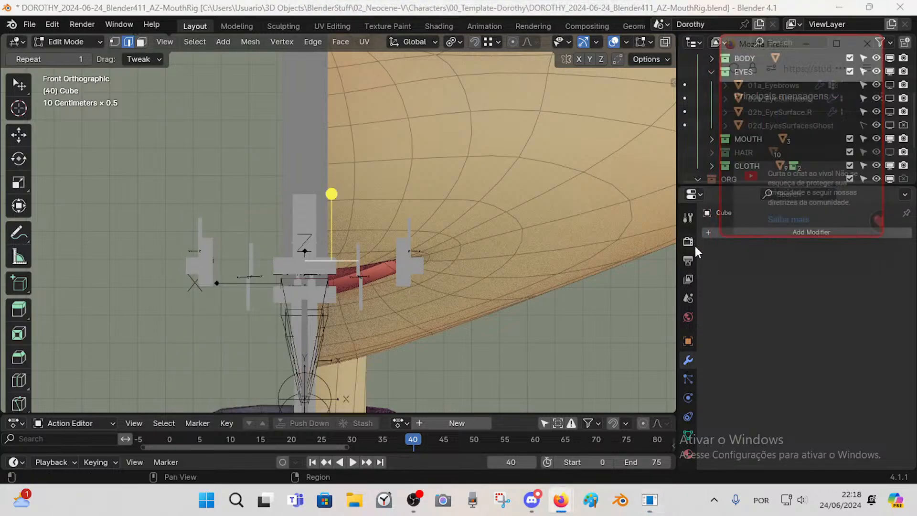
pyautogui.click(709, 233)
pyautogui.moveTo(680, 283)
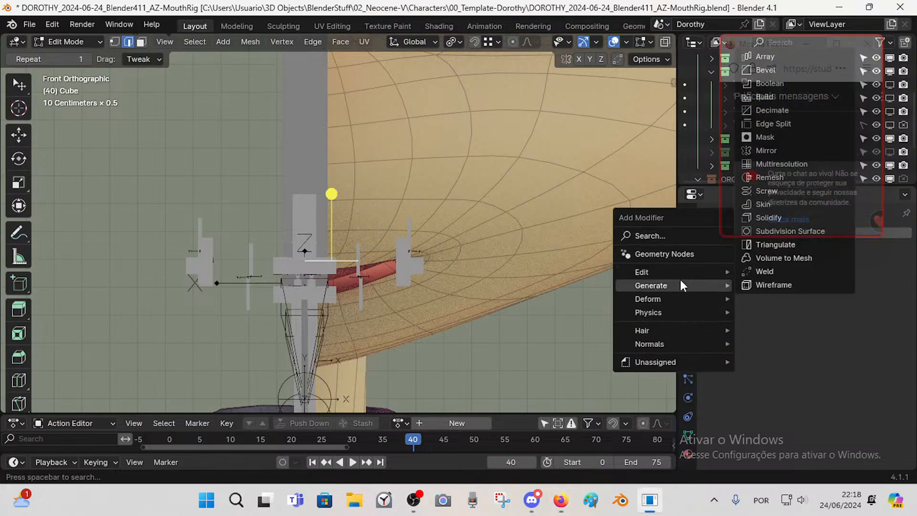
pyautogui.moveTo(767, 50); pyautogui.dragTo(496, 44)
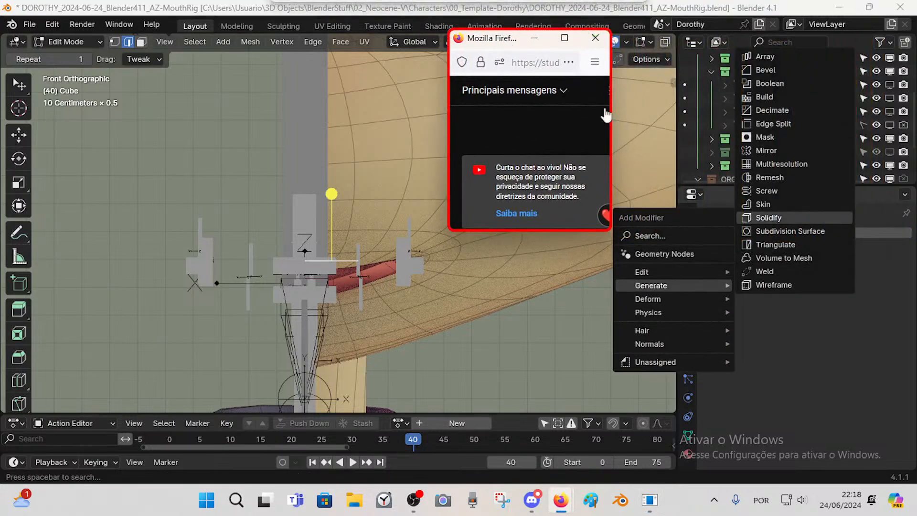
pyautogui.click(751, 231)
pyautogui.moveTo(709, 265)
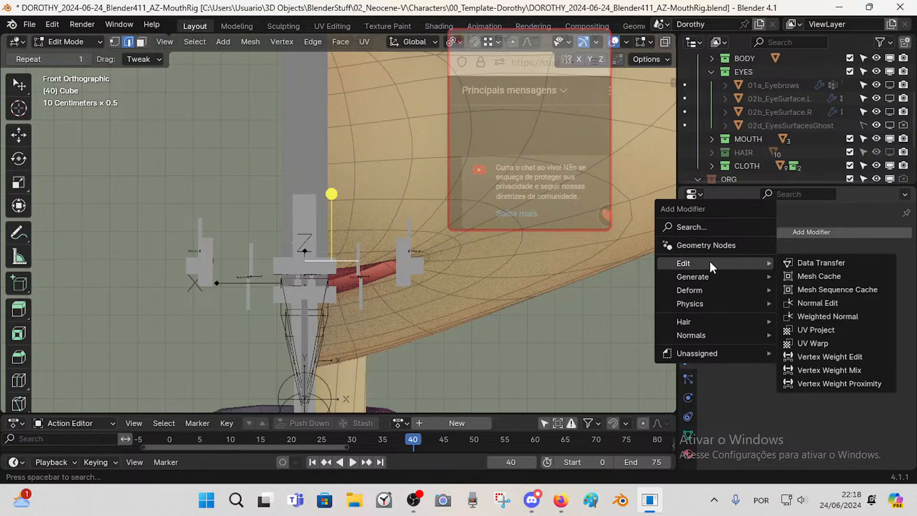
pyautogui.moveTo(710, 282)
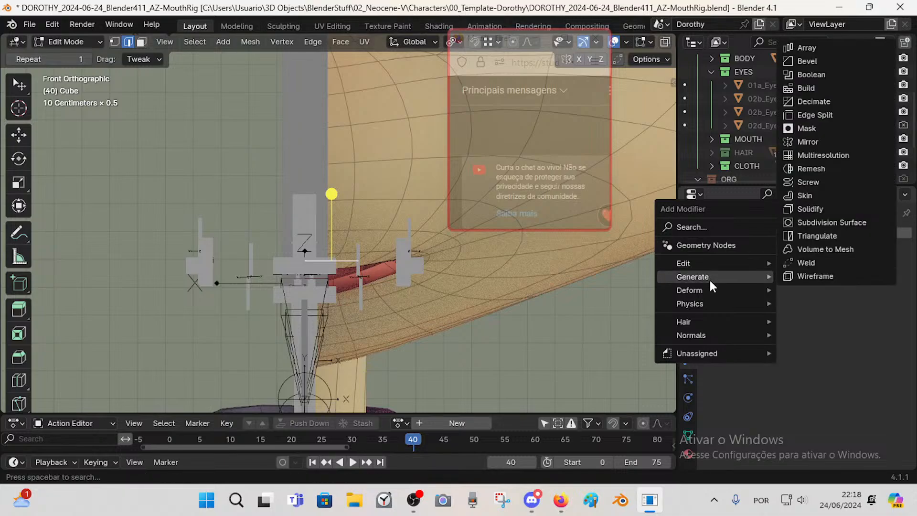
pyautogui.click(795, 140)
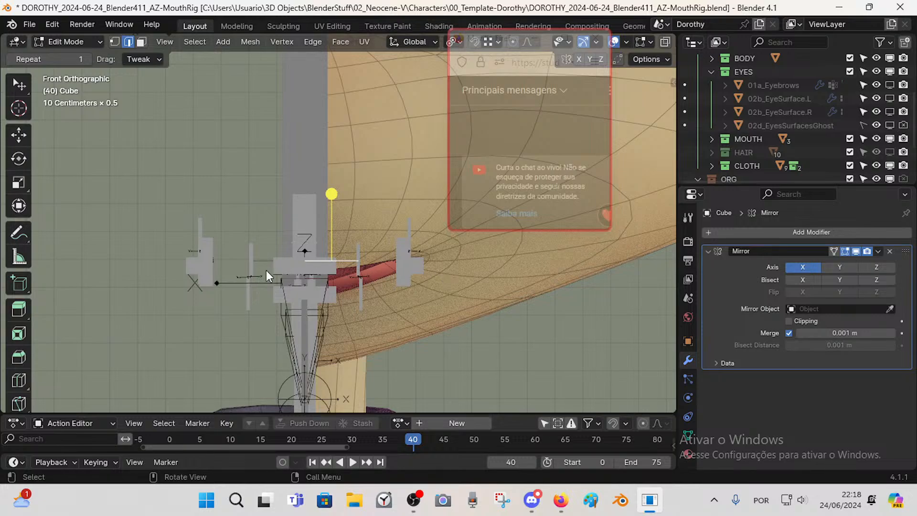
# - Rotate the remaining half edge a few degrees upward at its outer end and extrude its outer vertex toward the mouth corner
pyautogui.press('Tab')
pyautogui.press('Tab')
pyautogui.press('r')
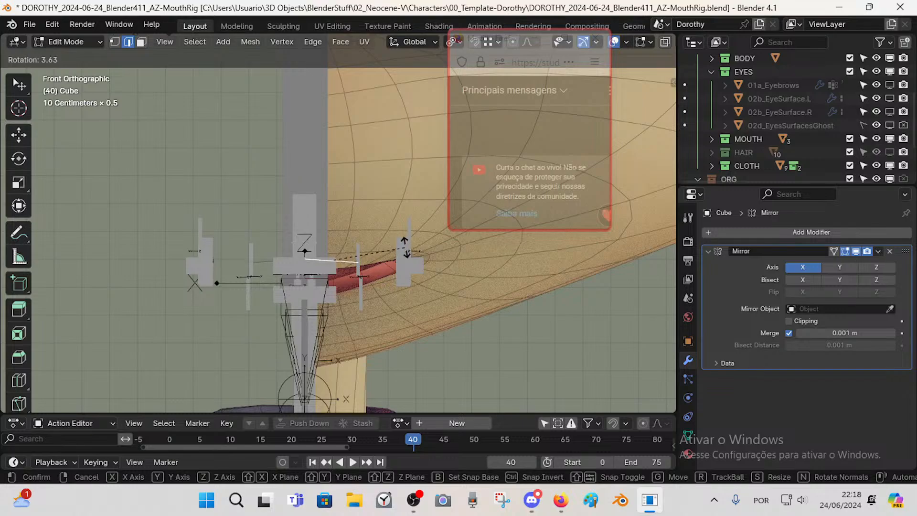
pyautogui.click(403, 235)
pyautogui.hotkey('alt', 'a')
pyautogui.press('1')
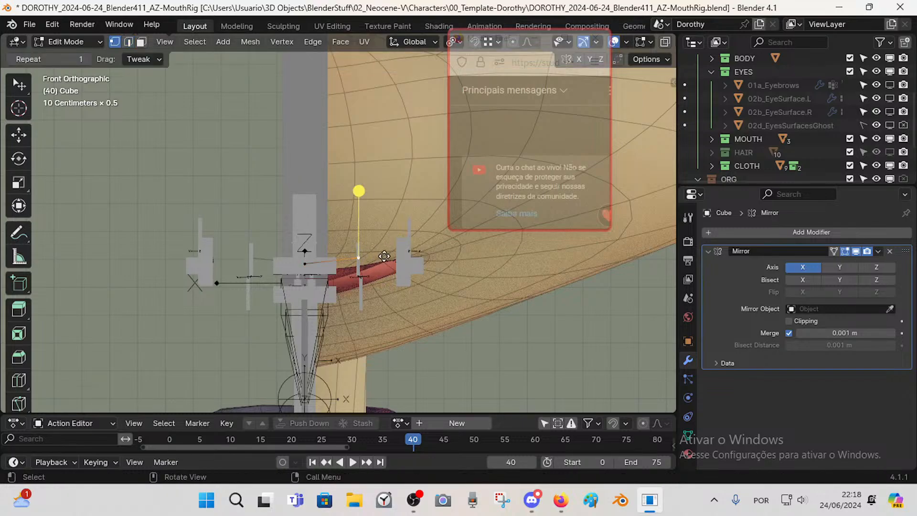
pyautogui.press('e')
pyautogui.click(439, 247)
pyautogui.press('2')
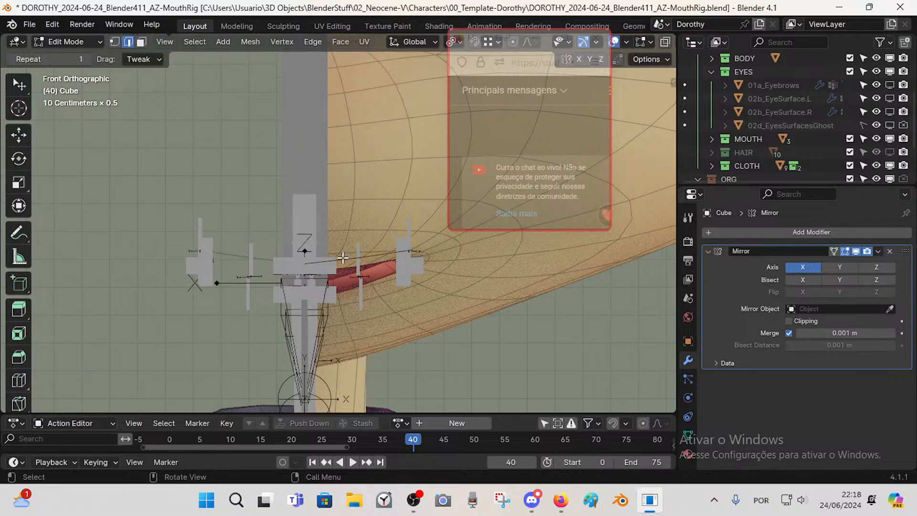
# - Raise the inner edge slightly and pull its outer vertex in close to the centre line
pyautogui.press('g')
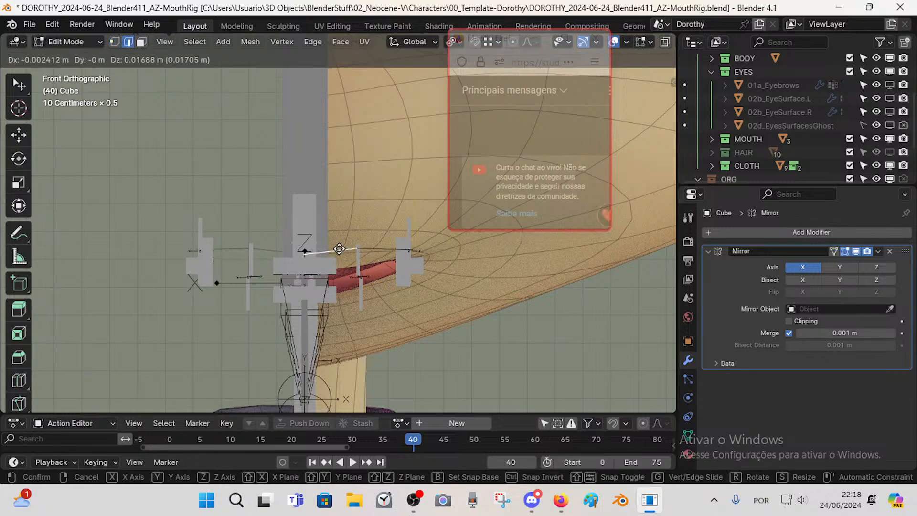
pyautogui.click(337, 253)
pyautogui.press('1')
pyautogui.click(355, 252)
pyautogui.press('g')
pyautogui.click(323, 252)
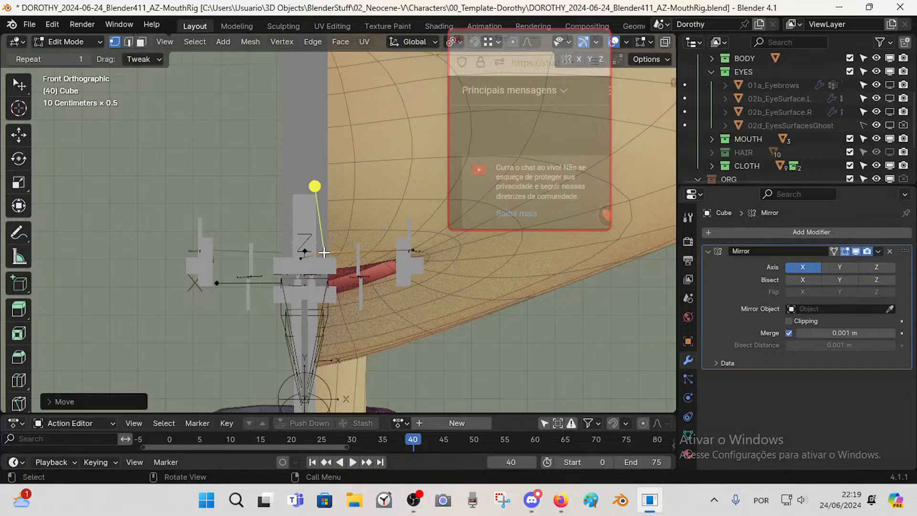
# - Pull the end vertex inward and slightly down, and extrude another short segment outward from it
pyautogui.press('g')
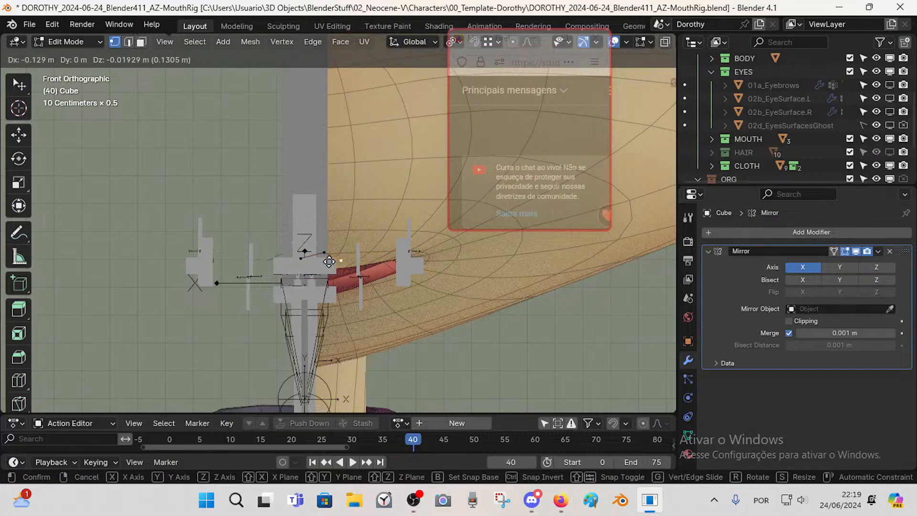
pyautogui.click(325, 262)
pyautogui.press('e')
pyautogui.click(340, 261)
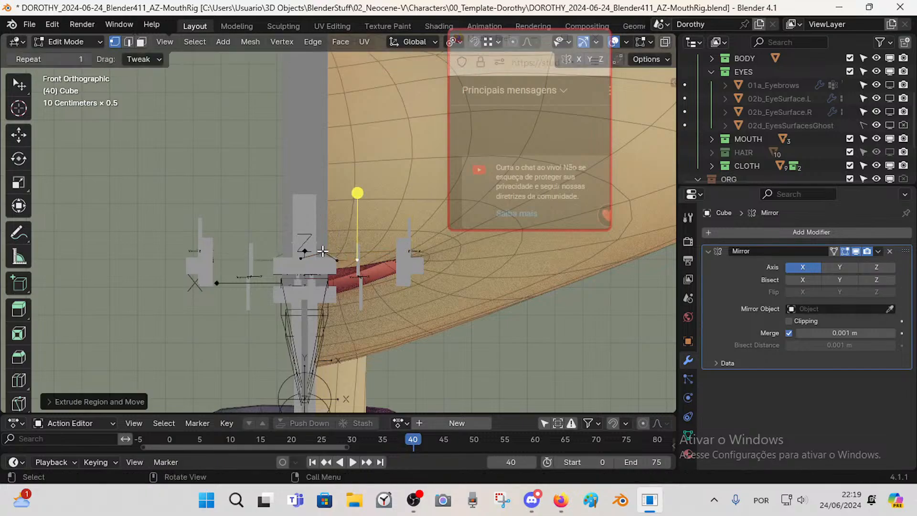
# - Shift the second and third vertices of the chain inward to shape the bow of the upper lip
pyautogui.click(322, 252)
pyautogui.press('g')
pyautogui.click(312, 253)
pyautogui.click(337, 262)
pyautogui.press('g')
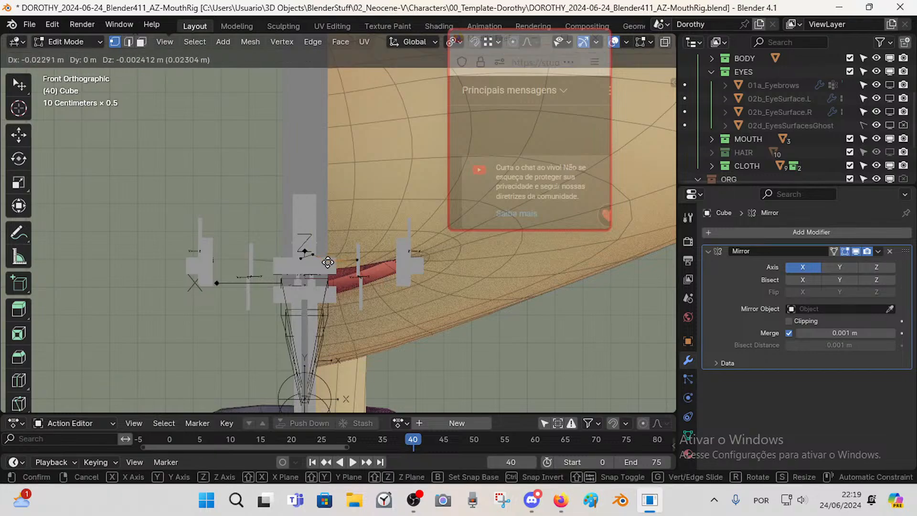
pyautogui.click(326, 261)
pyautogui.press('g')
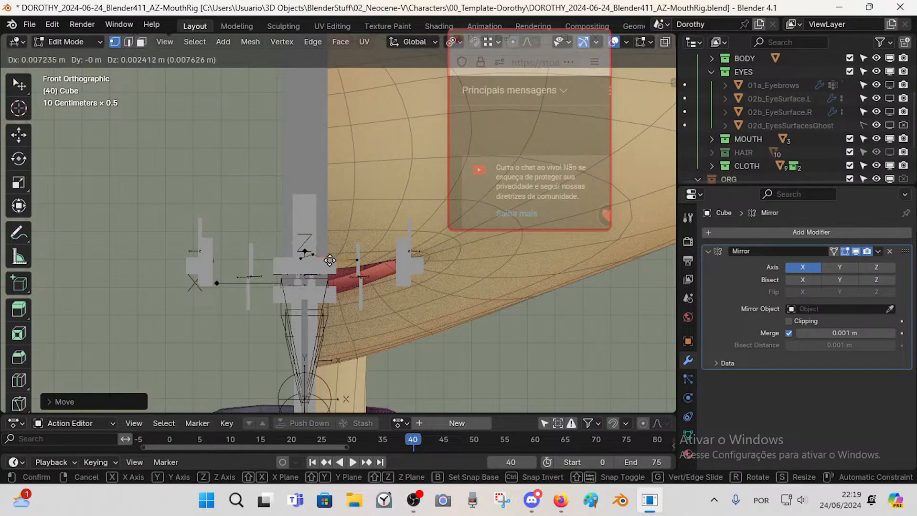
pyautogui.click(327, 262)
# - Nudge the outermost vertex slightly inward and down, and adjust the height of the vertex beside it
pyautogui.press('g')
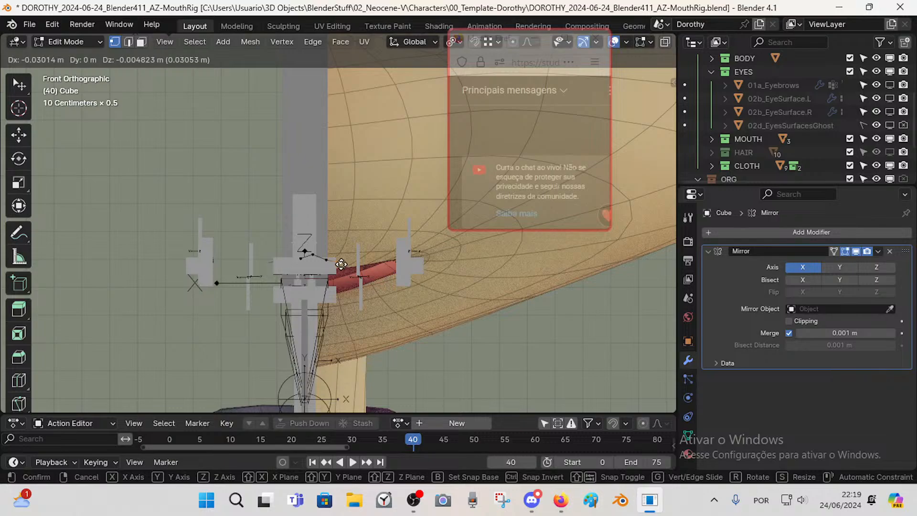
pyautogui.click(354, 262)
pyautogui.click(323, 261)
pyautogui.press('g')
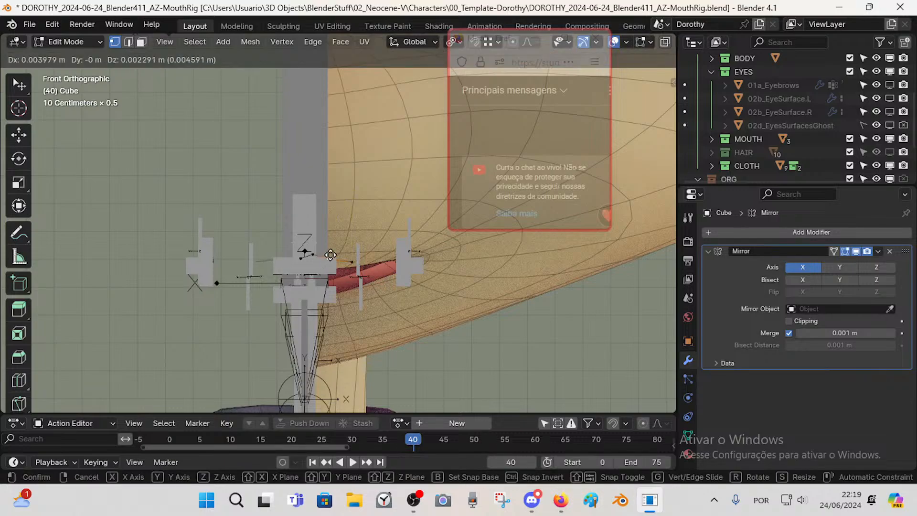
pyautogui.click(330, 256)
# - Move the outer edge of the chain along Y and rotate it to angle along the lip
pyautogui.moveTo(367, 230); pyautogui.dragTo(327, 334, button='middle')
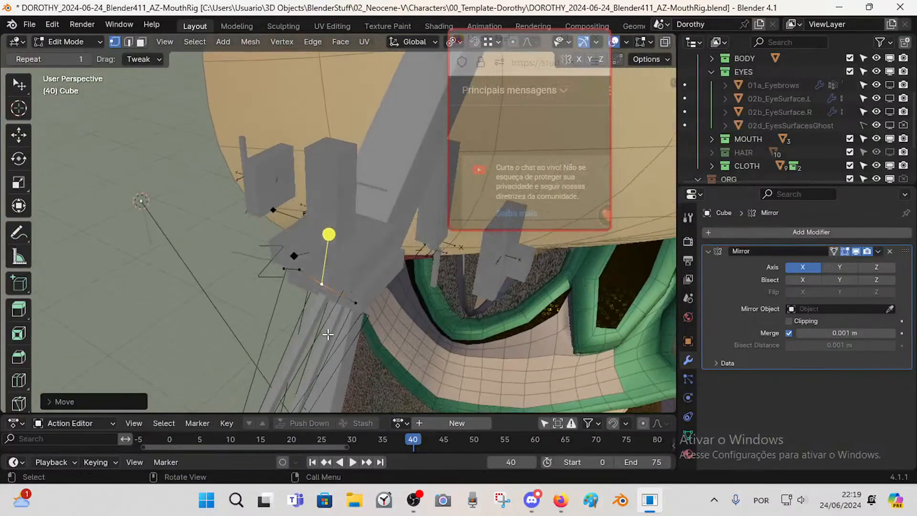
pyautogui.click(359, 305)
pyautogui.moveTo(358, 305); pyautogui.dragTo(340, 302, button='middle')
pyautogui.press('2')
pyautogui.click(341, 293)
pyautogui.press('g')
pyautogui.press('y')
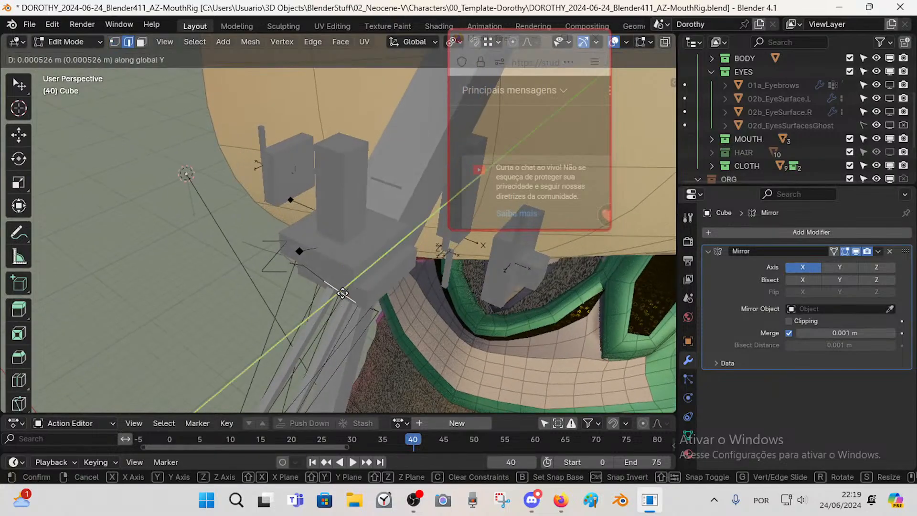
pyautogui.click(357, 288)
pyautogui.press('r')
pyautogui.click(397, 242)
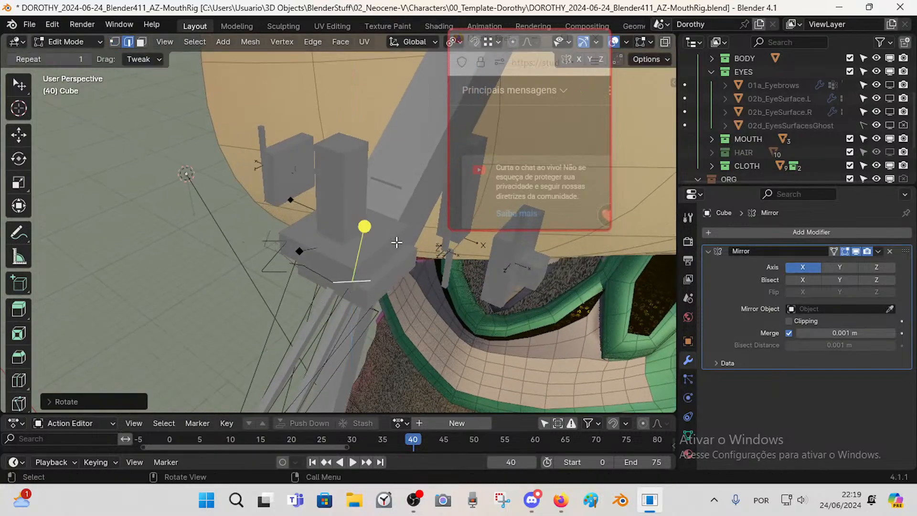
pyautogui.hotkey('ctrl', 'z')
# - Reposition the rotated outer edge further along the Y axis to follow the depth of the lip
pyautogui.press('g')
pyautogui.press('y')
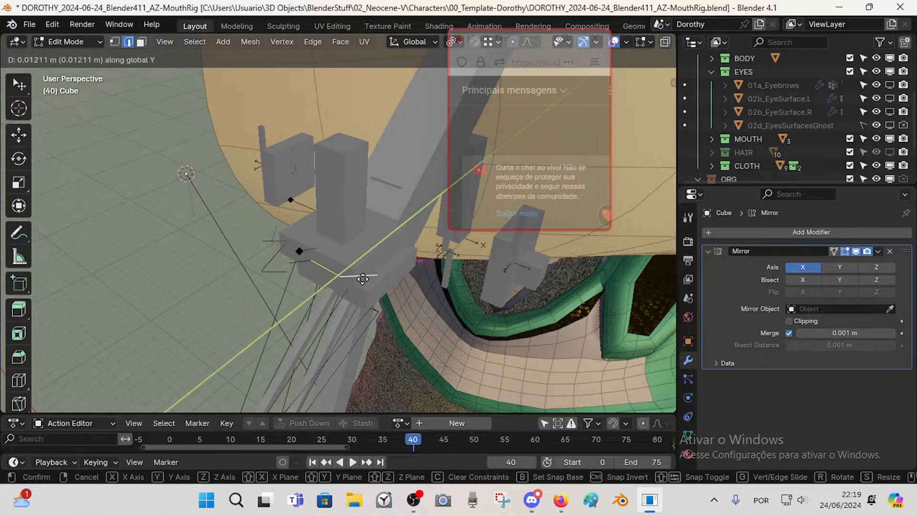
pyautogui.click(358, 281)
pyautogui.click(361, 277)
pyautogui.press('g')
pyautogui.press('y')
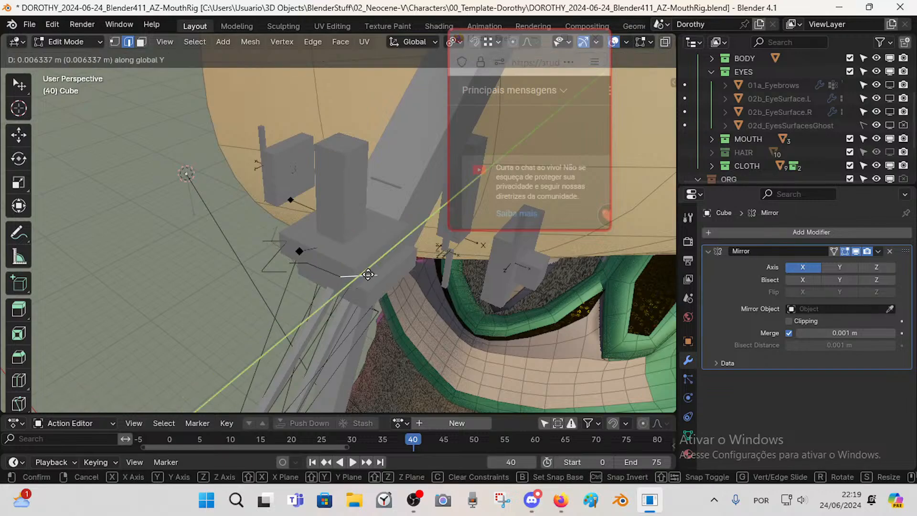
pyautogui.click(374, 266)
# - Adjust the depth of the innermost vertices along the Y axis near the face's centre
pyautogui.moveTo(340, 297)
pyautogui.mouseDown(button='middle')
pyautogui.moveTo(403, 321)
pyautogui.moveTo(303, 242)
pyautogui.moveTo(303, 223)
pyautogui.moveTo(319, 223)
pyautogui.mouseUp(button='middle')
pyautogui.press('1')
pyautogui.scroll(2, 301, 232)
pyautogui.press('g')
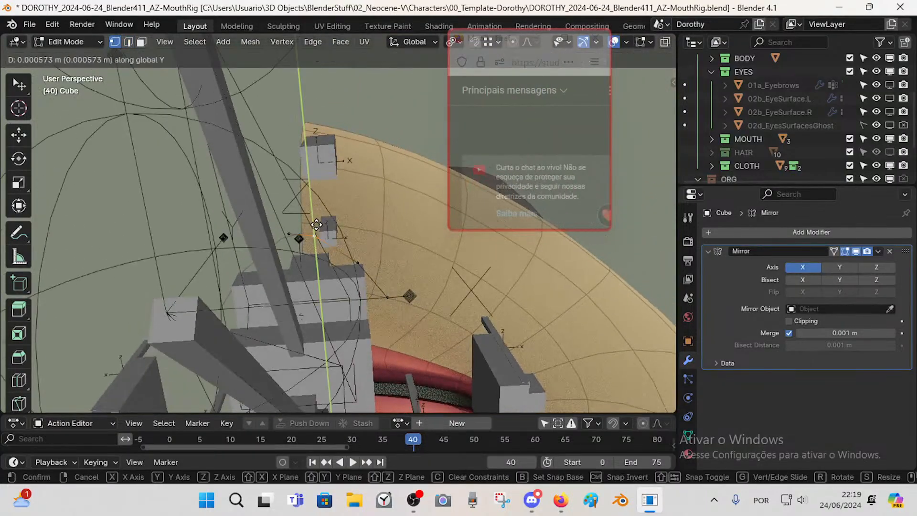
pyautogui.click(317, 221)
pyautogui.press('g')
pyautogui.press('y')
pyautogui.click(290, 250)
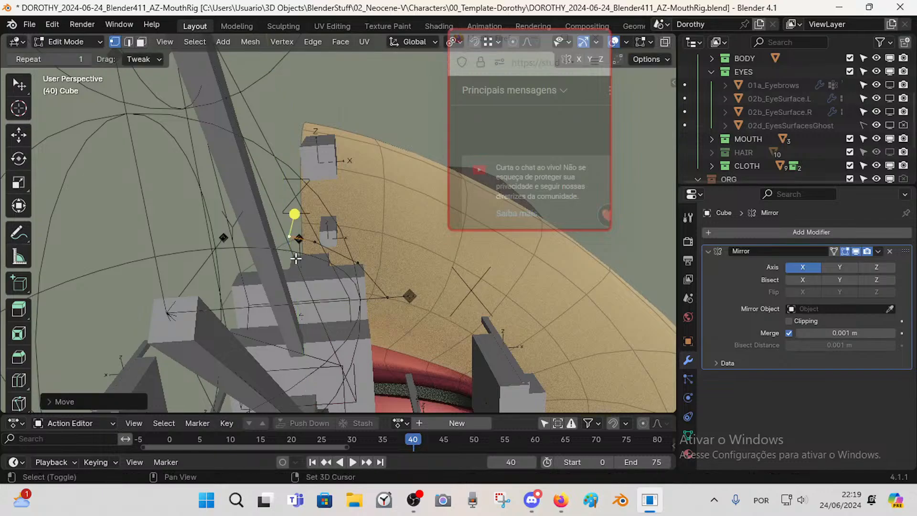
# - Move the two outer vertices individually along Y to follow the curvature of the face
pyautogui.click(359, 261)
pyautogui.press('g')
pyautogui.press('y')
pyautogui.click(363, 239)
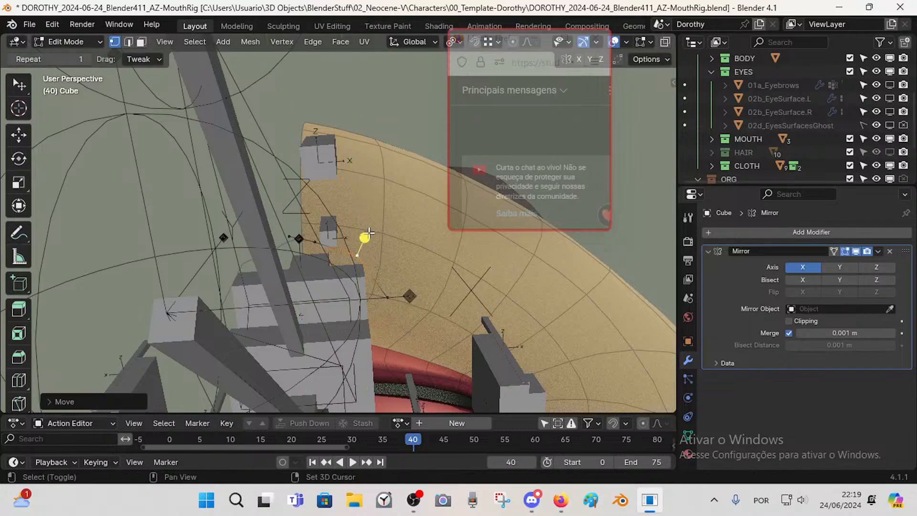
pyautogui.click(387, 298)
pyautogui.press('g')
pyautogui.press('y')
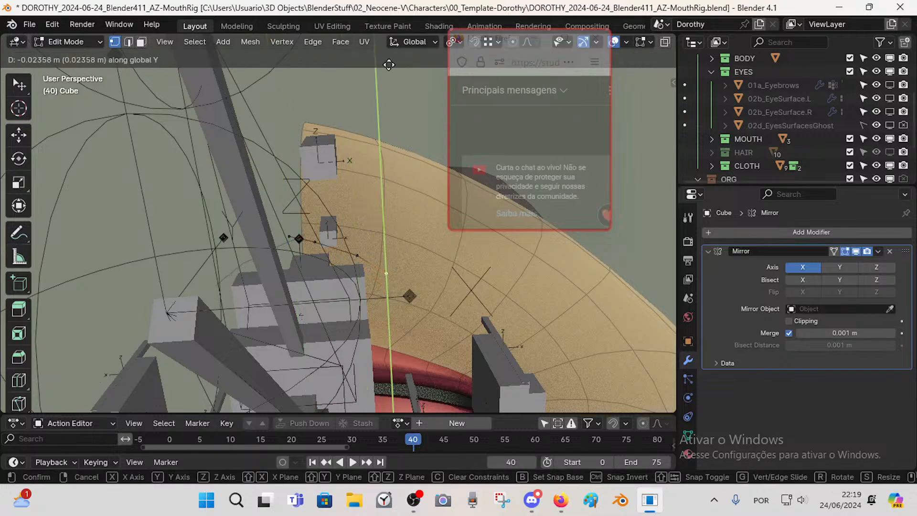
pyautogui.click(389, 64)
# - In front view, reposition the third vertex of the chain and slide it inward along X by about 0.02 m
pyautogui.moveTo(343, 189); pyautogui.dragTo(340, 249, button='middle')
pyautogui.press('KP_1')
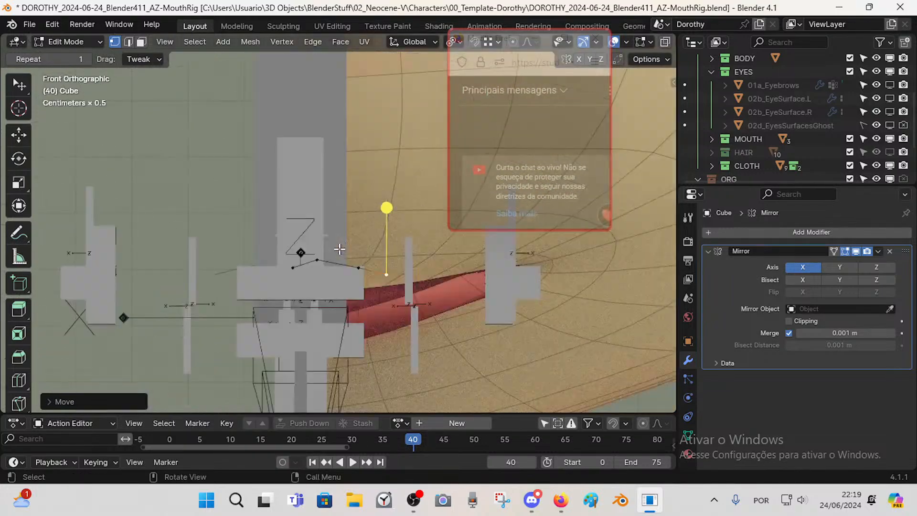
pyautogui.click(358, 267)
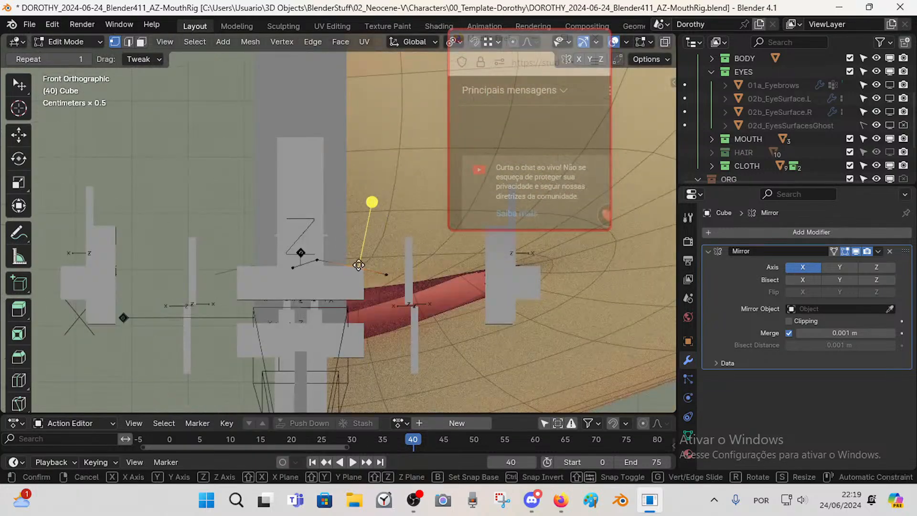
pyautogui.press('g')
pyautogui.press('y')
pyautogui.click(360, 267)
pyautogui.press('g')
pyautogui.press('x')
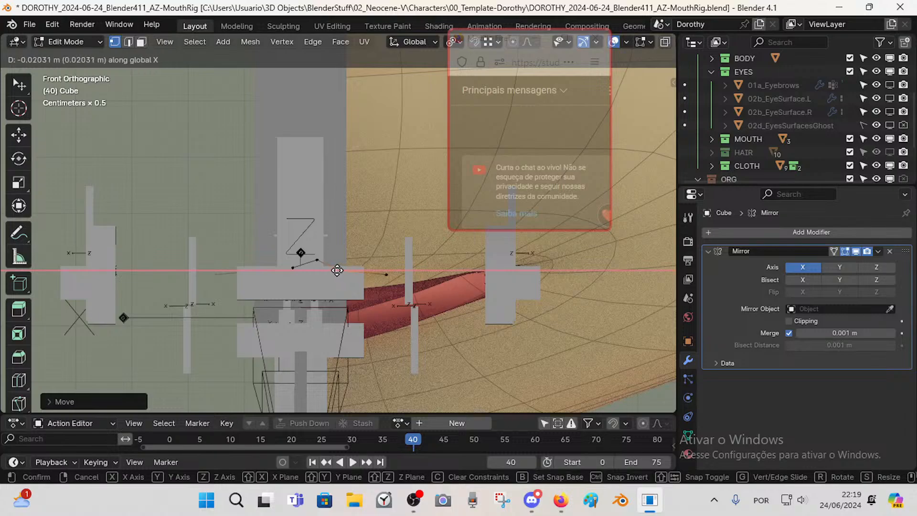
pyautogui.click(336, 269)
# - Move the second and third vertices of the lip chain together inward along X by about 0.007 m
pyautogui.click(322, 253)
pyautogui.keyDown('shift'); pyautogui.click(345, 266); pyautogui.keyUp('shift')
pyautogui.press('g')
pyautogui.press('x')
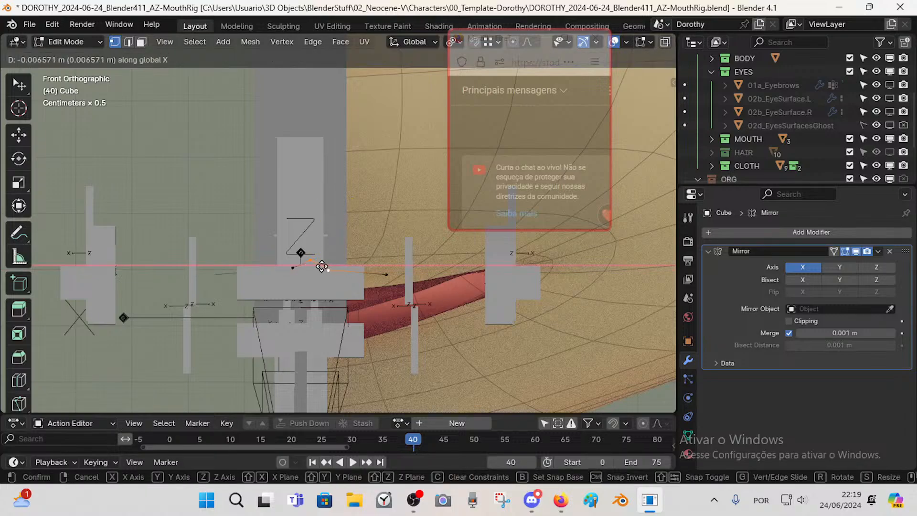
pyautogui.click(351, 264)
# - Move the chain's outermost vertex slightly outward in front view and adjust its depth along Y
pyautogui.click(376, 266)
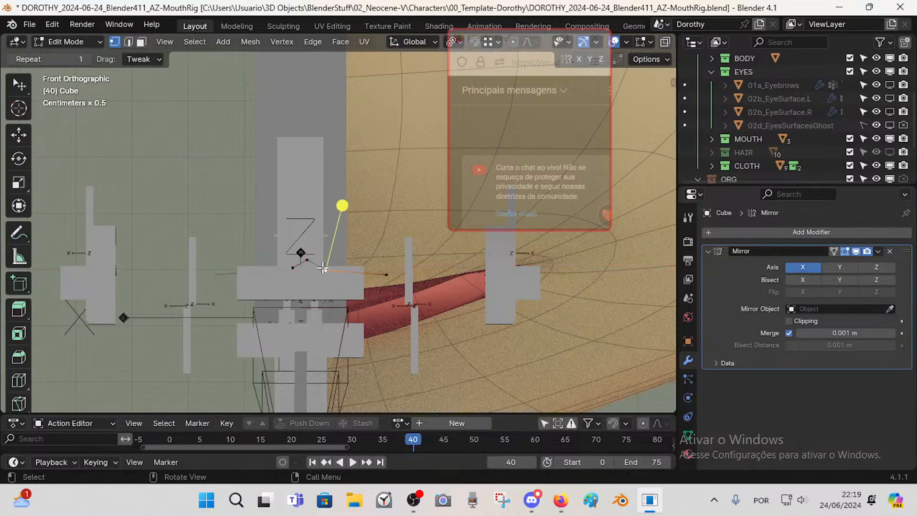
pyautogui.press('g')
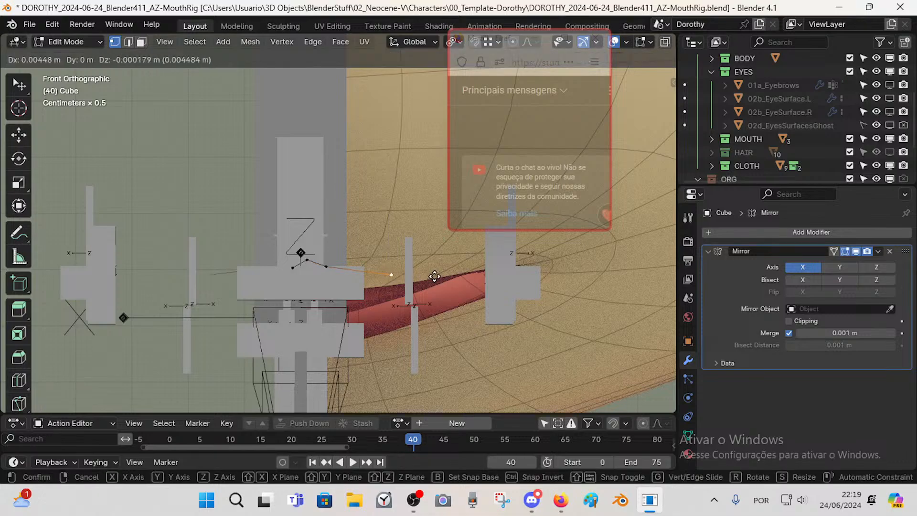
pyautogui.click(434, 274)
pyautogui.moveTo(434, 274); pyautogui.dragTo(388, 281, button='middle')
pyautogui.press('g')
pyautogui.press('y')
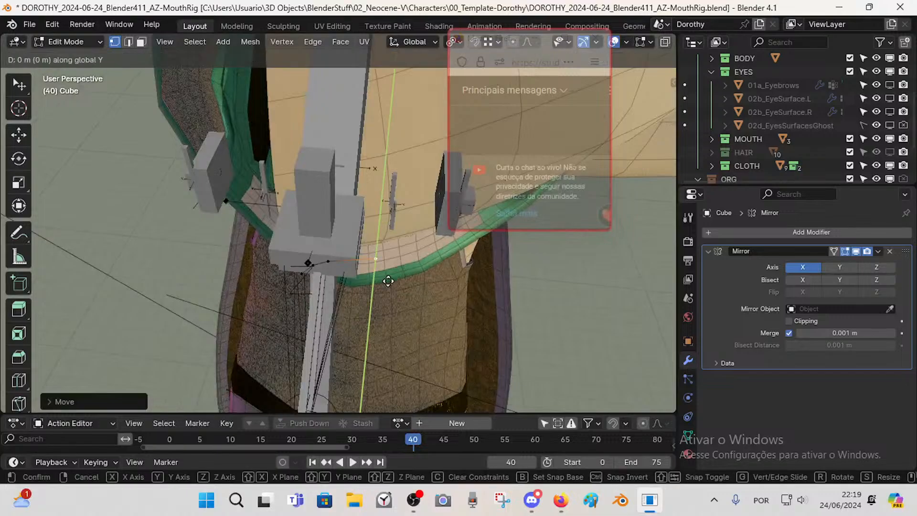
pyautogui.click(388, 279)
# - Adjust the depth of the inner vertices near the face's centre along the Y axis
pyautogui.moveTo(331, 268)
pyautogui.mouseDown(button='middle')
pyautogui.moveTo(317, 296)
pyautogui.moveTo(329, 253)
pyautogui.mouseUp(button='middle')
pyautogui.press('g')
pyautogui.press('y')
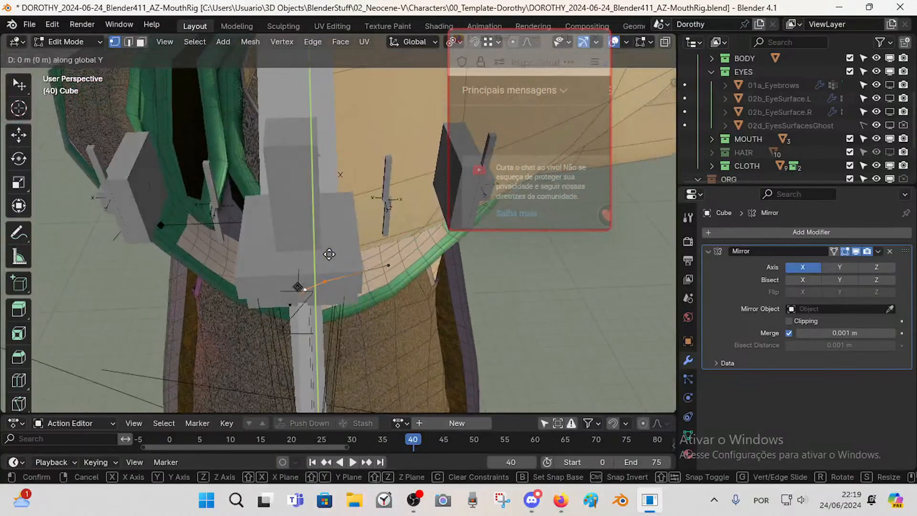
pyautogui.click(331, 260)
pyautogui.moveTo(321, 294); pyautogui.dragTo(377, 356, button='middle')
pyautogui.press('g')
pyautogui.press('y')
pyautogui.click(433, 302)
# - Move the outermost vertex and its neighbour separately along Y to follow the face's curvature from the side
pyautogui.click(382, 356)
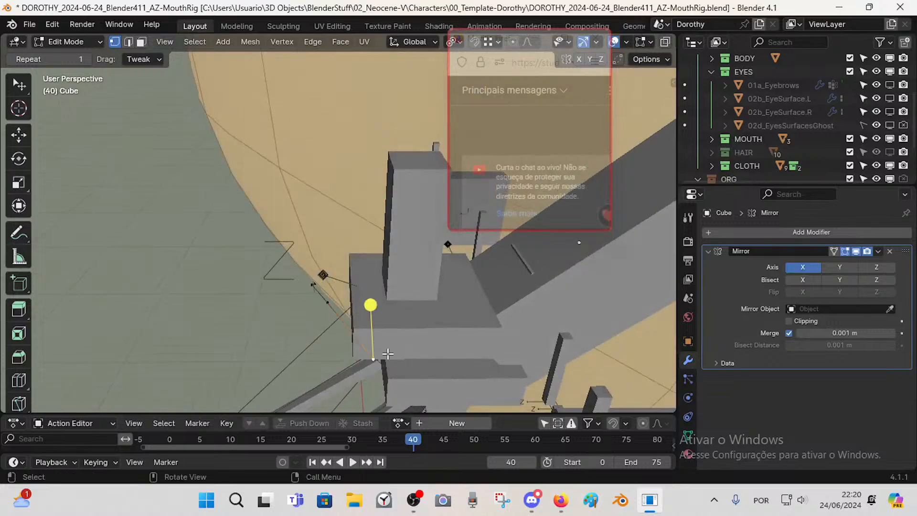
pyautogui.press('g')
pyautogui.press('y')
pyautogui.click(362, 355)
pyautogui.click(332, 304)
pyautogui.press('g')
pyautogui.press('y')
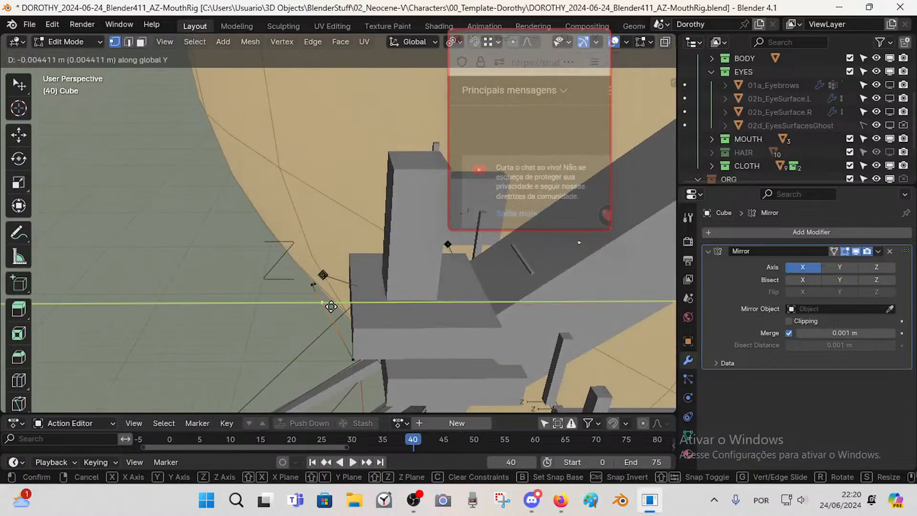
pyautogui.click(335, 305)
# - Refine the last selected vertex's depth with two more moves along the Y axis
pyautogui.moveTo(334, 305); pyautogui.dragTo(294, 268, button='middle')
pyautogui.press('g')
pyautogui.press('y')
pyautogui.click(317, 337)
pyautogui.press('g')
pyautogui.press('y')
pyautogui.click(303, 313)
# - In front view, select the outer edge of the lip chain and nudge it into place over the upper lip
pyautogui.press('KP_1')
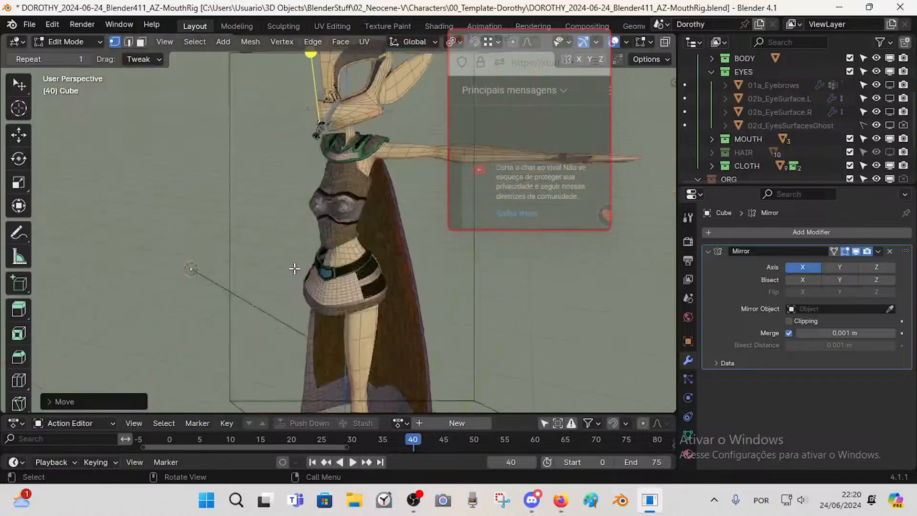
pyautogui.scroll(-1, 294, 268)
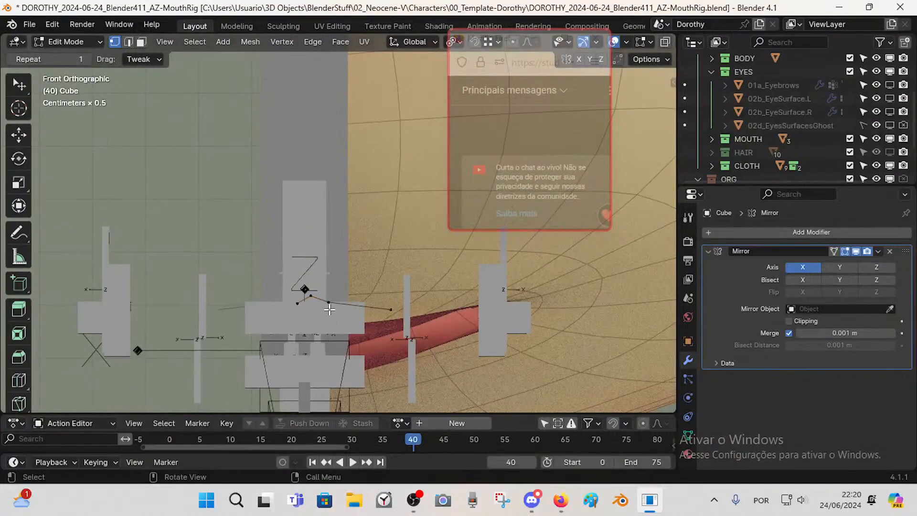
pyautogui.press('2')
pyautogui.click(364, 307)
pyautogui.press('g')
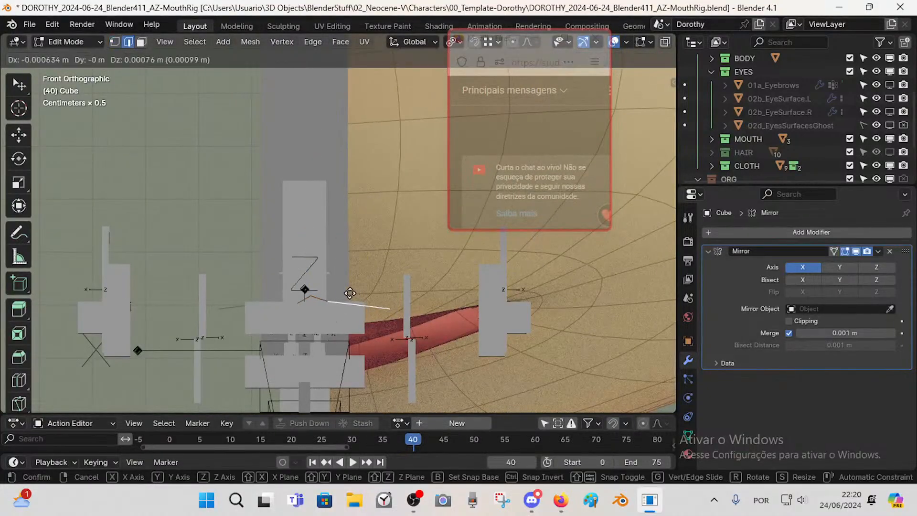
pyautogui.click(329, 294)
pyautogui.click(355, 269)
pyautogui.moveTo(356, 273); pyautogui.dragTo(385, 311, button='middle')
# - Return to Object Mode and rename the lip chain object as CTM-Mouth-Top
pyautogui.hotkey('ctrl', 'Tab')
pyautogui.click(334, 273)
pyautogui.click(358, 292)
pyautogui.click(373, 296)
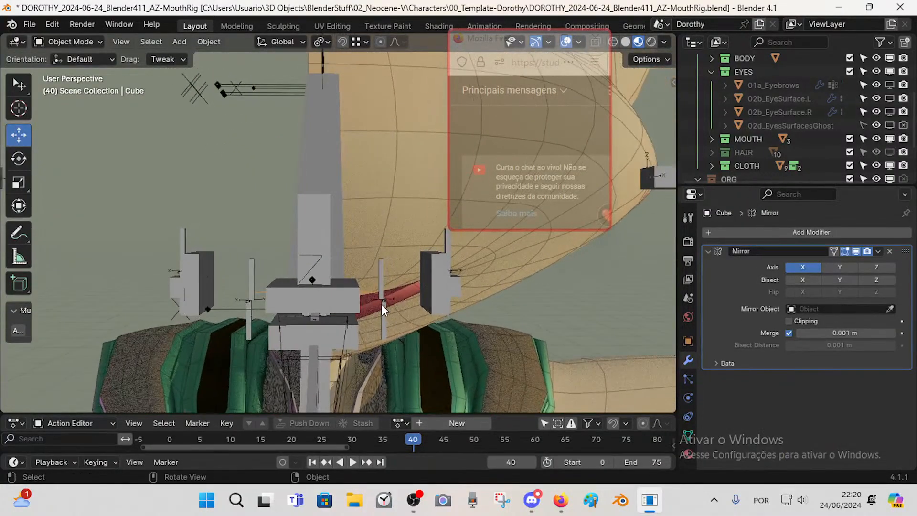
pyautogui.press('Tab')
pyautogui.press('Tab')
pyautogui.press('F2')
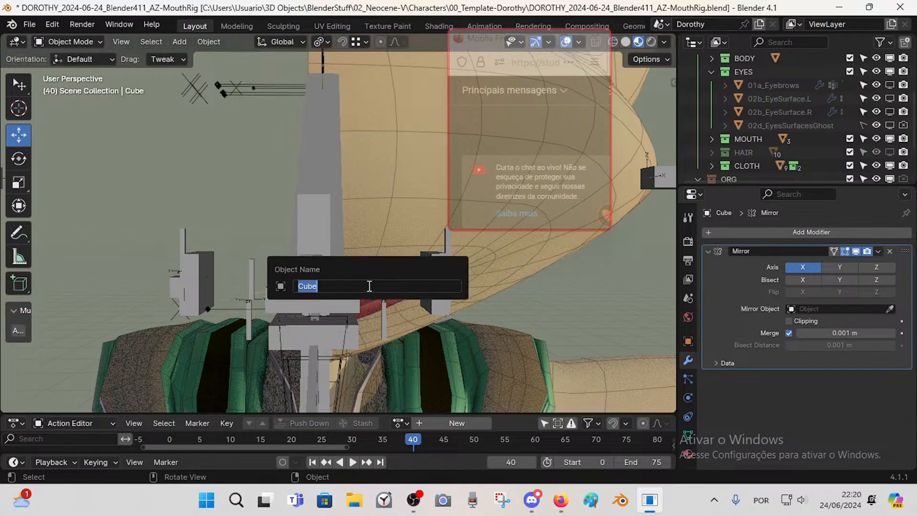
pyautogui.write('C')
pyautogui.press('Return')
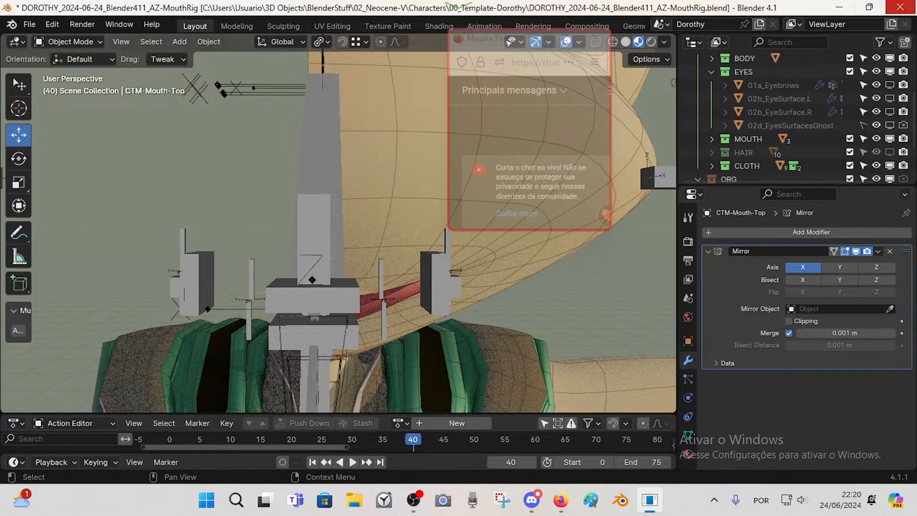
# - Move the CTM-Mouth-Top object into the CustomShapes collection under ORG
pyautogui.scroll(-4, 809, 157)
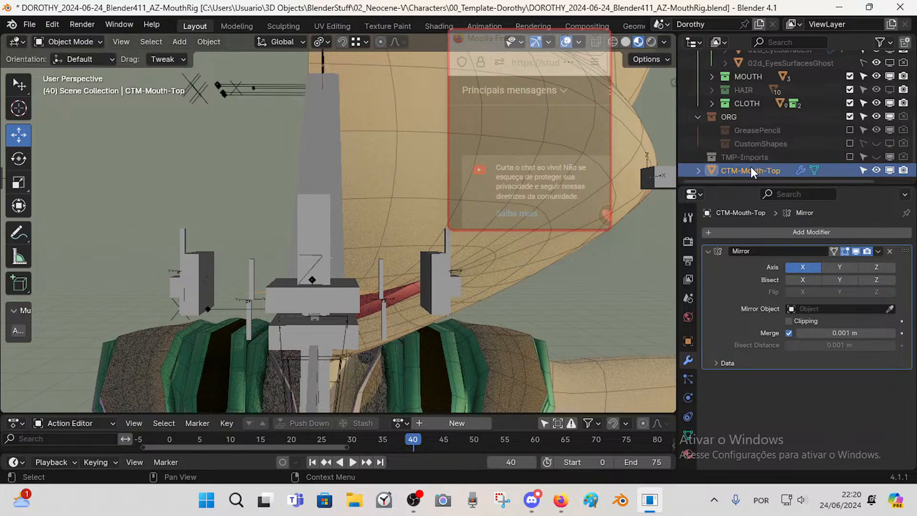
pyautogui.moveTo(751, 169); pyautogui.dragTo(749, 170)
pyautogui.press('m')
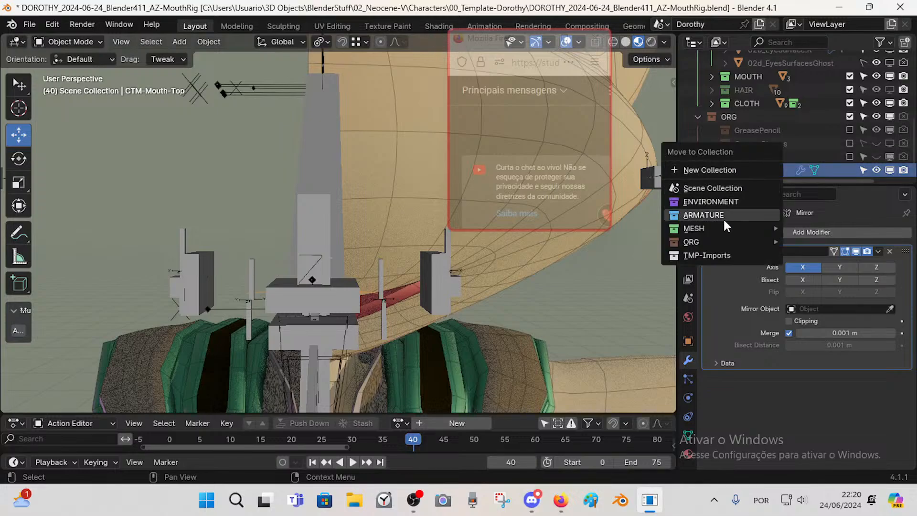
pyautogui.moveTo(705, 244)
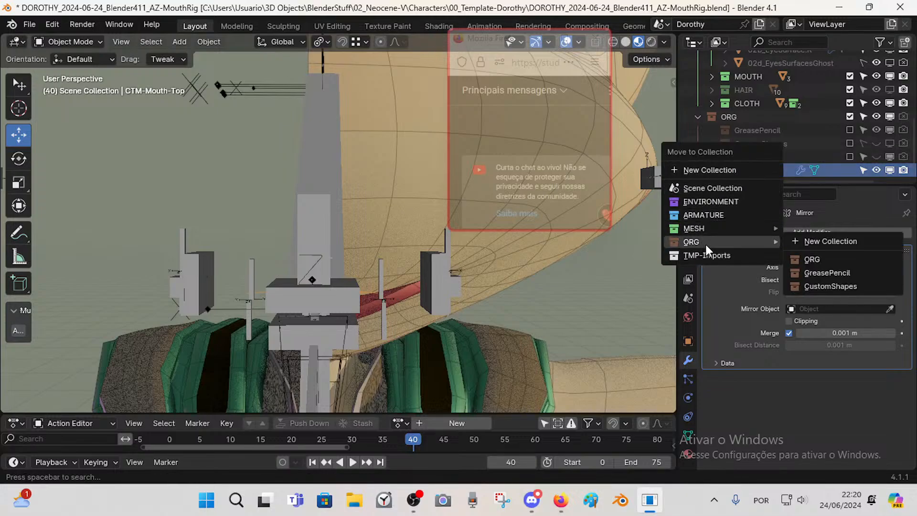
pyautogui.click(812, 286)
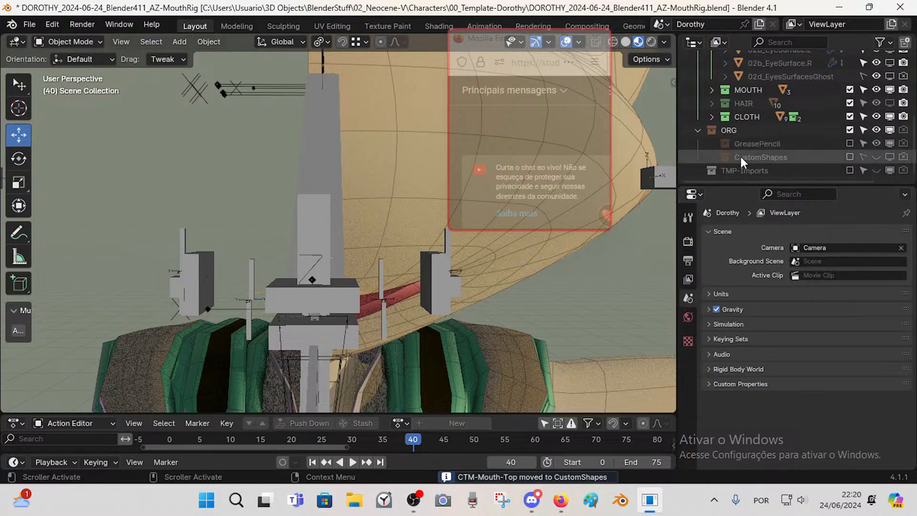
pyautogui.click(850, 156)
# - In Pose Mode, select the upper mouth control bone CTL-Mouth-UP and assign CTM-Mouth-Top as its custom shape object
pyautogui.moveTo(463, 288); pyautogui.dragTo(376, 276, button='middle')
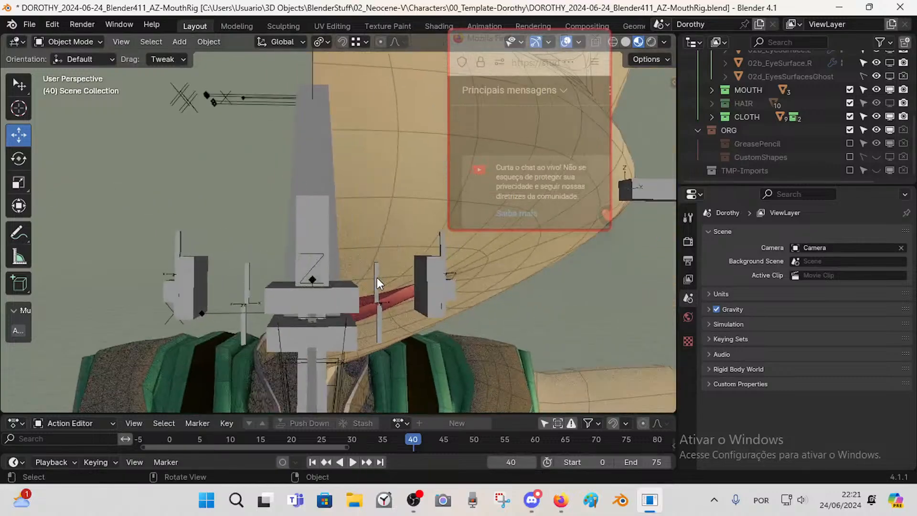
pyautogui.click(349, 294)
pyautogui.hotkey('ctrl', 'Tab')
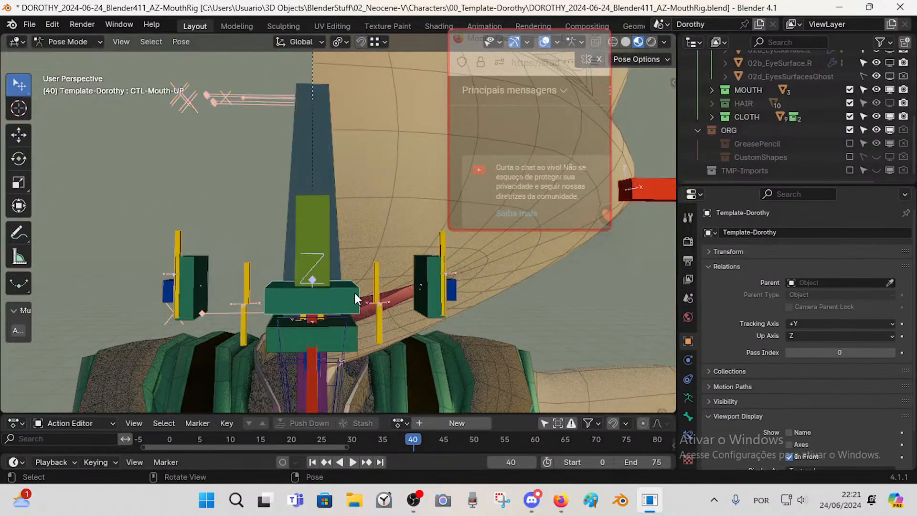
pyautogui.click(688, 417)
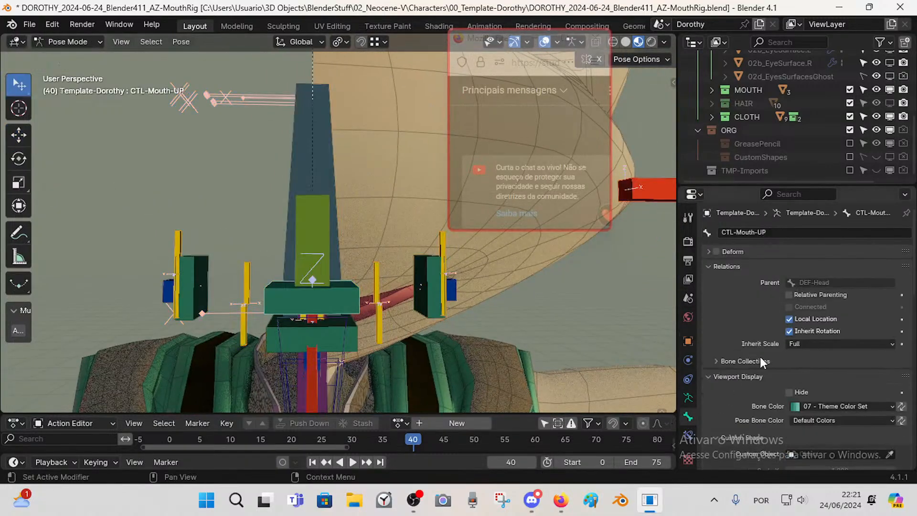
pyautogui.scroll(-1, 764, 354)
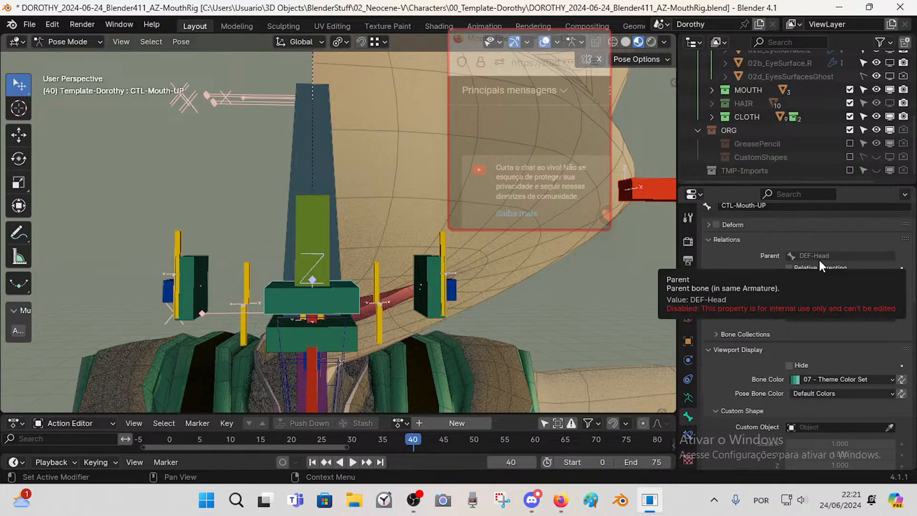
pyautogui.scroll(-5, 752, 315)
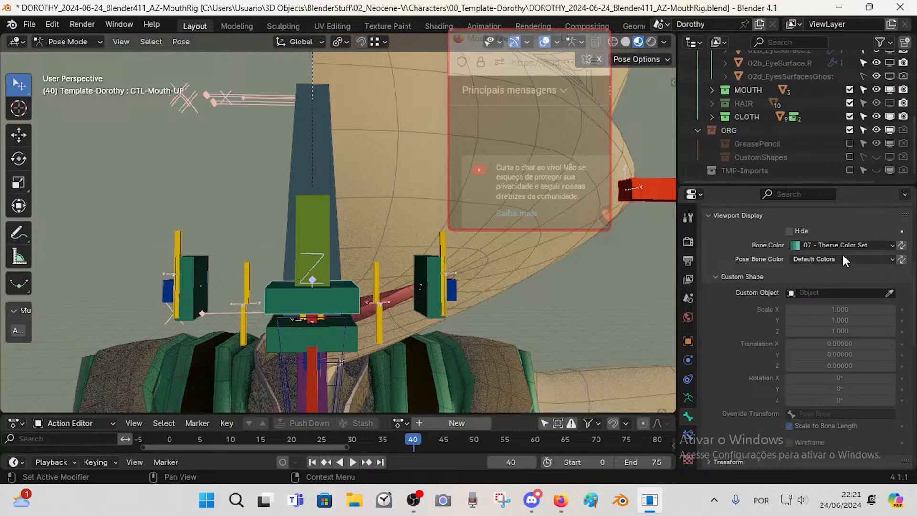
pyautogui.click(860, 293)
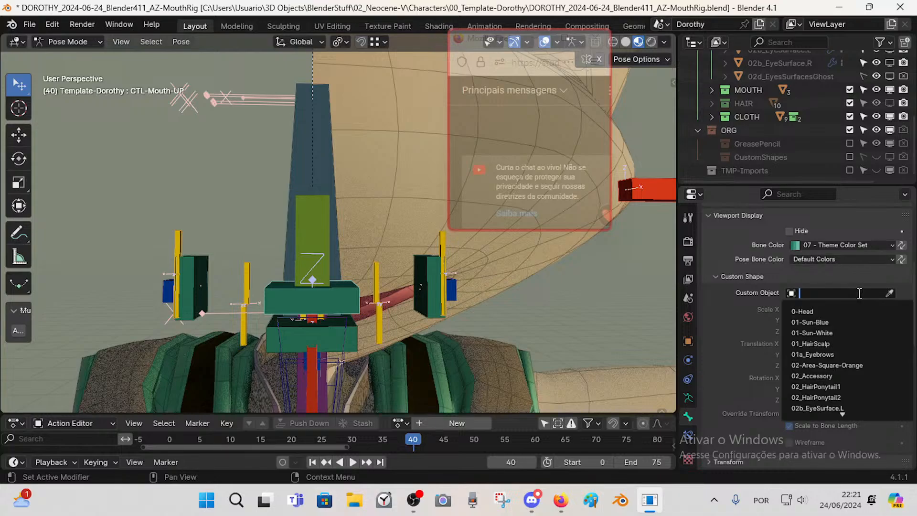
pyautogui.write('mouth')
pyautogui.press('Return')
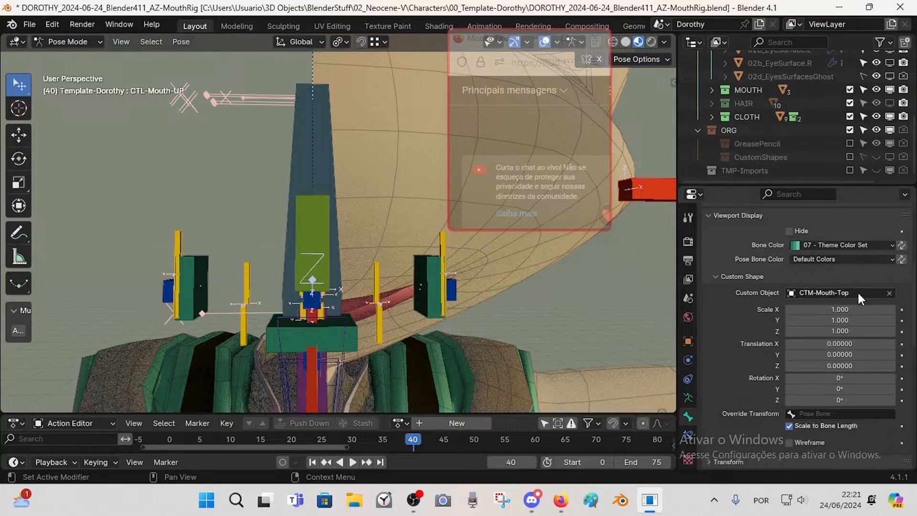
# - Locate the bone's custom shape in the viewport and turn off Scale to Bone Length for it
pyautogui.moveTo(316, 286); pyautogui.dragTo(313, 191, button='middle')
pyautogui.scroll(3, 308, 210)
pyautogui.moveTo(308, 257); pyautogui.dragTo(317, 307, button='middle')
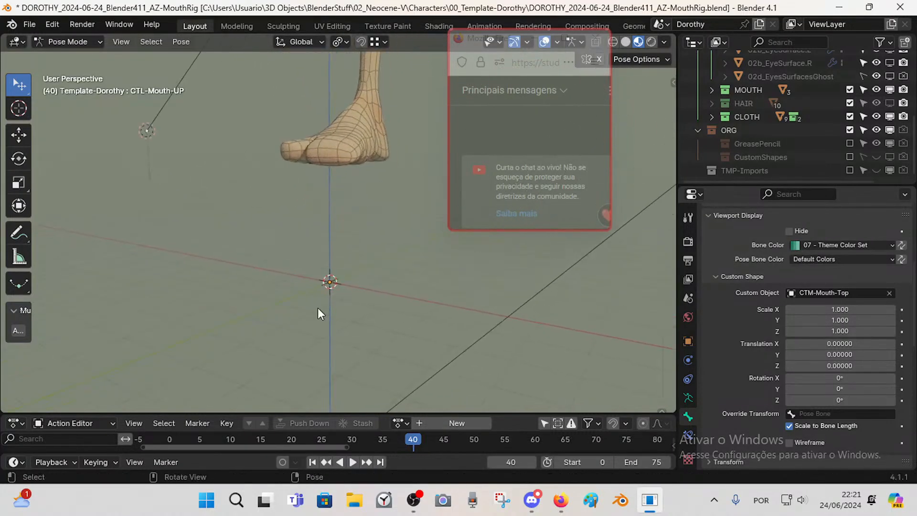
pyautogui.press('g')
pyautogui.click(361, 238)
pyautogui.press('KP_Decimal')
pyautogui.scroll(-4, 359, 219)
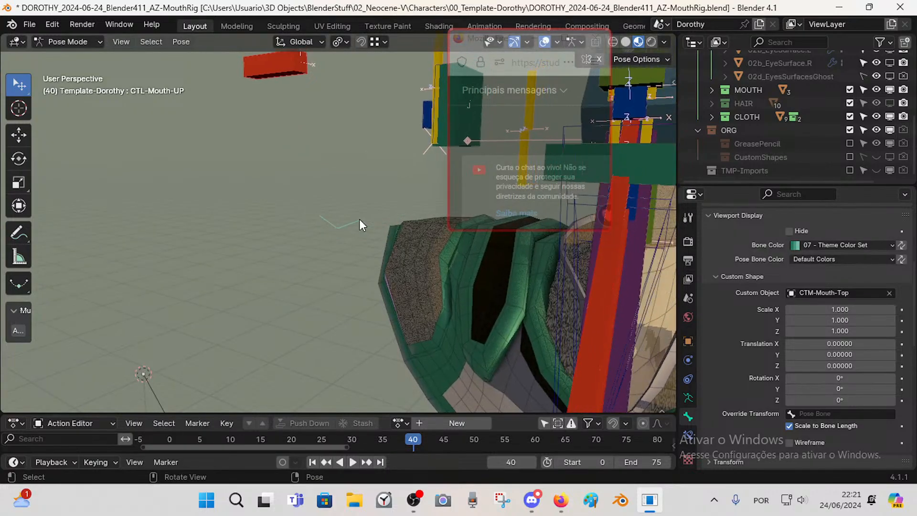
pyautogui.moveTo(359, 219); pyautogui.dragTo(360, 241, button='middle')
pyautogui.press('KP_1')
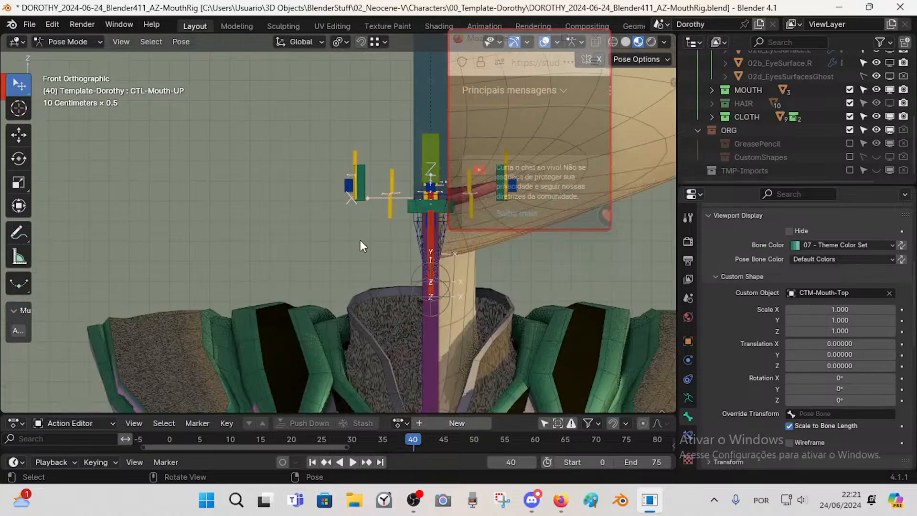
pyautogui.scroll(4, 225, 285)
pyautogui.scroll(8, 300, 233)
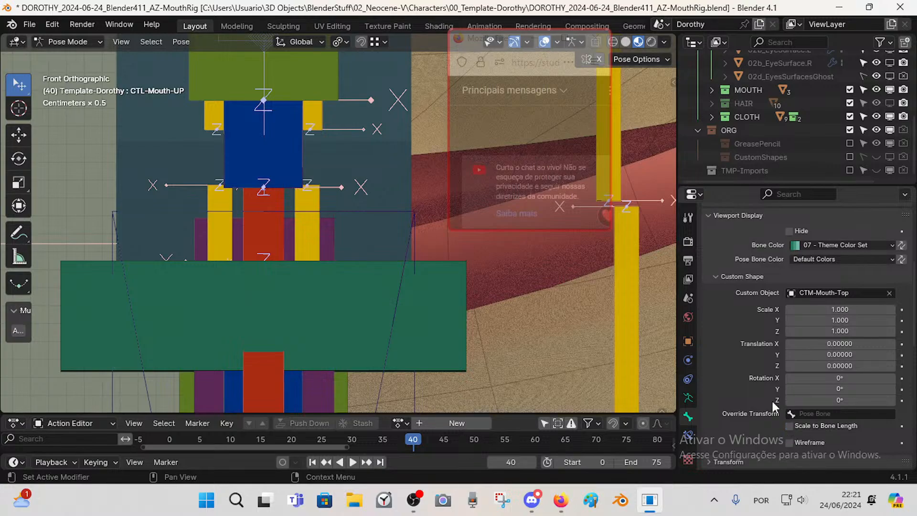
# - Examine the custom shape's position relative to the mouth bones and the character's body in front view
pyautogui.scroll(-8, 293, 234)
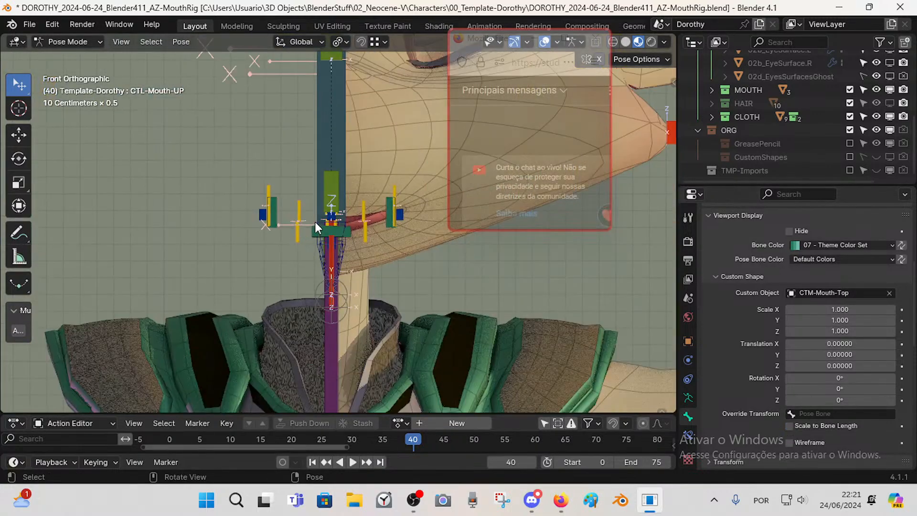
pyautogui.scroll(6, 314, 222)
pyautogui.scroll(-1, 325, 220)
pyautogui.scroll(-5, 326, 224)
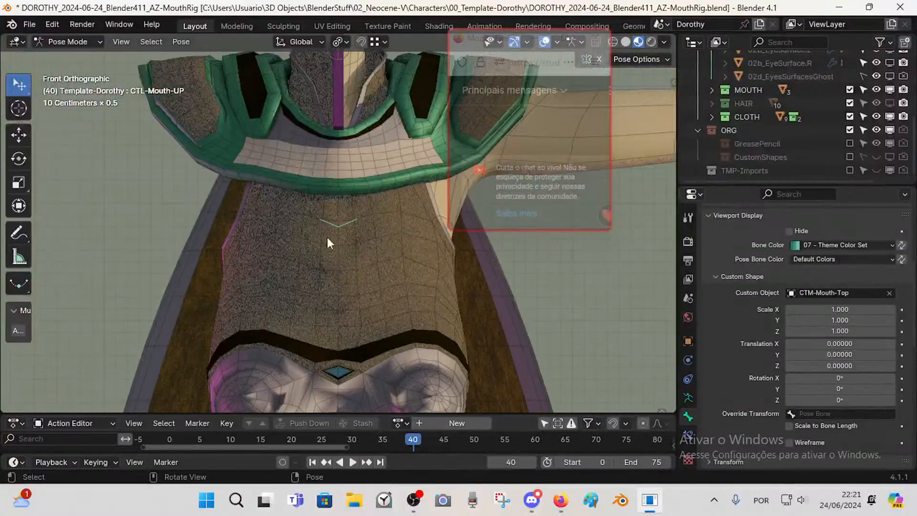
pyautogui.moveTo(320, 251); pyautogui.dragTo(185, 253, button='middle')
pyautogui.press('KP_1')
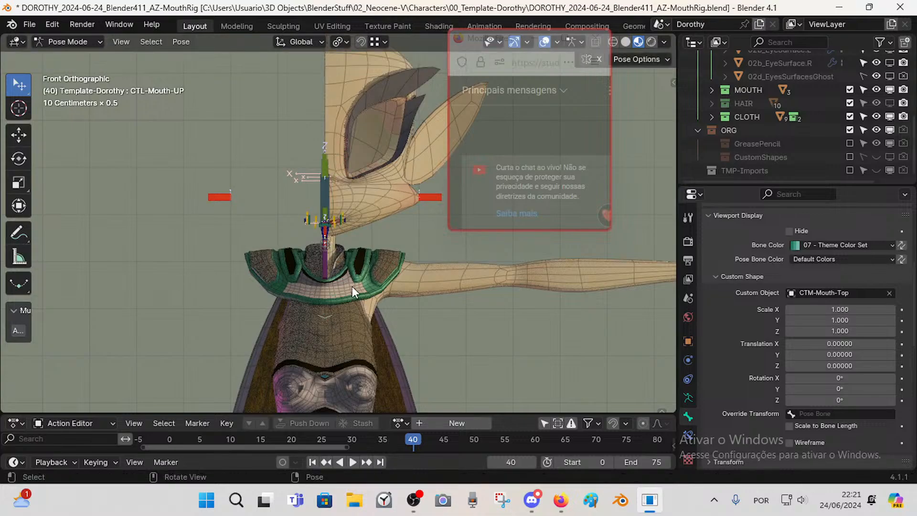
pyautogui.scroll(3, 353, 288)
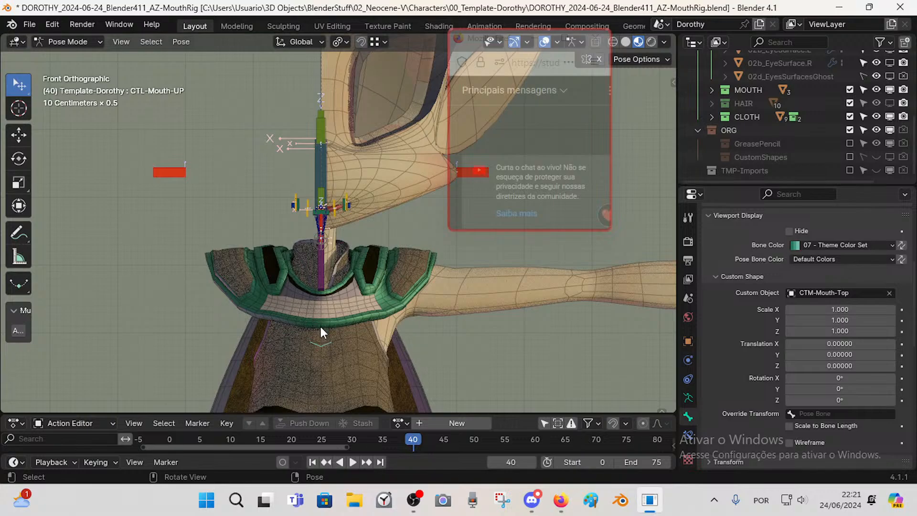
pyautogui.scroll(-2, 322, 321)
pyautogui.scroll(2, 322, 320)
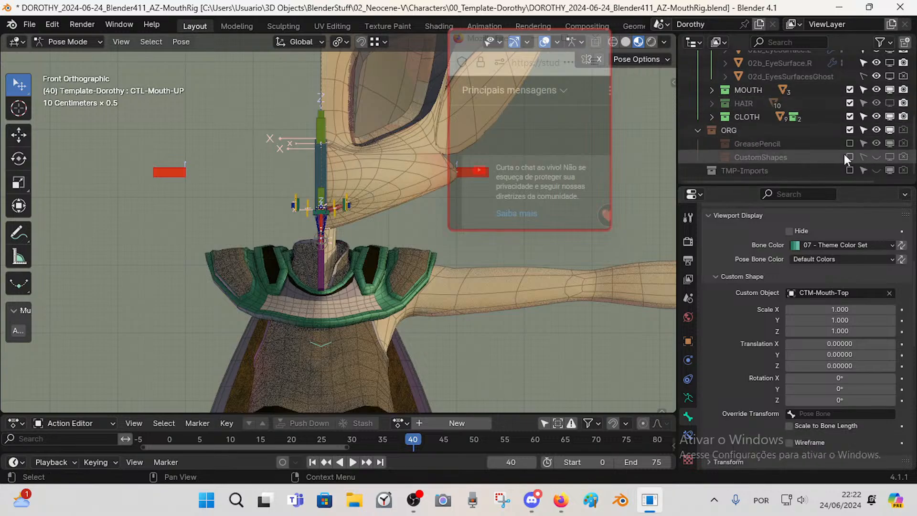
# - Enable the CustomShapes collection, make it visible and expand it to list its objects
pyautogui.click(876, 157)
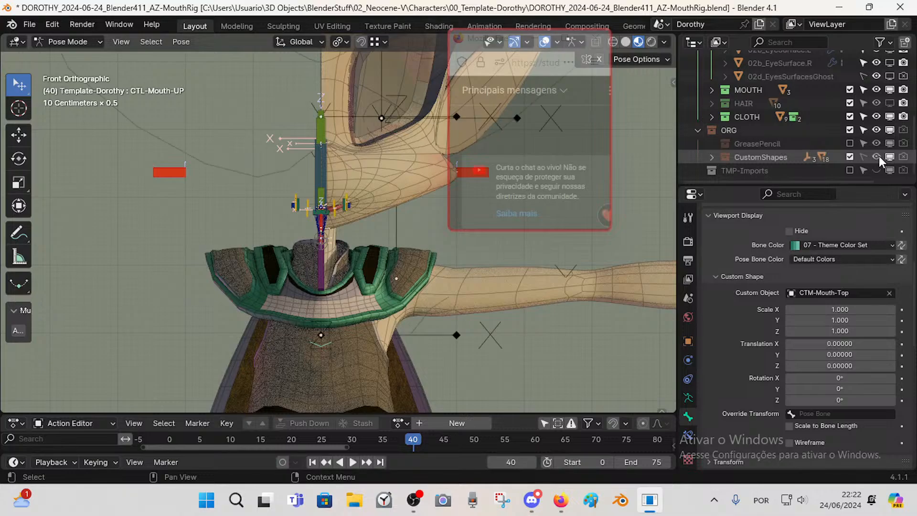
pyautogui.click(777, 152)
pyautogui.click(710, 156)
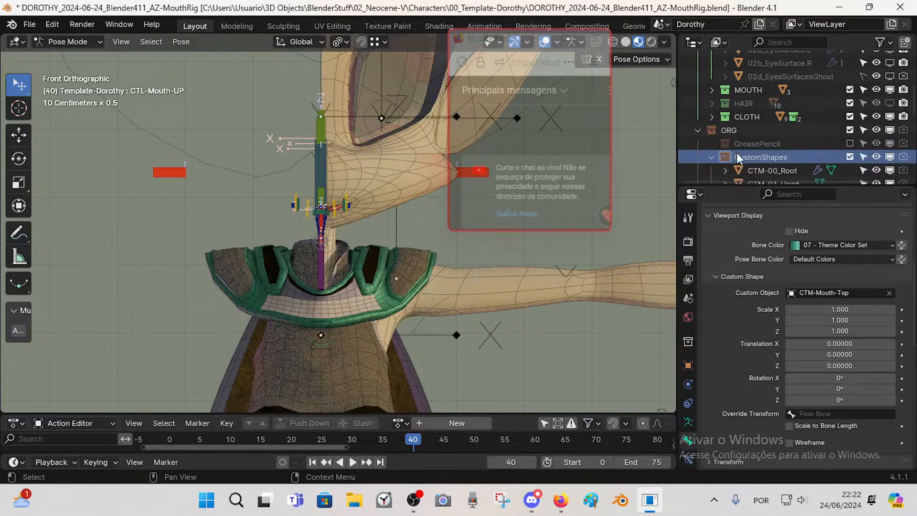
# - Switch to Object Mode and select the existing torso custom shape CTM-02-Torso around the character's waist
pyautogui.scroll(-2, 740, 150)
pyautogui.scroll(-3, 745, 147)
pyautogui.click(792, 118)
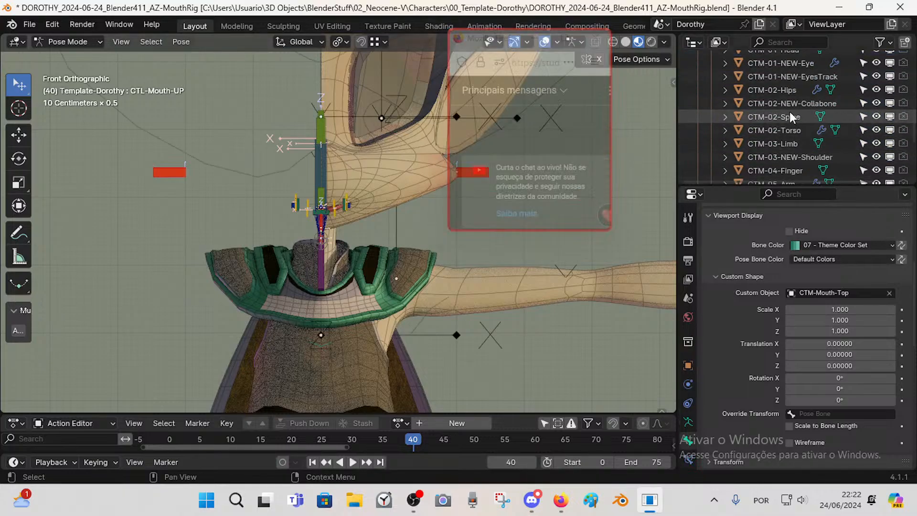
pyautogui.scroll(-4, 421, 289)
pyautogui.moveTo(421, 288); pyautogui.dragTo(288, 213, button='middle')
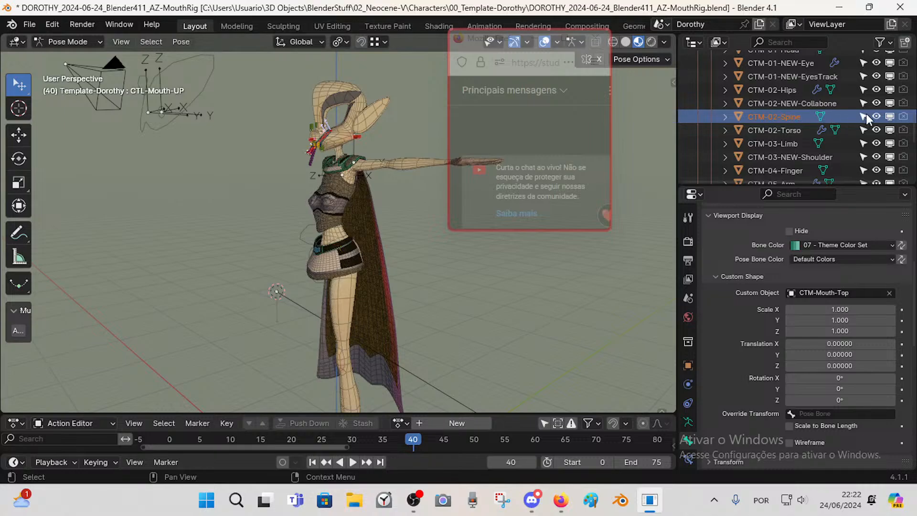
pyautogui.scroll(4, 889, 118)
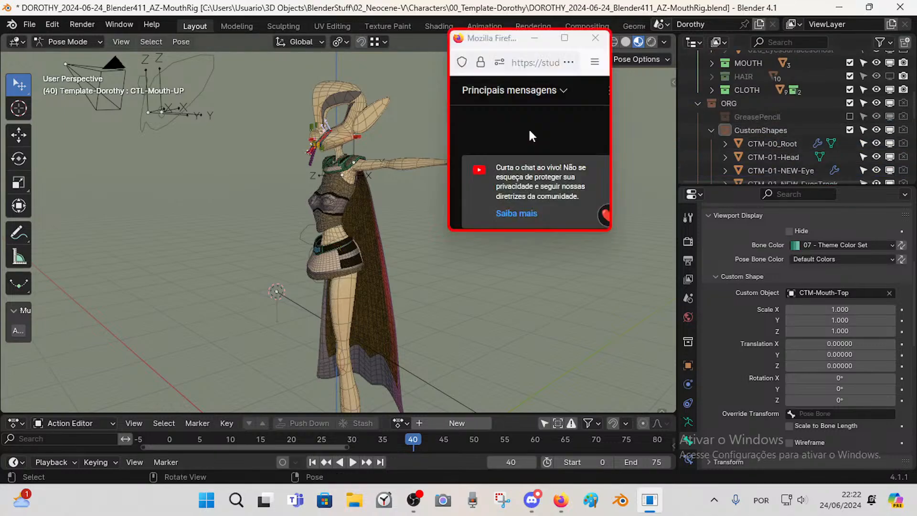
pyautogui.hotkey('ctrl', 'Tab')
pyautogui.click(309, 236)
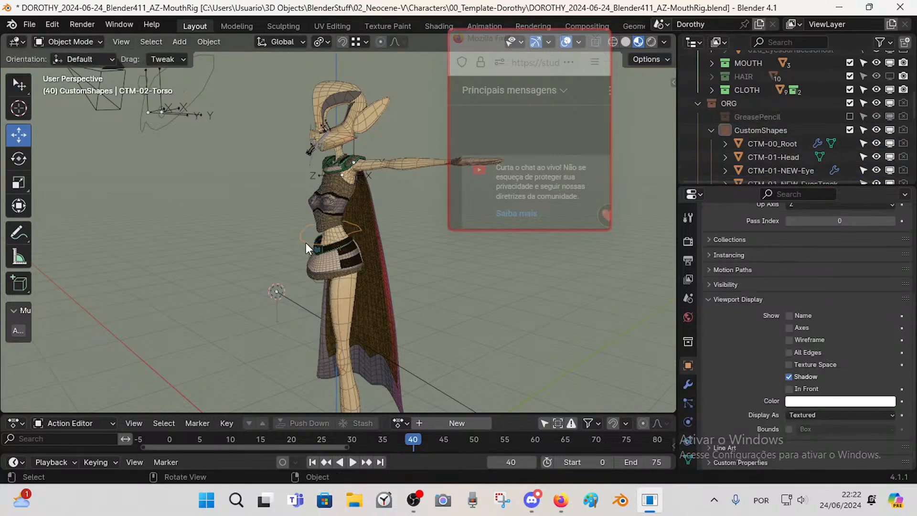
# - Examine the CTM-02-Torso mesh in Edit Mode and its origin's position relative to the character in Object Mode
pyautogui.scroll(-4, 829, 156)
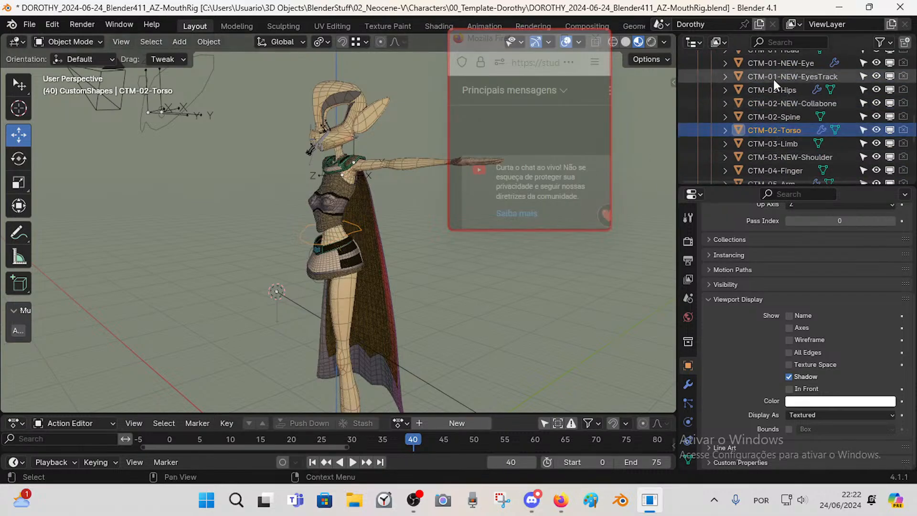
pyautogui.scroll(-1, 772, 78)
pyautogui.press('Tab')
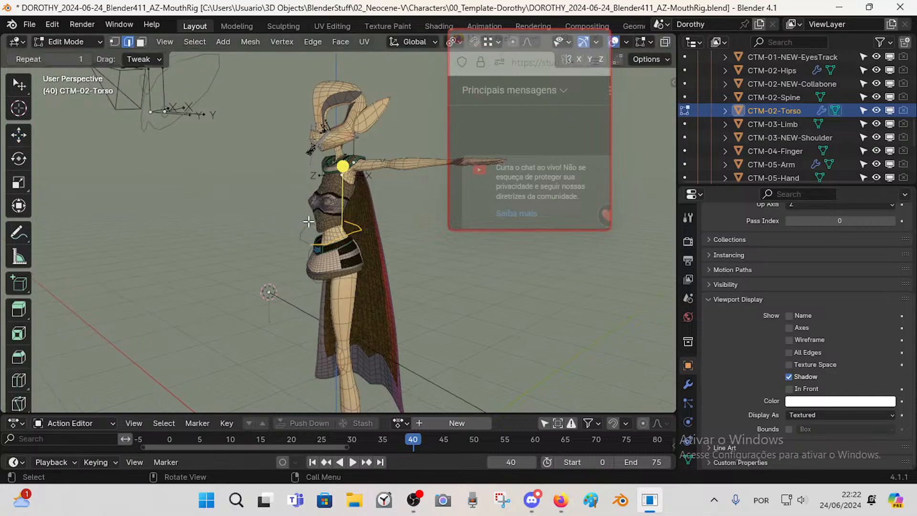
pyautogui.scroll(3, 352, 239)
pyautogui.press('Tab')
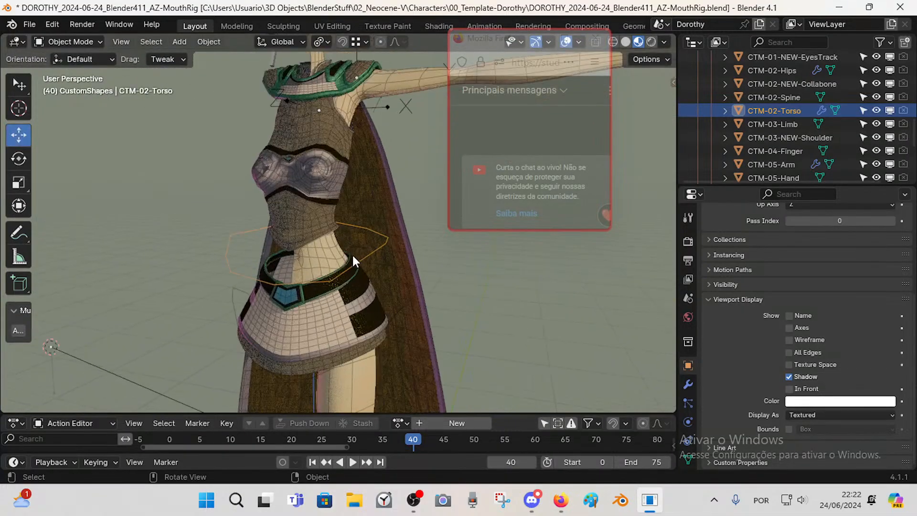
pyautogui.scroll(-6, 353, 267)
pyautogui.keyDown('shift'); pyautogui.moveTo(351, 285); pyautogui.dragTo(356, 231, button='middle'); pyautogui.keyUp('shift')
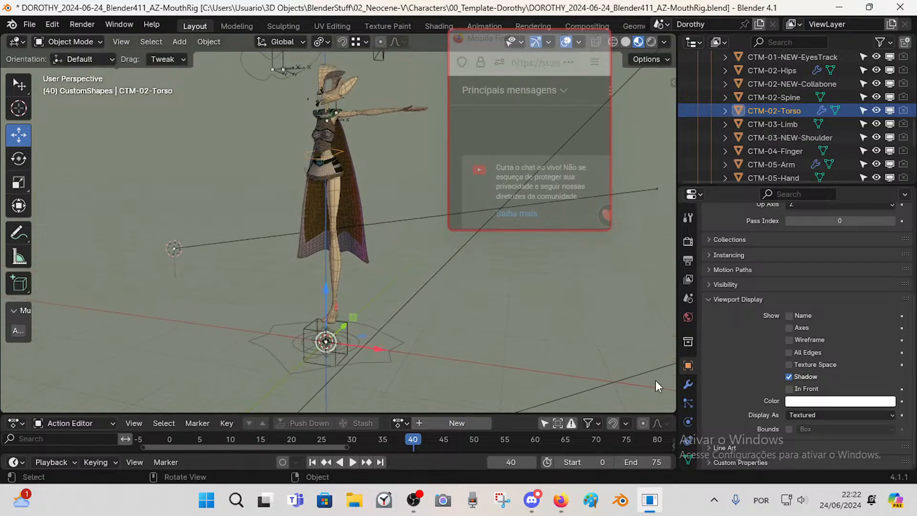
# - Show the modifiers of CTM-02-Torso and examine its Mirror settings together with the shape's placement on the body
pyautogui.click(688, 380)
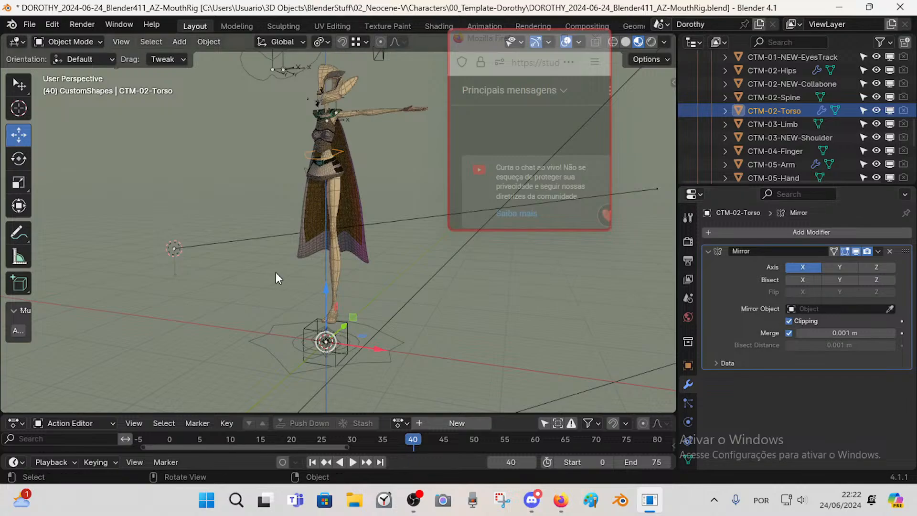
pyautogui.moveTo(400, 301); pyautogui.dragTo(382, 363, button='middle')
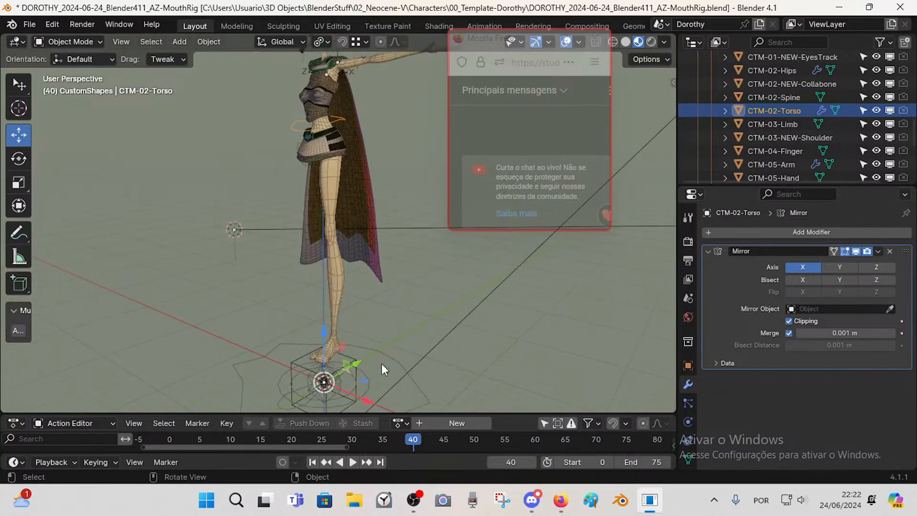
pyautogui.moveTo(346, 336); pyautogui.dragTo(344, 309, button='middle')
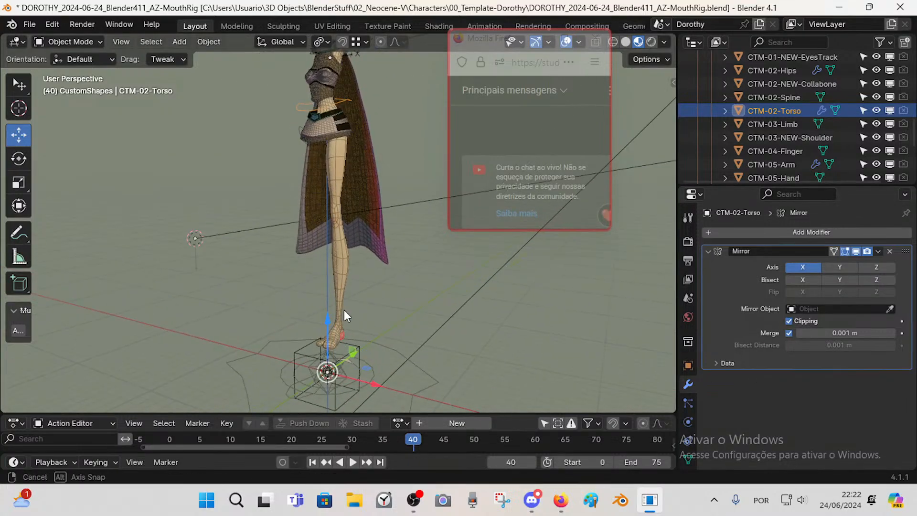
pyautogui.moveTo(353, 191)
pyautogui.mouseDown(button='middle')
pyautogui.moveTo(348, 276)
pyautogui.moveTo(349, 258)
pyautogui.moveTo(372, 242)
pyautogui.moveTo(355, 200)
pyautogui.mouseUp(button='middle')
pyautogui.scroll(4, 340, 241)
pyautogui.keyDown('shift'); pyautogui.moveTo(376, 233); pyautogui.dragTo(370, 286, button='middle'); pyautogui.keyUp('shift')
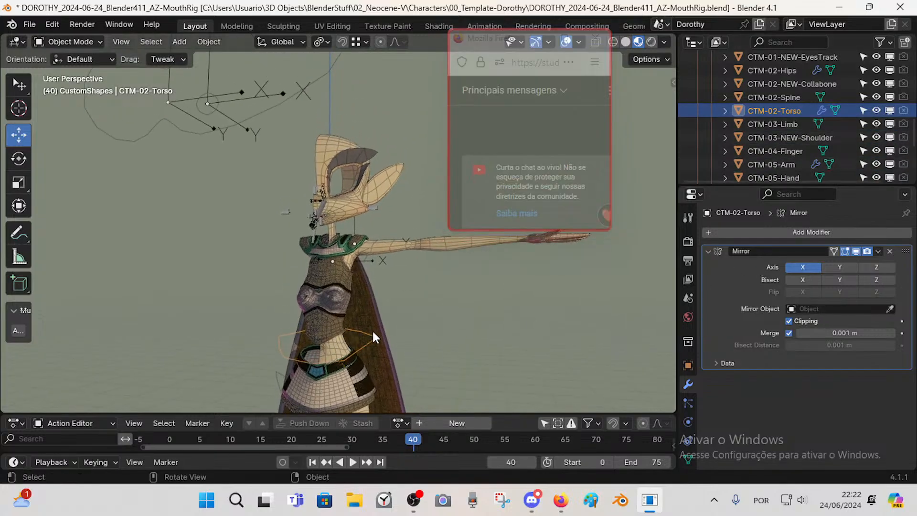
# - Select CTM-Mouth-Top in the CustomShapes collection and enter Edit Mode on it with the mouth area in close view
pyautogui.scroll(5, 816, 113)
pyautogui.scroll(-3, 792, 132)
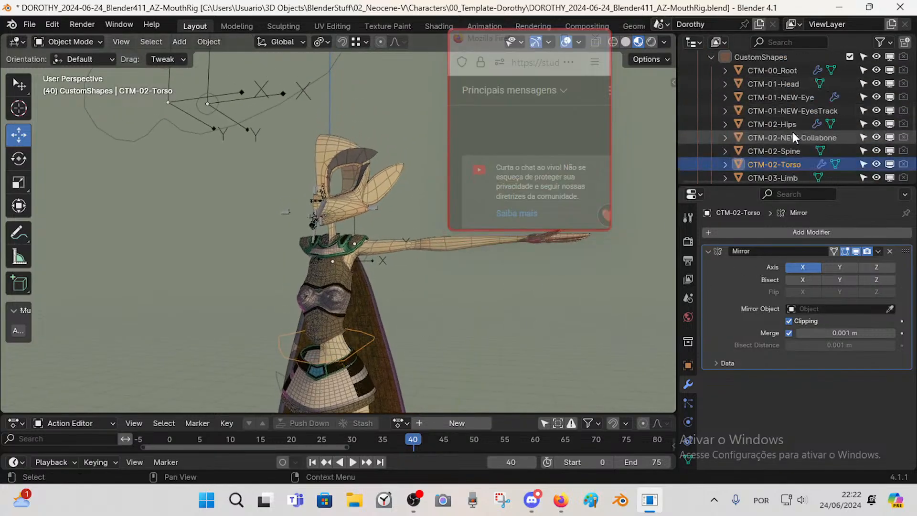
pyautogui.scroll(-8, 792, 131)
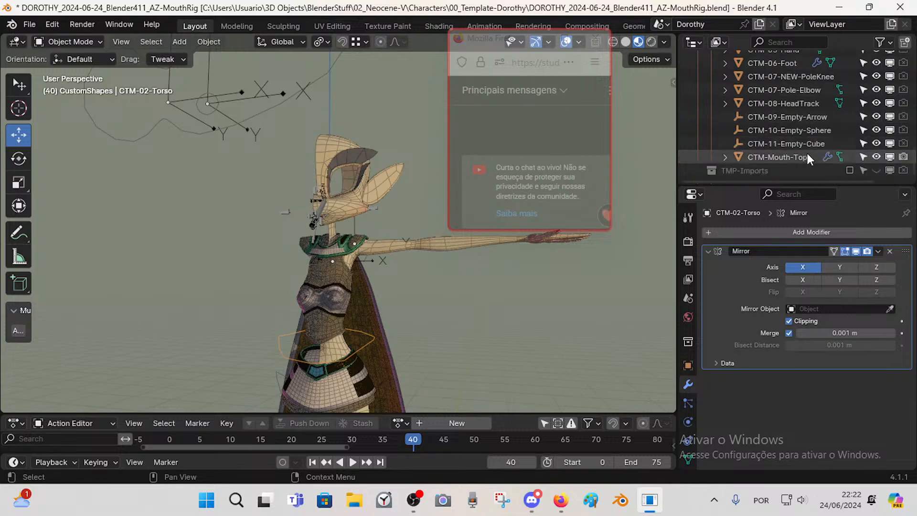
pyautogui.click(792, 157)
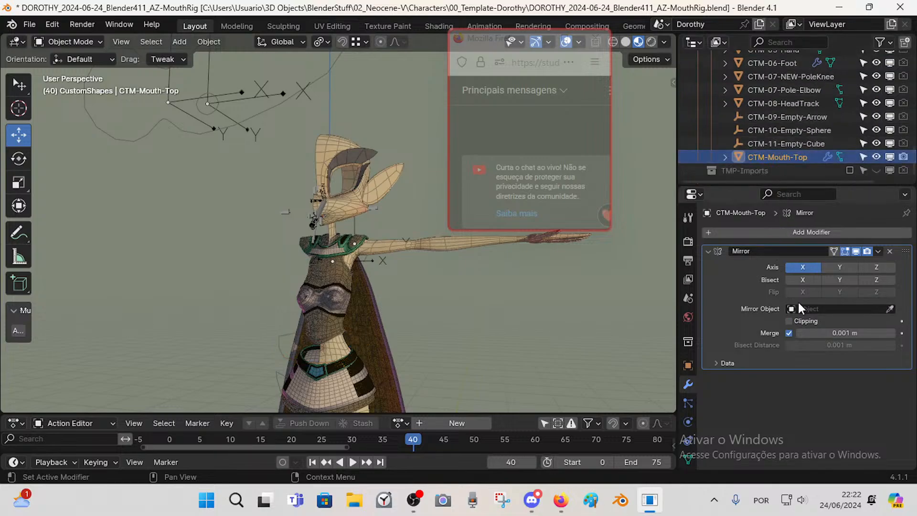
pyautogui.scroll(4, 346, 229)
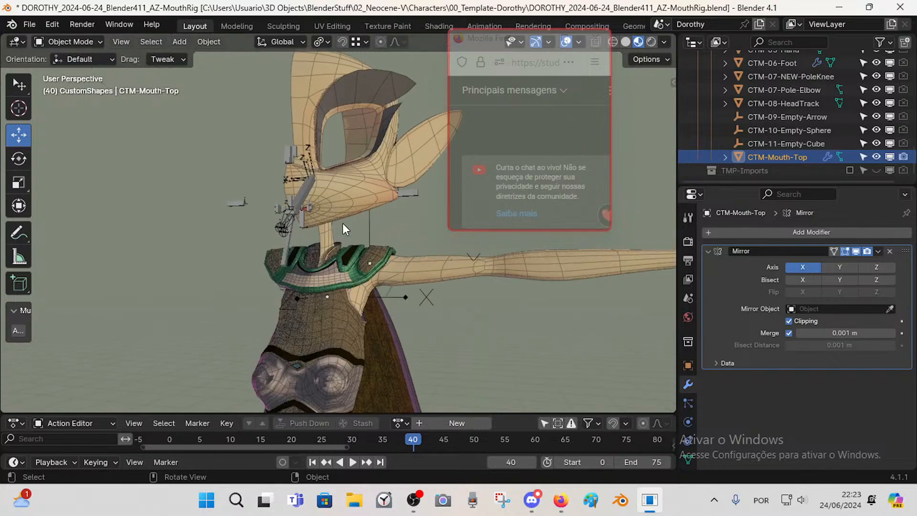
pyautogui.press('Tab')
pyautogui.scroll(4, 361, 268)
pyautogui.scroll(3, 361, 269)
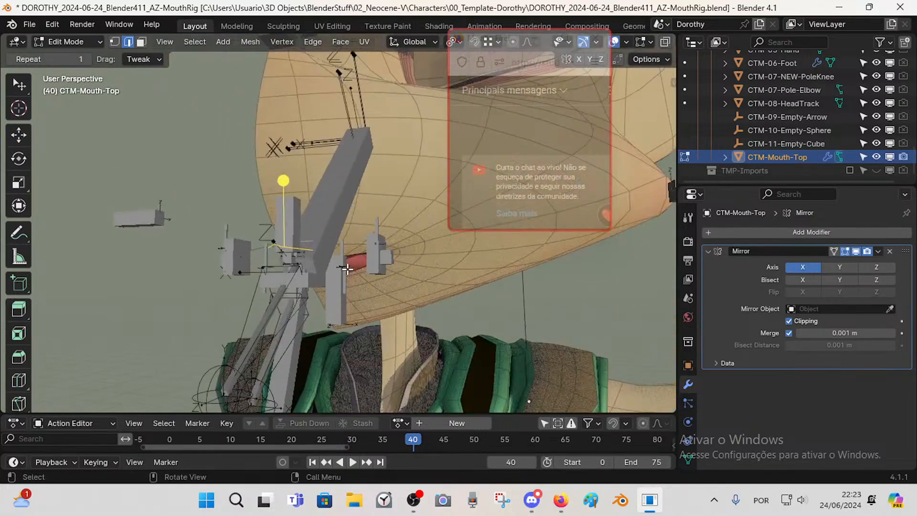
# - Move the selected geometry of the upper-lip shape along the global X axis and turn on Clipping in its Mirror modifier
pyautogui.press('g')
pyautogui.press('x')
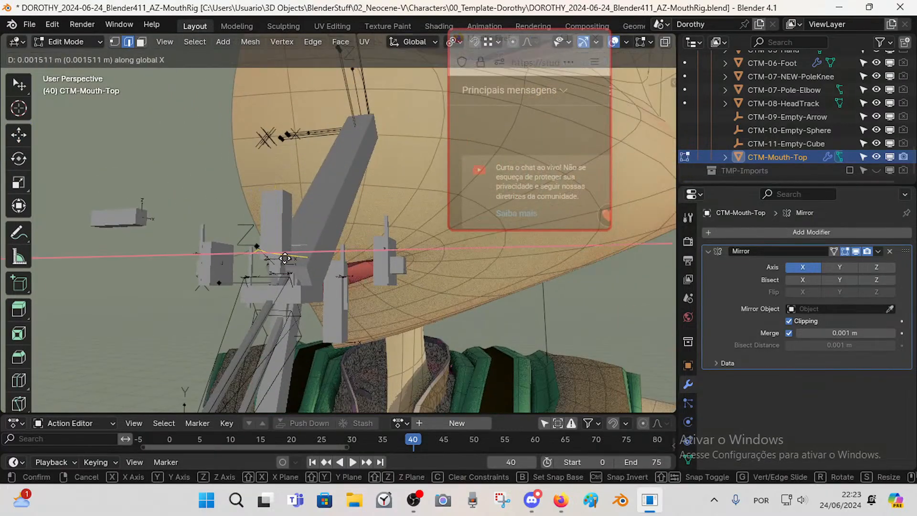
pyautogui.click(284, 258)
pyautogui.moveTo(287, 258)
pyautogui.mouseDown(button='middle')
pyautogui.moveTo(321, 262)
pyautogui.moveTo(302, 264)
pyautogui.mouseUp(button='middle')
pyautogui.press('g')
pyautogui.press('x')
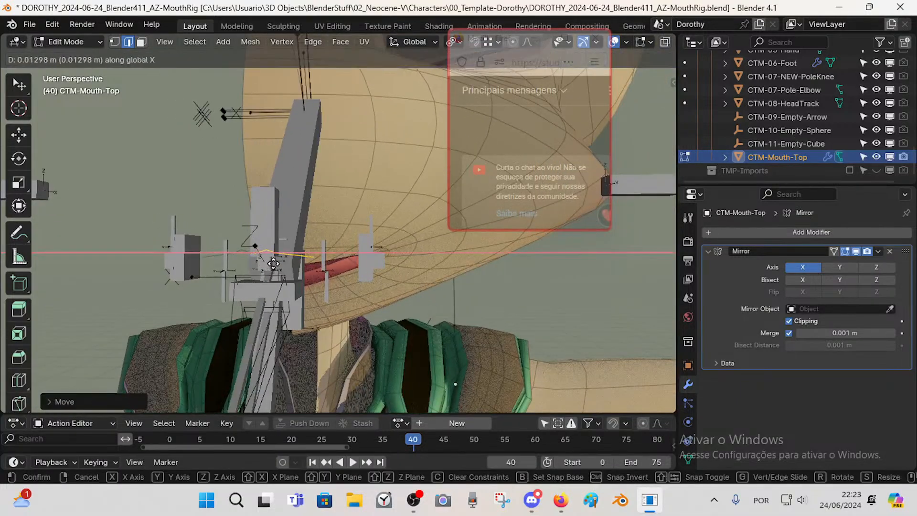
pyautogui.click(269, 262)
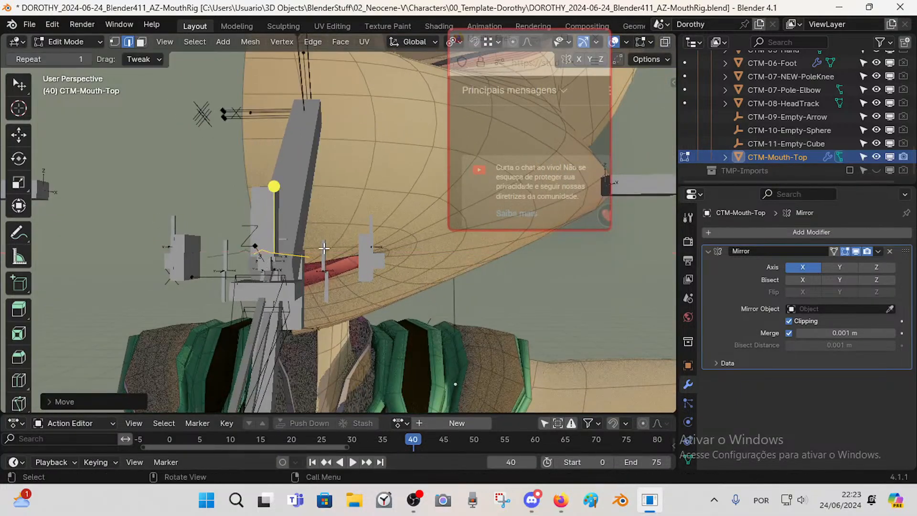
pyautogui.moveTo(322, 254); pyautogui.dragTo(346, 253, button='middle')
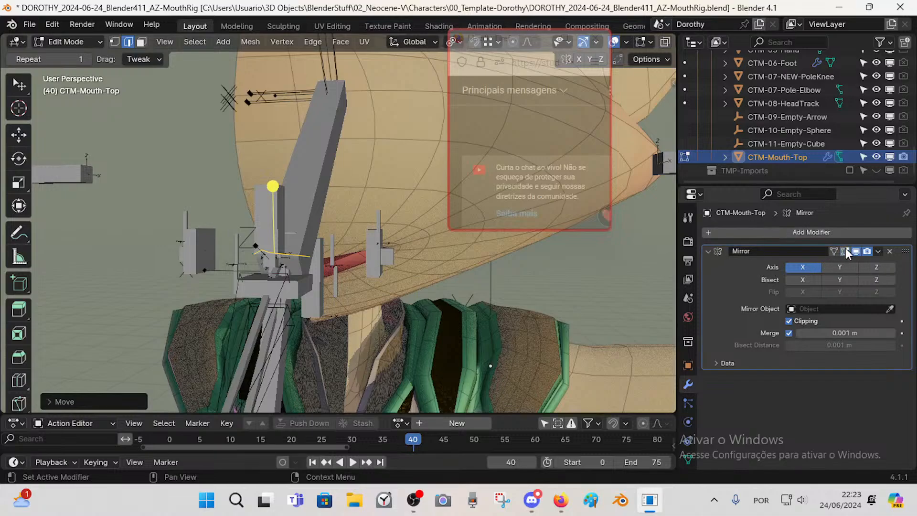
# - Return CTM-Mouth-Top to Object Mode and move the floating chat window away from the character's head
pyautogui.hotkey('ctrl', 'Tab')
pyautogui.click(279, 260)
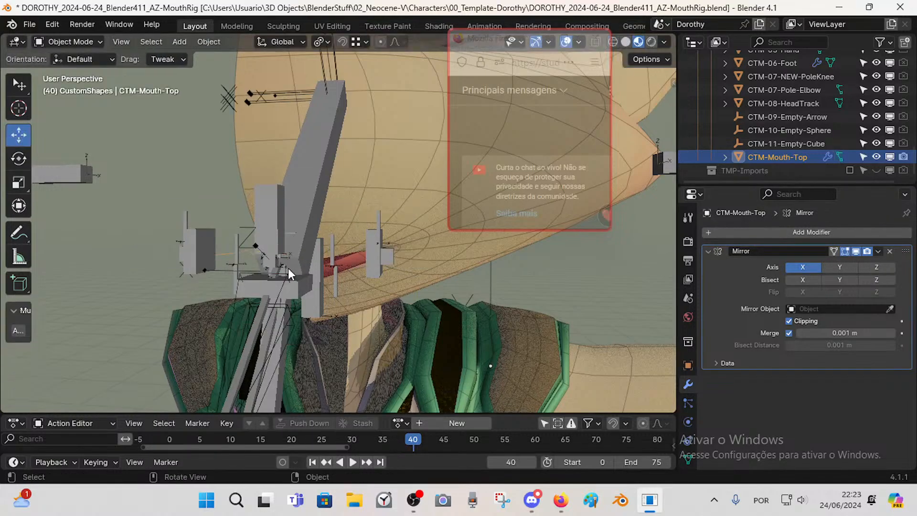
pyautogui.scroll(-1, 301, 250)
pyautogui.scroll(8, 802, 139)
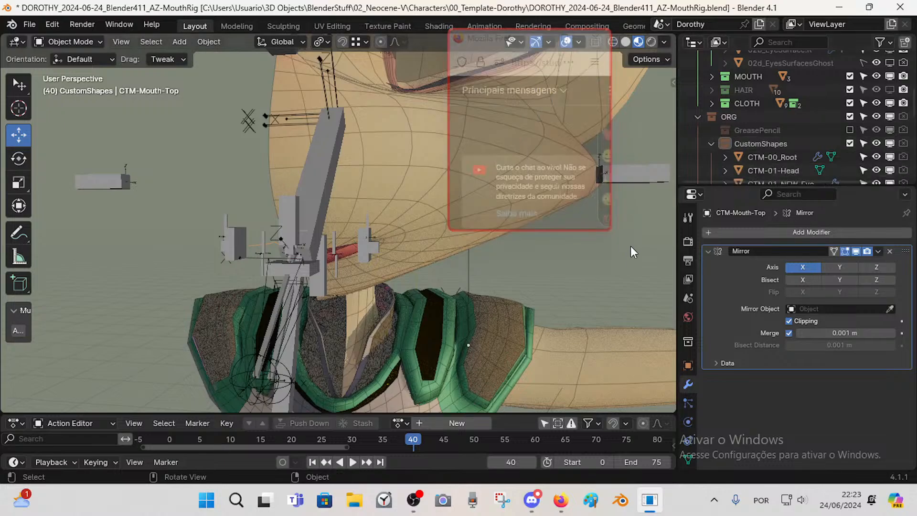
pyautogui.scroll(-3, 538, 283)
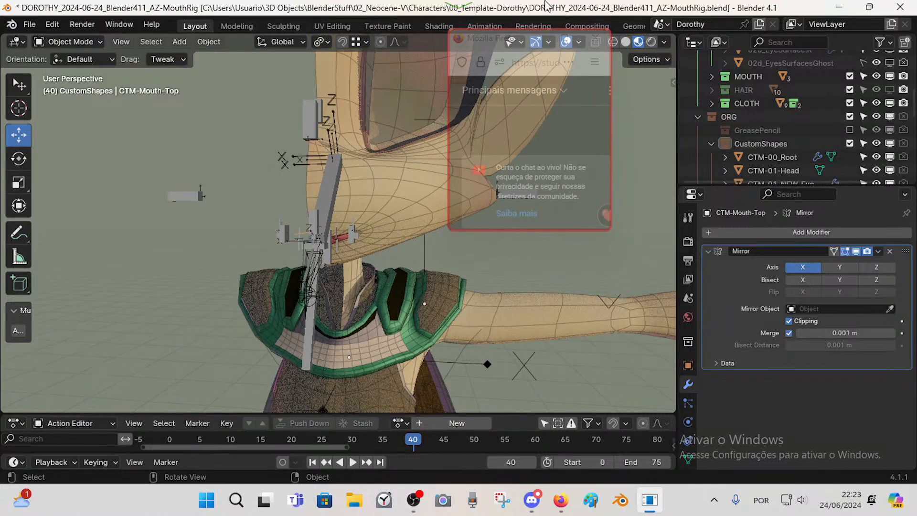
pyautogui.moveTo(483, 45); pyautogui.dragTo(131, 83)
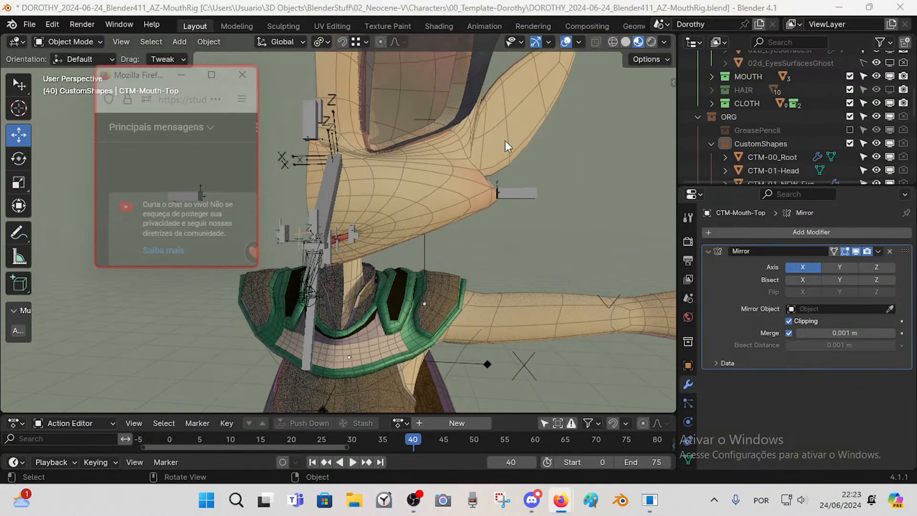
# - Select the upper-lip shape CTM-Mouth-Top at the mouth and display its transform values
pyautogui.click(505, 141)
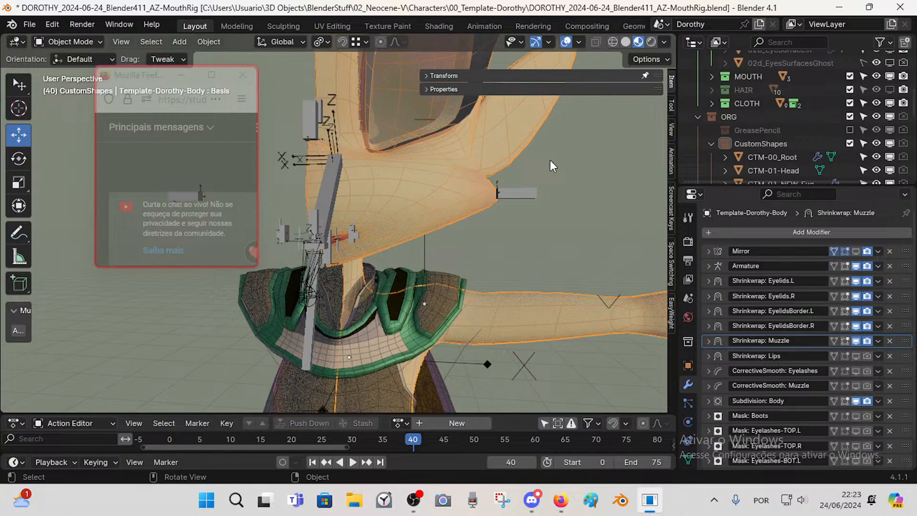
pyautogui.click(296, 231)
pyautogui.press('n')
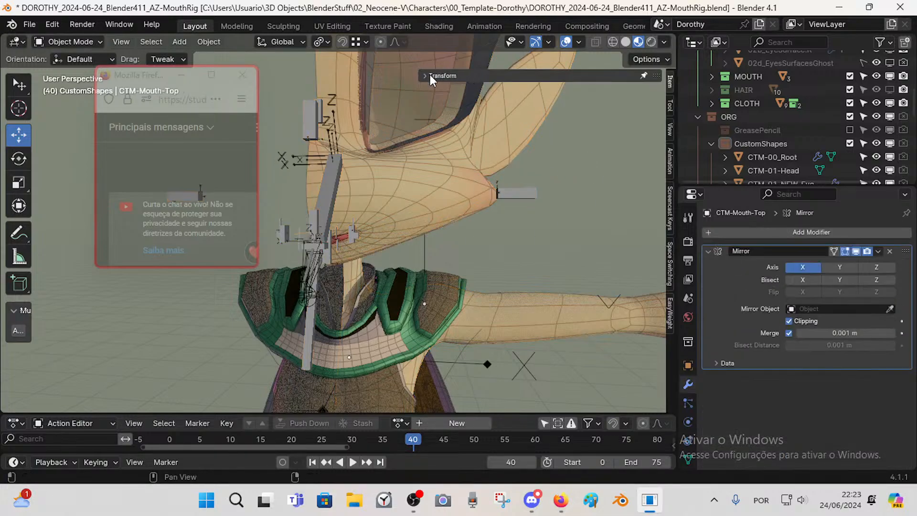
pyautogui.click(430, 75)
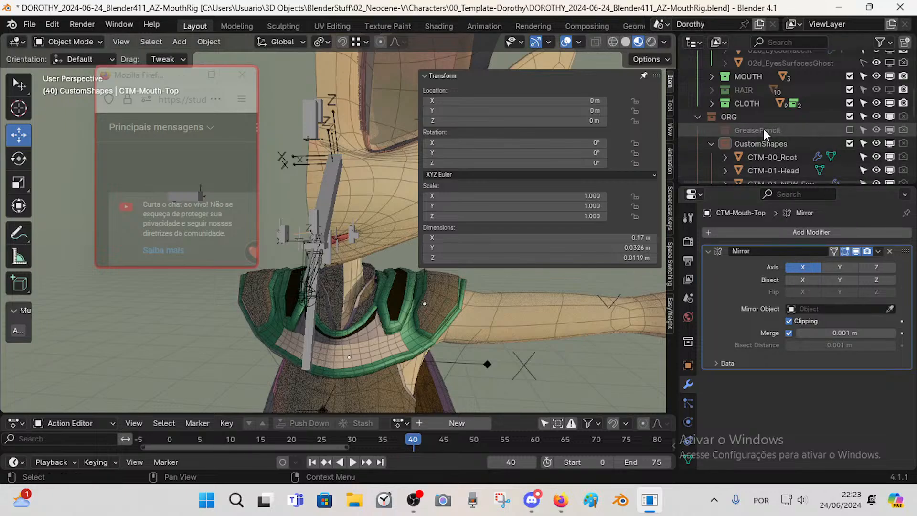
# - Compare the transform values of CTM-02-Torso with those of CTM-Mouth-Top, then hide them with the mouth shape selected
pyautogui.scroll(-10, 768, 138)
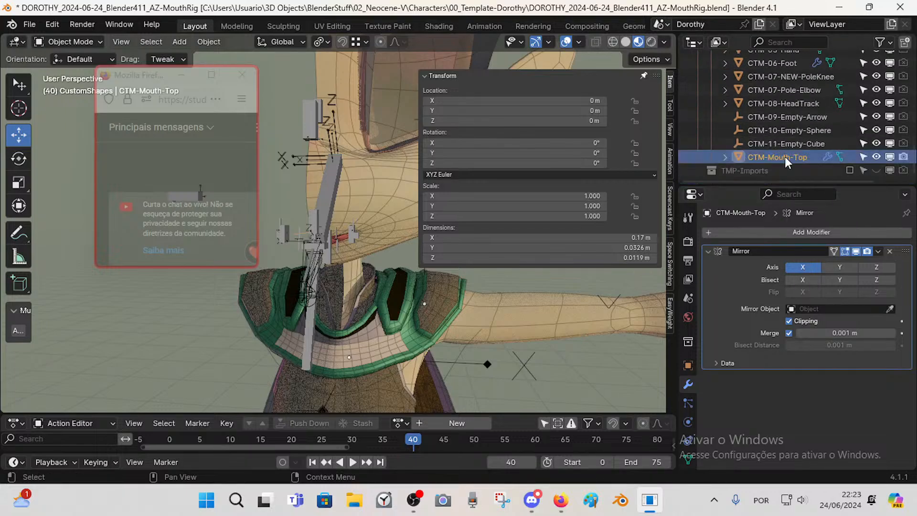
pyautogui.scroll(10, 809, 131)
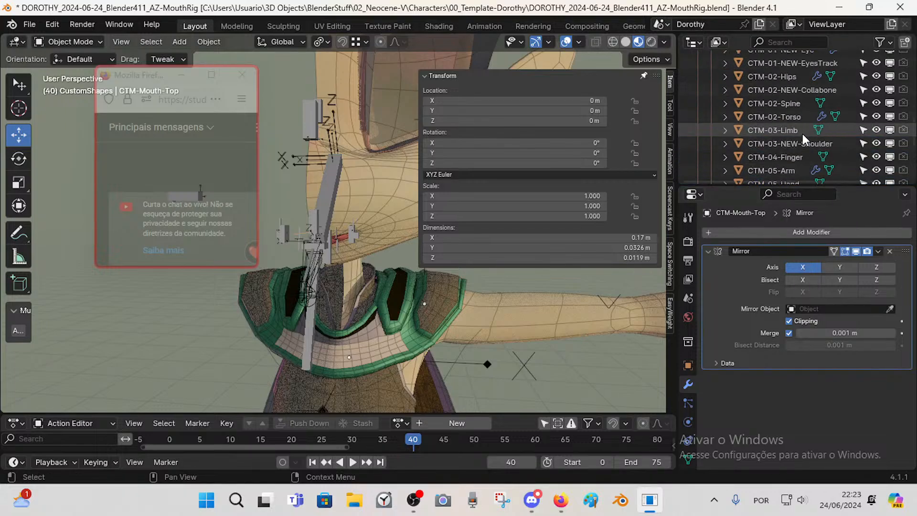
pyautogui.click(788, 118)
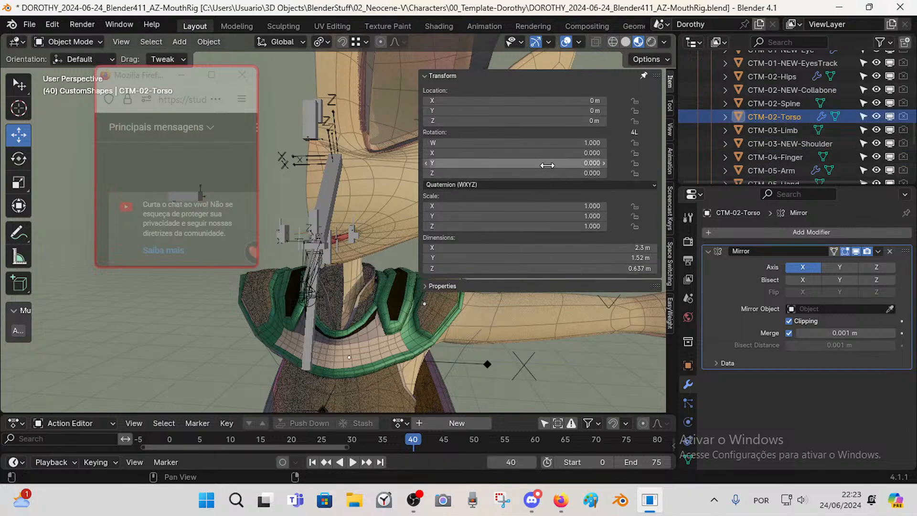
pyautogui.scroll(5, 802, 122)
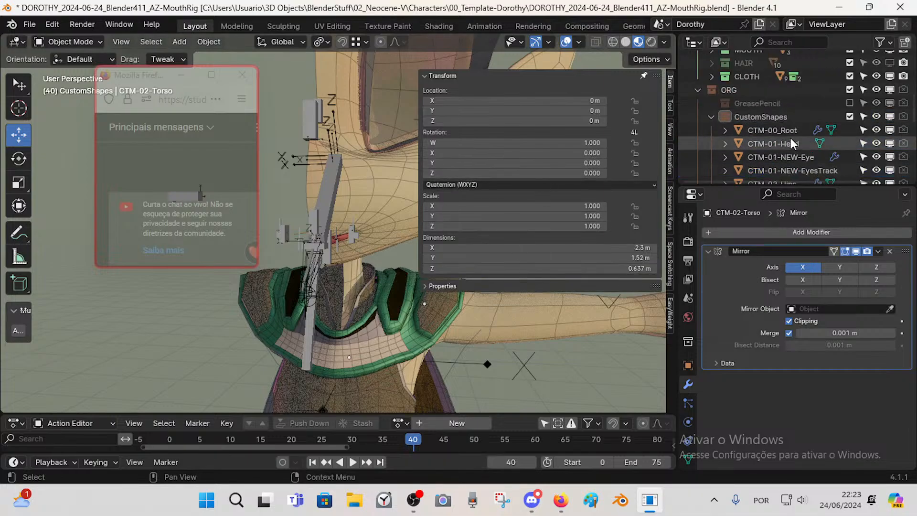
pyautogui.scroll(-8, 789, 135)
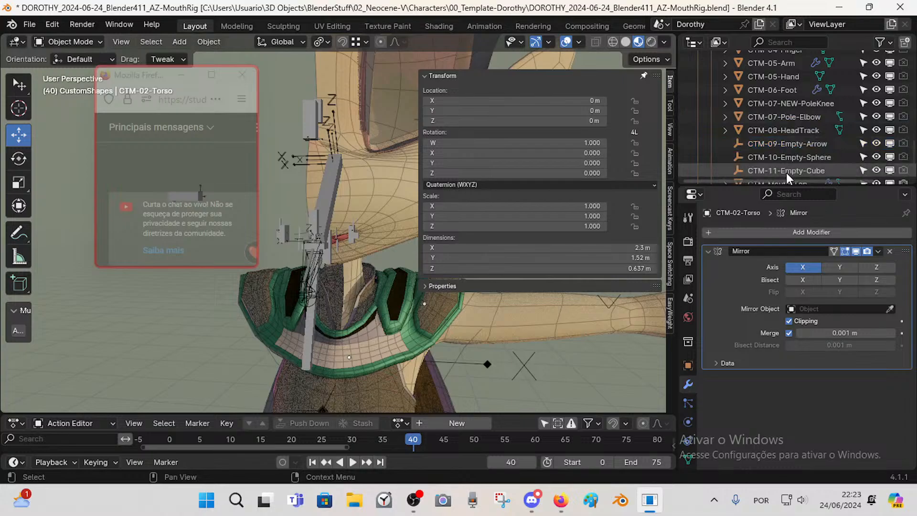
pyautogui.scroll(-2, 786, 172)
pyautogui.click(784, 157)
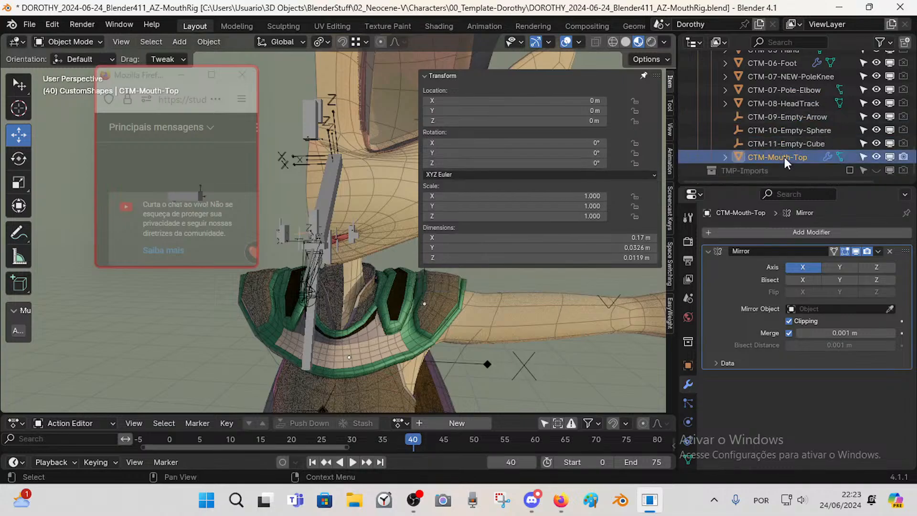
pyautogui.press('n')
pyautogui.moveTo(416, 169); pyautogui.dragTo(481, 213, button='middle')
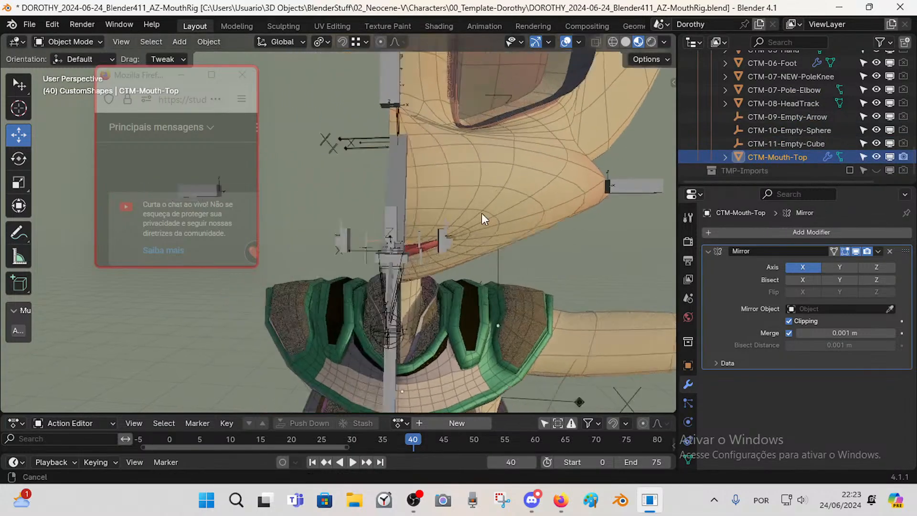
# - Exclude the CustomShapes collection from the view layer
pyautogui.scroll(4, 437, 241)
pyautogui.moveTo(439, 243)
pyautogui.mouseDown(button='middle')
pyautogui.moveTo(346, 246)
pyautogui.moveTo(380, 248)
pyautogui.moveTo(402, 237)
pyautogui.moveTo(387, 233)
pyautogui.moveTo(382, 260)
pyautogui.moveTo(408, 281)
pyautogui.moveTo(435, 282)
pyautogui.moveTo(422, 288)
pyautogui.moveTo(431, 338)
pyautogui.moveTo(404, 332)
pyautogui.moveTo(391, 267)
pyautogui.moveTo(430, 243)
pyautogui.moveTo(408, 231)
pyautogui.moveTo(447, 253)
pyautogui.mouseUp(button='middle')
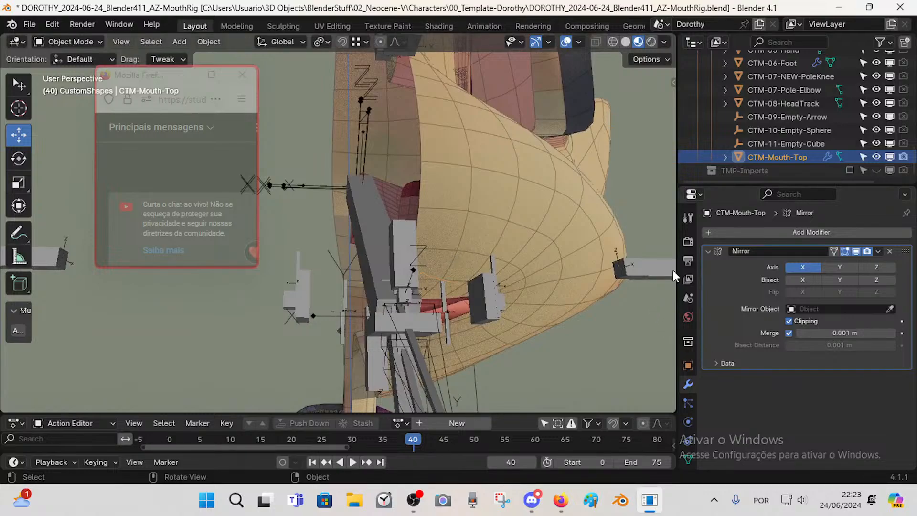
pyautogui.scroll(8, 745, 96)
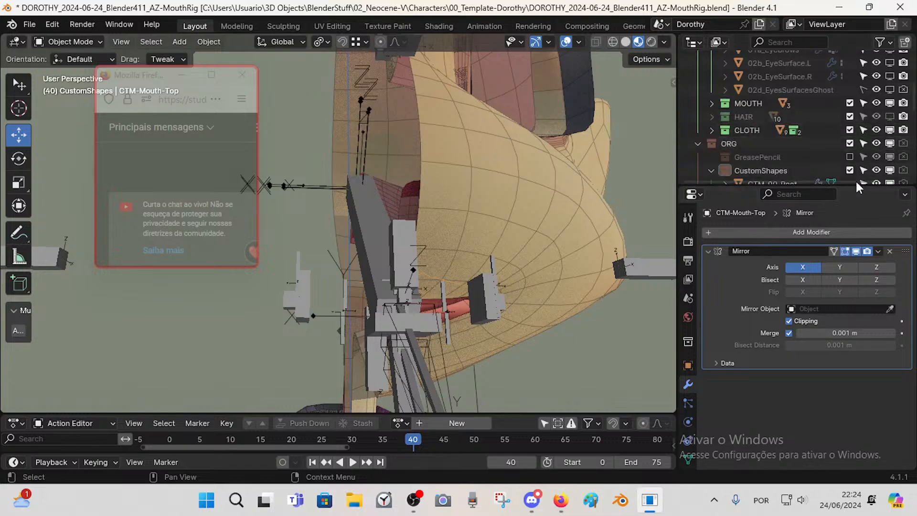
pyautogui.click(848, 170)
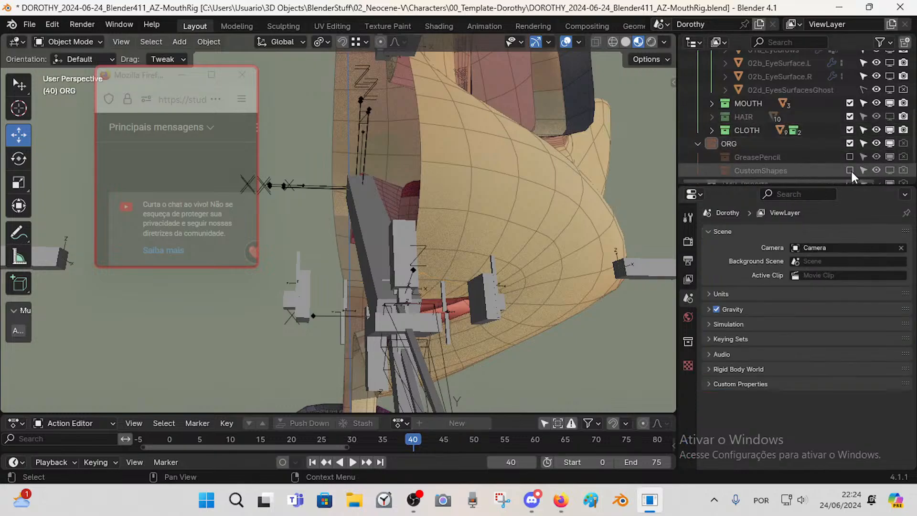
pyautogui.click(862, 170)
# - Put the Template-Dorothy armature in Pose Mode with the upper-lip control bone CTL-Mouth-UP active
pyautogui.moveTo(462, 242); pyautogui.dragTo(422, 261, button='middle')
pyautogui.scroll(-1, 440, 241)
pyautogui.click(431, 245)
pyautogui.click(425, 245)
pyautogui.hotkey('ctrl', 'Tab')
pyautogui.click(396, 251)
pyautogui.press('Tab')
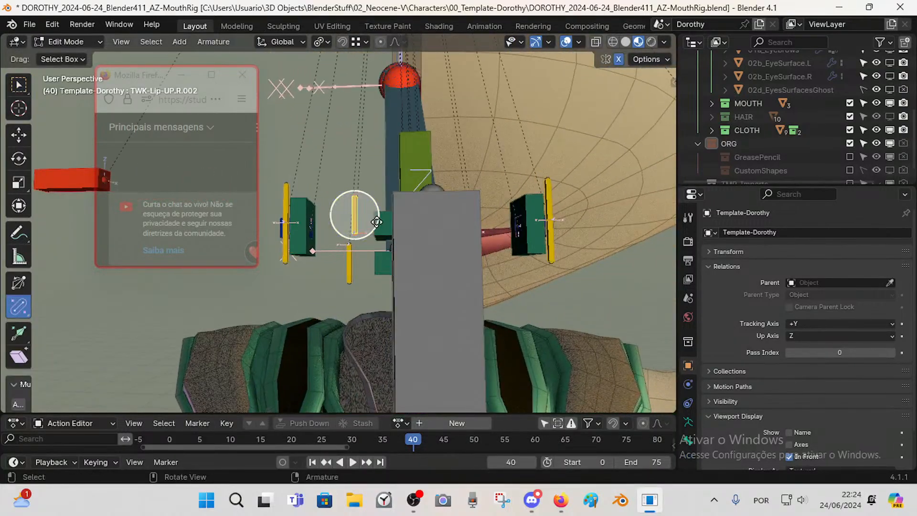
pyautogui.click(377, 227)
pyautogui.press('Tab')
# - Check where the custom shape sits relative to the character and display the Custom Shape settings of CTL-Mouth-UP
pyautogui.moveTo(397, 259)
pyautogui.mouseDown(button='middle')
pyautogui.moveTo(405, 234)
pyautogui.moveTo(383, 242)
pyautogui.moveTo(385, 254)
pyautogui.mouseUp(button='middle')
pyautogui.scroll(-8, 405, 234)
pyautogui.scroll(-5, 385, 254)
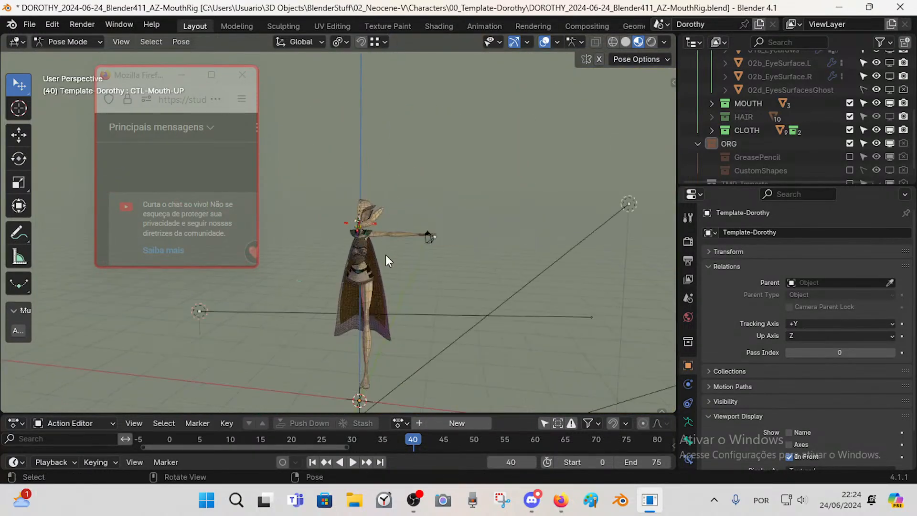
pyautogui.scroll(8, 340, 252)
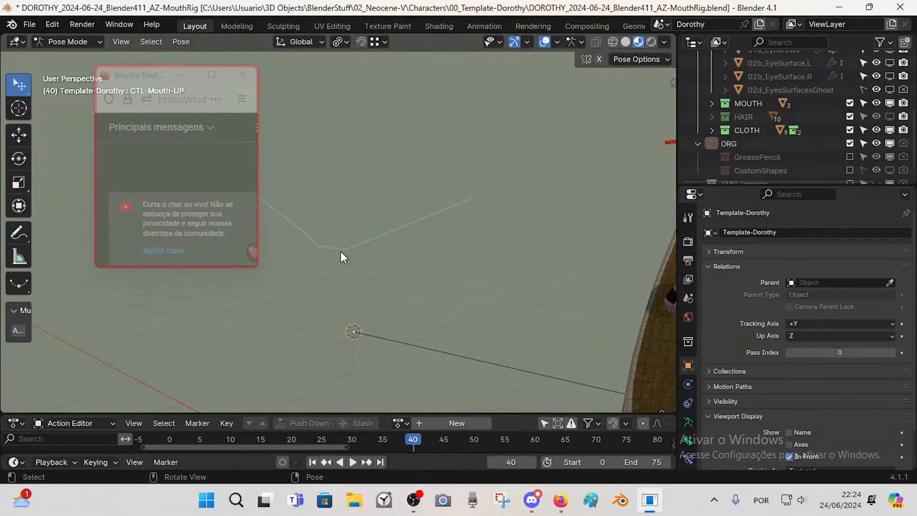
pyautogui.moveTo(340, 251); pyautogui.dragTo(379, 260, button='middle')
pyautogui.scroll(-8, 365, 251)
pyautogui.scroll(-1, 364, 251)
pyautogui.click(687, 441)
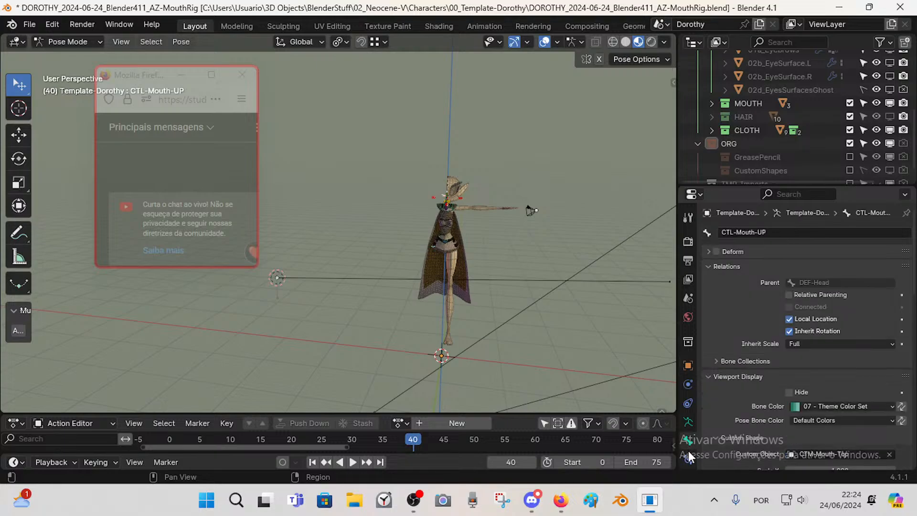
pyautogui.click(688, 458)
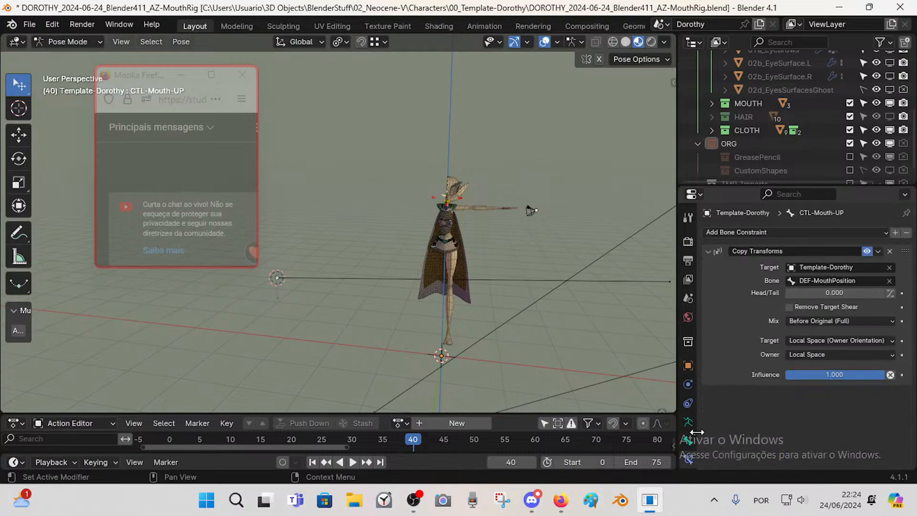
pyautogui.click(687, 441)
pyautogui.scroll(-10, 776, 380)
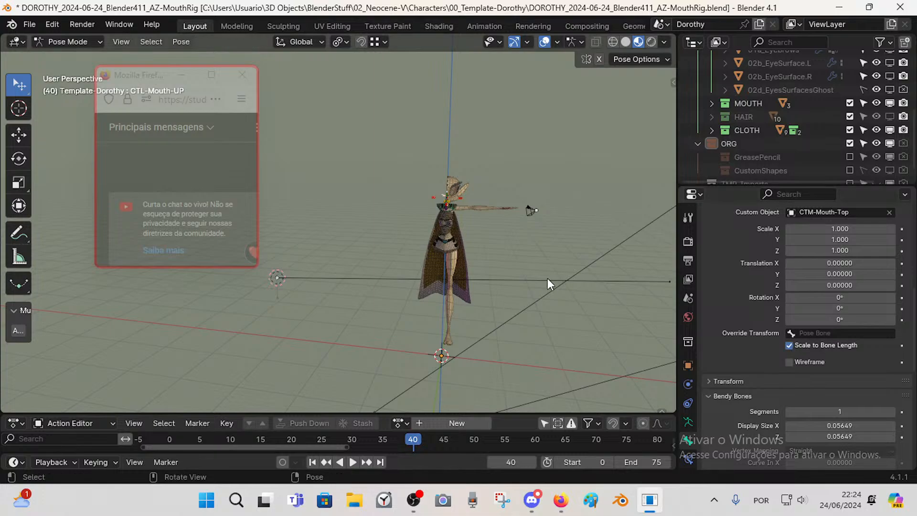
# - Frame the CTL-Mouth-UP bone and try moving it freely, cancelling each move
pyautogui.press('KP_Decimal')
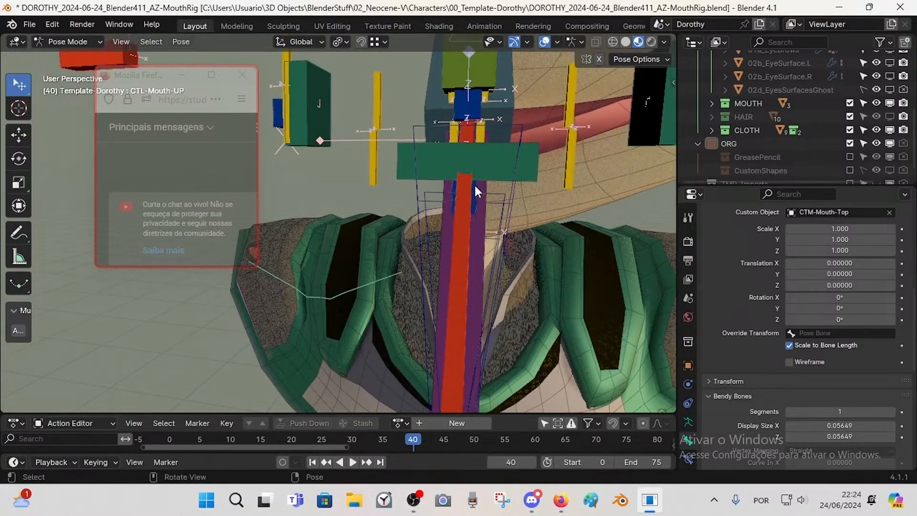
pyautogui.moveTo(474, 185); pyautogui.dragTo(428, 179, button='middle')
pyautogui.hotkey('ctrl', 'z')
pyautogui.press('g')
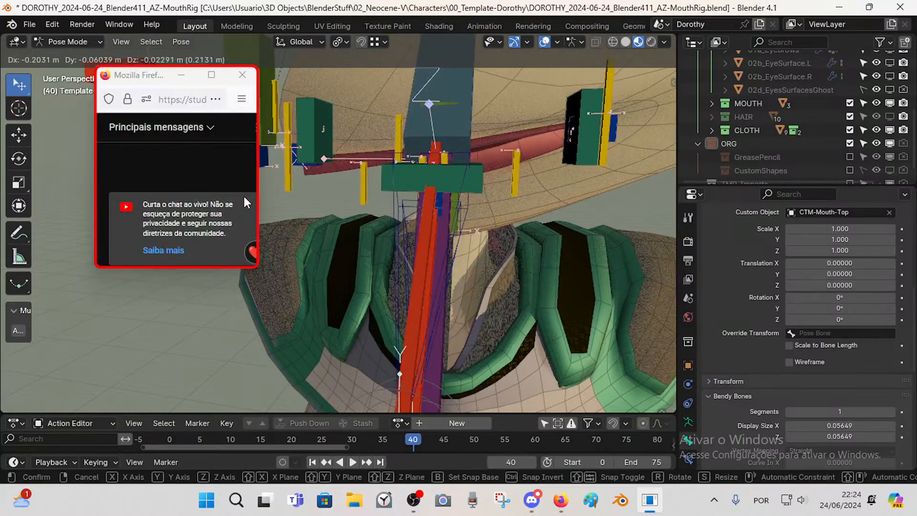
pyautogui.rightClick(361, 166)
pyautogui.scroll(-5, 366, 171)
pyautogui.moveTo(367, 175); pyautogui.dragTo(387, 239, button='middle')
pyautogui.press('g')
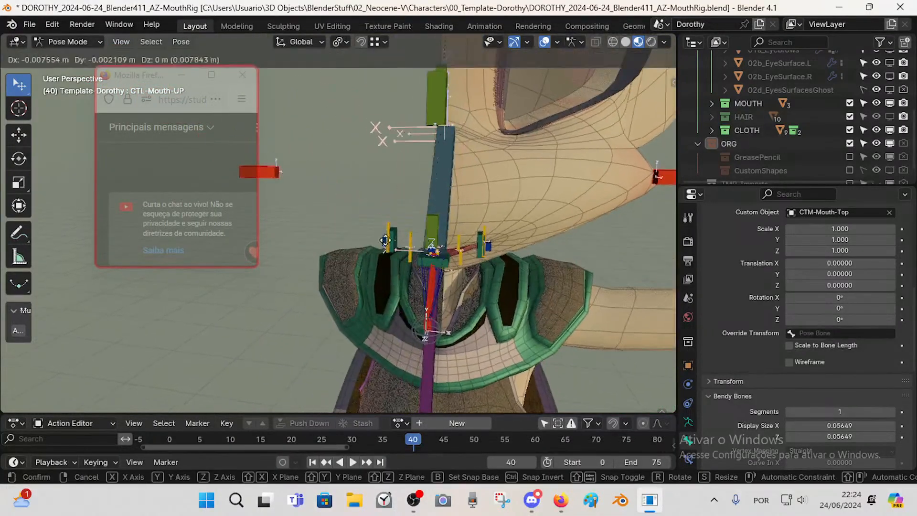
pyautogui.rightClick(388, 226)
# - Turn off Scale to Bone Length for the custom shape of CTL-Mouth-UP
pyautogui.scroll(-8, 845, 377)
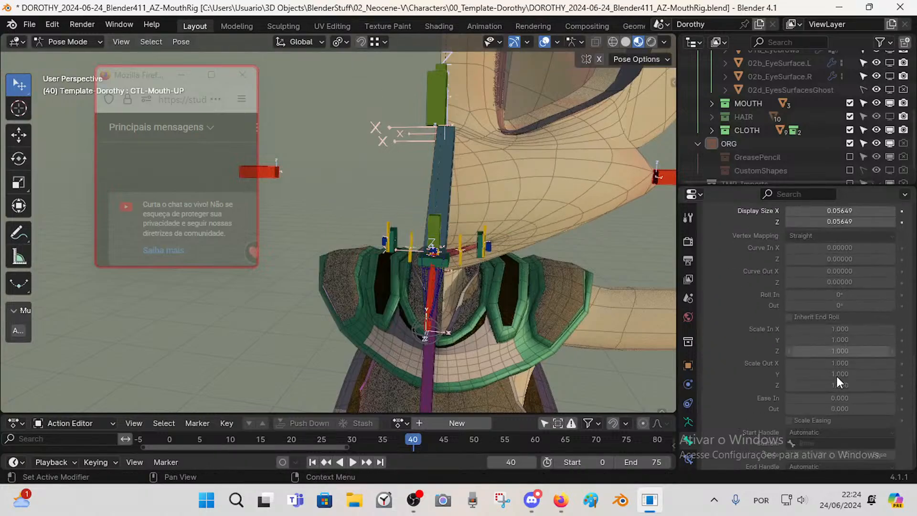
pyautogui.scroll(4, 833, 381)
pyautogui.scroll(-4, 831, 382)
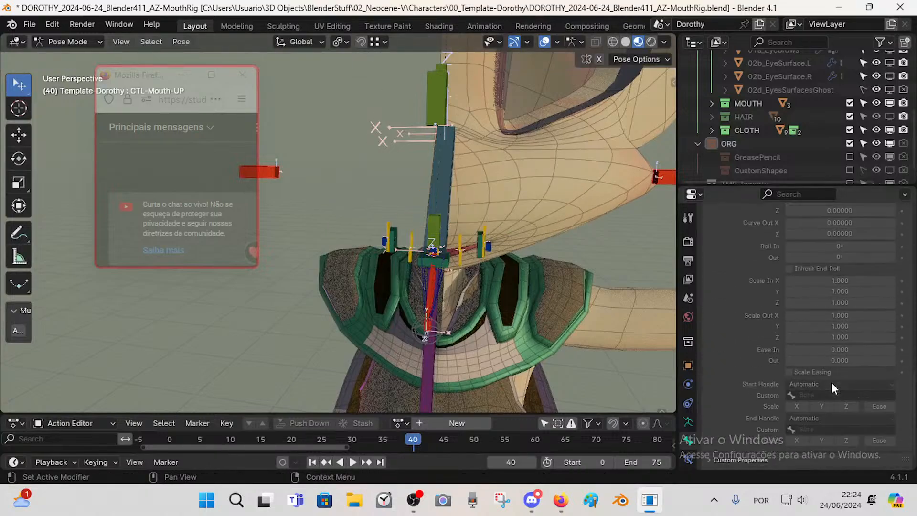
pyautogui.scroll(8, 835, 344)
pyautogui.scroll(3, 833, 340)
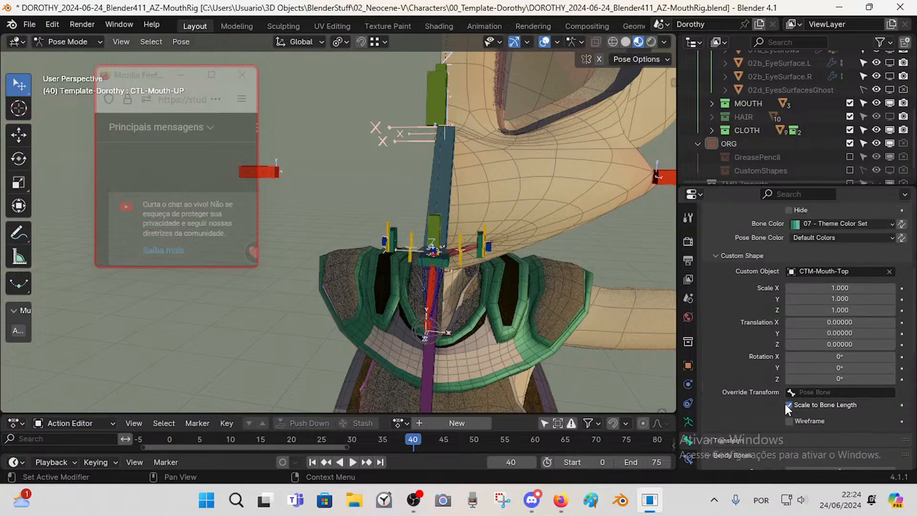
pyautogui.scroll(-10, 388, 281)
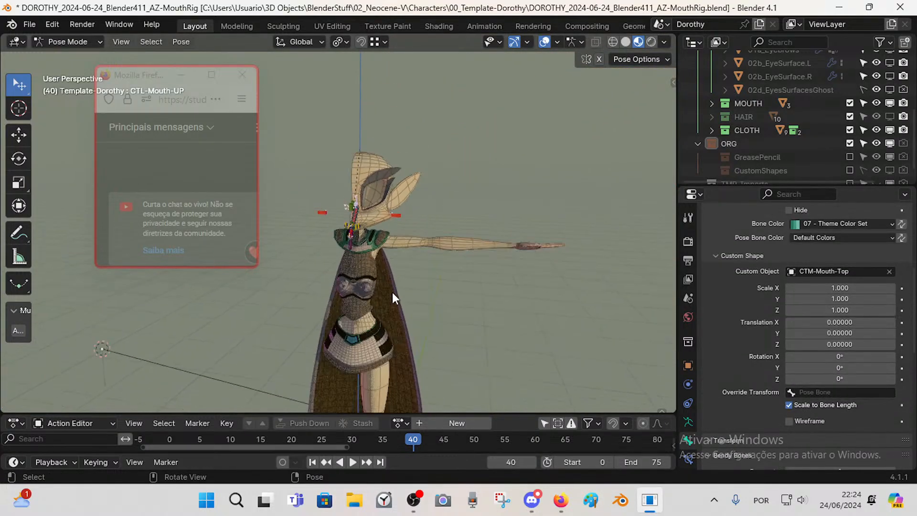
pyautogui.moveTo(391, 293); pyautogui.dragTo(372, 280, button='middle')
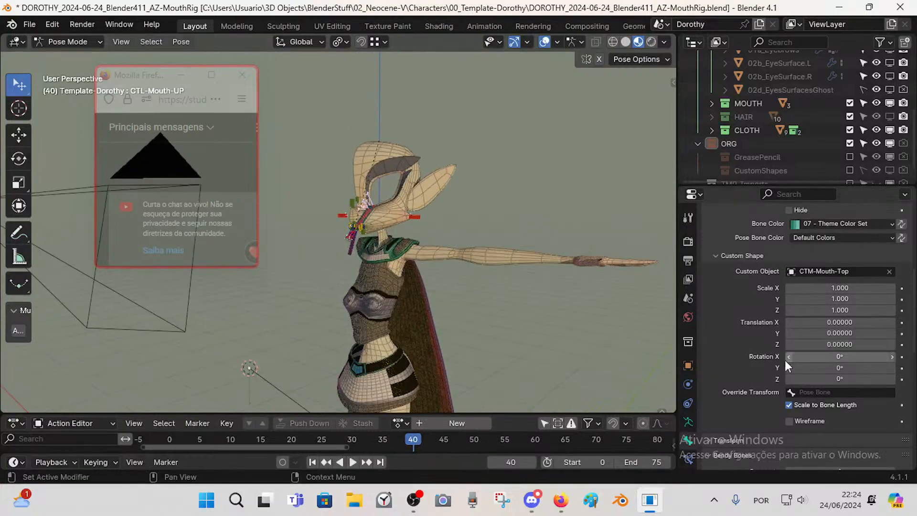
pyautogui.click(789, 404)
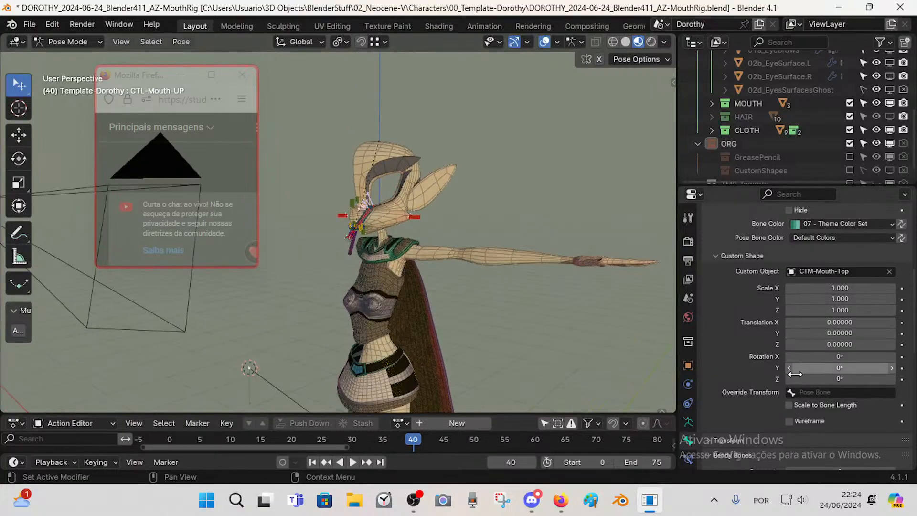
# - Try a scale of 10 on X, Y and Z for the CTM-Mouth-Top custom shape
pyautogui.click(823, 288)
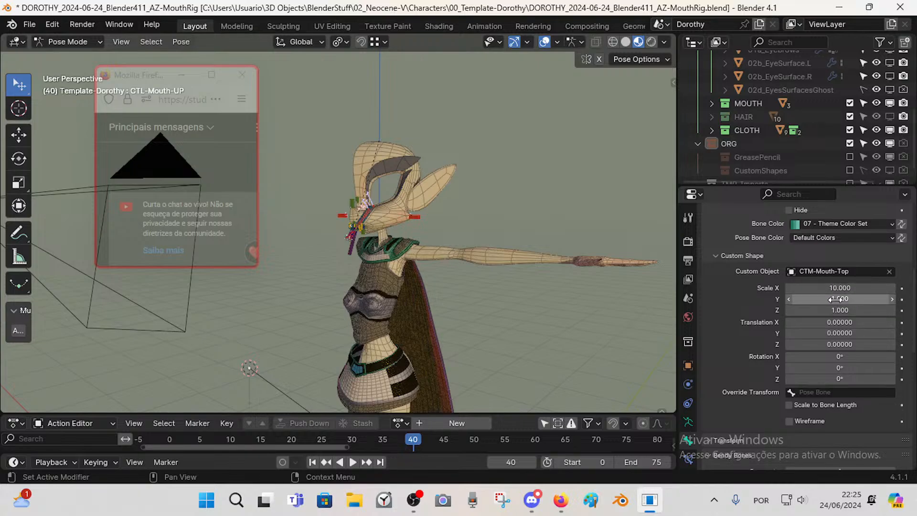
pyautogui.moveTo(827, 288); pyautogui.dragTo(827, 309)
pyautogui.press('Return')
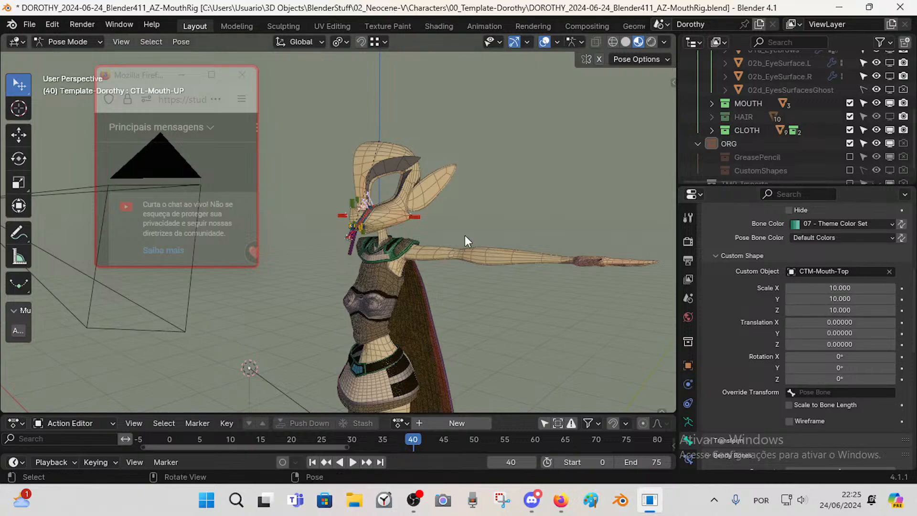
pyautogui.scroll(-5, 465, 234)
pyautogui.scroll(6, 414, 262)
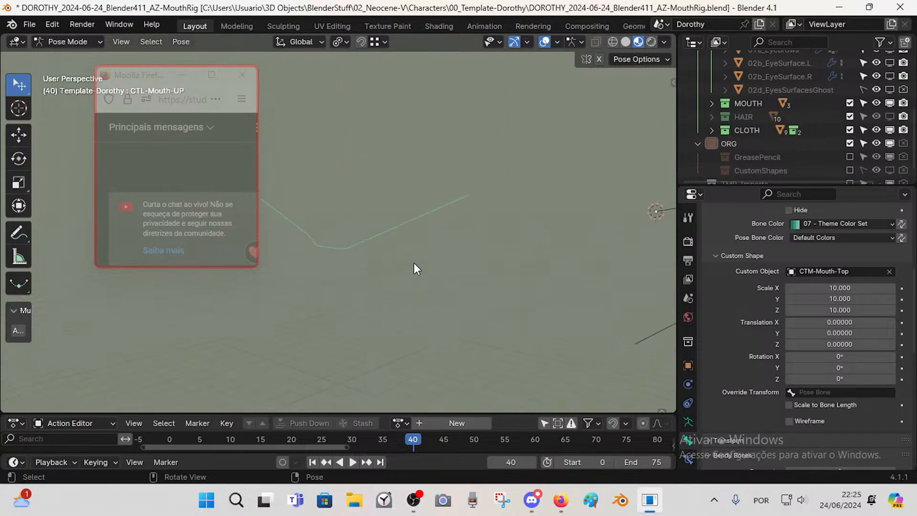
pyautogui.moveTo(414, 263); pyautogui.dragTo(382, 292, button='middle')
pyautogui.scroll(-8, 451, 261)
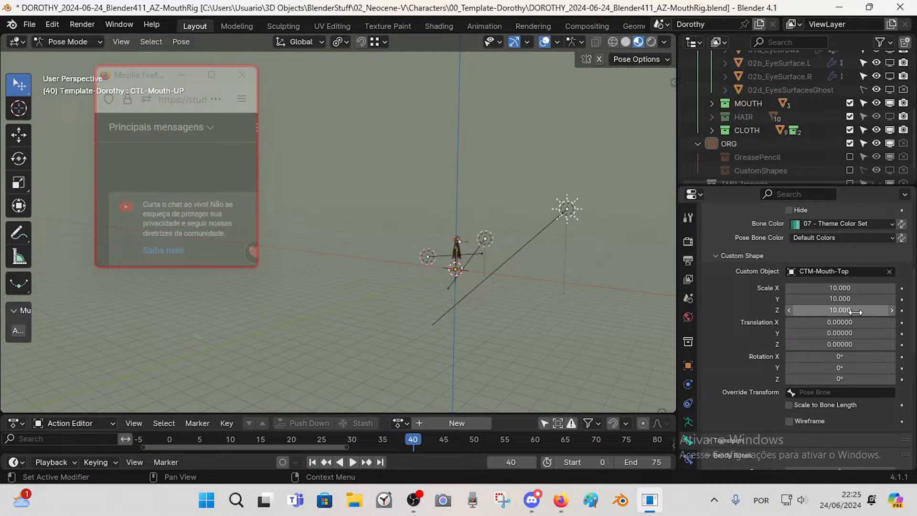
# - Set the custom shape's scale to 2 on all three axes
pyautogui.click(836, 292)
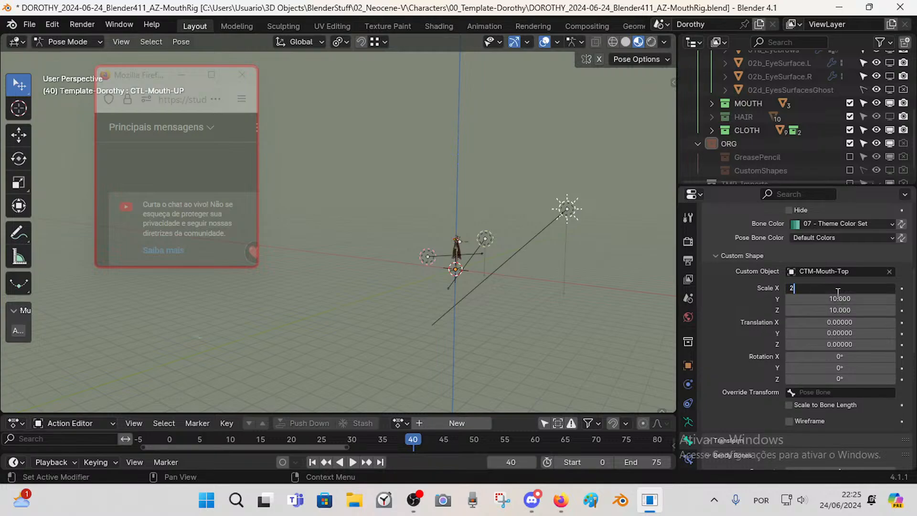
pyautogui.write('2')
pyautogui.press('Return')
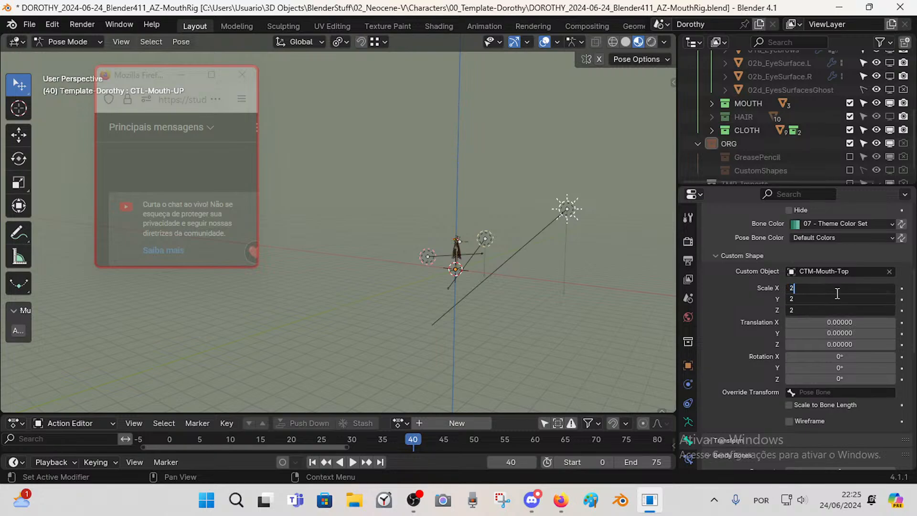
# - Examine the custom shape's size and distance from the character in front and perspective views
pyautogui.moveTo(487, 251); pyautogui.dragTo(466, 280, button='middle')
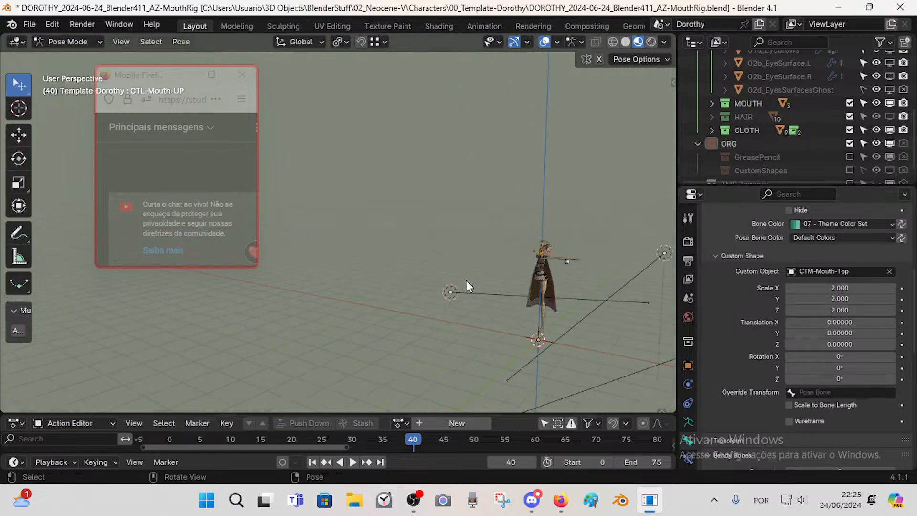
pyautogui.scroll(2, 466, 279)
pyautogui.keyDown('shift'); pyautogui.moveTo(515, 296); pyautogui.dragTo(423, 283, button='middle'); pyautogui.keyUp('shift')
pyautogui.scroll(4, 423, 283)
pyautogui.press('KP_1')
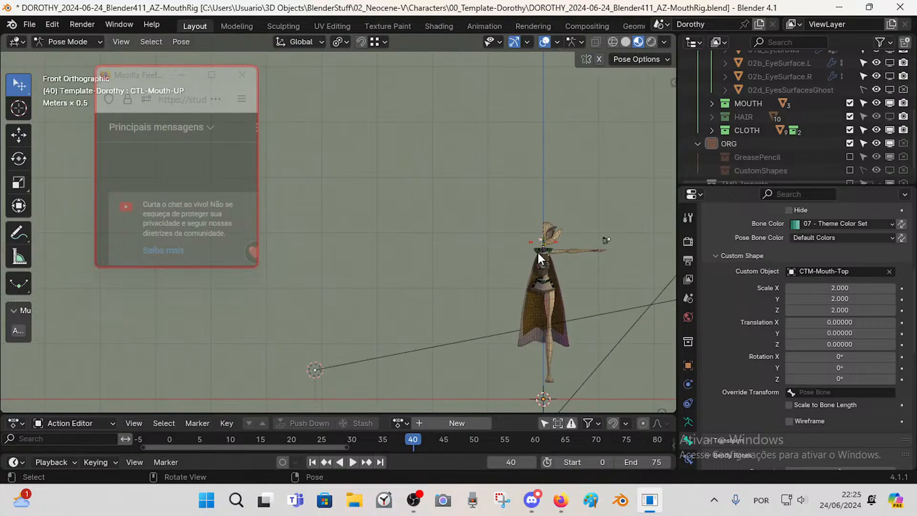
pyautogui.moveTo(538, 253); pyautogui.dragTo(437, 291, button='middle')
pyautogui.scroll(3, 437, 291)
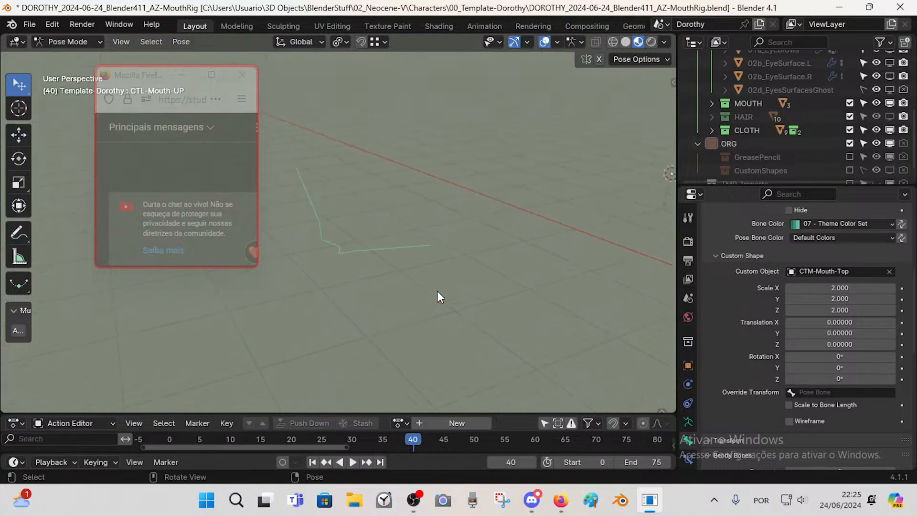
pyautogui.scroll(-4, 480, 217)
pyautogui.scroll(-3, 403, 278)
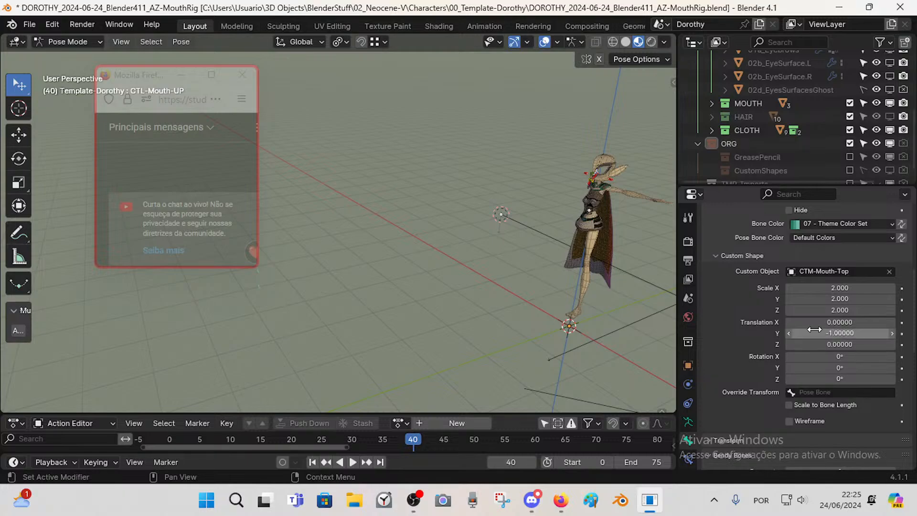
# - Reset the custom shape's Y translation to 0, try a value of 0.1 and undo the trial
pyautogui.keyDown('shift'); pyautogui.moveTo(497, 204); pyautogui.dragTo(484, 216, button='middle'); pyautogui.keyUp('shift')
pyautogui.click(831, 334)
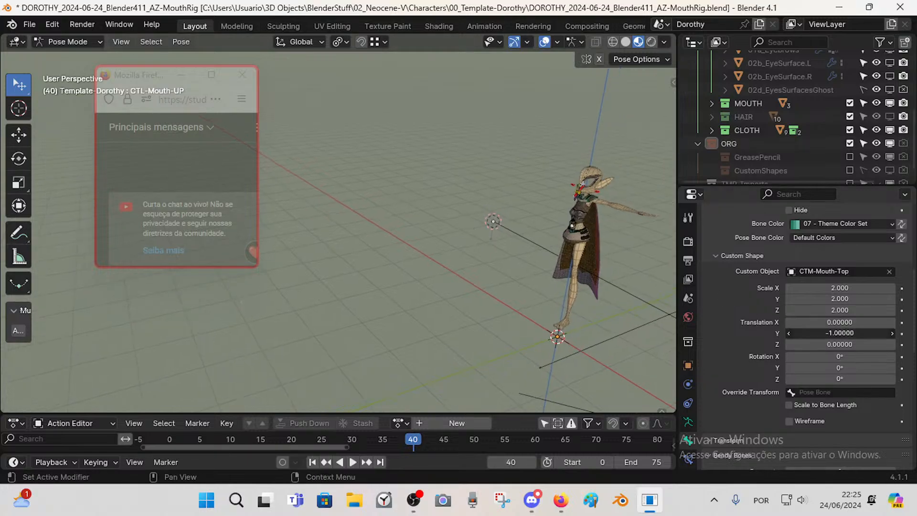
pyautogui.press('Return')
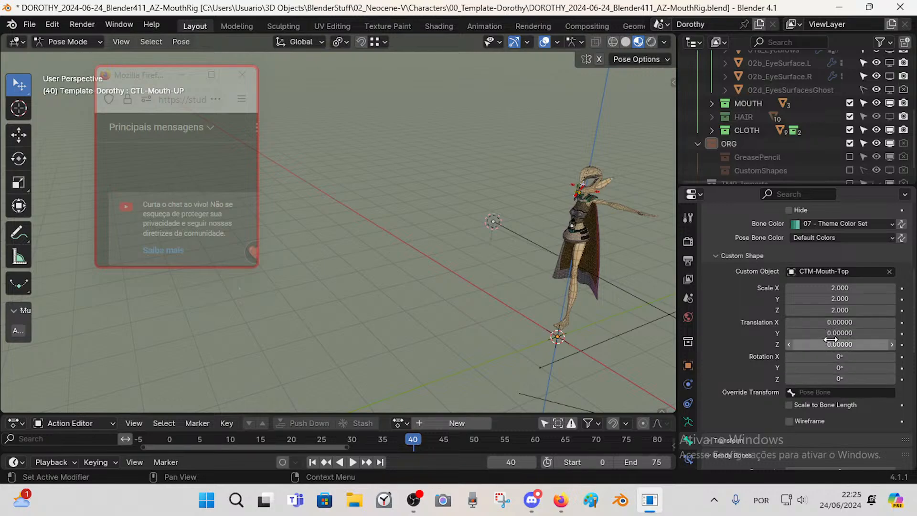
pyautogui.click(831, 333)
pyautogui.hotkey('ctrl', 'z')
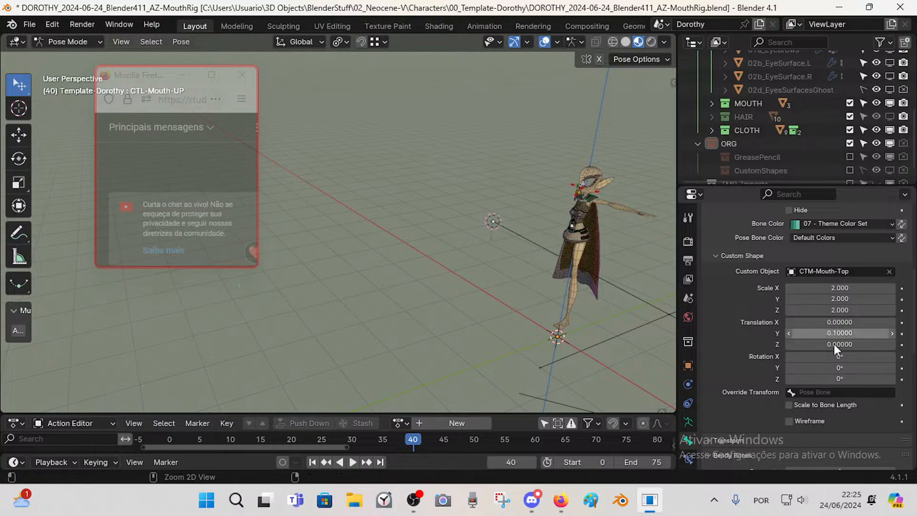
pyautogui.moveTo(834, 344); pyautogui.dragTo(849, 341)
pyautogui.hotkey('ctrl', 'z')
pyautogui.hotkey('ctrl', 'z')
pyautogui.hotkey('ctrl', 'z')
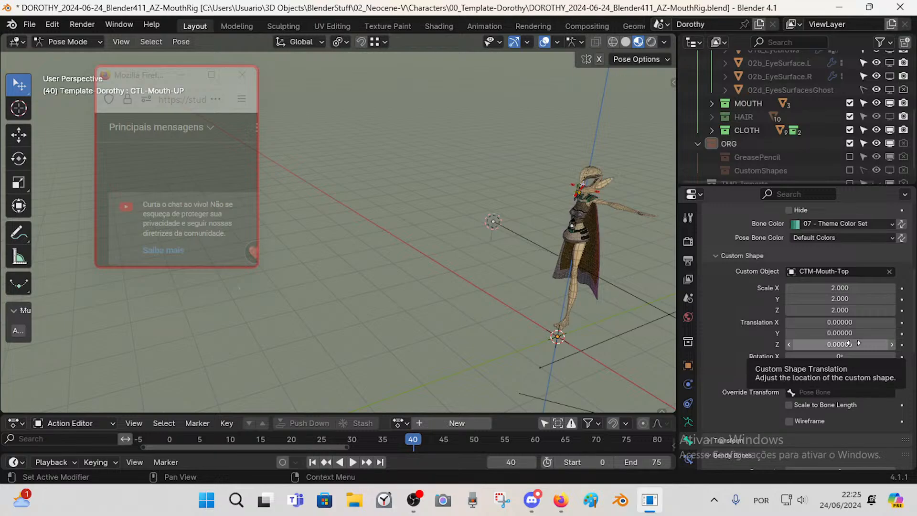
# - Set the custom shape's Z translation to -20
pyautogui.moveTo(853, 343); pyautogui.dragTo(853, 342)
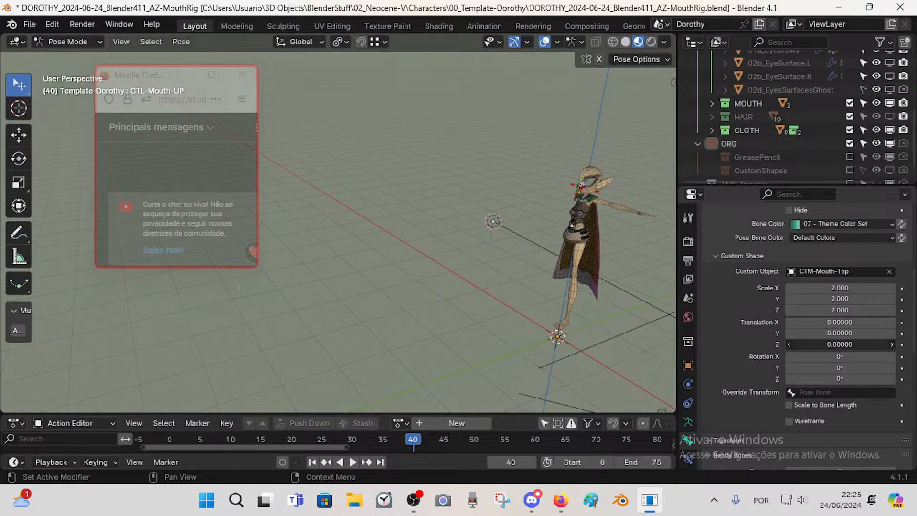
pyautogui.press('Return')
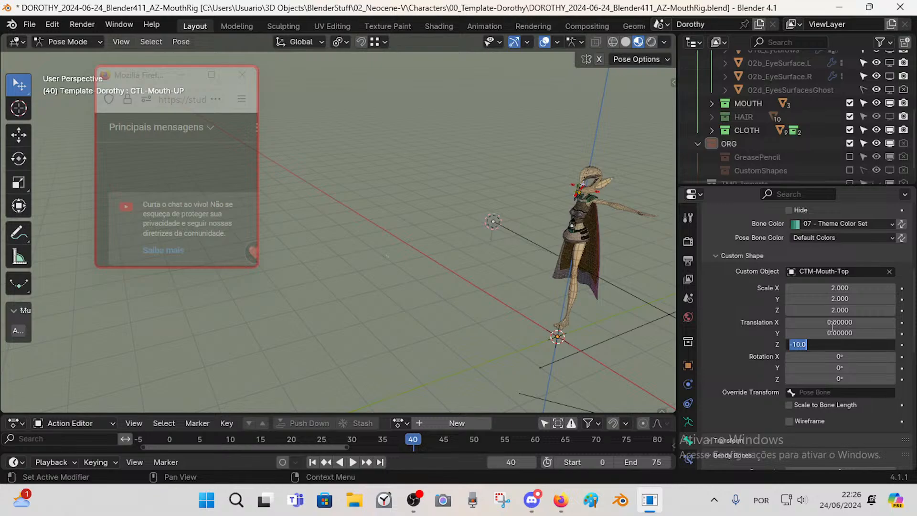
pyautogui.press('Return')
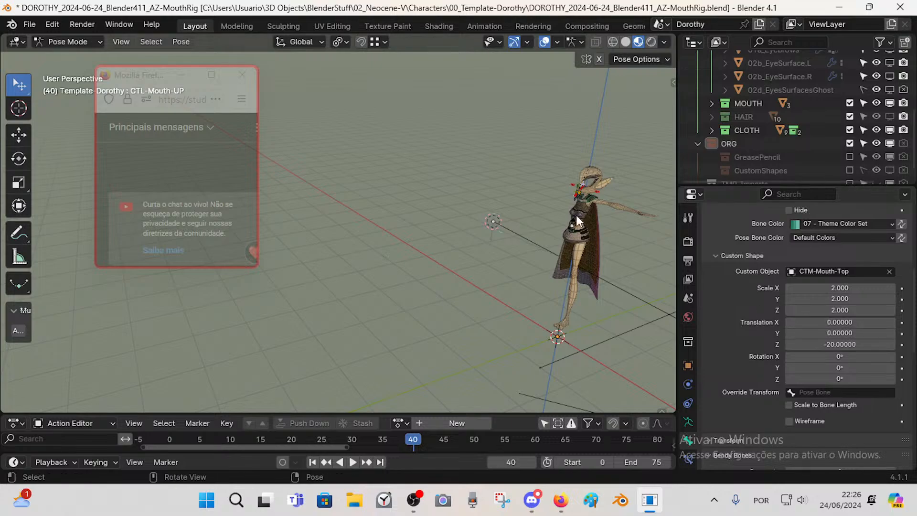
# - Reset the custom shape's Z translation to 0 and check the character around the mouth bones
pyautogui.moveTo(576, 215); pyautogui.dragTo(449, 315, button='middle')
pyautogui.click(849, 343)
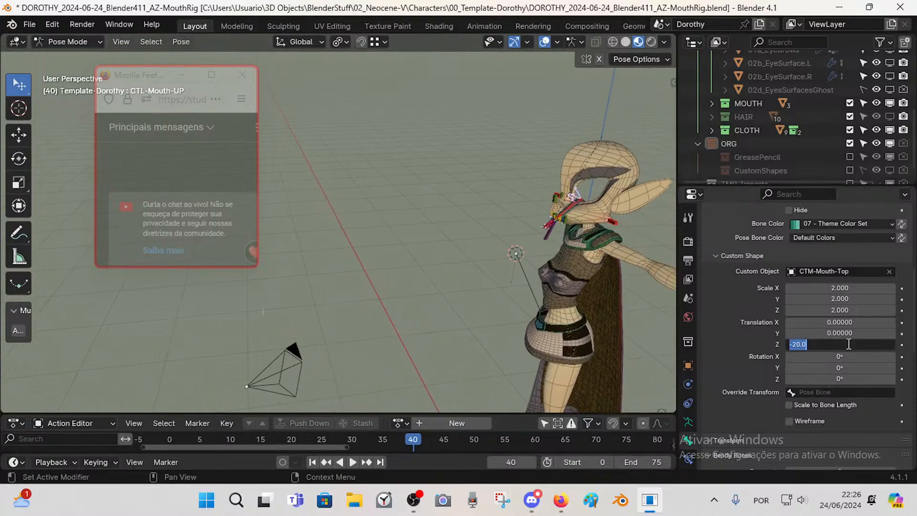
pyautogui.press('Escape')
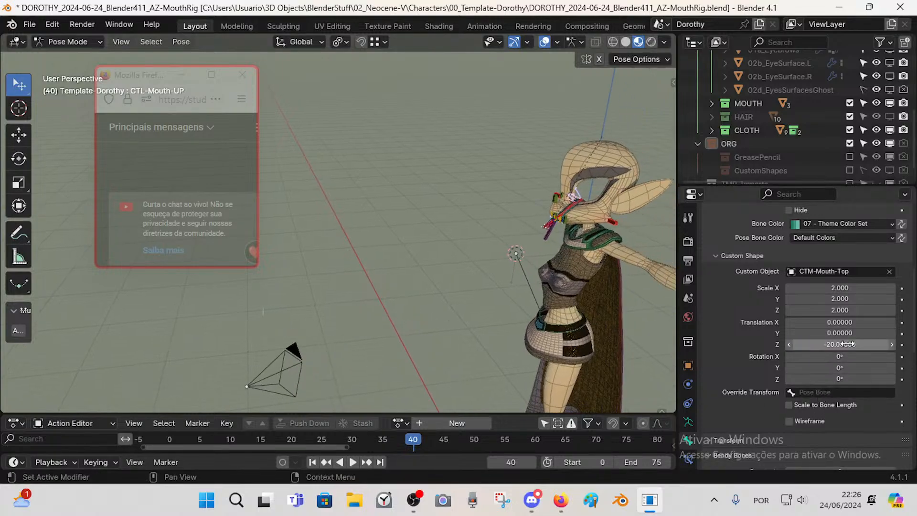
pyautogui.click(848, 344)
pyautogui.press('Return')
pyautogui.scroll(-5, 294, 227)
pyautogui.press('Tab')
pyautogui.moveTo(295, 229); pyautogui.dragTo(414, 279, button='middle')
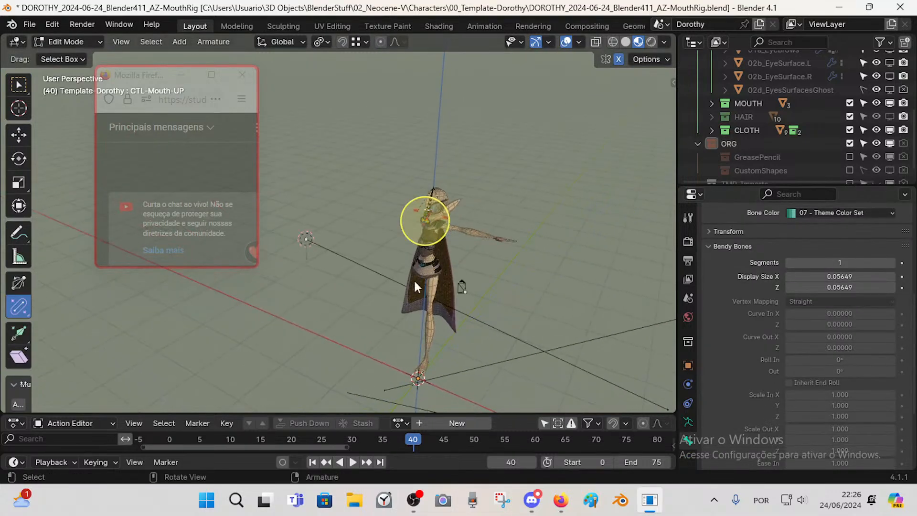
pyautogui.press('Tab')
pyautogui.scroll(6, 463, 265)
pyautogui.scroll(1, 428, 236)
pyautogui.scroll(-1, 809, 125)
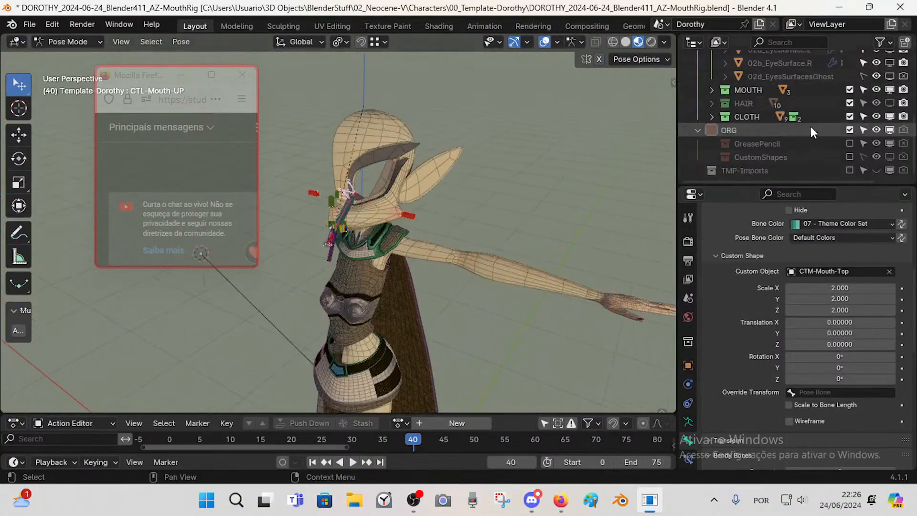
# - Enable the CustomShapes collection in the view layer and locate the CTM-Mouth-Top object in the outliner and the scene
pyautogui.click(886, 157)
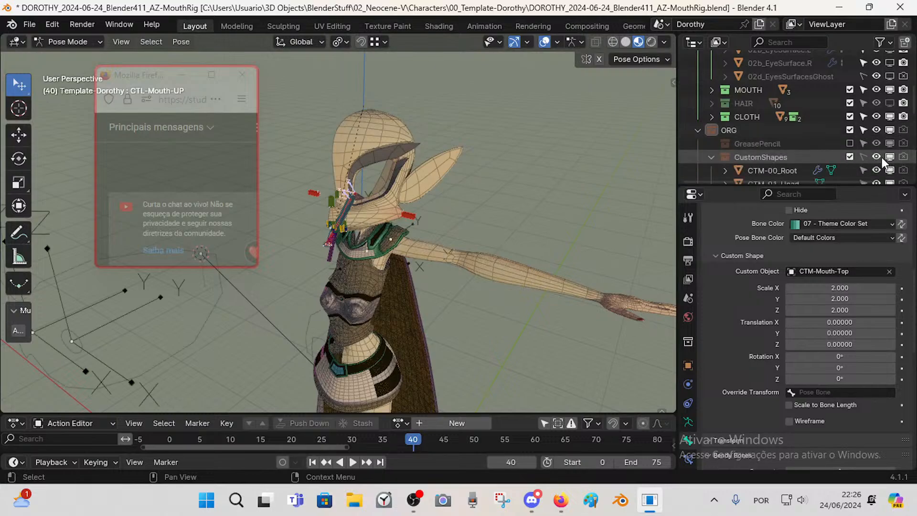
pyautogui.scroll(-7, 766, 148)
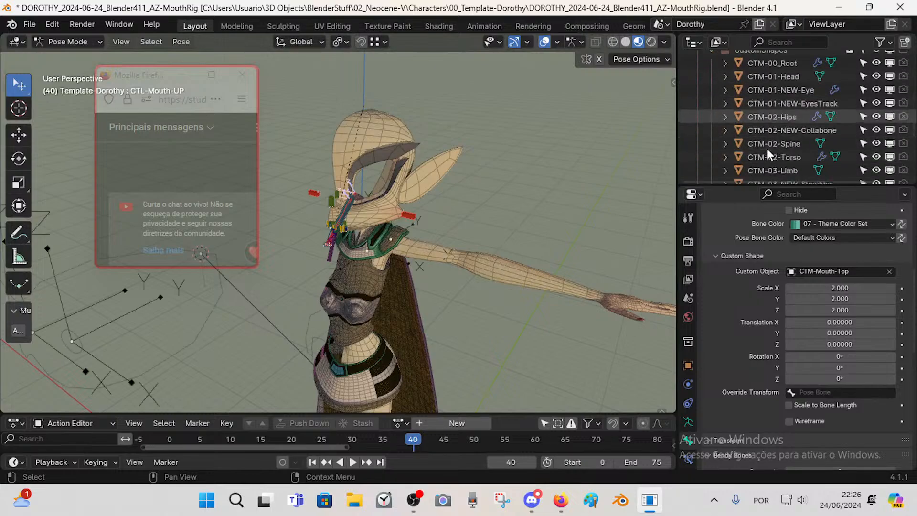
pyautogui.click(789, 170)
pyautogui.scroll(-5, 359, 276)
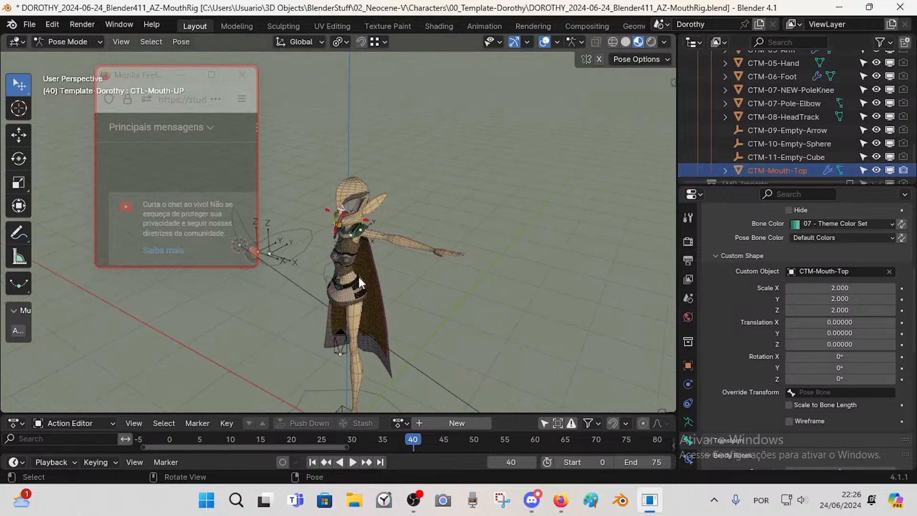
pyautogui.moveTo(359, 277); pyautogui.dragTo(453, 308, button='middle')
pyautogui.scroll(5, 304, 282)
pyautogui.scroll(-3, 379, 279)
pyautogui.scroll(-3, 453, 308)
pyautogui.scroll(2, 394, 259)
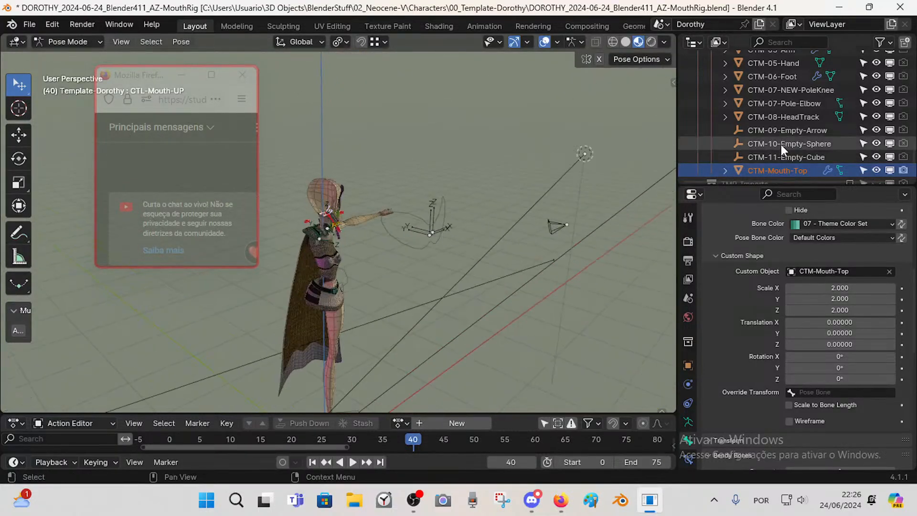
pyautogui.click(790, 159)
pyautogui.click(787, 169)
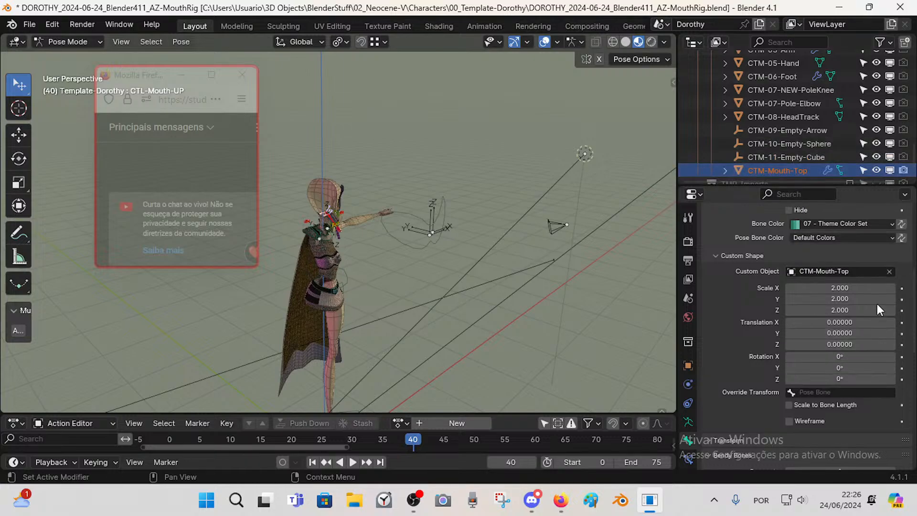
# - Clear the custom object of the CTL-Mouth-UP bone and switch the armature from Pose Mode to Object Mode
pyautogui.click(889, 271)
pyautogui.click(804, 117)
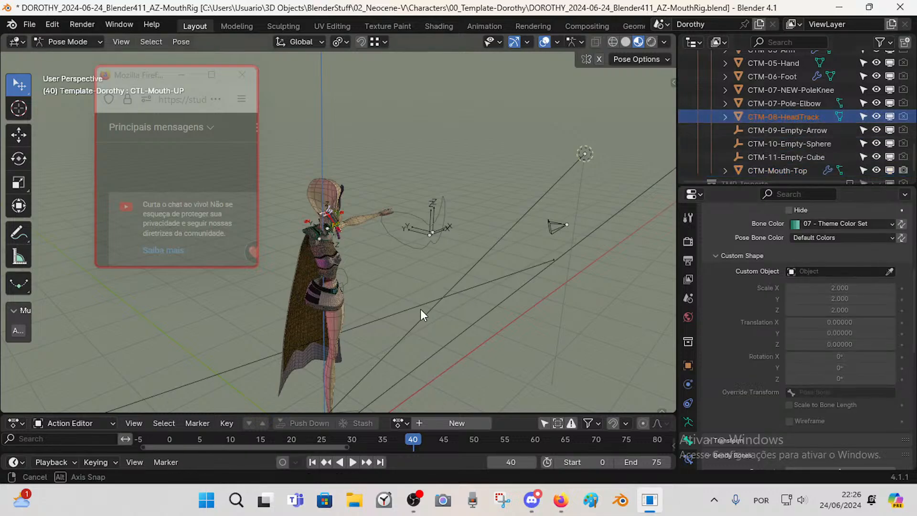
pyautogui.moveTo(420, 308); pyautogui.dragTo(356, 328, button='middle')
pyautogui.hotkey('ctrl', 'Tab')
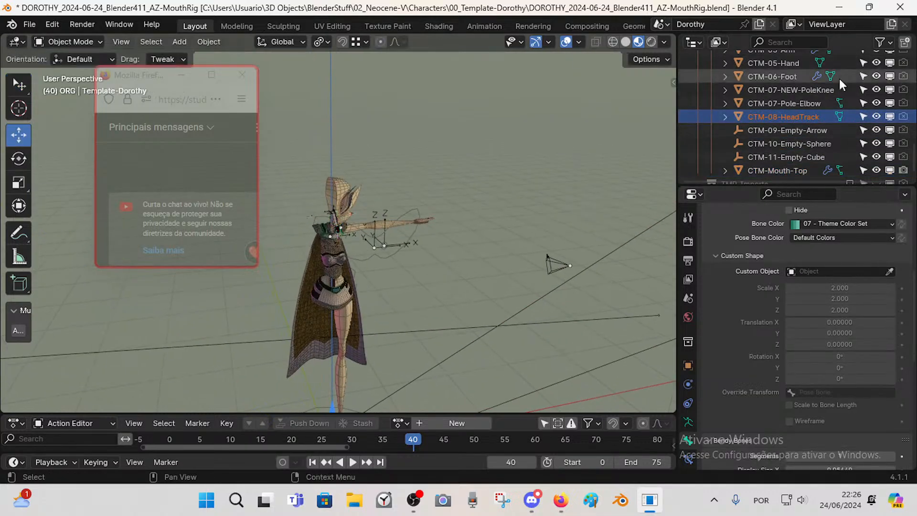
# - Select the CTM-02-Torso shape among the custom shapes and view it in object and edit modes
pyautogui.scroll(3, 794, 124)
pyautogui.click(792, 130)
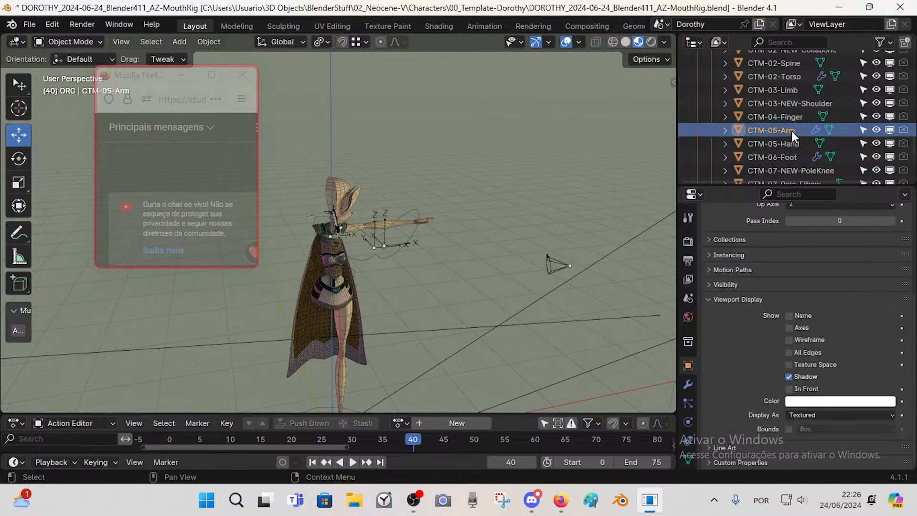
pyautogui.click(791, 121)
pyautogui.scroll(3, 463, 295)
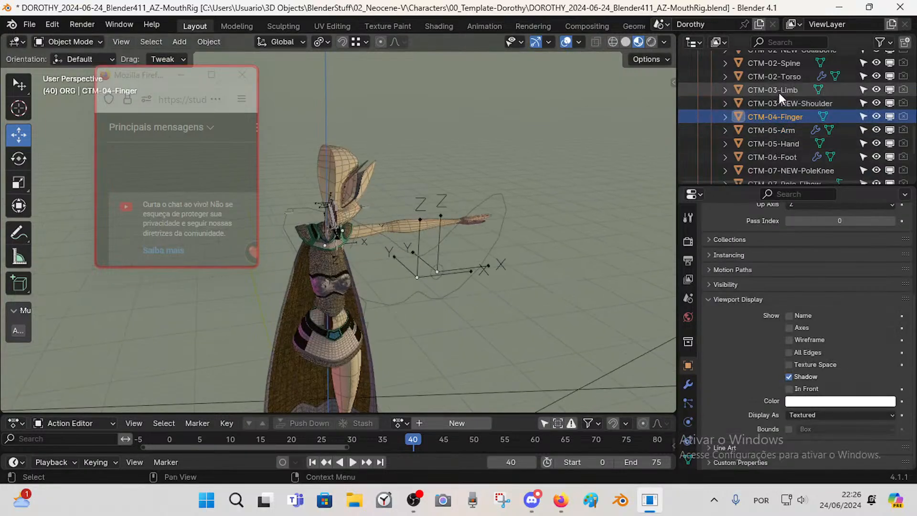
pyautogui.click(786, 77)
pyautogui.scroll(5, 458, 253)
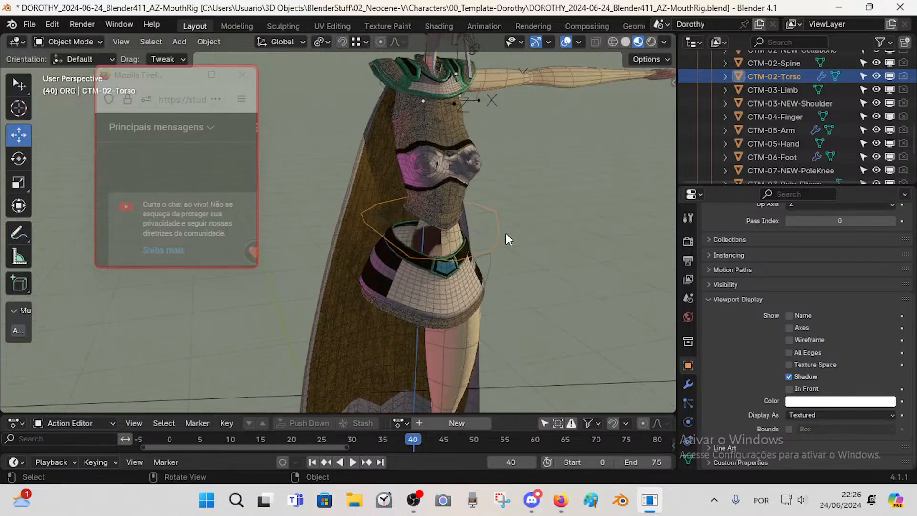
pyautogui.moveTo(505, 237); pyautogui.dragTo(455, 279, button='middle')
pyautogui.press('Tab')
pyautogui.press('Tab')
pyautogui.press('Tab')
pyautogui.press('Tab')
# - Check the torso shape's mesh position relative to its origin with a trial move, cancelled, and in edit mode
pyautogui.scroll(-5, 500, 224)
pyautogui.scroll(3, 436, 269)
pyautogui.press('g')
pyautogui.rightClick(466, 169)
pyautogui.keyDown('shift'); pyautogui.moveTo(489, 118); pyautogui.dragTo(479, 245, button='middle'); pyautogui.keyUp('shift')
pyautogui.moveTo(461, 172); pyautogui.dragTo(439, 165, button='middle')
pyautogui.press('Tab')
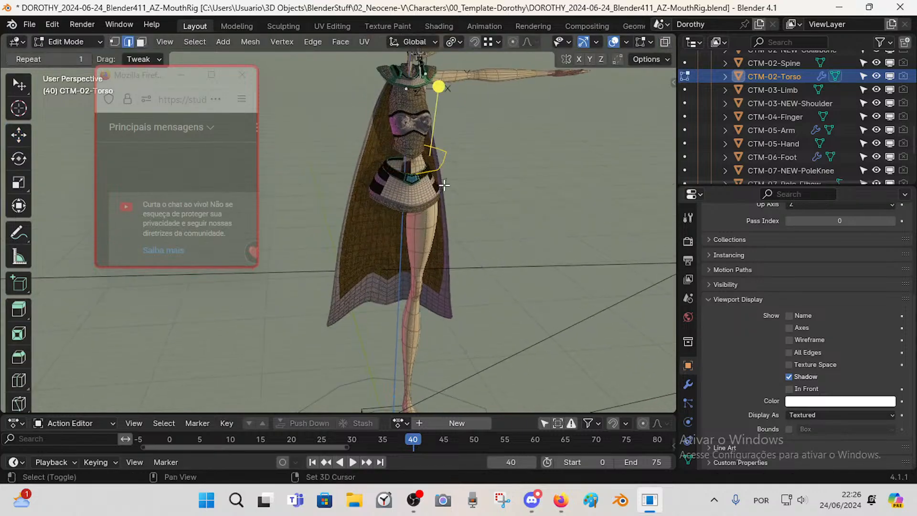
pyautogui.press('Tab')
# - Read the location, rotation, scale and dimensions of CTM-02-Torso
pyautogui.scroll(4, 479, 178)
pyautogui.press('n')
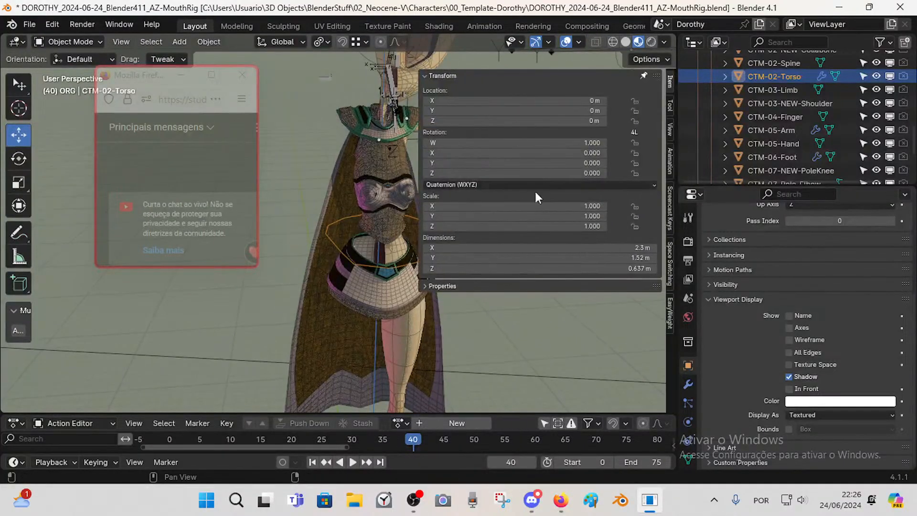
pyautogui.press('n')
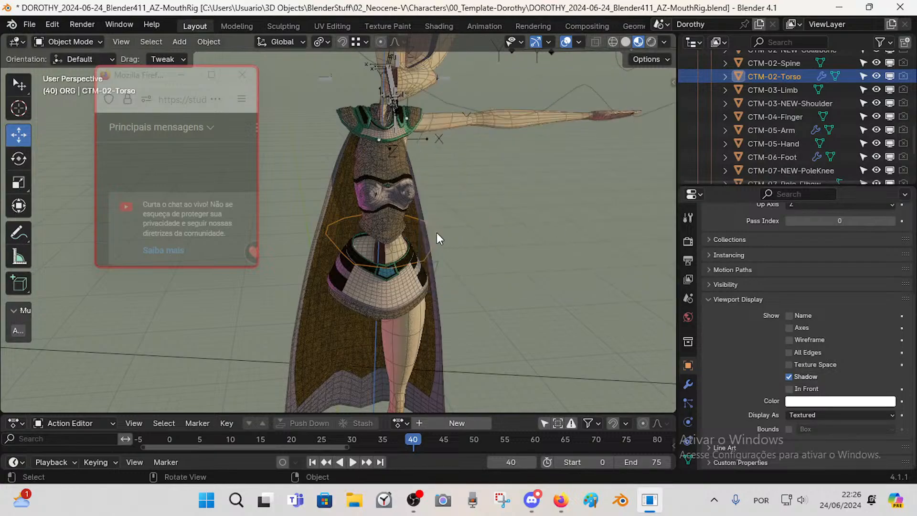
pyautogui.press('n')
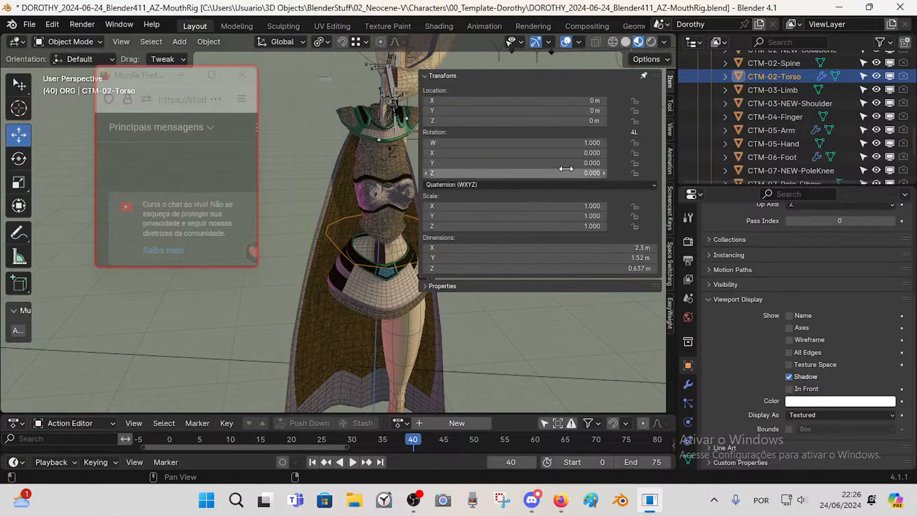
pyautogui.press('n')
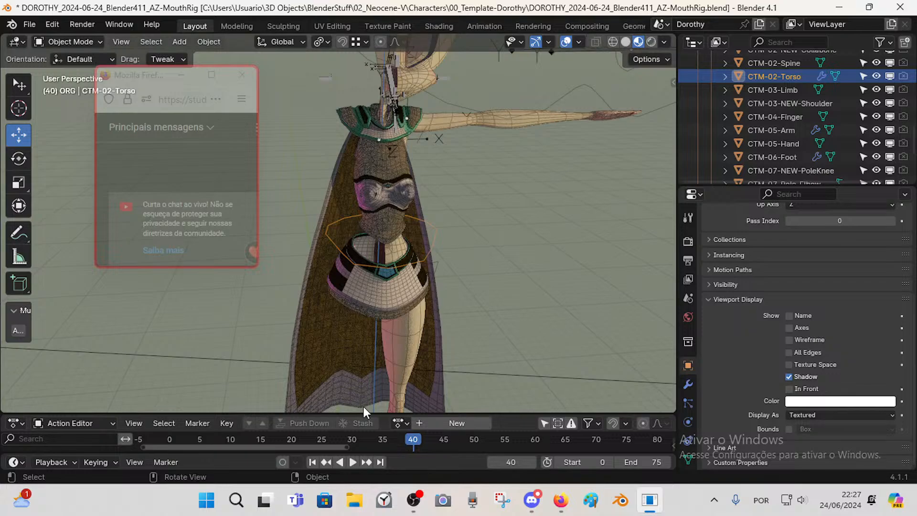
# - Enlarge the Action Editor area below the 3D viewport
pyautogui.moveTo(366, 413); pyautogui.dragTo(568, 361)
pyautogui.moveTo(460, 167); pyautogui.dragTo(436, 218, button='middle')
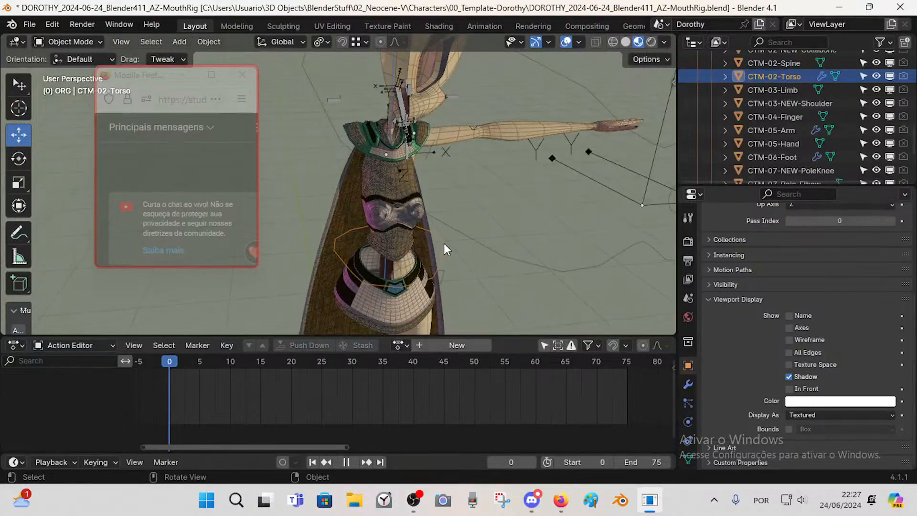
# - Select the CTM-02-Spine shape and check where its origin sits, cancelling the trial move
pyautogui.scroll(-3, 798, 119)
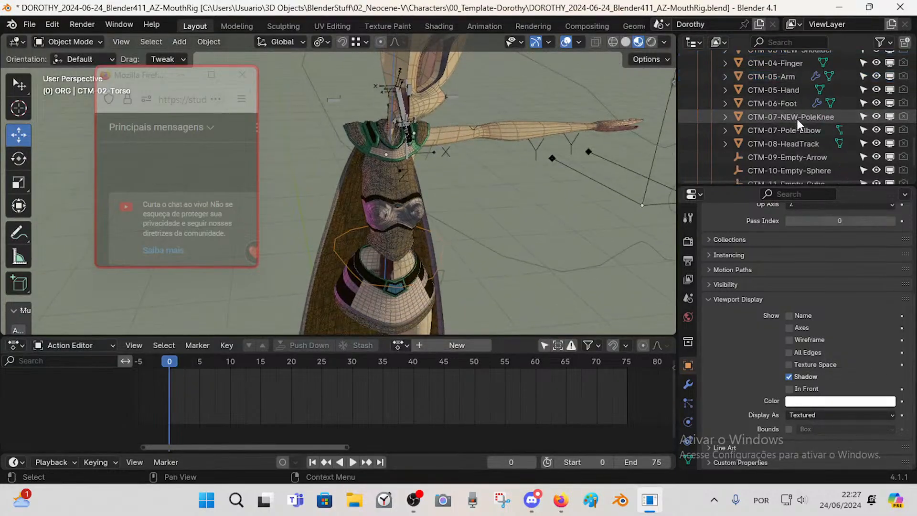
pyautogui.scroll(5, 789, 91)
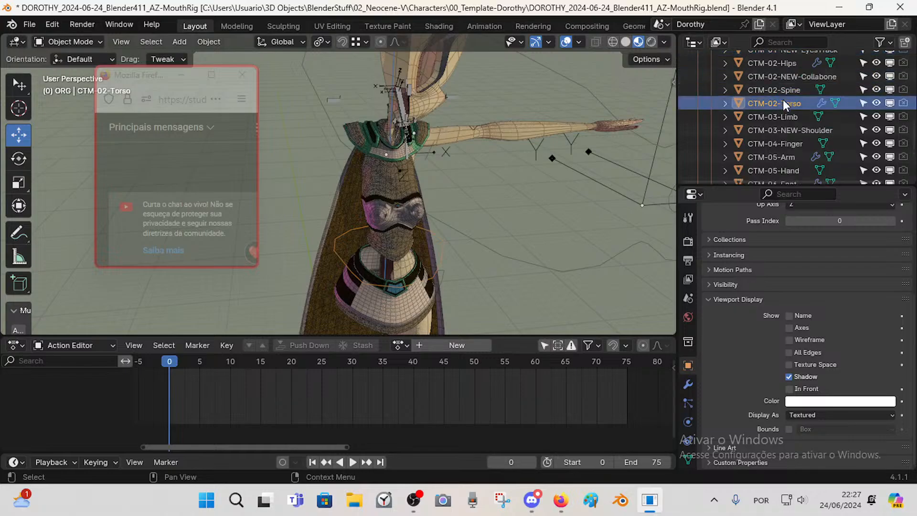
pyautogui.click(778, 89)
pyautogui.scroll(-3, 397, 265)
pyautogui.moveTo(398, 265)
pyautogui.mouseDown(button='middle')
pyautogui.moveTo(421, 227)
pyautogui.moveTo(403, 269)
pyautogui.mouseUp(button='middle')
pyautogui.scroll(-4, 416, 201)
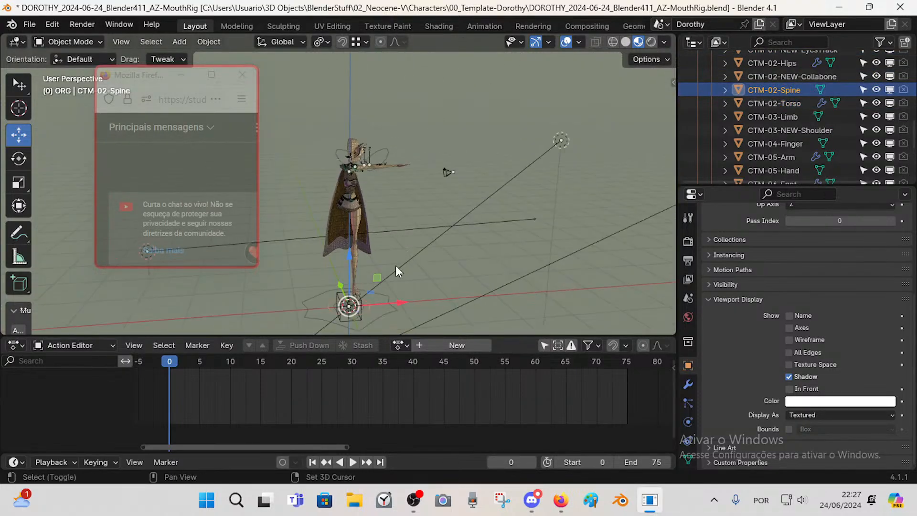
pyautogui.press('g')
pyautogui.rightClick(448, 218)
pyautogui.scroll(2, 787, 101)
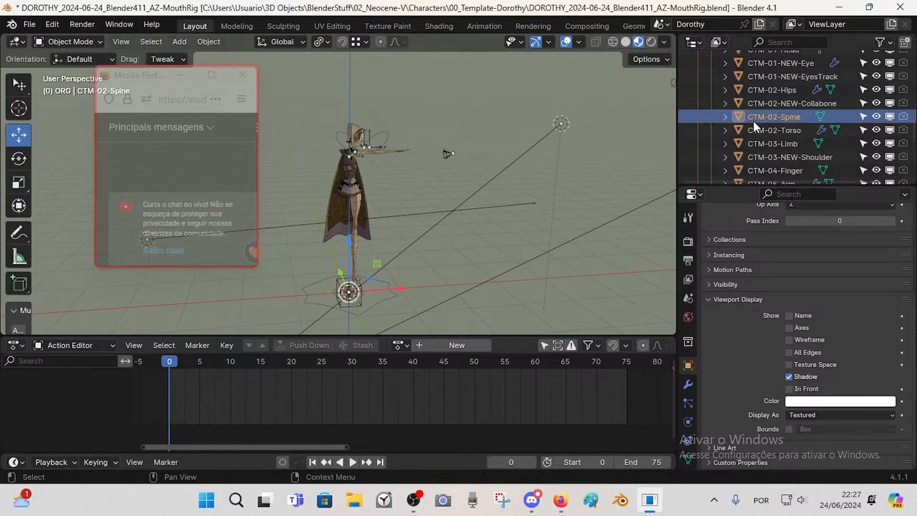
# - Select the CTM-02-Hips shape and read its transform values and origin position
pyautogui.click(788, 93)
pyautogui.scroll(8, 379, 217)
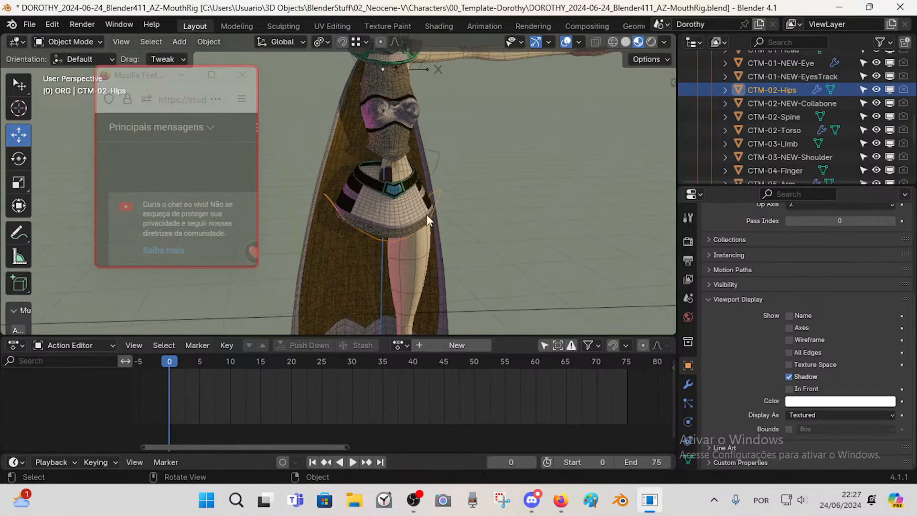
pyautogui.press('n')
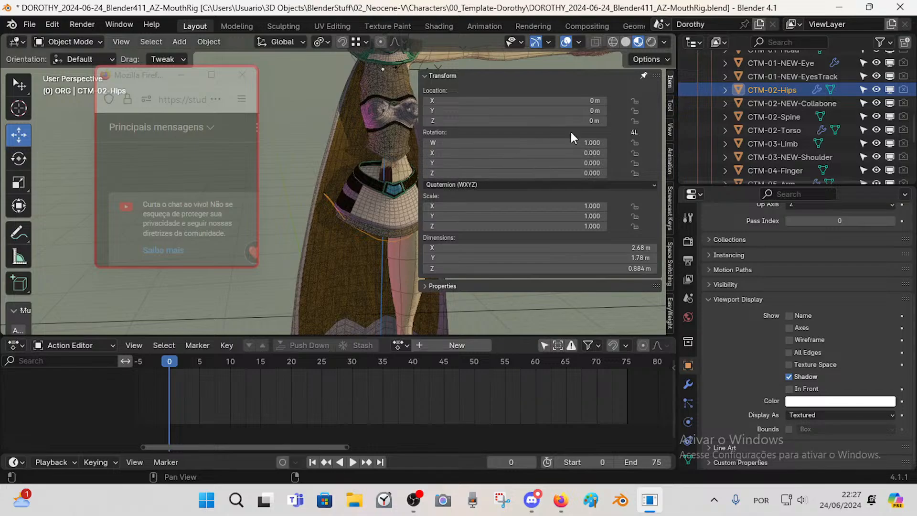
pyautogui.press('n')
pyautogui.scroll(-4, 446, 260)
pyautogui.moveTo(446, 259); pyautogui.dragTo(411, 219, button='middle')
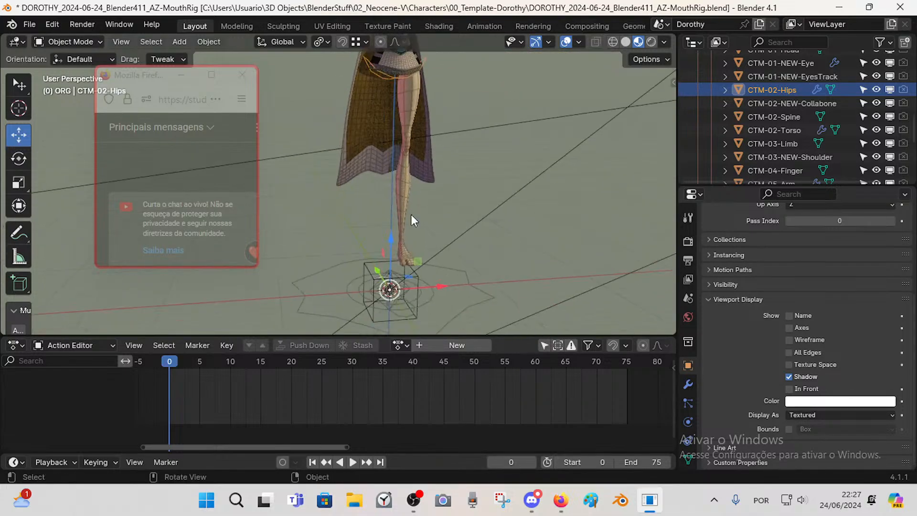
# - Examine the hips shape's mesh in edit mode and its Mirror modifier settings
pyautogui.press('Tab')
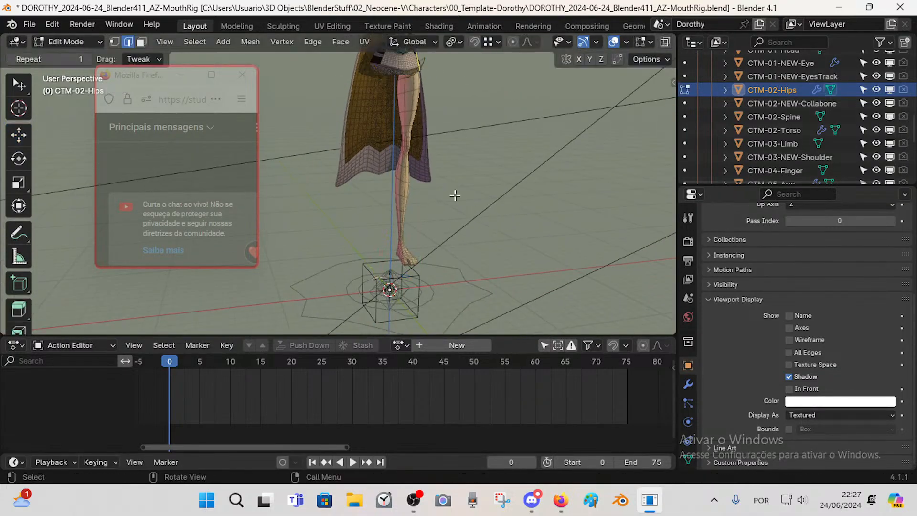
pyautogui.moveTo(454, 194); pyautogui.dragTo(431, 184, button='middle')
pyautogui.press('Tab')
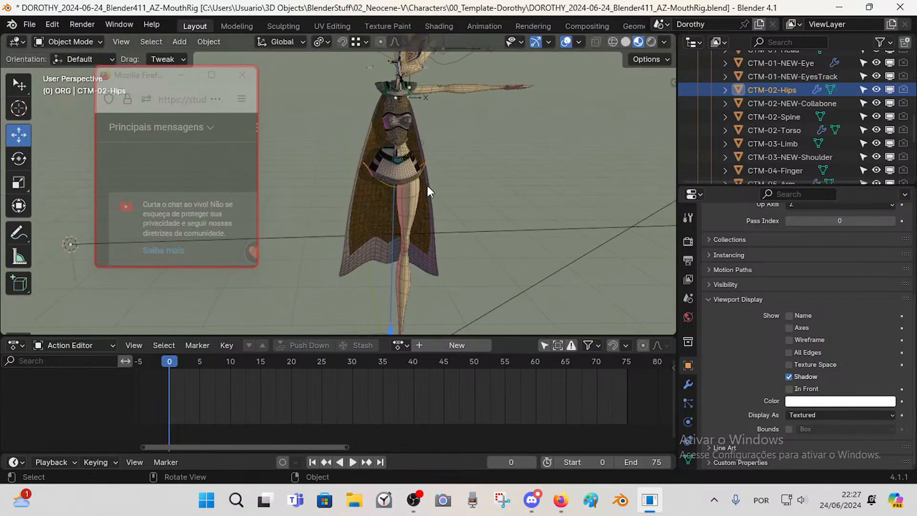
pyautogui.scroll(3, 428, 187)
pyautogui.click(688, 384)
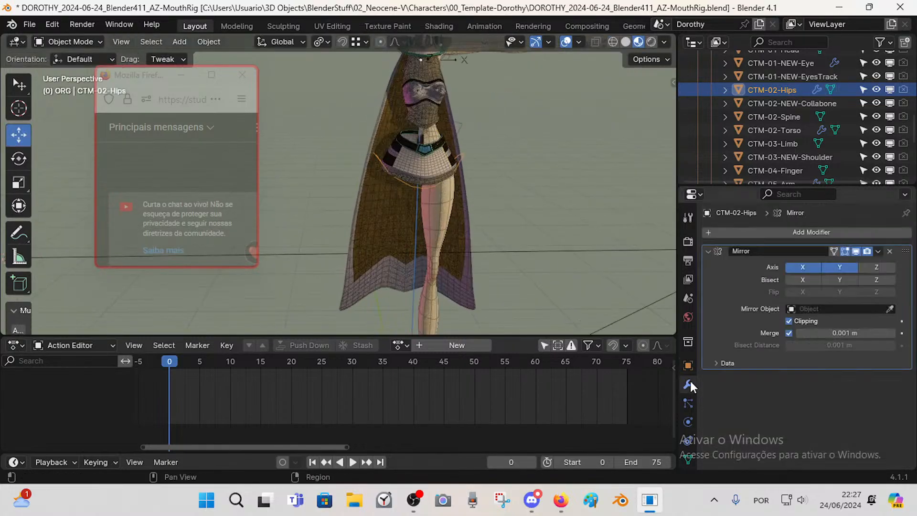
pyautogui.press('Tab')
pyautogui.press('Tab')
# - Select CTM-Mouth-Top in the outliner and inspect its Mirror modifier and its mesh at the mouth
pyautogui.keyDown('shift'); pyautogui.moveTo(484, 147); pyautogui.dragTo(501, 207, button='middle'); pyautogui.keyUp('shift')
pyautogui.scroll(2, 498, 200)
pyautogui.keyDown('shift'); pyautogui.moveTo(496, 150); pyautogui.dragTo(443, 247, button='middle'); pyautogui.keyUp('shift')
pyautogui.scroll(3, 446, 241)
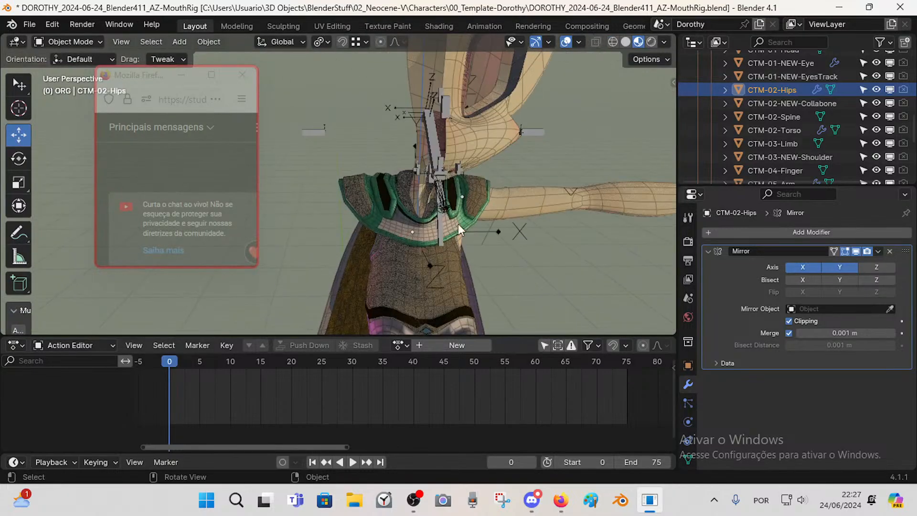
pyautogui.moveTo(468, 198)
pyautogui.mouseDown(button='middle')
pyautogui.moveTo(474, 189)
pyautogui.moveTo(437, 193)
pyautogui.moveTo(454, 195)
pyautogui.mouseUp(button='middle')
pyautogui.scroll(-5, 807, 145)
pyautogui.click(796, 157)
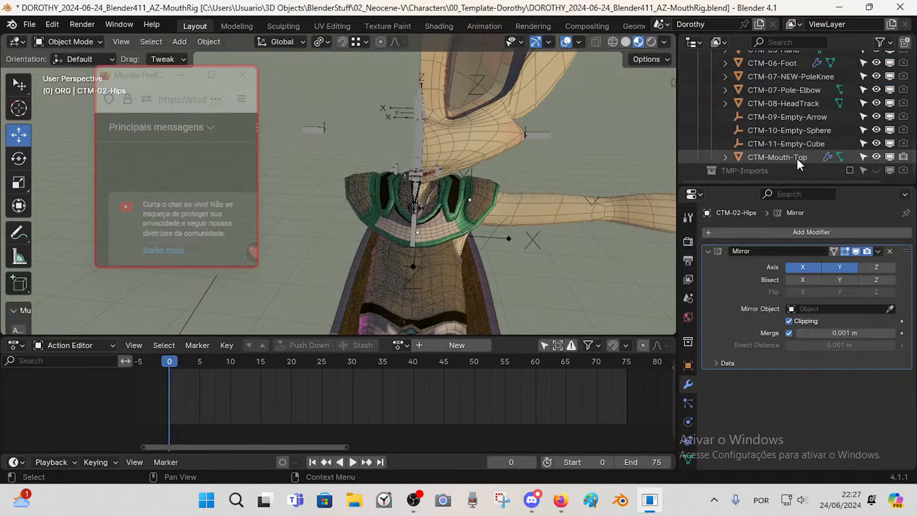
pyautogui.scroll(-4, 421, 247)
pyautogui.moveTo(421, 248); pyautogui.dragTo(408, 218, button='middle')
pyautogui.press('Tab')
pyautogui.scroll(4, 467, 246)
pyautogui.press('Tab')
pyautogui.scroll(2, 408, 218)
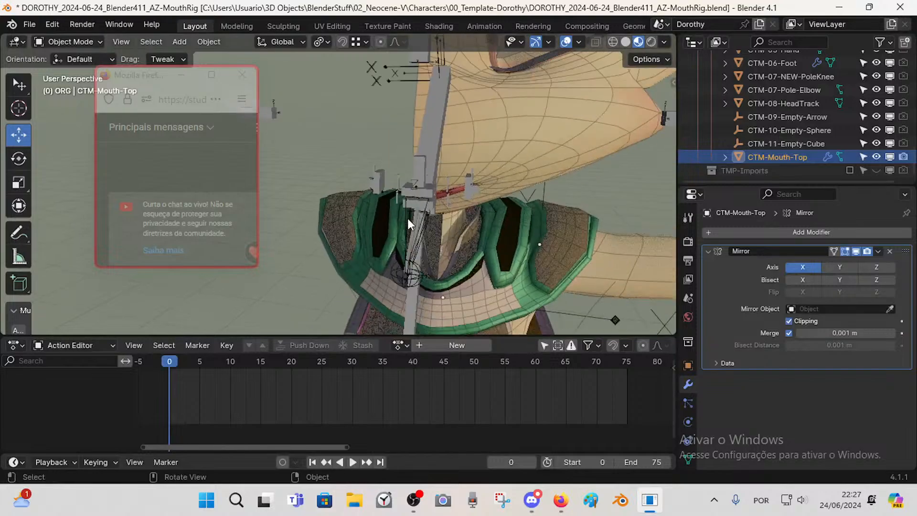
# - Hide the Template-Dorothy armature and inspect the CTM-Mouth-Top mesh in edit mode
pyautogui.click(431, 176)
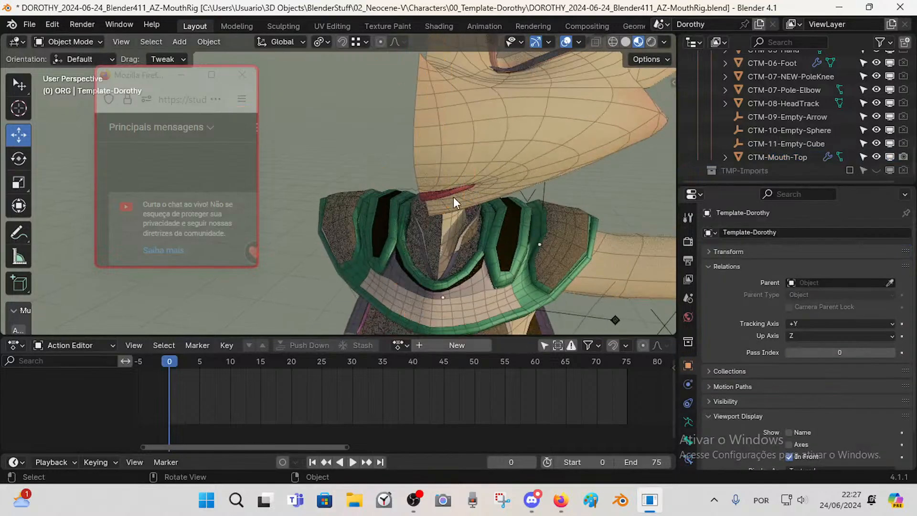
pyautogui.click(415, 185)
pyautogui.press('Tab')
pyautogui.moveTo(415, 194); pyautogui.dragTo(450, 213, button='middle')
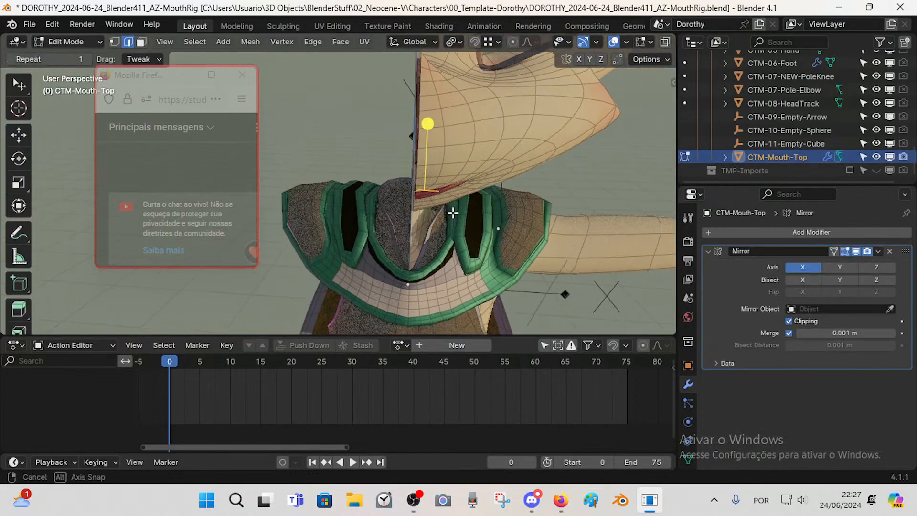
pyautogui.press('Tab')
pyautogui.press('Tab')
pyautogui.press('Tab')
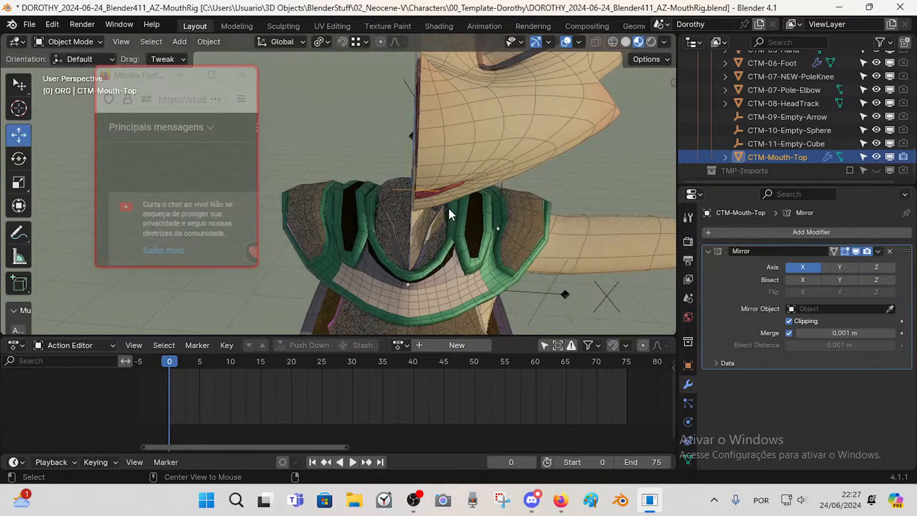
# - Unhide everything, isolate CTM-Mouth-Top to view it alone, and bring all other objects back
pyautogui.hotkey('alt', 'h')
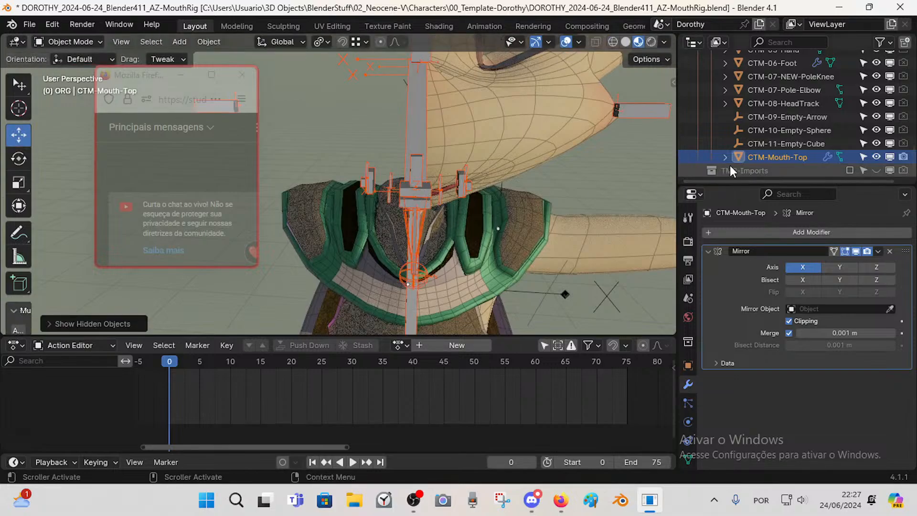
pyautogui.click(757, 155)
pyautogui.hotkey('shift', 'h')
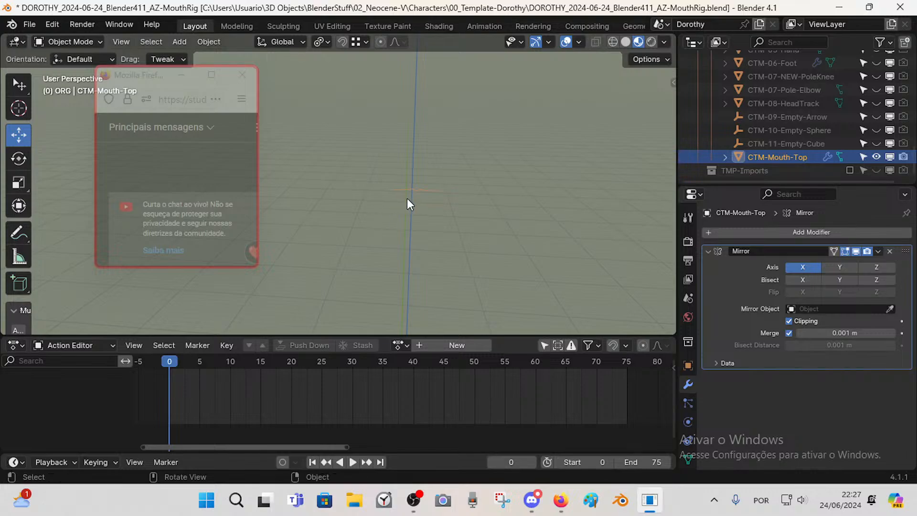
pyautogui.hotkey('alt', 'h')
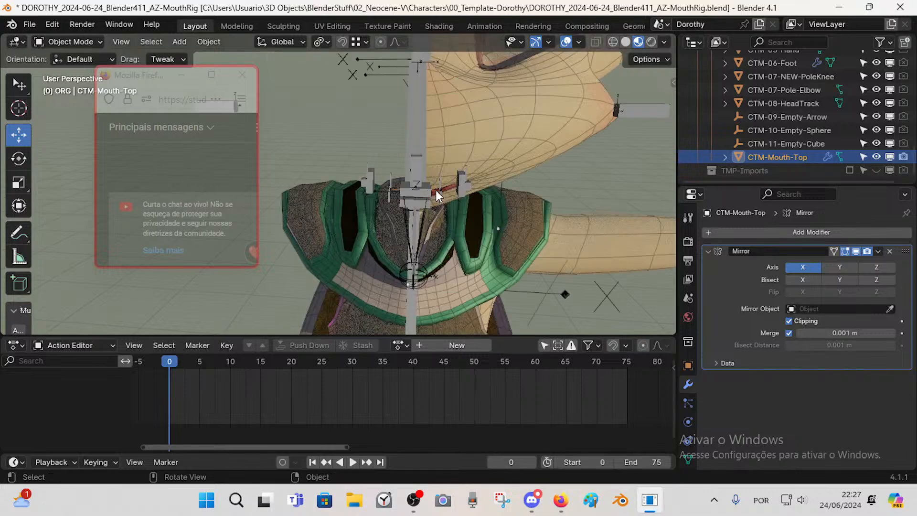
pyautogui.press('Tab')
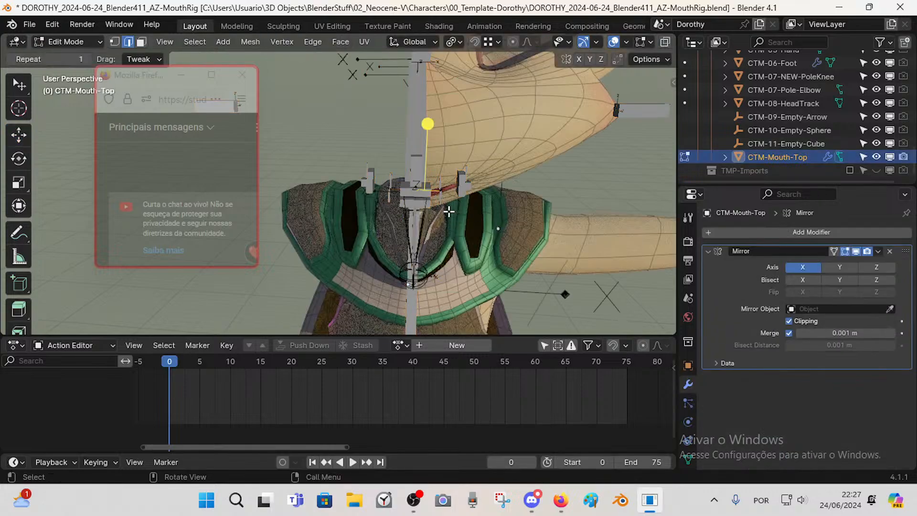
pyautogui.press('Tab')
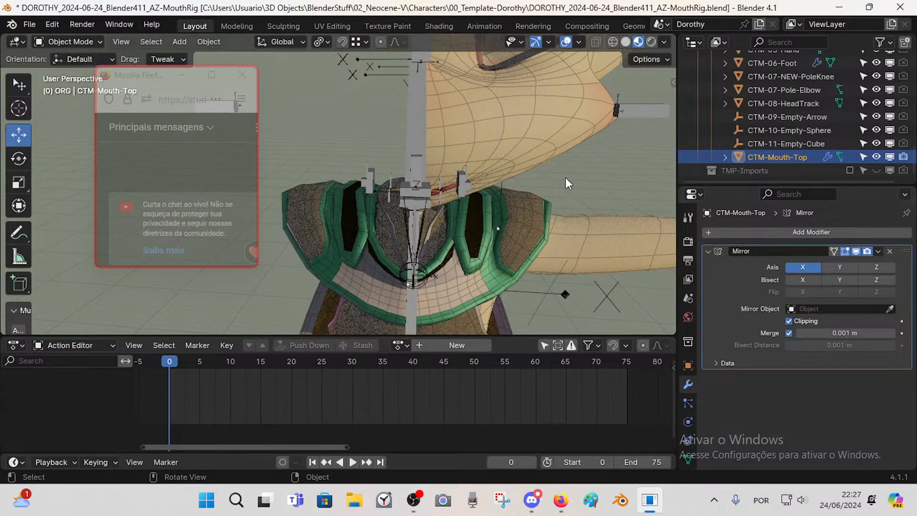
# - Apply all transforms to CTM-Mouth-Top and check its transform values
pyautogui.press('n')
pyautogui.press('n')
pyautogui.click(209, 41)
pyautogui.moveTo(266, 93)
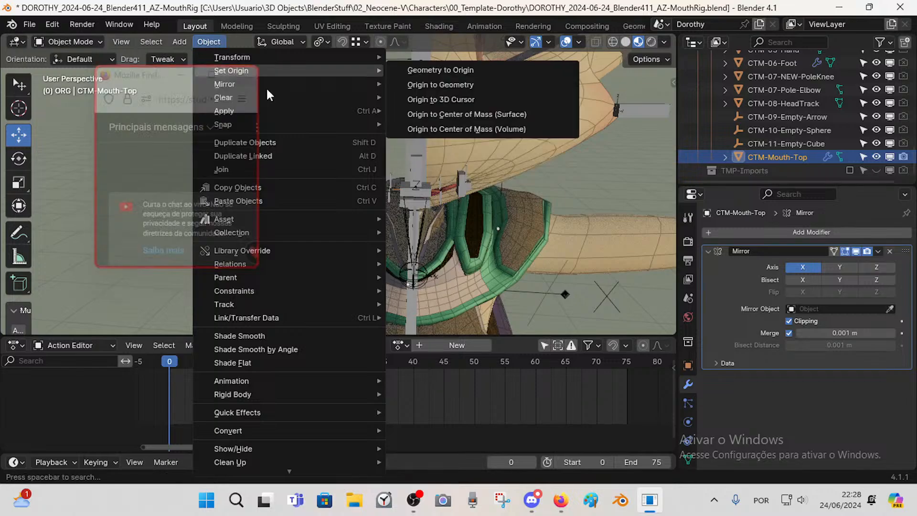
pyautogui.moveTo(283, 109)
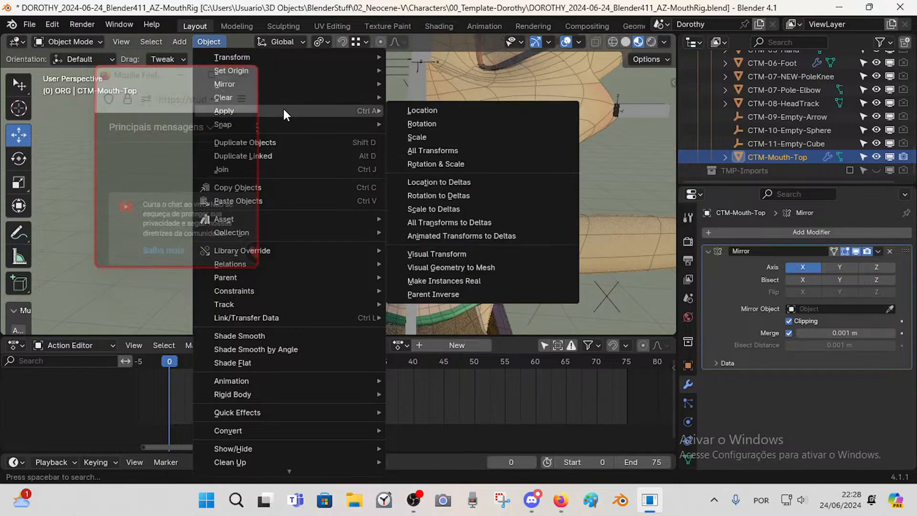
pyautogui.click(438, 151)
pyautogui.press('n')
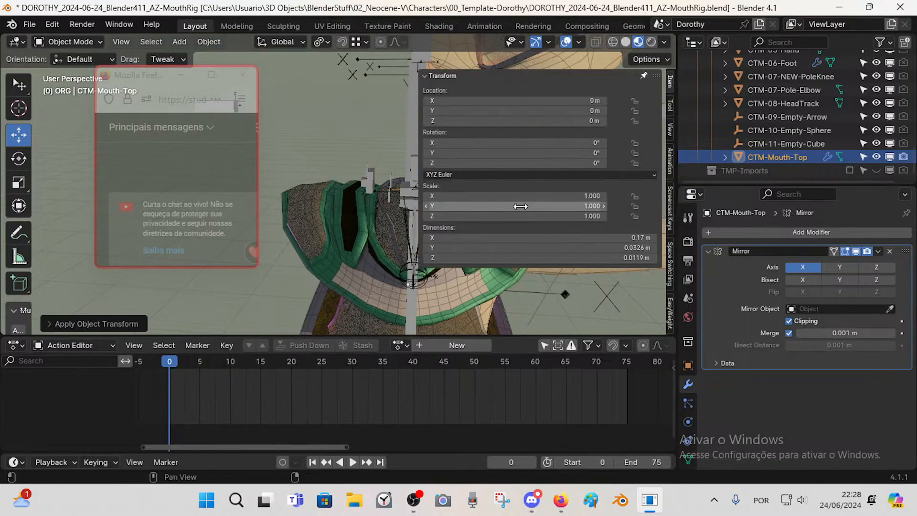
pyautogui.press('n')
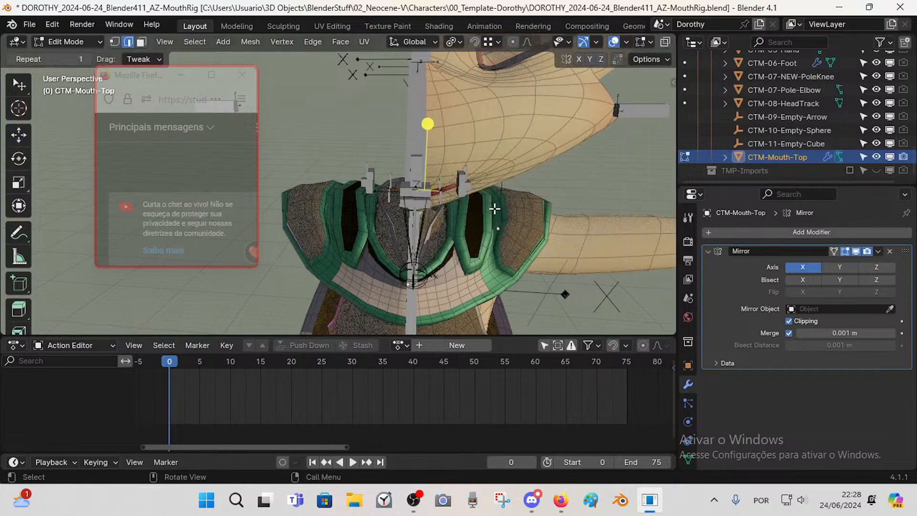
# - In pose mode, reset the CTL-Mouth-UP bone's custom shape scale to 1.000 and assign CTM-Mouth-Top as its custom object
pyautogui.moveTo(445, 218); pyautogui.dragTo(502, 219, button='middle')
pyautogui.click(477, 196)
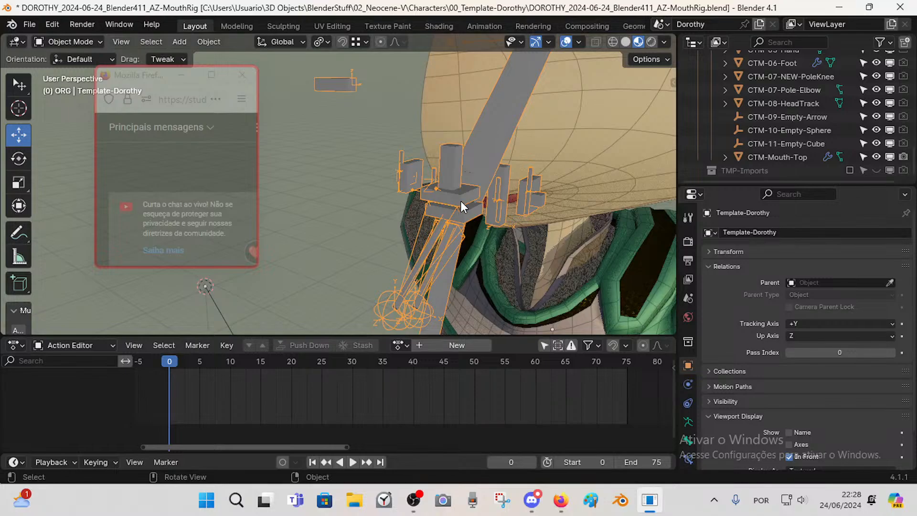
pyautogui.hotkey('ctrl', 'Tab')
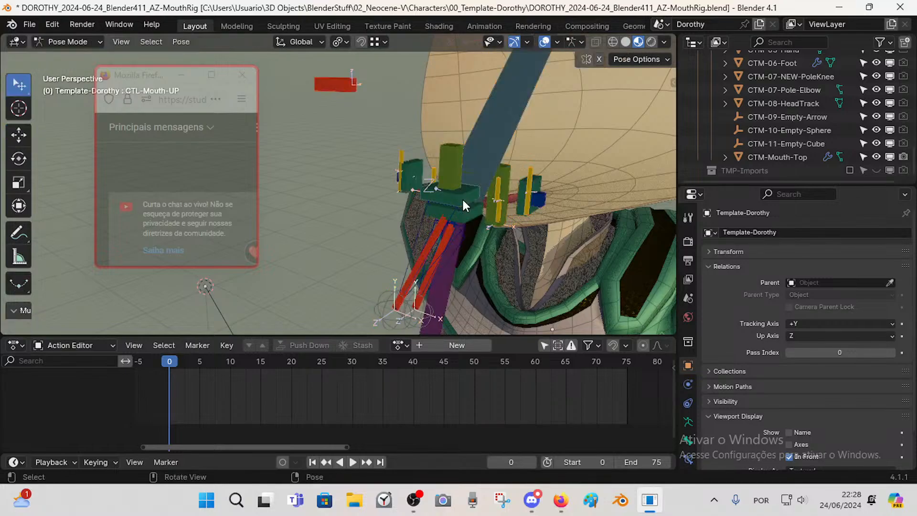
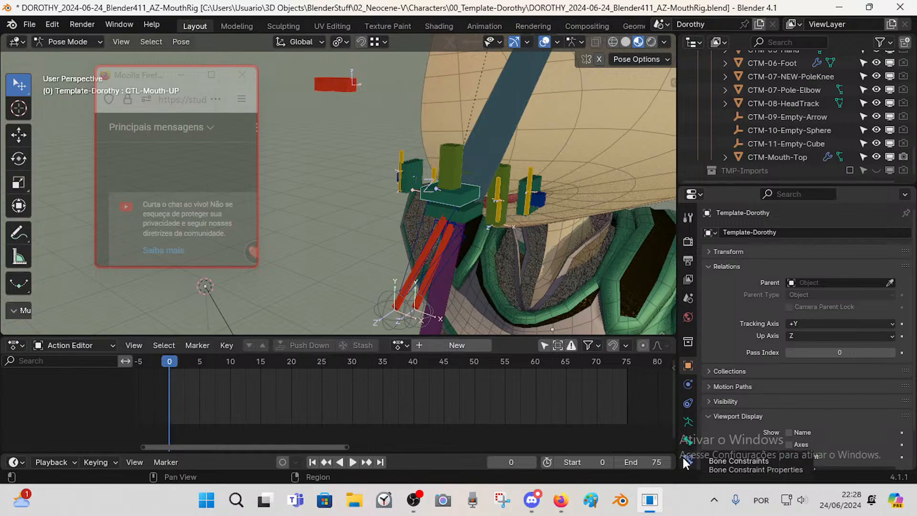
pyautogui.scroll(-2, 766, 422)
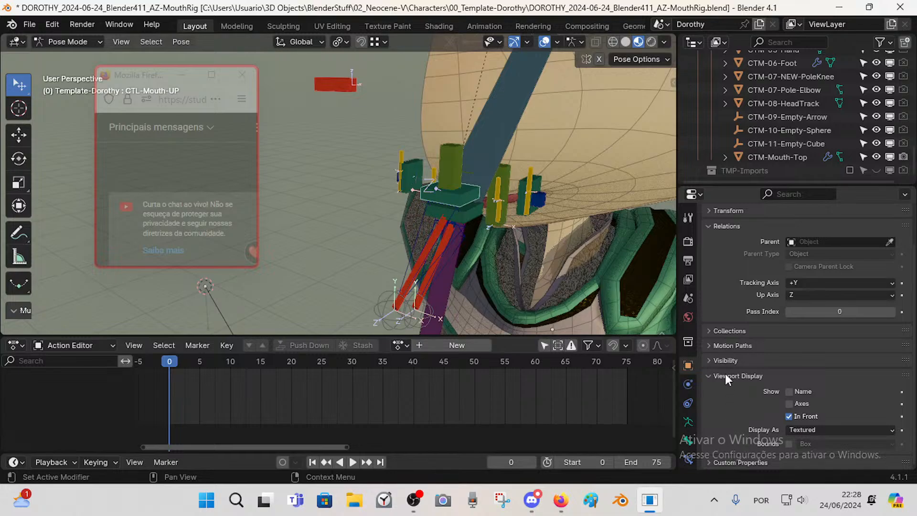
pyautogui.click(685, 441)
pyautogui.scroll(-4, 761, 358)
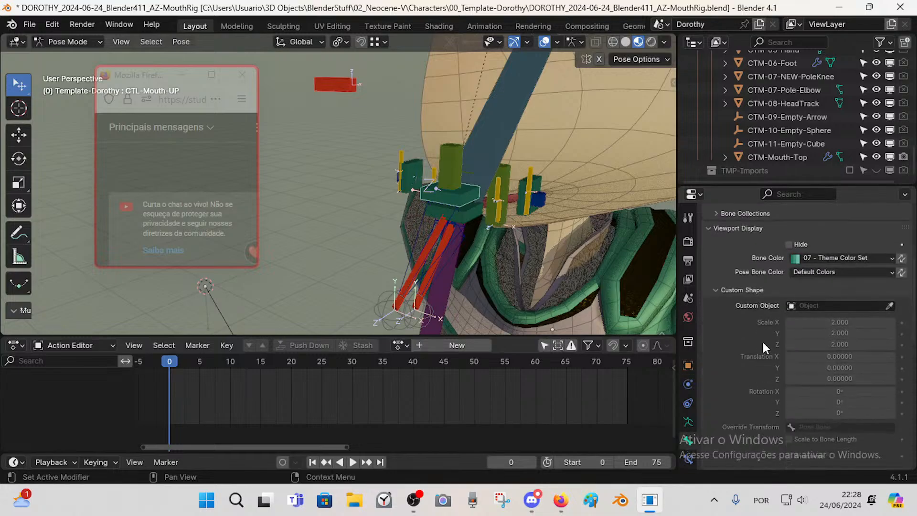
pyautogui.scroll(-3, 843, 308)
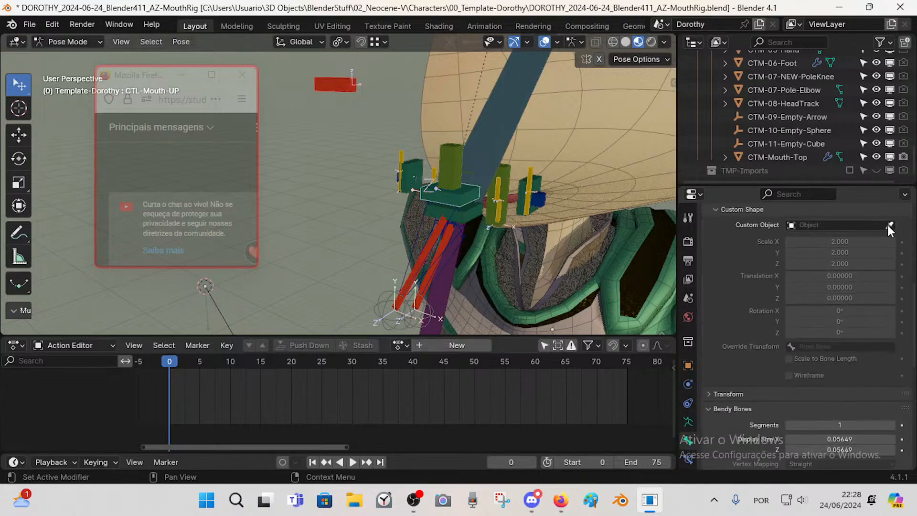
pyautogui.press('BackSpace')
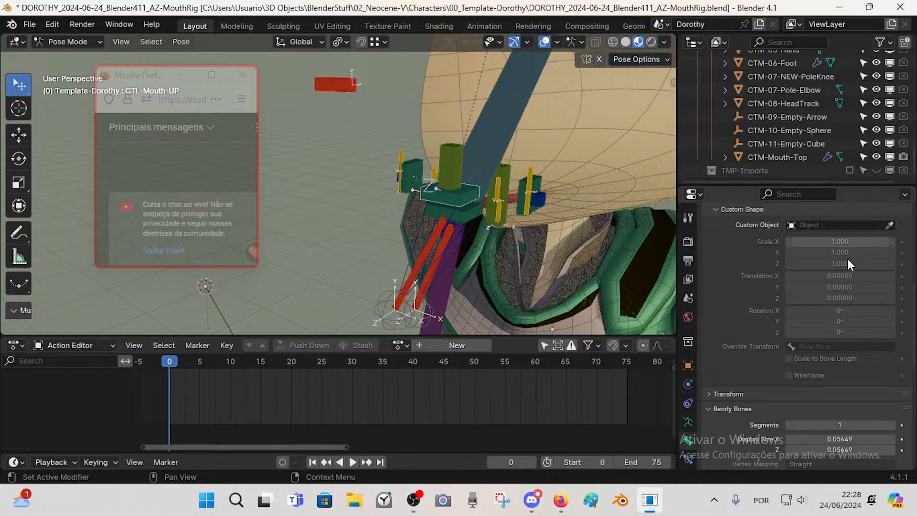
pyautogui.click(889, 225)
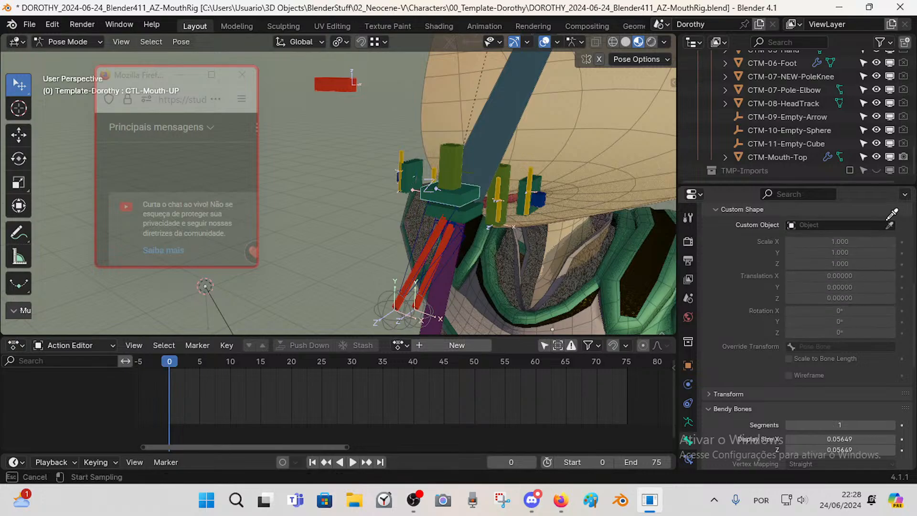
pyautogui.click(803, 157)
# - Locate where the CTL-Mouth-UP bone's custom shape is displayed by trial-moving the bone, cancelling each move
pyautogui.press('g')
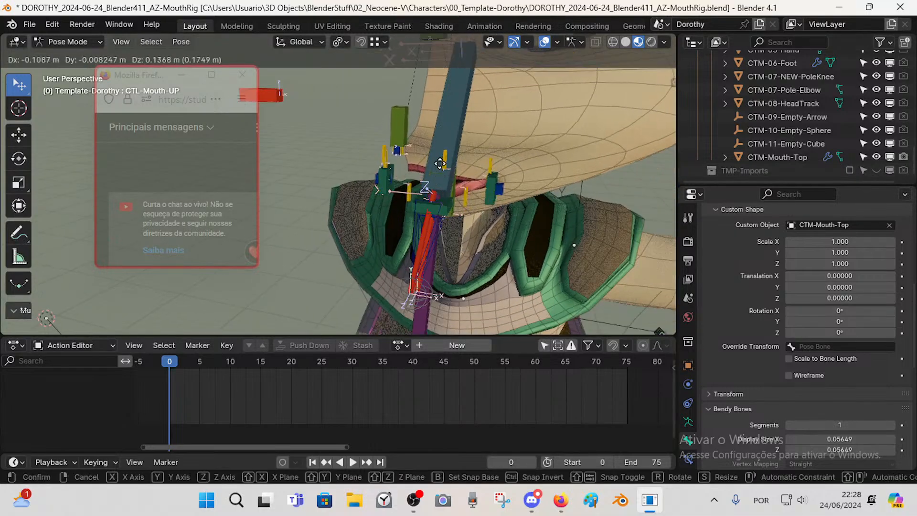
pyautogui.rightClick(439, 181)
pyautogui.scroll(-7, 438, 205)
pyautogui.scroll(-4, 436, 242)
pyautogui.moveTo(409, 255); pyautogui.dragTo(451, 245, button='middle')
pyautogui.press('g')
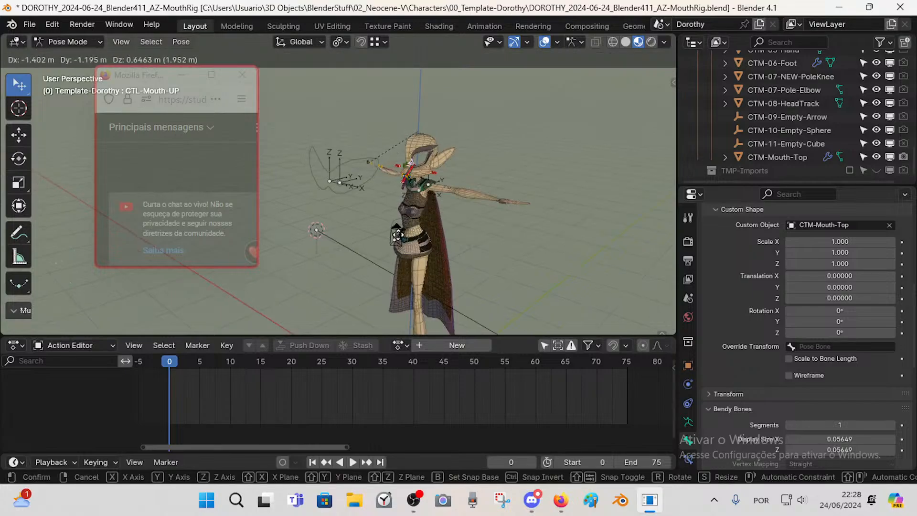
pyautogui.rightClick(400, 235)
# - Compare the CTL-Mouth-UP bone's position at the mouth with its distant custom shape, cancelling another trial move
pyautogui.scroll(6, 426, 231)
pyautogui.keyDown('shift'); pyautogui.moveTo(557, 210); pyautogui.dragTo(419, 243, button='middle'); pyautogui.keyUp('shift')
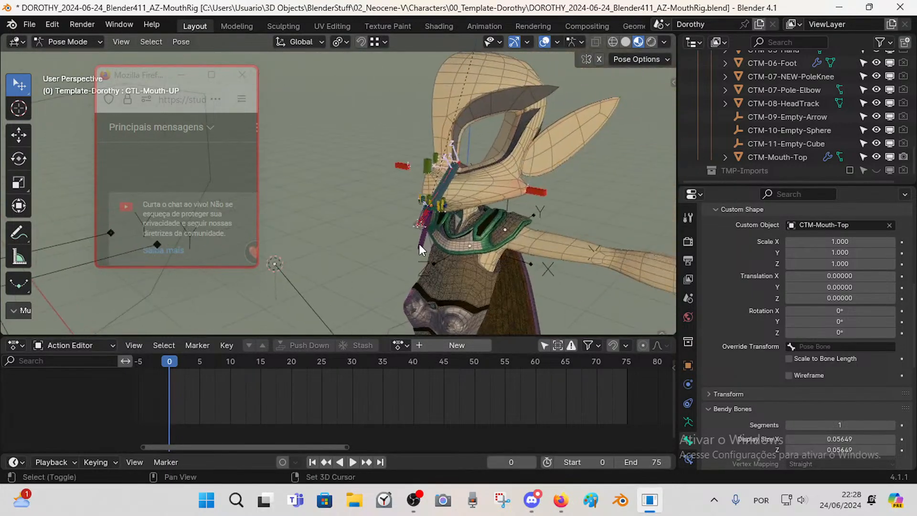
pyautogui.scroll(3, 423, 242)
pyautogui.keyDown('shift'); pyautogui.moveTo(496, 230); pyautogui.dragTo(447, 236, button='middle'); pyautogui.keyUp('shift')
pyautogui.scroll(4, 466, 245)
pyautogui.keyDown('shift'); pyautogui.moveTo(531, 259); pyautogui.dragTo(465, 248, button='middle'); pyautogui.keyUp('shift')
pyautogui.press('g')
pyautogui.rightClick(369, 242)
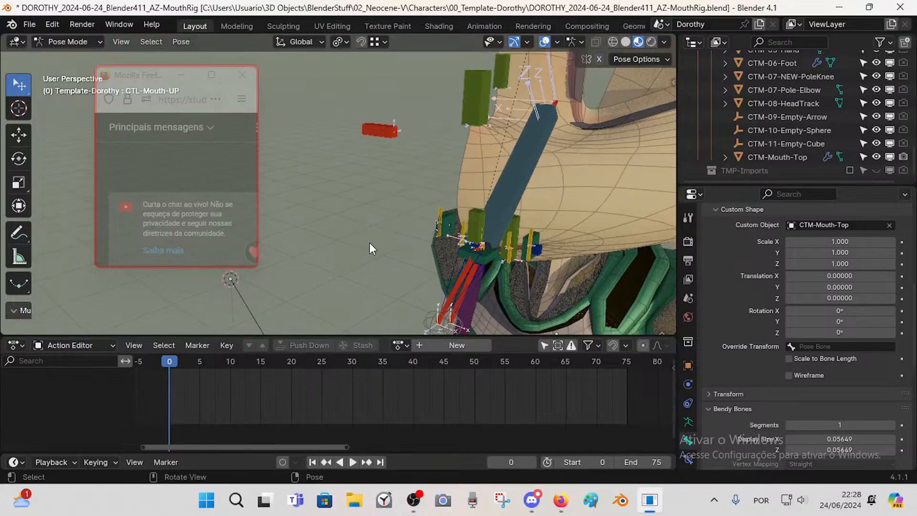
pyautogui.press('KP_3')
pyautogui.scroll(-5, 416, 227)
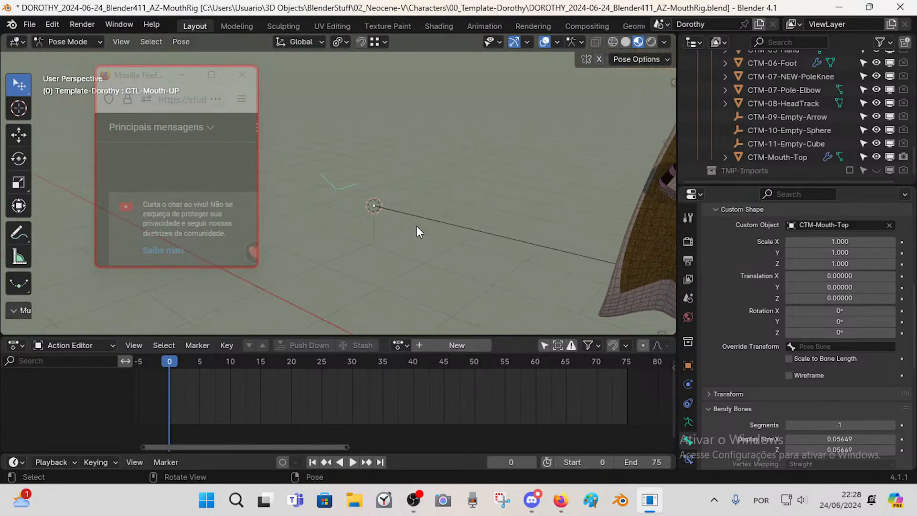
pyautogui.scroll(-3, 416, 225)
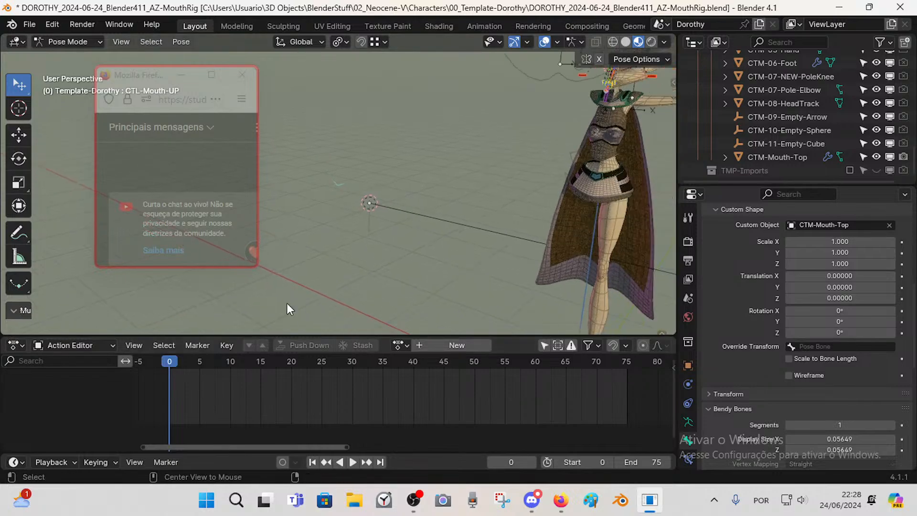
pyautogui.moveTo(388, 206); pyautogui.dragTo(405, 245, button='middle')
# - Find the CTM-02-Torso shape in the outliner and select it in object mode for comparison
pyautogui.moveTo(145, 75); pyautogui.dragTo(89, 76)
pyautogui.click(316, 197)
pyautogui.scroll(5, 829, 133)
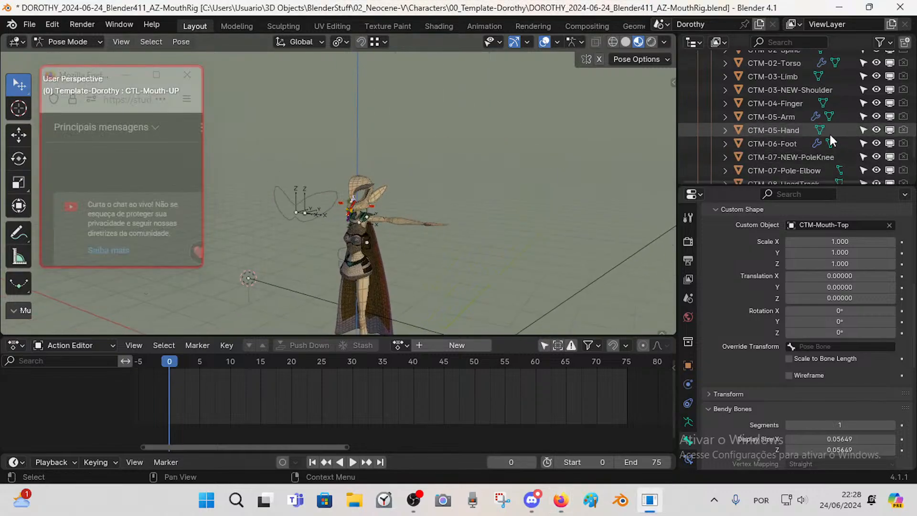
pyautogui.click(799, 117)
pyautogui.keyDown('shift'); pyautogui.moveTo(406, 230); pyautogui.dragTo(478, 199, button='middle'); pyautogui.keyUp('shift')
pyautogui.scroll(3, 461, 199)
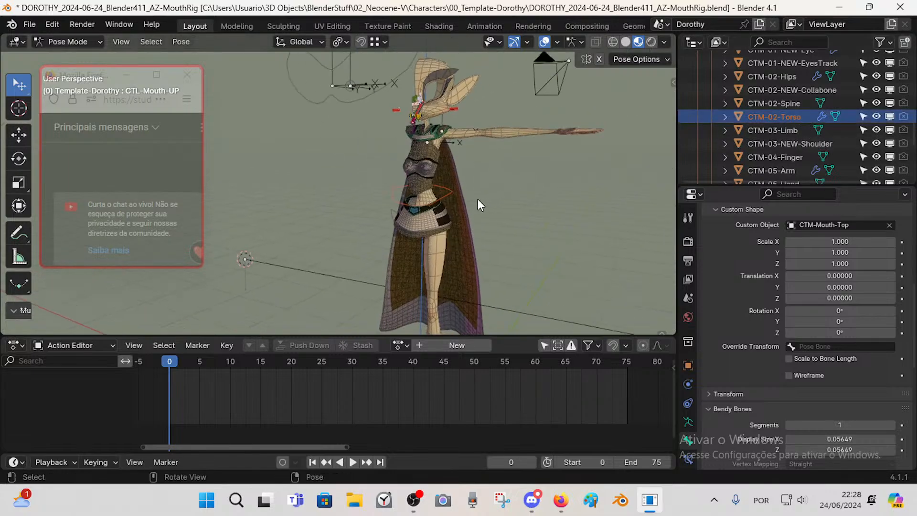
pyautogui.hotkey('ctrl', 'Tab')
pyautogui.click(448, 192)
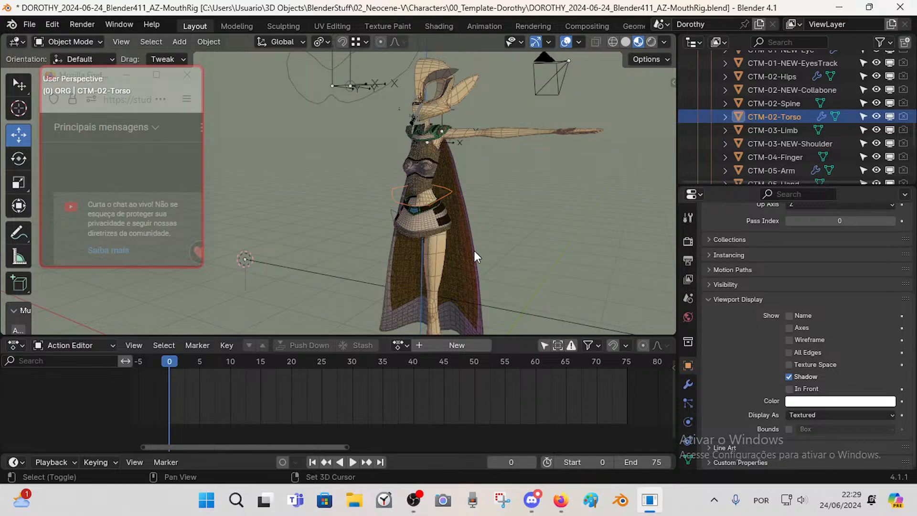
# - Turn on the axes display for CTM-02-Torso and check its origin position, cancelling the trial move
pyautogui.keyDown('shift'); pyautogui.moveTo(473, 250); pyautogui.dragTo(474, 173, button='middle'); pyautogui.keyUp('shift')
pyautogui.scroll(-2, 475, 173)
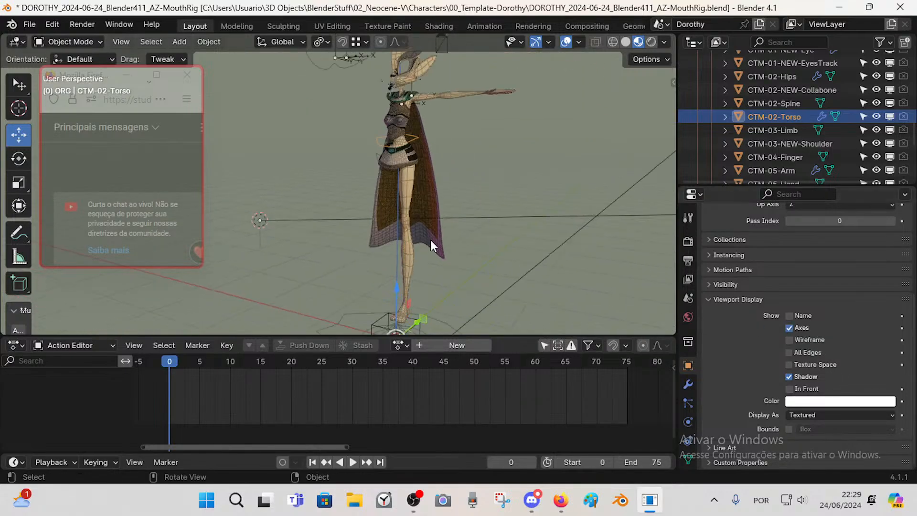
pyautogui.moveTo(484, 249); pyautogui.dragTo(444, 194, button='middle')
pyautogui.press('g')
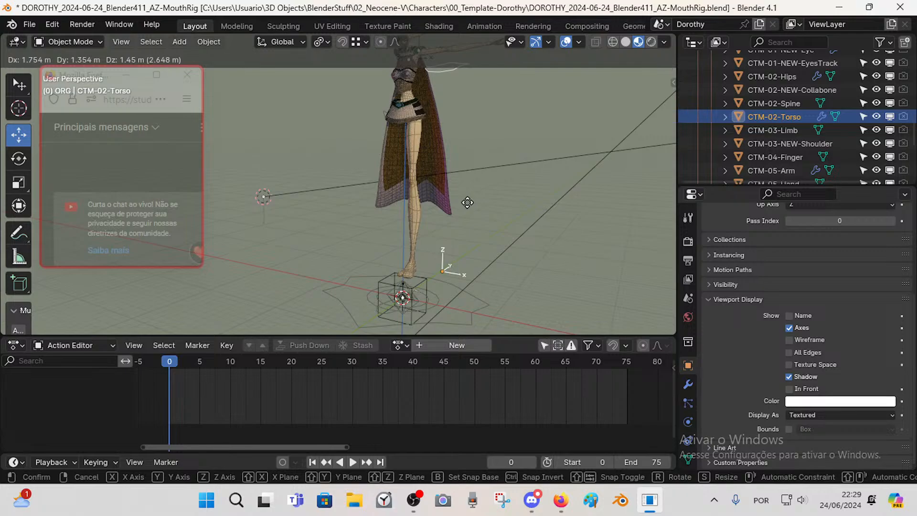
pyautogui.rightClick(467, 202)
pyautogui.keyDown('shift'); pyautogui.moveTo(478, 159); pyautogui.dragTo(460, 231, button='middle'); pyautogui.keyUp('shift')
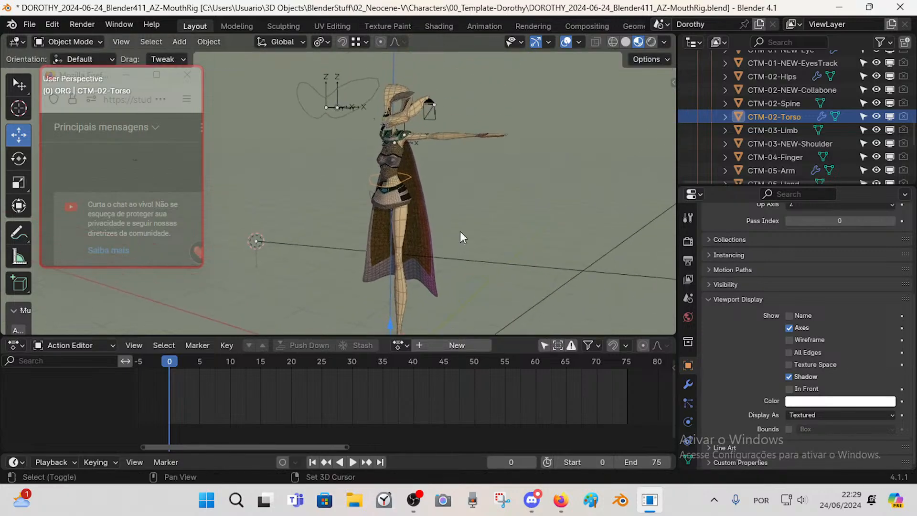
pyautogui.moveTo(455, 199); pyautogui.dragTo(452, 196, button='middle')
# - Select CTM-Mouth-Top in the outliner and check where its origin sits
pyautogui.click(443, 203)
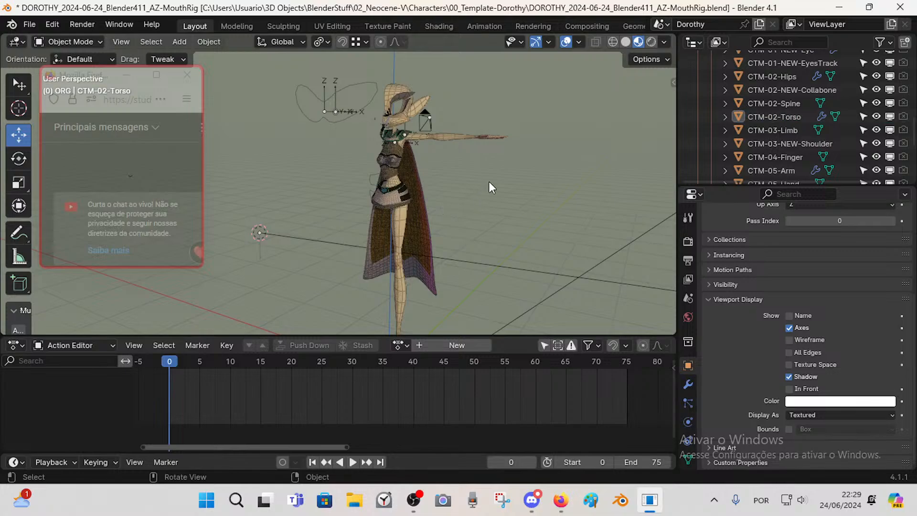
pyautogui.scroll(-5, 799, 162)
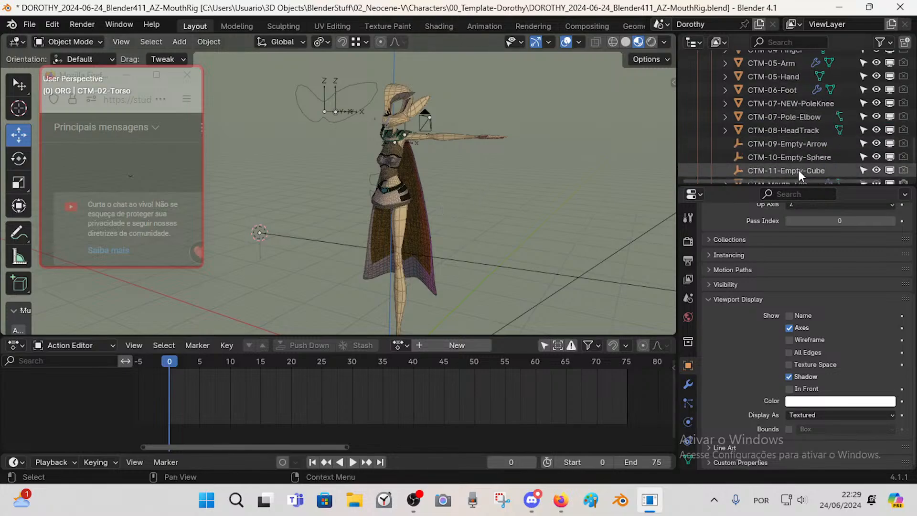
pyautogui.scroll(-1, 797, 167)
pyautogui.click(792, 158)
pyautogui.keyDown('shift'); pyautogui.moveTo(433, 213); pyautogui.dragTo(434, 182, button='middle'); pyautogui.keyUp('shift')
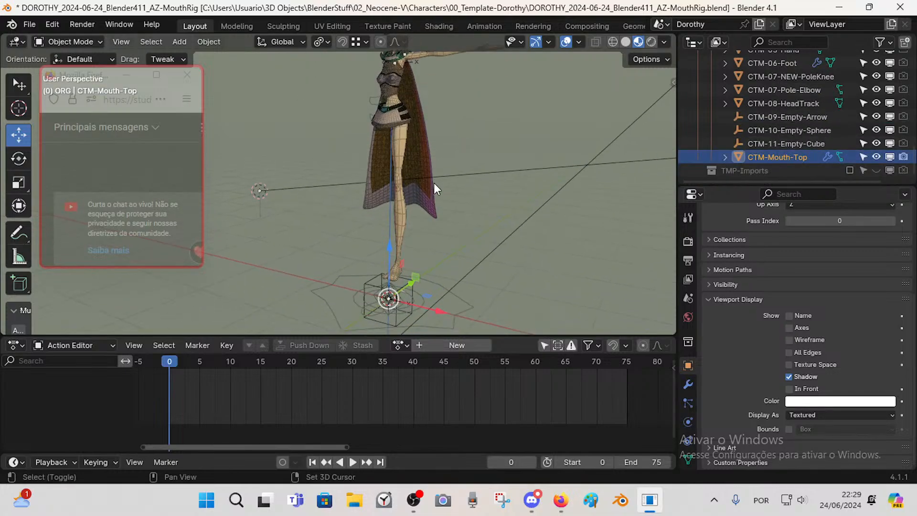
# - Turn on the axes display for CTM-Mouth-Top and check its origin and orientation, cancelling the trial moves
pyautogui.press('g')
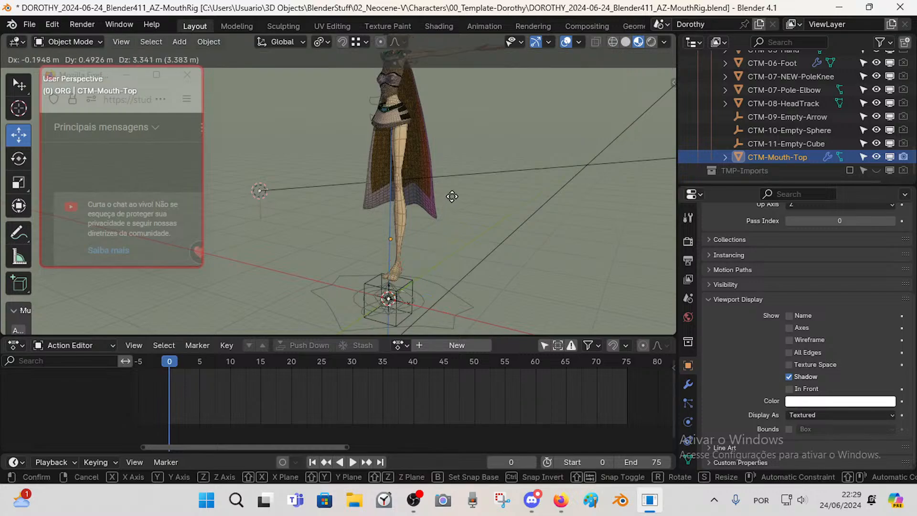
pyautogui.press('Escape')
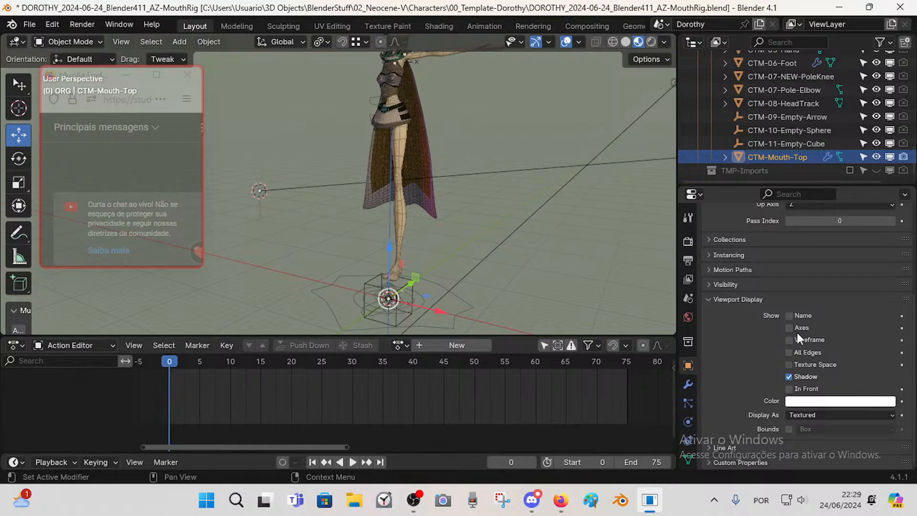
pyautogui.press('g')
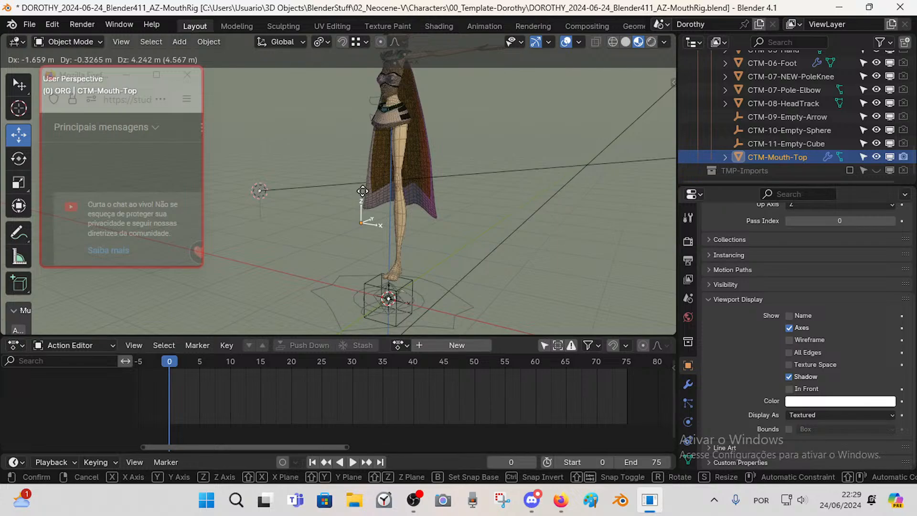
pyautogui.rightClick(362, 190)
# - Select CTM-02-Torso in the outliner and compare its origin with its mesh around the waist, cancelling the trial move
pyautogui.scroll(4, 789, 128)
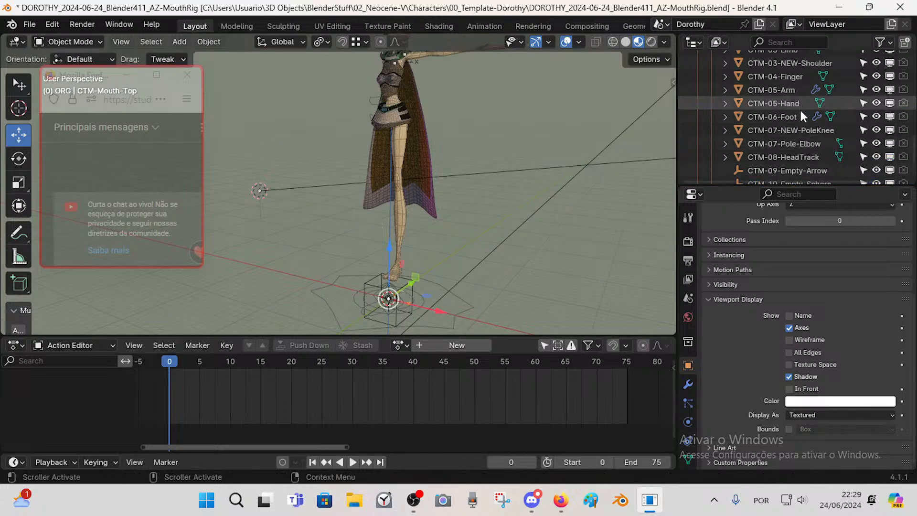
pyautogui.scroll(4, 783, 103)
pyautogui.click(787, 90)
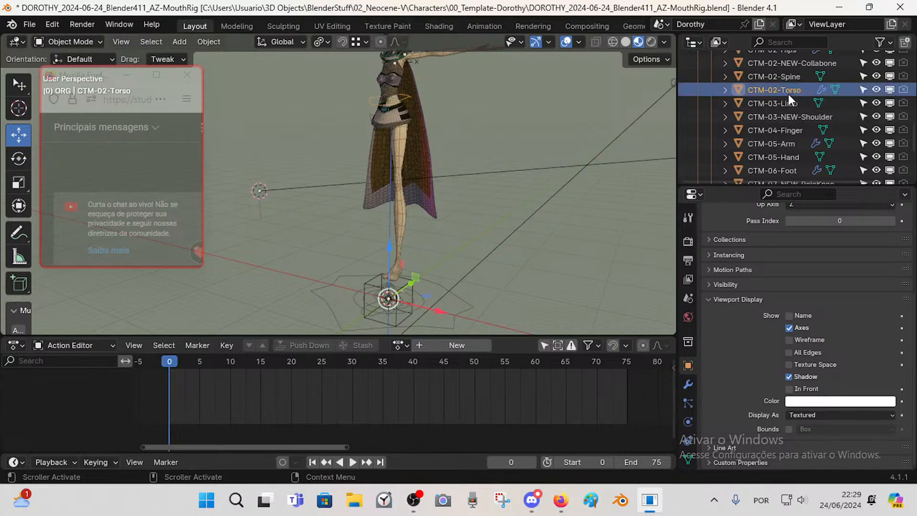
pyautogui.press('g')
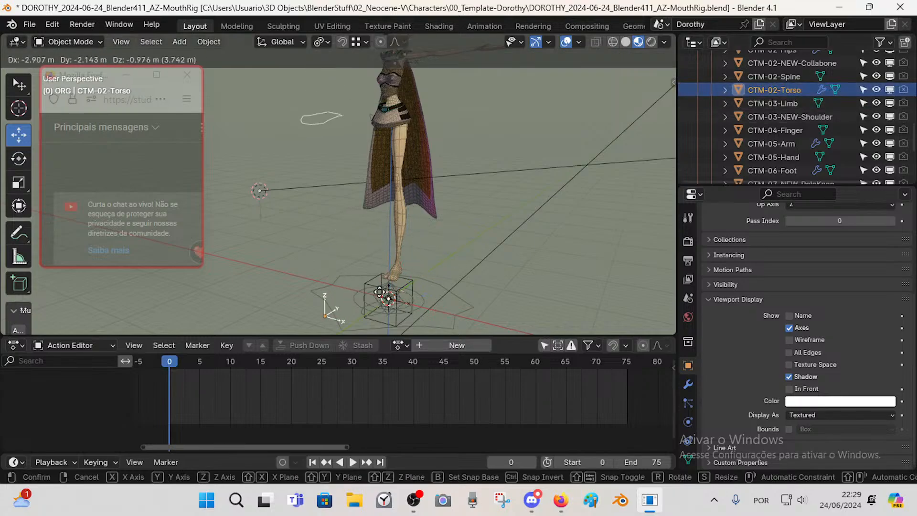
pyautogui.rightClick(361, 300)
pyautogui.keyDown('shift'); pyautogui.moveTo(448, 175); pyautogui.dragTo(451, 230, button='middle'); pyautogui.keyUp('shift')
pyautogui.scroll(4, 445, 239)
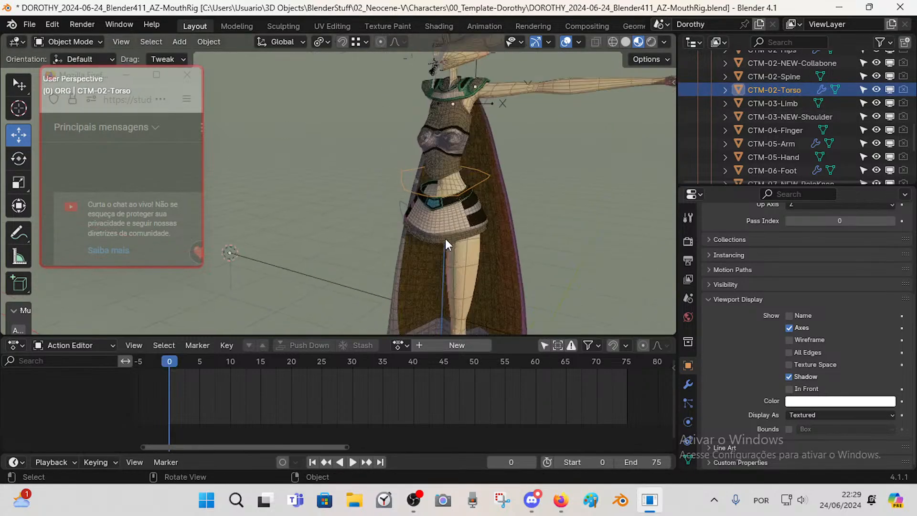
pyautogui.moveTo(454, 168); pyautogui.dragTo(457, 197, button='middle')
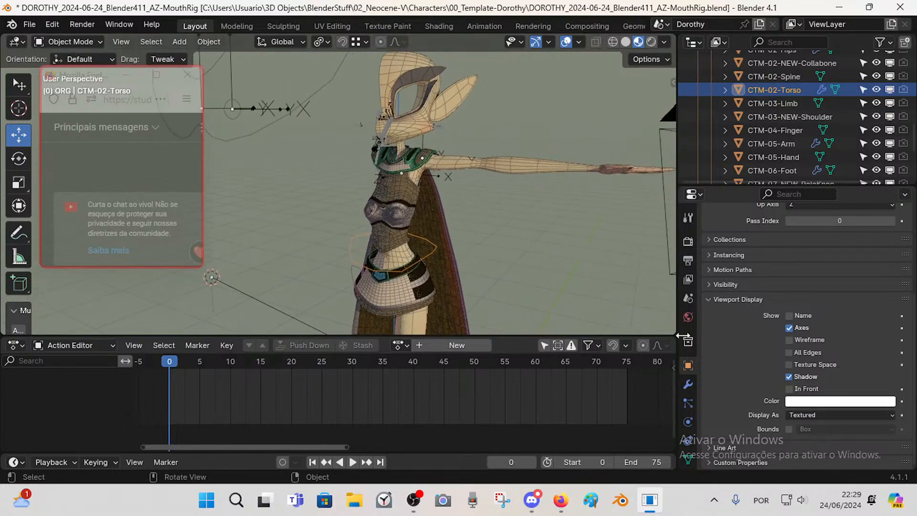
# - Compare the mesh data properties of CTM-02-Torso and CTM-Mouth-Top, including vertex groups and shape keys
pyautogui.click(687, 457)
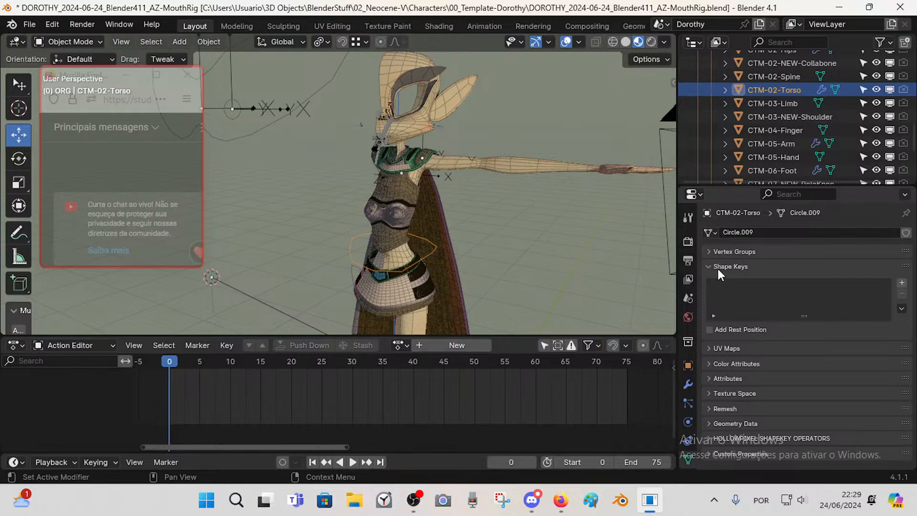
pyautogui.click(709, 249)
pyautogui.click(709, 250)
pyautogui.scroll(-4, 767, 164)
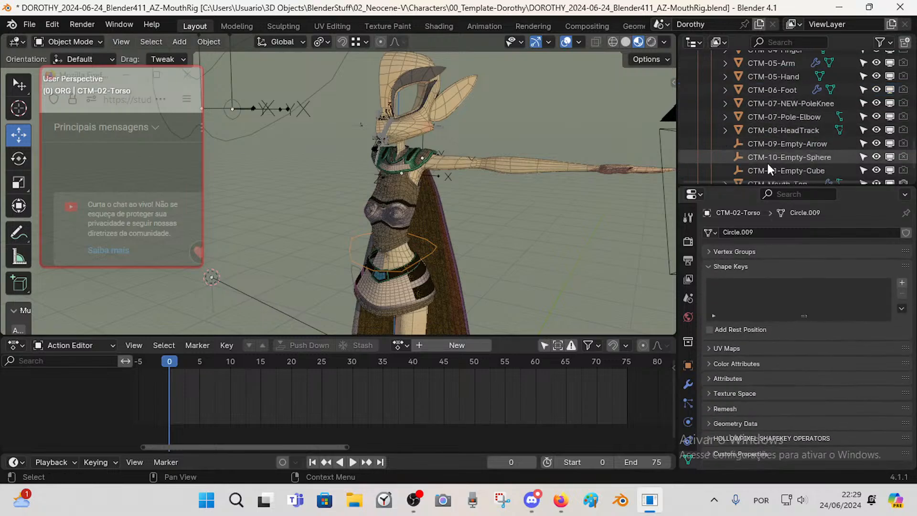
pyautogui.scroll(-2, 767, 166)
pyautogui.click(771, 156)
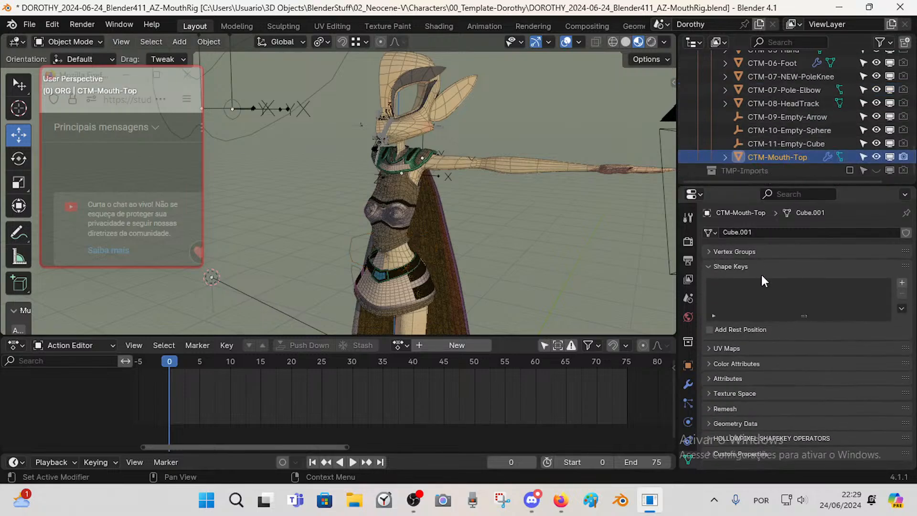
pyautogui.click(710, 266)
# - Switch CTM-Mouth-Top repeatedly between object and edit mode to compare its mesh with the rig around the mouth
pyautogui.moveTo(643, 217); pyautogui.dragTo(409, 225, button='middle')
pyautogui.scroll(-3, 380, 165)
pyautogui.press('Tab')
pyautogui.press('Tab')
pyautogui.press('Tab')
pyautogui.scroll(4, 444, 174)
pyautogui.scroll(4, 470, 193)
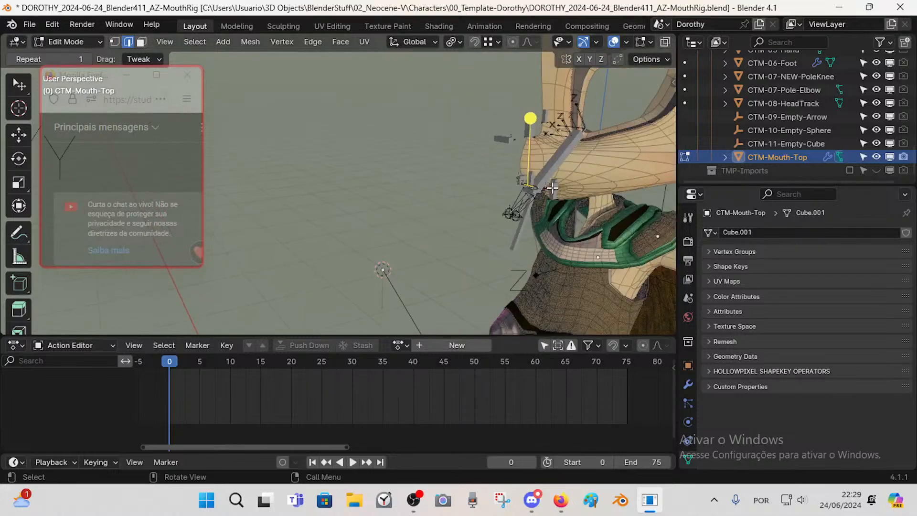
pyautogui.moveTo(551, 187); pyautogui.dragTo(458, 210, button='middle')
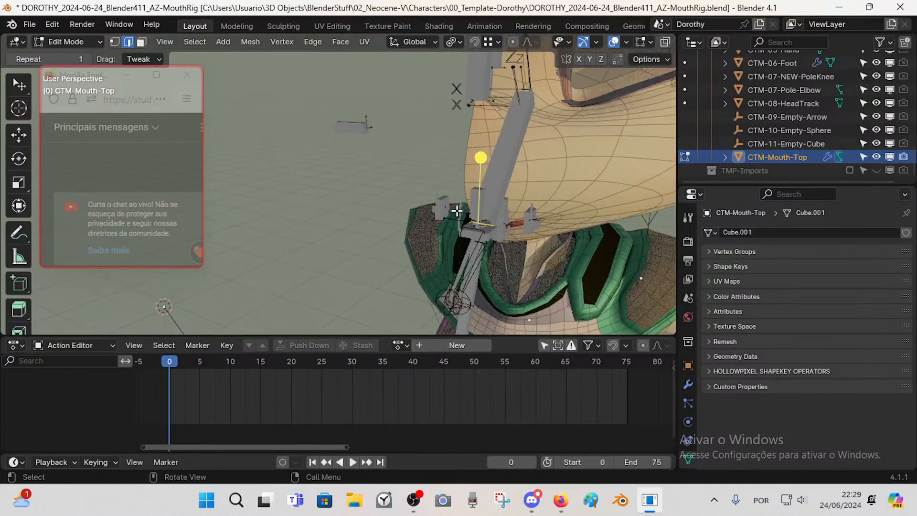
pyautogui.press('Tab')
pyautogui.press('Tab')
pyautogui.moveTo(534, 241); pyautogui.dragTo(486, 233, button='middle')
pyautogui.press('Tab')
pyautogui.scroll(3, 508, 237)
pyautogui.press('Tab')
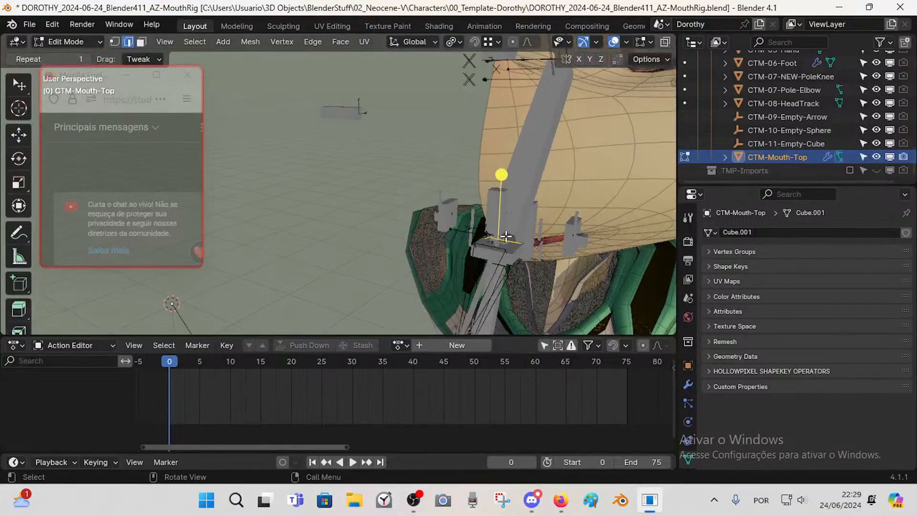
pyautogui.press('Tab')
pyautogui.press('Tab')
pyautogui.moveTo(524, 239); pyautogui.dragTo(469, 238, button='middle')
pyautogui.press('Tab')
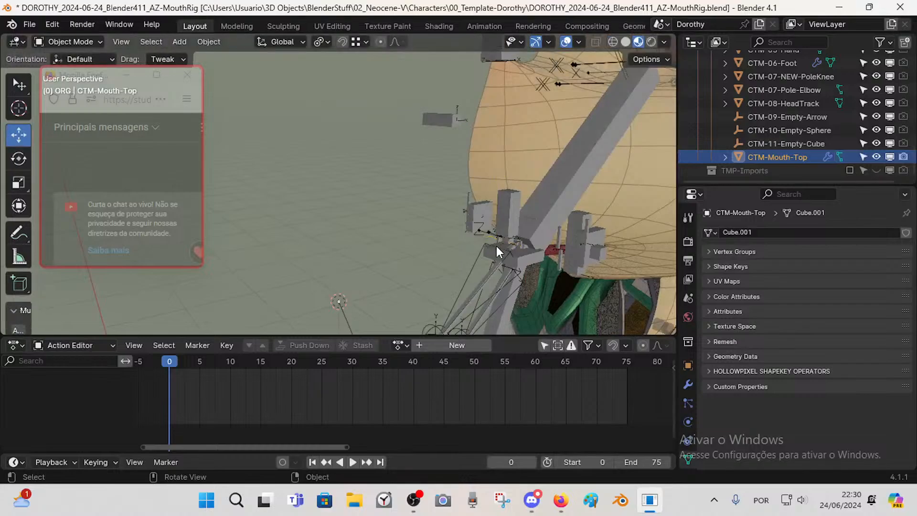
pyautogui.press('Tab')
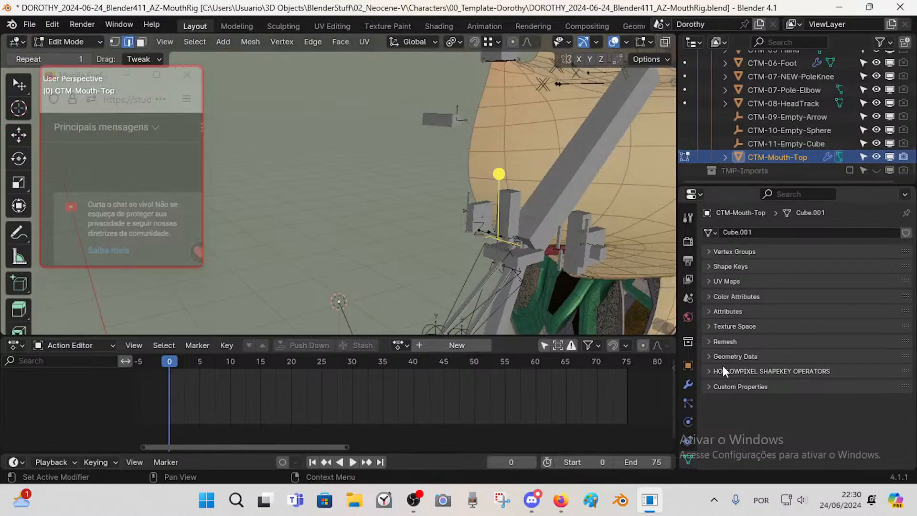
# - Compare the object settings of CTM-Mouth-Top with CTM-02-Torso and disable CTM-Mouth-Top in renders
pyautogui.click(687, 365)
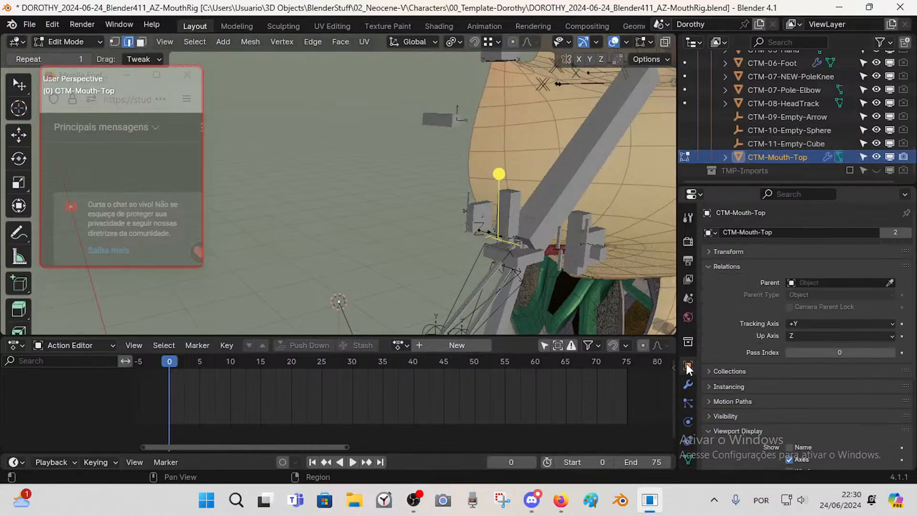
pyautogui.click(784, 144)
pyautogui.click(784, 124)
pyautogui.scroll(2, 774, 93)
pyautogui.scroll(2, 780, 92)
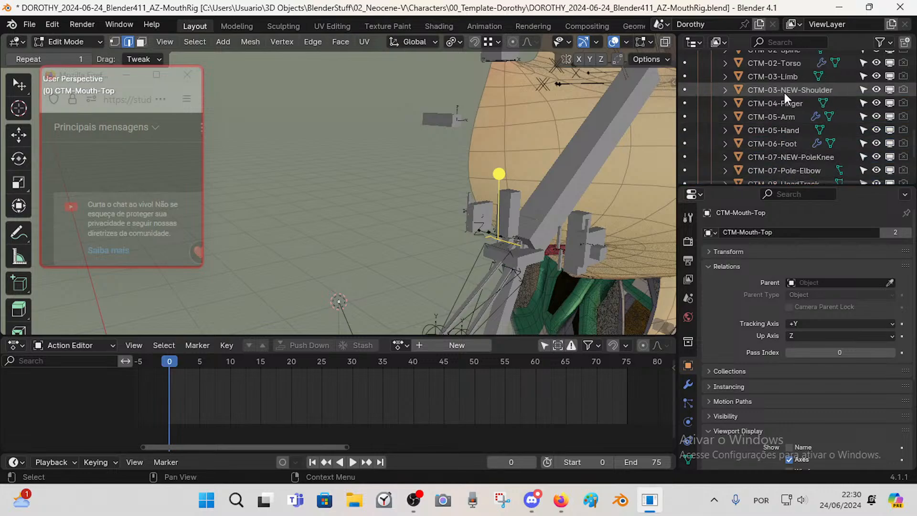
pyautogui.click(784, 94)
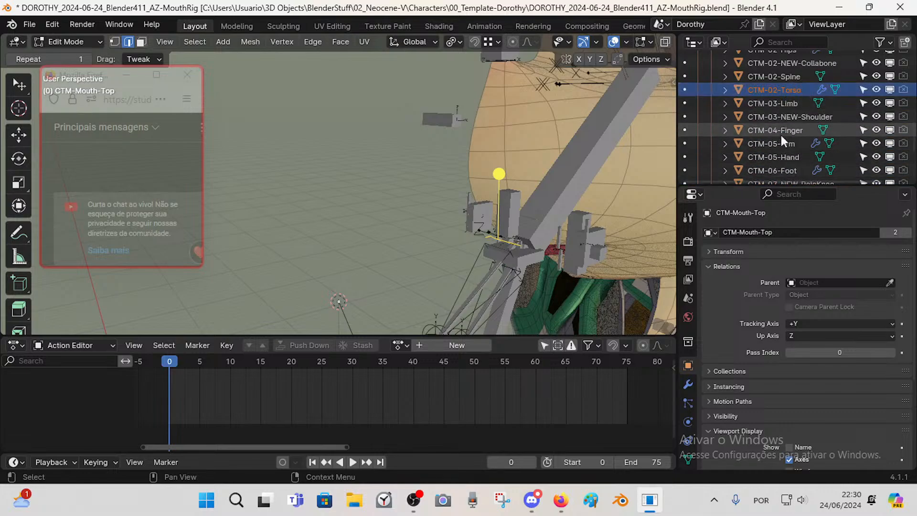
pyautogui.scroll(-4, 781, 120)
pyautogui.click(784, 163)
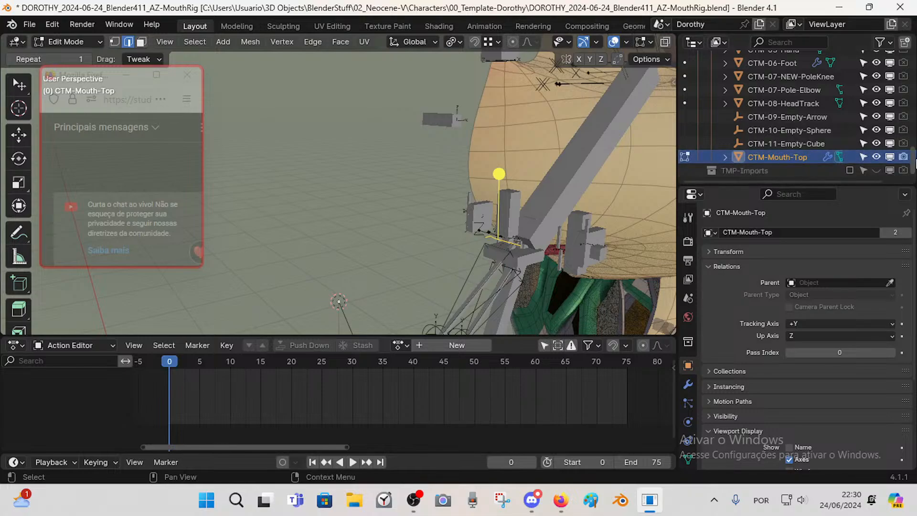
pyautogui.click(903, 157)
# - Try moving the CTM-Mouth-Top mesh away from the mouth in edit mode
pyautogui.moveTo(483, 210)
pyautogui.mouseDown(button='middle')
pyautogui.moveTo(528, 235)
pyautogui.moveTo(481, 208)
pyautogui.moveTo(492, 217)
pyautogui.mouseUp(button='middle')
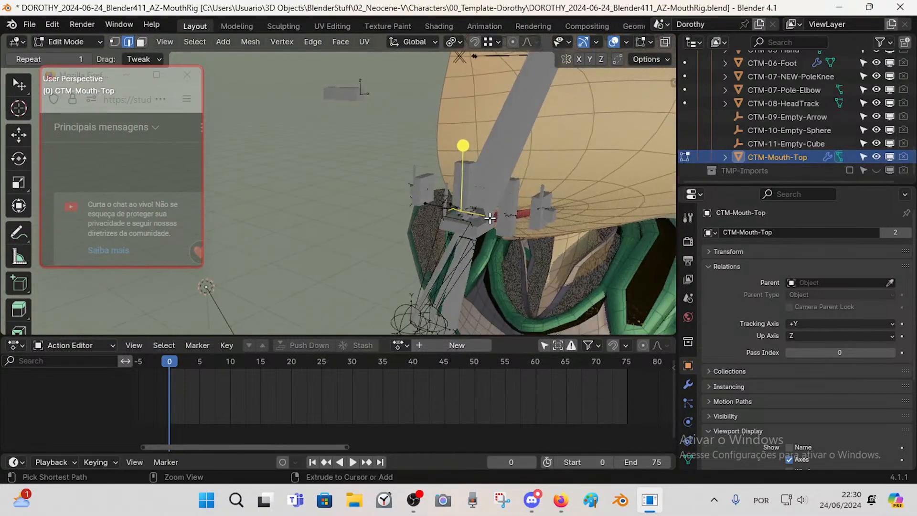
pyautogui.press('g')
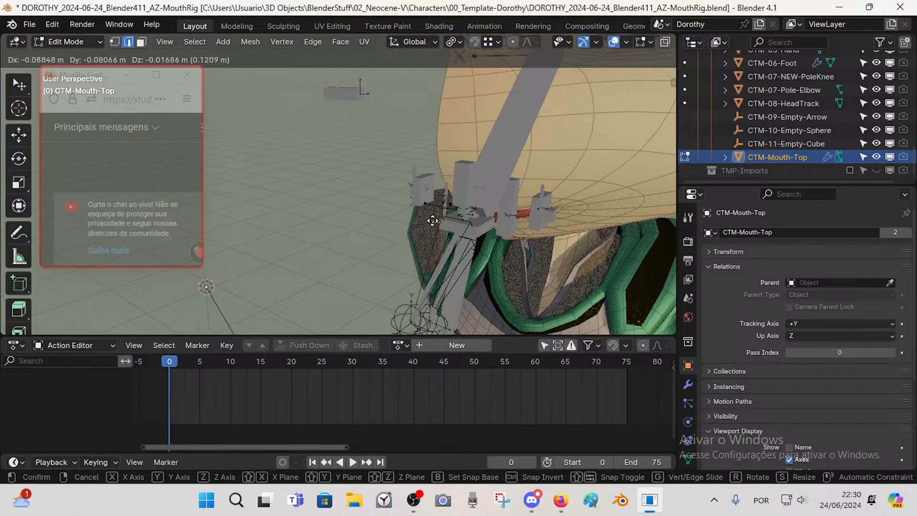
pyautogui.click(486, 215)
# - Leave the mesh's edit mode, select the Template-Dorothy armature and enter its edit mode
pyautogui.hotkey('ctrl', 'Tab')
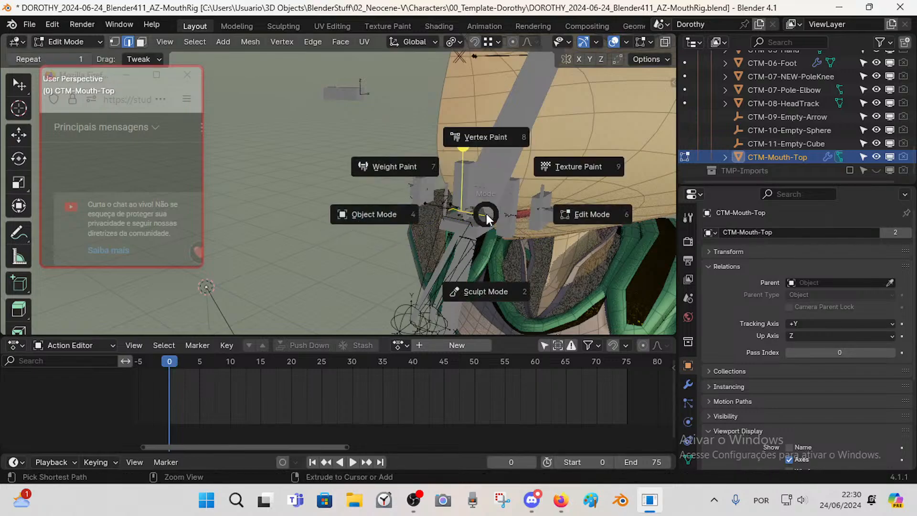
pyautogui.click(472, 205)
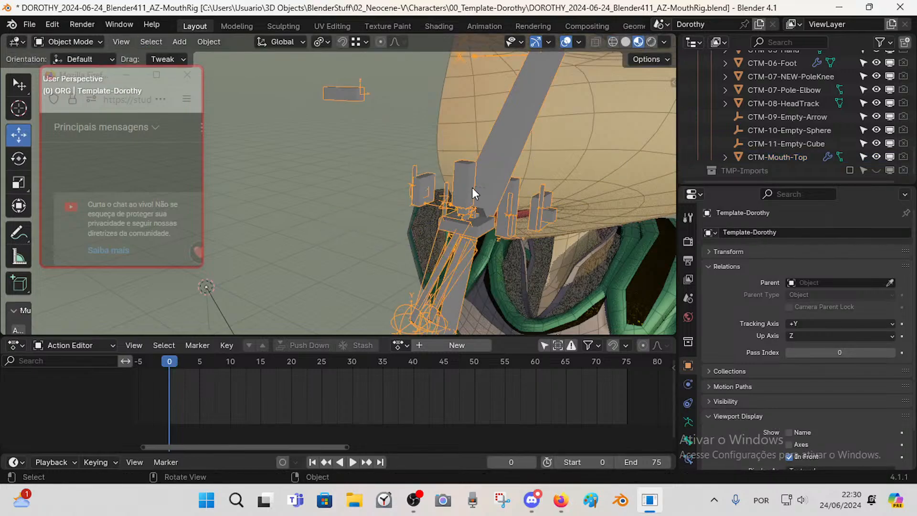
pyautogui.press('Tab')
pyautogui.press('Tab')
pyautogui.press('Tab')
pyautogui.hotkey('ctrl', 'Tab')
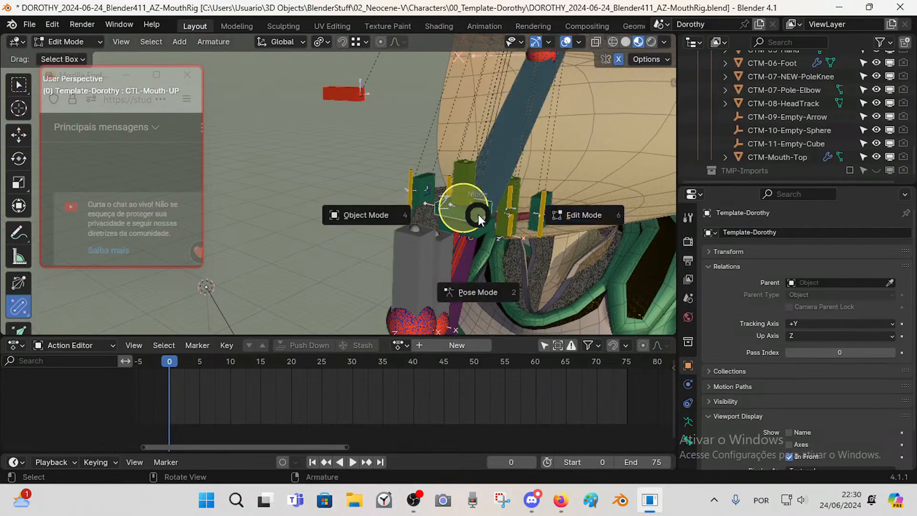
pyautogui.click(488, 225)
pyautogui.press('Tab')
# - Select the CTL-Mouth-UP bone at the mouth and check it with a cancelled trial move
pyautogui.moveTo(488, 228); pyautogui.dragTo(502, 215, button='middle')
pyautogui.click(489, 229)
pyautogui.press('g')
pyautogui.rightClick(527, 215)
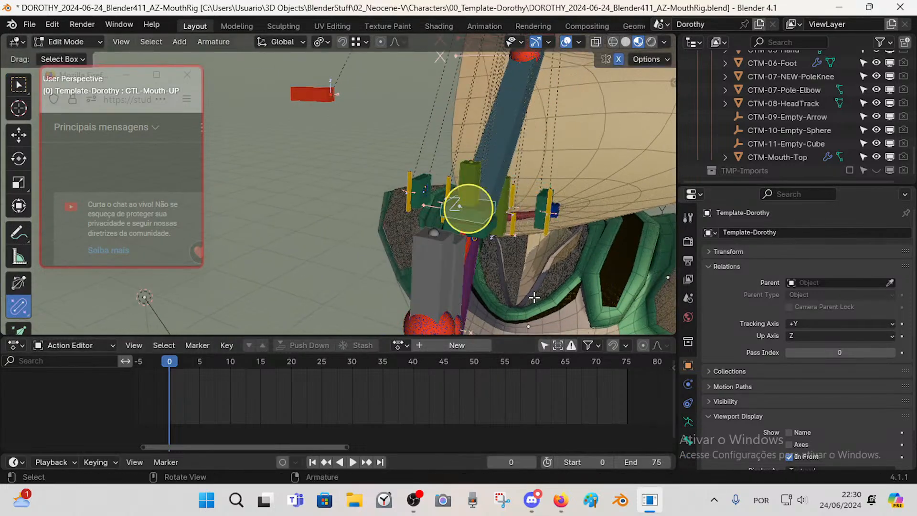
# - Examine the CTL-Mouth-UP bone's properties, from relations and viewport display through the bendy bone settings
pyautogui.scroll(-3, 534, 297)
pyautogui.click(721, 266)
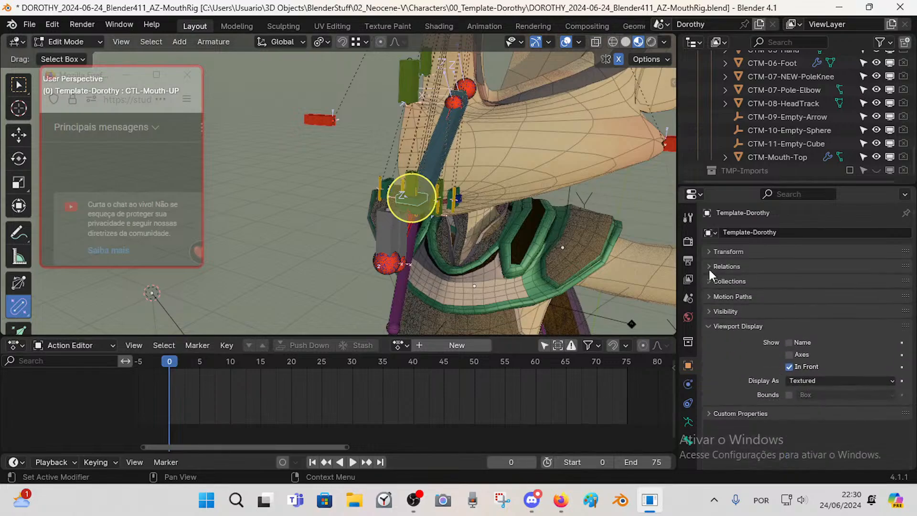
pyautogui.click(688, 439)
pyautogui.scroll(-10, 775, 367)
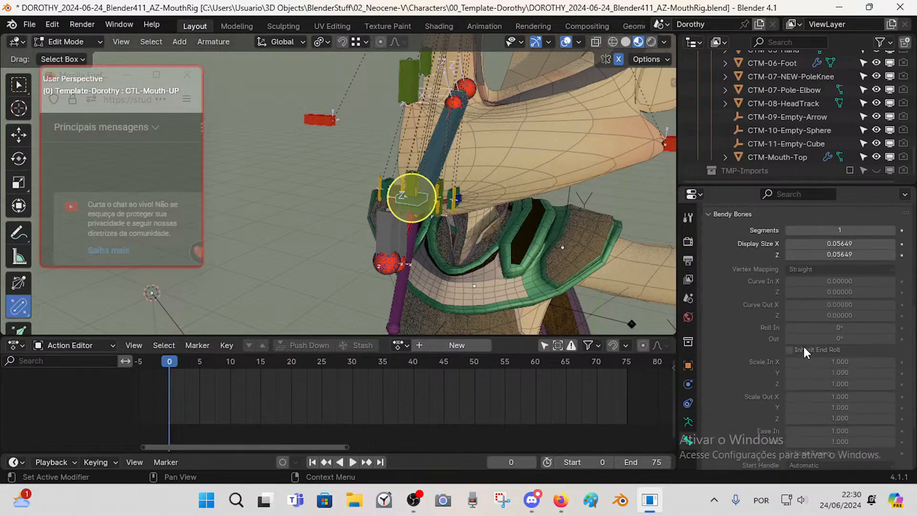
pyautogui.scroll(-4, 803, 347)
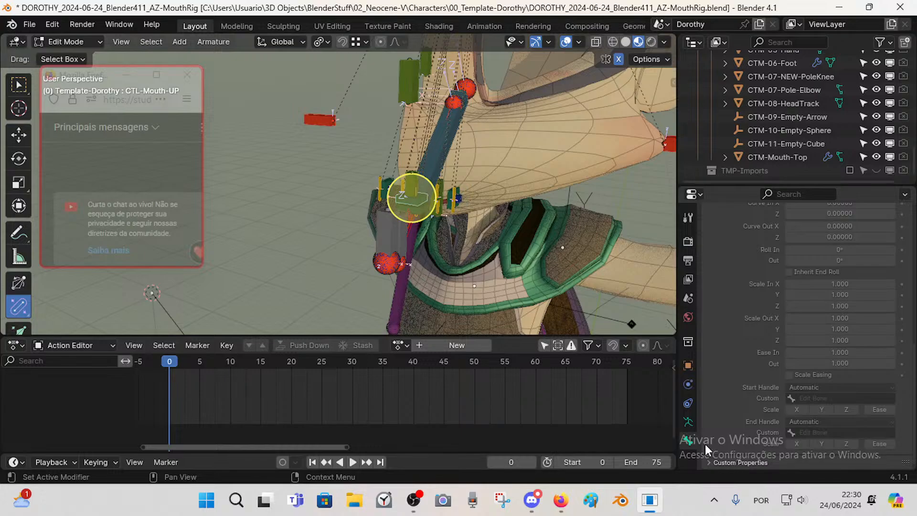
pyautogui.click(687, 421)
pyautogui.click(688, 439)
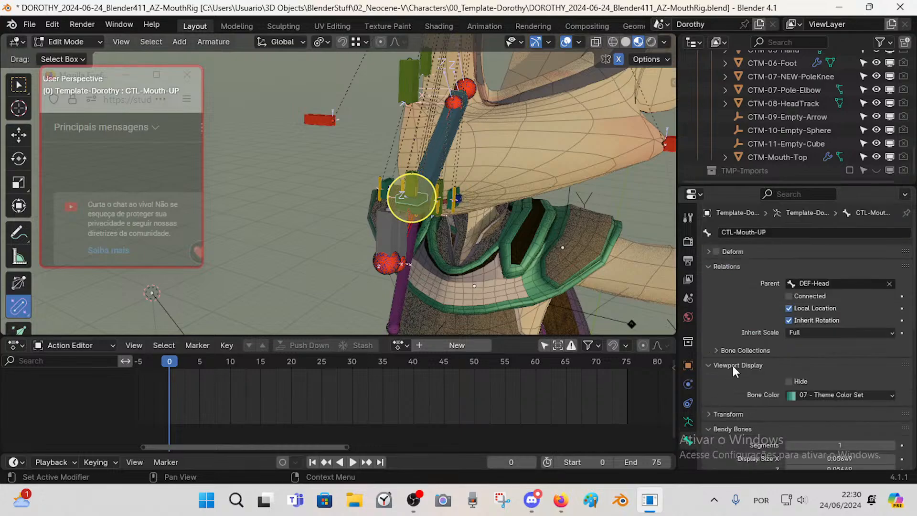
pyautogui.scroll(-10, 733, 365)
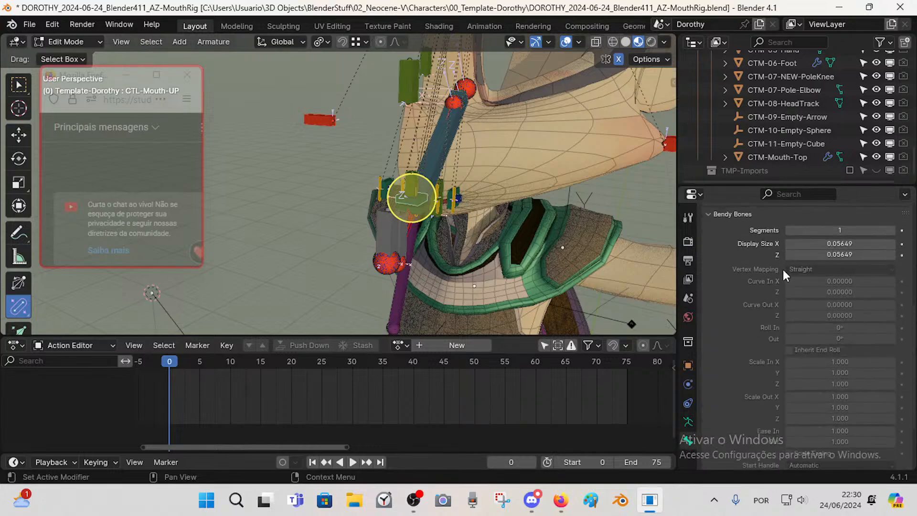
pyautogui.scroll(4, 776, 301)
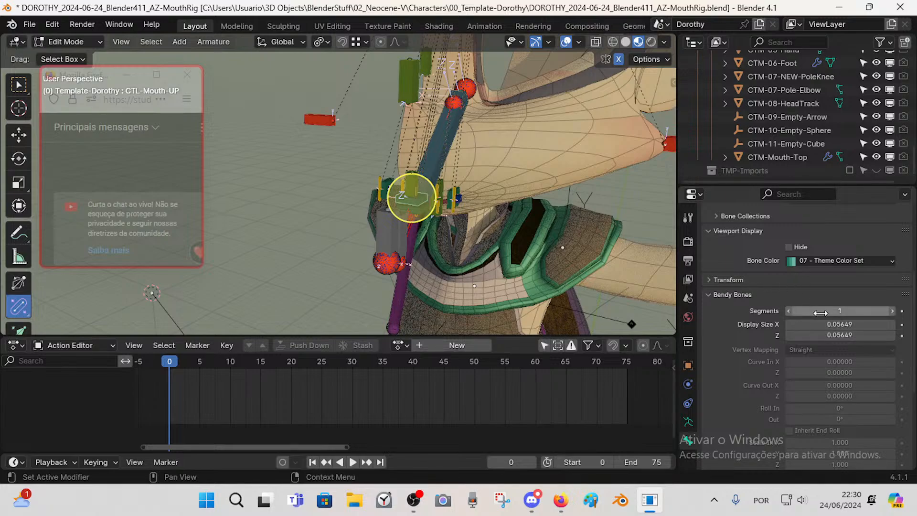
pyautogui.scroll(-7, 745, 329)
pyautogui.scroll(15, 735, 319)
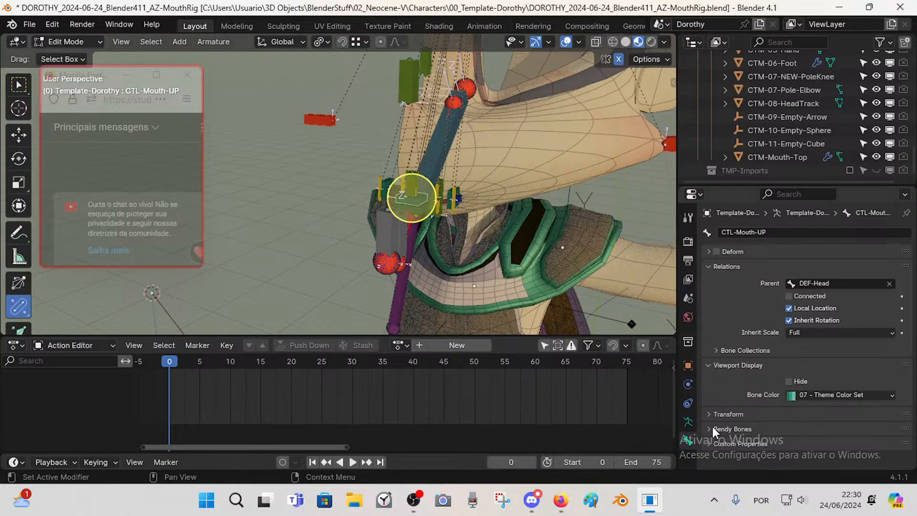
pyautogui.scroll(2, 432, 181)
# - Snap the 3D cursor to the selected CTL-Mouth-UP bone and add a new bone there
pyautogui.hotkey('shift', 's')
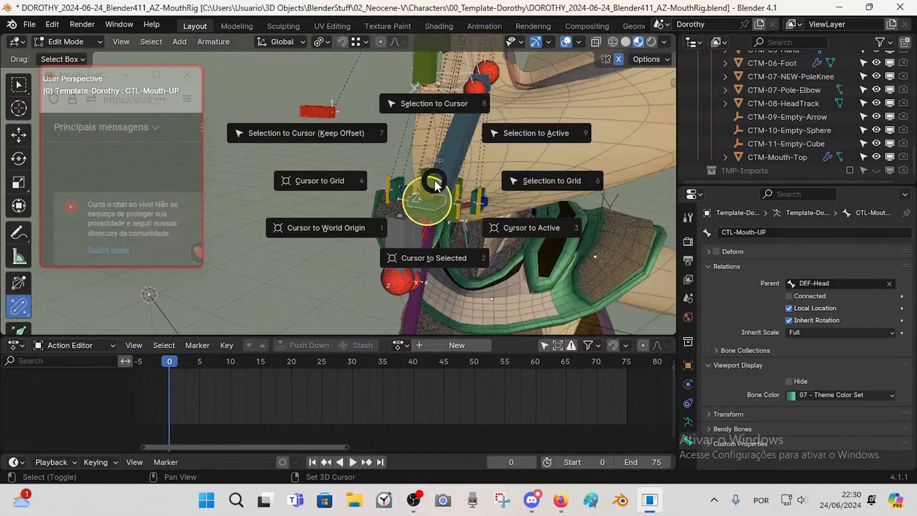
pyautogui.click(474, 198)
pyautogui.hotkey('shift', 'a')
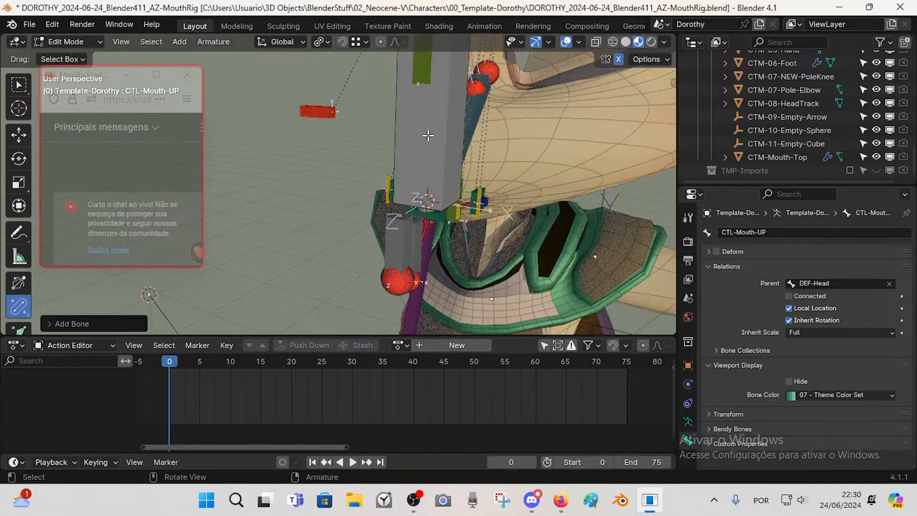
# - Move the new test bone away from the mouth into the empty space in front of the face
pyautogui.press('g')
pyautogui.click(273, 139)
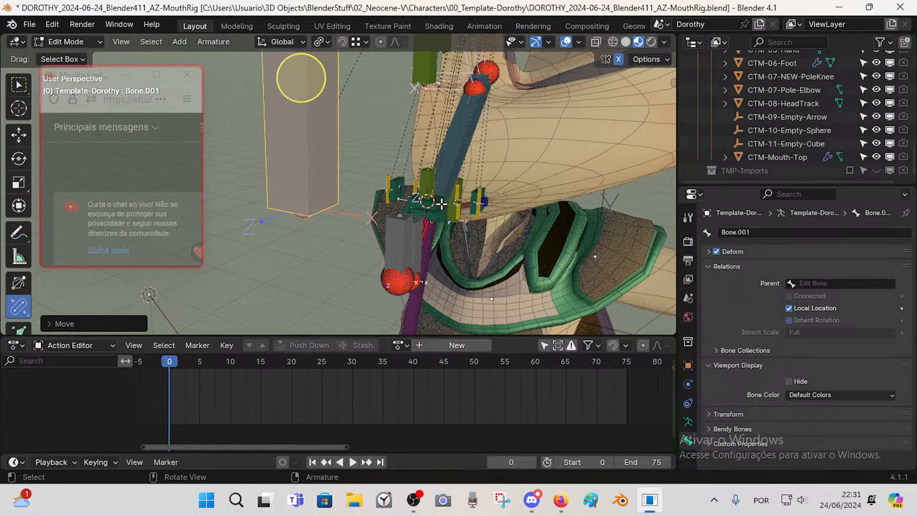
pyautogui.scroll(-8, 443, 201)
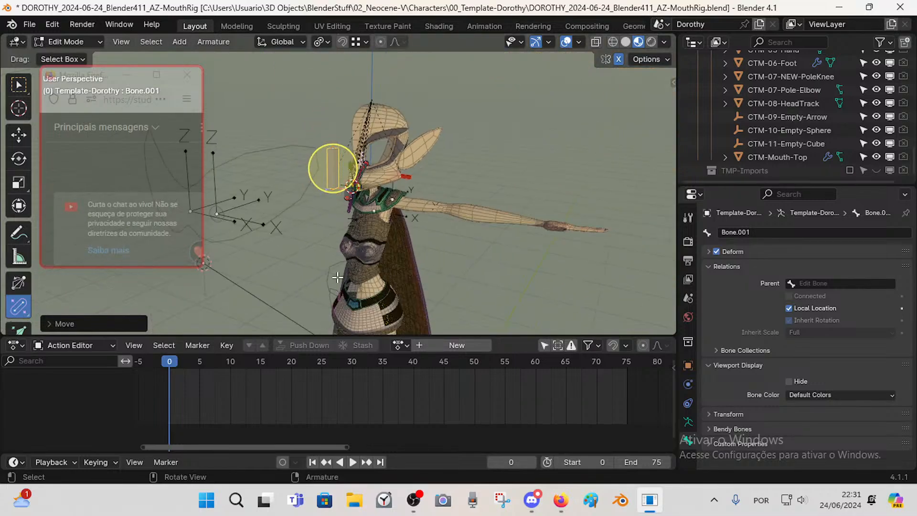
pyautogui.scroll(6, 364, 271)
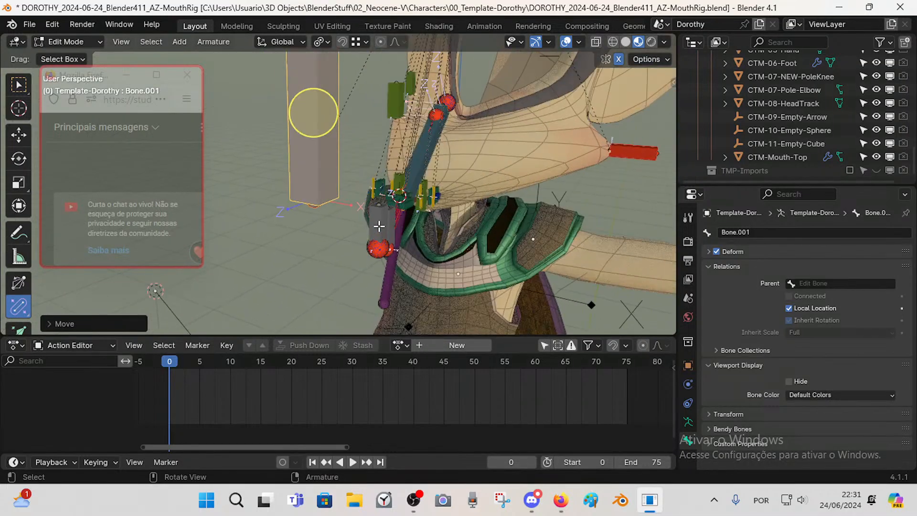
pyautogui.scroll(4, 406, 206)
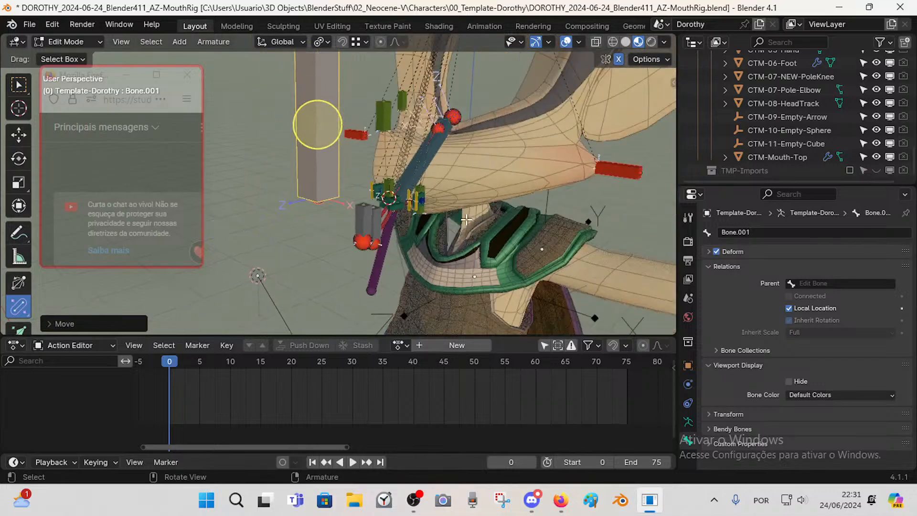
pyautogui.scroll(-4, 464, 216)
pyautogui.scroll(4, 406, 208)
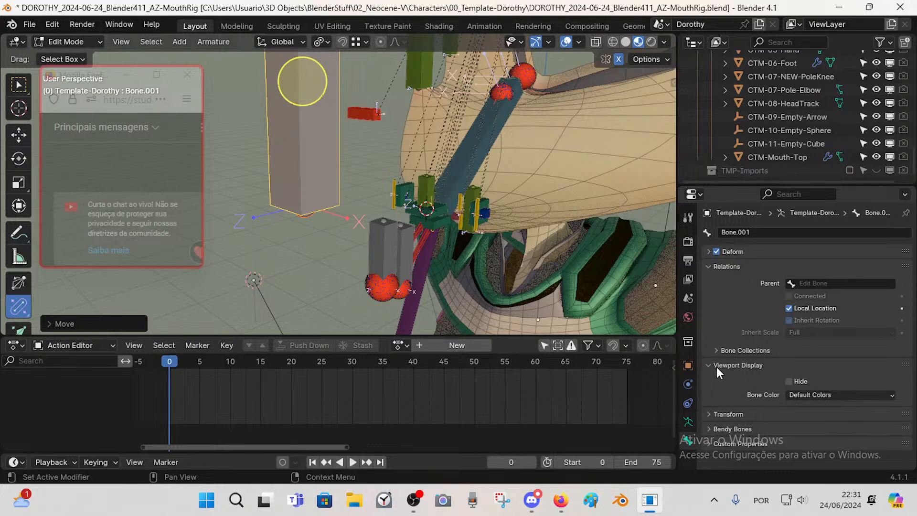
# - Switch the armature to Pose Mode and assign CTM-Mouth-Top as the new bone's custom shape object
pyautogui.hotkey('ctrl', 'Tab')
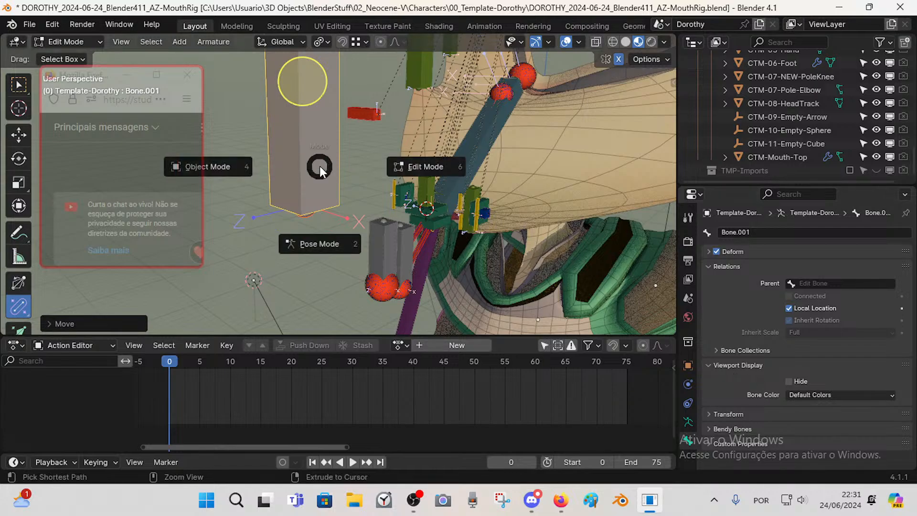
pyautogui.click(328, 197)
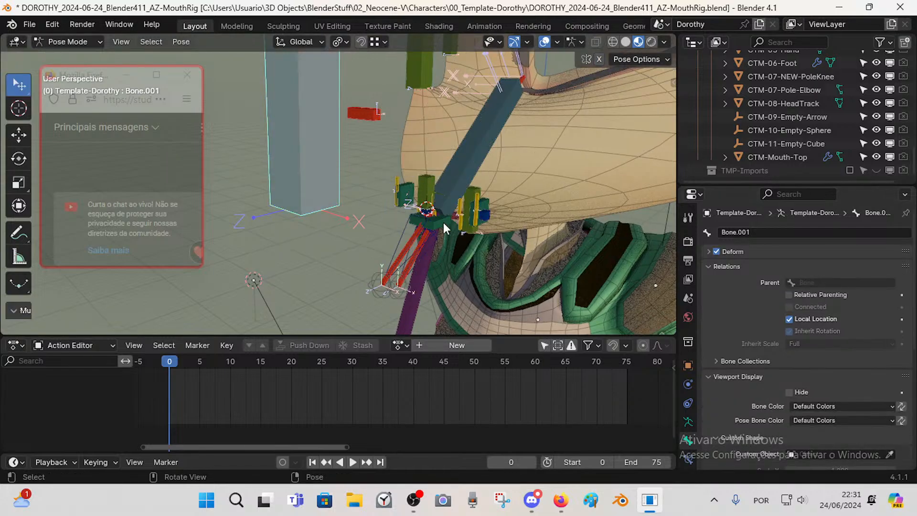
pyautogui.scroll(-3, 805, 423)
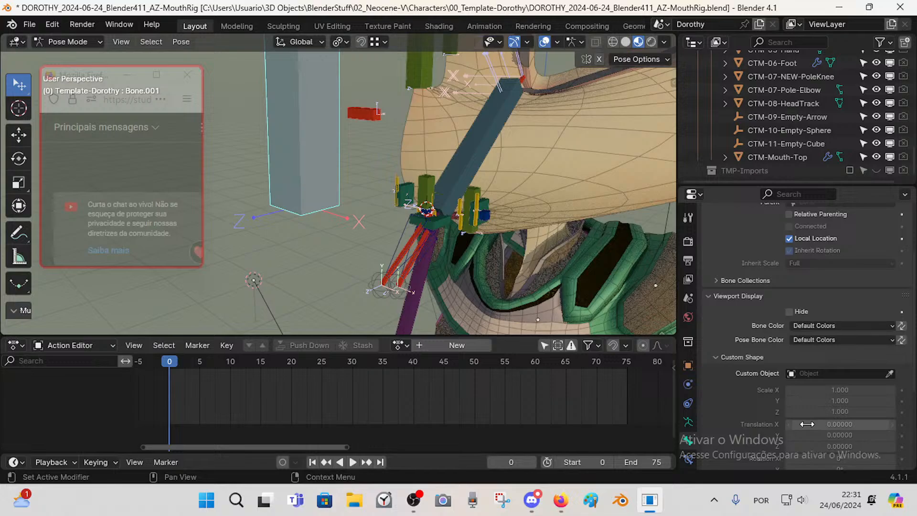
pyautogui.click(843, 373)
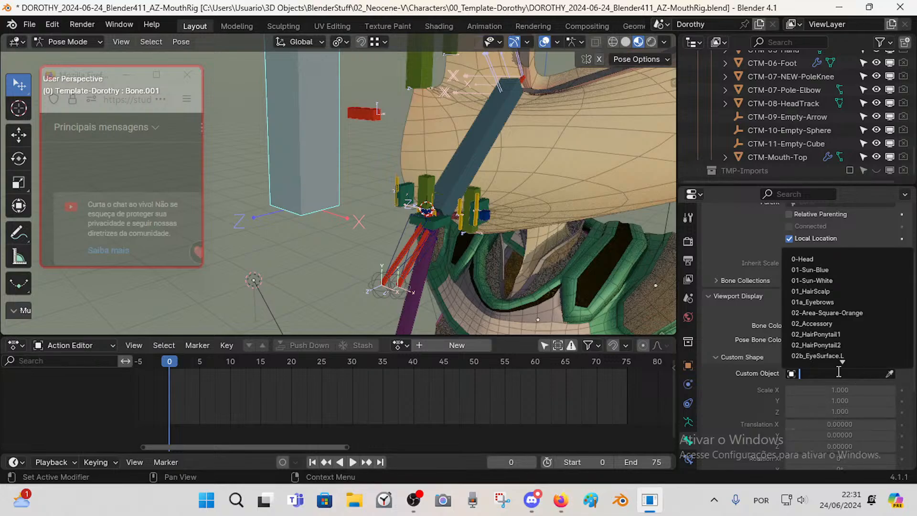
pyautogui.write('ctm')
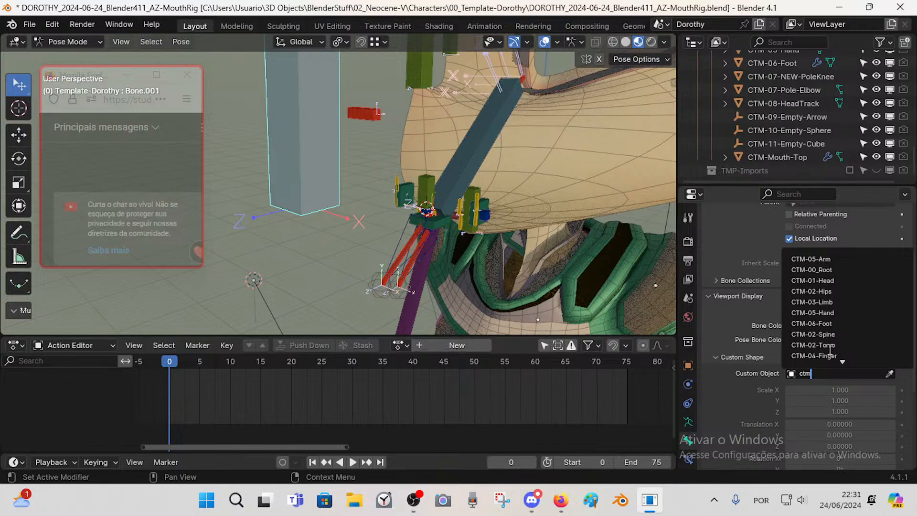
pyautogui.press('BackSpace')
pyautogui.press('BackSpace')
pyautogui.press('BackSpace')
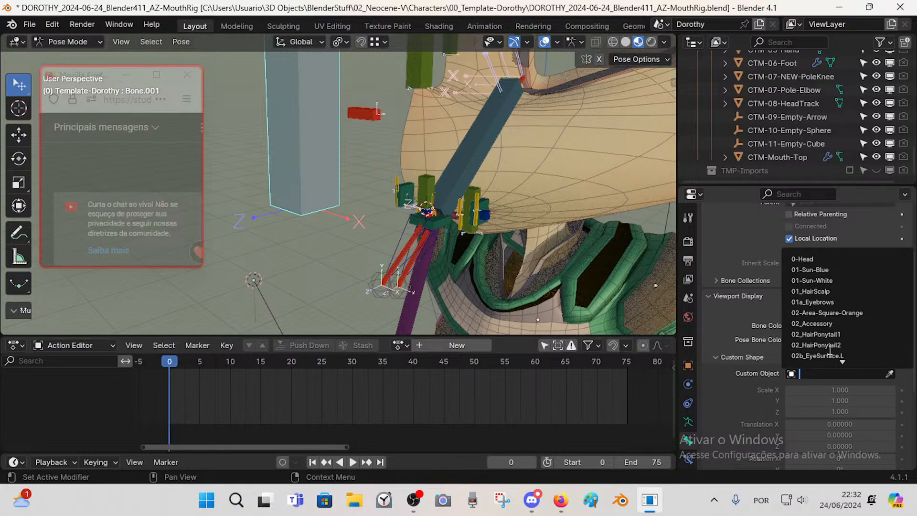
pyautogui.scroll(-10, 829, 351)
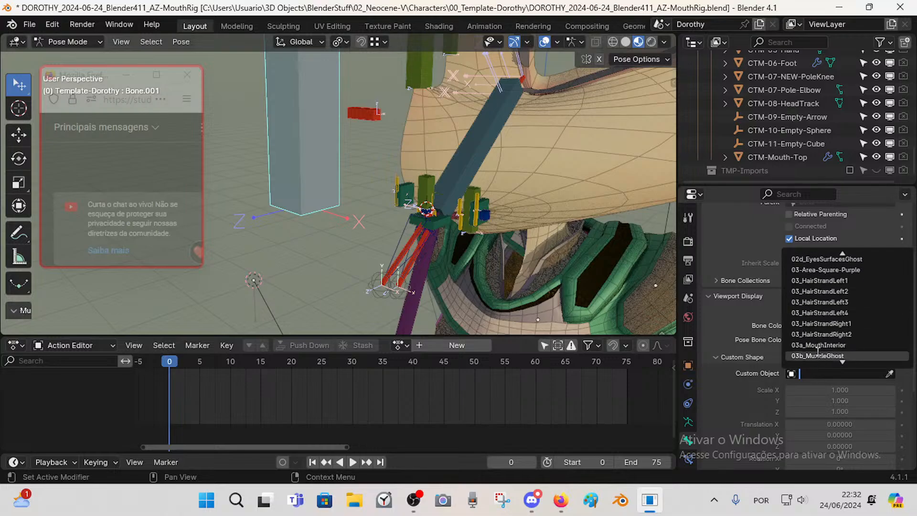
pyautogui.scroll(-4, 818, 352)
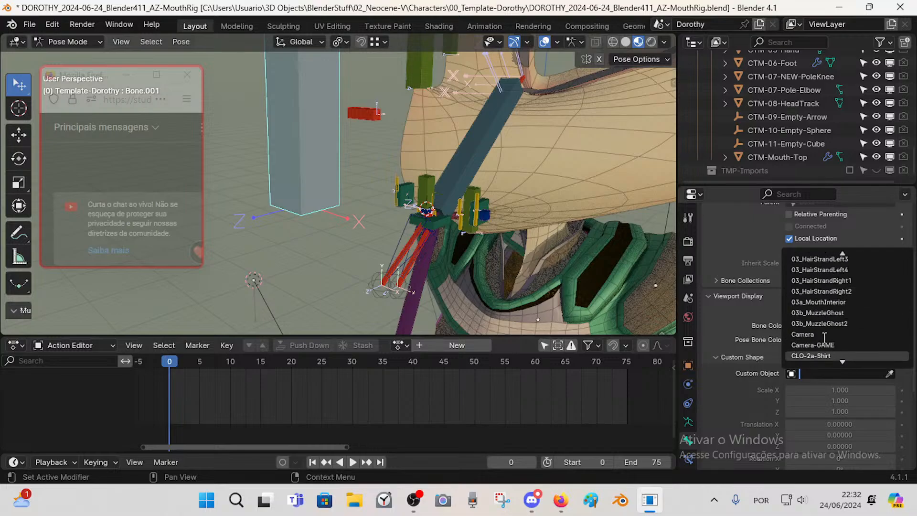
pyautogui.write('mouth')
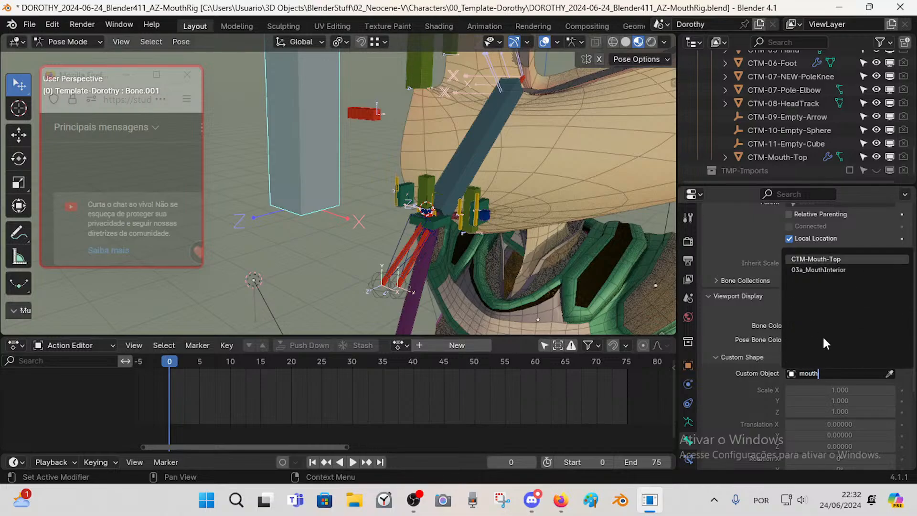
pyautogui.press('Return')
# - Check where the test bone's custom shape is displayed relative to the character, using a cancelled trial move and framing the bone
pyautogui.moveTo(536, 230); pyautogui.dragTo(375, 270, button='middle')
pyautogui.scroll(-10, 374, 271)
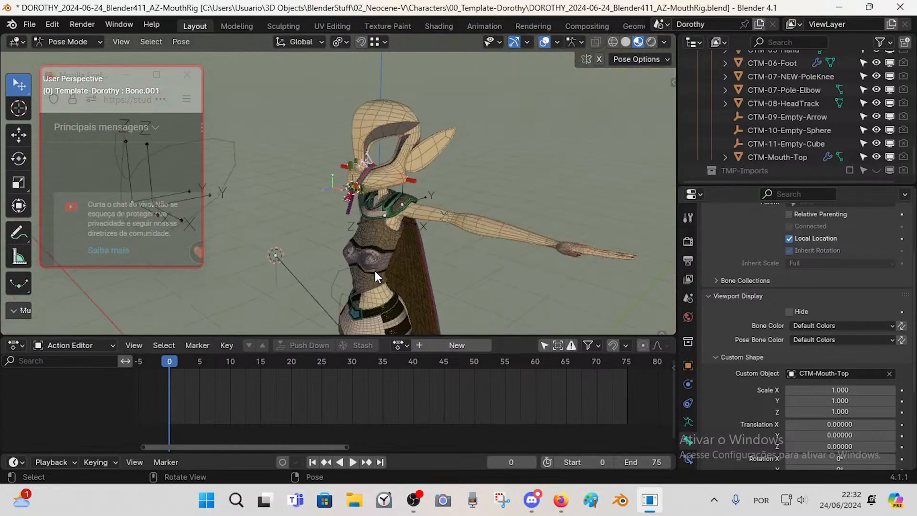
pyautogui.press('g')
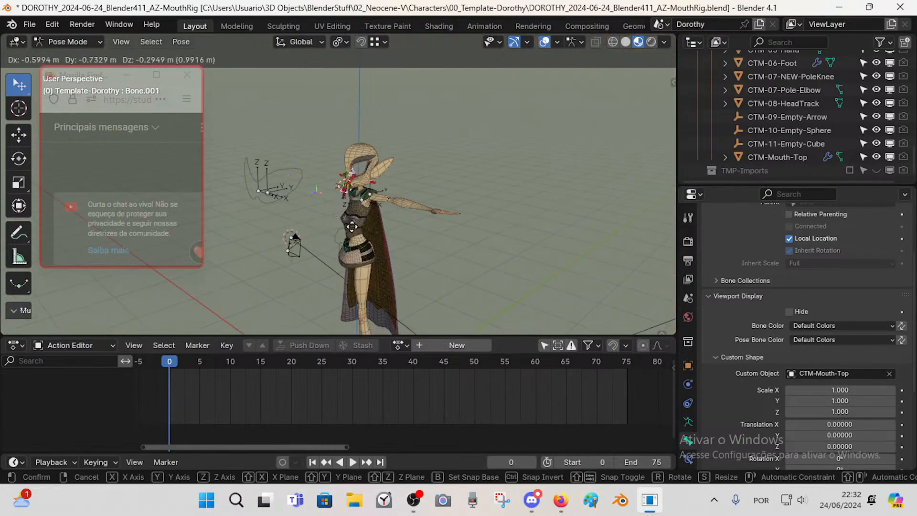
pyautogui.rightClick(348, 228)
pyautogui.press('KP_Decimal')
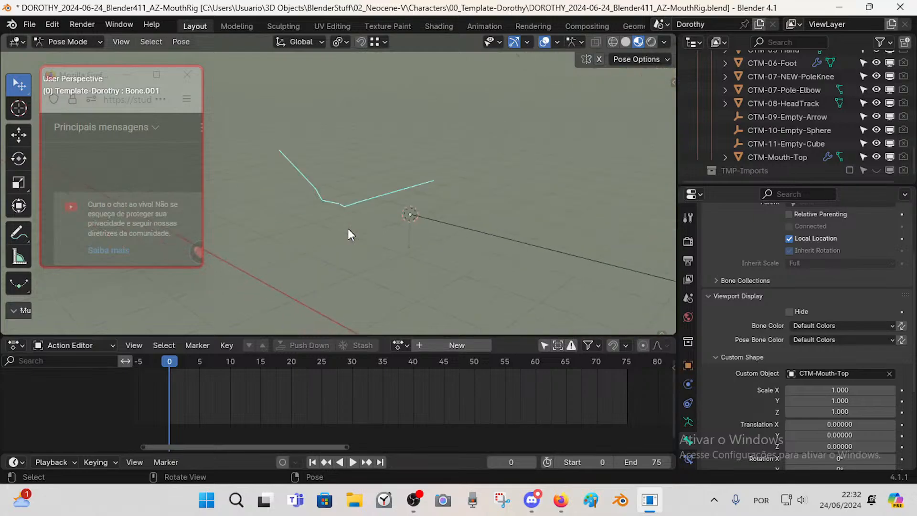
pyautogui.moveTo(348, 228); pyautogui.dragTo(492, 222, button='middle')
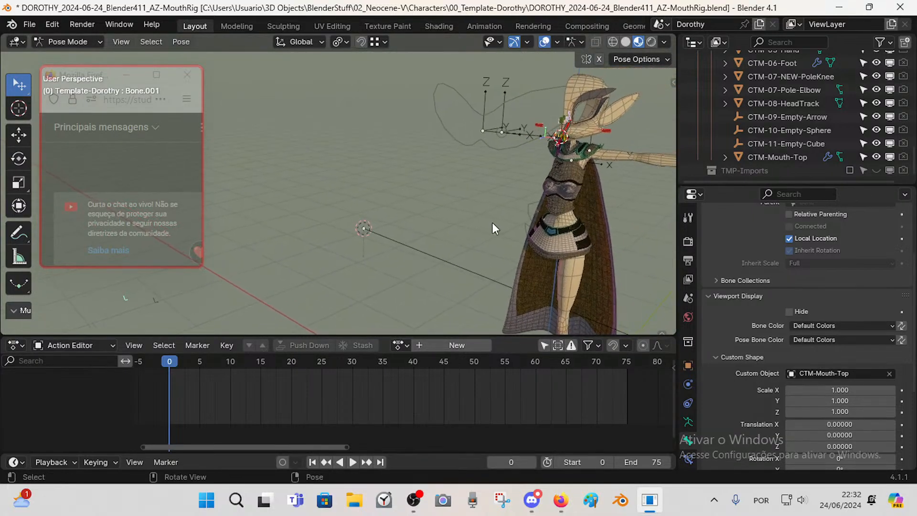
pyautogui.press('KP_Decimal')
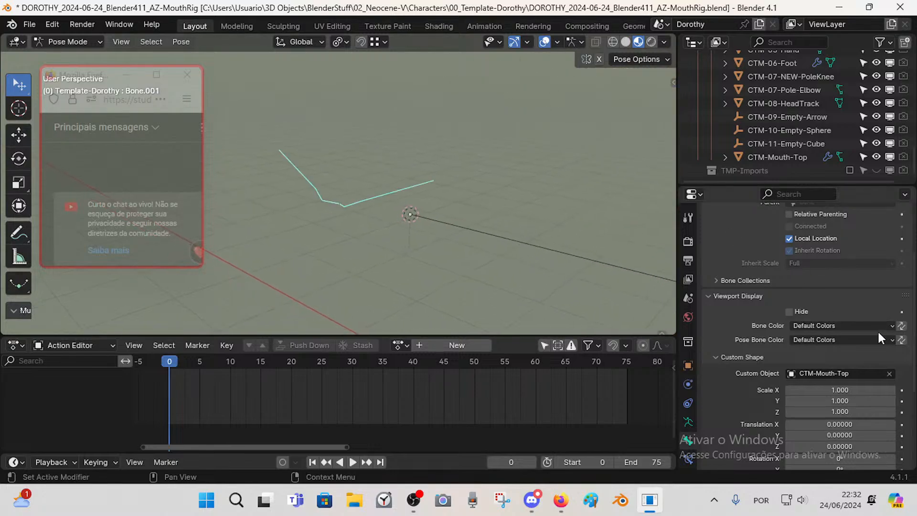
# - Turn off Scale to Bone Length for the test bone's custom shape and compare its placement with the character
pyautogui.scroll(-3, 869, 384)
pyautogui.scroll(-3, 865, 393)
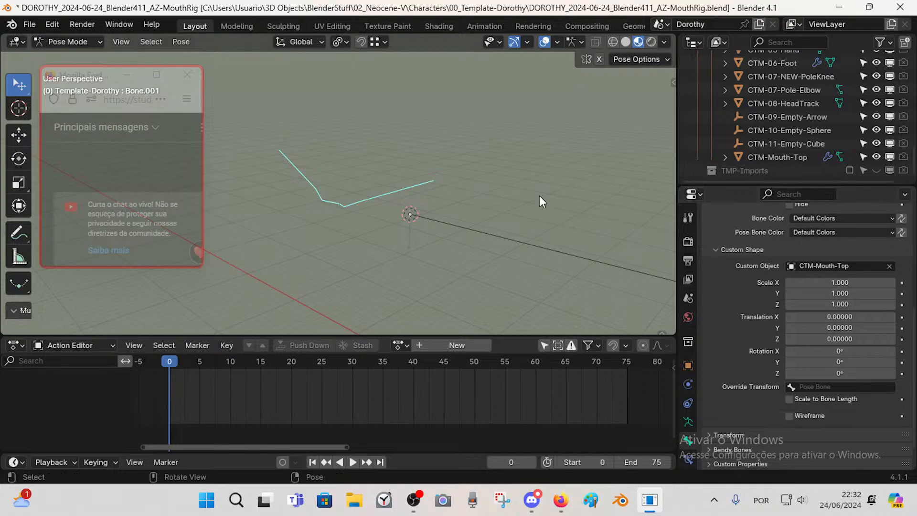
pyautogui.click(789, 400)
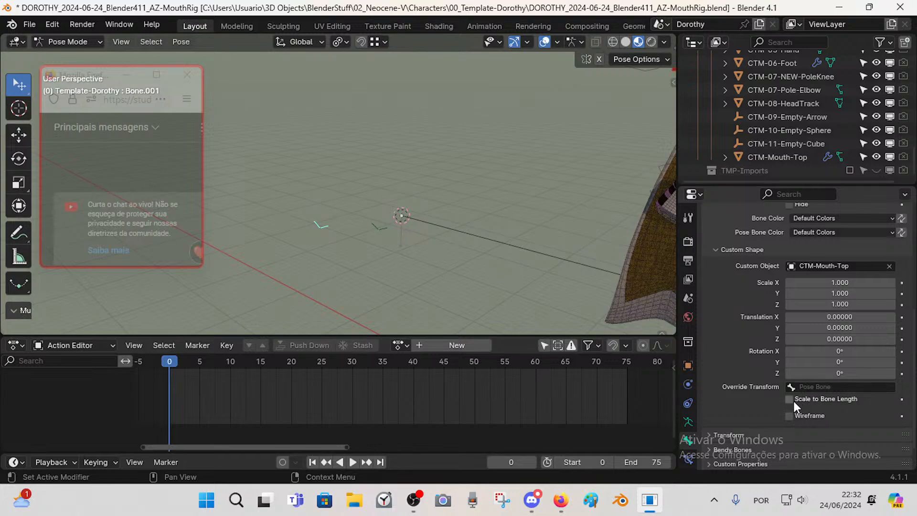
pyautogui.press('KP_Decimal')
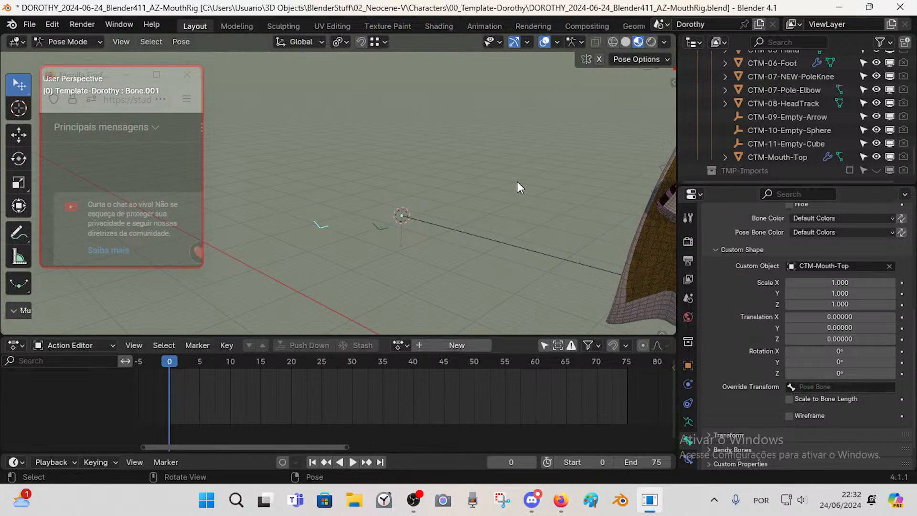
pyautogui.moveTo(525, 157); pyautogui.dragTo(430, 181, button='middle')
pyautogui.scroll(3, 451, 208)
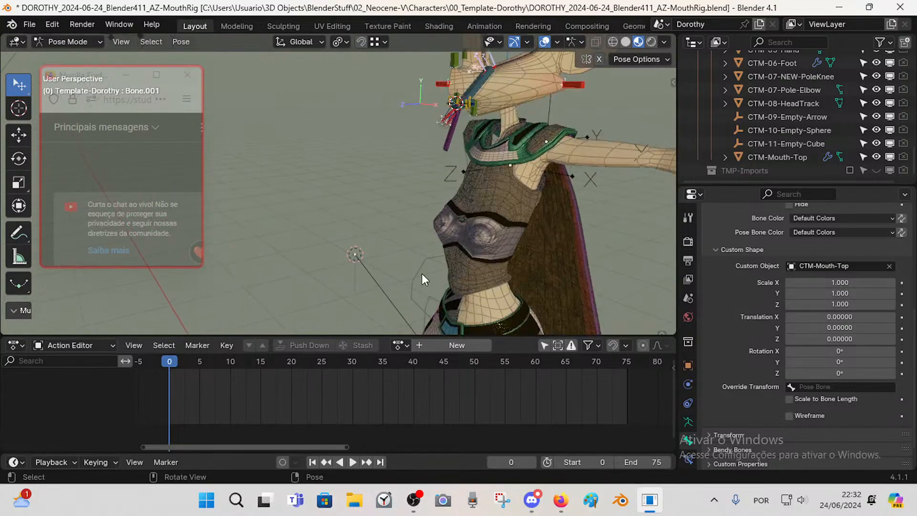
# - Return to Object Mode and select the CTM-02-Torso shape around the character's waist
pyautogui.scroll(-2, 421, 262)
pyautogui.hotkey('ctrl', 'Tab')
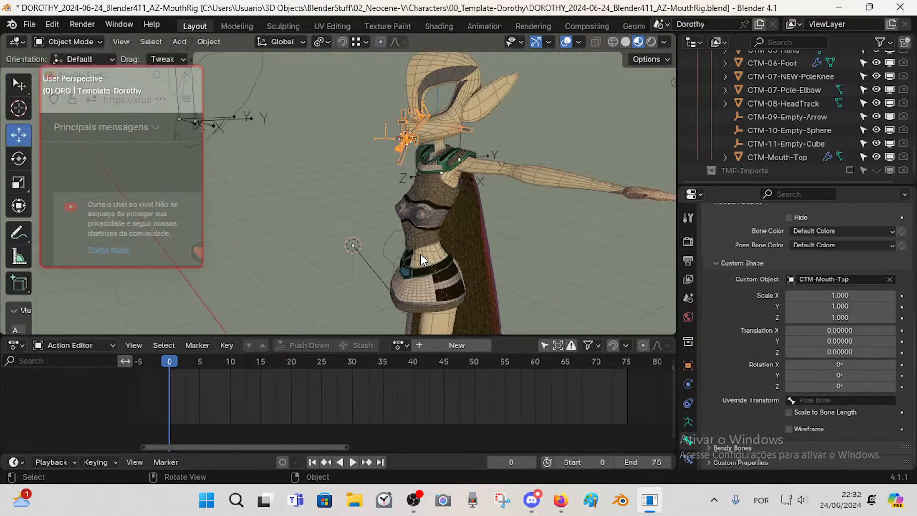
pyautogui.click(416, 251)
pyautogui.moveTo(391, 242); pyautogui.dragTo(431, 259, button='middle')
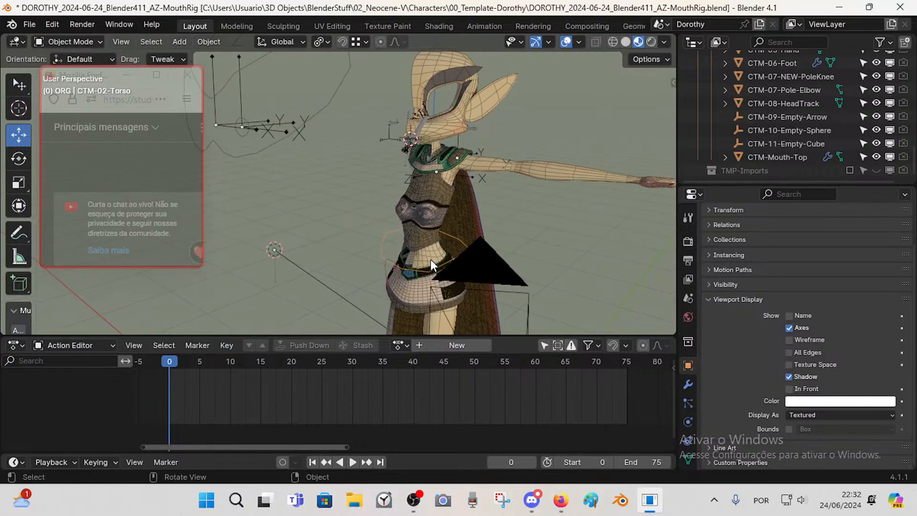
# - Disable the CustomShapes collection in the viewports and collapse it in the outliner
pyautogui.scroll(8, 788, 112)
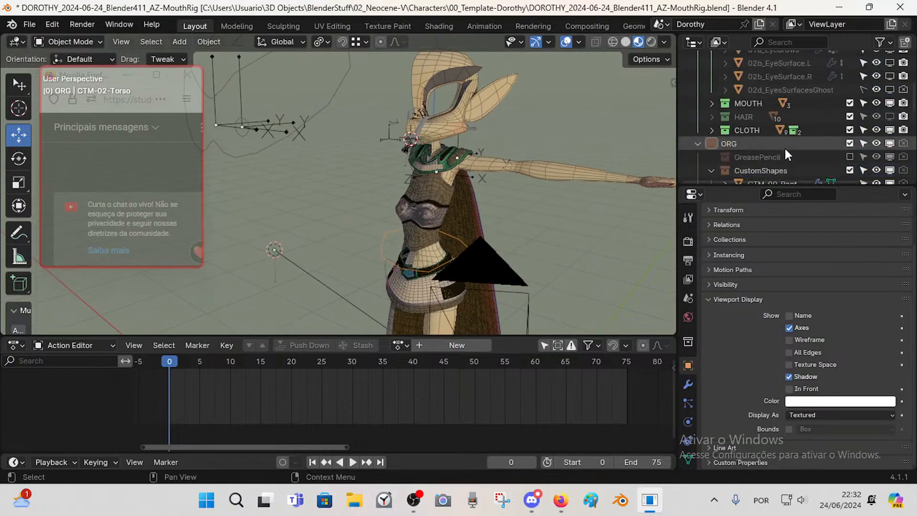
pyautogui.scroll(-3, 854, 158)
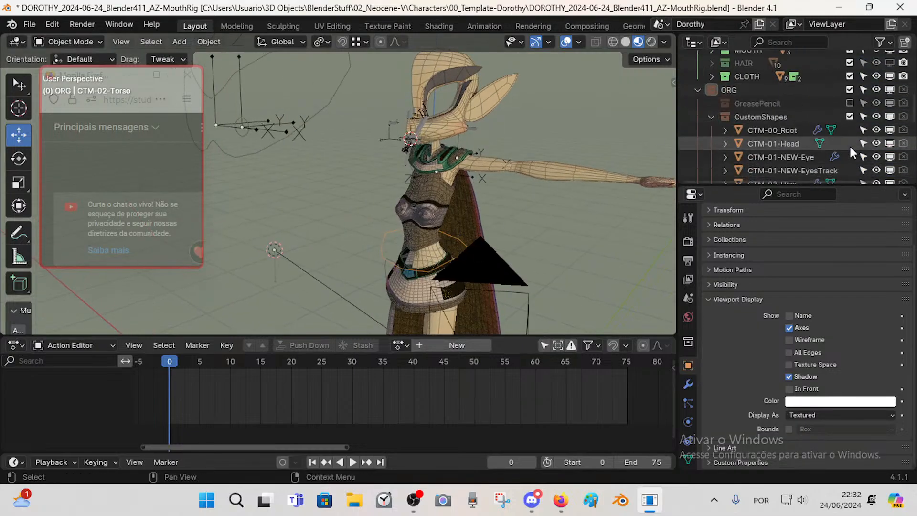
pyautogui.click(890, 117)
pyautogui.click(710, 116)
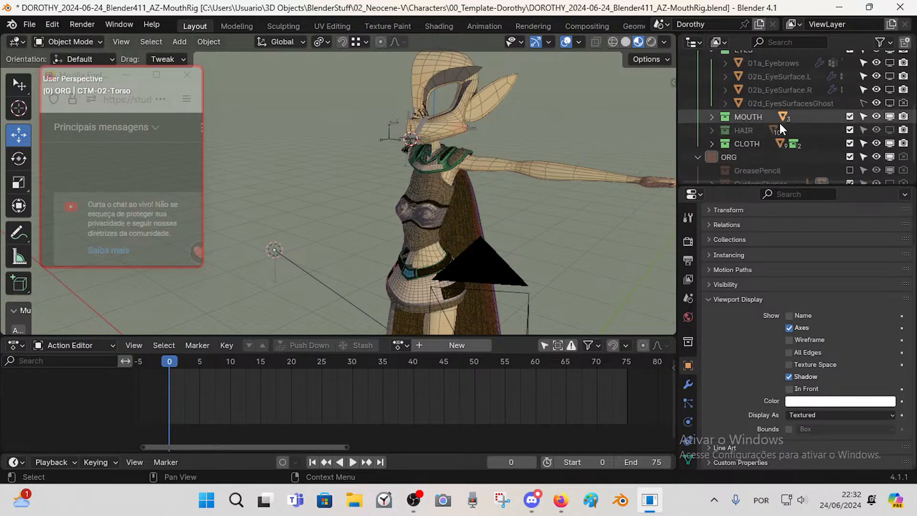
pyautogui.scroll(4, 779, 122)
pyautogui.moveTo(610, 143); pyautogui.dragTo(431, 113, button='middle')
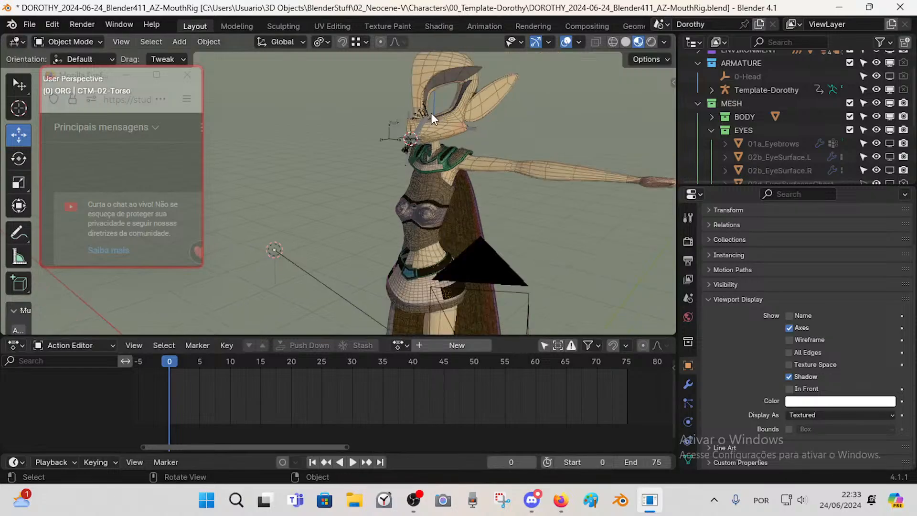
# - Select the Template-Dorothy armature and switch it to Pose Mode
pyautogui.press('n')
pyautogui.click(431, 76)
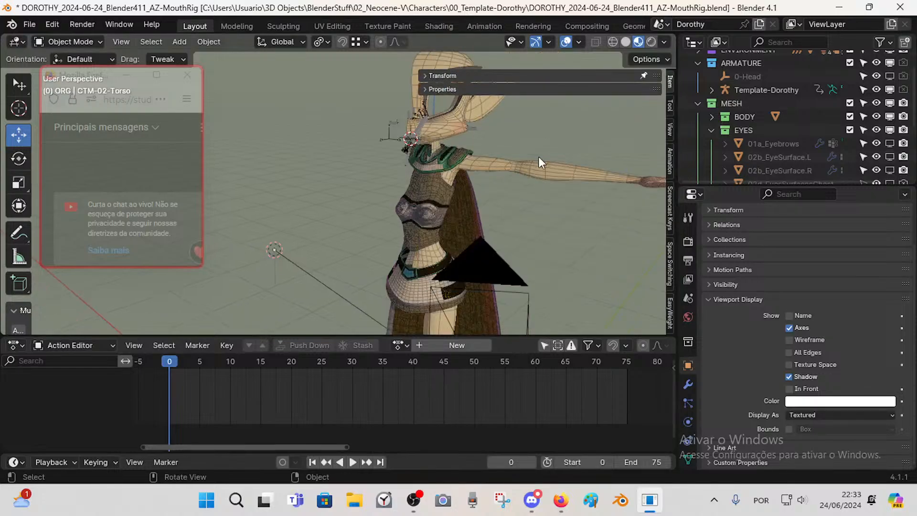
pyautogui.scroll(1, 778, 93)
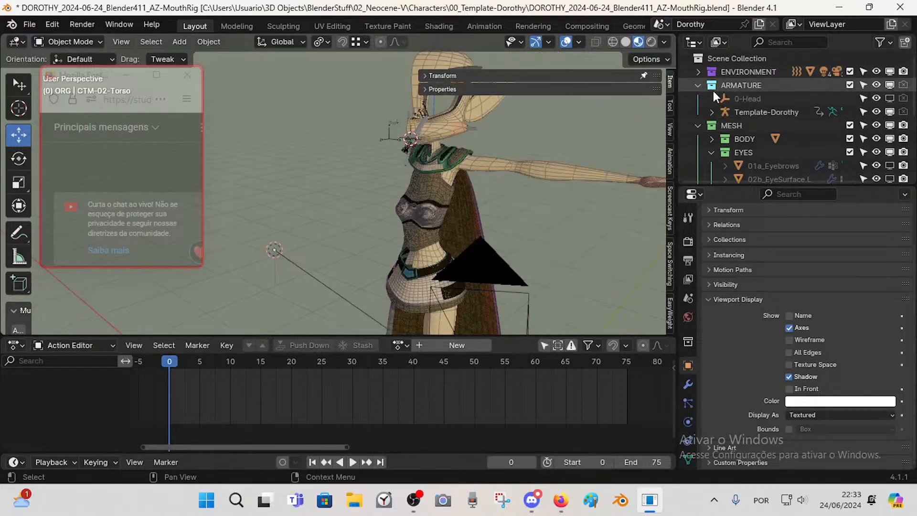
pyautogui.click(766, 111)
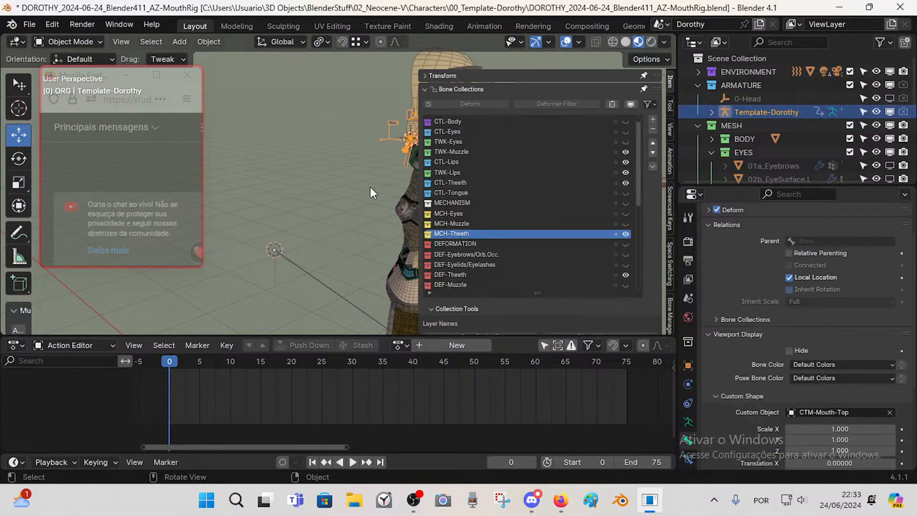
pyautogui.press('n')
pyautogui.keyDown('shift'); pyautogui.moveTo(442, 190); pyautogui.dragTo(381, 195, button='middle'); pyautogui.keyUp('shift')
pyautogui.hotkey('ctrl', 'Tab')
# - Show the CMD-Body bone collection and select the MTR-Torso bone around the torso
pyautogui.press('n')
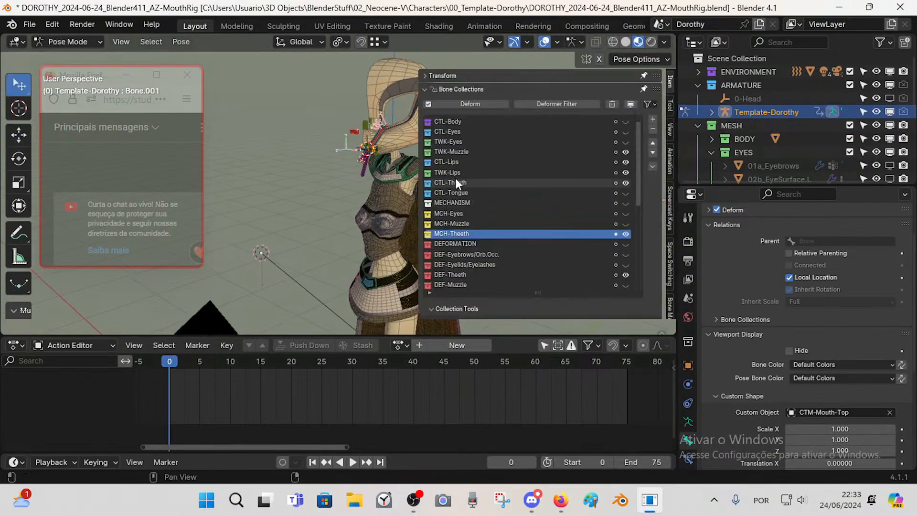
pyautogui.scroll(1, 592, 162)
pyautogui.click(626, 121)
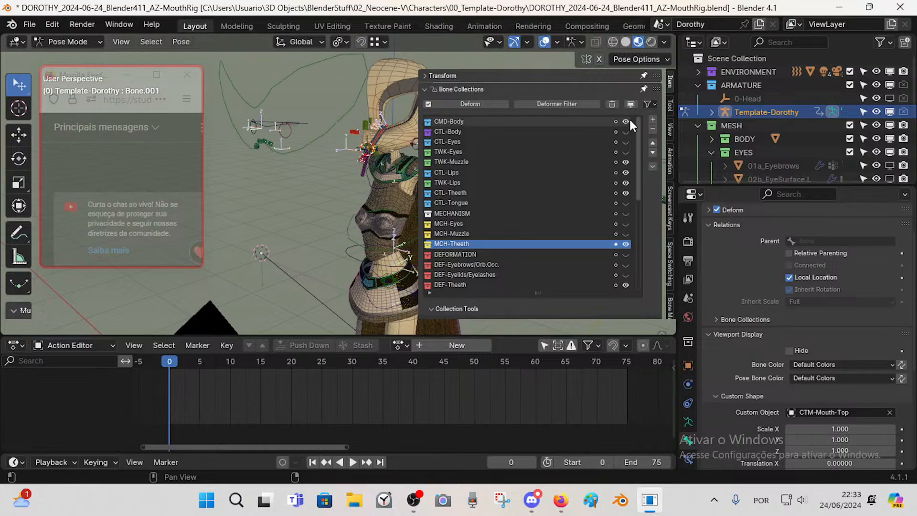
pyautogui.press('n')
pyautogui.click(411, 248)
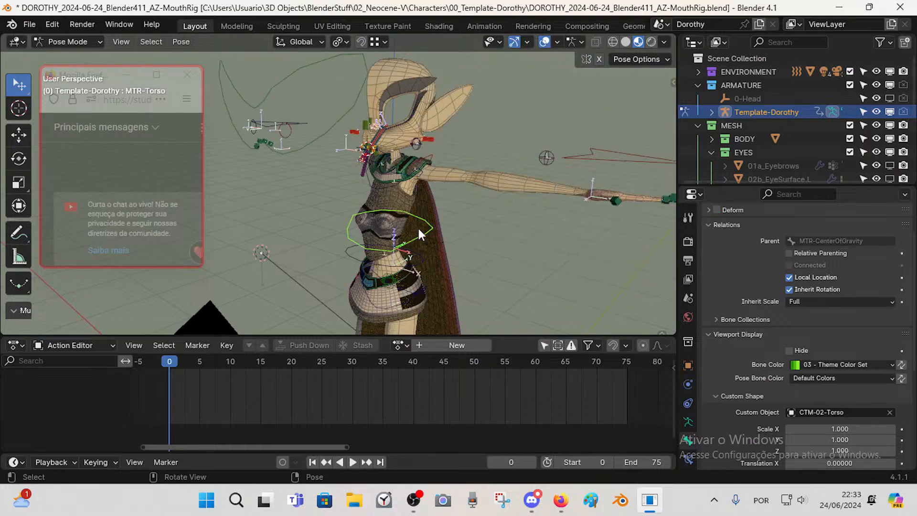
# - Compare the MTR-Torso bone in Edit Mode and Pose Mode, and examine its custom shape settings
pyautogui.press('Tab')
pyautogui.press('Tab')
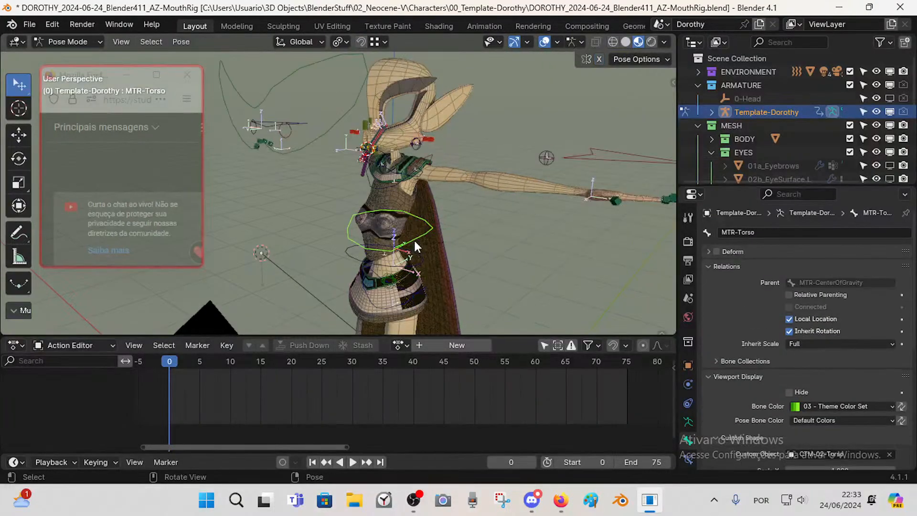
pyautogui.press('Tab')
pyautogui.moveTo(415, 242); pyautogui.dragTo(380, 244, button='middle')
pyautogui.press('Tab')
pyautogui.press('Tab')
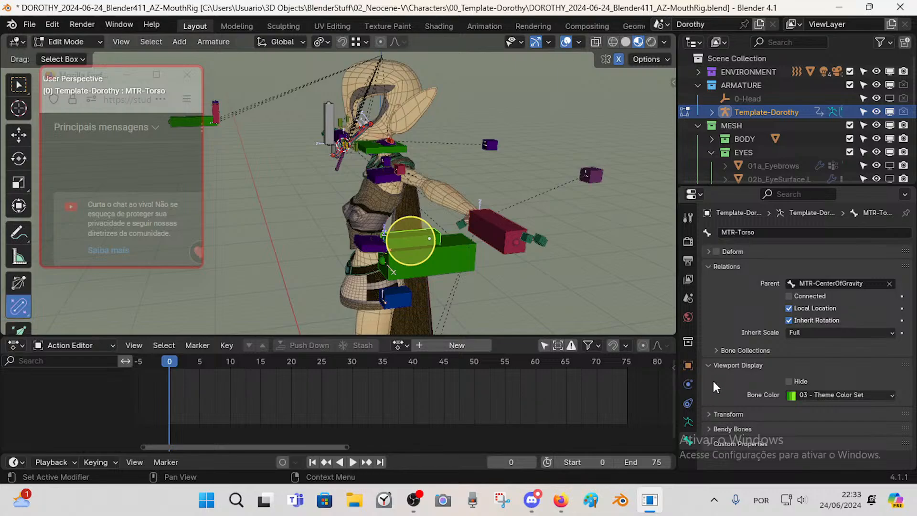
pyautogui.click(688, 421)
pyautogui.click(686, 439)
pyautogui.hotkey('ctrl', 'Tab')
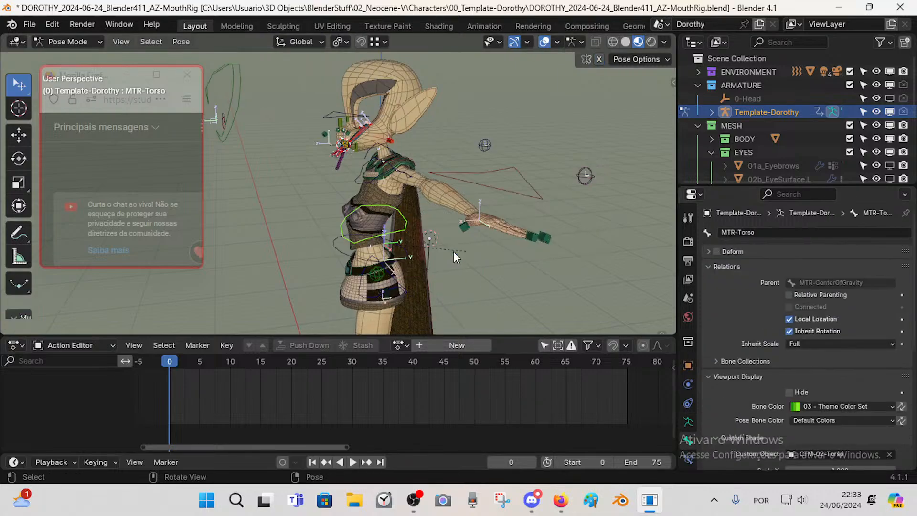
pyautogui.scroll(-8, 849, 413)
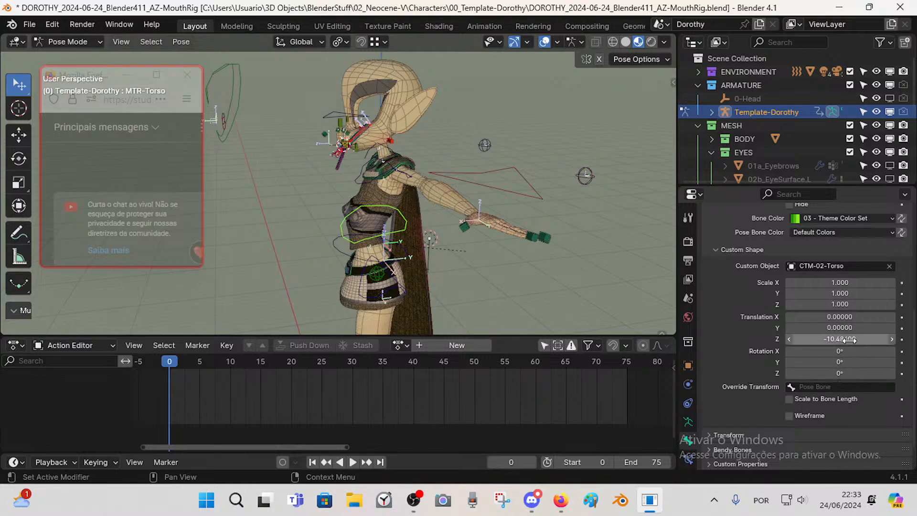
# - Try Scale to Bone Length on MTR-Torso's custom shape, and try resetting its Z translation to 0
pyautogui.click(808, 399)
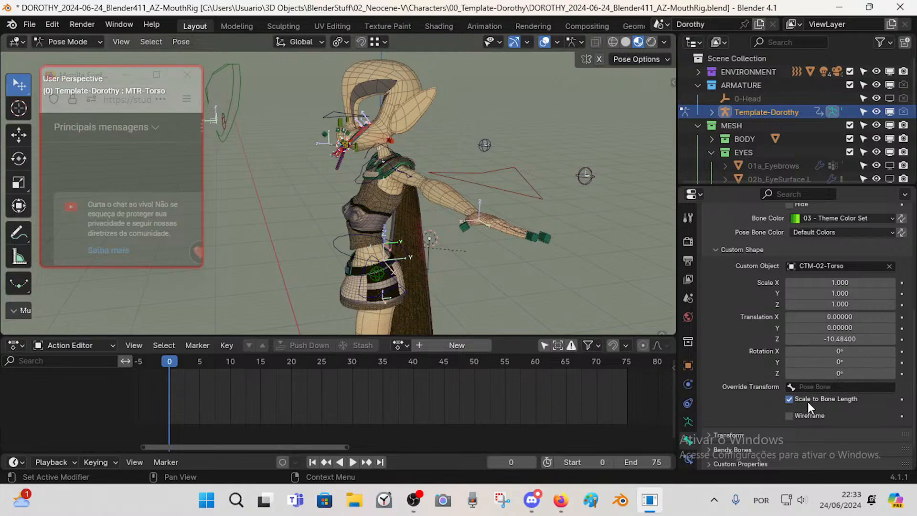
pyautogui.click(807, 402)
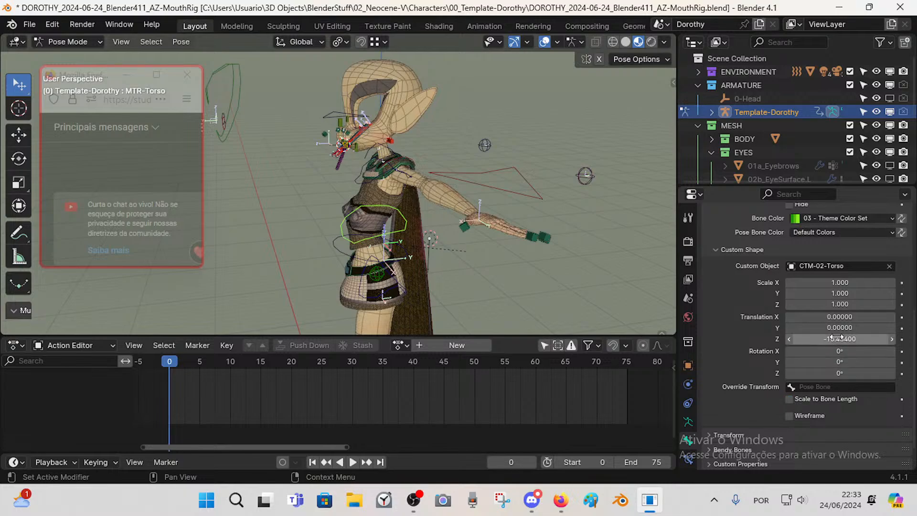
pyautogui.press('BackSpace')
pyautogui.scroll(-3, 517, 230)
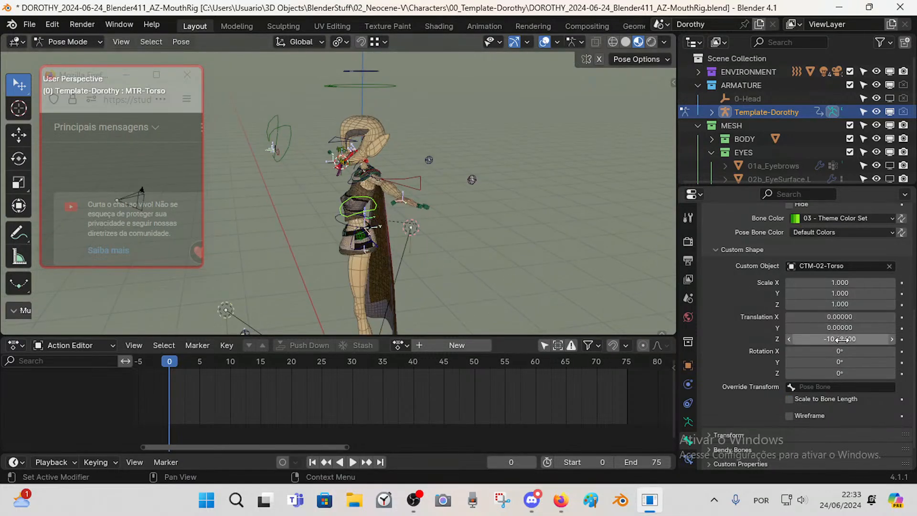
pyautogui.scroll(-3, 400, 237)
pyautogui.scroll(3, 445, 250)
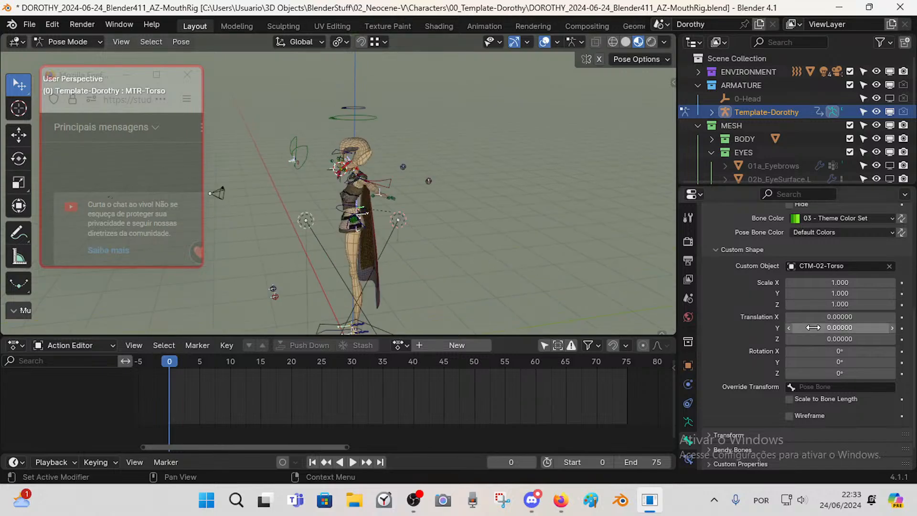
pyautogui.moveTo(813, 339); pyautogui.dragTo(769, 339)
# - Examine where MTR-Torso's custom shape sits relative to its bone and the character in front view
pyautogui.scroll(3, 387, 245)
pyautogui.moveTo(389, 252); pyautogui.dragTo(462, 233, button='middle')
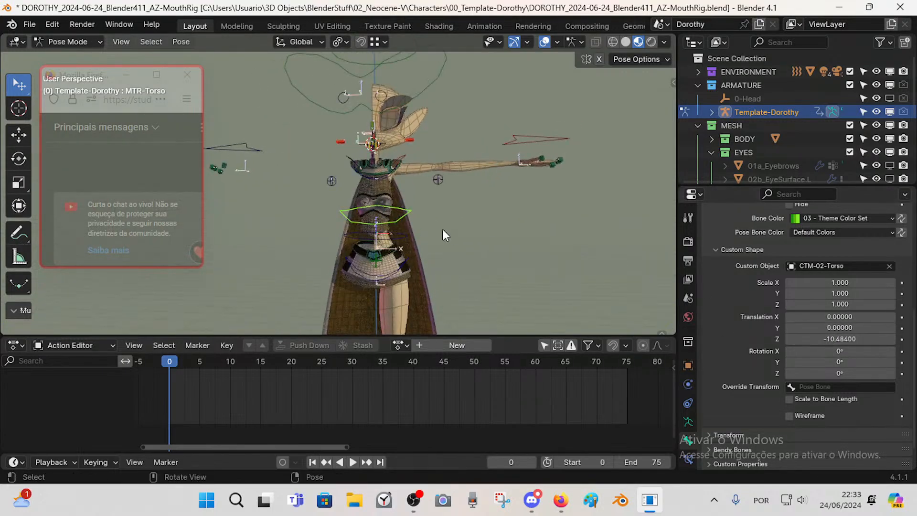
pyautogui.press('KP_1')
pyautogui.scroll(-5, 416, 235)
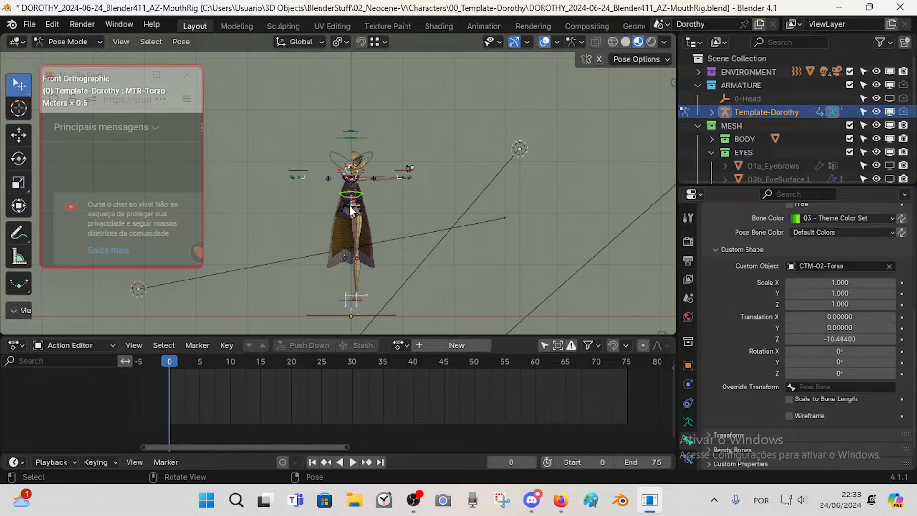
pyautogui.scroll(8, 353, 218)
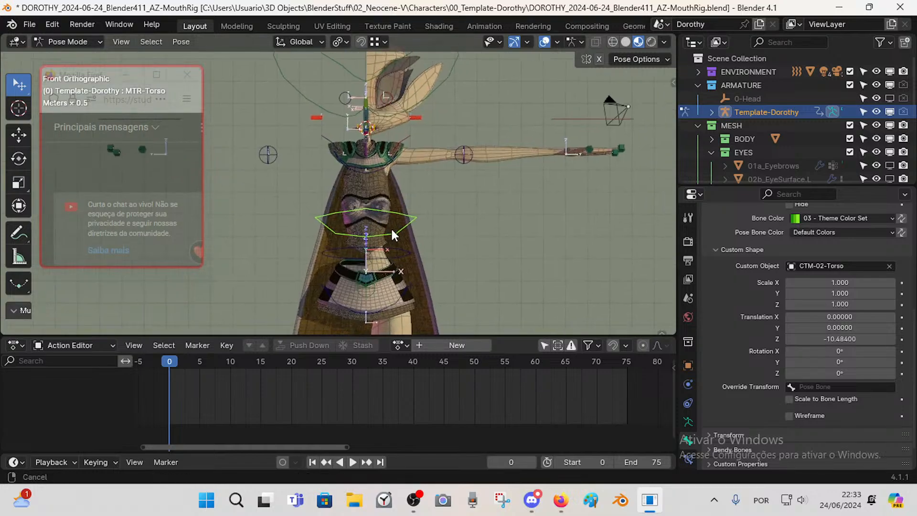
pyautogui.scroll(3, 391, 233)
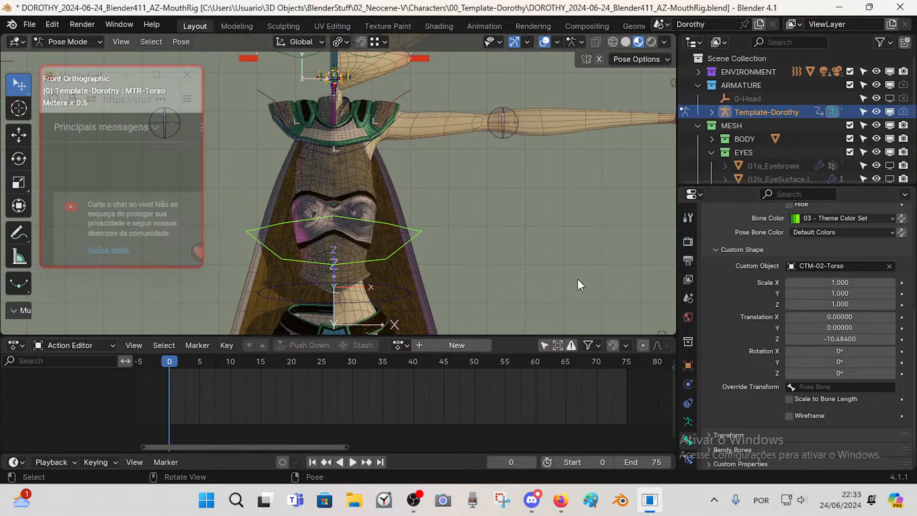
pyautogui.scroll(-2, 419, 116)
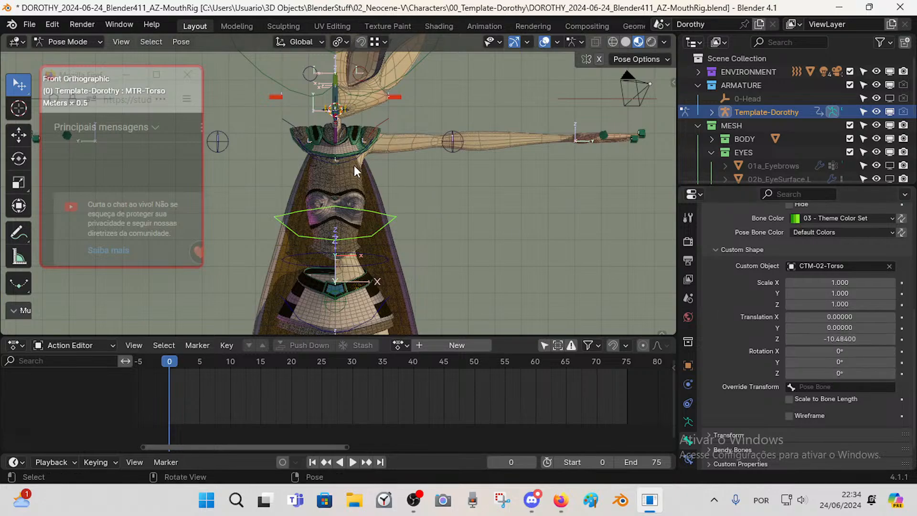
pyautogui.scroll(-3, 354, 165)
pyautogui.scroll(2, 405, 159)
pyautogui.scroll(2, 405, 164)
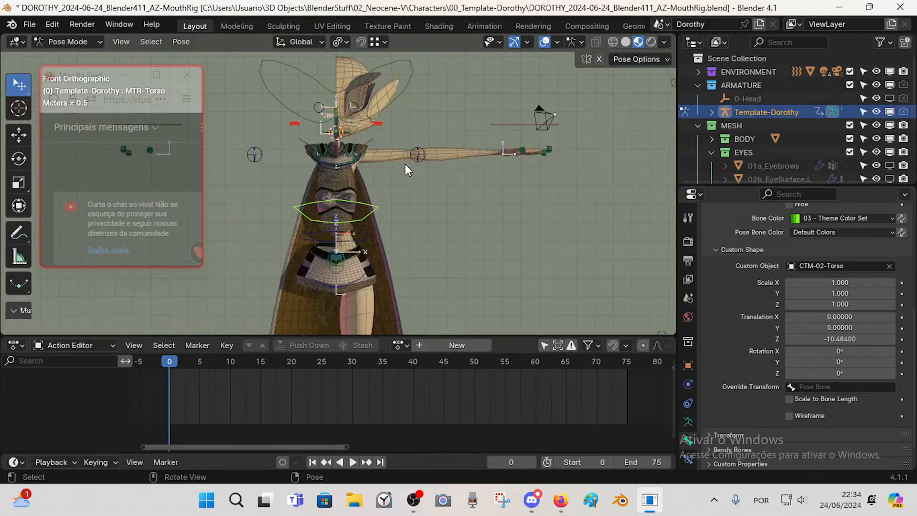
# - Switch from Pose Mode to Object Mode and reselect the Template-Dorothy armature
pyautogui.click(398, 96)
pyautogui.click(377, 205)
pyautogui.hotkey('ctrl', 'Tab')
pyautogui.click(402, 201)
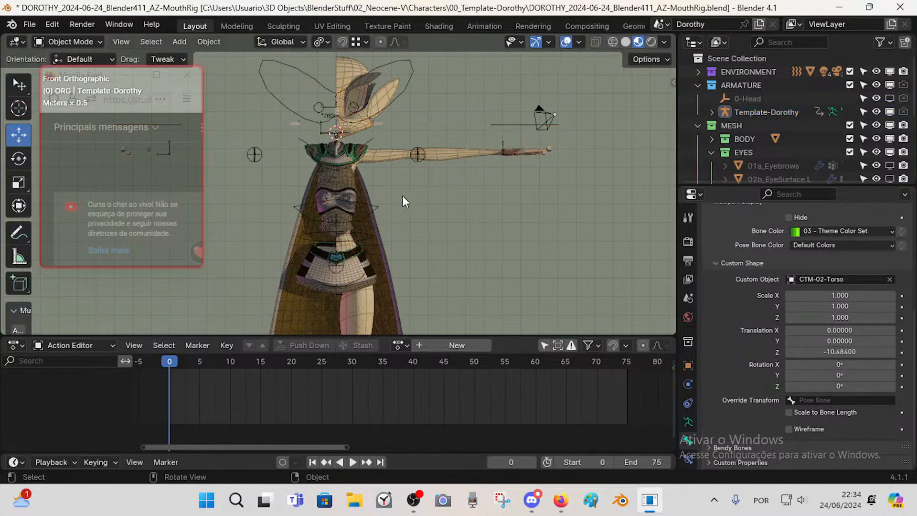
pyautogui.click(378, 190)
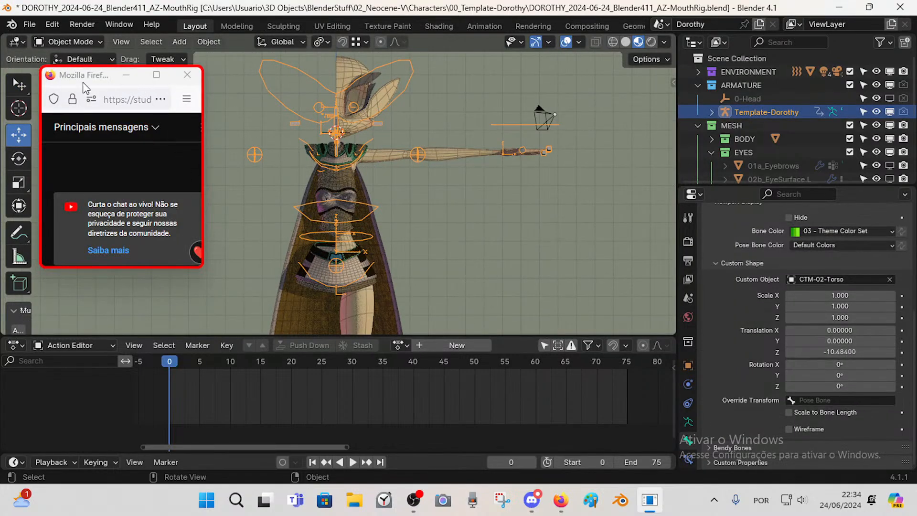
pyautogui.moveTo(413, 131); pyautogui.dragTo(375, 208, button='middle')
pyautogui.scroll(4, 377, 204)
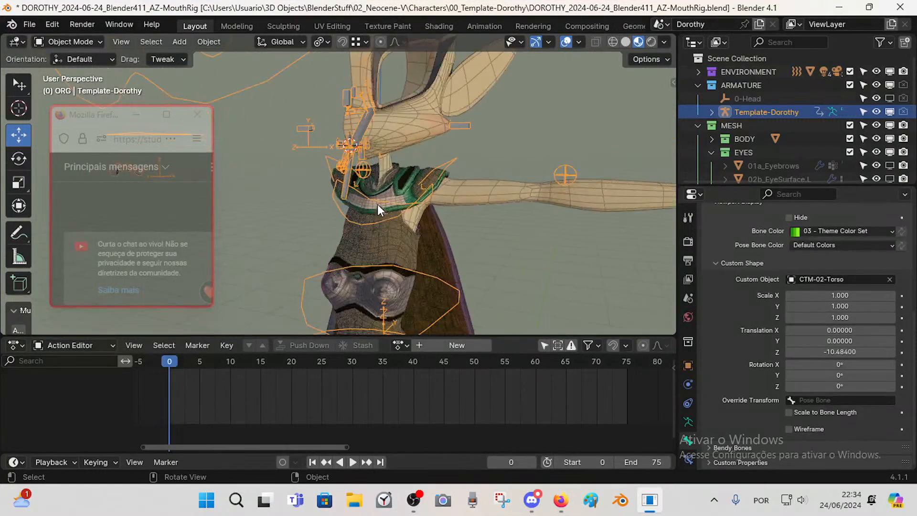
pyautogui.click(351, 139)
pyautogui.moveTo(383, 168); pyautogui.dragTo(364, 144, button='middle')
pyautogui.click(364, 143)
# - Collapse the MESH collection, show and expand CustomShapes, and select the CTM-Mouth-Top object
pyautogui.scroll(-4, 787, 118)
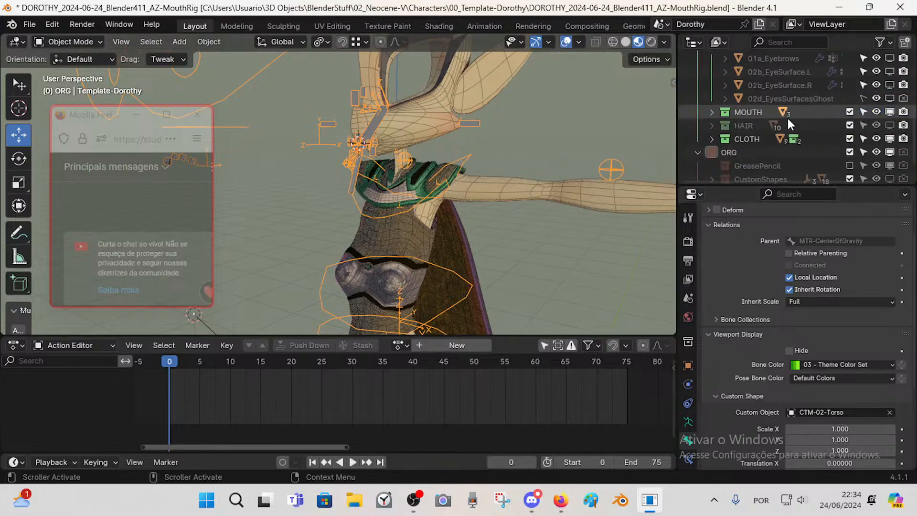
pyautogui.scroll(3, 786, 116)
pyautogui.click(743, 111)
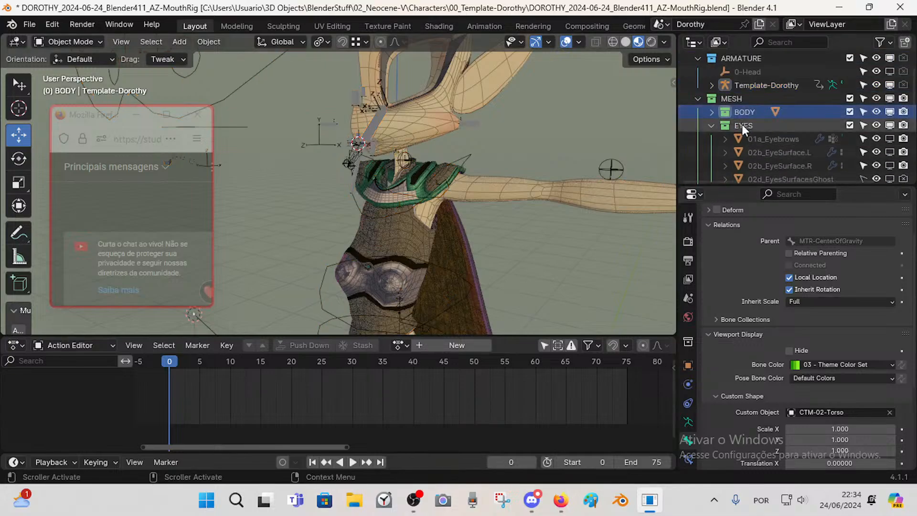
pyautogui.click(690, 98)
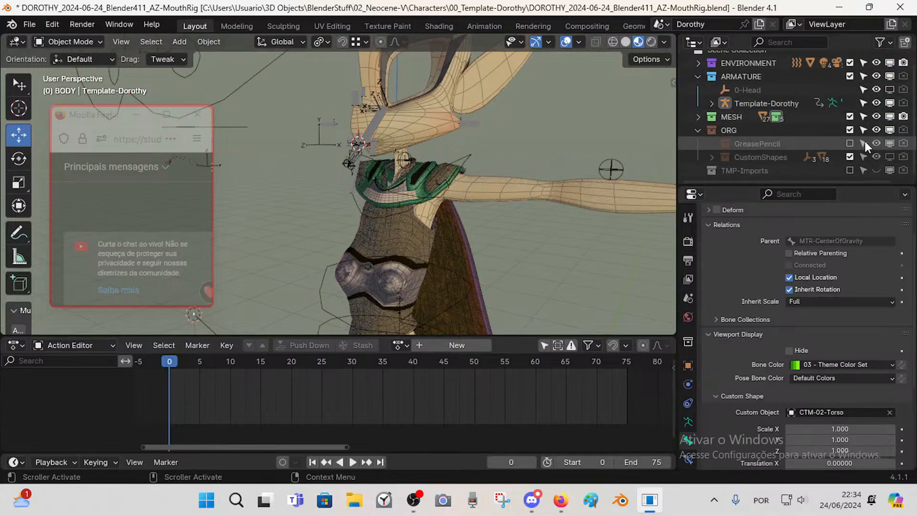
pyautogui.click(711, 158)
pyautogui.scroll(-5, 774, 151)
pyautogui.scroll(-5, 774, 153)
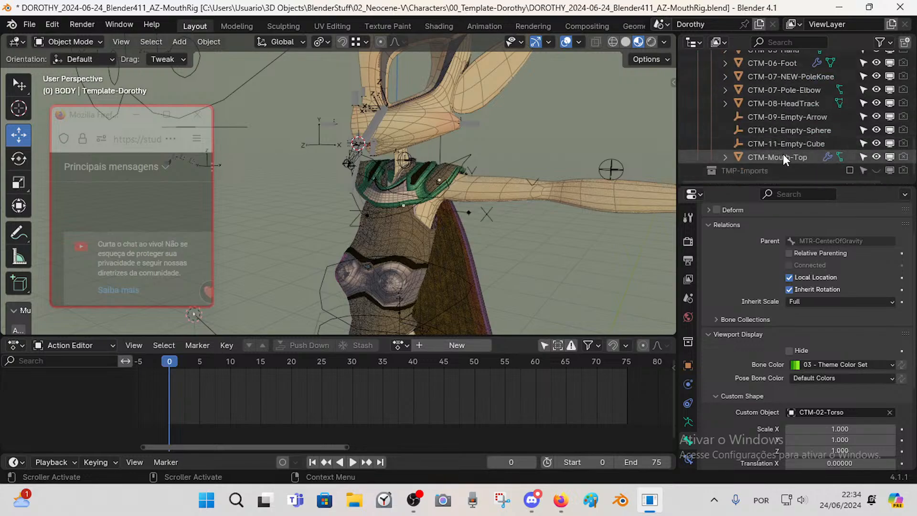
pyautogui.click(797, 146)
pyautogui.click(792, 157)
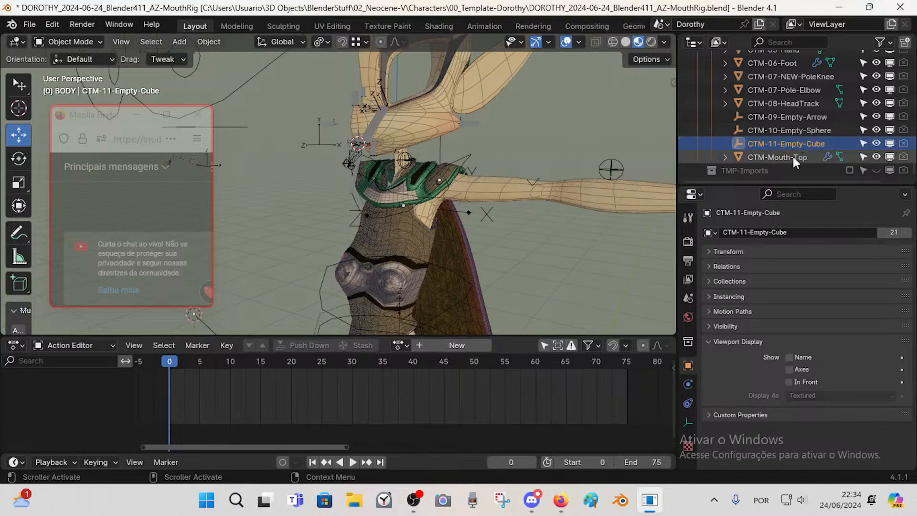
# - Examine CTM-Mouth-Top's placement relative to the character in Object Mode and Edit Mode
pyautogui.scroll(-3, 467, 135)
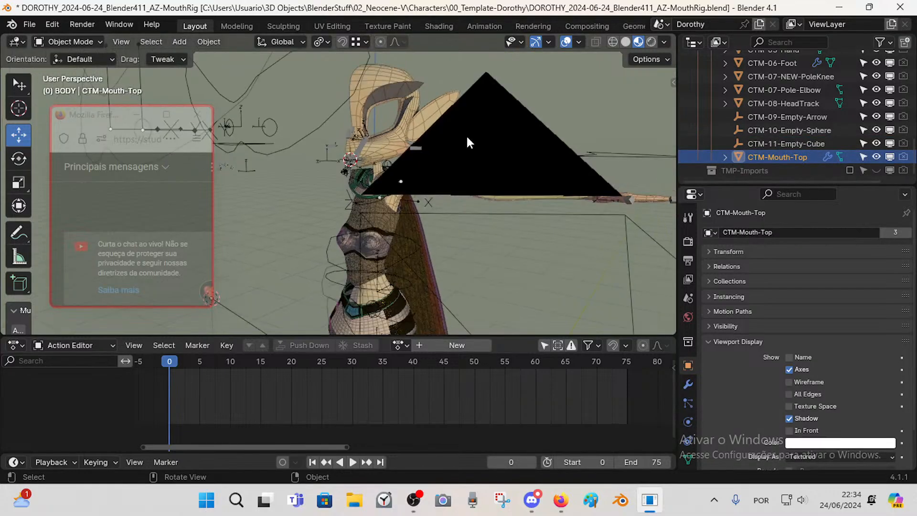
pyautogui.moveTo(466, 134); pyautogui.dragTo(432, 151, button='middle')
pyautogui.scroll(3, 835, 98)
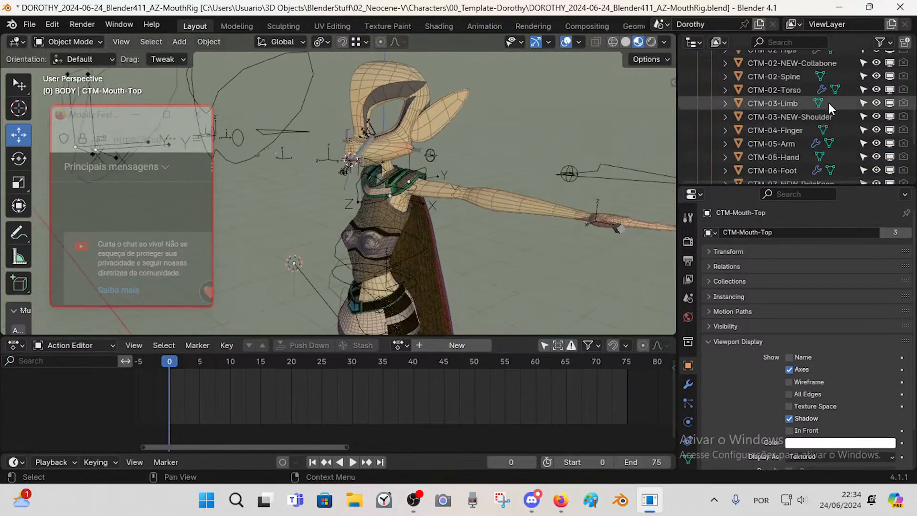
pyautogui.scroll(-3, 829, 102)
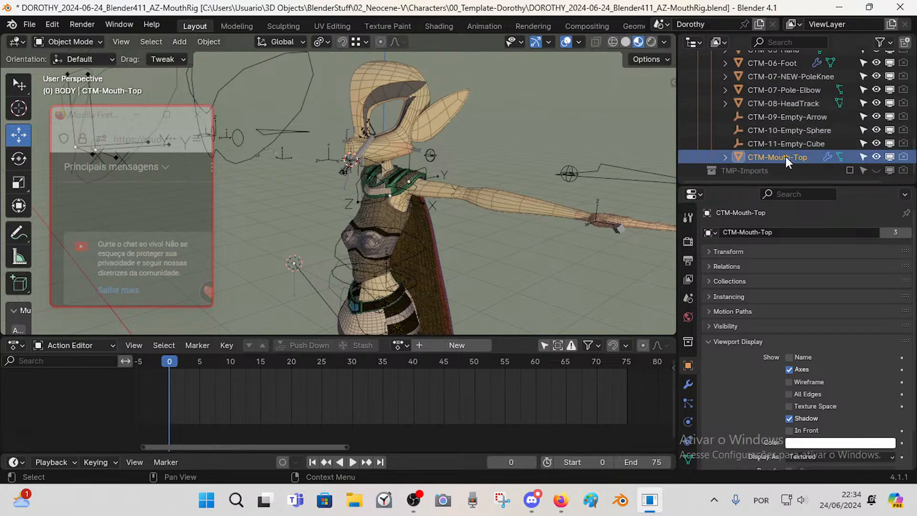
pyautogui.scroll(-2, 409, 169)
pyautogui.moveTo(410, 169); pyautogui.dragTo(439, 161, button='middle')
pyautogui.scroll(-2, 328, 190)
pyautogui.press('Tab')
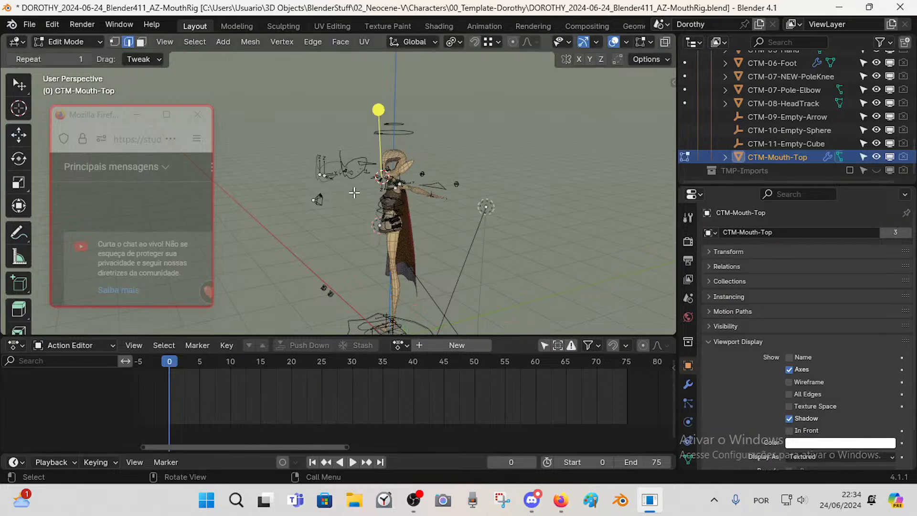
pyautogui.press('Tab')
pyautogui.scroll(7, 414, 190)
pyautogui.keyDown('shift'); pyautogui.moveTo(520, 165); pyautogui.dragTo(420, 197, button='middle'); pyautogui.keyUp('shift')
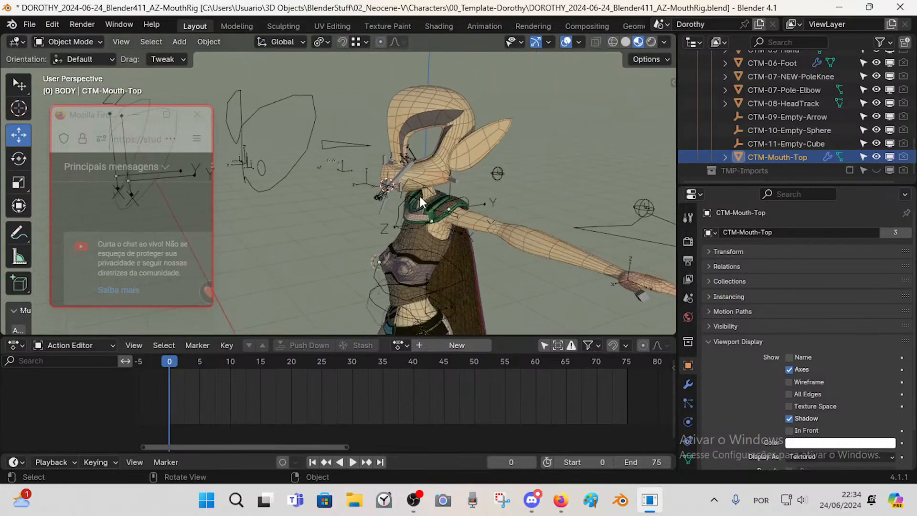
pyautogui.scroll(3, 420, 196)
# - Disable the CustomShapes collection in the viewports, exclude it from the view layer, and collapse the ORG collection
pyautogui.scroll(10, 770, 143)
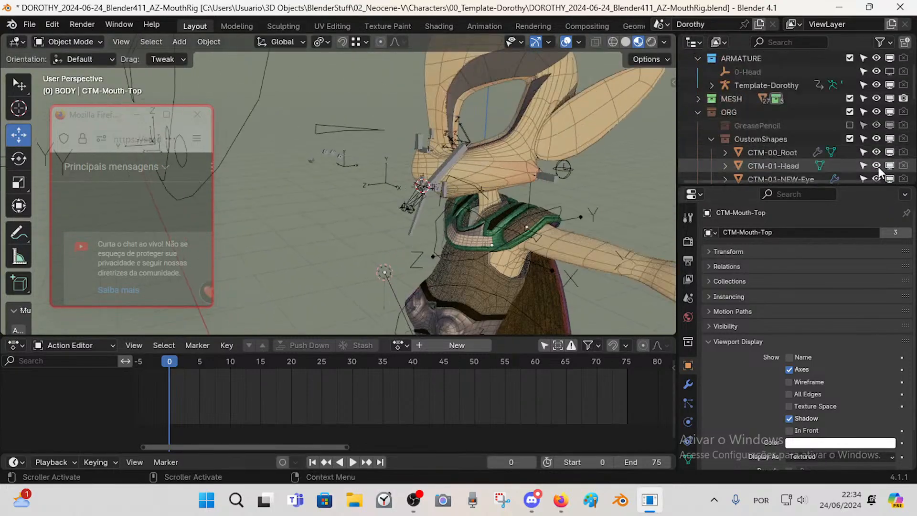
pyautogui.scroll(-2, 882, 144)
pyautogui.click(889, 112)
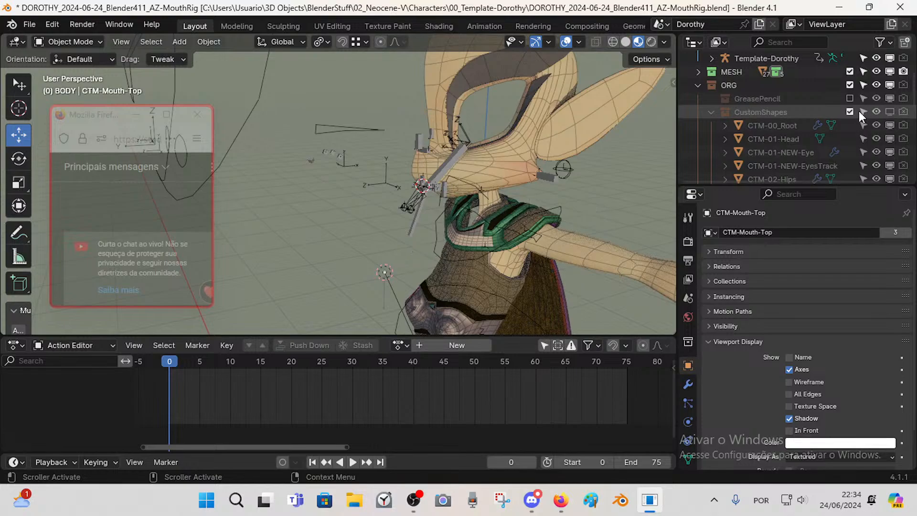
pyautogui.click(849, 111)
pyautogui.scroll(1, 791, 147)
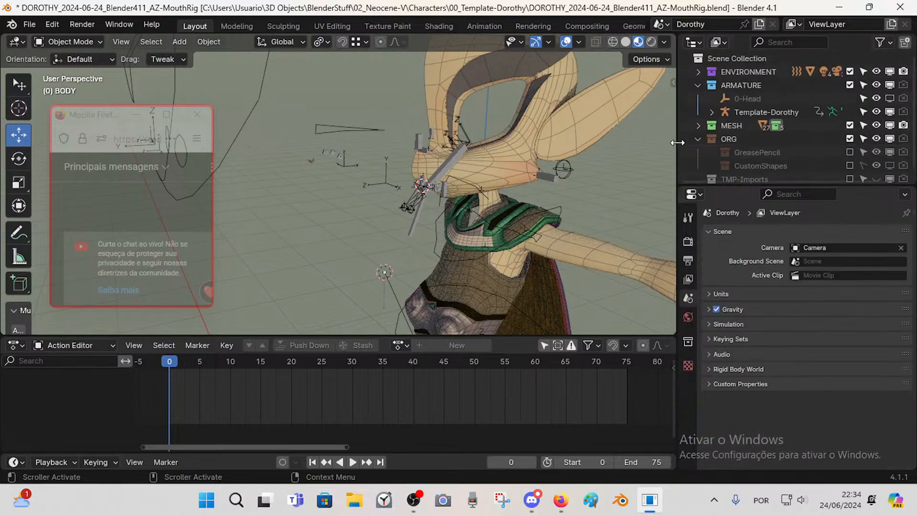
pyautogui.click(697, 139)
# - Select the Template-Dorothy armature, pick the CTL-Mouth-UP bone in Edit Mode, and return to Pose Mode
pyautogui.click(431, 173)
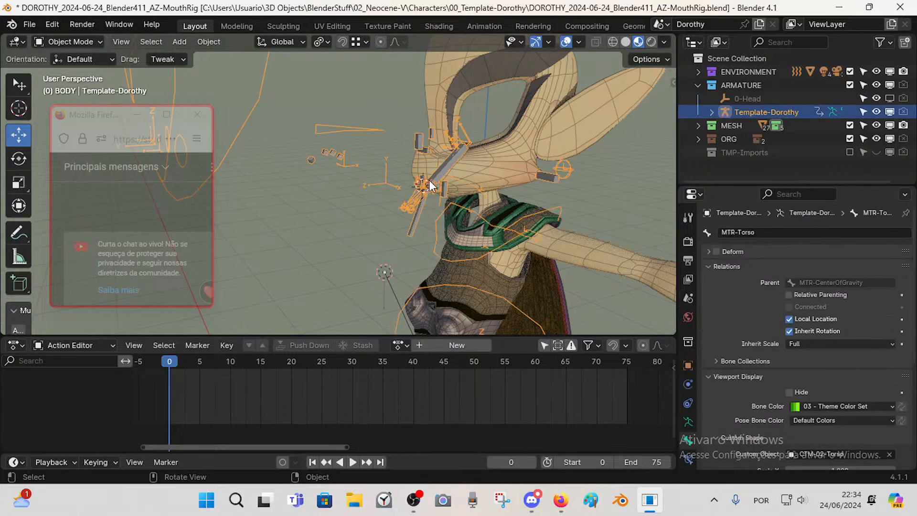
pyautogui.hotkey('ctrl', 'Tab')
pyautogui.scroll(3, 459, 198)
pyautogui.keyDown('shift'); pyautogui.moveTo(479, 211); pyautogui.dragTo(351, 225, button='middle'); pyautogui.keyUp('shift')
pyautogui.moveTo(351, 225); pyautogui.dragTo(400, 240, button='middle')
pyautogui.scroll(3, 402, 228)
pyautogui.press('Tab')
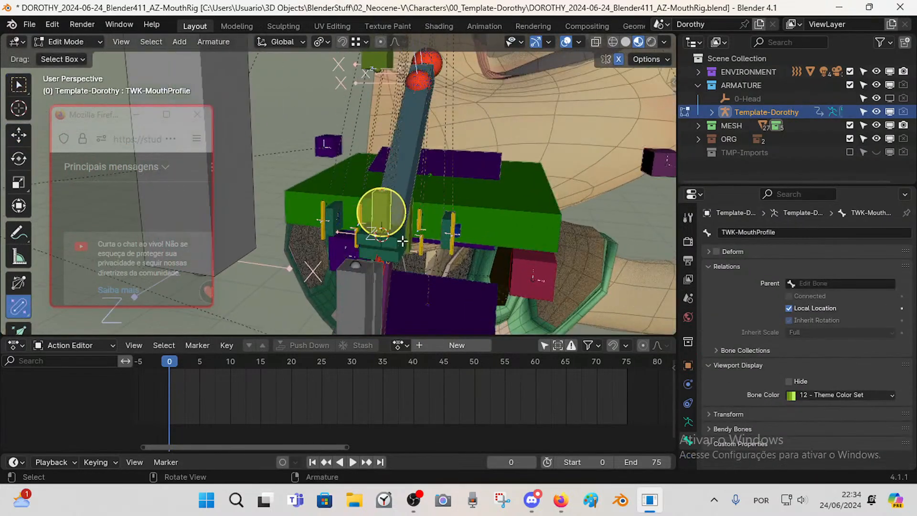
pyautogui.click(399, 239)
pyautogui.press('Tab')
# - Examine CTL-Mouth-UP's custom shape settings and where its shape appears in the scene
pyautogui.scroll(-6, 406, 248)
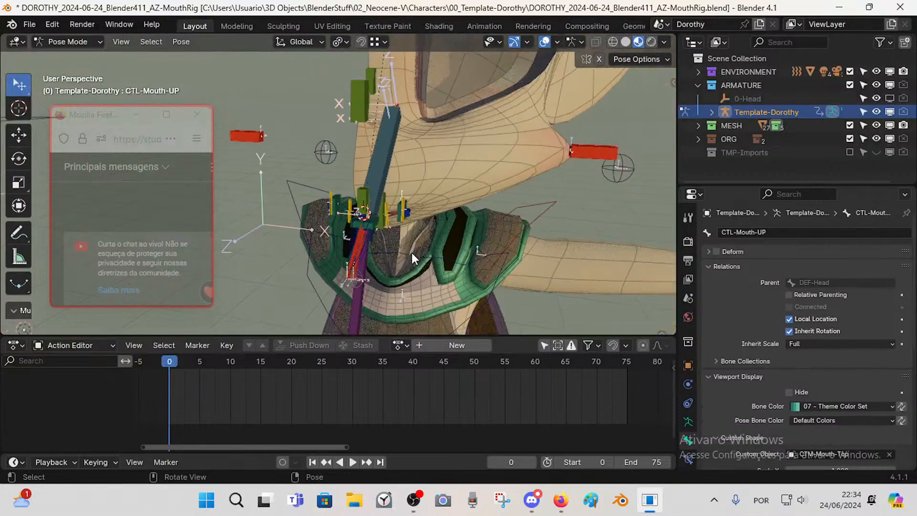
pyautogui.scroll(-5, 843, 375)
pyautogui.scroll(-5, 843, 375)
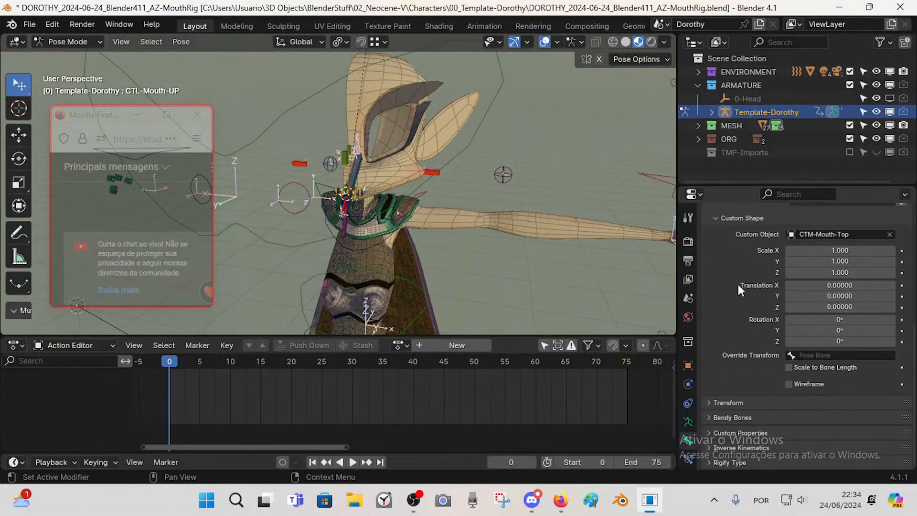
pyautogui.scroll(-5, 602, 222)
pyautogui.moveTo(562, 220); pyautogui.dragTo(515, 205, button='middle')
pyautogui.scroll(3, 515, 204)
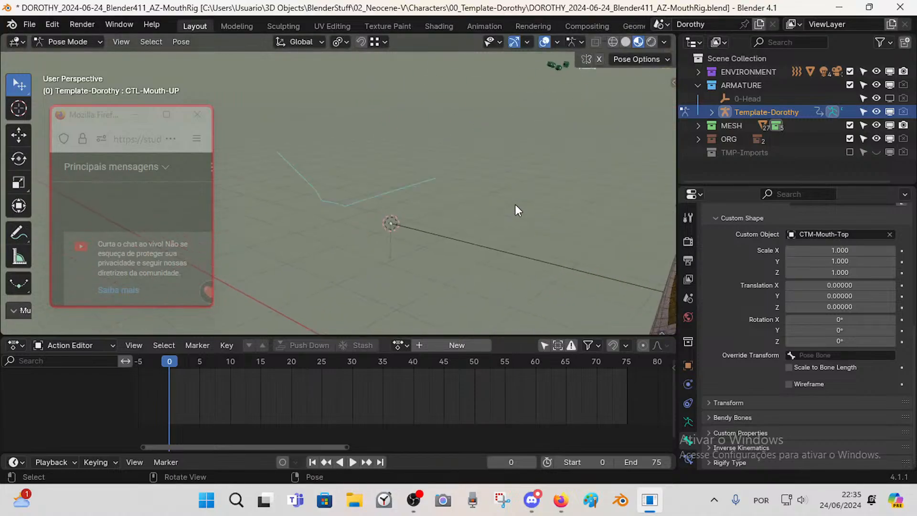
# - Delete the stray Bone.001 in Edit Mode and reselect the CTL-Mouth-UP control in Pose Mode
pyautogui.scroll(-5, 611, 186)
pyautogui.click(235, 191)
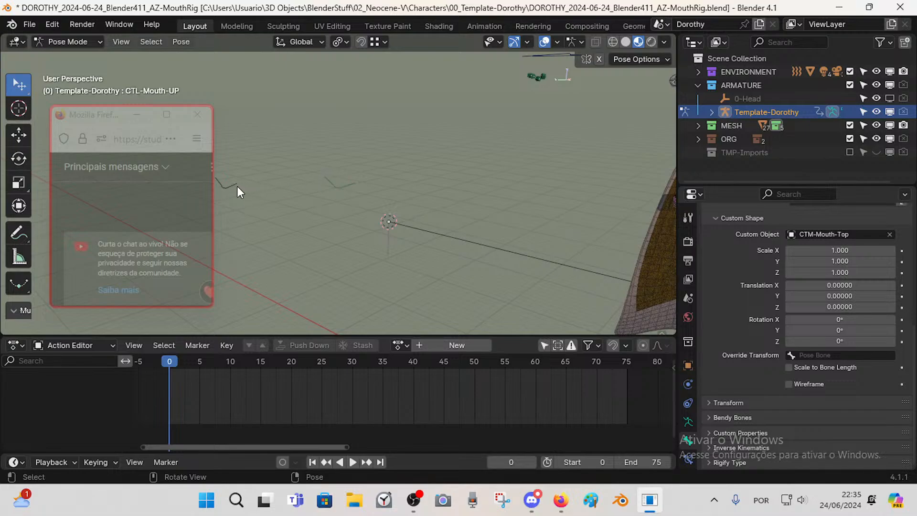
pyautogui.press('Tab')
pyautogui.scroll(-2, 583, 85)
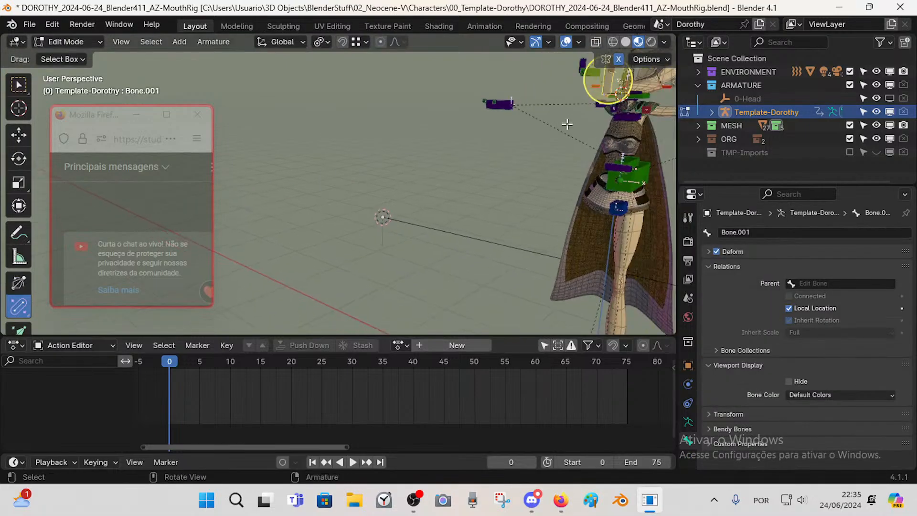
pyautogui.press('x')
pyautogui.click(567, 123)
pyautogui.press('Tab')
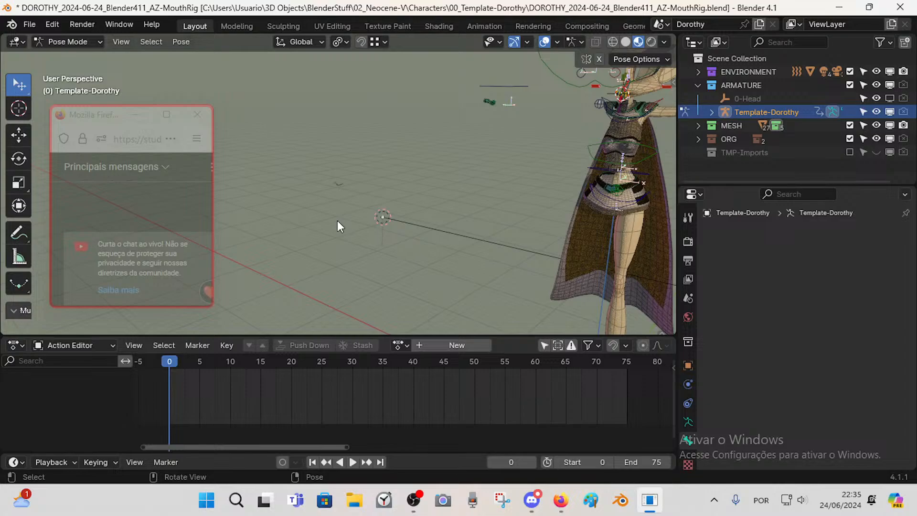
pyautogui.click(335, 183)
pyautogui.scroll(-10, 789, 346)
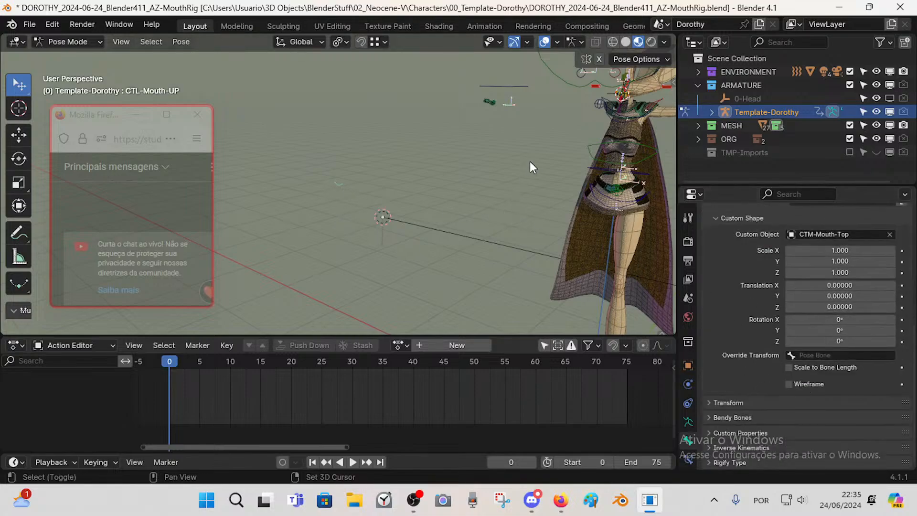
pyautogui.moveTo(532, 167); pyautogui.dragTo(434, 222, button='middle')
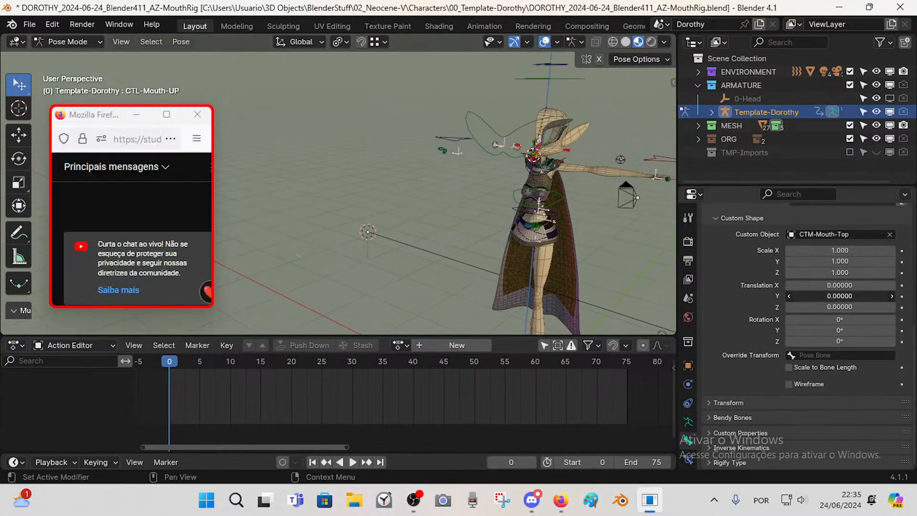
# - Try shifting CTL-Mouth-UP's custom shape along its Z translation, and undo the change
pyautogui.moveTo(847, 309); pyautogui.dragTo(805, 308)
pyautogui.hotkey('ctrl', 'z')
pyautogui.click(850, 308)
pyautogui.press('Return')
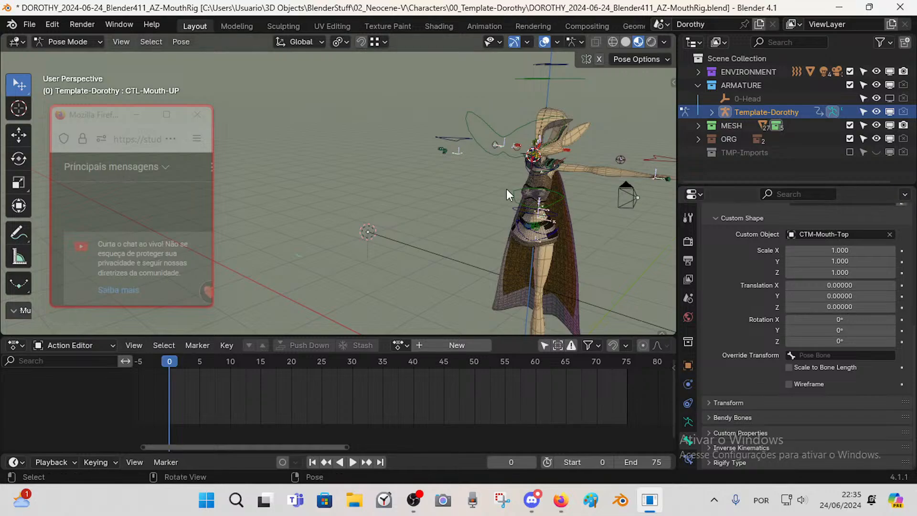
# - Try rotating the custom shape about Z and Y in the right orthographic view, undoing each attempt
pyautogui.press('KP_3')
pyautogui.scroll(-2, 497, 200)
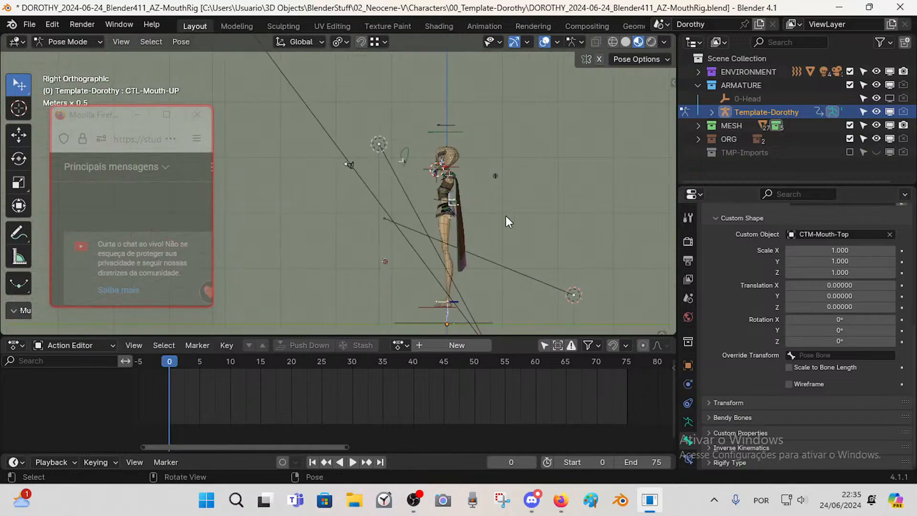
pyautogui.keyDown('shift'); pyautogui.moveTo(390, 208); pyautogui.dragTo(409, 216, button='middle'); pyautogui.keyUp('shift')
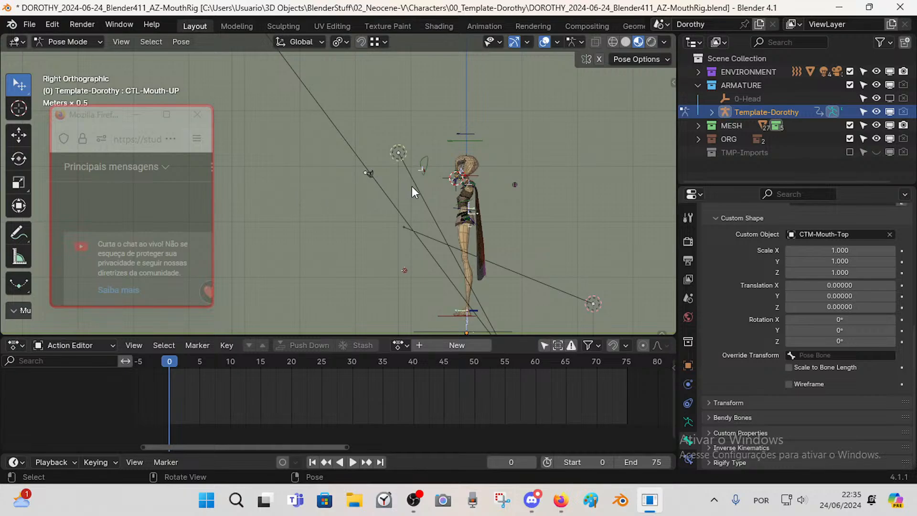
pyautogui.click(816, 330)
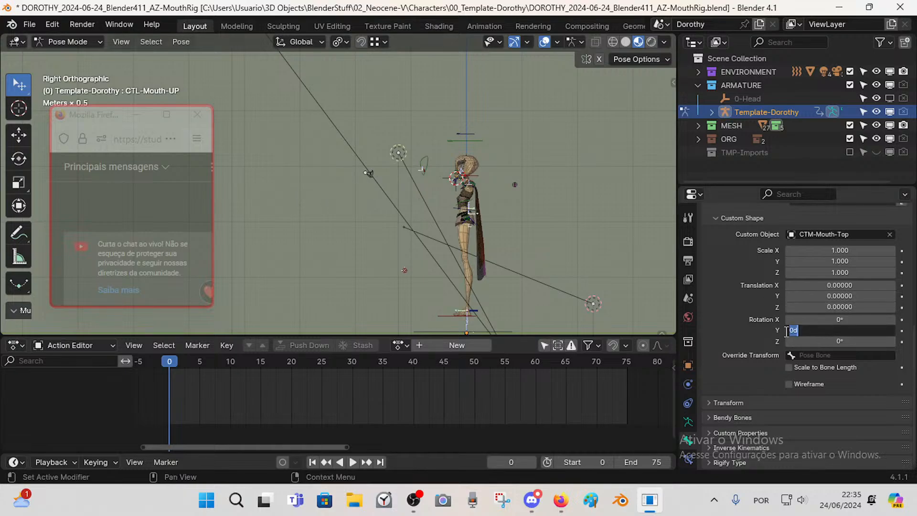
pyautogui.click(766, 340)
pyautogui.moveTo(831, 341); pyautogui.dragTo(869, 329)
pyautogui.hotkey('ctrl', 'z')
pyautogui.moveTo(868, 332); pyautogui.dragTo(865, 331)
pyautogui.hotkey('ctrl', 'z')
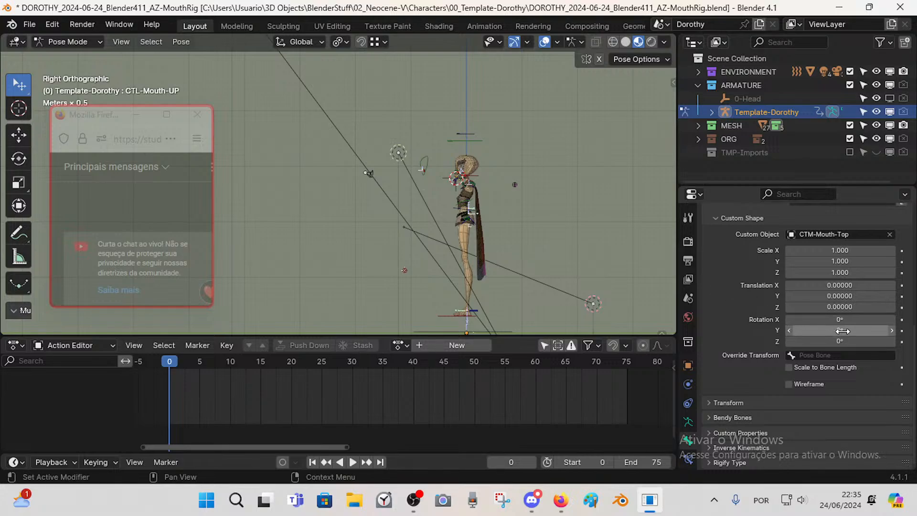
# - Adjust the custom shape's Z translation to -13.77 to bring it toward the character's mouth
pyautogui.moveTo(842, 296); pyautogui.dragTo(812, 307)
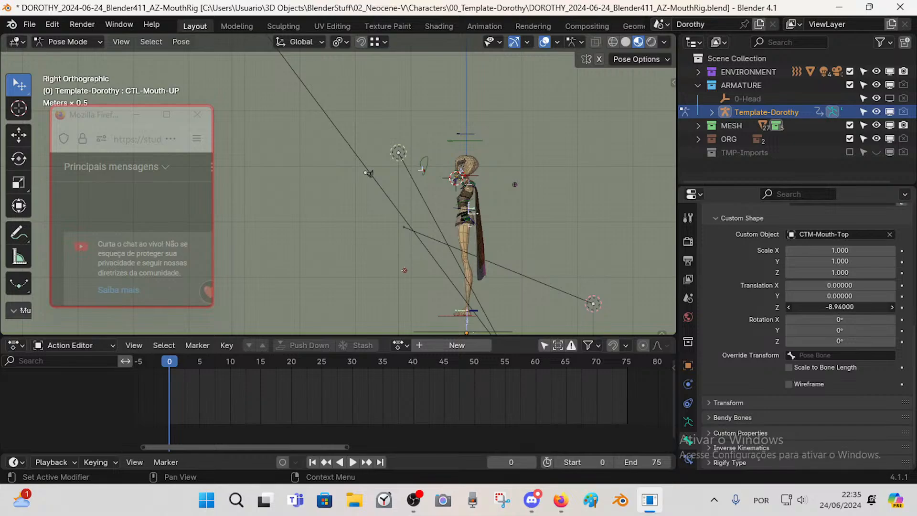
pyautogui.moveTo(840, 307)
pyautogui.mouseDown()
pyautogui.moveTo(826, 307)
pyautogui.moveTo(847, 311)
pyautogui.moveTo(831, 311)
pyautogui.mouseUp()
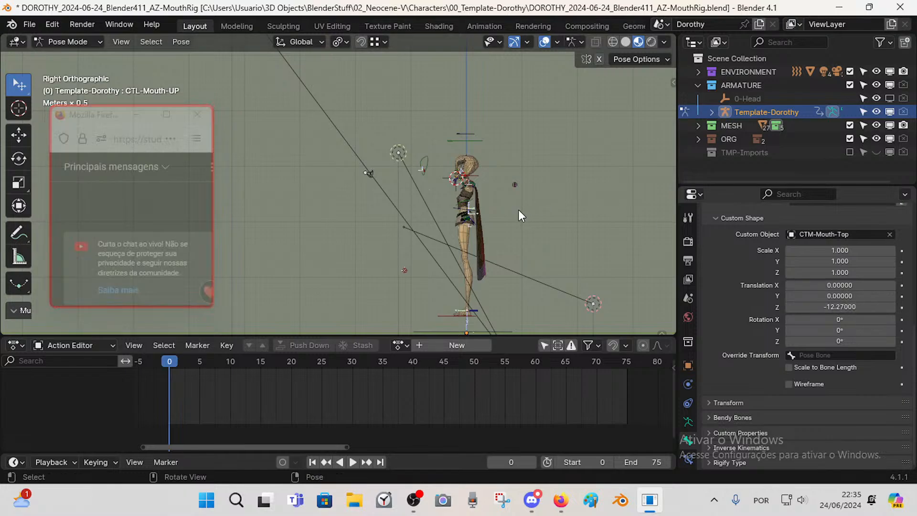
pyautogui.scroll(8, 518, 211)
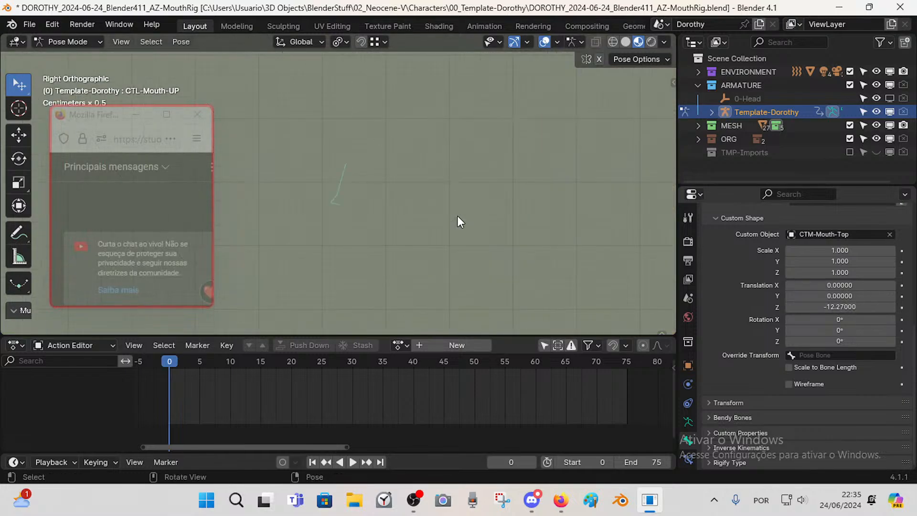
pyautogui.scroll(-3, 463, 200)
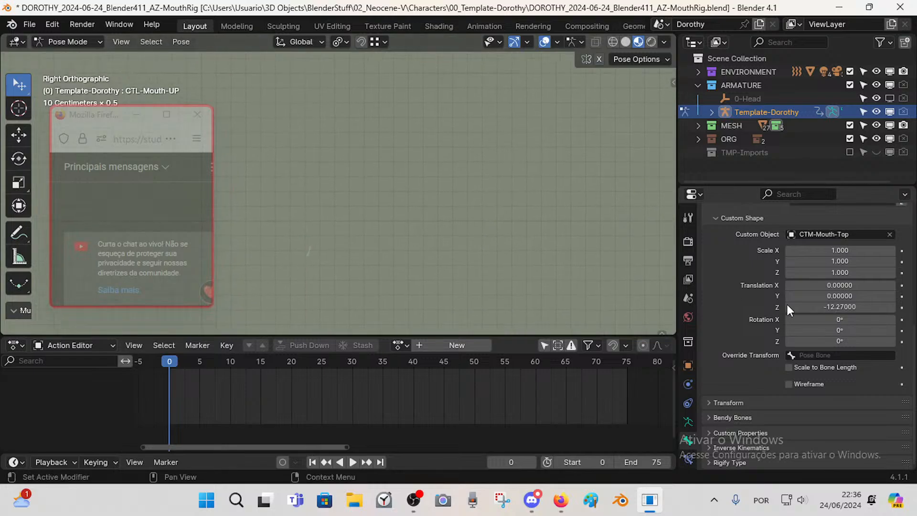
pyautogui.moveTo(812, 307); pyautogui.dragTo(623, 307)
pyautogui.scroll(-1, 600, 182)
pyautogui.scroll(-3, 602, 177)
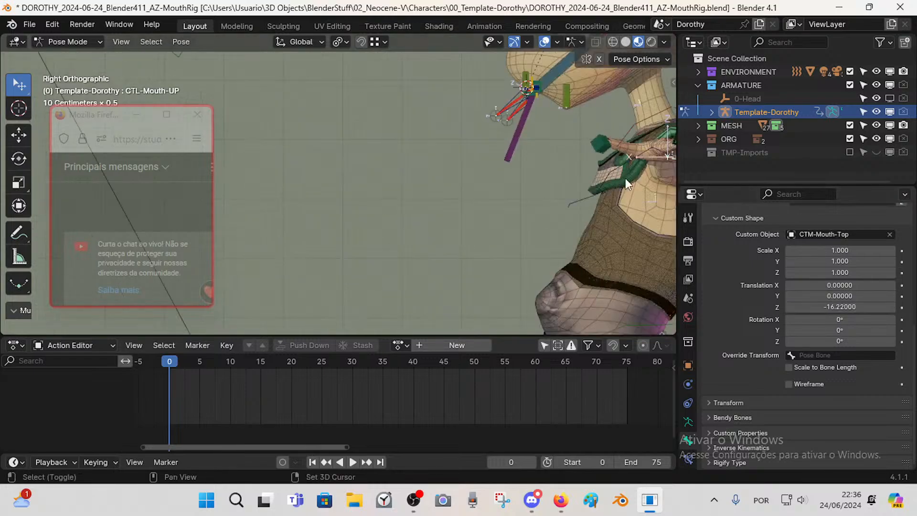
pyautogui.keyDown('shift'); pyautogui.moveTo(626, 179); pyautogui.dragTo(601, 230, button='middle'); pyautogui.keyUp('shift')
pyautogui.moveTo(857, 307); pyautogui.dragTo(907, 307)
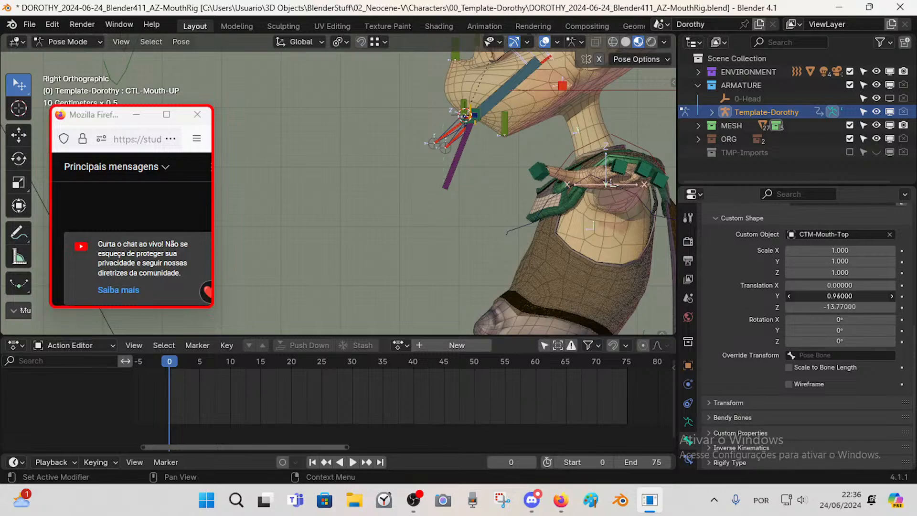
# - Adjust the custom shape's Y translation to 1.04, aligning it with the mouth bones in the front view
pyautogui.moveTo(836, 296); pyautogui.dragTo(839, 296)
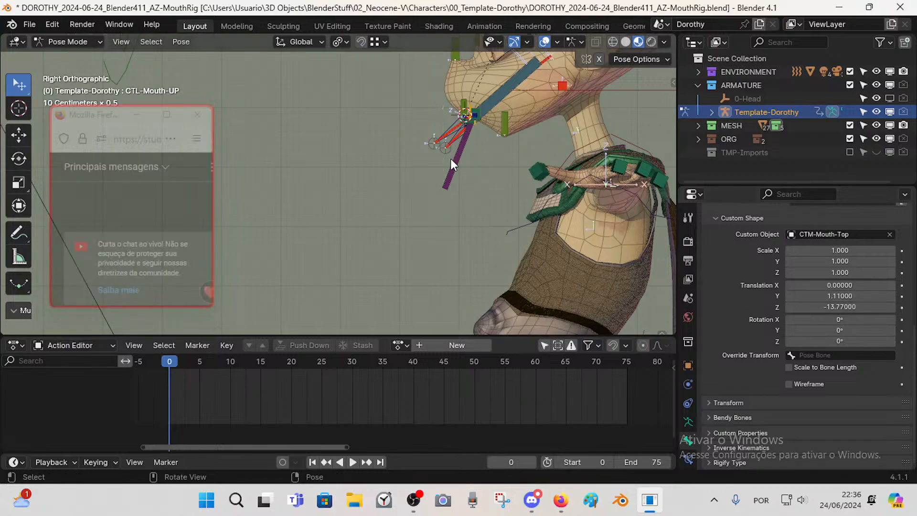
pyautogui.press('KP_1')
pyautogui.scroll(5, 479, 73)
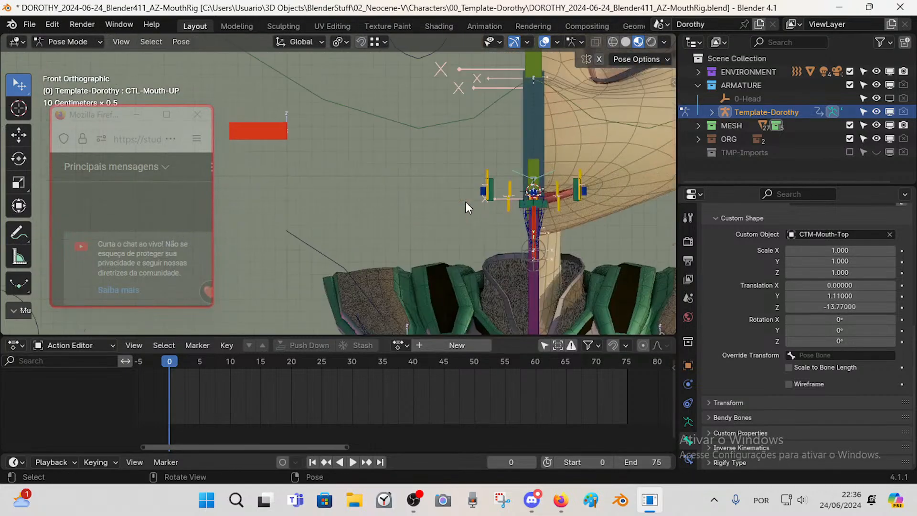
pyautogui.scroll(3, 547, 216)
pyautogui.keyDown('shift'); pyautogui.moveTo(513, 220); pyautogui.dragTo(404, 218, button='middle'); pyautogui.keyUp('shift')
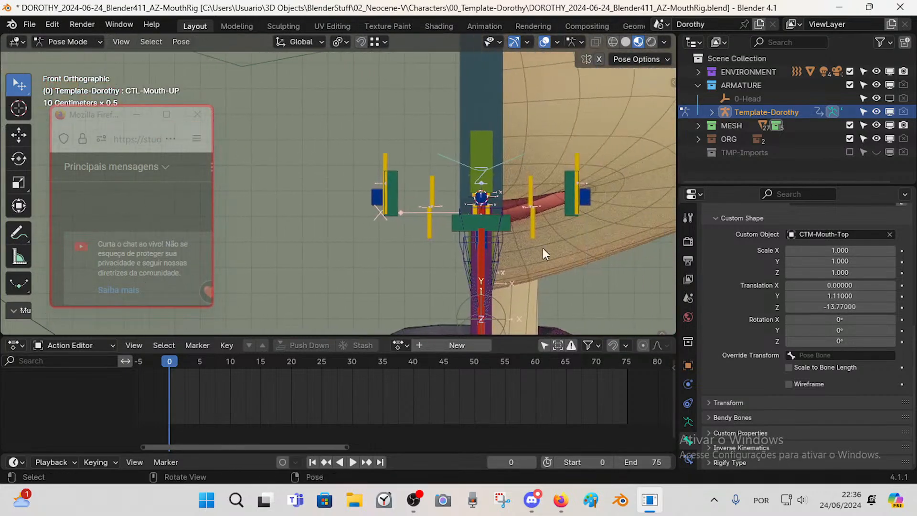
pyautogui.moveTo(839, 296); pyautogui.dragTo(831, 296)
# - Test the custom shape's X rotation at -90°, and set it to 90°
pyautogui.moveTo(449, 184); pyautogui.dragTo(342, 164, button='middle')
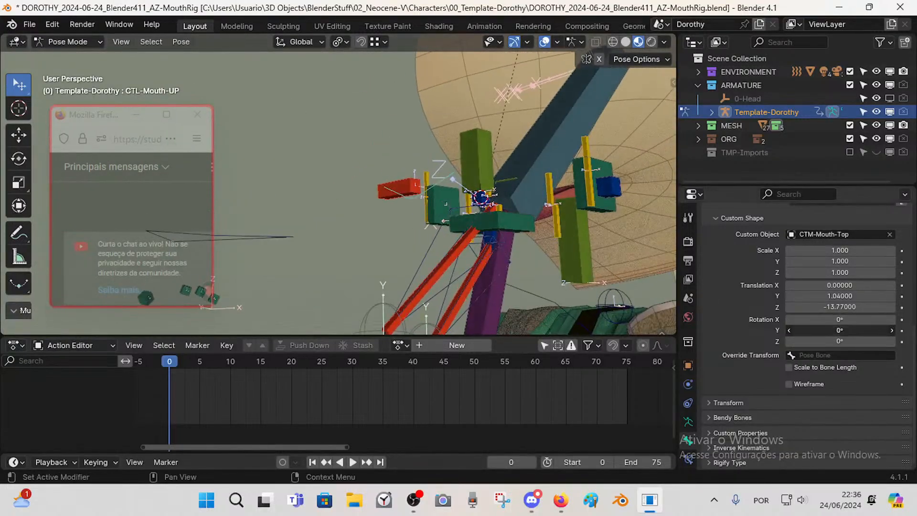
pyautogui.click(864, 323)
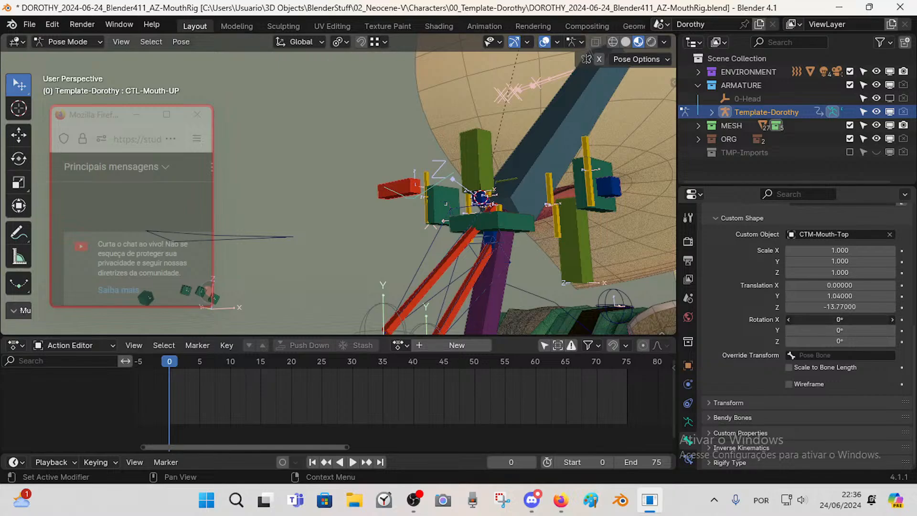
pyautogui.press('Return')
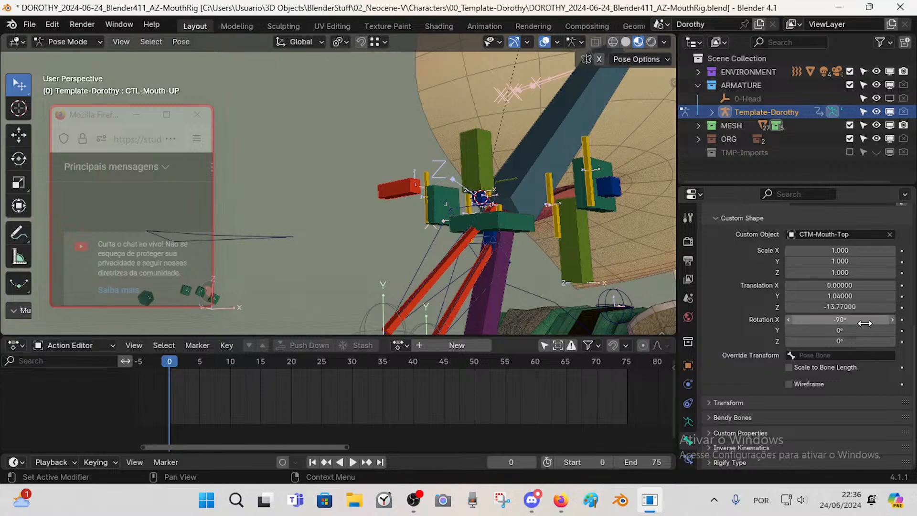
pyautogui.click(864, 323)
pyautogui.write('90')
pyautogui.press('Return')
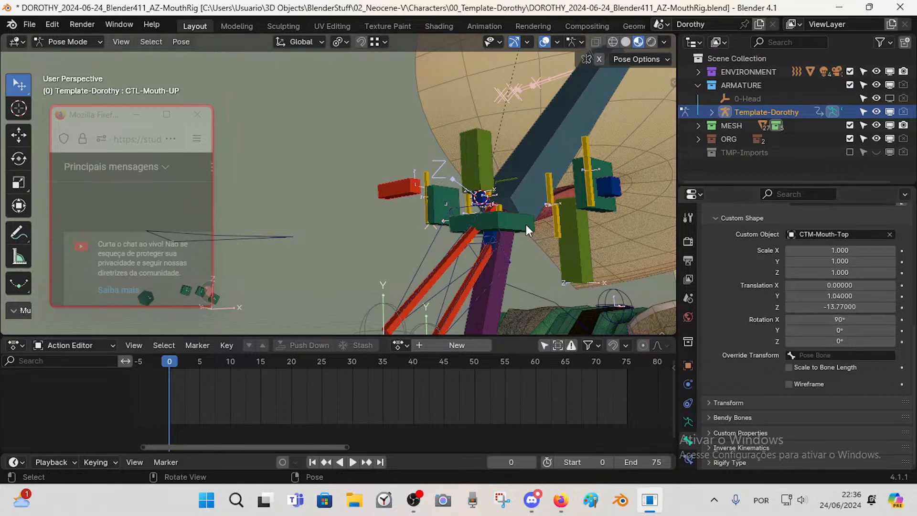
# - Reset the custom shape's translation and rotation values to their defaults
pyautogui.scroll(-8, 478, 247)
pyautogui.scroll(-6, 471, 249)
pyautogui.moveTo(407, 225); pyautogui.dragTo(466, 220, button='middle')
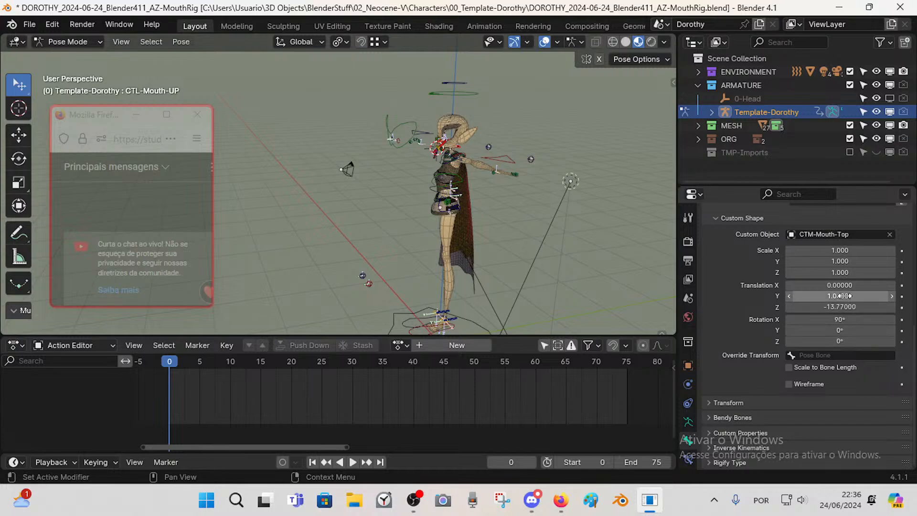
pyautogui.press('BackSpace')
pyautogui.press('BackSpace')
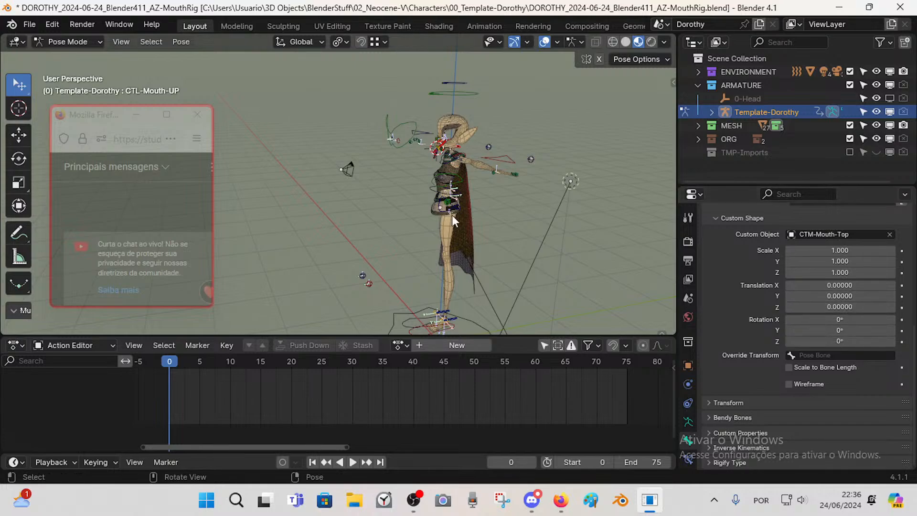
# - Inspect the custom shape's orientation relative to the character and set its X rotation to 90°
pyautogui.moveTo(452, 215); pyautogui.dragTo(394, 198, button='middle')
pyautogui.scroll(6, 386, 212)
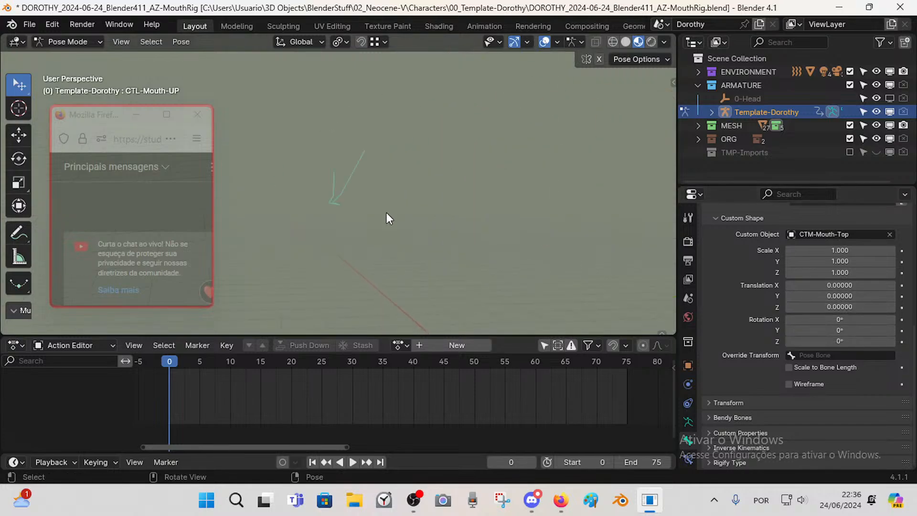
pyautogui.moveTo(370, 220)
pyautogui.mouseDown(button='middle')
pyautogui.moveTo(391, 242)
pyautogui.moveTo(384, 244)
pyautogui.moveTo(449, 233)
pyautogui.moveTo(383, 222)
pyautogui.mouseUp(button='middle')
pyautogui.scroll(-7, 449, 208)
pyautogui.moveTo(446, 210); pyautogui.dragTo(397, 198, button='middle')
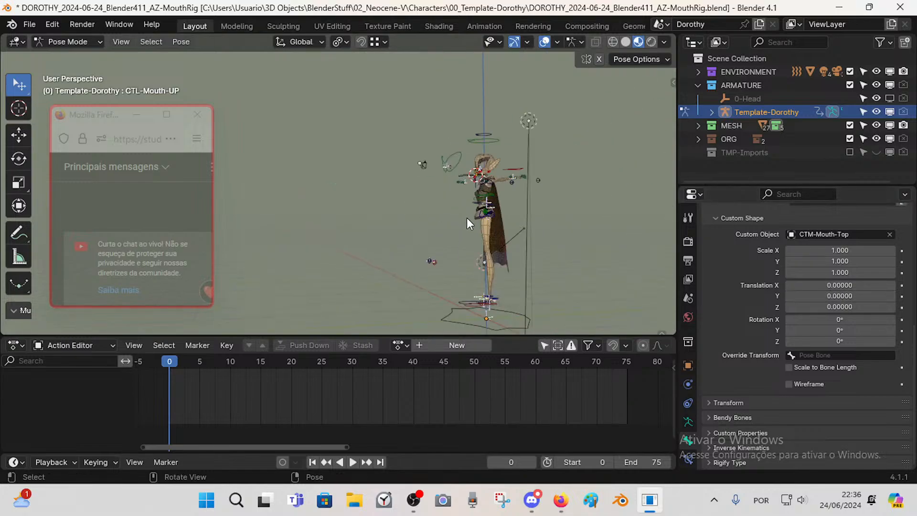
pyautogui.click(863, 320)
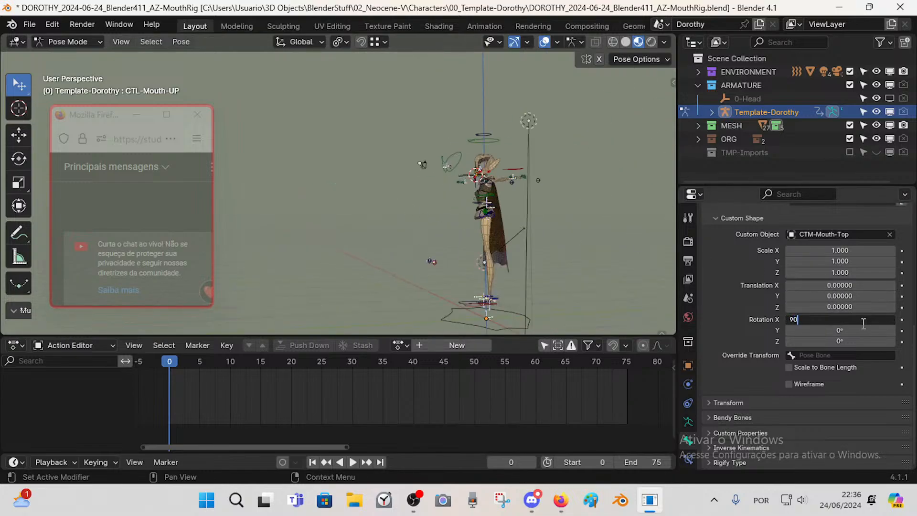
pyautogui.press('Return')
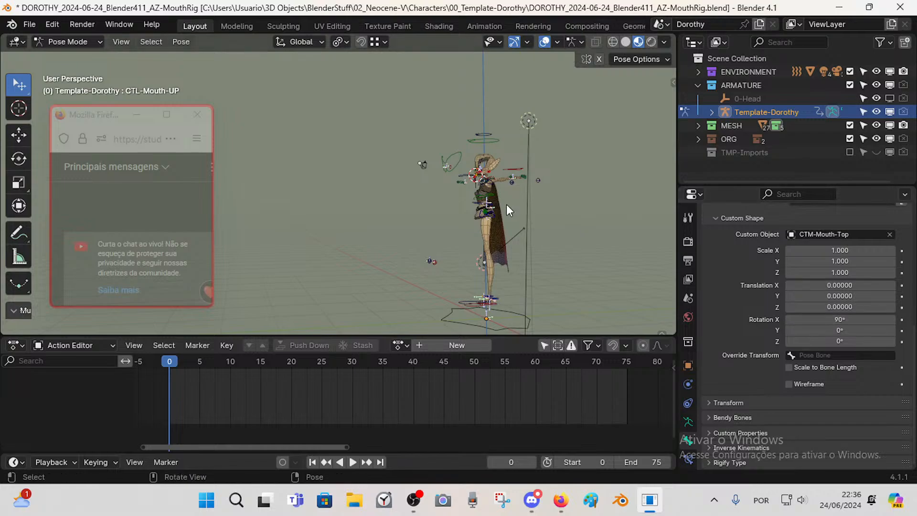
# - Check the rotated custom shape's direction in the scene and set its X rotation to -90°
pyautogui.scroll(4, 506, 205)
pyautogui.scroll(5, 506, 204)
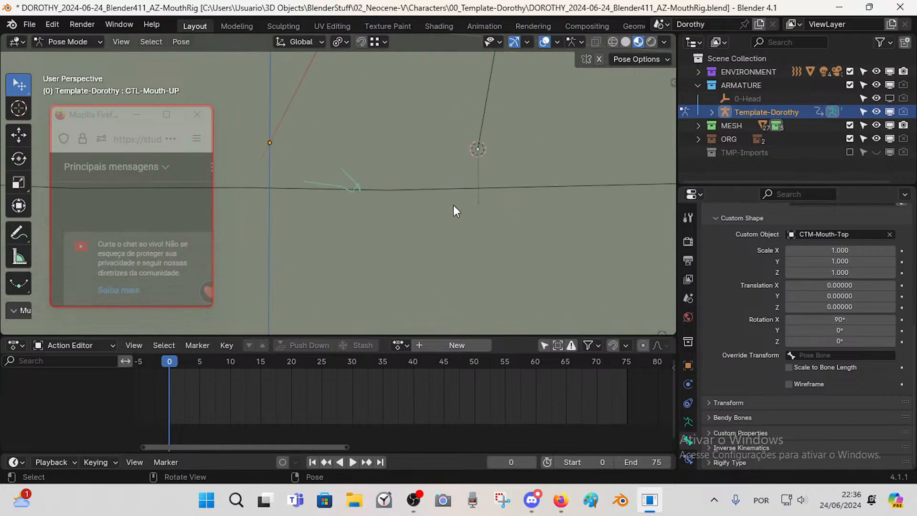
pyautogui.moveTo(454, 206); pyautogui.dragTo(423, 214, button='middle')
pyautogui.scroll(-10, 423, 214)
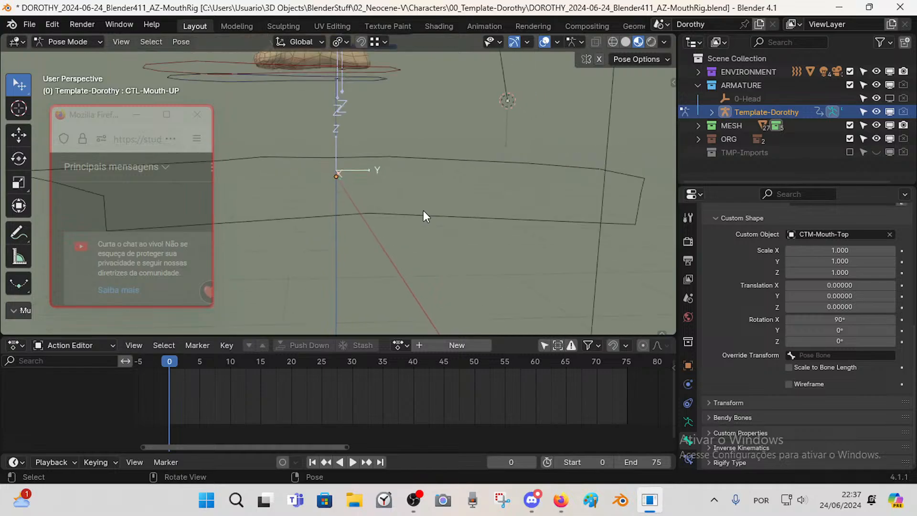
pyautogui.moveTo(372, 152); pyautogui.dragTo(420, 242, button='middle')
pyautogui.click(865, 316)
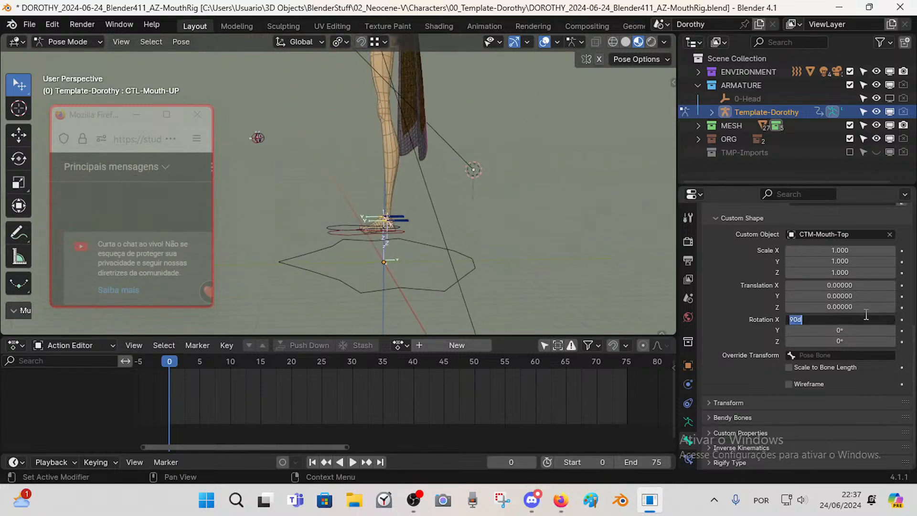
pyautogui.press('Home')
pyautogui.write('-')
pyautogui.press('Return')
# - Examine the custom shape from several angles and try rotating it about Z
pyautogui.scroll(5, 476, 254)
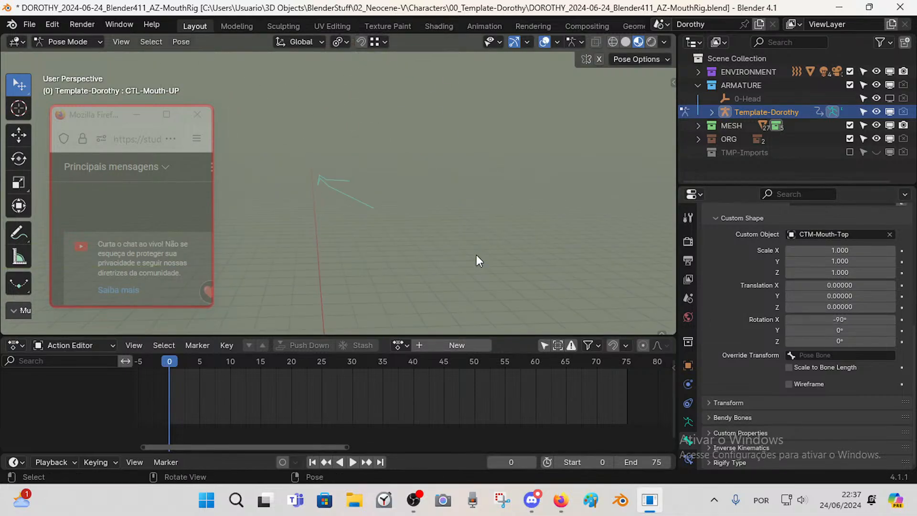
pyautogui.moveTo(367, 197); pyautogui.dragTo(408, 209, button='middle')
pyautogui.moveTo(421, 243); pyautogui.dragTo(422, 123, button='middle')
pyautogui.scroll(-3, 417, 142)
pyautogui.moveTo(408, 165); pyautogui.dragTo(387, 173, button='middle')
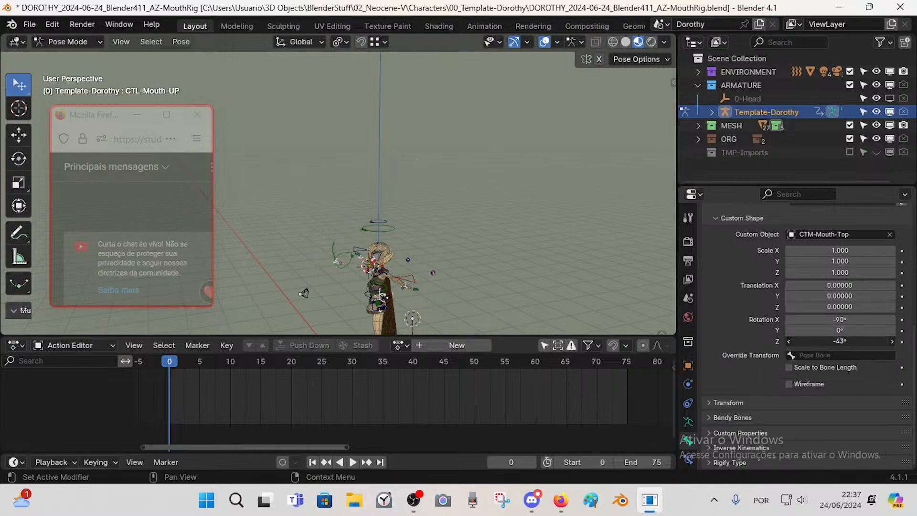
pyautogui.moveTo(840, 342); pyautogui.dragTo(844, 342)
# - Set the custom shape's Y translation to -12.96 and check its placement in the front view
pyautogui.moveTo(456, 202); pyautogui.dragTo(471, 215, button='middle')
pyautogui.moveTo(839, 307)
pyautogui.mouseDown()
pyautogui.moveTo(829, 307)
pyautogui.moveTo(839, 307)
pyautogui.moveTo(832, 296)
pyautogui.mouseUp()
pyautogui.moveTo(319, 231); pyautogui.dragTo(374, 230, button='middle')
pyautogui.press('KP_1')
pyautogui.scroll(8, 390, 239)
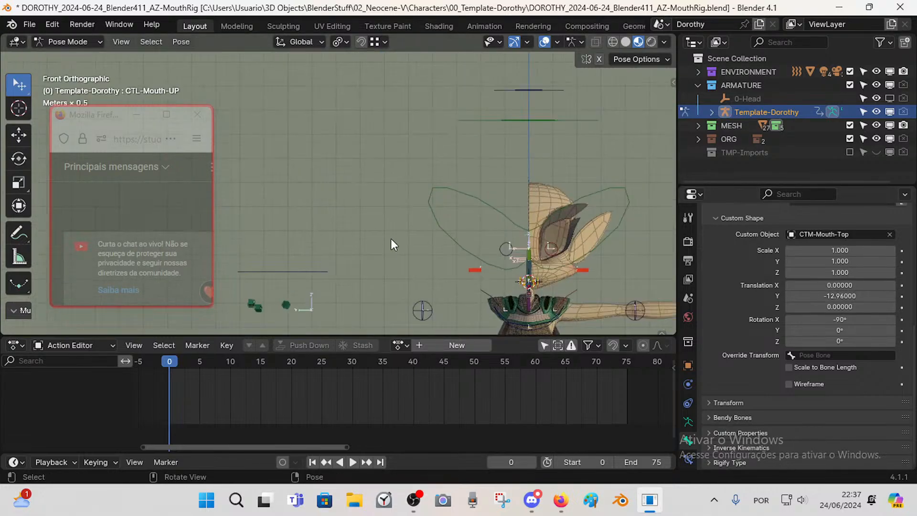
# - Lower the CTM-Mouth-Top custom shape toward Dorothy's mouth by setting its Y translation to -13.91
pyautogui.keyDown('shift'); pyautogui.moveTo(506, 246); pyautogui.dragTo(421, 238, button='middle'); pyautogui.keyUp('shift')
pyautogui.scroll(3, 421, 238)
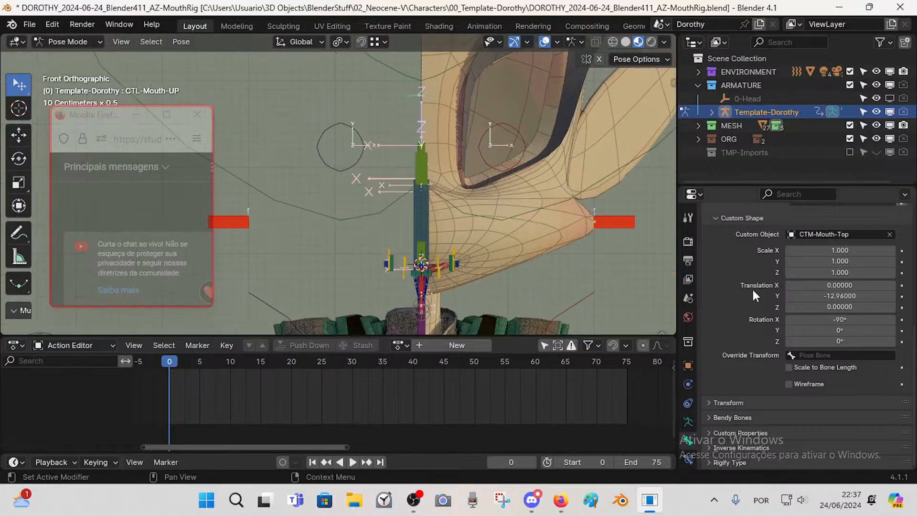
pyautogui.moveTo(829, 296); pyautogui.dragTo(827, 296)
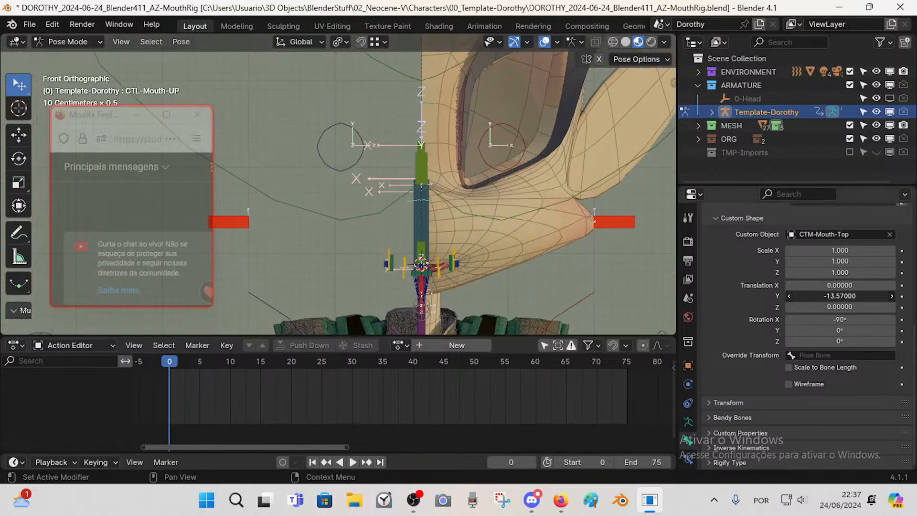
pyautogui.moveTo(828, 296); pyautogui.dragTo(829, 296)
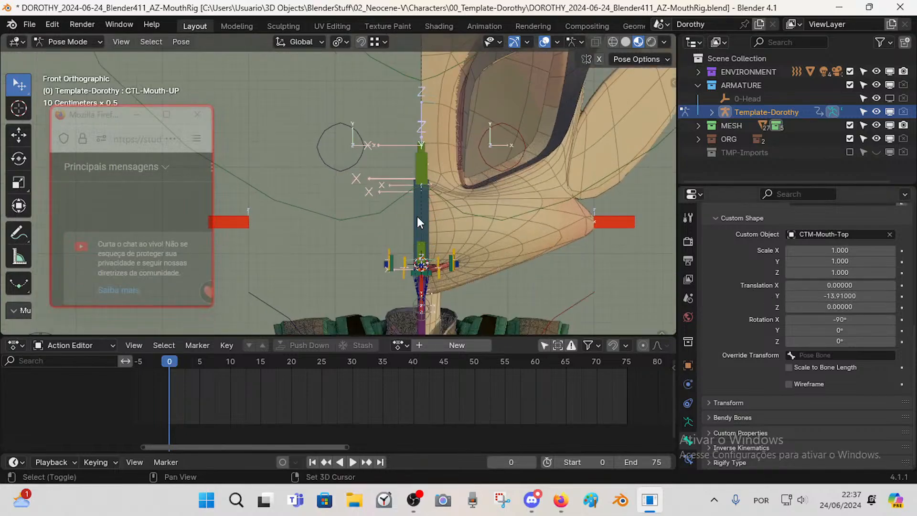
# - Fine-tune the custom shape's Y translation to -13.93, aligning it with the mouth bones in the front view
pyautogui.keyDown('shift'); pyautogui.moveTo(397, 223); pyautogui.dragTo(373, 187, button='middle'); pyautogui.keyUp('shift')
pyautogui.scroll(3, 373, 187)
pyautogui.keyDown('shift'); pyautogui.moveTo(502, 296); pyautogui.dragTo(445, 216, button='middle'); pyautogui.keyUp('shift')
pyautogui.scroll(3, 445, 216)
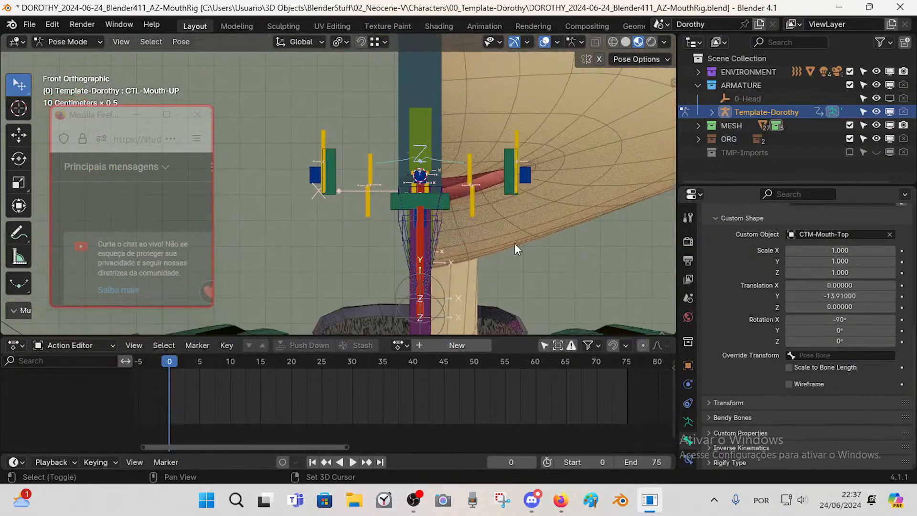
pyautogui.keyDown('shift'); pyautogui.moveTo(514, 243); pyautogui.dragTo(446, 250, button='middle'); pyautogui.keyUp('shift')
pyautogui.scroll(2, 436, 255)
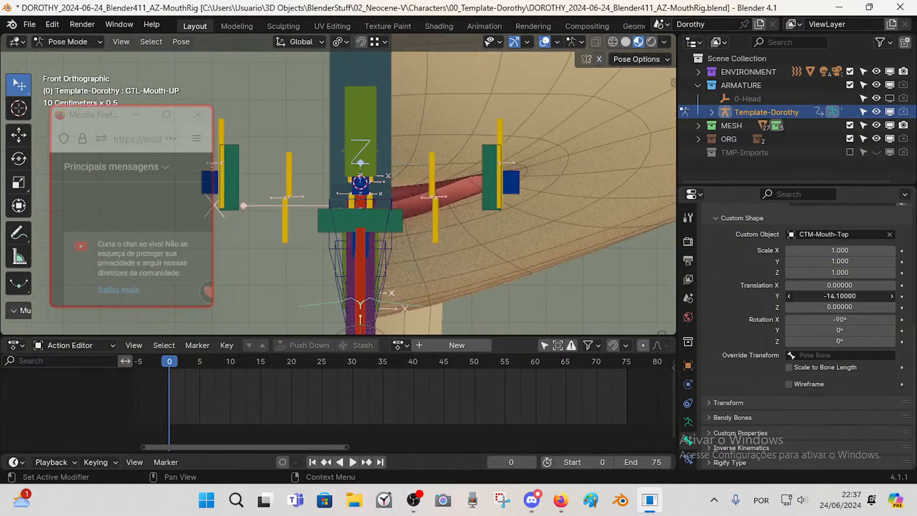
pyautogui.click(789, 295)
pyautogui.click(789, 295)
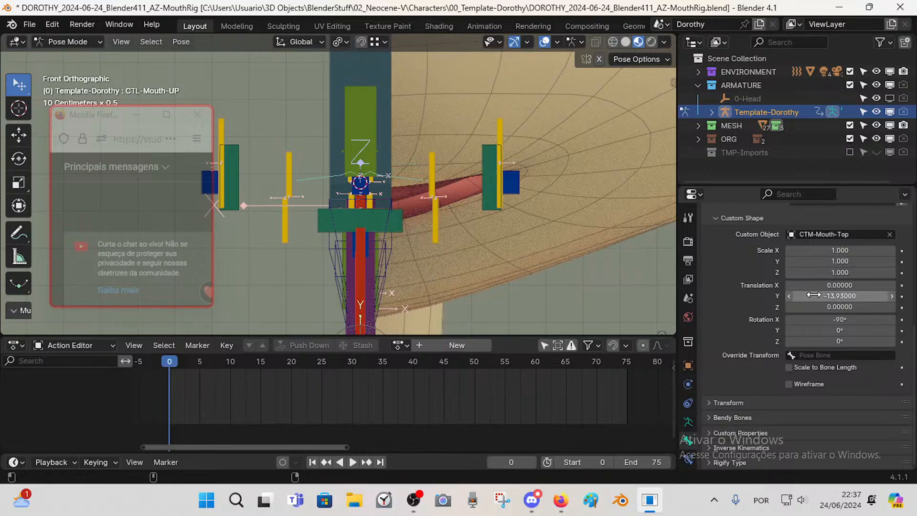
pyautogui.click(787, 294)
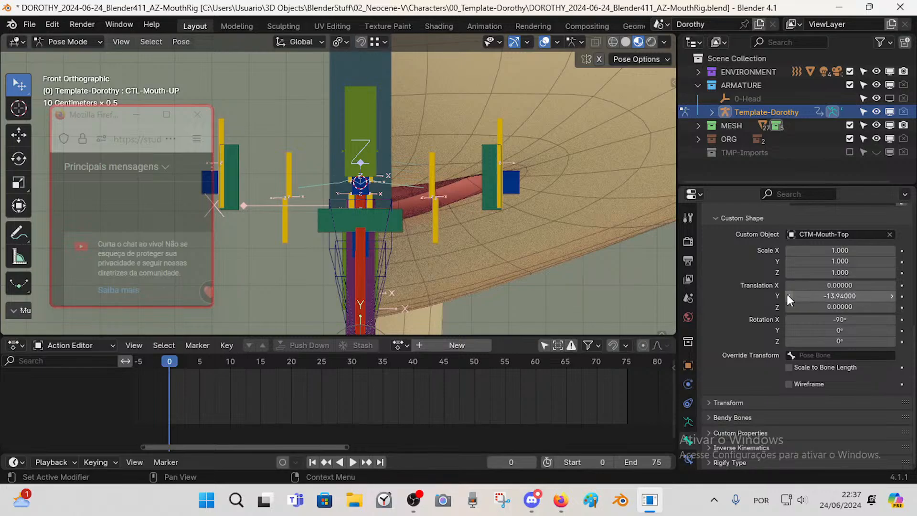
pyautogui.click(890, 295)
# - Check the custom shape's placement around the mouth bones and set CTL-Mouth-UP's bone color to 04 - Theme Color Set
pyautogui.scroll(-2, 425, 179)
pyautogui.moveTo(442, 220); pyautogui.dragTo(465, 219, button='middle')
pyautogui.scroll(4, 440, 219)
pyautogui.scroll(-2, 465, 219)
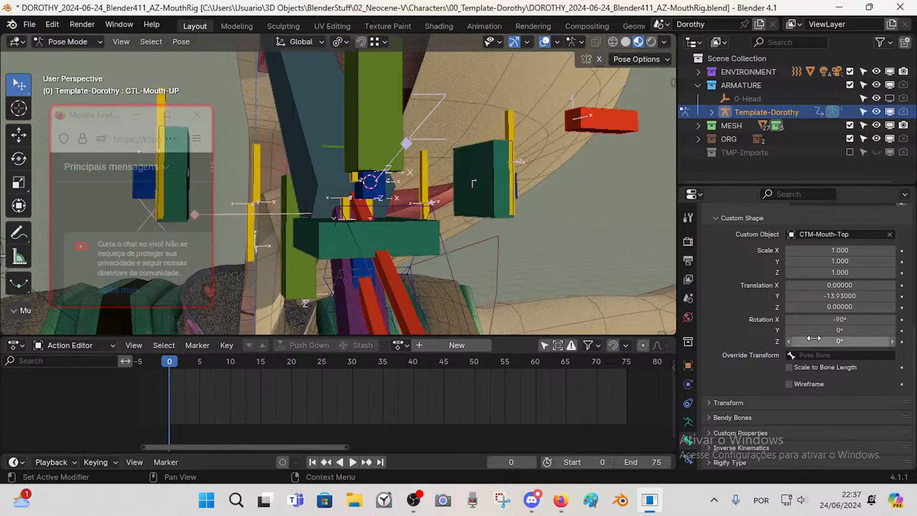
pyautogui.scroll(7, 812, 336)
pyautogui.scroll(-2, 815, 337)
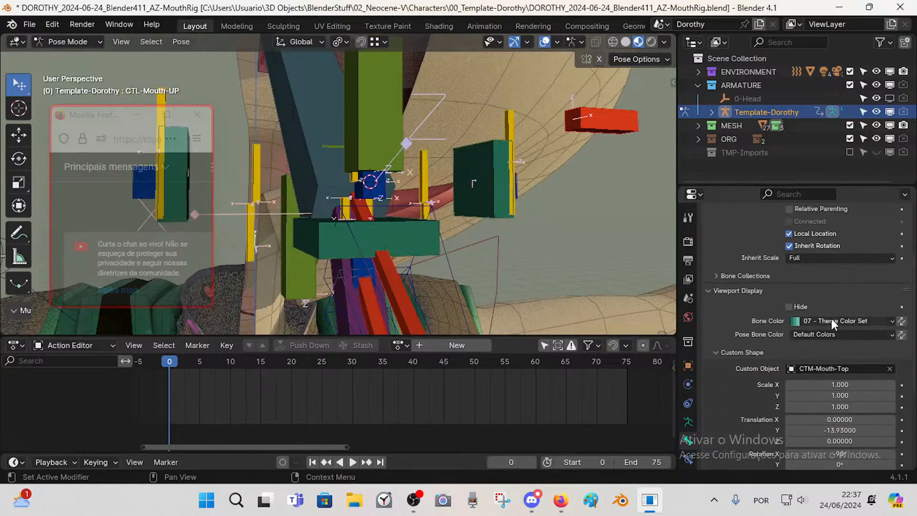
pyautogui.click(829, 321)
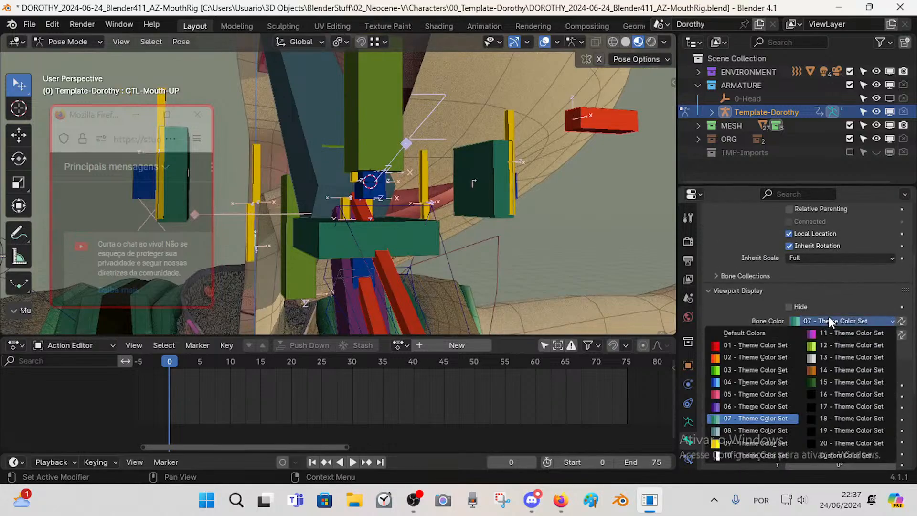
pyautogui.click(737, 383)
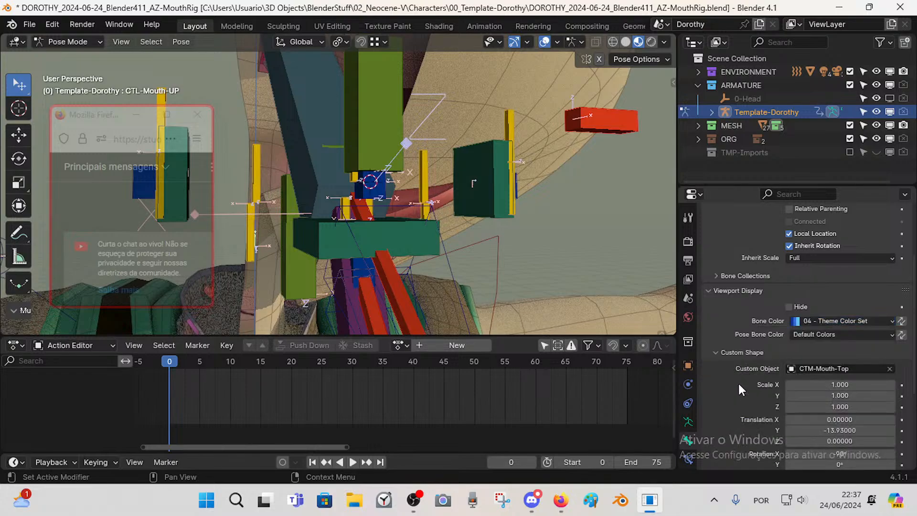
pyautogui.moveTo(563, 256); pyautogui.dragTo(310, 218, button='middle')
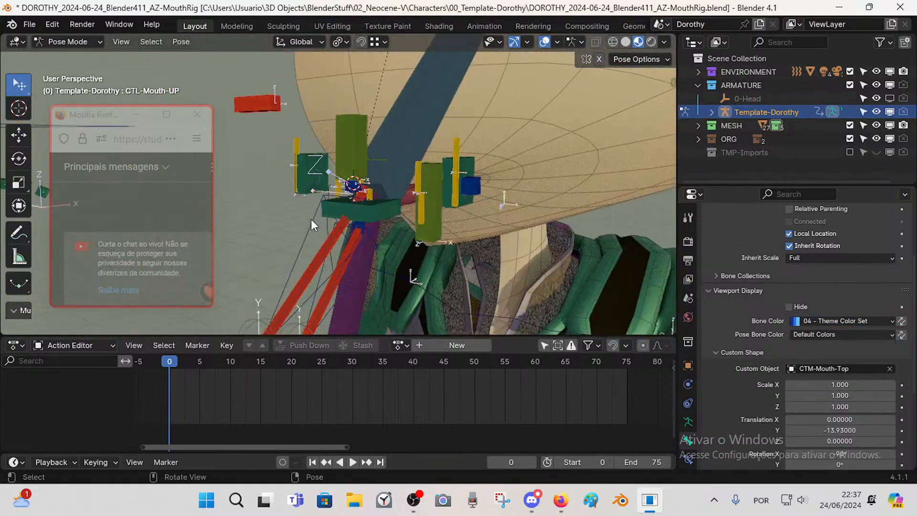
# - Hide the MCH-Theeth, DEF-Theeth, CTL-Theeth, TWK-Lips, CTL-Lips and TWK-Muzzle bone collections of the Template-Dorothy armature
pyautogui.scroll(-2, 311, 219)
pyautogui.moveTo(404, 203); pyautogui.dragTo(326, 202, button='middle')
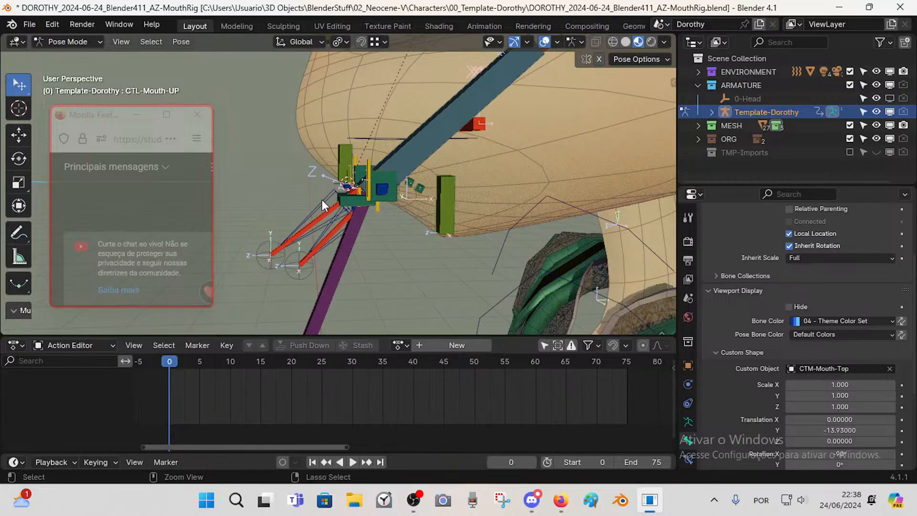
pyautogui.hotkey('ctrl', 'Tab')
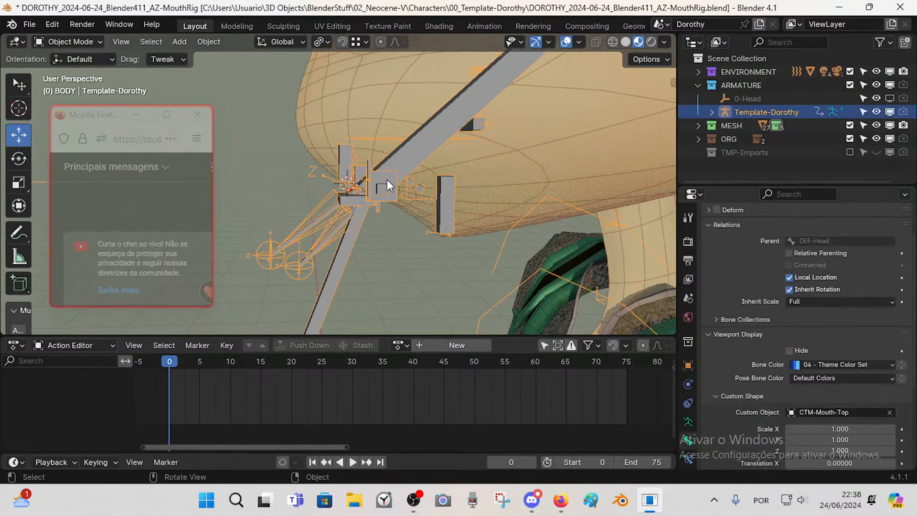
pyautogui.scroll(-2, 387, 179)
pyautogui.hotkey('ctrl', 'Tab')
pyautogui.moveTo(360, 201); pyautogui.dragTo(413, 203, button='middle')
pyautogui.scroll(2, 415, 203)
pyautogui.press('n')
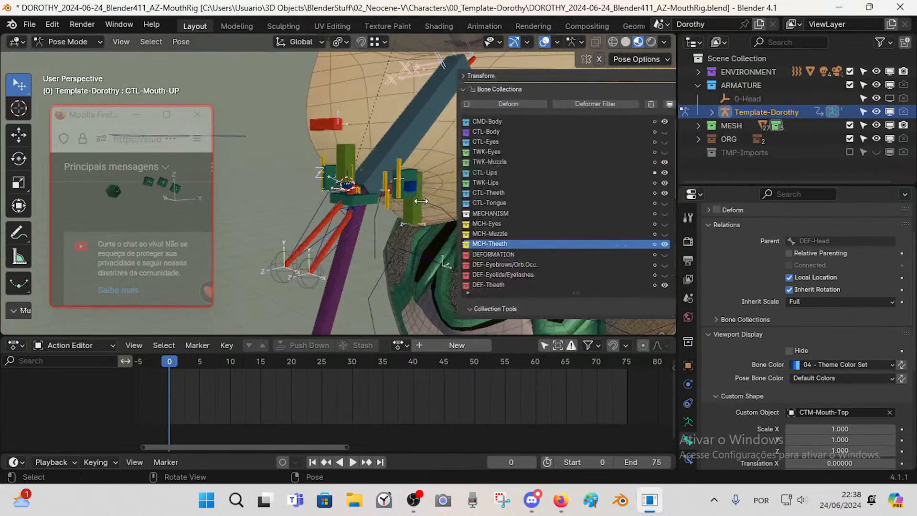
pyautogui.click(626, 243)
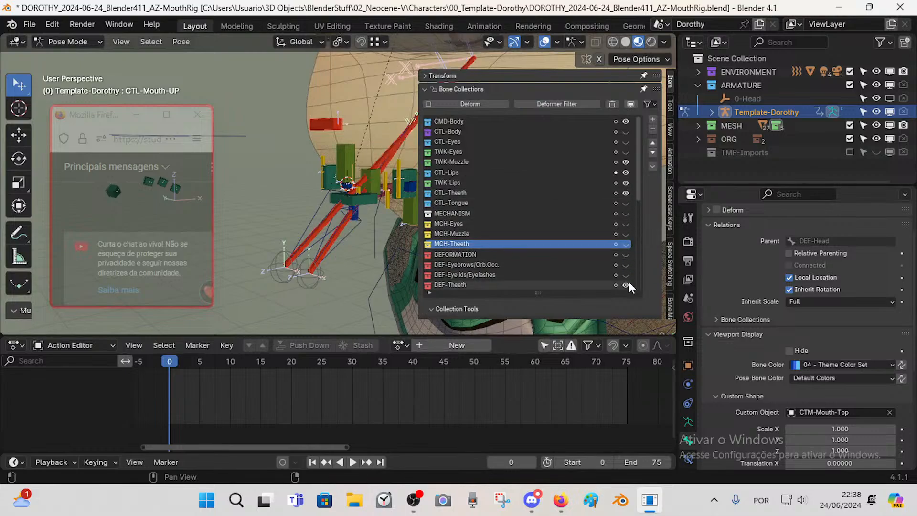
pyautogui.moveTo(625, 285); pyautogui.dragTo(625, 159)
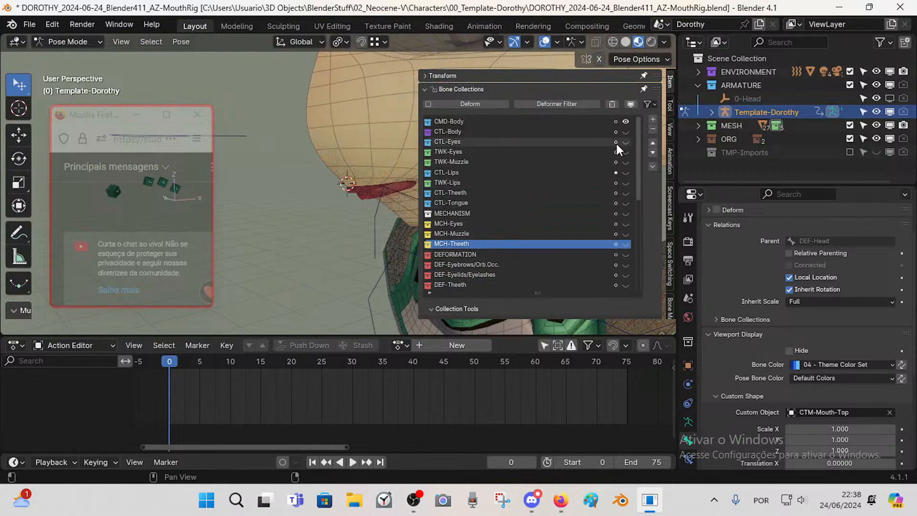
# - Hide the CMD-Body bone collection and show CTL-Lips so only the lip controls are displayed
pyautogui.press('n')
pyautogui.moveTo(334, 213); pyautogui.dragTo(396, 208, button='middle')
pyautogui.press('n')
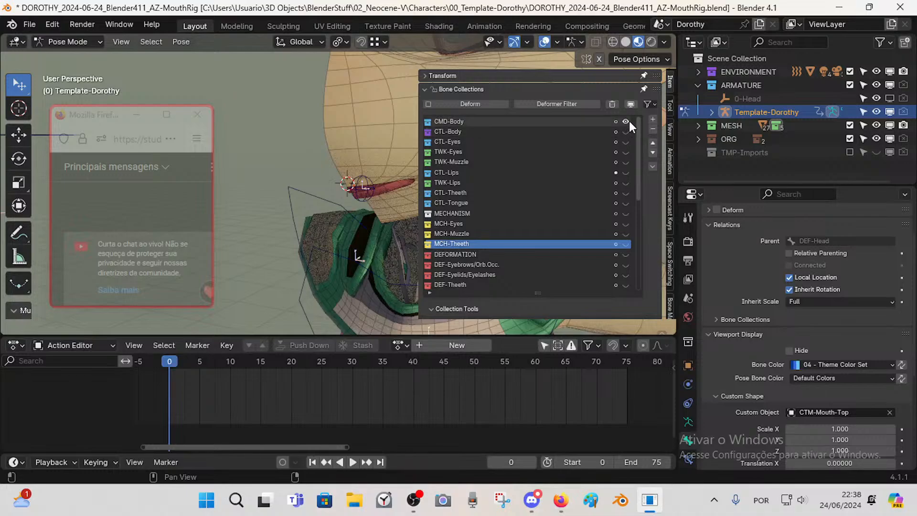
pyautogui.click(626, 173)
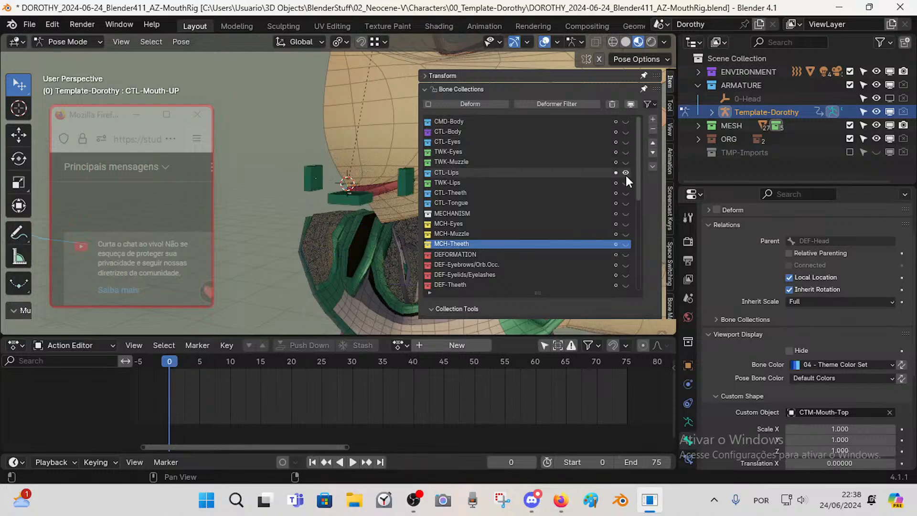
pyautogui.press('n')
pyautogui.moveTo(342, 233); pyautogui.dragTo(377, 198, button='middle')
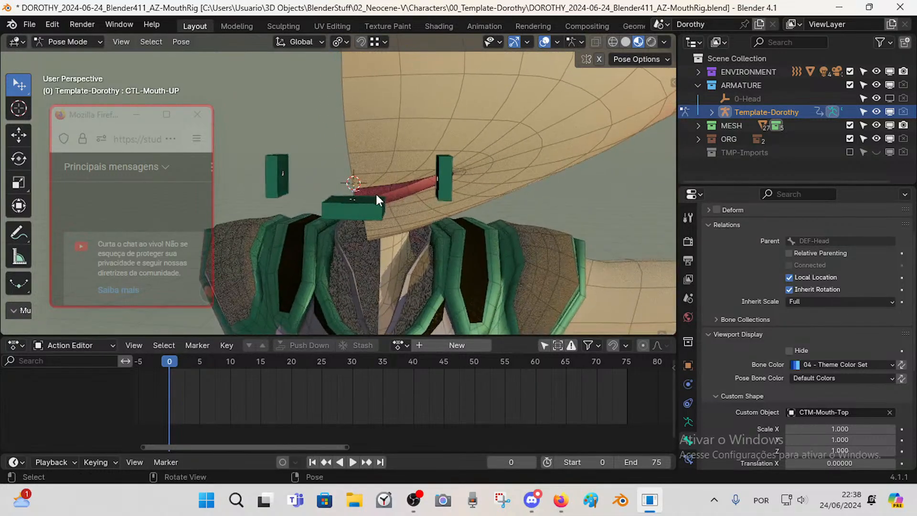
# - Set the Z translation of the CTL-Mouth-UP bone's custom shape to -0.99, keeping its Y translation at -13.93
pyautogui.scroll(-4, 377, 191)
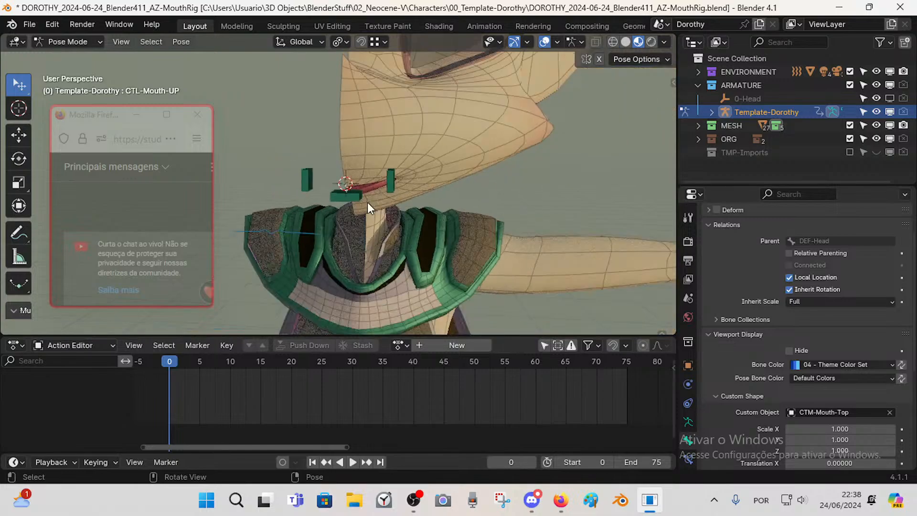
pyautogui.moveTo(468, 225)
pyautogui.mouseDown(button='middle')
pyautogui.moveTo(345, 224)
pyautogui.moveTo(461, 222)
pyautogui.mouseUp(button='middle')
pyautogui.scroll(-2, 344, 225)
pyautogui.press('KP_1')
pyautogui.press('KP_3')
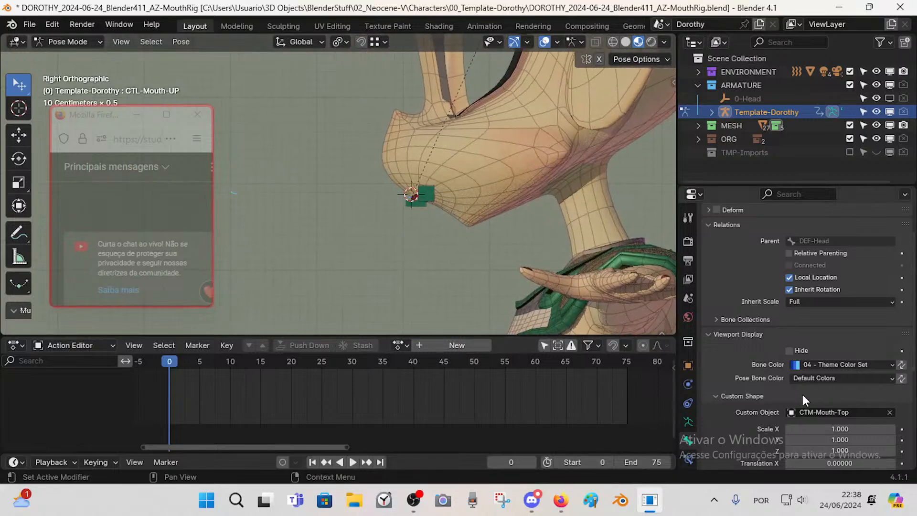
pyautogui.scroll(-2, 832, 405)
pyautogui.scroll(-4, 832, 406)
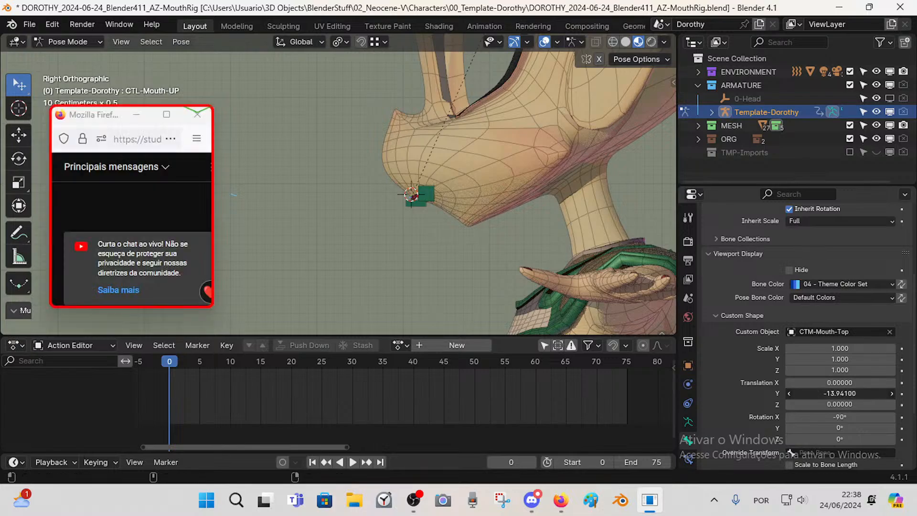
pyautogui.moveTo(855, 394); pyautogui.dragTo(842, 405)
pyautogui.hotkey('ctrl', 'z')
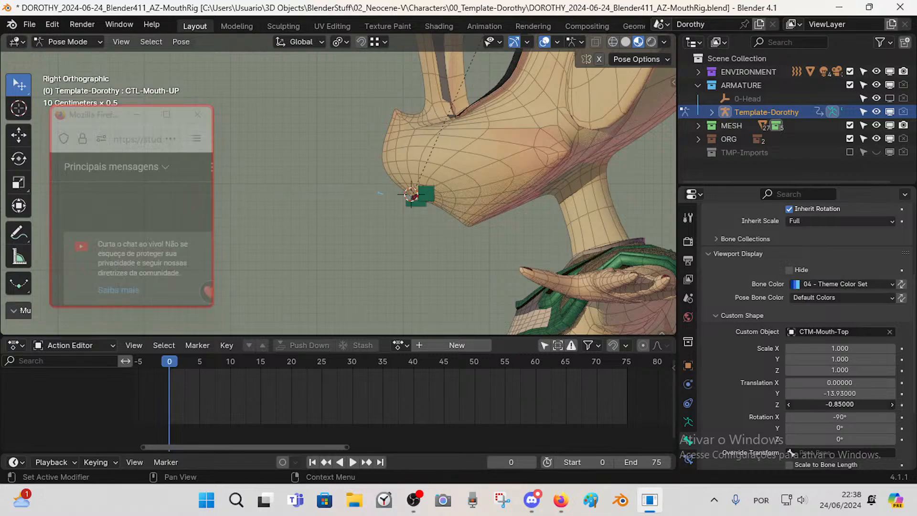
pyautogui.moveTo(841, 404); pyautogui.dragTo(841, 404)
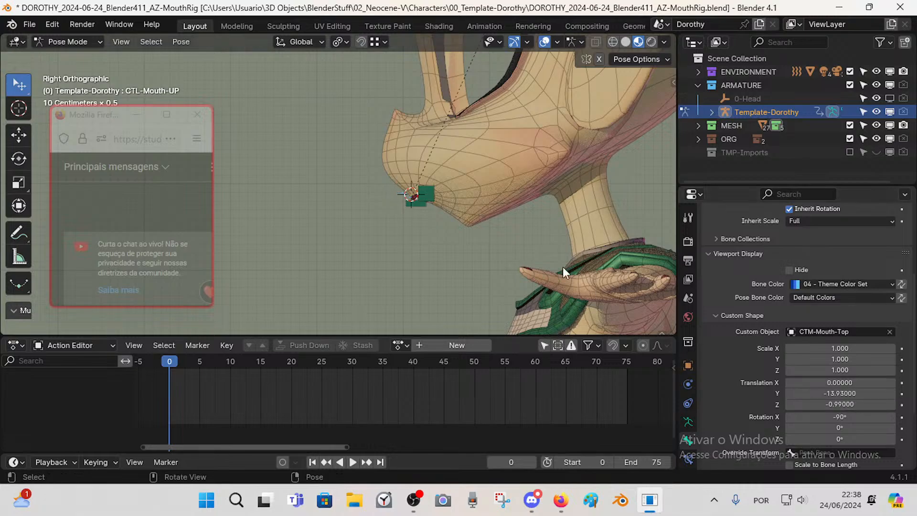
# - Try moving the CTL-Mouth-UP bone to test how it deforms the upper lip
pyautogui.moveTo(563, 267); pyautogui.dragTo(475, 158, button='middle')
pyautogui.press('g')
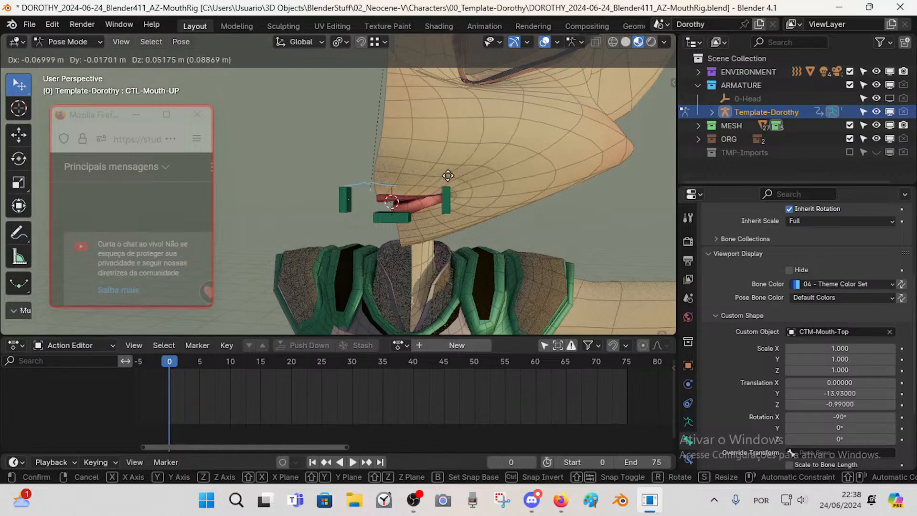
pyautogui.click(459, 180)
# - Select the lower, left, right and upper mouth controls with CTL-Mouth-UP active, and apply the 04 - Theme Color Set bone color to all of them
pyautogui.scroll(1, 469, 213)
pyautogui.moveTo(469, 211); pyautogui.dragTo(443, 225, button='middle')
pyautogui.click(399, 238)
pyautogui.scroll(3, 425, 254)
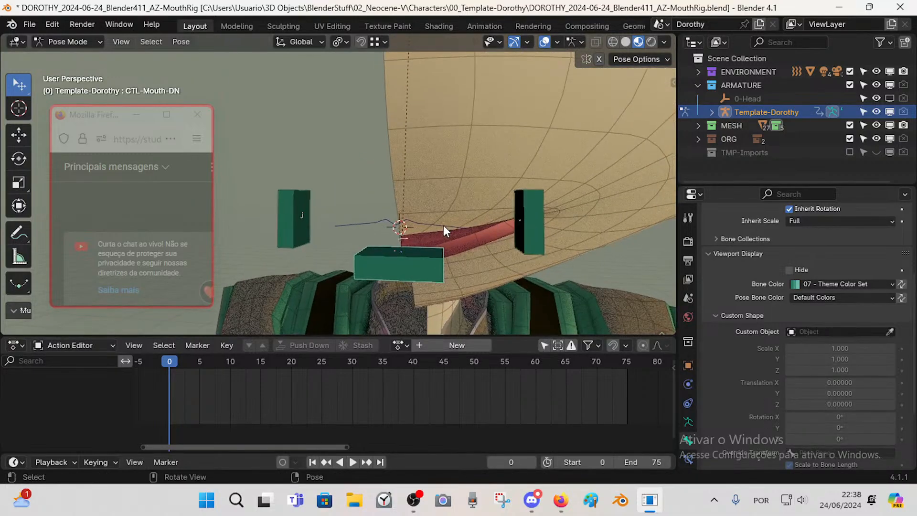
pyautogui.click(442, 225)
pyautogui.click(430, 229)
pyautogui.click(430, 230)
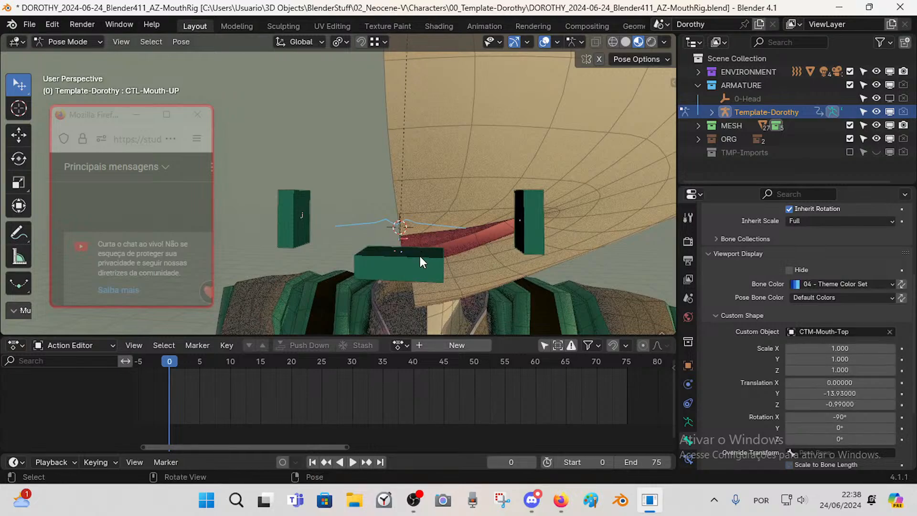
pyautogui.click(435, 227)
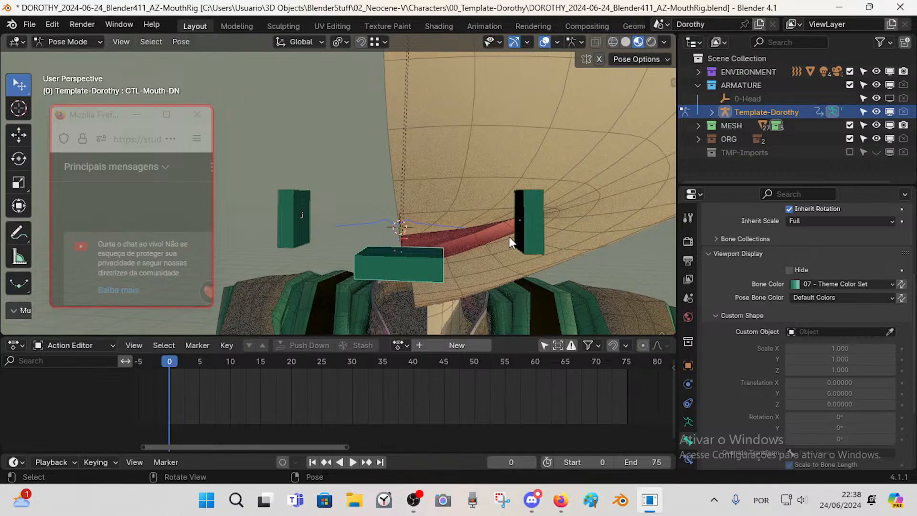
pyautogui.keyDown('shift'); pyautogui.click(543, 227); pyautogui.keyUp('shift')
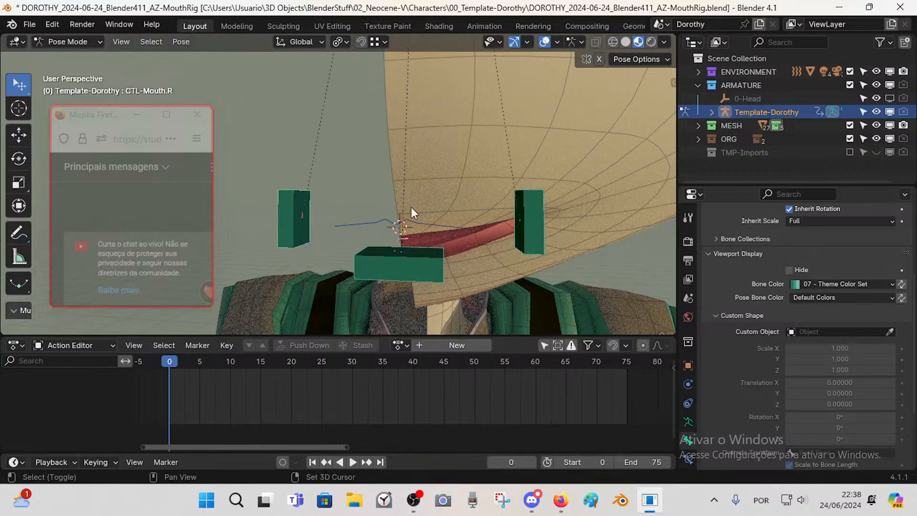
pyautogui.click(428, 222)
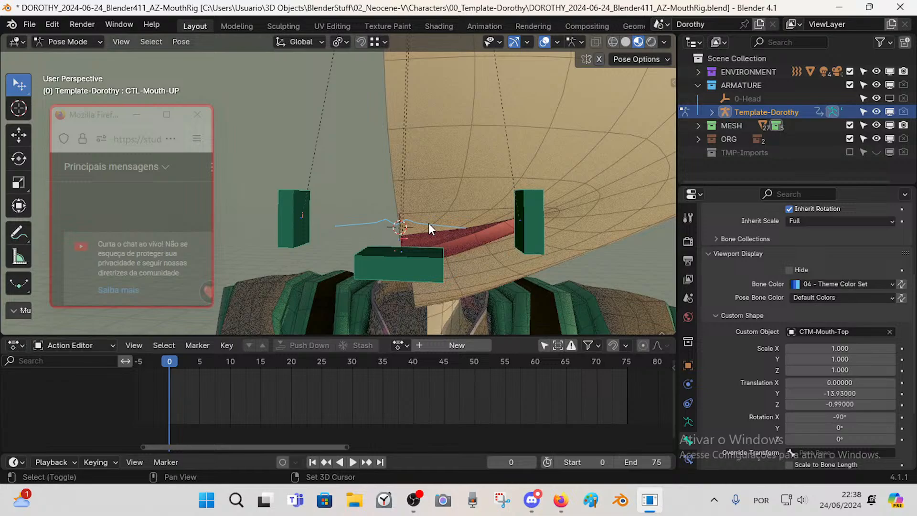
pyautogui.click(824, 285)
pyautogui.click(745, 343)
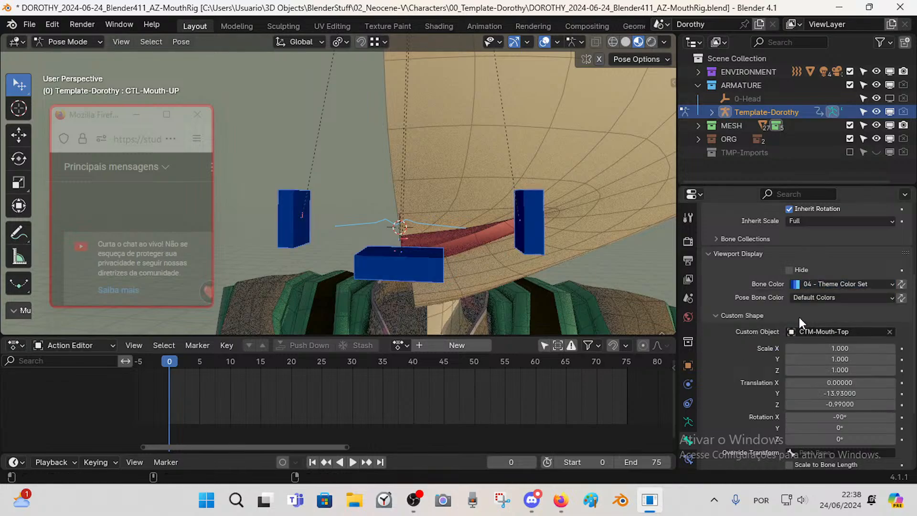
pyautogui.click(825, 331)
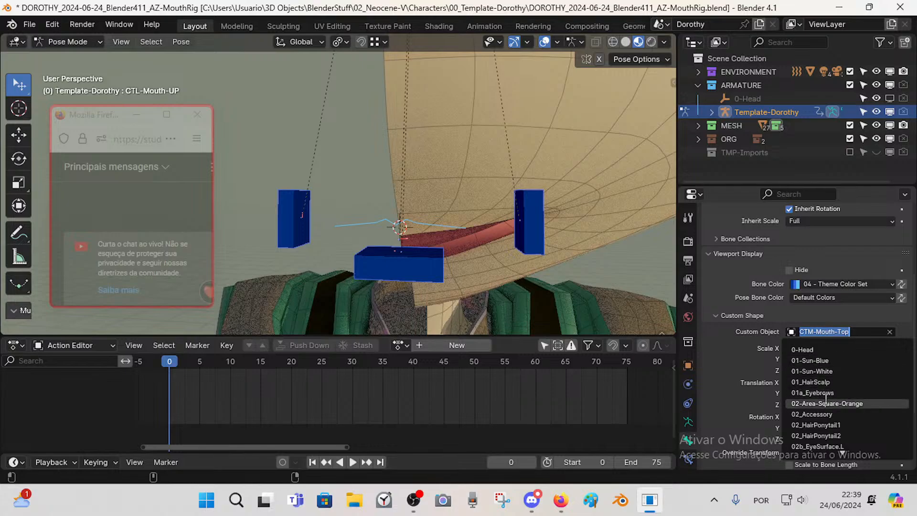
pyautogui.press('Escape')
pyautogui.click(830, 330)
pyautogui.press('Return')
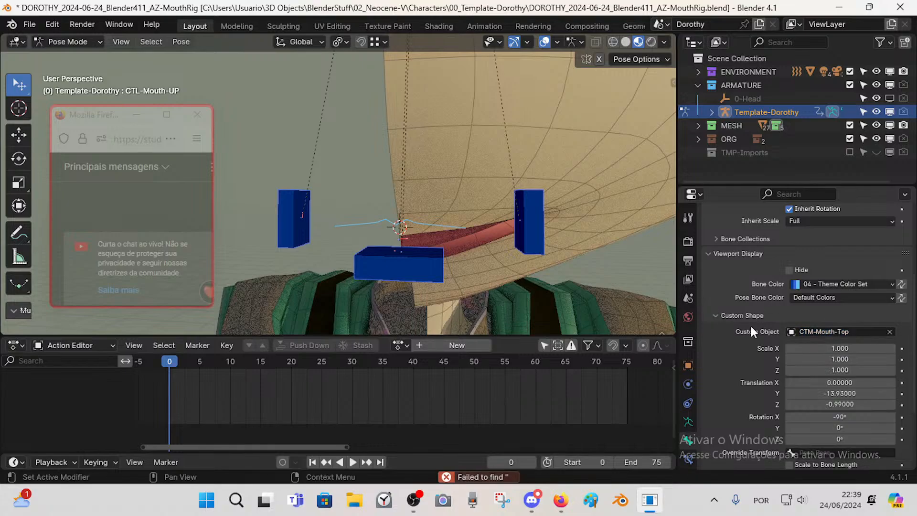
# - Copy the custom object name CTM-Mouth-Top from CTL-Mouth-UP and apply it as the custom shape of all selected mouth bones
pyautogui.click(837, 331)
pyautogui.hotkey('ctrl', 'c')
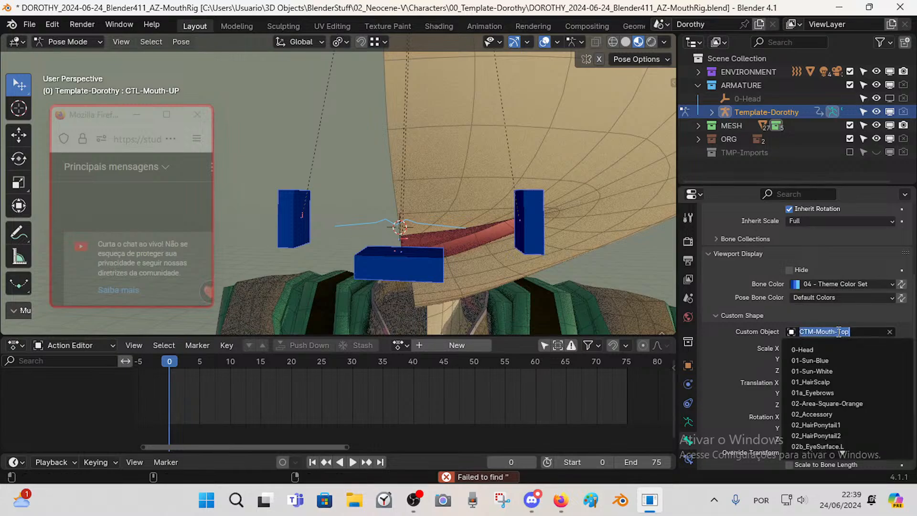
pyautogui.press('Return')
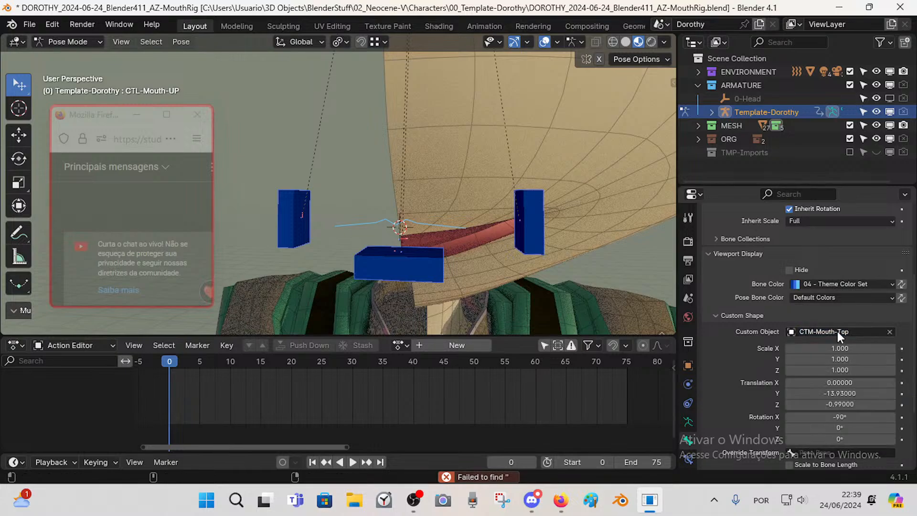
pyautogui.click(837, 331)
pyautogui.press('Return')
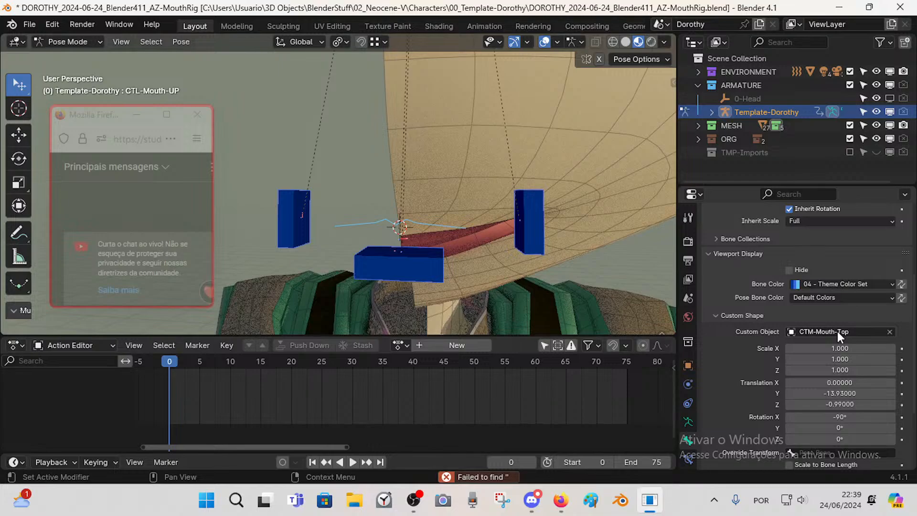
pyautogui.click(837, 331)
pyautogui.press('Return')
pyautogui.click(821, 334)
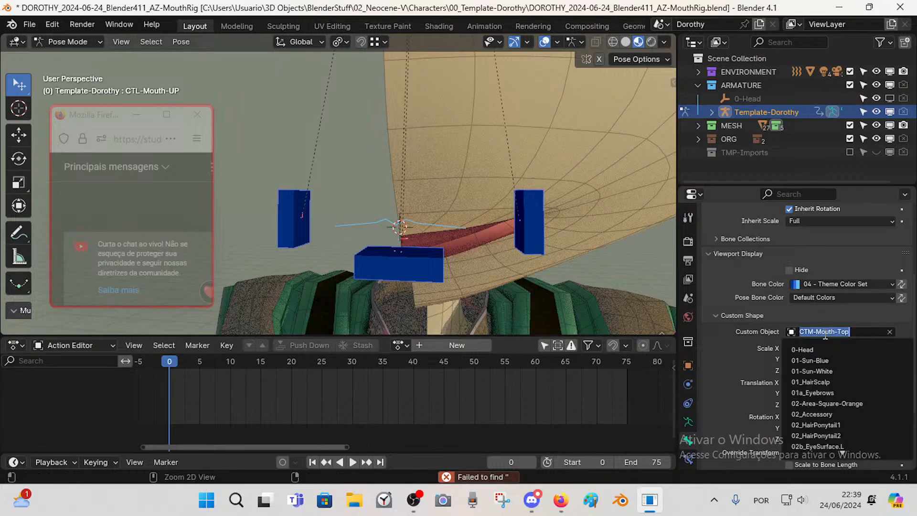
pyautogui.hotkey('ctrl', 'v')
pyautogui.hotkey('alt', 'Return')
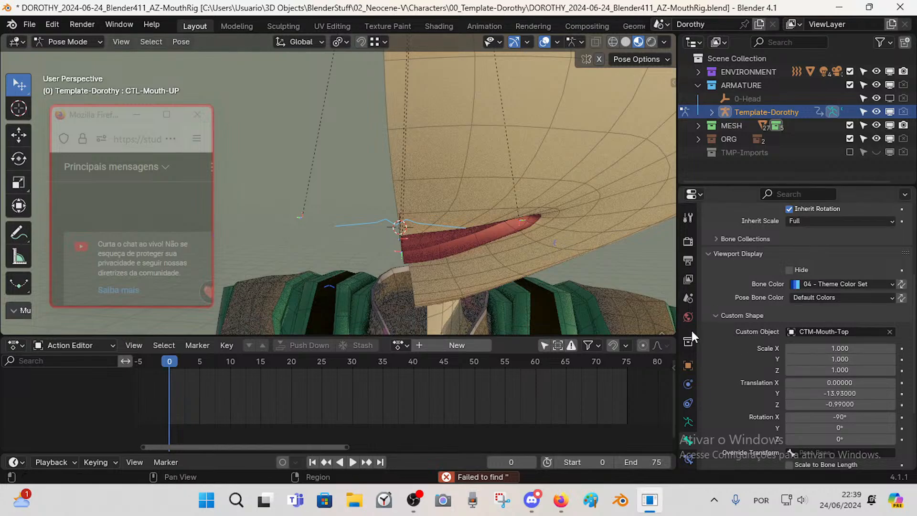
# - Apply the custom shape translation of -13.93 in Y and -0.99 in Z to all selected mouth bones
pyautogui.scroll(-1, 463, 248)
pyautogui.scroll(2, 462, 248)
pyautogui.scroll(-2, 462, 248)
pyautogui.scroll(1, 462, 248)
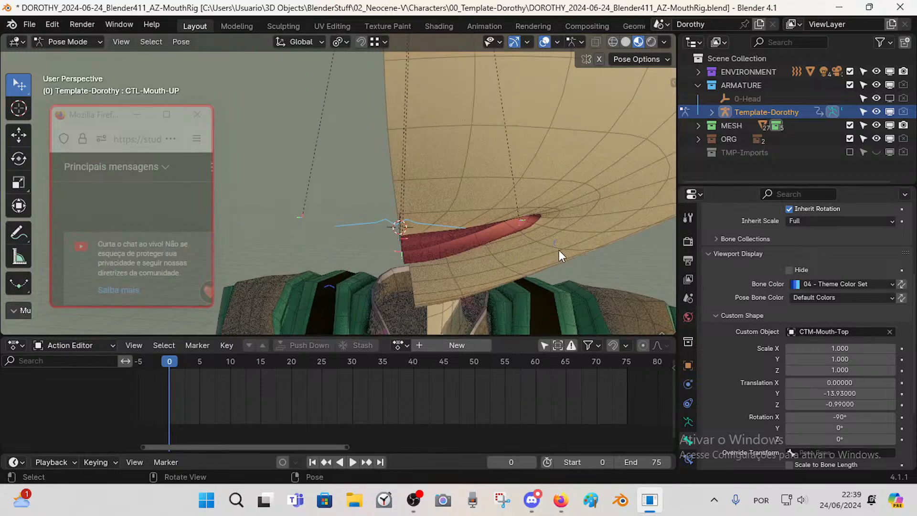
pyautogui.click(840, 393)
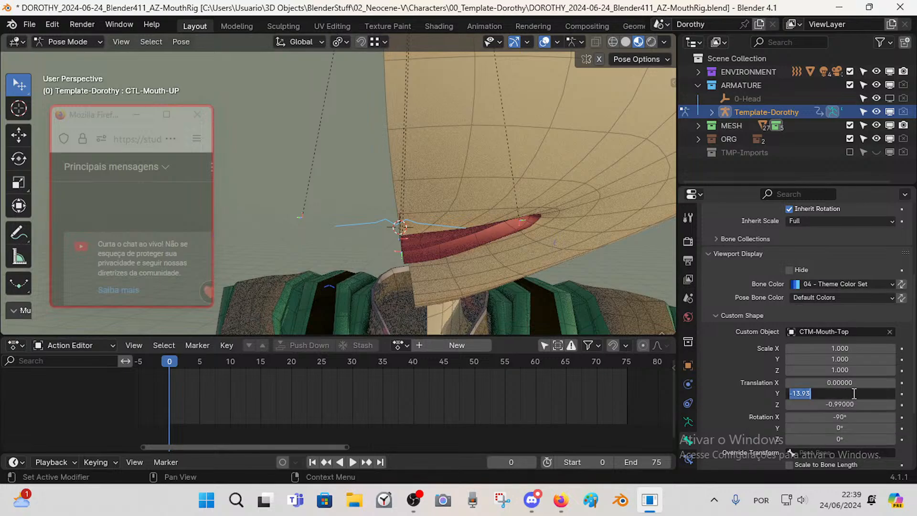
pyautogui.press('Return')
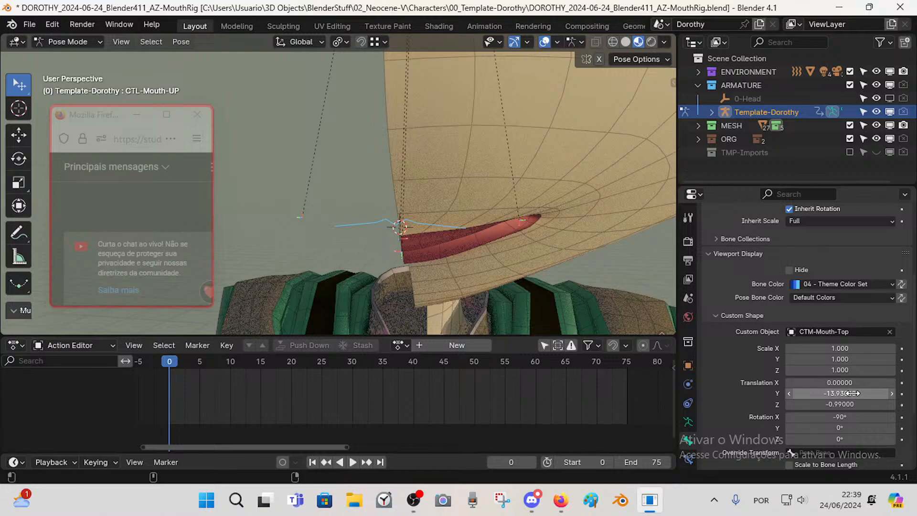
pyautogui.click(852, 393)
pyautogui.press('Return')
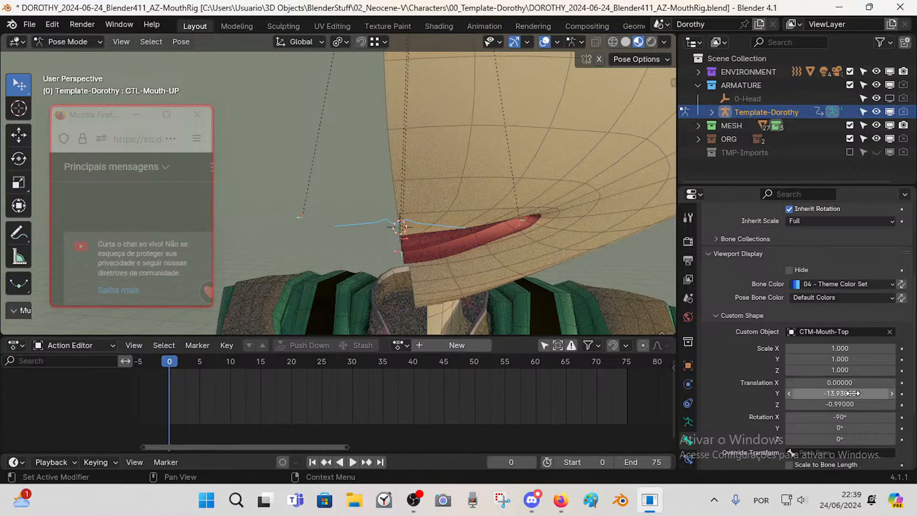
pyautogui.click(852, 393)
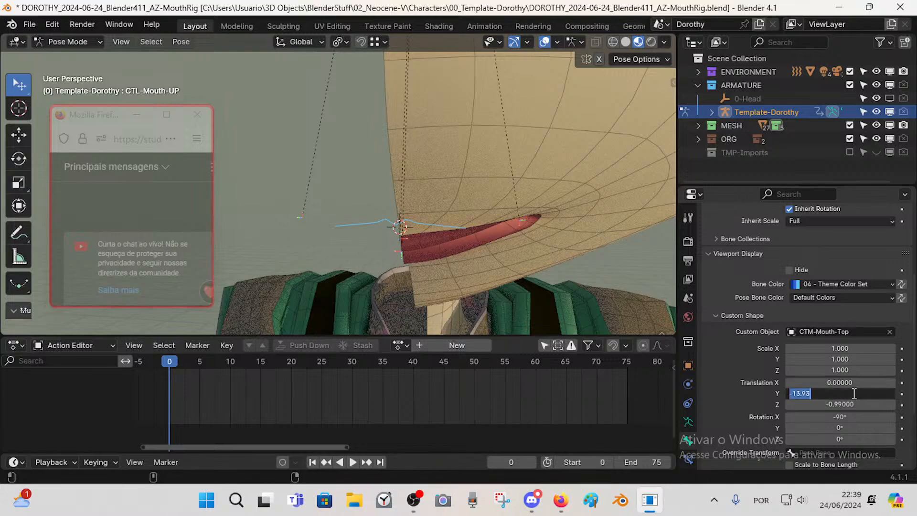
pyautogui.press('Return')
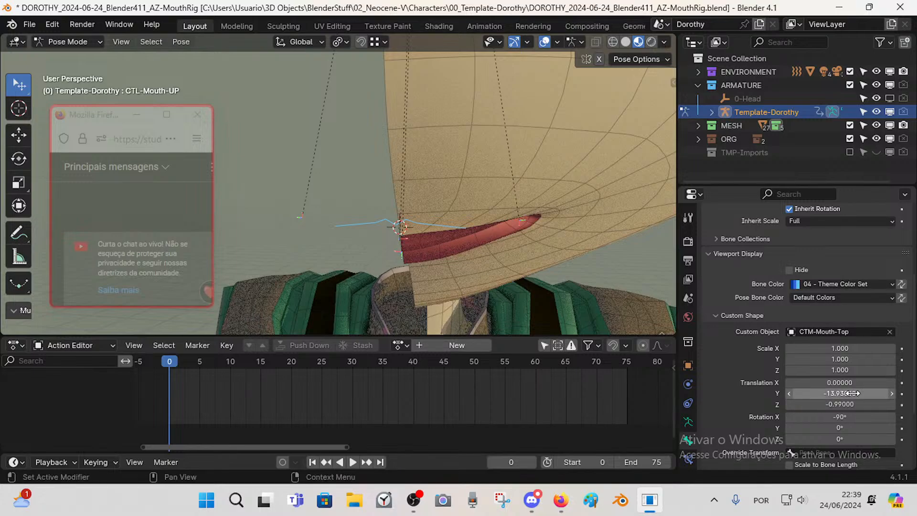
pyautogui.click(852, 392)
pyautogui.press('Return')
pyautogui.click(845, 404)
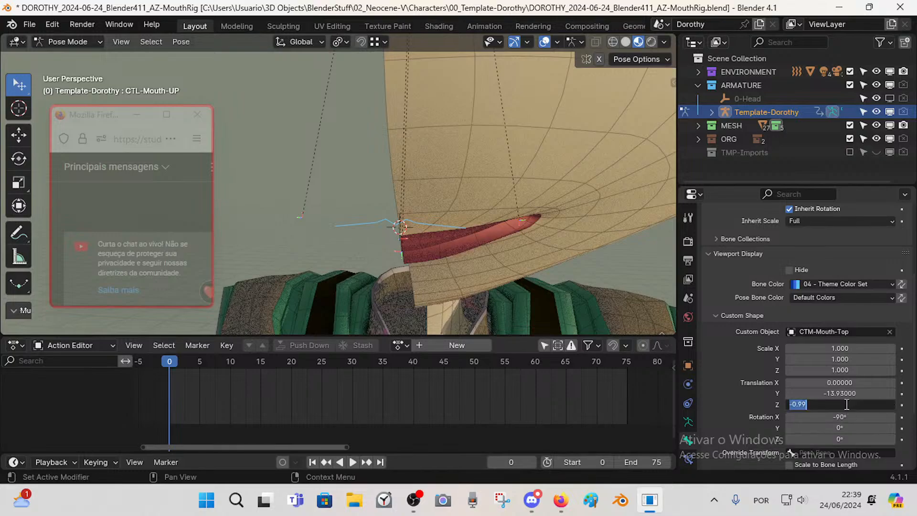
pyautogui.press('Return')
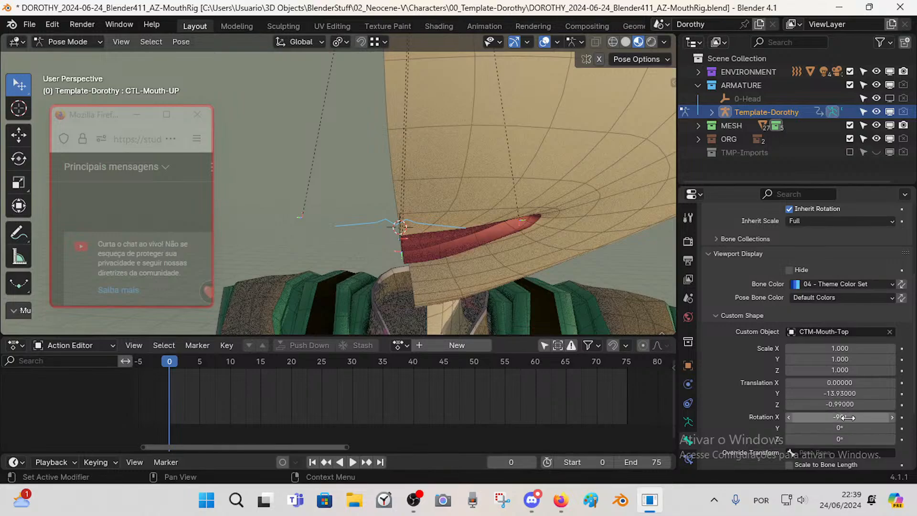
# - Apply the custom shape X rotation of -90° to all selected mouth bones
pyautogui.click(836, 417)
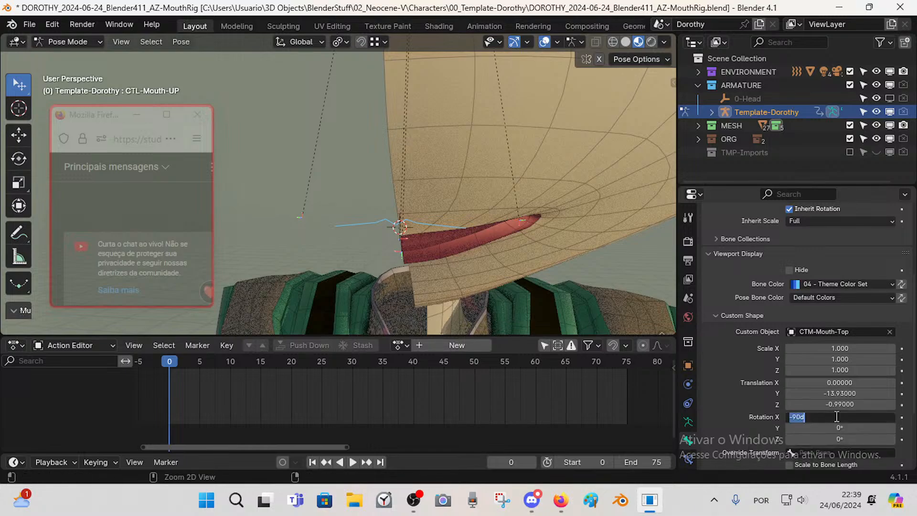
pyautogui.write('-90°')
pyautogui.press('Return')
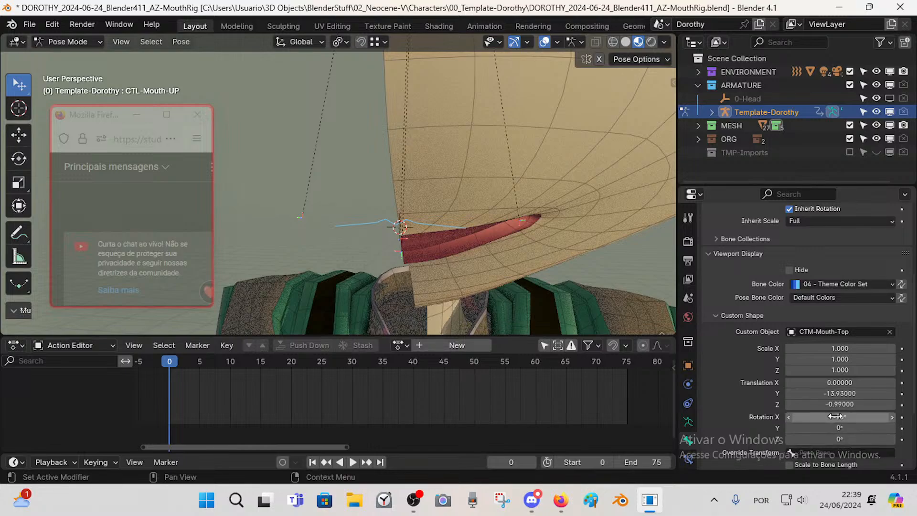
# - Examine from several angles how the custom shapes sit on the left, right, lower and upper mouth controls
pyautogui.moveTo(256, 164); pyautogui.dragTo(480, 209, button='middle')
pyautogui.scroll(-8, 494, 181)
pyautogui.keyDown('shift'); pyautogui.moveTo(482, 210); pyautogui.dragTo(368, 203, button='middle'); pyautogui.keyUp('shift')
pyautogui.scroll(4, 375, 204)
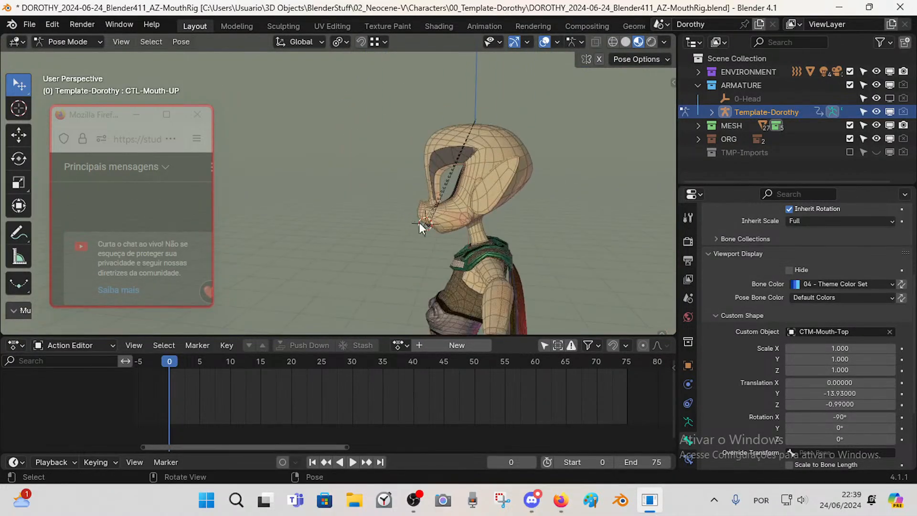
pyautogui.moveTo(419, 222); pyautogui.dragTo(377, 168, button='middle')
pyautogui.scroll(3, 523, 224)
pyautogui.moveTo(415, 196); pyautogui.dragTo(412, 160, button='middle')
pyautogui.scroll(4, 533, 200)
pyautogui.moveTo(488, 231); pyautogui.dragTo(430, 229, button='middle')
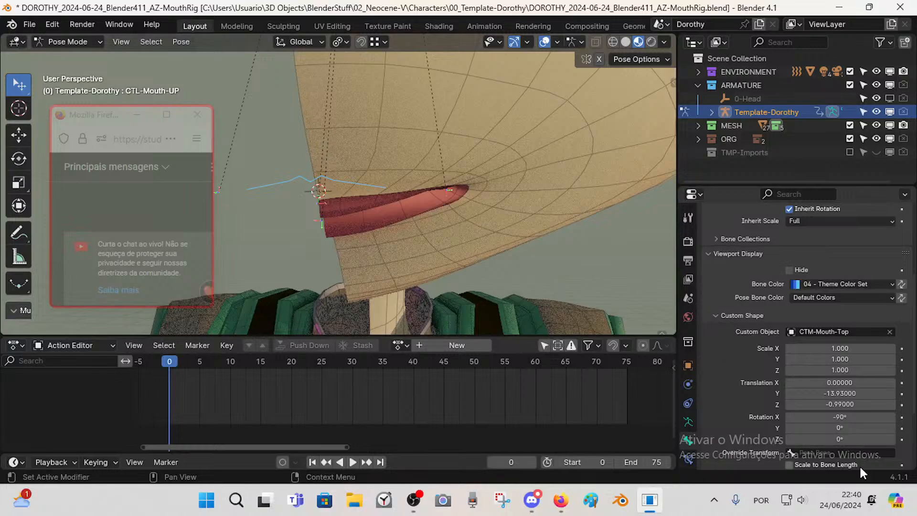
pyautogui.moveTo(640, 285); pyautogui.dragTo(430, 250, button='middle')
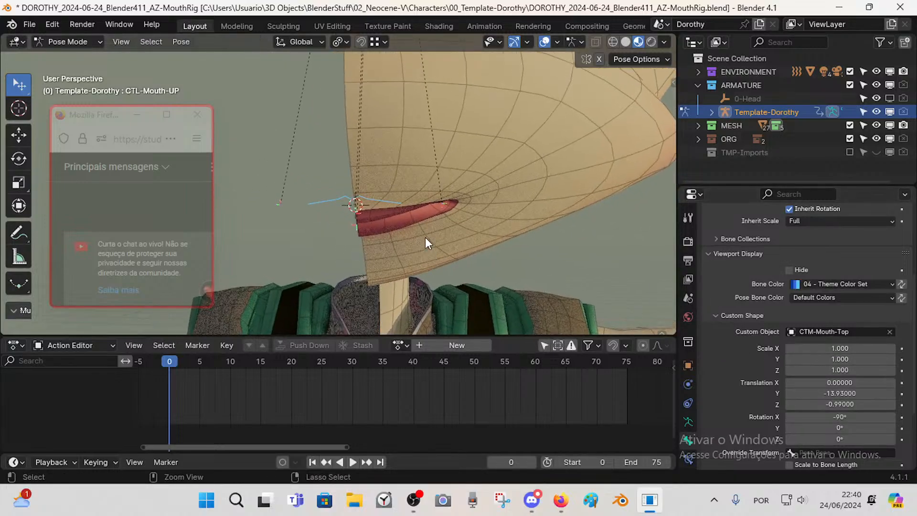
# - Undo the color and custom shape settings copied to the lower, left and right mouth controls
pyautogui.hotkey('ctrl', 'z')
pyautogui.hotkey('ctrl', 'z')
pyautogui.hotkey('ctrl', 'z')
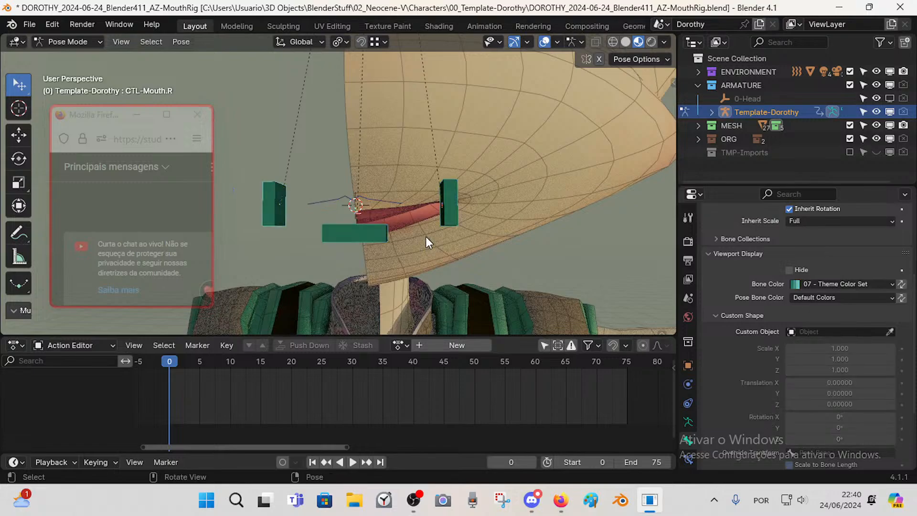
# - Try moving CTL-Mouth-UP and compare its custom shape settings with those of CTL-Mouth-DN
pyautogui.click(361, 203)
pyautogui.press('g')
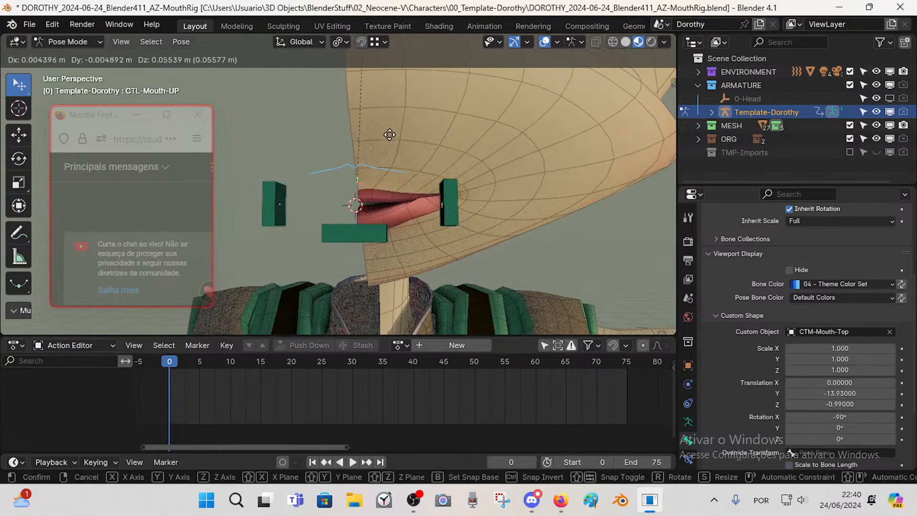
pyautogui.rightClick(395, 168)
pyautogui.click(378, 224)
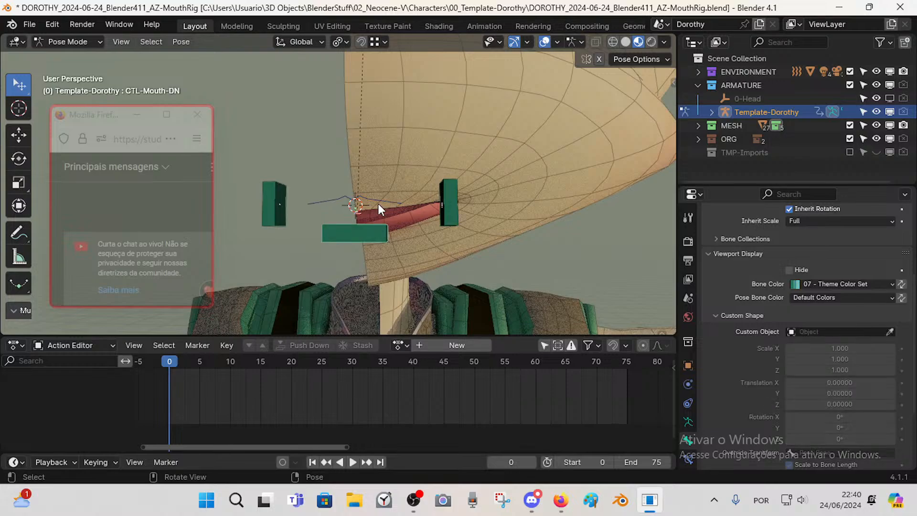
pyautogui.click(378, 202)
pyautogui.click(377, 230)
pyautogui.click(377, 201)
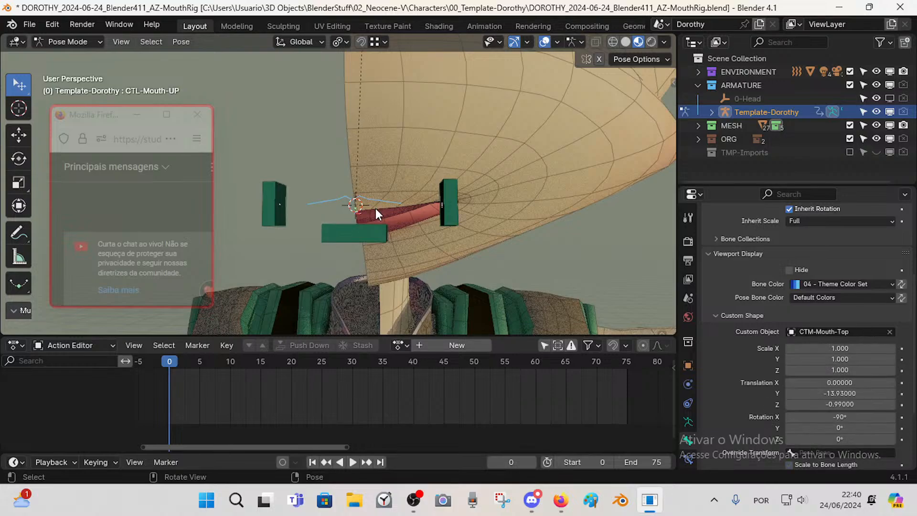
# - Examine CTL-Mouth-UP's remaining custom shape options and its shape's placement relative to the CTL-Mouth-DN bone
pyautogui.scroll(-4, 375, 208)
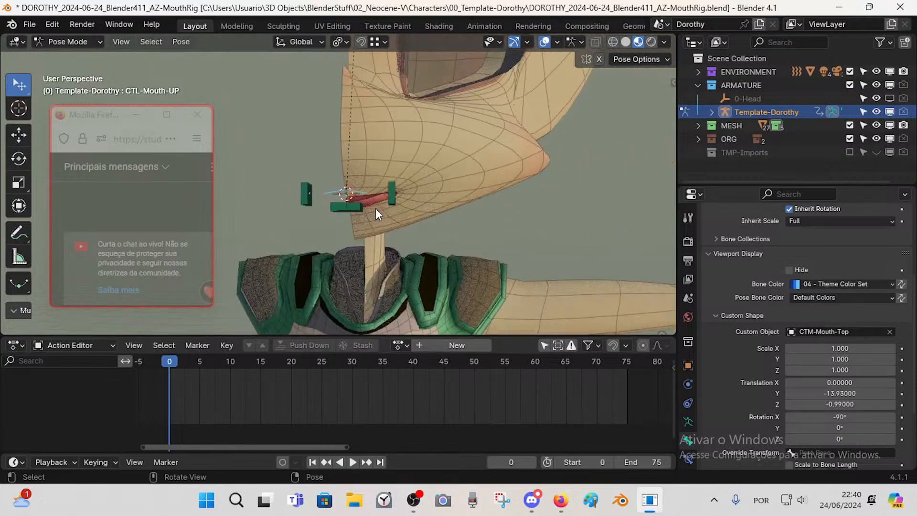
pyautogui.scroll(5, 375, 208)
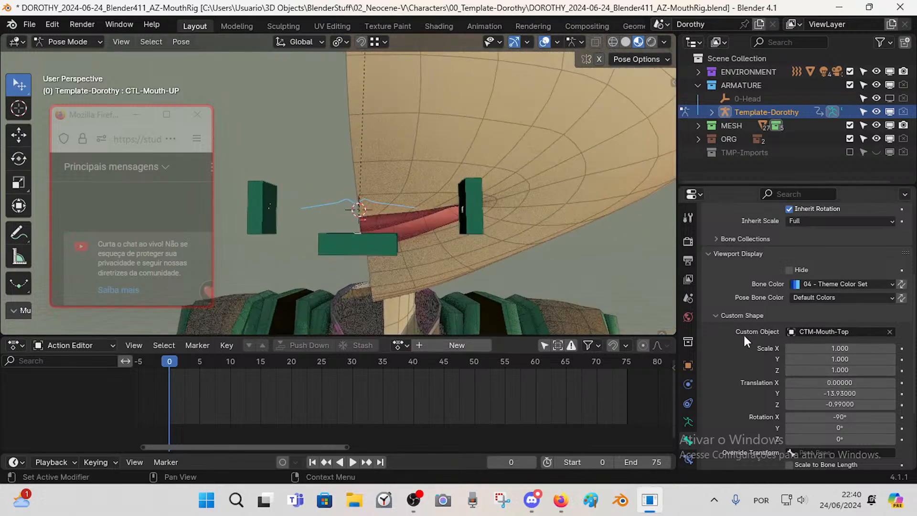
pyautogui.scroll(-3, 743, 333)
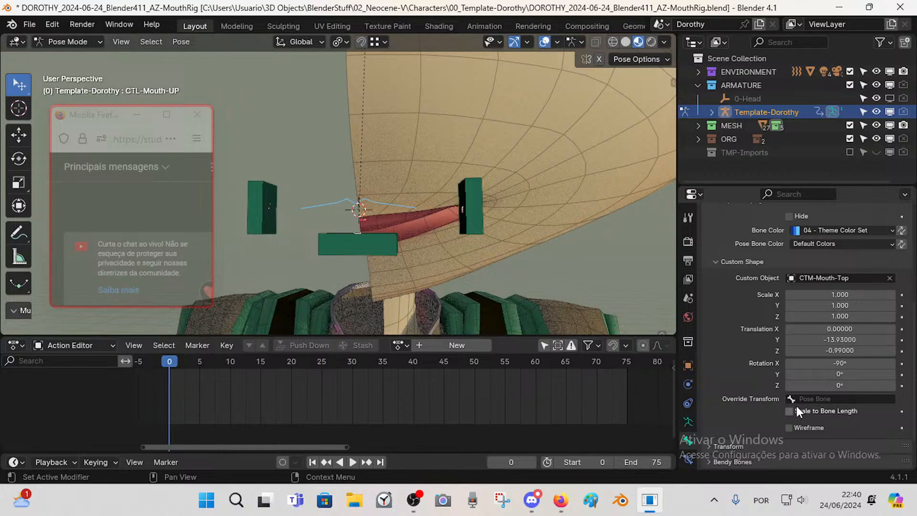
pyautogui.click(788, 427)
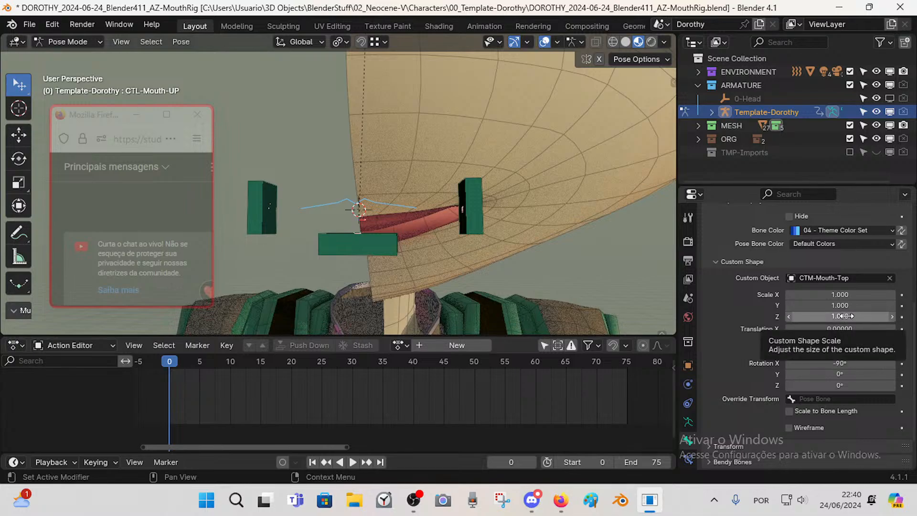
pyautogui.moveTo(434, 170); pyautogui.dragTo(375, 179, button='middle')
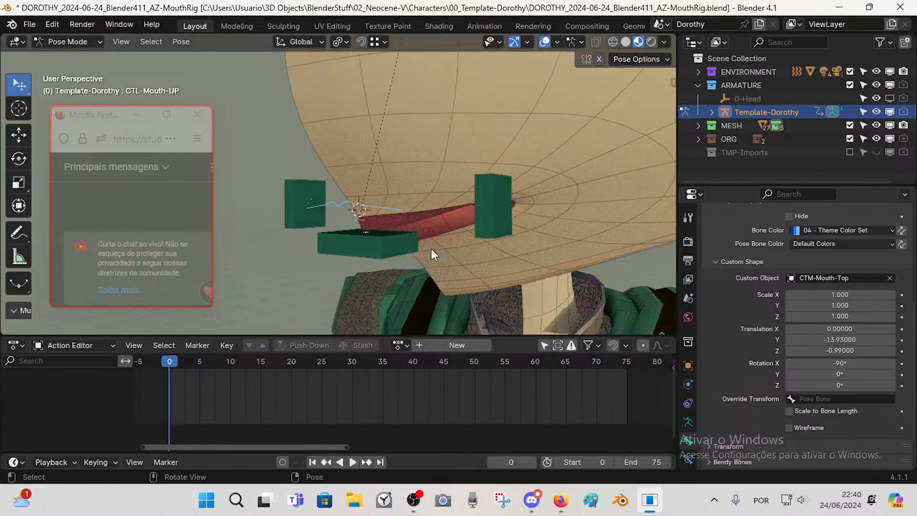
pyautogui.click(413, 240)
pyautogui.moveTo(413, 240)
pyautogui.mouseDown(button='middle')
pyautogui.moveTo(497, 231)
pyautogui.moveTo(415, 224)
pyautogui.mouseUp(button='middle')
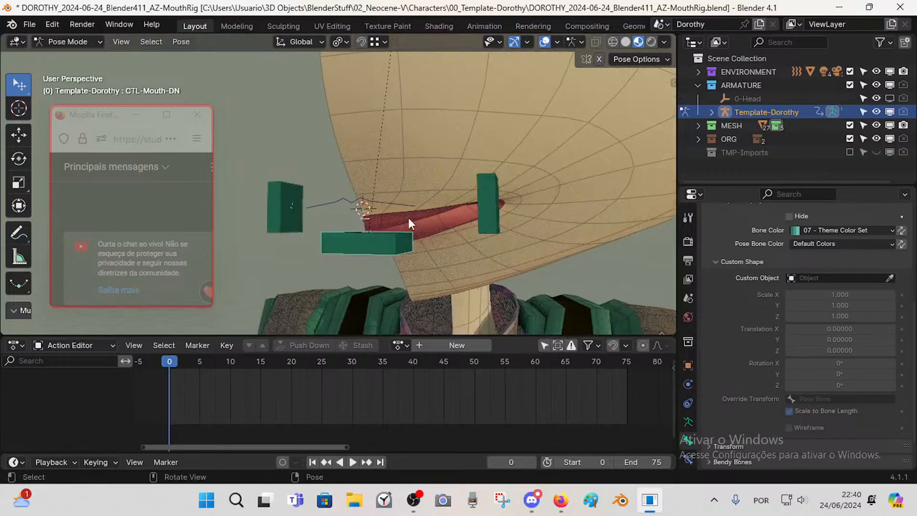
pyautogui.click(400, 208)
pyautogui.scroll(-2, 411, 227)
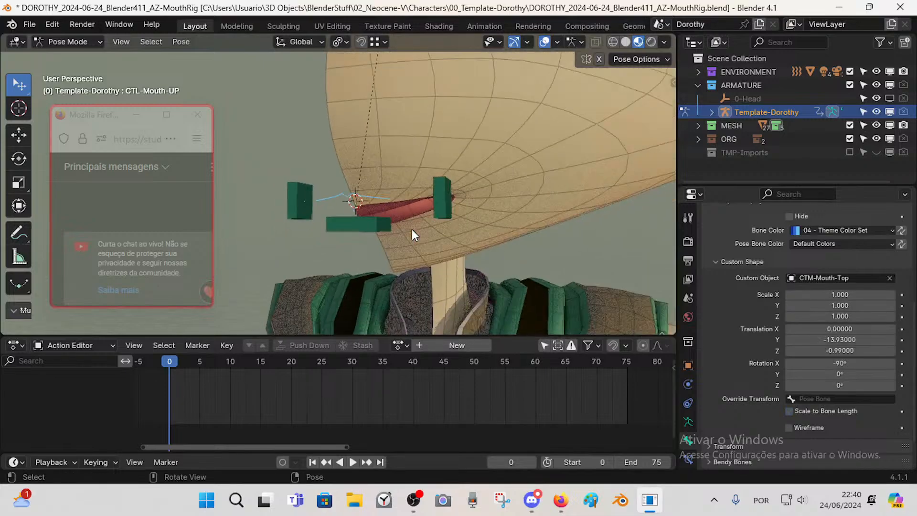
pyautogui.moveTo(387, 214); pyautogui.dragTo(406, 228, button='middle')
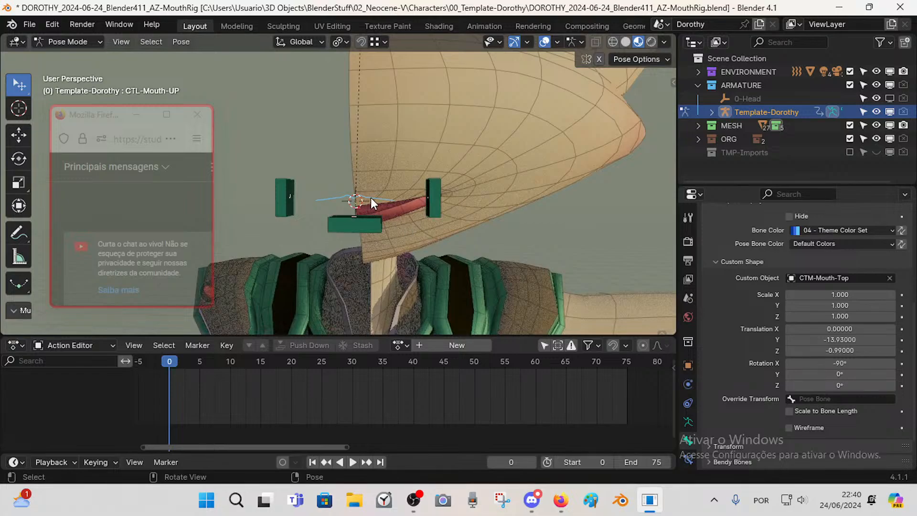
# - Align the view to the front of the face and save the file
pyautogui.press('KP_1')
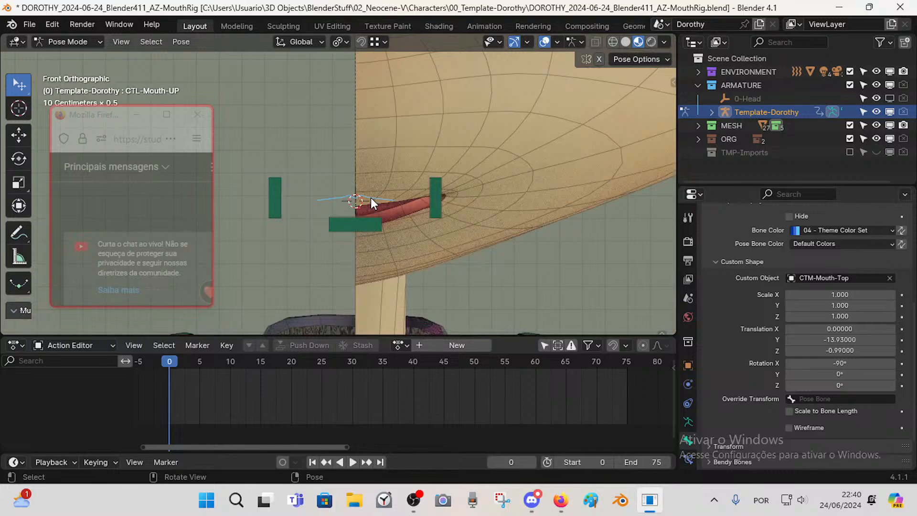
pyautogui.hotkey('ctrl', 's')
pyautogui.press('Tab')
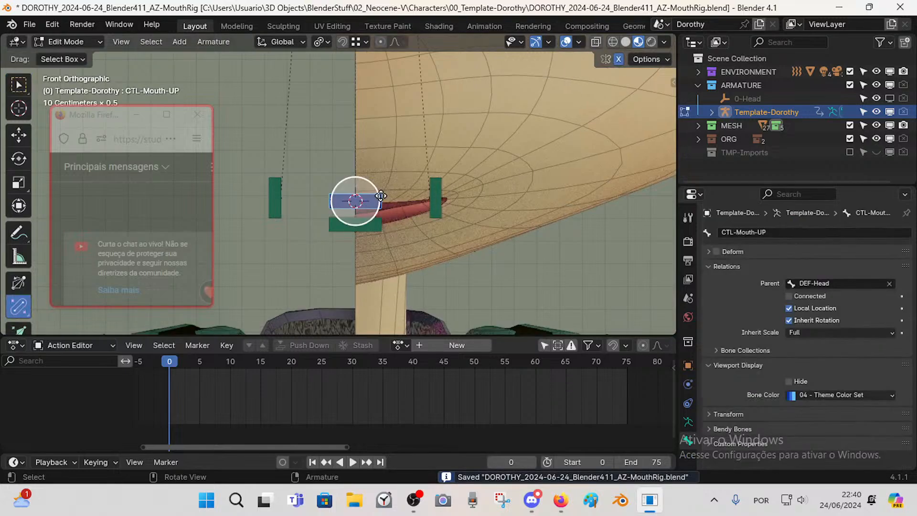
pyautogui.press('Tab')
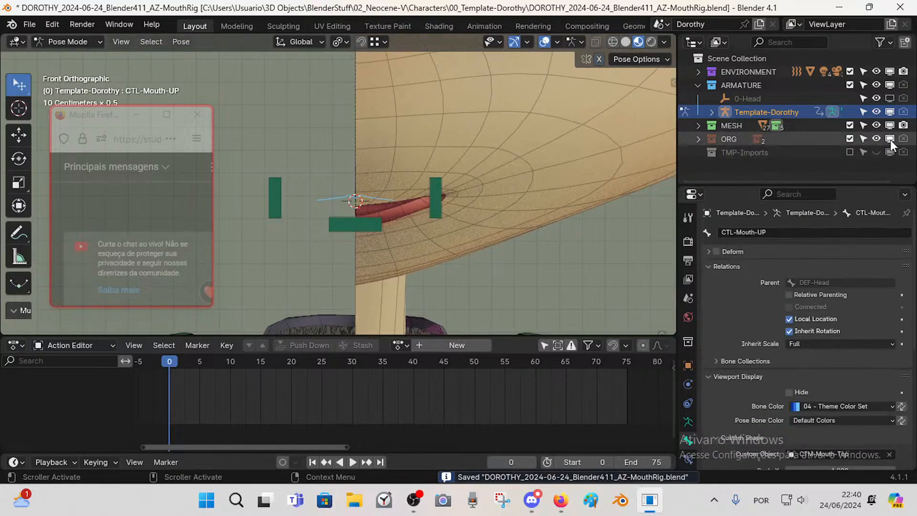
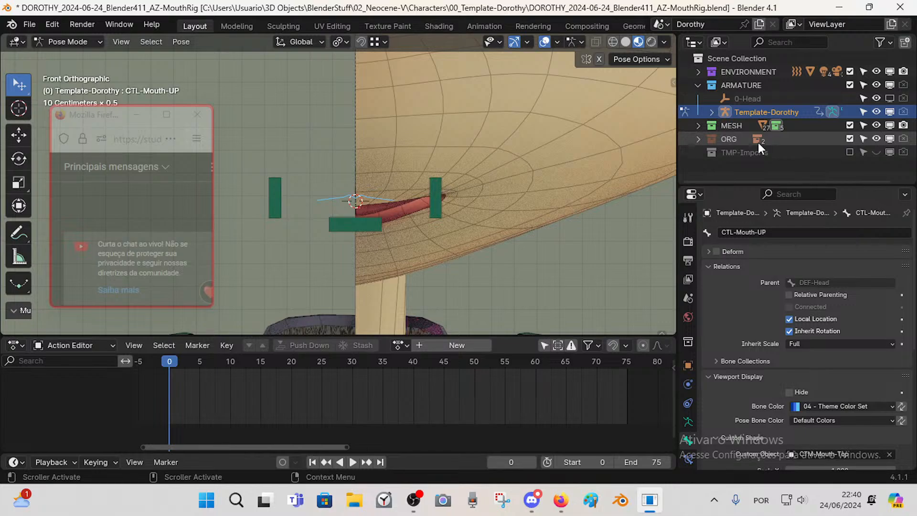
# - Expand the ORG collection and enable its CustomShapes collection in the view layer, visible and selectable
pyautogui.click(698, 139)
pyautogui.scroll(-1, 740, 148)
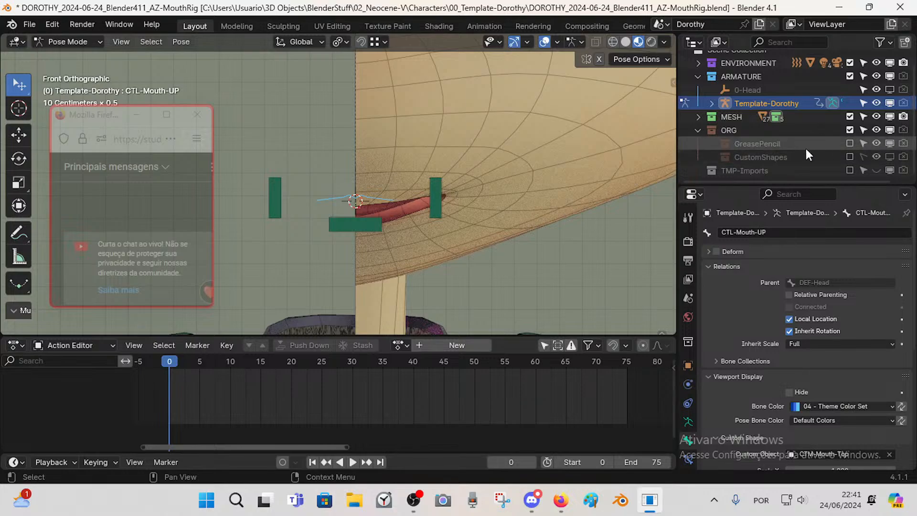
pyautogui.click(849, 156)
pyautogui.click(875, 156)
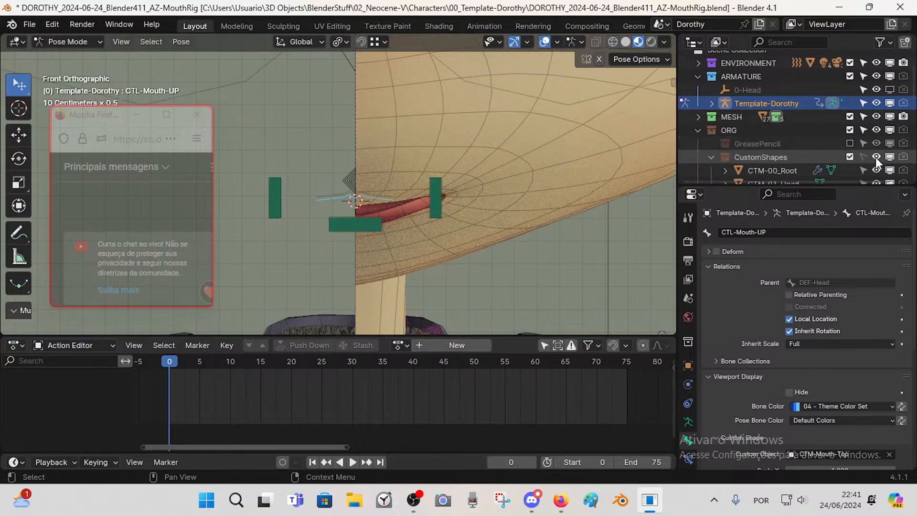
pyautogui.click(864, 157)
# - Select the CTM-Mouth-Top custom shape object at the mouth in Object Mode
pyautogui.scroll(-4, 670, 126)
pyautogui.scroll(-10, 828, 147)
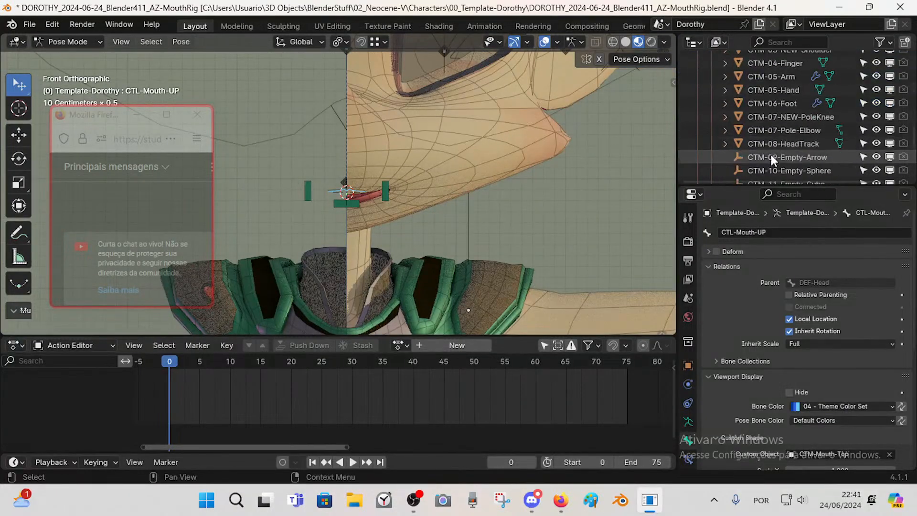
pyautogui.click(770, 156)
pyautogui.scroll(4, 437, 211)
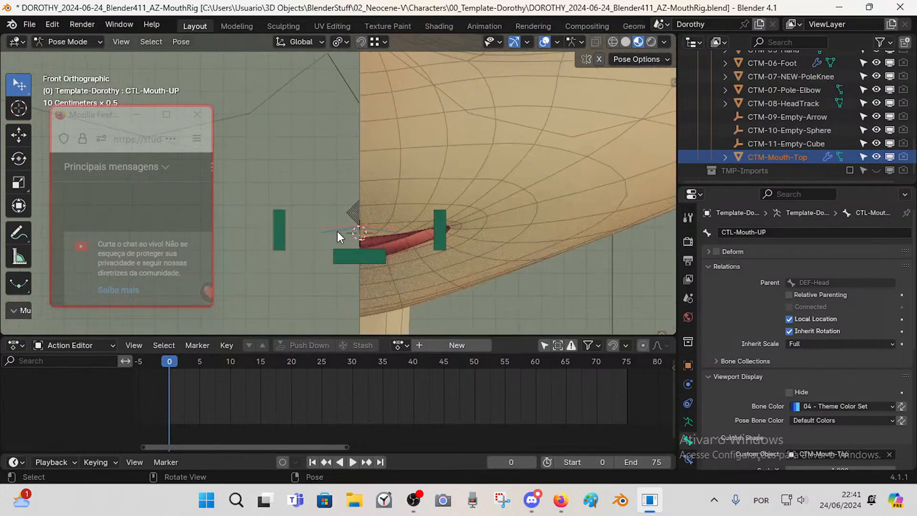
pyautogui.hotkey('ctrl', 'Tab')
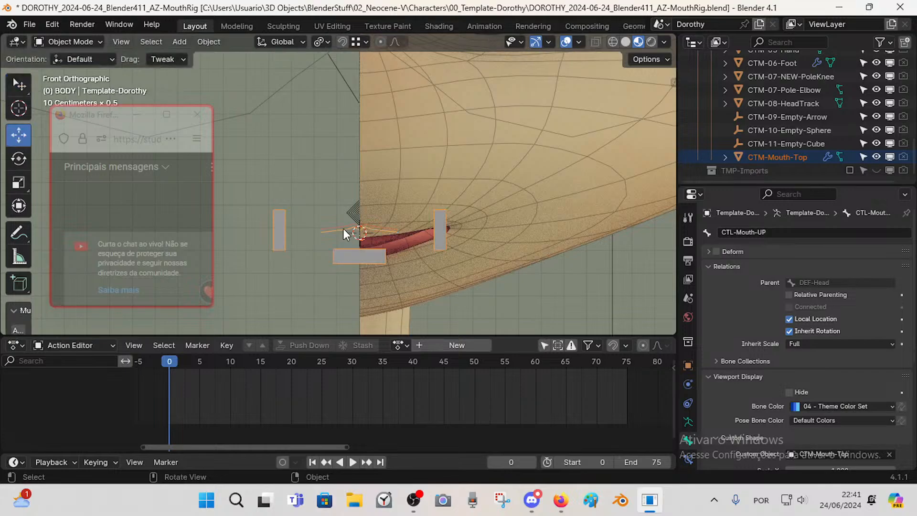
pyautogui.click(342, 230)
pyautogui.press('g')
pyautogui.rightClick(347, 246)
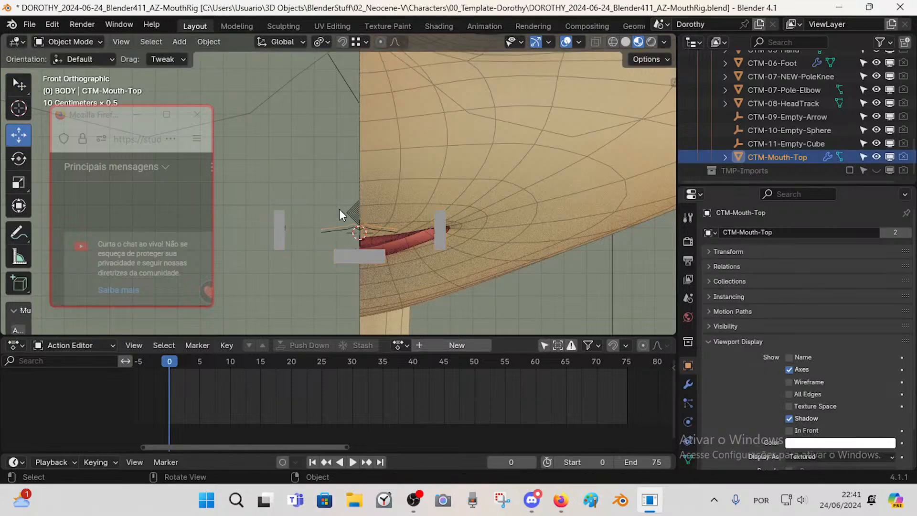
pyautogui.moveTo(363, 213); pyautogui.dragTo(313, 217, button='middle')
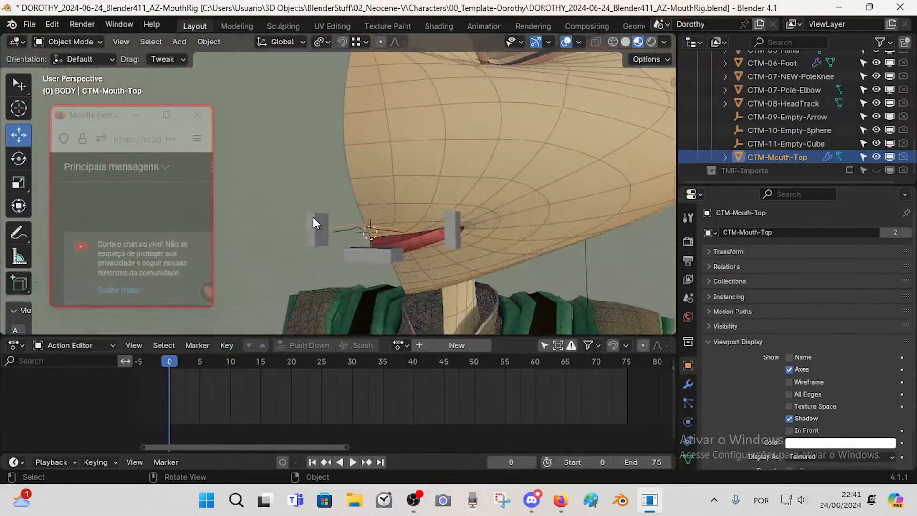
pyautogui.scroll(2, 313, 217)
# - Set the origin of CTM-Mouth-Top to its geometry
pyautogui.click(199, 43)
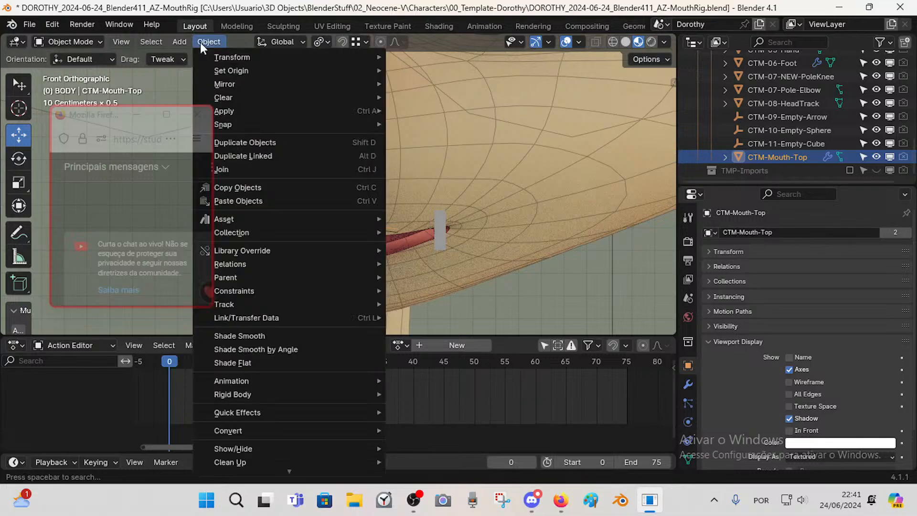
pyautogui.moveTo(231, 72)
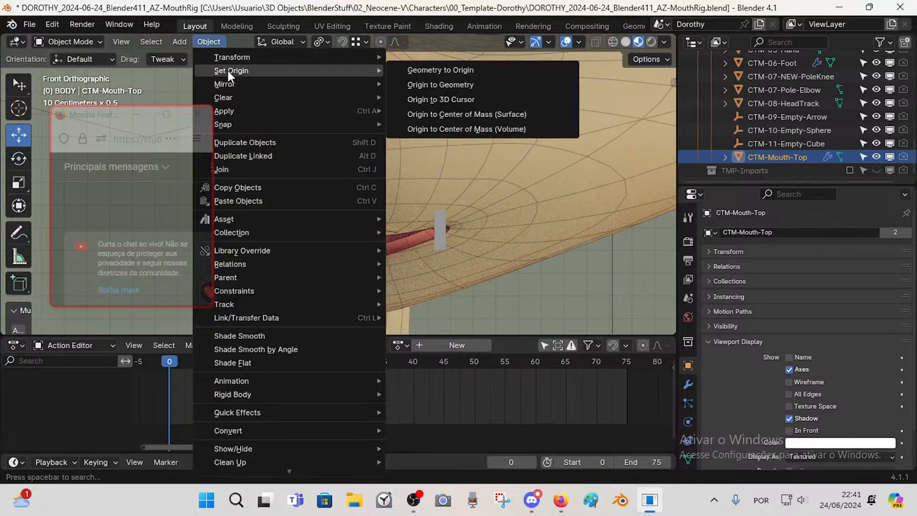
pyautogui.click(451, 72)
pyautogui.click(196, 39)
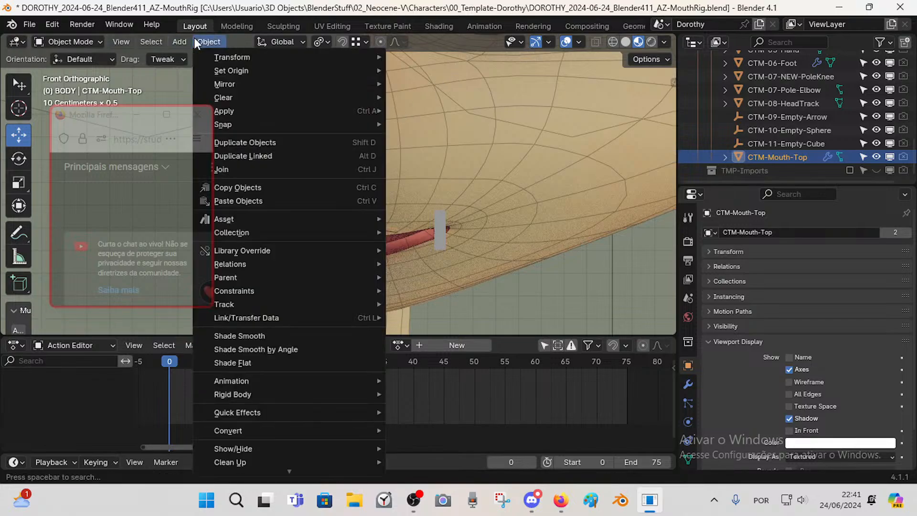
pyautogui.press('Escape')
pyautogui.rightClick(338, 226)
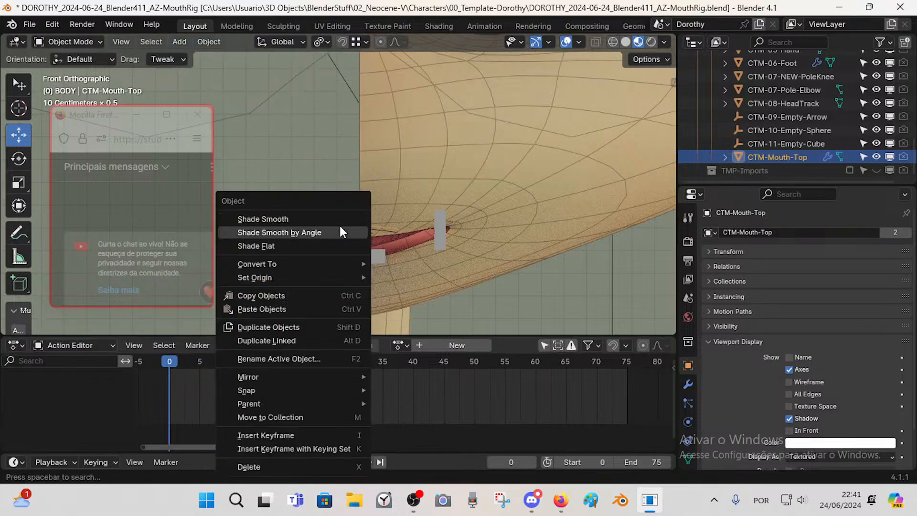
pyautogui.moveTo(316, 278)
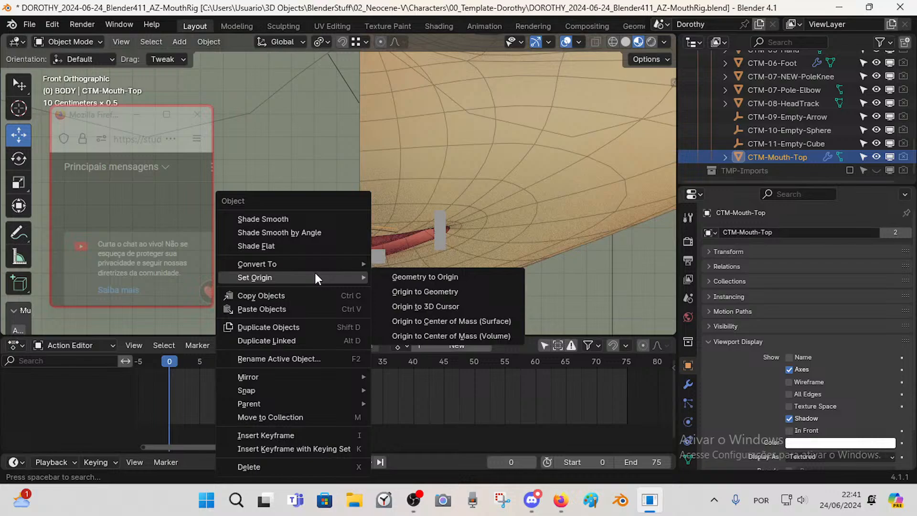
pyautogui.click(414, 295)
pyautogui.scroll(3, 384, 276)
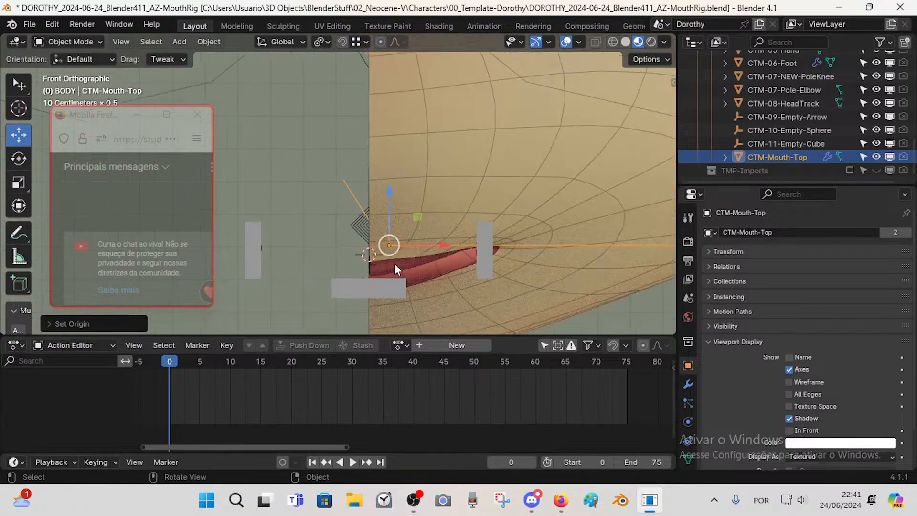
pyautogui.scroll(-5, 394, 263)
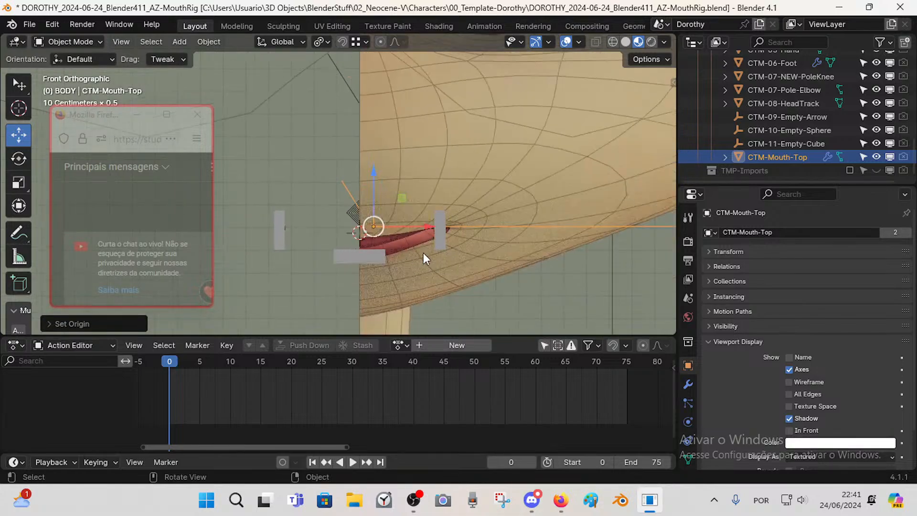
# - Compare the CTM-Mouth-Top shape and its origin with the CTL-Mouth-UP bone in Edit Mode
pyautogui.scroll(-2, 413, 248)
pyautogui.scroll(6, 374, 225)
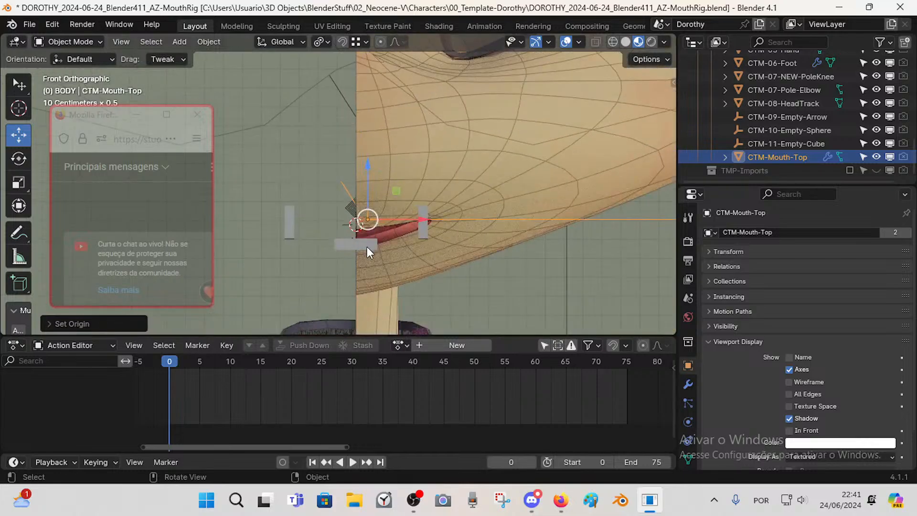
pyautogui.click(360, 273)
pyautogui.press('Tab')
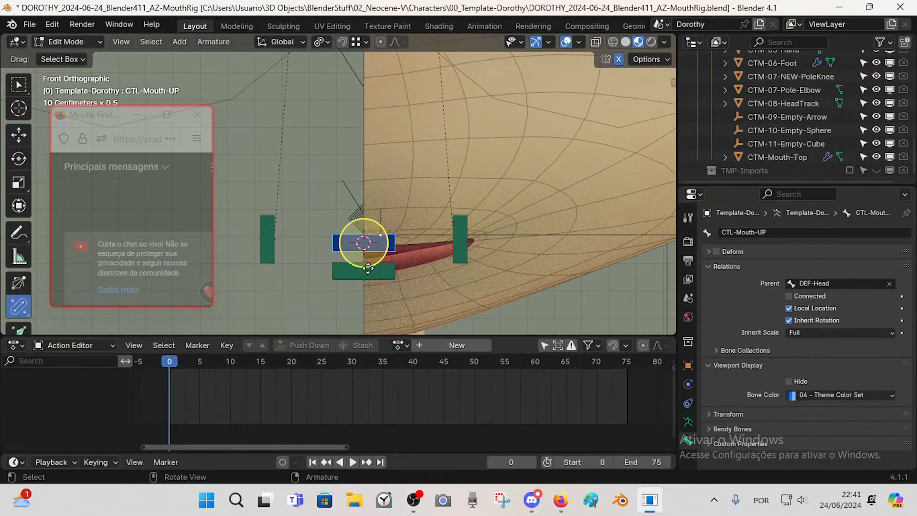
pyautogui.press('Tab')
pyautogui.click(386, 242)
pyautogui.press('Tab')
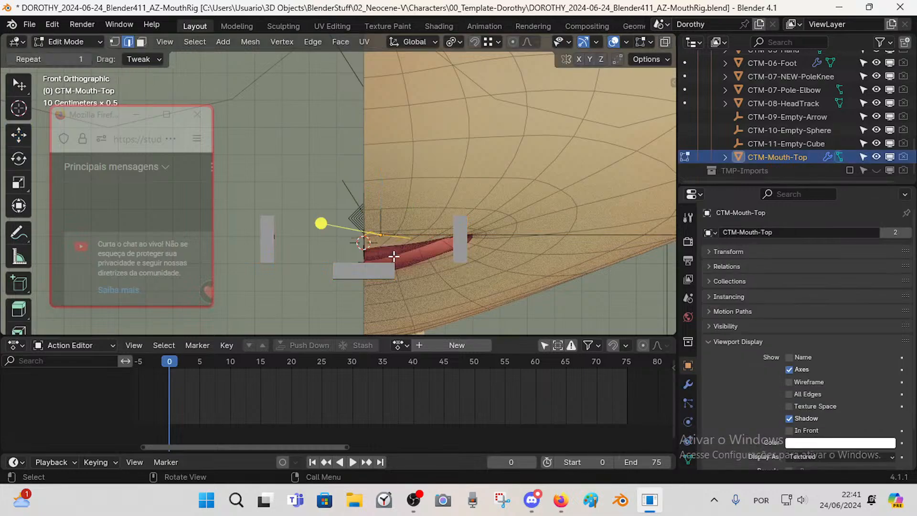
pyautogui.scroll(2, 390, 256)
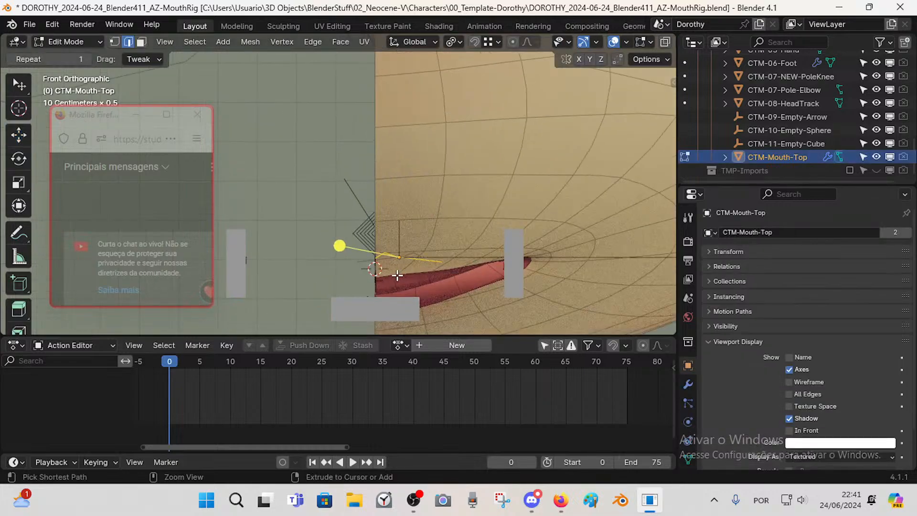
pyautogui.press('Tab')
pyautogui.click(386, 270)
pyautogui.press('Tab')
pyautogui.press('Tab')
pyautogui.click(385, 272)
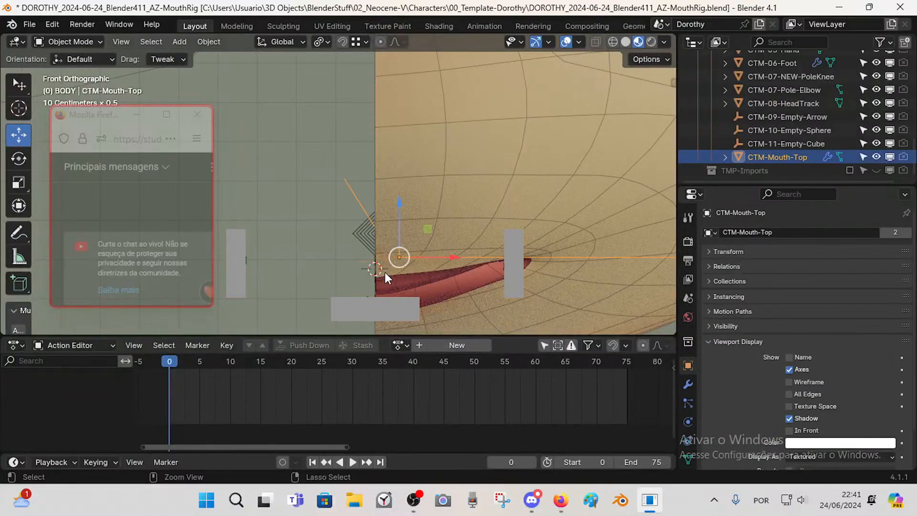
# - Undo the origin change on CTM-Mouth-Top and snap the 3D cursor to the mesh's centre vertex on the mirror line
pyautogui.hotkey('ctrl', 'z')
pyautogui.press('Tab')
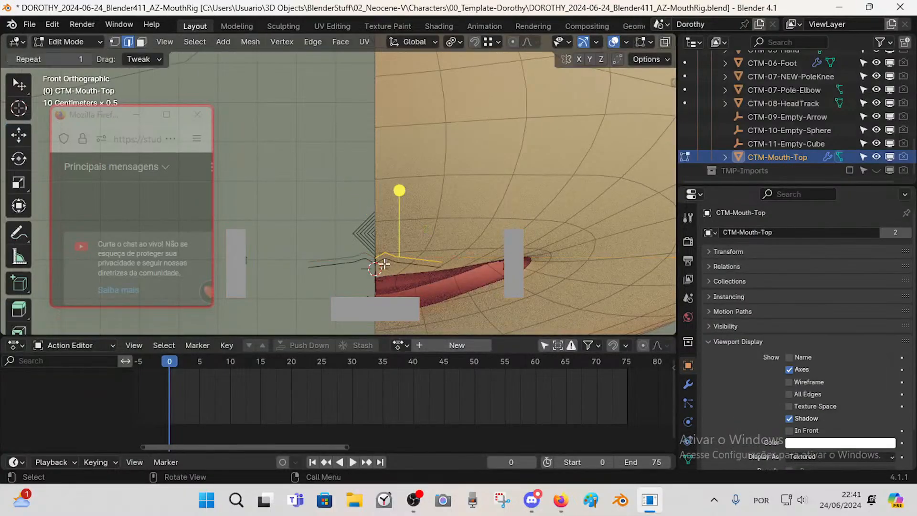
pyautogui.press('1')
pyautogui.click(376, 260)
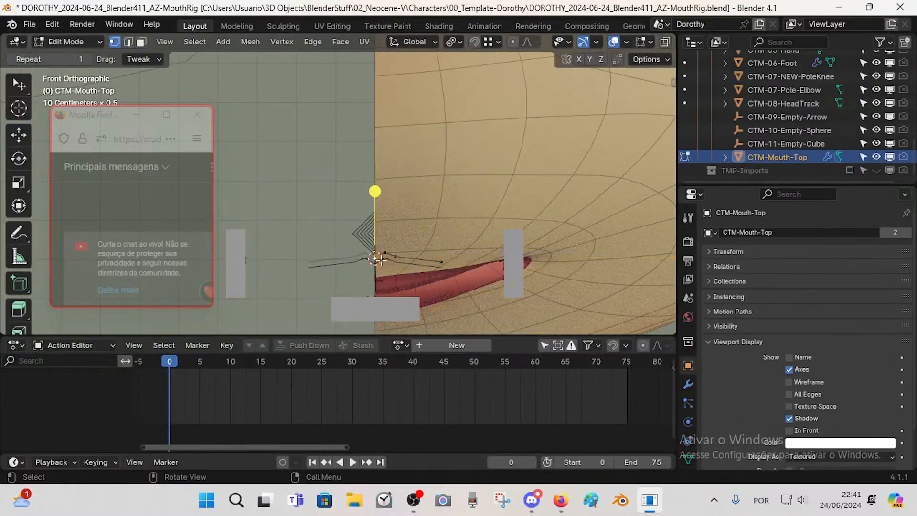
pyautogui.moveTo(379, 260)
pyautogui.mouseDown(button='middle')
pyautogui.moveTo(456, 282)
pyautogui.moveTo(376, 270)
pyautogui.mouseUp(button='middle')
pyautogui.press('Tab')
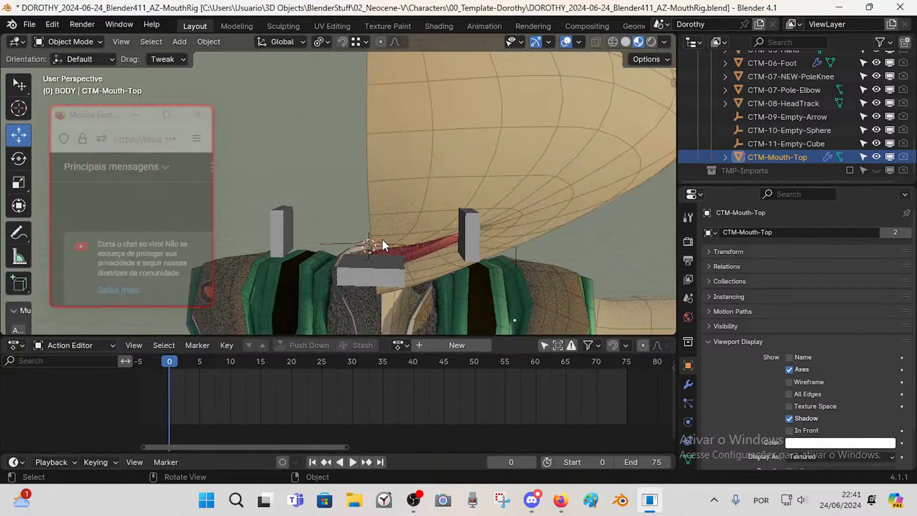
# - Set the origin of CTM-Mouth-Top to the 3D cursor in Object Mode
pyautogui.moveTo(383, 238); pyautogui.dragTo(342, 256, button='middle')
pyautogui.click(348, 242)
pyautogui.hotkey('shift', '`')
pyautogui.press('w')
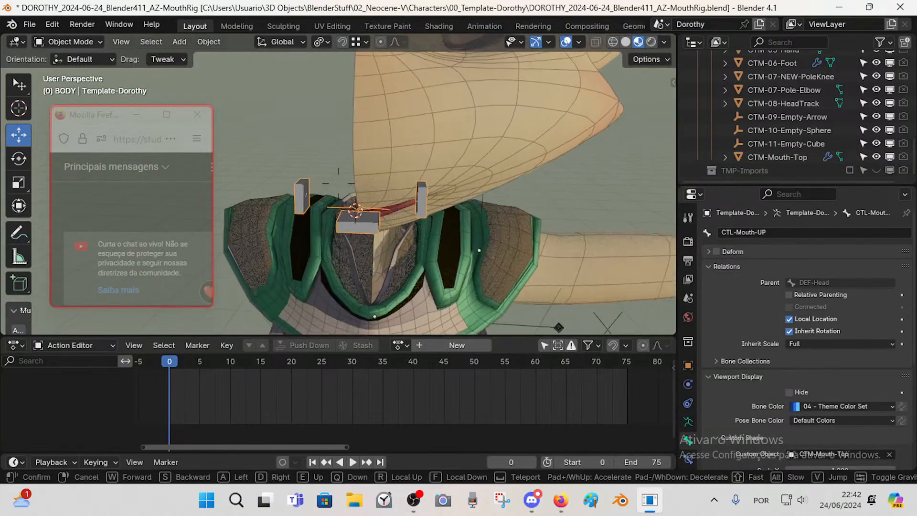
pyautogui.click(343, 256)
pyautogui.click(334, 233)
pyautogui.click(324, 229)
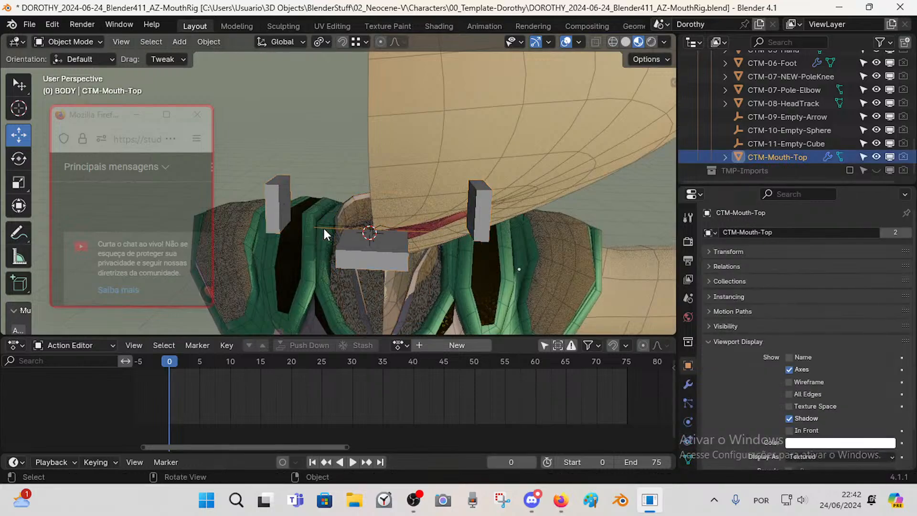
pyautogui.rightClick(324, 233)
pyautogui.moveTo(323, 233)
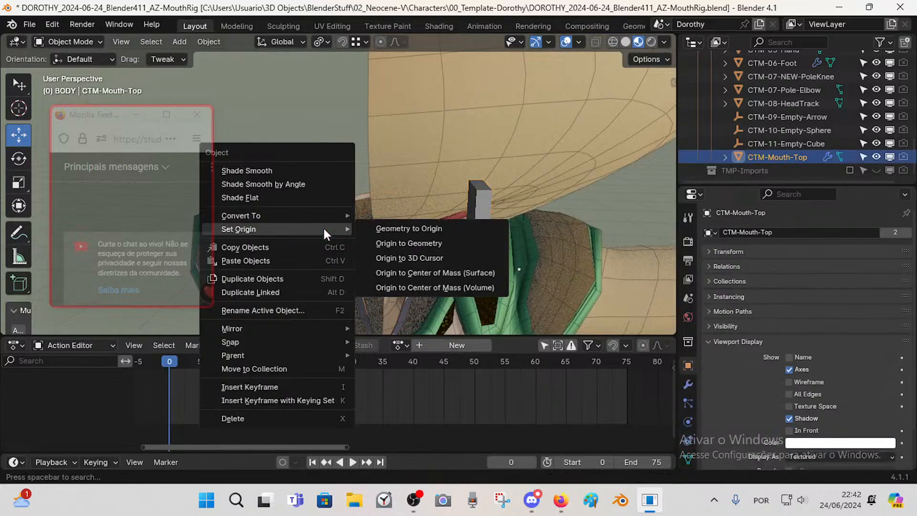
pyautogui.click(419, 258)
pyautogui.moveTo(411, 262); pyautogui.dragTo(397, 222, button='middle')
# - Clear the custom shape object of the CTL-Mouth-UP bone and reset its Y and Z shape translation to 0
pyautogui.click(369, 275)
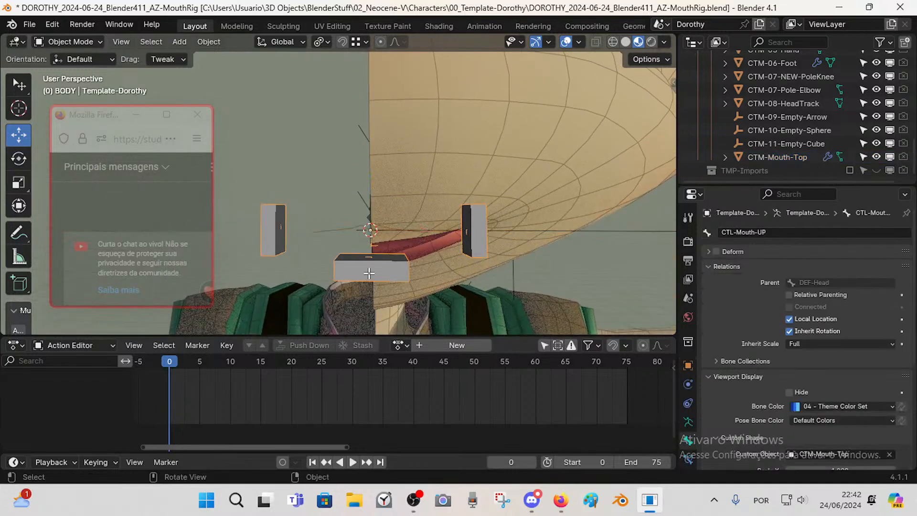
pyautogui.press('Tab')
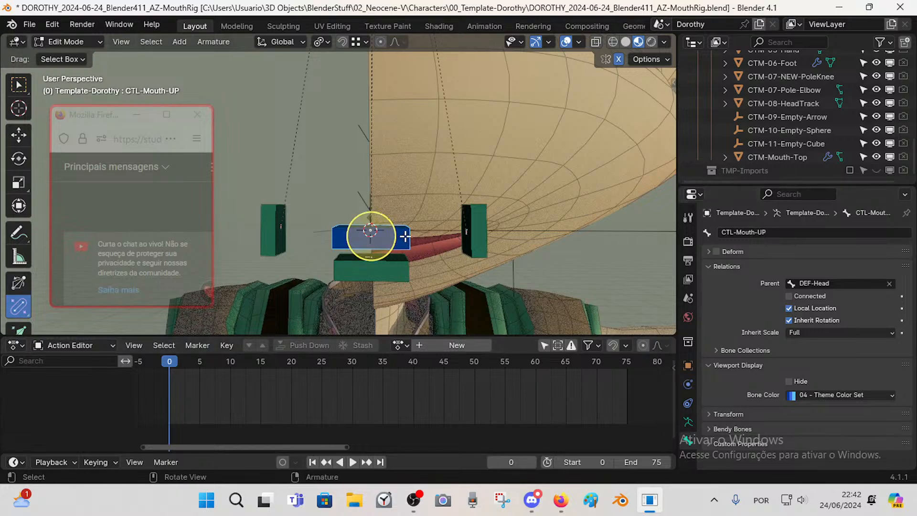
pyautogui.press('Tab')
pyautogui.click(743, 437)
pyautogui.scroll(-5, 854, 329)
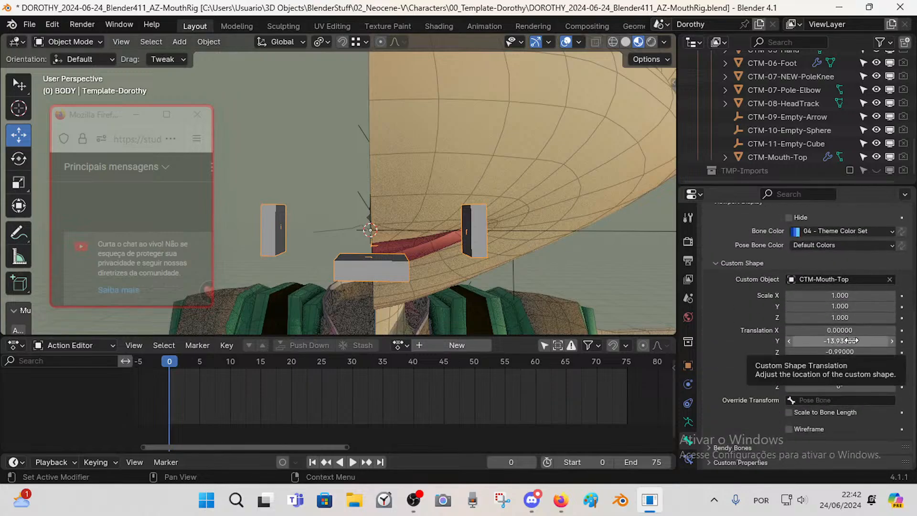
pyautogui.press('BackSpace')
pyautogui.press('BackSpace')
pyautogui.press('BackSpace')
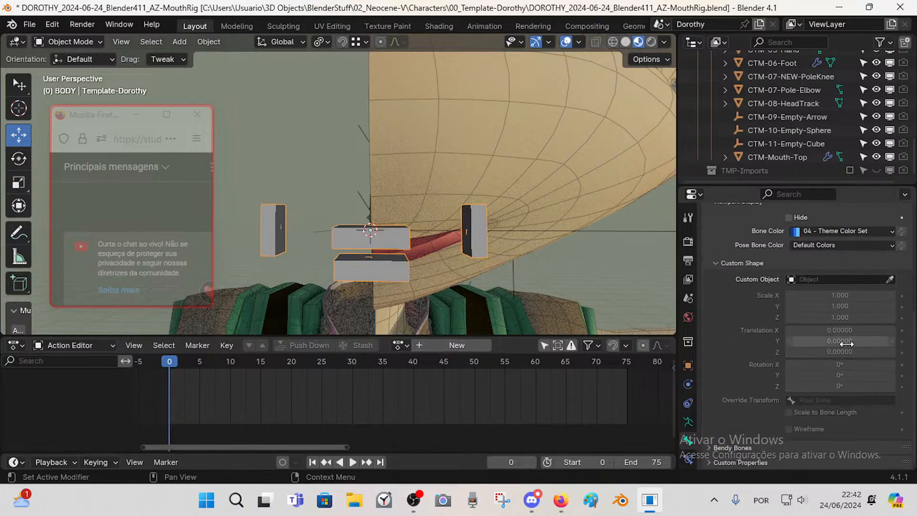
# - Try moving the CTL-Mouth-UP bone in Pose Mode, cancelling each move
pyautogui.scroll(-1, 420, 239)
pyautogui.scroll(3, 389, 234)
pyautogui.moveTo(388, 234); pyautogui.dragTo(395, 242, button='middle')
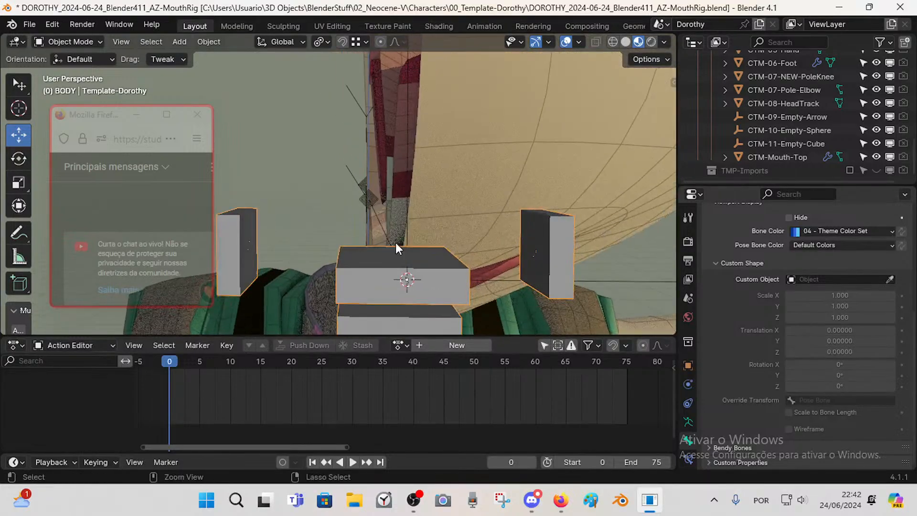
pyautogui.hotkey('ctrl', 'Tab')
pyautogui.scroll(-2, 406, 253)
pyautogui.press('g')
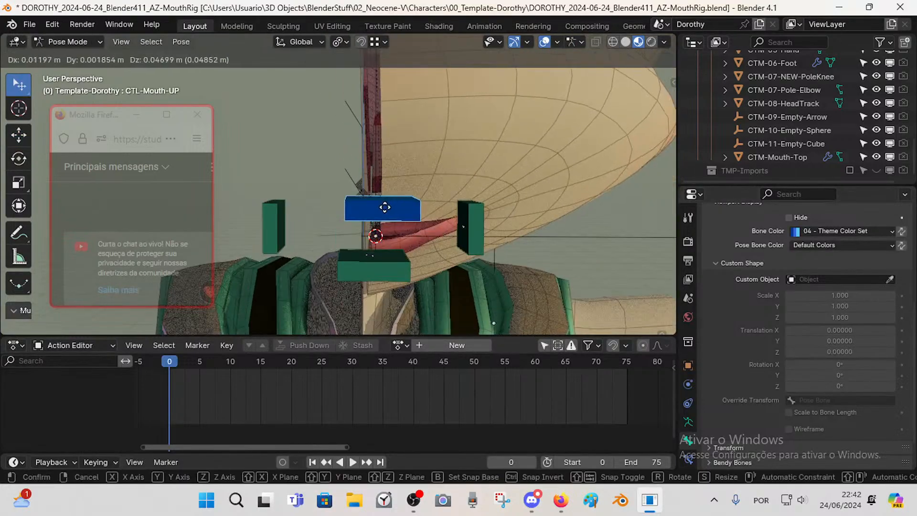
pyautogui.rightClick(387, 207)
pyautogui.press('g')
pyautogui.rightClick(402, 199)
pyautogui.press('Tab')
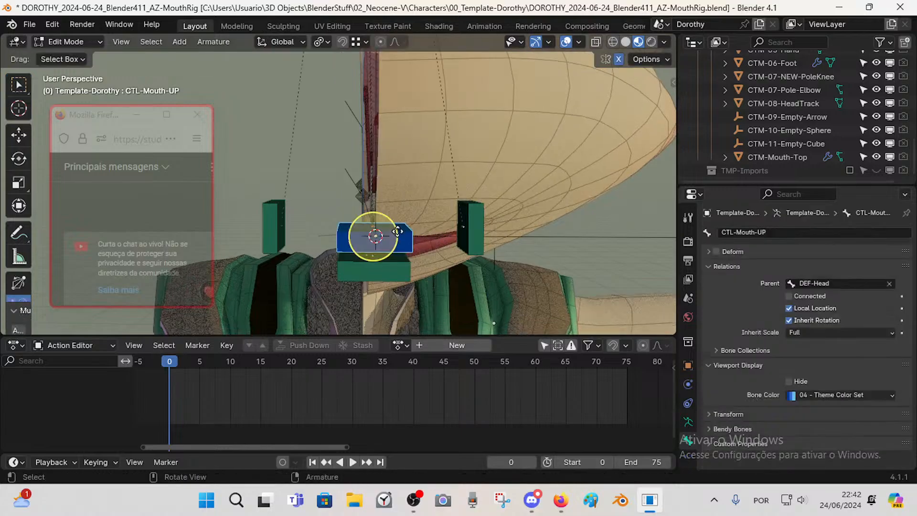
pyautogui.press('Tab')
# - Assign CTM-Mouth-Top as the custom shape object of the CTL-Mouth-UP bone
pyautogui.scroll(-6, 831, 370)
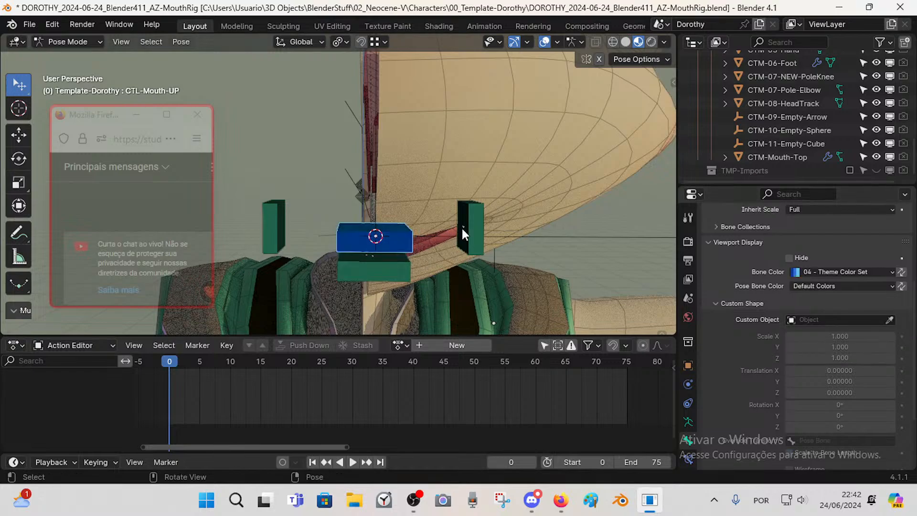
pyautogui.click(831, 323)
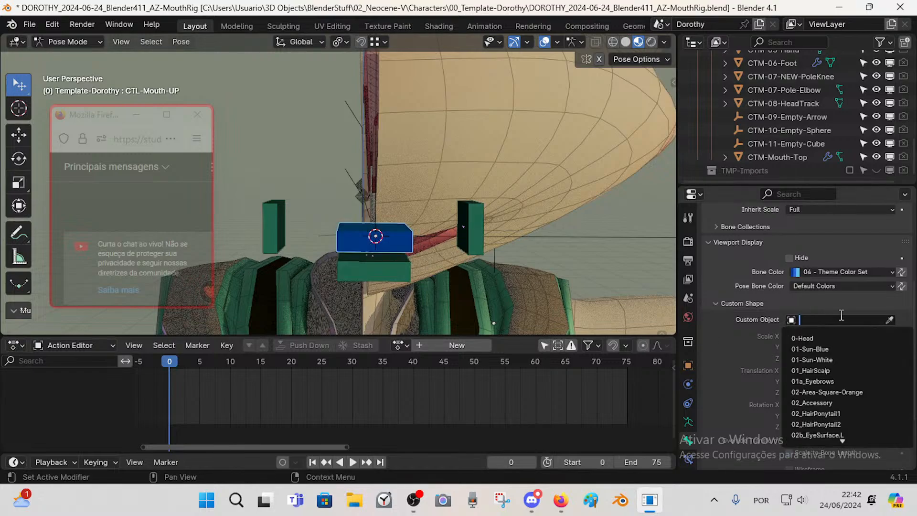
pyautogui.write('Mouth')
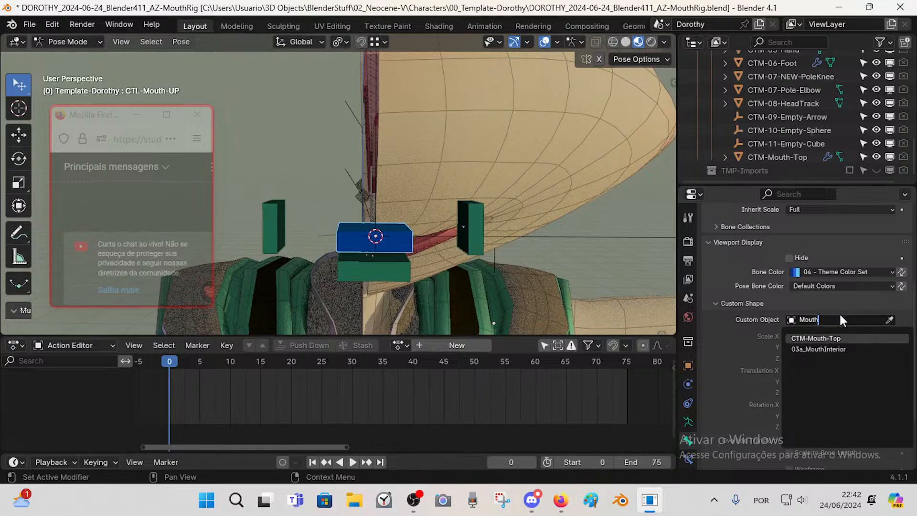
pyautogui.press('Return')
# - Examine the new shape's orientation at the mouth and compare it with the CTL-Mouth-UP bone in Edit Mode
pyautogui.moveTo(400, 190); pyautogui.dragTo(383, 267, button='middle')
pyautogui.scroll(-1, 385, 267)
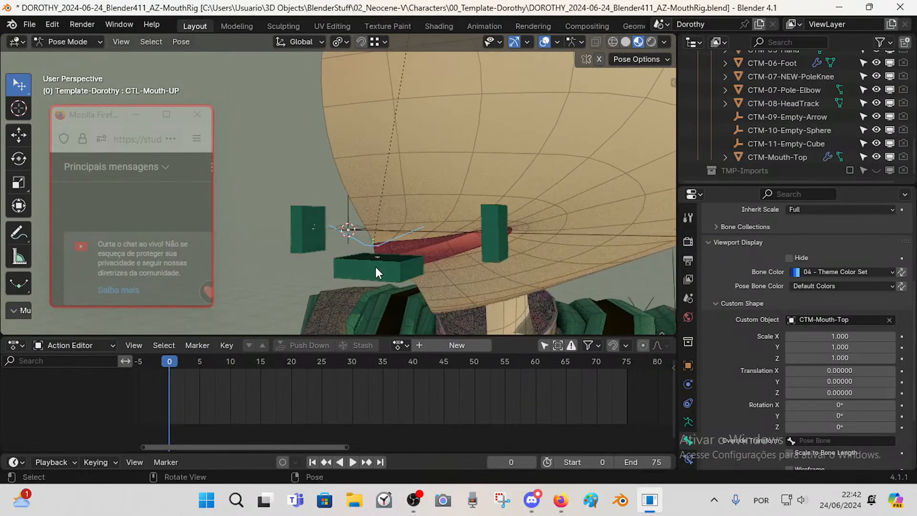
pyautogui.scroll(-2, 374, 267)
pyautogui.scroll(3, 373, 263)
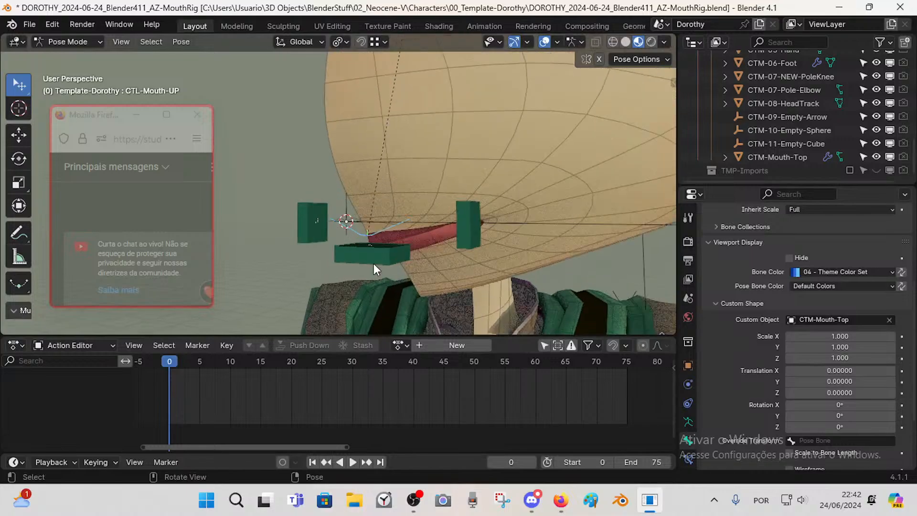
pyautogui.moveTo(387, 251); pyautogui.dragTo(416, 258, button='middle')
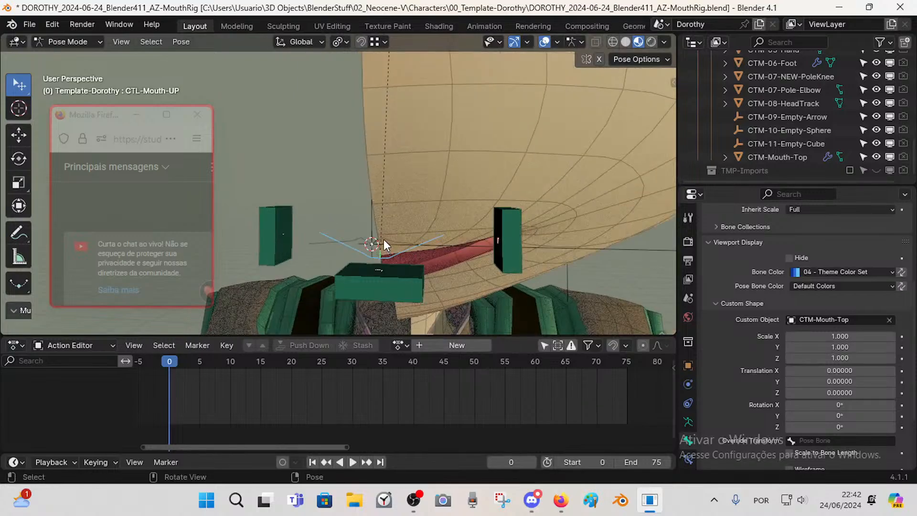
pyautogui.moveTo(402, 245); pyautogui.dragTo(375, 245, button='middle')
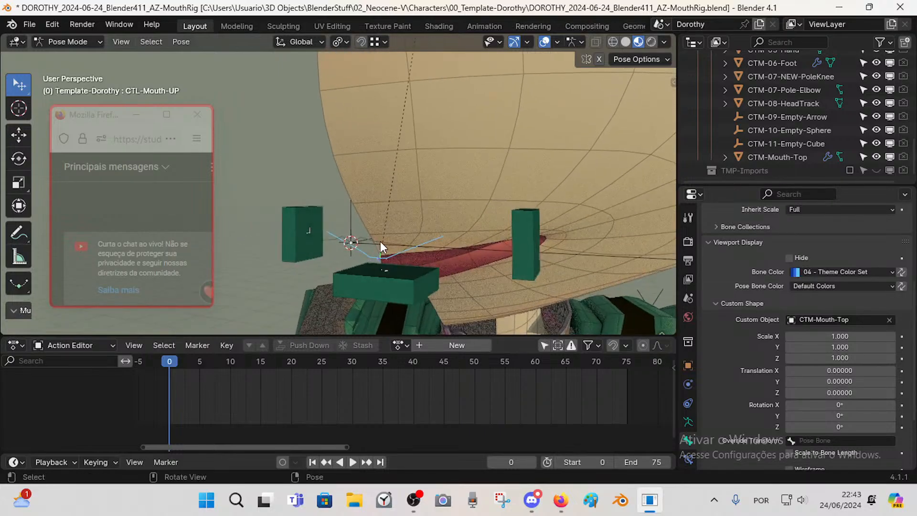
pyautogui.press('Tab')
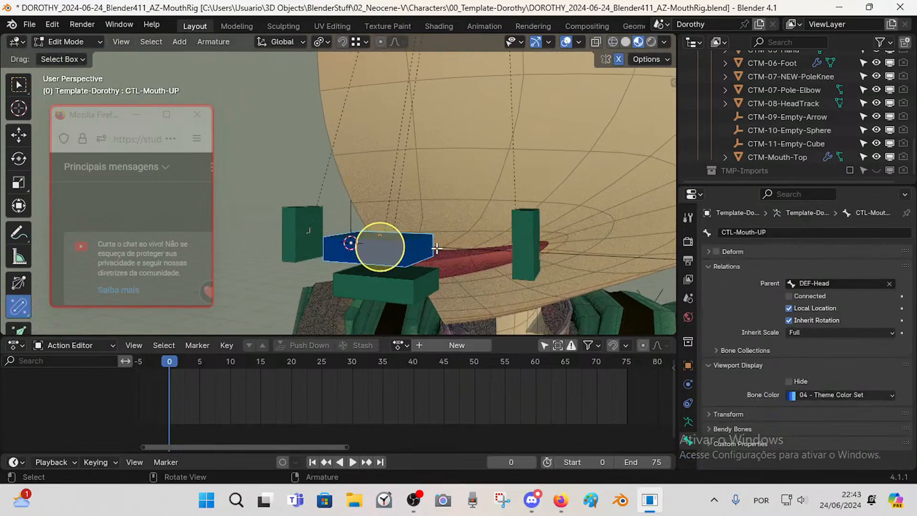
pyautogui.scroll(-6, 401, 237)
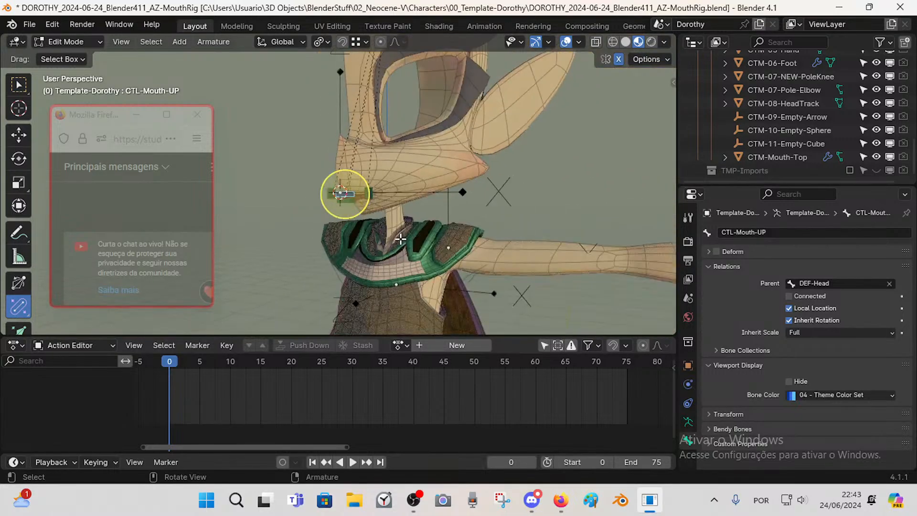
pyautogui.scroll(5, 400, 239)
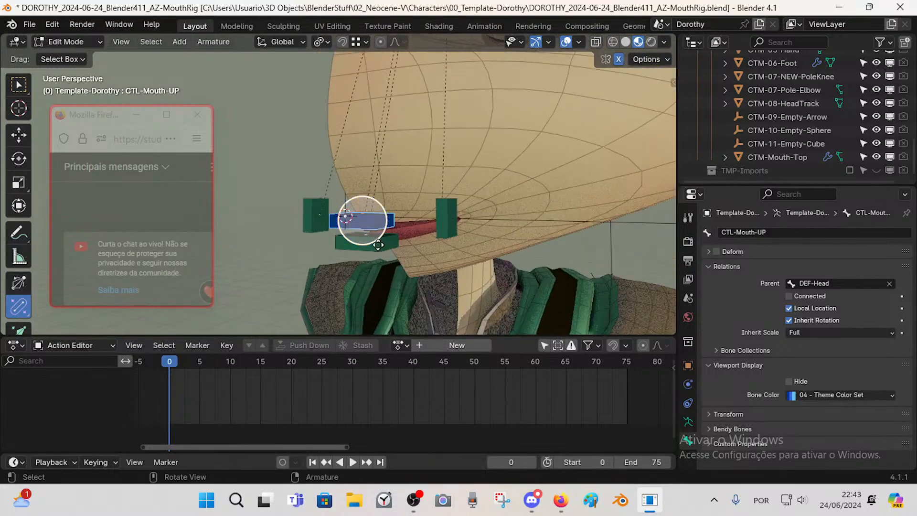
pyautogui.moveTo(378, 245); pyautogui.dragTo(312, 239, button='middle')
pyautogui.scroll(3, 368, 256)
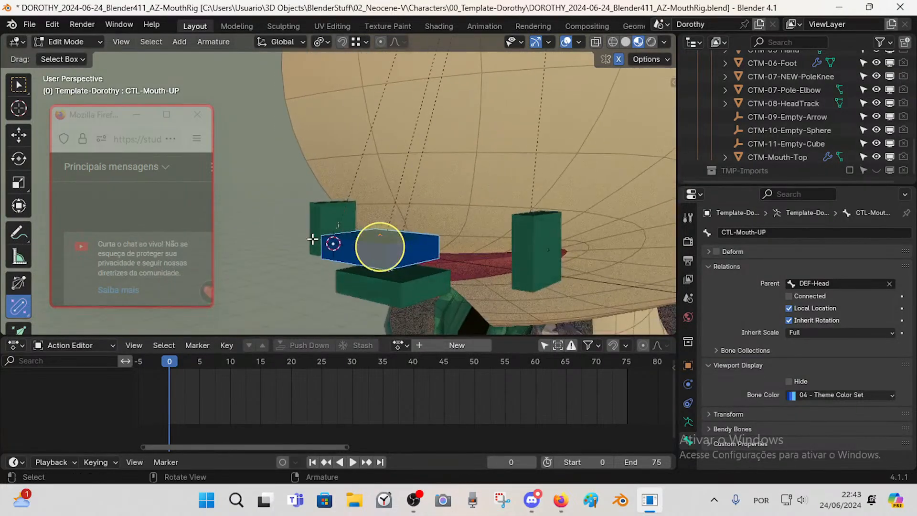
pyautogui.moveTo(391, 232); pyautogui.dragTo(387, 164, button='middle')
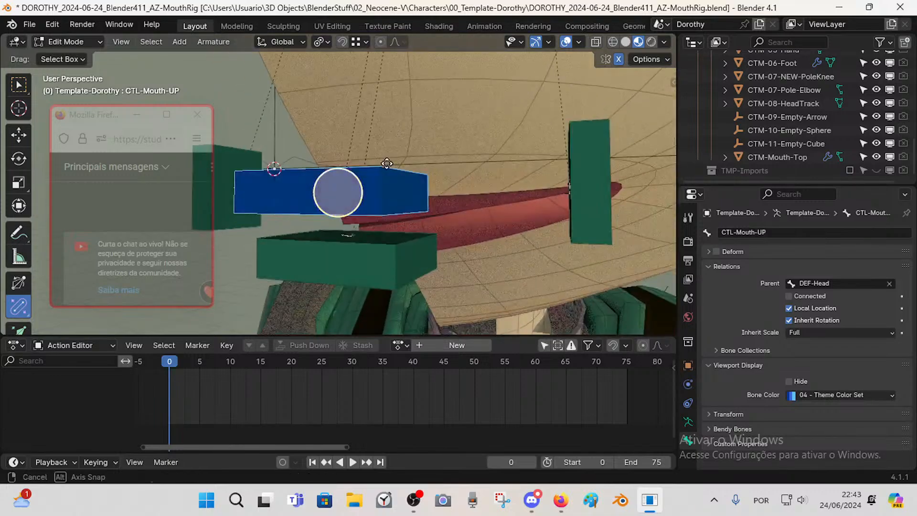
# - Try moving the CTL-Mouth-UP bone upward along the global Z axis in Edit Mode
pyautogui.press('g')
pyautogui.press('z')
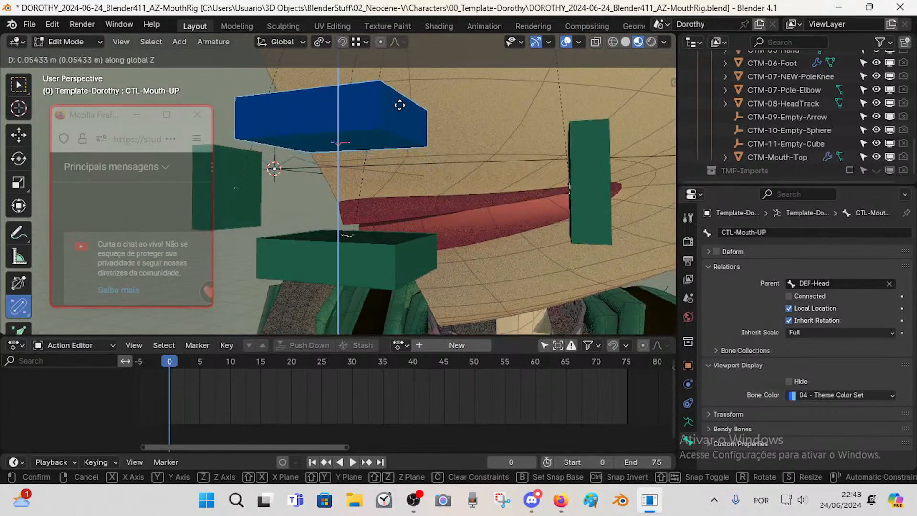
pyautogui.click(400, 105)
pyautogui.moveTo(400, 105); pyautogui.dragTo(414, 220, button='middle')
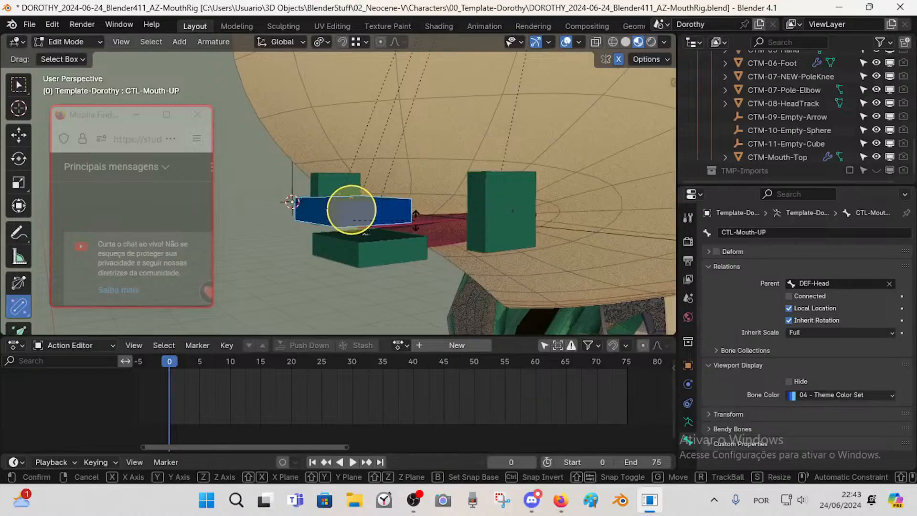
# - Rotate the CTL-Mouth-UP bone 90° about the global X axis in Edit Mode
pyautogui.press('r')
pyautogui.press('x')
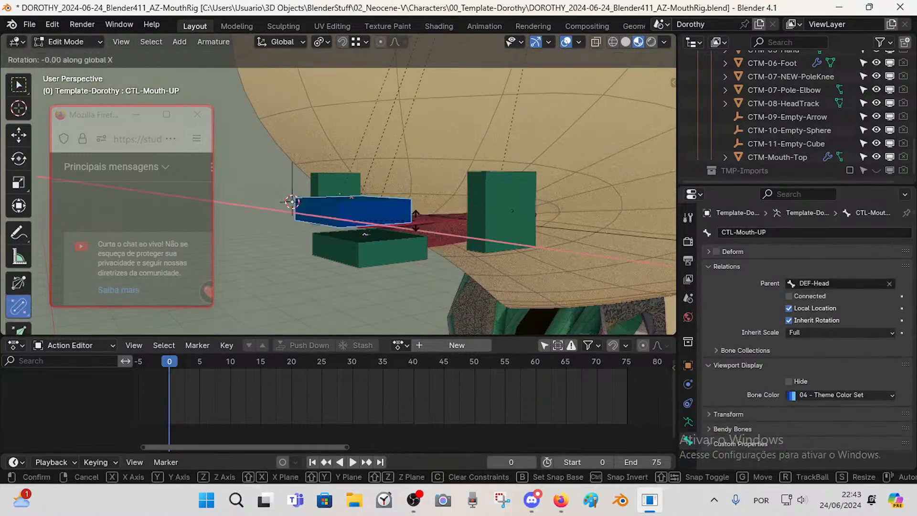
pyautogui.press('BackSpace')
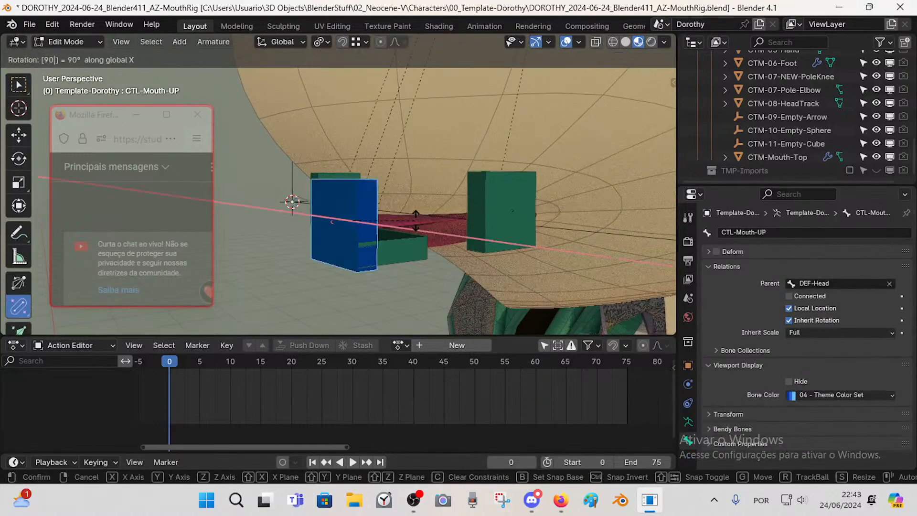
pyautogui.press('Return')
pyautogui.moveTo(340, 219); pyautogui.dragTo(337, 233, button='middle')
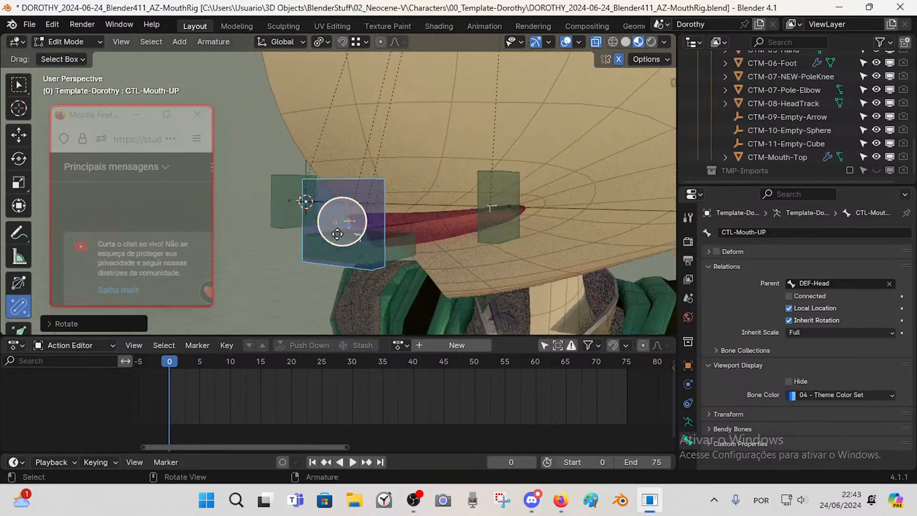
# - Clear the roll of the CTL-Mouth-UP bone in Edit Mode
pyautogui.hotkey('ctrl', 'alt', 's')
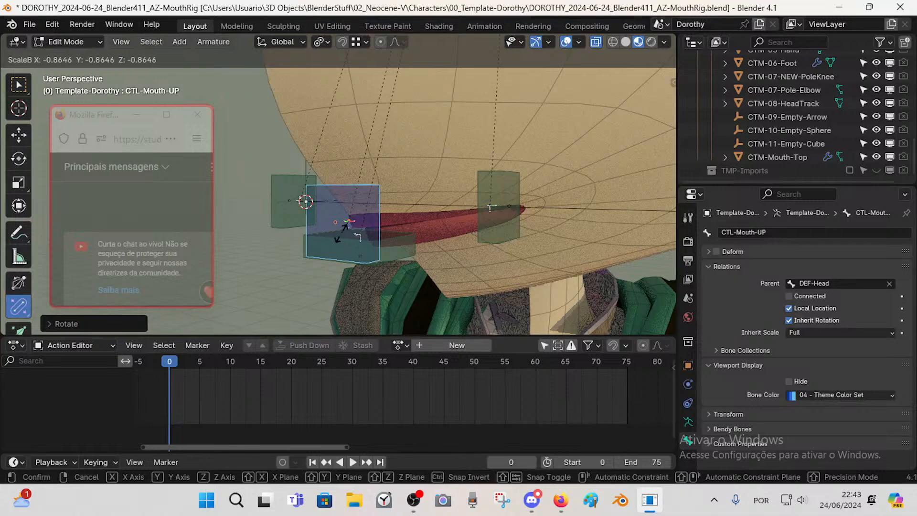
pyautogui.rightClick(341, 233)
pyautogui.hotkey('alt', 'r')
pyautogui.moveTo(386, 241); pyautogui.dragTo(370, 268, button='middle')
# - Scale the CTL-Mouth-UP bone up to lengthen it and reduce its B-Bone display size to a thin bar
pyautogui.press('s')
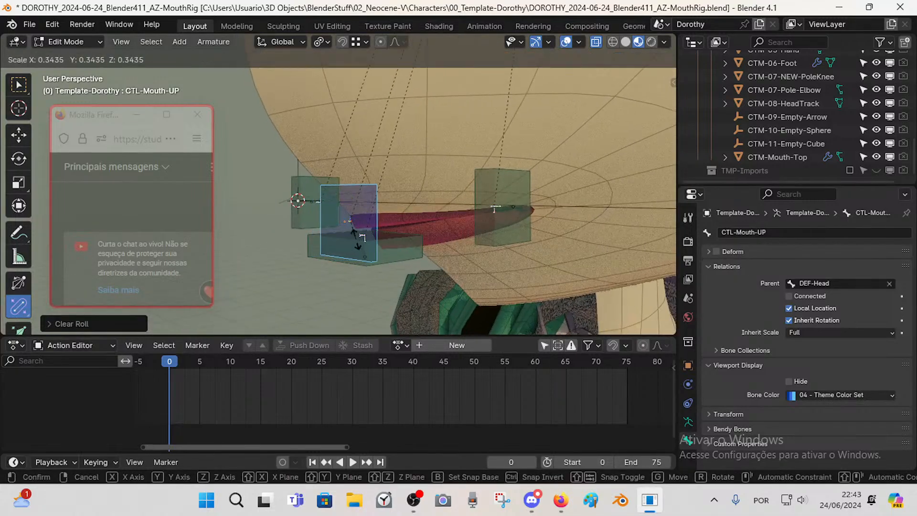
pyautogui.click(3, 232)
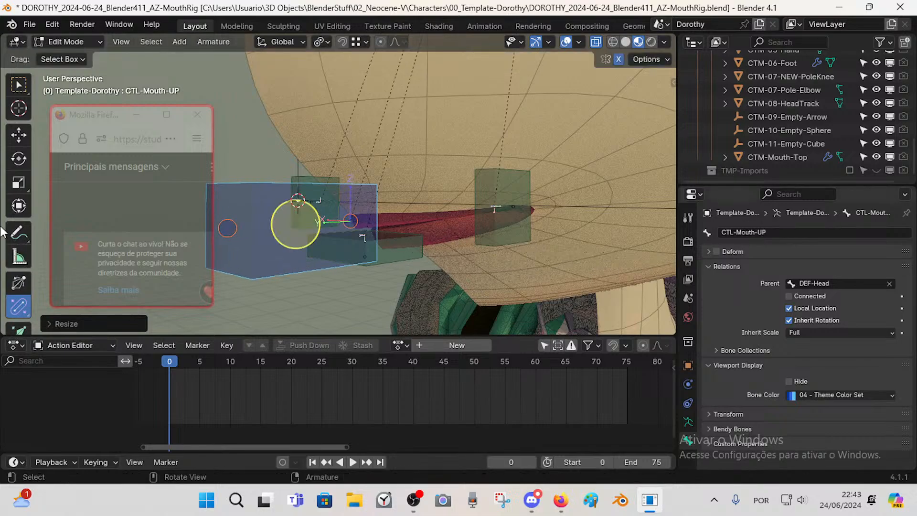
pyautogui.hotkey('ctrl', 'alt', 's')
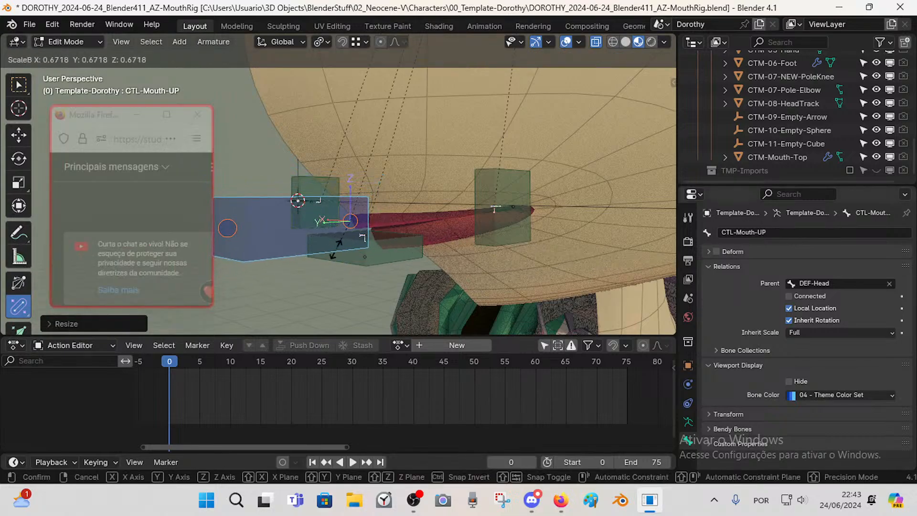
pyautogui.click(357, 229)
pyautogui.moveTo(352, 233)
pyautogui.mouseDown(button='middle')
pyautogui.moveTo(370, 238)
pyautogui.moveTo(352, 254)
pyautogui.moveTo(371, 220)
pyautogui.moveTo(374, 234)
pyautogui.moveTo(379, 225)
pyautogui.moveTo(348, 239)
pyautogui.moveTo(360, 258)
pyautogui.moveTo(339, 226)
pyautogui.moveTo(336, 235)
pyautogui.moveTo(347, 233)
pyautogui.mouseUp(button='middle')
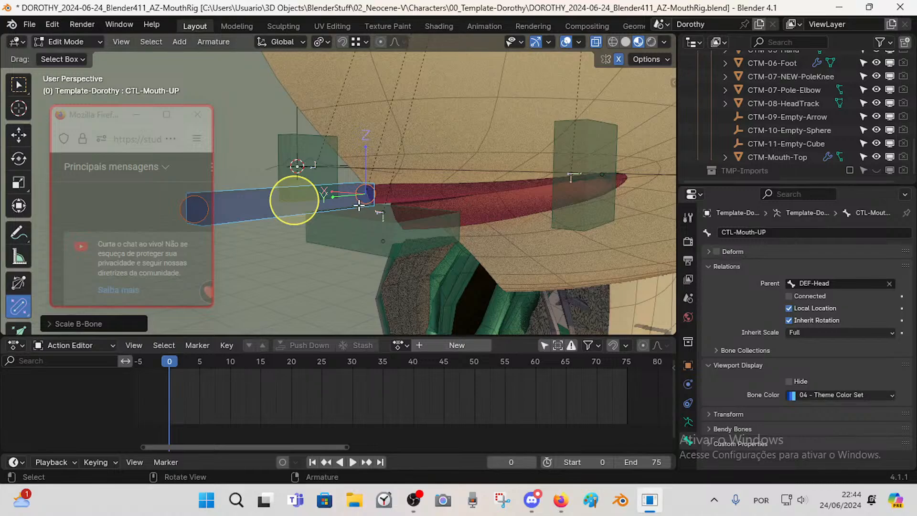
# - Return to Object Mode and select the Template-Dorothy armature
pyautogui.hotkey('ctrl', 'Tab')
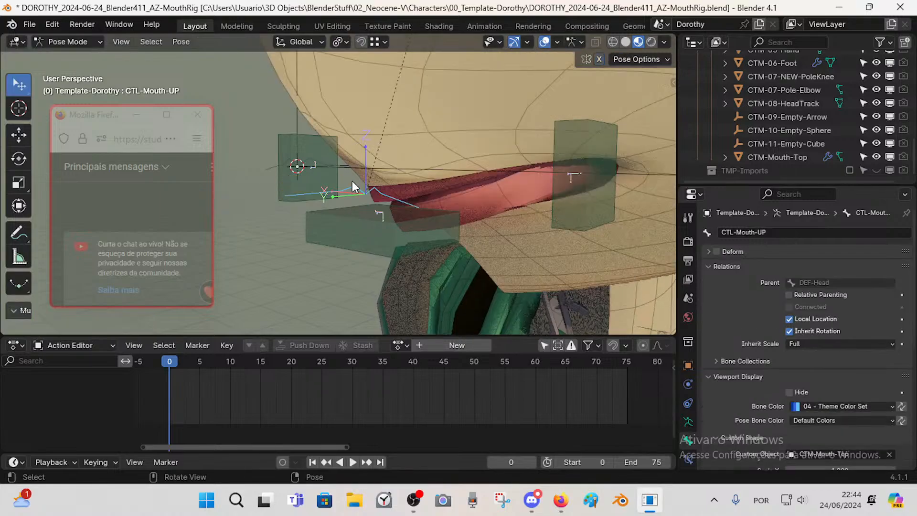
pyautogui.hotkey('ctrl', 'Tab')
pyautogui.click(339, 167)
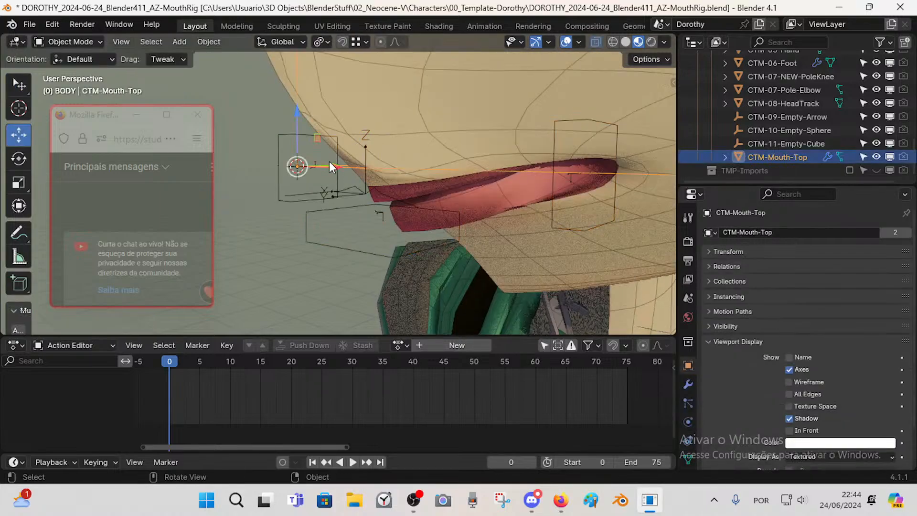
pyautogui.click(311, 167)
pyautogui.moveTo(311, 167); pyautogui.dragTo(326, 185, button='middle')
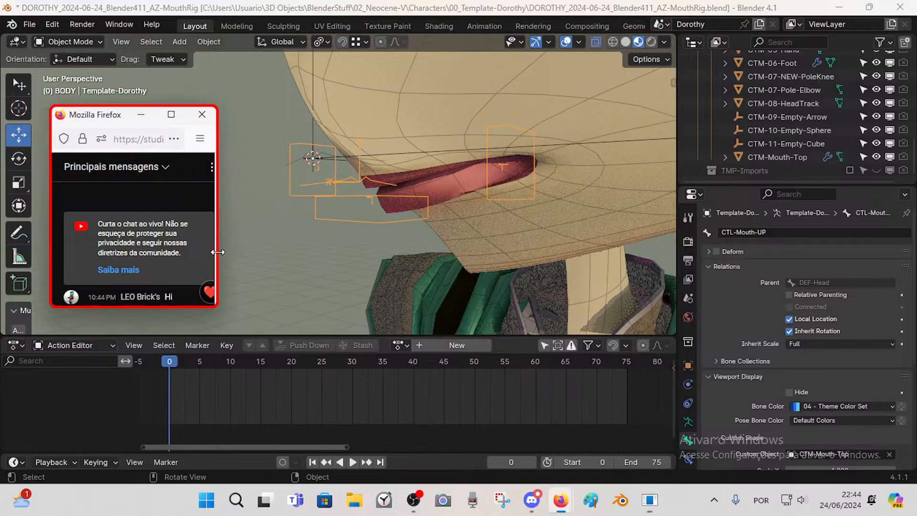
# - Switch to the Firefox live chat, enlarge its window and move it over the Outliner and Properties editors
pyautogui.moveTo(213, 253); pyautogui.dragTo(251, 251)
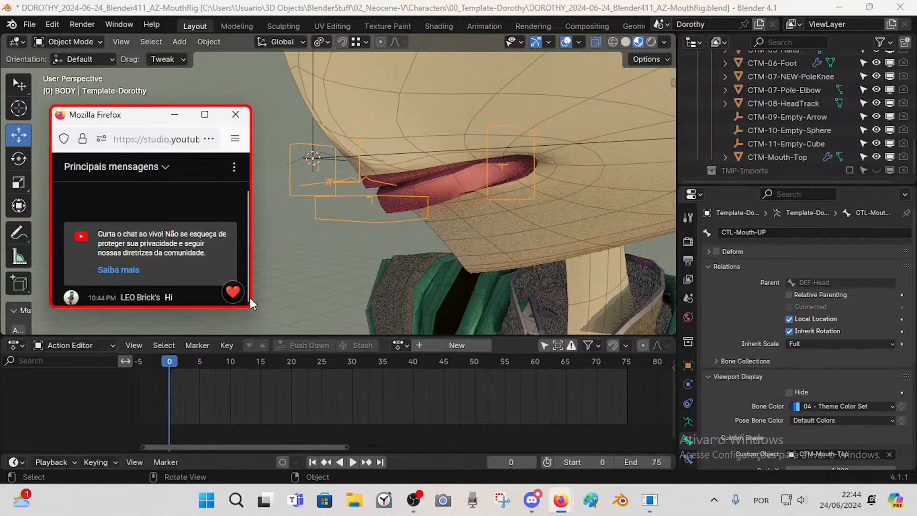
pyautogui.moveTo(251, 307); pyautogui.dragTo(283, 326)
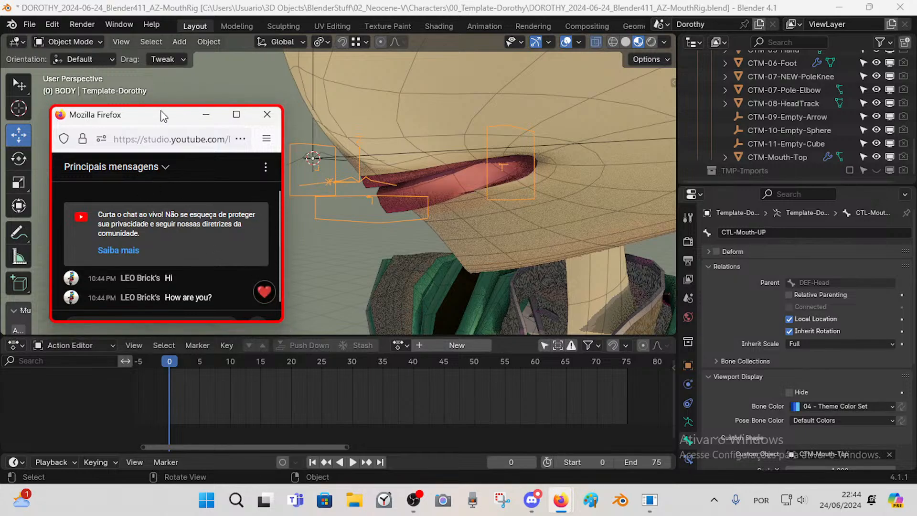
pyautogui.moveTo(146, 119); pyautogui.dragTo(142, 117)
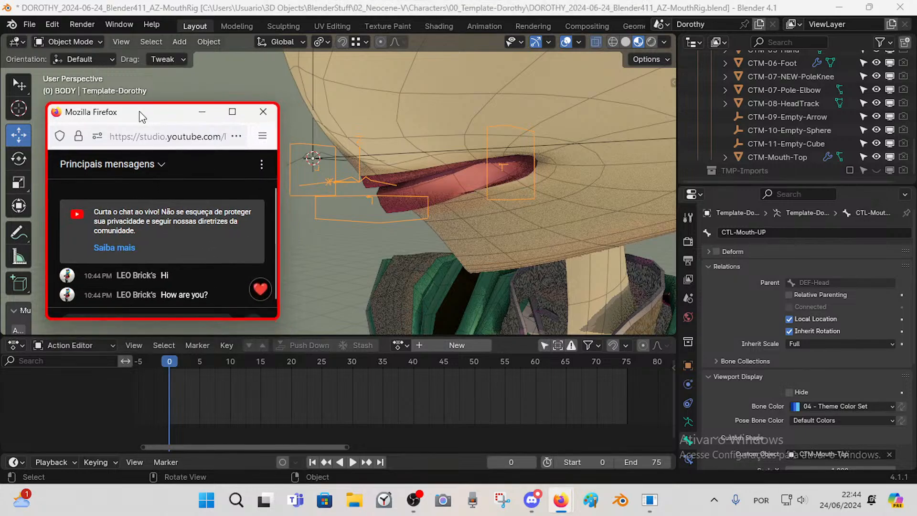
pyautogui.moveTo(183, 111); pyautogui.dragTo(717, 105)
pyautogui.moveTo(420, 161); pyautogui.dragTo(384, 183, button='middle')
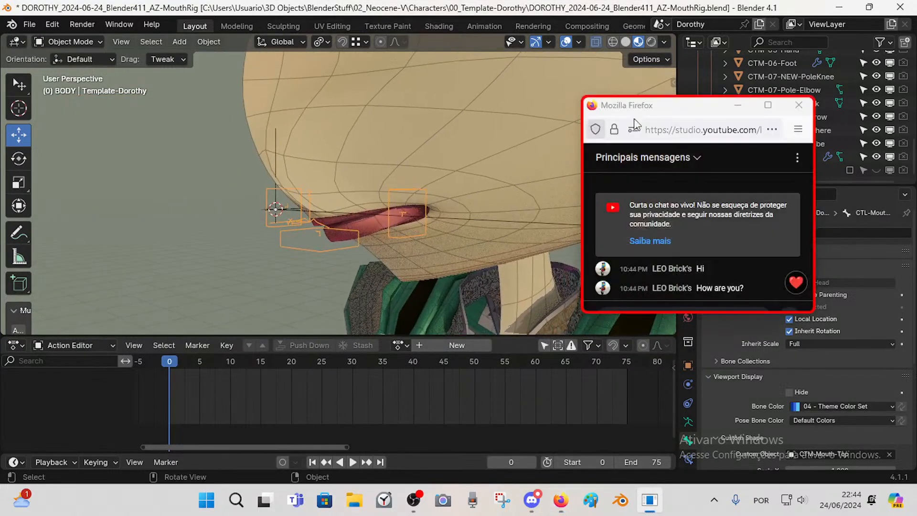
# - Reposition the live chat window and enlarge it further so that the Chat entry field fits inside
pyautogui.moveTo(637, 110); pyautogui.dragTo(673, 101)
pyautogui.scroll(-1, 448, 145)
pyautogui.scroll(1, 444, 146)
pyautogui.moveTo(410, 155); pyautogui.dragTo(376, 177, button='middle')
pyautogui.moveTo(681, 98); pyautogui.dragTo(665, 106)
pyautogui.scroll(-1, 431, 184)
pyautogui.scroll(2, 428, 184)
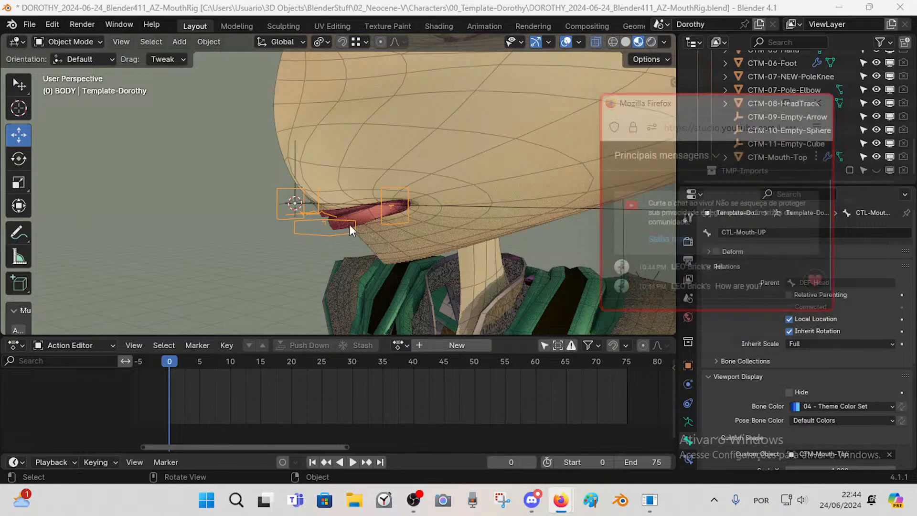
pyautogui.moveTo(765, 310); pyautogui.dragTo(766, 330)
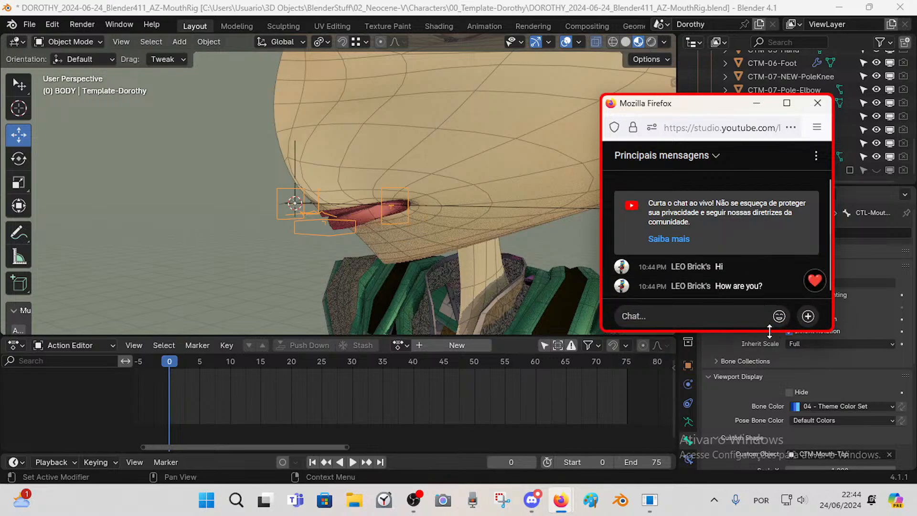
pyautogui.moveTo(406, 220); pyautogui.dragTo(440, 214, button='middle')
pyautogui.moveTo(695, 109); pyautogui.dragTo(687, 81)
pyautogui.moveTo(825, 302); pyautogui.dragTo(851, 331)
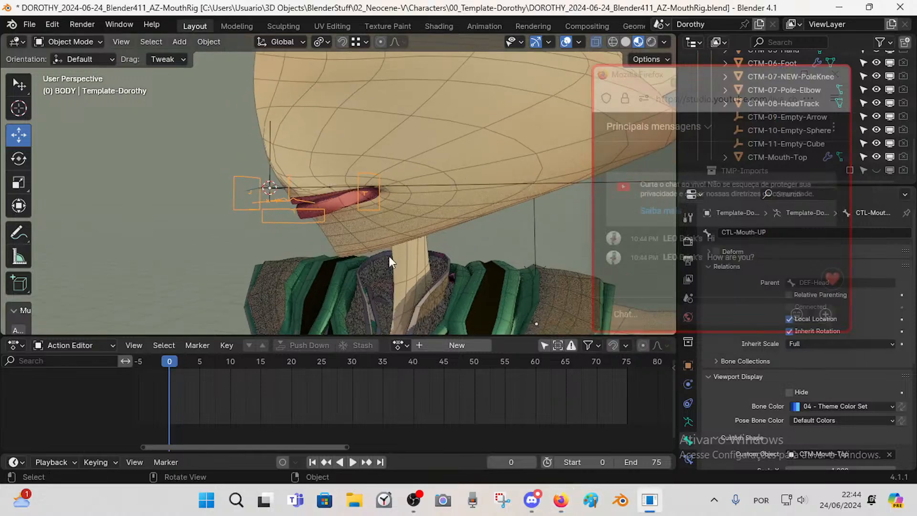
# - Compare the CTL-Mouth-UP custom shape at the mouth with the underlying bone in Edit Mode, from close up
pyautogui.click(302, 219)
pyautogui.scroll(2, 303, 234)
pyautogui.click(245, 213)
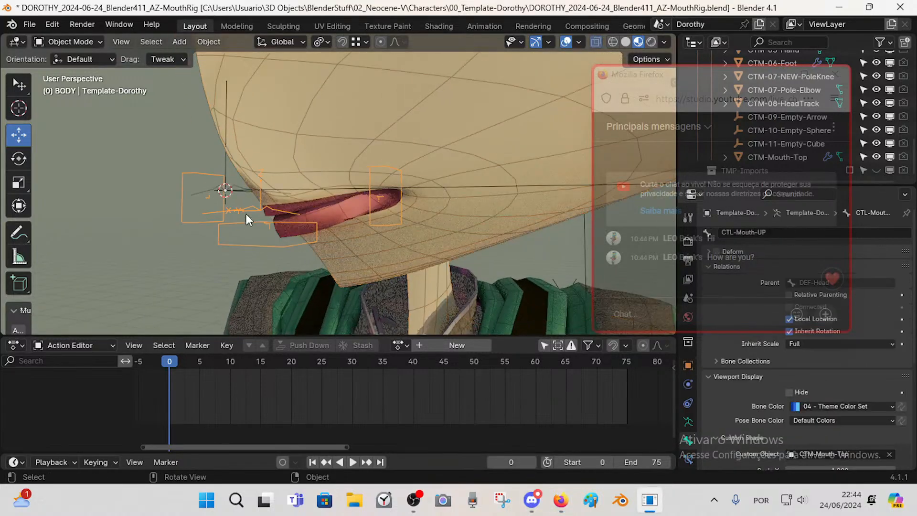
pyautogui.scroll(2, 316, 242)
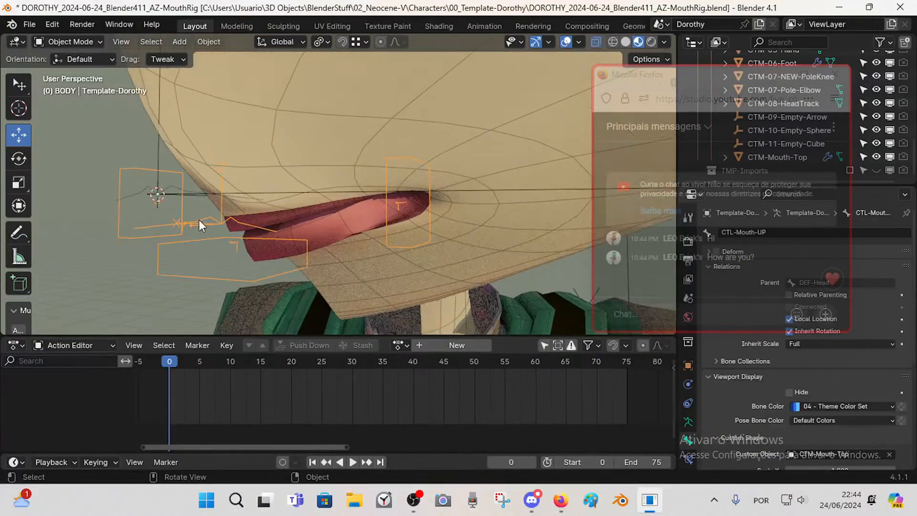
pyautogui.press('Tab')
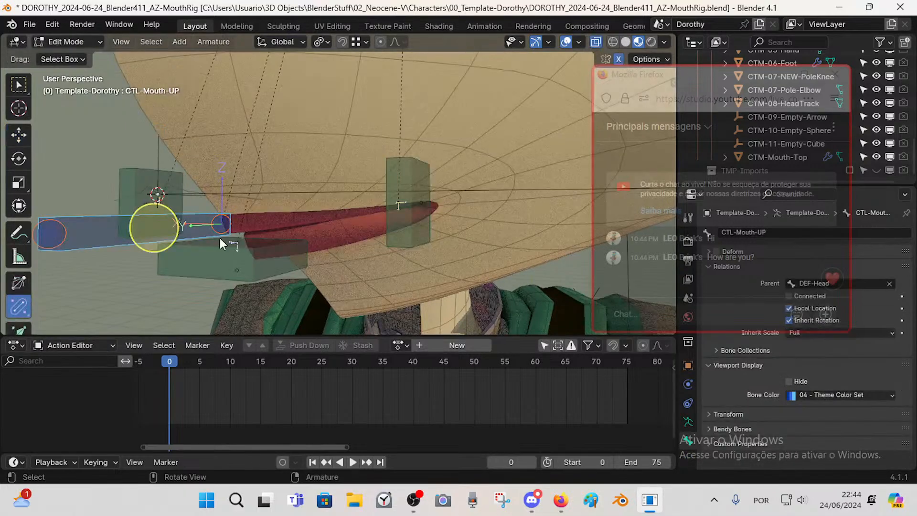
pyautogui.press('Tab')
pyautogui.scroll(-1, 242, 233)
pyautogui.scroll(6, 242, 263)
pyautogui.moveTo(242, 262); pyautogui.dragTo(220, 265, button='middle')
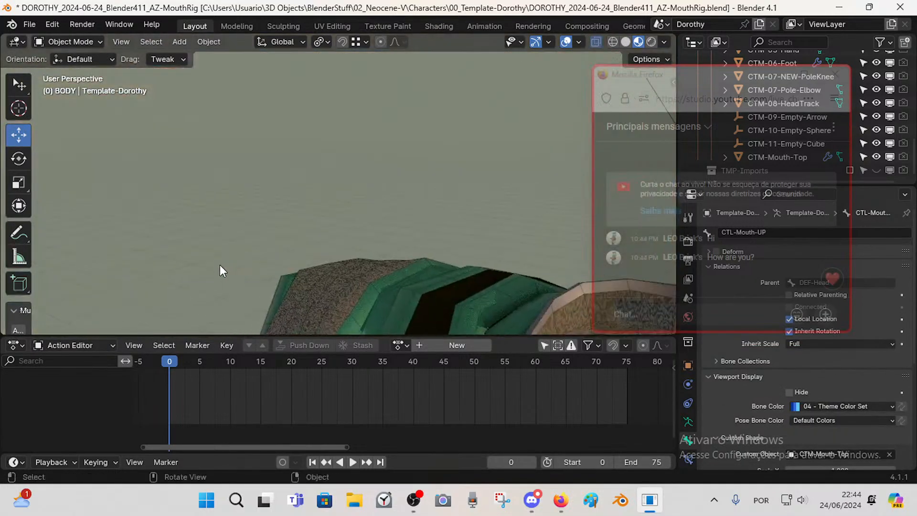
pyautogui.scroll(-7, 220, 264)
pyautogui.hotkey('shift', '`')
pyautogui.press('w')
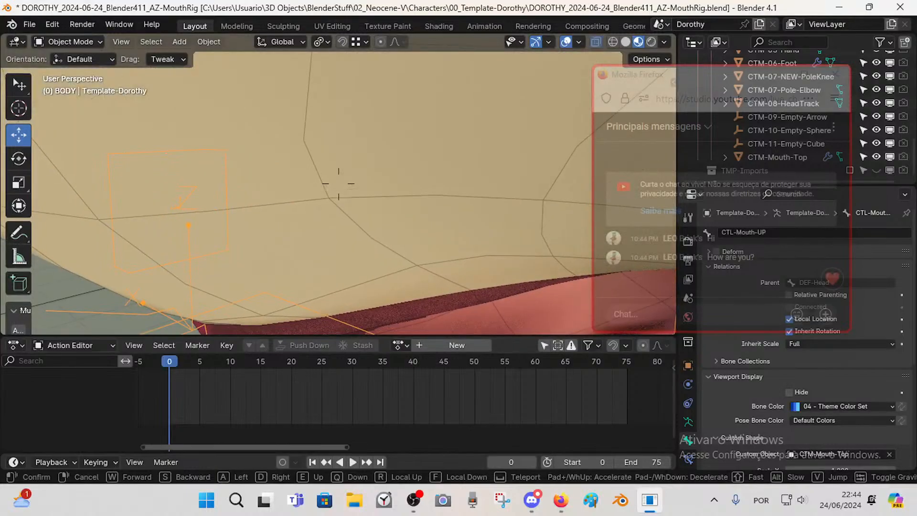
pyautogui.press('Escape')
pyautogui.scroll(-1, 242, 251)
pyautogui.scroll(1, 287, 229)
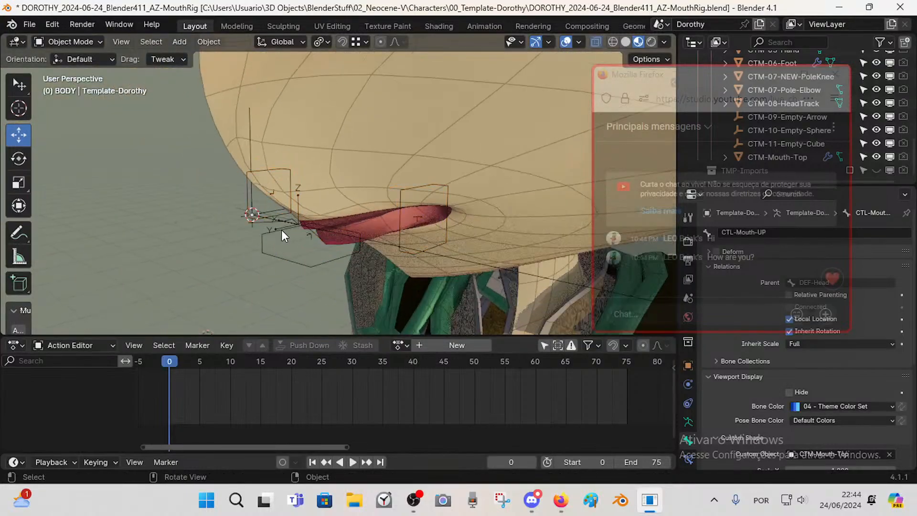
# - Reselect the Template-Dorothy armature and check the CTL-Mouth-UP bone's direction in Edit Mode against its shape in Object Mode
pyautogui.click(284, 223)
pyautogui.click(285, 221)
pyautogui.click(287, 227)
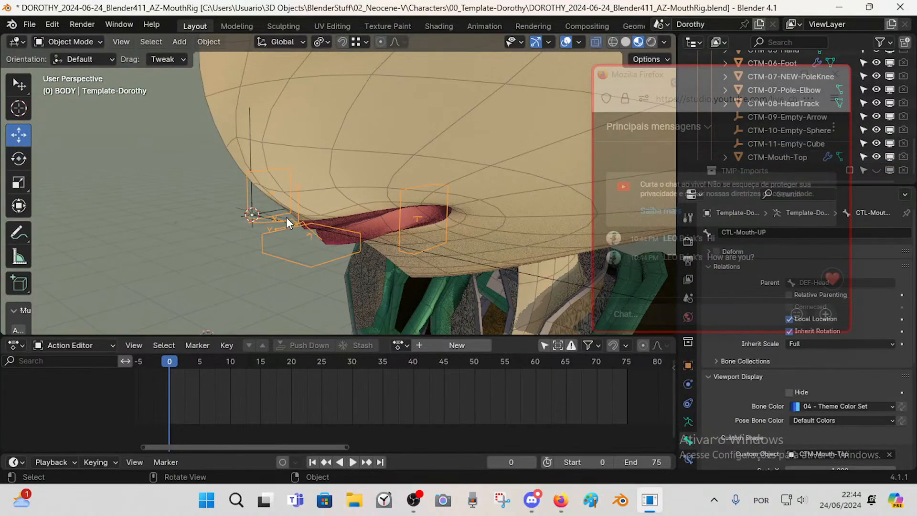
pyautogui.click(287, 220)
pyautogui.click(287, 227)
pyautogui.press('Tab')
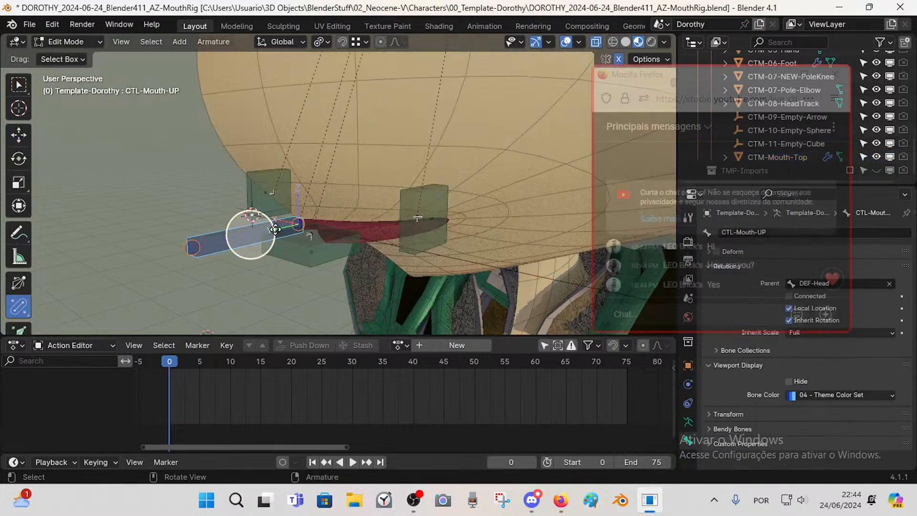
pyautogui.press('Tab')
pyautogui.scroll(3, 305, 254)
pyautogui.moveTo(290, 267); pyautogui.dragTo(296, 260, button='middle')
pyautogui.scroll(5, 293, 261)
pyautogui.moveTo(710, 225)
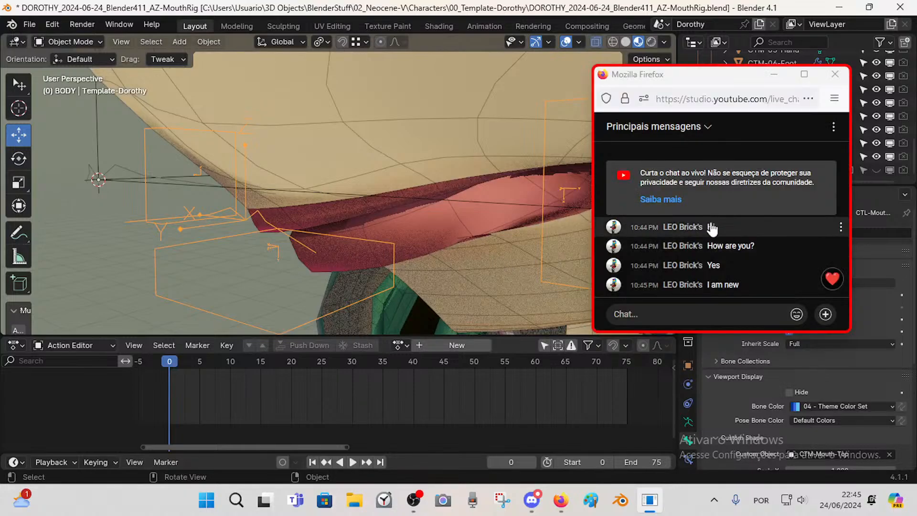
pyautogui.scroll(-4, 343, 250)
pyautogui.scroll(4, 294, 254)
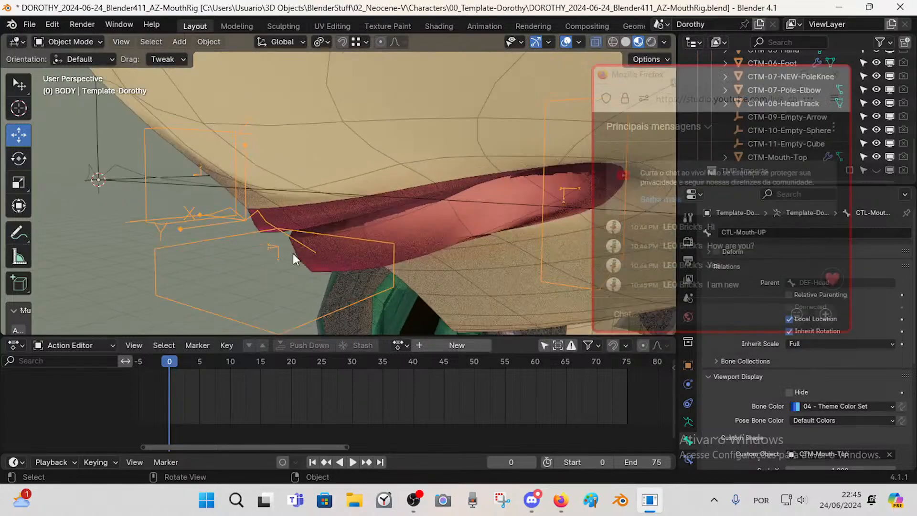
pyautogui.scroll(-4, 228, 238)
# - Enter Pose Mode with the CTL-Mouth-UP bone active and view the head in Solid shading before restoring Material Preview
pyautogui.hotkey('ctrl', 'Tab')
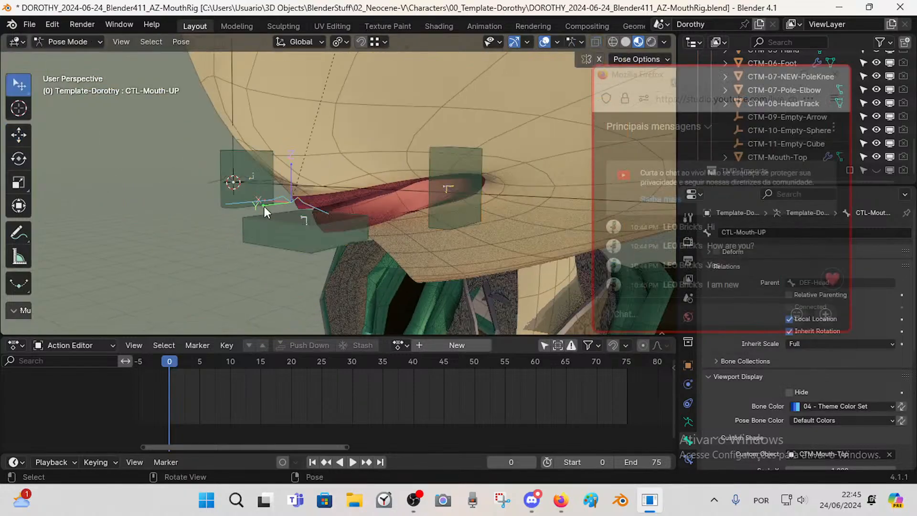
pyautogui.click(265, 206)
pyautogui.click(294, 202)
pyautogui.scroll(-5, 294, 205)
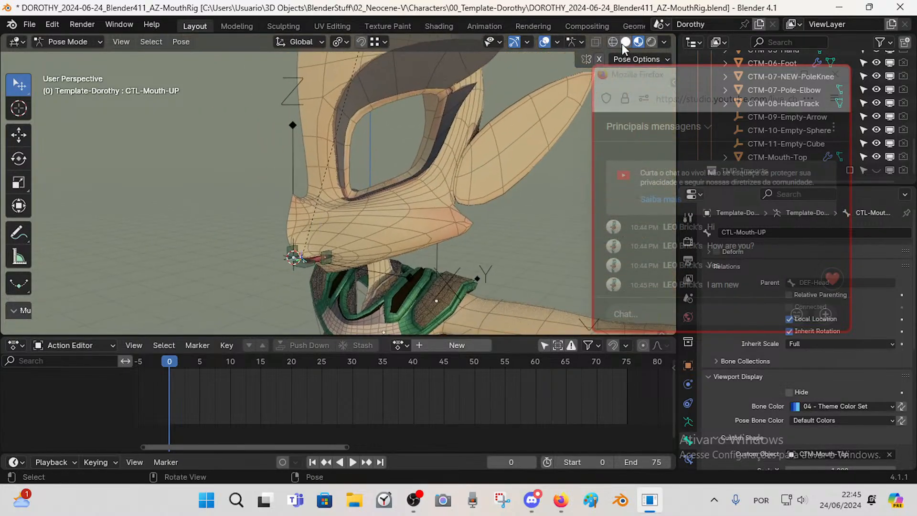
pyautogui.click(623, 43)
pyautogui.click(637, 42)
# - Try moving a mouth control bone in Pose Mode and cancel the move
pyautogui.moveTo(489, 136); pyautogui.dragTo(327, 199, button='middle')
pyautogui.click(324, 235)
pyautogui.press('g')
pyautogui.rightClick(362, 237)
pyautogui.click(302, 246)
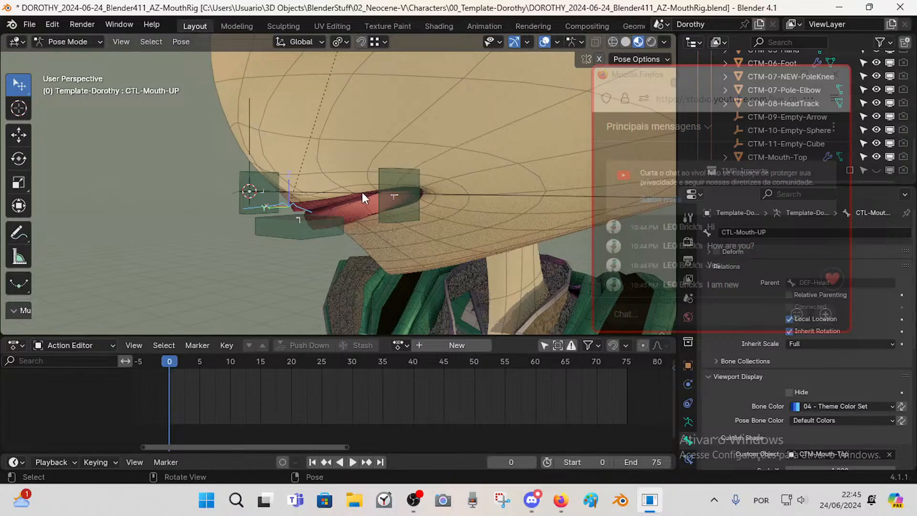
# - Select the CTL-Mouth.R bone and examine the mouth control bones and their axes close up
pyautogui.moveTo(324, 219); pyautogui.dragTo(220, 205, button='middle')
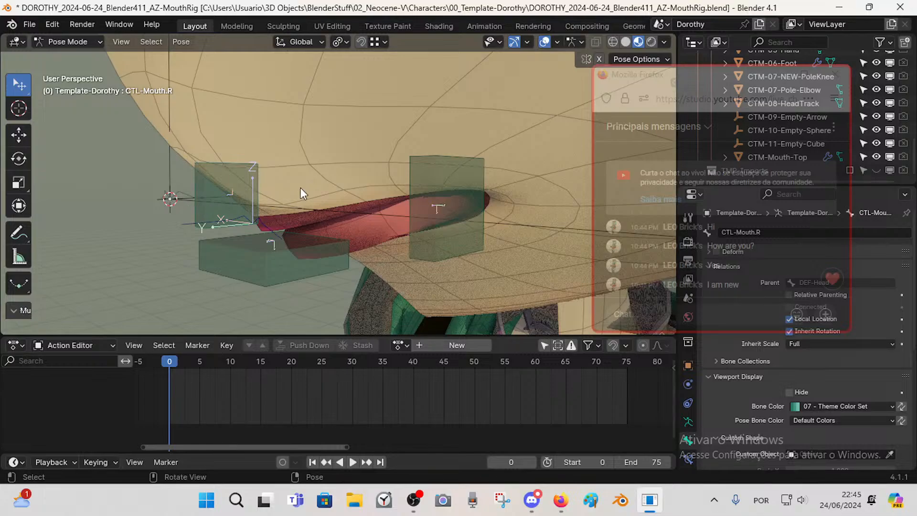
pyautogui.moveTo(253, 165); pyautogui.dragTo(297, 188, button='middle')
pyautogui.scroll(2, 291, 187)
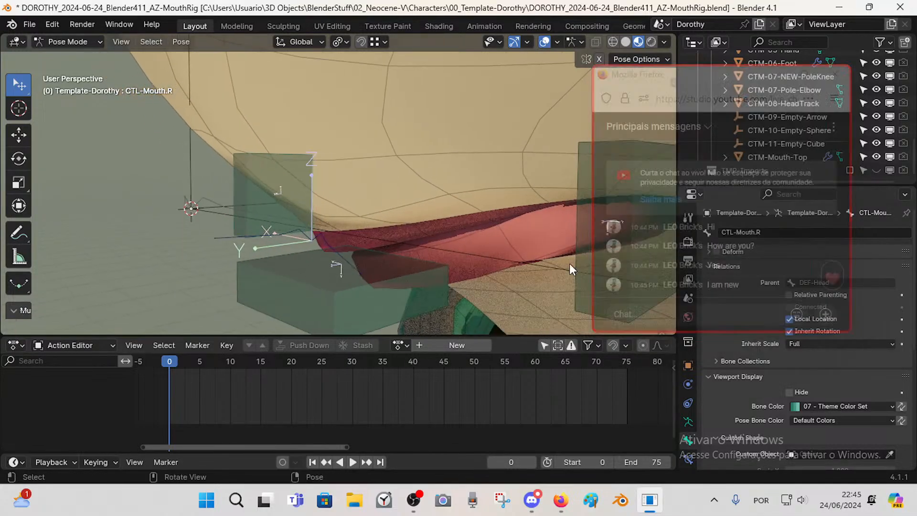
pyautogui.scroll(-1, 385, 186)
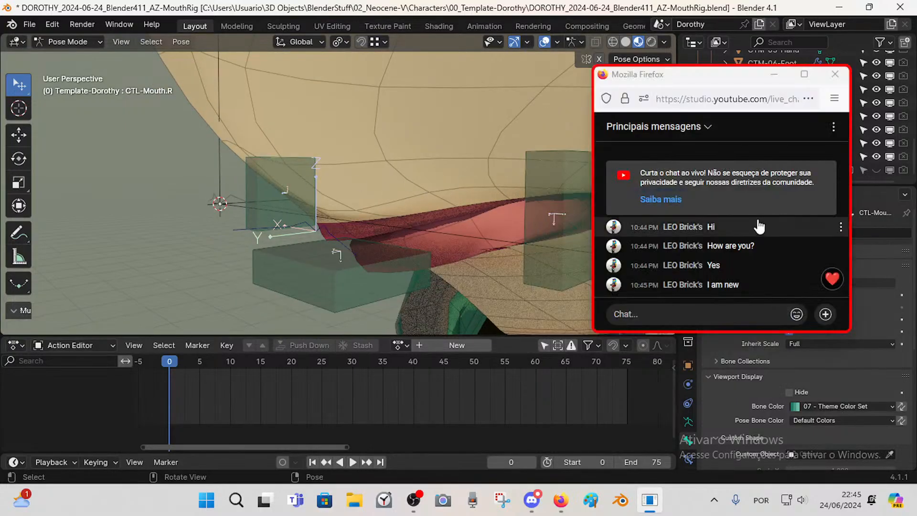
pyautogui.moveTo(265, 211); pyautogui.dragTo(273, 230, button='middle')
# - Select the CTM-Mouth-Top object in Object Mode and examine its origin and axes relative to the mouth bones
pyautogui.hotkey('ctrl', 'Tab')
pyautogui.click(228, 196)
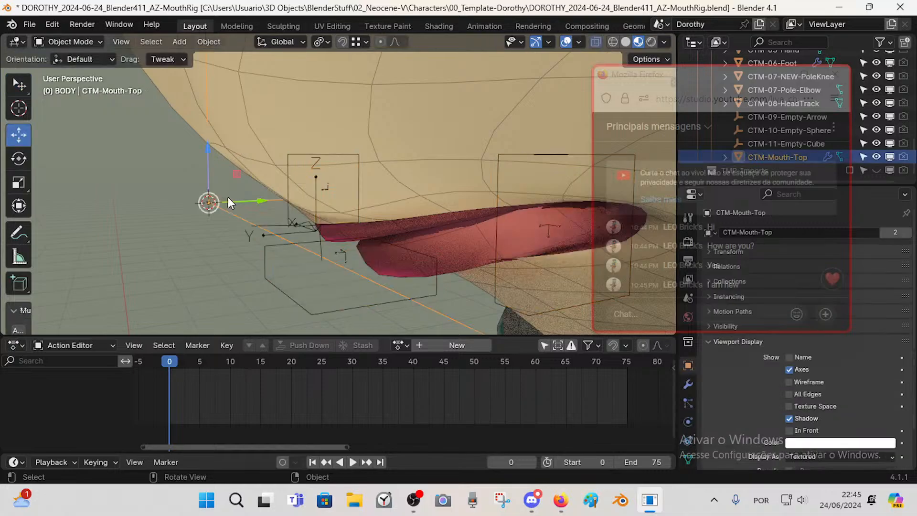
pyautogui.moveTo(248, 202); pyautogui.dragTo(267, 205, button='middle')
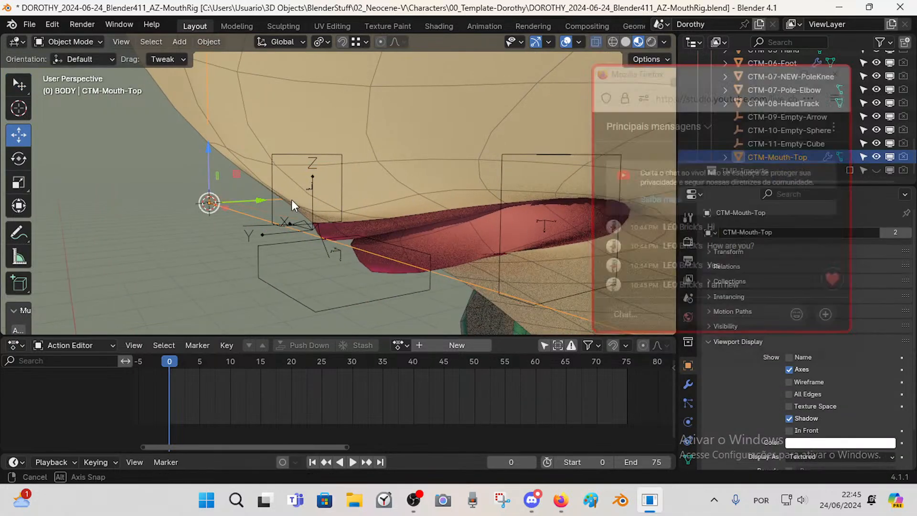
pyautogui.moveTo(291, 199); pyautogui.dragTo(204, 200, button='middle')
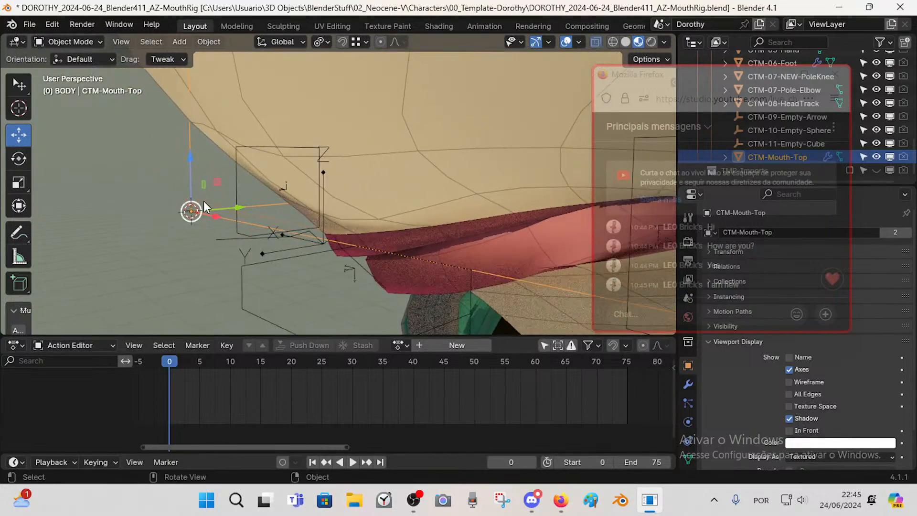
pyautogui.hotkey('ctrl', 'Tab')
pyautogui.press('Tab')
pyautogui.press('Tab')
pyautogui.moveTo(210, 210); pyautogui.dragTo(241, 213, button='middle')
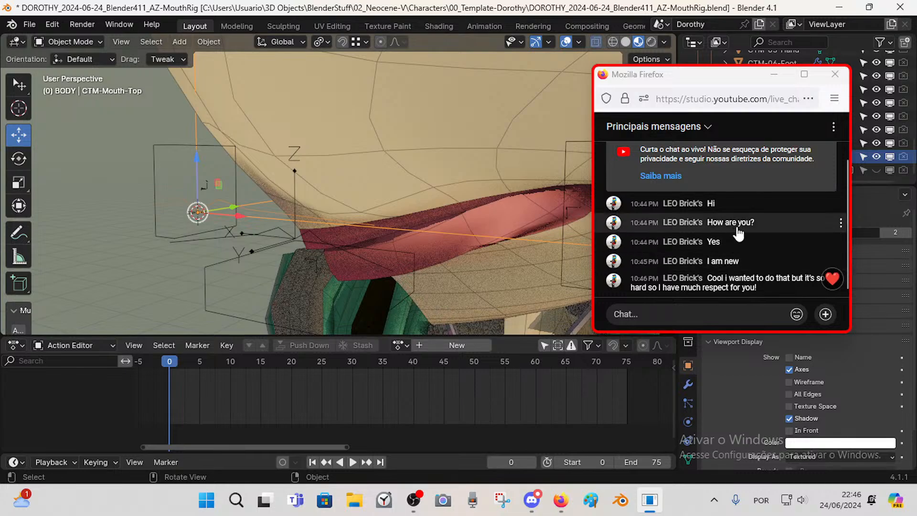
# - Select the Template-Dorothy armature and inspect the CTL-Mouth.R bone in Edit Mode before returning to Object Mode
pyautogui.moveTo(767, 333); pyautogui.dragTo(757, 365)
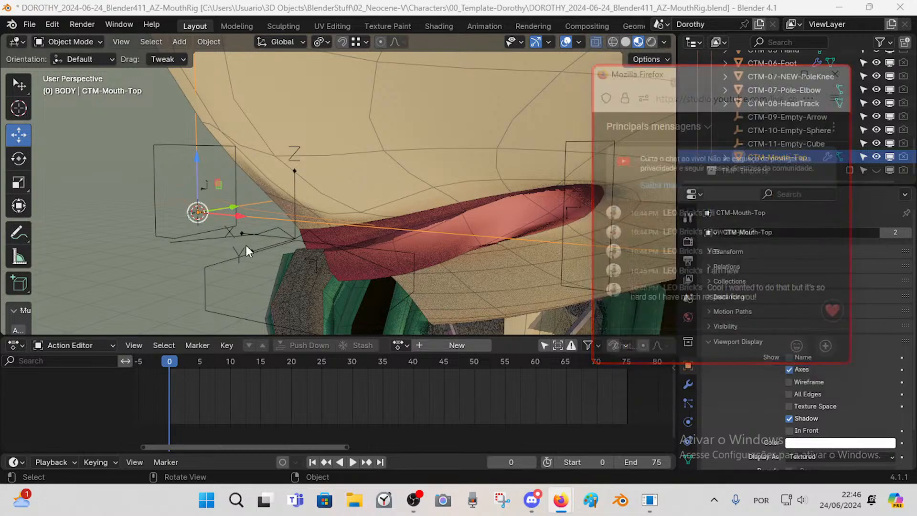
pyautogui.moveTo(245, 245); pyautogui.dragTo(308, 253, button='middle')
pyautogui.click(293, 268)
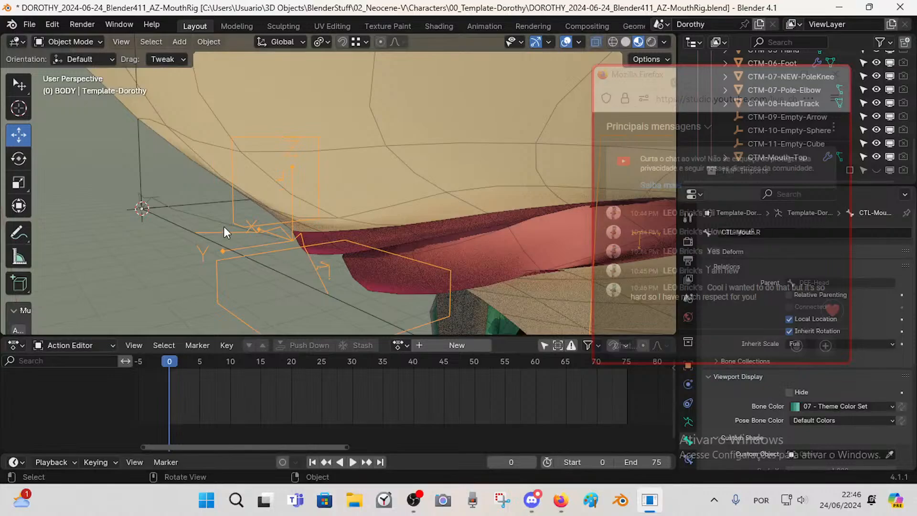
pyautogui.press('Tab')
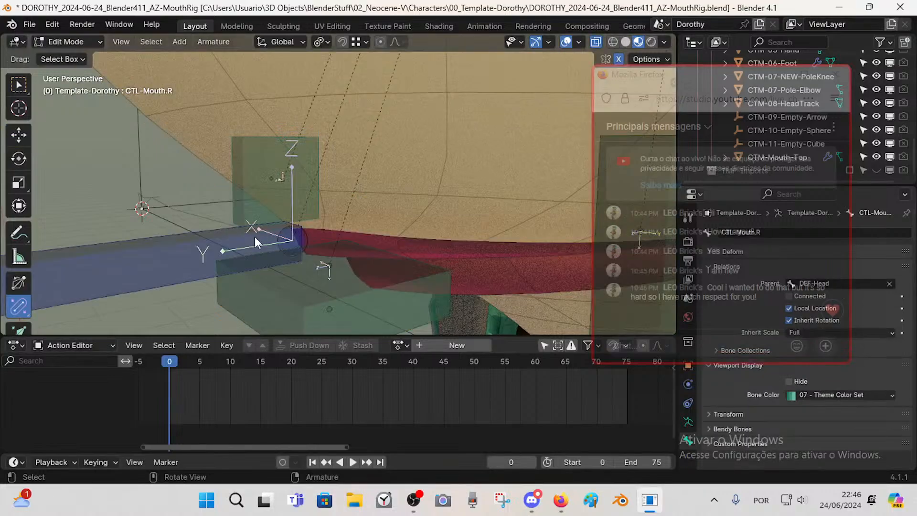
pyautogui.press('Tab')
pyautogui.moveTo(231, 232); pyautogui.dragTo(219, 232, button='middle')
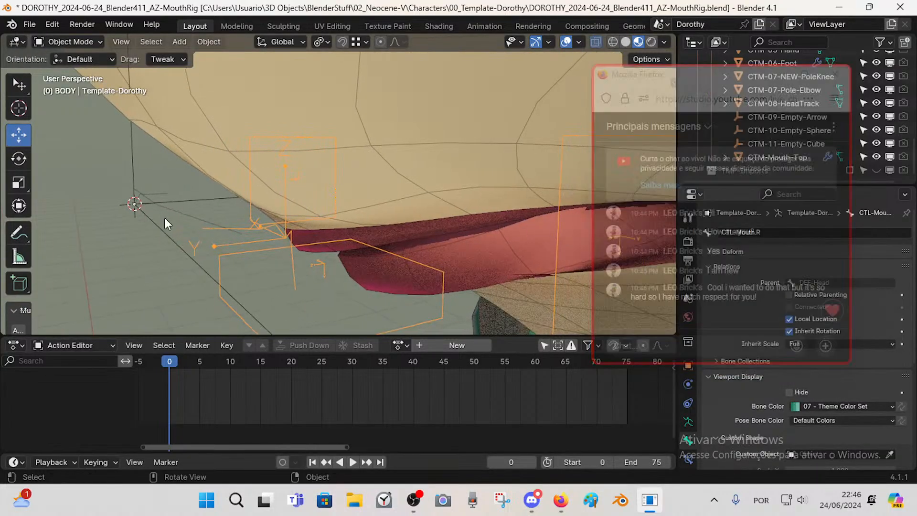
pyautogui.moveTo(633, 76); pyautogui.dragTo(658, 74)
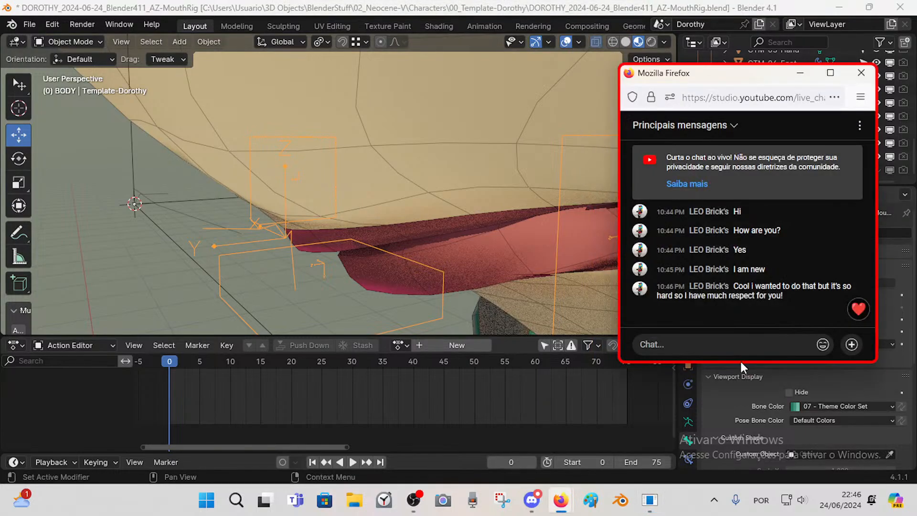
pyautogui.moveTo(284, 237); pyautogui.dragTo(314, 237, button='middle')
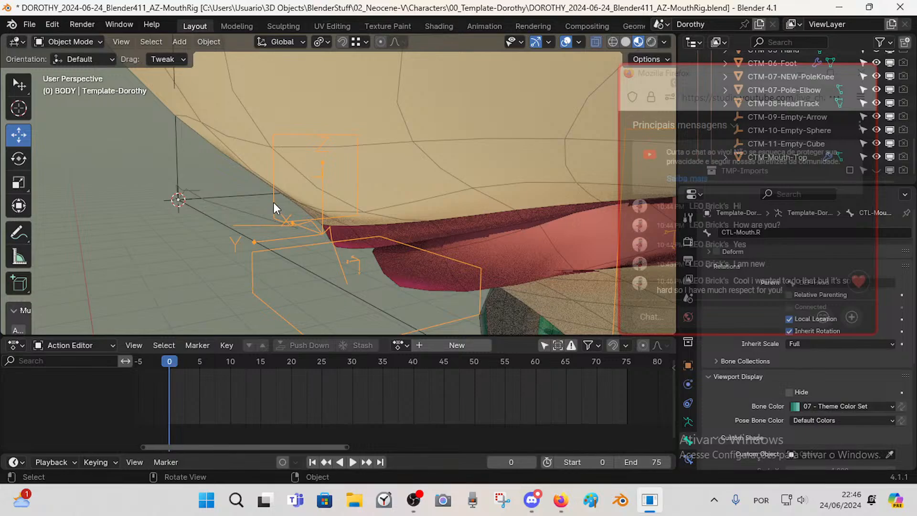
# - Select the Template-Dorothy-Body mesh and examine the mouth control shapes around the lips from several distances
pyautogui.click(271, 218)
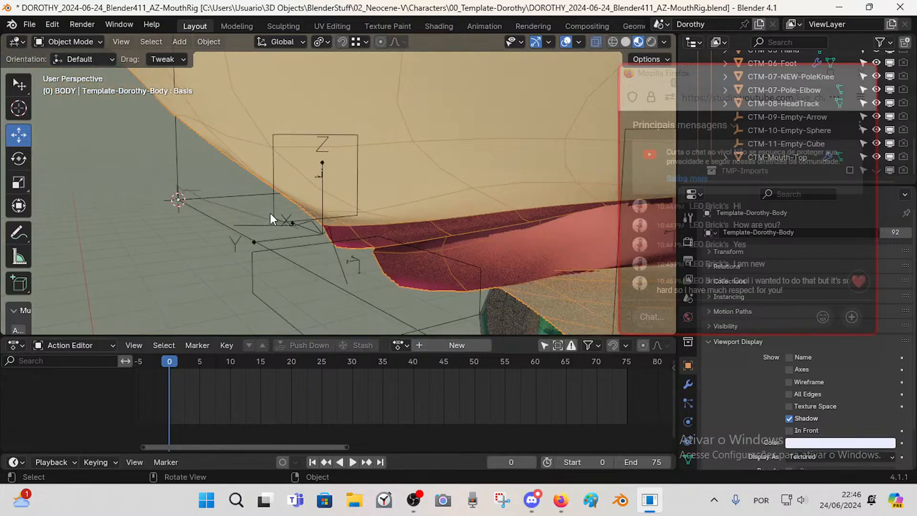
pyautogui.scroll(-3, 276, 218)
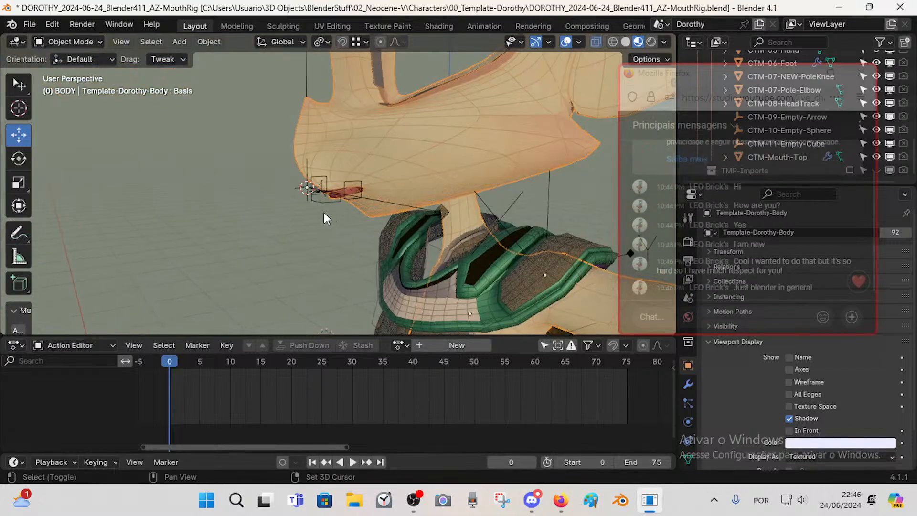
pyautogui.hotkey('shift', '`')
pyautogui.press('w')
pyautogui.click(338, 183)
pyautogui.moveTo(712, 74)
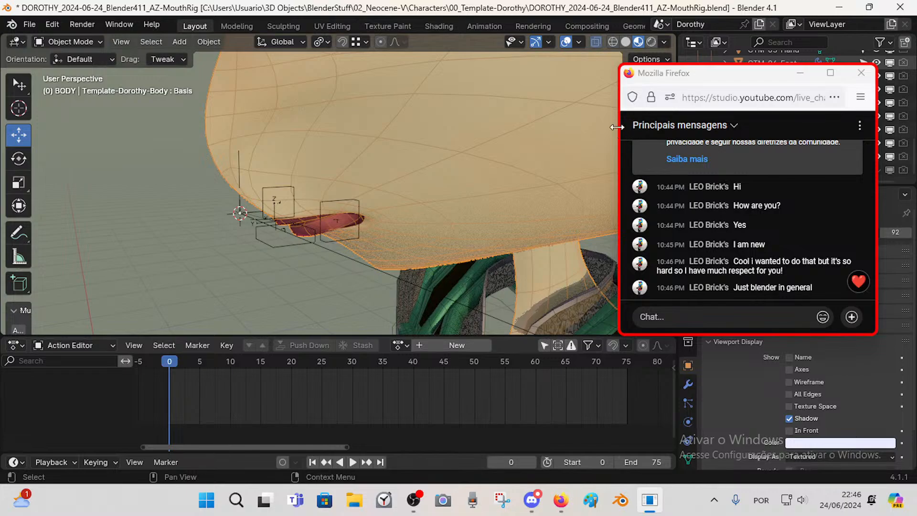
pyautogui.moveTo(619, 127); pyautogui.dragTo(637, 127)
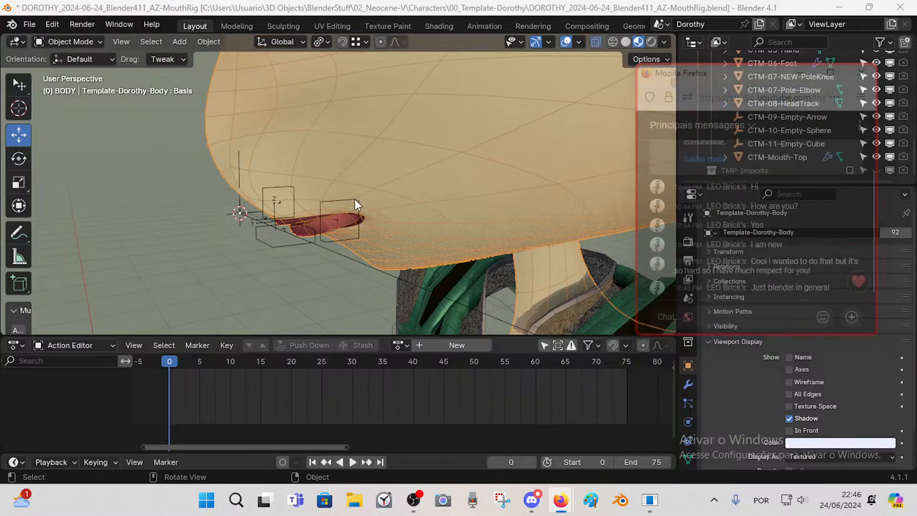
pyautogui.moveTo(357, 201); pyautogui.dragTo(365, 193, button='middle')
pyautogui.hotkey('shift', '`')
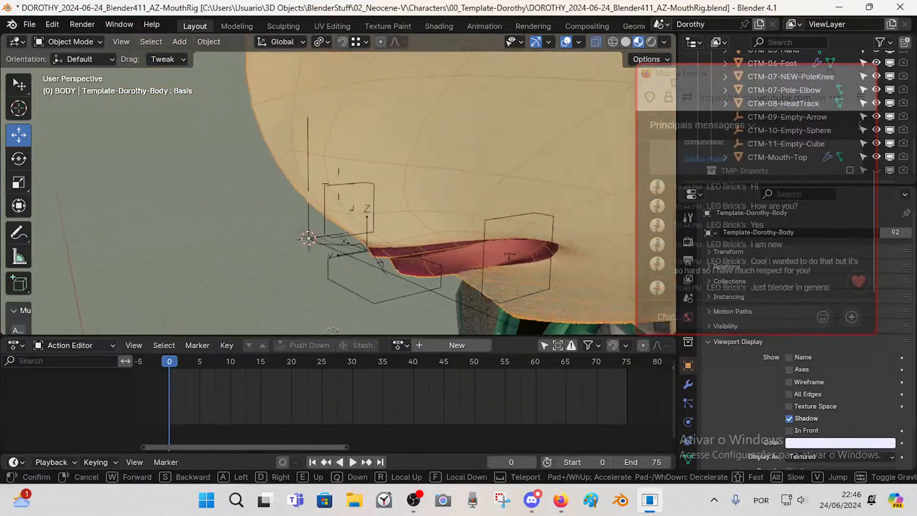
pyautogui.press('d')
pyautogui.press('w')
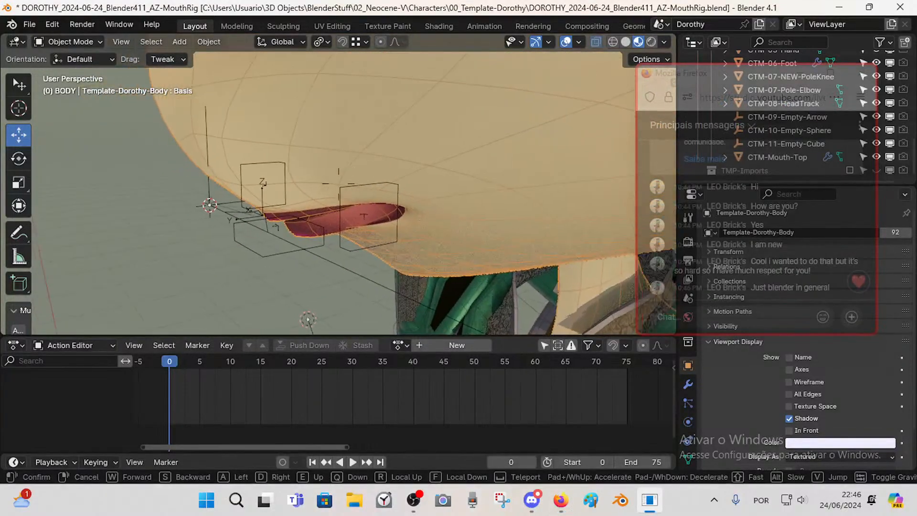
pyautogui.press('s')
pyautogui.press('w')
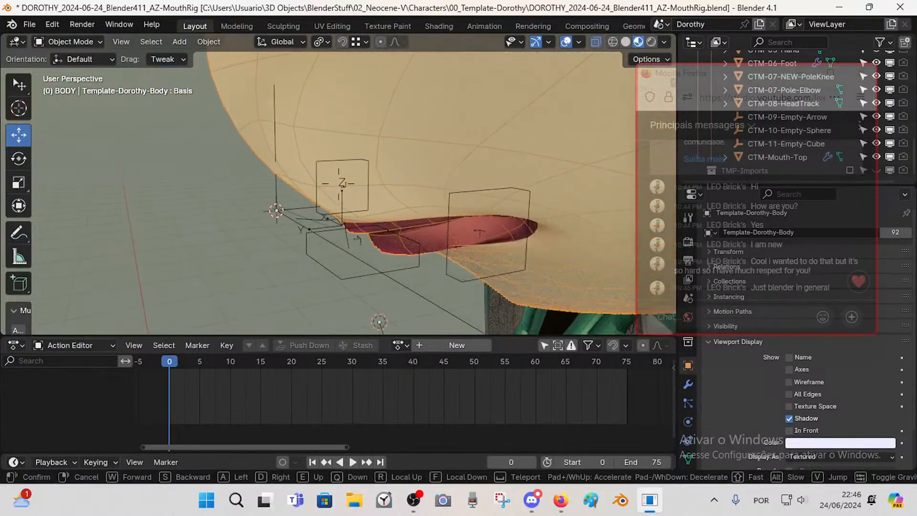
pyautogui.press('s')
pyautogui.press('w')
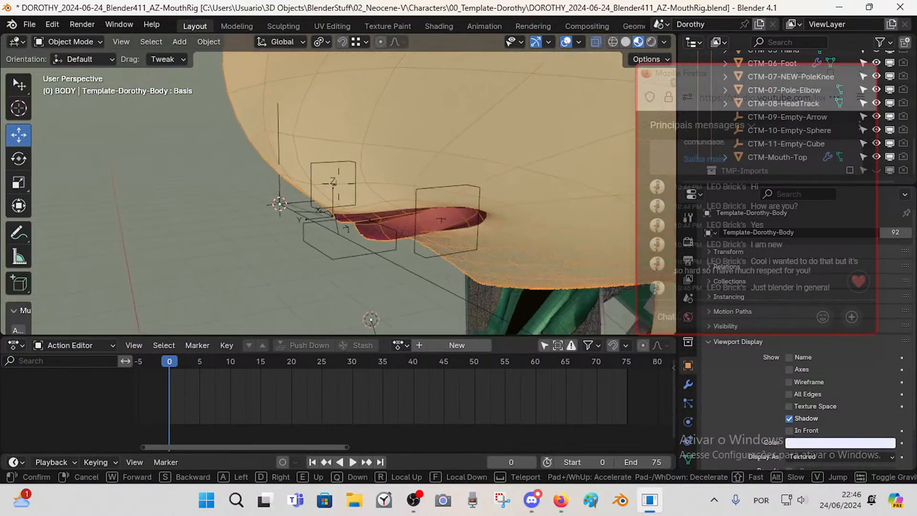
pyautogui.click(297, 213)
pyautogui.hotkey('shift', '`')
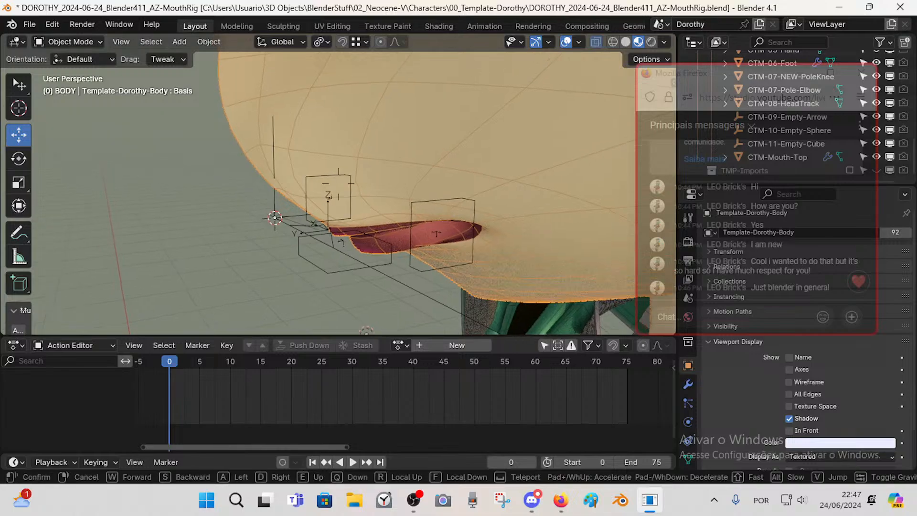
pyautogui.press('w')
pyautogui.press('s')
pyautogui.click(305, 247)
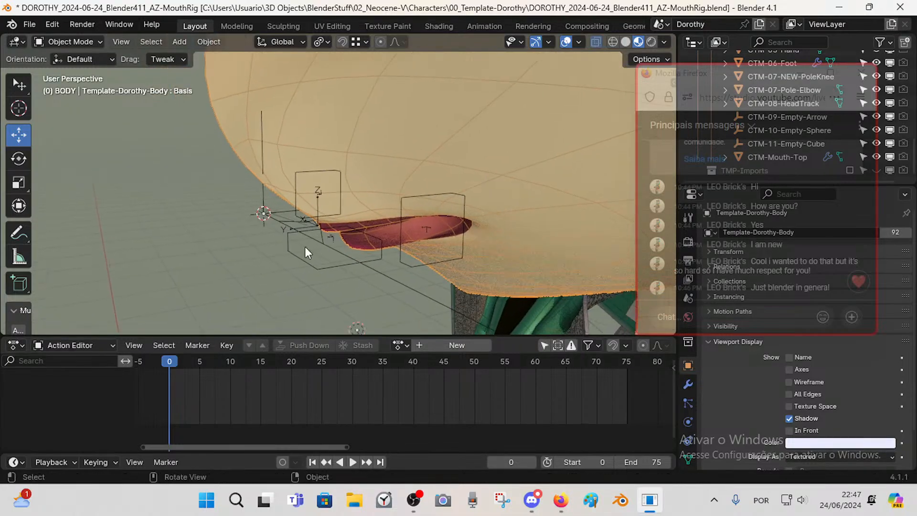
# - Enter Pose Mode on the Template-Dorothy armature and try moving the CTL-Mouth-DN bone
pyautogui.click(296, 215)
pyautogui.hotkey('ctrl', 'Tab')
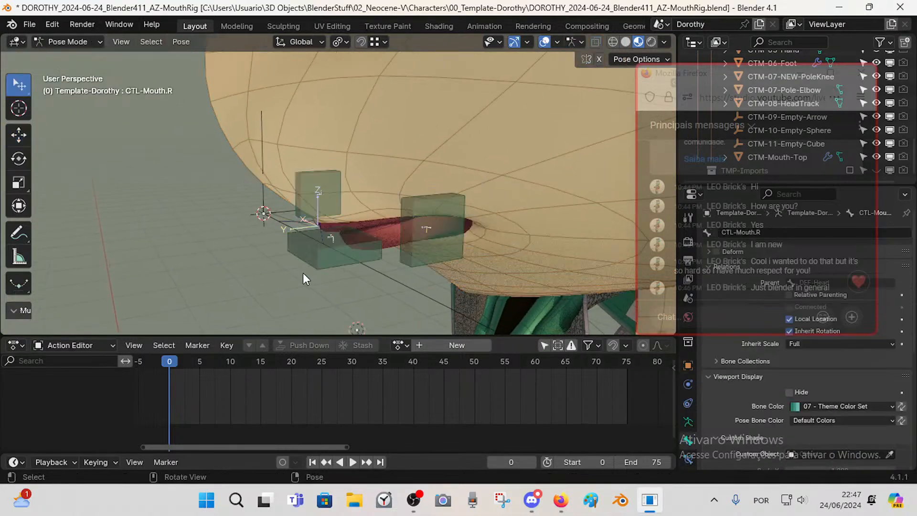
pyautogui.click(312, 259)
pyautogui.press('g')
pyautogui.rightClick(327, 268)
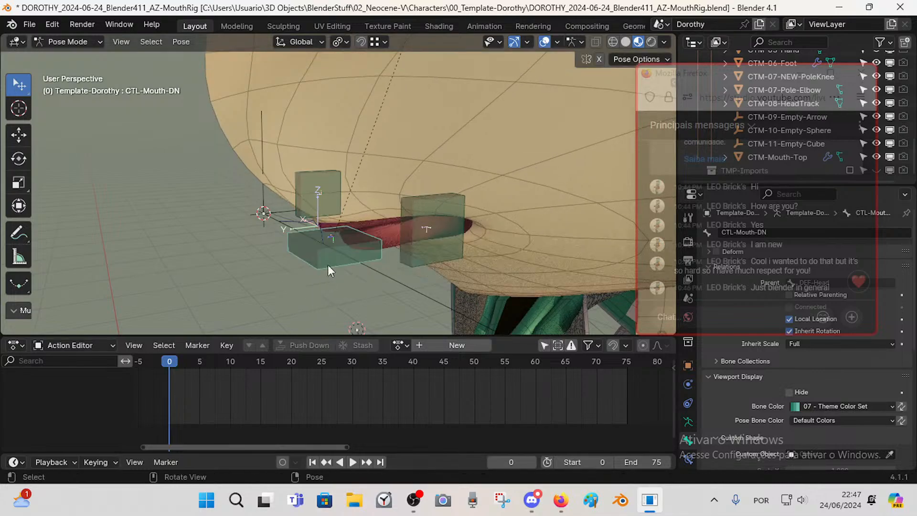
# - Make CTL-Mouth-UP the active bone and inspect it in Edit Mode before returning to Object Mode
pyautogui.click(320, 224)
pyautogui.scroll(1, 341, 251)
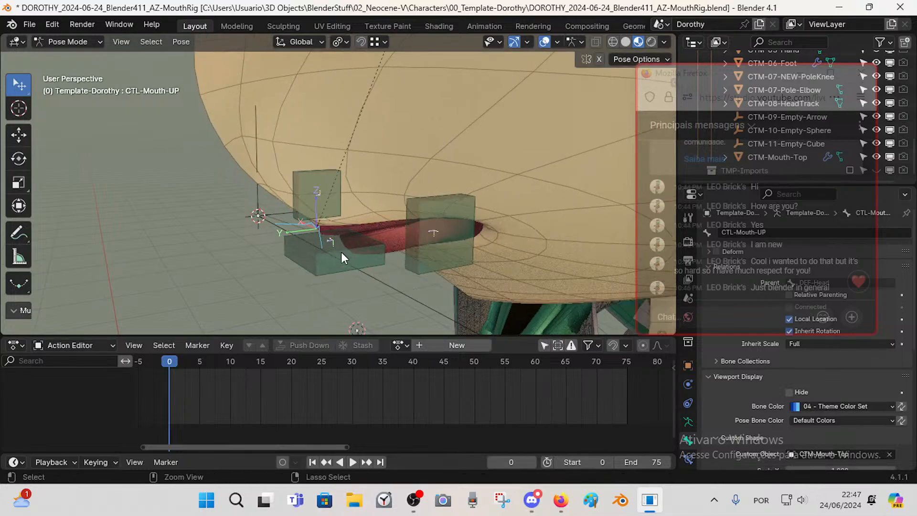
pyautogui.hotkey('ctrl', 'Tab')
pyautogui.click(318, 224)
pyautogui.click(318, 225)
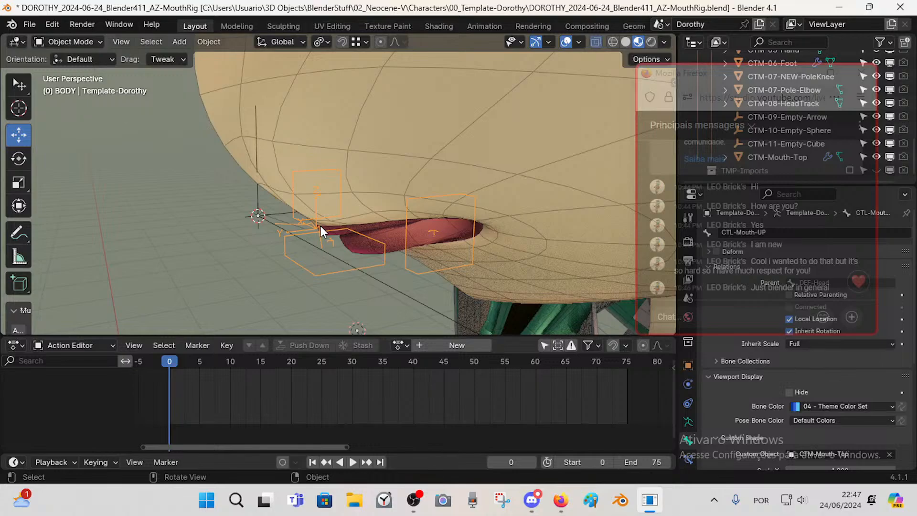
pyautogui.press('Tab')
pyautogui.scroll(-5, 319, 230)
pyautogui.scroll(6, 319, 230)
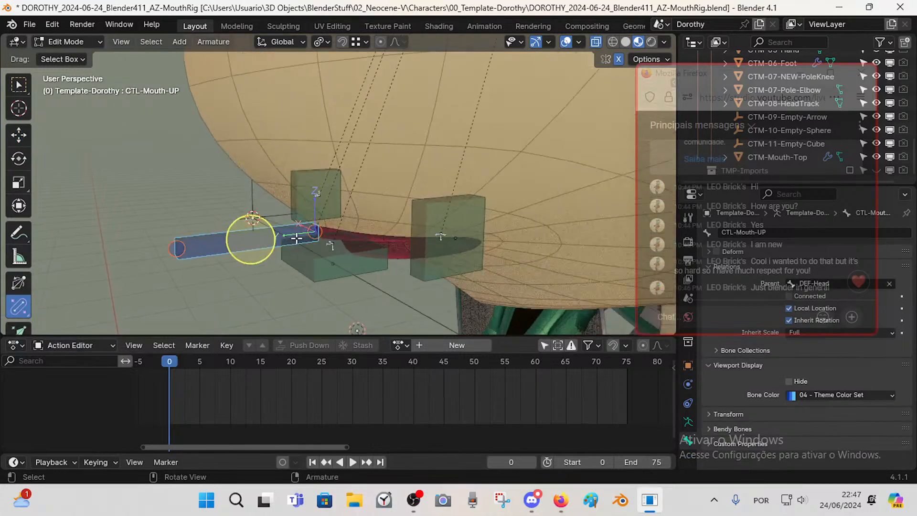
pyautogui.hotkey('ctrl', 'Tab')
pyautogui.press('4')
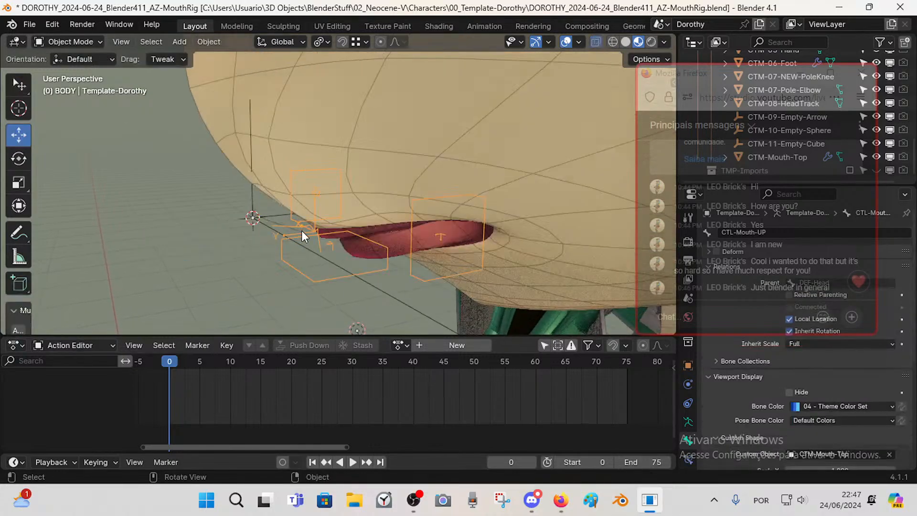
# - Examine the CTL-Mouth-UP bone's custom shape and axes around the upper lip with the armature selected in Object Mode
pyautogui.click(314, 226)
pyautogui.click(315, 226)
pyautogui.scroll(-1, 313, 227)
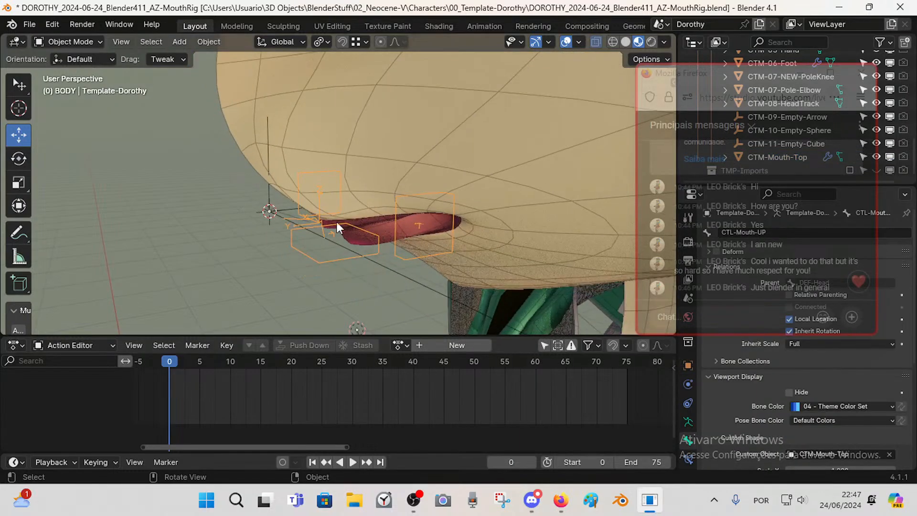
pyautogui.scroll(-2, 337, 226)
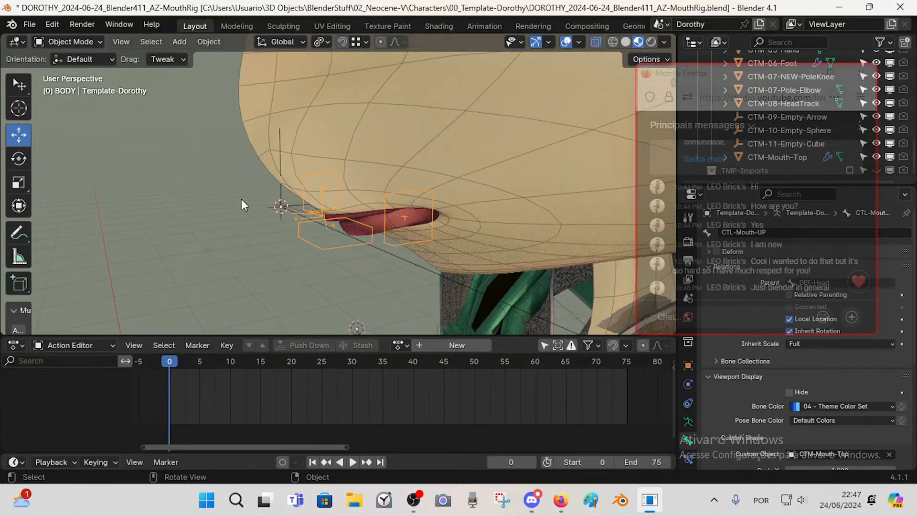
pyautogui.moveTo(320, 207); pyautogui.dragTo(302, 225, button='middle')
pyautogui.scroll(3, 303, 222)
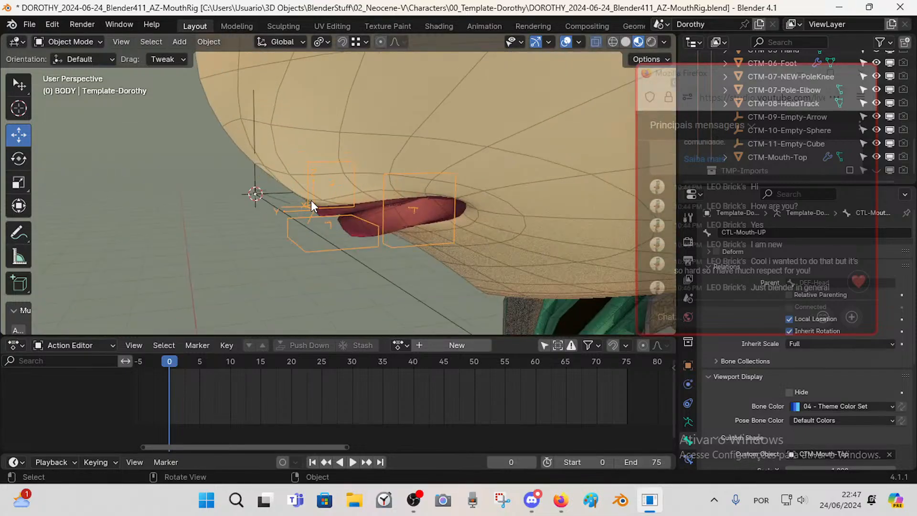
pyautogui.moveTo(322, 198); pyautogui.dragTo(307, 222, button='middle')
pyautogui.scroll(-2, 305, 224)
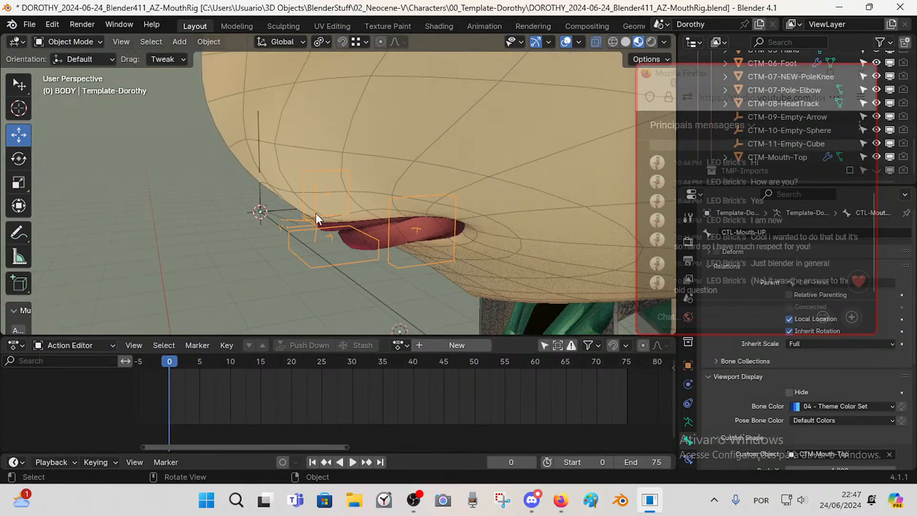
pyautogui.click(307, 217)
pyautogui.click(307, 217)
pyautogui.hotkey('ctrl', 'Tab')
pyautogui.hotkey('ctrl', 'Tab')
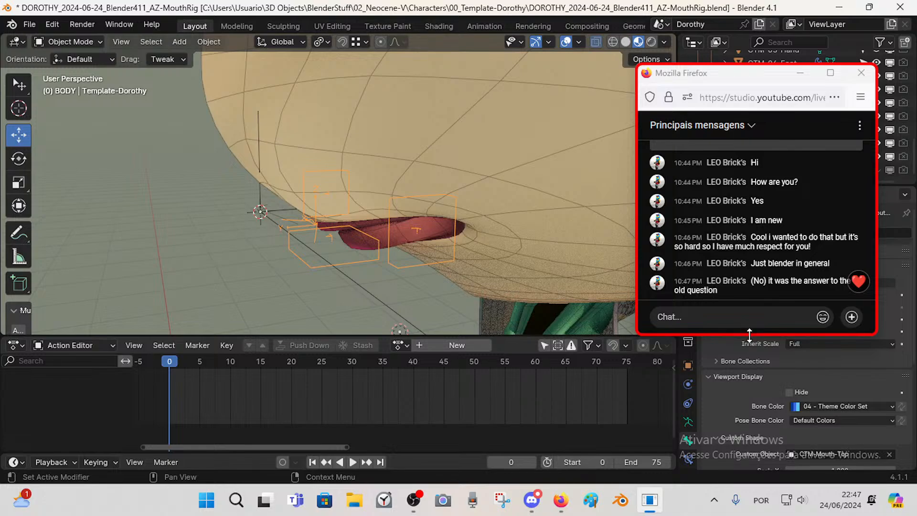
# - Alternate between the CTM-Mouth-Top object and the Template-Dorothy armature to compare the object's origin with the mouth bones
pyautogui.moveTo(748, 334)
pyautogui.mouseDown()
pyautogui.moveTo(751, 351)
pyautogui.moveTo(754, 336)
pyautogui.mouseUp()
pyautogui.click(304, 231)
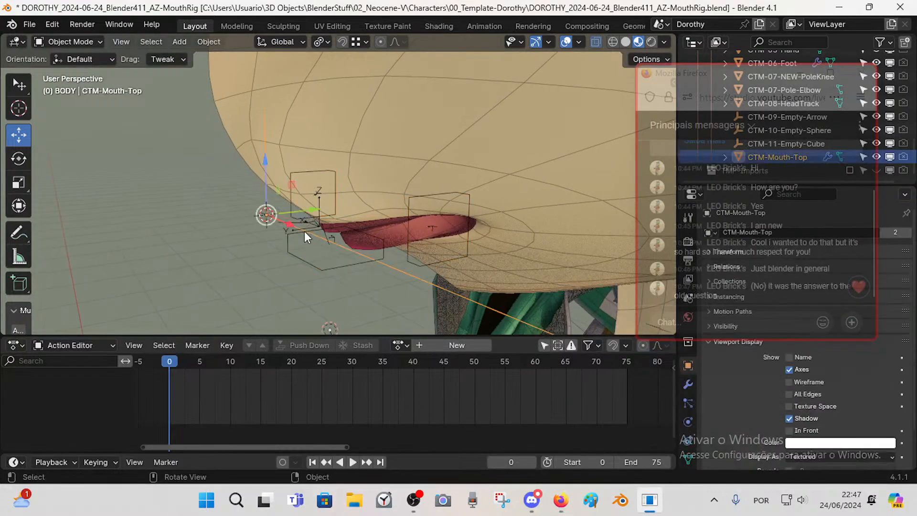
pyautogui.click(310, 228)
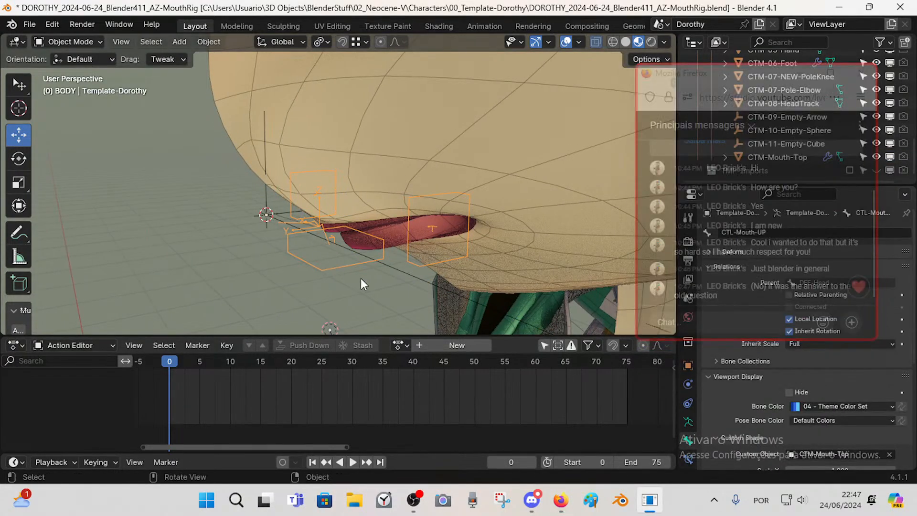
pyautogui.hotkey('ctrl', 'Tab')
pyautogui.scroll(2, 354, 268)
pyautogui.moveTo(305, 260)
pyautogui.mouseDown(button='middle')
pyautogui.moveTo(303, 247)
pyautogui.moveTo(294, 258)
pyautogui.mouseUp(button='middle')
pyautogui.hotkey('ctrl', 'Tab')
pyautogui.click(248, 231)
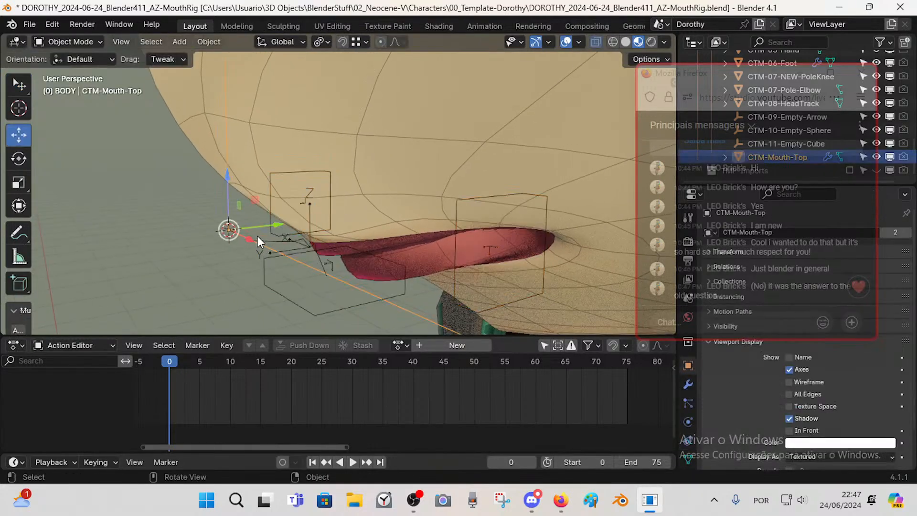
# - Examine the CTM-Mouth-Top mesh's vertices in Edit Mode relative to the mouth bone axes and return to Object Mode
pyautogui.press('Tab')
pyautogui.press('Tab')
pyautogui.moveTo(253, 241); pyautogui.dragTo(207, 261, button='middle')
pyautogui.press('Tab')
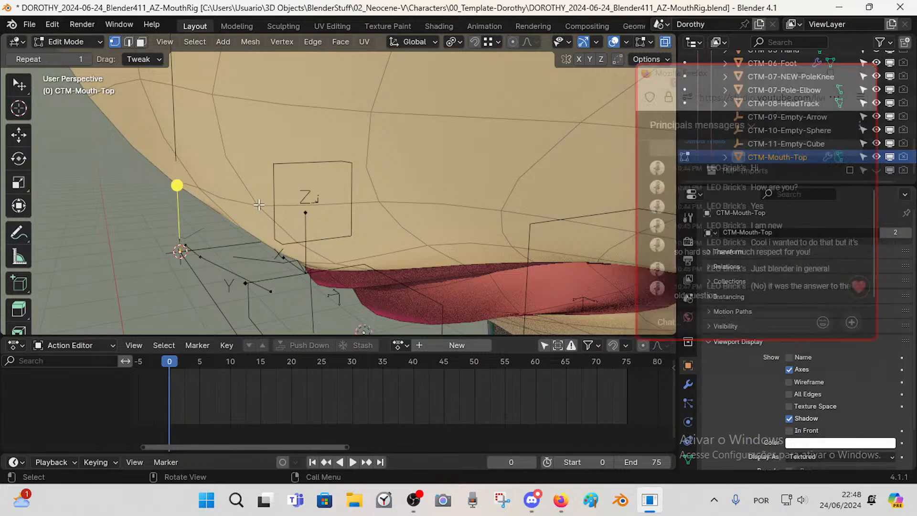
pyautogui.moveTo(260, 205); pyautogui.dragTo(250, 246, button='middle')
pyautogui.hotkey('ctrl', 'Tab')
# - Reselect the CTM-Mouth-Top object, check its origin close up and open its mesh in Edit Mode
pyautogui.click(175, 245)
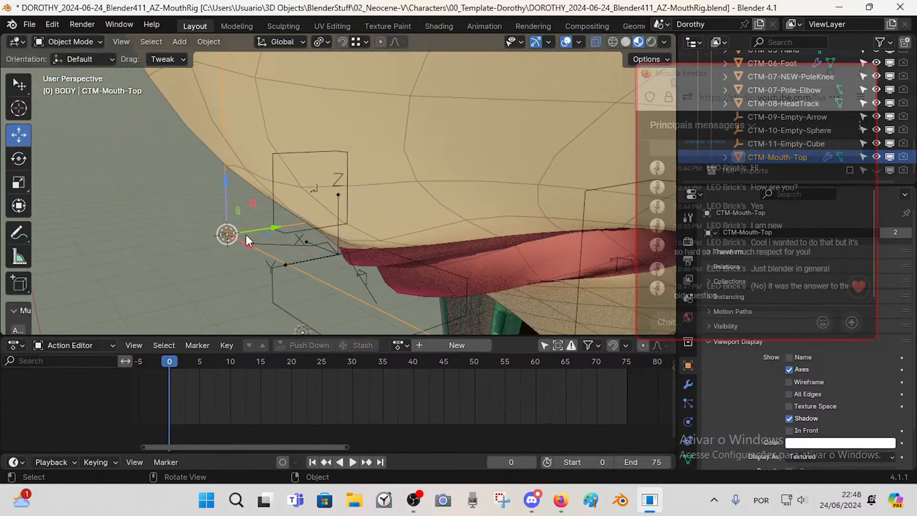
pyautogui.scroll(2, 251, 246)
pyautogui.click(273, 223)
pyautogui.click(182, 248)
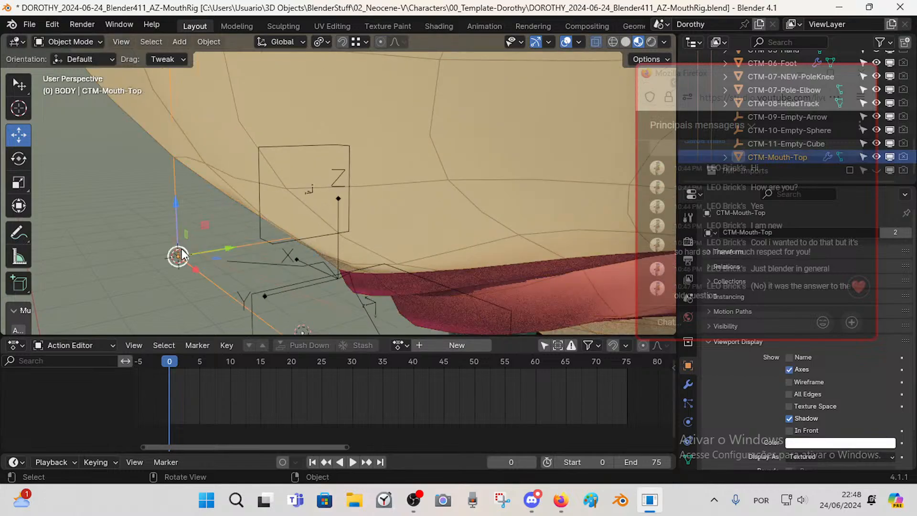
pyautogui.moveTo(200, 249); pyautogui.dragTo(211, 251, button='middle')
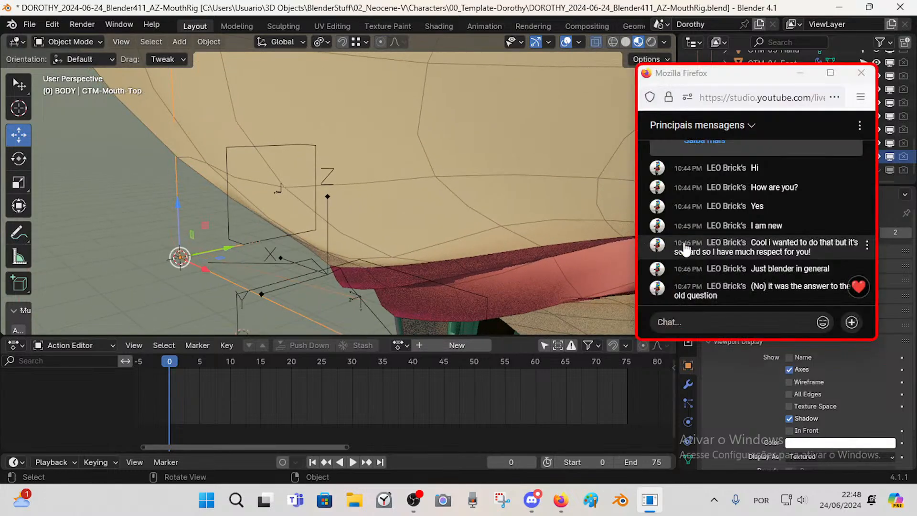
pyautogui.moveTo(201, 260); pyautogui.dragTo(231, 270, button='middle')
pyautogui.press('Tab')
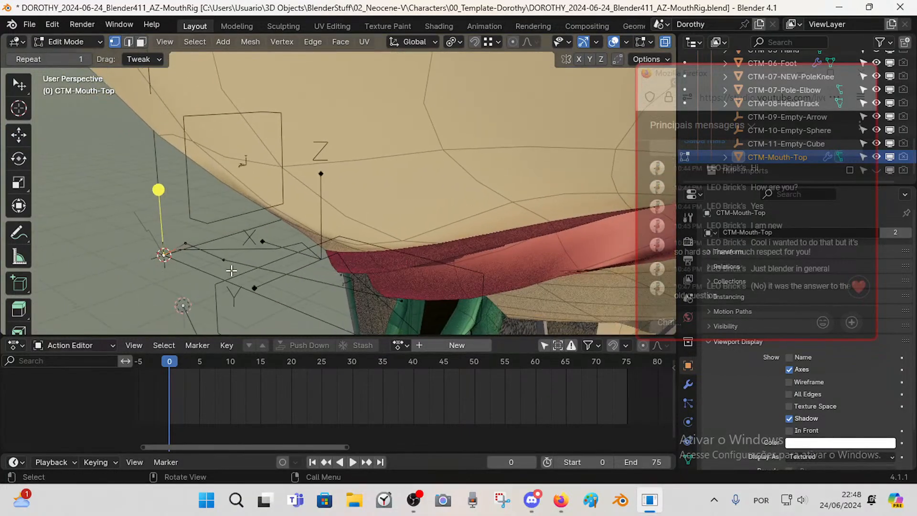
# - Examine the CTM-Mouth-Top mesh against its origin and the mouth bone axes in both Edit Mode and Object Mode
pyautogui.press('Tab')
pyautogui.press('Tab')
pyautogui.moveTo(206, 262)
pyautogui.mouseDown(button='middle')
pyautogui.moveTo(258, 259)
pyautogui.moveTo(201, 257)
pyautogui.mouseUp(button='middle')
pyautogui.scroll(-8, 263, 249)
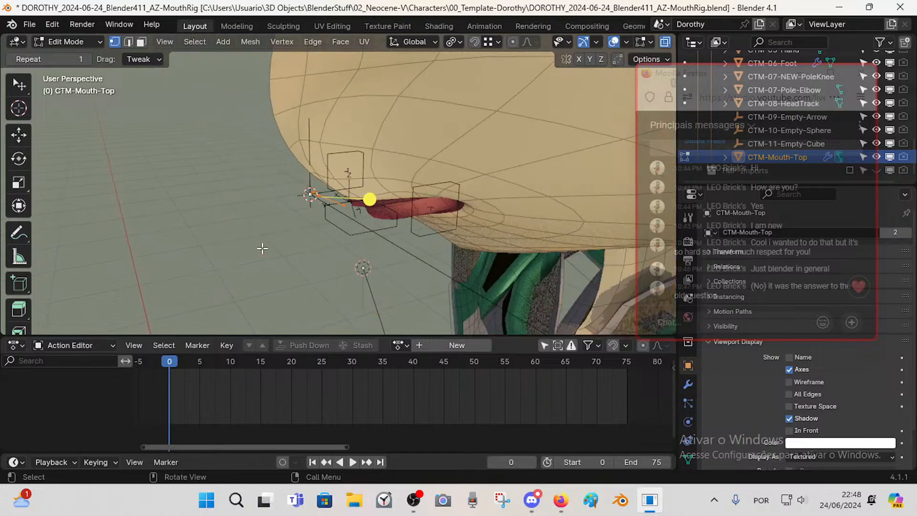
pyautogui.moveTo(261, 247); pyautogui.dragTo(292, 217, button='middle')
pyautogui.scroll(6, 292, 219)
pyautogui.press('Tab')
pyautogui.scroll(2, 291, 226)
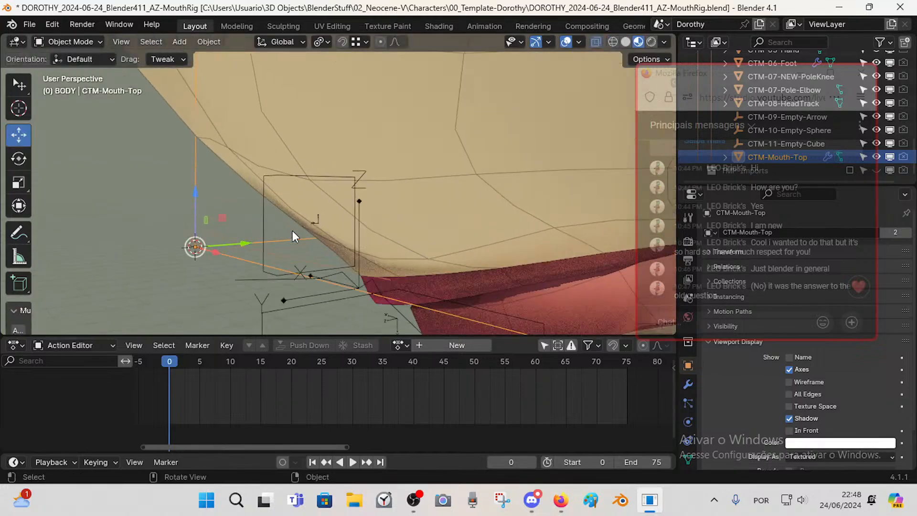
# - Try moving the selected vertex of the CTM-Mouth-Top mesh near the upper lip
pyautogui.press('Tab')
pyautogui.moveTo(246, 246); pyautogui.dragTo(273, 228, button='middle')
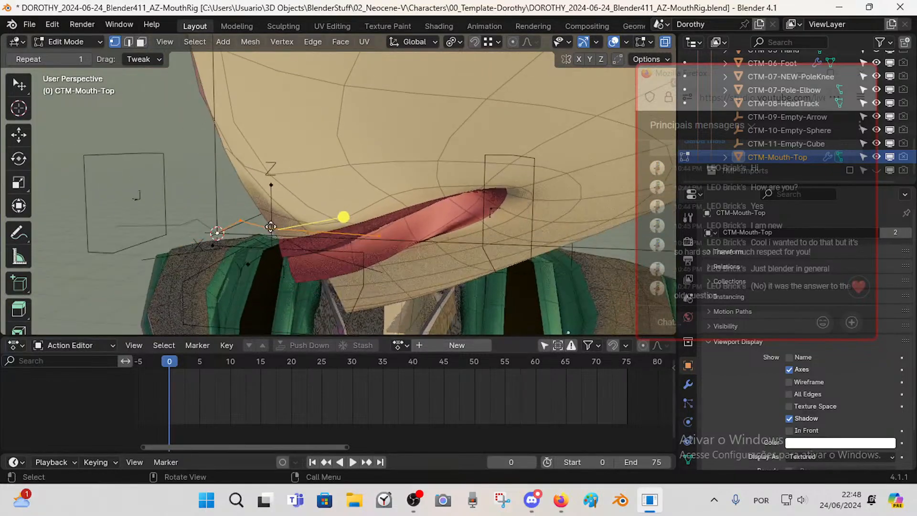
pyautogui.press('g')
pyautogui.click(342, 216)
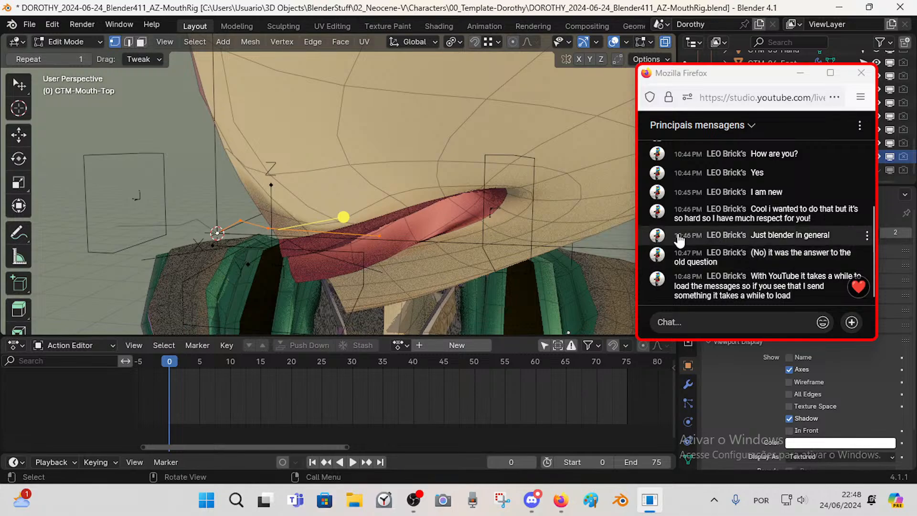
# - Leave Edit Mode and select the Template-Dorothy armature to examine the mouth bones' custom shapes and axes
pyautogui.moveTo(364, 229); pyautogui.dragTo(288, 239, button='middle')
pyautogui.hotkey('ctrl', 'Tab')
pyautogui.click(260, 234)
pyautogui.click(268, 210)
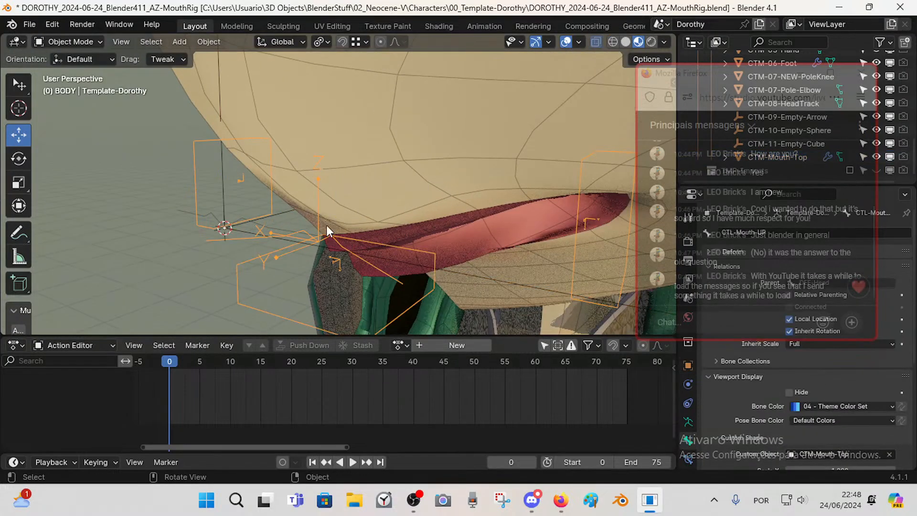
pyautogui.scroll(-2, 326, 234)
pyautogui.scroll(2, 326, 242)
pyautogui.moveTo(314, 248); pyautogui.dragTo(282, 250, button='middle')
pyautogui.scroll(-5, 282, 252)
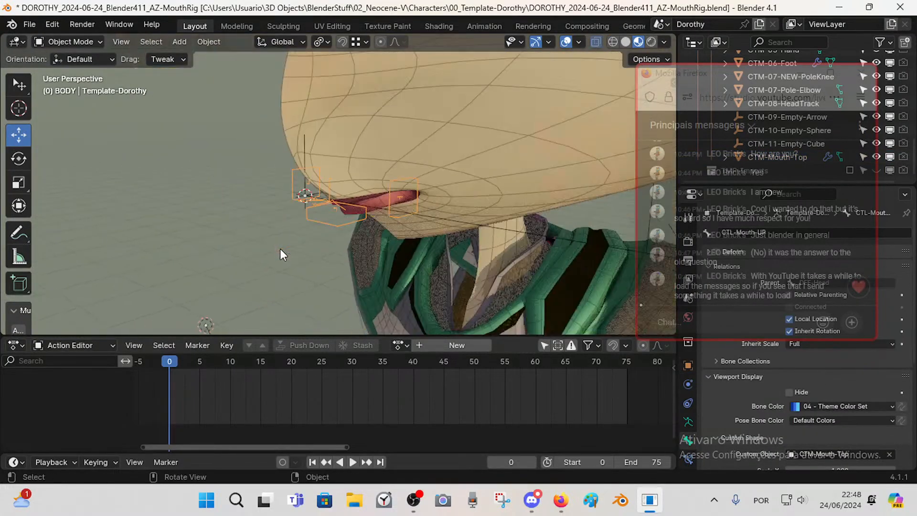
pyautogui.scroll(5, 306, 240)
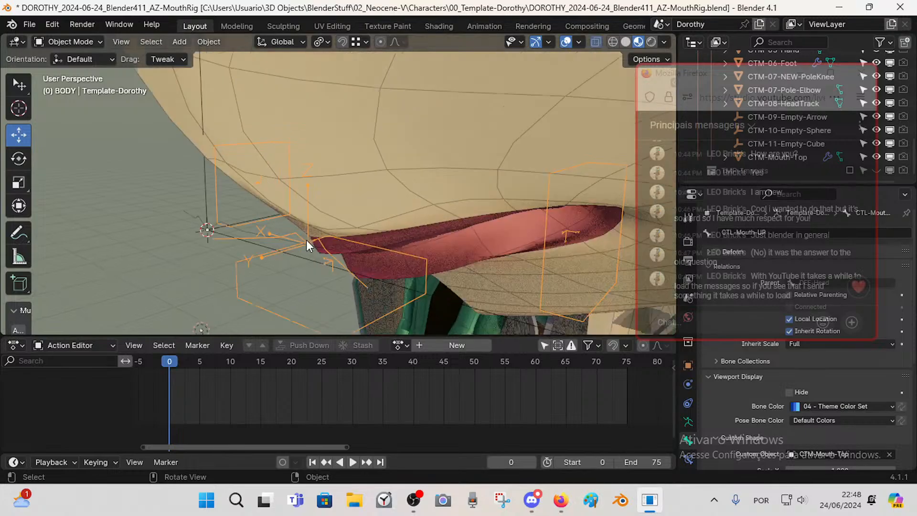
# - Select the CTM-Mouth-Top object in front of the mouth and inspect its origin from another angle
pyautogui.click(224, 225)
pyautogui.click(226, 225)
pyautogui.click(238, 228)
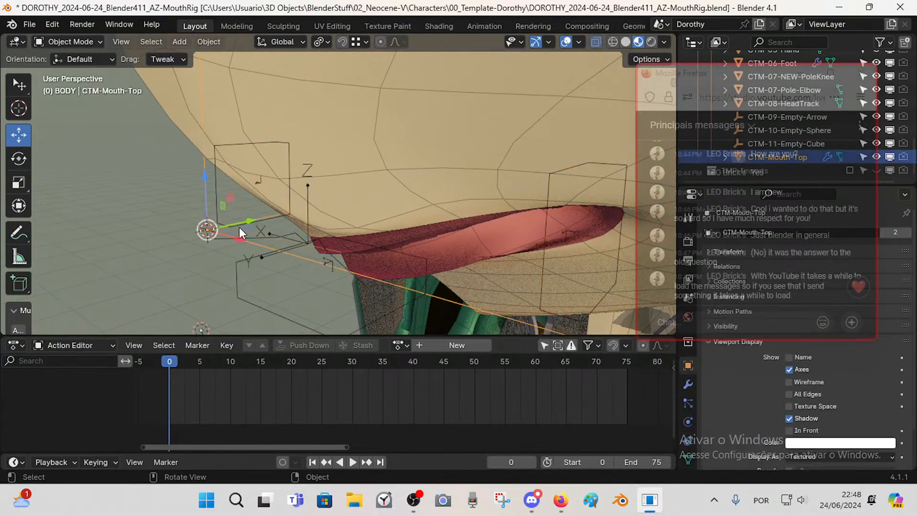
pyautogui.moveTo(239, 227); pyautogui.dragTo(477, 230, button='middle')
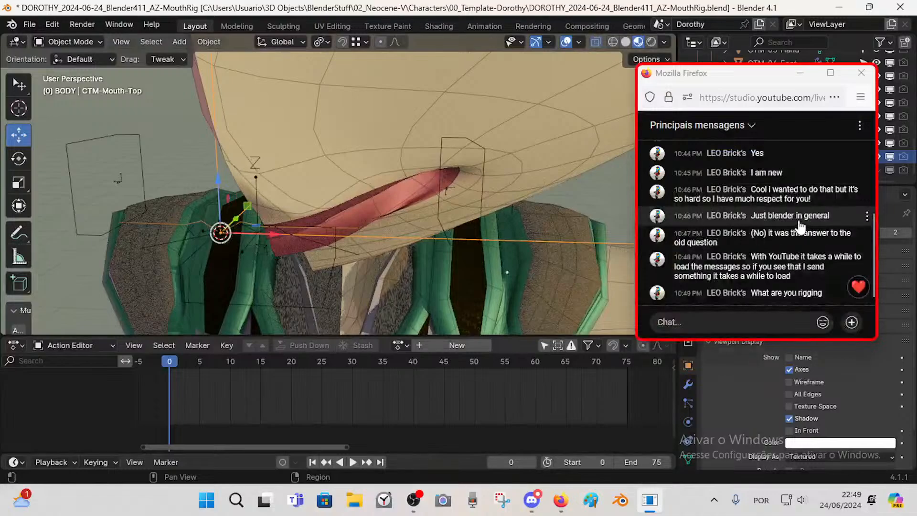
# - Select the Template-Dorothy-Body mesh and show its Mirror modifier in the viewport, shifting the live chat window aside
pyautogui.scroll(-9, 336, 208)
pyautogui.scroll(-3, 423, 190)
pyautogui.moveTo(411, 196); pyautogui.dragTo(392, 226, button='middle')
pyautogui.click(391, 177)
pyautogui.moveTo(391, 177); pyautogui.dragTo(337, 220, button='middle')
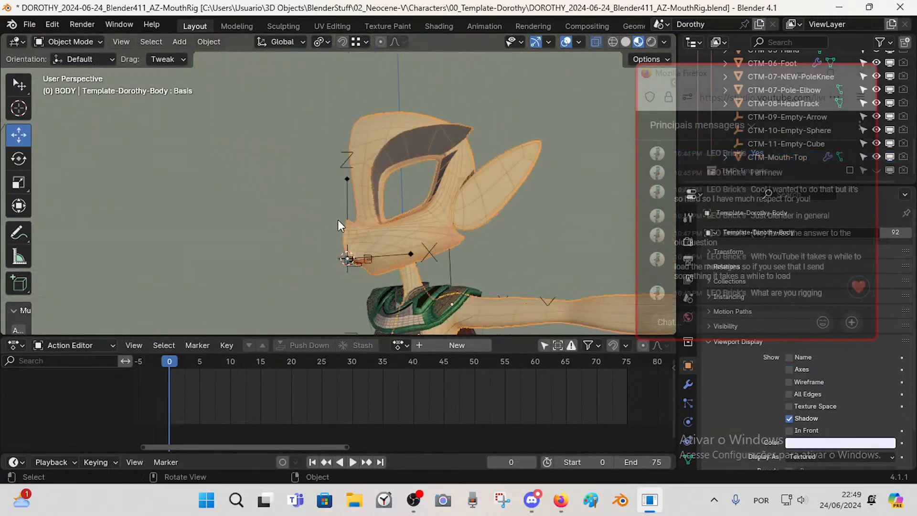
pyautogui.moveTo(642, 86); pyautogui.dragTo(551, 220)
pyautogui.click(497, 95)
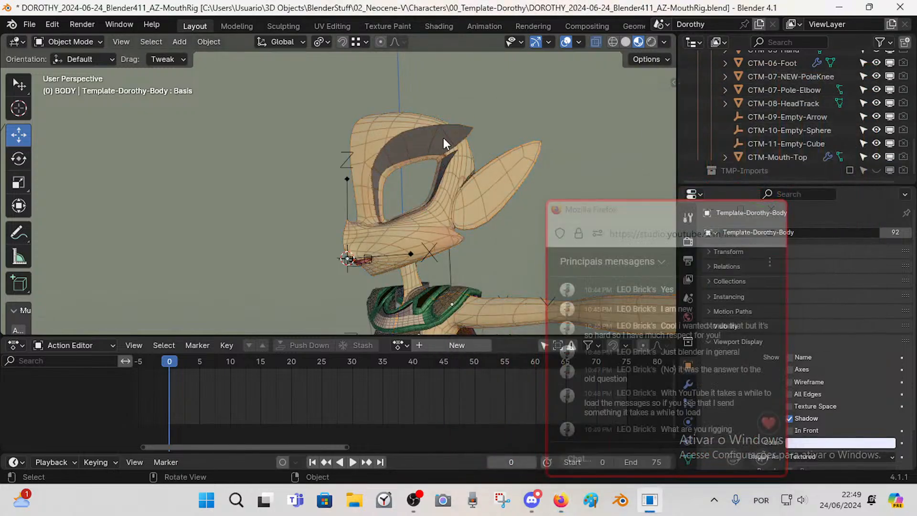
pyautogui.click(445, 167)
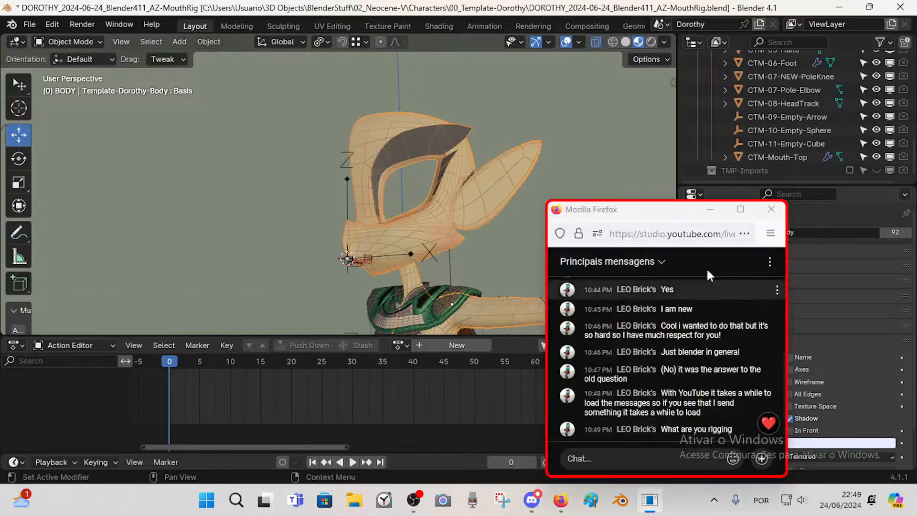
pyautogui.moveTo(635, 209); pyautogui.dragTo(542, 65)
pyautogui.click(687, 385)
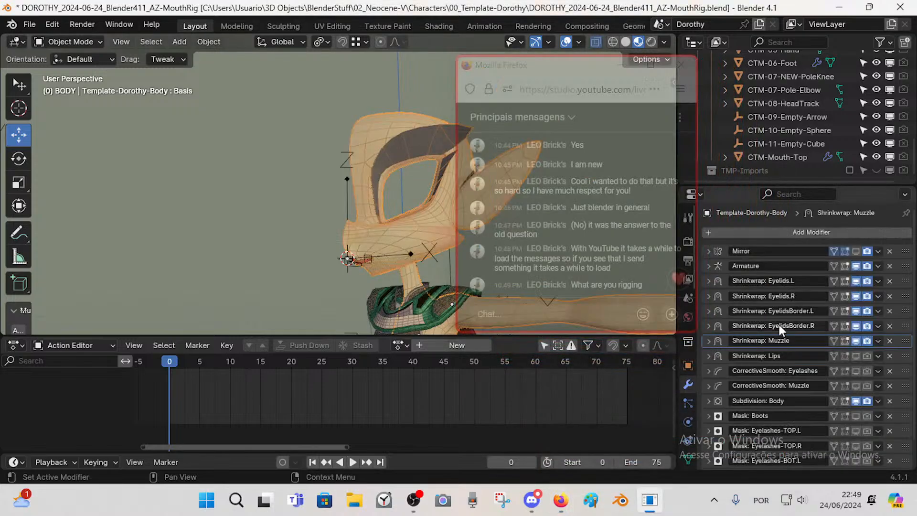
pyautogui.click(855, 251)
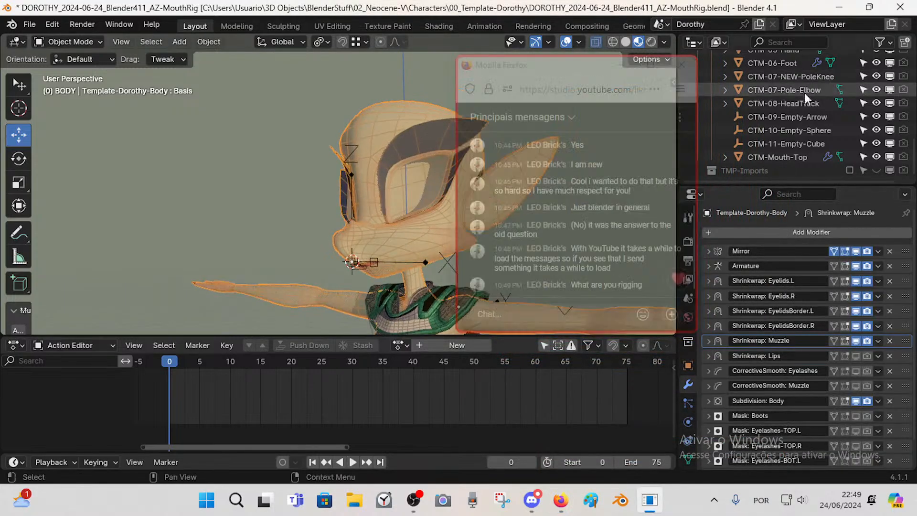
pyautogui.scroll(3, 855, 123)
pyautogui.scroll(4, 856, 124)
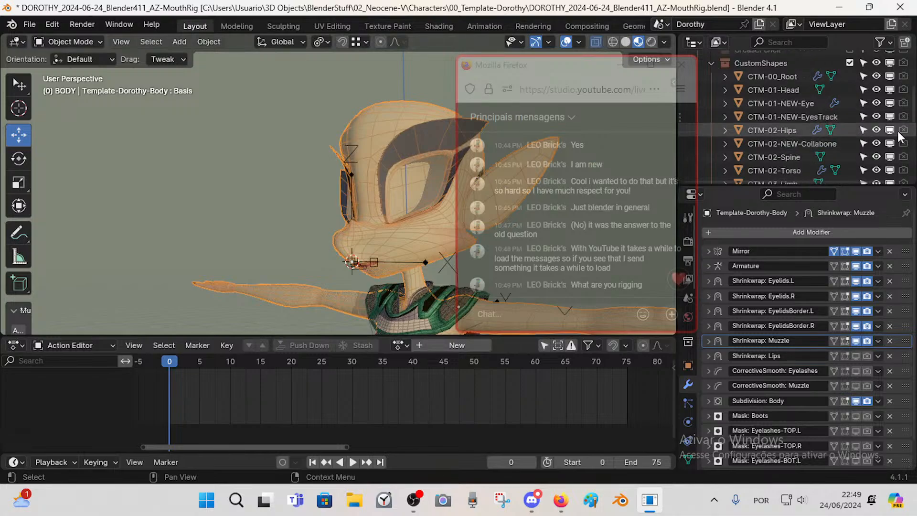
pyautogui.scroll(-3, 888, 131)
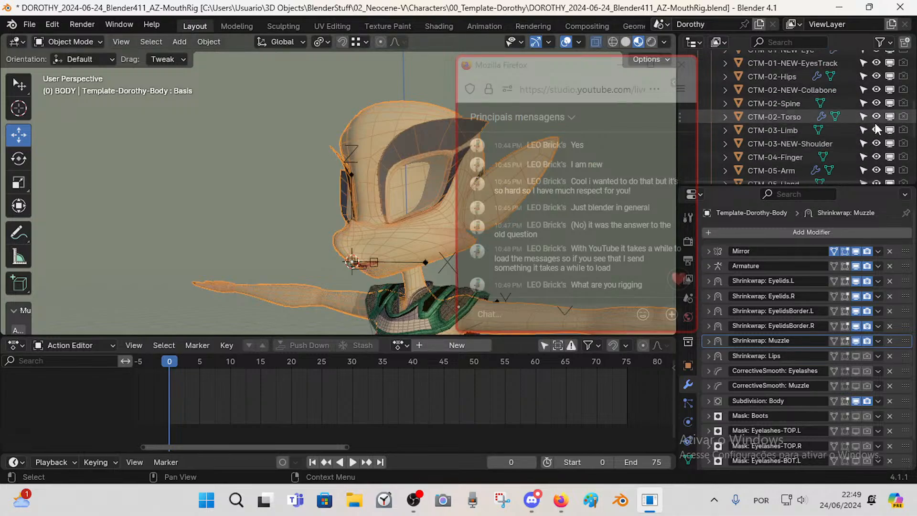
# - Switch to Firefox, open the To-Do-Lists spreadsheet and look through the PRIORITY sheet's tasks
pyautogui.moveTo(567, 508)
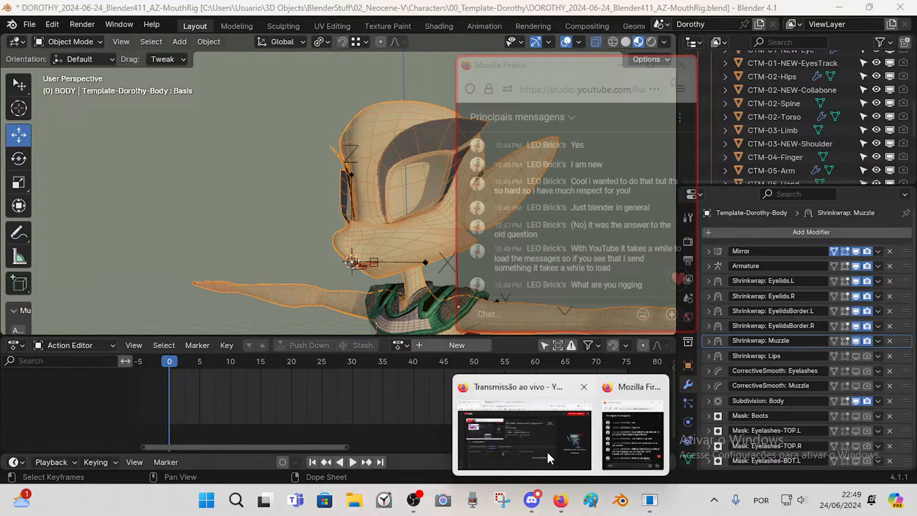
pyautogui.click(551, 437)
pyautogui.click(395, 6)
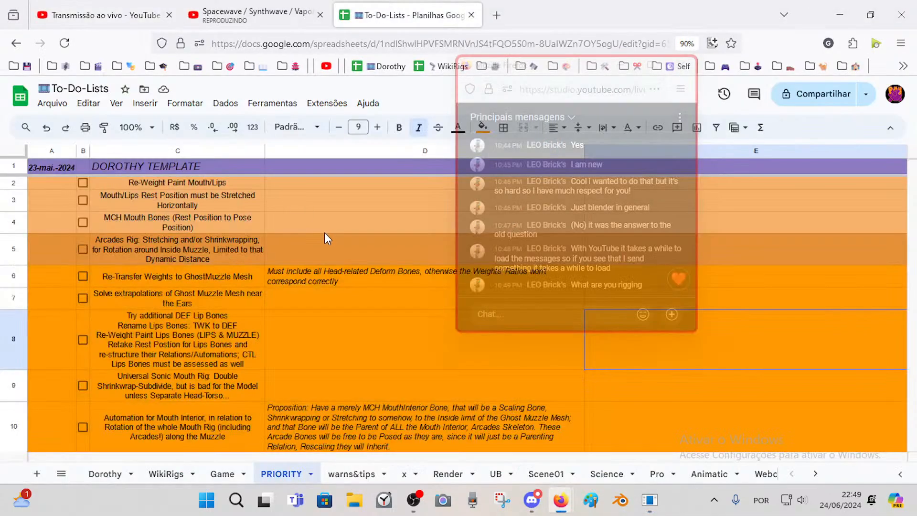
pyautogui.scroll(-5, 325, 233)
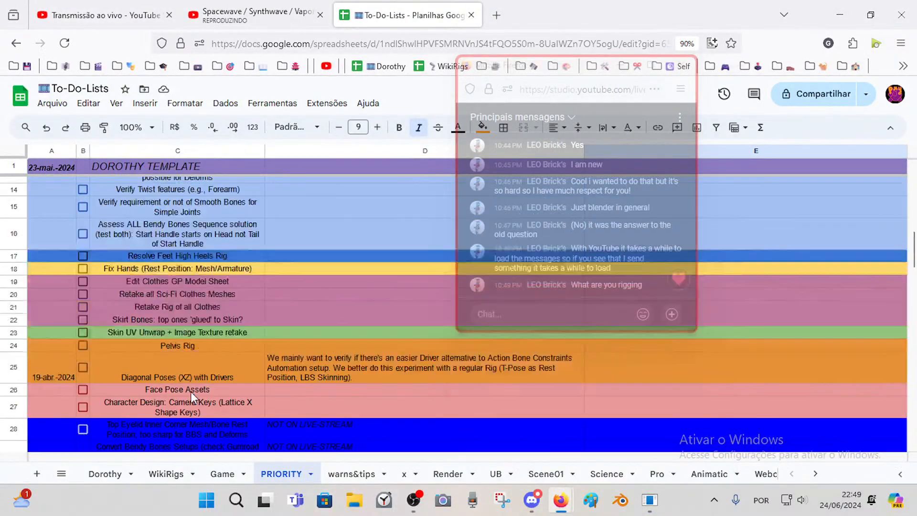
pyautogui.scroll(5, 191, 392)
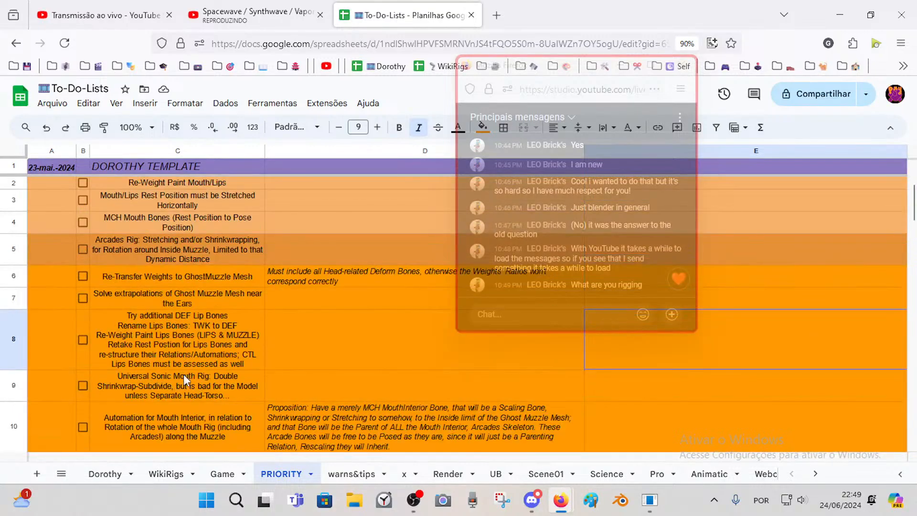
# - Review the mouth rig tasks in rows 2 to 10 of the DOROTHY TEMPLATE list
pyautogui.click(189, 402)
pyautogui.moveTo(176, 188); pyautogui.dragTo(198, 334)
pyautogui.scroll(-5, 198, 271)
pyautogui.scroll(2, 216, 316)
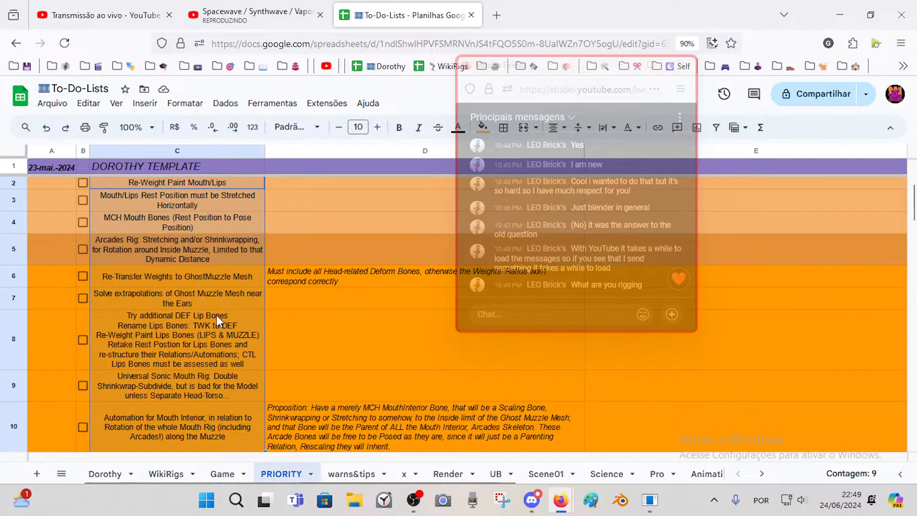
pyautogui.scroll(-3, 174, 324)
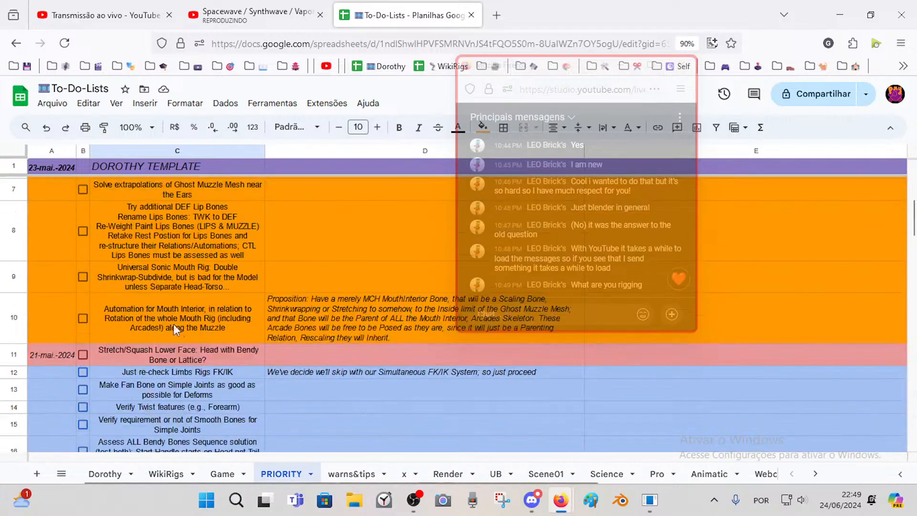
pyautogui.click(185, 336)
pyautogui.scroll(3, 215, 197)
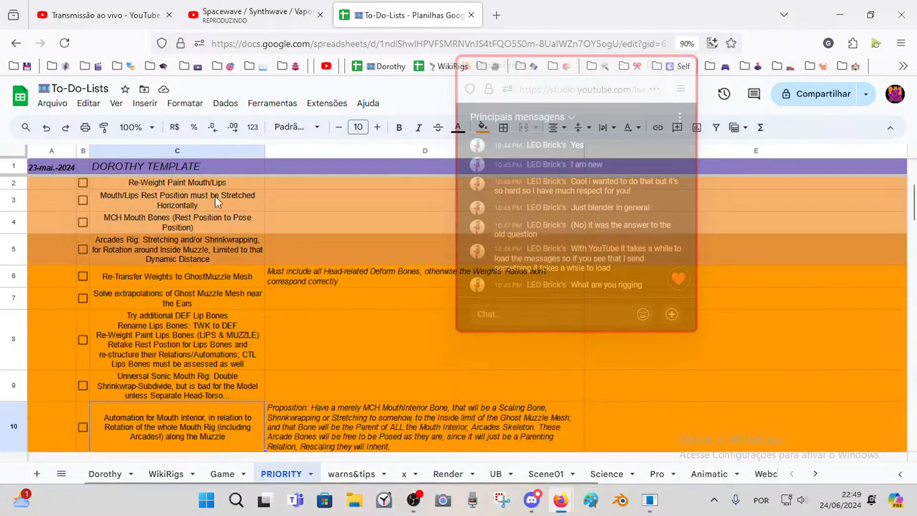
# - Switch back to Blender, frame Dorothy's muzzle and move the live chat window away from it
pyautogui.click(649, 500)
pyautogui.moveTo(366, 180); pyautogui.dragTo(364, 241, button='middle')
pyautogui.scroll(2, 382, 240)
pyautogui.scroll(2, 363, 242)
pyautogui.moveTo(625, 132)
pyautogui.moveTo(600, 139); pyautogui.dragTo(580, 221)
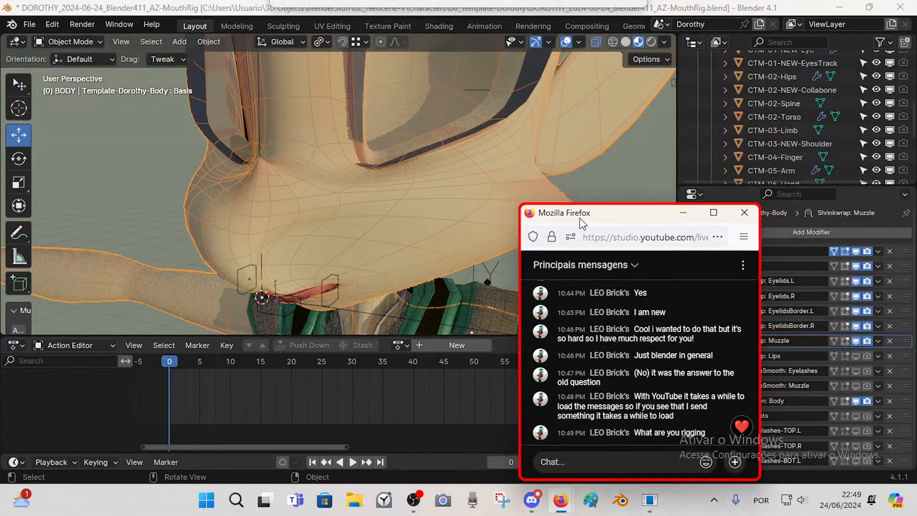
# - Enable viewport display of the eyebrows, 02b_EyeSurface.L and 02b_EyeSurface.R in the MESH collection
pyautogui.scroll(5, 788, 98)
pyautogui.scroll(2, 815, 115)
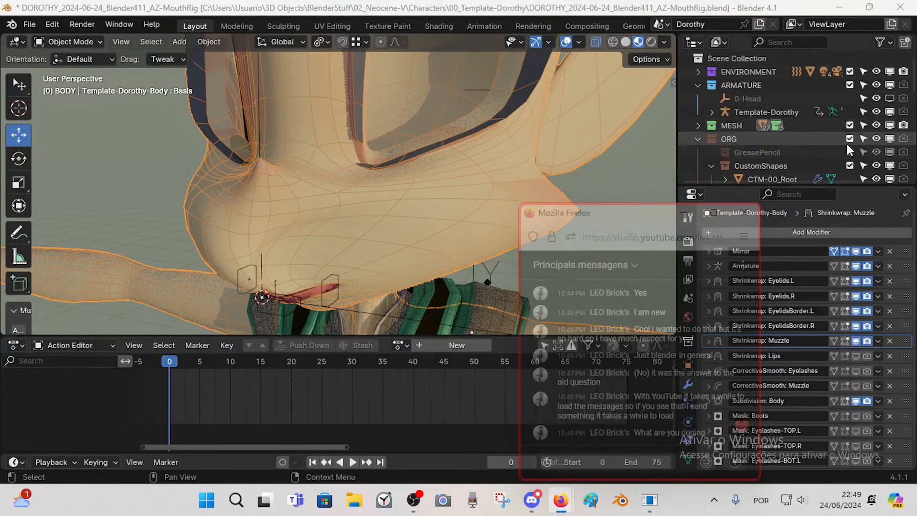
pyautogui.scroll(-6, 855, 138)
pyautogui.scroll(5, 764, 114)
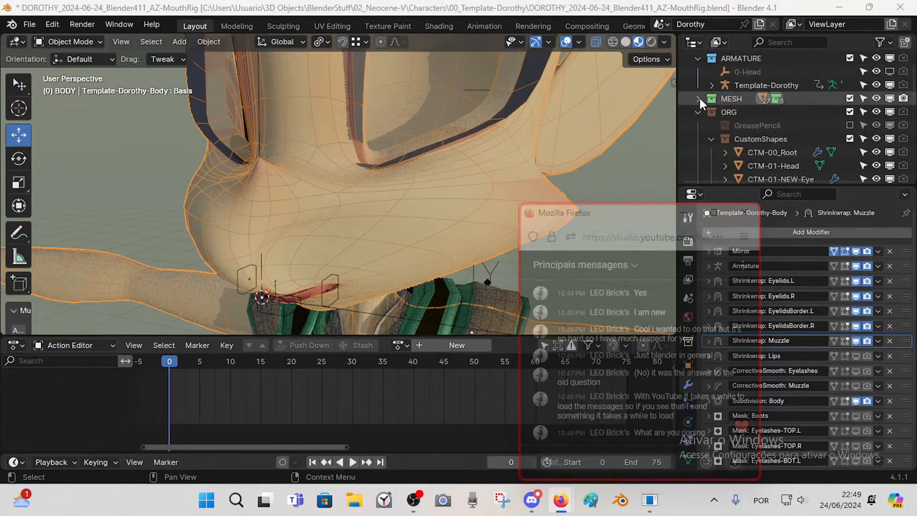
pyautogui.click(698, 99)
pyautogui.click(890, 152)
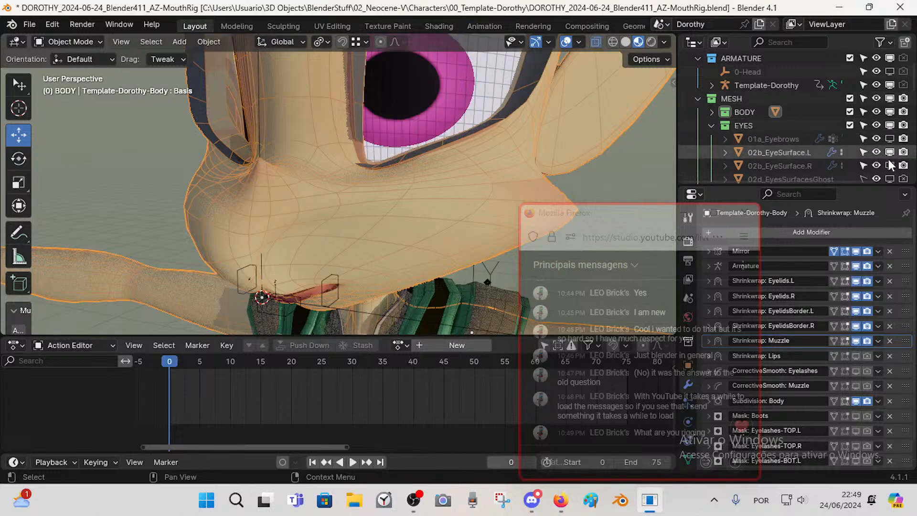
pyautogui.click(889, 164)
# - Enable the HAIR collection in the viewport and bring the character's upper body into view
pyautogui.scroll(-4, 864, 143)
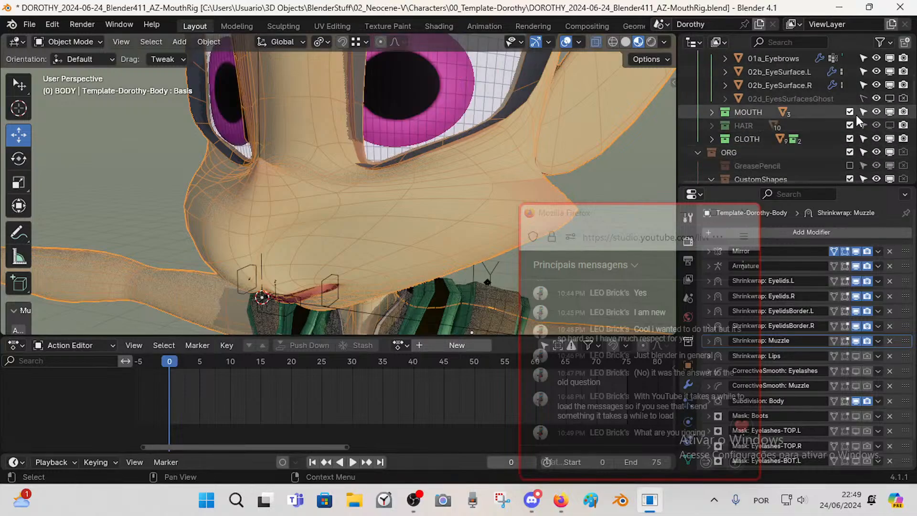
pyautogui.click(890, 125)
pyautogui.scroll(-10, 419, 109)
pyautogui.scroll(4, 373, 177)
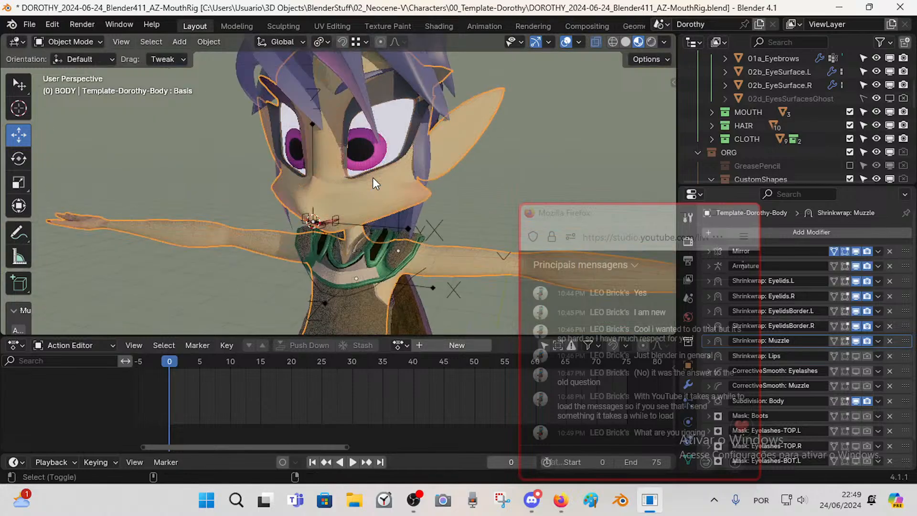
pyautogui.scroll(-8, 372, 177)
pyautogui.scroll(5, 368, 234)
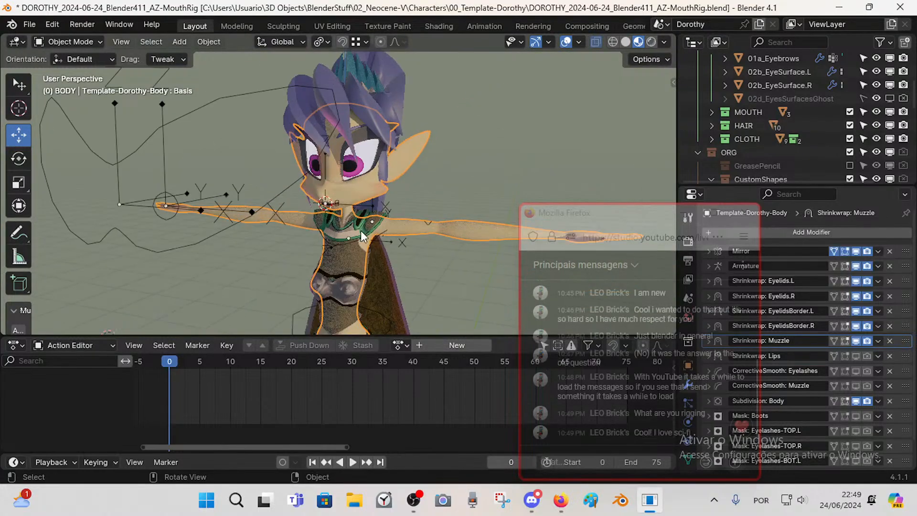
# - Select the CLO-2c-Spoulders garment and view the face from the front
pyautogui.click(362, 235)
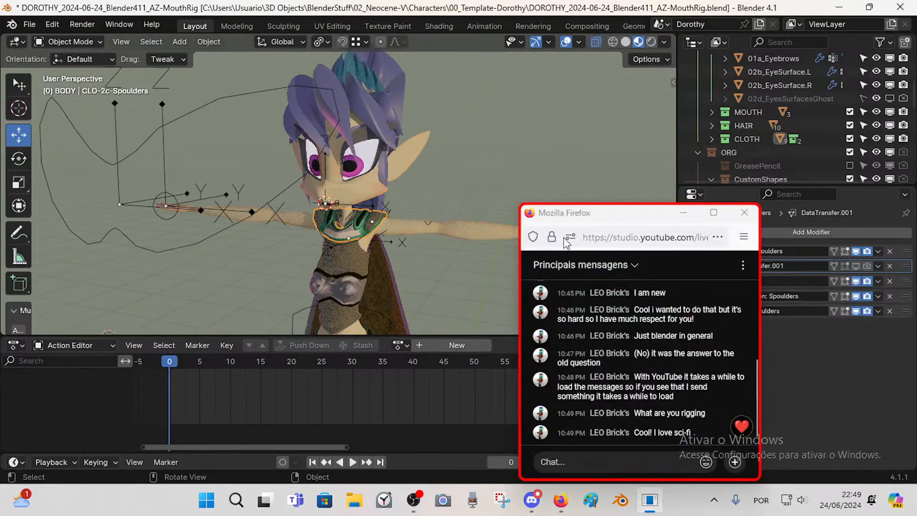
pyautogui.scroll(5, 392, 238)
pyautogui.moveTo(389, 220); pyautogui.dragTo(336, 192, button='middle')
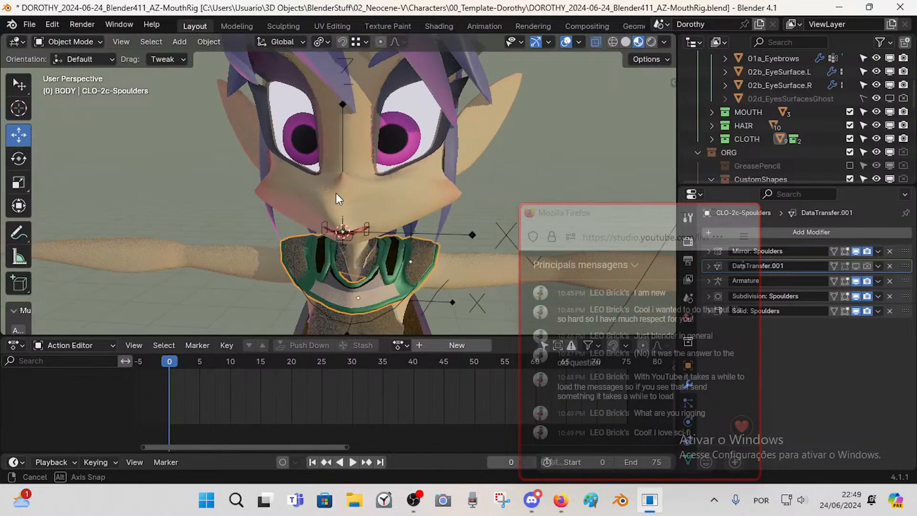
# - Select the Template-Dorothy armature and enter Pose Mode with the mouth controls framed
pyautogui.click(372, 243)
pyautogui.scroll(3, 372, 242)
pyautogui.hotkey('ctrl', 'Tab')
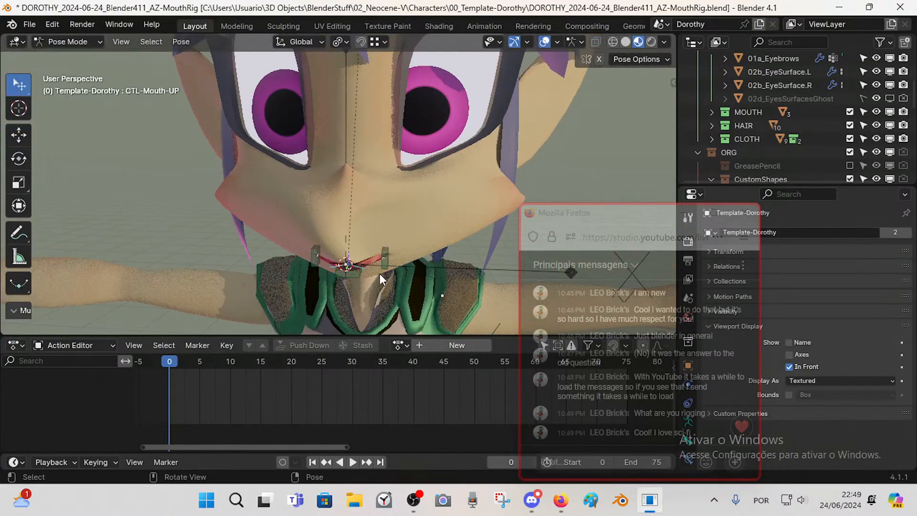
pyautogui.scroll(2, 354, 265)
pyautogui.moveTo(379, 273); pyautogui.dragTo(403, 250, button='middle')
# - Move the CTL-Mouth.R control bone outward and up to stretch the corner of the mouth
pyautogui.click(276, 259)
pyautogui.scroll(-4, 800, 124)
pyautogui.scroll(2, 291, 277)
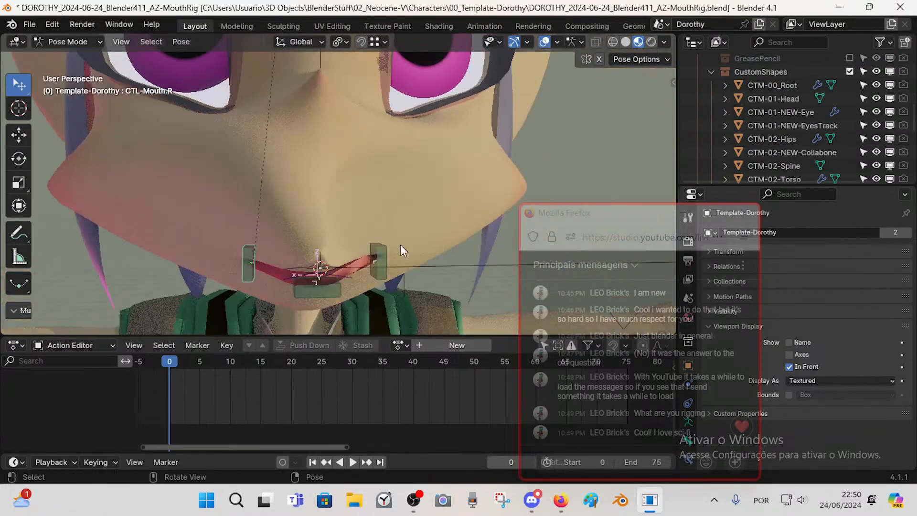
pyautogui.click(253, 264)
pyautogui.scroll(-2, 253, 263)
pyautogui.moveTo(253, 262); pyautogui.dragTo(280, 253, button='middle')
pyautogui.press('g')
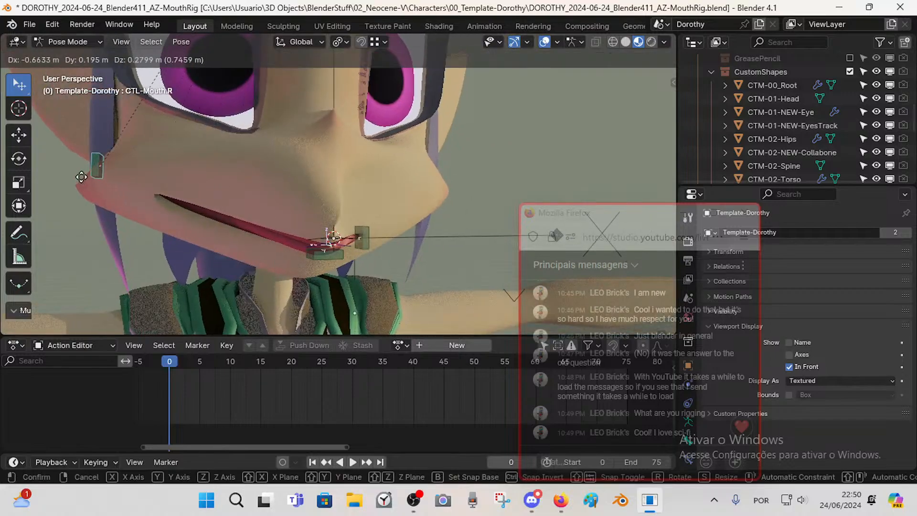
pyautogui.click(69, 174)
# - Move the CTL-Mouth-DN control bone toward the raised mouth corner and try moving CTL-Mouth.L
pyautogui.click(323, 261)
pyautogui.press('g')
pyautogui.click(168, 249)
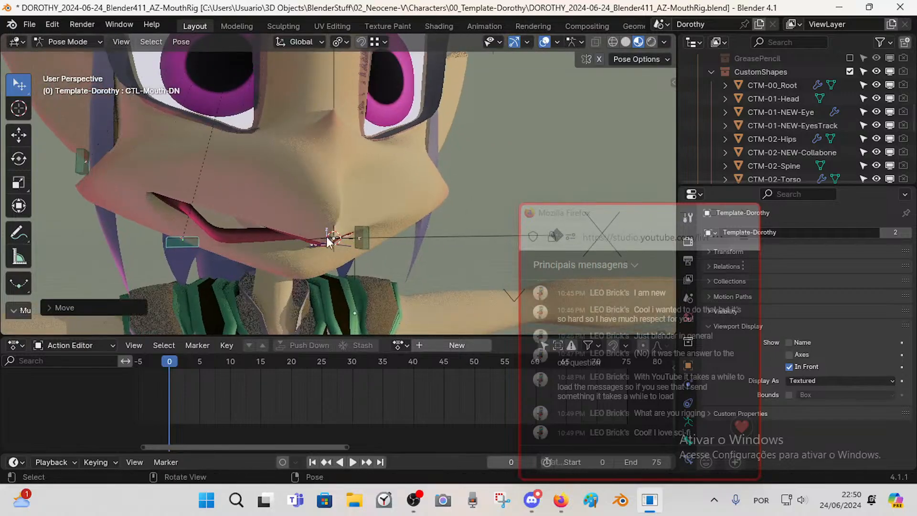
pyautogui.click(364, 231)
pyautogui.press('g')
pyautogui.rightClick(374, 239)
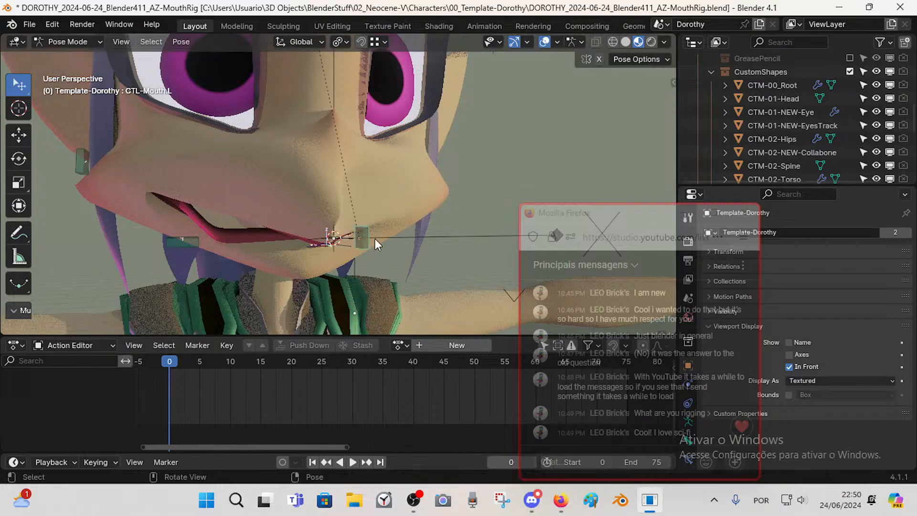
# - Try moving the CTL-Mouth-UP control bone and select all four mouth controls together
pyautogui.moveTo(379, 241); pyautogui.dragTo(348, 245, button='middle')
pyautogui.click(325, 242)
pyautogui.press('g')
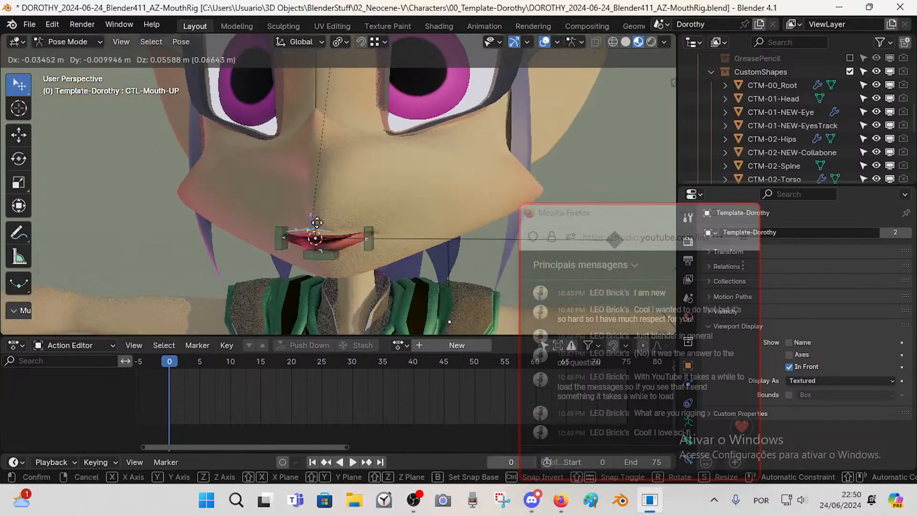
pyautogui.rightClick(317, 238)
pyautogui.keyDown('shift'); pyautogui.click(278, 237); pyautogui.keyUp('shift')
pyautogui.keyDown('shift'); pyautogui.click(327, 253); pyautogui.keyUp('shift')
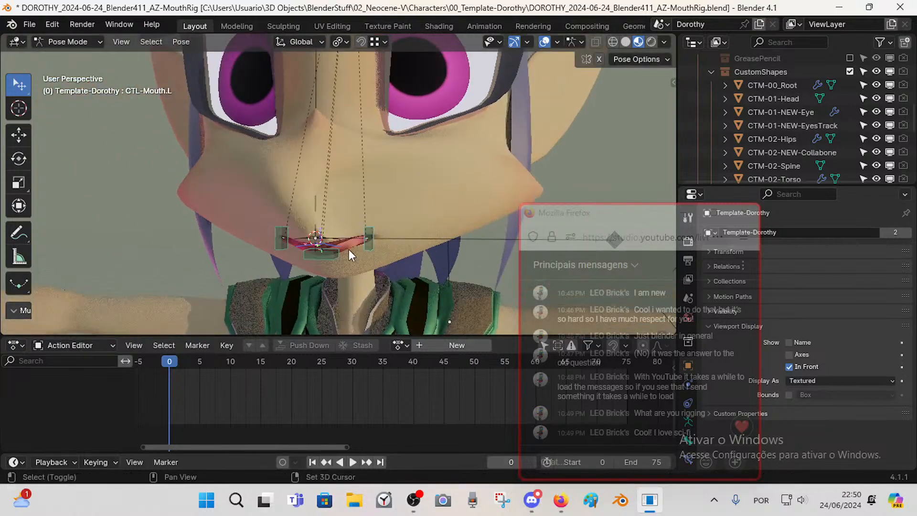
pyautogui.moveTo(348, 249); pyautogui.dragTo(480, 248, button='middle')
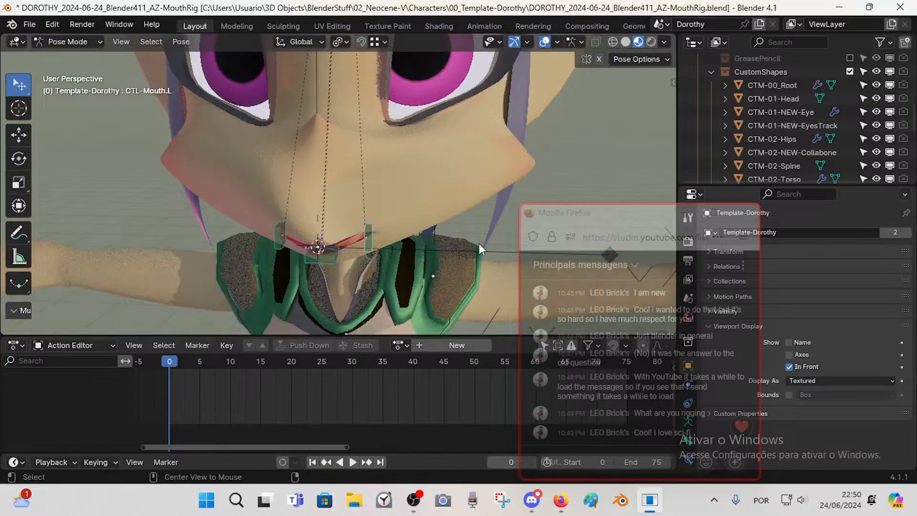
# - Move the chat window away from the viewport and bring up the rig's bone collections list
pyautogui.moveTo(552, 215); pyautogui.dragTo(648, 216)
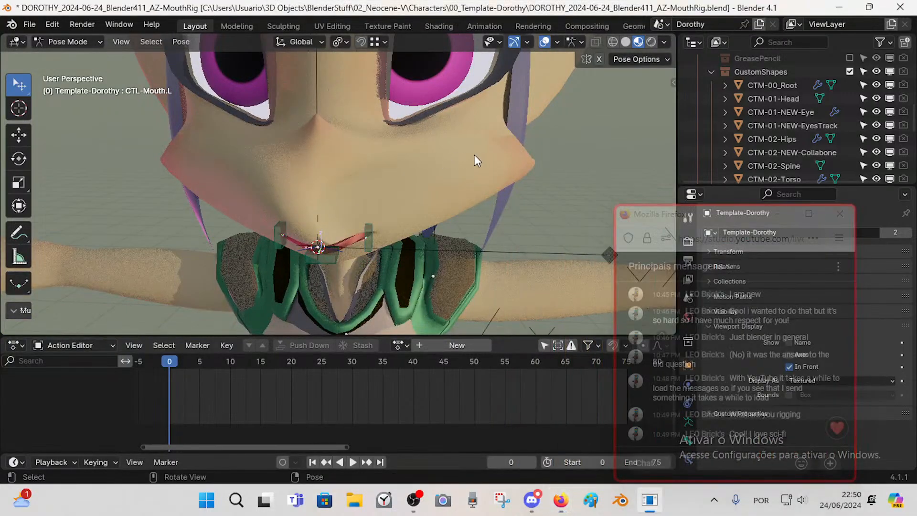
pyautogui.press('n')
pyautogui.moveTo(655, 219); pyautogui.dragTo(723, 214)
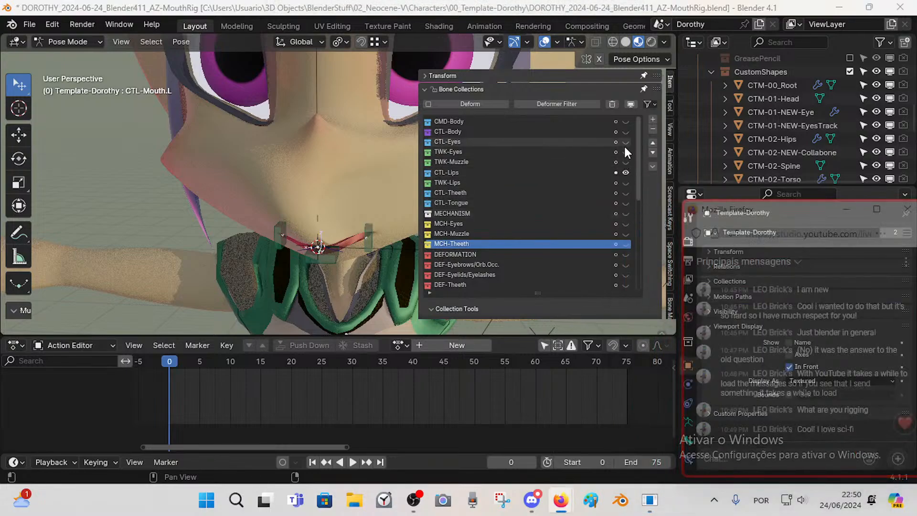
pyautogui.click(623, 145)
pyautogui.click(623, 144)
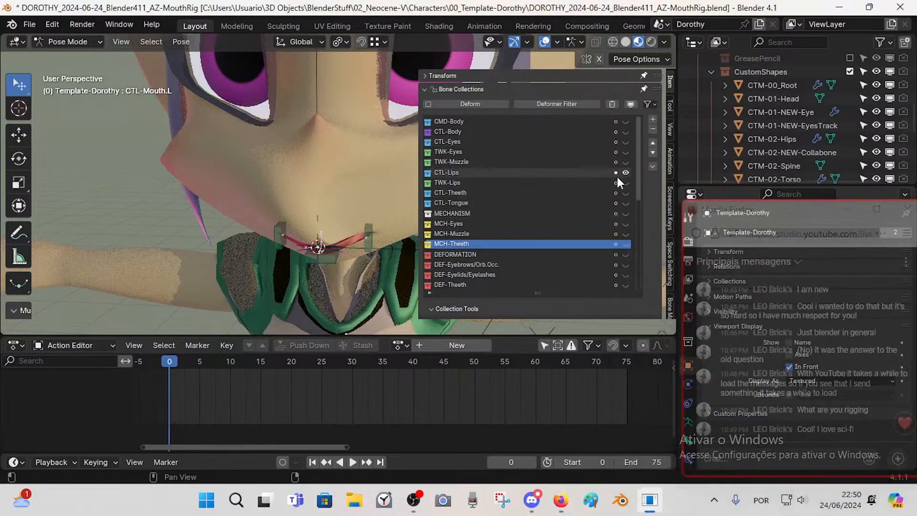
# - Show the MCH-Theeth, CTL-Theeth and TWK-Lips bone collections and view their bones around the mouth from the side
pyautogui.click(625, 244)
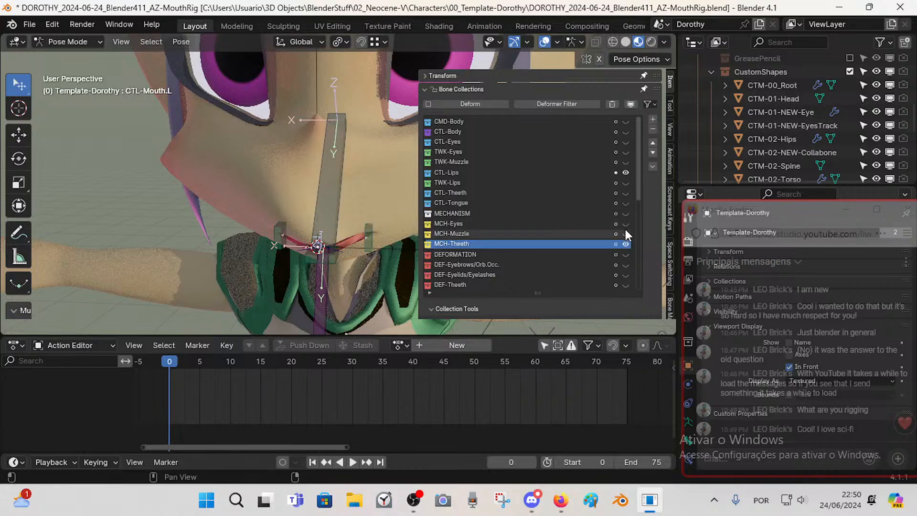
pyautogui.click(626, 232)
pyautogui.click(626, 232)
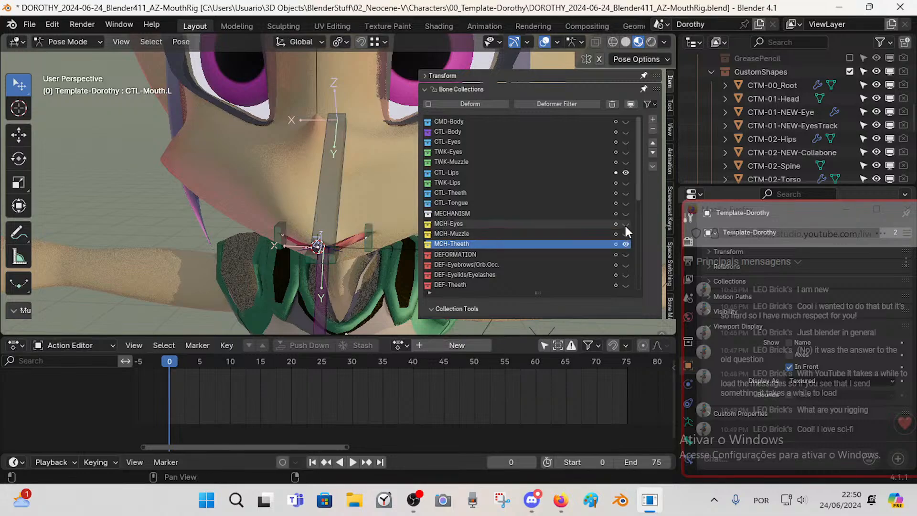
pyautogui.click(625, 193)
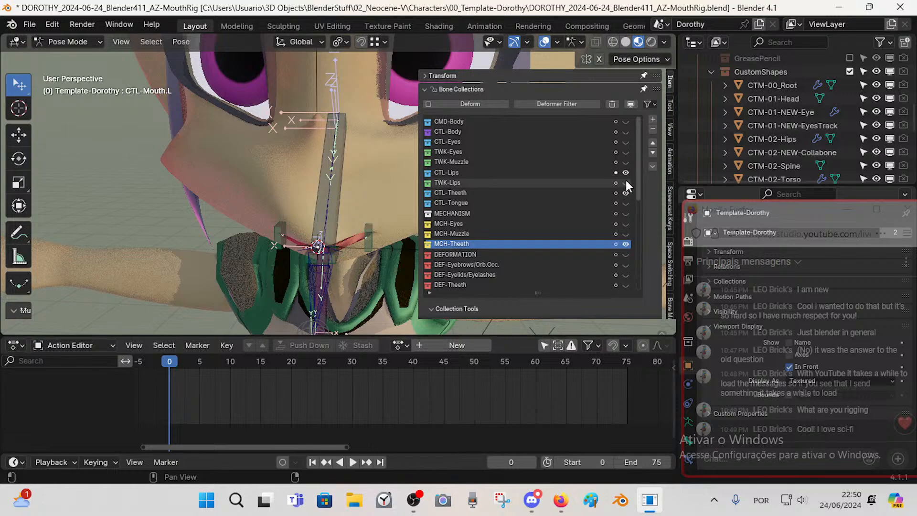
pyautogui.click(625, 182)
pyautogui.press('n')
pyautogui.moveTo(336, 271); pyautogui.dragTo(353, 195, button='middle')
pyautogui.press('n')
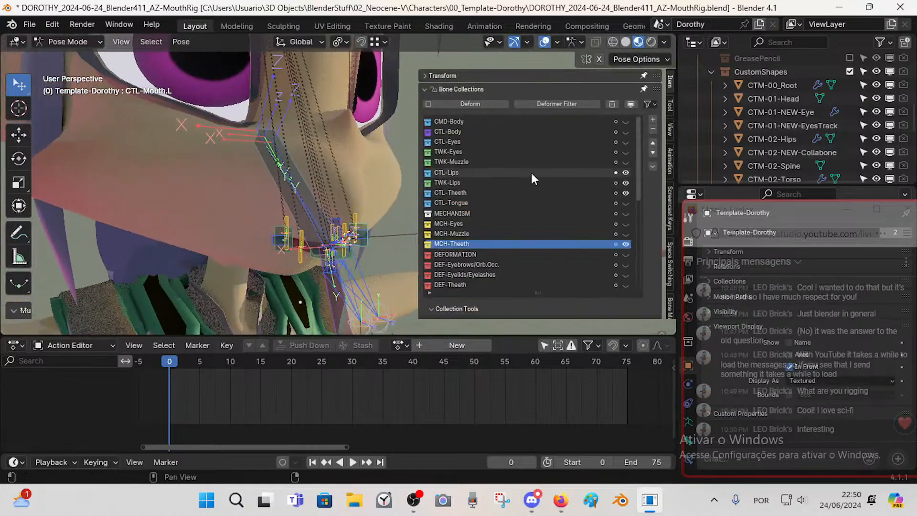
# - Show all of the rig's bone collections at once and view the bones over the face
pyautogui.click(652, 169)
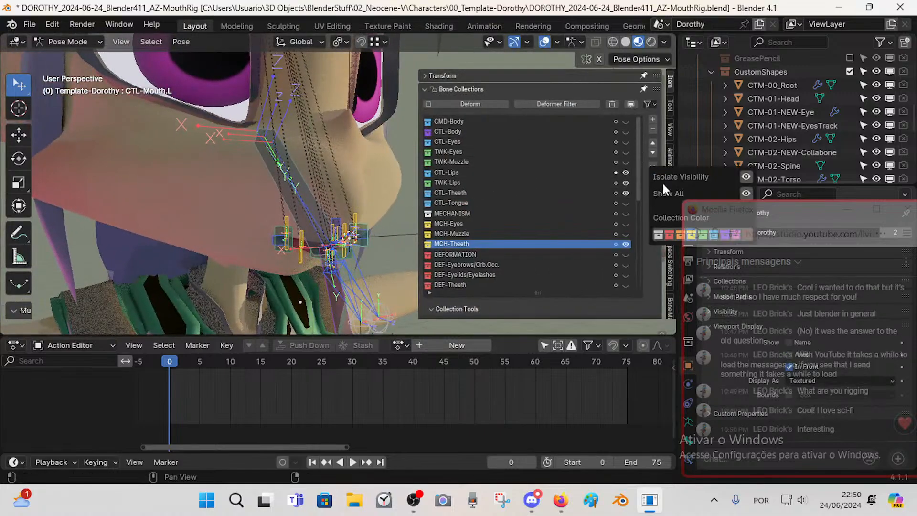
pyautogui.click(745, 194)
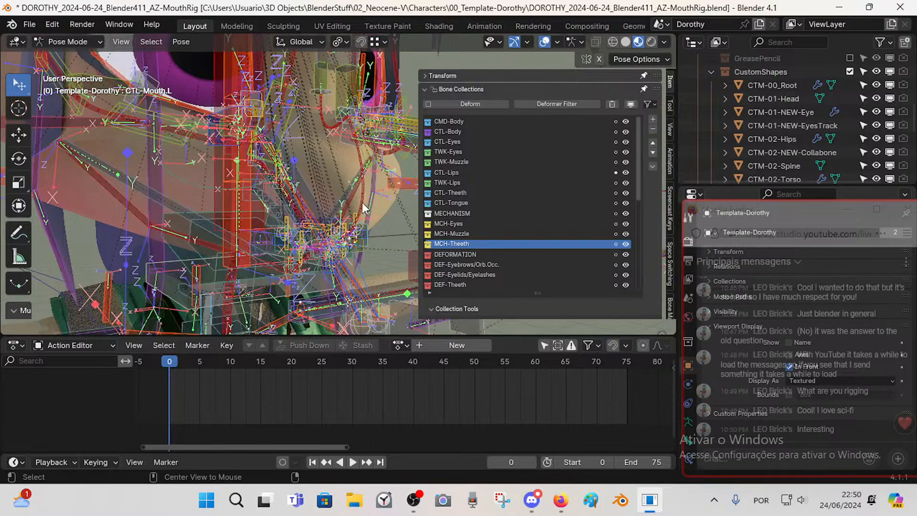
pyautogui.scroll(-3, 361, 208)
pyautogui.moveTo(340, 218); pyautogui.dragTo(315, 224, button='middle')
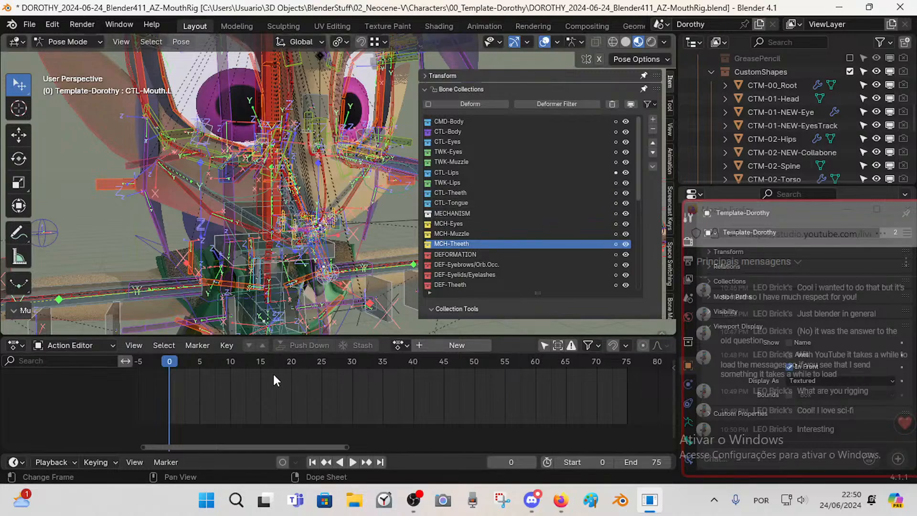
# - Isolate the visibility of the MCH-Theeth bone collection and examine its bones near the mouth
pyautogui.click(652, 166)
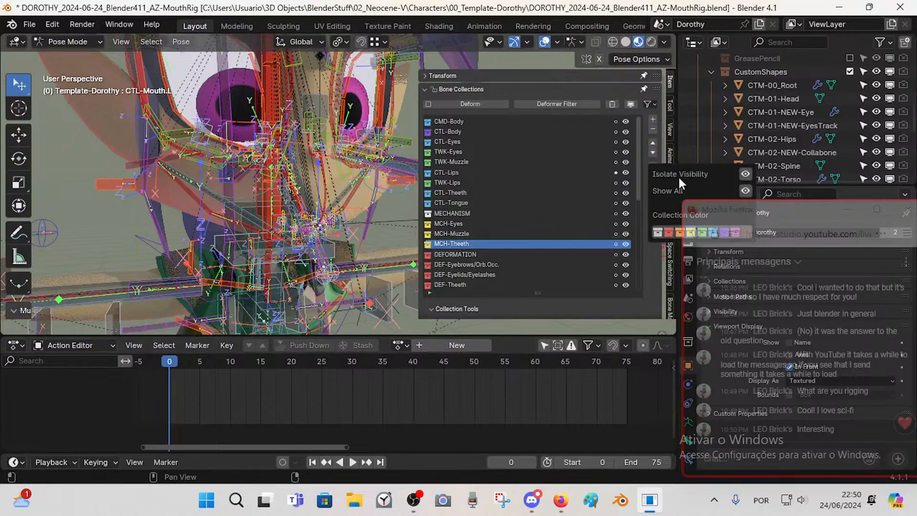
pyautogui.click(743, 176)
pyautogui.scroll(3, 350, 240)
pyautogui.moveTo(350, 240); pyautogui.dragTo(265, 217, button='middle')
pyautogui.press('Tab')
pyautogui.press('Tab')
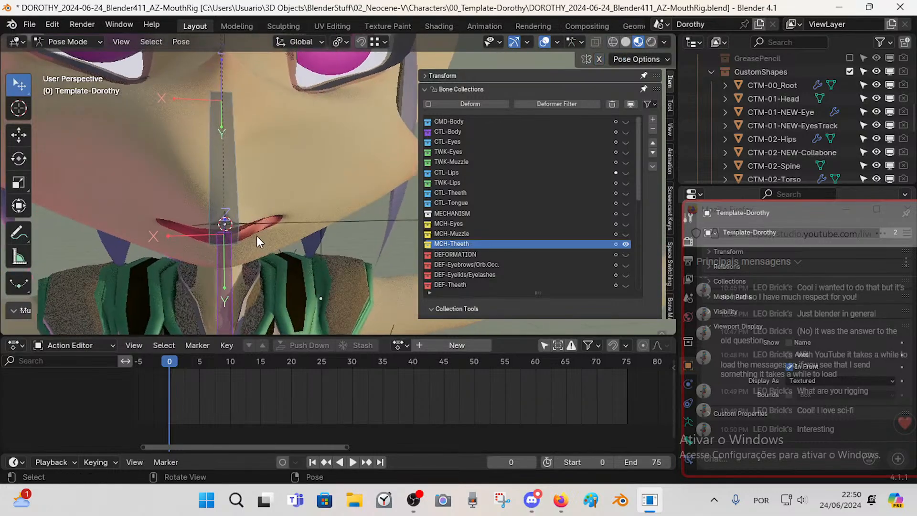
pyautogui.press('Tab')
pyautogui.press('Tab')
pyautogui.moveTo(246, 250); pyautogui.dragTo(228, 235, button='middle')
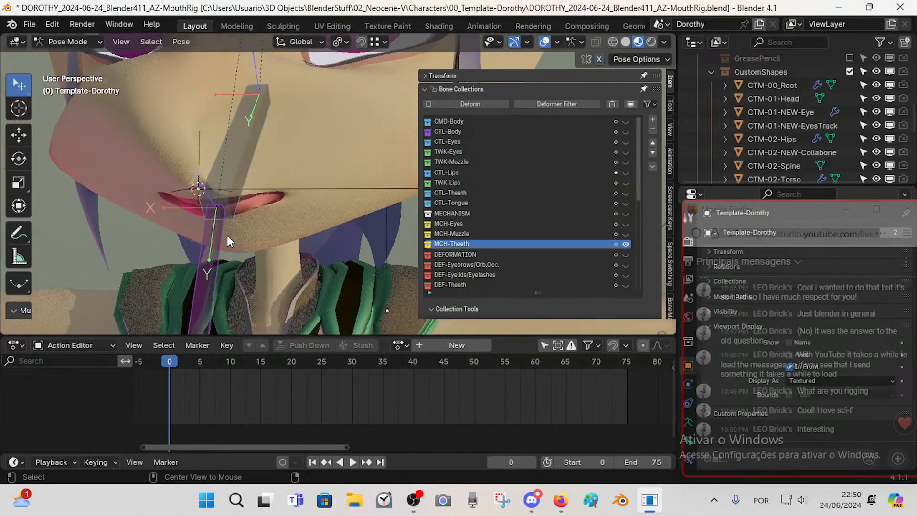
# - Make every bone collection visible again for an overview of the complete face rig
pyautogui.click(653, 165)
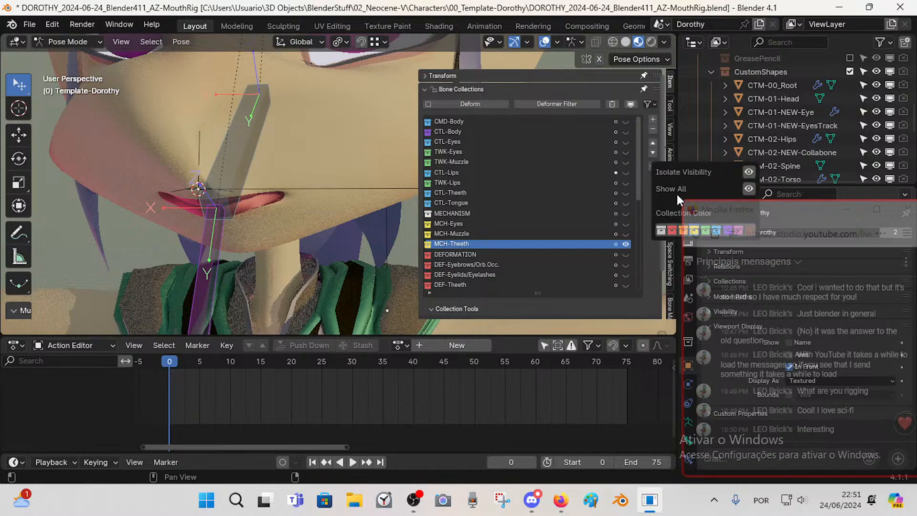
pyautogui.click(755, 188)
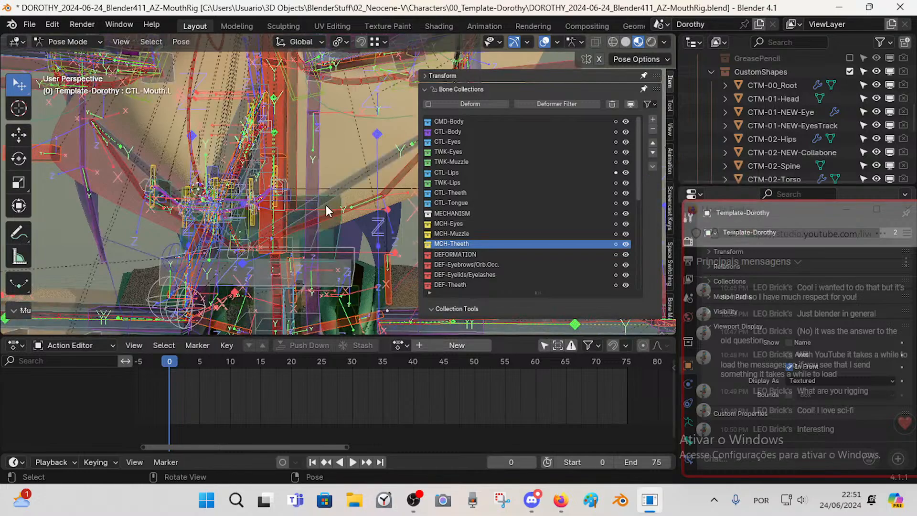
pyautogui.scroll(-3, 325, 207)
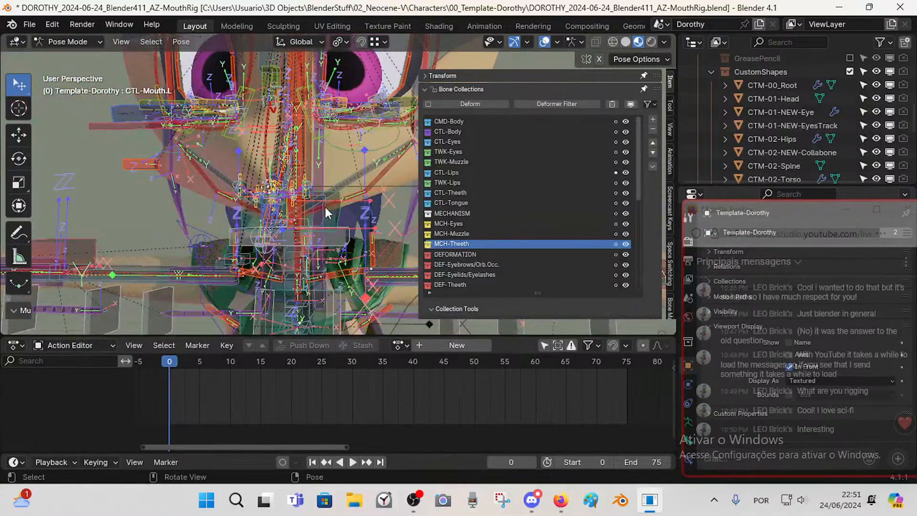
# - Isolate the visibility of the CMD-Body bone collection and view the character's mouth up close
pyautogui.click(652, 166)
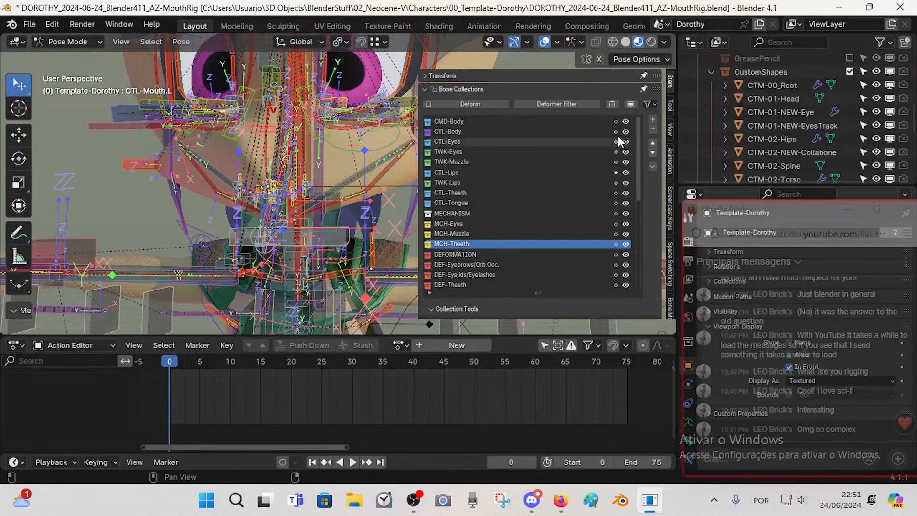
pyautogui.click(626, 122)
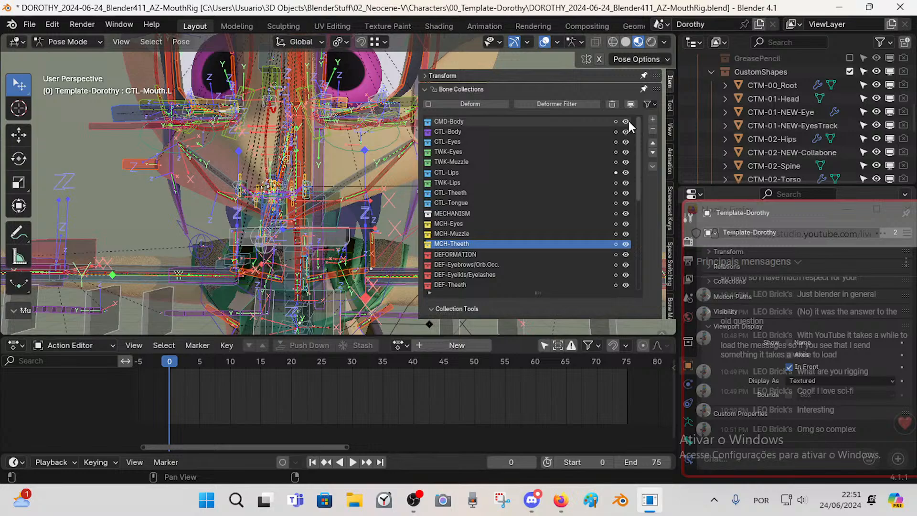
pyautogui.click(564, 123)
pyautogui.click(652, 165)
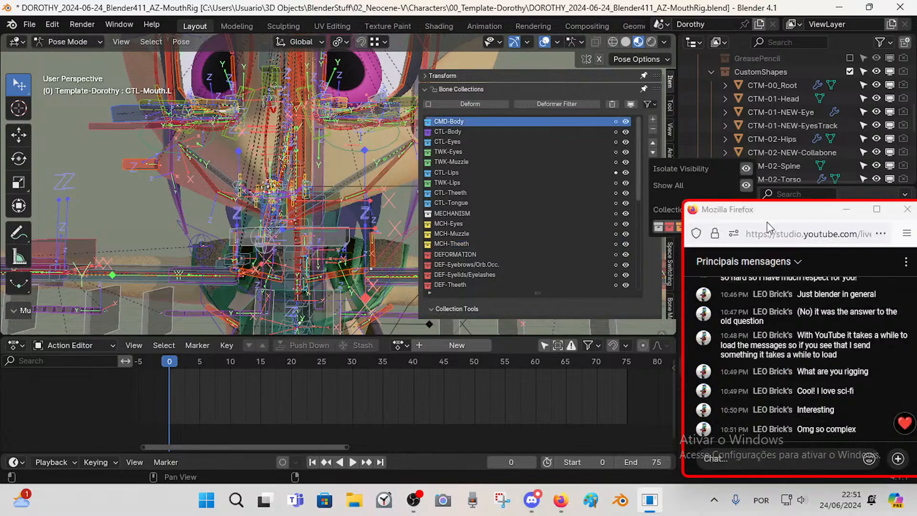
pyautogui.click(748, 168)
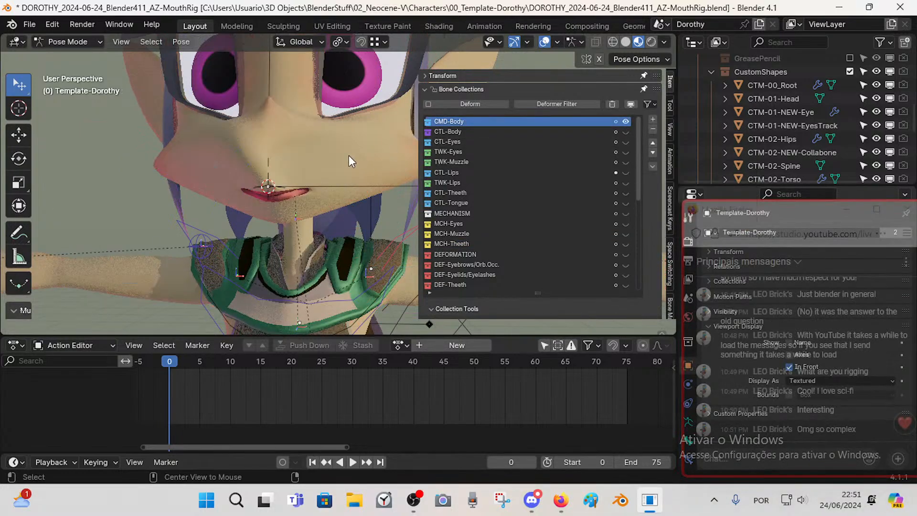
pyautogui.scroll(5, 274, 198)
pyautogui.moveTo(274, 197); pyautogui.dragTo(287, 235, button='middle')
pyautogui.press('n')
pyautogui.scroll(3, 287, 235)
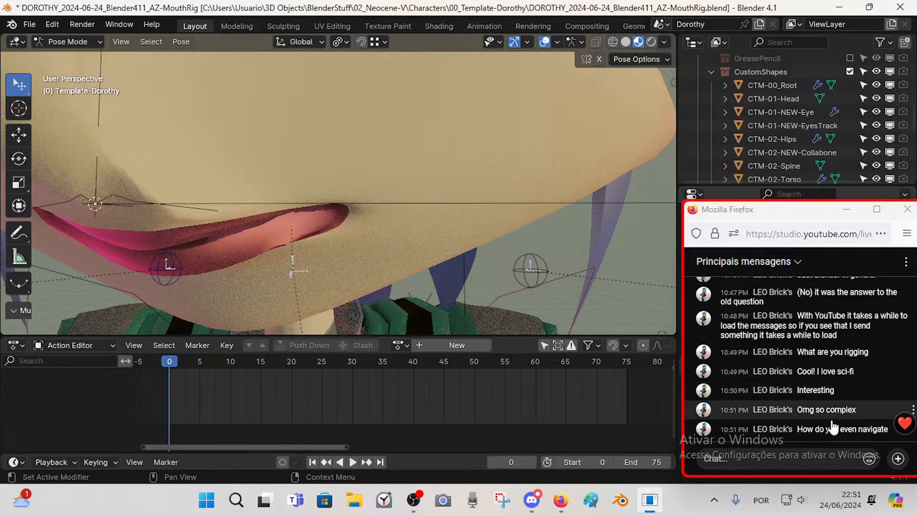
# - Move the chat window over the face and expand Bone Collections in the armature data properties, with Selection Sets collapsed
pyautogui.scroll(-8, 395, 245)
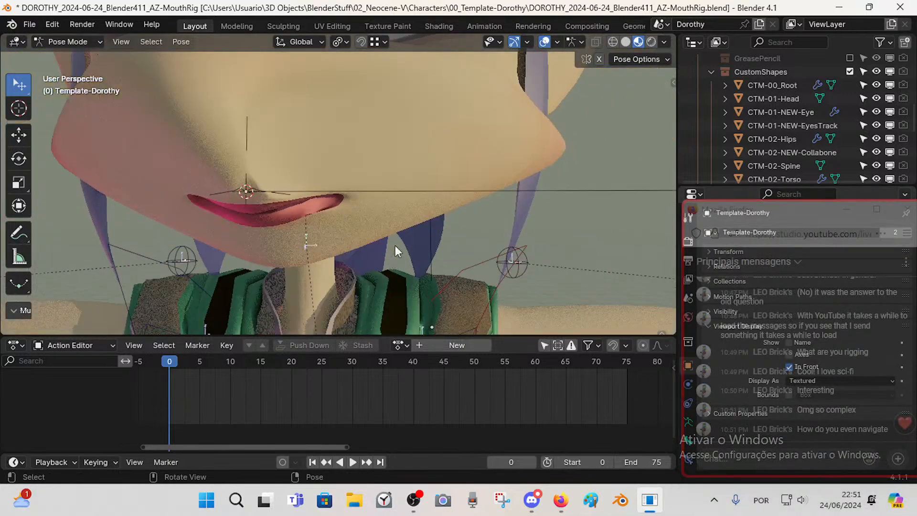
pyautogui.press('n')
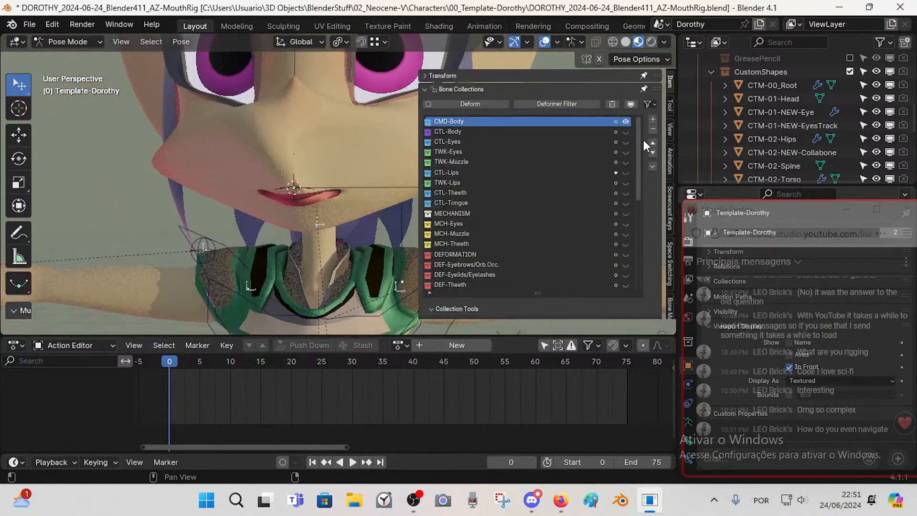
pyautogui.moveTo(637, 145); pyautogui.dragTo(660, 113)
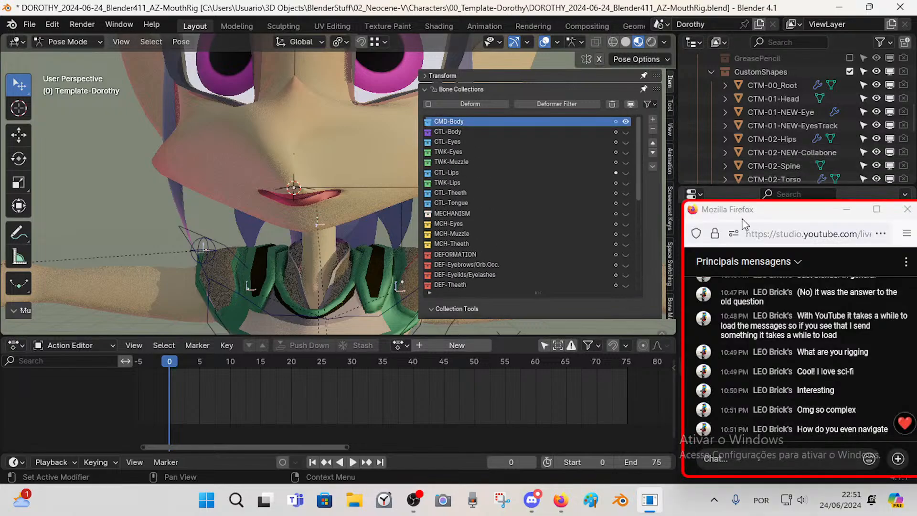
pyautogui.moveTo(742, 218); pyautogui.dragTo(222, 141)
pyautogui.click(688, 426)
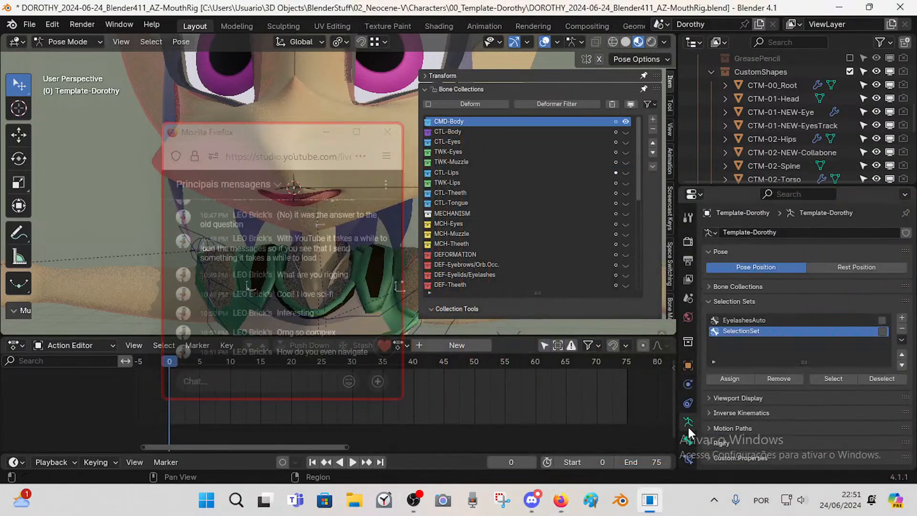
pyautogui.click(709, 301)
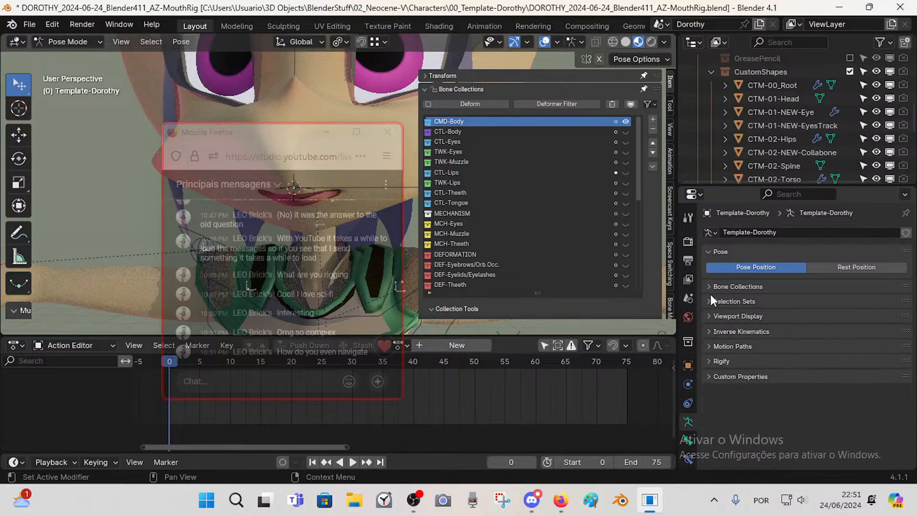
pyautogui.click(711, 286)
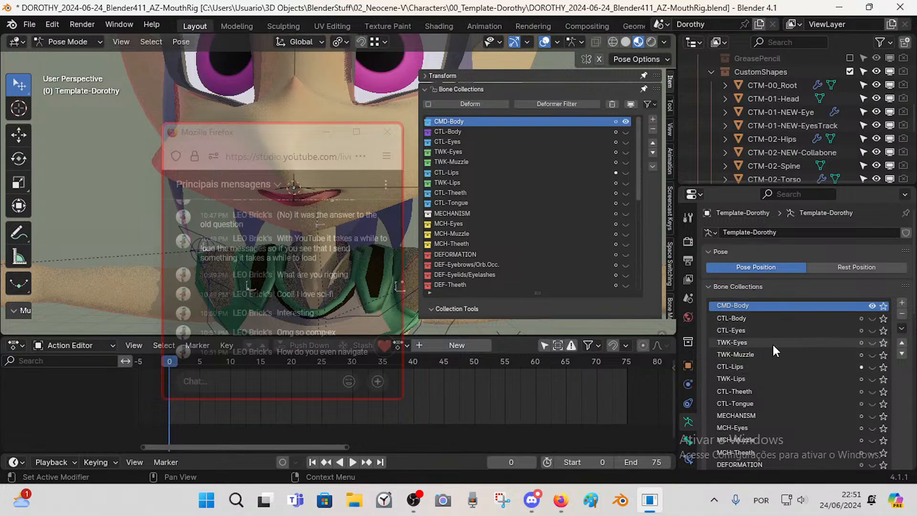
pyautogui.scroll(3, 729, 101)
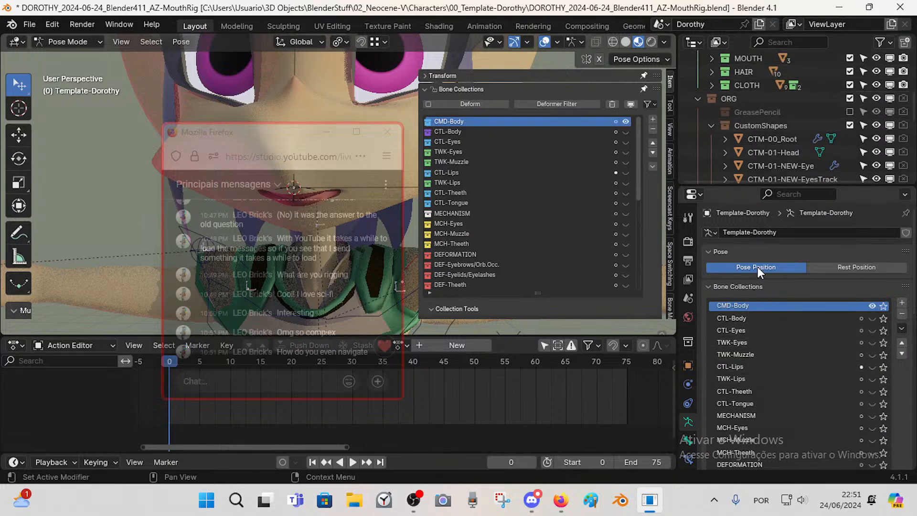
# - Examine the complete list of bone collections in the armature data properties
pyautogui.scroll(-5, 758, 267)
pyautogui.scroll(4, 720, 313)
pyautogui.click(711, 259)
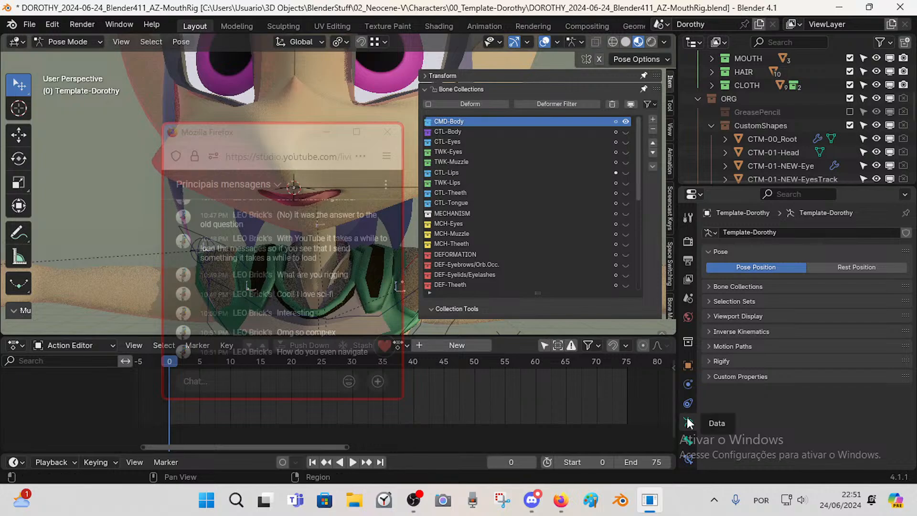
pyautogui.scroll(-1, 33, 113)
pyautogui.scroll(-3, 109, 112)
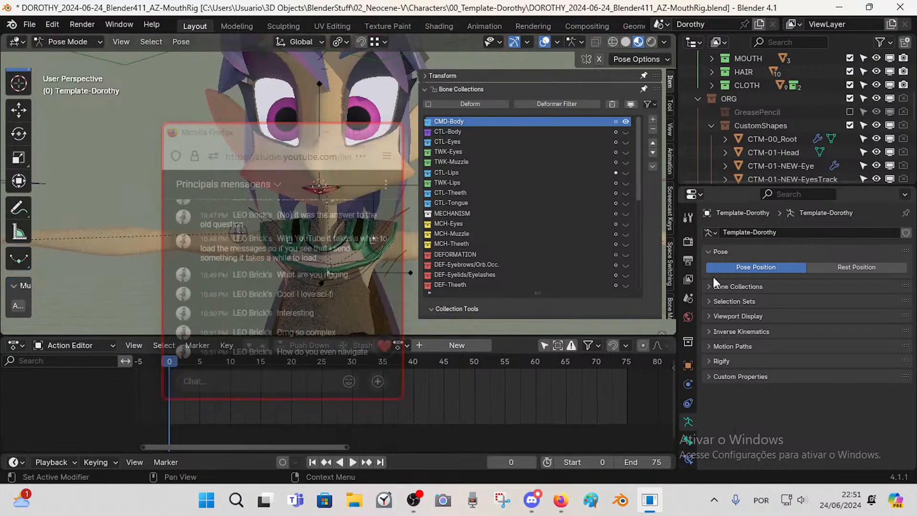
pyautogui.click(708, 285)
pyautogui.scroll(-3, 859, 391)
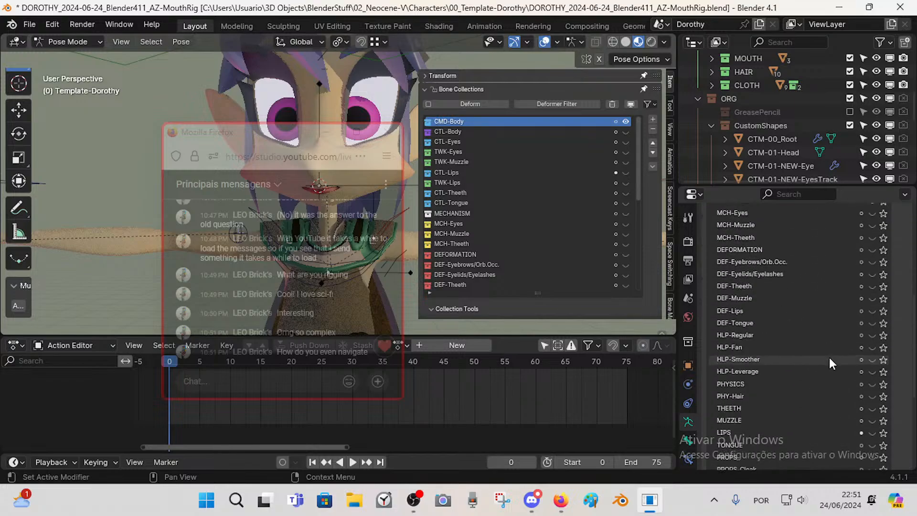
pyautogui.scroll(-5, 829, 357)
pyautogui.scroll(5, 829, 357)
pyautogui.scroll(4, 829, 357)
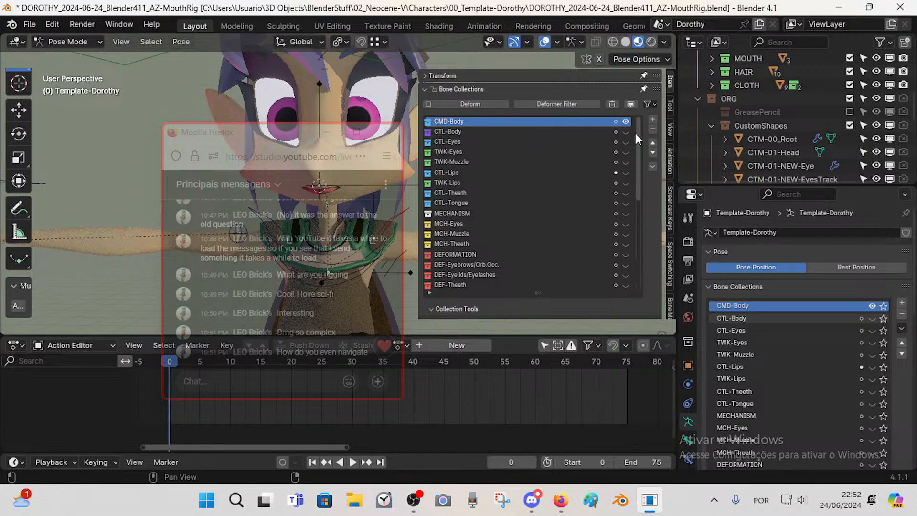
# - Review the deformation and helper entries in the viewport's bone collection list, switching the visibility of DEF-Lips on and off
pyautogui.moveTo(637, 160)
pyautogui.mouseDown()
pyautogui.moveTo(636, 288)
pyautogui.moveTo(640, 153)
pyautogui.mouseUp()
pyautogui.moveTo(639, 146); pyautogui.dragTo(634, 260)
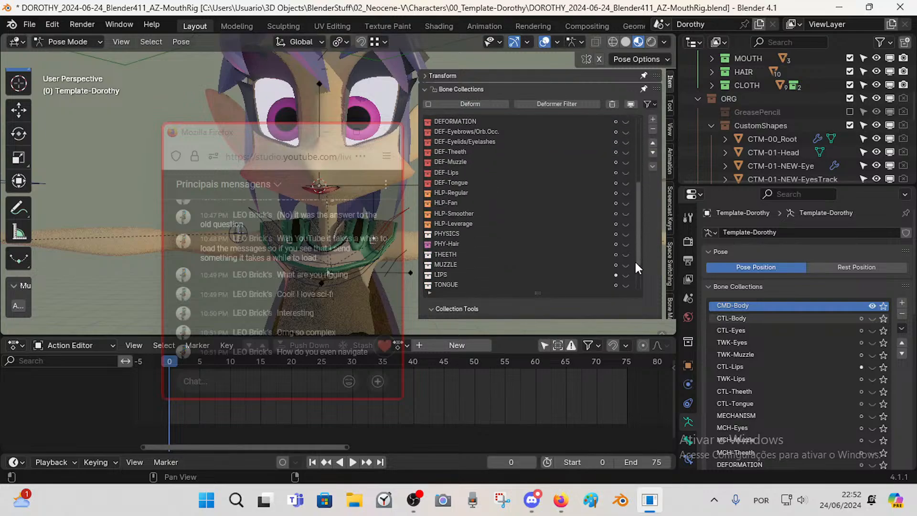
pyautogui.click(626, 172)
pyautogui.click(625, 172)
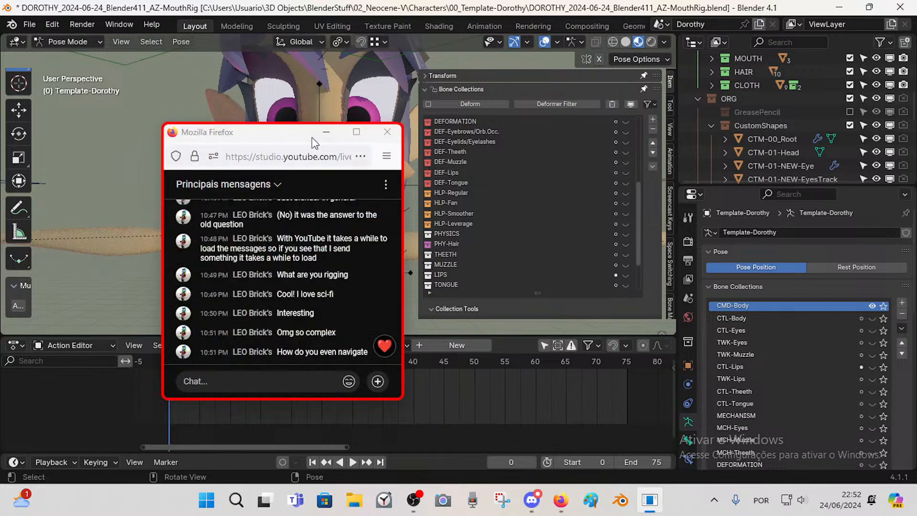
# - Shrink the chat window in both directions and move it clear of the character's face
pyautogui.moveTo(340, 135); pyautogui.dragTo(299, 140)
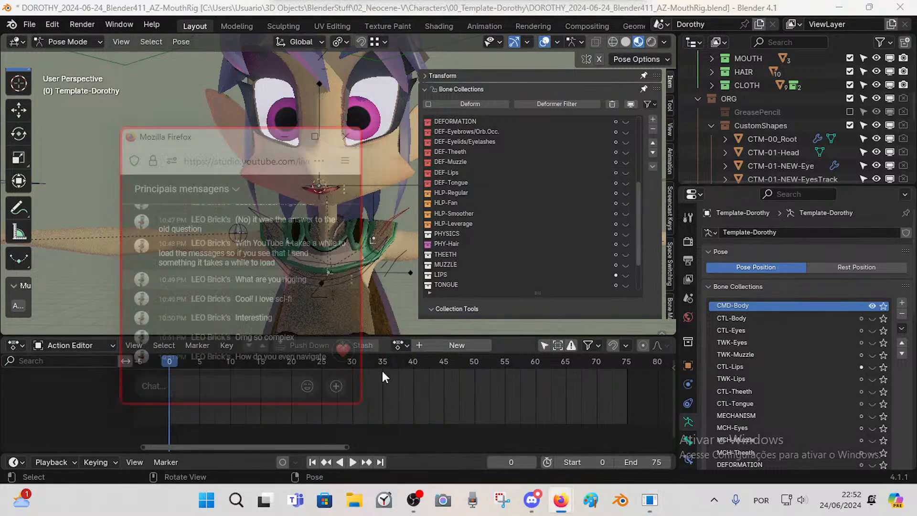
pyautogui.moveTo(271, 404); pyautogui.dragTo(271, 375)
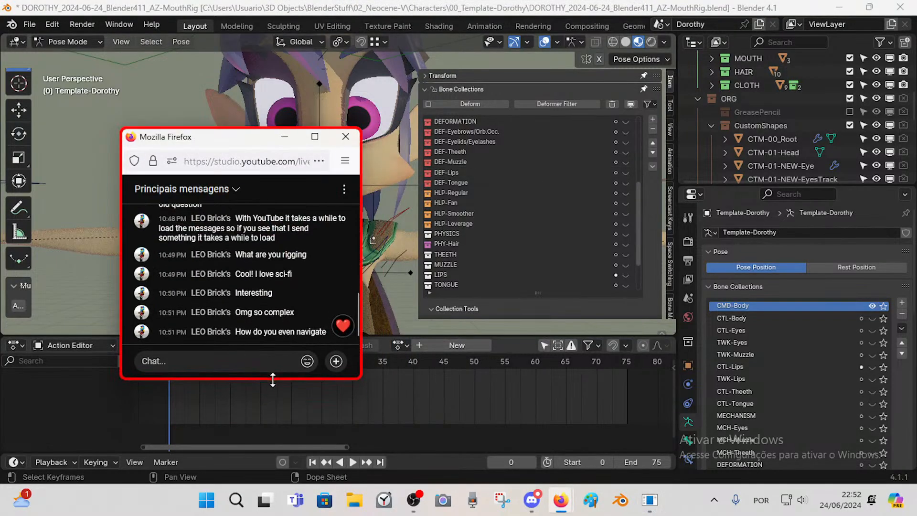
pyautogui.moveTo(229, 143); pyautogui.dragTo(145, 197)
pyautogui.scroll(4, 343, 189)
pyautogui.moveTo(343, 189); pyautogui.dragTo(352, 208, button='middle')
pyautogui.press('n')
pyautogui.press('n')
pyautogui.press('n')
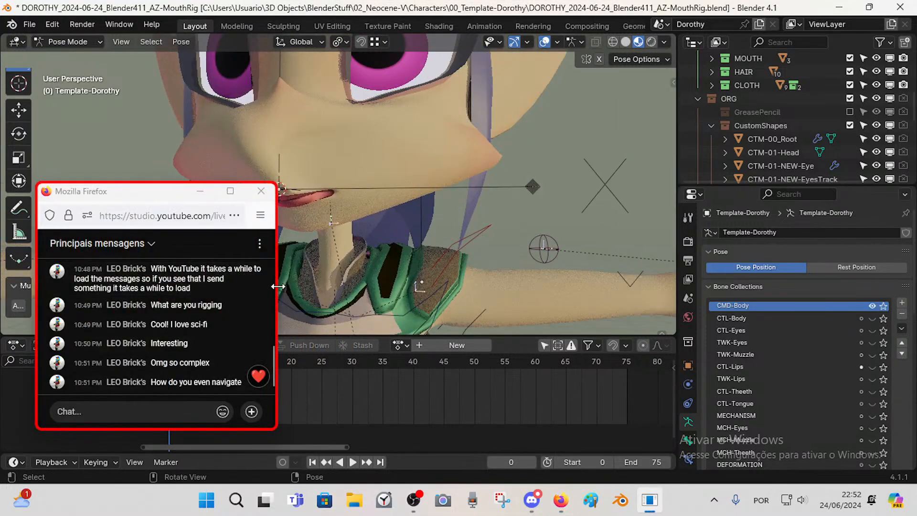
pyautogui.moveTo(277, 290); pyautogui.dragTo(226, 290)
pyautogui.moveTo(105, 191); pyautogui.dragTo(99, 222)
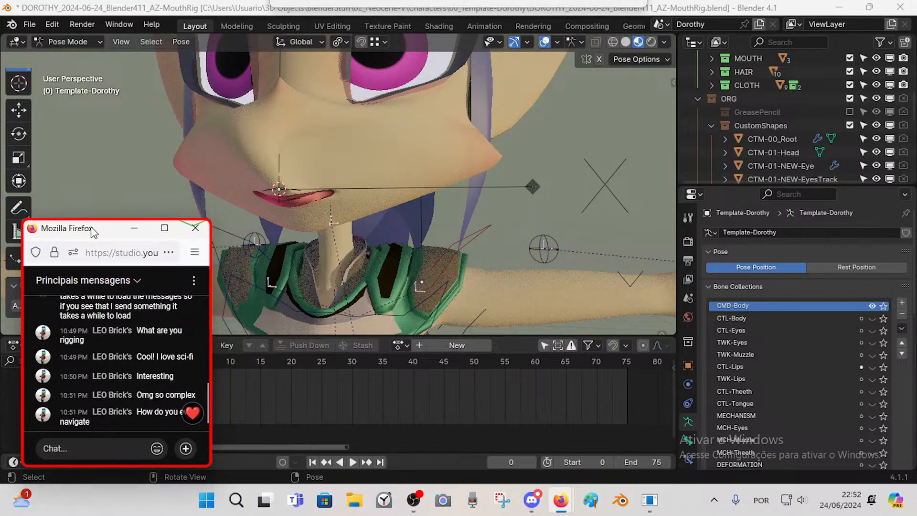
# - Show all bone collections again and frame the whole upper body of the rig
pyautogui.press('n')
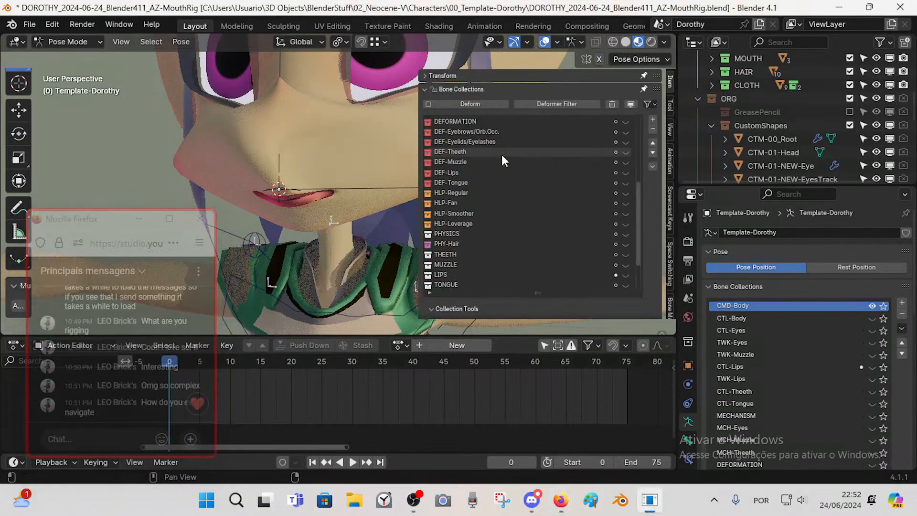
pyautogui.scroll(-5, 525, 158)
pyautogui.moveTo(637, 231); pyautogui.dragTo(631, 90)
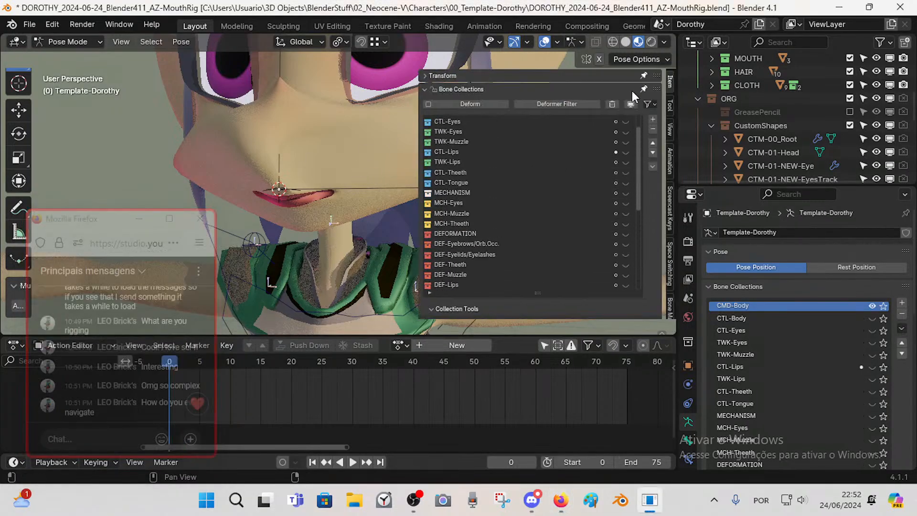
pyautogui.scroll(-2, 579, 202)
pyautogui.scroll(4, 642, 146)
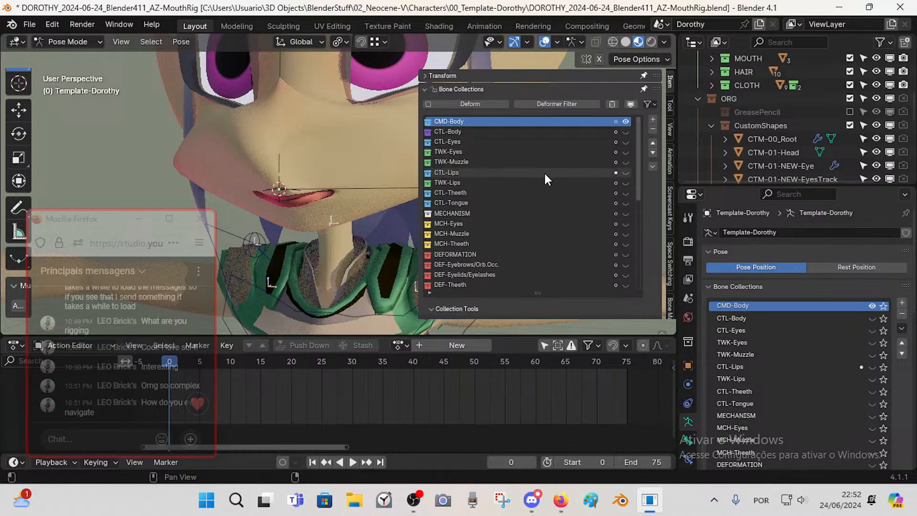
pyautogui.click(652, 166)
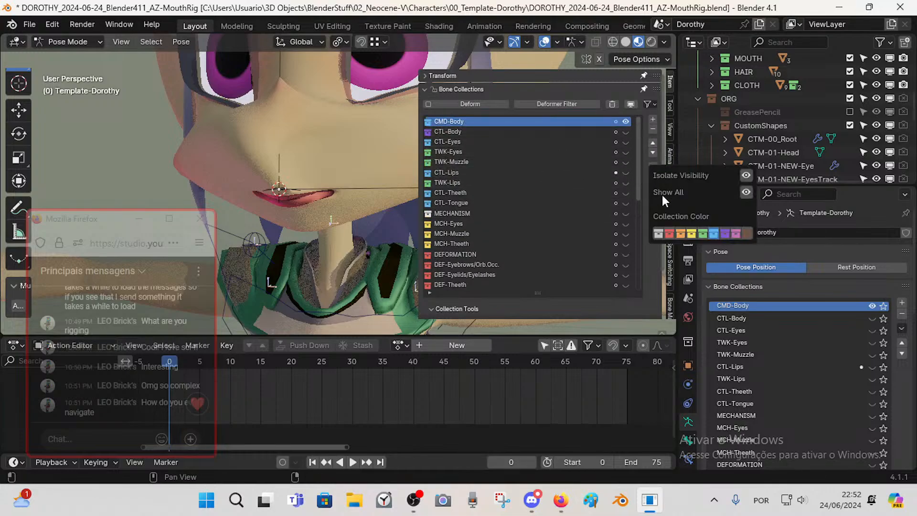
pyautogui.click(746, 193)
pyautogui.press('n')
pyautogui.scroll(-8, 422, 186)
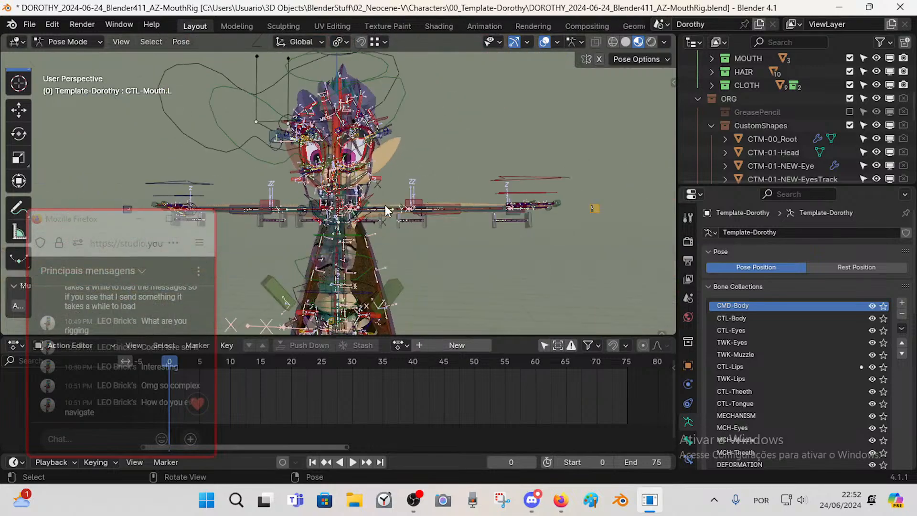
# - In Pose Mode, select the MTR-Arm.L control, move it to bend the left arm and rotate it about global Z
pyautogui.moveTo(385, 245); pyautogui.dragTo(515, 182, button='middle')
pyautogui.hotkey('ctrl', 'Tab')
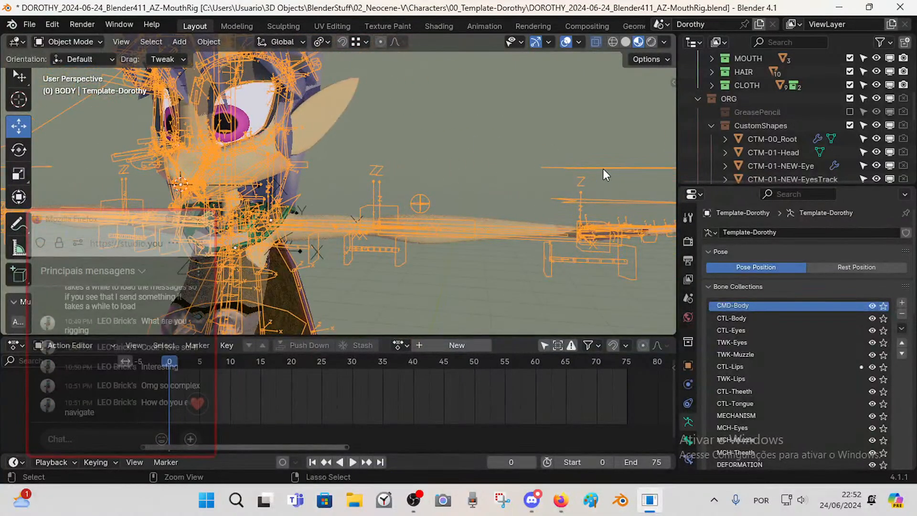
pyautogui.hotkey('ctrl', 'Tab')
pyautogui.moveTo(603, 168); pyautogui.dragTo(571, 219, button='middle')
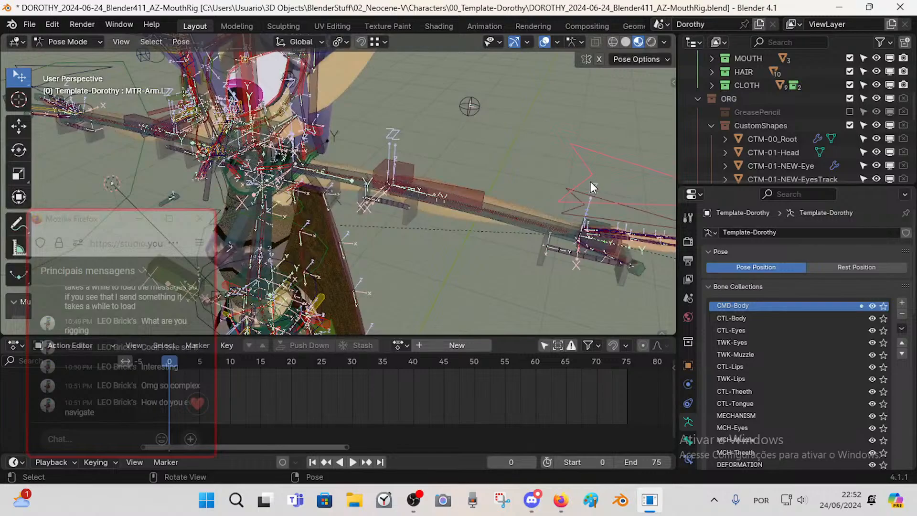
pyautogui.press('g')
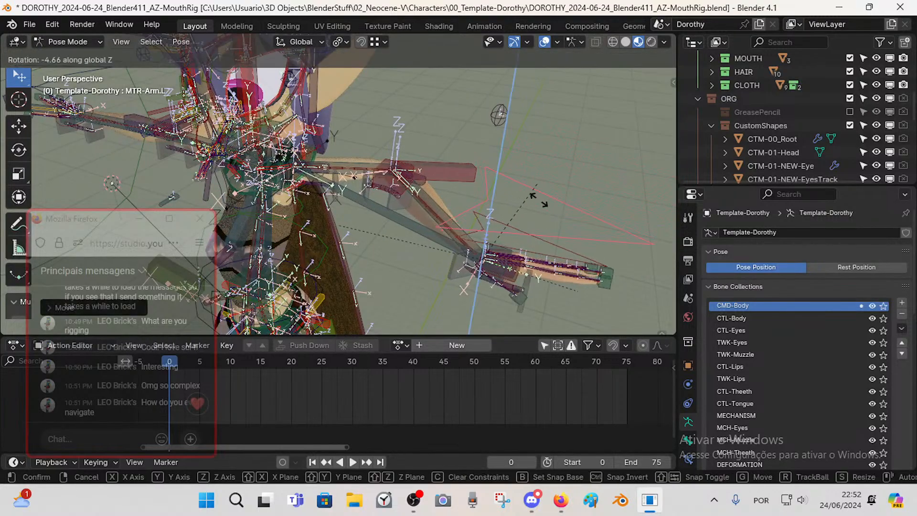
pyautogui.click(508, 199)
pyautogui.press('r')
pyautogui.press('z')
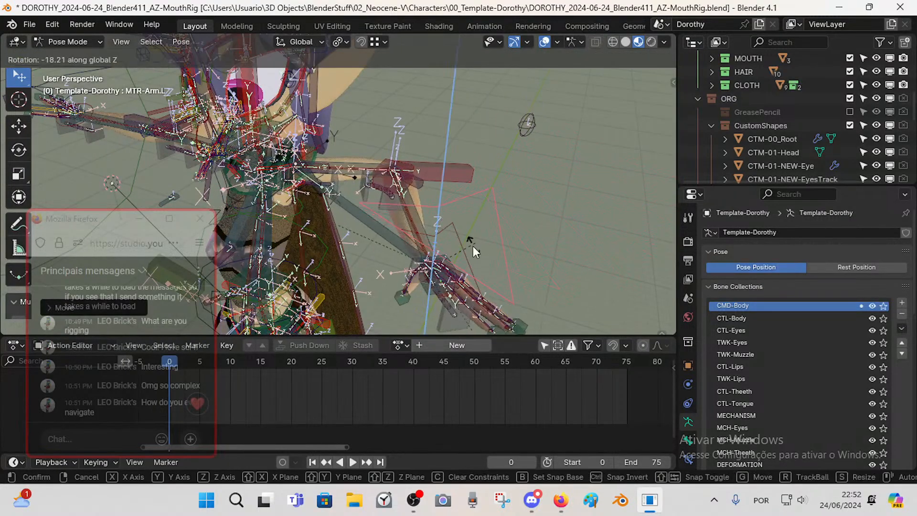
pyautogui.click(474, 249)
pyautogui.moveTo(474, 249); pyautogui.dragTo(365, 230, button='middle')
pyautogui.press('g')
pyautogui.click(469, 208)
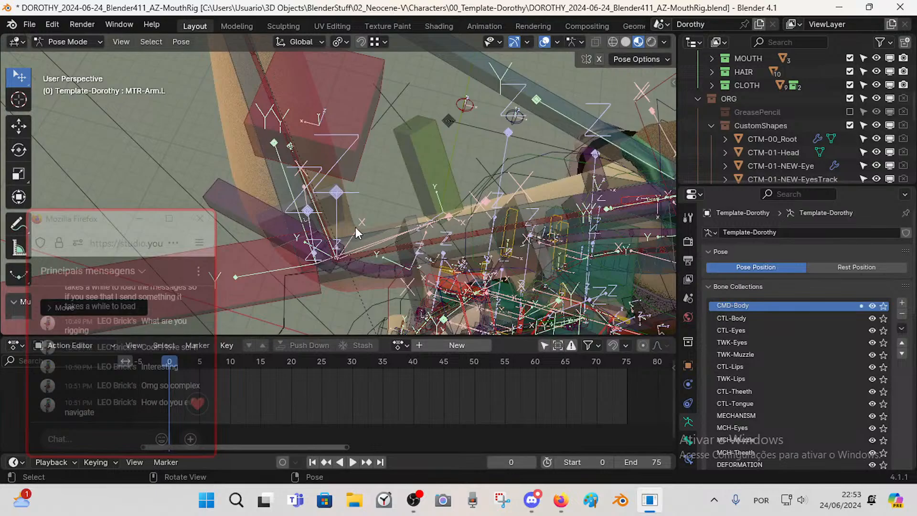
# - Select DEF-ARM-Elbow-Fan-LowerArm.L at the bent elbow, and try moving the MTR-UpperArm.L control
pyautogui.moveTo(356, 229); pyautogui.dragTo(365, 230, button='middle')
pyautogui.click(286, 217)
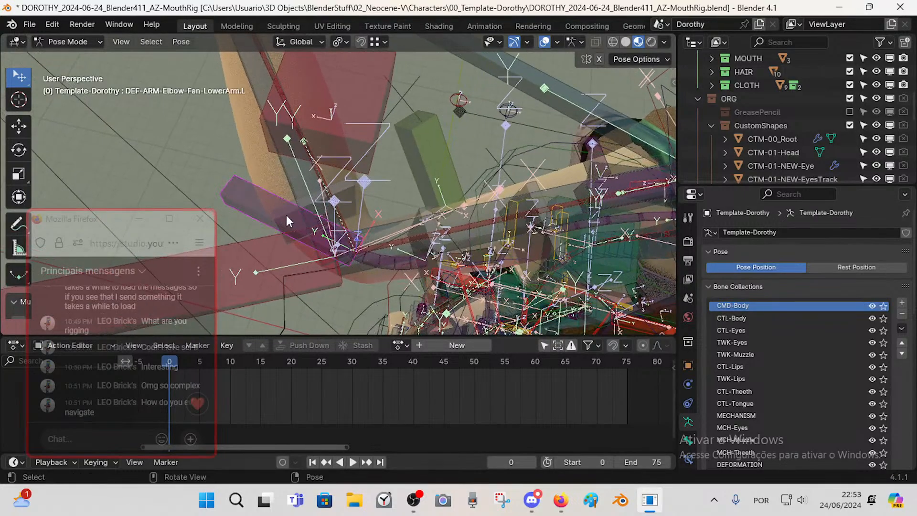
pyautogui.moveTo(286, 217); pyautogui.dragTo(282, 240, button='middle')
pyautogui.click(283, 241)
pyautogui.press('g')
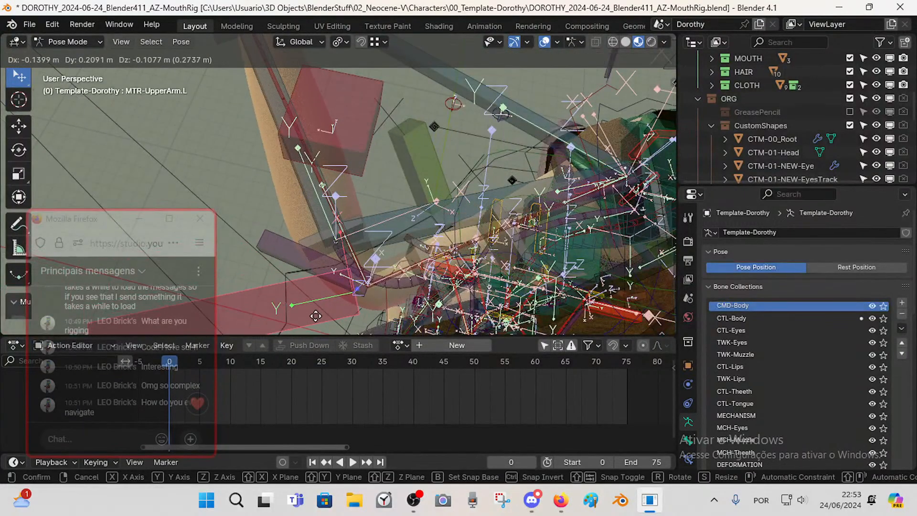
pyautogui.rightClick(317, 315)
# - Select the left elbow's bones one by one, including DEF-ARM-Elbow-Smooth.L, MCH-UpperArm.L and MCH-Elbow-AUTO.L, to examine them
pyautogui.scroll(2, 357, 232)
pyautogui.moveTo(378, 257); pyautogui.dragTo(382, 235, button='middle')
pyautogui.click(347, 192)
pyautogui.click(343, 224)
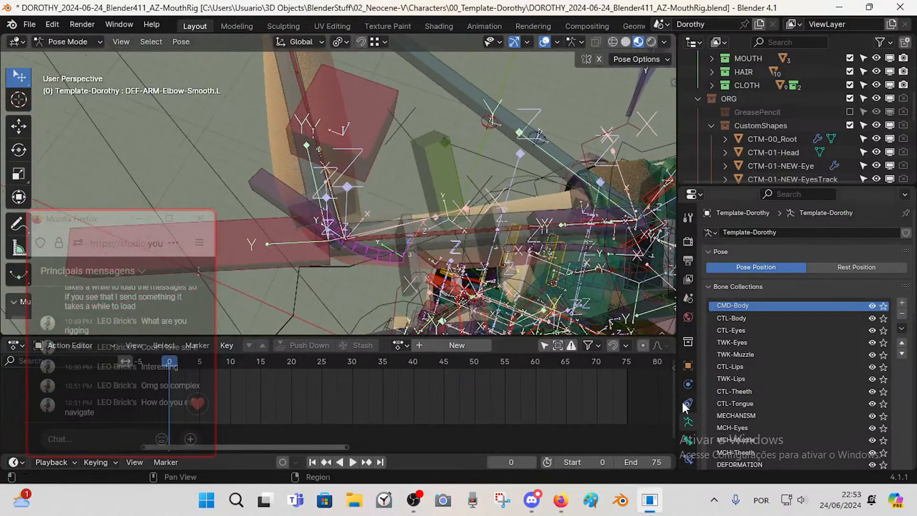
pyautogui.click(280, 193)
pyautogui.click(399, 217)
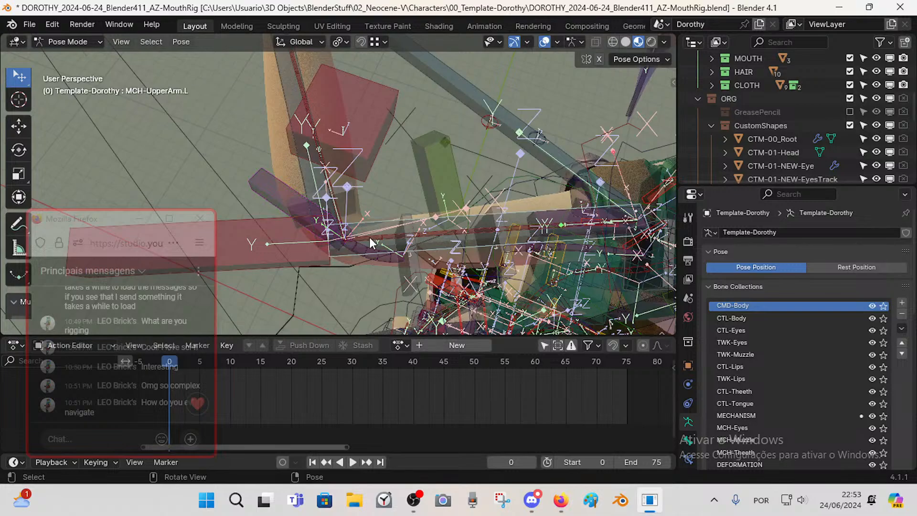
pyautogui.click(369, 237)
# - Select the MTR-Arm.L control and reset its pose to straighten the left arm
pyautogui.moveTo(304, 101); pyautogui.dragTo(309, 207, button='middle')
pyautogui.click(308, 228)
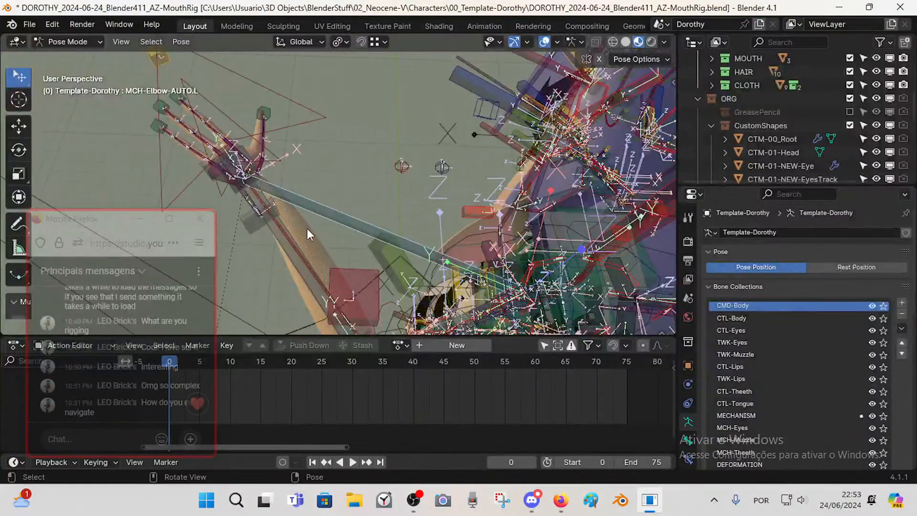
pyautogui.click(300, 95)
pyautogui.moveTo(246, 136); pyautogui.dragTo(450, 161, button='middle')
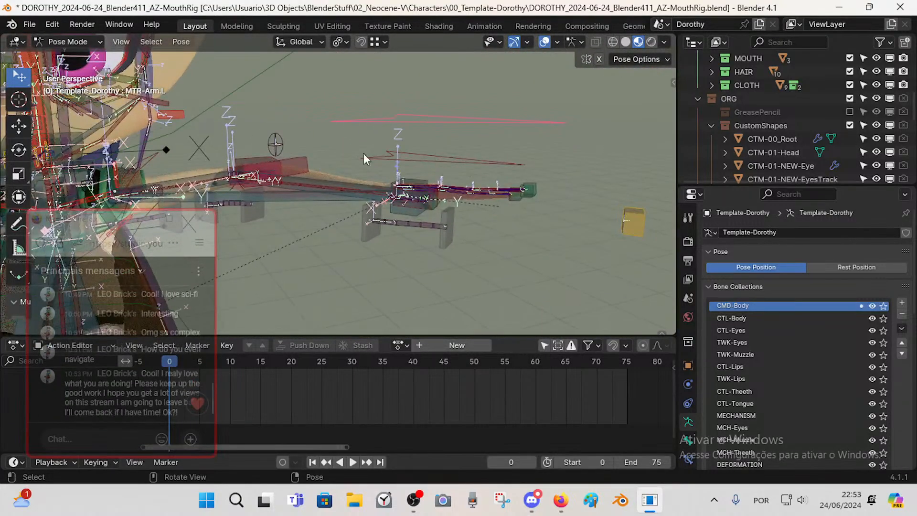
# - Hide every bone collection except CMD-Body and CTL-Body and view the full character with its body controls
pyautogui.press('n')
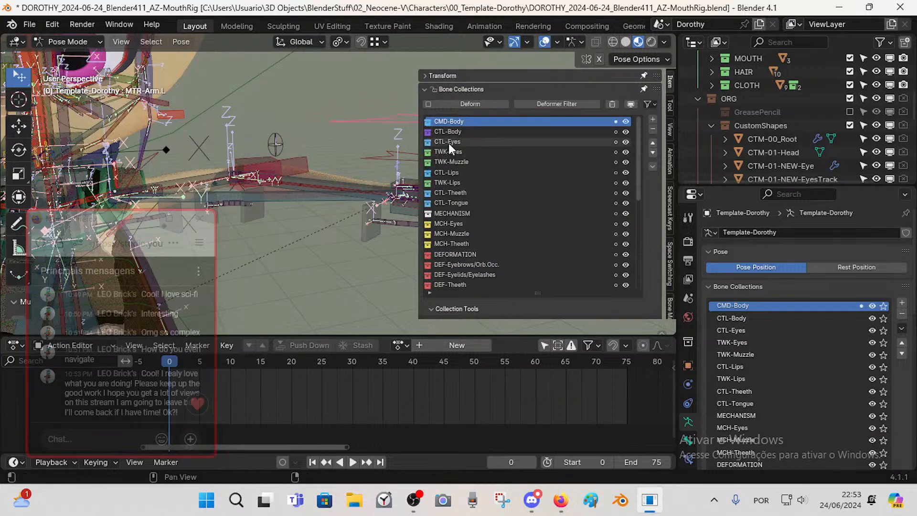
pyautogui.press('n')
pyautogui.moveTo(414, 154); pyautogui.dragTo(453, 194, button='middle')
pyautogui.press('n')
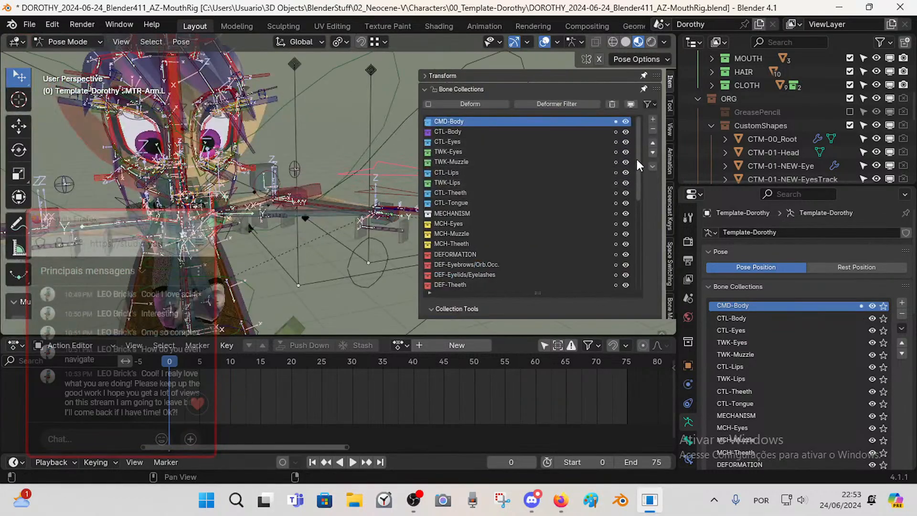
pyautogui.moveTo(635, 157); pyautogui.dragTo(634, 273)
pyautogui.scroll(-2, 618, 276)
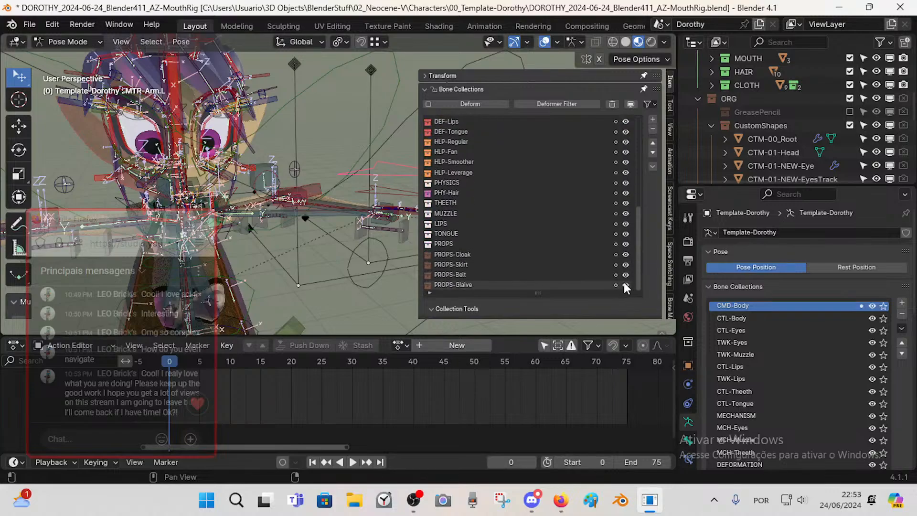
pyautogui.scroll(16, 632, 215)
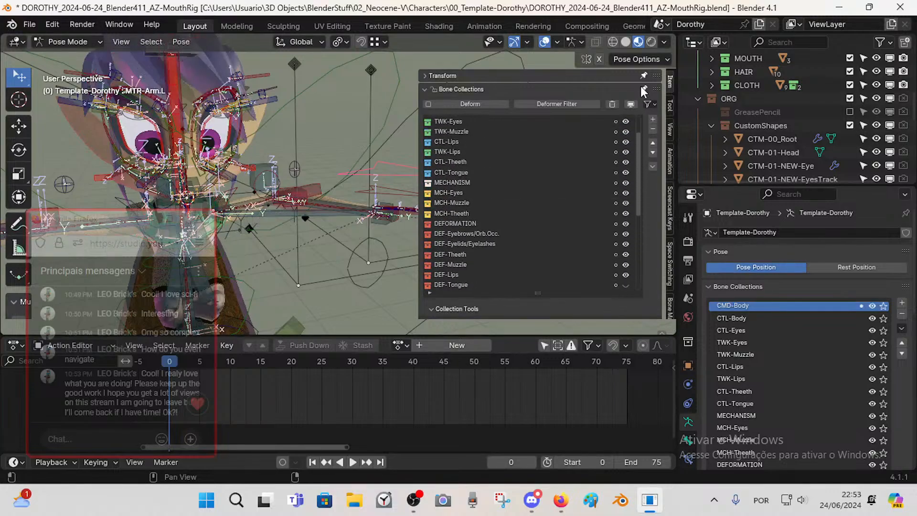
pyautogui.moveTo(619, 263); pyautogui.dragTo(624, 142)
pyautogui.scroll(3, 632, 158)
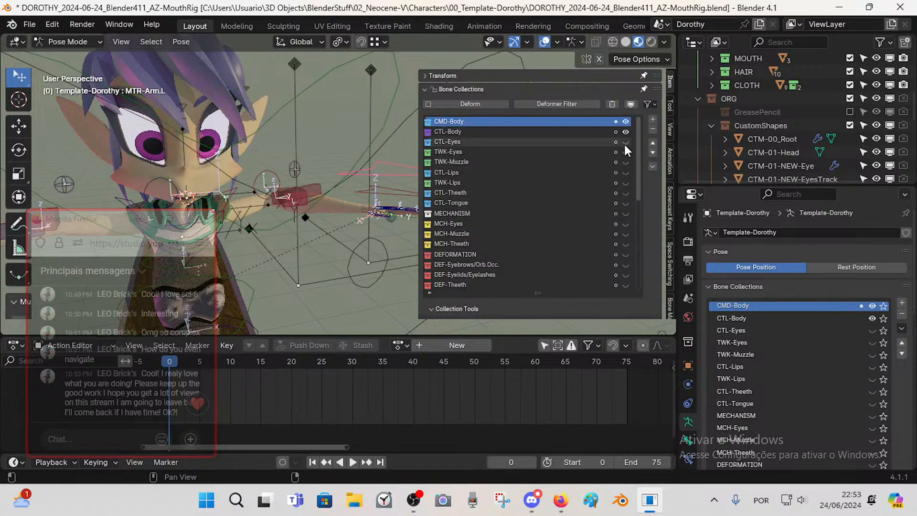
pyautogui.press('n')
pyautogui.moveTo(334, 182); pyautogui.dragTo(427, 216, button='middle')
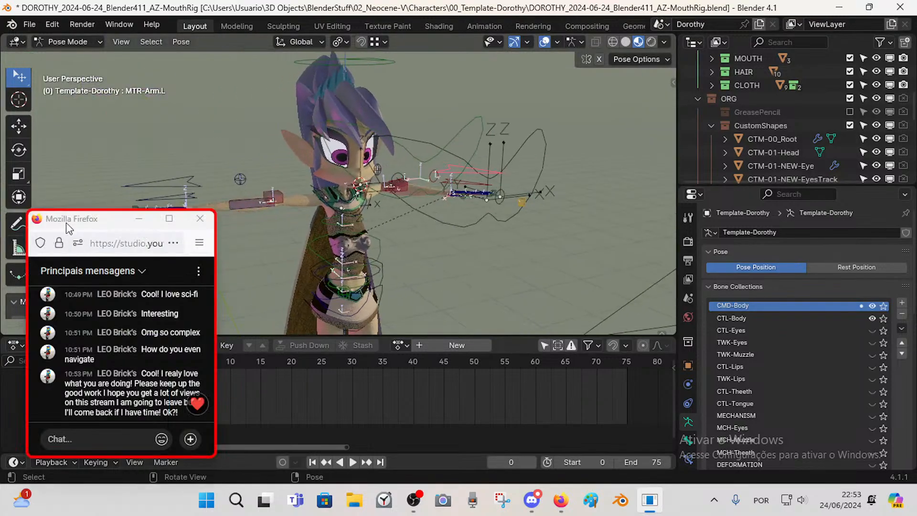
# - Move the chat window clear of the character and select the MTR-Eyes-TRACK control
pyautogui.moveTo(73, 224); pyautogui.dragTo(614, 188)
pyautogui.click(463, 136)
pyautogui.moveTo(463, 136); pyautogui.dragTo(447, 162, button='middle')
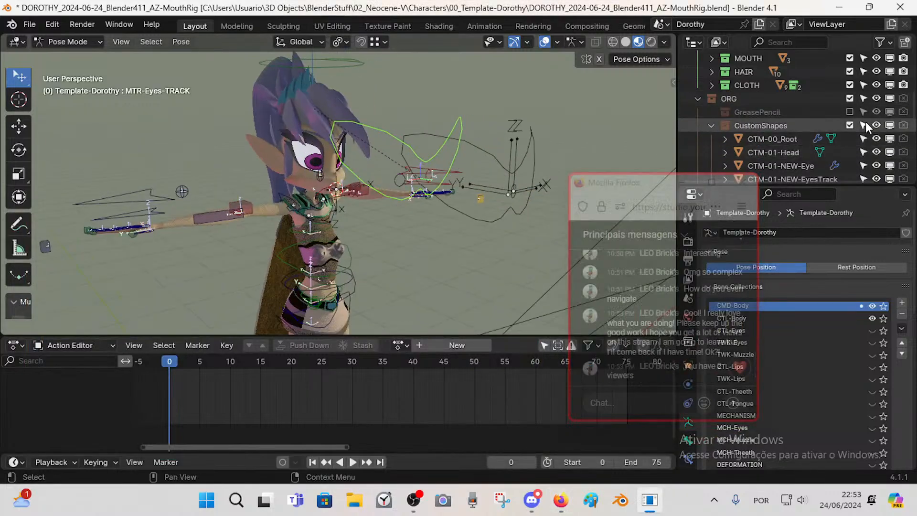
# - Exclude the CustomShapes collection and its parent ORG collection from the view layer
pyautogui.click(849, 125)
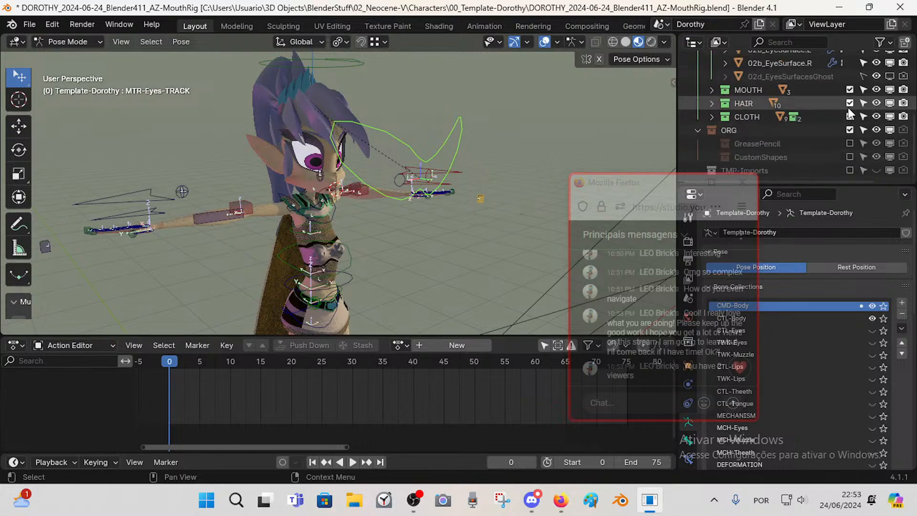
pyautogui.click(849, 130)
pyautogui.moveTo(414, 168); pyautogui.dragTo(433, 206, button='middle')
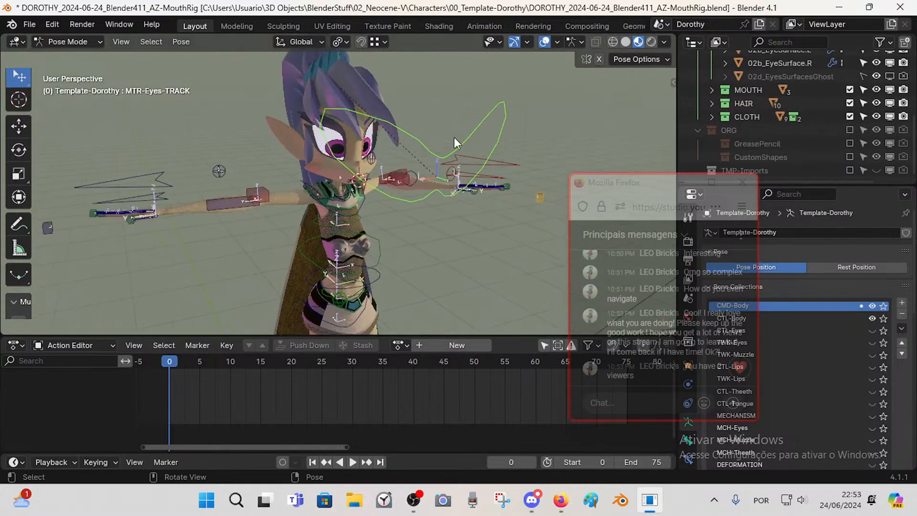
# - Select the MTR-Head control and rotate it twice from different view angles to tilt and turn the head
pyautogui.scroll(-1, 400, 96)
pyautogui.click(382, 76)
pyautogui.press('r')
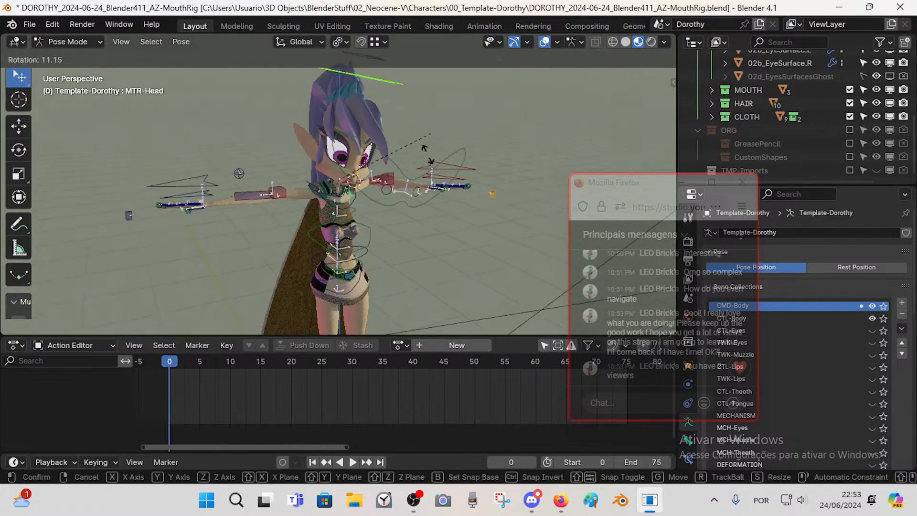
pyautogui.click(416, 171)
pyautogui.moveTo(416, 172); pyautogui.dragTo(451, 178, button='middle')
pyautogui.press('r')
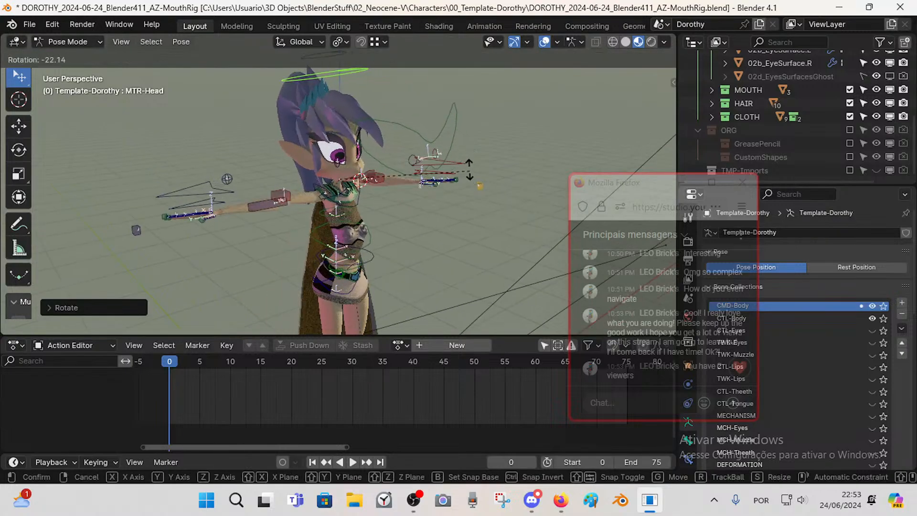
pyautogui.click(468, 171)
# - Select the torso control around the character's waist, move it and rotate it to bend the body
pyautogui.click(372, 233)
pyautogui.moveTo(377, 234); pyautogui.dragTo(371, 280, button='middle')
pyautogui.press('g')
pyautogui.click(427, 243)
pyautogui.press('r')
pyautogui.click(400, 267)
# - Move the MTR-Arm.R control toward the waist to bend the right arm and try rotating it about global Z
pyautogui.click(206, 228)
pyautogui.press('g')
pyautogui.click(340, 268)
pyautogui.press('r')
pyautogui.press('z')
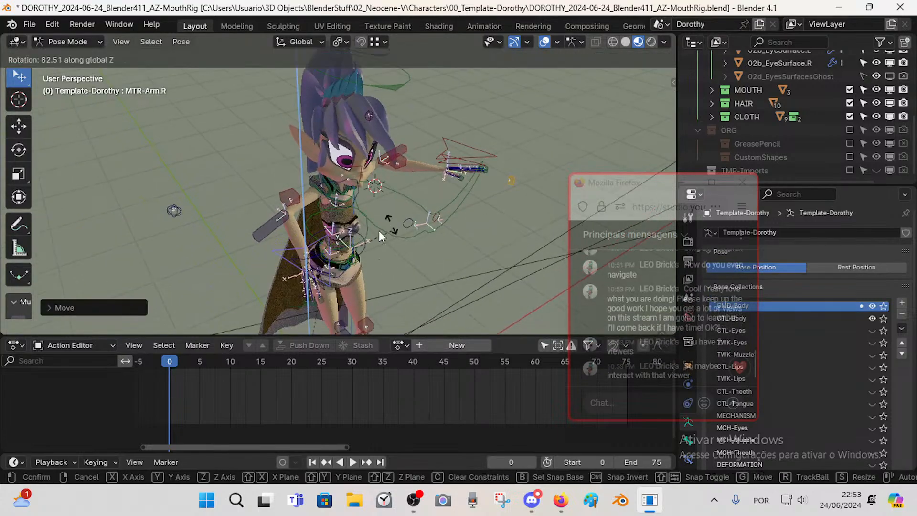
pyautogui.rightClick(387, 227)
# - Check the character in Solid shading, turn off X-ray, and return to Material Preview in Pose Mode
pyautogui.click(628, 42)
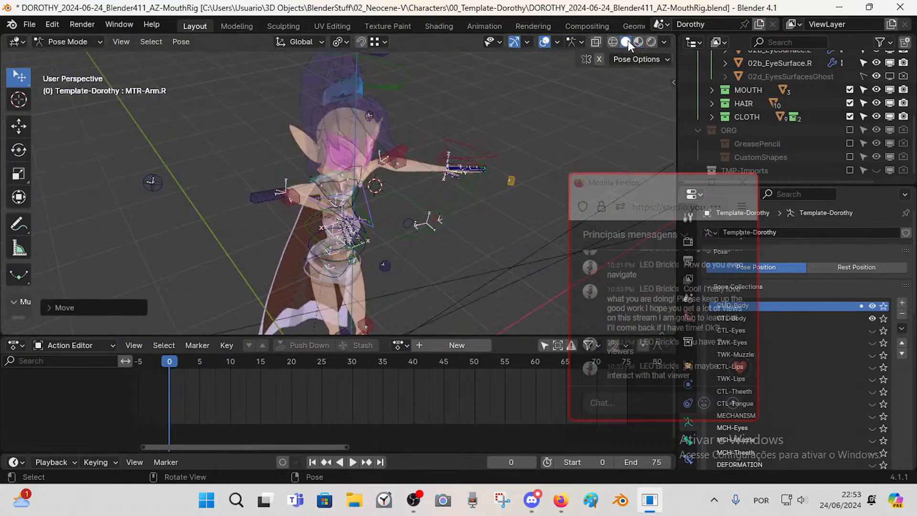
pyautogui.moveTo(430, 188); pyautogui.dragTo(376, 169, button='middle')
pyautogui.hotkey('alt', 'z')
pyautogui.press('Tab')
pyautogui.hotkey('ctrl', 'Tab')
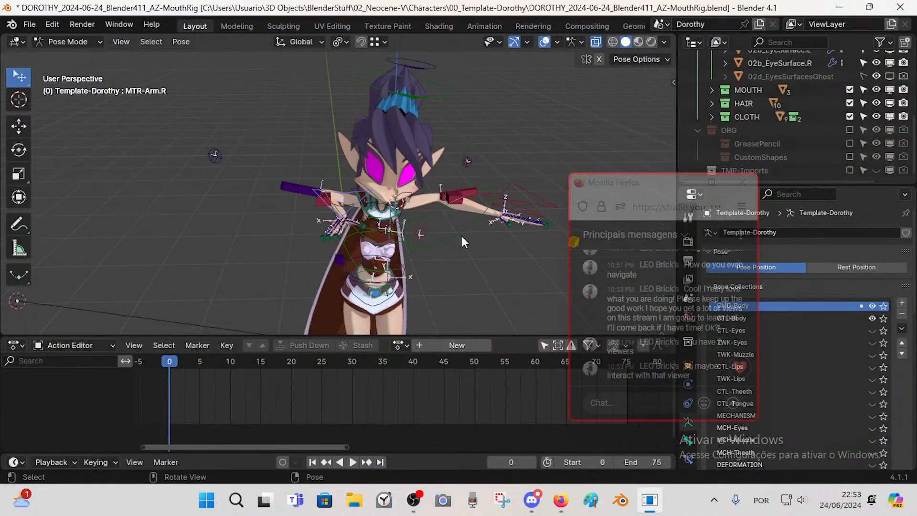
pyautogui.click(641, 41)
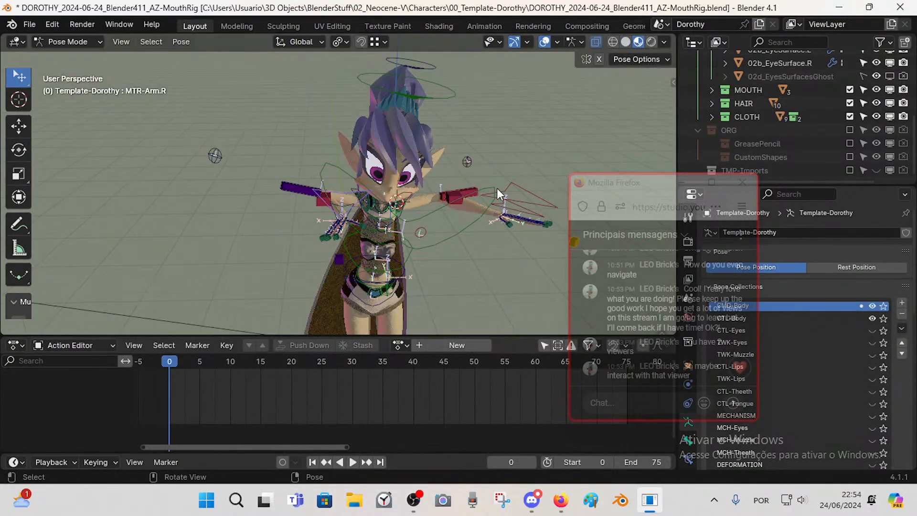
# - Move the MTR-Arm.L control down toward the hip and rotate it about global Z to pose the left hand
pyautogui.moveTo(496, 188); pyautogui.dragTo(422, 152, button='middle')
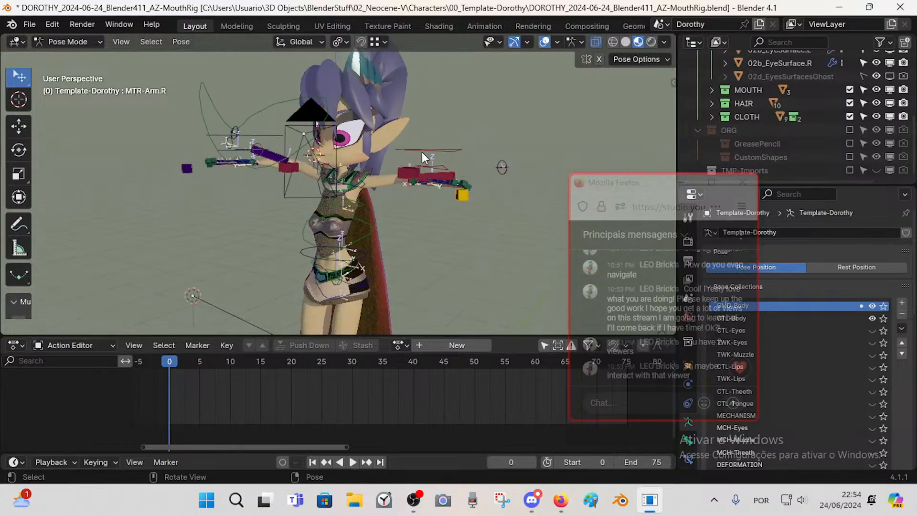
pyautogui.click(360, 292)
pyautogui.moveTo(360, 292); pyautogui.dragTo(290, 264, button='middle')
pyautogui.press('g')
pyautogui.click(401, 302)
pyautogui.press('g')
pyautogui.click(351, 279)
pyautogui.press('r')
pyautogui.press('z')
pyautogui.click(361, 297)
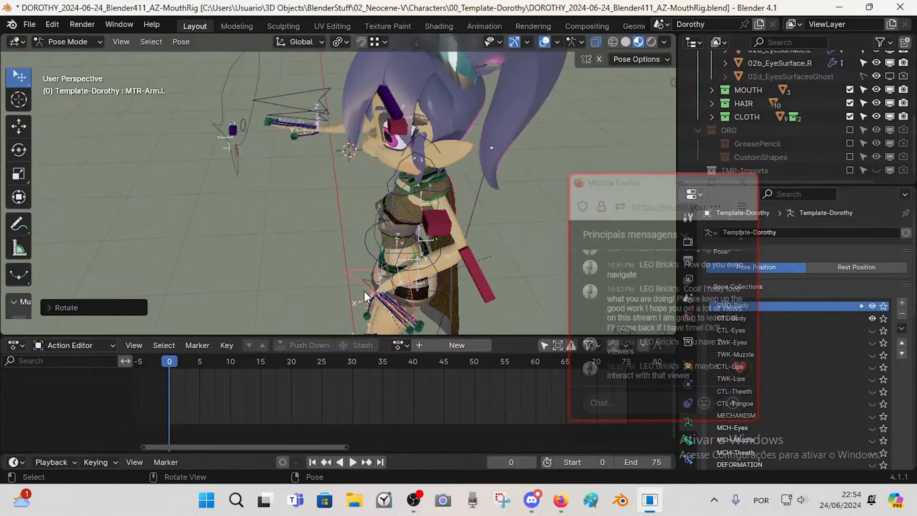
# - Shift the MTR-Arm.L control closer to the waist and rotate it again about global Z
pyautogui.press('g')
pyautogui.click(387, 271)
pyautogui.press('r')
pyautogui.press('z')
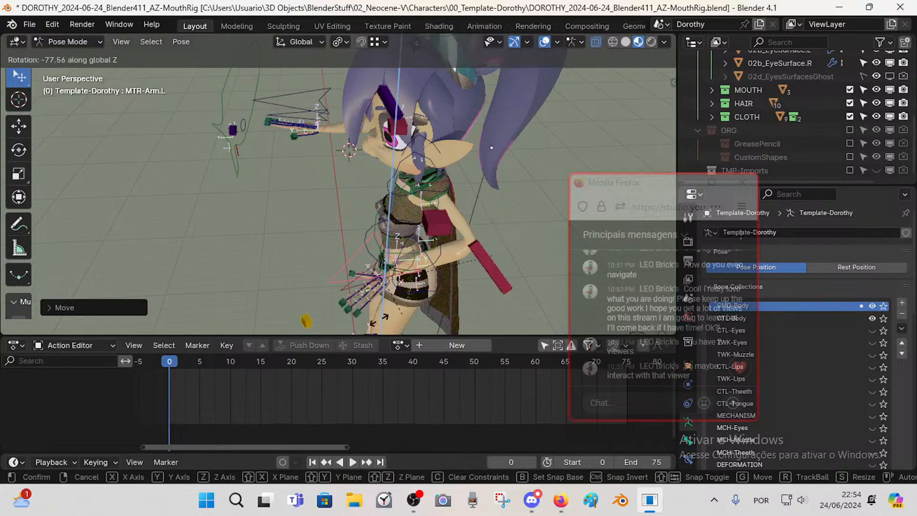
pyautogui.click(303, 262)
# - Move the left arm control outward from the body to extend the left arm
pyautogui.moveTo(302, 262); pyautogui.dragTo(399, 253, button='middle')
pyautogui.press('g')
pyautogui.click(415, 227)
pyautogui.press('g')
pyautogui.click(412, 240)
# - Bend the torso by rotating MTR-Torso and by moving and rotating CMD-TorsoUpper
pyautogui.click(374, 253)
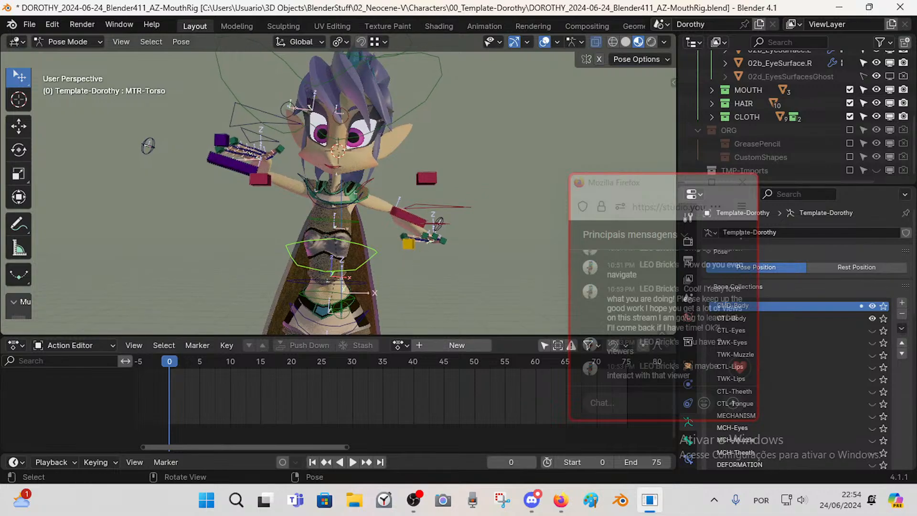
pyautogui.press('r')
pyautogui.click(416, 241)
pyautogui.click(348, 220)
pyautogui.press('g')
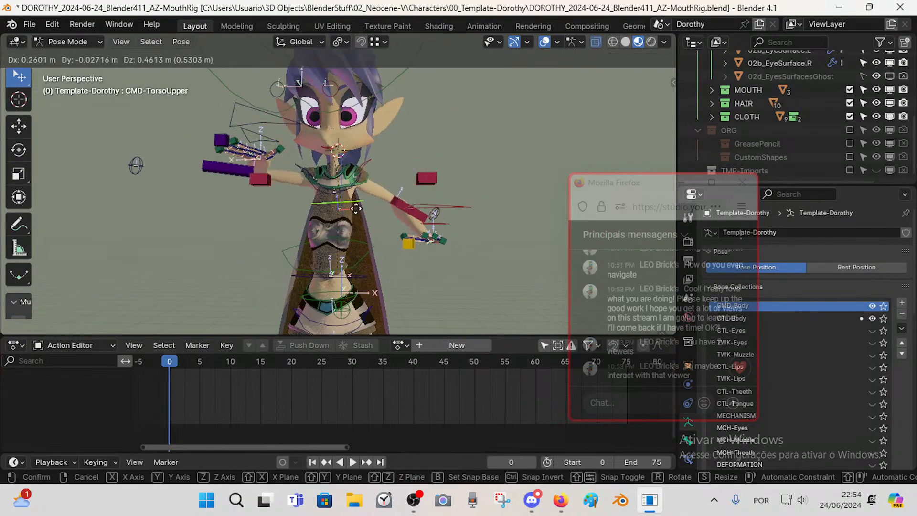
pyautogui.click(332, 224)
pyautogui.press('r')
pyautogui.click(388, 200)
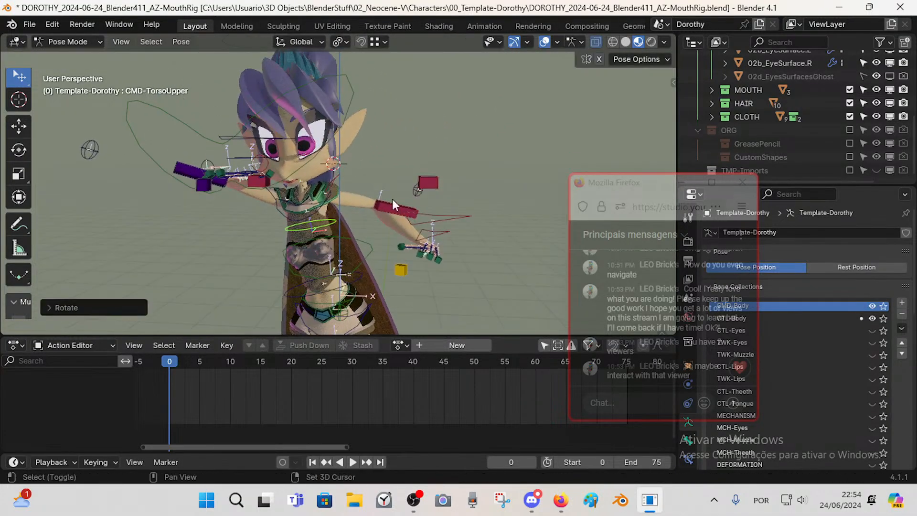
# - Clear the location and rotation of all visible pose controls and deselect them
pyautogui.moveTo(391, 199); pyautogui.dragTo(348, 245, button='middle')
pyautogui.press('a')
pyautogui.hotkey('alt', 'g')
pyautogui.hotkey('alt', 'r')
pyautogui.hotkey('alt', 'a')
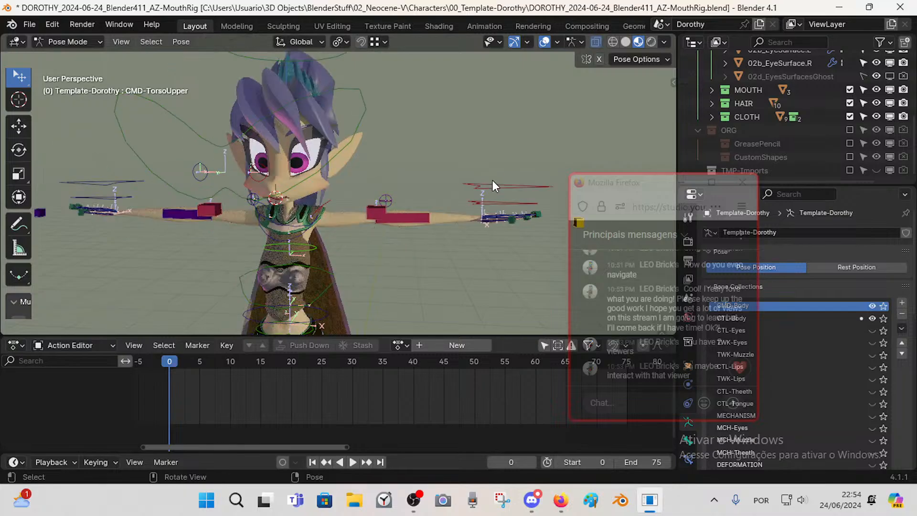
# - Lower the MTR-Arm.L control and rotate it about global Z to bend the left arm at the elbow
pyautogui.click(492, 181)
pyautogui.moveTo(492, 180); pyautogui.dragTo(474, 219, button='middle')
pyautogui.press('g')
pyautogui.click(433, 247)
pyautogui.press('r')
pyautogui.press('z')
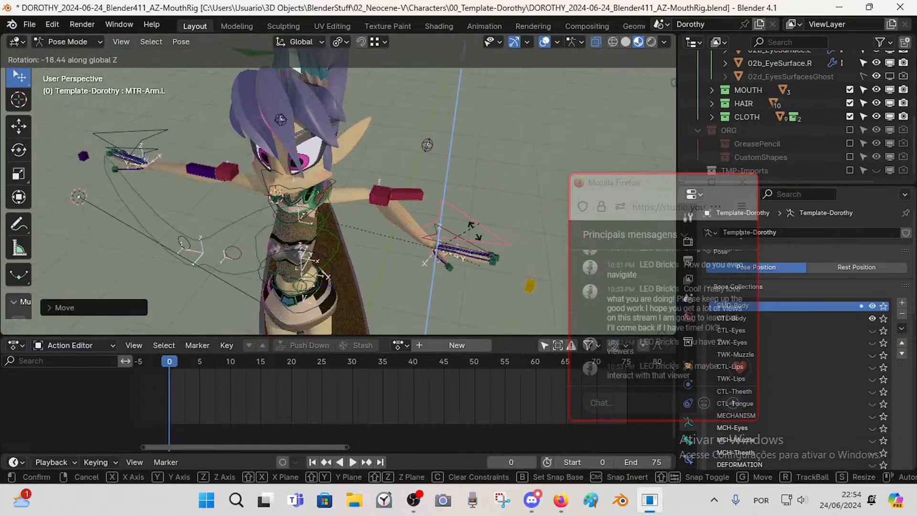
pyautogui.click(440, 275)
pyautogui.moveTo(440, 274); pyautogui.dragTo(438, 224, button='middle')
# - Bring the live chat window forward, make it slightly taller, and read through the viewer messages
pyautogui.moveTo(608, 187); pyautogui.dragTo(641, 150)
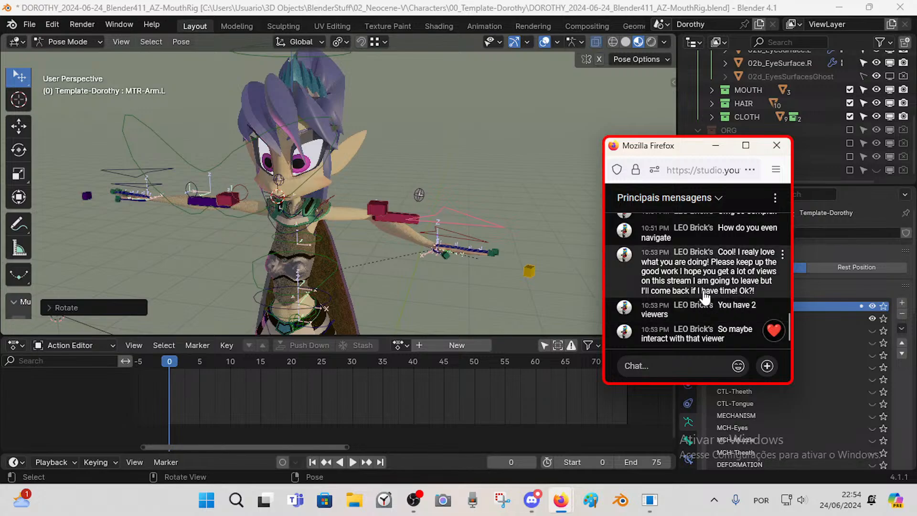
pyautogui.scroll(3, 731, 310)
pyautogui.click(696, 333)
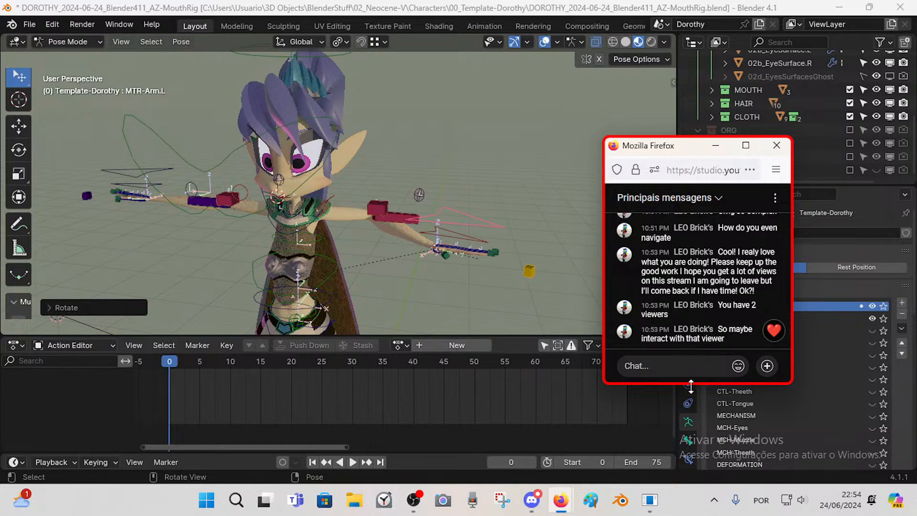
pyautogui.moveTo(691, 385); pyautogui.dragTo(690, 402)
pyautogui.scroll(3, 710, 329)
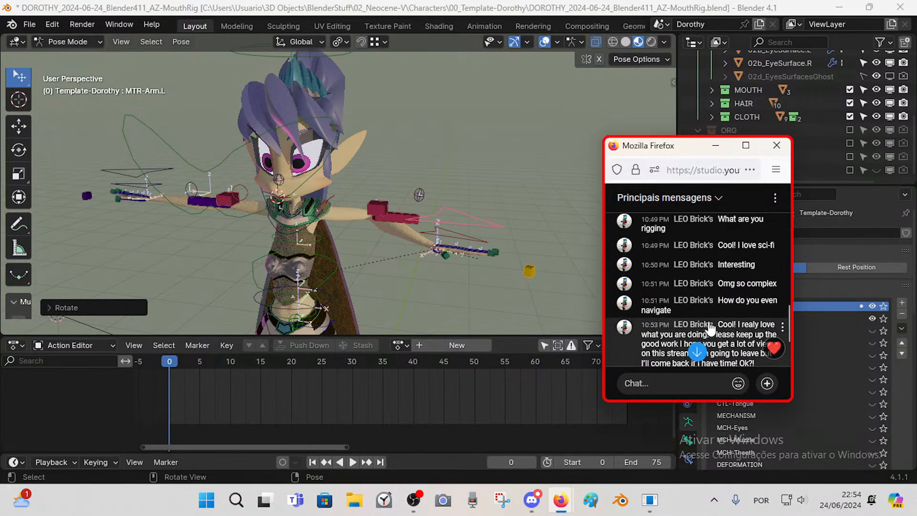
pyautogui.scroll(-3, 710, 330)
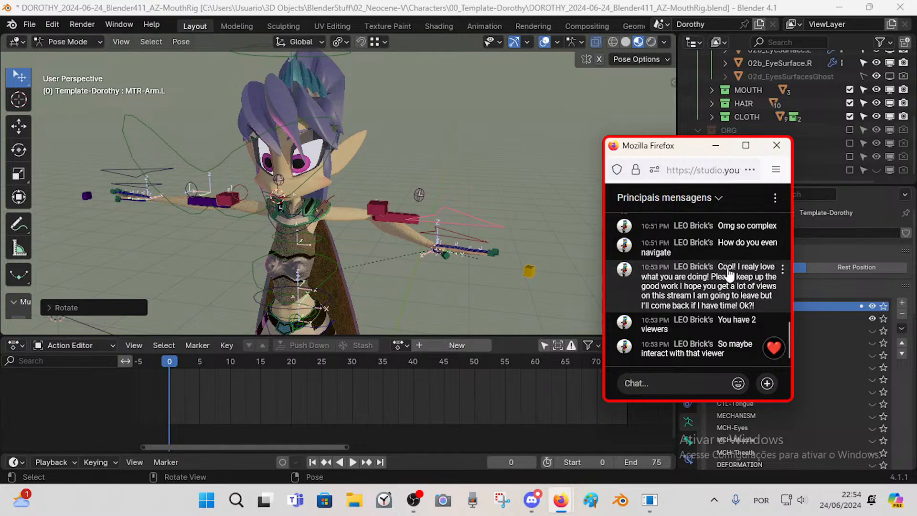
pyautogui.scroll(2, 729, 275)
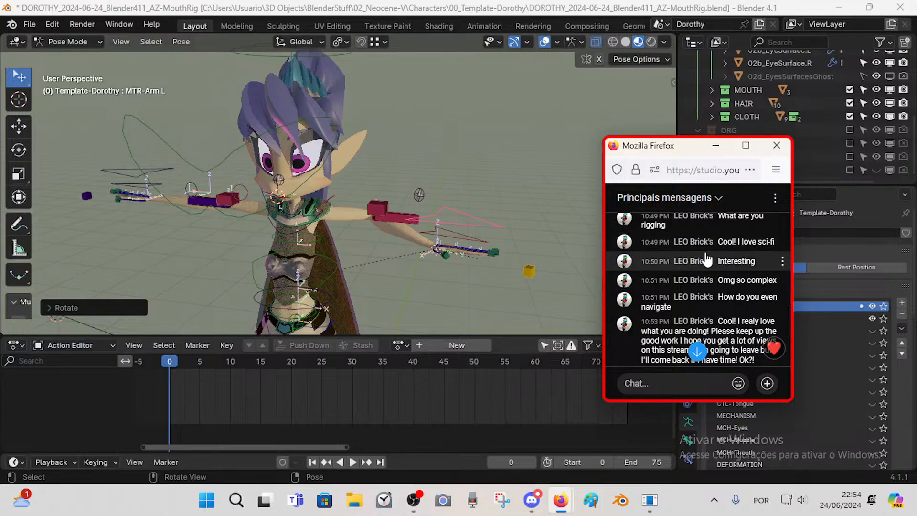
# - Reposition the chat window, enlarge it to fit more messages, and scroll through the chat history
pyautogui.moveTo(634, 146); pyautogui.dragTo(640, 111)
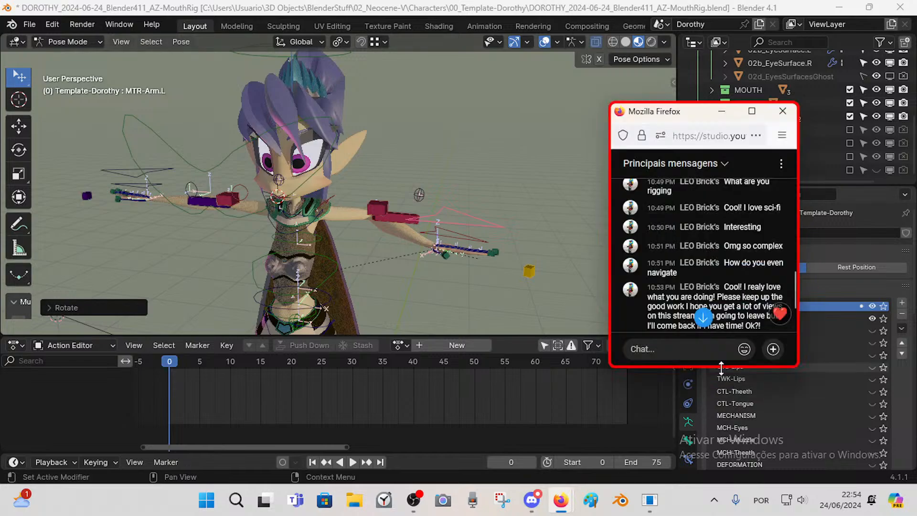
pyautogui.moveTo(693, 366); pyautogui.dragTo(693, 423)
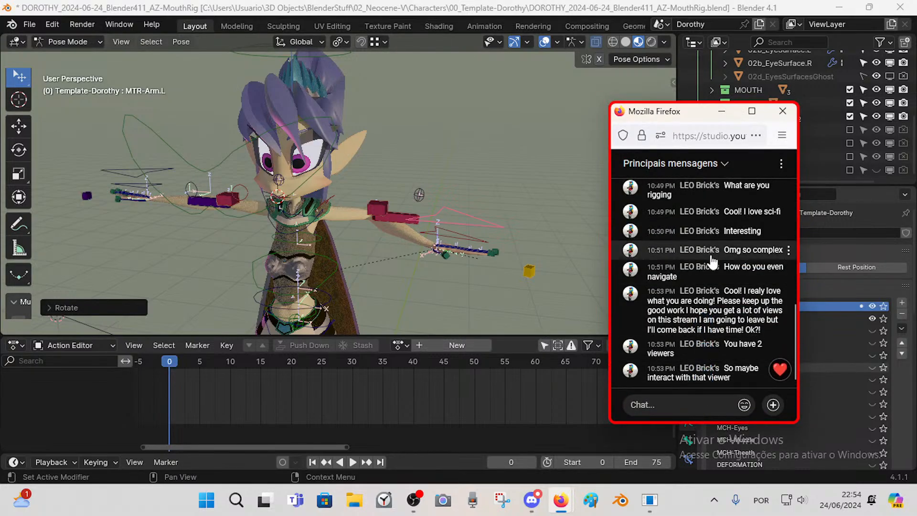
pyautogui.scroll(5, 711, 287)
pyautogui.scroll(-5, 712, 275)
pyautogui.moveTo(660, 117); pyautogui.dragTo(694, 81)
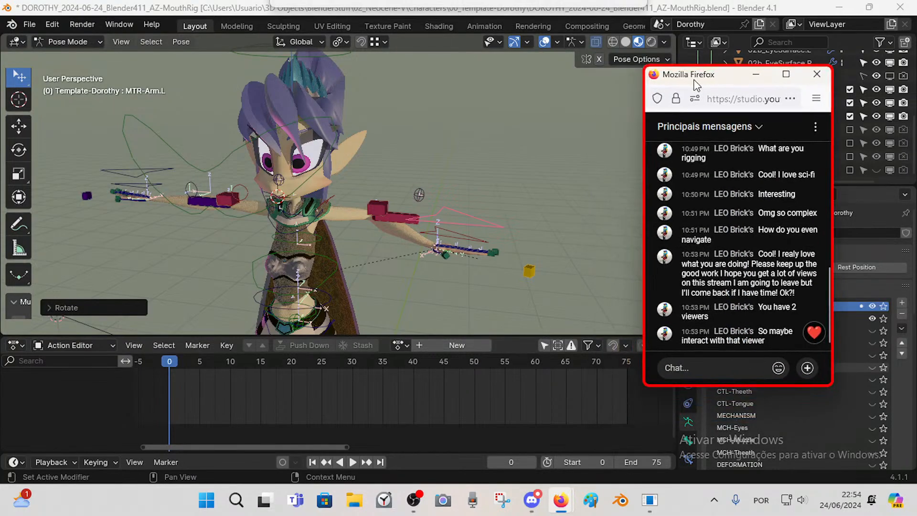
# - View the left arm up close and move the MTR-Arm.L control inward to bend the elbow further
pyautogui.scroll(3, 462, 214)
pyautogui.moveTo(463, 214); pyautogui.dragTo(362, 237, button='middle')
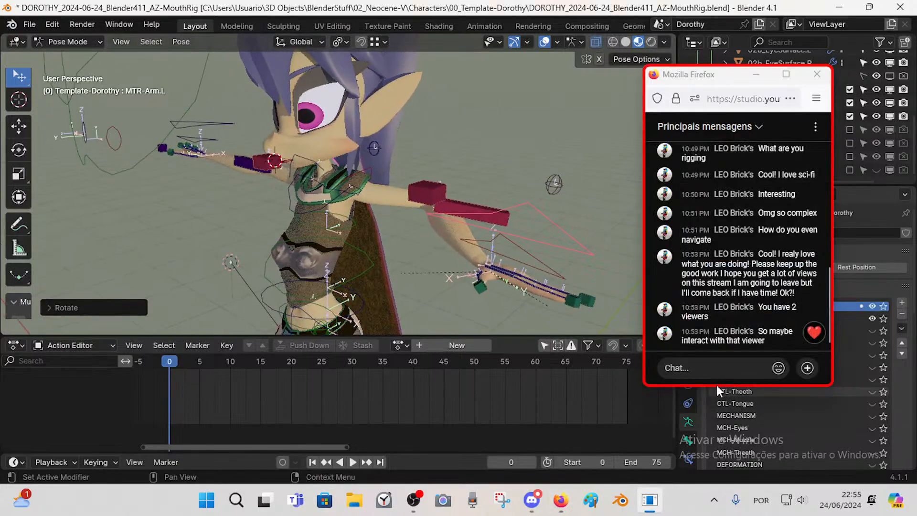
pyautogui.scroll(2, 384, 219)
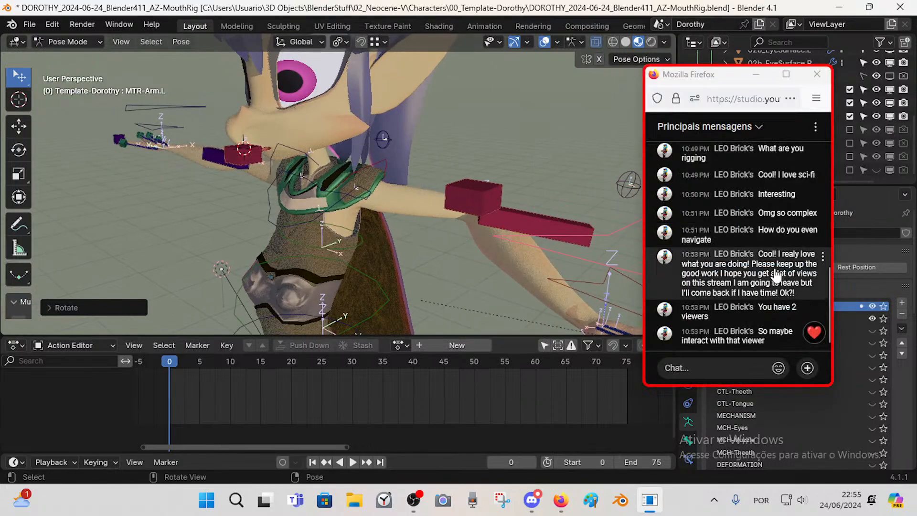
pyautogui.moveTo(317, 204); pyautogui.dragTo(332, 210, button='middle')
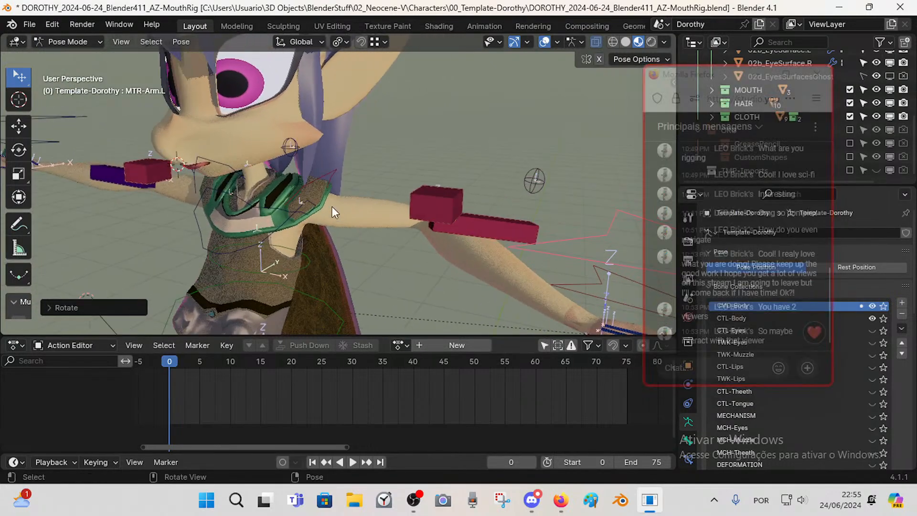
pyautogui.click(316, 173)
pyautogui.scroll(-3, 316, 173)
pyautogui.click(492, 211)
pyautogui.press('g')
pyautogui.click(428, 243)
# - Select all visible controls and clear their location to straighten both arms
pyautogui.press('a')
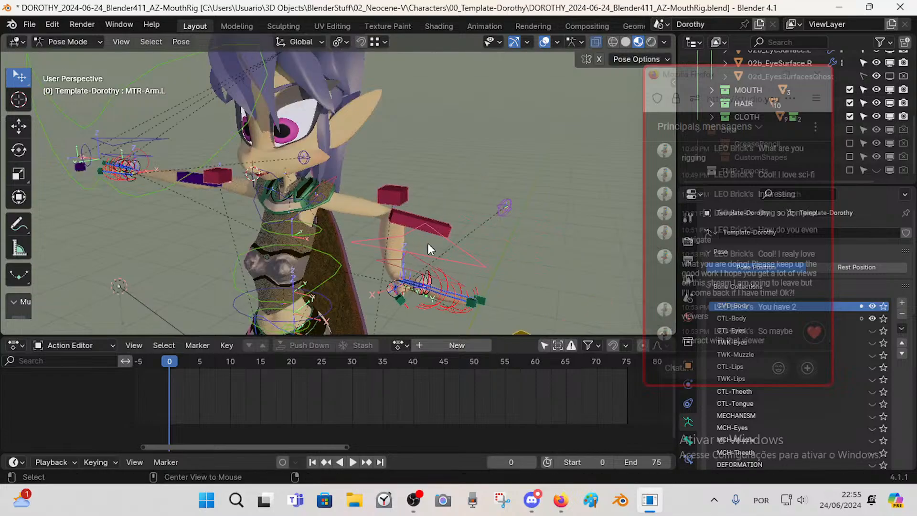
pyautogui.hotkey('alt', 'g')
pyautogui.moveTo(439, 188); pyautogui.dragTo(491, 192, button='middle')
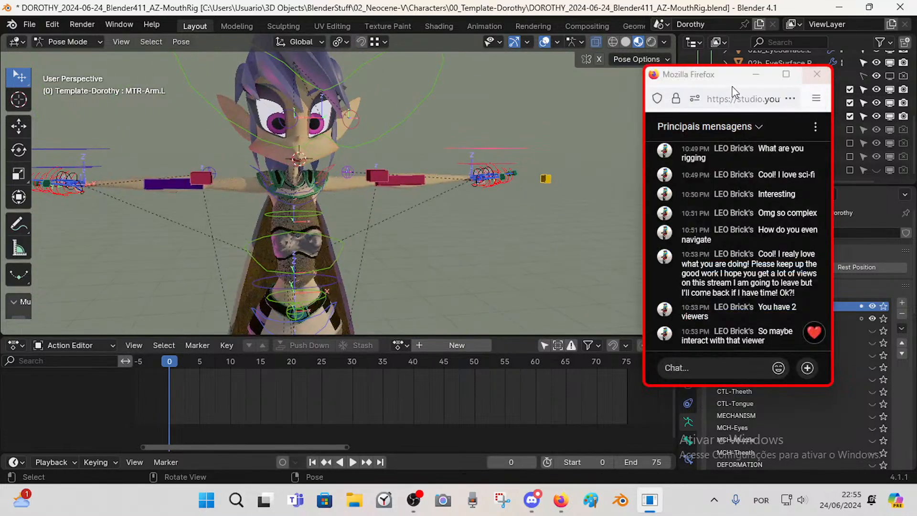
# - Shorten the chat window and move it over the bone collections list, clear of the viewport
pyautogui.moveTo(733, 91); pyautogui.dragTo(710, 89)
pyautogui.moveTo(674, 384); pyautogui.dragTo(674, 290)
pyautogui.moveTo(669, 72); pyautogui.dragTo(732, 253)
# - Frame the mouth closely and make the CTL-Theeth bone collection visible from the viewport sidebar
pyautogui.moveTo(429, 172); pyautogui.dragTo(358, 166, button='middle')
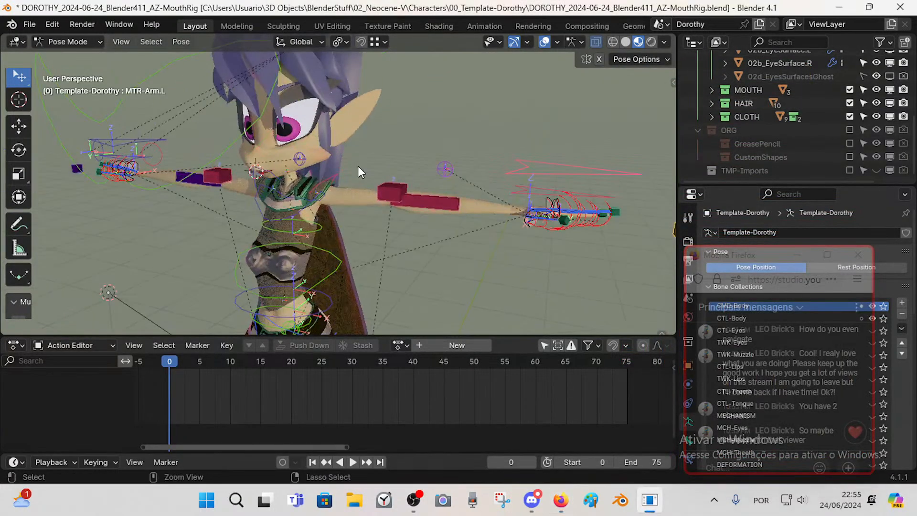
pyautogui.scroll(10, 324, 159)
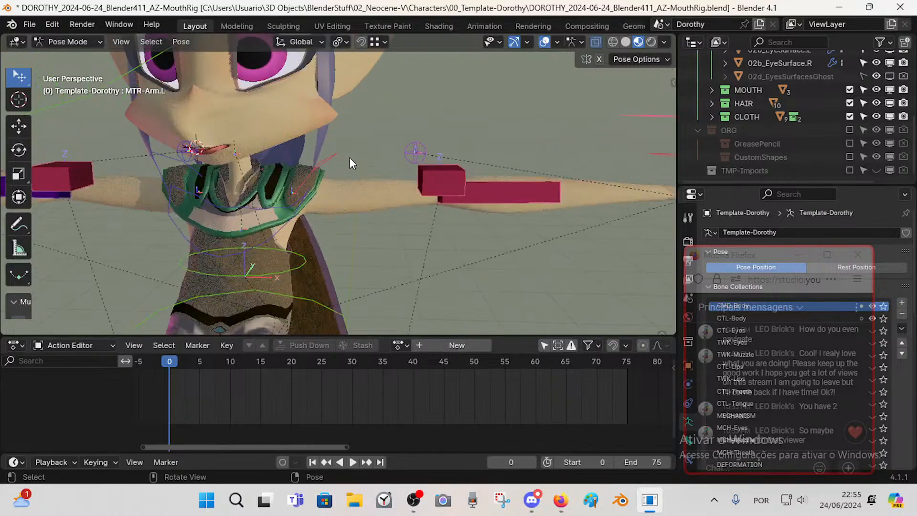
pyautogui.scroll(-8, 335, 167)
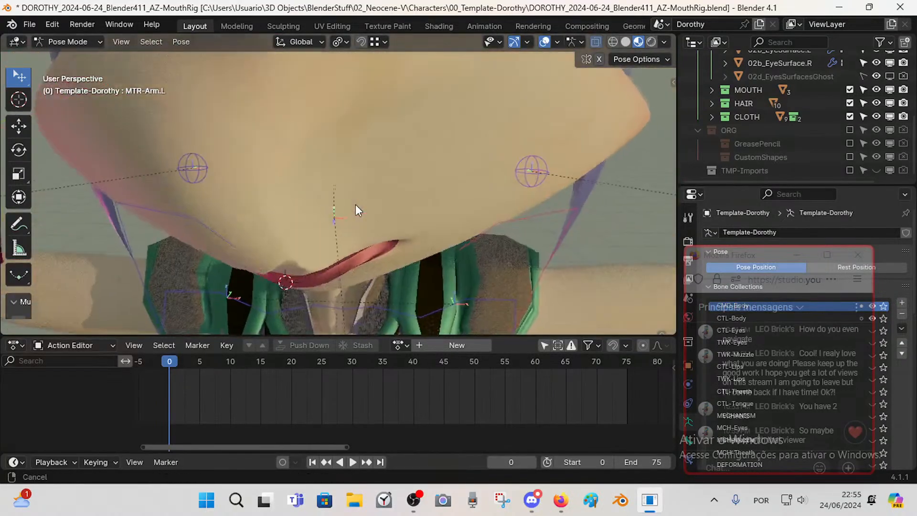
pyautogui.scroll(-5, 329, 157)
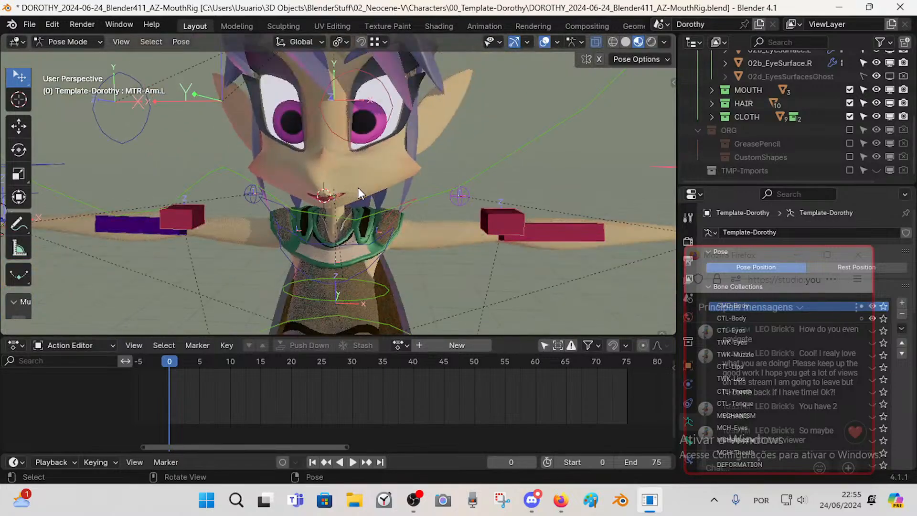
pyautogui.click(29, 24)
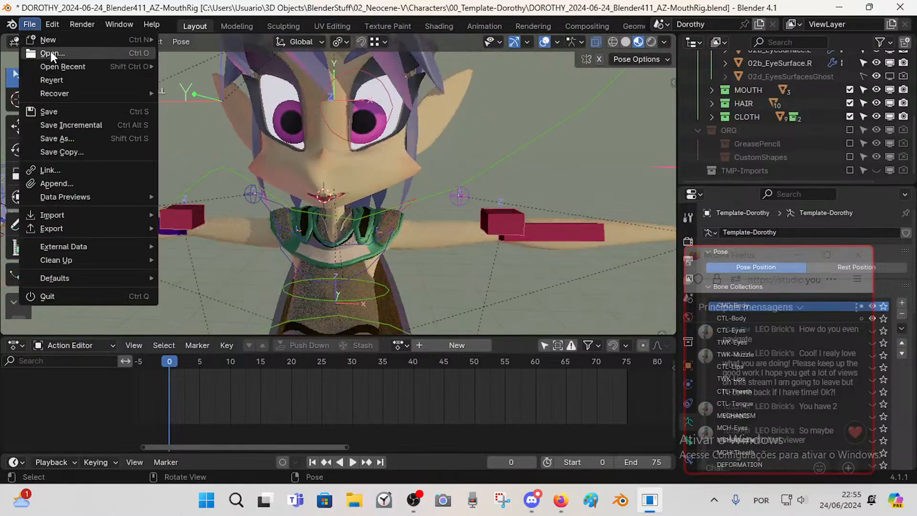
pyautogui.scroll(3, 299, 190)
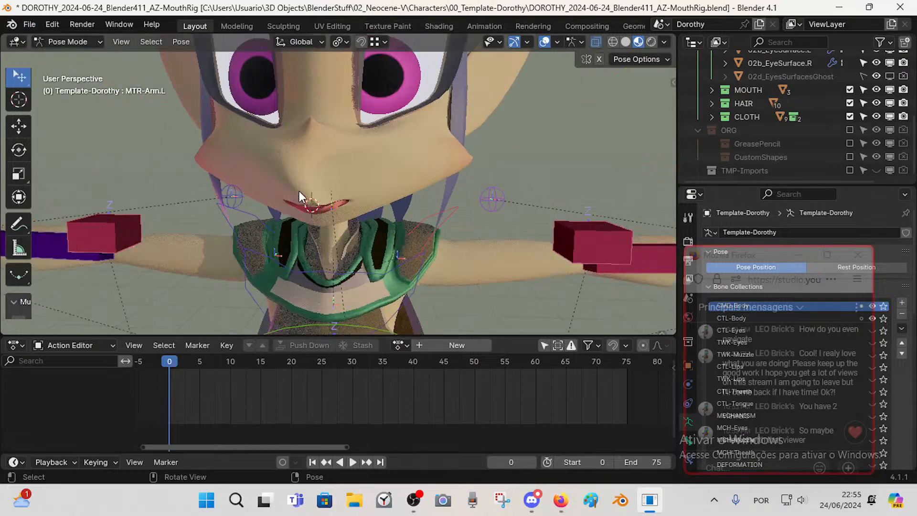
pyautogui.moveTo(299, 190); pyautogui.dragTo(335, 205, button='middle')
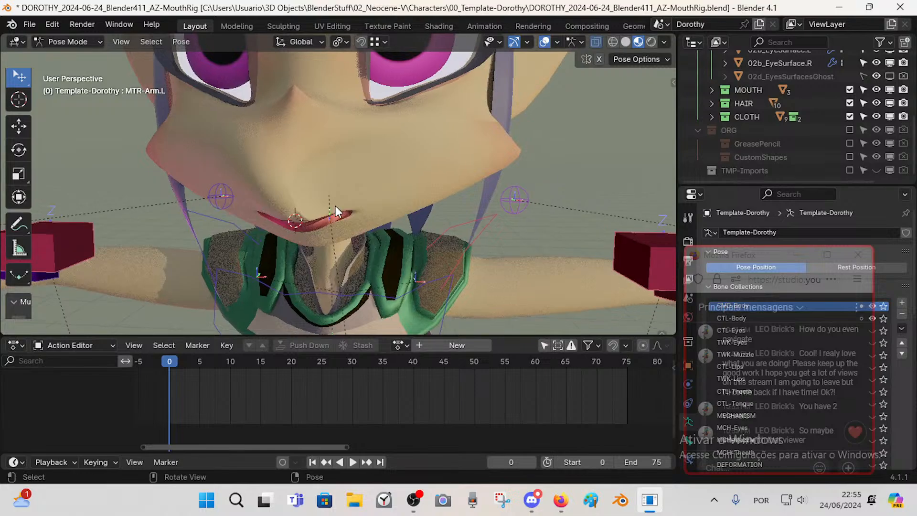
pyautogui.press('n')
pyautogui.click(623, 193)
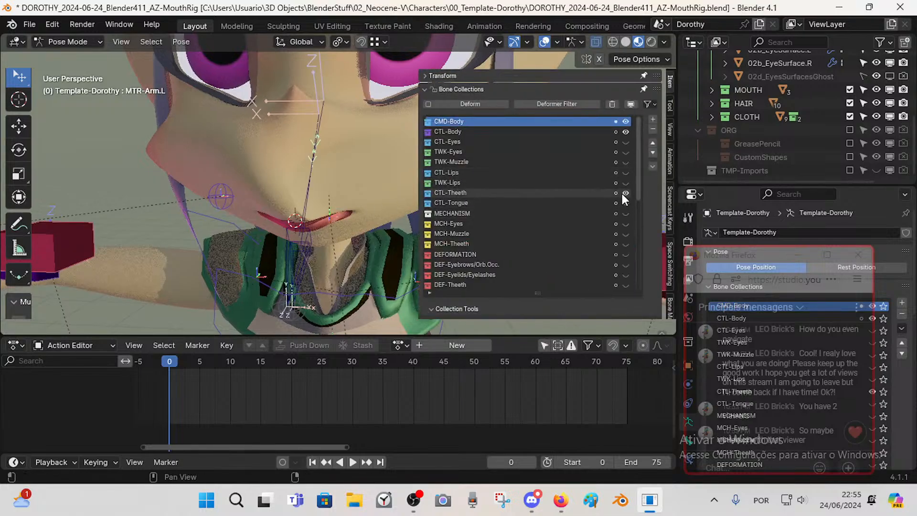
# - Hide the CTL-Theeth bone collection
pyautogui.click(622, 193)
pyautogui.click(622, 193)
pyautogui.click(623, 193)
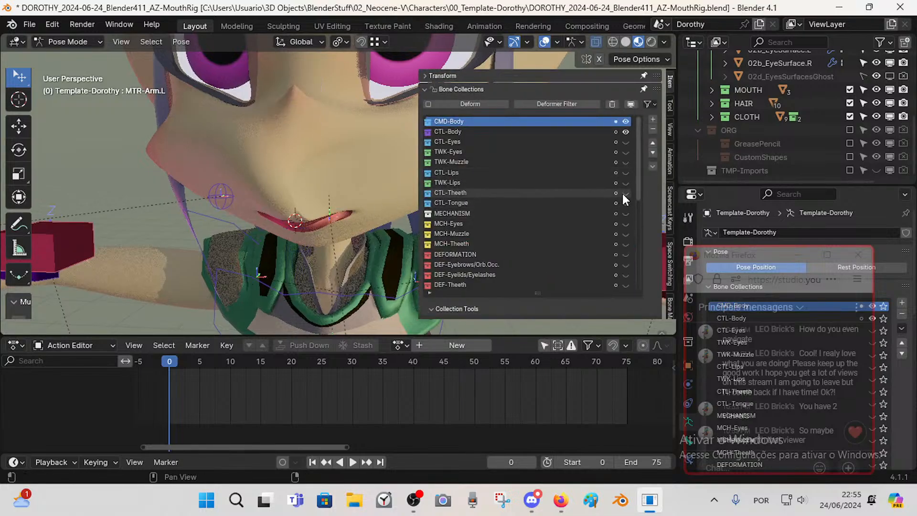
# - Show and hide the TWK-Muzzle and CTL-Theeth bone collections one at a time to view their controls on the face
pyautogui.click(625, 162)
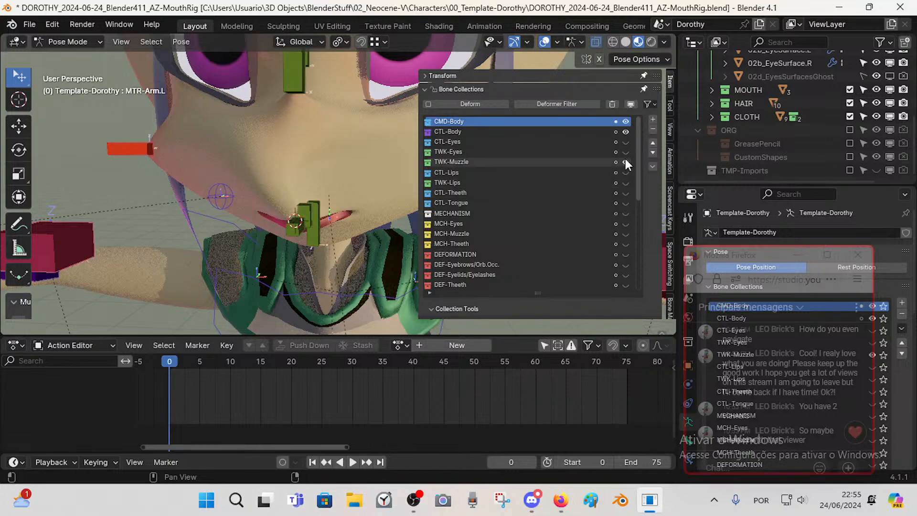
pyautogui.moveTo(302, 190); pyautogui.dragTo(309, 183, button='middle')
pyautogui.scroll(-2, 309, 184)
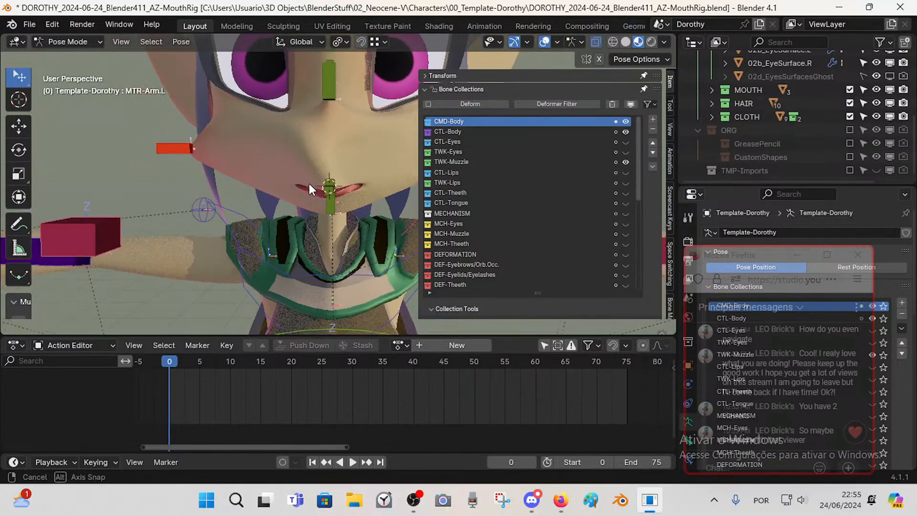
pyautogui.click(625, 161)
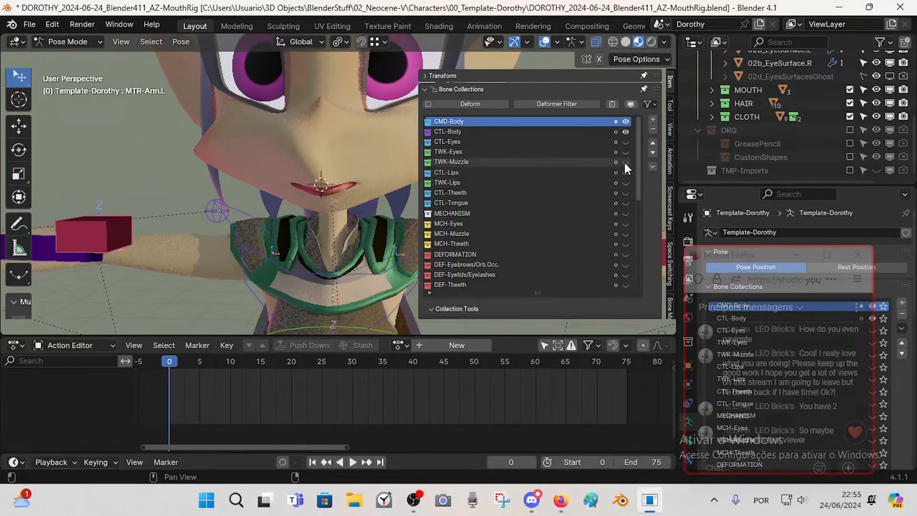
pyautogui.click(625, 193)
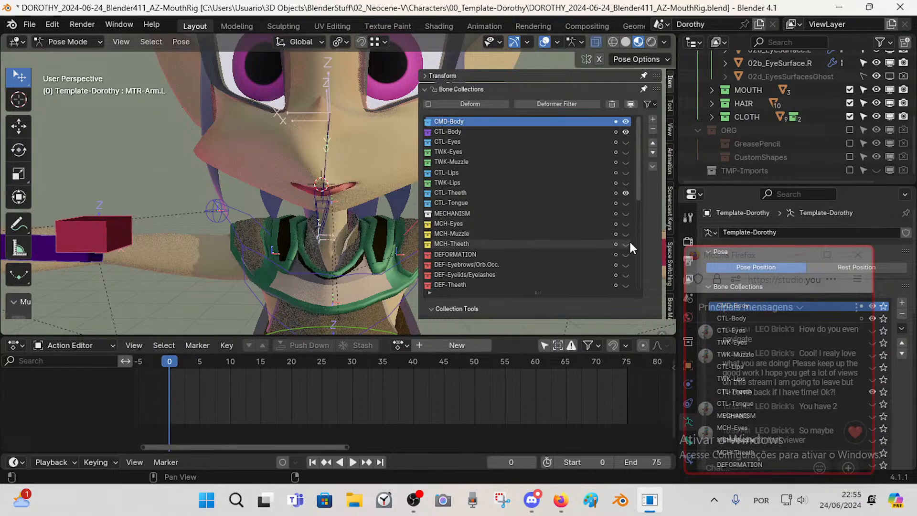
pyautogui.click(625, 193)
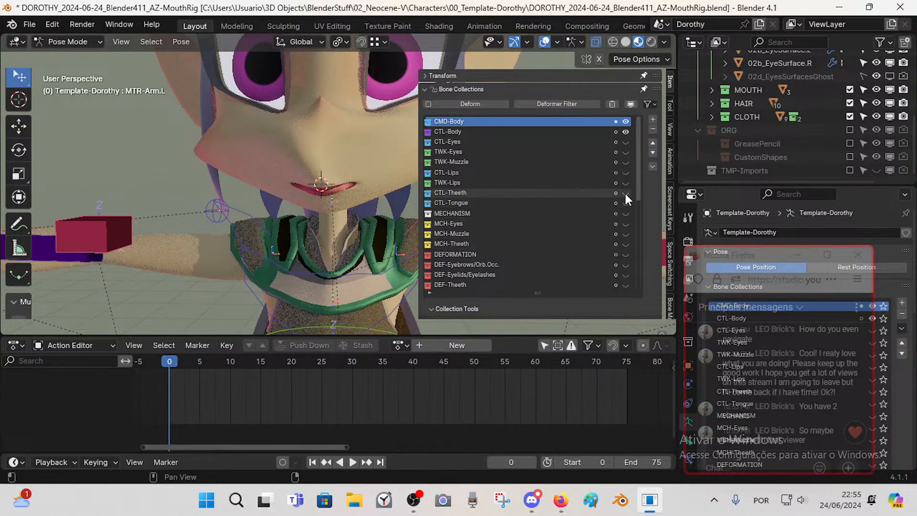
# - Make the CTL-Lips bone collection visible and frame the mouth closely
pyautogui.click(624, 172)
pyautogui.scroll(5, 336, 219)
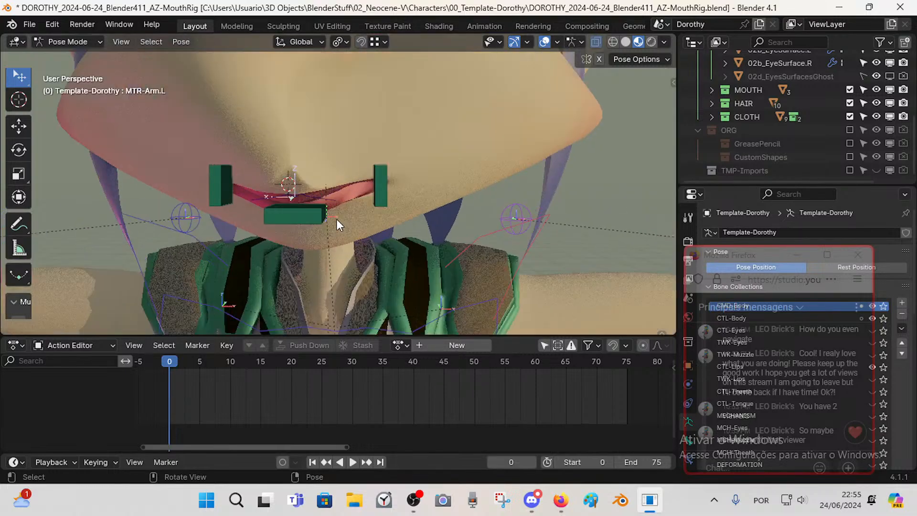
pyautogui.scroll(4, 311, 208)
pyautogui.scroll(-4, 289, 198)
# - Compare the lip bones in Edit Mode and Pose Mode, select the CTL-Mouth-UP bone, and return to Pose Mode
pyautogui.press('Tab')
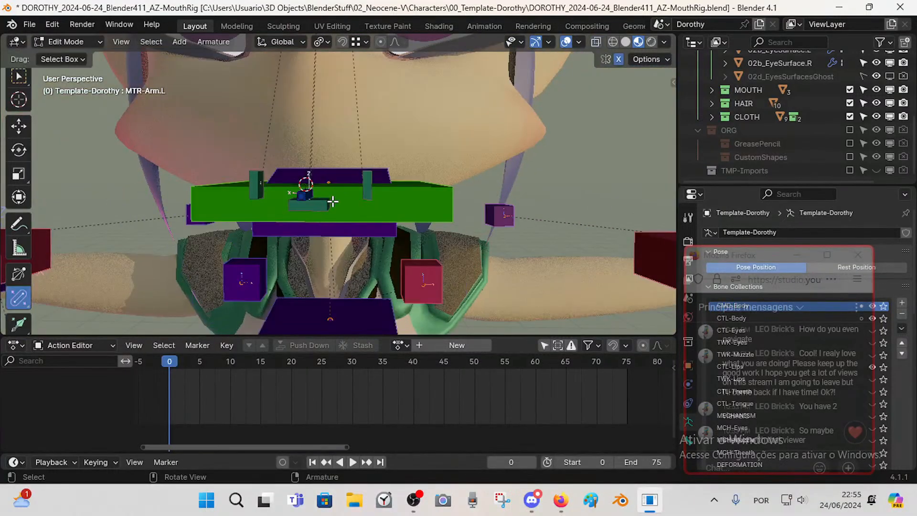
pyautogui.moveTo(333, 201); pyautogui.dragTo(323, 204, button='middle')
pyautogui.press('Tab')
pyautogui.press('Tab')
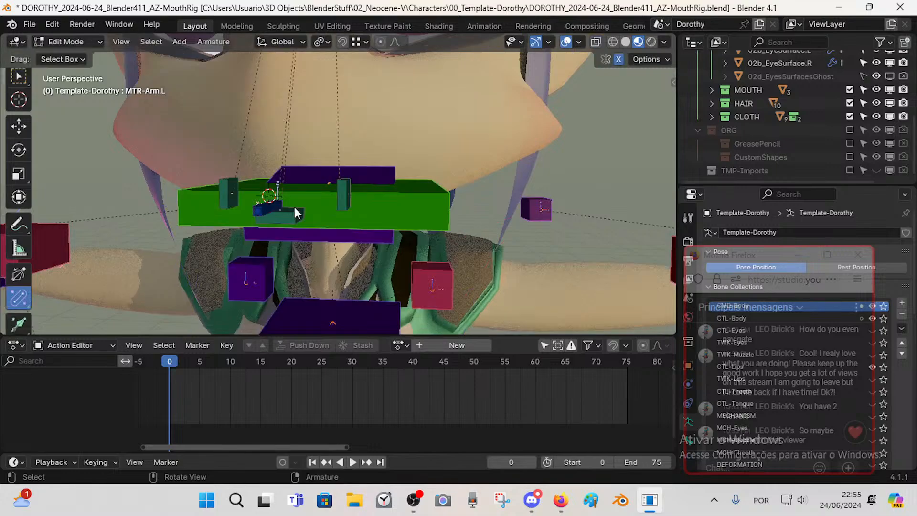
pyautogui.press('Tab')
pyautogui.press('Tab')
pyautogui.click(272, 206)
pyautogui.moveTo(272, 205); pyautogui.dragTo(291, 244, button='middle')
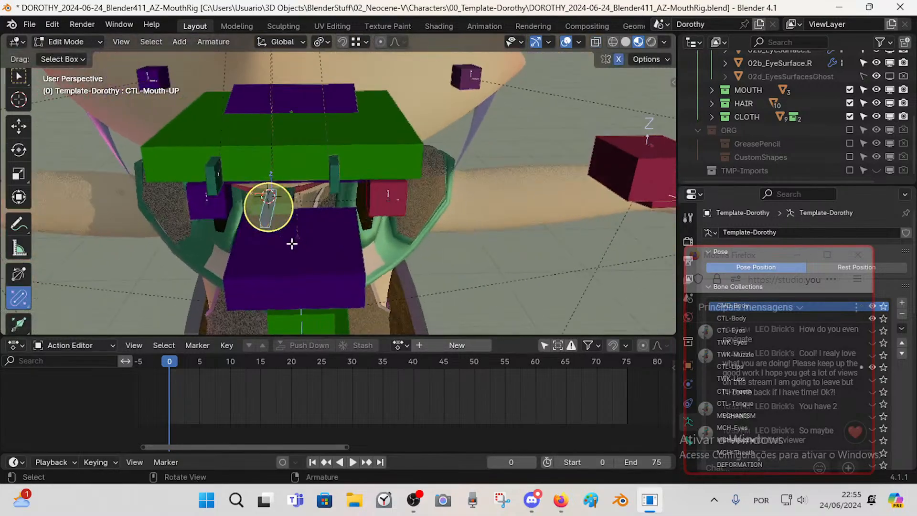
pyautogui.press('Tab')
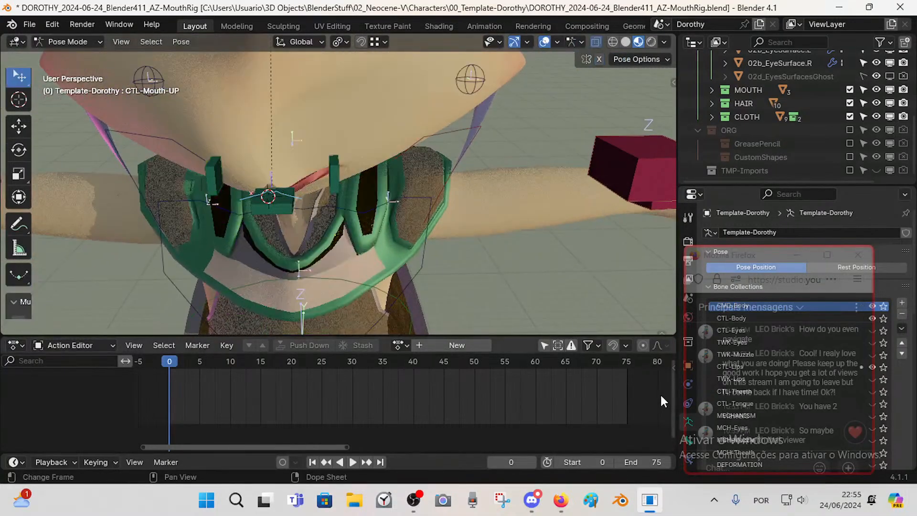
# - Try moving the CTL-Mouth-UP control sideways and upward to test how the upper lip deforms
pyautogui.press('g')
pyautogui.rightClick(371, 173)
pyautogui.moveTo(371, 173); pyautogui.dragTo(341, 133, button='middle')
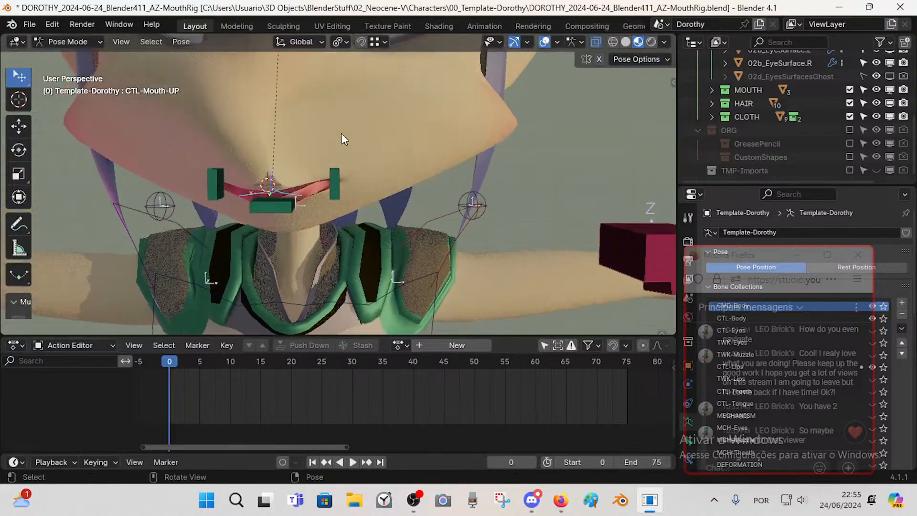
pyautogui.press('g')
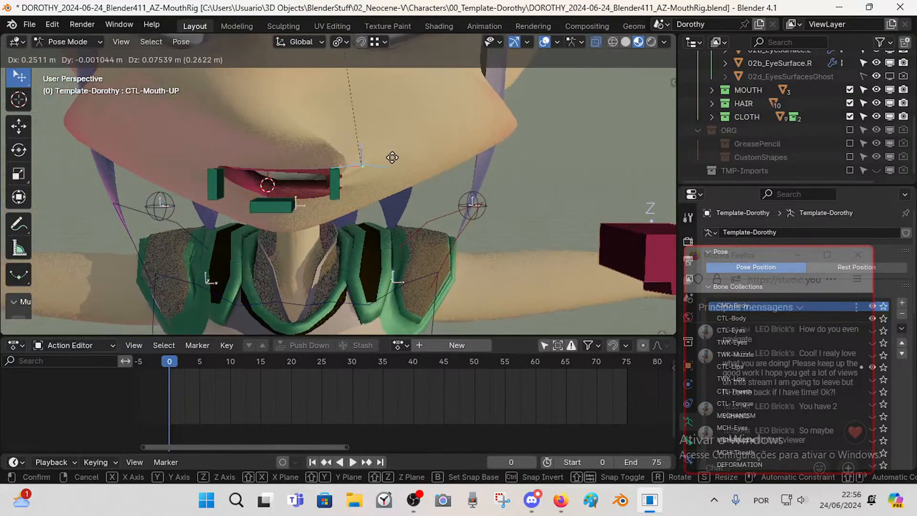
pyautogui.rightClick(392, 157)
# - Raise the CTL-Mouth-UP control slightly to part the lips
pyautogui.moveTo(382, 147); pyautogui.dragTo(271, 152, button='middle')
pyautogui.moveTo(256, 200); pyautogui.dragTo(305, 204, button='middle')
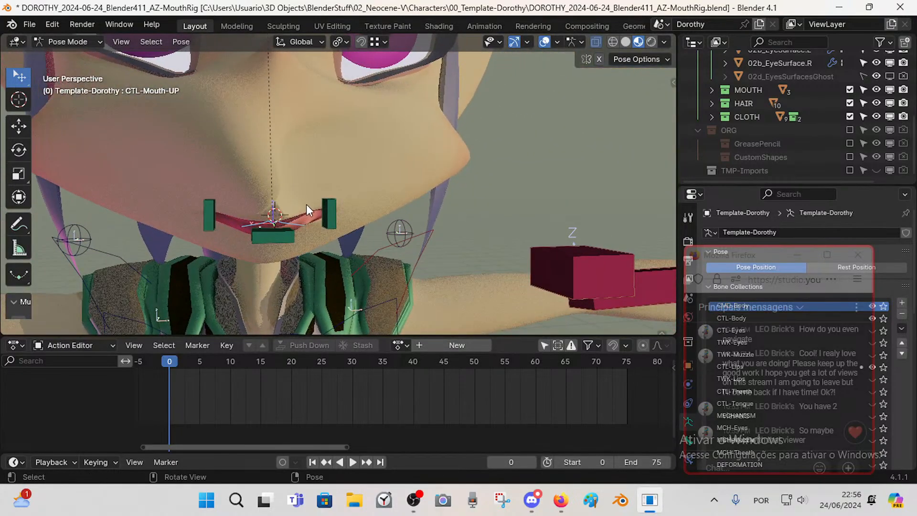
pyautogui.press('g')
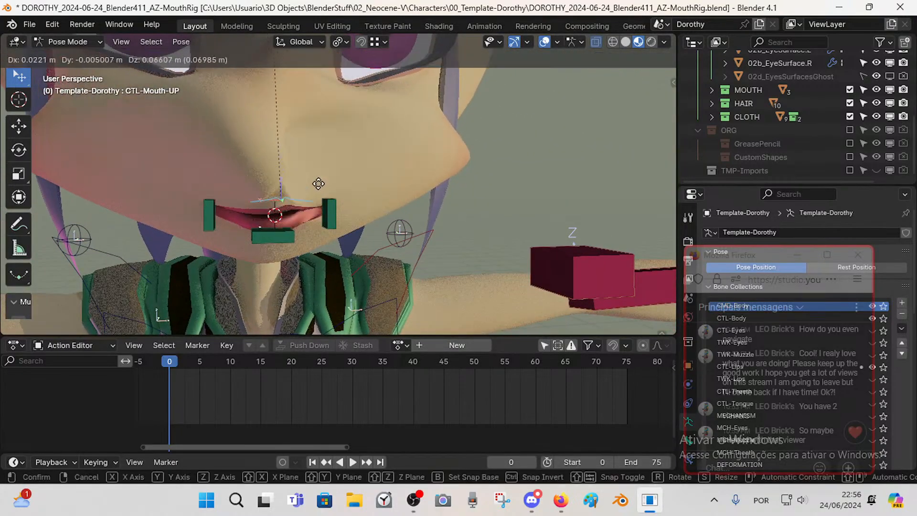
pyautogui.click(306, 195)
# - Move the chat window off the properties and examine the bone constraints of the CTL-Mouth-UP and CTL-Mouth-DN controls
pyautogui.moveTo(725, 259); pyautogui.dragTo(563, 89)
pyautogui.click(688, 460)
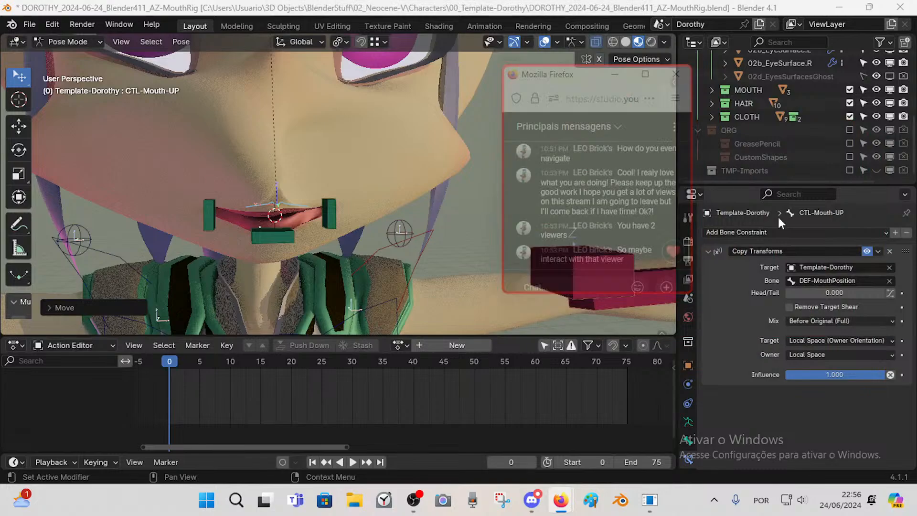
pyautogui.click(865, 251)
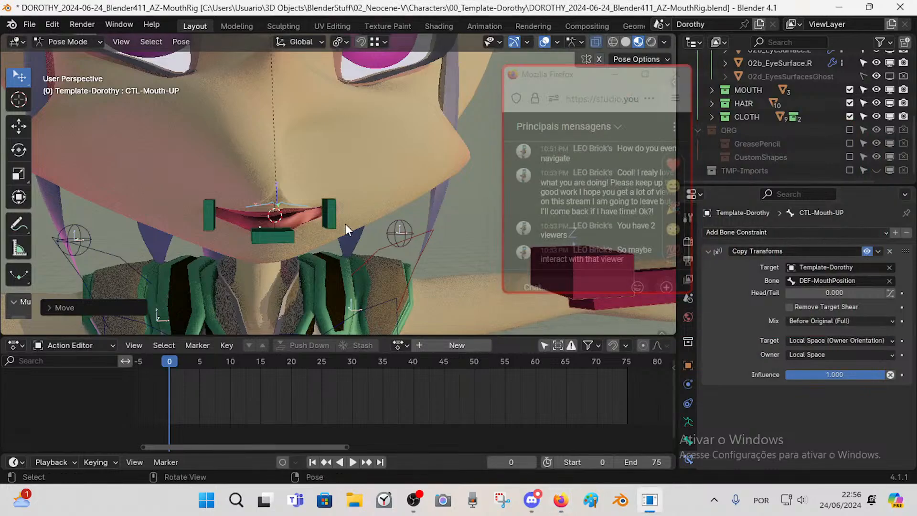
pyautogui.click(330, 214)
pyautogui.click(270, 249)
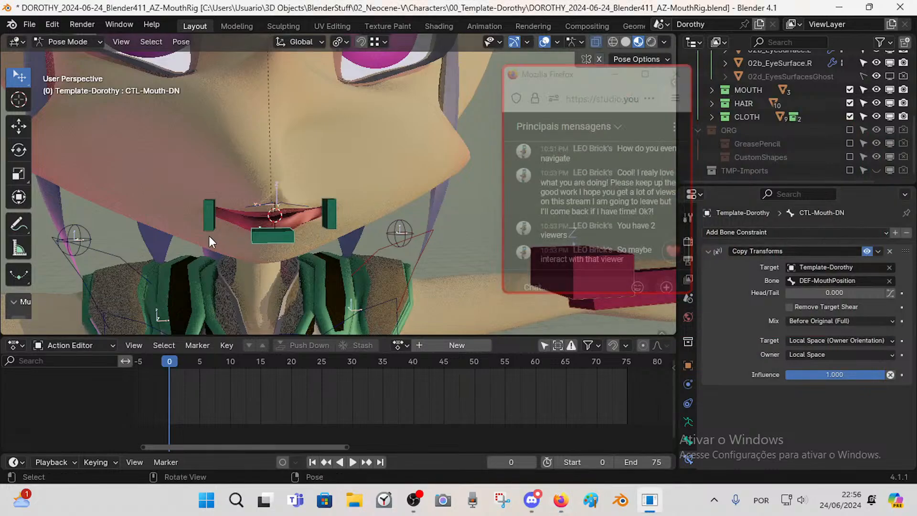
# - Move the chat window aside and pull the CTL-Mouth.L control outward to stretch the left mouth corner
pyautogui.moveTo(552, 78); pyautogui.dragTo(661, 151)
pyautogui.scroll(-3, 357, 159)
pyautogui.moveTo(358, 159); pyautogui.dragTo(334, 176, button='middle')
pyautogui.moveTo(341, 200); pyautogui.dragTo(418, 194)
pyautogui.moveTo(418, 194); pyautogui.dragTo(363, 194, button='middle')
pyautogui.moveTo(285, 196); pyautogui.dragTo(325, 205, button='middle')
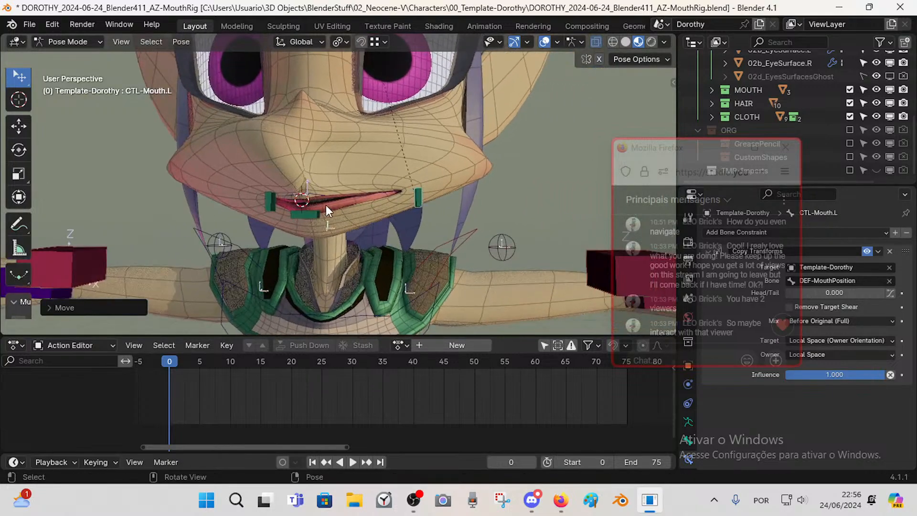
pyautogui.scroll(4, 325, 208)
# - Move the chat window off the bone collections list and make the TWK-Lips collection visible
pyautogui.press('n')
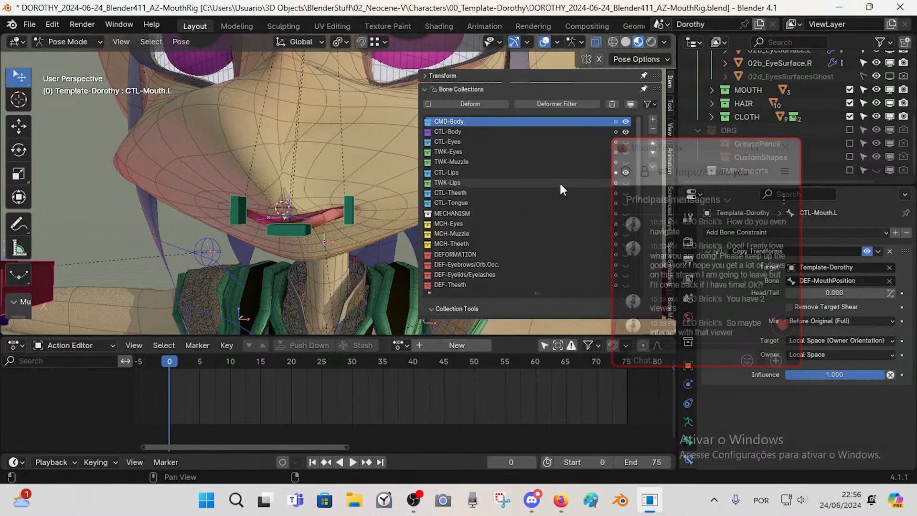
pyautogui.moveTo(649, 152); pyautogui.dragTo(721, 172)
pyautogui.click(625, 183)
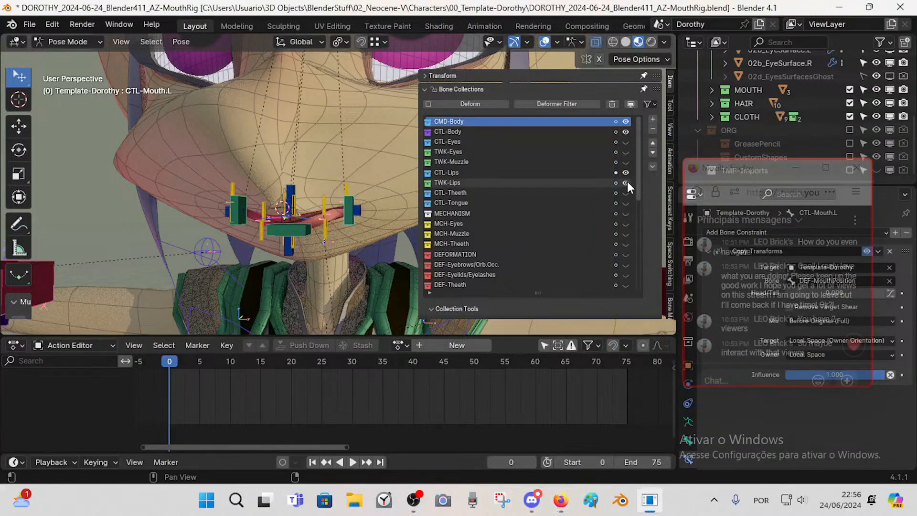
# - Try moving the TWK-Lip-UP.L.002 and TWK-Lip-UP.L.003 tweak controls to test the left upper lip
pyautogui.scroll(2, 305, 197)
pyautogui.moveTo(304, 207); pyautogui.dragTo(349, 217, button='middle')
pyautogui.click(349, 217)
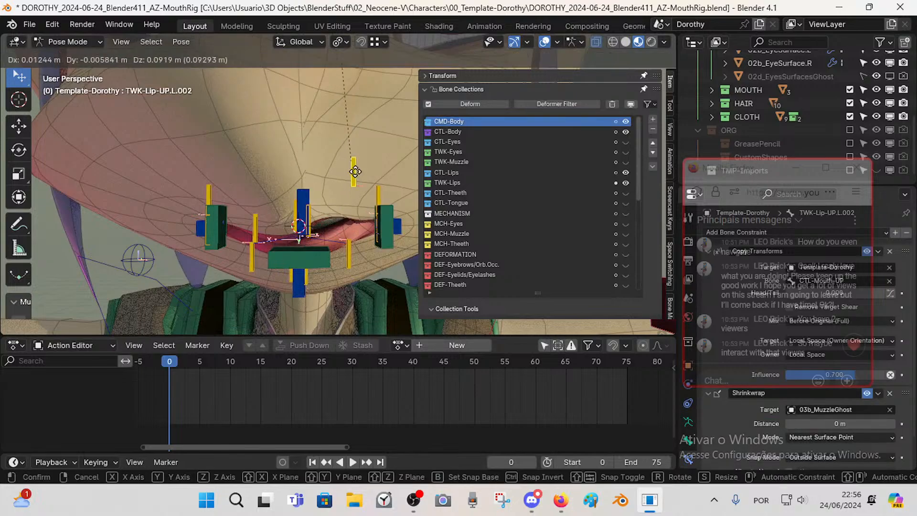
pyautogui.scroll(-5, 351, 181)
pyautogui.moveTo(342, 171); pyautogui.dragTo(319, 217, button='middle')
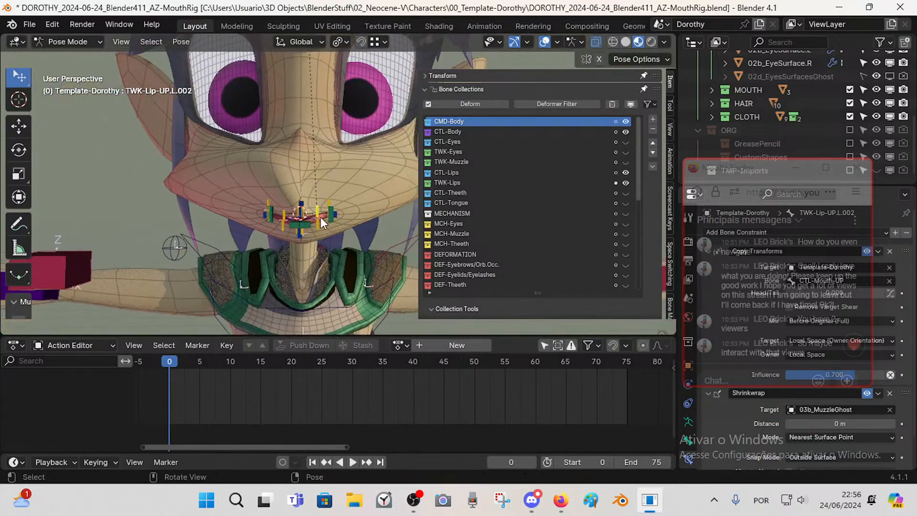
pyautogui.click(335, 196)
pyautogui.press('g')
pyautogui.rightClick(359, 185)
pyautogui.scroll(4, 321, 219)
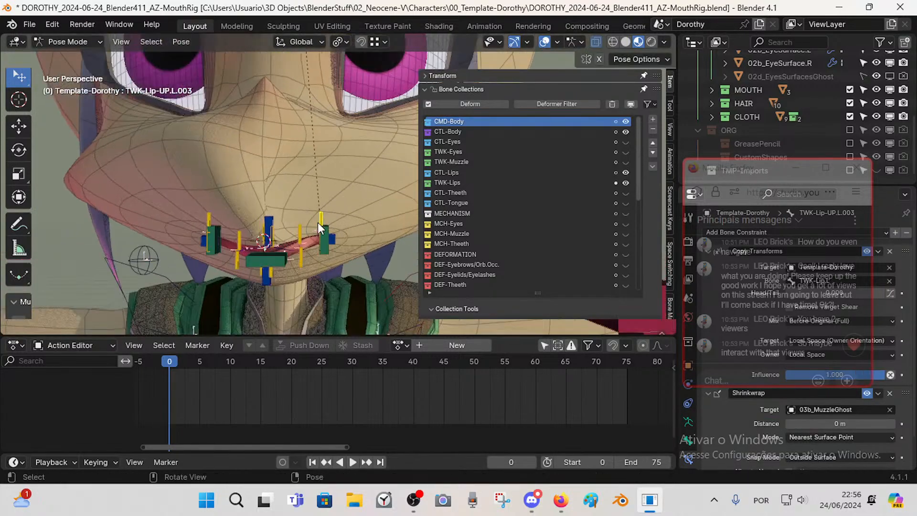
# - Move the chat window clear of the constraints and examine those of TWK-Lip-UP.L.002, TWK-Lip-UP.L.003 and CTL-Mouth.L
pyautogui.click(272, 236)
pyautogui.click(300, 233)
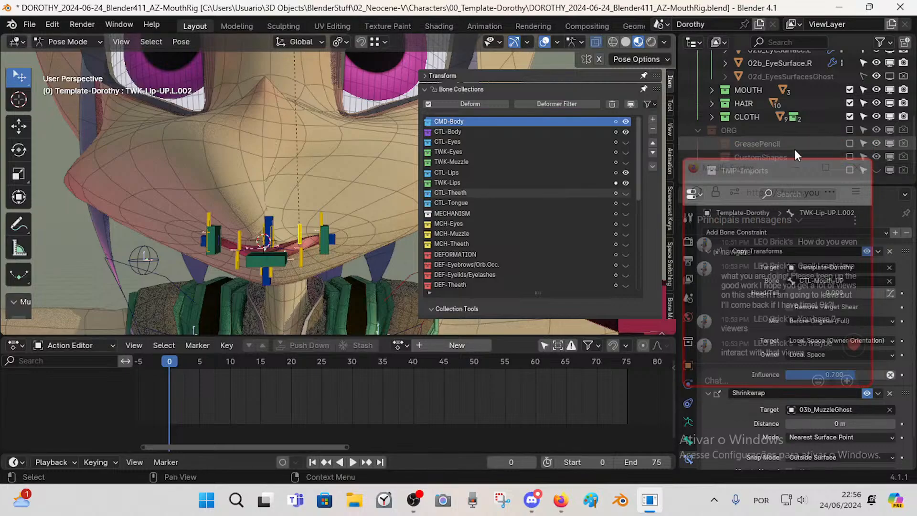
pyautogui.moveTo(758, 167); pyautogui.dragTo(748, 51)
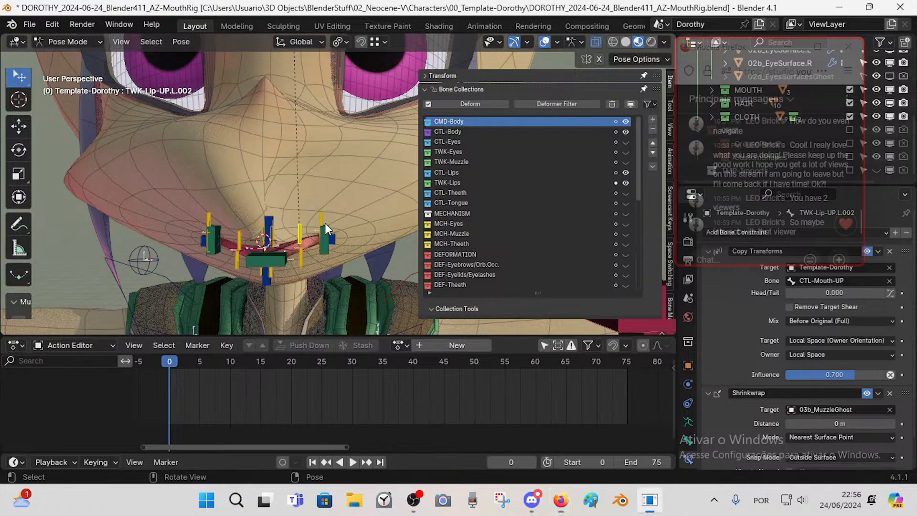
pyautogui.click(325, 223)
pyautogui.click(321, 216)
pyautogui.click(318, 236)
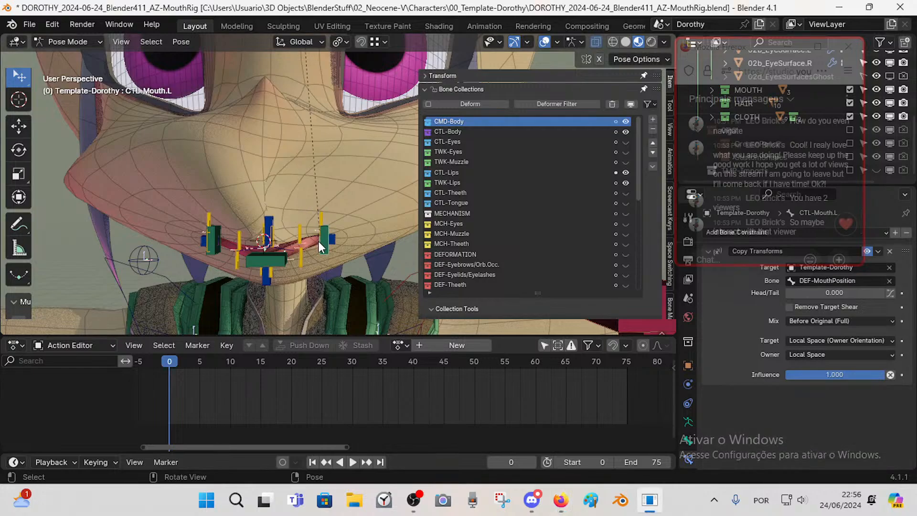
# - Hide the CTL-Body and CMD-Body bone collections so only the lip collections are shown
pyautogui.press('Tab')
pyautogui.press('Tab')
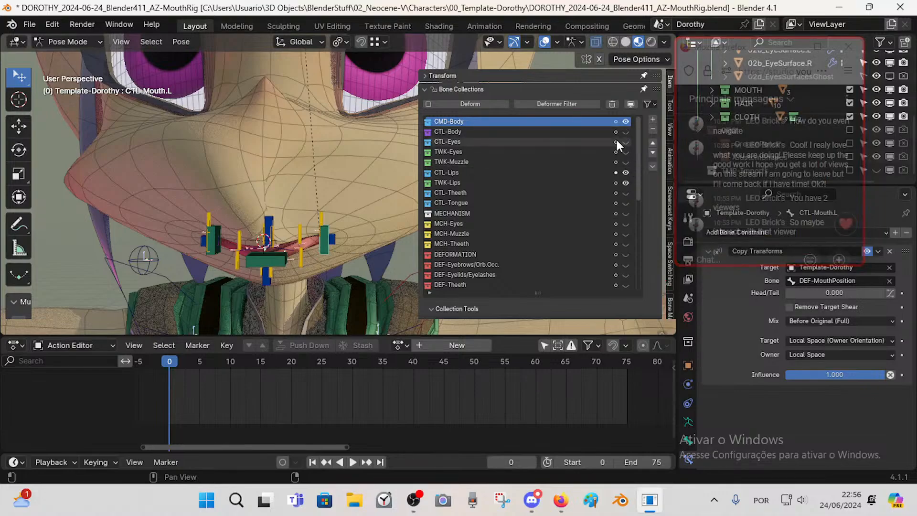
pyautogui.click(626, 121)
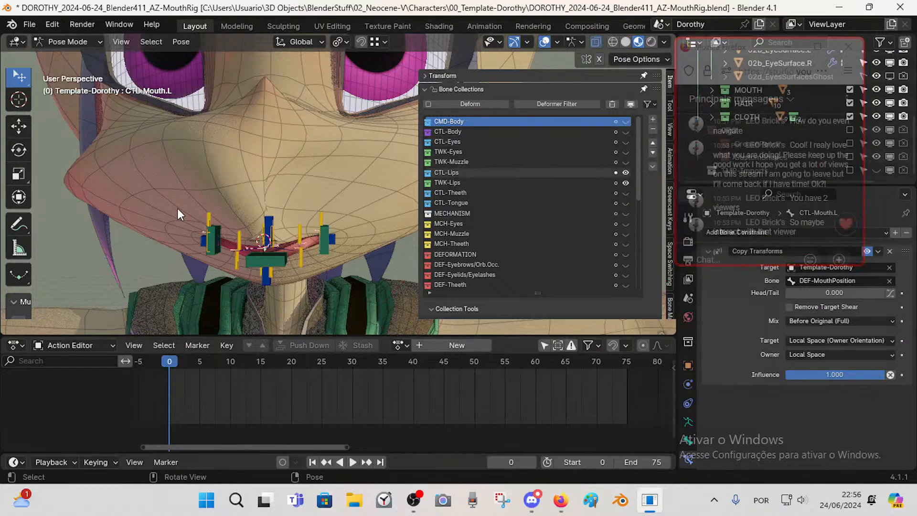
# - Select all visible lip bones, delete them in Edit Mode, and undo the deletion
pyautogui.moveTo(165, 200); pyautogui.dragTo(345, 279)
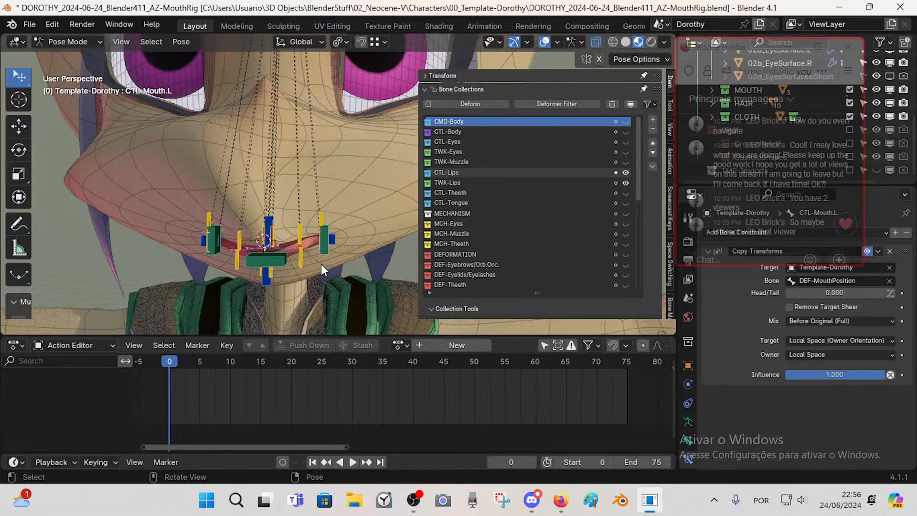
pyautogui.press('Tab')
pyautogui.press('x')
pyautogui.click(304, 263)
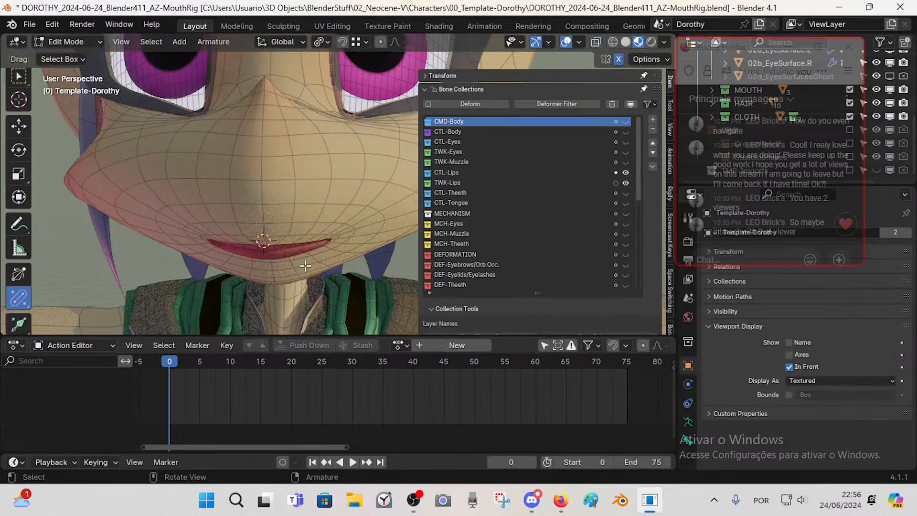
pyautogui.press('Tab')
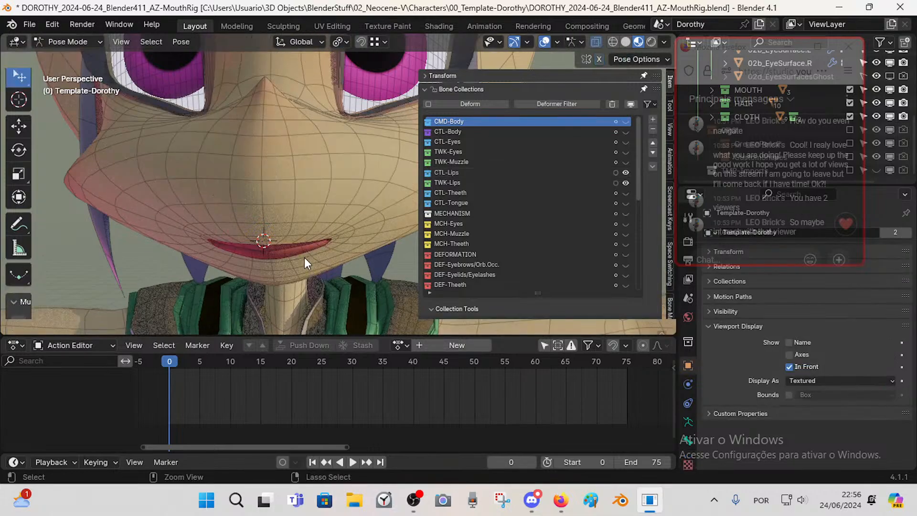
pyautogui.hotkey('ctrl', 'z')
pyautogui.hotkey('ctrl', 'z')
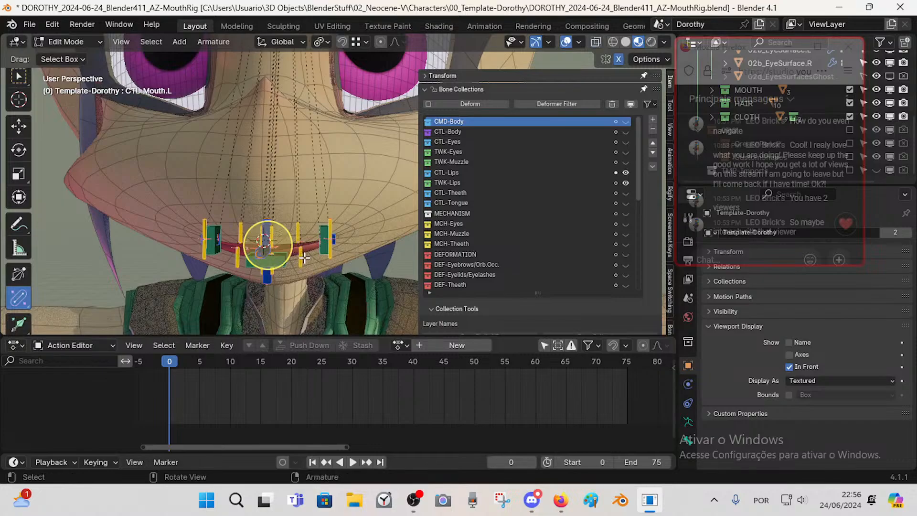
# - Compare the lip bones' placement in Edit Mode with their placement outside it
pyautogui.press('Tab')
pyautogui.press('Tab')
pyautogui.moveTo(305, 258); pyautogui.dragTo(320, 245, button='middle')
pyautogui.press('Tab')
pyautogui.scroll(2, 319, 245)
pyautogui.press('Tab')
pyautogui.press('Tab')
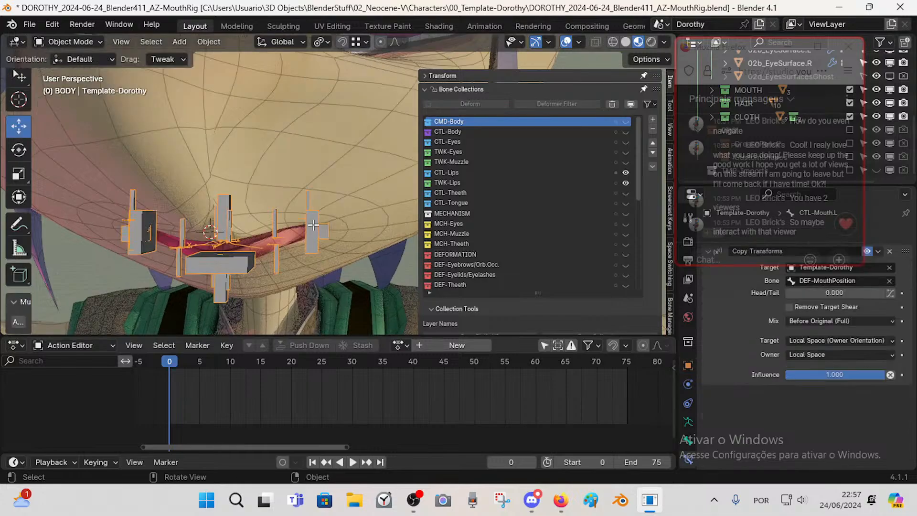
# - Select the TWK-Lip-DN.L.003 bone in Edit Mode and view the mouth straight from the front
pyautogui.press('Tab')
pyautogui.click(320, 216)
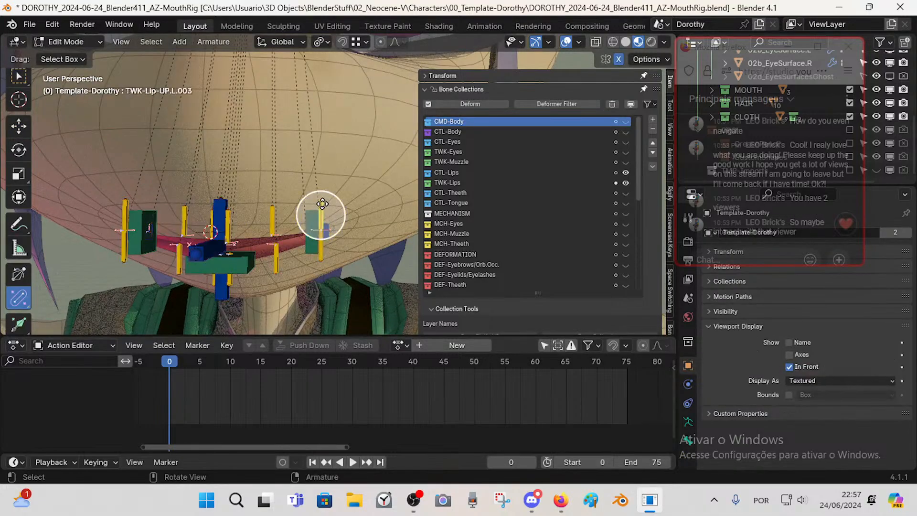
pyautogui.click(324, 260)
pyautogui.press('KP_1')
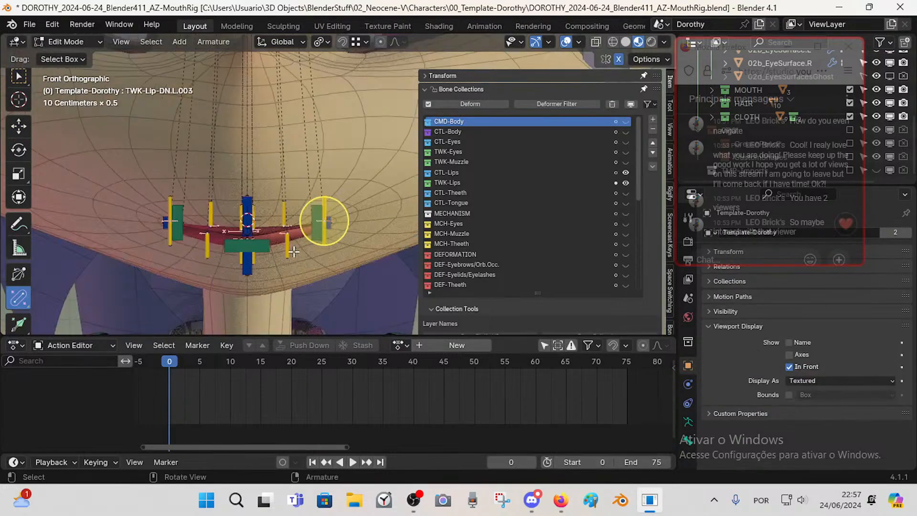
# - Compare the left mouth-corner tweak bones across Edit, Object and Pose Mode in the front view, finishing in Pose Mode
pyautogui.press('Tab')
pyautogui.press('Tab')
pyautogui.press('Tab')
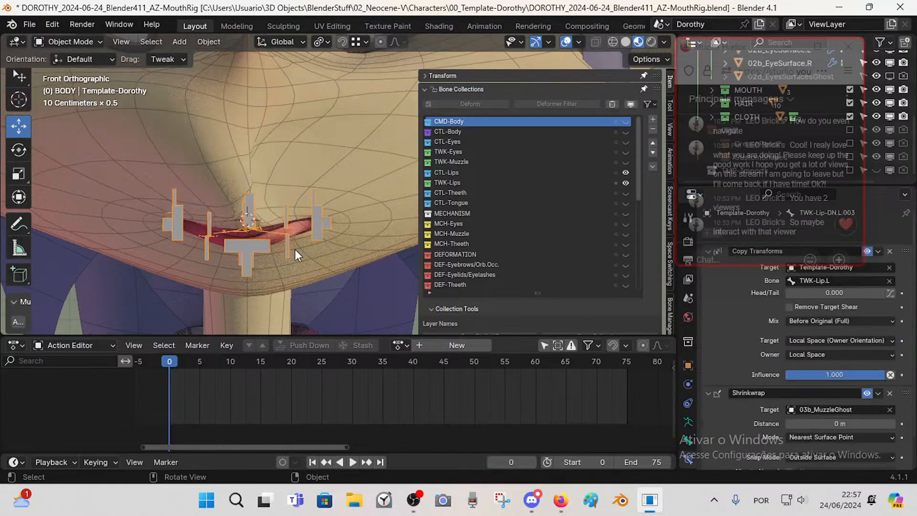
pyautogui.press('Tab')
pyautogui.press('Tab')
pyautogui.press('Tab')
pyautogui.scroll(2, 268, 245)
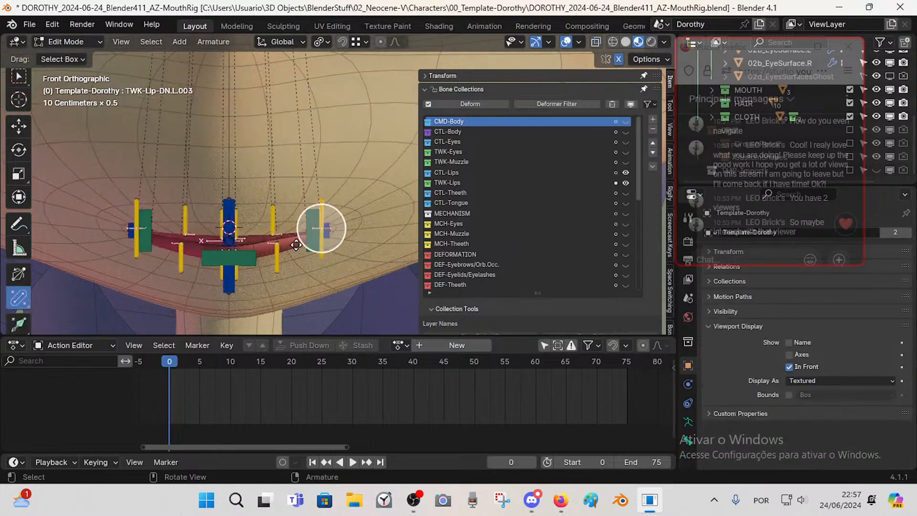
pyautogui.hotkey('ctrl', 'Tab')
pyautogui.press('Tab')
pyautogui.press('Tab')
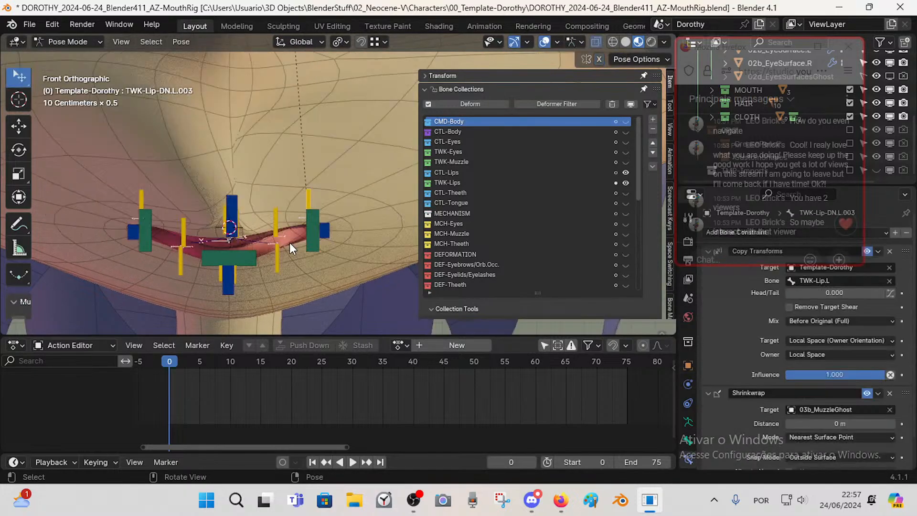
pyautogui.press('Tab')
pyautogui.press('Tab')
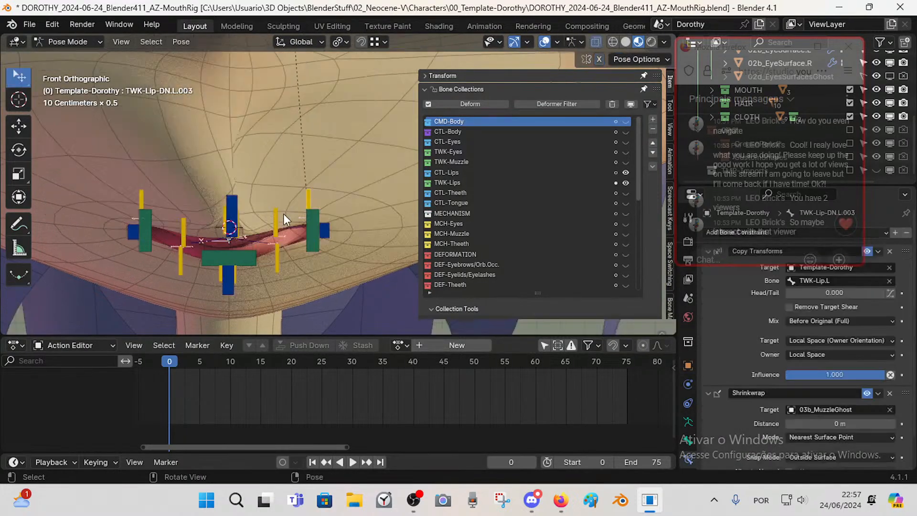
# - Try moving TWK-Lip-DN.L.003 in Pose Mode, cancel the move, and recheck its rest position in Edit Mode
pyautogui.press('g')
pyautogui.rightClick(331, 191)
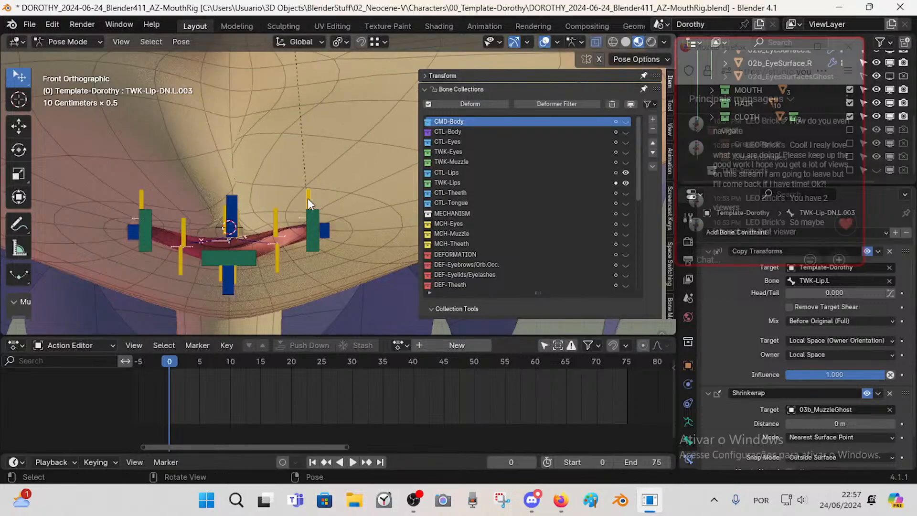
pyautogui.press('Tab')
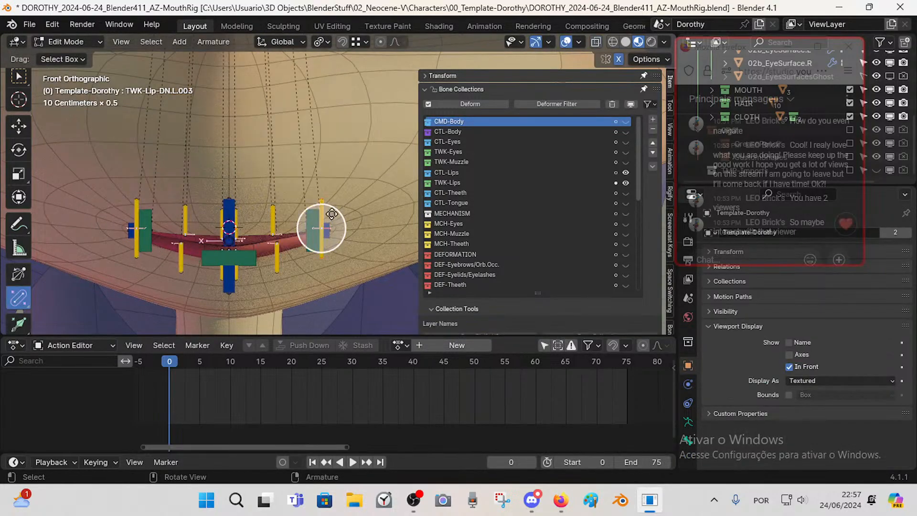
pyautogui.press('Tab')
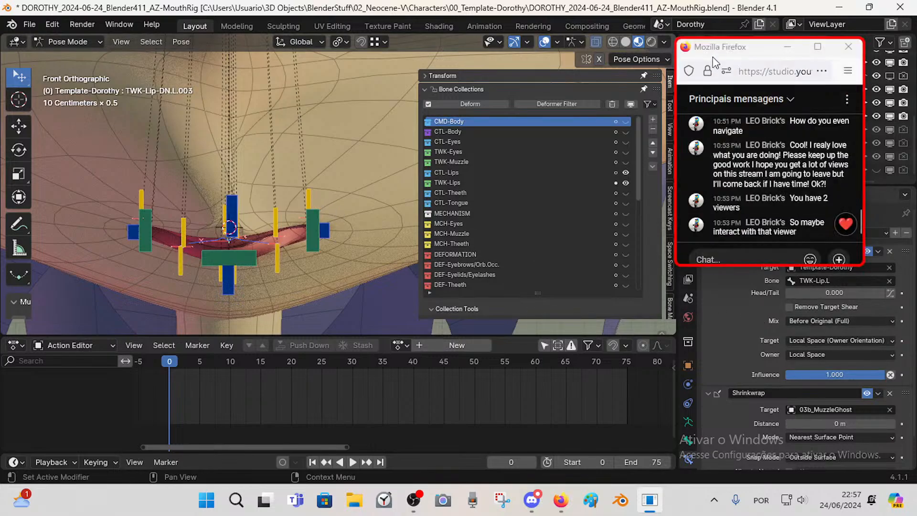
# - Shift the chat window clear of the constraint settings and disable the Copy Transforms constraint of TWK-Lip-DN.L.003
pyautogui.moveTo(714, 53)
pyautogui.mouseDown()
pyautogui.moveTo(715, 39)
pyautogui.moveTo(705, 39)
pyautogui.mouseUp()
pyautogui.click(864, 252)
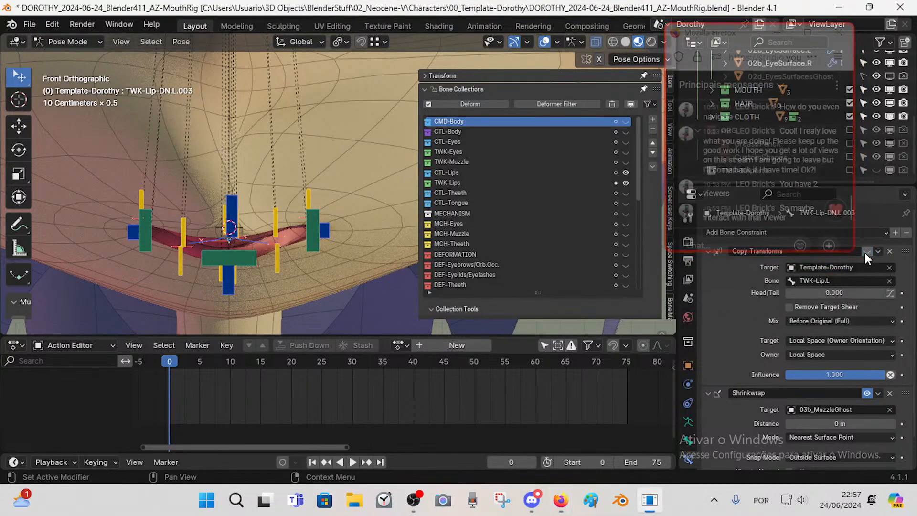
# - Test switching Copy Transforms on the lip bone TWK-Lip-DN.L.003 and disable its Shrinkwrap constraint
pyautogui.click(865, 252)
pyautogui.click(864, 251)
pyautogui.click(869, 391)
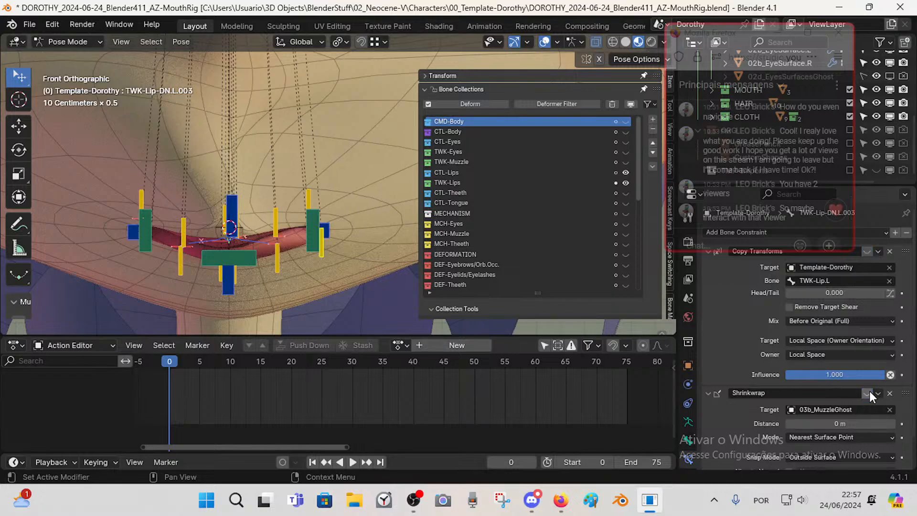
pyautogui.click(868, 391)
pyautogui.click(869, 391)
pyautogui.click(869, 391)
pyautogui.click(869, 391)
pyautogui.scroll(-4, 236, 211)
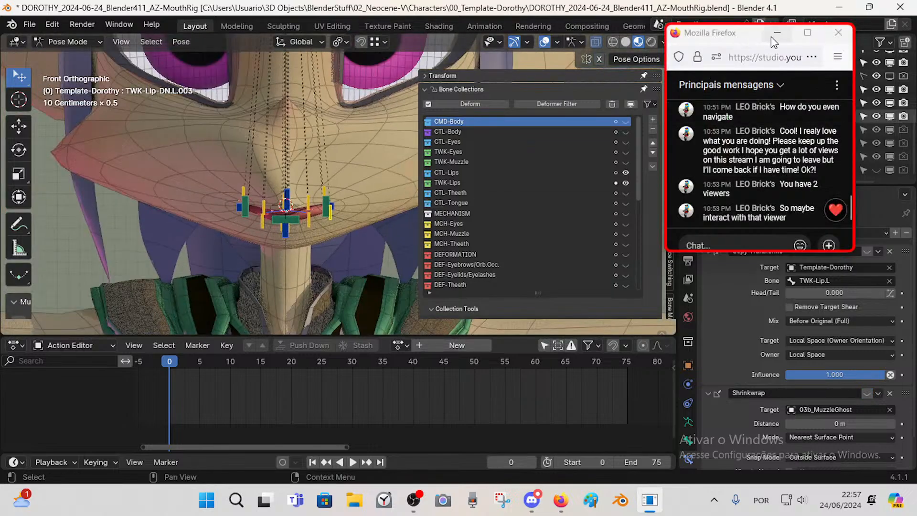
# - Minimize the stream chat window and disable the Shrinkwrap constraint on the lip bone TWK-Lip-UP.L.003
pyautogui.click(775, 34)
pyautogui.scroll(2, 333, 205)
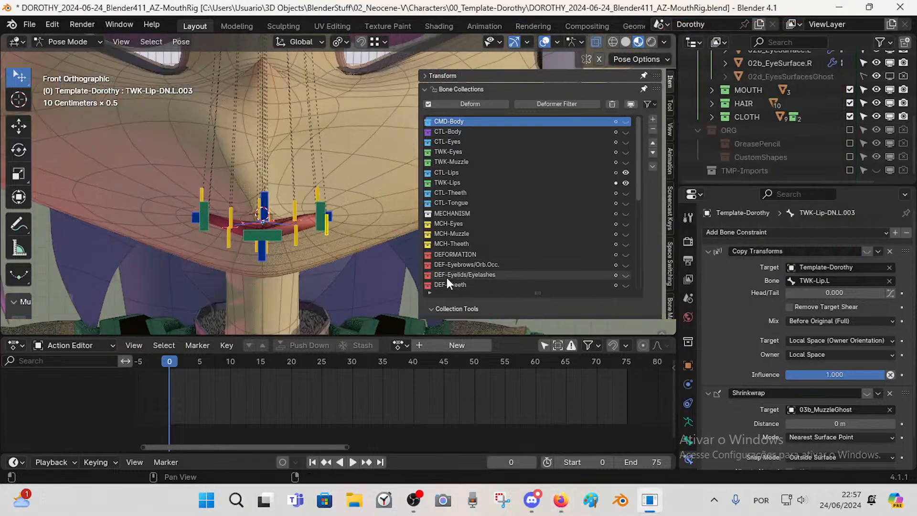
pyautogui.click(319, 194)
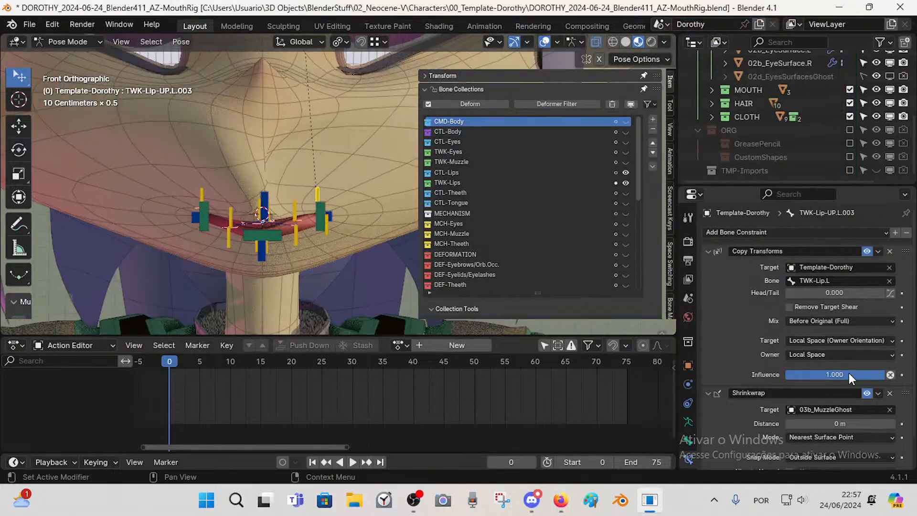
pyautogui.scroll(2, 334, 238)
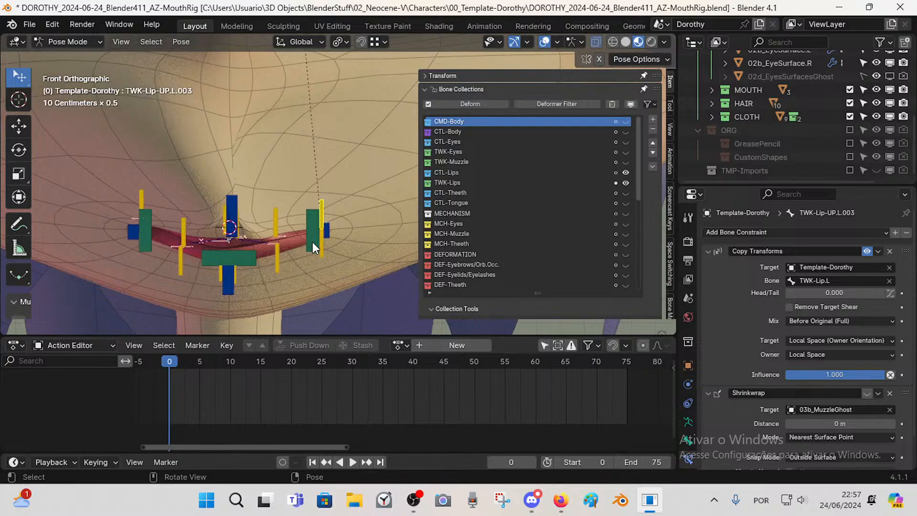
pyautogui.press('Tab')
pyautogui.press('Tab')
# - Disable the Shrinkwrap constraints on TWK-Lip-UP.L.002 and TWK-Lip-DN.L.002, and compare the bones with their rest positions
pyautogui.click(279, 250)
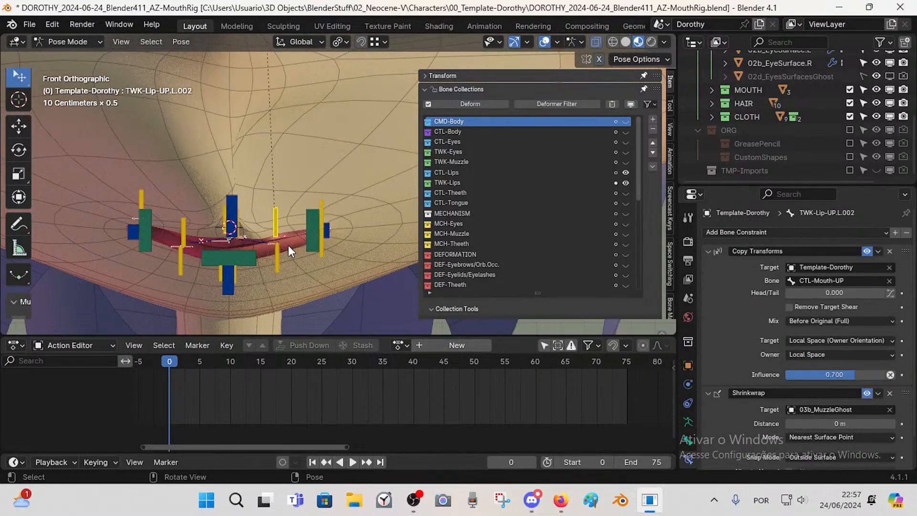
pyautogui.click(867, 393)
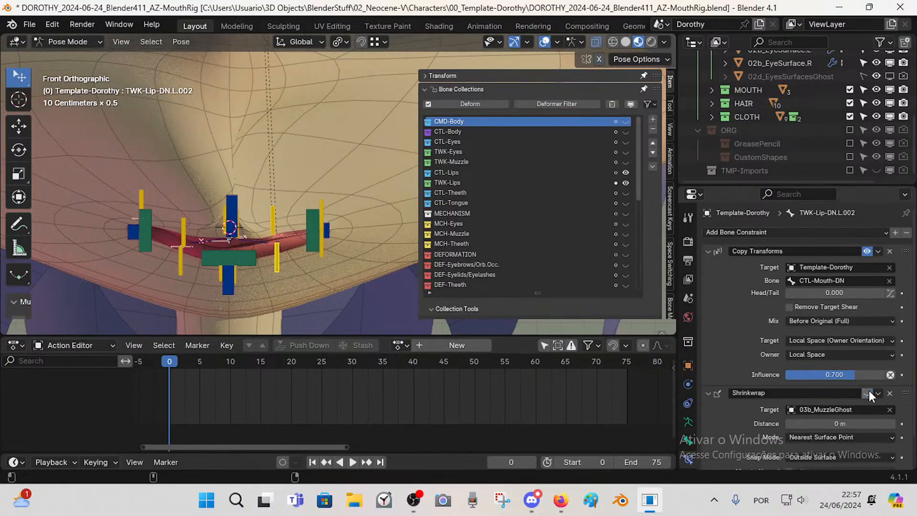
pyautogui.scroll(-2, 830, 374)
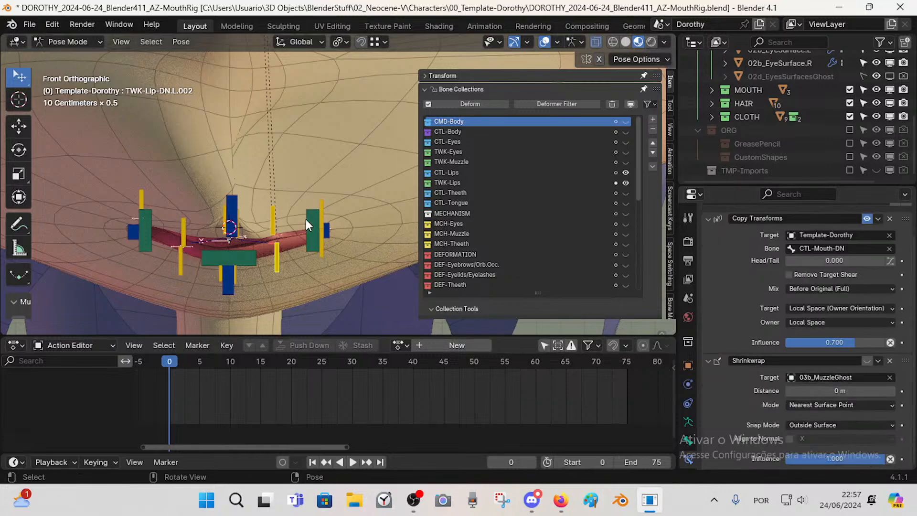
pyautogui.click(274, 218)
pyautogui.press('Tab')
pyautogui.press('Tab')
pyautogui.press('Tab')
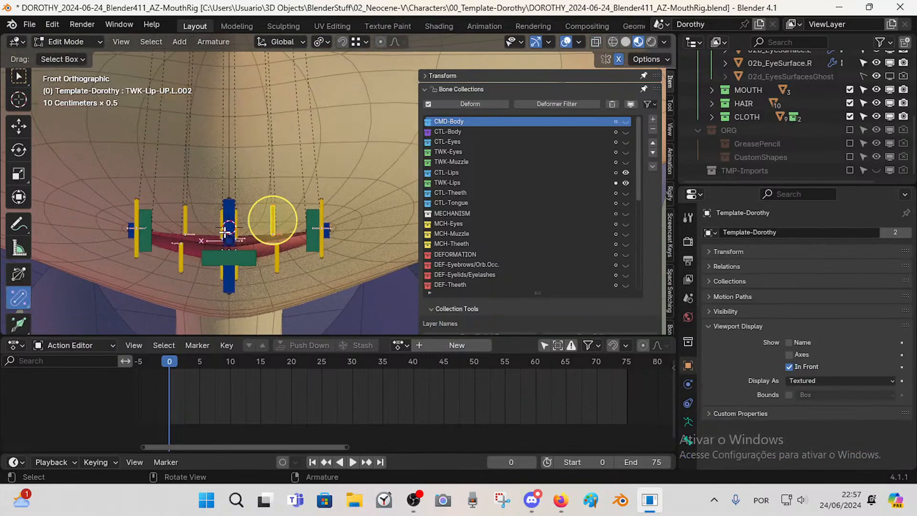
pyautogui.press('Tab')
# - Disable the Shrinkwrap constraints on the upper and lower tweak bones at the centre of the lips
pyautogui.click(231, 215)
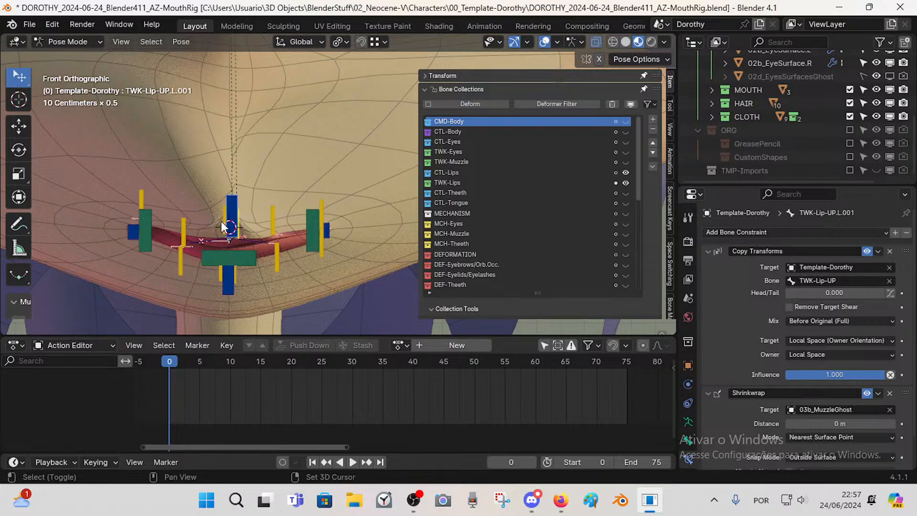
pyautogui.click(229, 226)
pyautogui.click(867, 393)
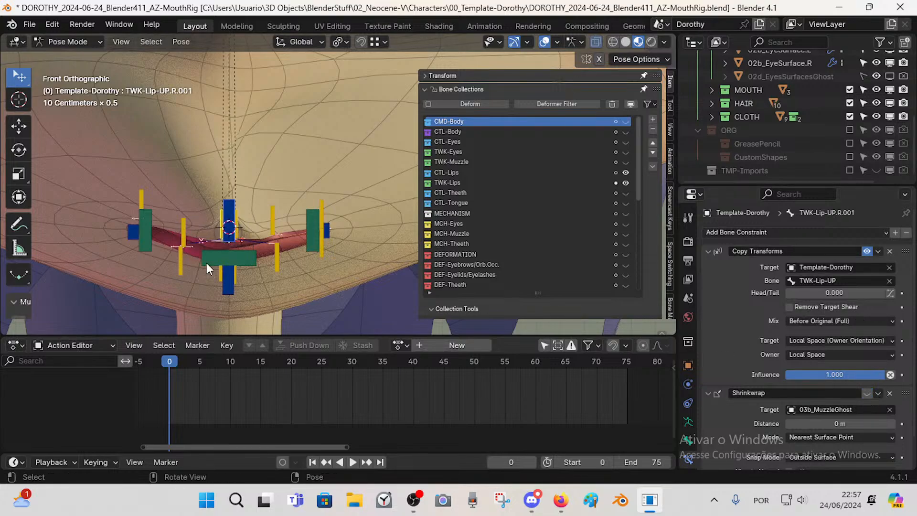
pyautogui.click(231, 273)
pyautogui.click(219, 273)
pyautogui.click(218, 273)
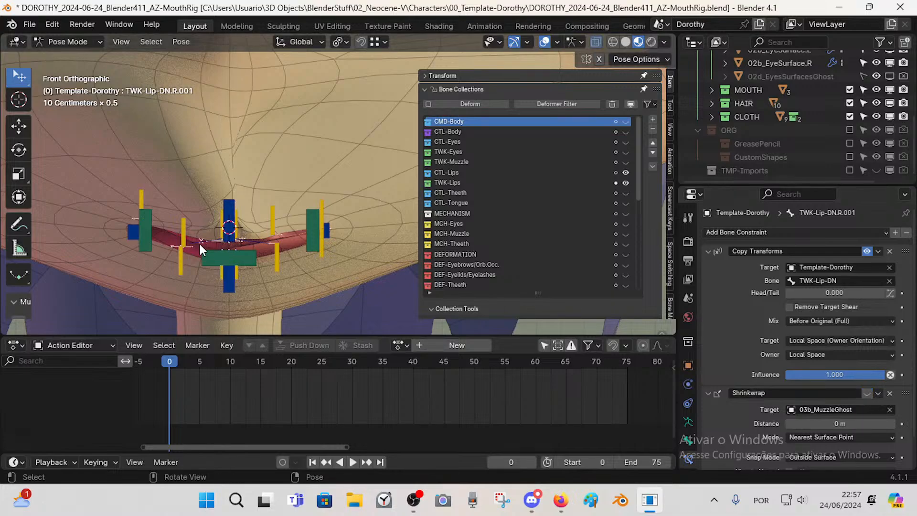
# - Disable the Shrinkwrap constraints on TWK-Lip-UP.R.002 and TWK-Lip-DN.R.002, and check them against the rest pose
pyautogui.click(182, 234)
pyautogui.click(866, 393)
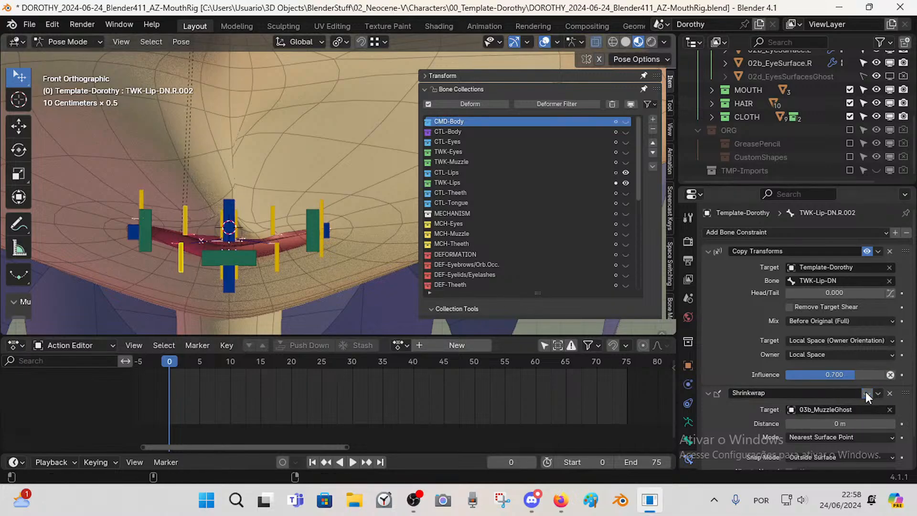
pyautogui.press('Tab')
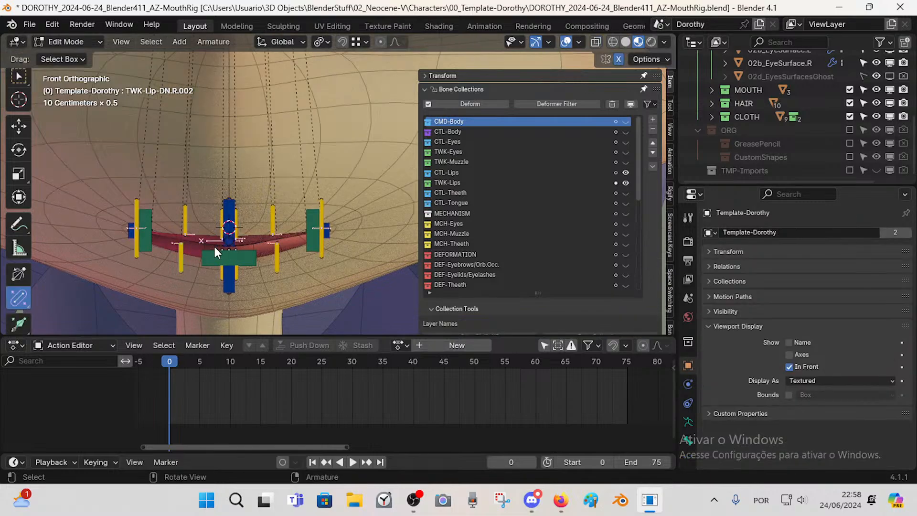
pyautogui.press('Tab')
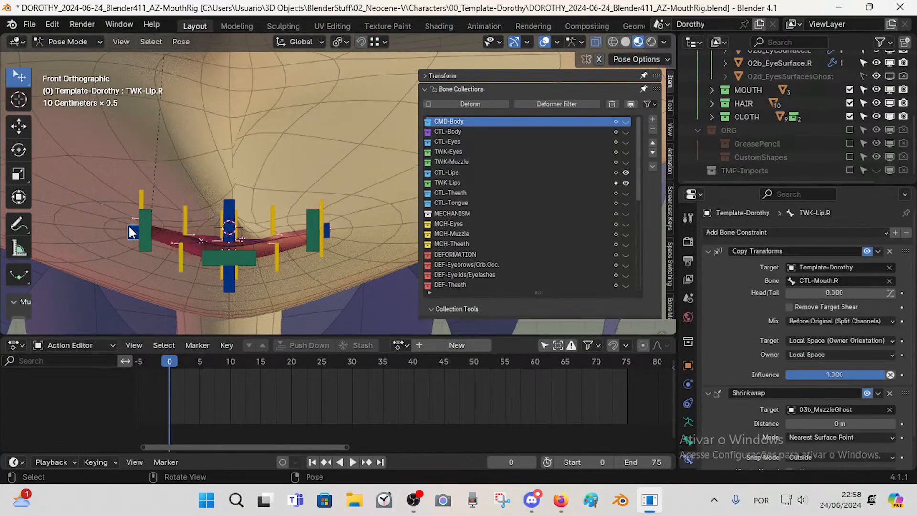
# - Find the overlapping tweak bones at the right mouth corner and disable the Shrinkwrap constraint on TWK-Lip.R
pyautogui.press('Tab')
pyautogui.keyDown('shift'); pyautogui.click(134, 234); pyautogui.keyUp('shift')
pyautogui.keyDown('shift'); pyautogui.click(134, 246); pyautogui.keyUp('shift')
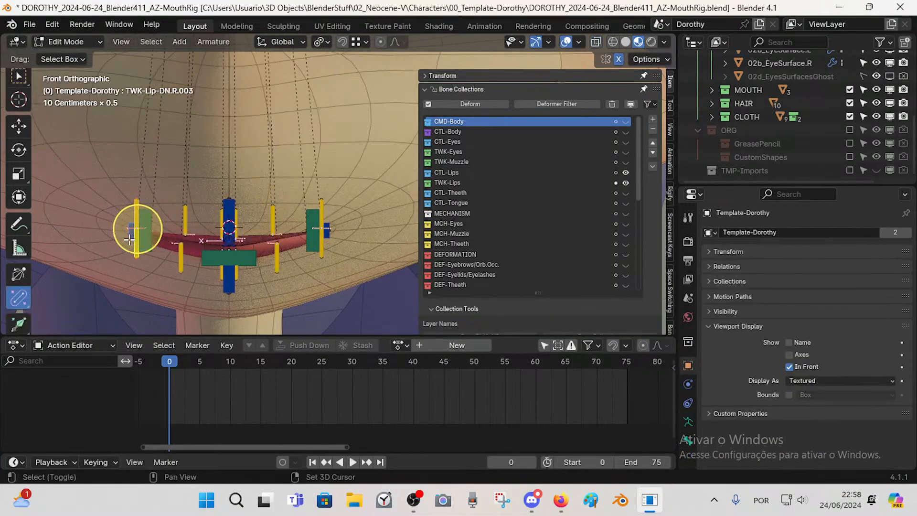
pyautogui.keyDown('shift'); pyautogui.click(130, 232); pyautogui.keyUp('shift')
pyautogui.press('Tab')
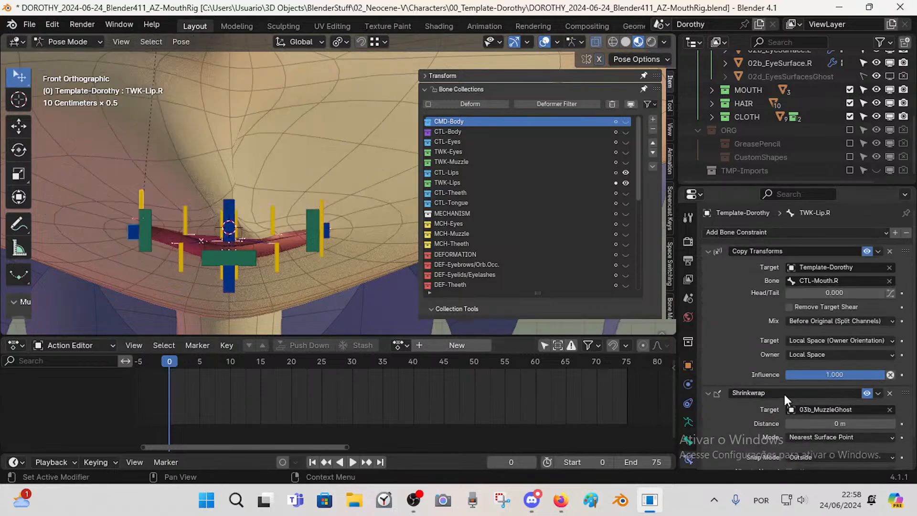
pyautogui.scroll(-2, 815, 389)
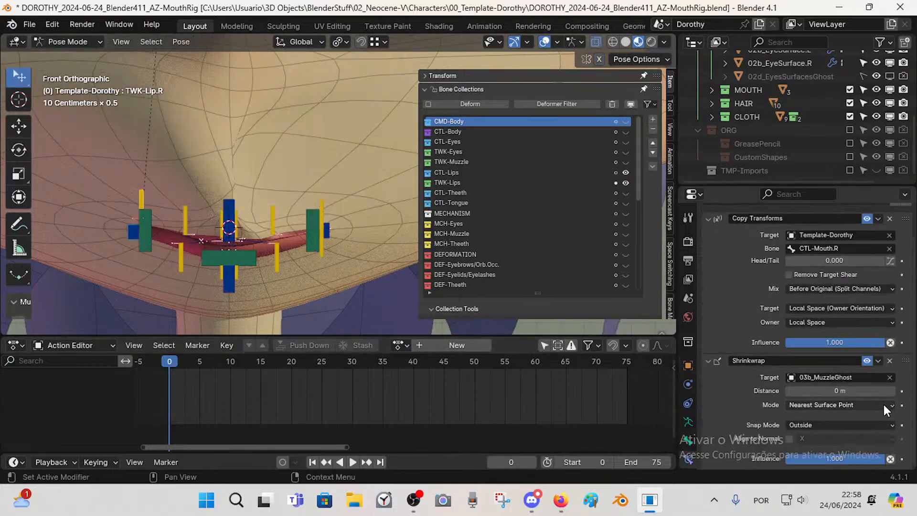
pyautogui.click(866, 360)
# - Compare the positions of all lip bones between Edit Mode and Pose Mode
pyautogui.press('Tab')
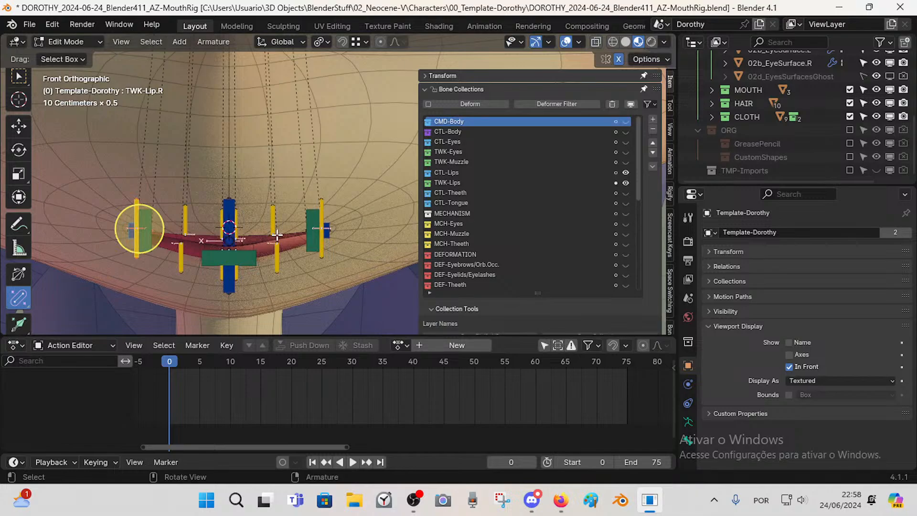
pyautogui.press('Tab')
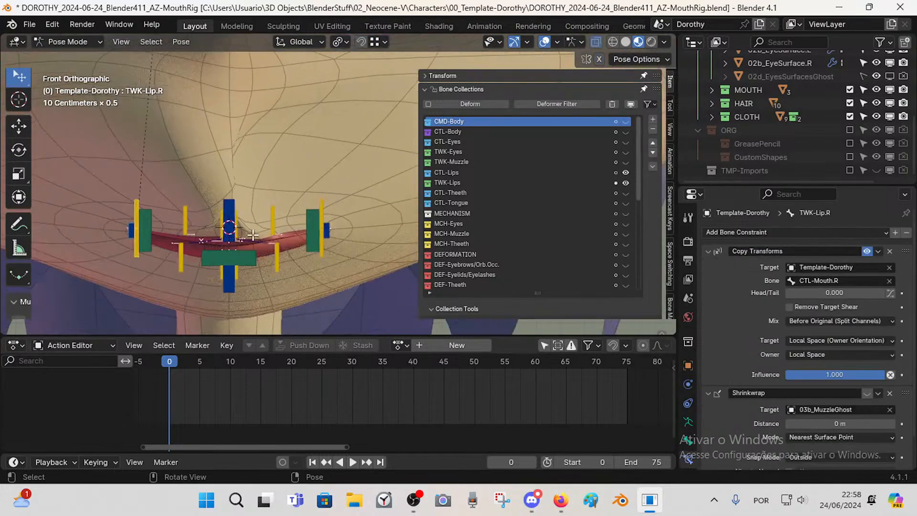
pyautogui.press('Tab')
pyautogui.press('Tab')
pyautogui.press('Tab')
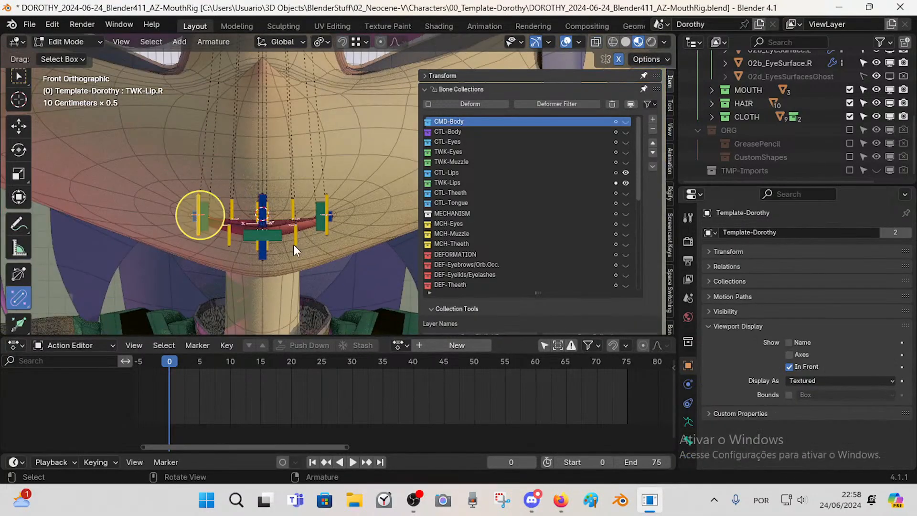
pyautogui.press('Tab')
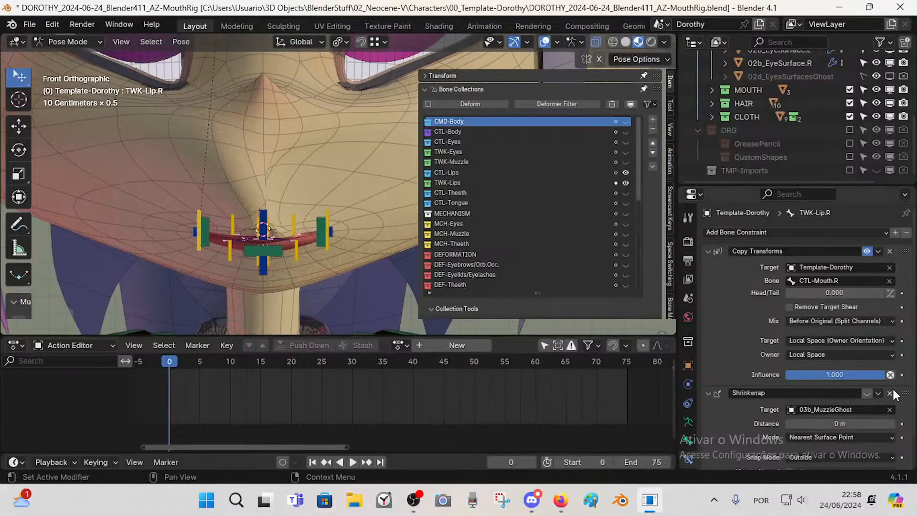
pyautogui.scroll(1, 242, 251)
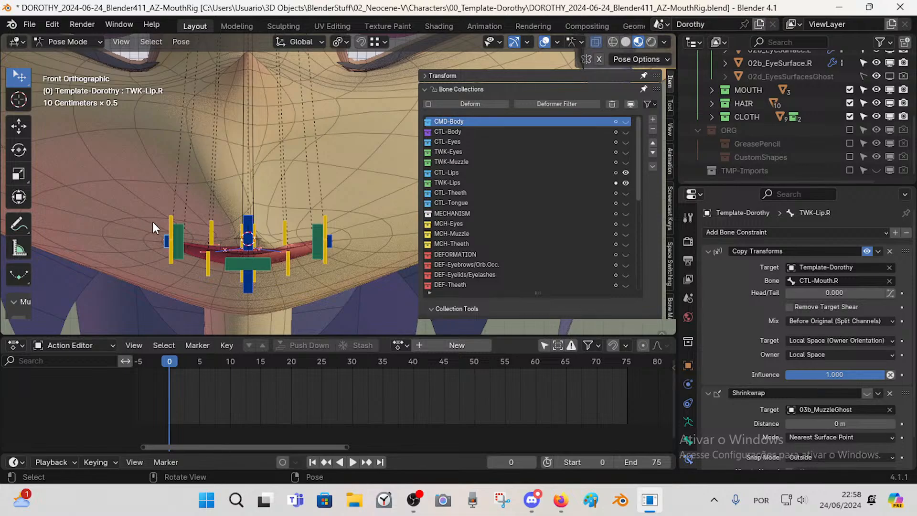
# - Inspect the bone constraints on CTL-Mouth.R, TWK-Lip-UP and CTL-Mouth-DN
pyautogui.click(177, 226)
pyautogui.click(169, 223)
pyautogui.click(187, 242)
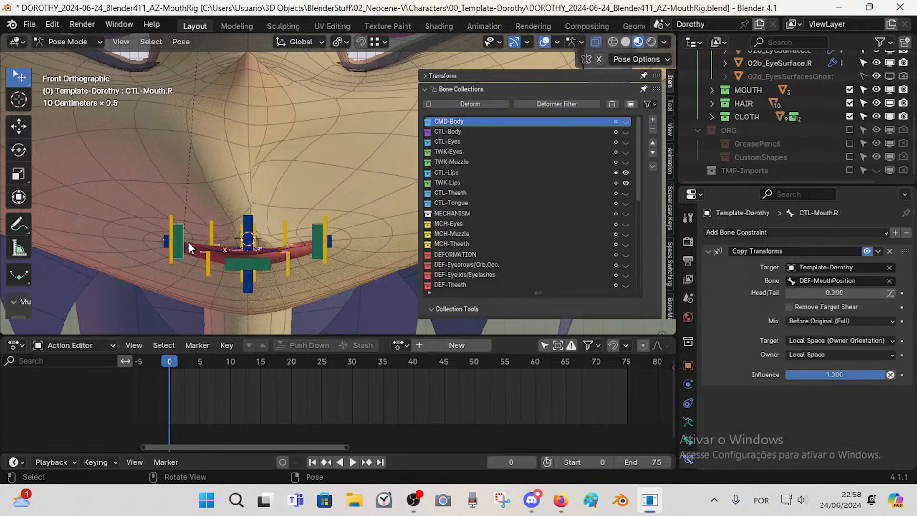
pyautogui.click(265, 244)
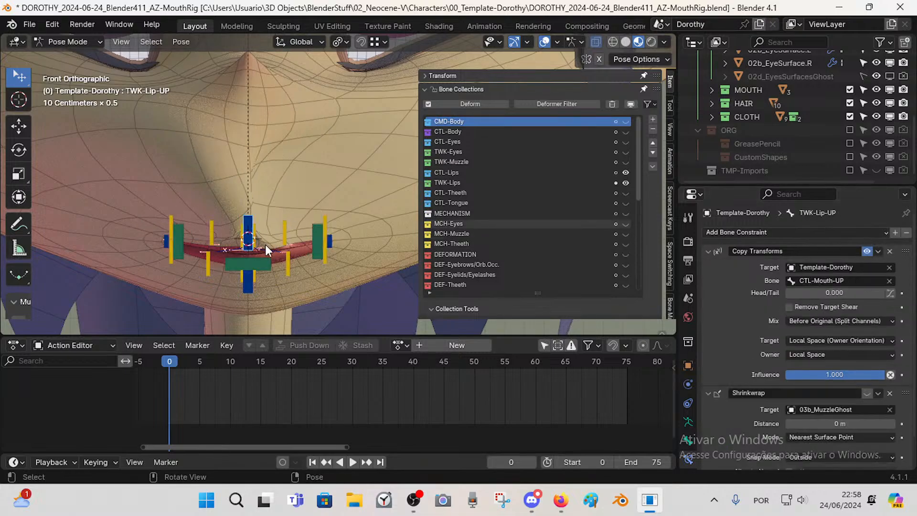
pyautogui.click(264, 265)
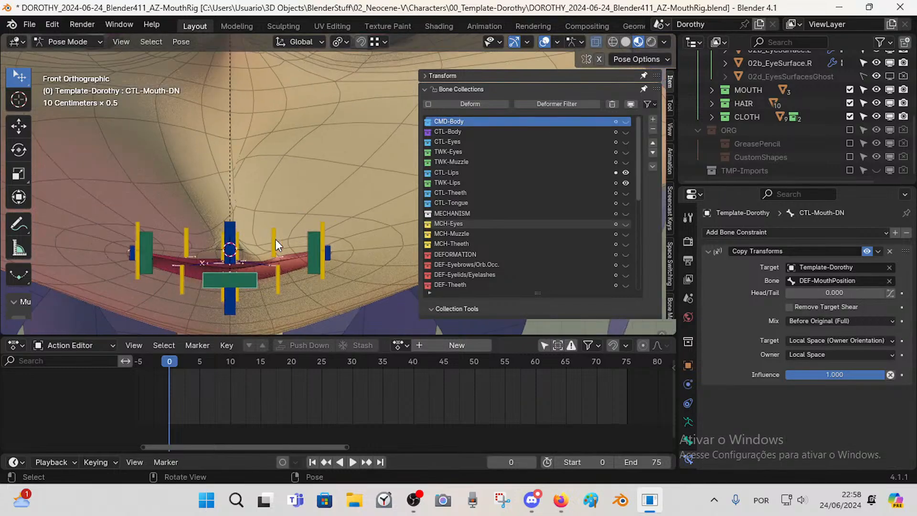
pyautogui.scroll(1, 276, 239)
# - Try moving the CTL-Mouth-UP control in Pose Mode to test how the upper lip follows, cancelling each move
pyautogui.moveTo(229, 276); pyautogui.dragTo(210, 266, button='middle')
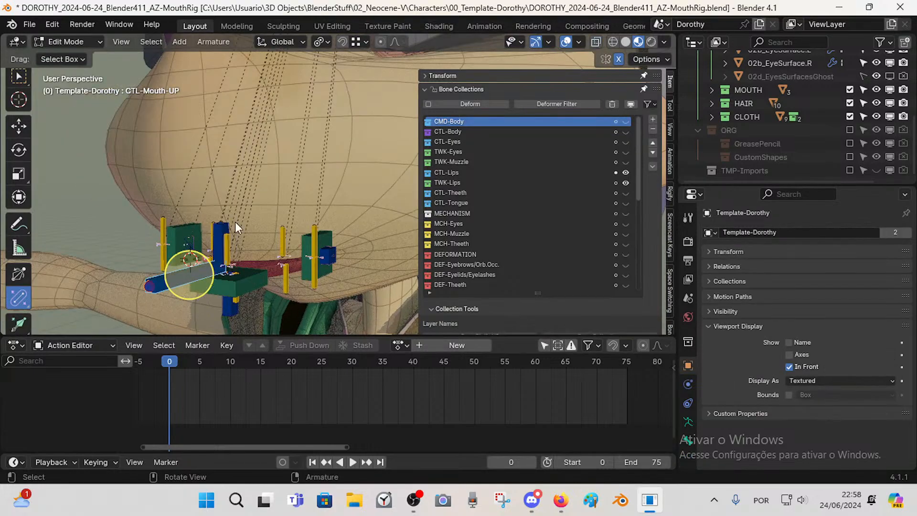
pyautogui.press('g')
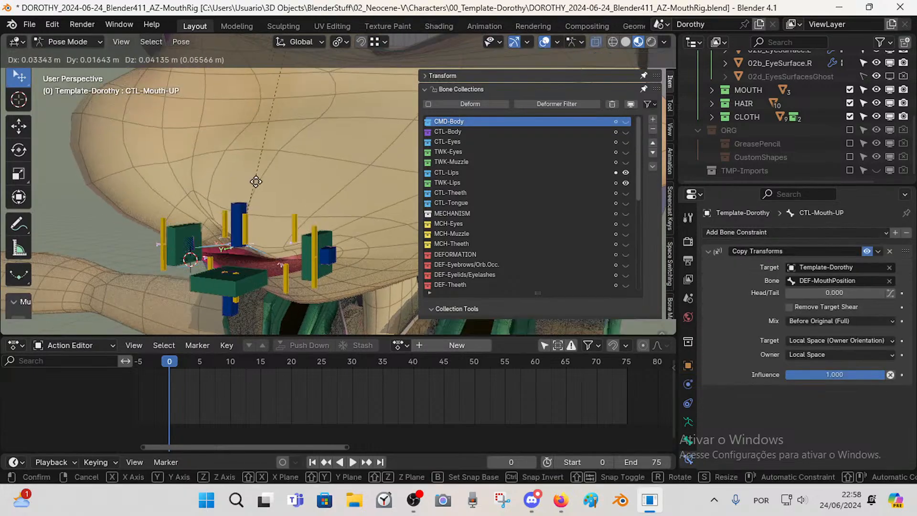
pyautogui.rightClick(246, 213)
pyautogui.moveTo(247, 213); pyautogui.dragTo(286, 233, button='middle')
pyautogui.press('g')
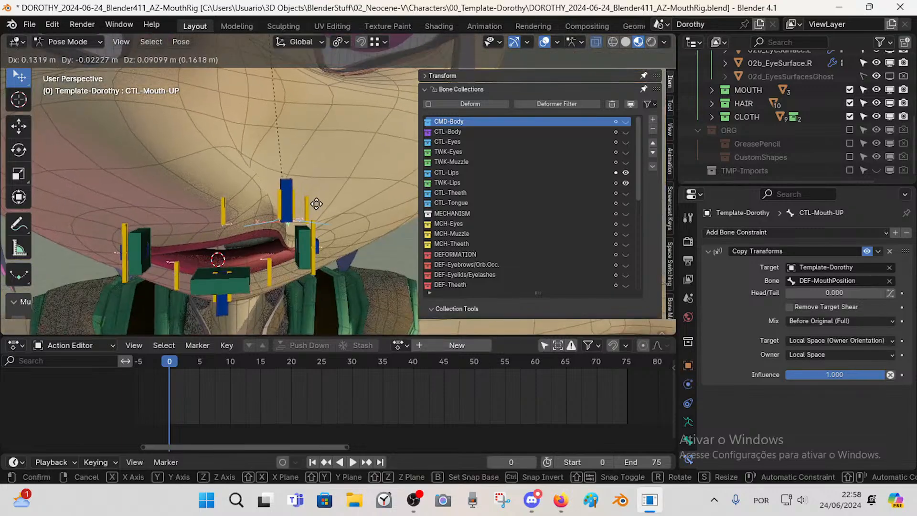
pyautogui.rightClick(278, 228)
# - Compare the CTL-Mouth-UP control and surrounding lip bones between rest and posed states from several angles
pyautogui.press('Tab')
pyautogui.moveTo(210, 268); pyautogui.dragTo(246, 267, button='middle')
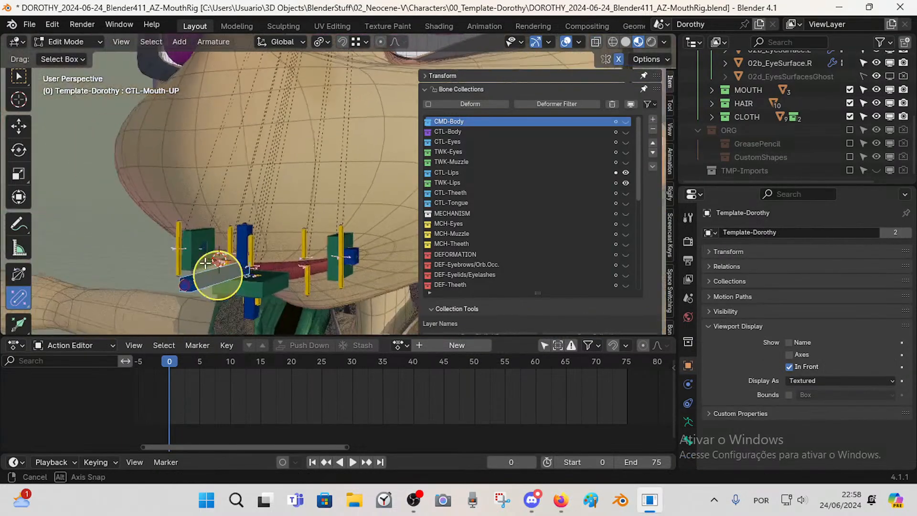
pyautogui.press('Tab')
pyautogui.press('Tab')
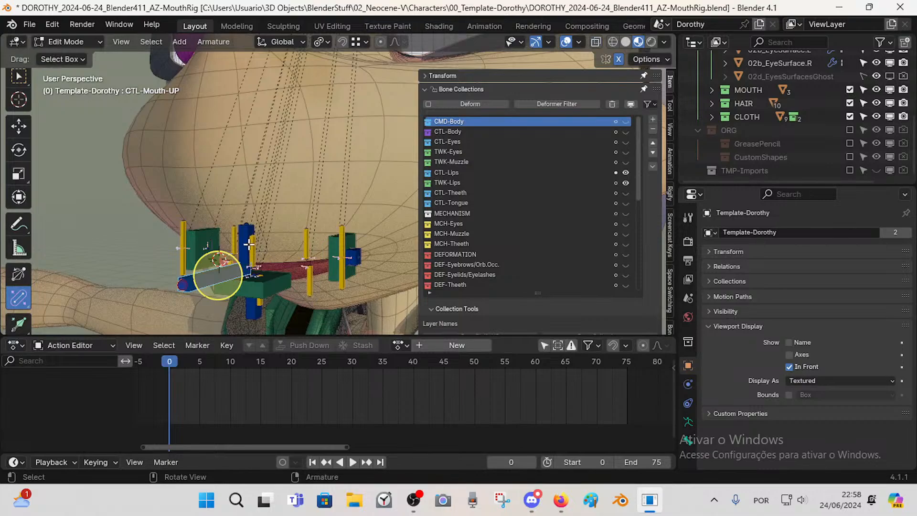
pyautogui.press('Tab')
pyautogui.press('Tab')
pyautogui.press('Tab')
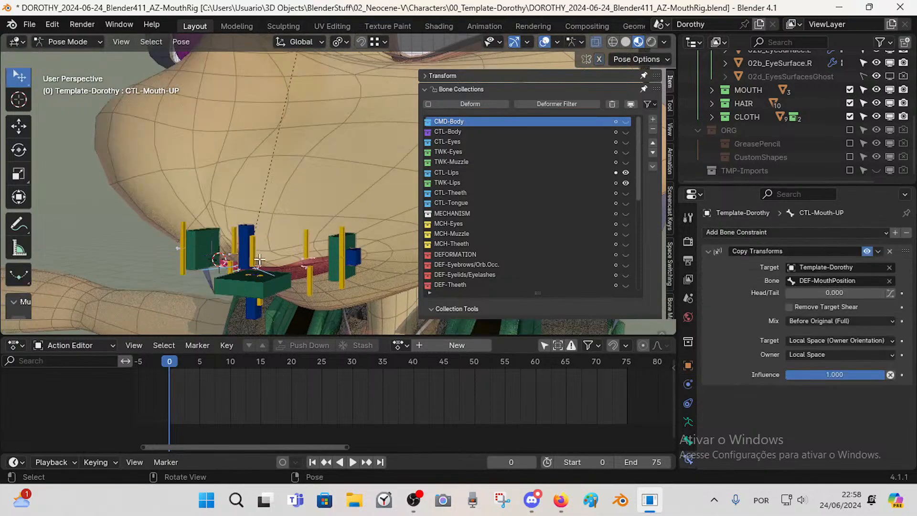
pyautogui.press('Tab')
pyautogui.moveTo(259, 252); pyautogui.dragTo(292, 262, button='middle')
pyautogui.press('Tab')
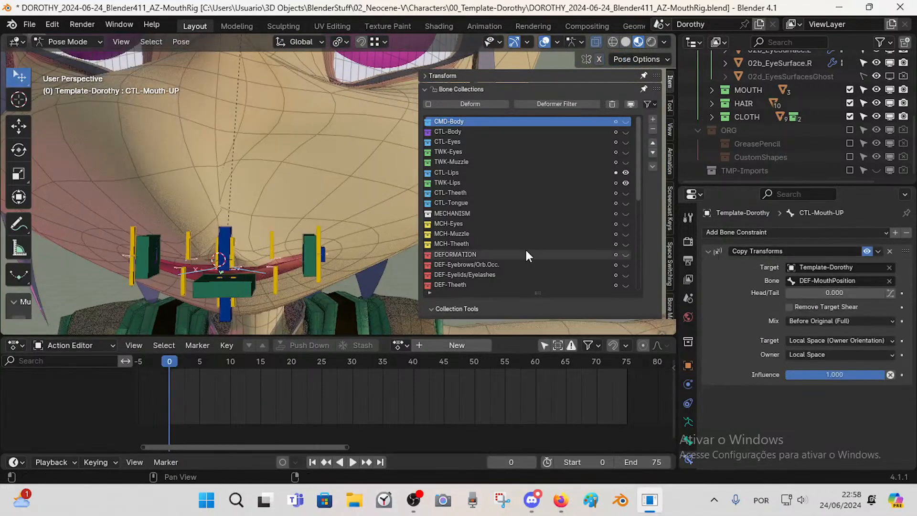
# - Inspect the Copy Transforms and Shrinkwrap constraints on the TWK-Lip-UP bone
pyautogui.click(237, 245)
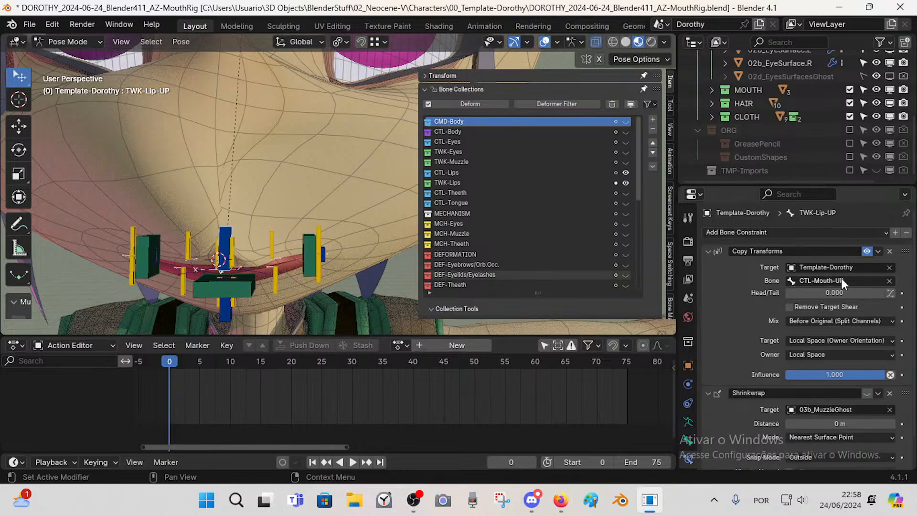
pyautogui.scroll(-2, 780, 370)
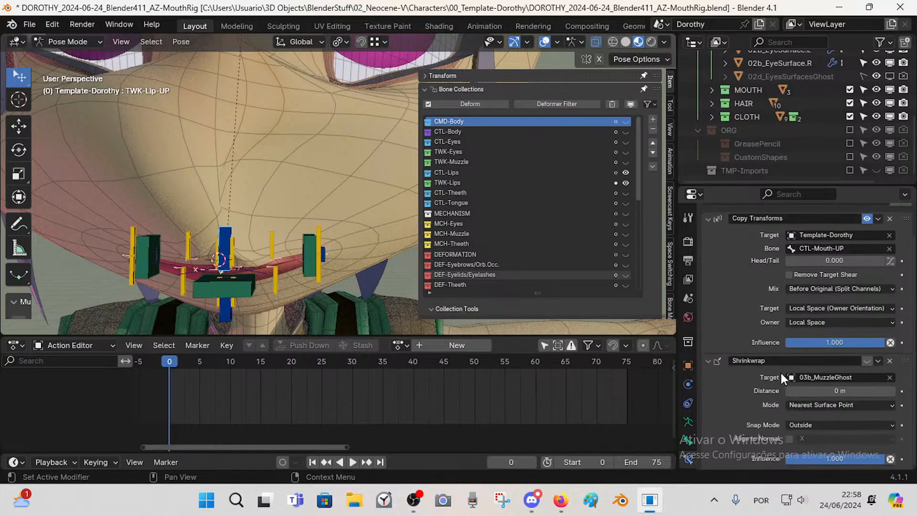
pyautogui.scroll(2, 781, 368)
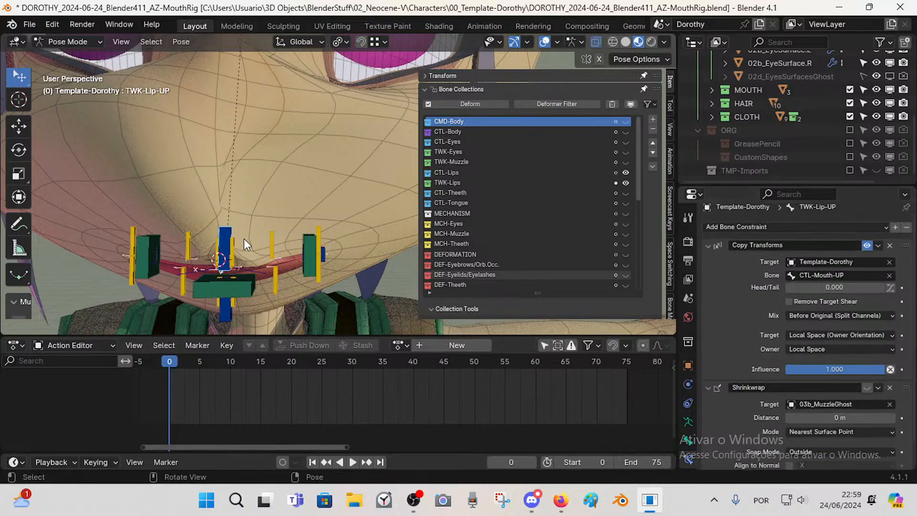
# - Discard the unsaved changes and reopen DOROTHY_2024-06-24_Blender411_AZ-MouthRig.blend
pyautogui.click(34, 24)
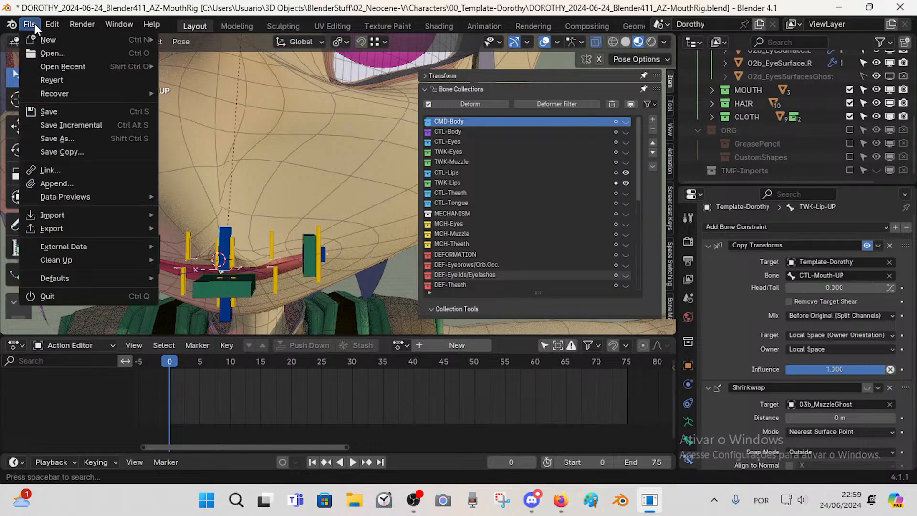
pyautogui.hotkey('ctrl', 'q')
pyautogui.click(486, 273)
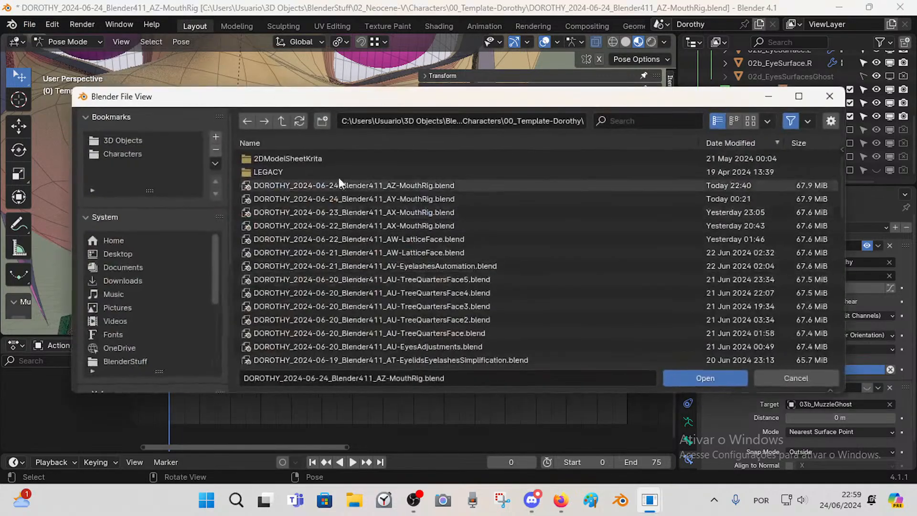
pyautogui.doubleClick(349, 182)
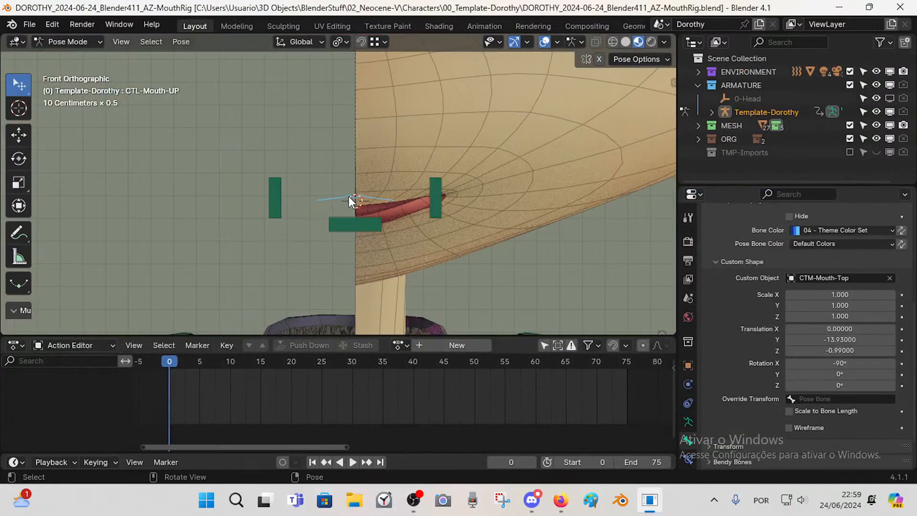
# - Compare the CTL-Mouth-UP control between Pose Mode and Edit Mode in the reopened file
pyautogui.scroll(-3, 359, 197)
pyautogui.keyDown('shift'); pyautogui.moveTo(361, 235); pyautogui.dragTo(296, 210, button='middle'); pyautogui.keyUp('shift')
pyautogui.press('Tab')
pyautogui.scroll(2, 343, 271)
pyautogui.press('Tab')
pyautogui.scroll(1, 323, 253)
pyautogui.press('Tab')
pyautogui.scroll(2, 305, 258)
# - Try moving the CTL-Mouth-UP control to test its custom shape and the upper lip, cancelling each move
pyautogui.press('g')
pyautogui.rightClick(269, 196)
pyautogui.press('Tab')
pyautogui.press('g')
pyautogui.rightClick(288, 213)
pyautogui.press('g')
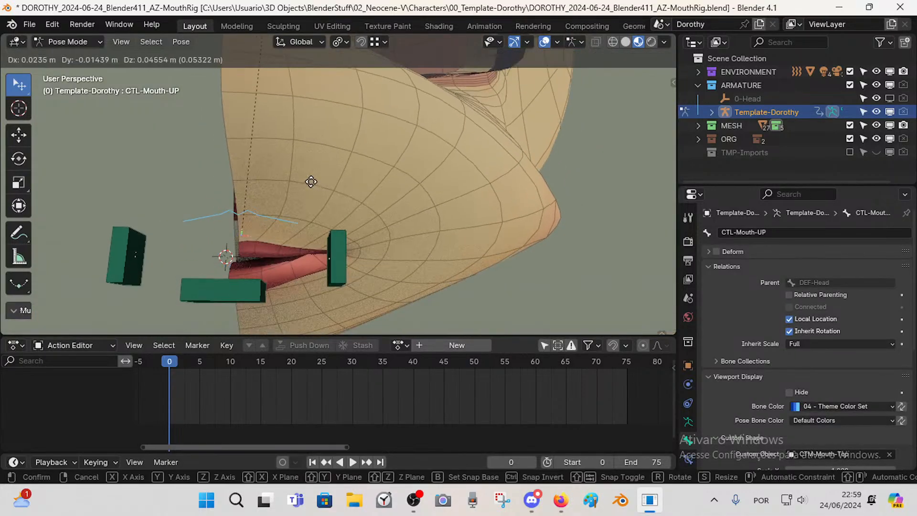
pyautogui.rightClick(309, 184)
pyautogui.press('Tab')
pyautogui.scroll(-4, 267, 232)
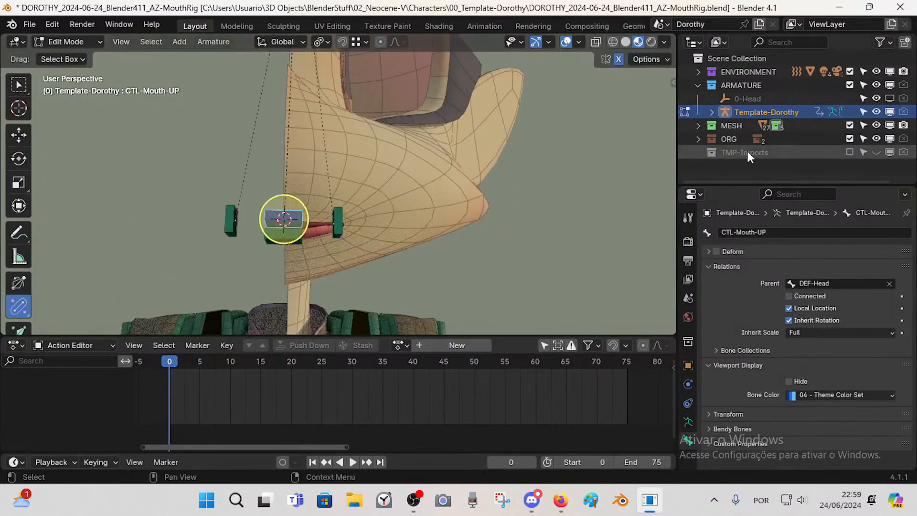
# - Enable the CustomShapes collection inside ORG and locate the CTM-Mouth-Top mesh
pyautogui.click(698, 139)
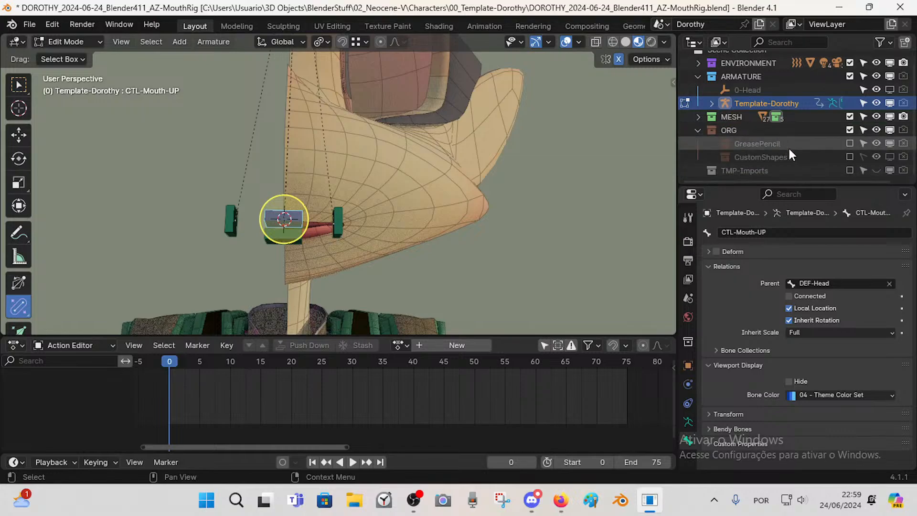
pyautogui.click(849, 157)
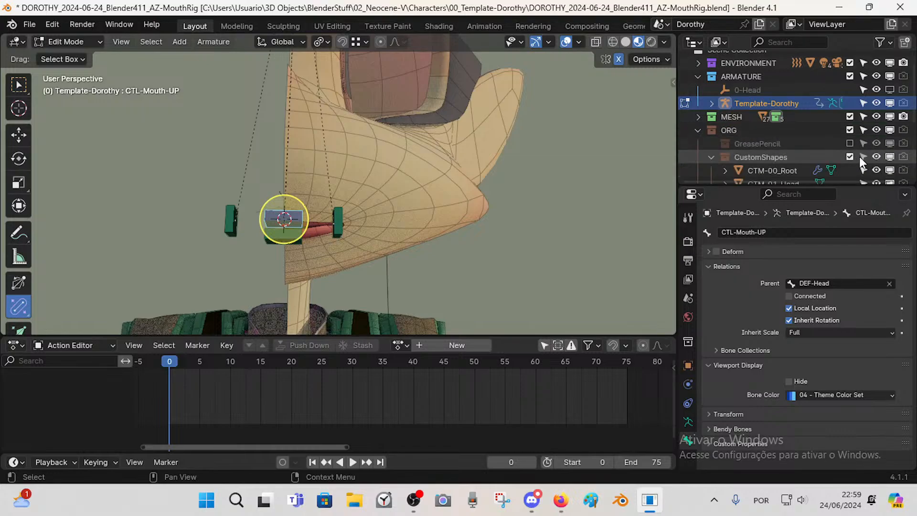
pyautogui.scroll(-5, 857, 159)
pyautogui.click(794, 153)
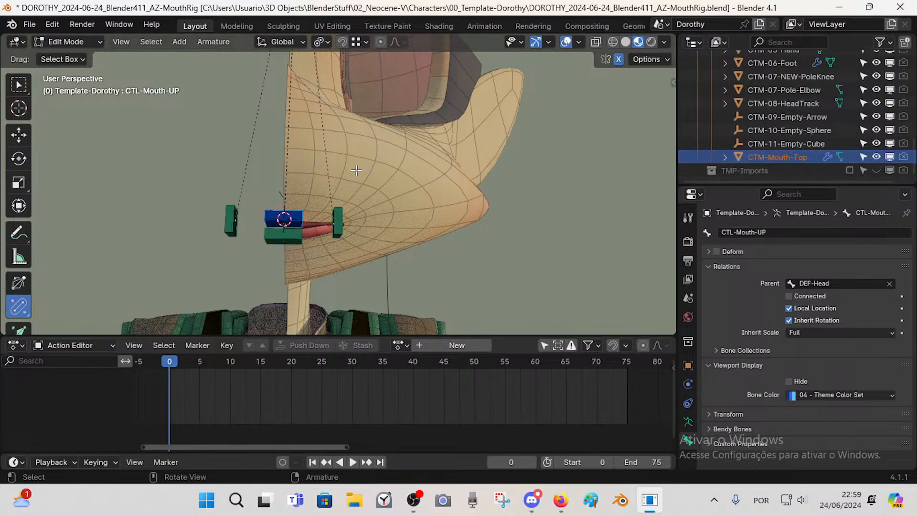
# - Compare the CTL-Mouth-UP control shape with the CTM-Mouth-Top mesh while alternating between Pose Mode and Edit Mode
pyautogui.press('Tab')
pyautogui.moveTo(377, 212); pyautogui.dragTo(326, 247, button='middle')
pyautogui.scroll(4, 308, 208)
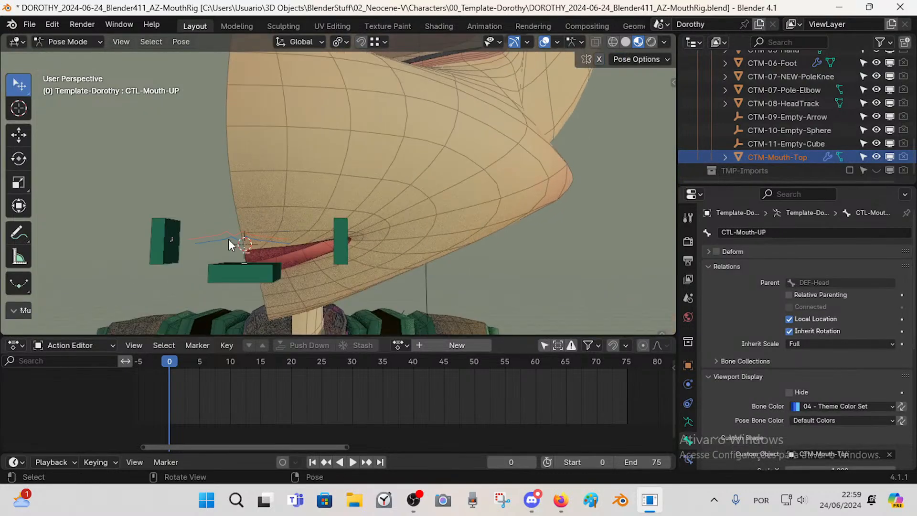
pyautogui.press('Tab')
pyautogui.press('Tab')
pyautogui.press('Tab')
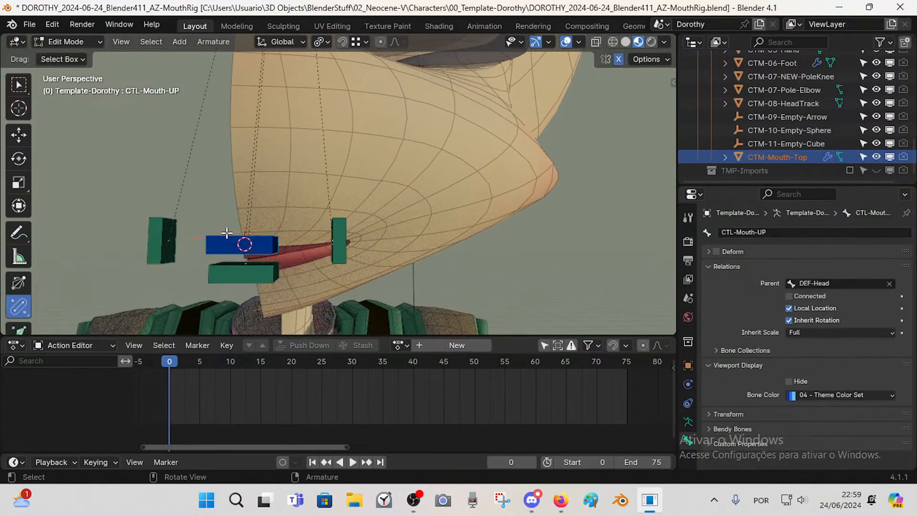
pyautogui.press('Tab')
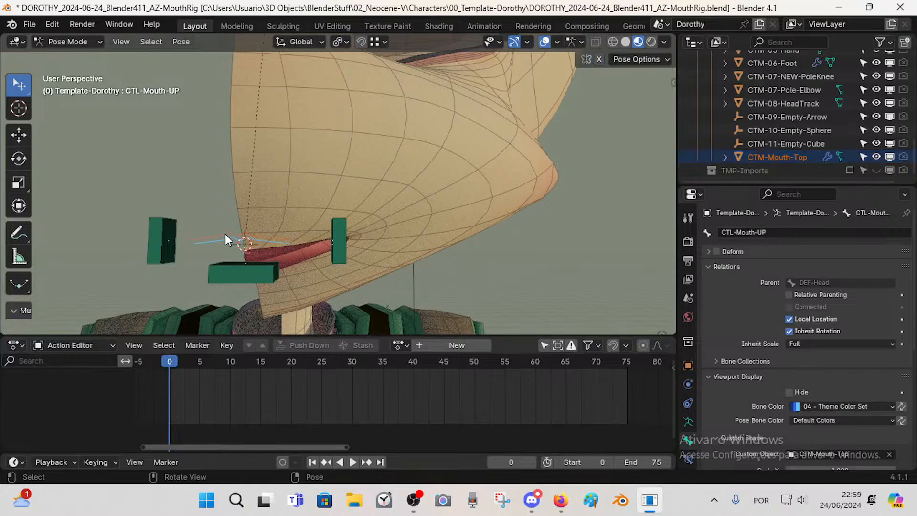
# - Select the CTM-Mouth-Top mesh in Object Mode and place the 3D cursor at its middle
pyautogui.press('Tab')
pyautogui.hotkey('ctrl', 'Tab')
pyautogui.click(199, 233)
pyautogui.click(213, 238)
pyautogui.press('Tab')
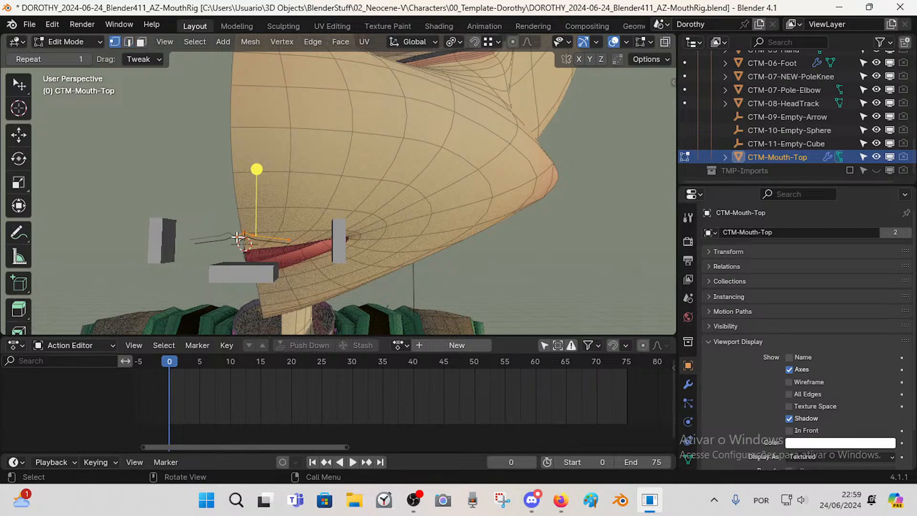
pyautogui.press('Tab')
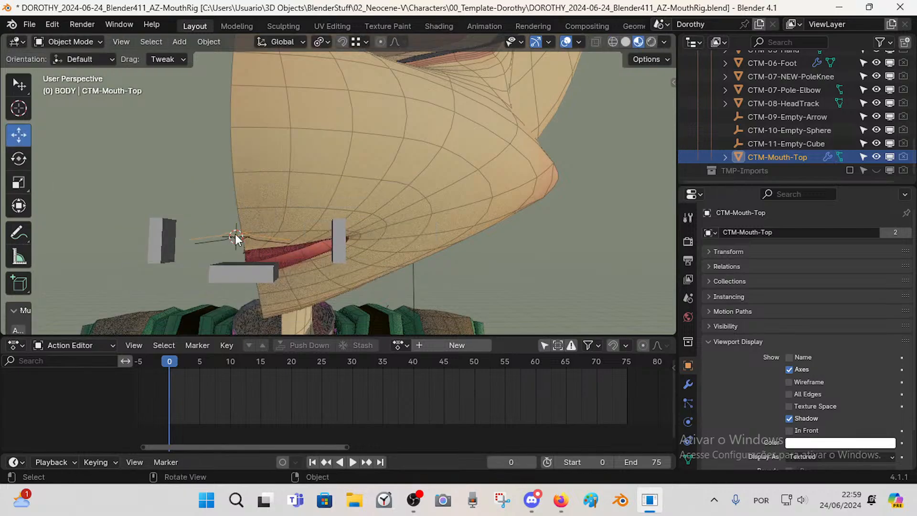
# - Apply the object transforms of CTM-Mouth-Top
pyautogui.click(209, 40)
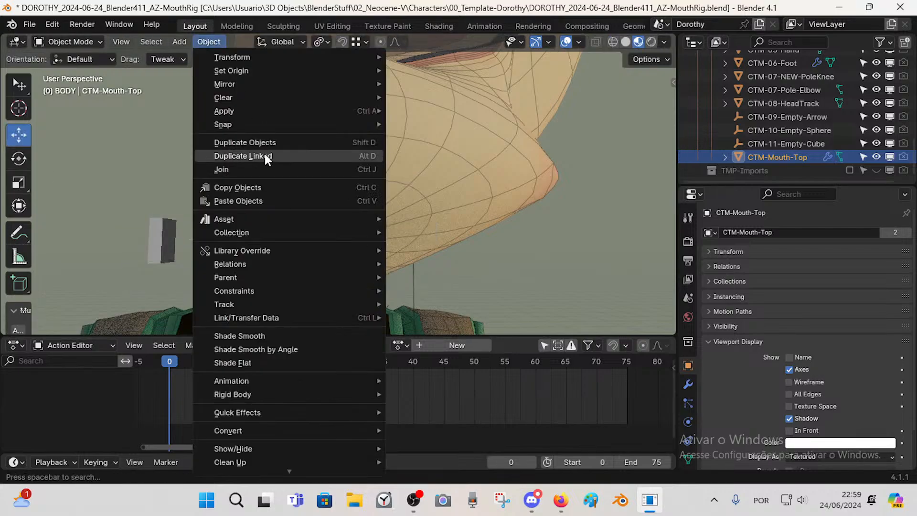
pyautogui.moveTo(257, 110)
pyautogui.click(427, 150)
# - Try setting the origin of CTM-Mouth-Top to its geometry
pyautogui.rightClick(221, 227)
pyautogui.moveTo(215, 228)
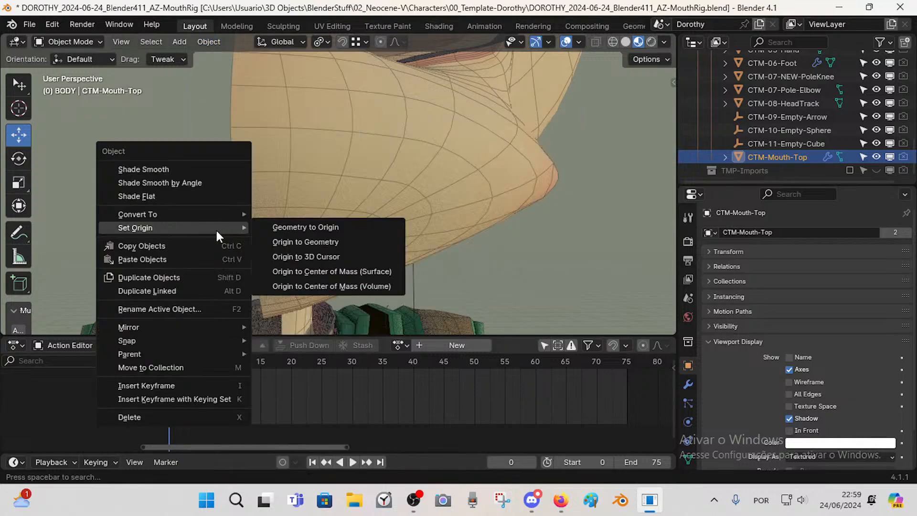
pyautogui.click(325, 241)
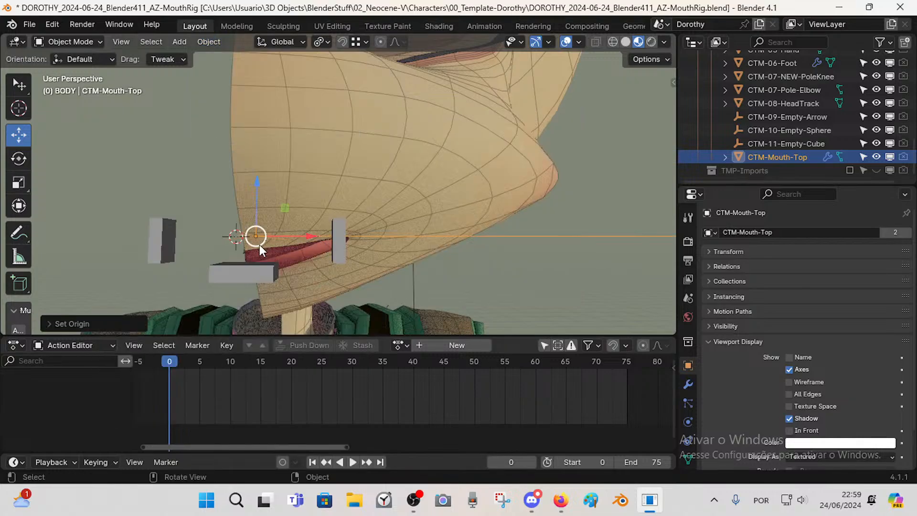
pyautogui.moveTo(260, 244); pyautogui.dragTo(218, 252, button='middle')
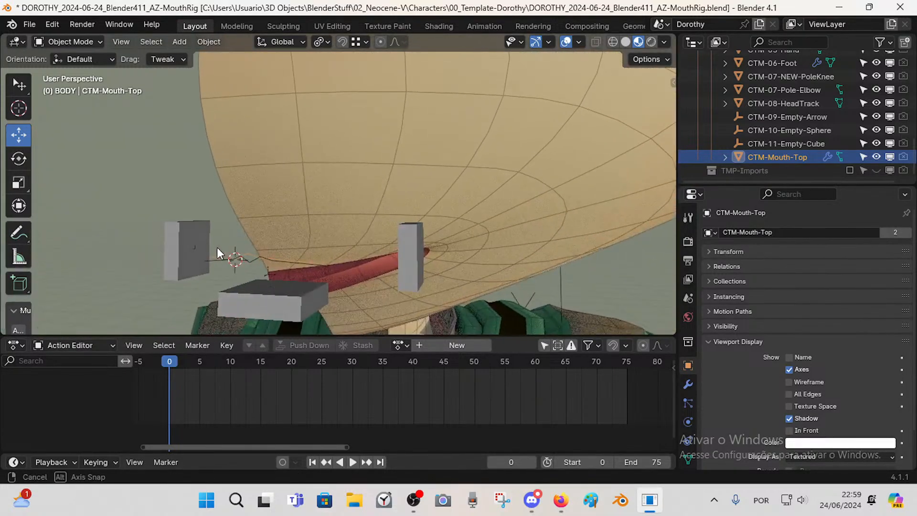
# - Set the origin of CTM-Mouth-Top to the 3D cursor
pyautogui.click(184, 41)
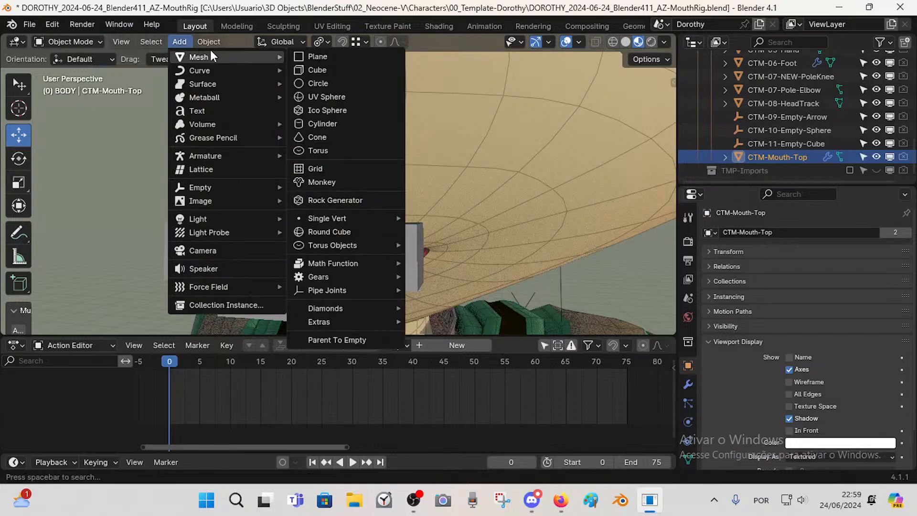
pyautogui.moveTo(232, 97)
pyautogui.moveTo(239, 70)
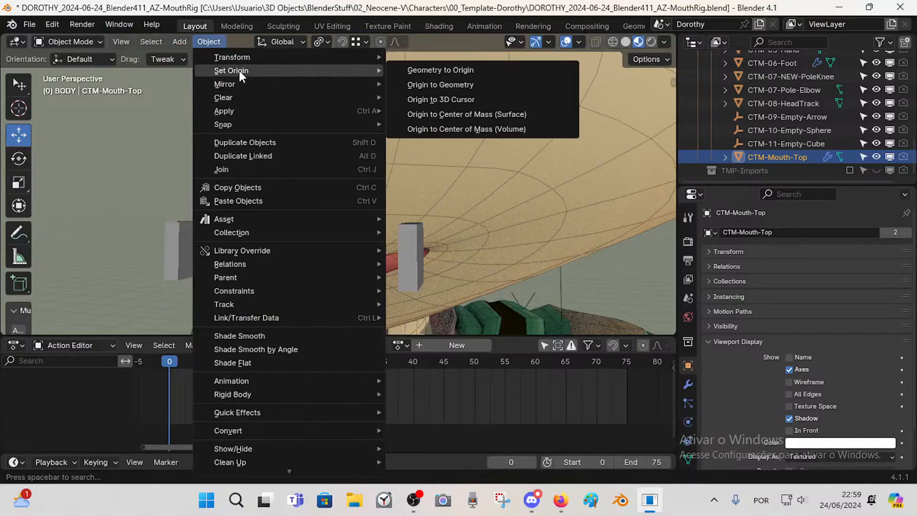
pyautogui.click(419, 100)
pyautogui.moveTo(271, 172); pyautogui.dragTo(274, 225, button='middle')
# - Check the armature's mouth controls against the CTM-Mouth-Top mesh and its new origin
pyautogui.click(278, 292)
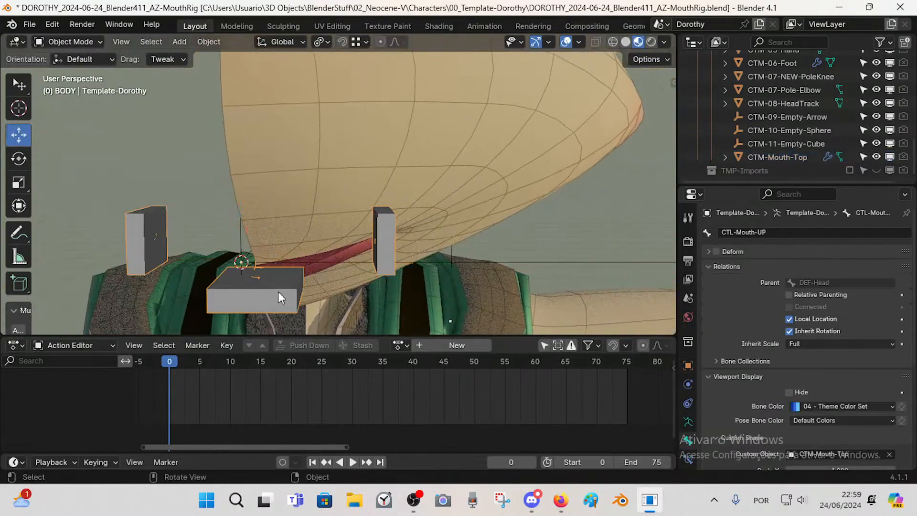
pyautogui.press('Tab')
pyautogui.moveTo(295, 262); pyautogui.dragTo(235, 254, button='middle')
pyautogui.press('Tab')
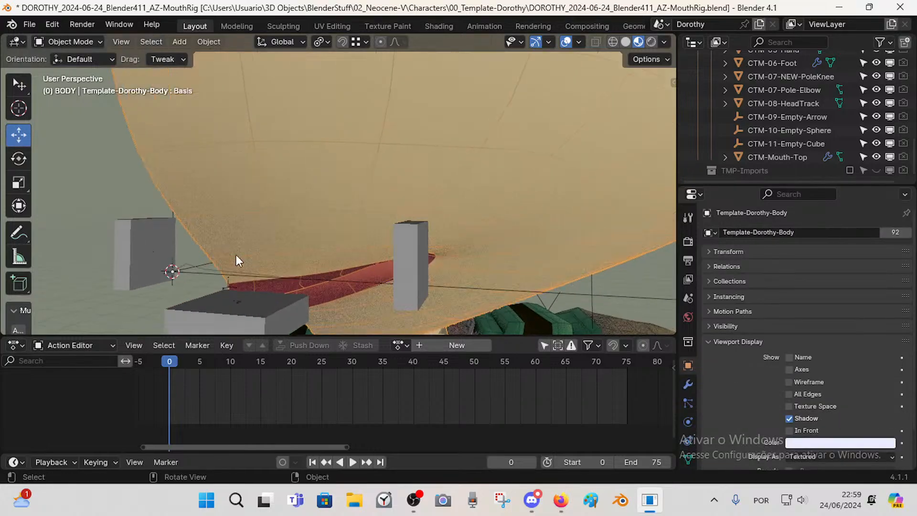
pyautogui.click(200, 265)
# - Disable the CustomShapes collection in viewports and exclude it and its parent ORG collection from the view layer
pyautogui.scroll(10, 855, 124)
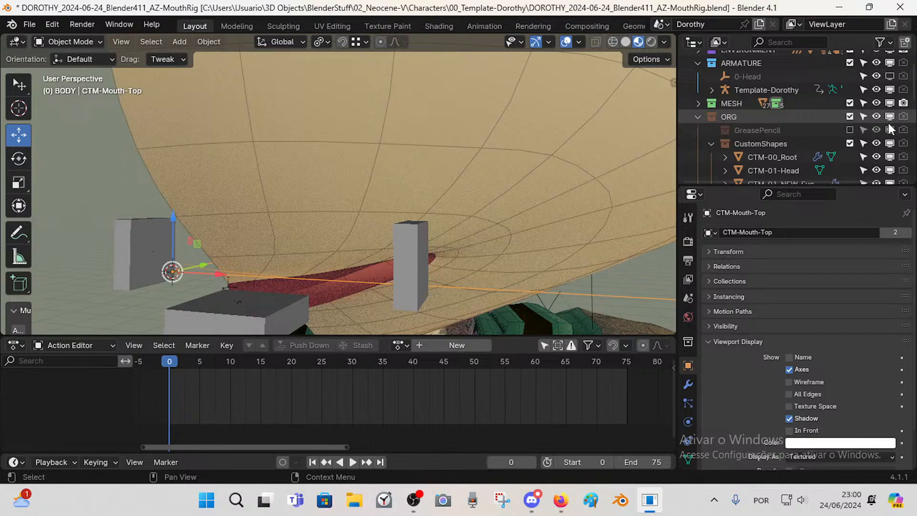
pyautogui.click(889, 143)
pyautogui.click(849, 144)
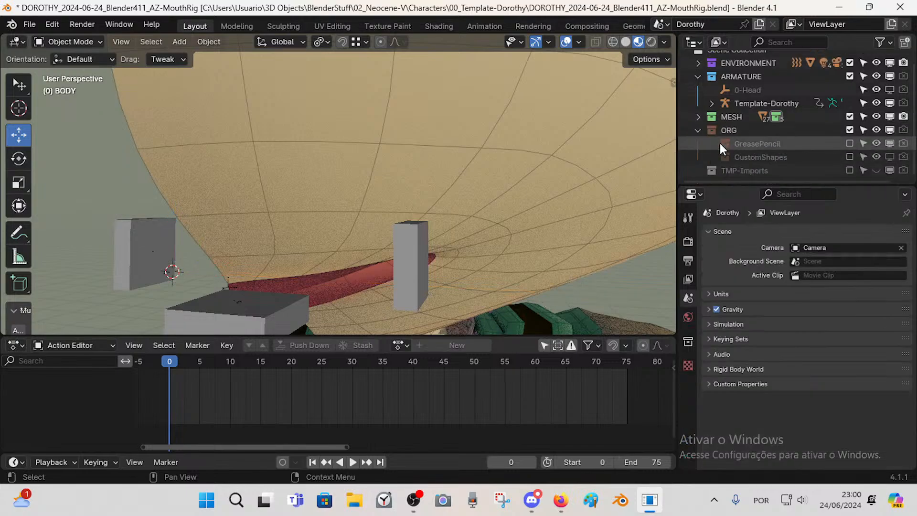
pyautogui.click(696, 129)
pyautogui.scroll(-1, 235, 253)
# - Select the Template-Dorothy armature, check CTL-Mouth-UP in Edit Mode and switch the armature to Pose Mode
pyautogui.click(244, 280)
pyautogui.scroll(-2, 267, 282)
pyautogui.press('Tab')
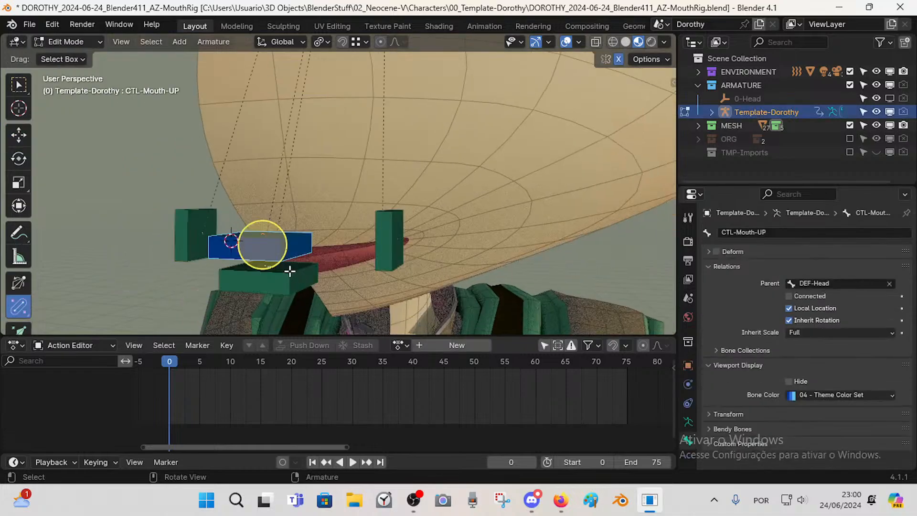
pyautogui.scroll(-1, 293, 248)
pyautogui.press('Tab')
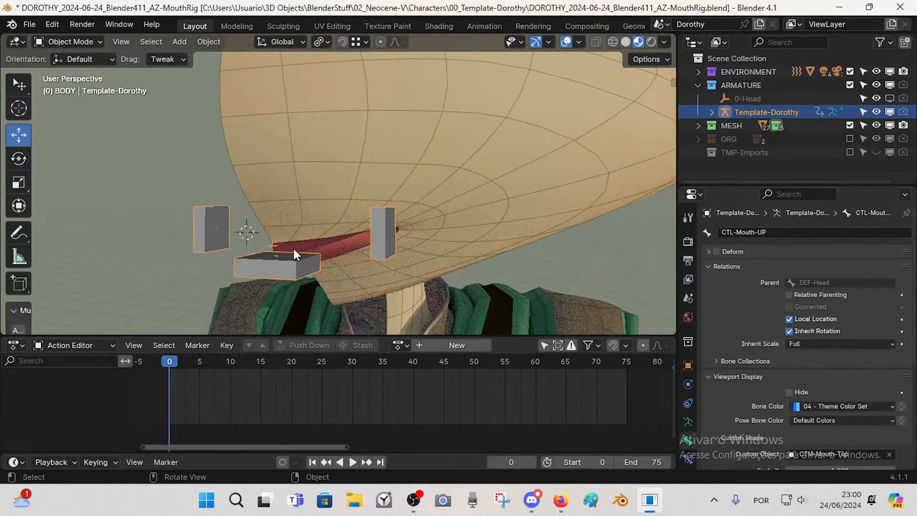
pyautogui.press('Tab')
pyautogui.hotkey('ctrl', 'Tab')
pyautogui.press('2')
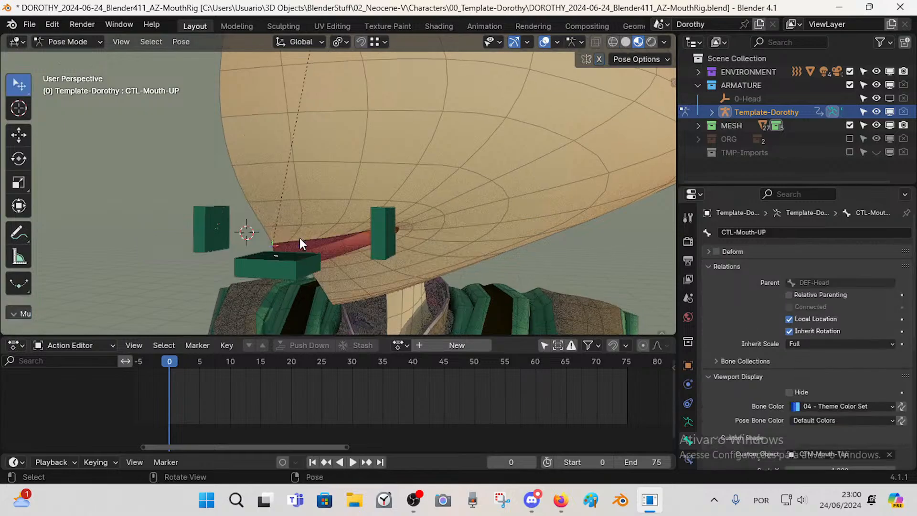
# - Reset the custom shape translation and rotation of CTL-Mouth-UP to 0 on all axes
pyautogui.scroll(-4, 305, 234)
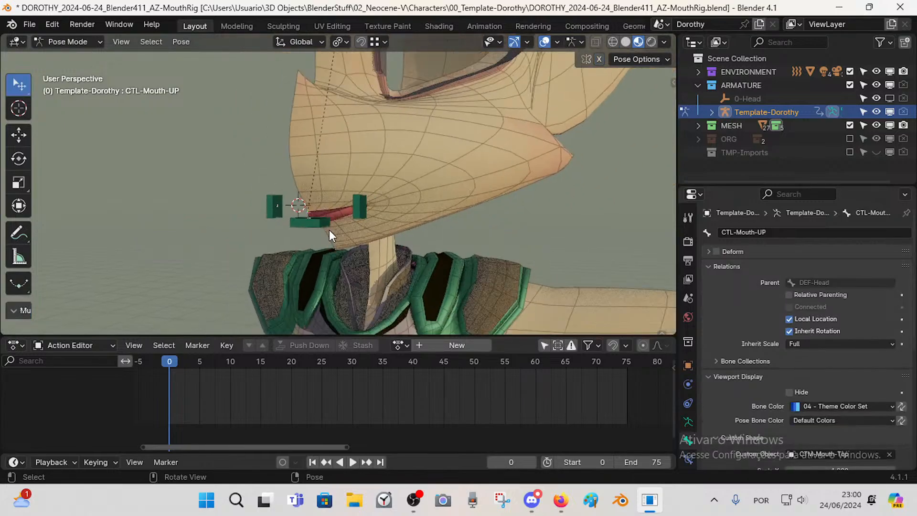
pyautogui.press('KP_Decimal')
pyautogui.scroll(-5, 328, 248)
pyautogui.scroll(-5, 344, 239)
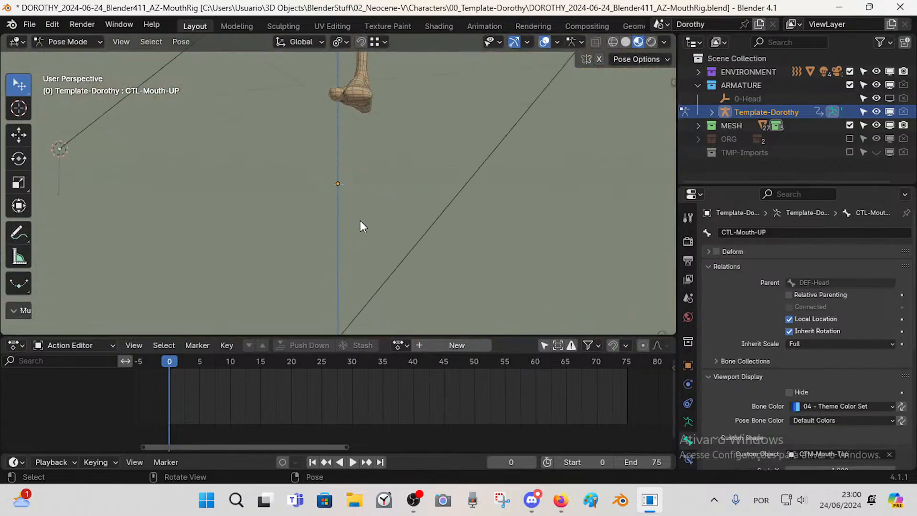
pyautogui.keyDown('shift'); pyautogui.moveTo(363, 153); pyautogui.dragTo(368, 227, button='middle'); pyautogui.keyUp('shift')
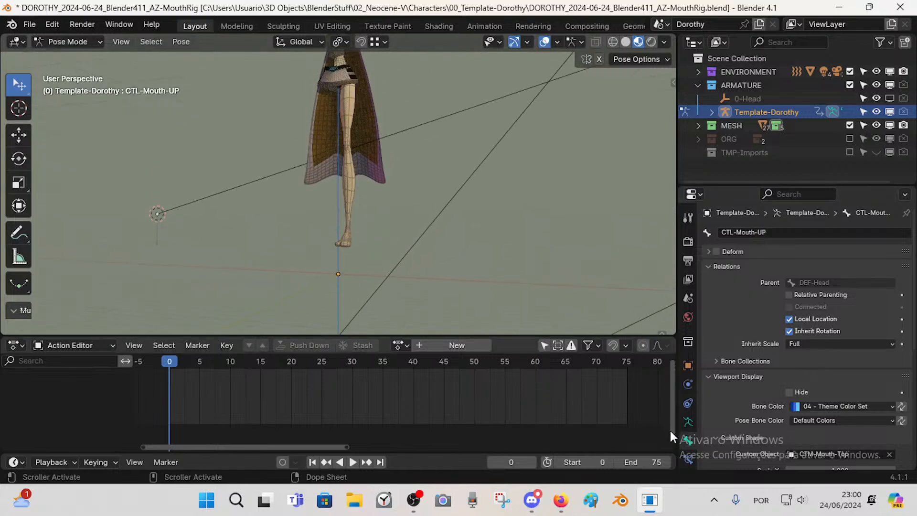
pyautogui.scroll(-8, 806, 418)
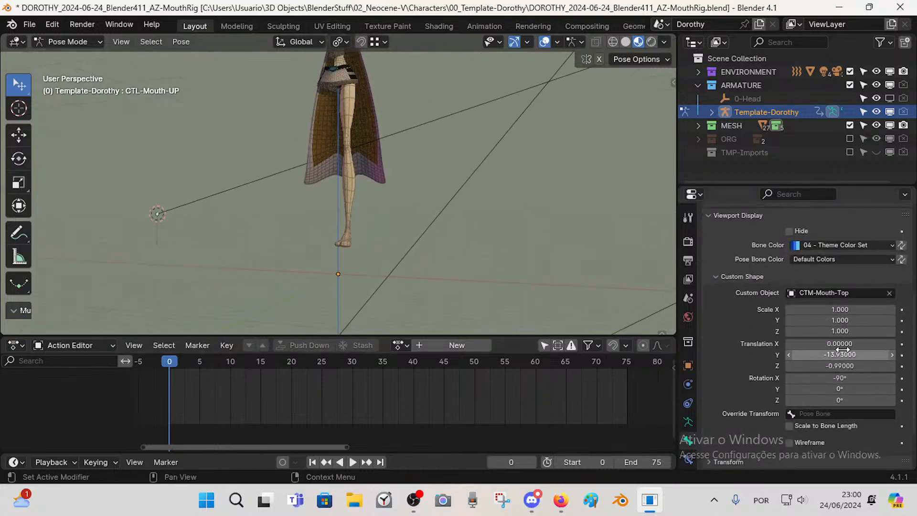
pyautogui.press('BackSpace')
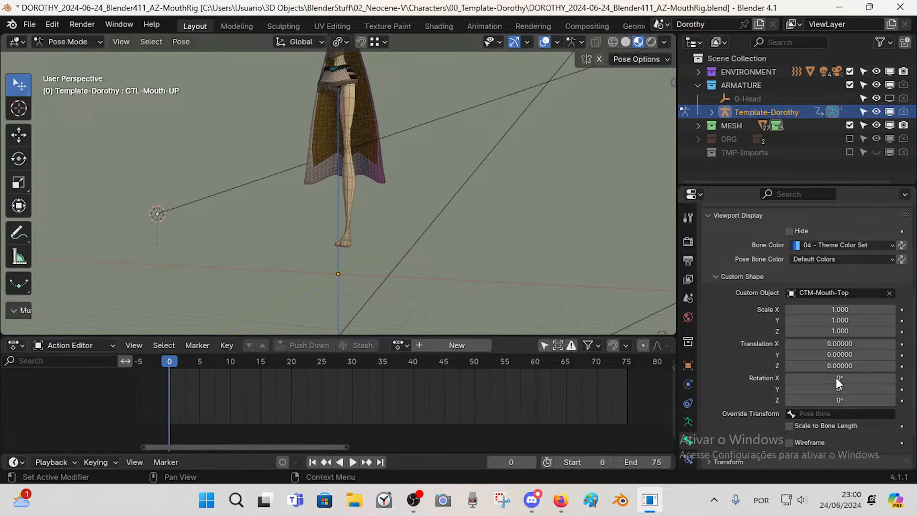
pyautogui.press('KP_Decimal')
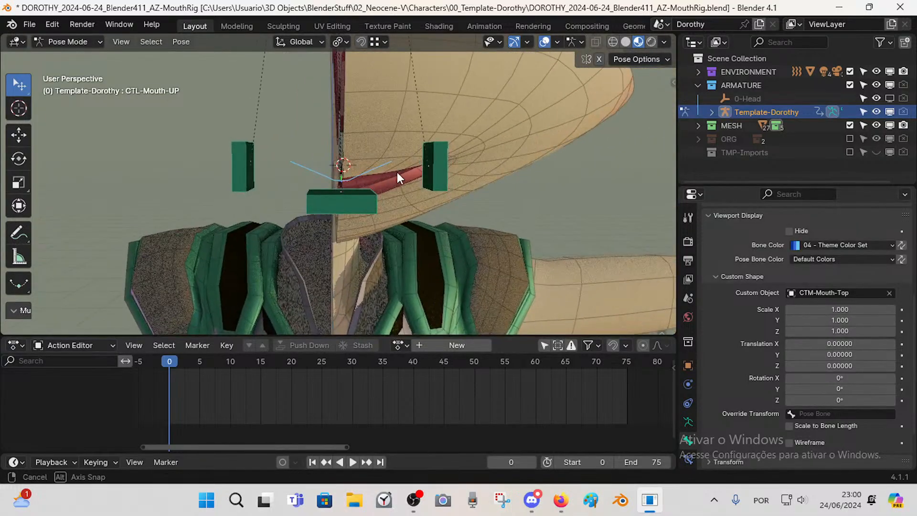
# - Inspect the mouth controls around the muzzle, return the armature to Edit Mode and save the file
pyautogui.moveTo(397, 176); pyautogui.dragTo(311, 175, button='middle')
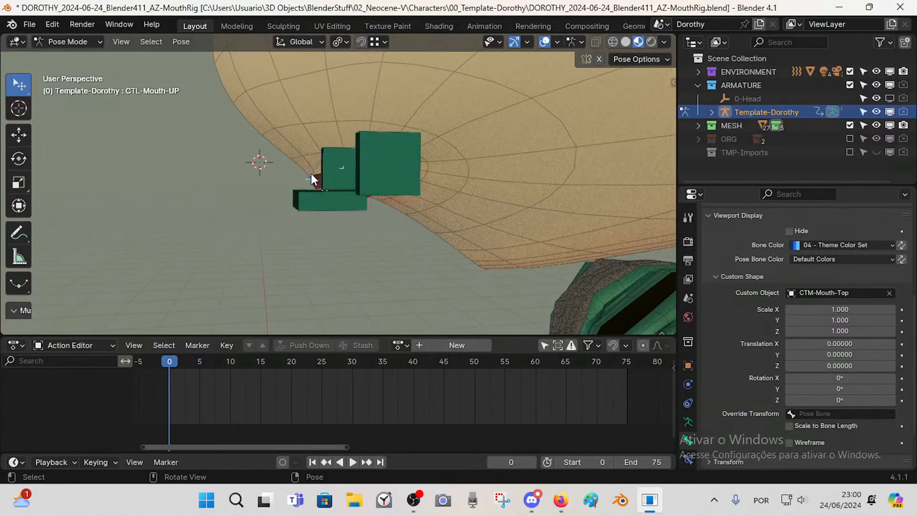
pyautogui.moveTo(310, 174); pyautogui.dragTo(245, 174)
pyautogui.moveTo(244, 174); pyautogui.dragTo(185, 175, button='middle')
pyautogui.keyDown('shift'); pyautogui.moveTo(293, 180); pyautogui.dragTo(338, 199, button='middle'); pyautogui.keyUp('shift')
pyautogui.press('Tab')
pyautogui.hotkey('ctrl', 's')
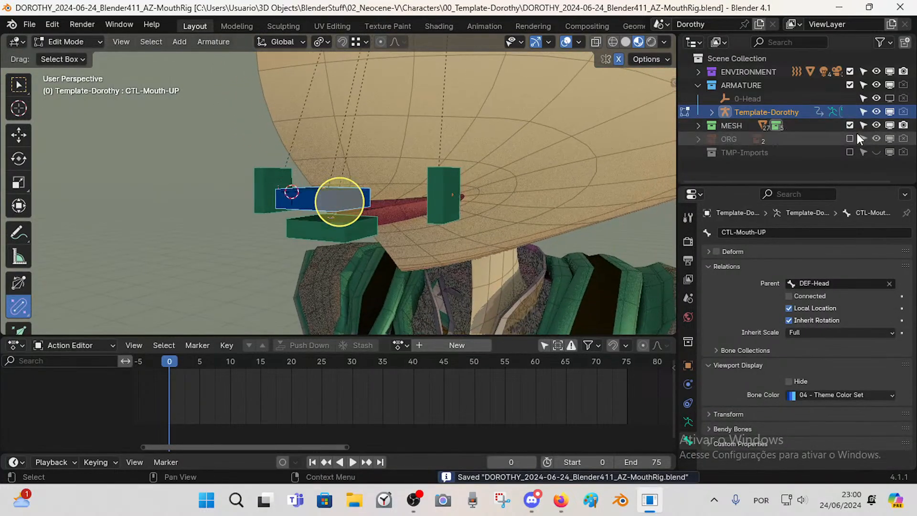
# - Include the ORG and CustomShapes collections in the view layer again and select CTM-Mouth-Top
pyautogui.click(698, 138)
pyautogui.scroll(-1, 811, 133)
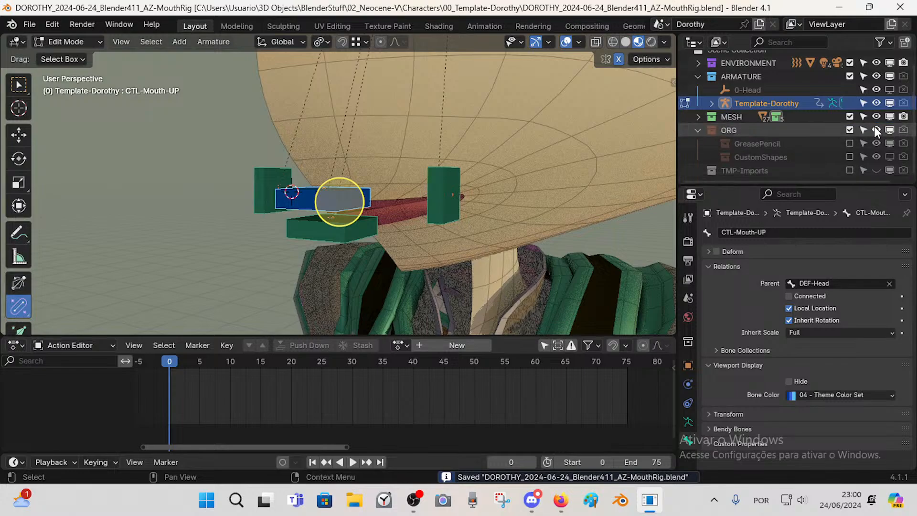
pyautogui.click(849, 143)
pyautogui.click(849, 143)
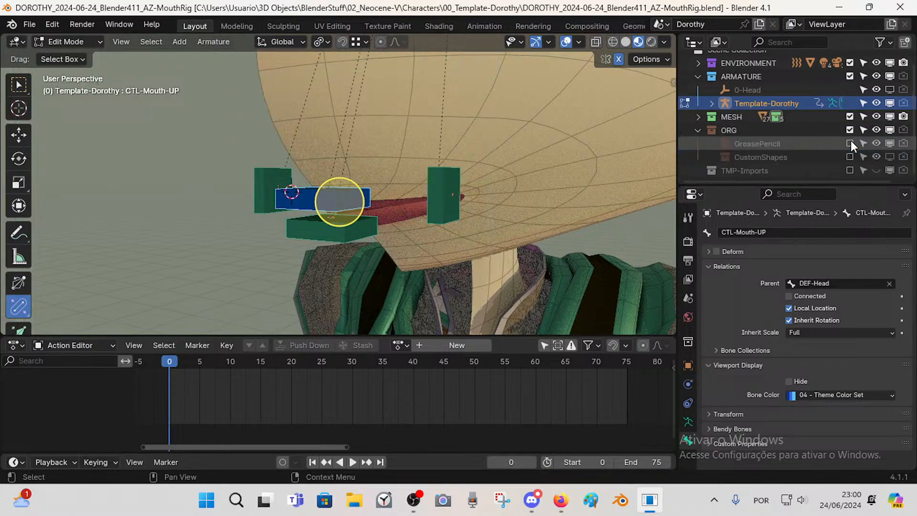
pyautogui.click(850, 157)
pyautogui.scroll(-10, 792, 143)
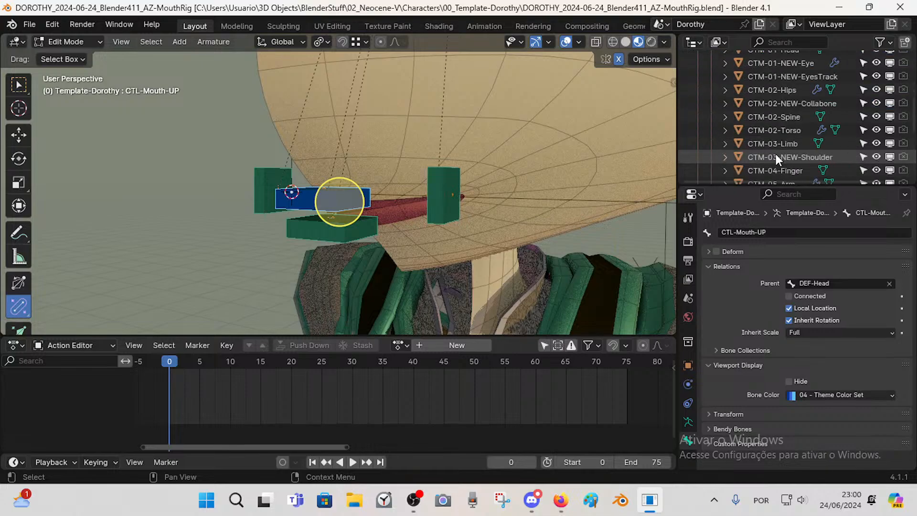
pyautogui.click(818, 157)
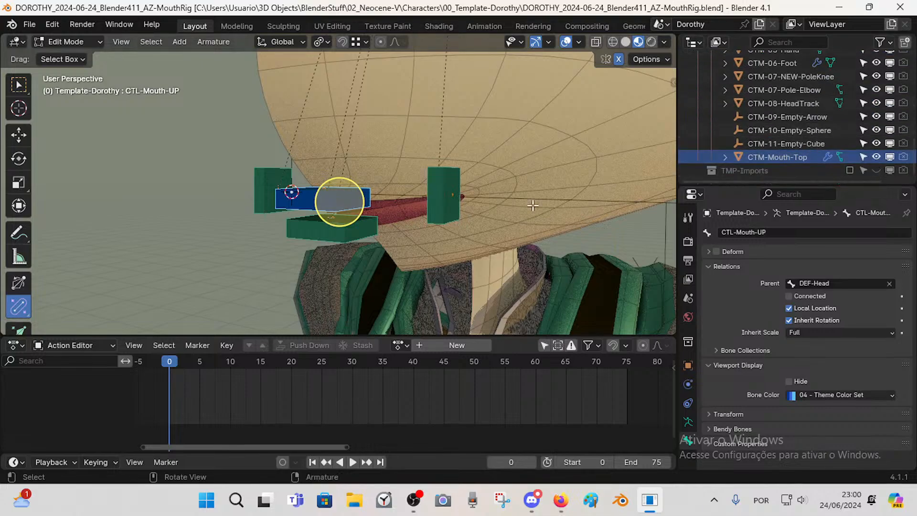
pyautogui.click(780, 157)
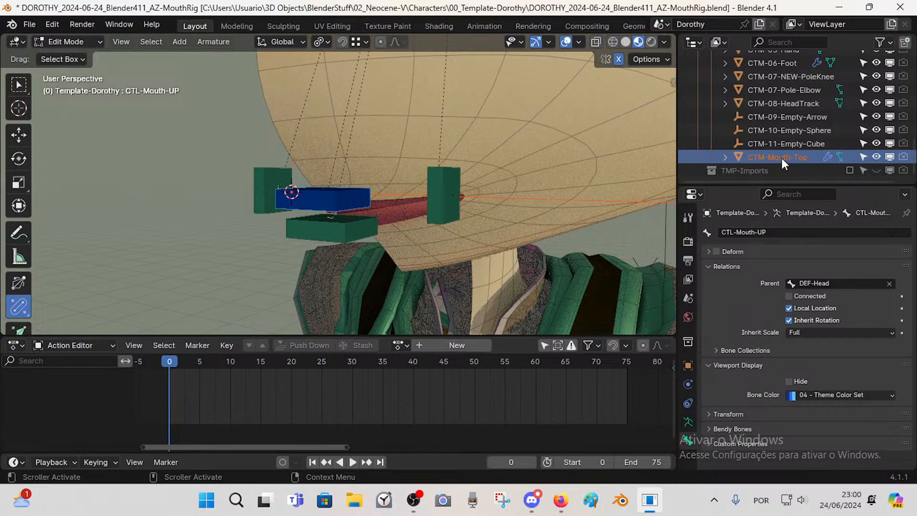
# - Rotate the CTL-Mouth-UP bone 90° around the global X axis in Edit Mode and return to Pose Mode to compare
pyautogui.hotkey('ctrl', 'Tab')
pyautogui.moveTo(356, 207); pyautogui.dragTo(339, 213, button='middle')
pyautogui.scroll(1, 339, 213)
pyautogui.press('Tab')
pyautogui.click(321, 200)
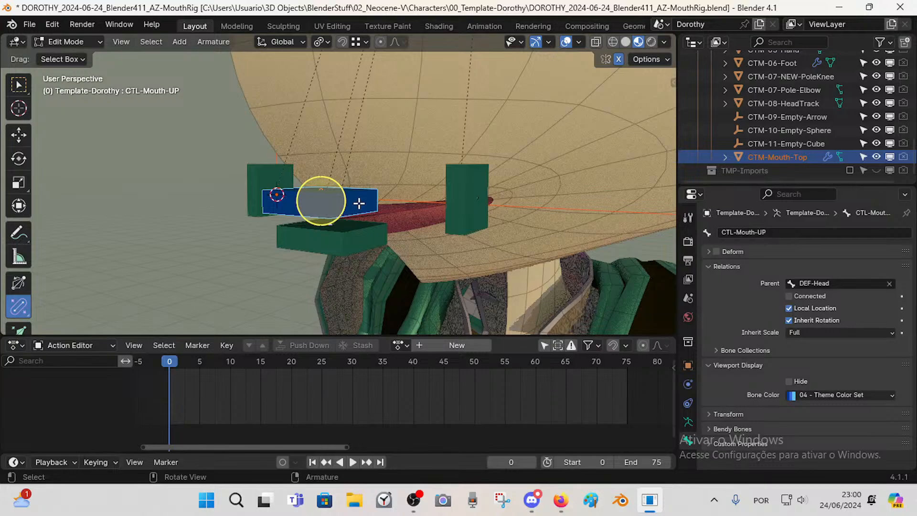
pyautogui.write('rx90')
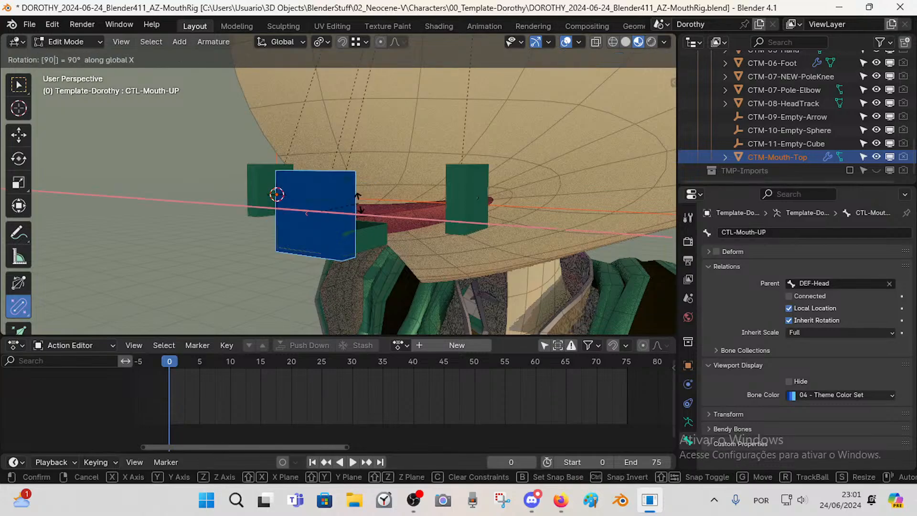
pyautogui.rightClick(321, 201)
pyautogui.moveTo(358, 204); pyautogui.dragTo(330, 200, button='middle')
pyautogui.write('rx90')
pyautogui.press('Return')
pyautogui.hotkey('ctrl', 'Tab')
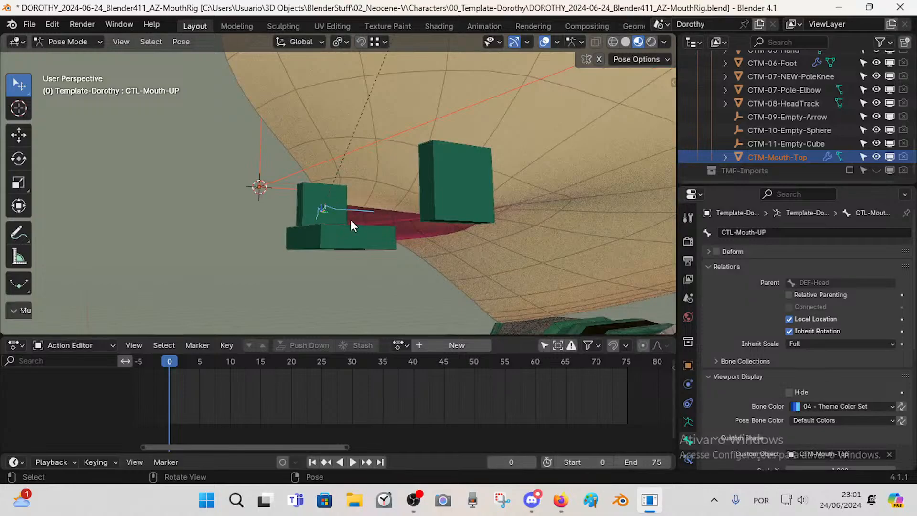
# - Return to Edit Mode, restore the CTL-Mouth-UP bone's orientation and try a free rotation of it
pyautogui.press('Tab')
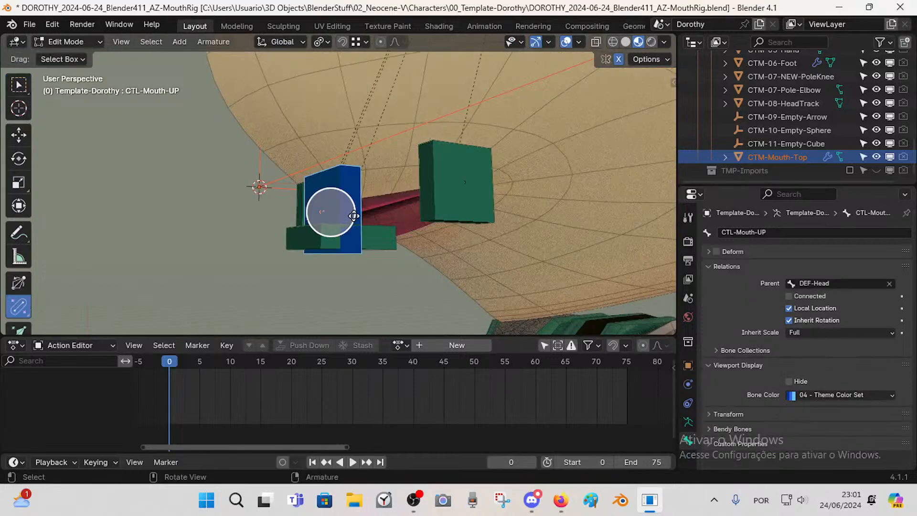
pyautogui.moveTo(353, 216); pyautogui.dragTo(418, 202, button='middle')
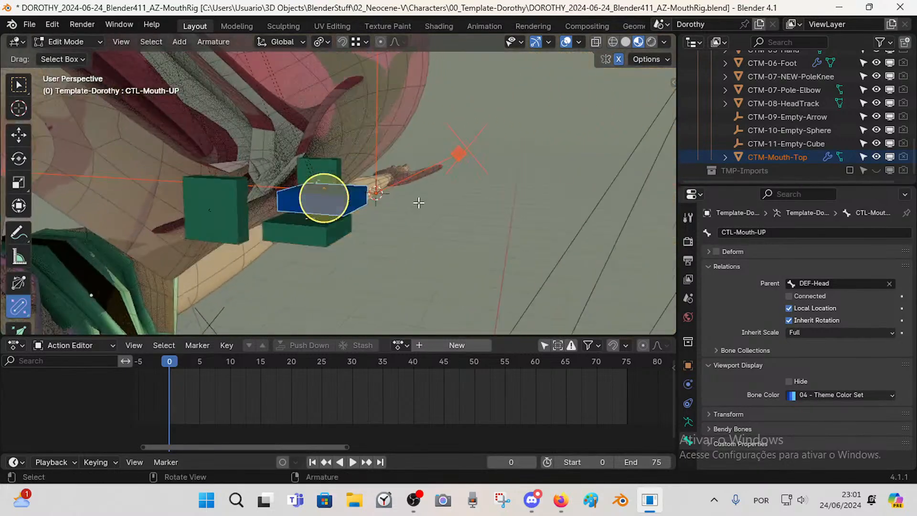
pyautogui.press('r')
pyautogui.rightClick(424, 161)
pyautogui.moveTo(390, 203)
pyautogui.mouseDown(button='middle')
pyautogui.moveTo(302, 184)
pyautogui.moveTo(363, 217)
pyautogui.moveTo(400, 203)
pyautogui.mouseUp(button='middle')
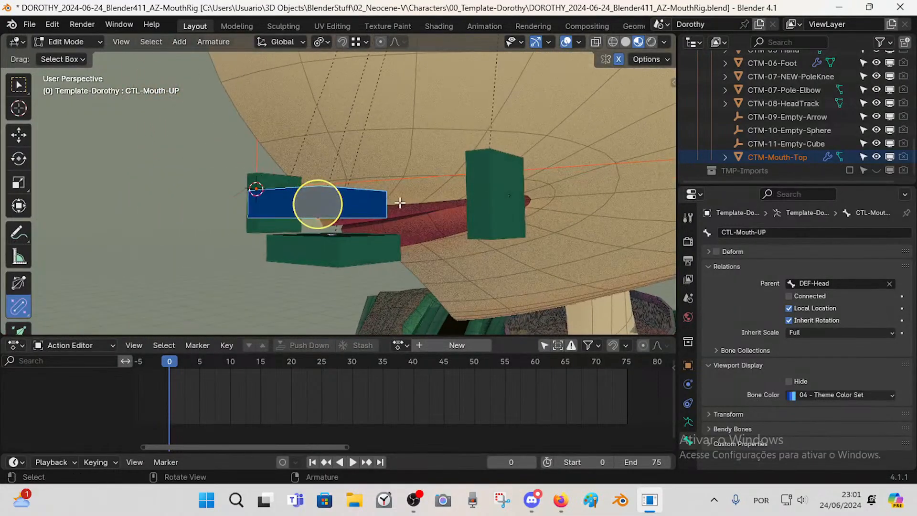
# - Make the TWK-Lips bone collection visible and keep CTL-Theeth hidden
pyautogui.press('n')
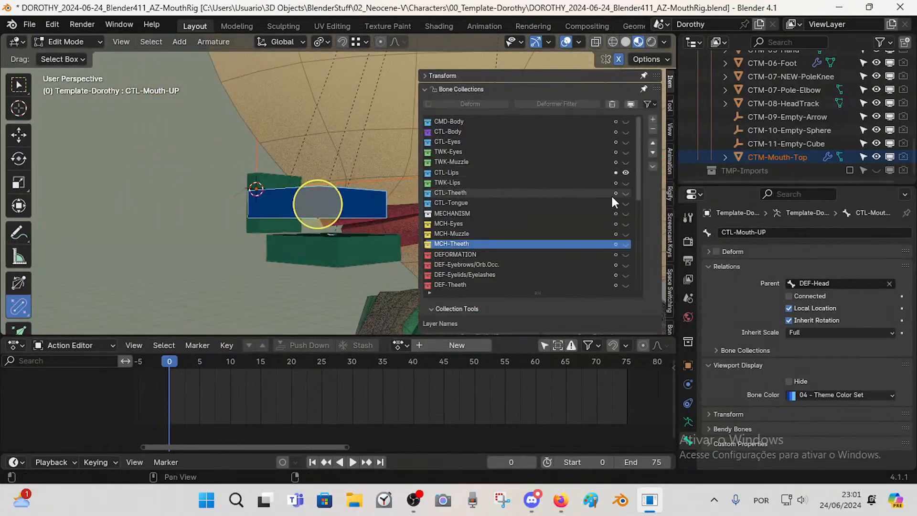
pyautogui.click(625, 193)
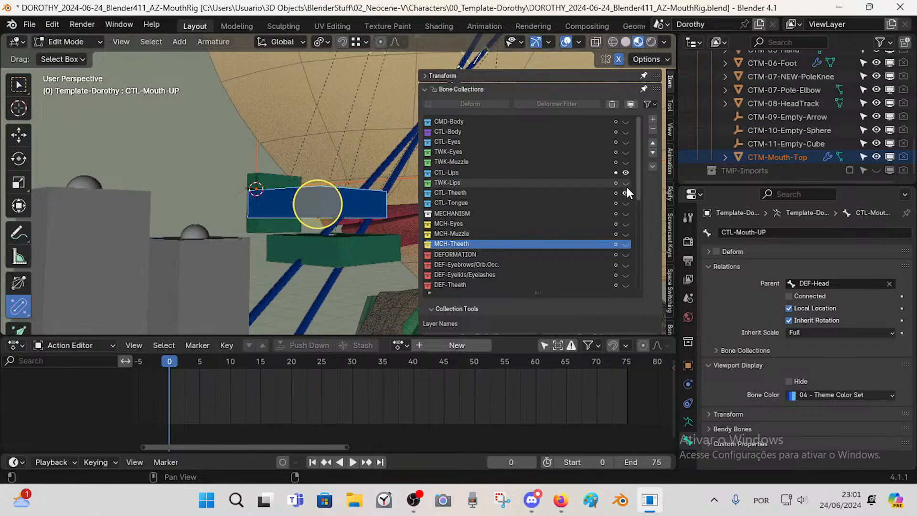
pyautogui.click(625, 192)
pyautogui.press('n')
pyautogui.moveTo(441, 189); pyautogui.dragTo(405, 187, button='middle')
# - Switch the armature to Pose Mode and test rotating CTL-Mouth-UP around the global X axis
pyautogui.press('Tab')
pyautogui.press('Tab')
pyautogui.hotkey('ctrl', 'Tab')
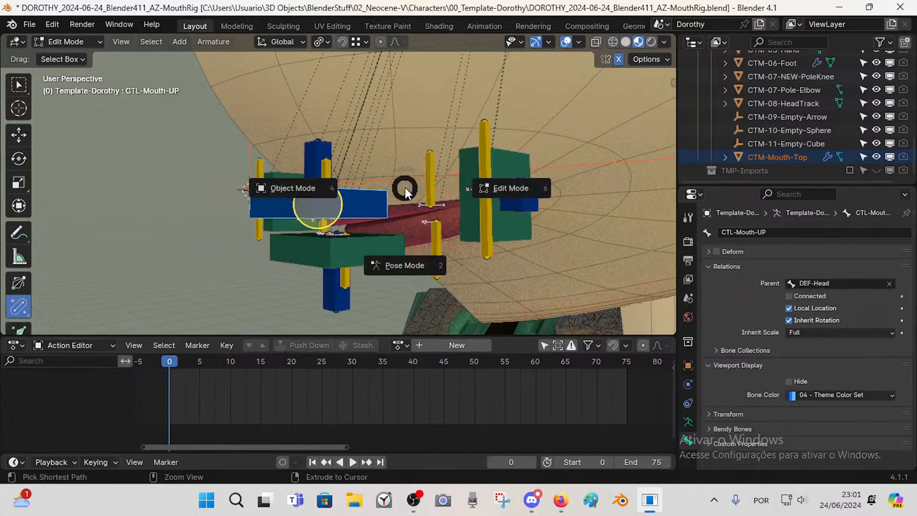
pyautogui.click(415, 203)
pyautogui.press('r')
pyautogui.press('x')
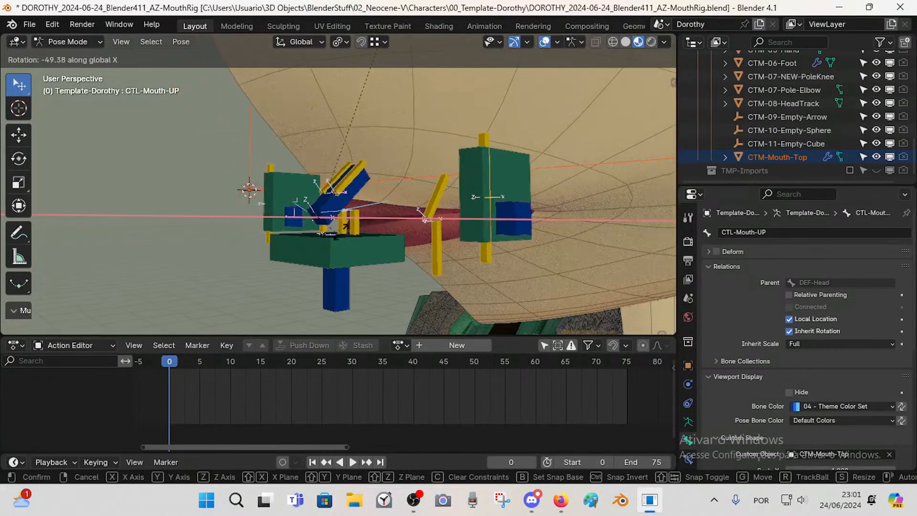
pyautogui.rightClick(284, 215)
pyautogui.moveTo(285, 214); pyautogui.dragTo(317, 205, button='middle')
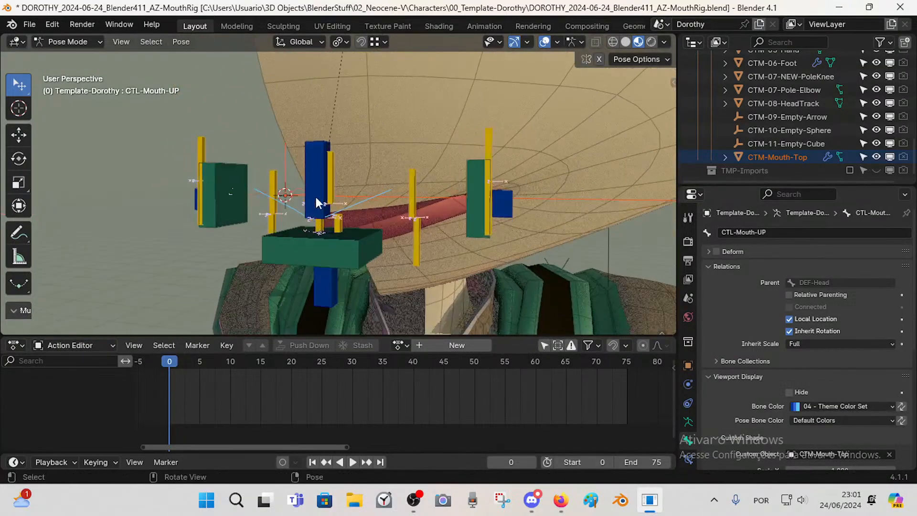
# - Examine the bone constraints of TWK-Lip-UP and the neighbouring TWK-Lip-UP.L.001
pyautogui.click(364, 221)
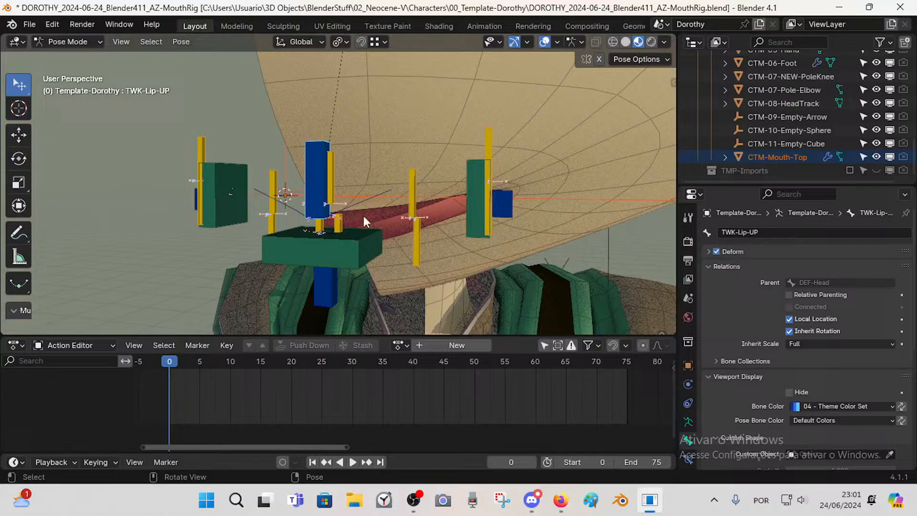
pyautogui.click(686, 461)
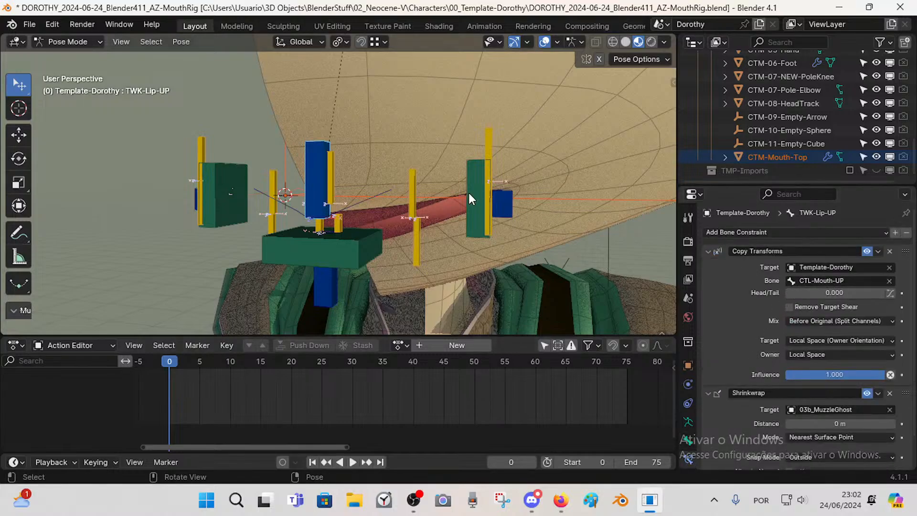
pyautogui.moveTo(386, 187); pyautogui.dragTo(355, 206, button='middle')
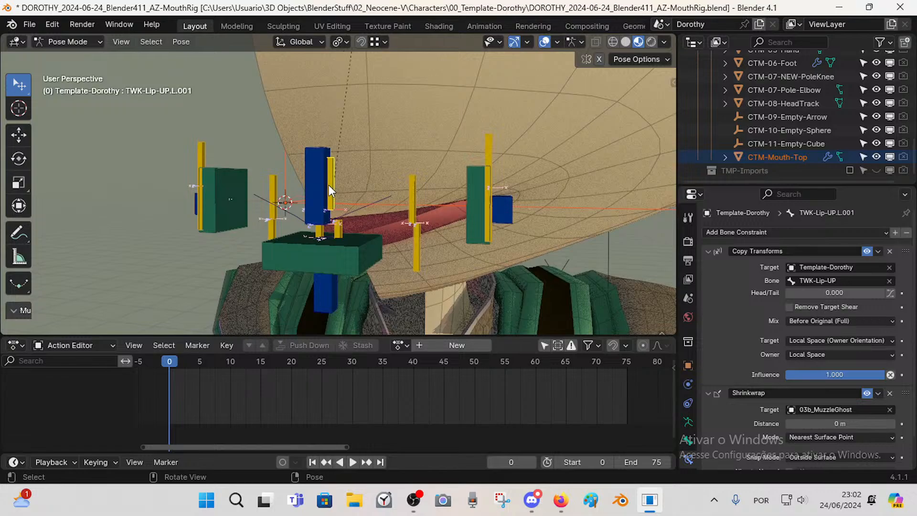
# - Select all lip tweak bones sharing the color of TWK-Lip-UP.L.002 and disable their Shrinkwrap and Copy Transforms constraints
pyautogui.click(413, 203)
pyautogui.hotkey('shift', 'g')
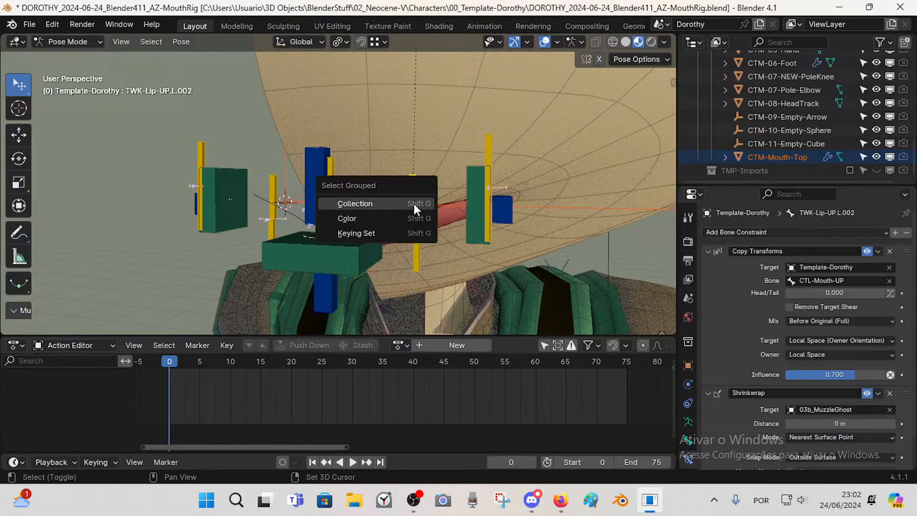
pyautogui.click(414, 203)
pyautogui.click(414, 204)
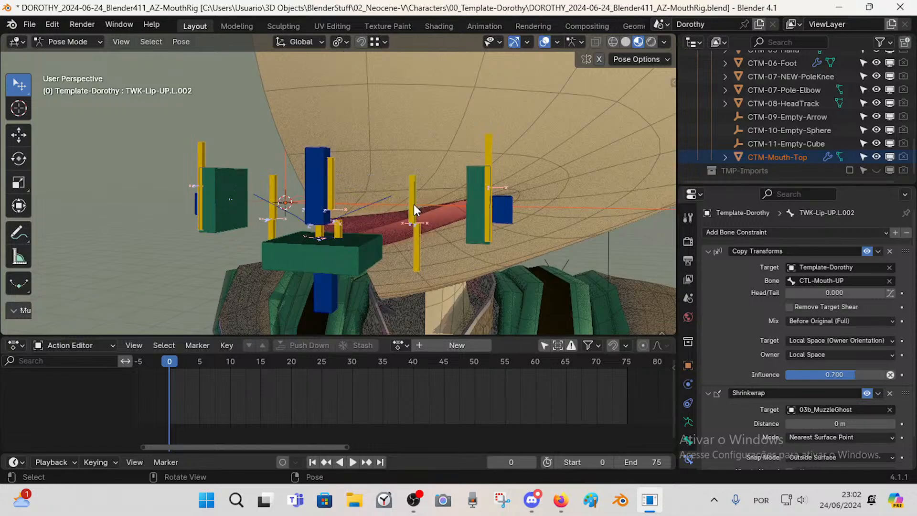
pyautogui.hotkey('shift', 'g')
pyautogui.click(397, 217)
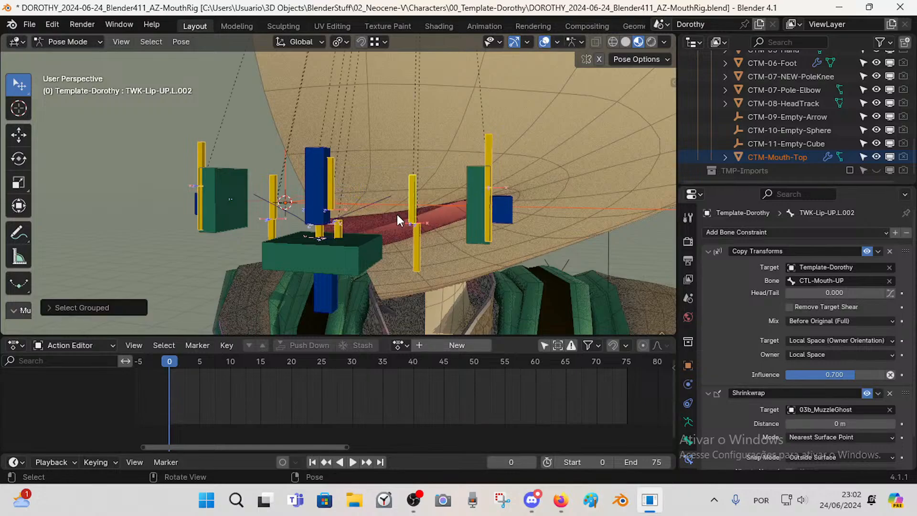
pyautogui.click(867, 392)
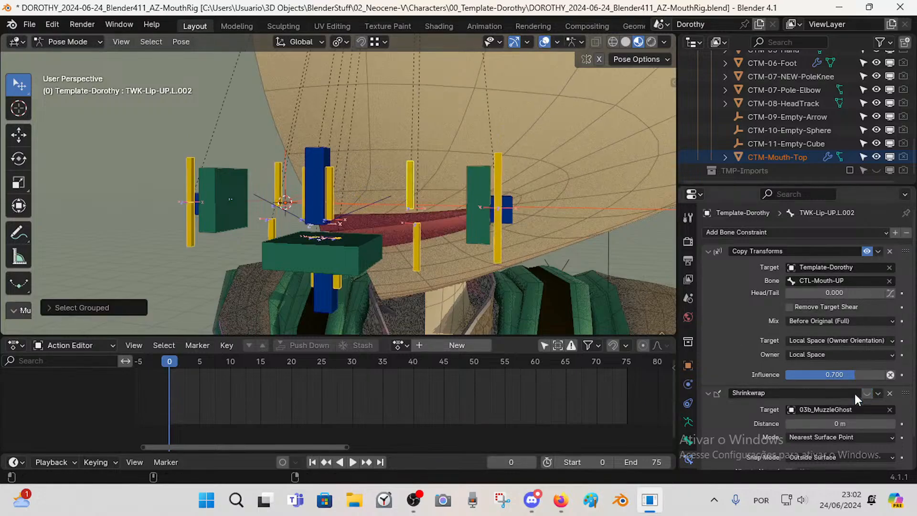
pyautogui.click(709, 392)
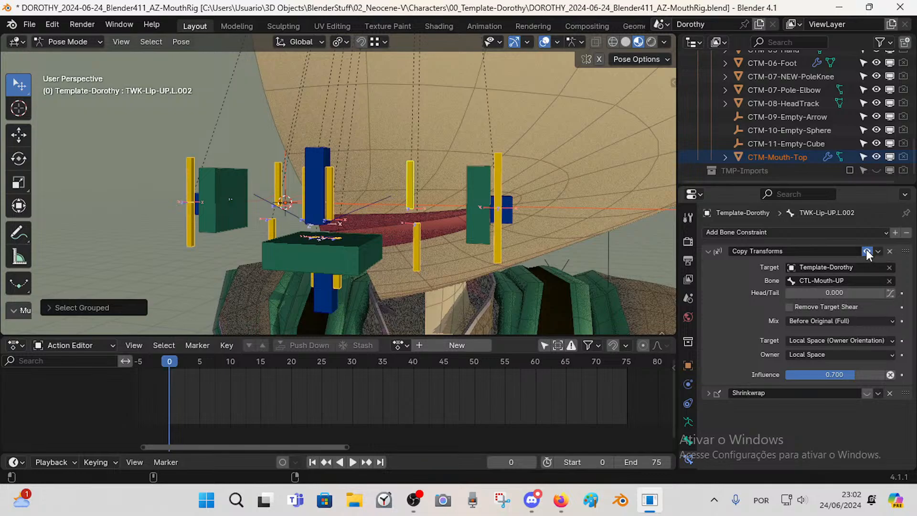
pyautogui.click(866, 249)
# - Select all mouth controls sharing the color of CTL-Mouth.L and disable their Copy Transforms constraints
pyautogui.click(474, 186)
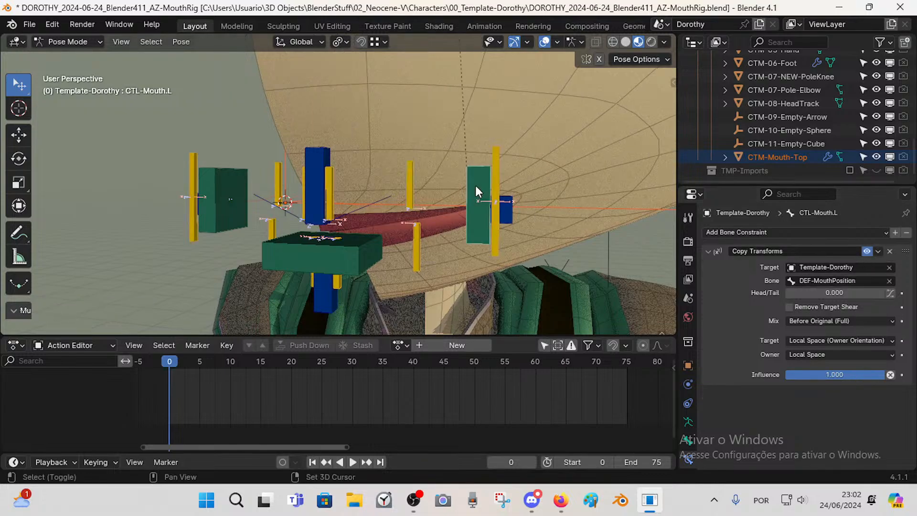
pyautogui.hotkey('shift', 'g')
pyautogui.click(475, 186)
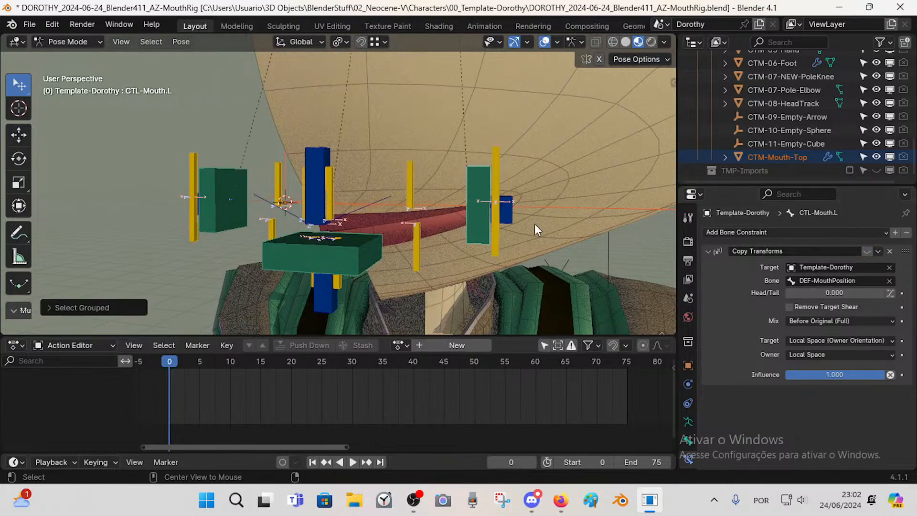
# - Select all bones sharing the color of TWK-Lip.L and disable their Copy Transforms and Shrinkwrap constraints
pyautogui.click(510, 211)
pyautogui.hotkey('shift', 'g')
pyautogui.click(510, 210)
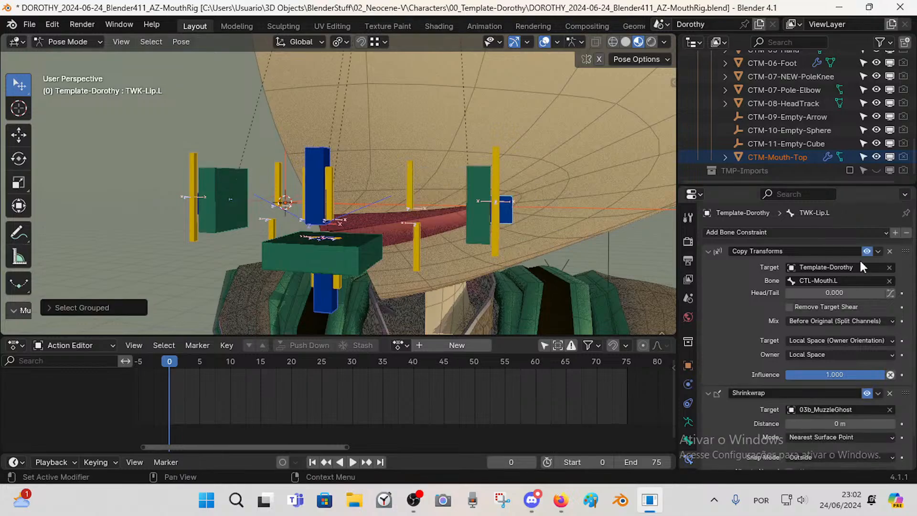
pyautogui.click(866, 251)
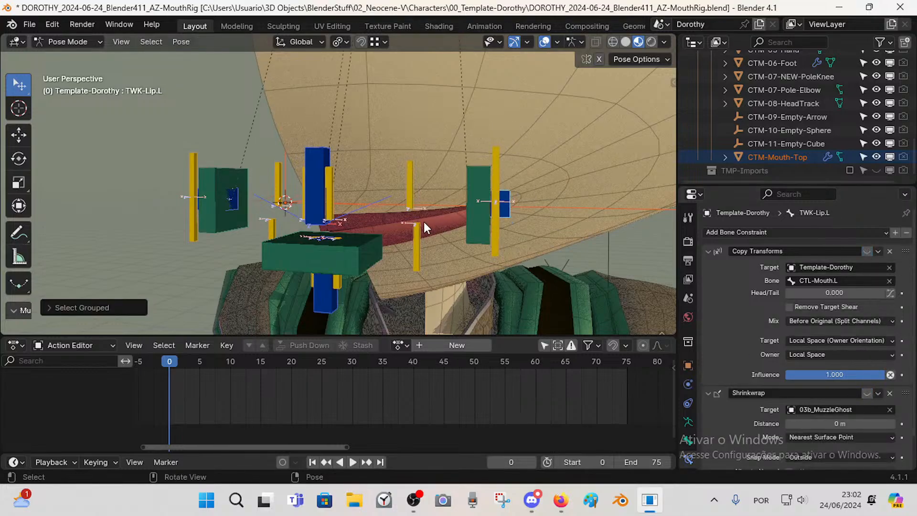
# - Deselect everything and check the constraints of individual mouth bones, including TWK-Lip-DN and CTL-Mouth.L
pyautogui.hotkey('alt', 'a')
pyautogui.click(339, 284)
pyautogui.click(317, 282)
pyautogui.moveTo(317, 283); pyautogui.dragTo(357, 273, button='middle')
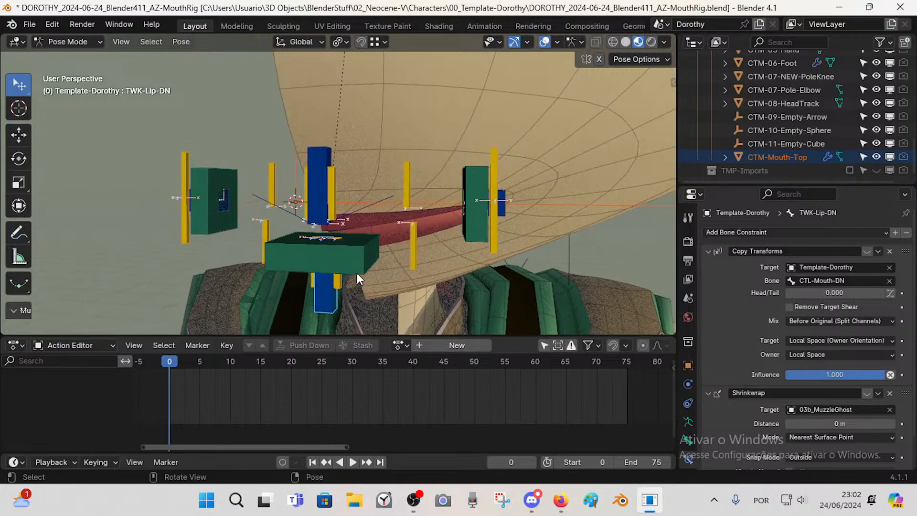
pyautogui.click(359, 239)
pyautogui.click(505, 213)
pyautogui.click(477, 205)
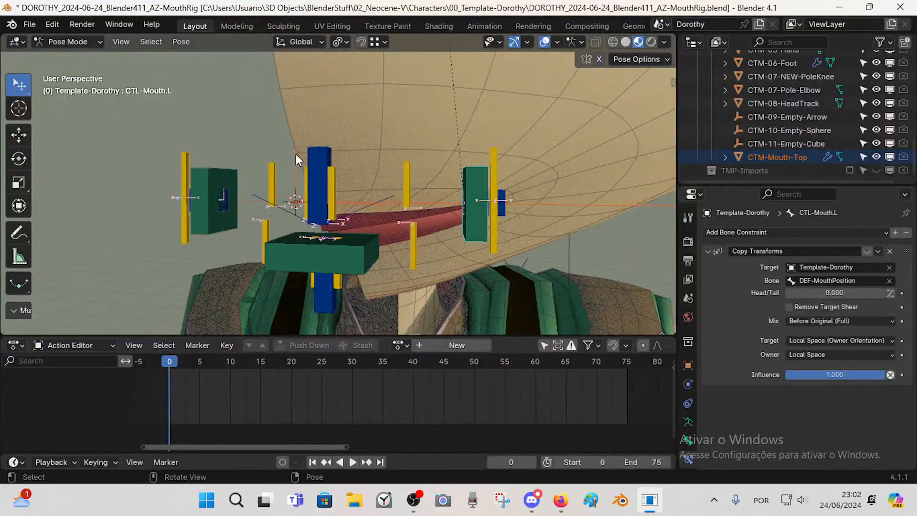
# - Rotate CTL-Mouth-UP 90° around the global X axis in Edit Mode and leave Edit Mode to compare
pyautogui.click(325, 163)
pyautogui.press('Tab')
pyautogui.moveTo(419, 194)
pyautogui.mouseDown(button='middle')
pyautogui.moveTo(391, 198)
pyautogui.moveTo(424, 197)
pyautogui.mouseUp(button='middle')
pyautogui.click(376, 208)
pyautogui.press('r')
pyautogui.press('x')
pyautogui.rightClick(417, 124)
pyautogui.write('rx90')
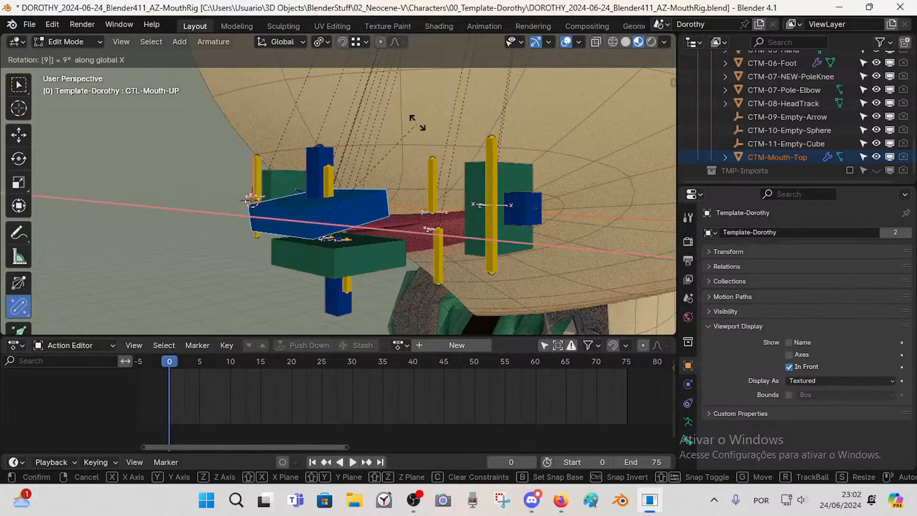
pyautogui.press('Return')
pyautogui.press('Tab')
# - Undo the 90° rotation of CTL-Mouth-UP and the Edit Mode switch
pyautogui.scroll(-2, 414, 146)
pyautogui.hotkey('ctrl', 'z')
pyautogui.hotkey('ctrl', 'z')
pyautogui.hotkey('ctrl', 'z')
pyautogui.hotkey('ctrl', 'z')
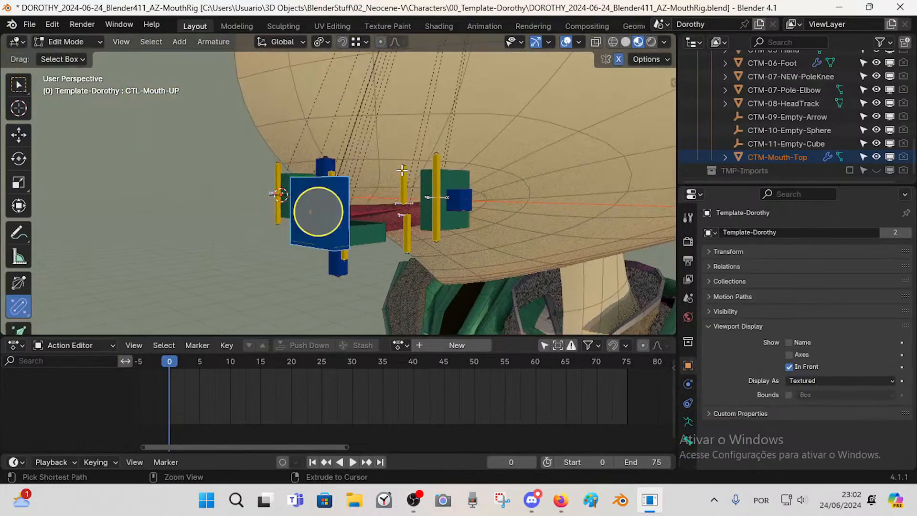
pyautogui.hotkey('ctrl', 'z')
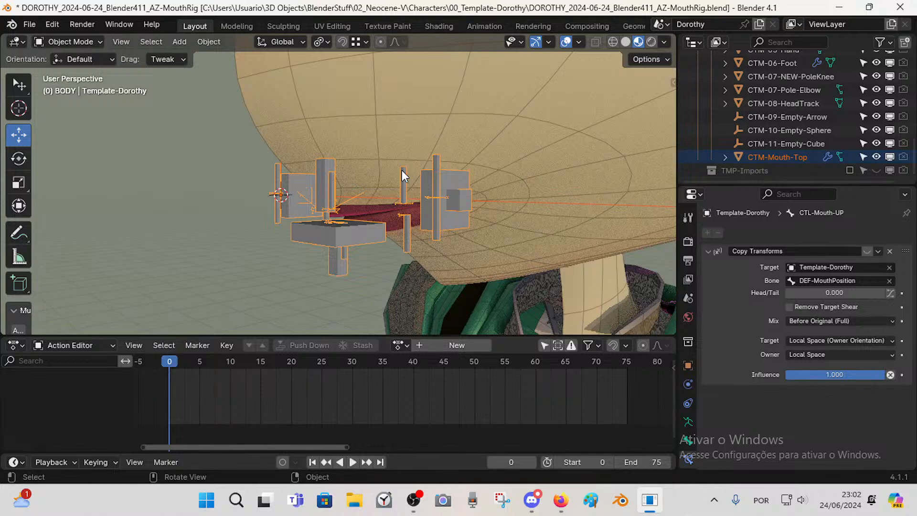
# - Select Template-Dorothy-Body and enable its Mirror modifier in the viewport
pyautogui.moveTo(402, 170); pyautogui.dragTo(465, 115, button='middle')
pyautogui.click(467, 114)
pyautogui.click(687, 384)
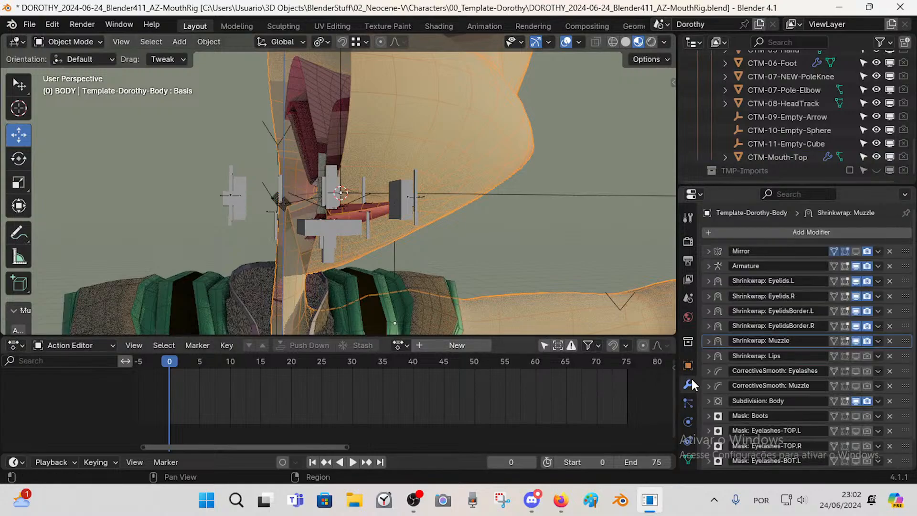
pyautogui.click(854, 249)
pyautogui.moveTo(475, 228); pyautogui.dragTo(313, 215, button='middle')
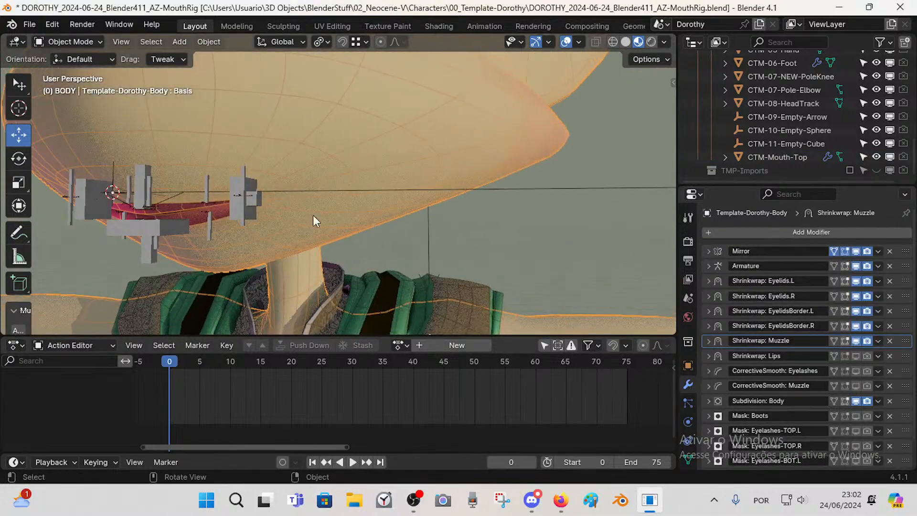
# - Select the Template-Dorothy armature and show its TWK-Muzzle bone collection
pyautogui.moveTo(219, 206); pyautogui.dragTo(248, 240, button='middle')
pyautogui.click(247, 239)
pyautogui.press('n')
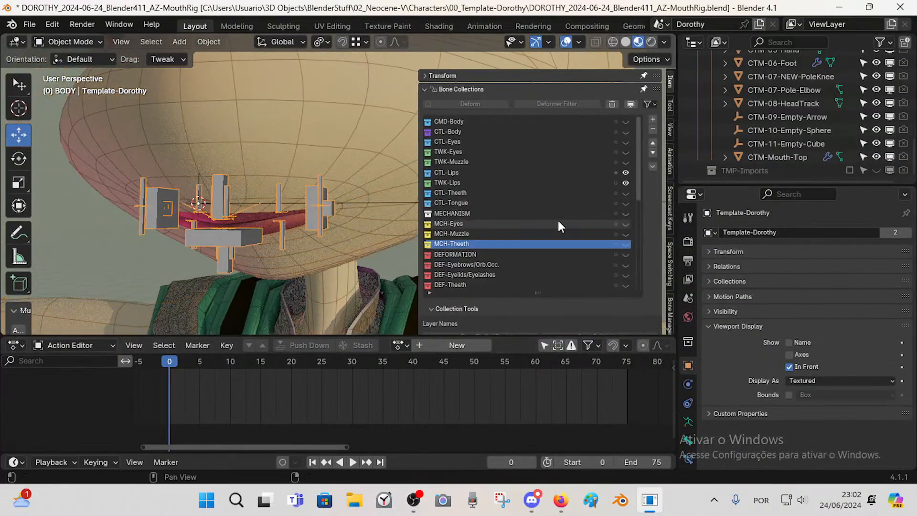
pyautogui.click(625, 162)
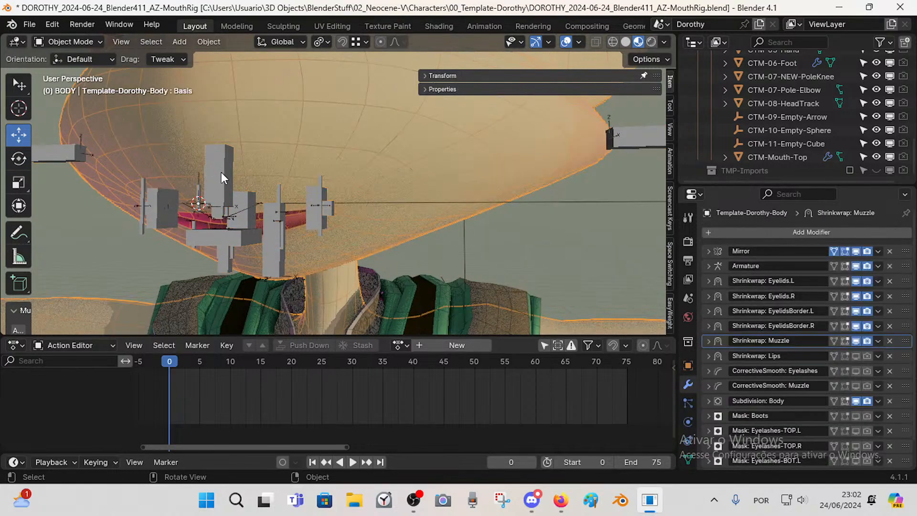
# - Enter Pose Mode and test how CTL-Mouth-DN rotates around the global X axis, cancelling the rotation
pyautogui.hotkey('ctrl', 'Tab')
pyautogui.click(248, 237)
pyautogui.press('r')
pyautogui.press('x')
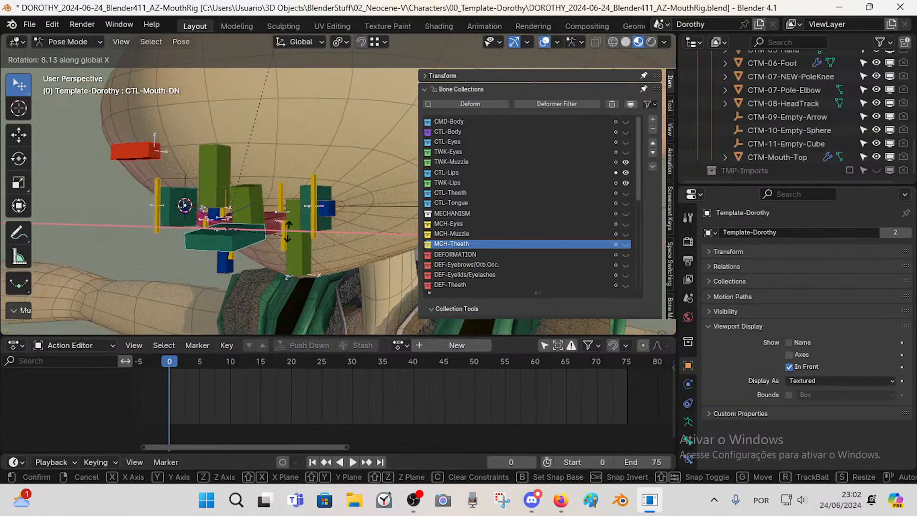
pyautogui.rightClick(257, 264)
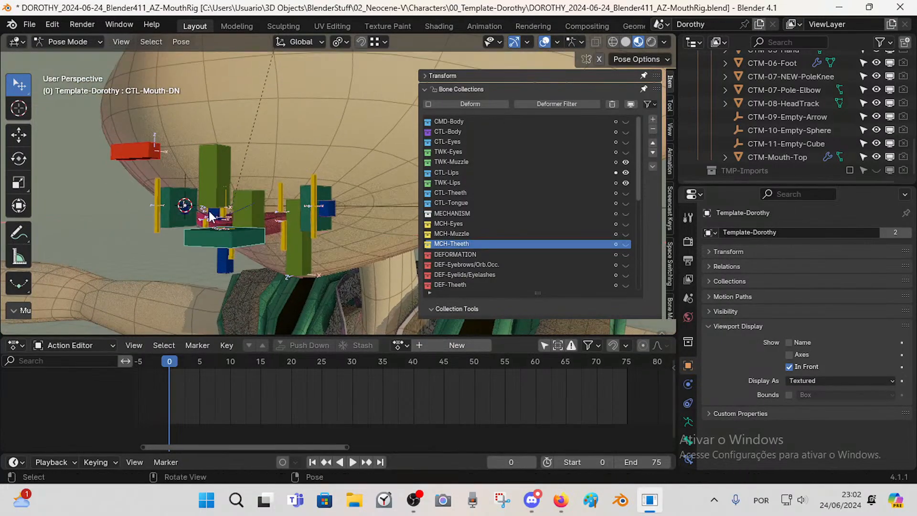
# - Test how CTL-Mouth-UP rotates around the global X axis and cancel the rotation
pyautogui.click(211, 210)
pyautogui.moveTo(269, 224); pyautogui.dragTo(243, 251, button='middle')
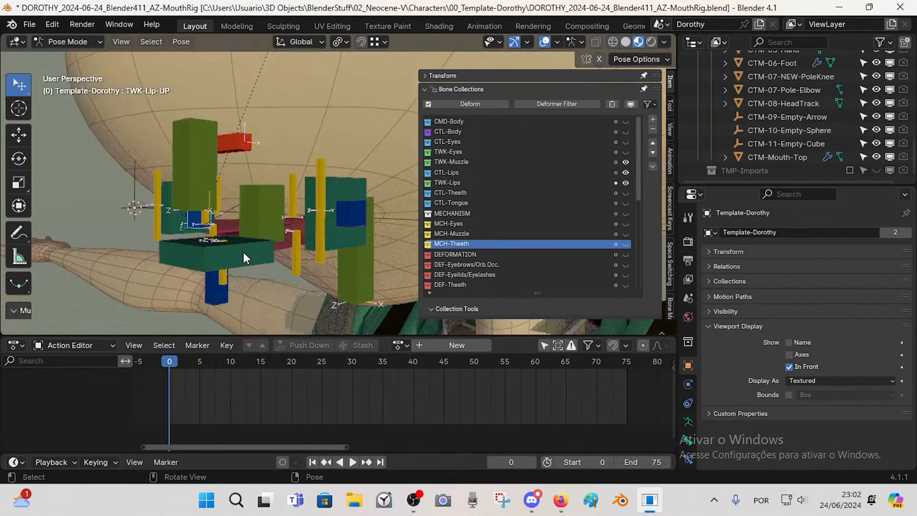
pyautogui.moveTo(224, 222); pyautogui.dragTo(231, 205, button='middle')
pyautogui.click(232, 206)
pyautogui.click(225, 212)
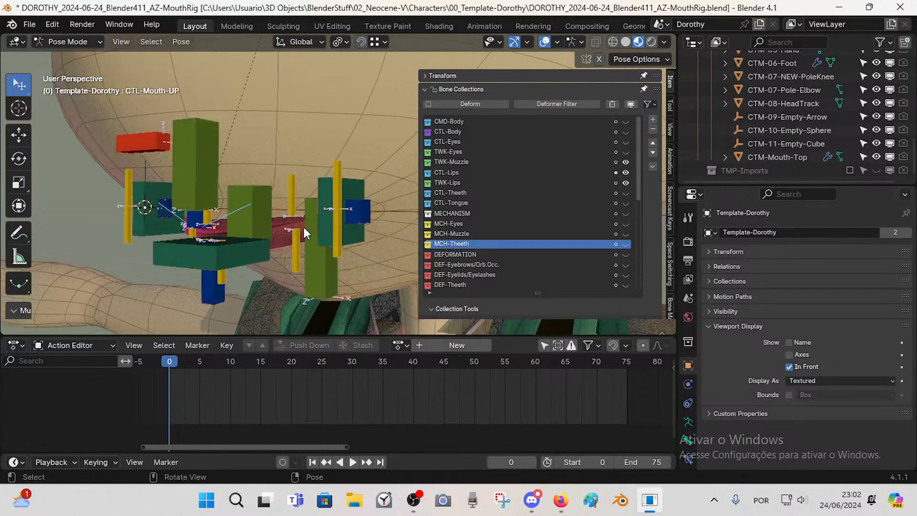
pyautogui.press('r')
pyautogui.press('x')
pyautogui.rightClick(302, 194)
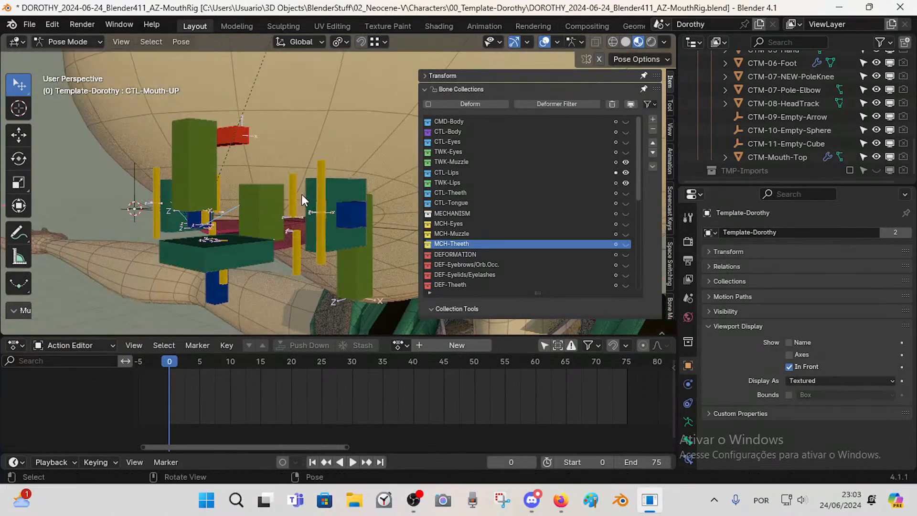
# - Open TWK-MouthProfile in Edit Mode and try moving it freely, cancelling each move
pyautogui.click(187, 184)
pyautogui.scroll(-2, 214, 191)
pyautogui.press('Tab')
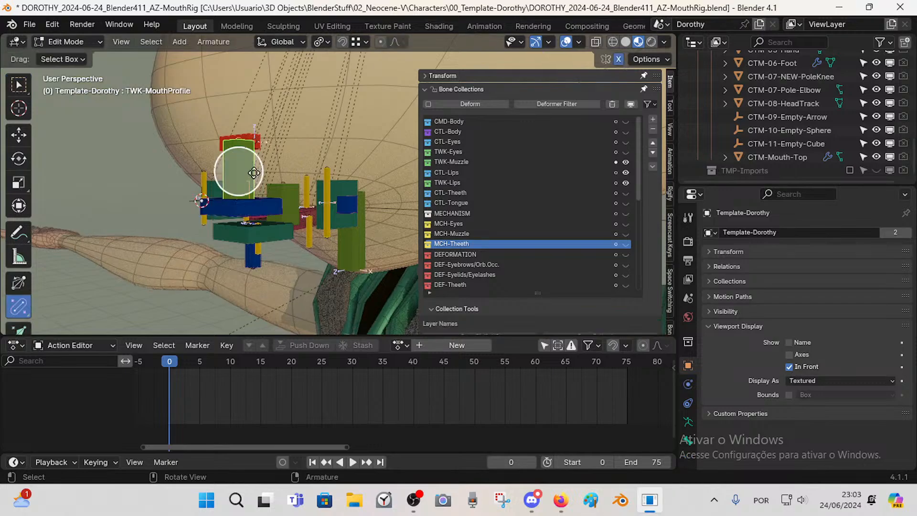
pyautogui.press('g')
pyautogui.rightClick(163, 148)
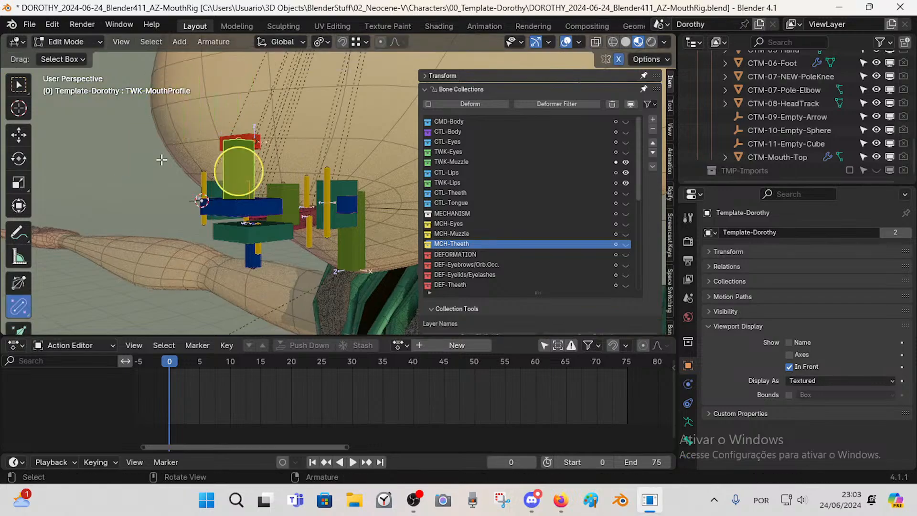
pyautogui.moveTo(206, 187); pyautogui.dragTo(240, 187, button='middle')
pyautogui.press('g')
pyautogui.rightClick(319, 133)
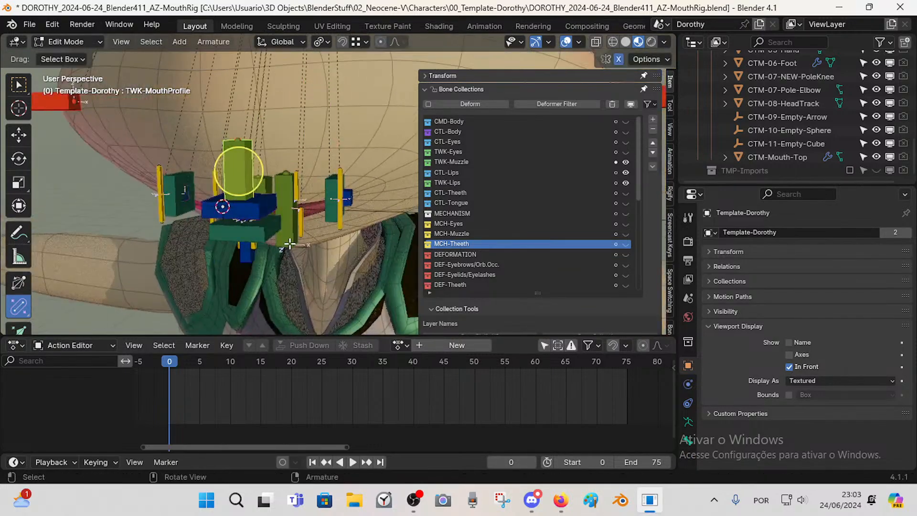
# - Test-move TWK-MouthProfile.001 and TWK-MouthProfile to check which bones follow, cancelling every move
pyautogui.click(290, 240)
pyautogui.moveTo(289, 241); pyautogui.dragTo(200, 246, button='middle')
pyautogui.press('g')
pyautogui.rightClick(249, 230)
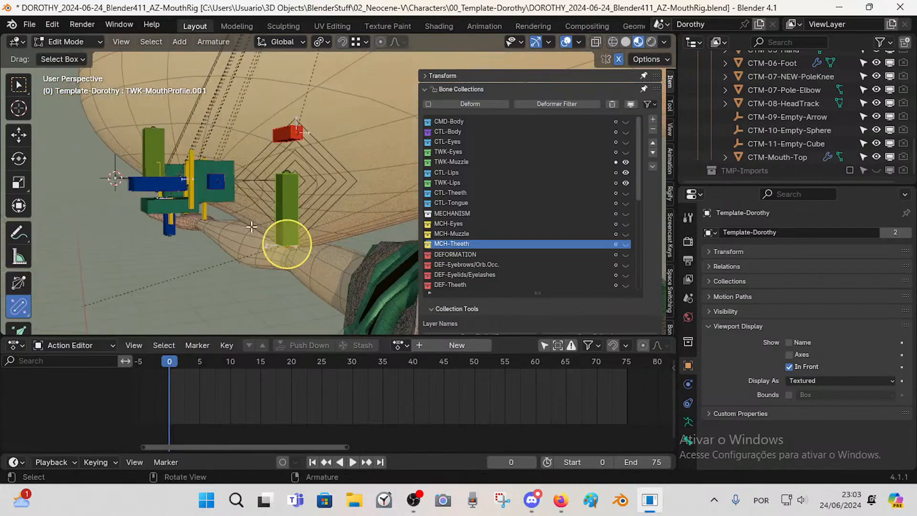
pyautogui.click(280, 200)
pyautogui.press('g')
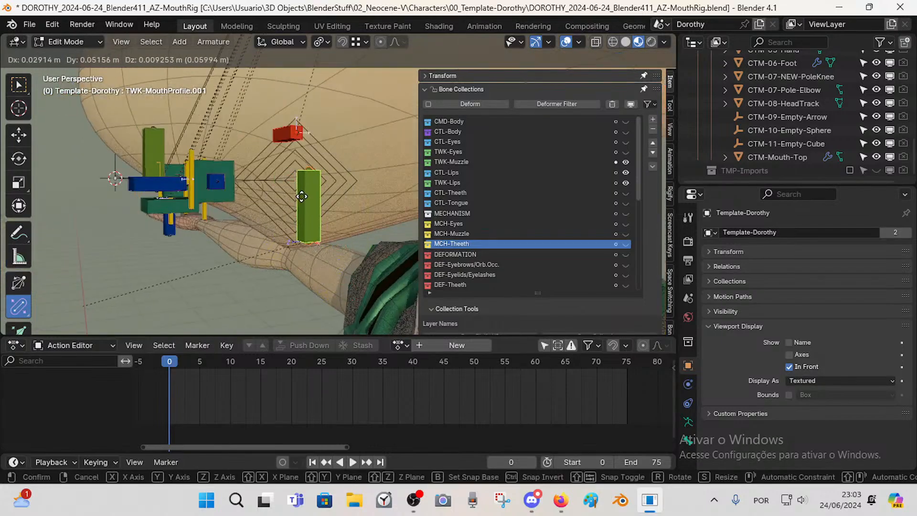
pyautogui.rightClick(256, 180)
pyautogui.click(154, 140)
pyautogui.press('g')
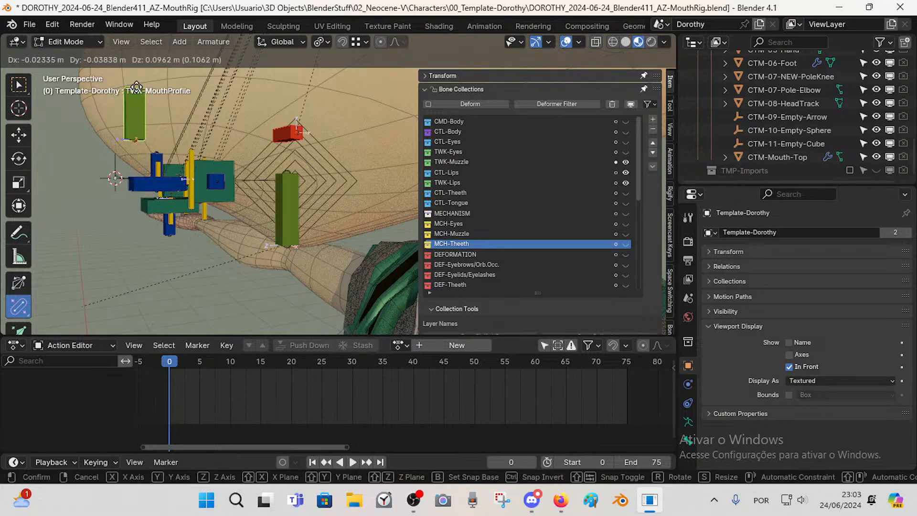
pyautogui.rightClick(137, 86)
# - Check the parent of TWK-MouthProfile.001 and set the parent of TWK-MouthProfile to CTL-Arcade-UP
pyautogui.click(687, 438)
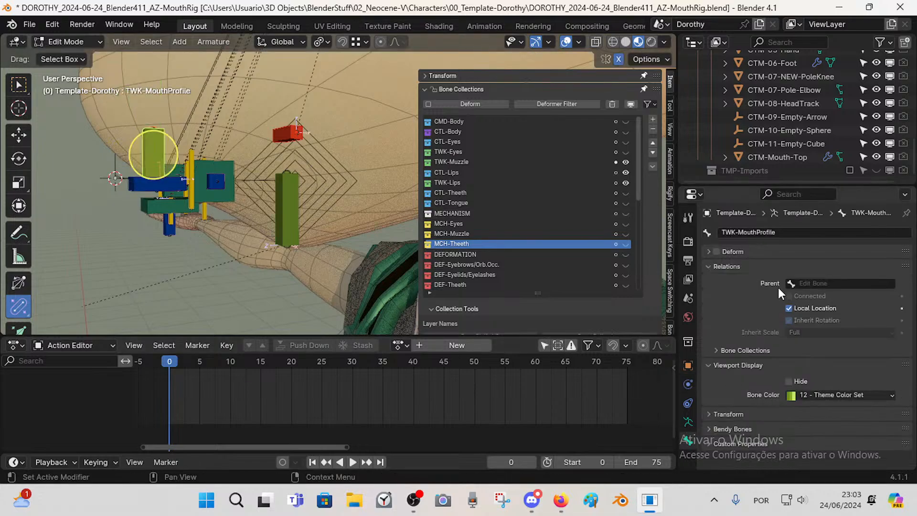
pyautogui.click(294, 208)
pyautogui.moveTo(293, 208); pyautogui.dragTo(232, 221, button='middle')
pyautogui.click(163, 187)
pyautogui.moveTo(168, 199); pyautogui.dragTo(243, 213, button='middle')
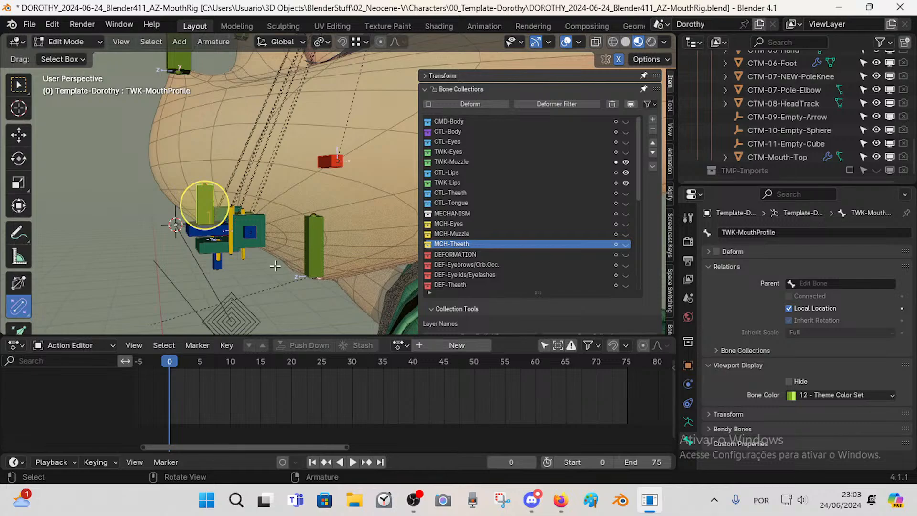
pyautogui.click(316, 250)
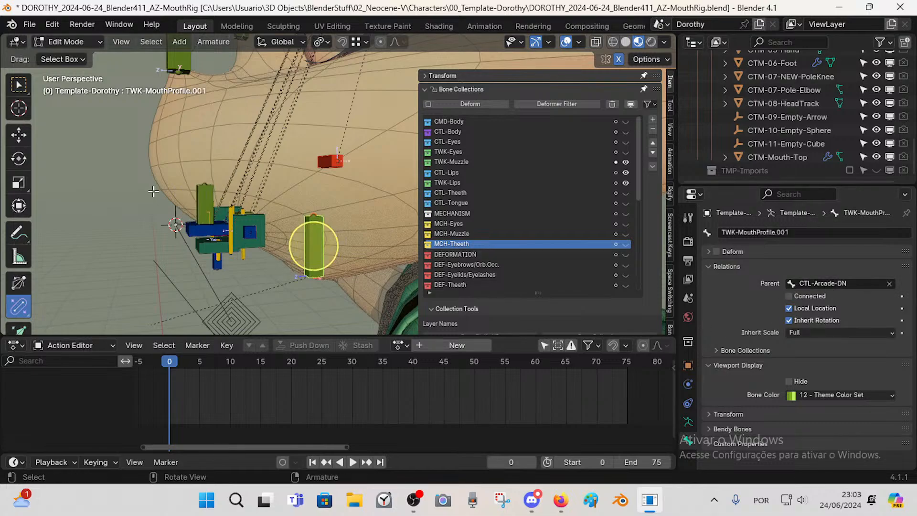
pyautogui.click(214, 203)
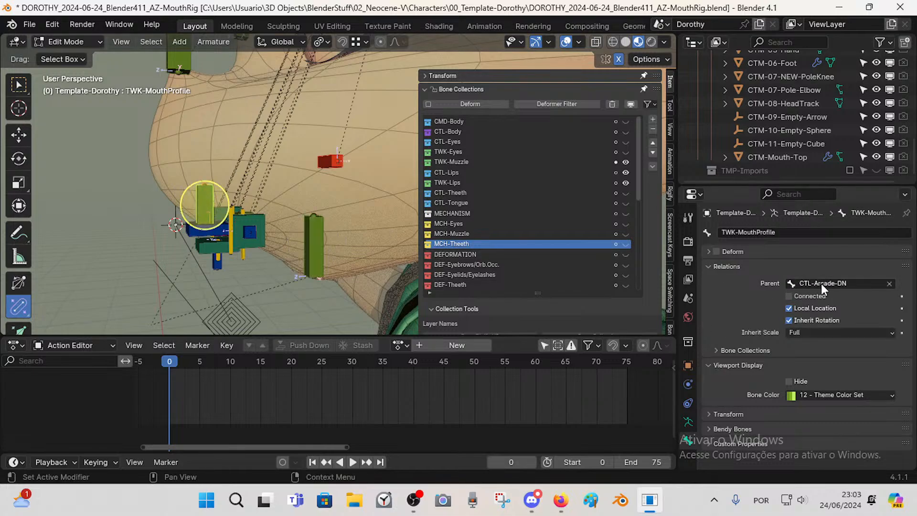
pyautogui.click(852, 283)
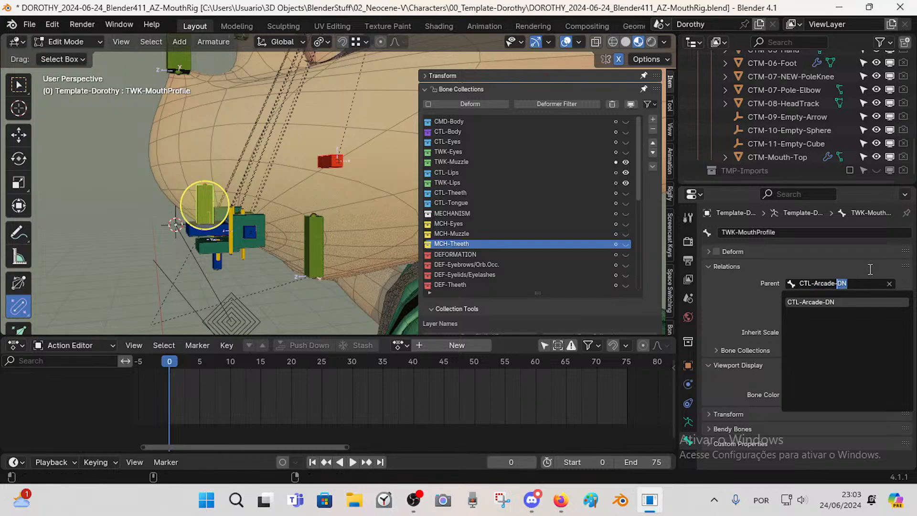
pyautogui.write('CTL-Arcade-UP')
pyautogui.press('Return')
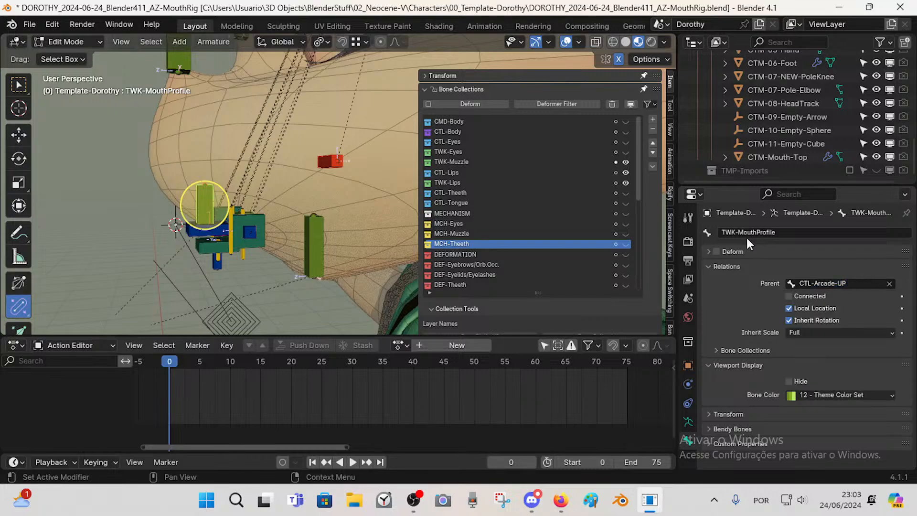
# - Return to Pose Mode and remove the Child Of constraint from TWK-MouthProfile
pyautogui.hotkey('ctrl', 'Tab')
pyautogui.moveTo(196, 230); pyautogui.dragTo(271, 242, button='middle')
pyautogui.click(688, 457)
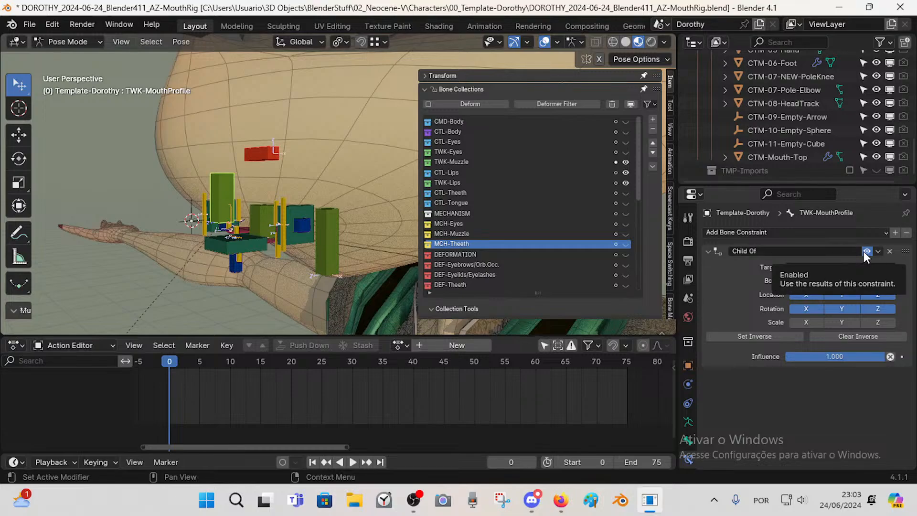
pyautogui.click(888, 252)
# - Remove the Child Of constraint targeting CTL-Mouth-DN from TWK-MouthProfile.002
pyautogui.moveTo(301, 272); pyautogui.dragTo(270, 190, button='middle')
pyautogui.scroll(2, 296, 248)
pyautogui.click(381, 243)
pyautogui.click(270, 190)
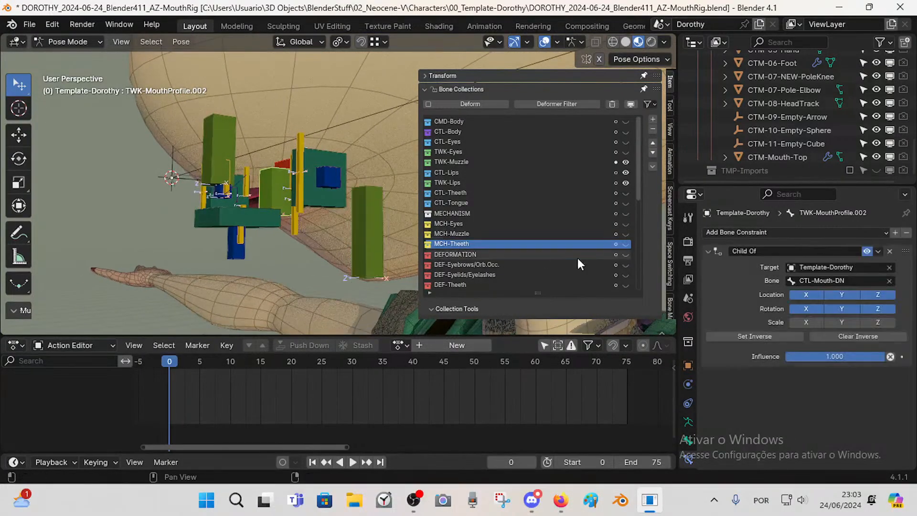
pyautogui.click(880, 250)
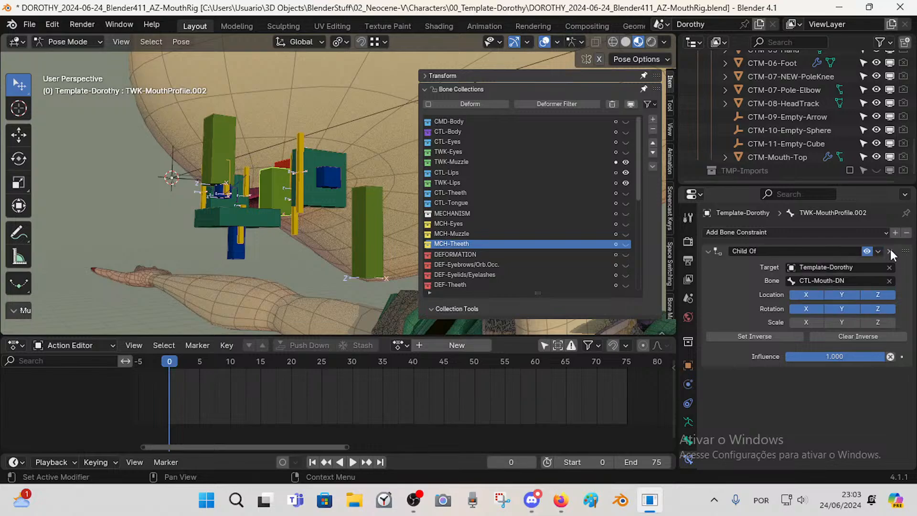
pyautogui.click(890, 251)
# - Compare TWK-MouthProfile.002 between Edit Mode and Pose Mode, ending in Edit Mode
pyautogui.moveTo(268, 200); pyautogui.dragTo(288, 187, button='middle')
pyautogui.press('Tab')
pyautogui.scroll(2, 297, 213)
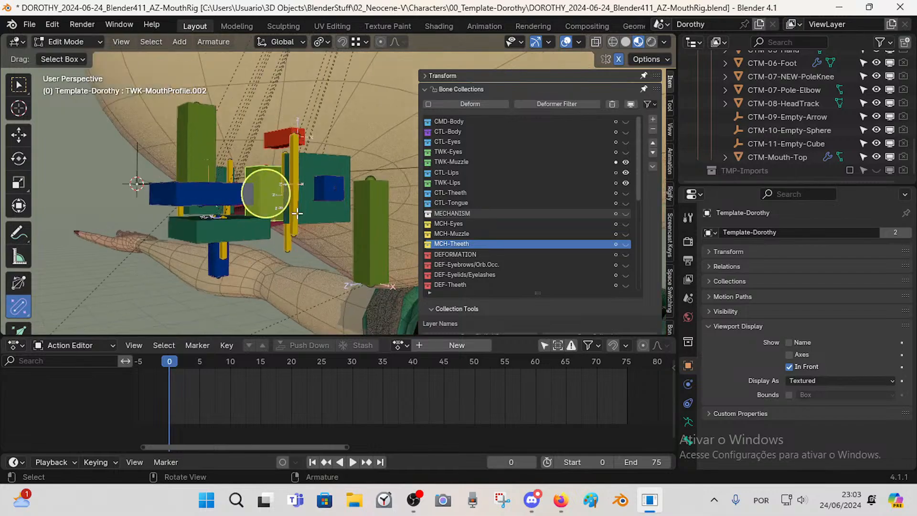
pyautogui.press('Tab')
pyautogui.moveTo(319, 252); pyautogui.dragTo(274, 213, button='middle')
pyautogui.press('Tab')
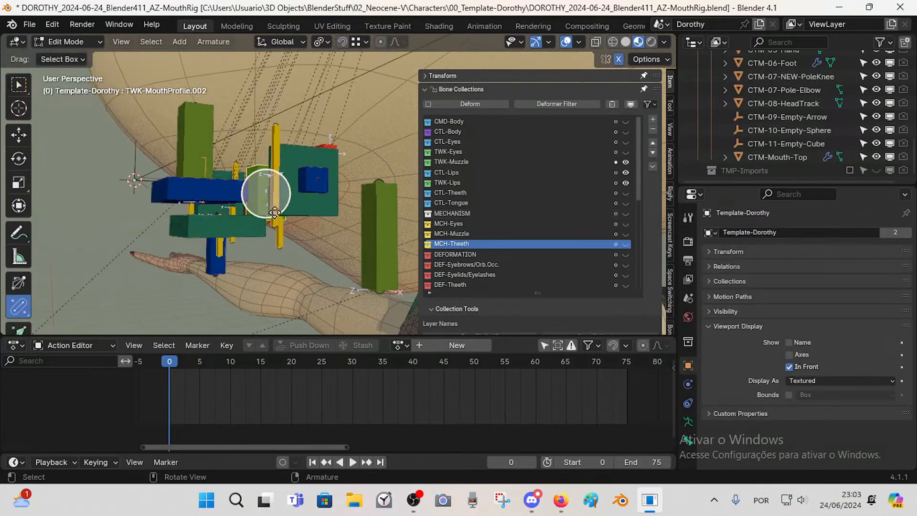
# - Set the parent of TWK-MouthProfile.002 to CTL-Arcade-DN, the same parent as TWK-MouthProfile.001
pyautogui.click(195, 140)
pyautogui.click(374, 230)
pyautogui.press('F2')
pyautogui.press('Escape')
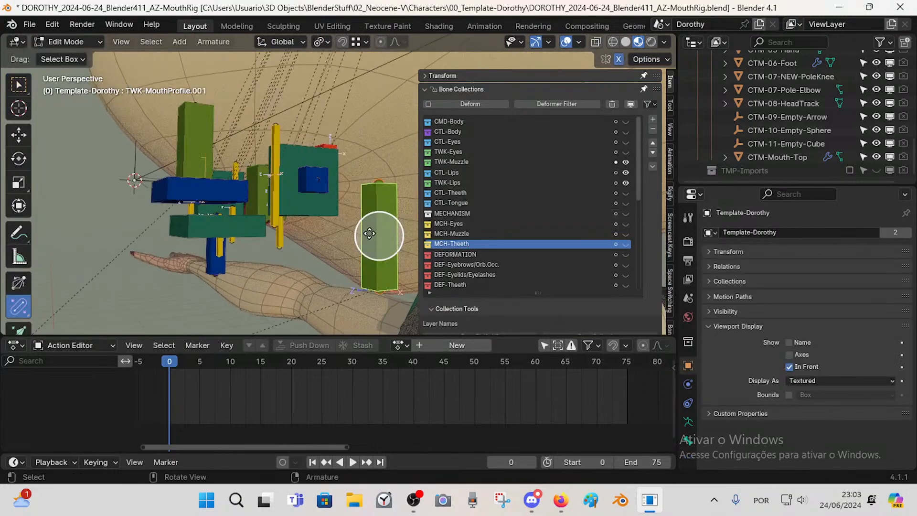
pyautogui.click(688, 421)
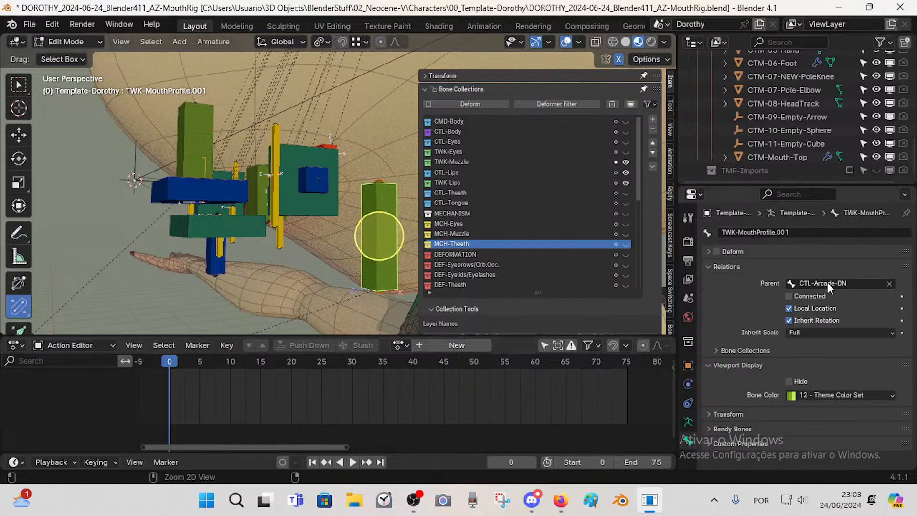
pyautogui.hotkey('shift', 'd')
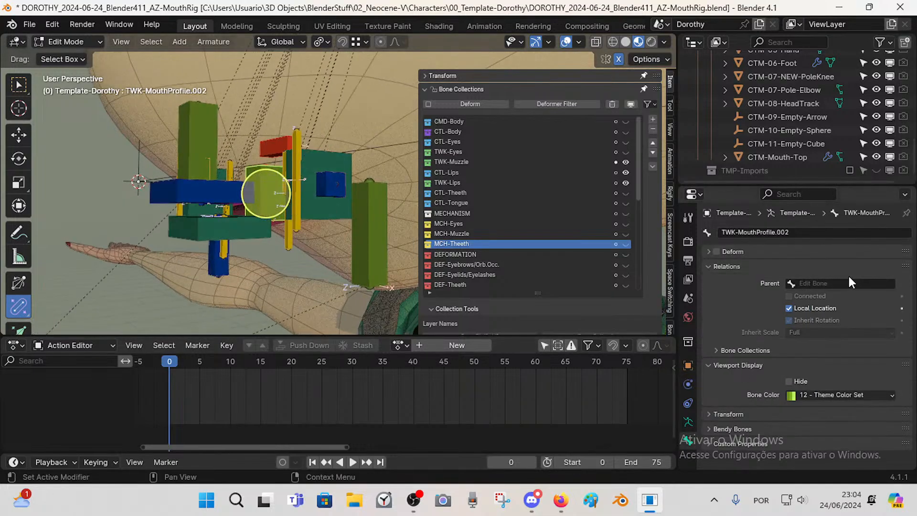
pyautogui.click(849, 276)
# - Return to Pose Mode and show the CTL-Theeth bone collection
pyautogui.moveTo(247, 160); pyautogui.dragTo(347, 207, button='middle')
pyautogui.click(247, 160)
pyautogui.click(281, 180)
pyautogui.hotkey('ctrl', 'Tab')
pyautogui.press('n')
pyautogui.press('n')
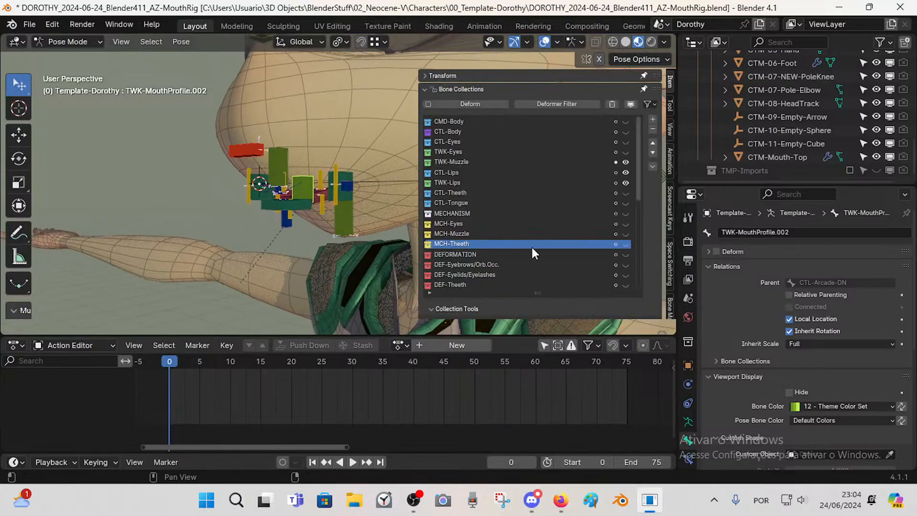
pyautogui.click(625, 193)
# - Rotate CTL-Arcade-DN around the global X axis to test the bones parented to it
pyautogui.click(272, 244)
pyautogui.moveTo(272, 244); pyautogui.dragTo(308, 246, button='middle')
pyautogui.press('r')
pyautogui.press('x')
pyautogui.click(313, 269)
pyautogui.press('r')
pyautogui.press('x')
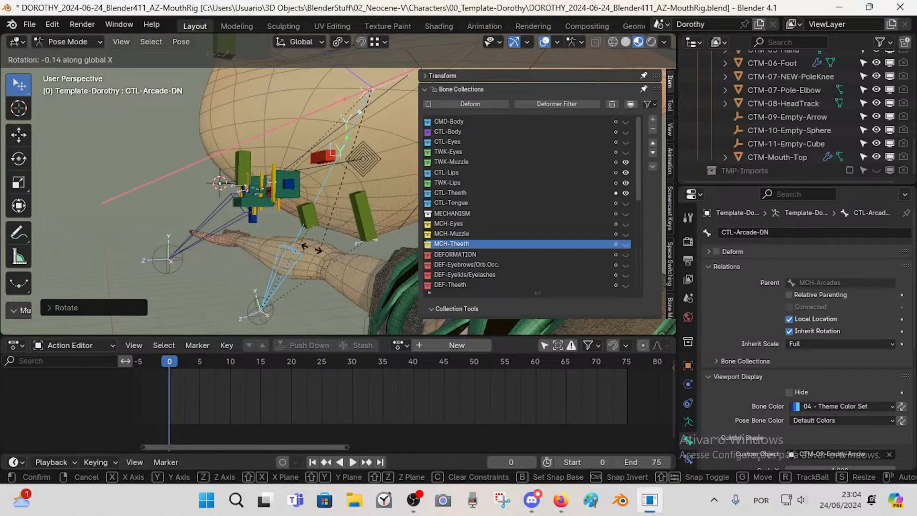
pyautogui.click(295, 237)
# - Rotate CTL-Arcade-UP around the global X axis to test that TWK-MouthProfile follows
pyautogui.moveTo(295, 238); pyautogui.dragTo(336, 224, button='middle')
pyautogui.click(277, 208)
pyautogui.press('r')
pyautogui.press('x')
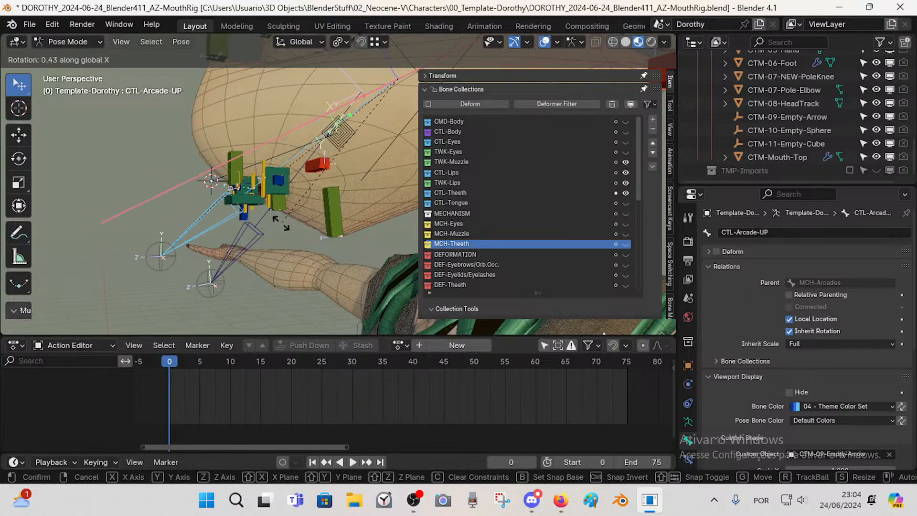
pyautogui.click(251, 224)
pyautogui.moveTo(252, 225); pyautogui.dragTo(291, 228, button='middle')
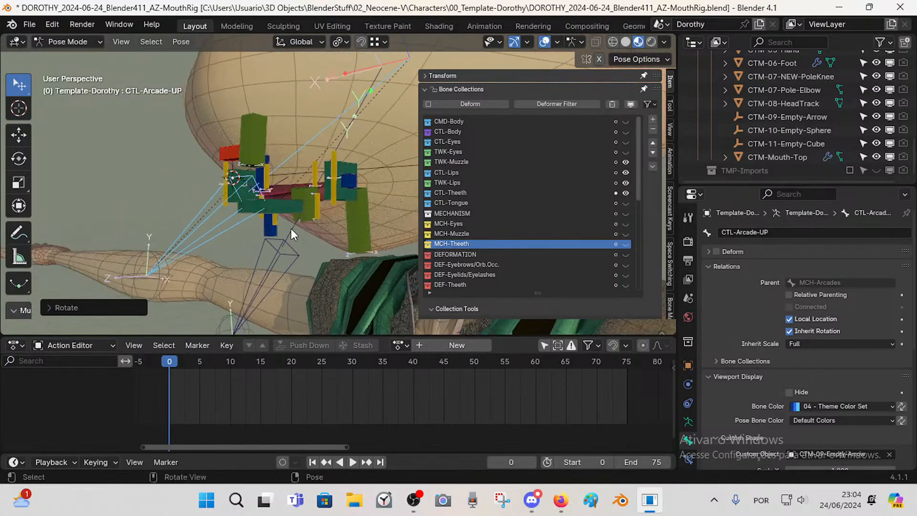
# - Rotate CTL-Mouth-UP 90° around the global X axis in Edit Mode
pyautogui.click(289, 175)
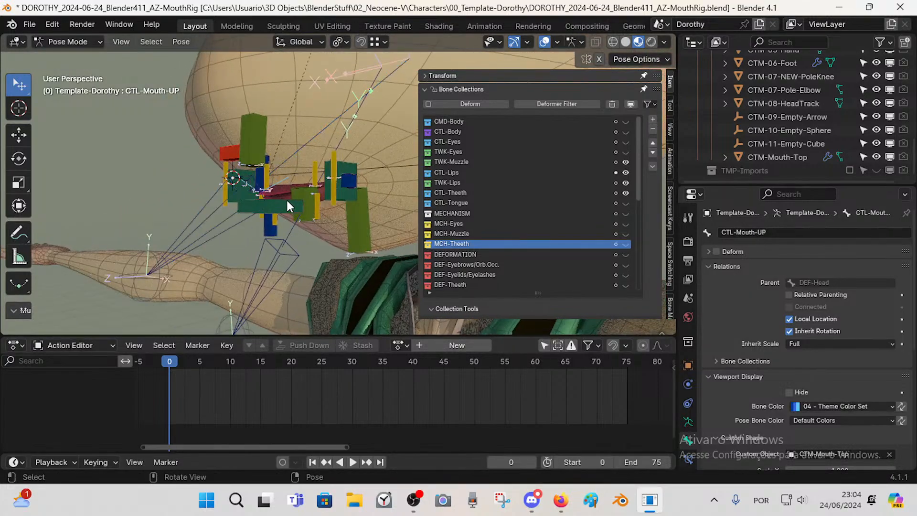
pyautogui.press('Tab')
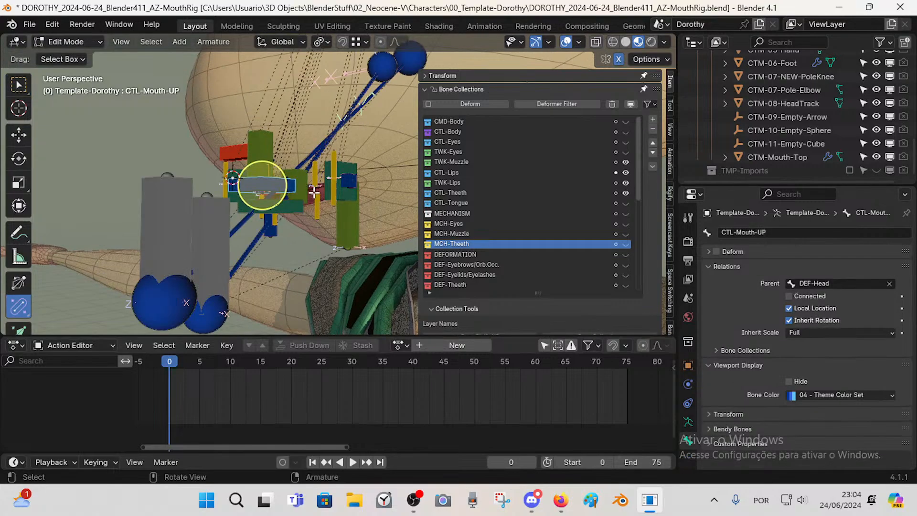
pyautogui.write('rx90')
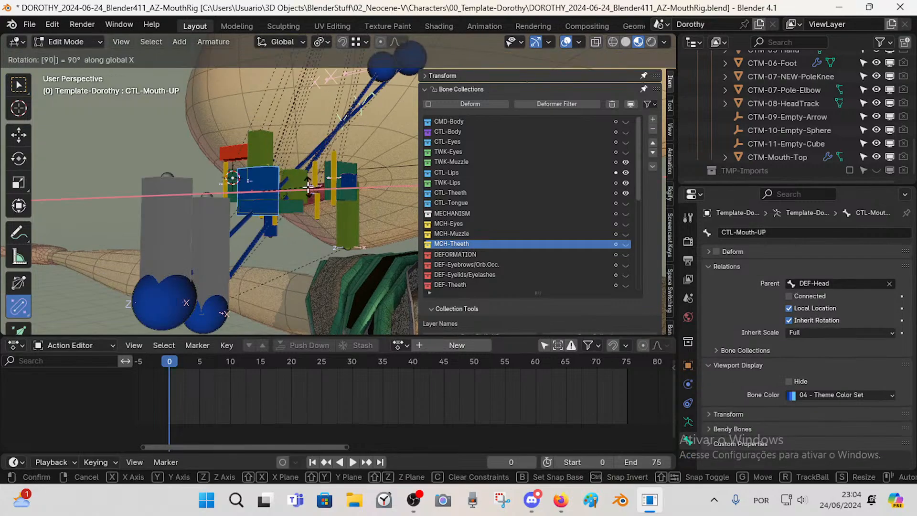
pyautogui.press('Return')
pyautogui.press('Tab')
# - Clear the bone roll of CTL-Mouth-UP in Edit Mode and save the file
pyautogui.moveTo(299, 185); pyautogui.dragTo(277, 188, button='middle')
pyautogui.press('Tab')
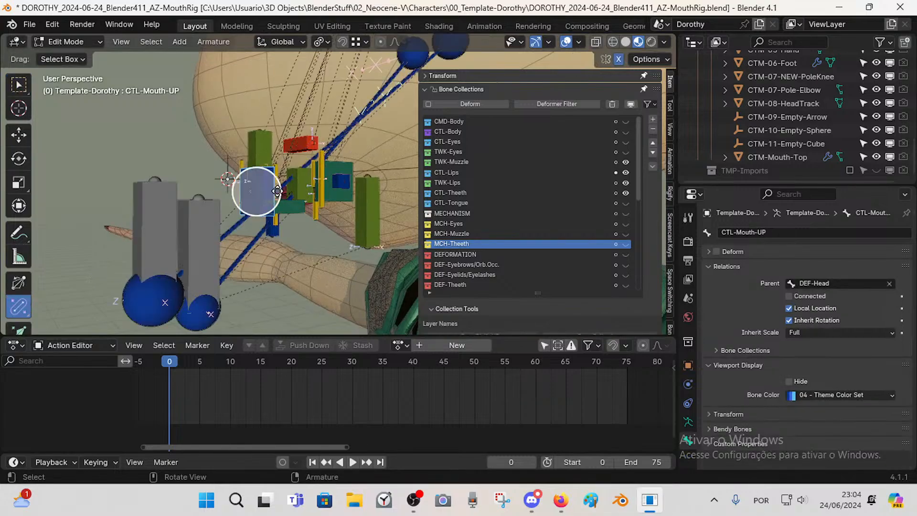
pyautogui.hotkey('alt', 'r')
pyautogui.press('Tab')
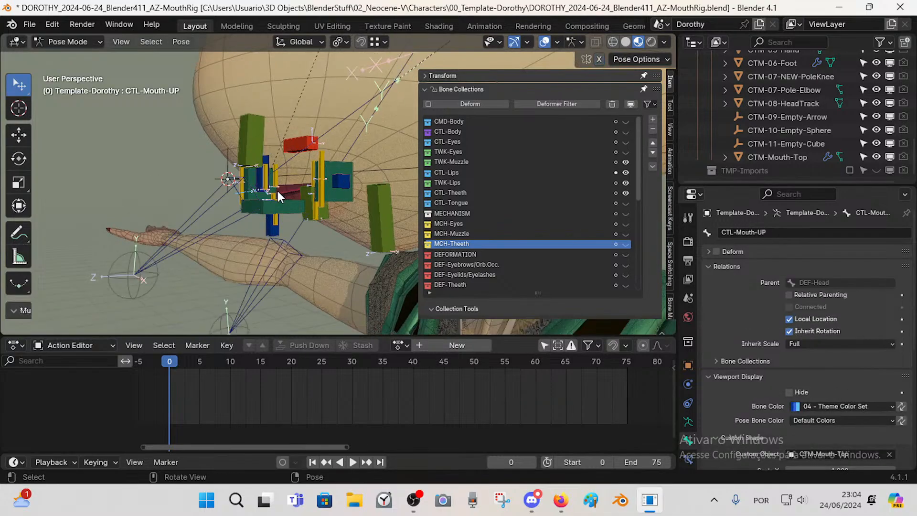
pyautogui.moveTo(277, 188); pyautogui.dragTo(241, 213, button='middle')
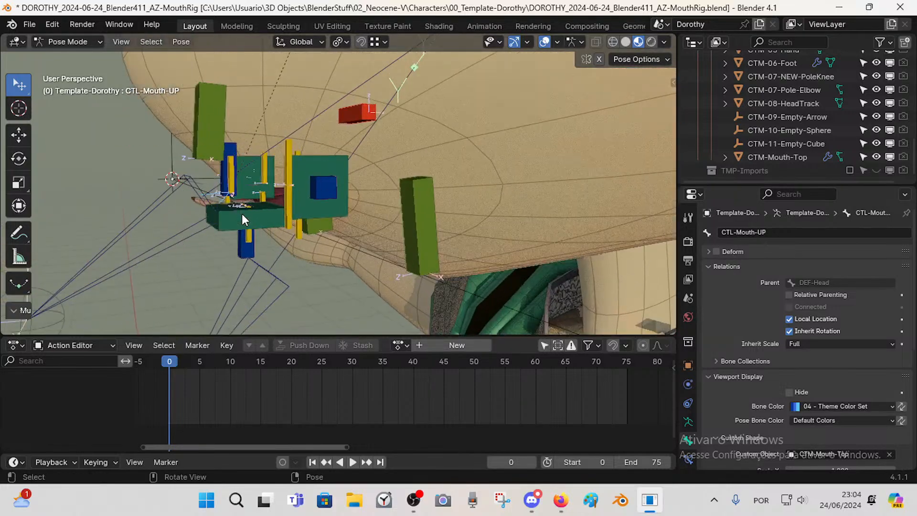
pyautogui.click(30, 23)
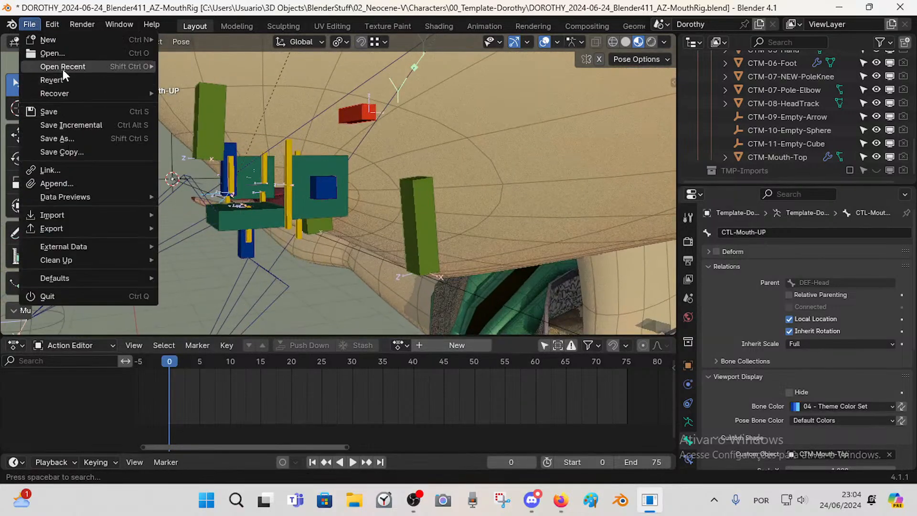
pyautogui.click(73, 111)
# - Shrink the box display thickness of CTL-Mouth-UP in Edit Mode with B-Bone scaling
pyautogui.moveTo(190, 205); pyautogui.dragTo(249, 218, button='middle')
pyautogui.press('Tab')
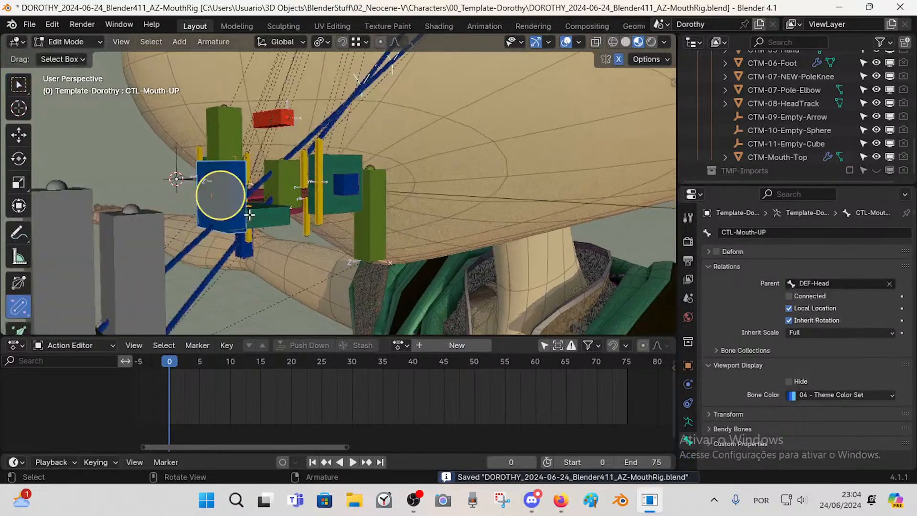
pyautogui.moveTo(287, 245); pyautogui.dragTo(290, 247, button='middle')
pyautogui.hotkey('ctrl', 'alt', 's')
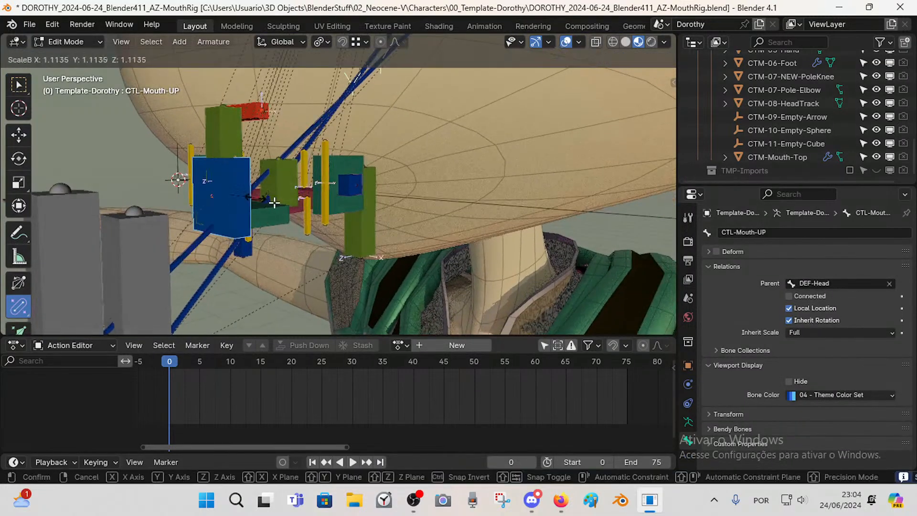
pyautogui.click(220, 195)
# - Scale up CTL-Mouth-UP from the lips to make the control bone longer
pyautogui.moveTo(221, 196); pyautogui.dragTo(232, 217, button='middle')
pyautogui.press('s')
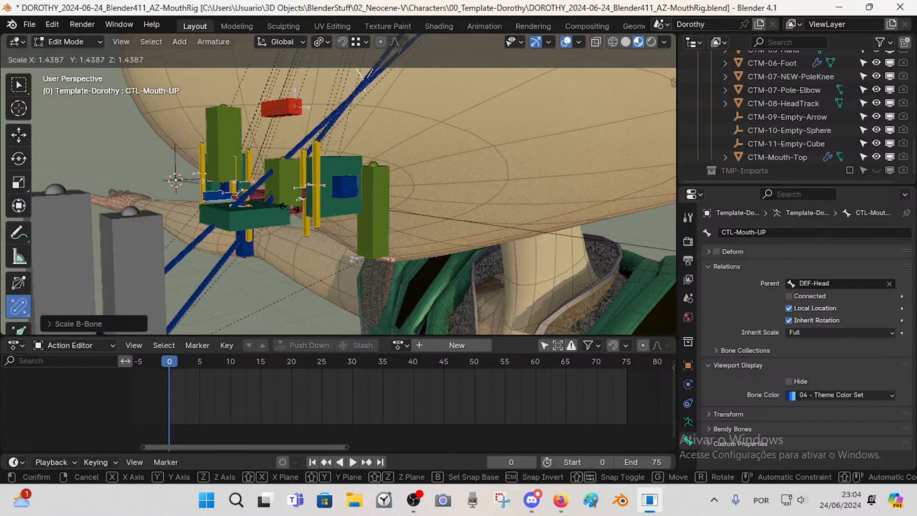
pyautogui.click(220, 195)
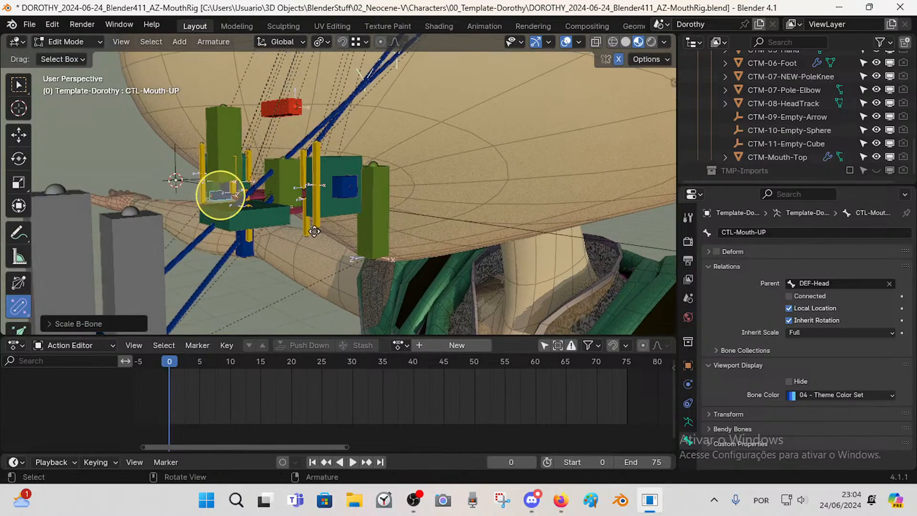
pyautogui.press('s')
pyautogui.click(322, 194)
pyautogui.moveTo(323, 194); pyautogui.dragTo(352, 225, button='middle')
pyautogui.press('s')
pyautogui.click(316, 236)
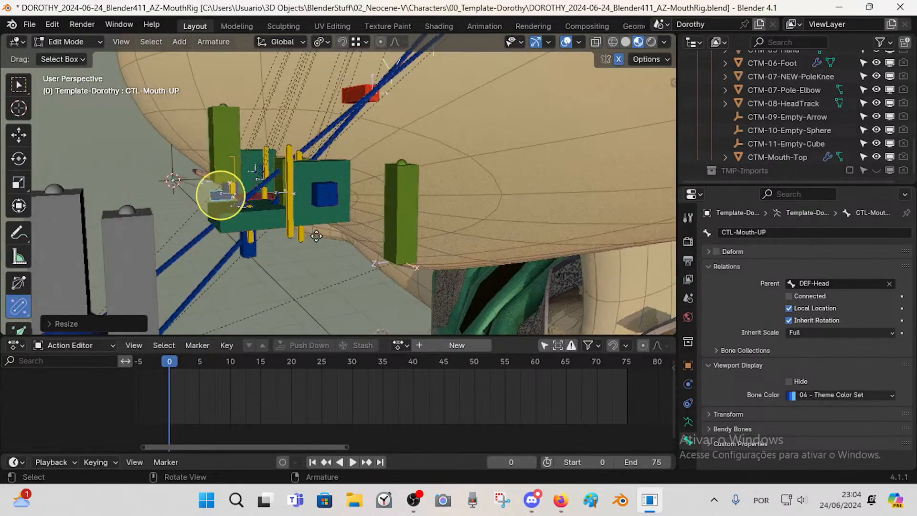
# - Adjust the B-Bone display size of CTL-Mouth-UP and scale the bone to about 0.105 m long
pyautogui.hotkey('ctrl', 'alt', 's')
pyautogui.click(246, 205)
pyautogui.hotkey('ctrl', 'alt', 's')
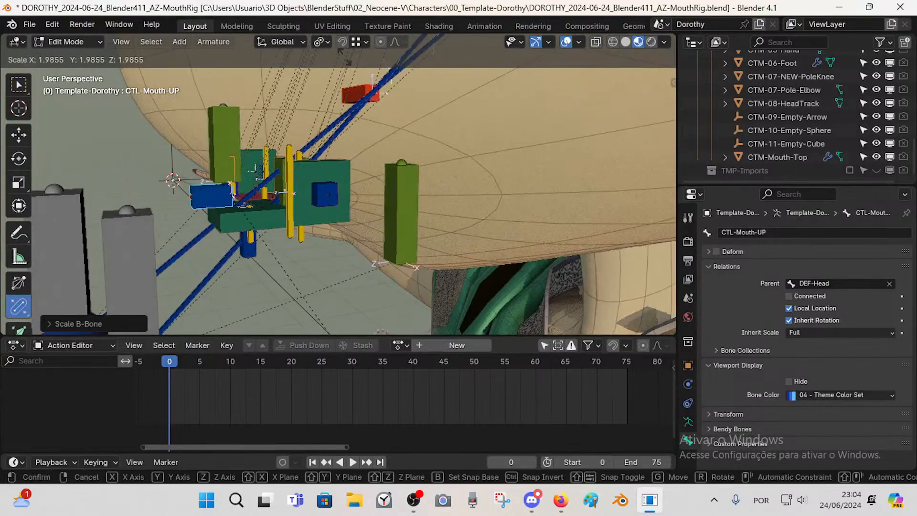
pyautogui.click(197, 196)
pyautogui.moveTo(197, 196); pyautogui.dragTo(310, 188, button='middle')
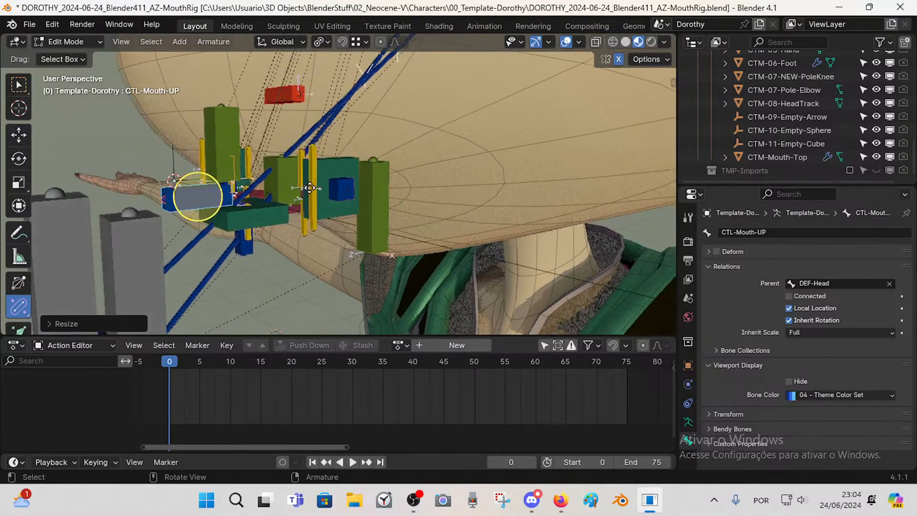
pyautogui.hotkey('alt', 's')
pyautogui.click(197, 196)
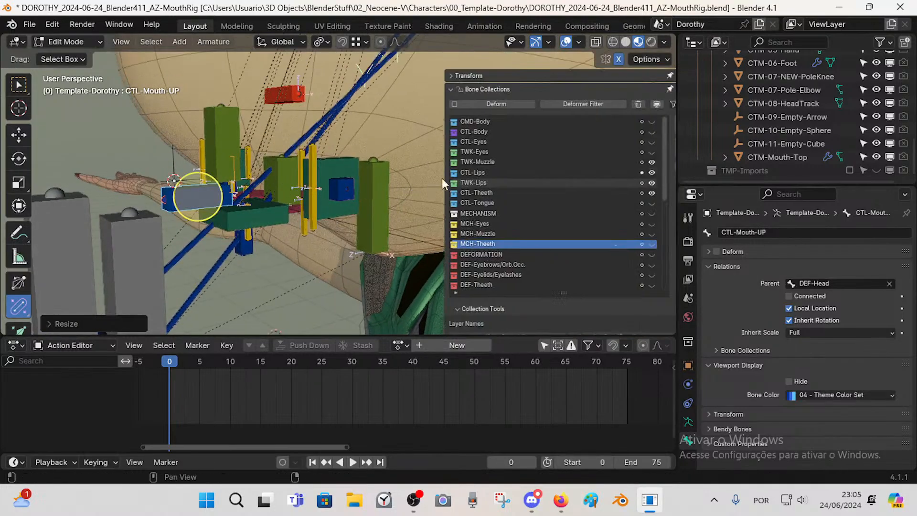
# - Check the length of CTL-Mouth-UP, scale it to about 0.196 m long and readjust its B-Bone display thickness
pyautogui.press('n')
pyautogui.press('n')
pyautogui.press('n')
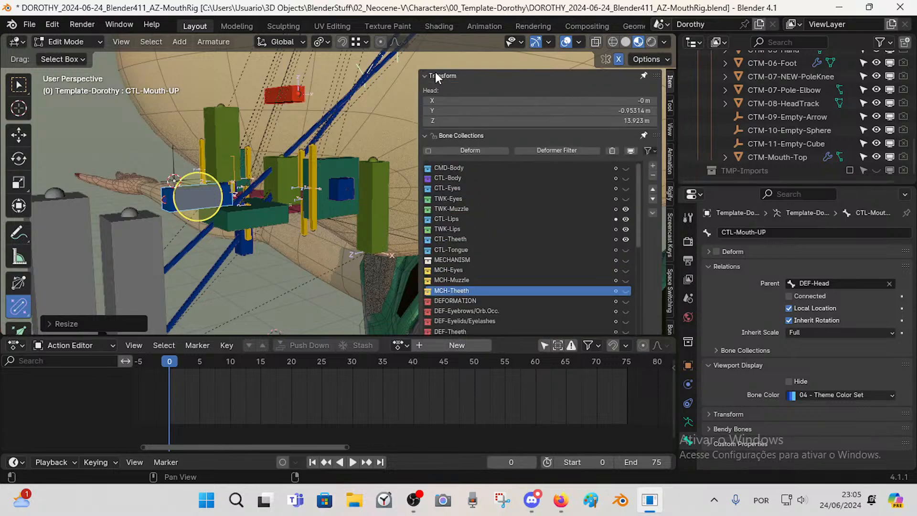
pyautogui.click(435, 74)
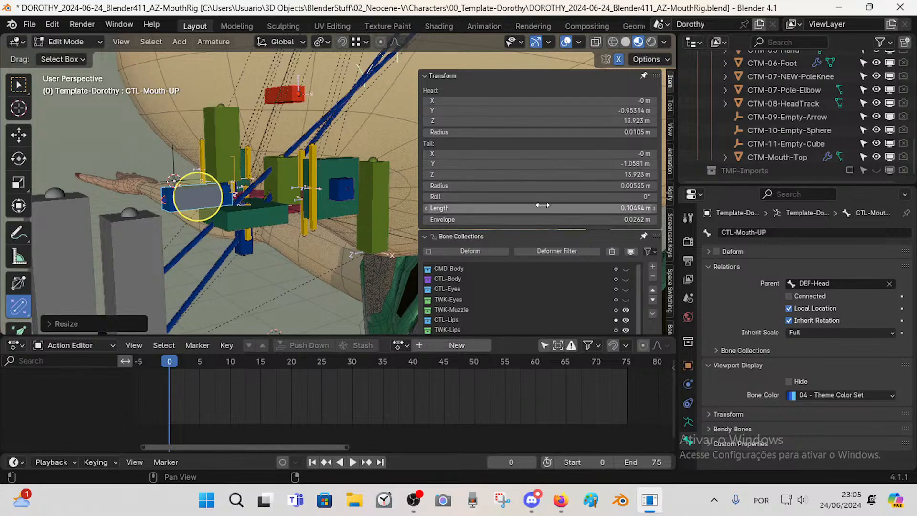
pyautogui.press('n')
pyautogui.keyDown('shift'); pyautogui.moveTo(224, 186); pyautogui.dragTo(261, 191, button='middle'); pyautogui.keyUp('shift')
pyautogui.moveTo(261, 192)
pyautogui.mouseDown(button='middle')
pyautogui.moveTo(246, 198)
pyautogui.moveTo(252, 205)
pyautogui.mouseUp(button='middle')
pyautogui.press('s')
pyautogui.click(225, 207)
pyautogui.hotkey('ctrl', 'alt', 's')
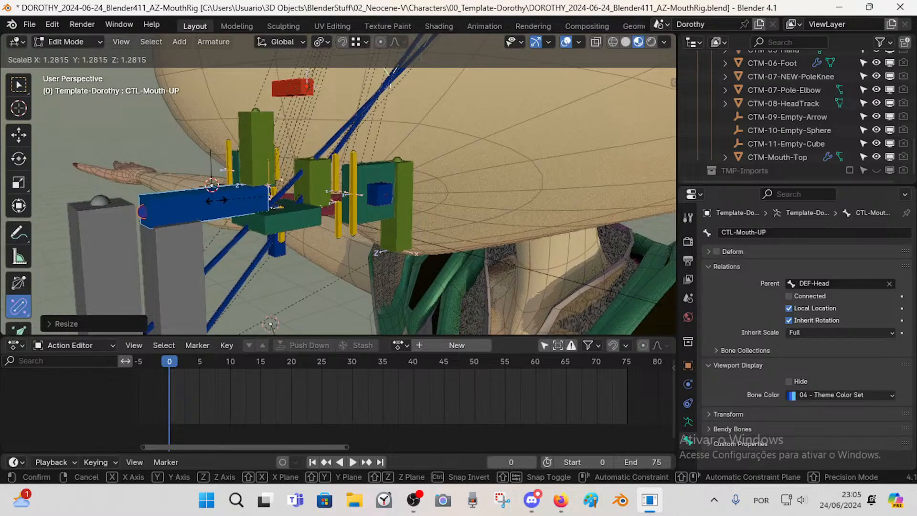
pyautogui.click(208, 203)
pyautogui.moveTo(208, 203); pyautogui.dragTo(293, 201, button='middle')
# - Hide the TWK-Muzzle, TWK-Lips and CTL-Theeth bone collections, leaving only CTL-Lips shown
pyautogui.press('n')
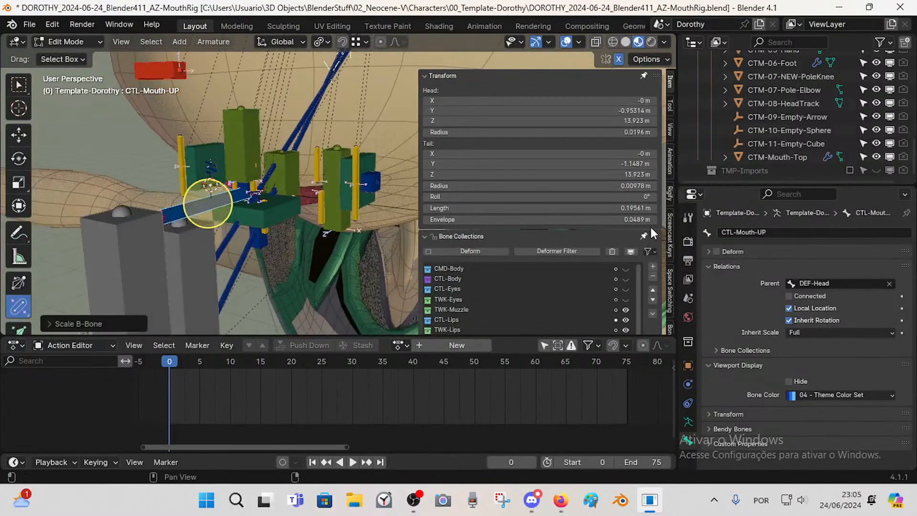
pyautogui.click(428, 77)
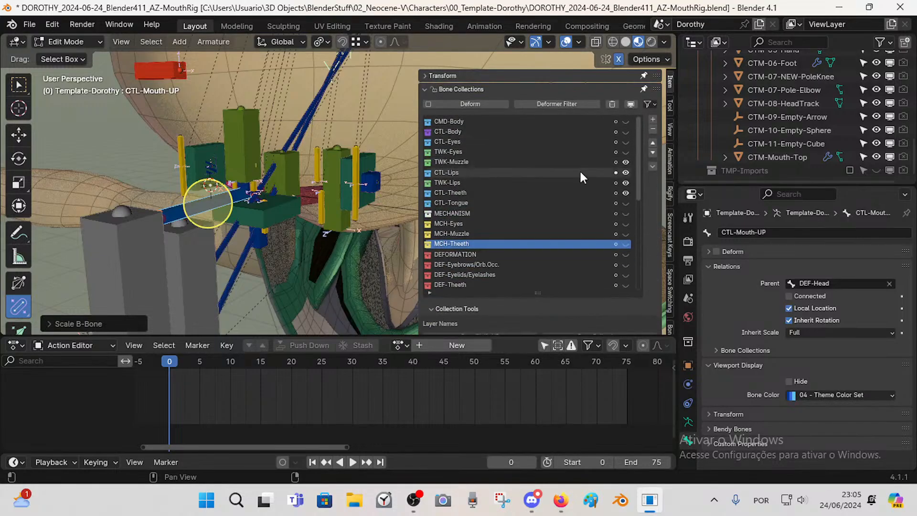
pyautogui.click(626, 162)
pyautogui.click(626, 172)
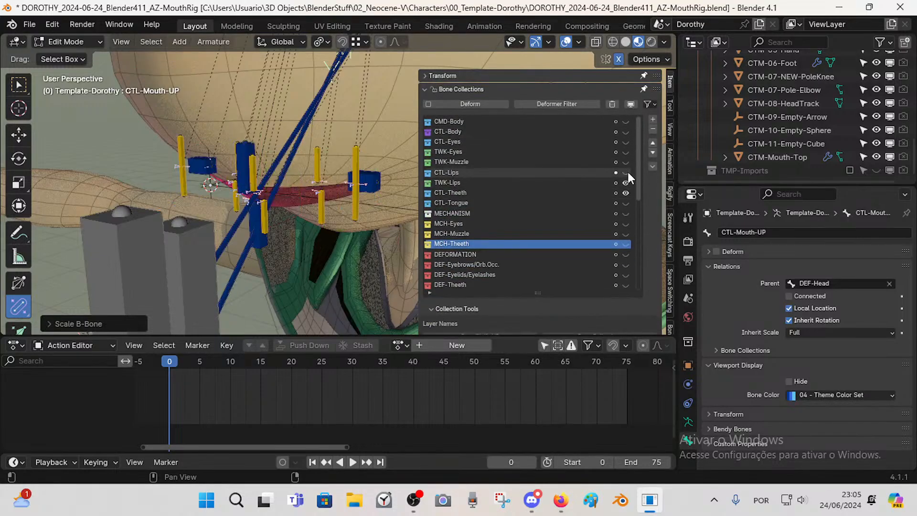
pyautogui.click(627, 171)
pyautogui.click(625, 181)
pyautogui.click(625, 193)
pyautogui.press('n')
pyautogui.moveTo(286, 205); pyautogui.dragTo(269, 209, button='middle')
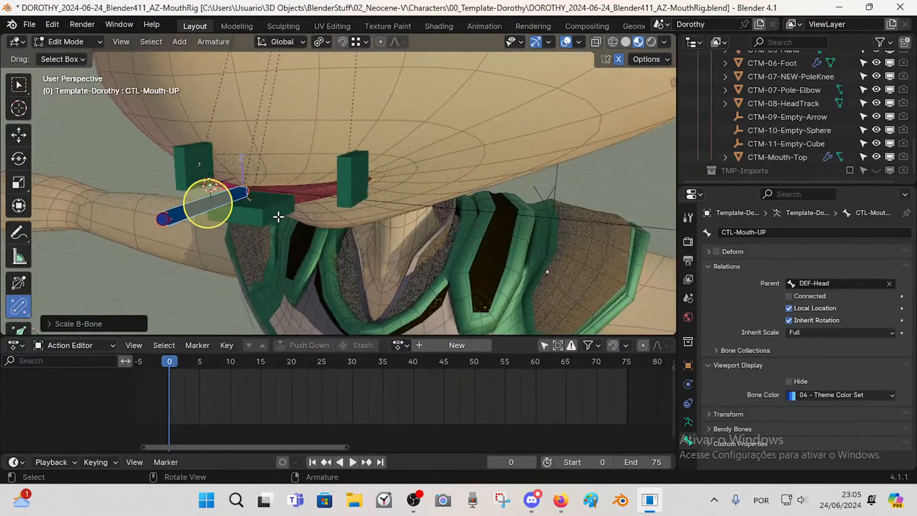
# - Select the mouth control bones with CTL-Mouth-UP active and set its bone color to 07 - Theme Color Set
pyautogui.click(279, 216)
pyautogui.keyDown('shift'); pyautogui.click(356, 175); pyautogui.keyUp('shift')
pyautogui.keyDown('shift'); pyautogui.click(195, 166); pyautogui.keyUp('shift')
pyautogui.keyDown('shift'); pyautogui.click(195, 207); pyautogui.keyUp('shift')
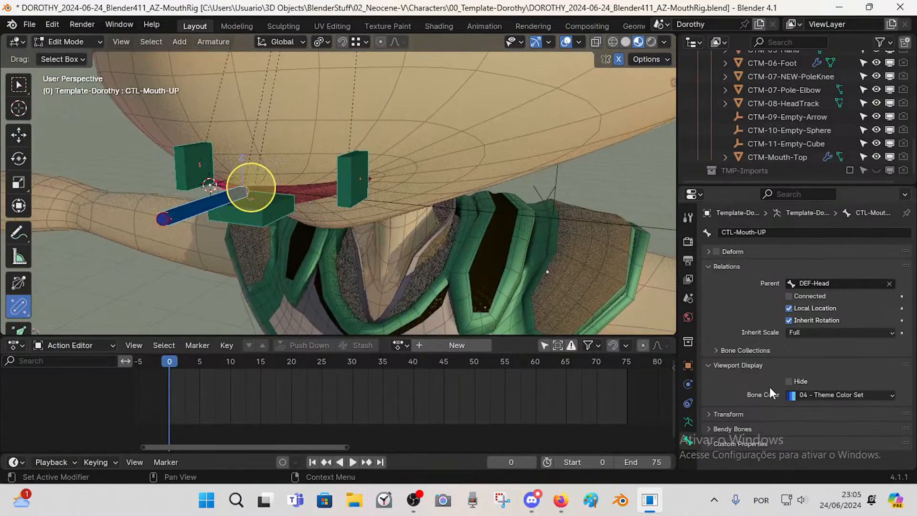
pyautogui.click(818, 394)
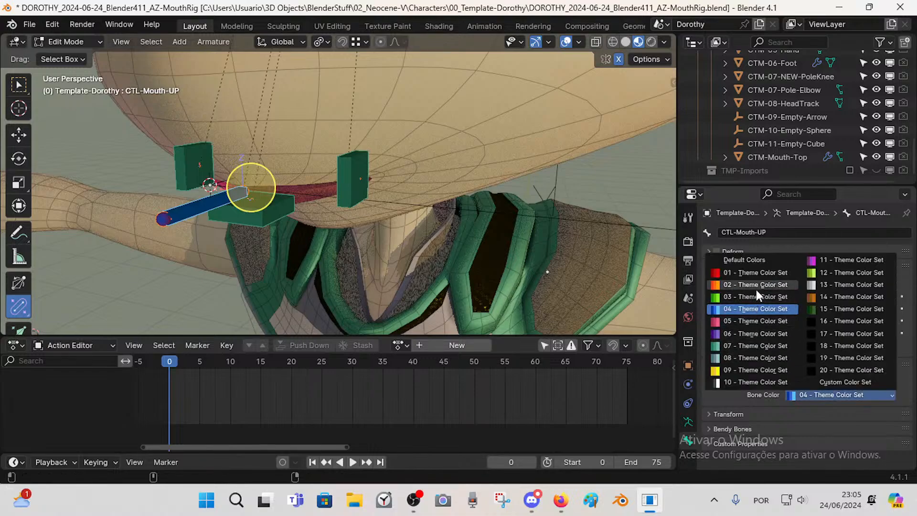
pyautogui.click(751, 345)
pyautogui.hotkey('alt', 's')
pyautogui.click(257, 196)
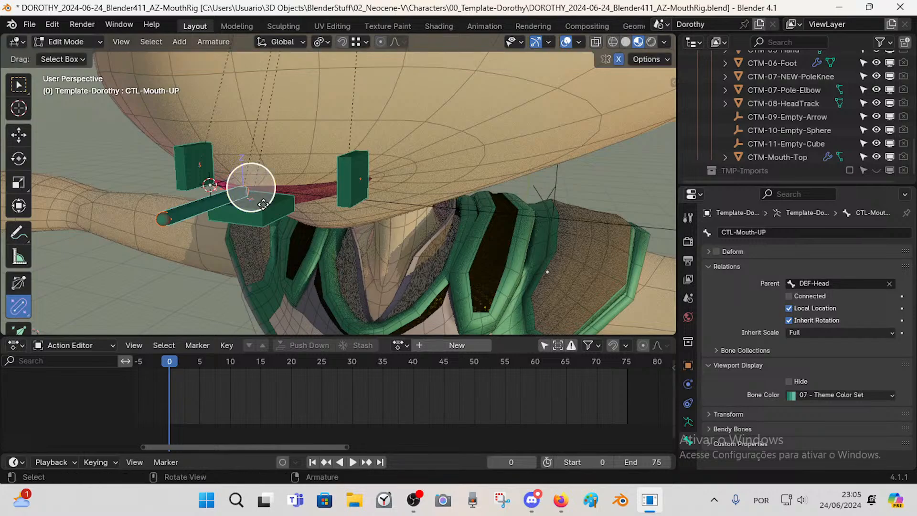
# - Align the lower, left and right mouth control bones to the active bone CTL-Mouth-UP
pyautogui.click(271, 210)
pyautogui.keyDown('shift'); pyautogui.click(216, 201); pyautogui.keyUp('shift')
pyautogui.keyDown('shift'); pyautogui.click(207, 160); pyautogui.keyUp('shift')
pyautogui.keyDown('shift'); pyautogui.click(350, 189); pyautogui.keyUp('shift')
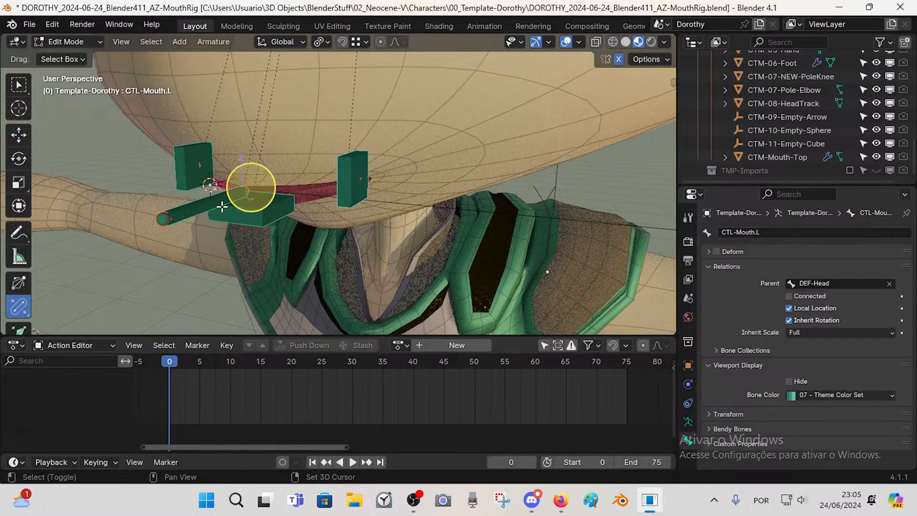
pyautogui.keyDown('shift'); pyautogui.click(205, 203); pyautogui.keyUp('shift')
pyautogui.keyDown('shift'); pyautogui.click(193, 207); pyautogui.keyUp('shift')
pyautogui.hotkey('ctrl', 'alt', 'a')
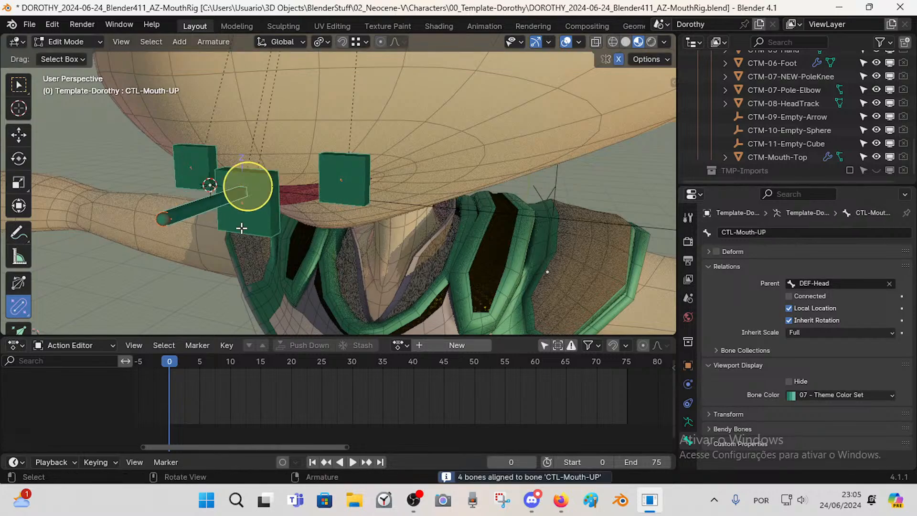
# - Set the length of all four mouth control bones to 0.2 m, with CTL-Mouth-UP as the active bone
pyautogui.click(271, 213)
pyautogui.click(194, 210)
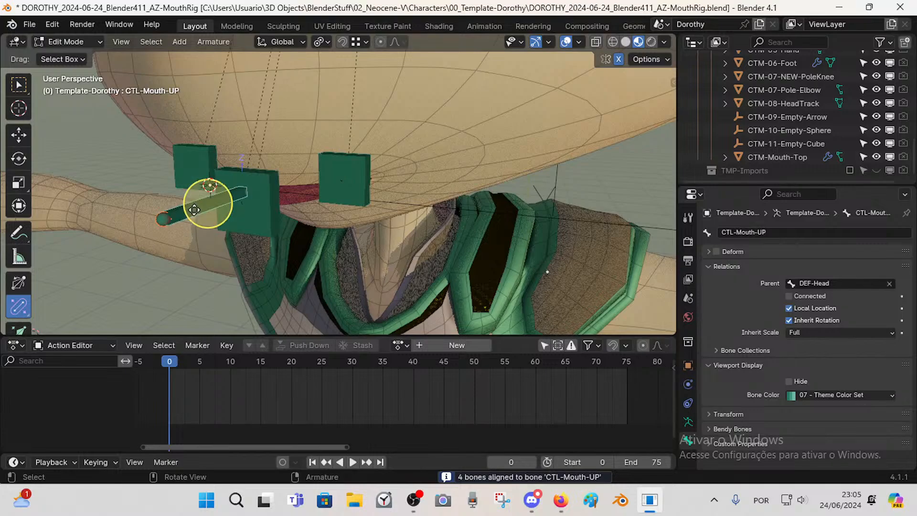
pyautogui.keyDown('shift'); pyautogui.click(260, 223); pyautogui.keyUp('shift')
pyautogui.keyDown('shift'); pyautogui.click(334, 181); pyautogui.keyUp('shift')
pyautogui.keyDown('shift'); pyautogui.click(201, 169); pyautogui.keyUp('shift')
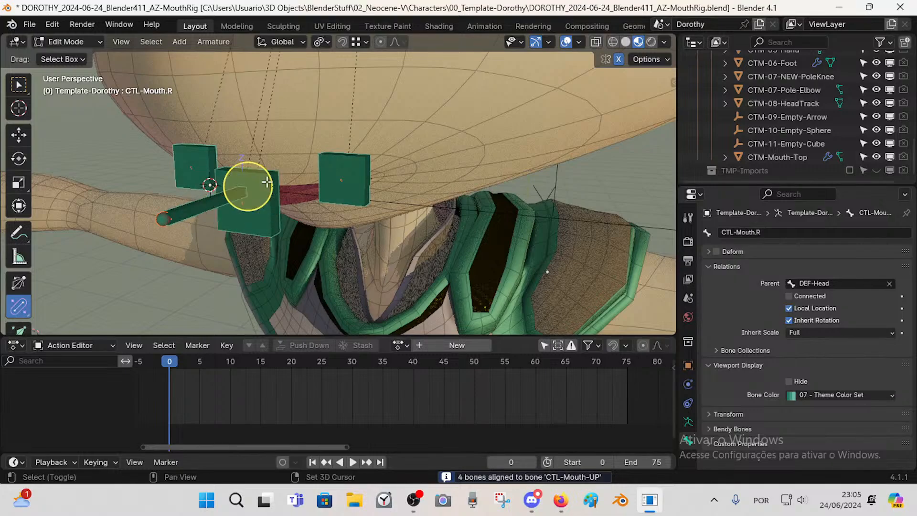
pyautogui.keyDown('shift'); pyautogui.click(193, 207); pyautogui.keyUp('shift')
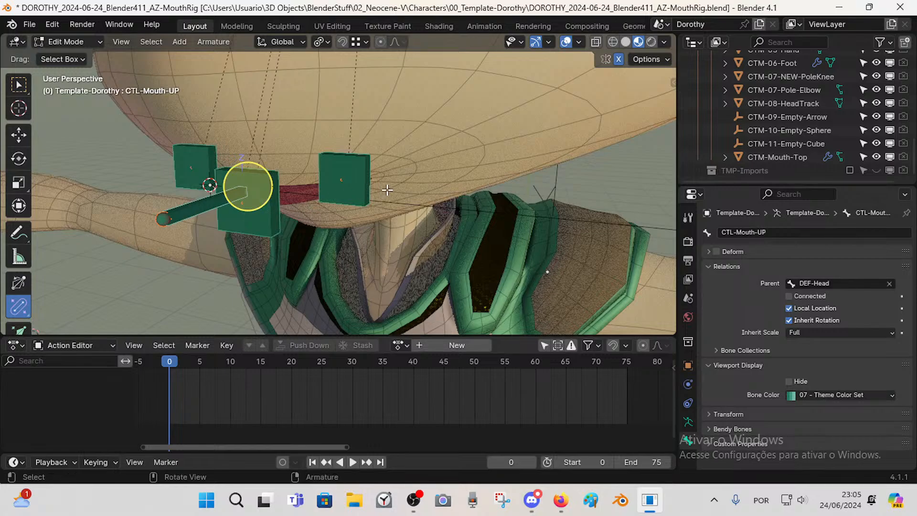
pyautogui.press('n')
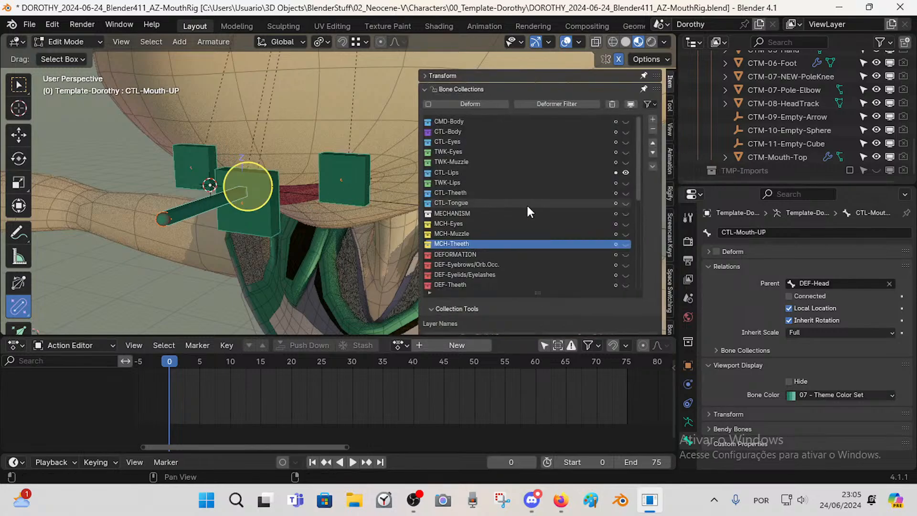
pyautogui.click(424, 89)
pyautogui.click(425, 75)
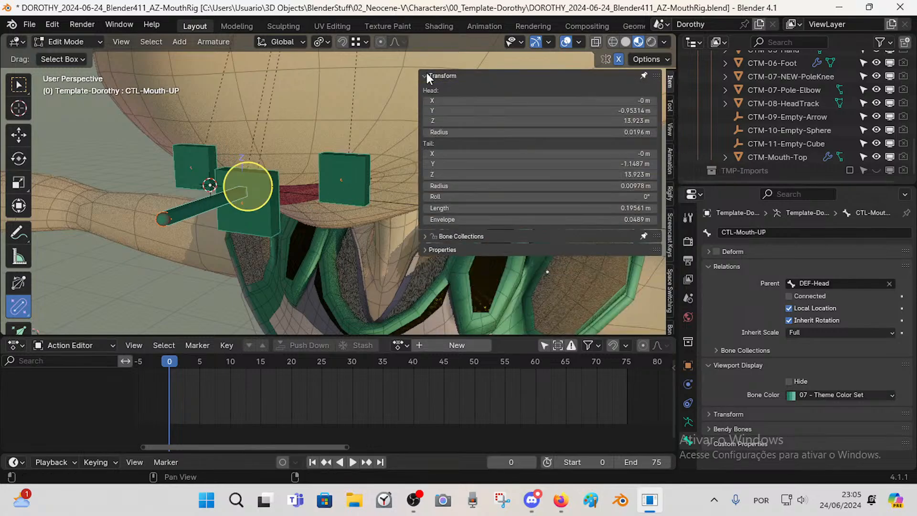
pyautogui.click(611, 205)
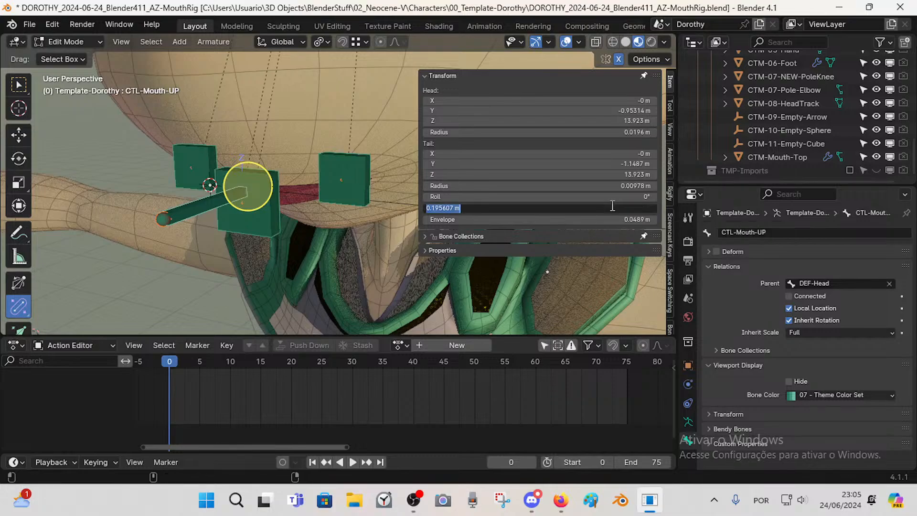
pyautogui.write('0.2')
pyautogui.press('Return')
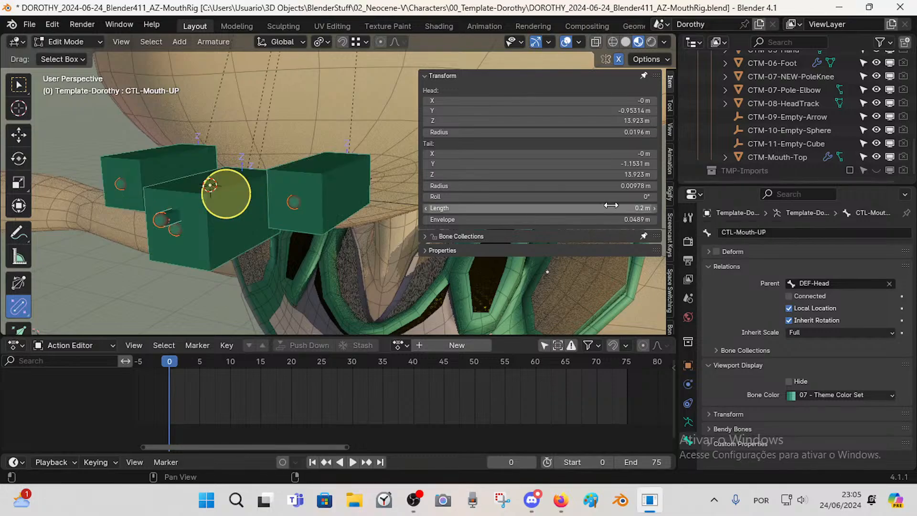
pyautogui.moveTo(331, 207); pyautogui.dragTo(314, 200, button='middle')
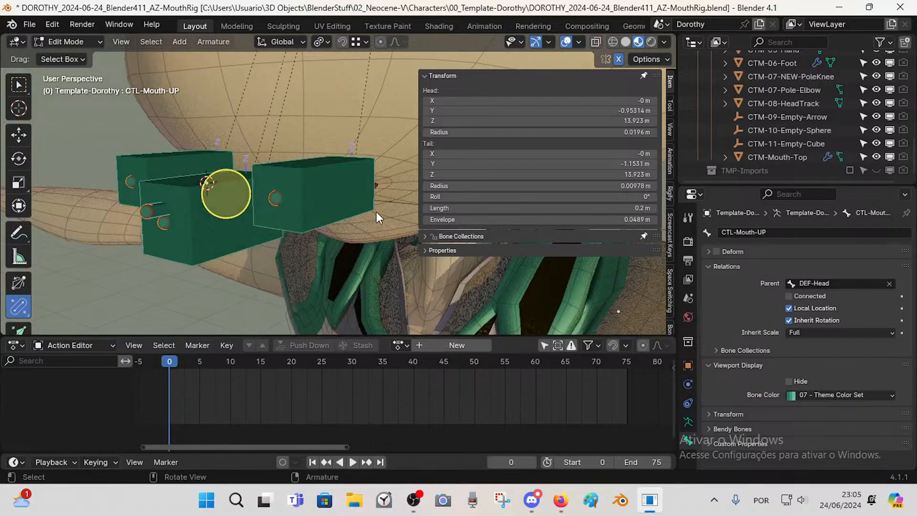
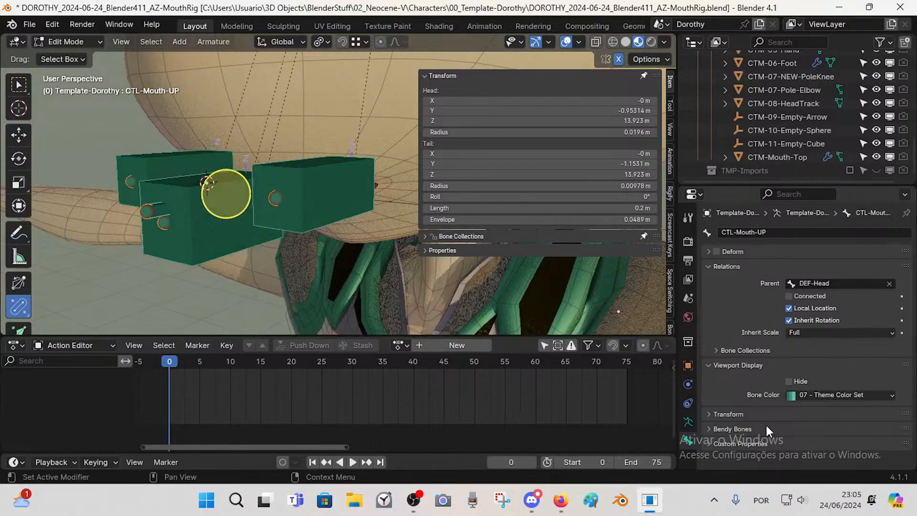
# - Set the Bendy Bones display size X and Z to 0.008 on all selected mouth control bones and deselect them
pyautogui.click(712, 428)
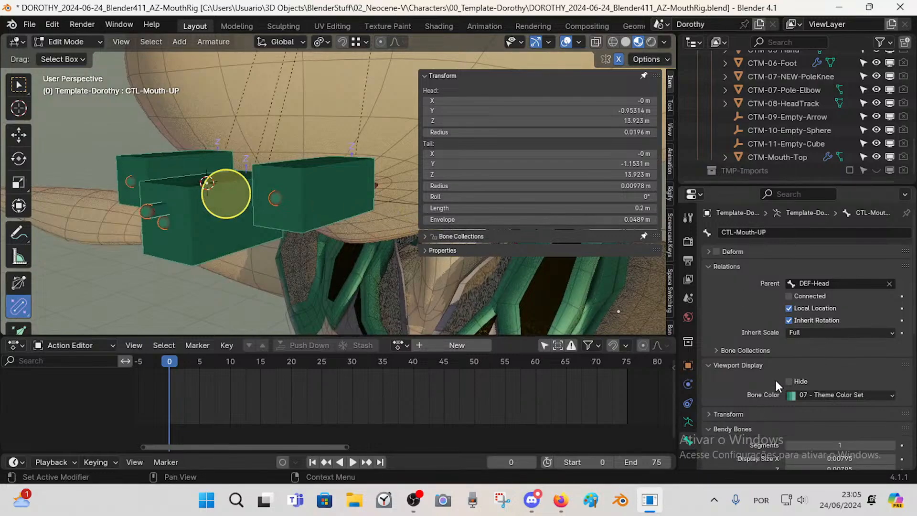
pyautogui.scroll(-5, 774, 378)
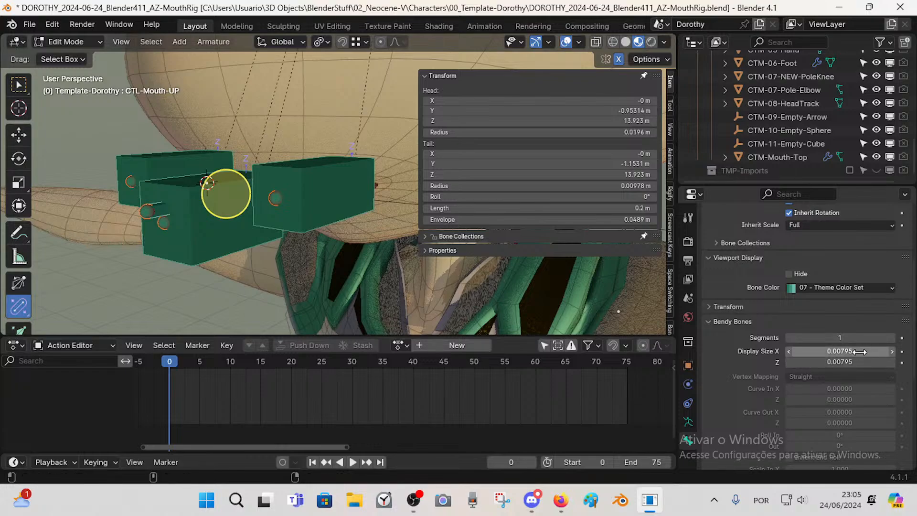
pyautogui.click(860, 351)
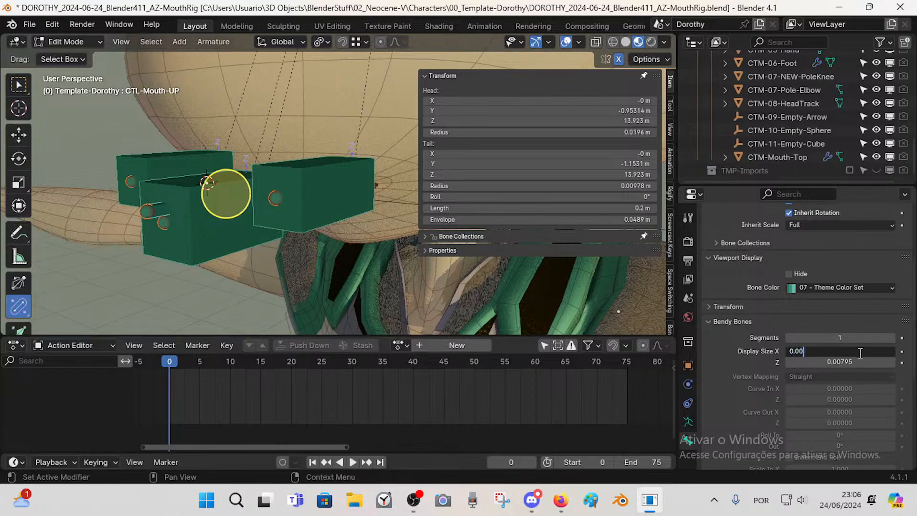
pyautogui.moveTo(858, 351); pyautogui.dragTo(850, 360)
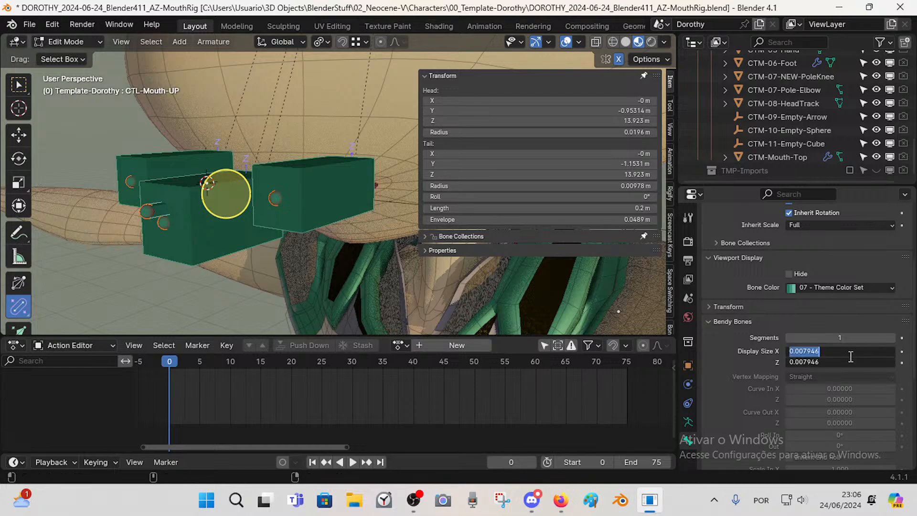
pyautogui.write('0')
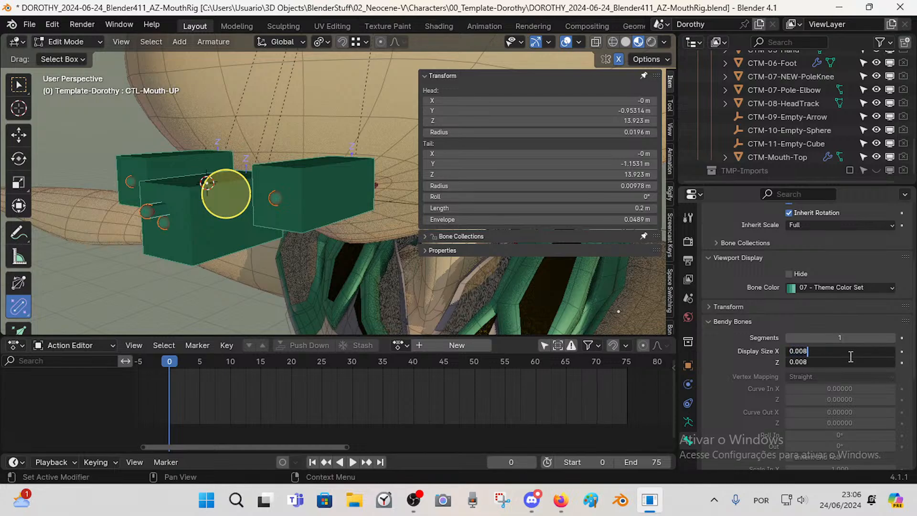
pyautogui.press('Return')
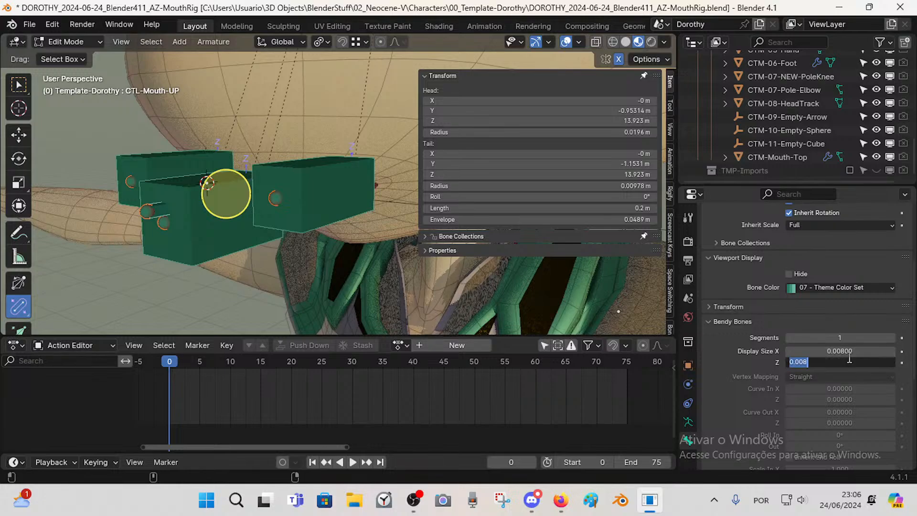
pyautogui.press('Return')
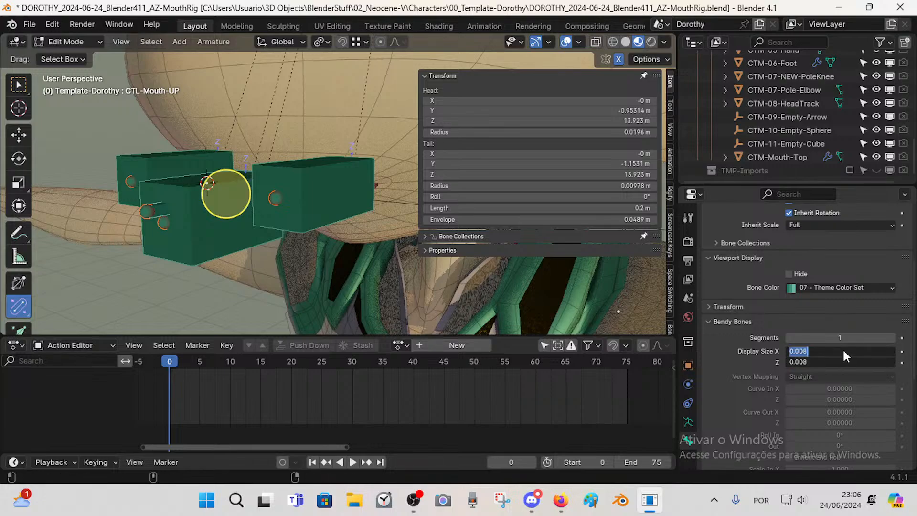
pyautogui.hotkey('alt', 'Return')
pyautogui.hotkey('alt', 'a')
pyautogui.press('n')
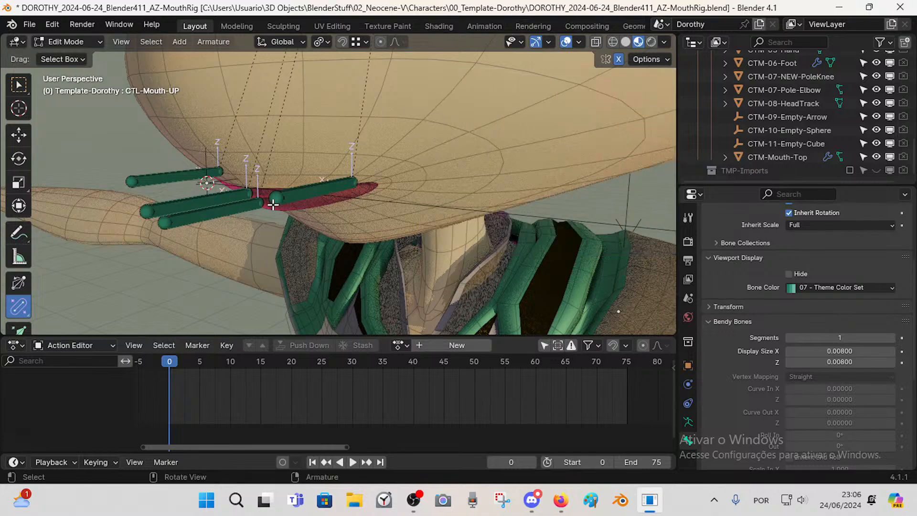
# - Reposition CTL-Mouth-UP in Edit Mode along global Z and Y so it sits clear in front of the upper lip
pyautogui.moveTo(273, 205); pyautogui.dragTo(217, 229, button='middle')
pyautogui.hotkey('ctrl', 'Tab')
pyautogui.press('Tab')
pyautogui.click(176, 203)
pyautogui.press('g')
pyautogui.press('z')
pyautogui.click(237, 182)
pyautogui.press('g')
pyautogui.press('y')
pyautogui.click(228, 181)
pyautogui.press('g')
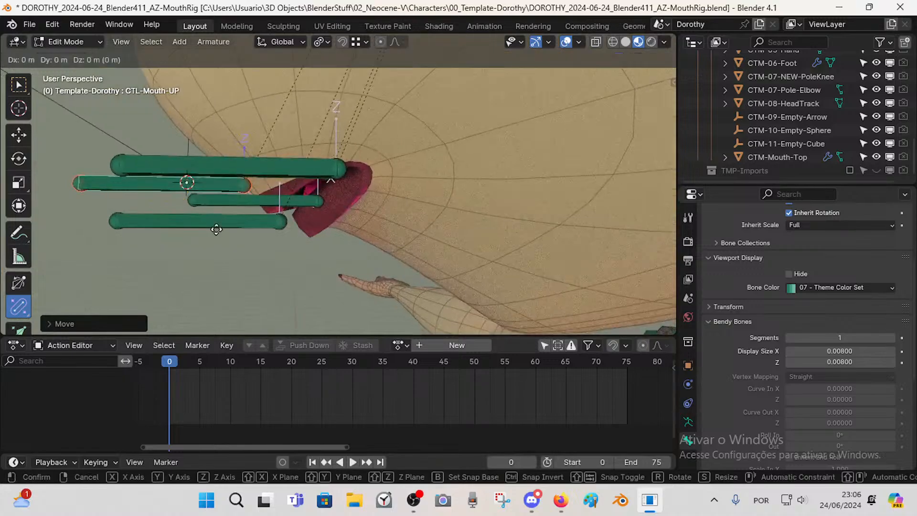
pyautogui.press('y')
pyautogui.click(143, 184)
# - Lower CTL-Mouth-DN along global Z and shift it back along Y beneath the lower lip
pyautogui.click(199, 219)
pyautogui.press('g')
pyautogui.press('z')
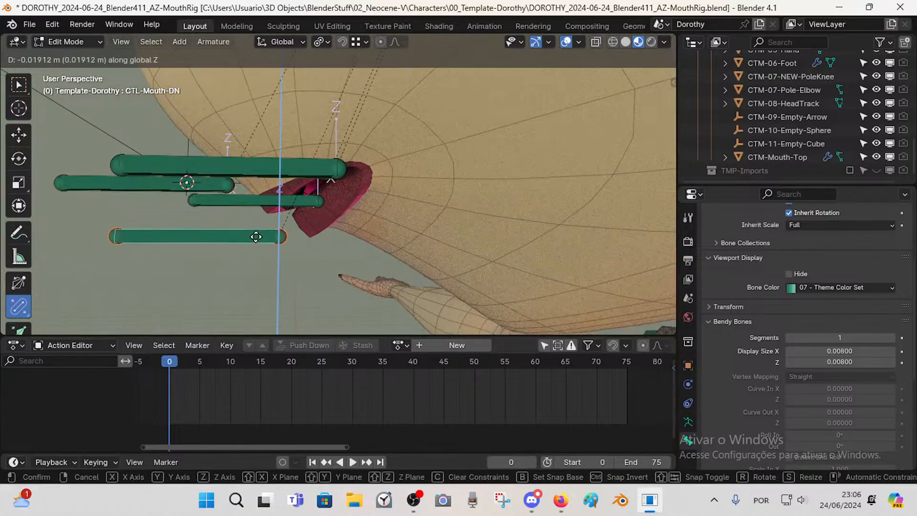
pyautogui.click(254, 247)
pyautogui.moveTo(252, 249); pyautogui.dragTo(268, 266, button='middle')
pyautogui.press('g')
pyautogui.press('y')
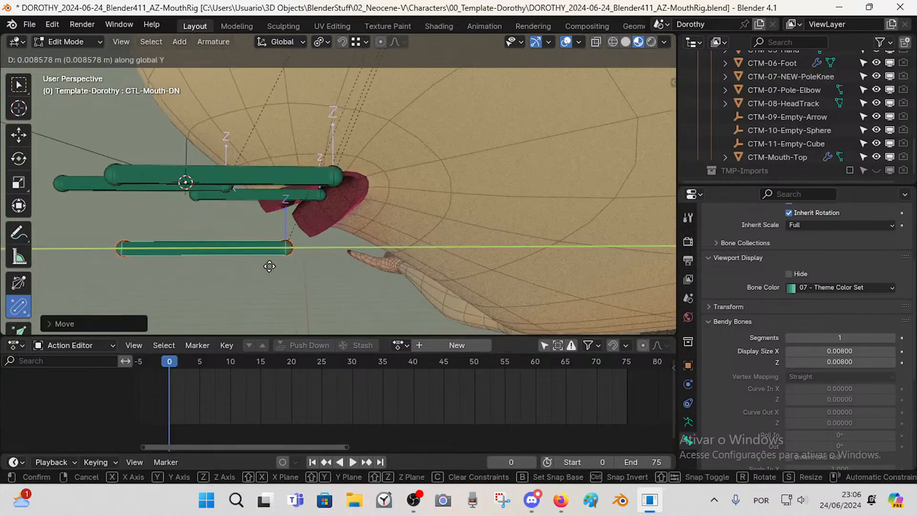
pyautogui.click(303, 262)
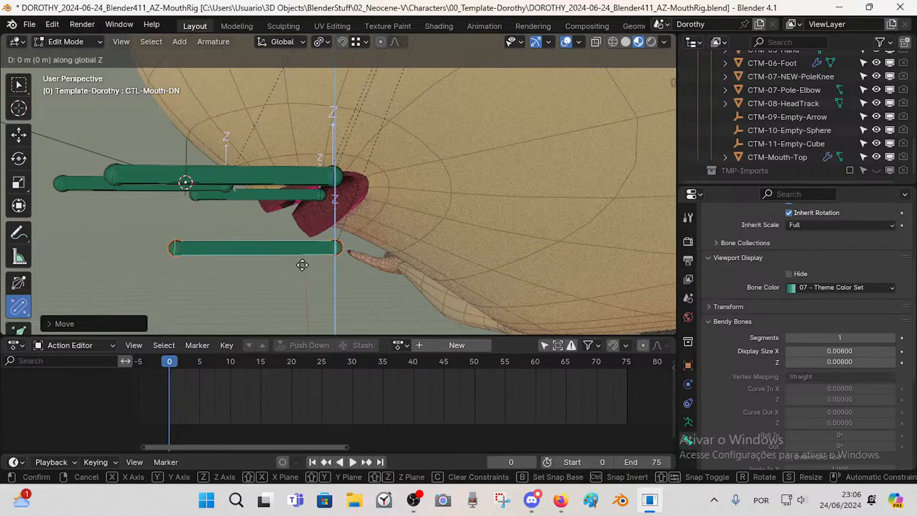
pyautogui.click(304, 264)
# - Move CTL-Mouth.L along global X to just outside the mouth corner and adjust its height along Z
pyautogui.click(289, 175)
pyautogui.moveTo(289, 175); pyautogui.dragTo(380, 212, button='middle')
pyautogui.press('g')
pyautogui.press('x')
pyautogui.click(376, 191)
pyautogui.click(356, 213)
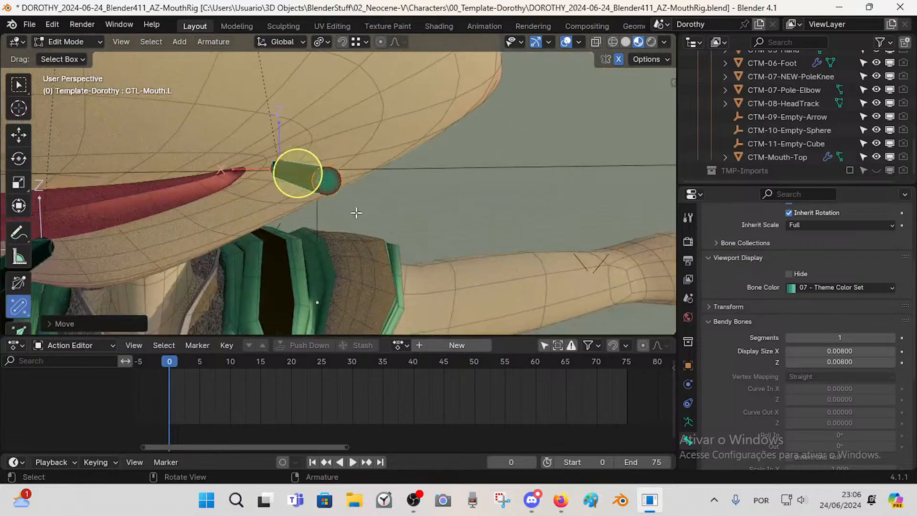
pyautogui.press('g')
pyautogui.press('x')
pyautogui.click(341, 211)
pyautogui.press('z')
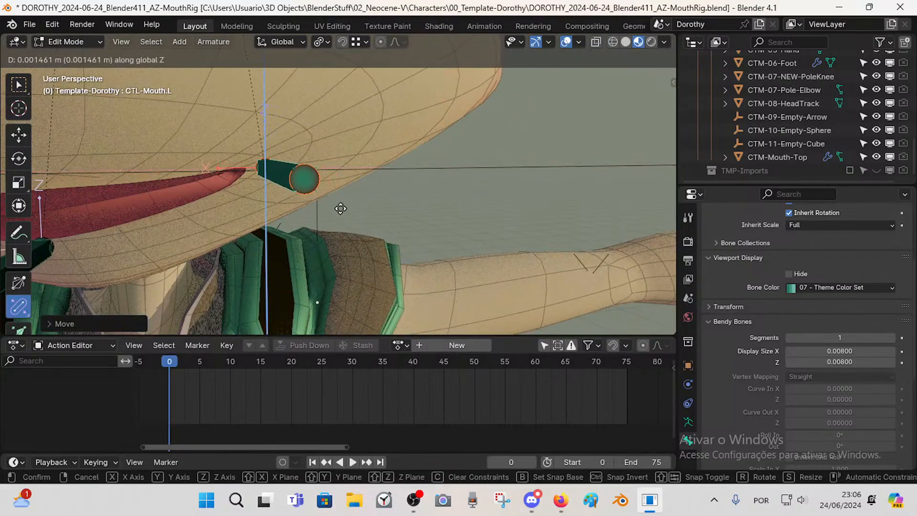
pyautogui.click(340, 209)
pyautogui.moveTo(328, 219); pyautogui.dragTo(261, 170, button='middle')
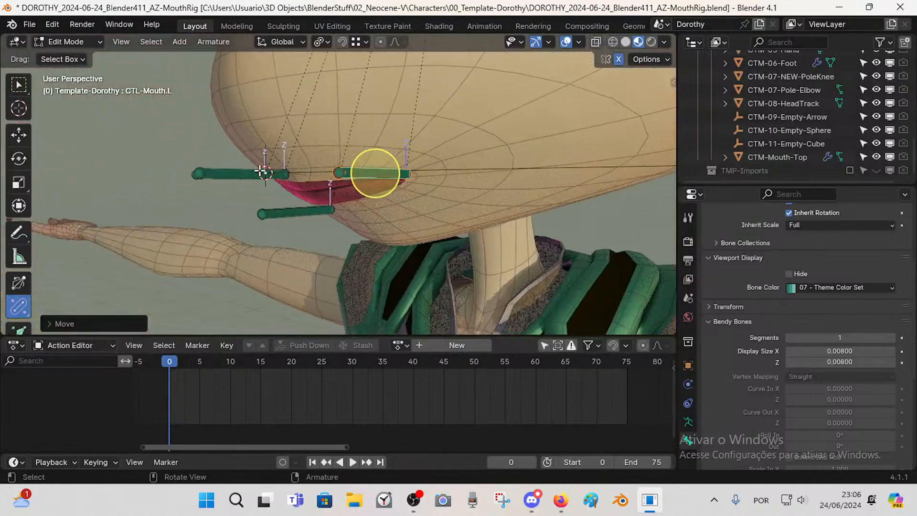
# - Fine-tune the height of CTL-Mouth-UP along global Z to line up with the side mouth controls
pyautogui.click(260, 171)
pyautogui.press('g')
pyautogui.press('z')
pyautogui.click(262, 165)
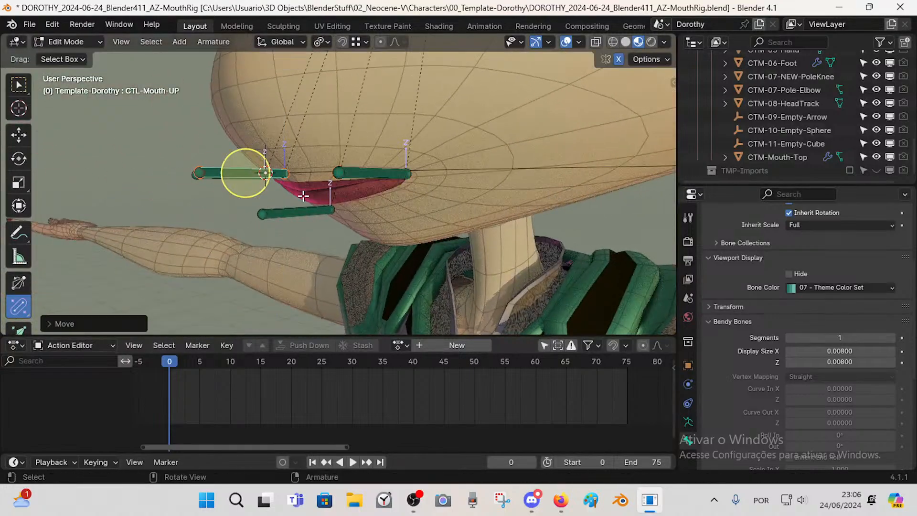
# - Adjust CTL-Mouth-DN along global Y and Z so it sits closer to the lower lip and chin surface
pyautogui.moveTo(304, 195); pyautogui.dragTo(347, 255, button='middle')
pyautogui.click(317, 215)
pyautogui.press('g')
pyautogui.press('y')
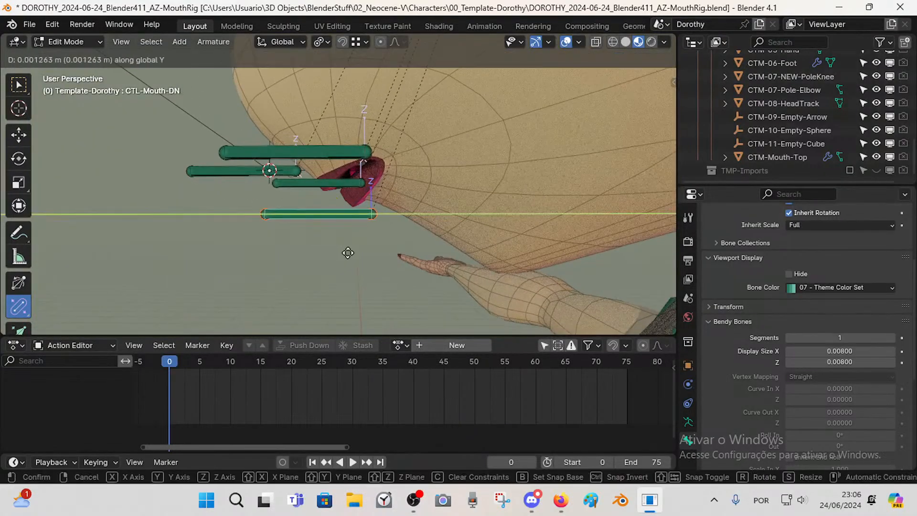
pyautogui.click(351, 254)
pyautogui.press('g')
pyautogui.press('z')
pyautogui.click(353, 234)
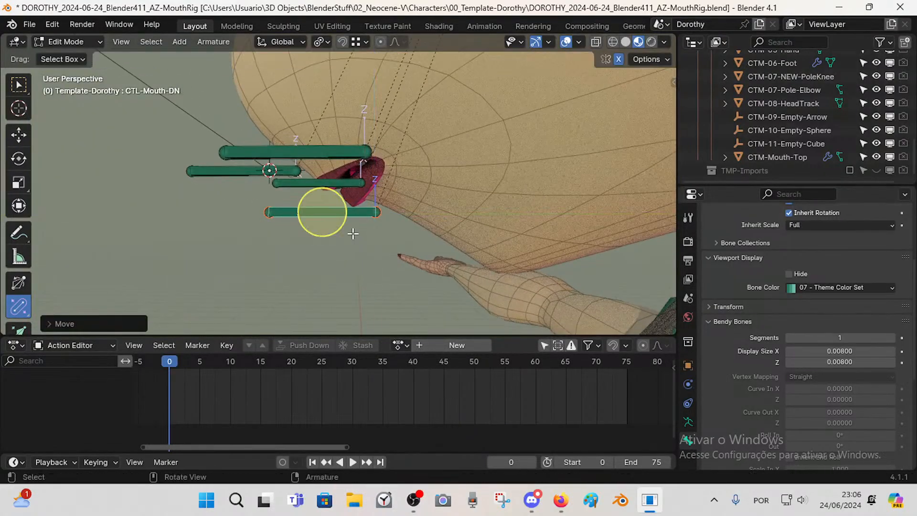
pyautogui.press('g')
pyautogui.press('y')
pyautogui.click(357, 232)
# - Shift CTL-Mouth.L along global Y at the mouth corner and return the armature to Pose Mode
pyautogui.moveTo(310, 211); pyautogui.dragTo(318, 142, button='middle')
pyautogui.press('Tab')
pyautogui.scroll(-1, 429, 206)
pyautogui.press('Tab')
pyautogui.click(349, 174)
pyautogui.press('g')
pyautogui.press('y')
pyautogui.click(401, 183)
pyautogui.press('Tab')
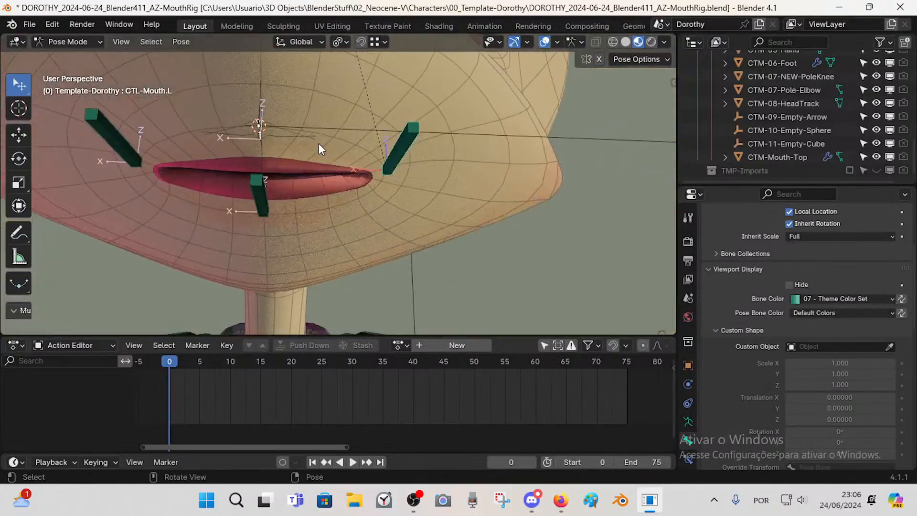
# - Select CTL-Mouth-UP and compare its custom shape in Pose Mode with the bone in Edit Mode
pyautogui.click(297, 129)
pyautogui.moveTo(297, 184); pyautogui.dragTo(306, 181, button='middle')
pyautogui.moveTo(301, 146); pyautogui.dragTo(321, 176, button='middle')
pyautogui.press('Tab')
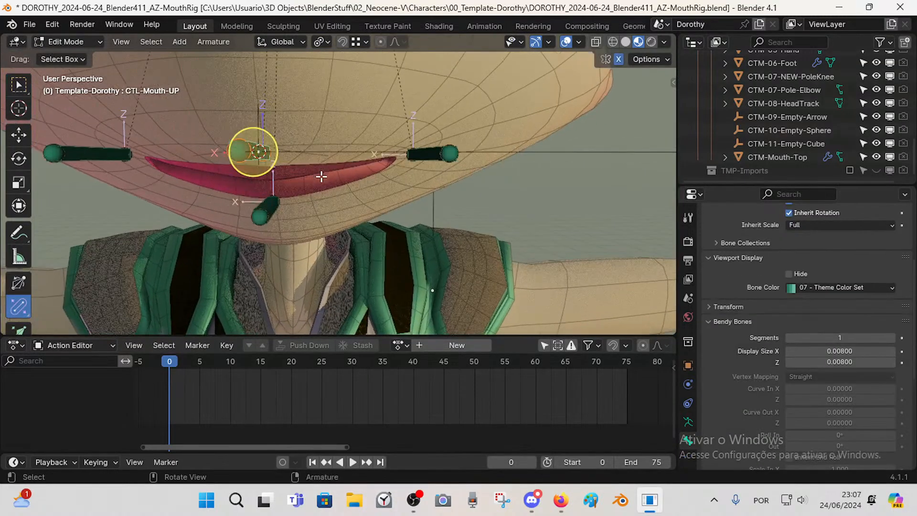
pyautogui.press('Tab')
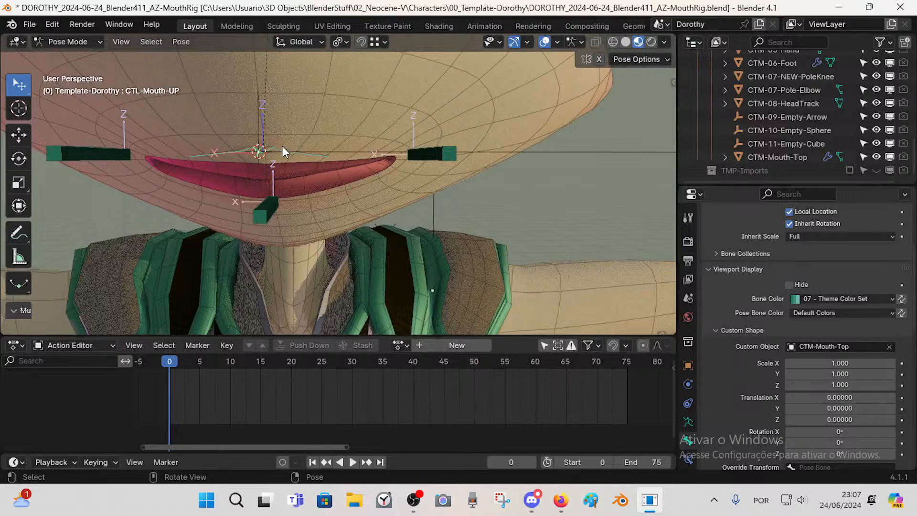
# - Try to select the custom shape object of the upper mouth control directly in the viewport in Object Mode
pyautogui.hotkey('ctrl', 'Tab')
pyautogui.click(273, 146)
pyautogui.click(279, 150)
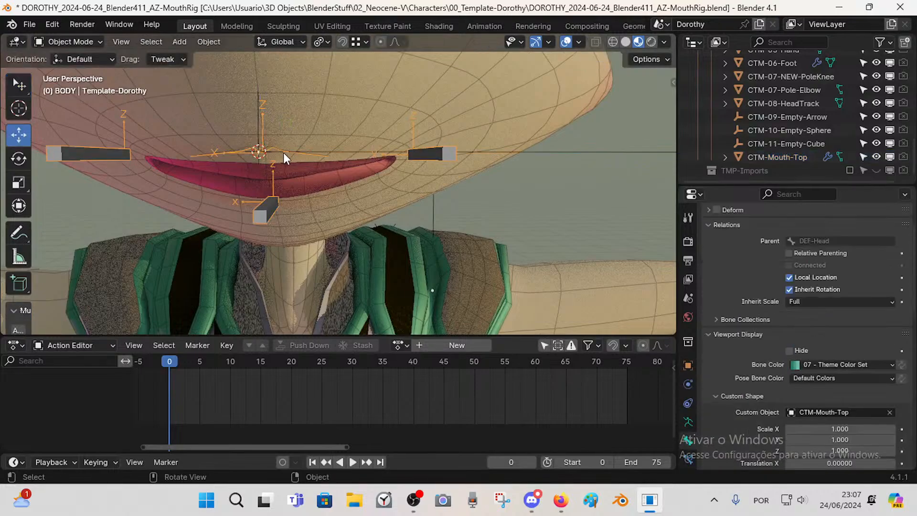
pyautogui.moveTo(289, 153); pyautogui.dragTo(254, 162, button='middle')
pyautogui.scroll(-3, 254, 163)
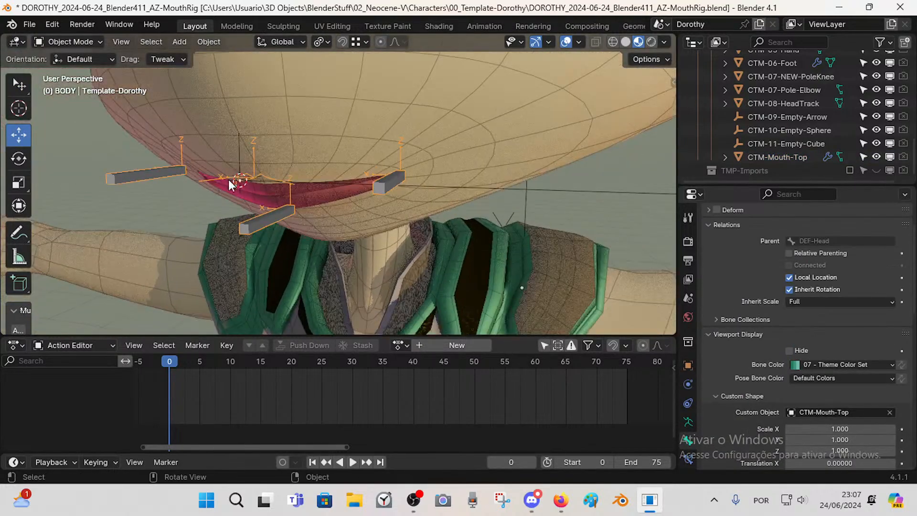
pyautogui.click(272, 221)
pyautogui.click(274, 213)
pyautogui.hotkey('ctrl', 'Tab')
pyautogui.click(267, 216)
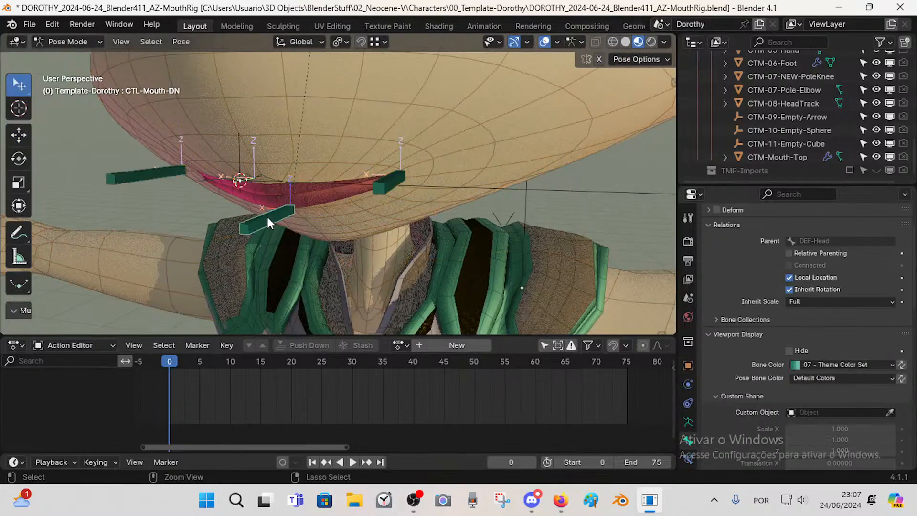
pyautogui.hotkey('ctrl', 'Tab')
pyautogui.click(258, 173)
pyautogui.click(270, 178)
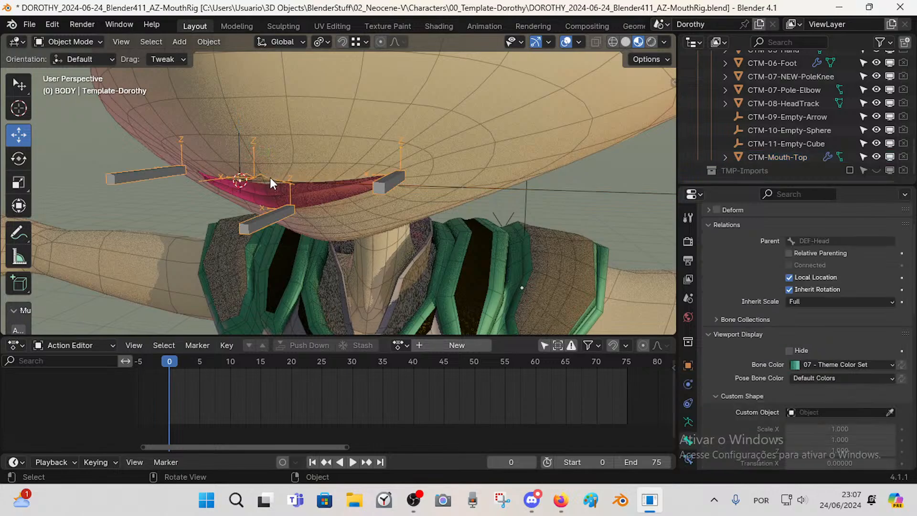
pyautogui.scroll(4, 271, 188)
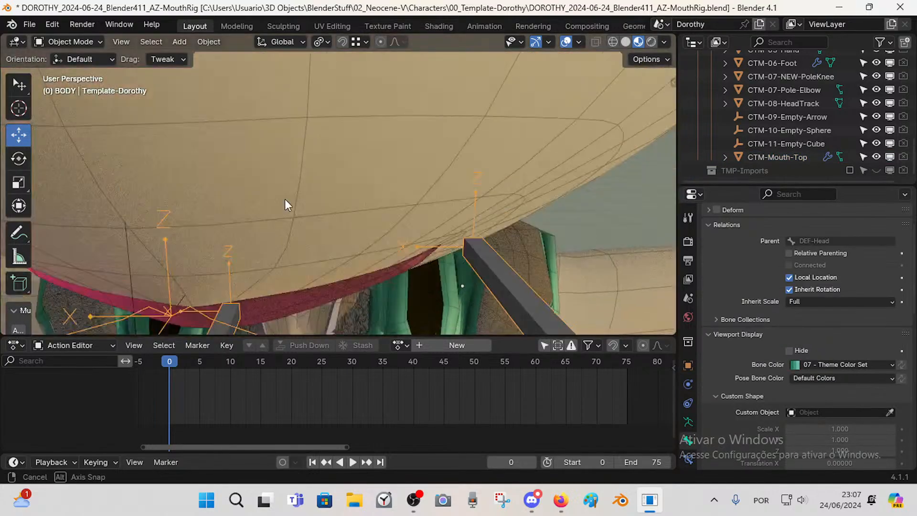
pyautogui.scroll(-5, 287, 205)
pyautogui.scroll(1, 265, 190)
pyautogui.press('Tab')
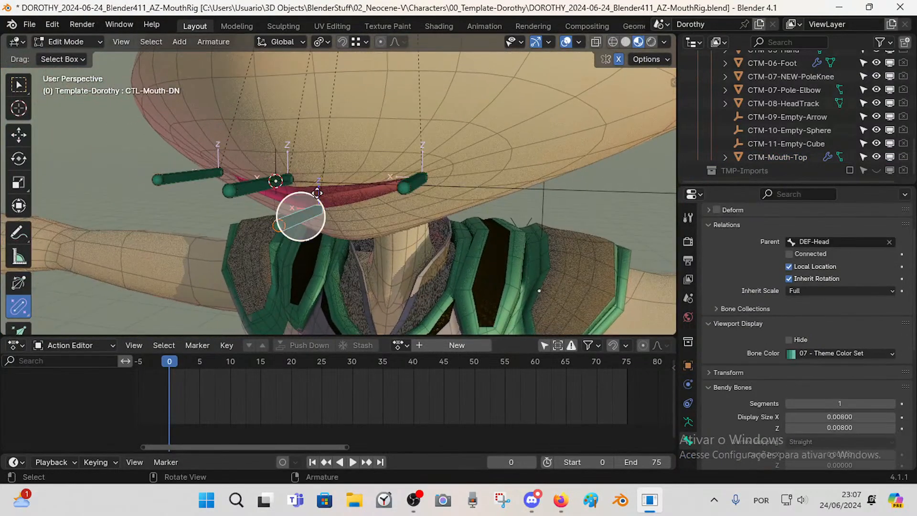
pyautogui.press('Tab')
pyautogui.scroll(-1, 287, 186)
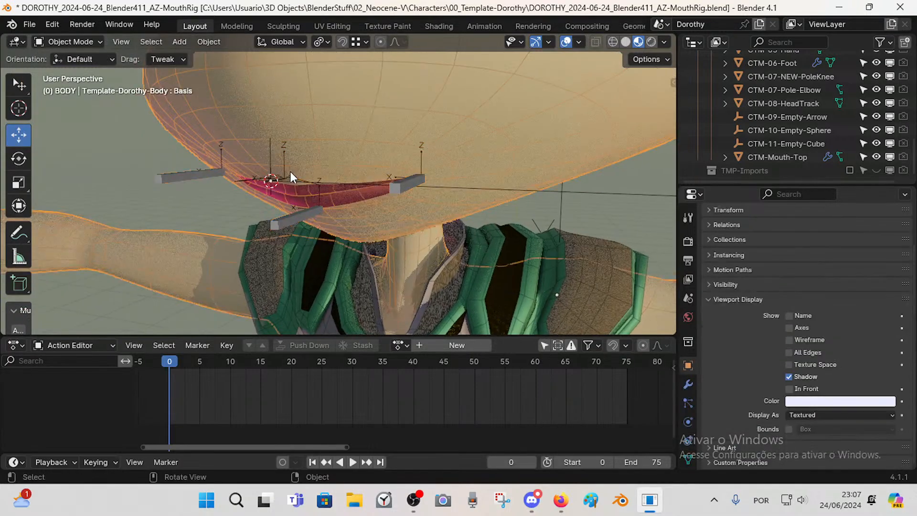
pyautogui.moveTo(298, 177); pyautogui.dragTo(349, 220, button='middle')
pyautogui.press('r')
pyautogui.press('x')
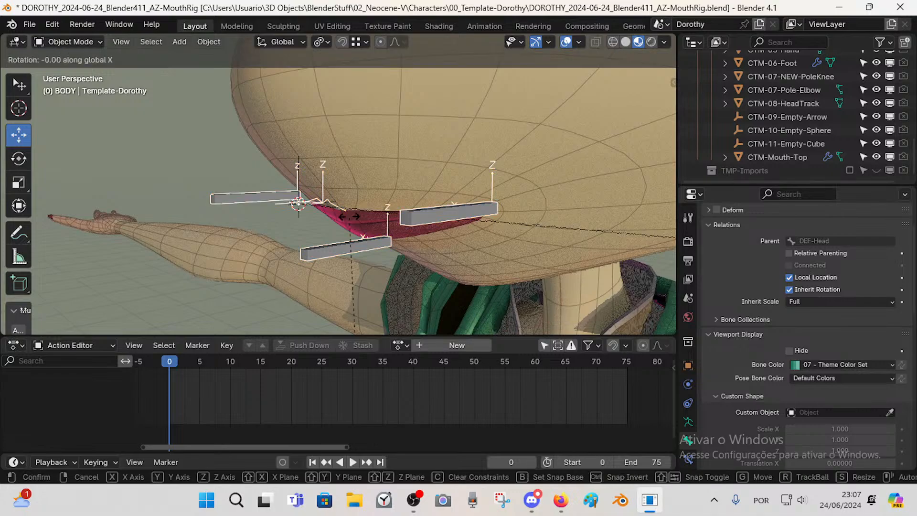
pyautogui.press('Escape')
pyautogui.click(340, 204)
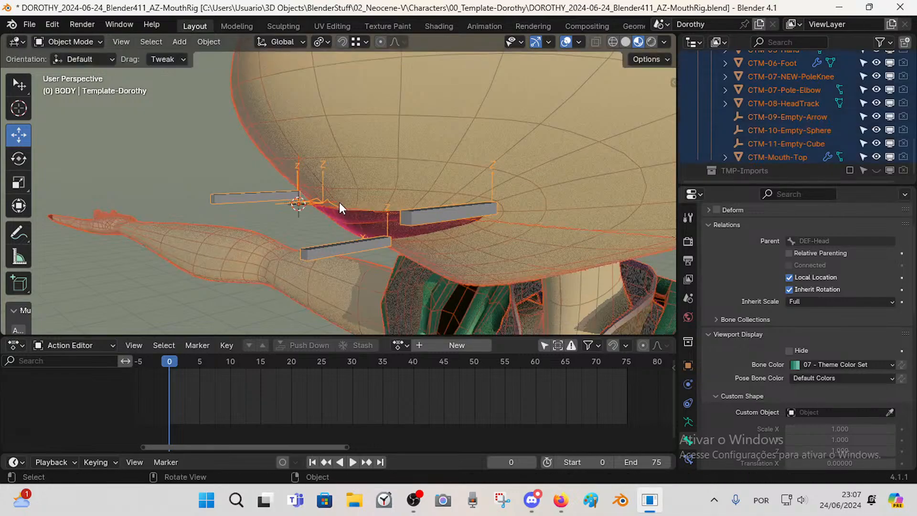
pyautogui.click(329, 208)
pyautogui.click(329, 208)
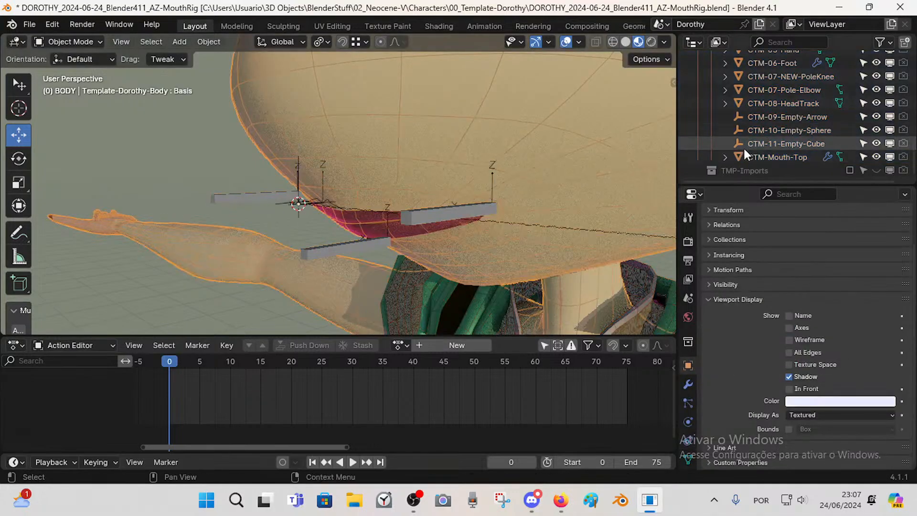
# - Select the CTM-Mouth-Top shape object and try rotating it 90° about the global X axis
pyautogui.click(763, 155)
pyautogui.press('r')
pyautogui.press('x')
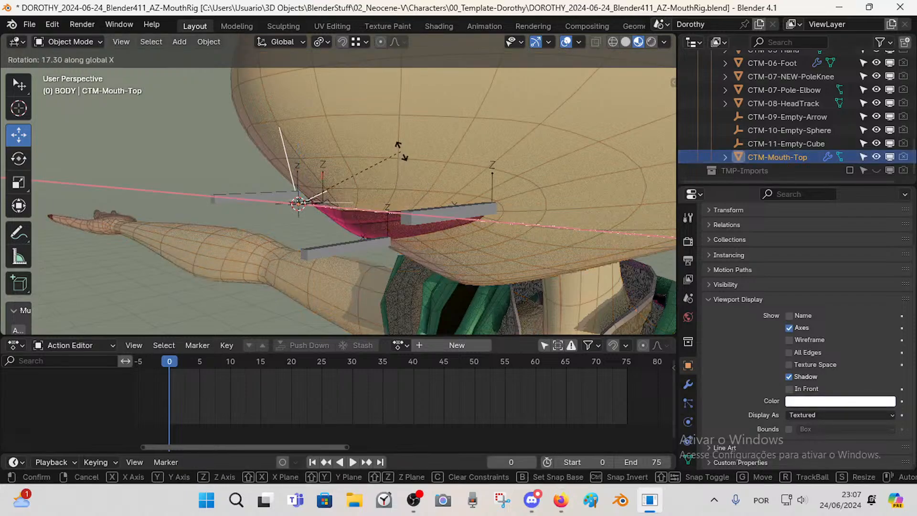
pyautogui.press('Escape')
pyautogui.write('rx90')
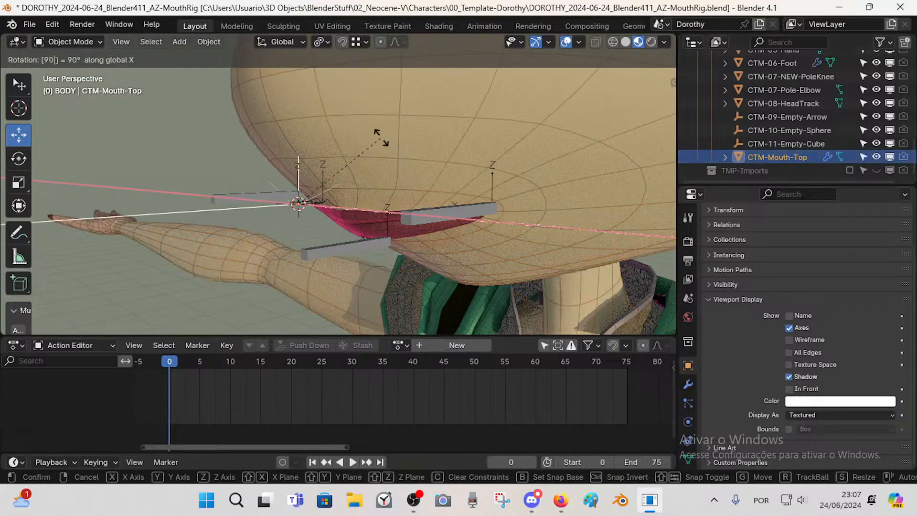
pyautogui.press('Escape')
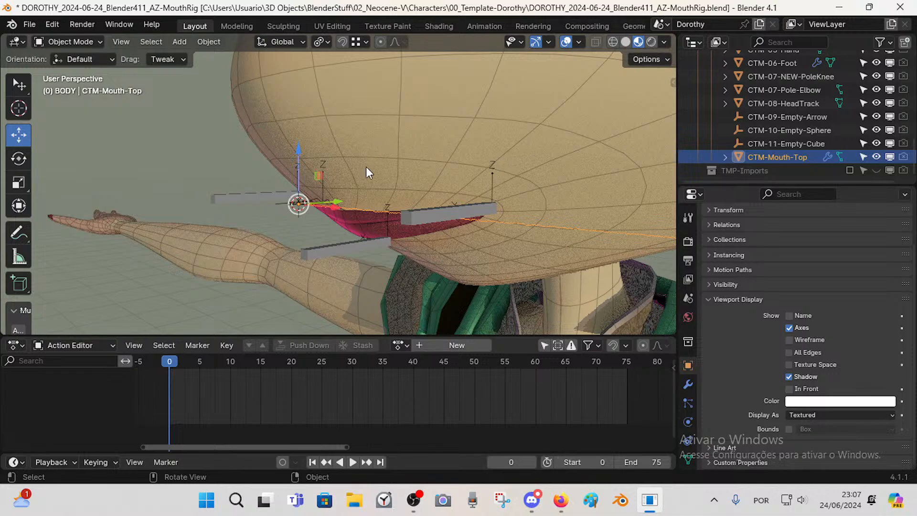
pyautogui.moveTo(365, 168)
pyautogui.mouseDown(button='middle')
pyautogui.moveTo(400, 188)
pyautogui.moveTo(387, 191)
pyautogui.moveTo(377, 176)
pyautogui.mouseUp(button='middle')
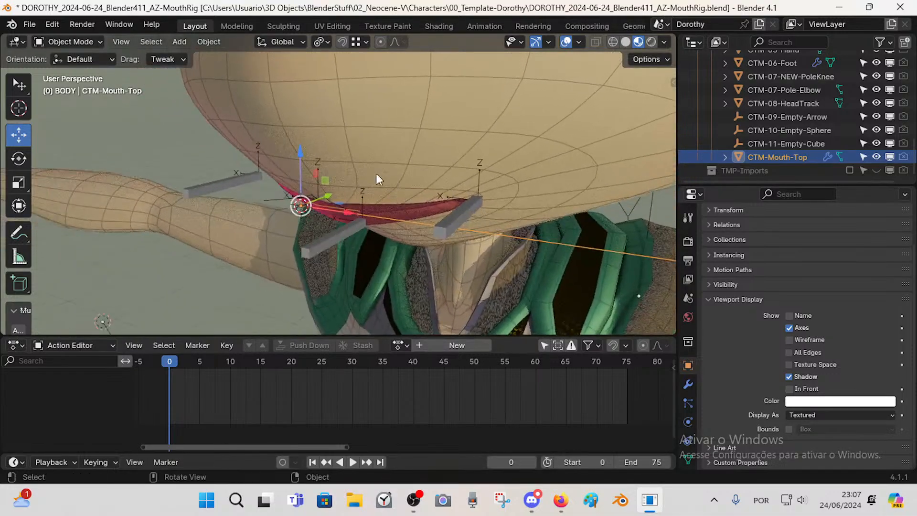
pyautogui.click(19, 85)
pyautogui.moveTo(316, 201); pyautogui.dragTo(336, 210, button='middle')
pyautogui.press('r')
pyautogui.press('x')
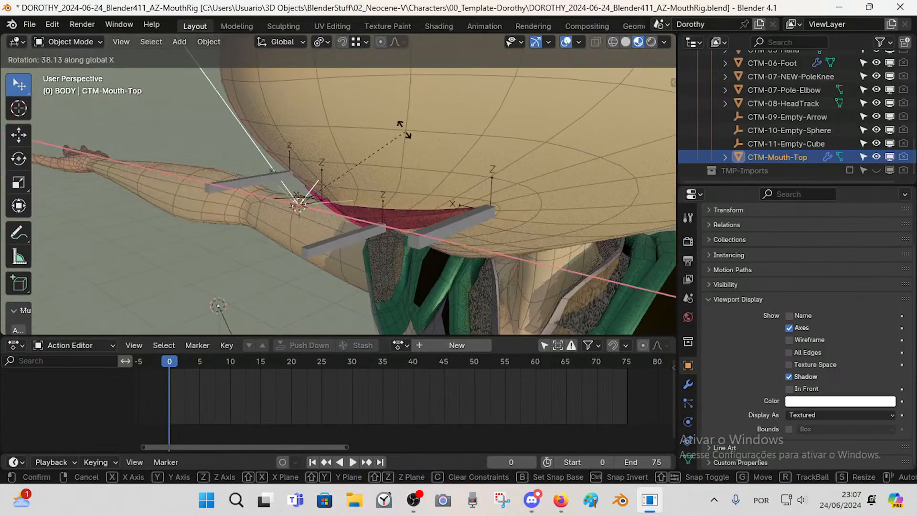
pyautogui.press('z')
pyautogui.rightClick(330, 160)
pyautogui.moveTo(331, 160); pyautogui.dragTo(301, 167, button='middle')
pyautogui.press('r')
pyautogui.press('x')
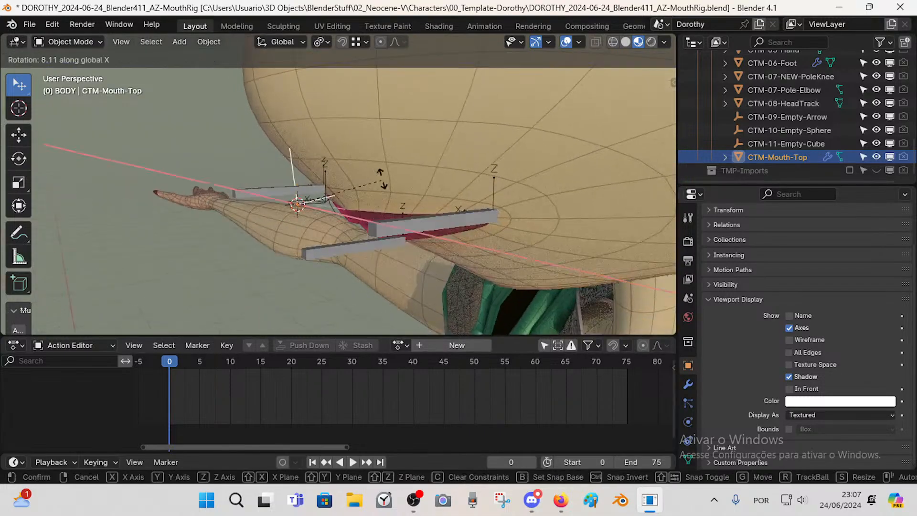
pyautogui.rightClick(357, 128)
# - Try rotating the CTM-Mouth-Top shape object 90° about the global X axis and test-moving it to check its orientation
pyautogui.write('rx90')
pyautogui.press('Return')
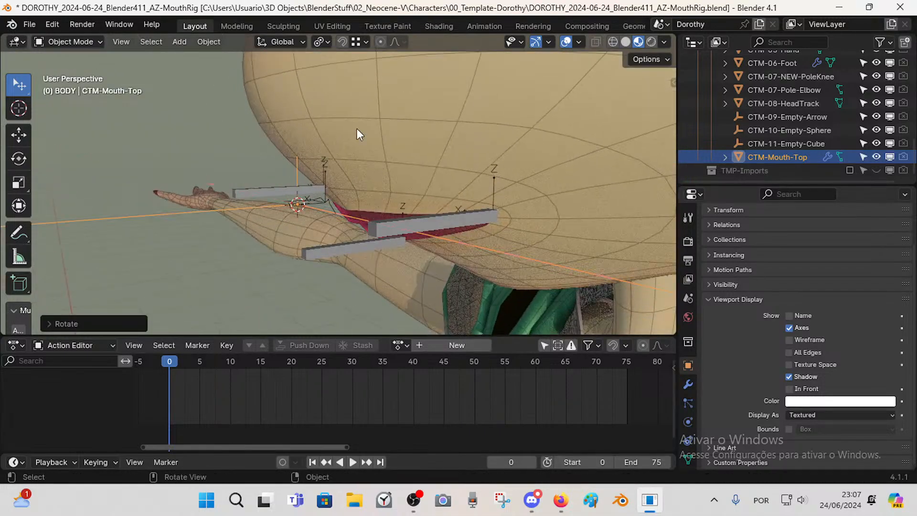
pyautogui.moveTo(357, 128); pyautogui.dragTo(334, 227, button='middle')
pyautogui.moveTo(402, 245); pyautogui.dragTo(298, 194, button='middle')
pyautogui.press('g')
pyautogui.rightClick(270, 291)
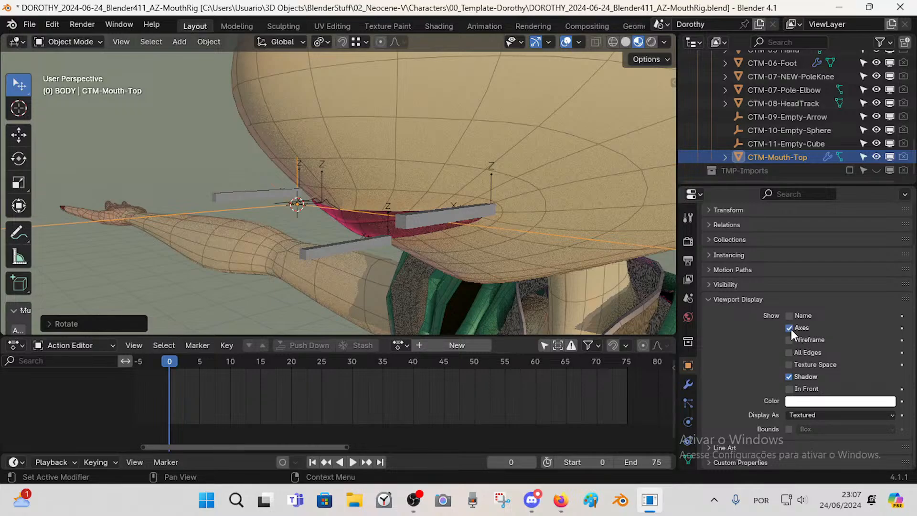
pyautogui.moveTo(363, 200); pyautogui.dragTo(311, 237, button='middle')
pyautogui.press('g')
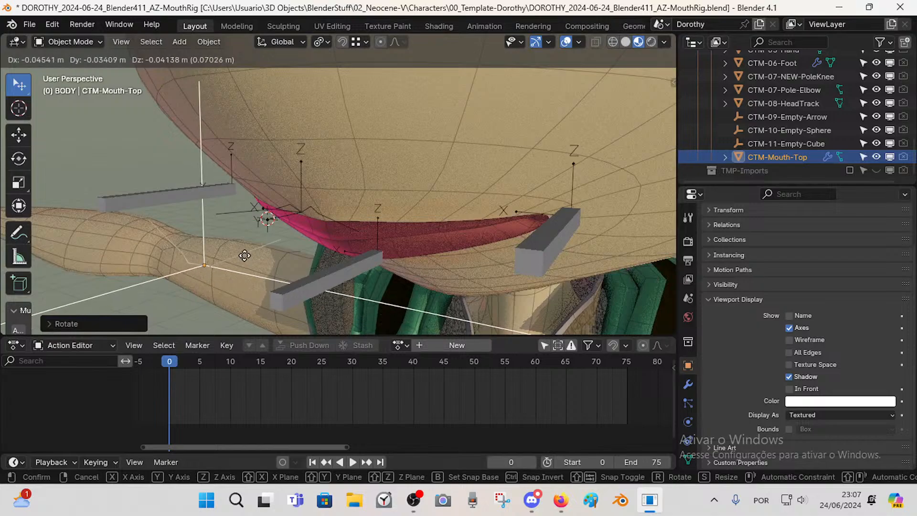
pyautogui.rightClick(264, 268)
# - Deselect and reselect CTM-Mouth-Top to examine where its axes point relative to the mouth
pyautogui.scroll(-5, 273, 248)
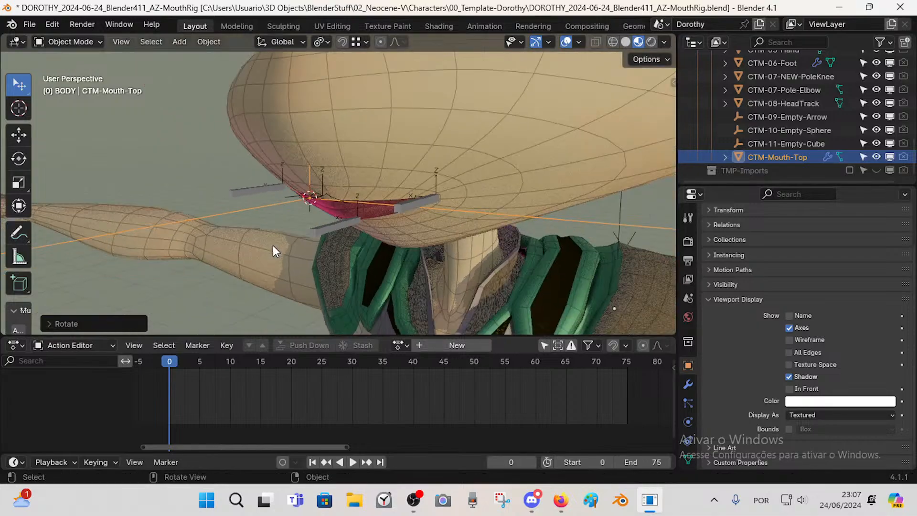
pyautogui.click(326, 215)
pyautogui.scroll(-5, 305, 231)
pyautogui.scroll(3, 284, 254)
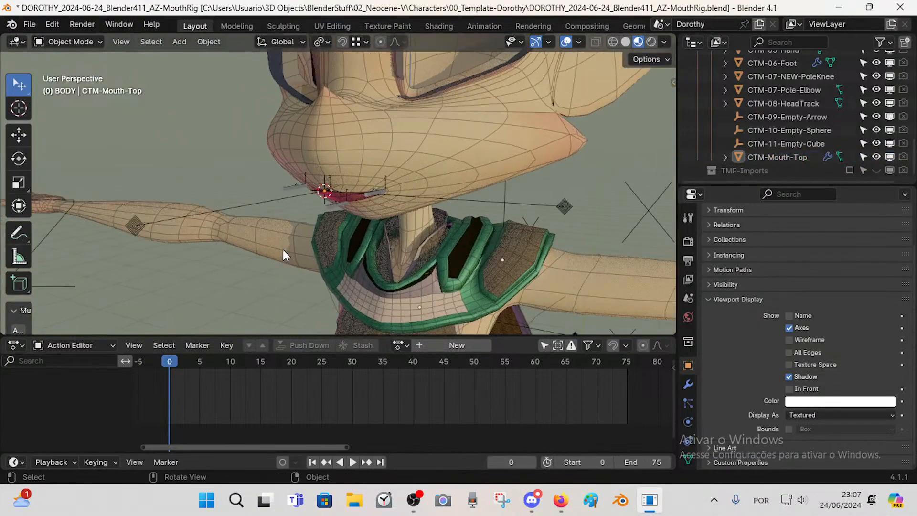
pyautogui.click(326, 194)
pyautogui.click(322, 195)
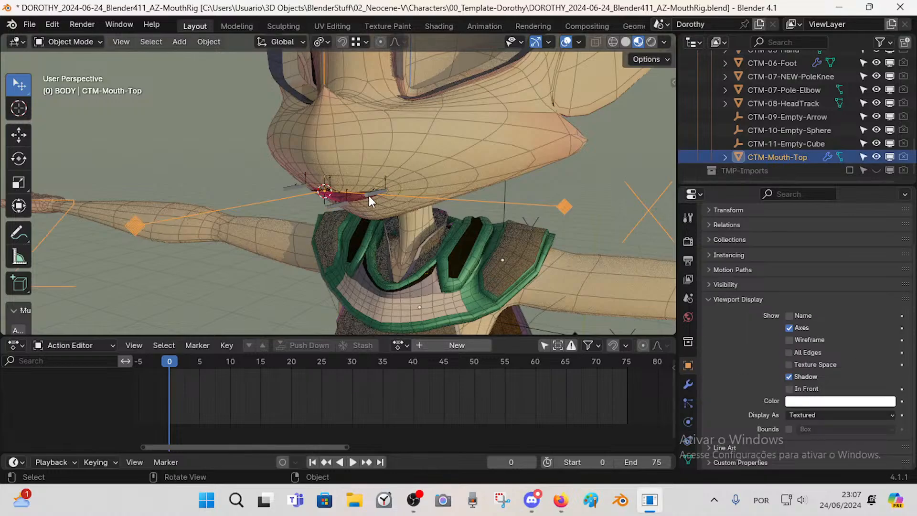
pyautogui.moveTo(369, 196); pyautogui.dragTo(311, 230, button='middle')
pyautogui.scroll(3, 368, 217)
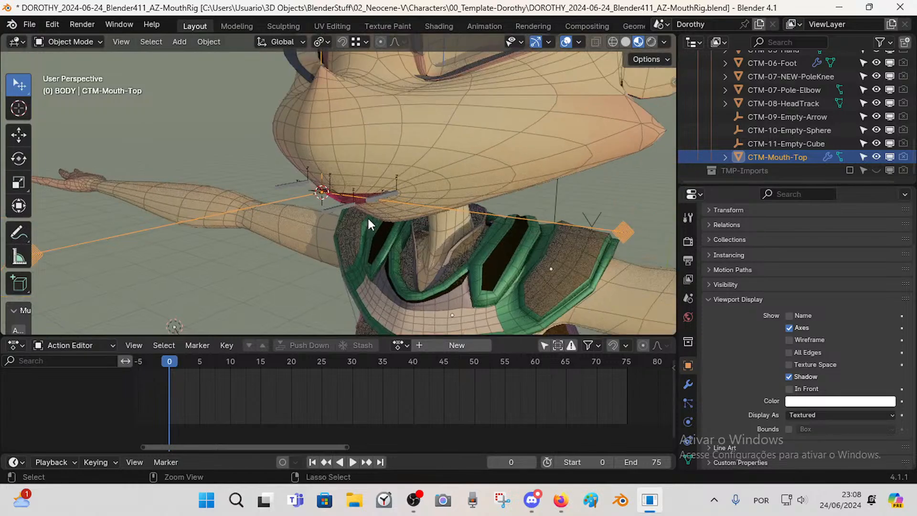
# - Undo the recent rotation and axes display changes on CTM-Mouth-Top and reselect that object
pyautogui.hotkey('ctrl', 'z')
pyautogui.click(332, 202)
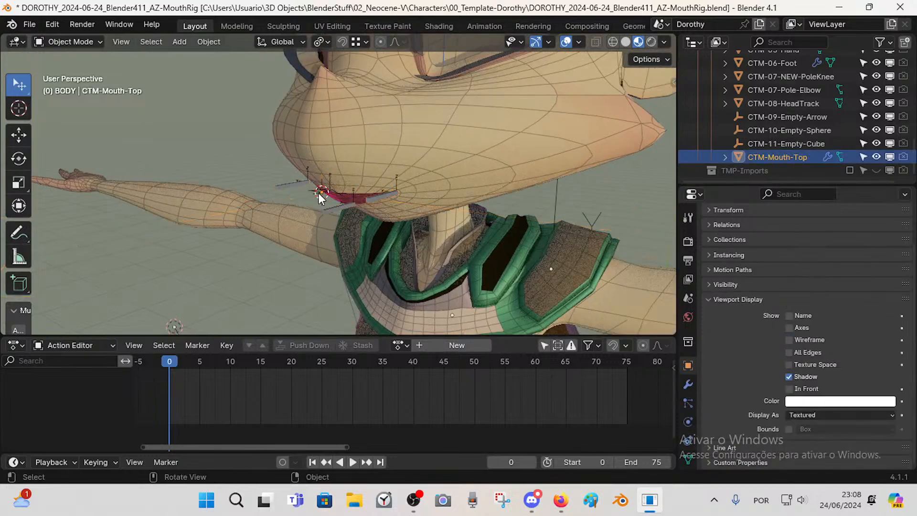
pyautogui.click(319, 195)
pyautogui.scroll(-3, 319, 205)
pyautogui.scroll(9, 317, 210)
pyautogui.click(320, 203)
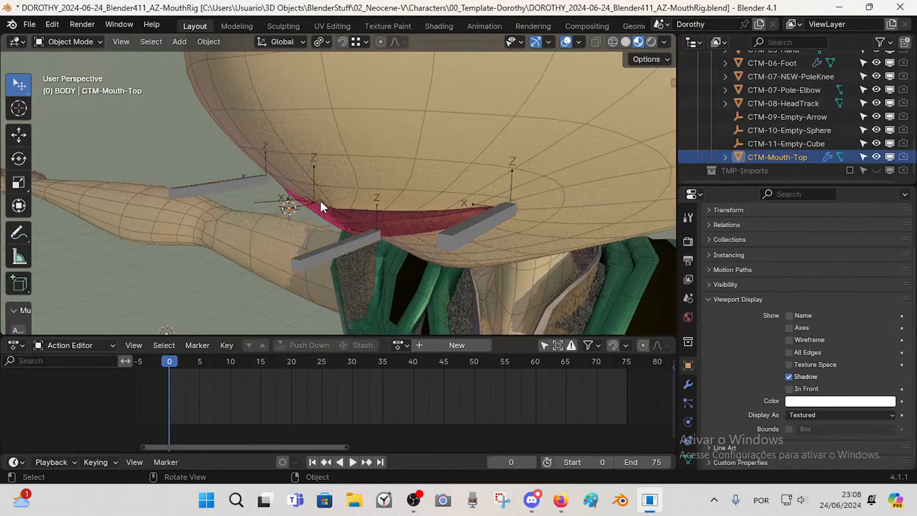
pyautogui.click(322, 196)
pyautogui.click(323, 197)
pyautogui.click(322, 200)
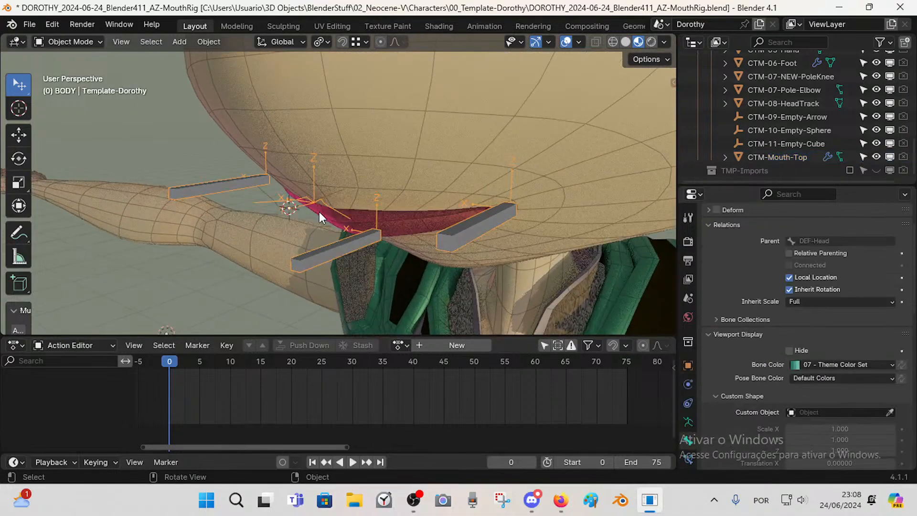
pyautogui.click(278, 203)
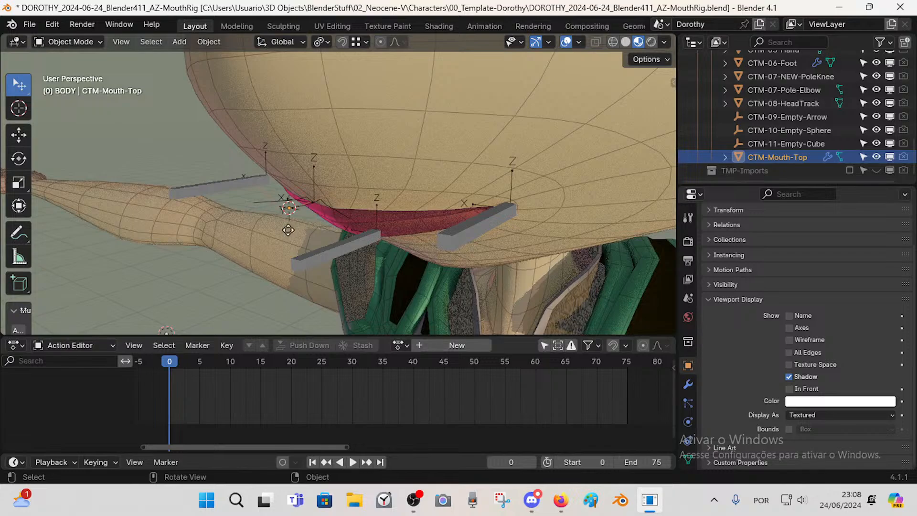
# - Display the object axes of CTM-Mouth-Top and examine their orientation at the mouth
pyautogui.moveTo(293, 237); pyautogui.dragTo(345, 159, button='middle')
pyautogui.click(788, 328)
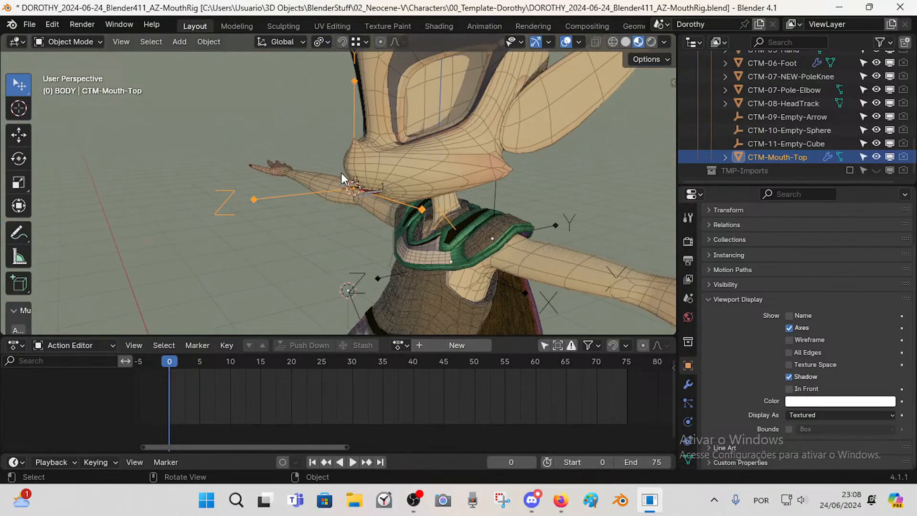
pyautogui.scroll(3, 341, 179)
pyautogui.scroll(-2, 341, 180)
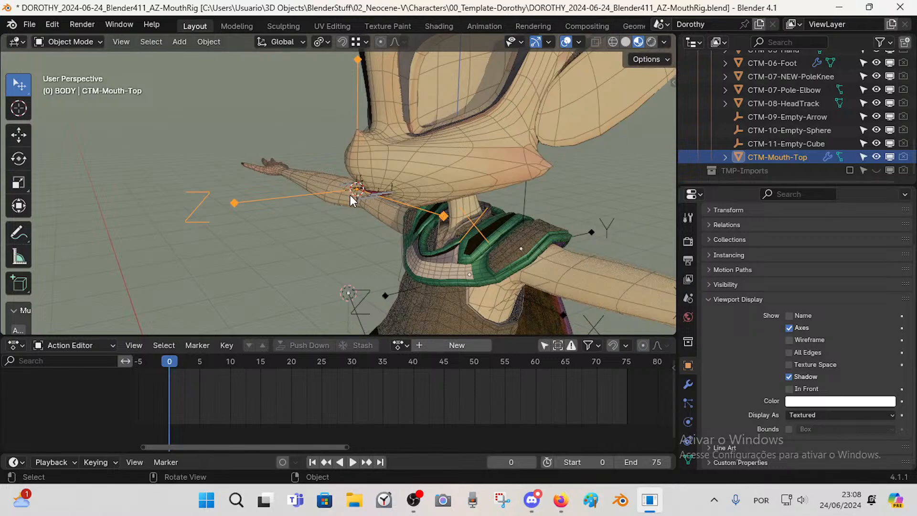
pyautogui.moveTo(351, 195)
pyautogui.mouseDown(button='middle')
pyautogui.moveTo(348, 208)
pyautogui.moveTo(431, 216)
pyautogui.moveTo(363, 211)
pyautogui.moveTo(372, 223)
pyautogui.moveTo(376, 204)
pyautogui.moveTo(364, 200)
pyautogui.mouseUp(button='middle')
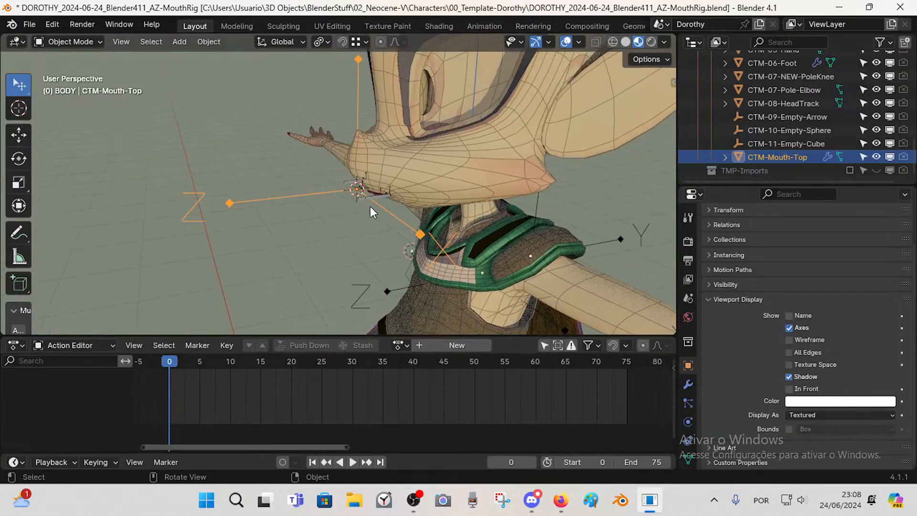
pyautogui.moveTo(399, 175); pyautogui.dragTo(502, 151, button='middle')
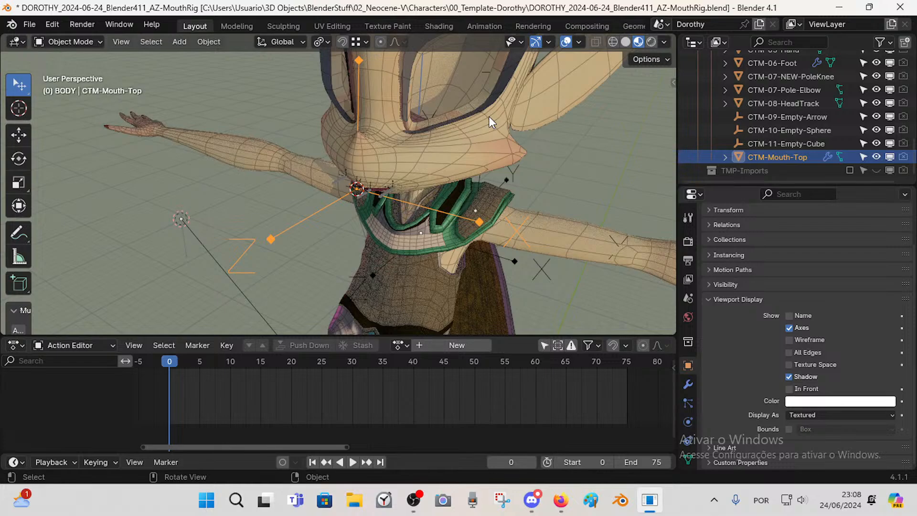
# - Rotate CTM-Mouth-Top 90° about the global X axis and twice 90° about the global Z axis
pyautogui.press('r')
pyautogui.press('Escape')
pyautogui.write('rx90')
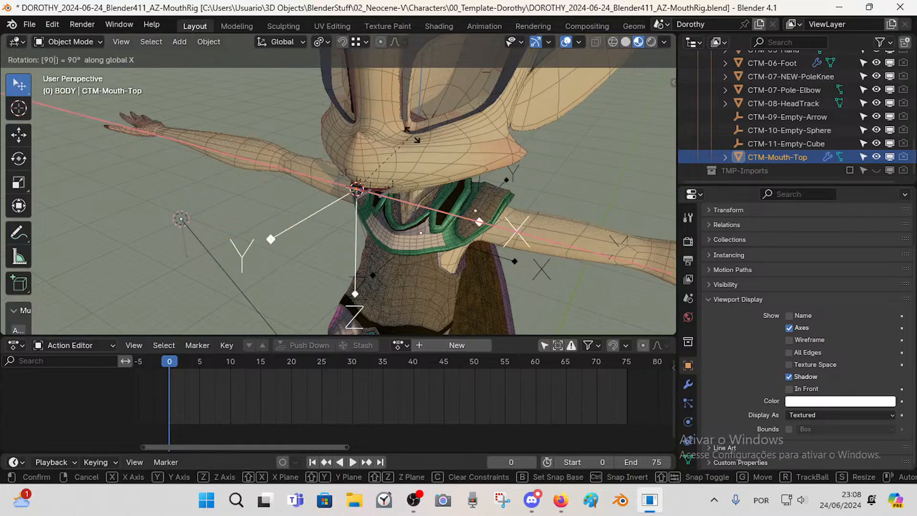
pyautogui.press('Return')
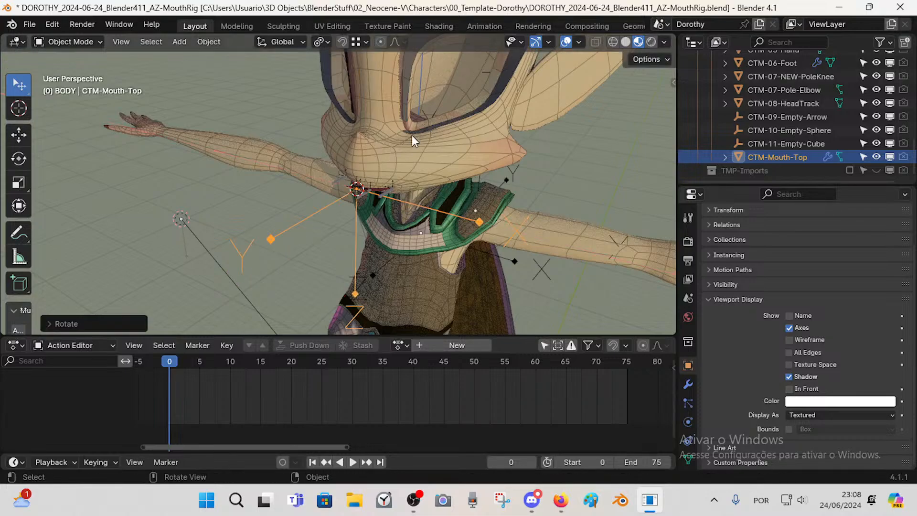
pyautogui.write('rz90')
pyautogui.press('Return')
pyautogui.write('ry90')
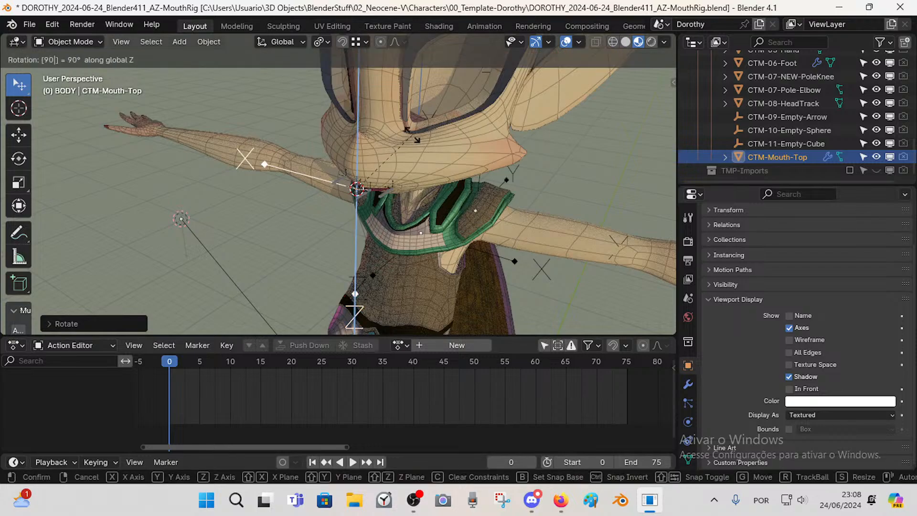
pyautogui.press('Return')
# - Rotate CTM-Mouth-Top 180° about the global X axis
pyautogui.moveTo(500, 186); pyautogui.dragTo(422, 259, button='middle')
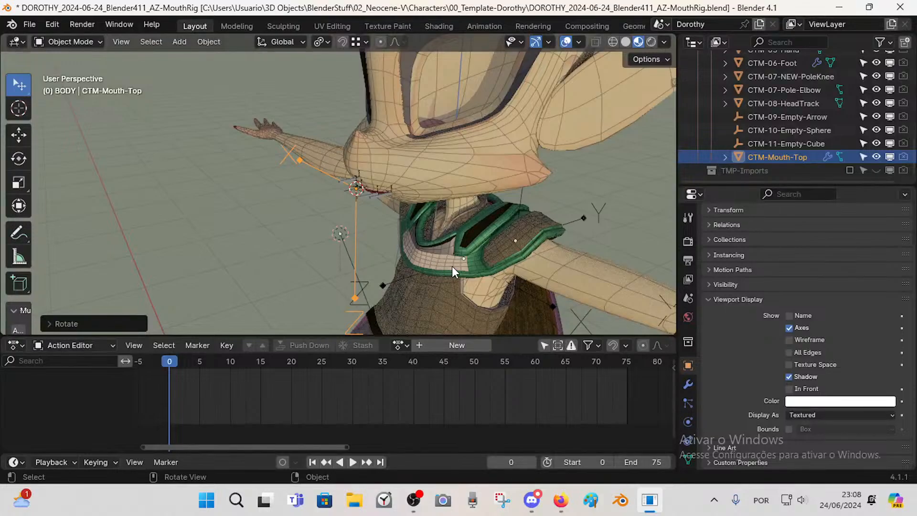
pyautogui.write('r')
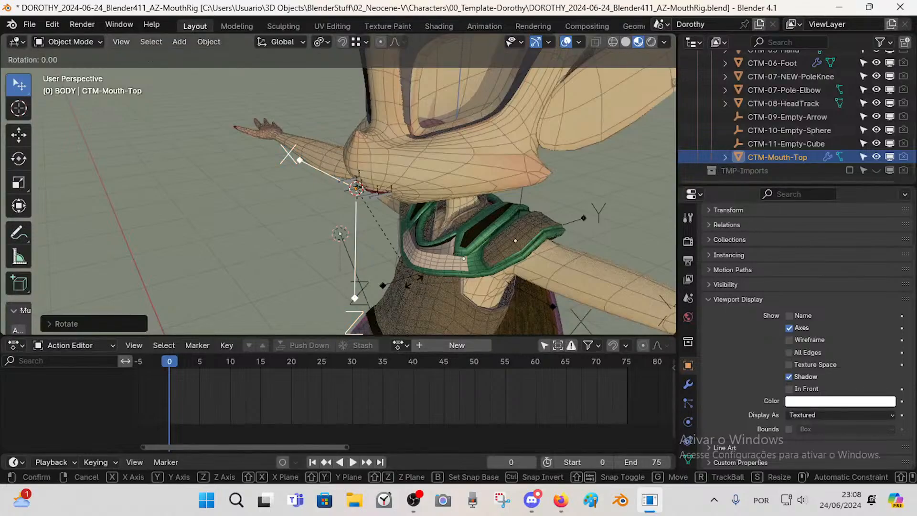
pyautogui.write('x180')
pyautogui.press('Return')
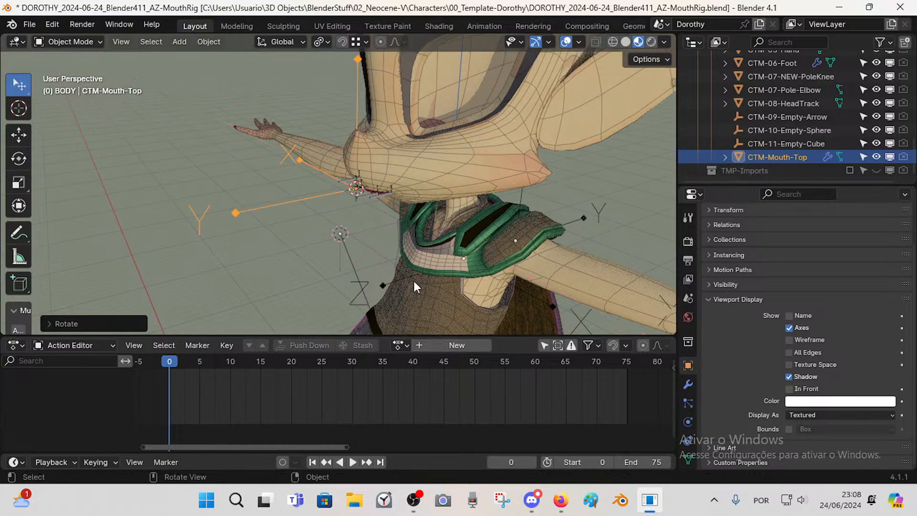
# - Examine the rotation and scale values of CTM-Mouth-Top and its axes around the mouth
pyautogui.moveTo(337, 245); pyautogui.dragTo(368, 236, button='middle')
pyautogui.press('n')
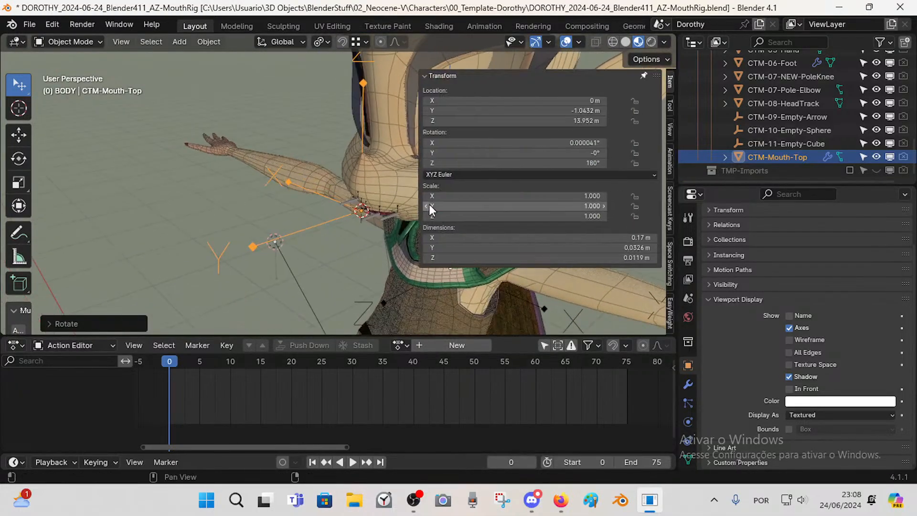
pyautogui.press('n')
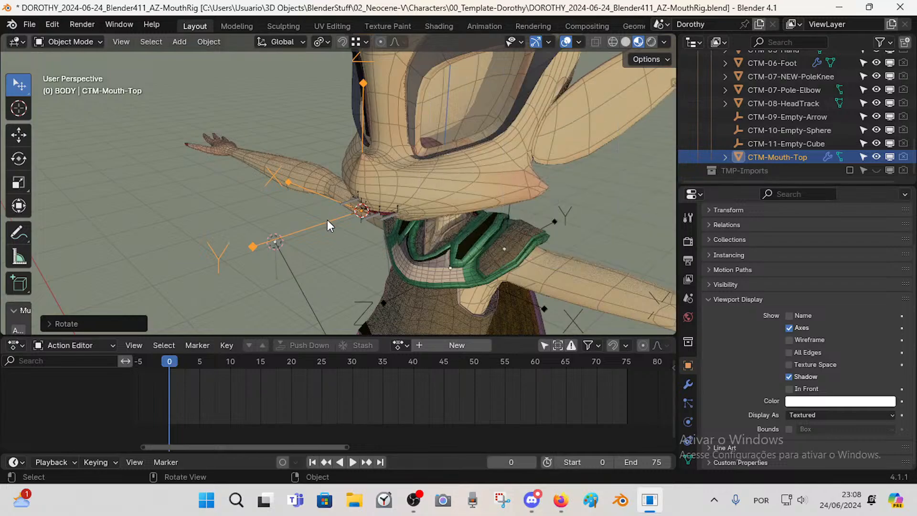
pyautogui.rightClick(327, 220)
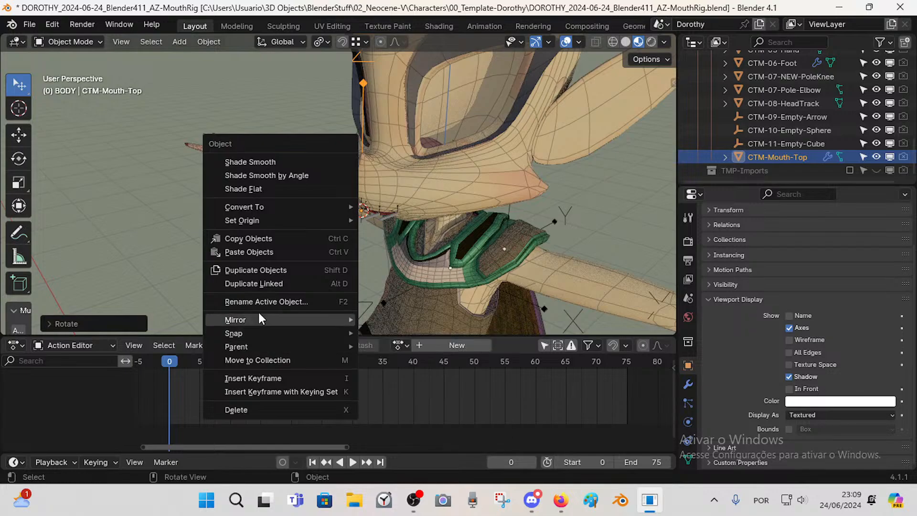
pyautogui.press('Escape')
pyautogui.moveTo(337, 215); pyautogui.dragTo(305, 207, button='middle')
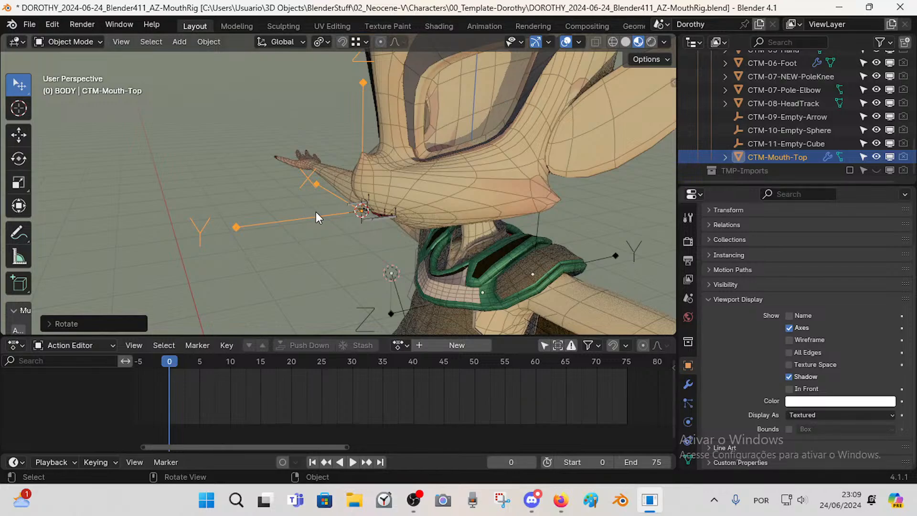
pyautogui.scroll(2, 351, 235)
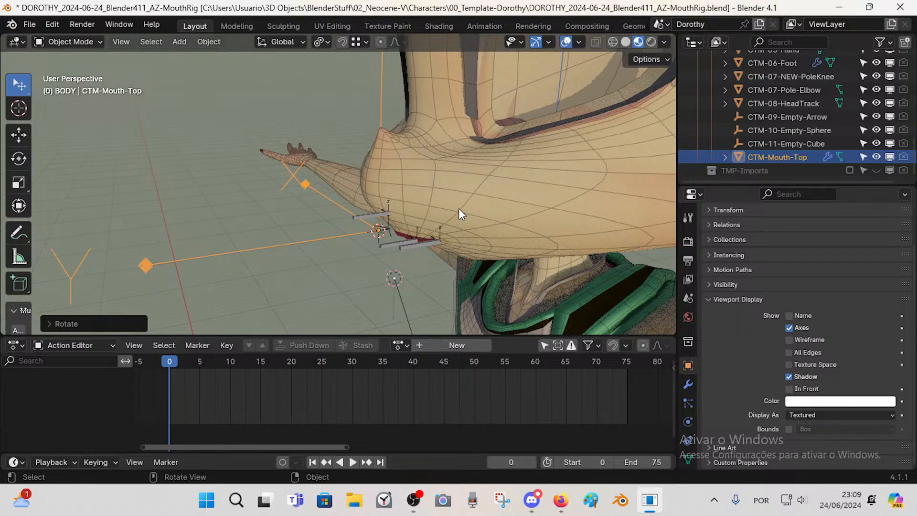
# - Put the Template-Dorothy armature in Edit Mode and switch the direction of the mouth control bones
pyautogui.click(375, 222)
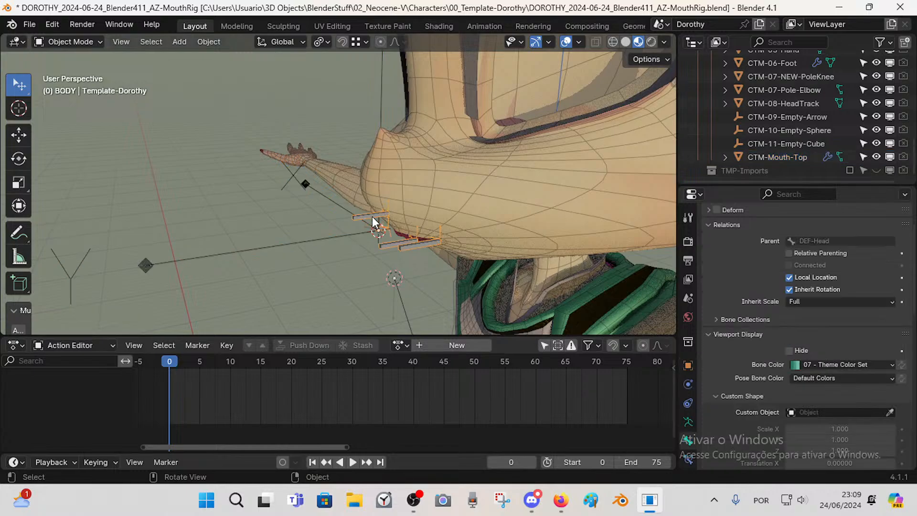
pyautogui.press('Tab')
pyautogui.scroll(1, 396, 231)
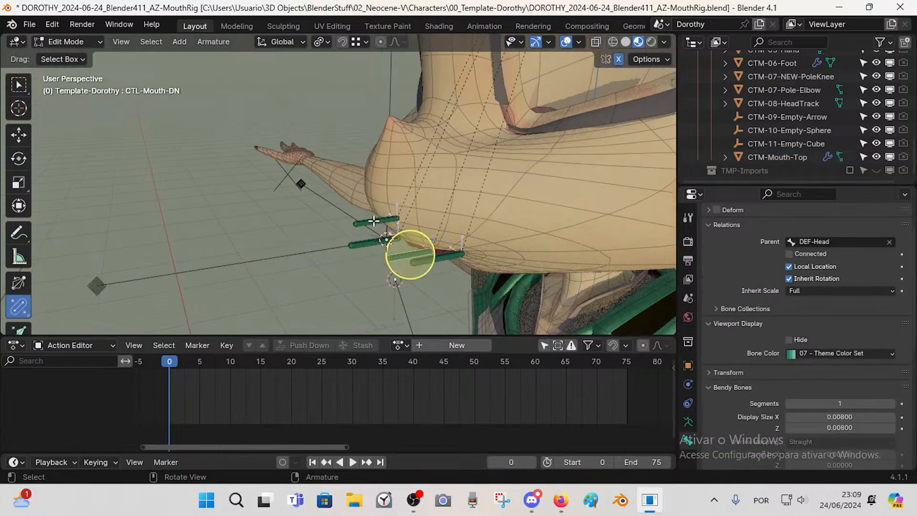
pyautogui.keyDown('shift'); pyautogui.click(406, 258); pyautogui.keyUp('shift')
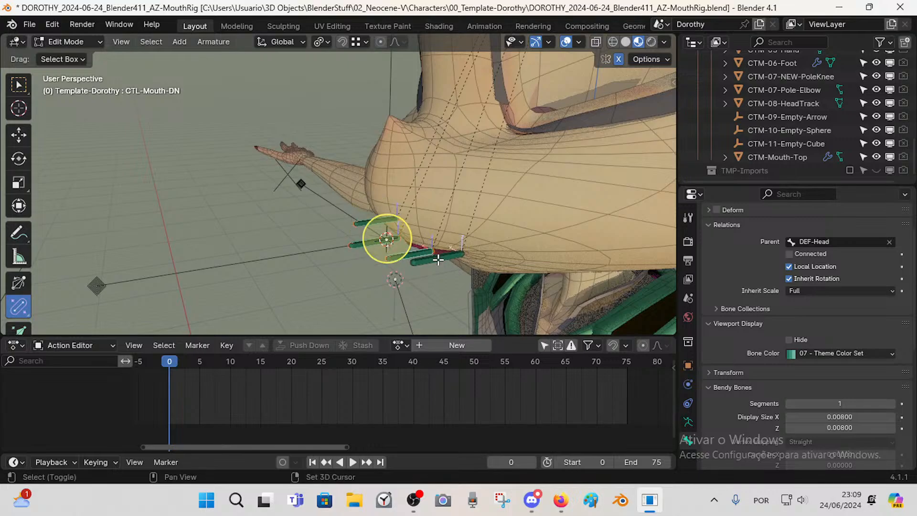
pyautogui.hotkey('alt', 'p')
pyautogui.click(447, 266)
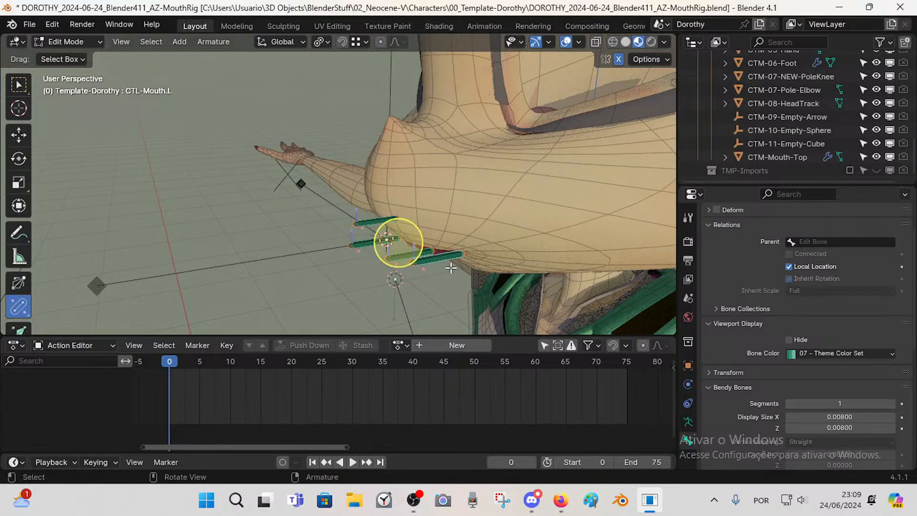
# - Scale the mouth control bones down to a shorter length and set their B-Bone display size to 0.01353
pyautogui.moveTo(450, 267); pyautogui.dragTo(347, 247, button='middle')
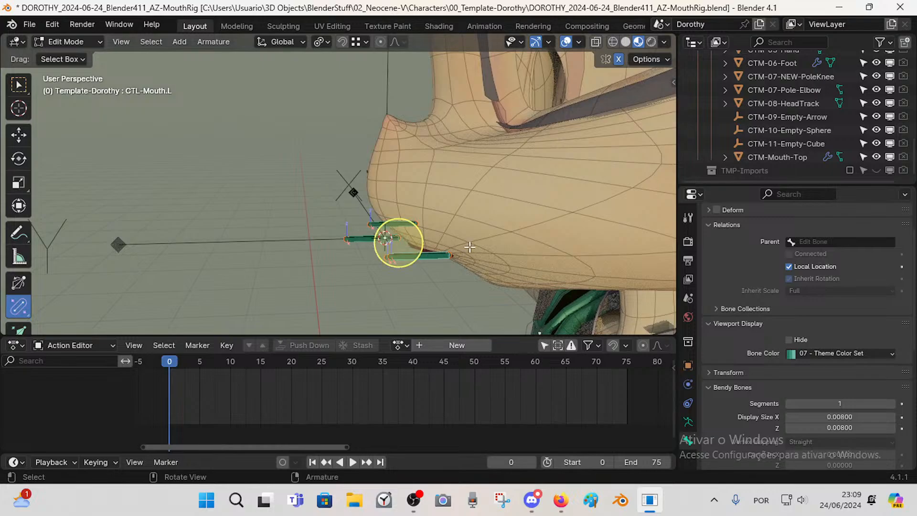
pyautogui.press('s')
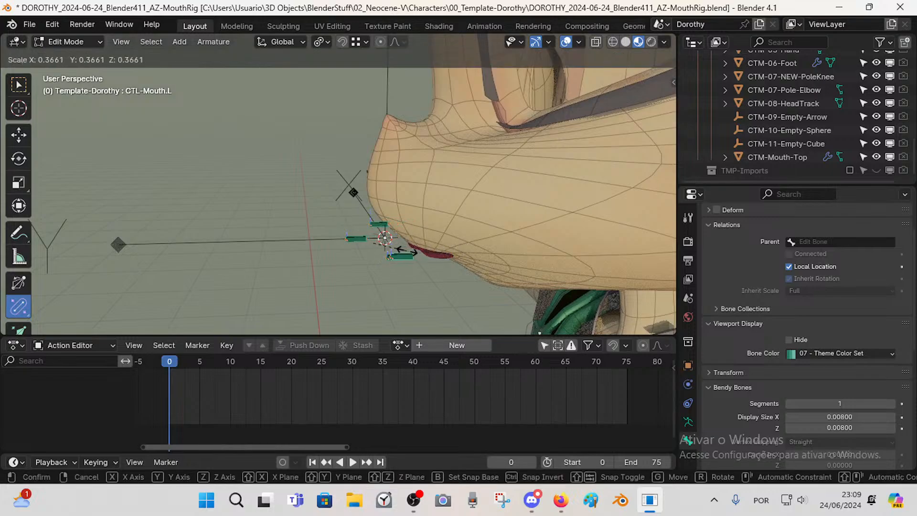
pyautogui.click(381, 243)
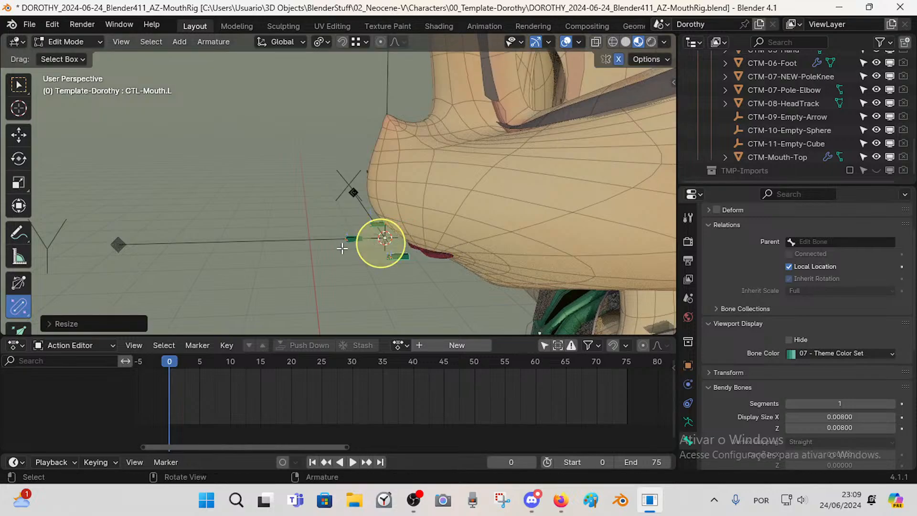
pyautogui.hotkey('ctrl', 'alt', 's')
pyautogui.click(380, 241)
# - Move the mouth control bones along the global Y axis to line up with the mouth and leave Edit Mode
pyautogui.press('g')
pyautogui.press('y')
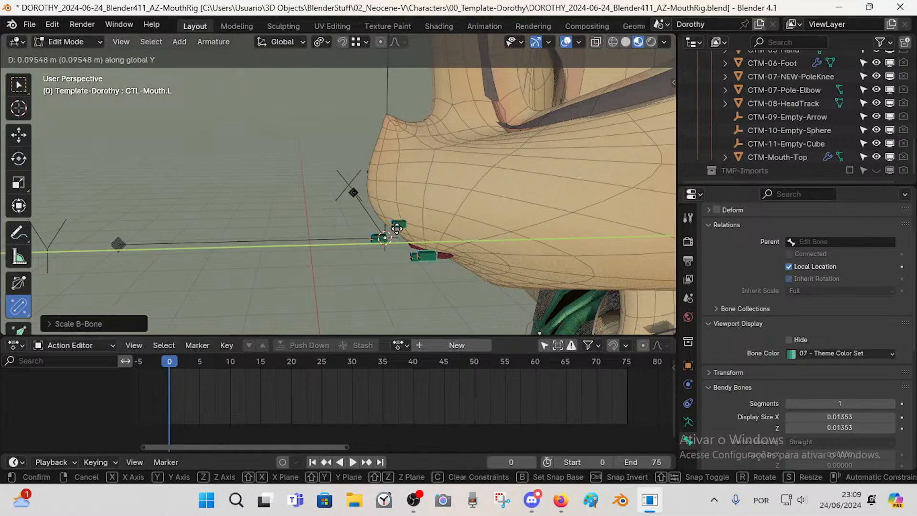
pyautogui.click(415, 242)
pyautogui.moveTo(357, 235); pyautogui.dragTo(279, 246, button='middle')
pyautogui.press('g')
pyautogui.press('y')
pyautogui.click(374, 234)
pyautogui.press('Tab')
# - Rotate CTM-Mouth-Top 180° about the global Z axis
pyautogui.click(281, 243)
pyautogui.rightClick(282, 243)
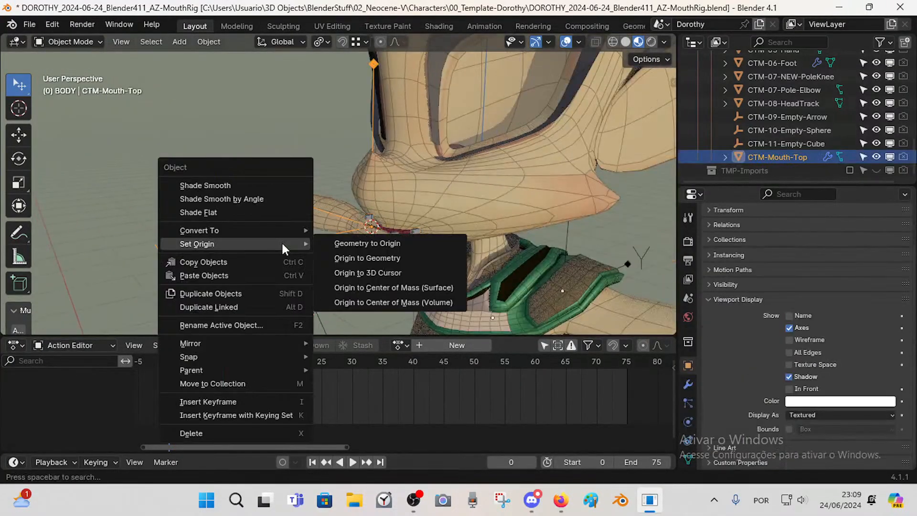
pyautogui.press('Escape')
pyautogui.moveTo(328, 236); pyautogui.dragTo(336, 223, button='middle')
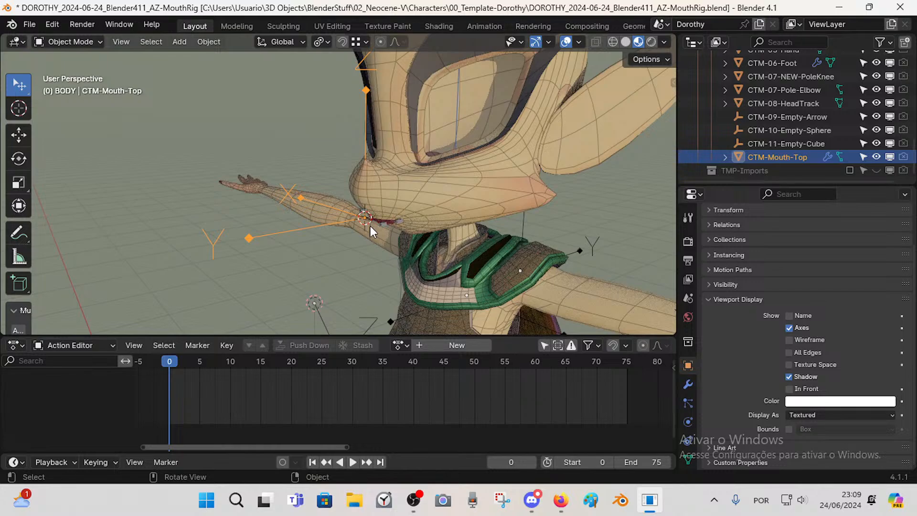
pyautogui.write('rz180')
pyautogui.press('Return')
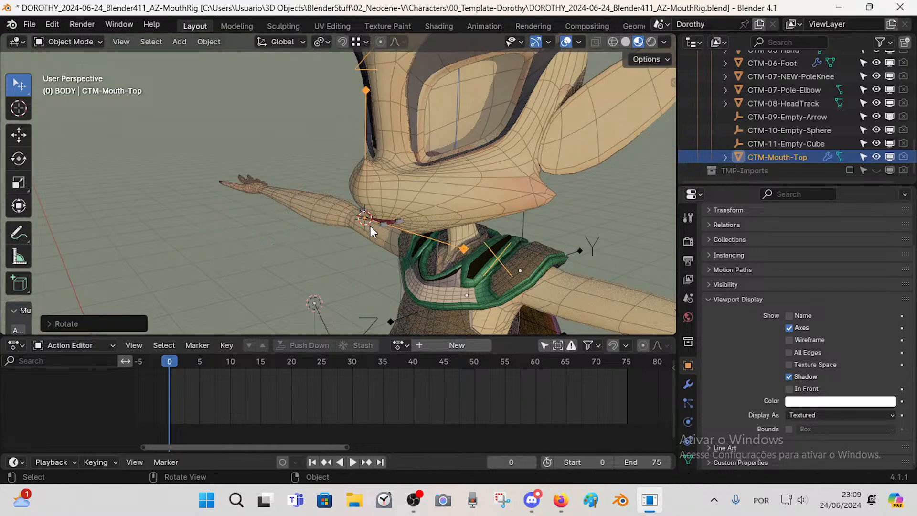
pyautogui.moveTo(370, 226); pyautogui.dragTo(415, 219, button='middle')
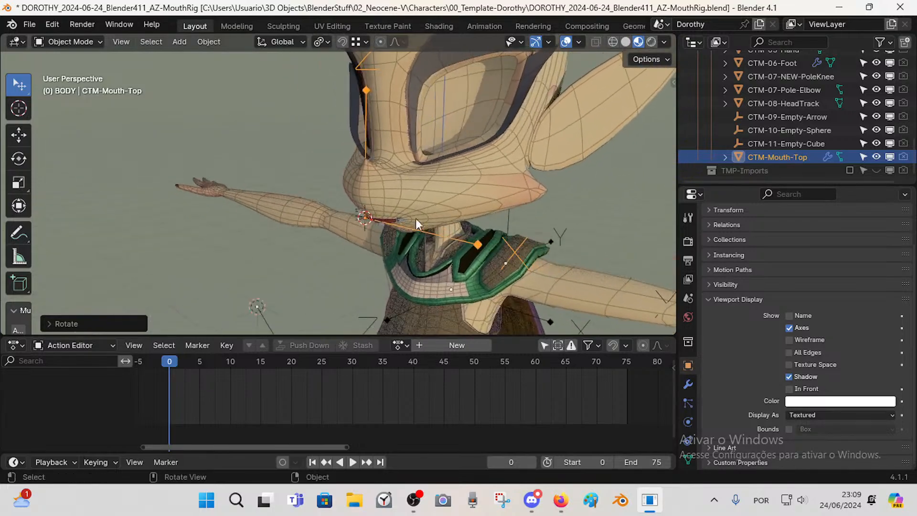
pyautogui.moveTo(488, 216); pyautogui.dragTo(384, 179, button='middle')
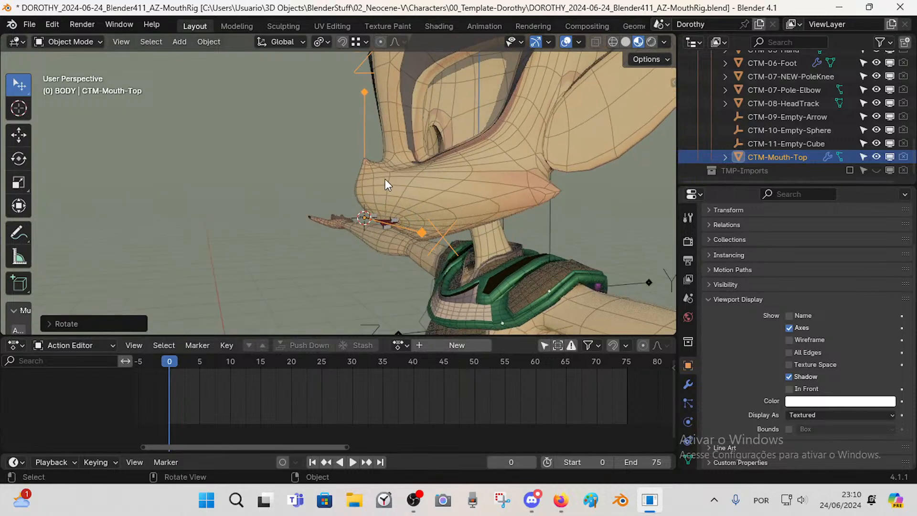
# - Apply the rotation of the CTM-Mouth-Top object
pyautogui.rightClick(364, 139)
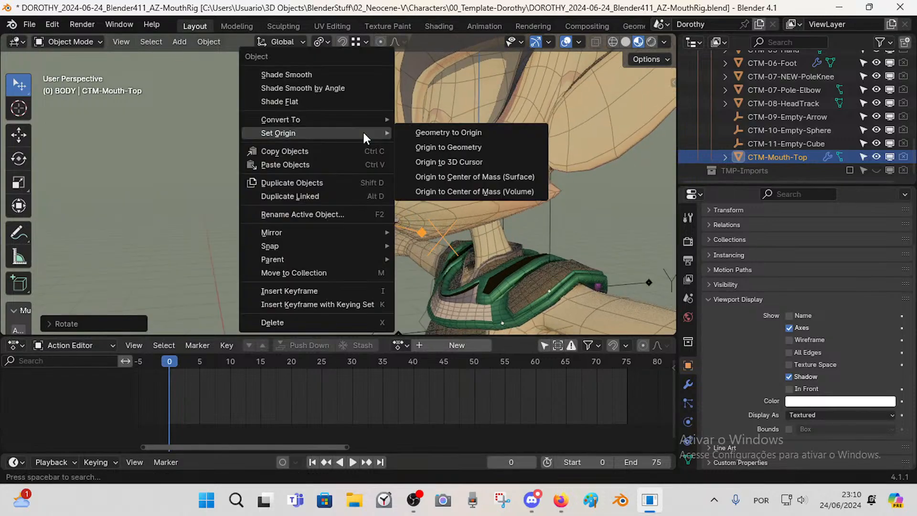
pyautogui.press('Escape')
pyautogui.click(208, 43)
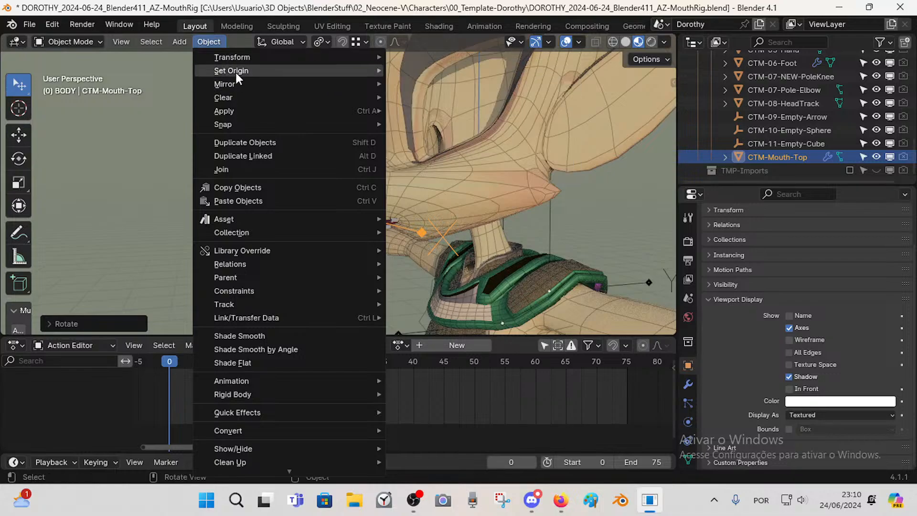
pyautogui.moveTo(244, 110)
pyautogui.click(468, 124)
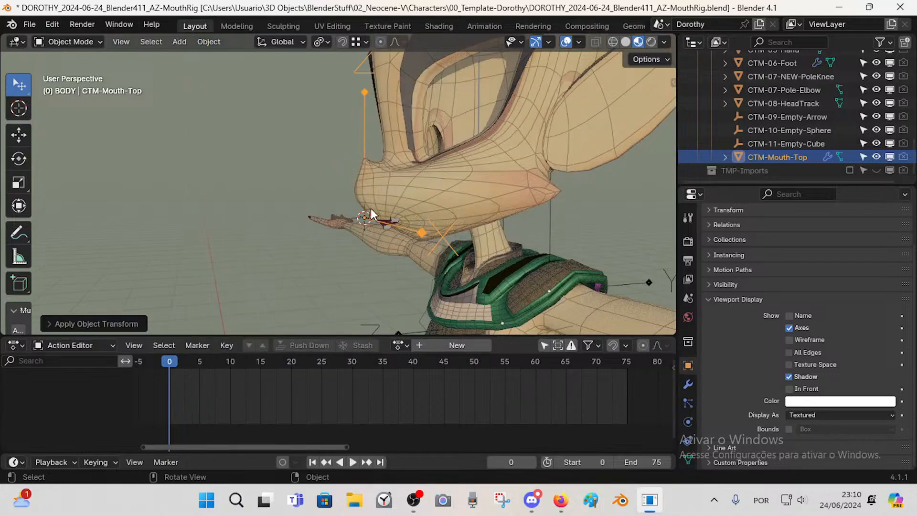
# - Select the CTL-Mouth-UP bone in Pose Mode to check its custom shape, and return to Object Mode
pyautogui.moveTo(370, 208); pyautogui.dragTo(411, 227, button='middle')
pyautogui.scroll(6, 362, 190)
pyautogui.click(353, 187)
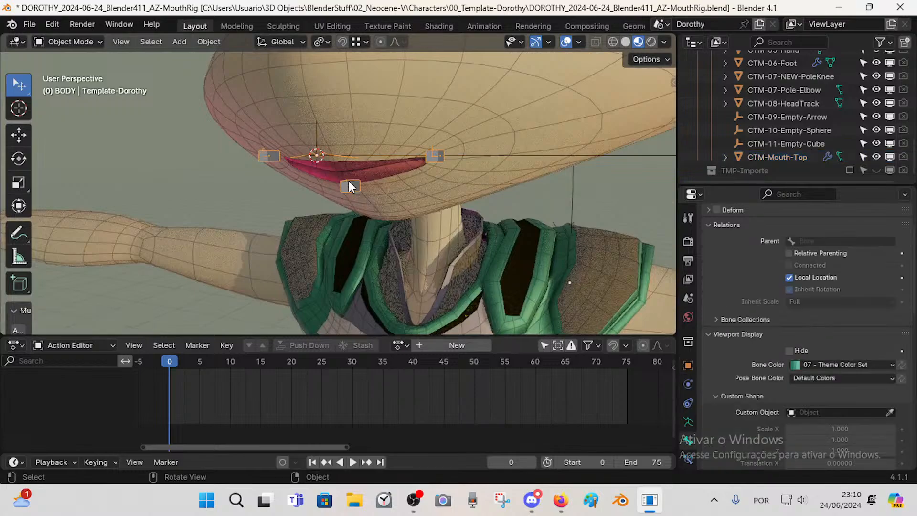
pyautogui.keyDown('shift'); pyautogui.moveTo(360, 211); pyautogui.dragTo(364, 271, button='middle'); pyautogui.keyUp('shift')
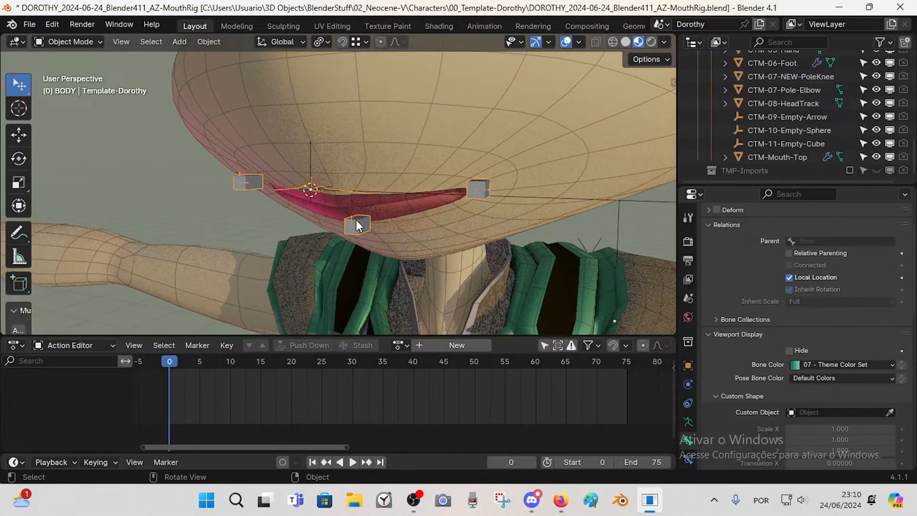
pyautogui.hotkey('ctrl', 'Tab')
pyautogui.click(337, 191)
pyautogui.hotkey('ctrl', 'Tab')
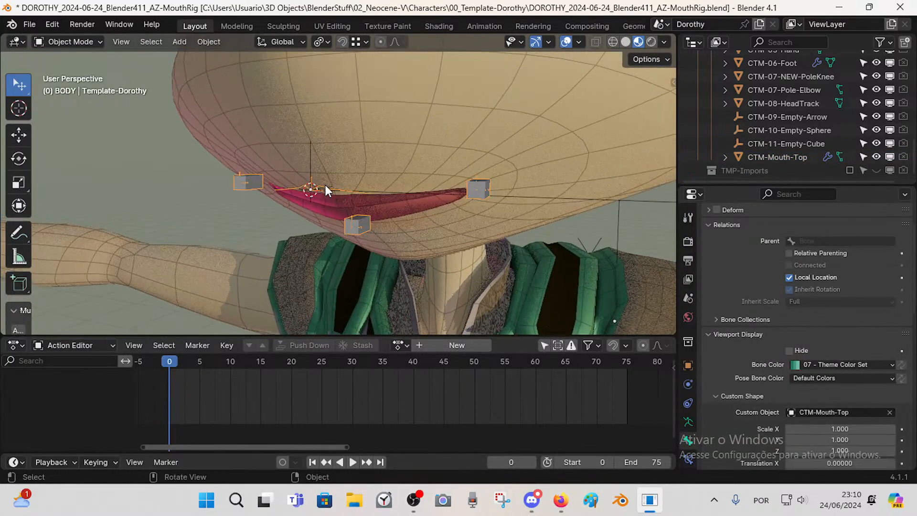
pyautogui.click(327, 187)
pyautogui.click(327, 185)
# - Collapse the ORG collection and exclude it from the view layer
pyautogui.scroll(8, 822, 134)
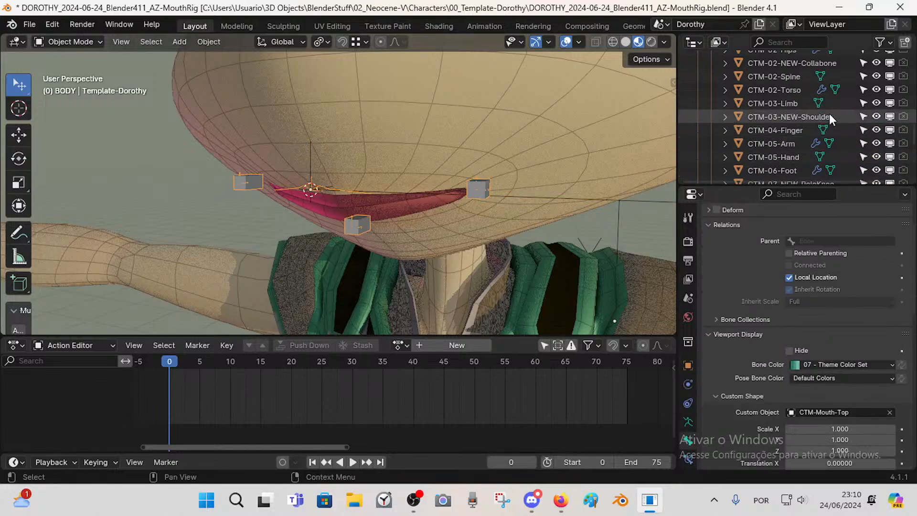
pyautogui.click(711, 143)
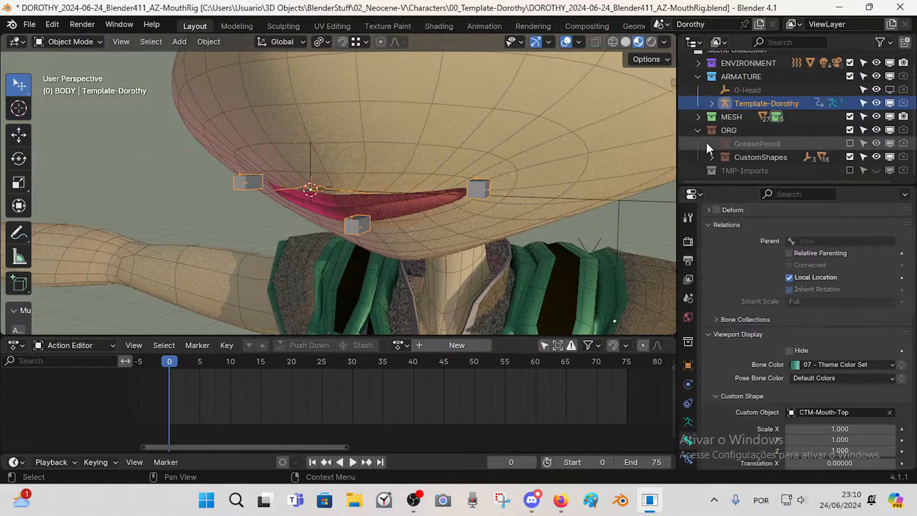
pyautogui.click(698, 130)
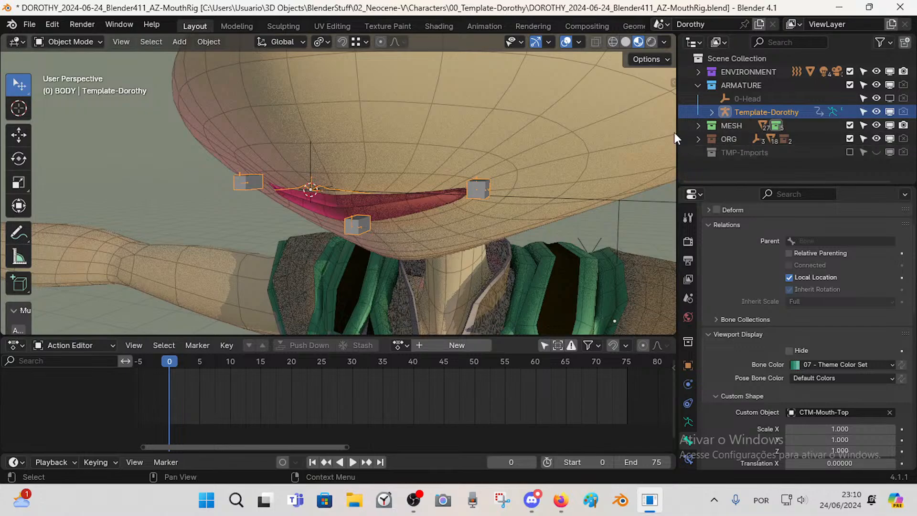
pyautogui.click(849, 138)
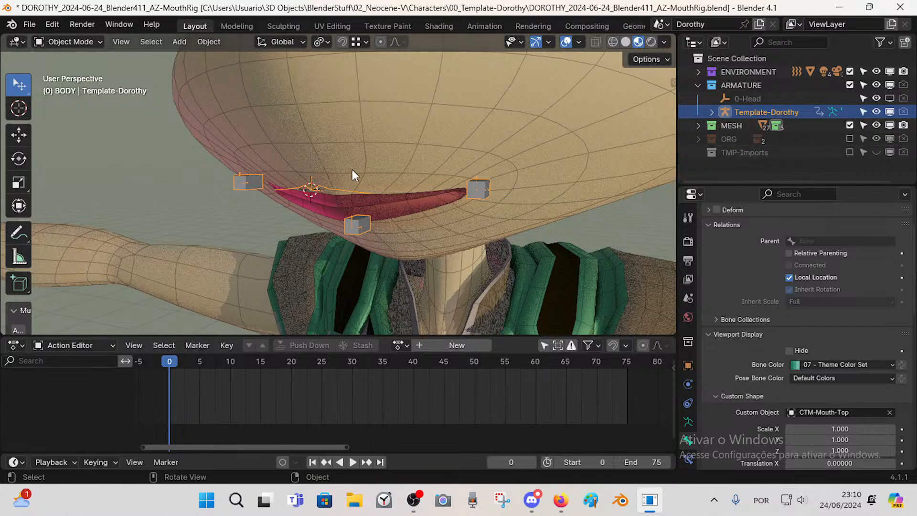
# - Try moving the CTL-Mouth-UP bone in Pose Mode to test its custom shape, and cancel the move
pyautogui.click(326, 190)
pyautogui.scroll(2, 326, 195)
pyautogui.click(316, 188)
pyautogui.scroll(3, 323, 192)
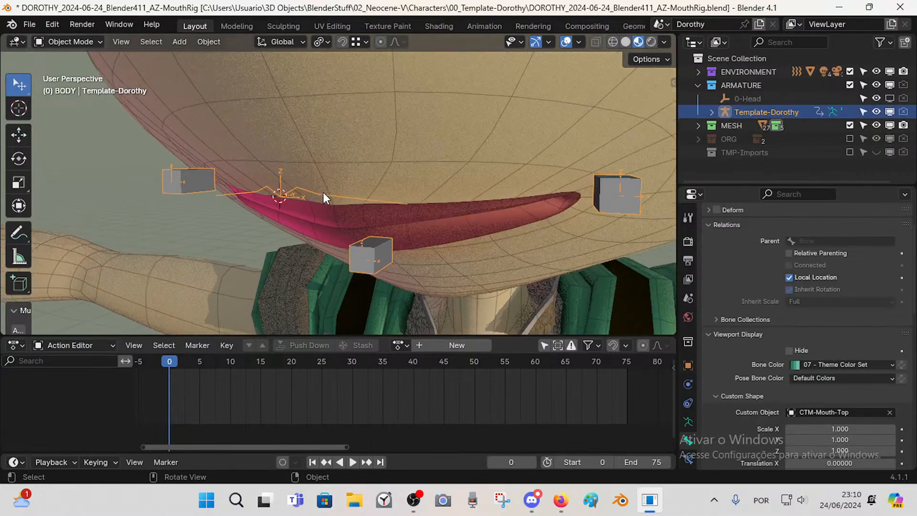
pyautogui.hotkey('ctrl', 'Tab')
pyautogui.hotkey('ctrl', 'Tab')
pyautogui.click(305, 188)
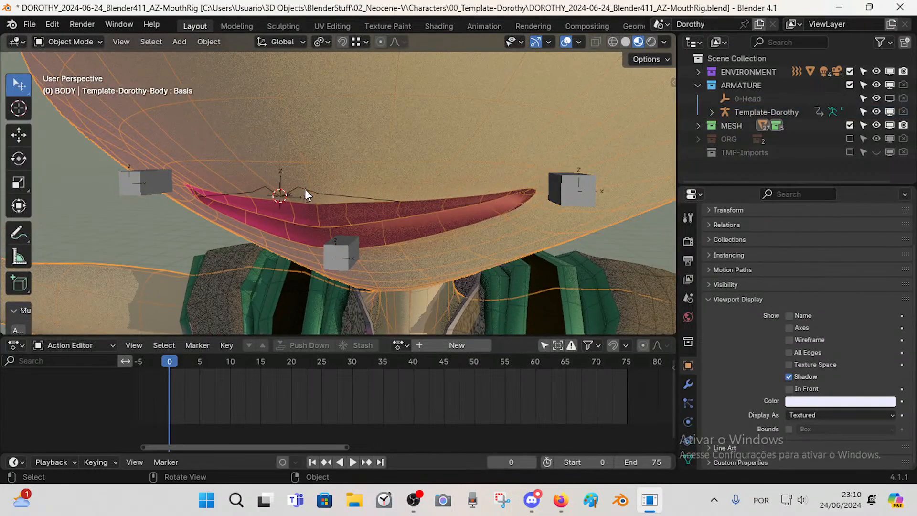
pyautogui.click(305, 191)
pyautogui.hotkey('ctrl', 'Tab')
pyautogui.moveTo(322, 186); pyautogui.dragTo(286, 194, button='middle')
pyautogui.press('g')
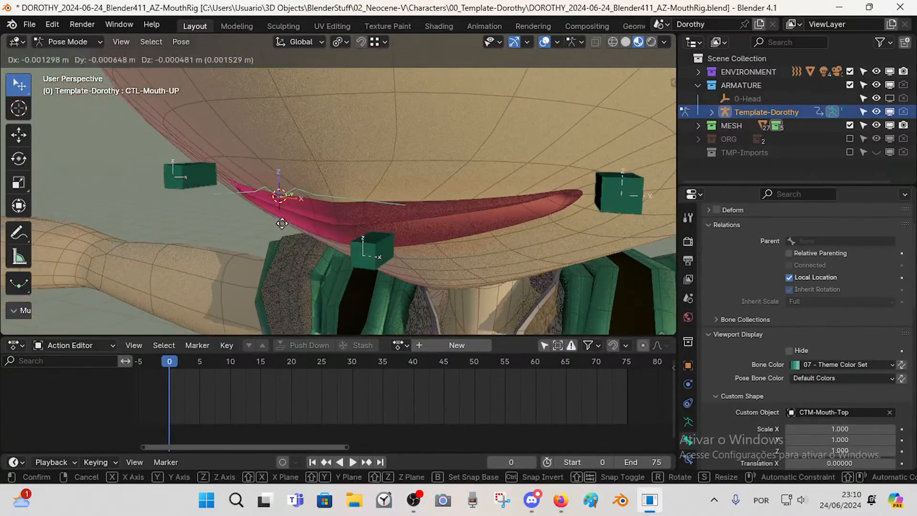
pyautogui.rightClick(286, 199)
# - Compare the mouth control bones in Pose Mode and Edit Mode from the front view
pyautogui.moveTo(365, 199); pyautogui.dragTo(403, 196, button='middle')
pyautogui.press('KP_1')
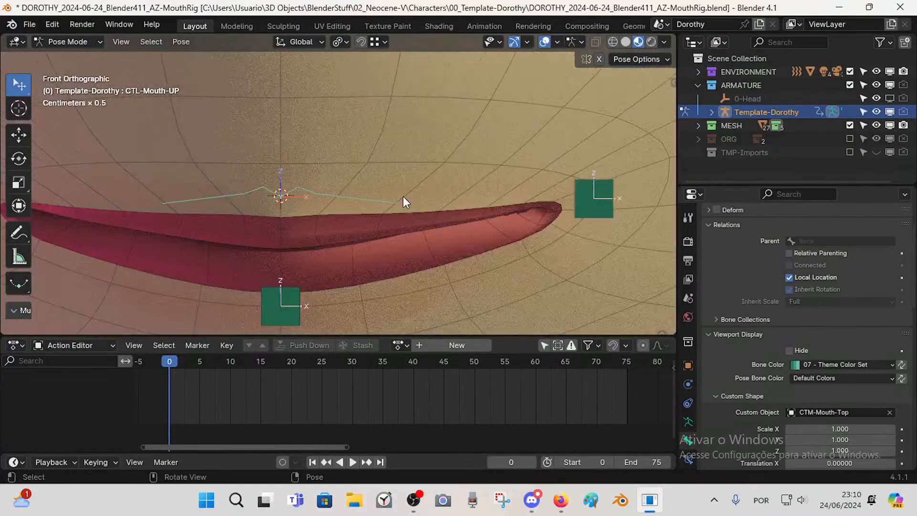
pyautogui.scroll(-8, 403, 196)
pyautogui.scroll(2, 410, 201)
pyautogui.press('Tab')
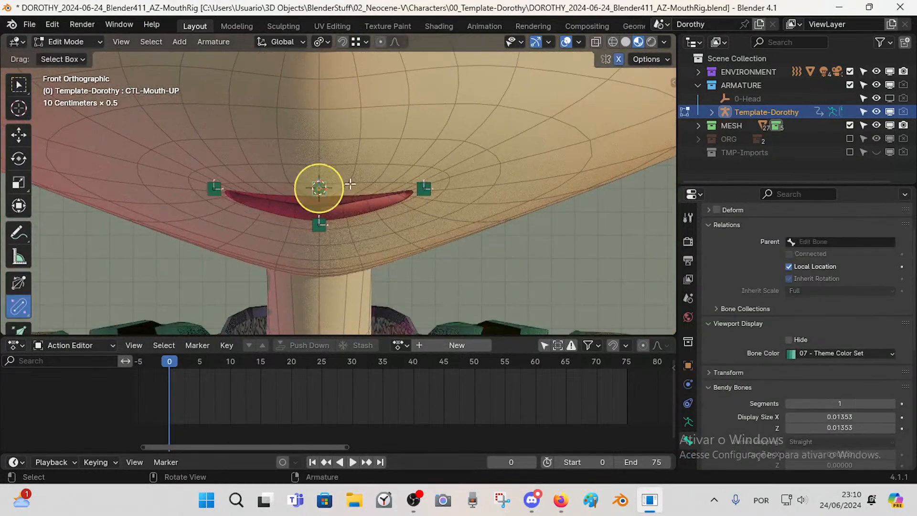
pyautogui.press('Tab')
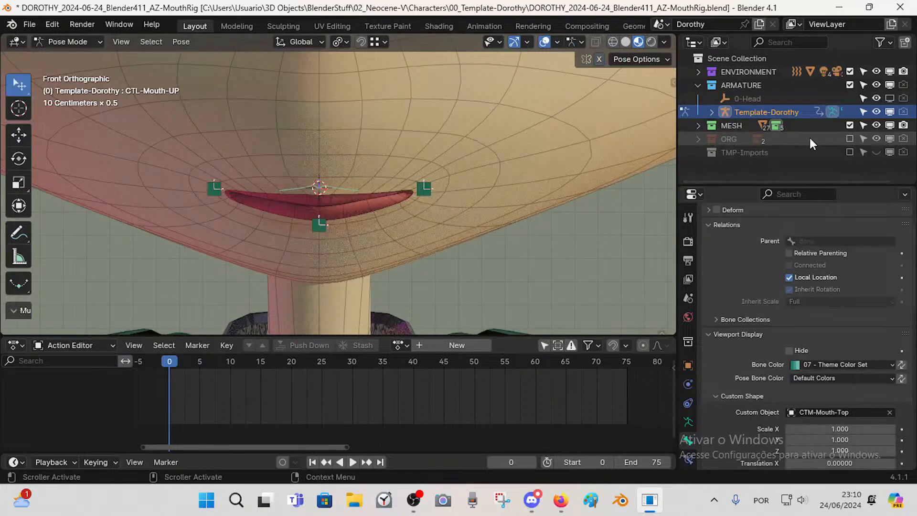
# - Include the ORG collection in the view layer again and put CTM-Mouth-Top in Edit Mode
pyautogui.click(849, 138)
pyautogui.hotkey('ctrl', 'Tab')
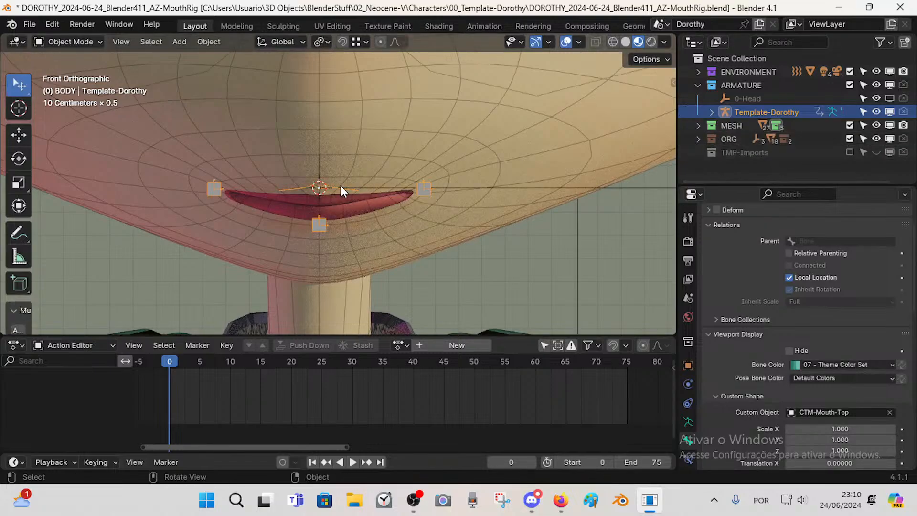
pyautogui.click(340, 187)
pyautogui.press('Tab')
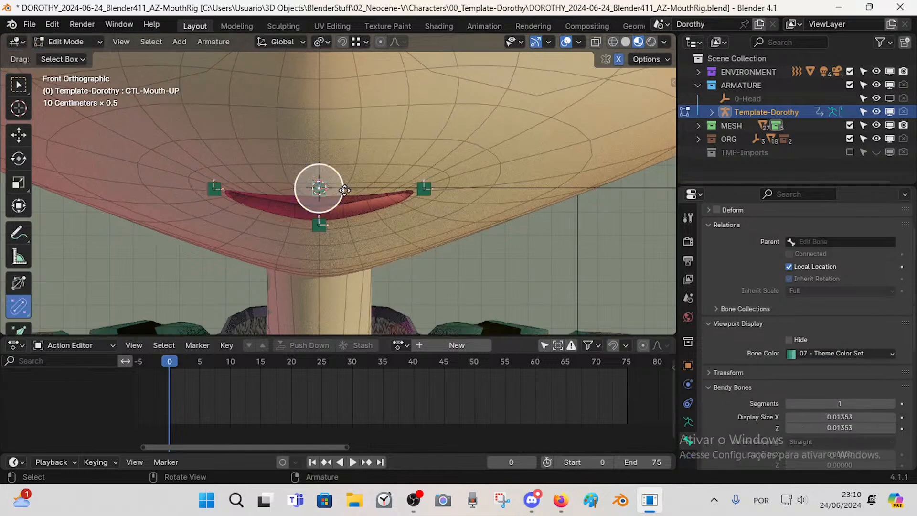
pyautogui.press('Tab')
pyautogui.click(346, 189)
pyautogui.press('Tab')
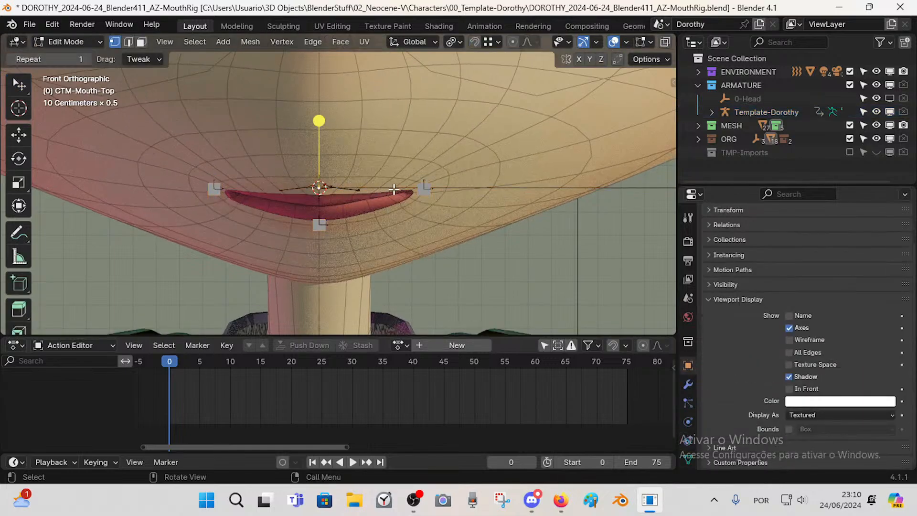
# - Scale the selected CTM-Mouth-Top vertices along X and shift them along the global X axis
pyautogui.press('s')
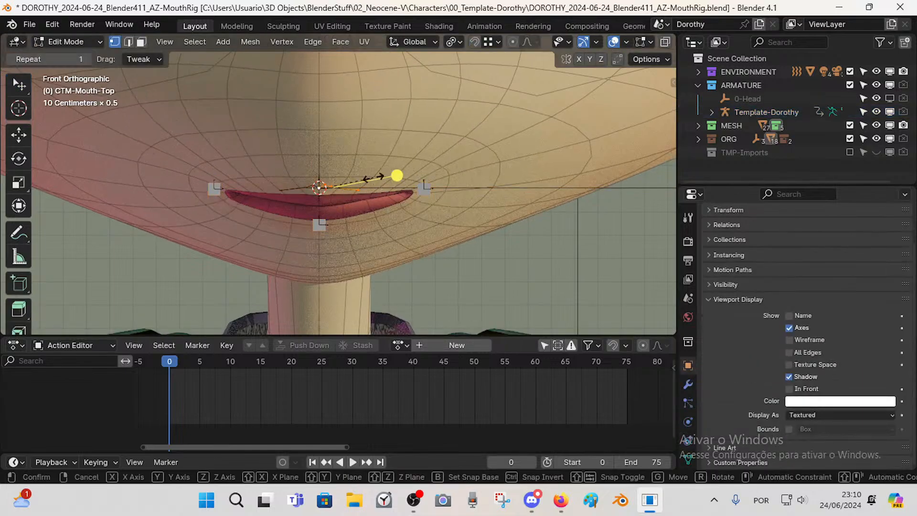
pyautogui.press('x')
pyautogui.click(399, 179)
pyautogui.press('g')
pyautogui.press('x')
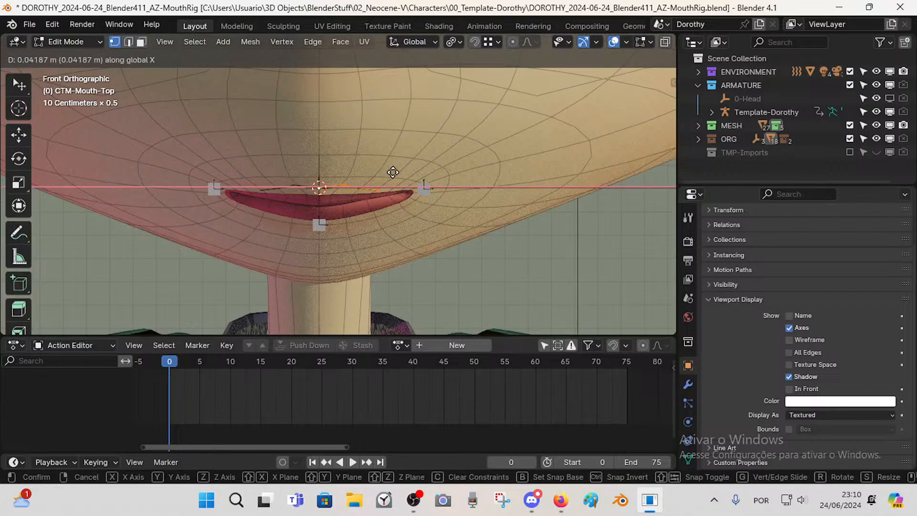
pyautogui.click(380, 172)
# - Circle-select the CTM-Mouth-Top vertices beside the centre, scale them up and shift them along X toward the mouth corner
pyautogui.hotkey('alt', 'a')
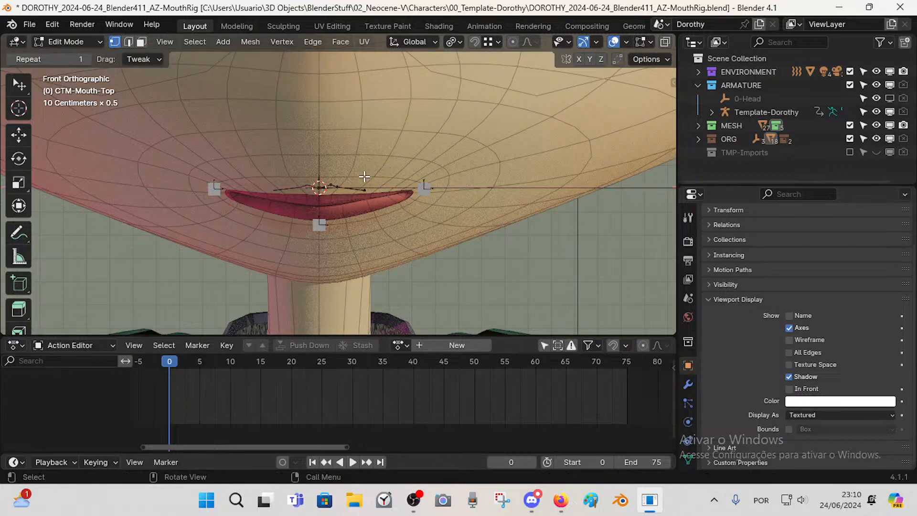
pyautogui.press('c')
pyautogui.click(360, 183)
pyautogui.press('Escape')
pyautogui.press('s')
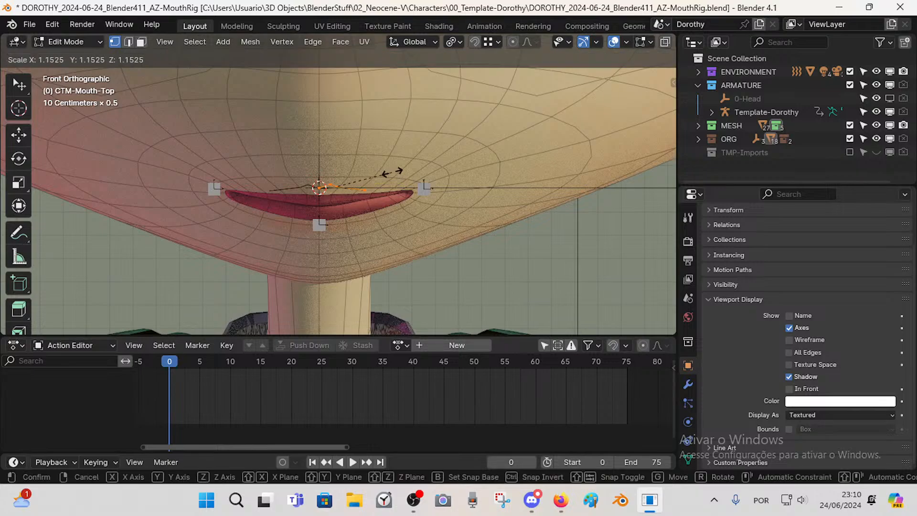
pyautogui.click(434, 172)
pyautogui.press('g')
pyautogui.press('x')
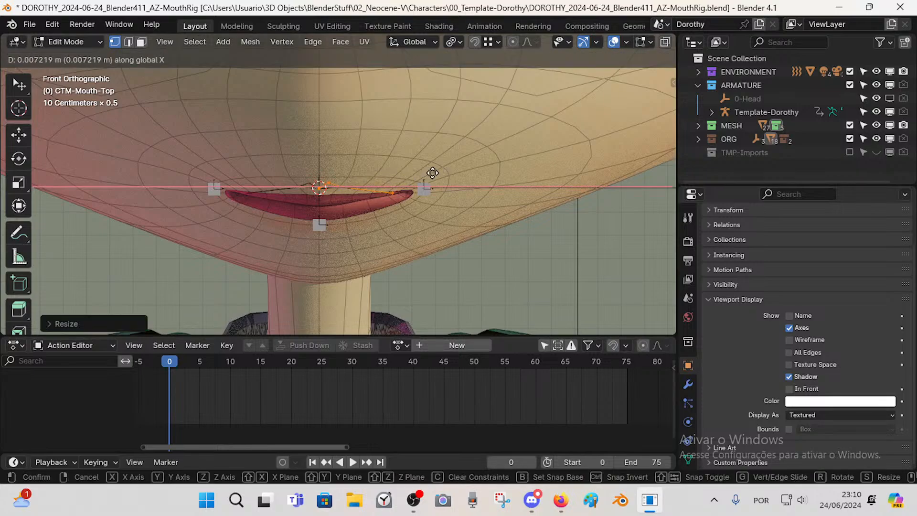
pyautogui.click(439, 173)
# - Raise the outer end vertex of CTM-Mouth-Top slightly and reposition the vertex next to it above the upper lip
pyautogui.click(397, 192)
pyautogui.press('g')
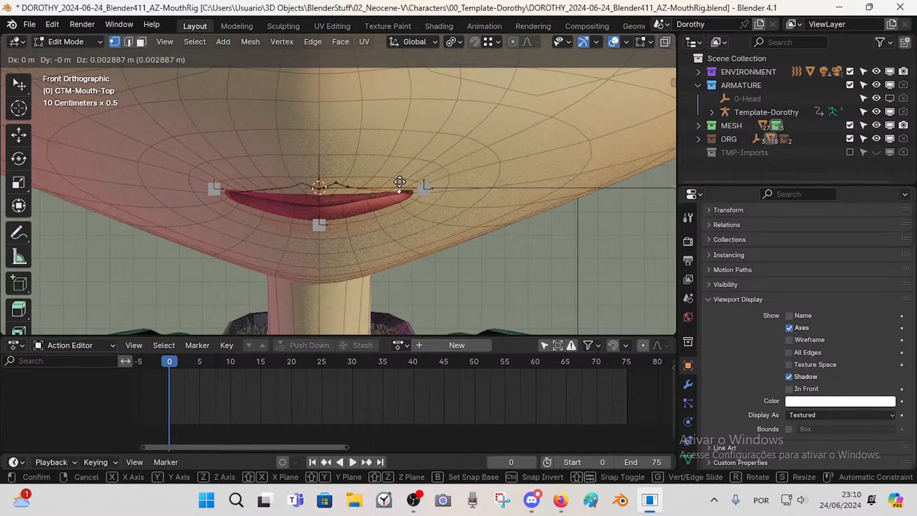
pyautogui.click(399, 178)
pyautogui.click(354, 181)
pyautogui.press('g')
pyautogui.click(359, 173)
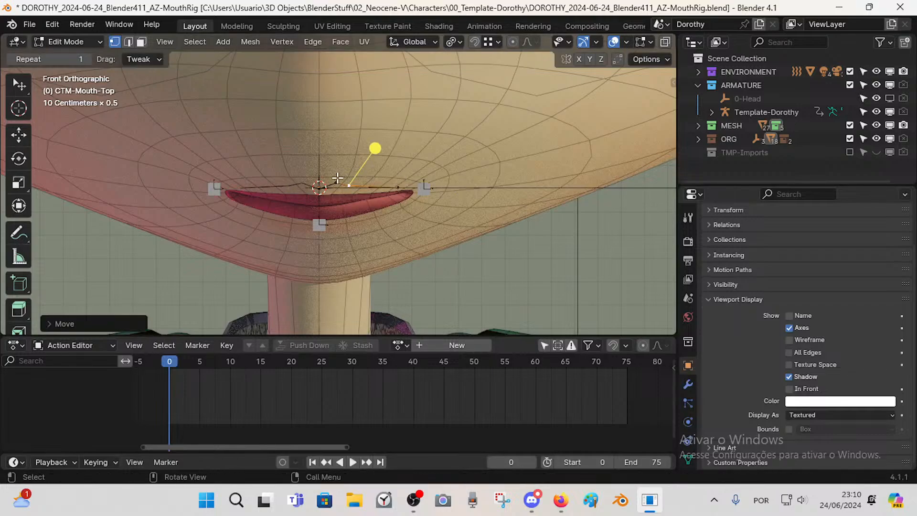
# - Move the middle vertex of CTM-Mouth-Top above the upper lip slightly toward the centre line in small adjustments
pyautogui.press('g')
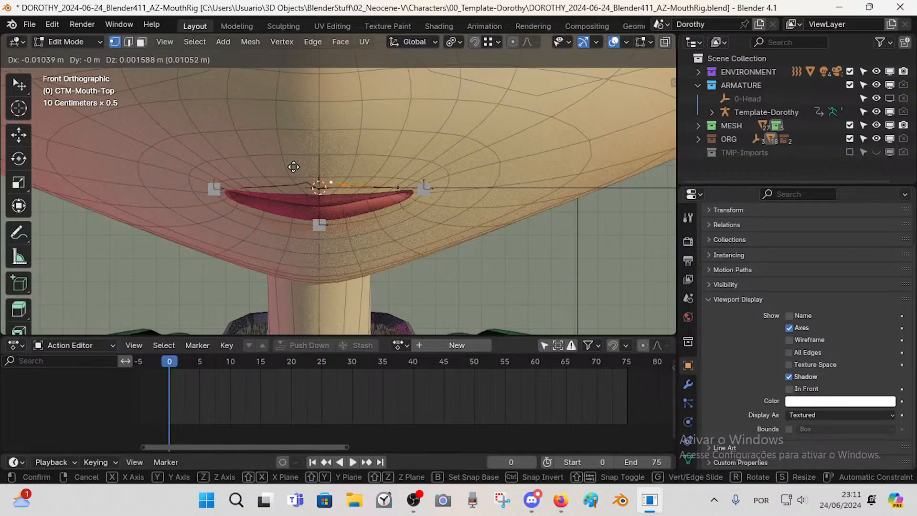
pyautogui.click(293, 166)
pyautogui.click(346, 191)
pyautogui.press('g')
pyautogui.click(341, 193)
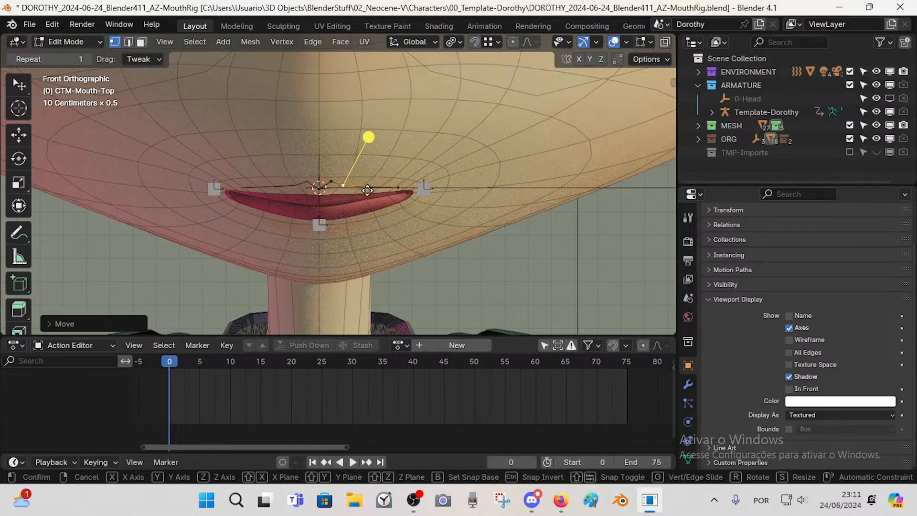
pyautogui.keyDown('shift'); pyautogui.click(367, 168); pyautogui.keyUp('shift')
pyautogui.press('g')
pyautogui.keyDown('shift'); pyautogui.click(340, 193); pyautogui.keyUp('shift')
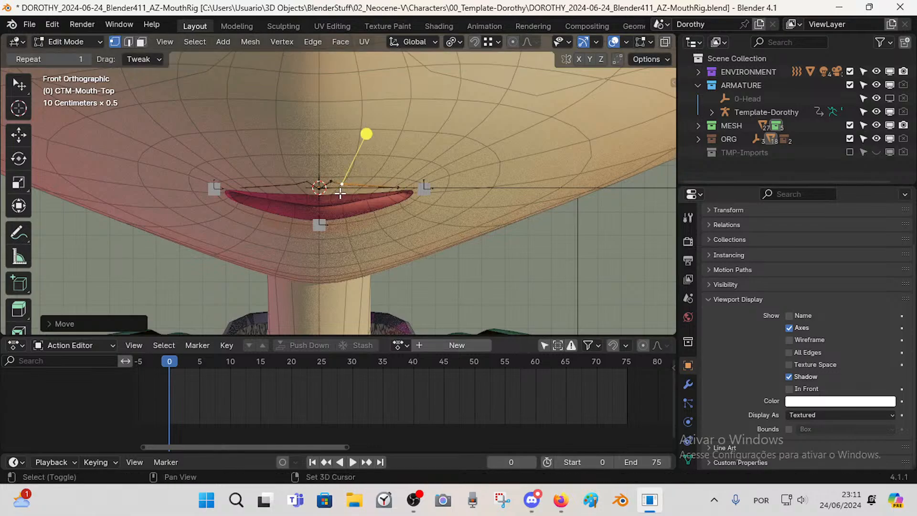
# - Slide the middle vertex of CTM-Mouth-Top along its edge
pyautogui.moveTo(339, 193); pyautogui.dragTo(381, 195, button='middle')
pyautogui.press('2')
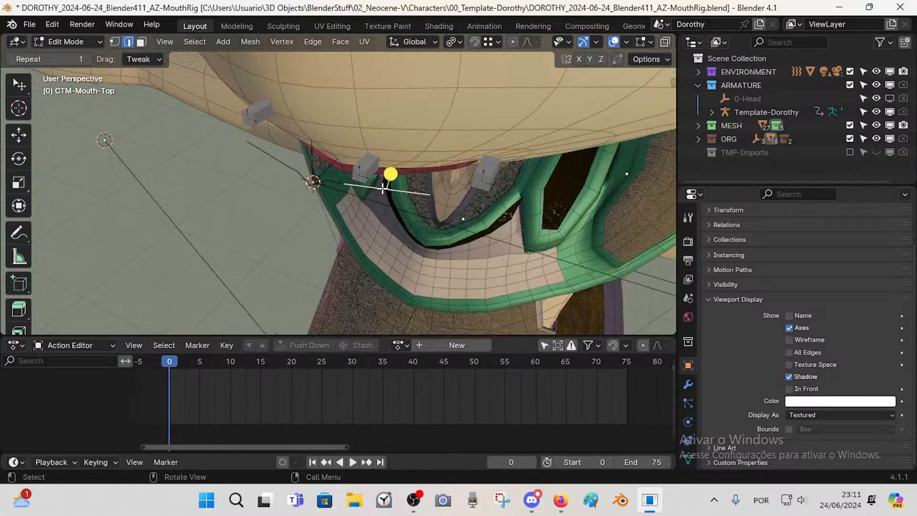
pyautogui.hotkey('shift', 'v')
pyautogui.keyDown('shift'); pyautogui.click(419, 197); pyautogui.keyUp('shift')
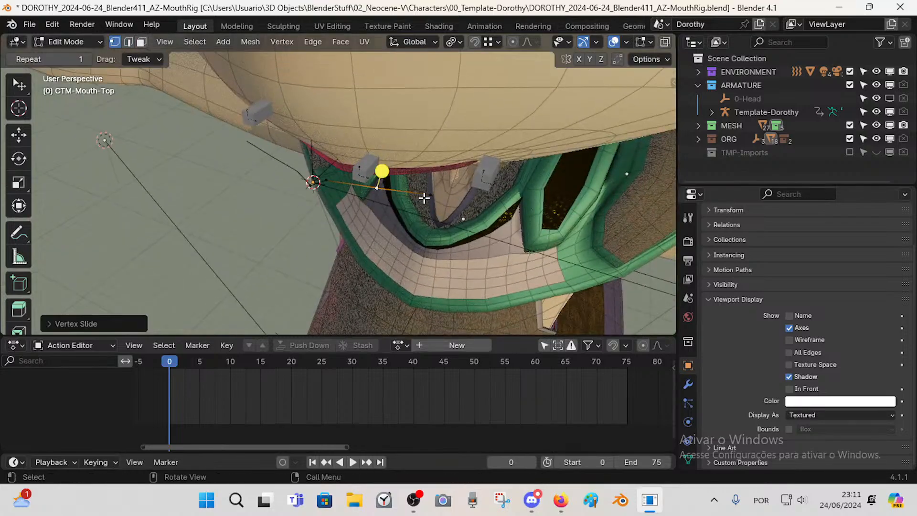
# - Adjust the depth of the outer end vertex and the middle vertex of CTM-Mouth-Top along the global Y axis
pyautogui.click(435, 195)
pyautogui.moveTo(436, 194); pyautogui.dragTo(457, 204, button='middle')
pyautogui.press('g')
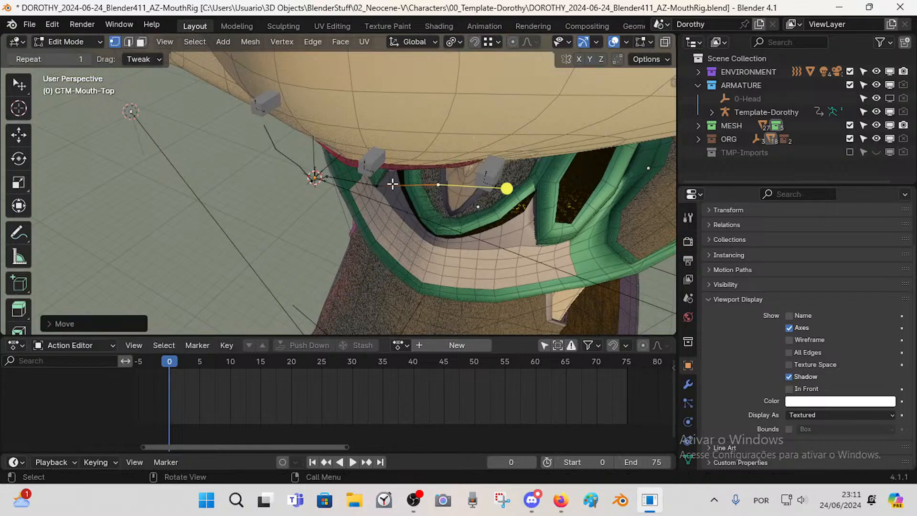
pyautogui.press('y')
pyautogui.click(382, 174)
# - Circle-select the CTM-Mouth-Top vertex beside the centre and shift it slightly along the global Z axis
pyautogui.moveTo(381, 174); pyautogui.dragTo(309, 410, button='middle')
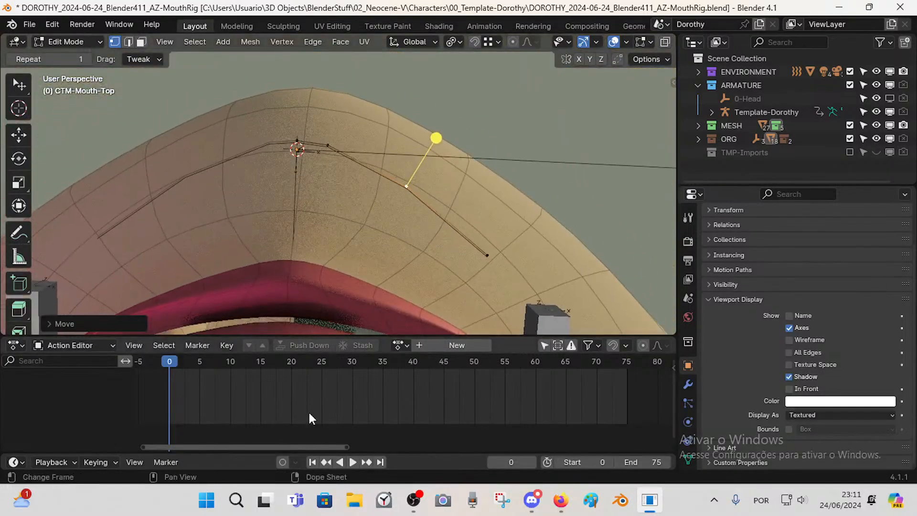
pyautogui.moveTo(336, 164)
pyautogui.mouseDown(button='middle')
pyautogui.moveTo(317, 272)
pyautogui.moveTo(337, 148)
pyautogui.mouseUp(button='middle')
pyautogui.press('c')
pyautogui.click(337, 148)
pyautogui.press('Escape')
pyautogui.press('g')
pyautogui.press('z')
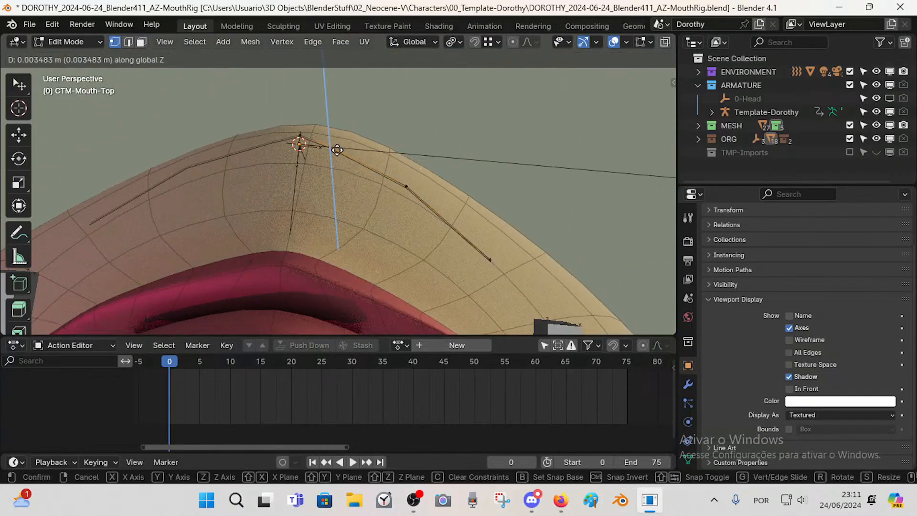
pyautogui.click(350, 103)
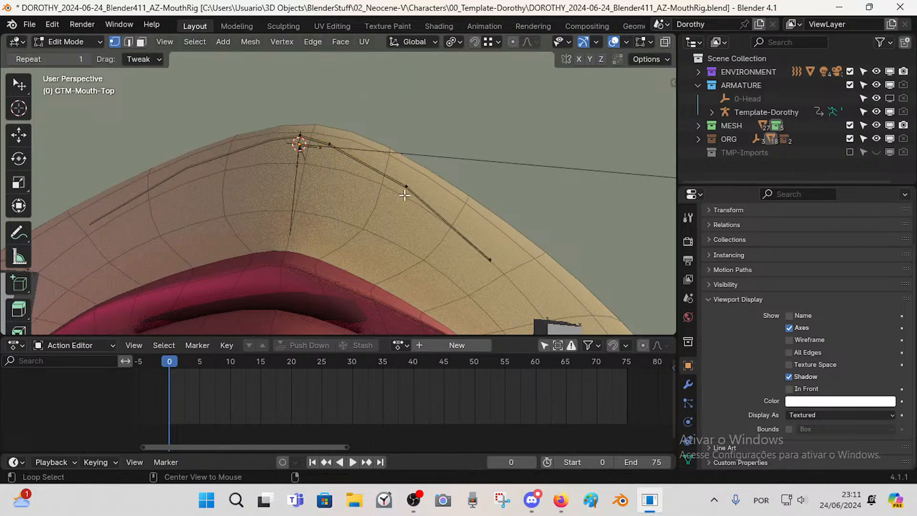
# - Circle-select the middle vertex of CTM-Mouth-Top and shift it along the global Z axis
pyautogui.press('c')
pyautogui.click(405, 192)
pyautogui.press('Escape')
pyautogui.press('g')
pyautogui.press('z')
pyautogui.click(449, 129)
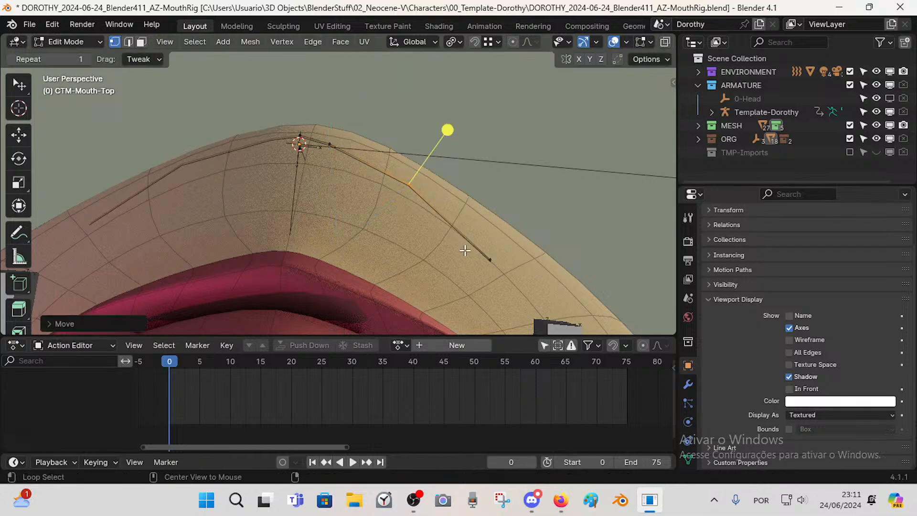
# - Circle-select the outer end vertex of CTM-Mouth-Top and shift it along the global Z axis
pyautogui.press('c')
pyautogui.click(492, 256)
pyautogui.press('Escape')
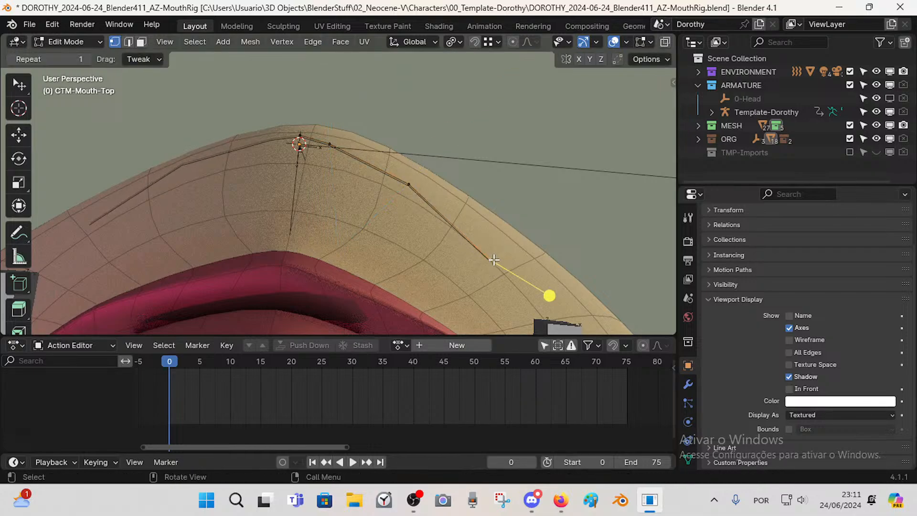
pyautogui.press('g')
pyautogui.press('z')
pyautogui.click(496, 250)
# - Check CTM-Mouth-Top from the front in Object Mode and, back in Edit Mode, raise its outer end vertex along Z above the lip corner
pyautogui.moveTo(473, 201); pyautogui.dragTo(407, 231, button='middle')
pyautogui.scroll(-3, 430, 158)
pyautogui.press('Tab')
pyautogui.press('KP_1')
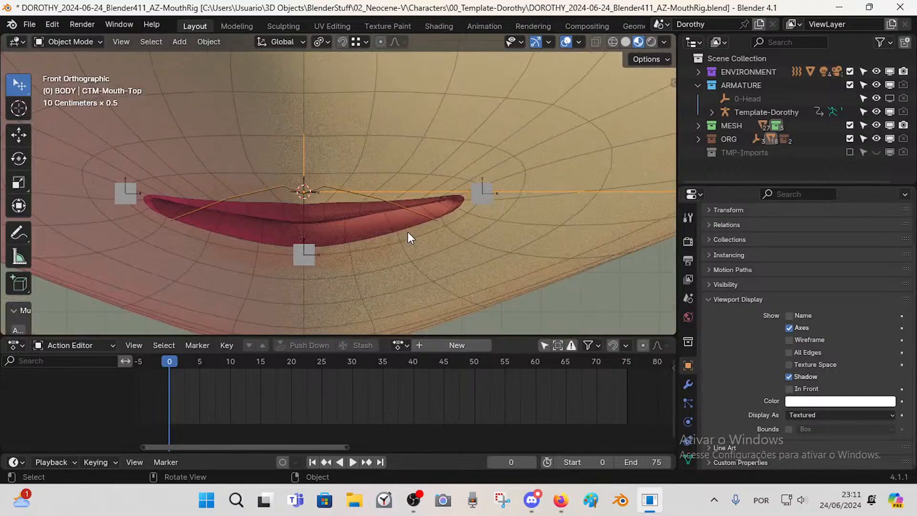
pyautogui.scroll(-4, 311, 202)
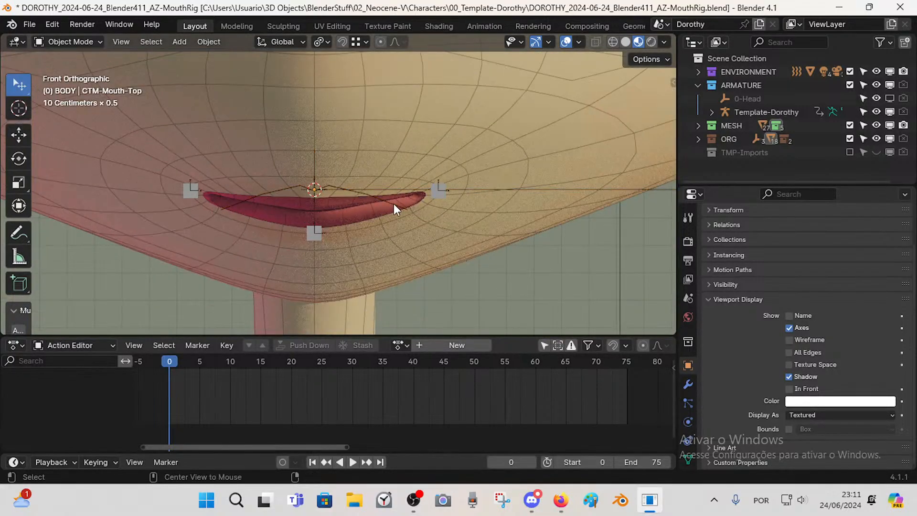
pyautogui.scroll(2, 384, 212)
pyautogui.press('Tab')
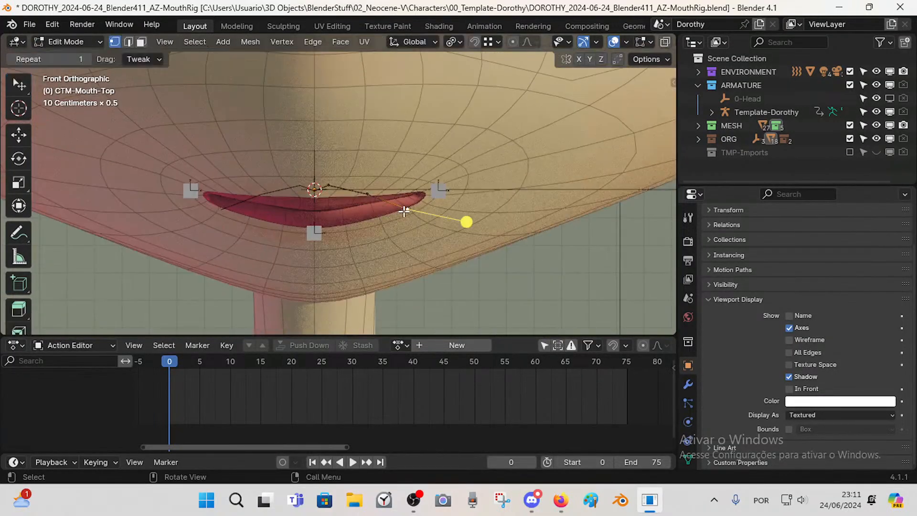
pyautogui.press('g')
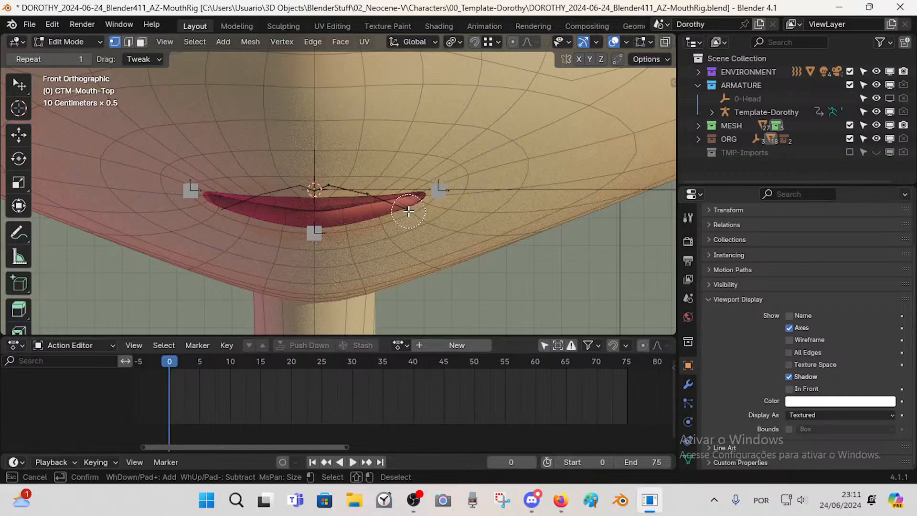
pyautogui.press('z')
pyautogui.click(417, 189)
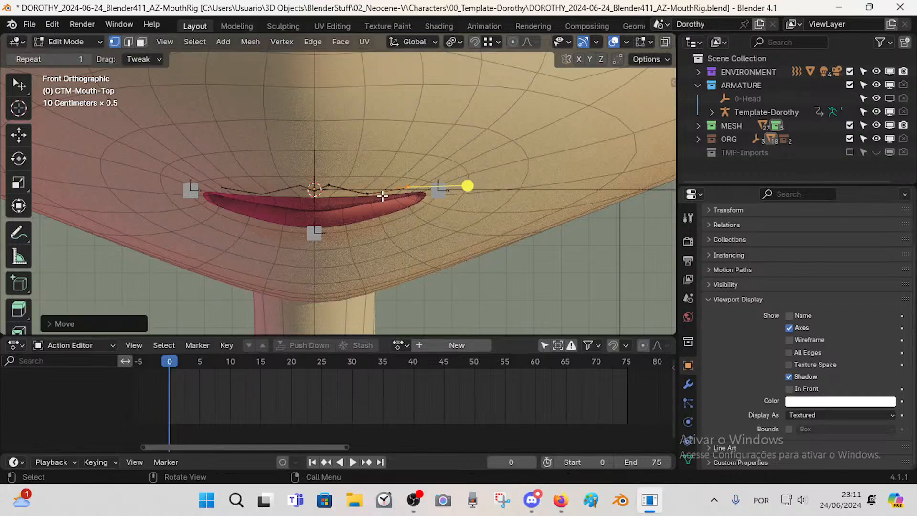
# - Raise the middle vertex of CTM-Mouth-Top along Z and lower its outer end vertex slightly to follow the lip
pyautogui.click(369, 196)
pyautogui.press('g')
pyautogui.press('z')
pyautogui.click(373, 176)
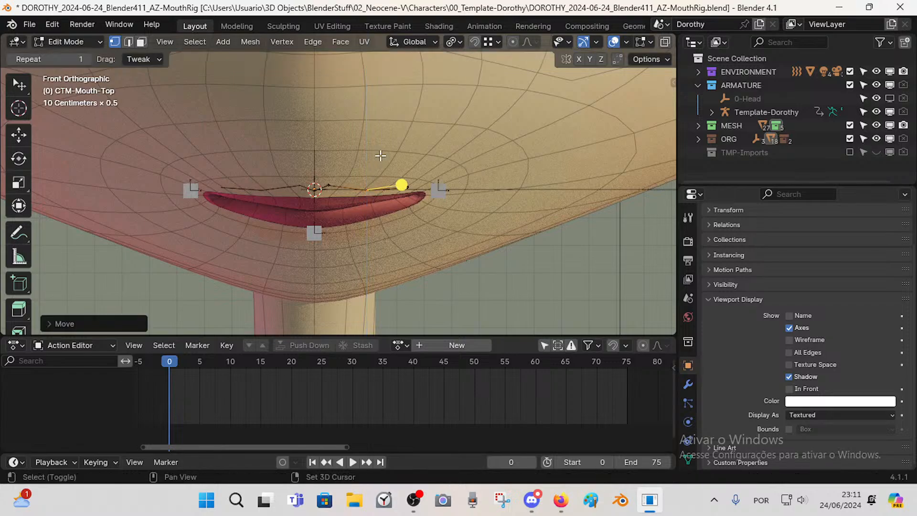
pyautogui.click(407, 188)
pyautogui.press('g')
pyautogui.press('z')
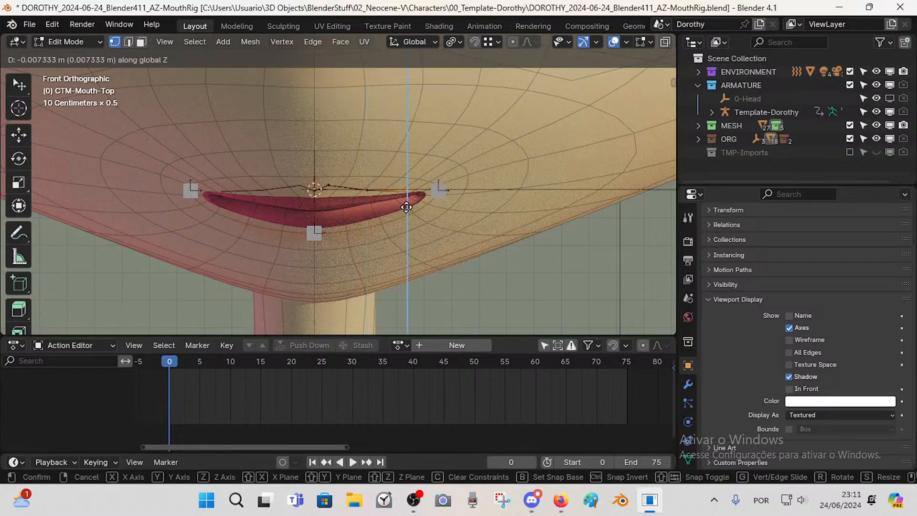
pyautogui.click(466, 191)
# - Raise the CTM-Mouth-Top vertex beside the centre along the global Z axis
pyautogui.click(342, 158)
pyautogui.press('g')
pyautogui.press('z')
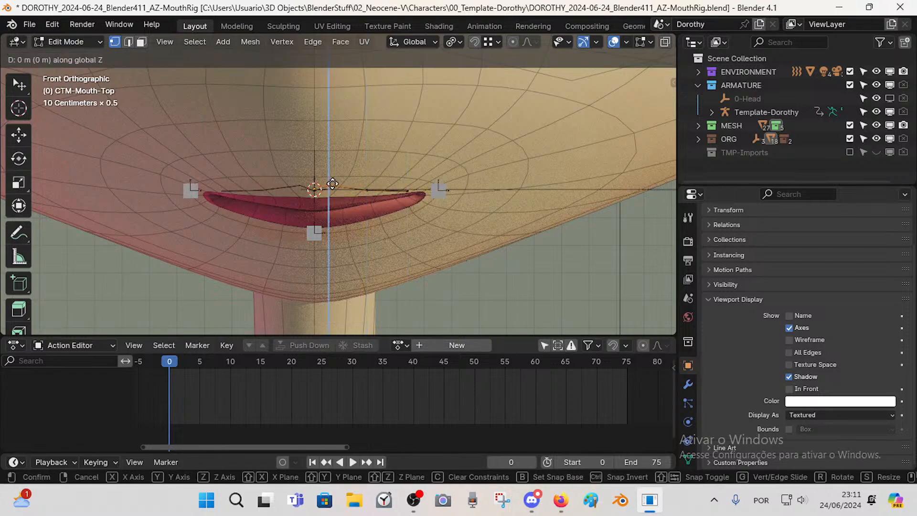
pyautogui.click(335, 148)
pyautogui.press('c')
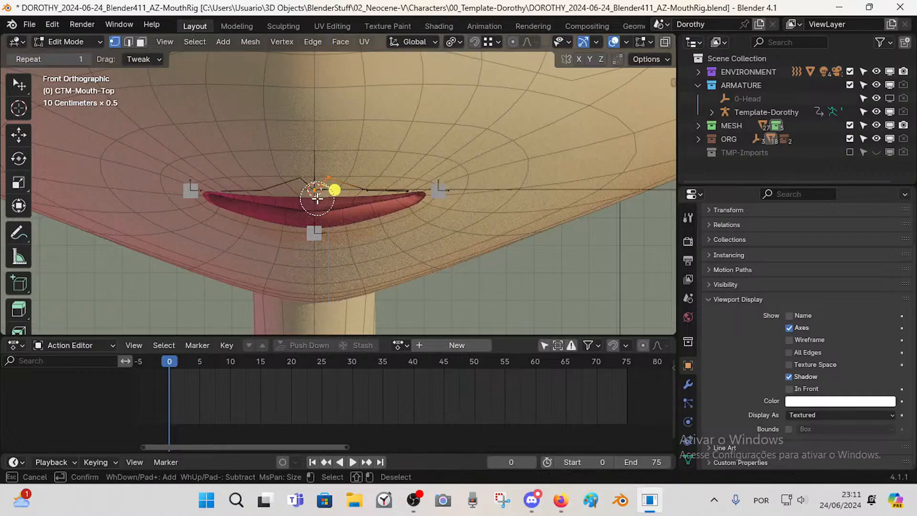
pyautogui.press('Escape')
# - Raise the centre vertex of CTM-Mouth-Top along Z and shift the vertex beside it along X toward the centre line
pyautogui.click(314, 190)
pyautogui.press('g')
pyautogui.press('z')
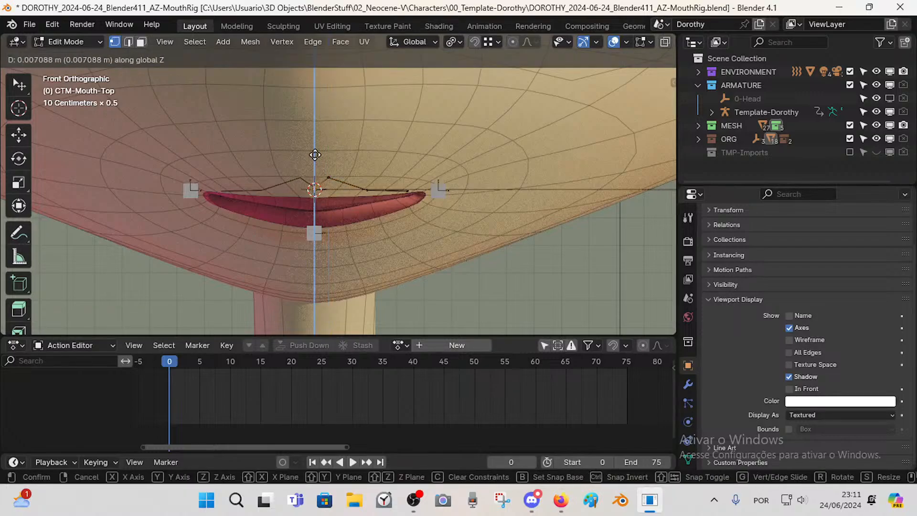
pyautogui.click(316, 160)
pyautogui.press('g')
pyautogui.press('x')
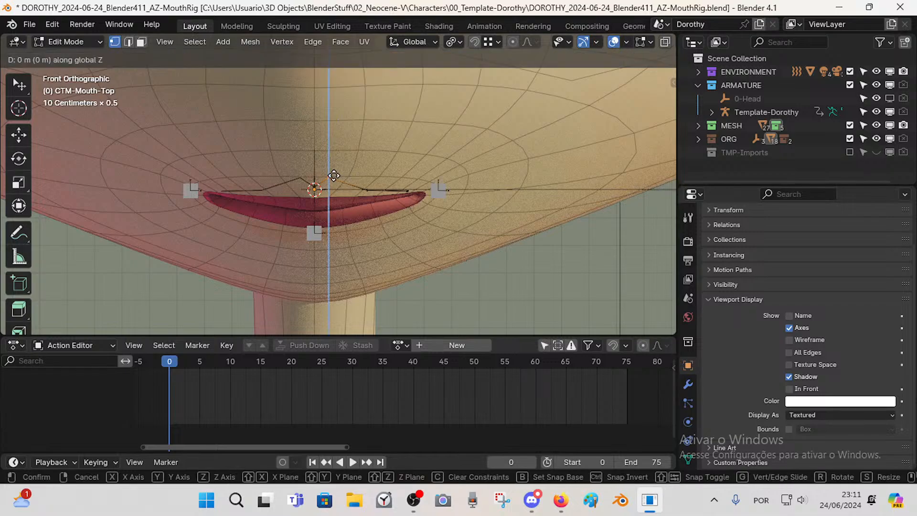
pyautogui.click(329, 175)
# - Circle-select the middle vertex of CTM-Mouth-Top and shift it along the global X axis toward the centre line
pyautogui.press('c')
pyautogui.click(363, 191)
pyautogui.press('Escape')
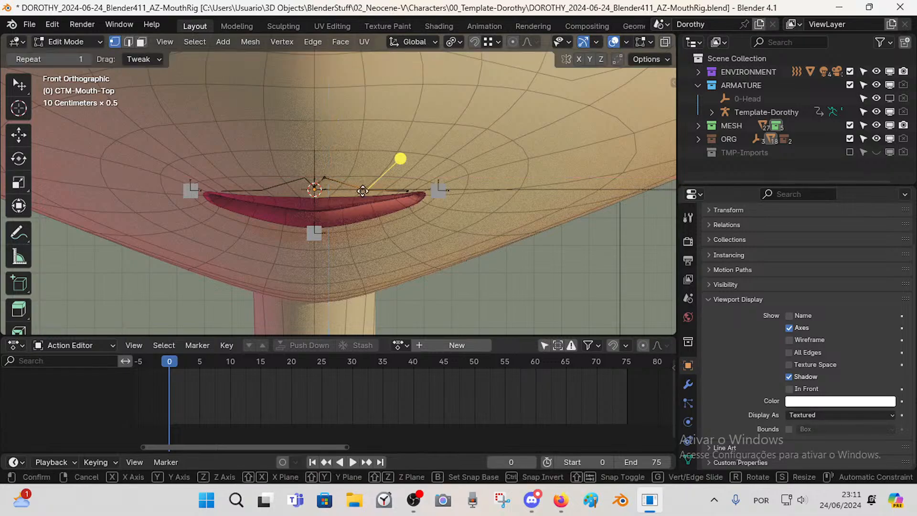
pyautogui.press('g')
pyautogui.press('x')
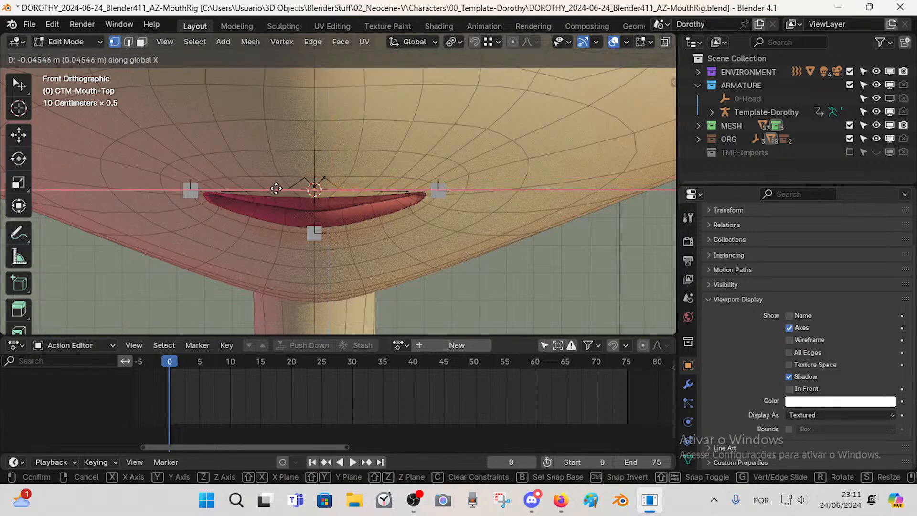
pyautogui.click(274, 190)
# - Fine-tune the same vertex's height and sideways position with small moves along Z and X
pyautogui.press('g')
pyautogui.press('z')
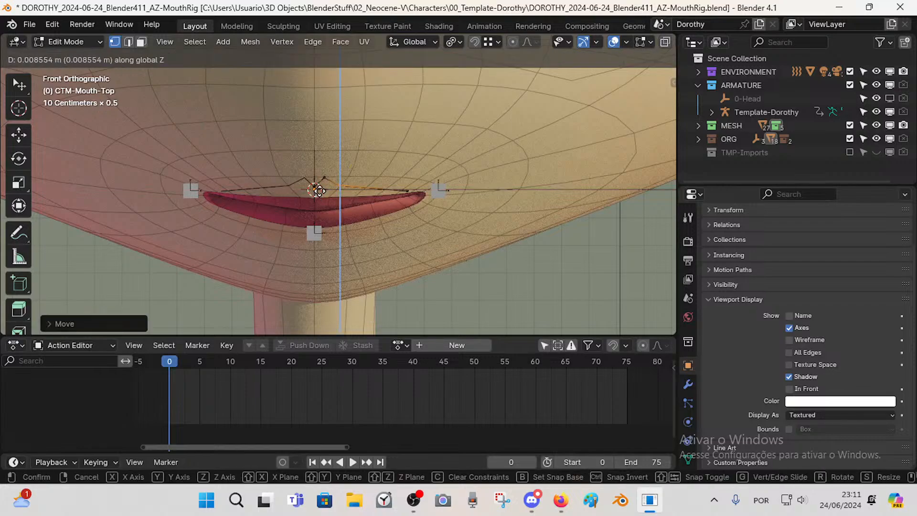
pyautogui.press('x')
pyautogui.click(315, 190)
pyautogui.press('g')
pyautogui.press('z')
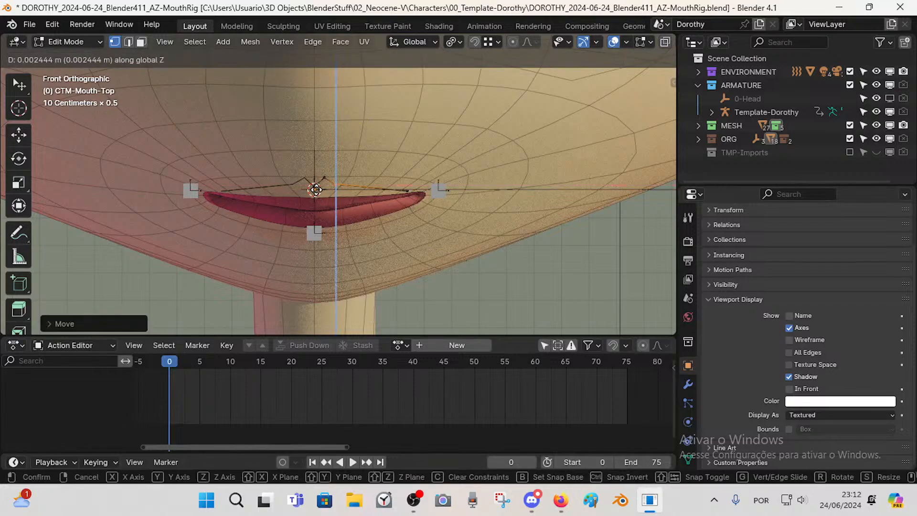
pyautogui.click(315, 189)
# - Subdivide the long outer edge of CTM-Mouth-Top and raise the new vertex along the global Z axis
pyautogui.click(327, 190)
pyautogui.hotkey('ctrl', 'e')
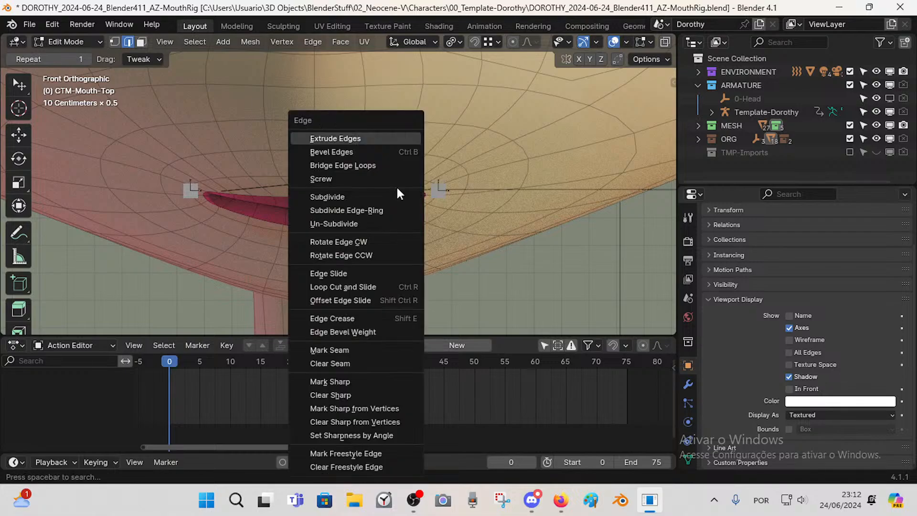
pyautogui.click(379, 196)
pyautogui.press('g')
pyautogui.press('z')
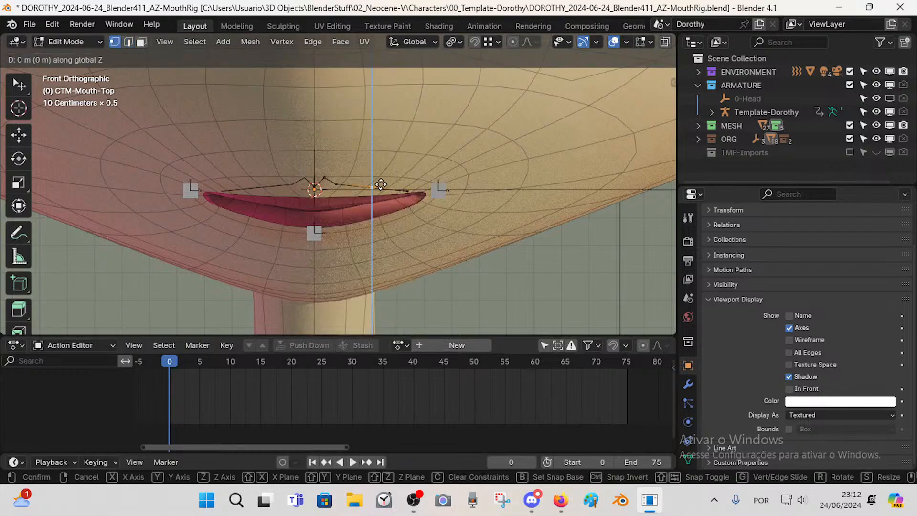
pyautogui.keyDown('shift'); pyautogui.click(379, 181); pyautogui.keyUp('shift')
# - Adjust the height of the inner vertex along Z and move the new subdivision vertex slightly toward the centre line
pyautogui.click(336, 183)
pyautogui.press('g')
pyautogui.press('z')
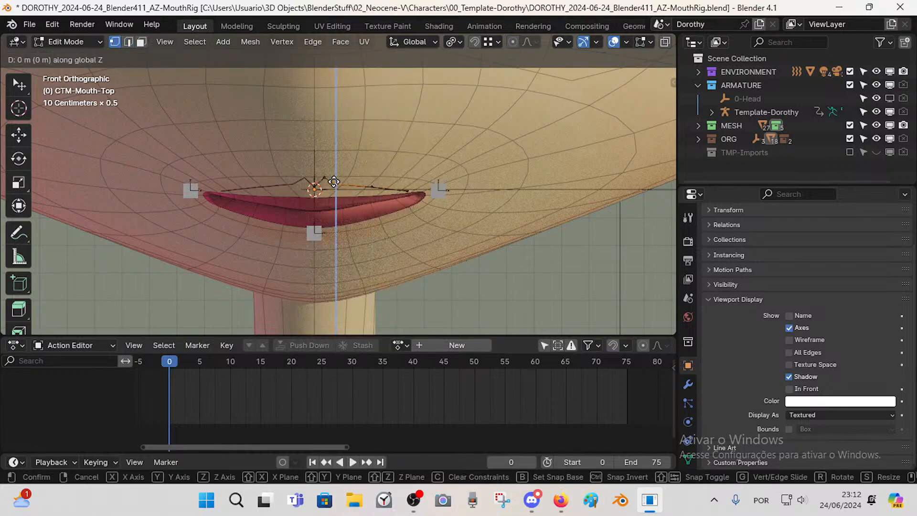
pyautogui.keyDown('shift'); pyautogui.click(338, 157); pyautogui.keyUp('shift')
pyautogui.click(368, 189)
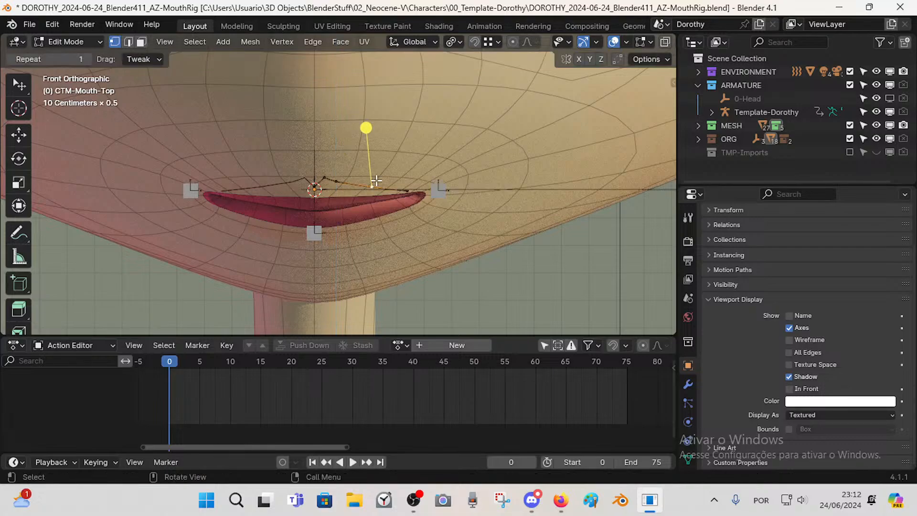
pyautogui.press('g')
pyautogui.click(352, 166)
# - Move the outer end vertex of CTM-Mouth-Top about 0.02 m along the global Y axis toward the face
pyautogui.moveTo(430, 177); pyautogui.dragTo(315, 215, button='middle')
pyautogui.click(398, 211)
pyautogui.press('g')
pyautogui.press('y')
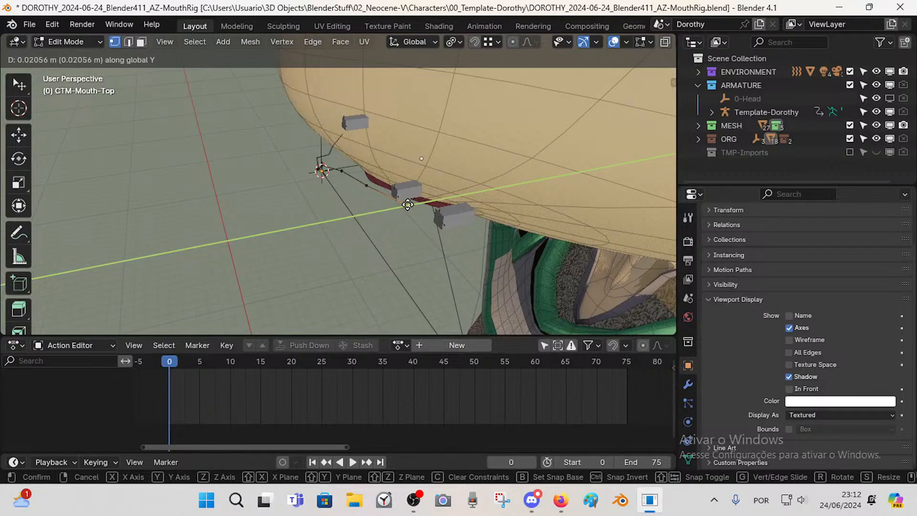
pyautogui.click(407, 204)
# - Raise the inner vertex of CTM-Mouth-Top slightly along the global Z axis in front view
pyautogui.moveTo(205, 296); pyautogui.dragTo(436, 148, button='middle')
pyautogui.press('KP_1')
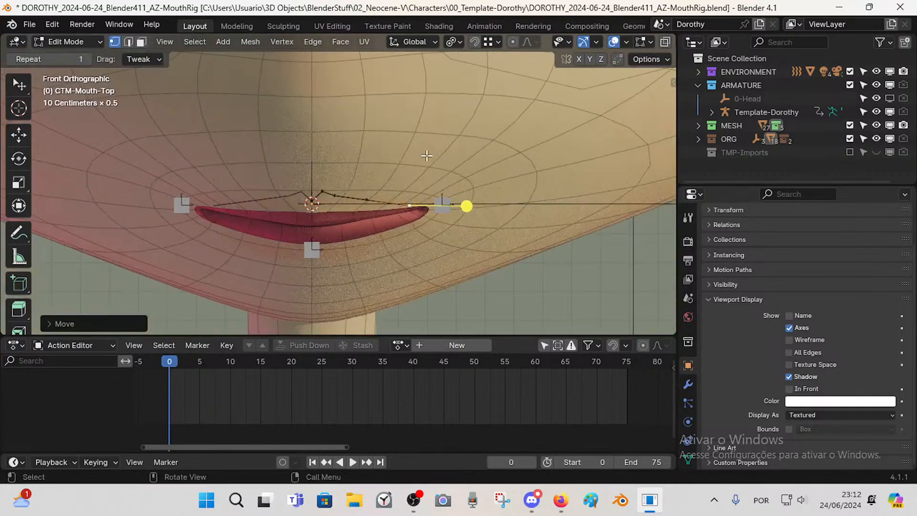
pyautogui.click(339, 196)
pyautogui.press('g')
pyautogui.press('z')
pyautogui.click(346, 182)
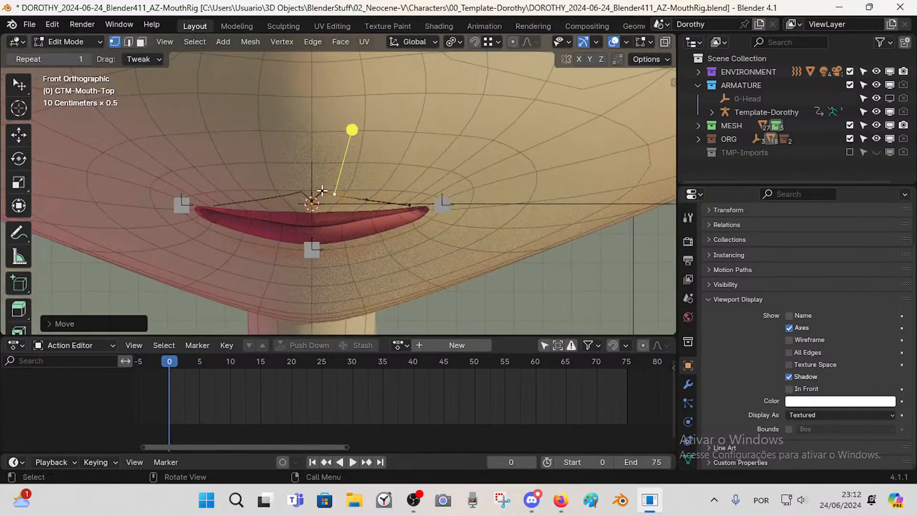
# - Select the centre vertex, inspect the CTM-Mouth-Top curve against the lip in Object Mode, and return to Edit Mode
pyautogui.click(313, 197)
pyautogui.press('Tab')
pyautogui.scroll(-2, 361, 192)
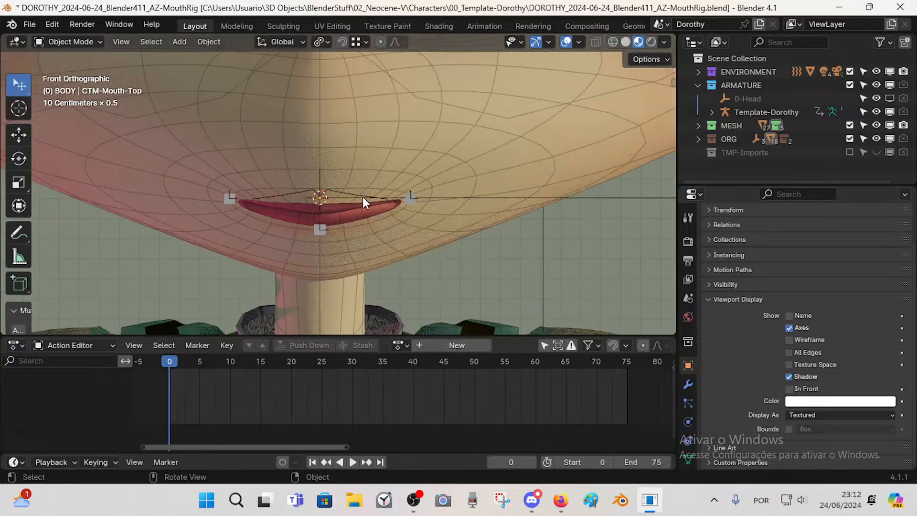
pyautogui.moveTo(362, 197); pyautogui.dragTo(340, 169, button='middle')
pyautogui.press('Tab')
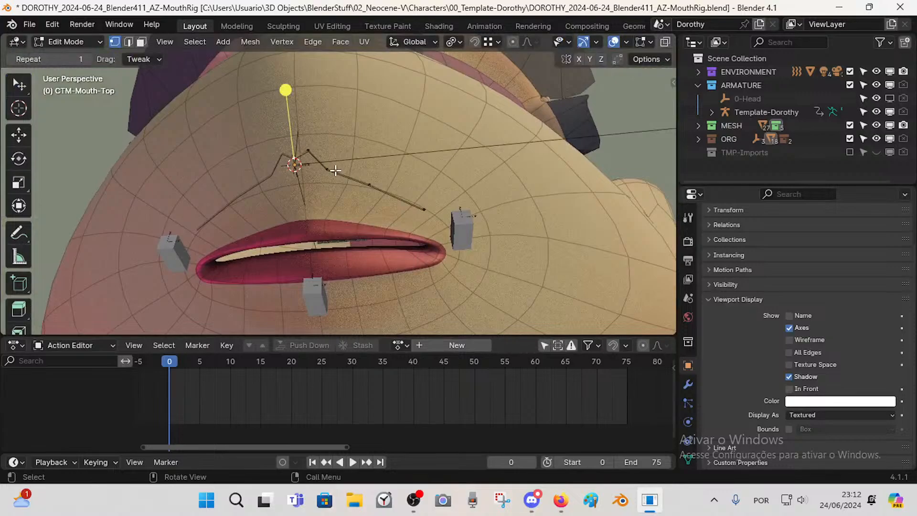
# - Move the two intermediate vertices of CTM-Mouth-Top along the global Y axis by about -0.015 m and -0.017 m
pyautogui.click(332, 173)
pyautogui.press('g')
pyautogui.press('y')
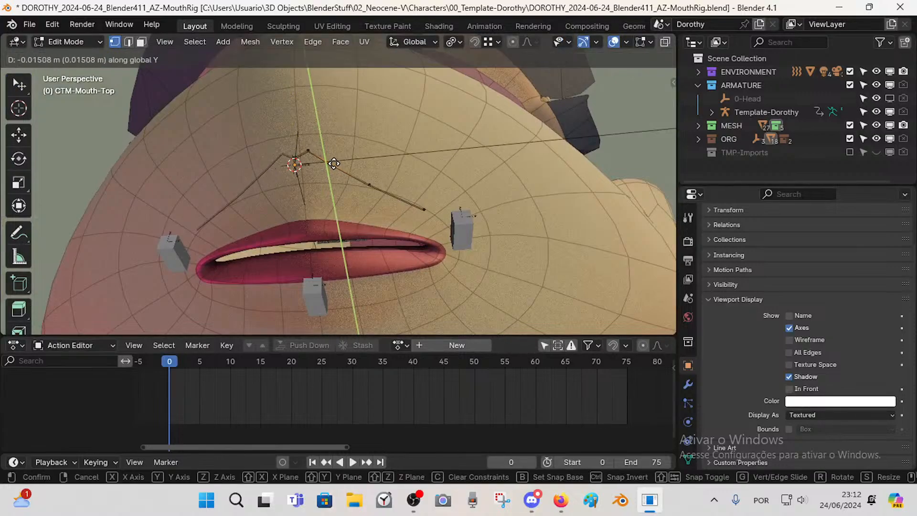
pyautogui.click(335, 161)
pyautogui.click(363, 188)
pyautogui.press('g')
pyautogui.press('y')
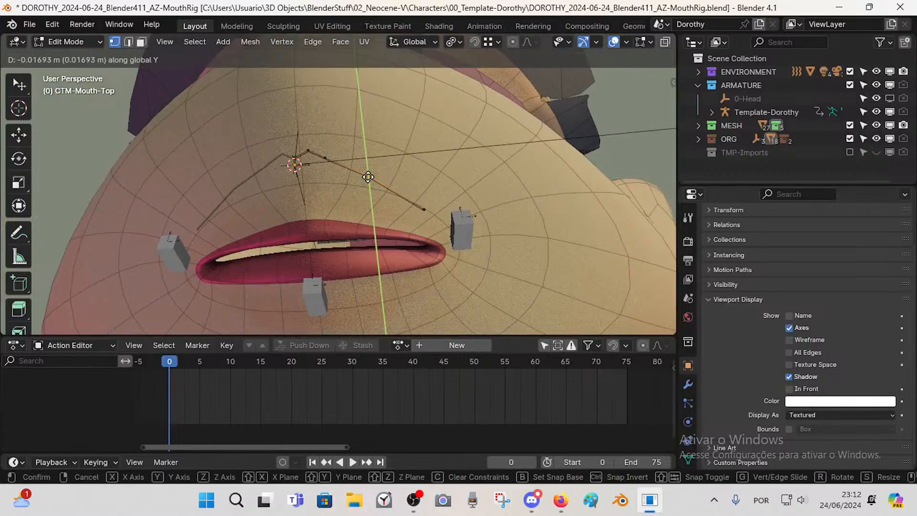
pyautogui.click(369, 176)
# - Shift the outer end vertex of CTM-Mouth-Top forward along the global Y axis and return to Object Mode
pyautogui.click(432, 210)
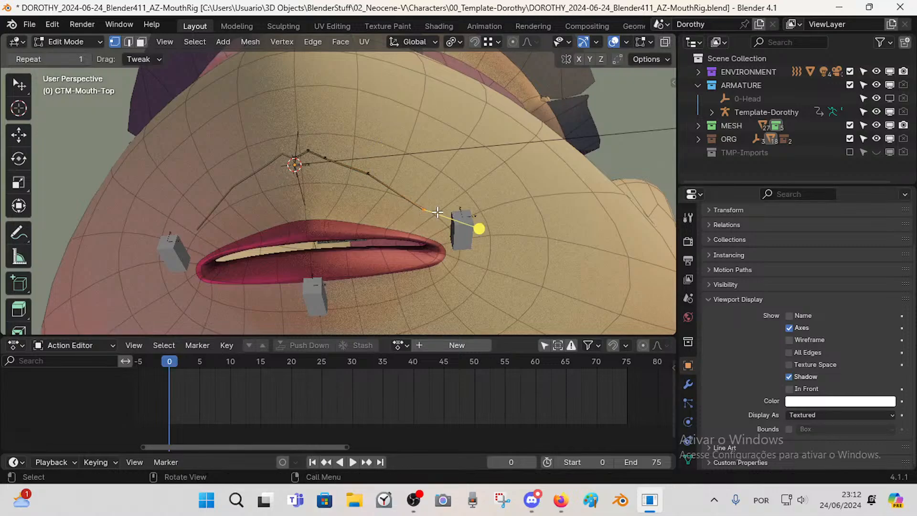
pyautogui.press('g')
pyautogui.press('y')
pyautogui.click(437, 198)
pyautogui.press('Tab')
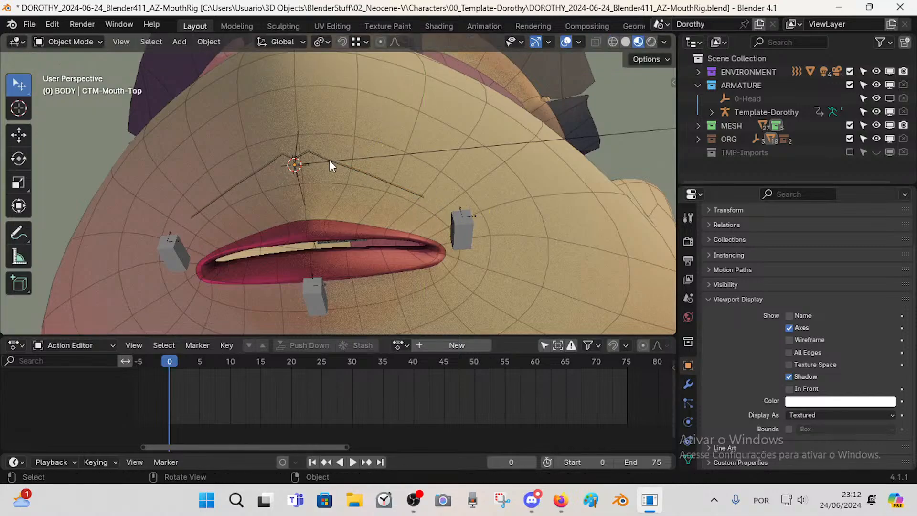
# - Select the Template-Dorothy armature and save the file
pyautogui.moveTo(329, 161); pyautogui.dragTo(391, 210, button='middle')
pyautogui.click(346, 211)
pyautogui.click(359, 200)
pyautogui.hotkey('ctrl', 's')
pyautogui.scroll(1, 432, 184)
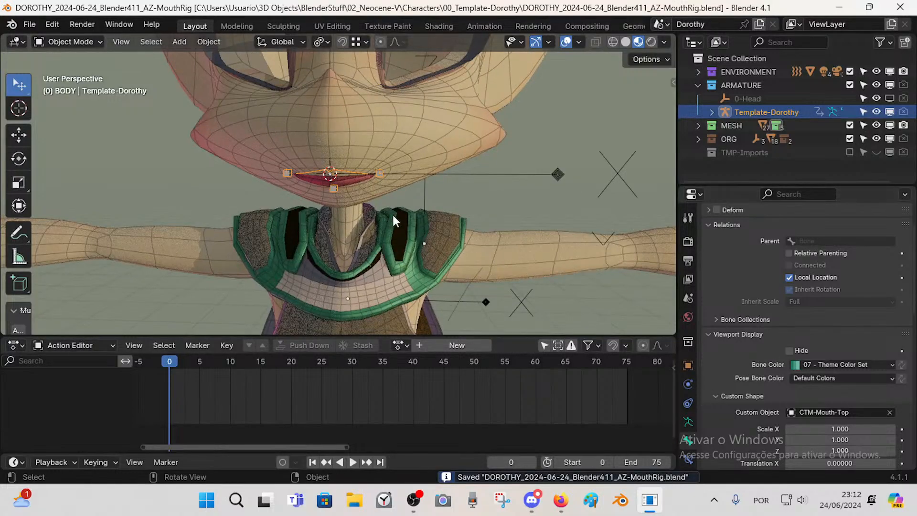
pyautogui.scroll(3, 339, 181)
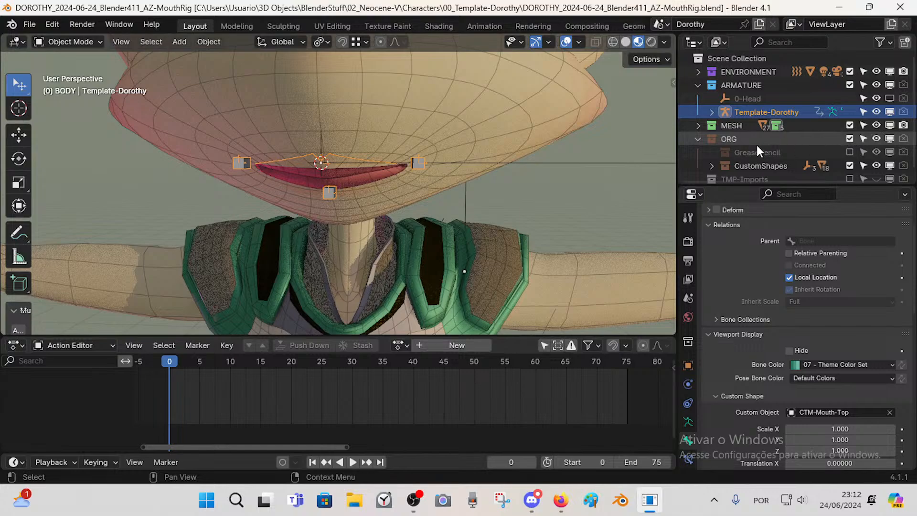
# - Make CustomShapes the active collection and expand it to reach the CTM-Mouth-Top entry
pyautogui.click(727, 165)
pyautogui.click(710, 165)
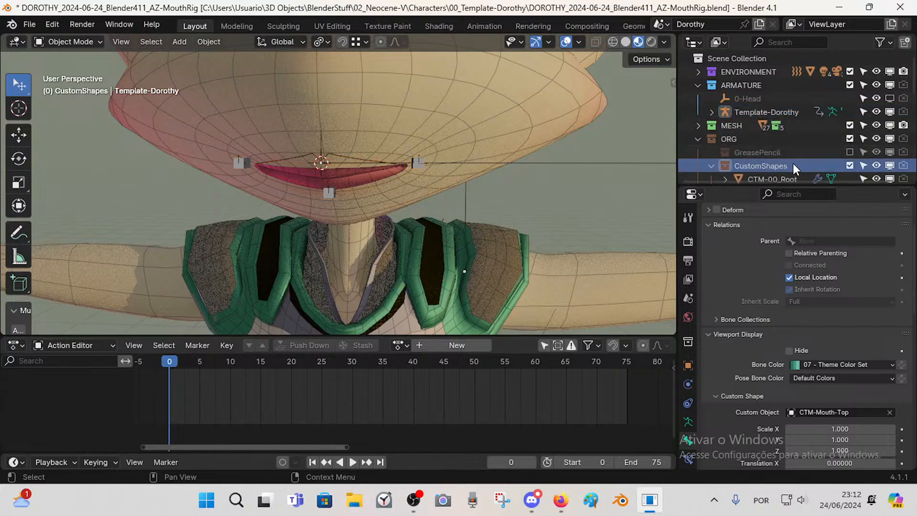
pyautogui.scroll(-5, 793, 163)
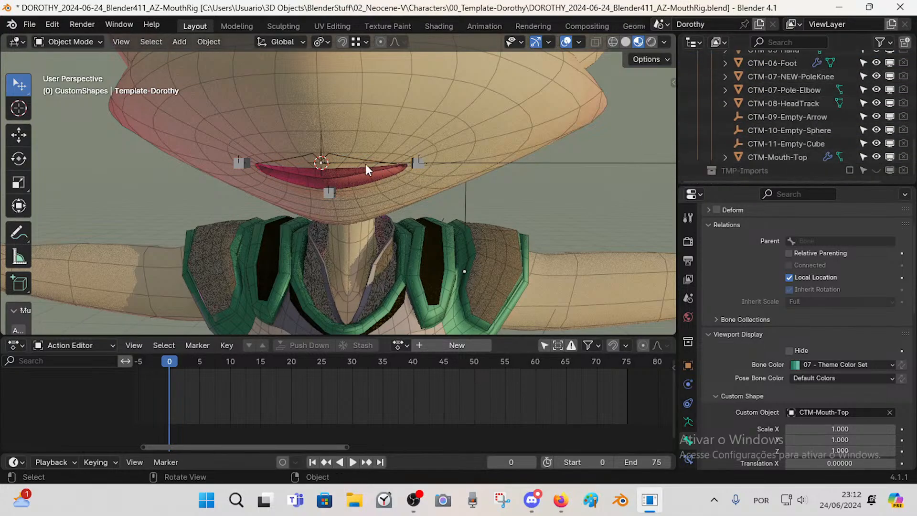
pyautogui.click(339, 156)
pyautogui.click(339, 154)
pyautogui.press('g')
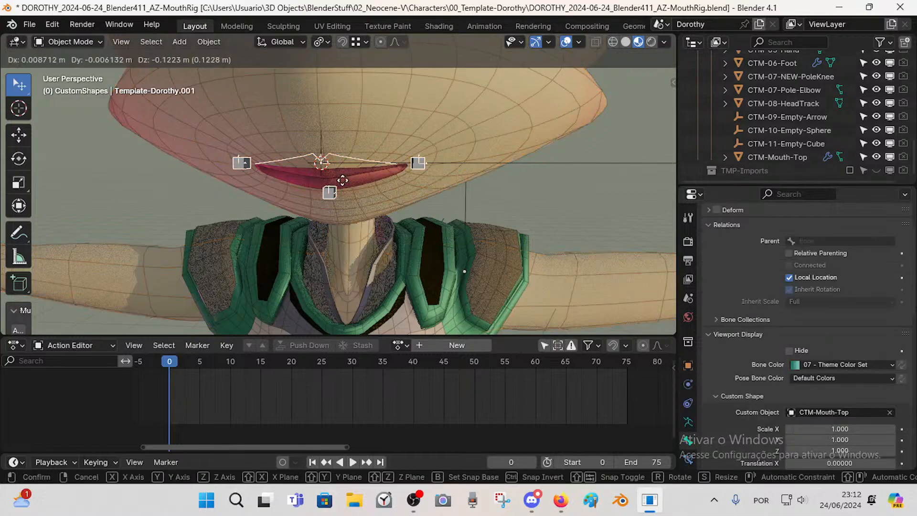
pyautogui.click(342, 180)
pyautogui.hotkey('ctrl', 'z')
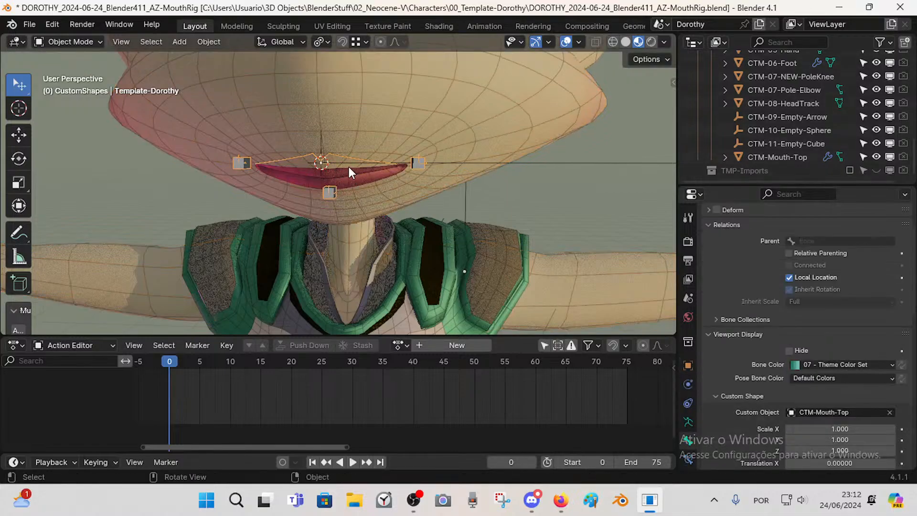
# - Duplicate CTM-Mouth-Top in place and lower the copy about 0.09 m along the global Z axis
pyautogui.click(332, 153)
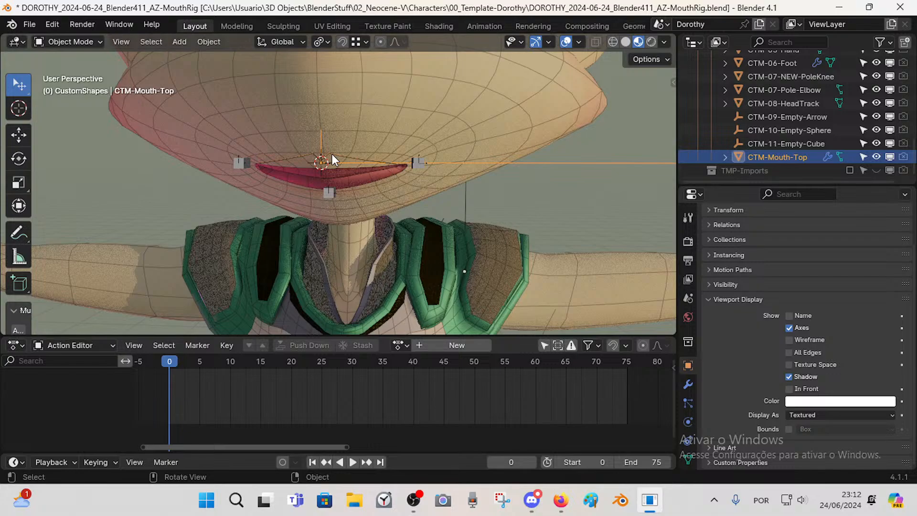
pyautogui.hotkey('shift', 'd')
pyautogui.rightClick(352, 180)
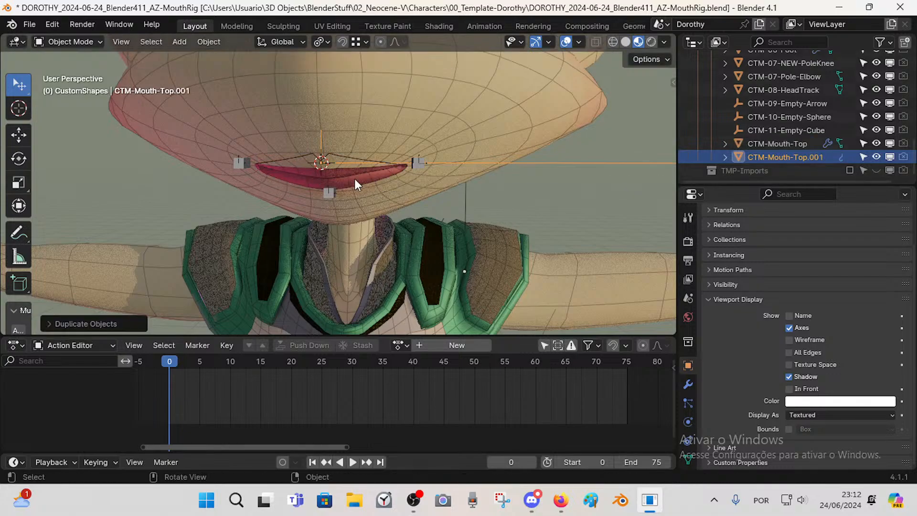
pyautogui.press('g')
pyautogui.press('z')
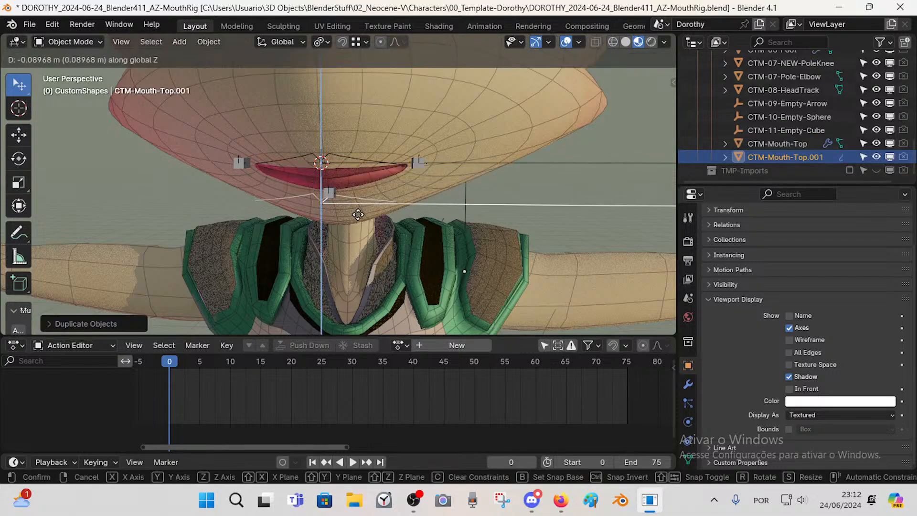
pyautogui.click(359, 219)
# - Lower the duplicate slightly further along the global Z axis in front view, below the lower lip
pyautogui.press('KP_1')
pyautogui.scroll(3, 371, 203)
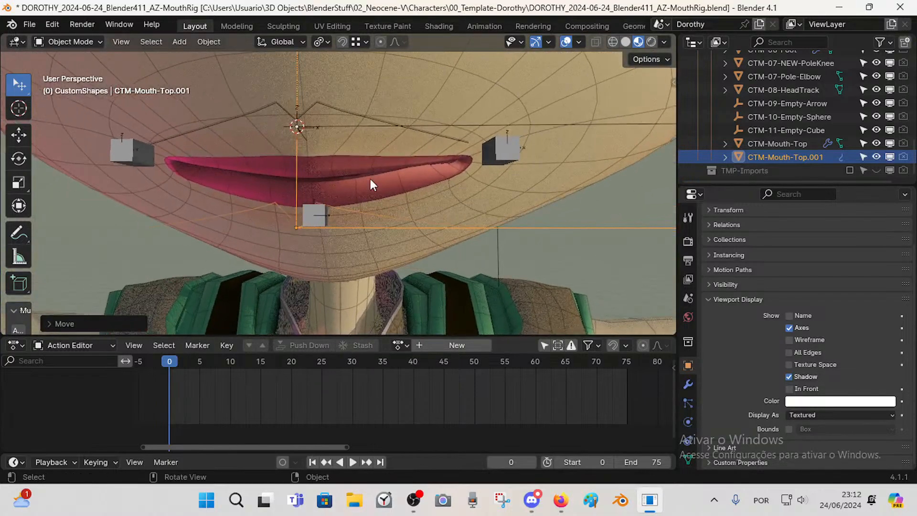
pyautogui.press('g')
pyautogui.press('z')
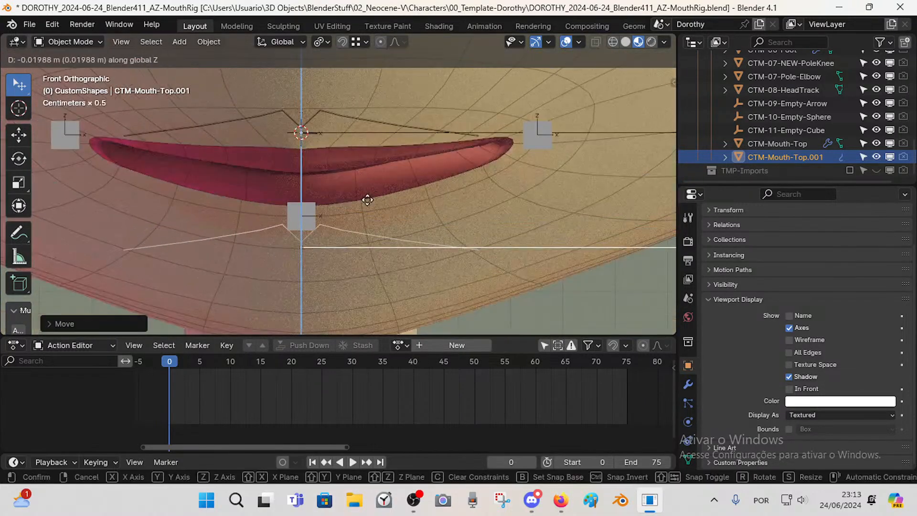
pyautogui.click(367, 195)
# - Enter Edit Mode on CTM-Mouth-Top.001 and raise its centre vertex along Z to the height of the adjacent peak
pyautogui.press('Tab')
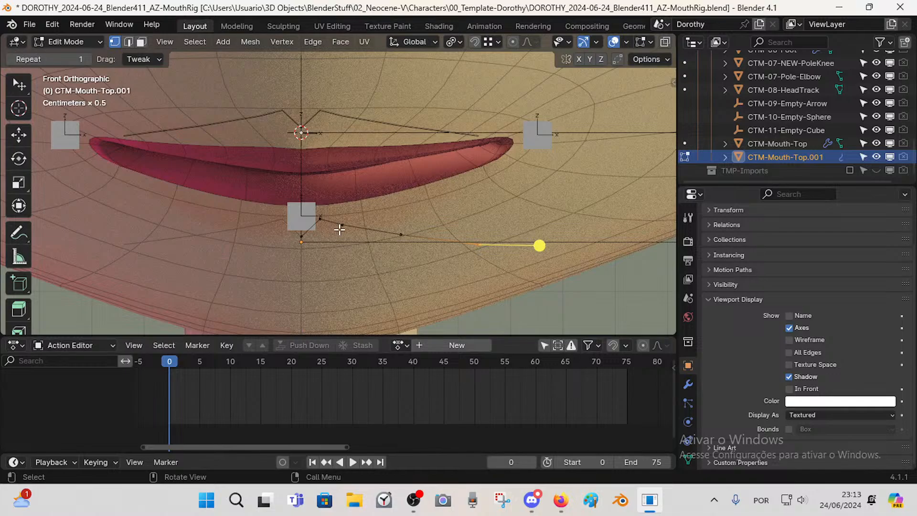
pyautogui.click(304, 240)
pyautogui.press('g')
pyautogui.press('z')
pyautogui.click(308, 218)
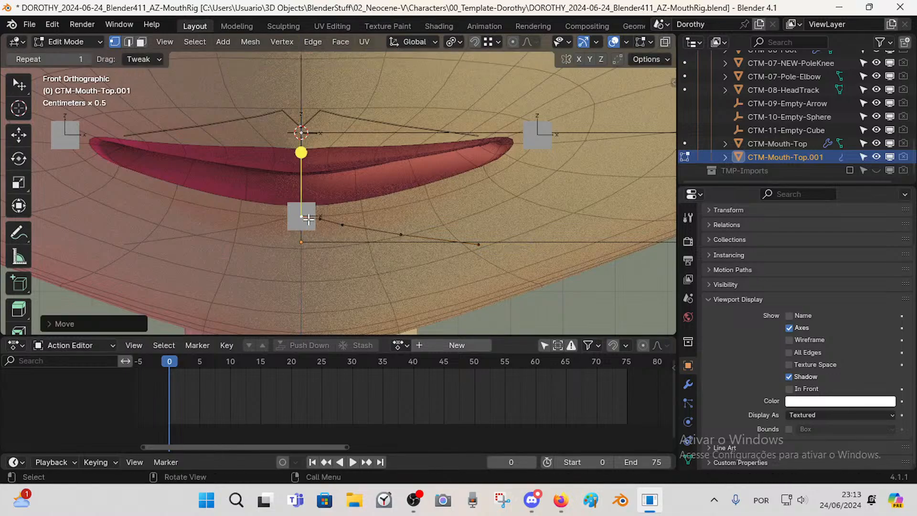
# - Move the inner and intermediate vertices of CTM-Mouth-Top.001 outward and up beneath the lower lip
pyautogui.click(321, 218)
pyautogui.press('g')
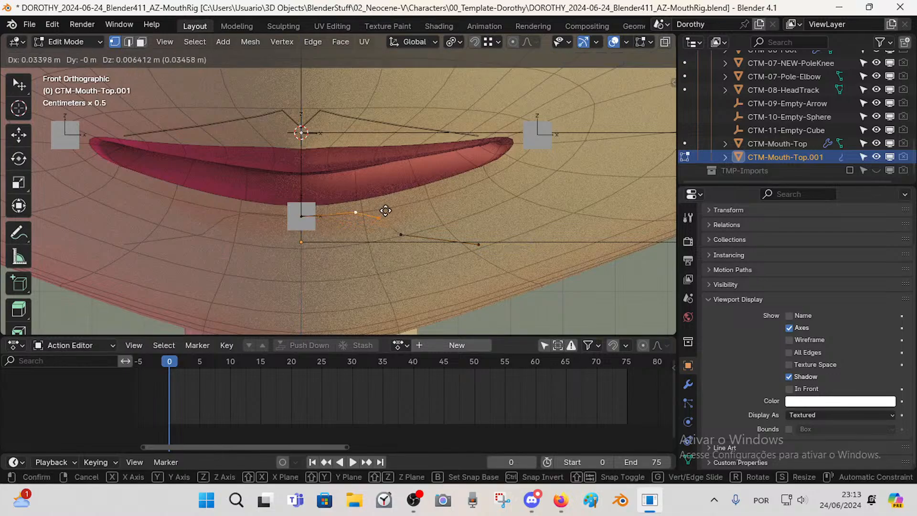
pyautogui.click(401, 219)
pyautogui.click(401, 229)
pyautogui.press('g')
pyautogui.click(455, 195)
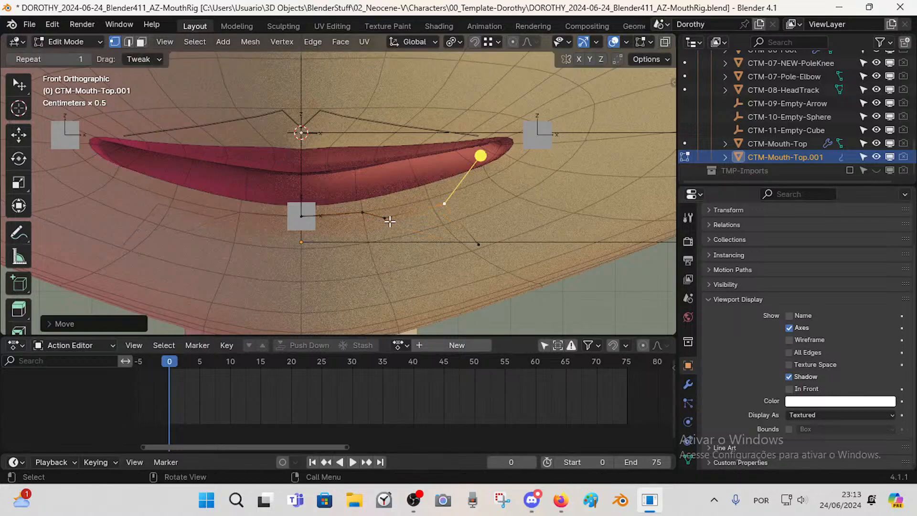
# - Reposition the middle vertex of CTM-Mouth-Top.001 up and outward, between its two neighbours along the lower lip
pyautogui.click(389, 220)
pyautogui.press('g')
pyautogui.click(419, 204)
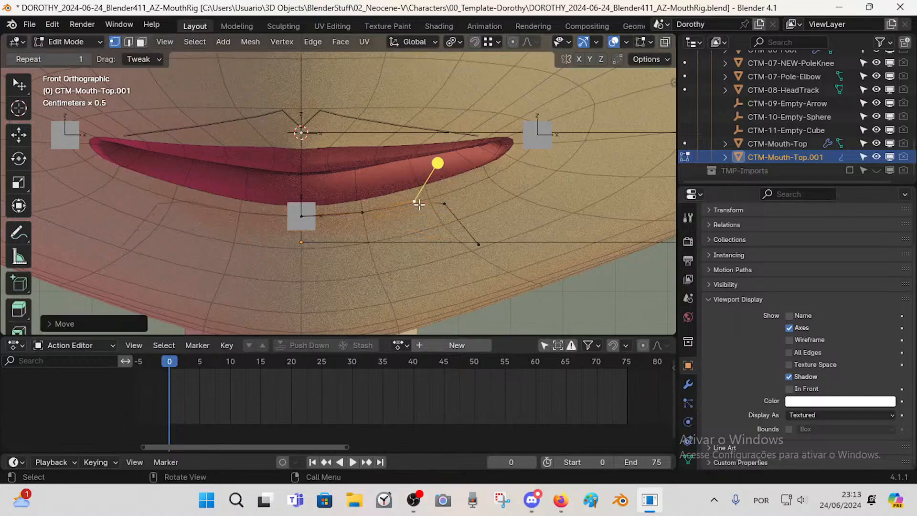
pyautogui.click(444, 199)
pyautogui.press('g')
pyautogui.click(393, 206)
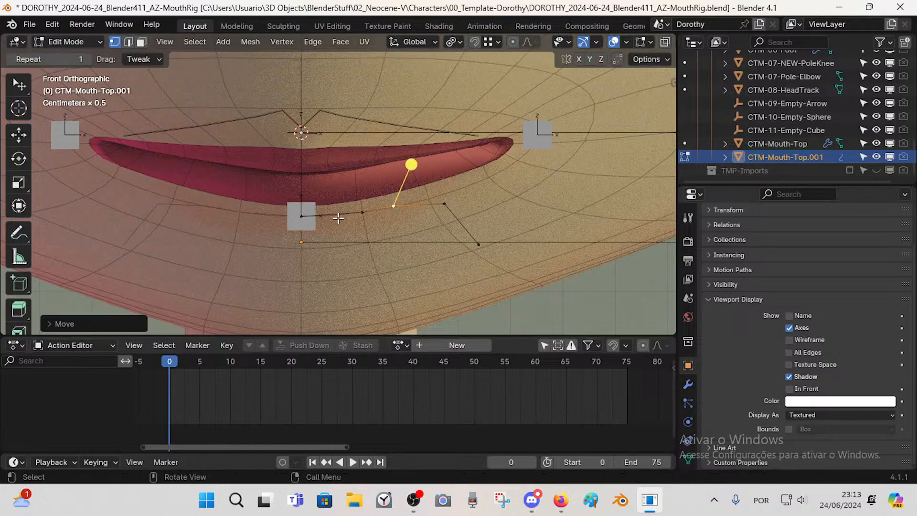
# - Lower the central edge of CTM-Mouth-Top.001 below the lip and switch back to vertex selection
pyautogui.press('2')
pyautogui.click(334, 213)
pyautogui.press('g')
pyautogui.click(330, 227)
pyautogui.press('1')
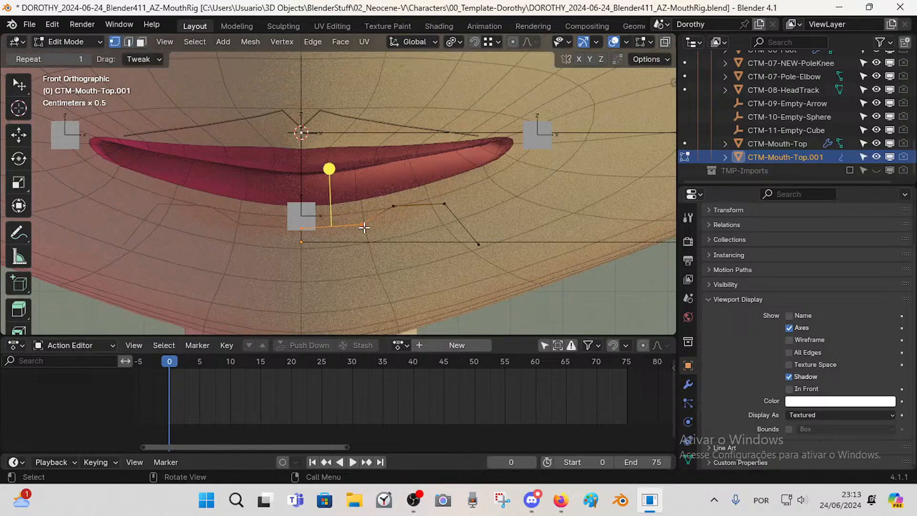
# - Pull the three vertices outside the centre of CTM-Mouth-Top.001 inward to follow the lower lip's outline
pyautogui.click(365, 224)
pyautogui.press('g')
pyautogui.click(343, 229)
pyautogui.click(386, 212)
pyautogui.press('g')
pyautogui.click(378, 217)
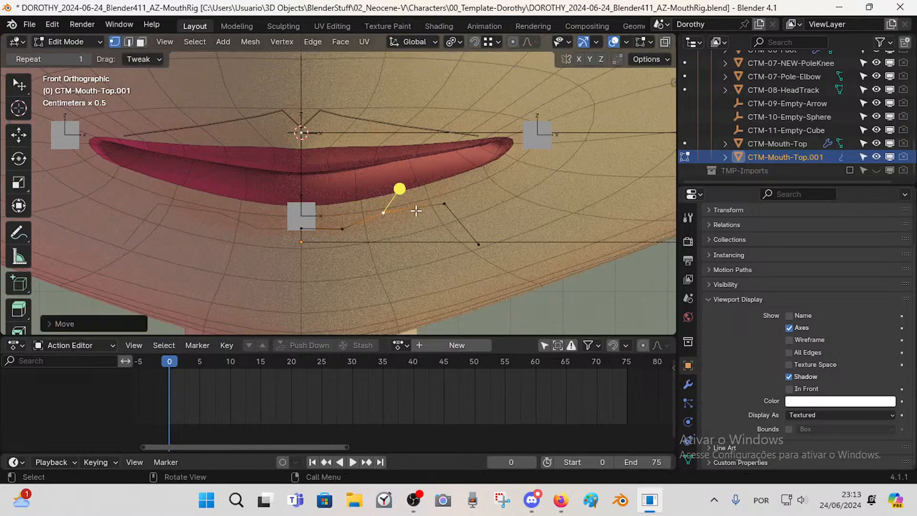
pyautogui.click(444, 204)
pyautogui.press('g')
pyautogui.click(428, 194)
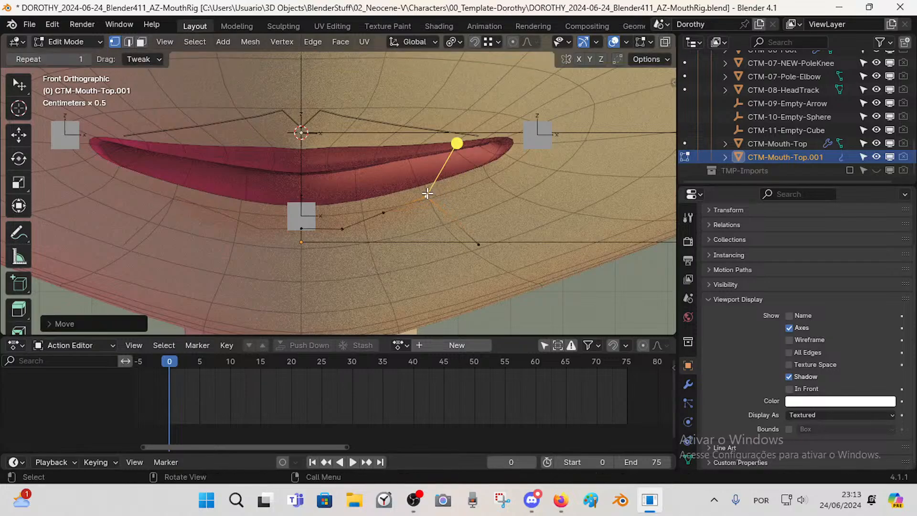
# - Move the outer end vertex of CTM-Mouth-Top.001 up and outward to just below the mouth corner
pyautogui.click(480, 247)
pyautogui.press('a')
pyautogui.press('g')
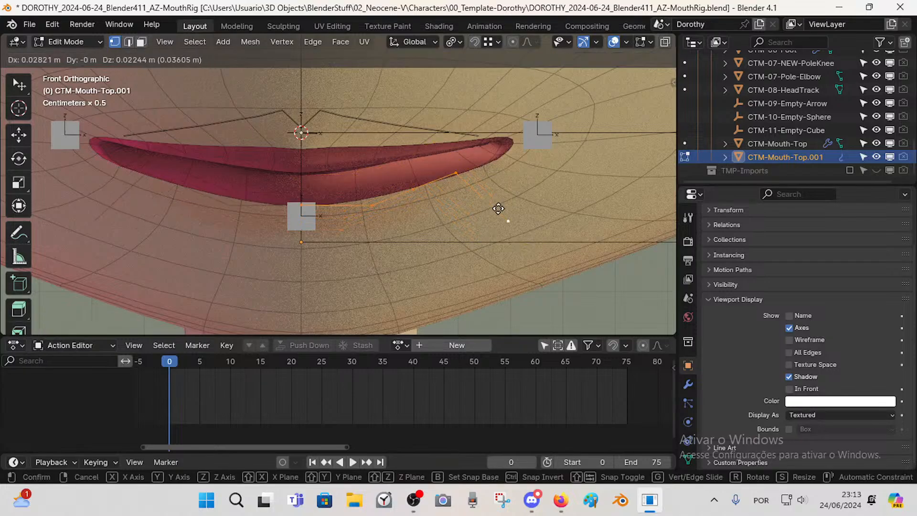
pyautogui.rightClick(494, 218)
pyautogui.press('g')
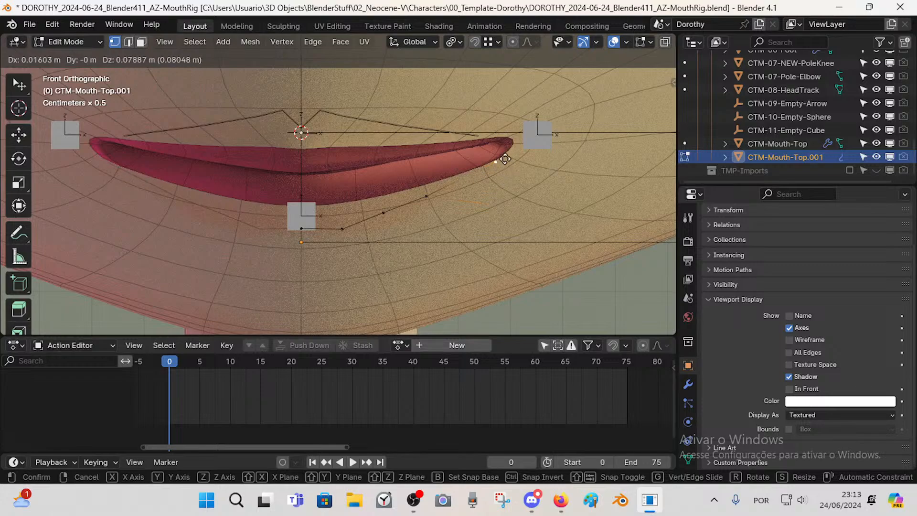
pyautogui.click(511, 163)
# - Lower the two intermediate vertices of CTM-Mouth-Top.001 slightly to smooth the curve under the lip
pyautogui.click(428, 198)
pyautogui.press('g')
pyautogui.click(441, 203)
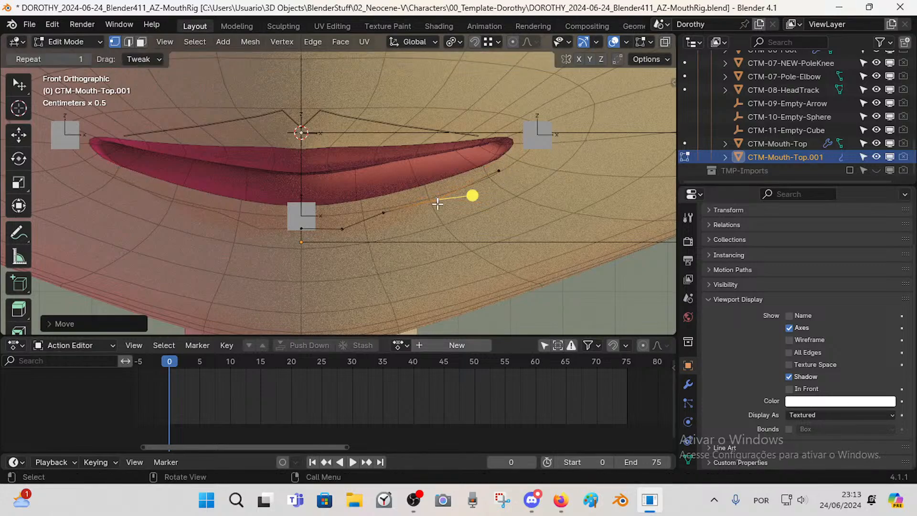
pyautogui.click(390, 214)
pyautogui.press('g')
pyautogui.click(393, 221)
# - Nudge the inner vertex of CTM-Mouth-Top.001 up, then raise it slightly together with its outer neighbour
pyautogui.click(346, 225)
pyautogui.press('g')
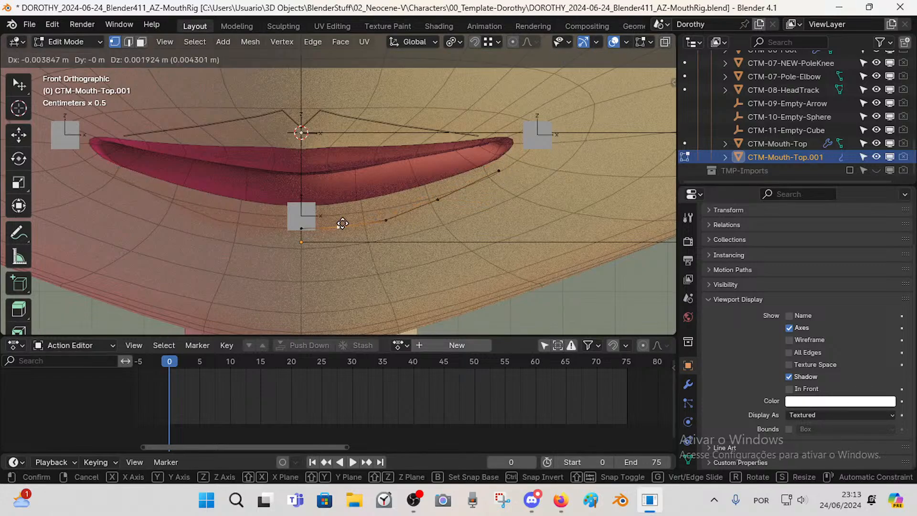
pyautogui.click(342, 223)
pyautogui.keyDown('shift'); pyautogui.click(386, 221); pyautogui.keyUp('shift')
pyautogui.press('g')
pyautogui.click(388, 213)
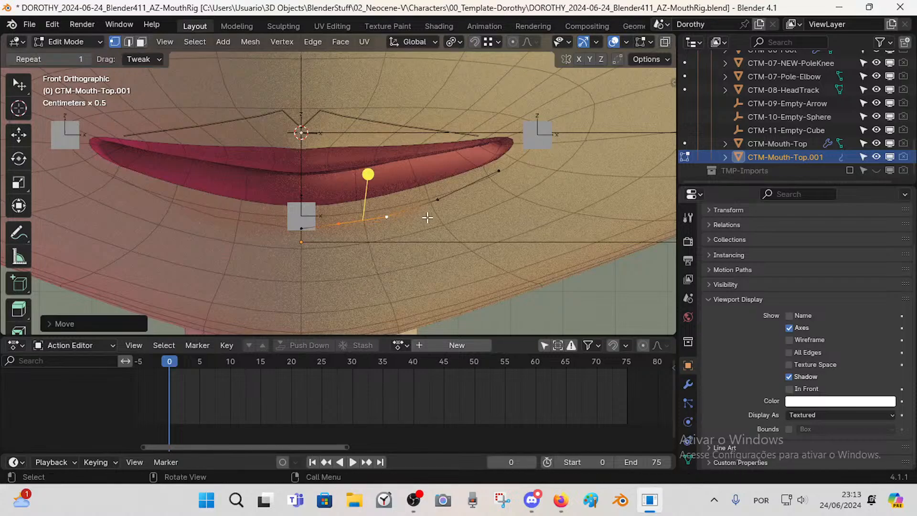
# - Move the CTM-Mouth-Top.001 curve back along the global Y axis to the lower lip and check it in Object Mode
pyautogui.scroll(-2, 428, 215)
pyautogui.moveTo(422, 203); pyautogui.dragTo(352, 211, button='middle')
pyautogui.press('g')
pyautogui.press('y')
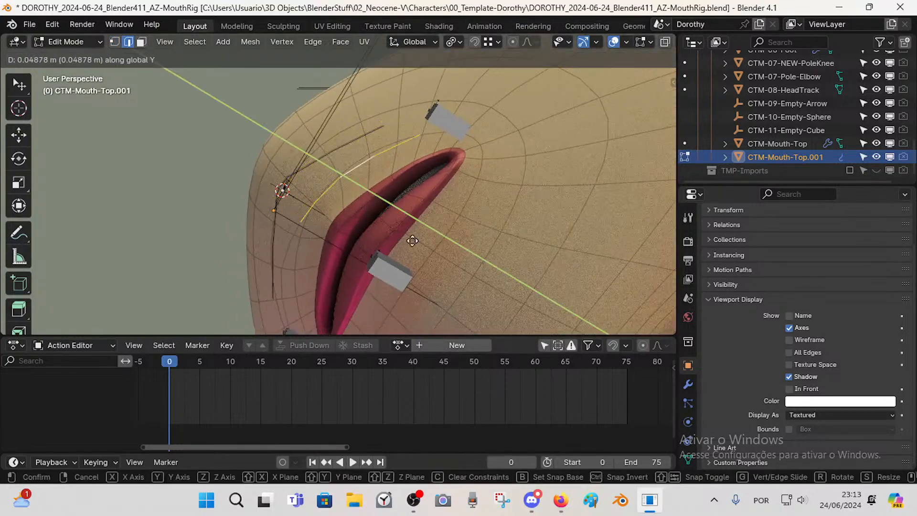
pyautogui.click(450, 260)
pyautogui.moveTo(450, 259); pyautogui.dragTo(442, 190, button='middle')
pyautogui.press('KP_1')
pyautogui.press('ctrl+KP_7')
pyautogui.press('Tab')
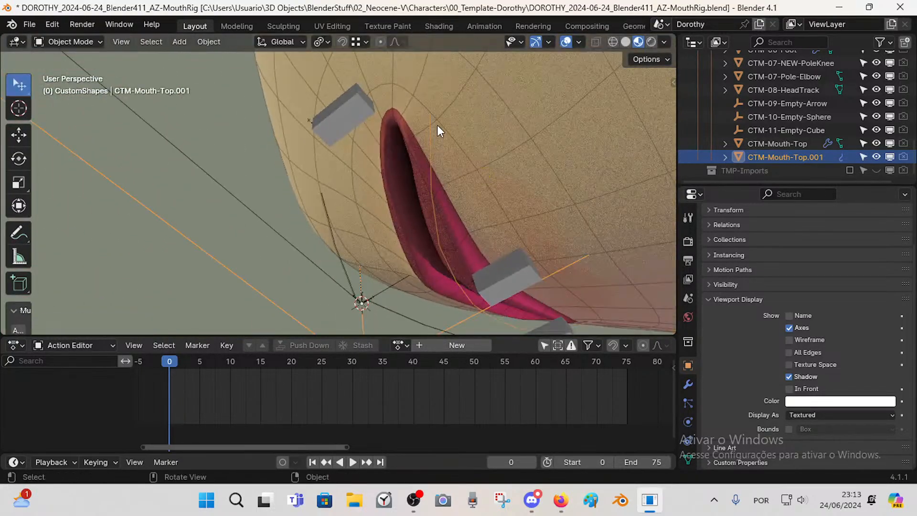
pyautogui.press('Tab')
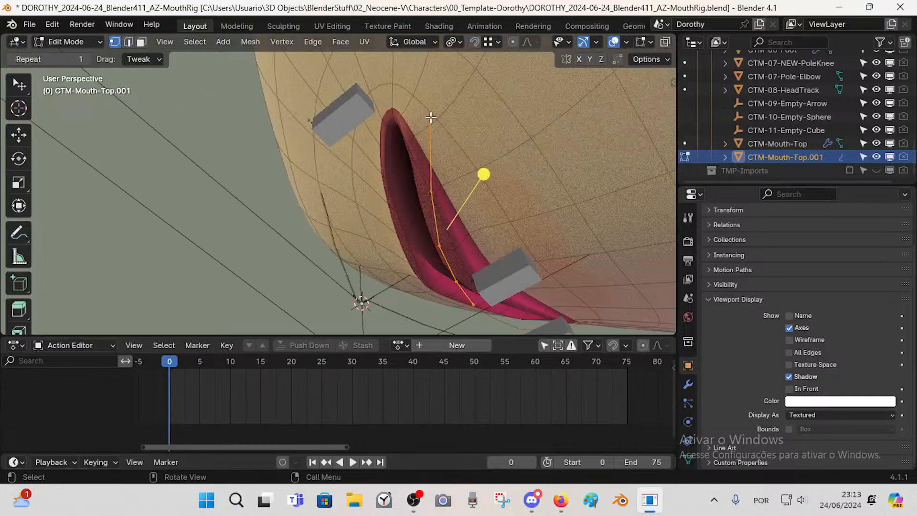
# - Adjust the outer end vertex and its neighbour on CTM-Mouth-Top.001 along the global Y axis to follow the lip
pyautogui.click(431, 118)
pyautogui.press('g')
pyautogui.press('y')
pyautogui.click(451, 138)
pyautogui.click(431, 197)
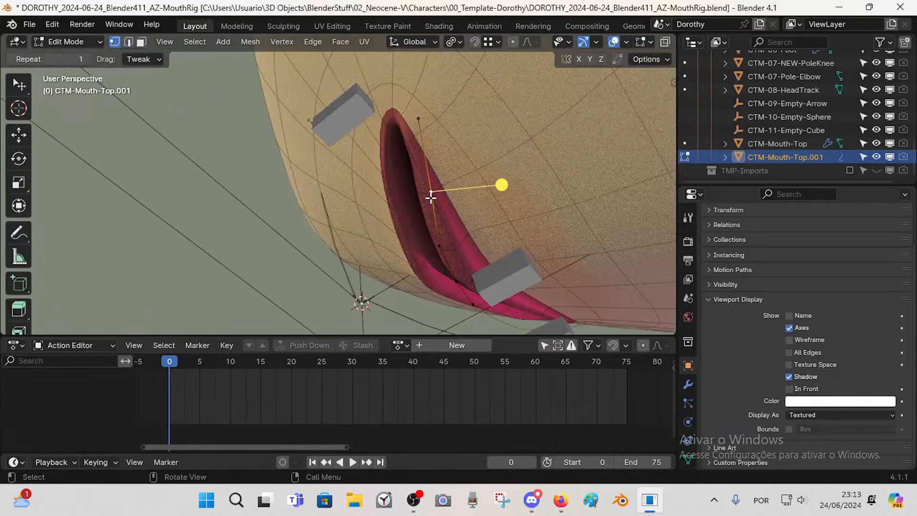
pyautogui.press('g')
pyautogui.press('y')
pyautogui.click(422, 201)
# - Move the two inner intermediate vertices of CTM-Mouth-Top.001 slightly forward along the global Y axis, one after the other
pyautogui.click(440, 245)
pyautogui.press('g')
pyautogui.press('y')
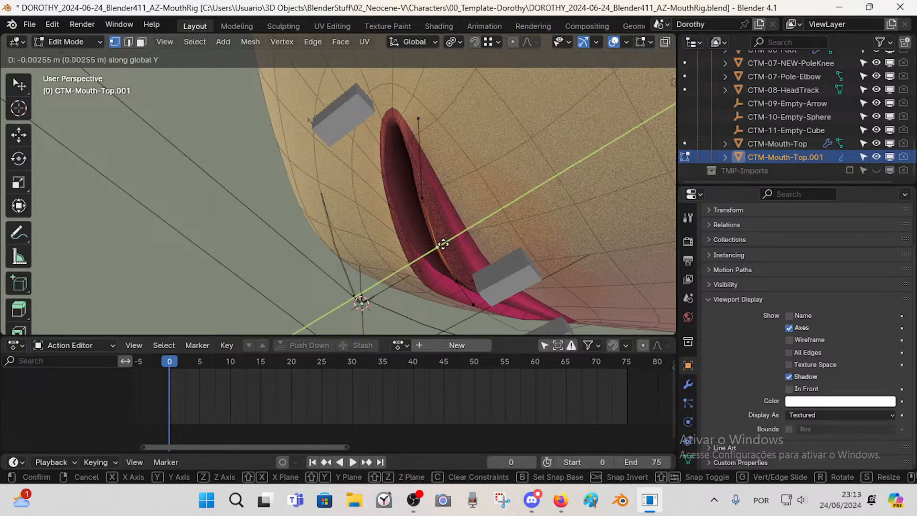
pyautogui.click(443, 243)
pyautogui.click(472, 308)
pyautogui.press('g')
pyautogui.press('y')
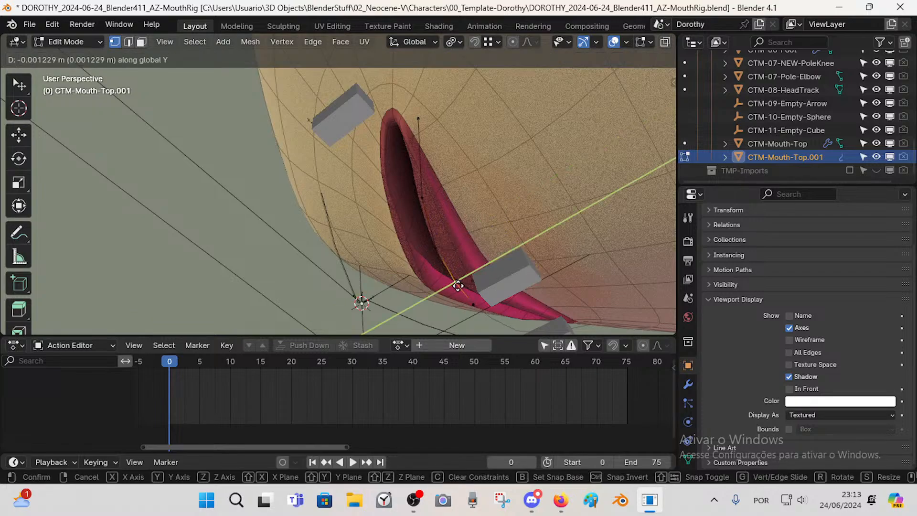
pyautogui.click(456, 287)
# - Dissolve the intermediate vertex of CTM-Mouth-Top.001 closest to the mouth's centre
pyautogui.click(443, 251)
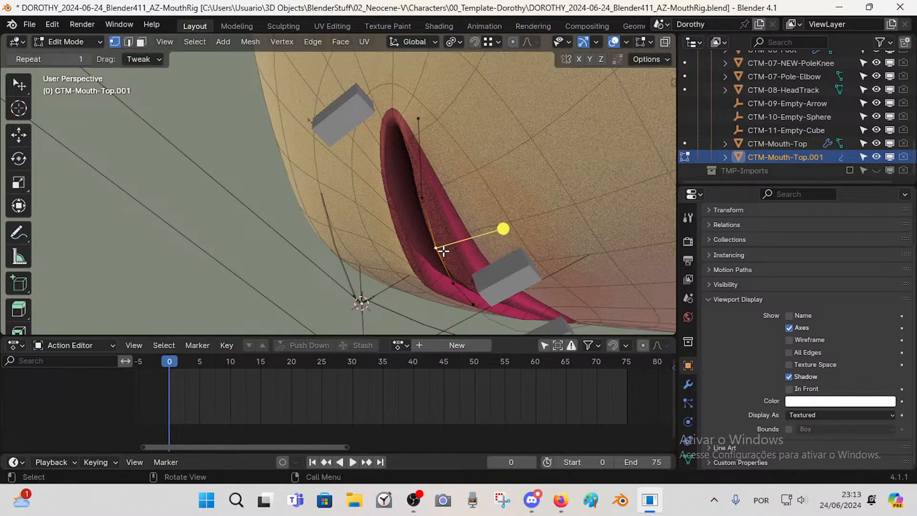
pyautogui.click(452, 283)
pyautogui.press('x')
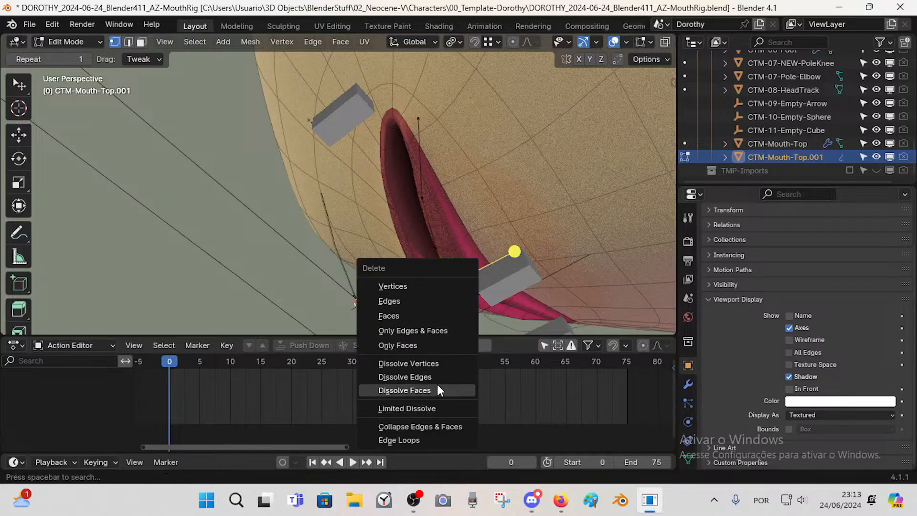
pyautogui.click(442, 377)
pyautogui.press('x')
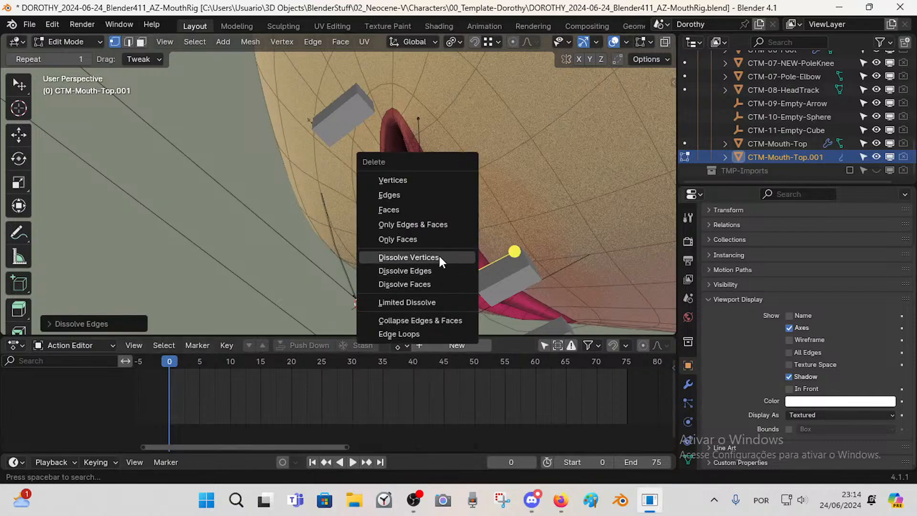
pyautogui.click(437, 255)
# - Slide the inner intermediate vertex along its edge toward the mouth's centre and nudge its outer neighbour down to even the spacing
pyautogui.keyDown('shift'); pyautogui.click(438, 248); pyautogui.keyUp('shift')
pyautogui.hotkey('shift', 'v')
pyautogui.click(455, 270)
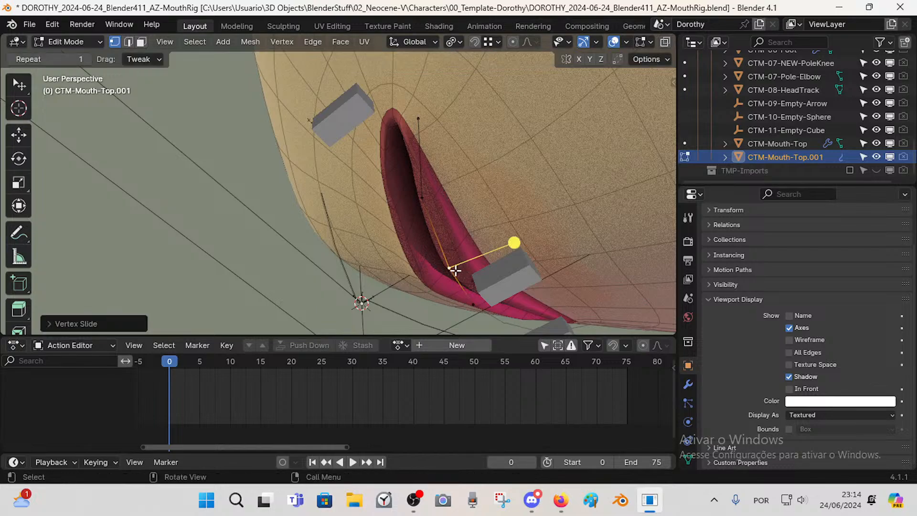
pyautogui.click(430, 206)
pyautogui.press('g')
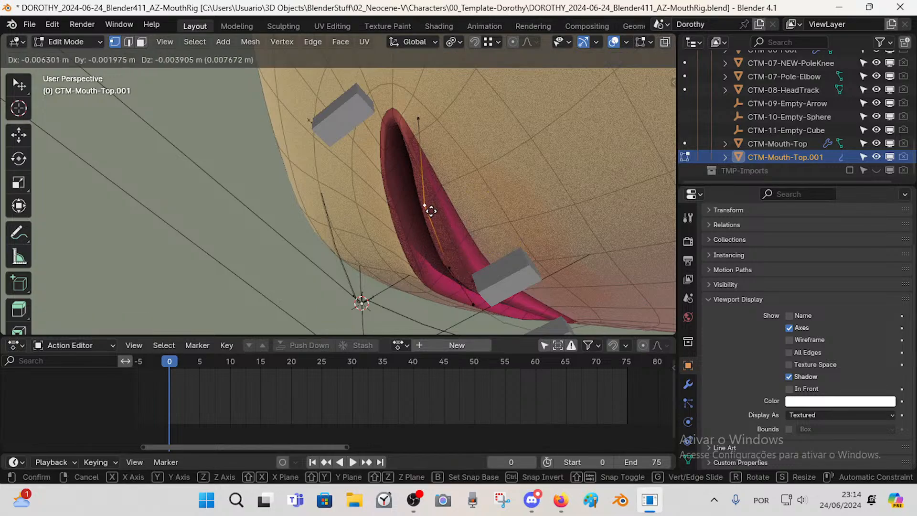
pyautogui.click(430, 210)
# - In front orthographic view, move the outer end vertex of the lower-lip curve inward and slightly down, away from the mouth corner
pyautogui.moveTo(430, 210); pyautogui.dragTo(485, 234, button='middle')
pyautogui.press('KP_1')
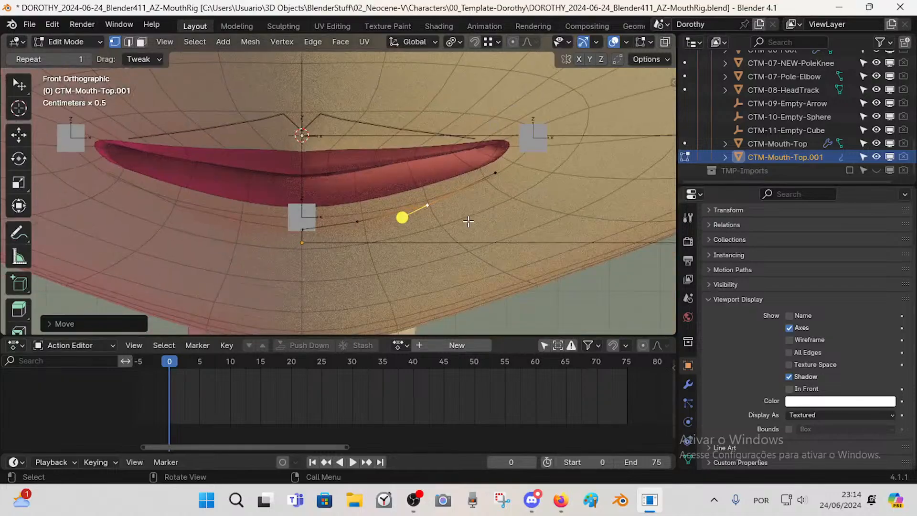
pyautogui.scroll(-2, 468, 221)
pyautogui.click(447, 182)
pyautogui.press('g')
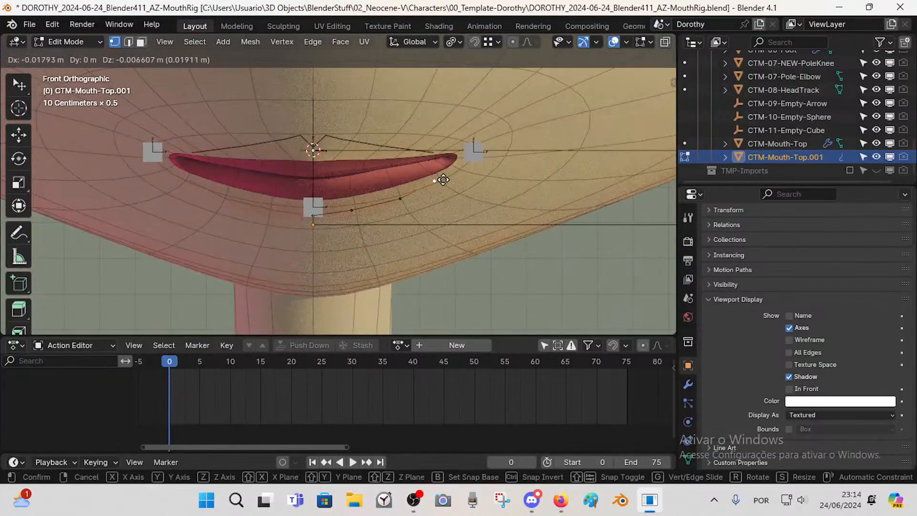
pyautogui.click(438, 183)
# - Shift the two intermediate vertices of the lower-lip curve toward the mouth's centre, one at a time, to smooth the arc
pyautogui.click(395, 199)
pyautogui.keyDown('shift'); pyautogui.click(356, 212); pyautogui.keyUp('shift')
pyautogui.press('g')
pyautogui.click(342, 216)
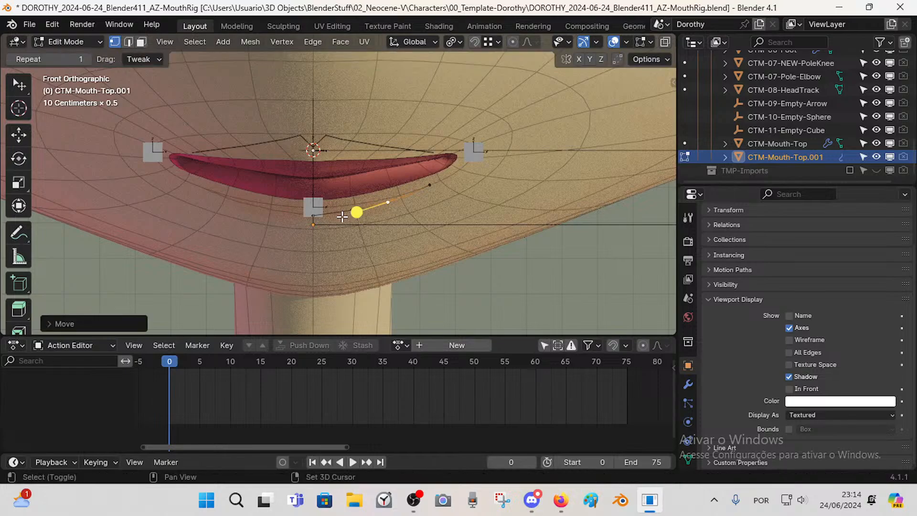
pyautogui.click(341, 215)
pyautogui.press('g')
pyautogui.click(329, 234)
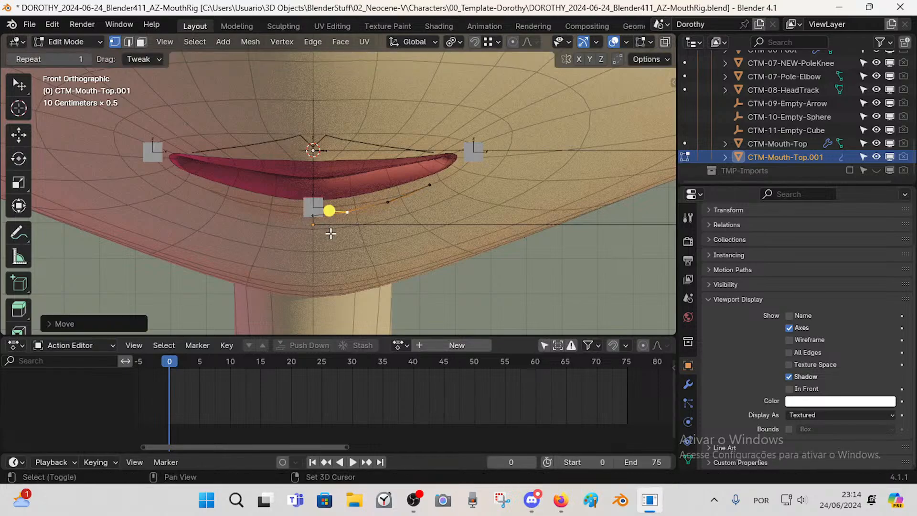
# - Return to Object Mode and rename the CTM-Mouth-Top.001 object to CTM-Mouth-Bot
pyautogui.press('Tab')
pyautogui.click(364, 201)
pyautogui.click(370, 206)
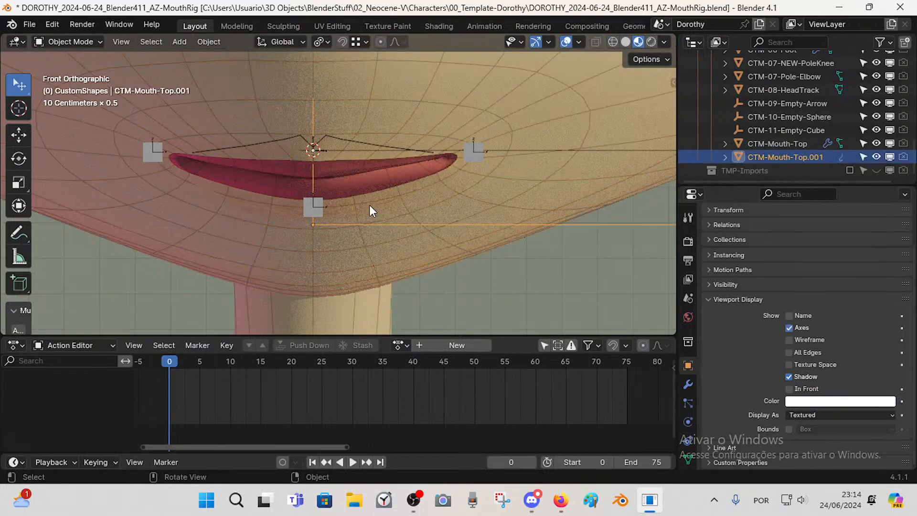
pyautogui.press('F2')
pyautogui.click(340, 205)
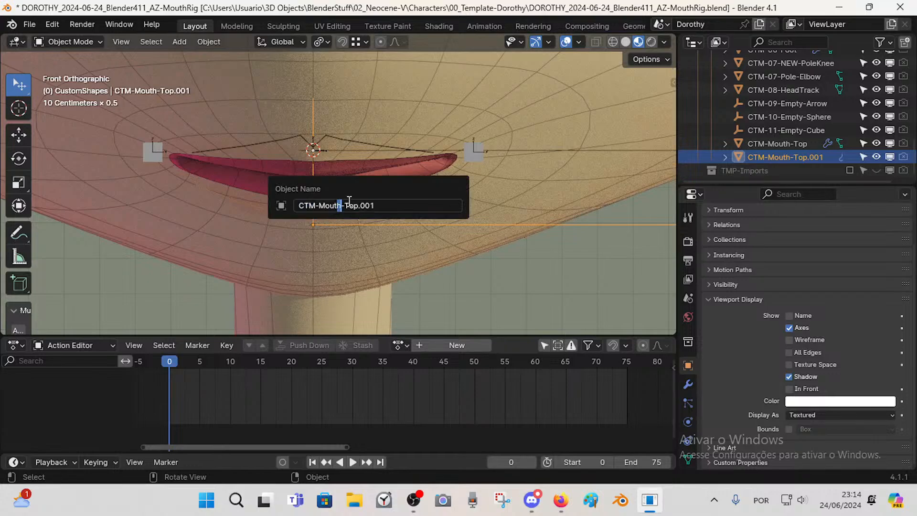
pyautogui.press('BackSpace')
pyautogui.write('Bot')
pyautogui.press('Delete')
pyautogui.press('Delete')
pyautogui.hotkey('shift', 'End')
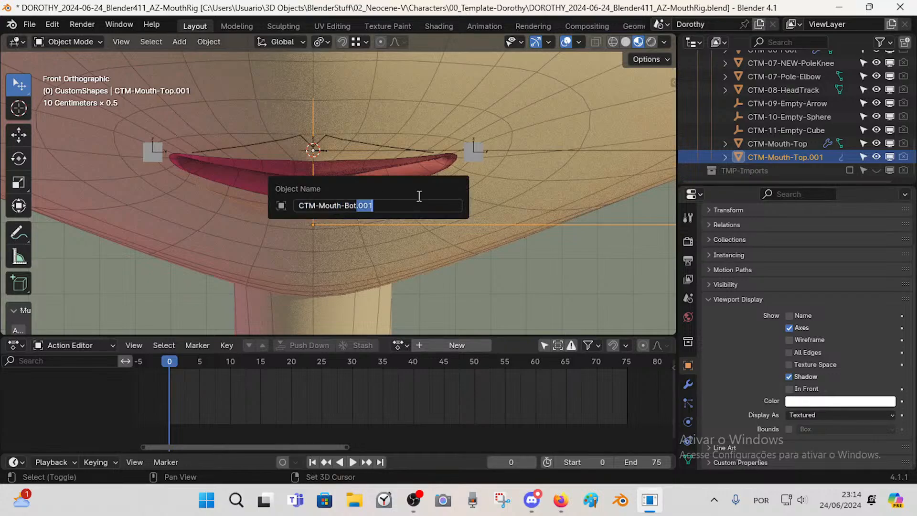
pyautogui.press('Delete')
pyautogui.press('Return')
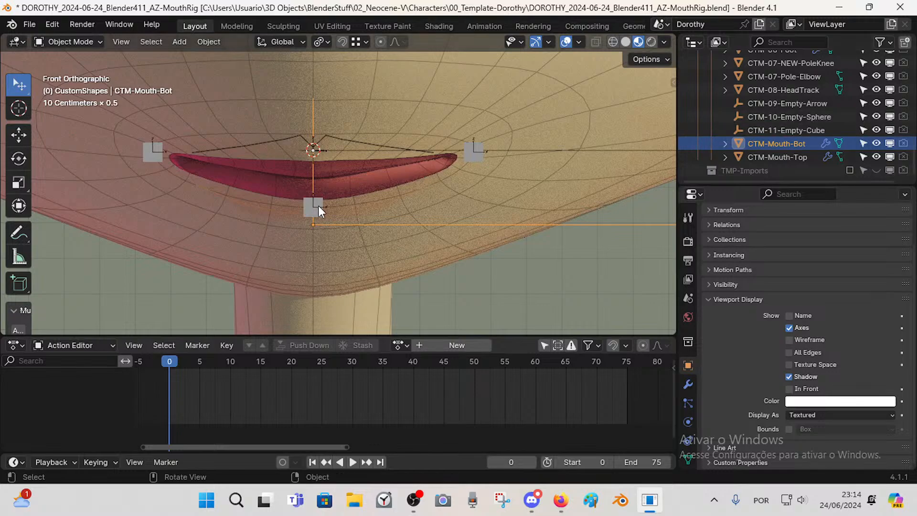
pyautogui.click(355, 207)
pyautogui.click(362, 205)
pyautogui.press('Tab')
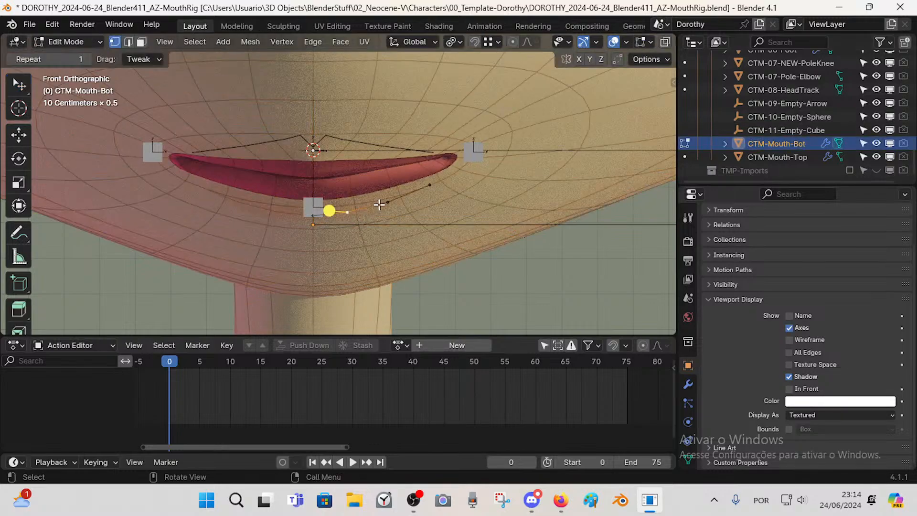
pyautogui.press('Tab')
pyautogui.click(350, 207)
pyautogui.click(351, 210)
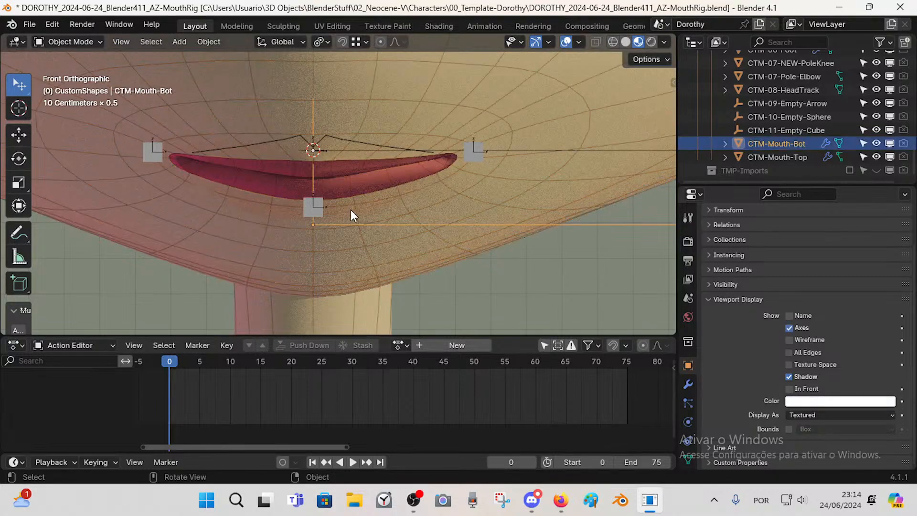
# - Assign the CTM-Mouth-Bot object as the custom shape of the CTL-Mouth-DN bone in Pose Mode
pyautogui.click(308, 212)
pyautogui.hotkey('ctrl', 'Tab')
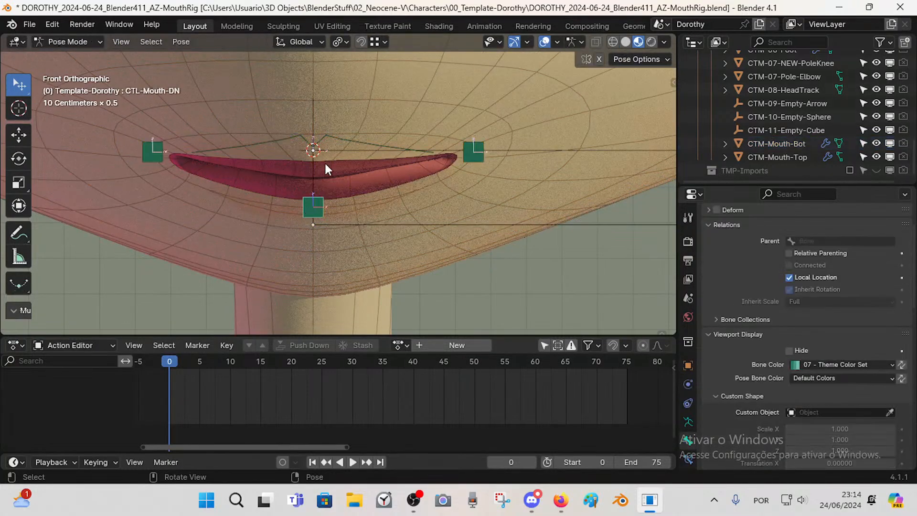
pyautogui.click(325, 142)
pyautogui.click(307, 207)
pyautogui.scroll(-4, 823, 334)
pyautogui.click(823, 331)
pyautogui.write('C')
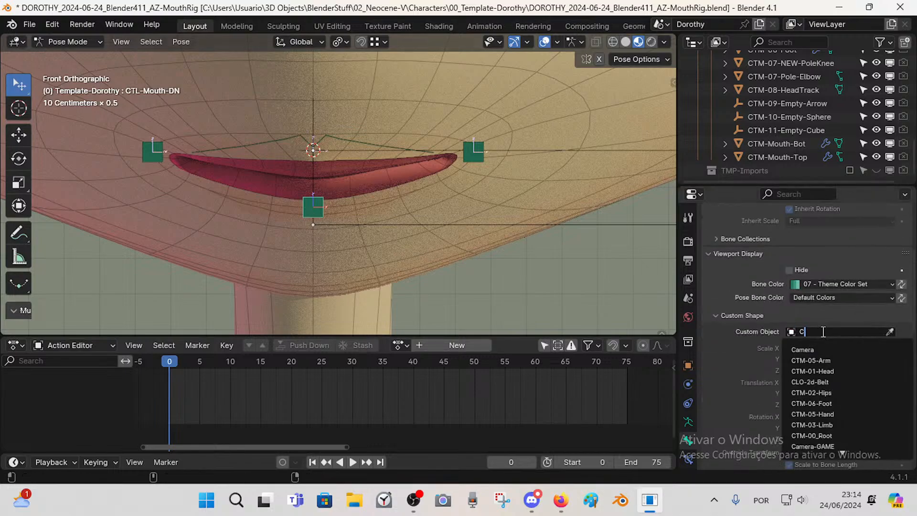
pyautogui.press('BackSpace')
pyautogui.write('Bot')
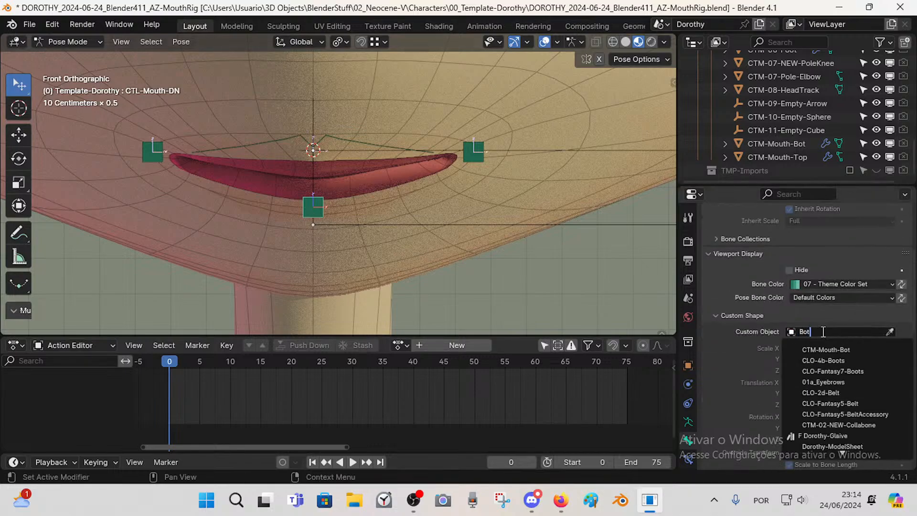
pyautogui.press('BackSpace')
pyautogui.press('BackSpace')
pyautogui.press('BackSpace')
pyautogui.write('Moiu')
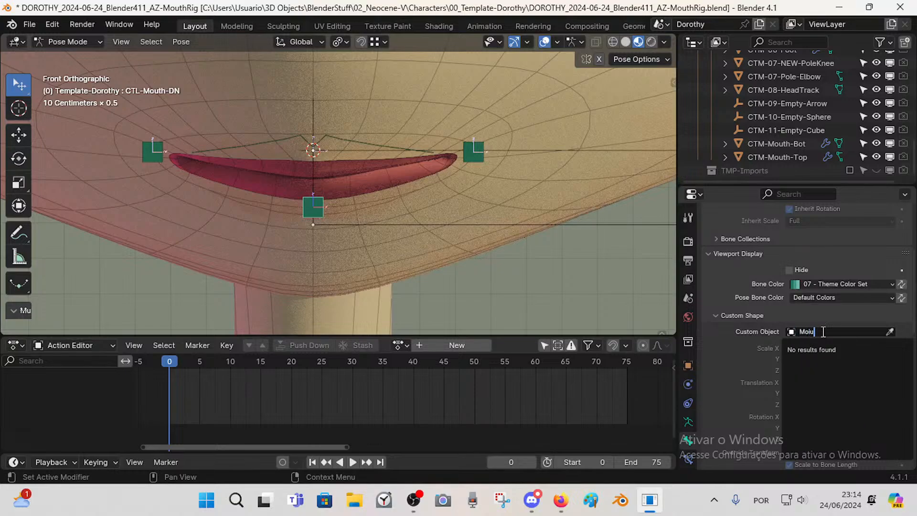
pyautogui.write('t')
pyautogui.press('BackSpace')
pyautogui.press('BackSpace')
pyautogui.press('BackSpace')
pyautogui.write('uth')
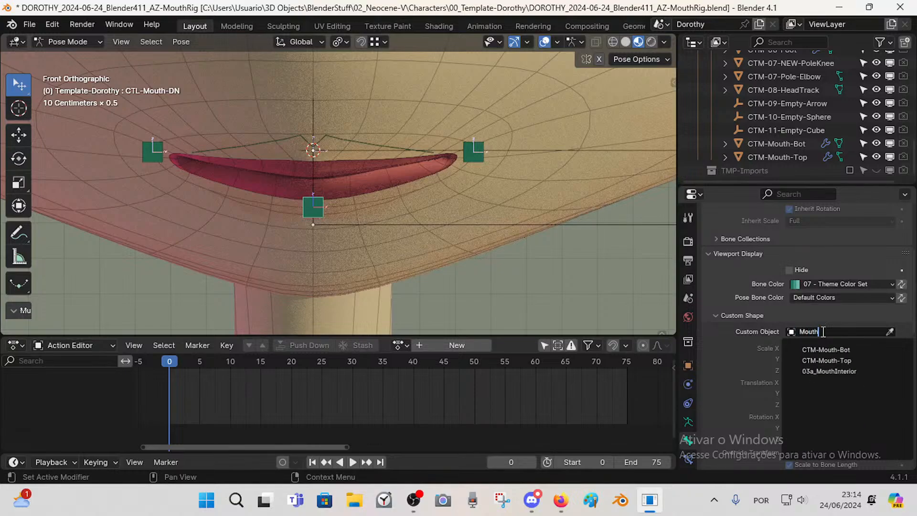
pyautogui.press('Return')
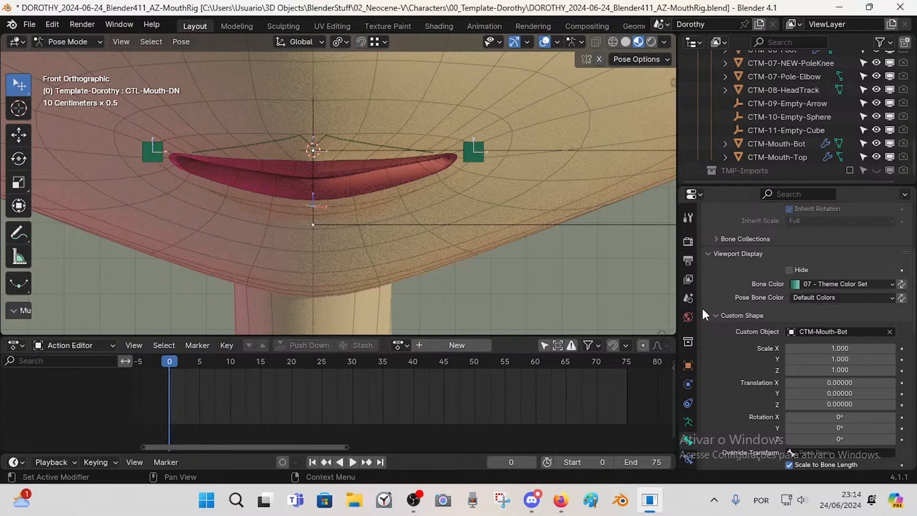
# - Turn off Scale to Bone Length for the custom shape of the CTL-Mouth-DN bone
pyautogui.press('Tab')
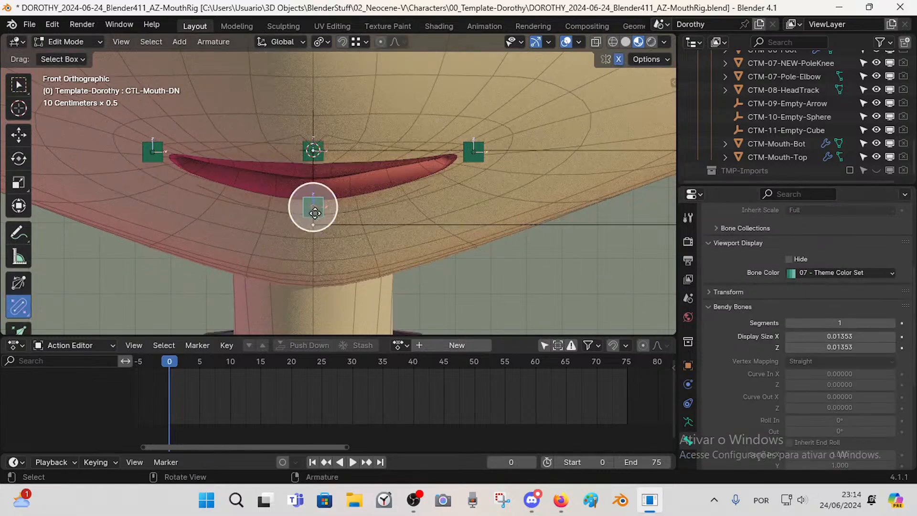
pyautogui.press('Tab')
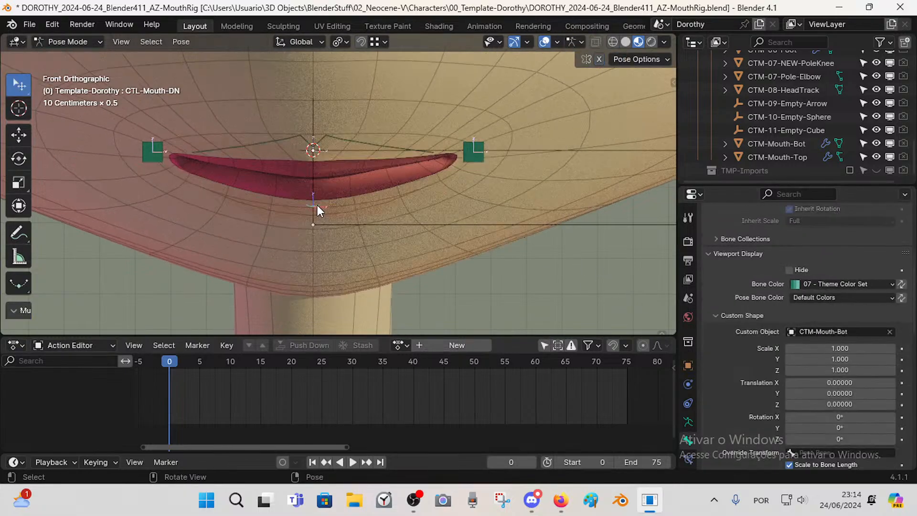
pyautogui.click(788, 464)
pyautogui.scroll(-2, 794, 477)
pyautogui.scroll(3, 443, 254)
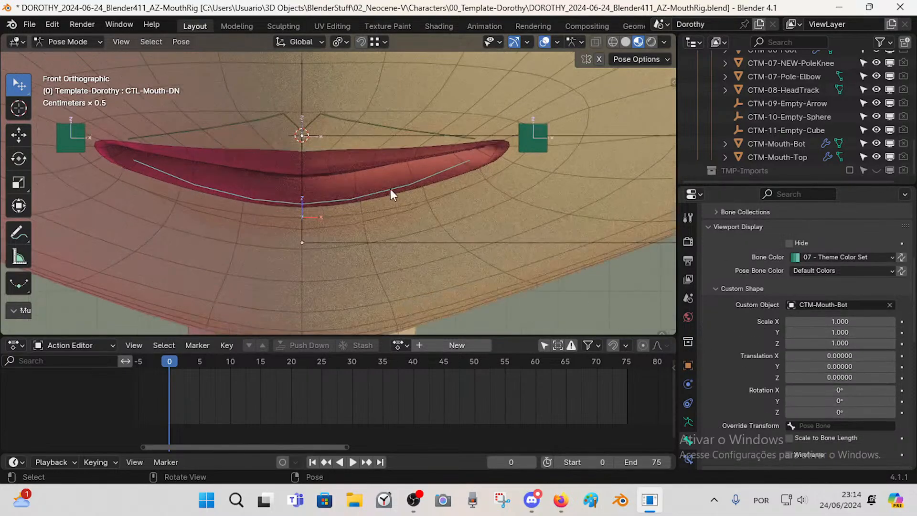
pyautogui.click(389, 137)
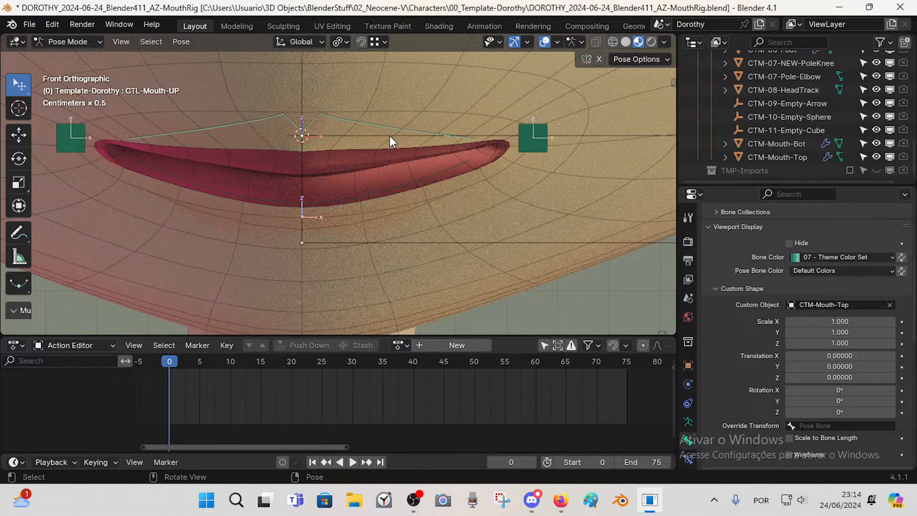
pyautogui.click(383, 189)
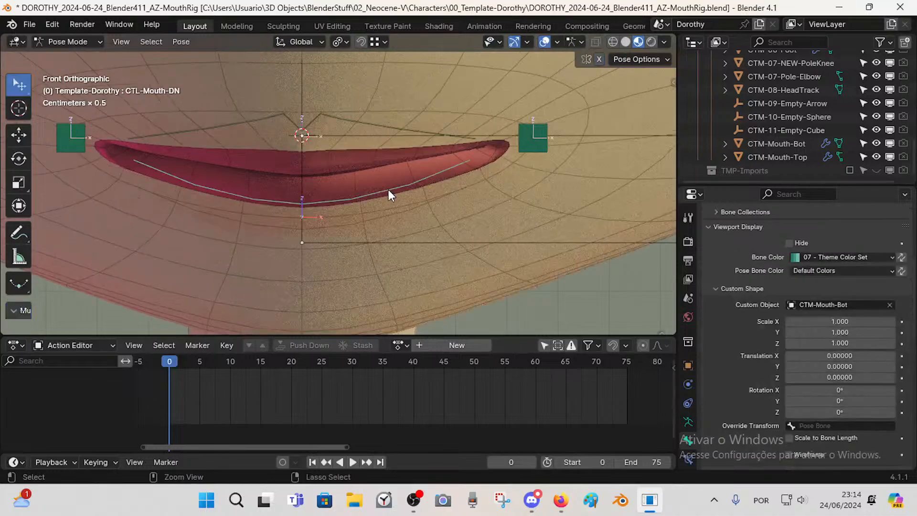
# - Return to Object Mode and move the CTM-Mouth-Bot shape object slightly down along the global Z axis
pyautogui.hotkey('ctrl', 'Tab')
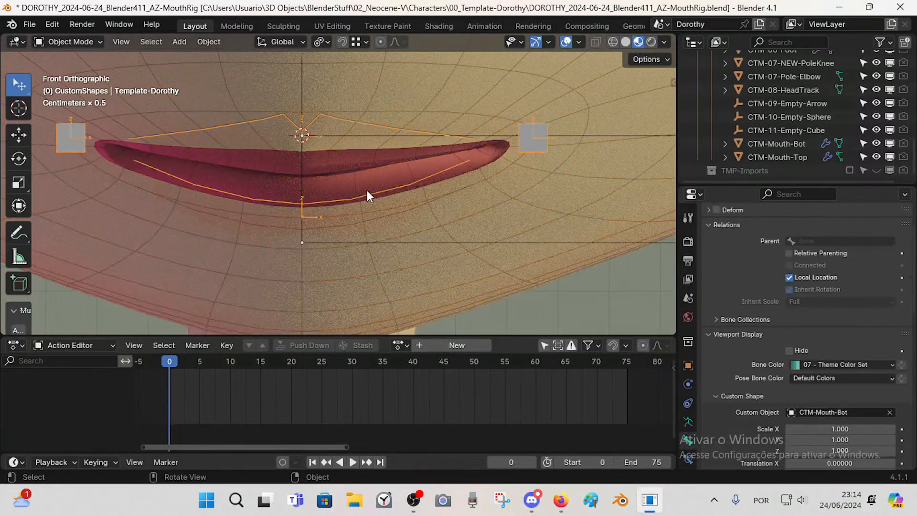
pyautogui.press('g')
pyautogui.click(370, 215)
pyautogui.click(450, 147)
pyautogui.click(788, 156)
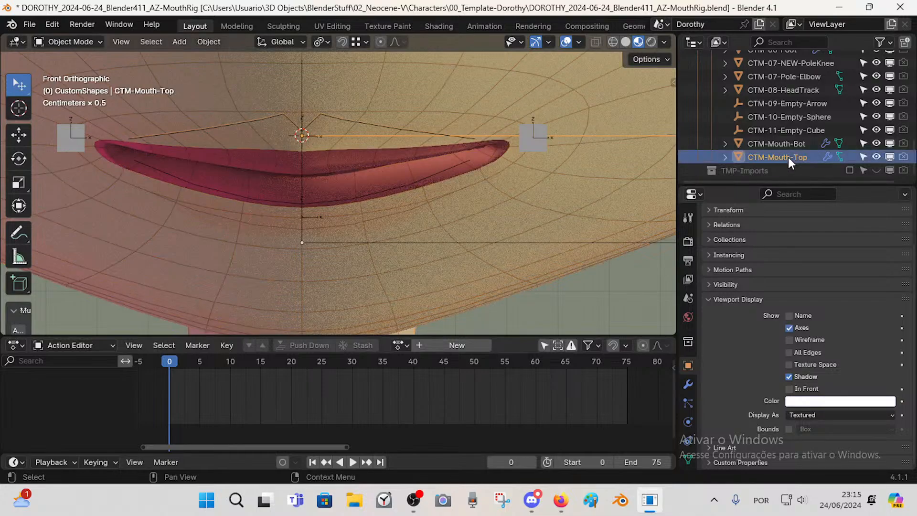
pyautogui.click(783, 144)
pyautogui.press('g')
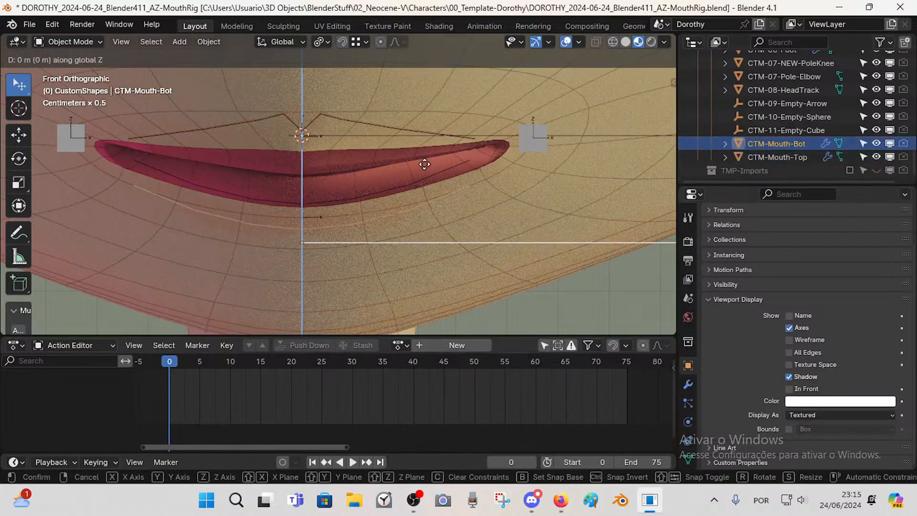
pyautogui.click(424, 173)
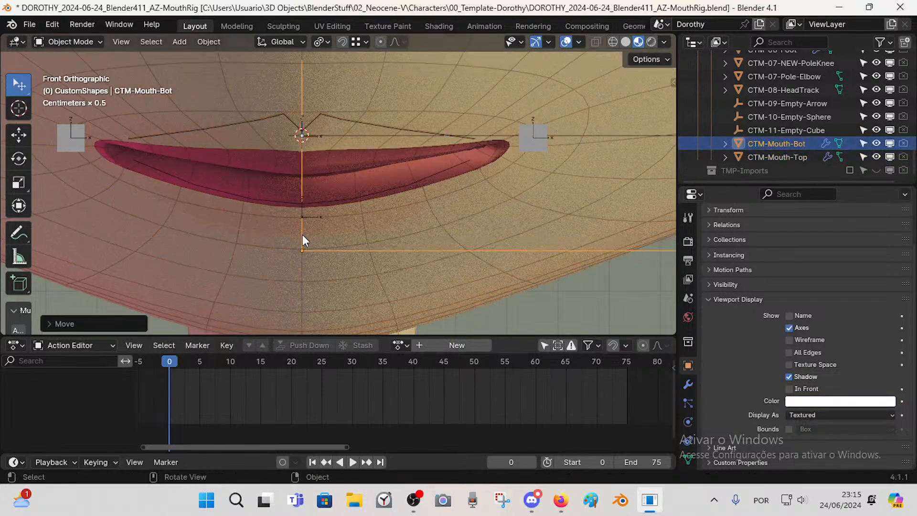
# - Snap the 3D cursor to the centre vertex of the CTM-Mouth-Bot mesh in Edit Mode
pyautogui.press('Tab')
pyautogui.press('Tab')
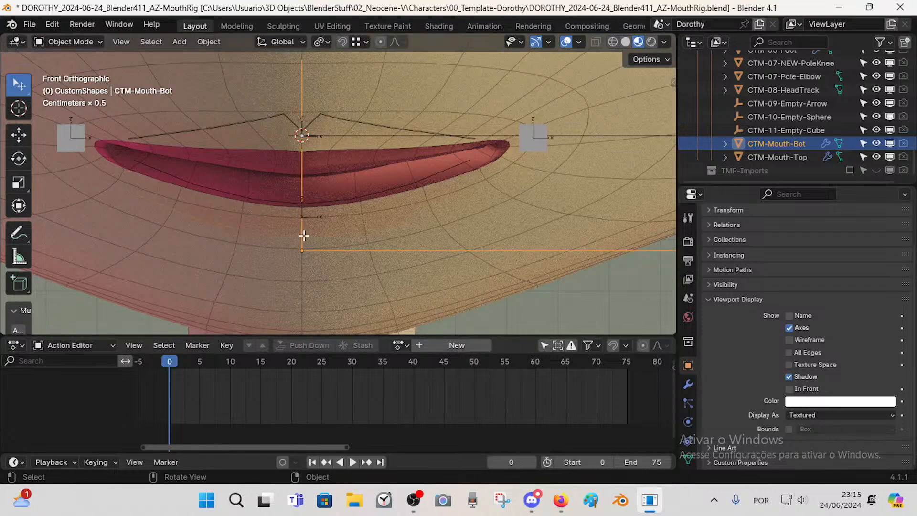
pyautogui.press('Tab')
pyautogui.click(304, 237)
pyautogui.hotkey('shift', 's')
pyautogui.press('2')
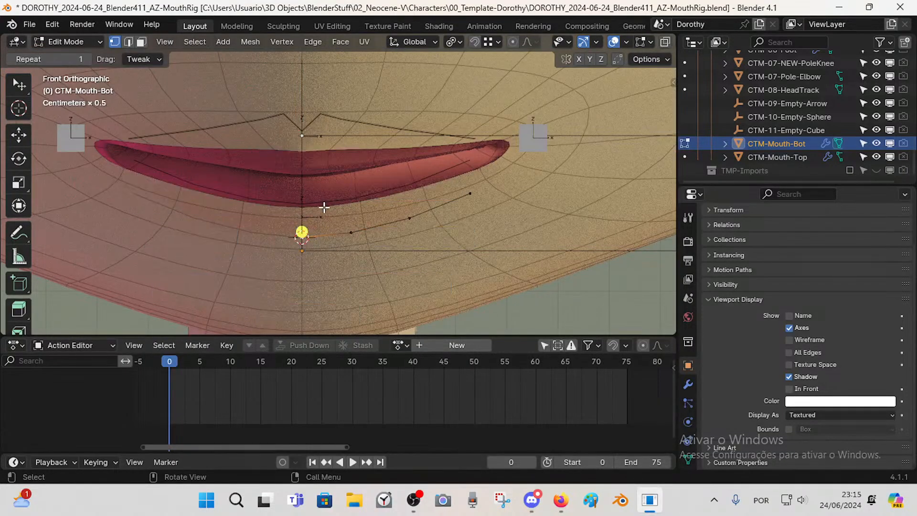
# - Set the origin of CTM-Mouth-Bot to the 3D cursor in Object Mode
pyautogui.press('Tab')
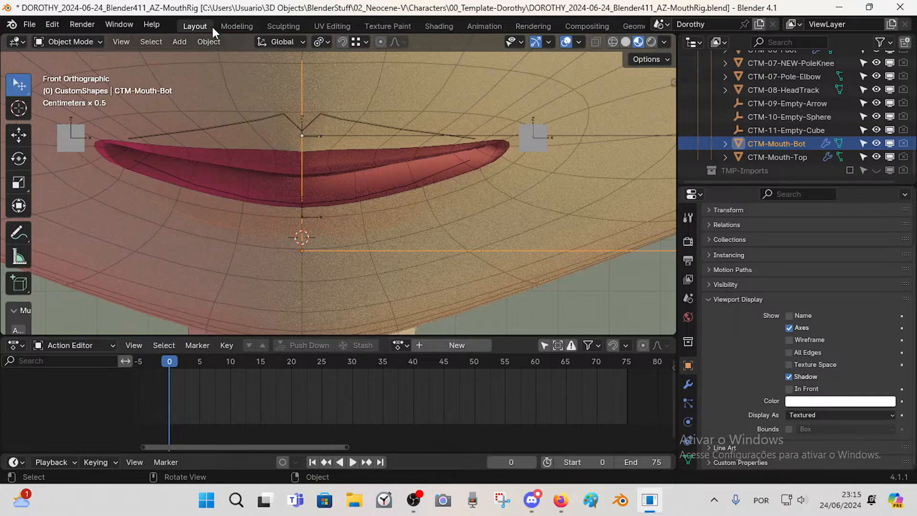
pyautogui.click(208, 42)
pyautogui.moveTo(228, 73)
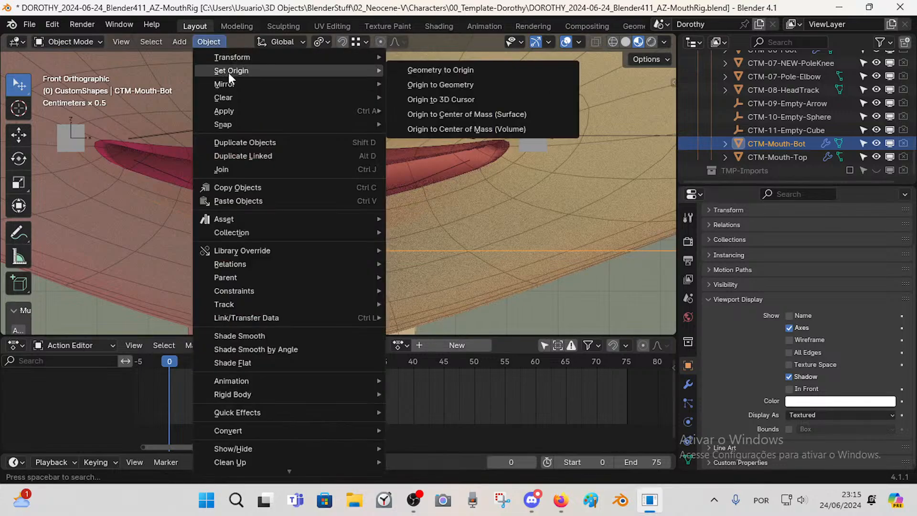
pyautogui.click(428, 99)
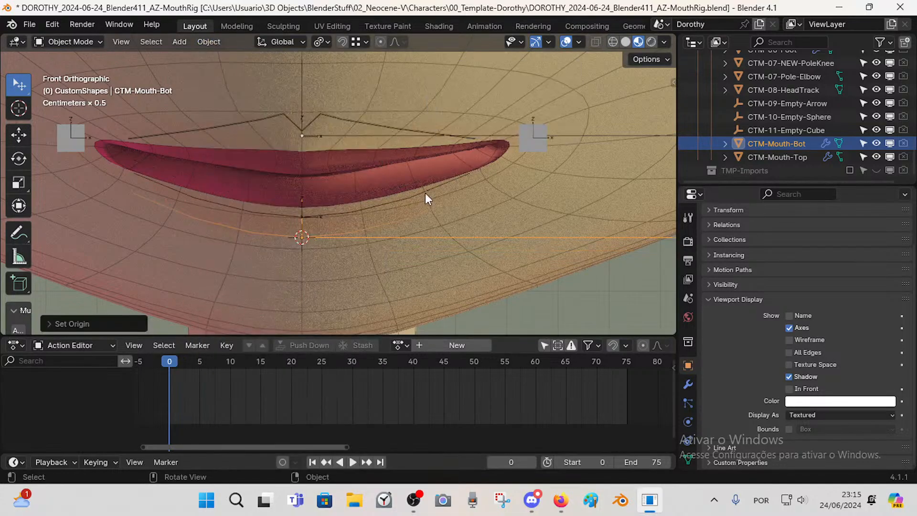
pyautogui.click(353, 214)
pyautogui.keyDown('shift'); pyautogui.moveTo(473, 151); pyautogui.dragTo(475, 178, button='middle'); pyautogui.keyUp('shift')
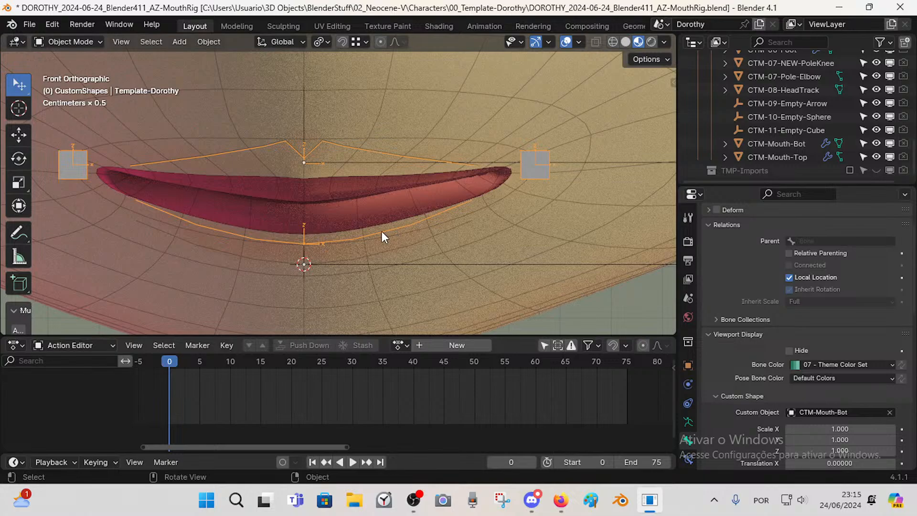
pyautogui.click(377, 234)
pyautogui.click(370, 234)
pyautogui.click(535, 165)
pyautogui.click(337, 146)
pyautogui.click(360, 241)
pyautogui.click(355, 239)
# - Duplicate CTM-Mouth-Bot and place the copy over the right-hand mouth-corner control, adjusting its position along X
pyautogui.click(792, 145)
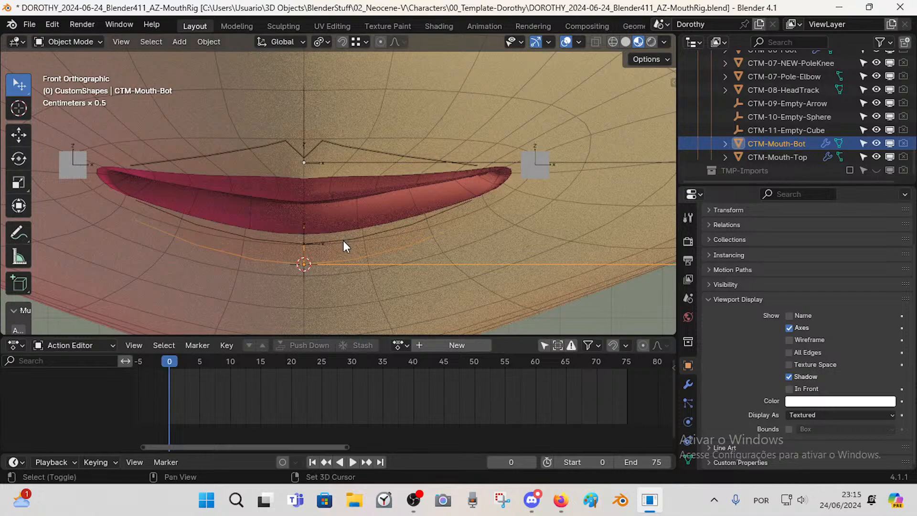
pyautogui.hotkey('shift', 'd')
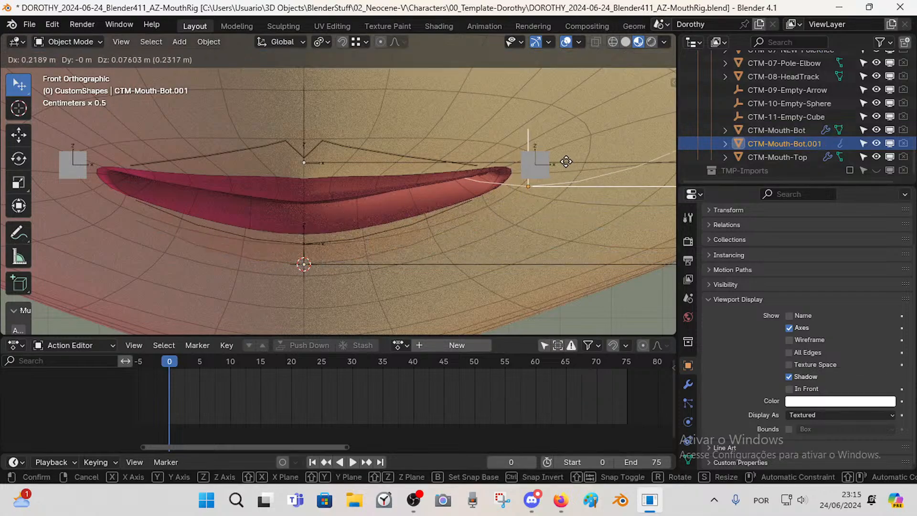
pyautogui.click(547, 173)
pyautogui.press('g')
pyautogui.press('x')
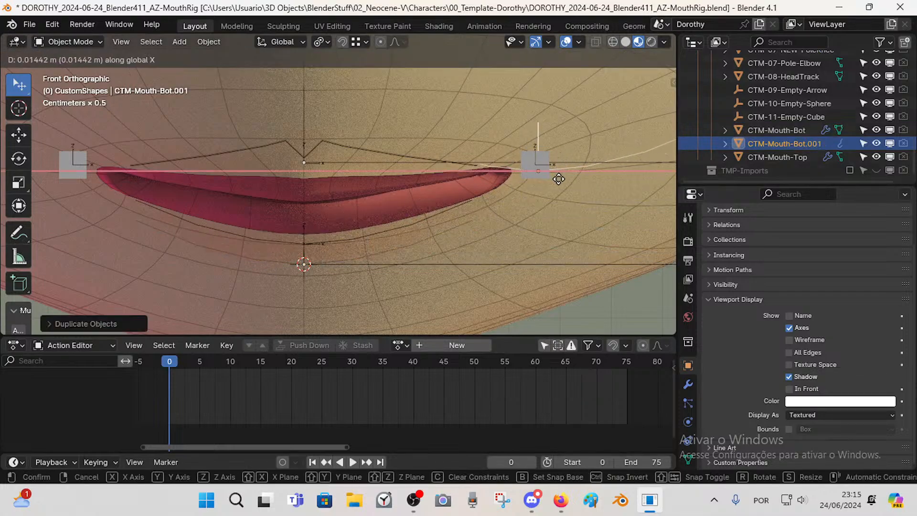
pyautogui.click(557, 180)
# - Edit the duplicated shape's mesh and lower its centre vertex below the object's origin
pyautogui.keyDown('shift'); pyautogui.moveTo(528, 196); pyautogui.dragTo(485, 224, button='middle'); pyautogui.keyUp('shift')
pyautogui.click(477, 193)
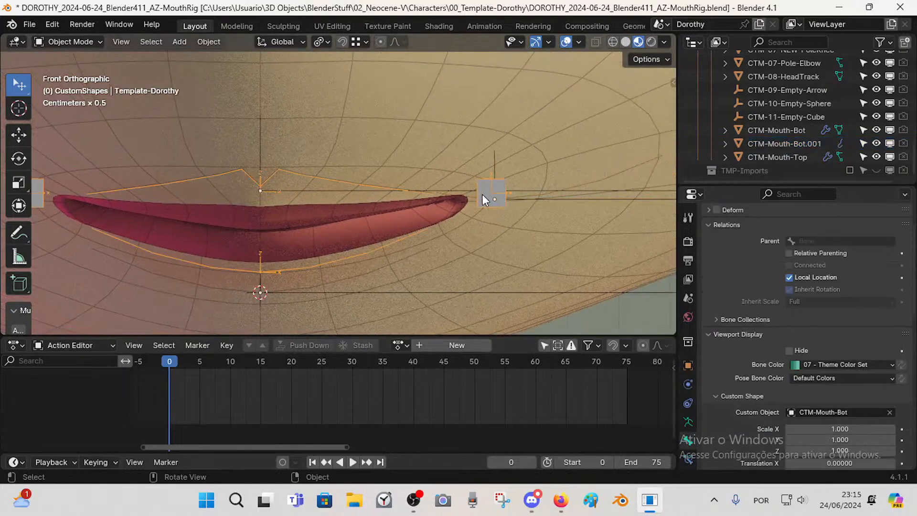
pyautogui.click(496, 203)
pyautogui.press('Tab')
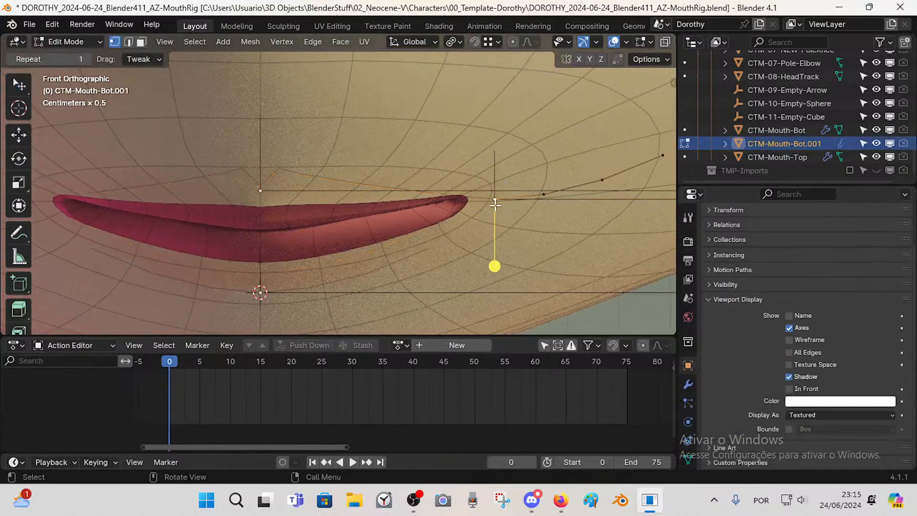
pyautogui.moveTo(490, 201); pyautogui.dragTo(494, 230)
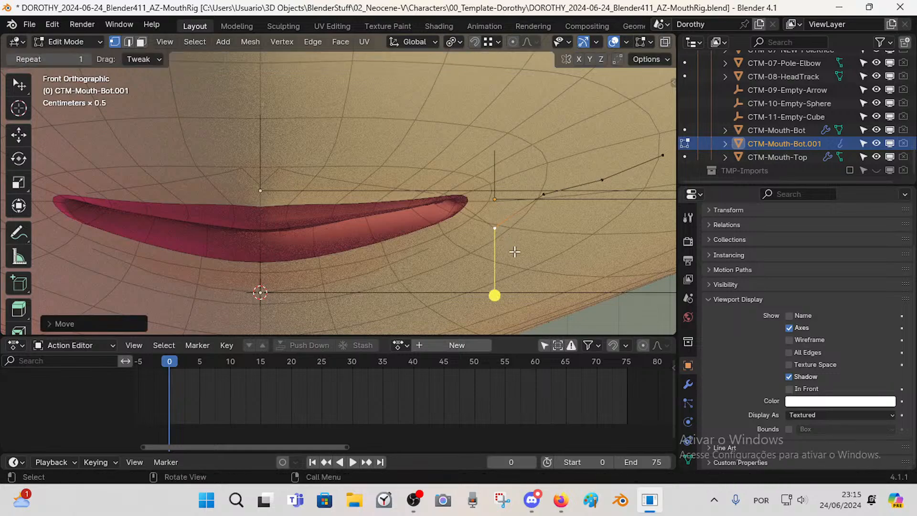
# - Remove the Mirror modifier from the duplicated mouth shape
pyautogui.press('a')
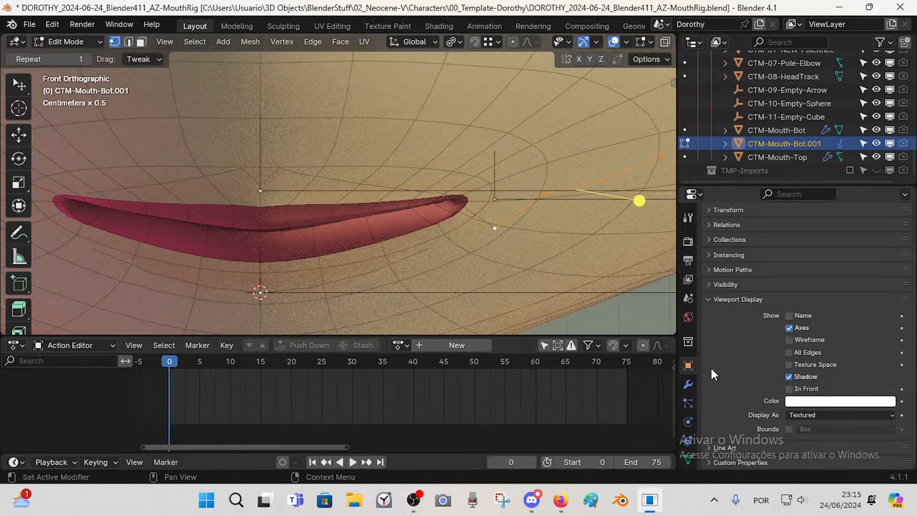
pyautogui.click(687, 384)
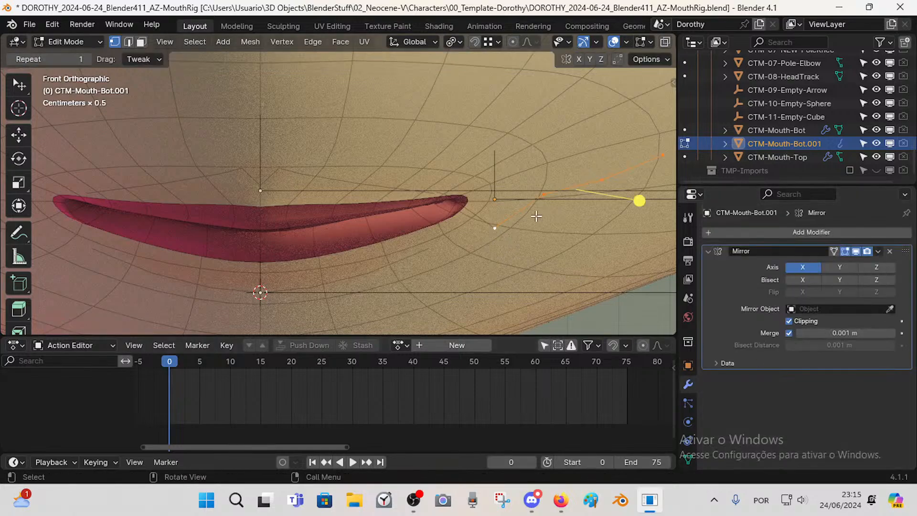
pyautogui.click(889, 251)
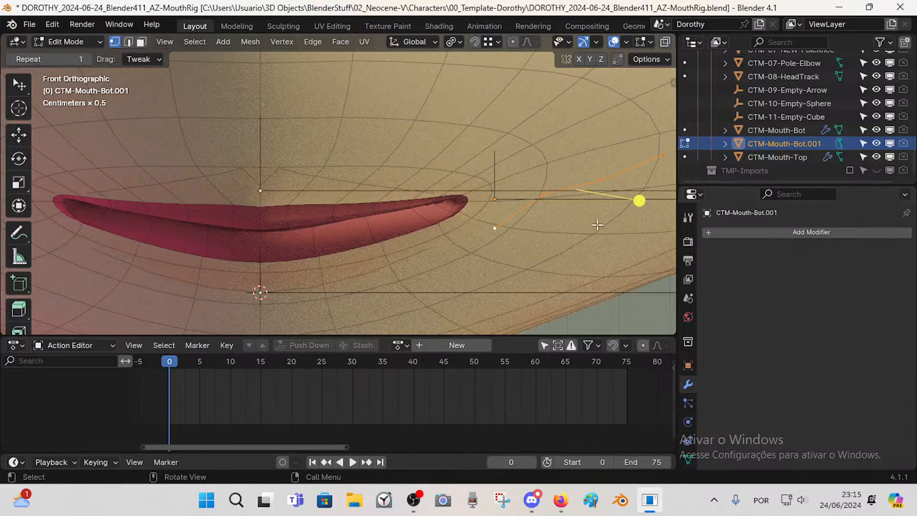
# - Rearrange the duplicate's three inner vertices into a short arc around the mouth corner and delete the remaining outer vertex
pyautogui.moveTo(487, 230); pyautogui.dragTo(464, 249)
pyautogui.moveTo(542, 195); pyautogui.dragTo(499, 201)
pyautogui.moveTo(597, 175); pyautogui.dragTo(477, 162)
pyautogui.press('x')
pyautogui.click(607, 79)
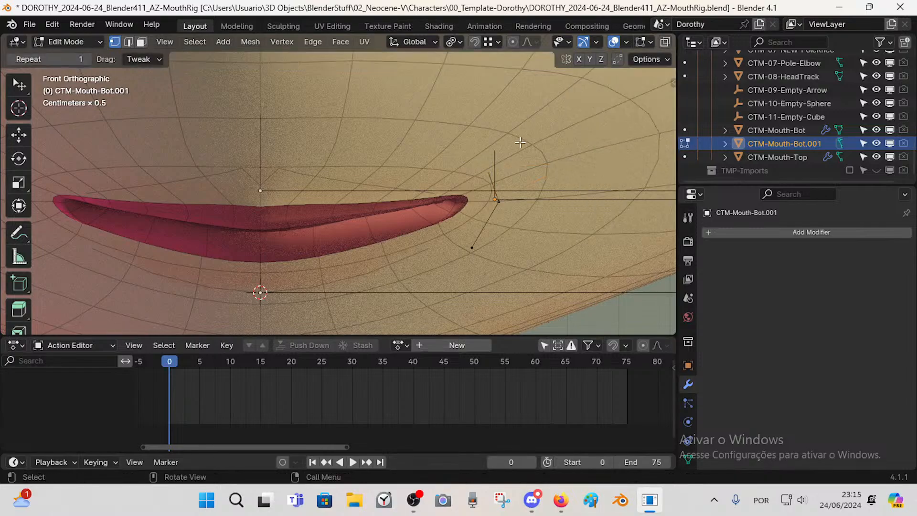
# - Move the arc vertices of the duplicated mouth shape along Y so they follow the curve of the cheek
pyautogui.moveTo(548, 167); pyautogui.dragTo(335, 162, button='middle')
pyautogui.press('g')
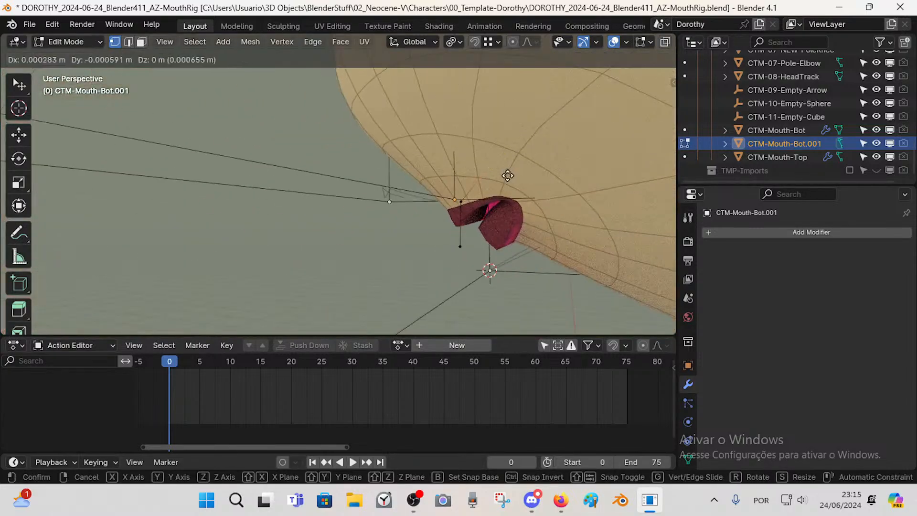
pyautogui.press('y')
pyautogui.click(469, 173)
pyautogui.click(467, 202)
pyautogui.press('g')
pyautogui.press('y')
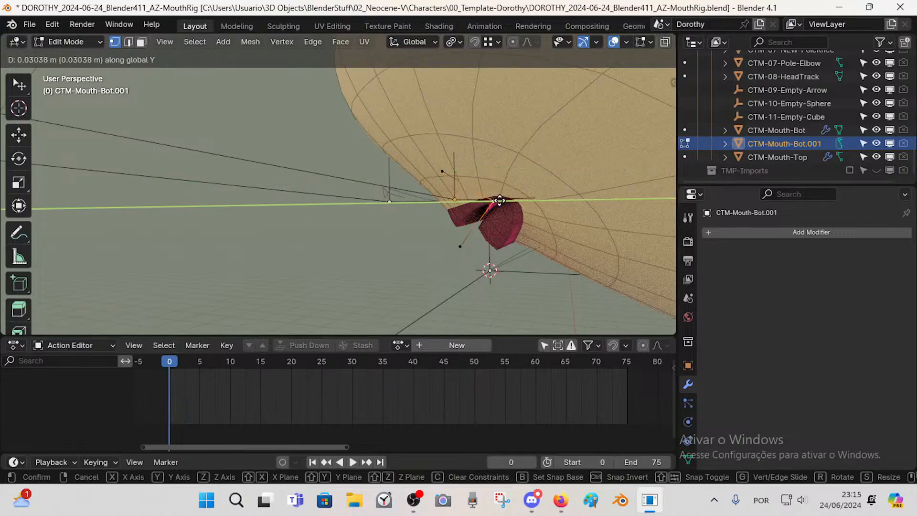
pyautogui.click(481, 216)
pyautogui.press('g')
pyautogui.press('y')
pyautogui.click(491, 219)
pyautogui.click(455, 250)
pyautogui.press('g')
pyautogui.press('y')
pyautogui.click(535, 243)
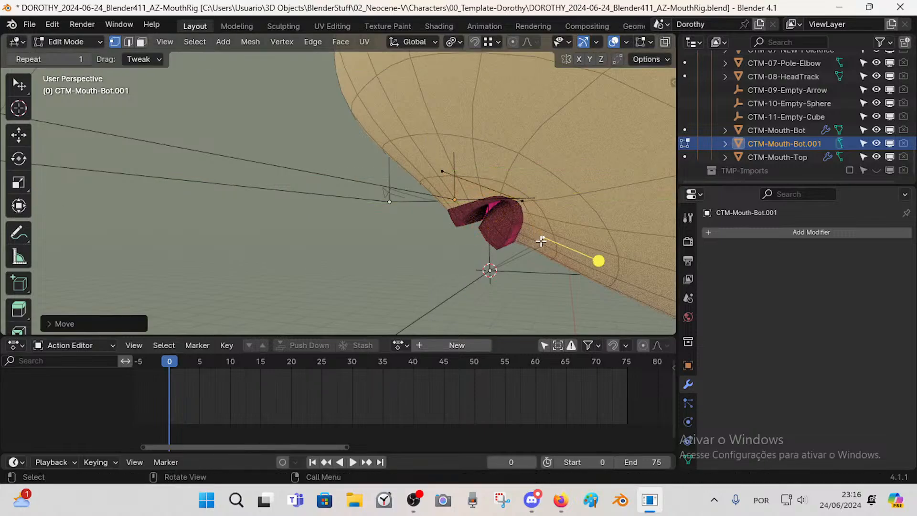
# - Reposition the arc's middle and lowest vertices so they wrap around the mouth corner
pyautogui.moveTo(449, 206); pyautogui.dragTo(542, 146, button='middle')
pyautogui.click(545, 149)
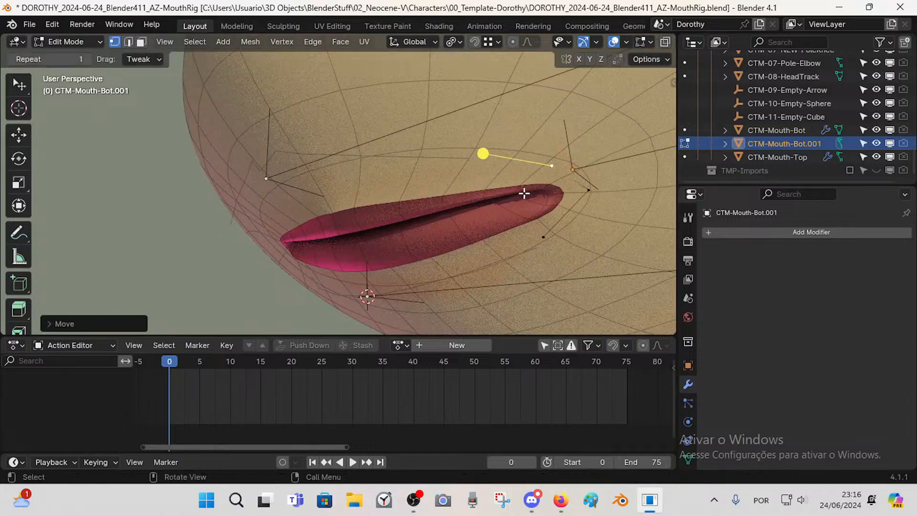
pyautogui.moveTo(523, 192); pyautogui.dragTo(513, 168, button='middle')
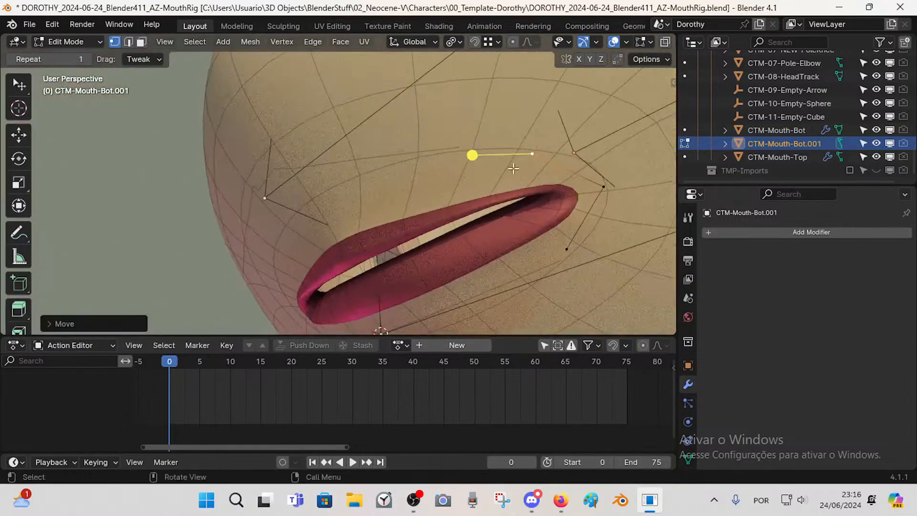
pyautogui.moveTo(589, 187); pyautogui.dragTo(622, 133, button='middle')
pyautogui.click(613, 170)
pyautogui.press('g')
pyautogui.click(575, 202)
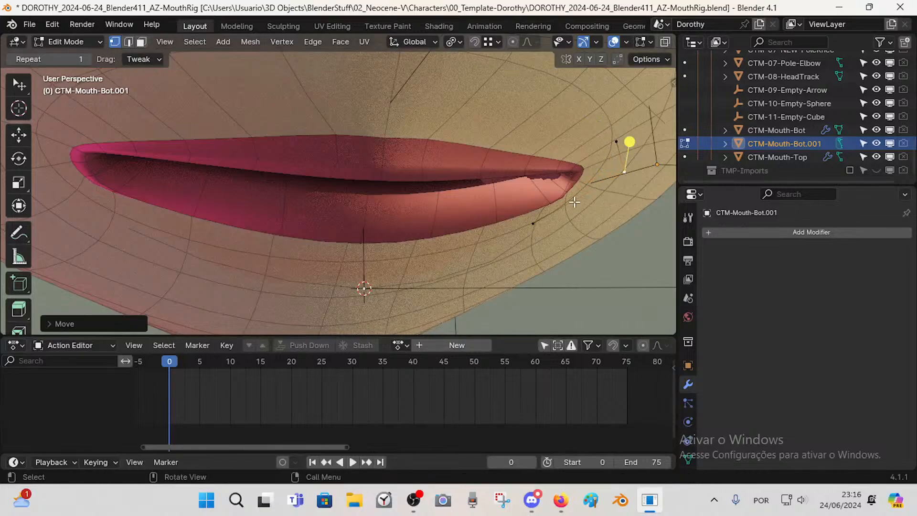
pyautogui.click(535, 224)
pyautogui.moveTo(534, 222); pyautogui.dragTo(490, 187, button='middle')
pyautogui.press('g')
pyautogui.click(614, 223)
pyautogui.scroll(-2, 560, 205)
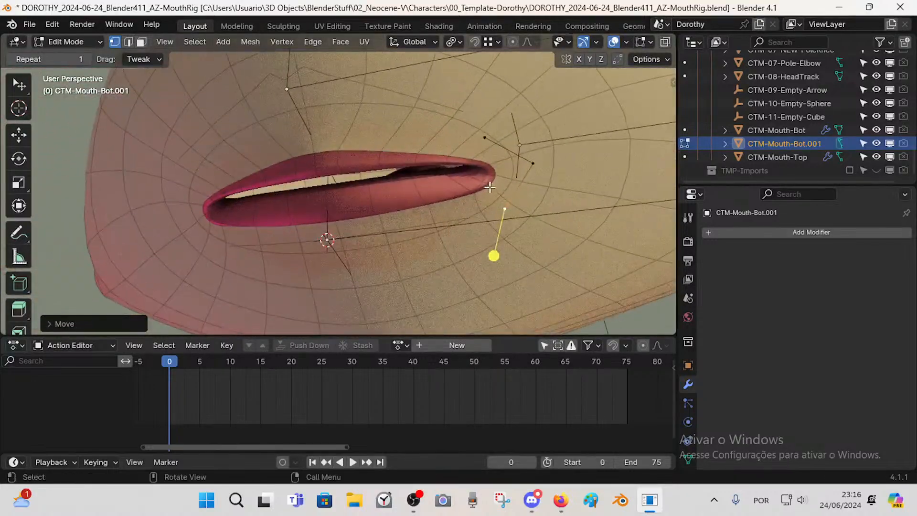
# - Move the arc's middle vertex upwards, closer to the object's origin
pyautogui.click(531, 166)
pyautogui.press('g')
pyautogui.click(553, 152)
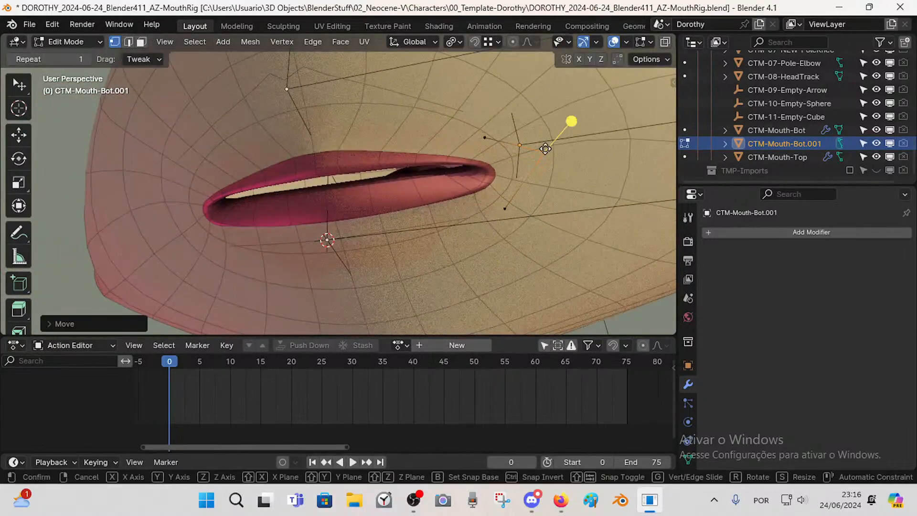
pyautogui.press('g')
pyautogui.click(542, 149)
# - Subdivide the arc's lower edge and pull the new vertex outward to round the curve
pyautogui.press('2')
pyautogui.click(518, 172)
pyautogui.hotkey('ctrl', 'e')
pyautogui.click(519, 173)
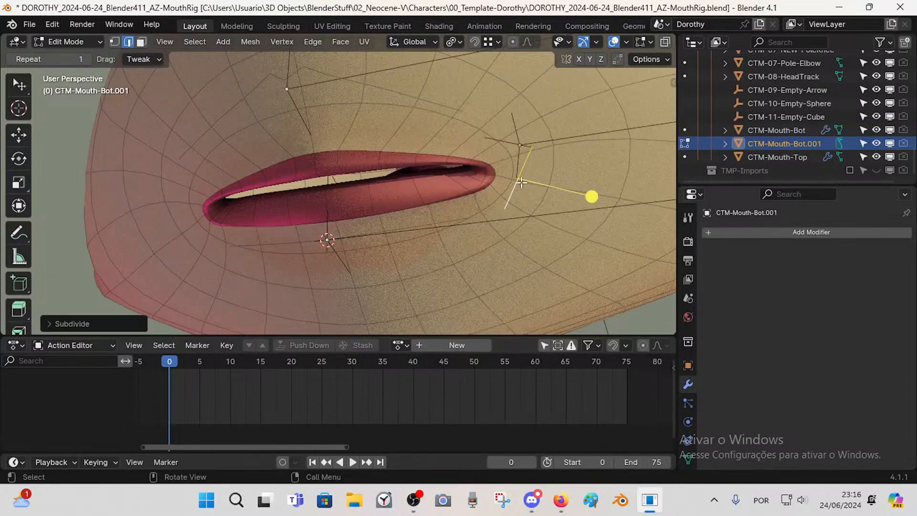
pyautogui.press('1')
pyautogui.click(530, 173)
pyautogui.press('g')
pyautogui.click(550, 169)
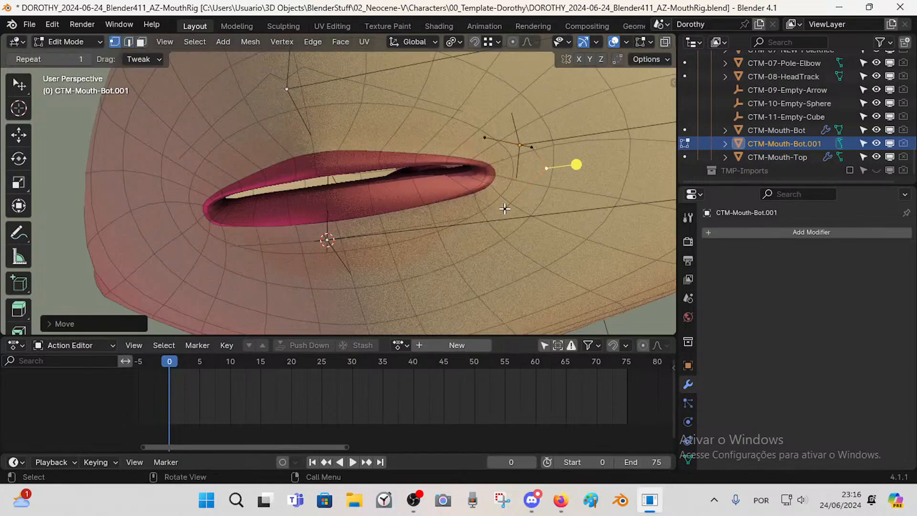
# - Fine-tune the lowest vertex and the vertex above it to smooth the lower half of the arc
pyautogui.click(504, 209)
pyautogui.press('g')
pyautogui.click(494, 211)
pyautogui.click(546, 171)
pyautogui.press('g')
pyautogui.click(536, 171)
pyautogui.click(492, 208)
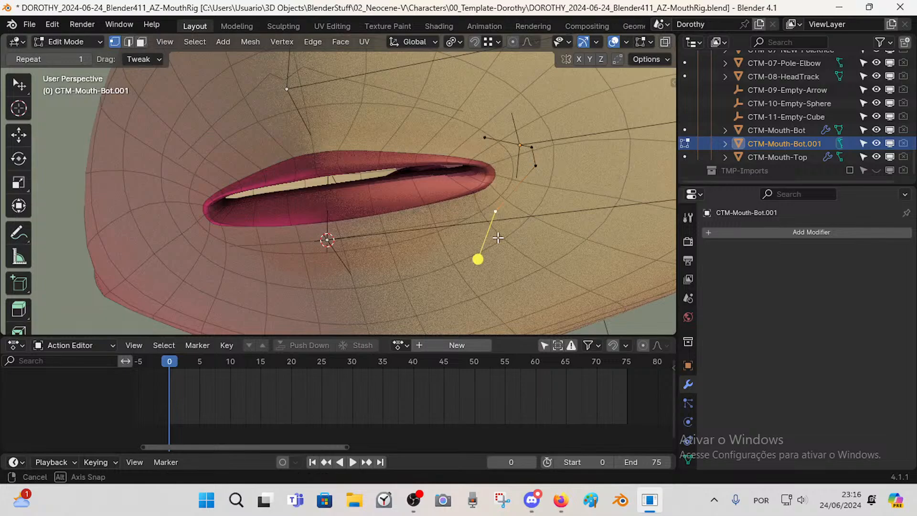
pyautogui.moveTo(497, 235); pyautogui.dragTo(511, 242, button='middle')
pyautogui.moveTo(521, 194); pyautogui.dragTo(470, 167, button='middle')
pyautogui.press('g')
pyautogui.click(516, 167)
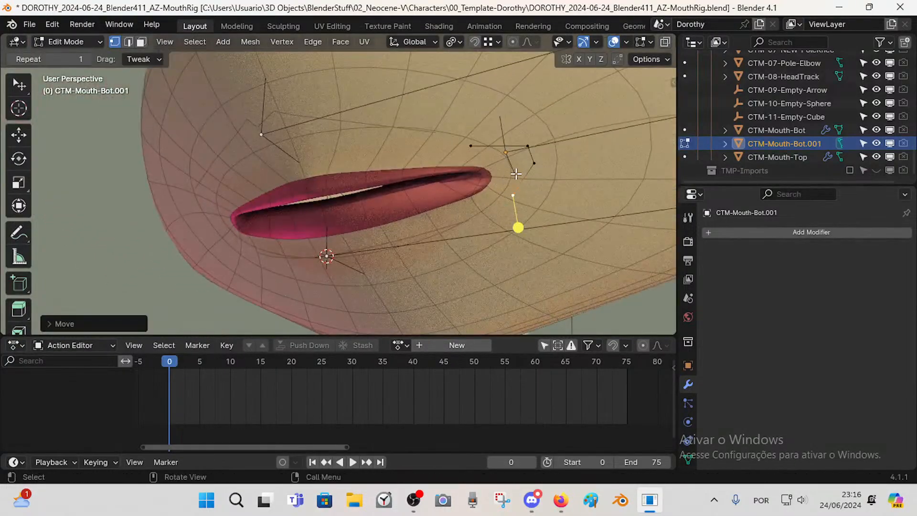
# - Bring the arc's uppermost vertex closer to the origin, and move and rotate the short middle edge
pyautogui.click(471, 145)
pyautogui.press('g')
pyautogui.click(484, 137)
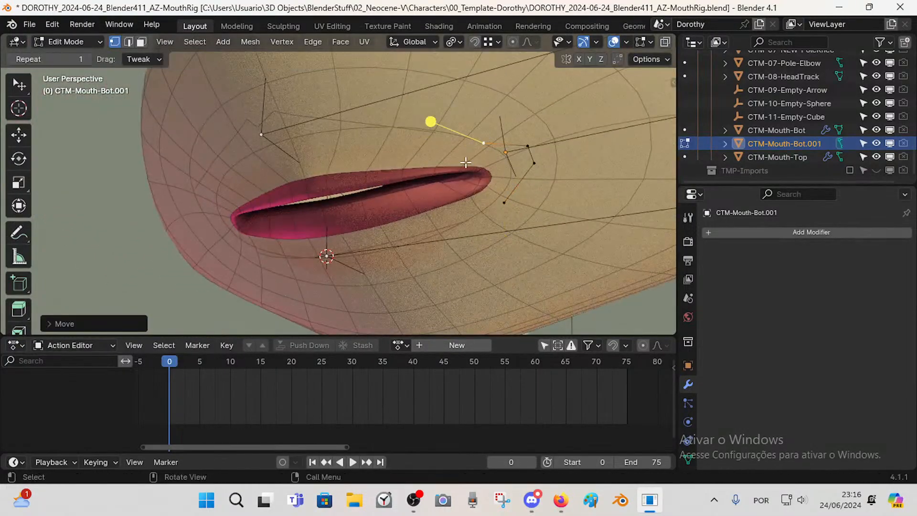
pyautogui.moveTo(486, 141); pyautogui.dragTo(512, 148, button='middle')
pyautogui.press('2')
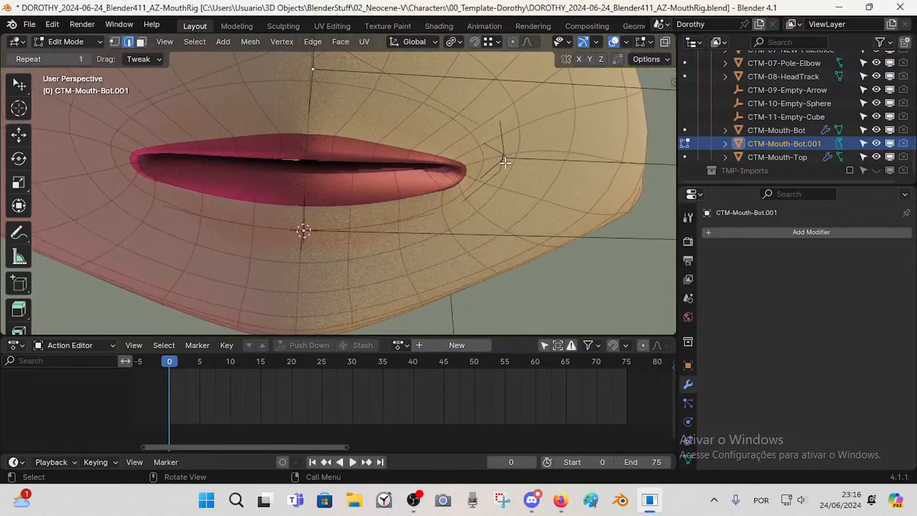
pyautogui.press('g')
pyautogui.click(532, 173)
pyautogui.press('r')
pyautogui.click(514, 160)
pyautogui.press('1')
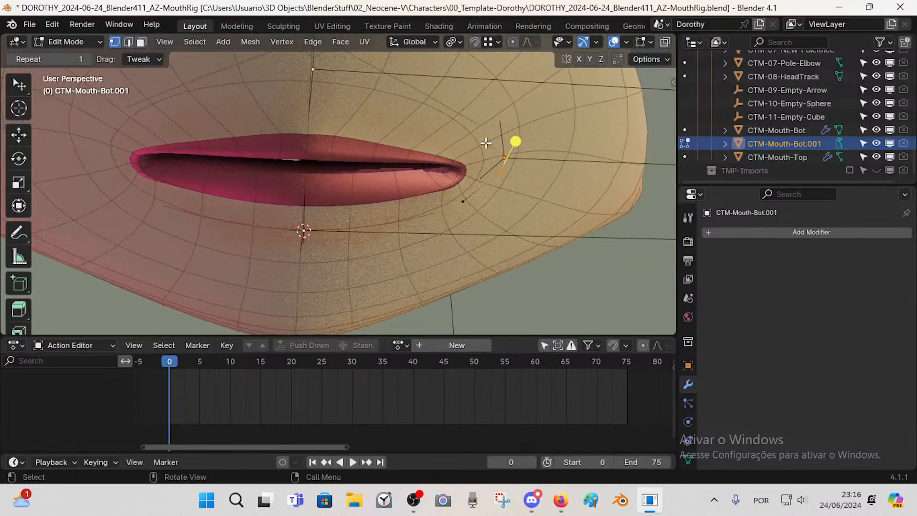
# - Move the arc's end vertices outward, nudge the lower-middle vertex, and finish editing the mesh
pyautogui.click(484, 143)
pyautogui.press('g')
pyautogui.click(498, 141)
pyautogui.click(463, 200)
pyautogui.press('g')
pyautogui.click(479, 198)
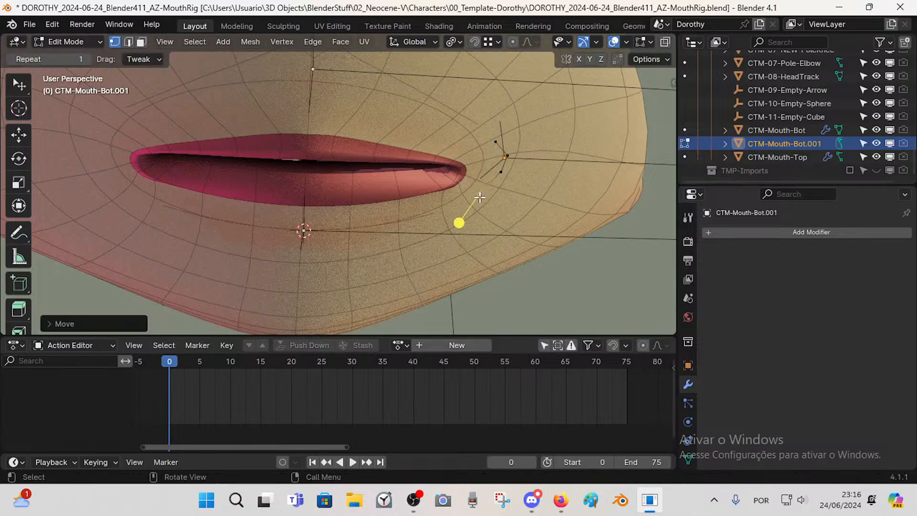
pyautogui.moveTo(479, 198)
pyautogui.mouseDown(button='middle')
pyautogui.moveTo(416, 162)
pyautogui.moveTo(470, 158)
pyautogui.moveTo(514, 210)
pyautogui.moveTo(487, 193)
pyautogui.mouseUp(button='middle')
pyautogui.click(491, 167)
pyautogui.press('g')
pyautogui.click(495, 169)
pyautogui.press('Tab')
# - Select the duplicated mouth-corner shape and rename it CTM-Mouth-Side
pyautogui.click(495, 166)
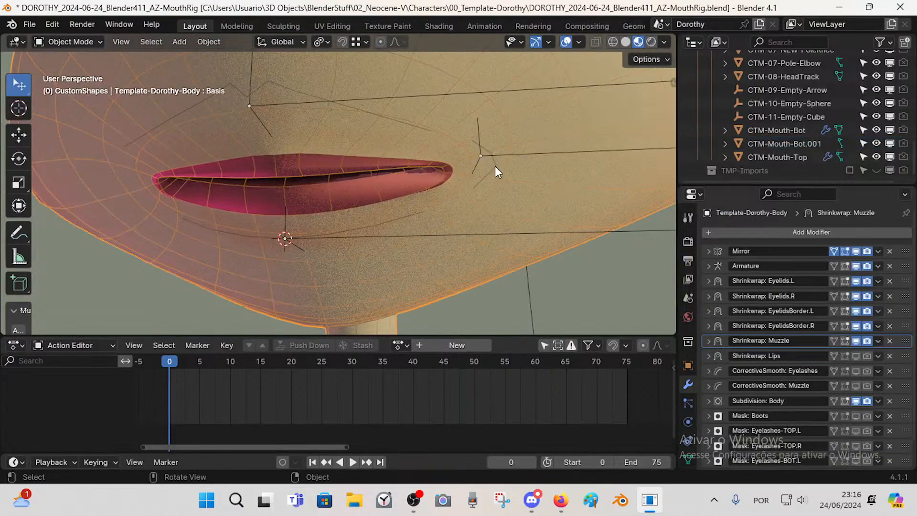
pyautogui.click(495, 167)
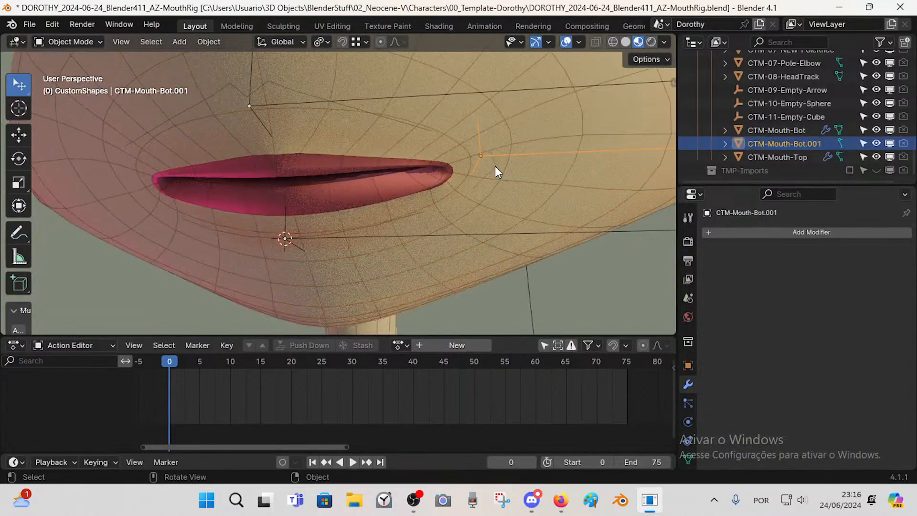
pyautogui.doubleClick(789, 145)
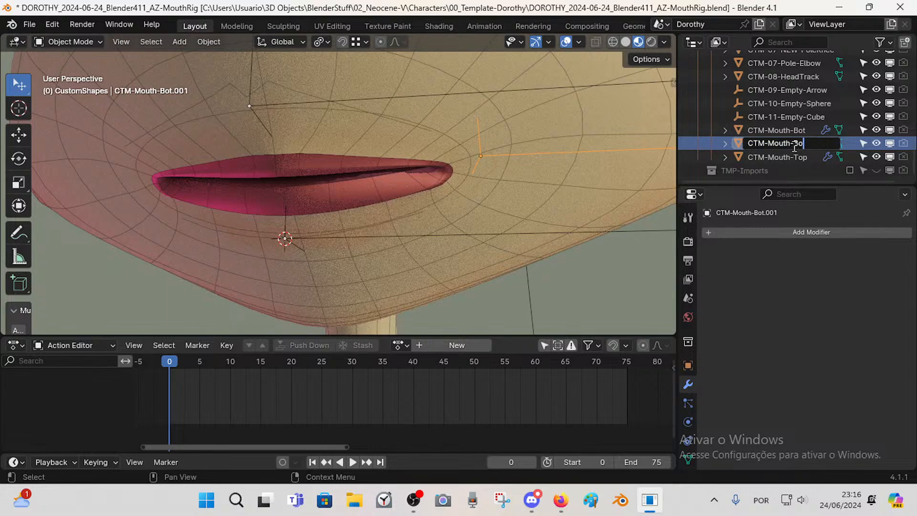
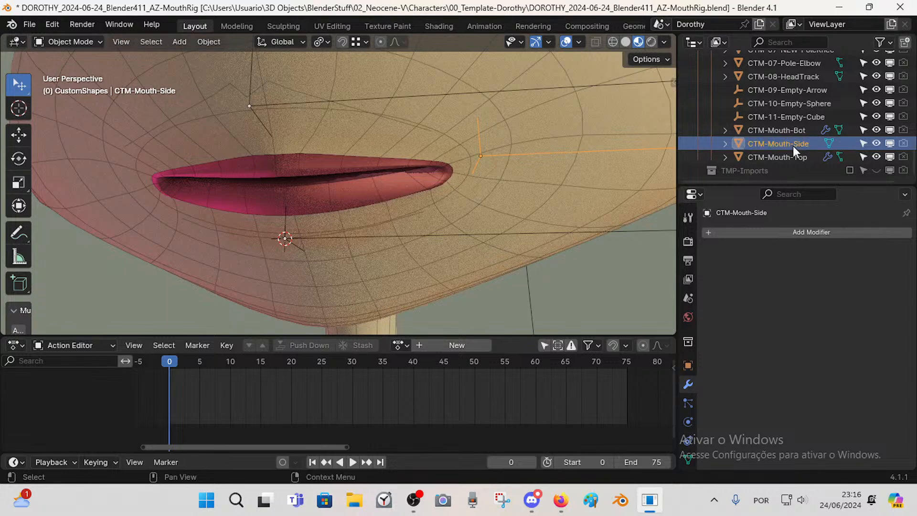
pyautogui.moveTo(411, 143); pyautogui.dragTo(422, 165, button='middle')
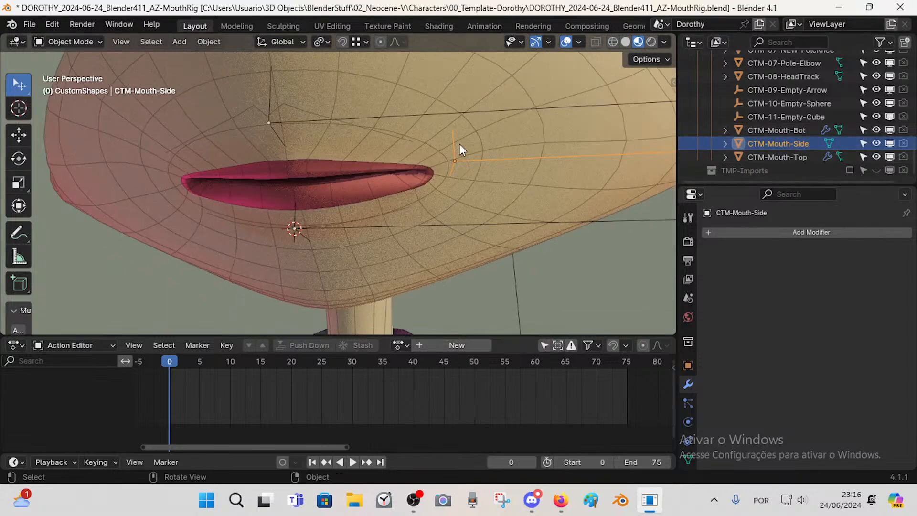
pyautogui.click(465, 157)
pyautogui.click(466, 164)
pyautogui.click(469, 167)
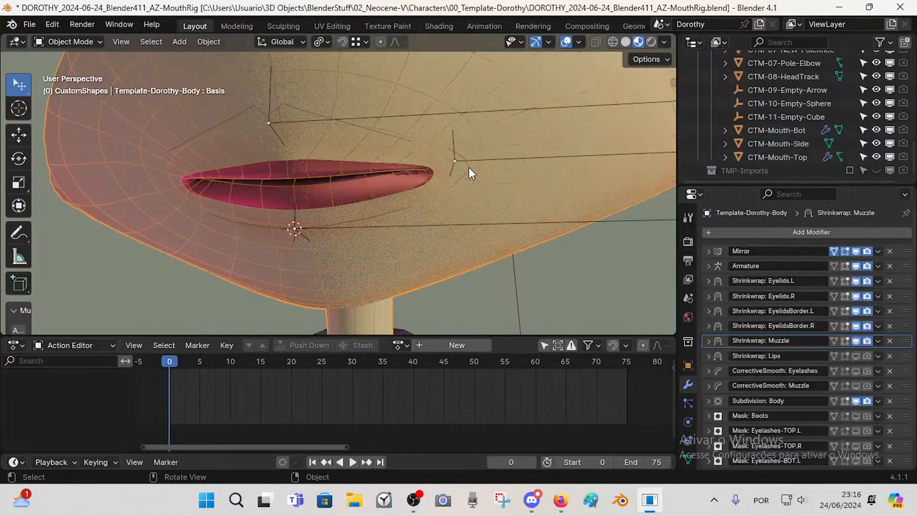
pyautogui.click(467, 171)
pyautogui.click(469, 177)
pyautogui.click(466, 174)
pyautogui.moveTo(425, 171); pyautogui.dragTo(441, 182, button='middle')
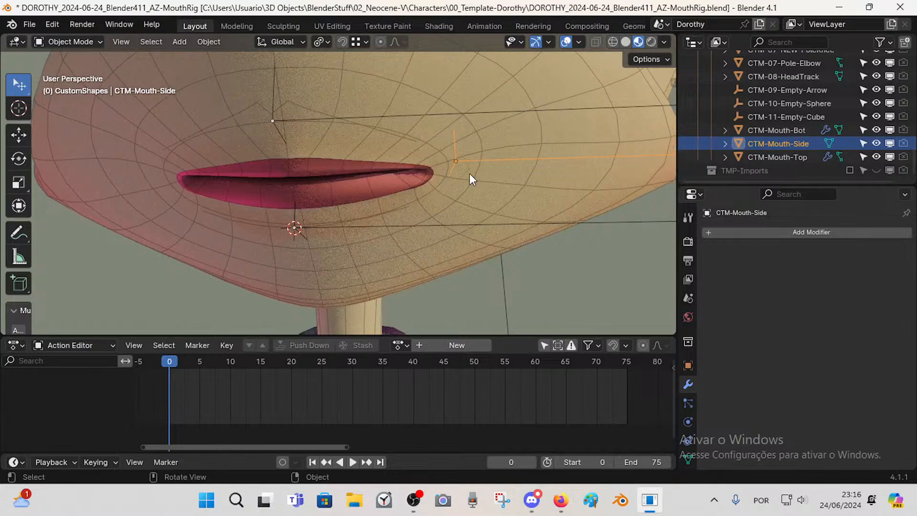
# - Snap the 3D cursor to the centre of all CTM-Mouth-Side vertices and set the object's origin to the 3D cursor
pyautogui.press('Tab')
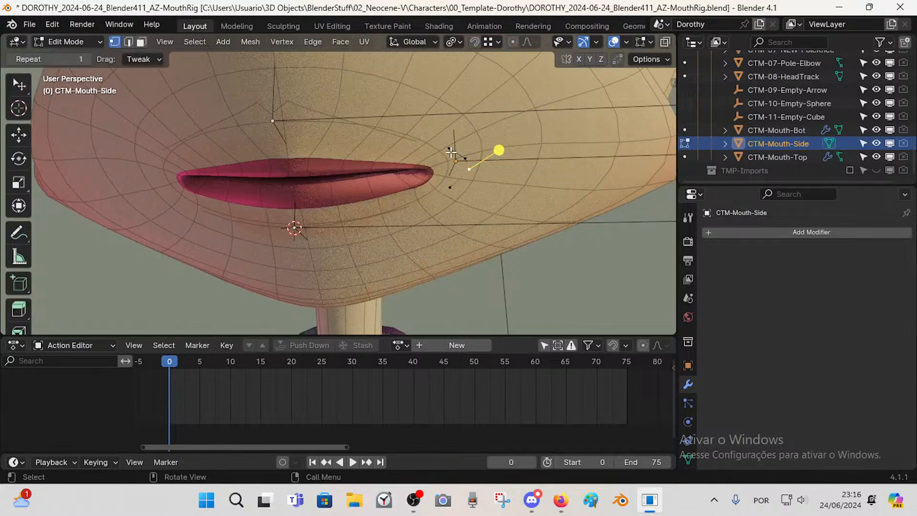
pyautogui.keyDown('shift'); pyautogui.moveTo(450, 190); pyautogui.dragTo(451, 191, button='right'); pyautogui.keyUp('shift')
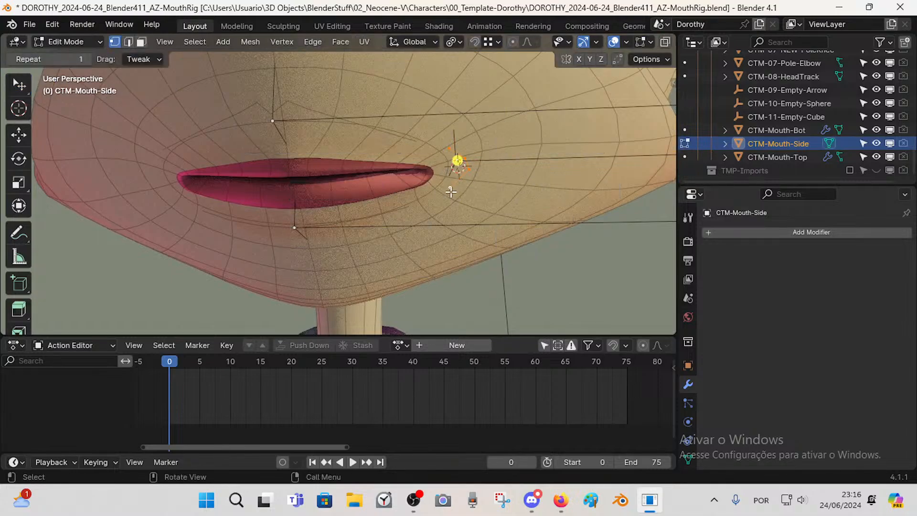
pyautogui.press('Tab')
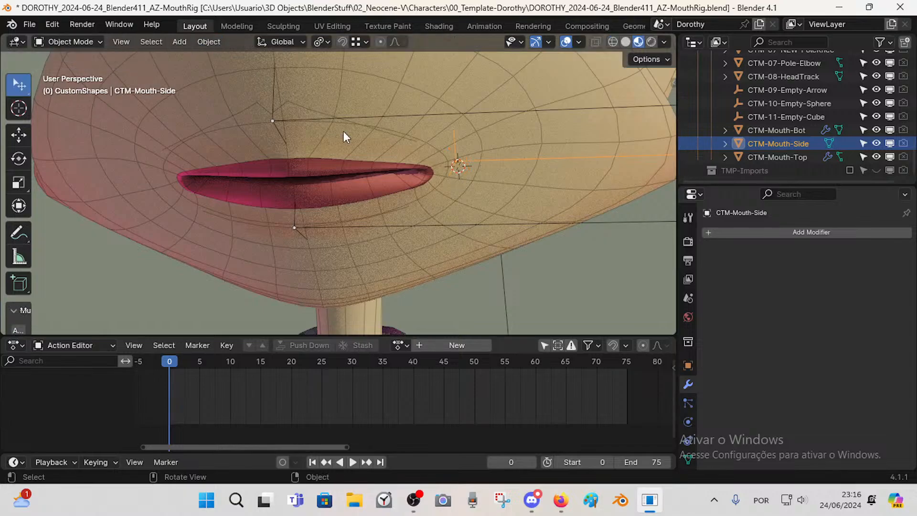
pyautogui.rightClick(460, 164)
pyautogui.moveTo(470, 167)
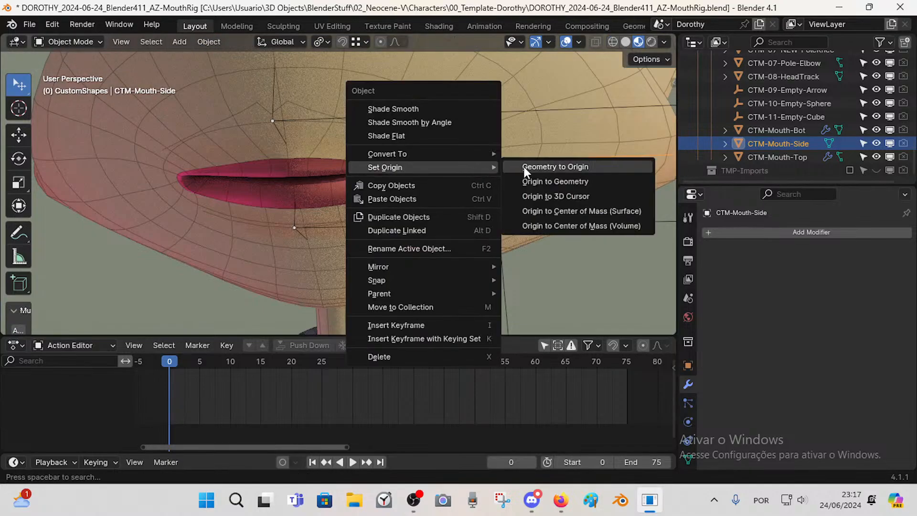
pyautogui.click(528, 194)
pyautogui.click(395, 158)
pyautogui.keyDown('shift'); pyautogui.moveTo(395, 159); pyautogui.dragTo(423, 179, button='middle'); pyautogui.keyUp('shift')
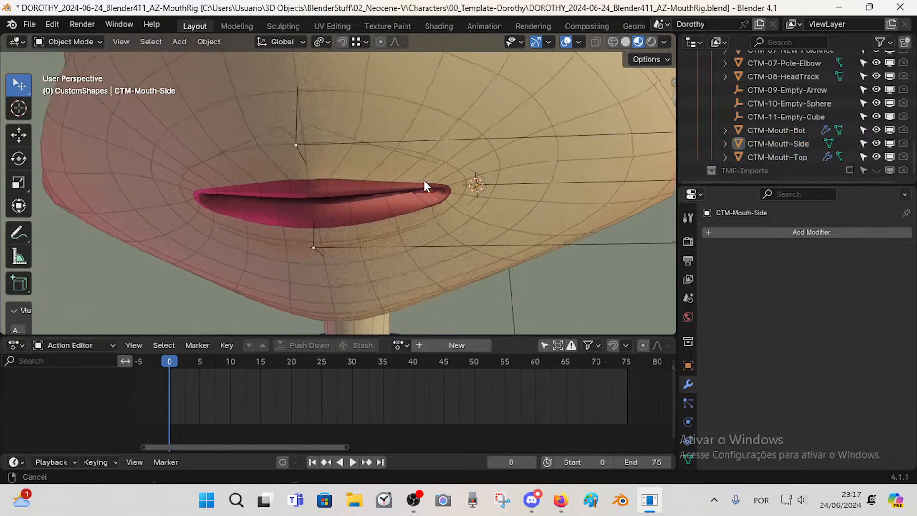
# - Save the file and exclude the ORG collection with the custom shapes from the view layer
pyautogui.hotkey('ctrl', 's')
pyautogui.scroll(5, 825, 126)
pyautogui.scroll(8, 826, 125)
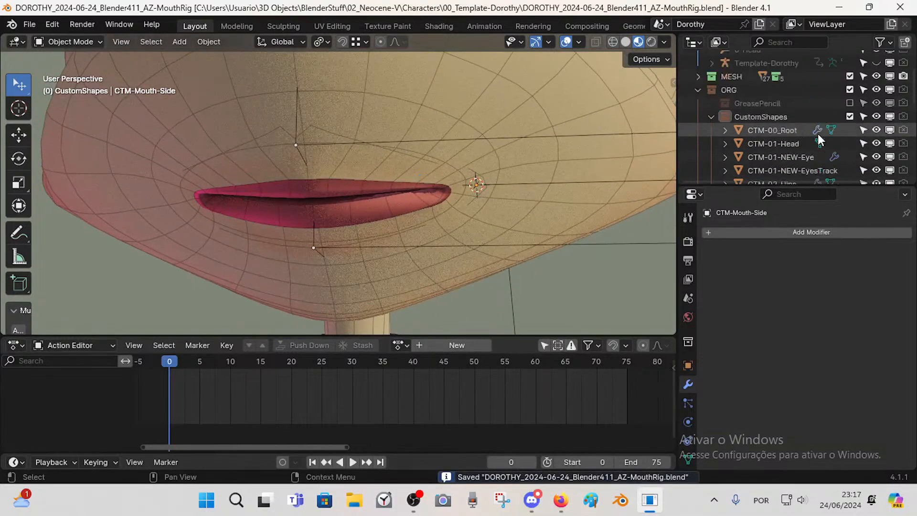
pyautogui.click(851, 144)
pyautogui.click(850, 129)
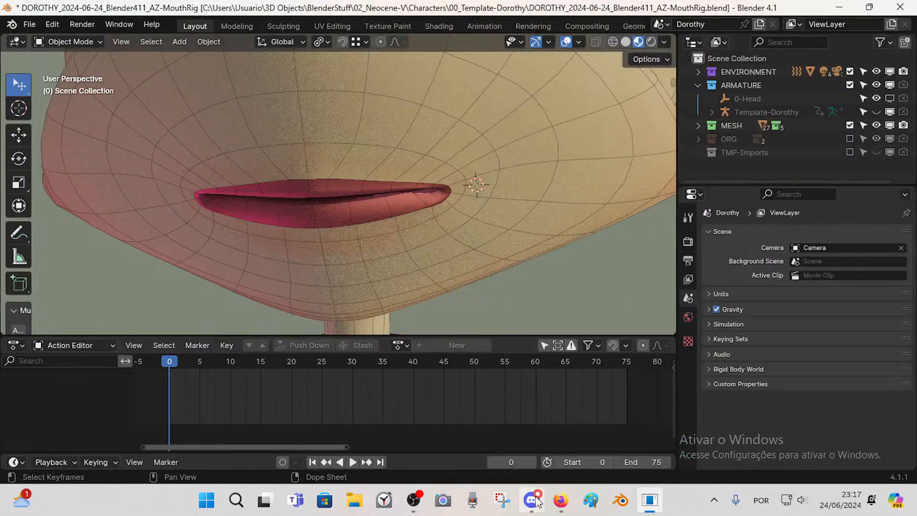
# - Switch to Firefox's live chat window to check the stream messages, and return to Blender
pyautogui.moveTo(561, 500)
pyautogui.click(624, 435)
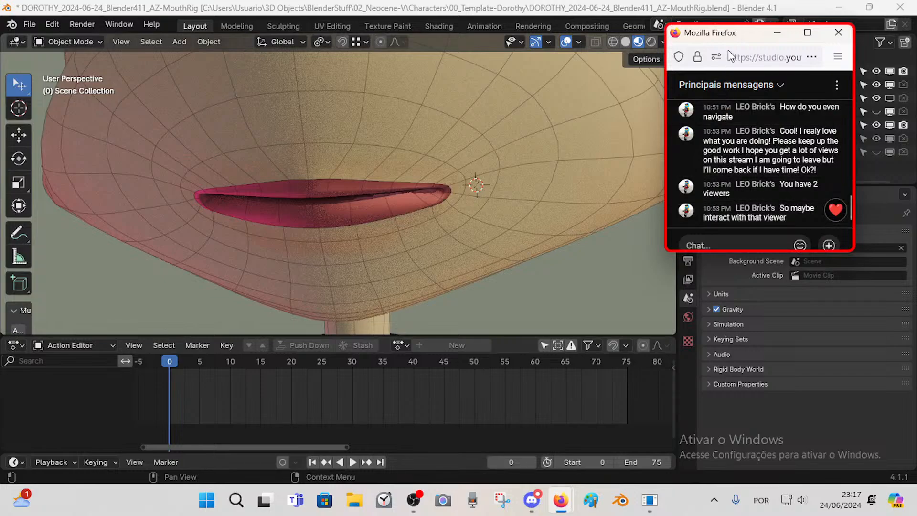
pyautogui.click(412, 4)
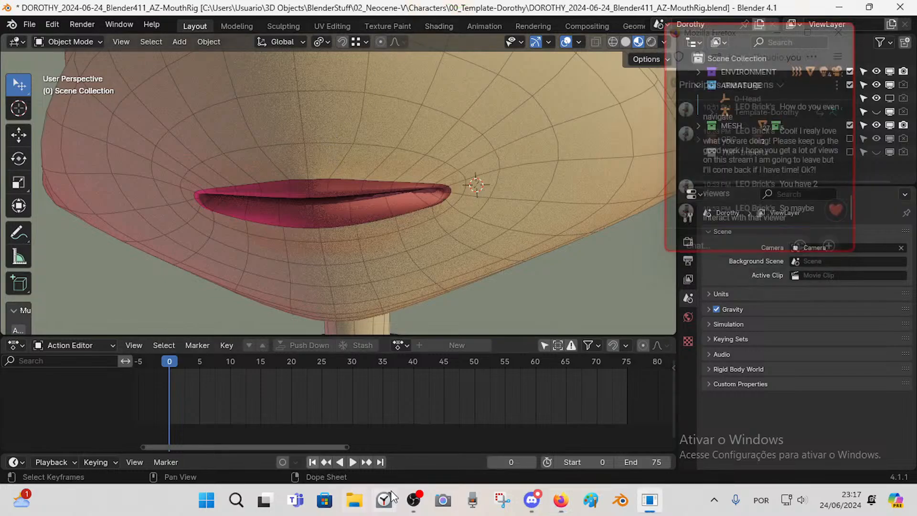
# - Switch to Firefox, play the Spacewave / Synthwave / Vaporwave playlist video, and show the livestream dashboard in YouTube Studio
pyautogui.moveTo(560, 500)
pyautogui.click(537, 431)
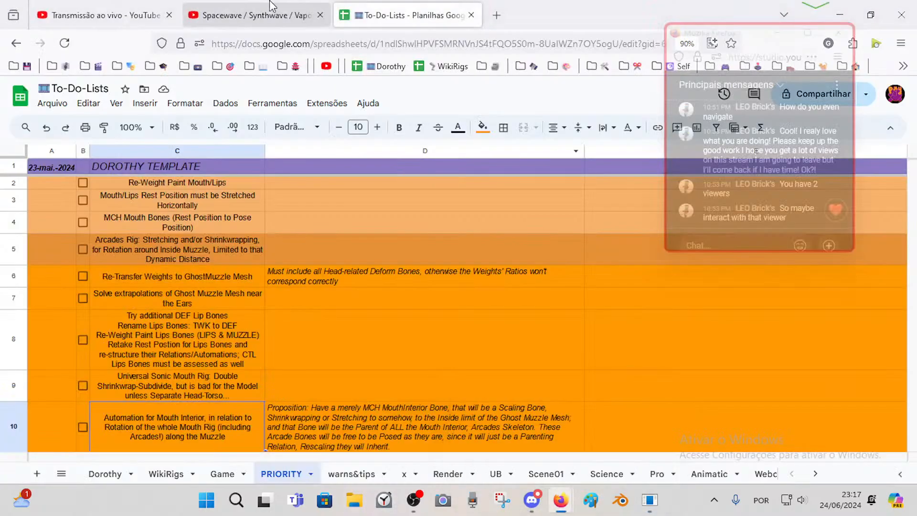
pyautogui.click(253, 15)
pyautogui.click(95, 398)
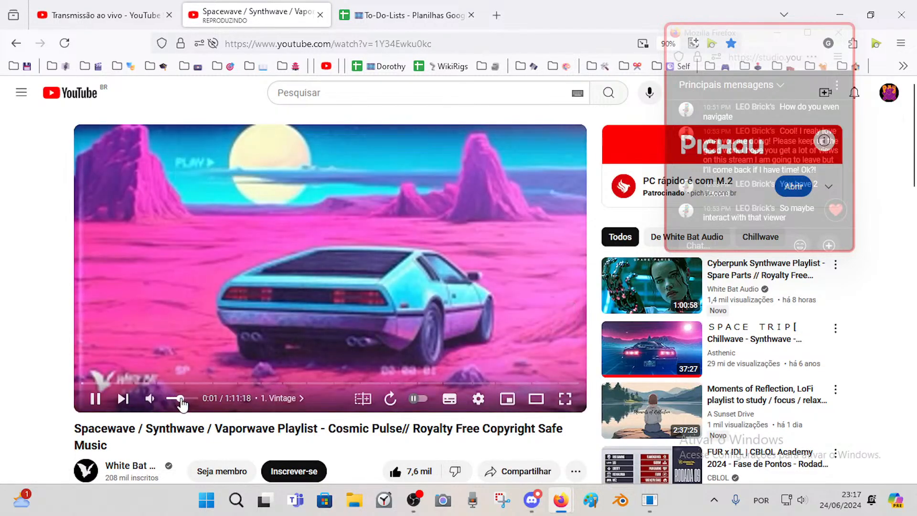
pyautogui.click(82, 7)
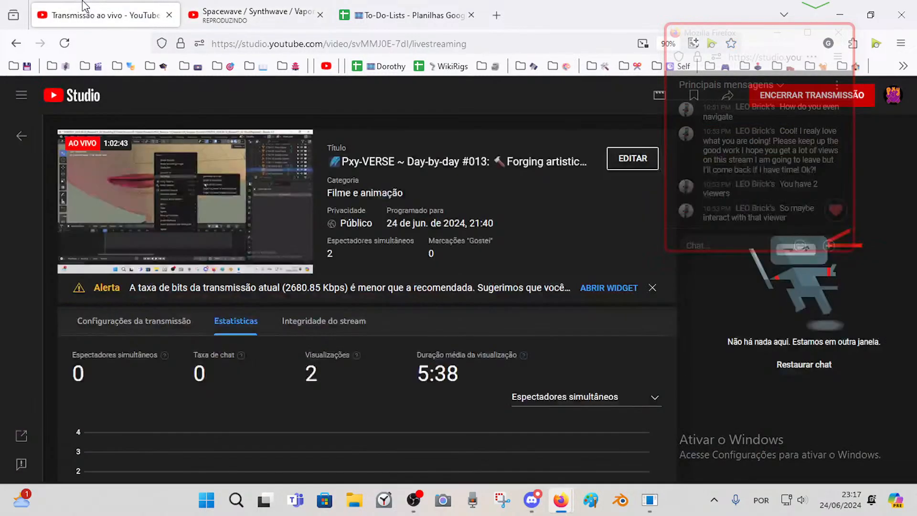
# - Switch back to Blender, unhide hidden objects and put the Template-Dorothy armature into Pose Mode
pyautogui.click(659, 500)
pyautogui.moveTo(402, 245)
pyautogui.mouseDown(button='middle')
pyautogui.moveTo(380, 240)
pyautogui.moveTo(361, 211)
pyautogui.moveTo(365, 200)
pyautogui.moveTo(356, 256)
pyautogui.moveTo(410, 257)
pyautogui.mouseUp(button='middle')
pyautogui.hotkey('alt', 'h')
pyautogui.click(417, 233)
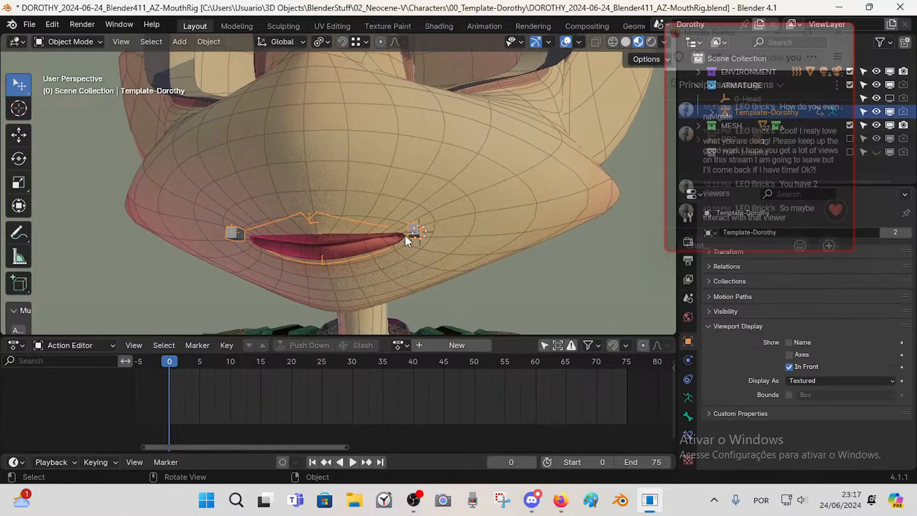
pyautogui.hotkey('ctrl', 'Tab')
pyautogui.scroll(-8, 371, 273)
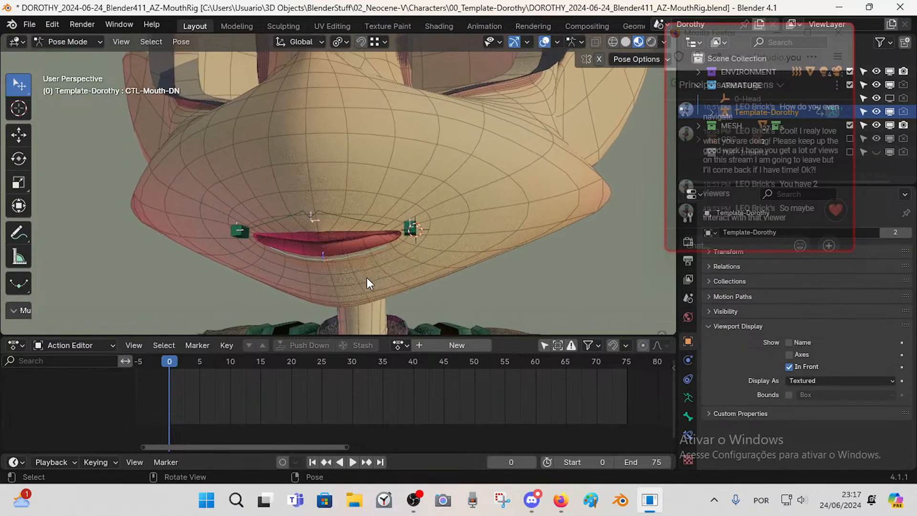
pyautogui.scroll(3, 356, 278)
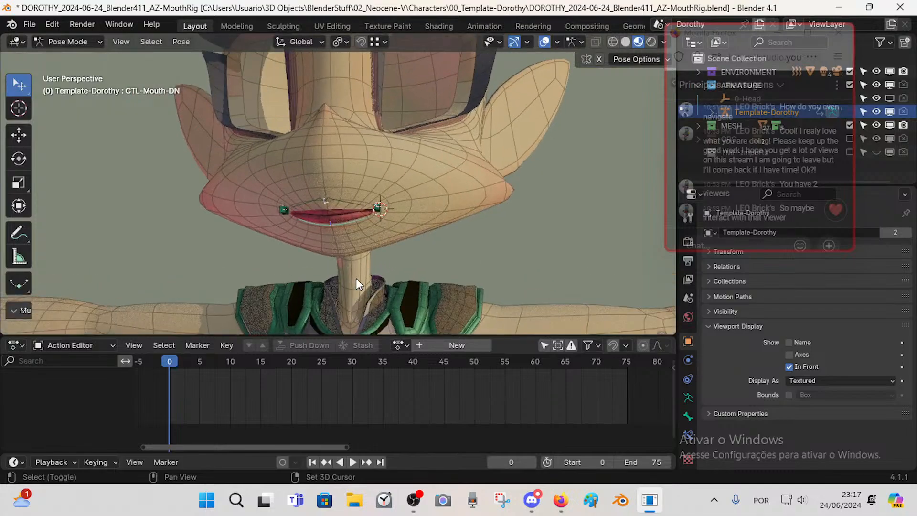
pyautogui.hotkey('shift', '`')
pyautogui.press('s')
pyautogui.press('w')
pyautogui.press('s')
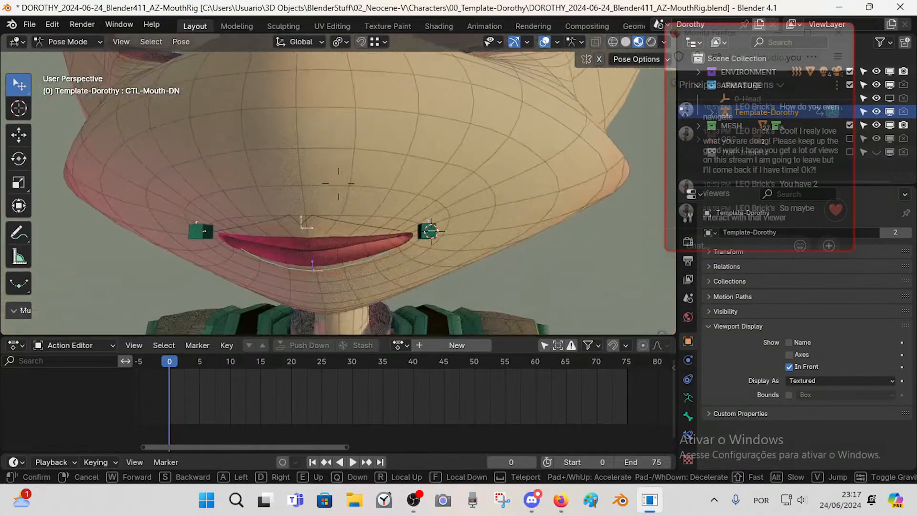
pyautogui.press('w')
pyautogui.click(359, 254)
# - Re-enter Pose Mode on the Template-Dorothy armature and select the CTL-Mouth.L bone at the mouth corner
pyautogui.hotkey('ctrl', 'Tab')
pyautogui.click(410, 156)
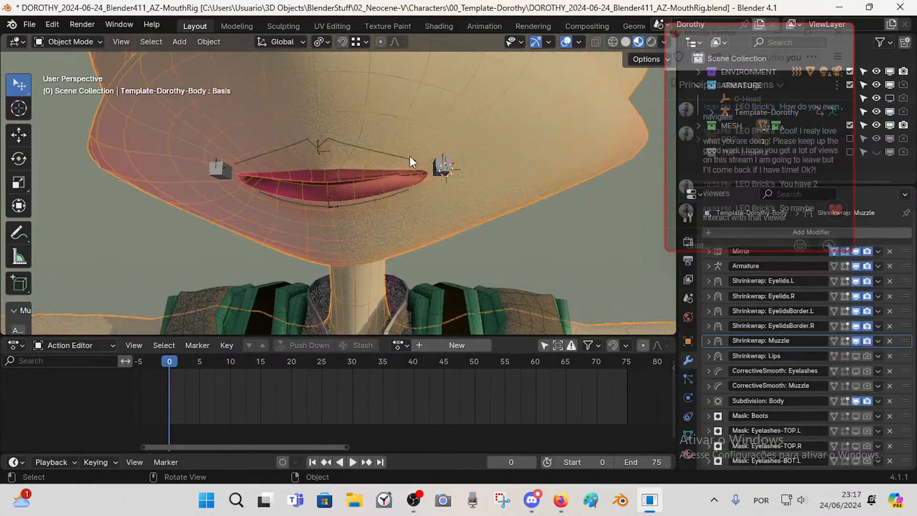
pyautogui.click(445, 166)
pyautogui.hotkey('ctrl', 'Tab')
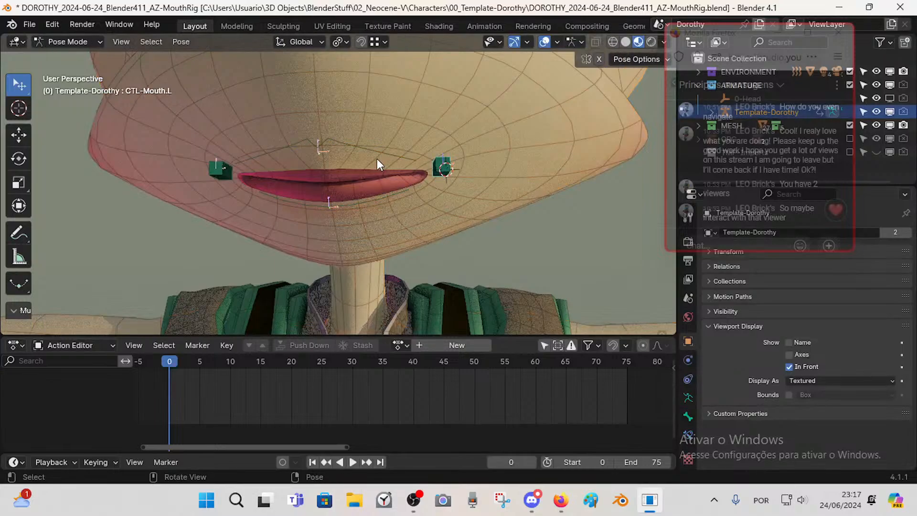
pyautogui.click(386, 153)
pyautogui.click(445, 168)
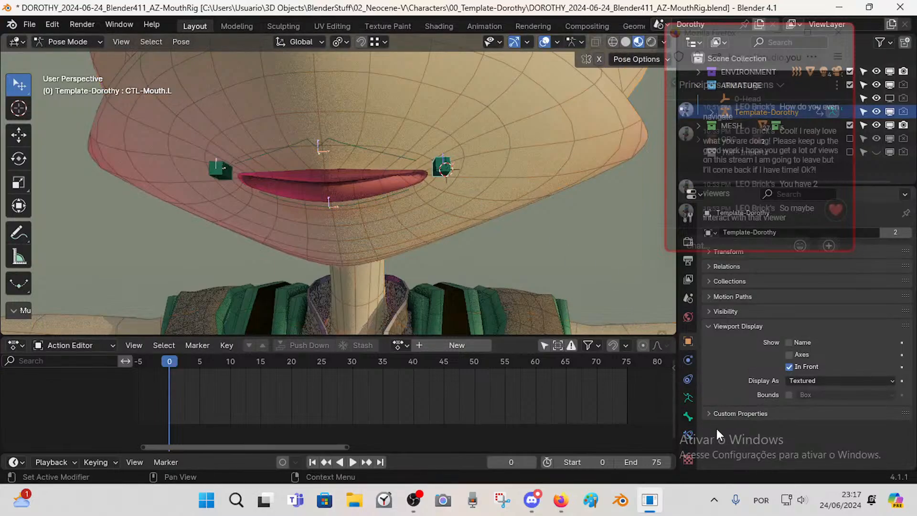
# - Assign CTM-Mouth-Side as the custom shape of CTL-Mouth.L and turn off Scale to Bone Length
pyautogui.click(687, 415)
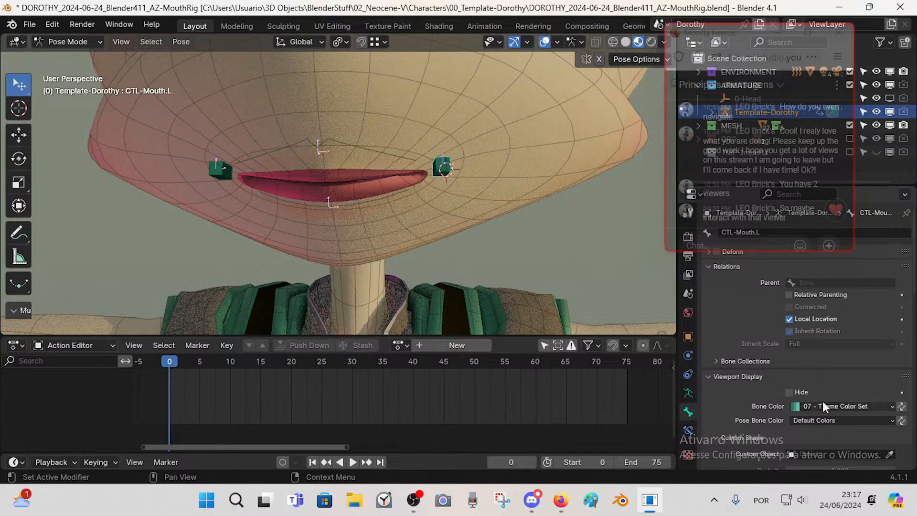
pyautogui.scroll(-8, 793, 401)
pyautogui.click(828, 293)
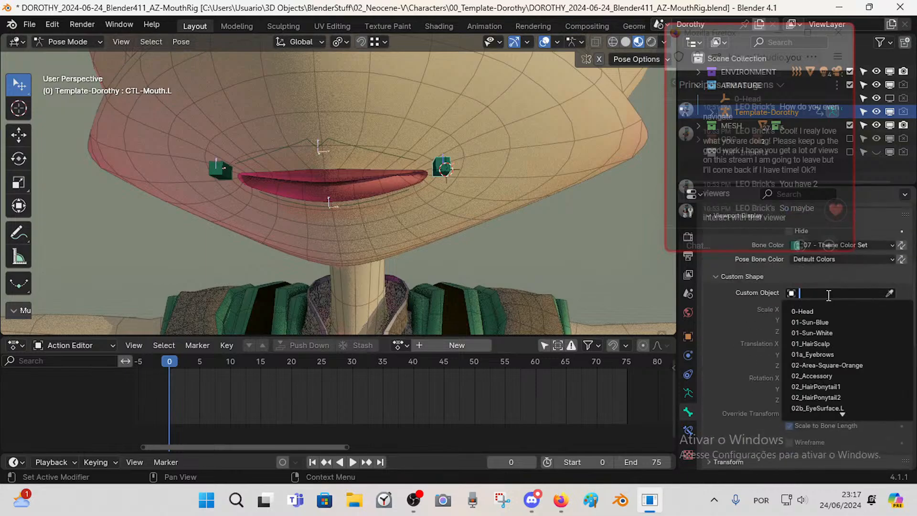
pyautogui.write('Mouth')
pyautogui.press('Down')
pyautogui.press('Down')
pyautogui.press('Down')
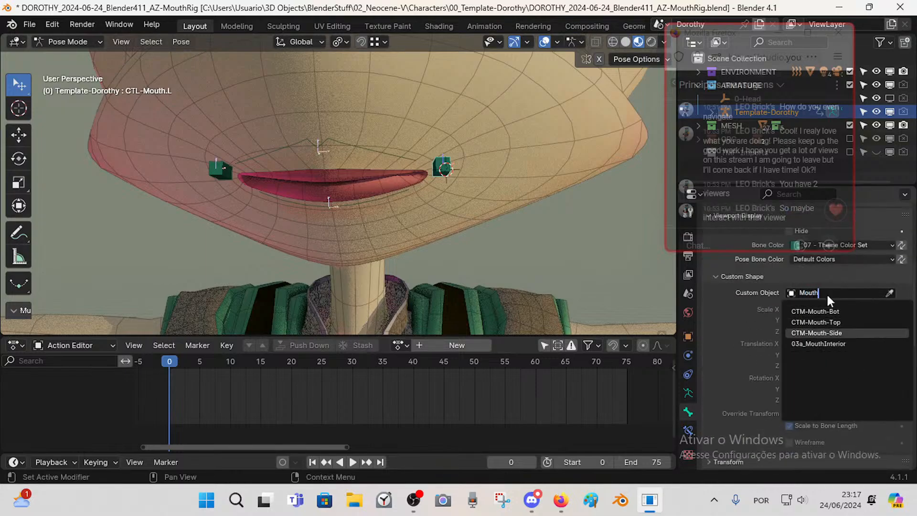
pyautogui.press('Return')
pyautogui.click(788, 425)
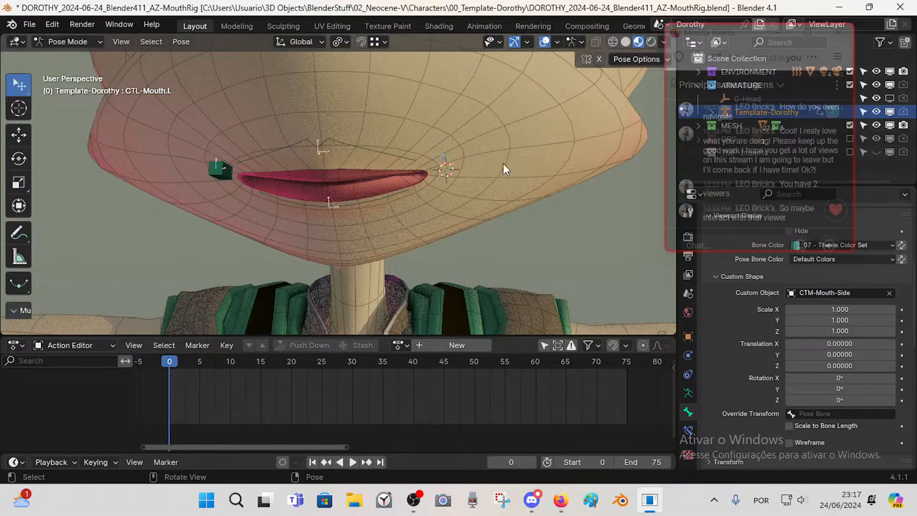
# - Symmetrize CTL-Mouth.L in Edit Mode to give CTL-Mouth.R the mirrored shape, and return to Pose Mode
pyautogui.press('Tab')
pyautogui.rightClick(447, 156)
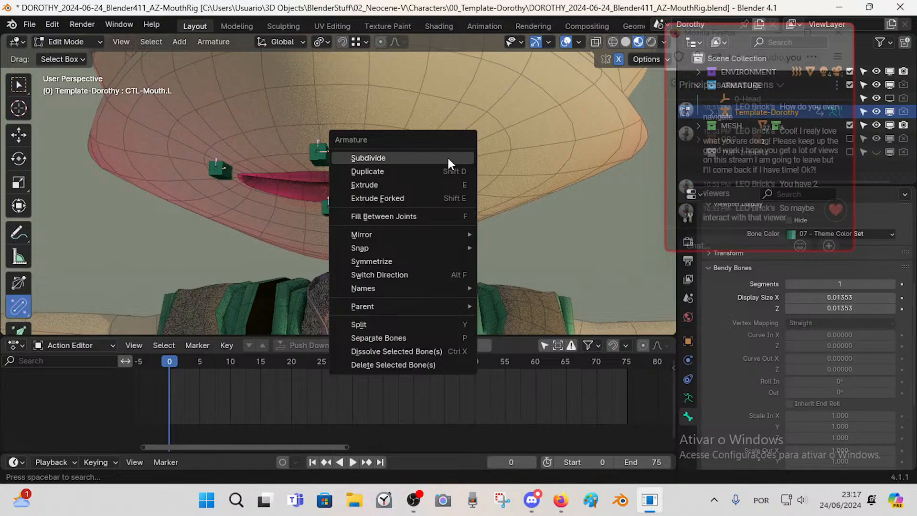
pyautogui.click(423, 261)
pyautogui.press('Tab')
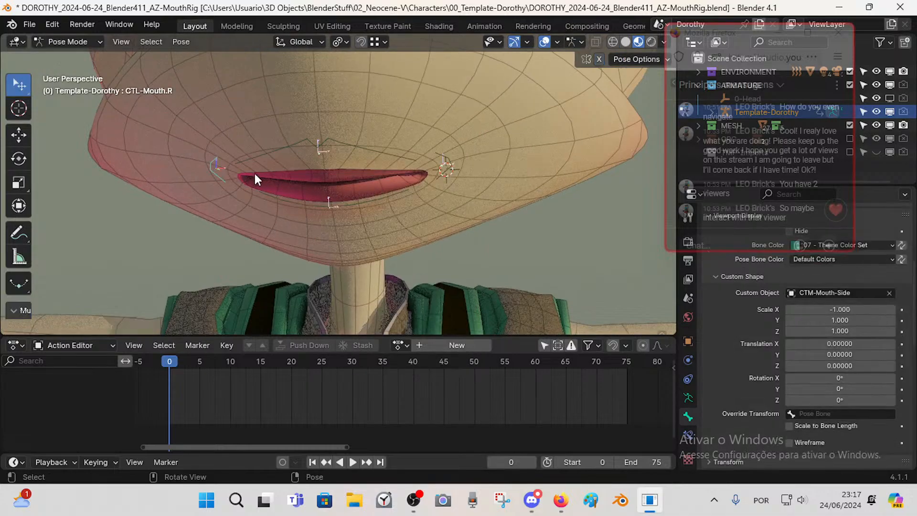
# - Try moving the mouth control bones to test their custom shapes from several angles, cancelling each move
pyautogui.moveTo(446, 159); pyautogui.dragTo(406, 236, button='middle')
pyautogui.press('g')
pyautogui.rightClick(502, 177)
pyautogui.moveTo(384, 242)
pyautogui.mouseDown()
pyautogui.moveTo(395, 276)
pyautogui.moveTo(388, 248)
pyautogui.mouseUp()
pyautogui.rightClick(388, 248)
pyautogui.moveTo(376, 217); pyautogui.dragTo(308, 193, button='middle')
pyautogui.click(367, 198)
pyautogui.moveTo(311, 190); pyautogui.dragTo(313, 193)
pyautogui.moveTo(303, 181); pyautogui.dragTo(406, 178, button='middle')
pyautogui.click(414, 216)
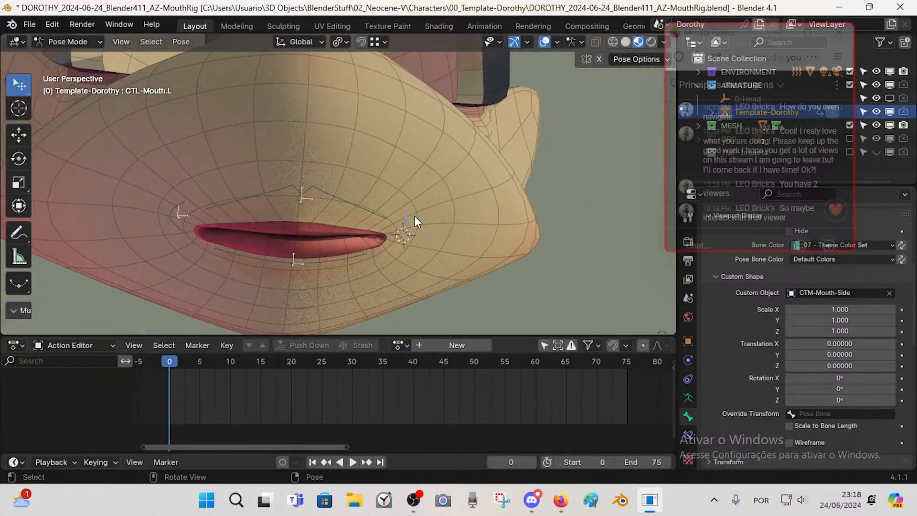
pyautogui.moveTo(414, 216); pyautogui.dragTo(334, 217, button='middle')
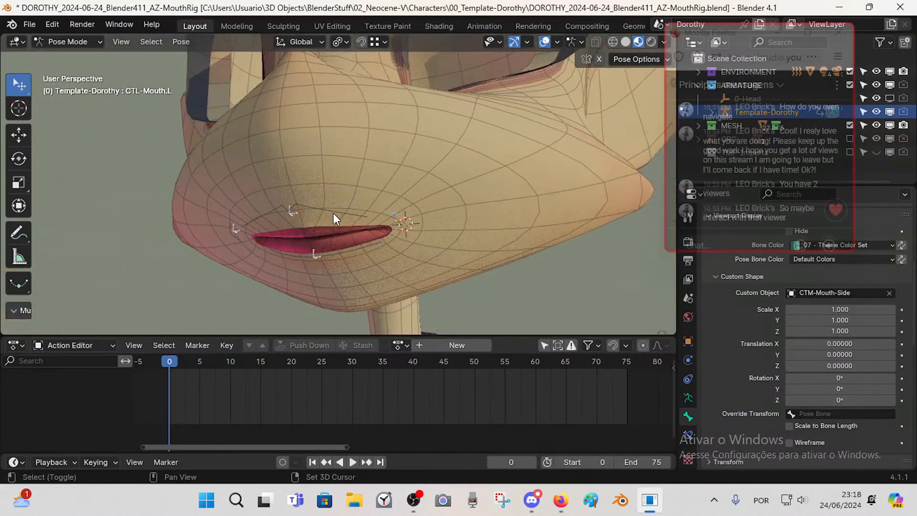
# - Select all the mouth control bones and set their Bone Color to 04 - Theme Color Set
pyautogui.click(231, 233)
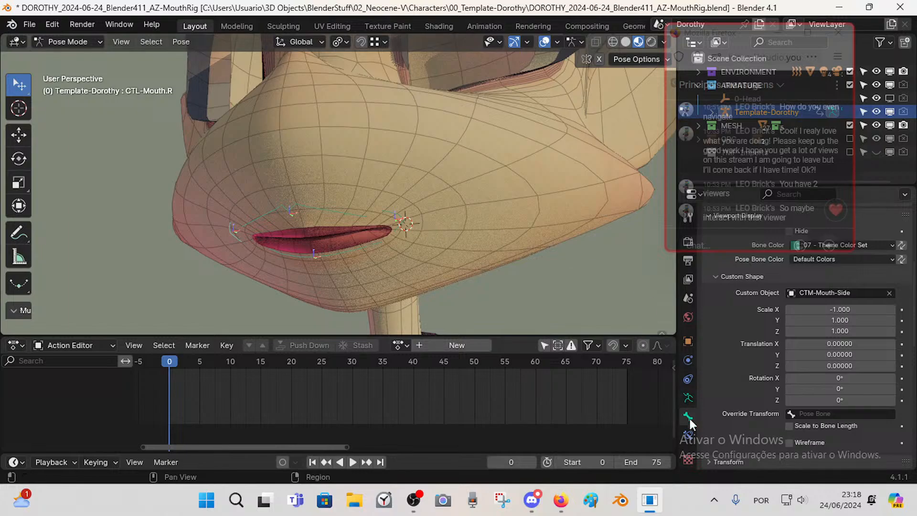
pyautogui.click(873, 248)
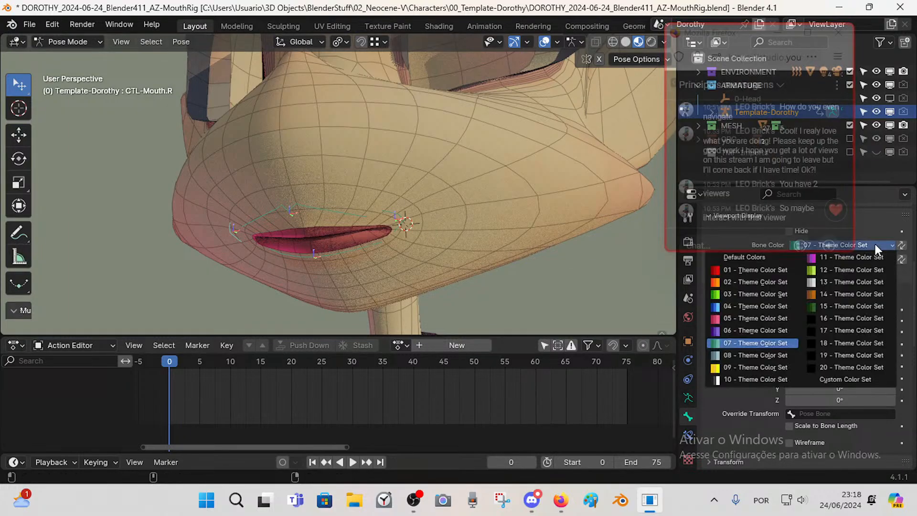
pyautogui.click(755, 305)
pyautogui.moveTo(359, 245); pyautogui.dragTo(395, 250, button='middle')
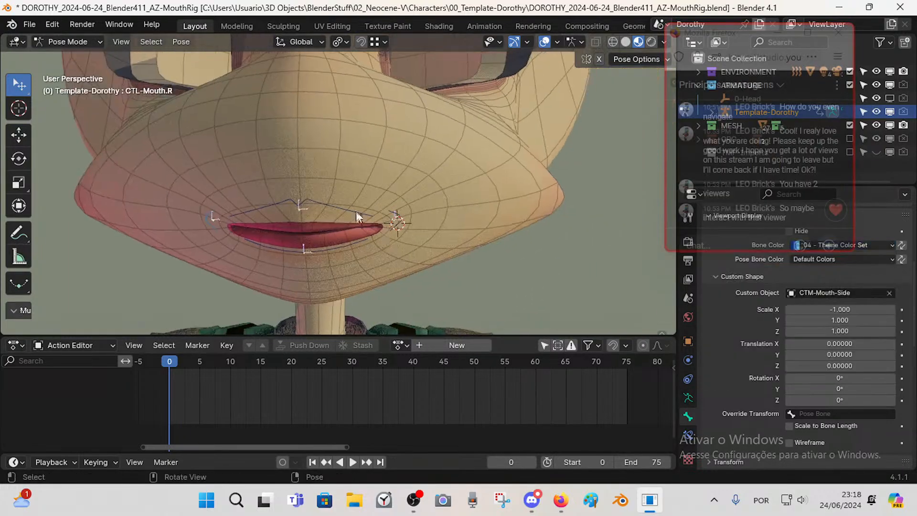
# - Test-move the upper and lower lip controls, cancelling each move, and save the file
pyautogui.moveTo(356, 211); pyautogui.dragTo(356, 170)
pyautogui.rightClick(356, 170)
pyautogui.moveTo(331, 253); pyautogui.dragTo(325, 288)
pyautogui.rightClick(324, 289)
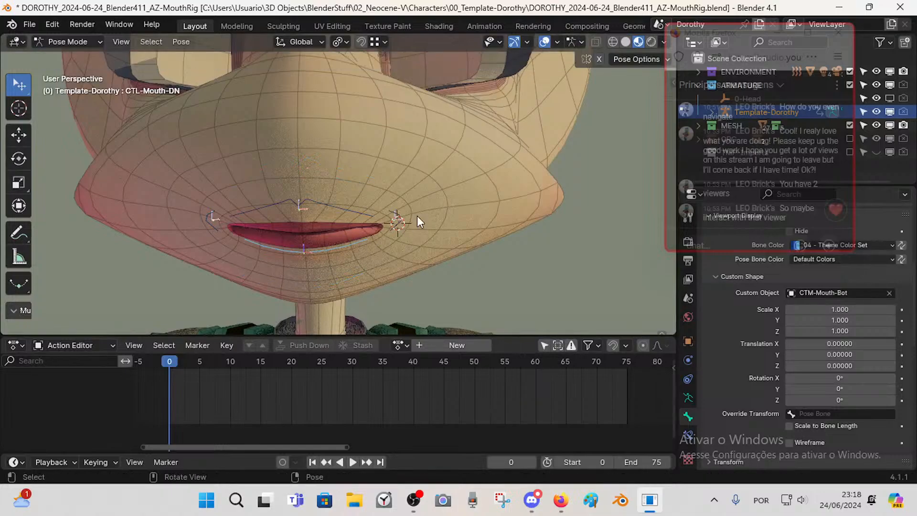
pyautogui.moveTo(325, 289); pyautogui.dragTo(431, 202, button='middle')
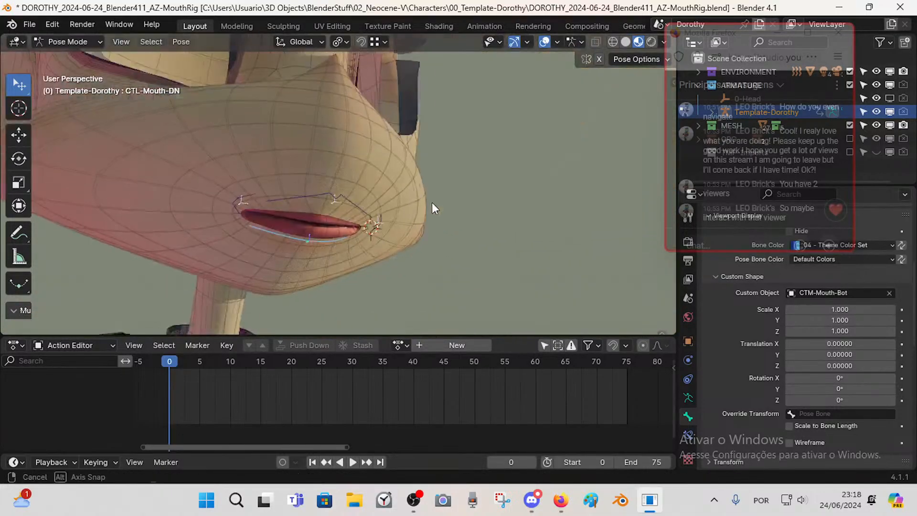
pyautogui.hotkey('ctrl', 's')
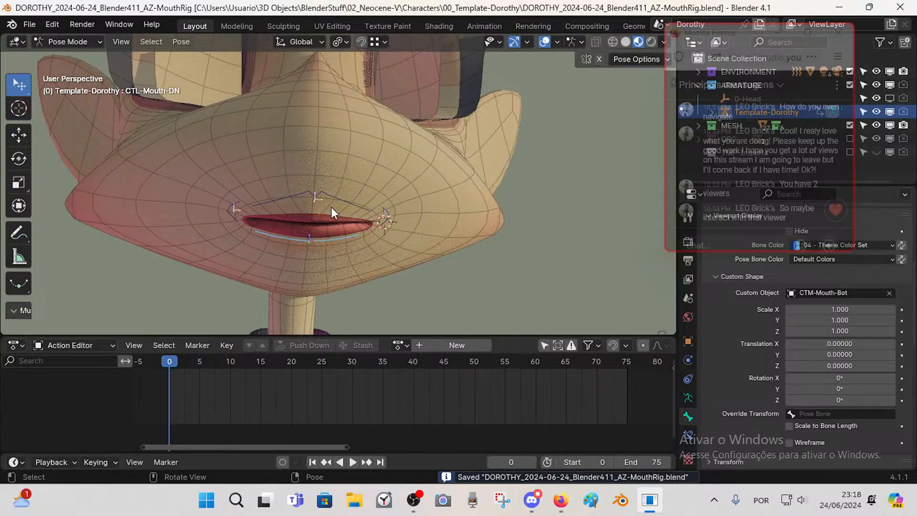
pyautogui.moveTo(353, 217); pyautogui.dragTo(317, 218, button='middle')
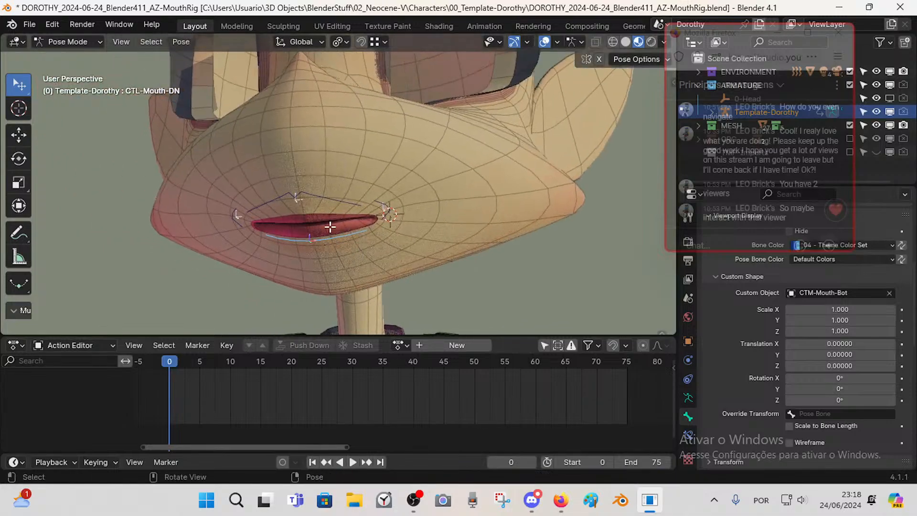
pyautogui.press('Tab')
pyautogui.press('Tab')
pyautogui.moveTo(357, 242); pyautogui.dragTo(391, 258, button='middle')
pyautogui.press('Tab')
pyautogui.press('Tab')
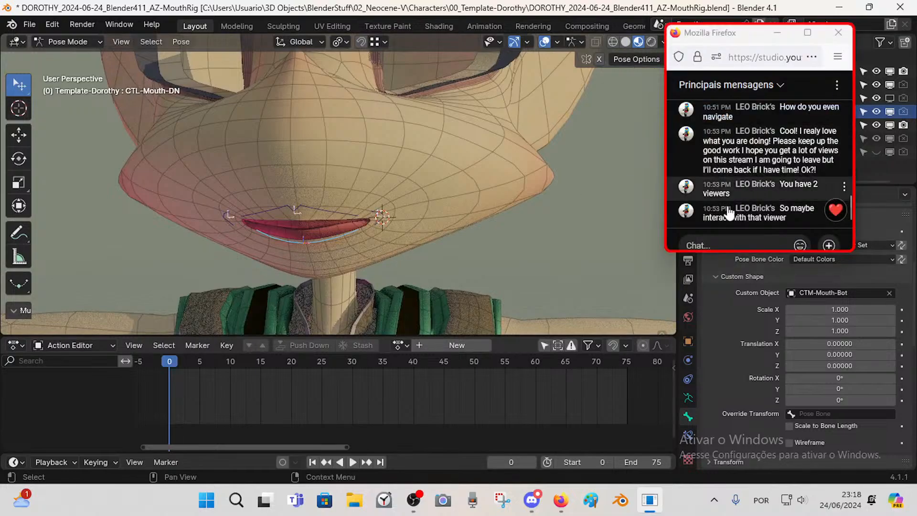
# - Collapse the Viewport Display and Relations sections of the bone's properties
pyautogui.scroll(5, 764, 296)
pyautogui.click(711, 329)
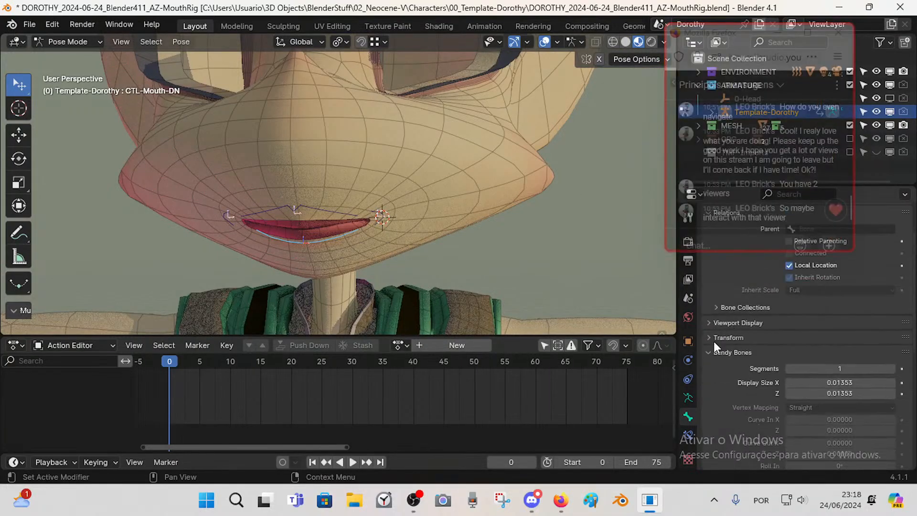
pyautogui.scroll(3, 737, 315)
pyautogui.click(707, 267)
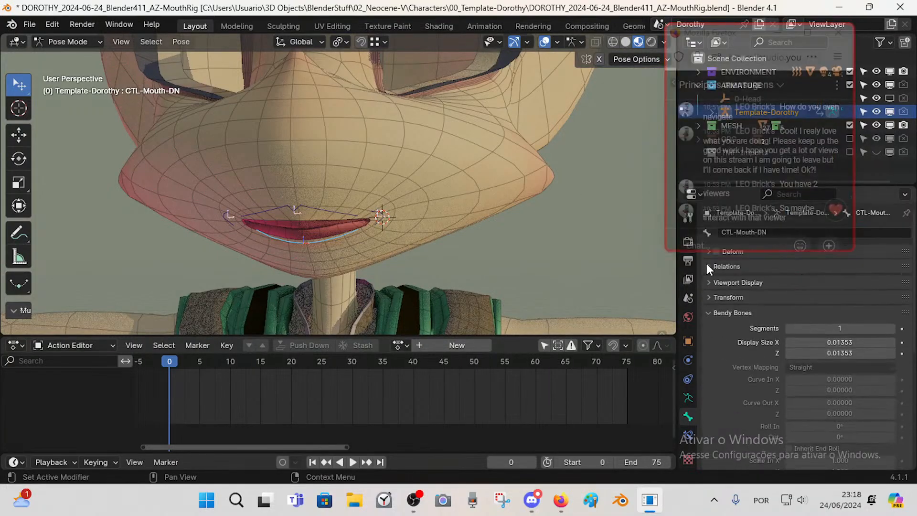
# - Return the armature to Object Mode and move the live chat window down, clear of the outliner
pyautogui.moveTo(731, 38); pyautogui.dragTo(731, 85)
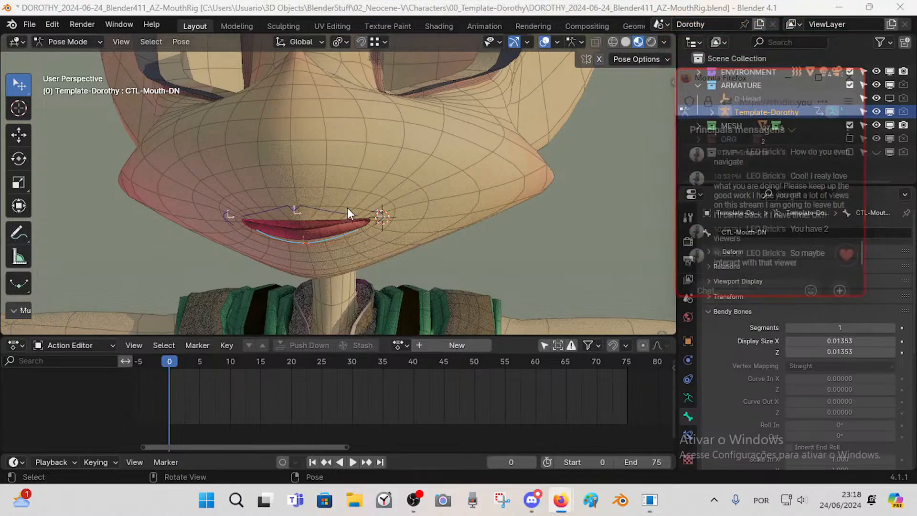
pyautogui.click(409, 196)
pyautogui.hotkey('ctrl', 'Tab')
pyautogui.click(367, 199)
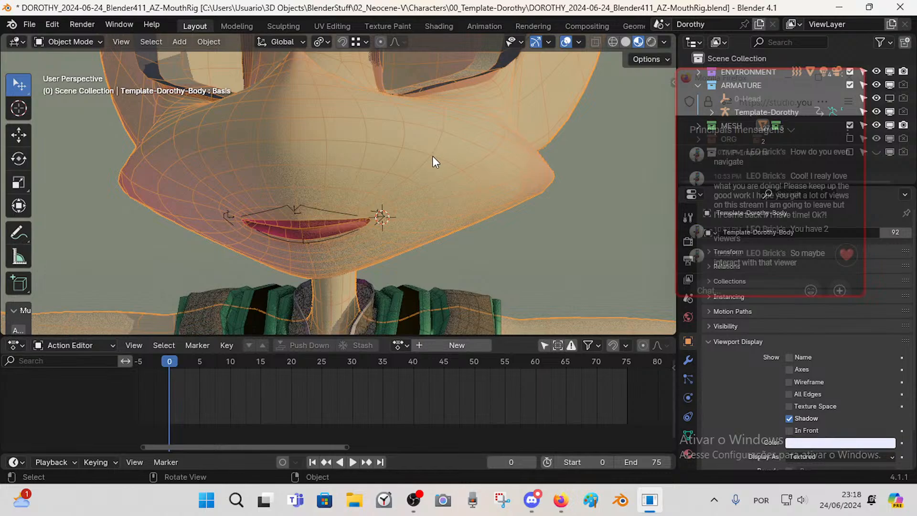
pyautogui.moveTo(432, 155); pyautogui.dragTo(402, 158, button='middle')
pyautogui.moveTo(723, 83); pyautogui.dragTo(753, 162)
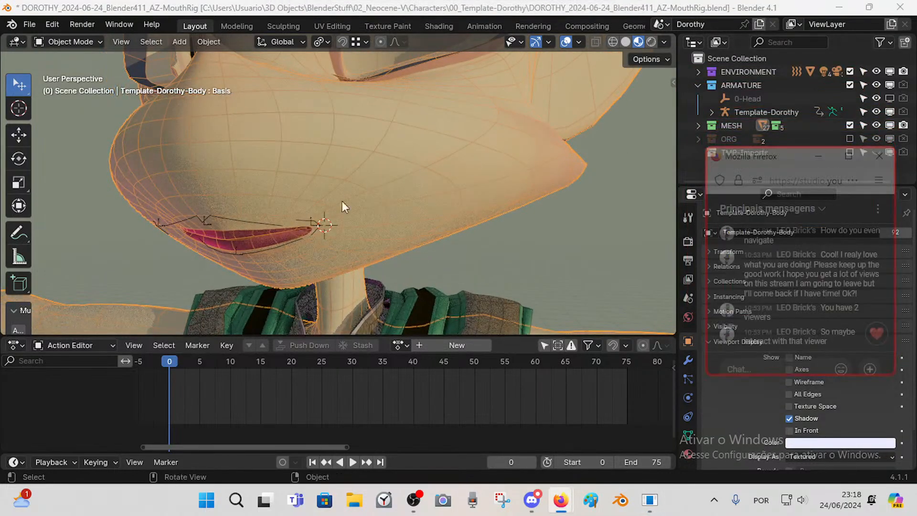
# - Select the Template-Dorothy armature, show its item properties in the viewport, collapse Transform and expand Bone Collections
pyautogui.moveTo(342, 206); pyautogui.dragTo(260, 235, button='middle')
pyautogui.click(188, 228)
pyautogui.moveTo(188, 228); pyautogui.dragTo(379, 197, button='middle')
pyautogui.press('n')
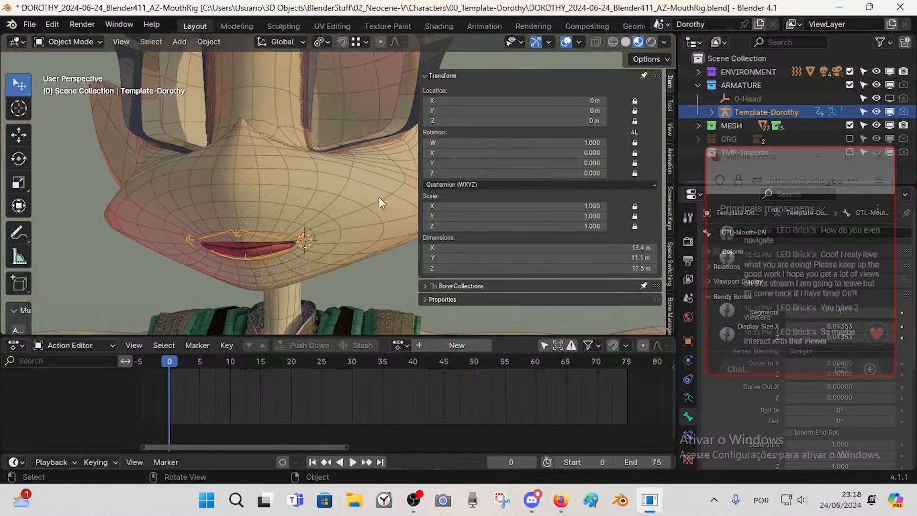
pyautogui.click(437, 77)
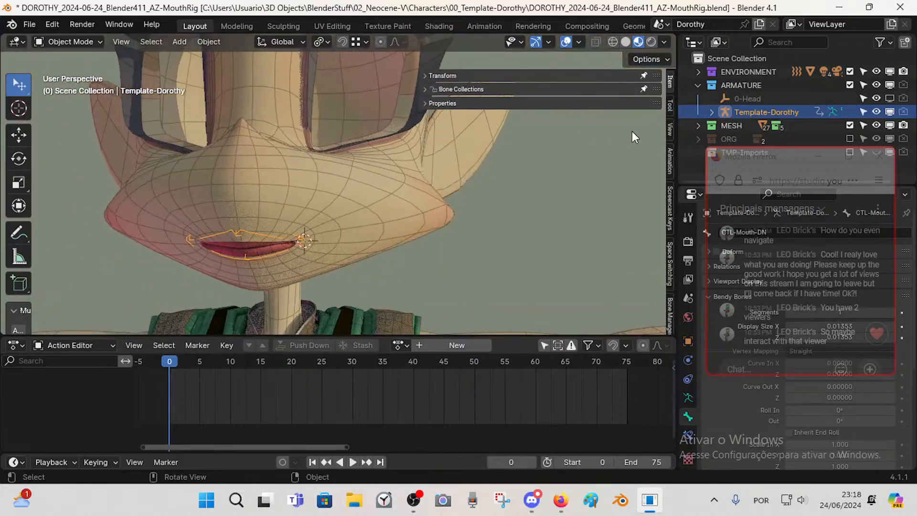
pyautogui.moveTo(276, 231); pyautogui.dragTo(269, 233, button='middle')
pyautogui.click(427, 89)
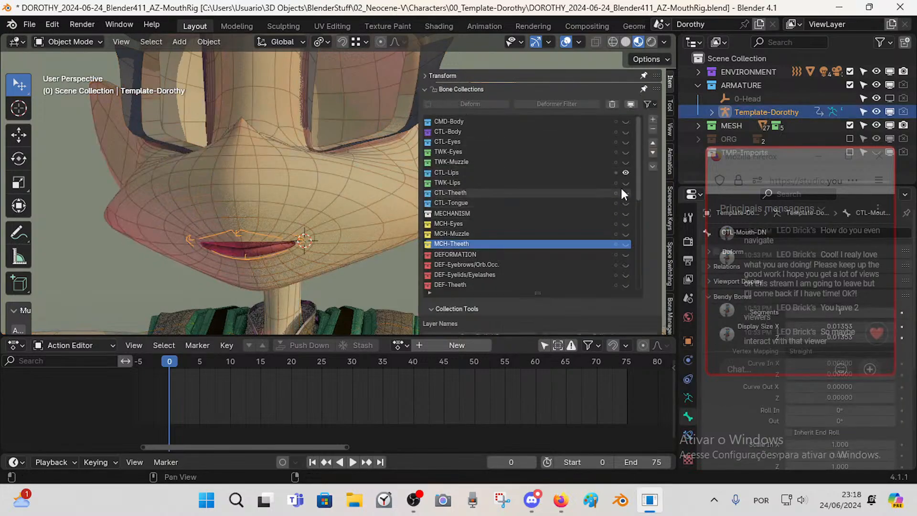
# - Make the TWK-Lips bone collection visible together with CTL-Lips
pyautogui.click(625, 172)
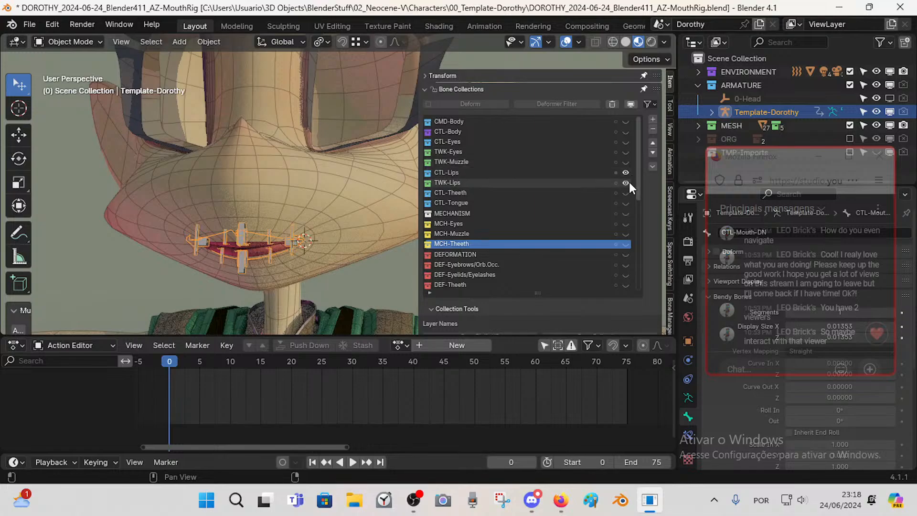
pyautogui.click(627, 172)
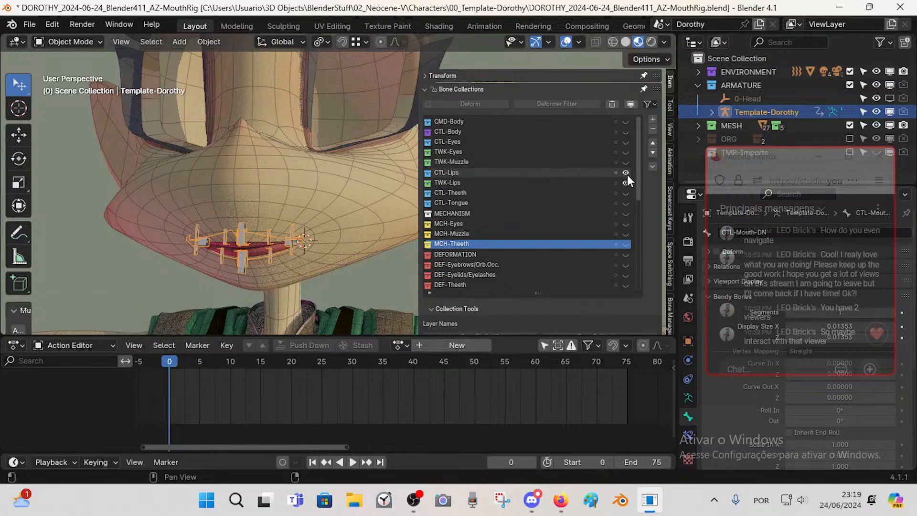
pyautogui.click(627, 180)
pyautogui.click(627, 181)
pyautogui.click(627, 180)
pyautogui.click(626, 182)
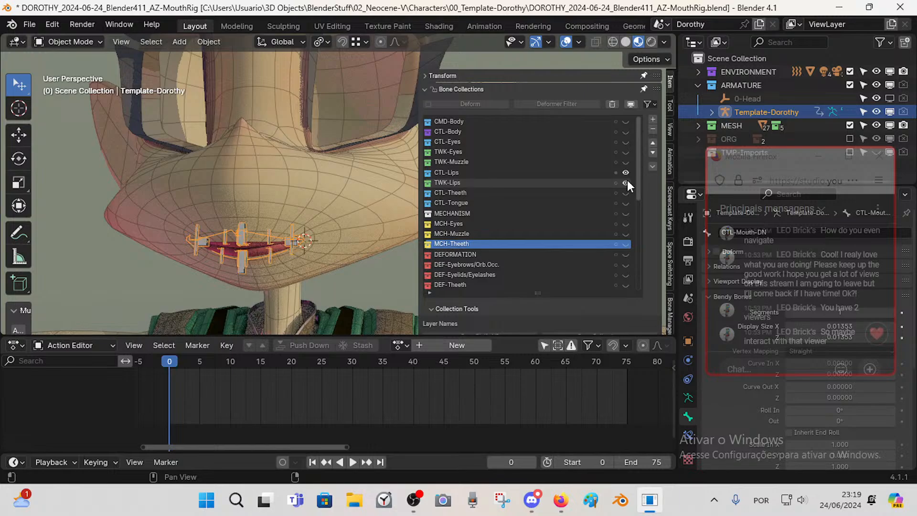
# - Hide the viewport sidebar, enter Pose Mode on the armature and select the TWK-Lip-UP.L.002 bone on the upper lip
pyautogui.moveTo(270, 251); pyautogui.dragTo(272, 238, button='middle')
pyautogui.press('n')
pyautogui.moveTo(257, 286); pyautogui.dragTo(333, 206, button='middle')
pyautogui.click(276, 206)
pyautogui.click(270, 203)
pyautogui.hotkey('ctrl', 'Tab')
pyautogui.click(271, 208)
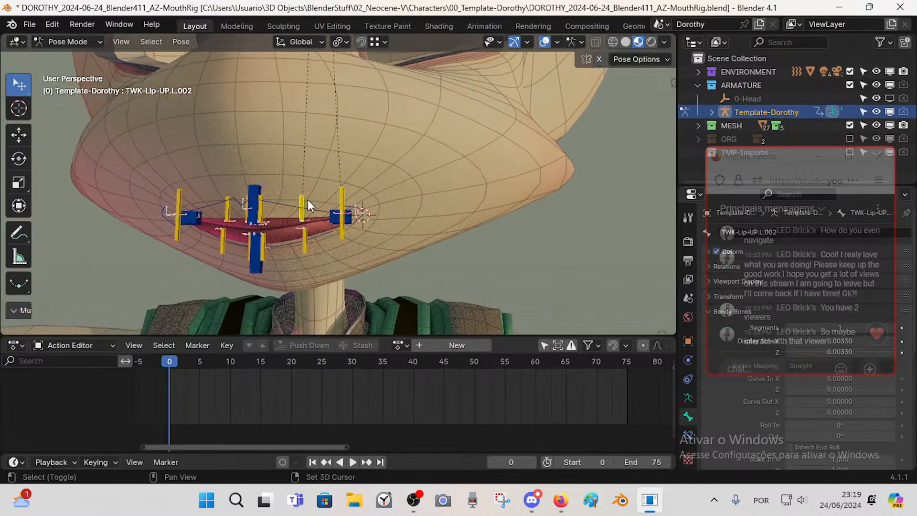
# - Select the TWK-Lip-DN.L.001 bone on the lower lip and switch the armature to Edit Mode
pyautogui.click(308, 241)
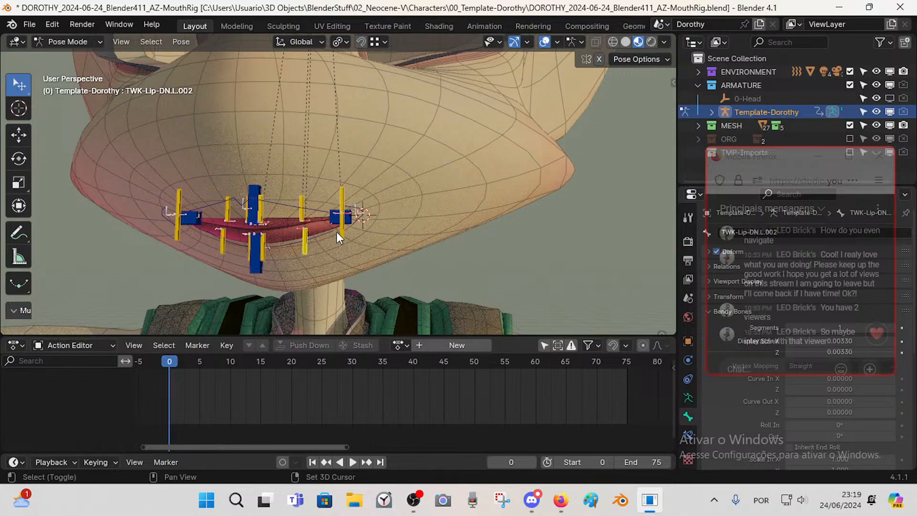
pyautogui.click(274, 250)
pyautogui.click(303, 245)
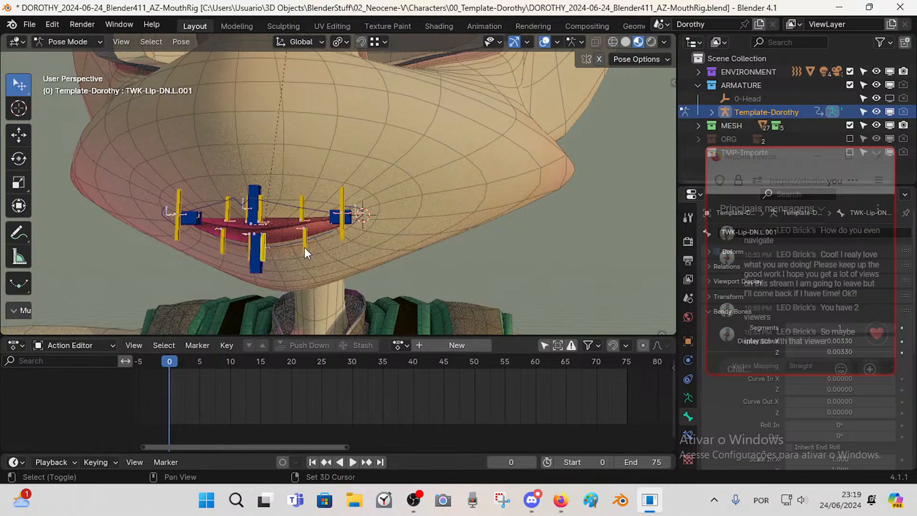
pyautogui.click(267, 256)
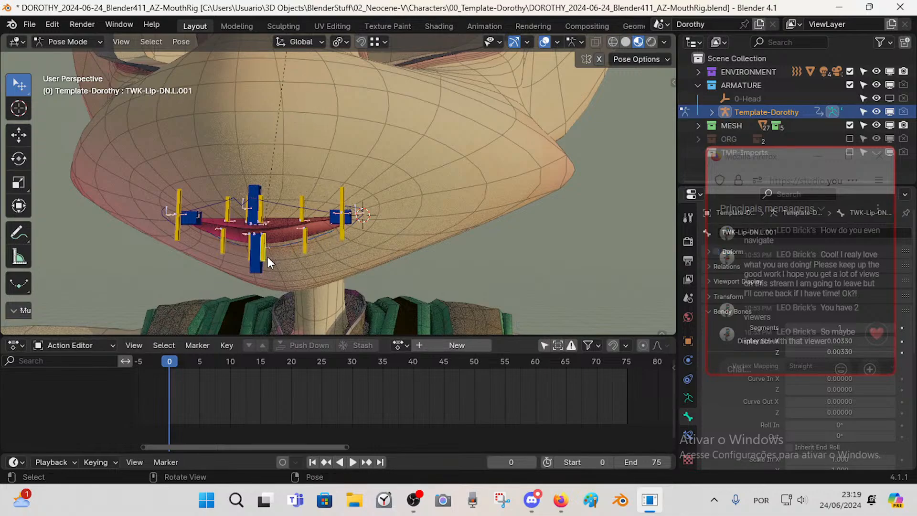
pyautogui.press('Tab')
# - Examine the tweak bones at the left mouth corner, picking TWK-Lip-UP.L.003, TWK-Lip-DN.L.003 and TWK-Lip.L to see how they overlap
pyautogui.keyDown('shift'); pyautogui.moveTo(268, 258); pyautogui.dragTo(365, 219, button='middle'); pyautogui.keyUp('shift')
pyautogui.scroll(4, 344, 210)
pyautogui.scroll(-4, 325, 195)
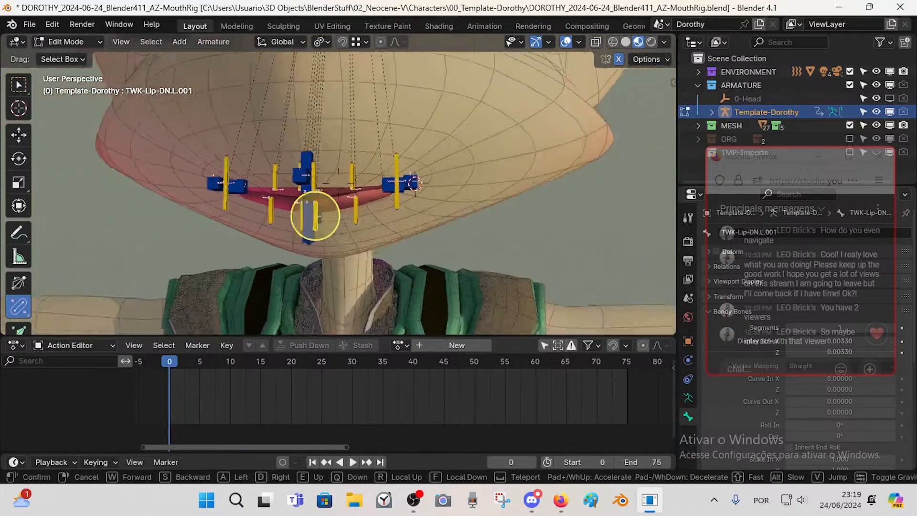
pyautogui.moveTo(317, 196); pyautogui.dragTo(321, 181, button='middle')
pyautogui.click(323, 178)
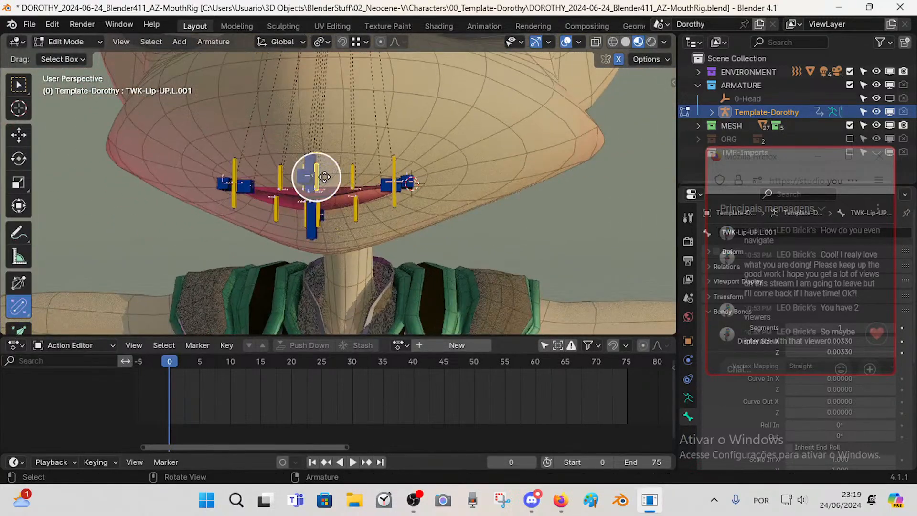
pyautogui.click(403, 166)
pyautogui.scroll(2, 433, 162)
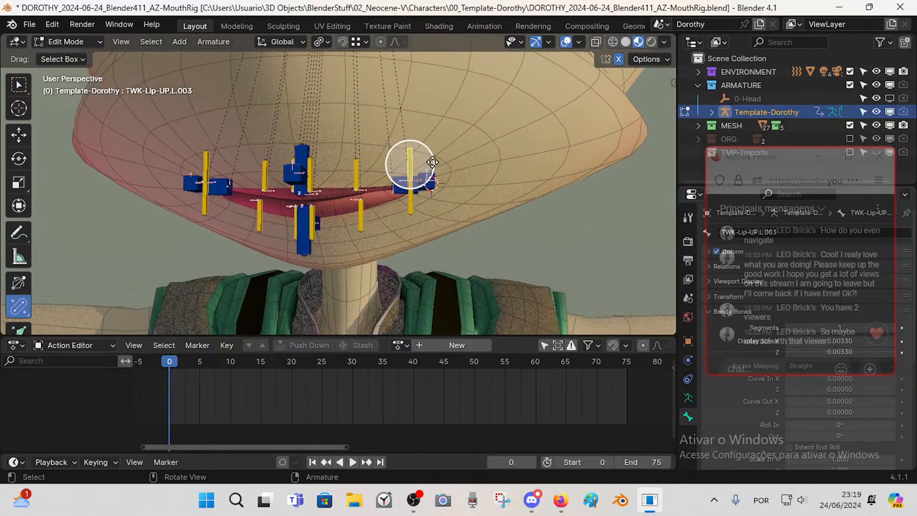
pyautogui.scroll(1, 423, 183)
pyautogui.click(421, 198)
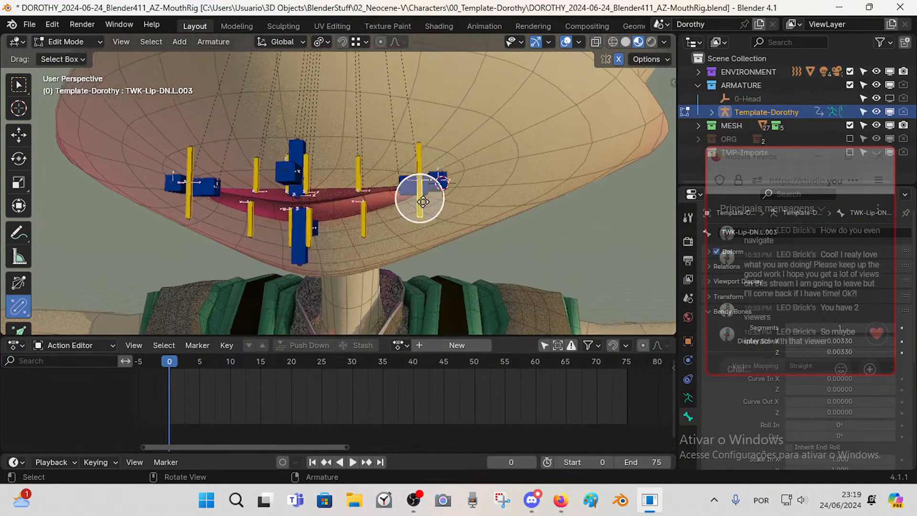
pyautogui.scroll(1, 427, 202)
pyautogui.click(414, 192)
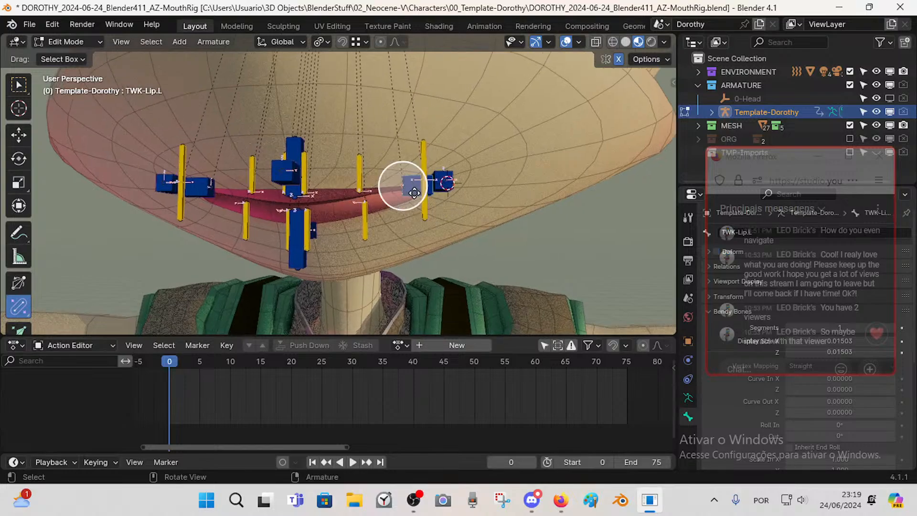
pyautogui.click(423, 161)
pyautogui.scroll(1, 442, 210)
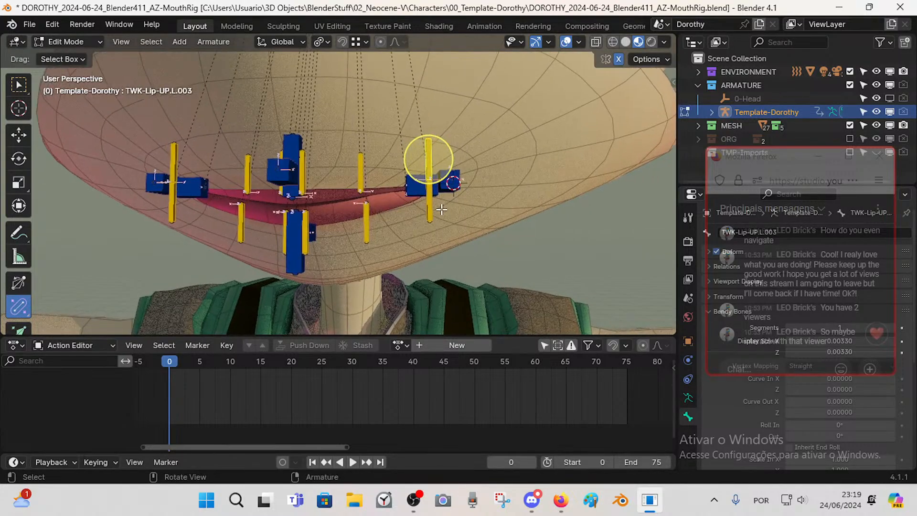
pyautogui.click(427, 200)
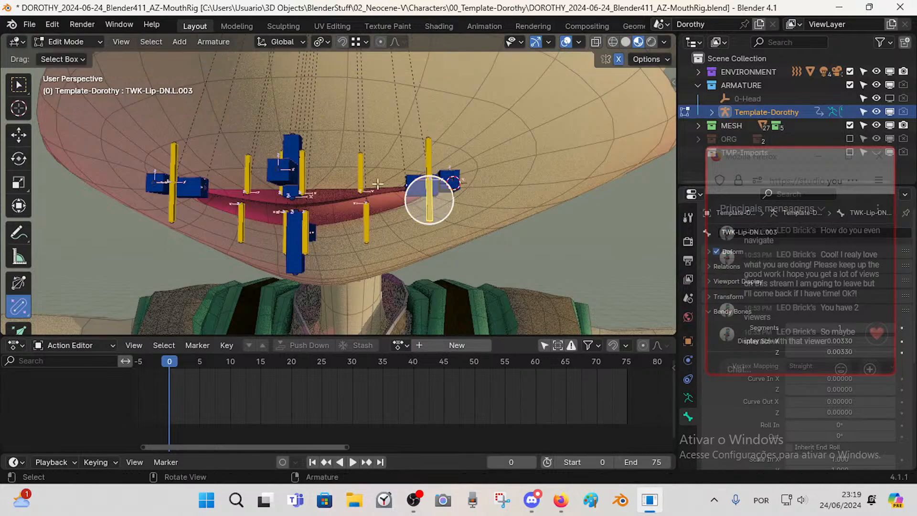
# - Move TWK-Lip-UP.L.002 and TWK-Lip-DN.L.002 outward along the lips toward the left mouth corner in the front view
pyautogui.click(365, 170)
pyautogui.scroll(1, 376, 186)
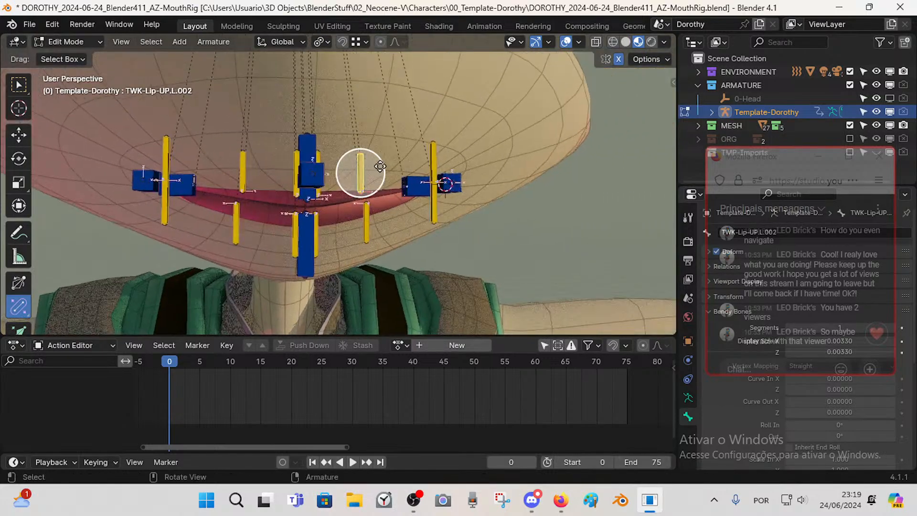
pyautogui.press('KP_1')
pyautogui.press('g')
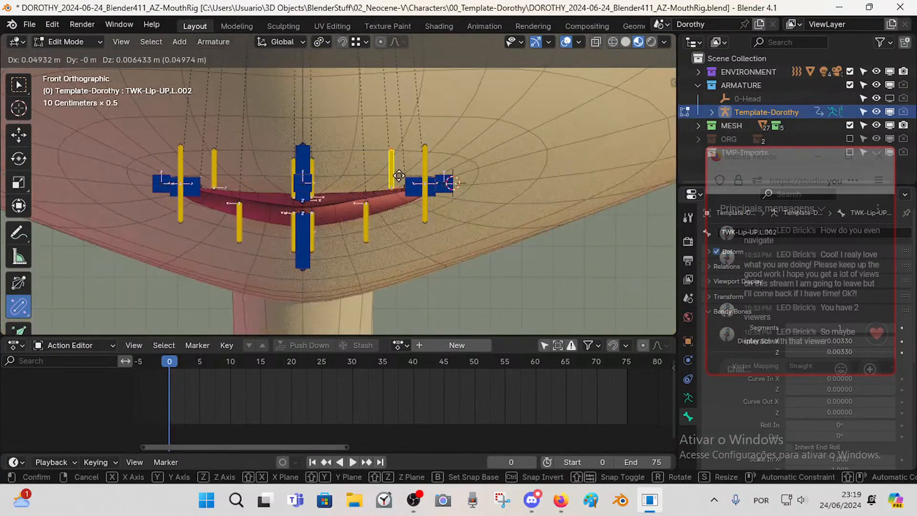
pyautogui.click(377, 210)
pyautogui.click(367, 219)
pyautogui.press('g')
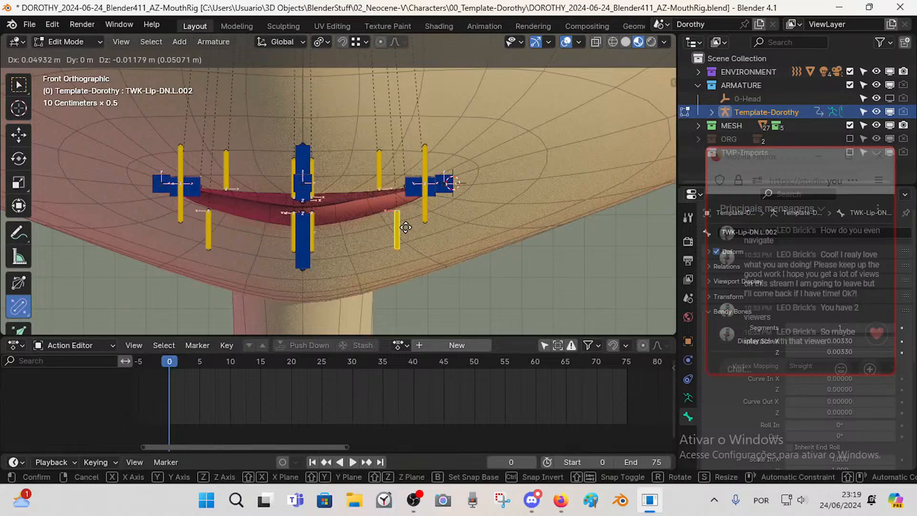
pyautogui.click(394, 223)
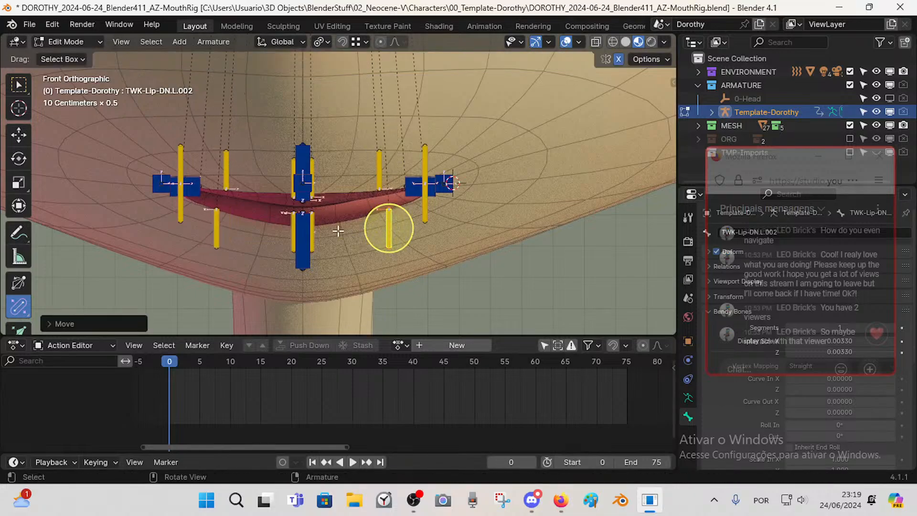
# - Move the mirrored TWK-Lip-DN and TWK-Lip-UP .001 bones away from the mouth centre, clear of the central control bones
pyautogui.click(310, 225)
pyautogui.press('g')
pyautogui.click(353, 237)
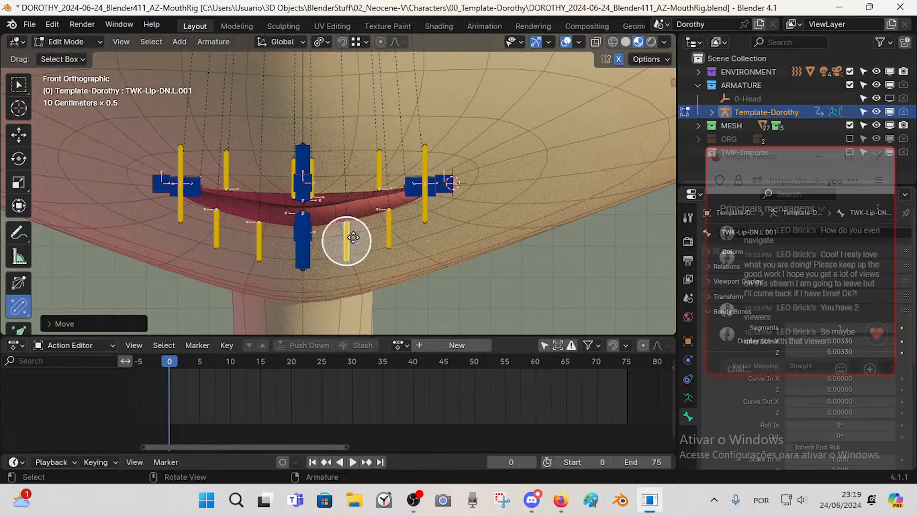
pyautogui.click(317, 177)
pyautogui.press('g')
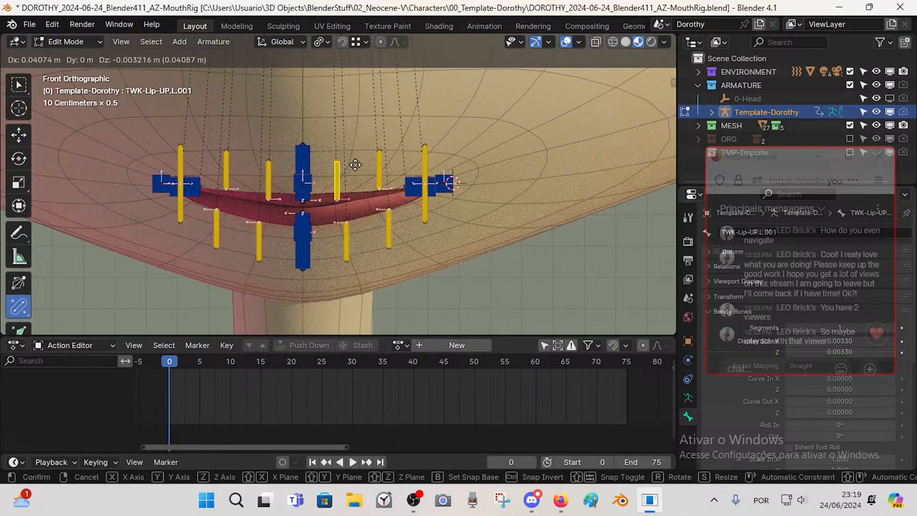
pyautogui.click(354, 163)
pyautogui.press('g')
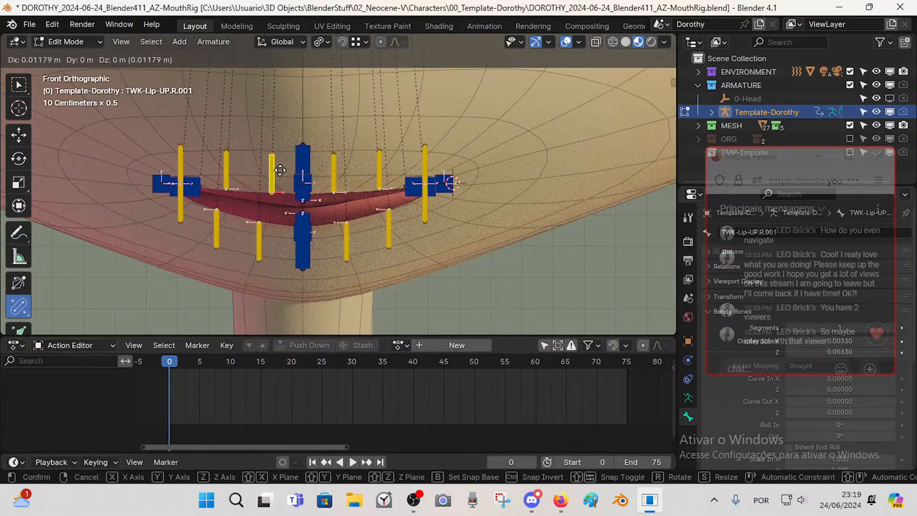
pyautogui.click(266, 174)
# - Identify the main lip bones by selecting TWK-Lip-UP, TWK-Lip-DN, TWK-Lip.L and TWK-Lip.R, and examine them from an angle
pyautogui.click(306, 171)
pyautogui.click(305, 249)
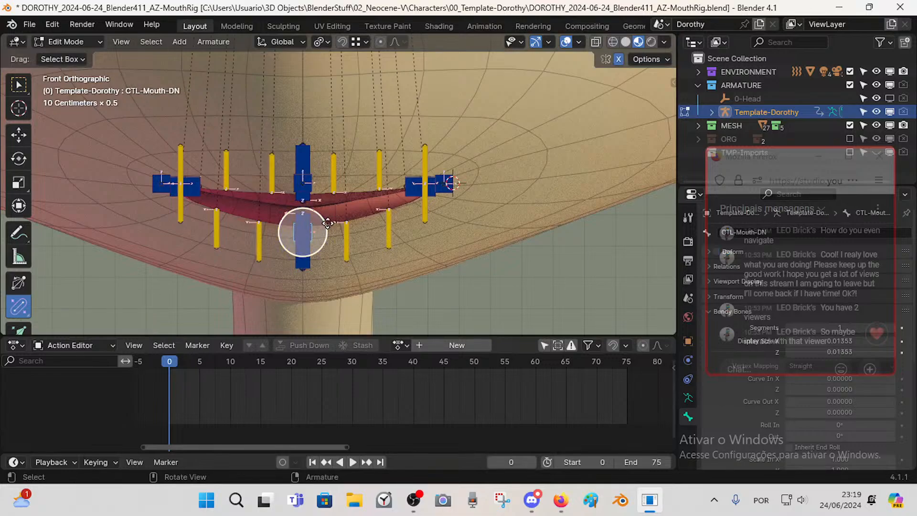
pyautogui.click(305, 159)
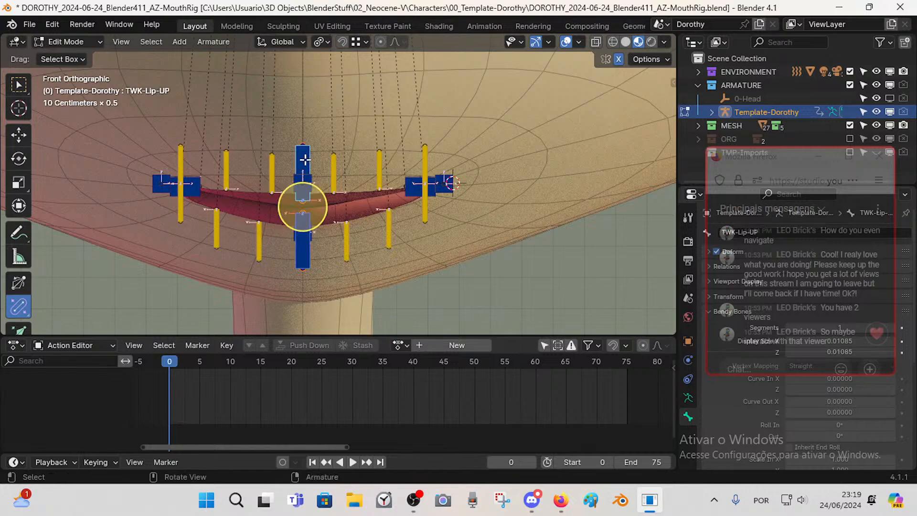
pyautogui.click(313, 176)
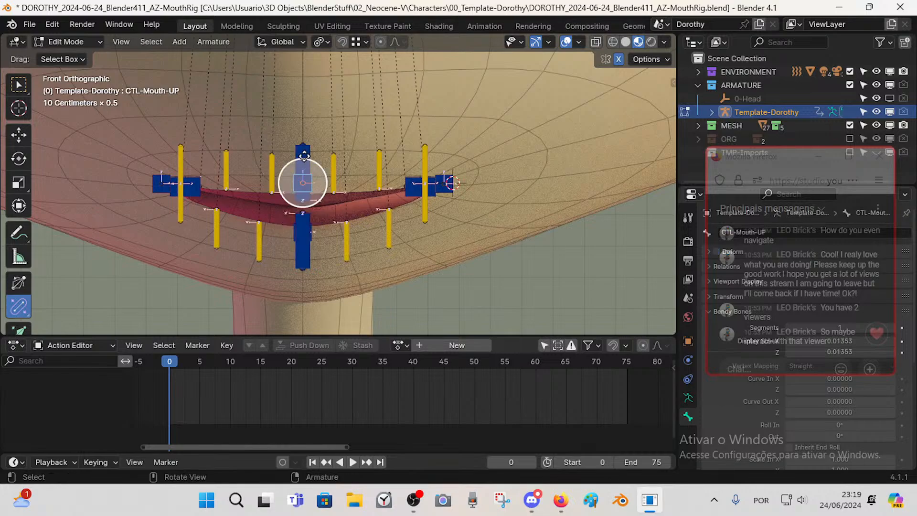
pyautogui.click(304, 156)
pyautogui.keyDown('shift'); pyautogui.click(310, 244); pyautogui.keyUp('shift')
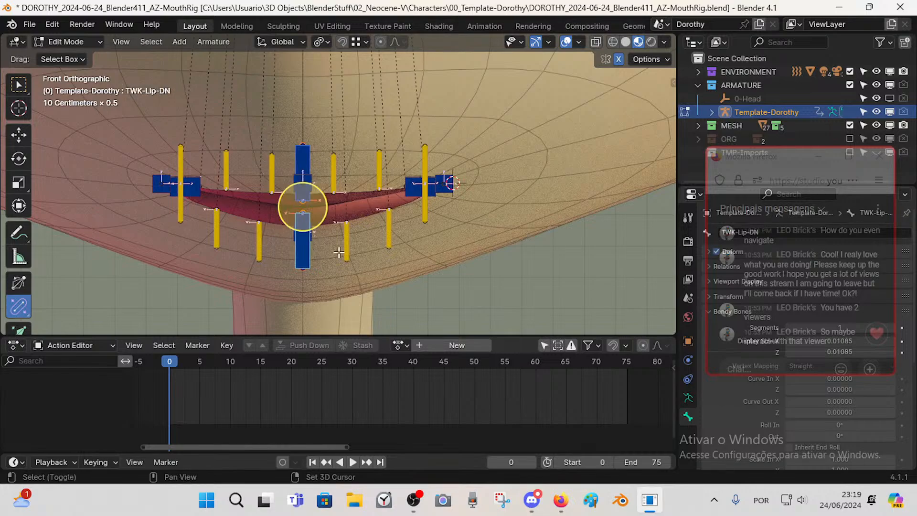
pyautogui.keyDown('shift'); pyautogui.click(405, 182); pyautogui.keyUp('shift')
pyautogui.keyDown('shift'); pyautogui.click(197, 192); pyautogui.keyUp('shift')
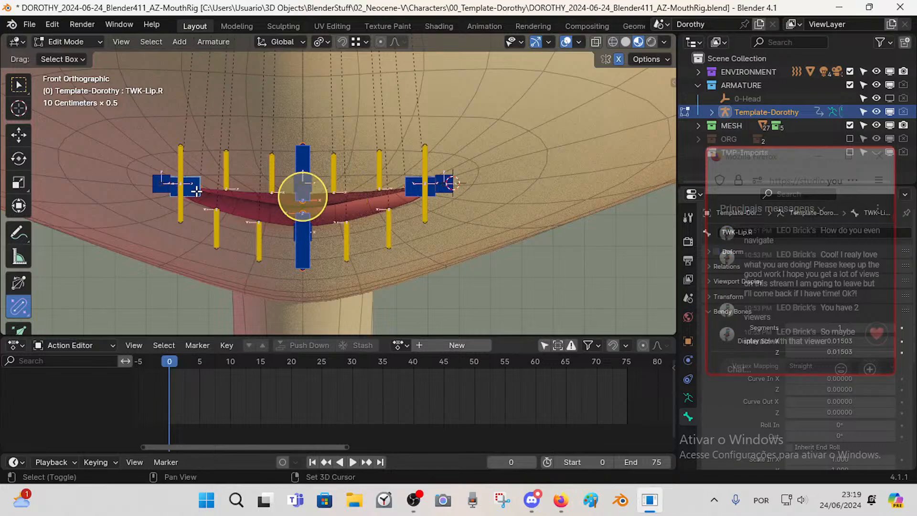
pyautogui.moveTo(343, 223); pyautogui.dragTo(323, 222, button='middle')
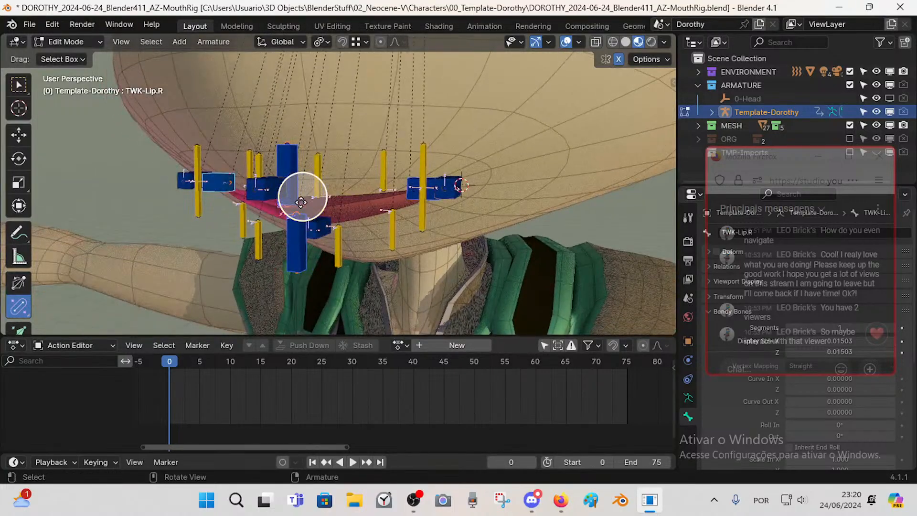
pyautogui.moveTo(301, 202); pyautogui.dragTo(326, 212, button='middle')
# - Select the left secondary lip tweak bones and extend the selection to all bones of the same colour with Select Similar
pyautogui.click(331, 195)
pyautogui.click(325, 174)
pyautogui.keyDown('shift'); pyautogui.click(383, 168); pyautogui.keyUp('shift')
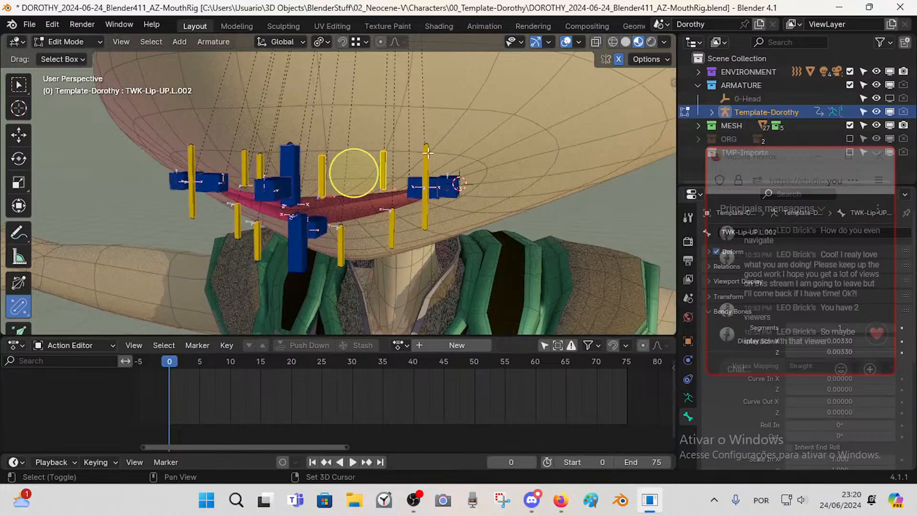
pyautogui.keyDown('shift'); pyautogui.click(427, 153); pyautogui.keyUp('shift')
pyautogui.keyDown('shift'); pyautogui.click(422, 222); pyautogui.keyUp('shift')
pyautogui.hotkey('shift', 'g')
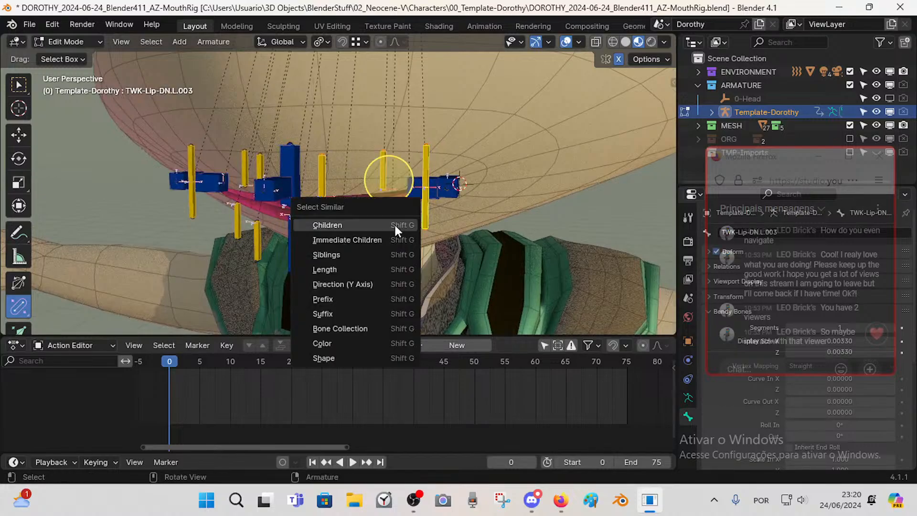
pyautogui.click(395, 228)
pyautogui.hotkey('shift', 'g')
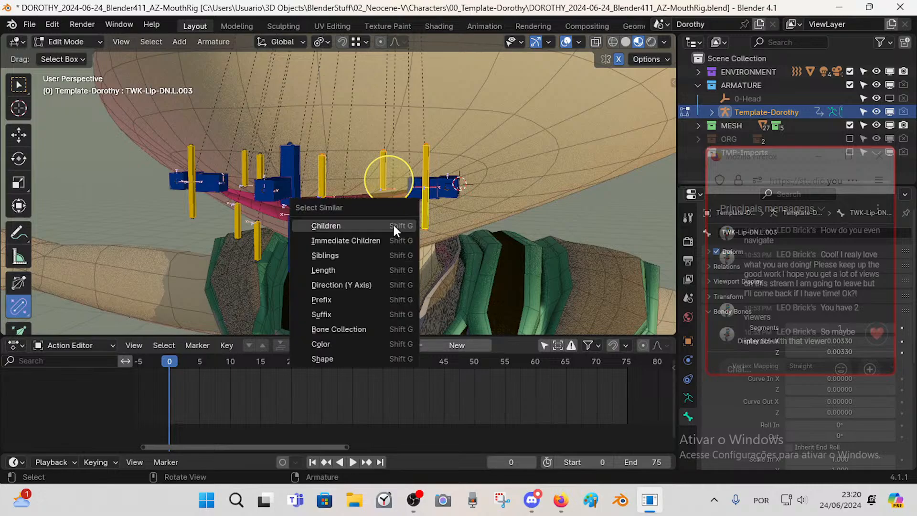
pyautogui.click(357, 343)
pyautogui.moveTo(360, 210); pyautogui.dragTo(378, 210, button='middle')
# - Move and shorten the live chat window to uncover the bone properties, and set the selected tweak bones' colour to 03 - Theme Color Set
pyautogui.moveTo(763, 165); pyautogui.dragTo(706, 36)
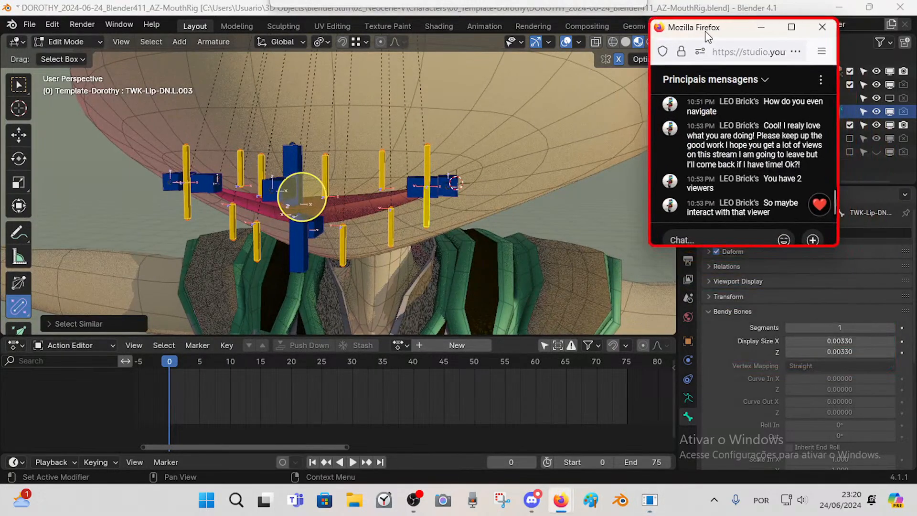
pyautogui.moveTo(740, 247); pyautogui.dragTo(740, 188)
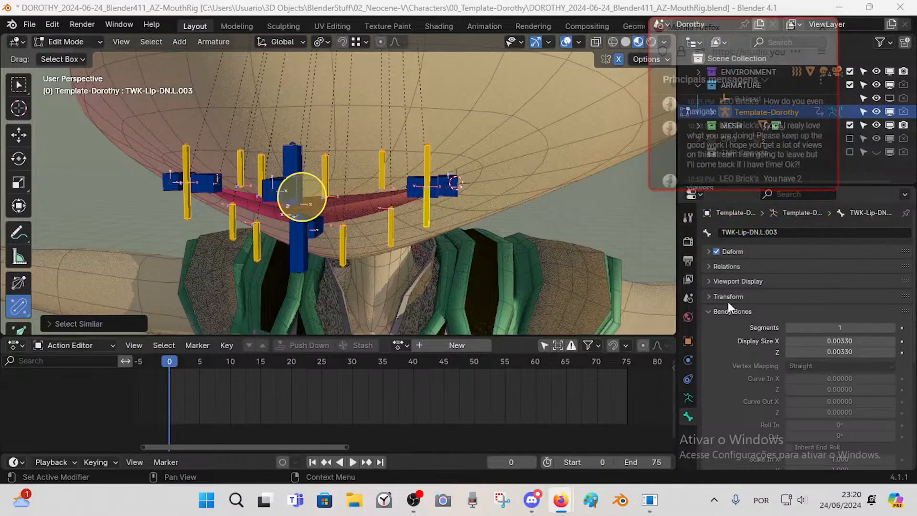
pyautogui.click(707, 312)
pyautogui.click(708, 312)
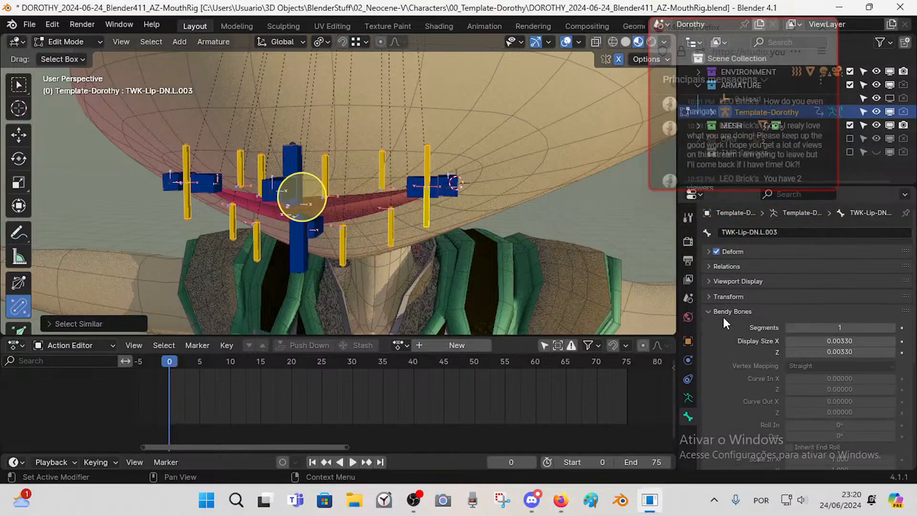
pyautogui.click(716, 281)
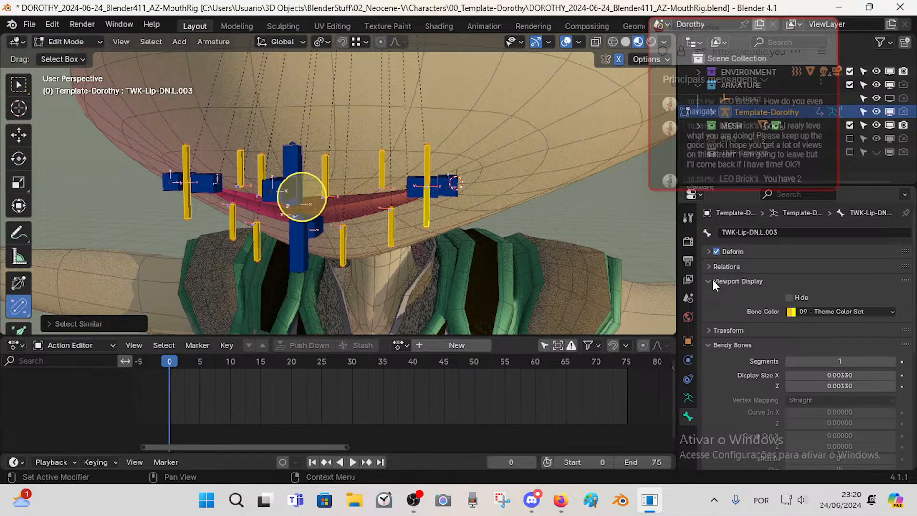
pyautogui.click(819, 313)
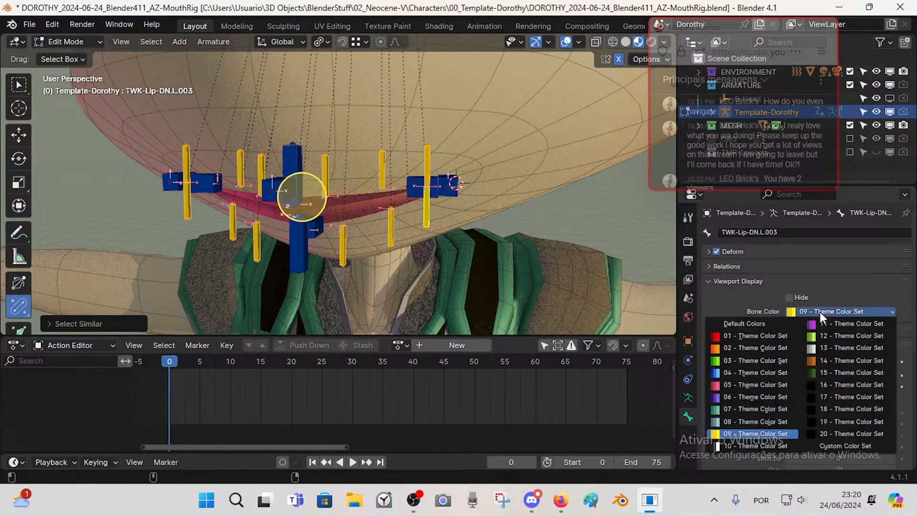
pyautogui.click(757, 361)
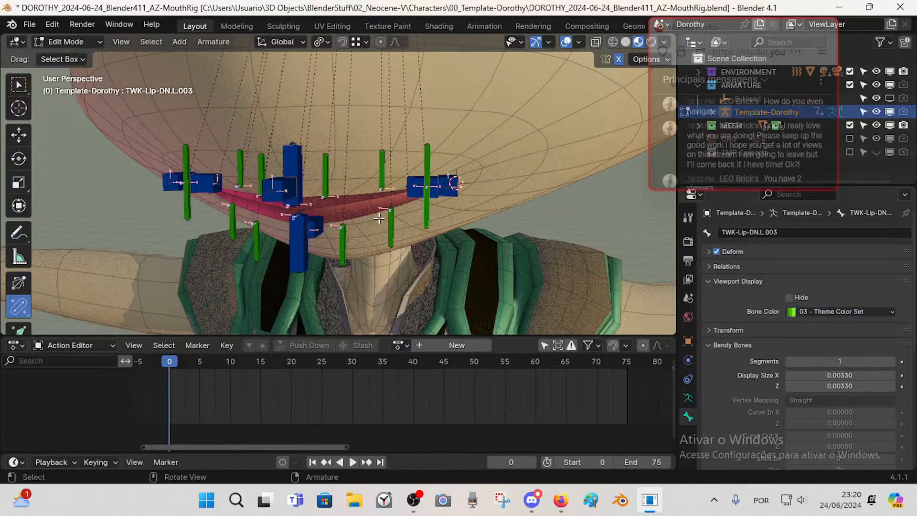
# - Try to align the bones TWK-Lip.L, TWK-Lip.R, TWK-Lip-UP and TWK-Lip-DN to CTL-Mouth-UP
pyautogui.moveTo(400, 223); pyautogui.dragTo(351, 213, button='middle')
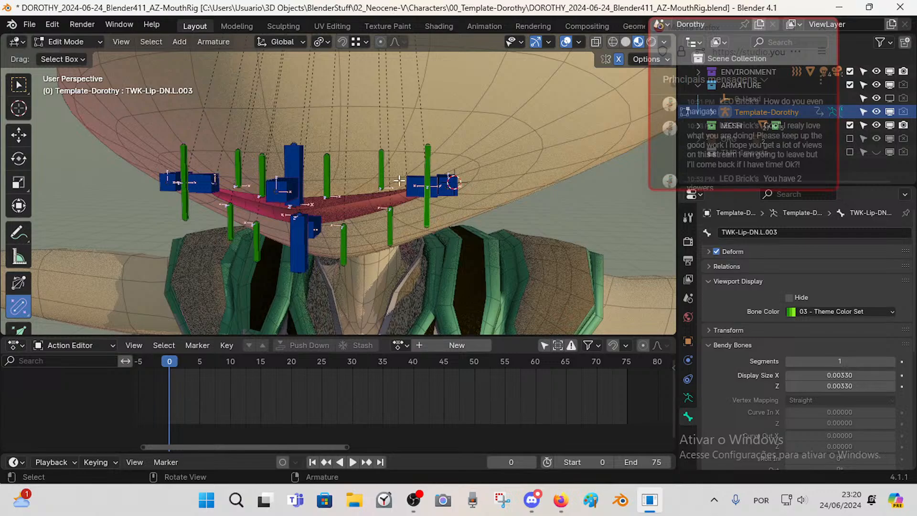
pyautogui.moveTo(398, 180); pyautogui.dragTo(351, 179, button='middle')
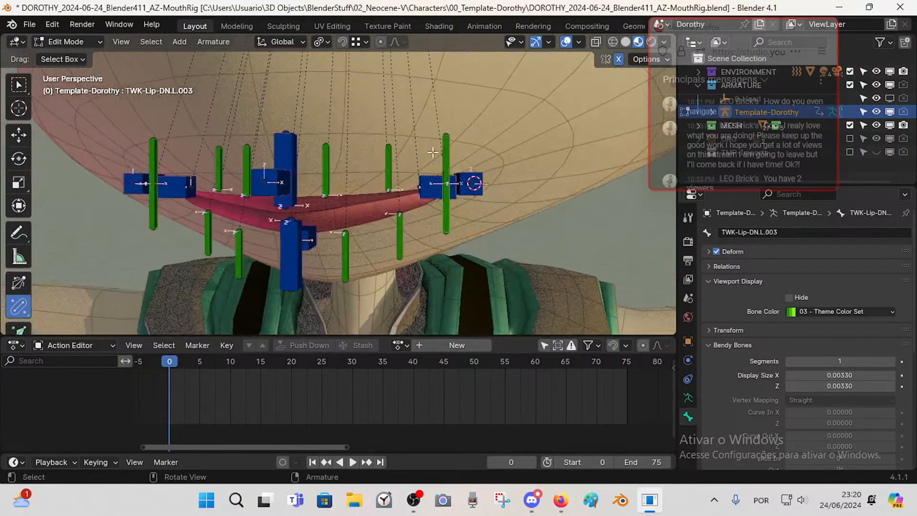
pyautogui.click(436, 185)
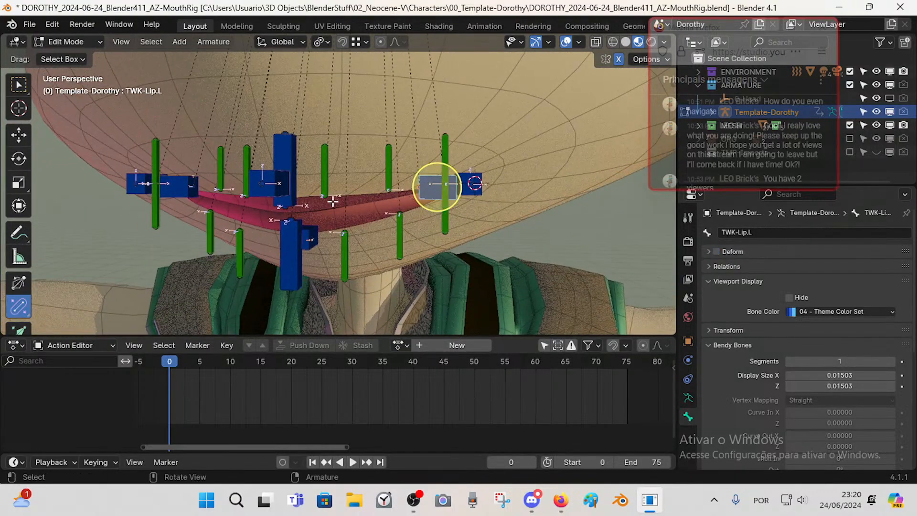
pyautogui.press('shift')
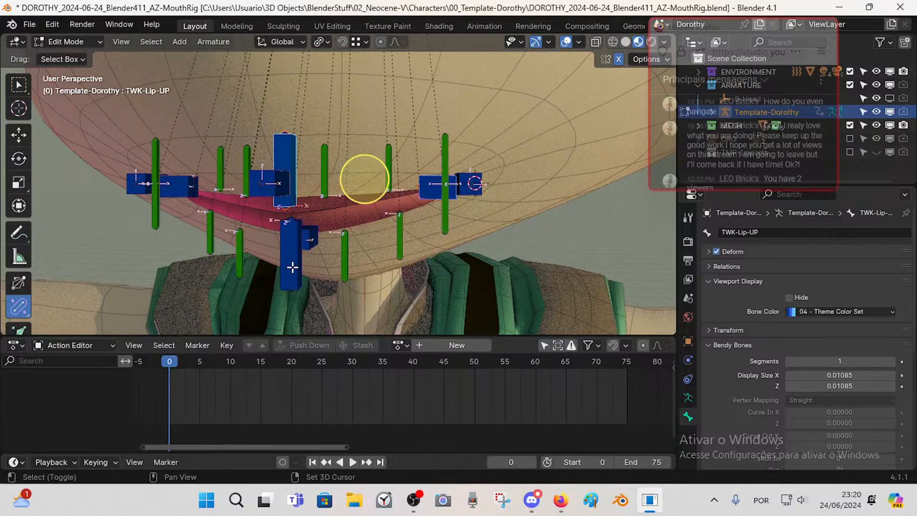
pyautogui.click(293, 199)
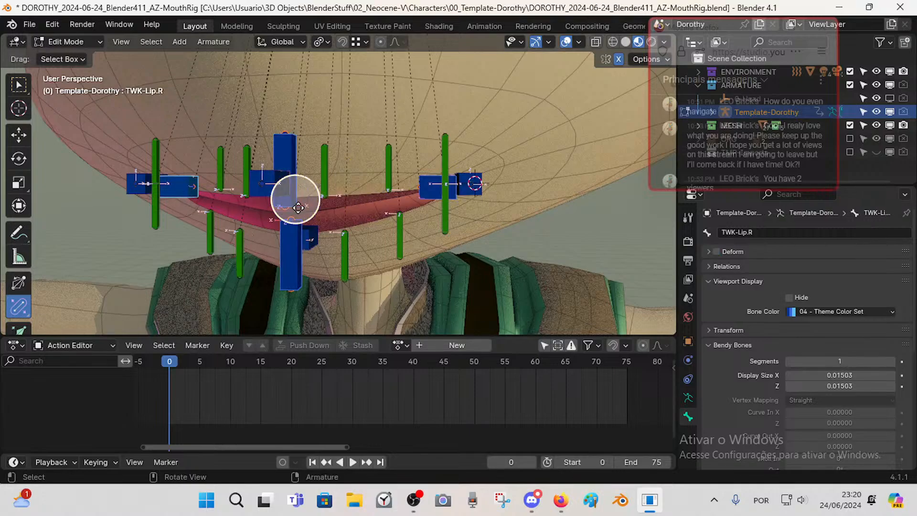
pyautogui.press('shift')
pyautogui.keyDown('shift'); pyautogui.click(277, 190); pyautogui.keyUp('shift')
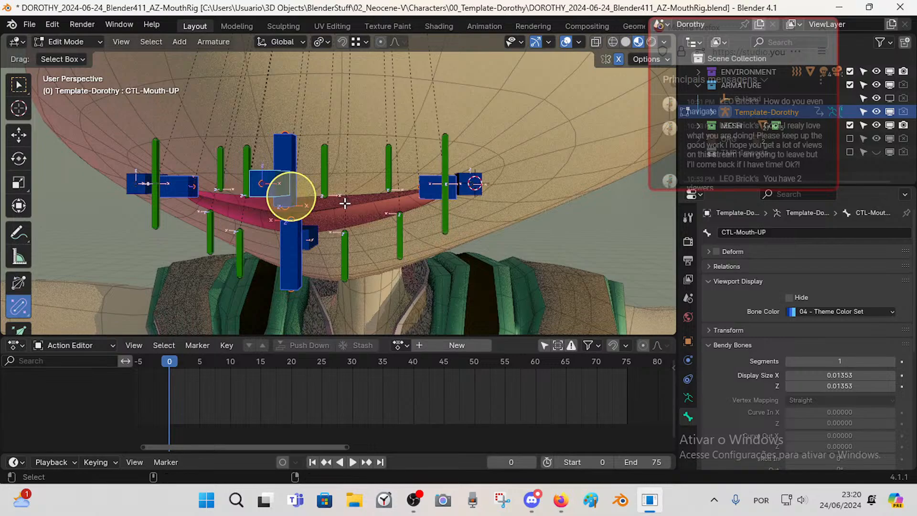
pyautogui.hotkey('ctrl', 'alt', 'a')
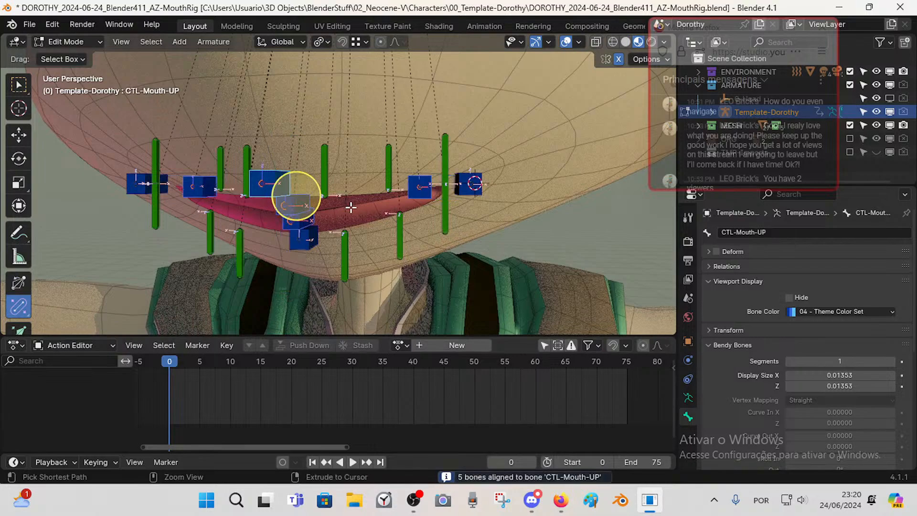
# - Align the bones TWK-Lip.L, TWK-Lip.R, CTL-Mouth-DN and TWK-Lip-UP to the active bone CTL-Mouth-UP
pyautogui.click(437, 185)
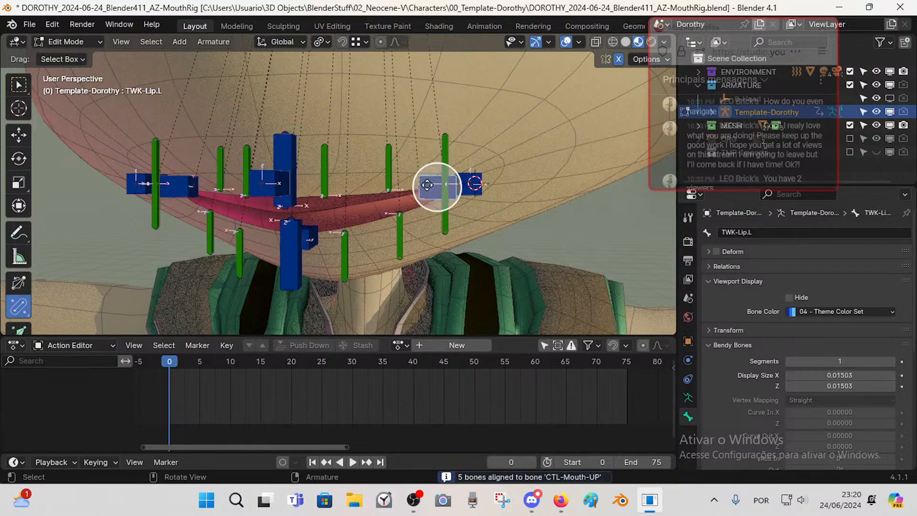
pyautogui.moveTo(206, 188)
pyautogui.mouseDown(button='middle')
pyautogui.moveTo(227, 195)
pyautogui.moveTo(206, 195)
pyautogui.mouseUp(button='middle')
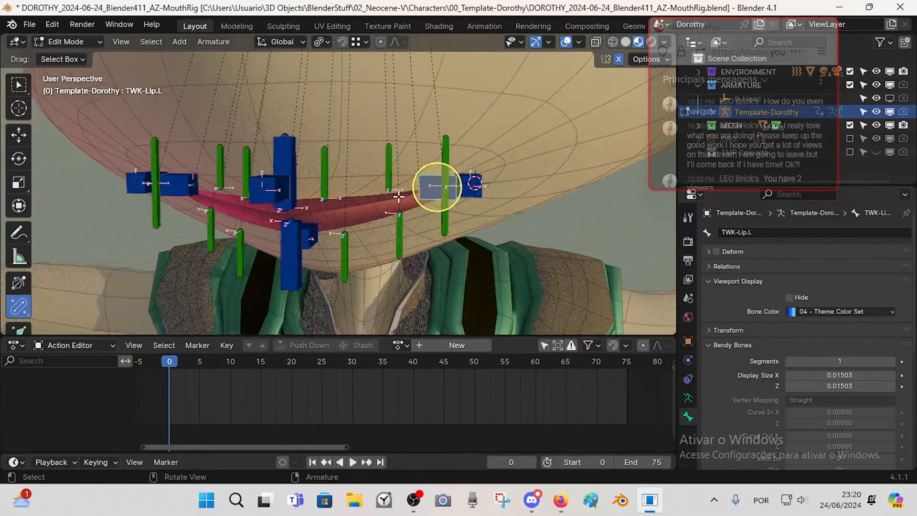
pyautogui.moveTo(398, 196); pyautogui.dragTo(364, 193, button='middle')
pyautogui.keyDown('shift'); pyautogui.click(177, 190); pyautogui.keyUp('shift')
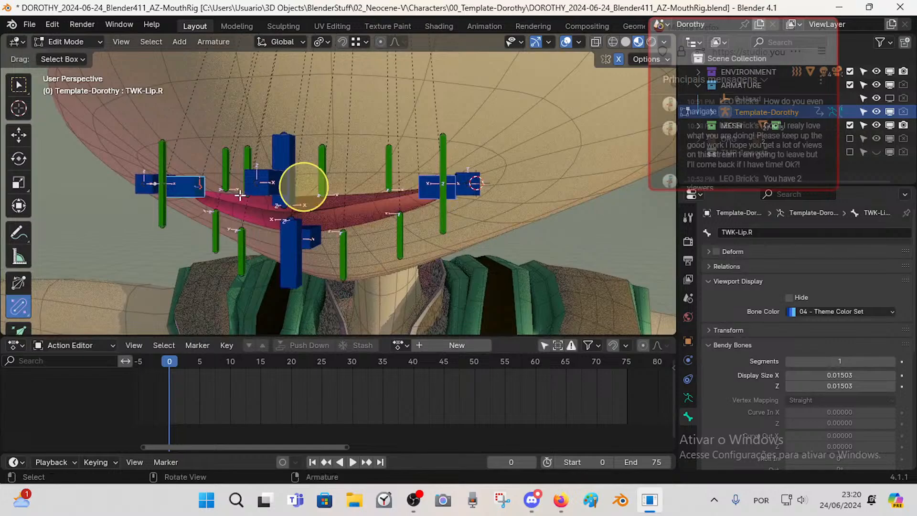
pyautogui.moveTo(239, 195); pyautogui.dragTo(303, 195, button='middle')
pyautogui.click(317, 235)
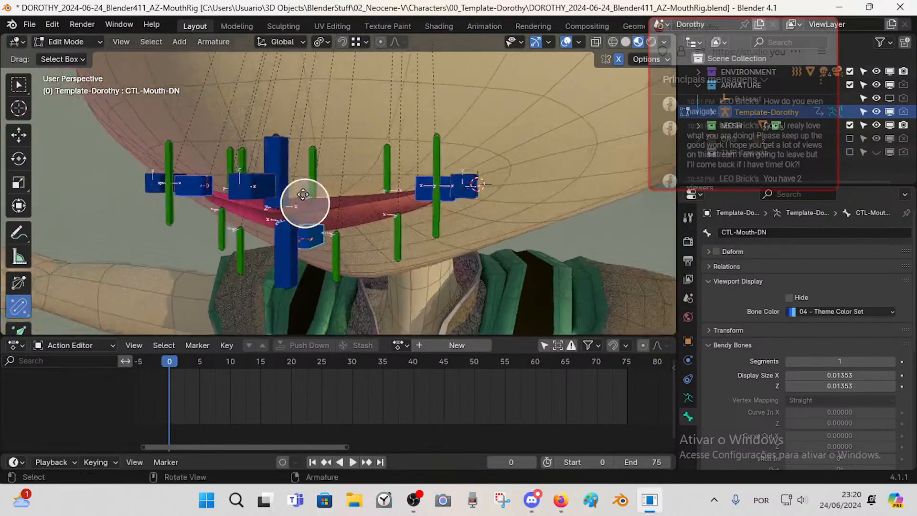
pyautogui.click(256, 194)
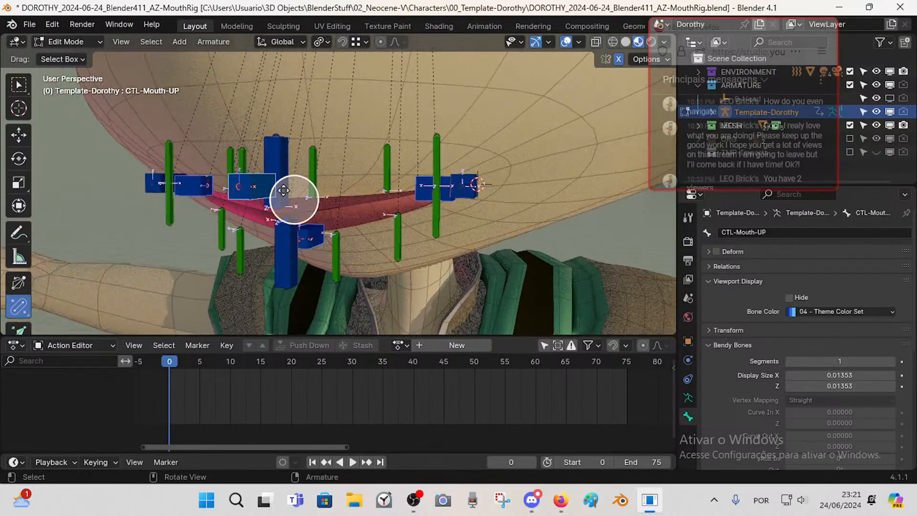
pyautogui.click(308, 235)
pyautogui.keyDown('shift'); pyautogui.click(367, 214); pyautogui.keyUp('shift')
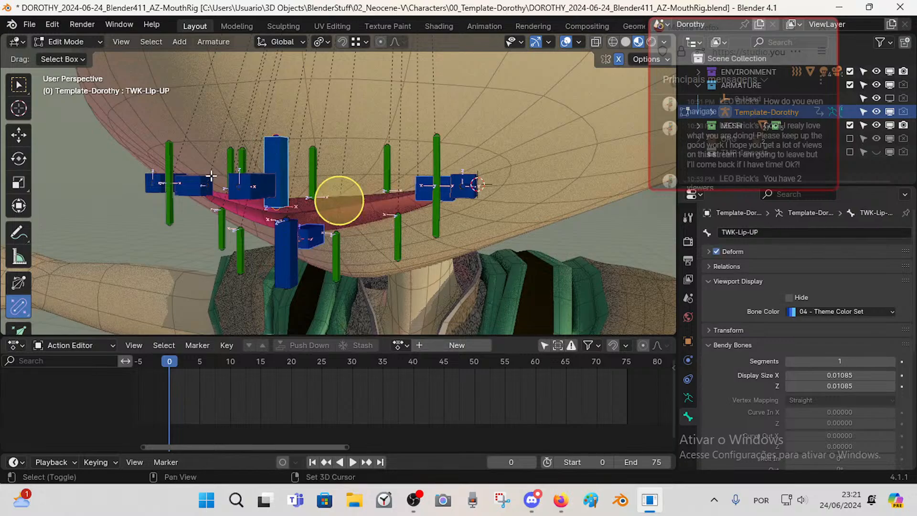
pyautogui.keyDown('shift'); pyautogui.click(298, 196); pyautogui.keyUp('shift')
pyautogui.keyDown('shift'); pyautogui.click(257, 184); pyautogui.keyUp('shift')
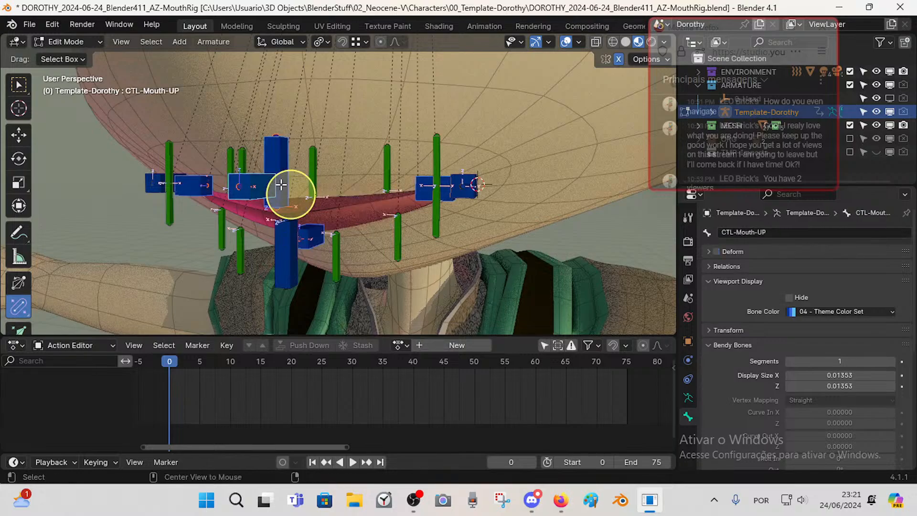
pyautogui.hotkey('ctrl', 'alt', 'a')
# - Try 07 - Theme Color Set and then 13 - Theme Color Set as the colour of the aligned mouth bones
pyautogui.moveTo(258, 183); pyautogui.dragTo(623, 259, button='middle')
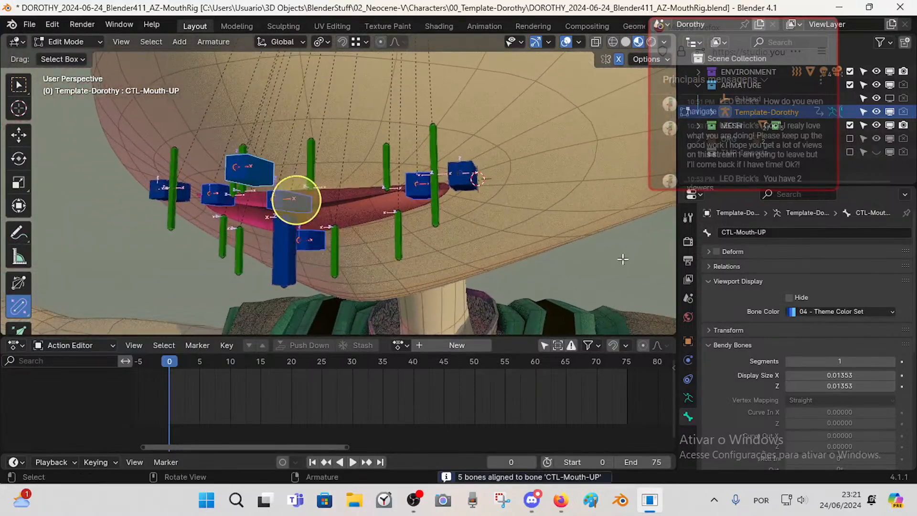
pyautogui.click(814, 311)
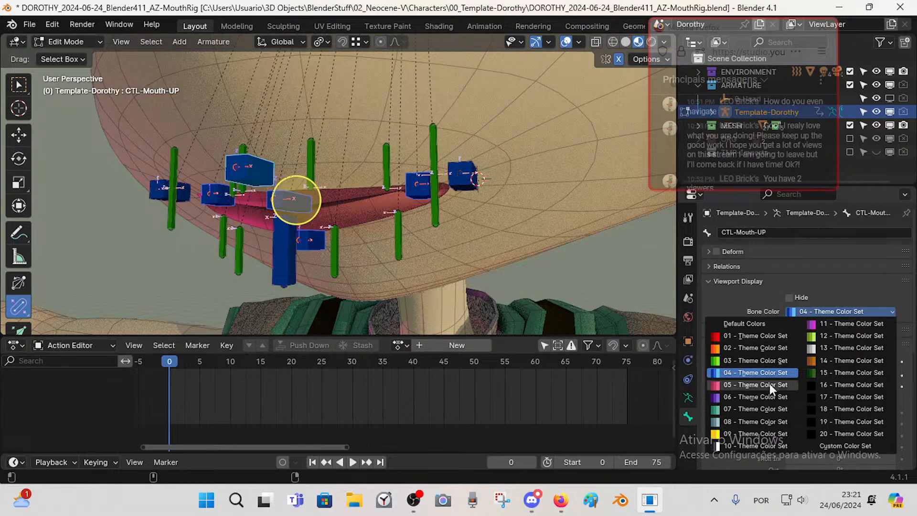
pyautogui.click(764, 409)
pyautogui.moveTo(396, 238); pyautogui.dragTo(401, 238, button='middle')
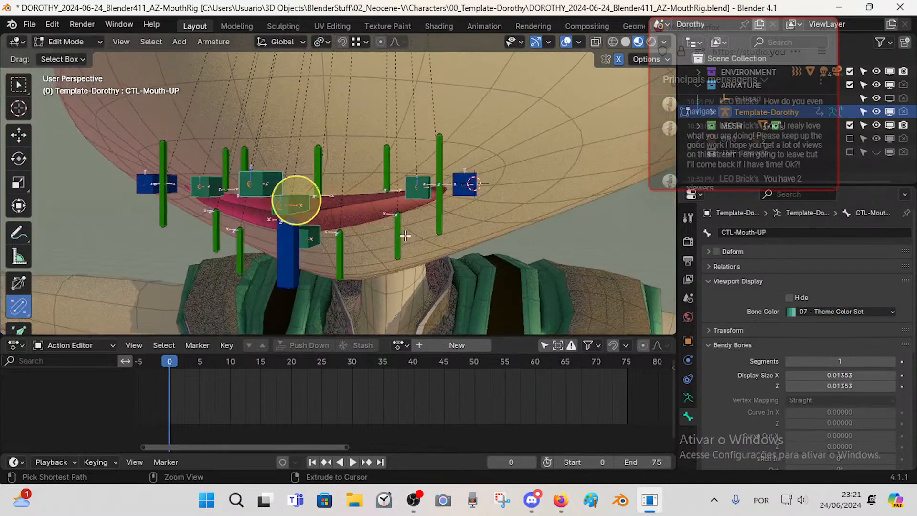
pyautogui.click(810, 314)
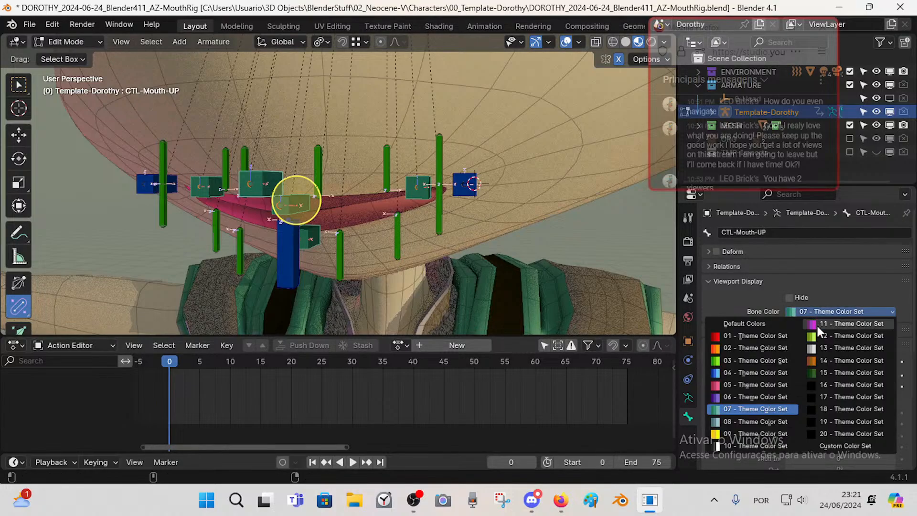
pyautogui.click(823, 347)
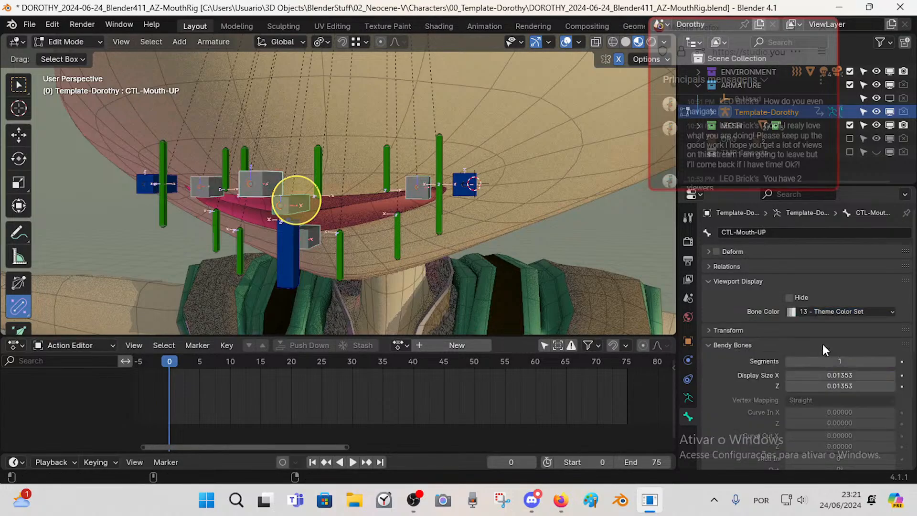
# - Scale down the aligned bones' B-Bone display size, to about 0.0056 on CTL-Mouth-UP, and set their colour to 02 - Theme Color Set
pyautogui.moveTo(321, 206); pyautogui.dragTo(307, 202)
pyautogui.moveTo(308, 199); pyautogui.dragTo(336, 221, button='middle')
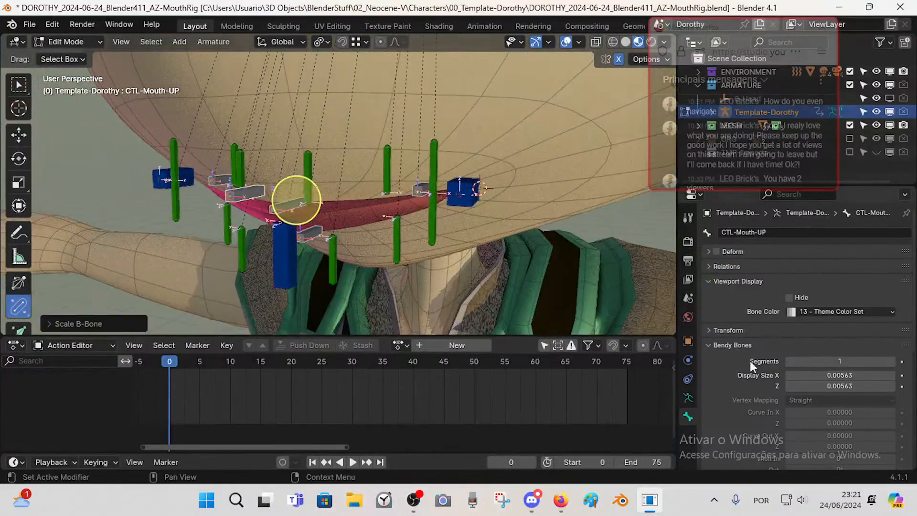
pyautogui.click(810, 311)
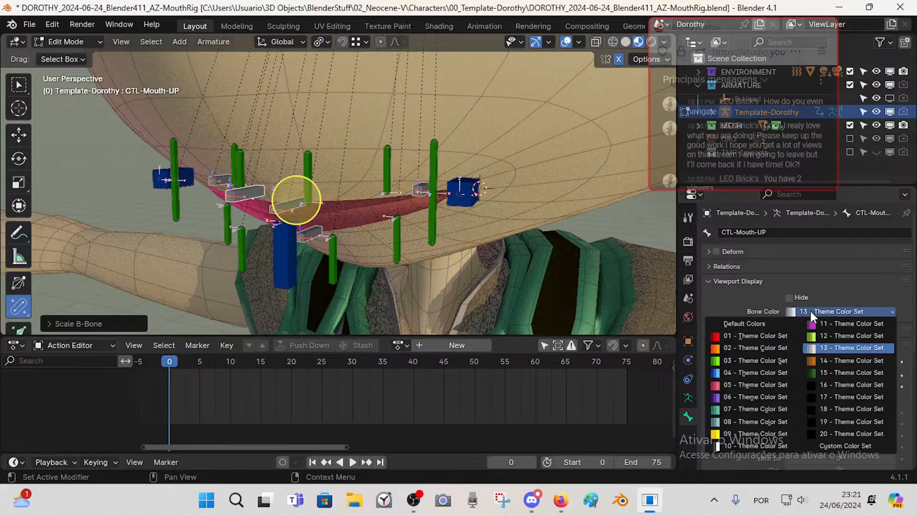
pyautogui.click(740, 348)
# - Select all bones with the same colour as TWK-Lip-UP.L.001 and set their colour to 02 - Theme Color Set
pyautogui.moveTo(334, 212); pyautogui.dragTo(312, 198, button='middle')
pyautogui.click(311, 182)
pyautogui.click(311, 176)
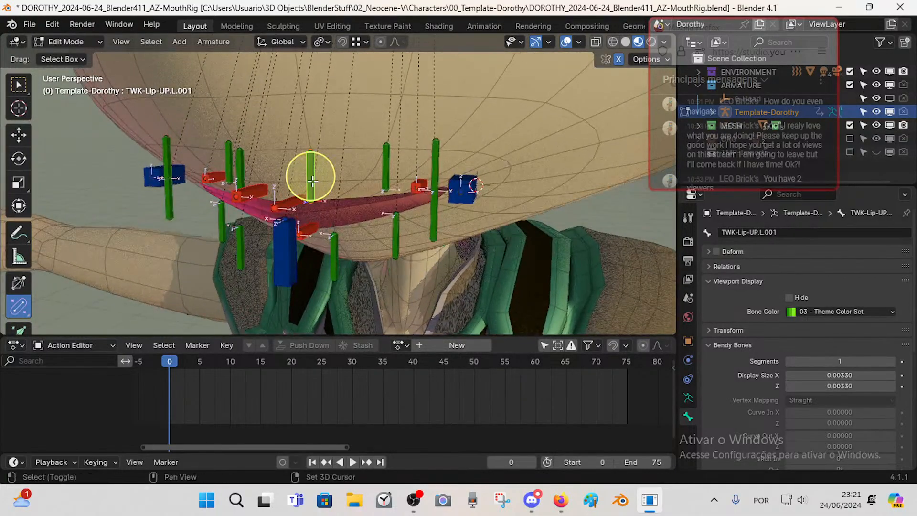
pyautogui.hotkey('shift', 'g')
pyautogui.click(290, 198)
pyautogui.click(818, 312)
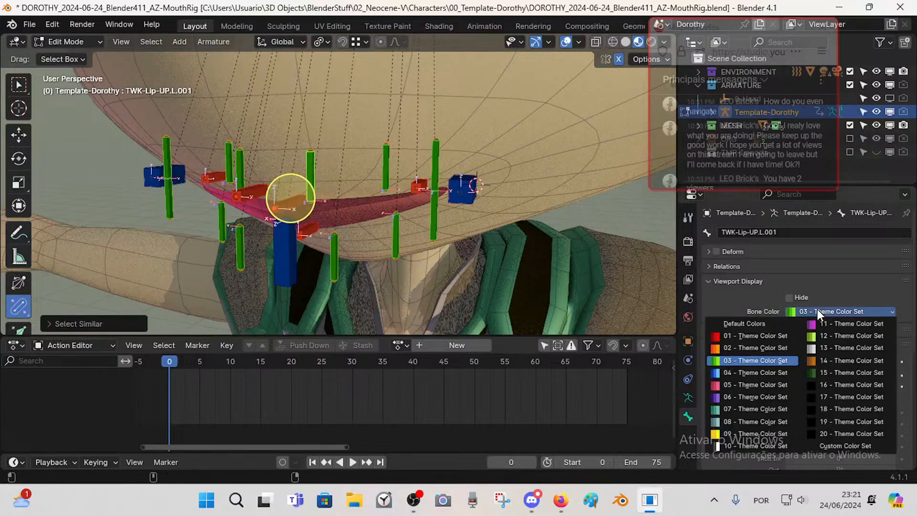
pyautogui.click(762, 346)
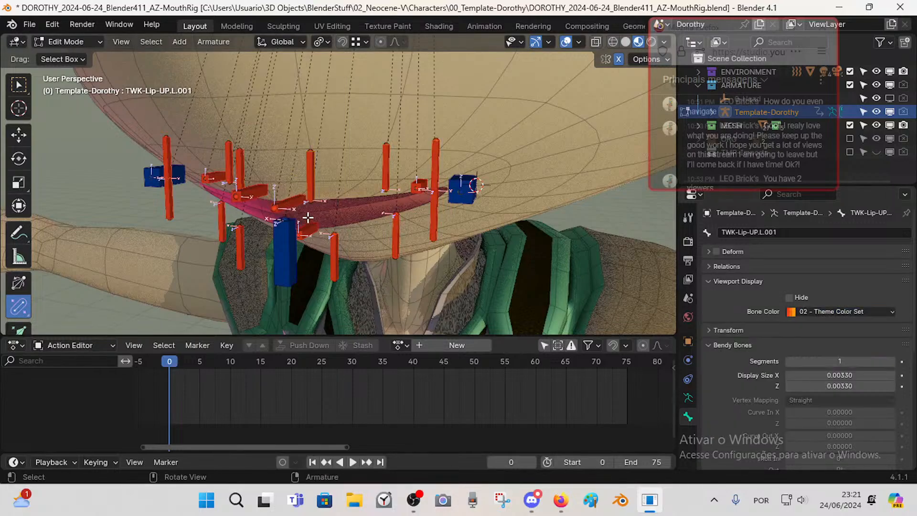
# - Identify the bones at the mouth centre by selecting TWK-Lip-UP and the neighbouring mouth control bones
pyautogui.click(286, 201)
pyautogui.hotkey('shift', 'g')
pyautogui.press('Escape')
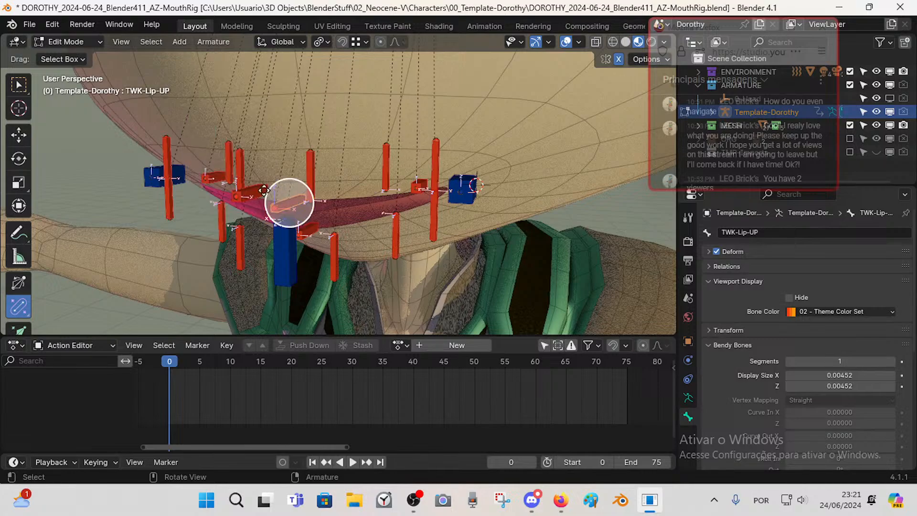
pyautogui.click(264, 190)
pyautogui.keyDown('shift'); pyautogui.click(296, 202); pyautogui.keyUp('shift')
pyautogui.keyDown('shift'); pyautogui.click(311, 227); pyautogui.keyUp('shift')
pyautogui.moveTo(421, 192); pyautogui.dragTo(305, 203, button='middle')
pyautogui.click(292, 201)
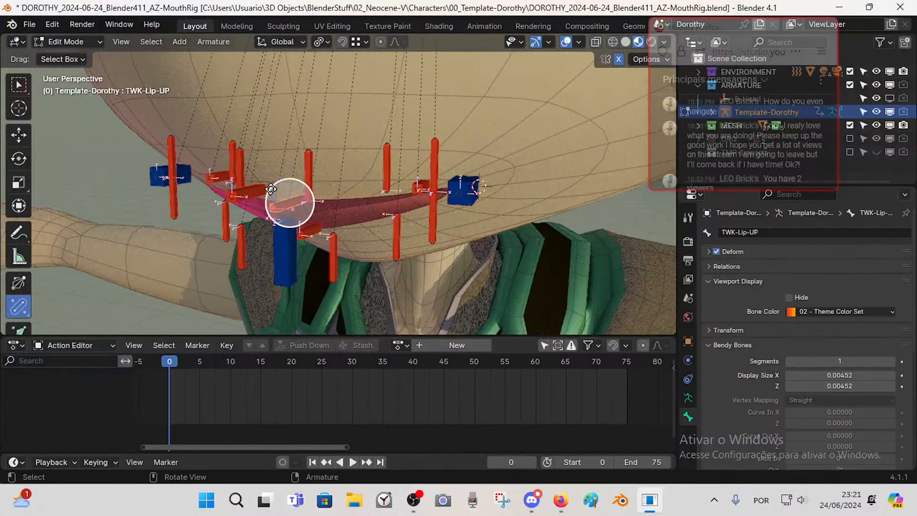
# - Set the CTL-Mouth-UP bone's colour to 04 - Theme Color Set, keeping the bone unhidden
pyautogui.click(254, 193)
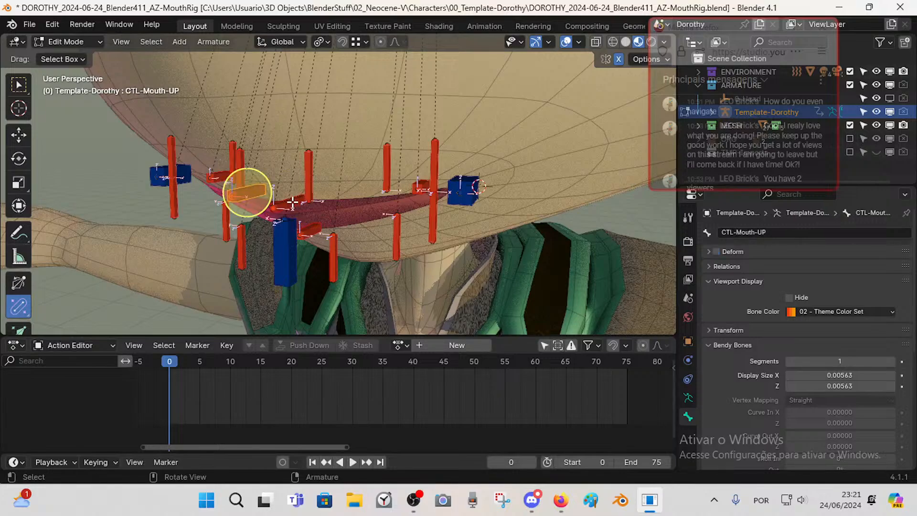
pyautogui.click(792, 298)
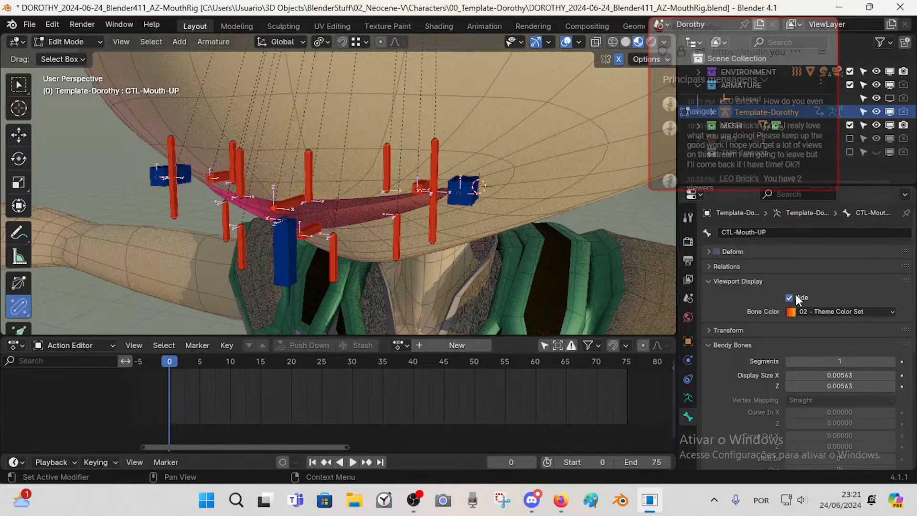
pyautogui.click(796, 298)
pyautogui.click(820, 311)
pyautogui.click(739, 372)
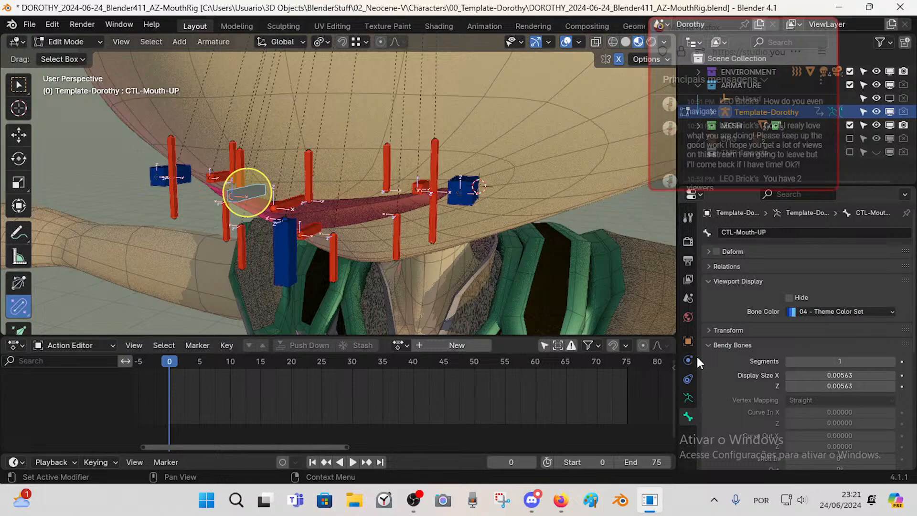
# - Select TWK-Lip-UP, CTL-Mouth-DN, TWK-Lip.L and TWK-Lip.R and set their colour to 01 - Theme Color Set
pyautogui.keyDown('shift'); pyautogui.click(291, 203); pyautogui.keyUp('shift')
pyautogui.keyDown('shift'); pyautogui.click(315, 232); pyautogui.keyUp('shift')
pyautogui.moveTo(399, 192); pyautogui.dragTo(420, 198, button='middle')
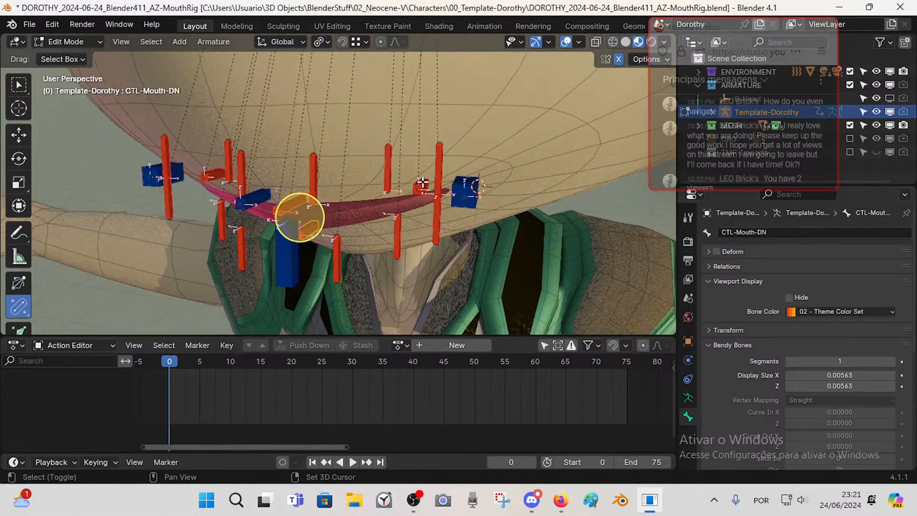
pyautogui.keyDown('shift'); pyautogui.click(423, 182); pyautogui.keyUp('shift')
pyautogui.keyDown('shift'); pyautogui.click(213, 174); pyautogui.keyUp('shift')
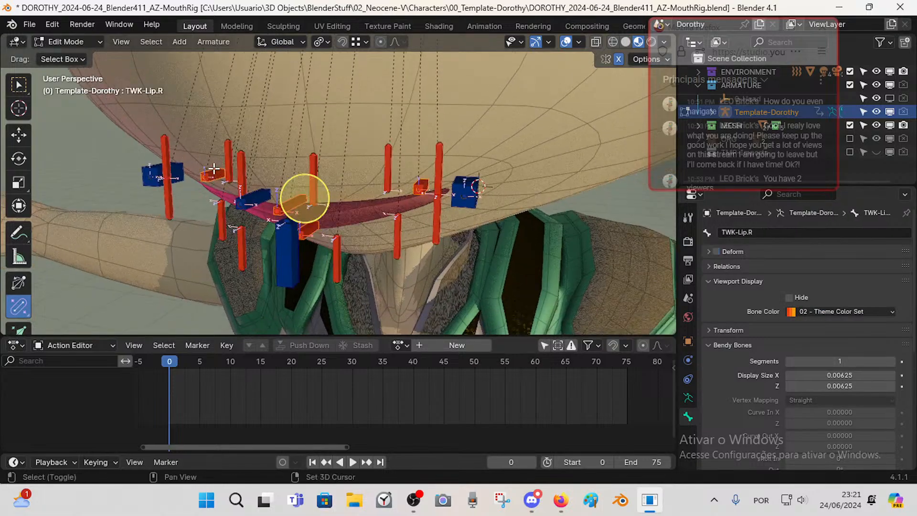
pyautogui.moveTo(222, 189); pyautogui.dragTo(226, 168, button='middle')
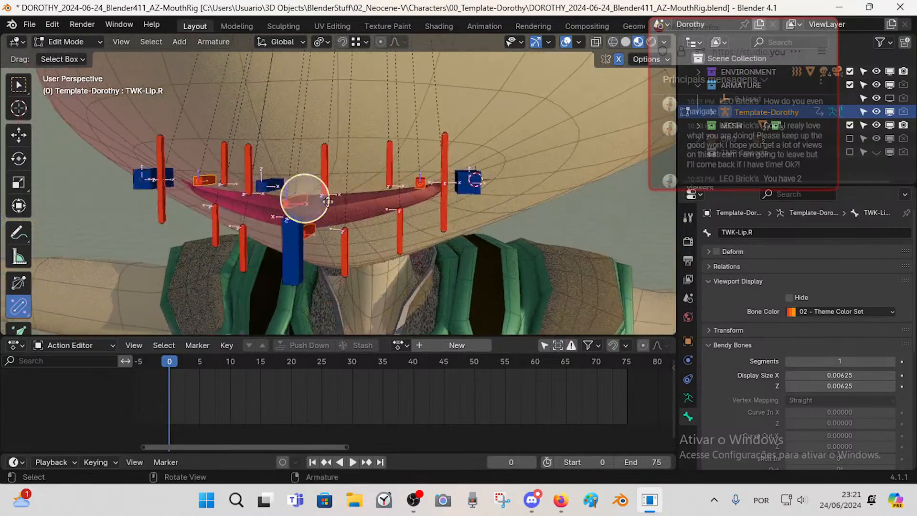
pyautogui.click(815, 312)
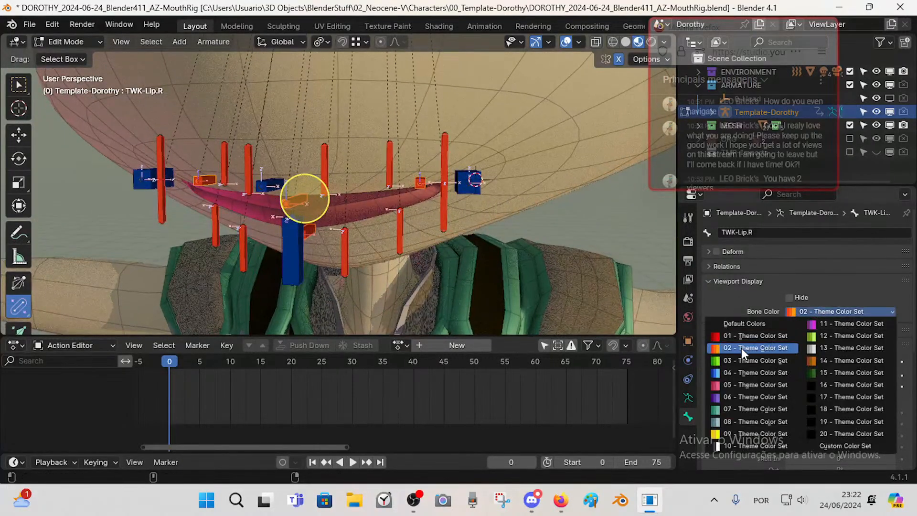
pyautogui.click(741, 347)
pyautogui.click(804, 311)
pyautogui.click(754, 341)
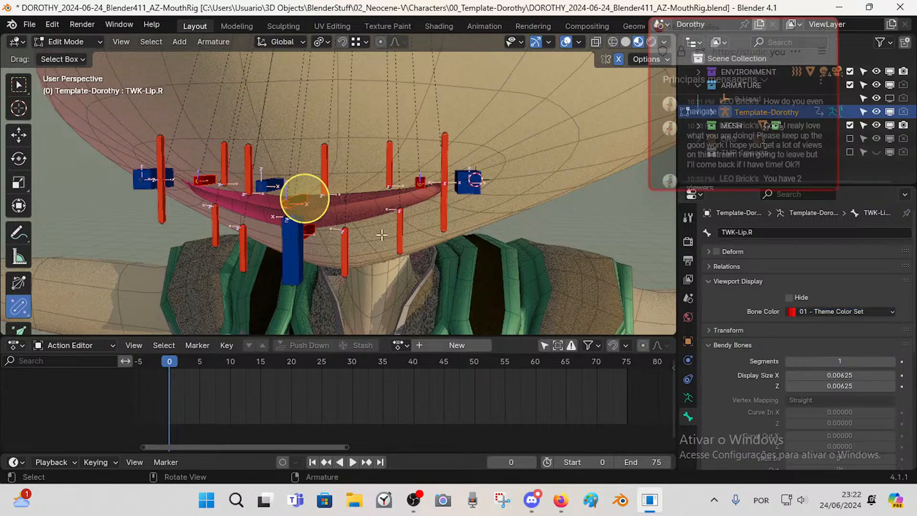
# - Align the blue TWK-Lip-DN bone below the lower lip to the CTL-Mouth-UP bone
pyautogui.moveTo(372, 229); pyautogui.dragTo(431, 203, button='middle')
pyautogui.click(293, 245)
pyautogui.moveTo(293, 245); pyautogui.dragTo(321, 182, button='middle')
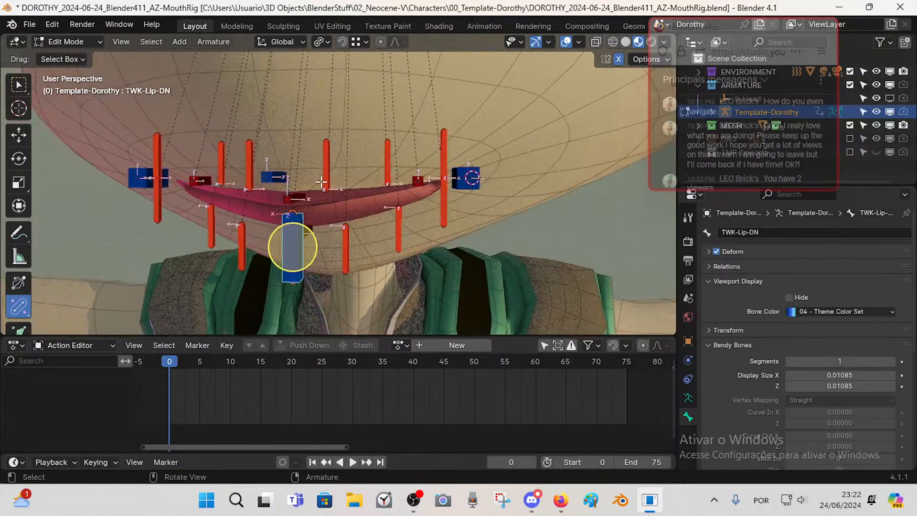
pyautogui.moveTo(345, 214); pyautogui.dragTo(314, 244, button='middle')
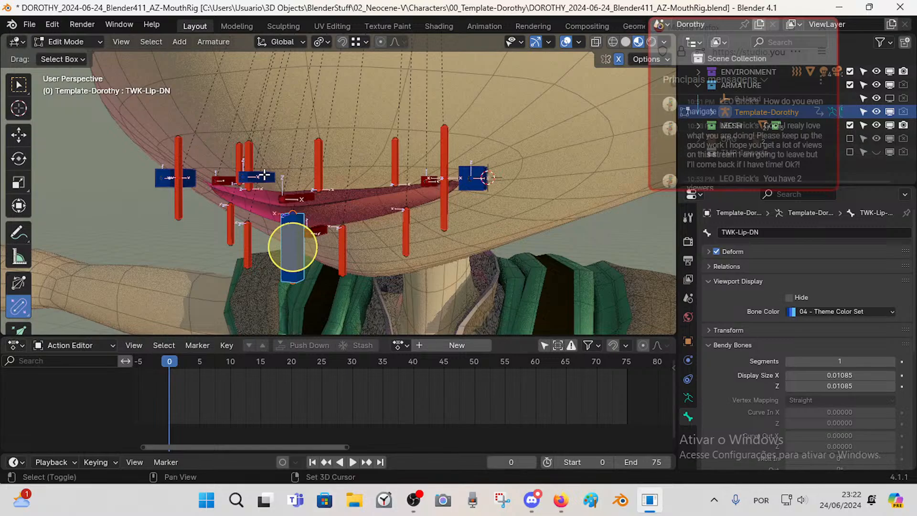
pyautogui.keyDown('shift'); pyautogui.click(285, 197); pyautogui.keyUp('shift')
pyautogui.hotkey('ctrl', 'alt', 'a')
# - Select the orange upper and lower lip tweak bones on both sides and align them to the CTL-Mouth.L bone
pyautogui.moveTo(285, 197); pyautogui.dragTo(250, 174, button='middle')
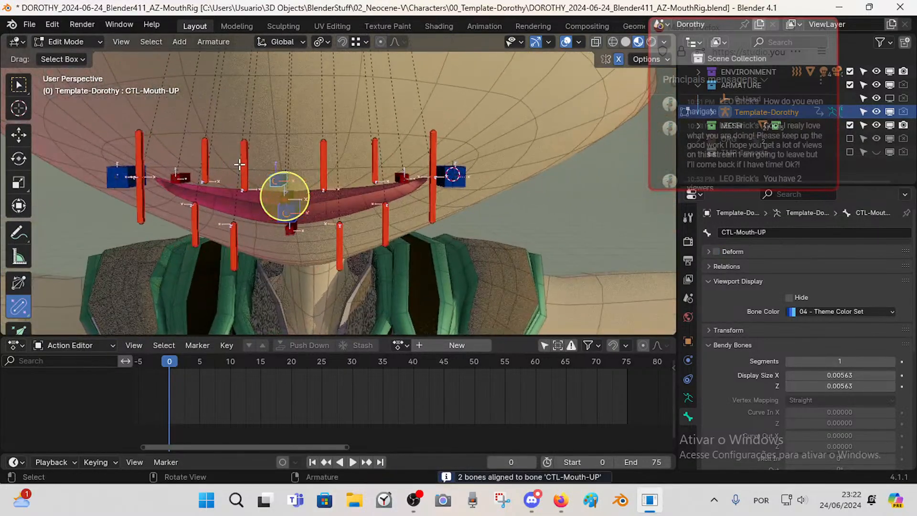
pyautogui.click(241, 165)
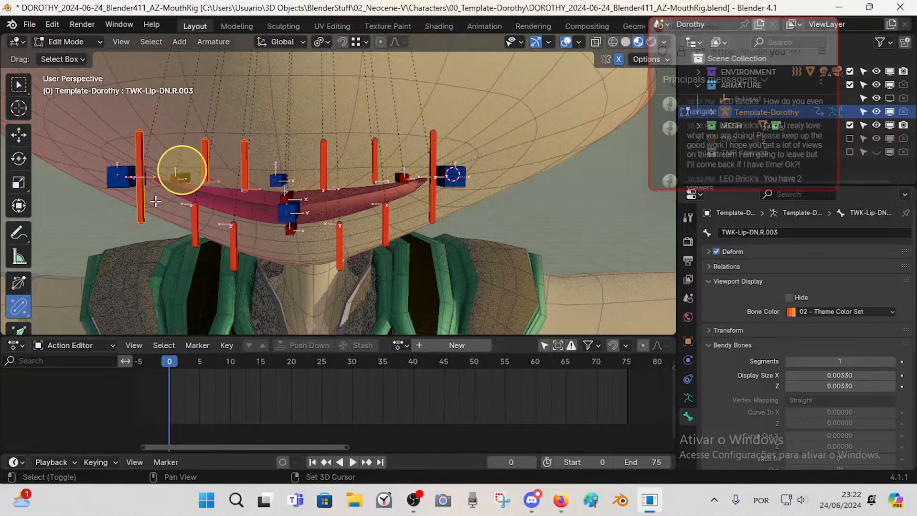
pyautogui.click(195, 222)
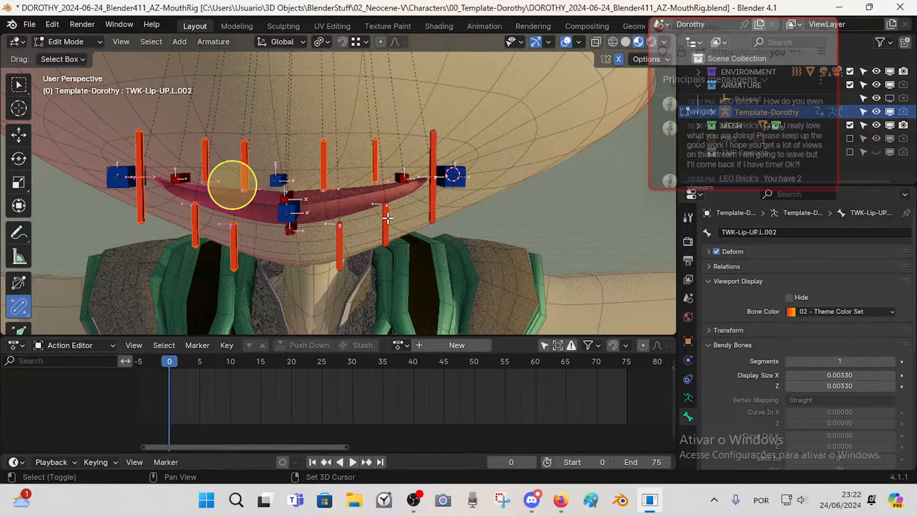
pyautogui.click(433, 142)
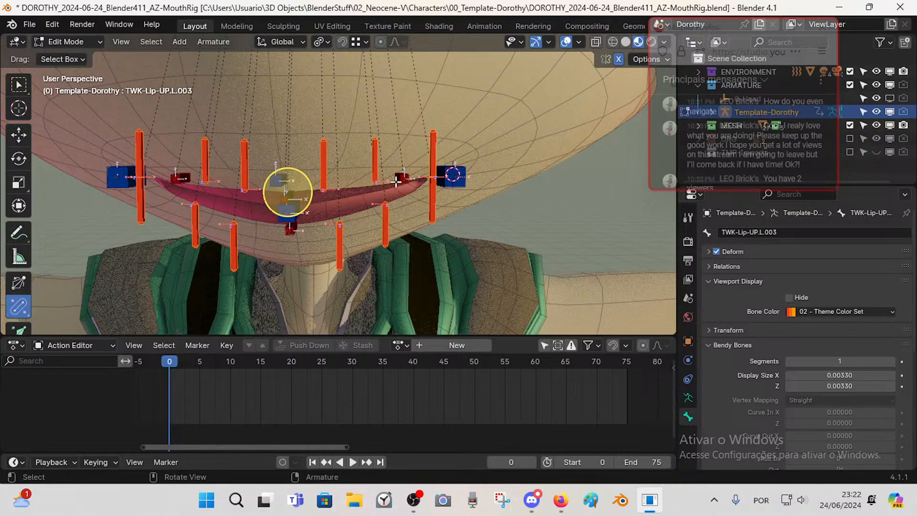
pyautogui.moveTo(433, 142); pyautogui.dragTo(323, 203, button='middle')
pyautogui.keyDown('shift'); pyautogui.click(452, 183); pyautogui.keyUp('shift')
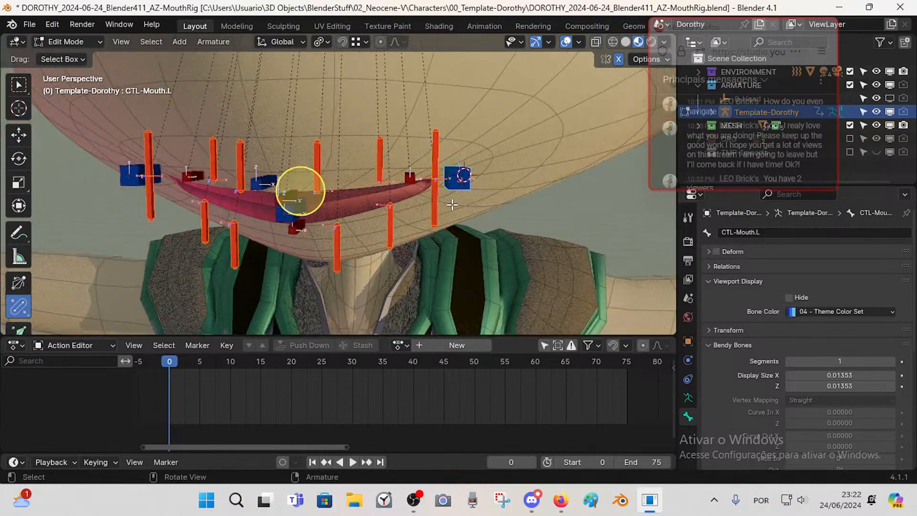
pyautogui.hotkey('ctrl', 'alt', 'a')
# - Move the TWK-Lip-UP.L.003 bone slightly up at the left mouth corner, separating it from the overlapping lower tweak bone
pyautogui.moveTo(452, 182); pyautogui.dragTo(425, 203, button='middle')
pyautogui.scroll(2, 432, 207)
pyautogui.scroll(1, 444, 200)
pyautogui.click(449, 193)
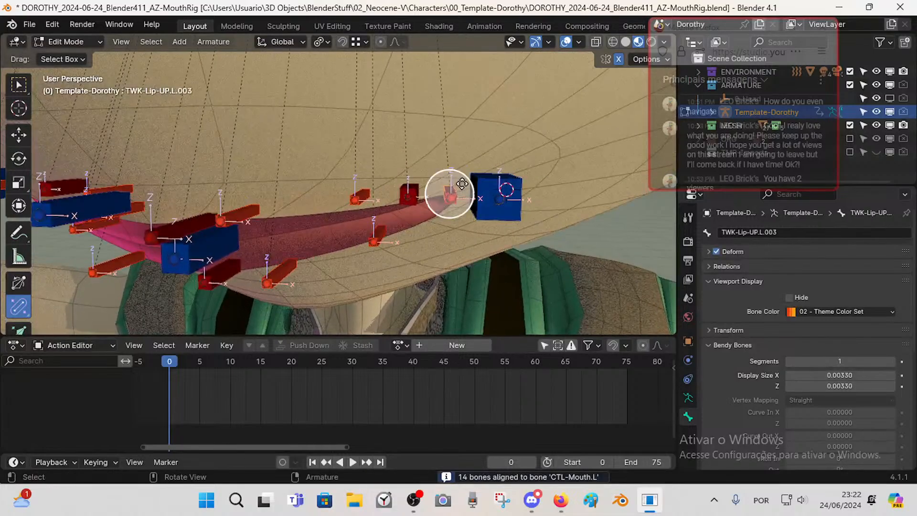
pyautogui.press('g')
pyautogui.rightClick(466, 165)
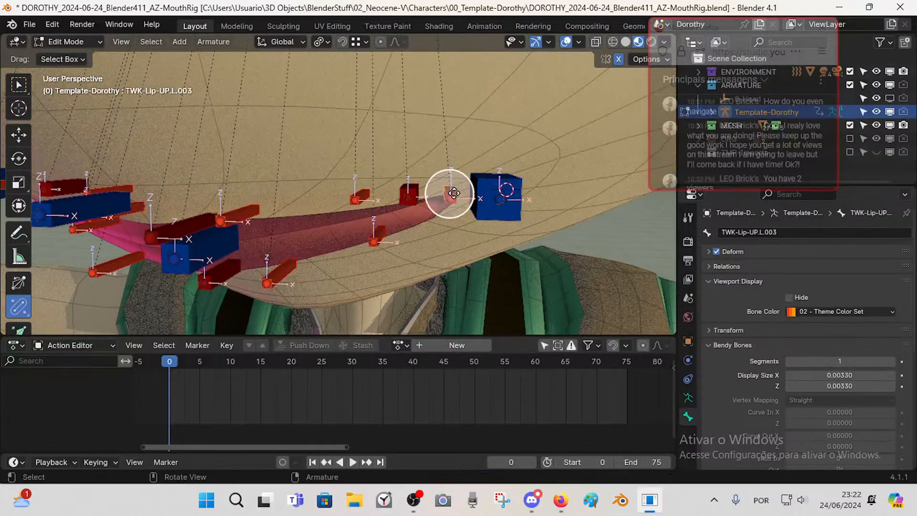
pyautogui.moveTo(461, 192)
pyautogui.mouseDown(button='middle')
pyautogui.moveTo(461, 177)
pyautogui.moveTo(457, 186)
pyautogui.mouseUp(button='middle')
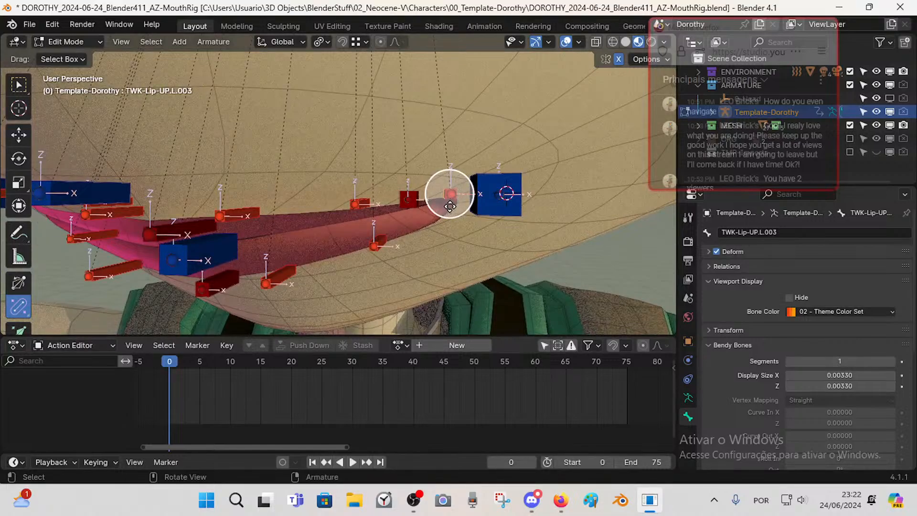
pyautogui.press('g')
pyautogui.click(442, 195)
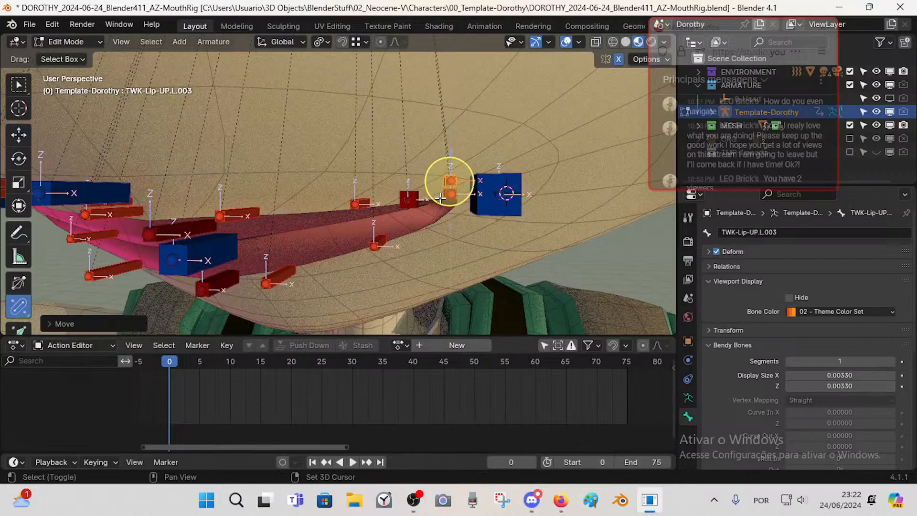
# - Move the TWK-Lip-DN.L.003 bone about 0.009 m down along the Z axis at the left mouth corner
pyautogui.click(446, 195)
pyautogui.press('g')
pyautogui.press('z')
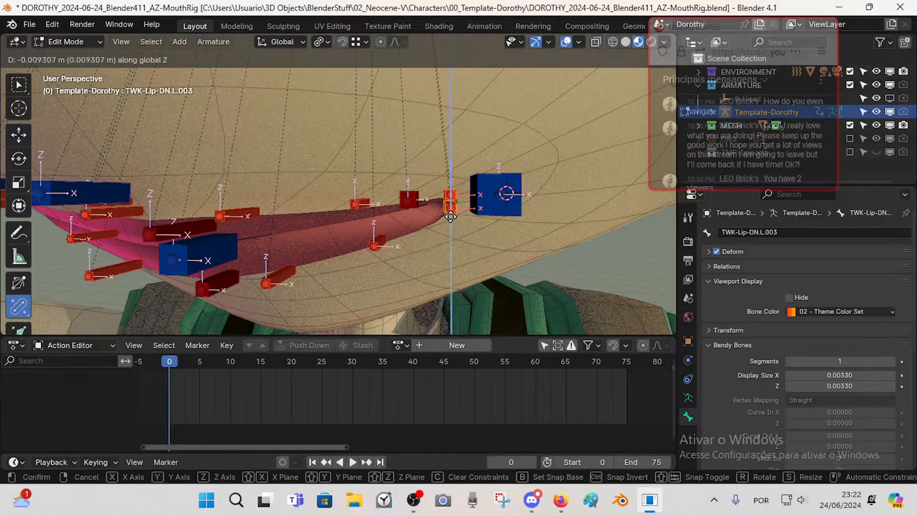
pyautogui.click(450, 216)
# - In the front view, move the left upper-lip tweak bone nearest the mouth centre slightly down and outward
pyautogui.moveTo(419, 226); pyautogui.dragTo(439, 226, button='middle')
pyautogui.moveTo(427, 210); pyautogui.dragTo(441, 204, button='middle')
pyautogui.press('KP_1')
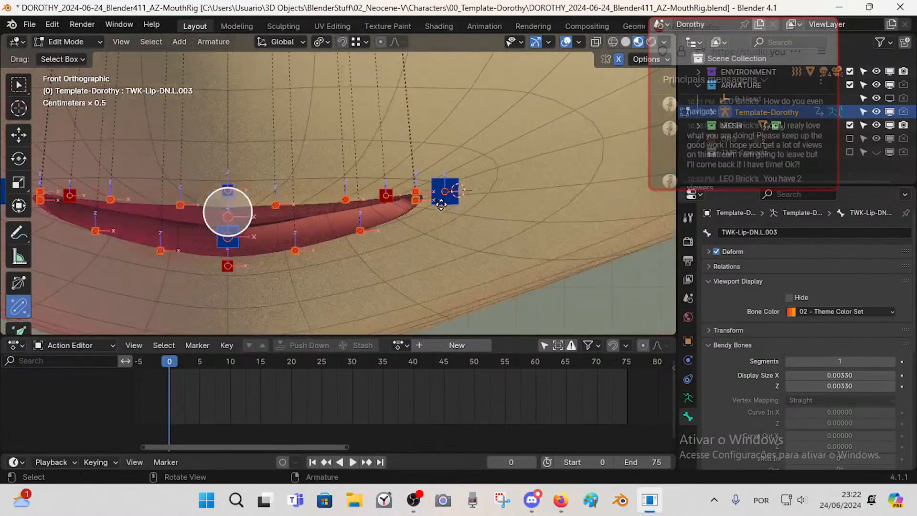
pyautogui.click(276, 205)
pyautogui.press('g')
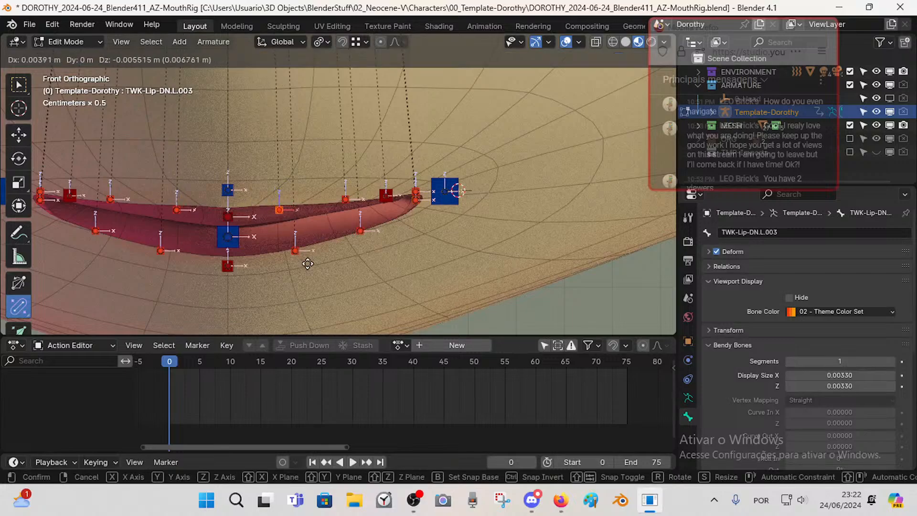
pyautogui.click(310, 266)
# - Move the blue CTL-Mouth-UP bone slightly up along the Z axis above the upper lip
pyautogui.hotkey('alt', 'a')
pyautogui.press('c')
pyautogui.click(232, 213)
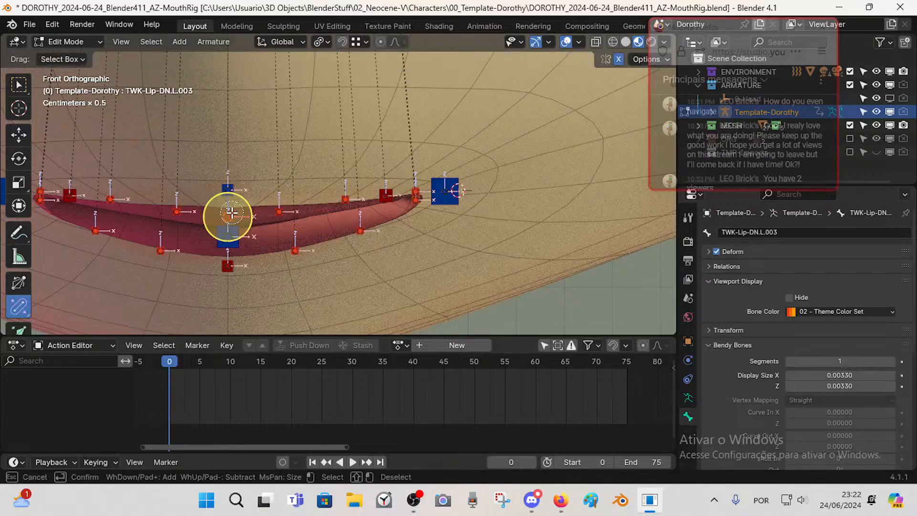
pyautogui.click(227, 188)
pyautogui.press('g')
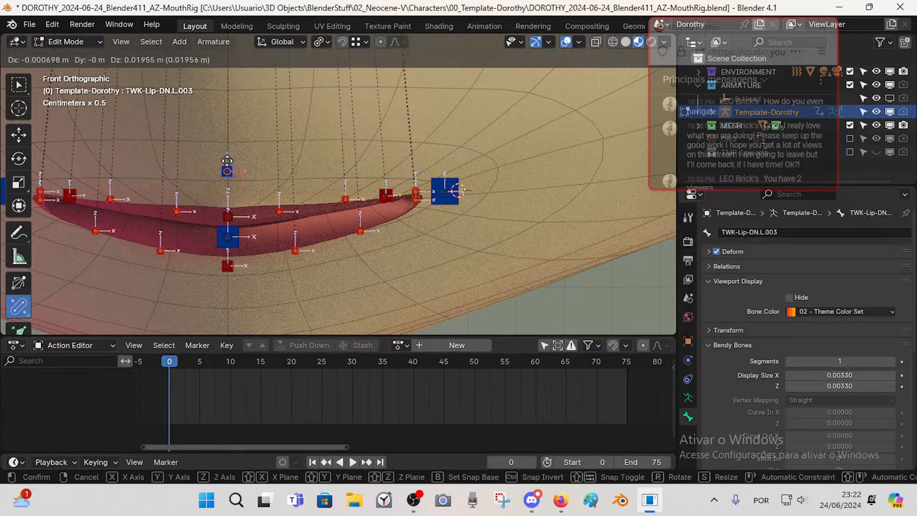
pyautogui.press('z')
pyautogui.click(229, 176)
# - Move the blue TWK-Lip-DN bone down along the Z axis until it sits below the lower lip
pyautogui.hotkey('alt', 'a')
pyautogui.press('c')
pyautogui.click(228, 236)
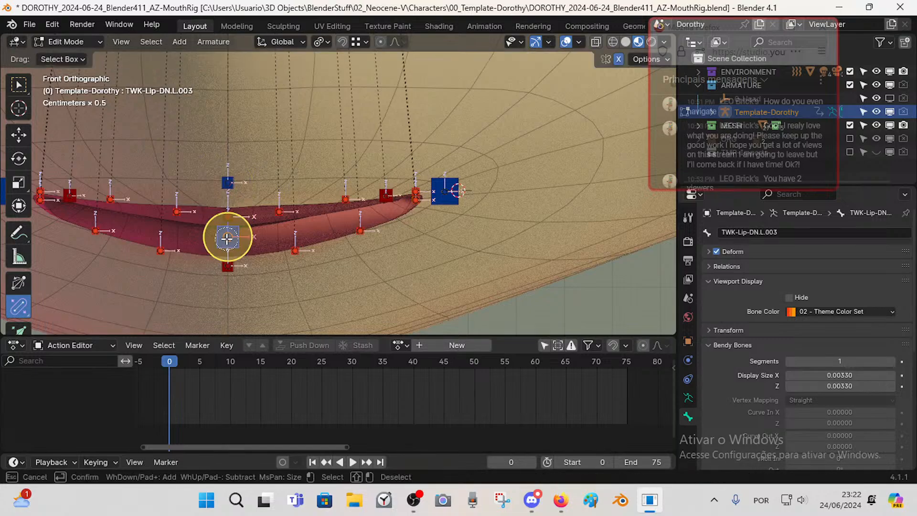
pyautogui.press('Escape')
pyautogui.press('g')
pyautogui.press('z')
pyautogui.click(246, 296)
pyautogui.rightClick(308, 257)
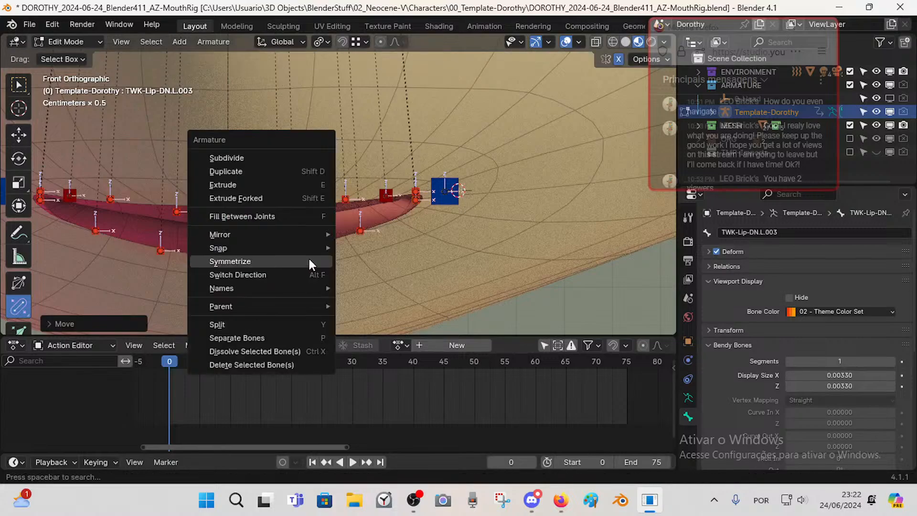
pyautogui.press('Escape')
# - In the side view, move the blue bone below the lower lip slightly back along the Y axis
pyautogui.press('KP_3')
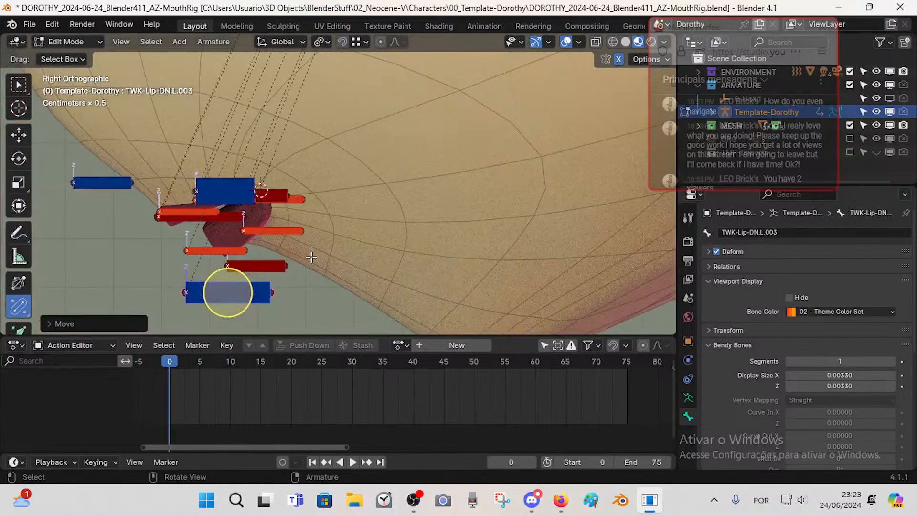
pyautogui.press('g')
pyautogui.press('y')
pyautogui.click(280, 267)
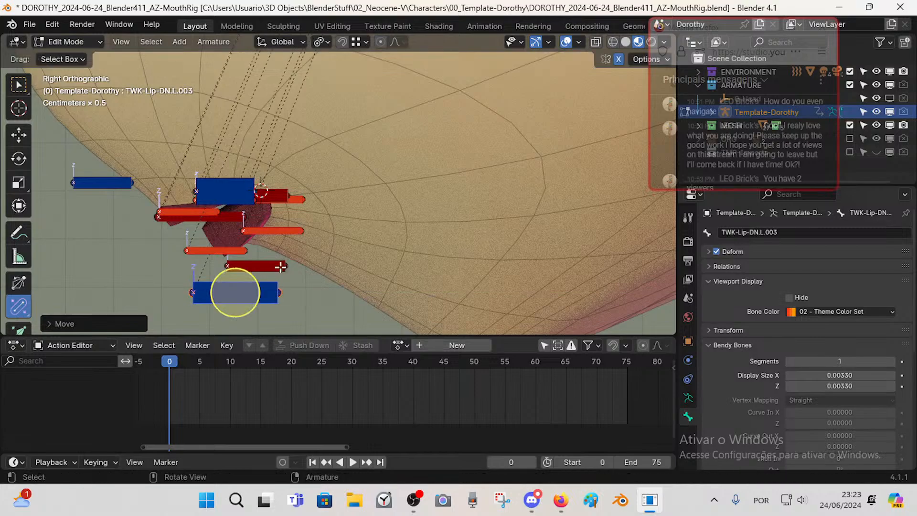
# - Examine the placement of CTL-Mouth.L, TWK-Lip.L and TWK-Lip.R around the mouth corners from several angles
pyautogui.click(214, 184)
pyautogui.press('KP_1')
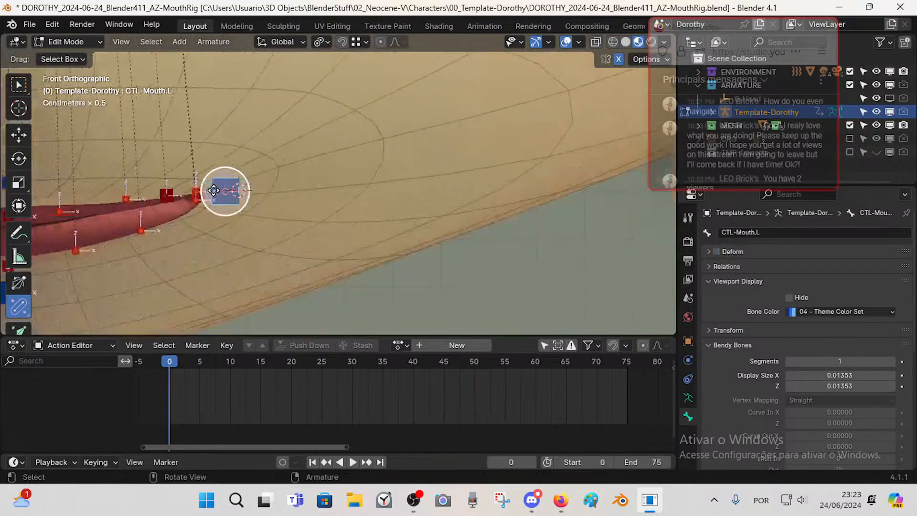
pyautogui.press('KP_3')
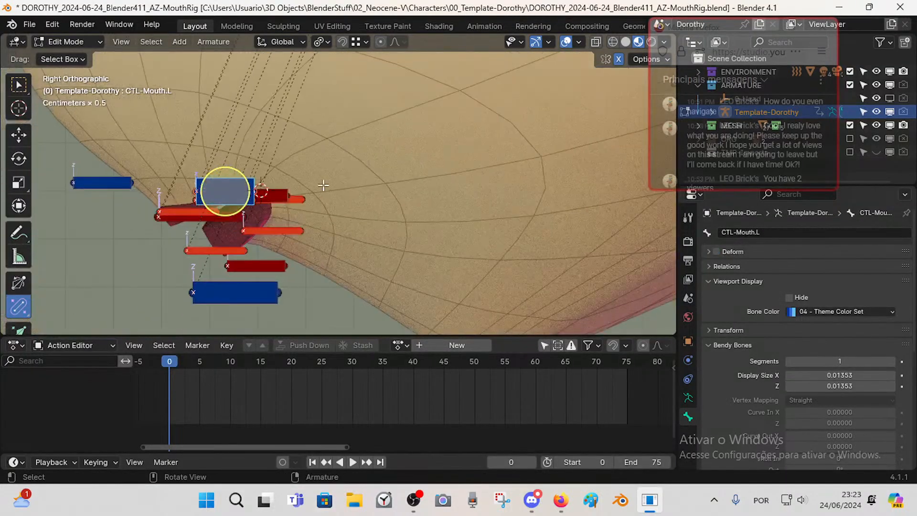
pyautogui.moveTo(323, 186); pyautogui.dragTo(266, 157, button='middle')
pyautogui.press('KP_1')
pyautogui.click(279, 164)
pyautogui.scroll(-3, 267, 160)
pyautogui.moveTo(290, 210); pyautogui.dragTo(167, 186, button='middle')
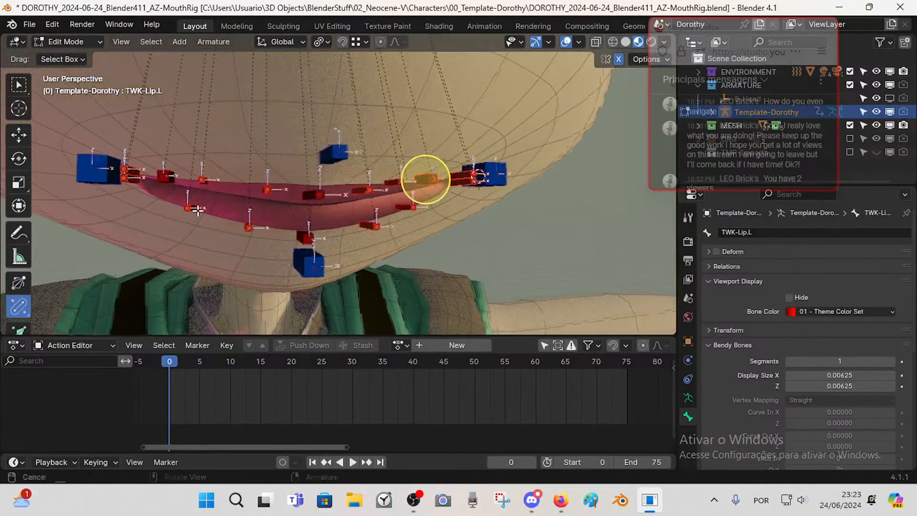
pyautogui.click(165, 184)
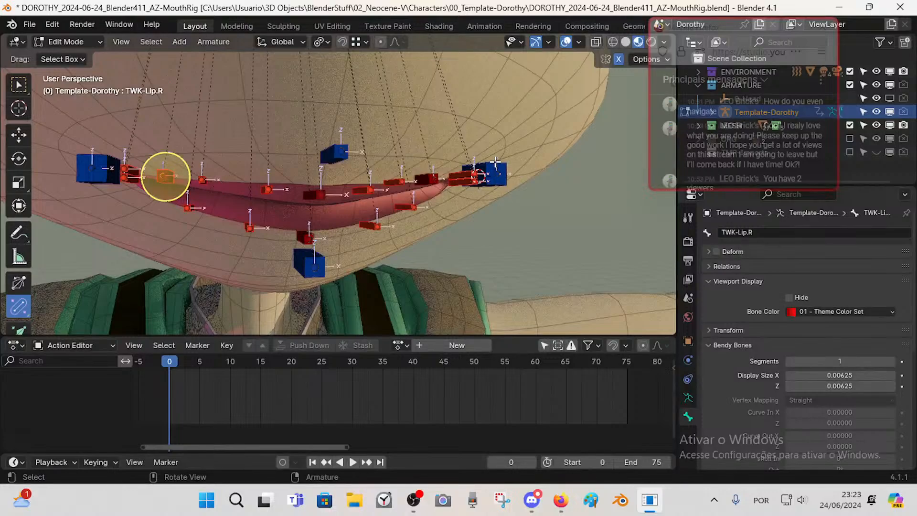
pyautogui.click(483, 175)
pyautogui.moveTo(484, 176); pyautogui.dragTo(426, 176, button='middle')
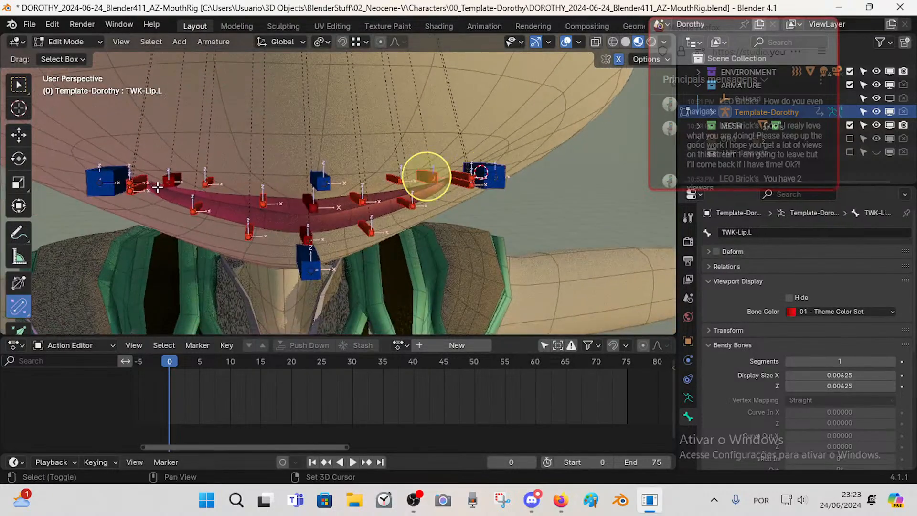
pyautogui.click(305, 178)
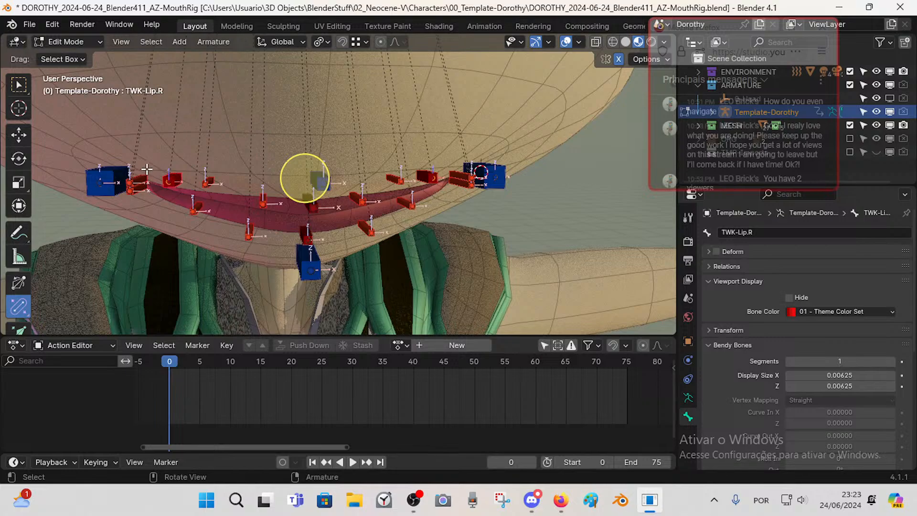
pyautogui.click(426, 175)
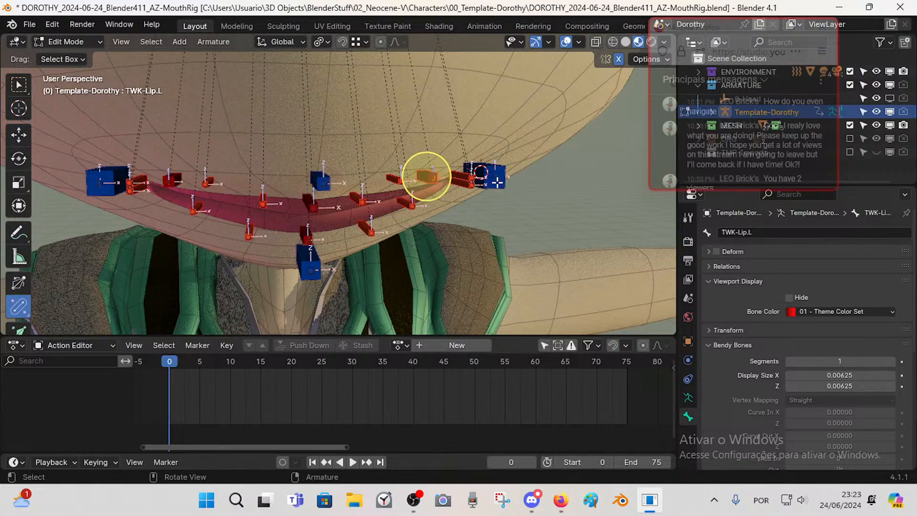
pyautogui.moveTo(426, 176); pyautogui.dragTo(460, 177, button='middle')
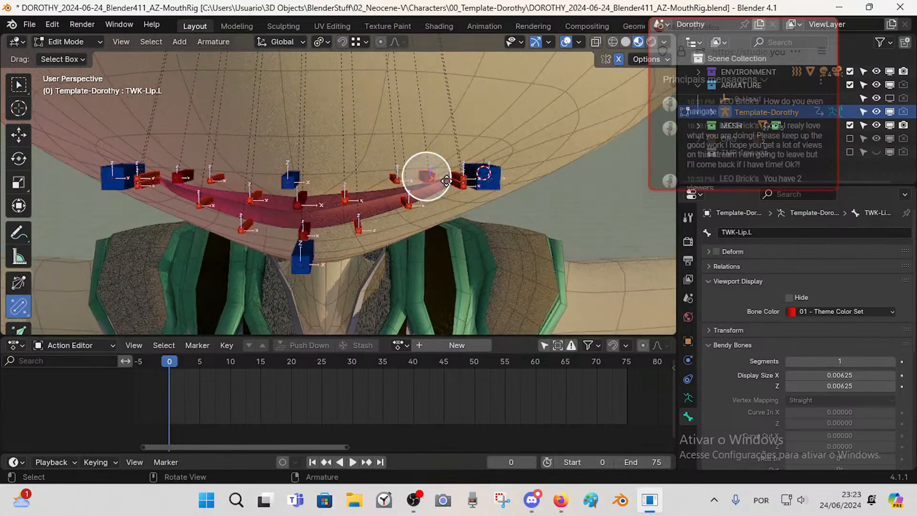
pyautogui.click(485, 172)
pyautogui.scroll(2, 493, 201)
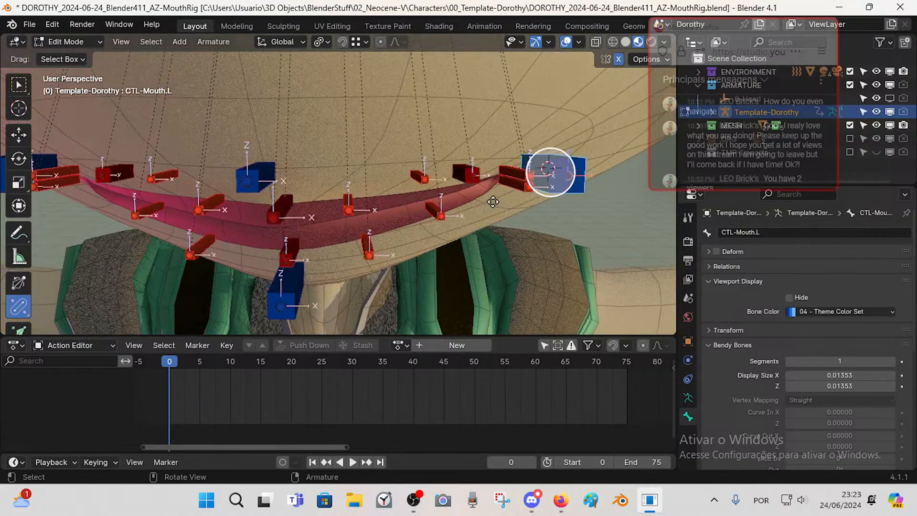
pyautogui.click(505, 170)
# - Save the Dorothy mouth rig file with the armature kept in Edit Mode
pyautogui.press('Tab')
pyautogui.press('Tab')
pyautogui.moveTo(506, 194); pyautogui.dragTo(497, 180, button='middle')
pyautogui.hotkey('ctrl', 's')
# - Delete the red TWK-Lip.L and TWK-Lip.R bones near the mouth corners
pyautogui.click(461, 177)
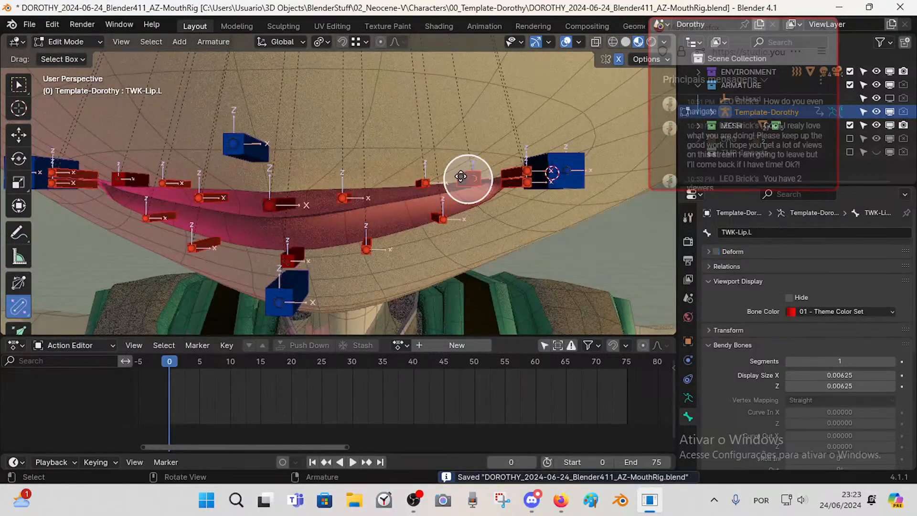
pyautogui.click(551, 160)
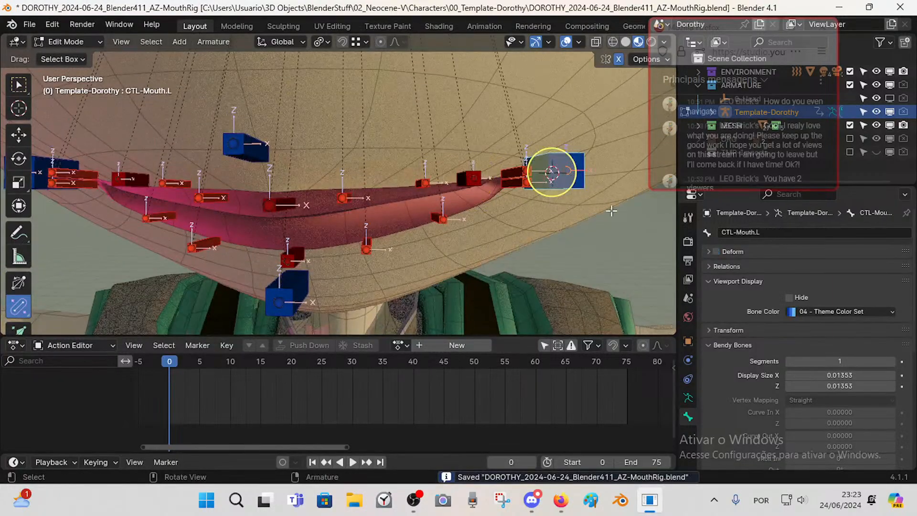
pyautogui.click(461, 176)
pyautogui.moveTo(461, 177); pyautogui.dragTo(458, 205, button='middle')
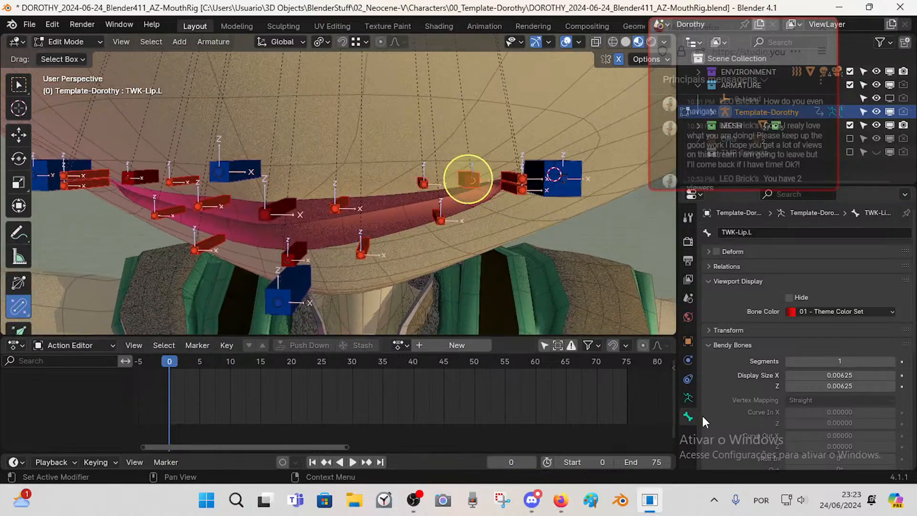
pyautogui.click(144, 172)
pyautogui.press('x')
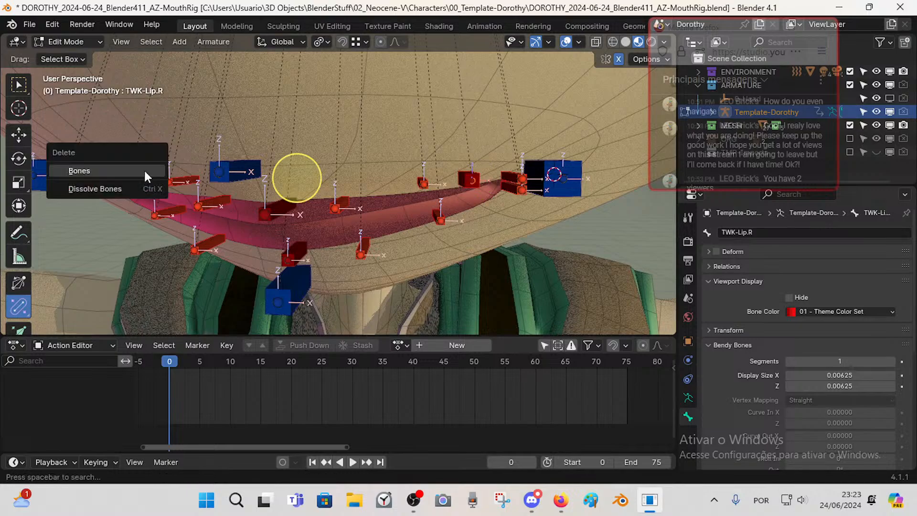
pyautogui.click(144, 171)
# - Move the TWK-Lip-UP.L.002 bone along the Y axis to sit against the upper lip surface
pyautogui.moveTo(365, 200); pyautogui.dragTo(406, 221, button='middle')
pyautogui.click(323, 205)
pyautogui.press('KP_1')
pyautogui.click(477, 205)
pyautogui.moveTo(477, 205); pyautogui.dragTo(444, 190, button='middle')
pyautogui.press('g')
pyautogui.press('y')
pyautogui.click(422, 243)
pyautogui.press('KP_1')
pyautogui.press('g')
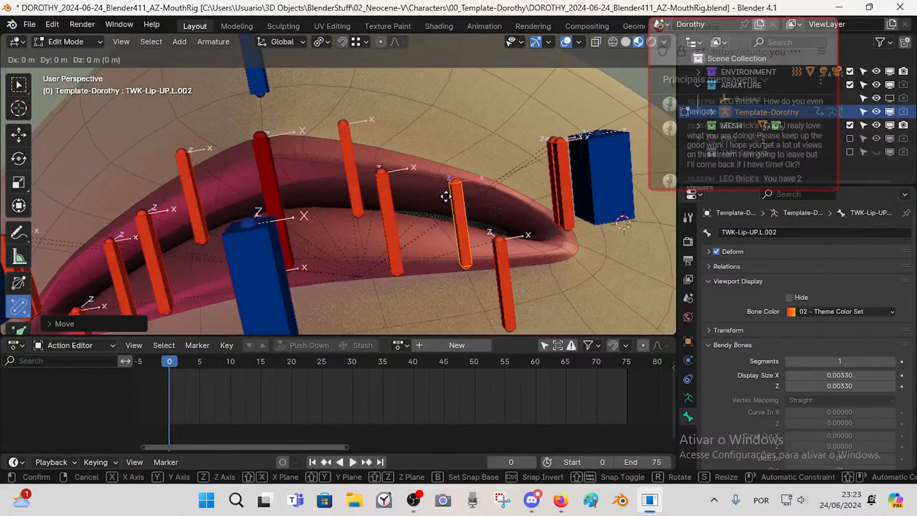
pyautogui.press('y')
pyautogui.click(443, 185)
# - Move the TWK-Lip-UP.L.001 and central TWK-Lip-UP bones along the Y axis to sit against the upper lip surface
pyautogui.click(341, 148)
pyautogui.press('g')
pyautogui.press('y')
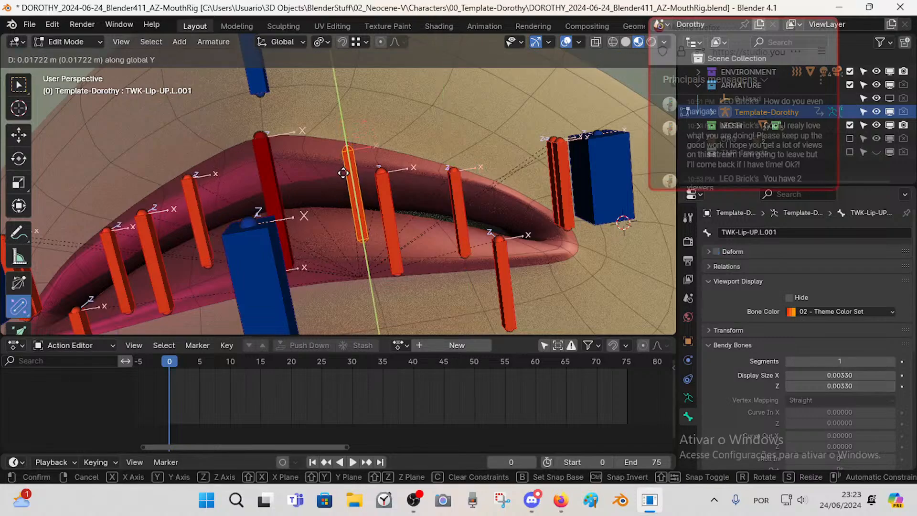
pyautogui.click(343, 173)
pyautogui.click(264, 152)
pyautogui.press('g')
pyautogui.press('y')
pyautogui.click(274, 210)
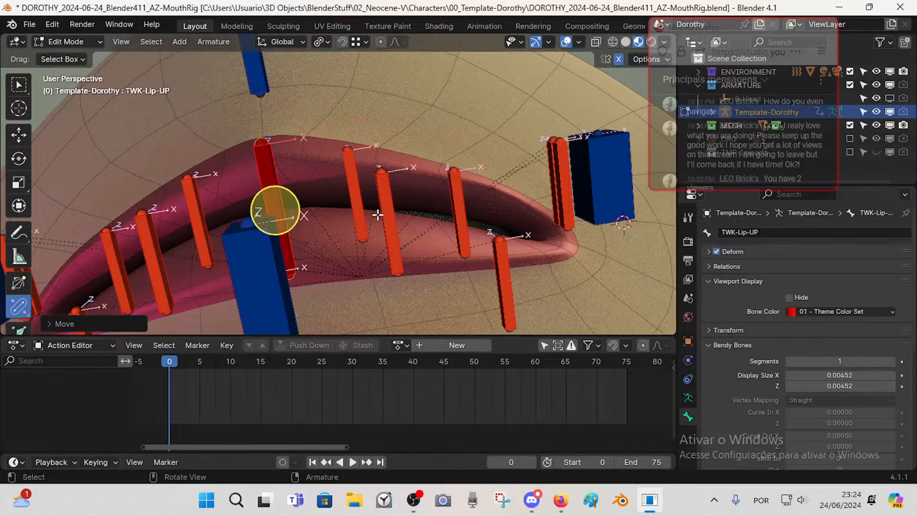
# - Move the TWK-Lip-DN.L.001 and TWK-Lip-DN.L.002 bones along the Y axis onto the lower lip surface
pyautogui.click(385, 199)
pyautogui.press('g')
pyautogui.press('y')
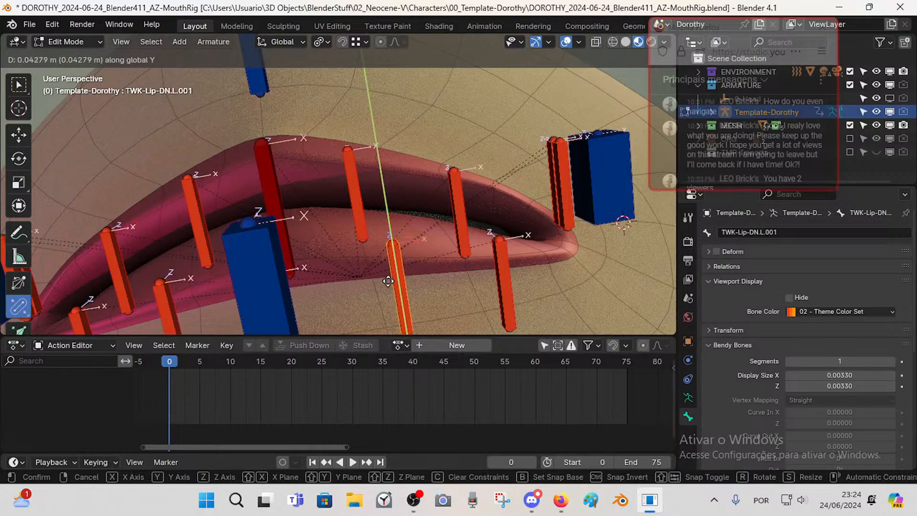
pyautogui.click(402, 301)
pyautogui.click(503, 281)
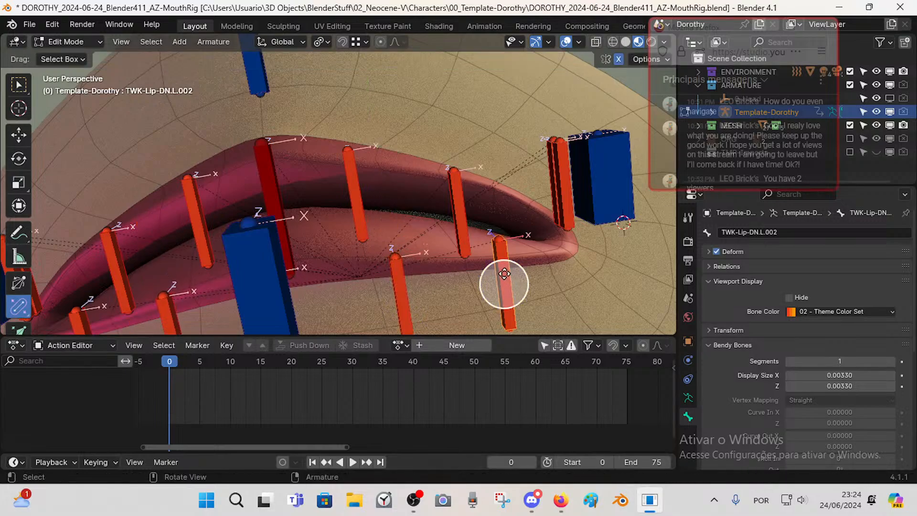
pyautogui.press('g')
pyautogui.press('y')
pyautogui.click(506, 303)
# - Move the TWK-Lip-DN.L.003 bone along the Y axis until it sits at the surface of the mouth corner
pyautogui.click(572, 197)
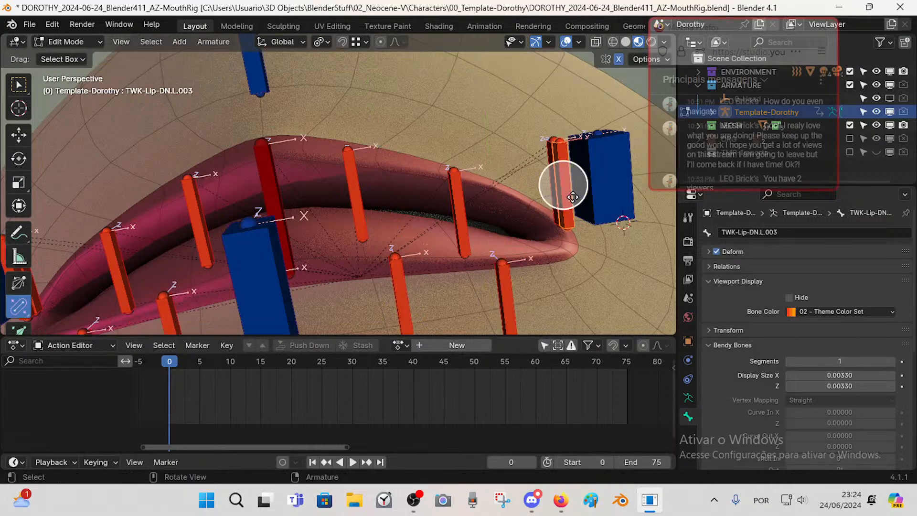
pyautogui.press('g')
pyautogui.press('y')
pyautogui.click(575, 285)
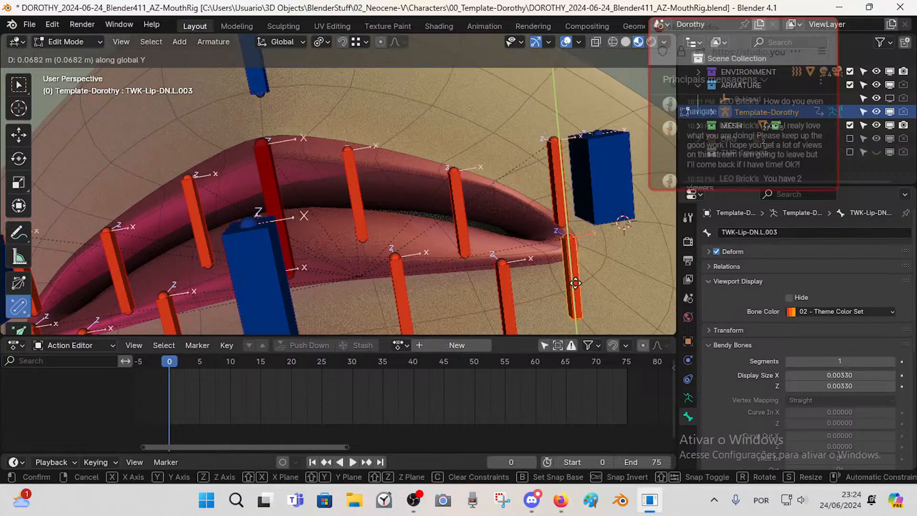
pyautogui.click(558, 180)
pyautogui.moveTo(558, 181); pyautogui.dragTo(600, 207, button='middle')
pyautogui.click(615, 222)
pyautogui.press('g')
pyautogui.press('y')
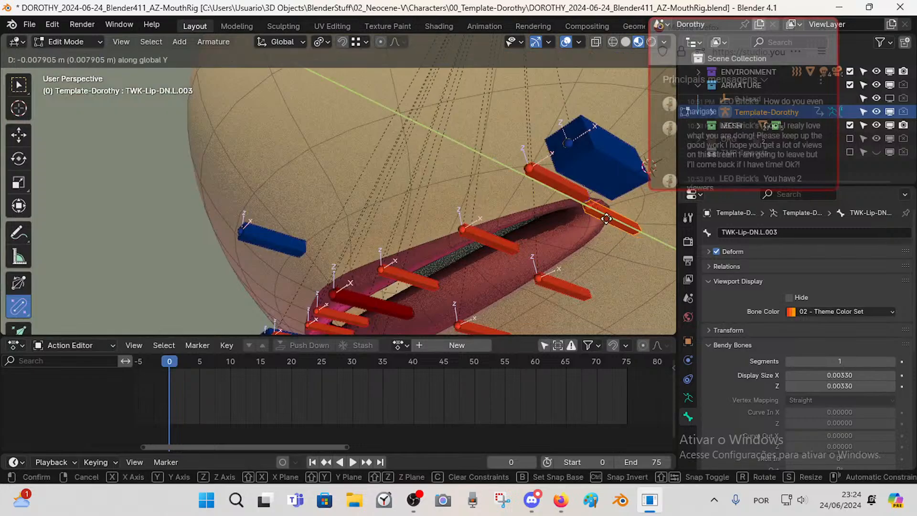
pyautogui.click(611, 219)
# - Move the TWK-Lip-UP.L.003 bone along the Y axis to match TWK-Lip-DN.L.003 at the mouth corner
pyautogui.click(557, 182)
pyautogui.press('g')
pyautogui.press('y')
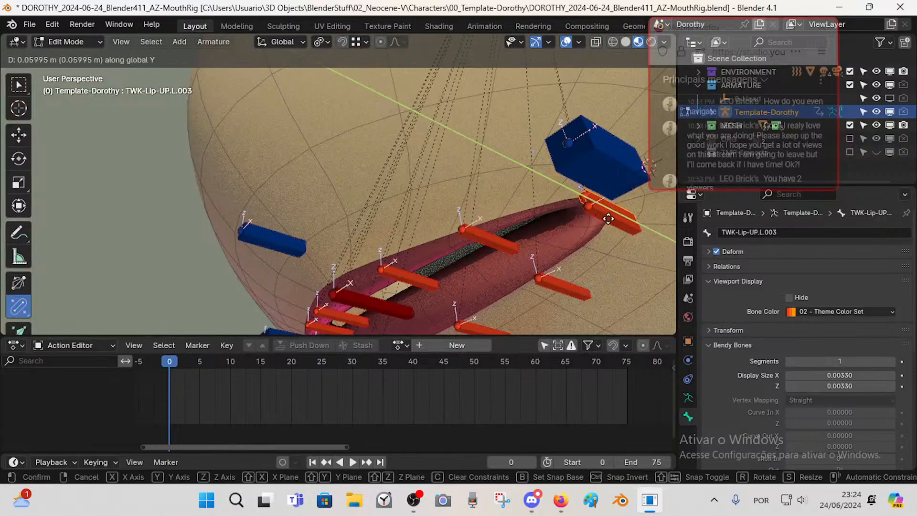
pyautogui.click(608, 218)
# - Fine-tune the positions of TWK-Lip-DN.L.003 and TWK-Lip-UP.L.003 at the mouth corner, constraining the upper bone to Z
pyautogui.moveTo(610, 209); pyautogui.dragTo(524, 277, button='middle')
pyautogui.click(609, 219)
pyautogui.press('g')
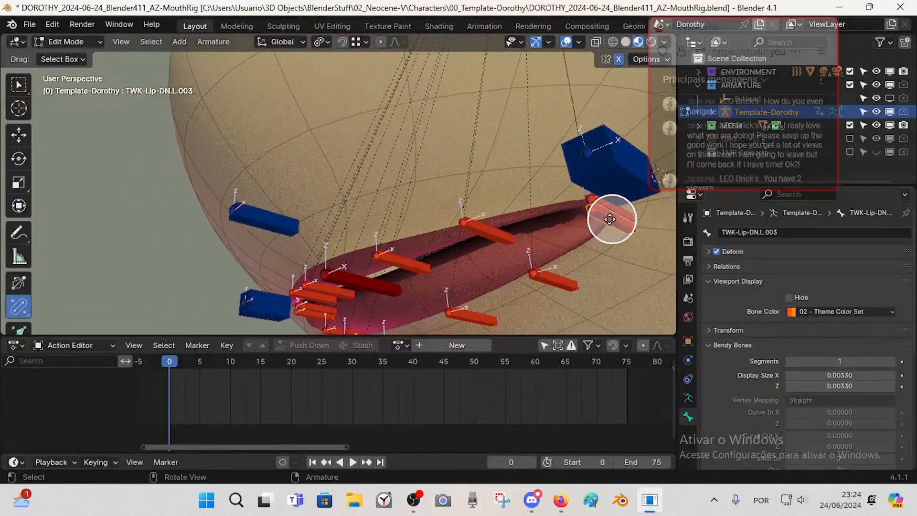
pyautogui.click(609, 219)
pyautogui.moveTo(609, 219); pyautogui.dragTo(625, 232, button='middle')
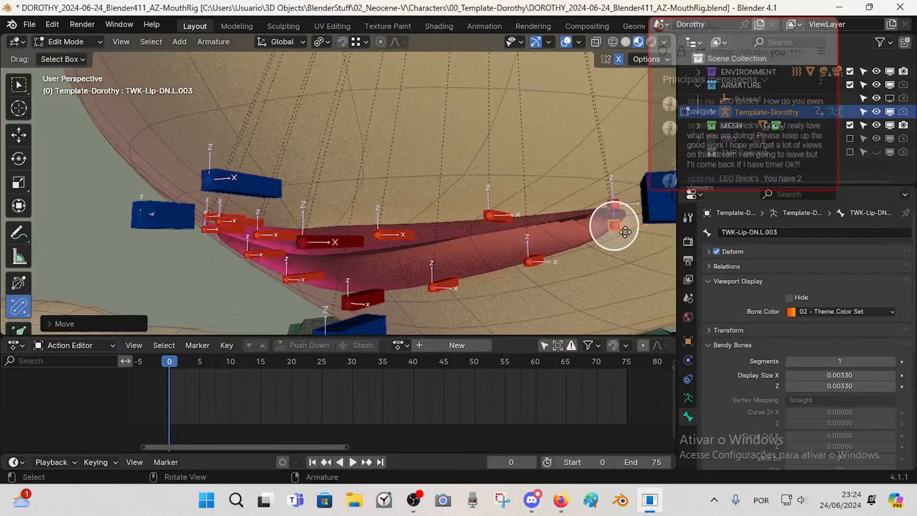
pyautogui.click(621, 216)
pyautogui.press('g')
pyautogui.press('z')
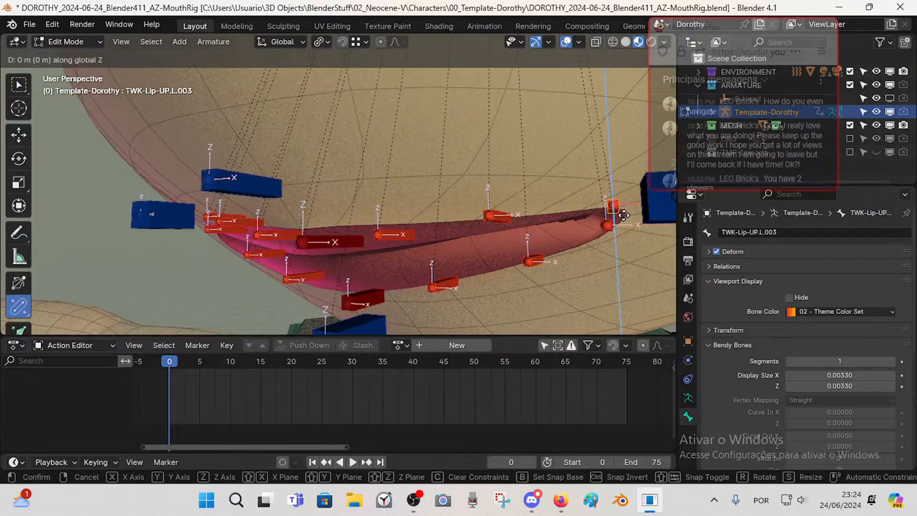
pyautogui.click(623, 215)
pyautogui.moveTo(614, 210); pyautogui.dragTo(637, 188, button='middle')
# - Move the red CTL-Mouth-DN bone along the Y axis against the centre of the lower lip and save the file
pyautogui.click(460, 265)
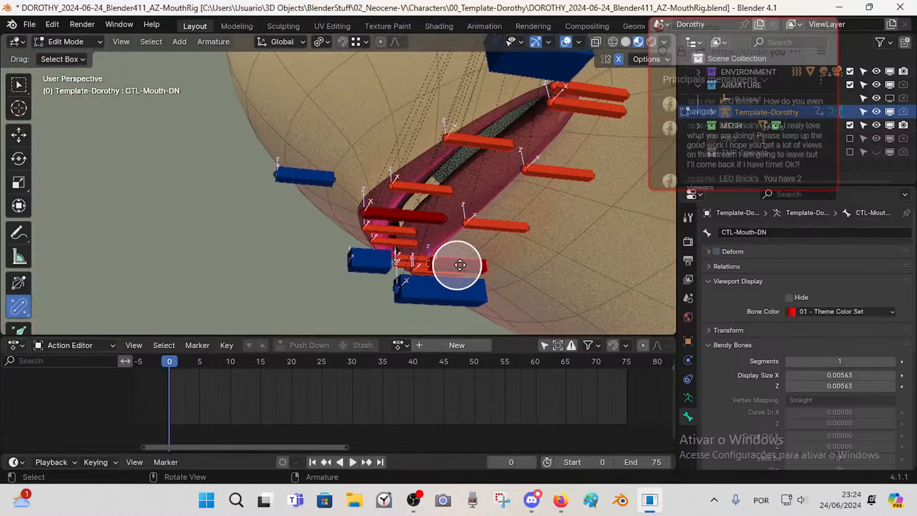
pyautogui.moveTo(410, 228); pyautogui.dragTo(429, 264, button='middle')
pyautogui.press('g')
pyautogui.press('y')
pyautogui.click(459, 266)
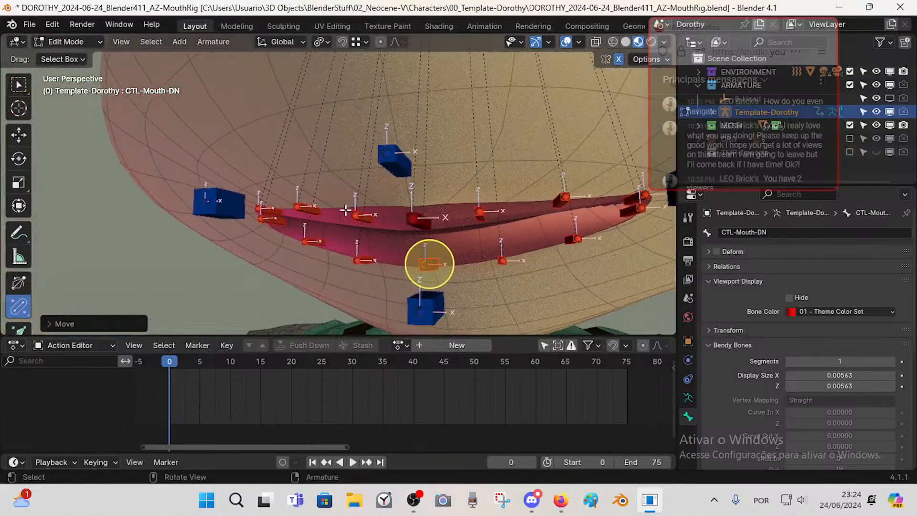
pyautogui.scroll(-4, 345, 210)
pyautogui.hotkey('ctrl', 's')
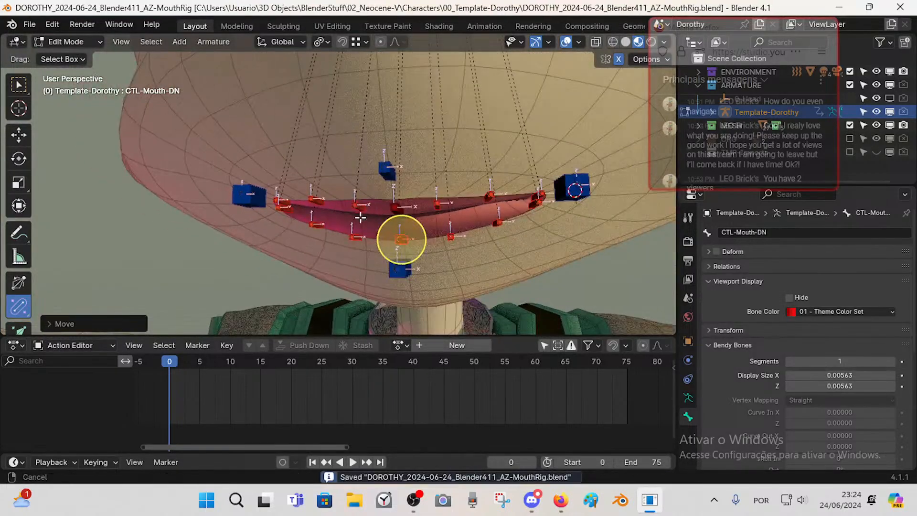
# - Select the TWK-Lip-UP.R.001 bone and show its parent relations
pyautogui.moveTo(360, 217); pyautogui.dragTo(400, 215, button='middle')
pyautogui.click(387, 243)
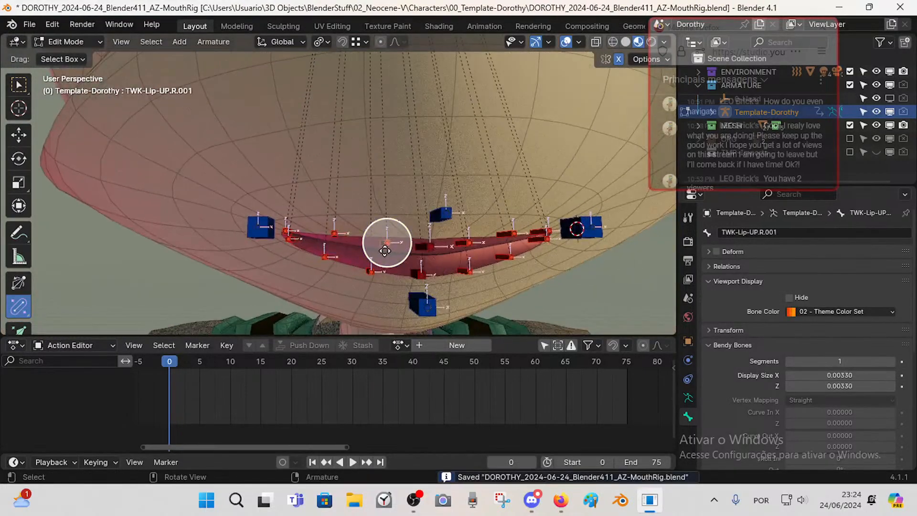
pyautogui.click(711, 266)
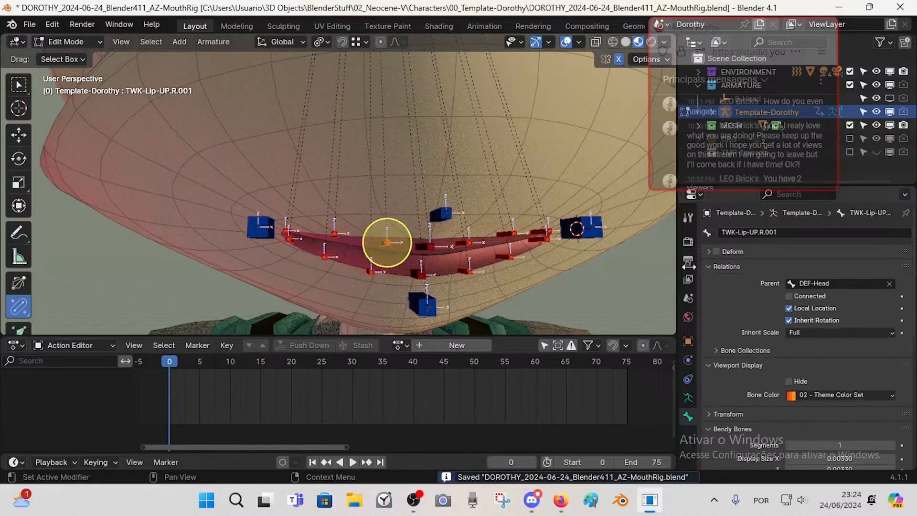
pyautogui.press('c')
pyautogui.moveTo(294, 235)
pyautogui.mouseDown()
pyautogui.moveTo(352, 251)
pyautogui.moveTo(491, 256)
pyautogui.moveTo(524, 235)
pyautogui.moveTo(529, 247)
pyautogui.moveTo(448, 255)
pyautogui.moveTo(301, 243)
pyautogui.mouseUp()
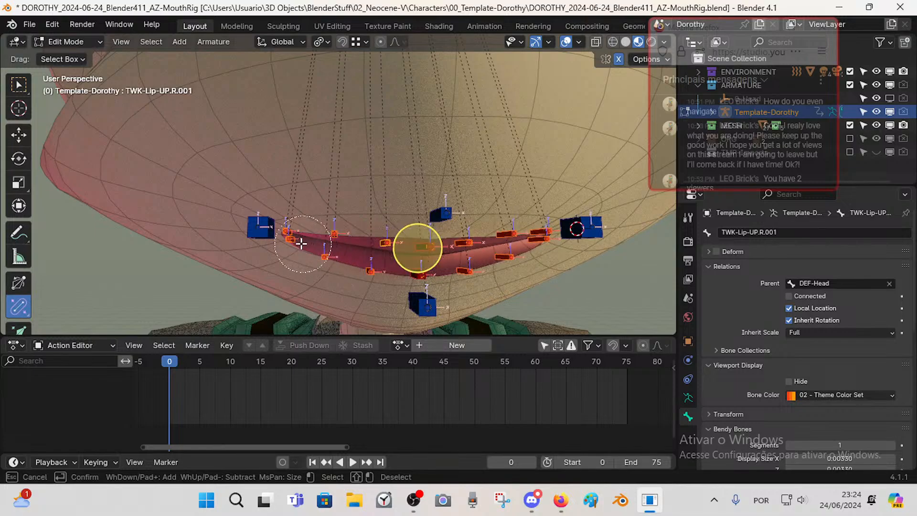
pyautogui.press('Escape')
pyautogui.keyDown('shift'); pyautogui.click(437, 218); pyautogui.keyUp('shift')
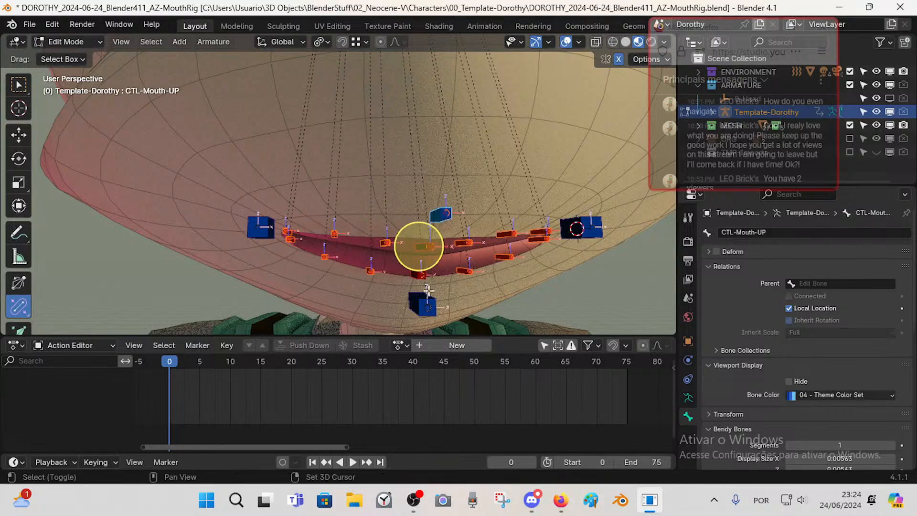
pyautogui.keyDown('shift'); pyautogui.click(415, 302); pyautogui.keyUp('shift')
pyautogui.keyDown('shift'); pyautogui.click(572, 230); pyautogui.keyUp('shift')
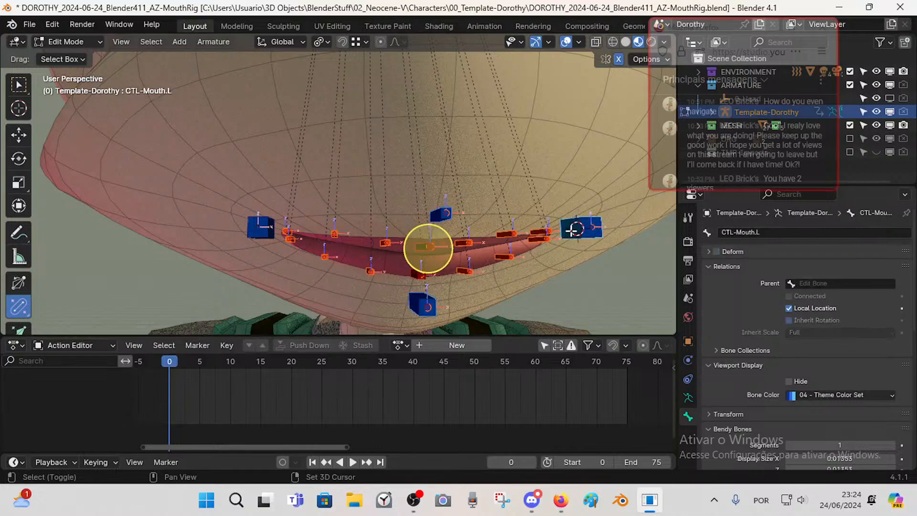
pyautogui.keyDown('shift'); pyautogui.click(265, 227); pyautogui.keyUp('shift')
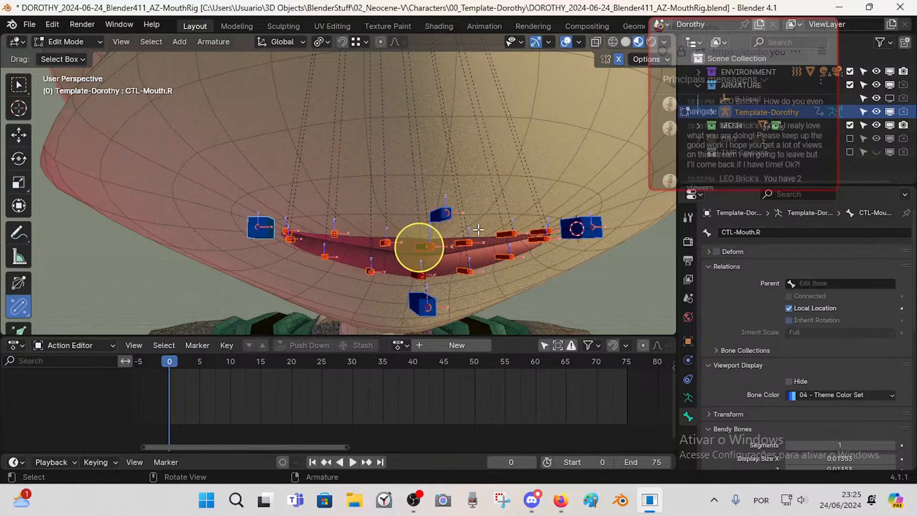
pyautogui.click(215, 156)
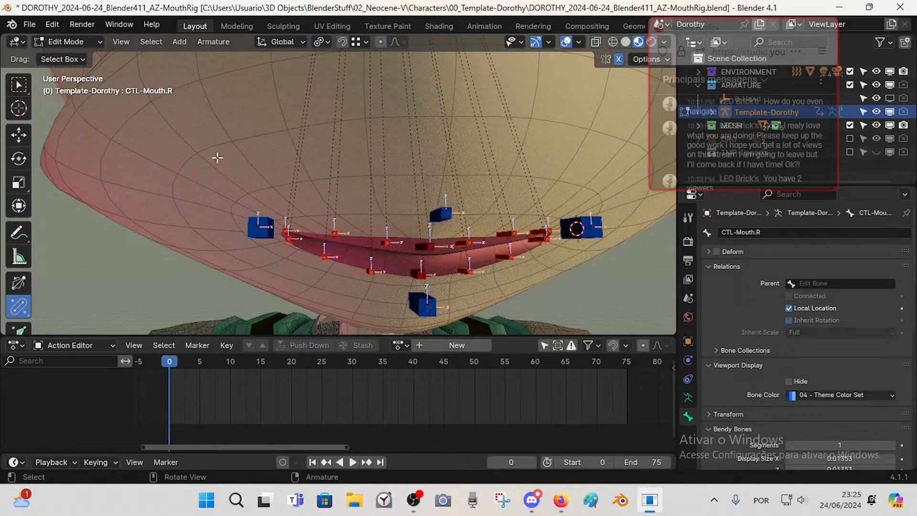
# - Select all lip tweak and mouth control bones, make the blue bone below the mouth active, and assign DEF-Head as parent
pyautogui.moveTo(190, 151); pyautogui.dragTo(619, 314)
pyautogui.keyDown('shift'); pyautogui.click(573, 230); pyautogui.keyUp('shift')
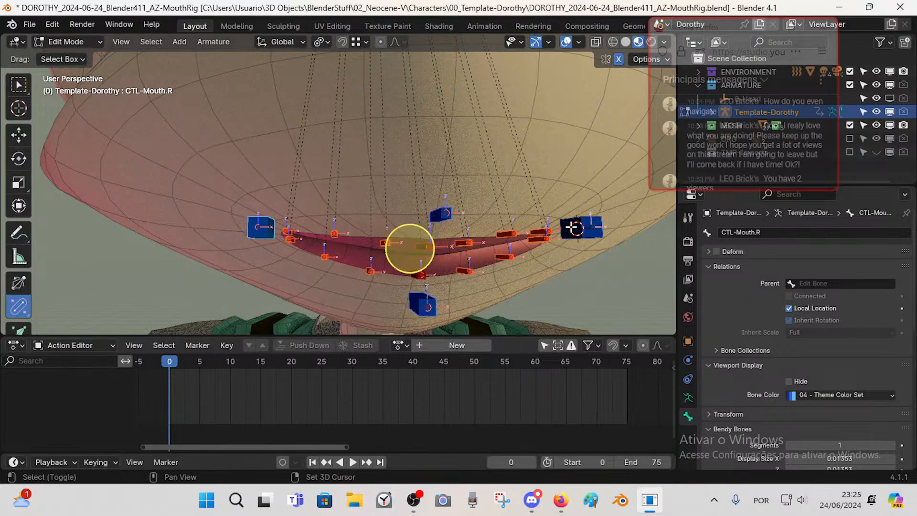
pyautogui.keyDown('shift'); pyautogui.click(418, 302); pyautogui.keyUp('shift')
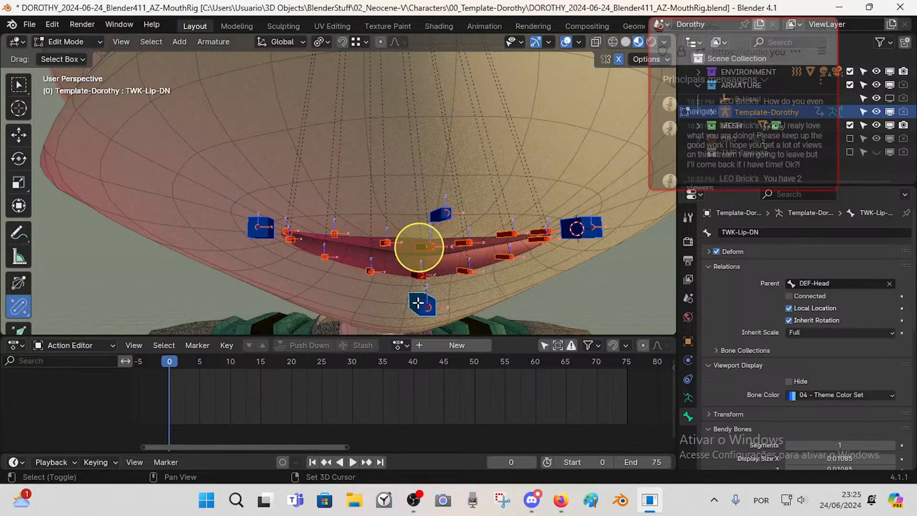
pyautogui.click(808, 282)
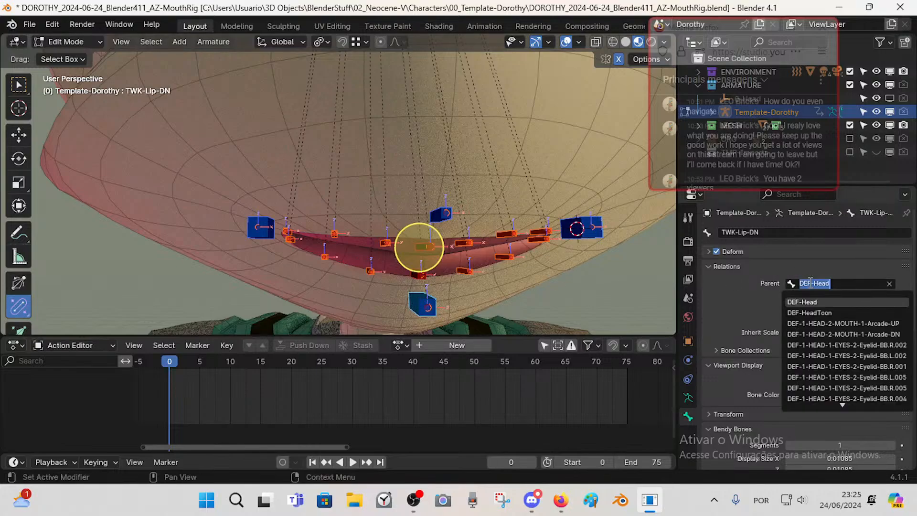
pyautogui.press('Return')
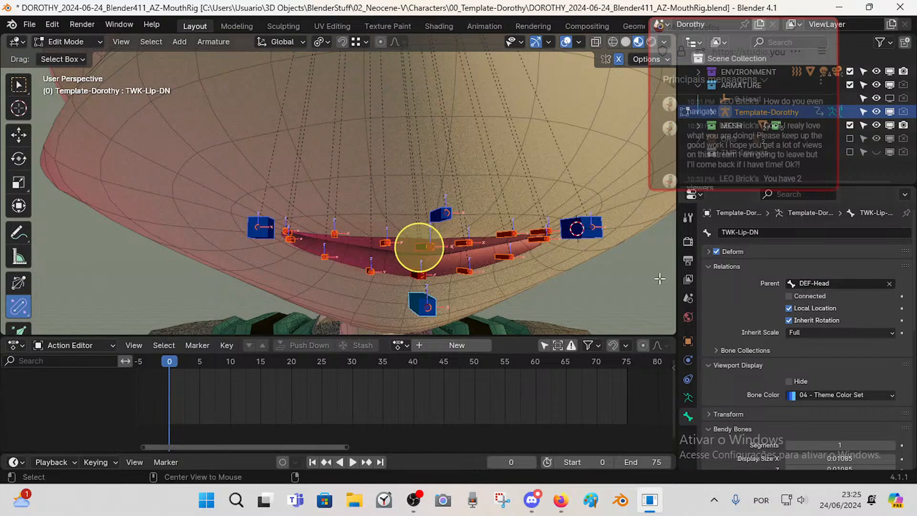
# - Check the parent of individual mouth bones, ending with TWK-Lip-UP.L.002, and save the file
pyautogui.click(579, 228)
pyautogui.click(504, 234)
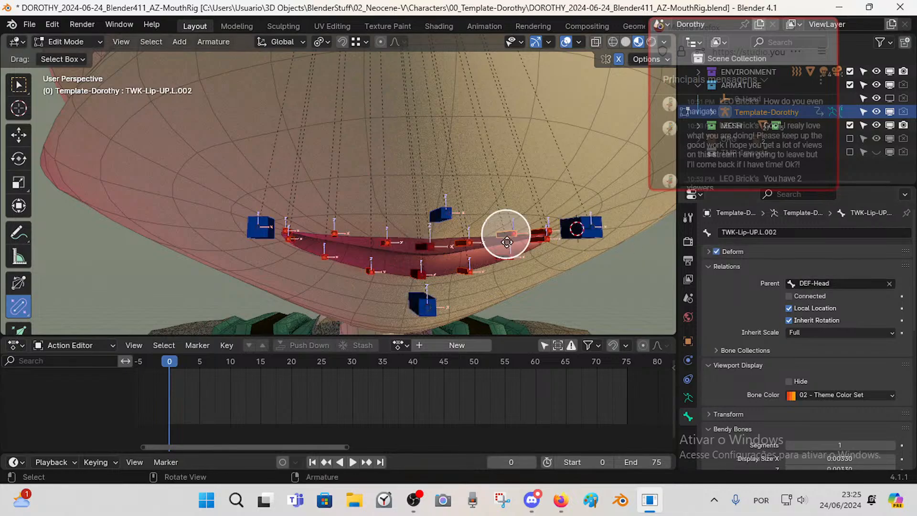
pyautogui.scroll(2, 482, 243)
pyautogui.keyDown('shift'); pyautogui.moveTo(468, 249); pyautogui.dragTo(429, 221, button='middle'); pyautogui.keyUp('shift')
pyautogui.scroll(-1, 429, 226)
pyautogui.hotkey('ctrl', 's')
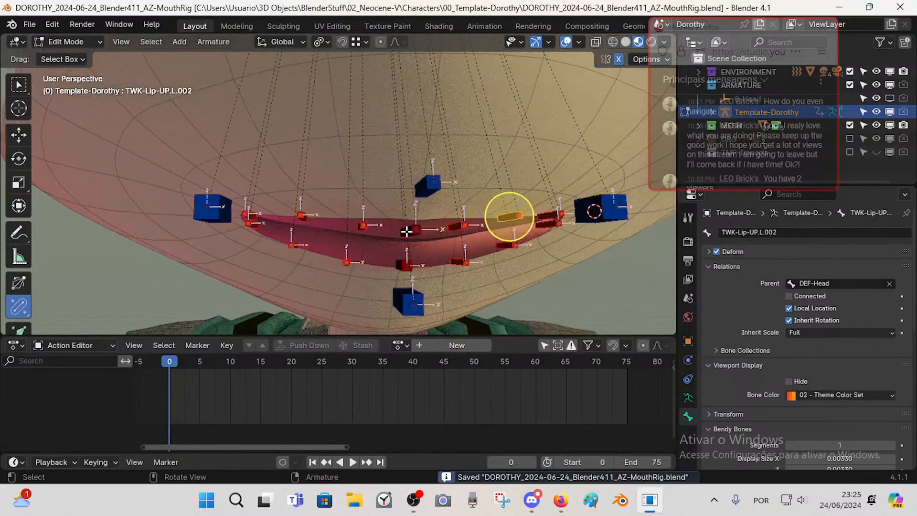
# - Rename the central upper-lip bone TWK-Lip-UP as DEF-Lip-UP
pyautogui.click(407, 232)
pyautogui.press('F2')
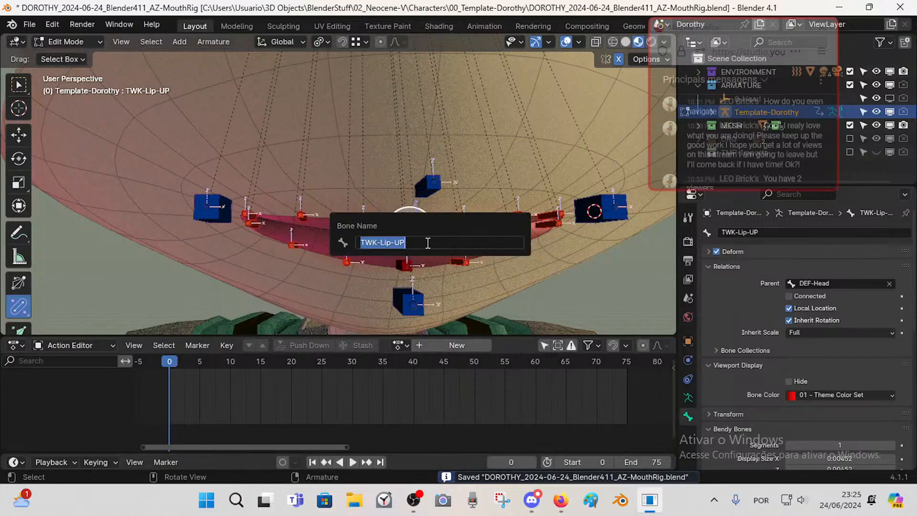
pyautogui.press('Home')
pyautogui.write('DEF')
pyautogui.press('Delete')
pyautogui.press('Delete')
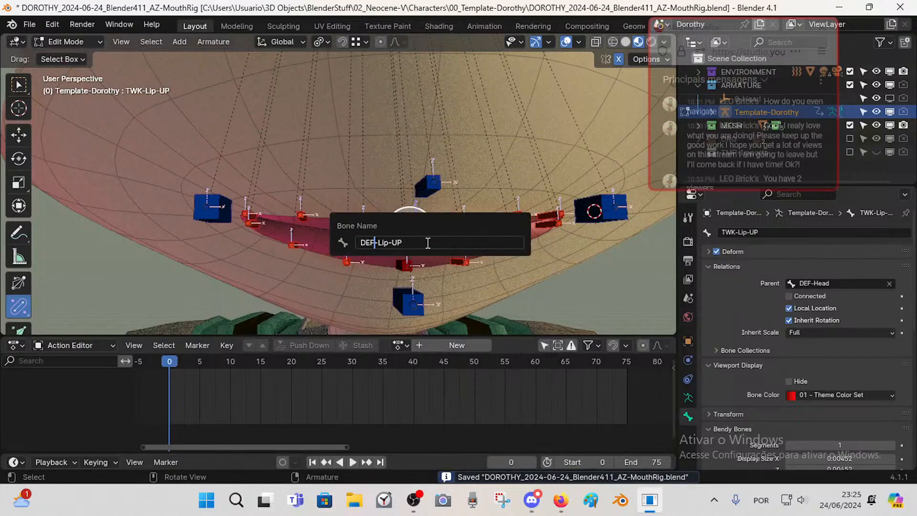
pyautogui.press('End')
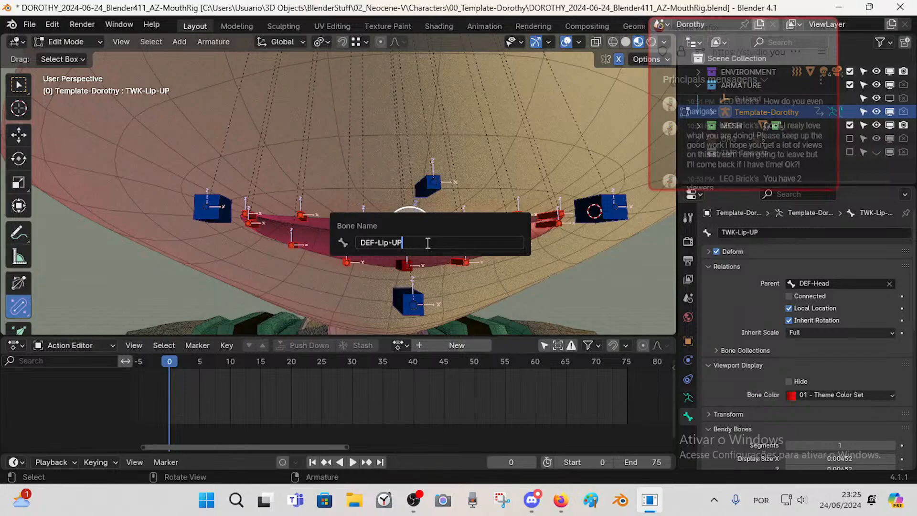
pyautogui.press('Return')
pyautogui.keyDown('shift'); pyautogui.moveTo(429, 244); pyautogui.dragTo(393, 265, button='middle'); pyautogui.keyUp('shift')
pyautogui.click(402, 247)
pyautogui.press('F2')
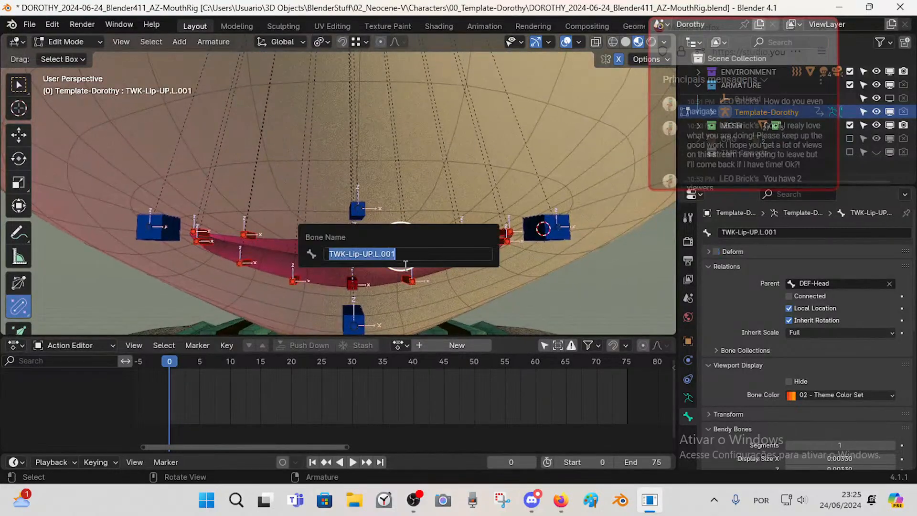
pyautogui.click(376, 255)
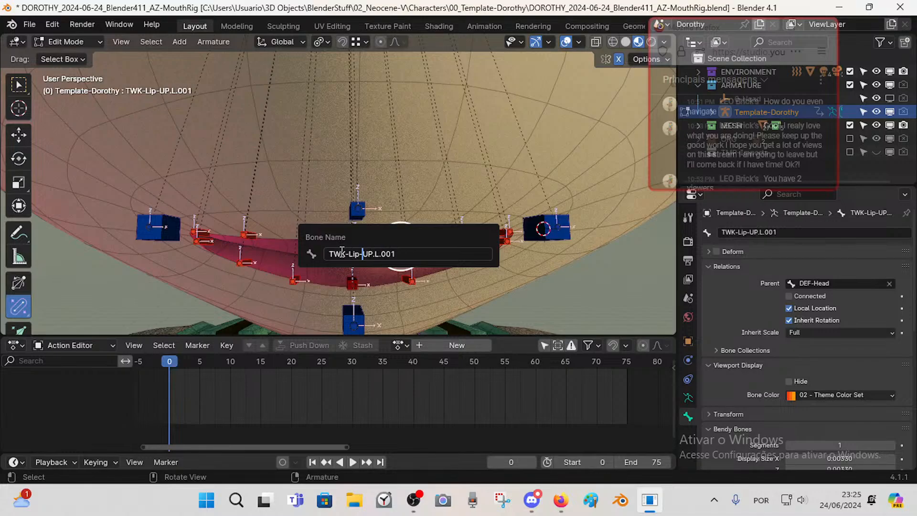
pyautogui.press('Home')
pyautogui.write('DEF-')
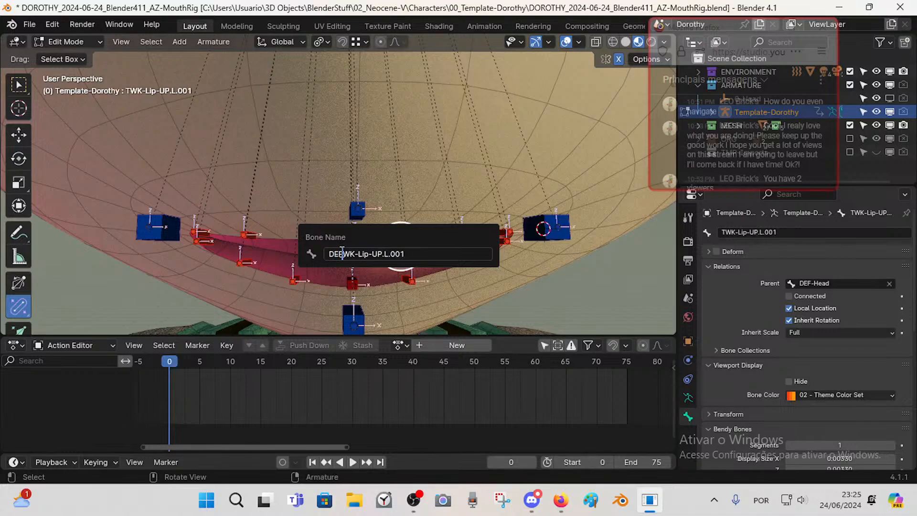
pyautogui.press('Escape')
# - Select the lip bones on both sides of the mouth and batch-rename the selected bones, replacing TWK with DEF
pyautogui.press('c')
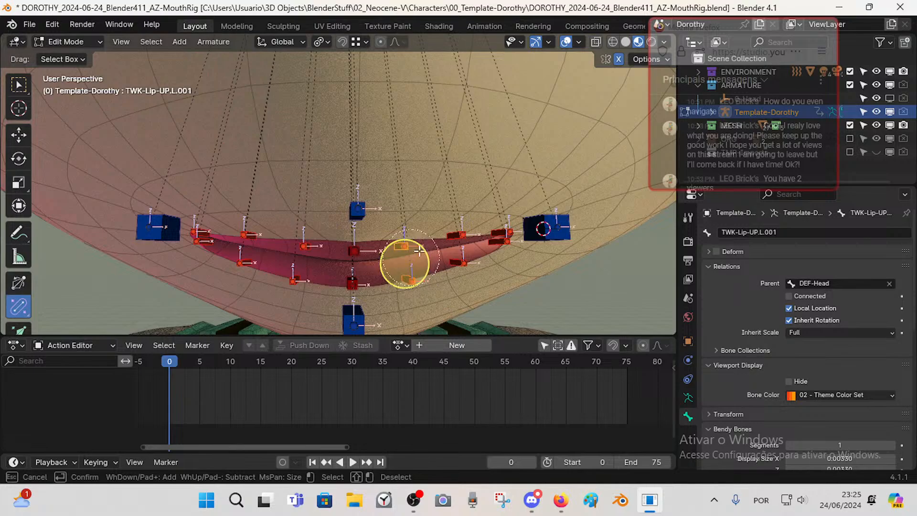
pyautogui.moveTo(419, 250)
pyautogui.mouseDown()
pyautogui.moveTo(489, 237)
pyautogui.moveTo(410, 263)
pyautogui.moveTo(307, 266)
pyautogui.moveTo(286, 253)
pyautogui.moveTo(241, 263)
pyautogui.moveTo(217, 225)
pyautogui.mouseUp()
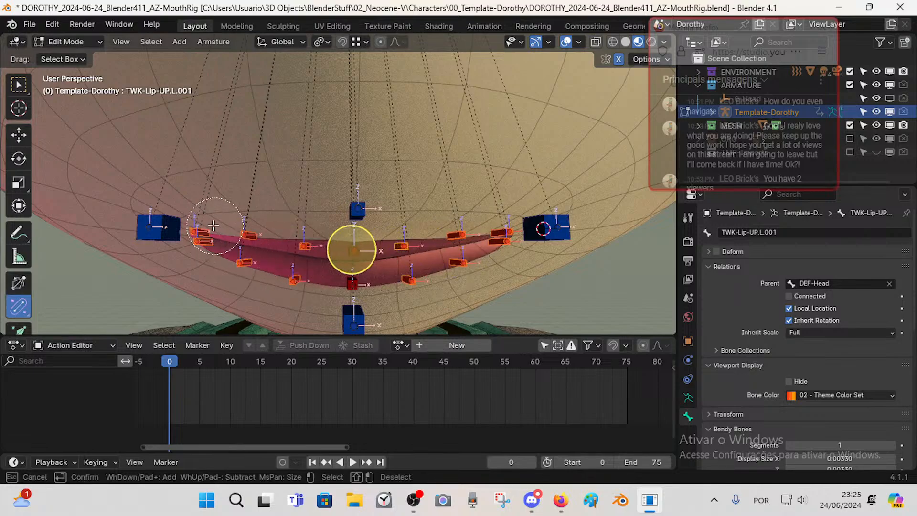
pyautogui.press('Escape')
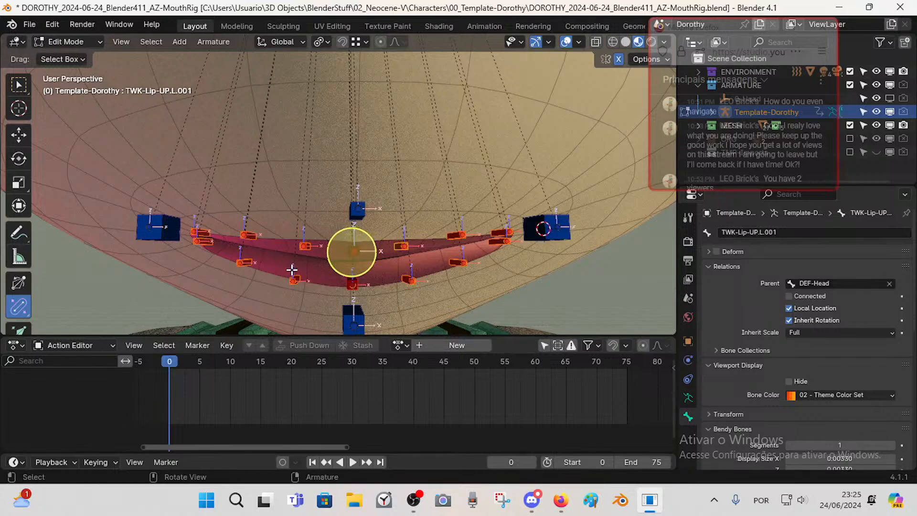
pyautogui.press('c')
pyautogui.click(357, 251)
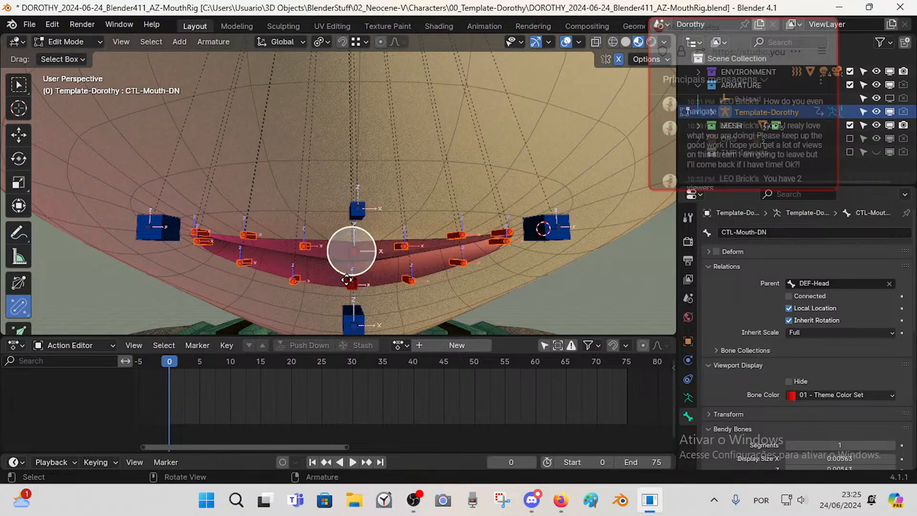
pyautogui.press('Escape')
pyautogui.hotkey('ctrl', 'F2')
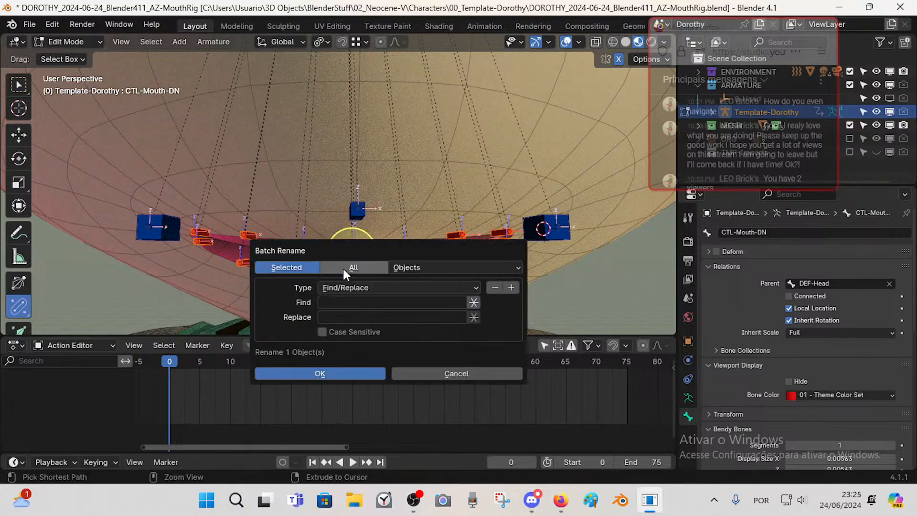
pyautogui.click(407, 267)
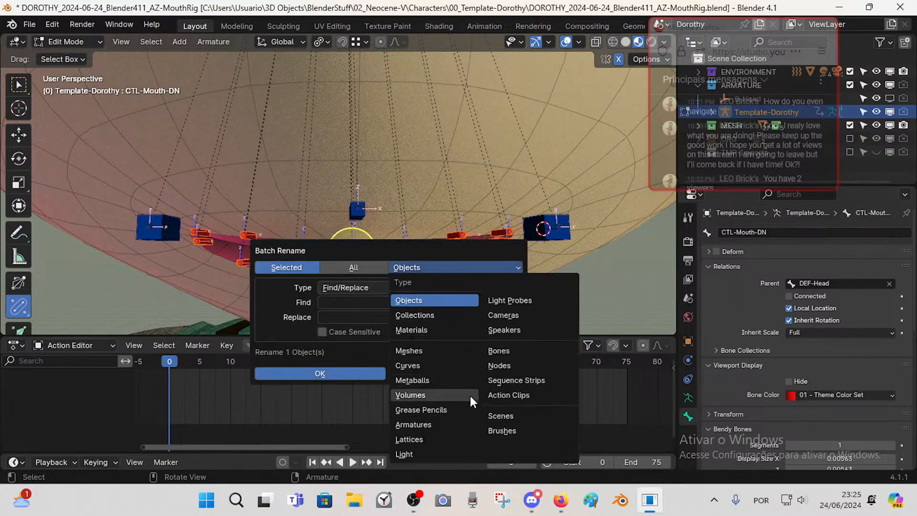
pyautogui.click(498, 351)
pyautogui.click(339, 302)
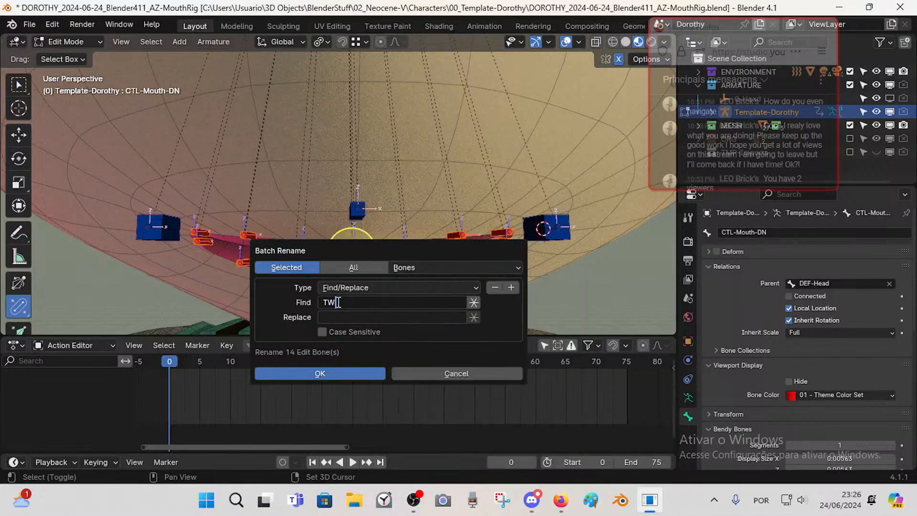
pyautogui.click(351, 373)
# - Check the names of the individual lip bones on the character's right side and of the central upper-lip bone
pyautogui.click(201, 232)
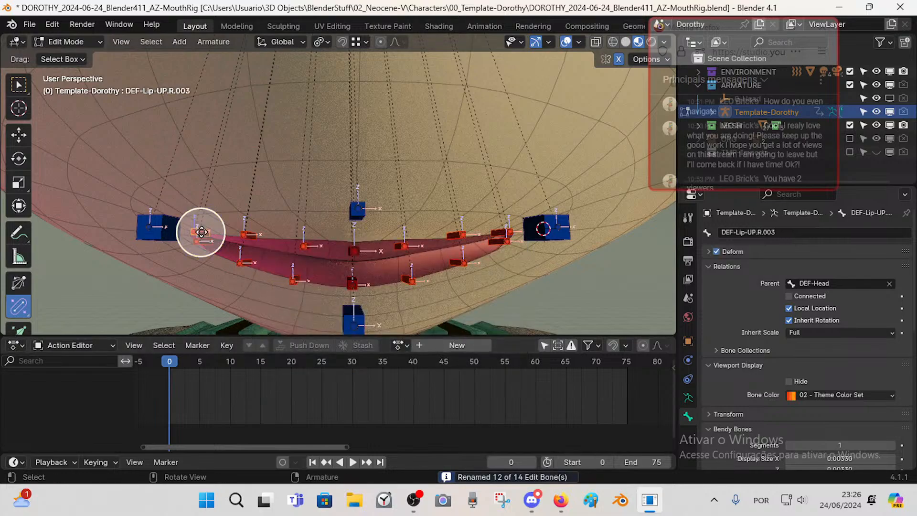
pyautogui.click(202, 242)
pyautogui.click(200, 227)
pyautogui.click(201, 240)
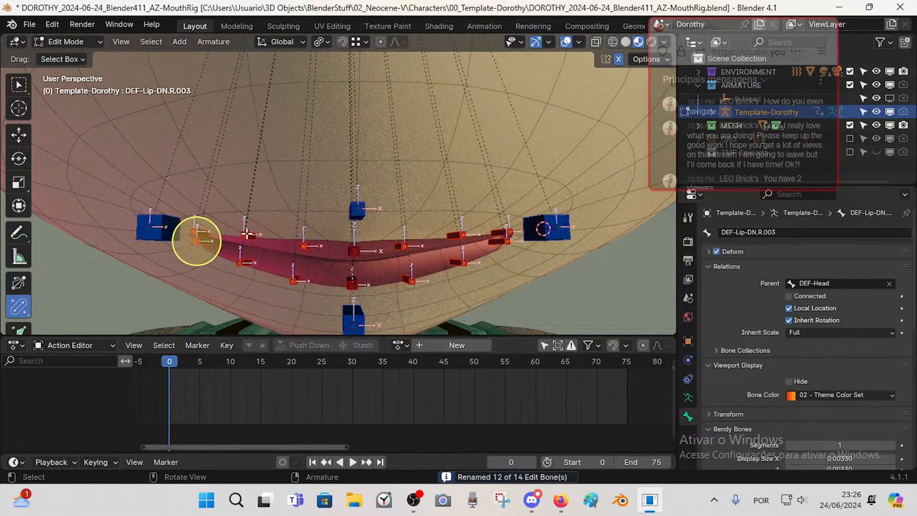
pyautogui.click(253, 233)
pyautogui.click(310, 246)
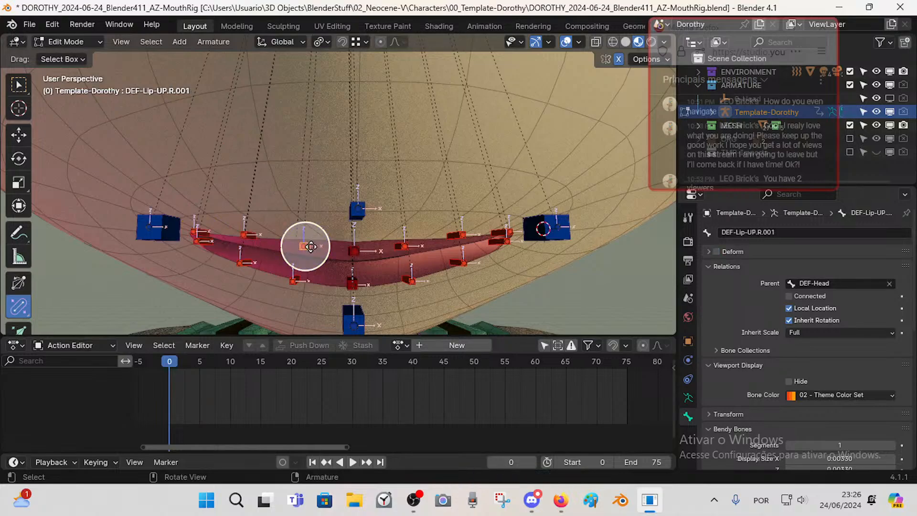
pyautogui.click(293, 280)
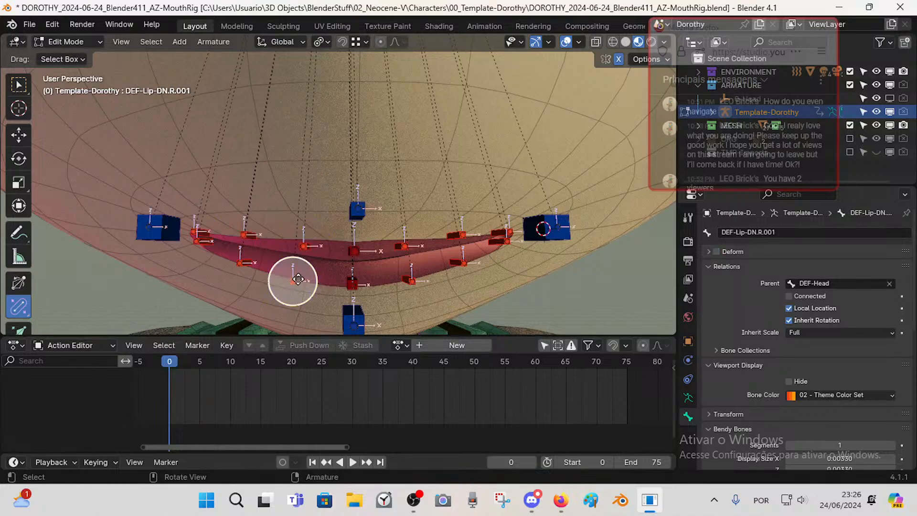
pyautogui.click(240, 263)
pyautogui.click(201, 240)
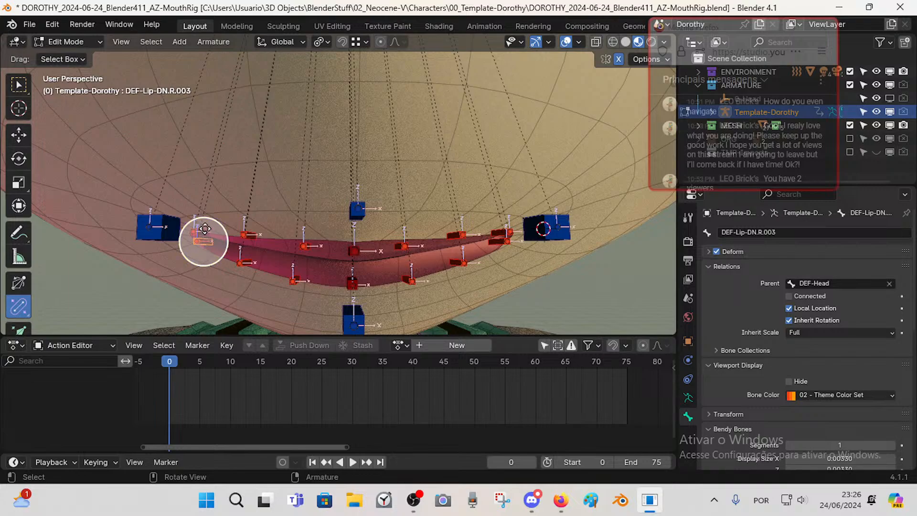
pyautogui.click(201, 233)
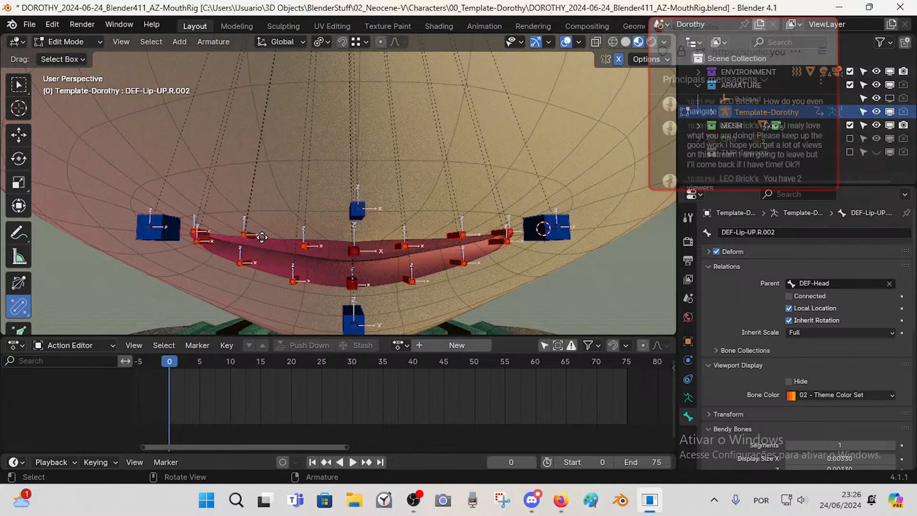
pyautogui.click(353, 251)
pyautogui.click(304, 246)
pyautogui.click(353, 249)
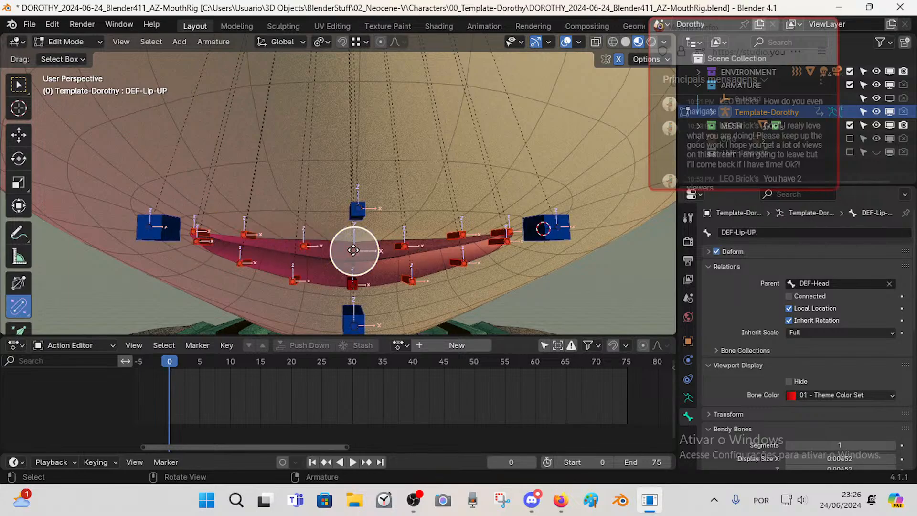
# - In front view, enlarge the B-Bone display size of the two central lip bones to about 0.008
pyautogui.press('KP_1')
pyautogui.scroll(1, 366, 276)
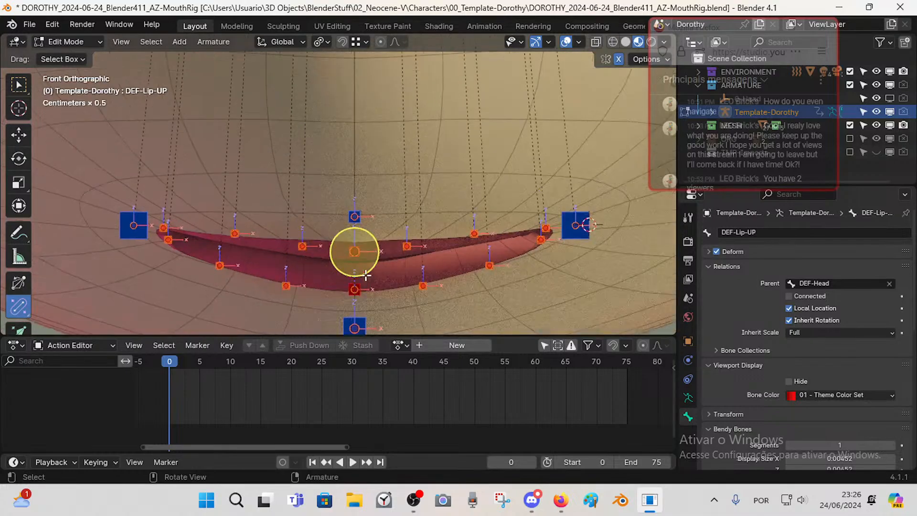
pyautogui.press('c')
pyautogui.press('Escape')
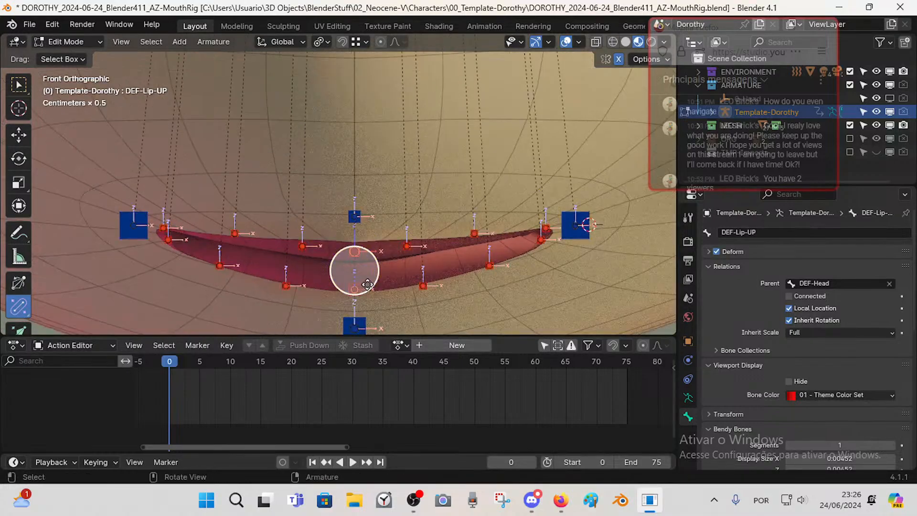
pyautogui.hotkey('ctrl', 'alt', 's')
pyautogui.click(396, 269)
pyautogui.click(395, 270)
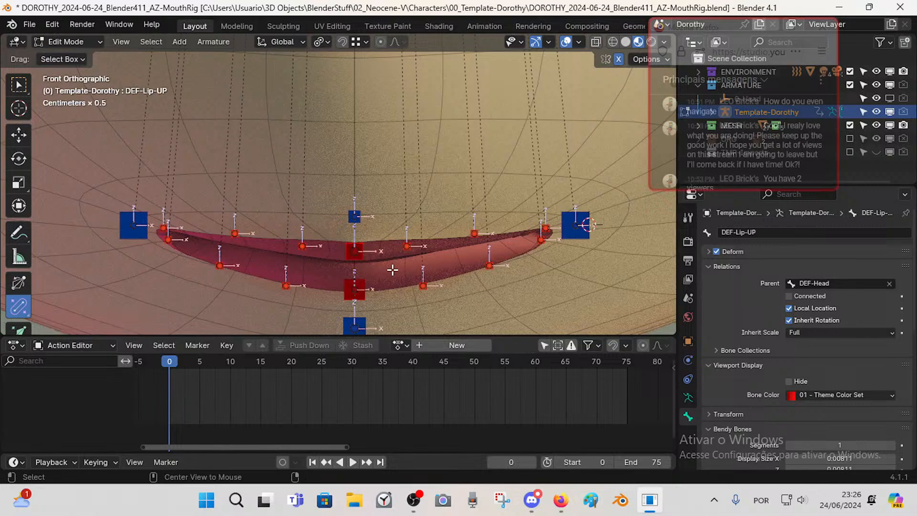
# - Select the blue control bones above and below the mouth and roughly double their B-Bone display size
pyautogui.click(570, 235)
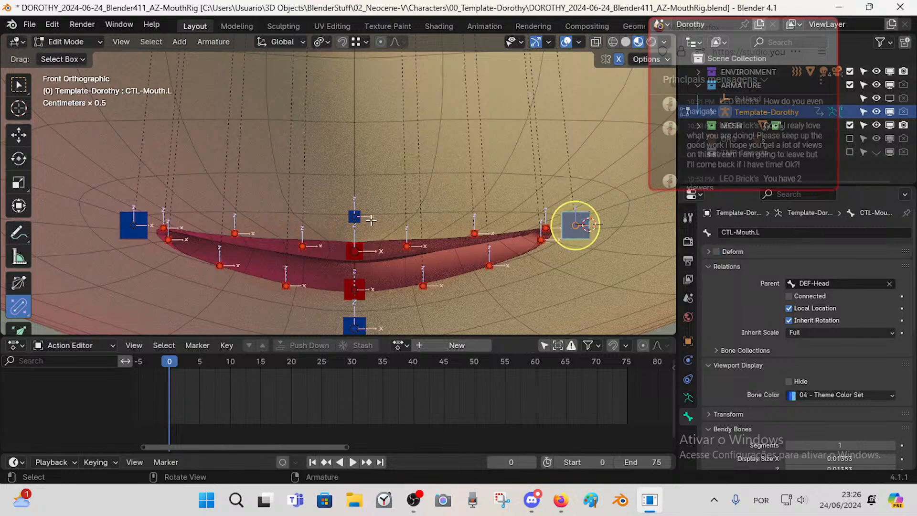
pyautogui.click(356, 218)
pyautogui.keyDown('shift'); pyautogui.click(354, 272); pyautogui.keyUp('shift')
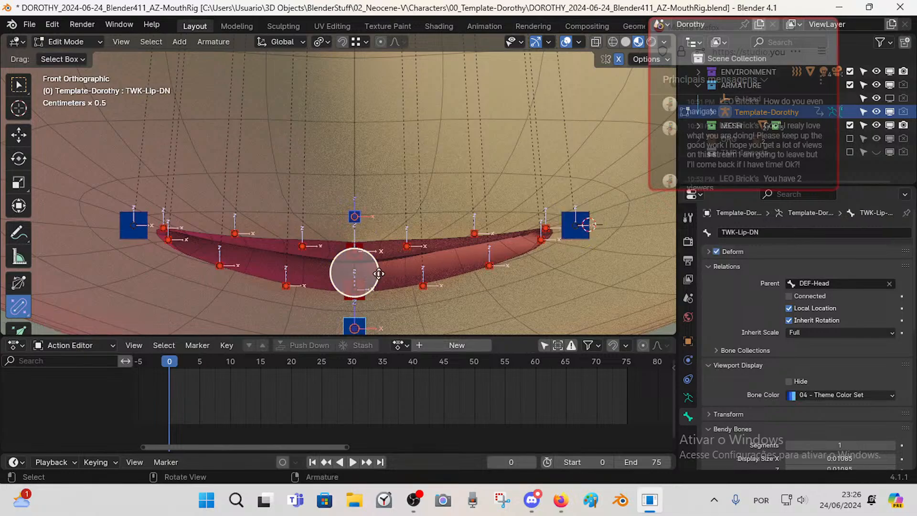
pyautogui.hotkey('ctrl', 'alt', 's')
pyautogui.click(405, 272)
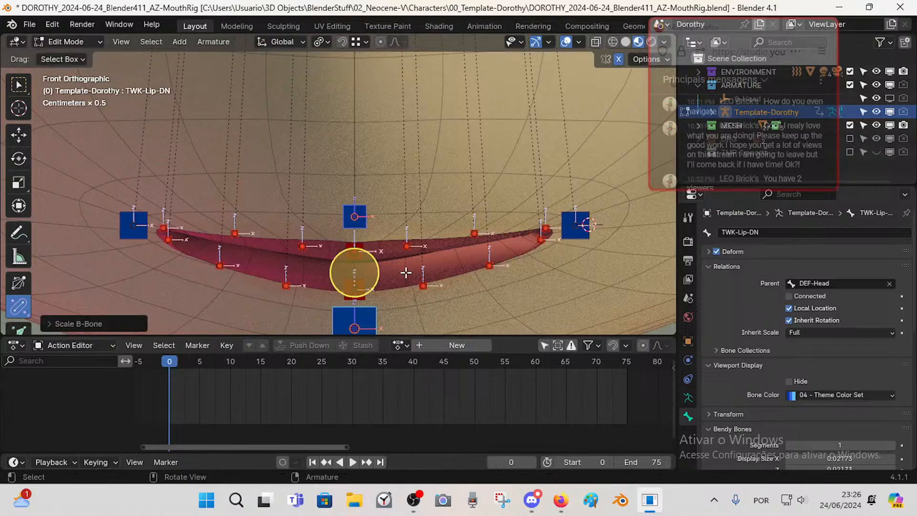
# - Add both mouth-corner controls to the selection and set the display size X and Z of all four blue controls to 0.015
pyautogui.keyDown('shift'); pyautogui.click(567, 236); pyautogui.keyUp('shift')
pyautogui.keyDown('shift'); pyautogui.click(144, 233); pyautogui.keyUp('shift')
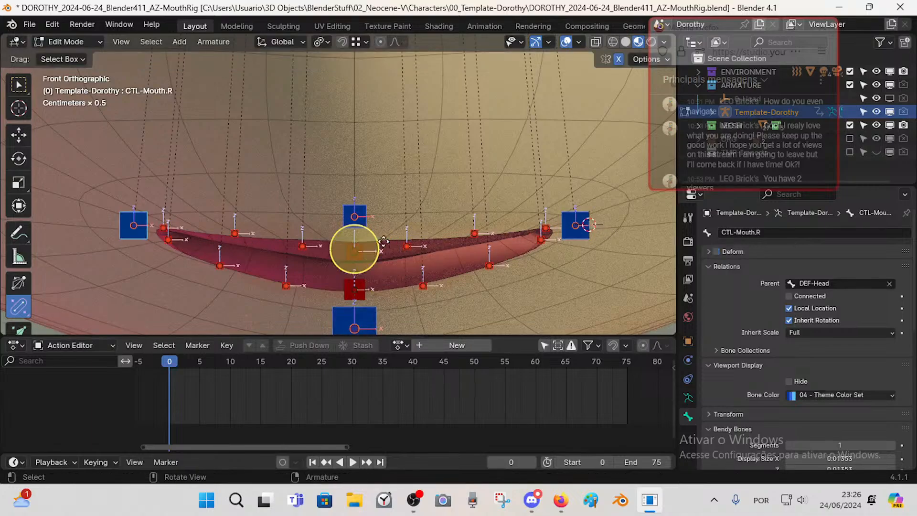
pyautogui.hotkey('ctrl', 'alt', 's')
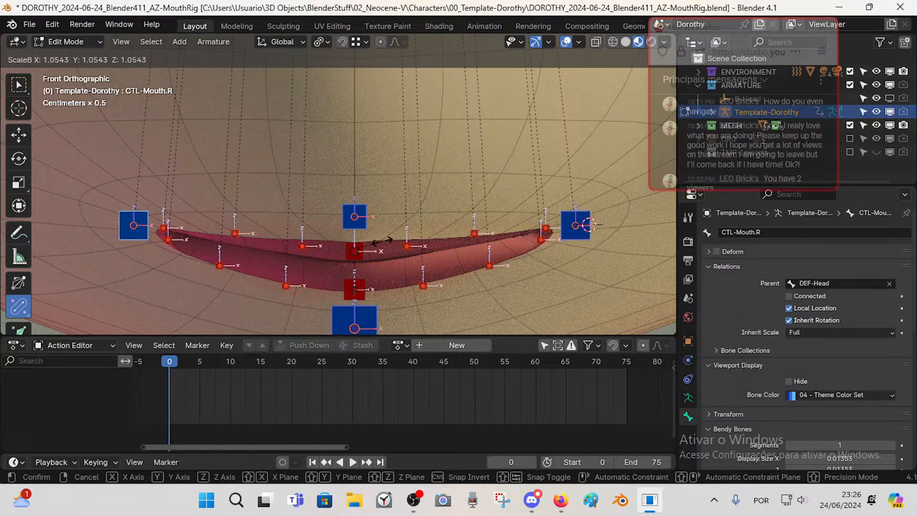
pyautogui.click(354, 249)
pyautogui.scroll(-3, 740, 426)
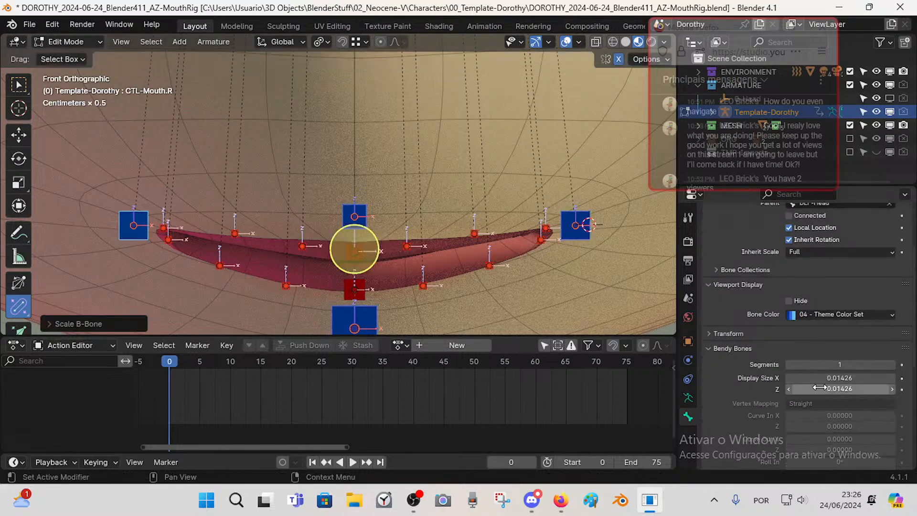
pyautogui.scroll(-4, 822, 387)
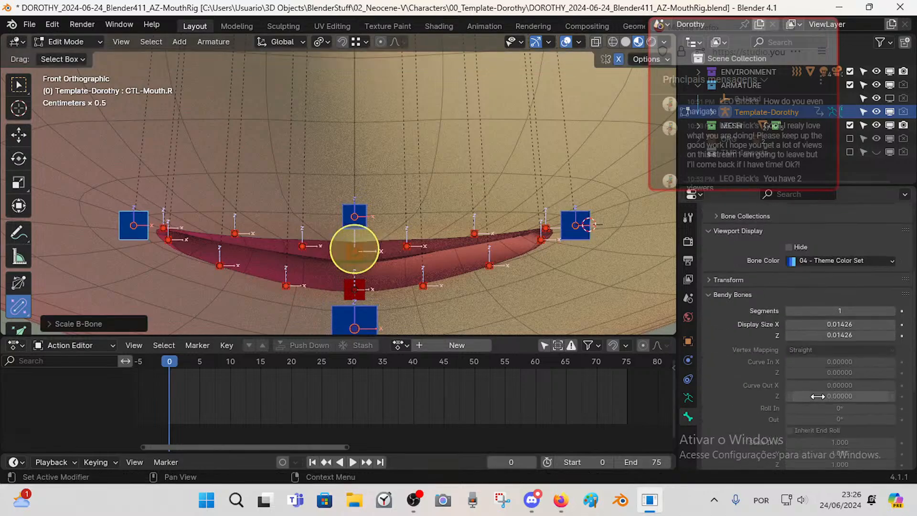
pyautogui.click(848, 324)
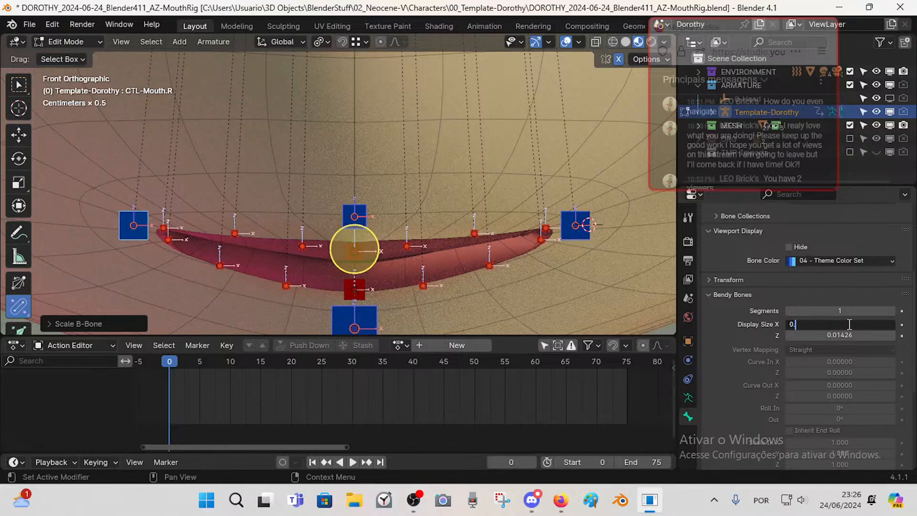
pyautogui.press('Escape')
pyautogui.moveTo(849, 325); pyautogui.dragTo(848, 336)
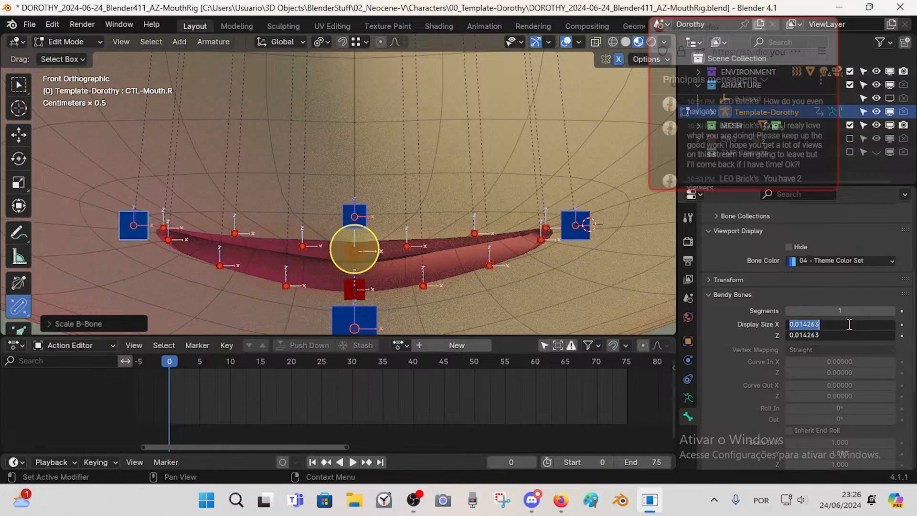
pyautogui.write('0.015')
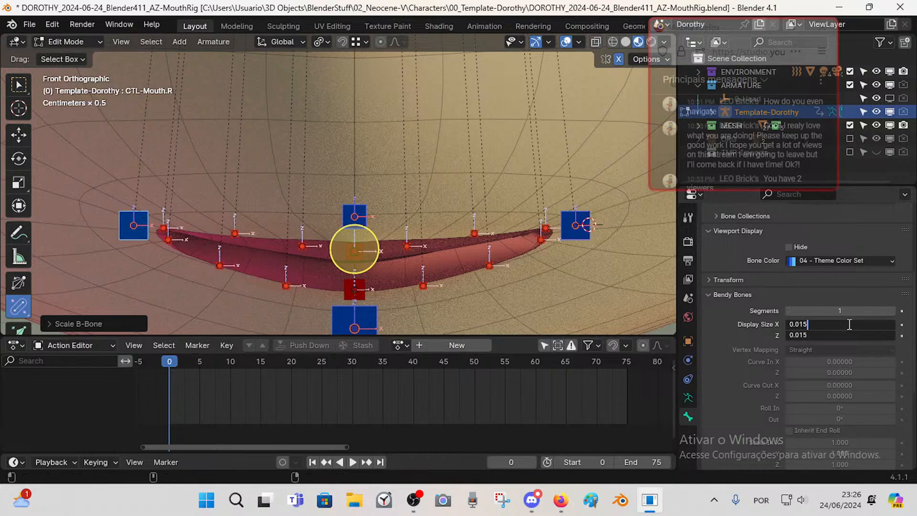
pyautogui.press('Return')
pyautogui.hotkey('alt', 'a')
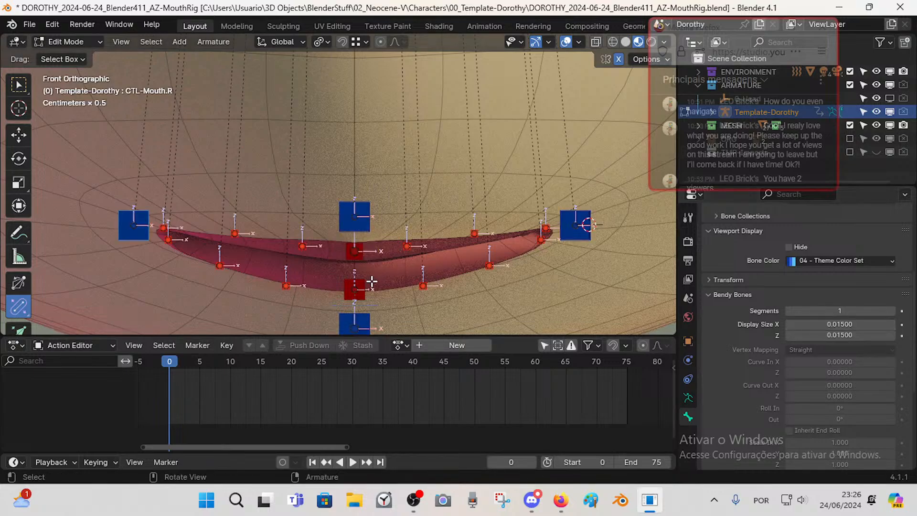
pyautogui.press('c')
pyautogui.moveTo(361, 281); pyautogui.dragTo(359, 264)
pyautogui.rightClick(360, 263)
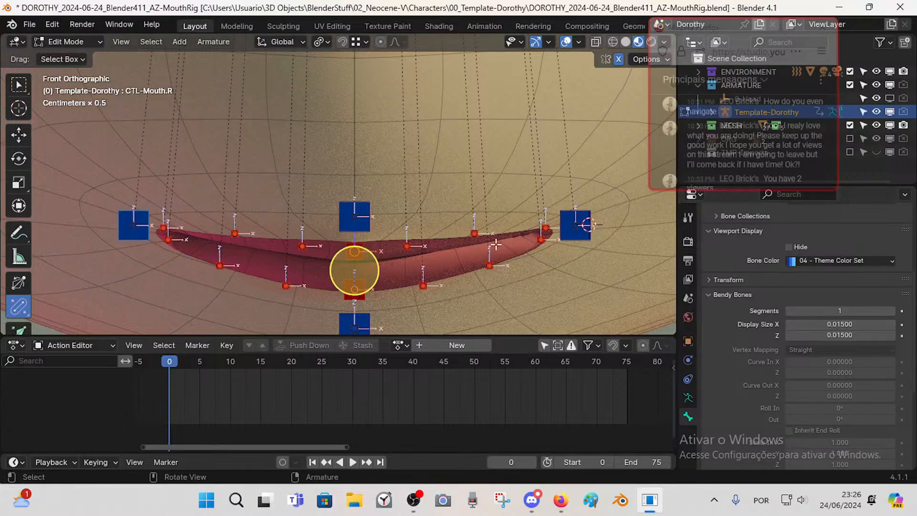
# - Select the lip bones at both mouth corners and apply the 01 - Theme Color Set bone color to the selection
pyautogui.hotkey('alt', 'a')
pyautogui.press('c')
pyautogui.click(172, 228)
pyautogui.rightClick(172, 229)
pyautogui.press('c')
pyautogui.click(535, 230)
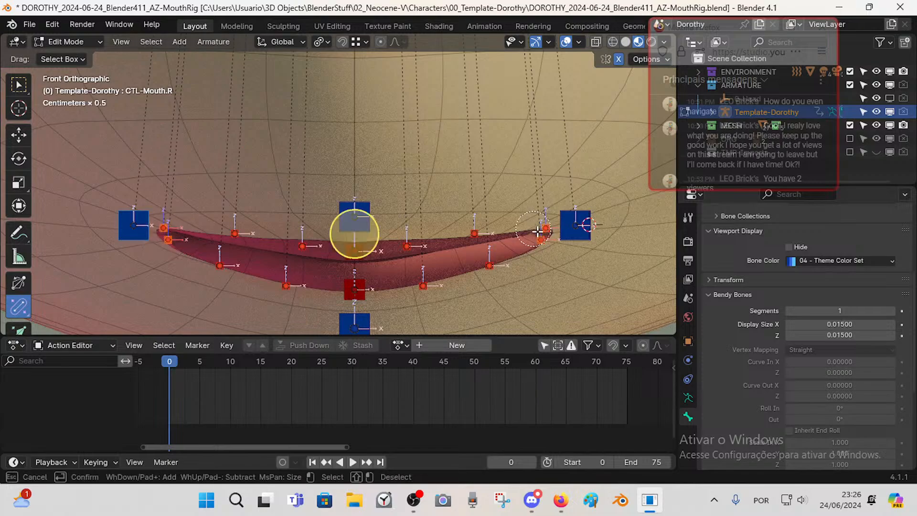
pyautogui.rightClick(538, 232)
pyautogui.click(817, 261)
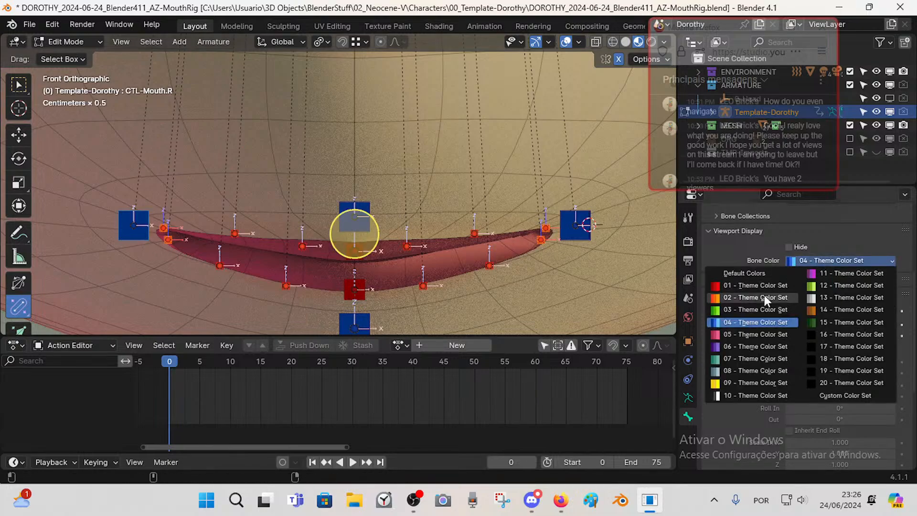
pyautogui.click(735, 288)
pyautogui.hotkey('alt', 'a')
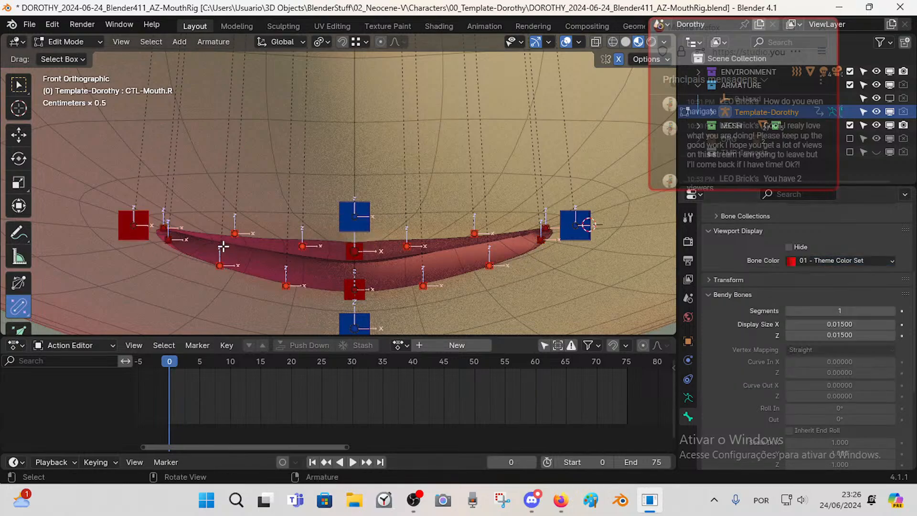
# - Try setting the B-Bone display size X and Z of the mouth-corner and two central lip bones to 0.010, and undo it
pyautogui.press('a')
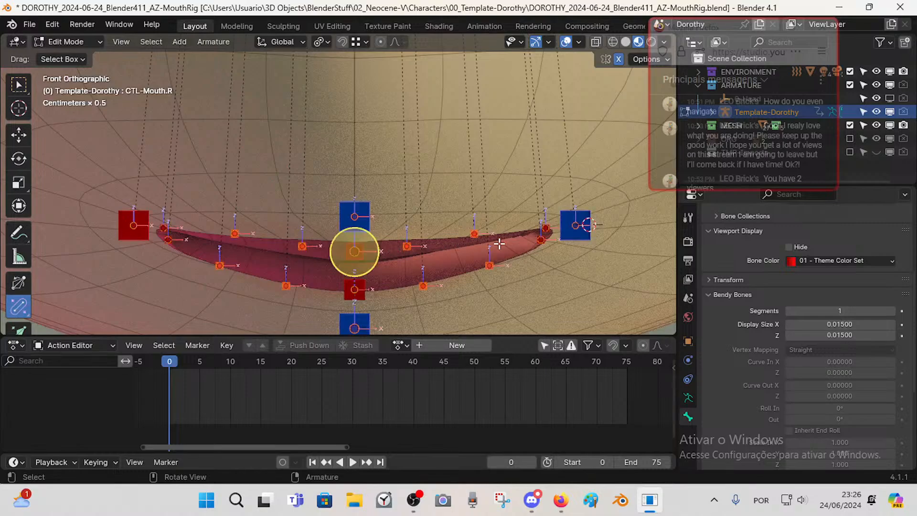
pyautogui.click(542, 232)
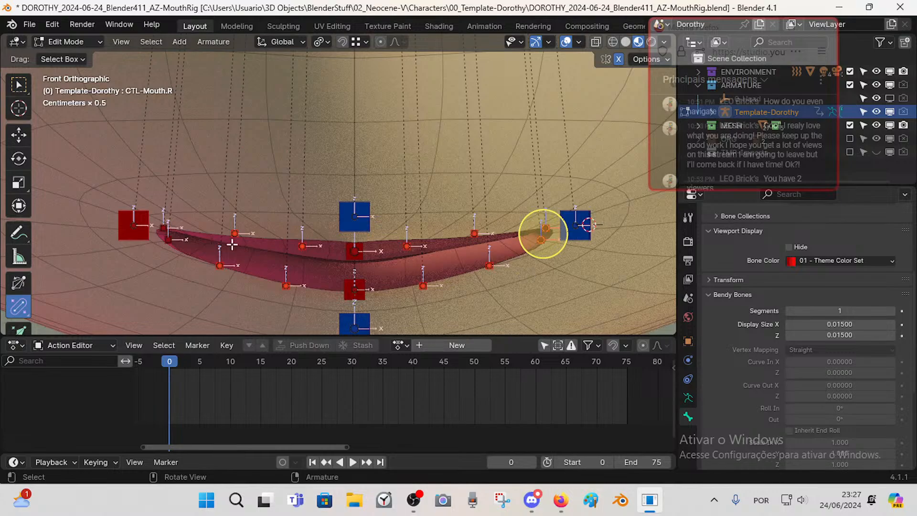
pyautogui.press('c')
pyautogui.click(173, 231)
pyautogui.press('Escape')
pyautogui.press('c')
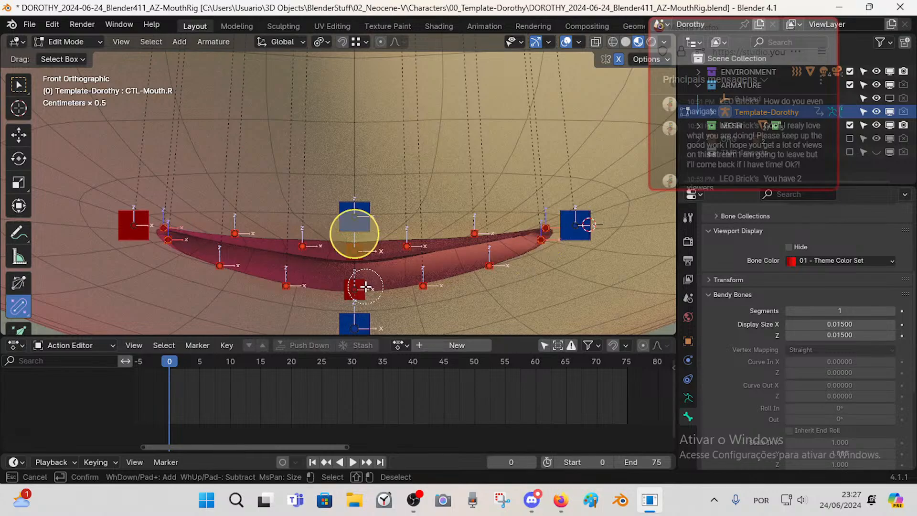
pyautogui.click(364, 286)
pyautogui.press('Escape')
pyautogui.doubleClick(851, 324)
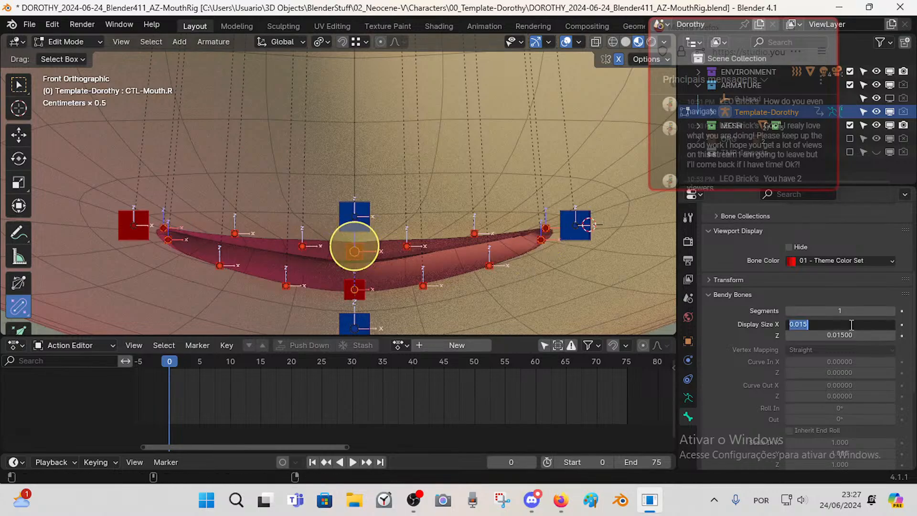
pyautogui.press('Escape')
pyautogui.moveTo(841, 327); pyautogui.dragTo(841, 336)
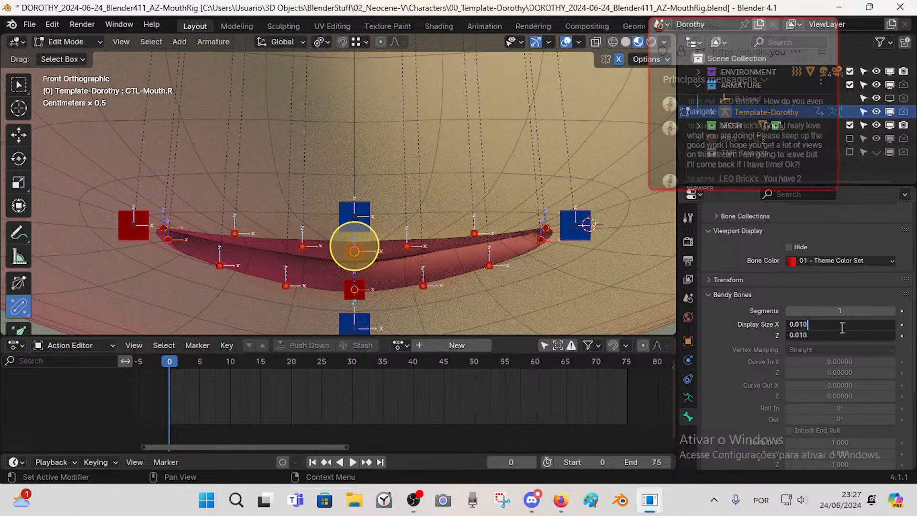
pyautogui.write('0.010')
pyautogui.press('Return')
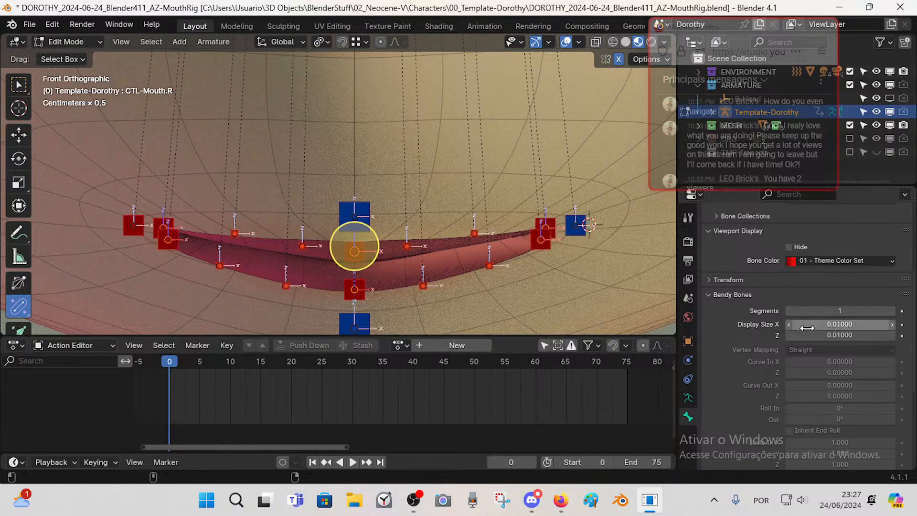
pyautogui.hotkey('ctrl', 'z')
pyautogui.press('c')
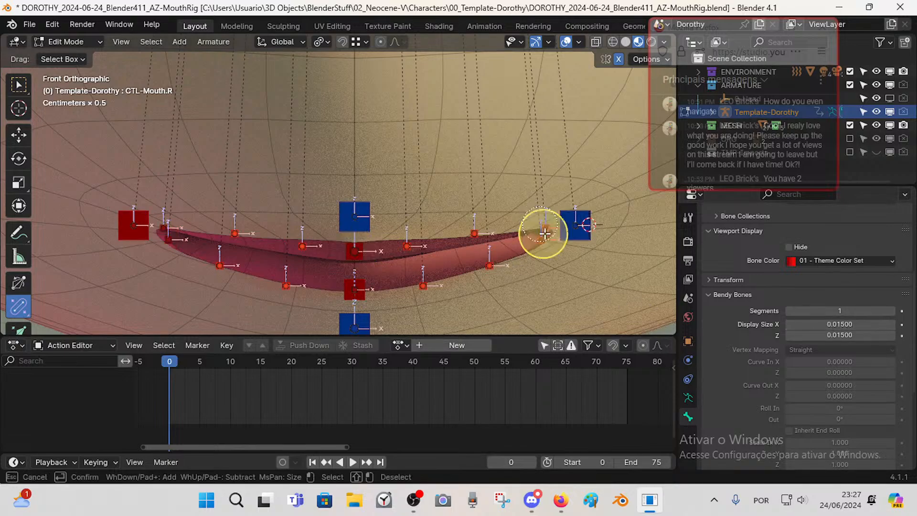
pyautogui.press('Escape')
pyautogui.press('a')
pyautogui.press('c')
pyautogui.press('Escape')
pyautogui.hotkey('alt', 'a')
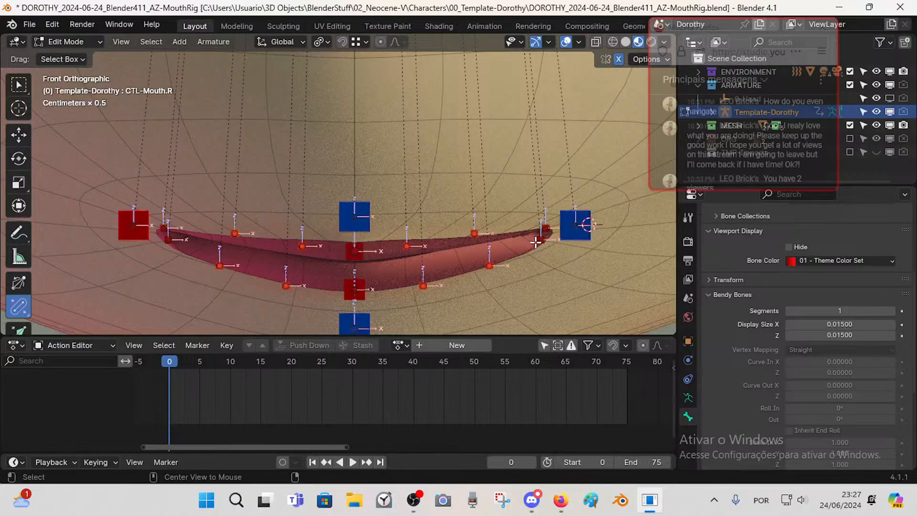
# - Reselect the mouth-corner and two central lip bones, try a B-Bone display size X and Z of 0.008, and undo it
pyautogui.press('c')
pyautogui.click(541, 233)
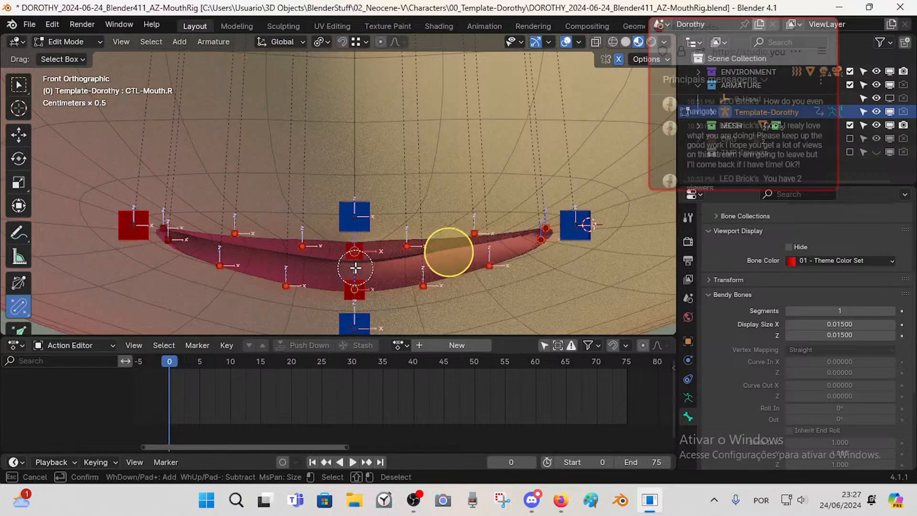
pyautogui.click(349, 270)
pyautogui.press('Escape')
pyautogui.press('c')
pyautogui.click(180, 237)
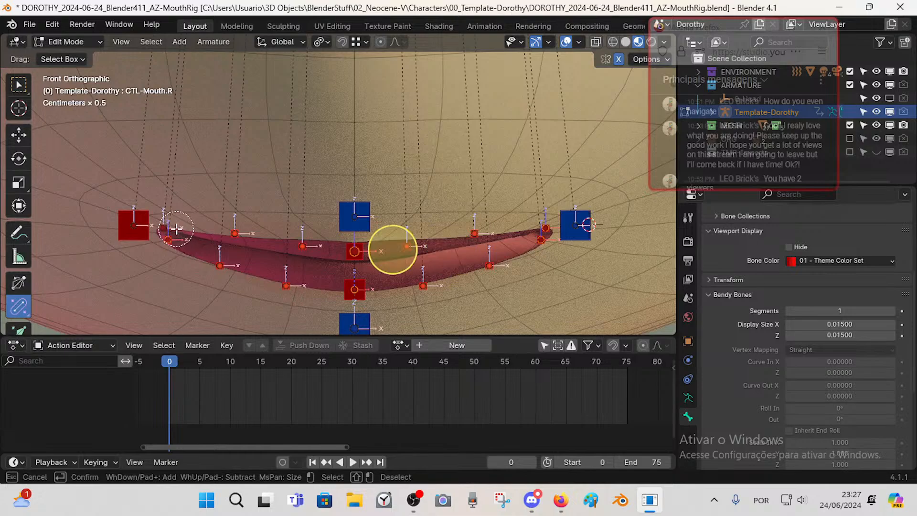
pyautogui.click(176, 227)
pyautogui.press('Escape')
pyautogui.click(838, 324)
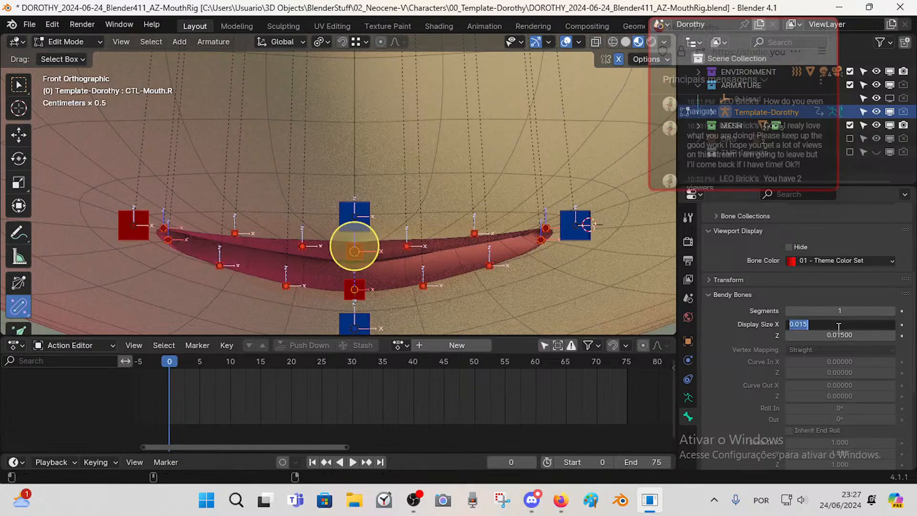
pyautogui.press('Escape')
pyautogui.moveTo(838, 326); pyautogui.dragTo(836, 335)
pyautogui.write('0')
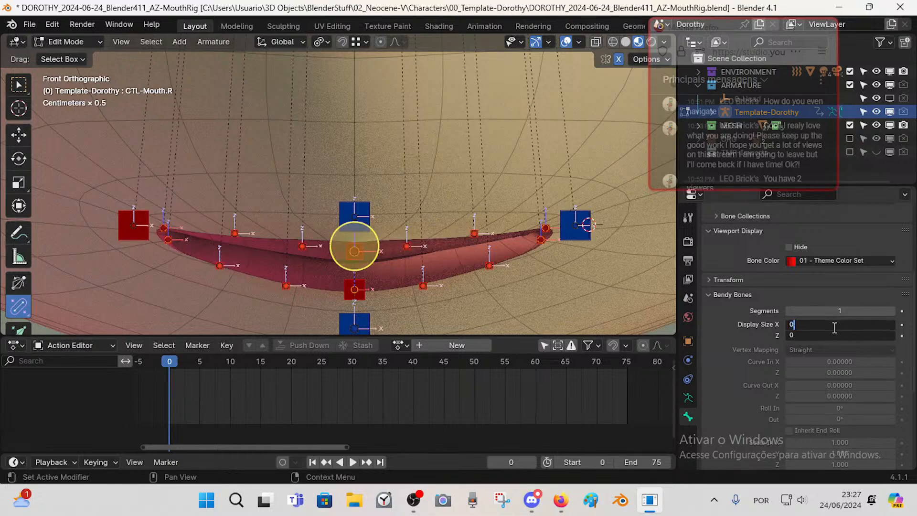
pyautogui.write('.008')
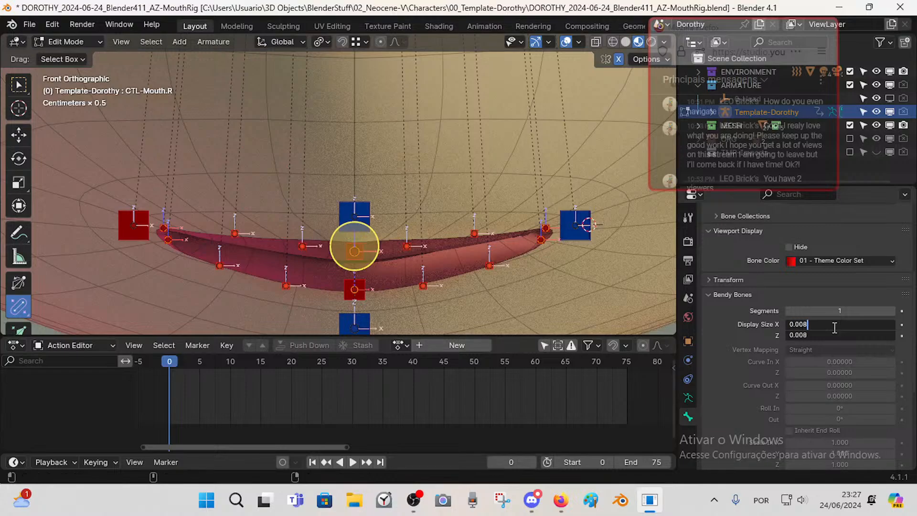
pyautogui.press('Return')
pyautogui.hotkey('ctrl', 'z')
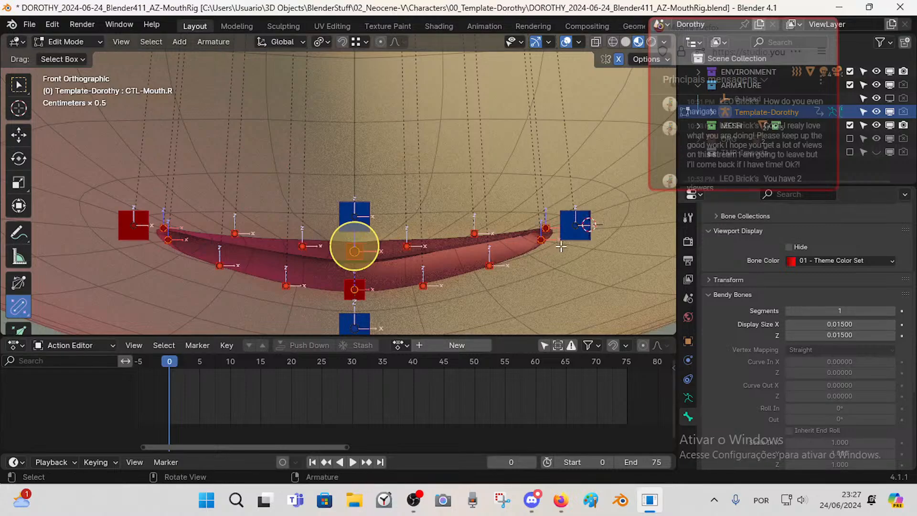
# - Try changing the B-Bone display size X of the two lip bones at the character's left mouth corner
pyautogui.press('c')
pyautogui.click(543, 234)
pyautogui.press('Escape')
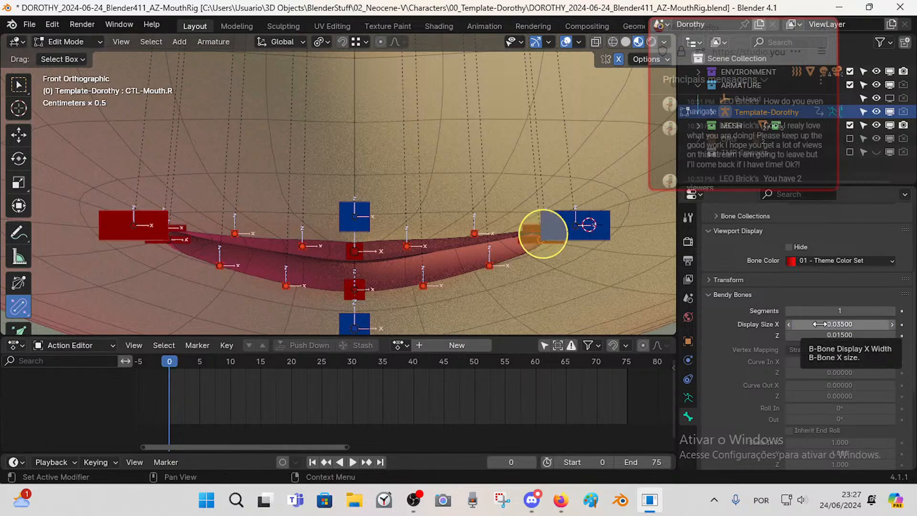
pyautogui.press('c')
pyautogui.press('Escape')
pyautogui.click(538, 242)
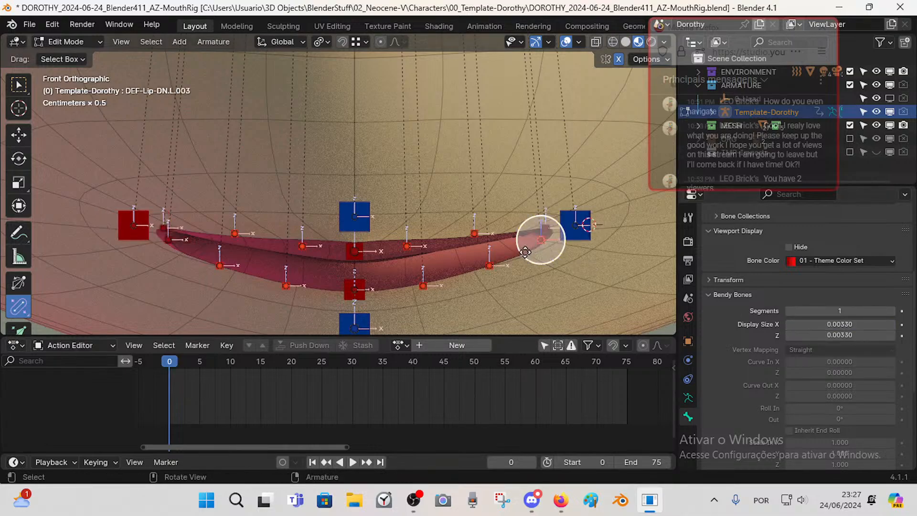
pyautogui.moveTo(508, 253); pyautogui.dragTo(555, 253, button='middle')
pyautogui.click(548, 224)
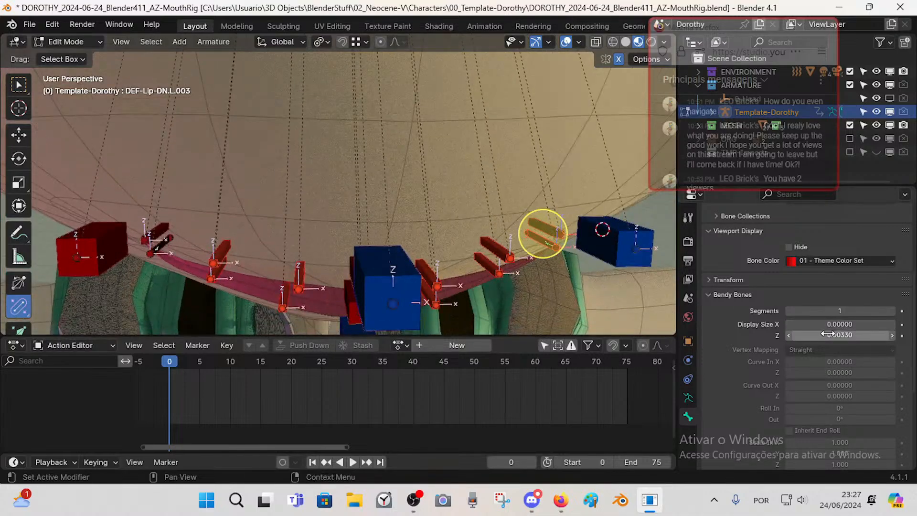
# - Select the lip bones at both mouth corners plus the two central lip bones and set their display size X and Z to 0.003
pyautogui.press('c')
pyautogui.click(527, 225)
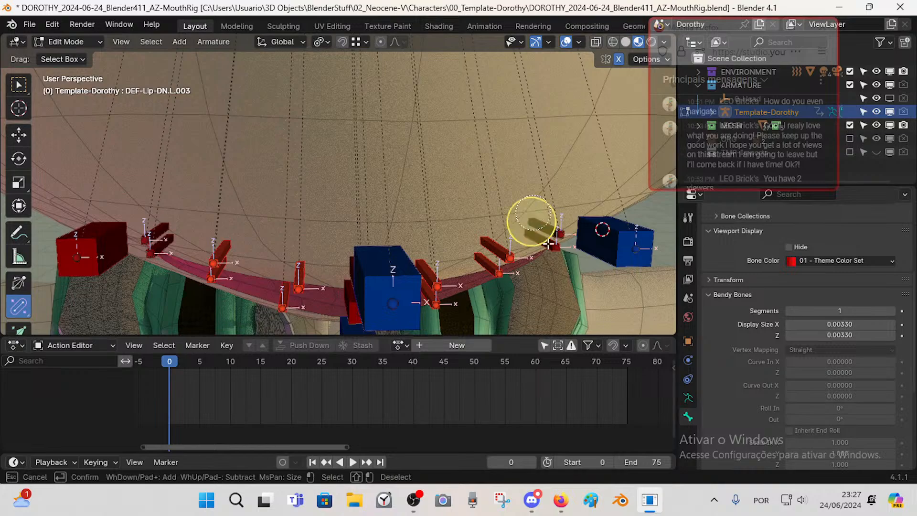
pyautogui.click(159, 246)
pyautogui.press('Escape')
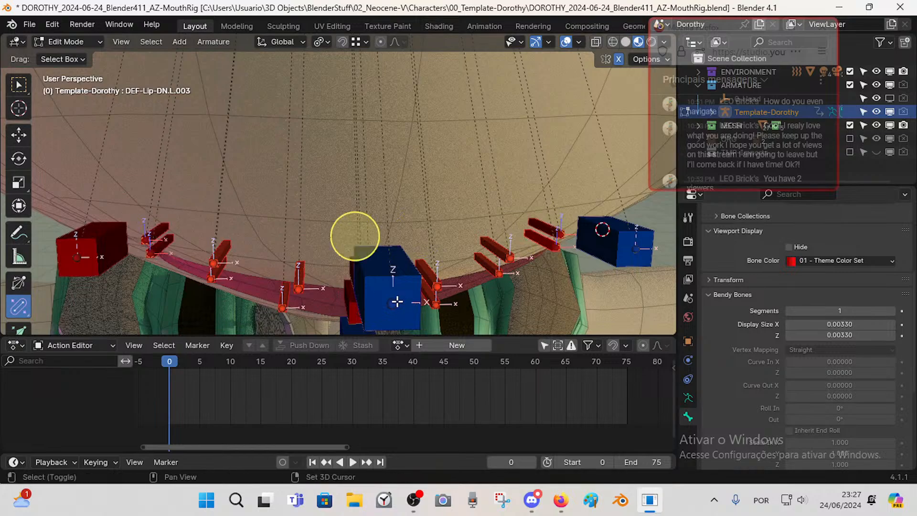
pyautogui.keyDown('shift'); pyautogui.moveTo(395, 301); pyautogui.dragTo(390, 269, button='middle'); pyautogui.keyUp('shift')
pyautogui.moveTo(353, 286); pyautogui.dragTo(363, 233, button='middle')
pyautogui.keyDown('shift'); pyautogui.click(363, 211); pyautogui.keyUp('shift')
pyautogui.keyDown('shift'); pyautogui.click(353, 265); pyautogui.keyUp('shift')
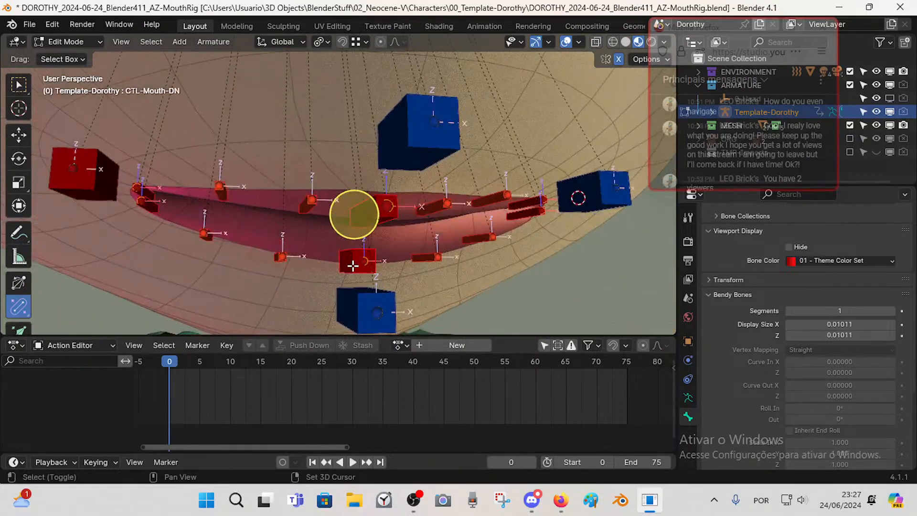
pyautogui.click(832, 325)
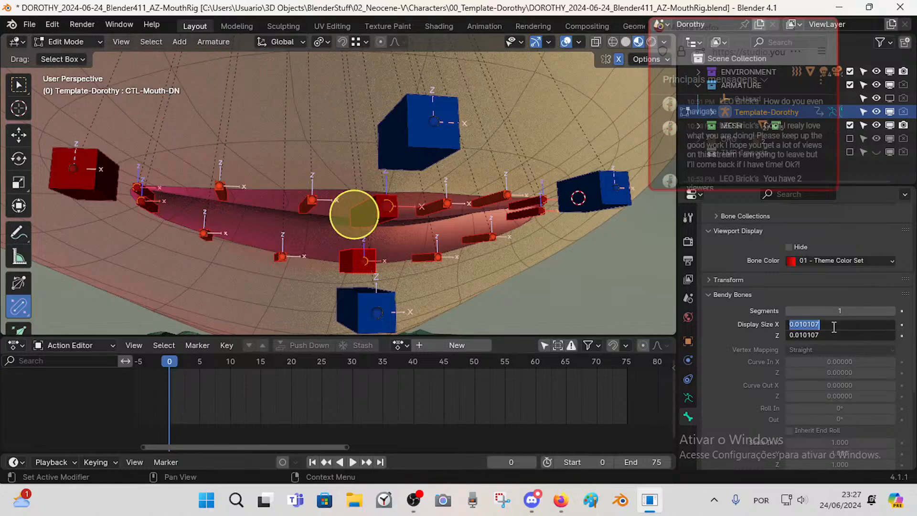
pyautogui.write('0.003')
pyautogui.press('Return')
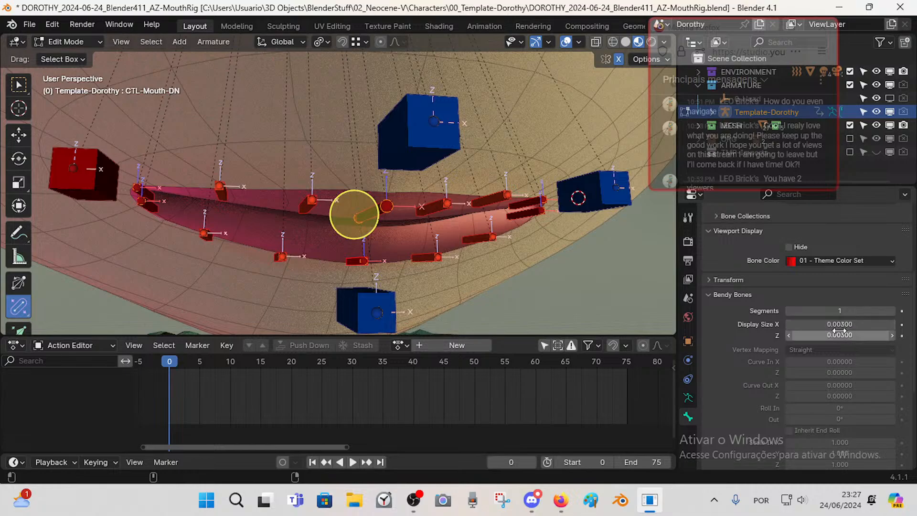
# - Set the B-Bone display size X and Z of the selected corner and central lip bones to 0.006
pyautogui.click(834, 324)
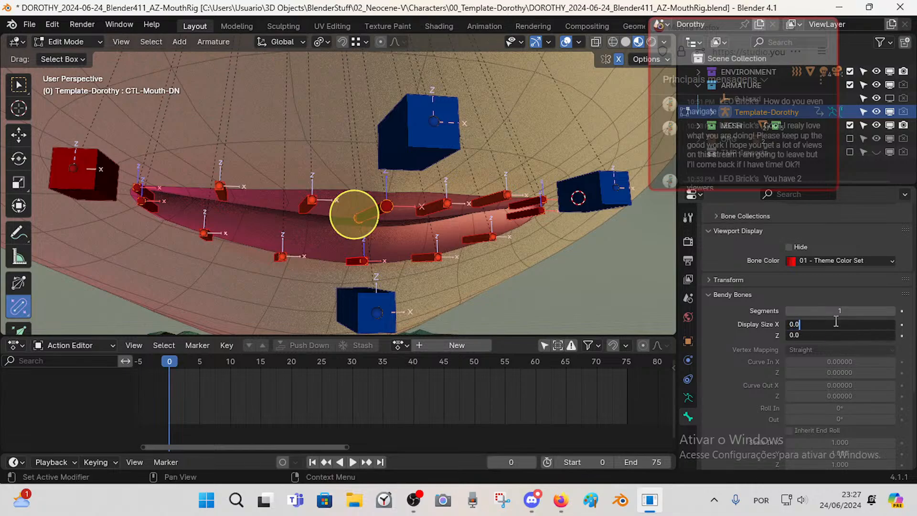
pyautogui.write('0.0036')
pyautogui.press('Return')
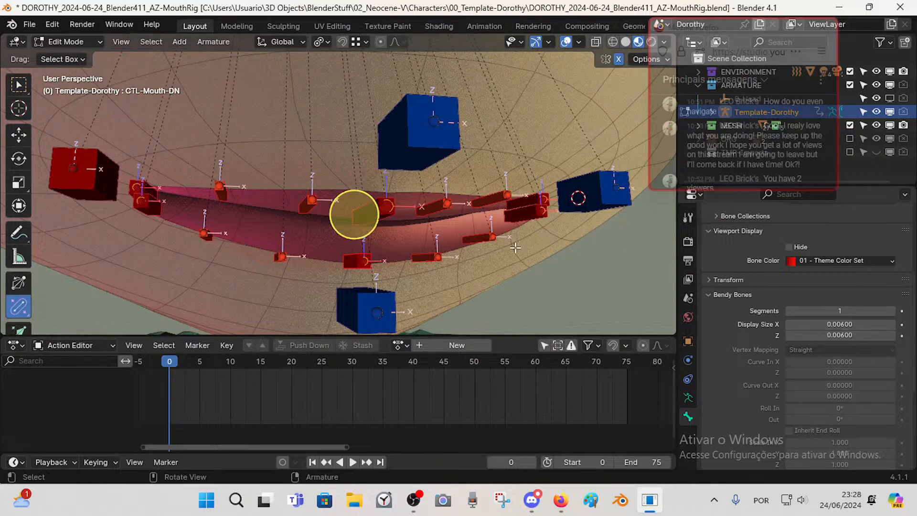
# - Select the eight intermediate lip bones between the corners and the center and set their display size X and Z to 0.003
pyautogui.moveTo(515, 247); pyautogui.dragTo(494, 258, button='middle')
pyautogui.hotkey('alt', 'a')
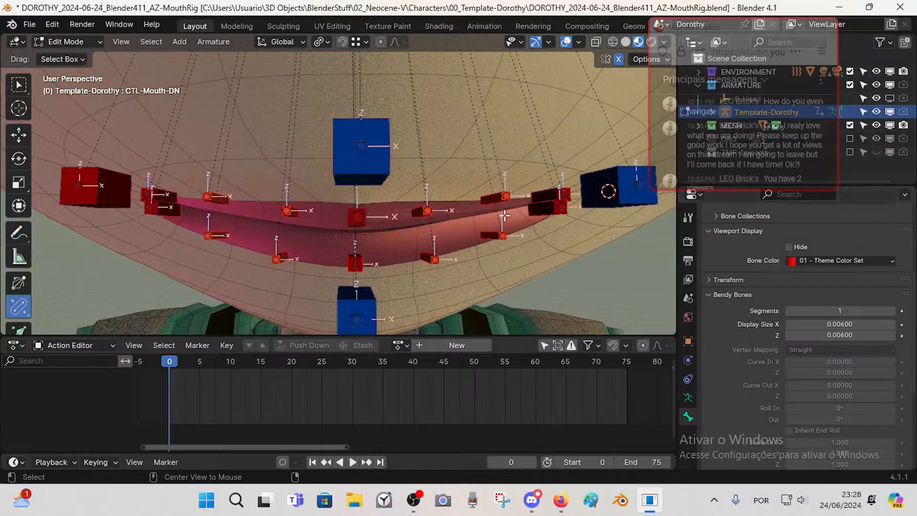
pyautogui.press('c')
pyautogui.moveTo(493, 199); pyautogui.dragTo(493, 233)
pyautogui.rightClick(489, 235)
pyautogui.press('c')
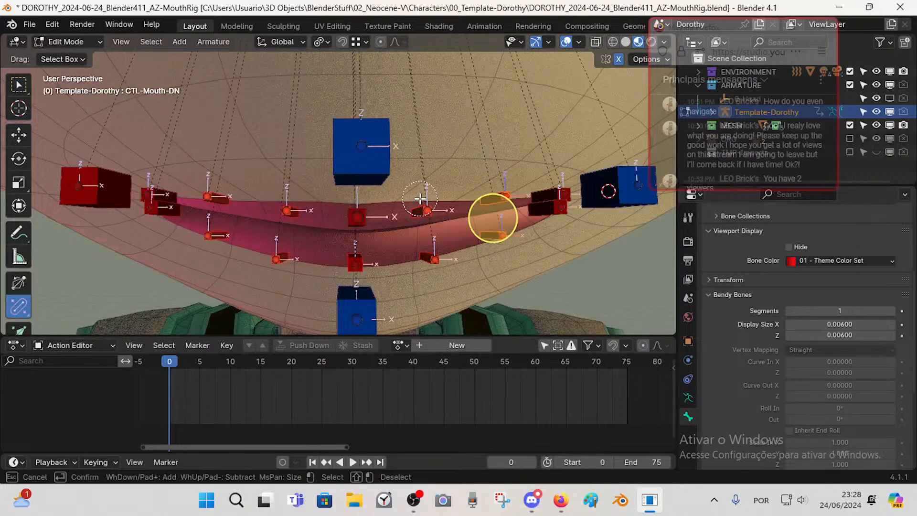
pyautogui.moveTo(423, 200); pyautogui.dragTo(430, 266)
pyautogui.rightClick(431, 266)
pyautogui.keyDown('shift'); pyautogui.moveTo(195, 186); pyautogui.dragTo(308, 272); pyautogui.keyUp('shift')
pyautogui.moveTo(837, 335); pyautogui.dragTo(837, 325)
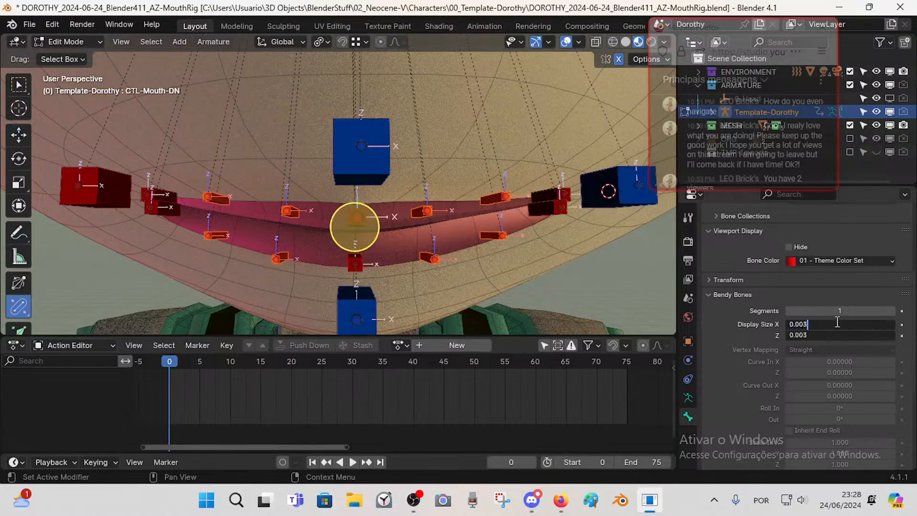
pyautogui.write('0.003')
pyautogui.press('Return')
# - Set the B-Bone display size X and Z of the lower central lip bone to 0.006 and save the file
pyautogui.moveTo(376, 185); pyautogui.dragTo(303, 237, button='middle')
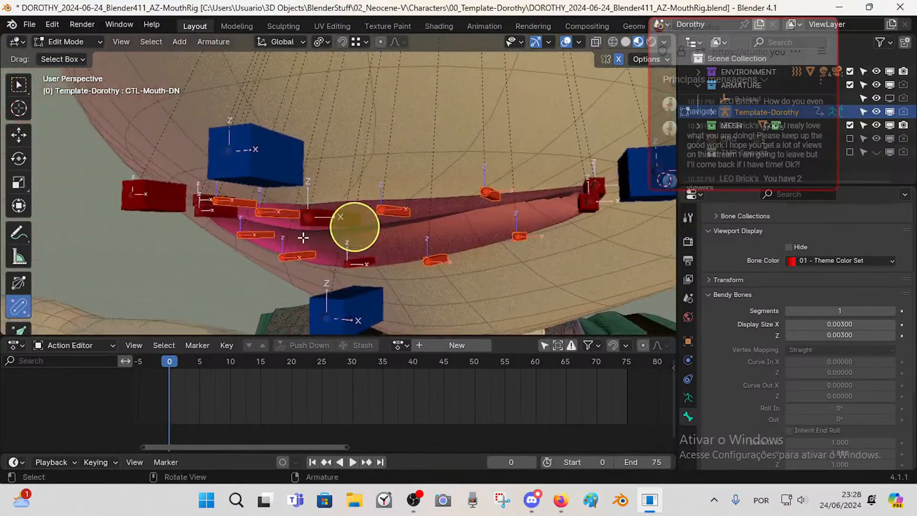
pyautogui.click(348, 251)
pyautogui.click(331, 218)
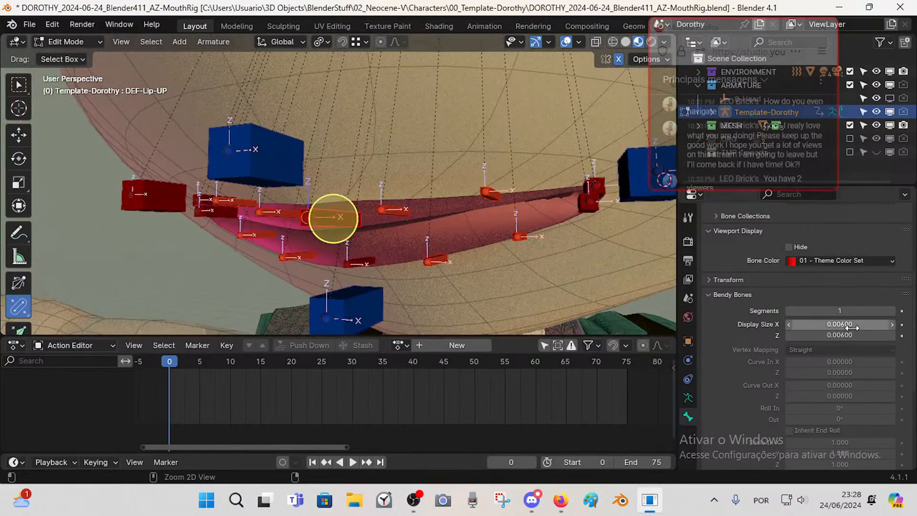
pyautogui.click(359, 262)
pyautogui.moveTo(846, 334); pyautogui.dragTo(846, 324)
pyautogui.write('0.006')
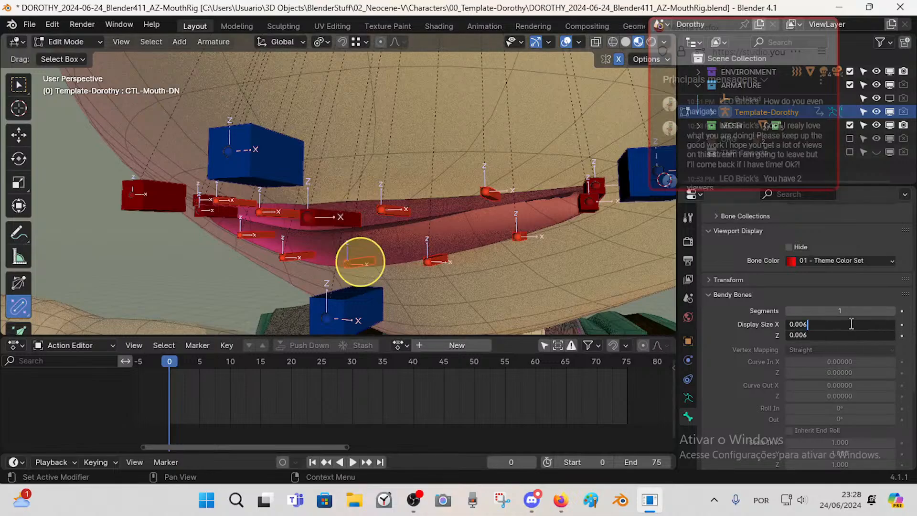
pyautogui.press('Return')
pyautogui.moveTo(424, 234); pyautogui.dragTo(336, 229, button='middle')
pyautogui.hotkey('ctrl', 's')
# - Compare the two mouth-corner controls and set the bone color of CTL-Mouth.R to 04 - Theme Color Set
pyautogui.click(137, 186)
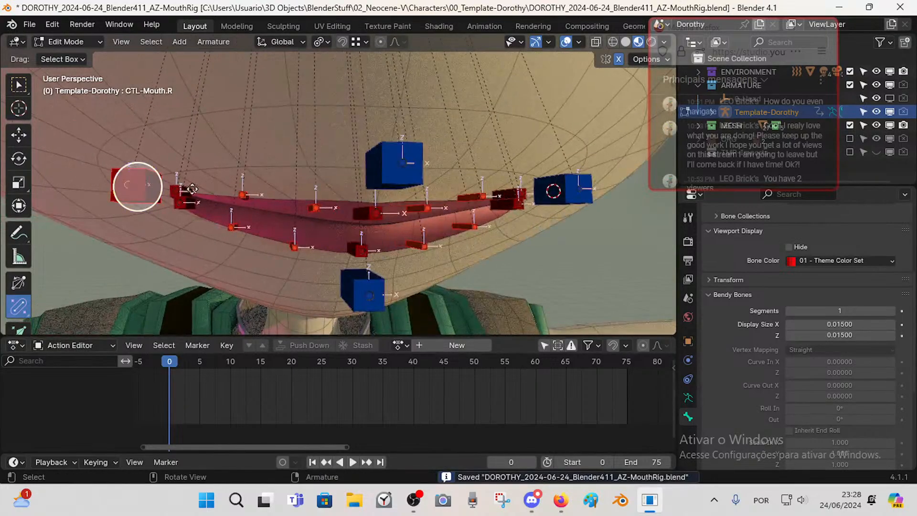
pyautogui.click(555, 193)
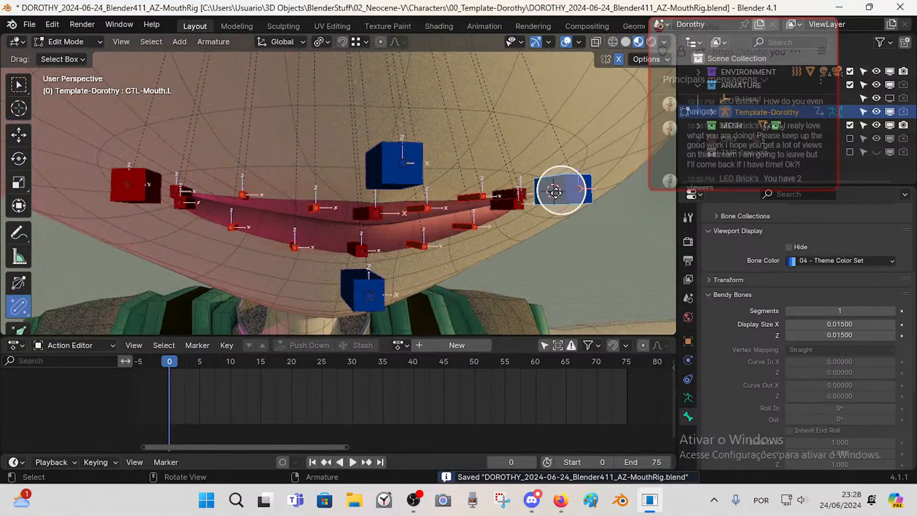
pyautogui.click(136, 186)
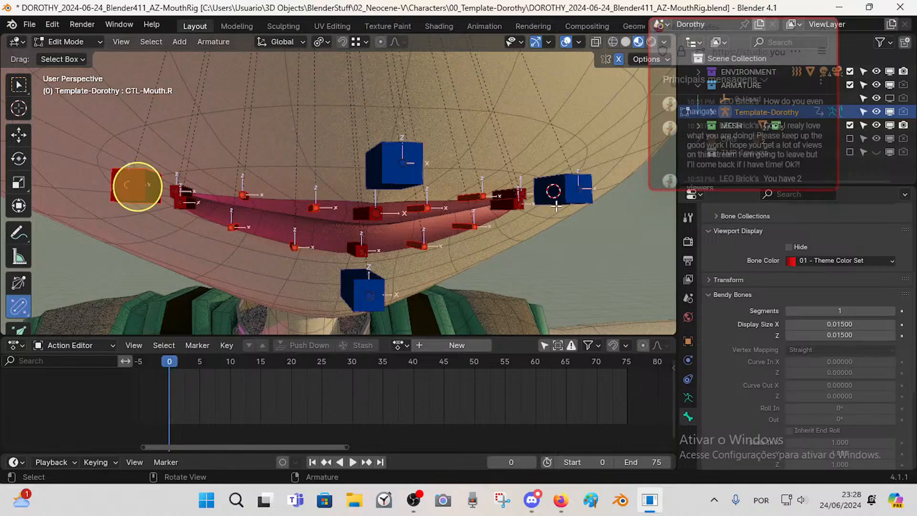
pyautogui.click(554, 191)
pyautogui.click(136, 186)
pyautogui.click(796, 260)
pyautogui.click(742, 321)
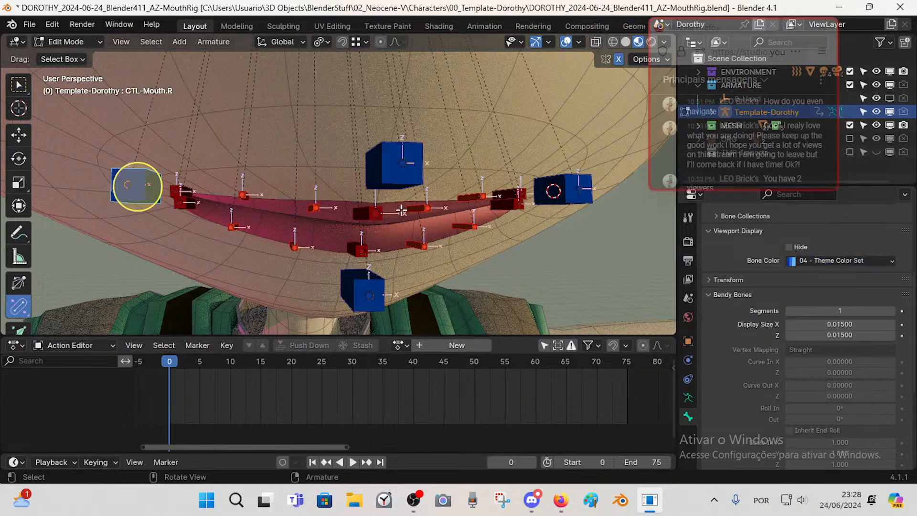
# - Save the file and select the upper mouth control CTL-Mouth-UP
pyautogui.moveTo(386, 210); pyautogui.dragTo(367, 208, button='middle')
pyautogui.hotkey('ctrl', 's')
pyautogui.click(331, 175)
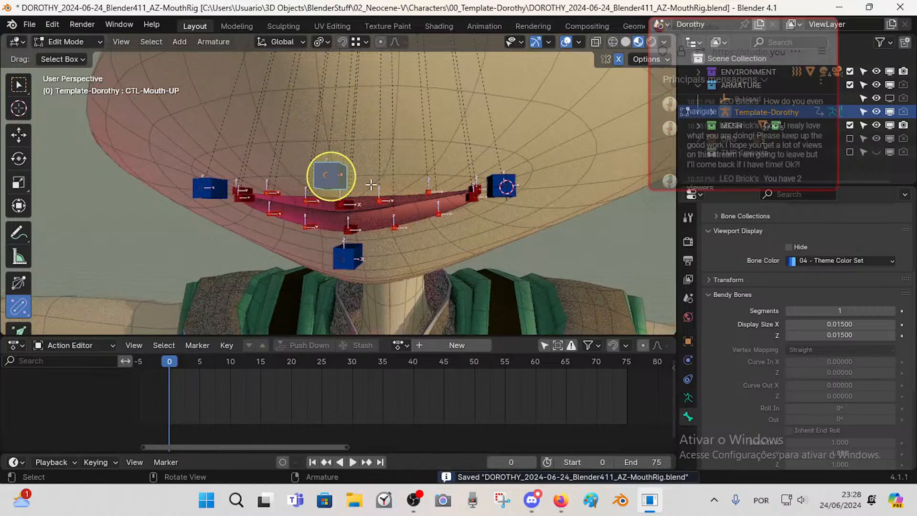
# - Examine the mouth controls from different angles in Object Mode
pyautogui.moveTo(335, 177); pyautogui.dragTo(431, 221, button='middle')
pyautogui.hotkey('ctrl', 'Tab')
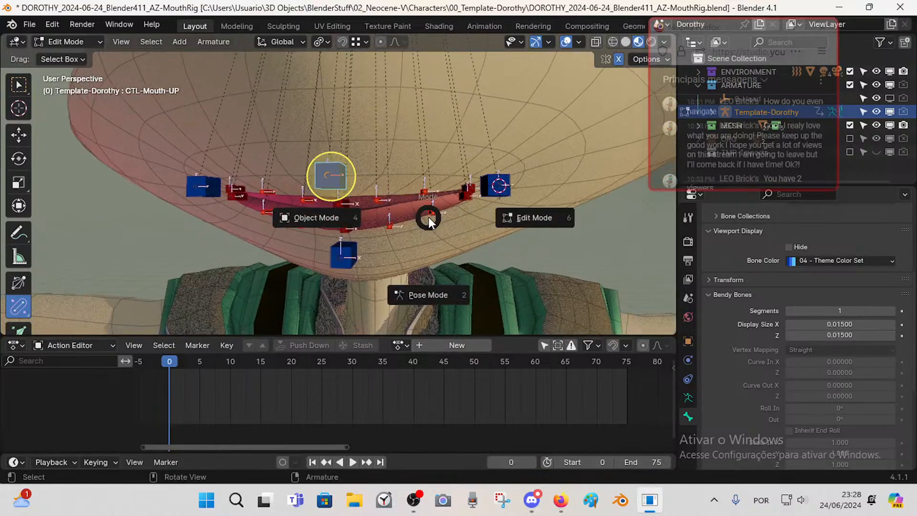
pyautogui.click(398, 213)
pyautogui.scroll(-5, 403, 186)
pyautogui.moveTo(403, 186); pyautogui.dragTo(377, 261, button='middle')
pyautogui.hotkey('shift', '`')
pyautogui.press('w')
pyautogui.press('s')
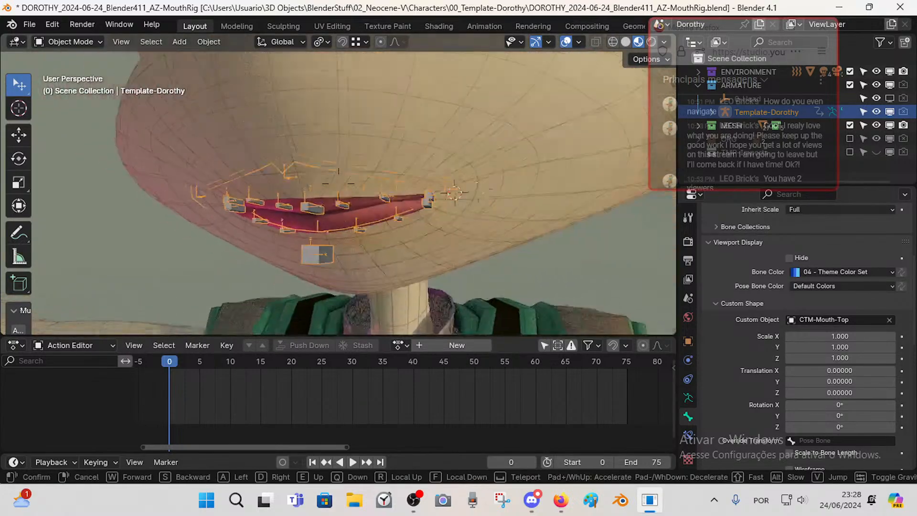
pyautogui.click(382, 261)
pyautogui.click(367, 193)
pyautogui.click(362, 194)
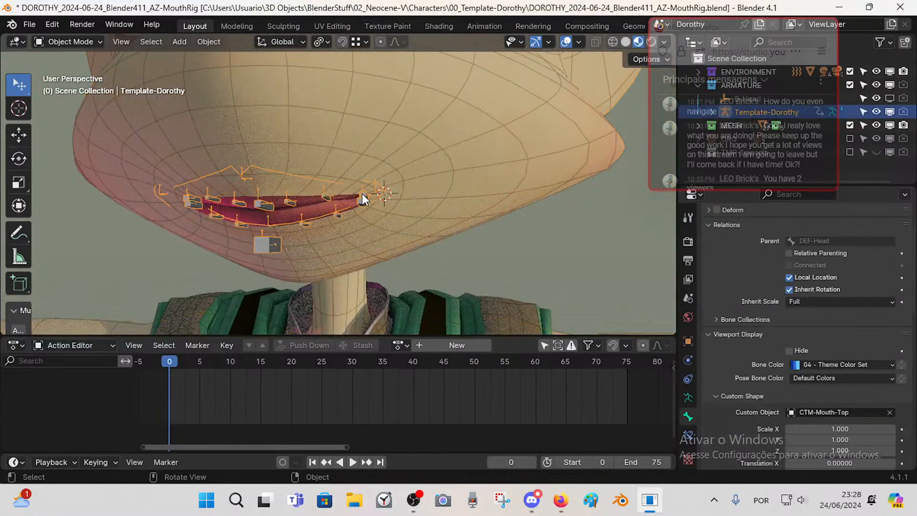
# - Select the left mouth-corner control CTL-Mouth.L in Pose Mode and try to move it
pyautogui.hotkey('ctrl', 'Tab')
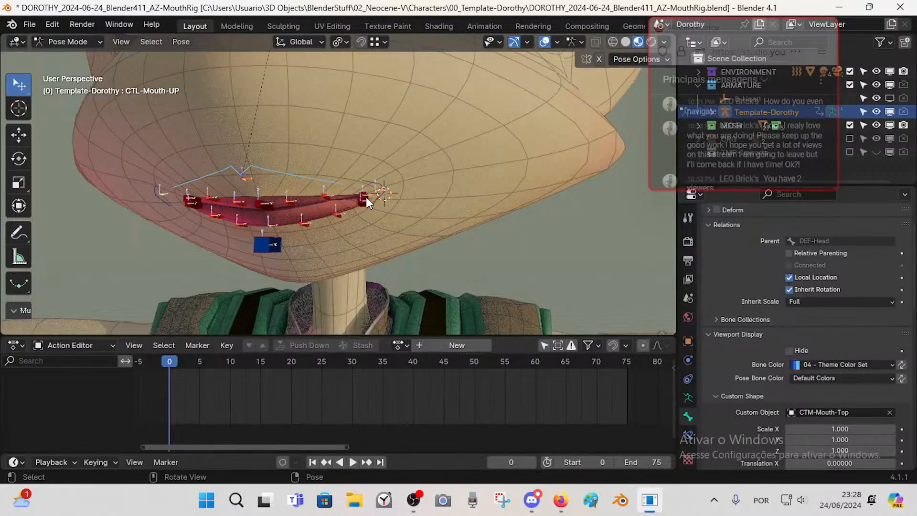
pyautogui.hotkey('ctrl', 'Tab')
pyautogui.click(376, 192)
pyautogui.click(381, 191)
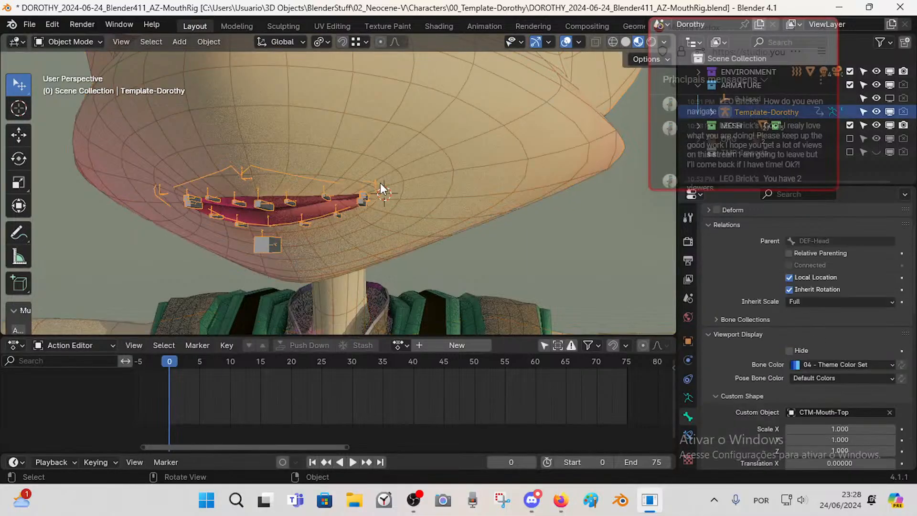
pyautogui.hotkey('ctrl', 'Tab')
pyautogui.press('g')
pyautogui.press('Escape')
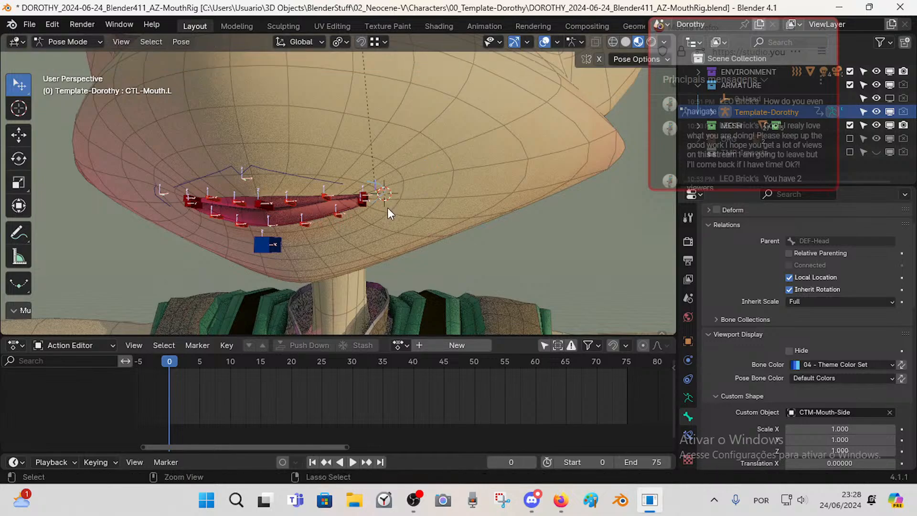
# - Return to the armature's Pose Mode and select the left corner upper lip bone DEF-Lip-UP.L.003
pyautogui.hotkey('ctrl', 'Tab')
pyautogui.click(363, 200)
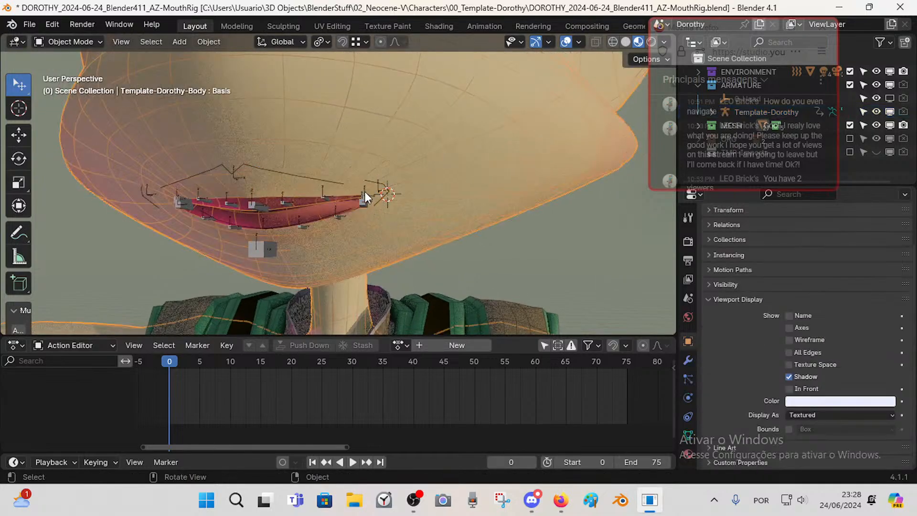
pyautogui.click(366, 192)
pyautogui.hotkey('ctrl', 'Tab')
pyautogui.click(362, 205)
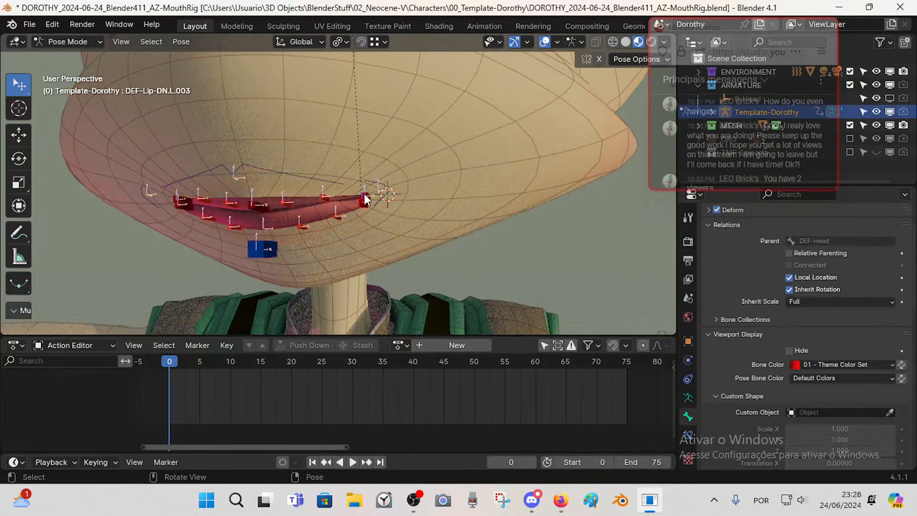
pyautogui.click(365, 198)
pyautogui.scroll(1, 380, 242)
# - Save the file and remove the Shrinkwrap constraint from DEF-Lip-UP.L.003
pyautogui.click(687, 435)
pyautogui.hotkey('ctrl', 's')
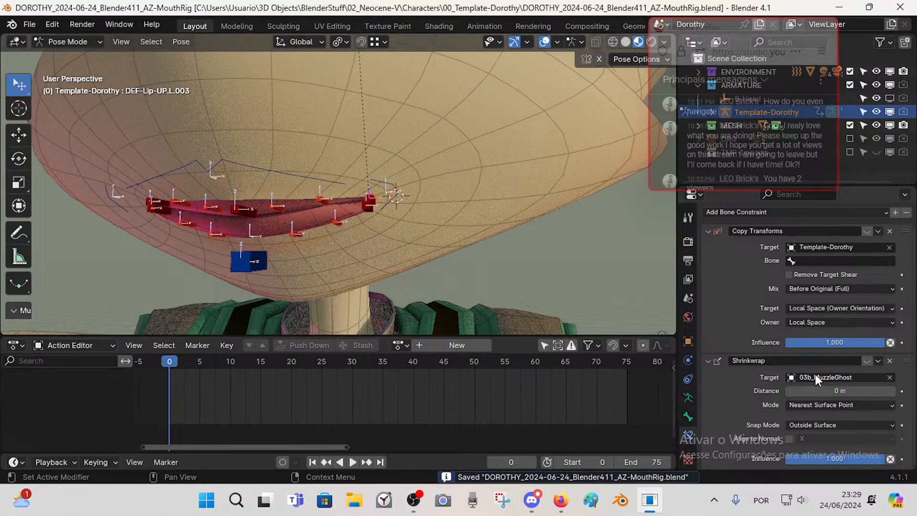
pyautogui.click(889, 361)
# - Check the bone constraints of the left upper lip bones, CTL-Mouth-DN and TWK-Lip-DN
pyautogui.click(336, 222)
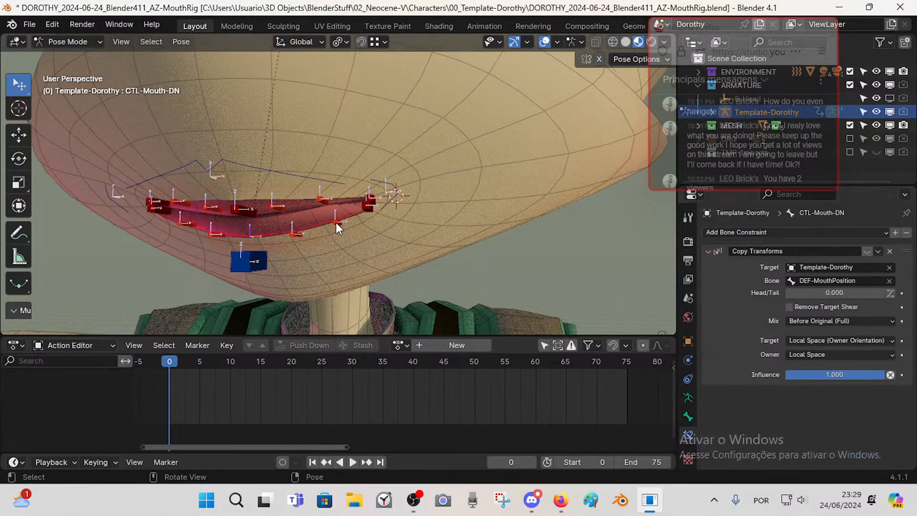
pyautogui.click(335, 216)
pyautogui.click(326, 202)
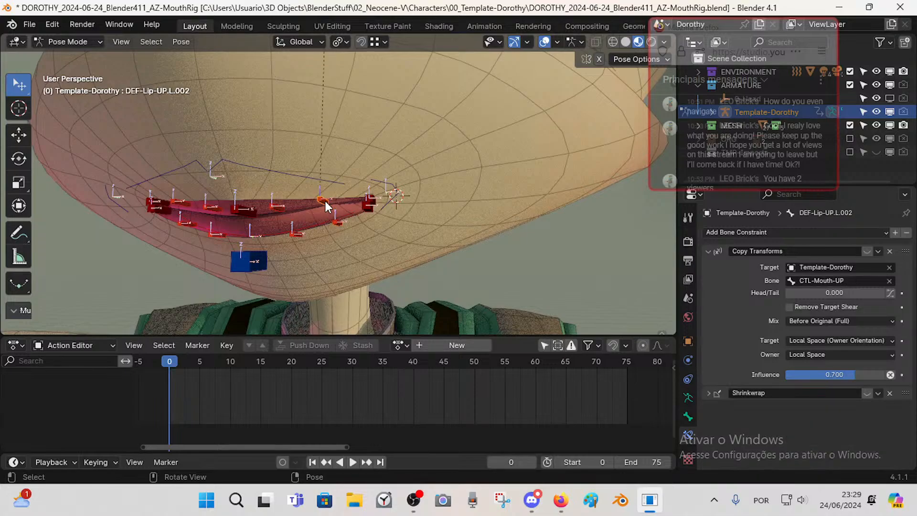
pyautogui.click(294, 235)
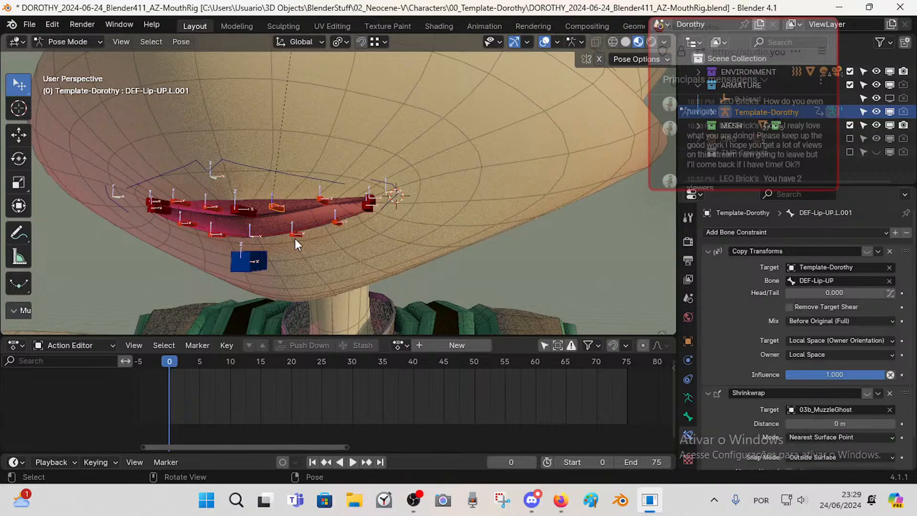
pyautogui.moveTo(294, 239); pyautogui.dragTo(320, 213, button='middle')
pyautogui.click(319, 265)
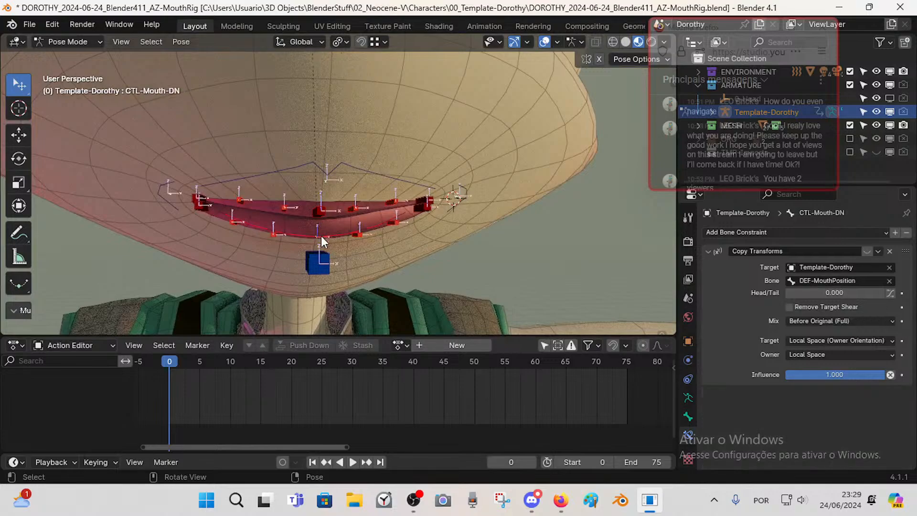
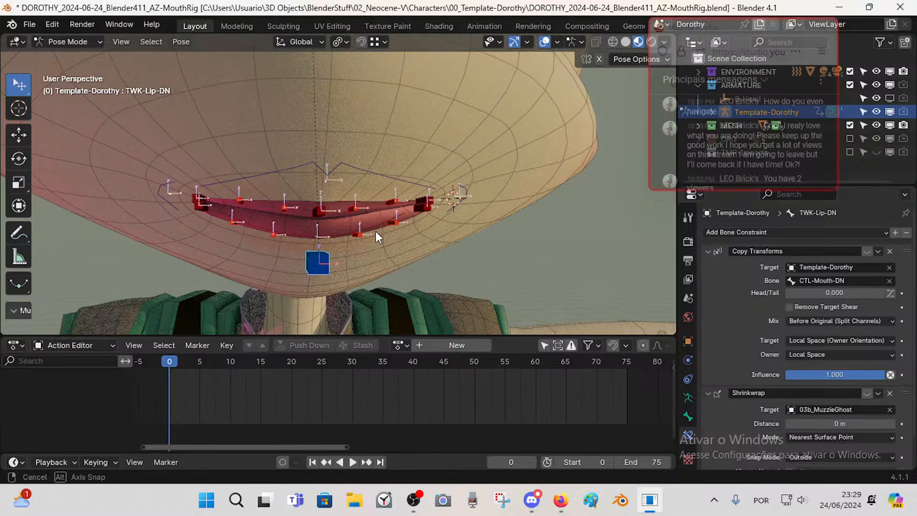
pyautogui.moveTo(382, 234); pyautogui.dragTo(359, 245, button='middle')
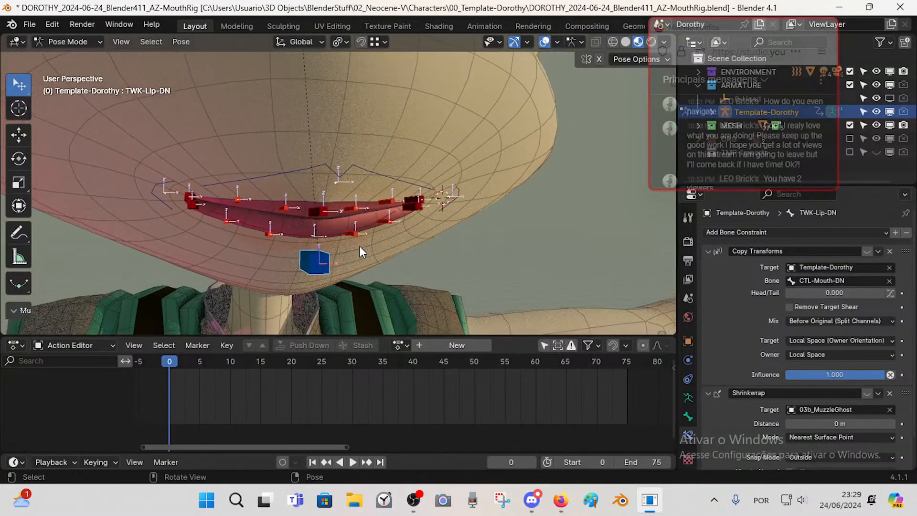
pyautogui.press('Tab')
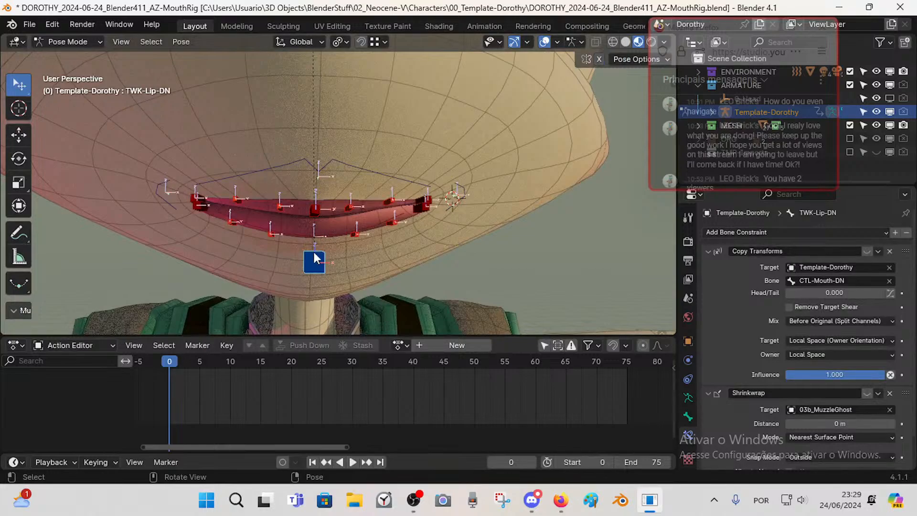
# - Enter Edit Mode, select the lower-lip bone CTL-Mouth-DN and snap the 3D cursor to it
pyautogui.press('Tab')
pyautogui.moveTo(315, 243)
pyautogui.mouseDown(button='middle')
pyautogui.moveTo(365, 256)
pyautogui.moveTo(310, 237)
pyautogui.mouseUp(button='middle')
pyautogui.click(314, 235)
pyautogui.scroll(2, 320, 261)
pyautogui.hotkey('shift', 's')
pyautogui.click(329, 267)
pyautogui.hotkey('shift', 's')
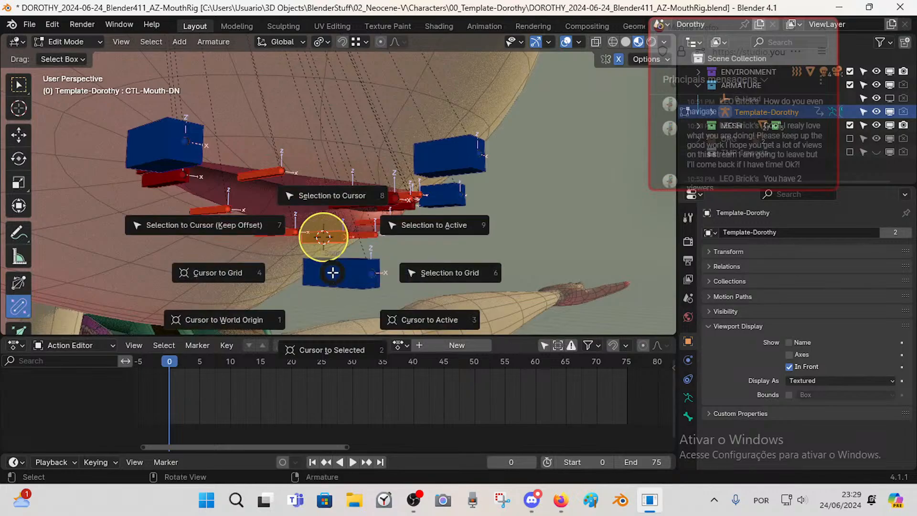
pyautogui.press('Escape')
# - Snap the 3D cursor to the tail of CTL-Mouth-DN and select the TWK-Lip-DN bone
pyautogui.click(335, 277)
pyautogui.click(327, 240)
pyautogui.moveTo(323, 241); pyautogui.dragTo(362, 248, button='middle')
pyautogui.scroll(2, 353, 250)
pyautogui.press('c')
pyautogui.click(279, 270)
pyautogui.press('Escape')
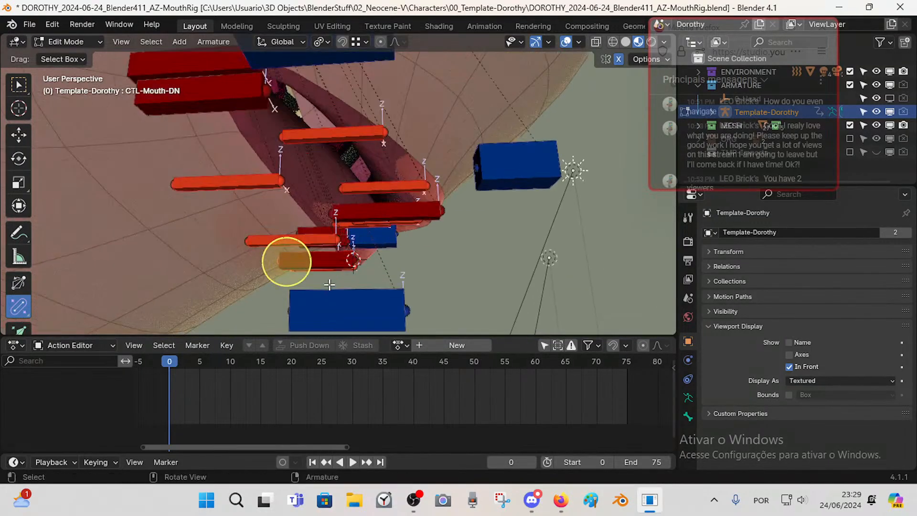
pyautogui.hotkey('shift', 's')
pyautogui.press('2')
pyautogui.click(326, 303)
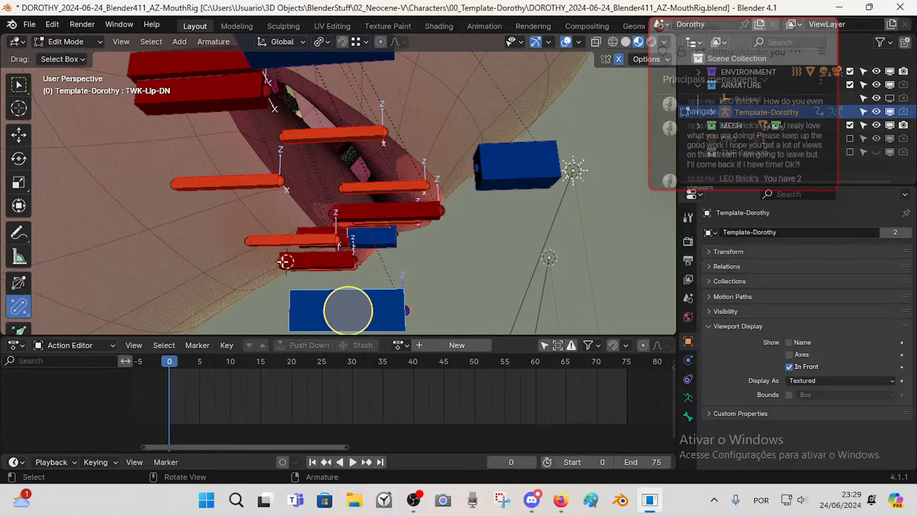
# - Try to snap TWK-Lip-DN to the 3D cursor at the tail of CTL-Mouth-DN, and undo it
pyautogui.moveTo(282, 257); pyautogui.dragTo(370, 276, button='middle')
pyautogui.hotkey('shift', 's')
pyautogui.press('2')
pyautogui.click(295, 248)
pyautogui.click(353, 292)
pyautogui.hotkey('shift', 's')
pyautogui.press('8')
pyautogui.hotkey('ctrl', 'z')
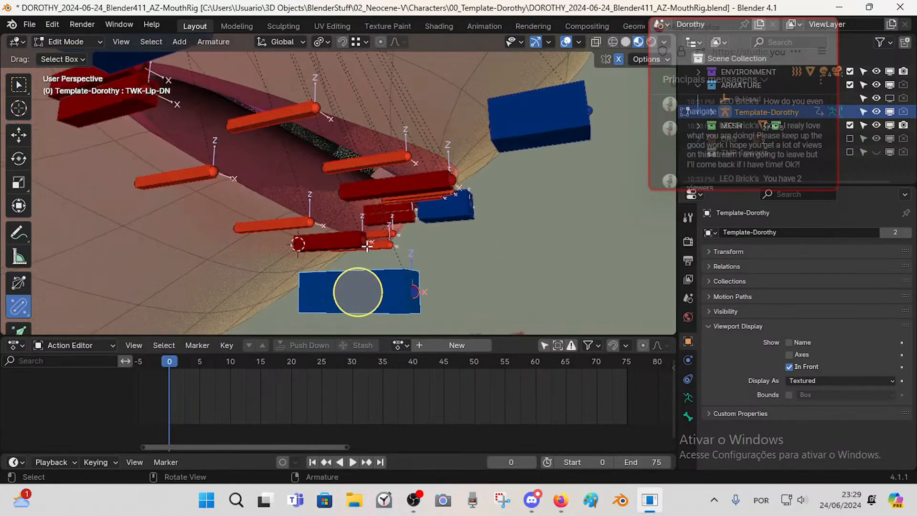
# - Snap TWK-Lip-DN to the head of CTL-Mouth-DN using the 3D cursor, and turn on X-ray
pyautogui.click(362, 239)
pyautogui.hotkey('shift', 's')
pyautogui.press('2')
pyautogui.hotkey('shift', 's')
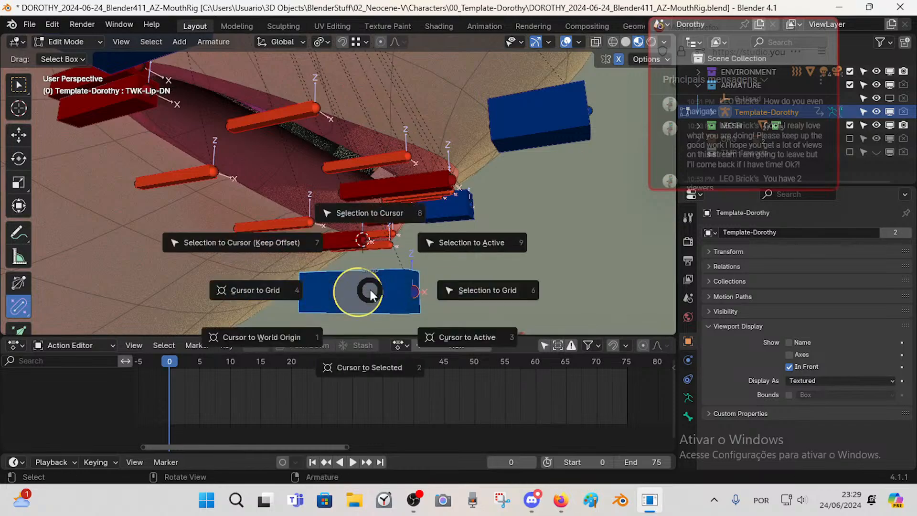
pyautogui.press('8')
pyautogui.hotkey('alt', 'z')
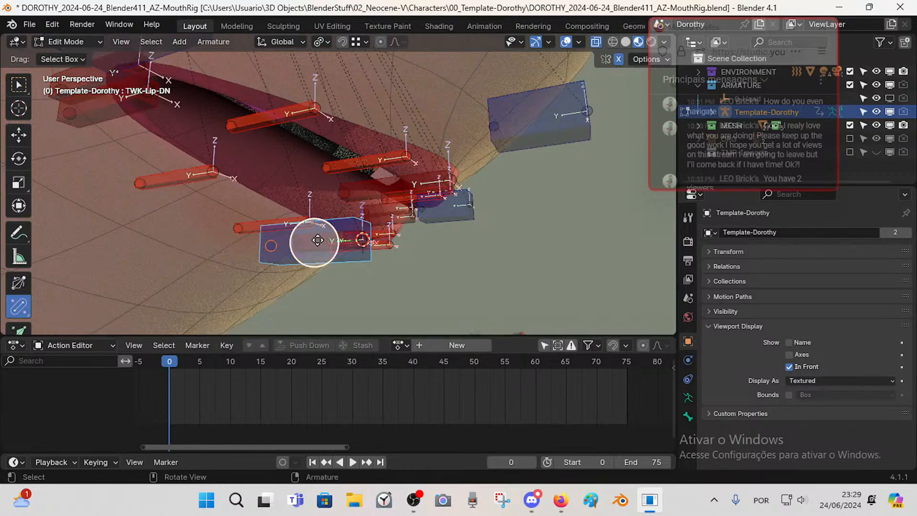
# - Move CTL-Mouth-DN down along Z below the lower lip and forward along Y
pyautogui.click(314, 244)
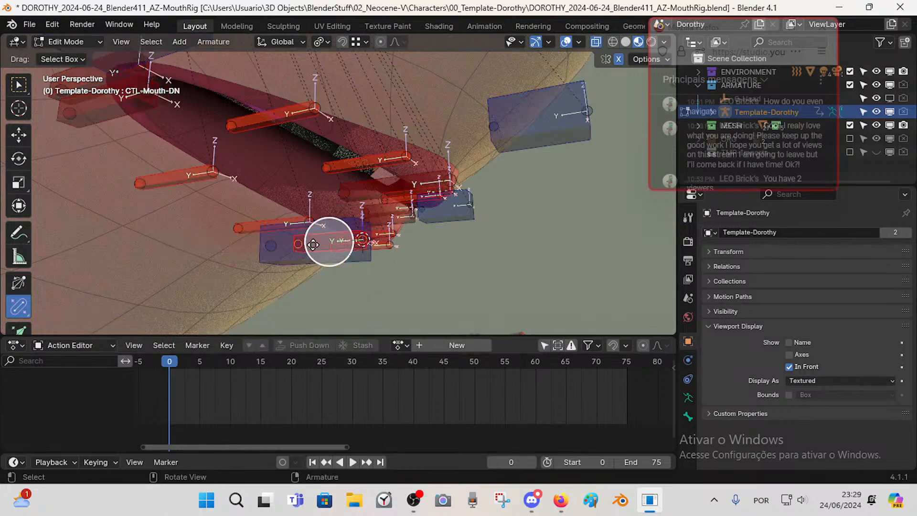
pyautogui.press('g')
pyautogui.press('z')
pyautogui.click(321, 311)
pyautogui.press('g')
pyautogui.press('y')
pyautogui.click(357, 306)
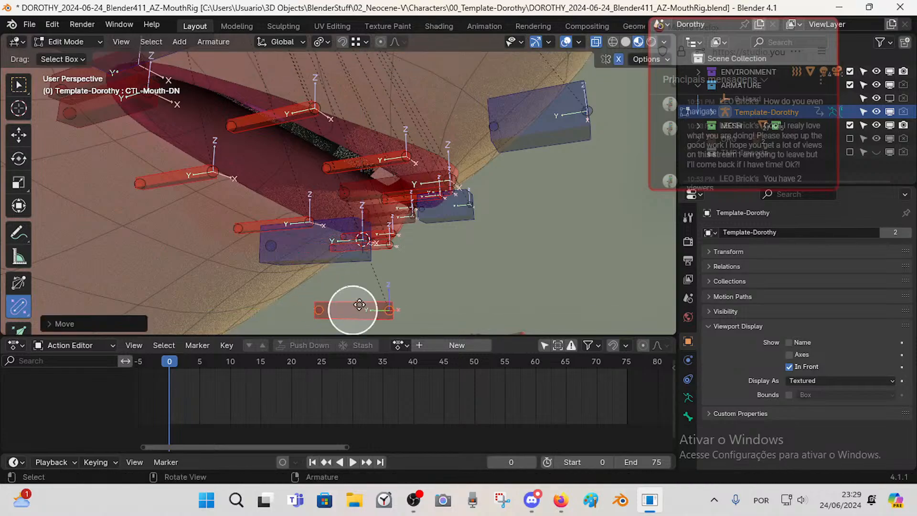
# - Raise CTL-Mouth-DN along Z in front view to sit just below the lower lip
pyautogui.press('Tab')
pyautogui.moveTo(386, 246); pyautogui.dragTo(331, 251, button='middle')
pyautogui.scroll(-2, 323, 251)
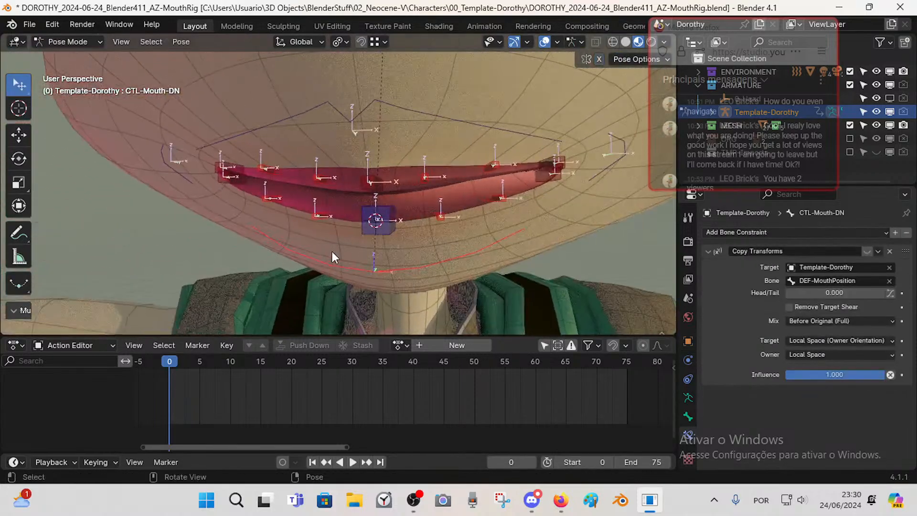
pyautogui.press('KP_1')
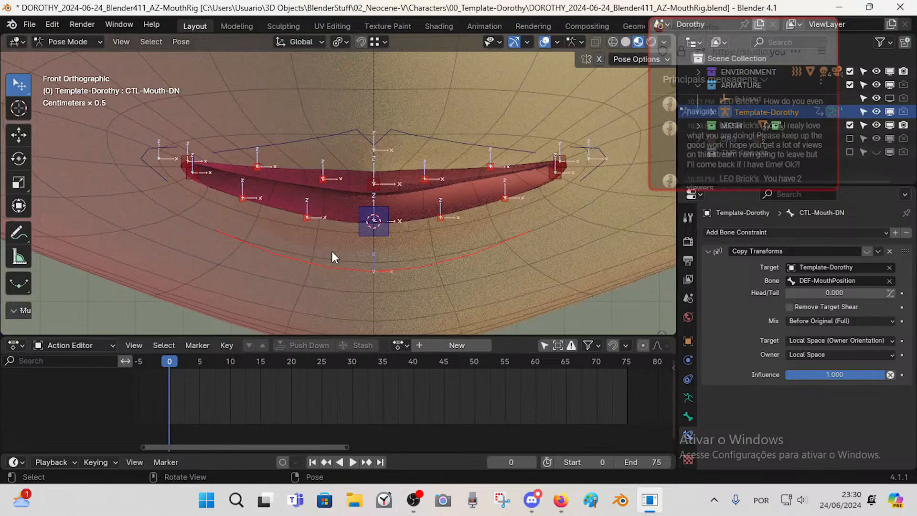
pyautogui.press('Tab')
pyautogui.press('g')
pyautogui.press('z')
pyautogui.click(383, 250)
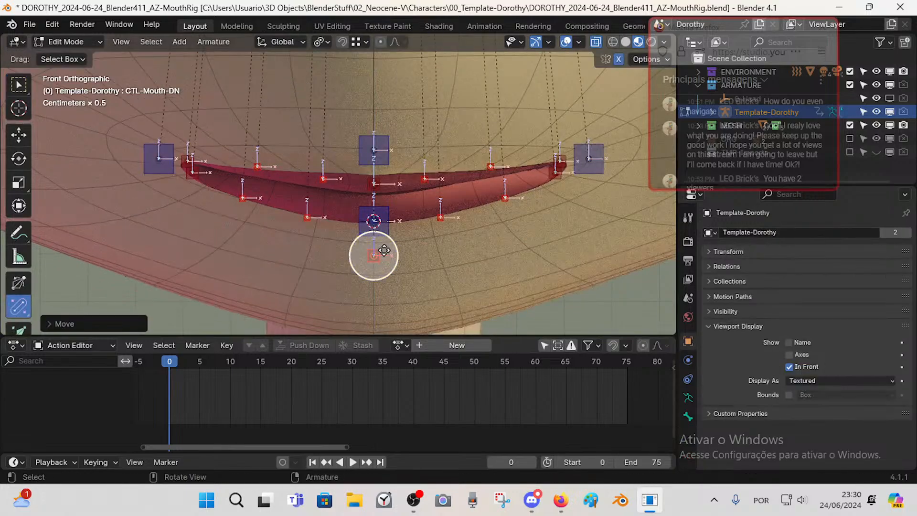
# - Compare the swapped positions of CTL-Mouth-DN and TWK-Lip-DN at the lower lip
pyautogui.press('Tab')
pyautogui.press('Tab')
pyautogui.click(388, 228)
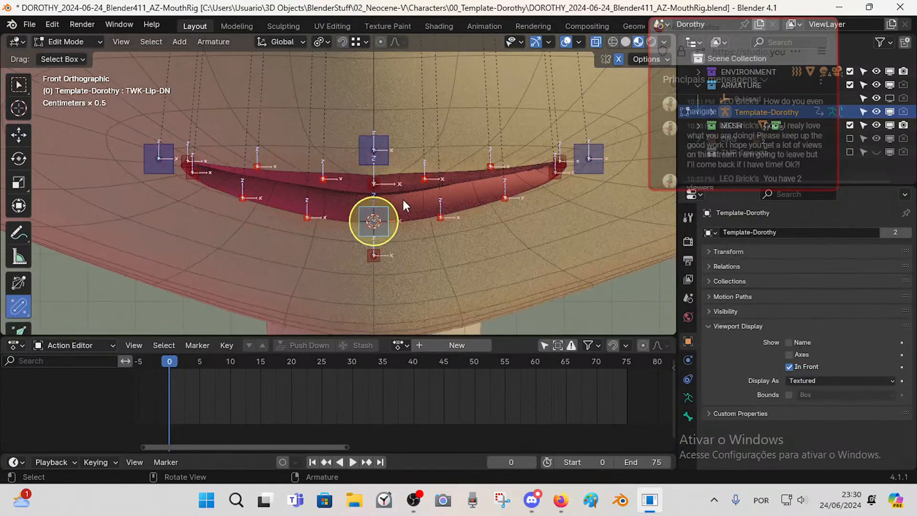
pyautogui.press('Tab')
pyautogui.press('Tab')
pyautogui.click(385, 263)
pyautogui.click(390, 228)
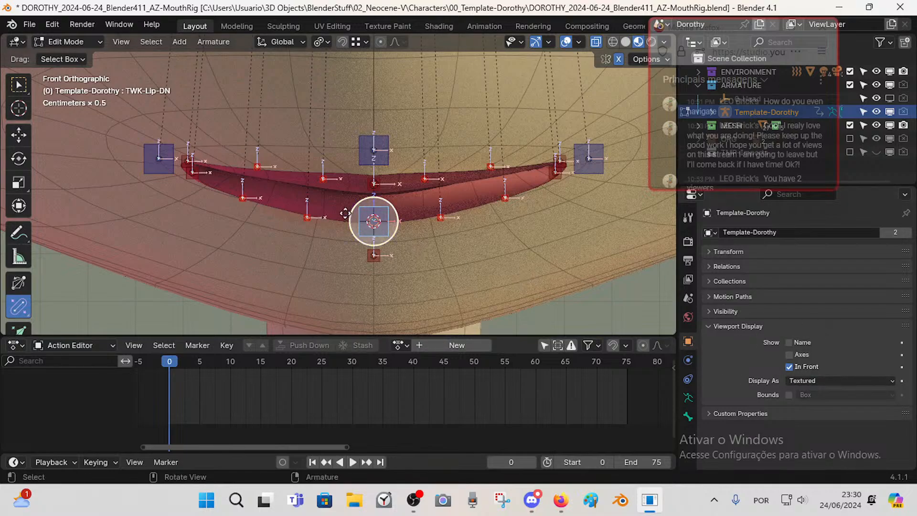
# - Copy the 01 - Theme Color Set bone color from DEF-Lip-UP to TWK-Lip-DN
pyautogui.click(388, 193)
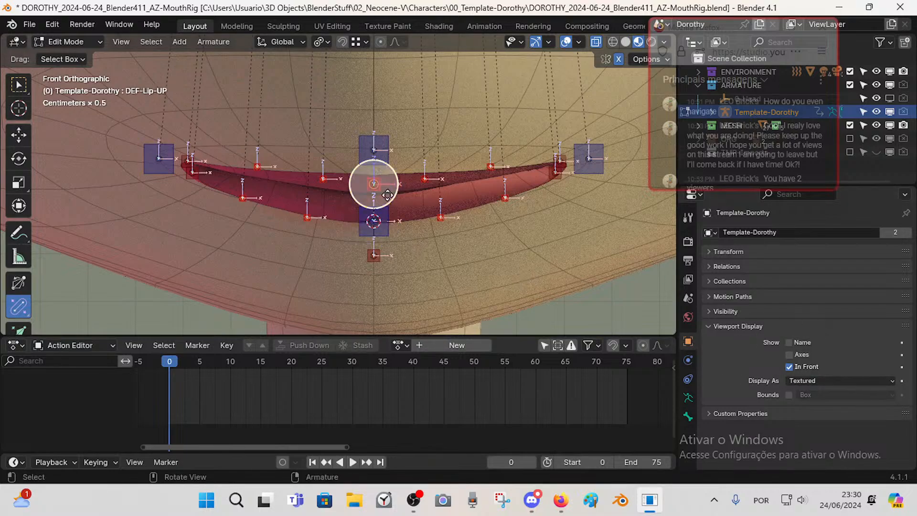
pyautogui.keyDown('shift'); pyautogui.click(389, 228); pyautogui.keyUp('shift')
pyautogui.keyDown('shift'); pyautogui.click(387, 186); pyautogui.keyUp('shift')
pyautogui.keyDown('shift'); pyautogui.click(383, 186); pyautogui.keyUp('shift')
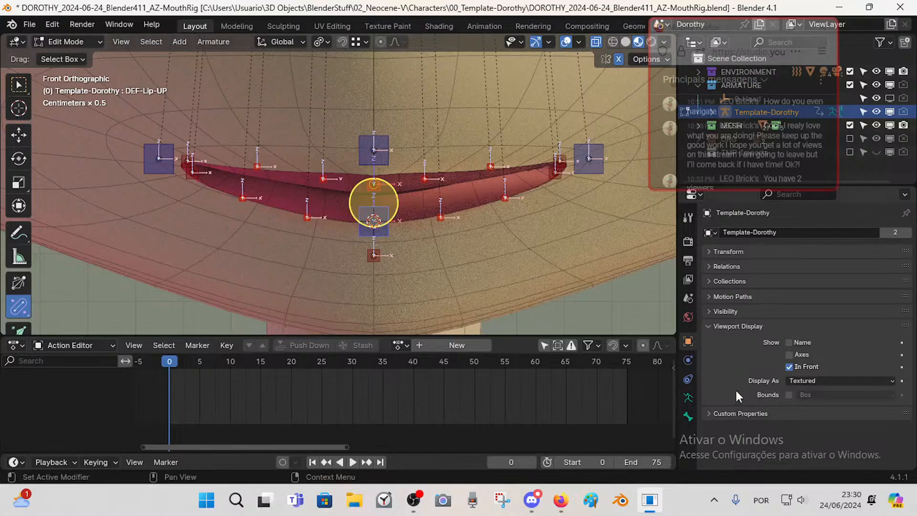
pyautogui.click(688, 415)
pyautogui.click(817, 395)
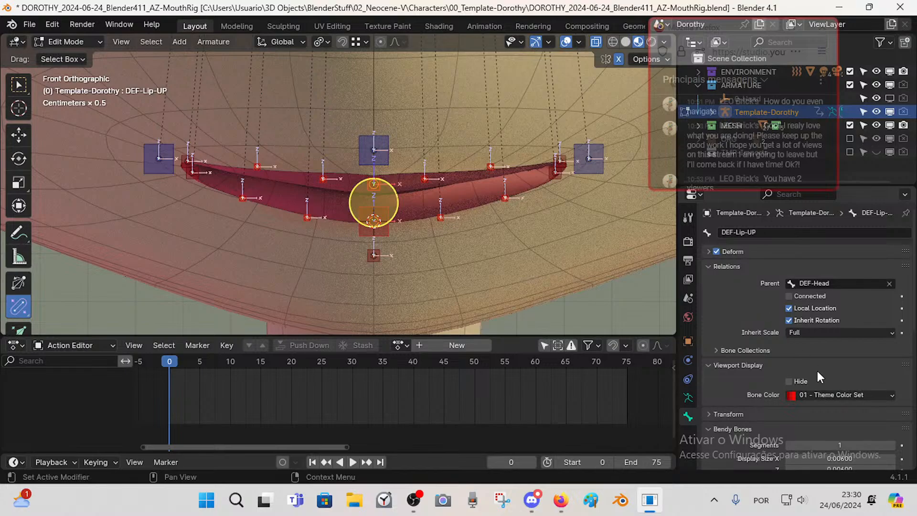
# - Set the display size X and Z of TWK-Lip-DN to 0.006 like DEF-Lip-UP, and select CTL-Mouth-DN
pyautogui.scroll(-2, 816, 370)
pyautogui.moveTo(839, 404); pyautogui.dragTo(839, 415)
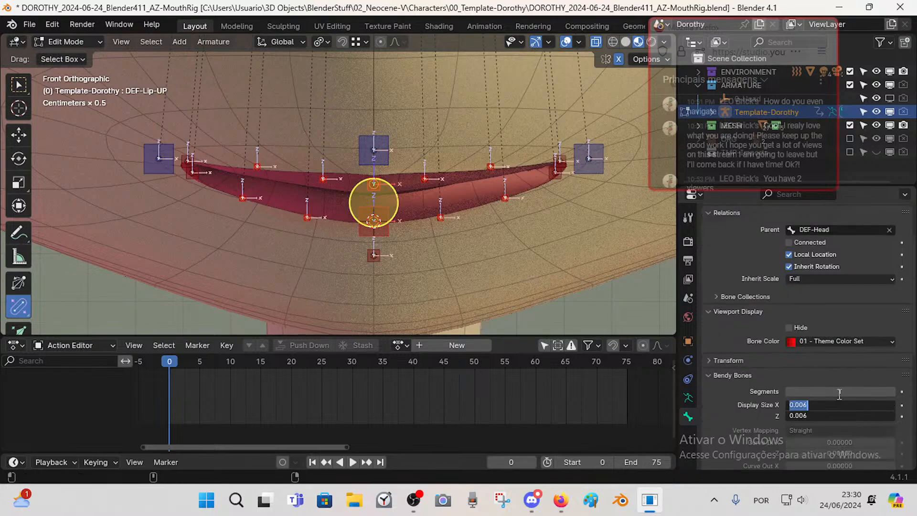
pyautogui.press('Return')
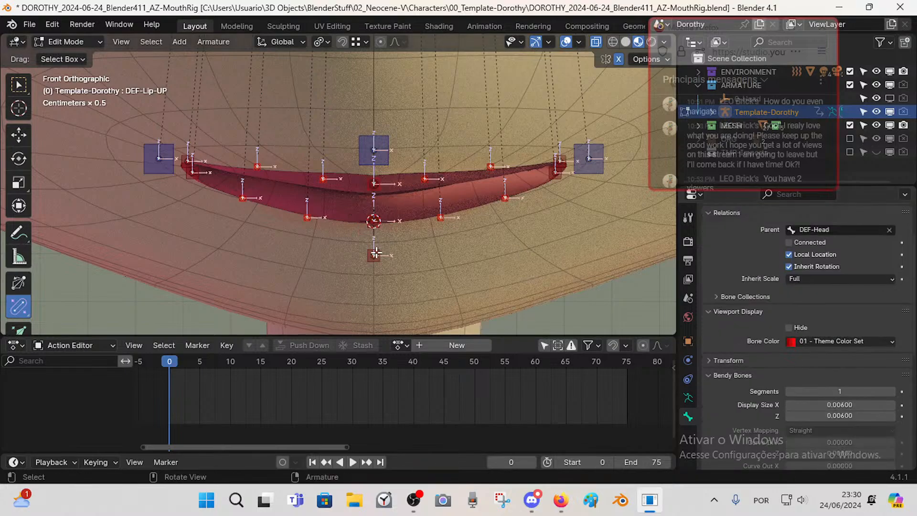
pyautogui.click(374, 253)
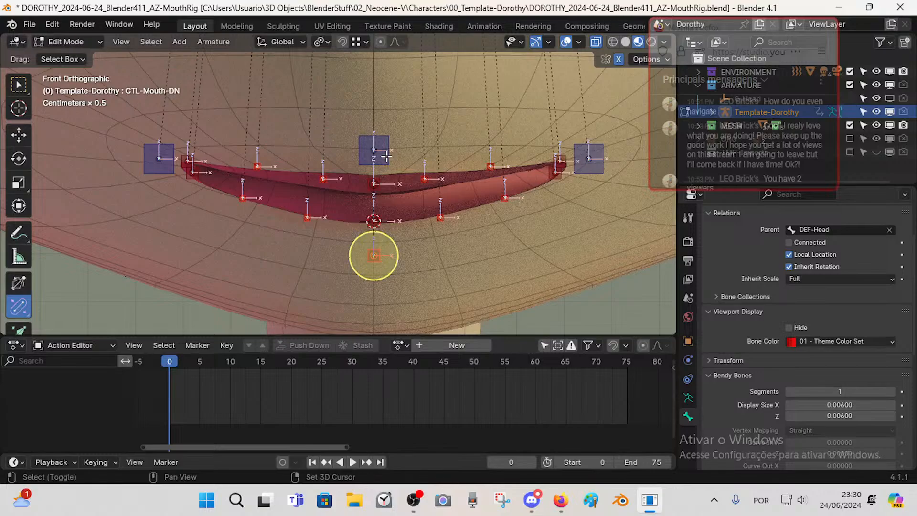
# - Apply the 04 - Theme Color Set bone color and a display size of 0.015 in X and Z to CTL-Mouth-DN, matching CTL-Mouth-UP
pyautogui.click(811, 345)
pyautogui.click(736, 253)
pyautogui.moveTo(841, 416); pyautogui.dragTo(841, 407)
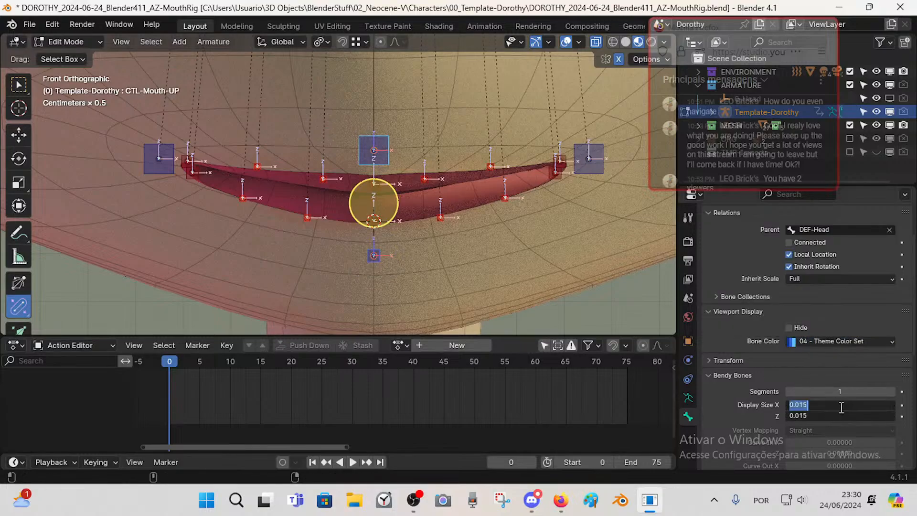
pyautogui.hotkey('alt', 'Return')
pyautogui.click(467, 245)
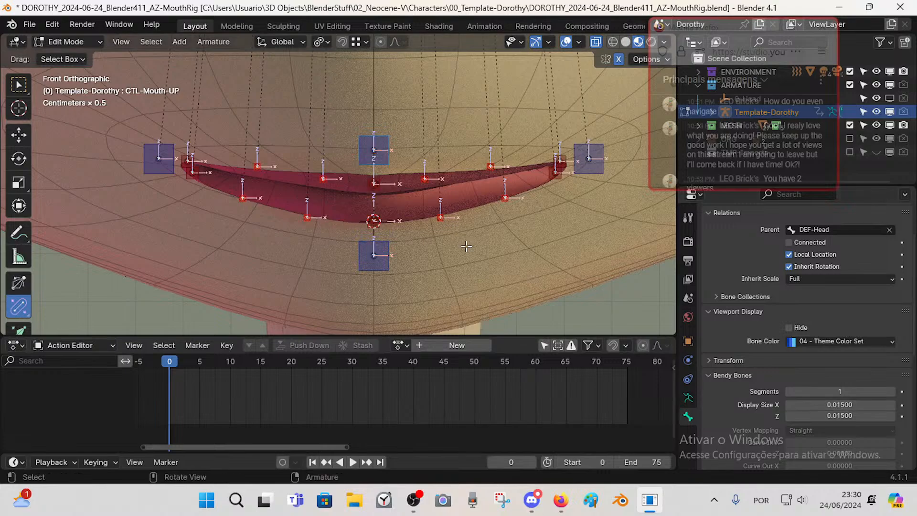
# - Switch the Dorothy armature to Pose Mode and save the file
pyautogui.press('Tab')
pyautogui.moveTo(466, 245); pyautogui.dragTo(439, 214, button='middle')
pyautogui.hotkey('ctrl', 's')
pyautogui.scroll(3, 439, 214)
# - Examine the mouth controls and lower lip bones in Pose Mode by selecting them one at a time
pyautogui.click(442, 259)
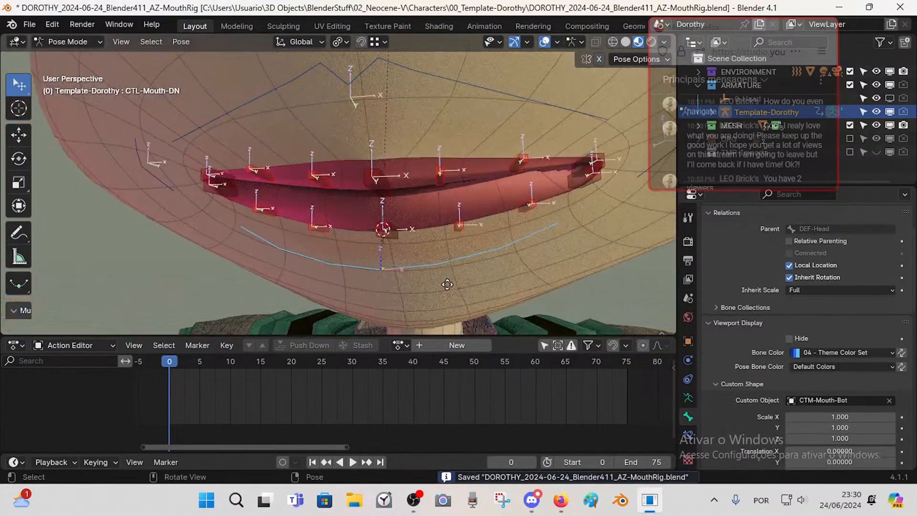
pyautogui.click(399, 246)
pyautogui.click(333, 225)
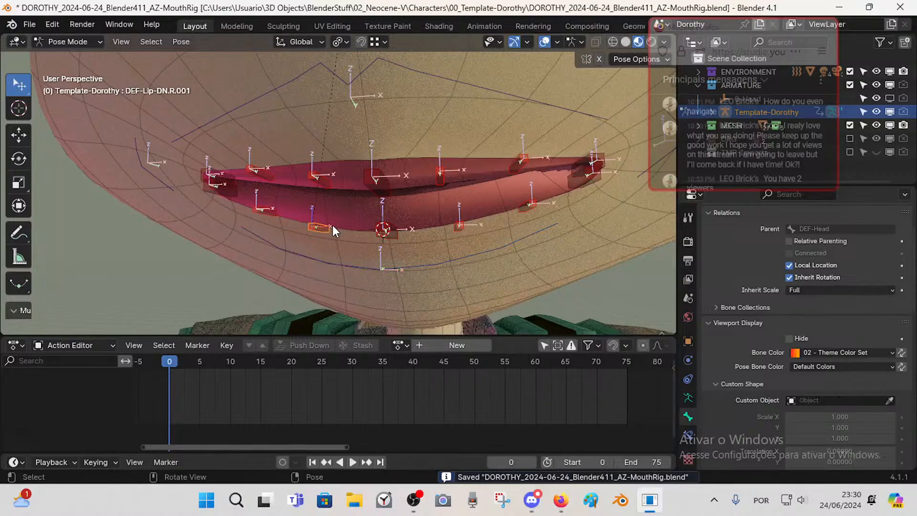
pyautogui.scroll(-1, 333, 225)
pyautogui.click(386, 242)
pyautogui.click(386, 220)
pyautogui.keyDown('shift'); pyautogui.moveTo(393, 197); pyautogui.dragTo(396, 210, button='middle'); pyautogui.keyUp('shift')
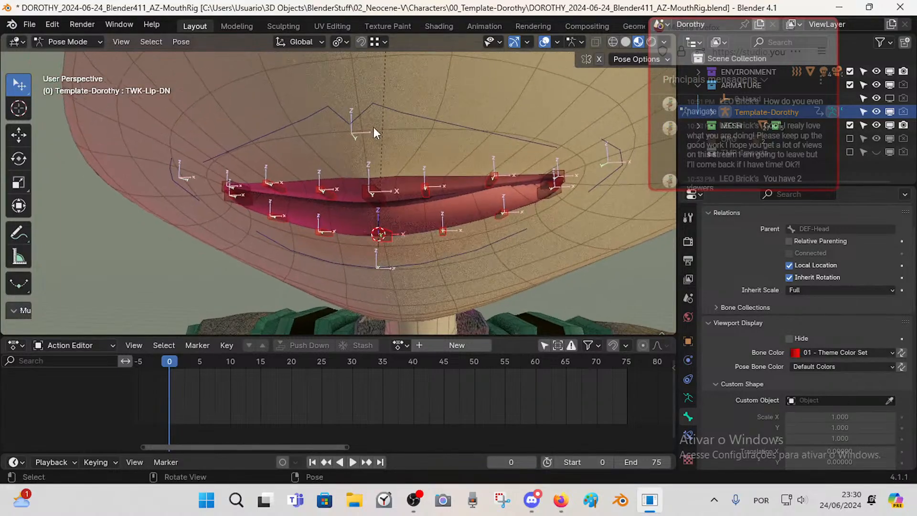
pyautogui.click(373, 111)
pyautogui.click(412, 265)
pyautogui.scroll(-2, 411, 257)
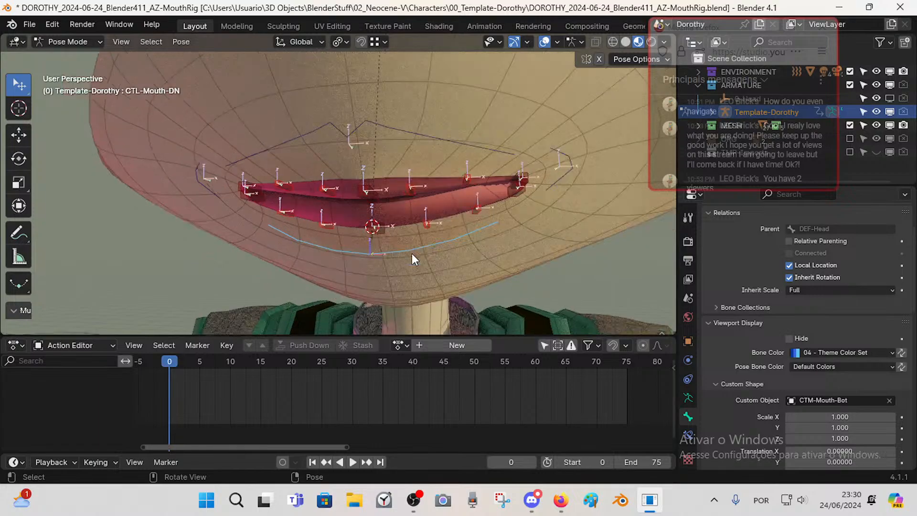
# - Box-select the mouth bones, and check TWK-Lip-DN and CTL-Mouth-UP individually for bone constraints
pyautogui.press('b')
pyautogui.moveTo(207, 136); pyautogui.dragTo(559, 242)
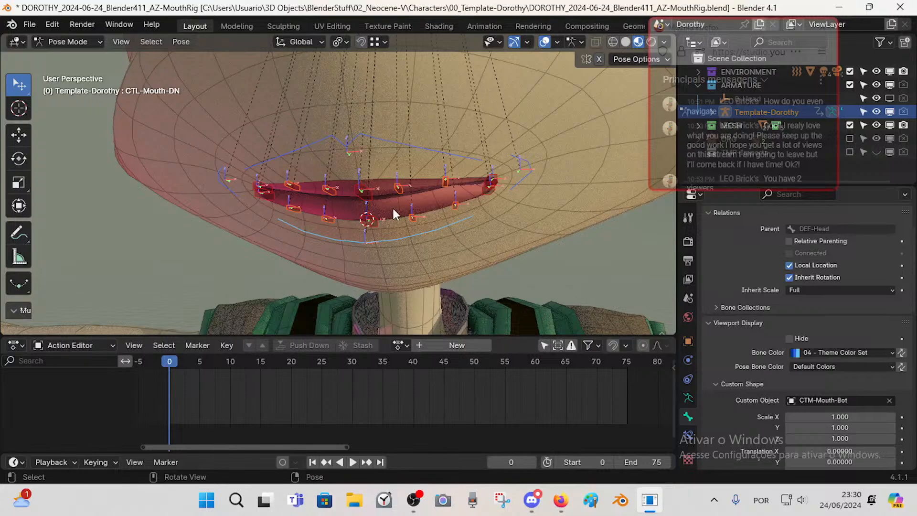
pyautogui.click(368, 219)
pyautogui.click(687, 435)
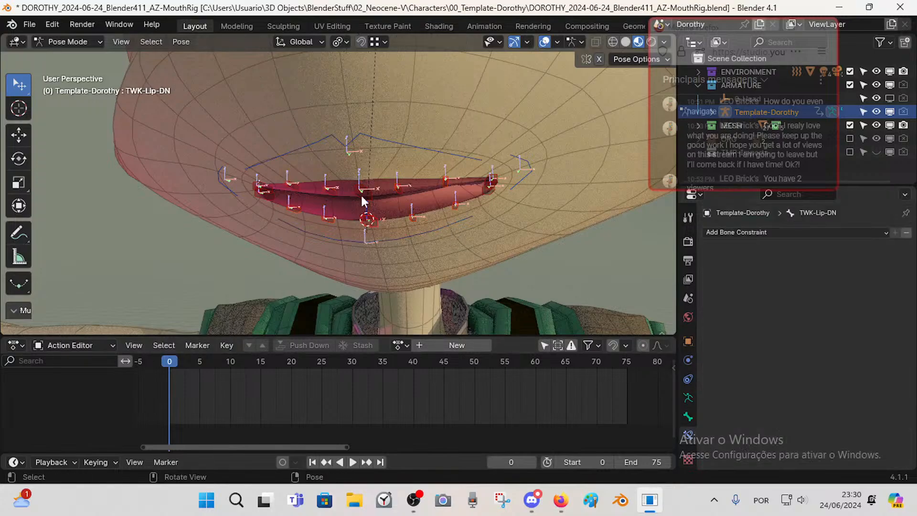
pyautogui.click(376, 133)
pyautogui.scroll(-2, 385, 171)
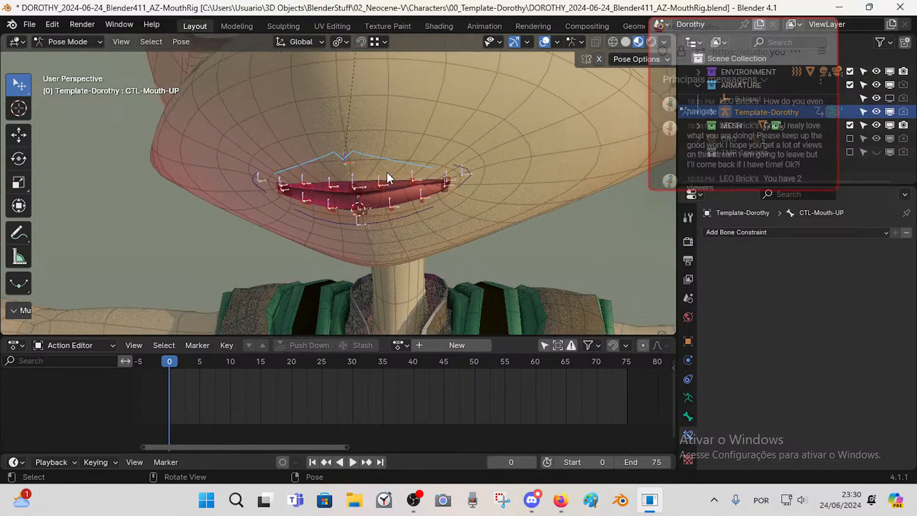
# - Save the file and make the CTL-Theeth bone collection visible alongside the lip collections
pyautogui.hotkey('ctrl', 's')
pyautogui.moveTo(402, 176)
pyautogui.mouseDown(button='middle')
pyautogui.moveTo(399, 199)
pyautogui.moveTo(400, 186)
pyautogui.mouseUp(button='middle')
pyautogui.press('n')
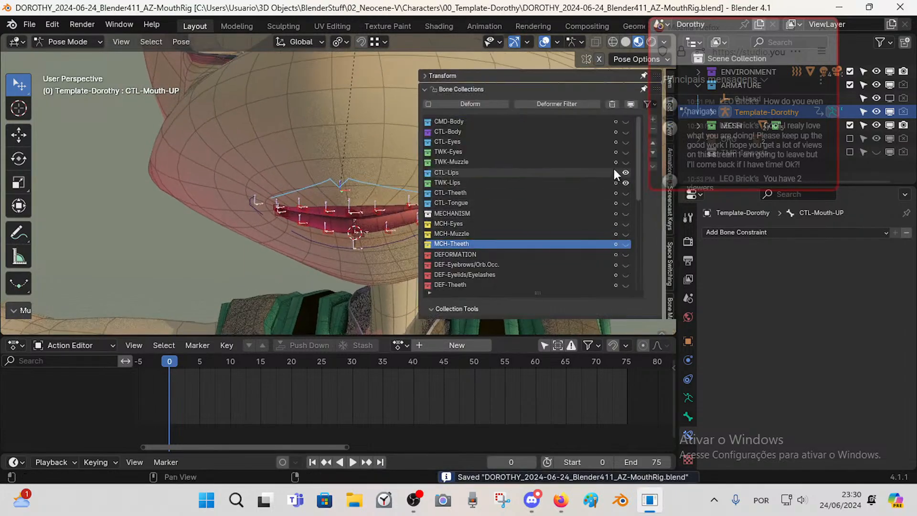
pyautogui.click(625, 182)
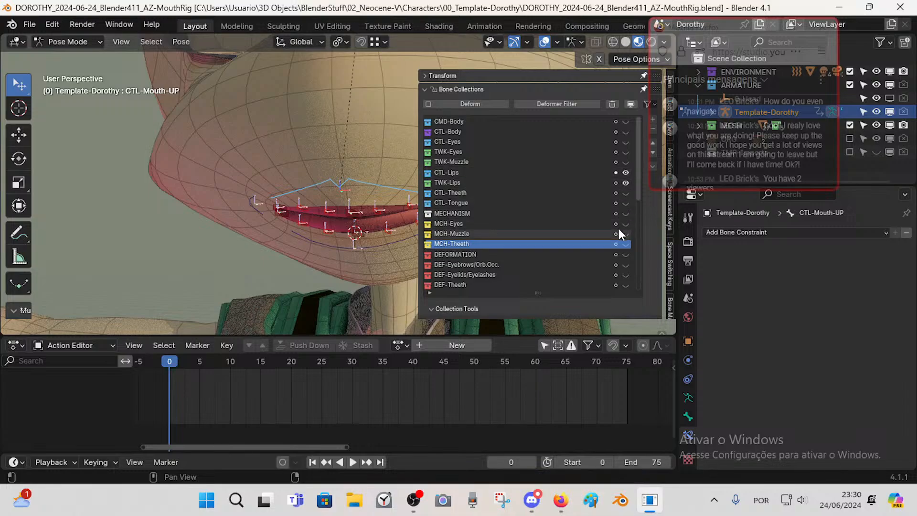
pyautogui.click(626, 193)
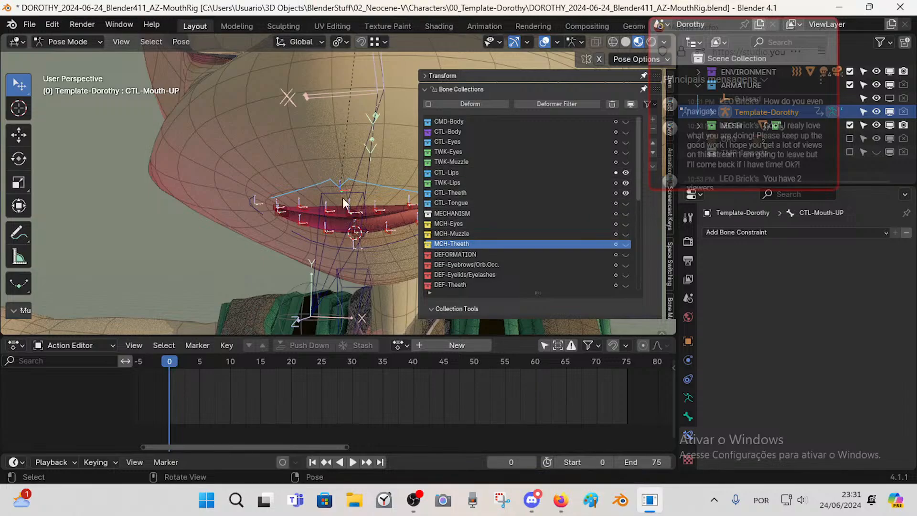
pyautogui.press('n')
# - Check the bone constraints of DEF-Lip-UP.R.002 and the upper, lower and side mouth controls
pyautogui.moveTo(342, 197); pyautogui.dragTo(350, 217, button='middle')
pyautogui.click(297, 219)
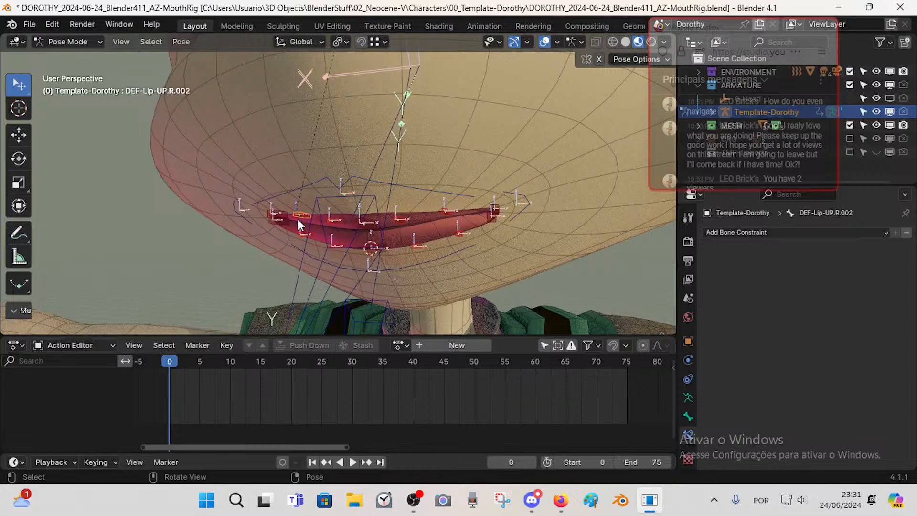
pyautogui.click(312, 206)
pyautogui.click(333, 180)
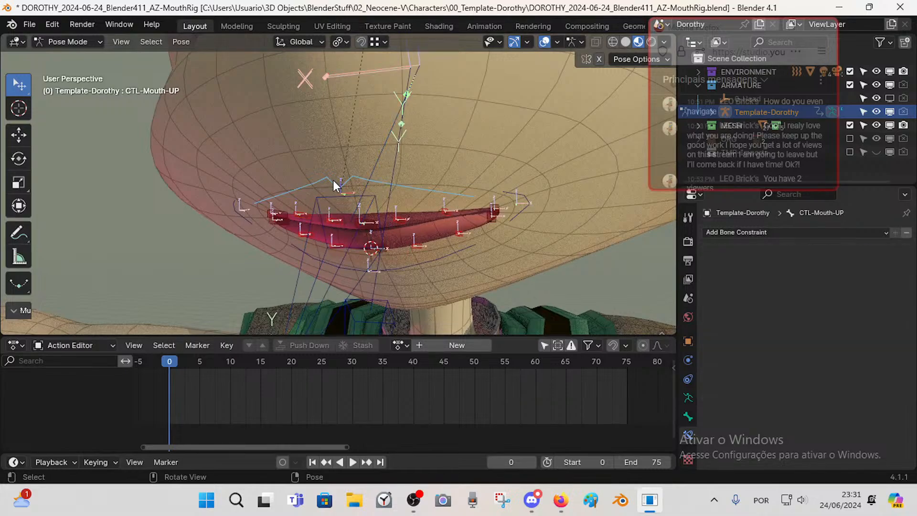
pyautogui.click(536, 194)
pyautogui.click(420, 263)
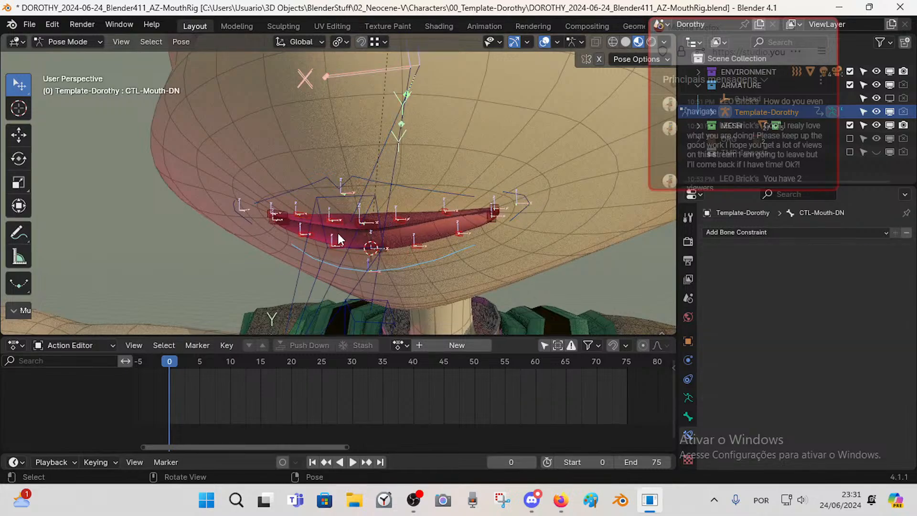
pyautogui.click(244, 224)
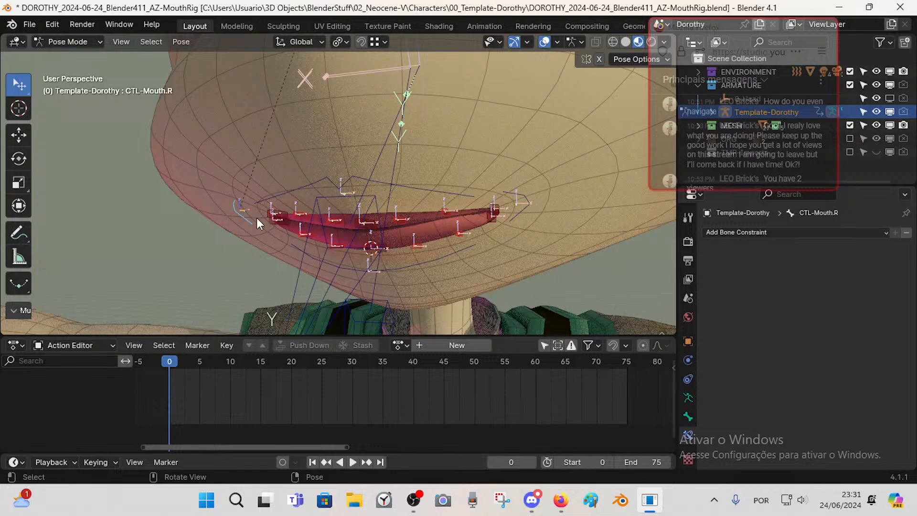
pyautogui.click(280, 198)
# - Review the bone properties of the mouth controls, collapsing Relations and Viewport Display to inspect the Bendy Bones settings of CTL-Mouth-DN
pyautogui.click(688, 417)
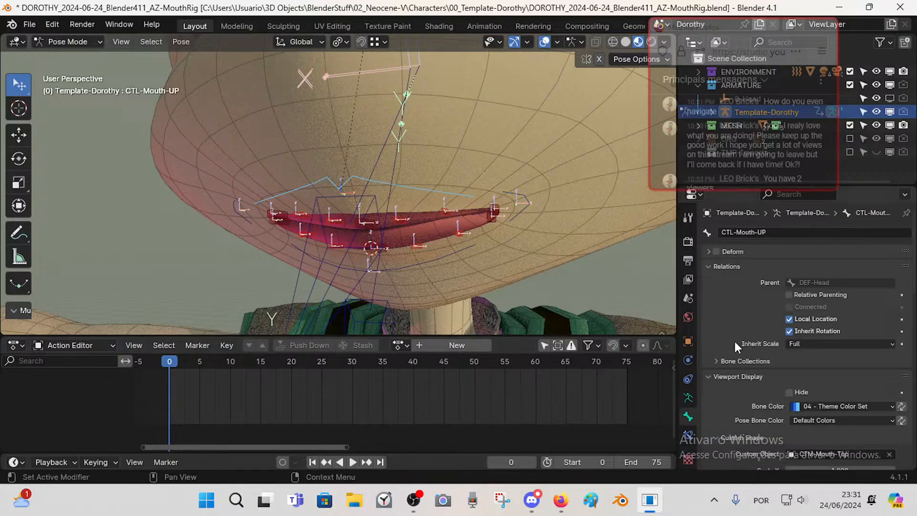
pyautogui.click(447, 260)
pyautogui.click(511, 197)
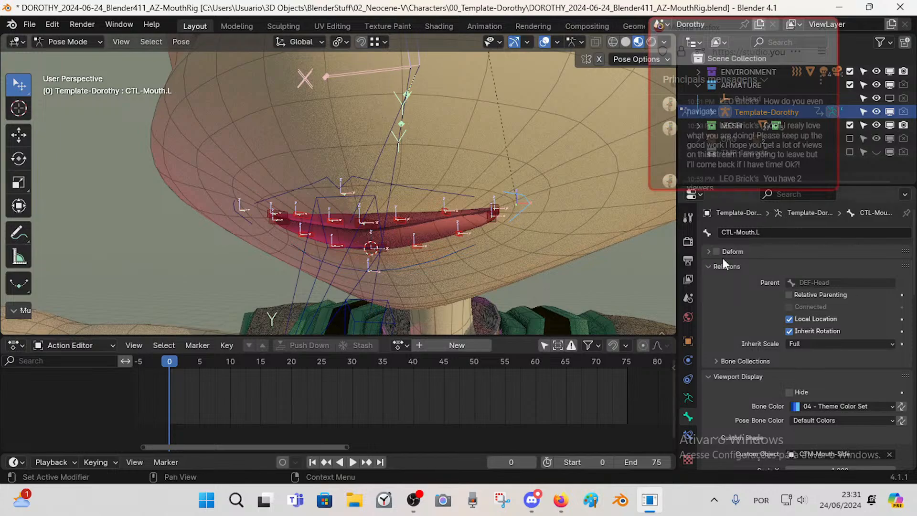
pyautogui.click(708, 266)
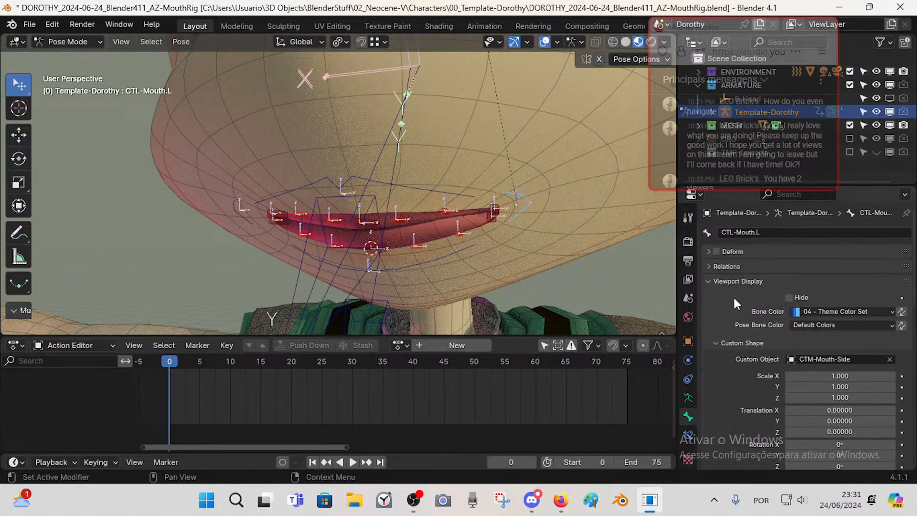
pyautogui.click(709, 281)
pyautogui.click(441, 262)
pyautogui.moveTo(396, 250); pyautogui.dragTo(410, 249, button='middle')
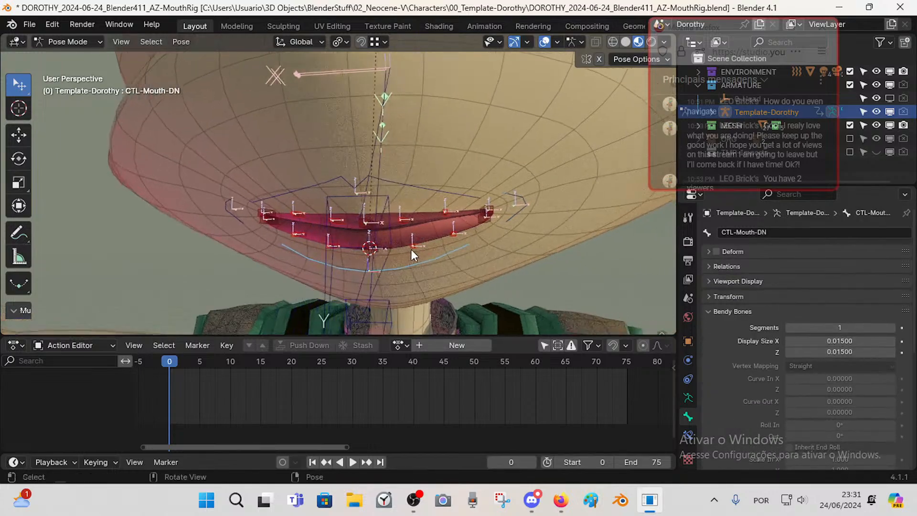
# - Add a Copy Transforms constraint to the CTL-Mouth-UP bone that targets CTL-Arcade-UP, and show its bone constraint settings
pyautogui.click(464, 193)
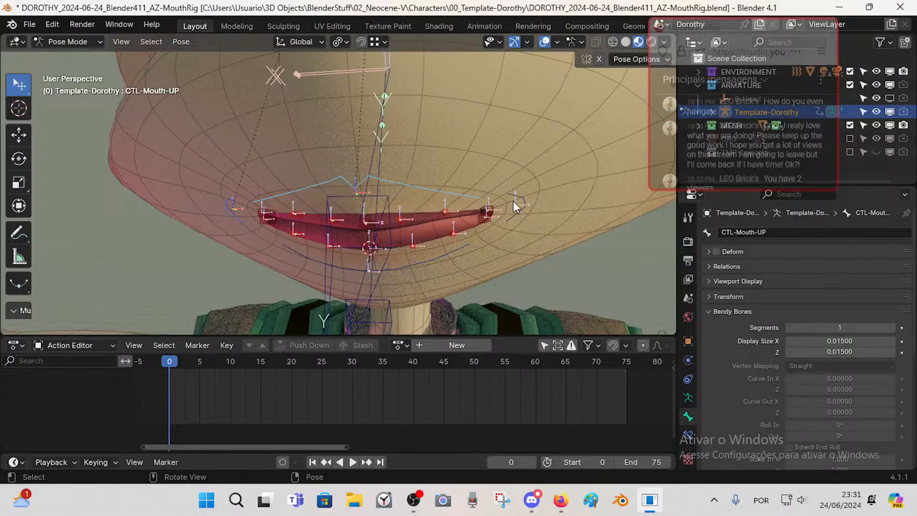
pyautogui.click(432, 258)
pyautogui.moveTo(428, 270); pyautogui.dragTo(404, 240, button='middle')
pyautogui.click(333, 180)
pyautogui.click(347, 204)
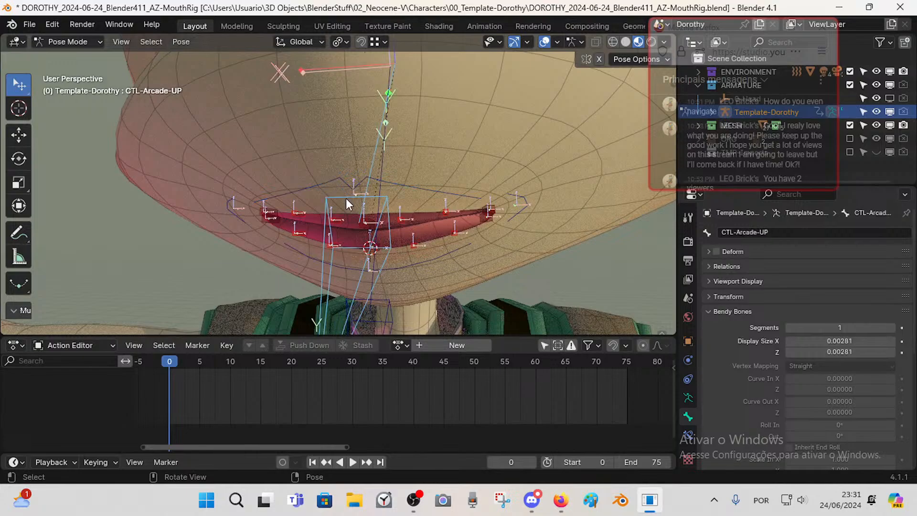
pyautogui.click(335, 173)
pyautogui.hotkey('ctrl', 'shift', 'c')
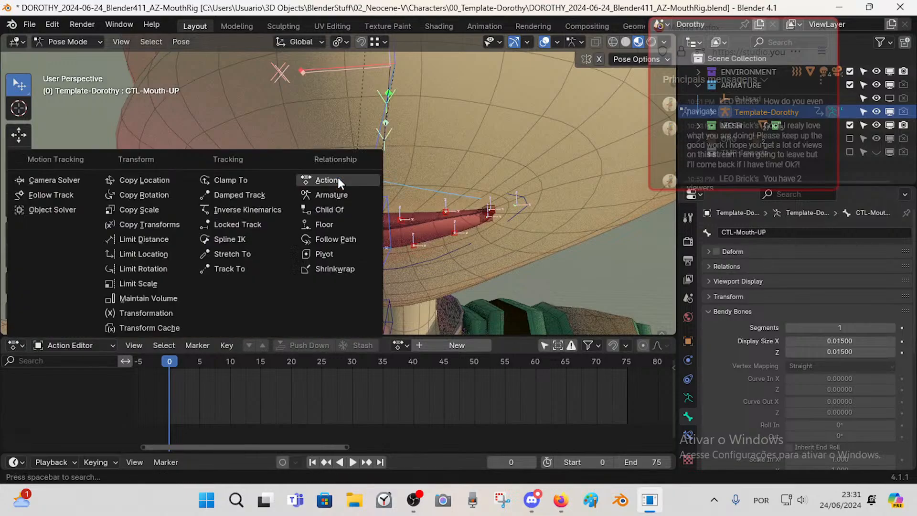
pyautogui.click(178, 223)
pyautogui.click(687, 436)
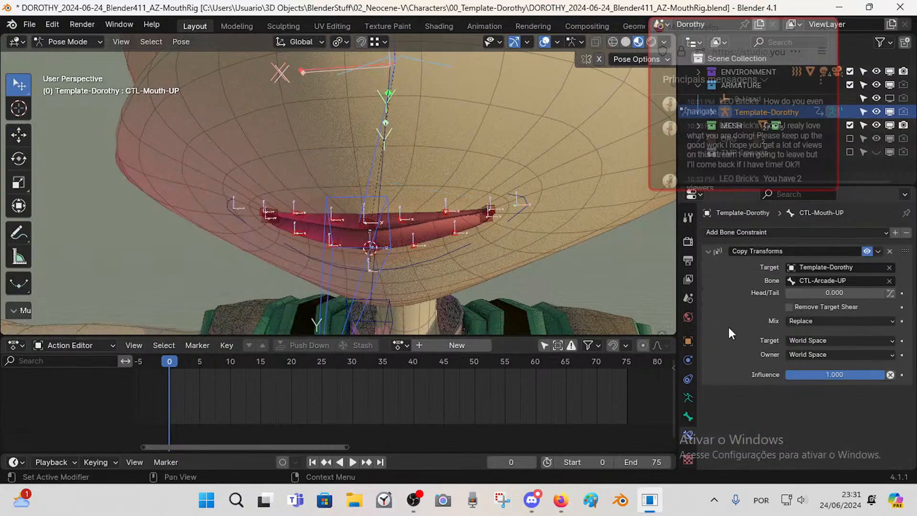
# - Try rotating the CTL-Arcade-UP bone about X to test the new constraint, then cancel the rotation
pyautogui.click(327, 214)
pyautogui.press('r')
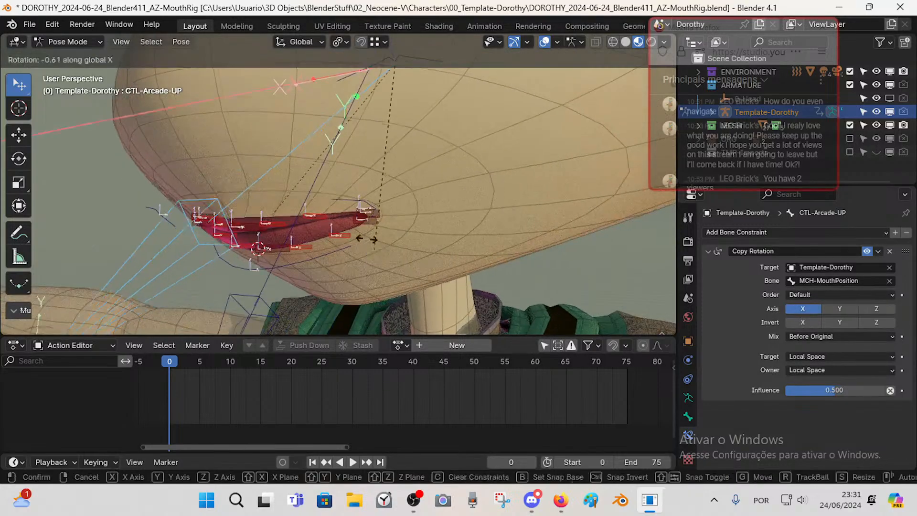
pyautogui.rightClick(364, 226)
pyautogui.moveTo(313, 225); pyautogui.dragTo(348, 221, button='middle')
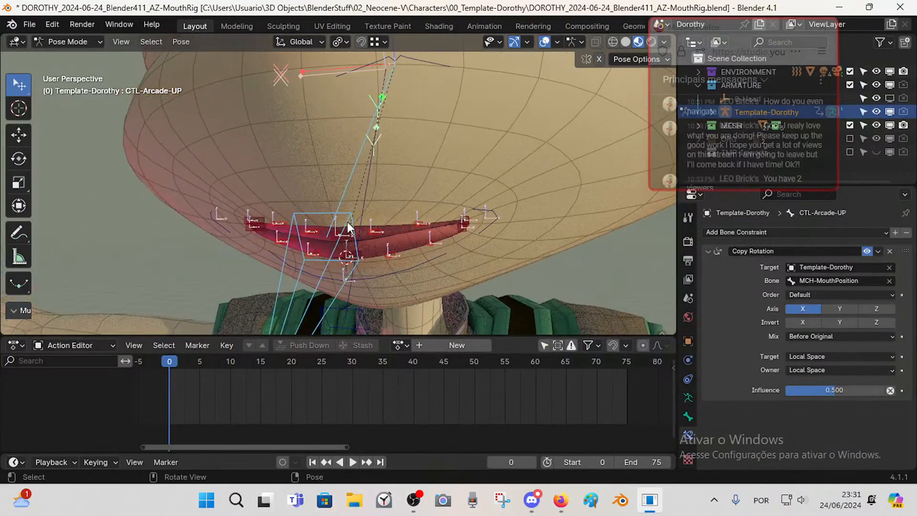
pyautogui.scroll(-2, 346, 223)
# - Set CTL-Mouth-UP's Copy Transforms to Before Original (Full) mix, Local Space (Owner Orientation) target and Local Space owner
pyautogui.click(405, 100)
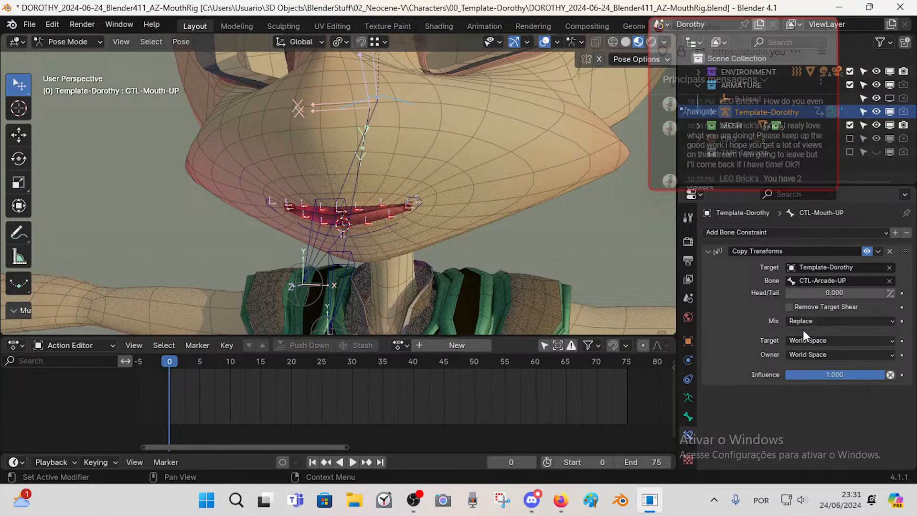
pyautogui.click(802, 322)
pyautogui.click(809, 352)
pyautogui.click(811, 339)
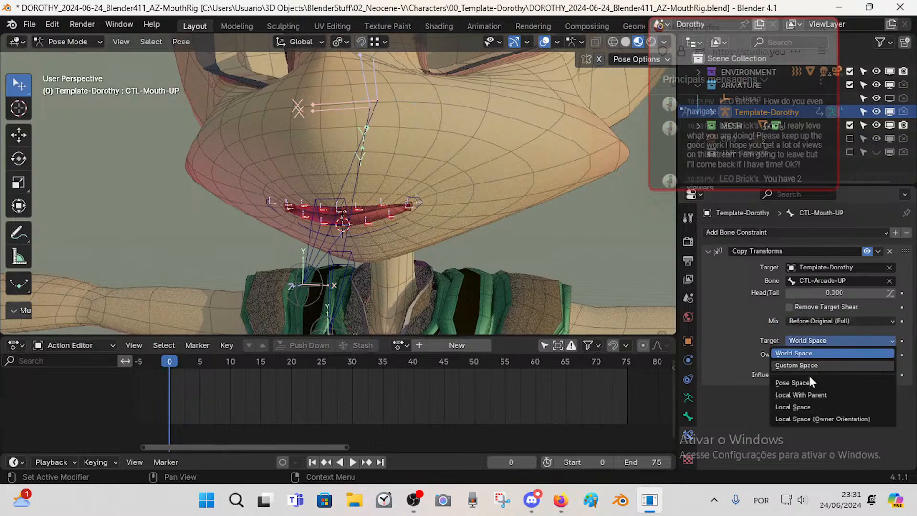
pyautogui.click(815, 415)
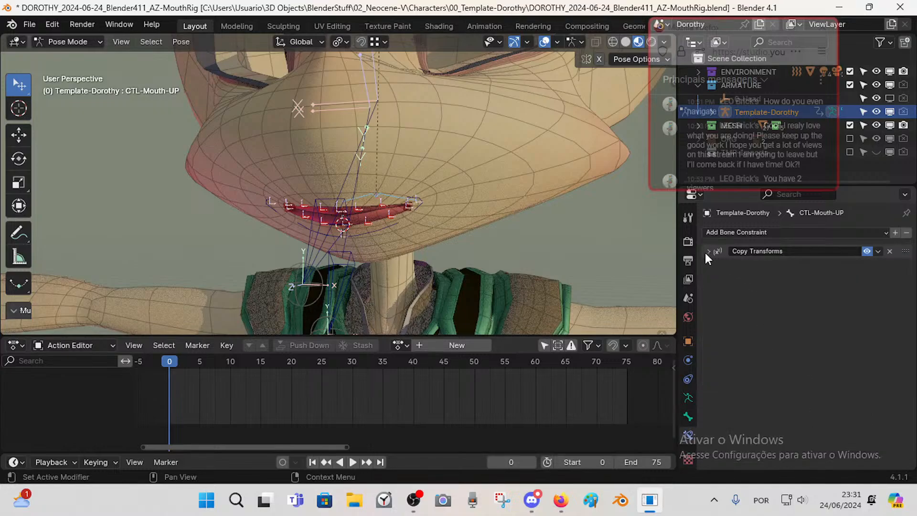
pyautogui.click(708, 251)
pyautogui.click(804, 354)
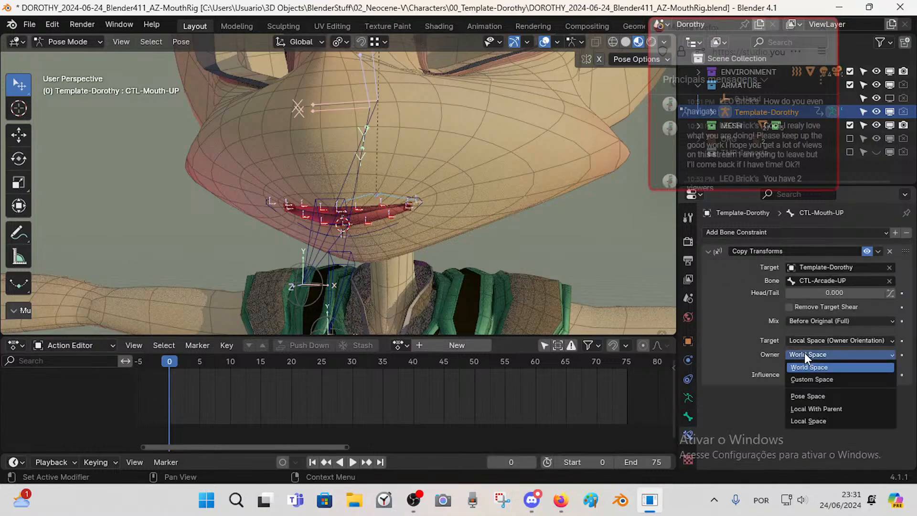
pyautogui.click(807, 421)
# - Test how CTL-Mouth-UP follows by rotating CTL-Arcade-UP about X and freely, cancelling both rotations
pyautogui.scroll(3, 437, 282)
pyautogui.click(328, 265)
pyautogui.press('r')
pyautogui.press('x')
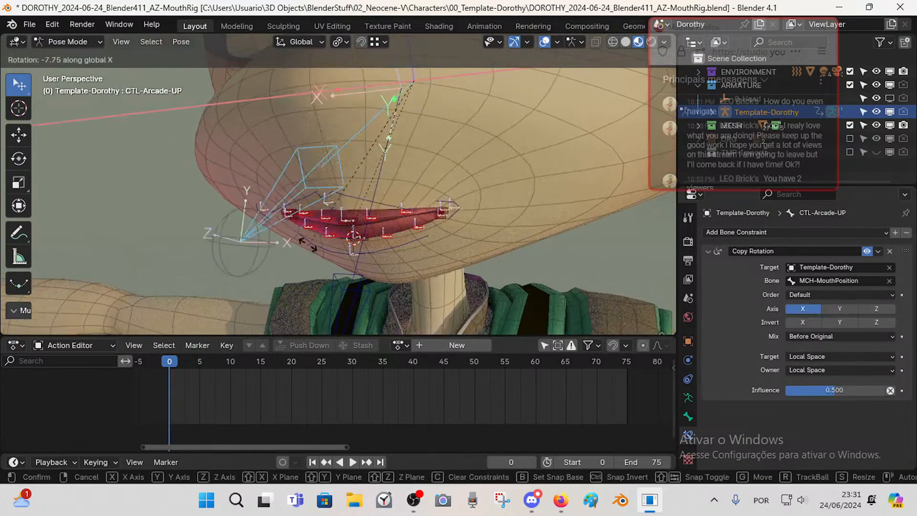
pyautogui.rightClick(379, 251)
pyautogui.press('r')
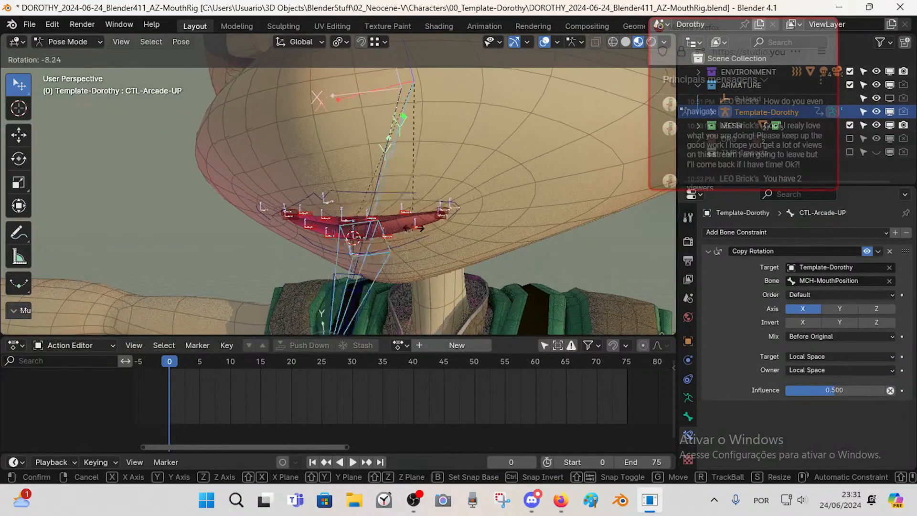
pyautogui.rightClick(352, 192)
# - Copy the name of the CTL-Arcade-UP bone and reselect the CTL-Mouth-UP bone
pyautogui.click(339, 188)
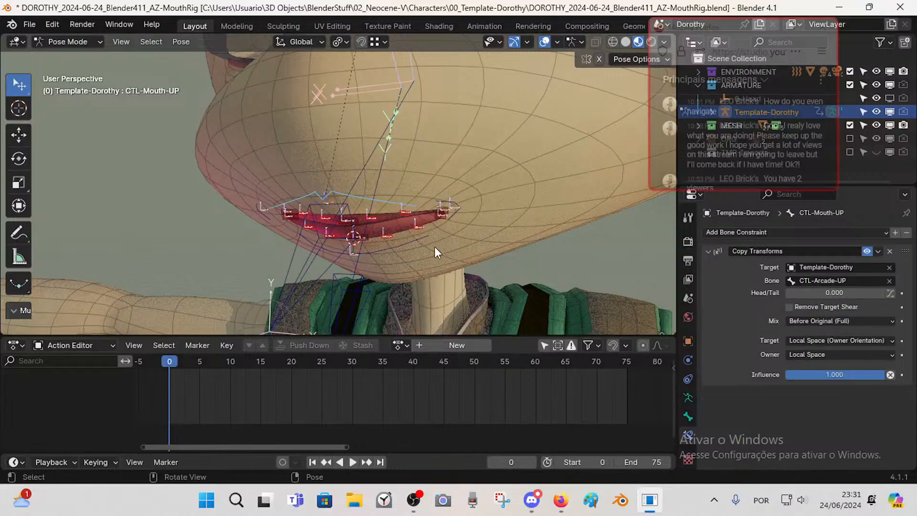
pyautogui.click(304, 244)
pyautogui.hotkey('ctrl', 'c')
pyautogui.press('F2')
pyautogui.click(329, 196)
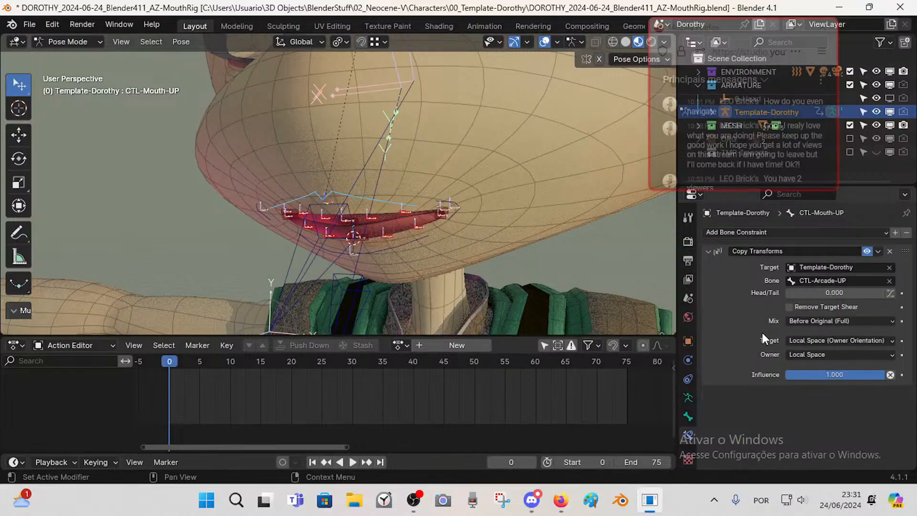
# - Change the Copy Transforms owner space to Custom Space with the Template-Dorothy armature as its object
pyautogui.click(800, 353)
pyautogui.click(812, 379)
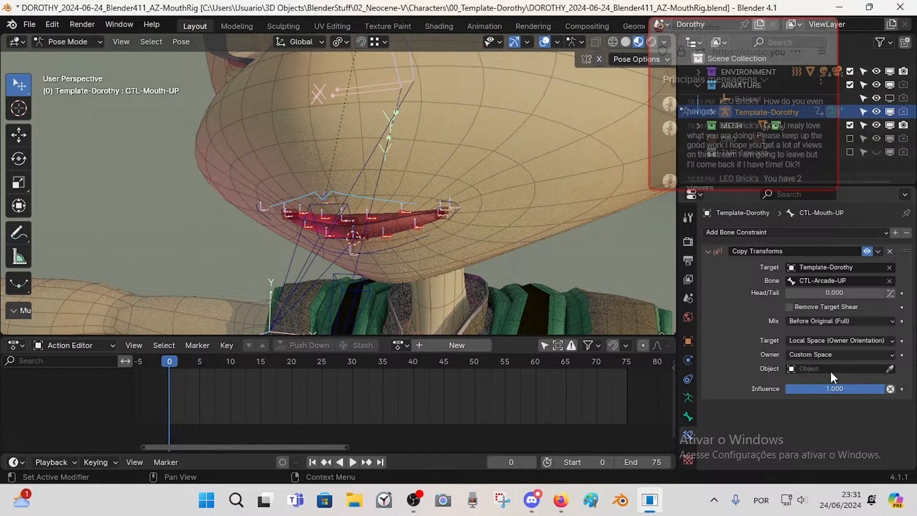
pyautogui.click(857, 366)
pyautogui.write('ar')
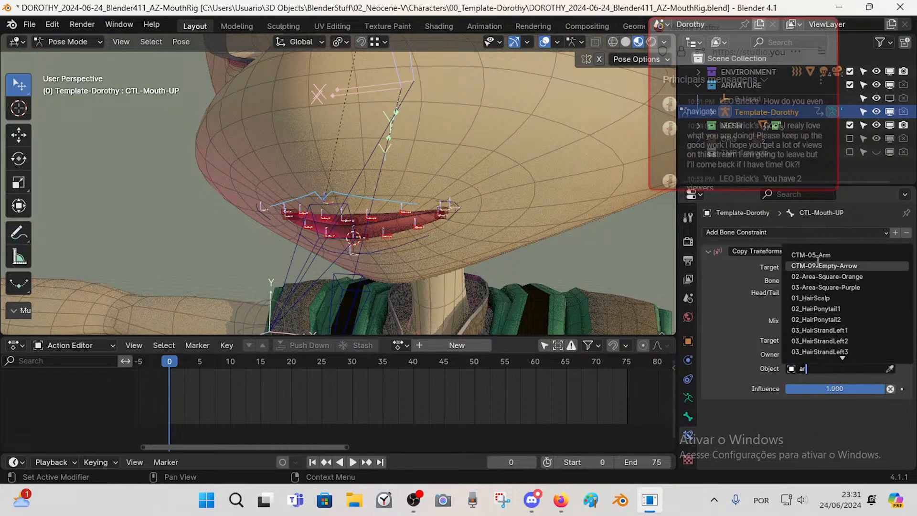
pyautogui.press('Escape')
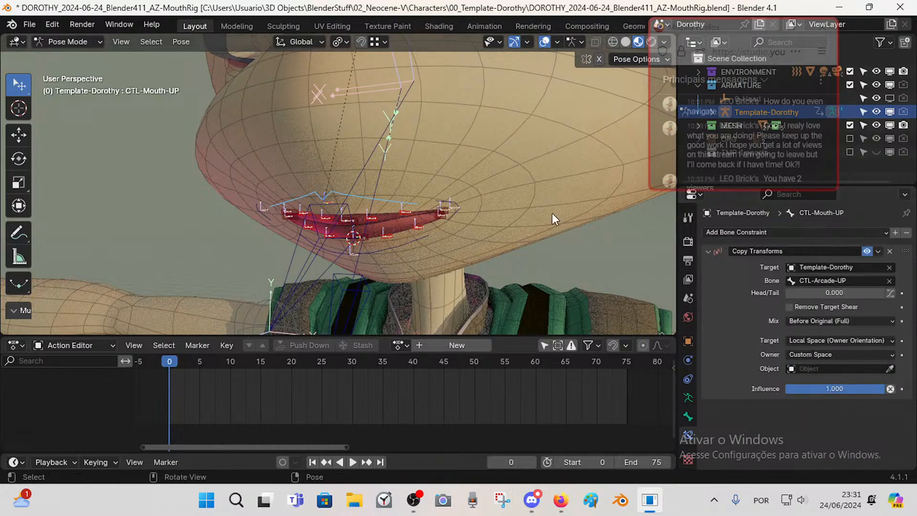
pyautogui.click(890, 369)
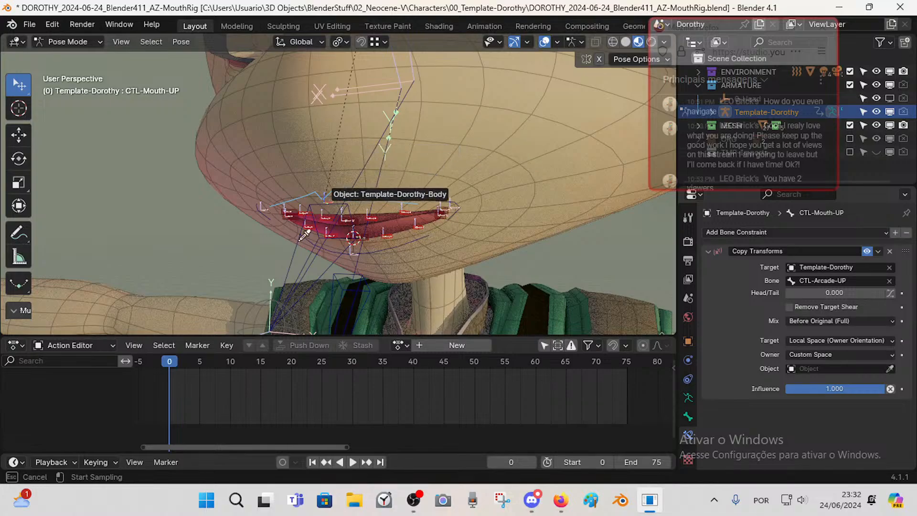
pyautogui.click(289, 257)
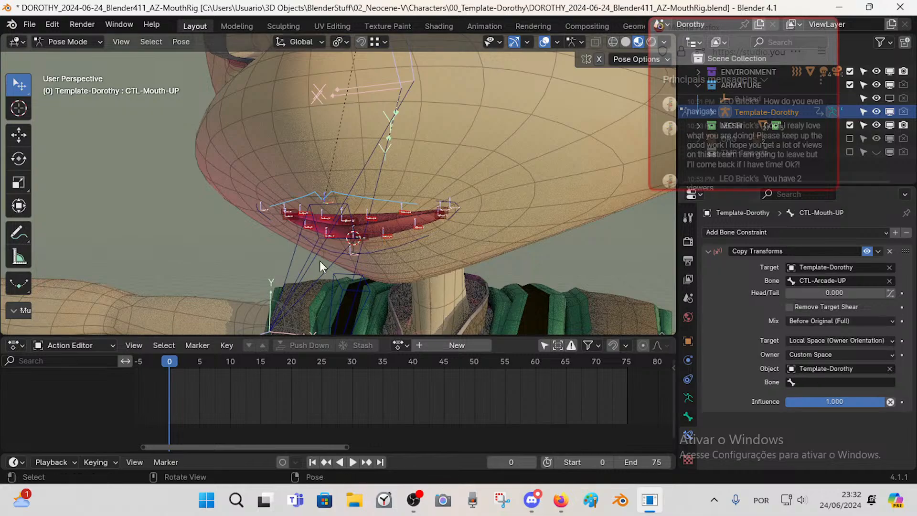
# - Paste CTL-Arcade-UP as the bone that defines the constraint's custom owner space
pyautogui.click(816, 381)
pyautogui.hotkey('ctrl', 'v')
pyautogui.press('Return')
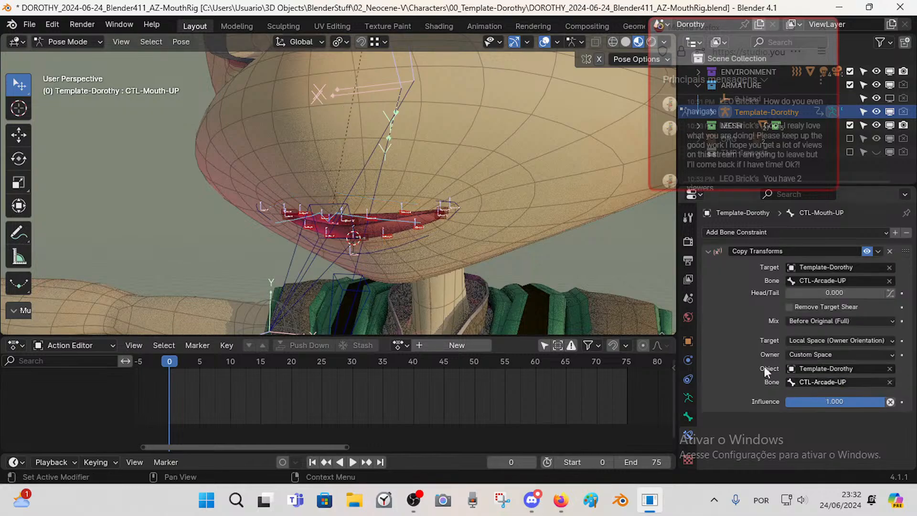
# - Try an X-axis rotation of CTL-Arcade-UP to test the custom owner space
pyautogui.click(321, 234)
pyautogui.moveTo(377, 260); pyautogui.dragTo(359, 263, button='middle')
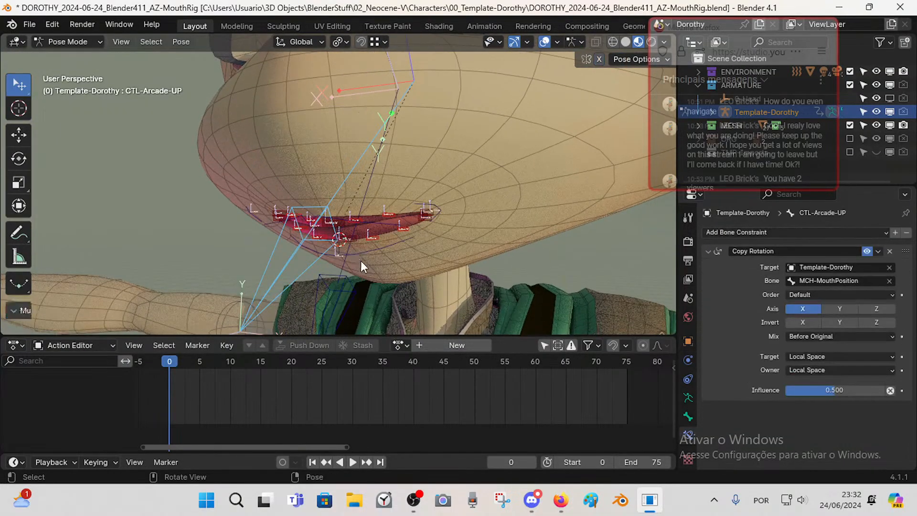
pyautogui.press('r')
pyautogui.press('x')
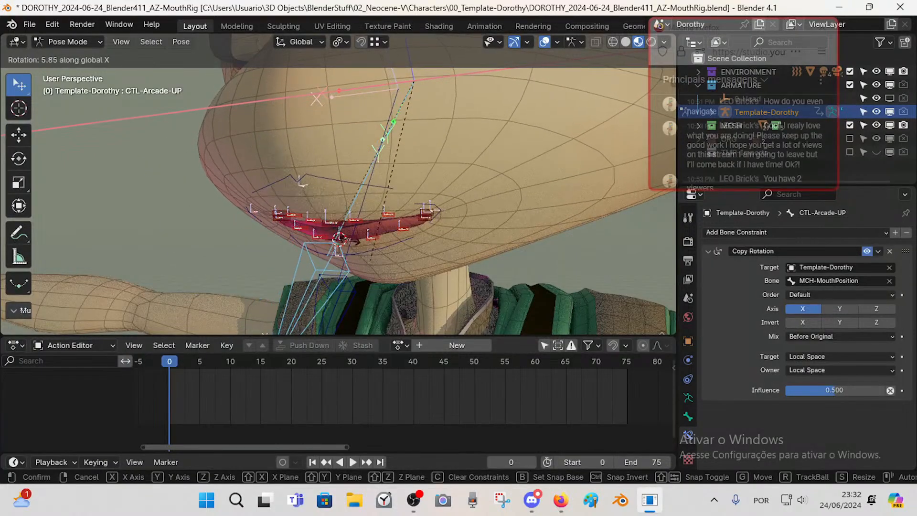
pyautogui.click(354, 234)
# - Set the target space of CTL-Mouth-UP's Copy Transforms constraint to Local Space
pyautogui.click(319, 219)
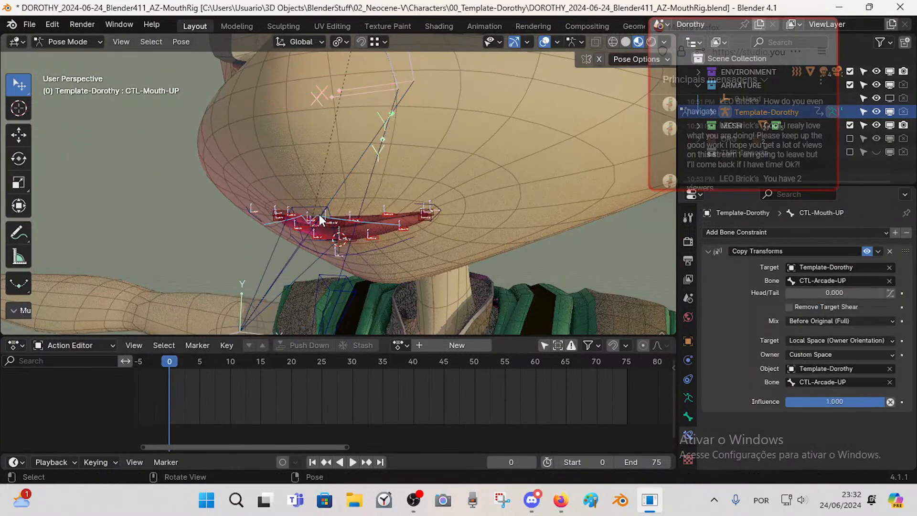
pyautogui.moveTo(346, 218); pyautogui.dragTo(369, 216, button='middle')
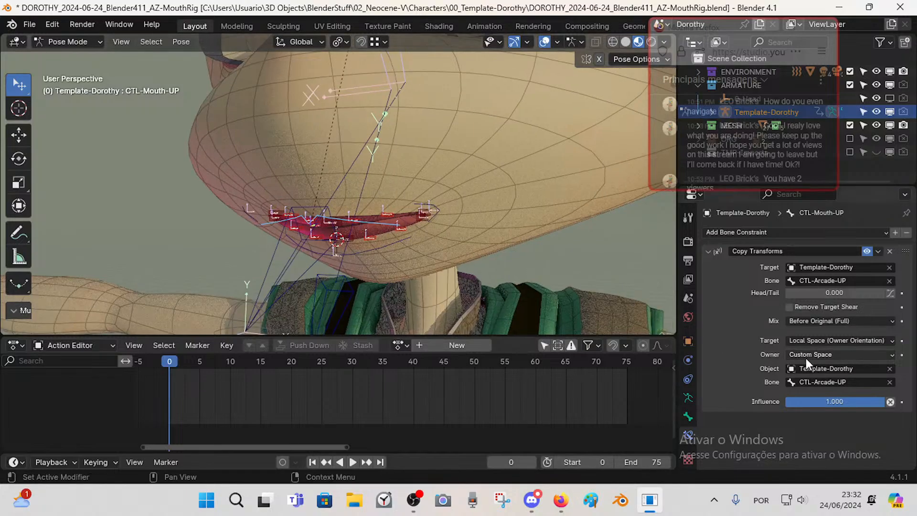
pyautogui.click(820, 340)
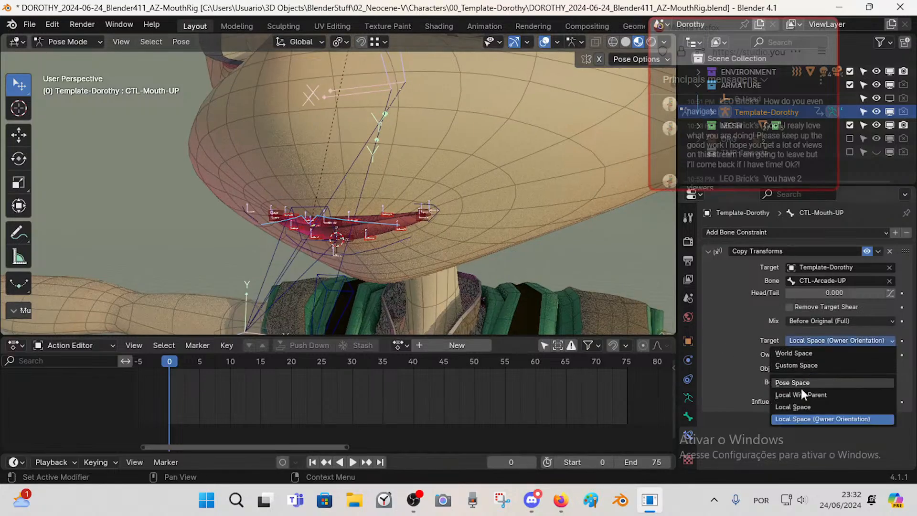
pyautogui.click(801, 406)
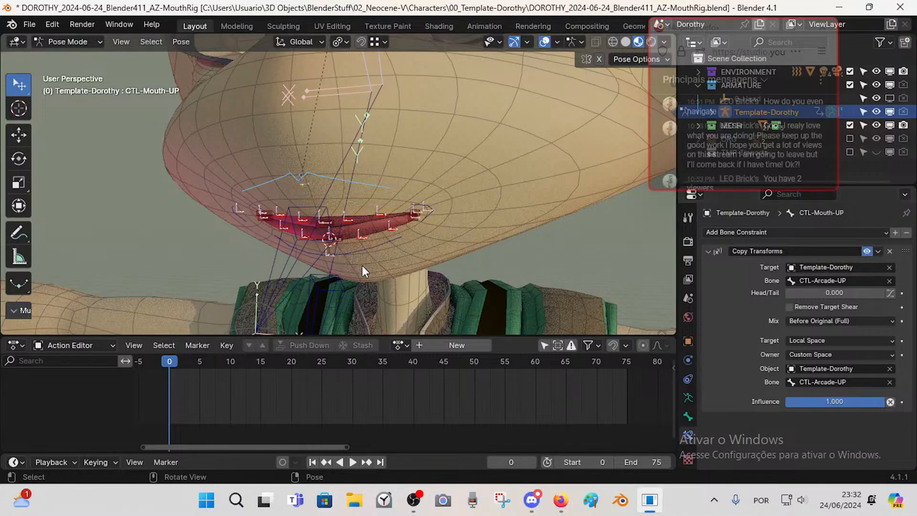
# - Try rotating CTL-Arcade-UP about X to test the Local Space target setting
pyautogui.click(314, 267)
pyautogui.press('r')
pyautogui.press('x')
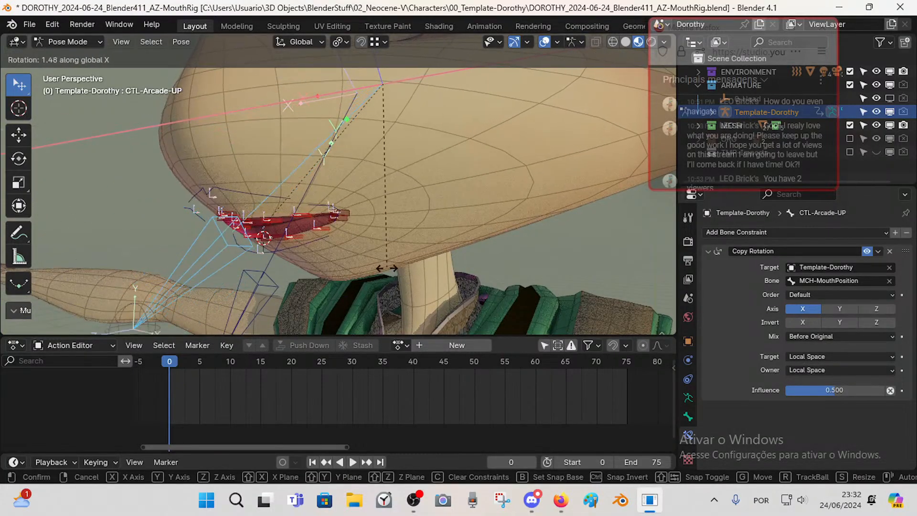
pyautogui.click(354, 252)
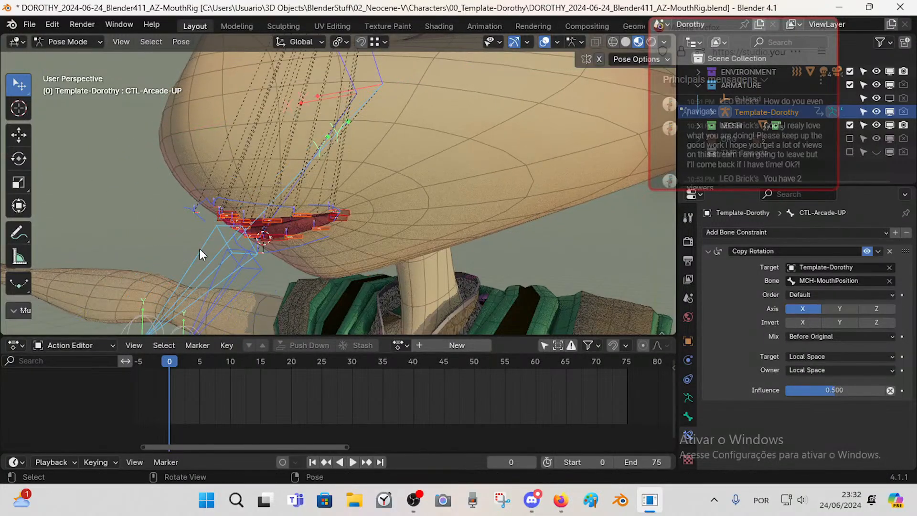
# - Try the Replace, Before Original (Aligned) and Before Original (Split Channels) mixes on CTL-Mouth-UP's constraint, and return to Before Original (Full)
pyautogui.click(211, 199)
pyautogui.click(821, 320)
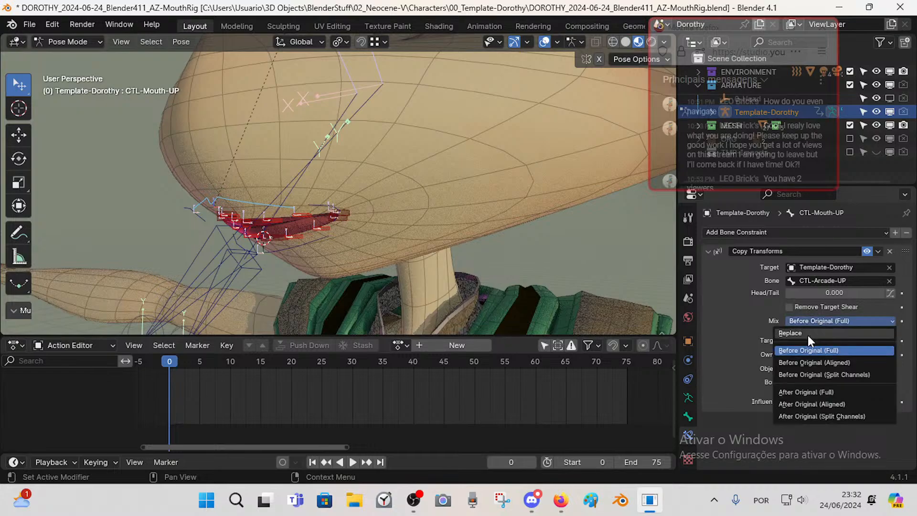
pyautogui.click(806, 335)
pyautogui.click(806, 326)
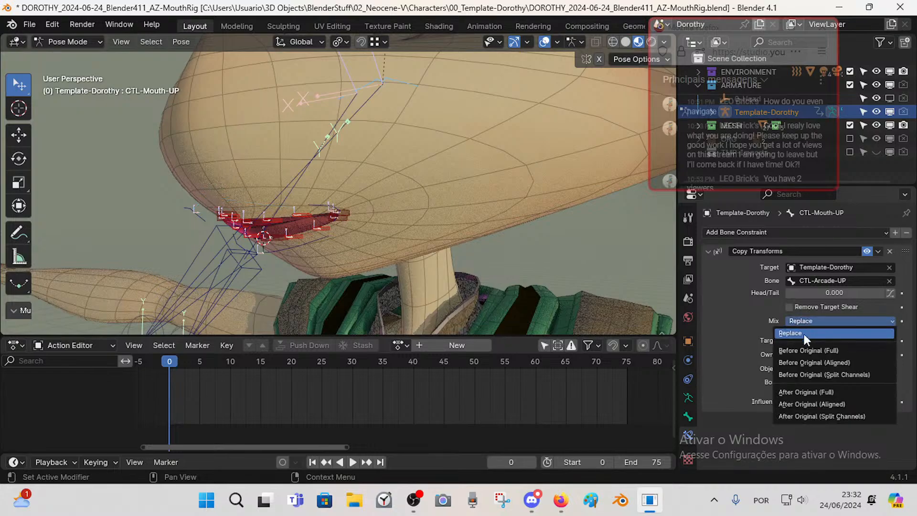
pyautogui.click(804, 348)
pyautogui.click(806, 325)
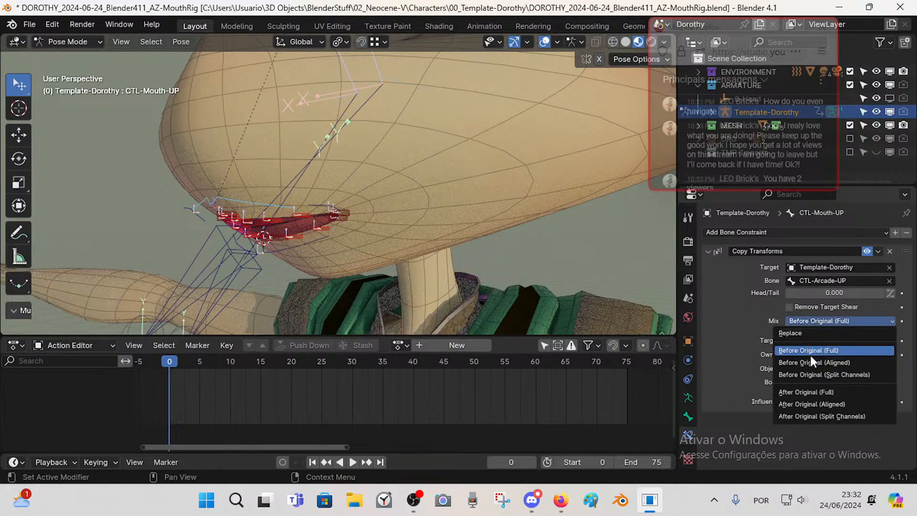
pyautogui.click(812, 363)
pyautogui.click(803, 325)
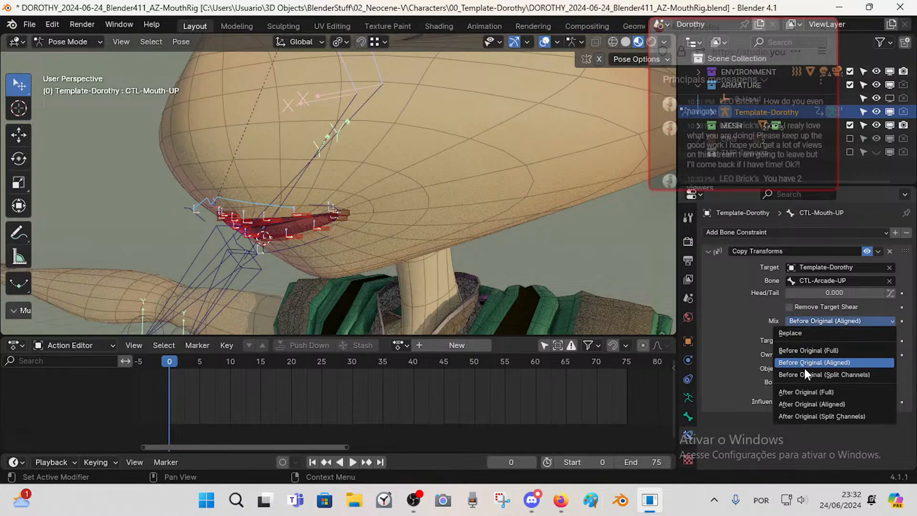
pyautogui.click(807, 373)
pyautogui.click(802, 324)
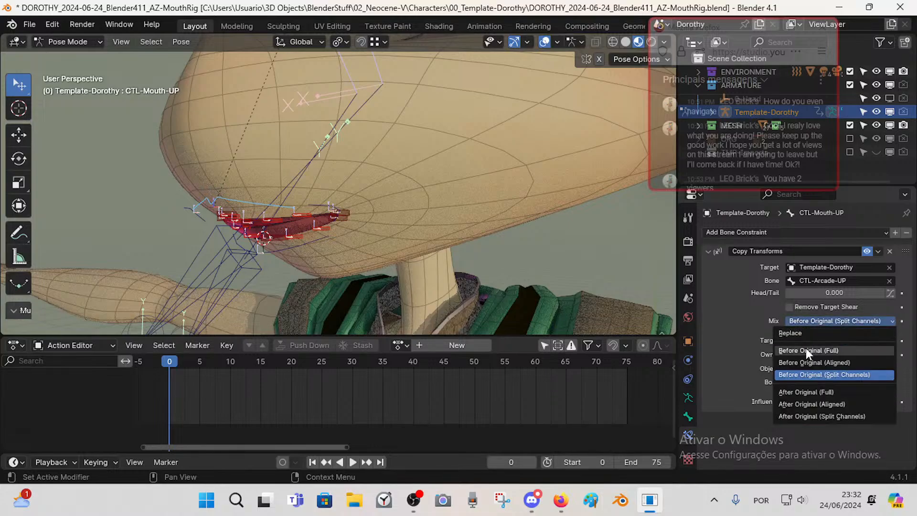
pyautogui.click(806, 350)
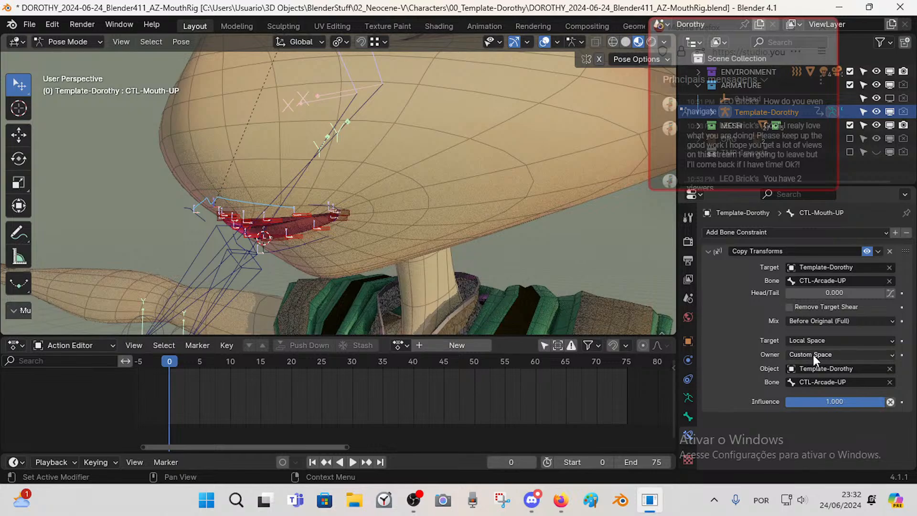
pyautogui.moveTo(316, 217); pyautogui.dragTo(257, 235, button='middle')
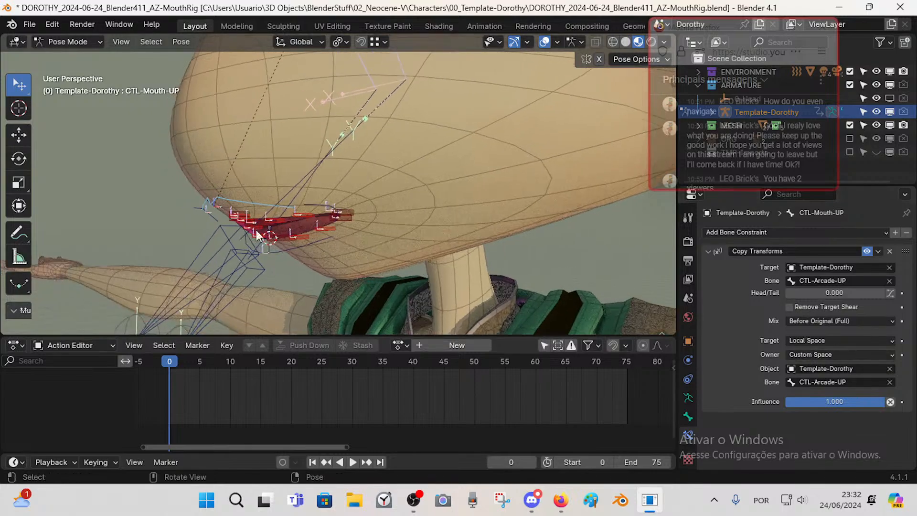
# - Try rotating CTL-Arcade-UP about X to test the Before Original (Full) mix on CTL-Mouth-UP's constraint
pyautogui.click(206, 245)
pyautogui.press('r')
pyautogui.press('x')
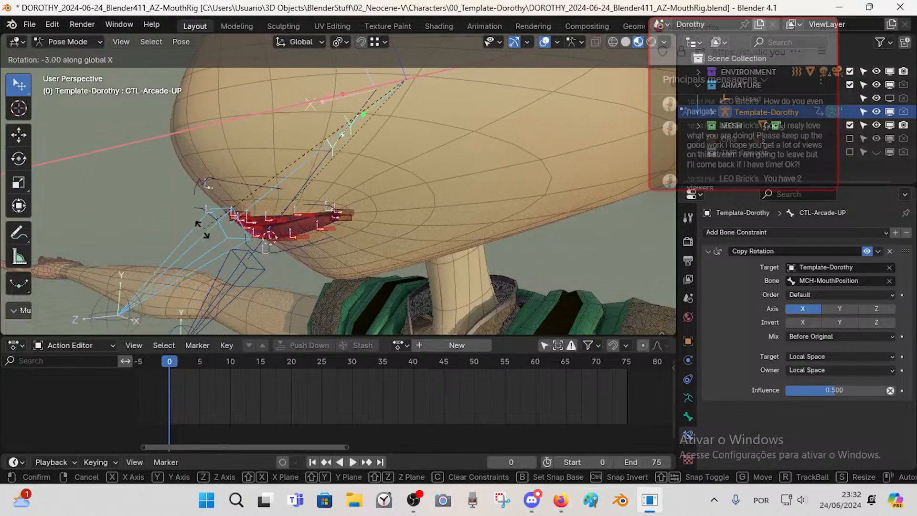
pyautogui.click(205, 230)
# - Enter the armature's Edit Mode, save the file, and align the CTL-Mouth-UP bone to CTL-Arcade-UP
pyautogui.press('Tab')
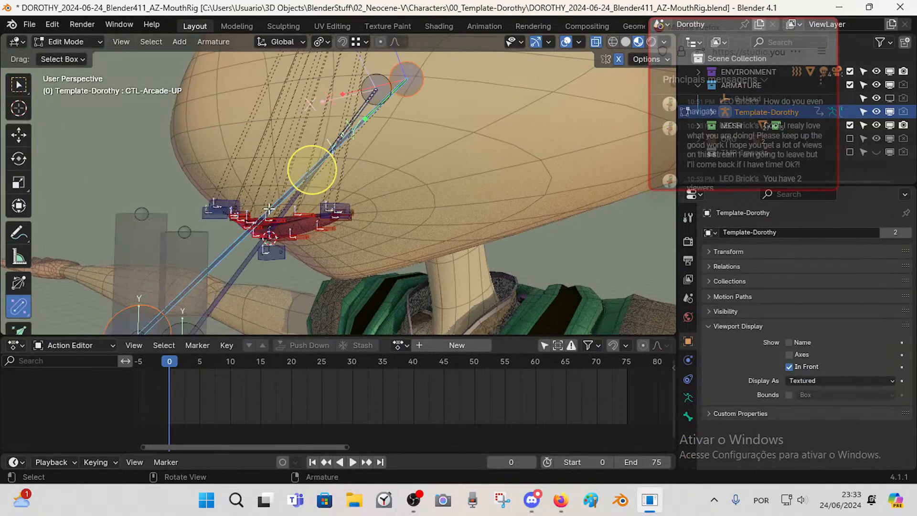
pyautogui.moveTo(268, 211)
pyautogui.mouseDown(button='middle')
pyautogui.moveTo(287, 212)
pyautogui.moveTo(265, 208)
pyautogui.mouseUp(button='middle')
pyautogui.hotkey('ctrl', 's')
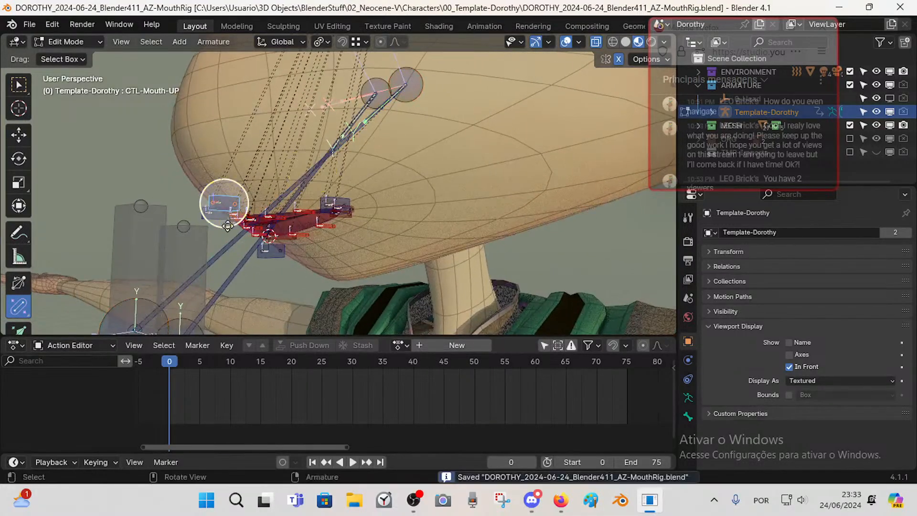
pyautogui.click(224, 213)
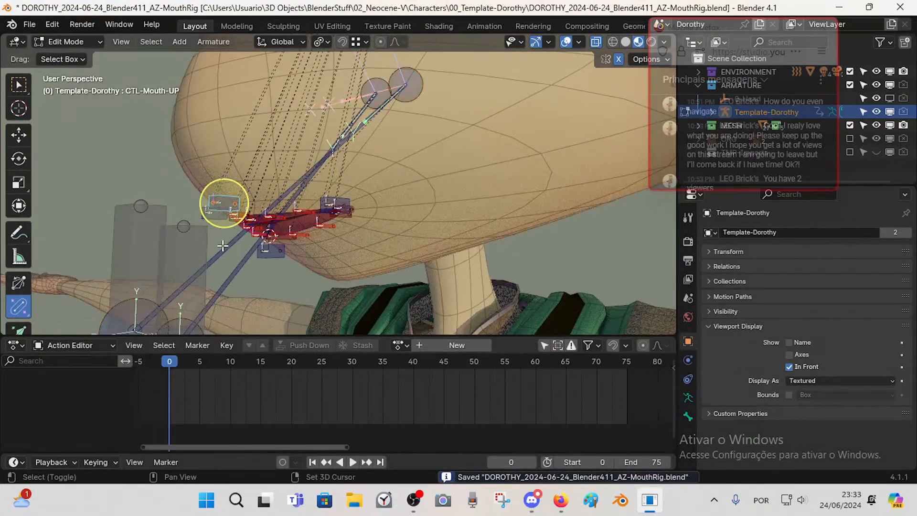
pyautogui.hotkey('ctrl', 'alt', 'a')
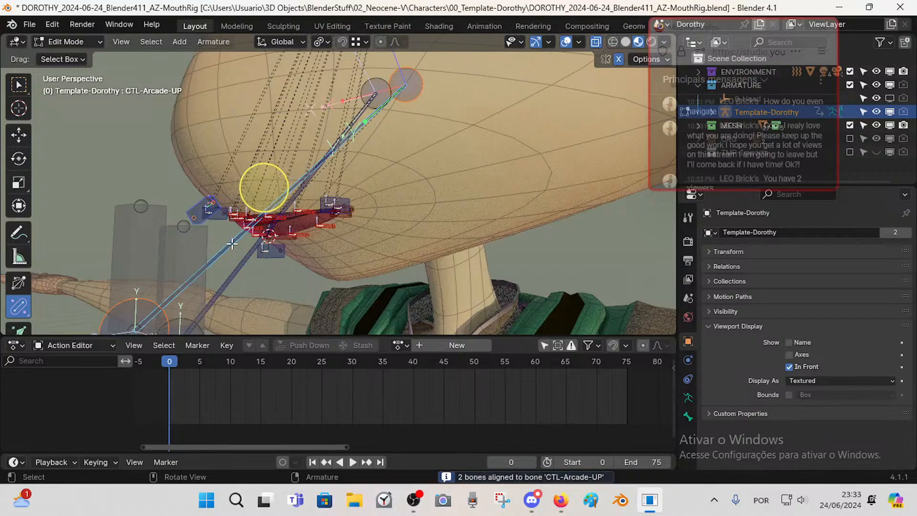
# - Move the aligned CTL-Mouth-UP bone along Y by about 0.01 m
pyautogui.moveTo(229, 242)
pyautogui.mouseDown(button='middle')
pyautogui.moveTo(204, 209)
pyautogui.moveTo(229, 227)
pyautogui.mouseUp(button='middle')
pyautogui.click(204, 209)
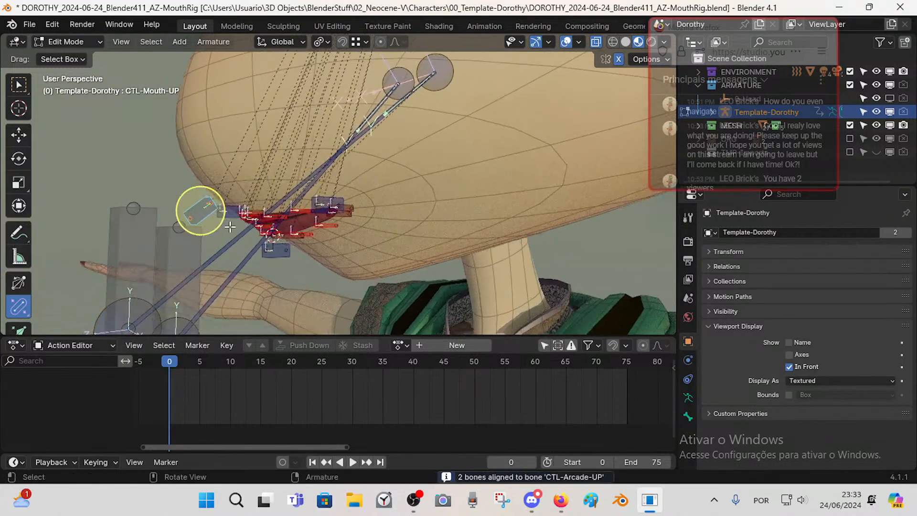
pyautogui.press('g')
pyautogui.press('y')
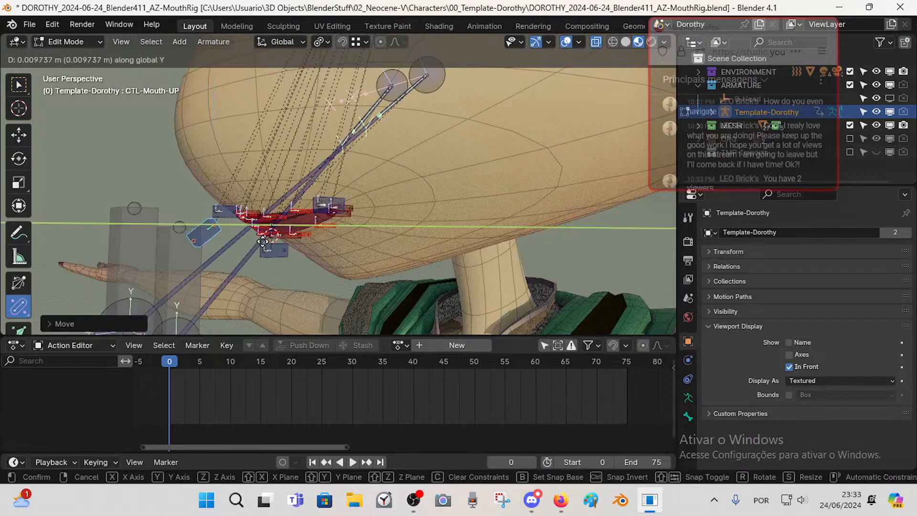
pyautogui.click(260, 235)
# - Return to Pose Mode and try rotating CTL-Arcade-UP about X to test the realigned mouth control
pyautogui.moveTo(257, 235); pyautogui.dragTo(412, 237, button='middle')
pyautogui.hotkey('ctrl', 'Tab')
pyautogui.click(231, 235)
pyautogui.press('r')
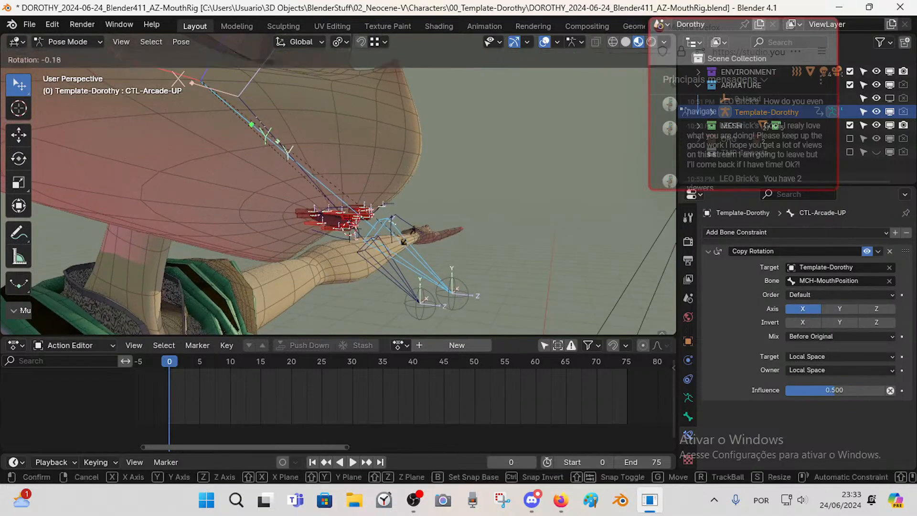
pyautogui.press('x')
pyautogui.click(419, 208)
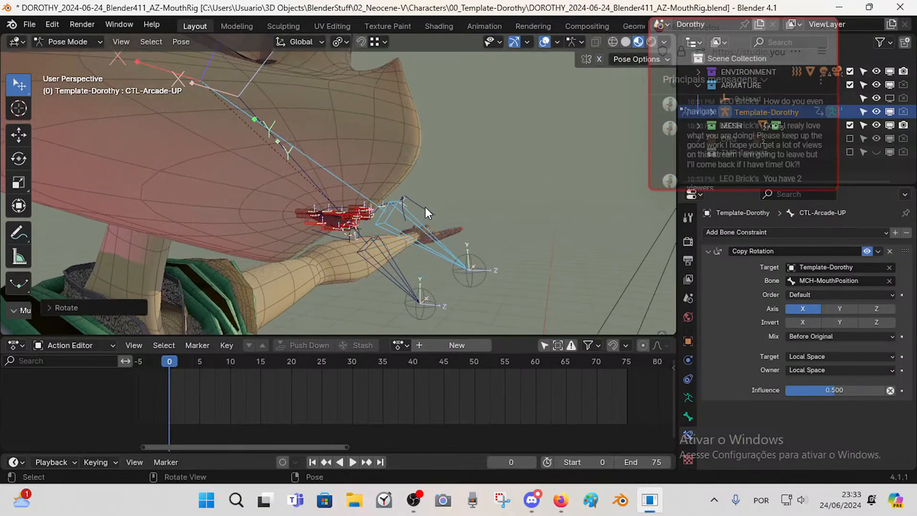
# - Toggle CTL-Mouth-UP's Copy Transforms constraint for comparison and set its target space to Local Space (Owner Orientation)
pyautogui.click(425, 207)
pyautogui.click(867, 252)
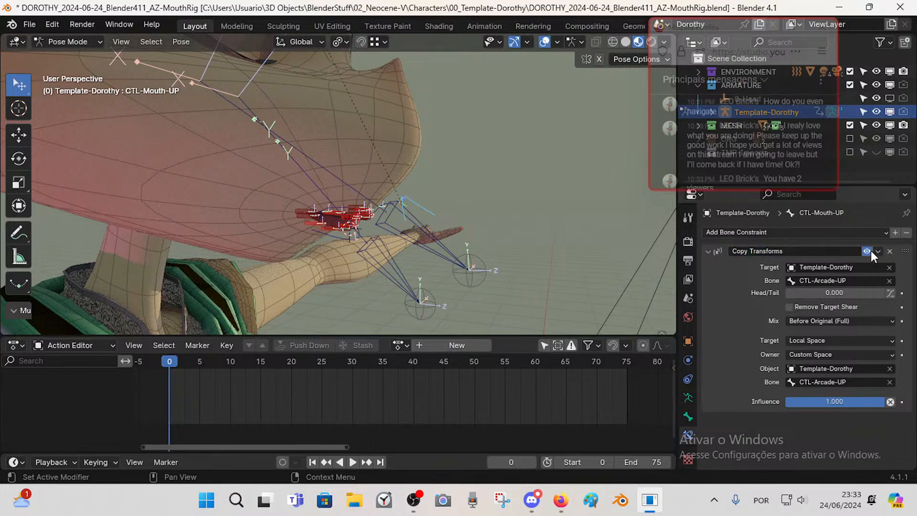
pyautogui.moveTo(411, 218); pyautogui.dragTo(311, 219, button='middle')
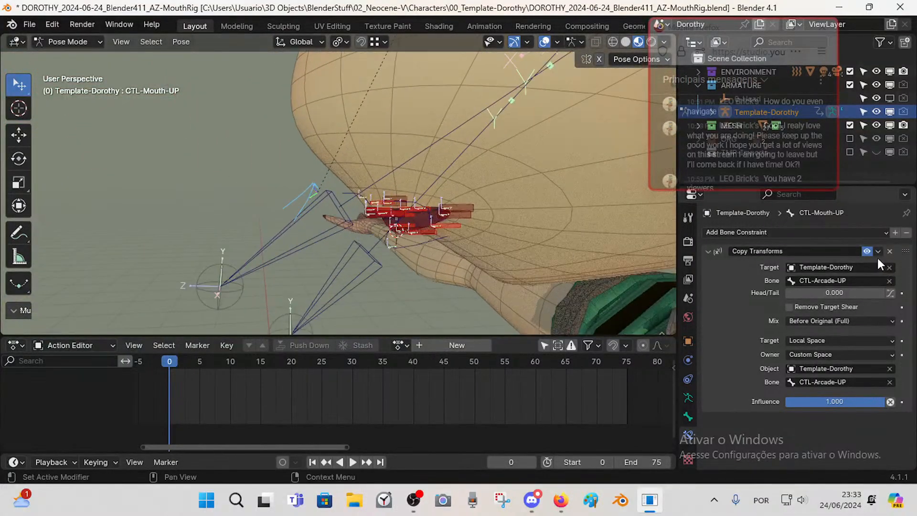
pyautogui.click(869, 251)
pyautogui.click(825, 339)
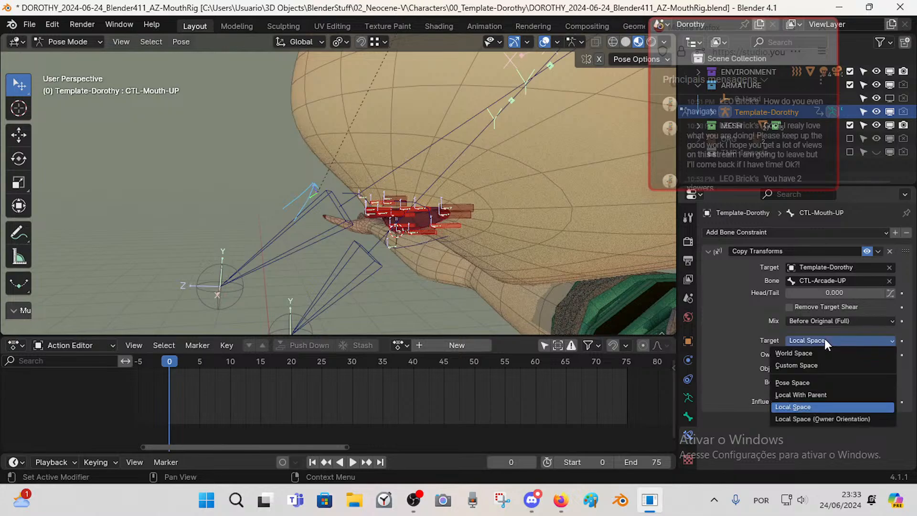
pyautogui.click(810, 418)
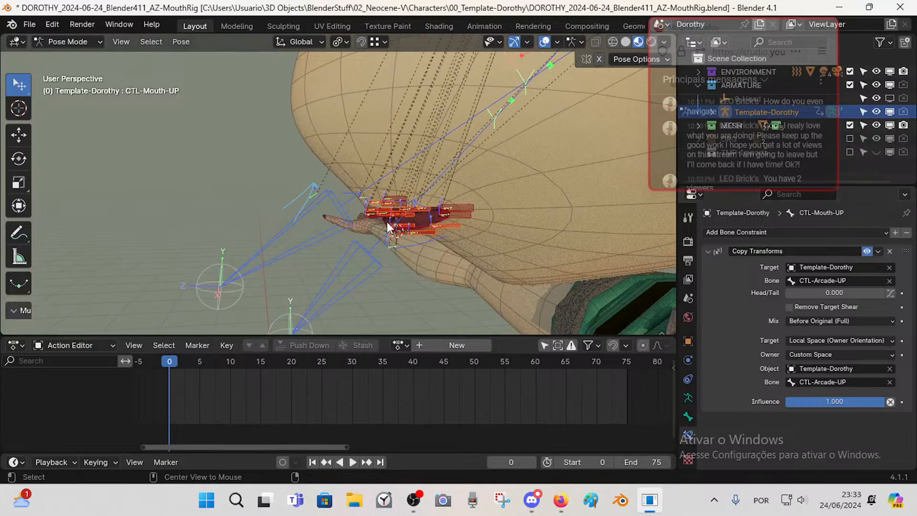
# - Try rotating CTL-Arcade-UP about X to test the Local Space (Owner Orientation) target, toggling CTL-Mouth-UP's constraint for comparison
pyautogui.click(342, 224)
pyautogui.click(329, 215)
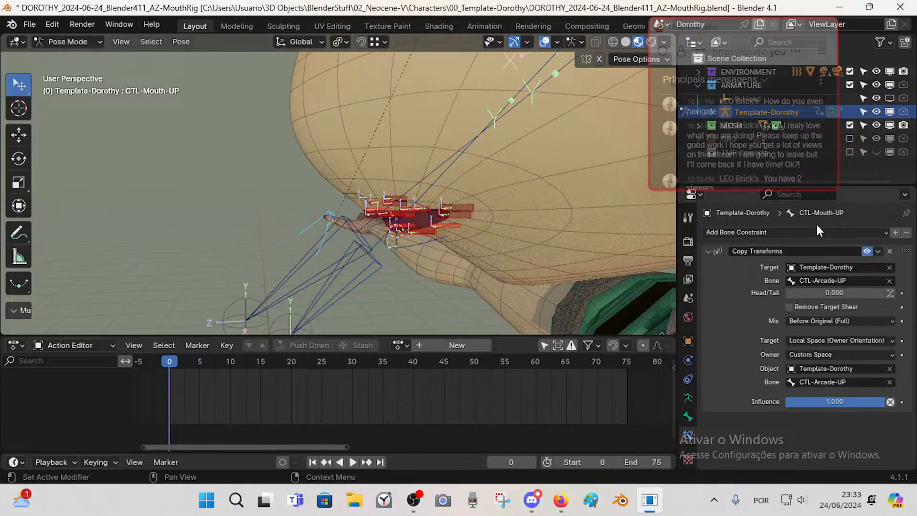
pyautogui.click(867, 251)
pyautogui.click(302, 256)
pyautogui.press('r')
pyautogui.press('x')
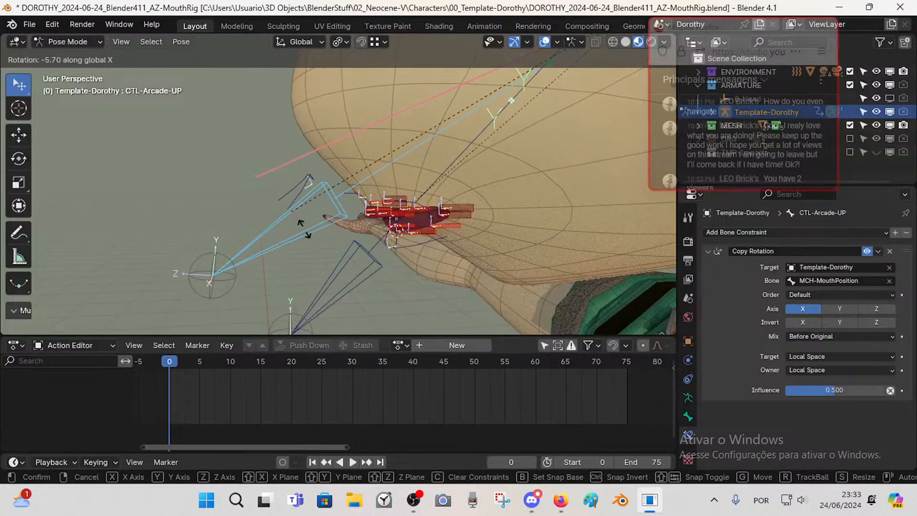
pyautogui.click(322, 217)
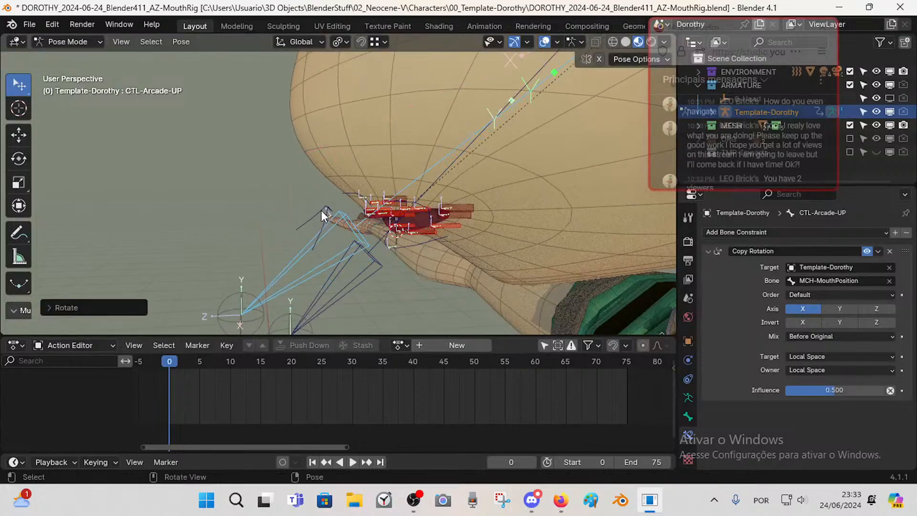
# - Try Pose Space for both the owner and target of CTL-Mouth-UP's Copy Transforms constraint
pyautogui.click(321, 211)
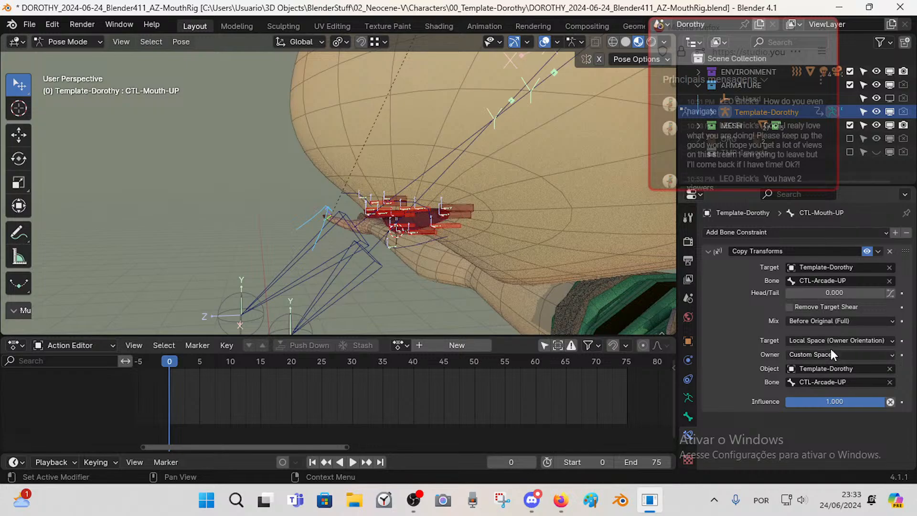
pyautogui.click(886, 356)
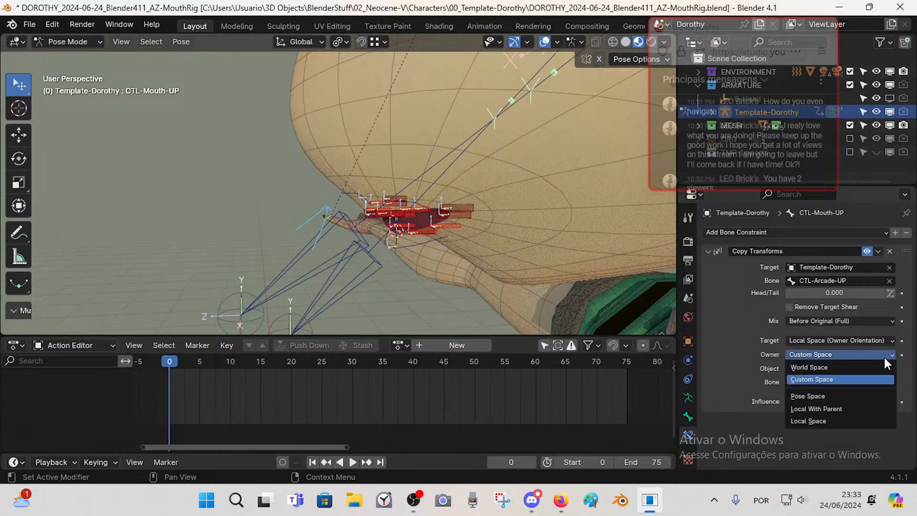
pyautogui.click(837, 395)
pyautogui.click(815, 339)
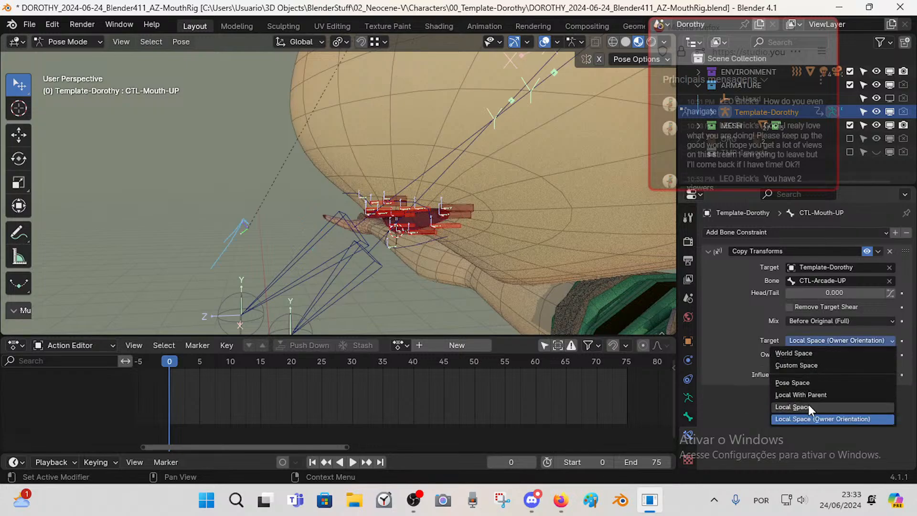
pyautogui.click(808, 383)
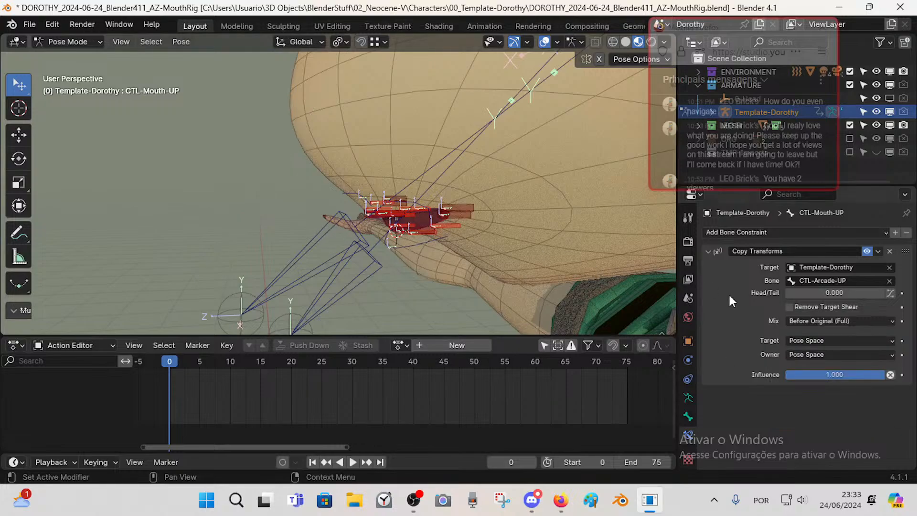
# - Set both the target and owner space of CTL-Mouth-UP's Copy Transforms constraint to Local Space
pyautogui.scroll(-8, 379, 193)
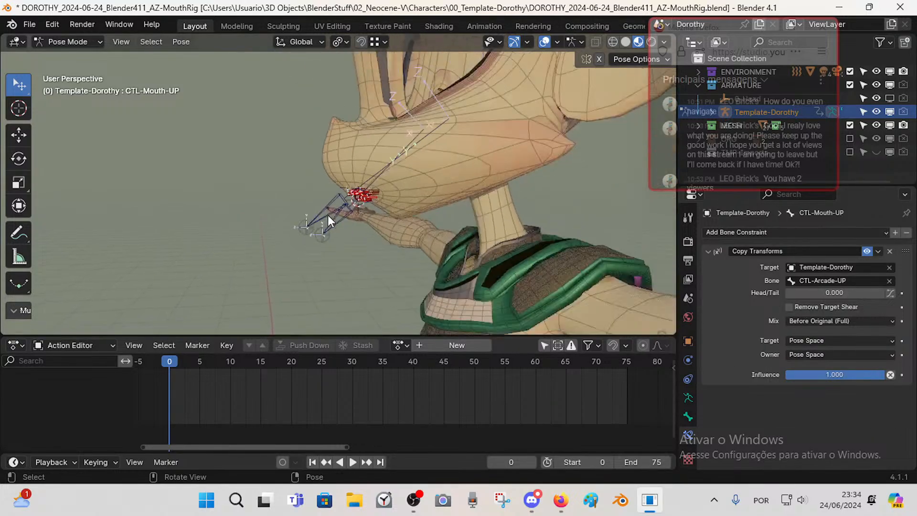
pyautogui.scroll(5, 325, 220)
pyautogui.click(826, 340)
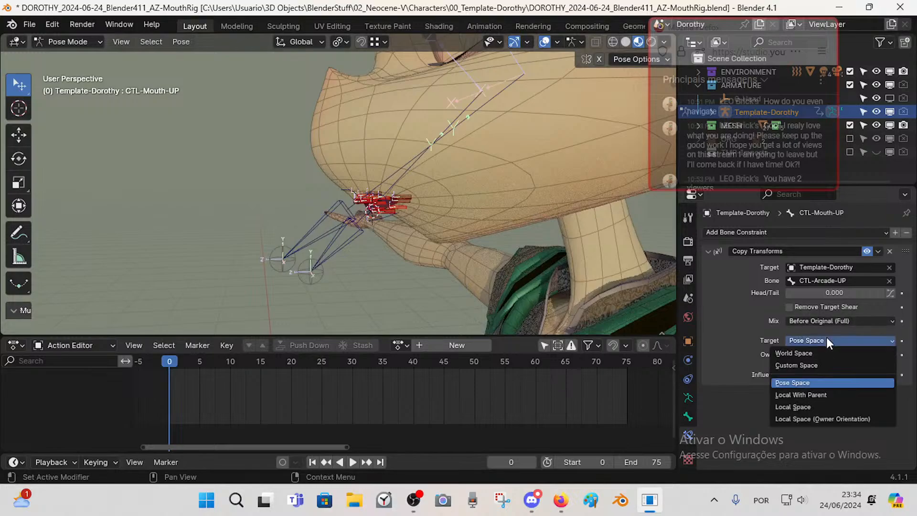
pyautogui.click(800, 408)
pyautogui.click(804, 354)
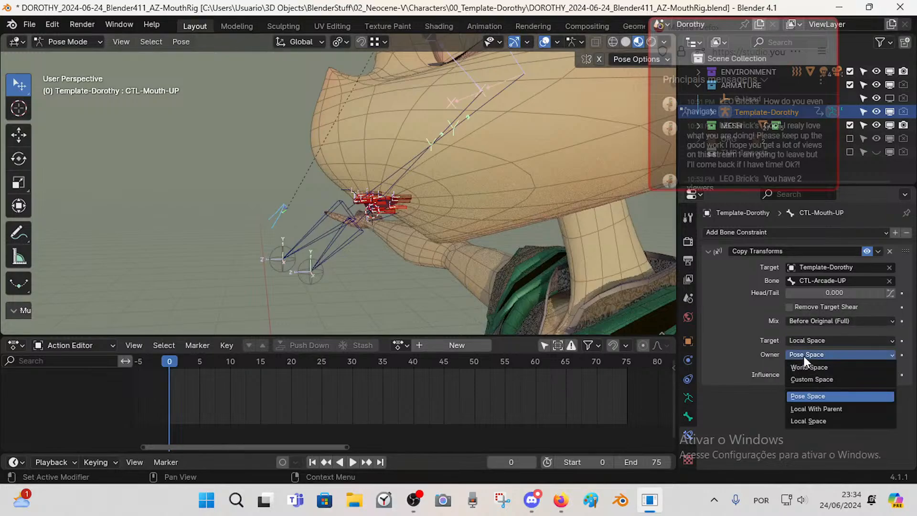
pyautogui.click(807, 419)
# - Rotate CTL-Arcade-UP freely to test how CTL-Mouth-UP follows with Local Space on both sides
pyautogui.click(315, 225)
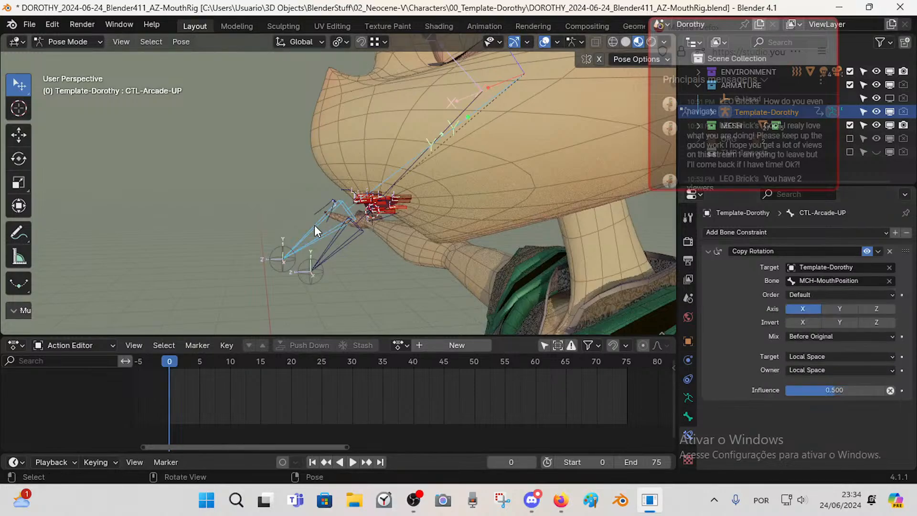
pyautogui.press('r')
pyautogui.click(340, 213)
pyautogui.moveTo(340, 214); pyautogui.dragTo(456, 273, button='middle')
# - Set the target space of CTL-Arcade-UP's Copy Rotation constraint to Local Space (Owner Orientation) and try an X-axis rotation
pyautogui.click(826, 356)
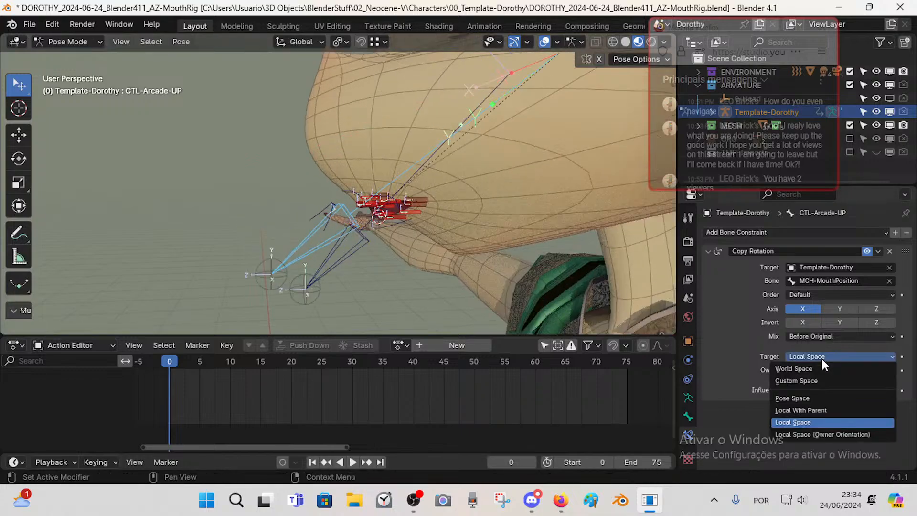
pyautogui.click(824, 434)
pyautogui.press('r')
pyautogui.press('x')
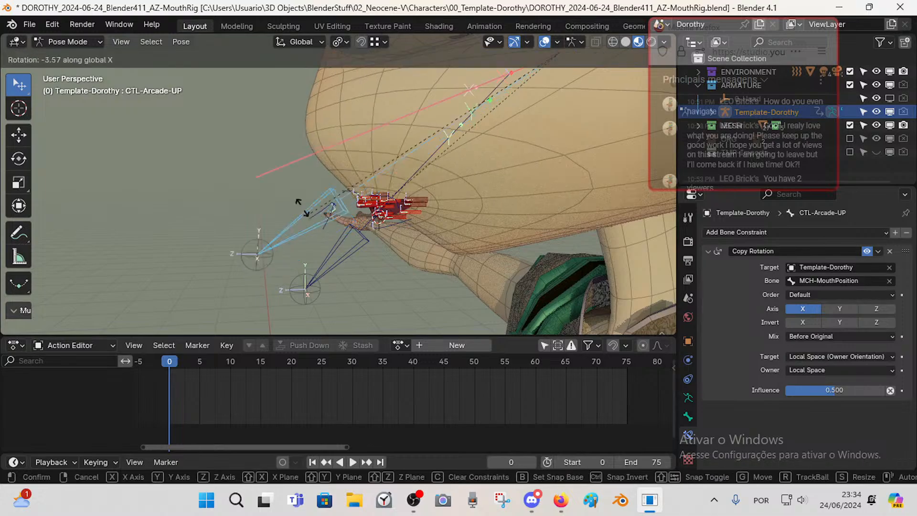
pyautogui.rightClick(322, 203)
# - Try Pose Space as the owner space of CTL-Mouth-UP's Copy Transforms constraint
pyautogui.click(308, 237)
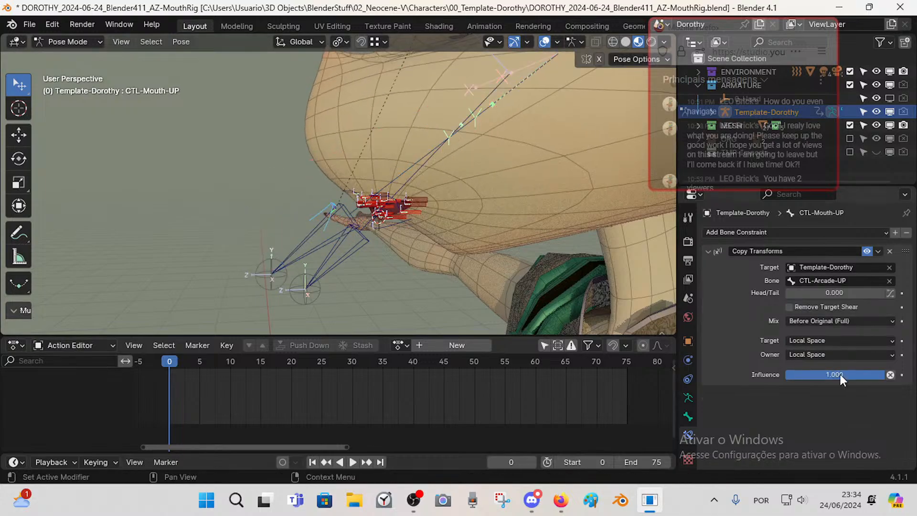
pyautogui.click(837, 354)
pyautogui.click(818, 396)
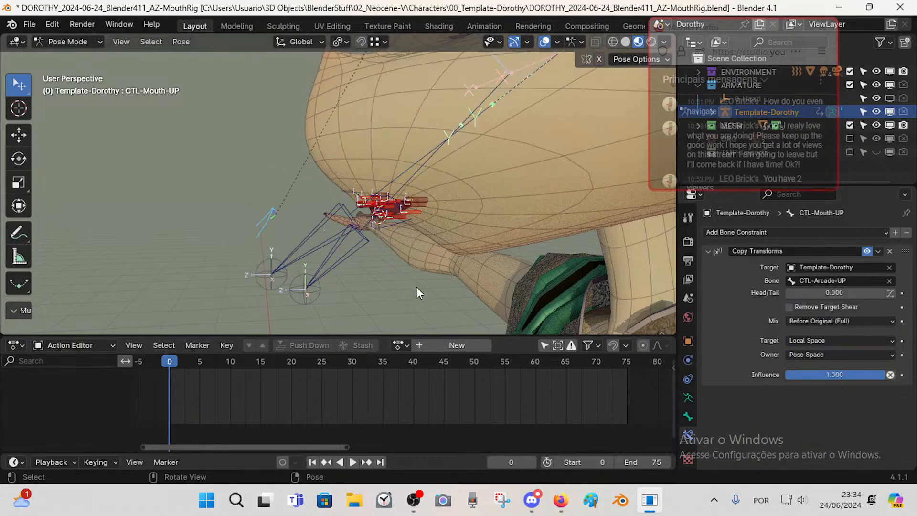
# - Compare the Copy Rotation constraint of CTL-Arcade-DN, and set the target space on CTL-Arcade-UP's to Local Space
pyautogui.click(320, 222)
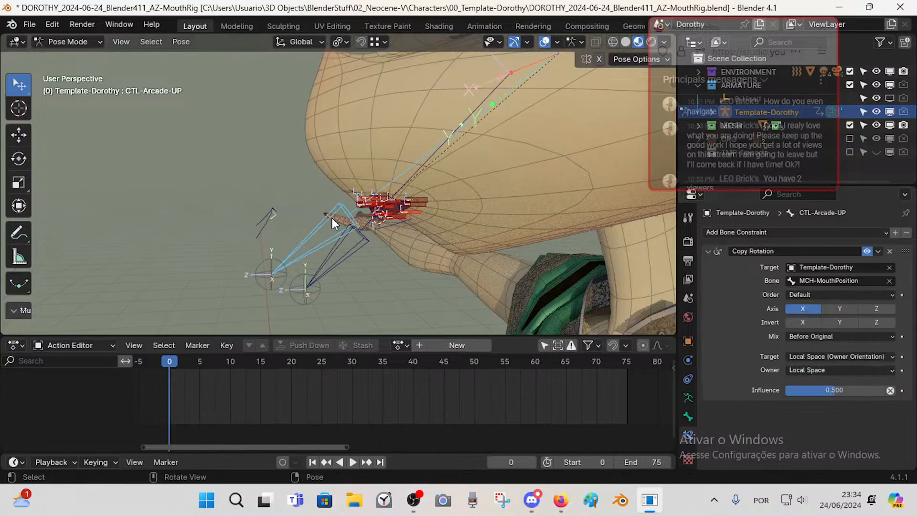
pyautogui.click(341, 263)
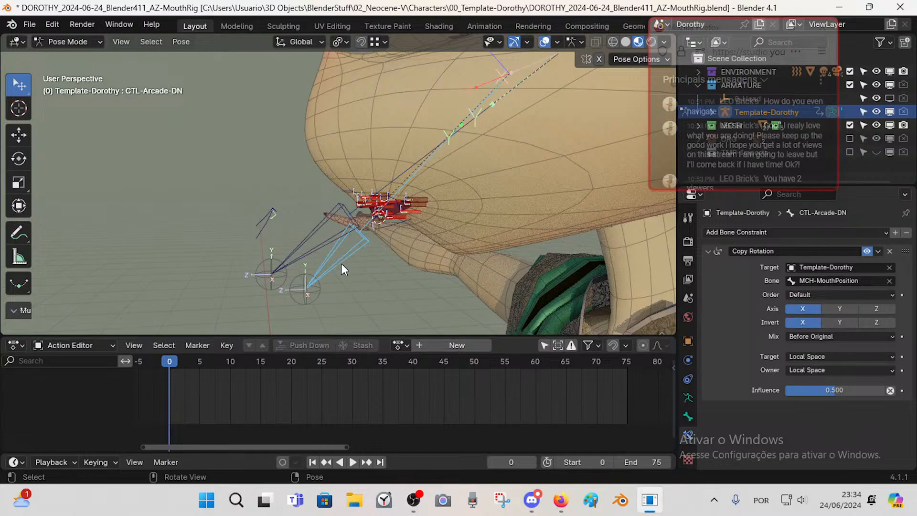
pyautogui.click(319, 231)
pyautogui.click(834, 356)
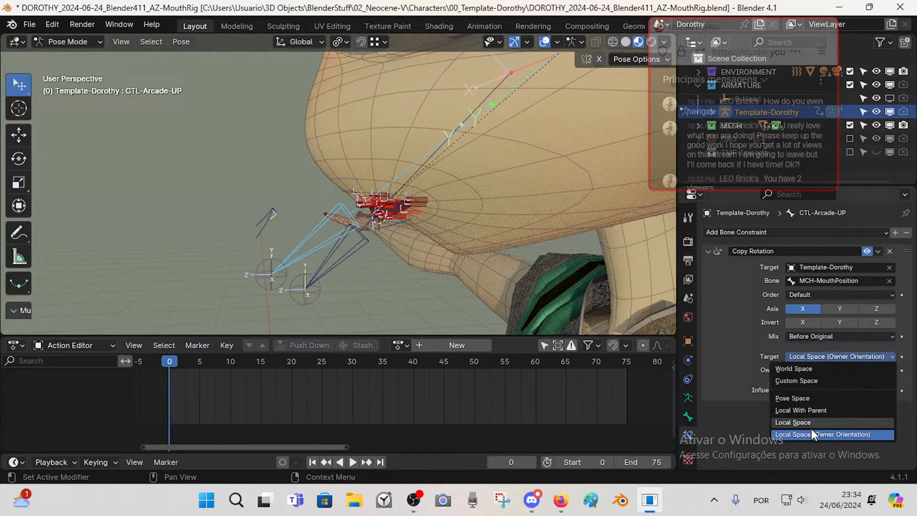
pyautogui.click(810, 423)
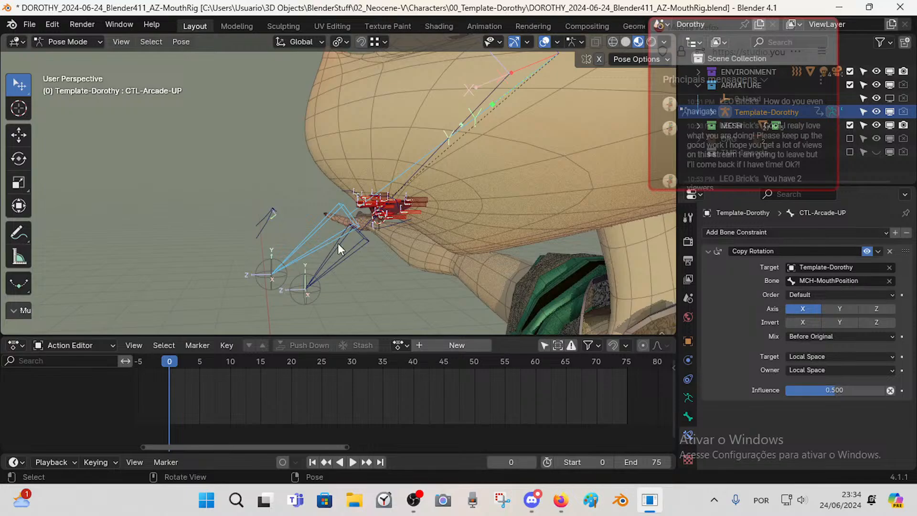
# - Undo the recent constraint changes back to CTL-Mouth-UP's Local Space owner setting, and select CTL-Arcade-DN
pyautogui.moveTo(375, 240); pyautogui.dragTo(388, 239, button='middle')
pyautogui.hotkey('ctrl', 'z')
pyautogui.hotkey('ctrl', 'z')
pyautogui.hotkey('ctrl', 'z')
pyautogui.hotkey('ctrl', 'z')
pyautogui.hotkey('ctrl', 'z')
pyautogui.hotkey('ctrl', 'z')
pyautogui.hotkey('ctrl', 'z')
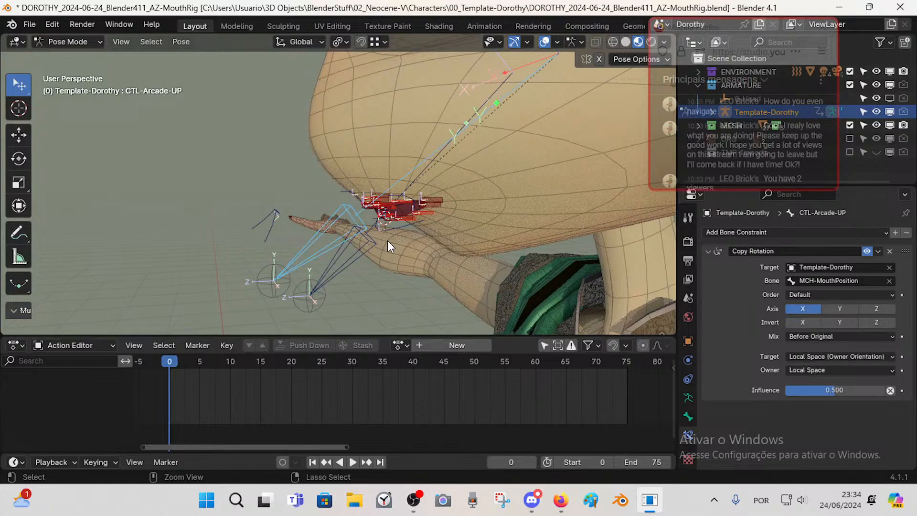
pyautogui.hotkey('ctrl', 'z')
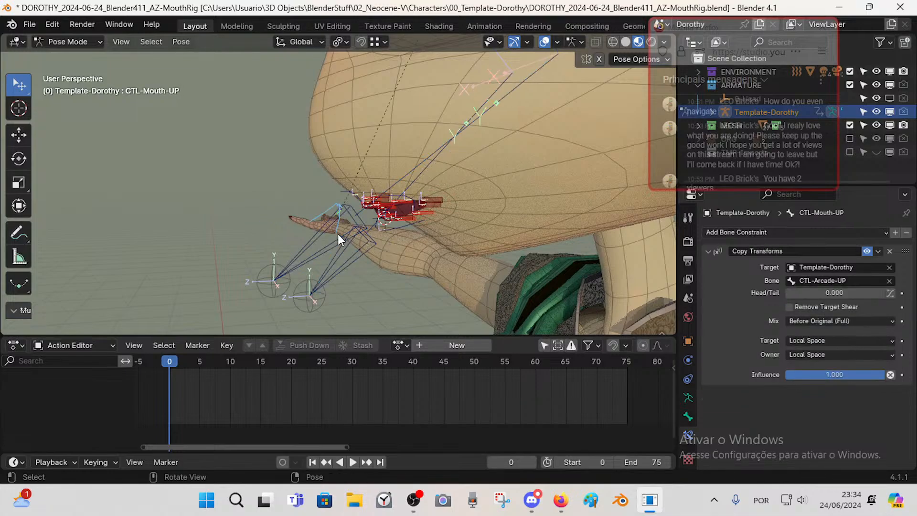
pyautogui.click(327, 245)
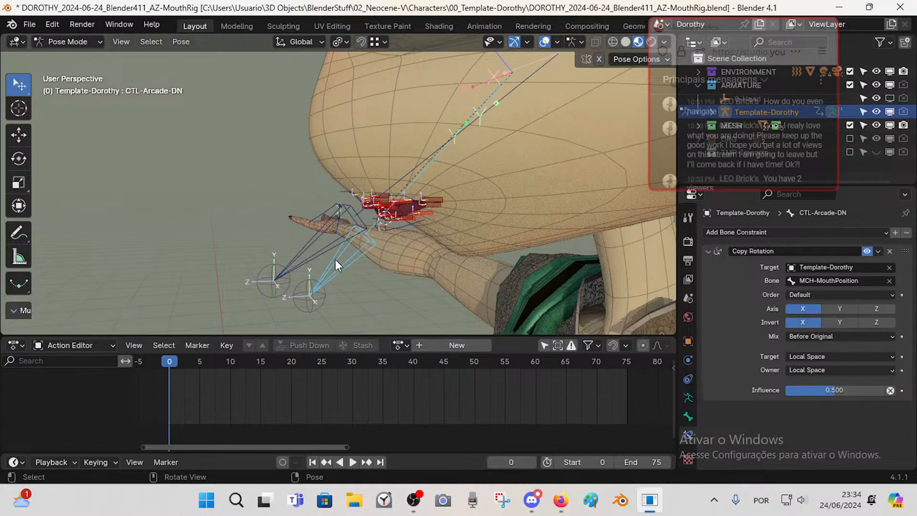
# - Set CTL-Mouth-UP's Copy Transforms target space to Local Space (Owner Orientation) and its owner space to Custom Space
pyautogui.click(320, 215)
pyautogui.click(798, 340)
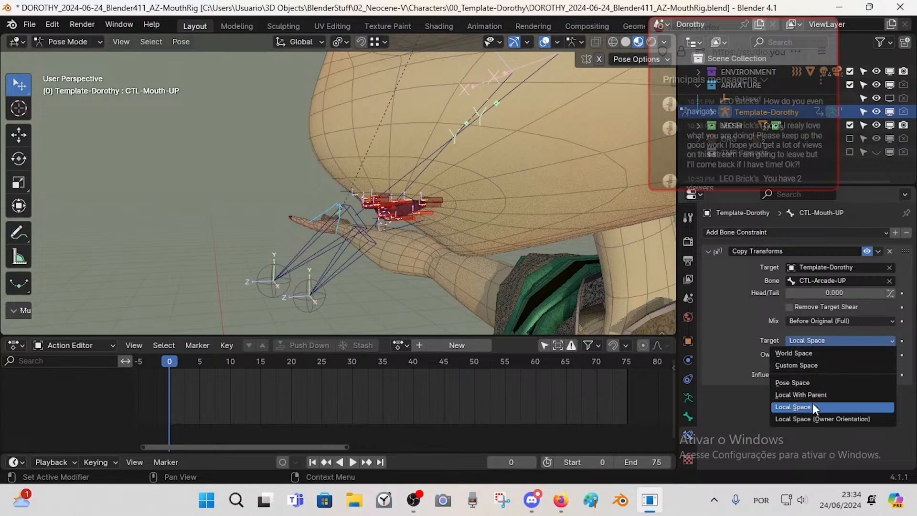
pyautogui.click(809, 419)
pyautogui.click(807, 353)
pyautogui.click(817, 380)
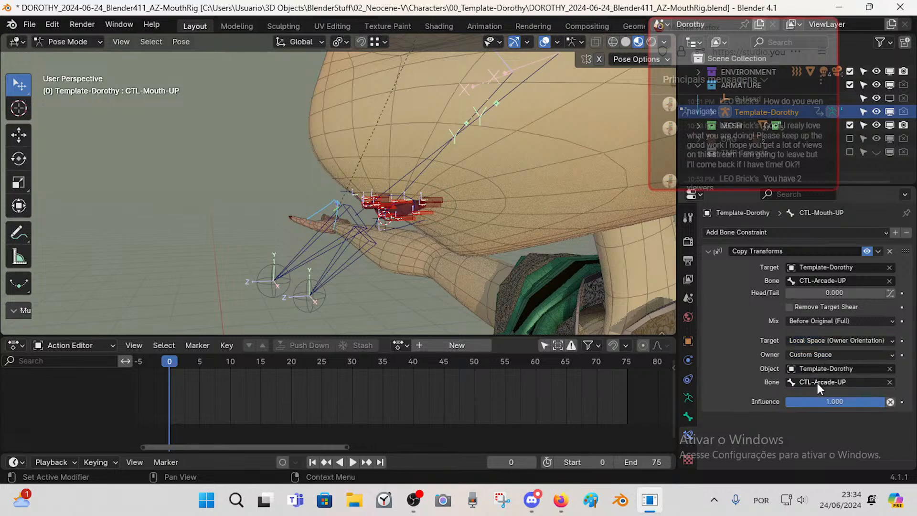
# - Try rotating CTL-Arcade-UP around the X axis to test how CTL-Mouth-UP follows it
pyautogui.click(332, 231)
pyautogui.press('r')
pyautogui.press('x')
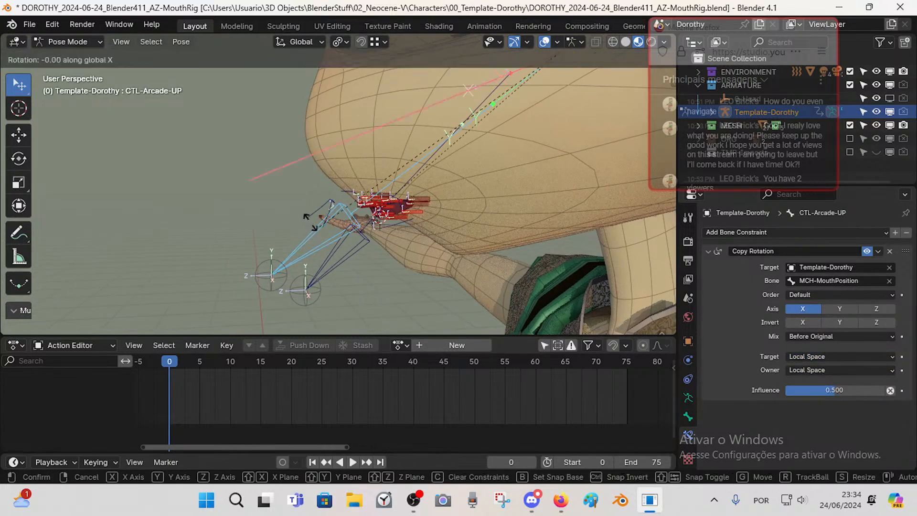
pyautogui.click(312, 215)
pyautogui.moveTo(312, 215); pyautogui.dragTo(354, 220, button='middle')
pyautogui.press('r')
pyautogui.press('x')
pyautogui.click(376, 182)
pyautogui.press('r')
pyautogui.press('x')
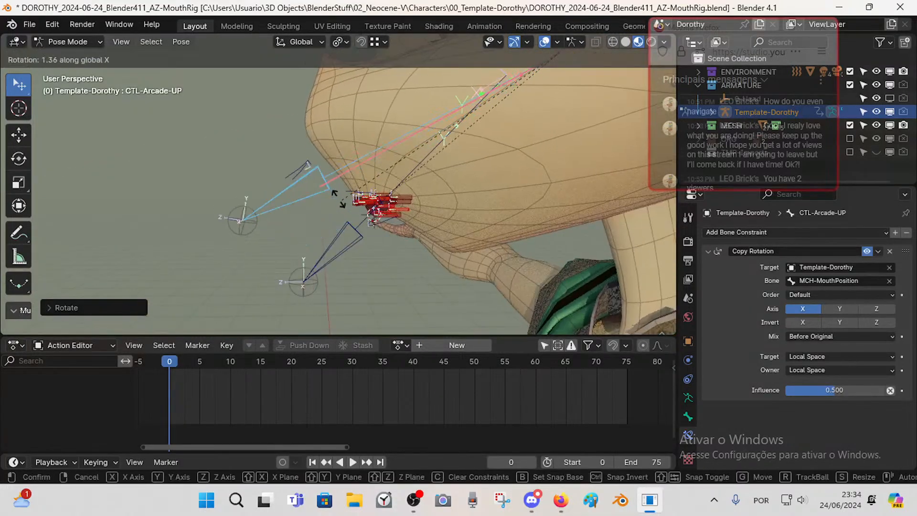
pyautogui.click(353, 220)
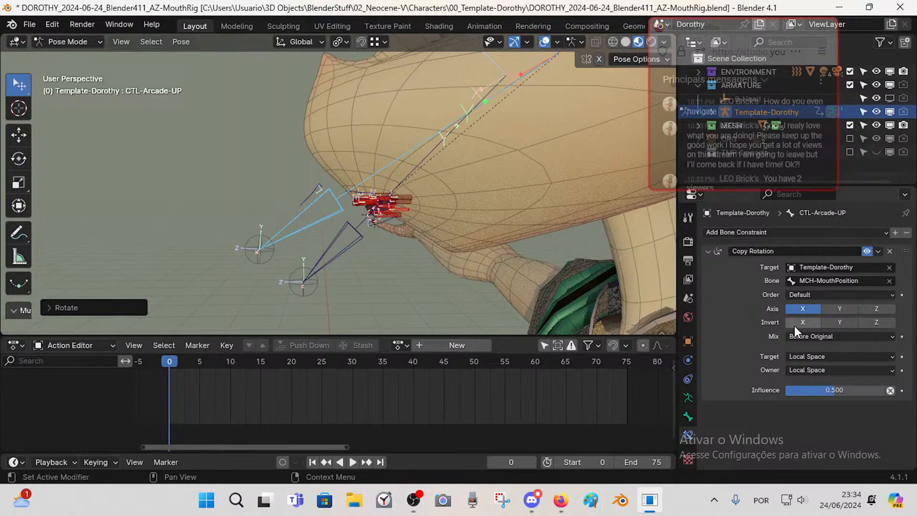
# - Check CTL-Arcade-UP's Copy Rotation X axis setting and try a trackball rotation of the bone
pyautogui.click(796, 308)
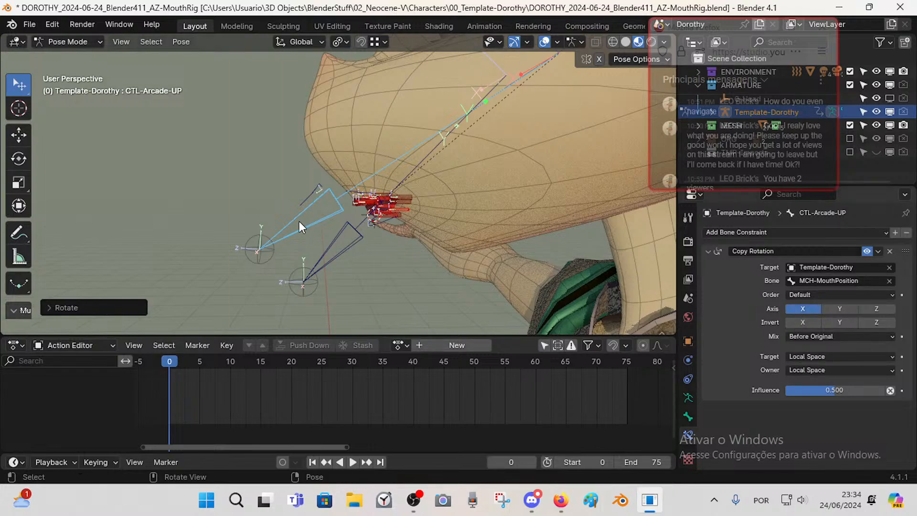
pyautogui.moveTo(299, 222); pyautogui.dragTo(395, 210, button='middle')
pyautogui.press('r')
pyautogui.press('r')
pyautogui.rightClick(417, 205)
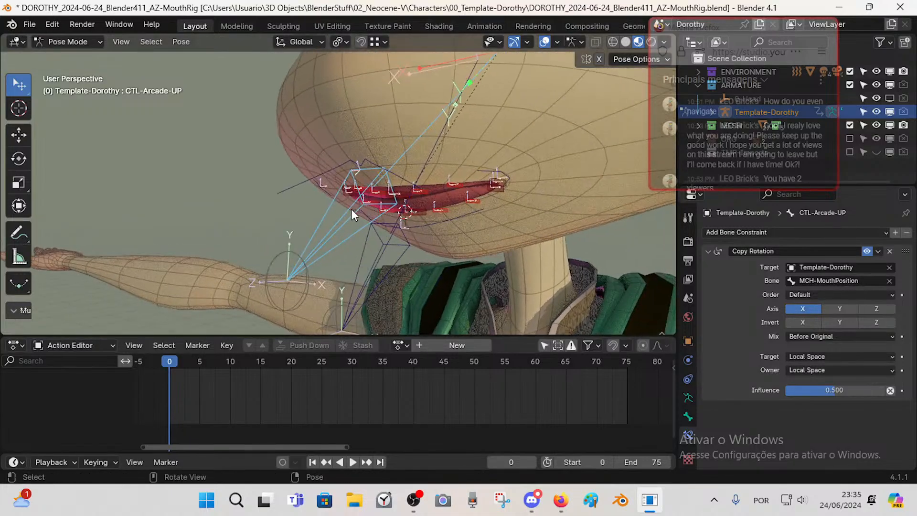
# - Set the target space of CTL-Mouth-UP's Copy Transforms constraint to Local Space
pyautogui.click(330, 172)
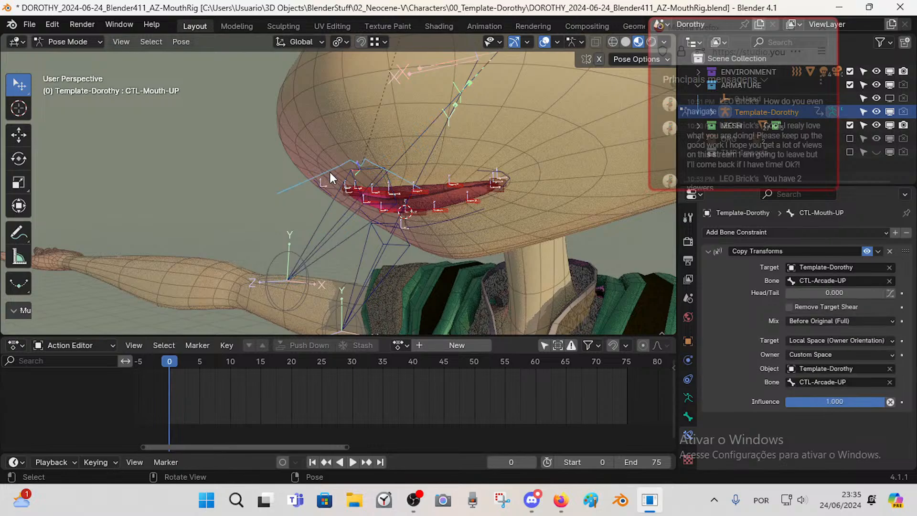
pyautogui.click(814, 339)
pyautogui.click(803, 404)
# - Try rotating CTL-Arcade-UP freely and around the X axis from the side, checking CTL-Mouth-UP's constraint in between
pyautogui.moveTo(466, 253); pyautogui.dragTo(343, 236, button='middle')
pyautogui.click(344, 236)
pyautogui.press('r')
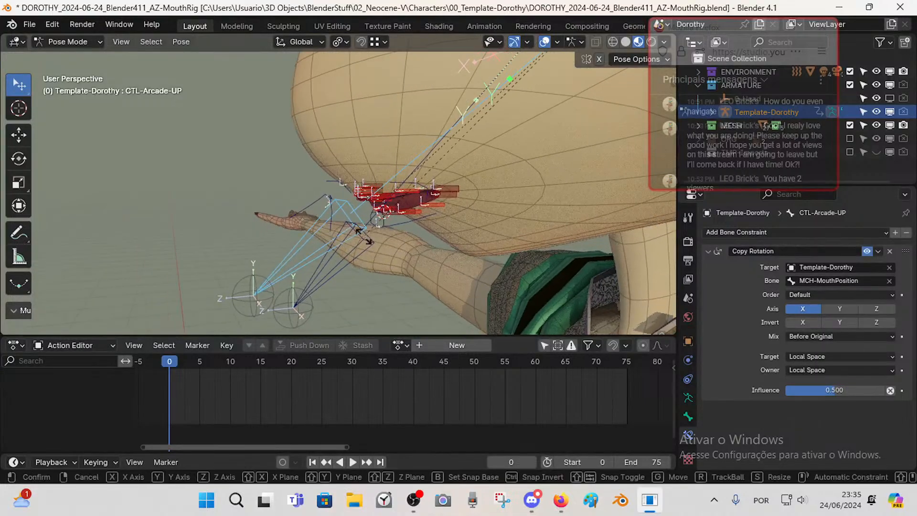
pyautogui.click(311, 162)
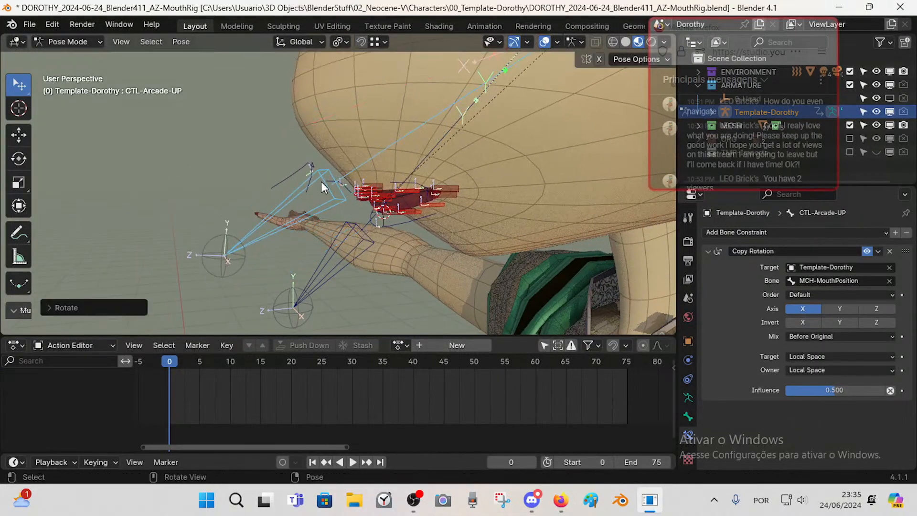
pyautogui.hotkey('ctrl', 'z')
pyautogui.click(301, 205)
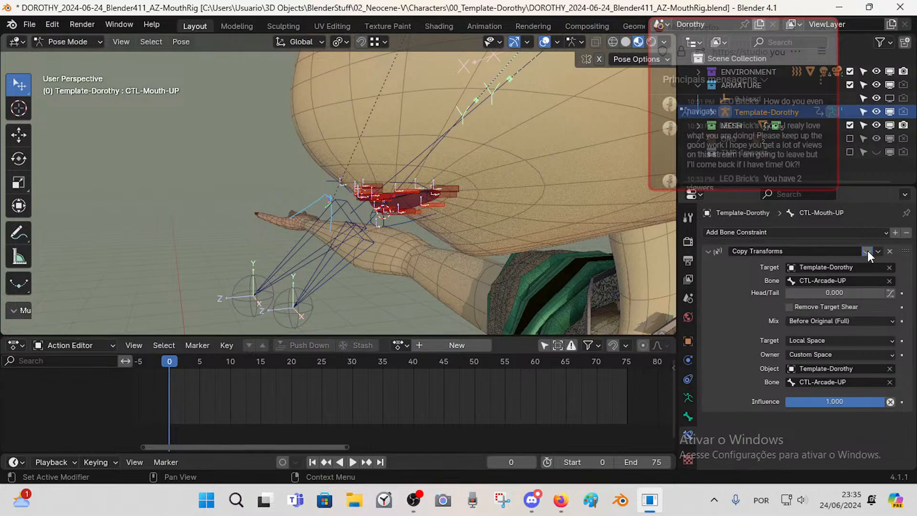
pyautogui.click(310, 239)
pyautogui.press('r')
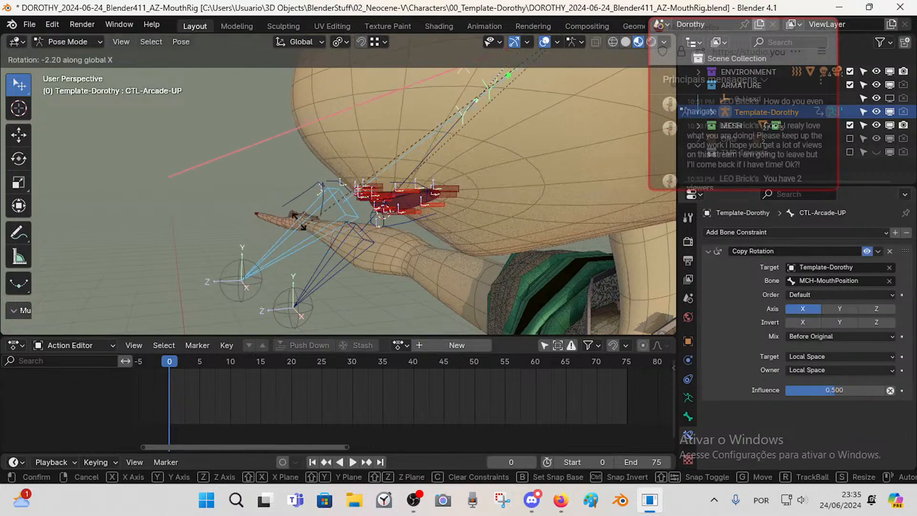
pyautogui.click(289, 202)
# - Try free, trackball and Y-axis rotations of CTL-Arcade-UP from the front of the mouth
pyautogui.moveTo(305, 201); pyautogui.dragTo(444, 188, button='middle')
pyautogui.press('r')
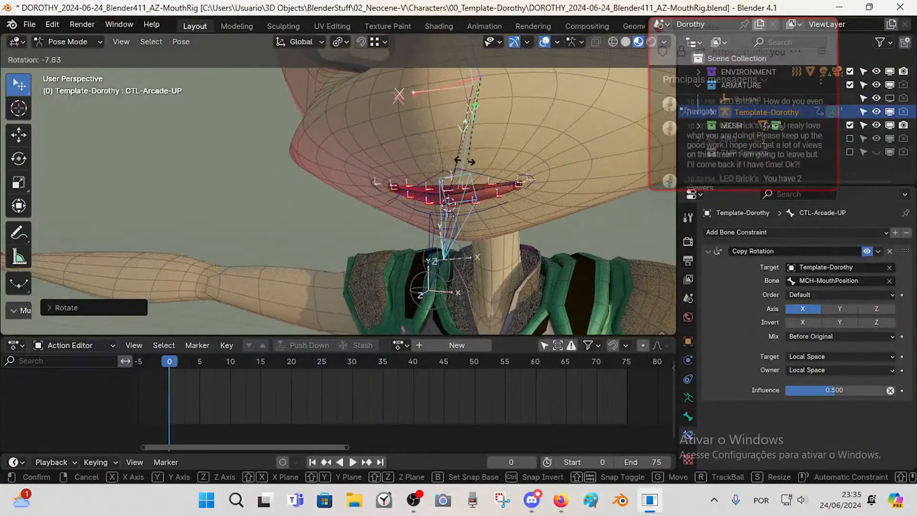
pyautogui.press('r')
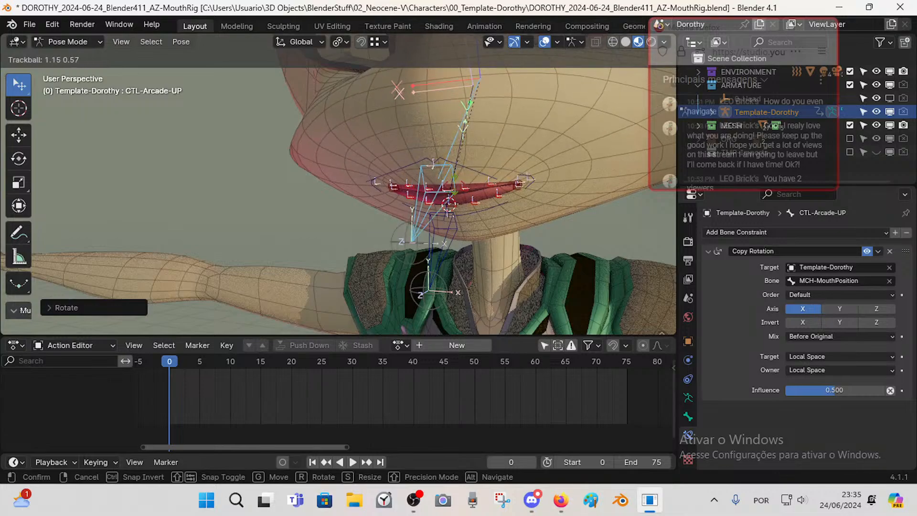
pyautogui.click(520, 197)
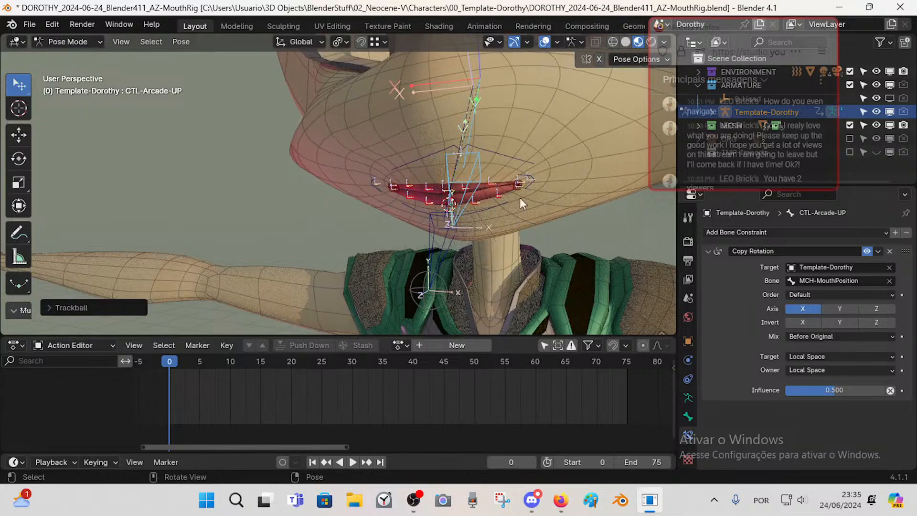
pyautogui.press('r')
pyautogui.click(522, 144)
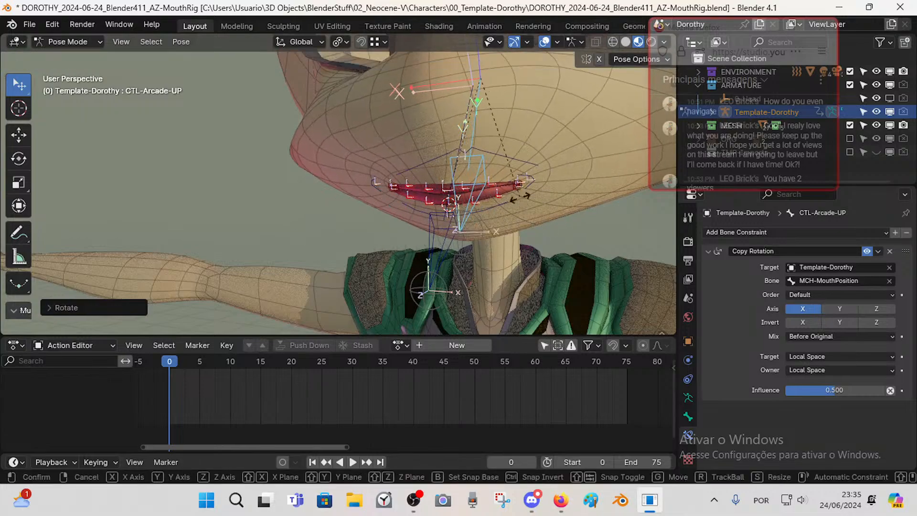
pyautogui.press('r')
pyautogui.press('r')
pyautogui.click(512, 183)
pyautogui.press('r')
pyautogui.press('y')
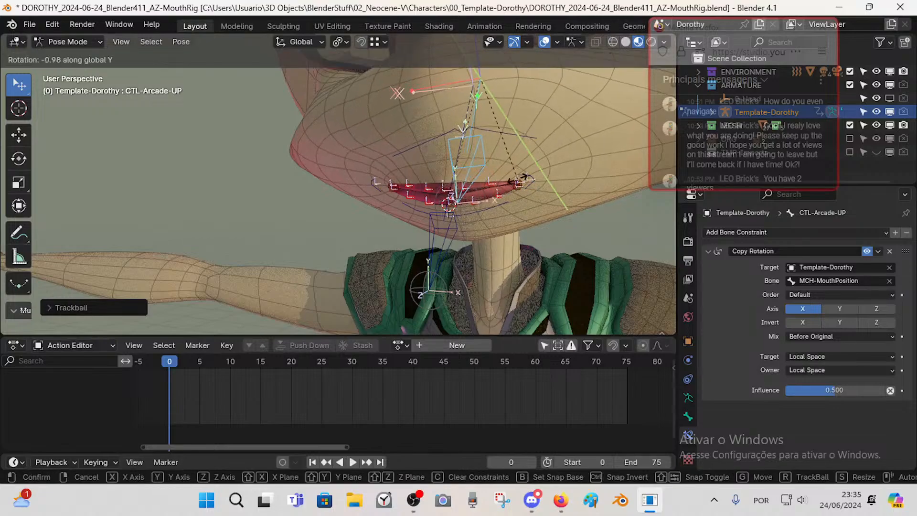
pyautogui.click(511, 185)
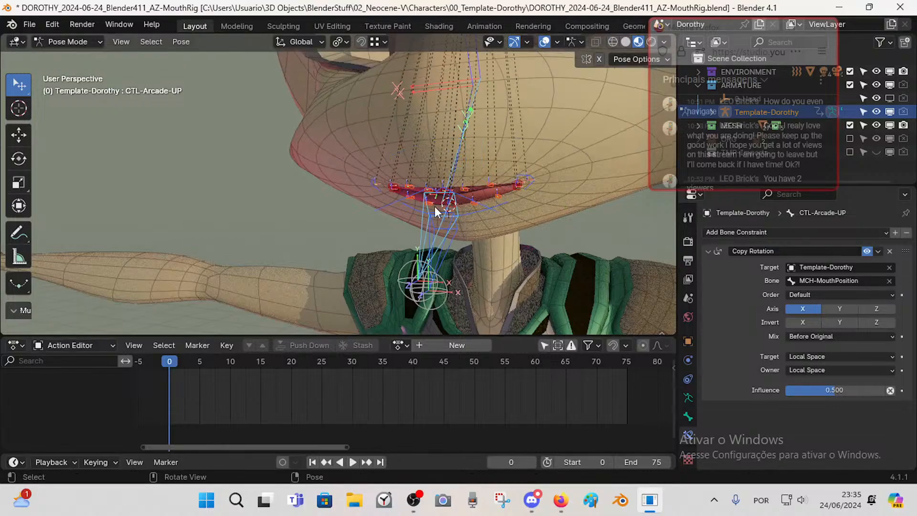
pyautogui.click(442, 217)
pyautogui.moveTo(442, 216); pyautogui.dragTo(397, 224, button='middle')
pyautogui.click(441, 230)
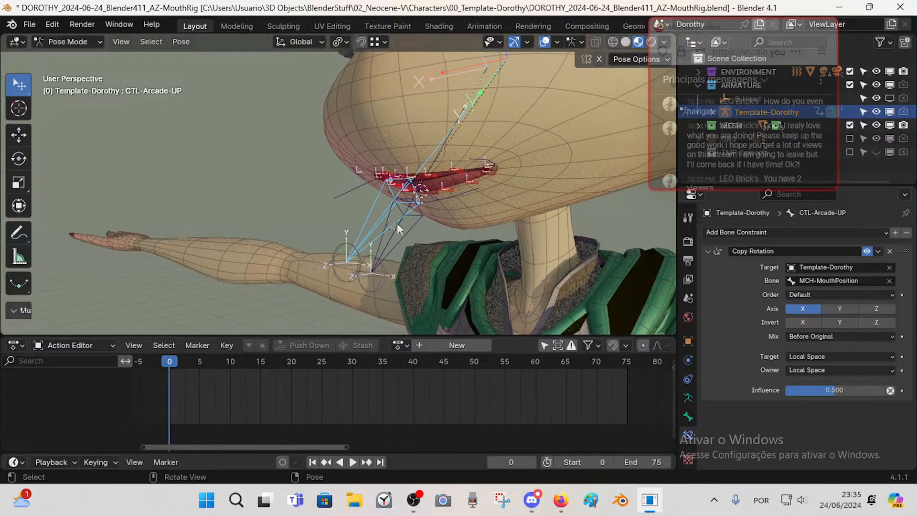
# - In Edit Mode, align CTL-Mouth-UP to the CTL-Mouth.L bone
pyautogui.scroll(2, 396, 223)
pyautogui.click(371, 187)
pyautogui.moveTo(370, 187); pyautogui.dragTo(399, 191, button='middle')
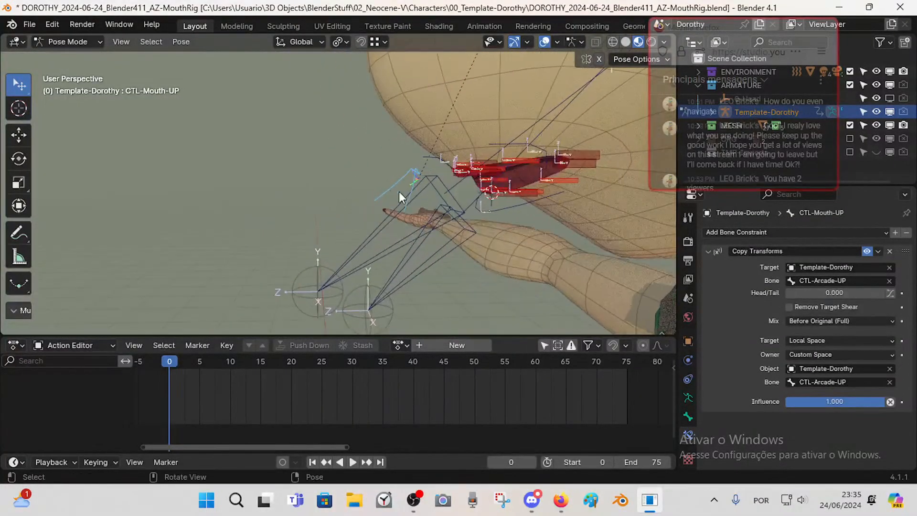
pyautogui.click(863, 253)
pyautogui.press('Tab')
pyautogui.moveTo(453, 196); pyautogui.dragTo(382, 210, button='middle')
pyautogui.click(499, 177)
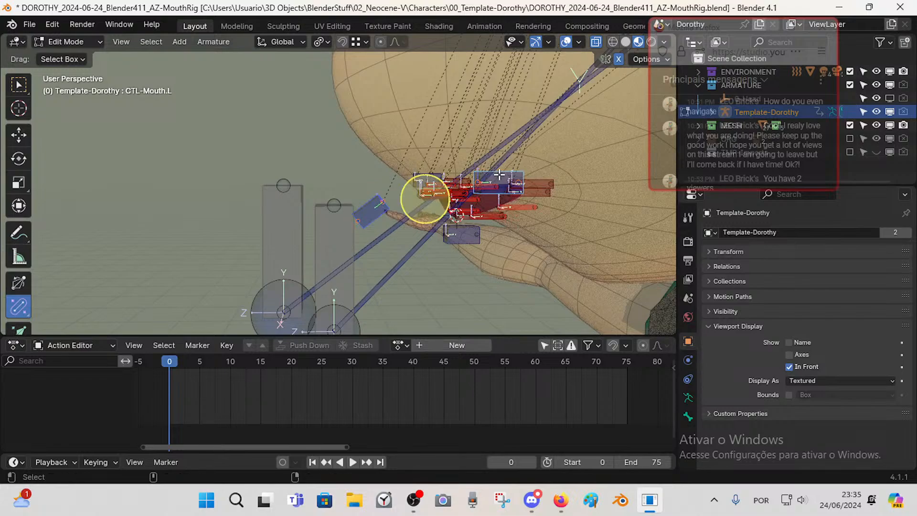
pyautogui.hotkey('ctrl', 'alt', 'a')
pyautogui.click(394, 202)
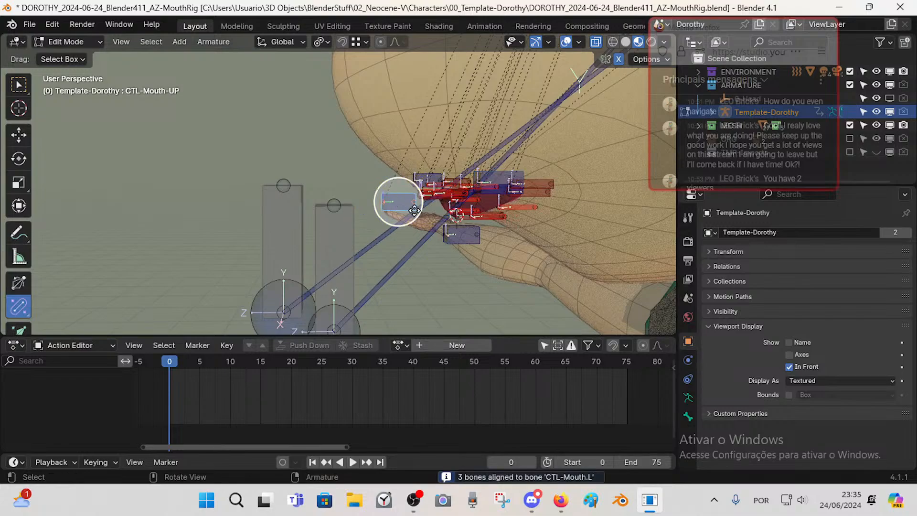
# - Move CTL-Mouth-UP up along the Z axis to upper-lip height and return to Pose Mode
pyautogui.moveTo(395, 203); pyautogui.dragTo(401, 206, button='middle')
pyautogui.press('g')
pyautogui.press('z')
pyautogui.click(410, 193)
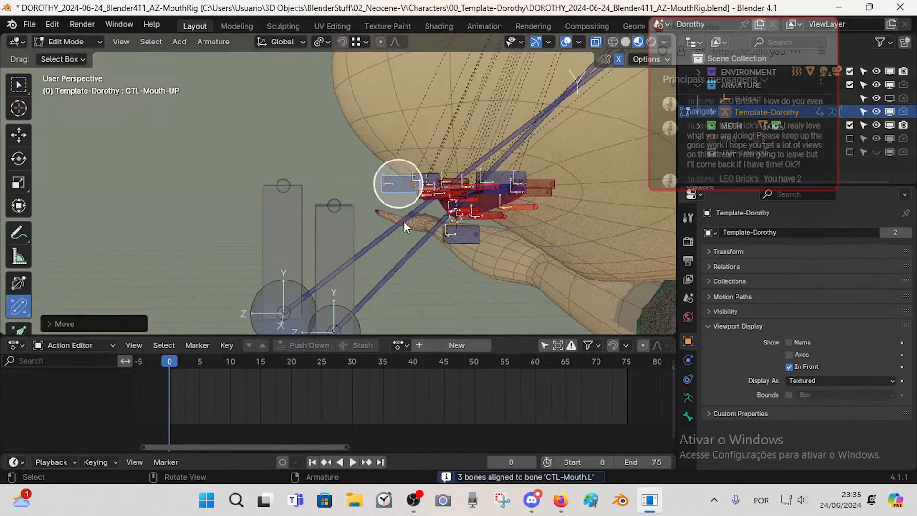
pyautogui.hotkey('ctrl', 'Tab')
# - Check CTL-Mouth-UP's Copy Transforms constraint and try rotating CTL-Arcade-UP around the X axis
pyautogui.click(372, 208)
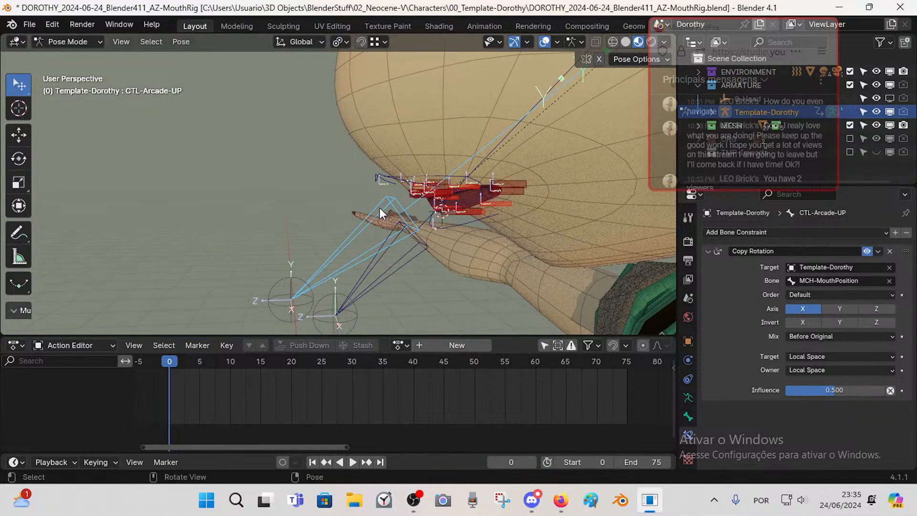
pyautogui.click(381, 177)
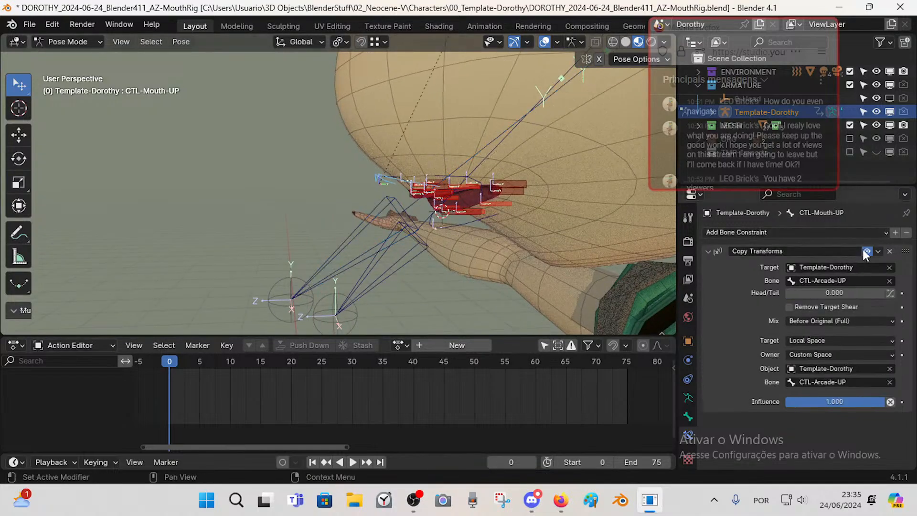
pyautogui.click(347, 221)
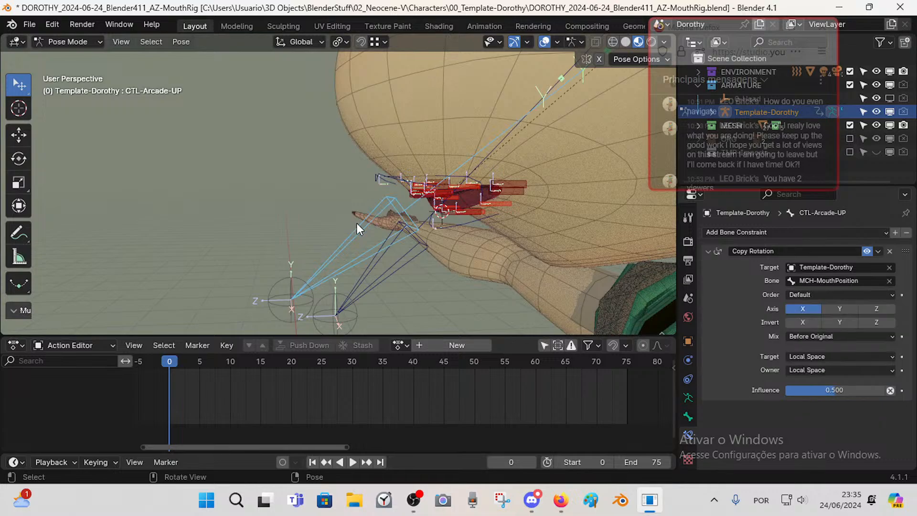
pyautogui.press('r')
pyautogui.press('x')
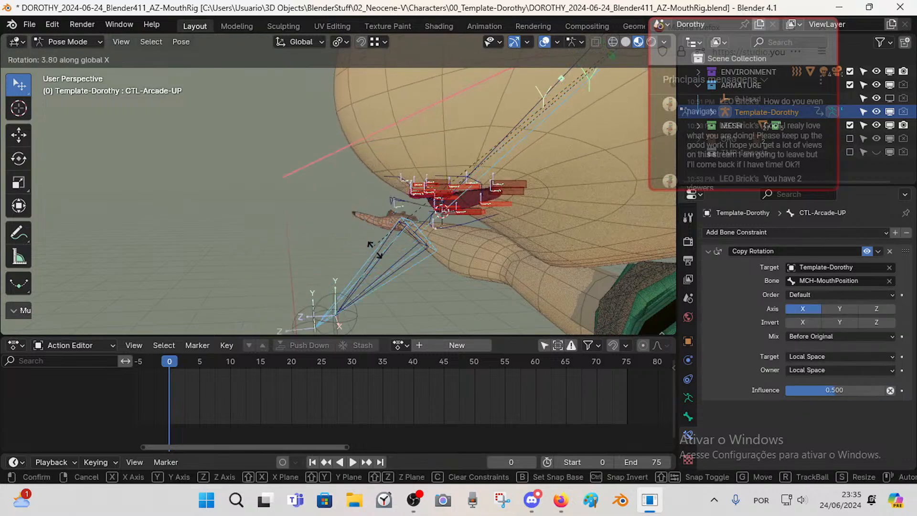
pyautogui.click(354, 217)
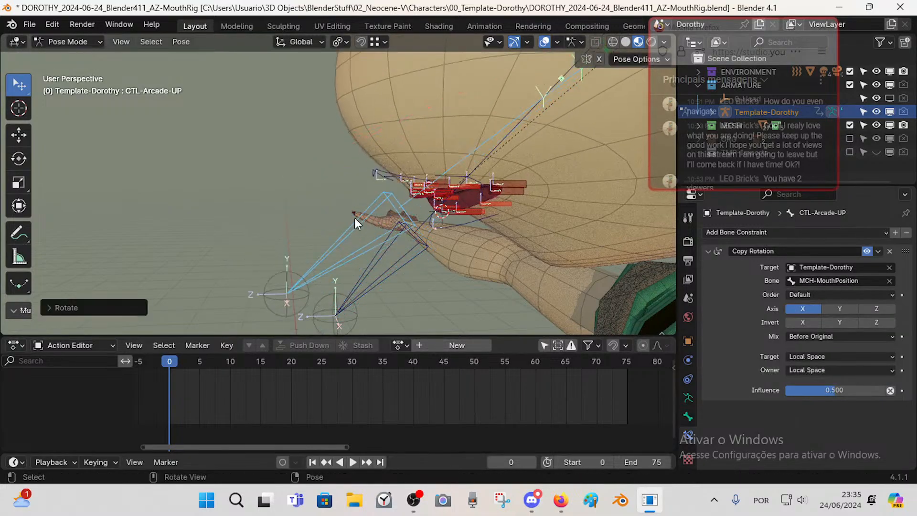
# - Check CTL-Mouth-UP in Edit Mode and try Local Space (Owner Orientation) as its Copy Transforms target space
pyautogui.click(383, 180)
pyautogui.press('Tab')
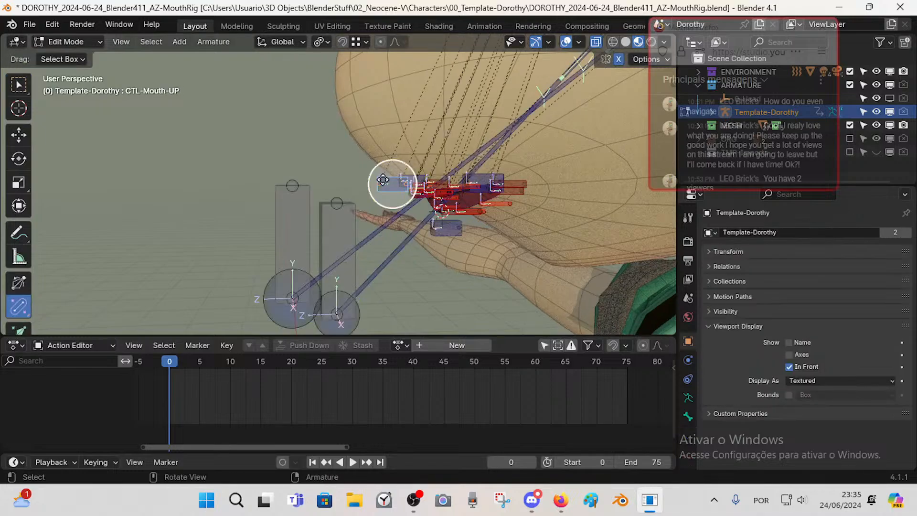
pyautogui.press('Tab')
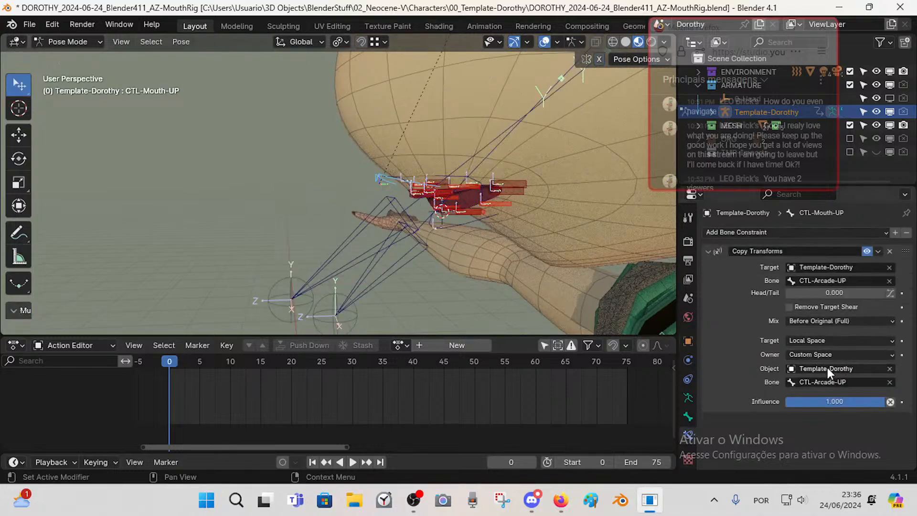
pyautogui.click(826, 342)
pyautogui.click(818, 416)
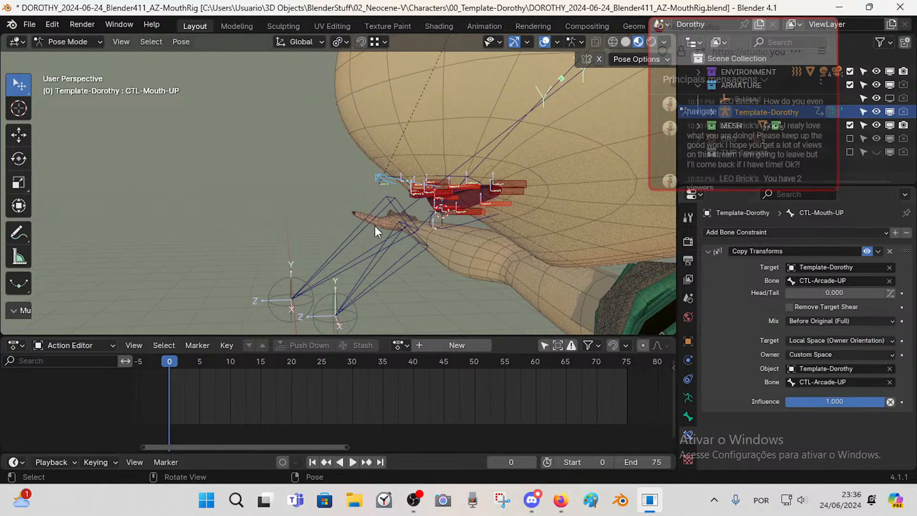
# - Try rotating CTL-Arcade-UP around the X axis while viewing the mouth from the front
pyautogui.moveTo(374, 225)
pyautogui.mouseDown(button='middle')
pyautogui.moveTo(548, 246)
pyautogui.moveTo(376, 210)
pyautogui.mouseUp(button='middle')
pyautogui.click(376, 207)
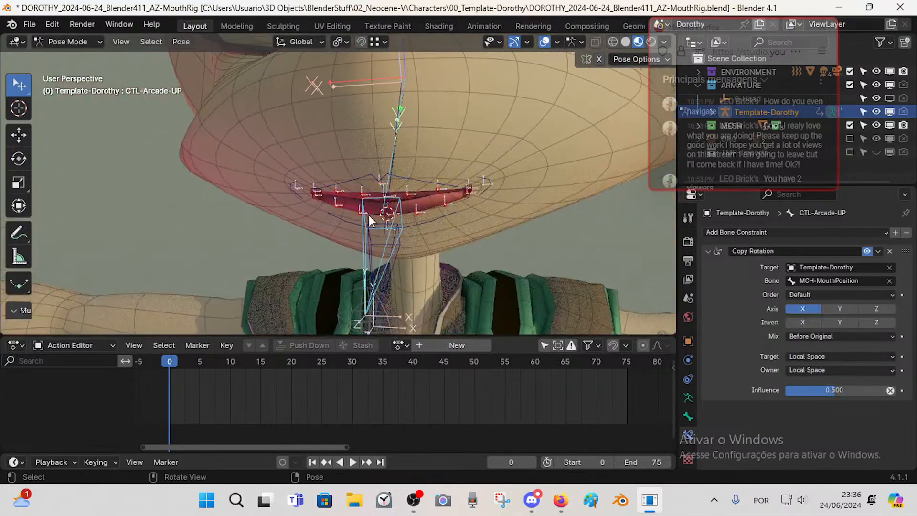
pyautogui.press('r')
pyautogui.press('x')
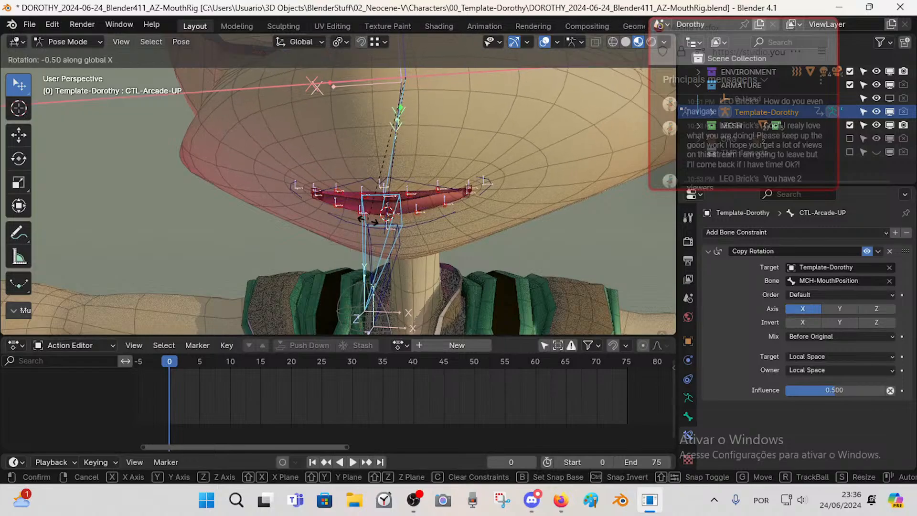
pyautogui.click(366, 186)
# - Return CTL-Mouth-UP's Copy Transforms target space to Local Space
pyautogui.click(365, 175)
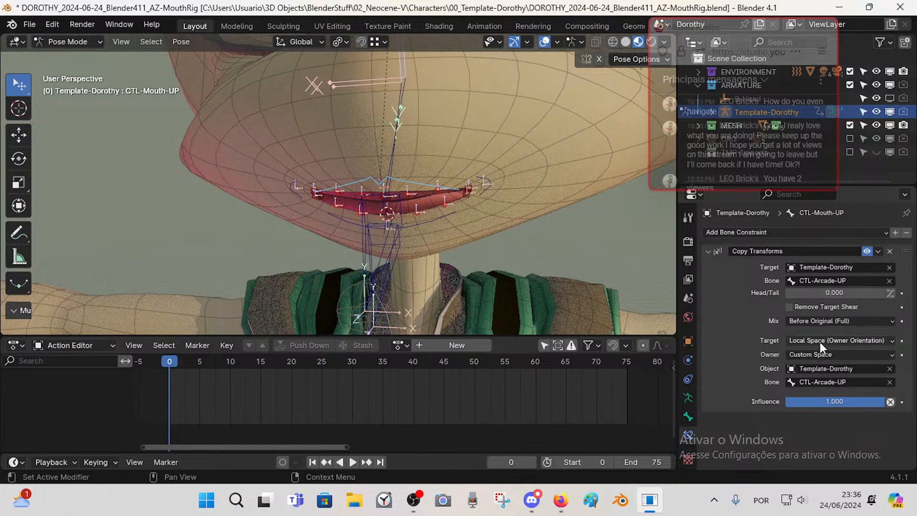
pyautogui.click(819, 342)
pyautogui.click(789, 408)
pyautogui.moveTo(476, 245); pyautogui.dragTo(365, 245, button='middle')
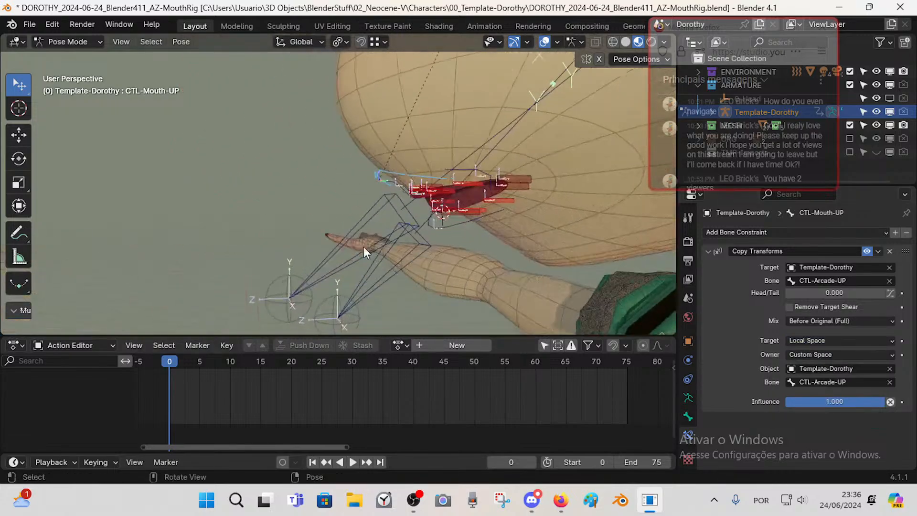
# - Try rotating CTL-Arcade-UP freely in the side view of the mouth to test how CTL-Mouth-UP follows
pyautogui.click(366, 235)
pyautogui.press('r')
pyautogui.click(343, 194)
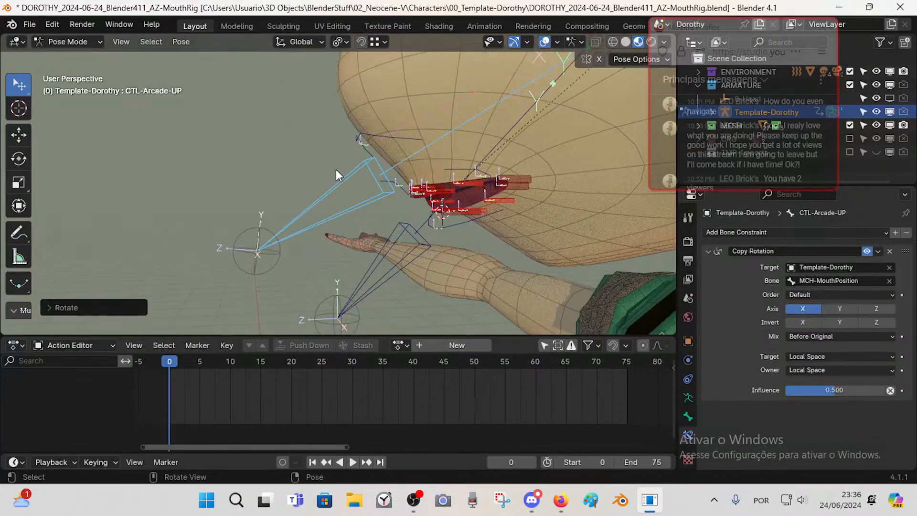
pyautogui.press('r')
pyautogui.click(400, 195)
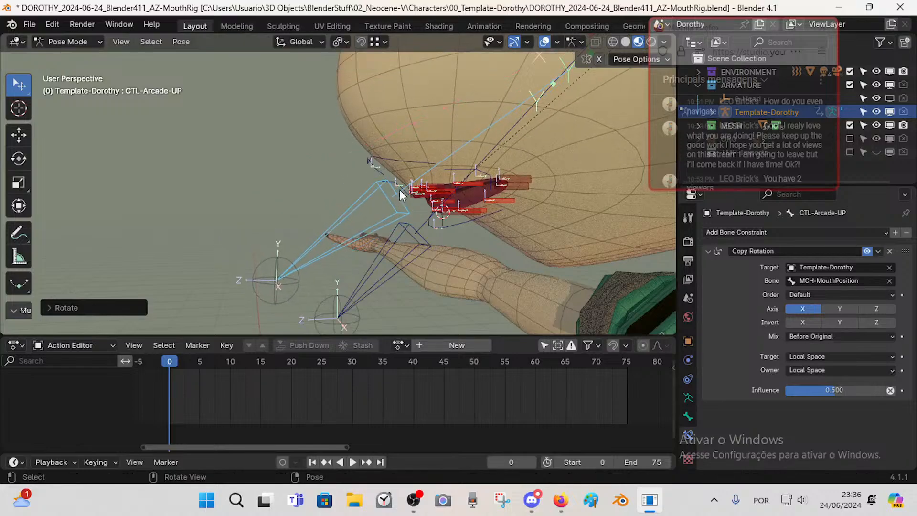
# - Try moving CTL-Mouth-UP directly on top of its Copy Transforms constraint
pyautogui.click(373, 157)
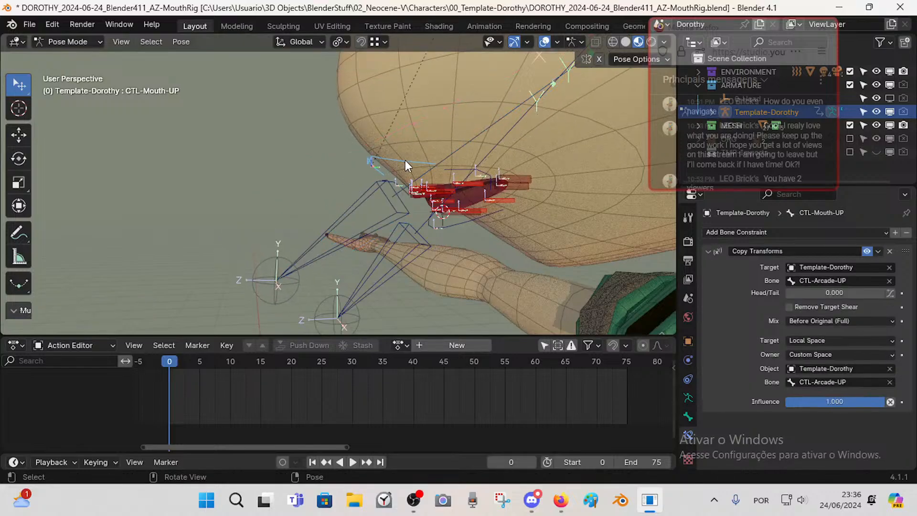
pyautogui.click(386, 183)
pyautogui.click(370, 159)
pyautogui.press('g')
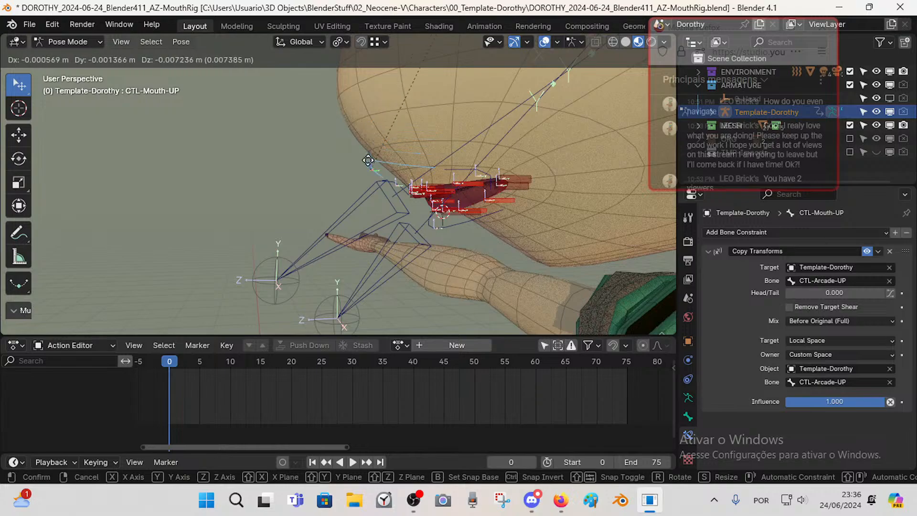
pyautogui.rightClick(370, 163)
pyautogui.press('g')
pyautogui.rightClick(381, 152)
# - Try rotating CTL-Arcade-UP around the global X axis in two passes
pyautogui.click(365, 193)
pyautogui.press('r')
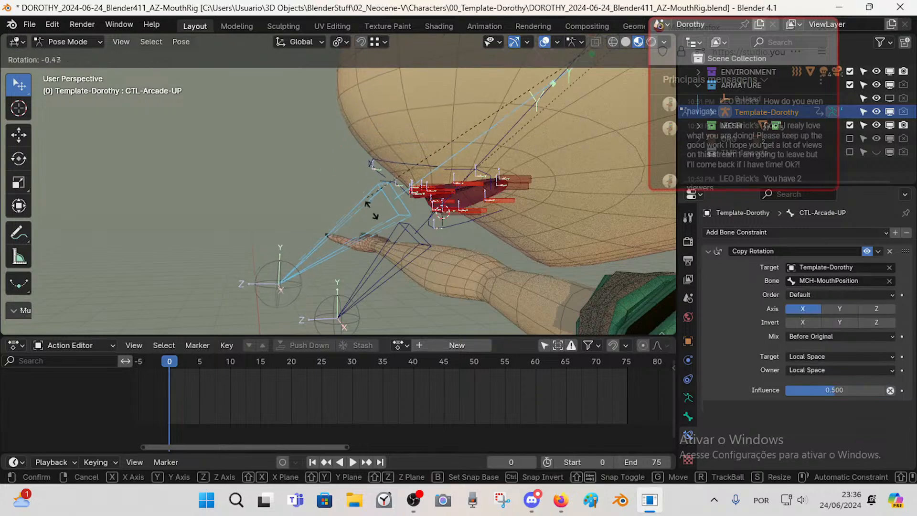
pyautogui.press('x')
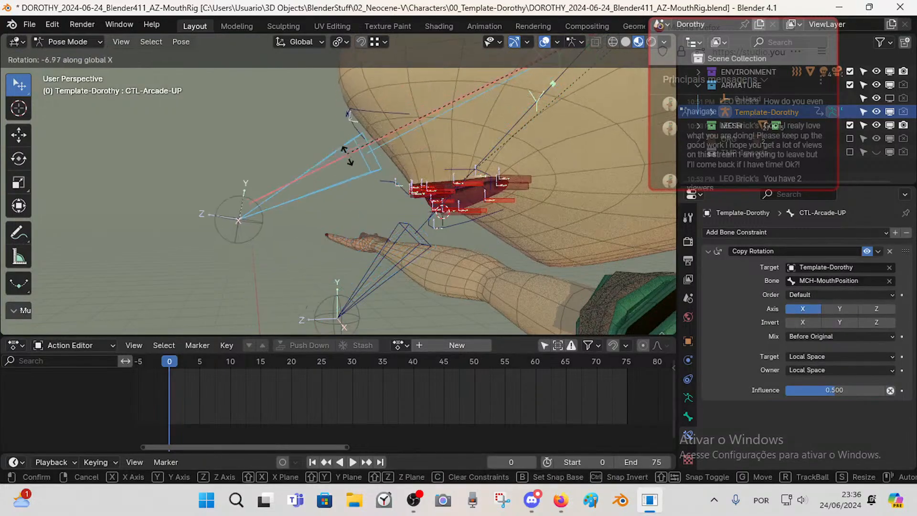
pyautogui.click(371, 196)
pyautogui.press('r')
pyautogui.press('x')
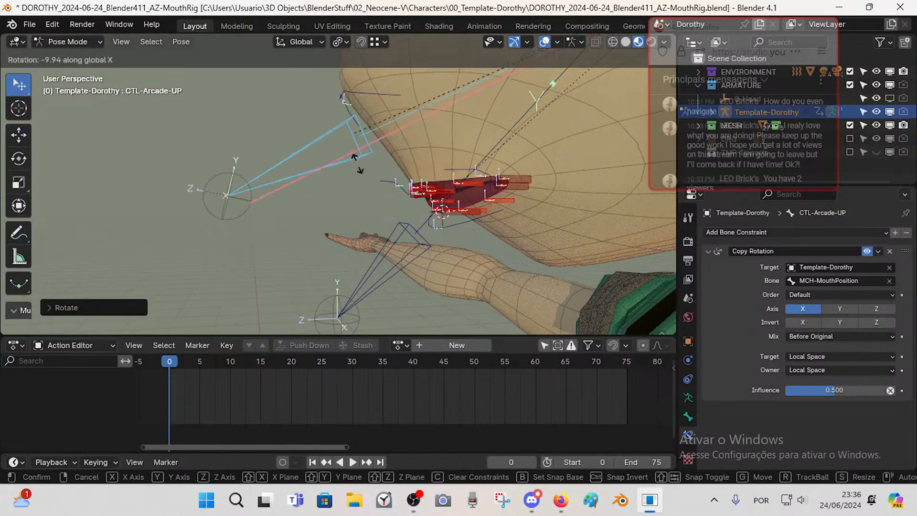
pyautogui.click(369, 187)
# - Clear the rotation of all visible pose bones and save the file
pyautogui.press('a')
pyautogui.hotkey('alt', 'r')
pyautogui.hotkey('ctrl', 's')
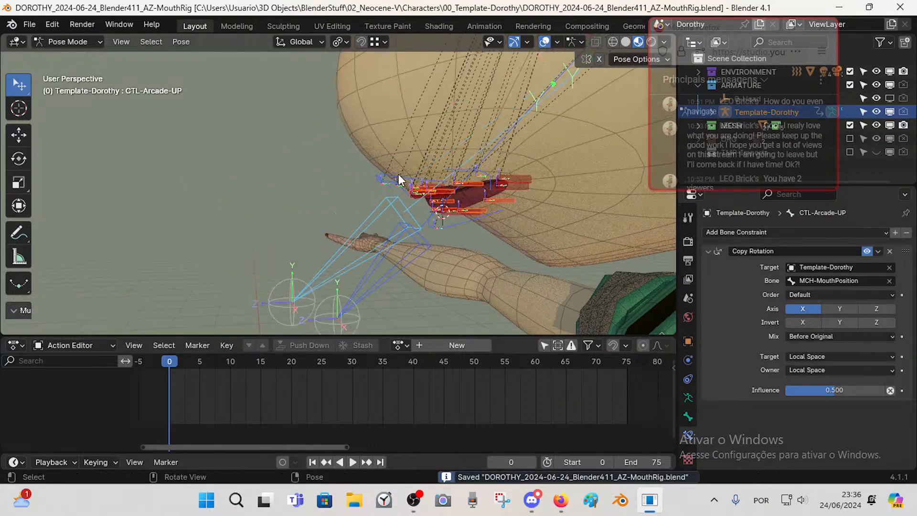
# - Copy CTL-Mouth-UP's Copy Transforms constraint to CTL-Mouth-DN and use CTL-Arcade-DN as its target bone
pyautogui.click(401, 180)
pyautogui.click(448, 228)
pyautogui.keyDown('shift'); pyautogui.click(393, 174); pyautogui.keyUp('shift')
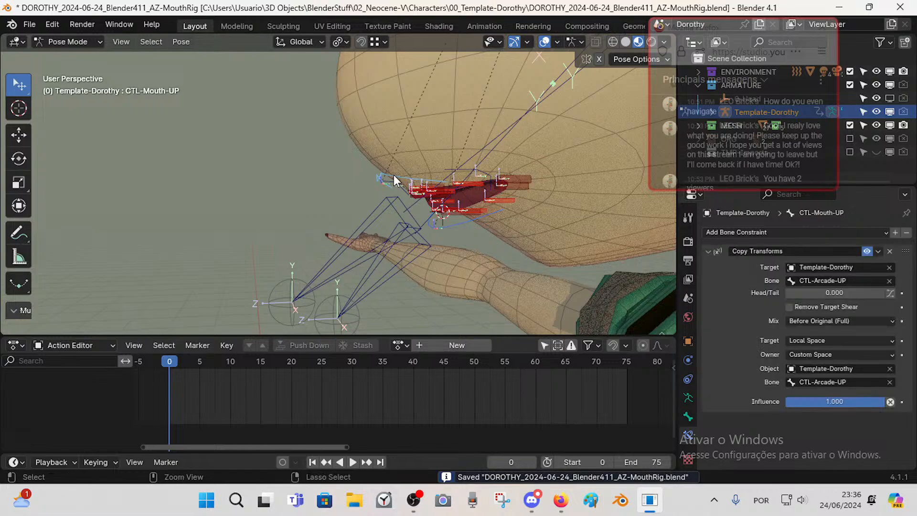
pyautogui.click(454, 227)
pyautogui.click(418, 255)
pyautogui.press('F2')
pyautogui.press('Return')
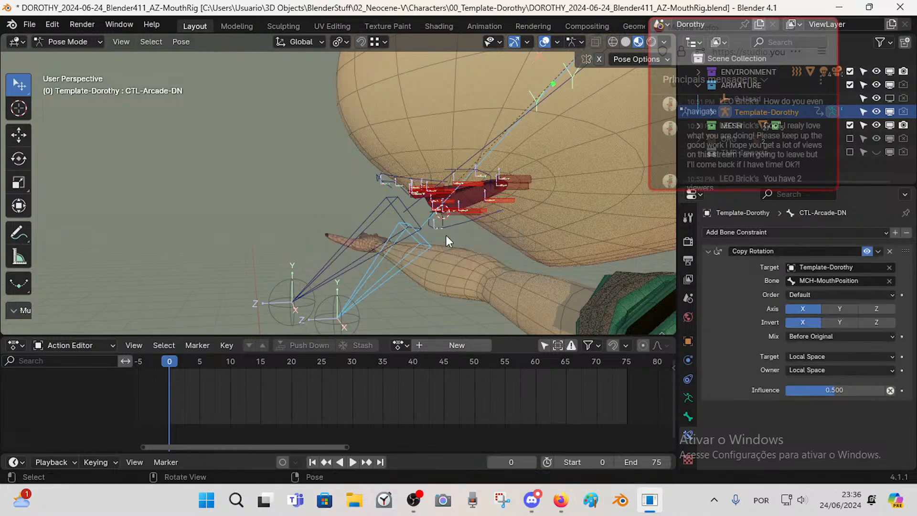
pyautogui.click(454, 225)
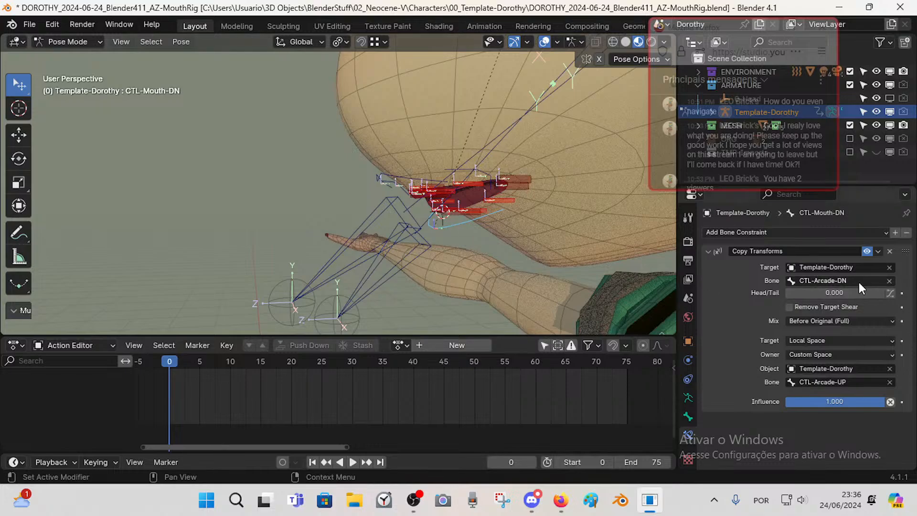
# - Try rotating CTL-Arcade-DN around the global X axis to test the lower mouth control
pyautogui.click(422, 271)
pyautogui.press('r')
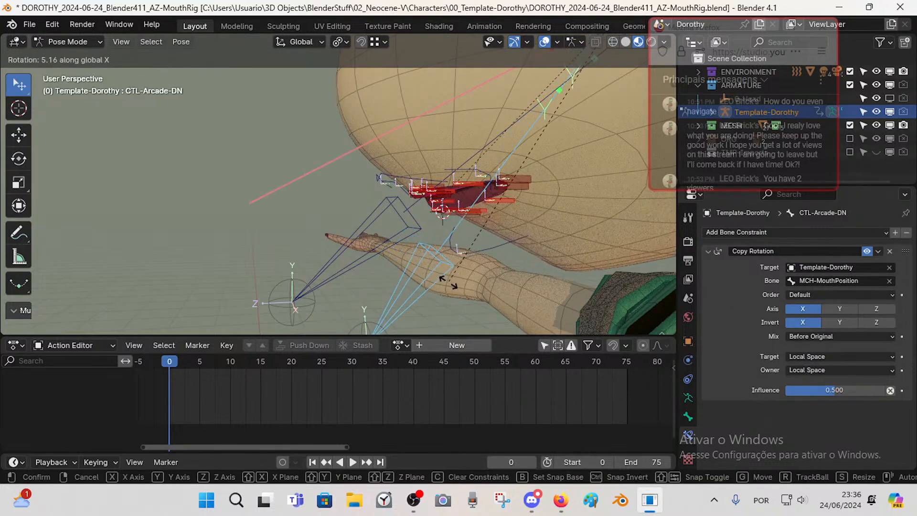
pyautogui.click(418, 256)
pyautogui.press('r')
pyautogui.press('x')
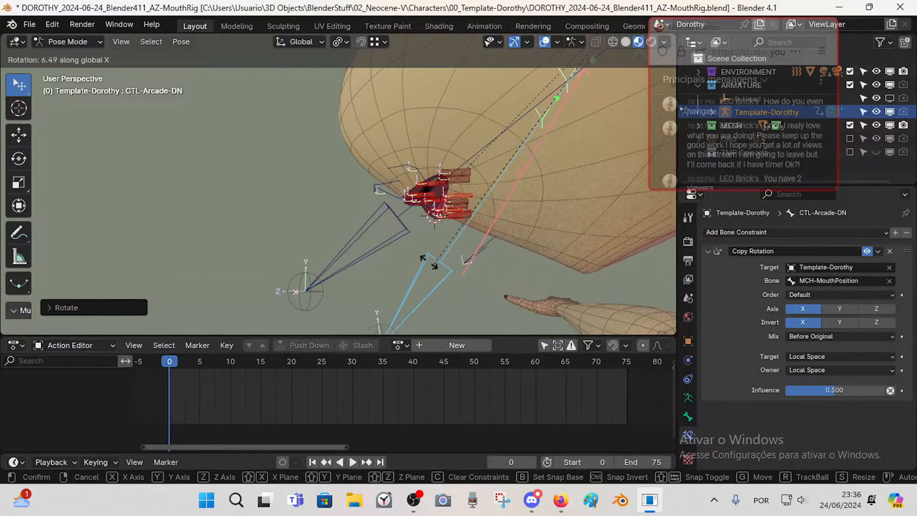
pyautogui.click(431, 264)
# - Clear CTL-Arcade-DN's rotation and save the file
pyautogui.moveTo(431, 264); pyautogui.dragTo(476, 215, button='middle')
pyautogui.hotkey('alt', 'r')
pyautogui.hotkey('ctrl', 's')
# - Try moving a bone at the middle of the upper lip
pyautogui.scroll(2, 494, 217)
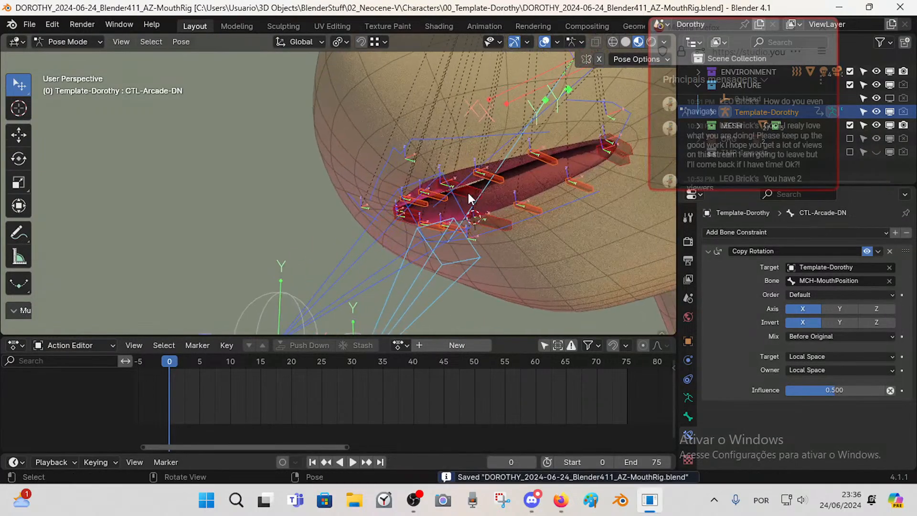
pyautogui.click(467, 190)
pyautogui.press('g')
pyautogui.rightClick(460, 161)
pyautogui.moveTo(460, 162); pyautogui.dragTo(438, 161, button='middle')
# - With CTL-Mouth-UP and DEF-Lip-UP selected, hide the CTL-Theeth bone collection and save the file
pyautogui.click(438, 187)
pyautogui.click(436, 188)
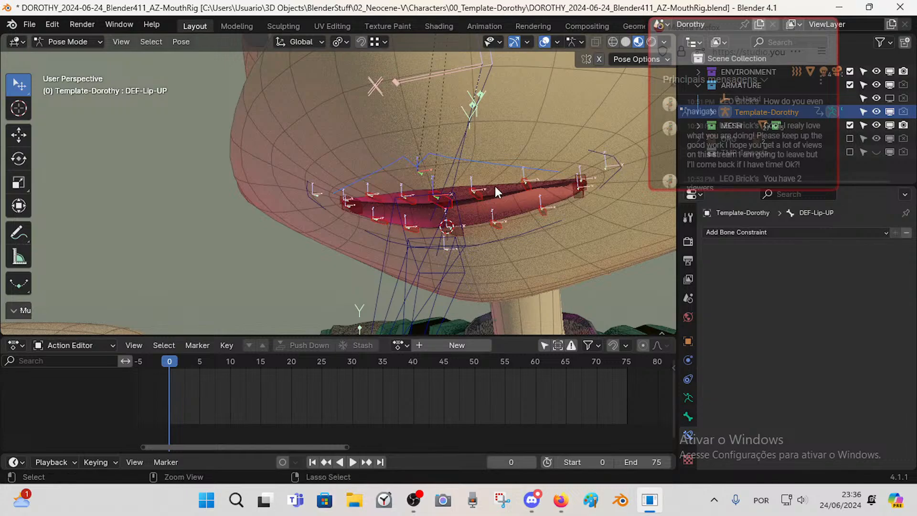
pyautogui.scroll(-1, 495, 185)
pyautogui.moveTo(495, 185); pyautogui.dragTo(515, 200, button='middle')
pyautogui.press('n')
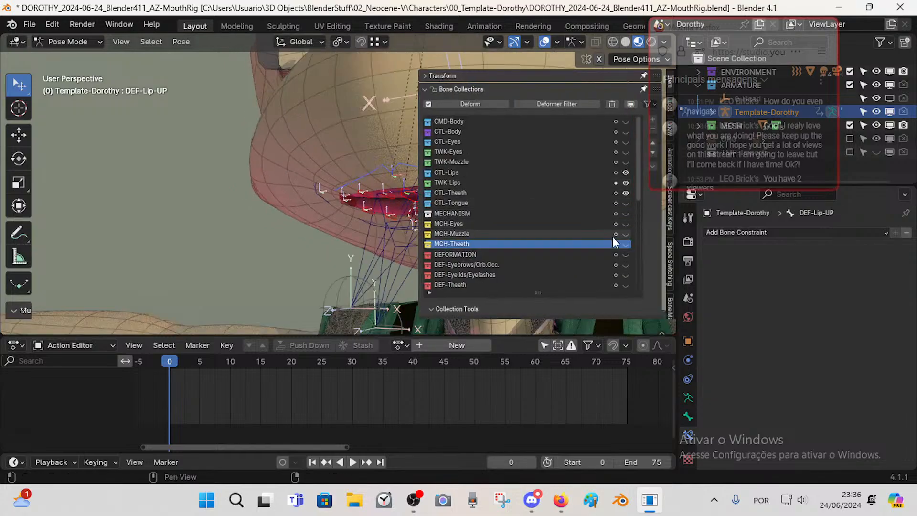
pyautogui.click(625, 193)
pyautogui.press('n')
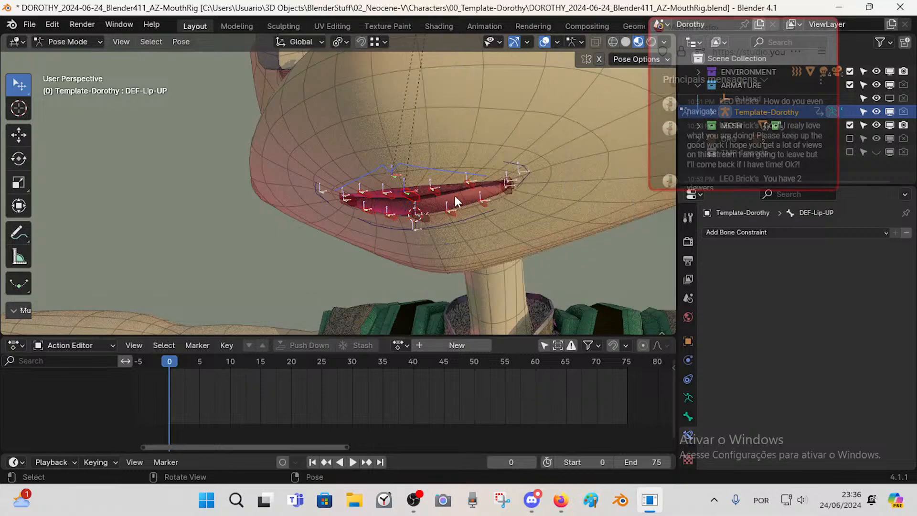
pyautogui.hotkey('ctrl', 's')
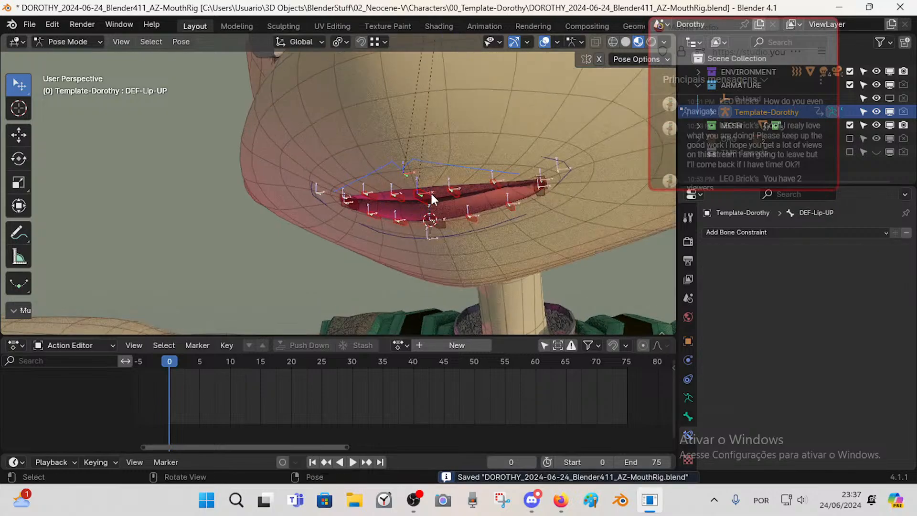
# - Add a Copy Transforms constraint to DEF-Lip-UP targeting CTL-Mouth-UP, with the mix set to Before Original (Full)
pyautogui.hotkey('ctrl', 'shift', 'c')
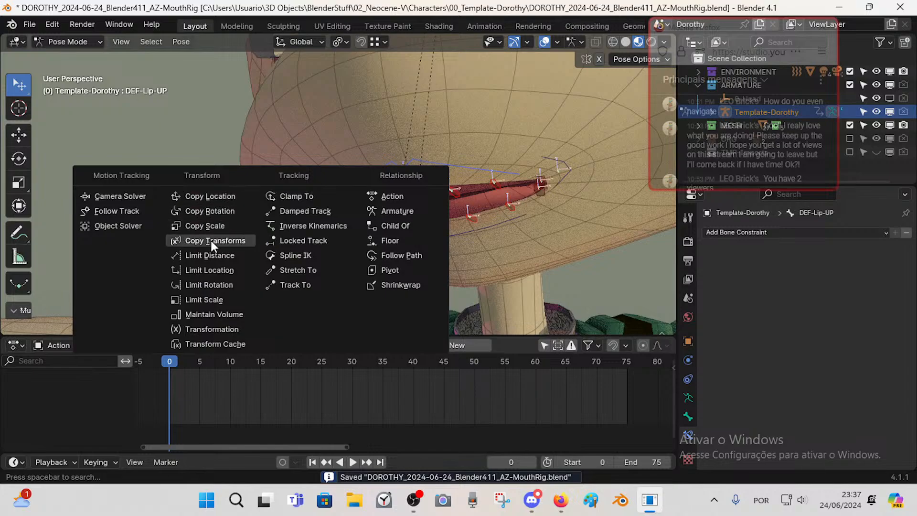
pyautogui.click(211, 239)
pyautogui.keyDown('shift'); pyautogui.moveTo(440, 211); pyautogui.dragTo(410, 223, button='middle'); pyautogui.keyUp('shift')
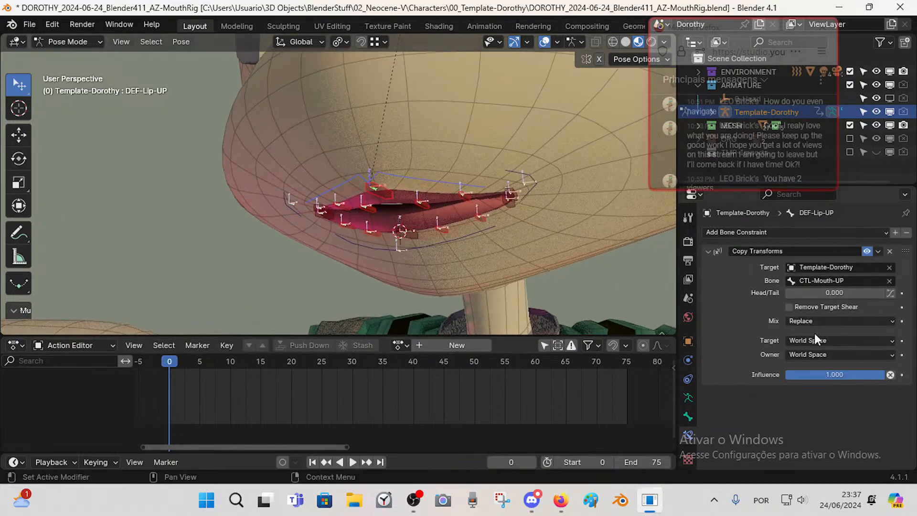
pyautogui.click(807, 321)
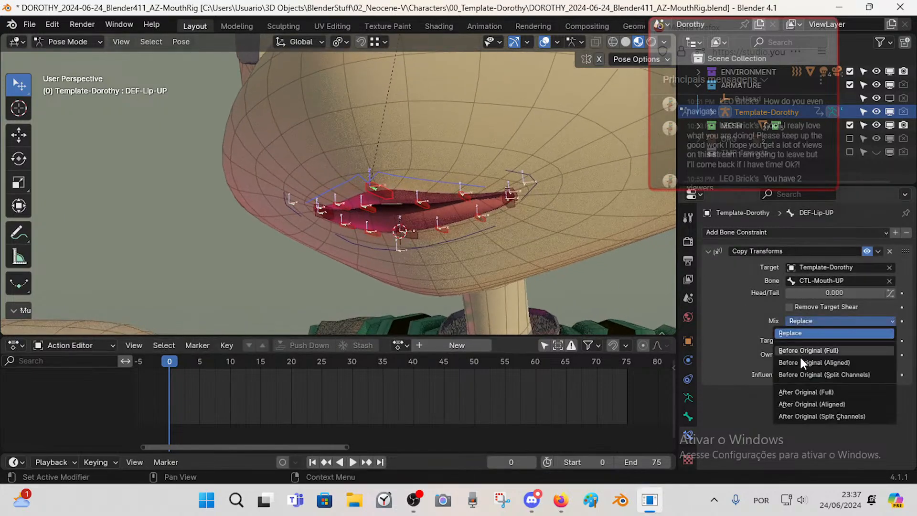
pyautogui.click(800, 352)
# - Set DEF-Lip-UP's Copy Transforms target to Local Space (Owner Orientation) and its owner to Local Space
pyautogui.click(815, 337)
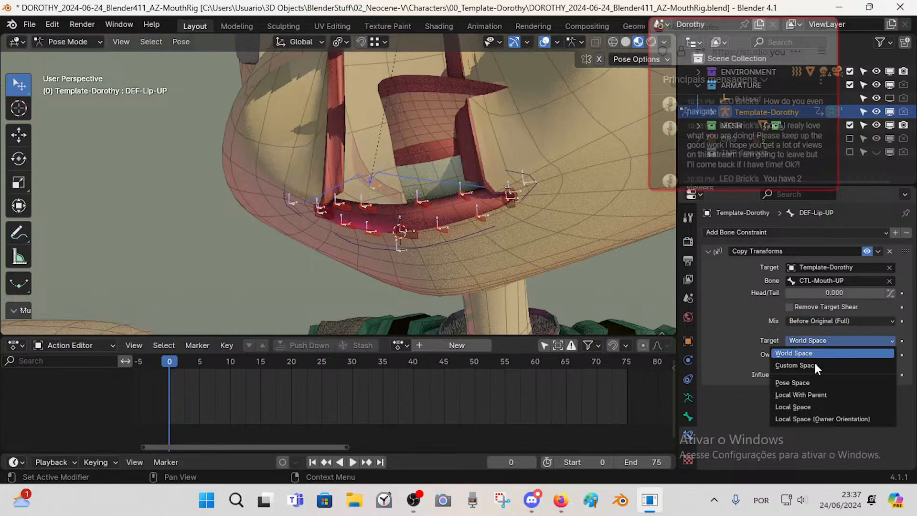
pyautogui.click(813, 408)
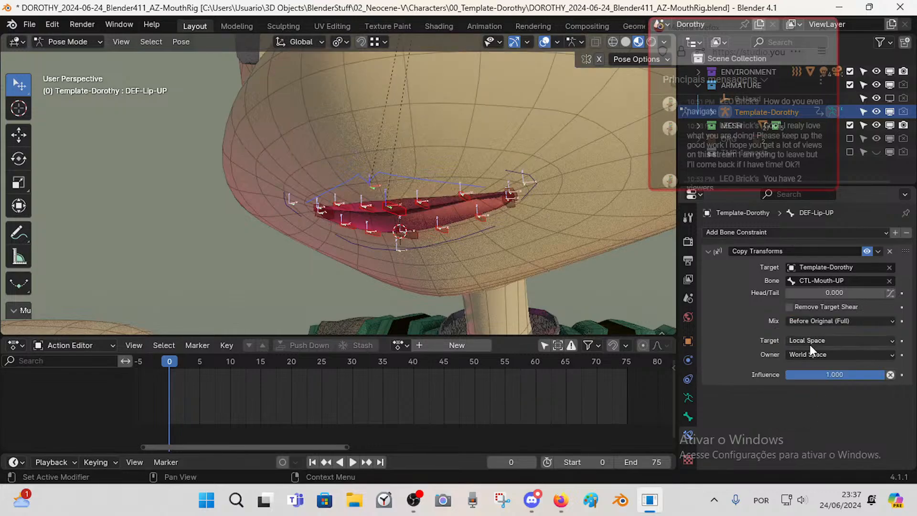
pyautogui.click(810, 354)
pyautogui.click(802, 421)
pyautogui.click(815, 340)
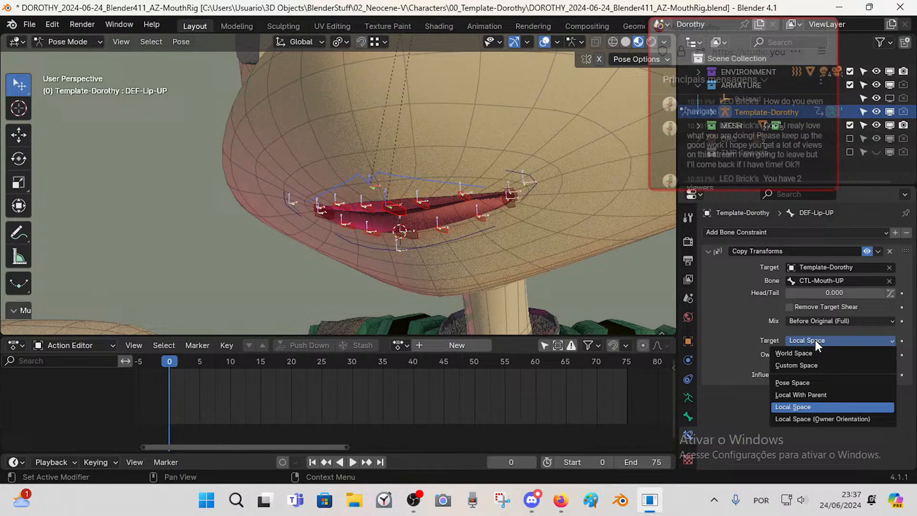
pyautogui.click(806, 419)
# - Try moving CTL-Mouth-UP several times to test how the upper lip follows
pyautogui.click(392, 184)
pyautogui.press('g')
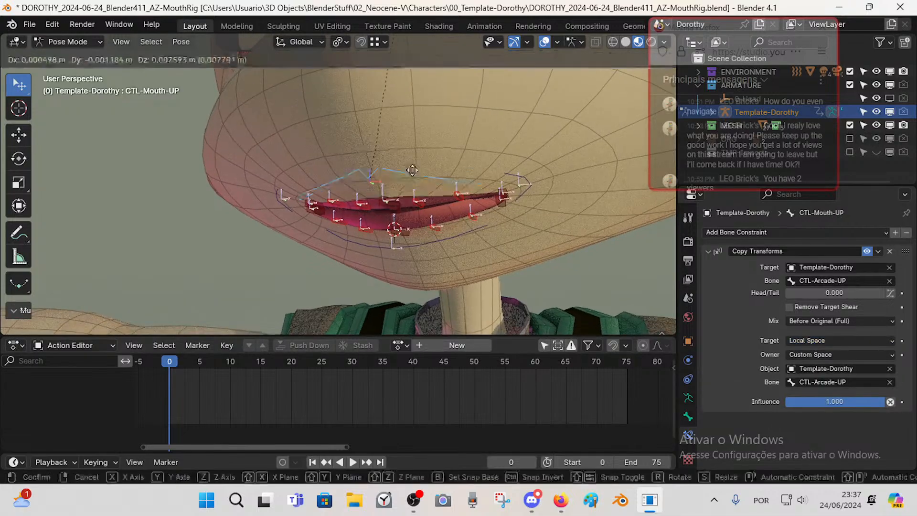
pyautogui.rightClick(419, 187)
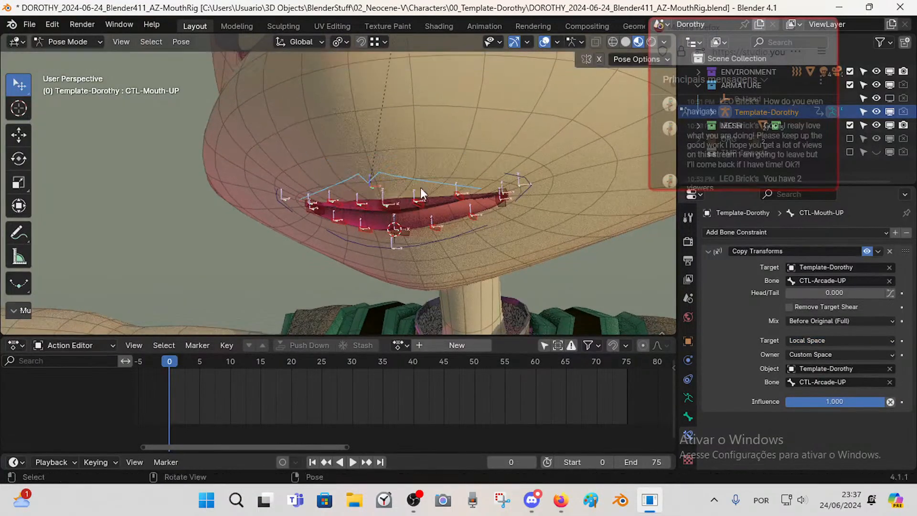
pyautogui.moveTo(420, 201); pyautogui.dragTo(432, 165)
pyautogui.rightClick(432, 166)
pyautogui.moveTo(459, 195); pyautogui.dragTo(467, 150)
pyautogui.rightClick(467, 149)
# - Try moving DEF-Lip-UP independently of its mouth control
pyautogui.moveTo(379, 203); pyautogui.dragTo(385, 207, button='middle')
pyautogui.click(387, 205)
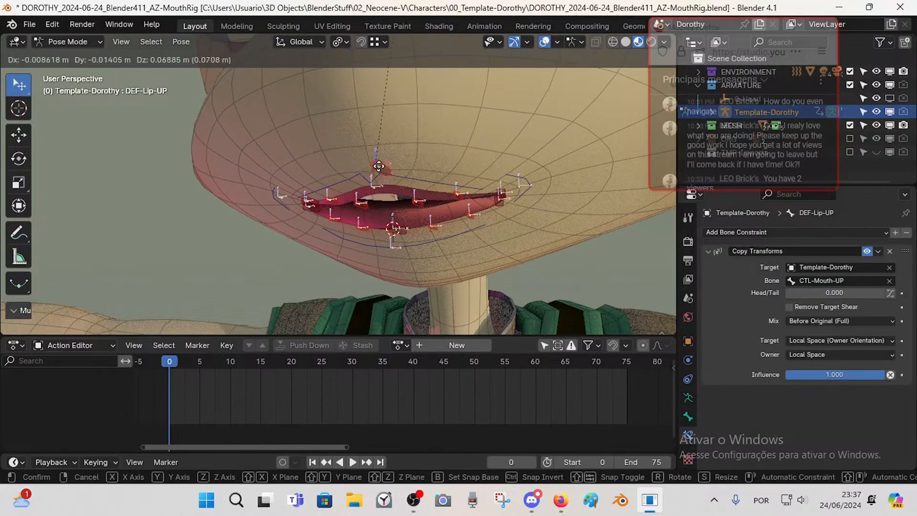
pyautogui.moveTo(396, 175)
pyautogui.mouseDown()
pyautogui.moveTo(389, 120)
pyautogui.moveTo(400, 185)
pyautogui.mouseUp()
pyautogui.rightClick(400, 186)
pyautogui.click(405, 232)
pyautogui.click(402, 249)
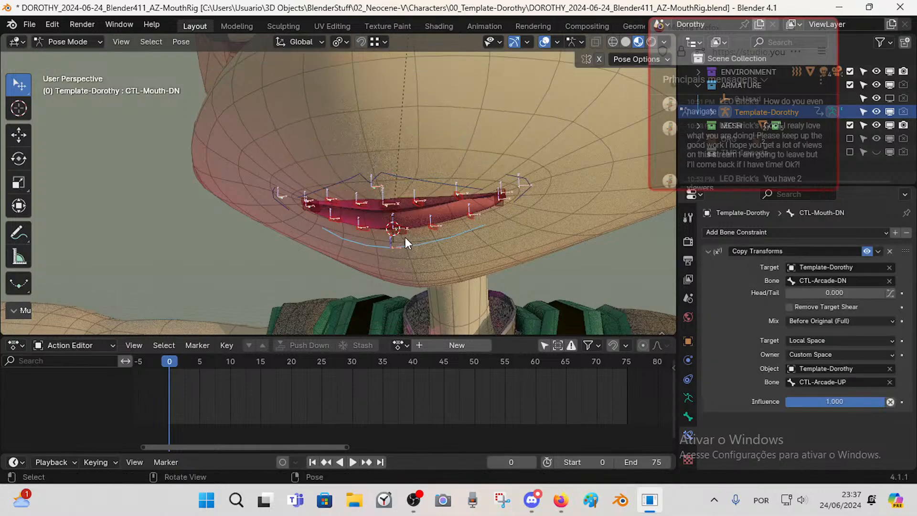
pyautogui.keyDown('shift'); pyautogui.click(405, 231); pyautogui.keyUp('shift')
pyautogui.hotkey('ctrl', 'shift', 'c')
pyautogui.press('Escape')
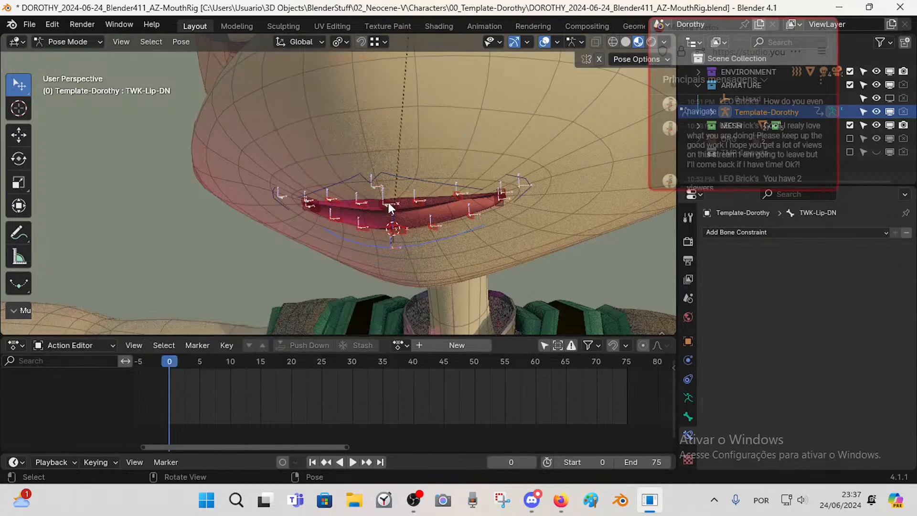
# - Copy DEF-Lip-UP's Copy Transforms constraint to the two nearest upper-lip deform bones on each side
pyautogui.click(388, 202)
pyautogui.moveTo(393, 225); pyautogui.dragTo(413, 235, button='middle')
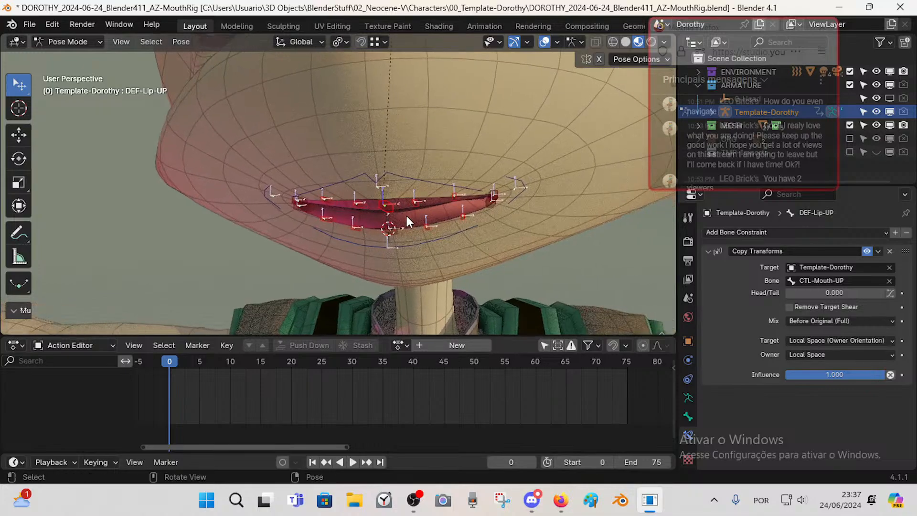
pyautogui.click(415, 203)
pyautogui.keyDown('shift'); pyautogui.click(453, 197); pyautogui.keyUp('shift')
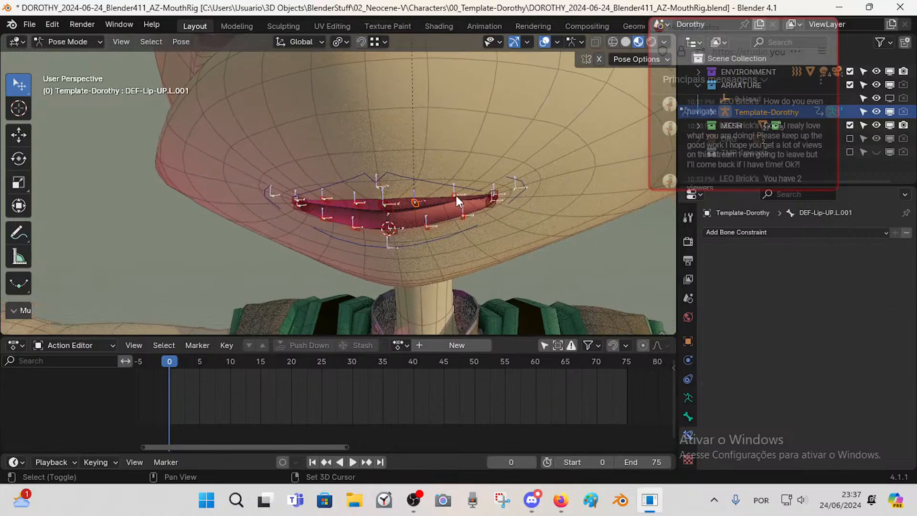
pyautogui.keyDown('shift'); pyautogui.click(493, 196); pyautogui.keyUp('shift')
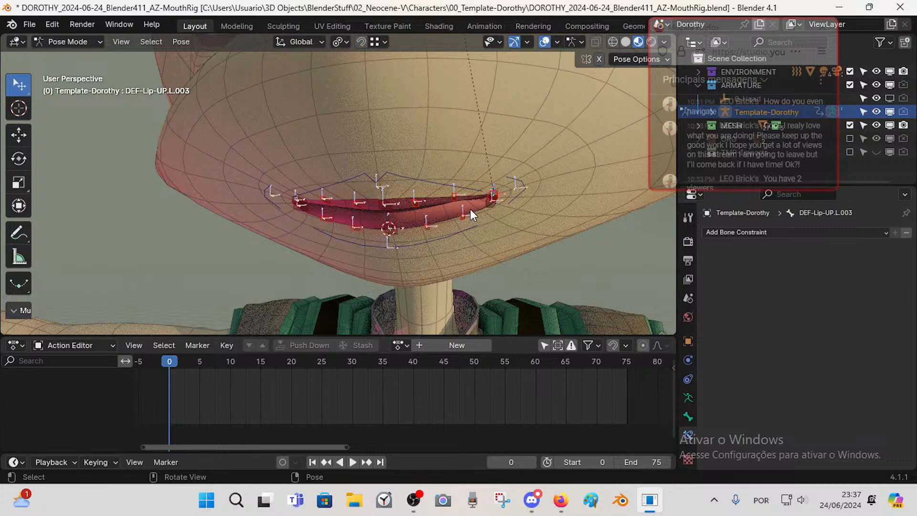
pyautogui.click(455, 196)
pyautogui.keyDown('shift'); pyautogui.click(416, 202); pyautogui.keyUp('shift')
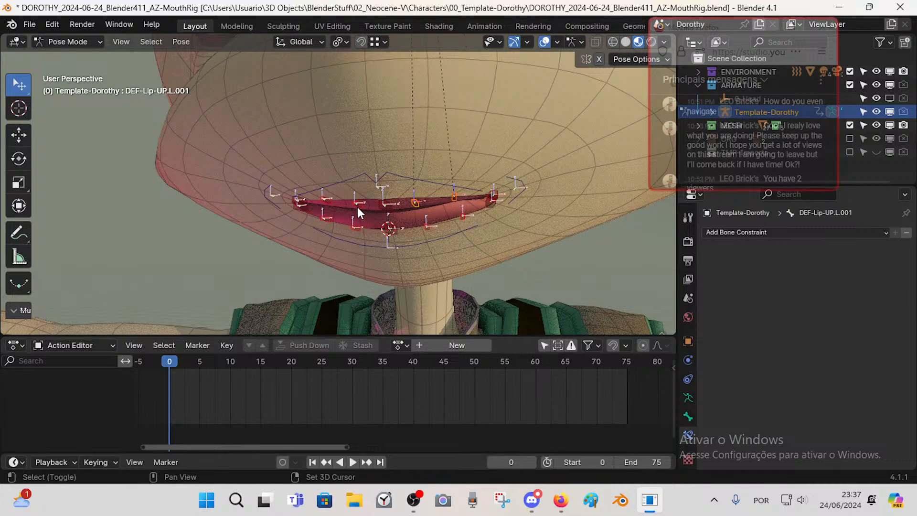
pyautogui.keyDown('shift'); pyautogui.click(357, 205); pyautogui.keyUp('shift')
pyautogui.keyDown('shift'); pyautogui.click(386, 205); pyautogui.keyUp('shift')
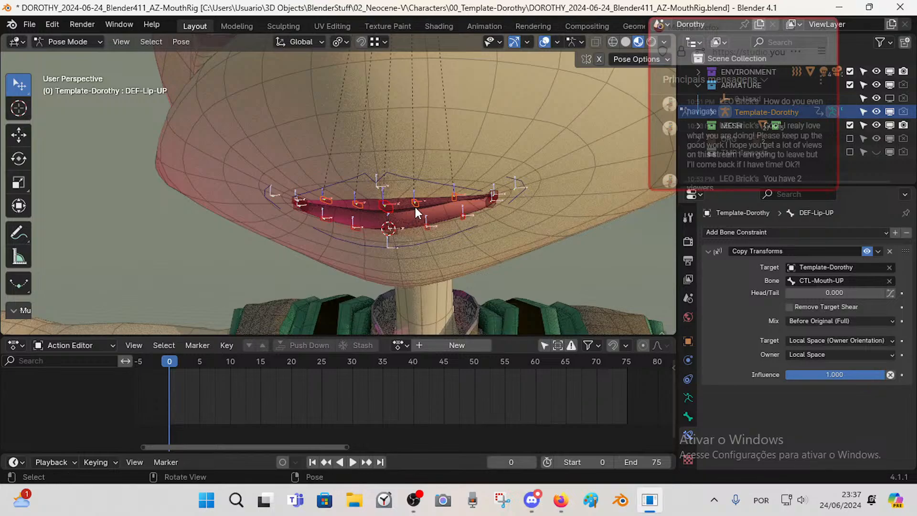
# - Set the Copy Transforms influence to 0.698 on the inner pair of upper-lip side bones and to 0.176 on the outer pair
pyautogui.click(415, 207)
pyautogui.keyDown('shift'); pyautogui.click(366, 204); pyautogui.keyUp('shift')
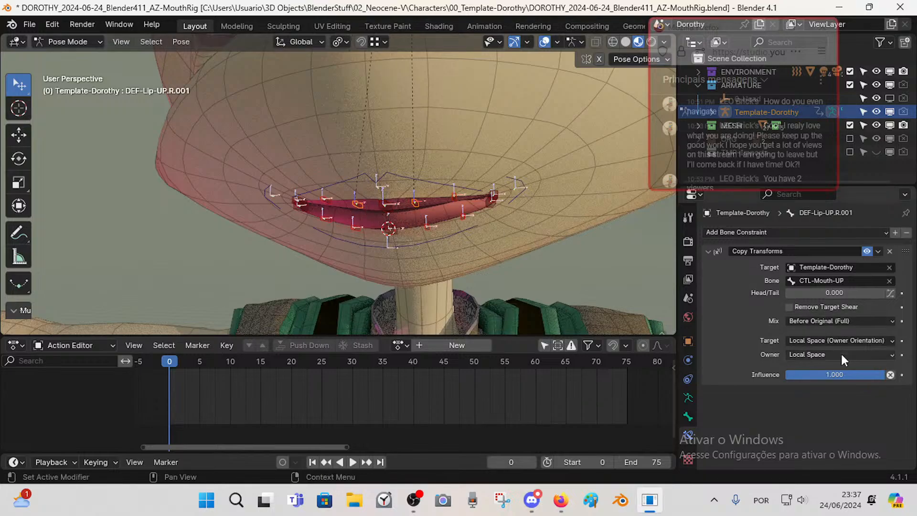
pyautogui.moveTo(849, 375); pyautogui.dragTo(832, 375)
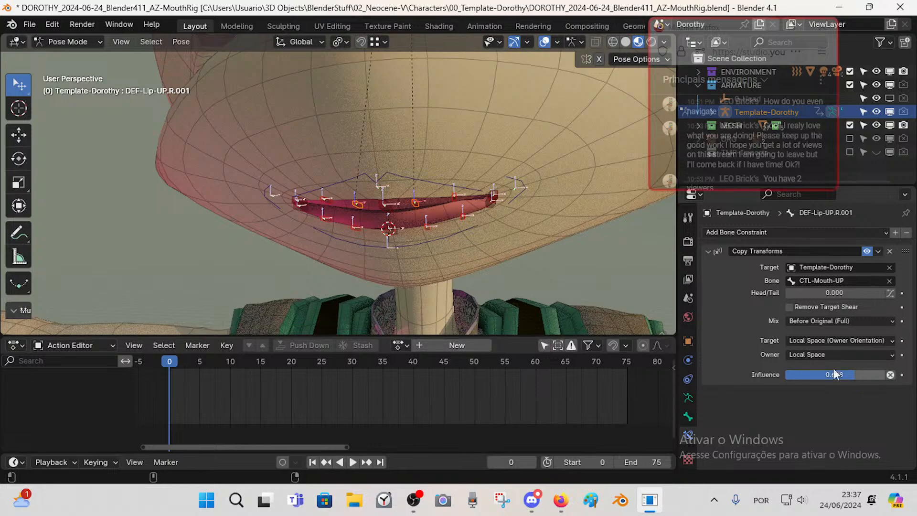
pyautogui.click(452, 198)
pyautogui.click(334, 200)
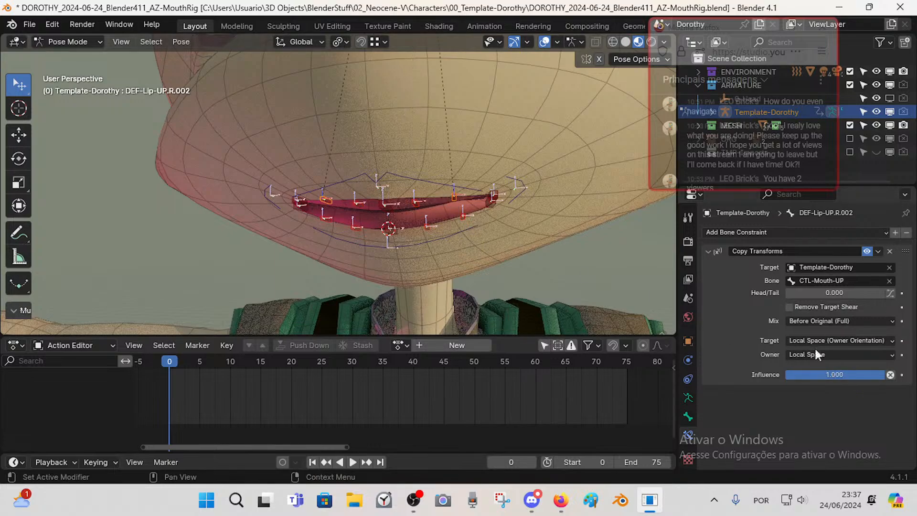
pyautogui.moveTo(857, 375); pyautogui.dragTo(780, 375)
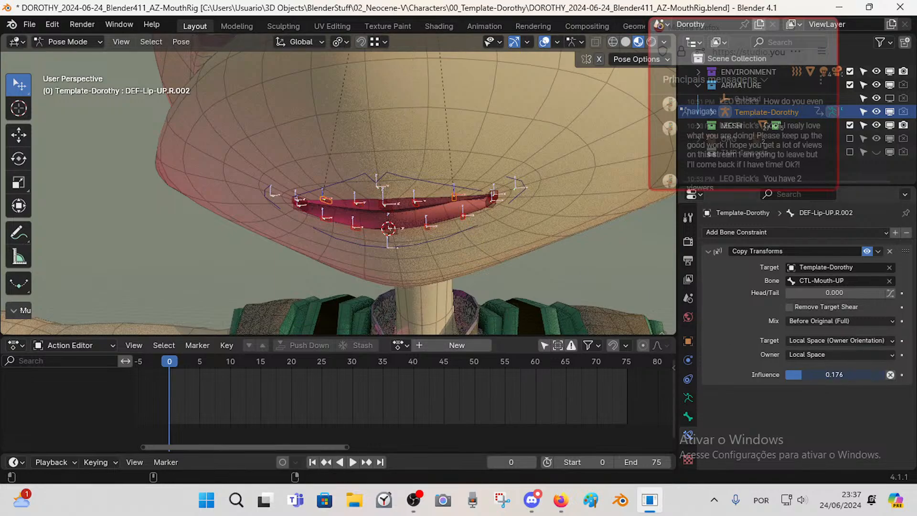
# - Try moving CTL-Mouth-UP upward to test the upper lip's falloff, and clear the location of all bones
pyautogui.click(379, 183)
pyautogui.press('g')
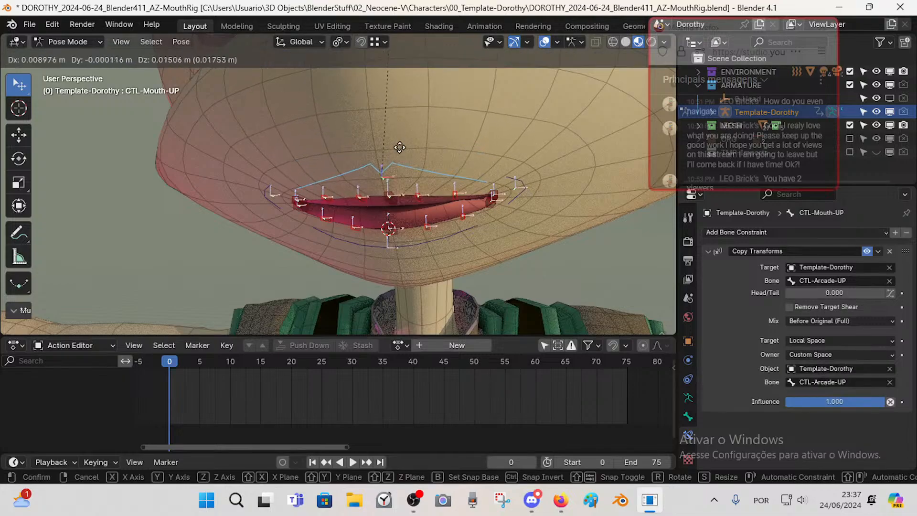
pyautogui.click(412, 112)
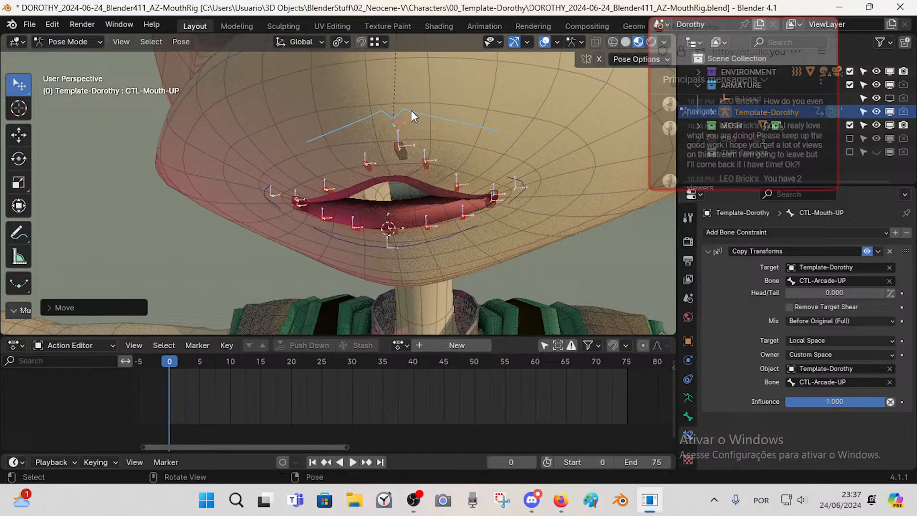
pyautogui.press('a')
pyautogui.hotkey('alt', 'g')
pyautogui.click(399, 230)
pyautogui.click(393, 247)
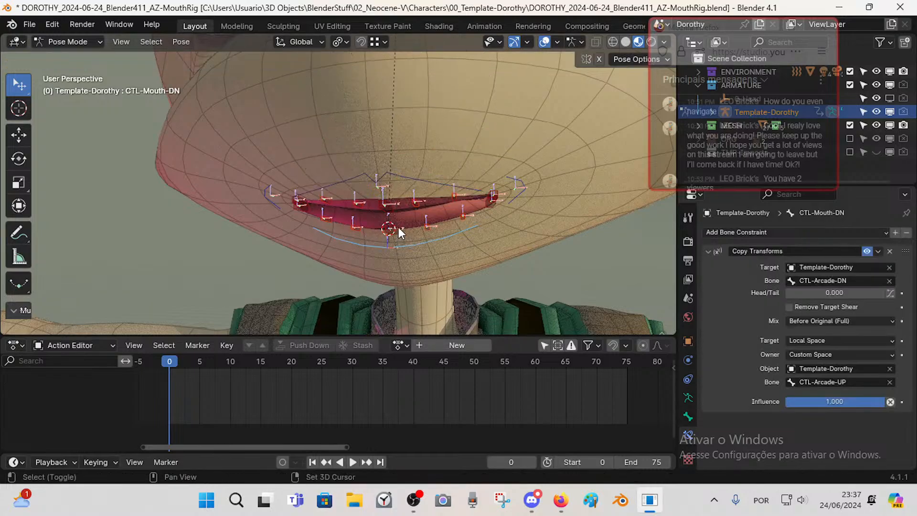
pyautogui.click(399, 227)
pyautogui.click(389, 201)
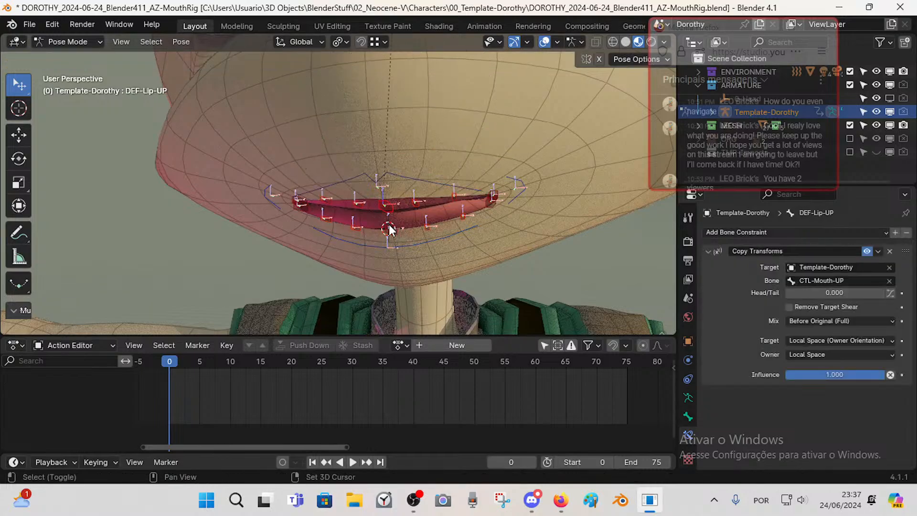
pyautogui.click(390, 229)
pyautogui.click(394, 209)
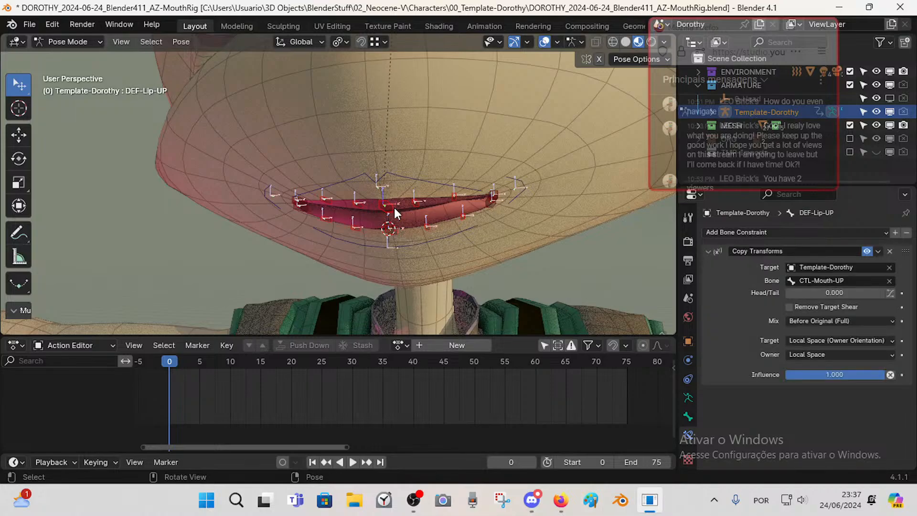
pyautogui.click(395, 229)
pyautogui.click(398, 250)
pyautogui.press('F2')
pyautogui.press('Escape')
pyautogui.hotkey('ctrl', 'z')
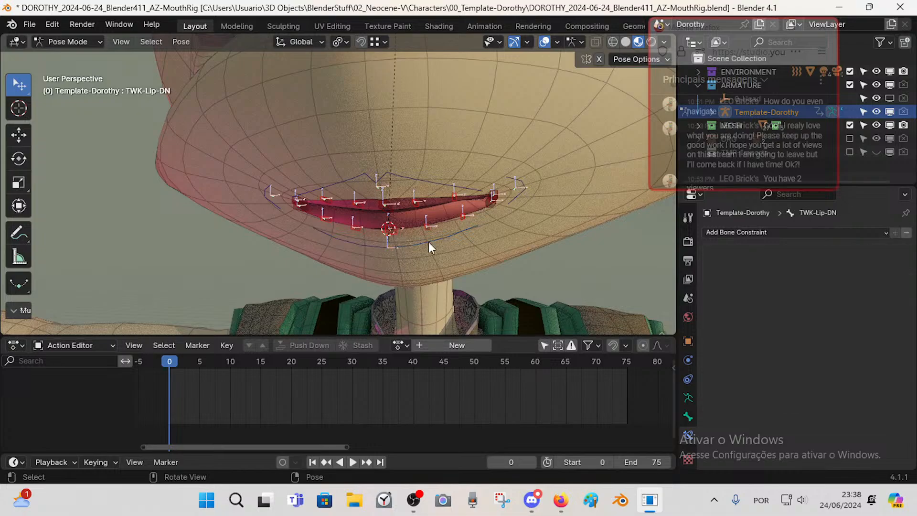
# - Copy DEF-Lip-UP's Copy Transforms constraint to TWK-Lip-DN
pyautogui.click(389, 209)
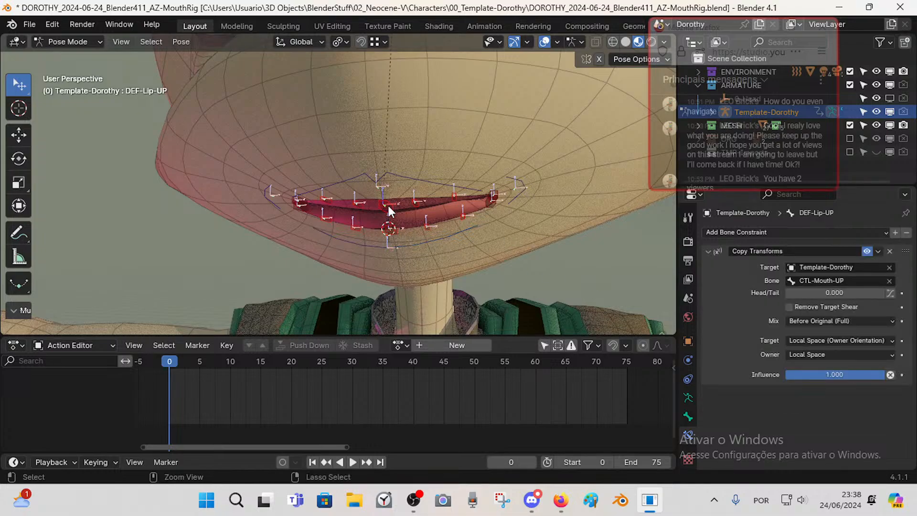
pyautogui.click(395, 228)
pyautogui.keyDown('shift'); pyautogui.click(394, 207); pyautogui.keyUp('shift')
pyautogui.click(393, 232)
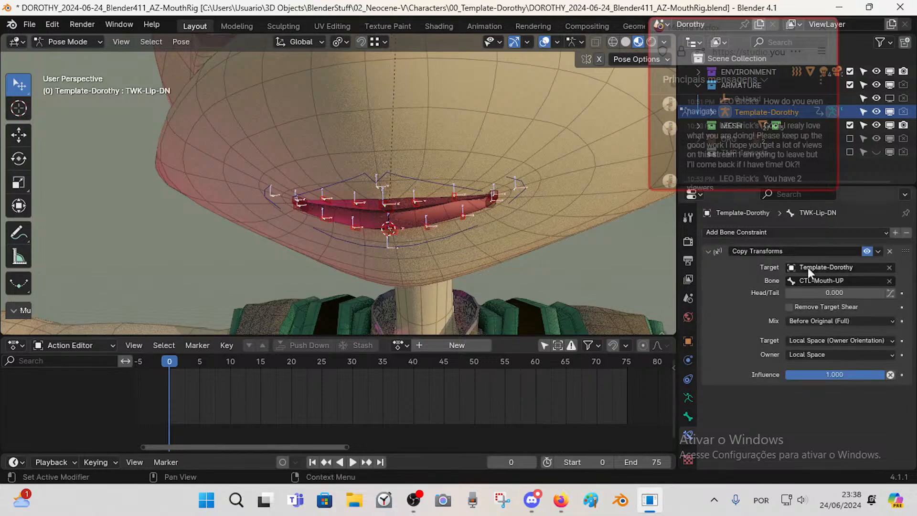
# - Set the target bone of TWK-Lip-DN's Copy Transforms constraint to CTL-Mouth-DN and test-move that control
pyautogui.click(423, 238)
pyautogui.press('F2')
pyautogui.press('Return')
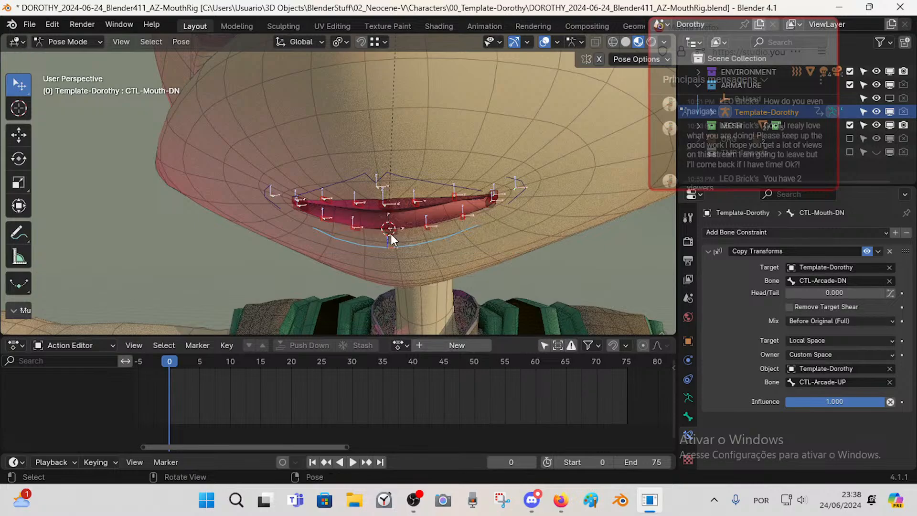
pyautogui.click(390, 232)
pyautogui.click(402, 250)
pyautogui.press('g')
pyautogui.press('Escape')
pyautogui.click(396, 229)
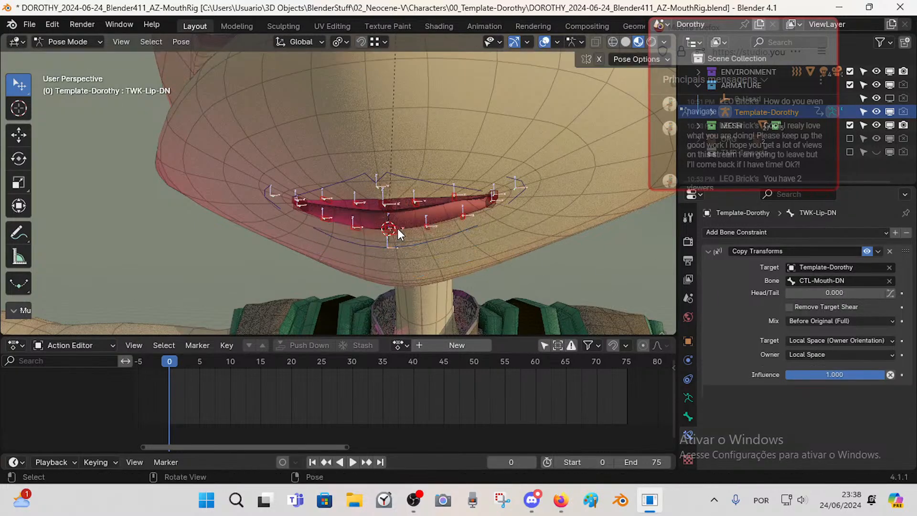
pyautogui.click(429, 226)
pyautogui.keyDown('shift'); pyautogui.click(463, 215); pyautogui.keyUp('shift')
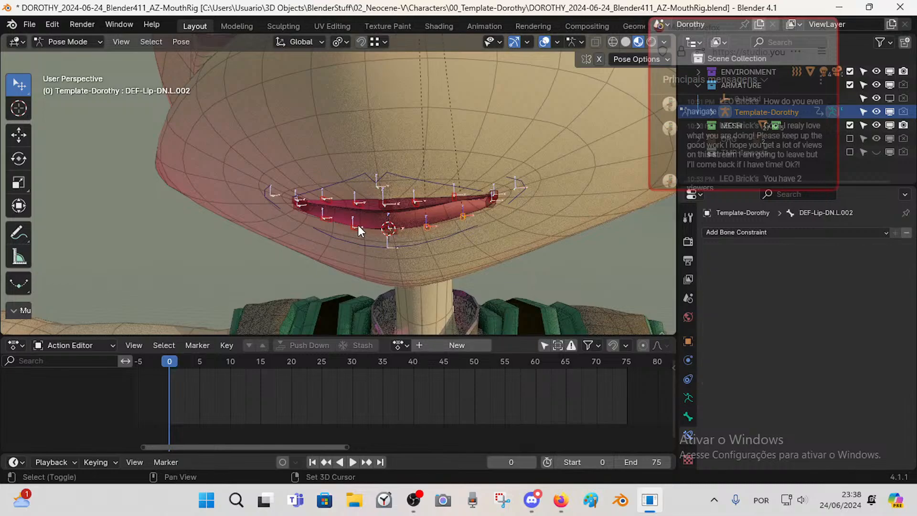
pyautogui.keyDown('shift'); pyautogui.click(357, 225); pyautogui.keyUp('shift')
pyautogui.keyDown('shift'); pyautogui.click(323, 219); pyautogui.keyUp('shift')
pyautogui.keyDown('shift'); pyautogui.click(397, 228); pyautogui.keyUp('shift')
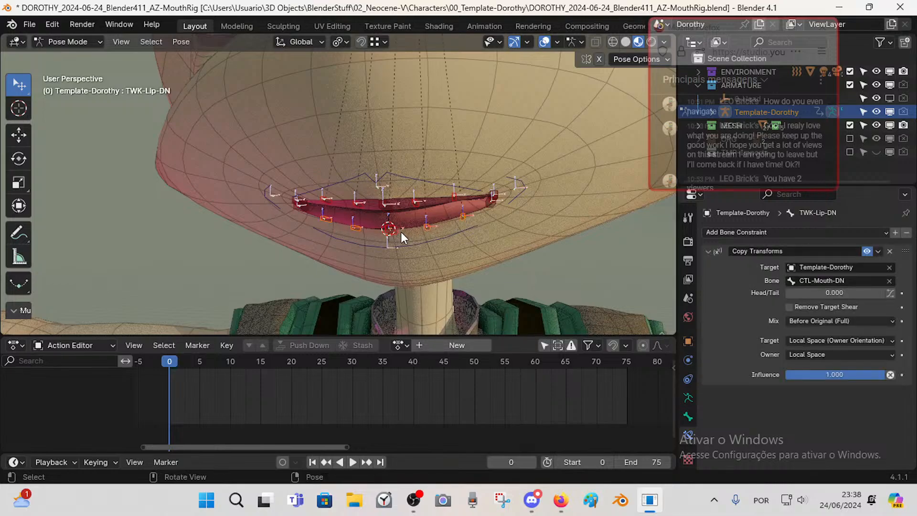
pyautogui.click(426, 228)
pyautogui.click(393, 229)
pyautogui.keyDown('shift'); pyautogui.click(425, 226); pyautogui.keyUp('shift')
pyautogui.keyDown('shift'); pyautogui.click(460, 217); pyautogui.keyUp('shift')
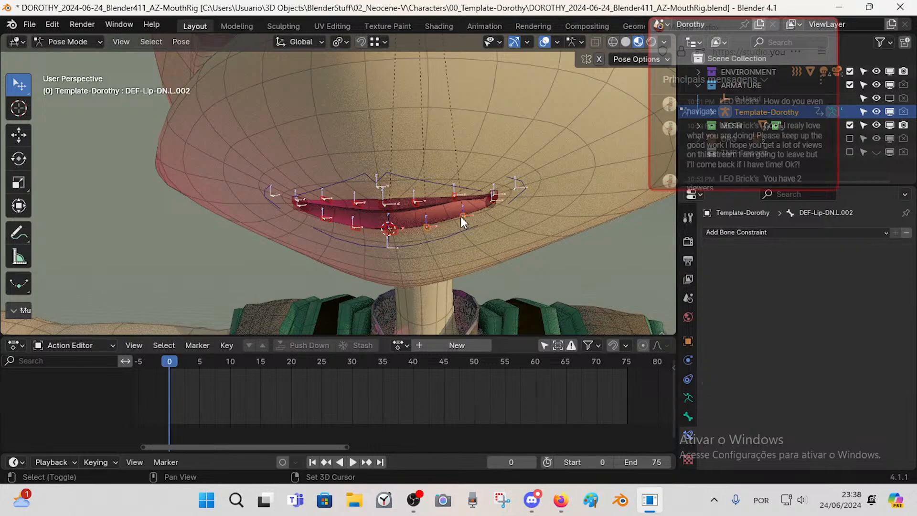
pyautogui.keyDown('shift'); pyautogui.click(419, 202); pyautogui.keyUp('shift')
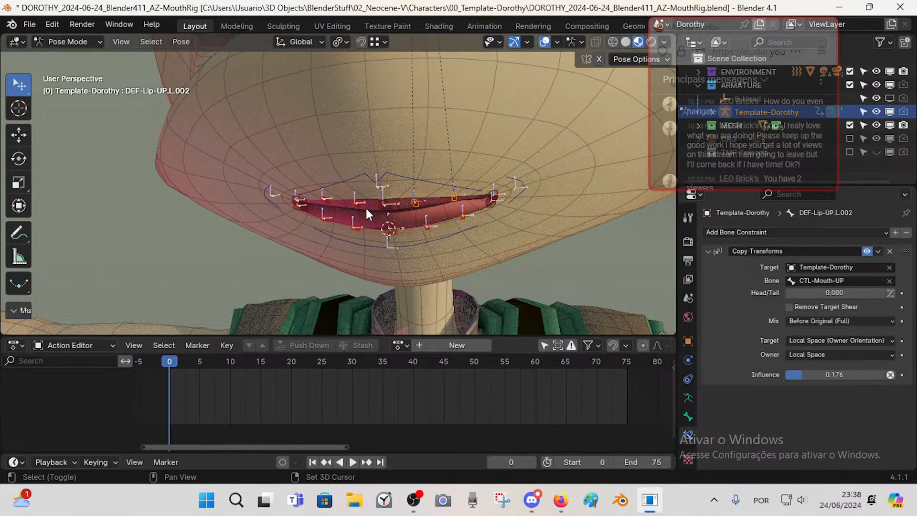
# - Copy the Copy Transforms constraint of each of the four upper-lip side bones to the lower-lip bone directly beneath it
pyautogui.keyDown('shift'); pyautogui.click(462, 216); pyautogui.keyUp('shift')
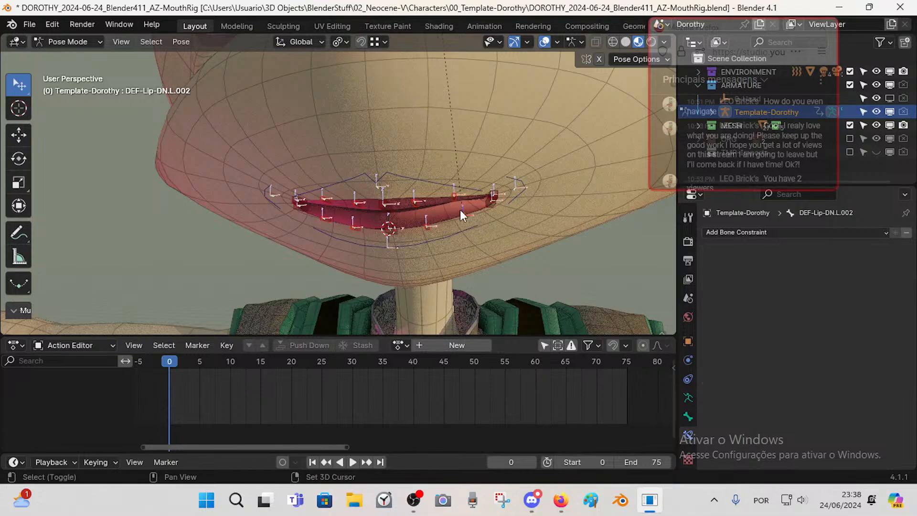
pyautogui.keyDown('shift'); pyautogui.click(457, 203); pyautogui.keyUp('shift')
pyautogui.keyDown('shift'); pyautogui.click(425, 227); pyautogui.keyUp('shift')
pyautogui.keyDown('shift'); pyautogui.click(416, 208); pyautogui.keyUp('shift')
pyautogui.click(354, 227)
pyautogui.keyDown('shift'); pyautogui.click(357, 205); pyautogui.keyUp('shift')
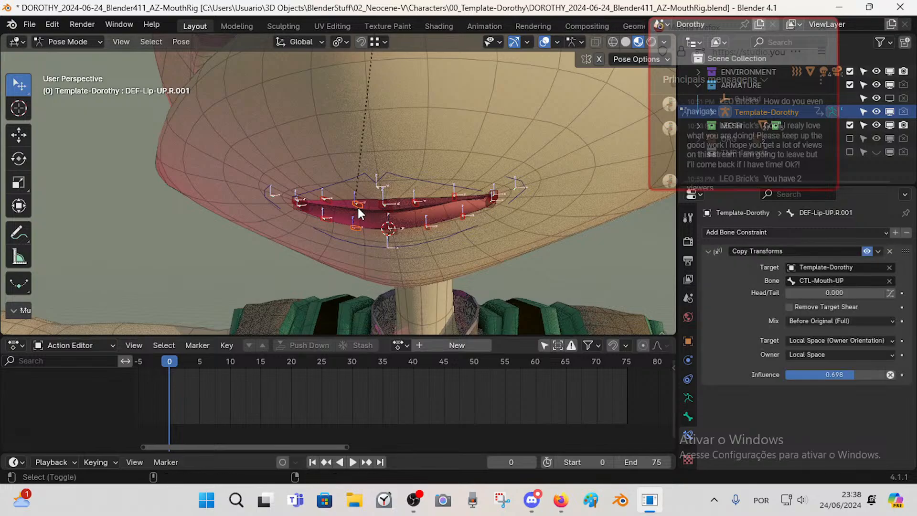
pyautogui.click(324, 219)
pyautogui.keyDown('shift'); pyautogui.click(325, 200); pyautogui.keyUp('shift')
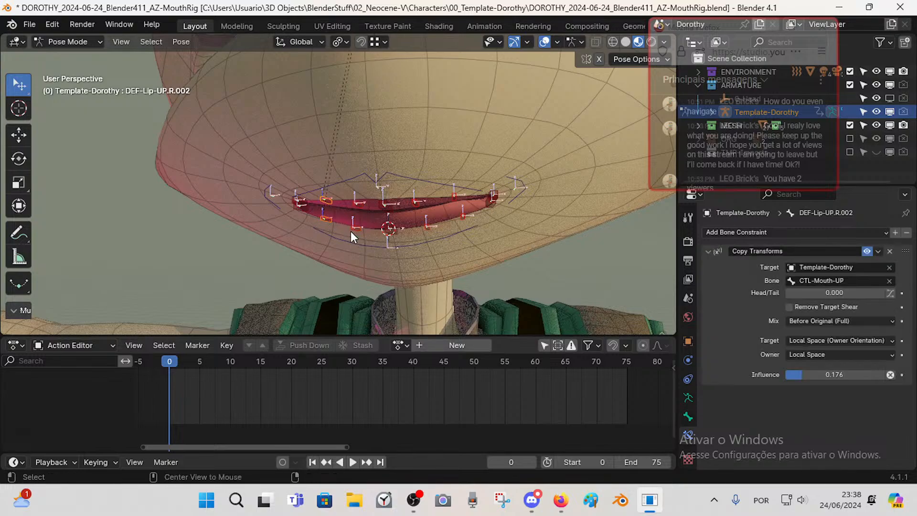
# - Try to apply TWK-Lip-DN's target bone CTL-Mouth-DN to the constraints of the four lower-lip side bones
pyautogui.click(326, 217)
pyautogui.keyDown('shift'); pyautogui.click(427, 226); pyautogui.keyUp('shift')
pyautogui.keyDown('shift'); pyautogui.click(461, 217); pyautogui.keyUp('shift')
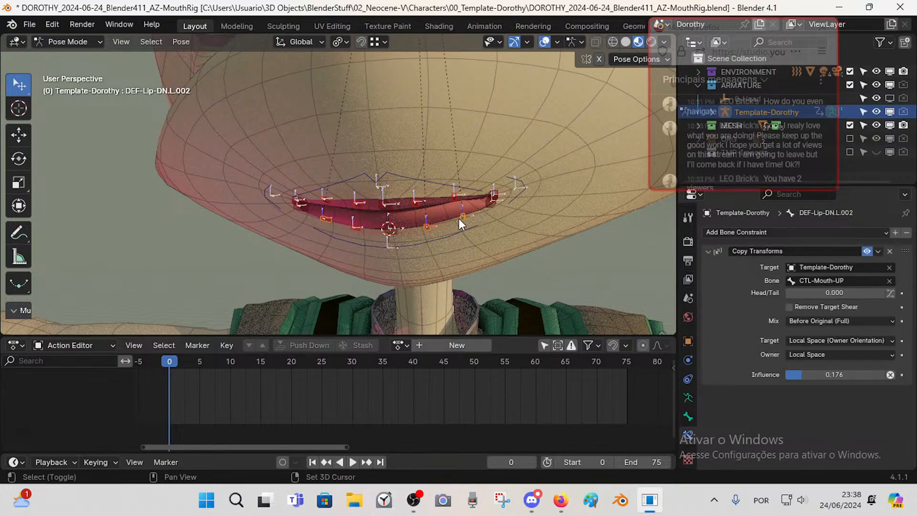
pyautogui.press('c')
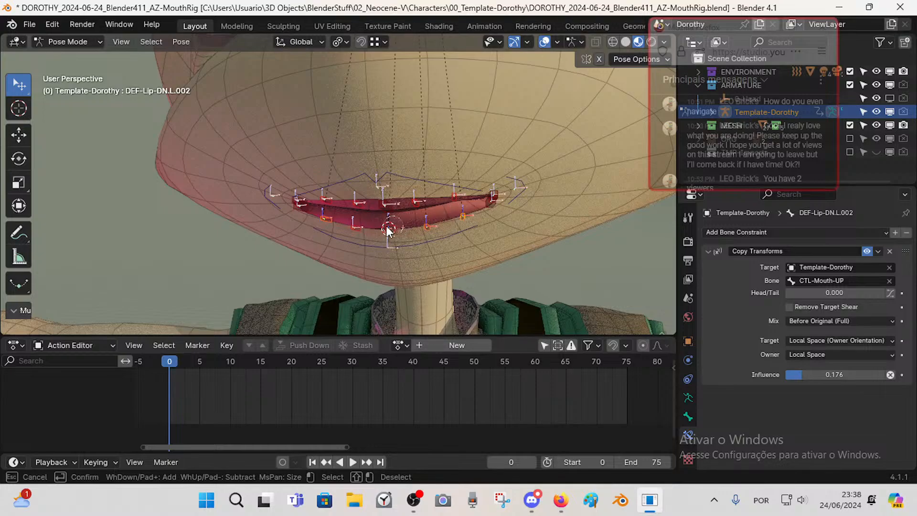
pyautogui.press('Escape')
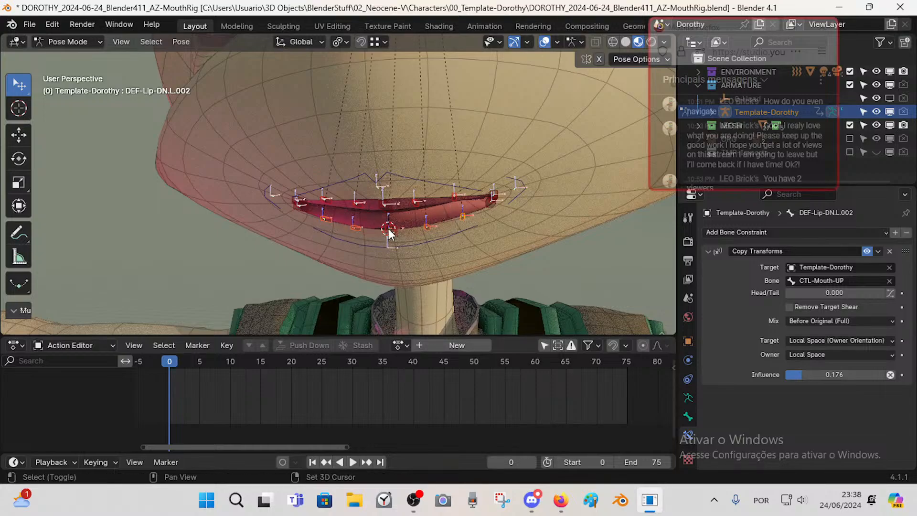
pyautogui.click(389, 229)
pyautogui.click(812, 279)
pyautogui.hotkey('ctrl', 'c')
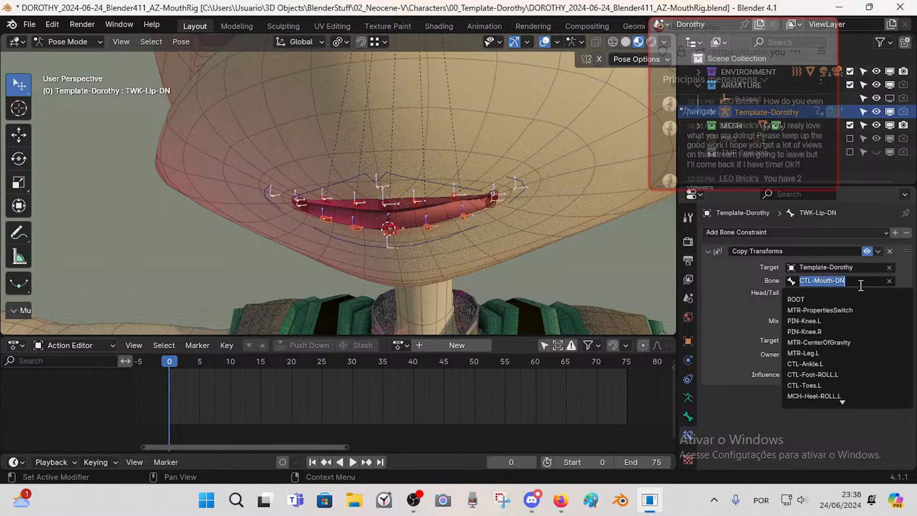
pyautogui.click(846, 281)
pyautogui.press('Return')
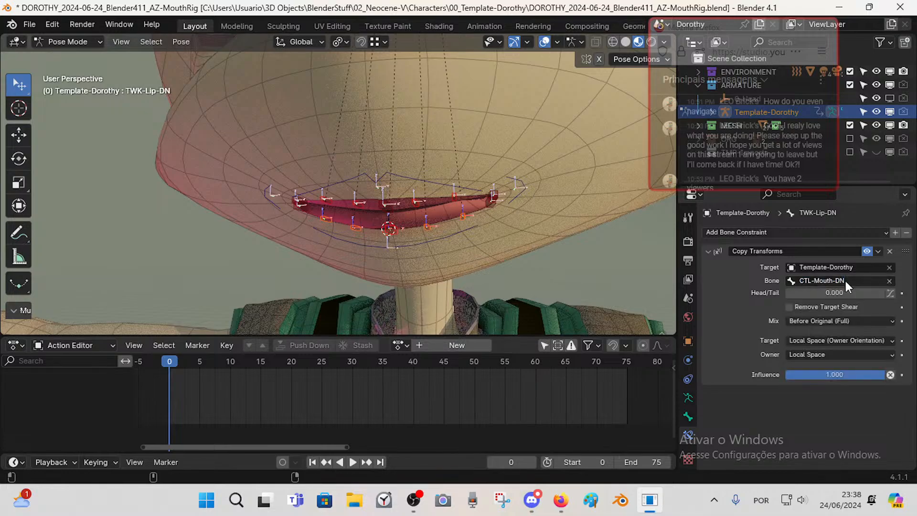
# - Test-move the lower-lip center bone and its control, and check the constraint target of DEF-Lip-DN.L.001
pyautogui.click(386, 231)
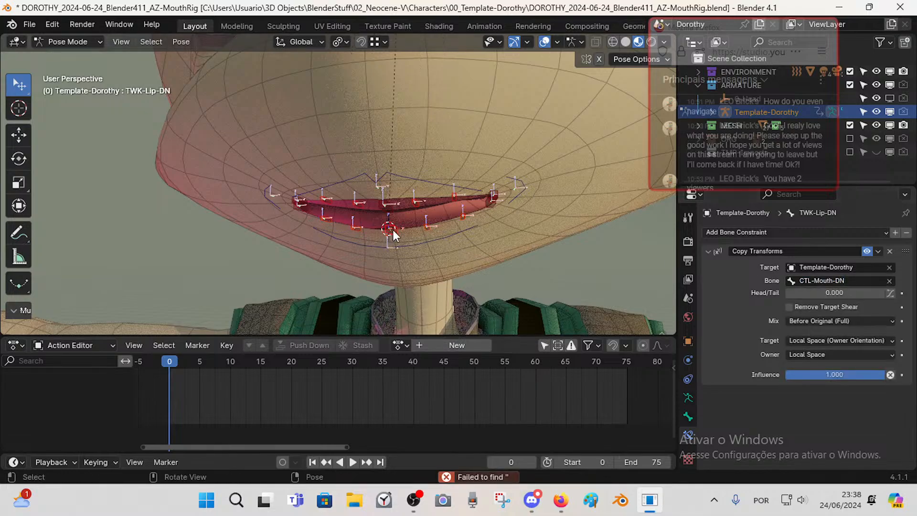
pyautogui.press('g')
pyautogui.rightClick(395, 227)
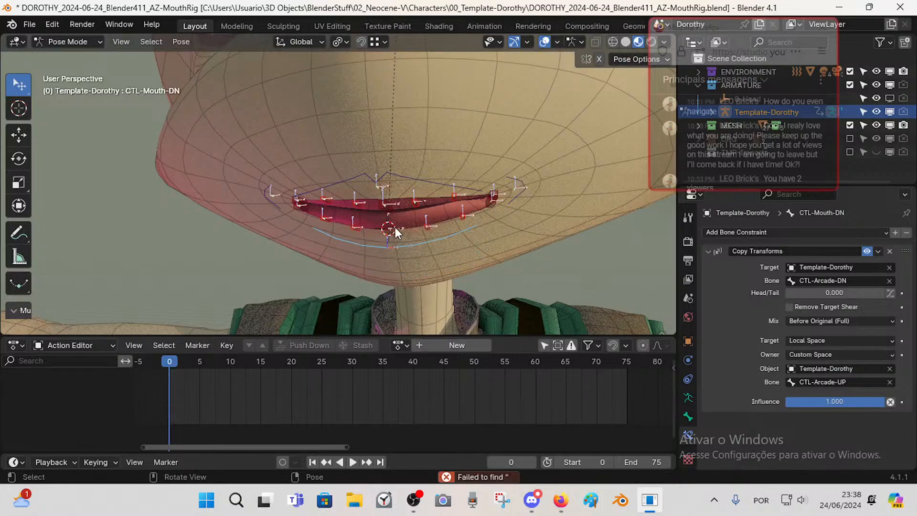
pyautogui.click(394, 226)
pyautogui.press('g')
pyautogui.rightClick(420, 226)
pyautogui.click(425, 223)
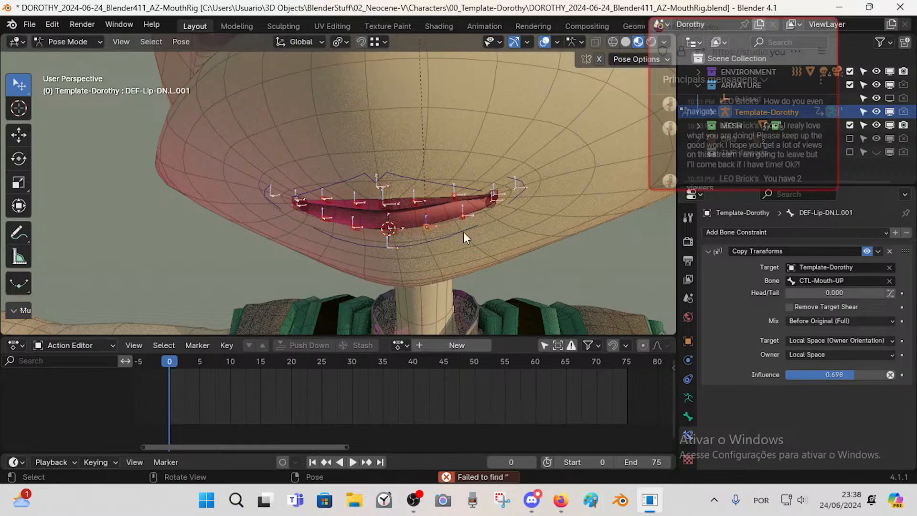
# - Set the Copy Transforms target bone of the four lower-lip side bones to CTL-Mouth-DN, reusing the name from TWK-Lip-DN's constraint
pyautogui.click(389, 229)
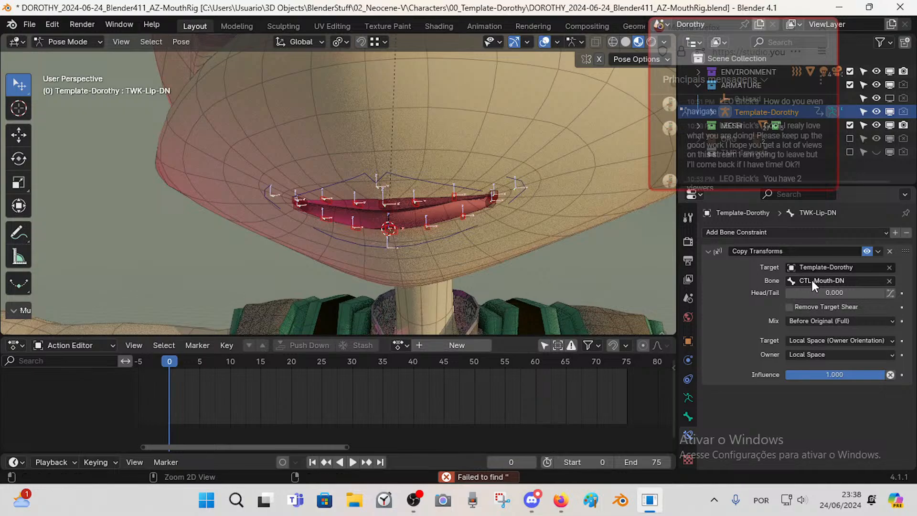
pyautogui.click(463, 217)
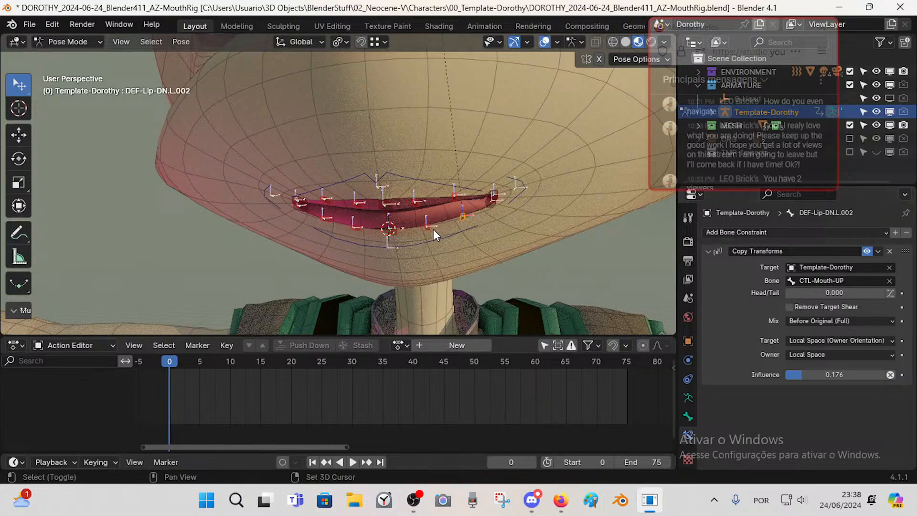
pyautogui.keyDown('shift'); pyautogui.click(426, 226); pyautogui.keyUp('shift')
pyautogui.keyDown('shift'); pyautogui.click(357, 227); pyautogui.keyUp('shift')
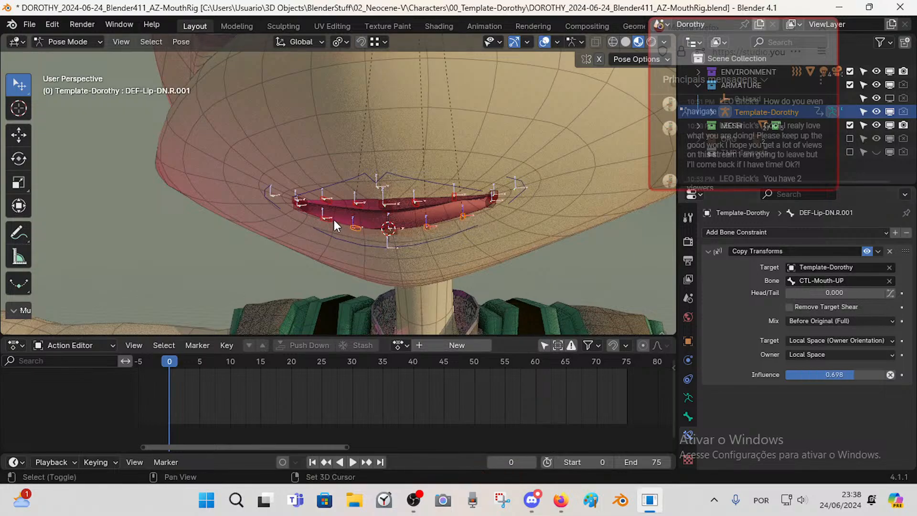
pyautogui.keyDown('shift'); pyautogui.click(333, 220); pyautogui.keyUp('shift')
pyautogui.click(816, 279)
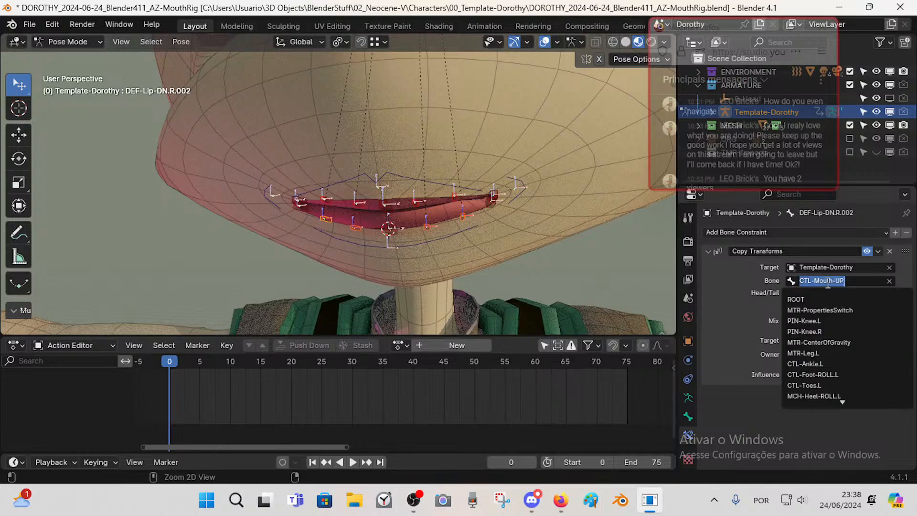
pyautogui.hotkey('ctrl', 'v')
pyautogui.press('Return')
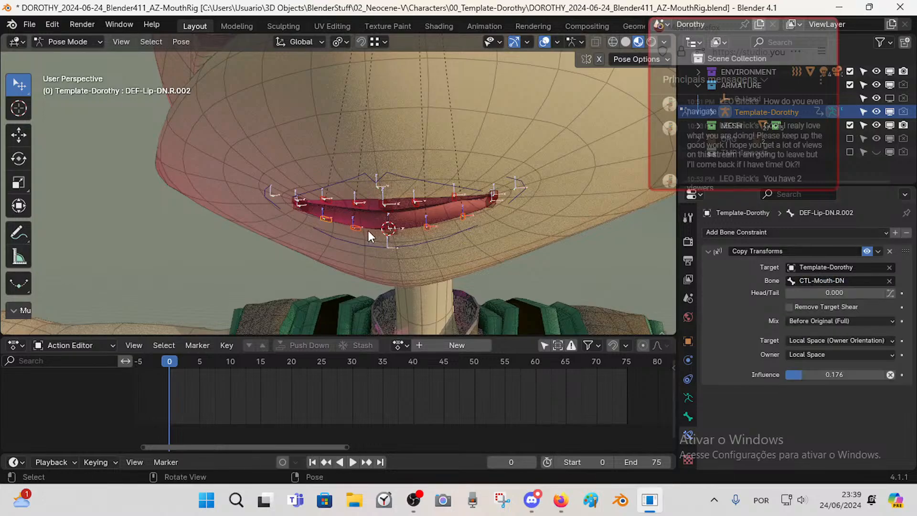
# - Test-move the CTL-Mouth-DN control without keeping the move, and save the file
pyautogui.click(391, 234)
pyautogui.press('g')
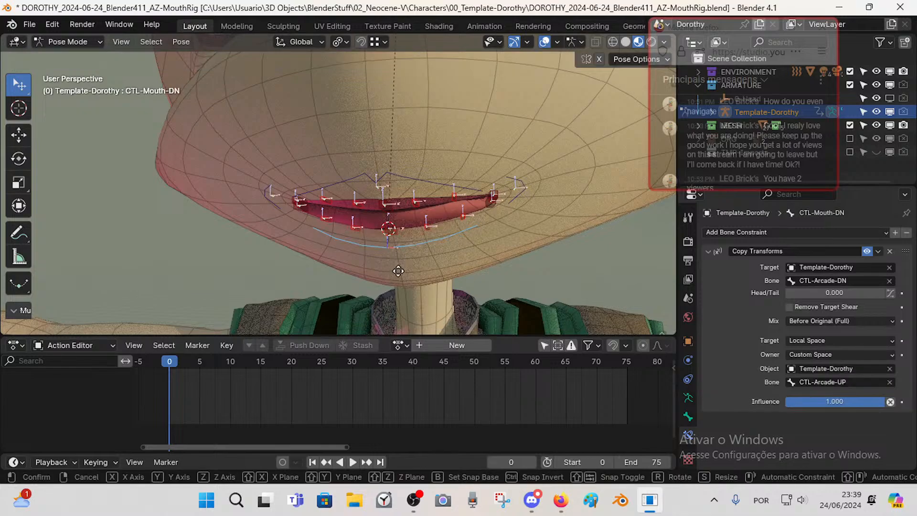
pyautogui.rightClick(422, 270)
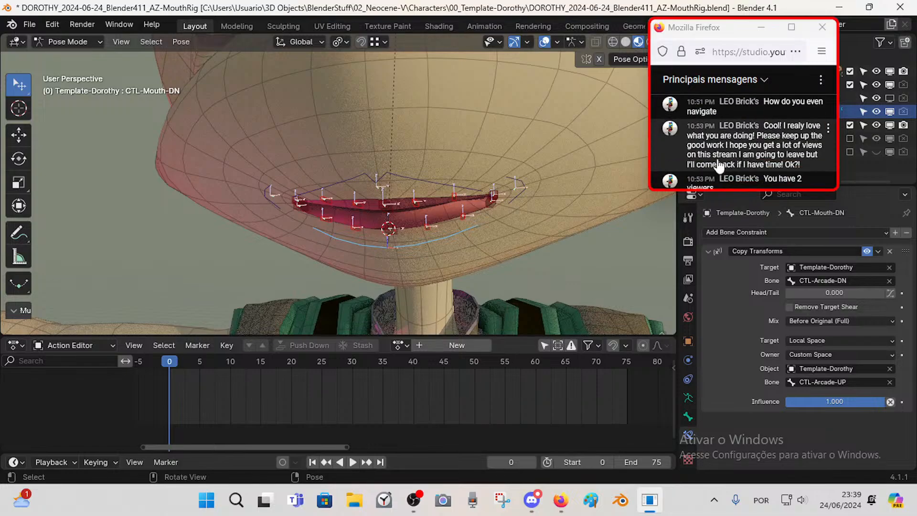
pyautogui.scroll(-2, 465, 259)
pyautogui.scroll(2, 466, 223)
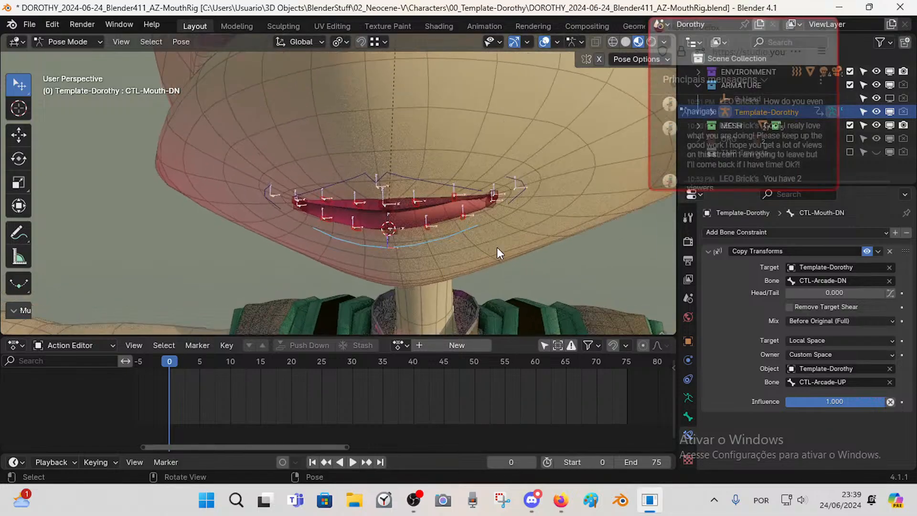
pyautogui.scroll(1, 518, 236)
pyautogui.hotkey('ctrl', 's')
# - Test-move the left corner lip bone DEF-Lip-DN.L.003 and the CTL-Mouth.L control to compare their behavior
pyautogui.click(524, 211)
pyautogui.press('g')
pyautogui.rightClick(539, 224)
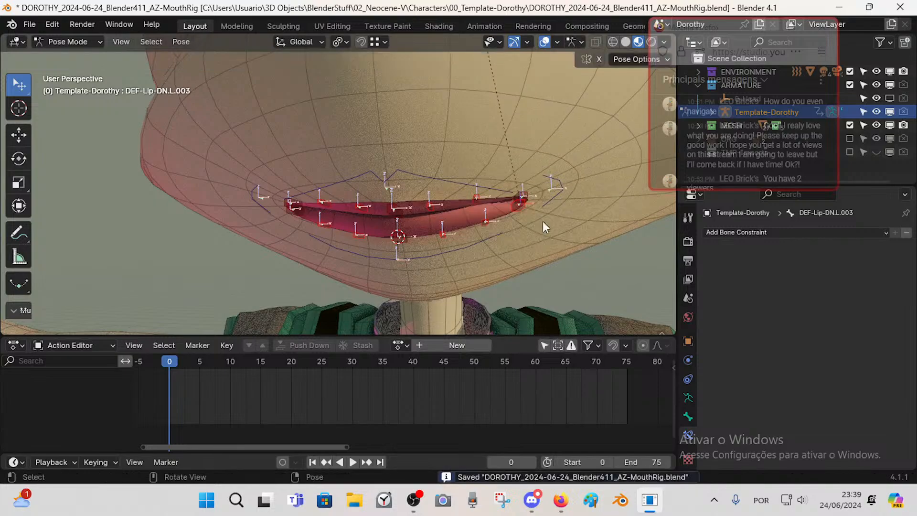
pyautogui.click(548, 196)
pyautogui.press('g')
pyautogui.rightClick(537, 190)
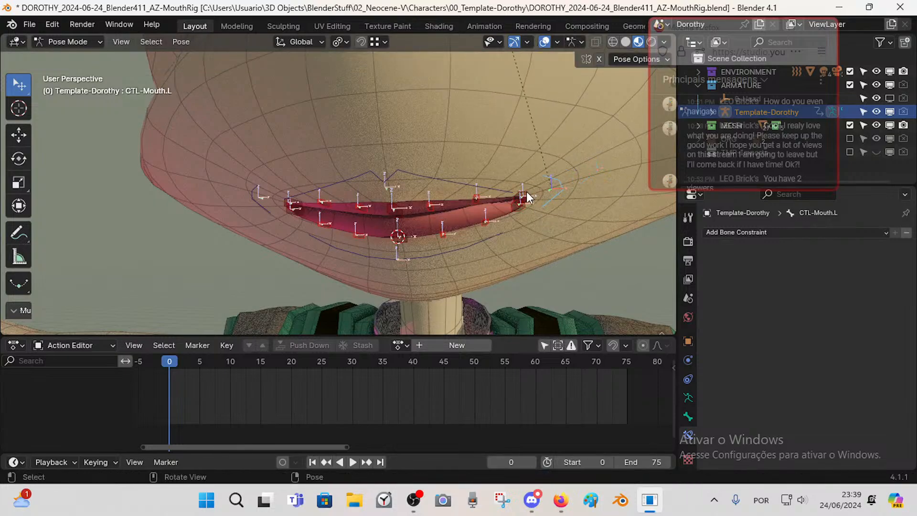
pyautogui.click(530, 192)
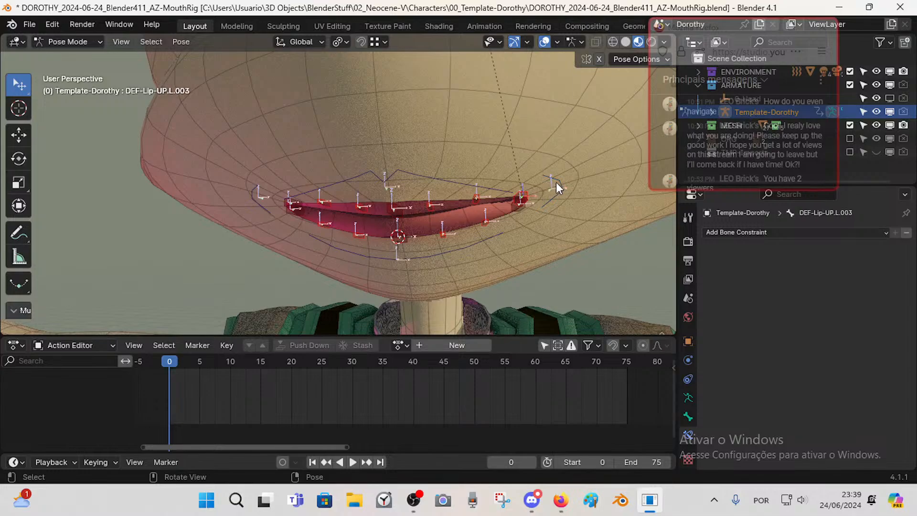
pyautogui.keyDown('shift'); pyautogui.click(554, 183); pyautogui.keyUp('shift')
pyautogui.keyDown('shift'); pyautogui.click(526, 192); pyautogui.keyUp('shift')
pyautogui.hotkey('ctrl', 'shift', 'c')
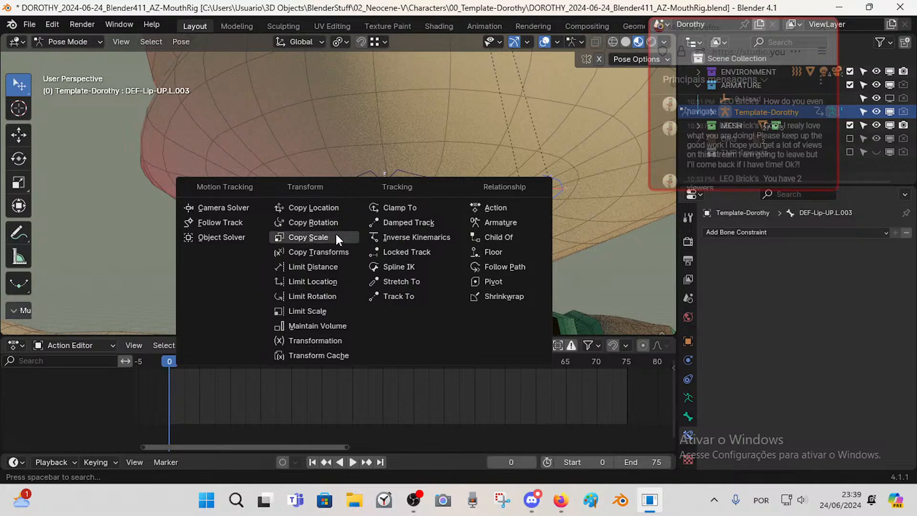
pyautogui.press('Escape')
# - Copy DEF-Lip-UP.L.002's Copy Transforms constraint to both left corner lip bones and set its influence there to 1.000
pyautogui.click(477, 198)
pyautogui.click(560, 181)
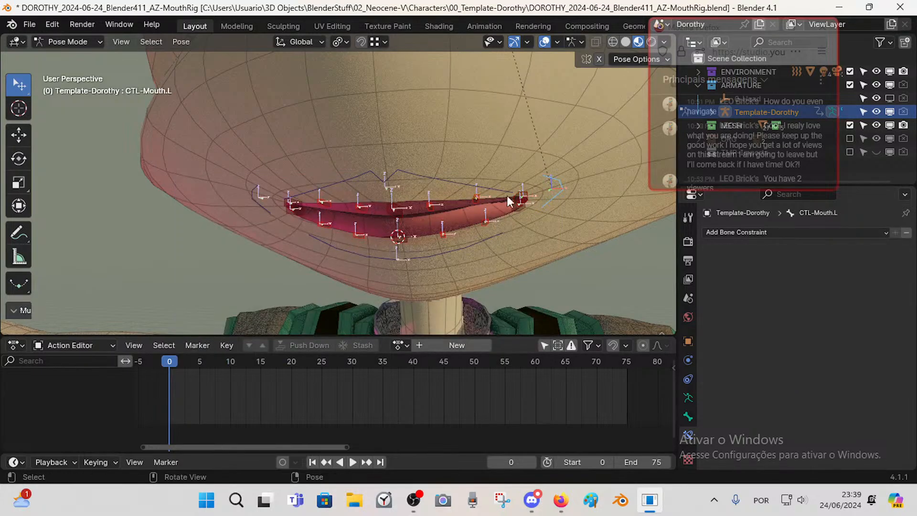
pyautogui.click(516, 200)
pyautogui.keyDown('shift'); pyautogui.click(479, 199); pyautogui.keyUp('shift')
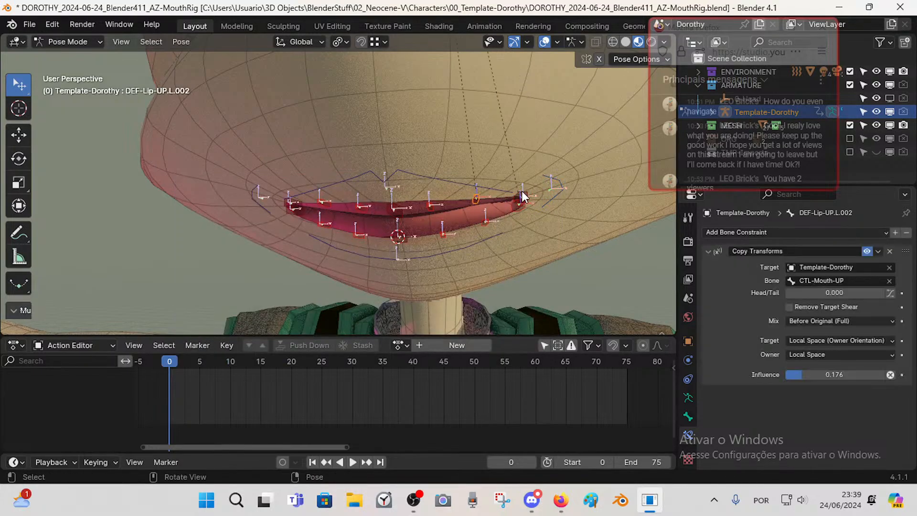
pyautogui.keyDown('shift'); pyautogui.click(521, 193); pyautogui.keyUp('shift')
pyautogui.keyDown('shift'); pyautogui.click(473, 201); pyautogui.keyUp('shift')
pyautogui.click(523, 203)
pyautogui.click(523, 206)
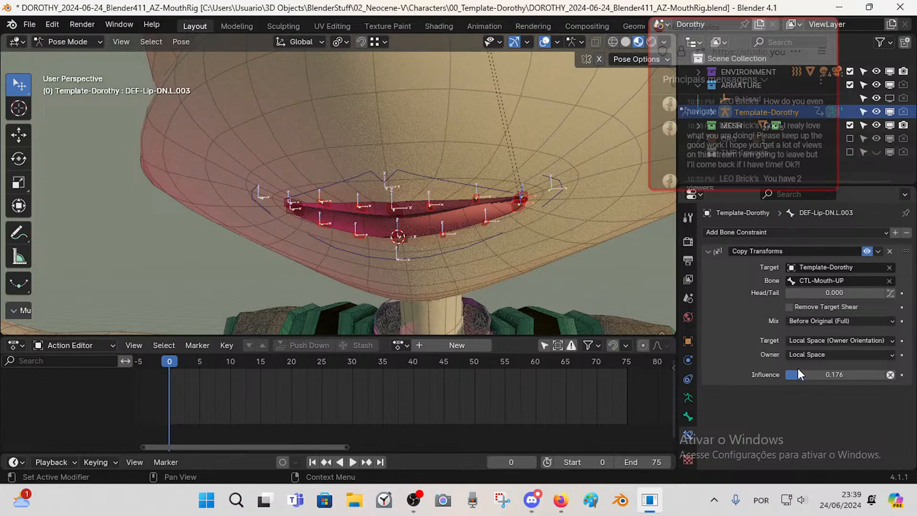
pyautogui.moveTo(801, 369); pyautogui.dragTo(886, 369)
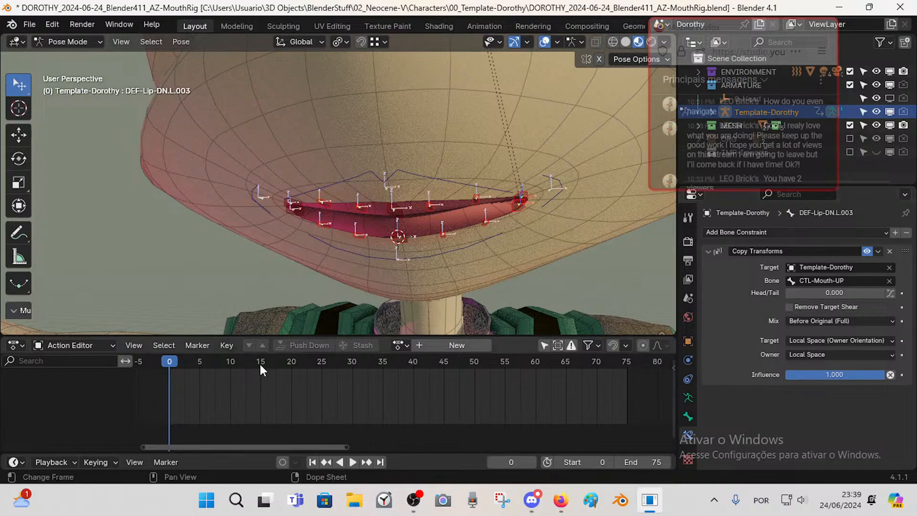
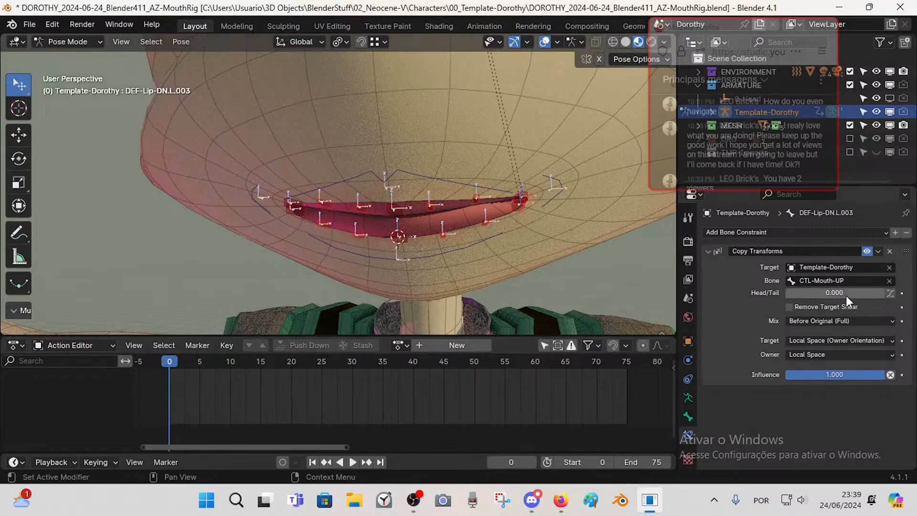
# - Set the target bone of both left corner lip bones' Copy Transforms constraints to CTL-Mouth.L and test-move that control
pyautogui.click(568, 179)
pyautogui.press('F2')
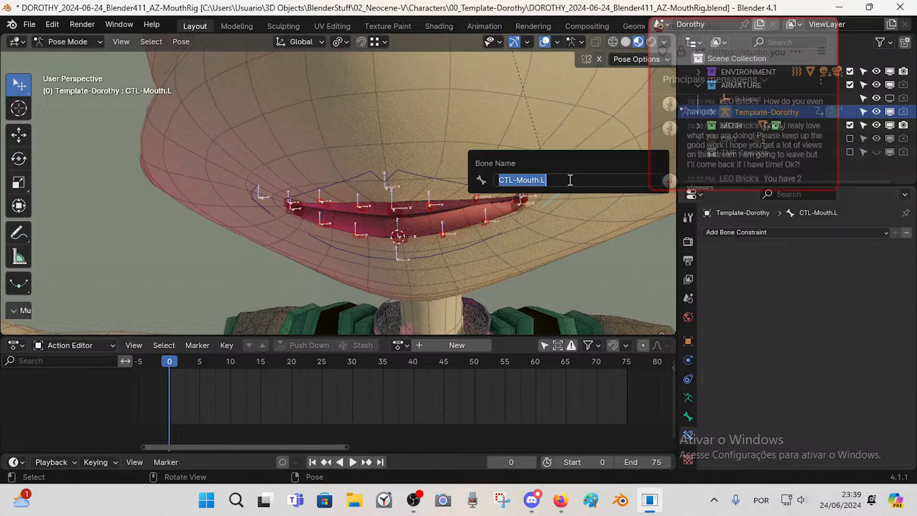
pyautogui.press('c')
pyautogui.press('Escape')
pyautogui.click(526, 197)
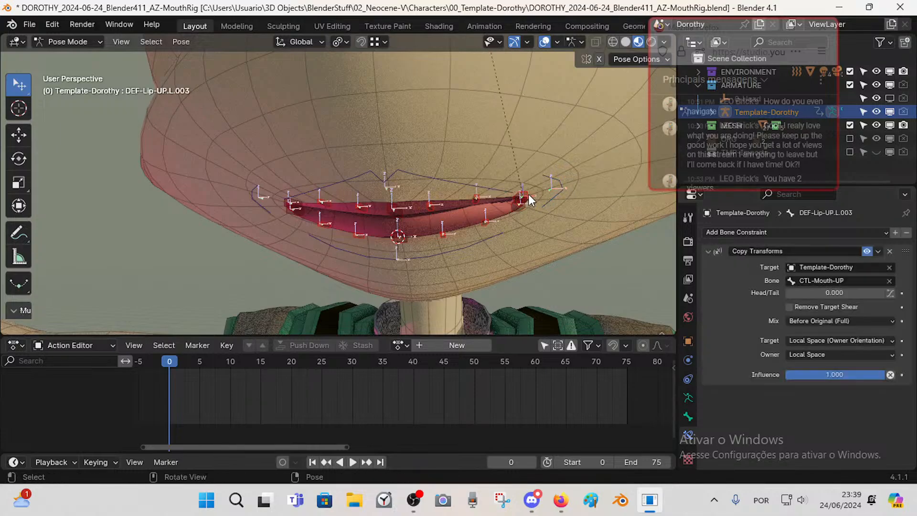
pyautogui.click(843, 279)
pyautogui.write('CTL-Mouth.L')
pyautogui.press('Return')
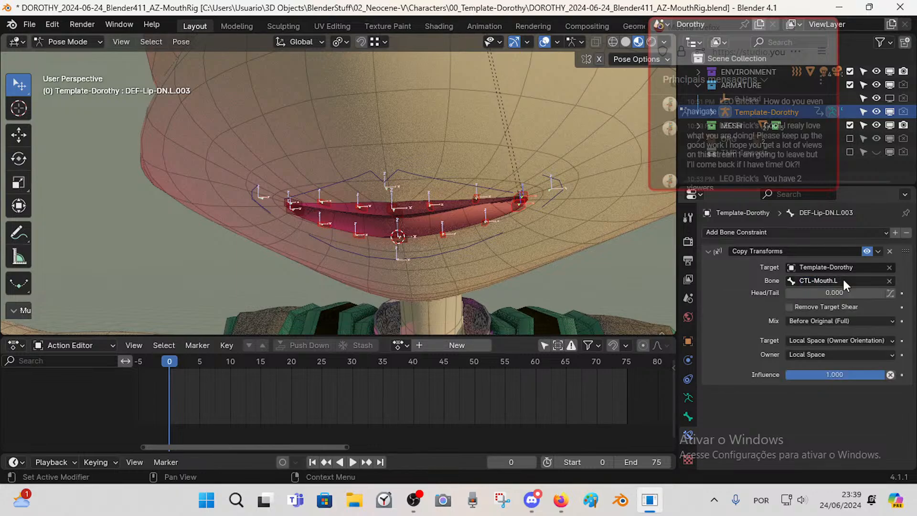
pyautogui.click(570, 186)
pyautogui.press('g')
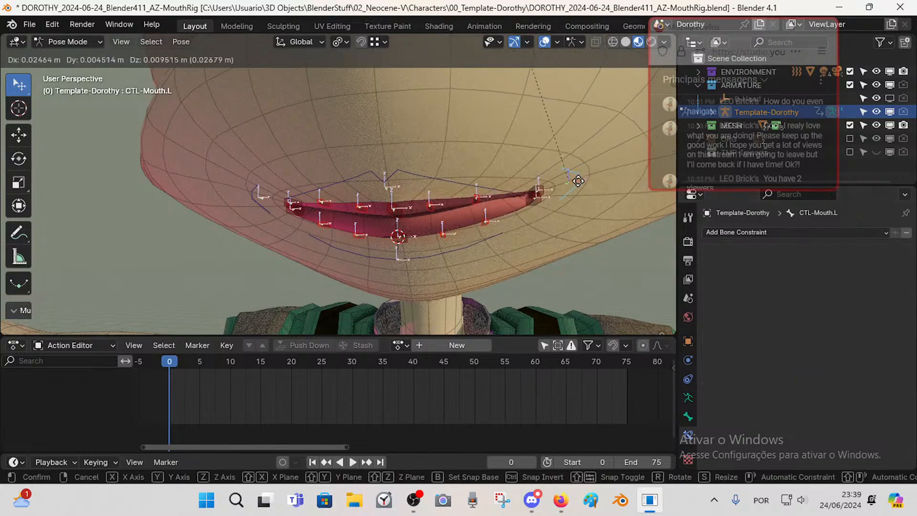
pyautogui.rightClick(576, 181)
# - Copy the Copy Transforms constraint of corner bone DEF-Lip-UP.L.003 to the neighboring bones DEF-Lip-UP.L.002 and DEF-Lip-DN.L.002
pyautogui.click(477, 198)
pyautogui.click(484, 220)
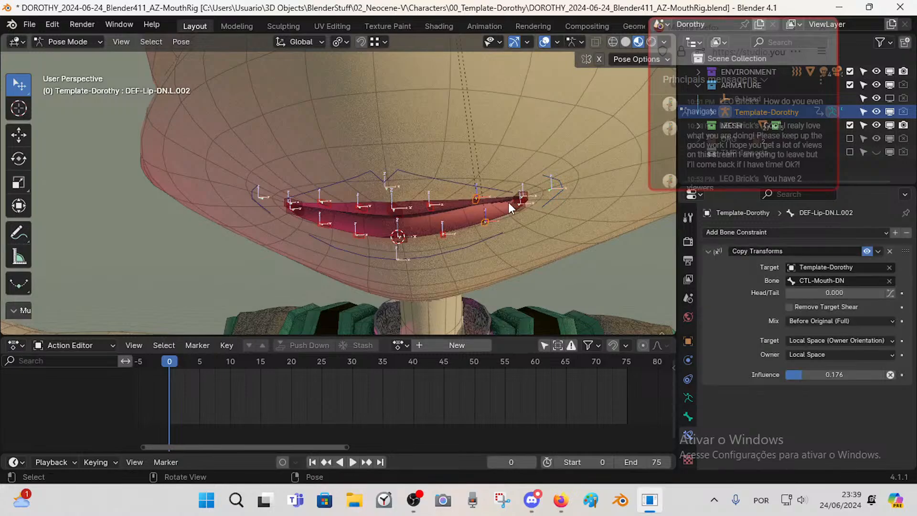
pyautogui.click(522, 199)
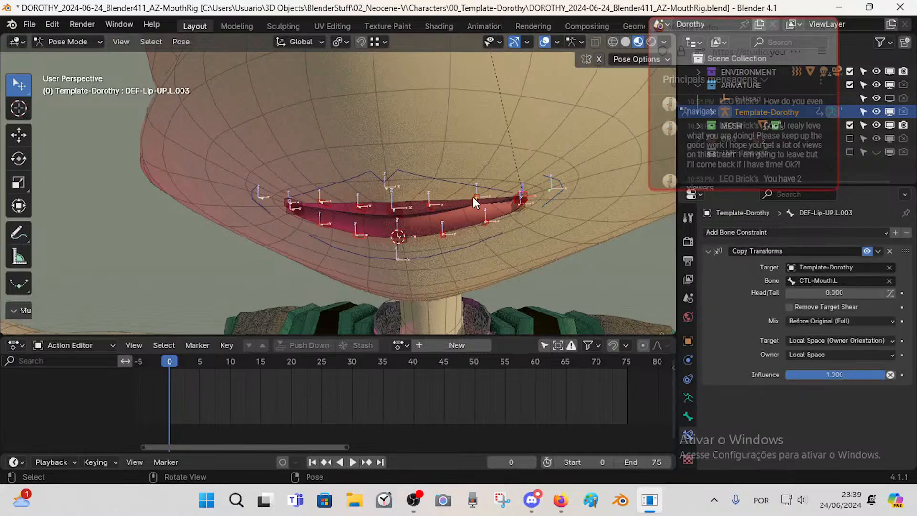
pyautogui.click(473, 196)
pyautogui.keyDown('shift'); pyautogui.click(526, 191); pyautogui.keyUp('shift')
pyautogui.keyDown('shift'); pyautogui.click(474, 199); pyautogui.keyUp('shift')
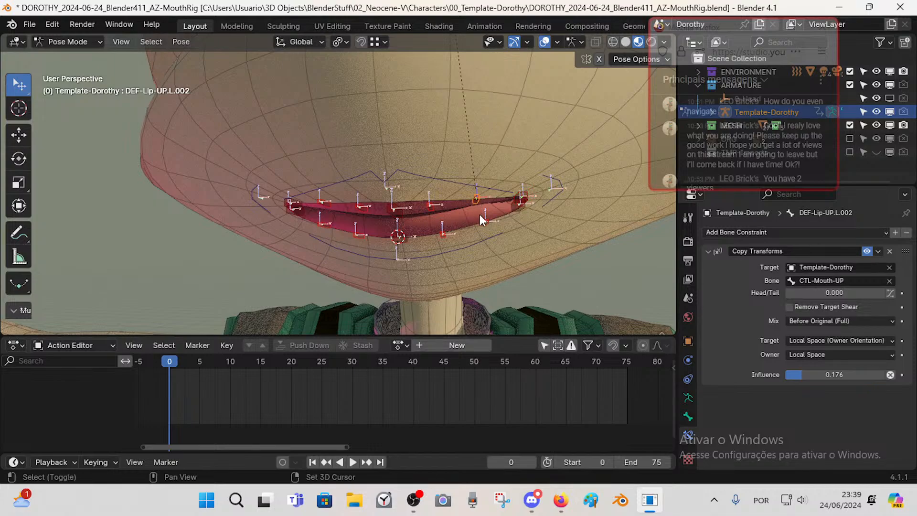
pyautogui.keyDown('shift'); pyautogui.click(473, 198); pyautogui.keyUp('shift')
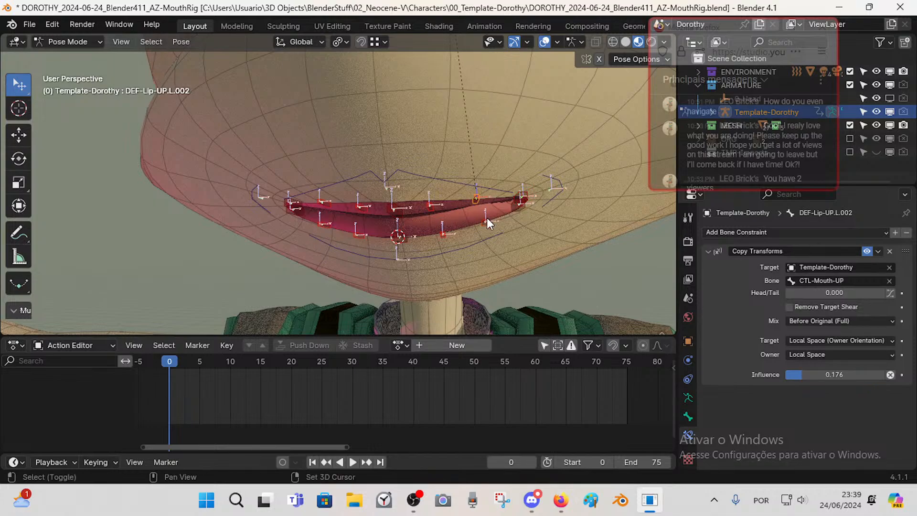
pyautogui.keyDown('shift'); pyautogui.click(522, 196); pyautogui.keyUp('shift')
pyautogui.hotkey('ctrl', 'c')
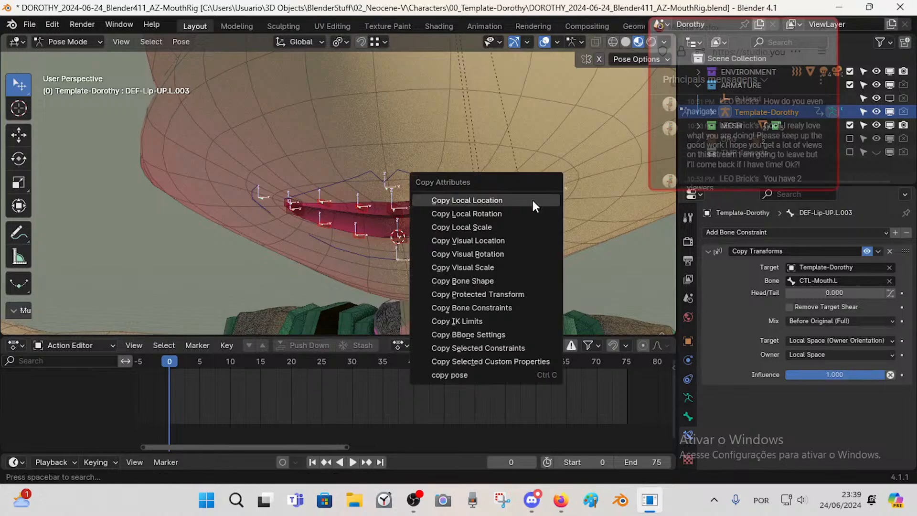
pyautogui.click(481, 348)
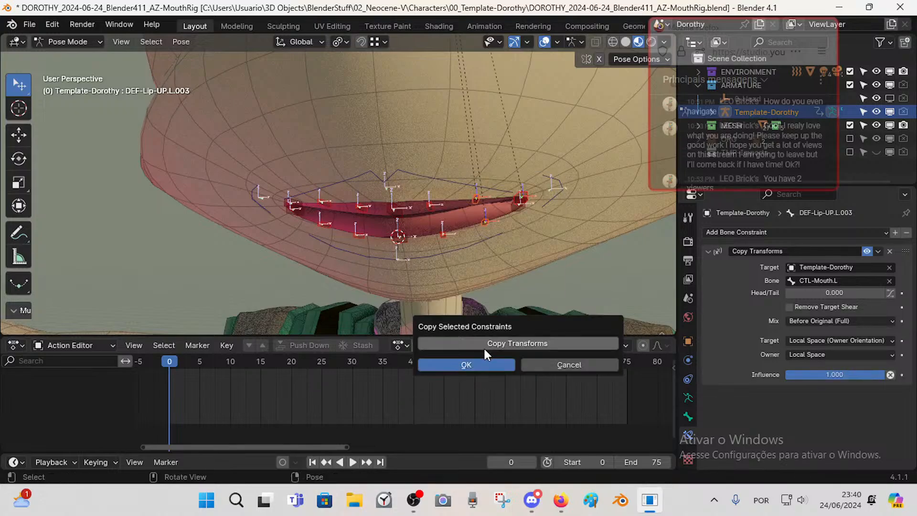
pyautogui.click(486, 363)
# - Set the influence of the CTL-Mouth.L constraint on DEF-Lip-UP.L.002 and DEF-Lip-DN.L.002 to about 0.56, and test-move CTL-Mouth.L
pyautogui.click(479, 200)
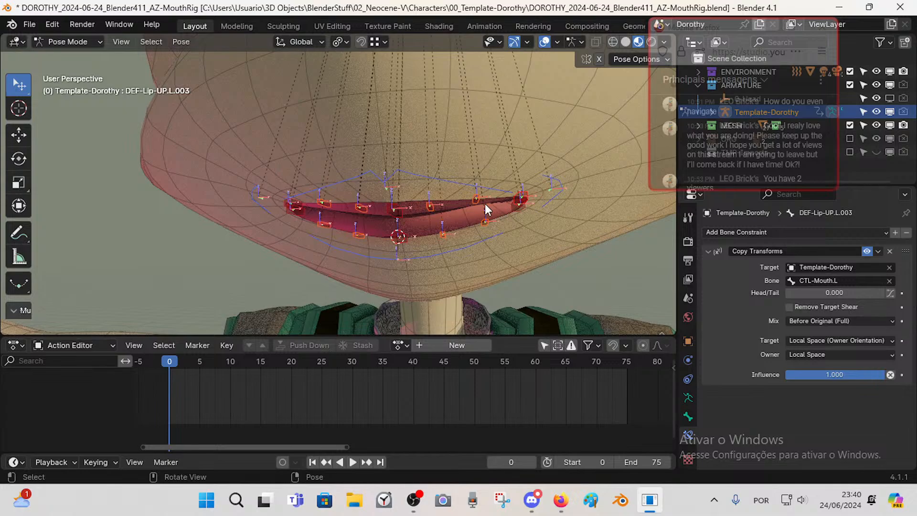
pyautogui.keyDown('shift'); pyautogui.click(485, 221); pyautogui.keyUp('shift')
pyautogui.click(708, 251)
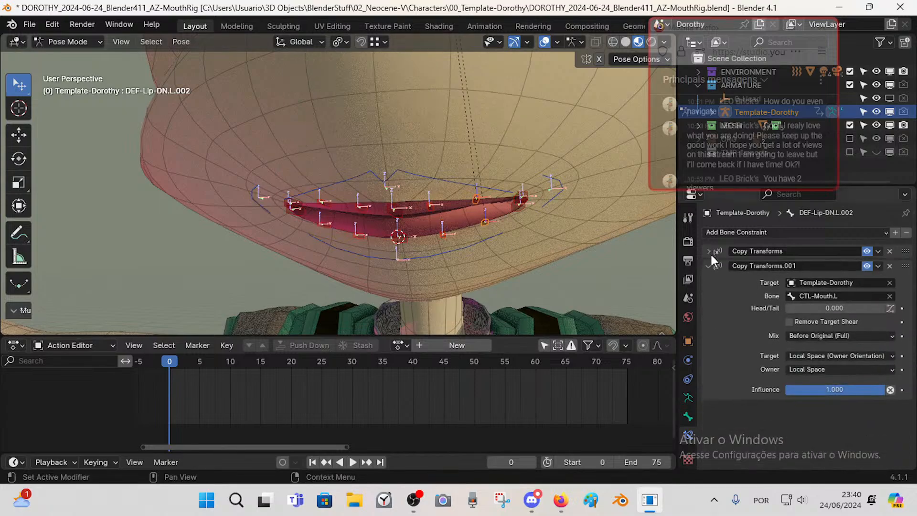
pyautogui.doubleClick(790, 266)
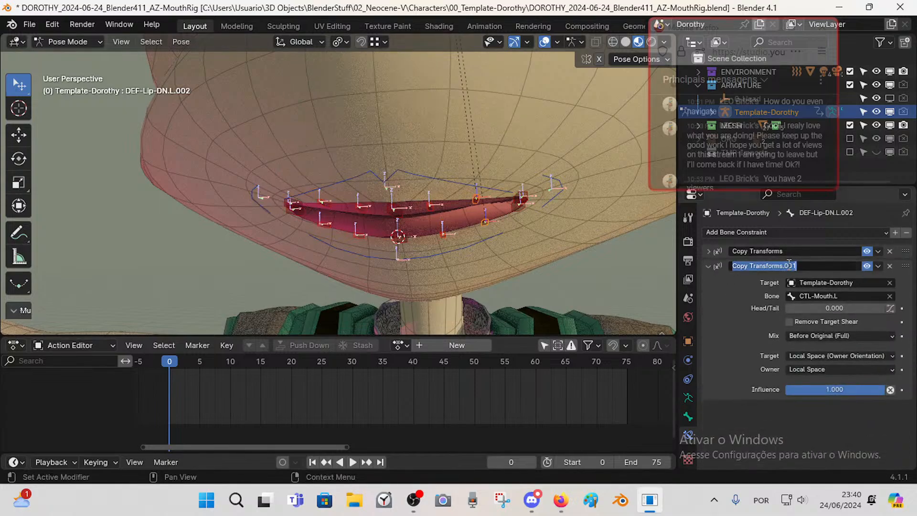
pyautogui.click(746, 353)
pyautogui.moveTo(846, 392); pyautogui.dragTo(849, 392)
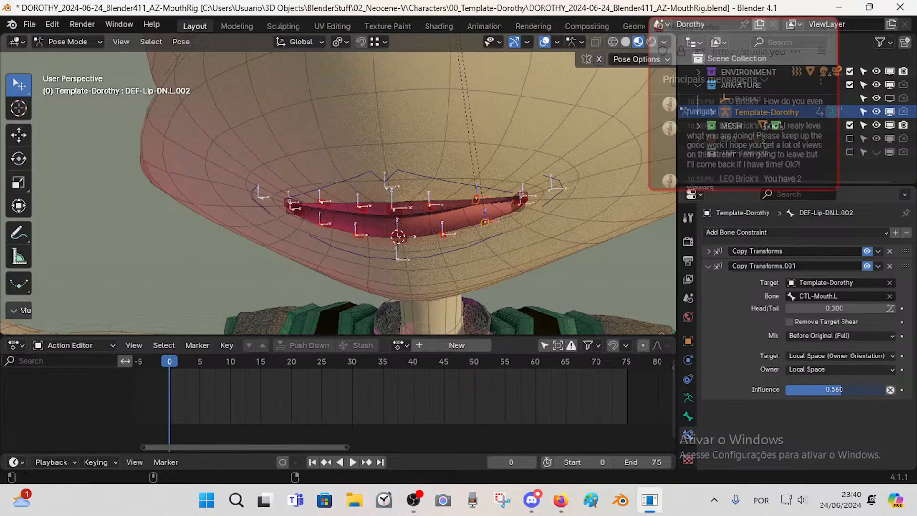
pyautogui.click(569, 184)
pyautogui.press('g')
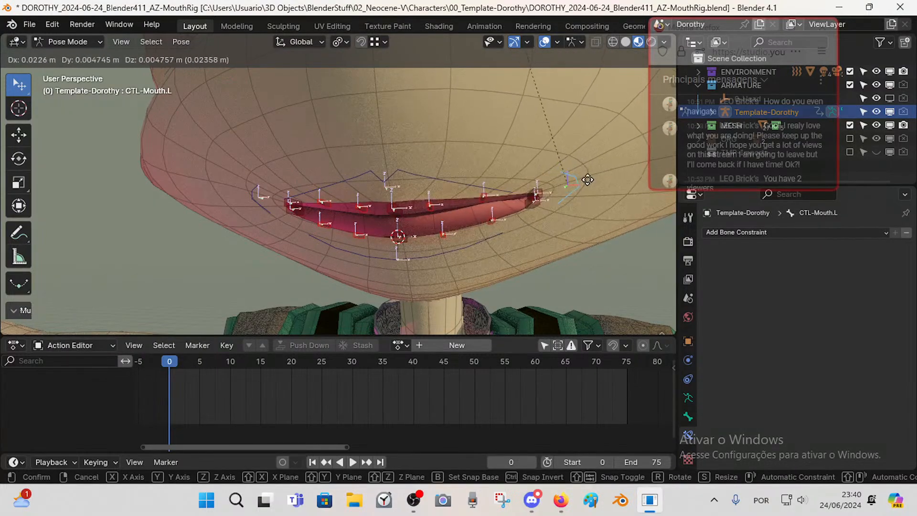
pyautogui.click(496, 210)
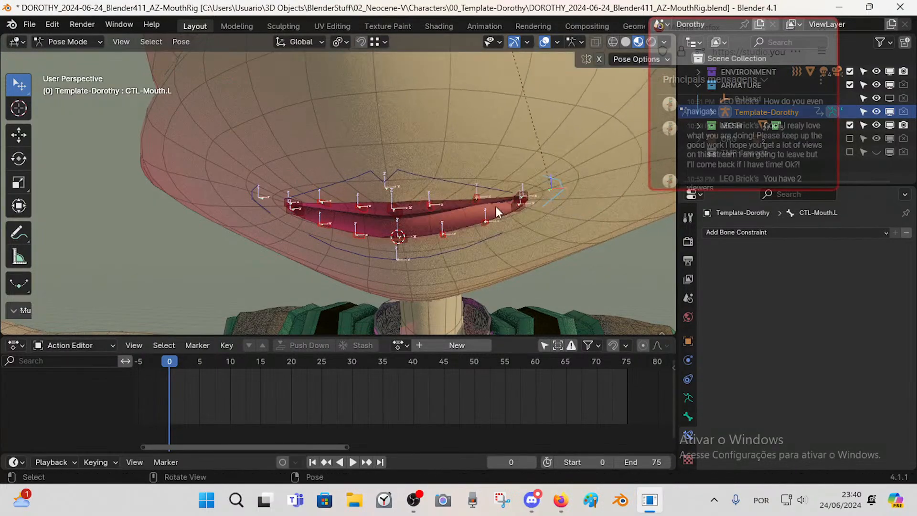
# - Test-move CTL-Mouth-UP, CTL-Mouth-DN and the left upper-lip bones, and examine the lip bones' constraint targets and influences
pyautogui.click(438, 204)
pyautogui.press('g')
pyautogui.rightClick(449, 205)
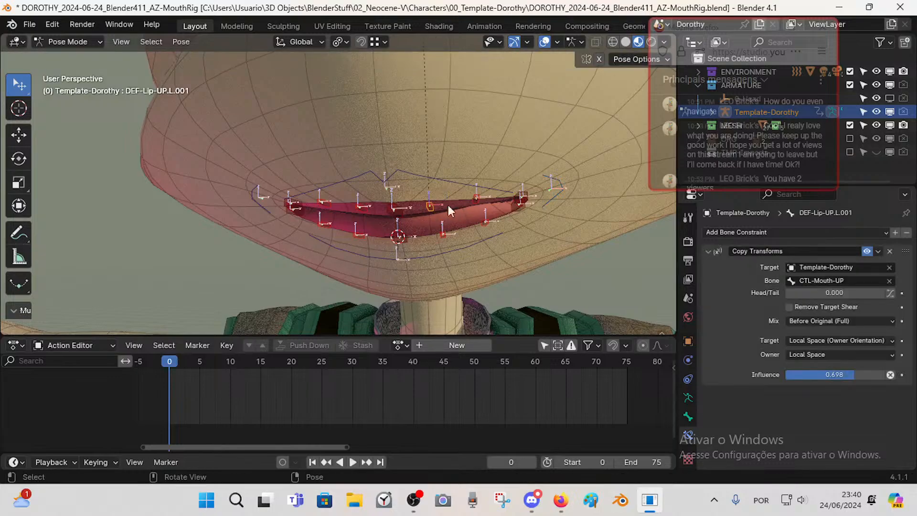
pyautogui.click(460, 182)
pyautogui.press('g')
pyautogui.click(471, 151)
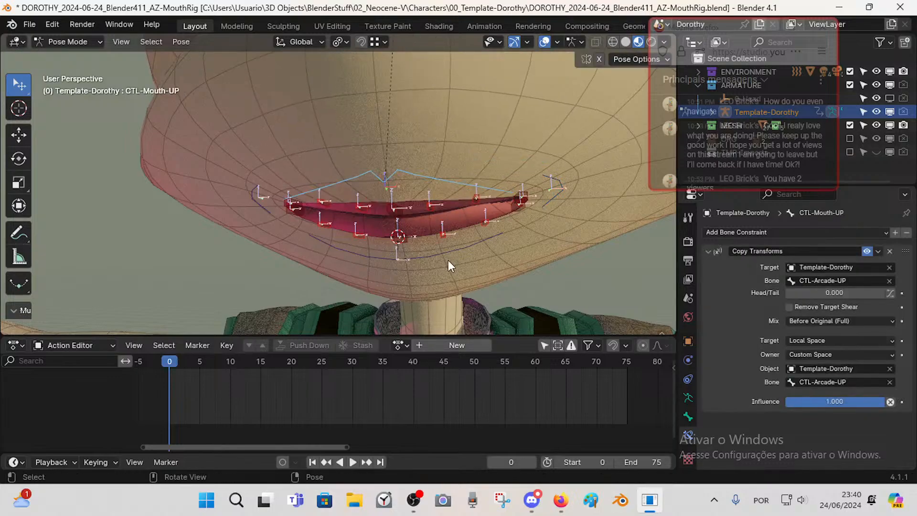
pyautogui.click(450, 258)
pyautogui.press('g')
pyautogui.rightClick(464, 295)
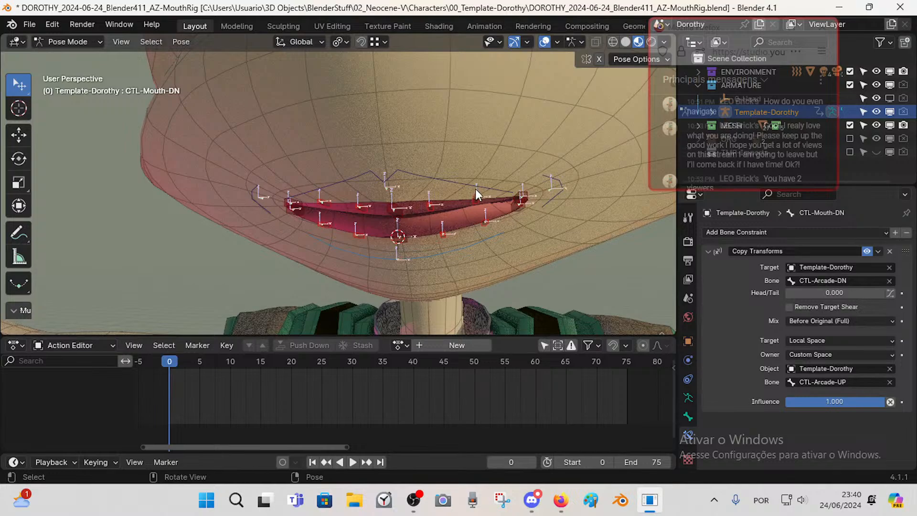
pyautogui.click(432, 205)
pyautogui.press('g')
pyautogui.rightClick(445, 194)
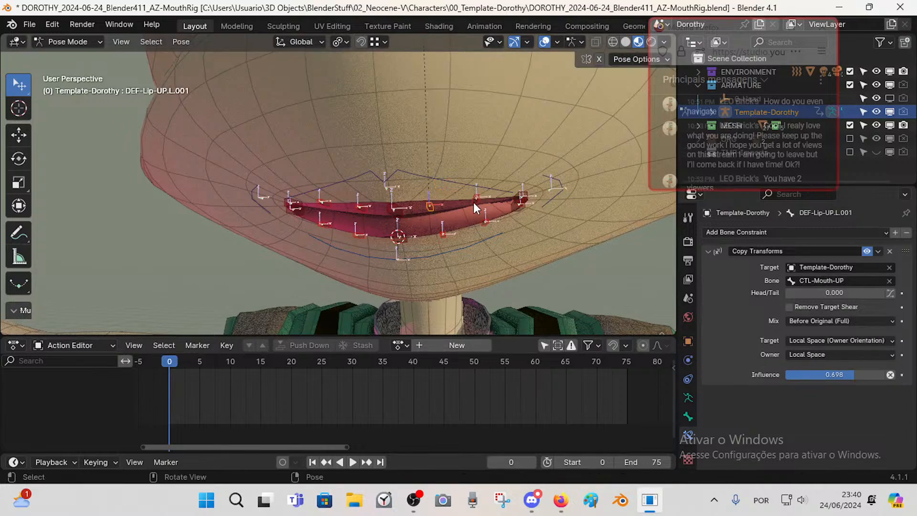
pyautogui.click(474, 202)
pyautogui.click(447, 233)
pyautogui.click(464, 197)
pyautogui.press('g')
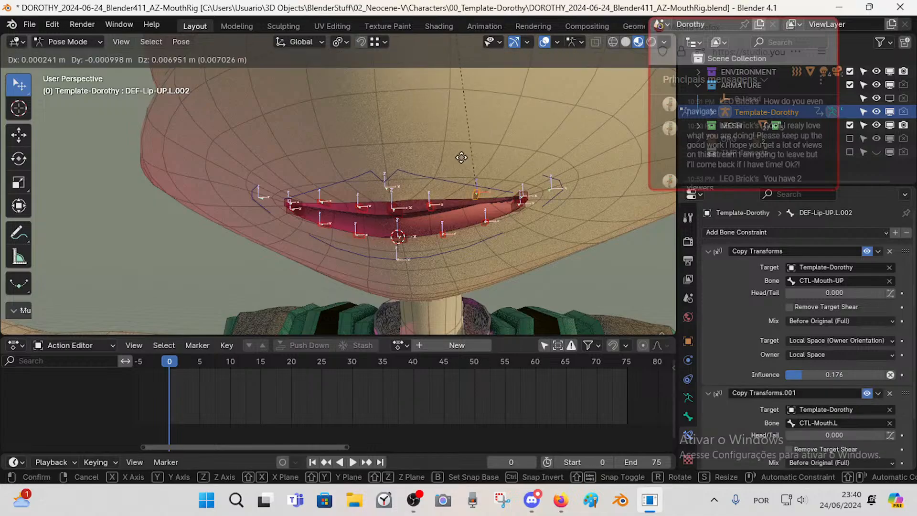
pyautogui.rightClick(463, 176)
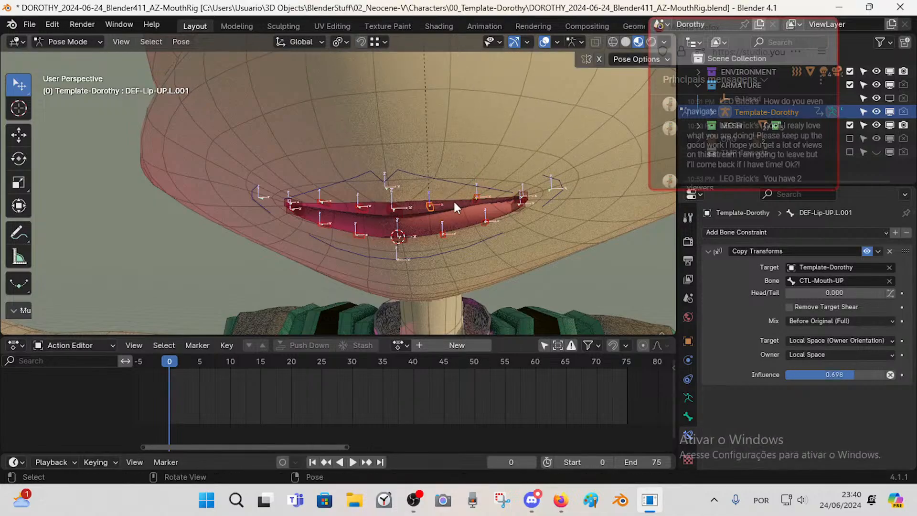
pyautogui.click(525, 197)
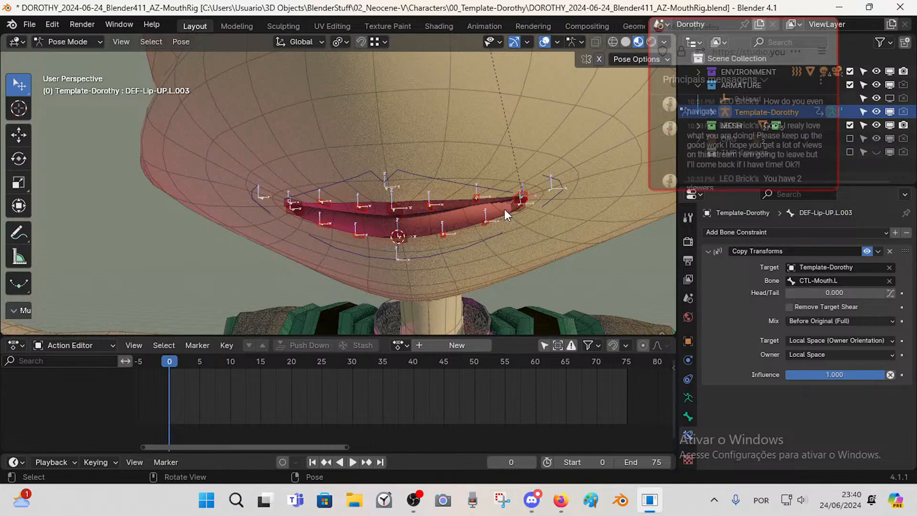
# - Save the file and copy DEF-Lip-UP.L.002's Copy Transforms.001 constraint to the neighboring inner left bones of the upper and lower lip
pyautogui.hotkey('ctrl', 's')
pyautogui.click(472, 198)
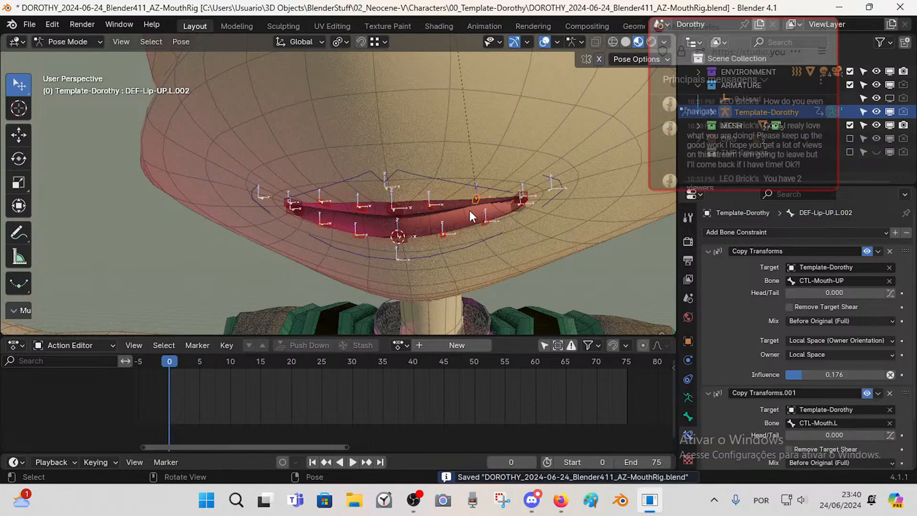
pyautogui.click(432, 209)
pyautogui.click(474, 200)
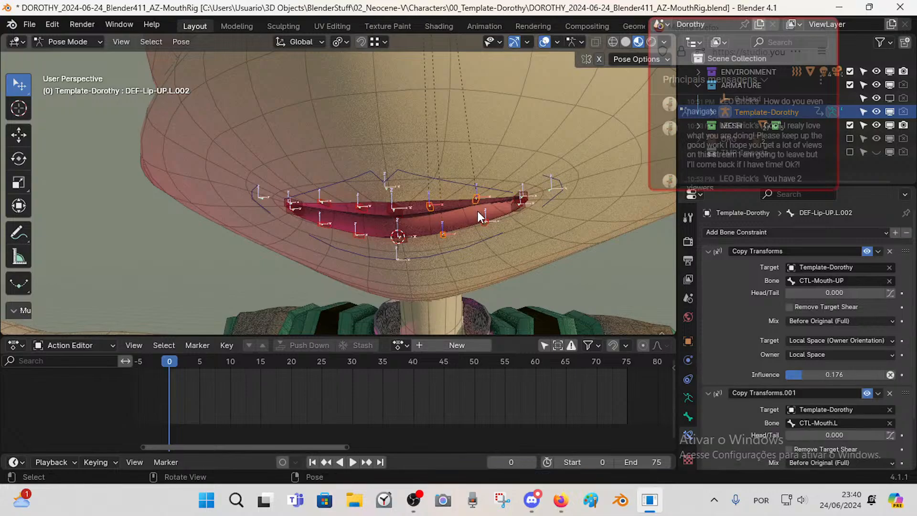
pyautogui.hotkey('ctrl', 'shift', 'c')
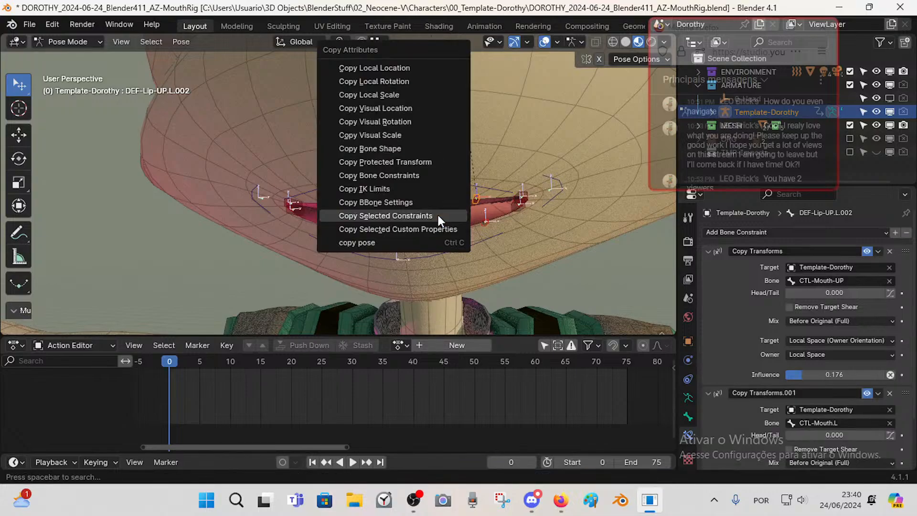
pyautogui.click(435, 214)
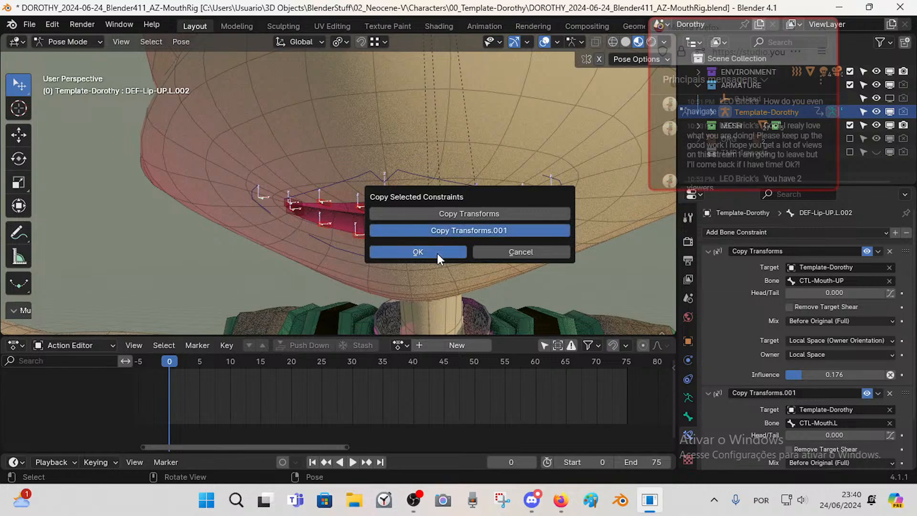
pyautogui.click(418, 251)
# - Set the influence of the CTL-Mouth.L constraint on DEF-Lip-DN.L.001 to 0.110, keeping the matching upper-lip bone selected
pyautogui.click(435, 220)
pyautogui.scroll(-3, 806, 322)
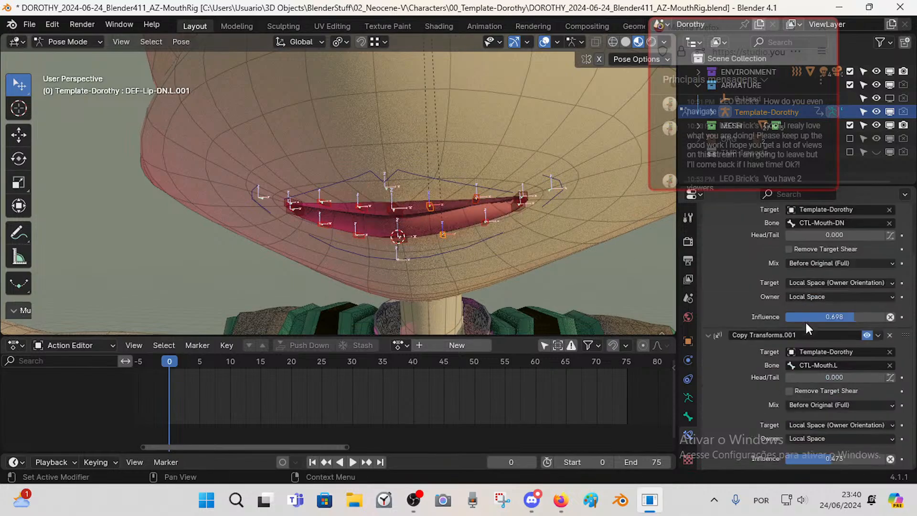
pyautogui.scroll(3, 797, 360)
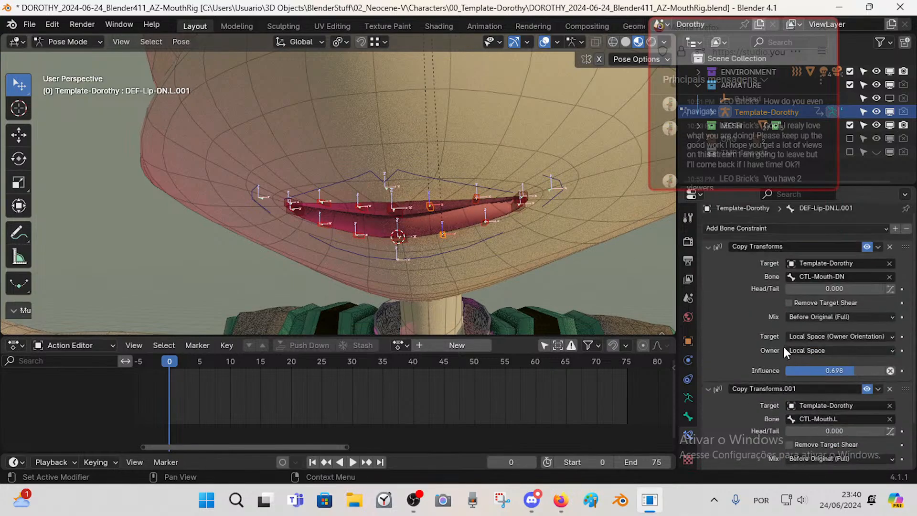
pyautogui.scroll(-3, 785, 350)
pyautogui.moveTo(825, 458); pyautogui.dragTo(801, 458)
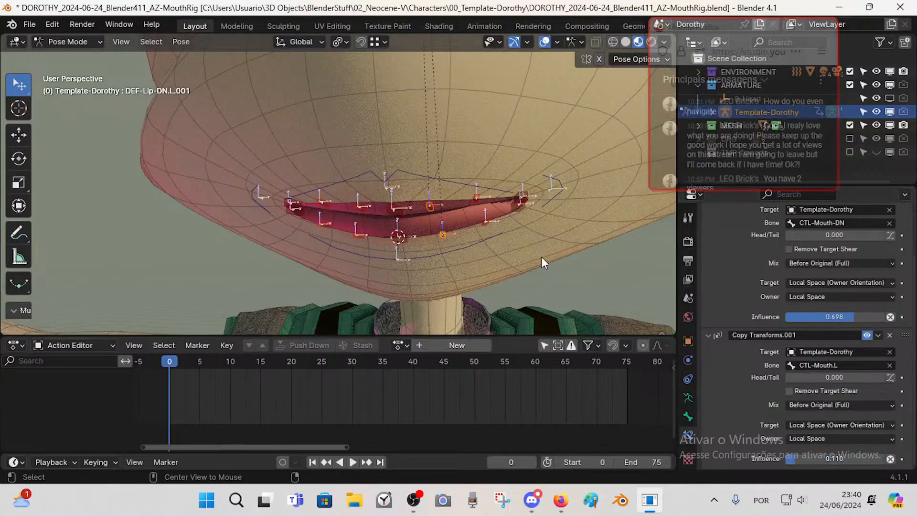
# - Test-pose the left mouth corner by repeatedly moving and rotating CTL-Mouth.L, leaving it raised outward like a smile
pyautogui.click(568, 183)
pyautogui.press('g')
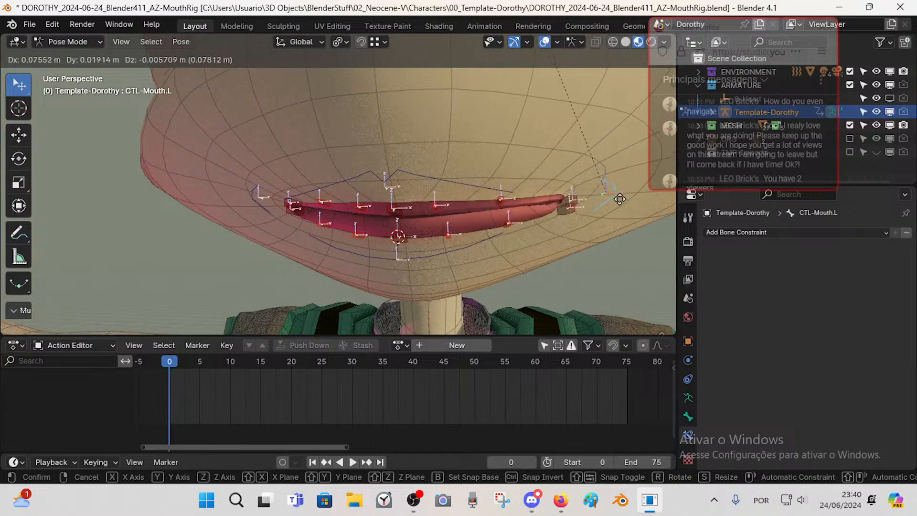
pyautogui.click(560, 196)
pyautogui.press('r')
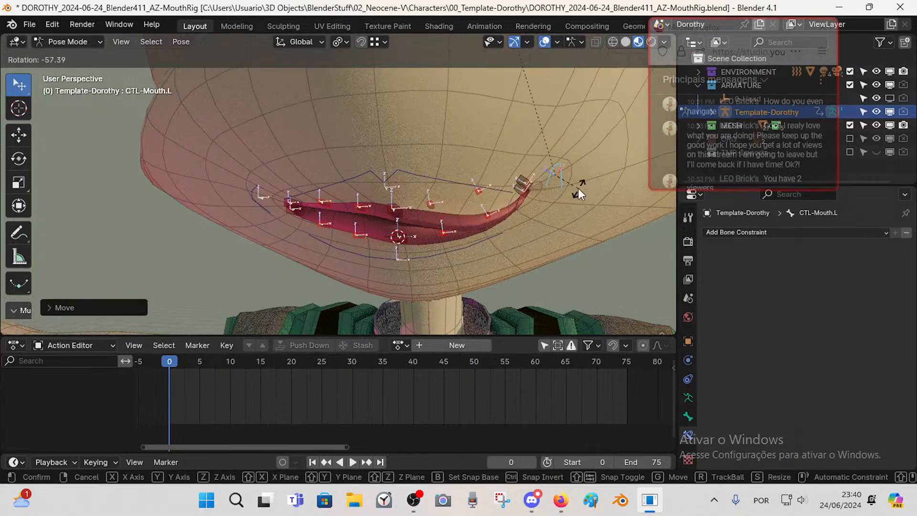
pyautogui.click(577, 188)
pyautogui.press('g')
pyautogui.click(592, 163)
pyautogui.press('r')
pyautogui.click(584, 197)
pyautogui.press('g')
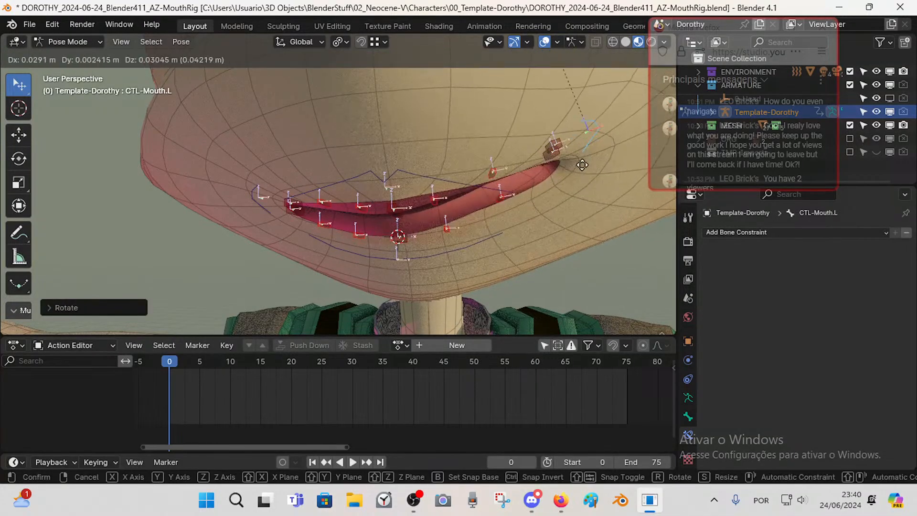
pyautogui.click(573, 162)
pyautogui.press('g')
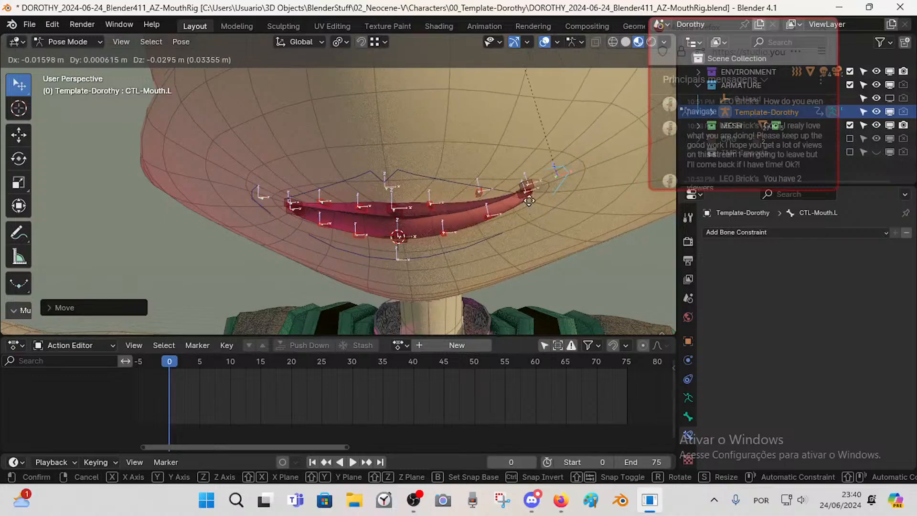
pyautogui.click(577, 158)
pyautogui.press('r')
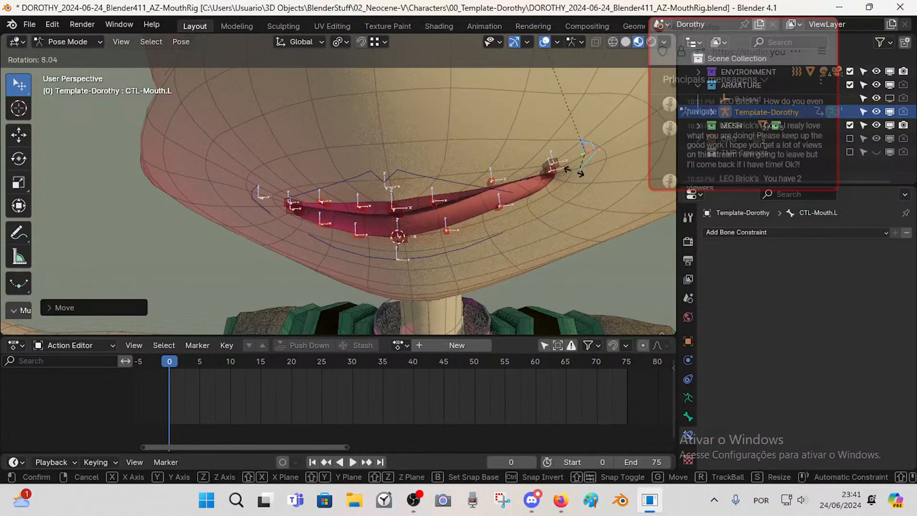
pyautogui.click(563, 163)
# - Test-move DEF-Lip-UP.L.002 upward and DEF-Lip-DN.L.002 downward to open the left side of the lips
pyautogui.click(514, 179)
pyautogui.press('g')
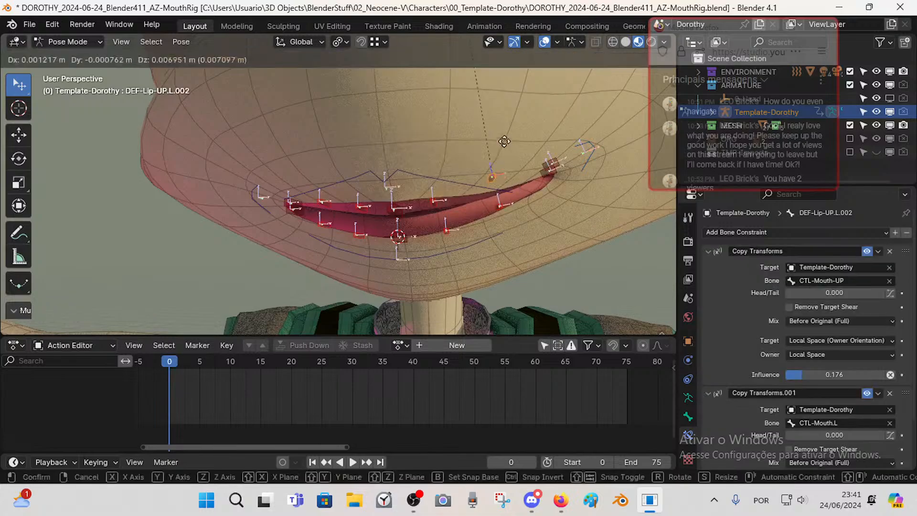
pyautogui.click(499, 109)
pyautogui.click(499, 214)
pyautogui.press('g')
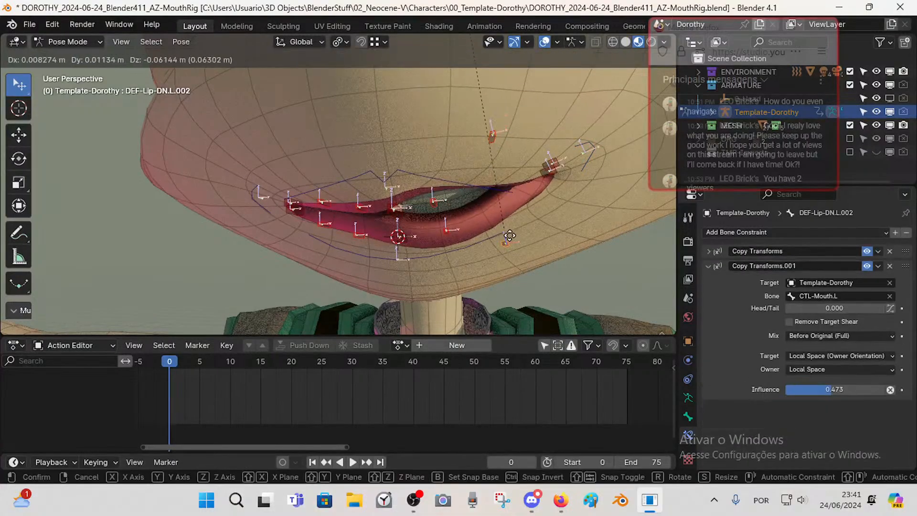
pyautogui.click(456, 239)
# - Test-move the lower mouth control CTL-Mouth-DN down and back up, and undo its last move
pyautogui.click(455, 248)
pyautogui.press('g')
pyautogui.click(435, 267)
pyautogui.press('g')
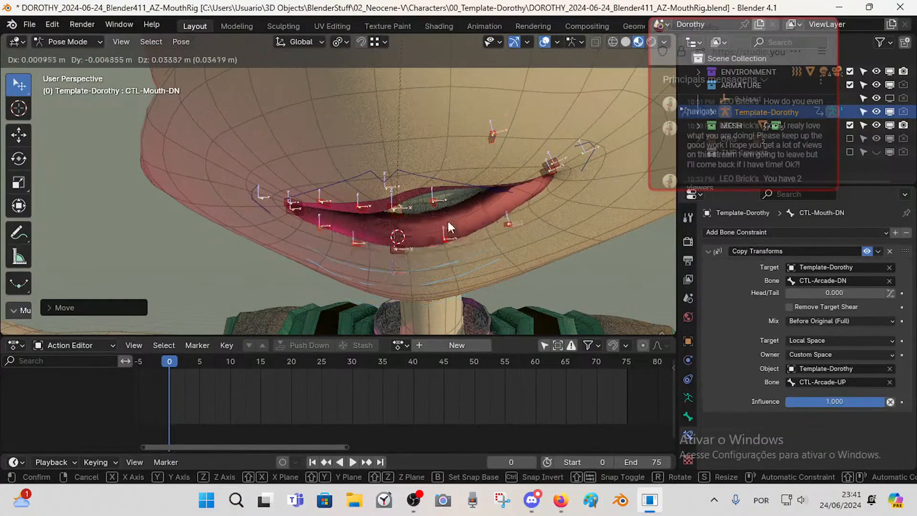
pyautogui.click(442, 237)
pyautogui.hotkey('ctrl', 'z')
# - Test-move the left lower-lip bones DEF-Lip-DN.L.001 and DEF-Lip-DN.L.002 to adjust the lip's curve
pyautogui.click(440, 220)
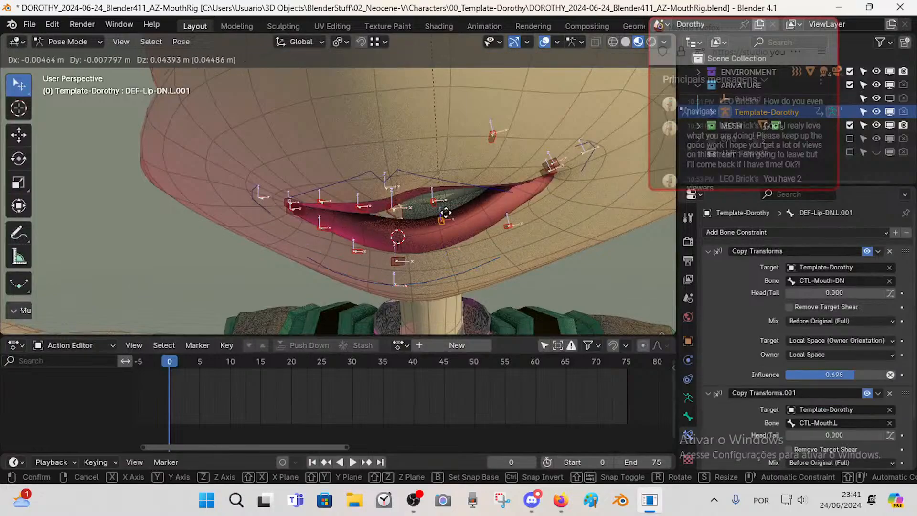
pyautogui.click(506, 227)
pyautogui.press('g')
pyautogui.click(499, 238)
pyautogui.press('g')
pyautogui.click(495, 236)
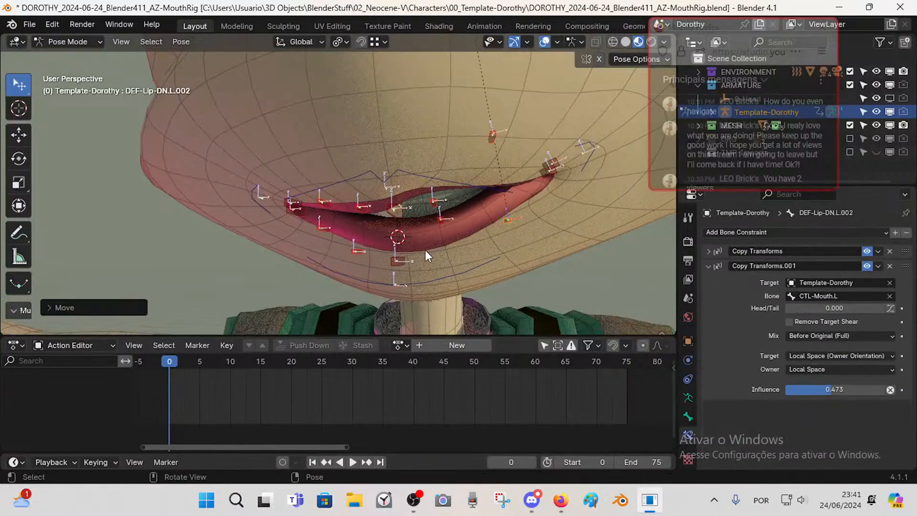
# - Test-move the center lower-lip tweak bone TWK-Lip-DN, leaving it lowered
pyautogui.click(415, 290)
pyautogui.click(401, 284)
pyautogui.press('g')
pyautogui.click(397, 246)
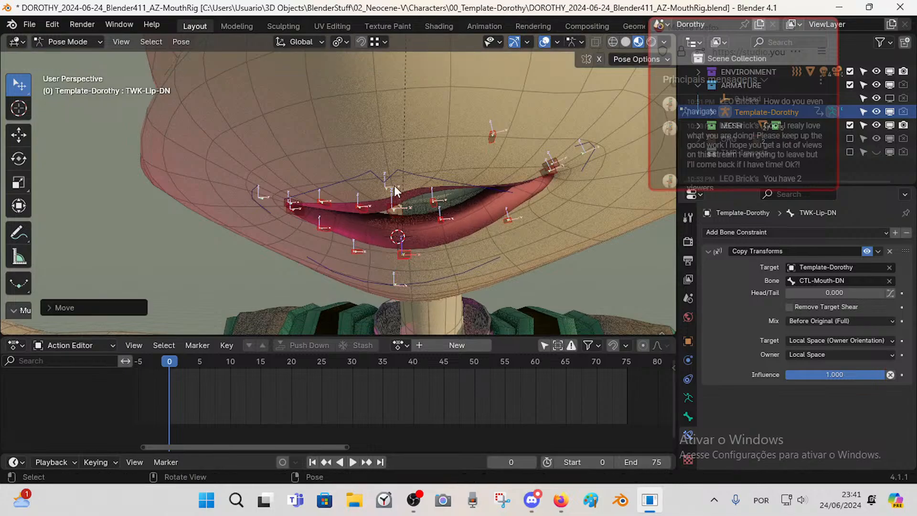
pyautogui.press('g')
pyautogui.click(399, 258)
# - Test-move the right lower-lip bone beside the corner and the corner bone DEF-Lip-DN.R.003 downward and outward
pyautogui.click(325, 229)
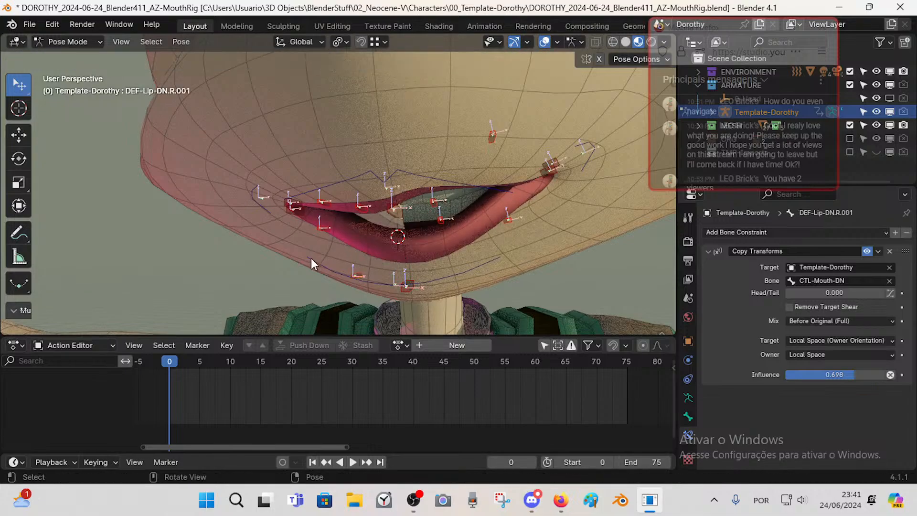
pyautogui.press('g')
pyautogui.click(301, 253)
pyautogui.click(293, 214)
pyautogui.press('g')
pyautogui.click(272, 227)
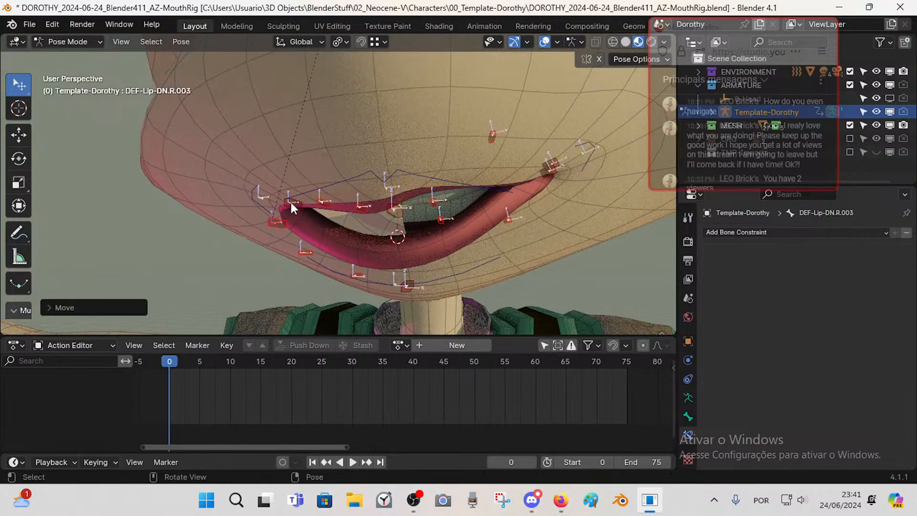
# - Clear the location of all bones in the pose and save the file
pyautogui.press('a')
pyautogui.hotkey('alt', 'g')
pyautogui.hotkey('ctrl', 's')
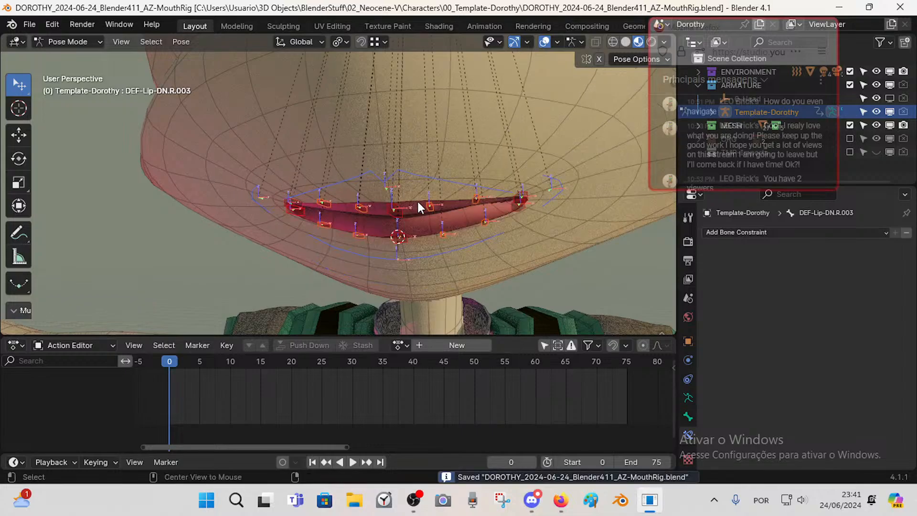
# - Select the bones grouped with DEF-Lip-UP and symmetrize them in Edit Mode
pyautogui.click(399, 208)
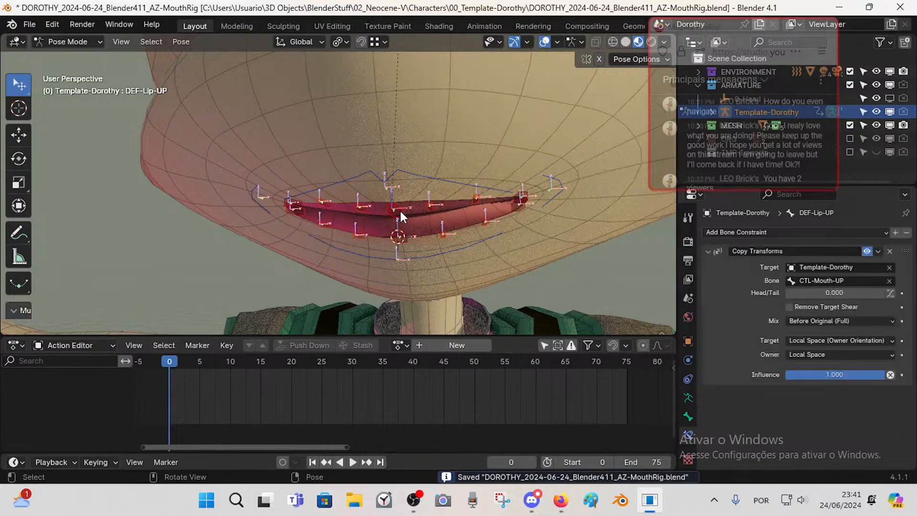
pyautogui.hotkey('shift', 'g')
pyautogui.click(400, 211)
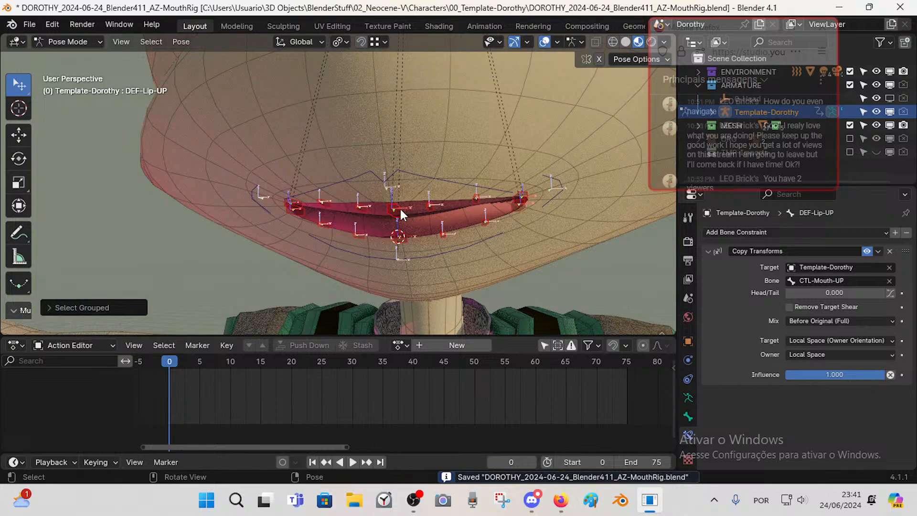
pyautogui.press('Tab')
pyautogui.rightClick(396, 207)
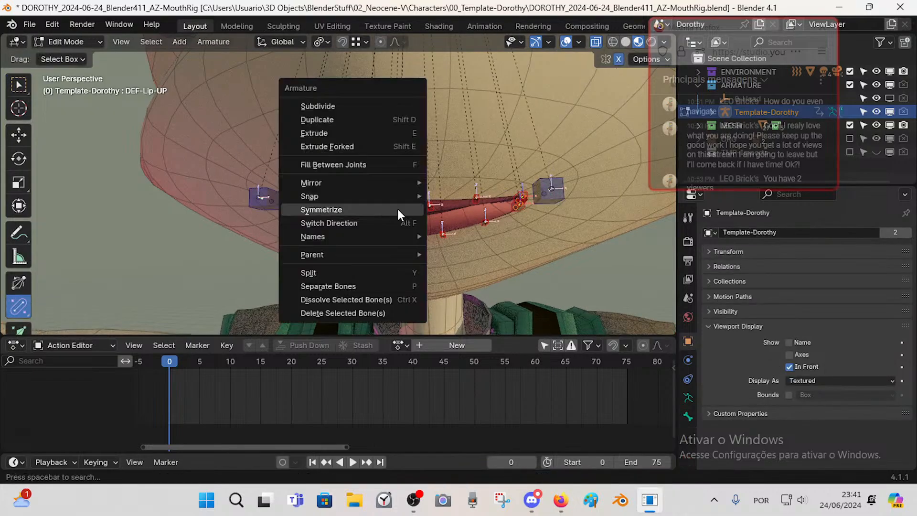
pyautogui.click(397, 208)
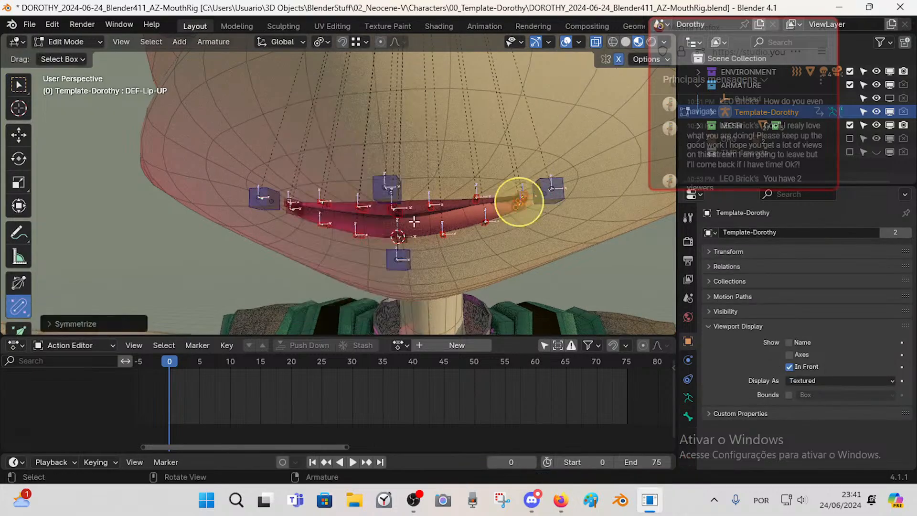
# - Select the bones similar to DEF-Lip-UP again and repeat Symmetrize on them
pyautogui.hotkey('shift', 'g')
pyautogui.click(477, 198)
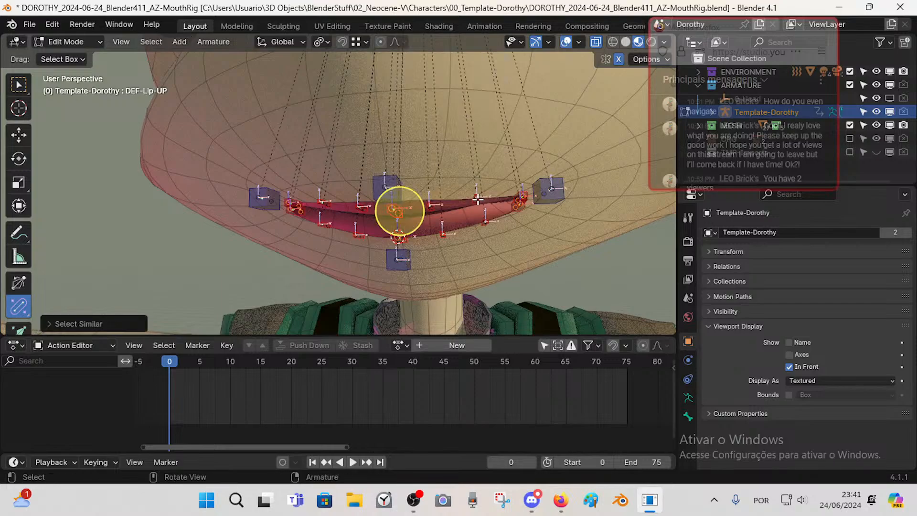
pyautogui.rightClick(394, 212)
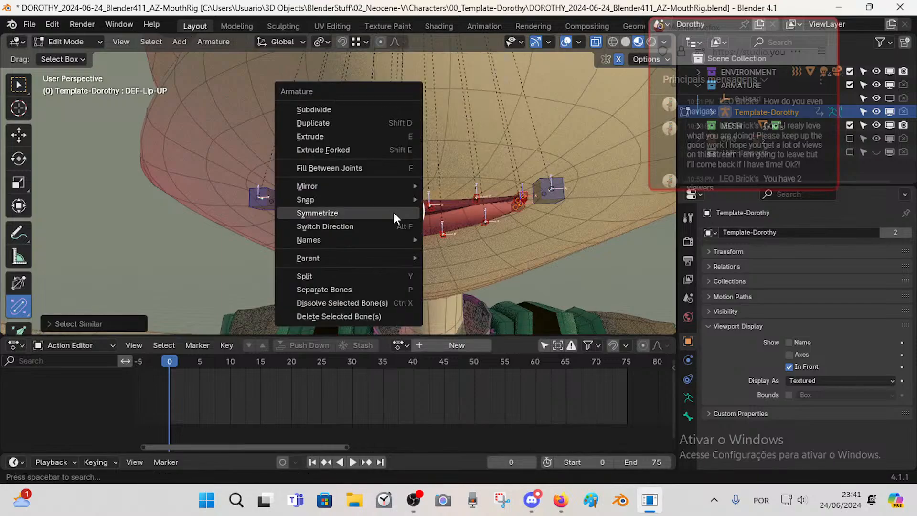
pyautogui.click(393, 214)
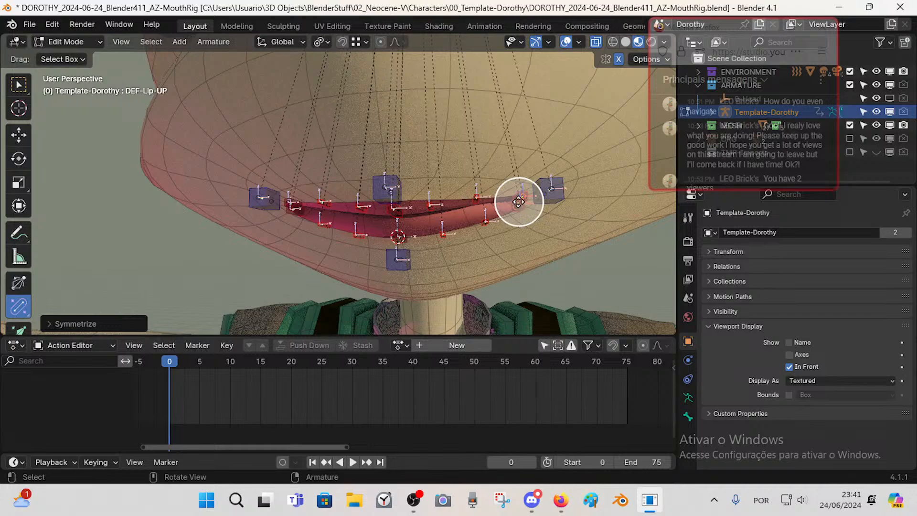
# - Reselect the center upper-lip bone DEF-Lip-UP with its similar corner and center lip bones, and symmetrize this selection
pyautogui.scroll(2, 486, 231)
pyautogui.click(436, 230)
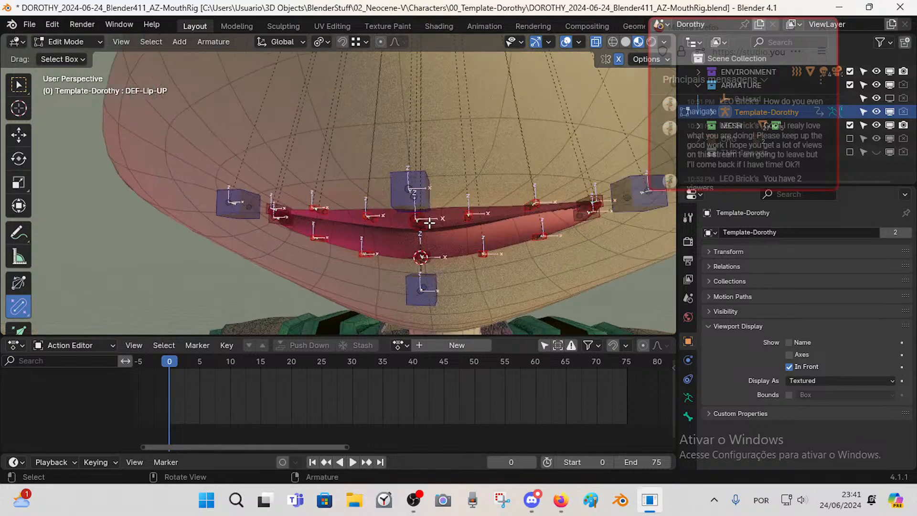
pyautogui.click(429, 222)
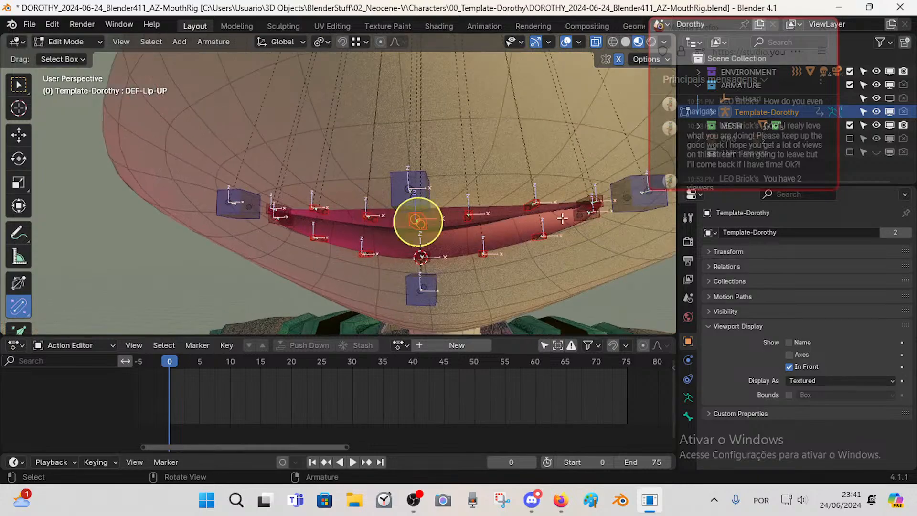
pyautogui.hotkey('shift', 'g')
pyautogui.click(420, 221)
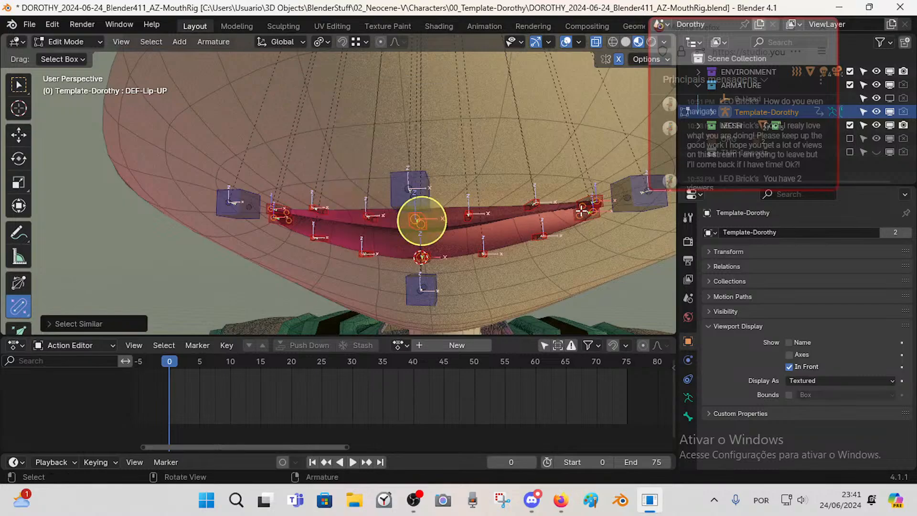
pyautogui.press('c')
pyautogui.press('Escape')
pyautogui.rightClick(591, 218)
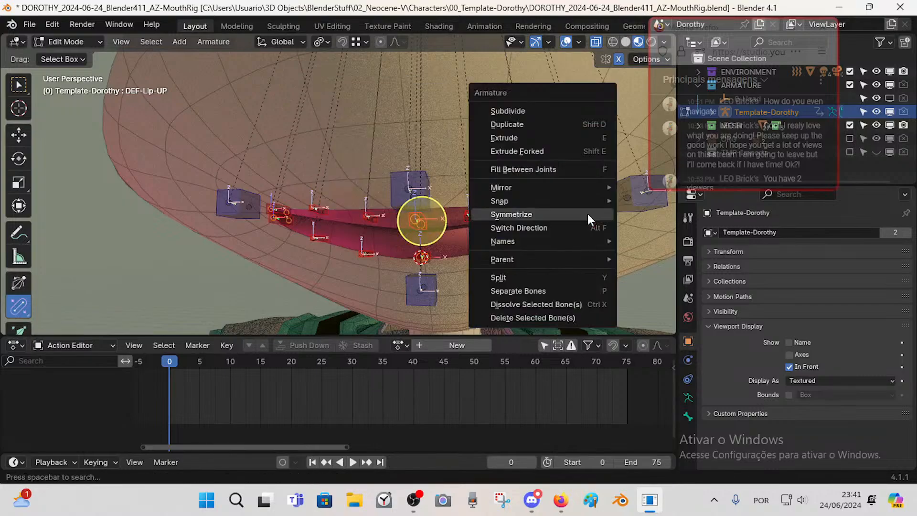
pyautogui.click(586, 216)
# - Return to Pose Mode and test-move the right corner control CTL-Mouth.R, cancelling the move
pyautogui.press('Tab')
pyautogui.scroll(-2, 456, 220)
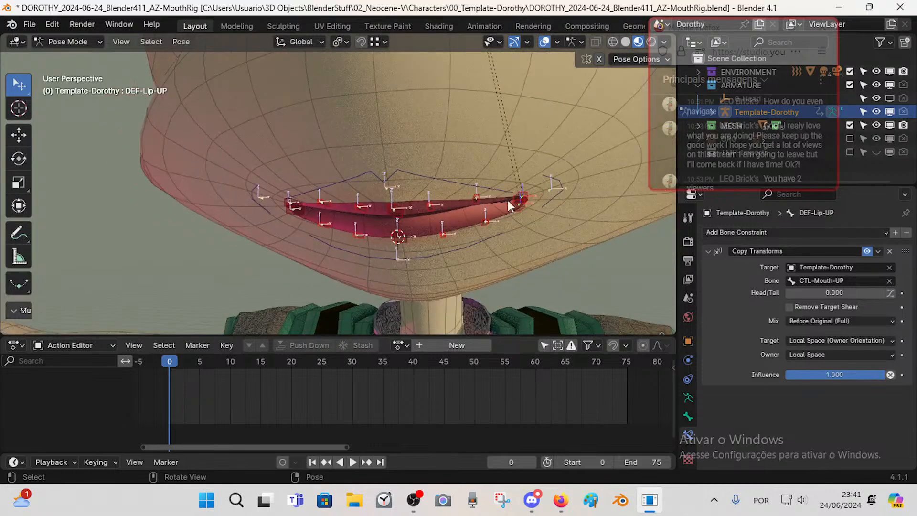
pyautogui.click(265, 196)
pyautogui.press('g')
pyautogui.rightClick(241, 187)
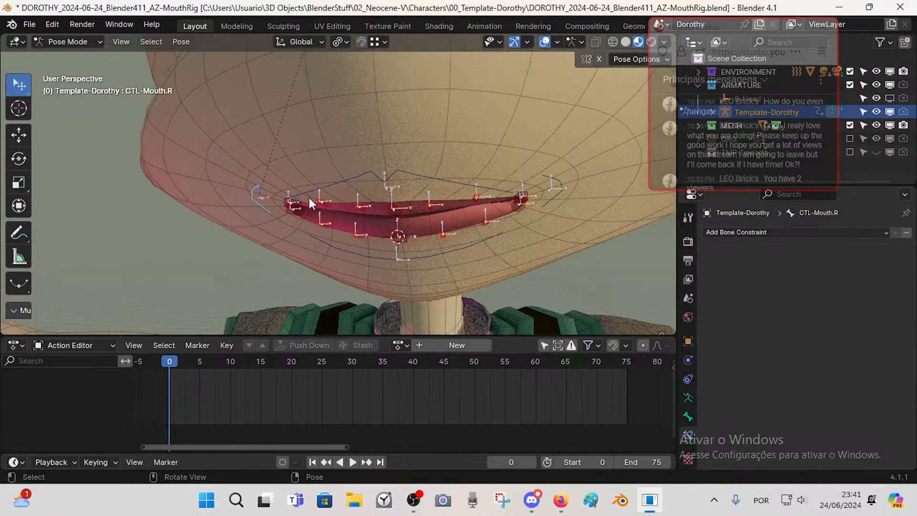
# - Enter Edit Mode and box-select the lip bones on the left side, from beside the center to the mouth corner
pyautogui.press('Tab')
pyautogui.click(518, 200)
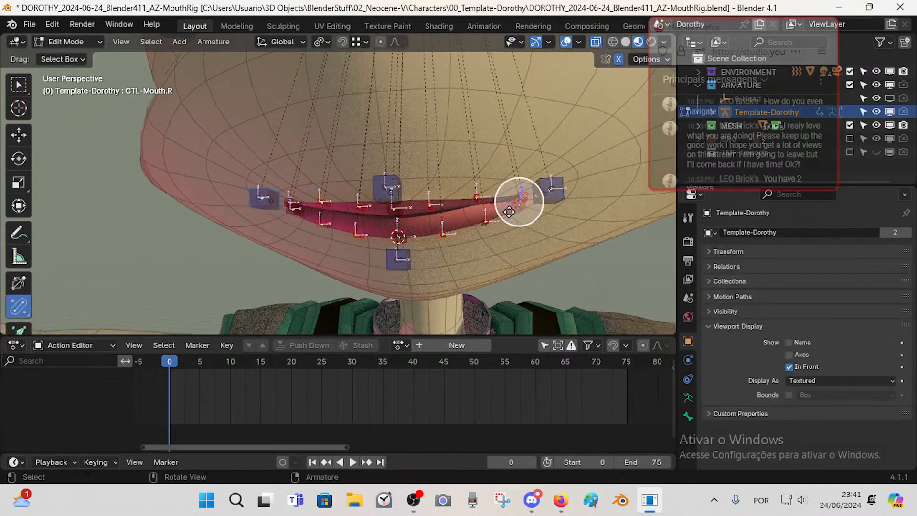
pyautogui.press('b')
pyautogui.moveTo(417, 183); pyautogui.dragTo(535, 245)
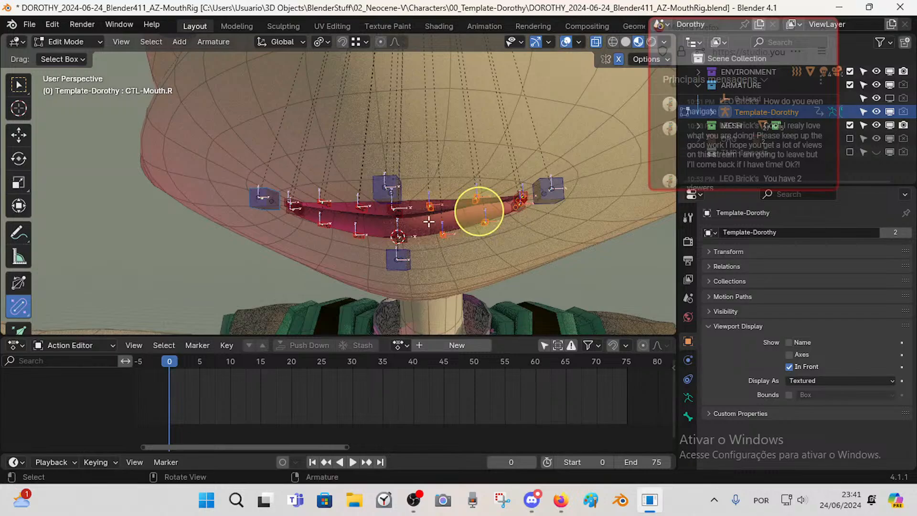
pyautogui.press('b')
pyautogui.moveTo(292, 242); pyautogui.dragTo(358, 176)
pyautogui.press('b')
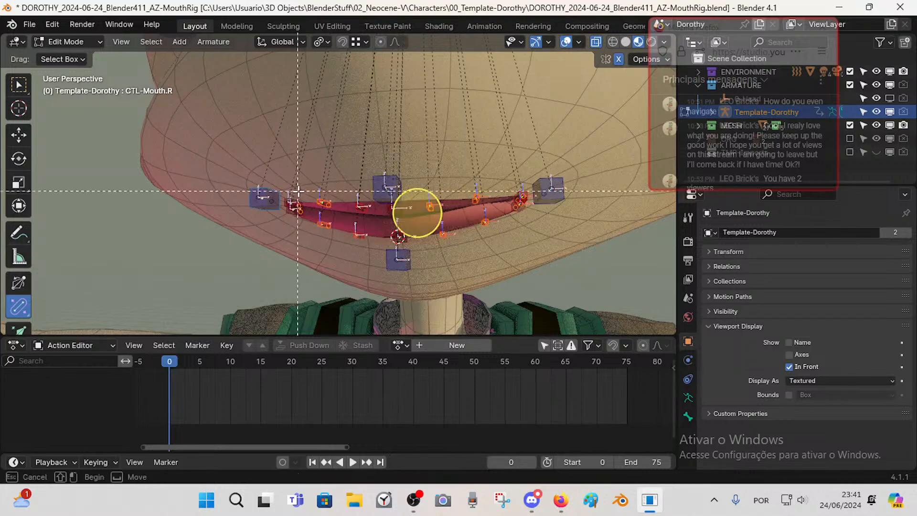
pyautogui.moveTo(291, 180); pyautogui.dragTo(327, 258)
pyautogui.hotkey('alt', 'a')
pyautogui.press('b')
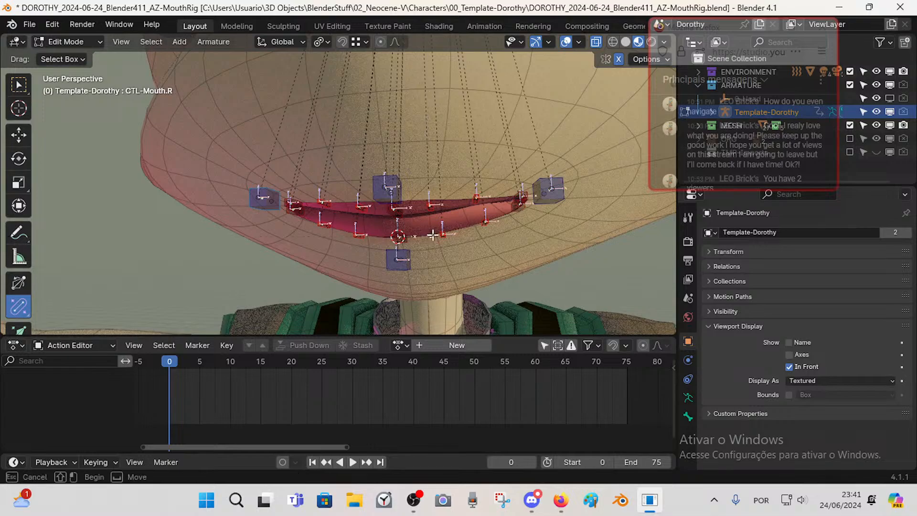
pyautogui.moveTo(427, 237); pyautogui.dragTo(528, 170)
pyautogui.scroll(2, 492, 212)
pyautogui.press('a')
pyautogui.press('a')
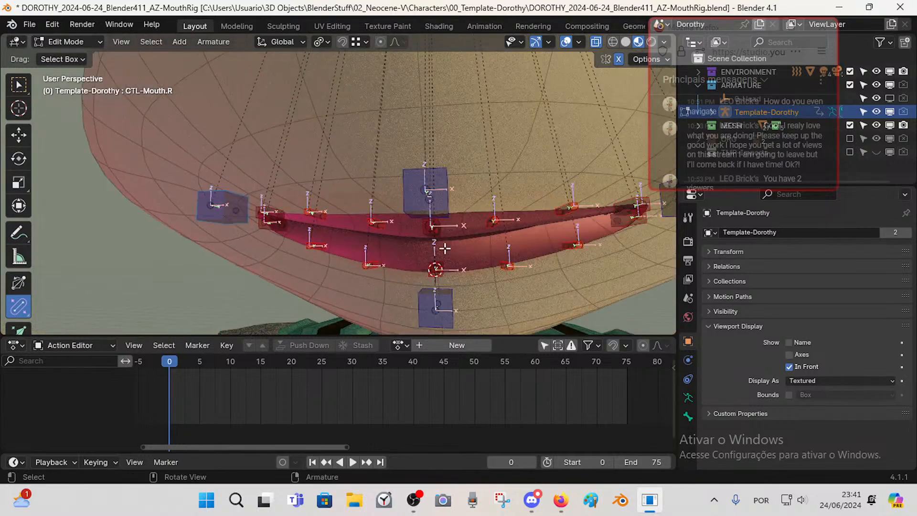
# - Select the upper, lower and corner lip bones on the left side and symmetrize them to the right side
pyautogui.press('b')
pyautogui.moveTo(477, 284); pyautogui.dragTo(645, 196)
pyautogui.scroll(-3, 543, 204)
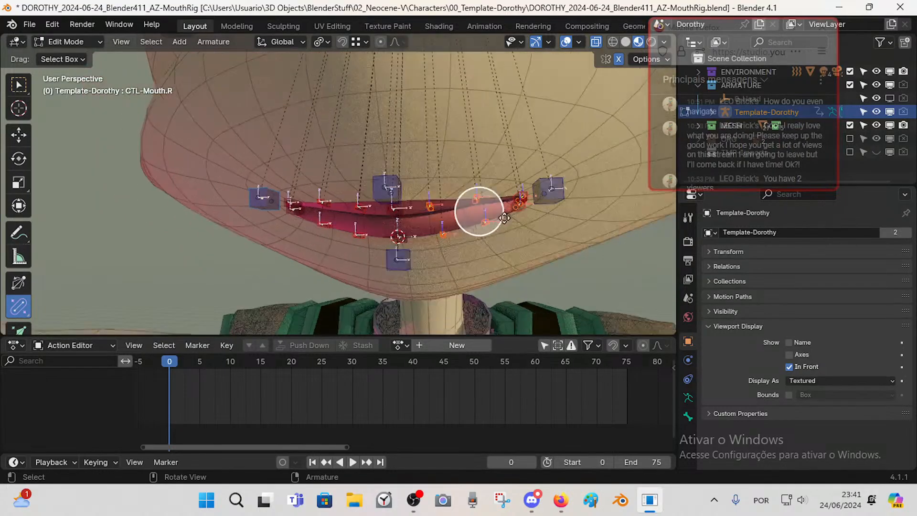
pyautogui.scroll(1, 506, 182)
pyautogui.press('b')
pyautogui.rightClick(565, 231)
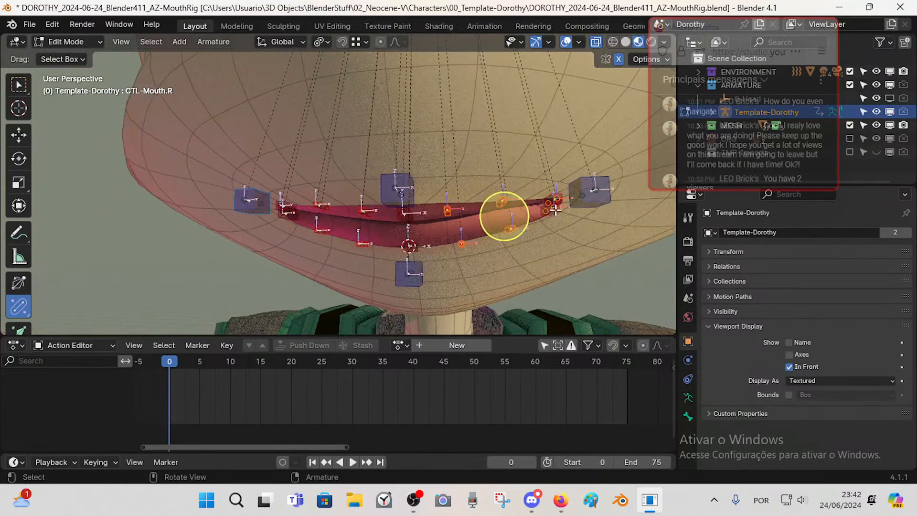
pyautogui.rightClick(550, 199)
pyautogui.click(550, 200)
# - Return to Pose Mode and try raising the right corner control CTL-Mouth.R, cancelling the move
pyautogui.hotkey('ctrl', 'Tab')
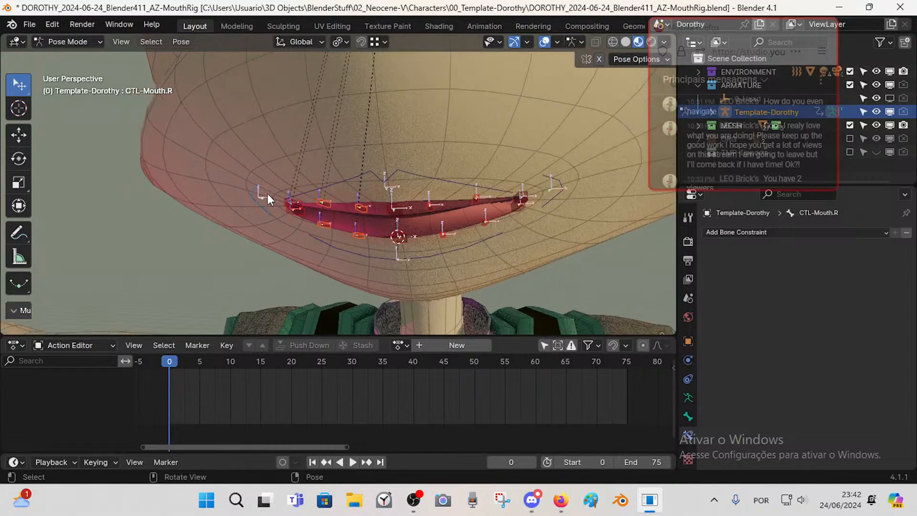
pyautogui.press('g')
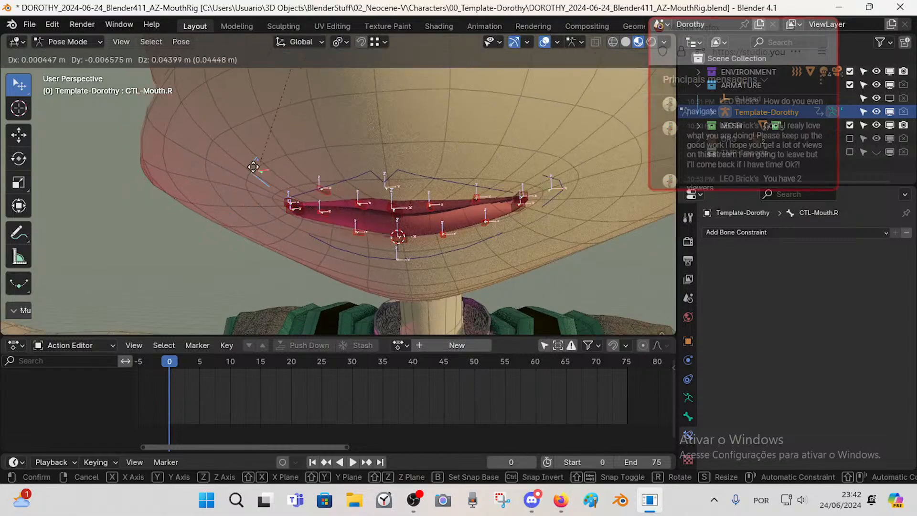
pyautogui.rightClick(297, 200)
# - Examine the bone constraints of DEF-Lip-DN.R.003, DEF-Lip-UP.L.002 and DEF-Lip-DN.L.002
pyautogui.click(294, 210)
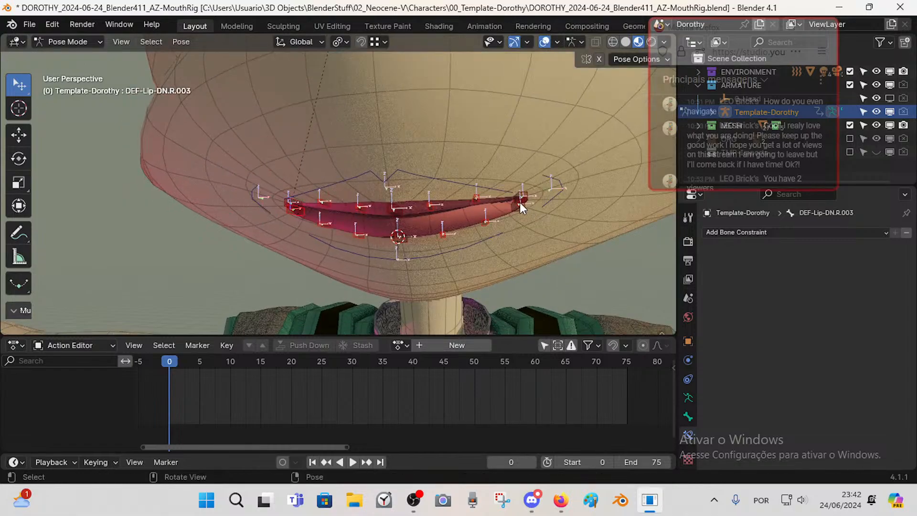
pyautogui.click(486, 219)
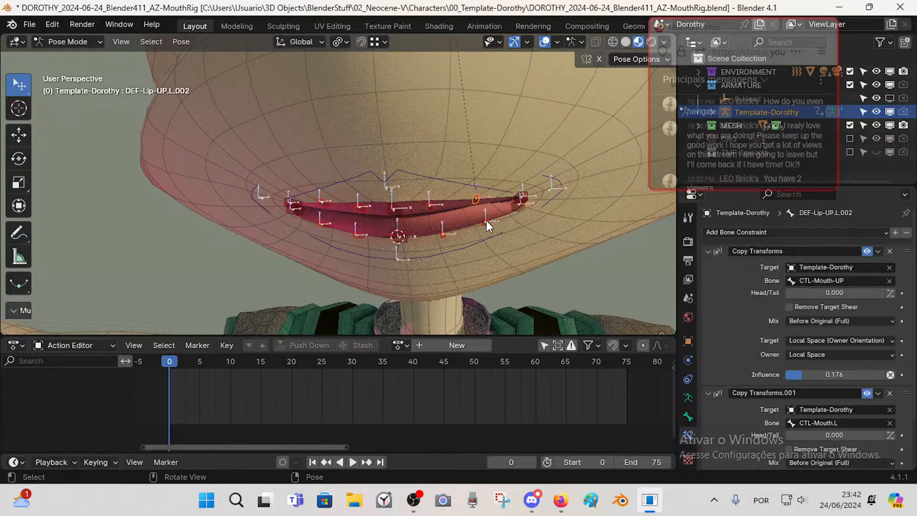
pyautogui.scroll(1, 527, 209)
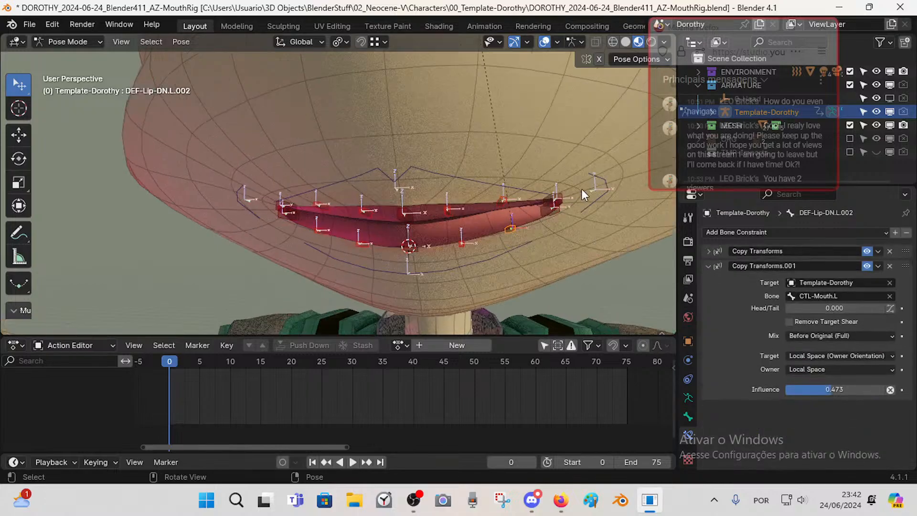
# - Test-move the corner controls CTL-Mouth.L and CTL-Mouth.R outward in turn, cancelling each move
pyautogui.click(558, 197)
pyautogui.press('g')
pyautogui.click(639, 195)
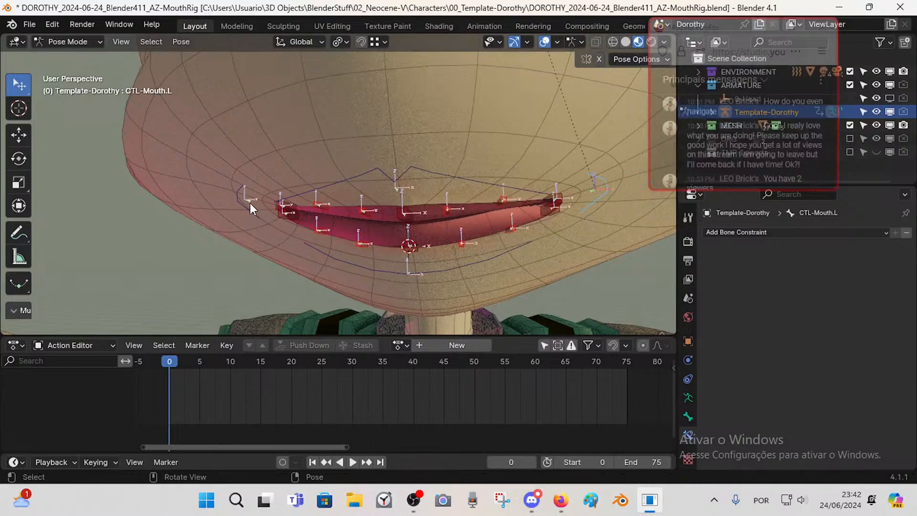
pyautogui.click(250, 203)
pyautogui.press('g')
pyautogui.rightClick(207, 210)
# - Copy the constraints of DEF-Lip-UP.L.002 to the left corner bones DEF-Lip-UP.L.003 and DEF-Lip-DN.L.003
pyautogui.click(321, 206)
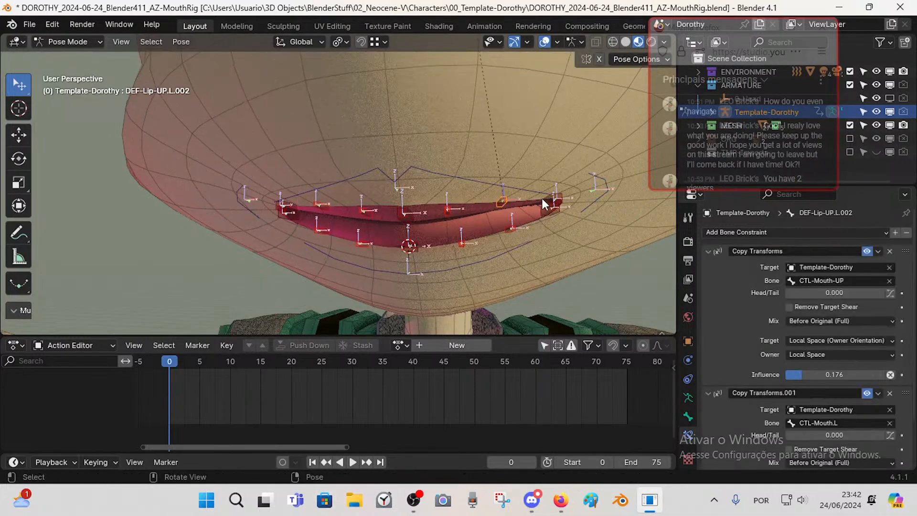
pyautogui.click(559, 202)
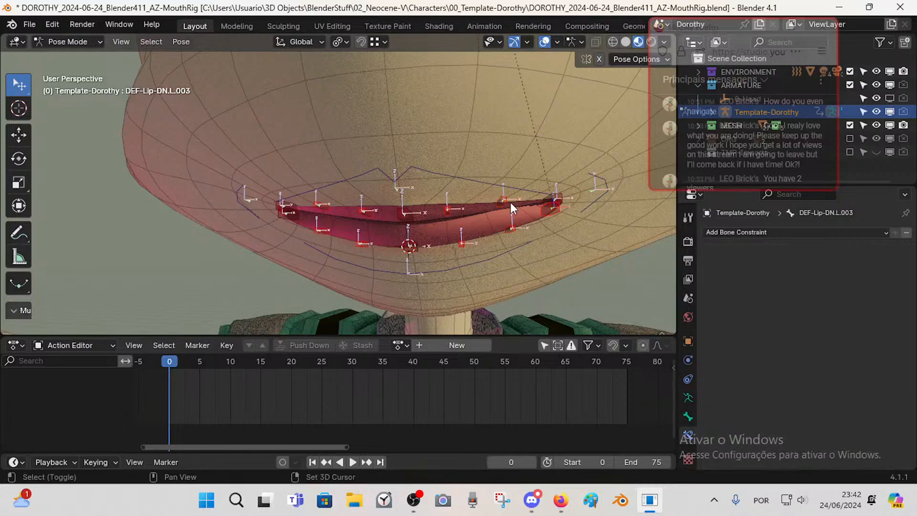
pyautogui.click(559, 197)
pyautogui.click(563, 197)
pyautogui.click(563, 193)
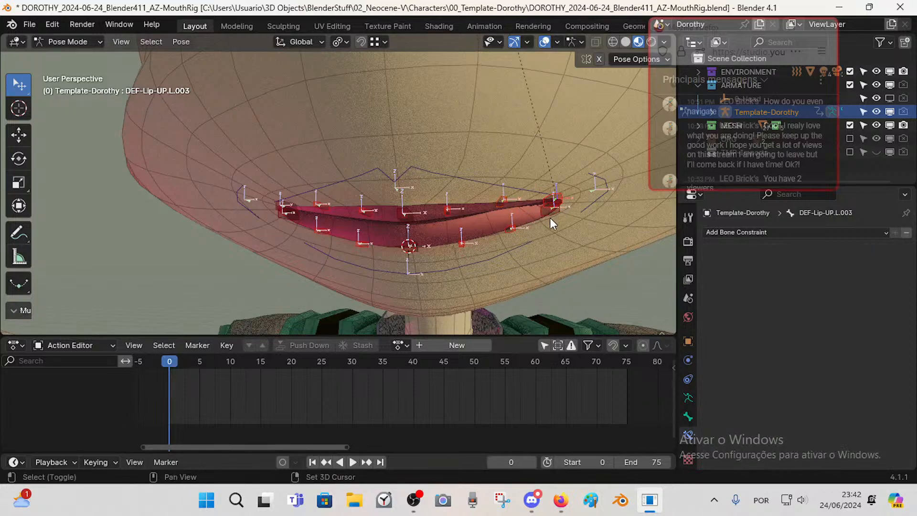
pyautogui.click(503, 203)
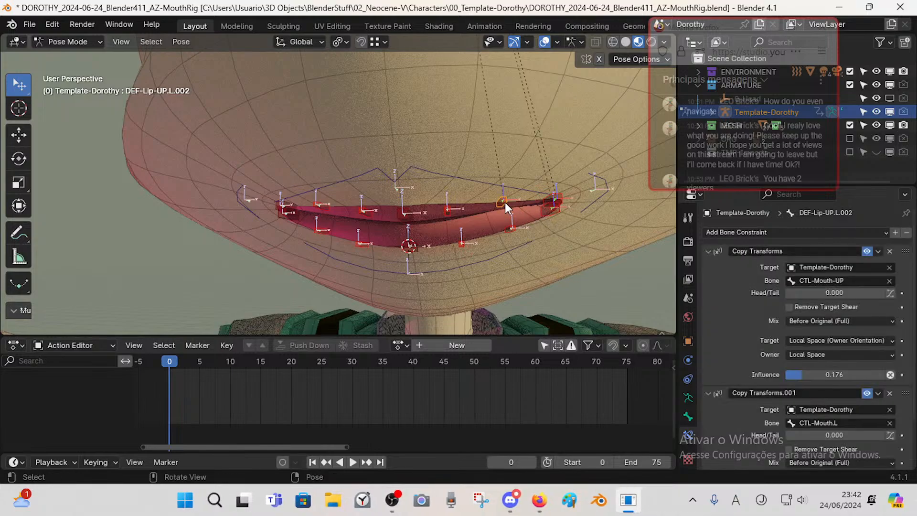
pyautogui.scroll(-3, 797, 305)
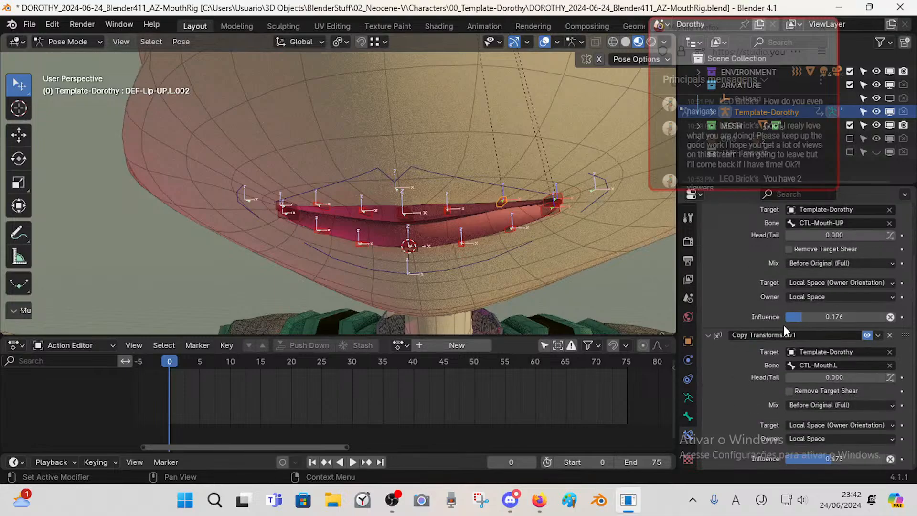
pyautogui.scroll(3, 778, 318)
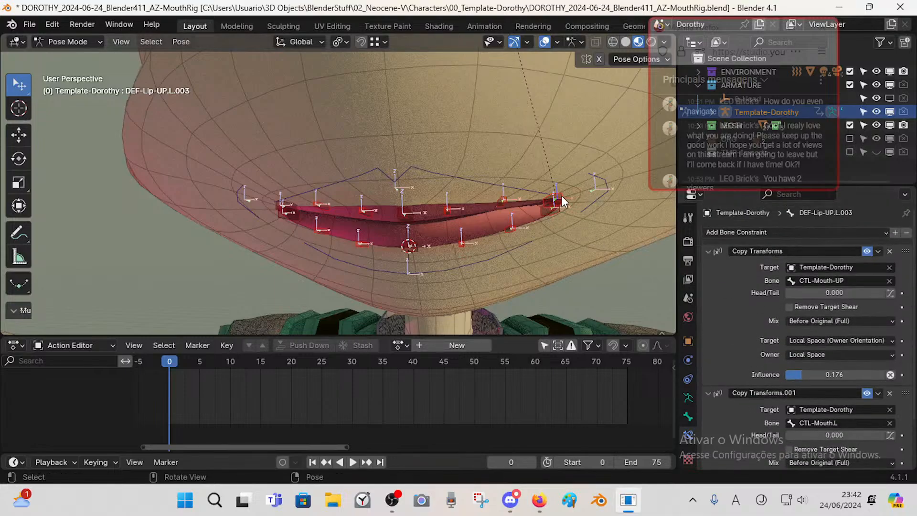
# - On both left corner lip bones, set the first Copy Transforms influence to 1.000 and remove Copy Transforms.001
pyautogui.moveTo(804, 371); pyautogui.dragTo(885, 373)
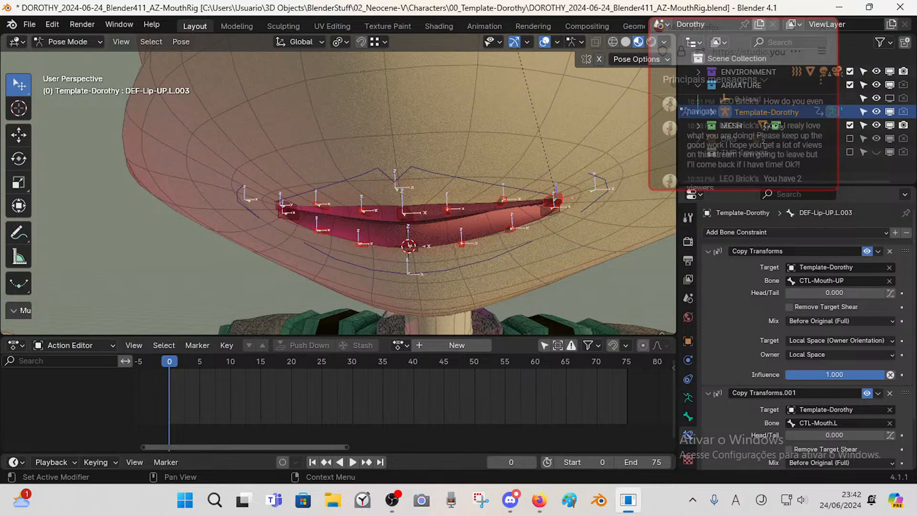
pyautogui.click(534, 222)
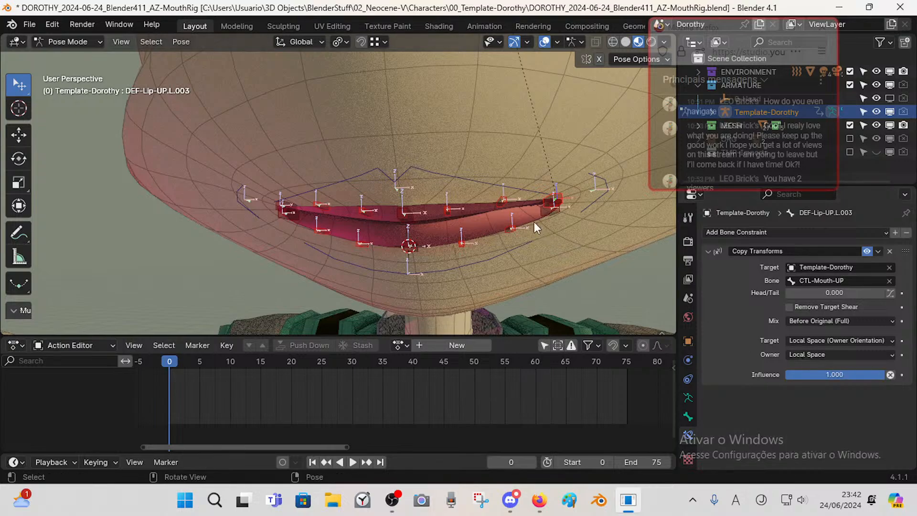
pyautogui.moveTo(810, 374); pyautogui.dragTo(889, 375)
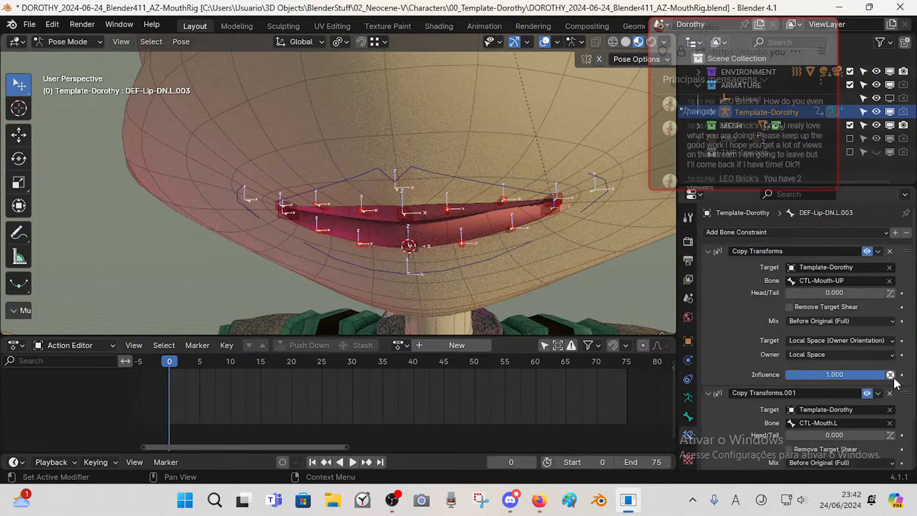
pyautogui.click(890, 392)
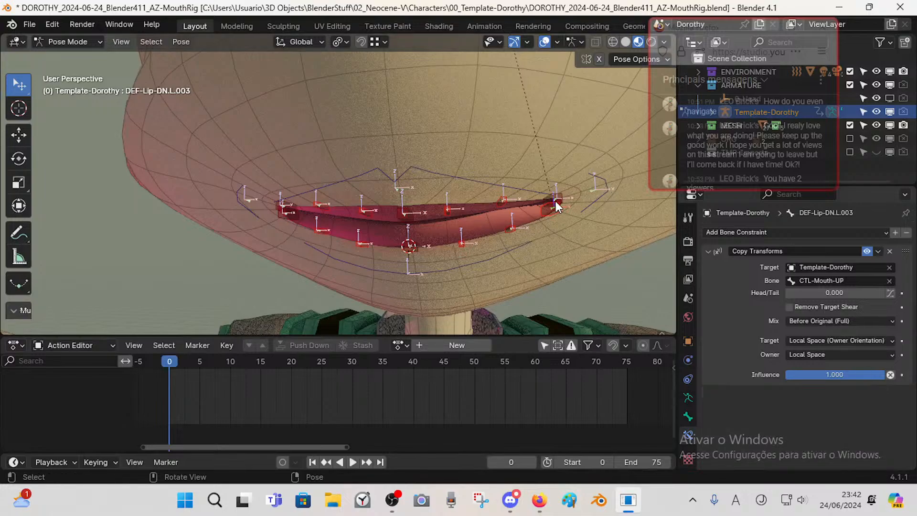
# - Copy the left corner control's name and set CTL-Mouth.L as the Copy Transforms target bone for the left corner lip bones
pyautogui.click(611, 194)
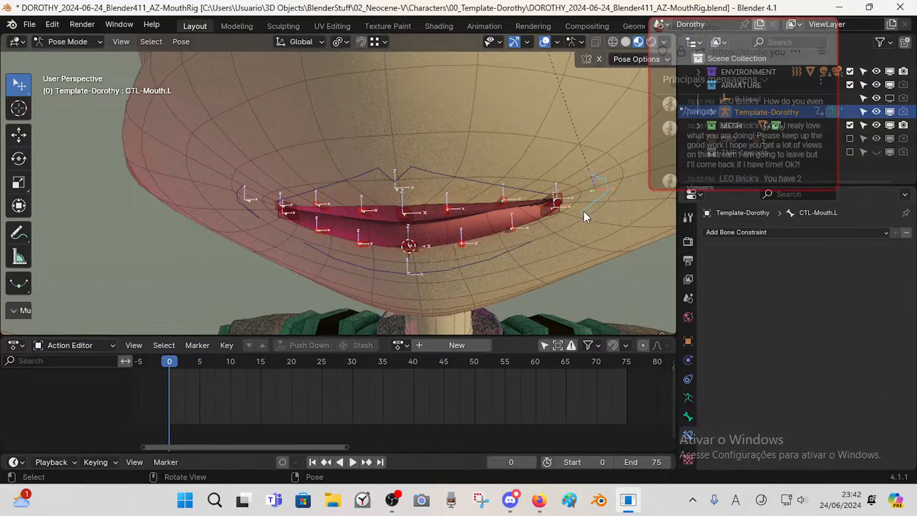
pyautogui.click(563, 210)
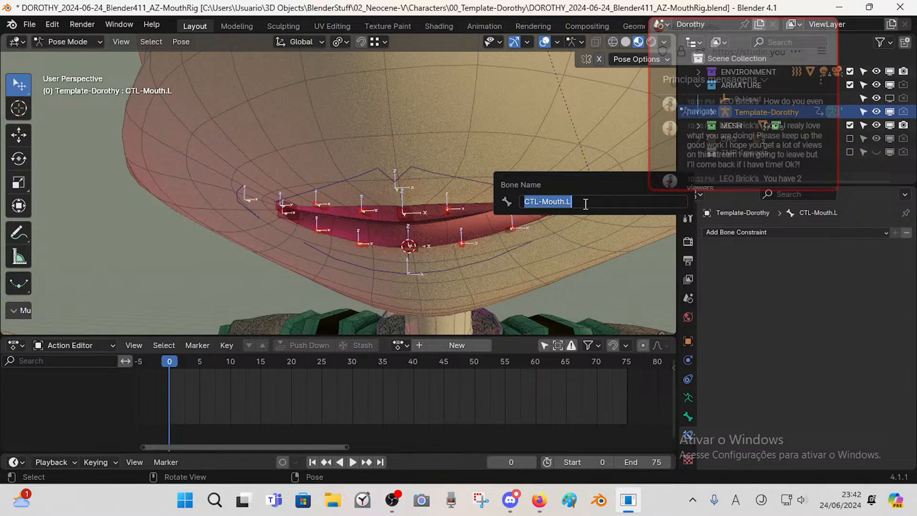
pyautogui.press('Escape')
pyautogui.press('F2')
pyautogui.hotkey('ctrl', 'c')
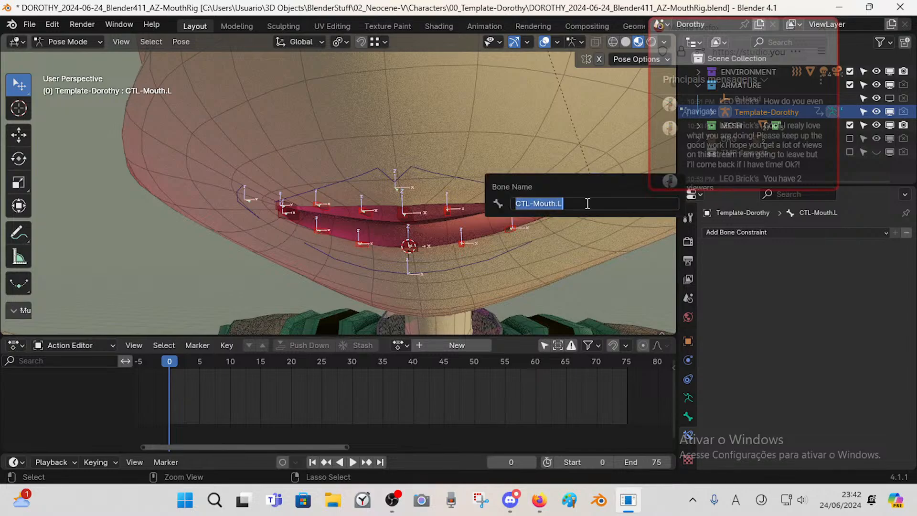
pyautogui.press('Escape')
pyautogui.click(558, 204)
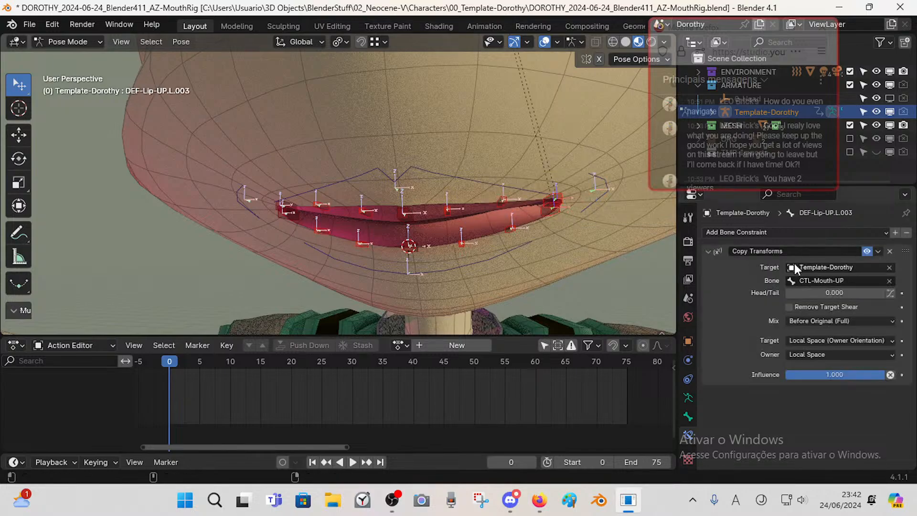
pyautogui.click(825, 280)
pyautogui.hotkey('ctrl', 'v')
pyautogui.press('Return')
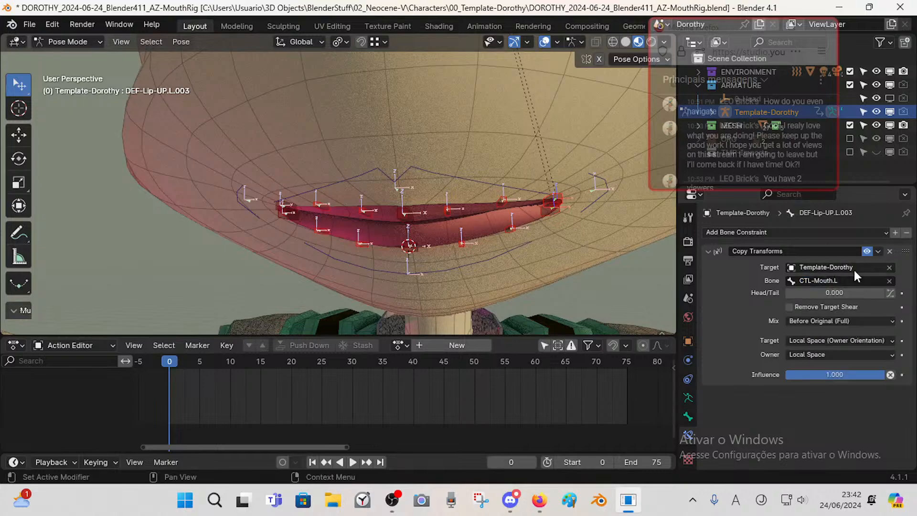
# - Symmetrize the two left corner lip bones in Edit Mode and return to Pose Mode
pyautogui.keyDown('shift'); pyautogui.click(544, 200); pyautogui.keyUp('shift')
pyautogui.press('Tab')
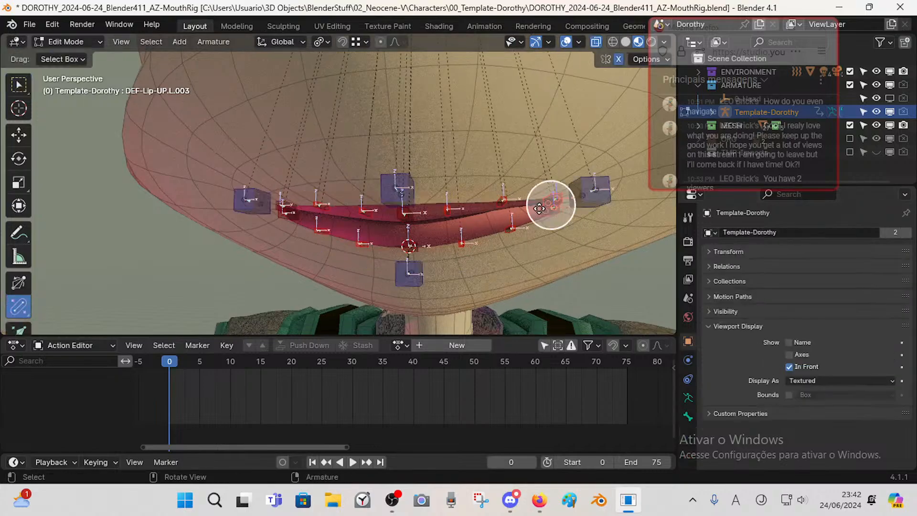
pyautogui.rightClick(543, 202)
pyautogui.click(543, 202)
pyautogui.press('Tab')
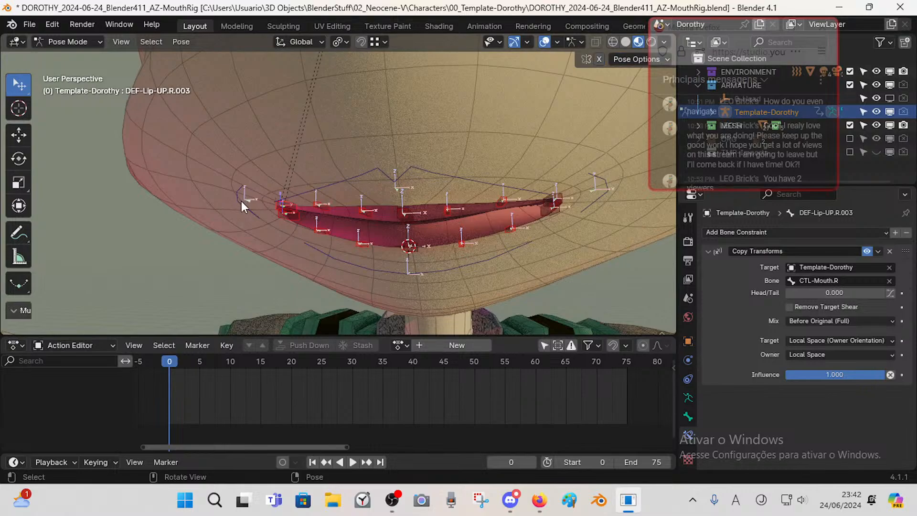
# - Test-move CTL-Mouth.R outward and cancel it, and move the left corner control CTL-Mouth.L slightly outward
pyautogui.moveTo(242, 203); pyautogui.dragTo(184, 190)
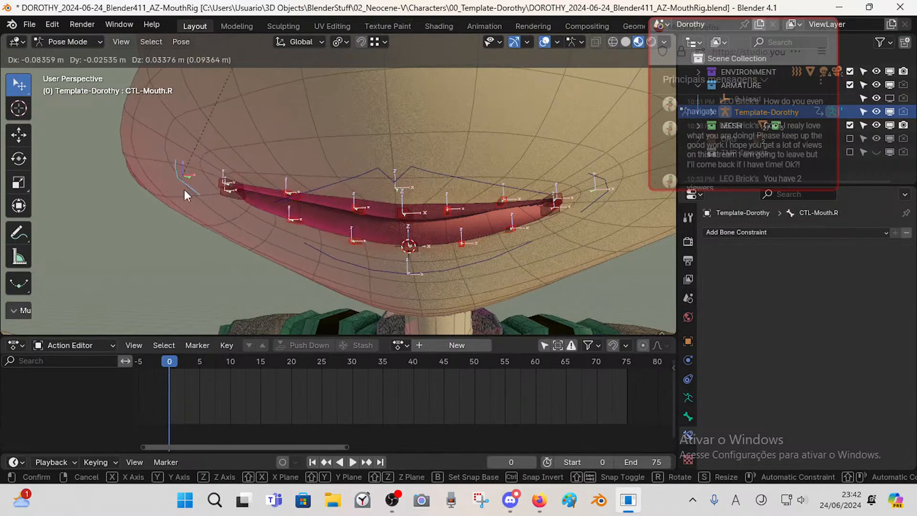
pyautogui.rightClick(185, 190)
pyautogui.moveTo(599, 193); pyautogui.dragTo(634, 192)
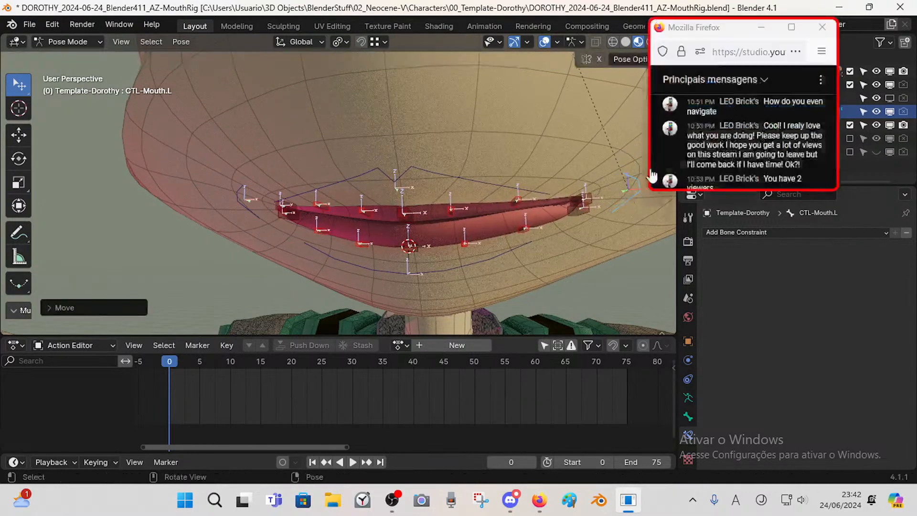
# - Move the floating Firefox chat window aside, make it taller, and return to Blender
pyautogui.moveTo(700, 27); pyautogui.dragTo(742, 25)
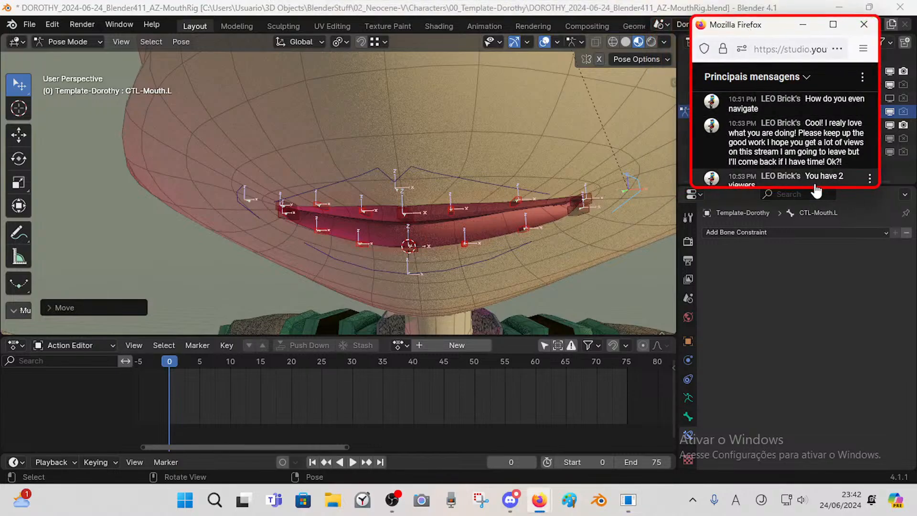
pyautogui.moveTo(810, 188); pyautogui.dragTo(810, 223)
pyautogui.click(606, 221)
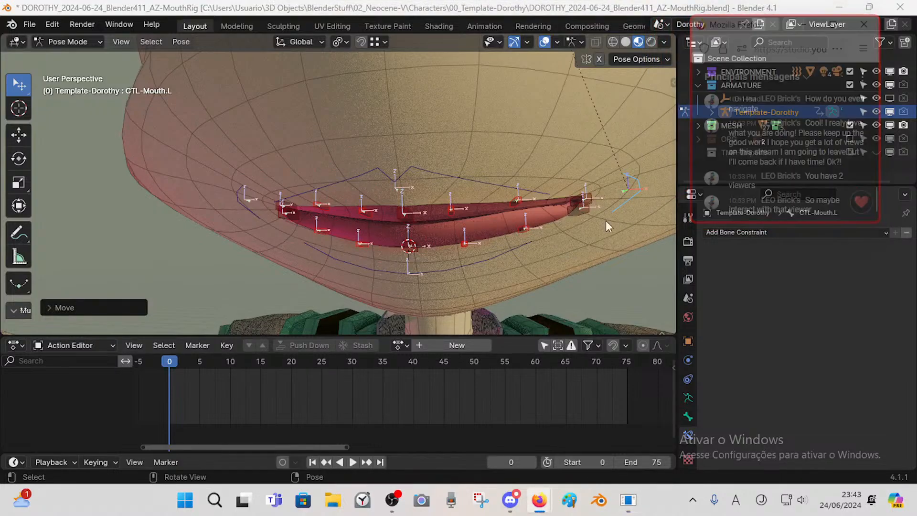
# - Test-move the left corner control CTL-Mouth.L outward and upward, and shift the lower center lip bone TWK-Lip-DN sideways
pyautogui.click(410, 247)
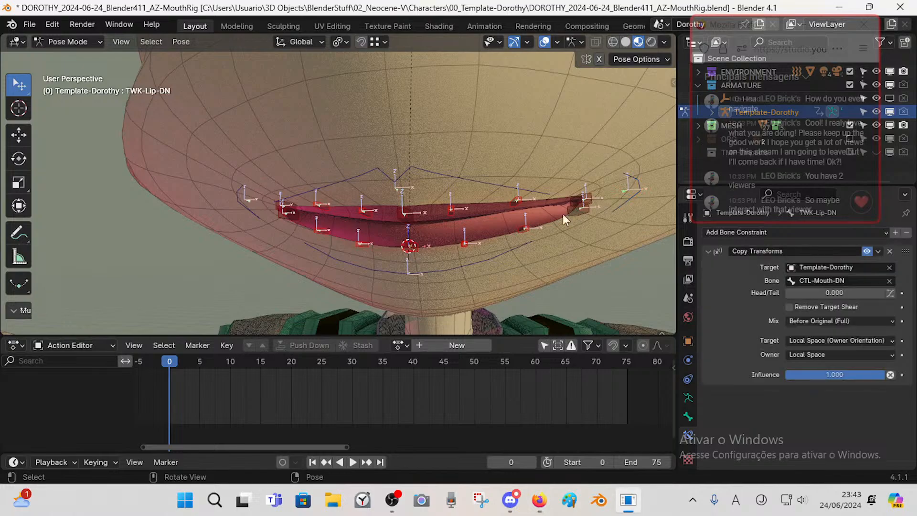
pyautogui.click(634, 198)
pyautogui.press('g')
pyautogui.click(648, 191)
pyautogui.press('g')
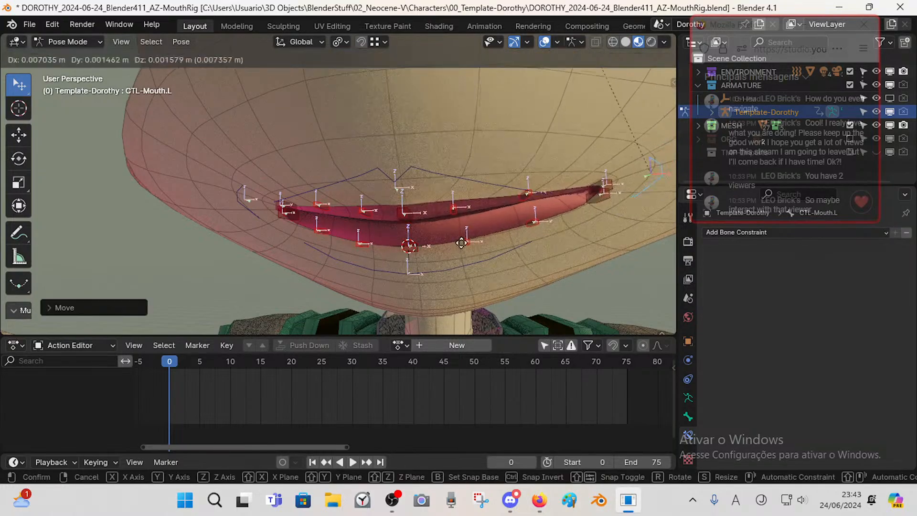
pyautogui.click(483, 238)
pyautogui.moveTo(407, 249); pyautogui.dragTo(436, 250)
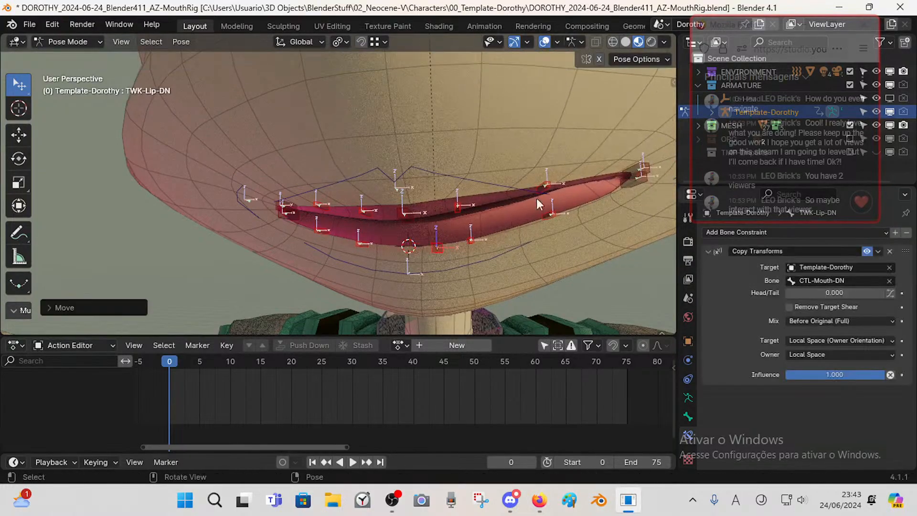
# - Test the left mouth corner by rotating CTL-Mouth.L and moving it farther outward and up
pyautogui.scroll(-3, 554, 193)
pyautogui.click(541, 166)
pyautogui.press('r')
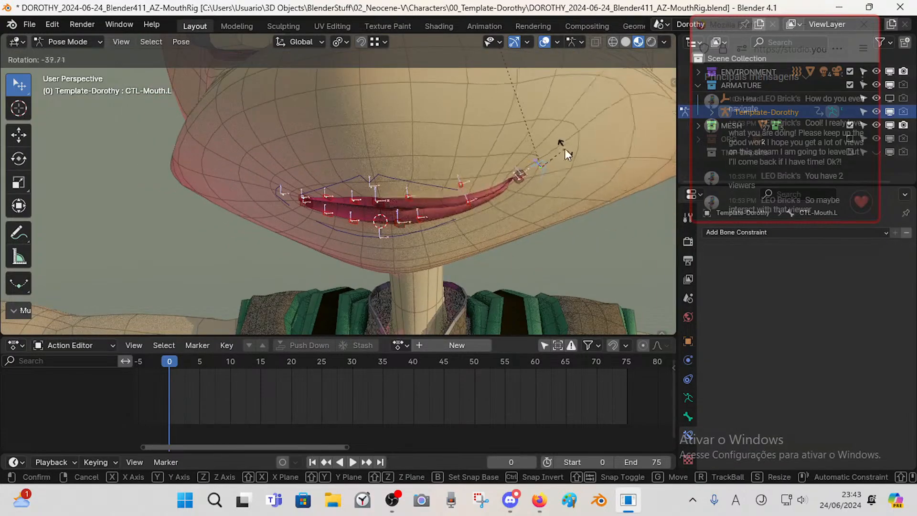
pyautogui.click(566, 149)
pyautogui.press('g')
pyautogui.click(617, 115)
pyautogui.press('r')
pyautogui.click(497, 205)
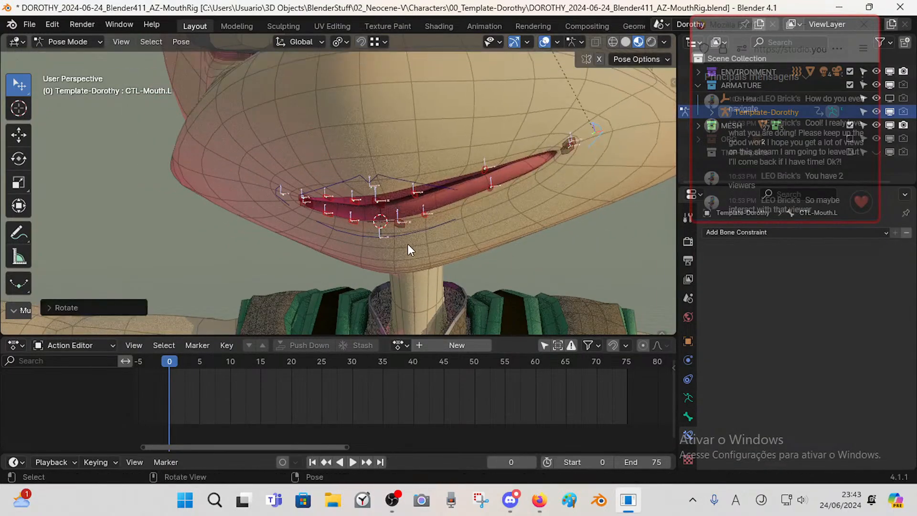
# - Test the lip controls by moving CTL-Mouth-DN sideways and moving and rotating CTL-Mouth-UP toward the raised mouth corner
pyautogui.click(420, 233)
pyautogui.press('g')
pyautogui.click(491, 232)
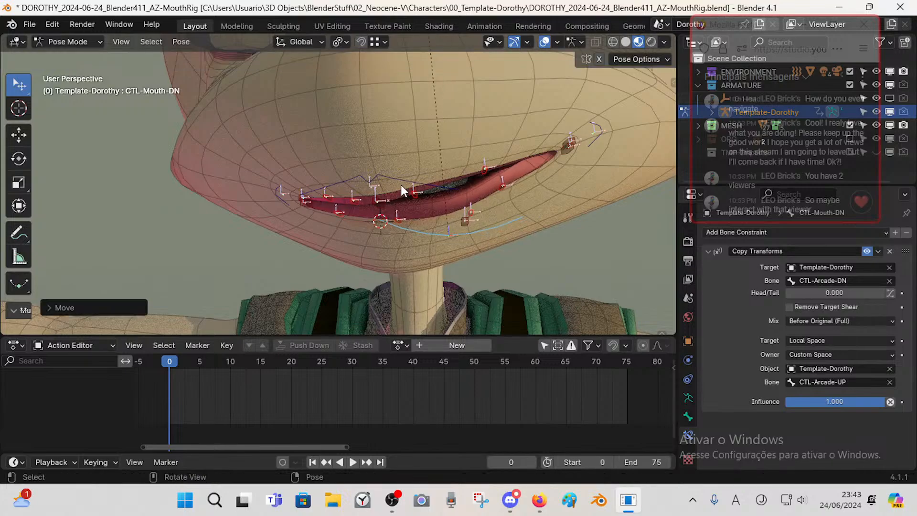
pyautogui.click(400, 179)
pyautogui.press('g')
pyautogui.click(450, 167)
pyautogui.press('r')
pyautogui.click(540, 134)
pyautogui.press('g')
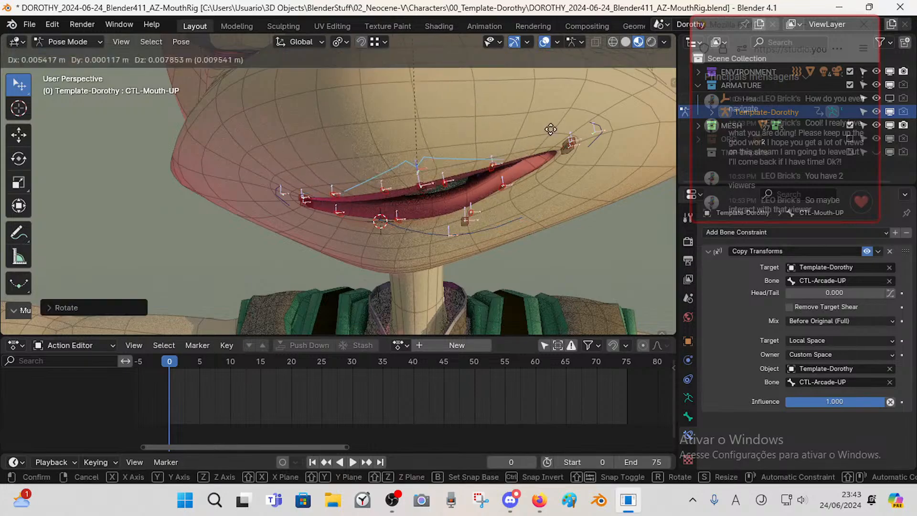
pyautogui.click(562, 115)
# - Clear the location and rotation of all pose bones and save the file
pyautogui.press('a')
pyautogui.hotkey('alt', 'g')
pyautogui.hotkey('alt', 'r')
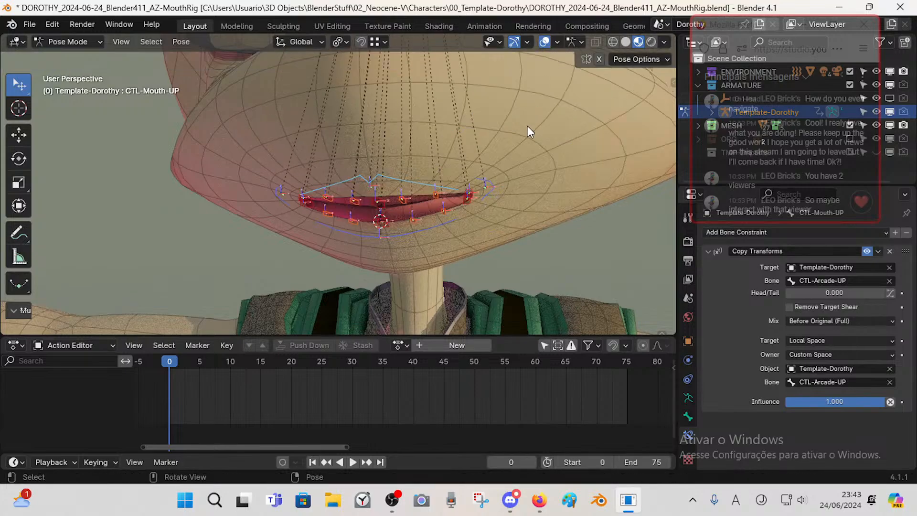
pyautogui.hotkey('ctrl', 's')
# - Leave Pose Mode, open Template-Dorothy-Body in Edit Mode, and disable its Mirror modifier's on-cage and edit-mode display
pyautogui.scroll(3, 362, 207)
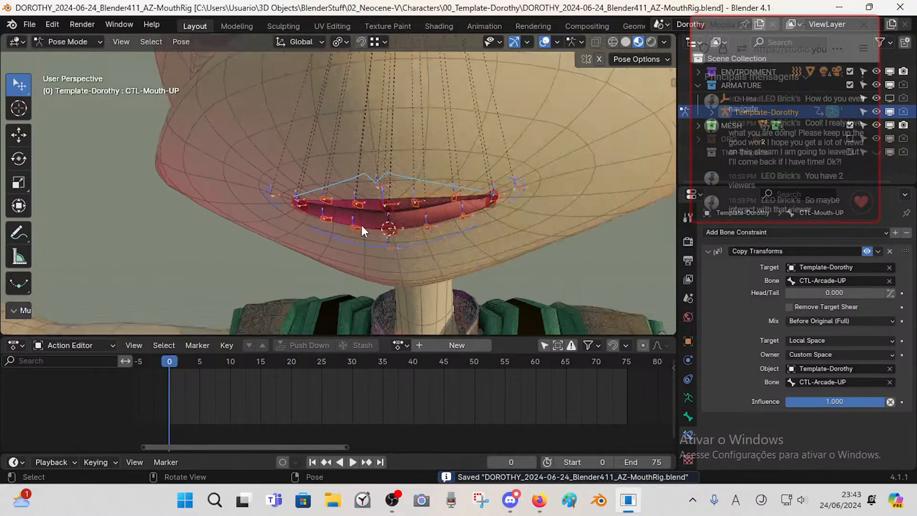
pyautogui.hotkey('ctrl', 'Tab')
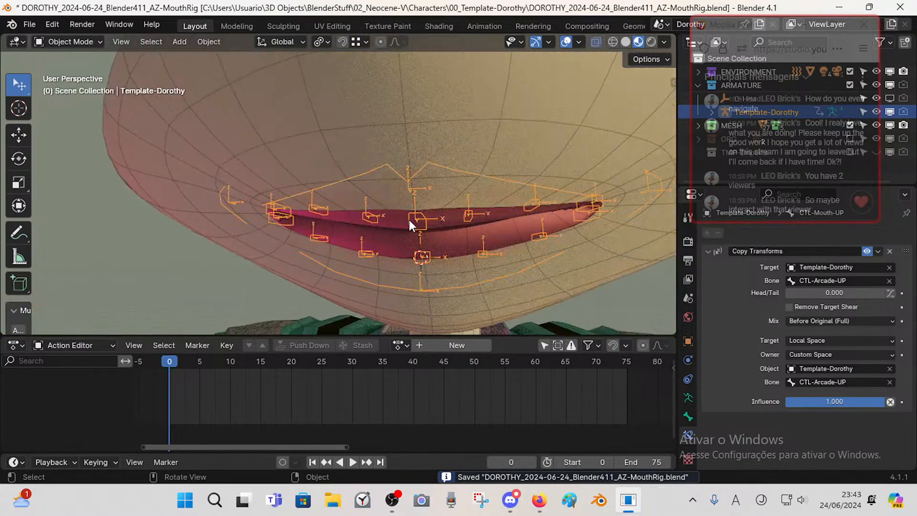
pyautogui.moveTo(409, 220); pyautogui.dragTo(467, 201, button='middle')
pyautogui.click(473, 126)
pyautogui.press('Tab')
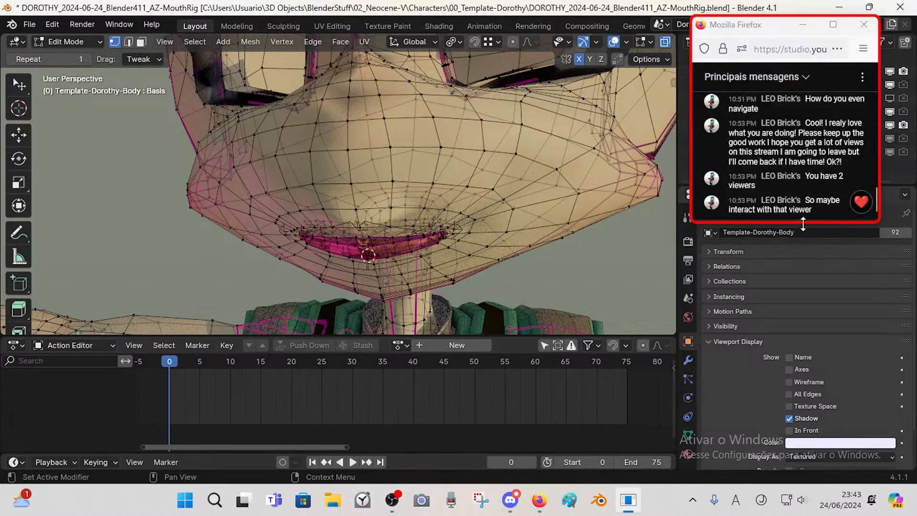
pyautogui.click(688, 360)
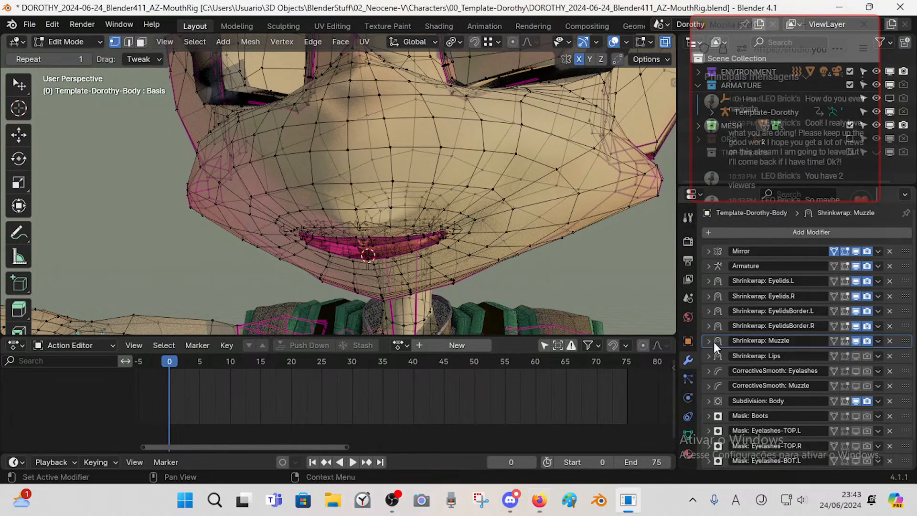
pyautogui.click(835, 251)
pyautogui.click(844, 251)
# - Return to Object Mode, reselect the body mesh, and re-enter Edit Mode
pyautogui.hotkey('ctrl', 'Tab')
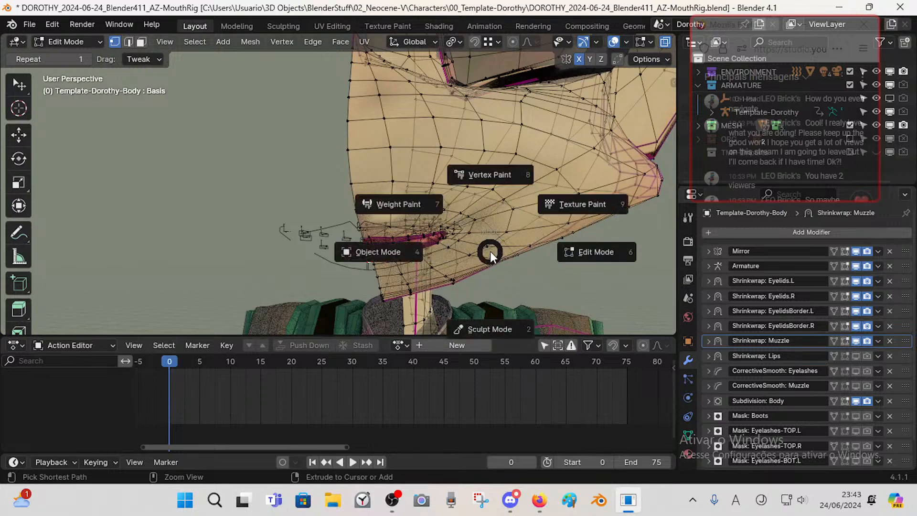
pyautogui.click(416, 251)
pyautogui.click(483, 190)
pyautogui.scroll(-1, 500, 174)
pyautogui.click(500, 173)
pyautogui.press('Tab')
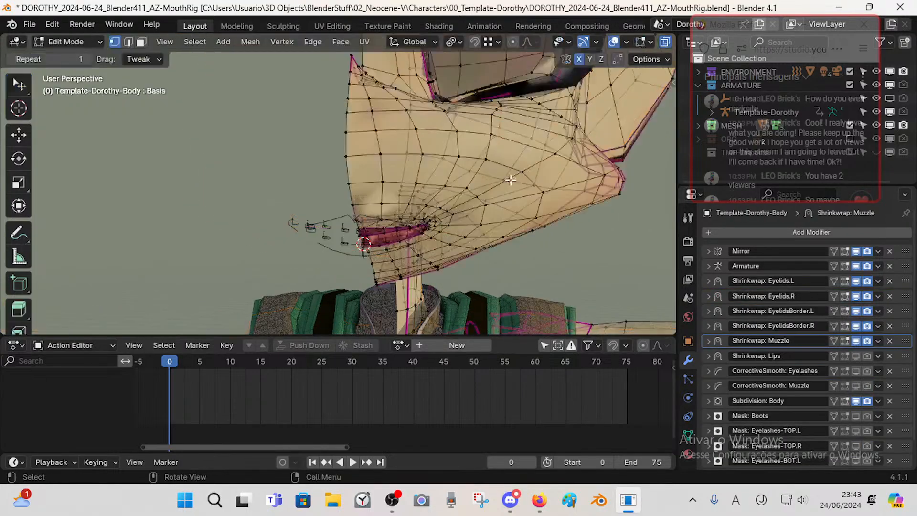
# - Switch to face selection and select the face loop running around the upper muzzle, discarding the wrong loops
pyautogui.scroll(-4, 507, 179)
pyautogui.moveTo(507, 179); pyautogui.dragTo(421, 196, button='middle')
pyautogui.scroll(2, 411, 201)
pyautogui.scroll(-2, 435, 198)
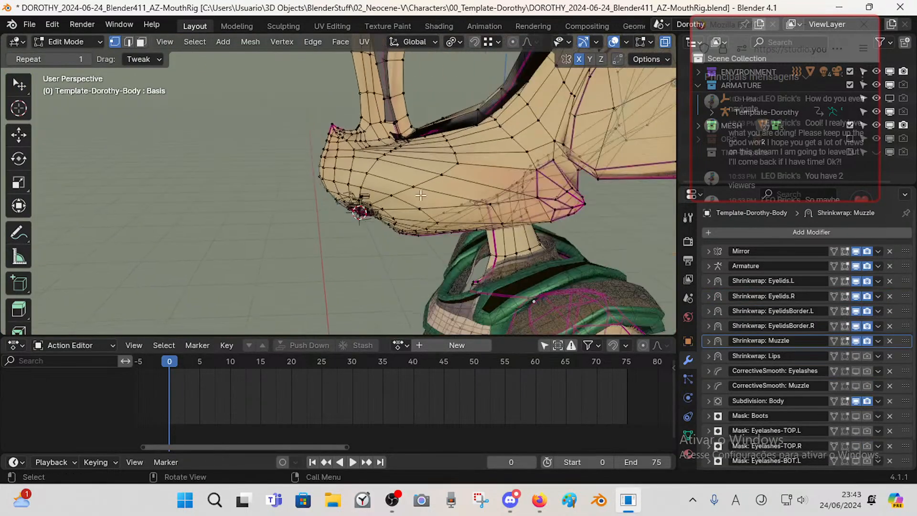
pyautogui.press('3')
pyautogui.keyDown('alt'); pyautogui.click(376, 139); pyautogui.keyUp('alt')
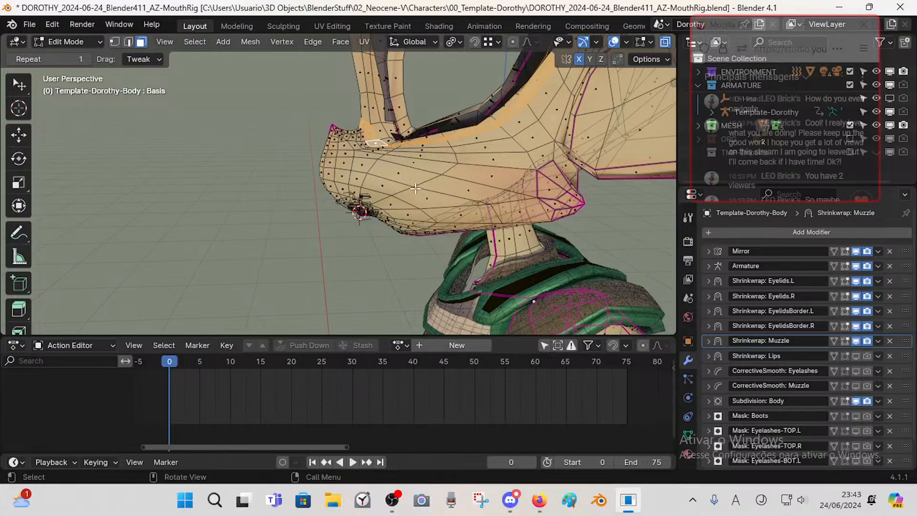
pyautogui.hotkey('alt', 'a')
pyautogui.moveTo(433, 207); pyautogui.dragTo(456, 164, button='middle')
pyautogui.keyDown('alt'); pyautogui.click(418, 158); pyautogui.keyUp('alt')
pyautogui.hotkey('alt', 'a')
pyautogui.keyDown('alt'); pyautogui.click(348, 208); pyautogui.keyUp('alt')
pyautogui.moveTo(348, 209); pyautogui.dragTo(381, 194, button='middle')
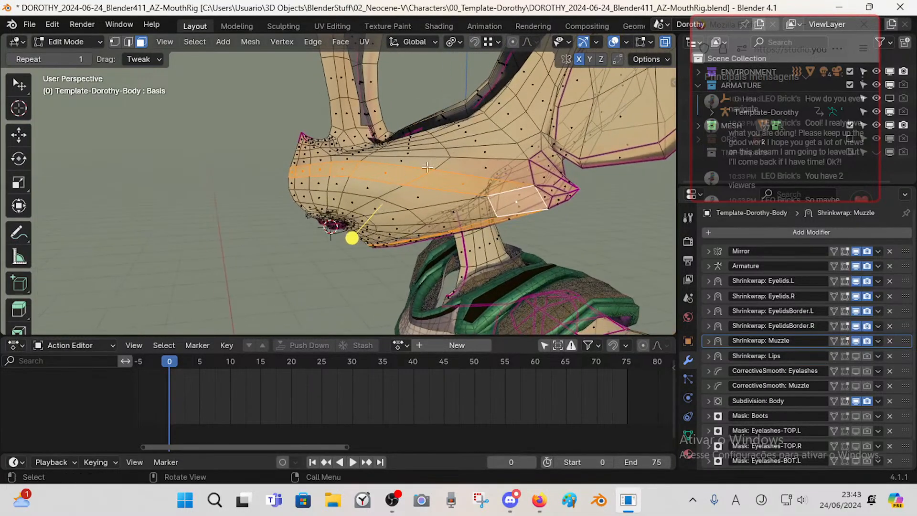
# - Extend the selection over the cheek tip and jaw faces and the muzzle face loops down toward the mouth
pyautogui.moveTo(427, 167); pyautogui.dragTo(398, 192, button='middle')
pyautogui.press('c')
pyautogui.press('Escape')
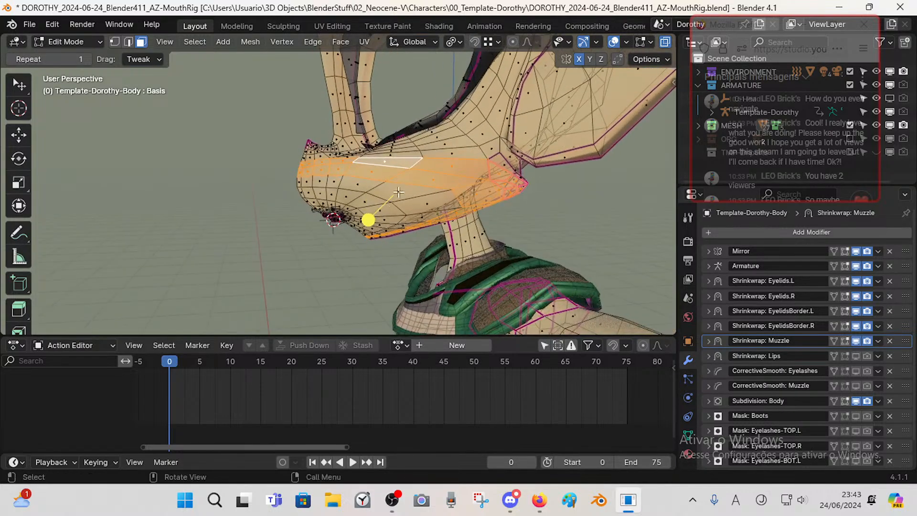
pyautogui.moveTo(367, 219); pyautogui.dragTo(373, 195, button='middle')
pyautogui.keyDown('alt'); pyautogui.keyDown('shift'); pyautogui.click(337, 182); pyautogui.keyUp('shift'); pyautogui.keyUp('alt')
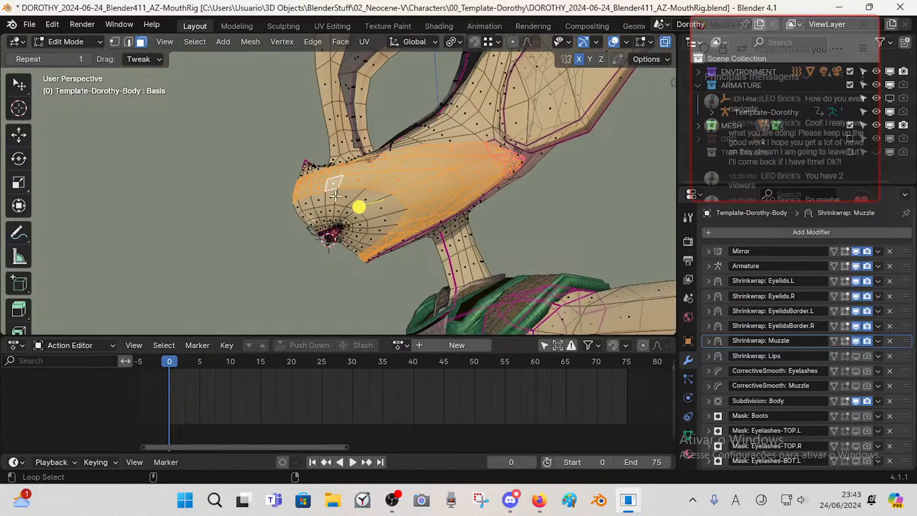
pyautogui.keyDown('alt'); pyautogui.keyDown('shift'); pyautogui.click(335, 196); pyautogui.keyUp('shift'); pyautogui.keyUp('alt')
pyautogui.keyDown('alt'); pyautogui.keyDown('shift'); pyautogui.click(334, 209); pyautogui.keyUp('shift'); pyautogui.keyUp('alt')
# - Add the remaining faces around and inside the lips to the muzzle selection with box selection
pyautogui.moveTo(333, 223); pyautogui.dragTo(285, 269, button='middle')
pyautogui.scroll(3, 387, 235)
pyautogui.press('b')
pyautogui.moveTo(256, 238); pyautogui.dragTo(368, 291)
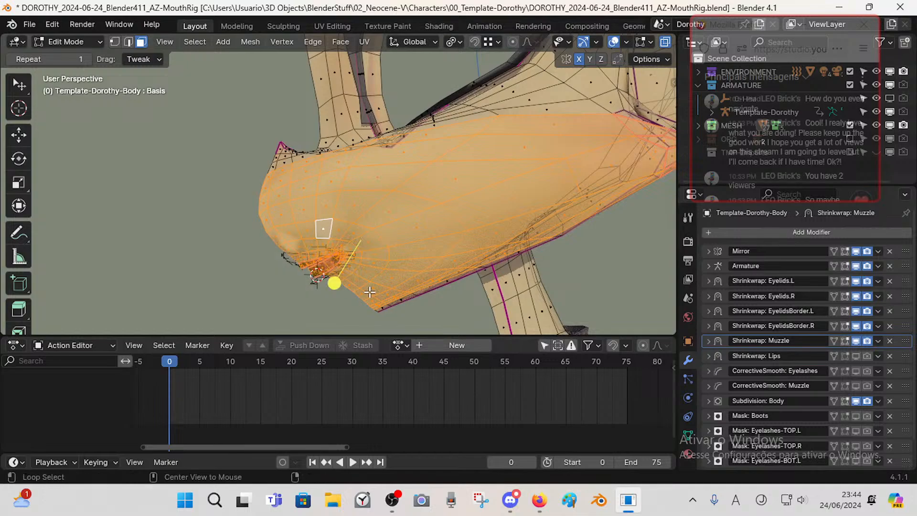
pyautogui.hotkey('alt', 'z')
pyautogui.hotkey('alt', 'z')
pyautogui.press('b')
pyautogui.moveTo(240, 224); pyautogui.dragTo(371, 285)
pyautogui.moveTo(272, 186); pyautogui.dragTo(377, 251, button='middle')
# - Name the new vertex group !HIDE-1-MuzzleRegion, assign the selected muzzle faces to it, and deselect the mesh
pyautogui.click(688, 435)
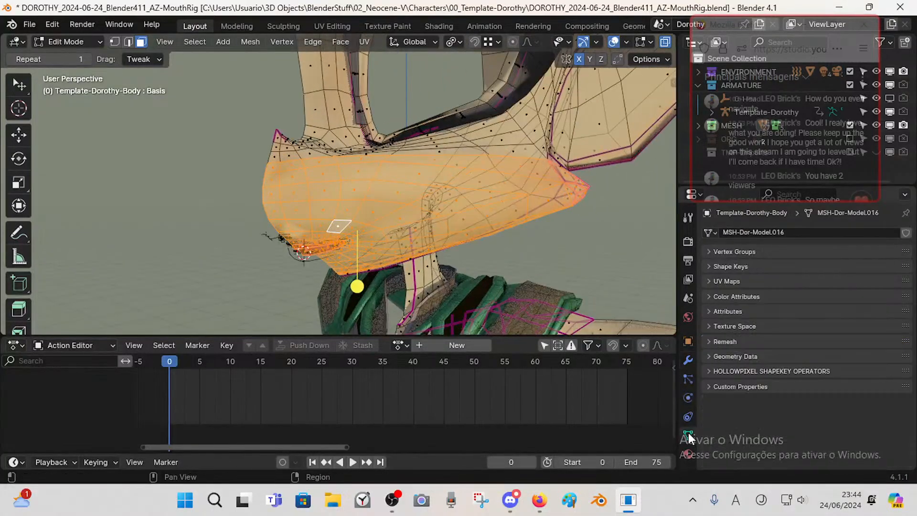
pyautogui.click(721, 251)
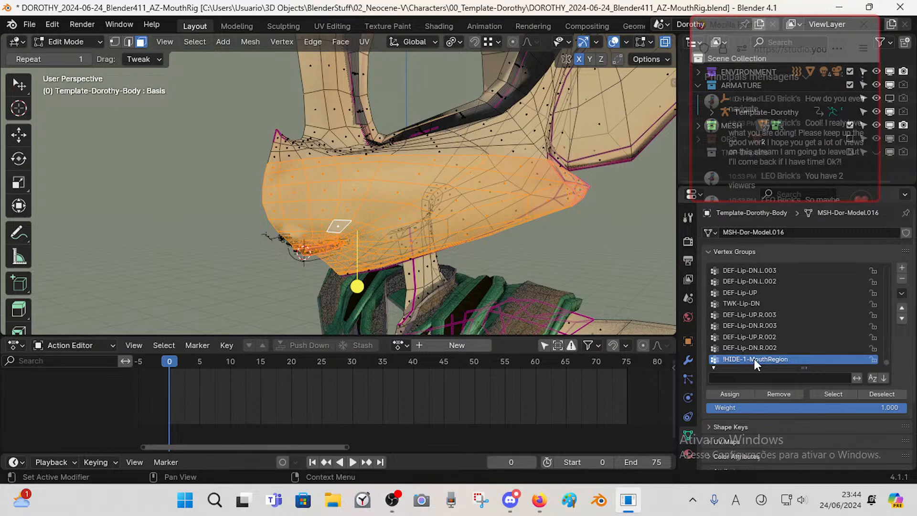
pyautogui.doubleClick(755, 359)
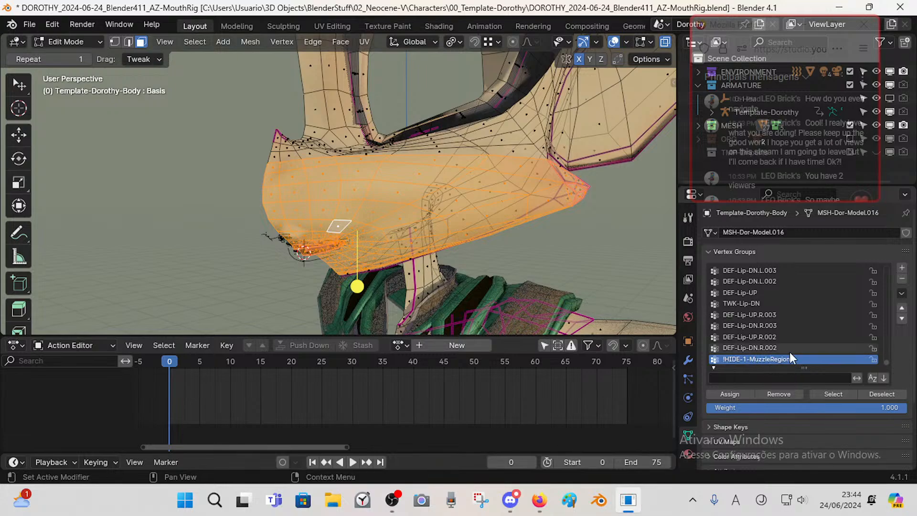
pyautogui.press('Return')
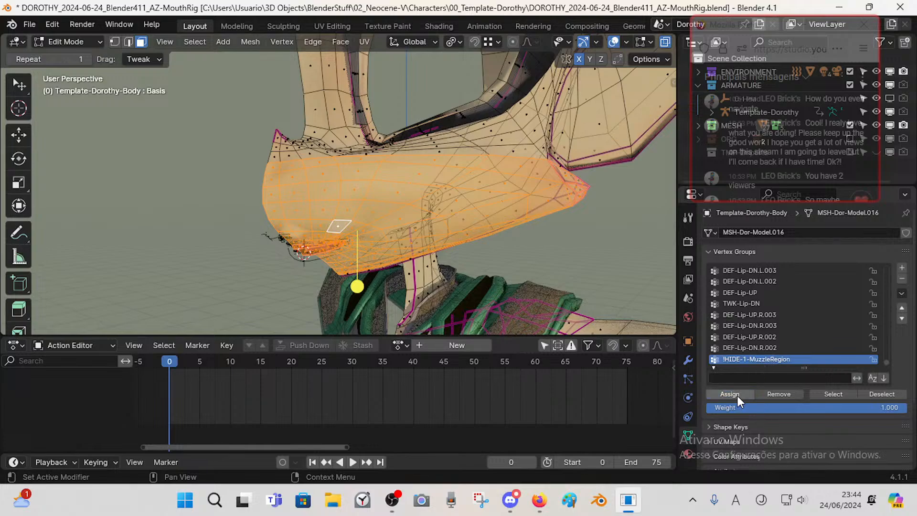
pyautogui.click(546, 275)
# - Sort the body mesh's vertex groups by name
pyautogui.click(901, 292)
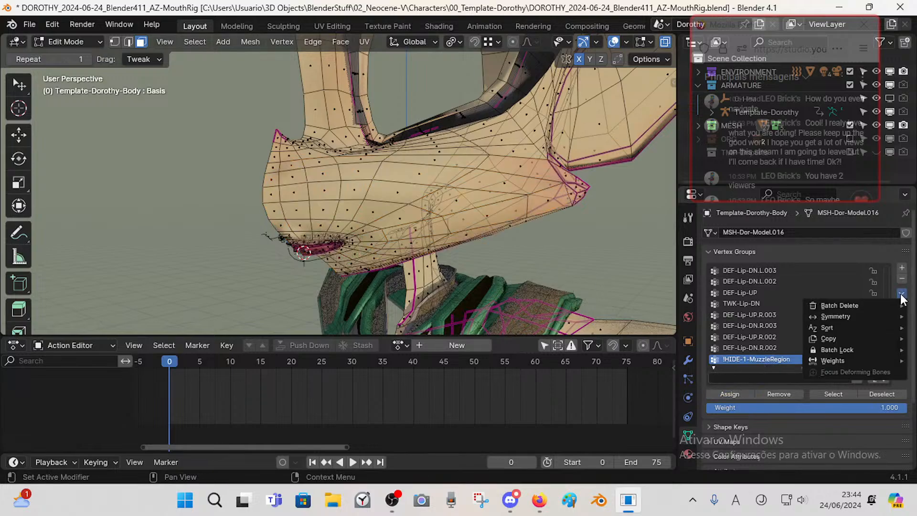
pyautogui.moveTo(845, 327)
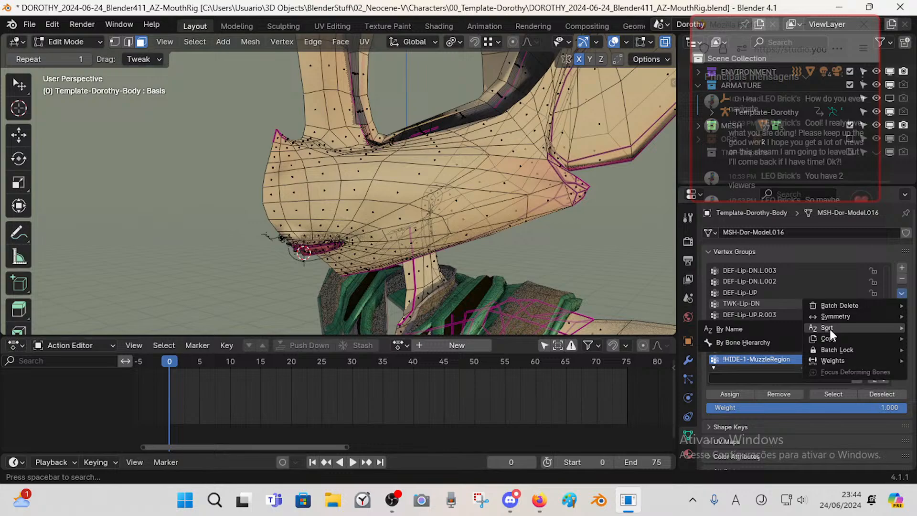
pyautogui.click(788, 324)
pyautogui.press('Tab')
pyautogui.press('Tab')
pyautogui.moveTo(370, 231); pyautogui.dragTo(425, 207, button='middle')
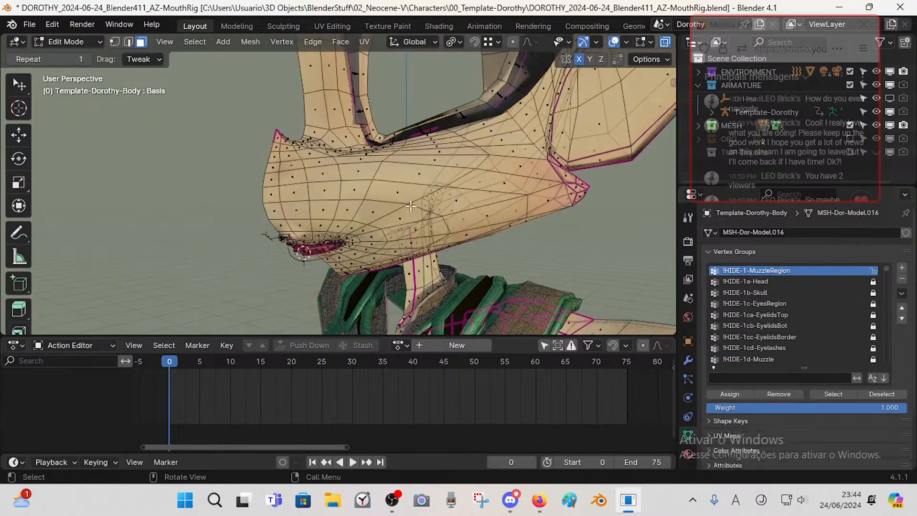
# - Select the !HIDE-1-MuzzleRegion faces, hide all other geometry, and return to Object Mode
pyautogui.click(833, 394)
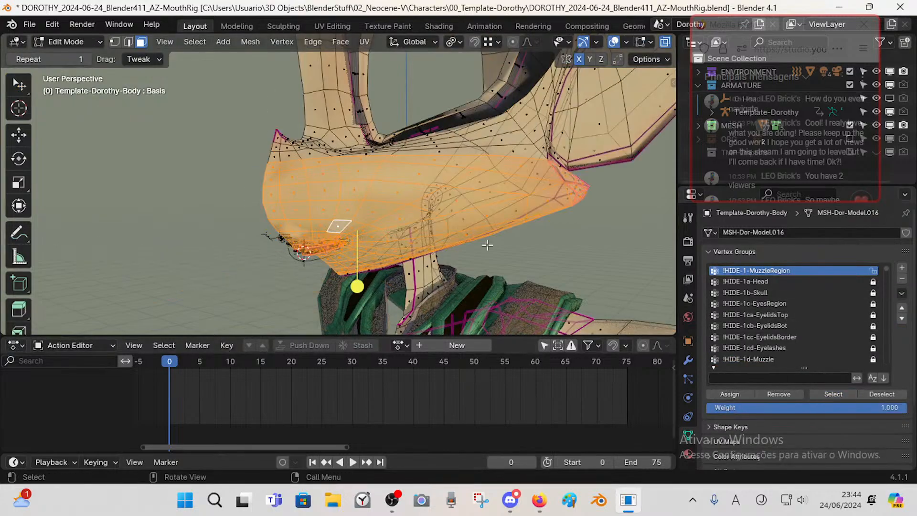
pyautogui.hotkey('shift', 'h')
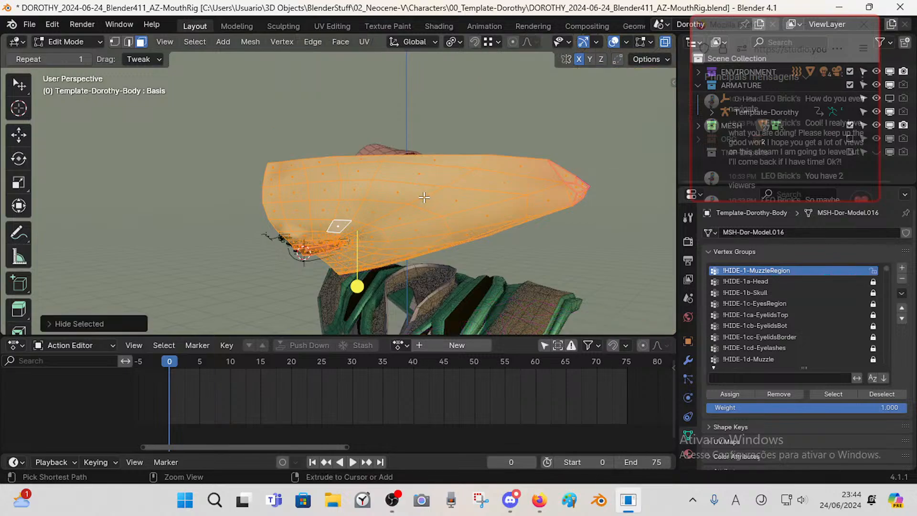
pyautogui.press('Tab')
# - Select the armature together with the body mesh and enter Weight Paint mode on the body
pyautogui.moveTo(405, 219); pyautogui.dragTo(380, 226, button='middle')
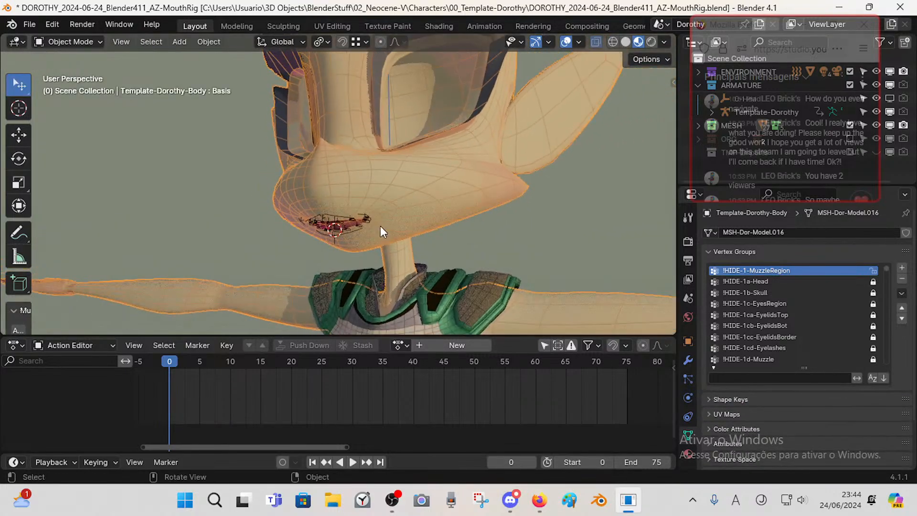
pyautogui.scroll(2, 380, 226)
pyautogui.click(376, 235)
pyautogui.keyDown('shift'); pyautogui.click(421, 202); pyautogui.keyUp('shift')
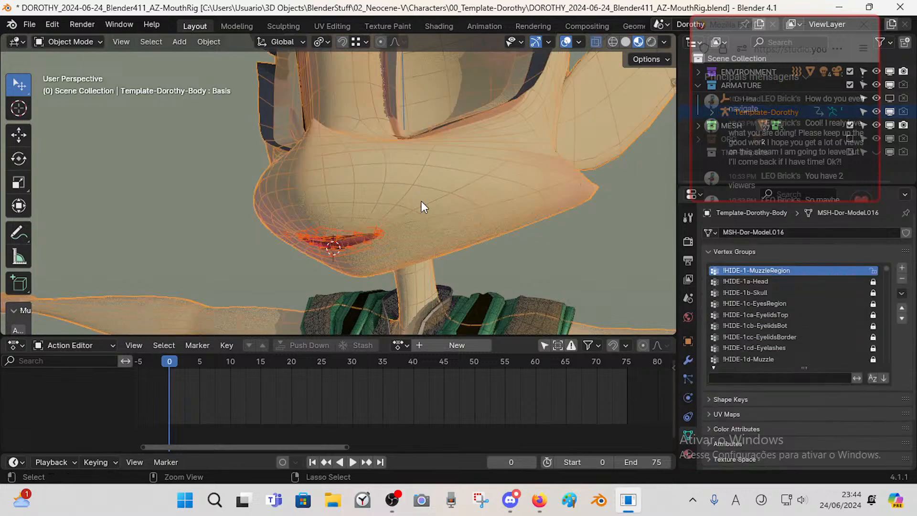
pyautogui.hotkey('ctrl', 'Tab')
pyautogui.click(317, 153)
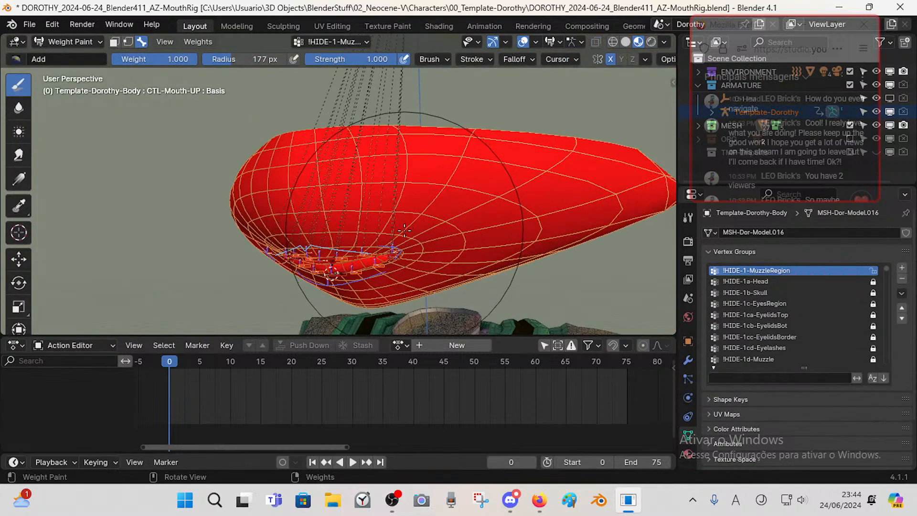
# - Select the lip bone DEF-Lip-UP.L.001 to inspect its weights on the muzzle
pyautogui.press('m')
pyautogui.press('m')
pyautogui.moveTo(400, 235); pyautogui.dragTo(666, 310, button='middle')
pyautogui.scroll(2, 382, 196)
pyautogui.keyDown('alt'); pyautogui.click(359, 190); pyautogui.keyUp('alt')
# - Turn off the body's Mirror modifier in the viewport and frame the remaining half of the mouth
pyautogui.click(687, 361)
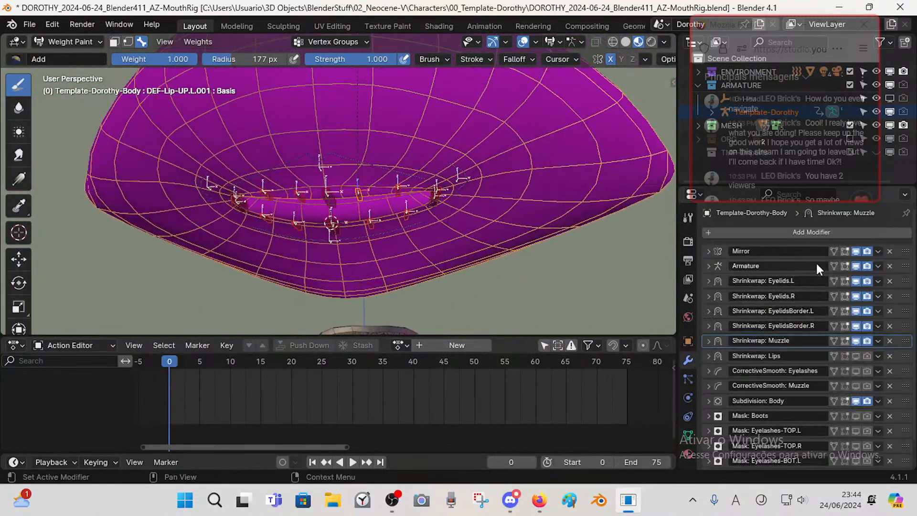
pyautogui.click(855, 251)
pyautogui.moveTo(545, 212)
pyautogui.mouseDown(button='middle')
pyautogui.moveTo(444, 239)
pyautogui.moveTo(395, 231)
pyautogui.mouseUp(button='middle')
pyautogui.scroll(1, 457, 232)
pyautogui.moveTo(458, 231)
pyautogui.mouseDown(button='middle')
pyautogui.moveTo(465, 216)
pyautogui.moveTo(613, 221)
pyautogui.moveTo(356, 218)
pyautogui.mouseUp(button='middle')
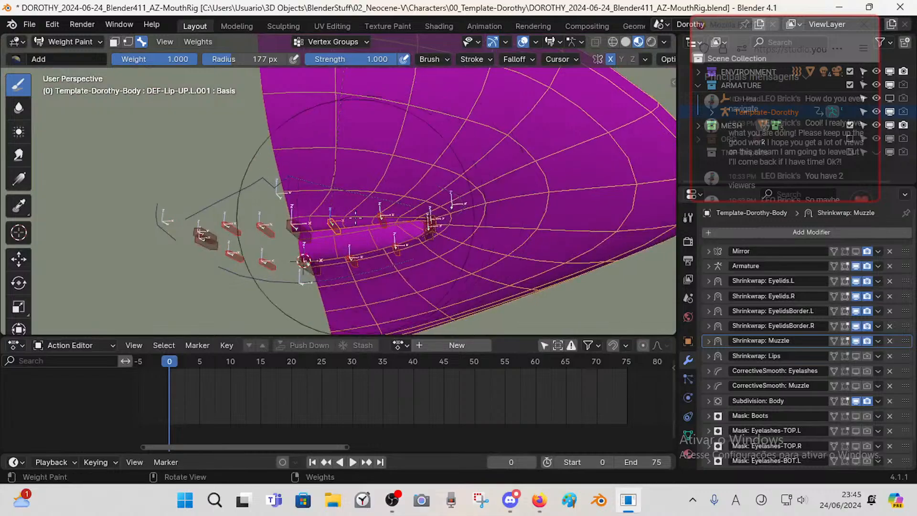
# - Select the upper center lip bone DEF-Lip-UP and move it upward to test its weights
pyautogui.keyDown('ctrl'); pyautogui.keyDown('shift'); pyautogui.click(292, 222); pyautogui.keyUp('shift'); pyautogui.keyUp('ctrl')
pyautogui.press('g')
pyautogui.click(286, 155)
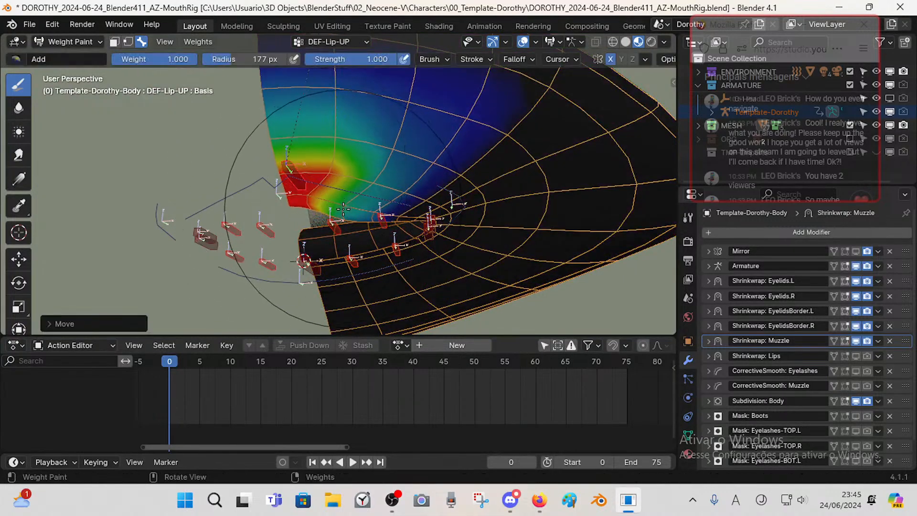
# - Move the upper lip bones DEF-Lip-UP.L.001 and DEF-Lip-UP.L.002 upward to test how the muzzle deforms
pyautogui.keyDown('ctrl'); pyautogui.keyDown('shift'); pyautogui.click(336, 223); pyautogui.keyUp('shift'); pyautogui.keyUp('ctrl')
pyautogui.press('g')
pyautogui.click(368, 163)
pyautogui.keyDown('ctrl'); pyautogui.keyDown('shift'); pyautogui.click(384, 220); pyautogui.keyUp('shift'); pyautogui.keyUp('ctrl')
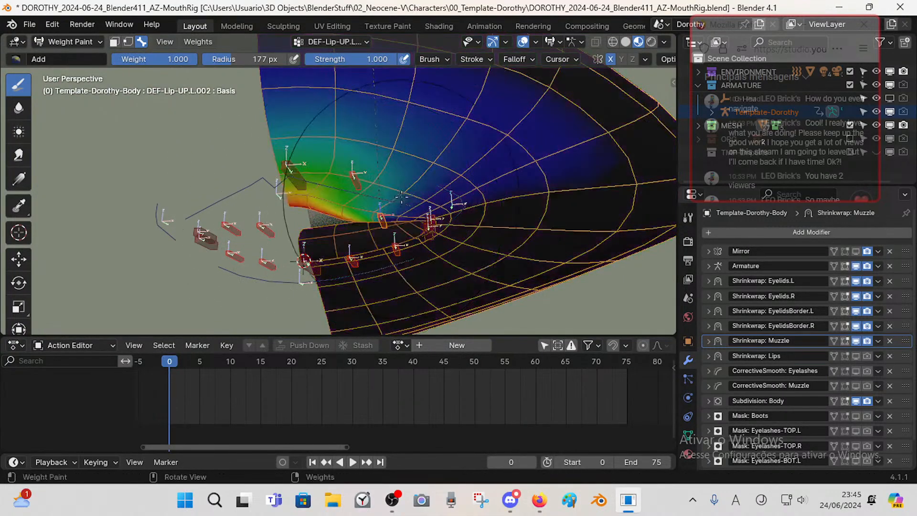
pyautogui.press('g')
pyautogui.click(442, 139)
# - Select the mouth corner control CTL-Mouth.L and move it outward and upward to stretch the mouth corner
pyautogui.keyDown('ctrl'); pyautogui.keyDown('shift'); pyautogui.click(463, 201); pyautogui.keyUp('shift'); pyautogui.keyUp('ctrl')
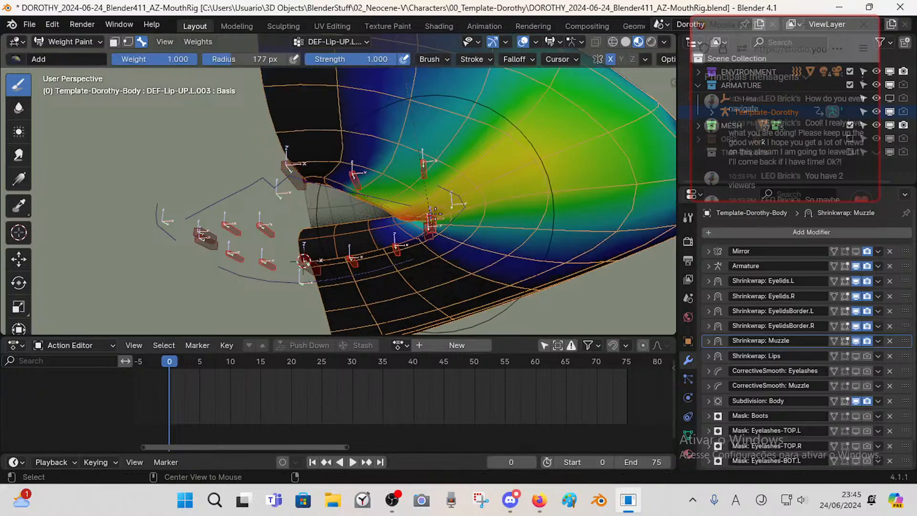
pyautogui.keyDown('ctrl'); pyautogui.keyDown('shift'); pyautogui.click(472, 200); pyautogui.keyUp('shift'); pyautogui.keyUp('ctrl')
pyautogui.press('g')
pyautogui.click(551, 162)
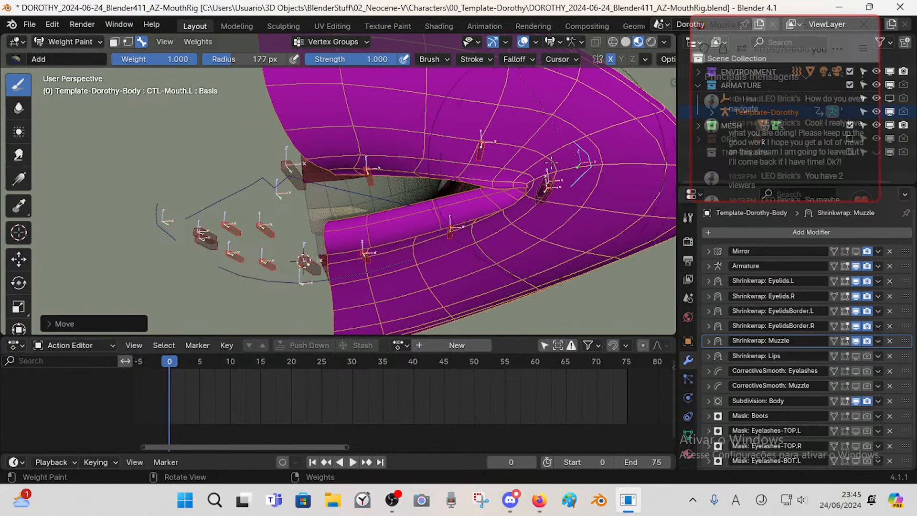
# - Raise the lip bone DEF-Lip-UP.L.002 further and reposition DEF-Lip-UP.L.001 along the upper lip
pyautogui.keyDown('alt'); pyautogui.click(482, 147); pyautogui.keyUp('alt')
pyautogui.press('g')
pyautogui.click(480, 77)
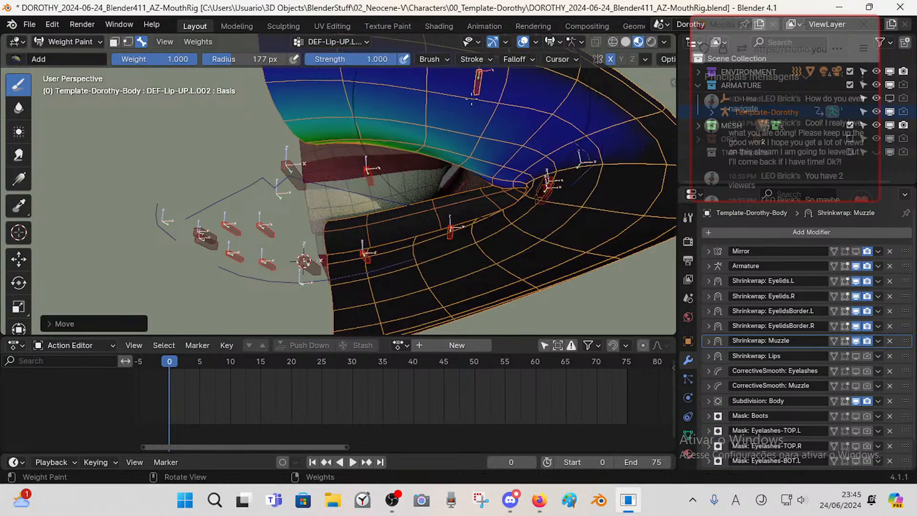
pyautogui.scroll(-2, 470, 90)
pyautogui.keyDown('alt'); pyautogui.click(367, 176); pyautogui.keyUp('alt')
pyautogui.press('g')
pyautogui.click(361, 180)
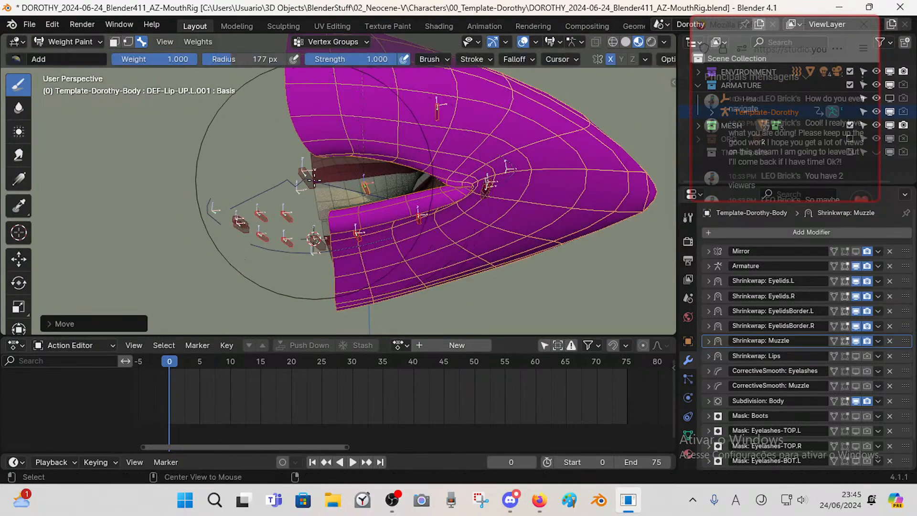
# - Pull the control CTL-Mouth-UP forward and move CTL-Mouth-DN forward and down to open the mouth
pyautogui.keyDown('alt'); pyautogui.click(298, 179); pyautogui.keyUp('alt')
pyautogui.press('g')
pyautogui.click(223, 187)
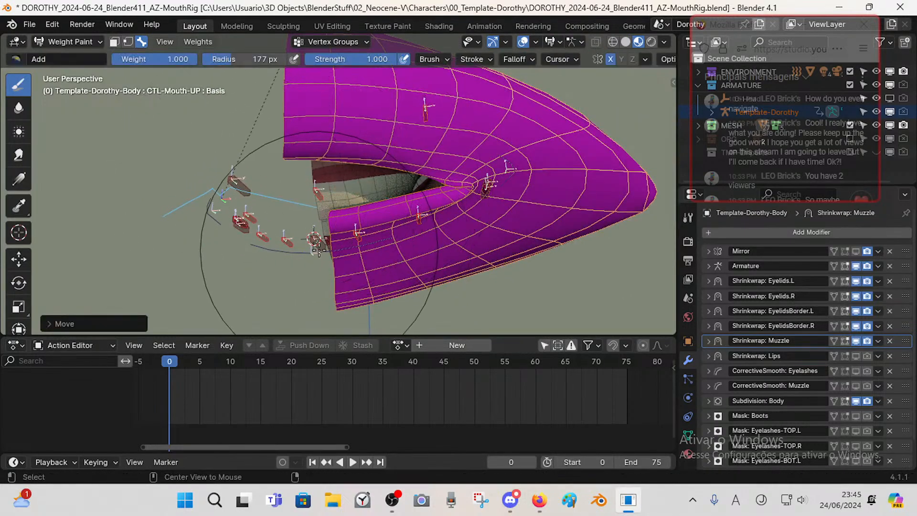
pyautogui.keyDown('alt'); pyautogui.click(313, 252); pyautogui.keyUp('alt')
pyautogui.press('g')
pyautogui.click(261, 311)
pyautogui.press('g')
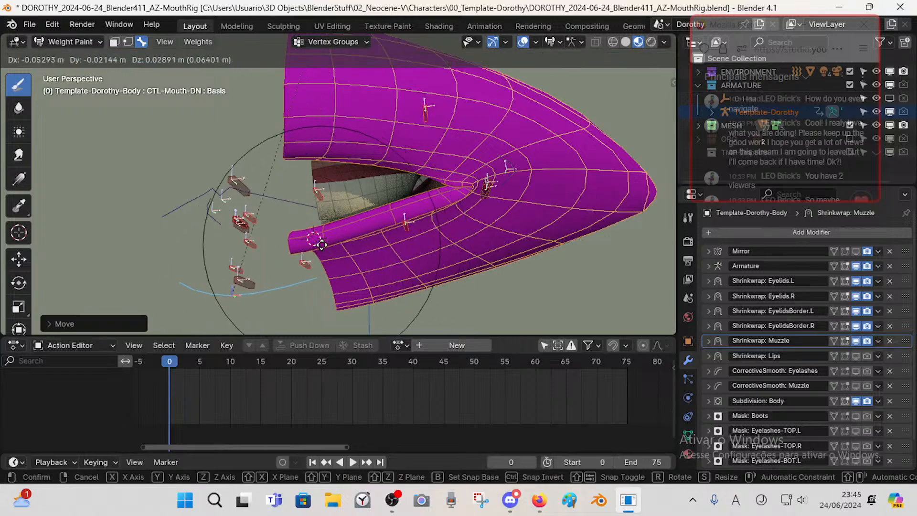
pyautogui.click(323, 246)
# - Move the lower lip bone DEF-Lip-DN.L.002 downward to test its weights
pyautogui.keyDown('alt'); pyautogui.click(416, 236); pyautogui.keyUp('alt')
pyautogui.press('g')
pyautogui.click(429, 268)
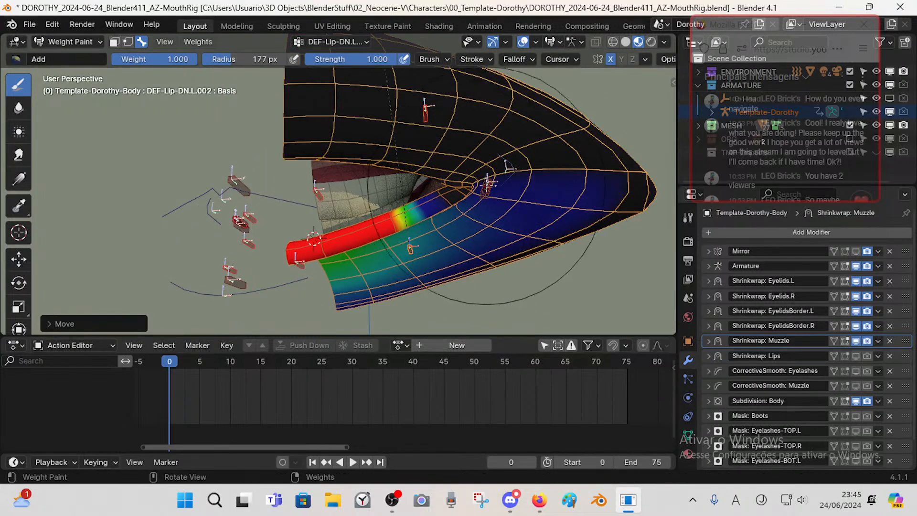
# - Move the corner bones DEF-Lip-UP.L.003 upward and DEF-Lip-DN.L.003 down and outward, and save the file
pyautogui.keyDown('alt'); pyautogui.click(490, 173); pyautogui.keyUp('alt')
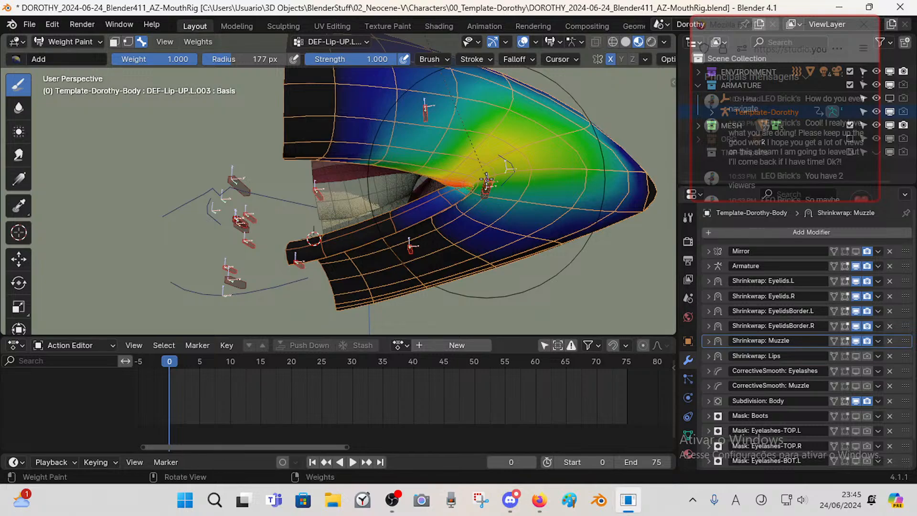
pyautogui.press('g')
pyautogui.click(492, 132)
pyautogui.keyDown('alt'); pyautogui.click(486, 191); pyautogui.keyUp('alt')
pyautogui.press('g')
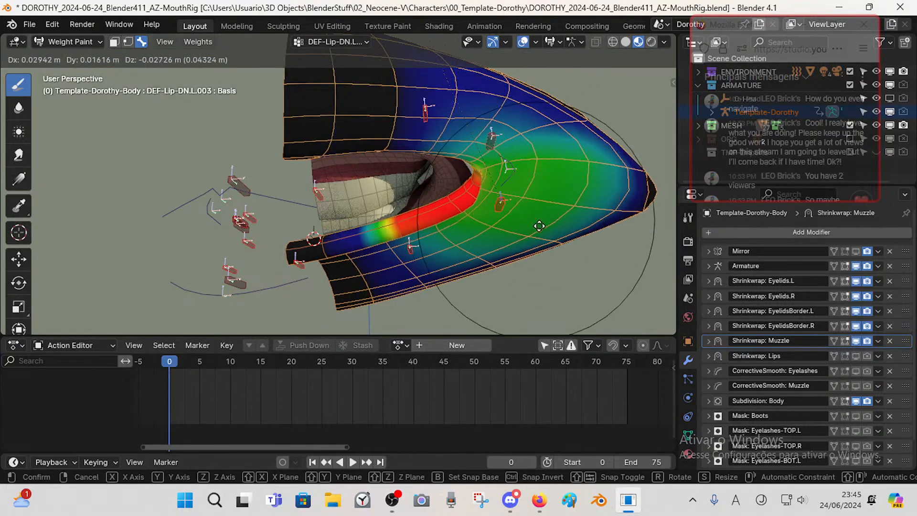
pyautogui.click(539, 226)
pyautogui.moveTo(539, 225); pyautogui.dragTo(432, 233, button='middle')
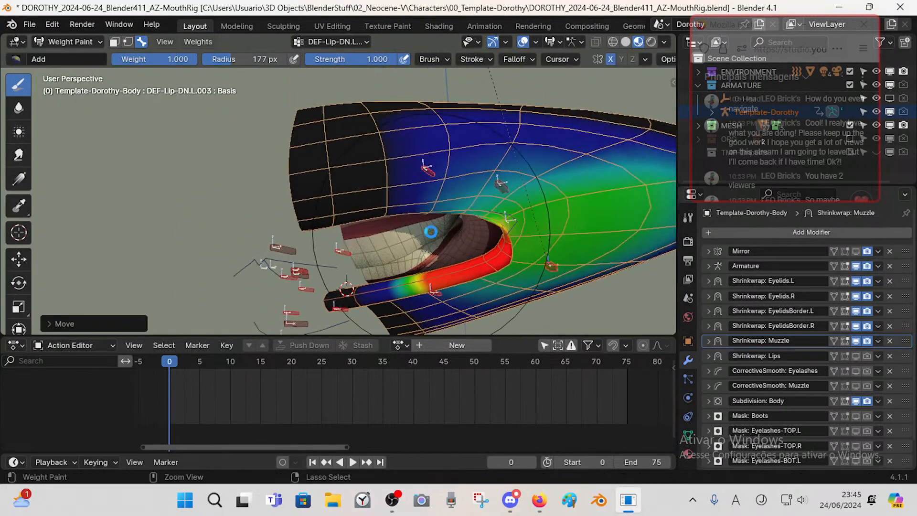
pyautogui.hotkey('ctrl', 's')
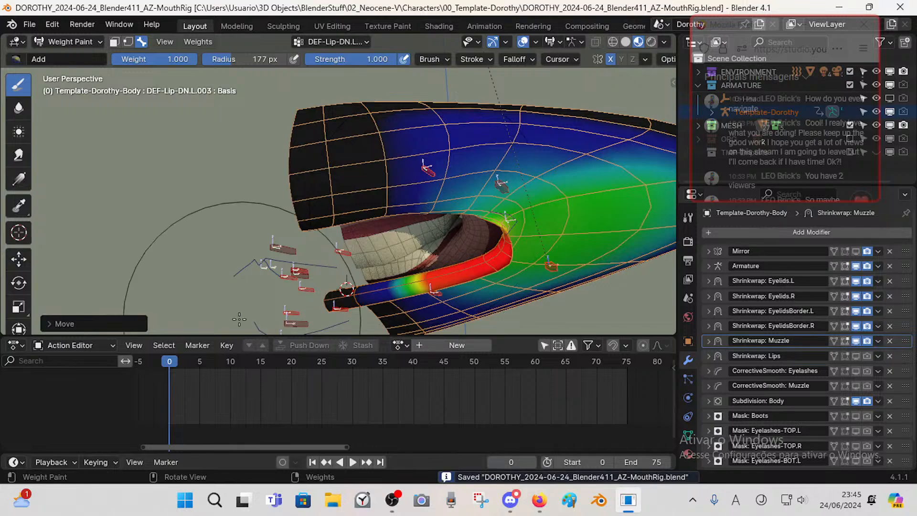
# - Select the upper center bone DEF-Lip-UP and set the Add brush to weight 1.000 and radius 94 px
pyautogui.keyDown('ctrl'); pyautogui.keyDown('shift'); pyautogui.click(281, 250); pyautogui.keyUp('shift'); pyautogui.keyUp('ctrl')
pyautogui.hotkey('ctrl', 'f')
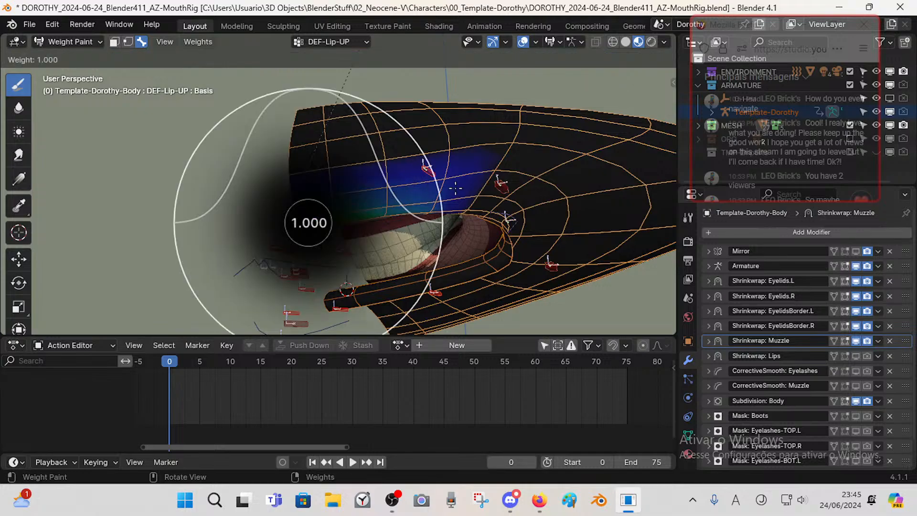
pyautogui.click(327, 221)
pyautogui.moveTo(326, 221); pyautogui.dragTo(328, 180, button='middle')
pyautogui.click(346, 203)
pyautogui.press('f')
pyautogui.click(282, 213)
pyautogui.moveTo(335, 228)
pyautogui.mouseDown(button='middle')
pyautogui.moveTo(344, 208)
pyautogui.moveTo(302, 211)
pyautogui.moveTo(481, 282)
pyautogui.moveTo(401, 309)
pyautogui.moveTo(336, 208)
pyautogui.mouseUp(button='middle')
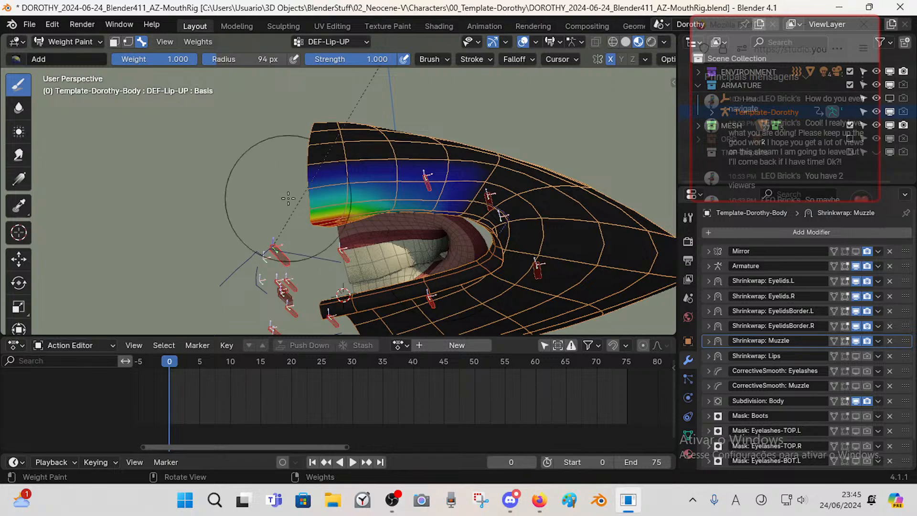
# - Blur the DEF-Lip-UP weights on the front of the upper muzzle with a 57 px brush
pyautogui.moveTo(256, 160); pyautogui.dragTo(189, 163, button='middle')
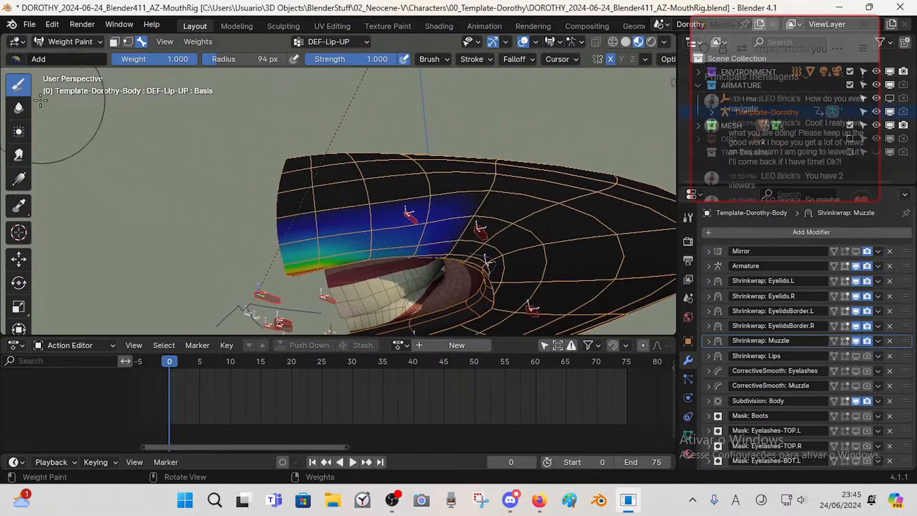
pyautogui.click(17, 107)
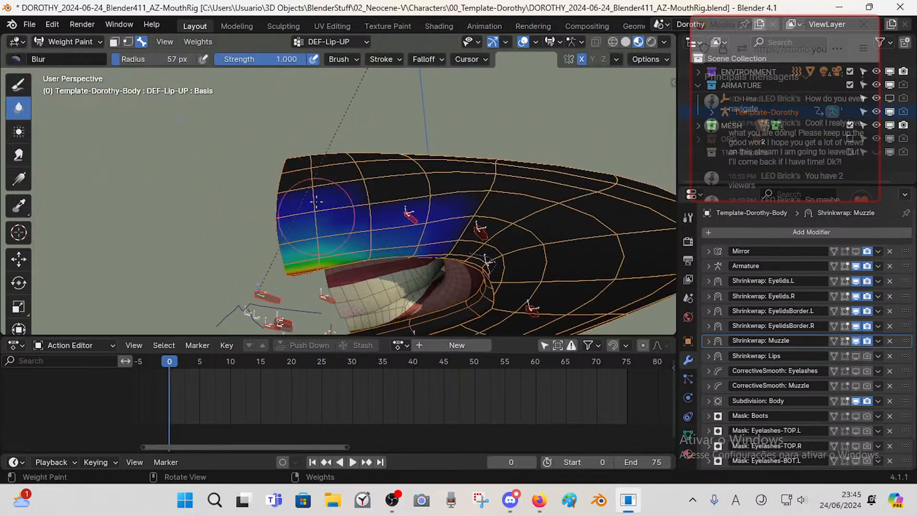
pyautogui.moveTo(316, 202)
pyautogui.mouseDown(button='middle')
pyautogui.moveTo(330, 218)
pyautogui.moveTo(339, 194)
pyautogui.moveTo(329, 177)
pyautogui.moveTo(368, 189)
pyautogui.moveTo(313, 197)
pyautogui.mouseUp(button='middle')
# - Blur the DEF-Lip-UP weights along the upper lip and muzzle with a 40 px brush
pyautogui.click(16, 87)
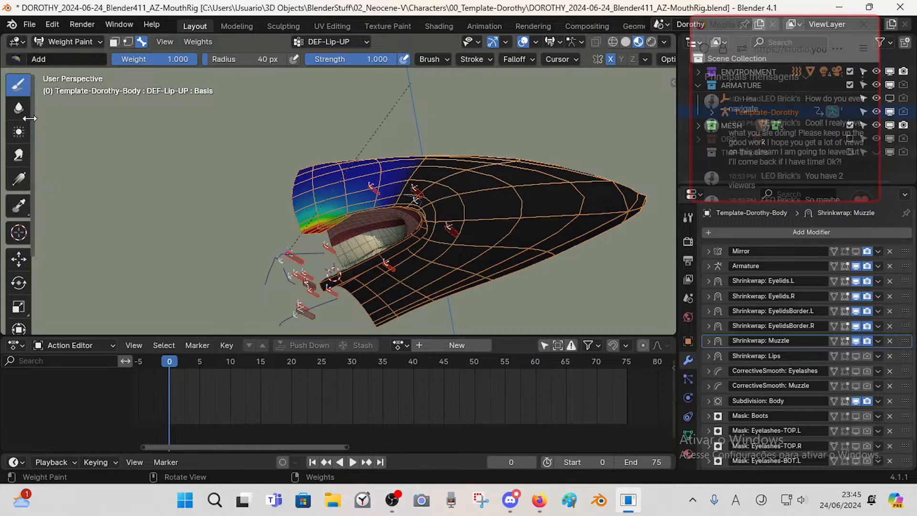
pyautogui.moveTo(178, 140); pyautogui.dragTo(311, 156, button='middle')
pyautogui.keyDown('shift'); pyautogui.moveTo(326, 122); pyautogui.dragTo(324, 110, button='middle'); pyautogui.keyUp('shift')
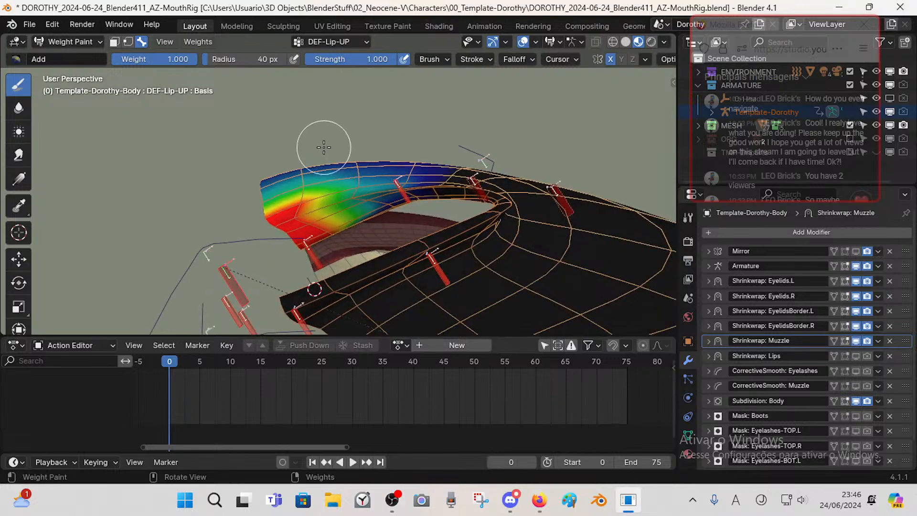
pyautogui.click(16, 113)
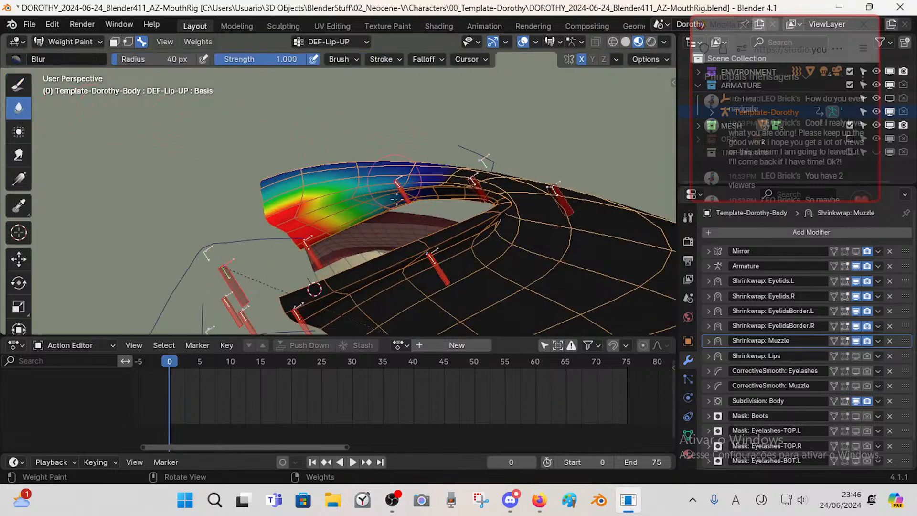
pyautogui.moveTo(390, 159); pyautogui.dragTo(382, 189, button='middle')
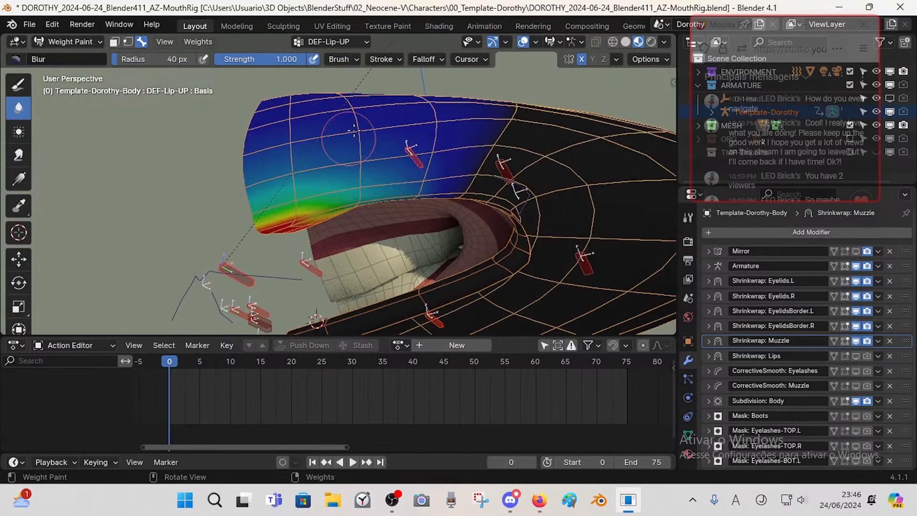
pyautogui.keyDown('ctrl'); pyautogui.moveTo(365, 139); pyautogui.dragTo(362, 202, button='middle'); pyautogui.keyUp('ctrl')
pyautogui.moveTo(362, 203)
pyautogui.mouseDown(button='middle')
pyautogui.moveTo(357, 228)
pyautogui.moveTo(336, 168)
pyautogui.mouseUp(button='middle')
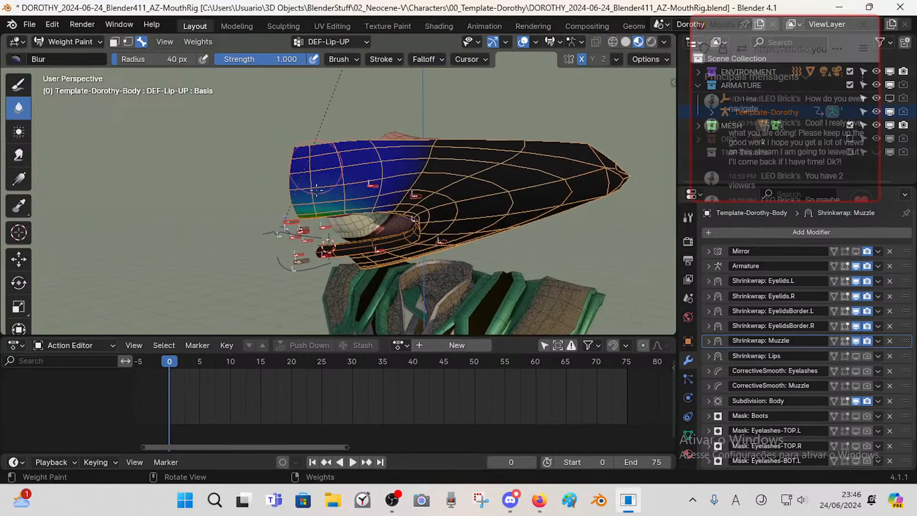
# - Smear the DEF-Lip-UP weights from the upper lip up onto the muzzle with an 18 px brush
pyautogui.click(18, 155)
pyautogui.moveTo(312, 207); pyautogui.dragTo(306, 176, button='middle')
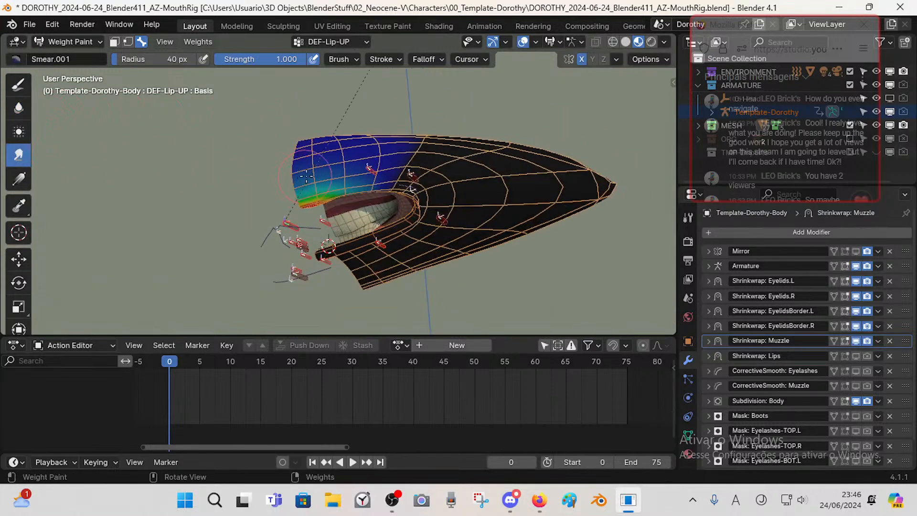
pyautogui.press('f')
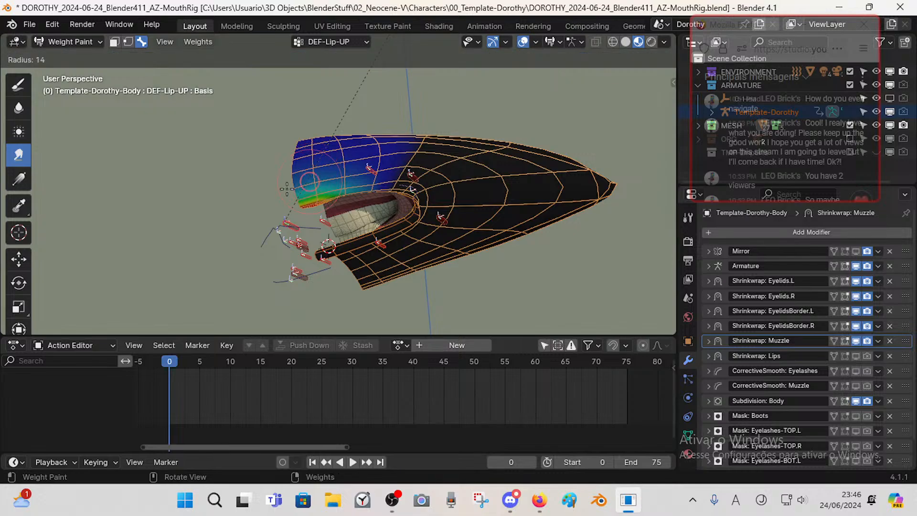
pyautogui.click(301, 192)
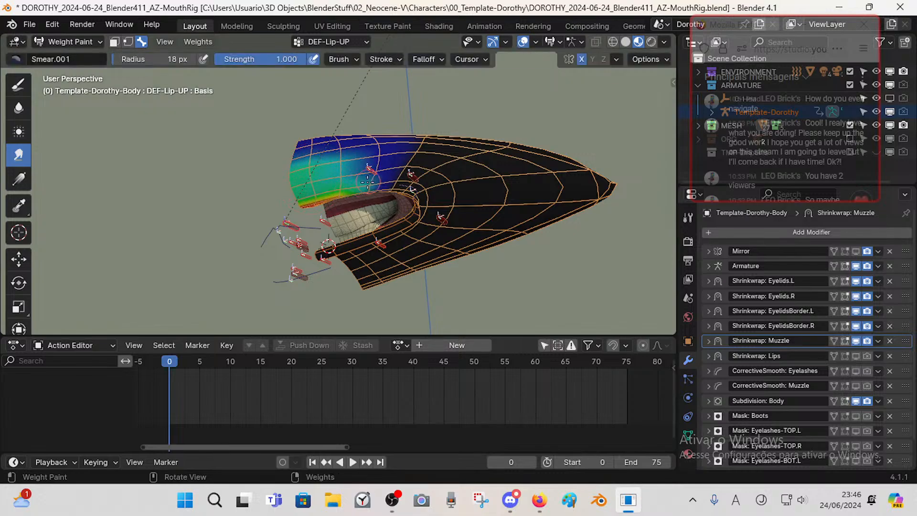
# - Blur the smeared DEF-Lip-UP weights across the upper muzzle, reducing the brush radius from 44 to 36 px
pyautogui.click(18, 107)
pyautogui.moveTo(329, 201); pyautogui.dragTo(337, 176, button='middle')
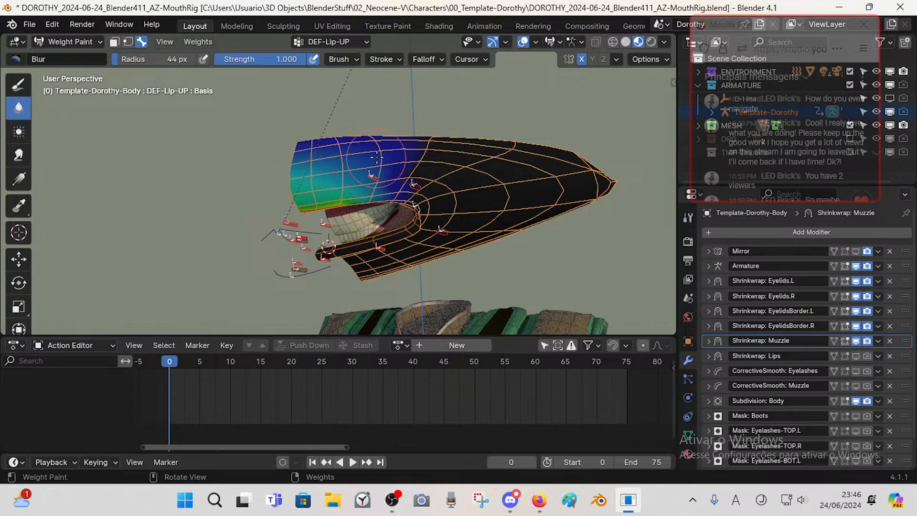
pyautogui.moveTo(381, 164); pyautogui.dragTo(391, 205, button='middle')
pyautogui.press('[')
pyautogui.press('[')
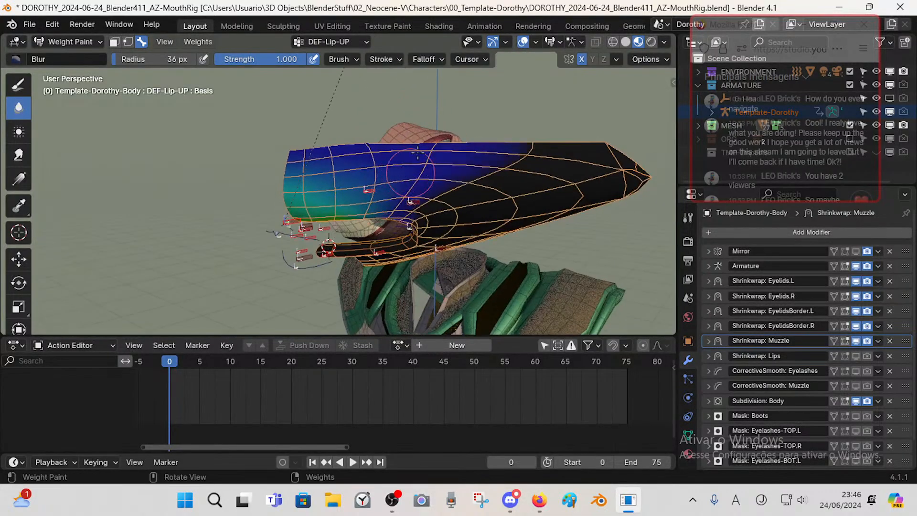
pyautogui.moveTo(417, 152); pyautogui.dragTo(413, 103, button='middle')
pyautogui.moveTo(382, 167); pyautogui.dragTo(360, 193, button='middle')
# - Select the upper lip bone DEF-Lip-UP.L.002 and view its weights from inside the mouth
pyautogui.keyDown('alt'); pyautogui.click(374, 171); pyautogui.keyUp('alt')
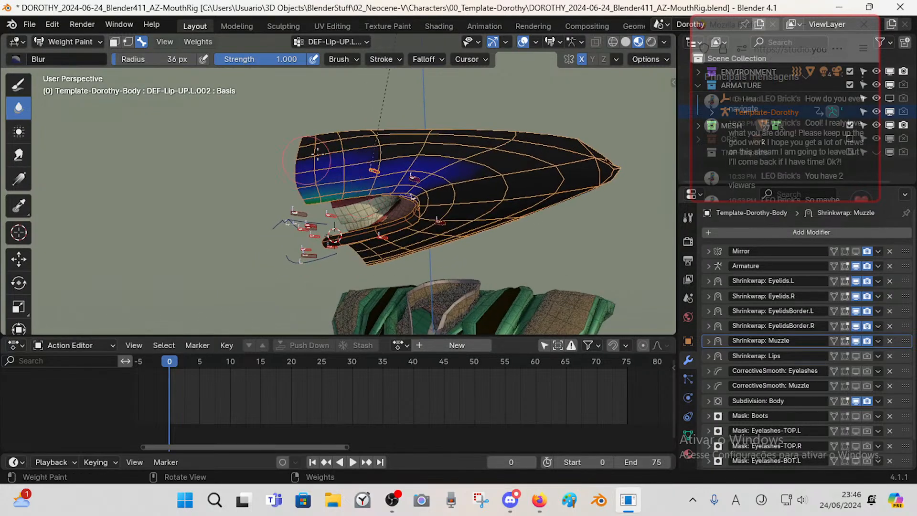
pyautogui.moveTo(337, 153); pyautogui.dragTo(354, 187, button='middle')
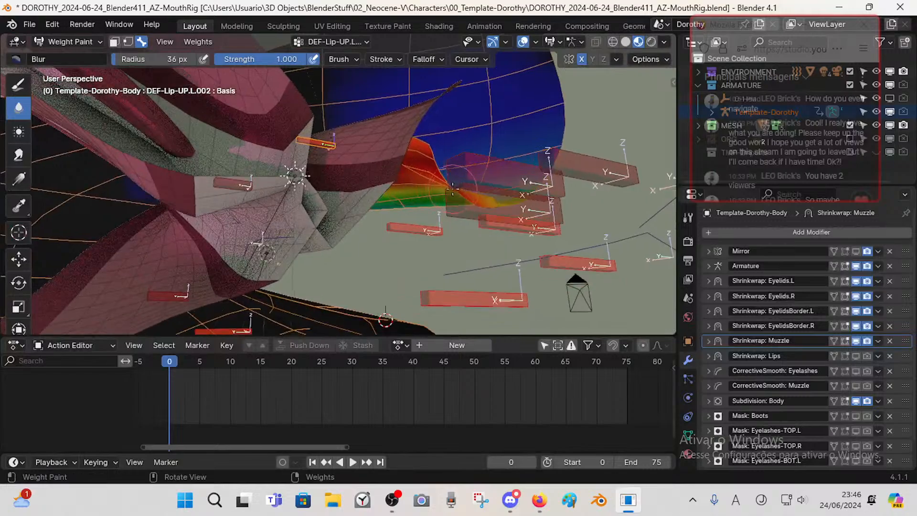
# - Move the floating chat window off the Outliner and disable the MOUTH collection inside MESH in the viewport
pyautogui.moveTo(803, 159)
pyautogui.moveTo(770, 25); pyautogui.dragTo(582, 100)
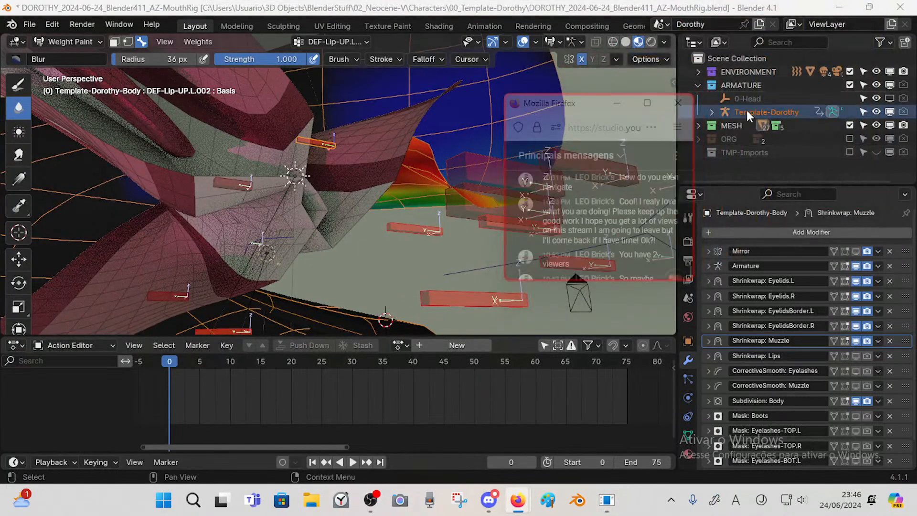
pyautogui.click(699, 125)
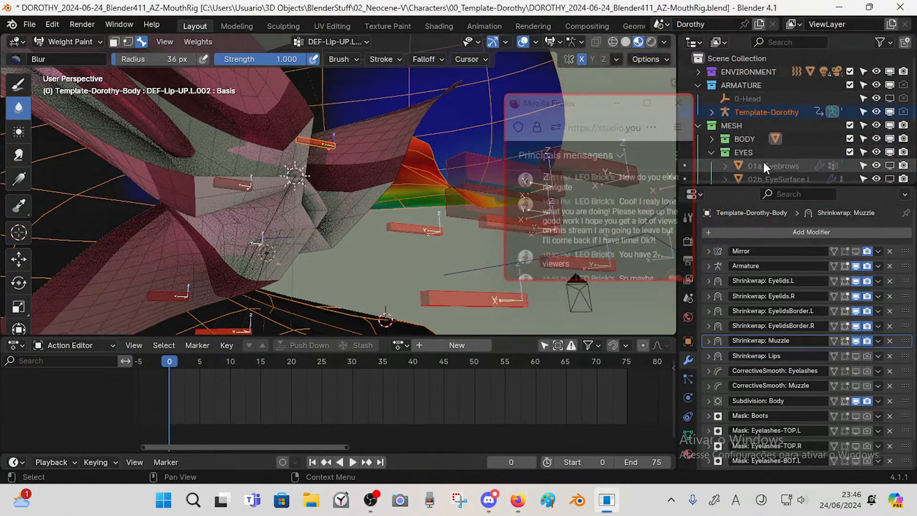
pyautogui.moveTo(769, 159); pyautogui.dragTo(781, 98, button='middle')
pyautogui.scroll(-2, 812, 110)
pyautogui.click(889, 129)
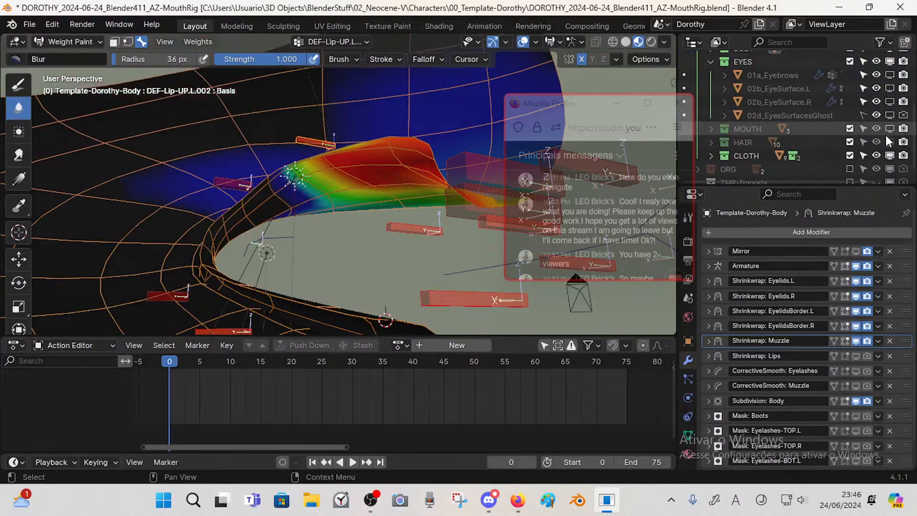
pyautogui.scroll(5, 871, 148)
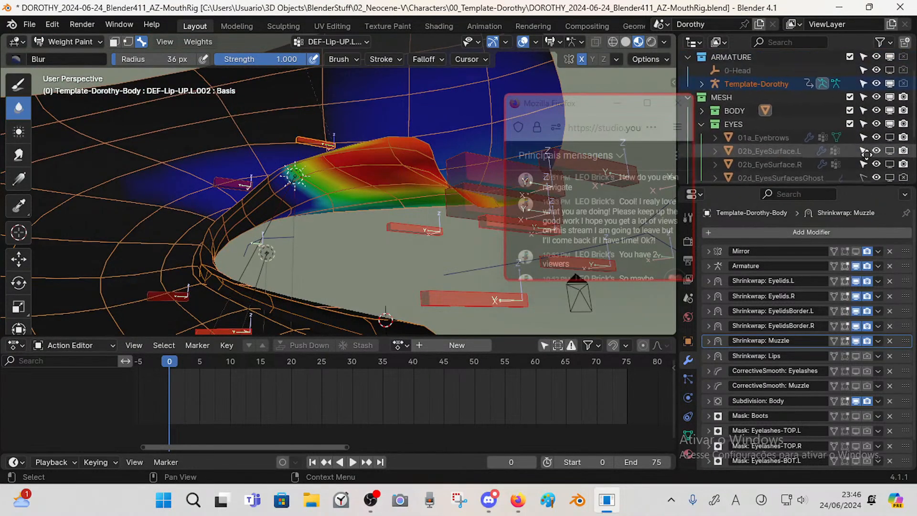
pyautogui.click(701, 110)
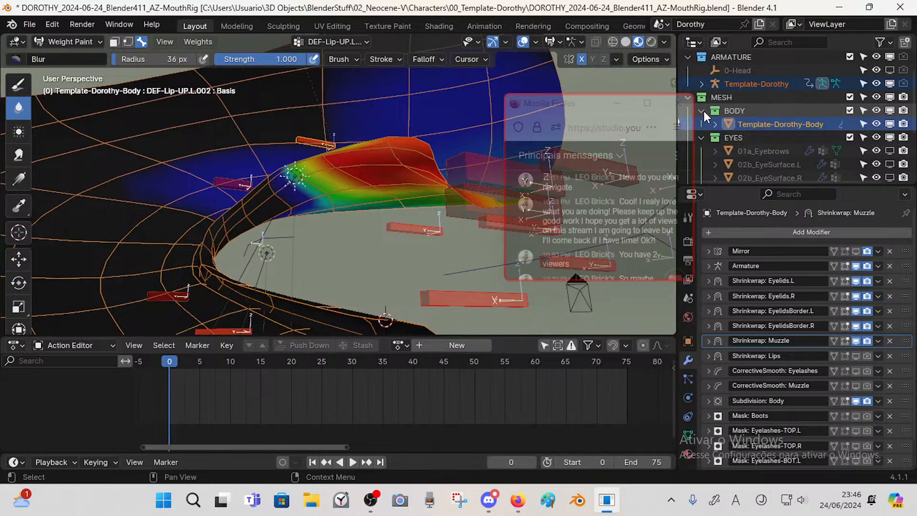
pyautogui.click(702, 111)
pyautogui.scroll(-2, 797, 119)
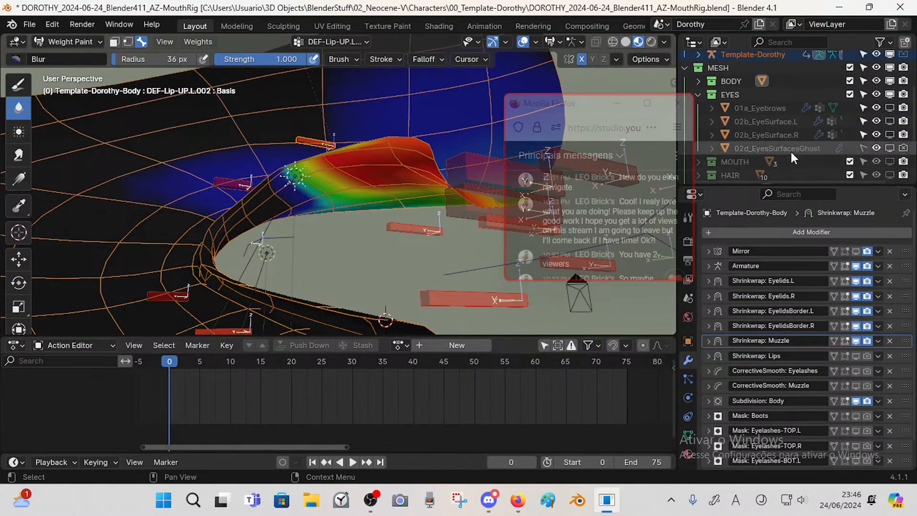
pyautogui.scroll(-3, 880, 108)
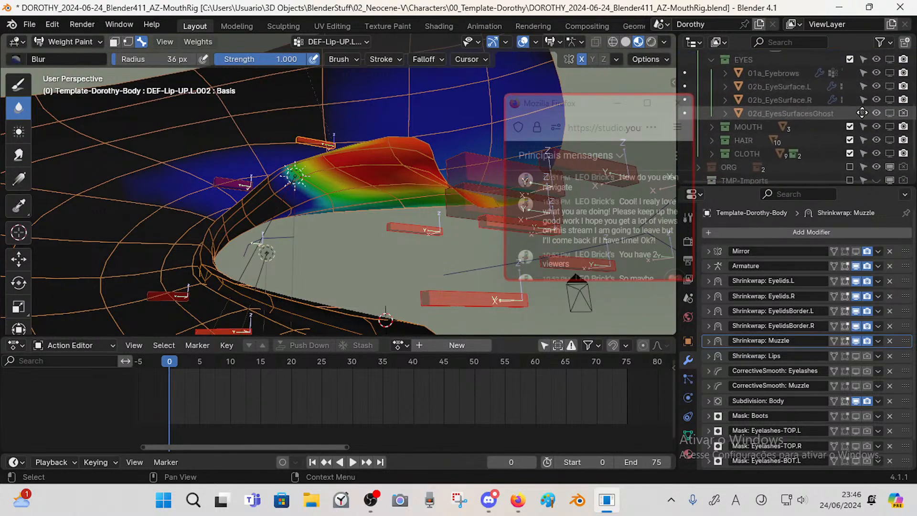
# - Move the floating chat window off the viewport and soften the DEF-Lip-UP.L.002 weights at the inner lip's middle end with 94 px Blur and Smear brushes
pyautogui.moveTo(555, 109); pyautogui.dragTo(744, 48)
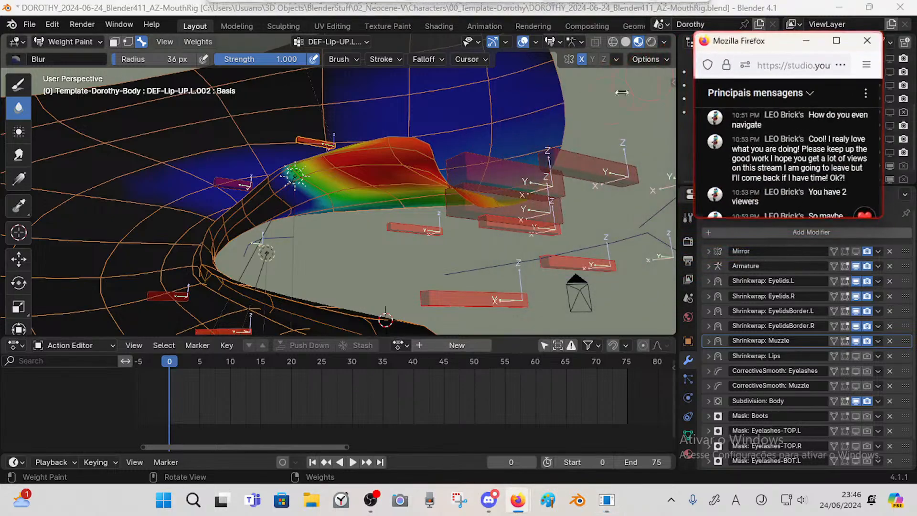
pyautogui.moveTo(563, 179)
pyautogui.mouseDown(button='middle')
pyautogui.moveTo(388, 166)
pyautogui.moveTo(474, 188)
pyautogui.moveTo(436, 198)
pyautogui.moveTo(409, 187)
pyautogui.moveTo(505, 188)
pyautogui.moveTo(397, 193)
pyautogui.moveTo(272, 160)
pyautogui.moveTo(294, 153)
pyautogui.moveTo(294, 140)
pyautogui.moveTo(296, 158)
pyautogui.moveTo(452, 218)
pyautogui.moveTo(493, 171)
pyautogui.mouseUp(button='middle')
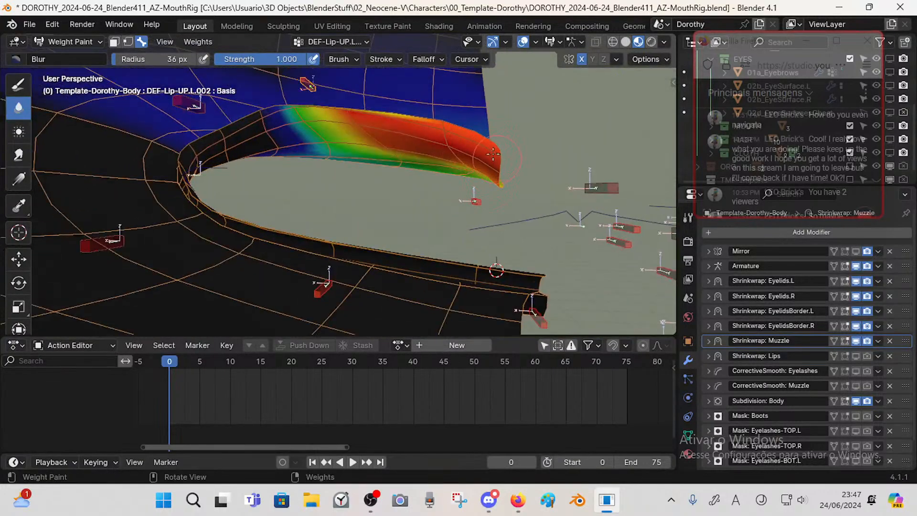
pyautogui.press('f')
pyautogui.click(497, 175)
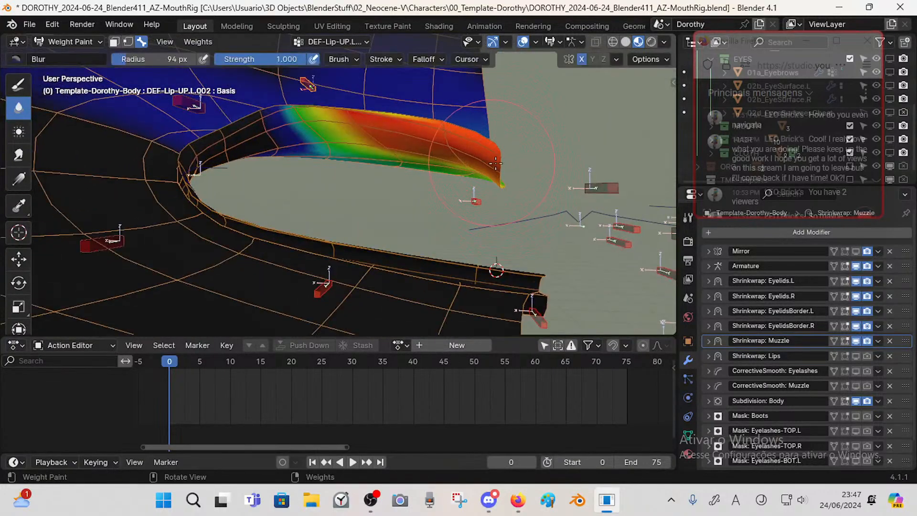
pyautogui.click(19, 155)
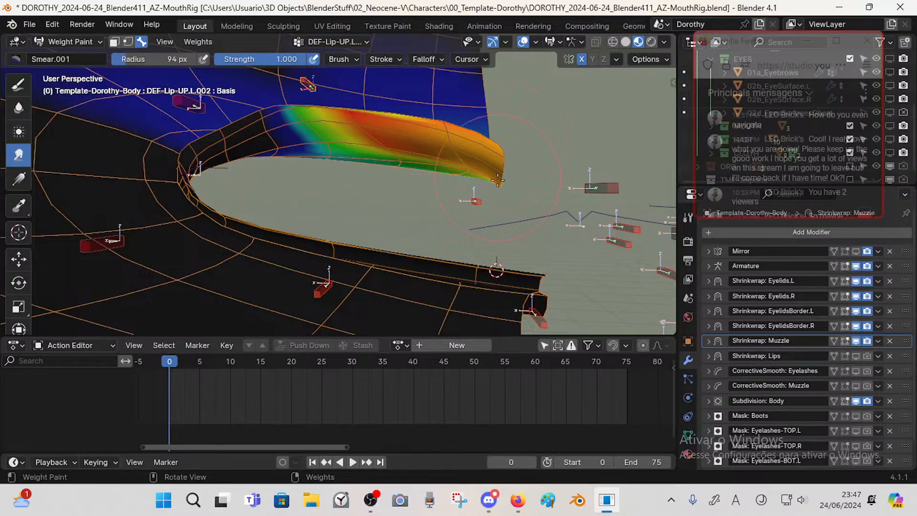
# - Paint weight 1.000 onto the inside of the upper lip with the Add brush, reducing its radius to 74 and 53 px
pyautogui.click(18, 85)
pyautogui.moveTo(440, 123)
pyautogui.mouseDown()
pyautogui.moveTo(435, 145)
pyautogui.moveTo(404, 149)
pyautogui.mouseUp()
pyautogui.hotkey('ctrl', 'z')
pyautogui.press('f')
pyautogui.click(396, 161)
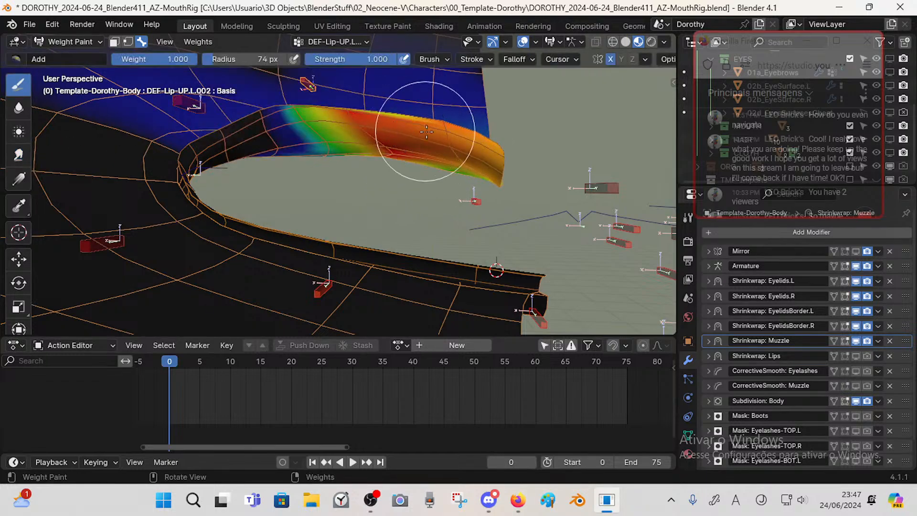
pyautogui.moveTo(408, 143); pyautogui.dragTo(425, 106, button='middle')
pyautogui.moveTo(380, 126); pyautogui.dragTo(389, 98, button='middle')
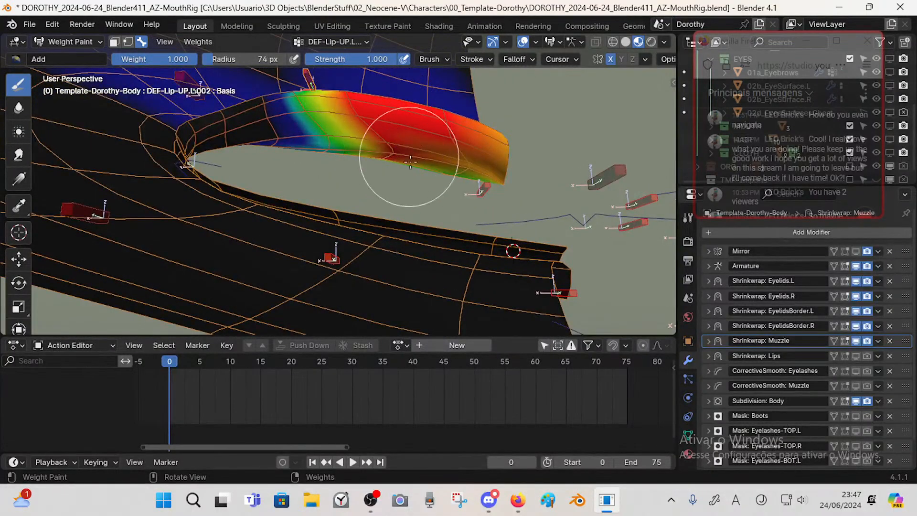
pyautogui.press('f')
pyautogui.click(410, 143)
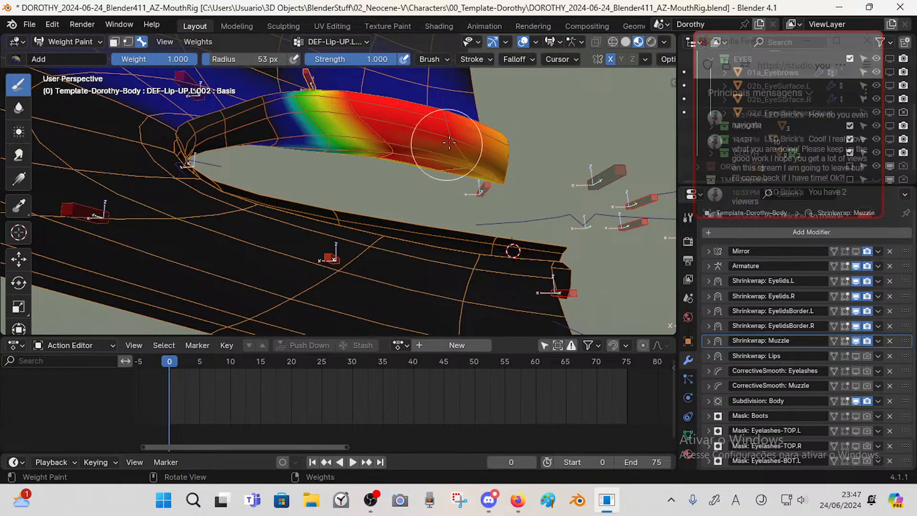
# - Blur the DEF-Lip-UP.L.002 weights along the upper lip's edge near the mouth centre with a 53 px brush
pyautogui.moveTo(436, 137)
pyautogui.mouseDown(button='middle')
pyautogui.moveTo(271, 141)
pyautogui.moveTo(208, 185)
pyautogui.mouseUp(button='middle')
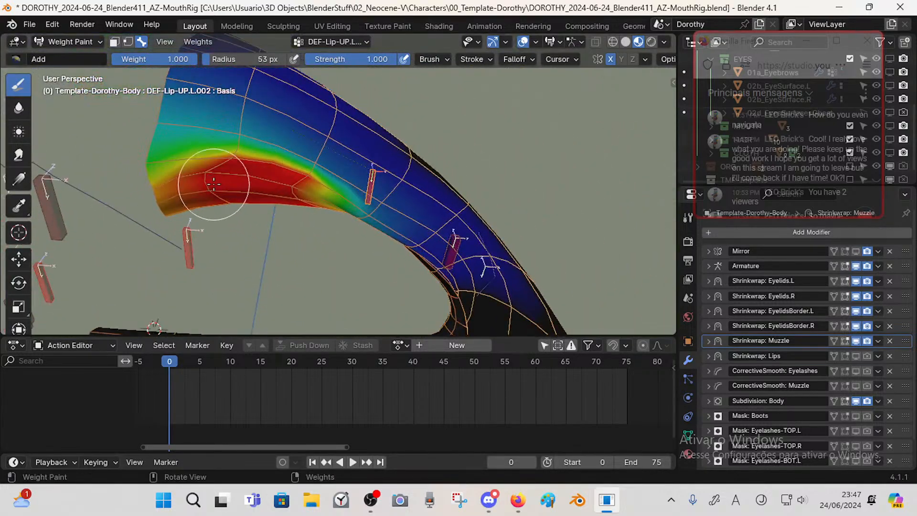
pyautogui.click(19, 108)
pyautogui.moveTo(162, 204); pyautogui.dragTo(173, 220)
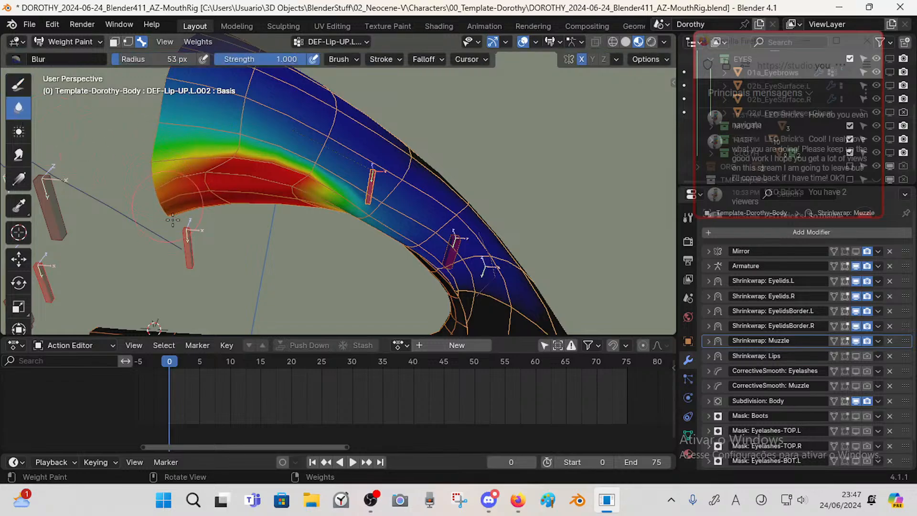
pyautogui.moveTo(170, 222); pyautogui.dragTo(175, 175, button='middle')
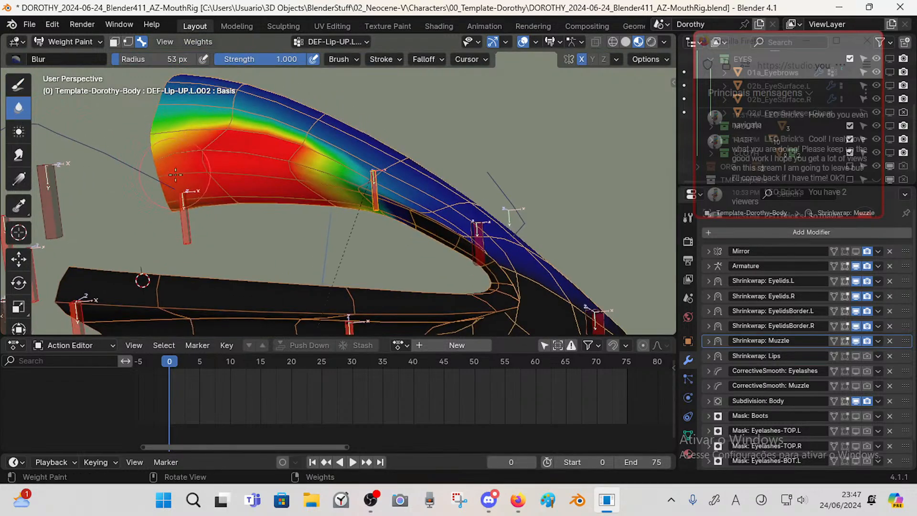
pyautogui.moveTo(217, 191); pyautogui.dragTo(231, 205)
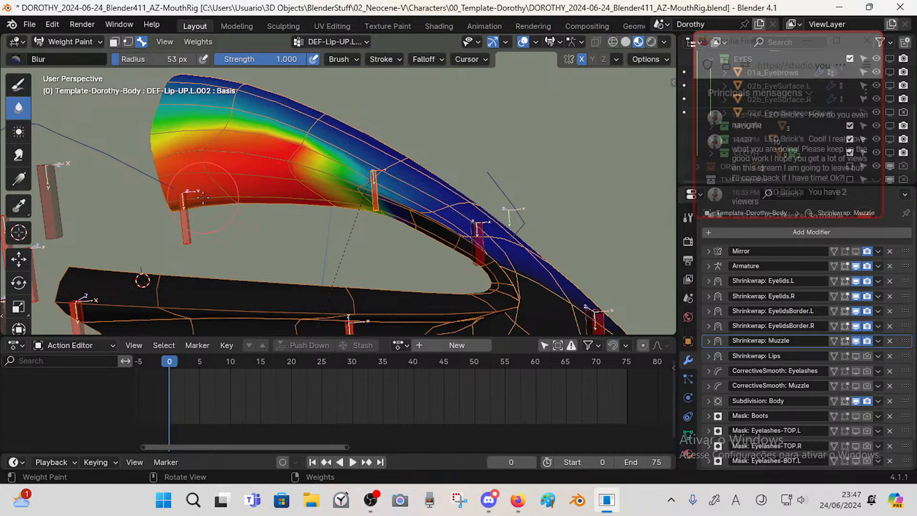
# - Move the DEF-Lip-UP.L.002 bone to test how the upper lip weights deform the mesh
pyautogui.moveTo(245, 206)
pyautogui.mouseDown(button='middle')
pyautogui.moveTo(329, 144)
pyautogui.moveTo(370, 168)
pyautogui.moveTo(384, 201)
pyautogui.mouseUp(button='middle')
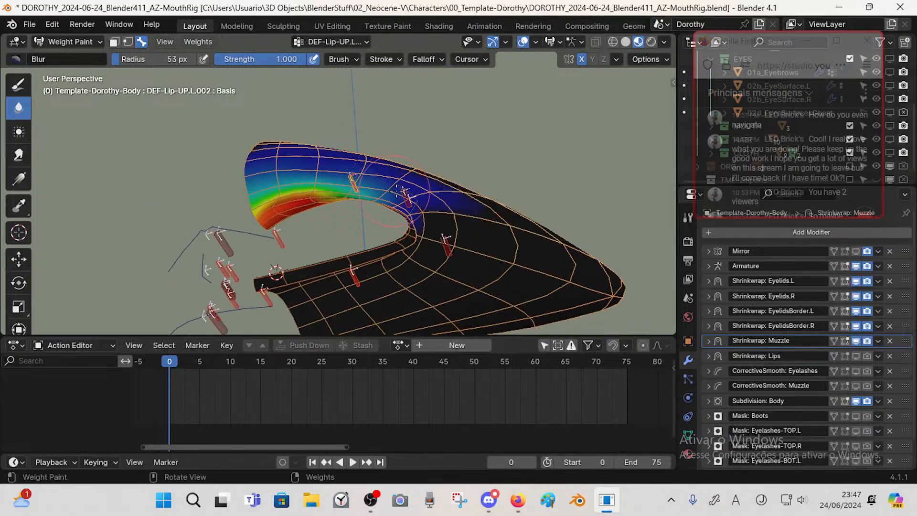
pyautogui.moveTo(472, 194); pyautogui.dragTo(313, 172, button='middle')
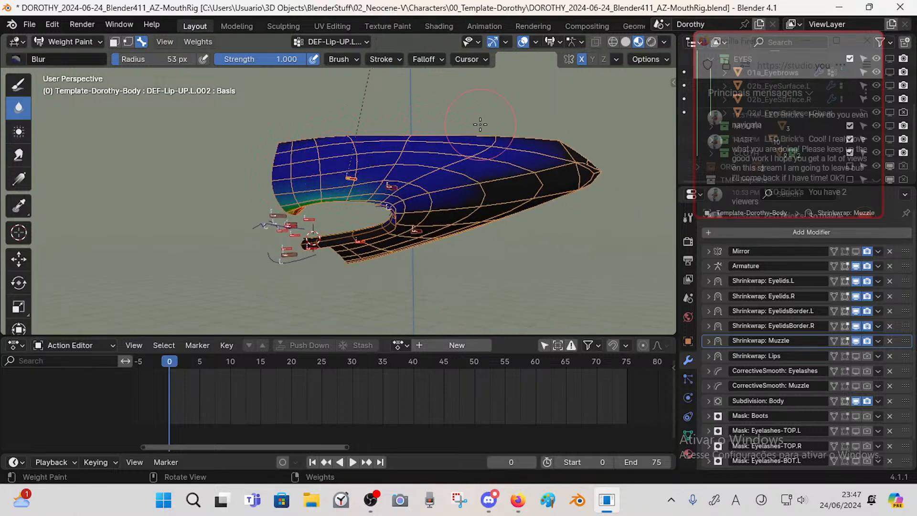
pyautogui.moveTo(464, 130); pyautogui.dragTo(443, 156, button='middle')
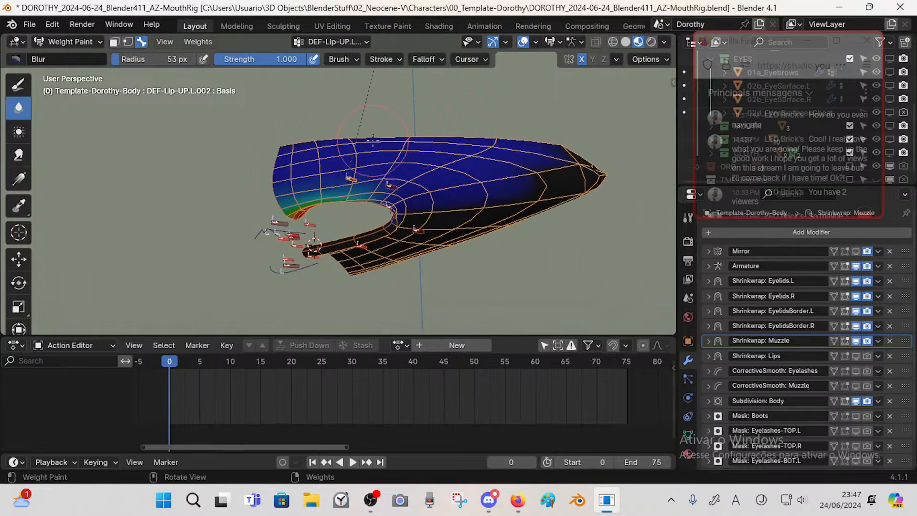
pyautogui.moveTo(303, 125); pyautogui.dragTo(312, 93, button='middle')
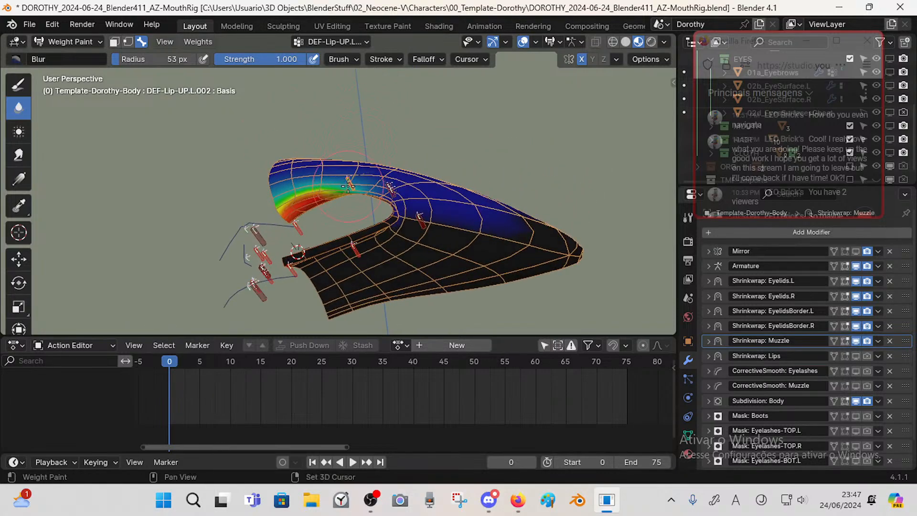
pyautogui.keyDown('ctrl'); pyautogui.moveTo(347, 207); pyautogui.dragTo(356, 265, button='middle'); pyautogui.keyUp('ctrl')
pyautogui.press('g')
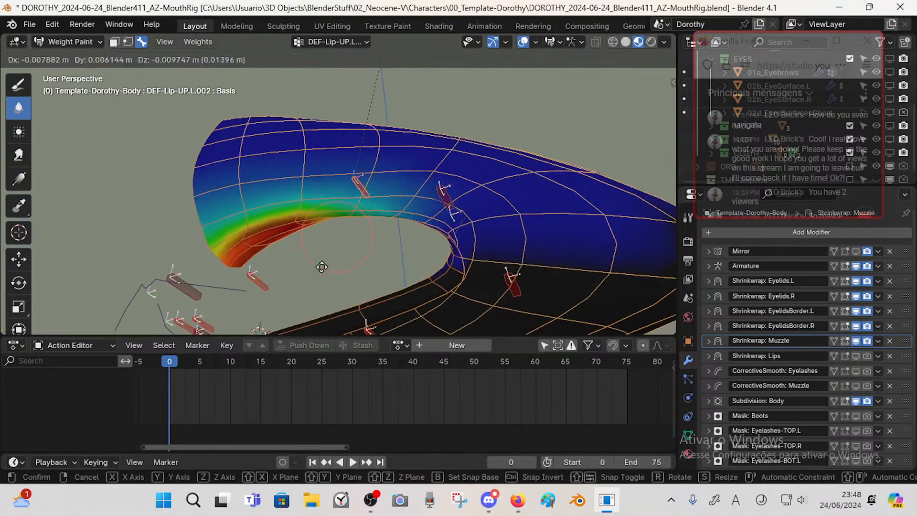
pyautogui.click(270, 241)
# - Switch from blurring to drawing with the Mix brush and paint weight on the upper lip around the moved bone
pyautogui.click(19, 84)
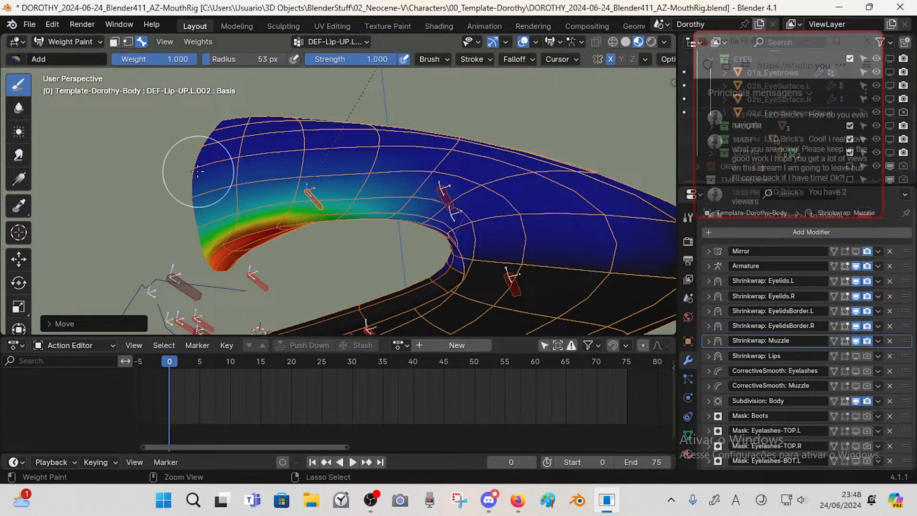
pyautogui.click(16, 59)
pyautogui.click(295, 93)
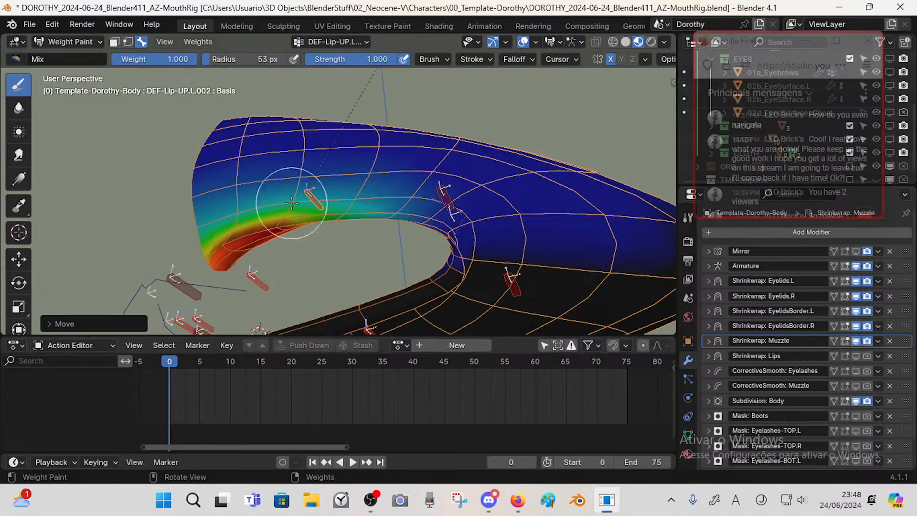
pyautogui.hotkey('ctrl', 'f')
pyautogui.click(312, 203)
pyautogui.moveTo(307, 213); pyautogui.dragTo(313, 216)
pyautogui.moveTo(312, 216); pyautogui.dragTo(323, 202, button='middle')
pyautogui.moveTo(306, 210); pyautogui.dragTo(341, 204)
# - Set the brush weight to 0.794 and paint the inner side of the upper lip toward its front end
pyautogui.moveTo(345, 206)
pyautogui.mouseDown(button='middle')
pyautogui.moveTo(370, 210)
pyautogui.moveTo(364, 217)
pyautogui.moveTo(382, 239)
pyautogui.moveTo(371, 213)
pyautogui.moveTo(407, 242)
pyautogui.mouseUp(button='middle')
pyautogui.hotkey('ctrl', 'f')
pyautogui.click(369, 216)
pyautogui.moveTo(406, 241); pyautogui.dragTo(381, 227)
pyautogui.moveTo(381, 227); pyautogui.dragTo(398, 248, button='middle')
pyautogui.moveTo(404, 241); pyautogui.dragTo(399, 238)
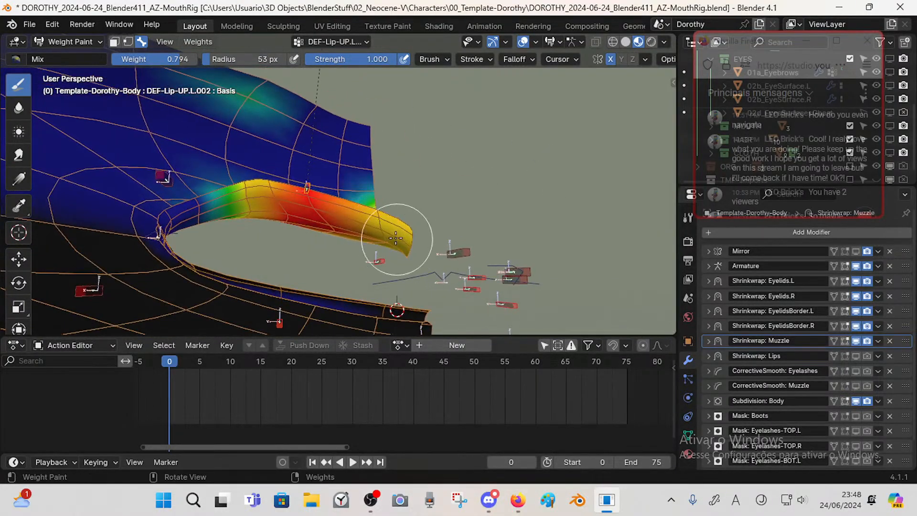
# - Repaint the front end of the upper lip with brush weights of 0.485, 0.188 and 0.382
pyautogui.moveTo(400, 234)
pyautogui.mouseDown(button='middle')
pyautogui.moveTo(264, 254)
pyautogui.moveTo(222, 160)
pyautogui.moveTo(212, 223)
pyautogui.mouseUp(button='middle')
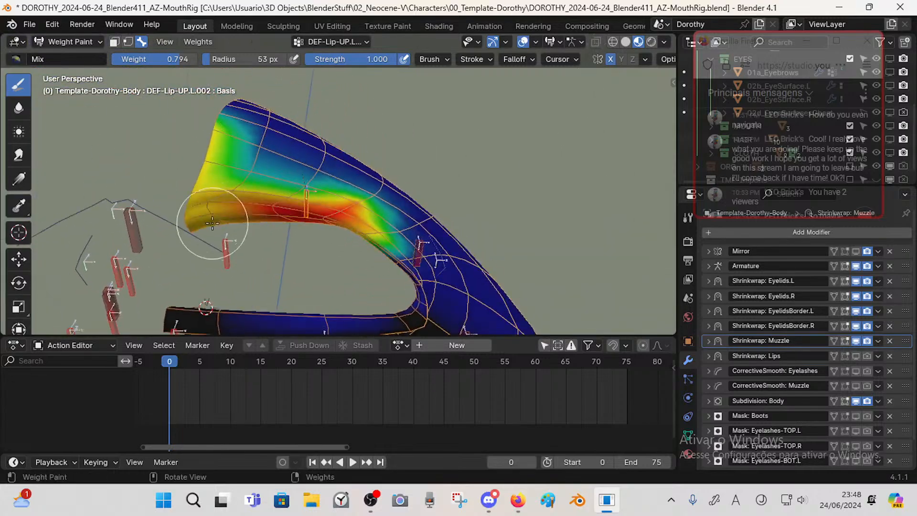
pyautogui.hotkey('ctrl', 'f')
pyautogui.click(159, 222)
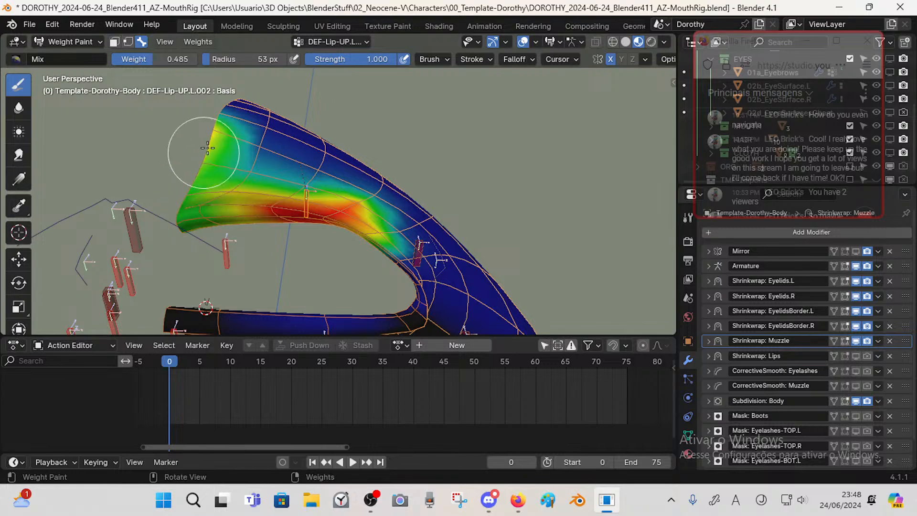
pyautogui.hotkey('ctrl', 'f')
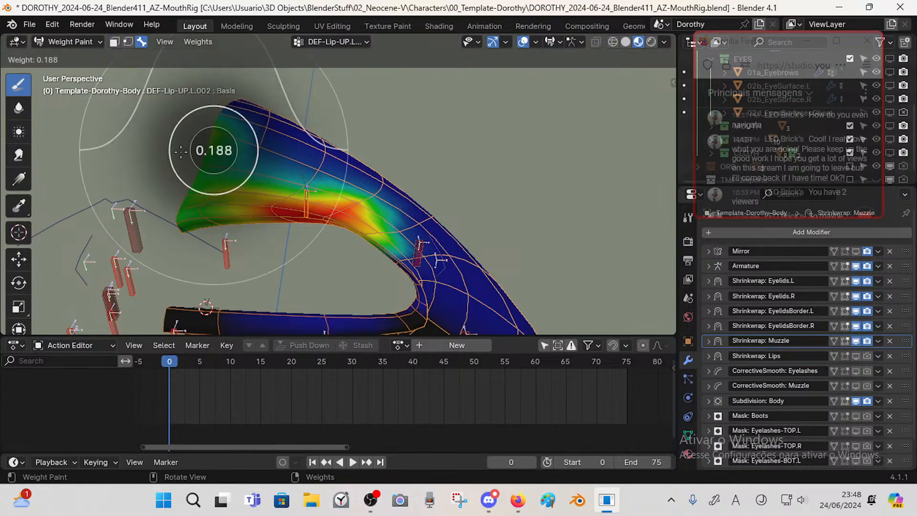
pyautogui.click(216, 130)
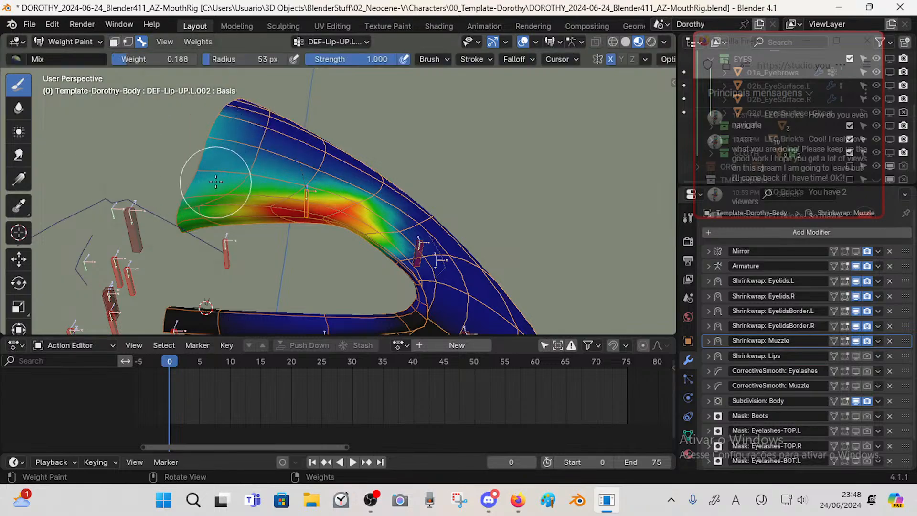
pyautogui.hotkey('ctrl', 'f')
pyautogui.click(209, 206)
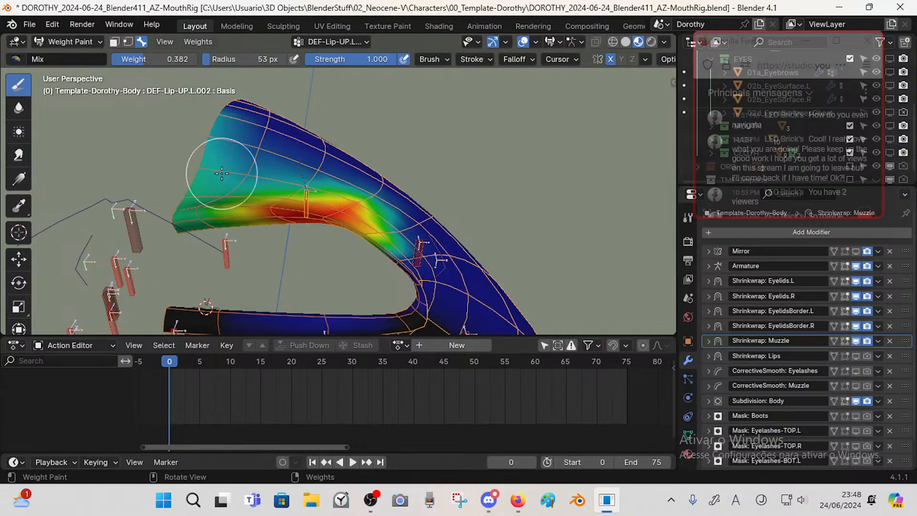
# - Paint the upper lip and the muzzle area above it with brush weights of 0.612 and 0.297
pyautogui.moveTo(250, 193); pyautogui.dragTo(294, 170, button='middle')
pyautogui.hotkey('ctrl', 'f')
pyautogui.click(230, 201)
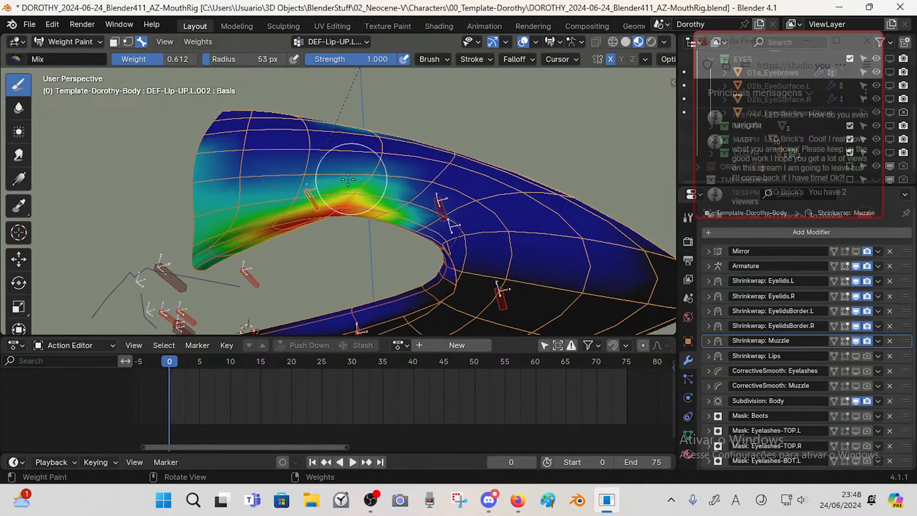
pyautogui.hotkey('ctrl', 'f')
pyautogui.click(291, 166)
pyautogui.moveTo(293, 163)
pyautogui.mouseDown()
pyautogui.moveTo(280, 139)
pyautogui.moveTo(243, 184)
pyautogui.mouseUp()
# - Blur the weights across the muzzle above the upper lip, reducing the Blur brush radius to 48 px
pyautogui.moveTo(281, 137); pyautogui.dragTo(337, 153, button='middle')
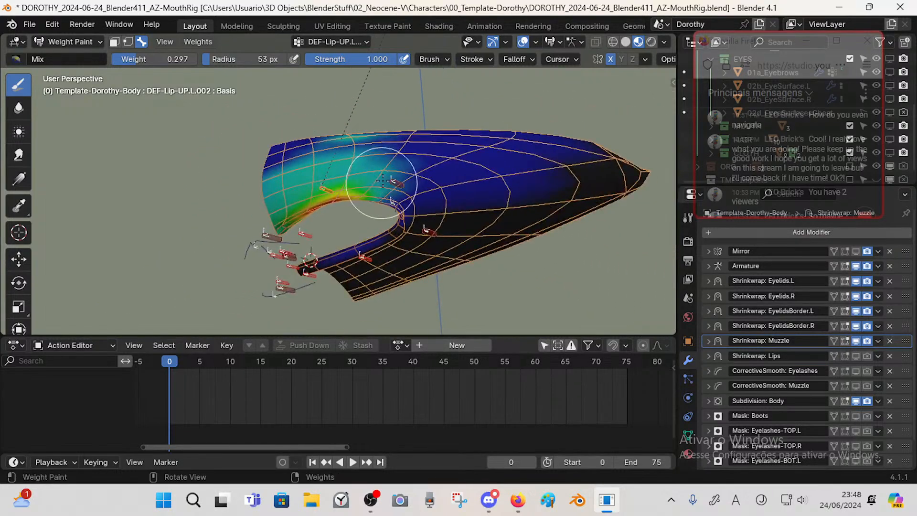
pyautogui.moveTo(378, 174)
pyautogui.mouseDown(button='middle')
pyautogui.moveTo(379, 132)
pyautogui.moveTo(338, 193)
pyautogui.moveTo(287, 202)
pyautogui.moveTo(180, 155)
pyautogui.moveTo(241, 135)
pyautogui.mouseUp(button='middle')
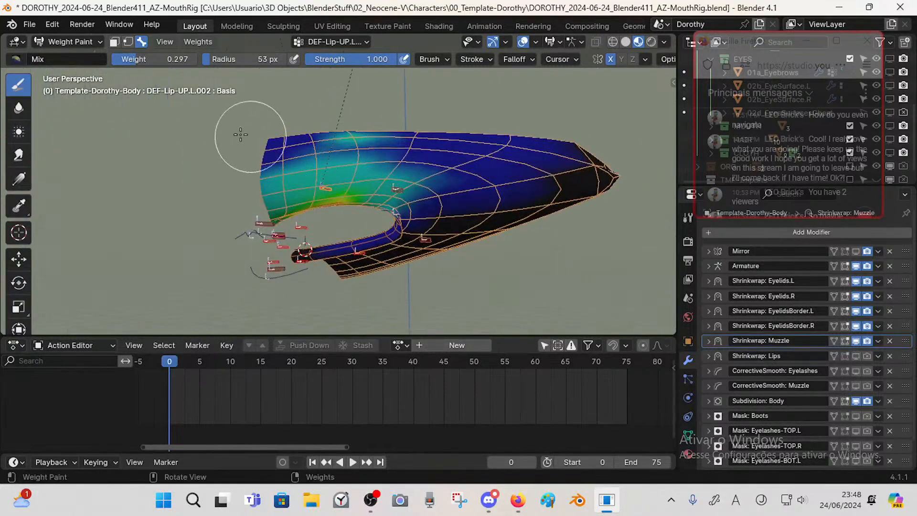
pyautogui.click(20, 106)
pyautogui.moveTo(248, 178); pyautogui.dragTo(295, 157, button='middle')
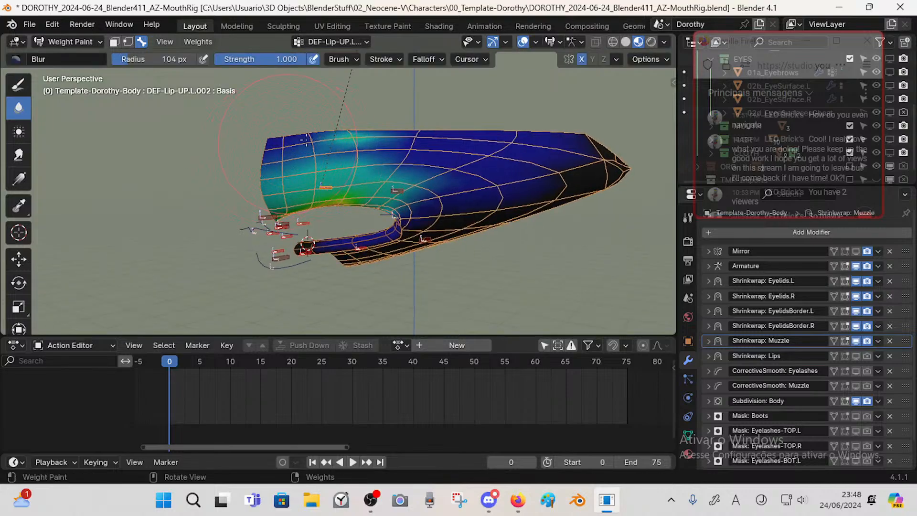
pyautogui.press('f')
pyautogui.click(357, 170)
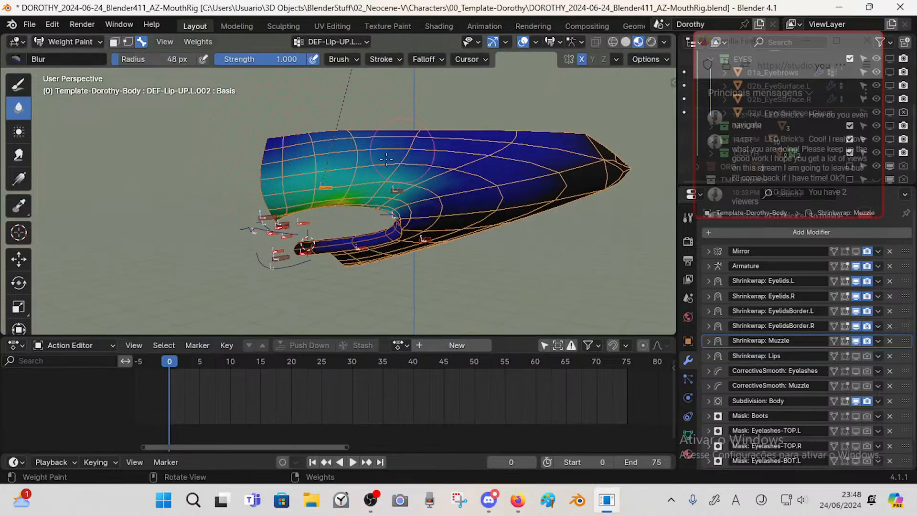
# - Move the DEF-Lip-UP.L.002 bone again to check the blurred deformation around the upper lip
pyautogui.moveTo(430, 167)
pyautogui.mouseDown(button='middle')
pyautogui.moveTo(340, 167)
pyautogui.moveTo(357, 191)
pyautogui.mouseUp(button='middle')
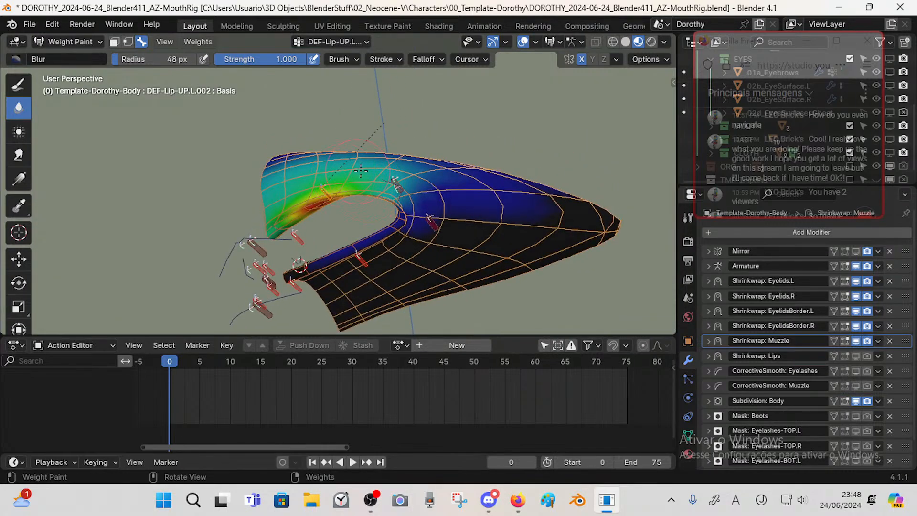
pyautogui.moveTo(335, 142); pyautogui.dragTo(327, 241, button='middle')
pyautogui.press('g')
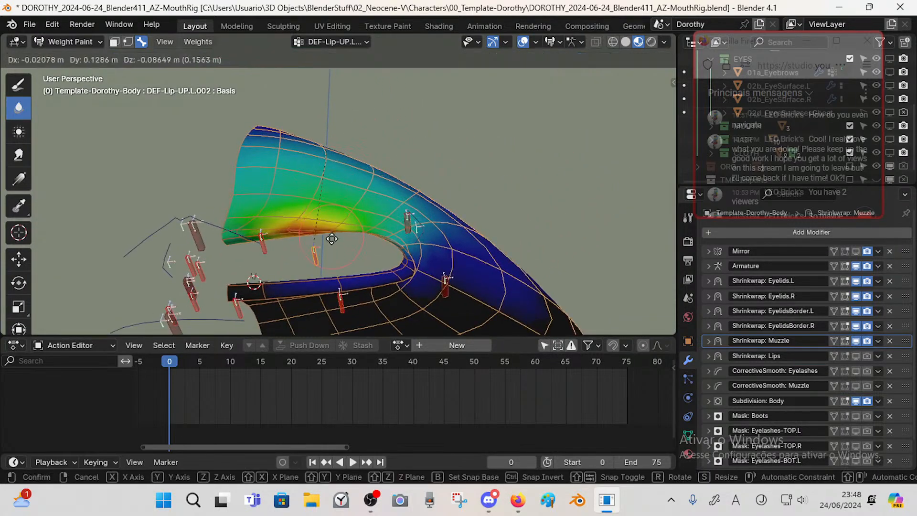
pyautogui.click(320, 202)
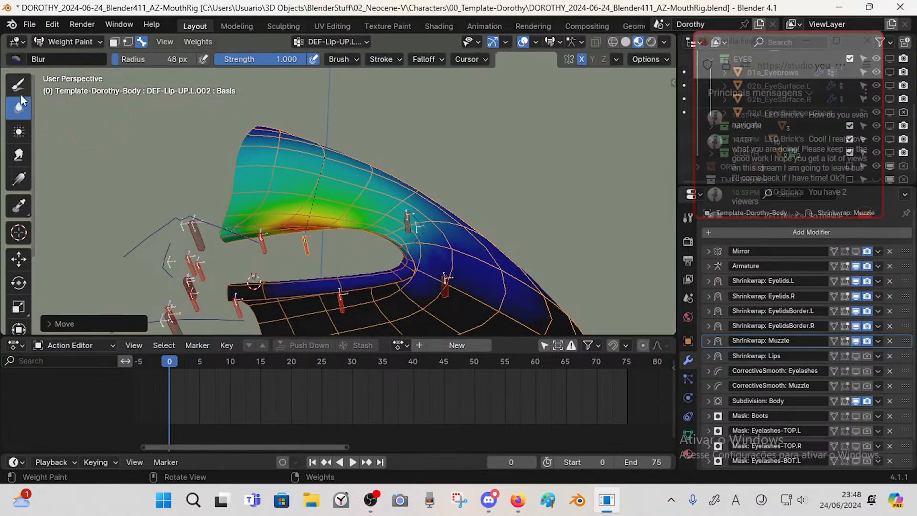
# - Smear the weights along the upper lip edge toward the mouth corner
pyautogui.moveTo(233, 204); pyautogui.dragTo(237, 220)
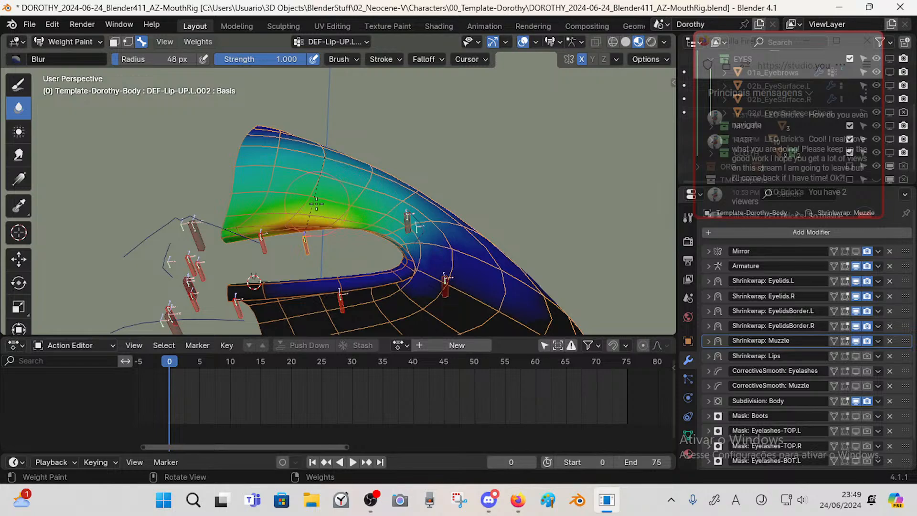
pyautogui.click(19, 154)
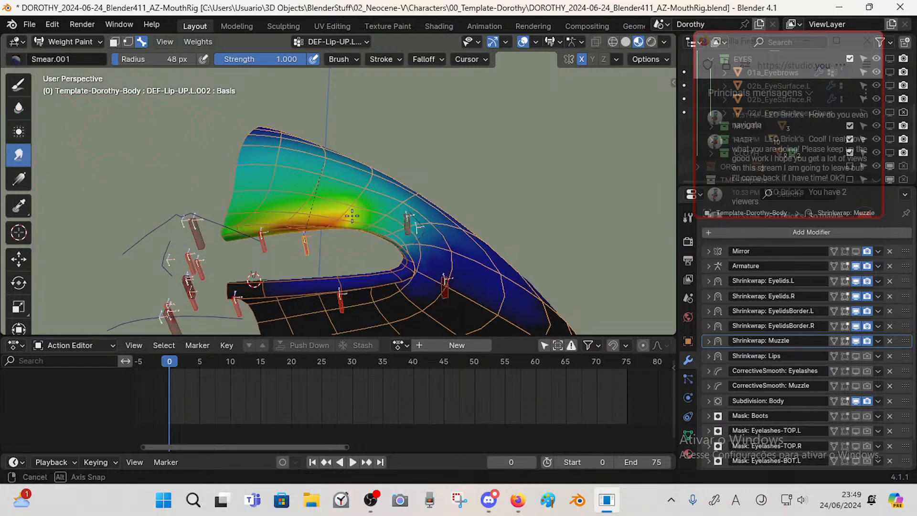
pyautogui.moveTo(337, 220); pyautogui.dragTo(335, 211, button='middle')
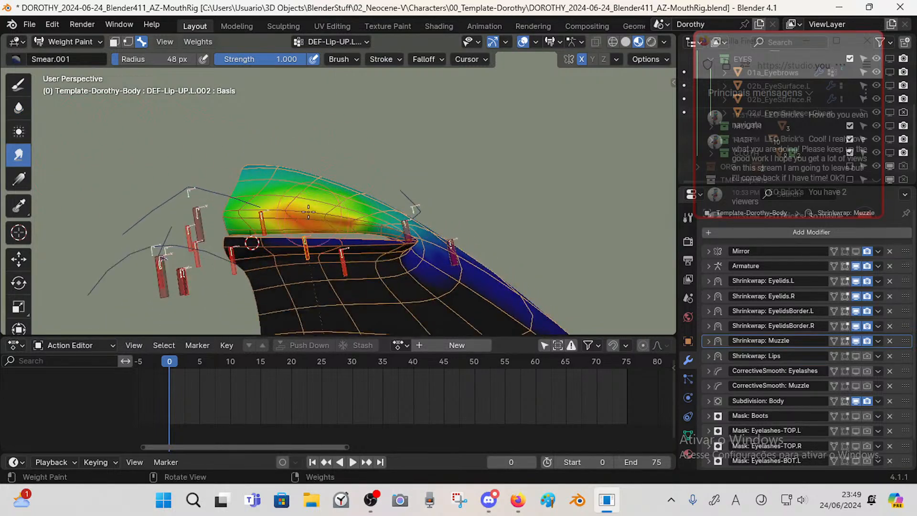
# - Paint the upper lip's edge with the Mix brush at weight 1.000 and radius 32 px, undoing unwanted strokes
pyautogui.click(19, 85)
pyautogui.moveTo(328, 153)
pyautogui.mouseDown(button='middle')
pyautogui.moveTo(324, 221)
pyautogui.moveTo(310, 220)
pyautogui.mouseUp(button='middle')
pyautogui.hotkey('ctrl', 'z')
pyautogui.press('f')
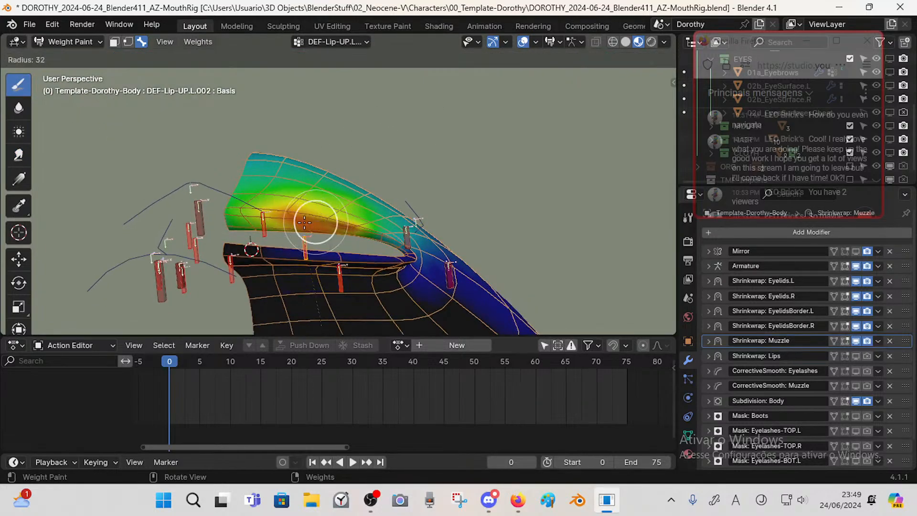
pyautogui.click(336, 222)
pyautogui.moveTo(317, 211)
pyautogui.mouseDown(button='middle')
pyautogui.moveTo(313, 218)
pyautogui.moveTo(342, 235)
pyautogui.moveTo(291, 167)
pyautogui.moveTo(229, 214)
pyautogui.mouseUp(button='middle')
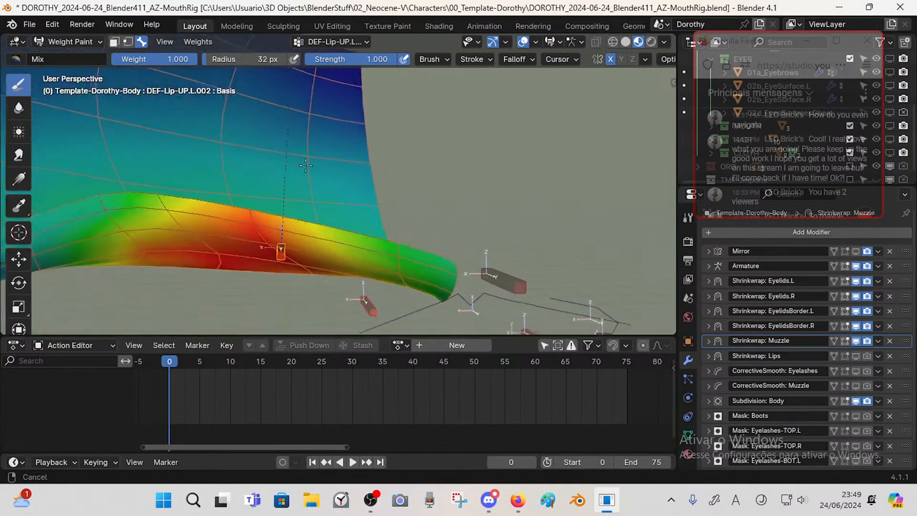
pyautogui.moveTo(177, 228)
pyautogui.mouseDown()
pyautogui.moveTo(191, 216)
pyautogui.moveTo(171, 209)
pyautogui.mouseUp()
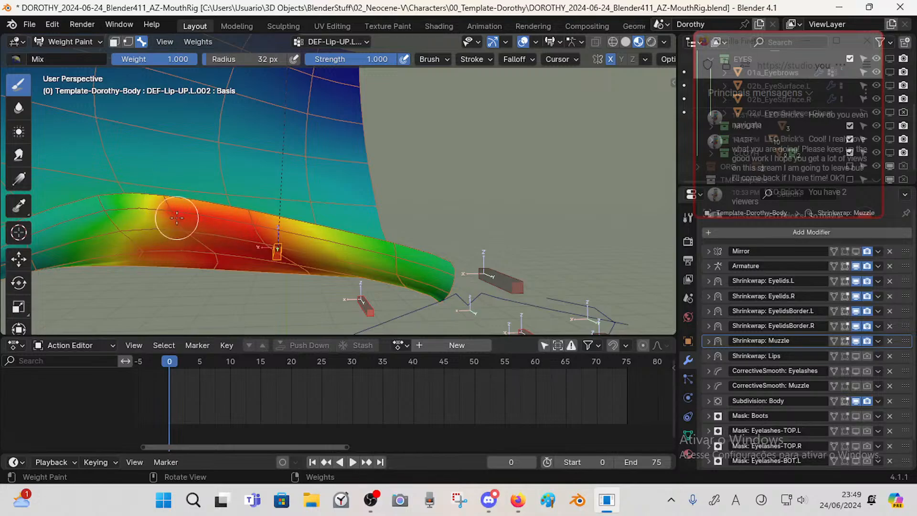
pyautogui.moveTo(177, 217); pyautogui.dragTo(176, 260, button='middle')
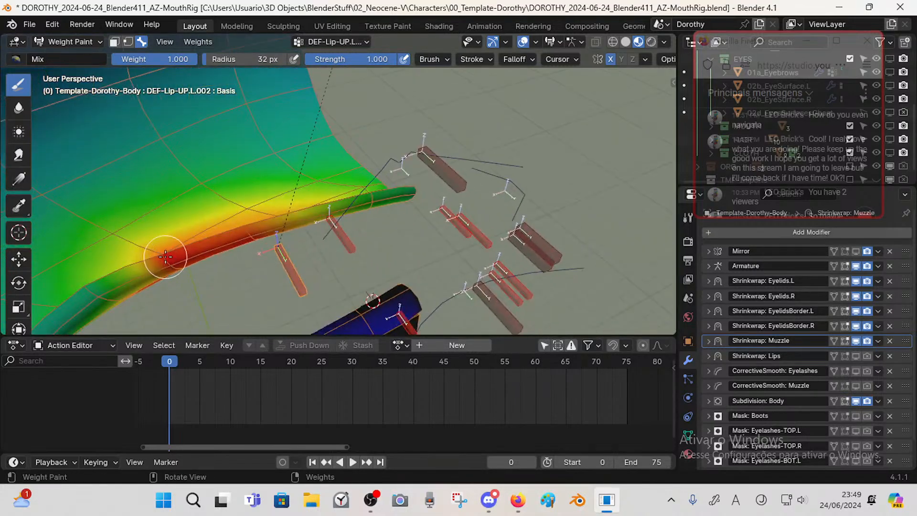
pyautogui.hotkey('ctrl', 'z')
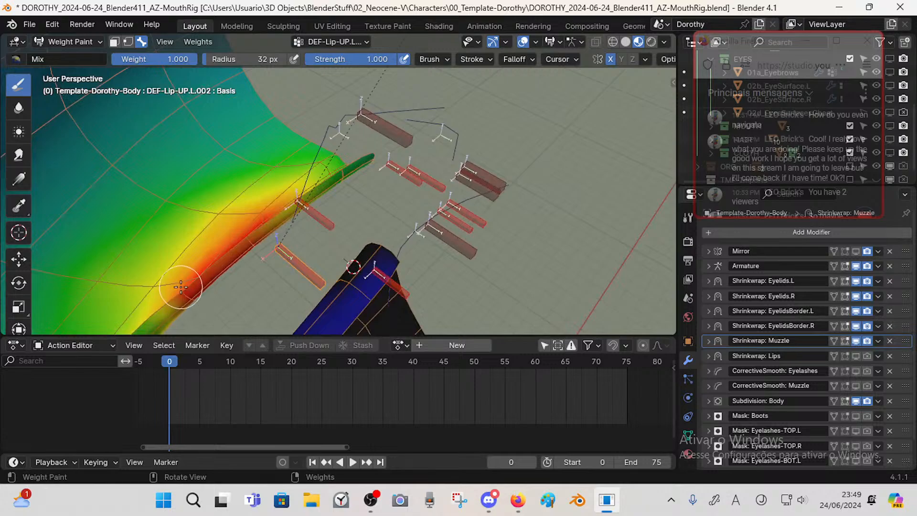
# - Paint weight 1.000 across the underside of the upper lip around the DEF-Lip-UP.L.002 bone
pyautogui.moveTo(266, 230); pyautogui.dragTo(212, 162, button='middle')
pyautogui.moveTo(257, 233); pyautogui.dragTo(213, 221, button='middle')
pyautogui.moveTo(201, 214)
pyautogui.mouseDown()
pyautogui.moveTo(155, 201)
pyautogui.moveTo(141, 170)
pyautogui.mouseUp()
pyautogui.moveTo(225, 199)
pyautogui.mouseDown(button='middle')
pyautogui.moveTo(172, 198)
pyautogui.moveTo(213, 235)
pyautogui.mouseUp(button='middle')
pyautogui.moveTo(213, 235); pyautogui.dragTo(226, 274)
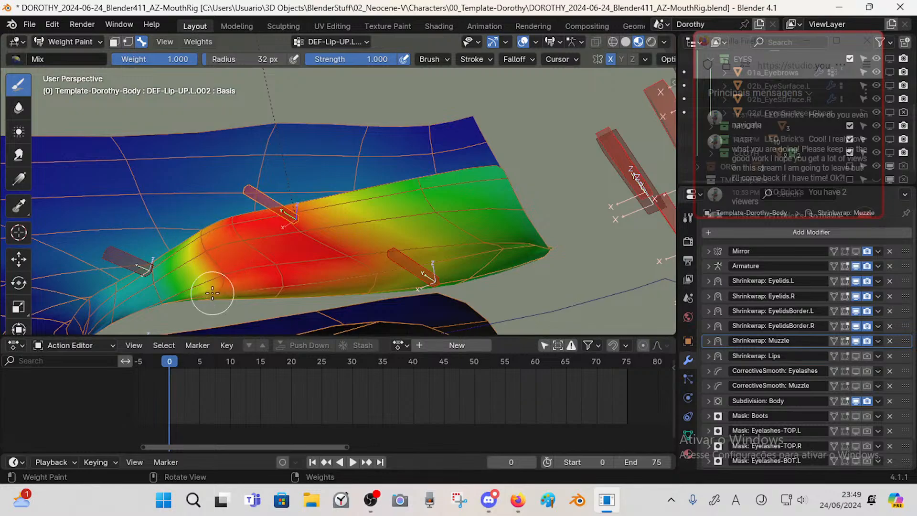
# - Blur the weights around the upper lip and muzzle with the Blur brush radius set to 54 px
pyautogui.moveTo(204, 281)
pyautogui.mouseDown(button='middle')
pyautogui.moveTo(301, 170)
pyautogui.moveTo(277, 167)
pyautogui.mouseUp(button='middle')
pyautogui.click(18, 107)
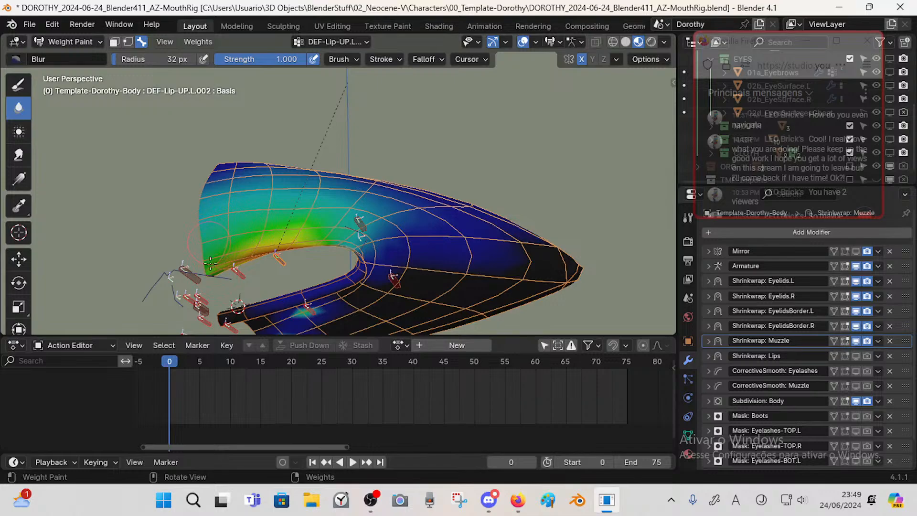
pyautogui.press('f')
pyautogui.click(246, 196)
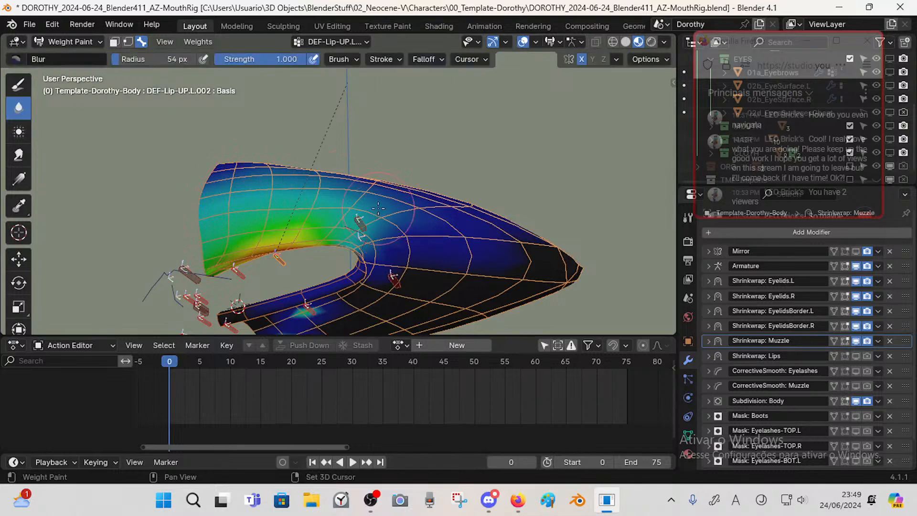
pyautogui.keyDown('shift'); pyautogui.moveTo(378, 208); pyautogui.dragTo(351, 203, button='middle'); pyautogui.keyUp('shift')
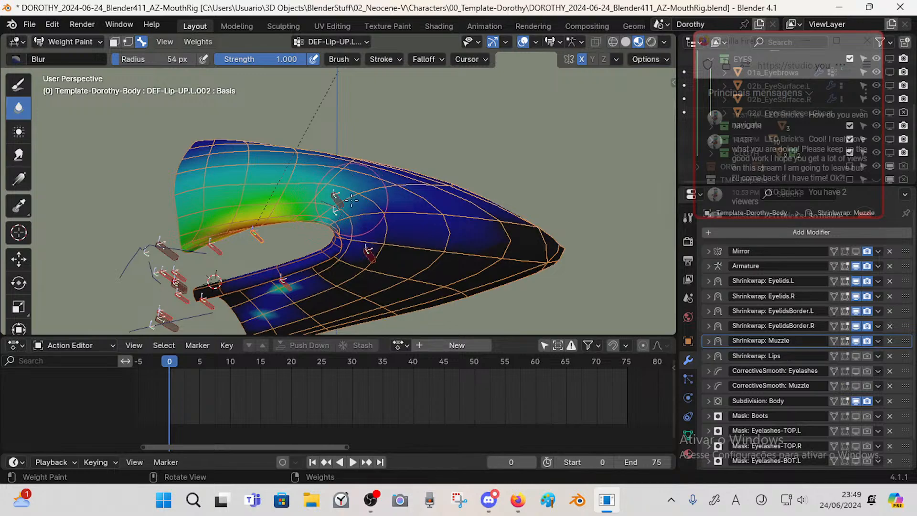
# - Select DEF-Lip-UP.L.003 and examine its weights around the upper lip and mouth corner
pyautogui.keyDown('ctrl'); pyautogui.click(343, 192); pyautogui.keyUp('ctrl')
pyautogui.moveTo(294, 193); pyautogui.dragTo(243, 170, button='middle')
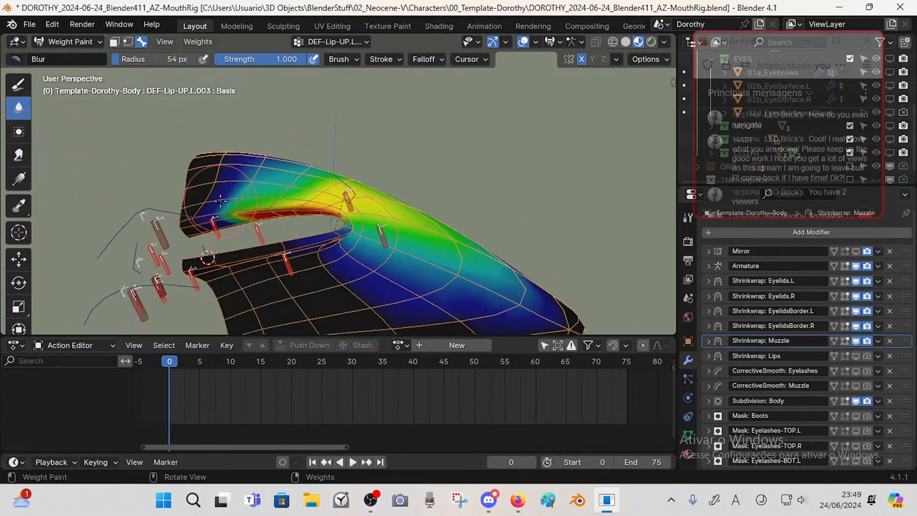
pyautogui.scroll(4, 200, 215)
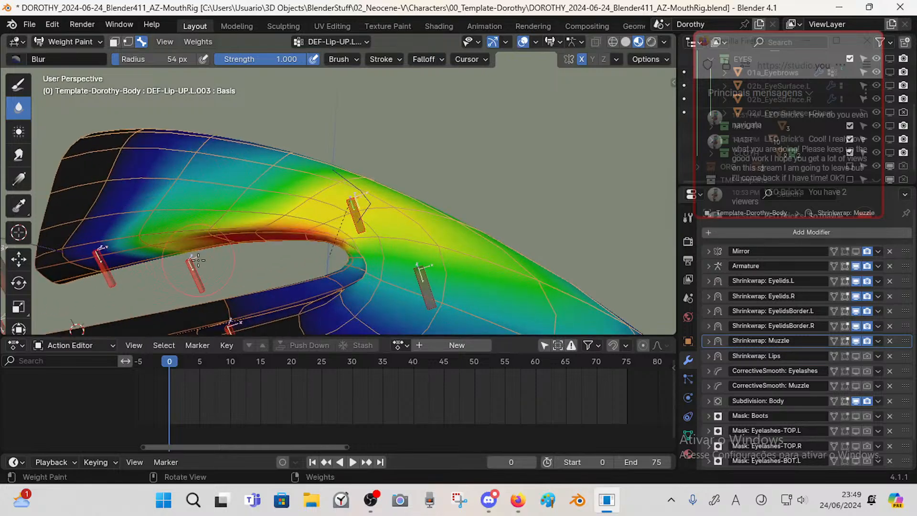
pyautogui.moveTo(211, 247); pyautogui.dragTo(287, 253, button='middle')
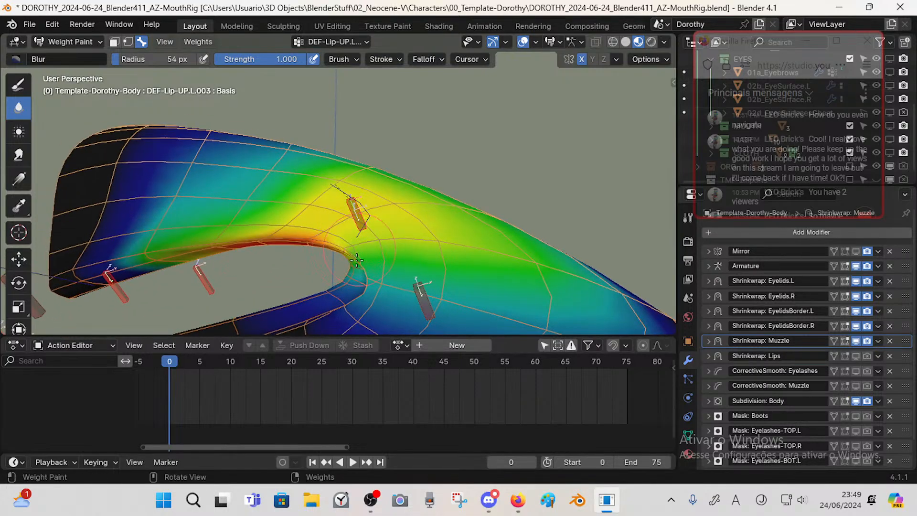
pyautogui.scroll(-2, 374, 191)
pyautogui.moveTo(375, 191); pyautogui.dragTo(338, 234, button='middle')
# - Reposition the DEF-Lip-UP.L.001 bone below the upper lip to test how the lip deforms
pyautogui.keyDown('alt'); pyautogui.click(260, 226); pyautogui.keyUp('alt')
pyautogui.press('g')
pyautogui.moveTo(268, 224)
pyautogui.mouseDown(button='middle')
pyautogui.moveTo(353, 217)
pyautogui.moveTo(314, 203)
pyautogui.mouseUp(button='middle')
pyautogui.click(316, 215)
pyautogui.keyDown('alt'); pyautogui.click(224, 244); pyautogui.keyUp('alt')
pyautogui.press('g')
pyautogui.click(248, 235)
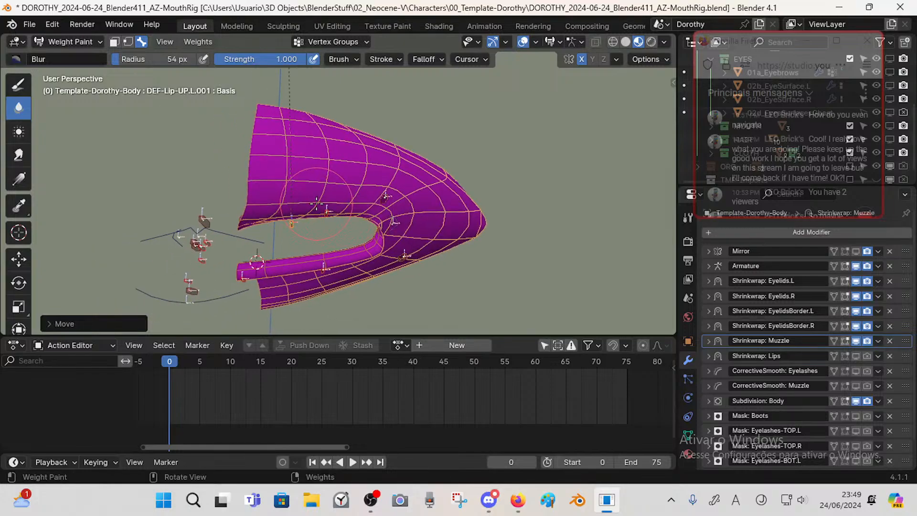
# - Raise the DEF-Lip-UP bone at the front of the mouth and slightly shift DEF-Lip-UP.L.002 to test the weights
pyautogui.keyDown('alt'); pyautogui.click(203, 220); pyautogui.keyUp('alt')
pyautogui.press('g')
pyautogui.click(254, 169)
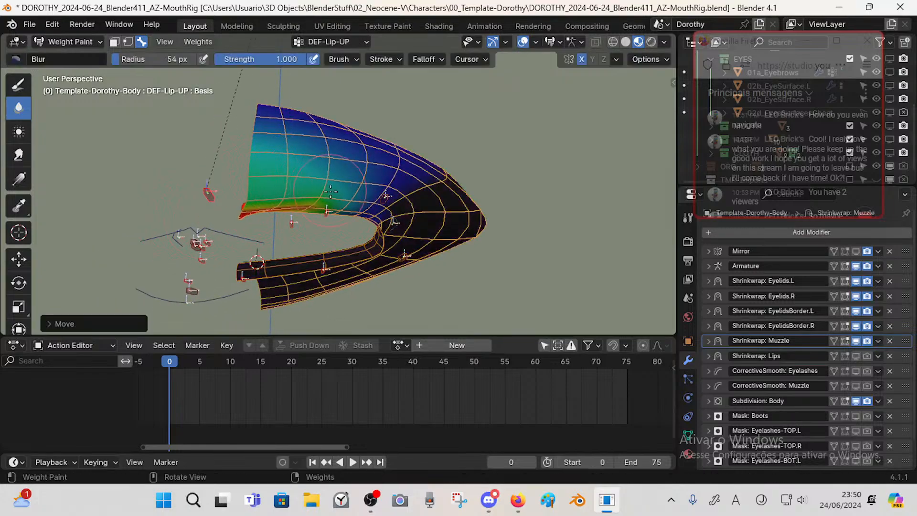
pyautogui.keyDown('alt'); pyautogui.click(327, 211); pyautogui.keyUp('alt')
pyautogui.press('g')
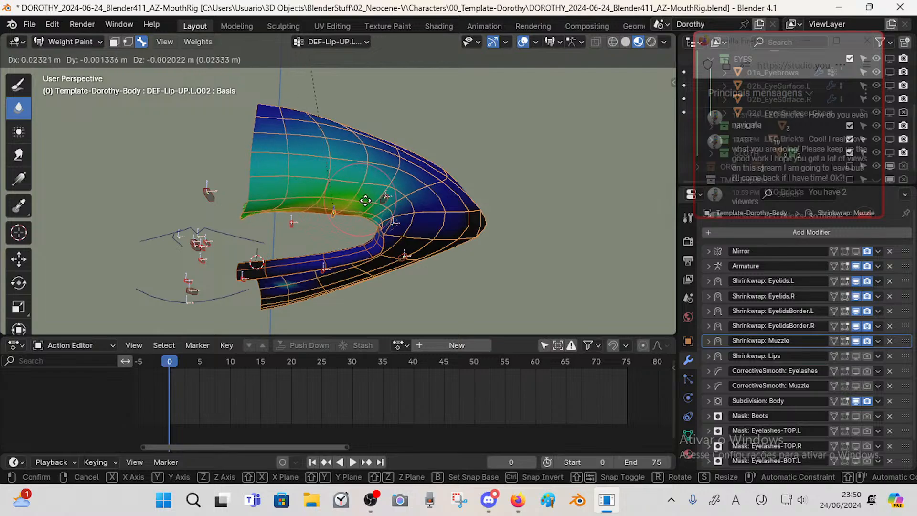
pyautogui.click(387, 198)
# - Move DEF-Lip-UP.L.003 toward the rear of the muzzle and shift the mouth-corner bone
pyautogui.keyDown('alt'); pyautogui.click(385, 200); pyautogui.keyUp('alt')
pyautogui.press('g')
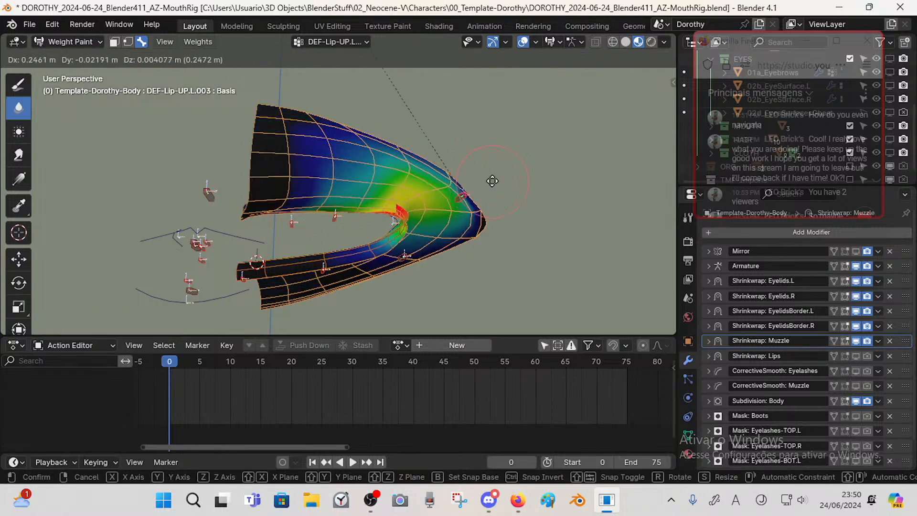
pyautogui.click(445, 183)
pyautogui.moveTo(445, 183); pyautogui.dragTo(346, 188, button='middle')
pyautogui.moveTo(361, 236); pyautogui.dragTo(369, 203, button='middle')
pyautogui.keyDown('alt'); pyautogui.click(348, 234); pyautogui.keyUp('alt')
pyautogui.press('g')
pyautogui.click(366, 224)
# - Pull DEF-Lip-UP.L.003 back toward the mouth corner and raise DEF-Lip-DN.L.003 to meet it
pyautogui.keyDown('alt'); pyautogui.click(406, 164); pyautogui.keyUp('alt')
pyautogui.moveTo(406, 168); pyautogui.dragTo(425, 178, button='middle')
pyautogui.press('g')
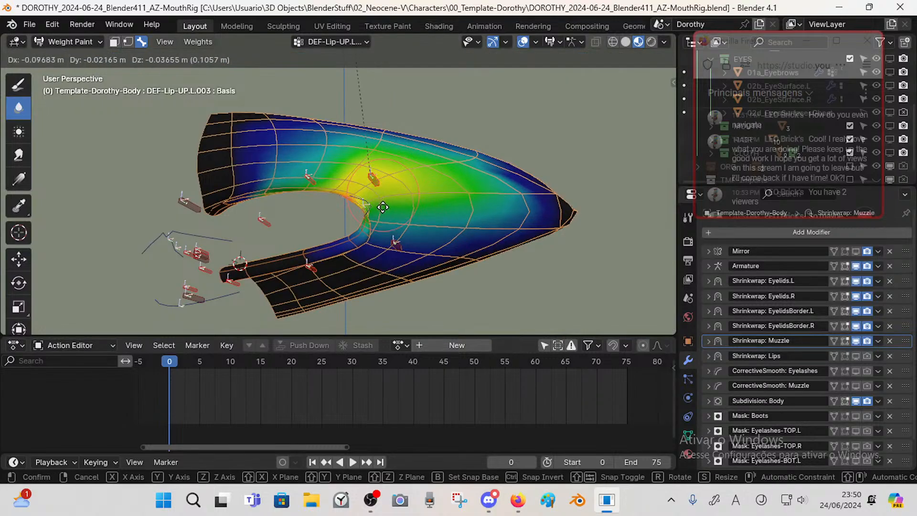
pyautogui.click(397, 207)
pyautogui.keyDown('alt'); pyautogui.click(398, 239); pyautogui.keyUp('alt')
pyautogui.press('g')
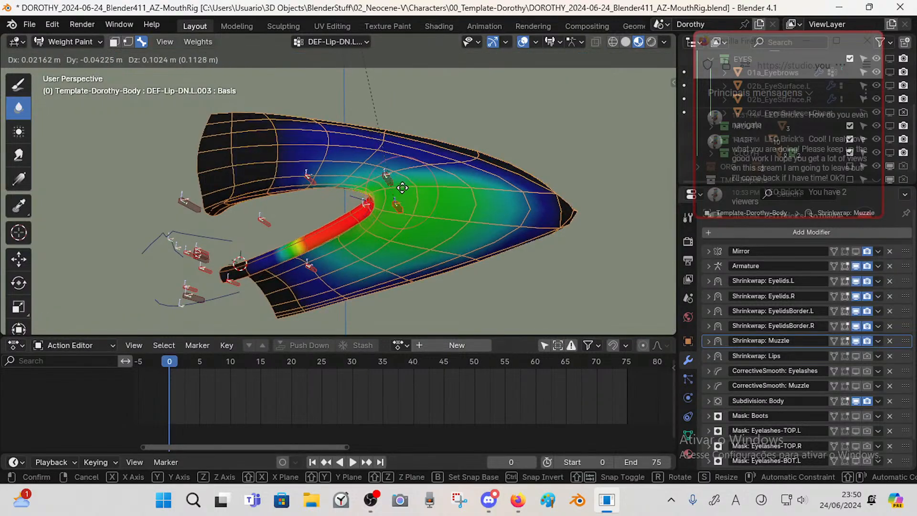
pyautogui.click(403, 187)
pyautogui.moveTo(403, 187); pyautogui.dragTo(383, 205, button='middle')
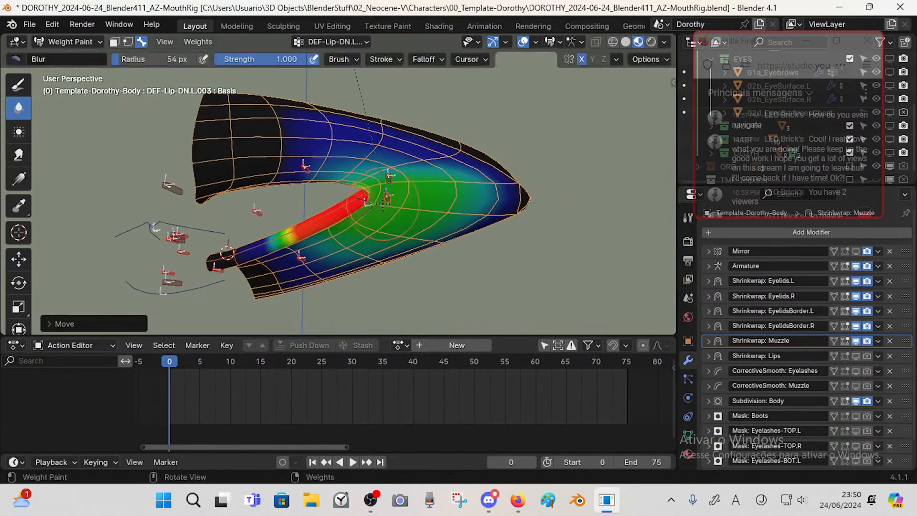
# - Shift the mouth-corner bone backward and reposition DEF-Lip-DN.L.003 and DEF-Lip-UP.L.003 around the lip corner
pyautogui.keyDown('alt'); pyautogui.click(370, 206); pyautogui.keyUp('alt')
pyautogui.press('g')
pyautogui.click(432, 212)
pyautogui.keyDown('alt'); pyautogui.click(435, 203); pyautogui.keyUp('alt')
pyautogui.press('g')
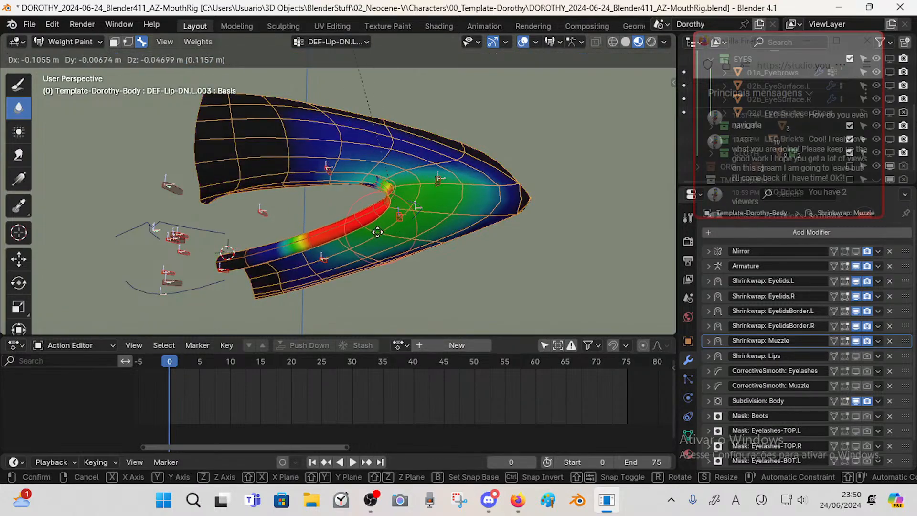
pyautogui.click(377, 232)
pyautogui.keyDown('alt'); pyautogui.click(382, 205); pyautogui.keyUp('alt')
pyautogui.press('g')
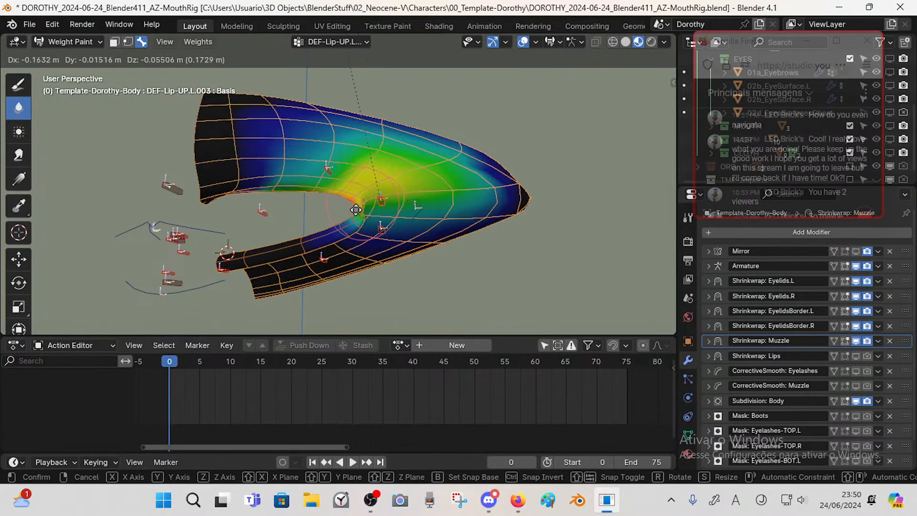
pyautogui.click(353, 208)
# - Leave weight painting, put only the body mesh in Edit Mode and show its vertex groups
pyautogui.keyDown('alt'); pyautogui.click(330, 197); pyautogui.keyUp('alt')
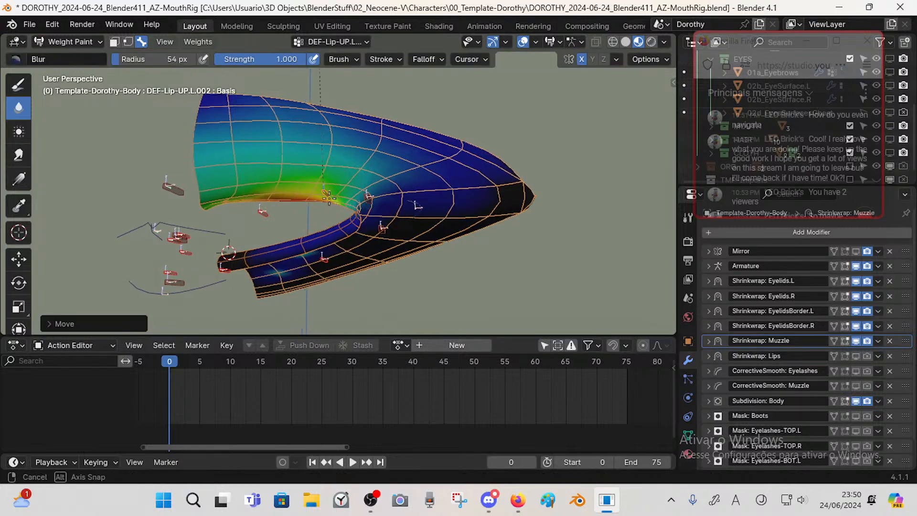
pyautogui.moveTo(329, 197); pyautogui.dragTo(344, 198, button='middle')
pyautogui.hotkey('ctrl', 'Tab')
pyautogui.click(330, 198)
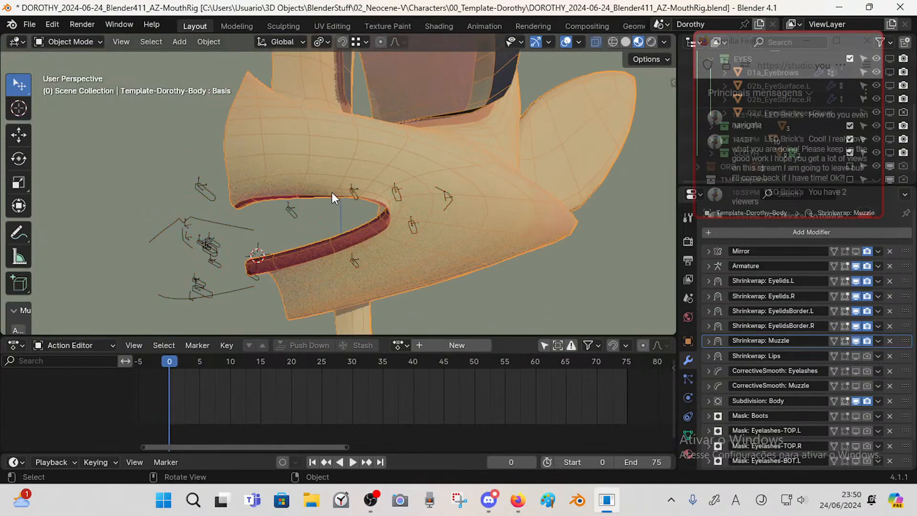
pyautogui.click(299, 212)
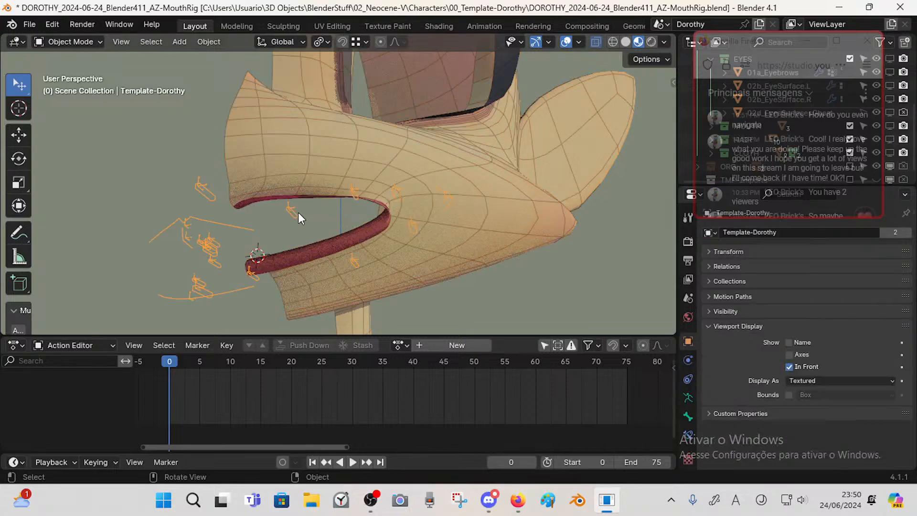
pyautogui.click(304, 197)
pyautogui.hotkey('ctrl', 'z')
pyautogui.click(310, 192)
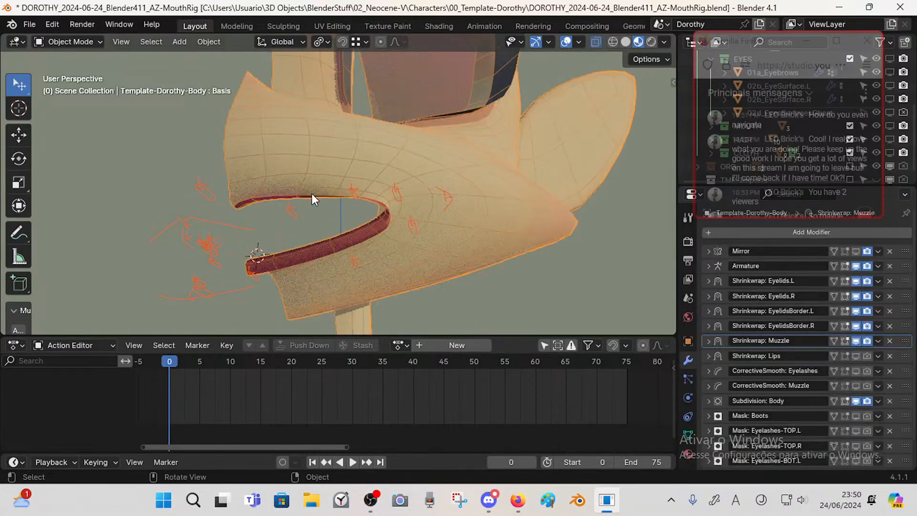
pyautogui.press('Tab')
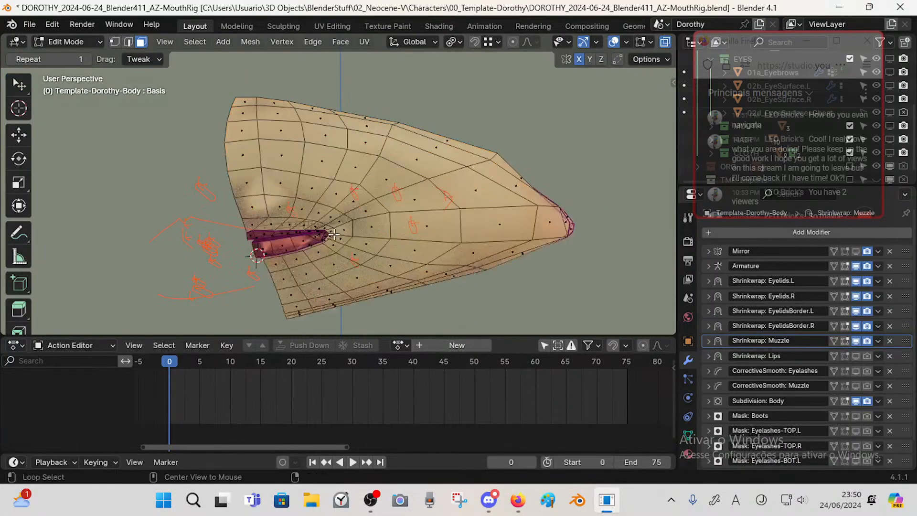
pyautogui.click(688, 435)
pyautogui.moveTo(885, 351); pyautogui.dragTo(881, 247)
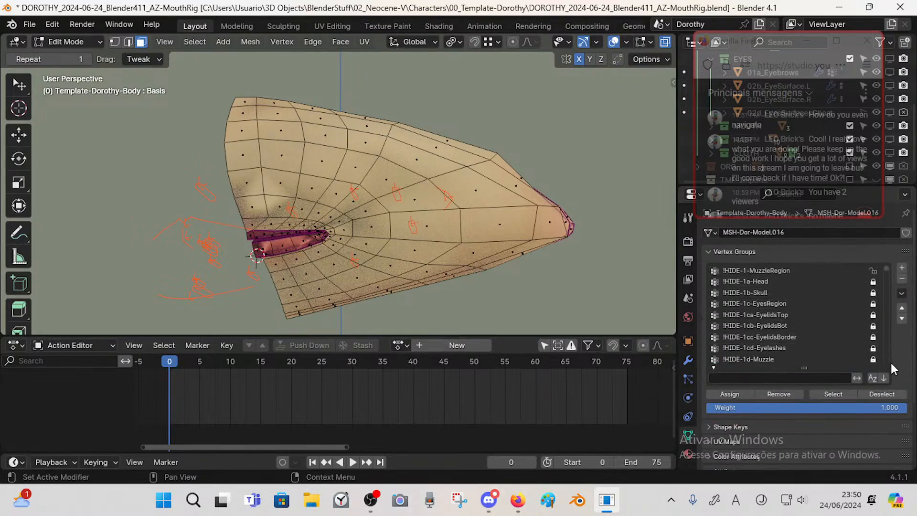
# - Move the DEF-Lip-UP.L.002 group up and down in the vertex group order
pyautogui.click(900, 316)
pyautogui.click(900, 317)
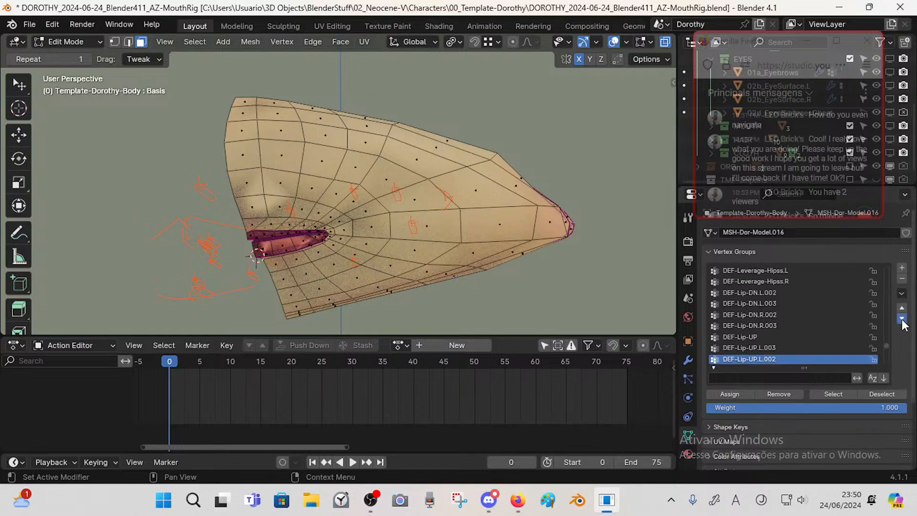
pyautogui.click(901, 317)
pyautogui.click(900, 317)
pyautogui.click(900, 306)
pyautogui.click(899, 307)
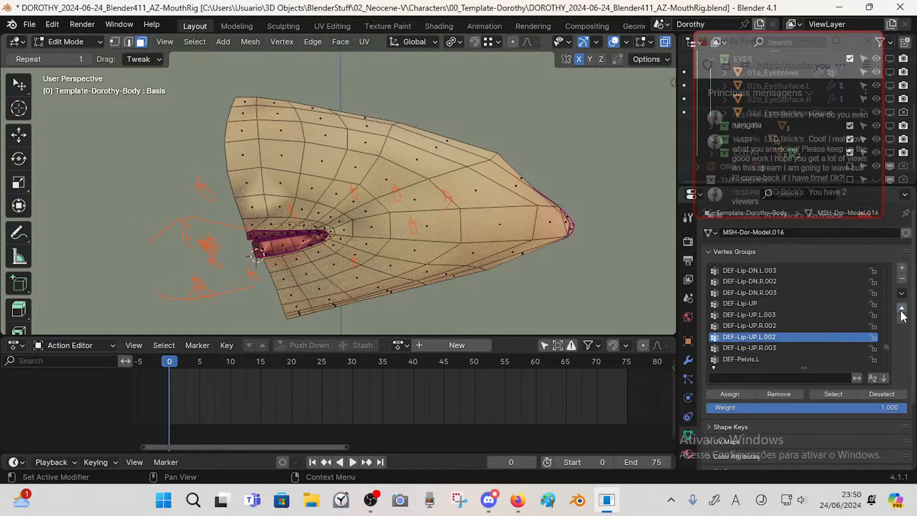
pyautogui.click(900, 317)
pyautogui.click(900, 317)
pyautogui.click(901, 317)
pyautogui.click(900, 318)
pyautogui.scroll(10, 886, 345)
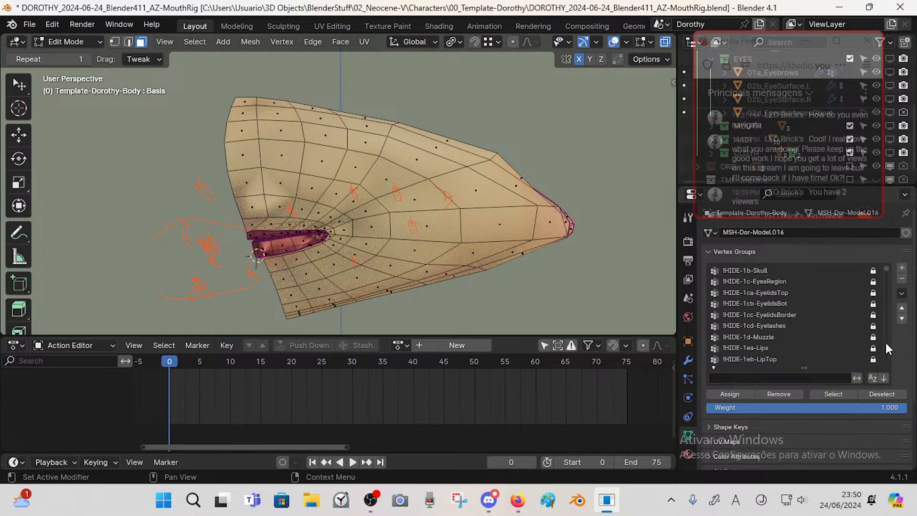
# - Sort the body's vertex groups by name
pyautogui.click(901, 293)
pyautogui.moveTo(878, 336)
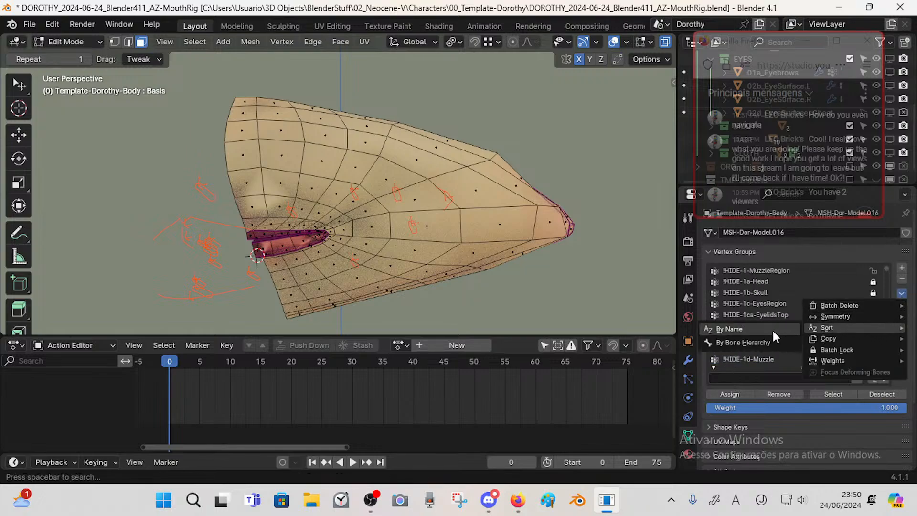
pyautogui.click(727, 329)
pyautogui.moveTo(887, 341); pyautogui.dragTo(885, 260)
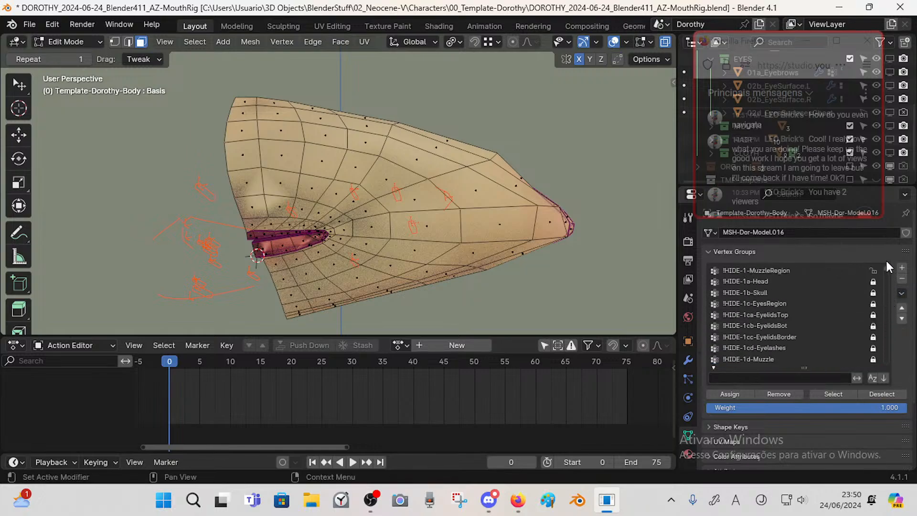
# - Select the vertices of the !HIDE-1ea-Lips group and clear the selection again
pyautogui.scroll(-4, 886, 267)
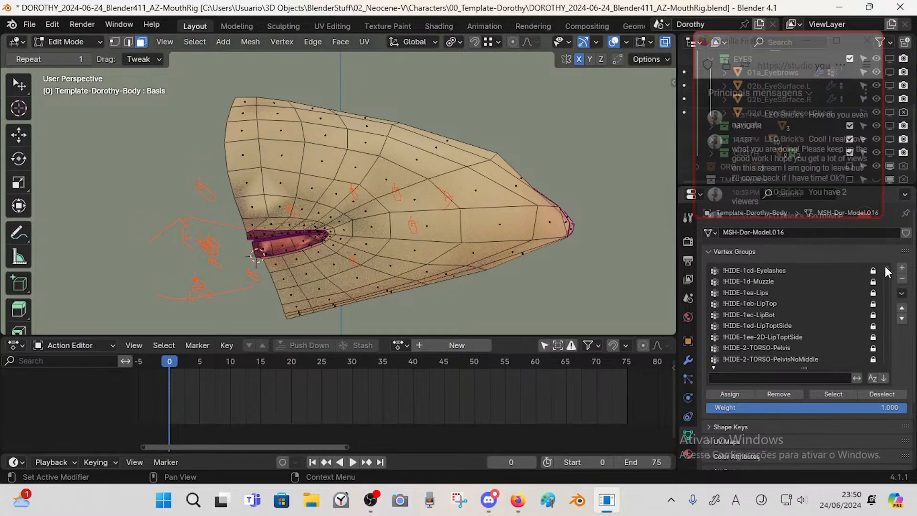
pyautogui.click(818, 291)
pyautogui.click(819, 283)
pyautogui.click(830, 395)
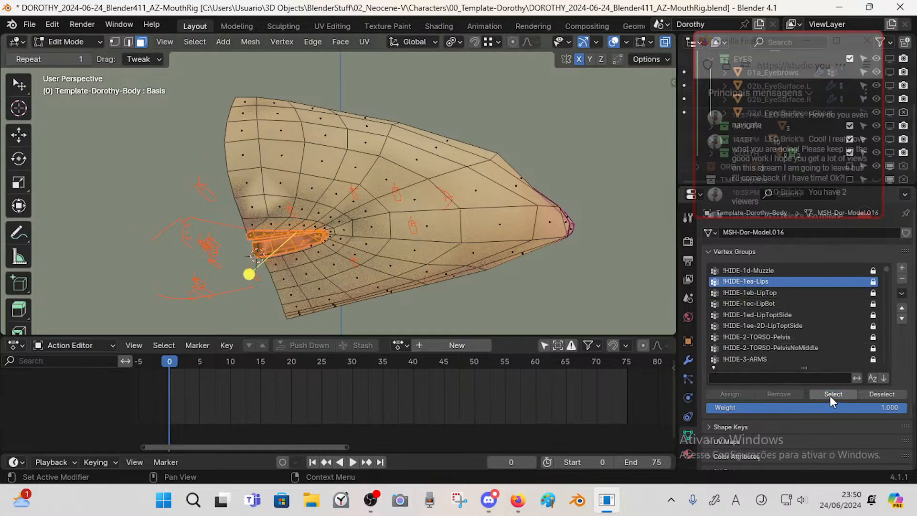
pyautogui.click(563, 271)
# - Select the mesh vertices assigned to the !HIDE-1eb-LipTop vertex group
pyautogui.click(759, 292)
pyautogui.click(663, 293)
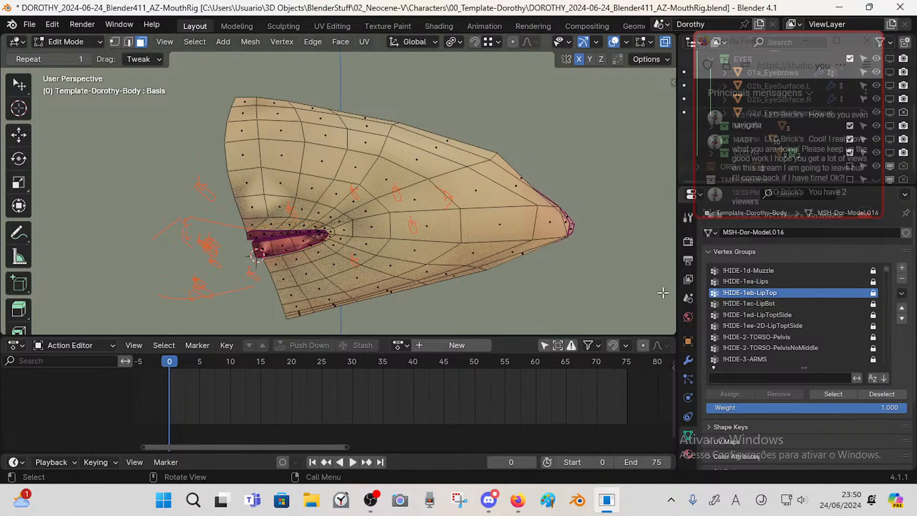
pyautogui.click(831, 394)
pyautogui.keyDown('shift'); pyautogui.moveTo(375, 255); pyautogui.dragTo(382, 209, button='middle'); pyautogui.keyUp('shift')
pyautogui.moveTo(382, 209); pyautogui.dragTo(382, 174, button='middle')
# - Return to Object Mode, select the armature together with the body mesh, and enter Weight Paint mode
pyautogui.hotkey('ctrl', 'Tab')
pyautogui.click(342, 218)
pyautogui.scroll(3, 374, 203)
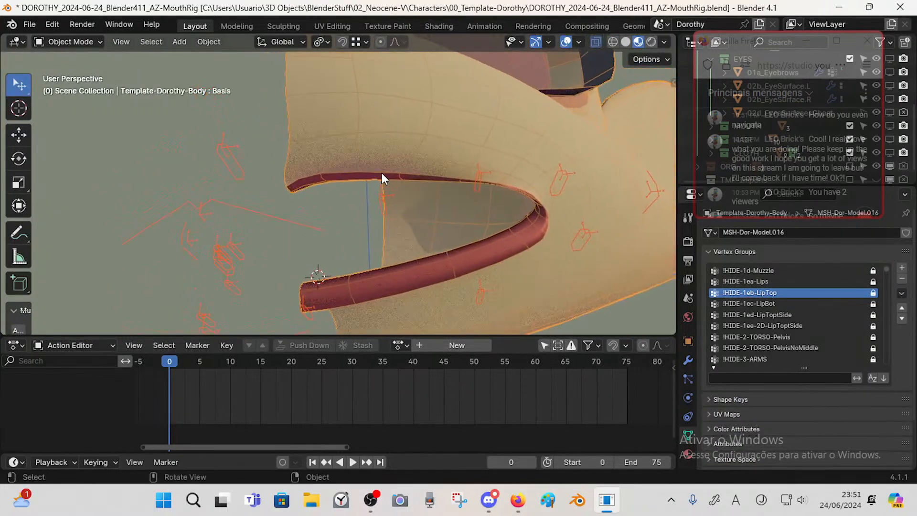
pyautogui.click(474, 176)
pyautogui.click(473, 179)
pyautogui.click(471, 177)
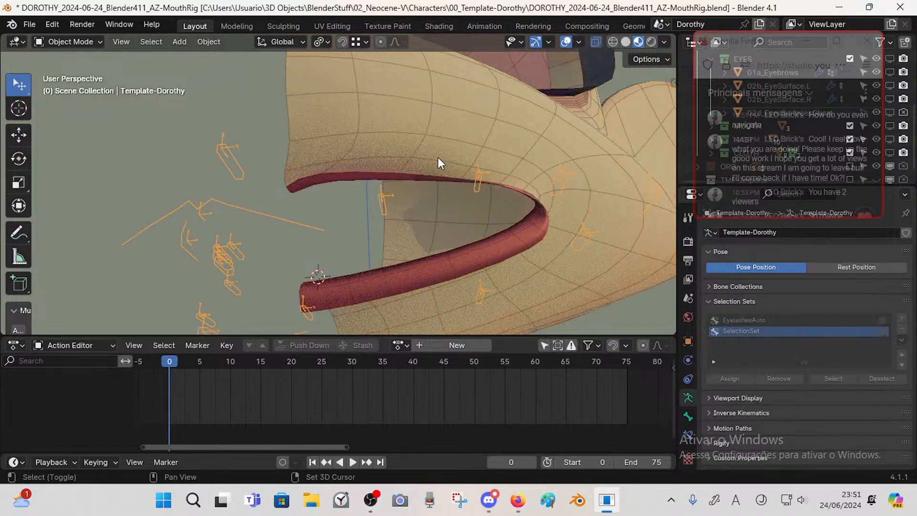
pyautogui.keyDown('shift'); pyautogui.click(439, 159); pyautogui.keyUp('shift')
pyautogui.hotkey('ctrl', 'Tab')
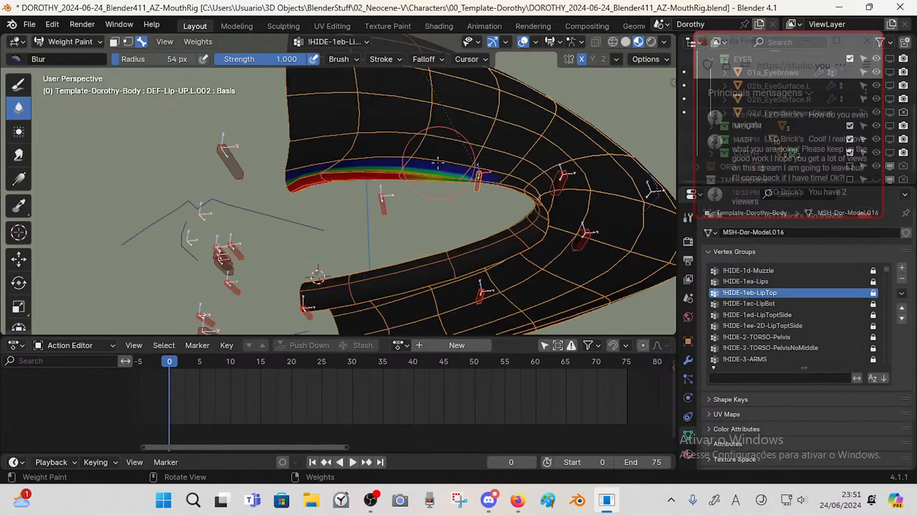
# - Make DEF-Lip-UP the active bone and limit painting to the selected upper-lip faces with the face mask
pyautogui.keyDown('ctrl'); pyautogui.click(387, 204); pyautogui.keyUp('ctrl')
pyautogui.moveTo(390, 204); pyautogui.dragTo(368, 215, button='middle')
pyautogui.keyDown('alt'); pyautogui.click(270, 165); pyautogui.keyUp('alt')
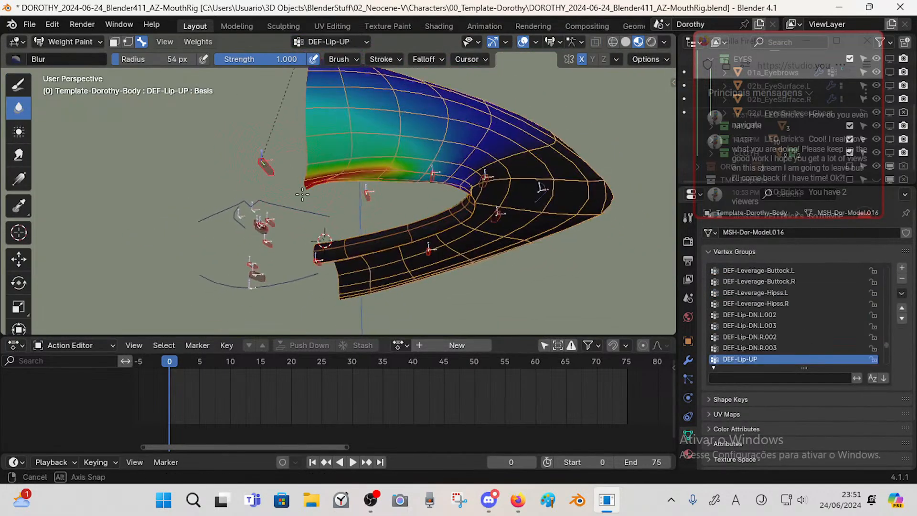
pyautogui.moveTo(270, 166); pyautogui.dragTo(348, 191, button='middle')
pyautogui.scroll(1, 300, 175)
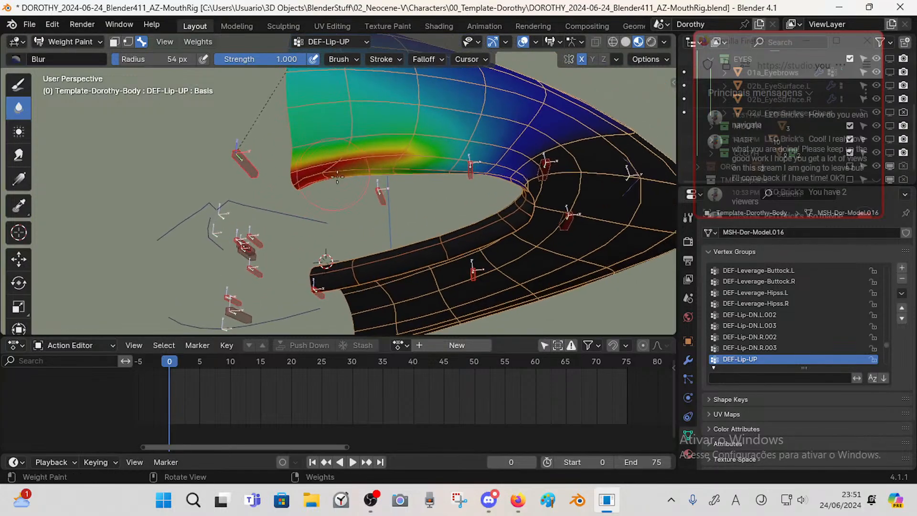
pyautogui.keyDown('alt'); pyautogui.click(371, 200); pyautogui.keyUp('alt')
pyautogui.keyDown('alt'); pyautogui.click(259, 169); pyautogui.keyUp('alt')
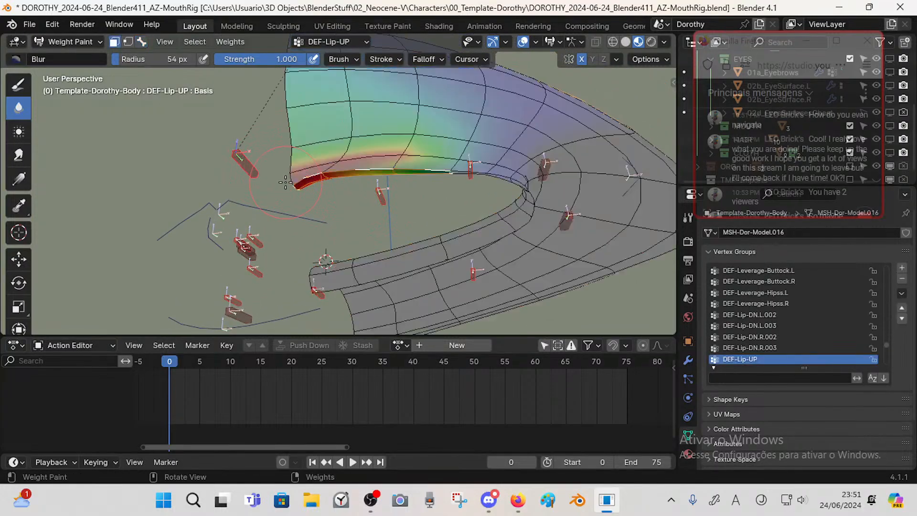
# - Paint DEF-Lip-UP at weight 1.000 along the masked upper-lip faces and blur the weights at the strip's outer end
pyautogui.moveTo(303, 176); pyautogui.dragTo(196, 129, button='middle')
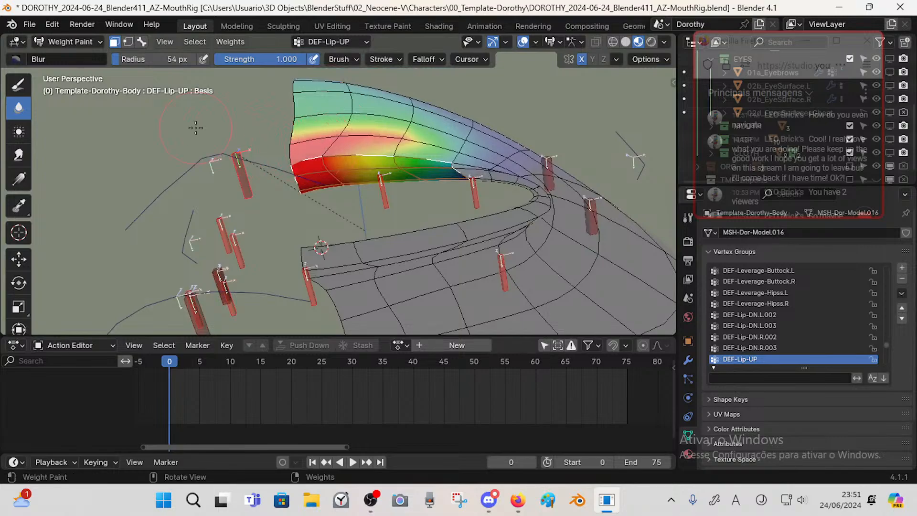
pyautogui.click(19, 85)
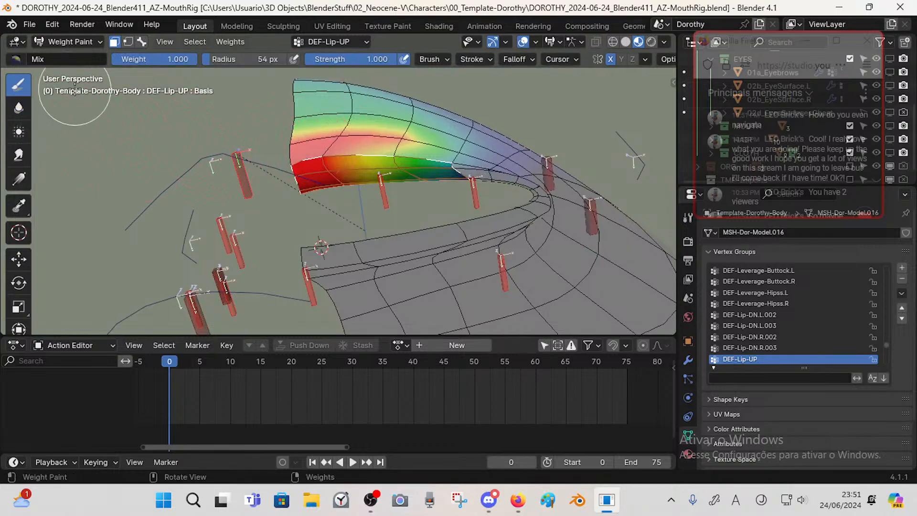
pyautogui.moveTo(327, 198)
pyautogui.mouseDown(button='middle')
pyautogui.moveTo(491, 194)
pyautogui.moveTo(430, 225)
pyautogui.moveTo(358, 221)
pyautogui.mouseUp(button='middle')
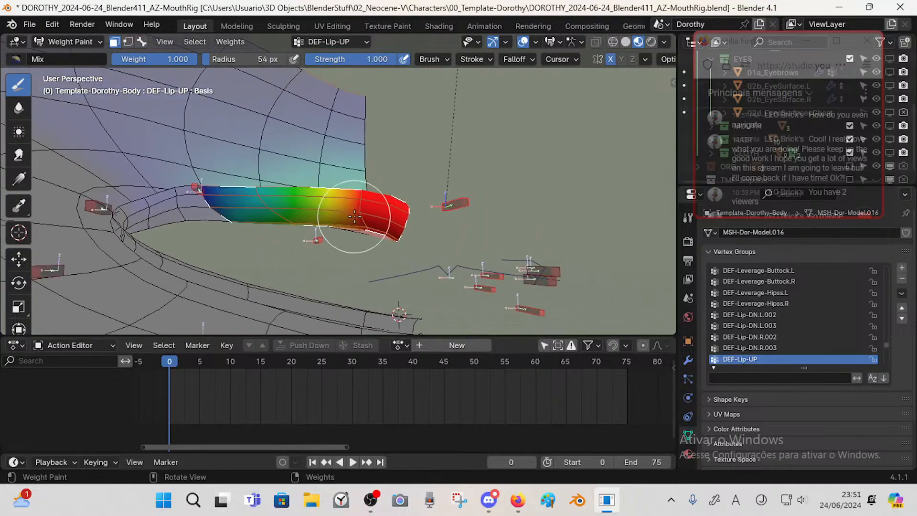
pyautogui.moveTo(356, 217); pyautogui.dragTo(354, 211)
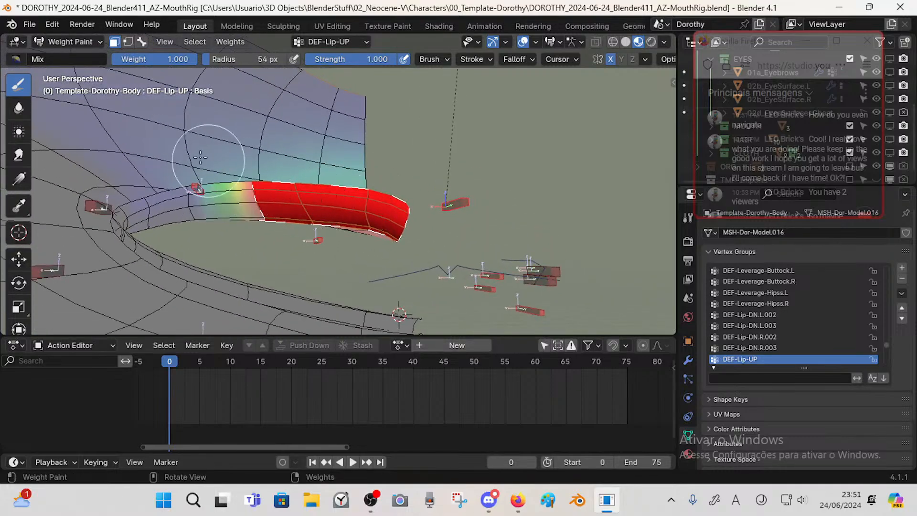
pyautogui.click(19, 108)
pyautogui.moveTo(240, 229)
pyautogui.mouseDown()
pyautogui.moveTo(252, 205)
pyautogui.moveTo(248, 186)
pyautogui.mouseUp()
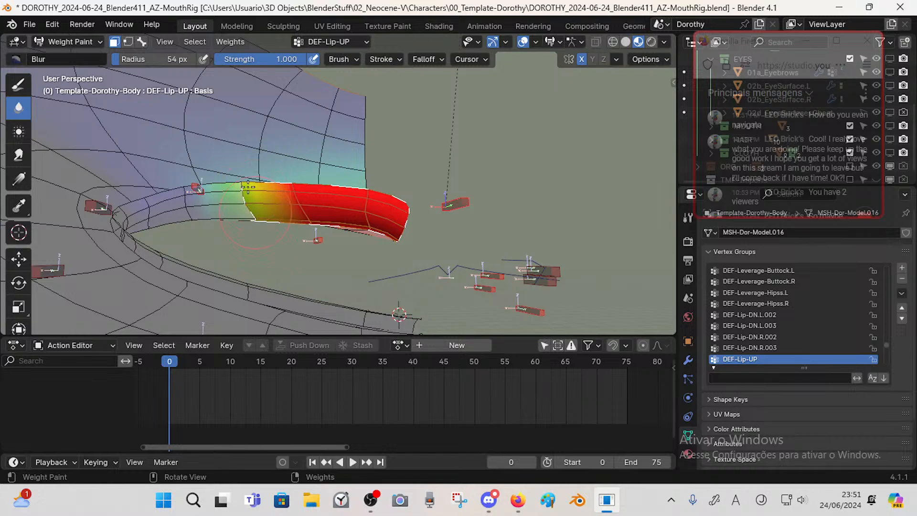
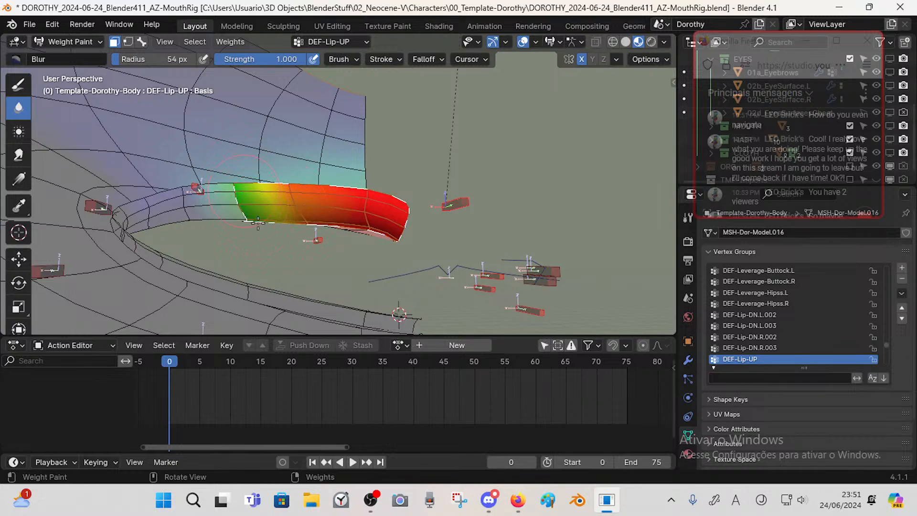
pyautogui.moveTo(295, 232)
pyautogui.mouseDown(button='middle')
pyautogui.moveTo(356, 196)
pyautogui.moveTo(373, 164)
pyautogui.moveTo(428, 127)
pyautogui.moveTo(374, 181)
pyautogui.moveTo(384, 197)
pyautogui.mouseUp(button='middle')
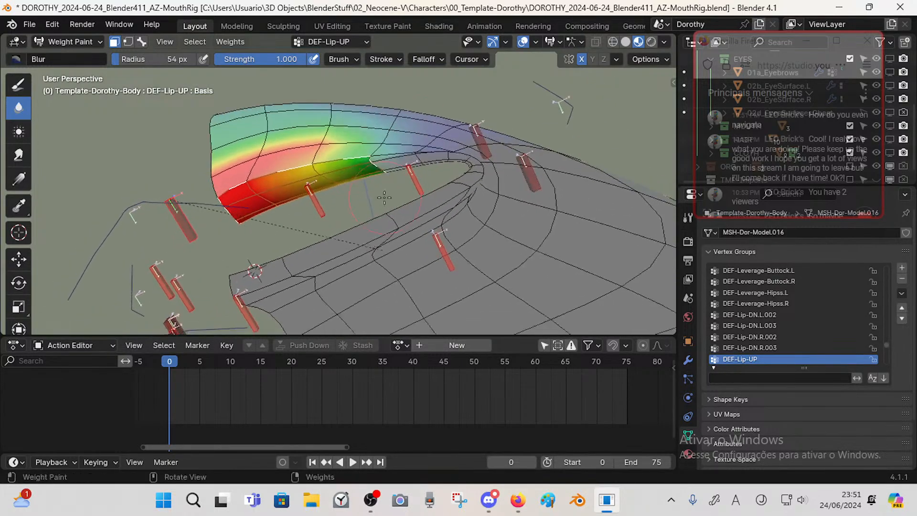
# - Paint the outer end of the masked upper lip at weight 0.182 for DEF-Lip-UP, switch back to Blur, and save the file
pyautogui.click(18, 85)
pyautogui.hotkey('ctrl', 'f')
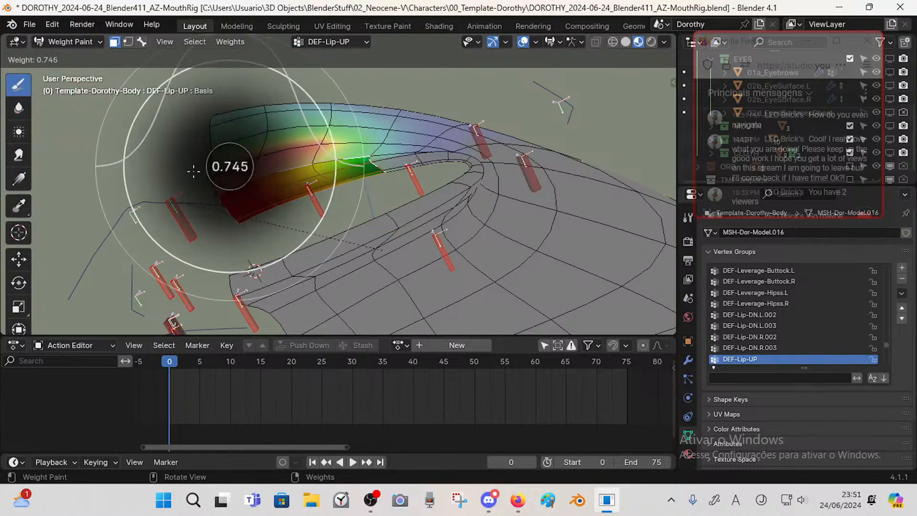
pyautogui.click(239, 165)
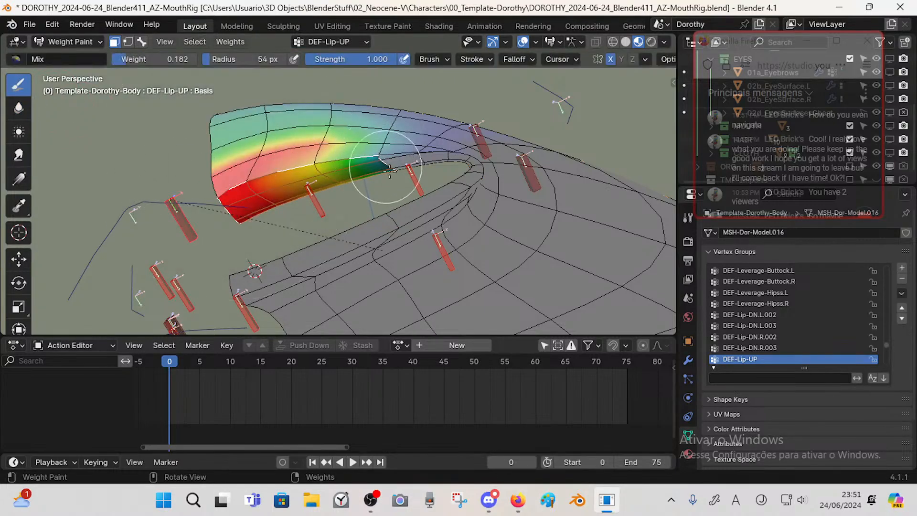
pyautogui.moveTo(338, 205)
pyautogui.mouseDown(button='middle')
pyautogui.moveTo(319, 184)
pyautogui.moveTo(348, 221)
pyautogui.moveTo(404, 211)
pyautogui.moveTo(330, 285)
pyautogui.moveTo(419, 205)
pyautogui.moveTo(268, 211)
pyautogui.mouseUp(button='middle')
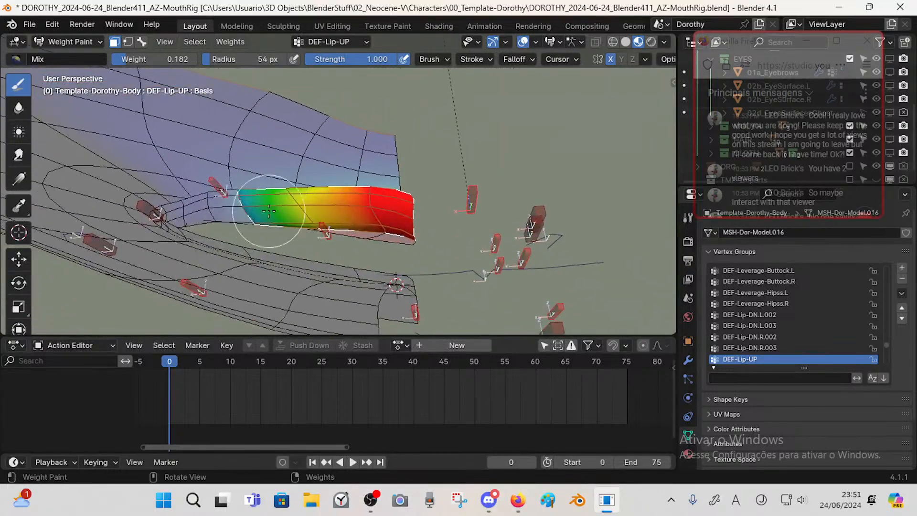
pyautogui.click(20, 111)
pyautogui.moveTo(258, 229)
pyautogui.mouseDown(button='middle')
pyautogui.moveTo(401, 200)
pyautogui.moveTo(342, 175)
pyautogui.moveTo(437, 226)
pyautogui.moveTo(429, 226)
pyautogui.mouseUp(button='middle')
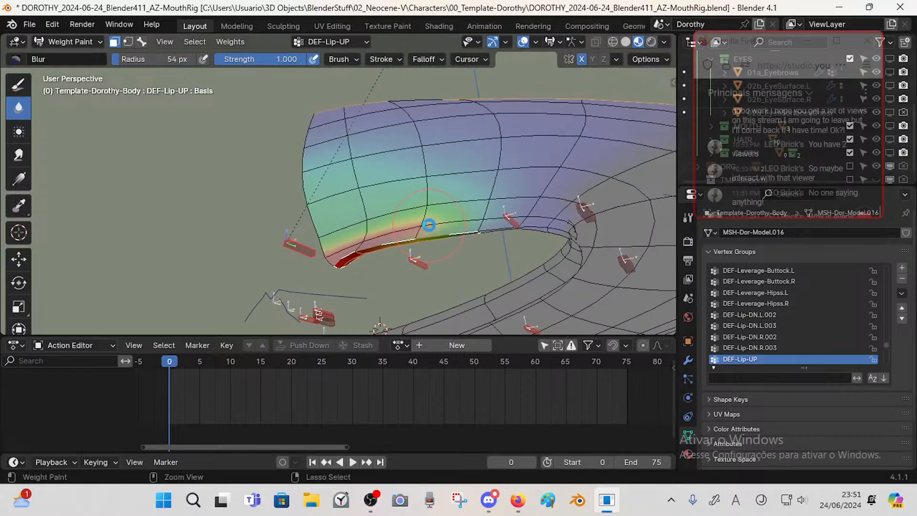
pyautogui.hotkey('ctrl', 's')
# - Make DEF-Lip-UP.L.001 the active bone and restore the face mask on the upper-lip faces
pyautogui.press('3')
pyautogui.keyDown('alt'); pyautogui.click(421, 268); pyautogui.keyUp('alt')
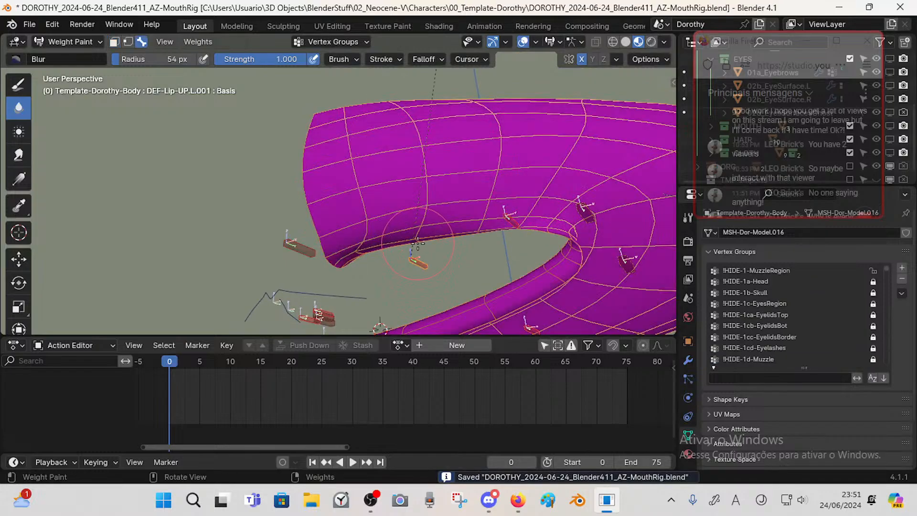
pyautogui.press('1')
pyautogui.moveTo(415, 229); pyautogui.dragTo(399, 199, button='middle')
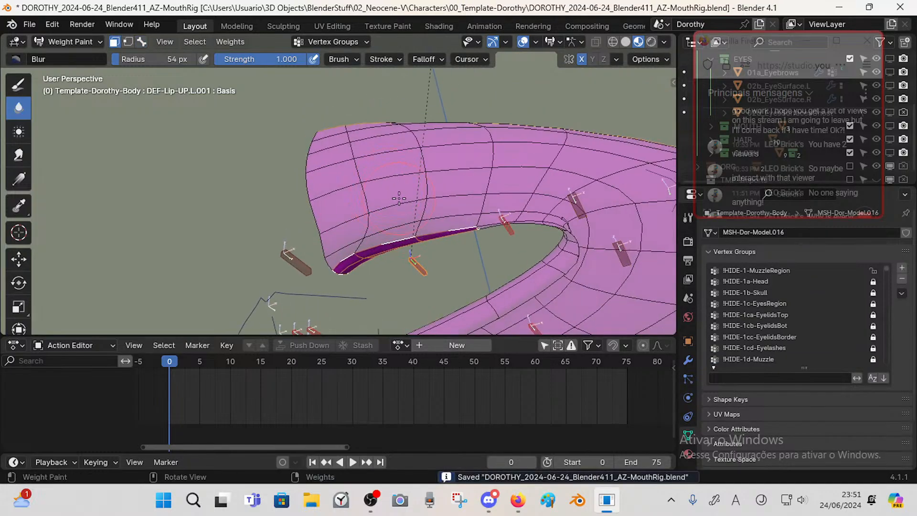
# - Fill the masked upper-lip faces with weight 1.000 for DEF-Lip-UP.L.001 using the Mix brush
pyautogui.click(19, 84)
pyautogui.rightClick(173, 154)
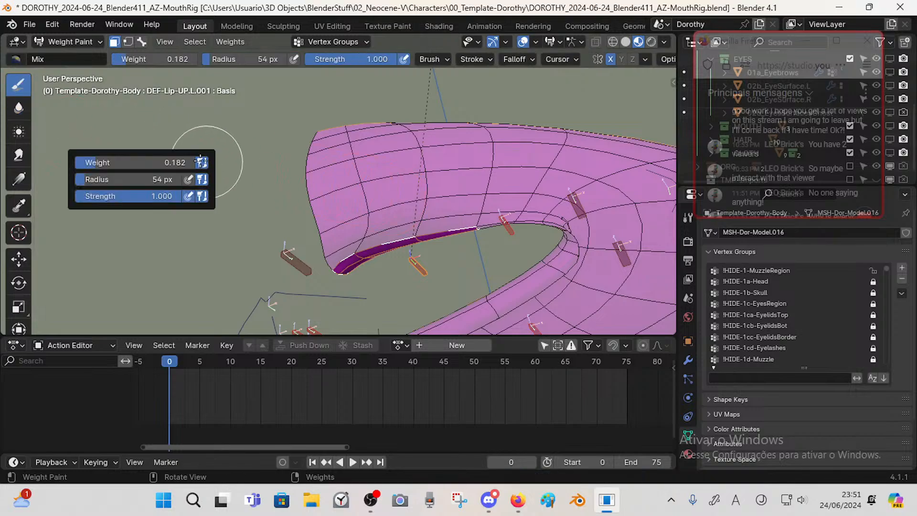
pyautogui.moveTo(173, 162); pyautogui.dragTo(466, 161)
pyautogui.hotkey('ctrl', 'x')
pyautogui.moveTo(414, 230)
pyautogui.mouseDown(button='middle')
pyautogui.moveTo(391, 176)
pyautogui.moveTo(415, 137)
pyautogui.moveTo(362, 172)
pyautogui.mouseUp(button='middle')
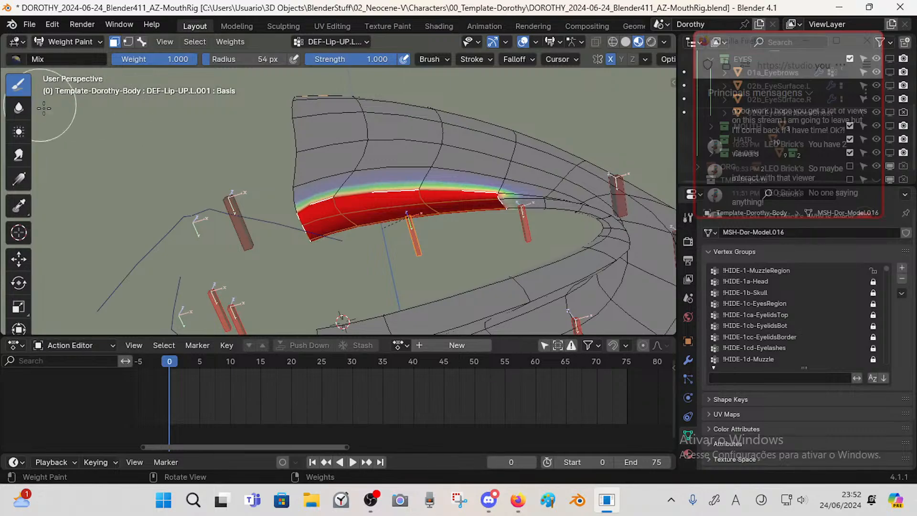
# - Paint the centre end of the masked upper lip at weight 0.200 for DEF-Lip-UP.L.001
pyautogui.hotkey('ctrl', 'f')
pyautogui.click(132, 202)
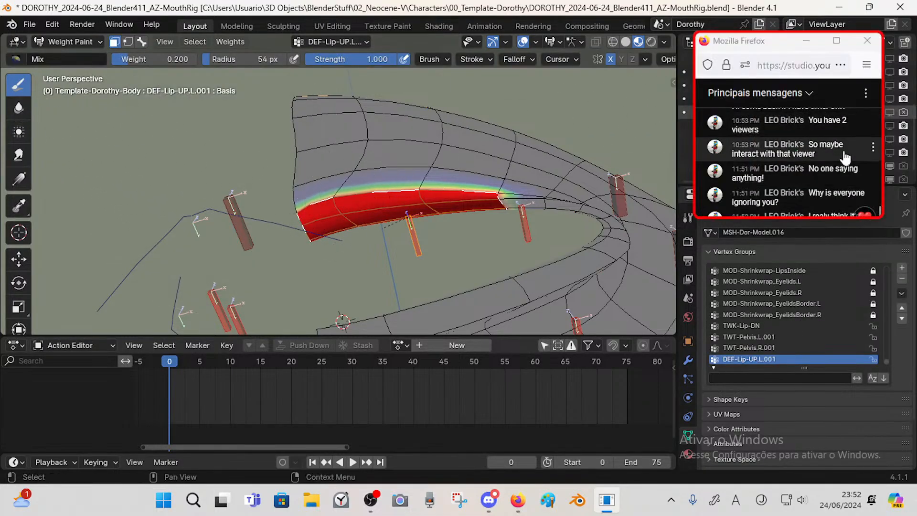
pyautogui.moveTo(771, 220); pyautogui.dragTo(771, 242)
pyautogui.moveTo(311, 224)
pyautogui.mouseDown(button='middle')
pyautogui.moveTo(306, 236)
pyautogui.moveTo(342, 189)
pyautogui.moveTo(311, 251)
pyautogui.moveTo(319, 217)
pyautogui.mouseUp(button='middle')
# - Paint the edge loop next to the lip's centre end at weight 0.430 with a 32 px brush radius
pyautogui.hotkey('ctrl', 'f')
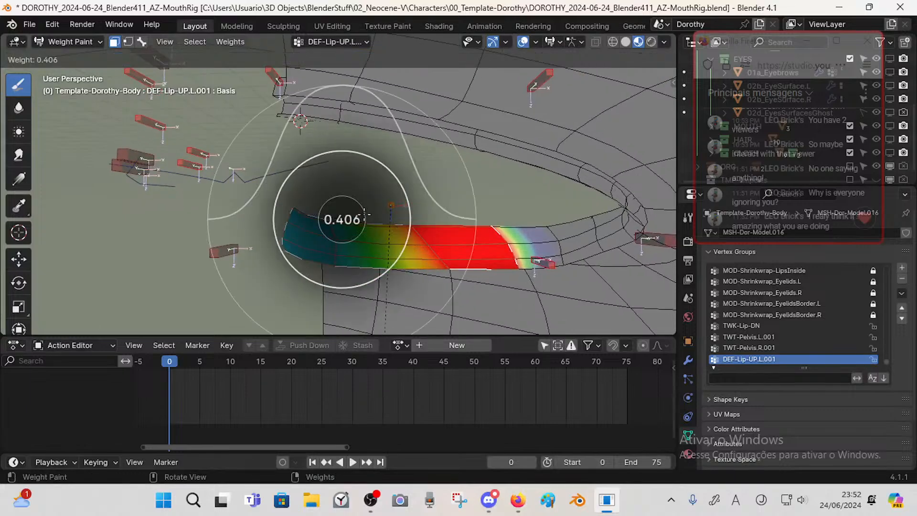
pyautogui.click(347, 257)
pyautogui.press('f')
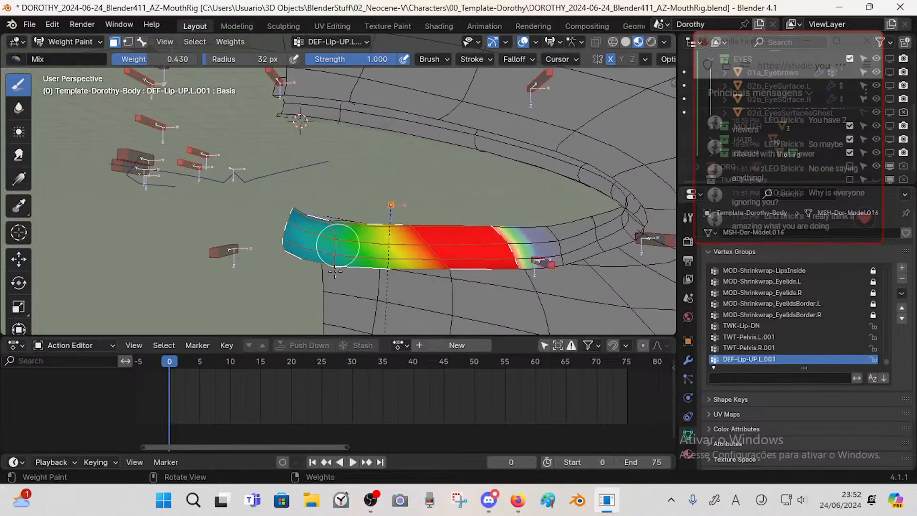
pyautogui.moveTo(338, 261)
pyautogui.mouseDown(button='middle')
pyautogui.moveTo(334, 244)
pyautogui.moveTo(334, 255)
pyautogui.mouseUp(button='middle')
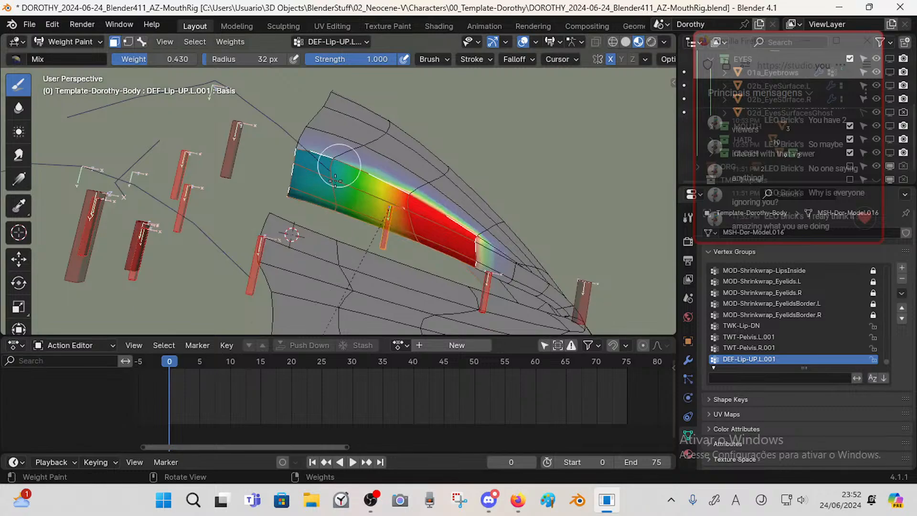
pyautogui.moveTo(331, 154); pyautogui.dragTo(349, 248, button='middle')
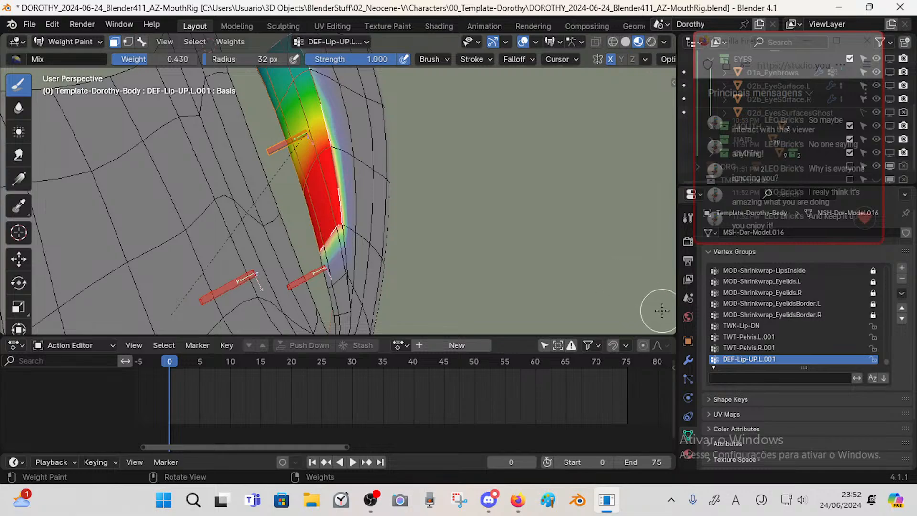
# - Enter Edit Mode on the body mesh and make !HIDE-1eb-LipTop the active vertex group
pyautogui.moveTo(885, 359); pyautogui.dragTo(886, 278)
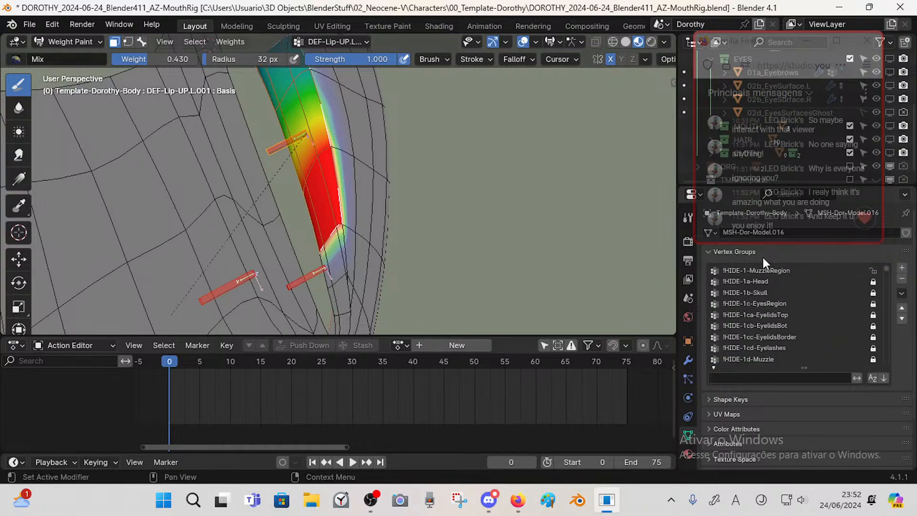
pyautogui.moveTo(401, 207)
pyautogui.mouseDown(button='middle')
pyautogui.moveTo(389, 205)
pyautogui.moveTo(417, 217)
pyautogui.moveTo(434, 188)
pyautogui.moveTo(408, 214)
pyautogui.moveTo(392, 210)
pyautogui.mouseUp(button='middle')
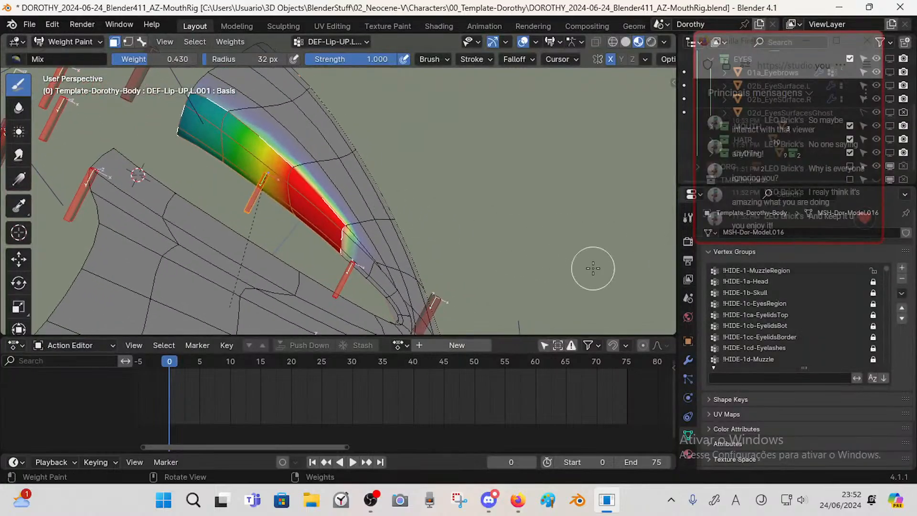
pyautogui.press('3')
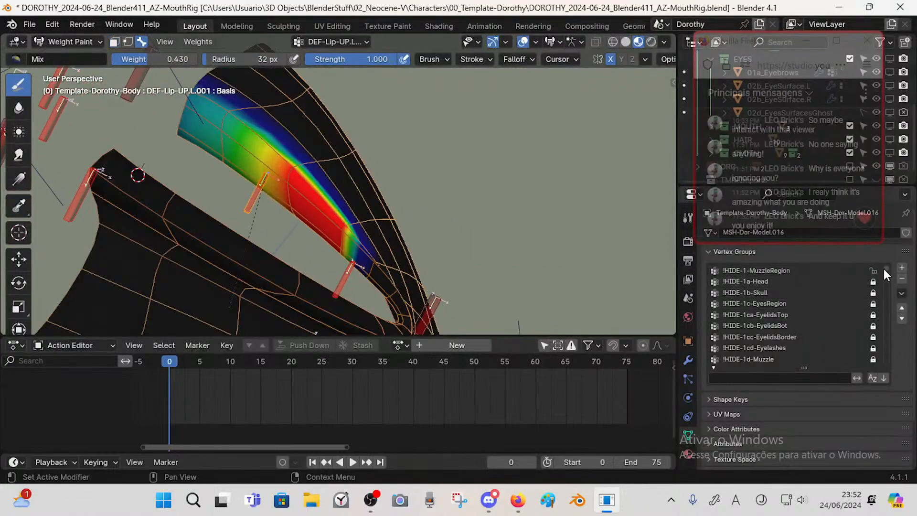
pyautogui.press('Tab')
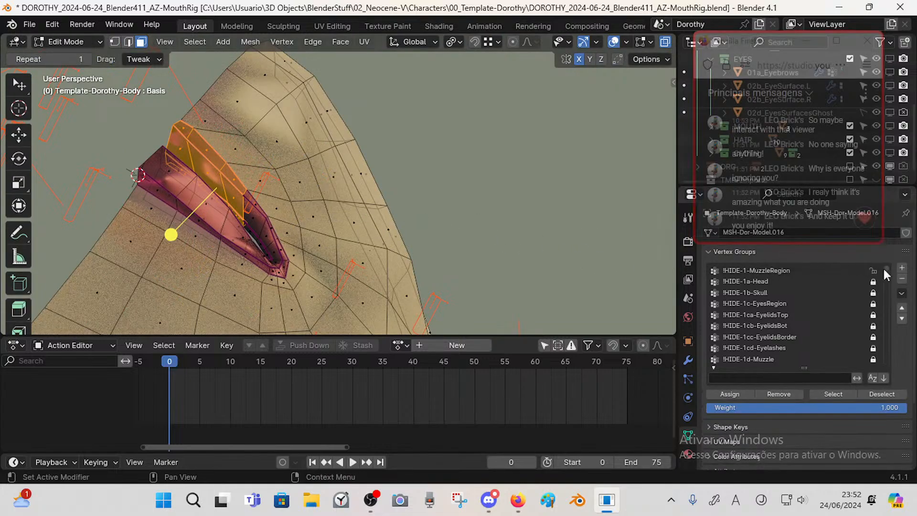
pyautogui.scroll(-10, 887, 270)
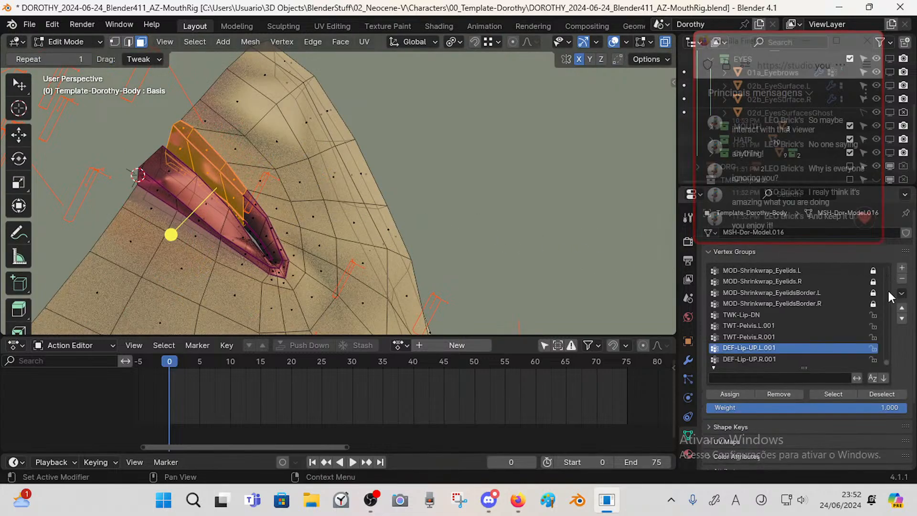
pyautogui.moveTo(885, 357); pyautogui.dragTo(889, 259)
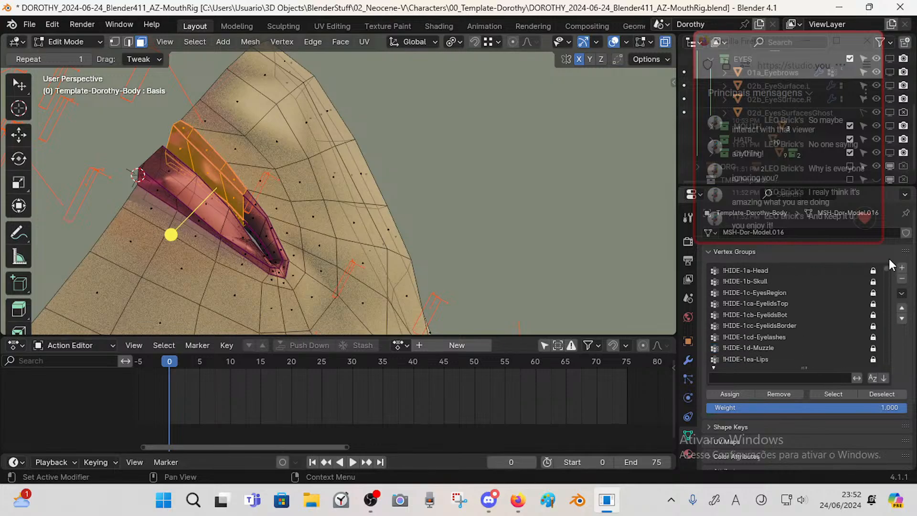
pyautogui.scroll(-5, 806, 336)
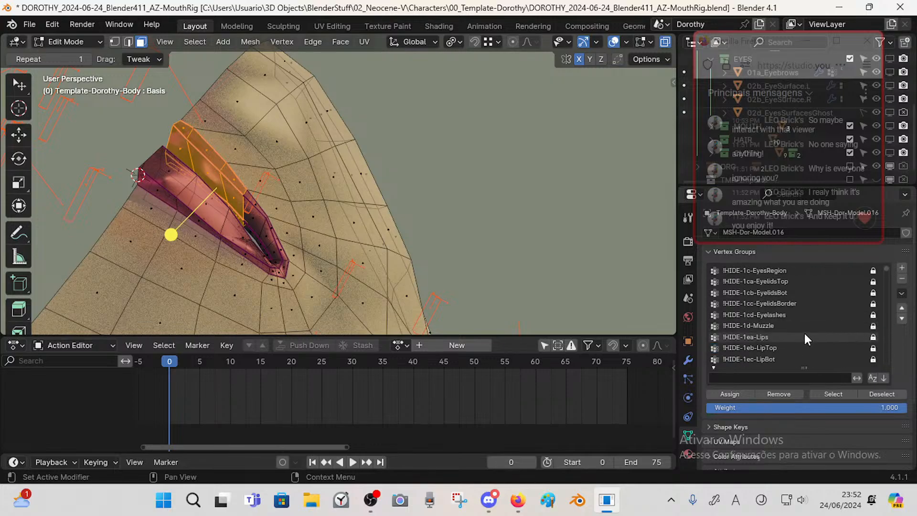
pyautogui.click(787, 313)
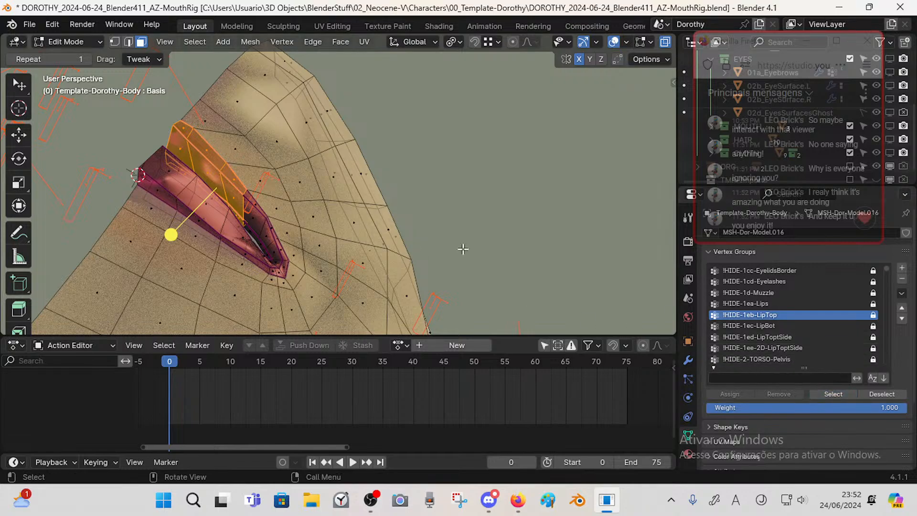
# - Deselect the !HIDE-1eb-LipTop vertices, then select the !HIDE-1ec-LipBot group and clear it again
pyautogui.scroll(5, 307, 188)
pyautogui.moveTo(275, 239); pyautogui.dragTo(353, 207, button='middle')
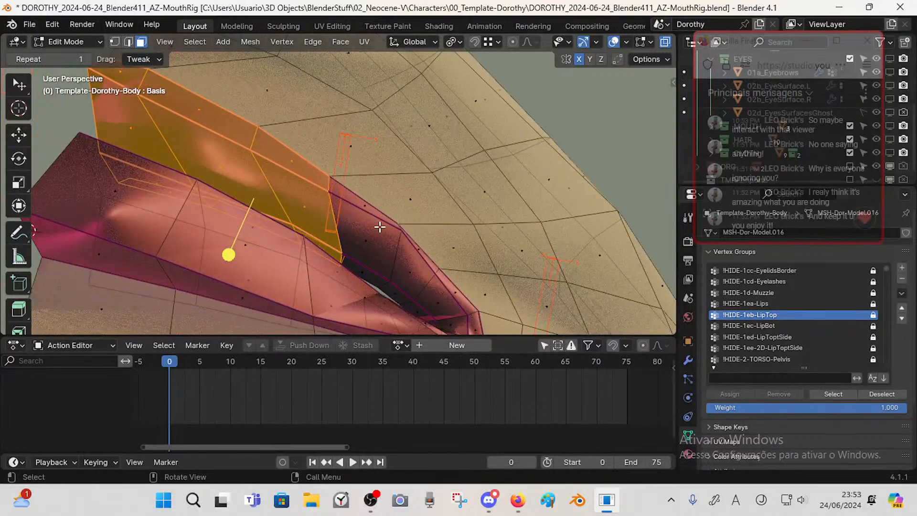
pyautogui.moveTo(378, 227); pyautogui.dragTo(290, 194, button='middle')
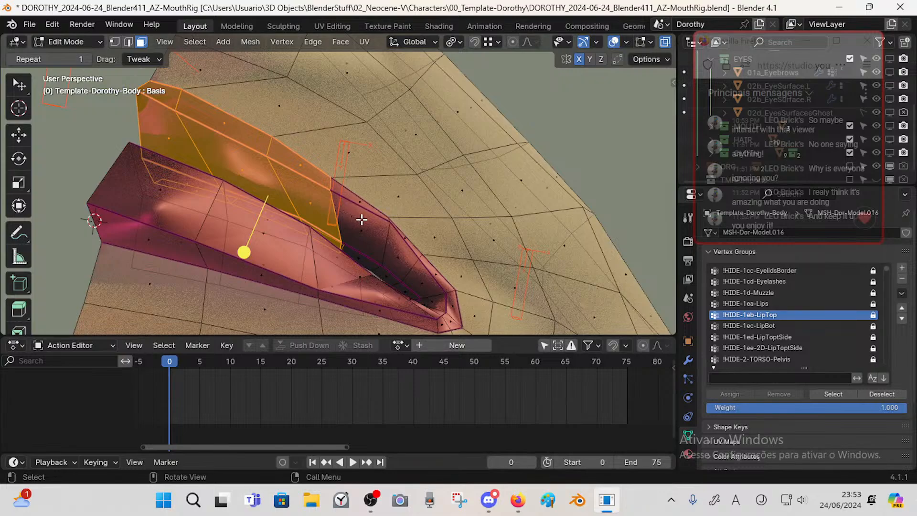
pyautogui.click(881, 394)
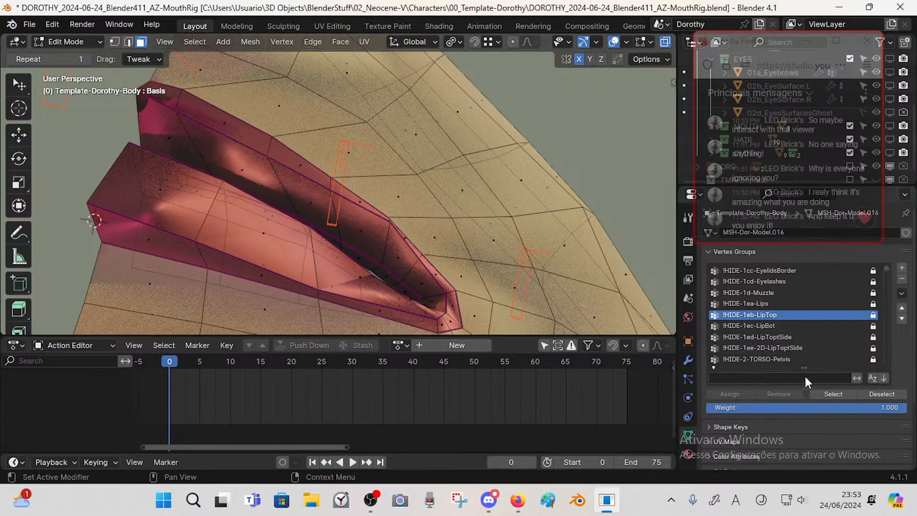
pyautogui.click(790, 325)
pyautogui.click(827, 394)
pyautogui.moveTo(363, 210); pyautogui.dragTo(334, 230, button='middle')
pyautogui.click(881, 394)
# - Make !HIDE-1ed-LipToptSide the active vertex group, clear the mesh selection, and select only that group's vertices
pyautogui.click(773, 337)
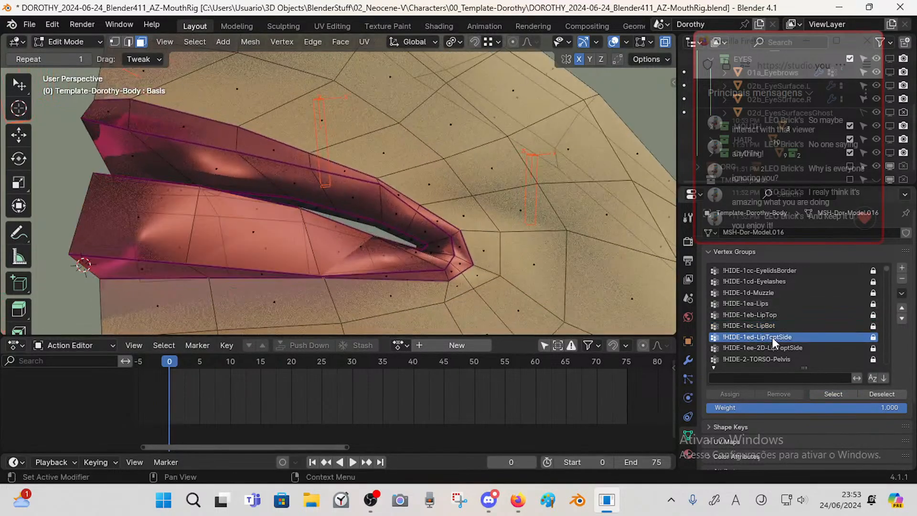
pyautogui.click(826, 398)
pyautogui.moveTo(385, 189); pyautogui.dragTo(372, 190, button='middle')
pyautogui.press('a')
pyautogui.press('a')
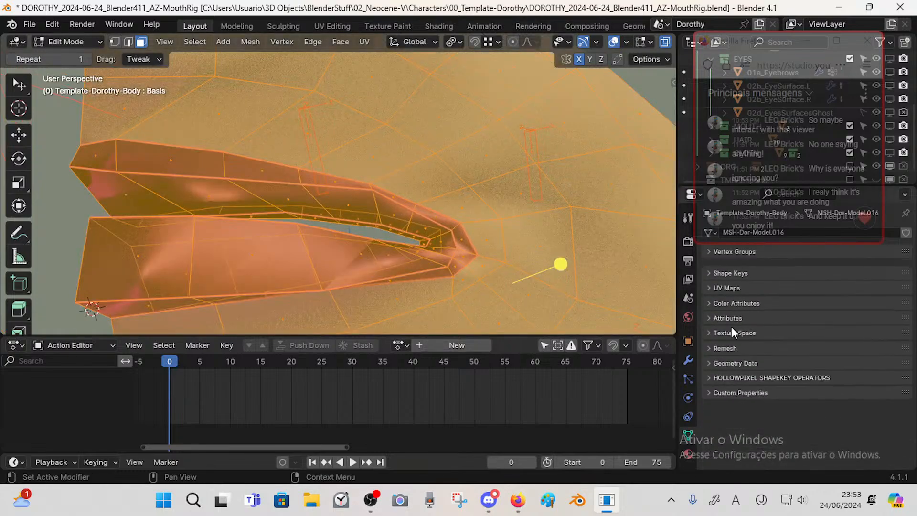
pyautogui.hotkey('alt', 'a')
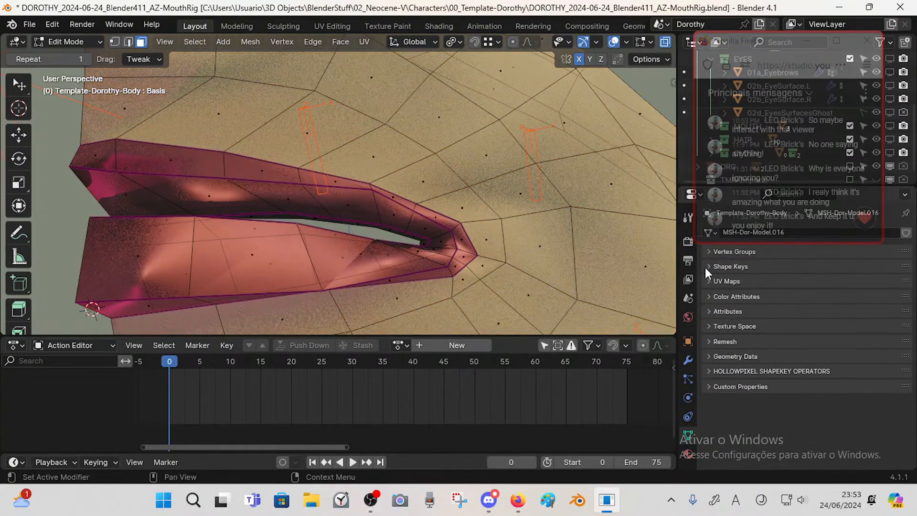
pyautogui.click(709, 252)
pyautogui.click(833, 394)
pyautogui.moveTo(369, 288); pyautogui.dragTo(363, 185, button='middle')
# - Leave Edit Mode, select the Template-Dorothy armature together with the body mesh, and enter Weight Paint mode on the body
pyautogui.hotkey('ctrl', 'Tab')
pyautogui.click(355, 184)
pyautogui.click(311, 152)
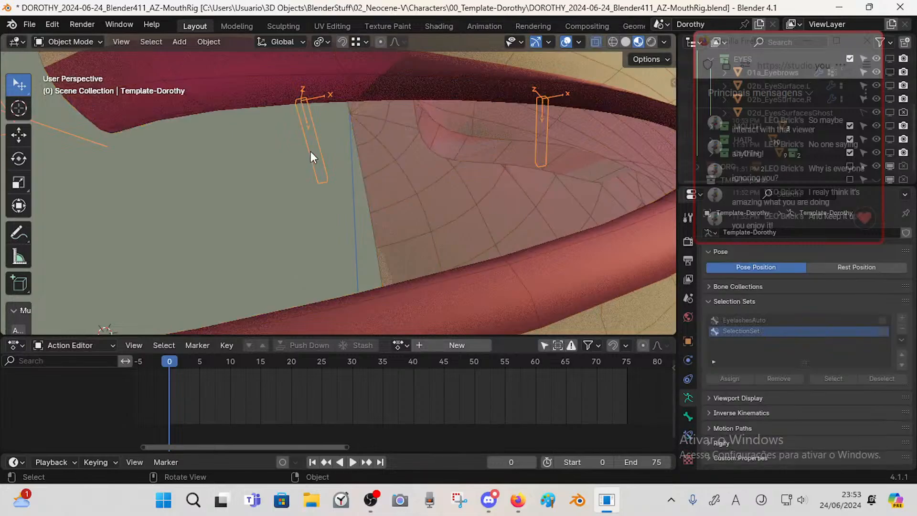
pyautogui.keyDown('shift'); pyautogui.click(351, 80); pyautogui.keyUp('shift')
pyautogui.hotkey('ctrl', 'Tab')
pyautogui.click(344, 76)
pyautogui.scroll(-3, 356, 115)
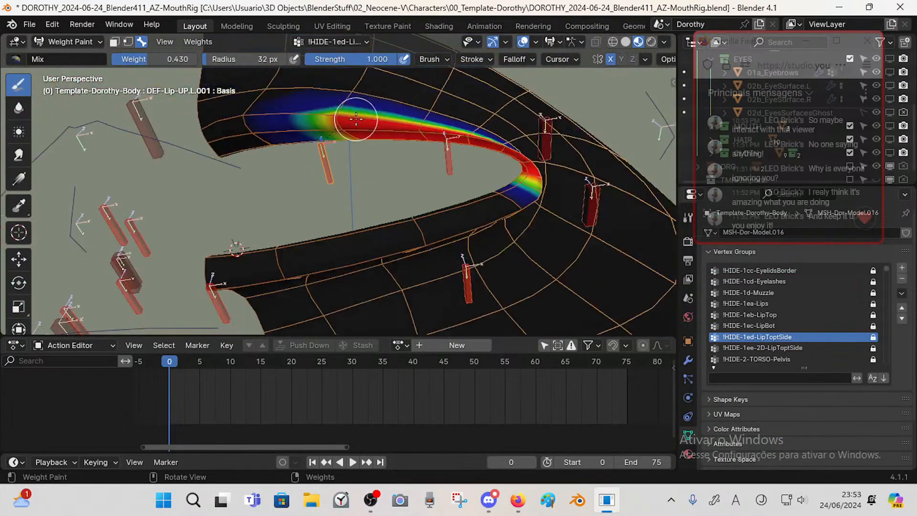
# - Limit painting to the selected lip faces and paint DEF-Lip-UP.L.001 at weight 0.430 near the neighbouring lip bone with a 32 px radius
pyautogui.moveTo(355, 119)
pyautogui.mouseDown(button='middle')
pyautogui.moveTo(358, 148)
pyautogui.moveTo(325, 232)
pyautogui.moveTo(345, 174)
pyautogui.mouseUp(button='middle')
pyautogui.press('1')
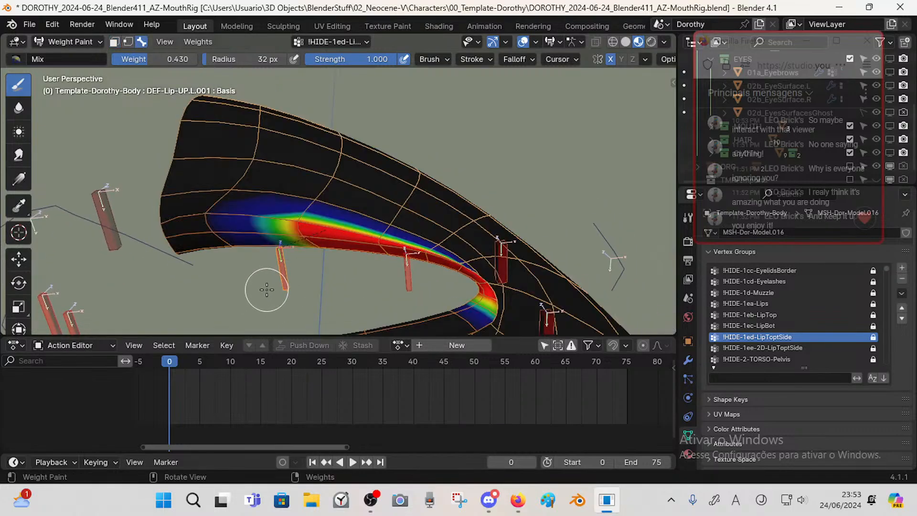
pyautogui.keyDown('ctrl'); pyautogui.click(277, 262); pyautogui.keyUp('ctrl')
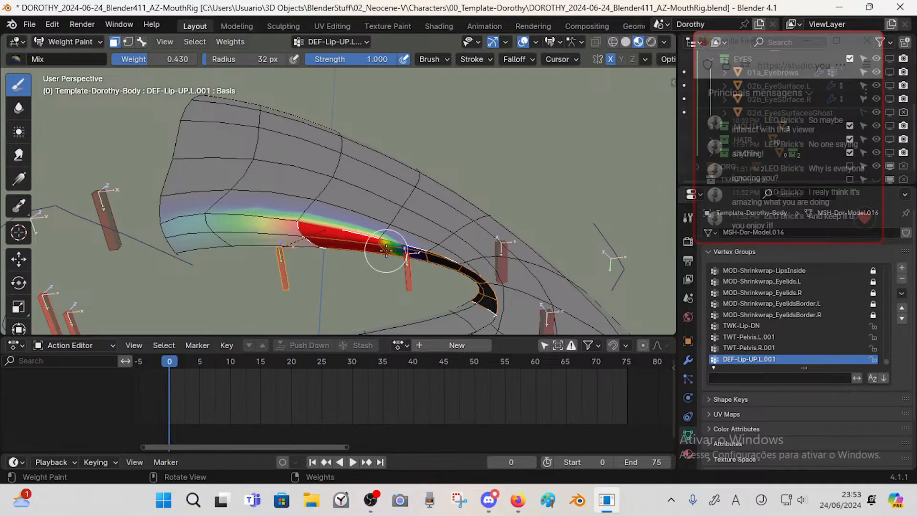
pyautogui.moveTo(385, 243)
pyautogui.mouseDown(button='middle')
pyautogui.moveTo(397, 250)
pyautogui.moveTo(387, 255)
pyautogui.mouseUp(button='middle')
pyautogui.moveTo(386, 255); pyautogui.dragTo(391, 240)
pyautogui.moveTo(393, 241)
pyautogui.mouseDown(button='middle')
pyautogui.moveTo(416, 271)
pyautogui.moveTo(405, 254)
pyautogui.moveTo(389, 298)
pyautogui.moveTo(389, 252)
pyautogui.moveTo(375, 249)
pyautogui.mouseUp(button='middle')
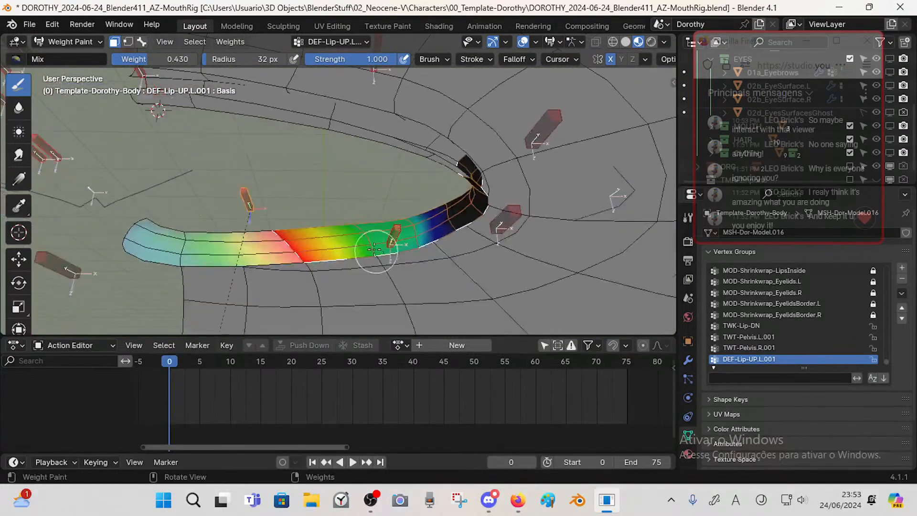
# - Blur the DEF-Lip-UP.L.001 weights along the masked lip strip with a 32 px radius, then switch back to bone selection
pyautogui.click(23, 108)
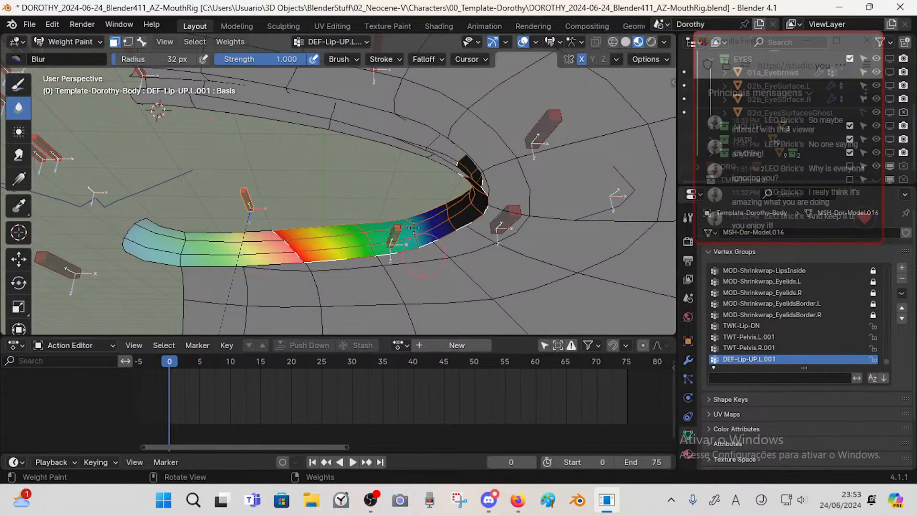
pyautogui.moveTo(413, 228)
pyautogui.mouseDown(button='middle')
pyautogui.moveTo(403, 257)
pyautogui.moveTo(395, 243)
pyautogui.moveTo(385, 255)
pyautogui.moveTo(359, 237)
pyautogui.mouseUp(button='middle')
pyautogui.press('3')
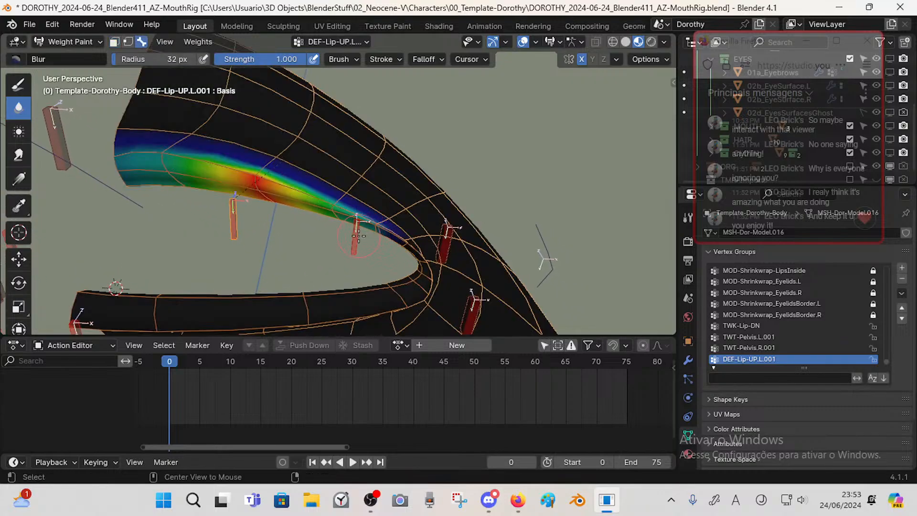
# - For DEF-Lip-UP.L.002, invert the face mask to everything except the side lip strip and fill those faces with weight 0.000
pyautogui.keyDown('ctrl'); pyautogui.click(358, 234); pyautogui.keyUp('ctrl')
pyautogui.press('1')
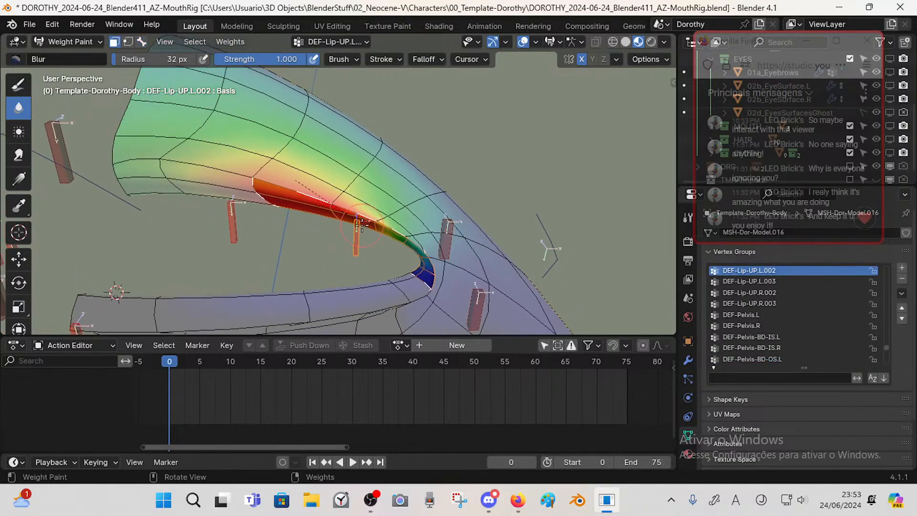
pyautogui.hotkey('ctrl', 'i')
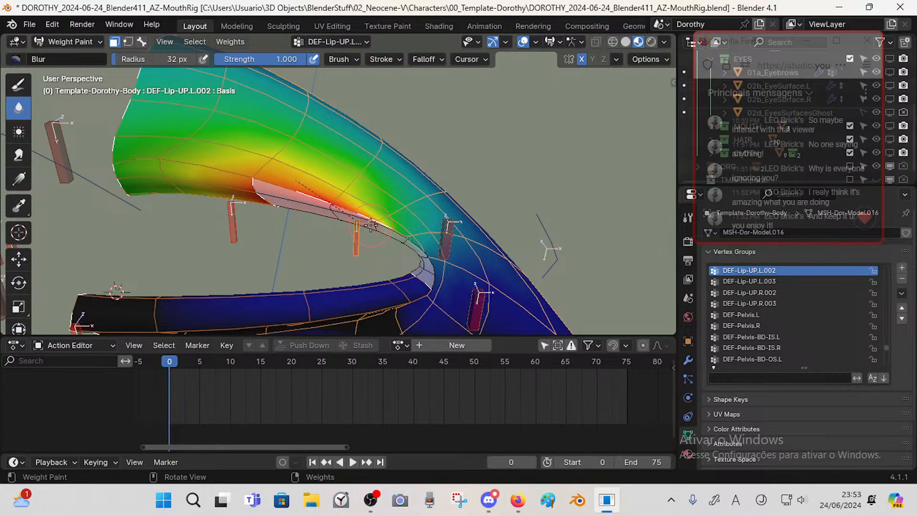
pyautogui.click(24, 85)
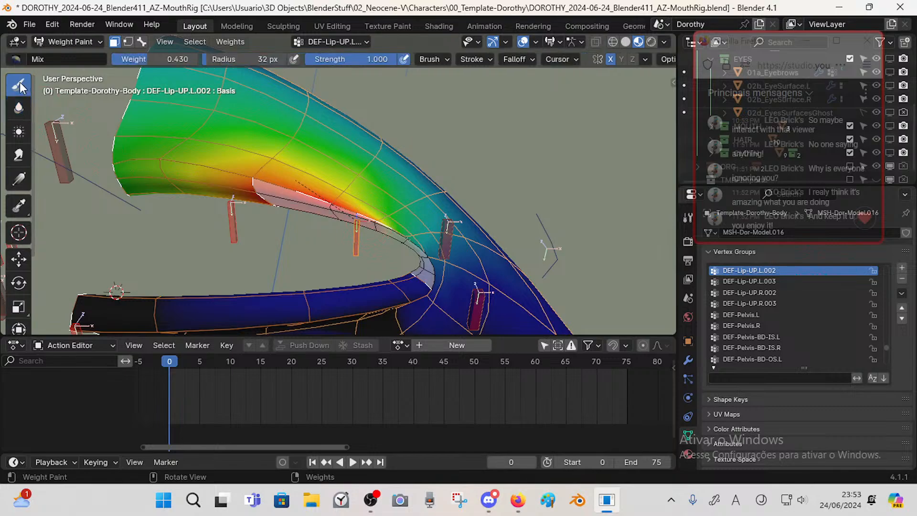
pyautogui.moveTo(29, 87); pyautogui.dragTo(27, 88)
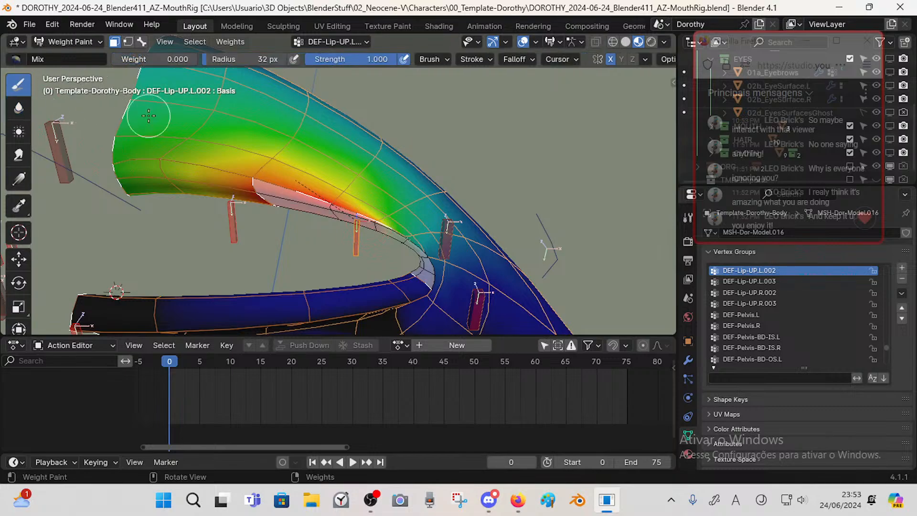
pyautogui.hotkey('ctrl', 'x')
pyautogui.moveTo(210, 192)
pyautogui.mouseDown(button='middle')
pyautogui.moveTo(220, 183)
pyautogui.moveTo(239, 214)
pyautogui.moveTo(270, 198)
pyautogui.moveTo(338, 266)
pyautogui.moveTo(323, 208)
pyautogui.mouseUp(button='middle')
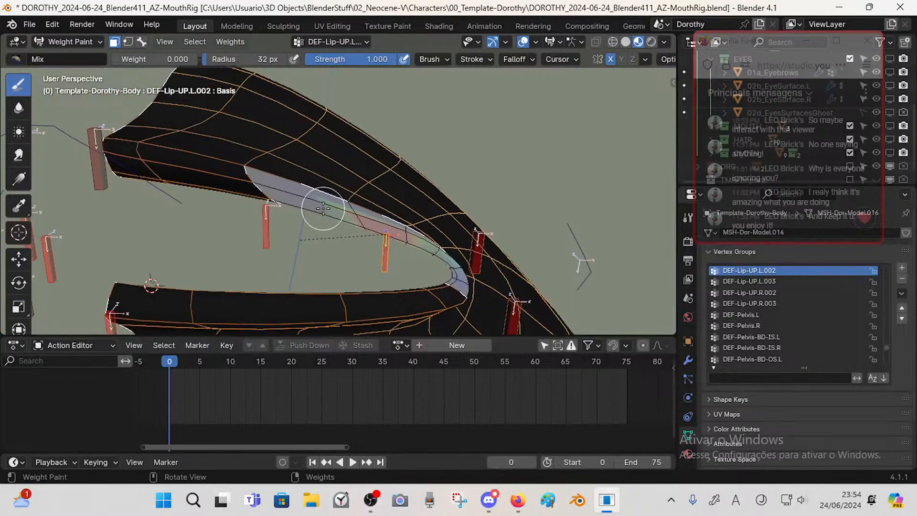
# - Compare the weight distribution of DEF-Lip-UP.L.001 and DEF-Lip-UP.L.002 along the upper lip
pyautogui.press('3')
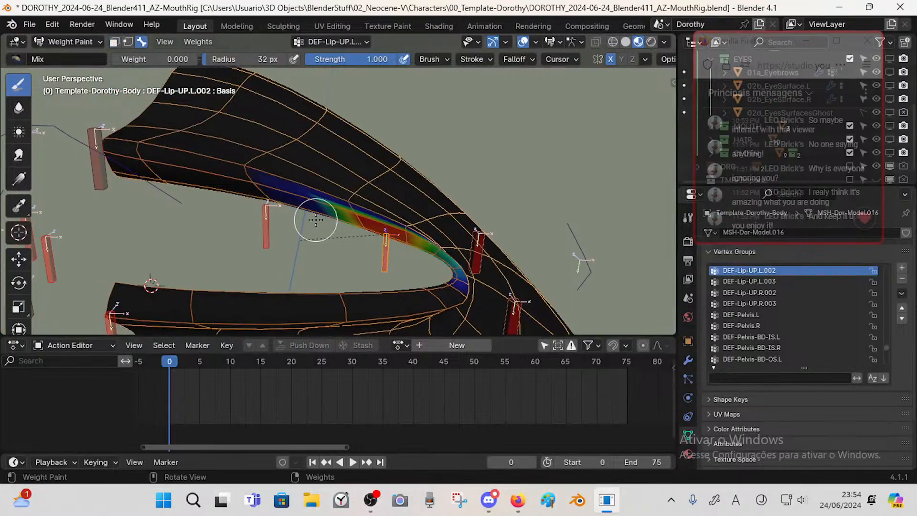
pyautogui.keyDown('ctrl'); pyautogui.click(277, 224); pyautogui.keyUp('ctrl')
pyautogui.press('1')
pyautogui.moveTo(288, 229); pyautogui.dragTo(301, 238, button='middle')
pyautogui.press('1')
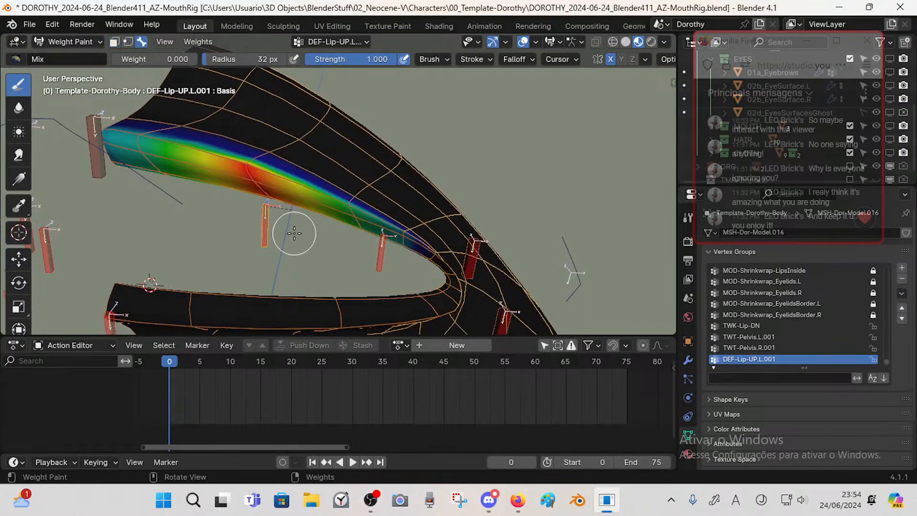
pyautogui.press('1')
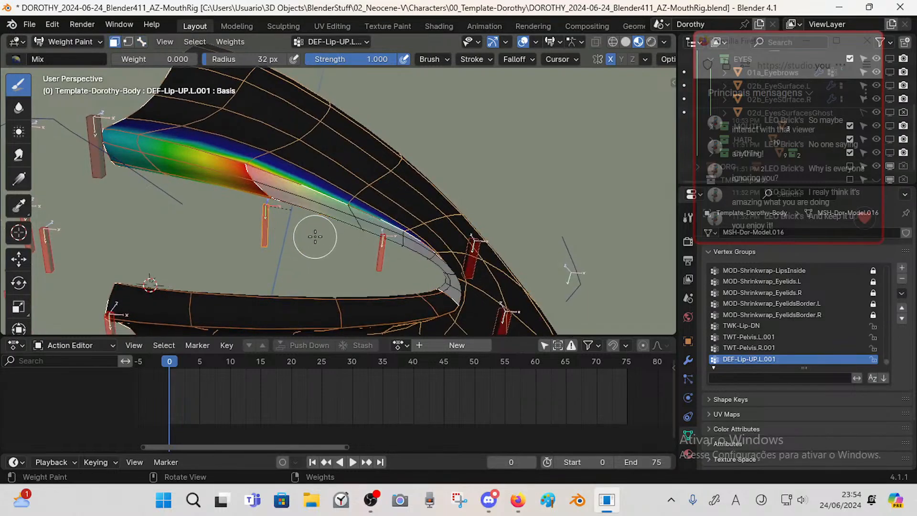
pyautogui.press('1')
pyautogui.keyDown('ctrl'); pyautogui.click(379, 250); pyautogui.keyUp('ctrl')
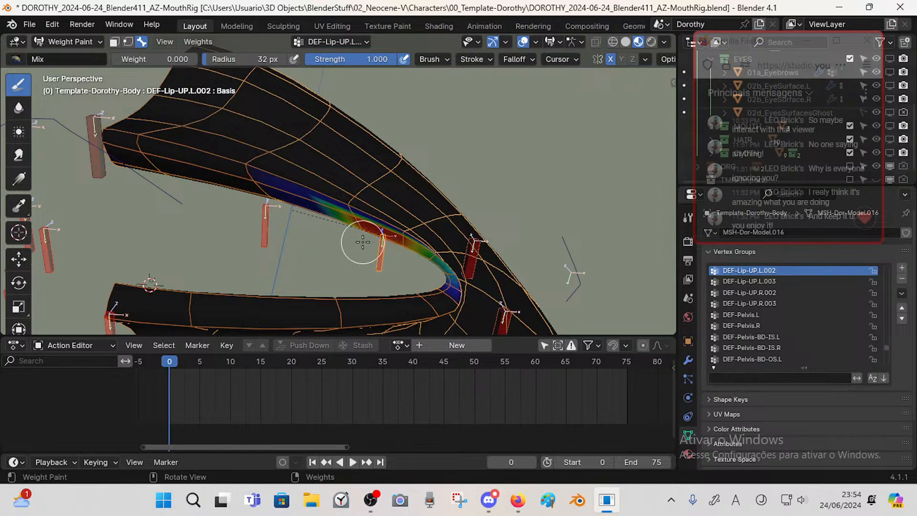
# - Mask to the side lip strip and blur the inner end of the DEF-Lip-UP.L.002 weights with a 64 px radius
pyautogui.moveTo(362, 242); pyautogui.dragTo(284, 161, button='middle')
pyautogui.press('1')
pyautogui.scroll(1, 319, 214)
pyautogui.click(17, 113)
pyautogui.moveTo(195, 142); pyautogui.dragTo(211, 151, button='middle')
pyautogui.press('f')
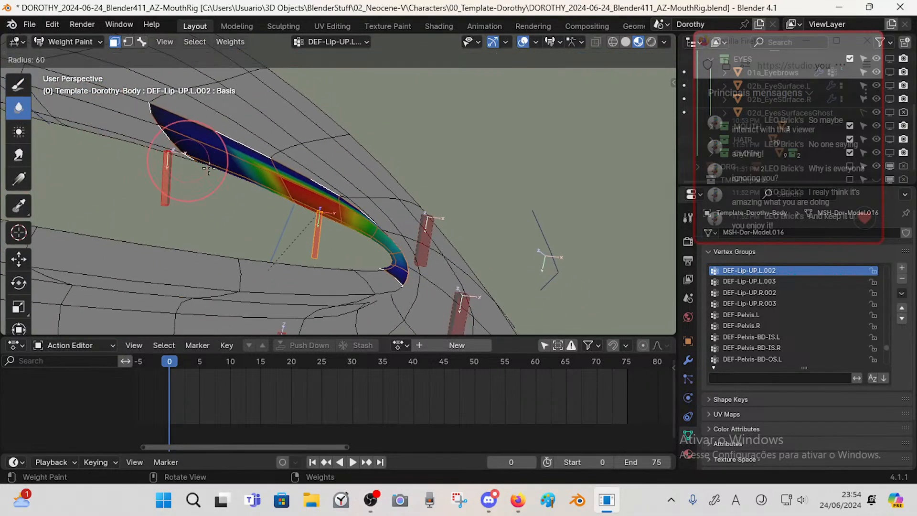
pyautogui.click(231, 152)
pyautogui.moveTo(239, 160)
pyautogui.mouseDown()
pyautogui.moveTo(165, 134)
pyautogui.moveTo(206, 128)
pyautogui.moveTo(289, 154)
pyautogui.mouseUp()
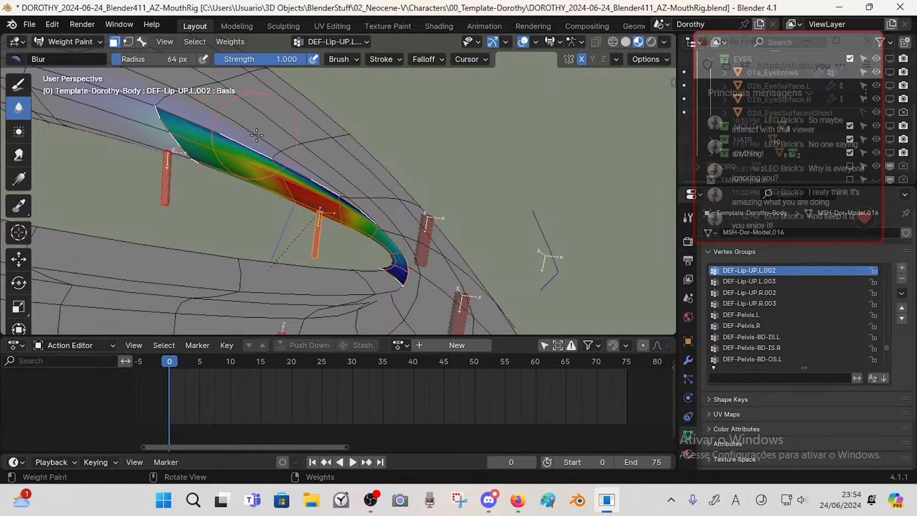
# - Blur the DEF-Lip-UP.L.002 weights along the lip's upper edge with a 33 px radius and continue smoothing with larger brush sizes
pyautogui.press('f')
pyautogui.click(269, 154)
pyautogui.moveTo(229, 136)
pyautogui.mouseDown()
pyautogui.moveTo(289, 156)
pyautogui.moveTo(343, 195)
pyautogui.mouseUp()
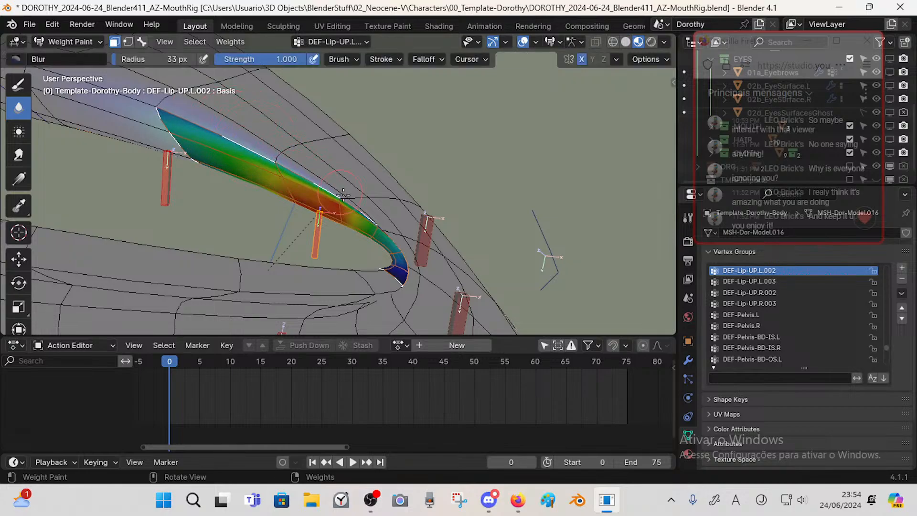
pyautogui.moveTo(391, 243); pyautogui.dragTo(359, 218, button='middle')
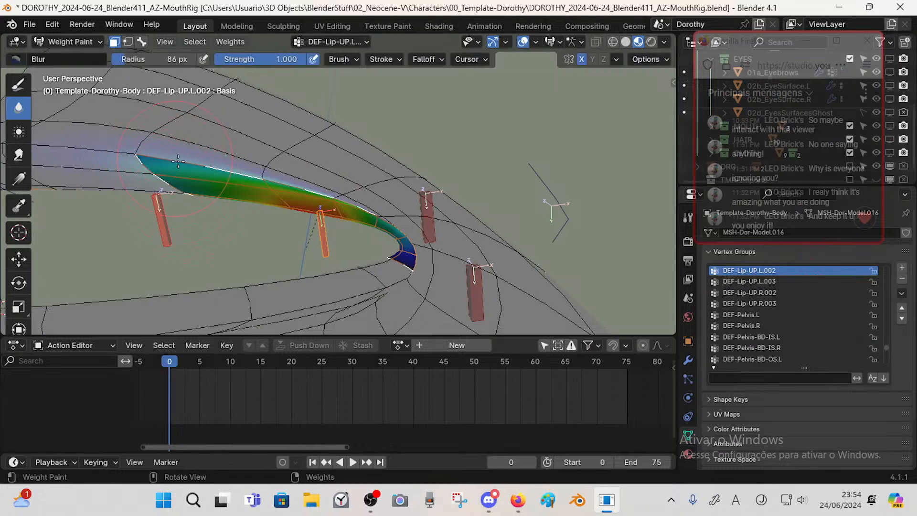
pyautogui.moveTo(178, 162); pyautogui.dragTo(444, 183, button='middle')
pyautogui.moveTo(364, 134); pyautogui.dragTo(313, 160, button='middle')
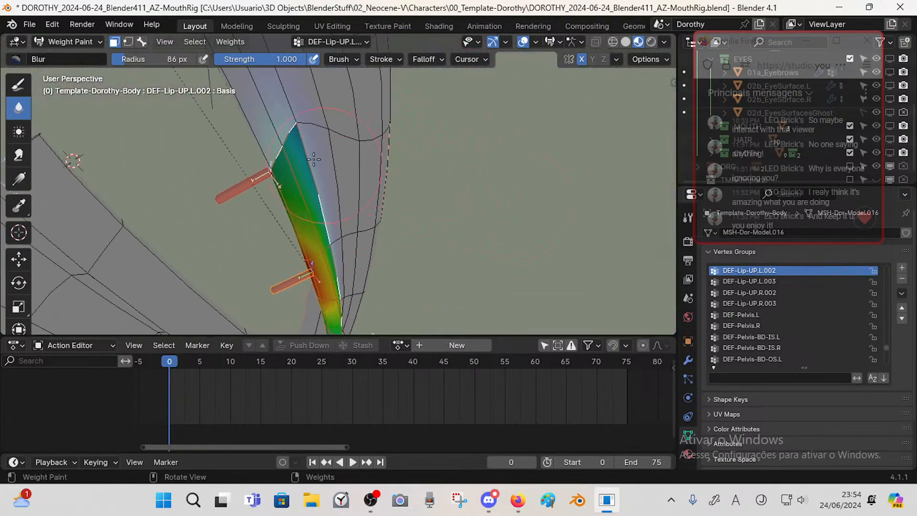
pyautogui.moveTo(291, 123); pyautogui.dragTo(366, 193, button='middle')
pyautogui.moveTo(365, 193); pyautogui.dragTo(286, 202, button='middle')
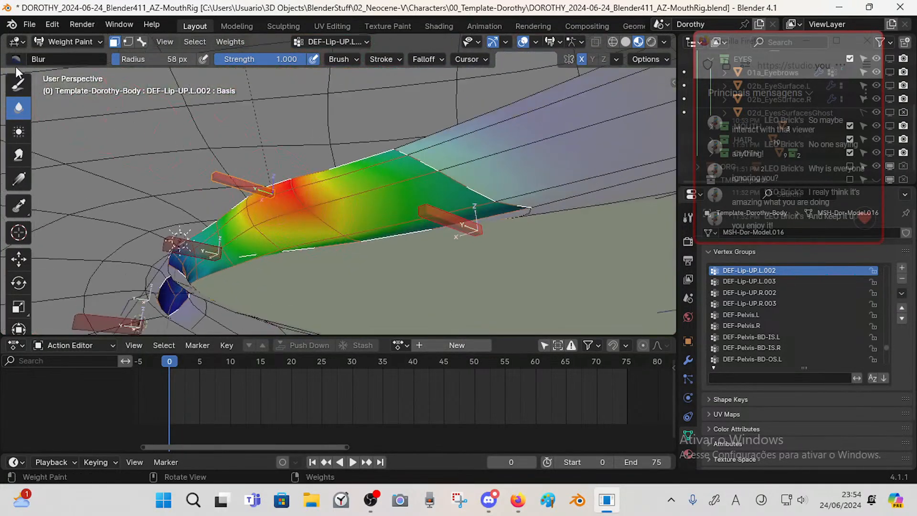
# - Paint the lip loops beside the DEF-Lip-UP.L.002 bone at weight 1.000 with the Draw brush at 58 px radius
pyautogui.click(18, 82)
pyautogui.hotkey('ctrl', 'f')
pyautogui.click(184, 79)
pyautogui.hotkey('ctrl', 'f')
pyautogui.click(312, 151)
pyautogui.moveTo(316, 160)
pyautogui.mouseDown(button='middle')
pyautogui.moveTo(330, 191)
pyautogui.moveTo(249, 196)
pyautogui.mouseUp(button='middle')
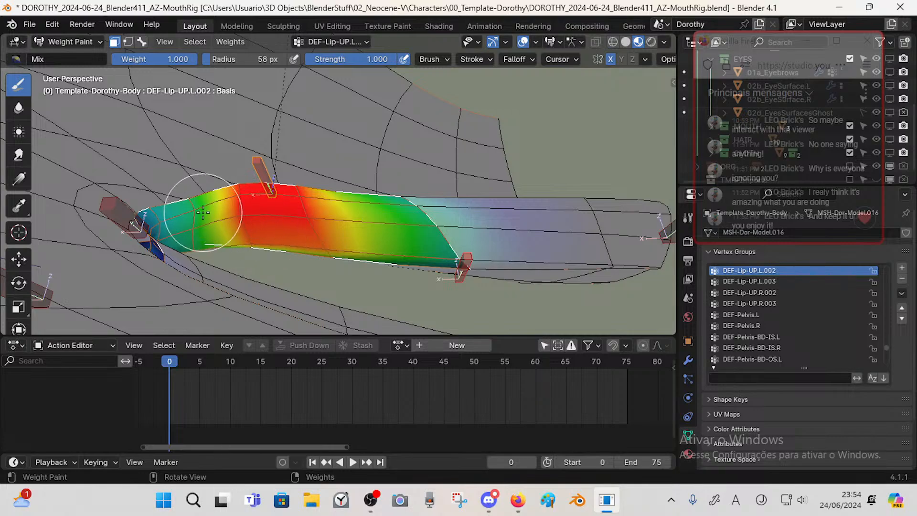
# - Paint the DEF-Lip-UP.L.002 edge loop toward the mouth corner at weight 0.376
pyautogui.hotkey('ctrl', 'f')
pyautogui.click(153, 212)
pyautogui.moveTo(230, 190); pyautogui.dragTo(191, 207, button='middle')
pyautogui.hotkey('ctrl', 'f')
pyautogui.click(207, 226)
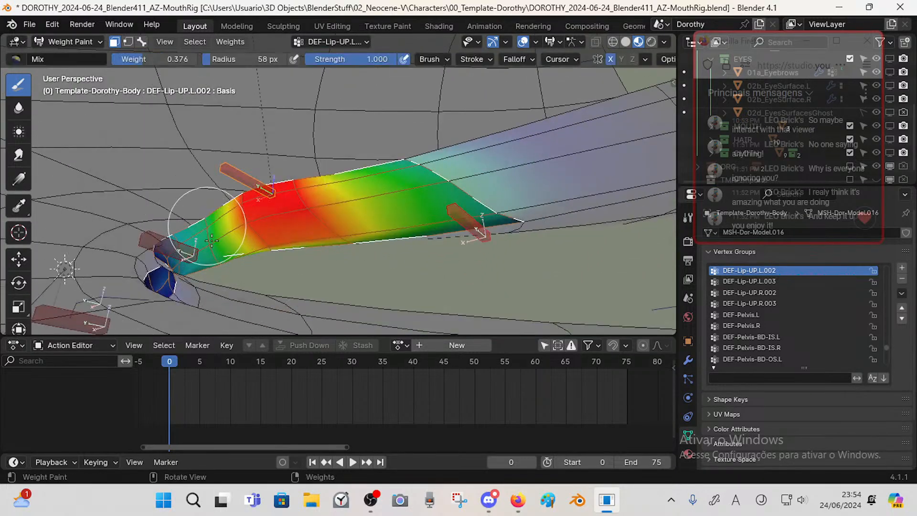
pyautogui.moveTo(212, 241)
pyautogui.mouseDown()
pyautogui.moveTo(184, 253)
pyautogui.moveTo(209, 218)
pyautogui.mouseUp()
# - Blur the DEF-Lip-UP.L.002 weights across the masked lip strip with a 58 px radius and save the file
pyautogui.click(19, 107)
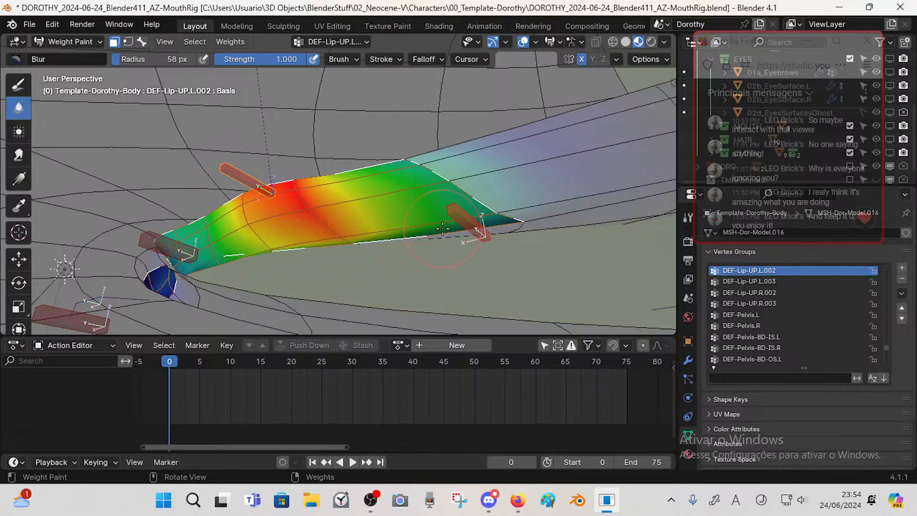
pyautogui.moveTo(359, 243); pyautogui.dragTo(349, 243)
pyautogui.moveTo(455, 212)
pyautogui.mouseDown(button='middle')
pyautogui.moveTo(353, 179)
pyautogui.moveTo(368, 152)
pyautogui.mouseUp(button='middle')
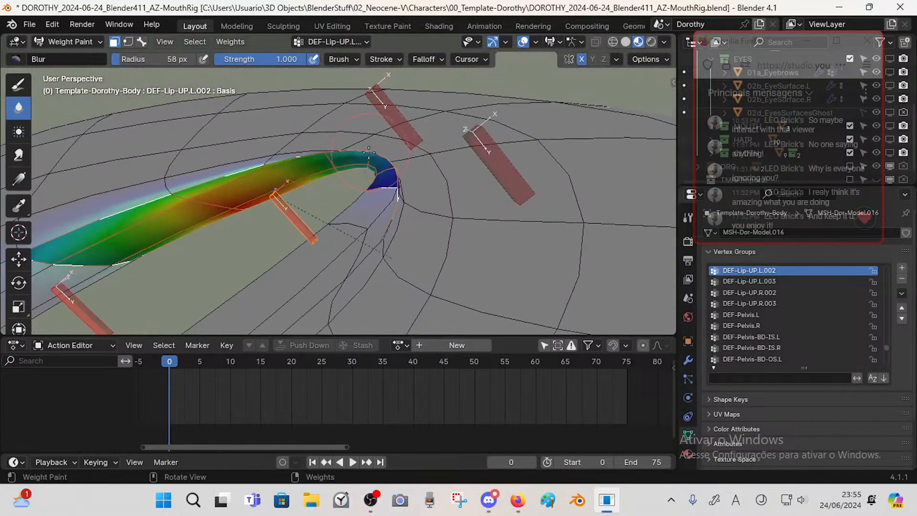
pyautogui.moveTo(288, 163)
pyautogui.mouseDown(button='middle')
pyautogui.moveTo(375, 180)
pyautogui.moveTo(383, 207)
pyautogui.moveTo(449, 220)
pyautogui.mouseUp(button='middle')
pyautogui.hotkey('ctrl', 's')
# - Make DEF-Lip-UP.L.003 the active bone and paint the inner end of its masked lip strip at weight 0.158
pyautogui.press('3')
pyautogui.keyDown('ctrl'); pyautogui.click(375, 180); pyautogui.keyUp('ctrl')
pyautogui.press('1')
pyautogui.moveTo(360, 199); pyautogui.dragTo(339, 128, button='middle')
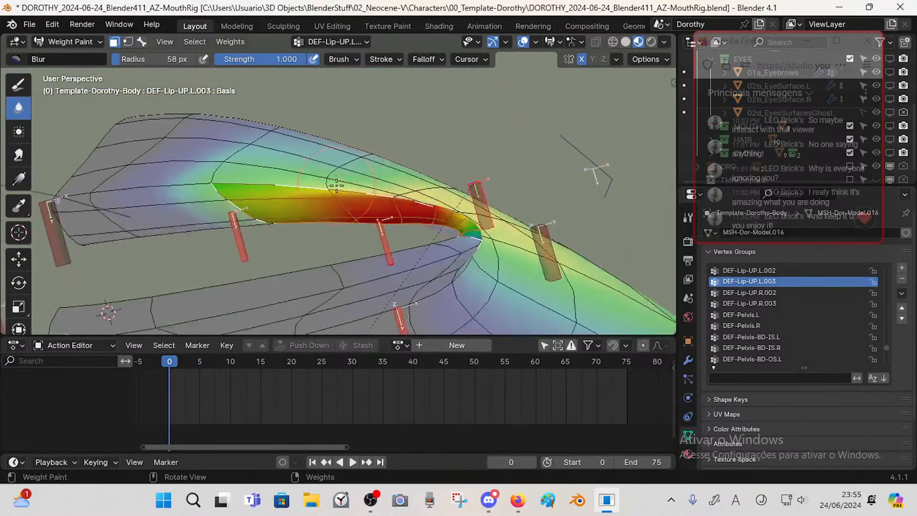
pyautogui.click(27, 84)
pyautogui.hotkey('ctrl', 'f')
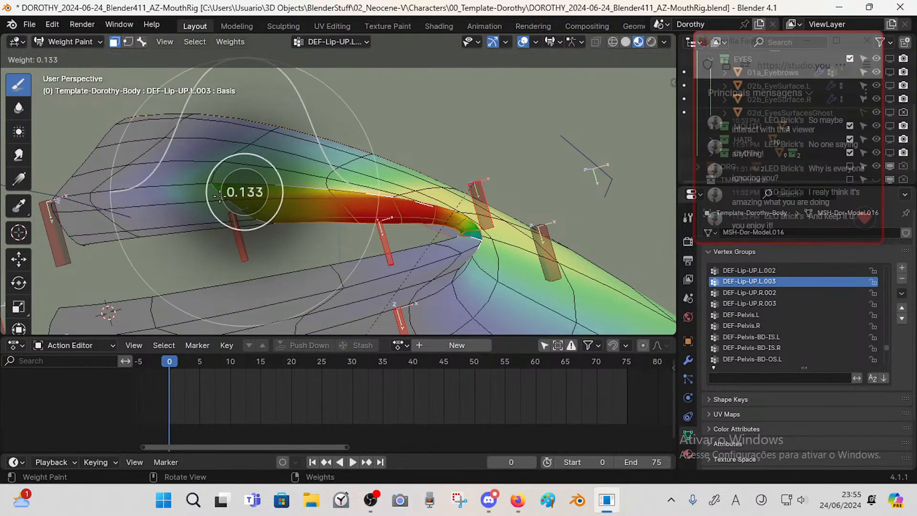
pyautogui.click(252, 209)
pyautogui.moveTo(252, 210); pyautogui.dragTo(251, 214, button='middle')
pyautogui.moveTo(251, 213); pyautogui.dragTo(226, 195)
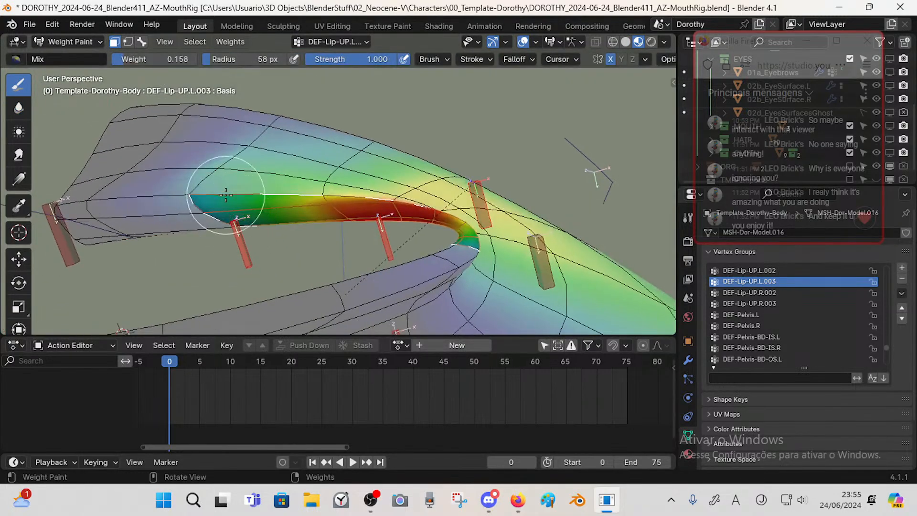
# - Extend the 0.158 weight toward the middle lip bone and blur its transition toward the mouth corner at 58 px radius
pyautogui.moveTo(263, 208)
pyautogui.mouseDown(button='middle')
pyautogui.moveTo(375, 211)
pyautogui.moveTo(378, 188)
pyautogui.moveTo(390, 193)
pyautogui.moveTo(330, 213)
pyautogui.moveTo(303, 163)
pyautogui.moveTo(354, 201)
pyautogui.mouseUp(button='middle')
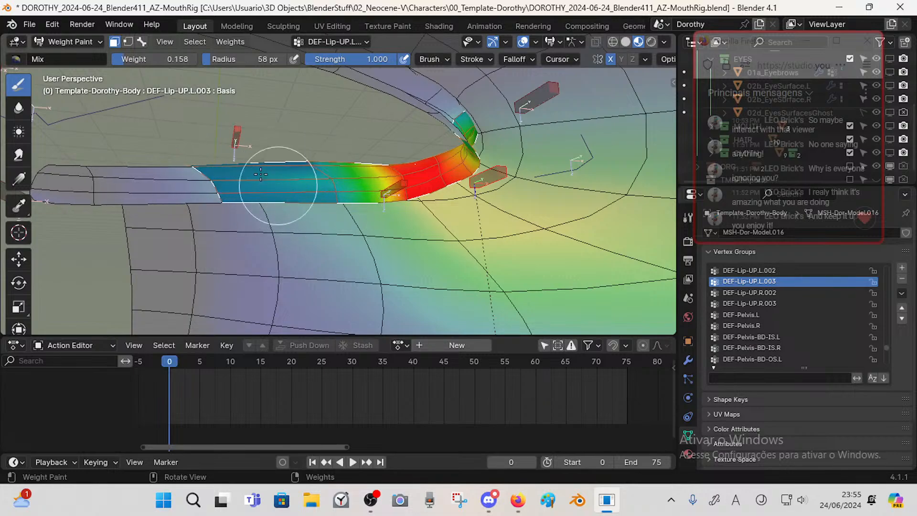
pyautogui.click(19, 107)
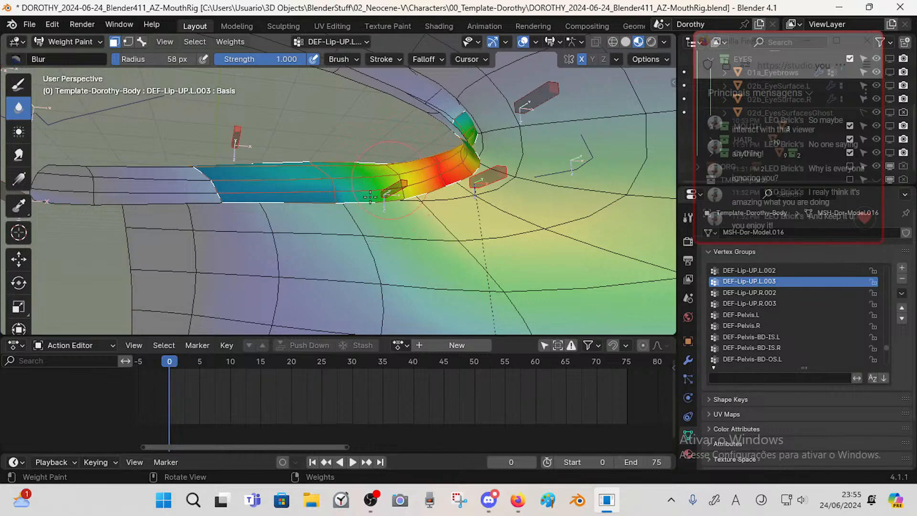
pyautogui.moveTo(409, 172)
pyautogui.mouseDown(button='middle')
pyautogui.moveTo(578, 170)
pyautogui.moveTo(436, 248)
pyautogui.moveTo(346, 153)
pyautogui.moveTo(105, 110)
pyautogui.mouseUp(button='middle')
# - Paint the DEF-Lip-UP.L.003 lip faces around the mouth corner at weight 1.000 with a 14 px brush radius
pyautogui.click(19, 86)
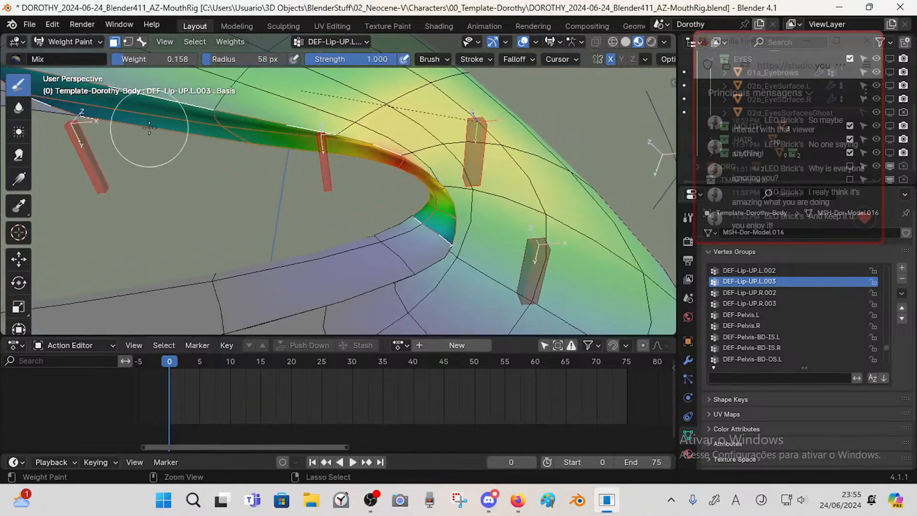
pyautogui.moveTo(153, 129); pyautogui.dragTo(424, 143, button='middle')
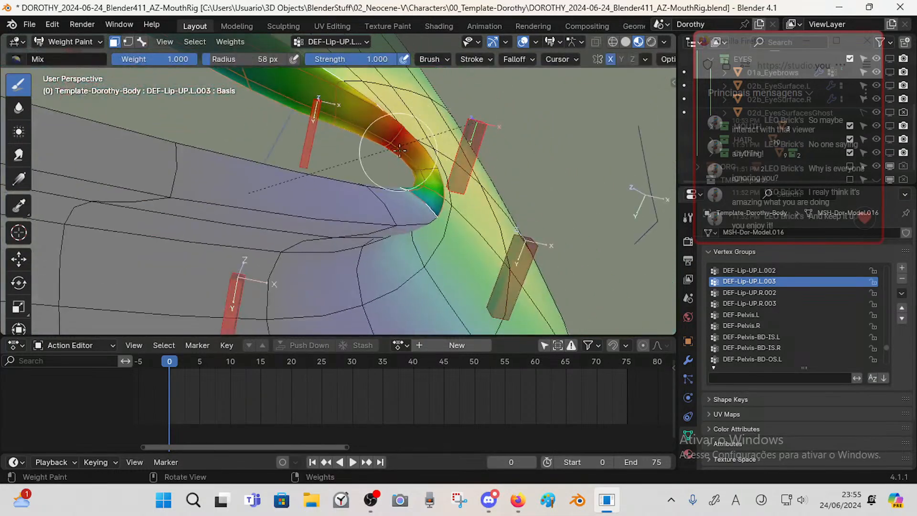
pyautogui.press('f')
pyautogui.click(433, 158)
pyautogui.press('f')
pyautogui.click(425, 170)
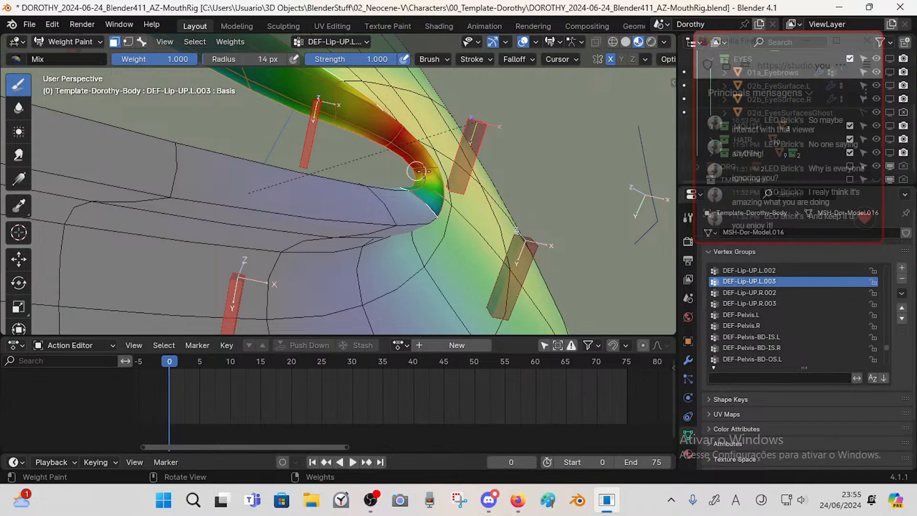
pyautogui.moveTo(439, 164); pyautogui.dragTo(439, 142, button='middle')
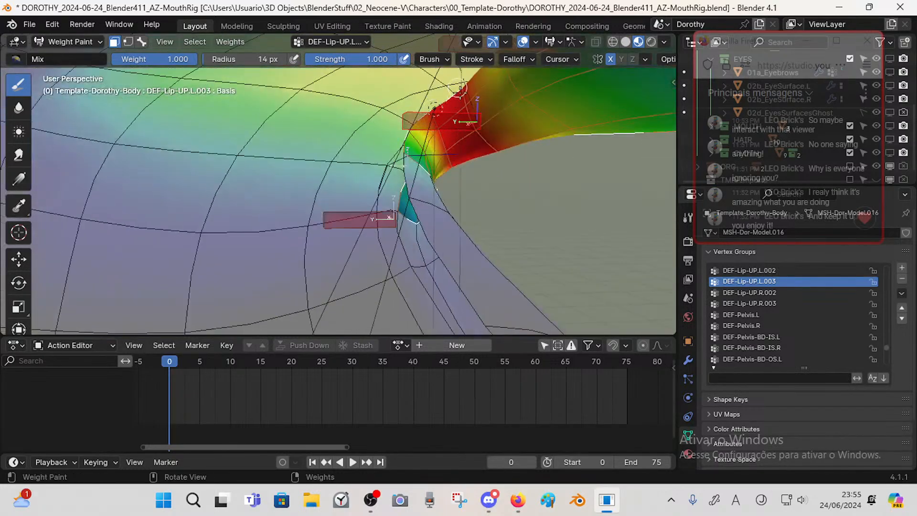
# - Blur the DEF-Lip-UP.L.003 weights on the masked lip faces around the mouth corner with a 23 px brush radius
pyautogui.moveTo(510, 150); pyautogui.dragTo(292, 139, button='middle')
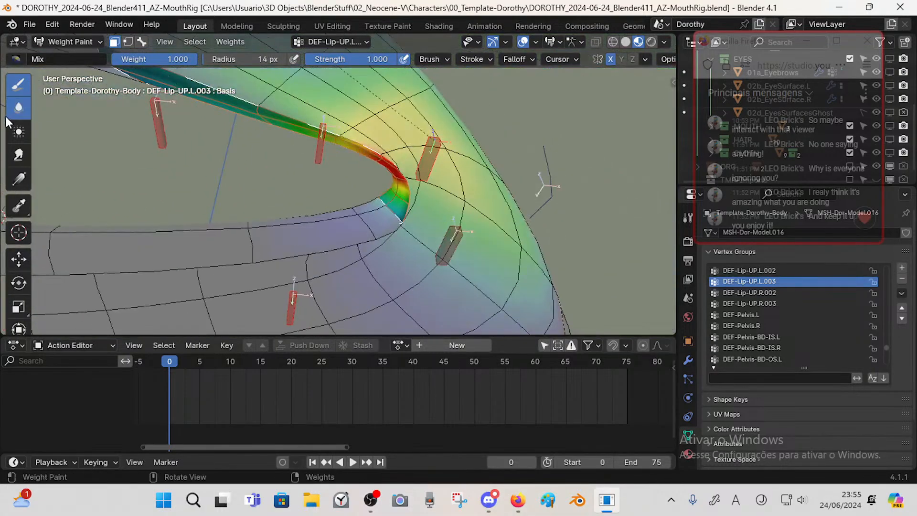
pyautogui.click(19, 107)
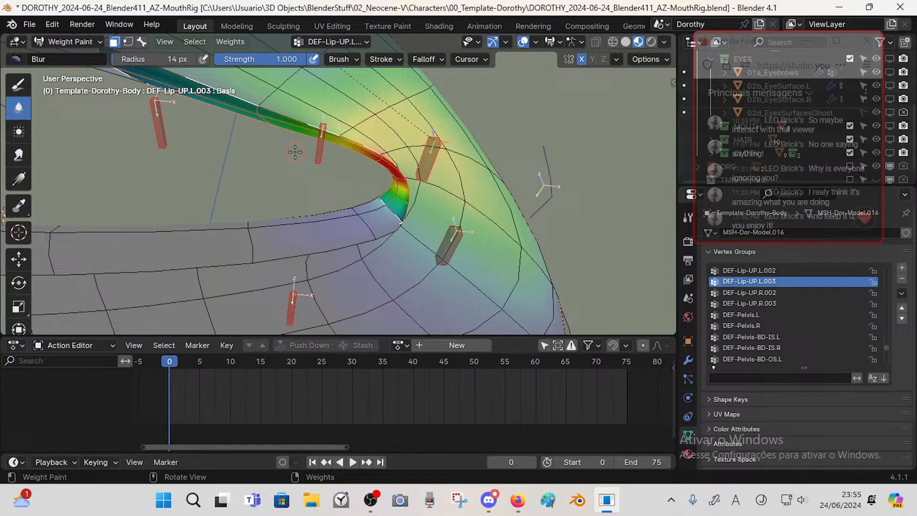
pyautogui.press('f')
pyautogui.click(389, 196)
pyautogui.press('f')
pyautogui.click(405, 203)
pyautogui.moveTo(399, 226); pyautogui.dragTo(364, 159, button='middle')
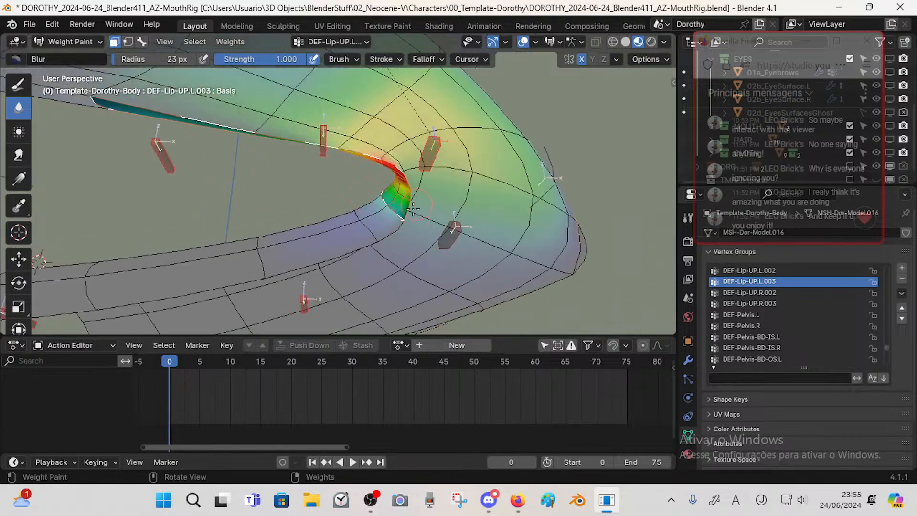
pyautogui.moveTo(413, 209); pyautogui.dragTo(374, 233, button='middle')
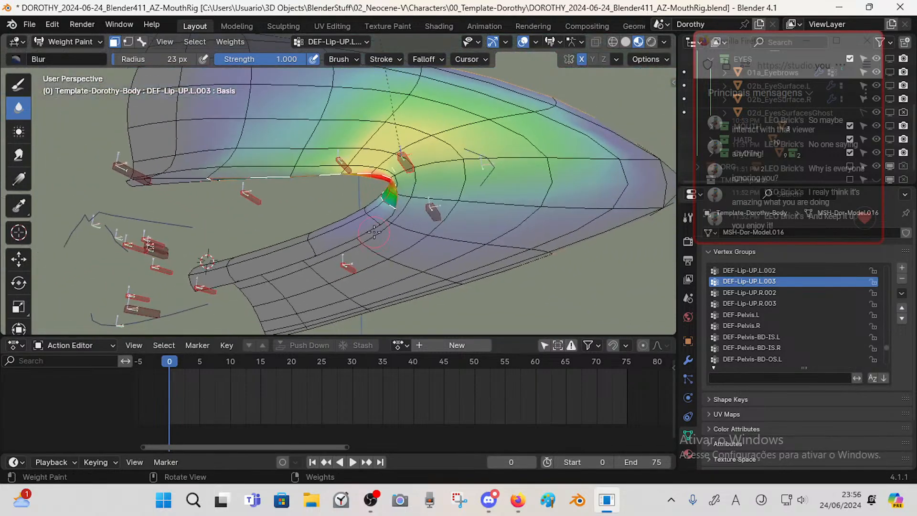
# - Switch to bone selection, compare the !HIDE-1ed-LipToptSide and !HIDE-1ee-2D-LipToptSide vertex groups, and leave !HIDE-1ee-2D-LipToptSide active
pyautogui.press('3')
pyautogui.keyDown('ctrl'); pyautogui.click(435, 210); pyautogui.keyUp('ctrl')
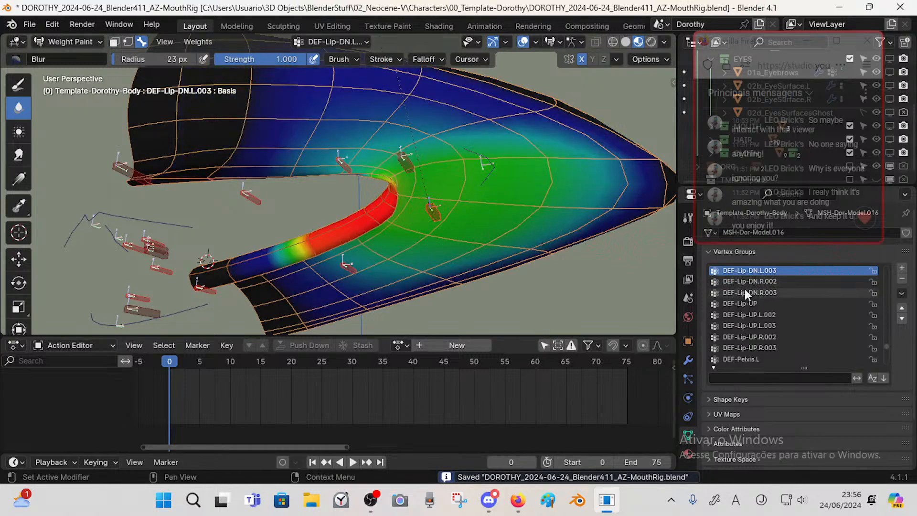
pyautogui.moveTo(885, 346); pyautogui.dragTo(889, 267)
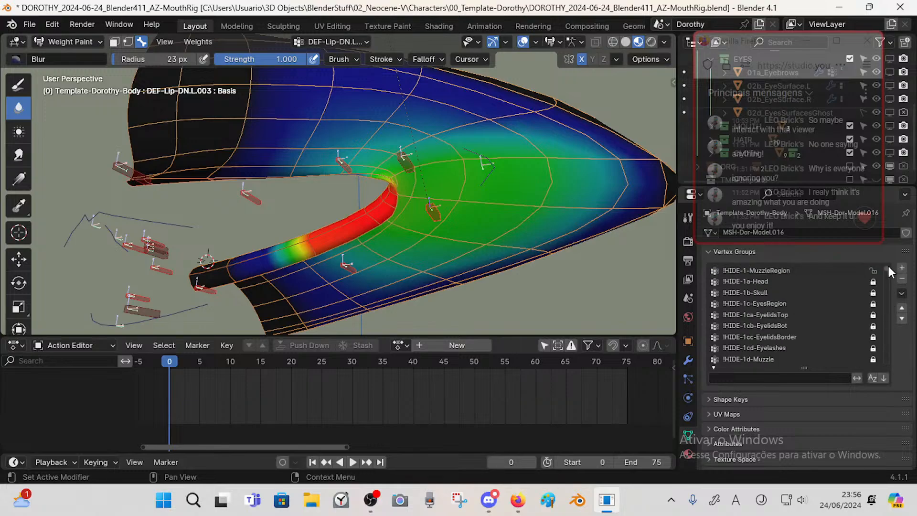
pyautogui.keyDown('ctrl'); pyautogui.scroll(-2, 758, 324); pyautogui.keyUp('ctrl')
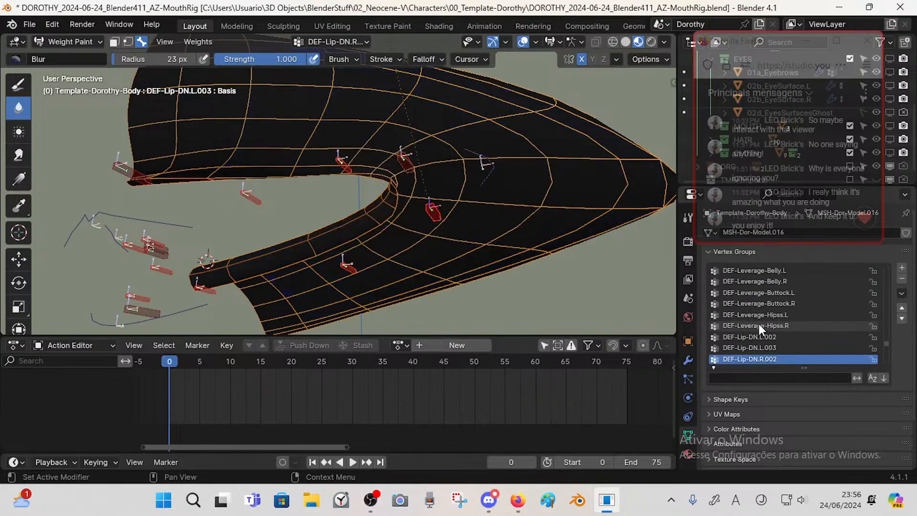
pyautogui.keyDown('ctrl'); pyautogui.scroll(-1, 875, 349); pyautogui.keyUp('ctrl')
pyautogui.moveTo(886, 343); pyautogui.dragTo(892, 269)
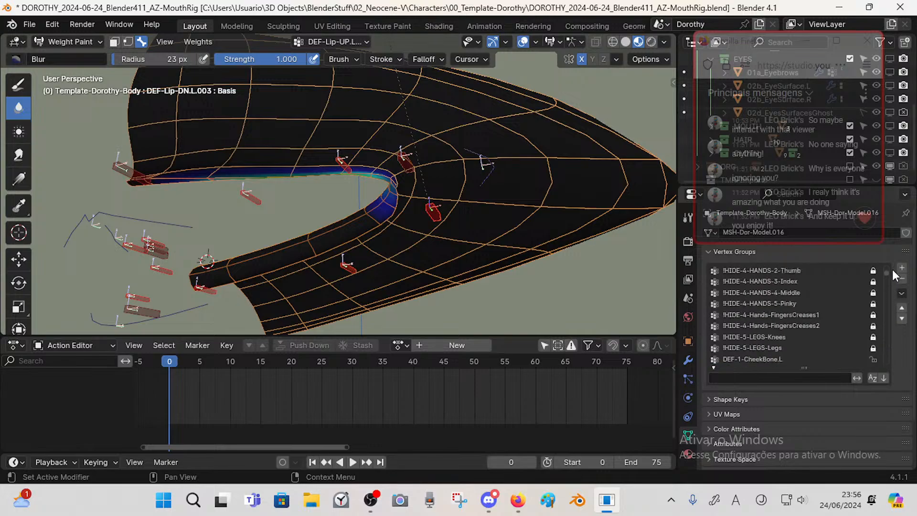
pyautogui.scroll(-4, 789, 314)
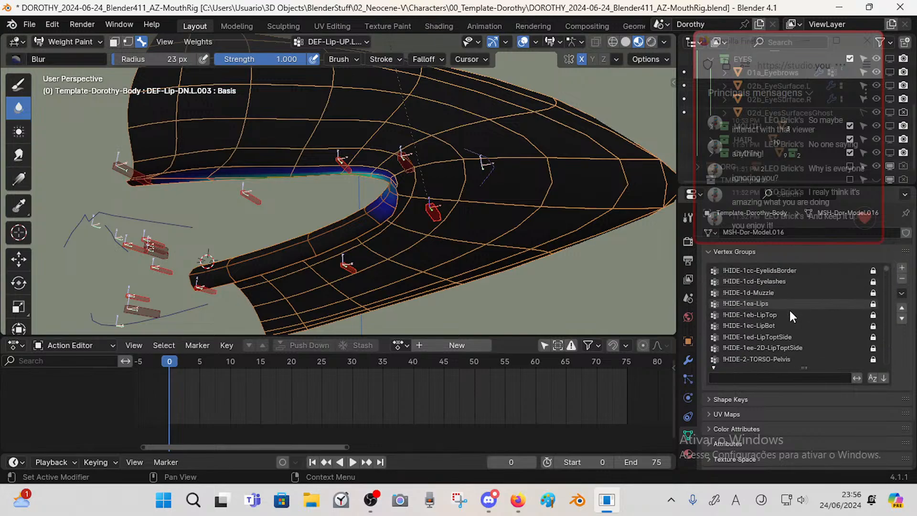
pyautogui.click(778, 337)
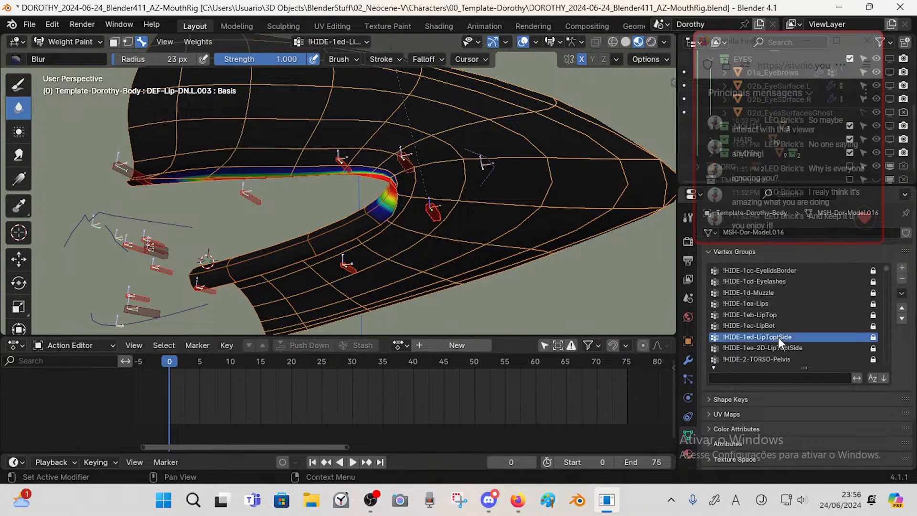
pyautogui.click(810, 348)
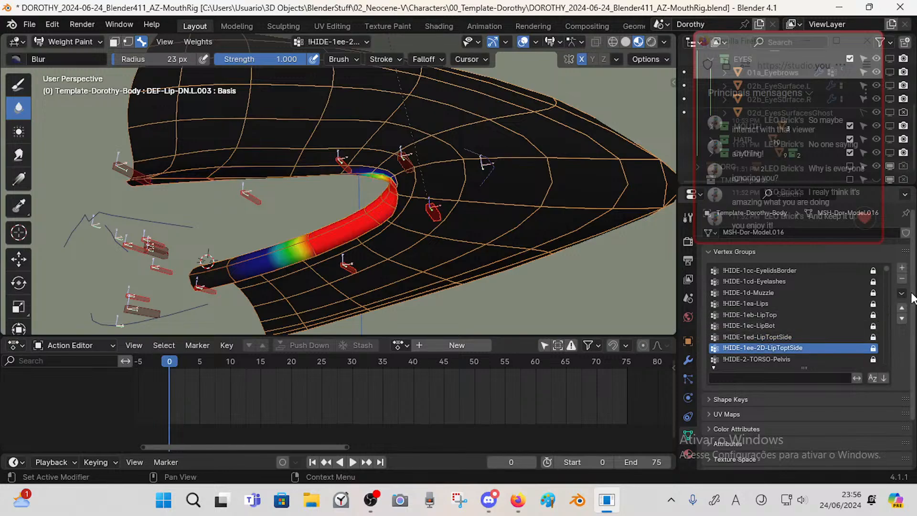
pyautogui.click(788, 333)
pyautogui.click(803, 351)
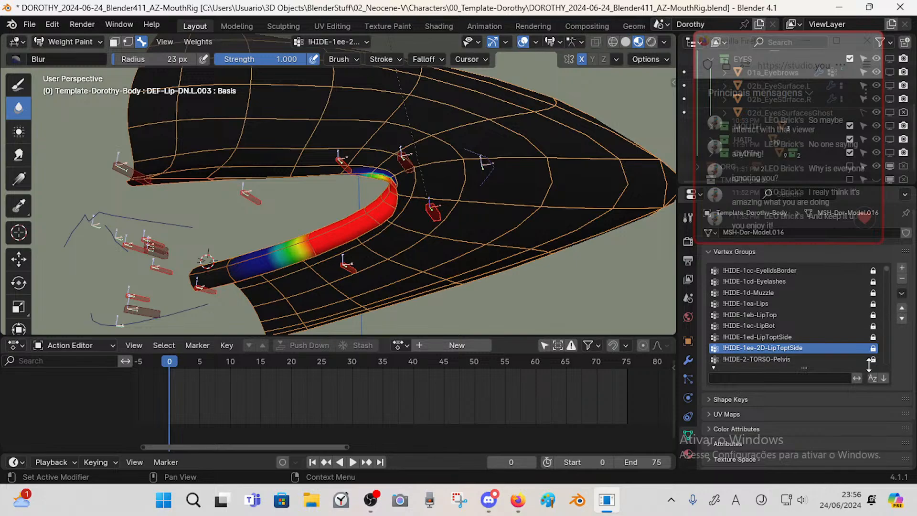
# - In Edit Mode, replace the current face selection with the faces of the !HIDE-1ee-2D-LipToptSide vertex group
pyautogui.moveTo(435, 254); pyautogui.dragTo(443, 222, button='middle')
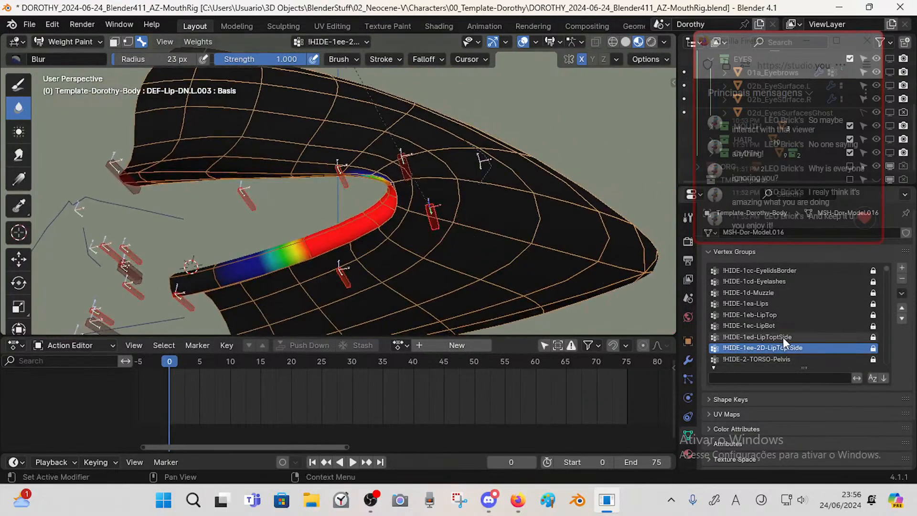
pyautogui.press('Tab')
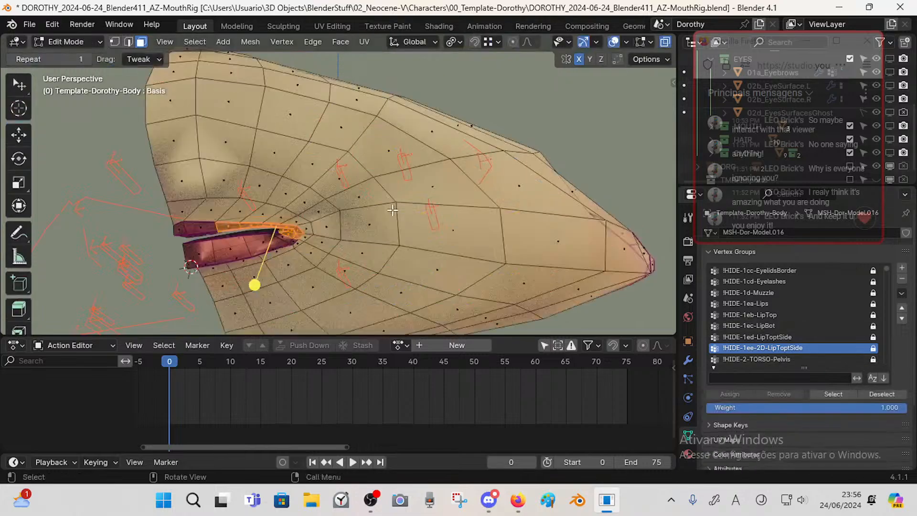
pyautogui.hotkey('alt', 'a')
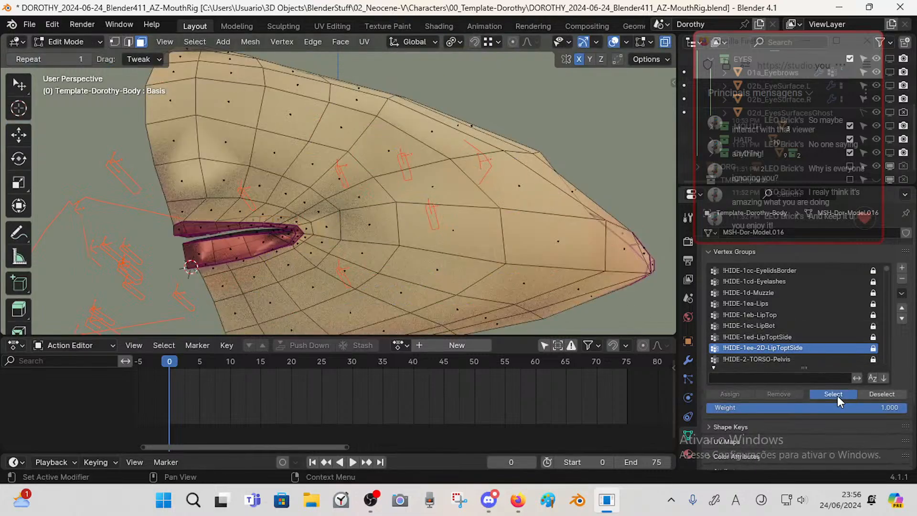
pyautogui.click(838, 395)
pyautogui.moveTo(270, 216); pyautogui.dragTo(371, 174, button='middle')
pyautogui.scroll(2, 354, 210)
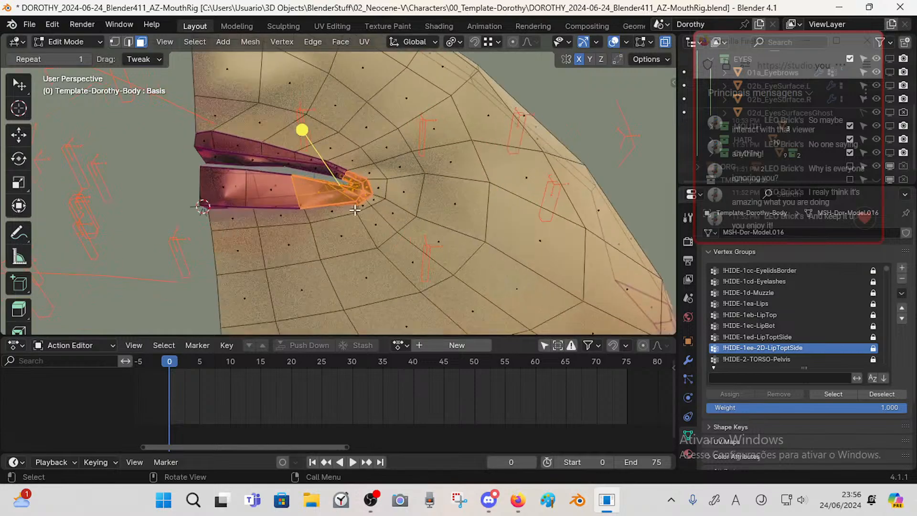
# - Return to Object Mode and select the mouth armature together with Dorothy's body mesh as the active object
pyautogui.hotkey('ctrl', 'Tab')
pyautogui.click(370, 171)
pyautogui.click(465, 120)
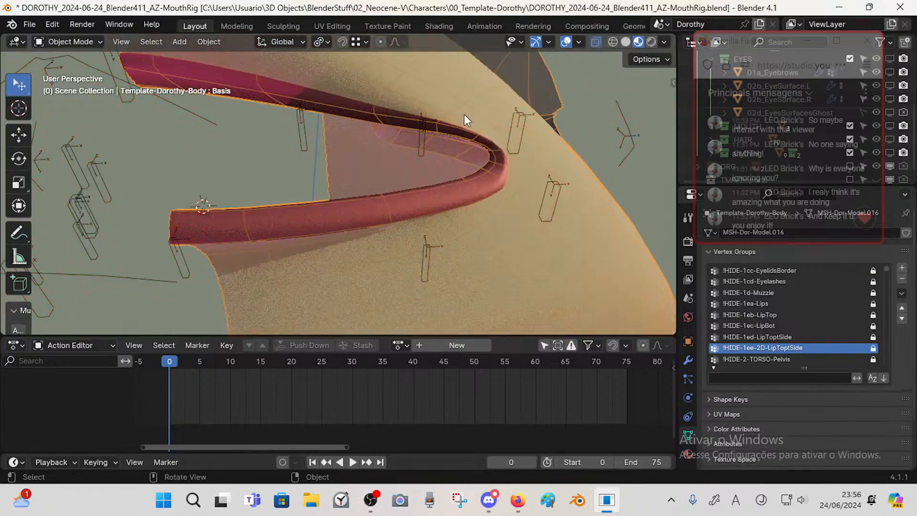
pyautogui.keyDown('shift'); pyautogui.click(417, 132); pyautogui.keyUp('shift')
pyautogui.keyDown('shift'); pyautogui.click(454, 101); pyautogui.keyUp('shift')
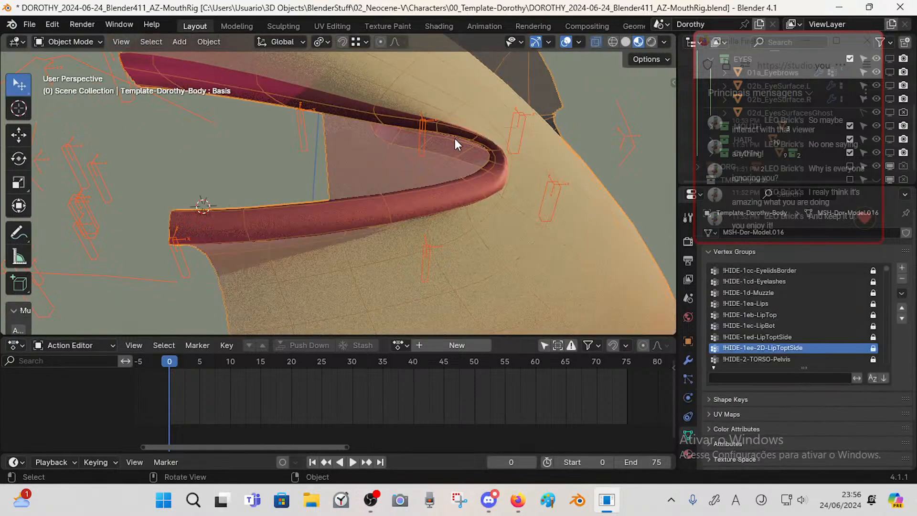
pyautogui.scroll(-6, 454, 144)
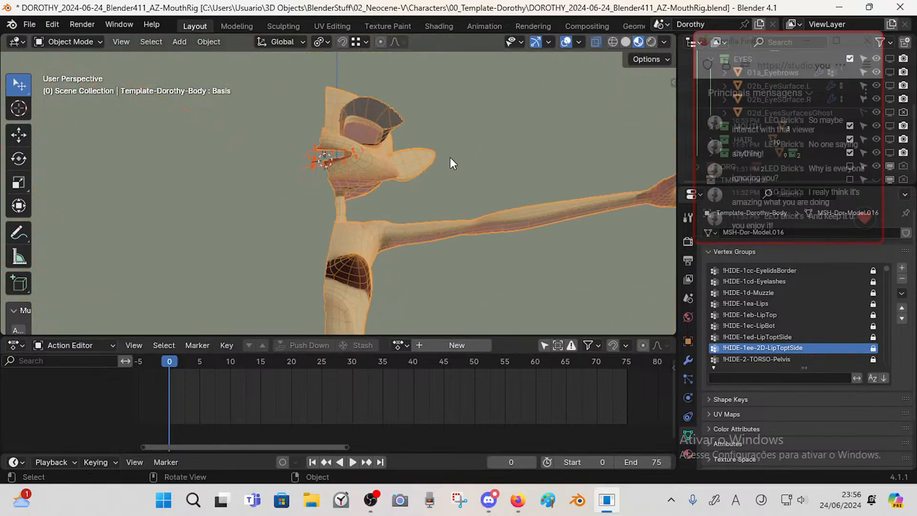
pyautogui.keyDown('shift'); pyautogui.moveTo(411, 172); pyautogui.dragTo(379, 274, button='middle'); pyautogui.keyUp('shift')
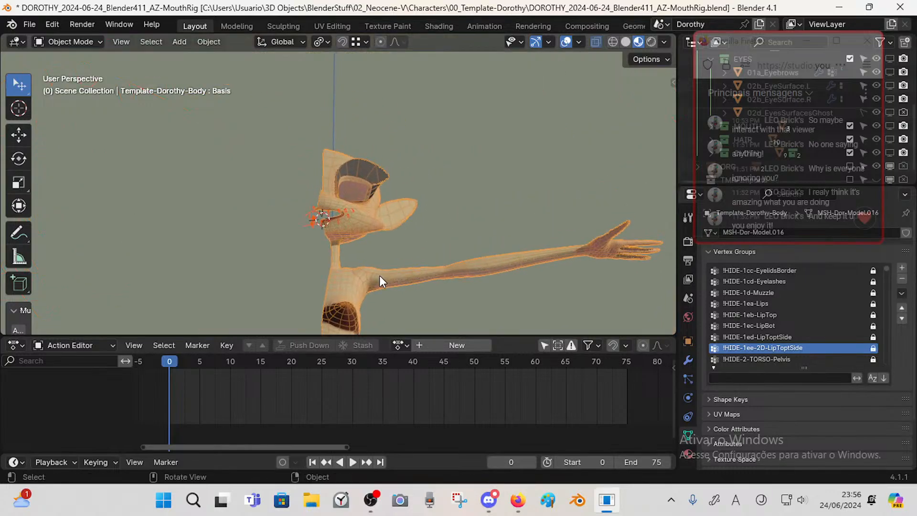
pyautogui.hotkey('shift', '`')
pyautogui.press('w')
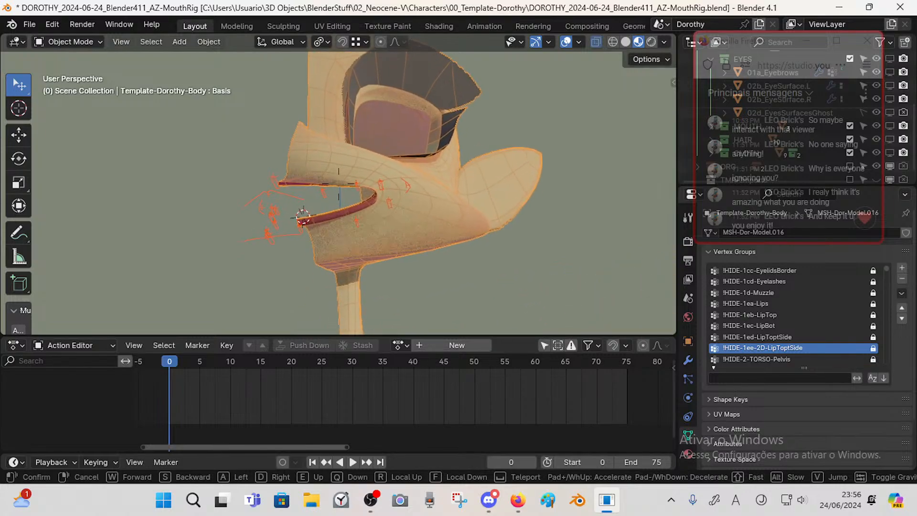
pyautogui.press('s')
pyautogui.click(452, 165)
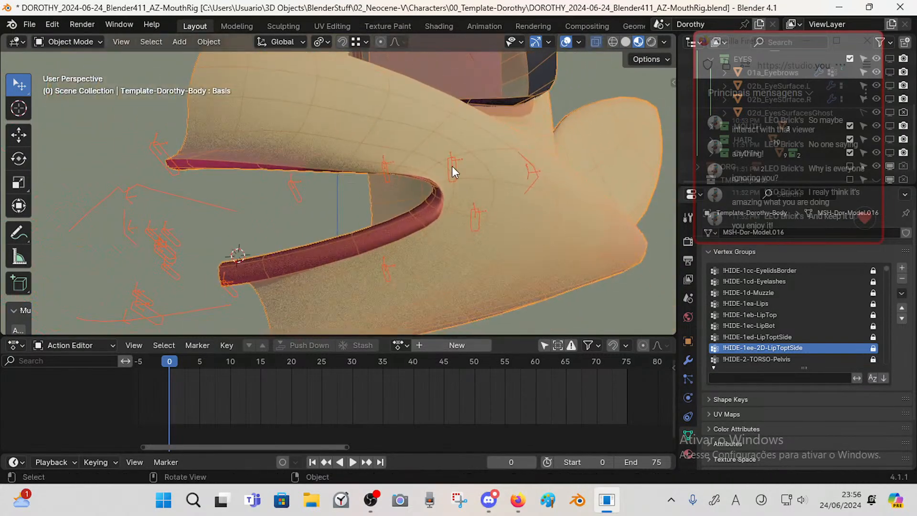
# - Reselect the mouth armature and then the body mesh, and enter Weight Paint mode on the body
pyautogui.click(452, 165)
pyautogui.click(454, 176)
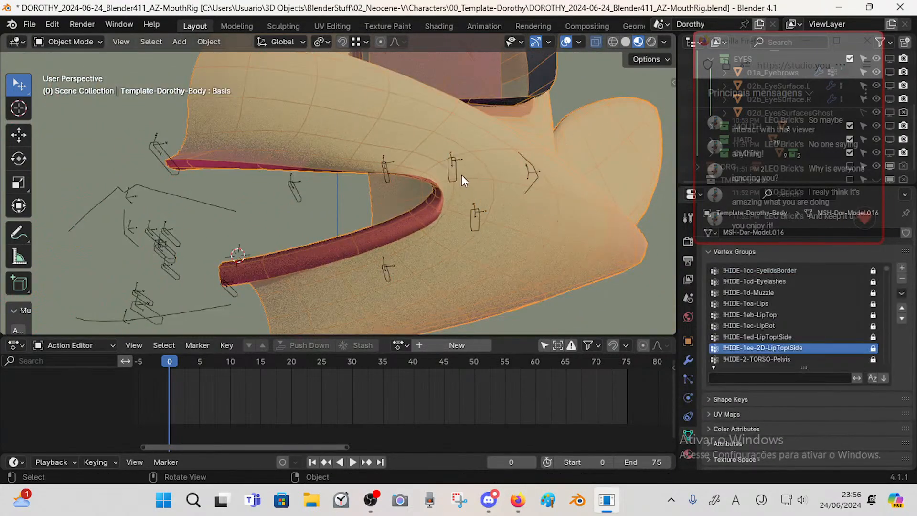
pyautogui.click(457, 169)
pyautogui.keyDown('shift'); pyautogui.click(466, 168); pyautogui.keyUp('shift')
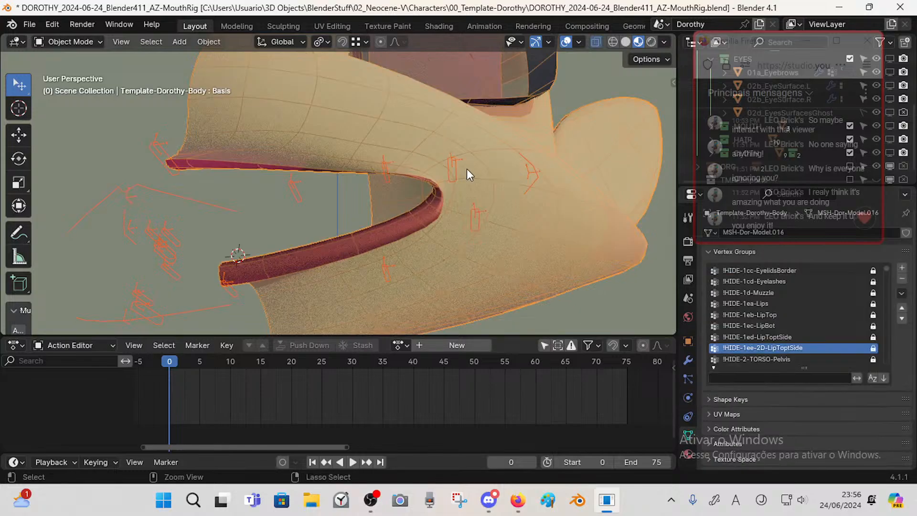
pyautogui.hotkey('ctrl', 'Tab')
pyautogui.press('7')
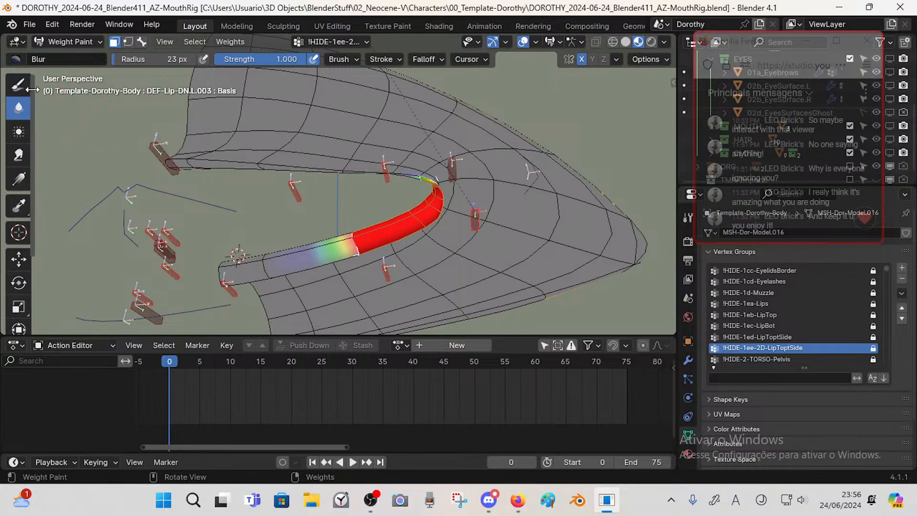
# - Make DEF-Lip-DN.L.003 the active bone and restrict painting to the selected lower-lip faces with face masking
pyautogui.moveTo(189, 195); pyautogui.dragTo(223, 210, button='middle')
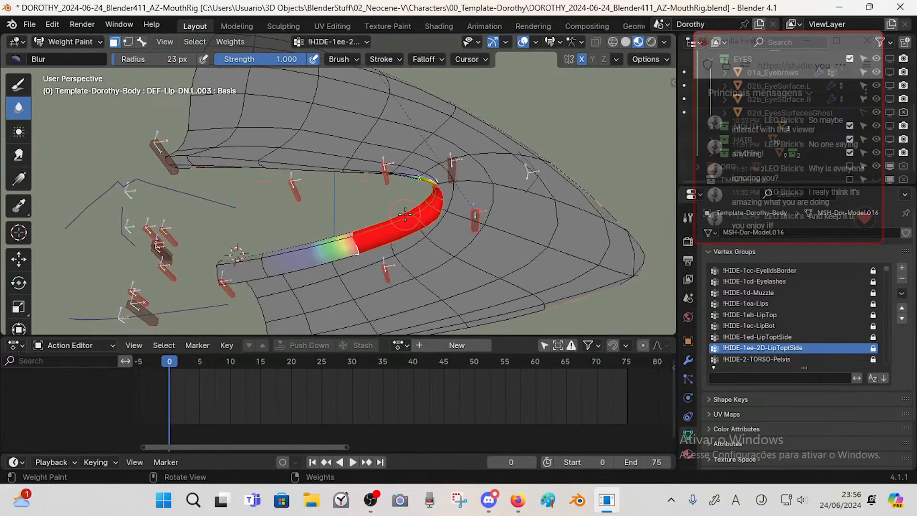
pyautogui.press('v')
pyautogui.click(474, 218)
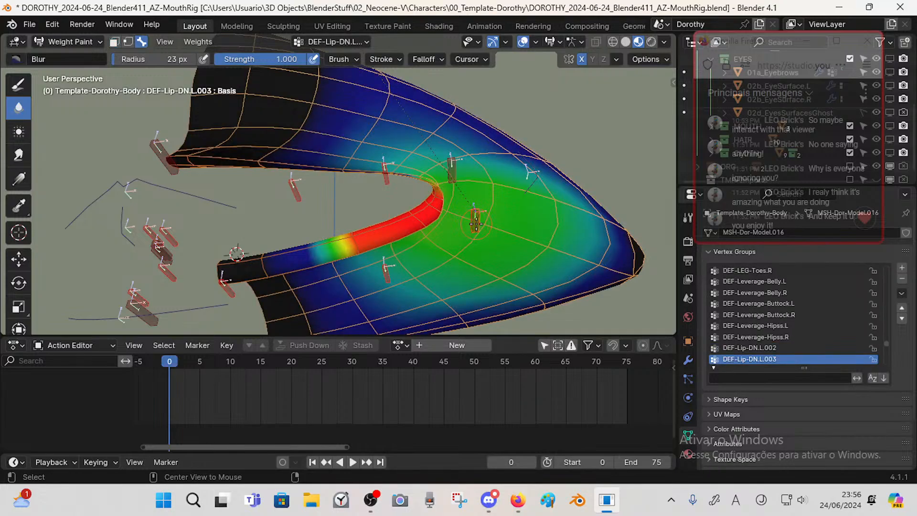
pyautogui.press('m')
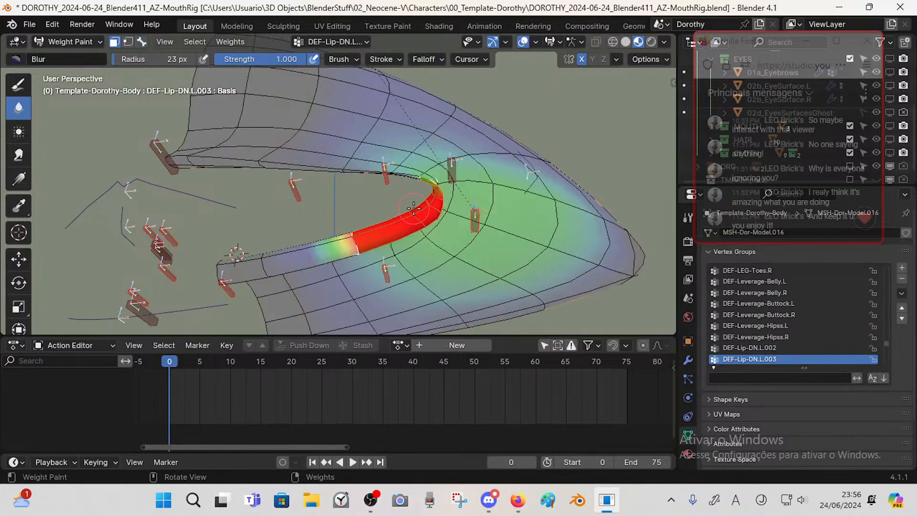
# - Try filling the masked lower-lip faces of DEF-Lip-DN.L.003 with weight 0.000, and undo the fill
pyautogui.click(17, 86)
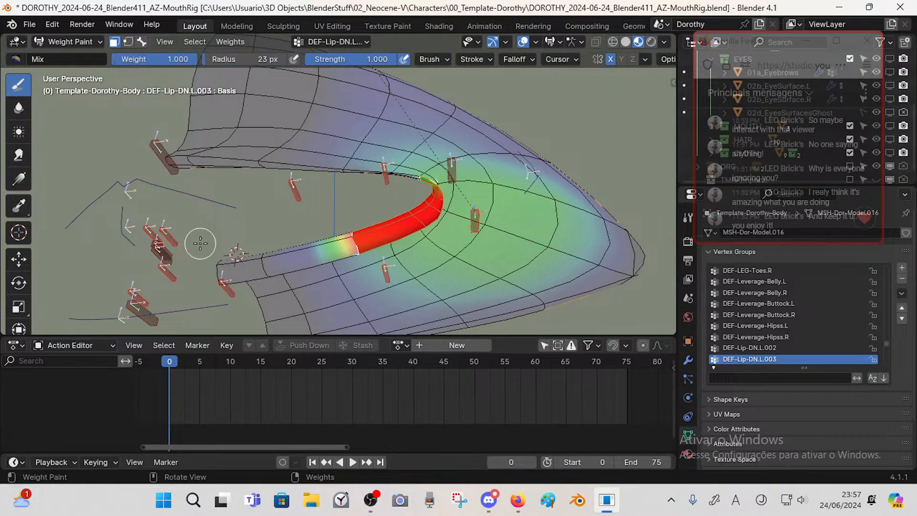
pyautogui.rightClick(262, 196)
pyautogui.moveTo(248, 196); pyautogui.dragTo(45, 209)
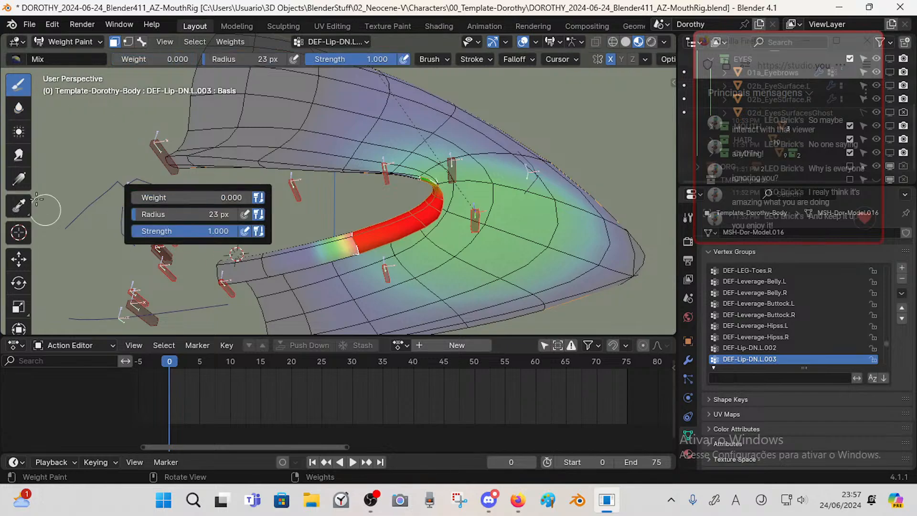
pyautogui.hotkey('ctrl', 'x')
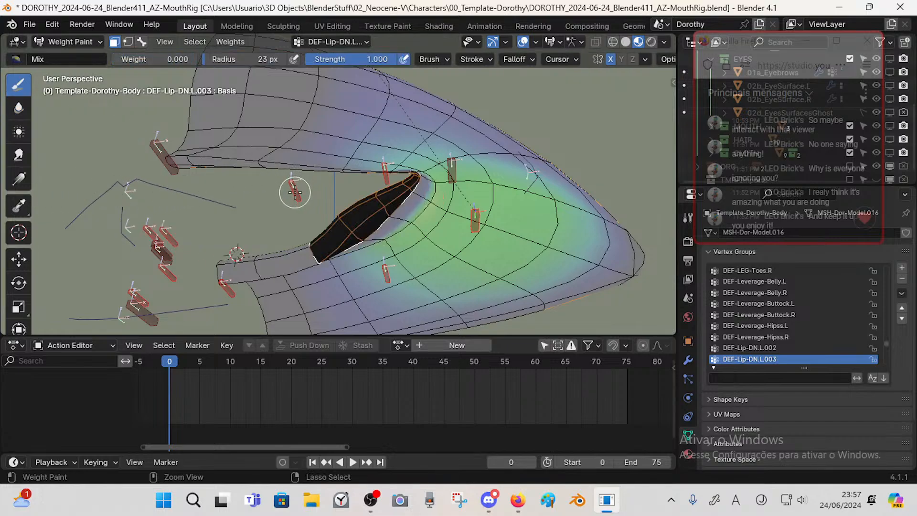
pyautogui.hotkey('ctrl', 'z')
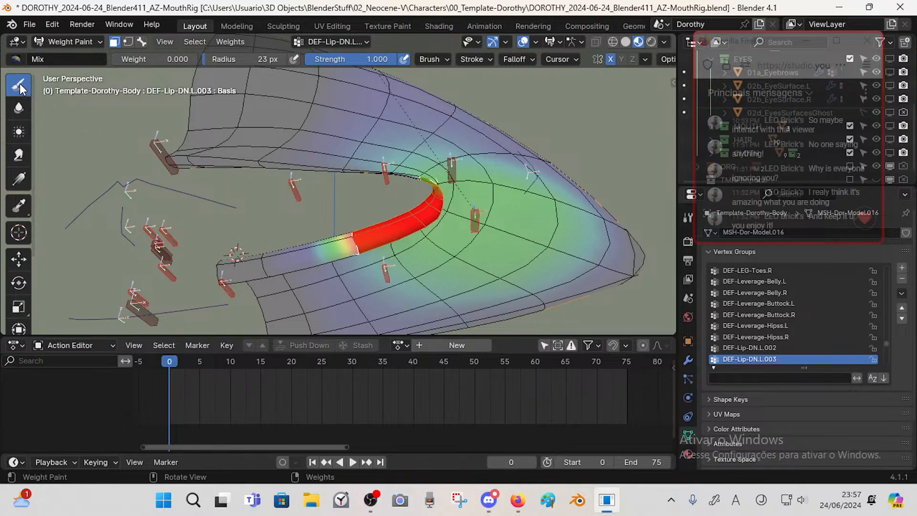
# - Paint the inner part of the masked DEF-Lip-DN.L.003 lip strip at weight 0.109, using a 129 px and then an 88 px brush radius
pyautogui.hotkey('ctrl', 'f')
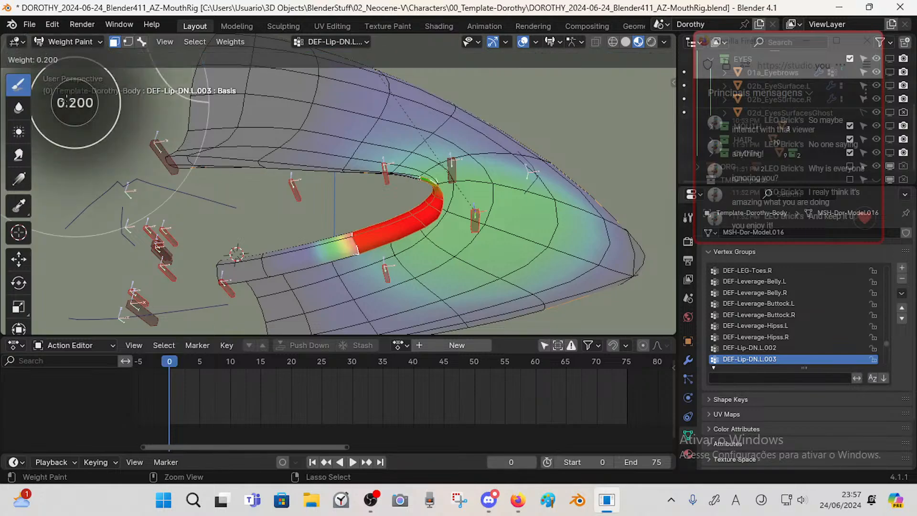
pyautogui.click(70, 102)
pyautogui.press('f')
pyautogui.click(330, 201)
pyautogui.click(350, 242)
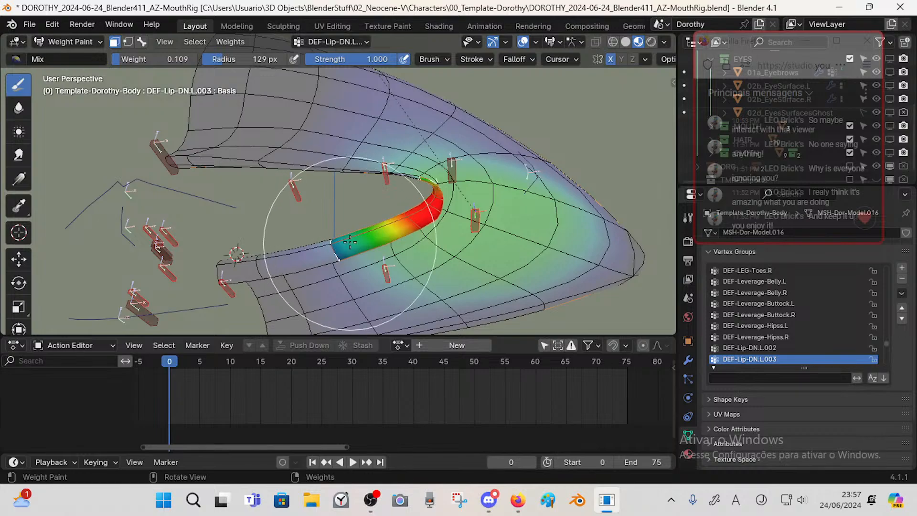
pyautogui.click(368, 245)
pyautogui.press('f')
pyautogui.click(424, 243)
pyautogui.moveTo(375, 229); pyautogui.dragTo(400, 234)
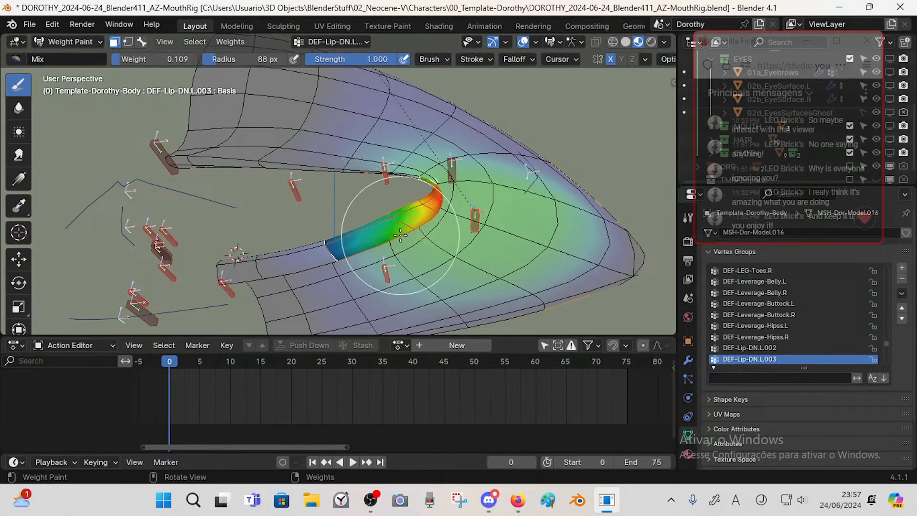
# - Continue painting the inner part of the masked DEF-Lip-DN.L.003 lip strip at weight 0.109 with the 88 px brush
pyautogui.moveTo(400, 235); pyautogui.dragTo(387, 253, button='middle')
pyautogui.click(403, 231)
pyautogui.click(394, 233)
pyautogui.click(391, 228)
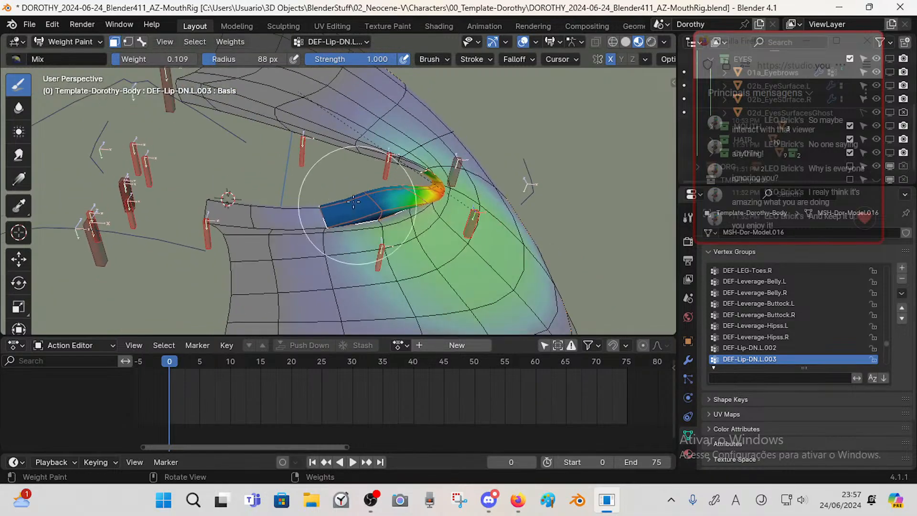
# - Paint the upper-lip end of the masked strip at the mouth corner at weight 0.109, using a 54 px brush radius
pyautogui.moveTo(353, 202)
pyautogui.mouseDown(button='middle')
pyautogui.moveTo(477, 247)
pyautogui.moveTo(470, 286)
pyautogui.moveTo(424, 190)
pyautogui.moveTo(481, 191)
pyautogui.mouseUp(button='middle')
pyautogui.scroll(5, 480, 184)
pyautogui.press('f')
pyautogui.click(507, 136)
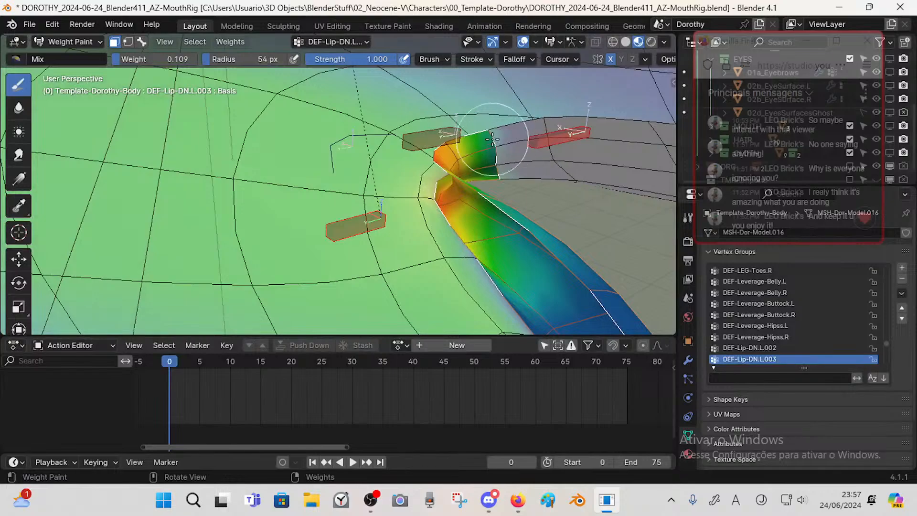
pyautogui.click(494, 140)
# - Repaint the upper-lip end of the masked strip at weight 0.242 with a 40 px brush radius
pyautogui.hotkey('ctrl', 'f')
pyautogui.click(508, 143)
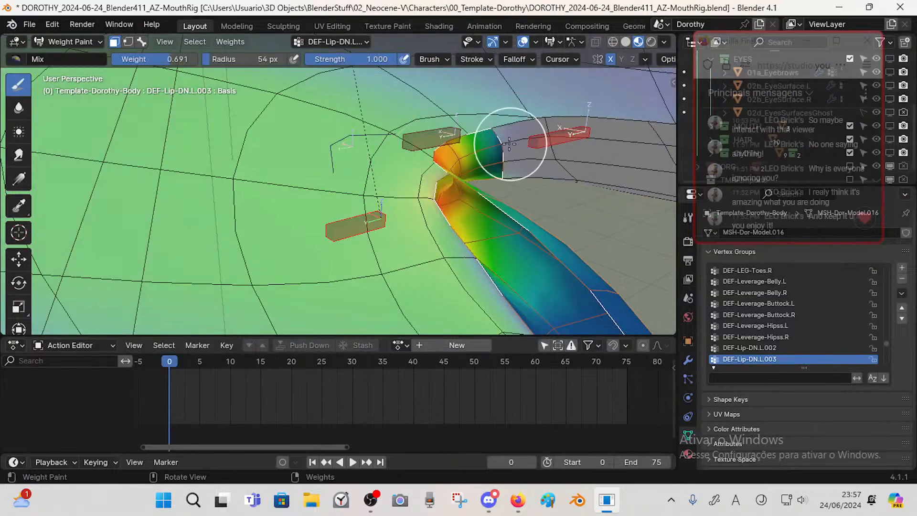
pyautogui.press('f')
pyautogui.click(500, 144)
pyautogui.hotkey('ctrl', 'f')
pyautogui.click(500, 144)
pyautogui.click(496, 138)
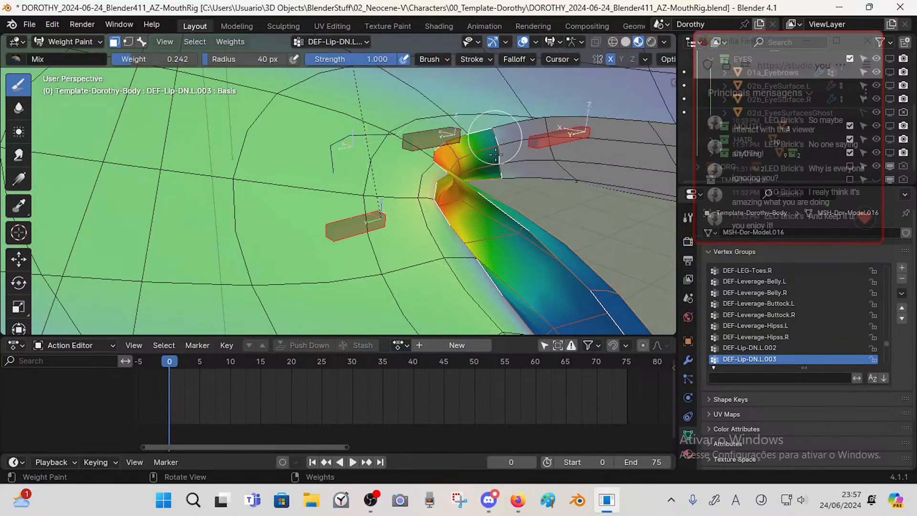
# - Smooth the DEF-Lip-DN.L.003 weights around the mouth corner of the masked strip with the 40 px Blur brush
pyautogui.moveTo(495, 154)
pyautogui.mouseDown(button='middle')
pyautogui.moveTo(536, 139)
pyautogui.moveTo(430, 123)
pyautogui.moveTo(367, 158)
pyautogui.moveTo(283, 172)
pyautogui.moveTo(330, 178)
pyautogui.moveTo(277, 225)
pyautogui.mouseUp(button='middle')
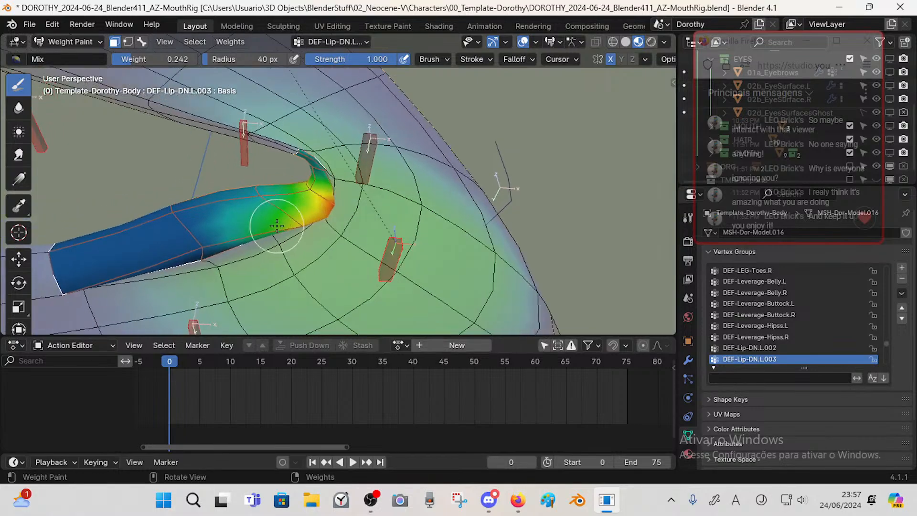
pyautogui.click(18, 107)
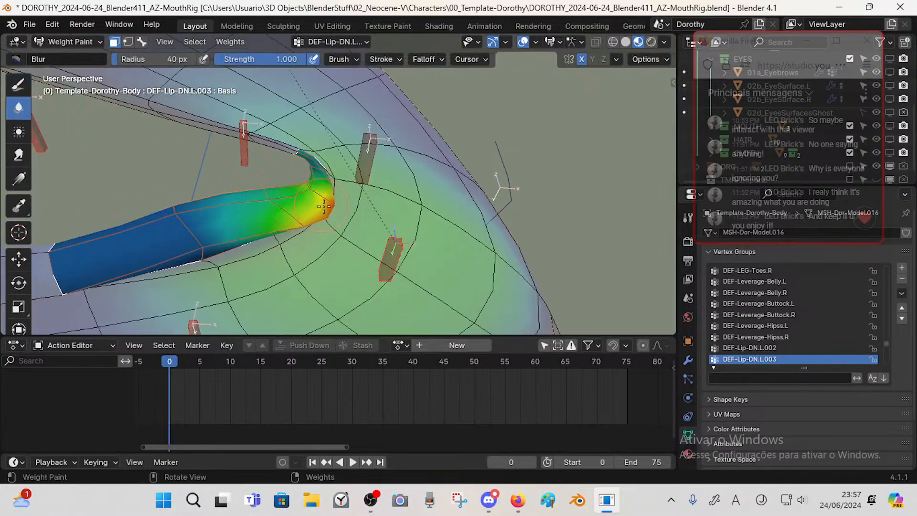
pyautogui.moveTo(324, 206); pyautogui.dragTo(329, 197)
pyautogui.moveTo(335, 190)
pyautogui.mouseDown(button='middle')
pyautogui.moveTo(454, 219)
pyautogui.moveTo(410, 174)
pyautogui.moveTo(365, 177)
pyautogui.mouseUp(button='middle')
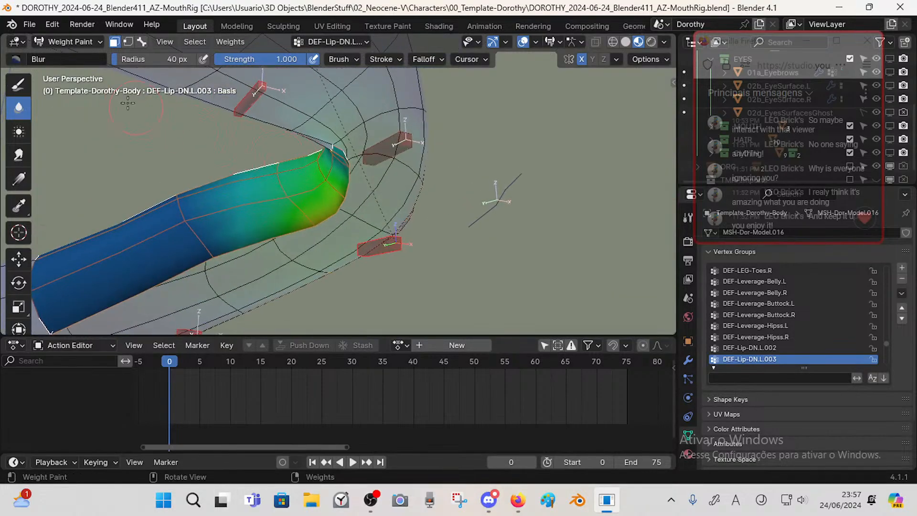
# - Paint the mouth-corner section of the masked lip strip at weight 1.000 with the Draw brush at a 33 px radius
pyautogui.click(20, 86)
pyautogui.hotkey('ctrl', 'f')
pyautogui.click(444, 100)
pyautogui.moveTo(442, 102)
pyautogui.mouseDown(button='middle')
pyautogui.moveTo(319, 200)
pyautogui.moveTo(348, 205)
pyautogui.moveTo(338, 194)
pyautogui.mouseUp(button='middle')
pyautogui.press('f')
pyautogui.click(382, 150)
pyautogui.click(354, 149)
pyautogui.press('f')
pyautogui.click(349, 194)
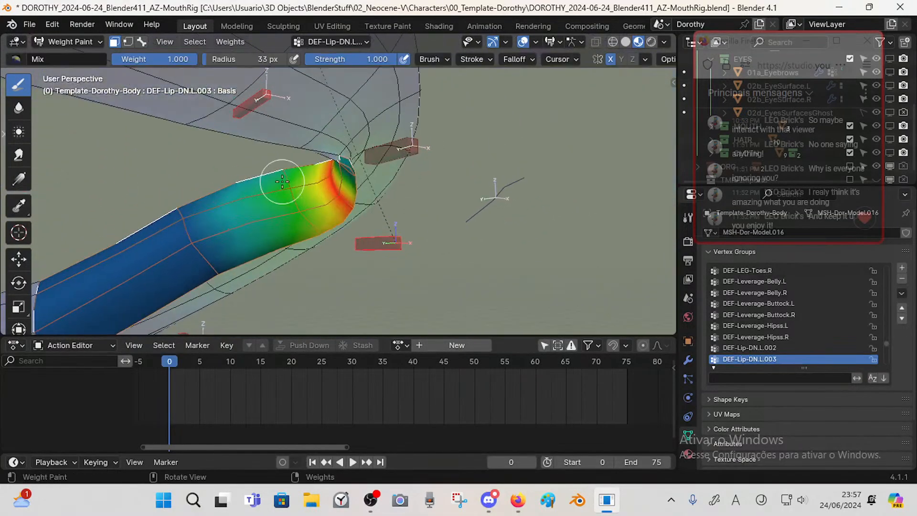
pyautogui.moveTo(291, 192); pyautogui.dragTo(313, 215)
pyautogui.moveTo(292, 178); pyautogui.dragTo(291, 172)
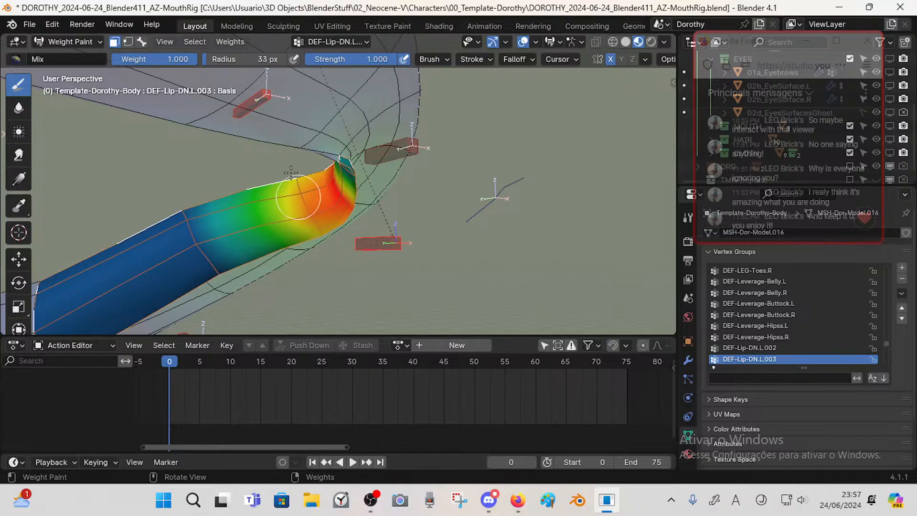
# - Blur the transitions beside the fully weighted mouth corner on the masked strip with the 33 px Blur brush
pyautogui.moveTo(298, 193)
pyautogui.mouseDown(button='middle')
pyautogui.moveTo(338, 225)
pyautogui.moveTo(328, 170)
pyautogui.moveTo(324, 178)
pyautogui.mouseUp(button='middle')
pyautogui.moveTo(383, 190); pyautogui.dragTo(365, 160, button='middle')
pyautogui.click(20, 111)
pyautogui.moveTo(305, 147); pyautogui.dragTo(299, 137, button='middle')
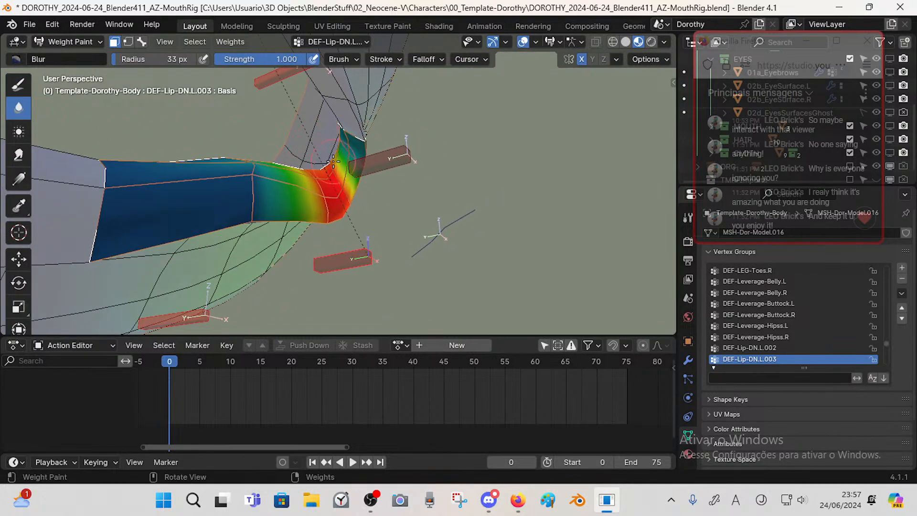
pyautogui.moveTo(369, 146)
pyautogui.mouseDown(button='middle')
pyautogui.moveTo(361, 117)
pyautogui.moveTo(444, 177)
pyautogui.moveTo(459, 205)
pyautogui.moveTo(428, 142)
pyautogui.mouseUp(button='middle')
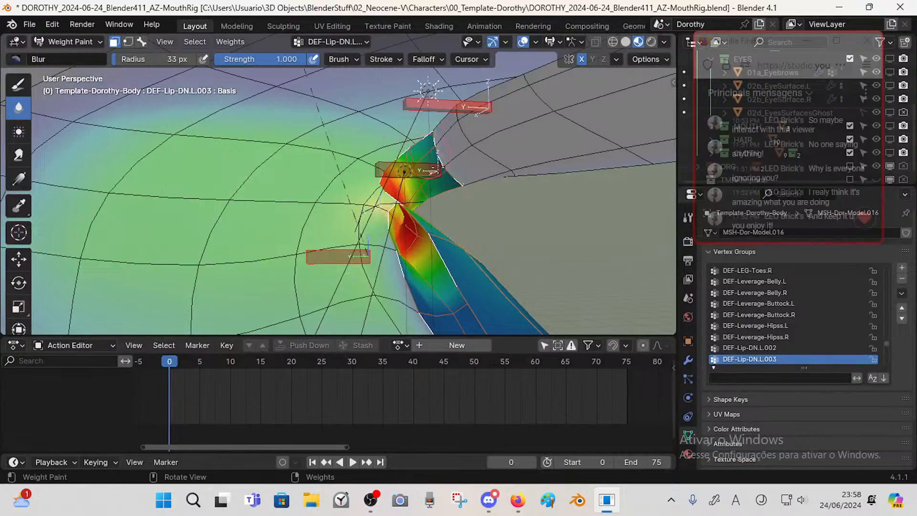
pyautogui.moveTo(458, 181); pyautogui.dragTo(316, 163, button='middle')
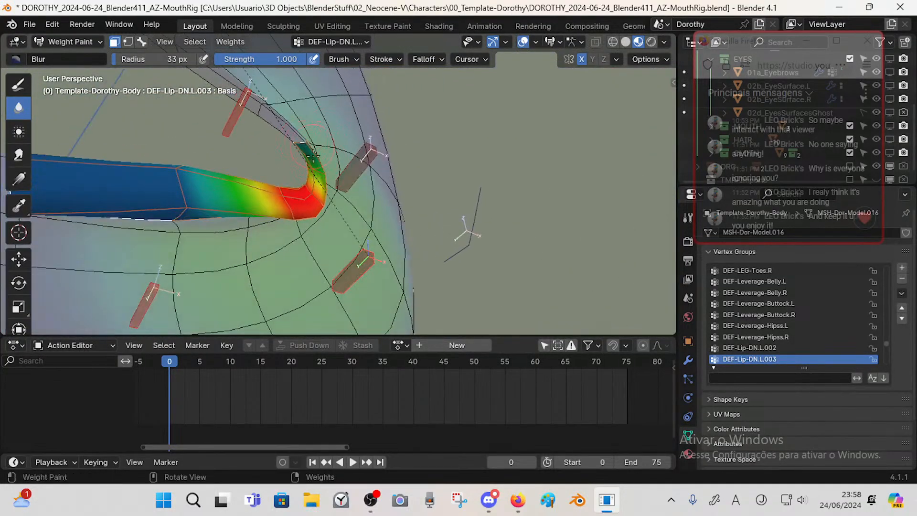
pyautogui.moveTo(262, 212); pyautogui.dragTo(185, 172)
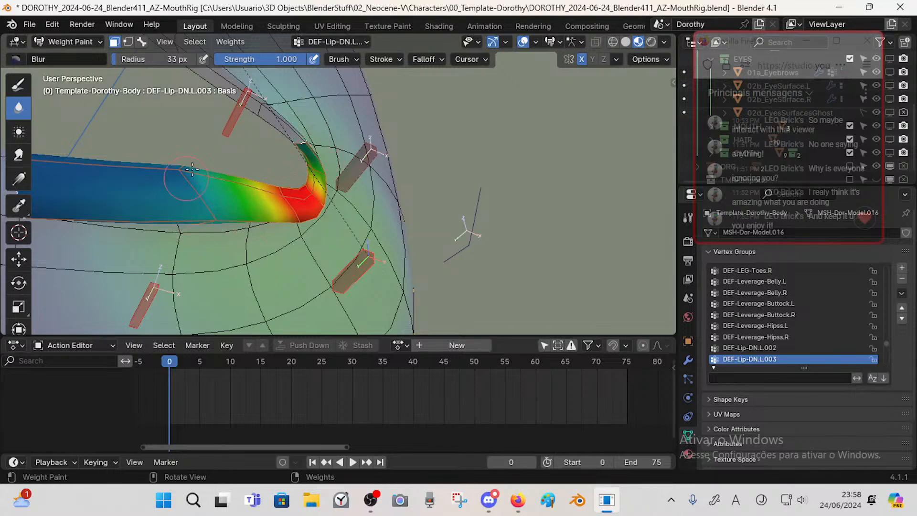
# - Soften the DEF-Lip-DN.L.003 falloff along the inner lower-lip strip with the Blur brush at a 57 px radius
pyautogui.moveTo(191, 180); pyautogui.dragTo(206, 221, button='middle')
pyautogui.press('f')
pyautogui.click(196, 218)
pyautogui.moveTo(196, 218); pyautogui.dragTo(194, 215)
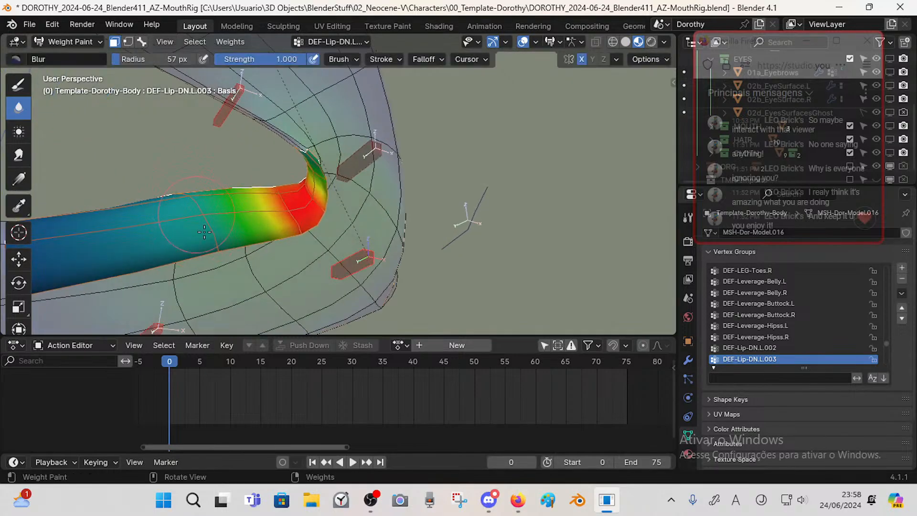
pyautogui.moveTo(193, 196); pyautogui.dragTo(193, 224, button='middle')
pyautogui.moveTo(190, 226); pyautogui.dragTo(174, 232)
pyautogui.moveTo(210, 268); pyautogui.dragTo(225, 275)
pyautogui.moveTo(227, 269); pyautogui.dragTo(196, 170, button='middle')
pyautogui.moveTo(216, 231); pyautogui.dragTo(215, 223, button='middle')
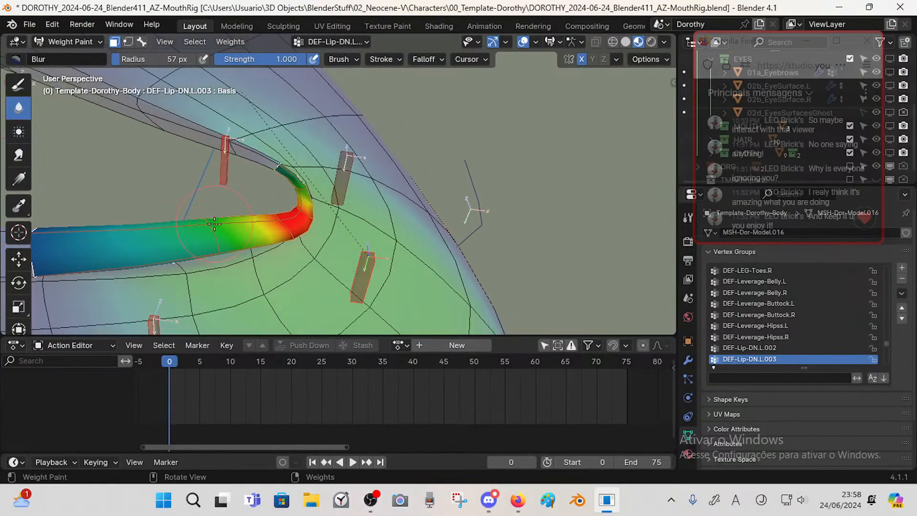
# - Make DEF-Lip-DN.L.002 the active bone with the lip-strip face mask on, and save the file
pyautogui.moveTo(261, 182); pyautogui.dragTo(312, 185, button='middle')
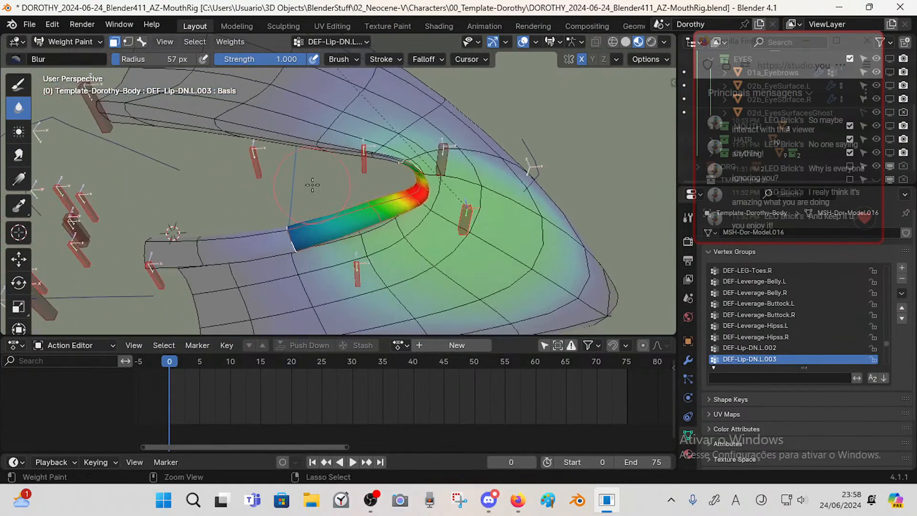
pyautogui.press('3')
pyautogui.keyDown('ctrl'); pyautogui.keyDown('shift'); pyautogui.click(356, 271); pyautogui.keyUp('shift'); pyautogui.keyUp('ctrl')
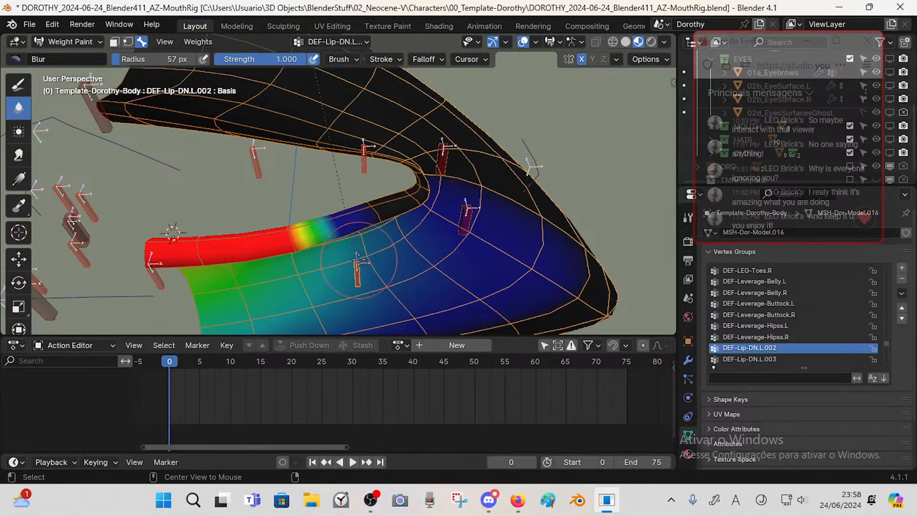
pyautogui.press('1')
pyautogui.hotkey('ctrl', 'f')
pyautogui.rightClick(376, 176)
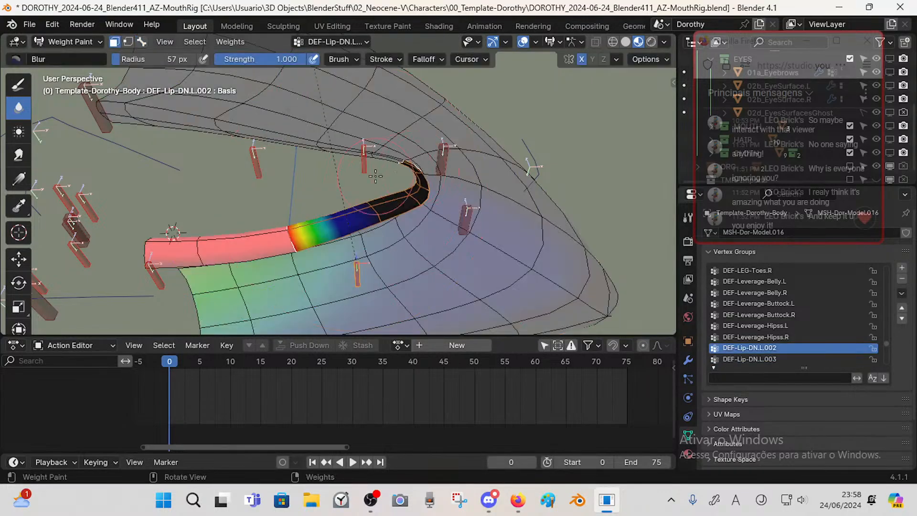
pyautogui.hotkey('ctrl', 's')
# - Switch to the Draw brush and invert the face mask to cover everything outside the lip strip
pyautogui.hotkey('shift', 'space')
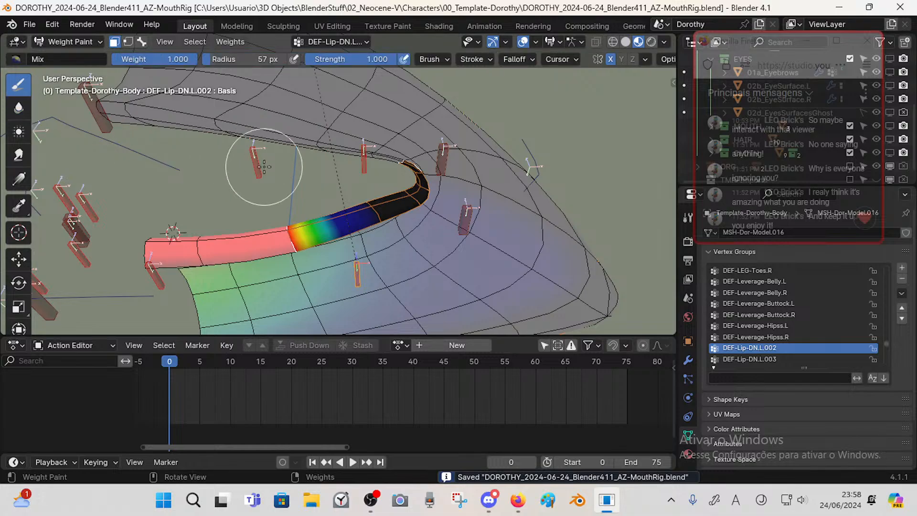
pyautogui.rightClick(266, 171)
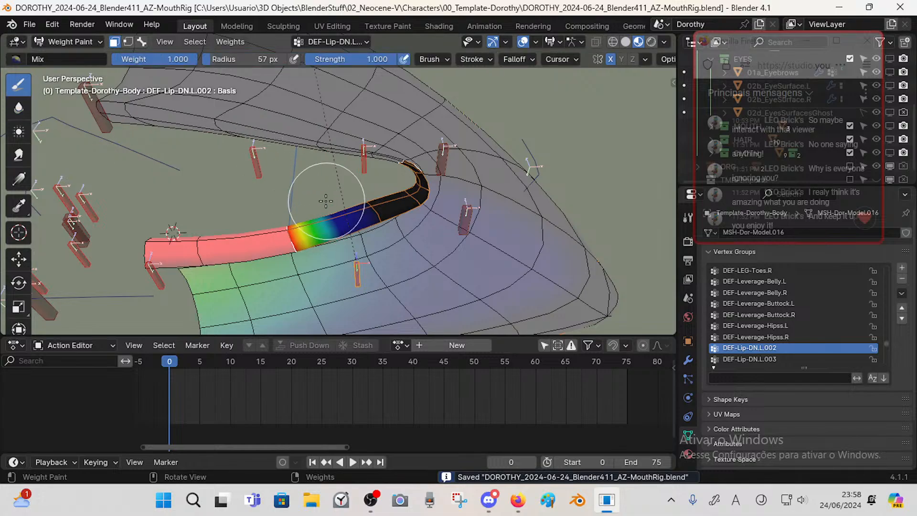
pyautogui.hotkey('ctrl', 'i')
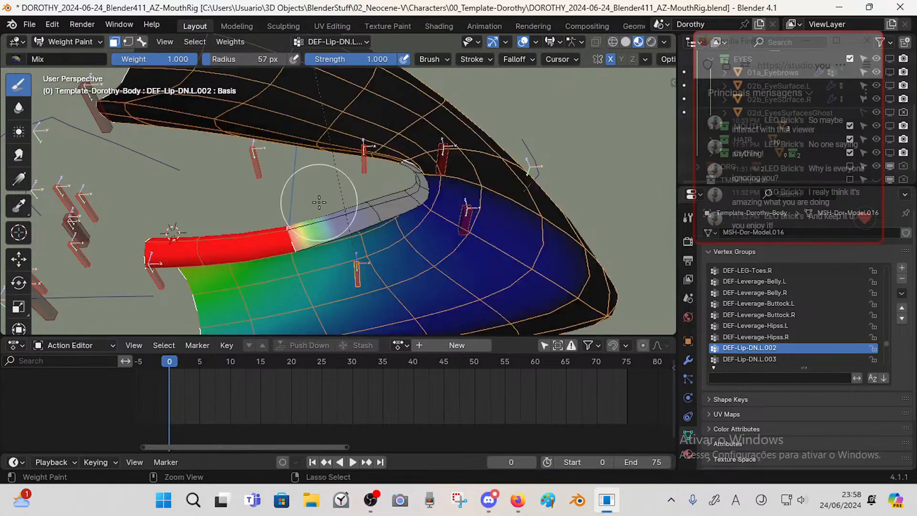
pyautogui.moveTo(302, 212)
pyautogui.mouseDown(button='middle')
pyautogui.moveTo(299, 225)
pyautogui.moveTo(310, 191)
pyautogui.moveTo(326, 204)
pyautogui.moveTo(311, 233)
pyautogui.mouseUp(button='middle')
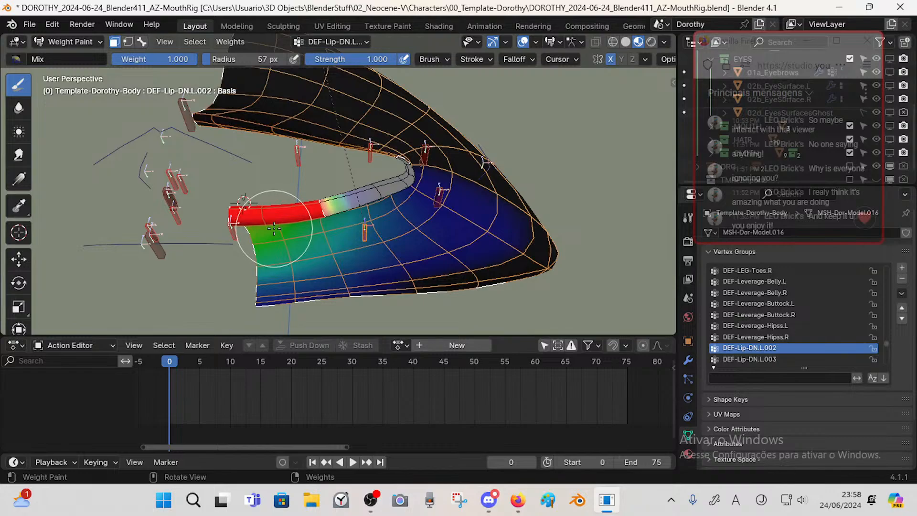
# - Turn on bone selection and move the lower-lip bone DEF-Lip-DN.L.001 toward the mouth corner to test its deformation
pyautogui.press('3')
pyautogui.keyDown('alt'); pyautogui.click(236, 233); pyautogui.keyUp('alt')
pyautogui.press('g')
pyautogui.click(307, 252)
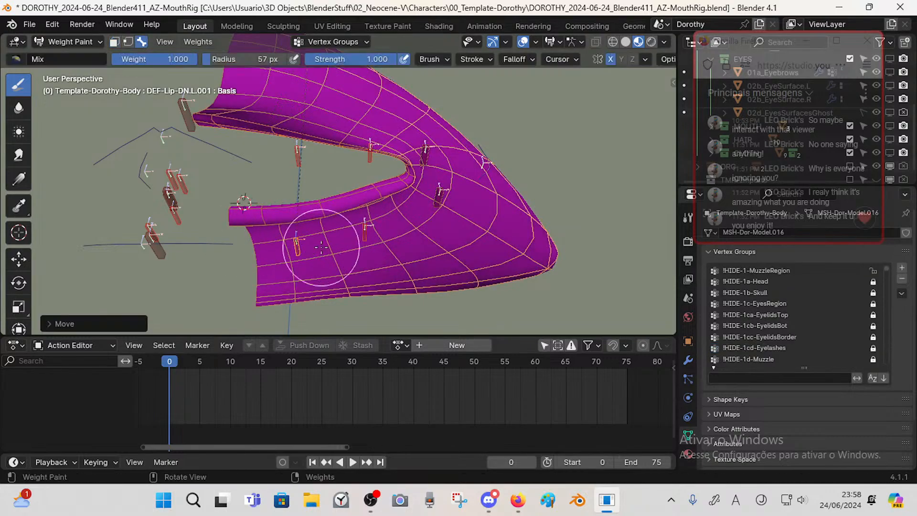
# - Move DEF-Lip-DN.L.002 toward the mouth corner and compare its weights with those of DEF-Lip-DN.L.001
pyautogui.keyDown('alt'); pyautogui.click(299, 247); pyautogui.keyUp('alt')
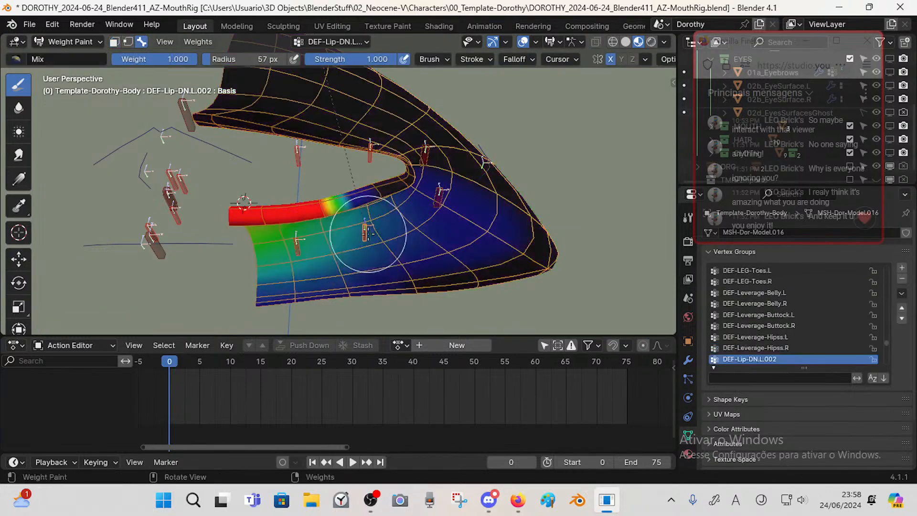
pyautogui.keyDown('alt'); pyautogui.click(303, 248); pyautogui.keyUp('alt')
pyautogui.keyDown('alt'); pyautogui.click(390, 227); pyautogui.keyUp('alt')
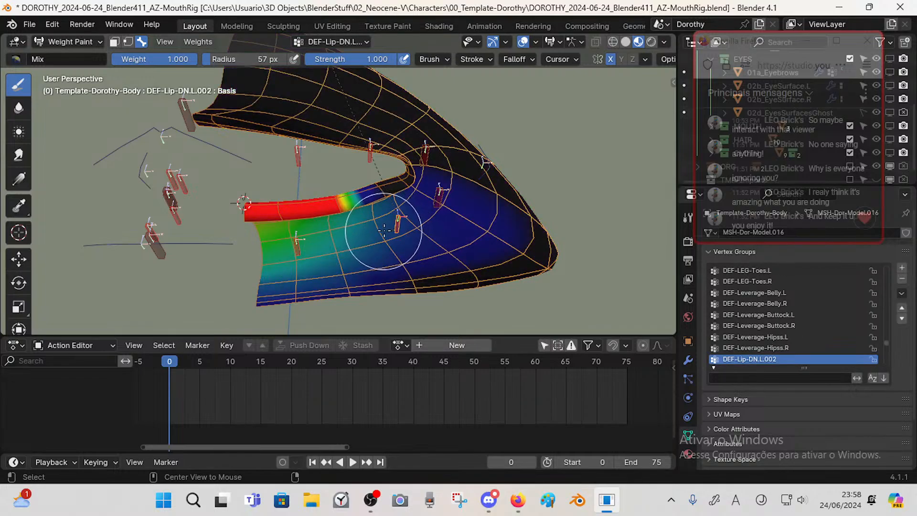
pyautogui.keyDown('alt'); pyautogui.click(298, 244); pyautogui.keyUp('alt')
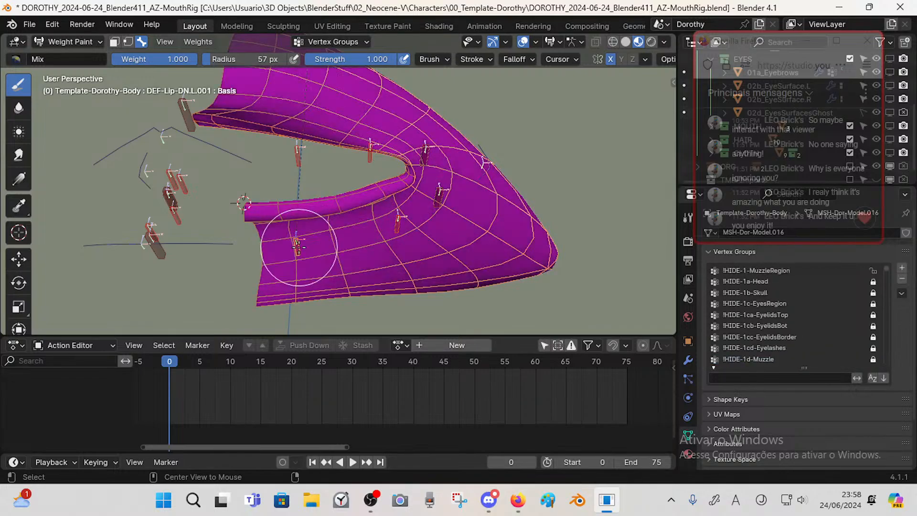
pyautogui.keyDown('alt'); pyautogui.click(387, 225); pyautogui.keyUp('alt')
pyautogui.keyDown('alt'); pyautogui.click(298, 246); pyautogui.keyUp('alt')
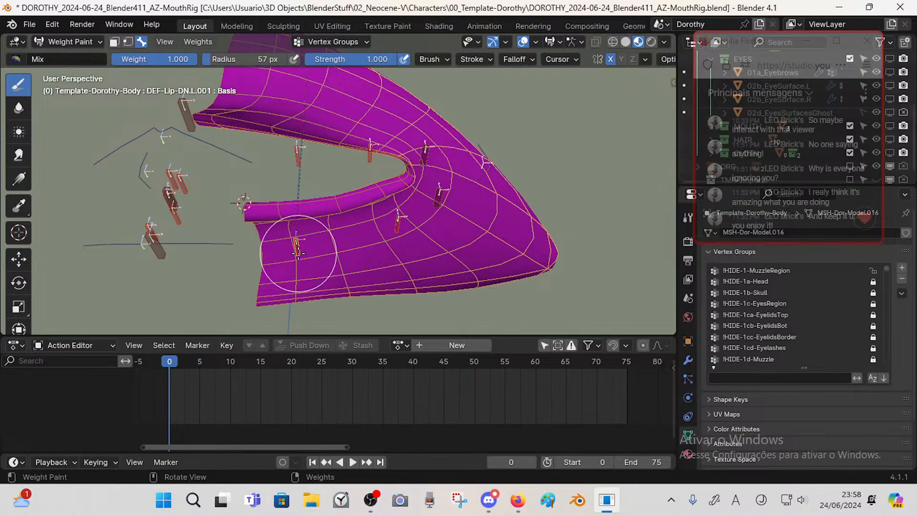
# - Rename the vertex group DEF-Lip-DN.L.002 to DEF-Lip-DN.L.001
pyautogui.keyDown('alt'); pyautogui.click(397, 220); pyautogui.keyUp('alt')
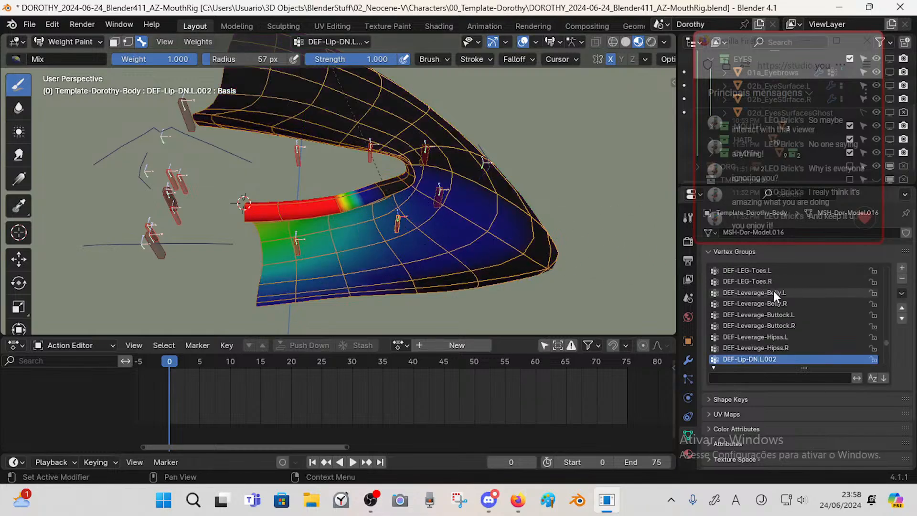
pyautogui.doubleClick(778, 359)
pyautogui.write('1')
pyautogui.press('Return')
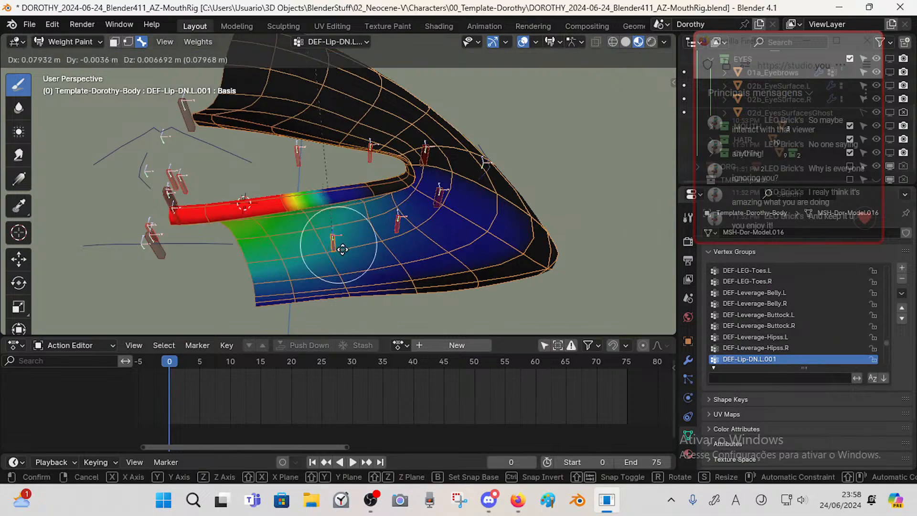
# - Test how the mesh follows DEF-Lip-DN.L.002 and DEF-Lip-DN.L.001 by moving each bone and cancelling the move
pyautogui.keyDown('ctrl'); pyautogui.click(396, 224); pyautogui.keyUp('ctrl')
pyautogui.press('g')
pyautogui.rightClick(377, 238)
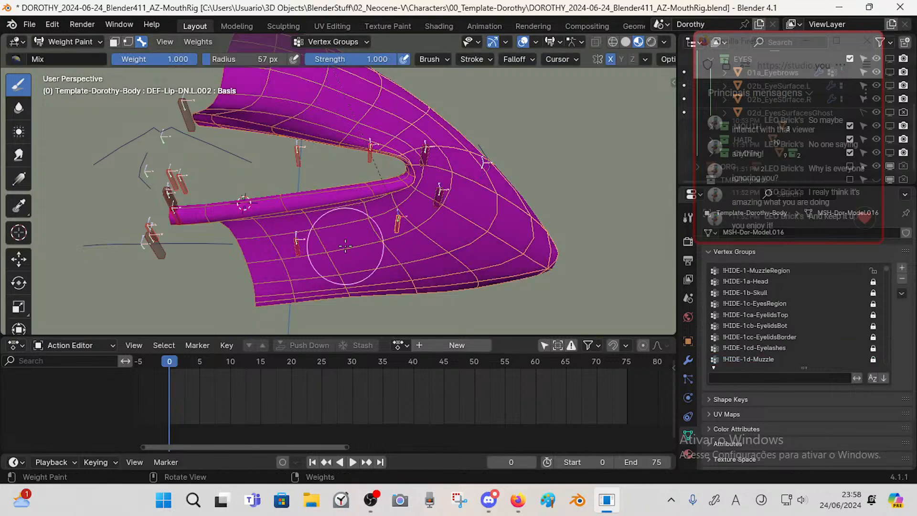
pyautogui.keyDown('ctrl'); pyautogui.click(297, 241); pyautogui.keyUp('ctrl')
pyautogui.press('g')
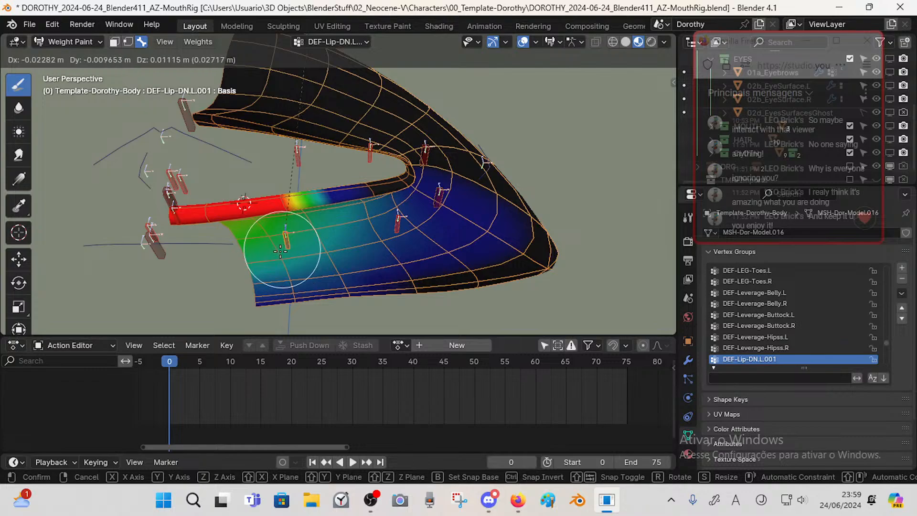
pyautogui.rightClick(288, 250)
# - Enter Pose Mode on the armature, select DEF-Lip-DN.L.001 and DEF-Lip-UP.L.001, and enable Deform in the bone properties
pyautogui.hotkey('ctrl', 'Tab')
pyautogui.click(293, 246)
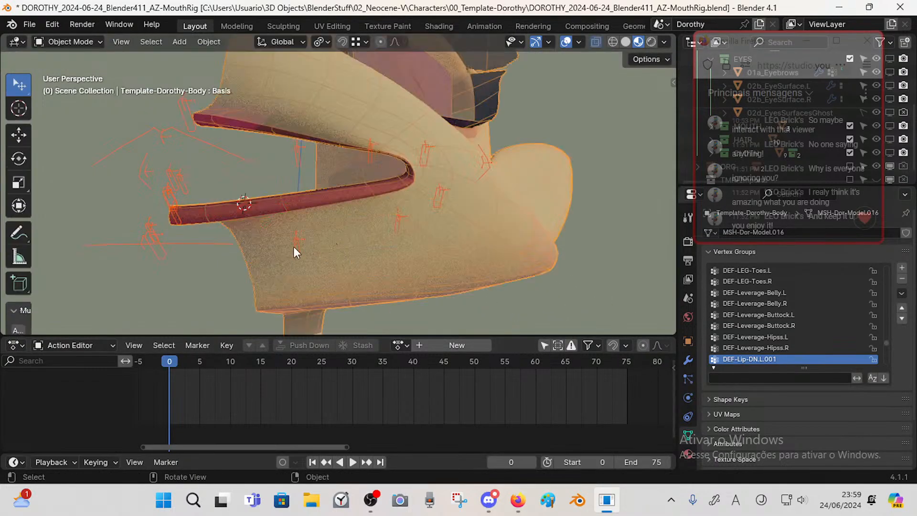
pyautogui.click(298, 247)
pyautogui.hotkey('ctrl', 'Tab')
pyautogui.keyDown('shift'); pyautogui.click(309, 158); pyautogui.keyUp('shift')
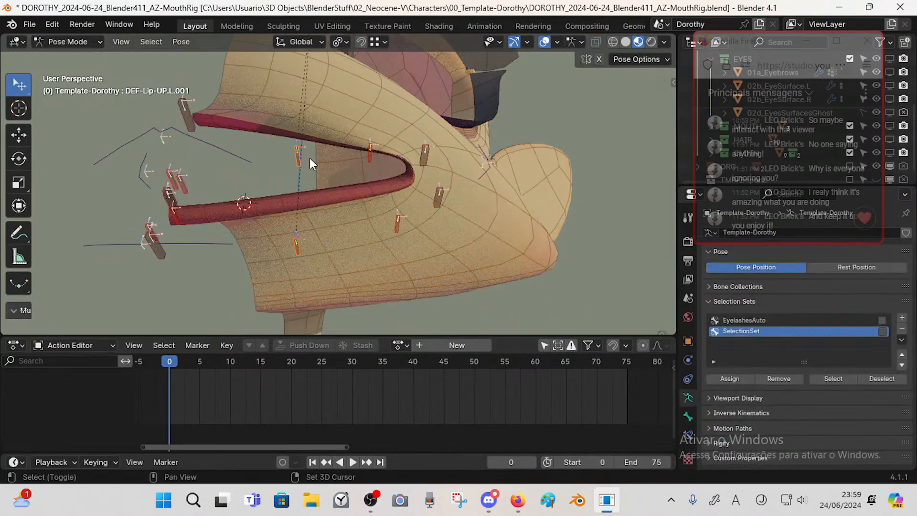
pyautogui.click(688, 415)
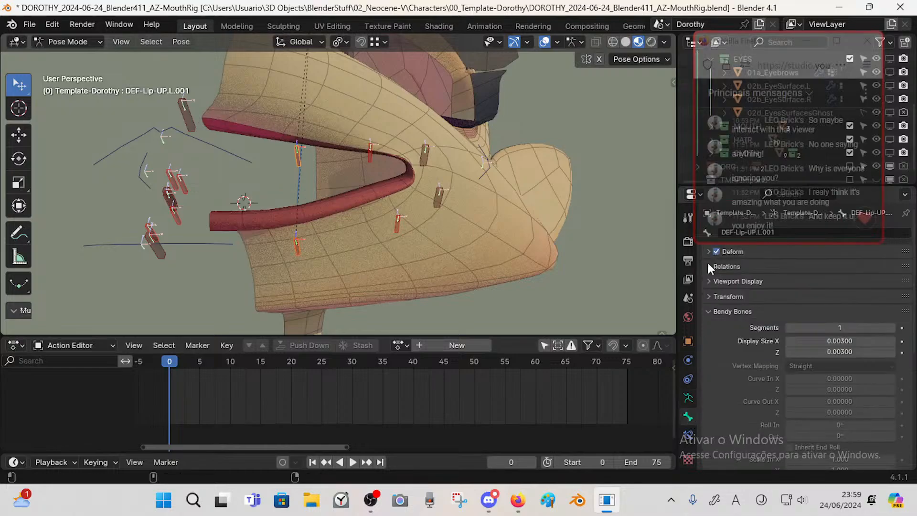
# - Select the bones DEF-Lip-DN.R.001 and DEF-Lip-UP.R.001 and enable Deform for them in the bone properties
pyautogui.moveTo(333, 223); pyautogui.dragTo(277, 228, button='middle')
pyautogui.click(206, 199)
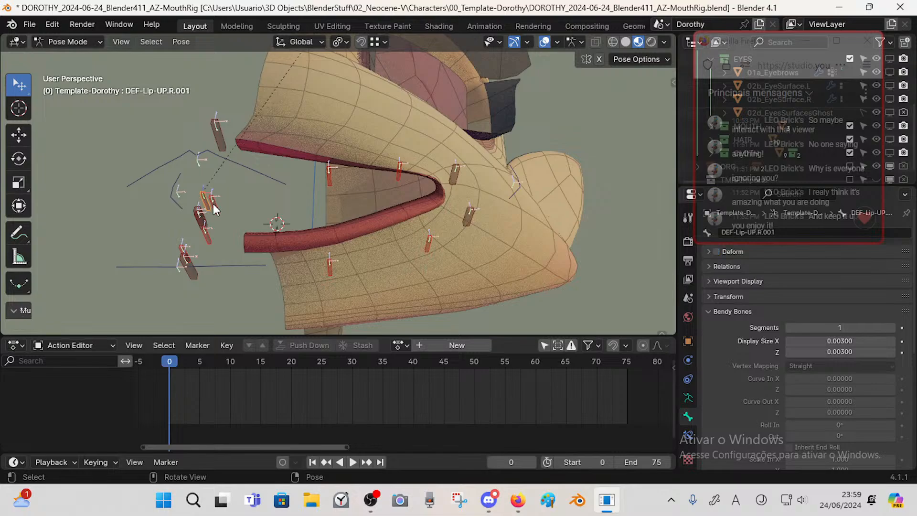
pyautogui.click(203, 234)
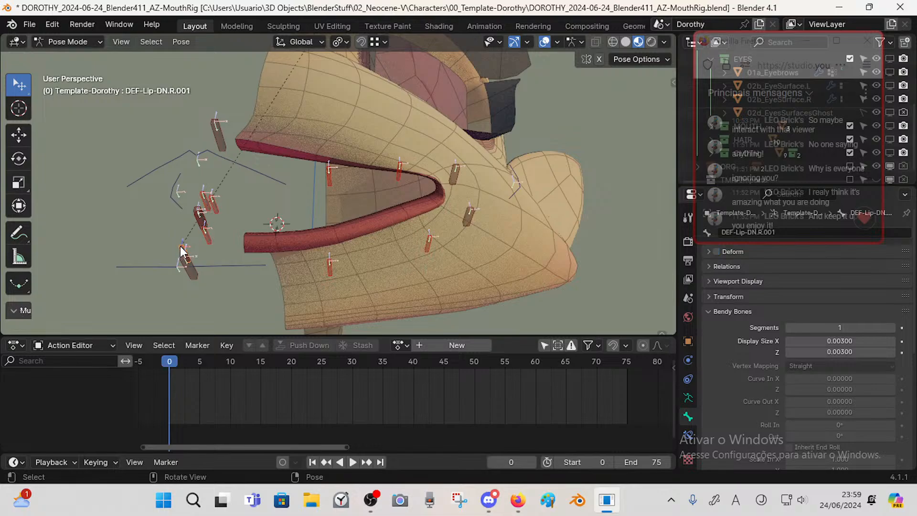
pyautogui.keyDown('shift'); pyautogui.click(206, 198); pyautogui.keyUp('shift')
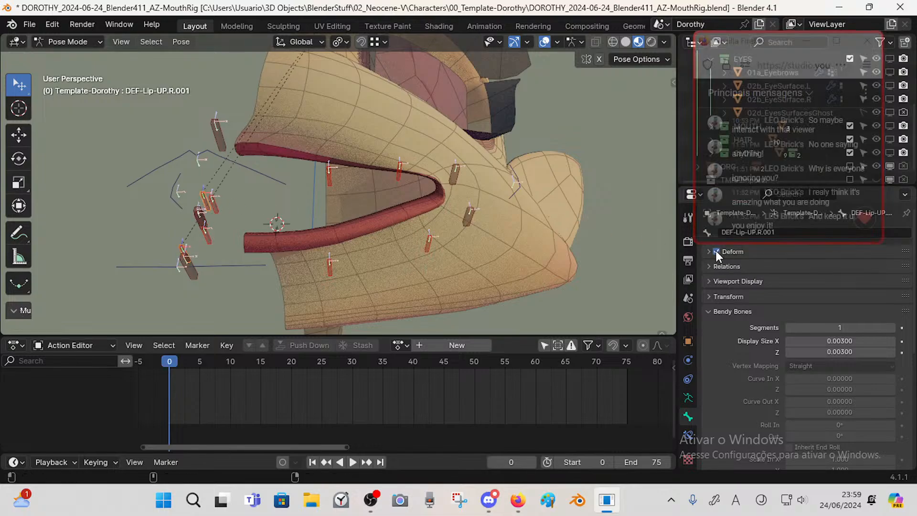
# - Check the Deform setting of the remaining lip bones and mouth controllers on both sides, one bone at a time
pyautogui.click(191, 215)
pyautogui.click(194, 221)
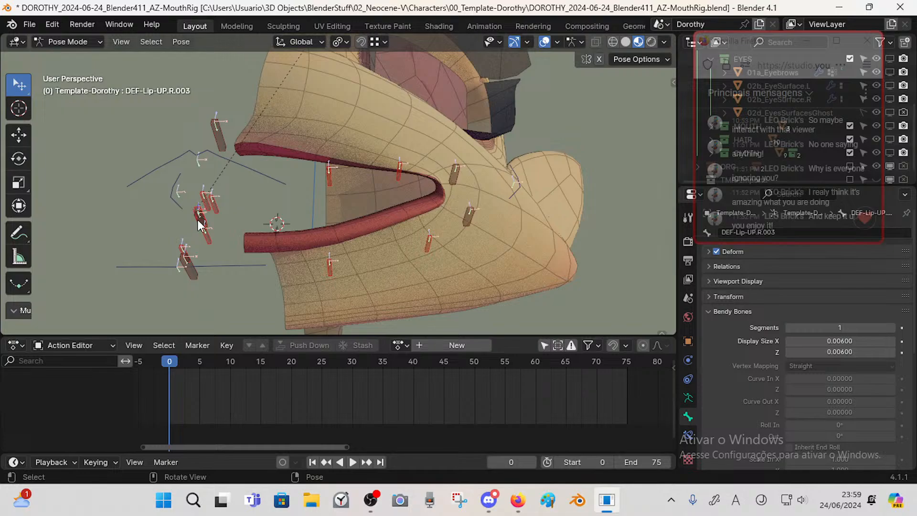
pyautogui.click(191, 259)
pyautogui.click(192, 263)
pyautogui.click(210, 266)
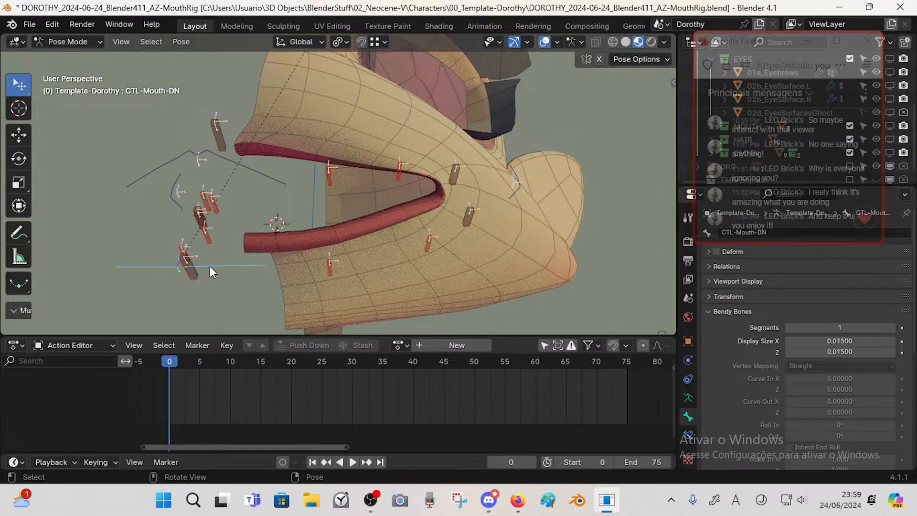
pyautogui.click(173, 189)
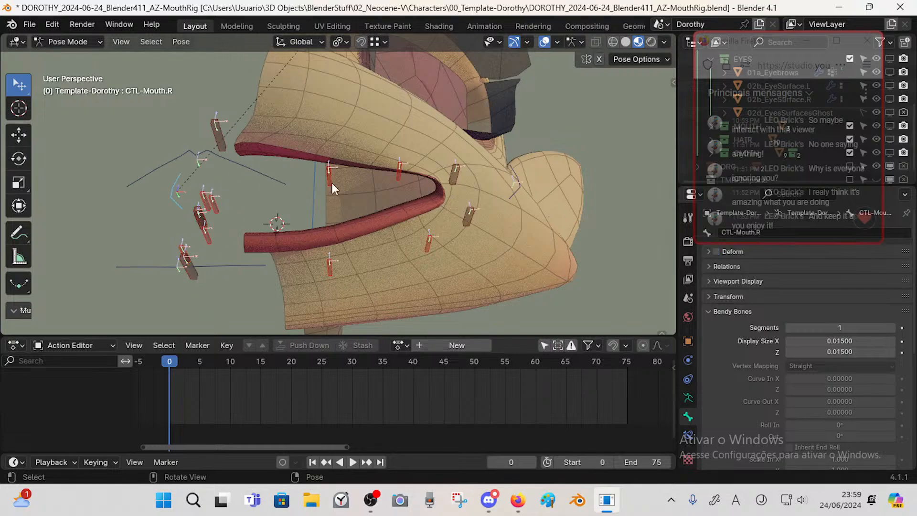
pyautogui.click(433, 245)
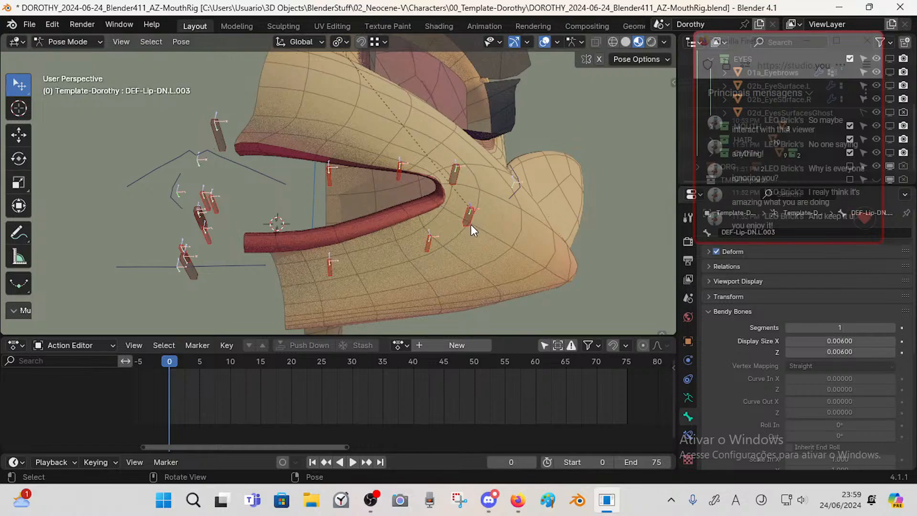
pyautogui.click(508, 184)
pyautogui.click(452, 179)
pyautogui.click(512, 183)
pyautogui.click(334, 176)
pyautogui.click(357, 215)
# - Leave Pose Mode, select the armature together with the Template-Dorothy-Body mesh, enter Weight Paint mode and save the file
pyautogui.hotkey('ctrl', 'Tab')
pyautogui.click(329, 184)
pyautogui.click(328, 178)
pyautogui.keyDown('shift'); pyautogui.click(368, 249); pyautogui.keyUp('shift')
pyautogui.hotkey('ctrl', 'Tab')
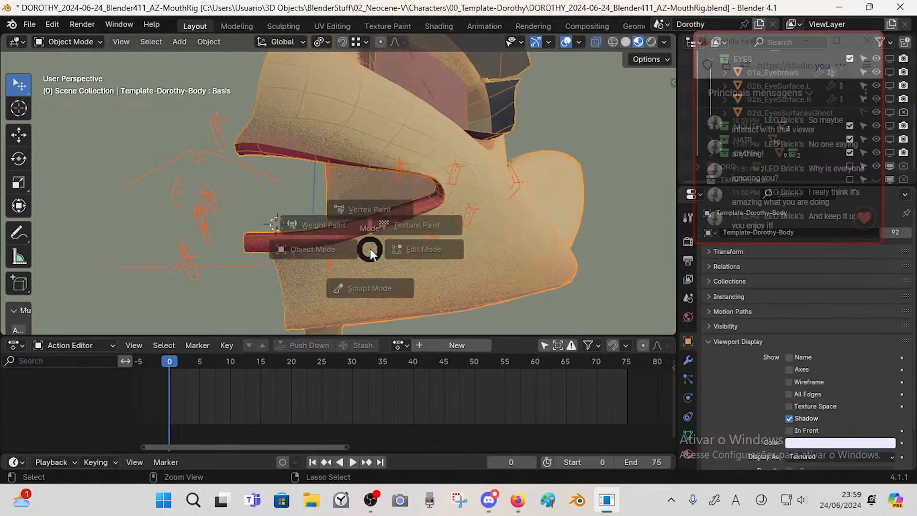
pyautogui.click(319, 224)
pyautogui.hotkey('ctrl', 's')
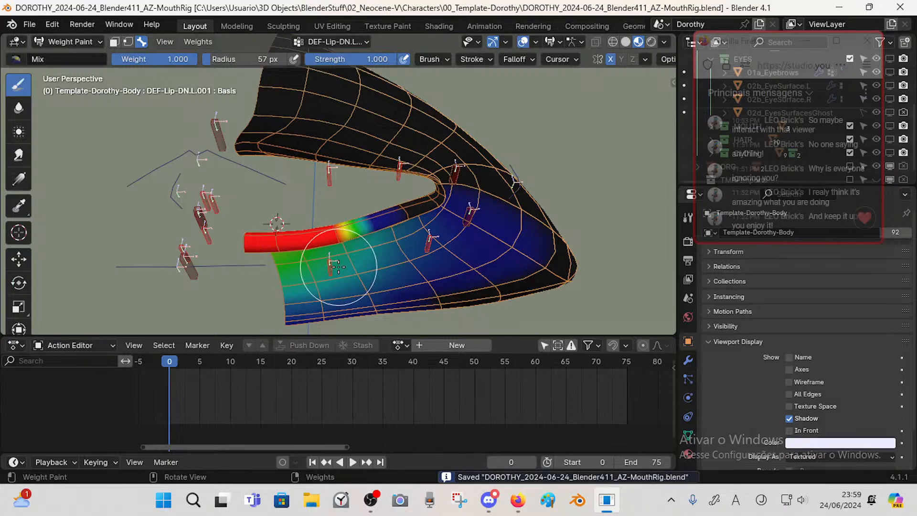
# - Activate DEF-Lip-DN.L.002, mask painting to the selected lip faces and paint weight 1.000 near the bone, reducing the brush radius to 32 px
pyautogui.keyDown('ctrl'); pyautogui.click(427, 237); pyautogui.keyUp('ctrl')
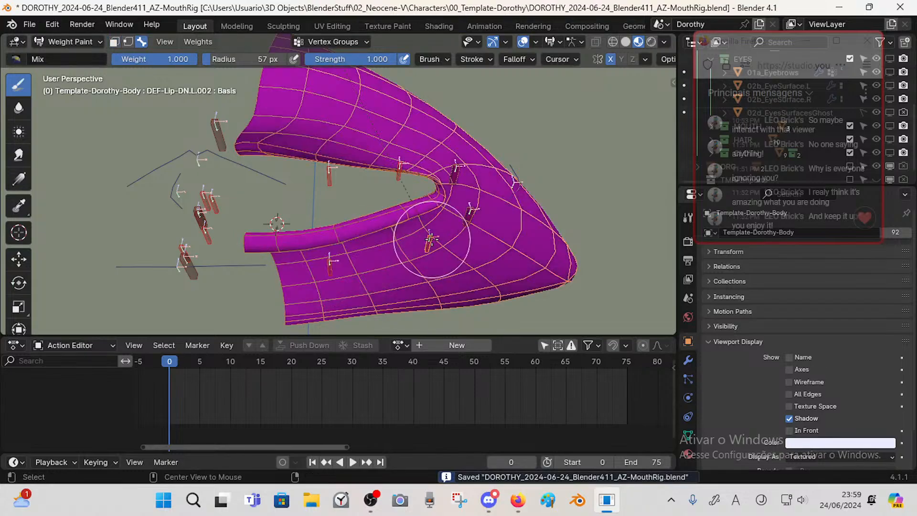
pyautogui.press('1')
pyautogui.scroll(1, 404, 197)
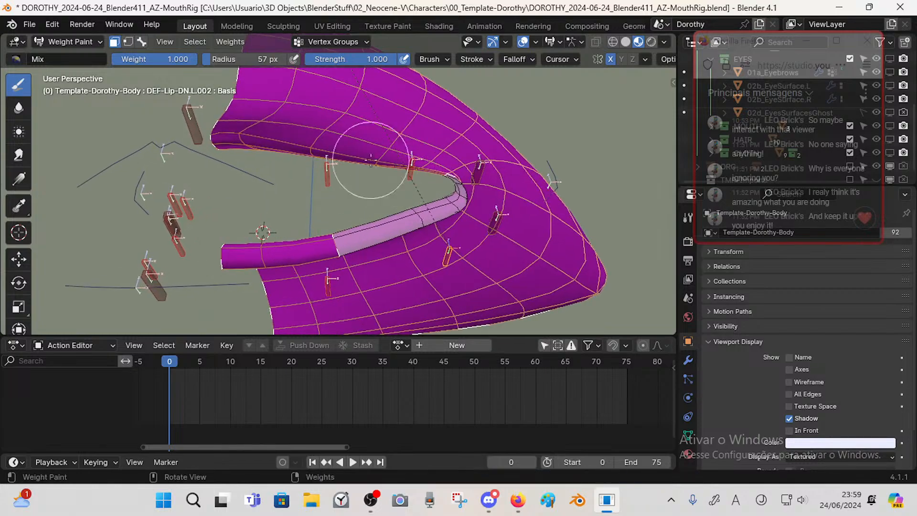
pyautogui.click(416, 210)
pyautogui.hotkey('ctrl', 'z')
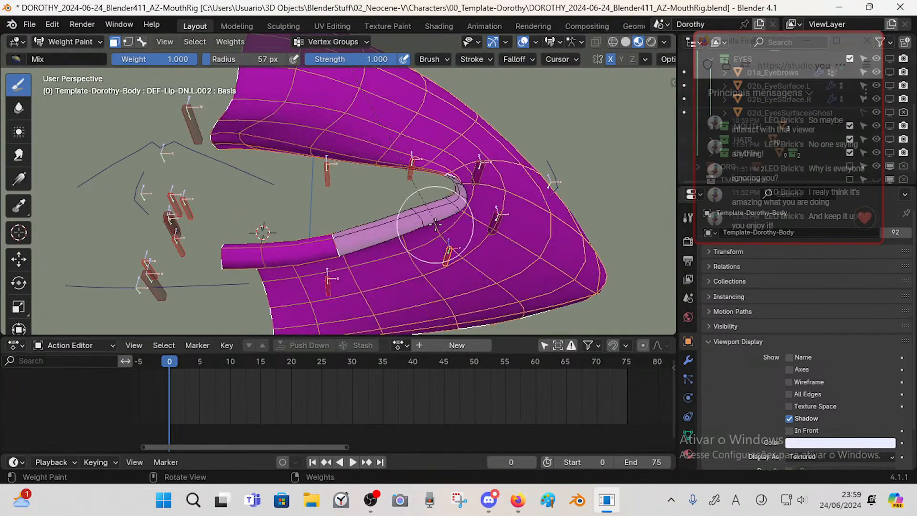
pyautogui.moveTo(434, 224); pyautogui.dragTo(436, 244)
pyautogui.moveTo(435, 242)
pyautogui.mouseDown(button='middle')
pyautogui.moveTo(478, 267)
pyautogui.moveTo(451, 282)
pyautogui.moveTo(463, 287)
pyautogui.moveTo(423, 242)
pyautogui.moveTo(423, 187)
pyautogui.mouseUp(button='middle')
pyautogui.moveTo(429, 247)
pyautogui.mouseDown(button='middle')
pyautogui.moveTo(469, 244)
pyautogui.moveTo(513, 219)
pyautogui.moveTo(478, 210)
pyautogui.moveTo(415, 158)
pyautogui.moveTo(434, 204)
pyautogui.moveTo(388, 176)
pyautogui.moveTo(403, 199)
pyautogui.moveTo(448, 204)
pyautogui.moveTo(413, 245)
pyautogui.mouseUp(button='middle')
pyautogui.press('f')
pyautogui.click(489, 219)
pyautogui.press('f')
pyautogui.click(449, 204)
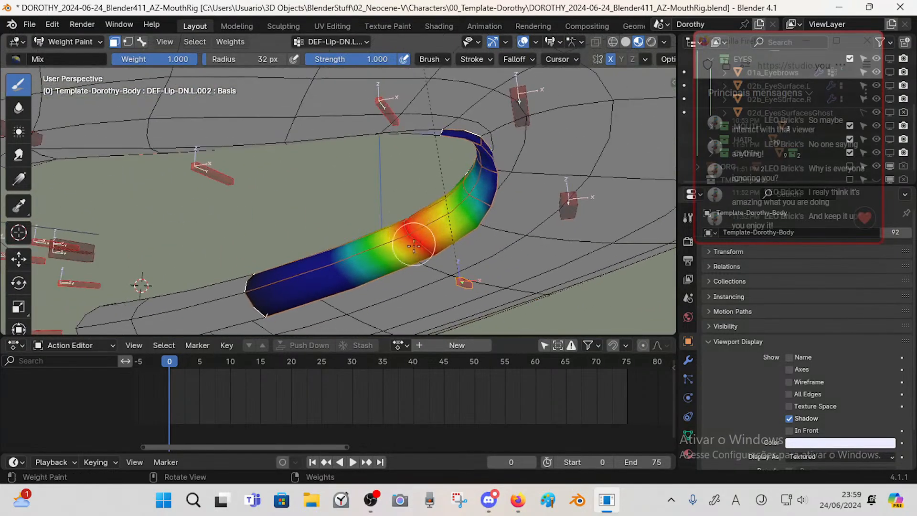
# - Paint the lower lip toward the mouth corner for DEF-Lip-DN.L.002 with weight 0.745 and an 18 px brush radius
pyautogui.hotkey('ctrl', 'f')
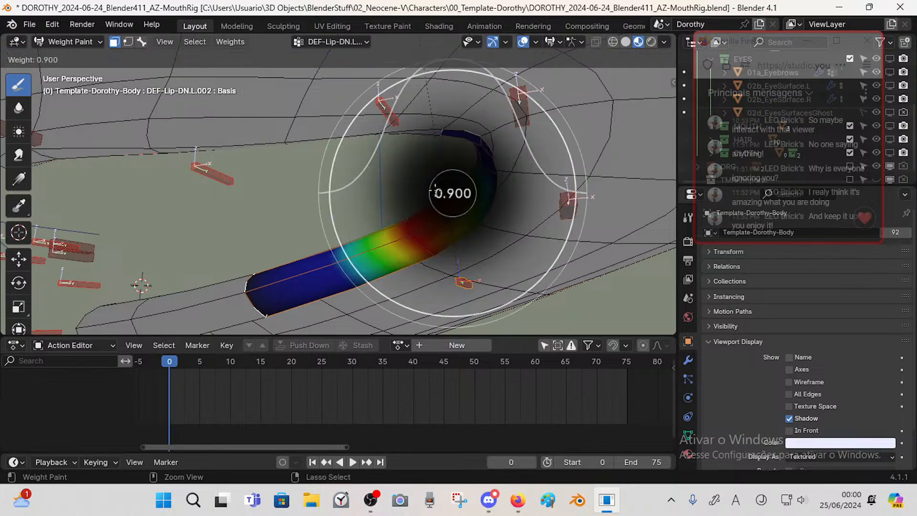
pyautogui.click(456, 198)
pyautogui.moveTo(490, 223)
pyautogui.mouseDown(button='middle')
pyautogui.moveTo(467, 189)
pyautogui.moveTo(415, 204)
pyautogui.moveTo(430, 180)
pyautogui.mouseUp(button='middle')
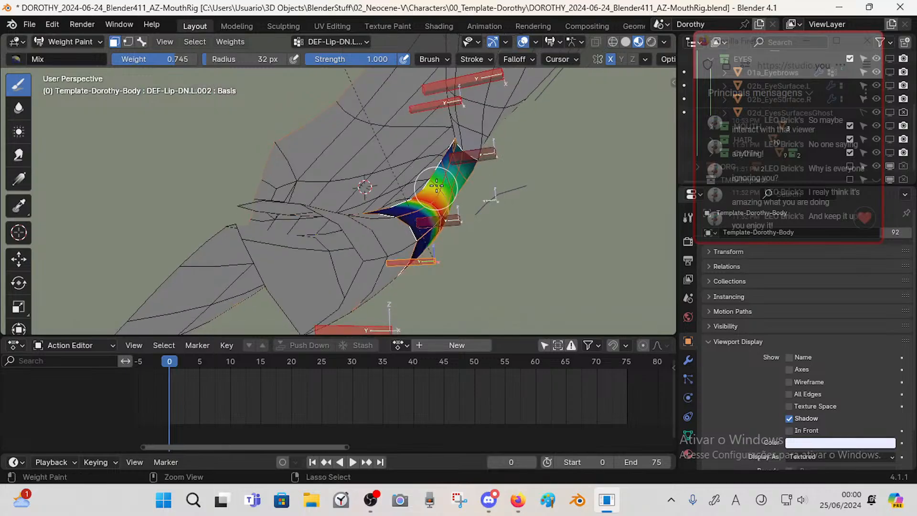
pyautogui.press('f')
pyautogui.click(432, 183)
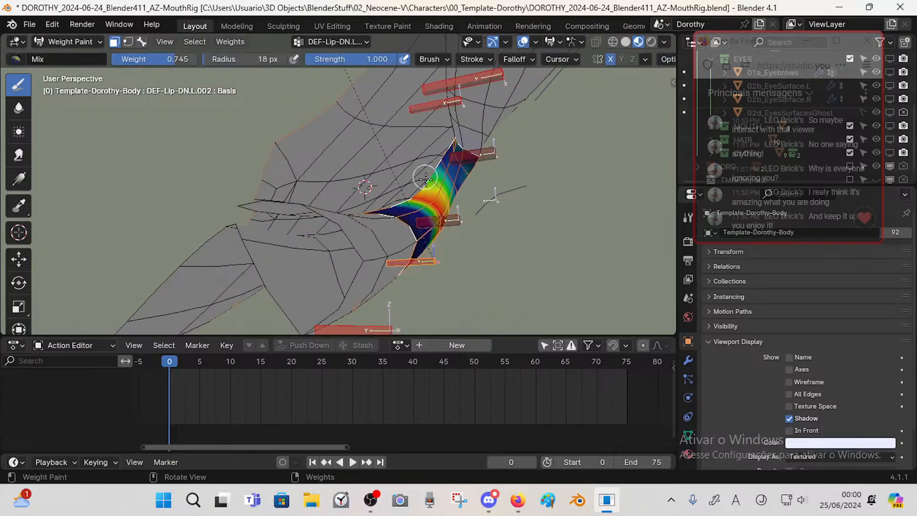
# - Paint the inner end of the masked lower lip for DEF-Lip-DN.L.002 with weight 0.352 and a 60 px brush radius
pyautogui.moveTo(448, 188)
pyautogui.mouseDown(button='middle')
pyautogui.moveTo(410, 210)
pyautogui.moveTo(401, 186)
pyautogui.moveTo(394, 214)
pyautogui.mouseUp(button='middle')
pyautogui.hotkey('ctrl', 'f')
pyautogui.click(354, 214)
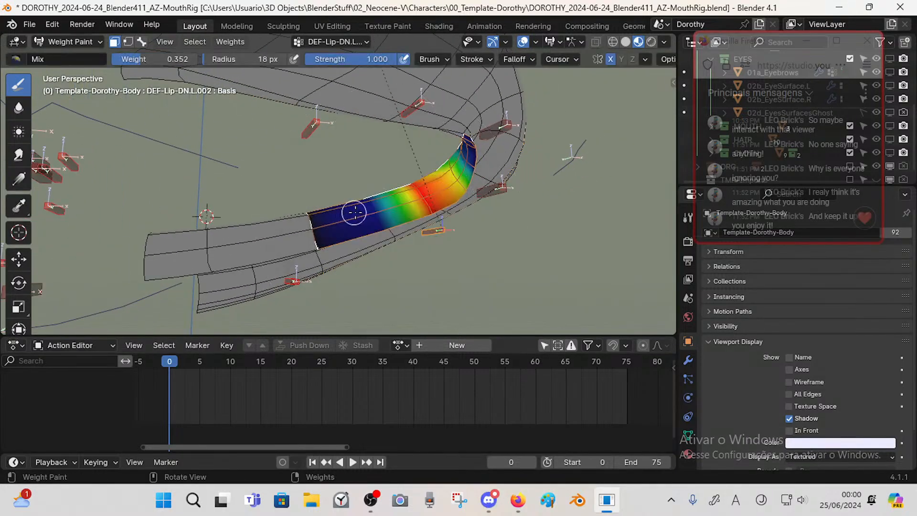
pyautogui.press('f')
pyautogui.click(339, 248)
pyautogui.moveTo(303, 217)
pyautogui.mouseDown(button='middle')
pyautogui.moveTo(337, 263)
pyautogui.moveTo(326, 189)
pyautogui.moveTo(337, 252)
pyautogui.mouseUp(button='middle')
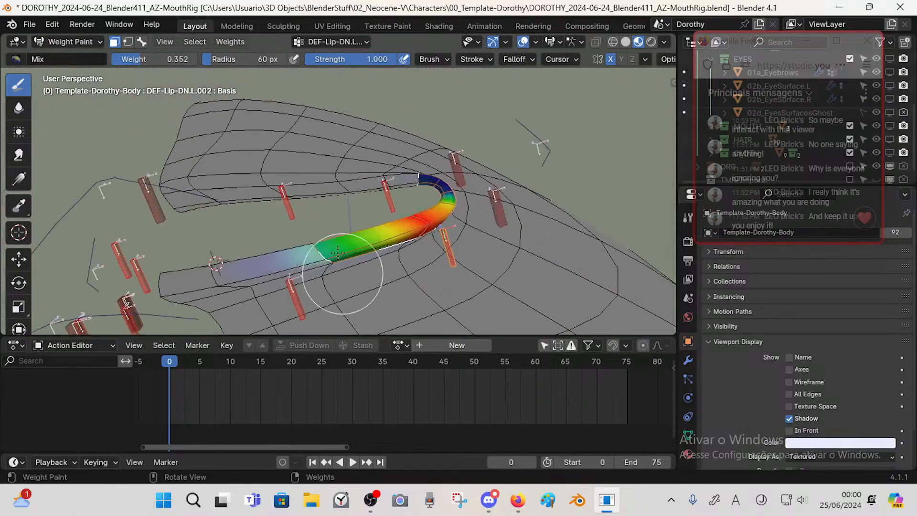
# - Smooth the DEF-Lip-DN.L.002 weights along the masked lip with the Blur brush at a 45 px radius, and save the file
pyautogui.moveTo(366, 223)
pyautogui.mouseDown(button='middle')
pyautogui.moveTo(379, 164)
pyautogui.moveTo(92, 156)
pyautogui.mouseUp(button='middle')
pyautogui.click(19, 108)
pyautogui.moveTo(272, 167)
pyautogui.mouseDown(button='middle')
pyautogui.moveTo(358, 198)
pyautogui.moveTo(352, 185)
pyautogui.mouseUp(button='middle')
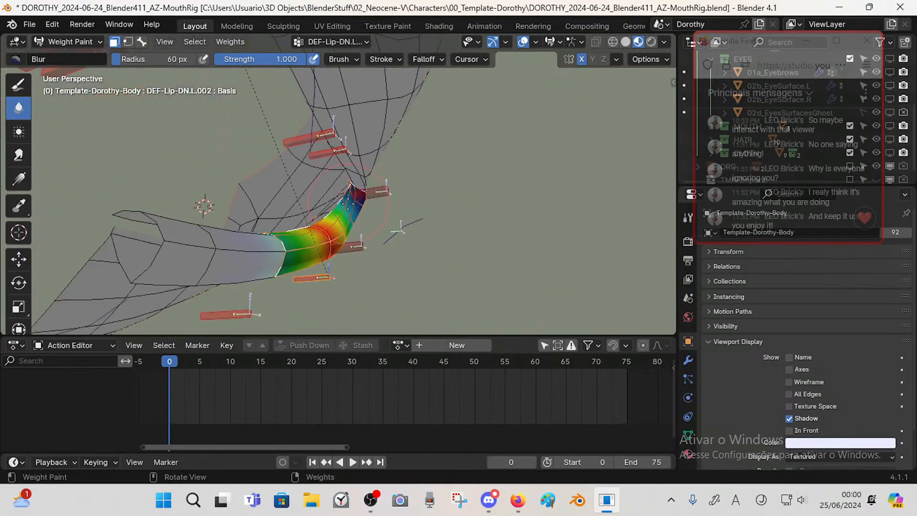
pyautogui.press('f')
pyautogui.click(352, 184)
pyautogui.press('f')
pyautogui.click(355, 205)
pyautogui.moveTo(359, 193); pyautogui.dragTo(364, 203, button='middle')
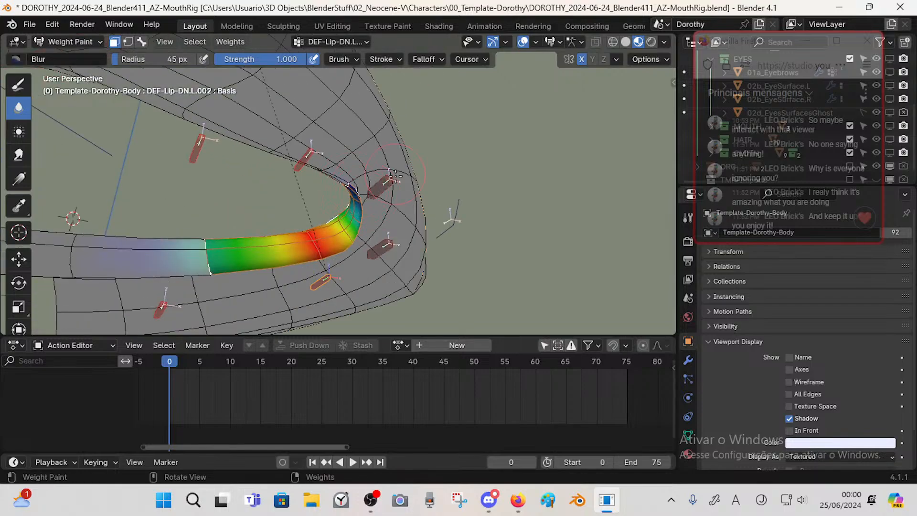
pyautogui.moveTo(394, 177); pyautogui.dragTo(320, 235, button='middle')
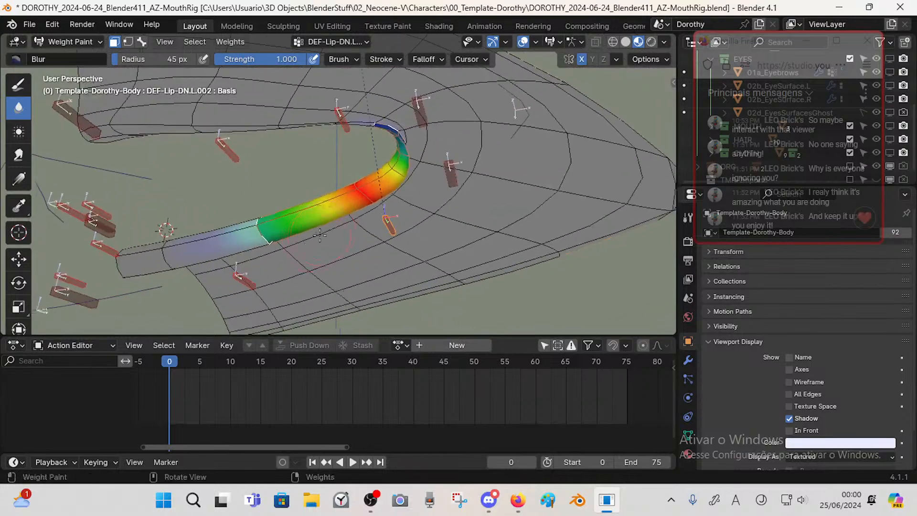
pyautogui.moveTo(263, 228); pyautogui.dragTo(278, 265, button='middle')
pyautogui.moveTo(266, 220); pyautogui.dragTo(383, 200, button='middle')
pyautogui.hotkey('ctrl', 's')
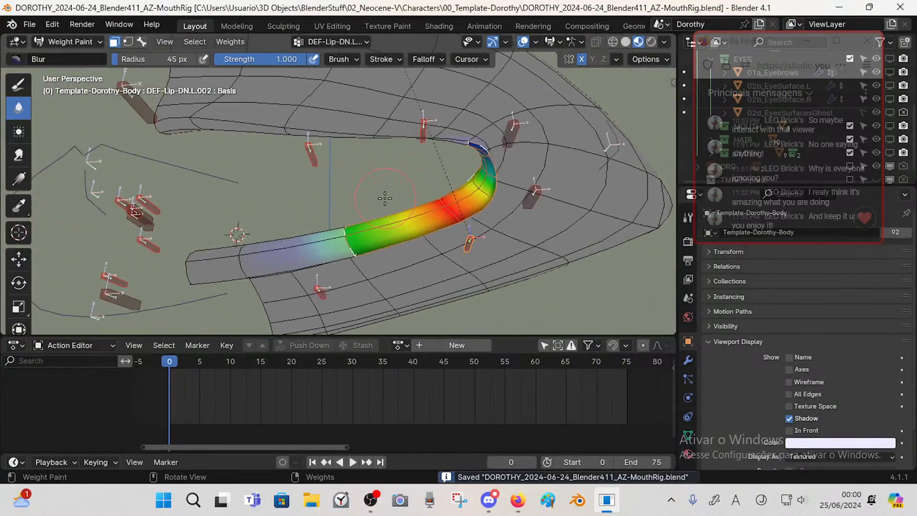
# - Activate DEF-Lip-DN.L.001, mask to the selected lip faces again, blur its weight transition along the lower lip and save the file
pyautogui.press('3')
pyautogui.keyDown('alt'); pyautogui.click(321, 291); pyautogui.keyUp('alt')
pyautogui.keyDown('shift'); pyautogui.moveTo(337, 252); pyautogui.dragTo(358, 240, button='middle'); pyautogui.keyUp('shift')
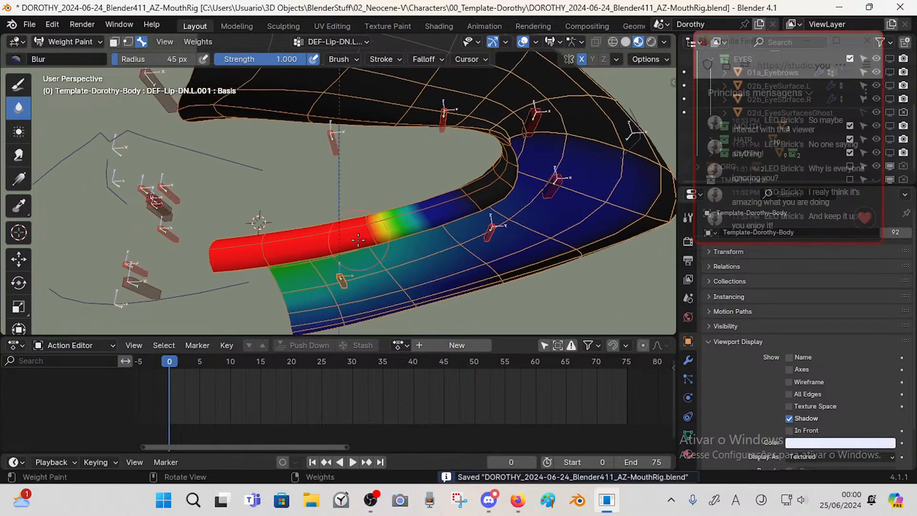
pyautogui.press('1')
pyautogui.scroll(-2, 347, 238)
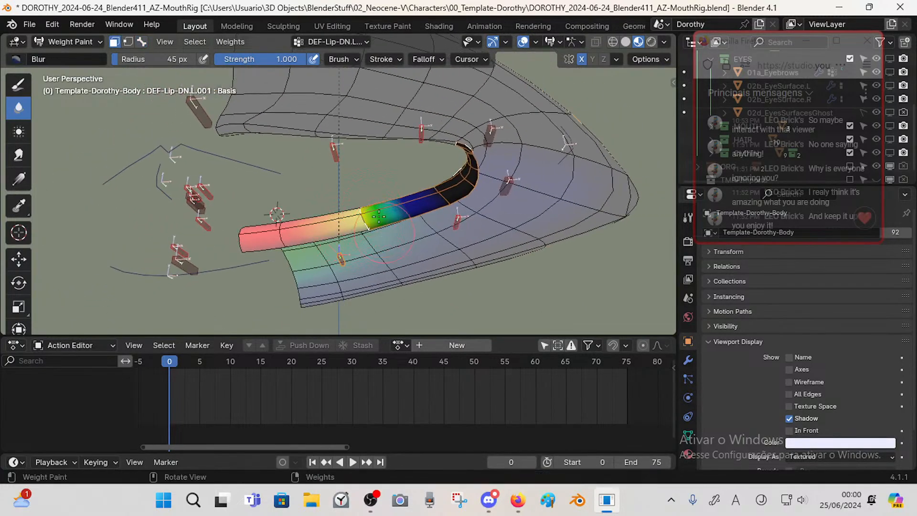
pyautogui.moveTo(367, 213); pyautogui.dragTo(339, 201, button='middle')
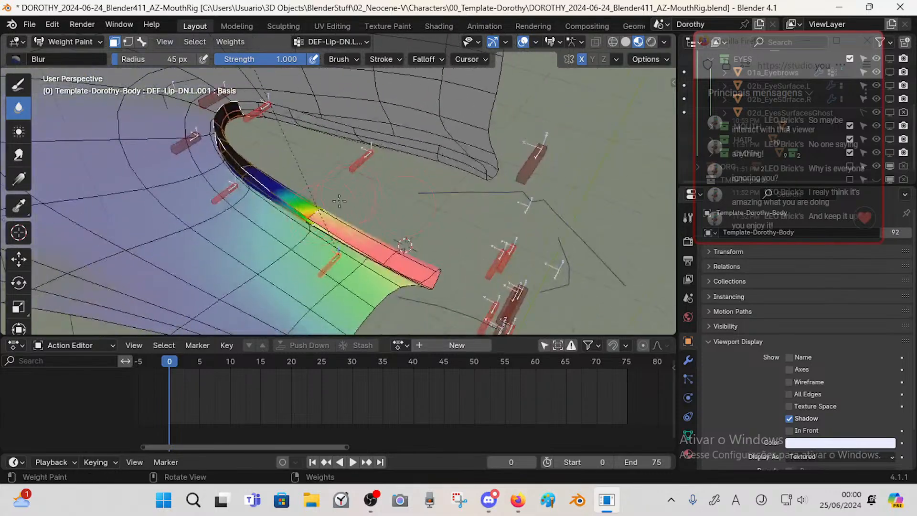
pyautogui.moveTo(412, 193)
pyautogui.mouseDown(button='middle')
pyautogui.moveTo(418, 211)
pyautogui.moveTo(405, 172)
pyautogui.moveTo(260, 251)
pyautogui.moveTo(218, 206)
pyautogui.mouseUp(button='middle')
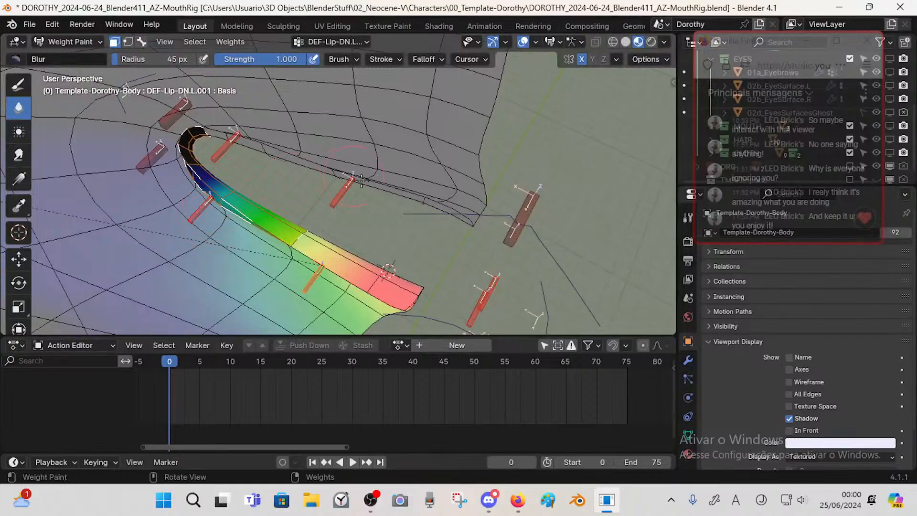
pyautogui.moveTo(361, 181); pyautogui.dragTo(375, 201, button='middle')
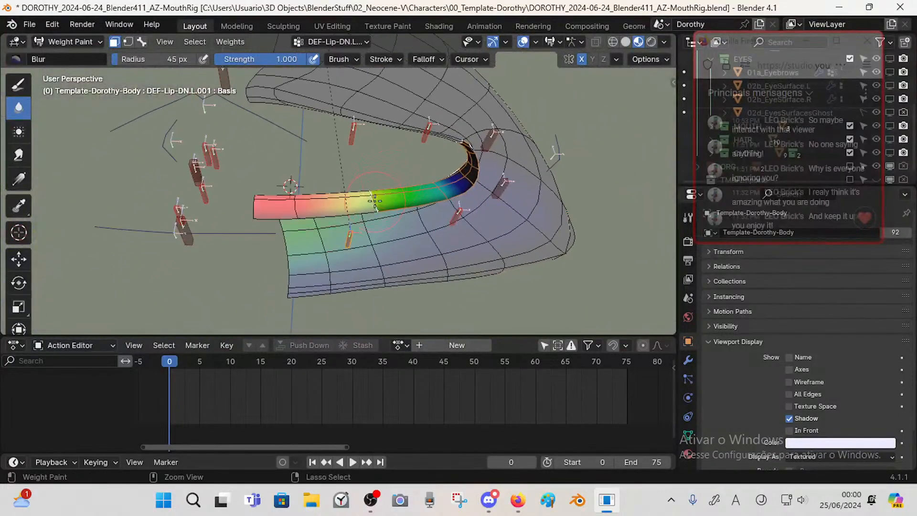
pyautogui.hotkey('ctrl', 's')
# - In Edit Mode, clear the face selection and select the faces of the vertex group !HIDE-1ec-LipBot
pyautogui.press('Tab')
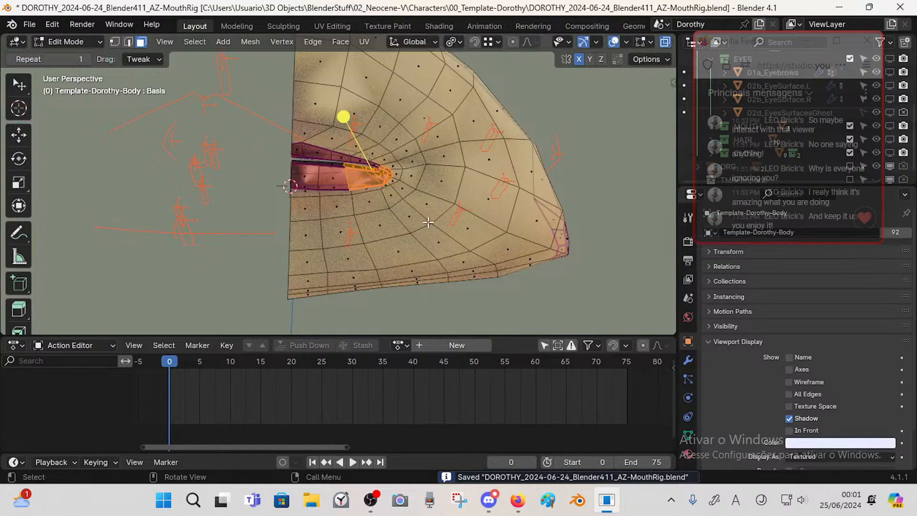
pyautogui.hotkey('alt', 'a')
pyautogui.click(688, 378)
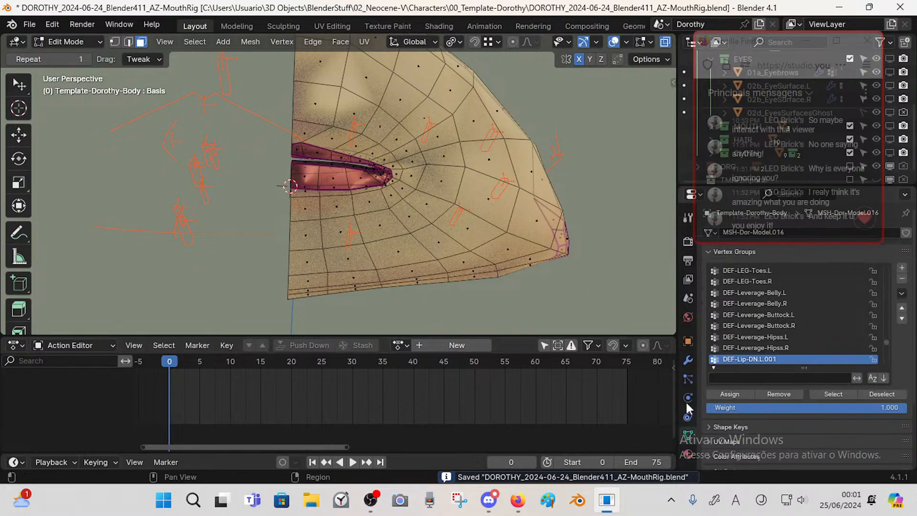
pyautogui.moveTo(887, 344); pyautogui.dragTo(888, 266)
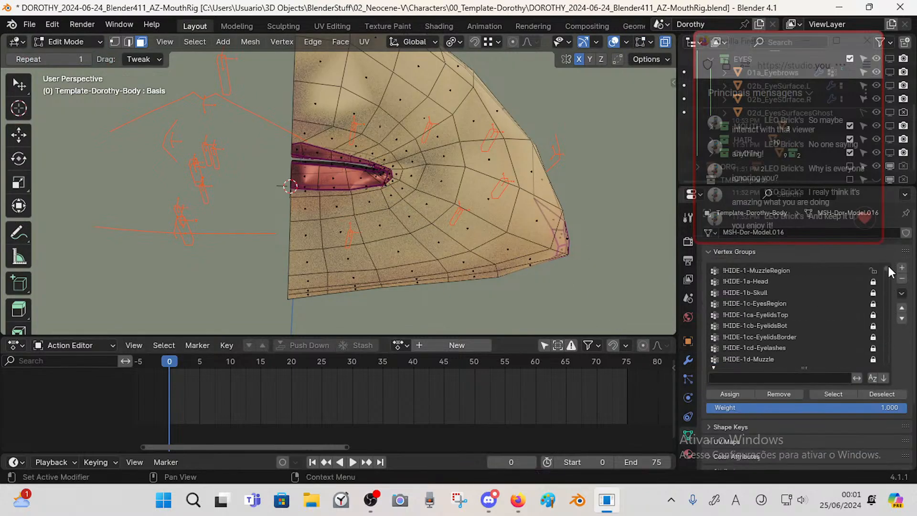
pyautogui.scroll(-10, 887, 273)
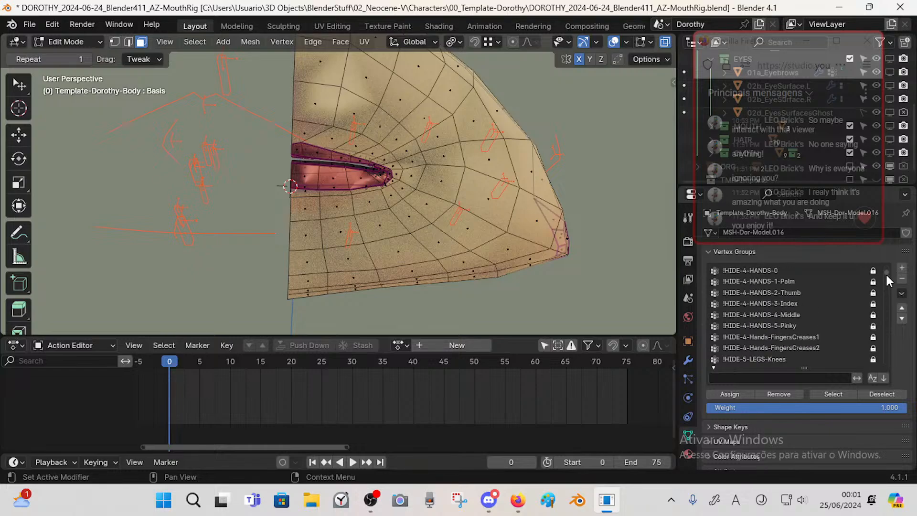
pyautogui.moveTo(885, 274); pyautogui.dragTo(886, 271)
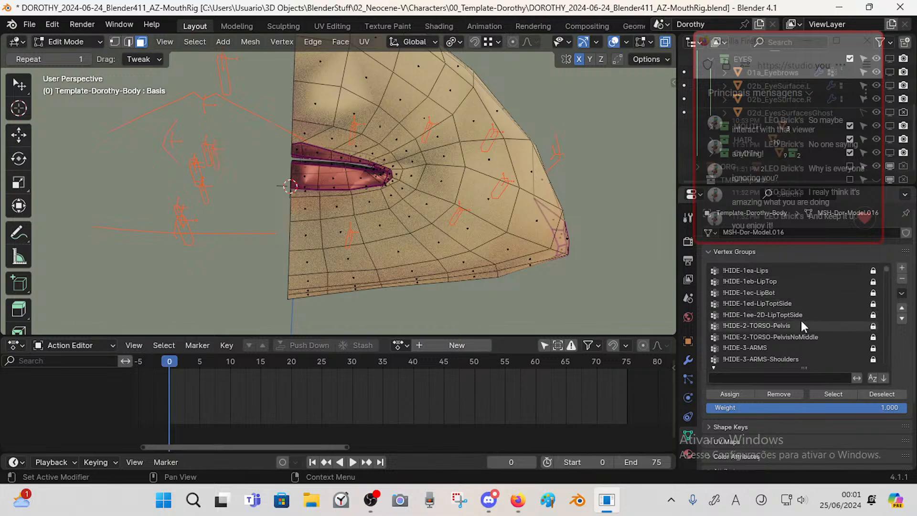
pyautogui.click(804, 293)
pyautogui.click(822, 393)
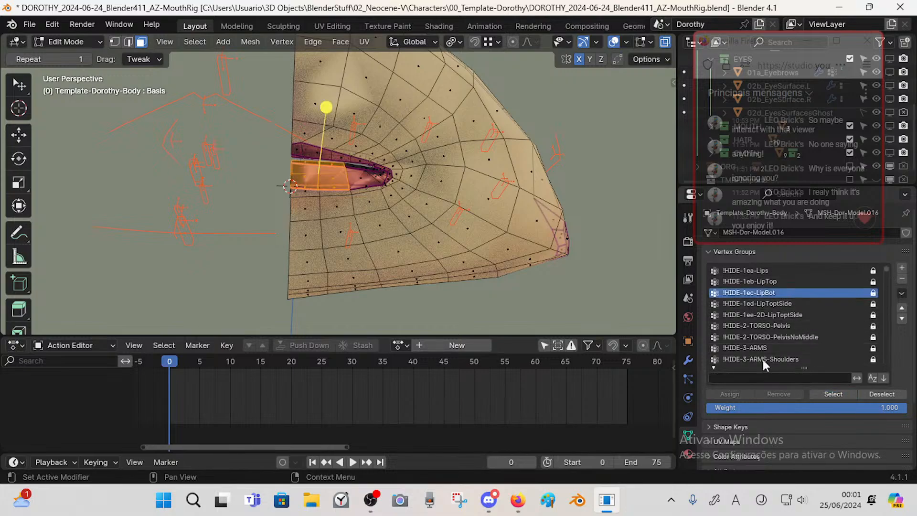
# - Return to Object Mode, select the Template-Dorothy armature and save the file
pyautogui.press('Tab')
pyautogui.click(356, 227)
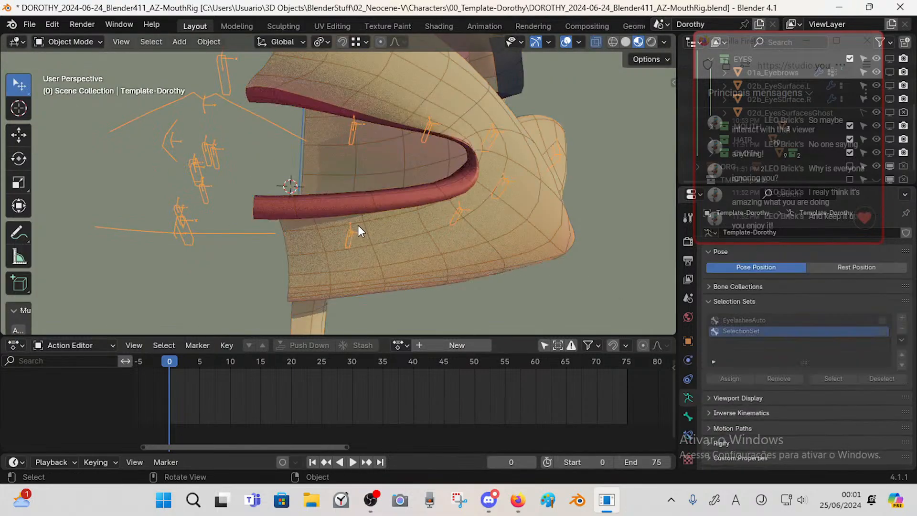
pyautogui.moveTo(331, 221); pyautogui.dragTo(367, 240, button='middle')
pyautogui.click(379, 223)
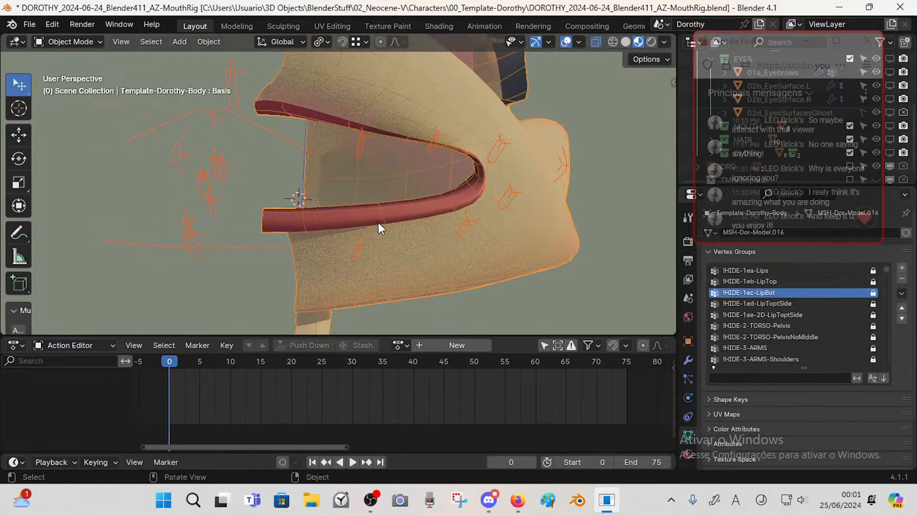
pyautogui.hotkey('ctrl', 'Tab')
pyautogui.press('8')
pyautogui.hotkey('ctrl', 'Tab')
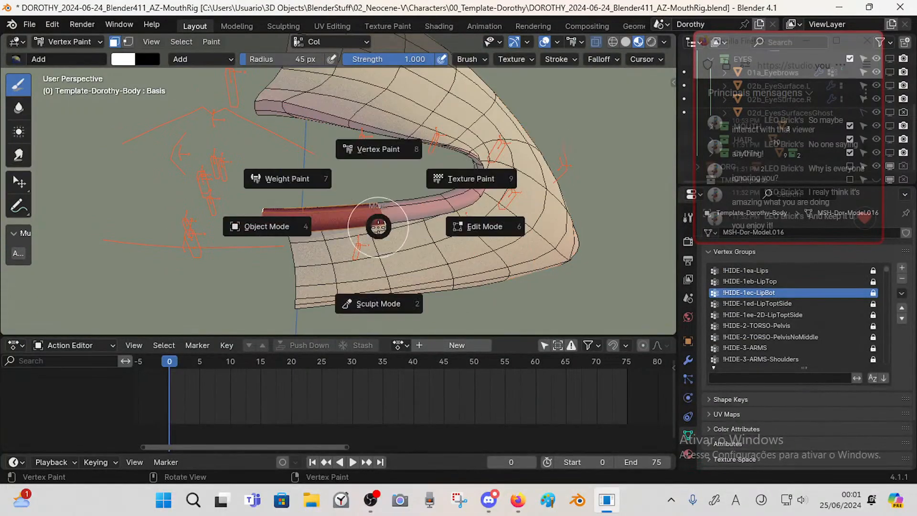
pyautogui.press('4')
pyautogui.click(359, 245)
pyautogui.hotkey('ctrl', 's')
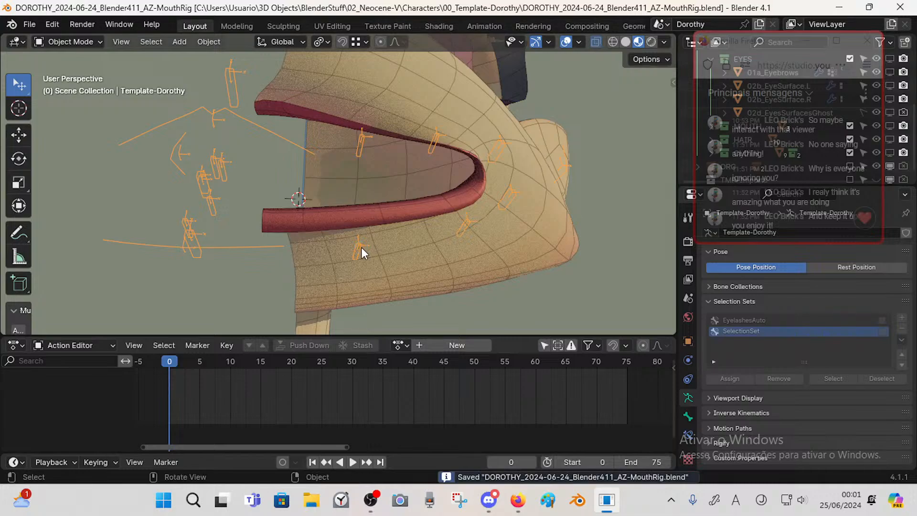
# - Add the body mesh to the selection, enter Weight Paint mode, activate DEF-Lip-DN.L.001 and mask painting to the selected lower-lip faces
pyautogui.keyDown('shift'); pyautogui.click(374, 232); pyautogui.keyUp('shift')
pyautogui.hotkey('ctrl', 'Tab')
pyautogui.press('7')
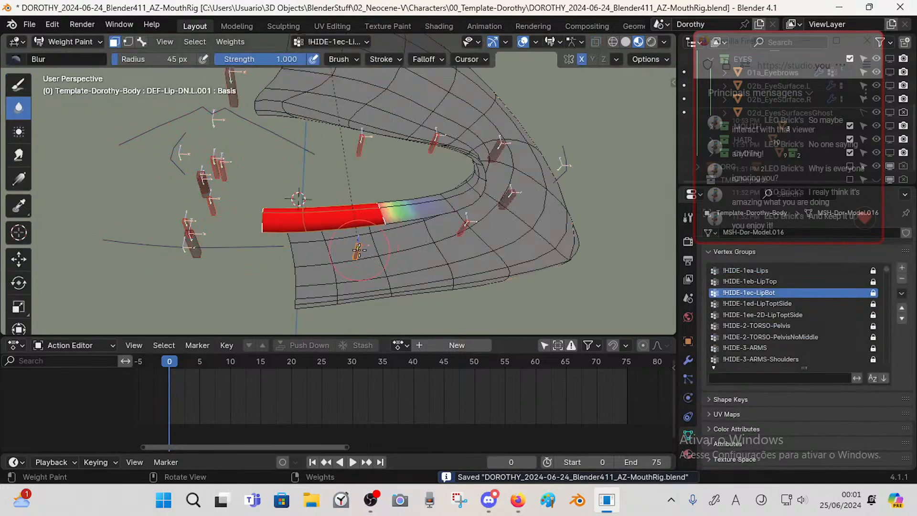
pyautogui.press('3')
pyautogui.keyDown('alt'); pyautogui.click(360, 251); pyautogui.keyUp('alt')
pyautogui.moveTo(362, 249)
pyautogui.mouseDown(button='middle')
pyautogui.moveTo(373, 198)
pyautogui.moveTo(371, 238)
pyautogui.mouseUp(button='middle')
pyautogui.press('1')
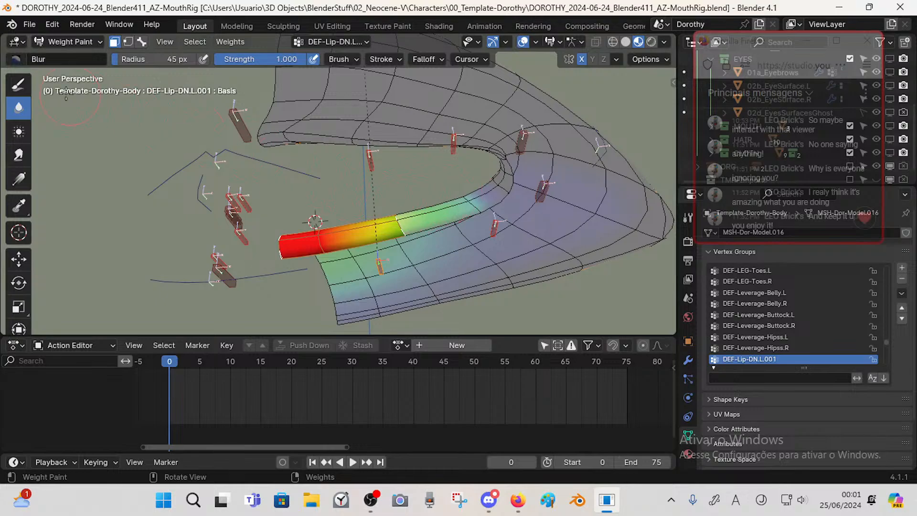
# - Paint the masked lower lip for DEF-Lip-DN.L.001 with weight 1.000 and a 45 px brush radius
pyautogui.click(18, 85)
pyautogui.hotkey('ctrl', 'f')
pyautogui.click(401, 212)
pyautogui.moveTo(395, 221); pyautogui.dragTo(405, 240)
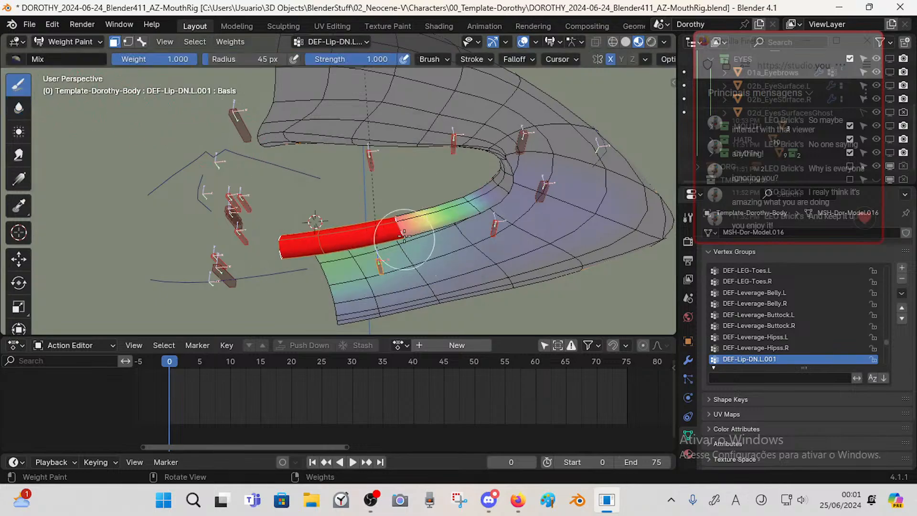
pyautogui.moveTo(404, 237)
pyautogui.mouseDown(button='middle')
pyautogui.moveTo(407, 248)
pyautogui.moveTo(413, 183)
pyautogui.mouseUp(button='middle')
pyautogui.moveTo(405, 246); pyautogui.dragTo(383, 221, button='middle')
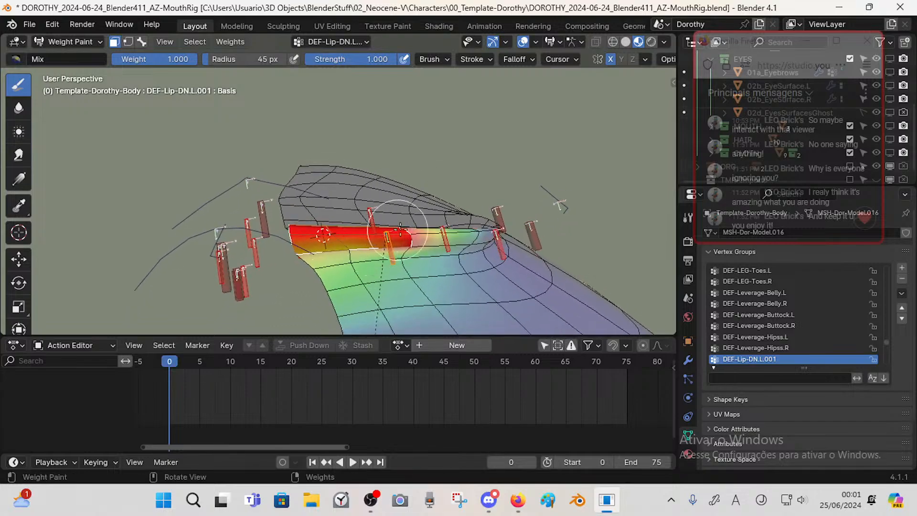
# - Invert the face mask and smooth the DEF-Lip-DN.L.001 weights on the muzzle beside the lower lip with the Blur brush at 45 px
pyautogui.moveTo(430, 204)
pyautogui.mouseDown(button='middle')
pyautogui.moveTo(473, 186)
pyautogui.moveTo(440, 186)
pyautogui.moveTo(473, 196)
pyautogui.moveTo(369, 205)
pyautogui.moveTo(482, 207)
pyautogui.moveTo(200, 143)
pyautogui.moveTo(156, 156)
pyautogui.mouseUp(button='middle')
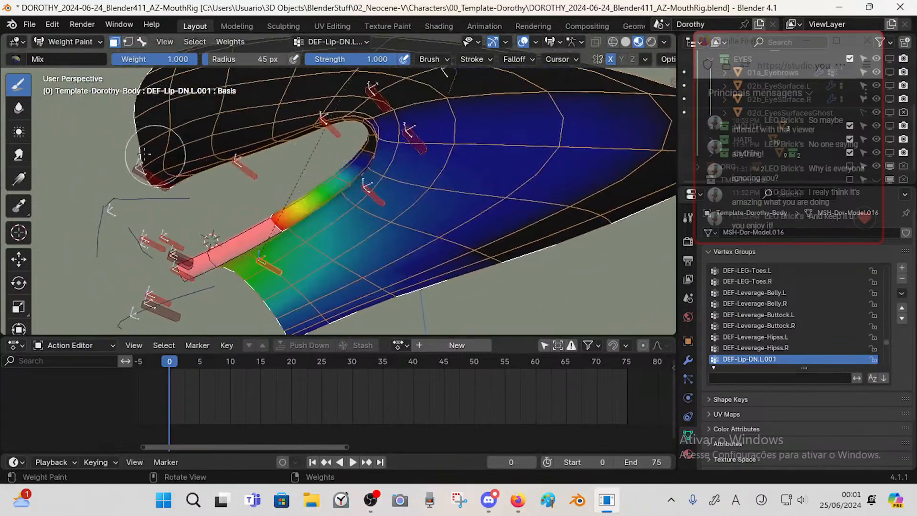
pyautogui.click(18, 109)
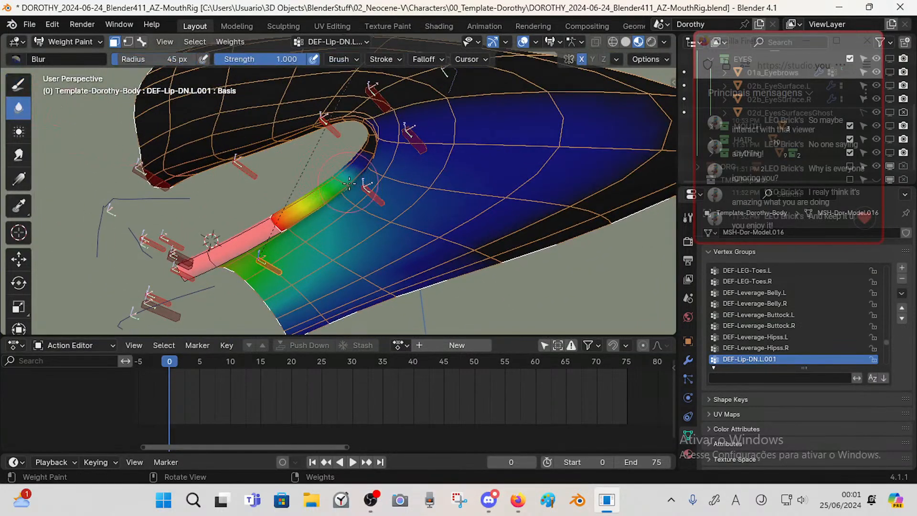
pyautogui.moveTo(349, 179)
pyautogui.mouseDown(button='middle')
pyautogui.moveTo(315, 182)
pyautogui.moveTo(307, 230)
pyautogui.moveTo(246, 206)
pyautogui.moveTo(318, 211)
pyautogui.moveTo(327, 236)
pyautogui.mouseUp(button='middle')
pyautogui.press('m')
pyautogui.press('m')
pyautogui.press('m')
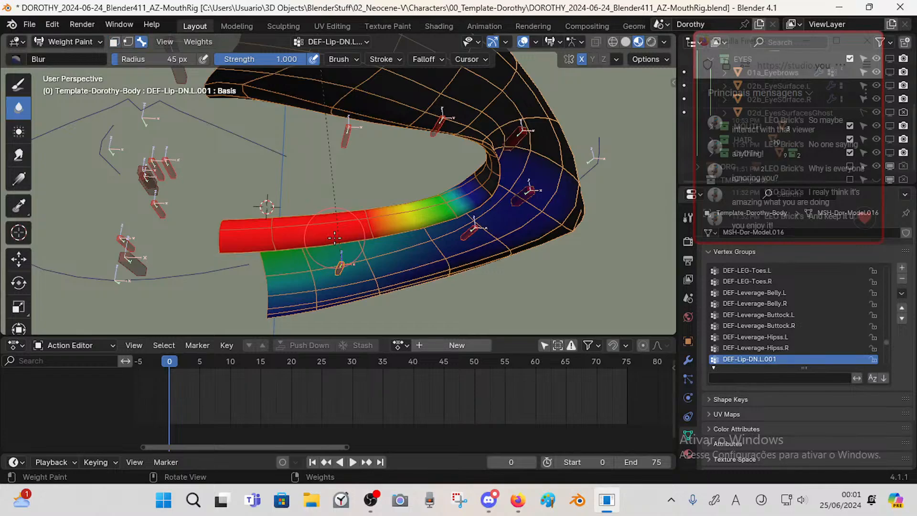
pyautogui.moveTo(322, 237); pyautogui.dragTo(321, 223, button='middle')
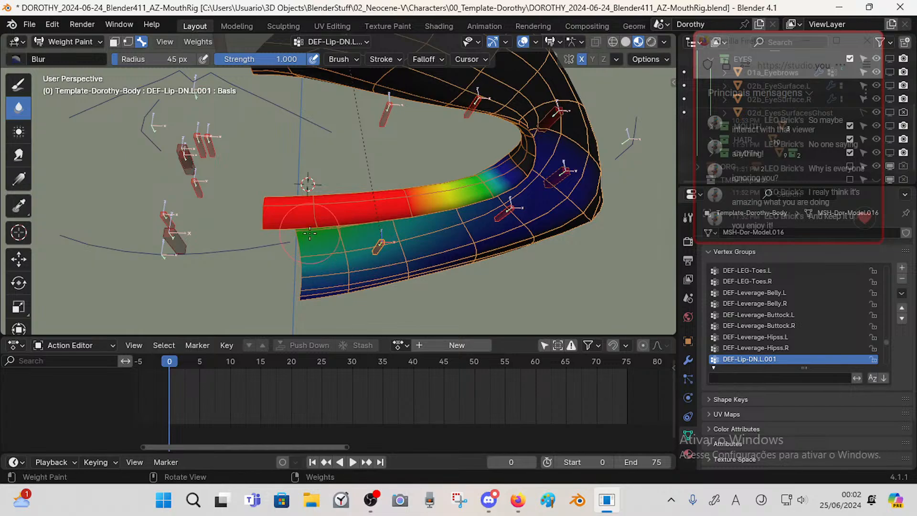
# - Restore the mask to the lower-lip faces and paint their inner end for DEF-Lip-DN.L.001 with weight 0.200 and a 45 px radius
pyautogui.press('m')
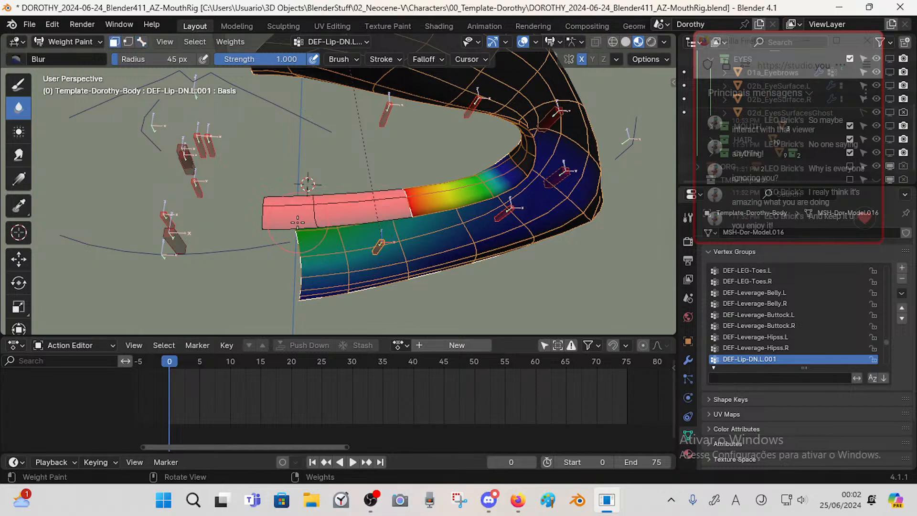
pyautogui.hotkey('ctrl', 'i')
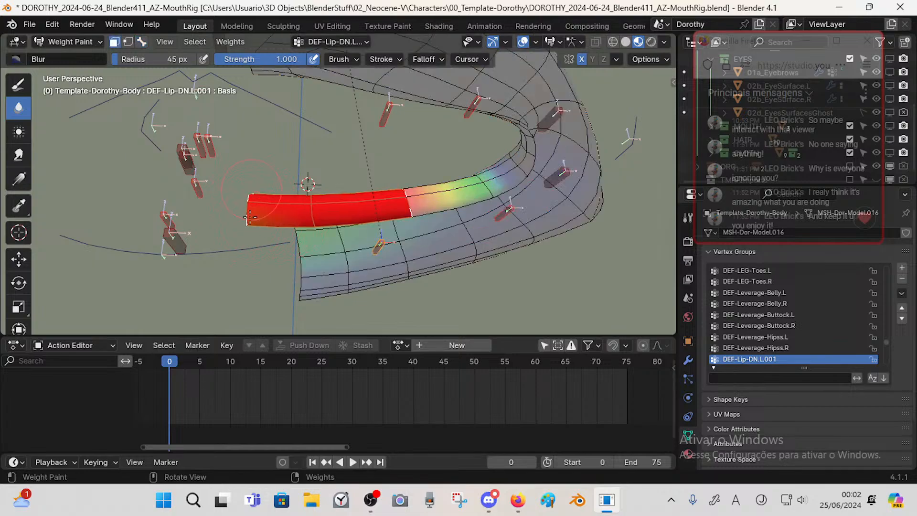
pyautogui.click(19, 86)
pyautogui.hotkey('ctrl', 'f')
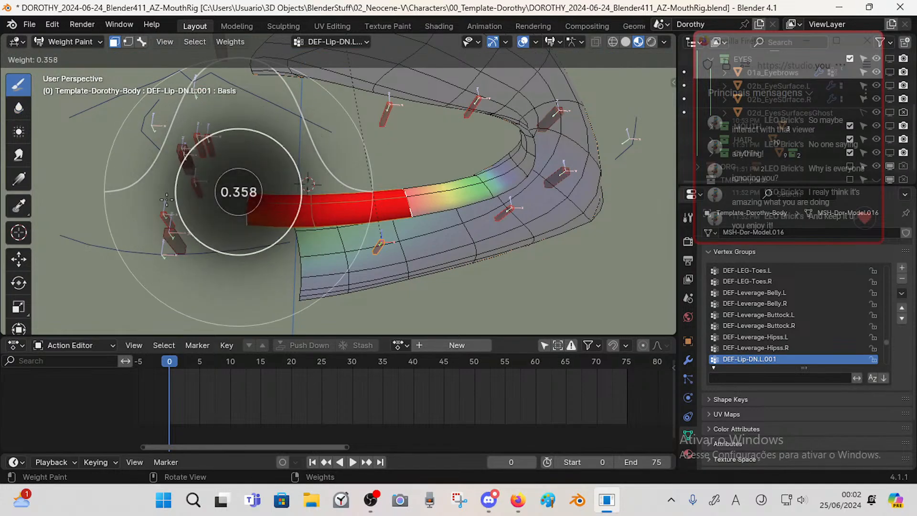
pyautogui.click(175, 199)
pyautogui.hotkey('ctrl', 'f')
pyautogui.click(285, 205)
pyautogui.moveTo(255, 207)
pyautogui.mouseDown()
pyautogui.moveTo(245, 213)
pyautogui.moveTo(222, 197)
pyautogui.mouseUp()
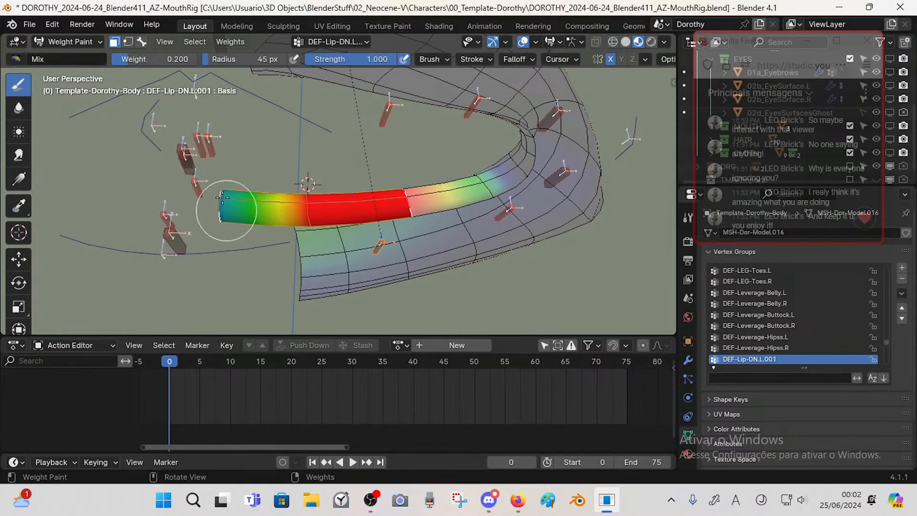
# - Smooth the DEF-Lip-DN.L.001 weights along the masked lower lip with the Blur brush, ending at a 53 px radius, and save the file
pyautogui.moveTo(243, 171); pyautogui.dragTo(251, 253, button='middle')
pyautogui.click(26, 110)
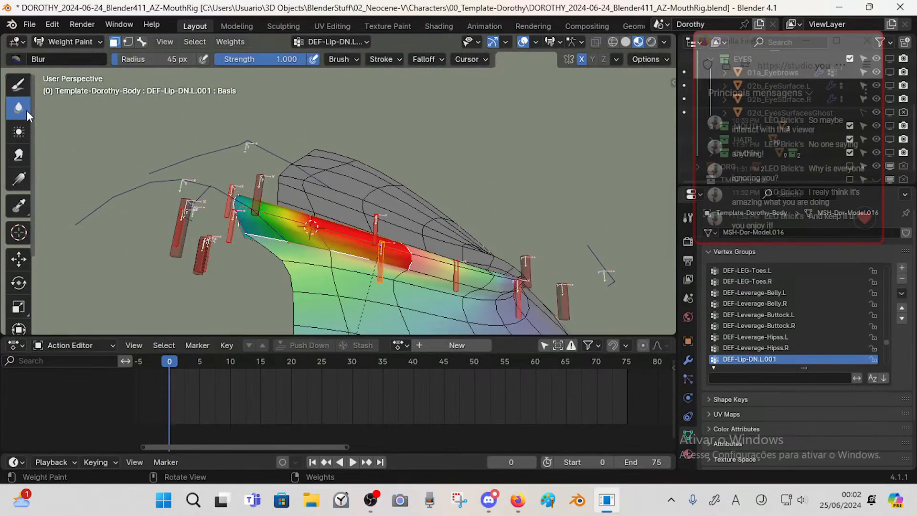
pyautogui.press('f')
pyautogui.click(330, 248)
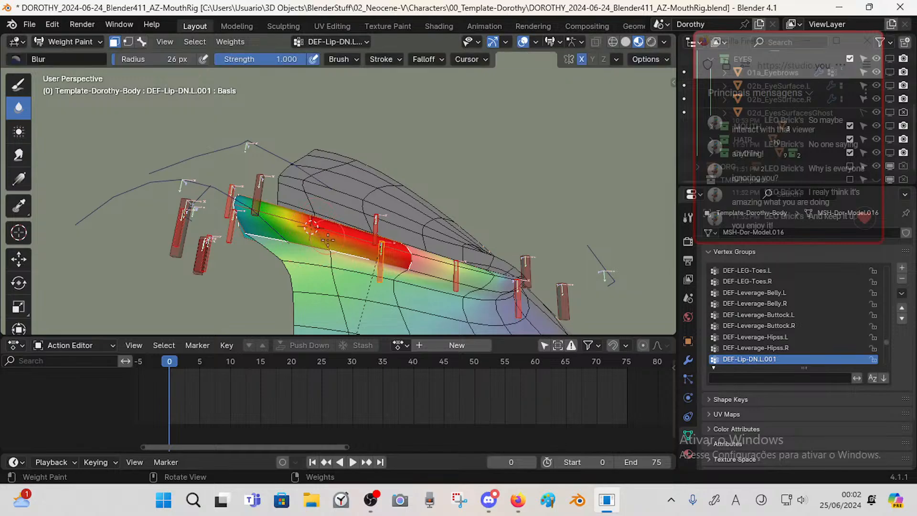
pyautogui.moveTo(315, 198); pyautogui.dragTo(305, 236, button='middle')
pyautogui.moveTo(304, 203); pyautogui.dragTo(310, 255, button='middle')
pyautogui.moveTo(305, 194)
pyautogui.mouseDown(button='middle')
pyautogui.moveTo(316, 272)
pyautogui.moveTo(299, 195)
pyautogui.moveTo(327, 210)
pyautogui.moveTo(337, 183)
pyautogui.mouseUp(button='middle')
pyautogui.hotkey('ctrl', 's')
pyautogui.press('f')
pyautogui.click(347, 198)
pyautogui.moveTo(252, 227); pyautogui.dragTo(268, 230)
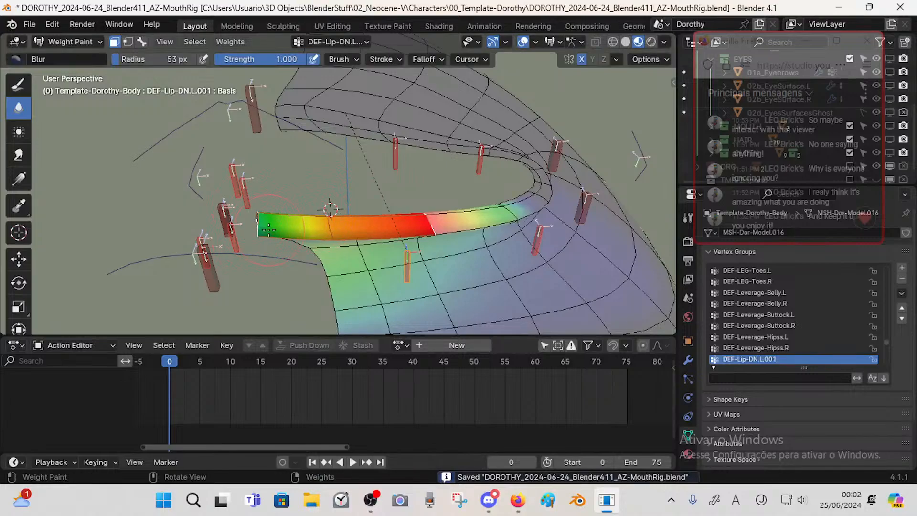
# - Check the weights of the surrounding lip bones one by one, ending with TWK-Lip-DN as the active bone
pyautogui.moveTo(300, 229)
pyautogui.keyDown('shift'); pyautogui.mouseDown(button='middle')
pyautogui.moveTo(319, 222)
pyautogui.moveTo(258, 249)
pyautogui.moveTo(249, 267)
pyautogui.moveTo(307, 240)
pyautogui.moveTo(254, 243)
pyautogui.mouseUp(button='middle'); pyautogui.keyUp('shift')
pyautogui.press('3')
pyautogui.keyDown('alt'); pyautogui.click(218, 245); pyautogui.keyUp('alt')
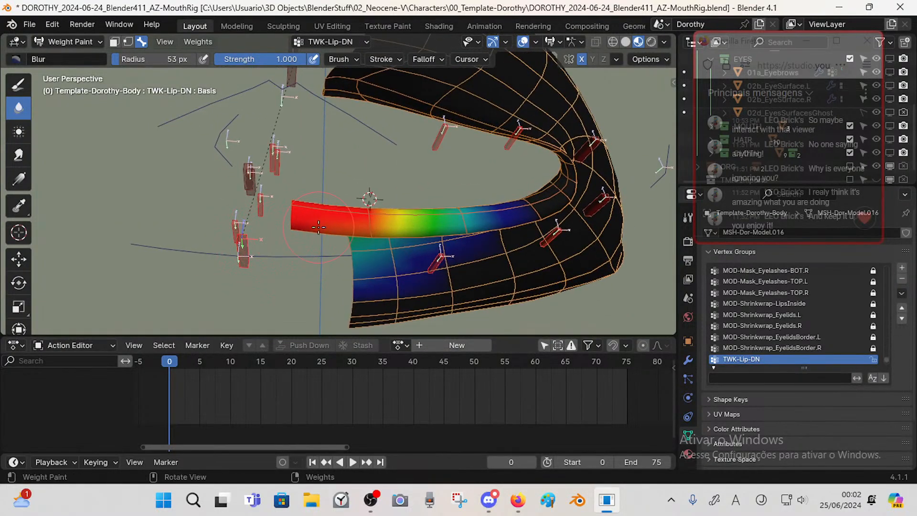
pyautogui.keyDown('alt'); pyautogui.click(434, 263); pyautogui.keyUp('alt')
pyautogui.keyDown('alt'); pyautogui.click(260, 207); pyautogui.keyUp('alt')
pyautogui.keyDown('alt'); pyautogui.click(236, 233); pyautogui.keyUp('alt')
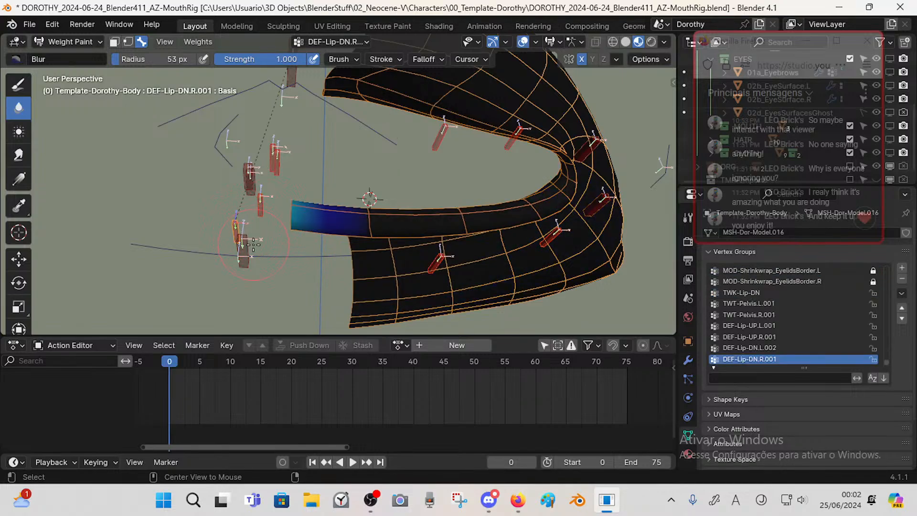
pyautogui.keyDown('alt'); pyautogui.click(243, 252); pyautogui.keyUp('alt')
pyautogui.keyDown('alt'); pyautogui.click(260, 207); pyautogui.keyUp('alt')
pyautogui.keyDown('alt'); pyautogui.click(251, 177); pyautogui.keyUp('alt')
pyautogui.keyDown('alt'); pyautogui.click(249, 176); pyautogui.keyUp('alt')
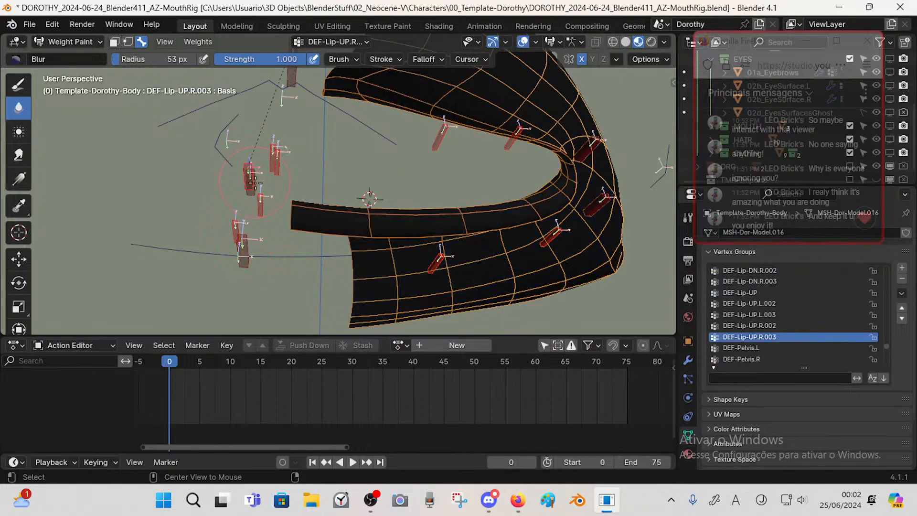
pyautogui.keyDown('alt'); pyautogui.click(251, 180); pyautogui.keyUp('alt')
pyautogui.keyDown('alt'); pyautogui.click(245, 249); pyautogui.keyUp('alt')
pyautogui.moveTo(293, 239); pyautogui.dragTo(293, 233, button='middle')
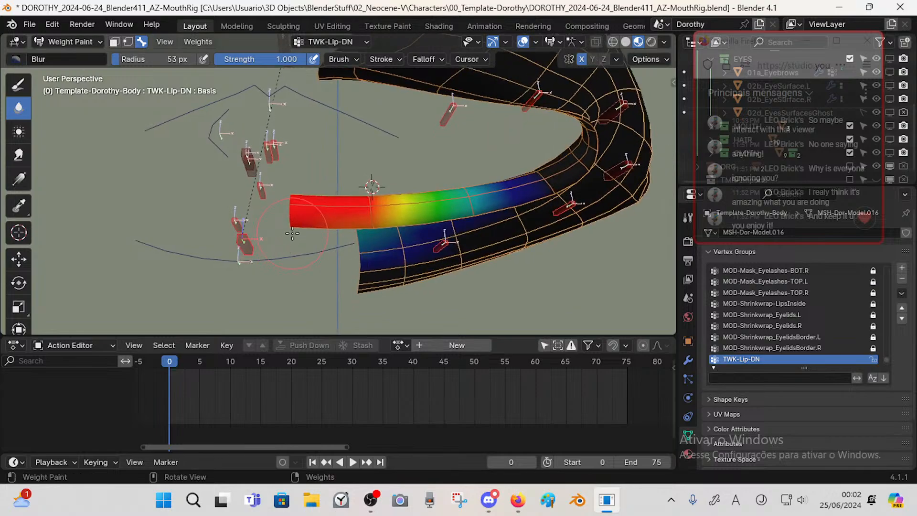
# - Mask to the lower-lip faces, touch up their inner end for TWK-Lip-DN with weight 1.000 and a 53 px brush, and save the file
pyautogui.press('1')
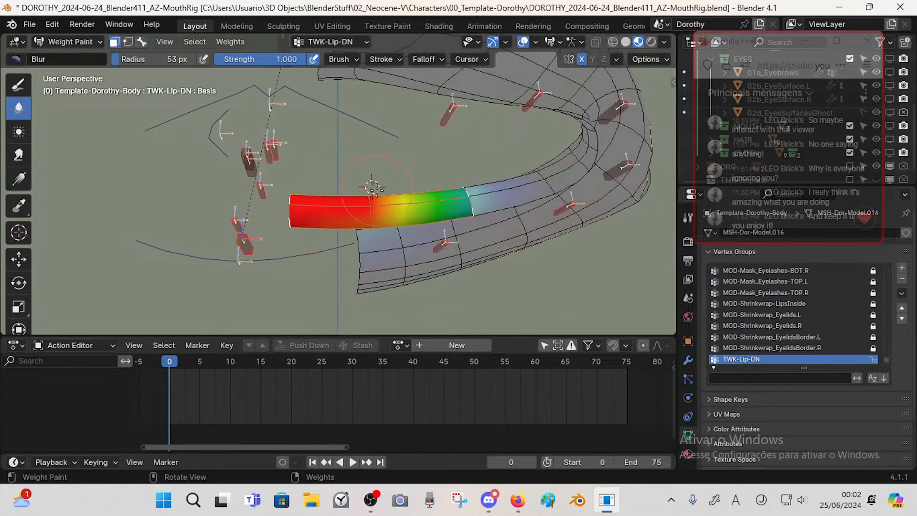
pyautogui.moveTo(333, 212); pyautogui.dragTo(425, 147, button='middle')
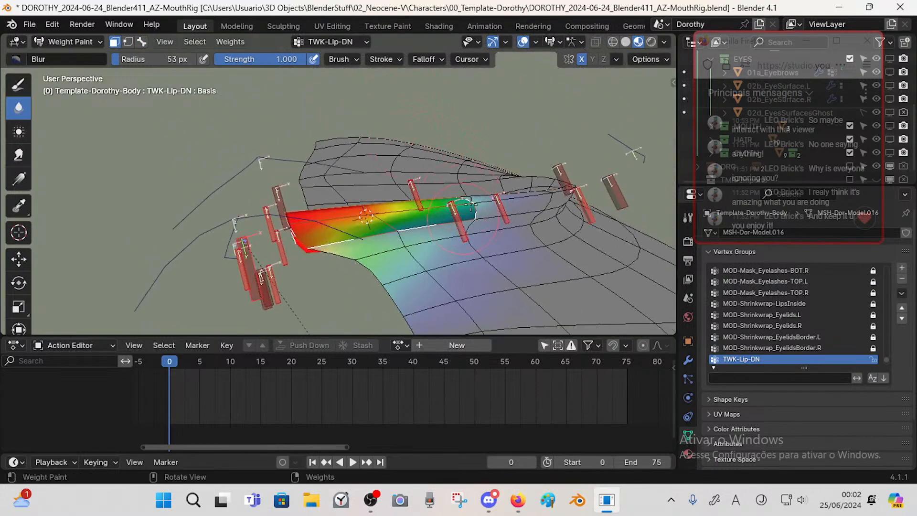
pyautogui.moveTo(469, 233)
pyautogui.mouseDown(button='middle')
pyautogui.moveTo(478, 248)
pyautogui.moveTo(487, 217)
pyautogui.moveTo(333, 214)
pyautogui.mouseUp(button='middle')
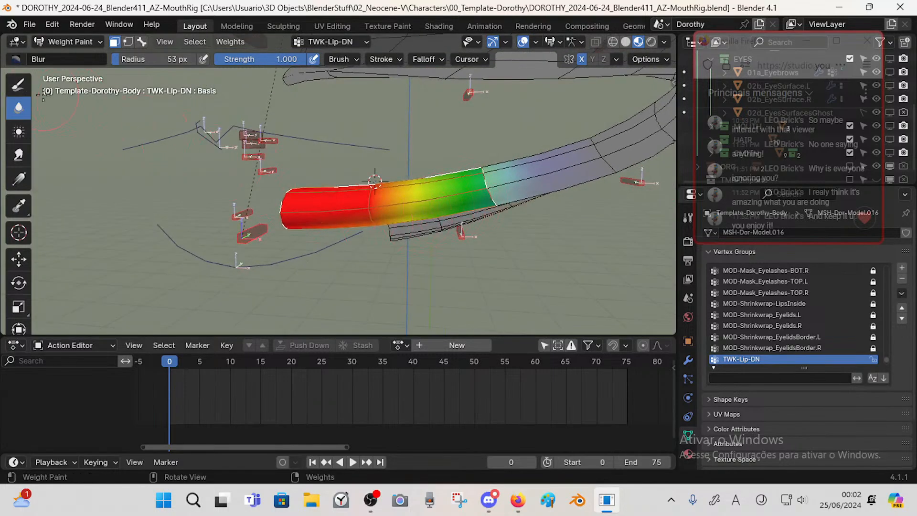
pyautogui.click(19, 85)
pyautogui.moveTo(290, 172); pyautogui.dragTo(295, 245, button='middle')
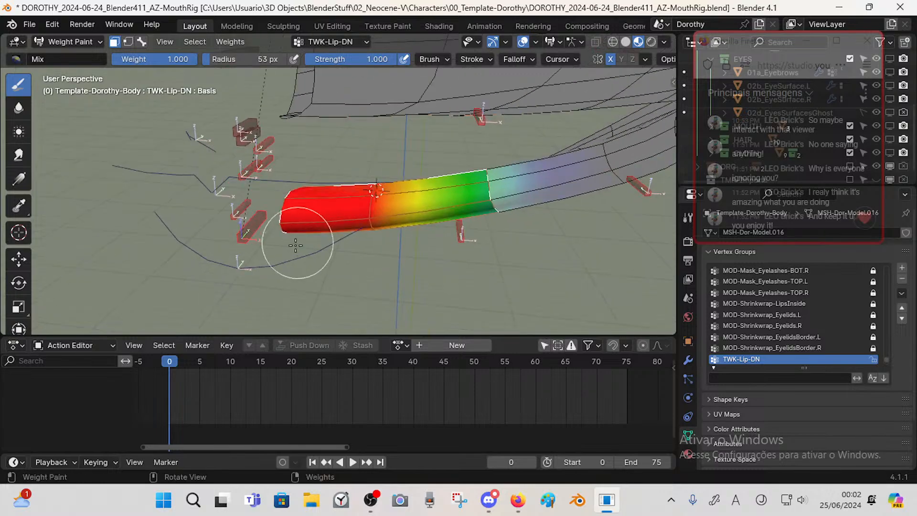
pyautogui.moveTo(285, 197)
pyautogui.mouseDown(button='middle')
pyautogui.moveTo(275, 227)
pyautogui.moveTo(272, 192)
pyautogui.moveTo(291, 160)
pyautogui.mouseUp(button='middle')
pyautogui.moveTo(294, 222); pyautogui.dragTo(320, 202, button='middle')
pyautogui.hotkey('ctrl', 's')
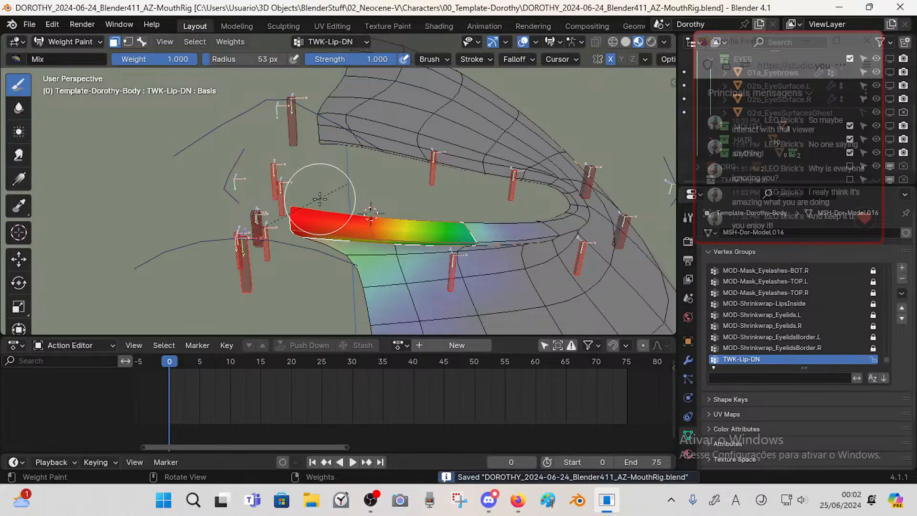
# - Open the Template-Dorothy armature in Edit Mode and check the names of the four mouth control bones around the lips
pyautogui.hotkey('ctrl', 'Tab')
pyautogui.click(252, 273)
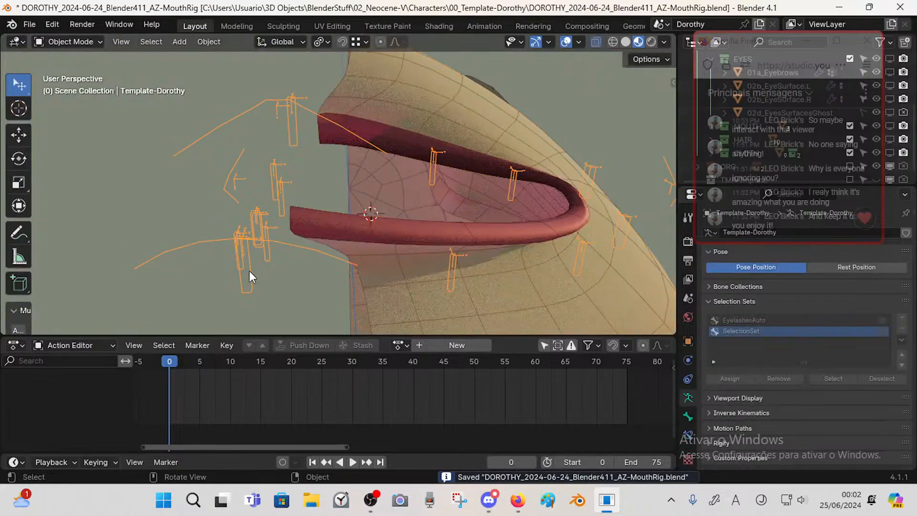
pyautogui.press('Tab')
pyautogui.moveTo(370, 238); pyautogui.dragTo(352, 219, button='middle')
pyautogui.click(372, 240)
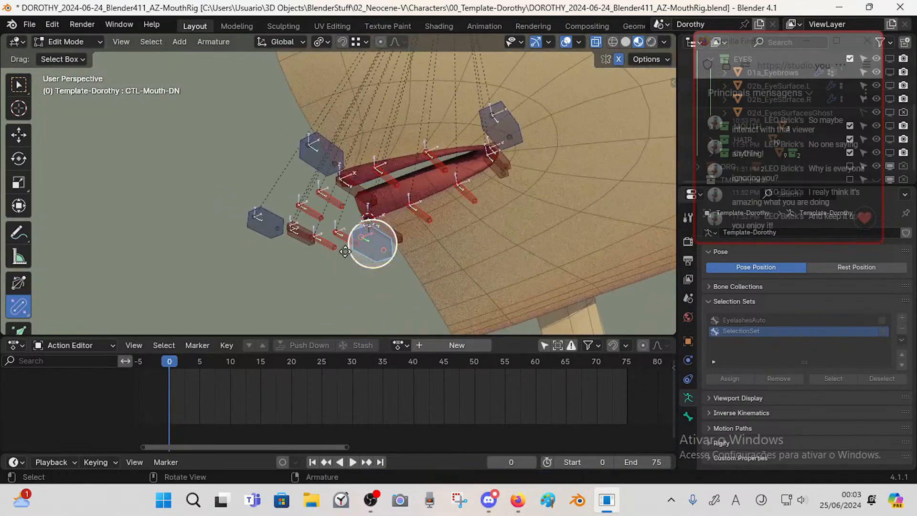
pyautogui.moveTo(355, 158); pyautogui.dragTo(363, 176, button='middle')
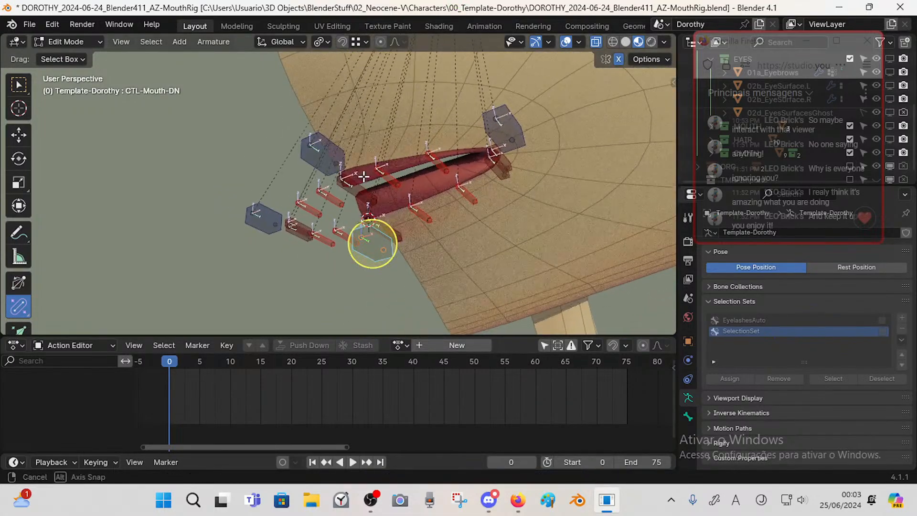
pyautogui.click(320, 143)
pyautogui.moveTo(320, 144); pyautogui.dragTo(370, 288, button='middle')
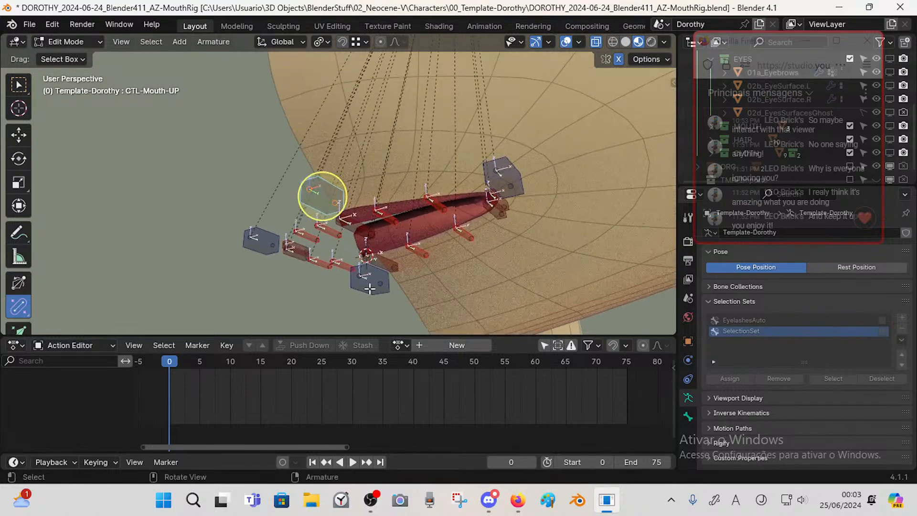
pyautogui.click(365, 286)
pyautogui.click(253, 245)
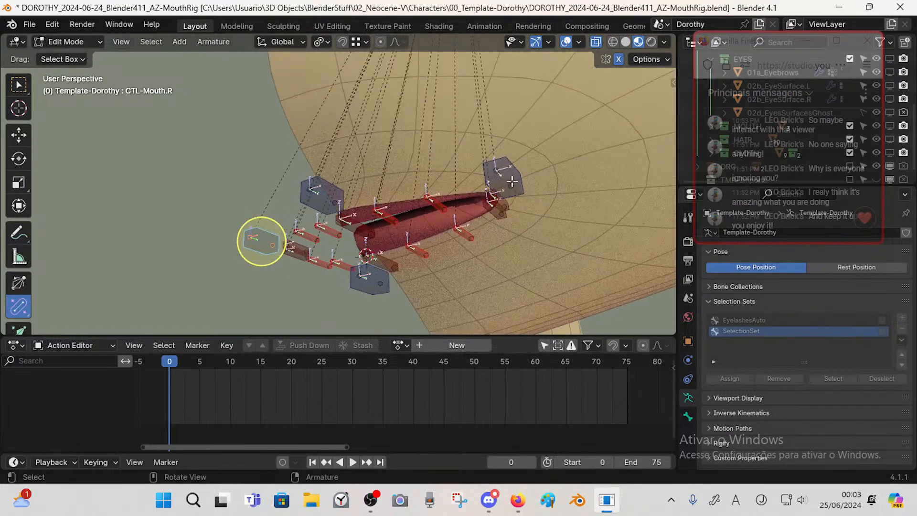
pyautogui.click(507, 168)
# - Change the TWK prefix of the lower centre lip bone to DEF, and select the upper centre lip bone
pyautogui.moveTo(350, 215); pyautogui.dragTo(378, 267, button='middle')
pyautogui.click(380, 270)
pyautogui.press('F2')
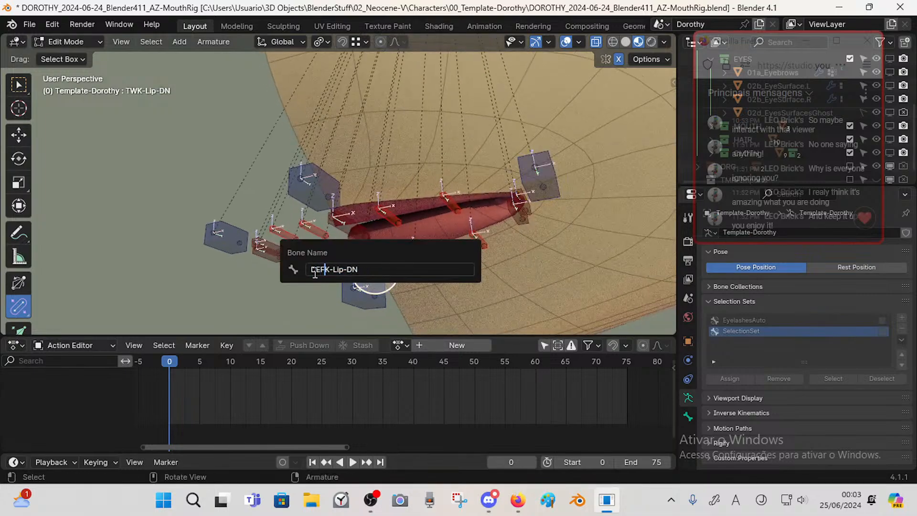
pyautogui.write('DEF')
pyautogui.press('Return')
pyautogui.click(350, 227)
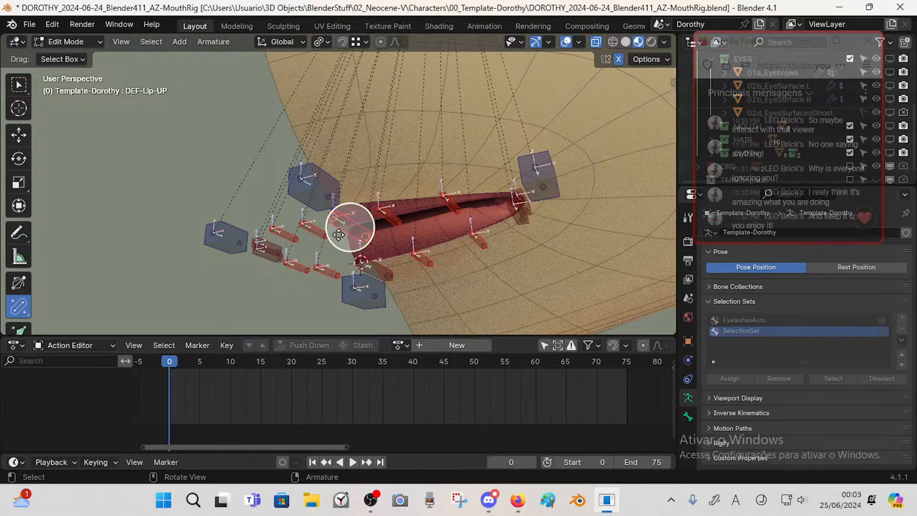
# - Check the names of the upper, lower and corner lip bones on both sides of the mouth, and save the file
pyautogui.click(266, 258)
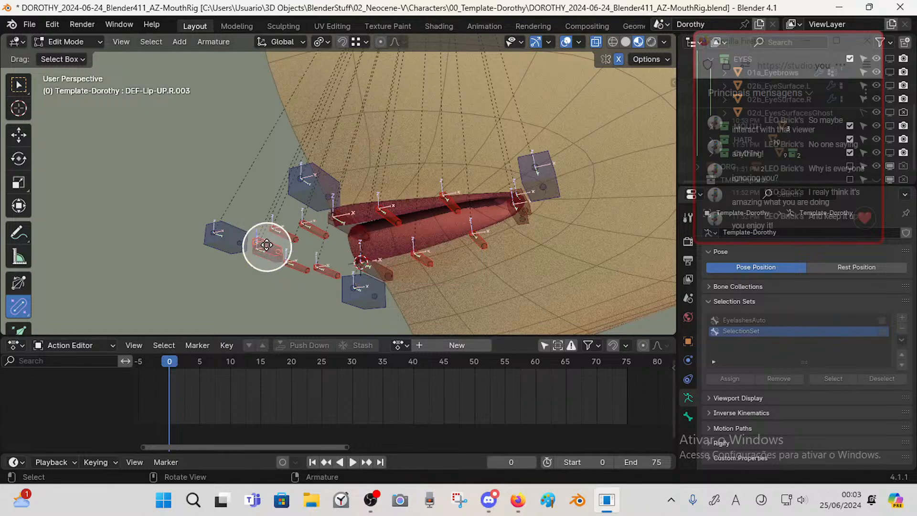
pyautogui.click(516, 191)
pyautogui.click(516, 210)
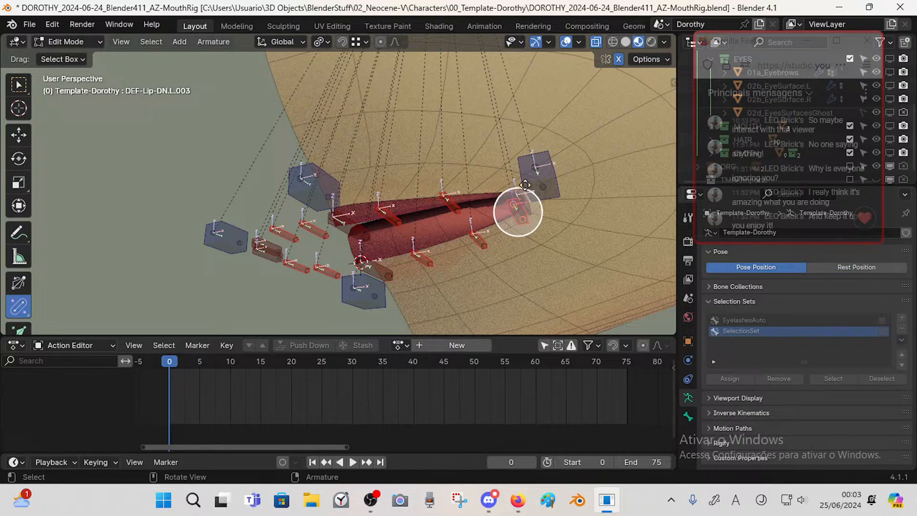
pyautogui.click(536, 174)
pyautogui.click(450, 203)
pyautogui.click(372, 219)
pyautogui.click(347, 220)
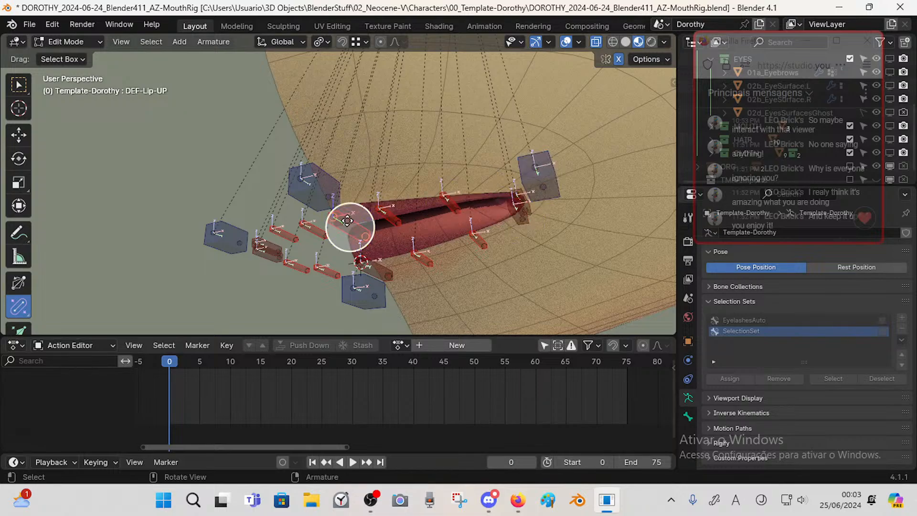
pyautogui.moveTo(347, 220); pyautogui.dragTo(401, 222, button='middle')
pyautogui.hotkey('ctrl', 's')
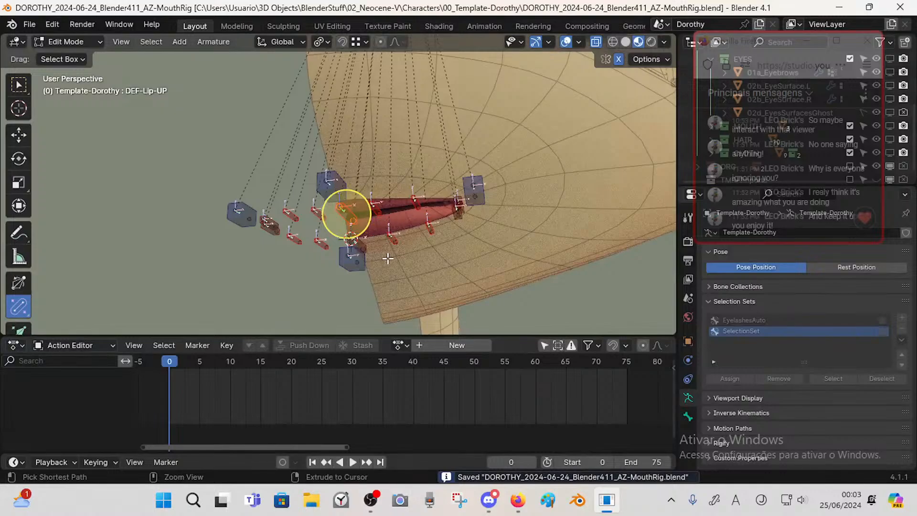
# - Switch the Template-Dorothy armature to Pose Mode and raise the CTL-Mouth-UP control
pyautogui.hotkey('ctrl', 'Tab')
pyautogui.click(372, 247)
pyautogui.scroll(-4, 387, 248)
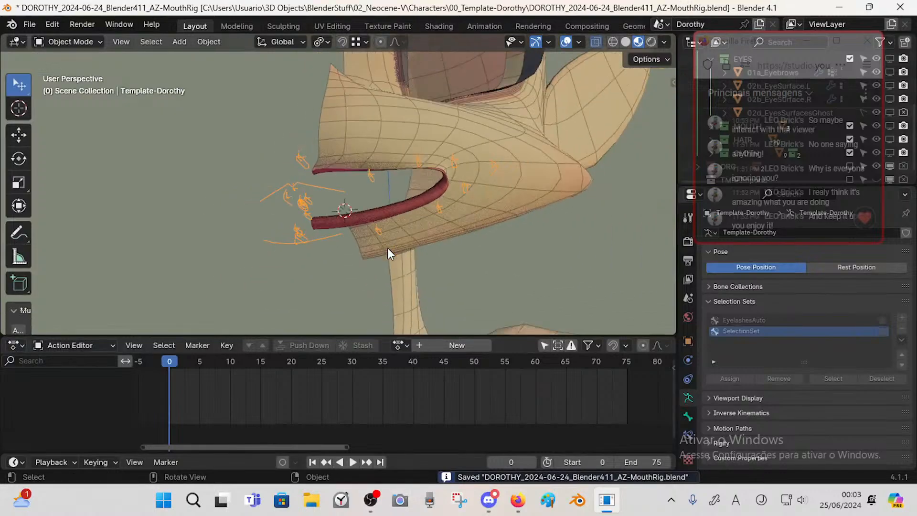
pyautogui.hotkey('ctrl', 'Tab')
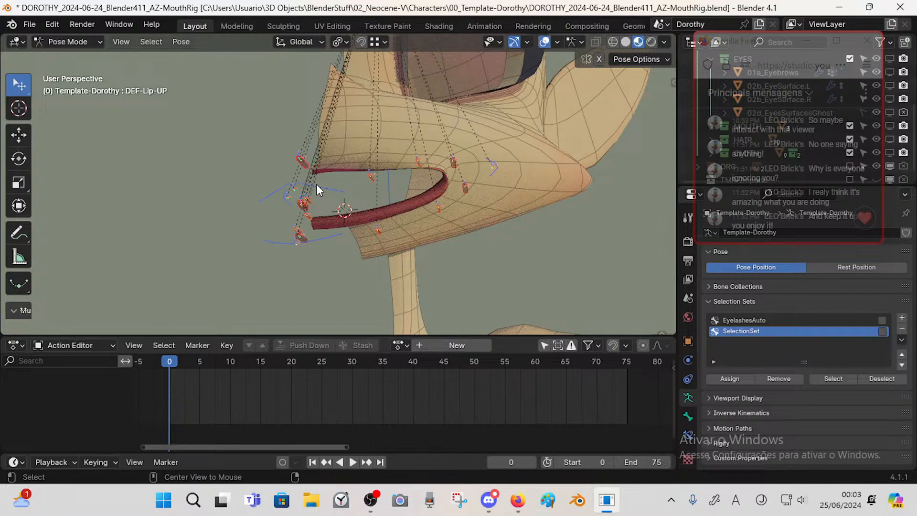
pyautogui.moveTo(316, 184); pyautogui.dragTo(386, 251, button='middle')
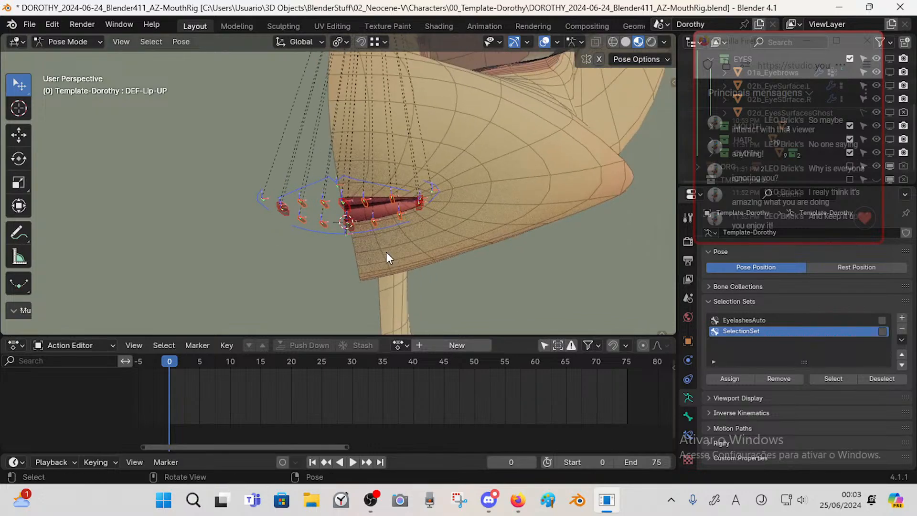
pyautogui.click(368, 182)
pyautogui.press('g')
pyautogui.click(378, 111)
# - Pull the CTL-Mouth.L corner control outward and up to stretch the mouth
pyautogui.click(444, 195)
pyautogui.press('g')
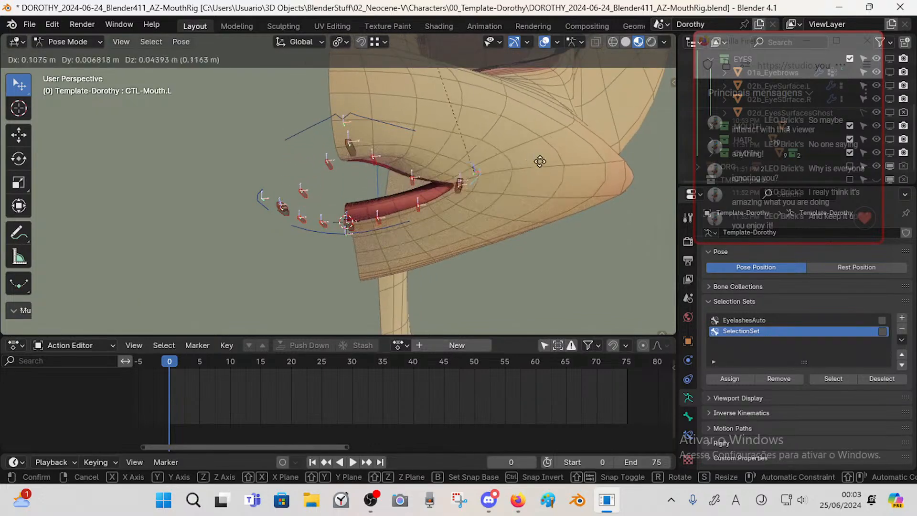
pyautogui.click(557, 156)
pyautogui.press('g')
pyautogui.click(587, 119)
# - Move DEF-Lip-DN.L.002 outward and DEF-Lip-DN.L.001 up to reshape the left lower lip
pyautogui.click(464, 184)
pyautogui.press('g')
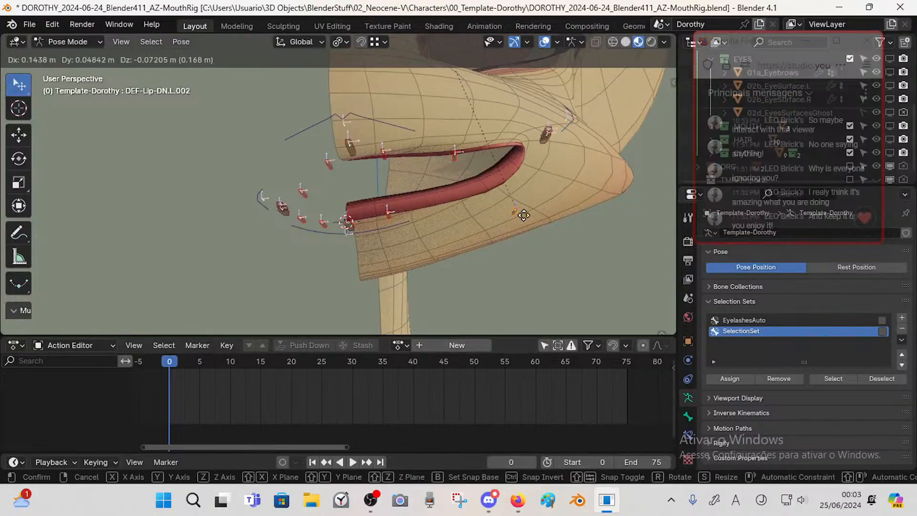
pyautogui.click(518, 189)
pyautogui.click(394, 210)
pyautogui.click(430, 202)
pyautogui.press('g')
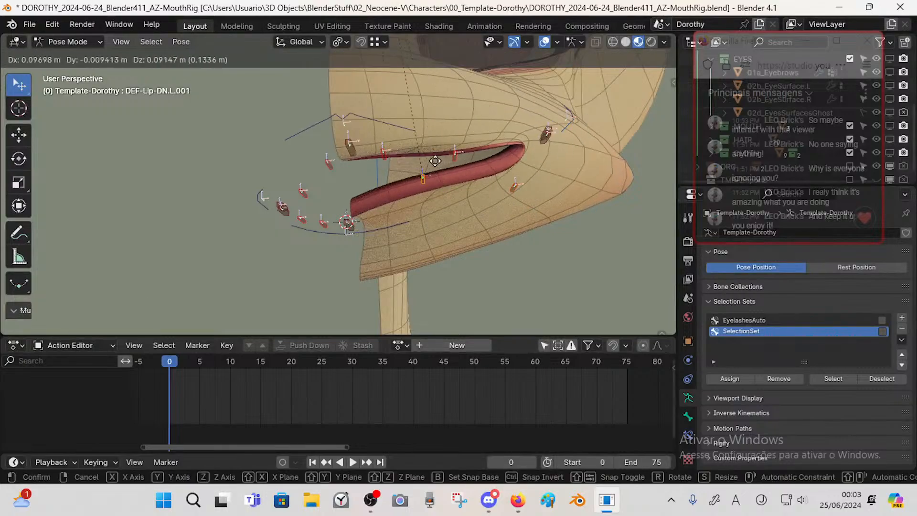
pyautogui.click(422, 175)
# - Lower the CTL-Mouth-DN control to open the mouth wider
pyautogui.click(349, 228)
pyautogui.press('g')
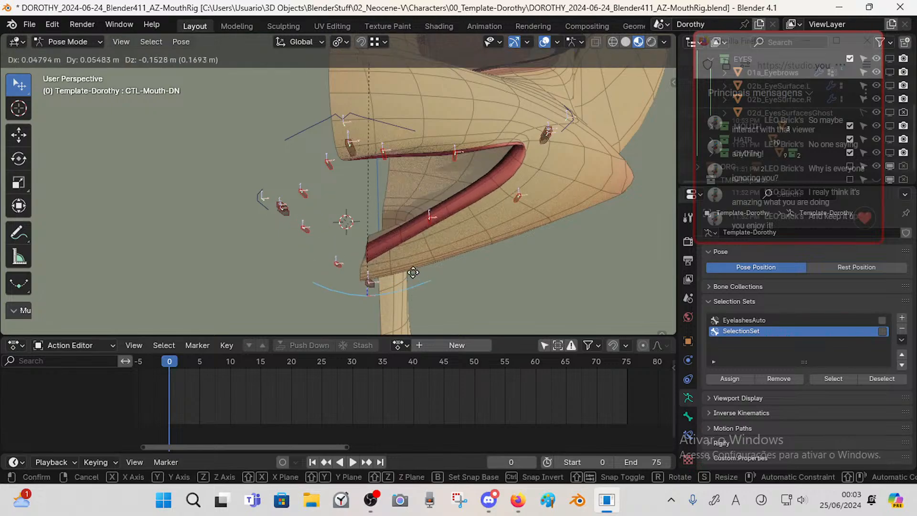
pyautogui.click(453, 268)
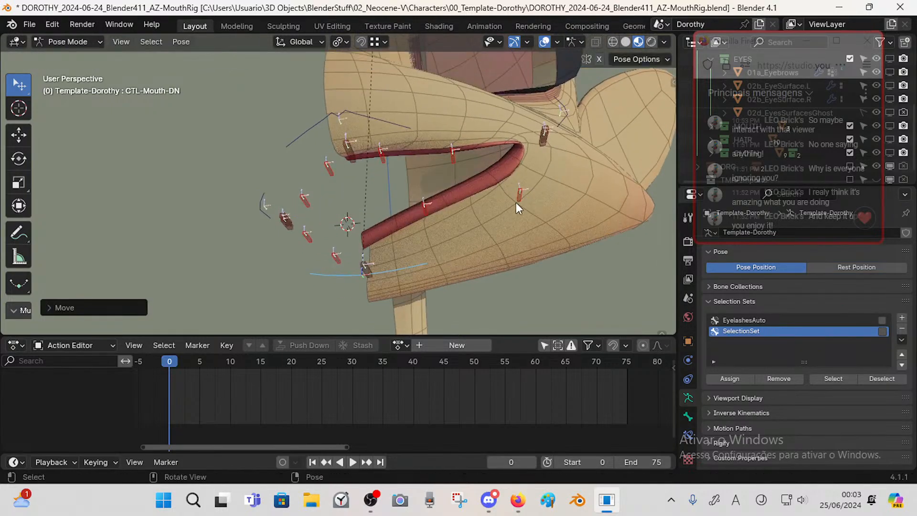
# - Rotate DEF-Lip-DN.L.001 and DEF-Lip-DN.L.002 to tilt the left lower lip, and shift DEF-Lip-DN.L.002 into place
pyautogui.click(493, 163)
pyautogui.click(420, 213)
pyautogui.moveTo(419, 215); pyautogui.dragTo(315, 243, button='middle')
pyautogui.press('r')
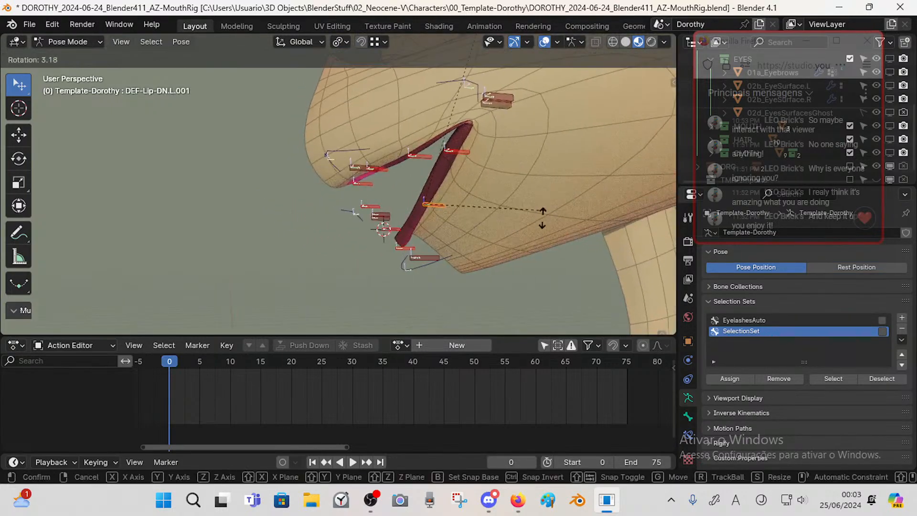
pyautogui.click(521, 252)
pyautogui.click(460, 150)
pyautogui.moveTo(460, 151); pyautogui.dragTo(477, 173, button='middle')
pyautogui.press('r')
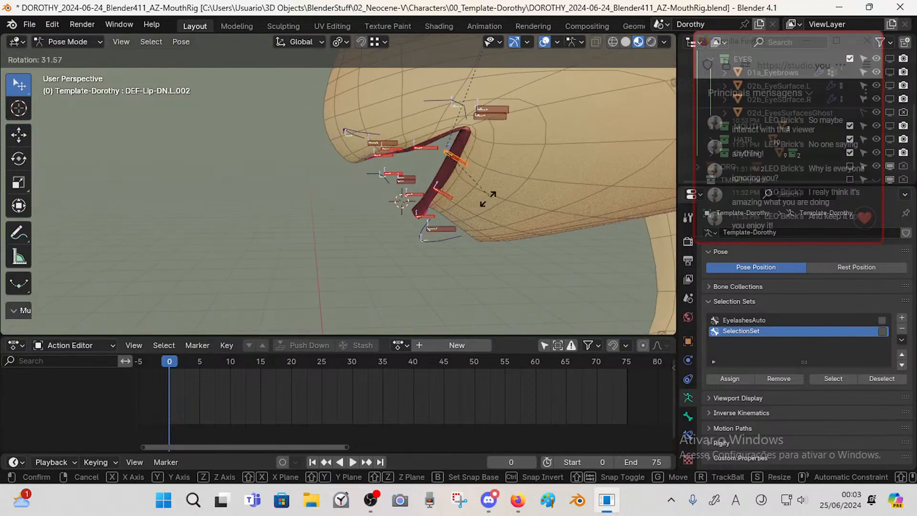
pyautogui.click(473, 209)
pyautogui.press('g')
pyautogui.click(494, 139)
# - Adjust the left mouth corner from the side, repositioning DEF-Lip-DN.L.003
pyautogui.click(434, 149)
pyautogui.moveTo(433, 150); pyautogui.dragTo(564, 157, button='middle')
pyautogui.click(482, 99)
pyautogui.press('g')
pyautogui.click(510, 110)
pyautogui.click(502, 155)
pyautogui.press('g')
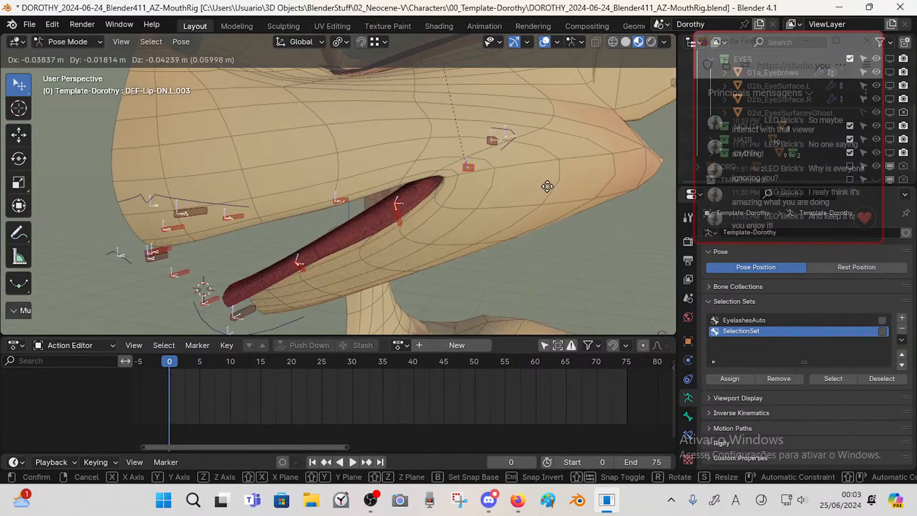
pyautogui.click(482, 142)
# - Reposition DEF-Lip-UP.L.003 so the upper lip meets the left mouth corner
pyautogui.click(484, 144)
pyautogui.press('g')
pyautogui.click(416, 111)
pyautogui.moveTo(416, 111); pyautogui.dragTo(428, 125, button='middle')
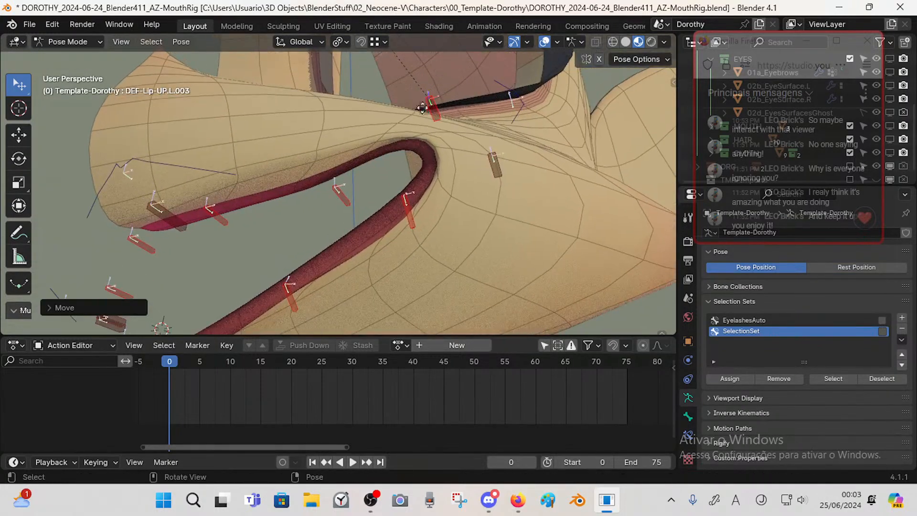
pyautogui.press('g')
pyautogui.click(479, 158)
# - Move DEF-Lip-DN.L.003 up and rotate it to sharpen the left mouth corner
pyautogui.click(486, 155)
pyautogui.press('g')
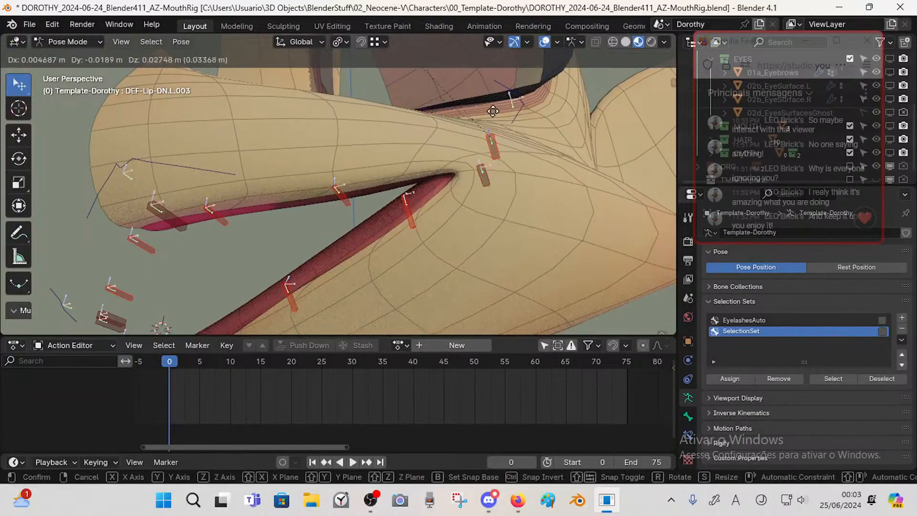
pyautogui.click(483, 118)
pyautogui.moveTo(483, 118); pyautogui.dragTo(528, 179, button='middle')
pyautogui.press('r')
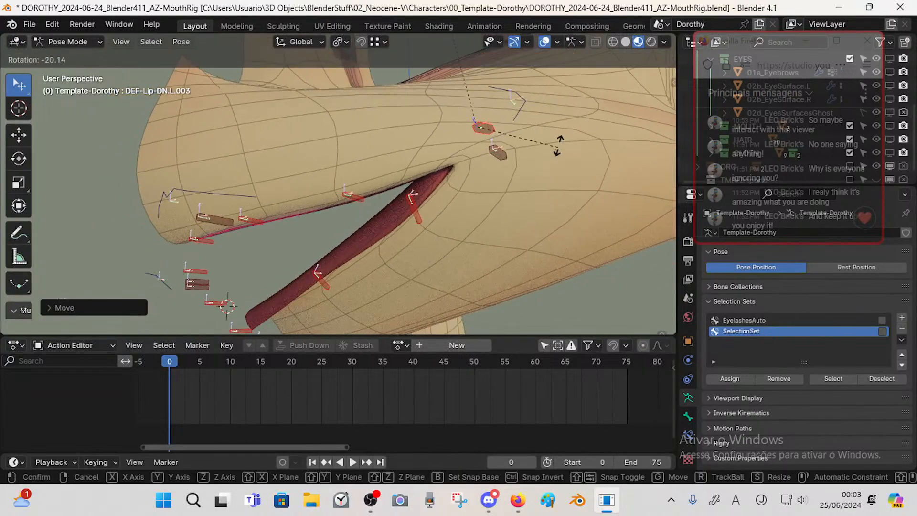
pyautogui.click(550, 133)
# - Reposition DEF-Lip-DN.L.002 toward the mouth corner and lower DEF-Lip-UP.L.002 to curve the left side of the lips
pyautogui.click(406, 216)
pyautogui.moveTo(405, 216); pyautogui.dragTo(460, 227, button='middle')
pyautogui.press('g')
pyautogui.click(382, 246)
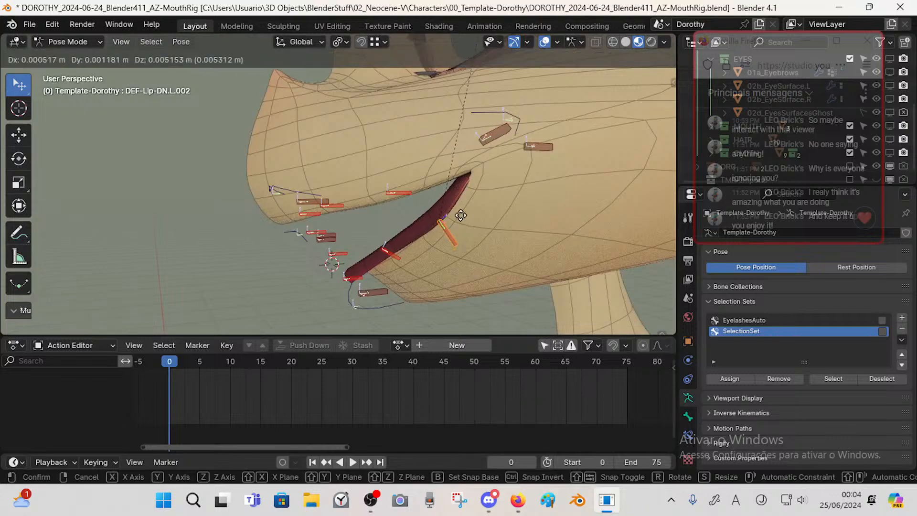
pyautogui.click(397, 194)
pyautogui.press('g')
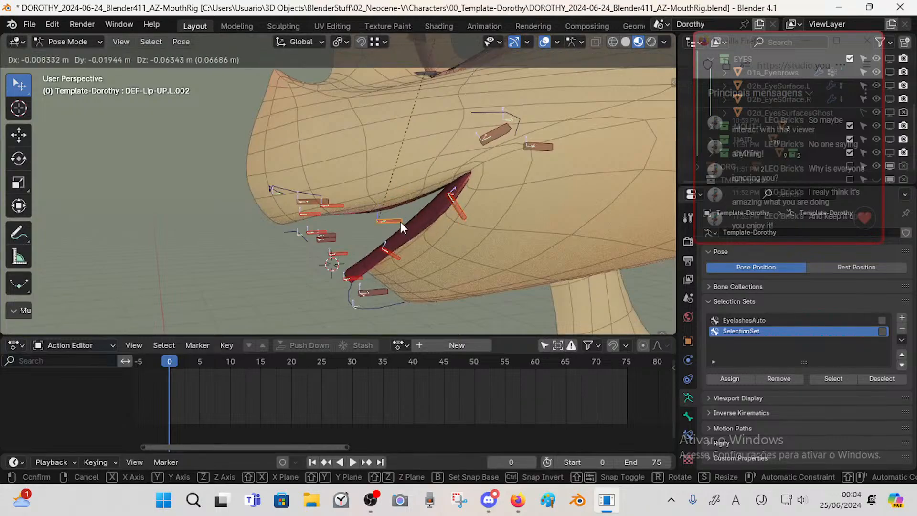
pyautogui.click(401, 223)
# - Nudge the front upper-lip bones, including DEF-Lip-UP.R.001, downward to refine the front of the upper lip
pyautogui.moveTo(403, 223); pyautogui.dragTo(440, 183, button='middle')
pyautogui.click(305, 230)
pyautogui.press('g')
pyautogui.click(311, 243)
pyautogui.moveTo(313, 242); pyautogui.dragTo(413, 225, button='middle')
pyautogui.click(372, 211)
pyautogui.press('g')
pyautogui.click(370, 217)
pyautogui.click(362, 224)
pyautogui.press('g')
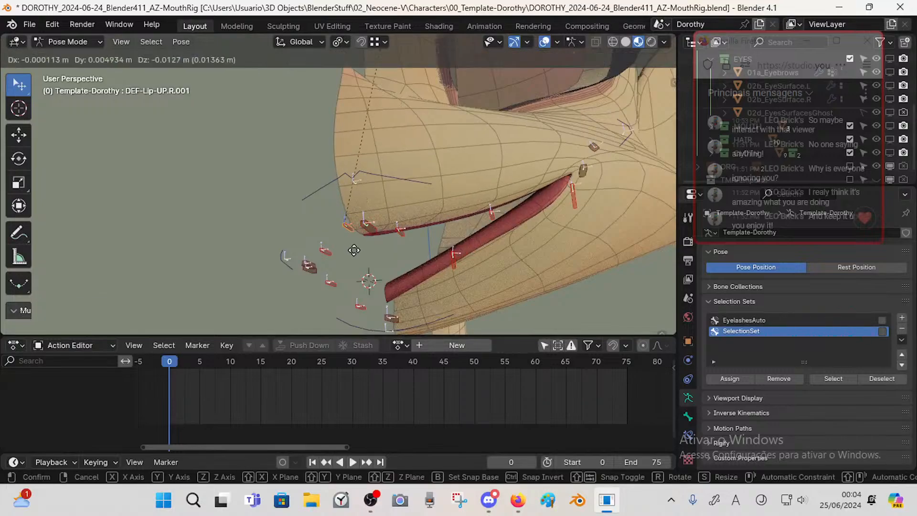
pyautogui.click(361, 224)
pyautogui.moveTo(382, 211); pyautogui.dragTo(551, 215, button='middle')
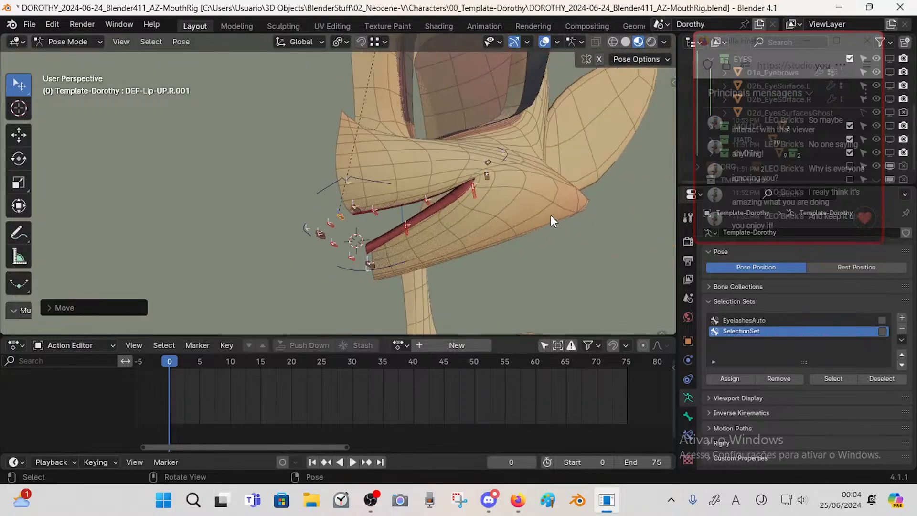
# - Move the floating chat window off the Outliner and save the Blender file
pyautogui.moveTo(737, 40); pyautogui.dragTo(585, 172)
pyautogui.scroll(5, 827, 111)
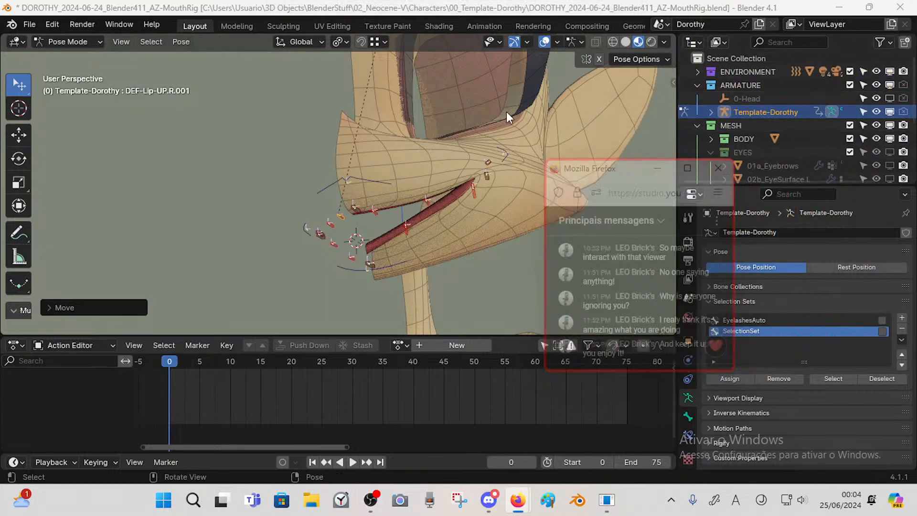
pyautogui.hotkey('ctrl', 's')
pyautogui.press('Escape')
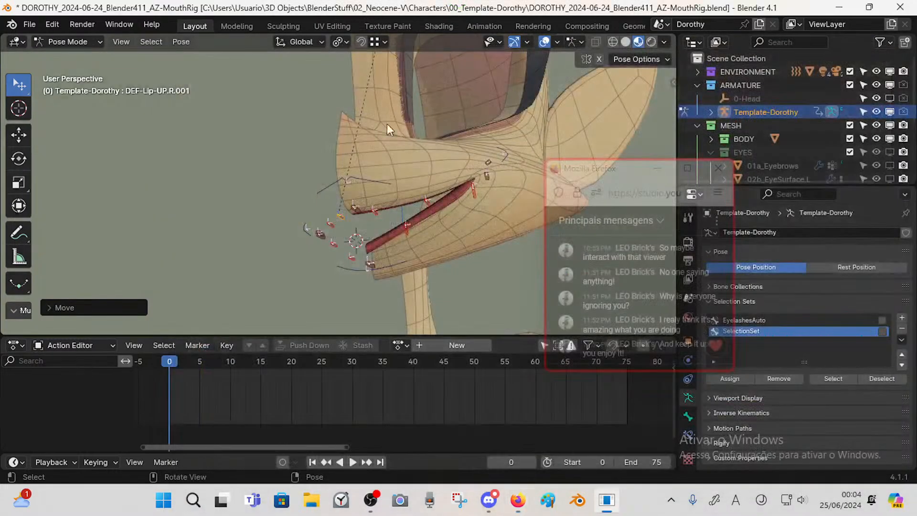
pyautogui.hotkey('ctrl', 's')
# - Raise CTL-Mouth-UP, and reposition DEF-Lip-UP.R.001 and DEF-Lip-UP.L.001 beside it to shape the front upper lip
pyautogui.moveTo(384, 160); pyautogui.dragTo(350, 199, button='middle')
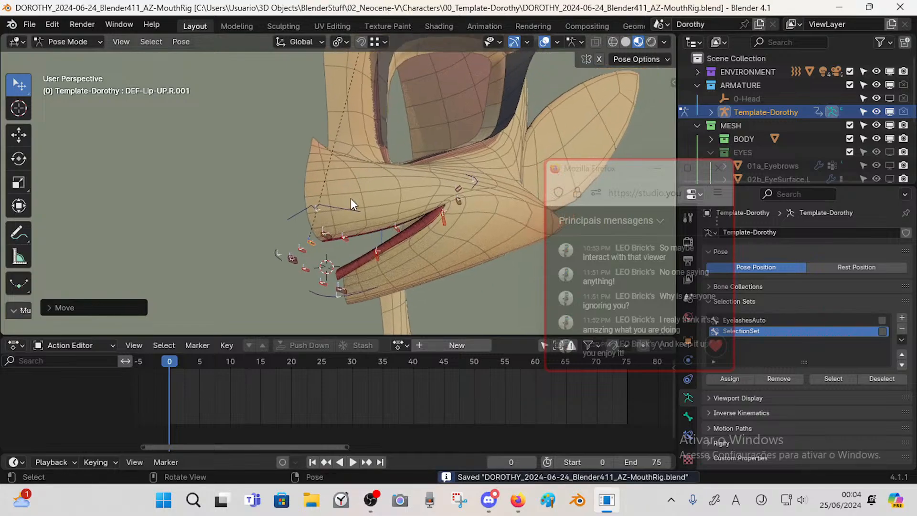
pyautogui.click(352, 208)
pyautogui.press('g')
pyautogui.rightClick(350, 218)
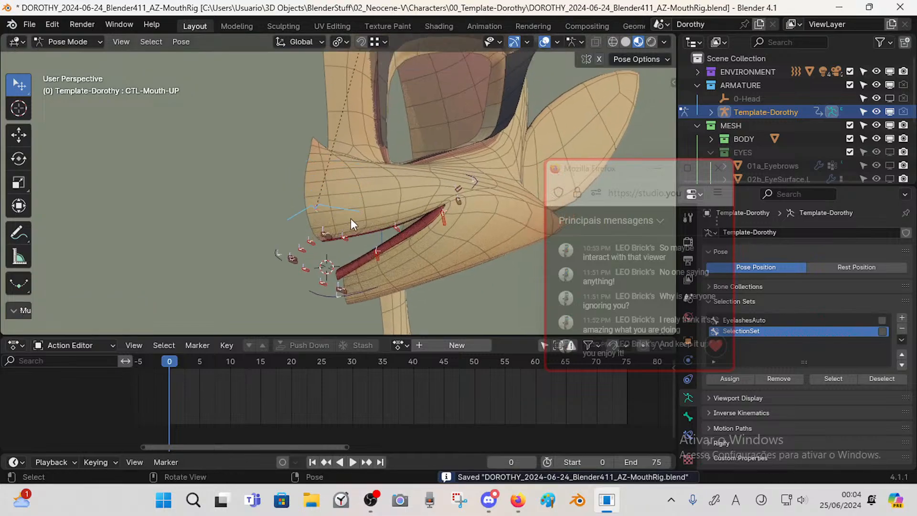
pyautogui.press('g')
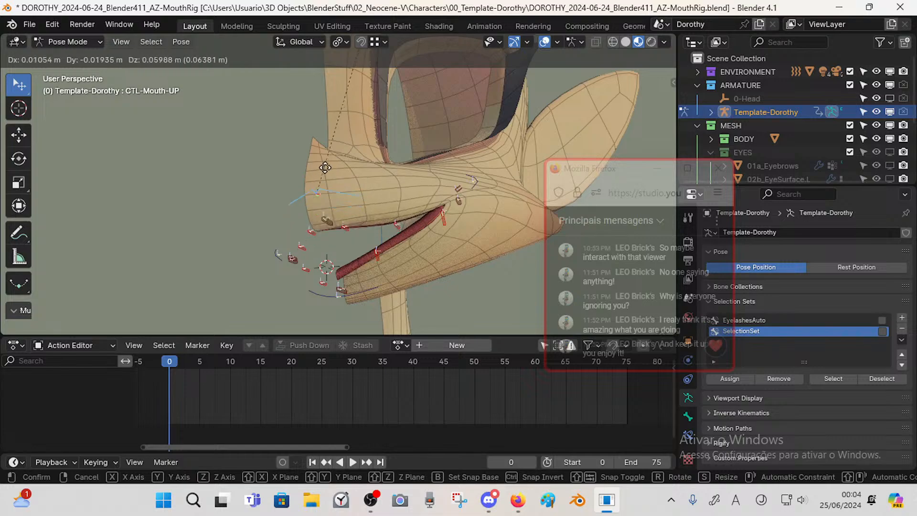
pyautogui.moveTo(329, 170); pyautogui.dragTo(334, 176)
pyautogui.moveTo(315, 226); pyautogui.dragTo(308, 270)
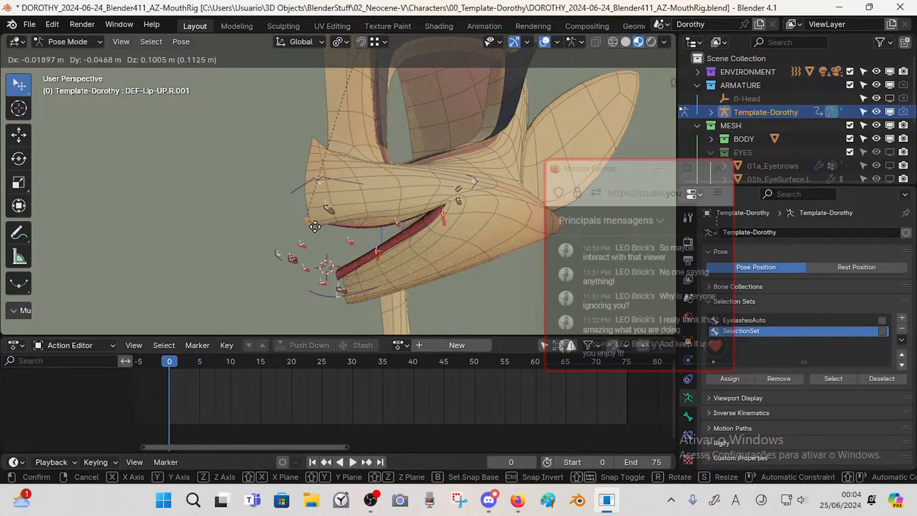
pyautogui.moveTo(315, 226); pyautogui.dragTo(351, 235)
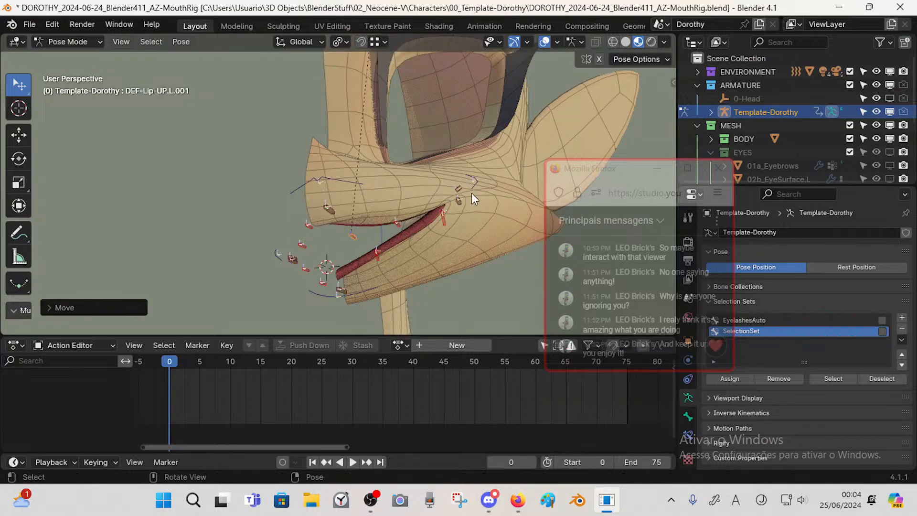
# - Select Template-Dorothy-Body in Object Mode and turn on its Mirror modifier in the viewport
pyautogui.hotkey('ctrl', 'Tab')
pyautogui.click(435, 183)
pyautogui.click(607, 179)
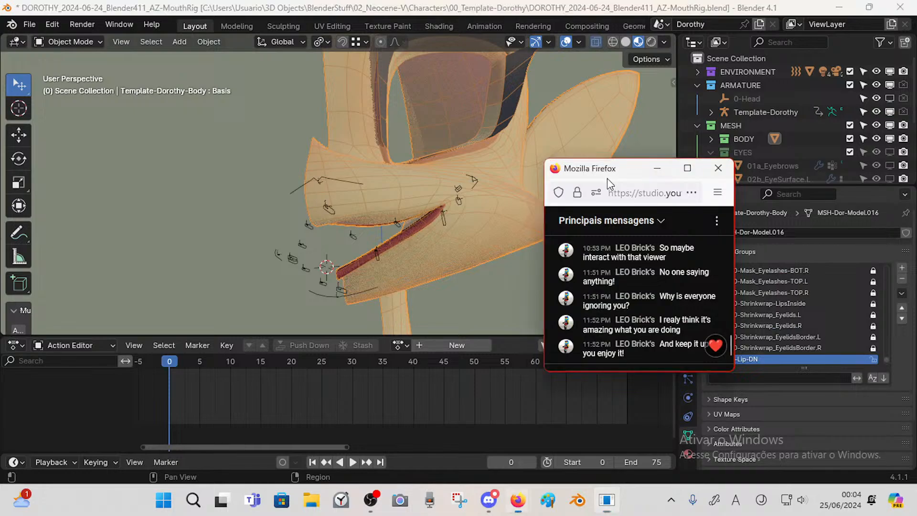
pyautogui.moveTo(606, 179); pyautogui.dragTo(519, 179)
pyautogui.click(688, 361)
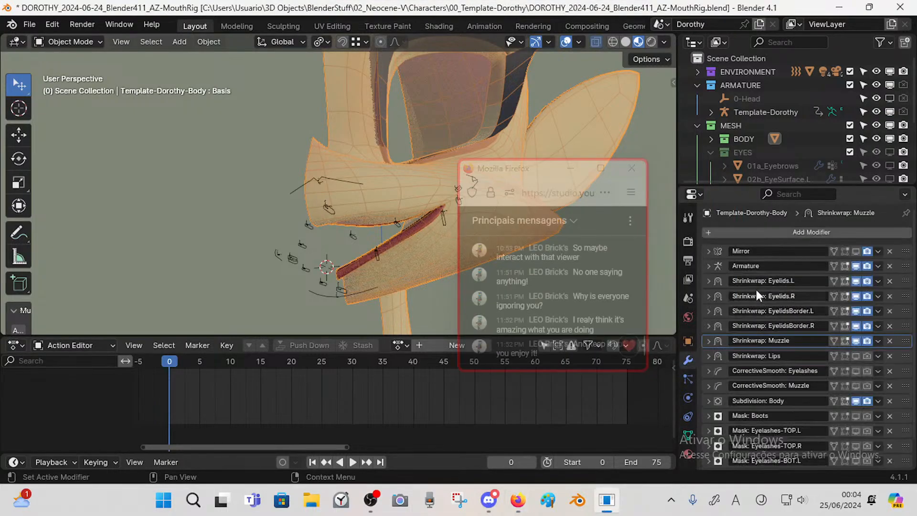
pyautogui.click(858, 251)
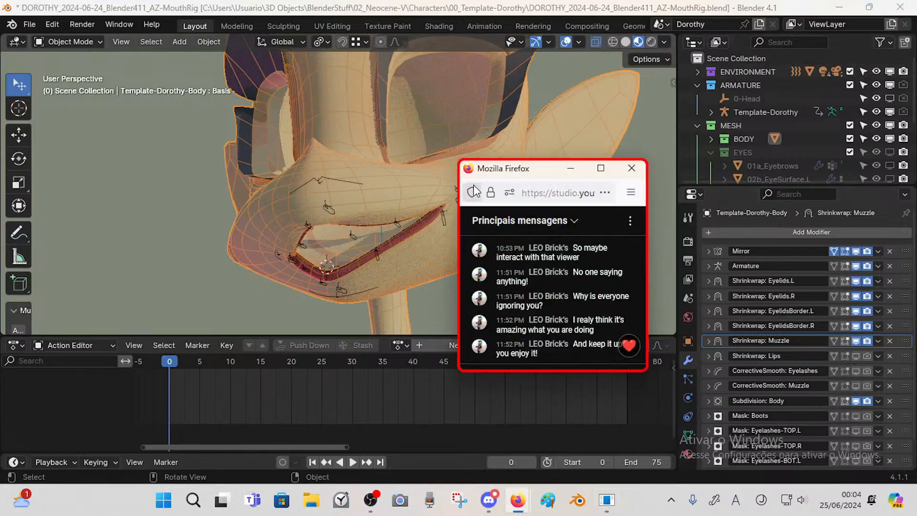
# - Return the Template-Dorothy armature to Pose Mode and pull CTL-Mouth.L further back along the cheek
pyautogui.moveTo(502, 172); pyautogui.dragTo(715, 101)
pyautogui.click(472, 180)
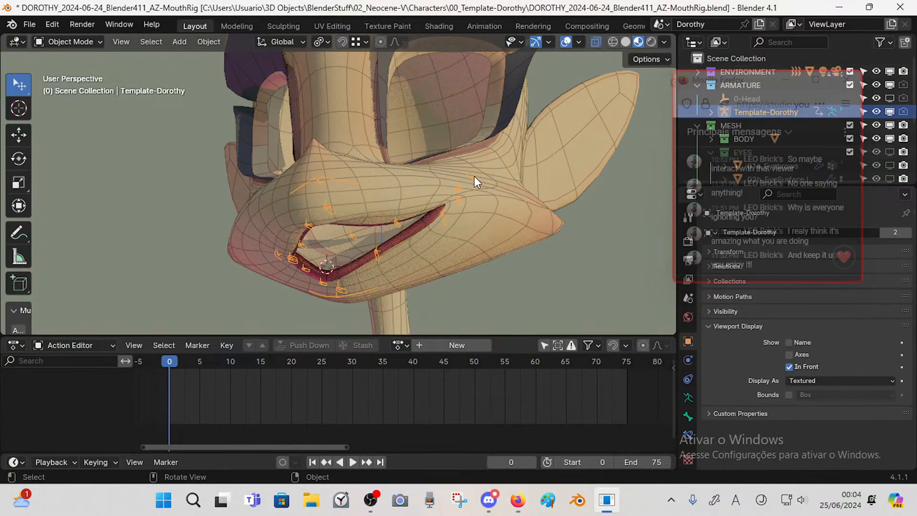
pyautogui.hotkey('ctrl', 'Tab')
pyautogui.moveTo(472, 177); pyautogui.dragTo(544, 181)
pyautogui.moveTo(542, 184); pyautogui.dragTo(491, 215, button='middle')
pyautogui.press('g')
pyautogui.click(531, 213)
pyautogui.keyDown('shift'); pyautogui.moveTo(491, 215); pyautogui.dragTo(472, 214, button='middle'); pyautogui.keyUp('shift')
pyautogui.press('g')
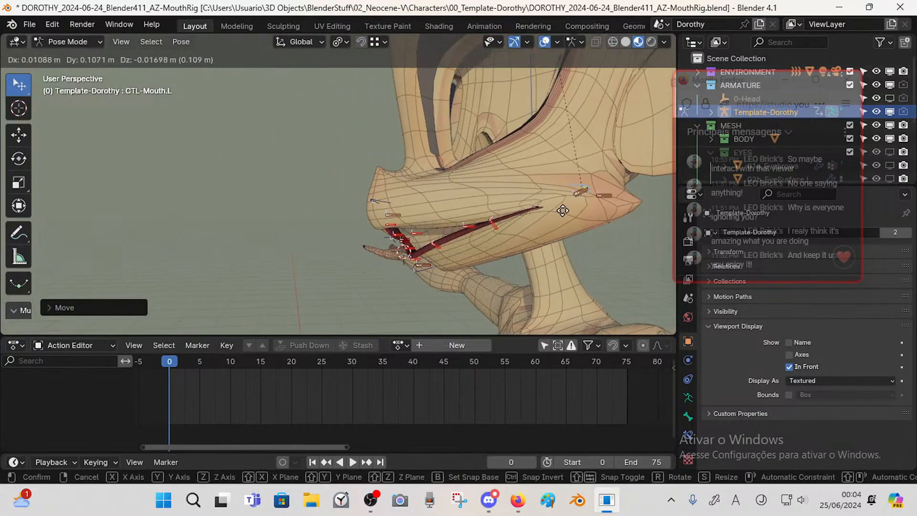
pyautogui.click(553, 203)
# - Reposition DEF-Lip-DN.L.002 and DEF-Lip-DN.L.003 to reshape the left corner of the mouth
pyautogui.click(491, 228)
pyautogui.press('g')
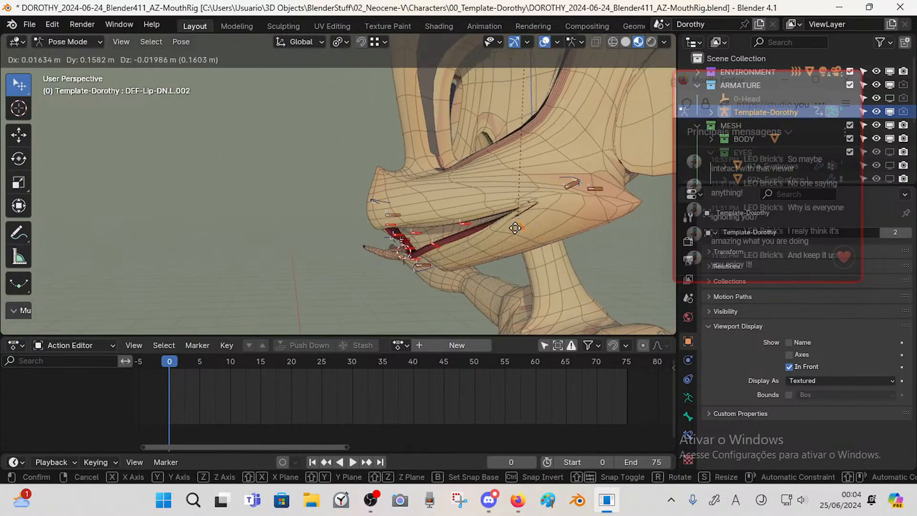
pyautogui.moveTo(515, 227); pyautogui.dragTo(518, 227)
pyautogui.moveTo(568, 185); pyautogui.dragTo(508, 180)
pyautogui.moveTo(531, 227); pyautogui.dragTo(533, 228)
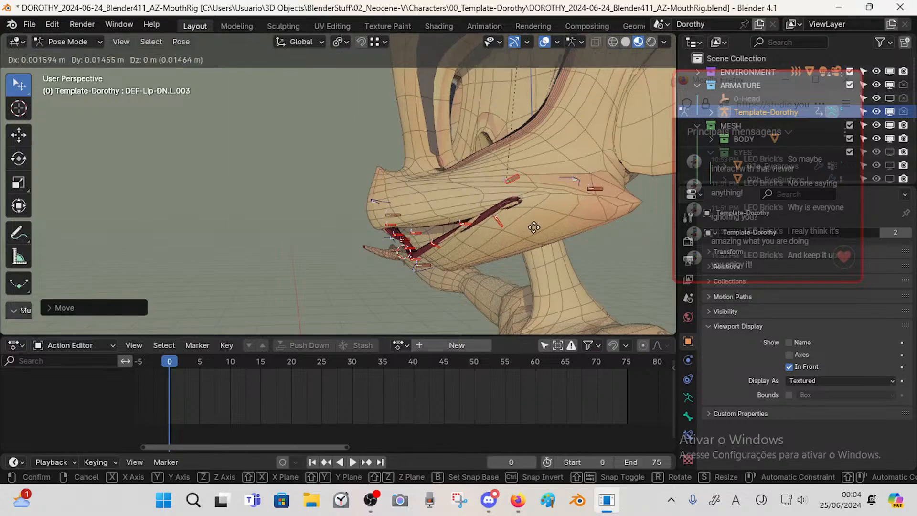
pyautogui.click(538, 226)
# - Try moving and rotating DEF-Lip-UP.L.003 to round off the left mouth corner
pyautogui.click(597, 189)
pyautogui.press('g')
pyautogui.click(494, 198)
pyautogui.moveTo(494, 198); pyautogui.dragTo(528, 213, button='middle')
pyautogui.press('g')
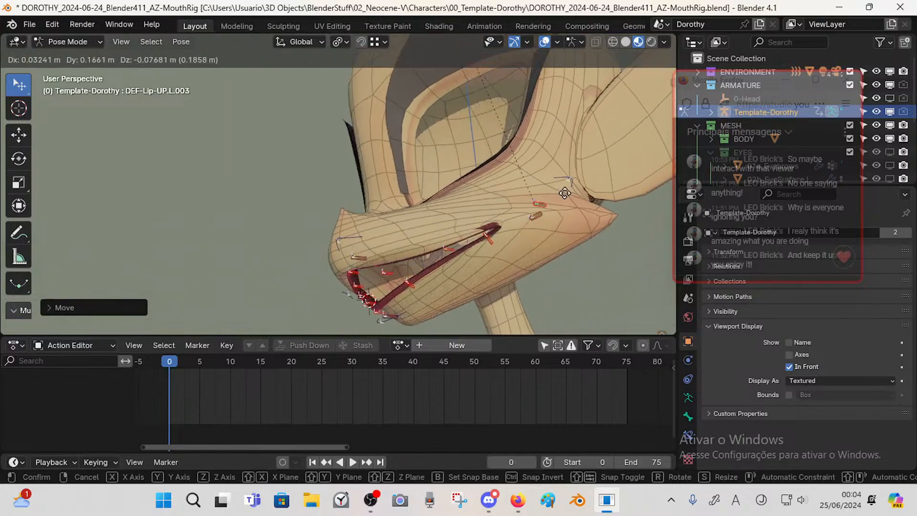
pyautogui.click(561, 196)
pyautogui.press('r')
pyautogui.click(569, 221)
pyautogui.press('g')
pyautogui.click(537, 208)
# - Clear the pose location of DEF-Lip-DN.L.003 and DEF-Lip-UP.L.003
pyautogui.click(535, 219)
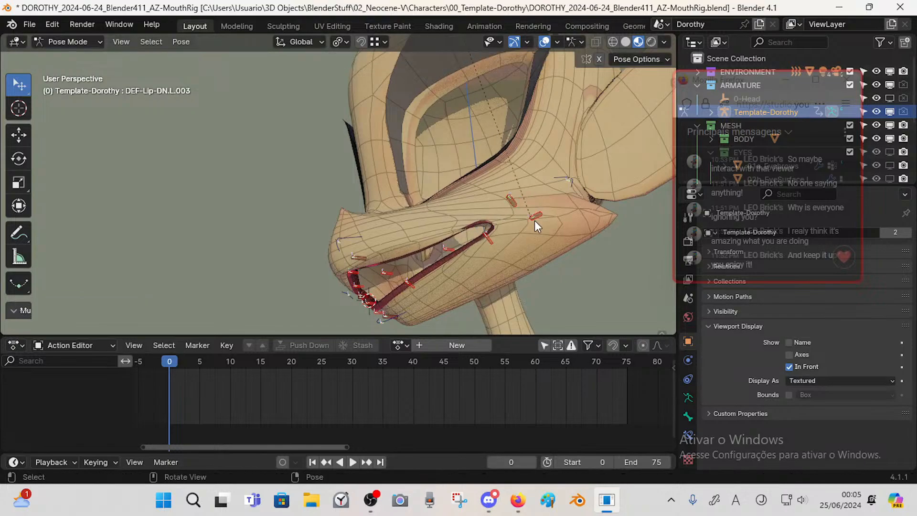
pyautogui.moveTo(534, 220); pyautogui.dragTo(535, 228)
pyautogui.hotkey('alt', 'g')
pyautogui.click(514, 203)
pyautogui.hotkey('alt', 'g')
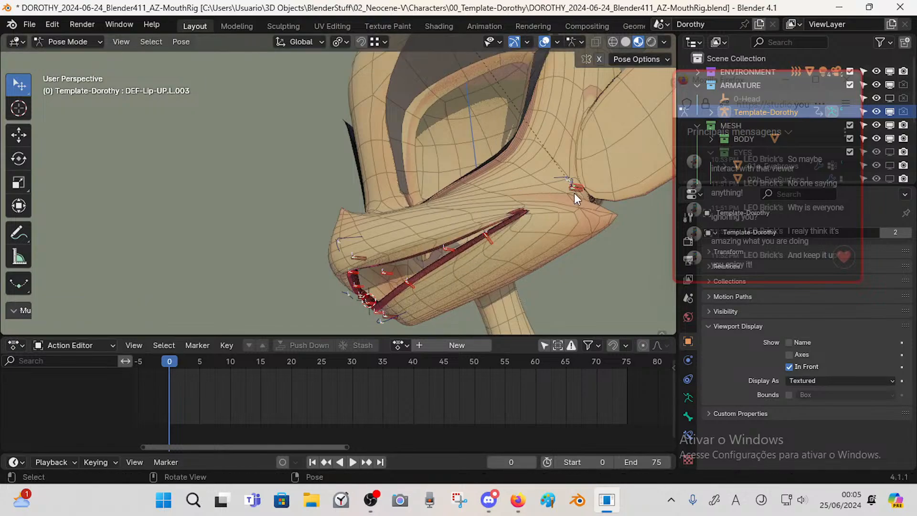
# - Move CTL-Mouth.L forward along the cheek to shorten the left side of the mouth
pyautogui.click(574, 192)
pyautogui.click(559, 178)
pyautogui.press('g')
pyautogui.click(511, 204)
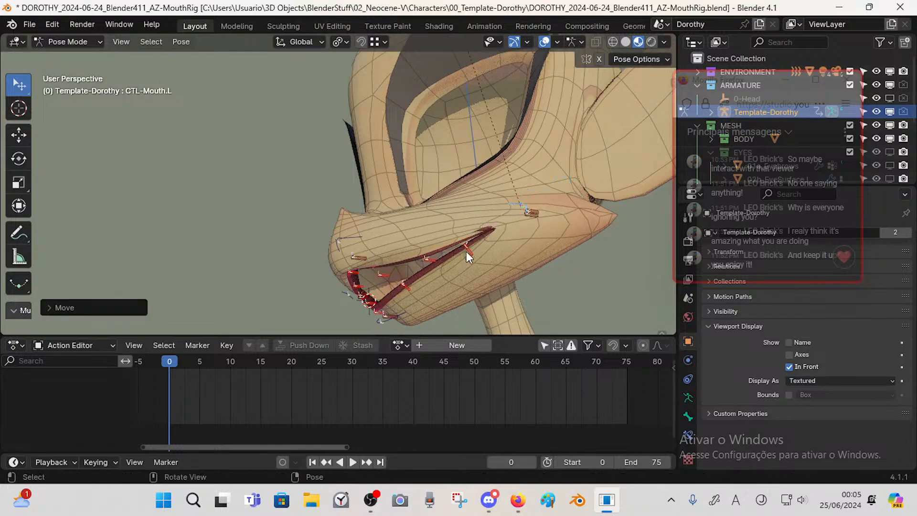
# - Reposition DEF-Lip-DN.L.002 and DEF-Lip-UP.L.002 to adjust the lip contour along the left side of the mouth
pyautogui.moveTo(467, 258)
pyautogui.mouseDown(button='middle')
pyautogui.moveTo(453, 271)
pyautogui.moveTo(430, 257)
pyautogui.moveTo(456, 256)
pyautogui.mouseUp(button='middle')
pyautogui.click(427, 255)
pyautogui.click(472, 266)
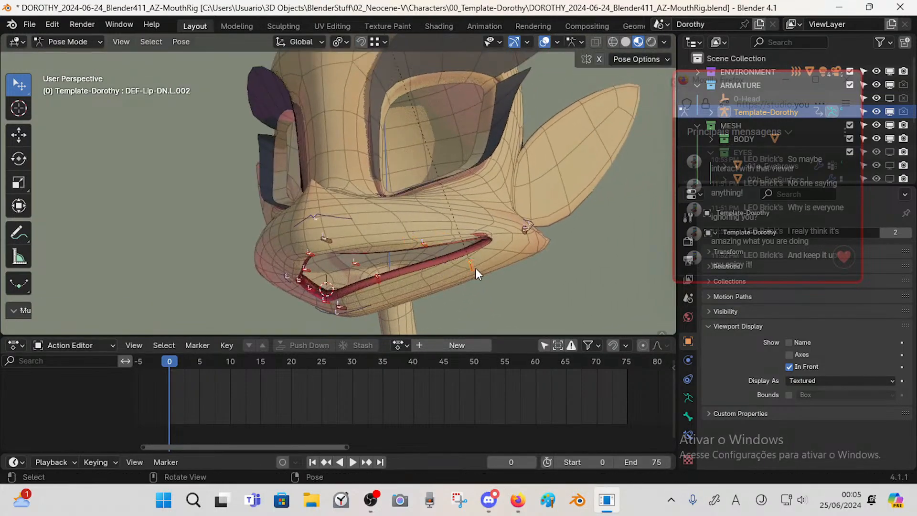
pyautogui.click(423, 241)
pyautogui.press('g')
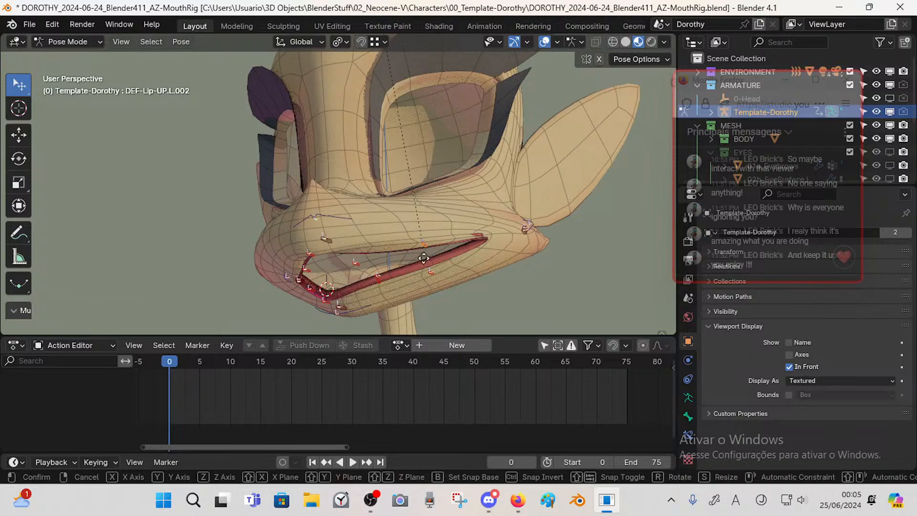
pyautogui.click(421, 251)
# - Lower the center upper lip bone and reposition DEF-Lip-UP.L.001 beside it to smooth the upper lip
pyautogui.click(328, 240)
pyautogui.press('g')
pyautogui.click(333, 264)
pyautogui.moveTo(340, 263)
pyautogui.mouseDown(button='middle')
pyautogui.moveTo(377, 258)
pyautogui.moveTo(352, 267)
pyautogui.mouseUp(button='middle')
pyautogui.click(352, 268)
pyautogui.press('g')
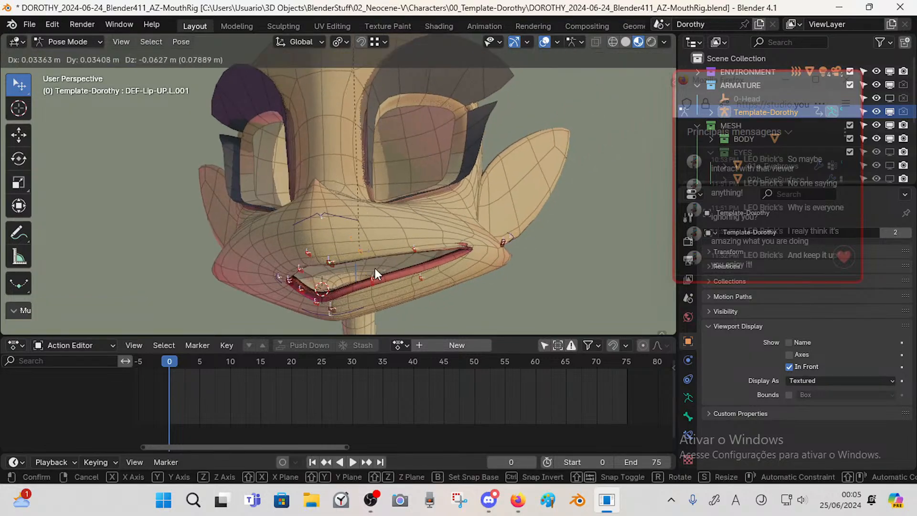
pyautogui.click(374, 268)
# - Lower CTL-Mouth-UP to bring the upper lip down toward the lower lip
pyautogui.click(328, 205)
pyautogui.press('g')
pyautogui.click(325, 256)
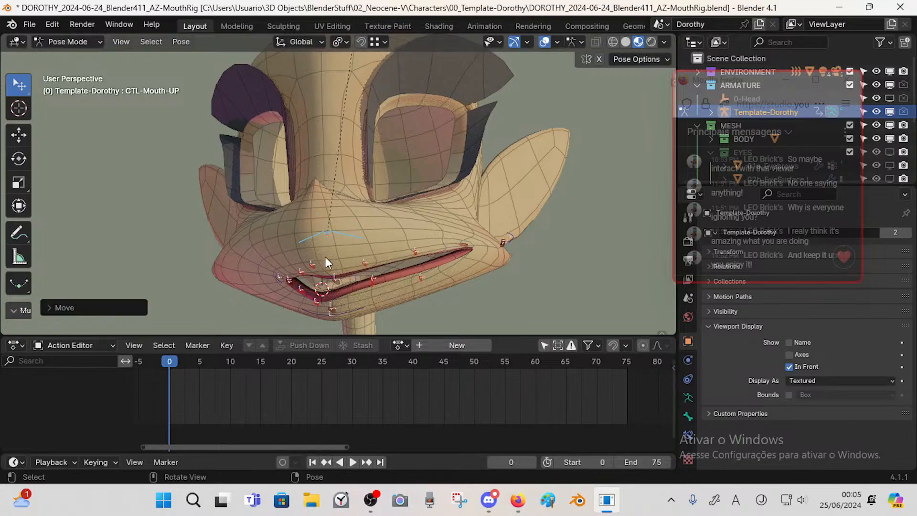
pyautogui.moveTo(326, 260); pyautogui.dragTo(360, 242, button='middle')
pyautogui.press('g')
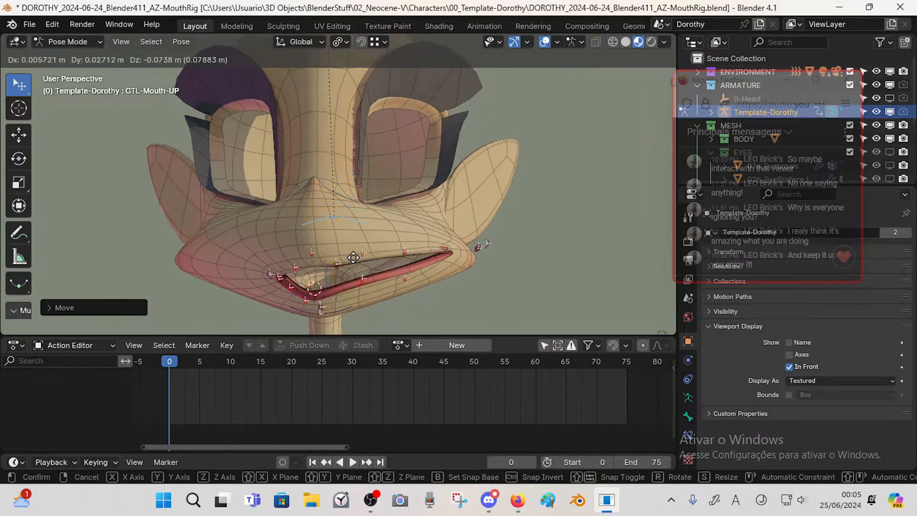
pyautogui.click(354, 259)
# - Bring CTL-Mouth.L and CTL-Mouth.R inward to narrow the mouth from both corners
pyautogui.click(478, 246)
pyautogui.press('g')
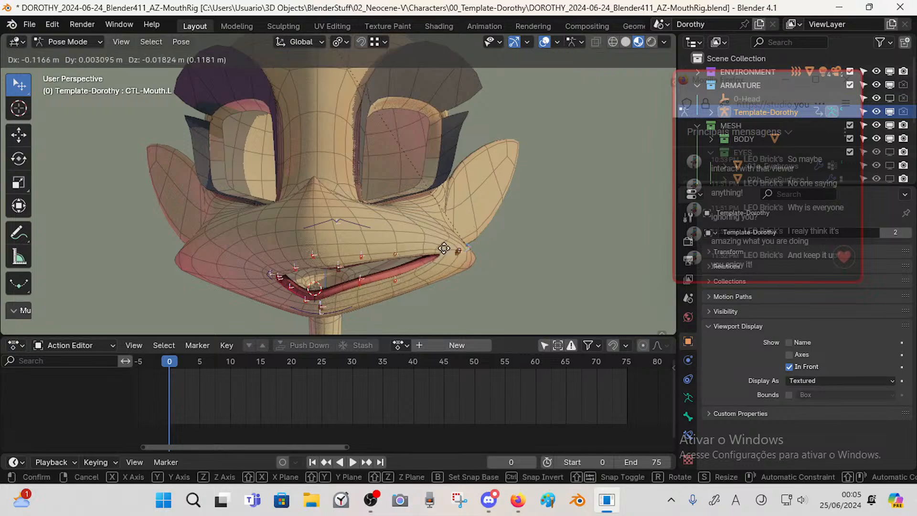
pyautogui.click(434, 254)
pyautogui.click(270, 277)
pyautogui.press('g')
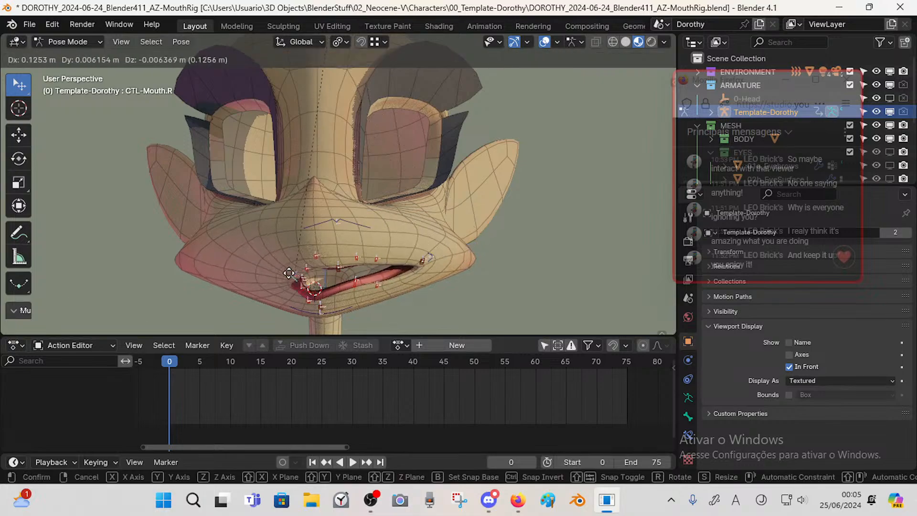
pyautogui.click(294, 271)
# - Shift CTL-Mouth-UP and CTL-Mouth-DN toward the character's left and pull CTL-Mouth.L back outward
pyautogui.click(334, 219)
pyautogui.press('g')
pyautogui.click(383, 217)
pyautogui.click(305, 310)
pyautogui.press('g')
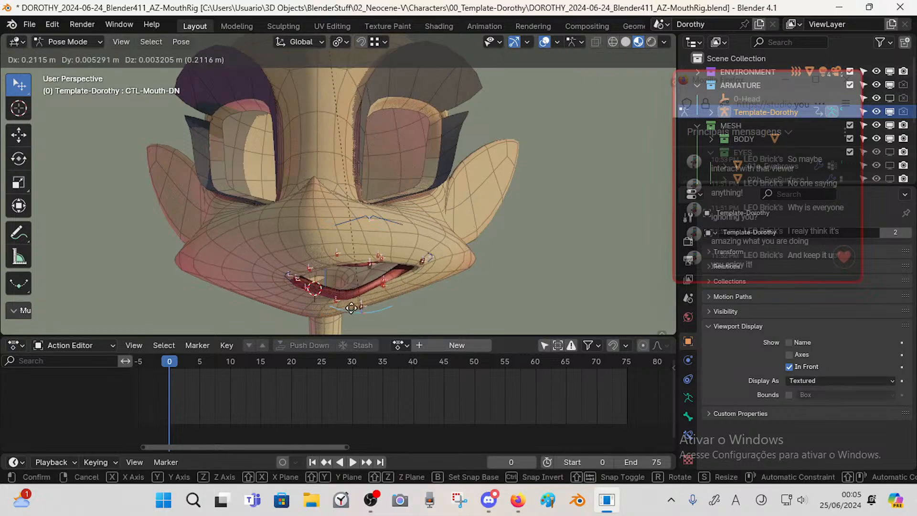
pyautogui.moveTo(354, 302); pyautogui.dragTo(310, 297, button='middle')
pyautogui.moveTo(382, 289); pyautogui.dragTo(406, 270)
pyautogui.moveTo(460, 251); pyautogui.dragTo(513, 229)
# - Rotate CTL-Mouth-DN and shift it further toward the left mouth corner
pyautogui.click(359, 302)
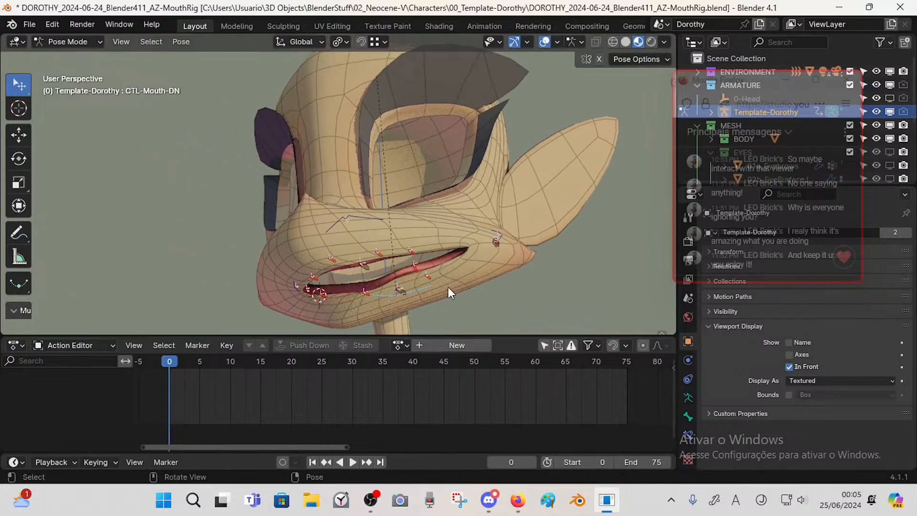
pyautogui.press('r')
pyautogui.click(454, 268)
pyautogui.press('g')
pyautogui.click(480, 290)
# - Move CTL-Mouth.R inward and CTL-Mouth-UP toward the character's left for a sideways mouth pose
pyautogui.moveTo(248, 297); pyautogui.dragTo(268, 297, button='middle')
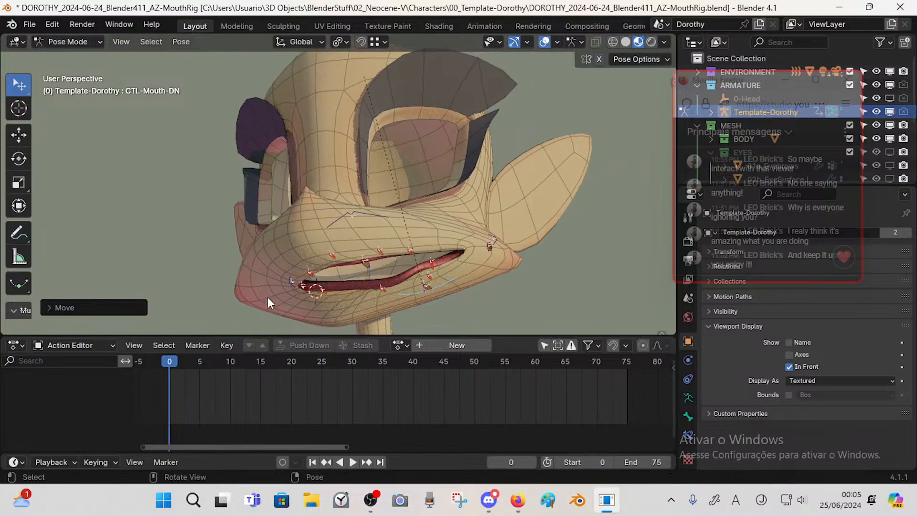
pyautogui.moveTo(288, 279); pyautogui.dragTo(325, 273)
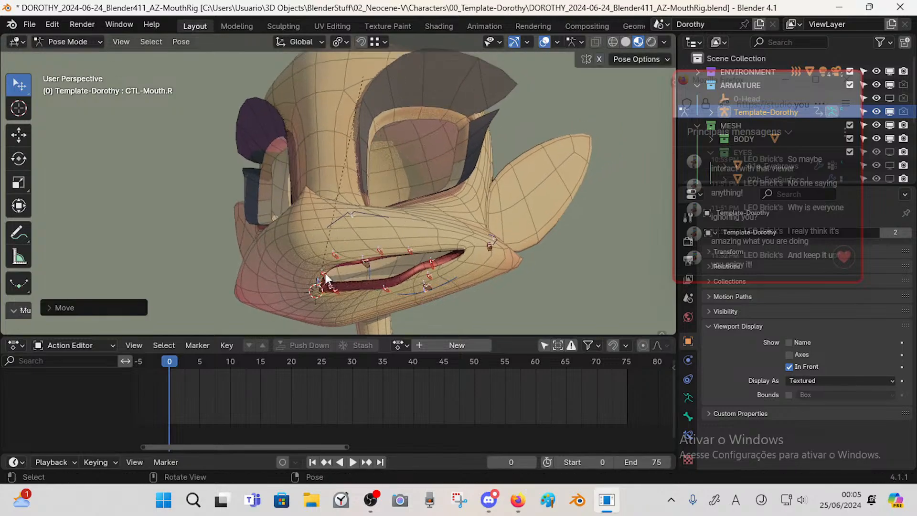
pyautogui.press('g')
pyautogui.click(397, 220)
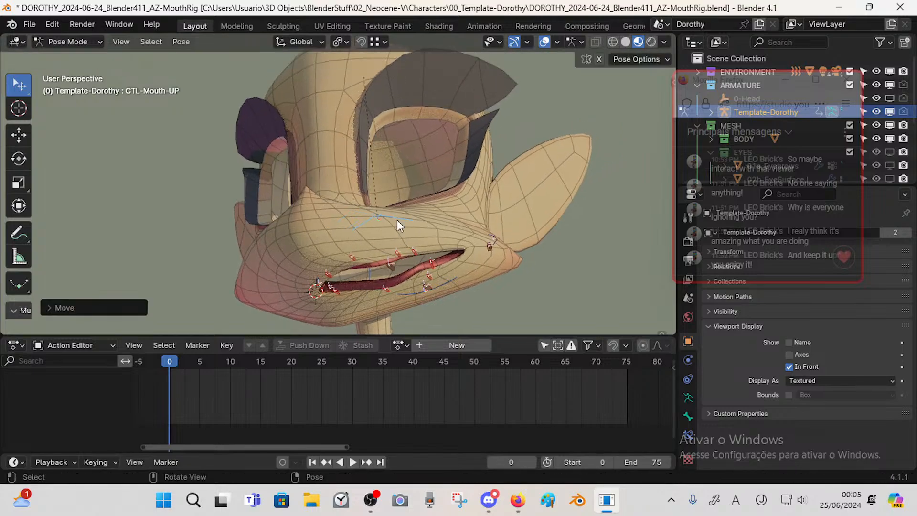
pyautogui.click(314, 293)
pyautogui.press('g')
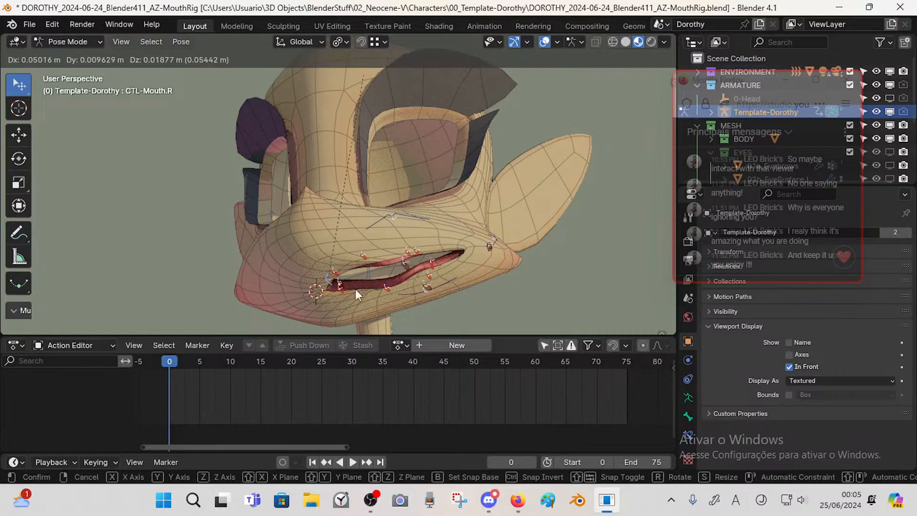
pyautogui.moveTo(355, 288); pyautogui.dragTo(358, 288)
# - Test further mouth control positions, return the mouth rig to its rest pose, and save the file
pyautogui.moveTo(405, 293); pyautogui.dragTo(405, 279)
pyautogui.moveTo(405, 278); pyautogui.dragTo(323, 280, button='middle')
pyautogui.moveTo(497, 211); pyautogui.dragTo(495, 195)
pyautogui.moveTo(448, 256); pyautogui.dragTo(445, 286)
pyautogui.moveTo(443, 281); pyautogui.dragTo(476, 267, button='middle')
pyautogui.moveTo(459, 263); pyautogui.dragTo(443, 227)
pyautogui.click(416, 247)
pyautogui.moveTo(442, 231); pyautogui.dragTo(461, 229, button='middle')
pyautogui.moveTo(461, 231); pyautogui.dragTo(438, 260)
pyautogui.moveTo(426, 247); pyautogui.dragTo(416, 208, button='middle')
pyautogui.click(368, 264)
pyautogui.hotkey('ctrl', 's')
# - Show the bone constraints of DEF-Lip-UP.L.003 and move the floating chat window clear of them
pyautogui.scroll(4, 403, 247)
pyautogui.click(430, 191)
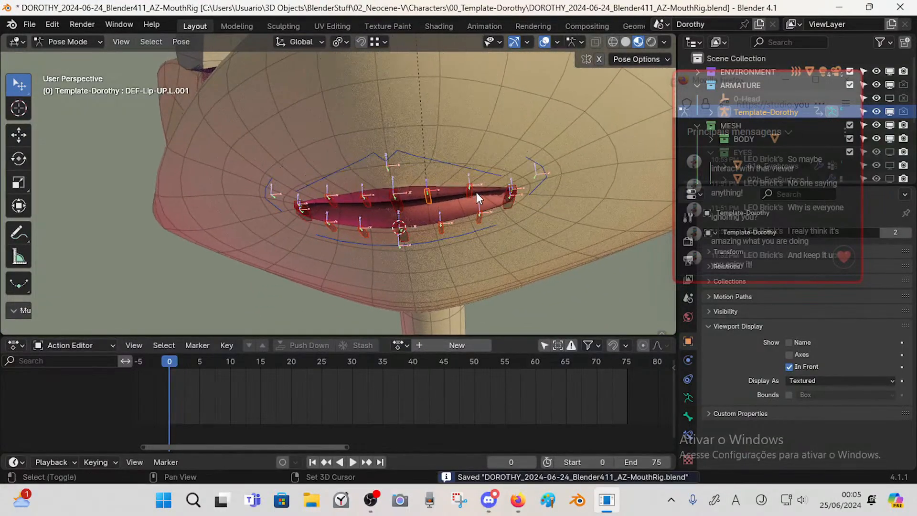
pyautogui.click(510, 192)
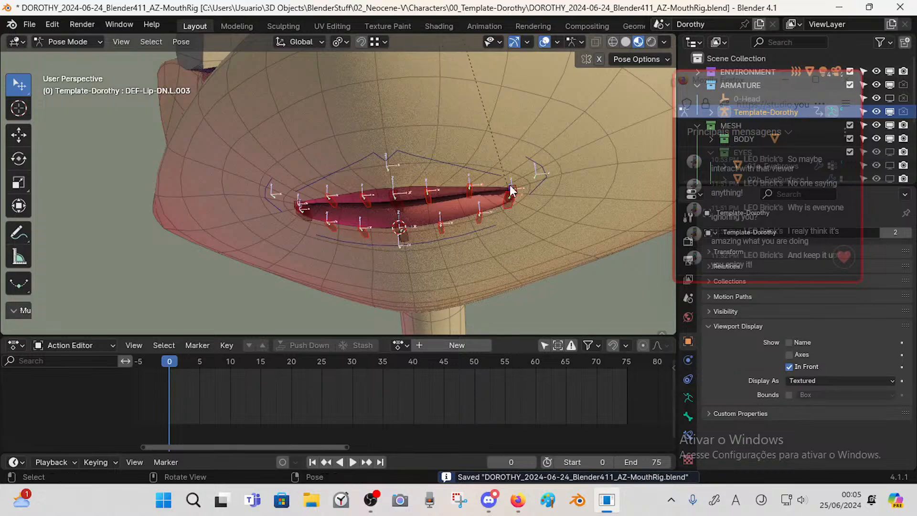
pyautogui.click(510, 192)
pyautogui.click(688, 435)
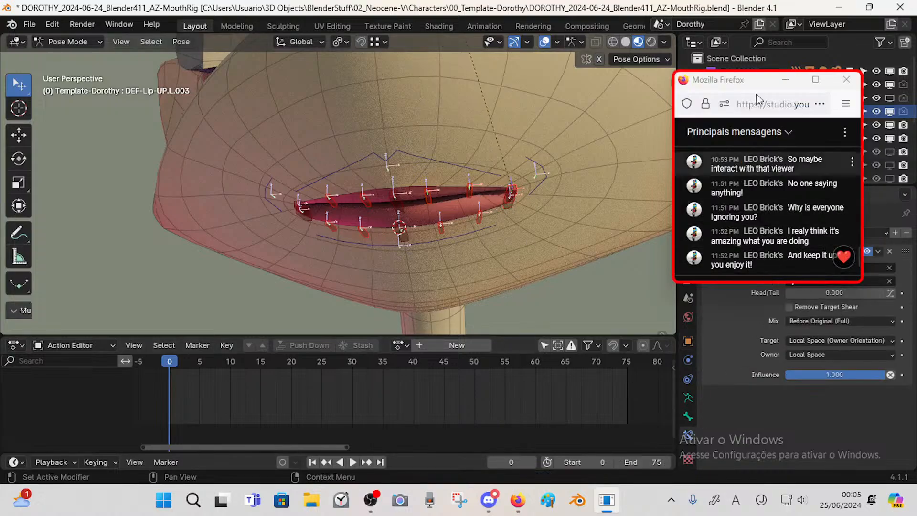
pyautogui.moveTo(749, 79); pyautogui.dragTo(747, 29)
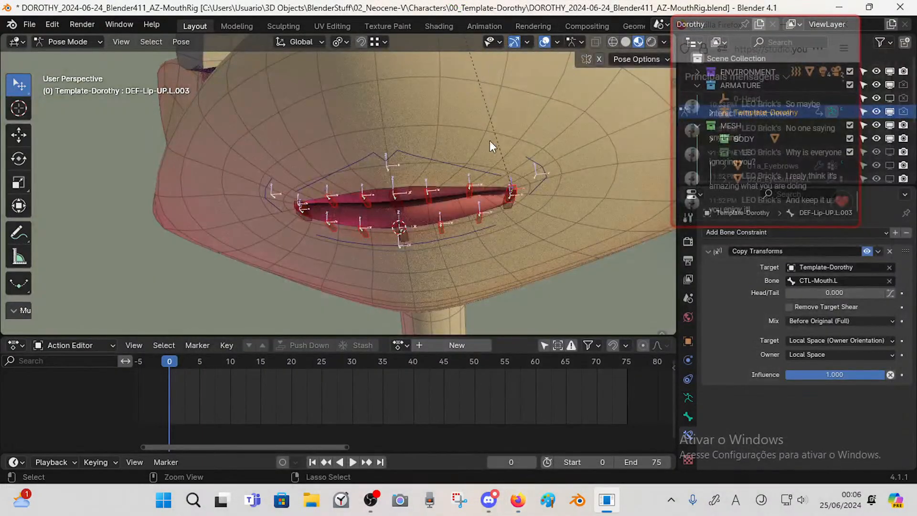
# - Switch Template-Dorothy from Pose Mode to Object Mode and save the file
pyautogui.hotkey('ctrl', 's')
pyautogui.scroll(-5, 485, 167)
pyautogui.keyDown('shift'); pyautogui.moveTo(487, 195); pyautogui.dragTo(441, 244, button='middle'); pyautogui.keyUp('shift')
pyautogui.scroll(1, 420, 239)
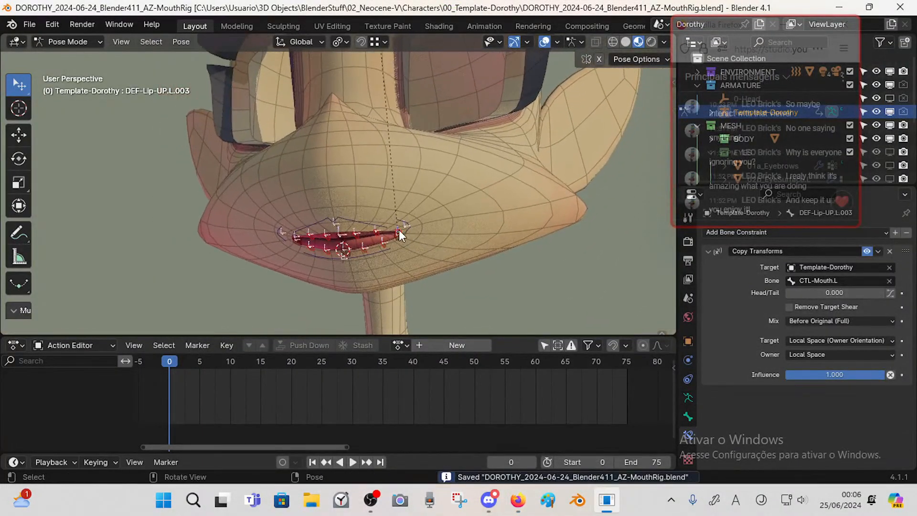
pyautogui.hotkey('ctrl', 'Tab')
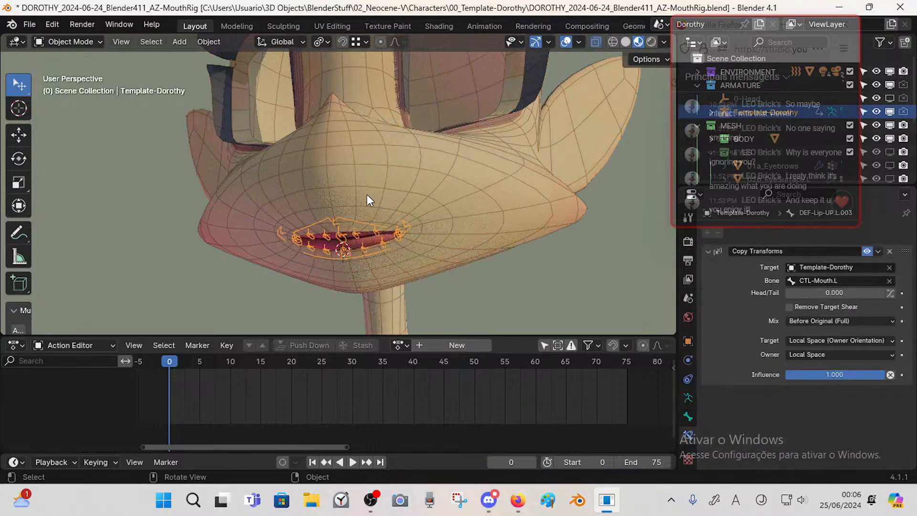
pyautogui.scroll(2, 388, 248)
pyautogui.keyDown('shift'); pyautogui.moveTo(376, 261); pyautogui.dragTo(380, 214, button='middle'); pyautogui.keyUp('shift')
pyautogui.hotkey('ctrl', 's')
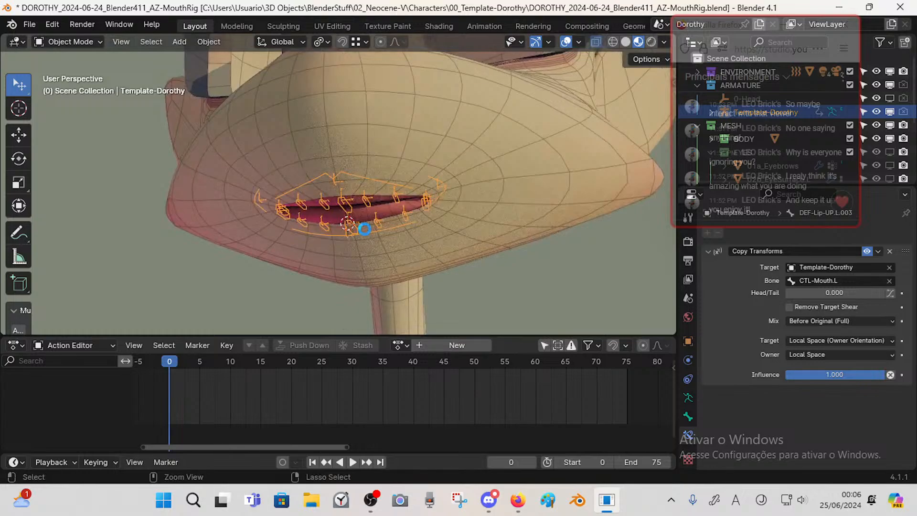
pyautogui.click(368, 195)
pyautogui.click(376, 182)
pyautogui.keyDown('shift'); pyautogui.click(423, 140); pyautogui.keyUp('shift')
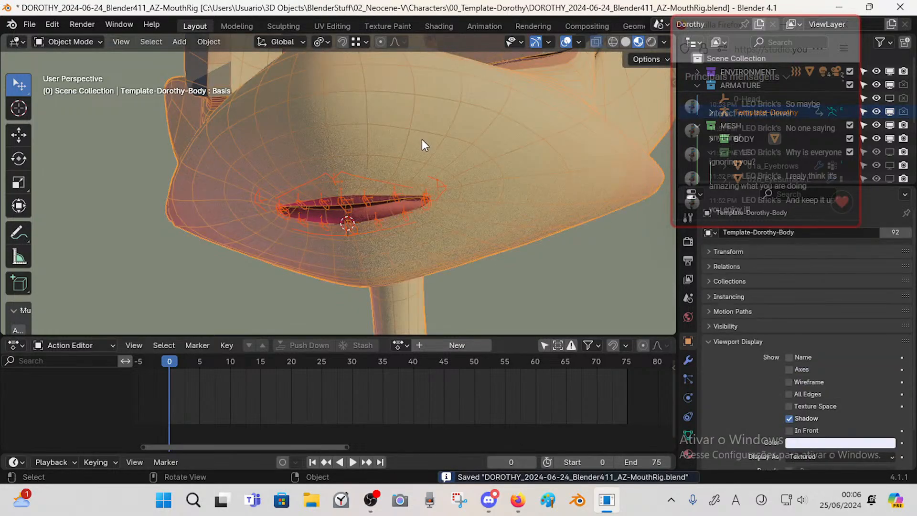
pyautogui.press('Tab')
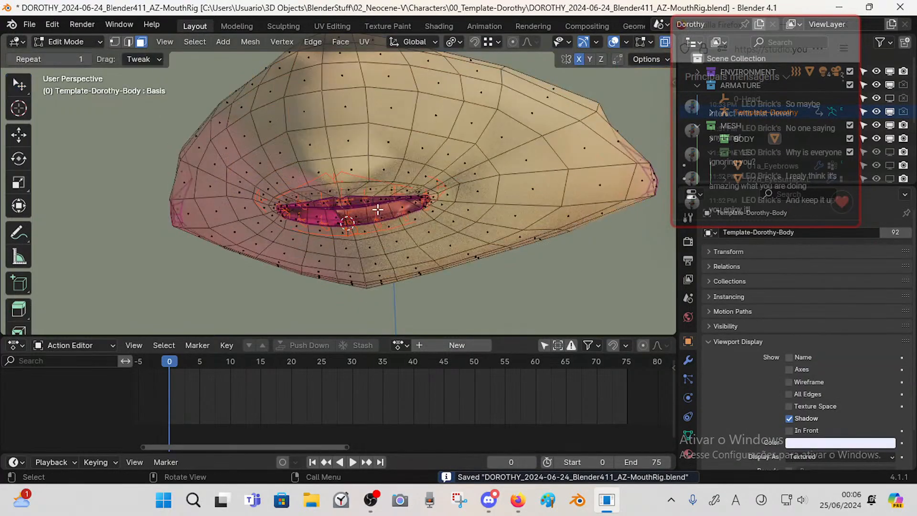
pyautogui.hotkey('ctrl', 'l')
pyautogui.hotkey('ctrl', 'Tab')
pyautogui.click(359, 197)
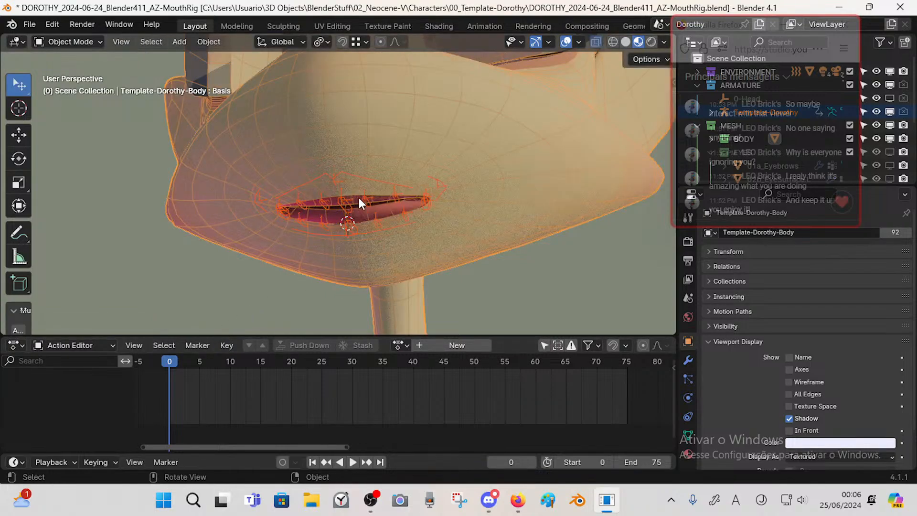
# - Select the Template-Dorothy armature together with Template-Dorothy-Body and put the body mesh in Weight Paint mode
pyautogui.click(368, 181)
pyautogui.keyDown('shift'); pyautogui.click(391, 145); pyautogui.keyUp('shift')
pyautogui.hotkey('ctrl', 'Tab')
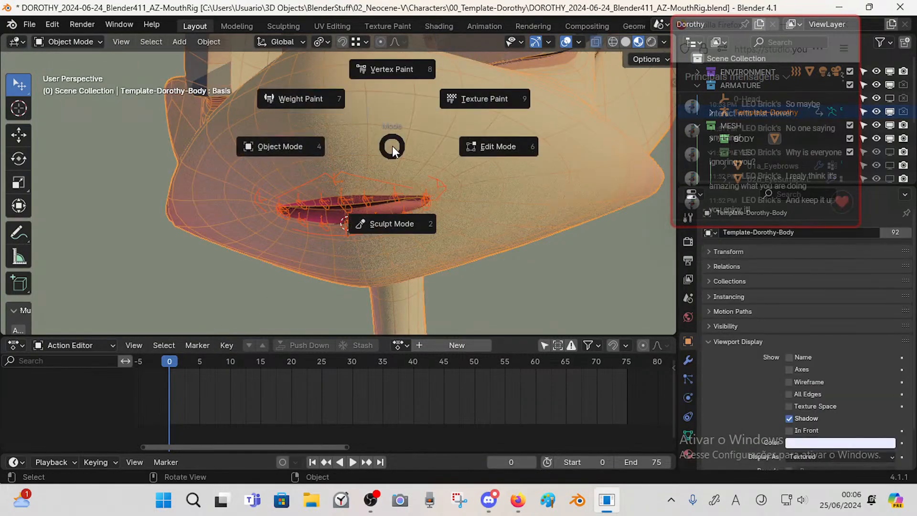
pyautogui.press('7')
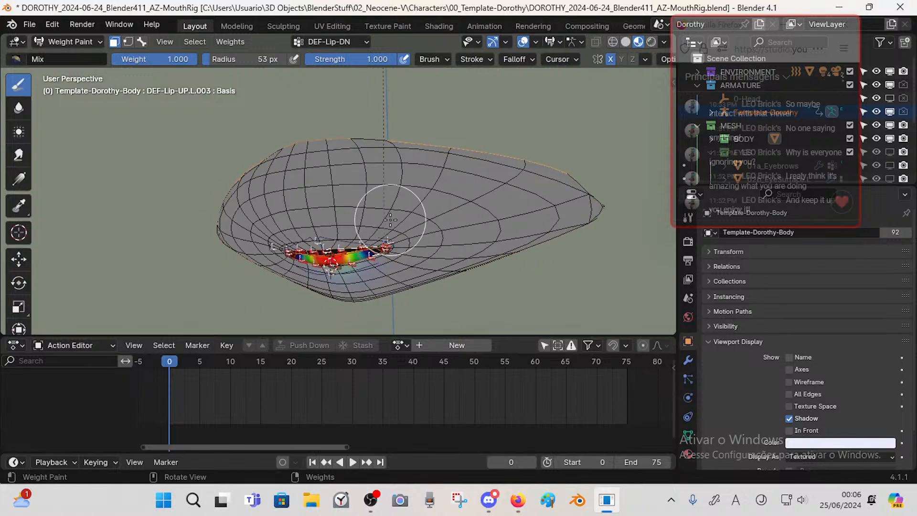
# - Invert the face selection mask so it covers the muzzle around the lips, and display the DEF-Lip-UP weights
pyautogui.press('1')
pyautogui.scroll(1, 390, 222)
pyautogui.press('1')
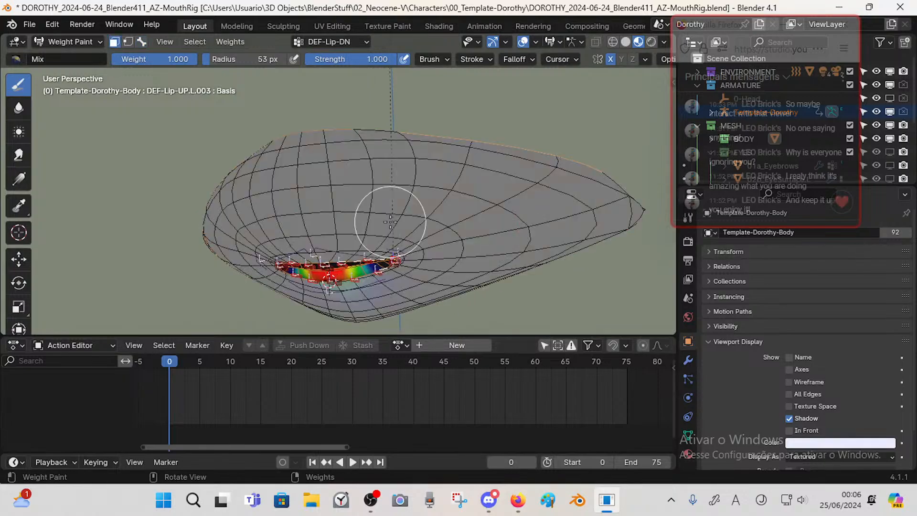
pyautogui.press('1')
pyautogui.moveTo(391, 221); pyautogui.dragTo(368, 238, button='middle')
pyautogui.moveTo(325, 265); pyautogui.dragTo(332, 246, button='middle')
pyautogui.hotkey('alt', 'a')
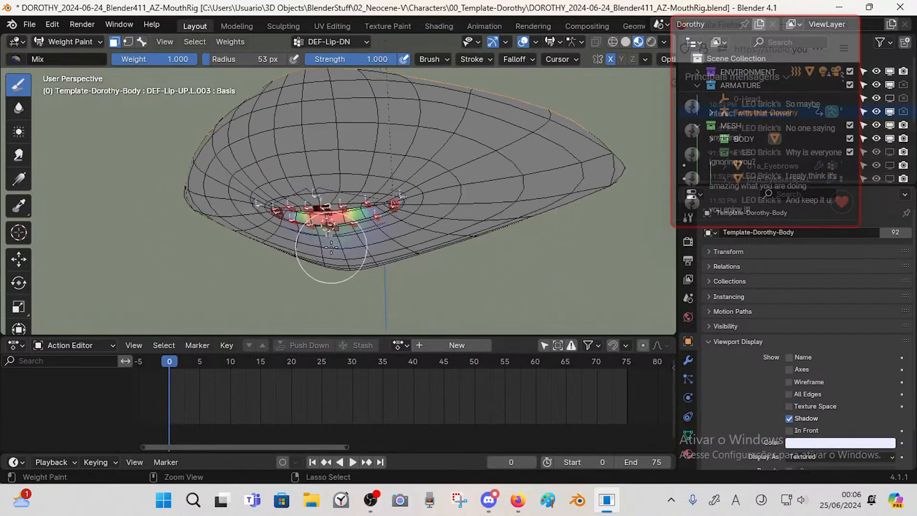
pyautogui.hotkey('ctrl', 'i')
pyautogui.scroll(3, 335, 243)
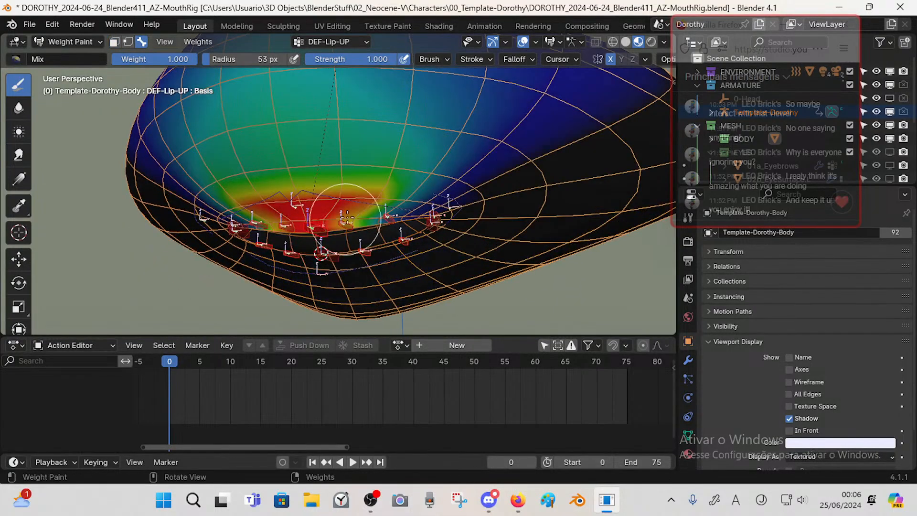
pyautogui.keyDown('ctrl'); pyautogui.click(340, 218); pyautogui.keyUp('ctrl')
pyautogui.scroll(-5, 355, 192)
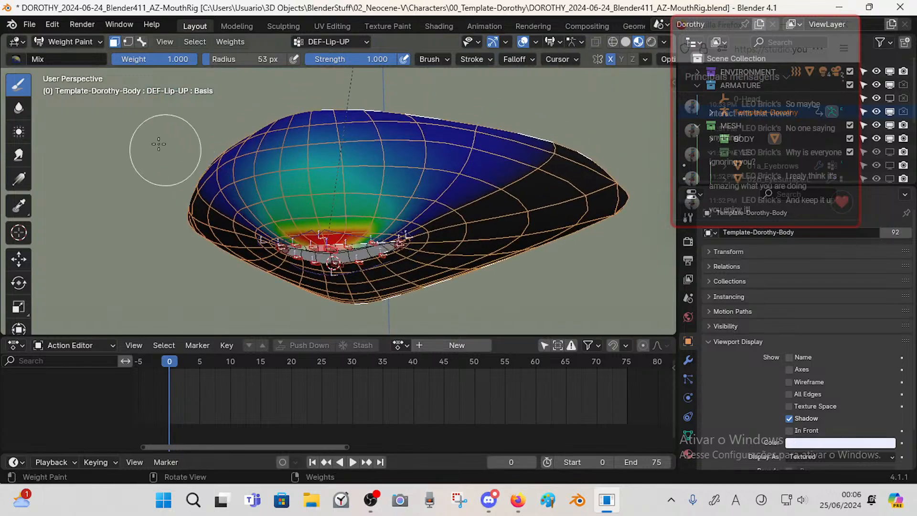
# - Save the file, then smooth the DEF-Lip-UP weights over the upper muzzle with the Blur brush at strength 1.000, reducing its radius from 90 px
pyautogui.click(18, 108)
pyautogui.hotkey('ctrl', 's')
pyautogui.press('f')
pyautogui.click(301, 160)
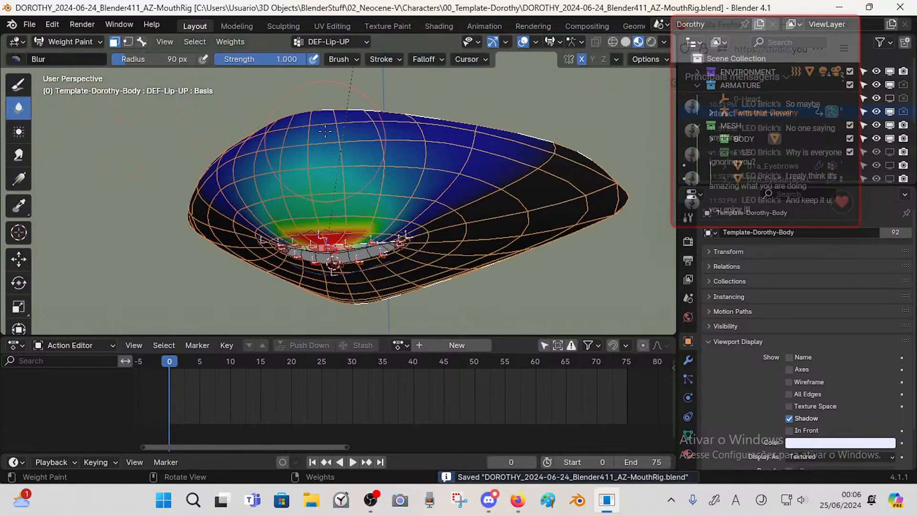
pyautogui.moveTo(371, 153); pyautogui.dragTo(374, 173, button='middle')
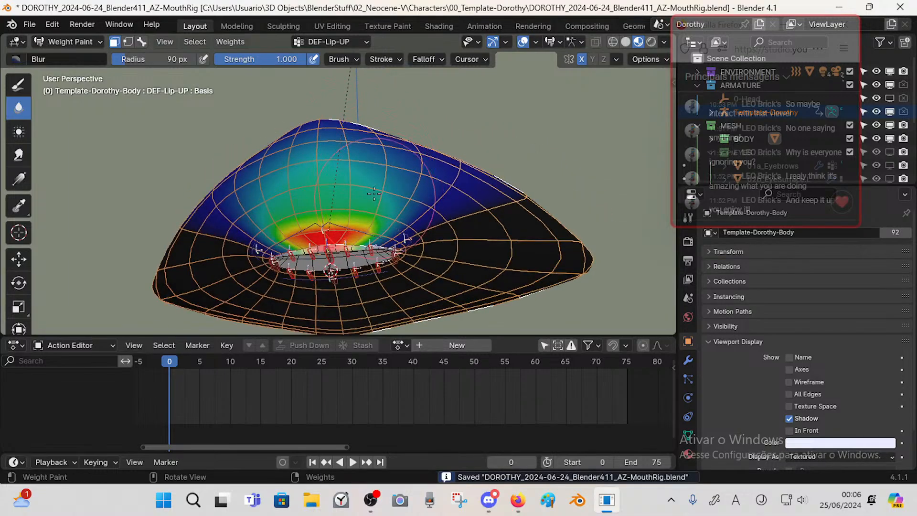
pyautogui.press('f')
pyautogui.click(358, 201)
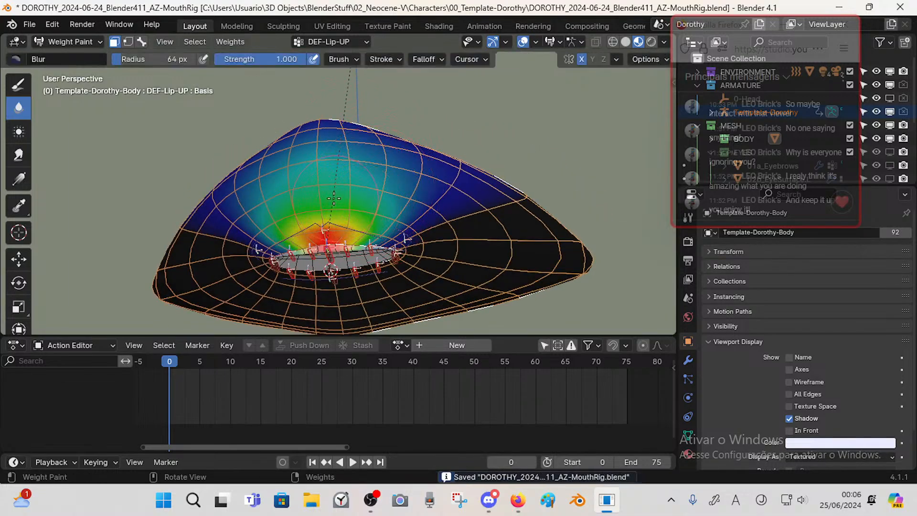
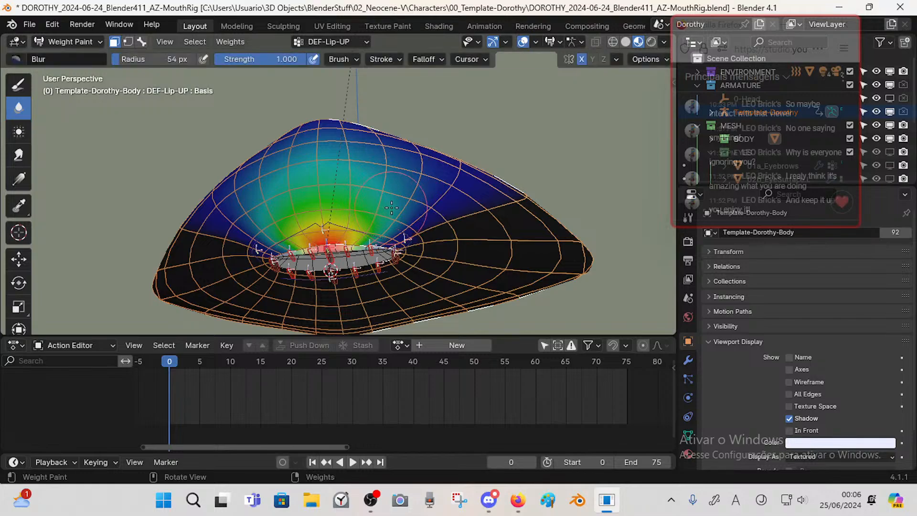
pyautogui.moveTo(326, 168)
pyautogui.mouseDown(button='middle')
pyautogui.moveTo(313, 168)
pyautogui.moveTo(331, 177)
pyautogui.moveTo(321, 145)
pyautogui.moveTo(330, 176)
pyautogui.mouseUp(button='middle')
pyautogui.press('g')
pyautogui.rightClick(327, 155)
pyautogui.hotkey('ctrl', 'z')
# - Select the CTL-Mouth-UP control bone and raise it to pull the upper lip open
pyautogui.keyDown('alt'); pyautogui.click(330, 223); pyautogui.keyUp('alt')
pyautogui.moveTo(330, 223); pyautogui.dragTo(324, 233, button='middle')
pyautogui.press('g')
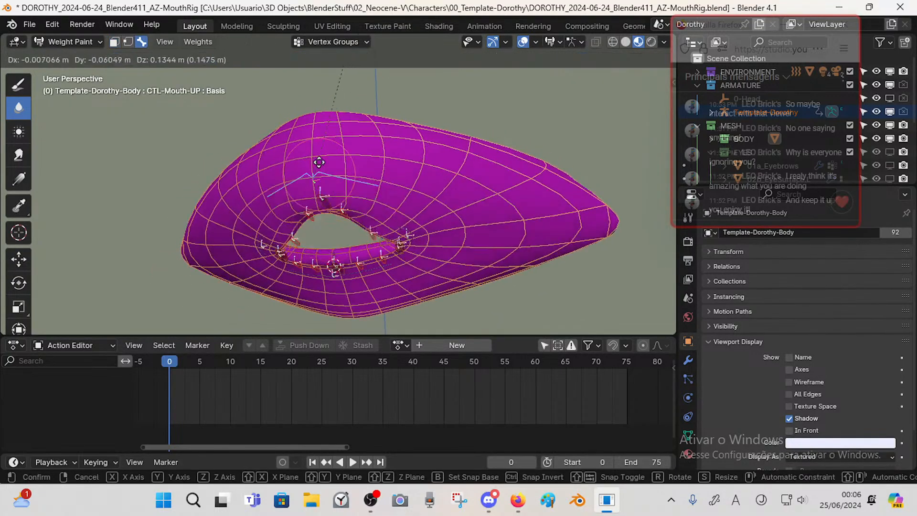
pyautogui.click(318, 145)
# - Move CTL-Mouth-UP sideways, down and up to test how the muzzle follows the upper lip
pyautogui.moveTo(319, 145); pyautogui.dragTo(408, 186, button='middle')
pyautogui.press('g')
pyautogui.click(280, 192)
pyautogui.press('g')
pyautogui.click(359, 191)
pyautogui.press('g')
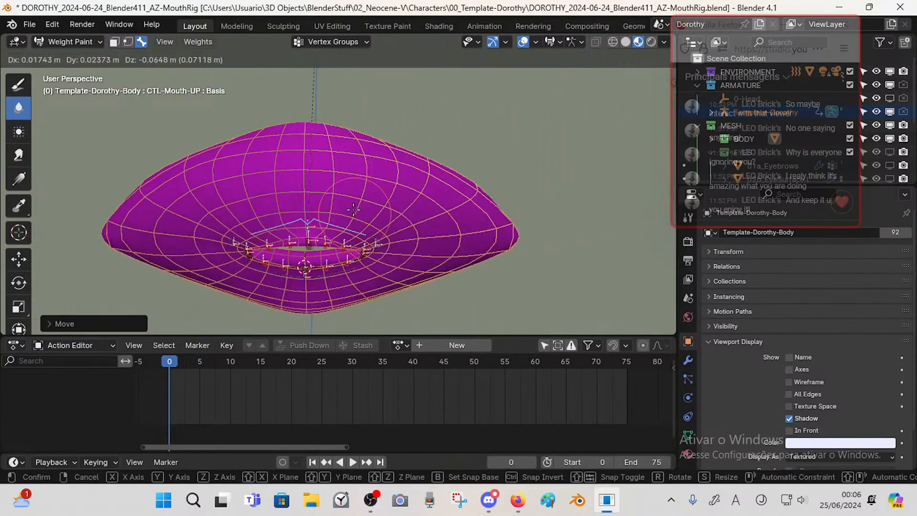
pyautogui.click(382, 196)
pyautogui.press('g')
pyautogui.click(366, 98)
pyautogui.moveTo(379, 125)
pyautogui.mouseDown(button='middle')
pyautogui.moveTo(385, 136)
pyautogui.moveTo(352, 177)
pyautogui.mouseUp(button='middle')
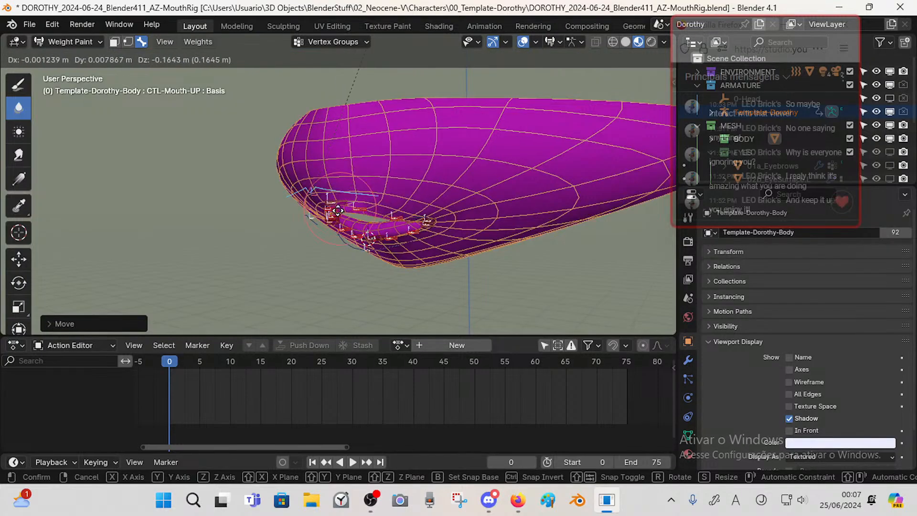
# - Try moving DEF-Lip-UP.L.001, then move the central DEF-Lip-UP bone away from the raised lip to test its weights
pyautogui.keyDown('alt'); pyautogui.click(352, 178); pyautogui.keyUp('alt')
pyautogui.press('g')
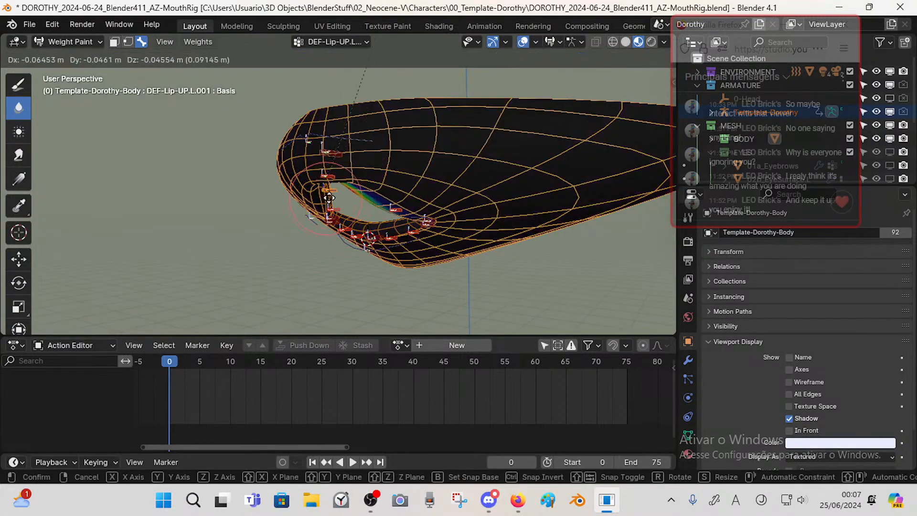
pyautogui.rightClick(347, 172)
pyautogui.keyDown('alt'); pyautogui.click(335, 159); pyautogui.keyUp('alt')
pyautogui.press('g')
pyautogui.click(313, 172)
pyautogui.moveTo(313, 172); pyautogui.dragTo(370, 148, button='middle')
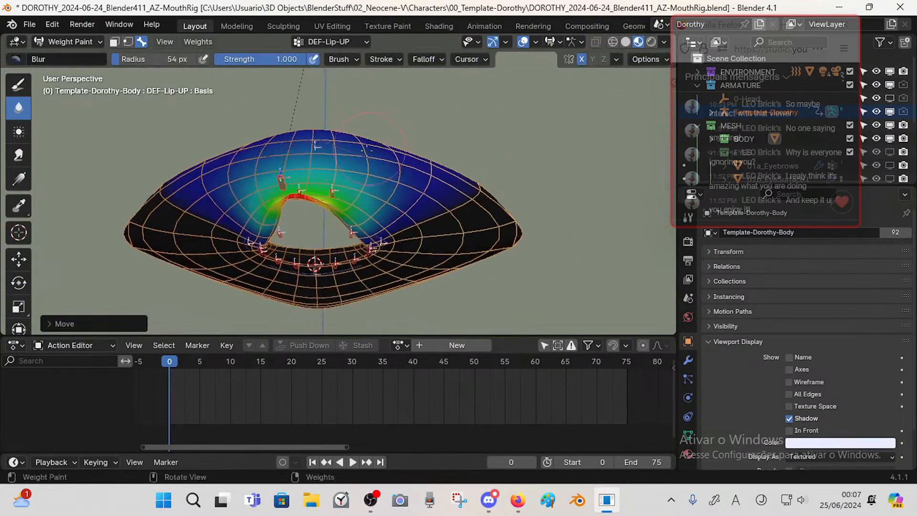
# - Reset the posed mouth bones to their rest position and raise CTL-Mouth-UP so the mouth opens evenly
pyautogui.moveTo(344, 183); pyautogui.dragTo(392, 201, button='middle')
pyautogui.press('a')
pyautogui.keyDown('alt'); pyautogui.click(370, 216); pyautogui.keyUp('alt')
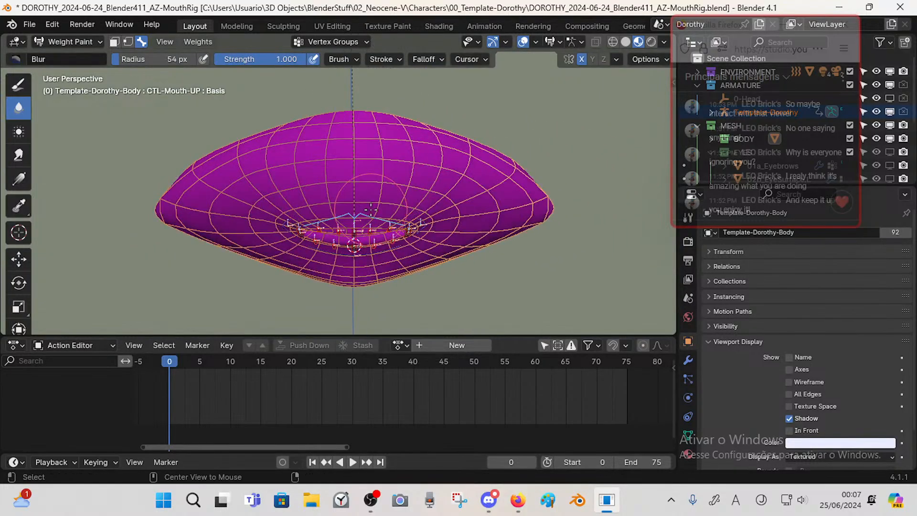
pyautogui.press('g')
pyautogui.click(375, 190)
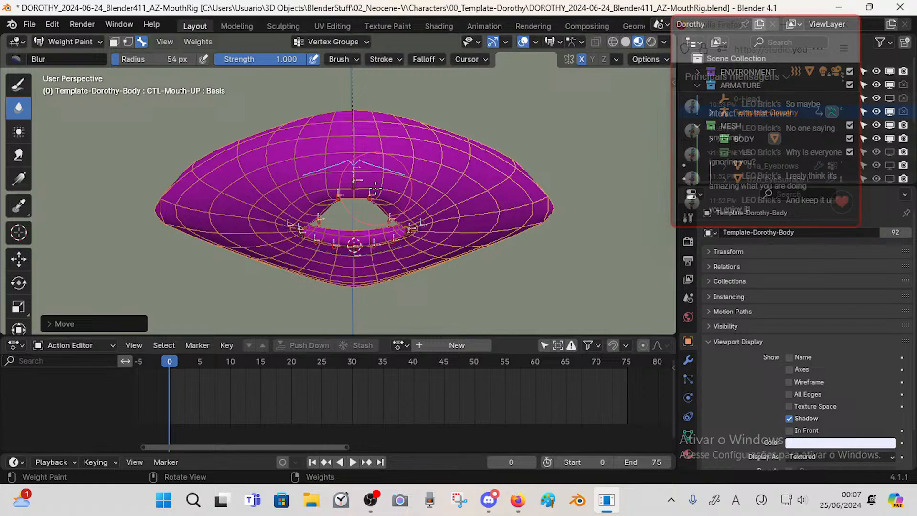
# - Display the DEF-Lip-UP.L.001 weights and paint weight 0.788 with the Mix brush on the muzzle above that lip bone
pyautogui.keyDown('alt'); pyautogui.click(372, 195); pyautogui.keyUp('alt')
pyautogui.moveTo(372, 195)
pyautogui.mouseDown(button='middle')
pyautogui.moveTo(402, 205)
pyautogui.moveTo(389, 149)
pyautogui.moveTo(331, 180)
pyautogui.mouseUp(button='middle')
pyautogui.press('1')
pyautogui.click(19, 85)
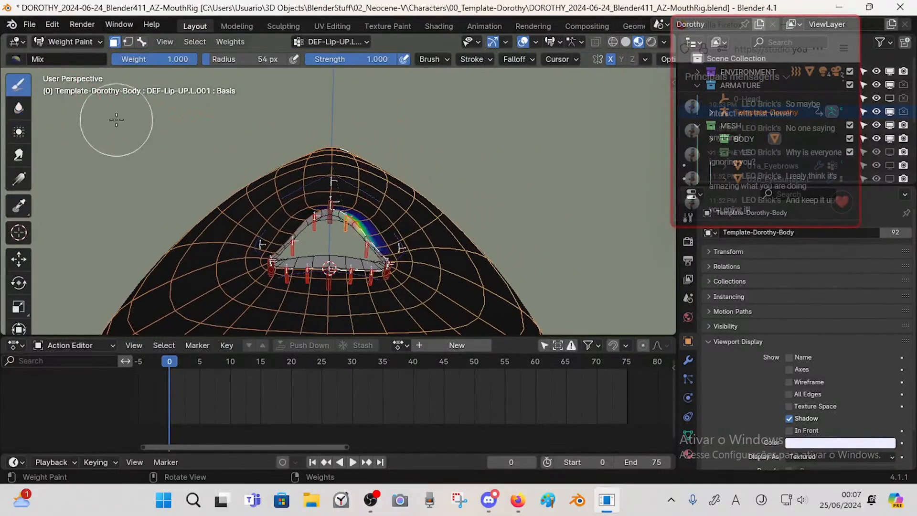
pyautogui.hotkey('ctrl', 'f')
pyautogui.click(370, 213)
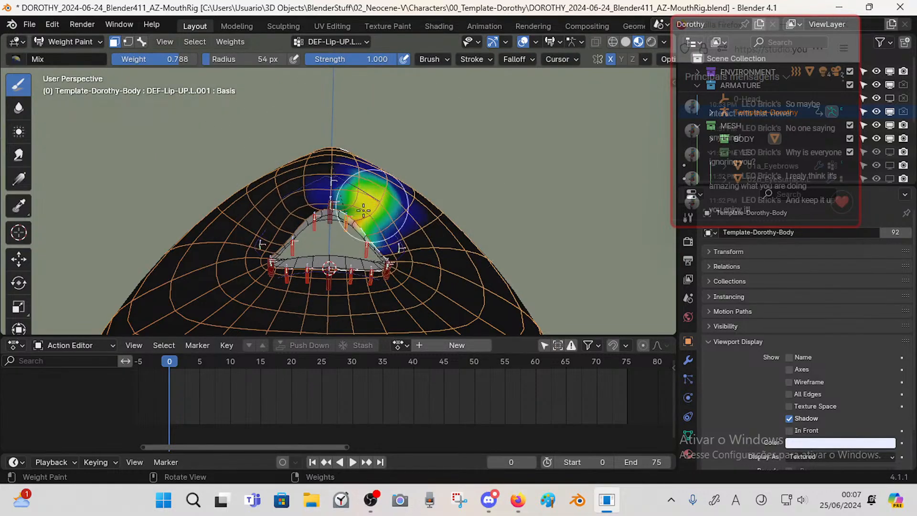
pyautogui.moveTo(363, 210); pyautogui.dragTo(383, 192, button='middle')
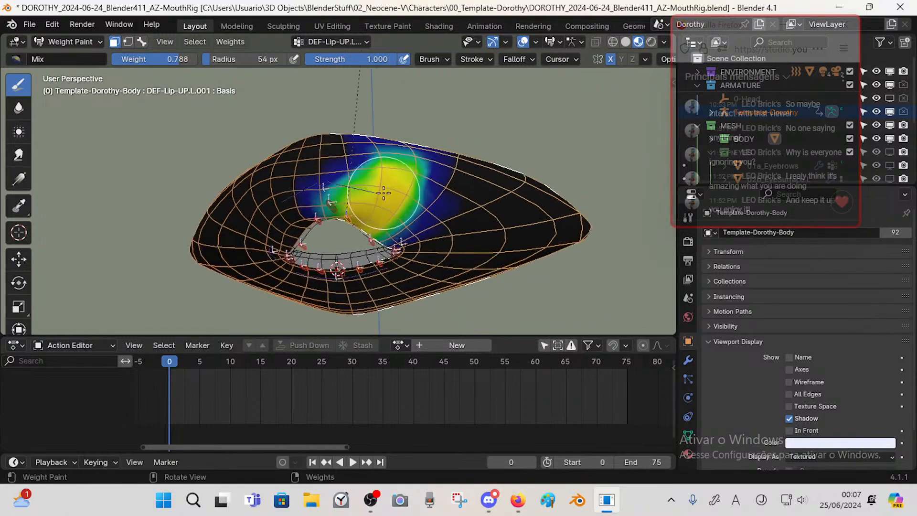
# - Display the DEF-Lip-UP weights and paint weight 0.788 on the center of the muzzle above the upper lip
pyautogui.press('3')
pyautogui.keyDown('alt'); pyautogui.click(334, 204); pyautogui.keyUp('alt')
pyautogui.press('1')
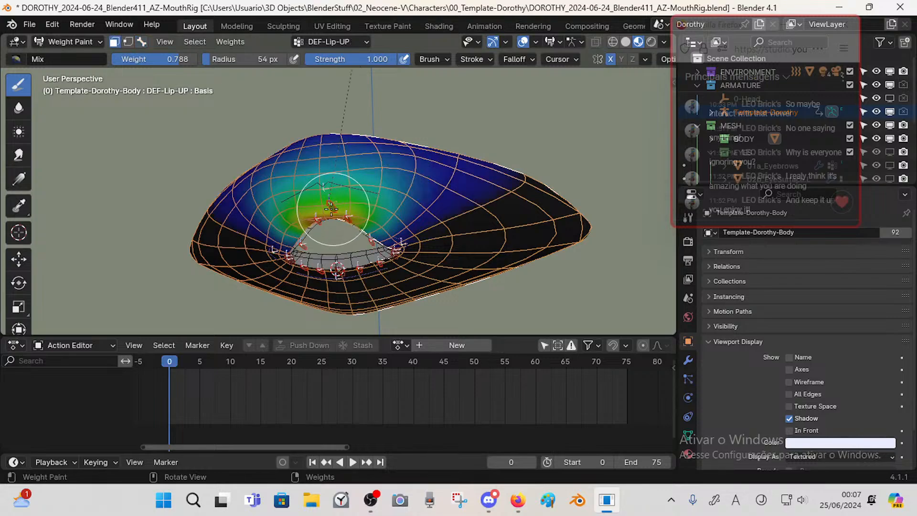
pyautogui.moveTo(333, 220); pyautogui.dragTo(339, 175, button='middle')
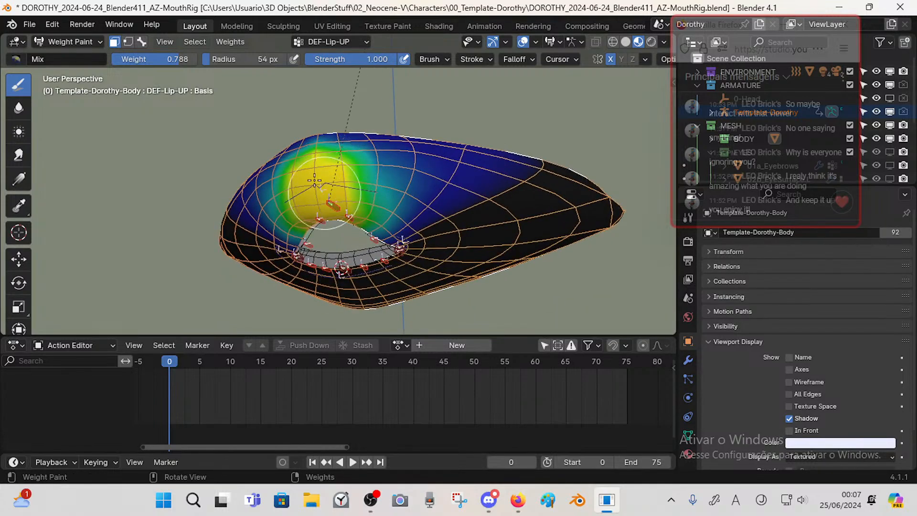
pyautogui.press('1')
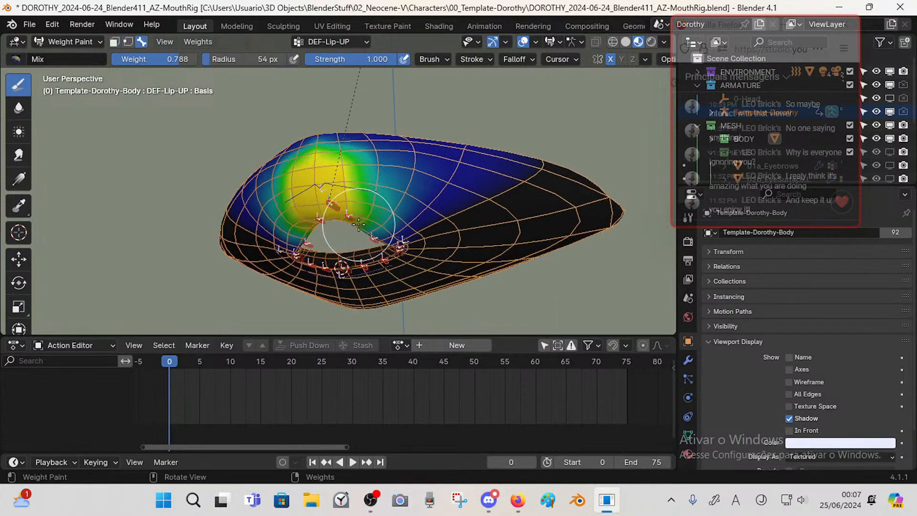
# - Select the DEF-Lip-UP.L.001 bone and paint its weights above the upper lip with the brush weight at 0.788
pyautogui.keyDown('ctrl'); pyautogui.click(353, 219); pyautogui.keyUp('ctrl')
pyautogui.press('2')
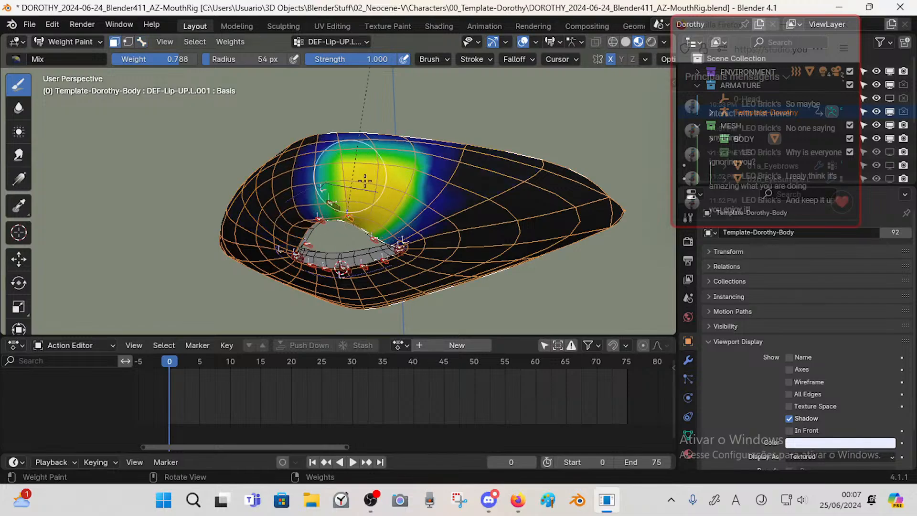
pyautogui.moveTo(331, 178); pyautogui.dragTo(393, 200, button='middle')
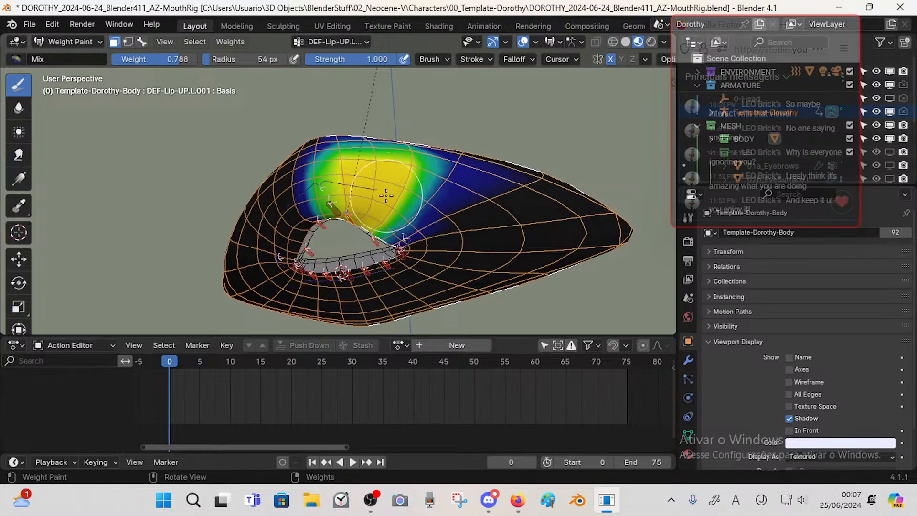
# - Select the DEF-Lip-UP.L.002 bone and paint its weights at 0.788 from the upper lip out across the upper cheek
pyautogui.press('3')
pyautogui.keyDown('alt'); pyautogui.click(376, 239); pyautogui.keyUp('alt')
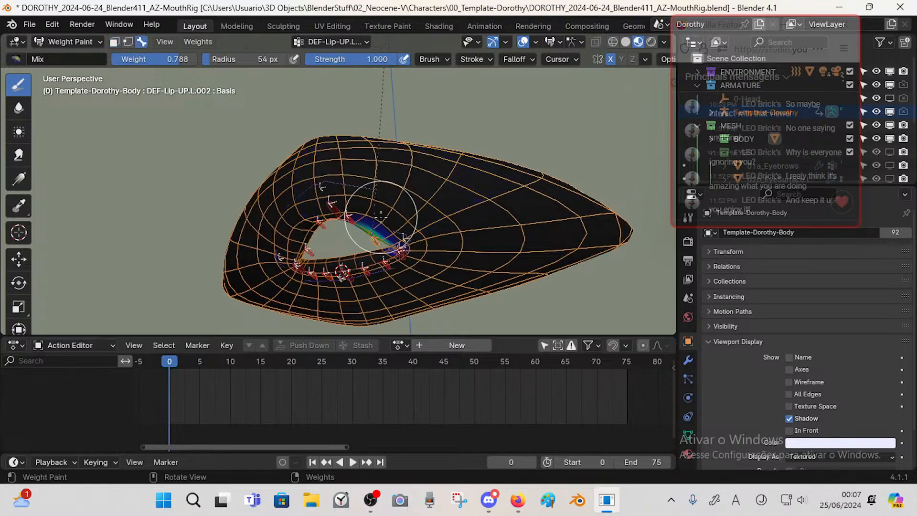
pyautogui.press('2')
pyautogui.moveTo(403, 218)
pyautogui.mouseDown()
pyautogui.moveTo(460, 177)
pyautogui.moveTo(499, 179)
pyautogui.mouseUp()
pyautogui.moveTo(386, 205)
pyautogui.mouseDown(button='middle')
pyautogui.moveTo(437, 201)
pyautogui.moveTo(429, 177)
pyautogui.moveTo(460, 149)
pyautogui.mouseUp(button='middle')
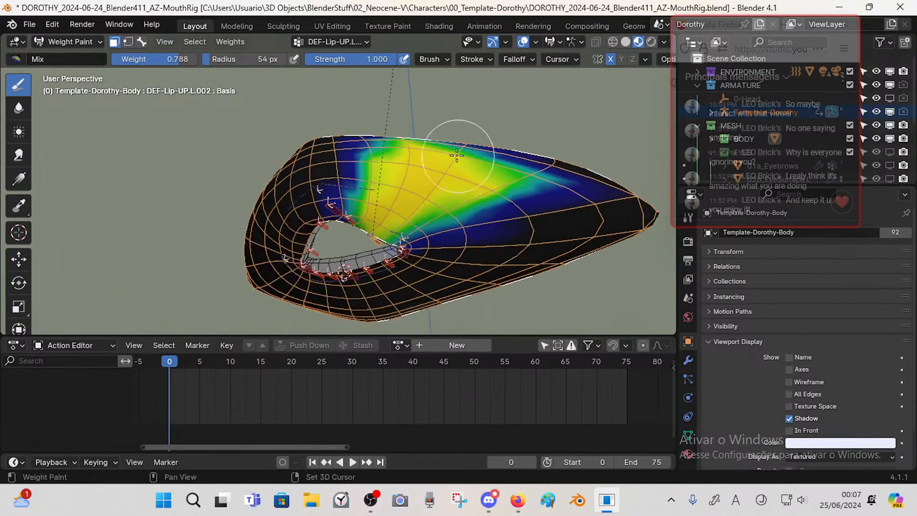
pyautogui.moveTo(503, 153); pyautogui.dragTo(553, 168)
pyautogui.keyDown('shift'); pyautogui.moveTo(446, 179); pyautogui.dragTo(447, 150, button='middle'); pyautogui.keyUp('shift')
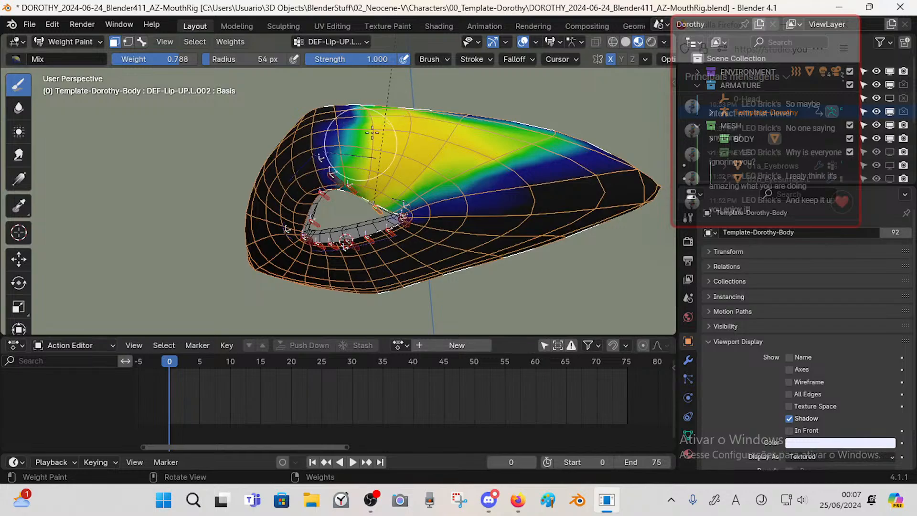
pyautogui.moveTo(395, 166)
pyautogui.mouseDown(button='middle')
pyautogui.moveTo(389, 194)
pyautogui.moveTo(402, 216)
pyautogui.moveTo(387, 219)
pyautogui.moveTo(410, 173)
pyautogui.moveTo(403, 205)
pyautogui.moveTo(414, 180)
pyautogui.moveTo(474, 241)
pyautogui.moveTo(406, 152)
pyautogui.moveTo(352, 153)
pyautogui.moveTo(403, 160)
pyautogui.moveTo(388, 170)
pyautogui.mouseUp(button='middle')
# - Select the DEF-Lip-UP.L.003 bone and examine its weight area around the mouth corner and cheek
pyautogui.press('3')
pyautogui.keyDown('ctrl'); pyautogui.keyDown('shift'); pyautogui.click(378, 209); pyautogui.keyUp('shift'); pyautogui.keyUp('ctrl')
pyautogui.scroll(2, 386, 219)
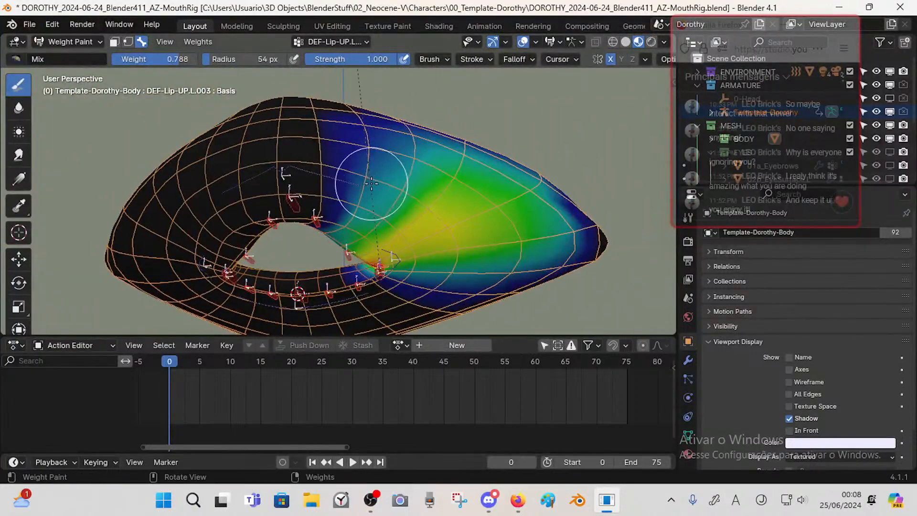
# - Reduce the DEF-Lip-UP.L.001 weights along the outer edge of their area by painting with brush weights 0.436 and 0.303
pyautogui.keyDown('ctrl'); pyautogui.click(324, 215); pyautogui.keyUp('ctrl')
pyautogui.hotkey('ctrl', 'f')
pyautogui.click(385, 233)
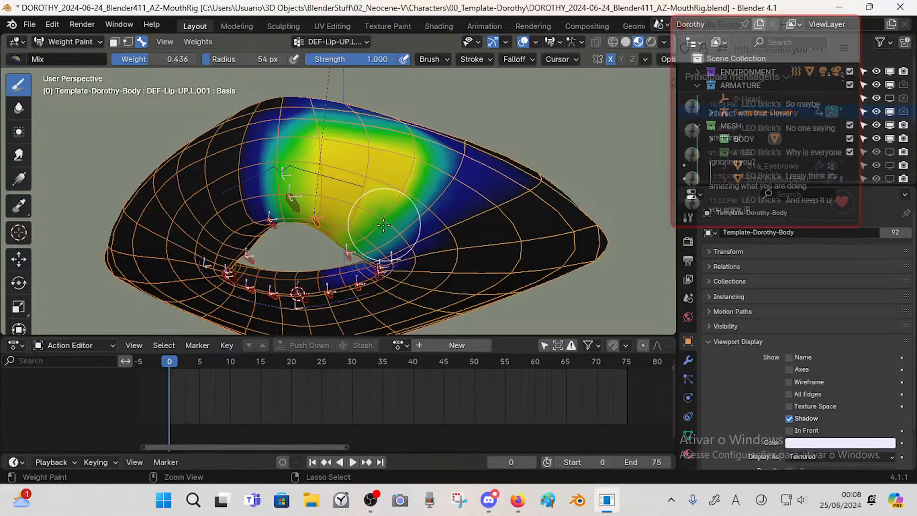
pyautogui.press('m')
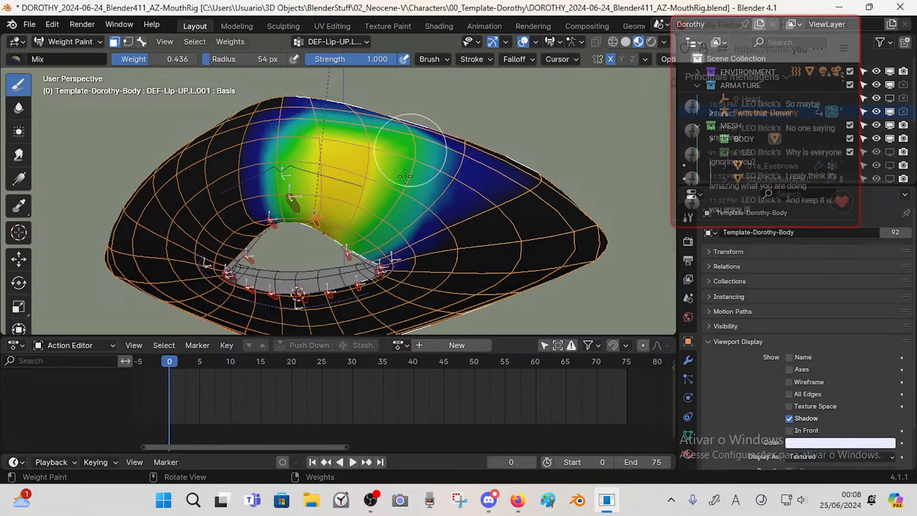
pyautogui.hotkey('ctrl', 'f')
pyautogui.click(419, 144)
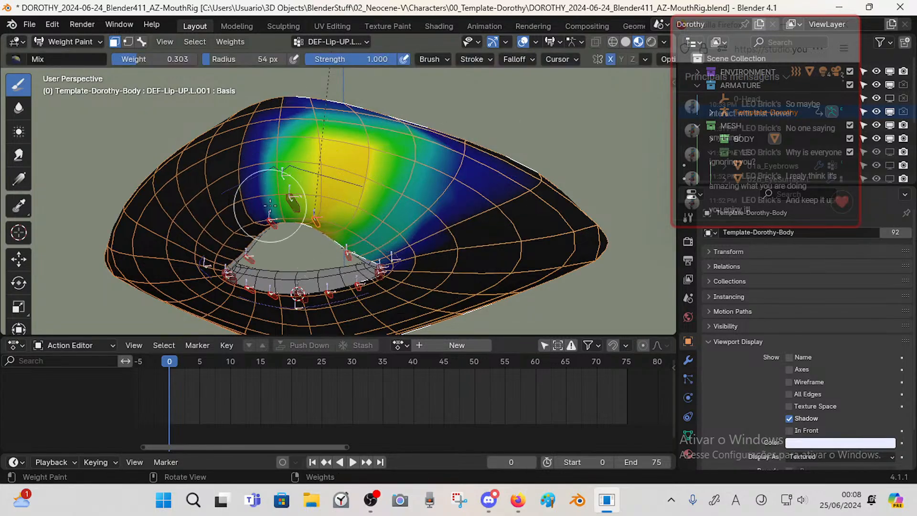
pyautogui.moveTo(270, 205)
pyautogui.mouseDown()
pyautogui.moveTo(277, 157)
pyautogui.moveTo(306, 133)
pyautogui.moveTo(410, 205)
pyautogui.mouseUp()
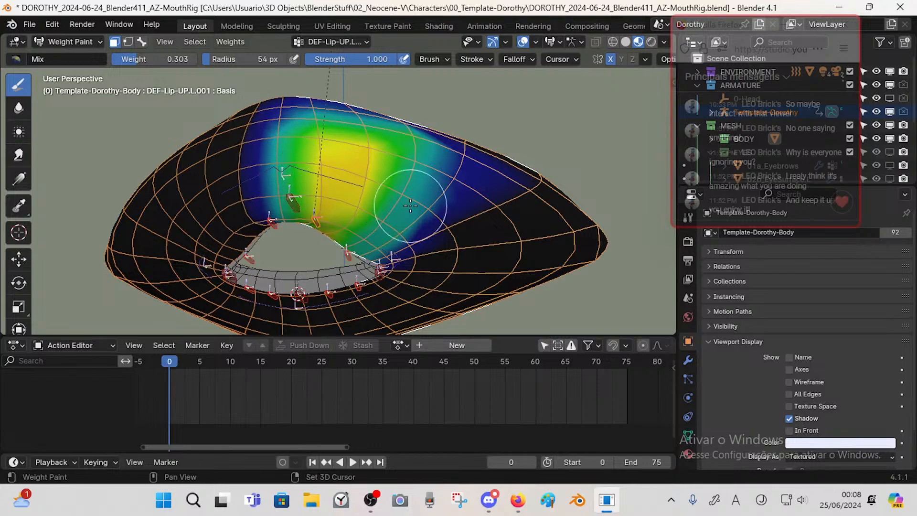
pyautogui.keyDown('shift'); pyautogui.moveTo(410, 205); pyautogui.dragTo(395, 195, button='middle'); pyautogui.keyUp('shift')
# - Select the DEF-Lip-UP.L.003 bone and paint beside the mouth corner with the brush weight raised to 0.758
pyautogui.press('3')
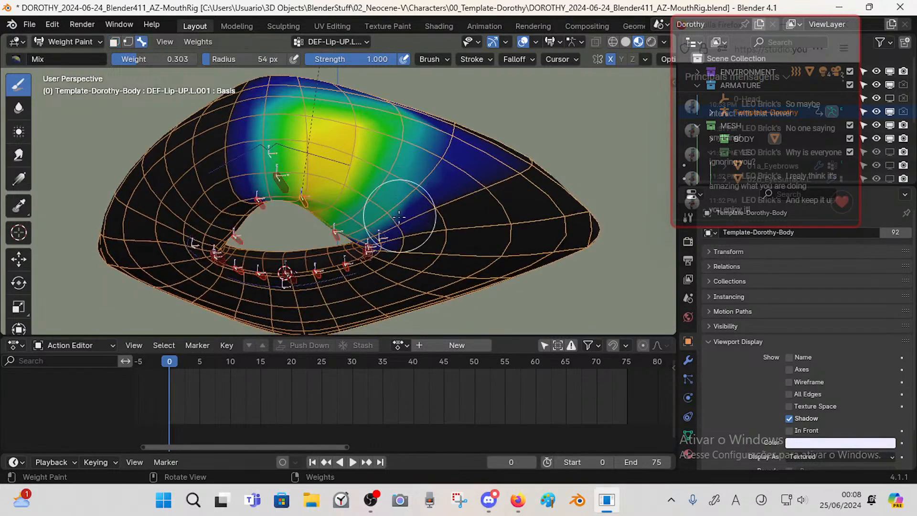
pyautogui.keyDown('ctrl'); pyautogui.click(373, 245); pyautogui.keyUp('ctrl')
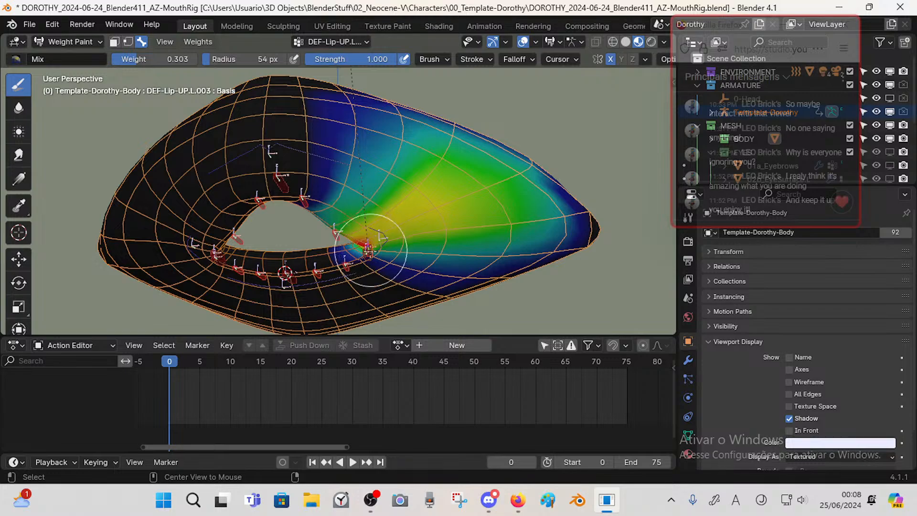
pyautogui.press('1')
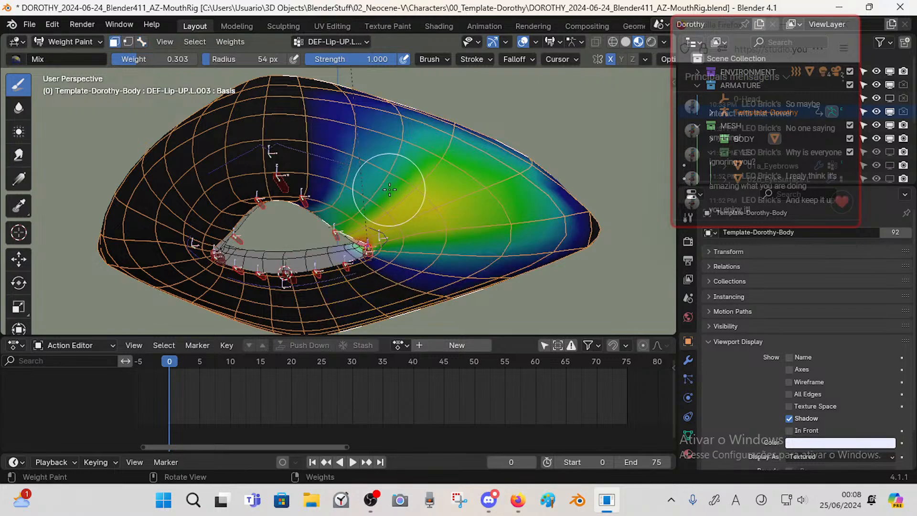
pyautogui.hotkey('ctrl', 'f')
pyautogui.click(470, 192)
pyautogui.hotkey('ctrl', 'f')
pyautogui.click(371, 220)
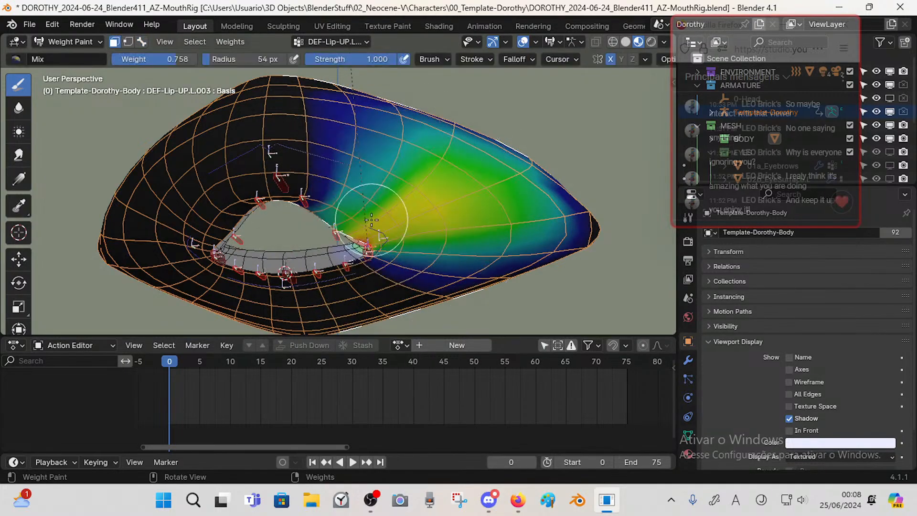
# - Strengthen the DEF-Lip-UP.L.003 weights from the mouth corner outward using a 34 px brush with weight 0.855
pyautogui.hotkey('ctrl', 'f')
pyautogui.click(420, 208)
pyautogui.moveTo(393, 215); pyautogui.dragTo(374, 225)
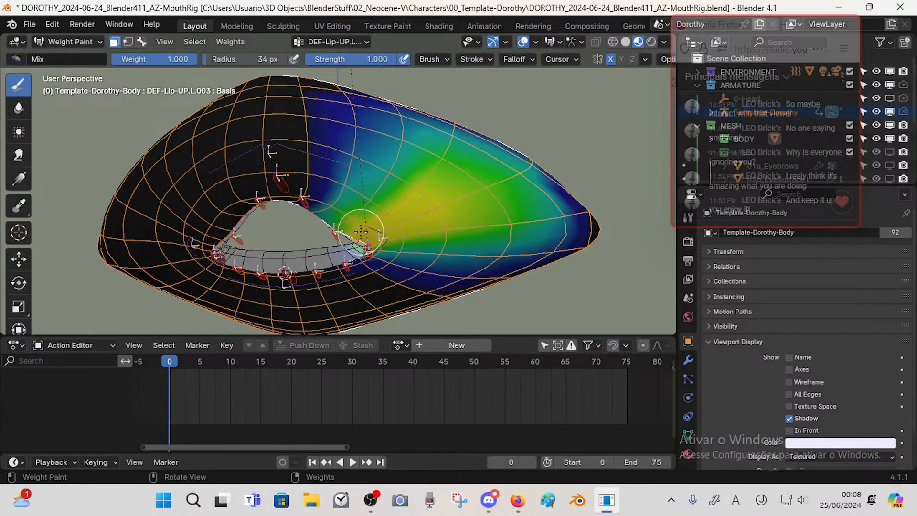
pyautogui.hotkey('ctrl', 'f')
pyautogui.click(358, 231)
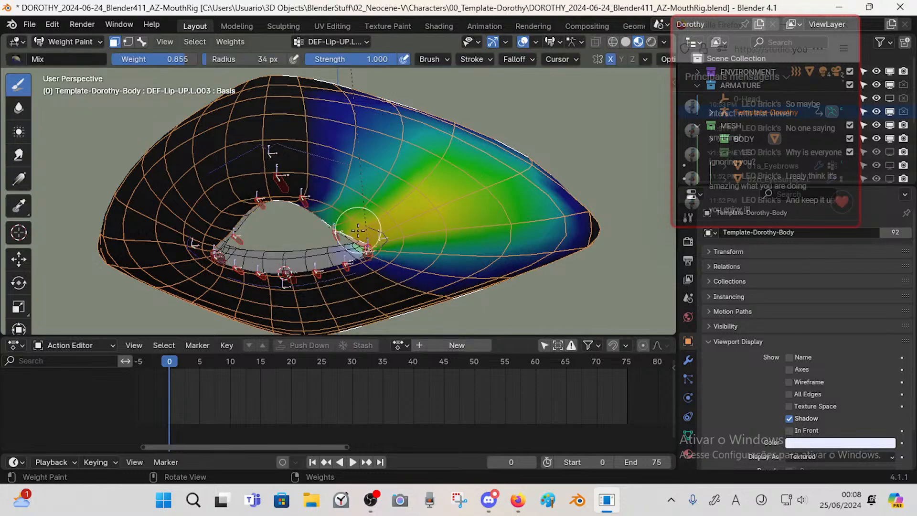
pyautogui.moveTo(370, 235); pyautogui.dragTo(407, 235)
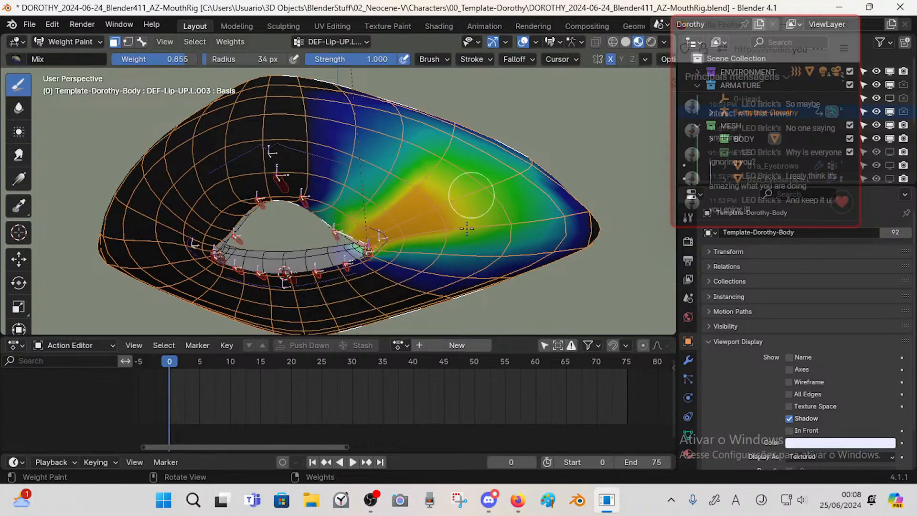
# - Widen the DEF-Lip-UP.L.003 weights over the cheek with a 66 px brush, lowering the brush weight to 0.794
pyautogui.press('f')
pyautogui.click(489, 223)
pyautogui.moveTo(493, 217); pyautogui.dragTo(396, 208)
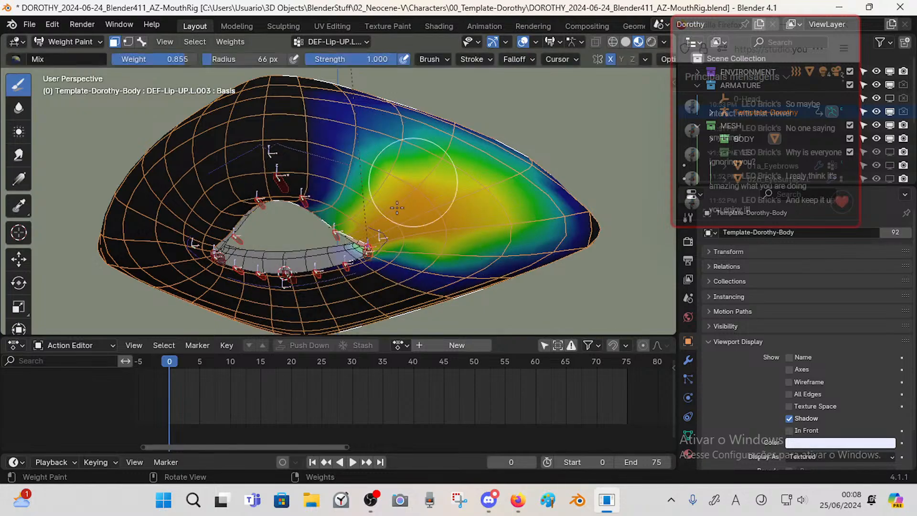
pyautogui.hotkey('ctrl', 'f')
pyautogui.click(398, 183)
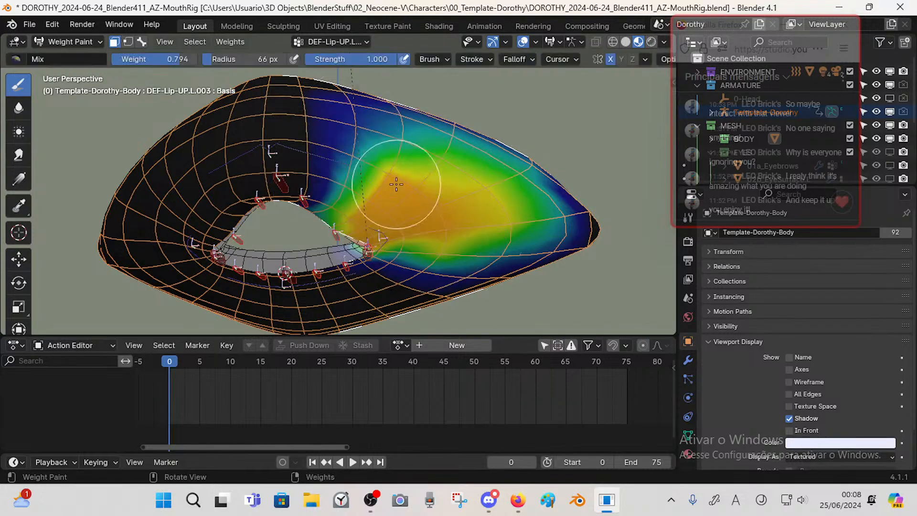
pyautogui.moveTo(361, 228)
pyautogui.mouseDown()
pyautogui.moveTo(416, 205)
pyautogui.moveTo(425, 162)
pyautogui.moveTo(389, 215)
pyautogui.moveTo(360, 225)
pyautogui.mouseUp()
# - Select the DEF-Lip-DN.L.003 bone and paint its weights at 0.794 from the mouth corner out to the cheek's tip
pyautogui.moveTo(375, 225)
pyautogui.mouseDown(button='middle')
pyautogui.moveTo(434, 220)
pyautogui.moveTo(481, 190)
pyautogui.moveTo(461, 189)
pyautogui.moveTo(522, 155)
pyautogui.moveTo(321, 221)
pyautogui.moveTo(345, 218)
pyautogui.mouseUp(button='middle')
pyautogui.press('3')
pyautogui.keyDown('alt'); pyautogui.click(326, 220); pyautogui.keyUp('alt')
pyautogui.press('1')
pyautogui.moveTo(351, 215)
pyautogui.mouseDown()
pyautogui.moveTo(346, 197)
pyautogui.moveTo(347, 242)
pyautogui.moveTo(334, 240)
pyautogui.moveTo(440, 225)
pyautogui.mouseUp()
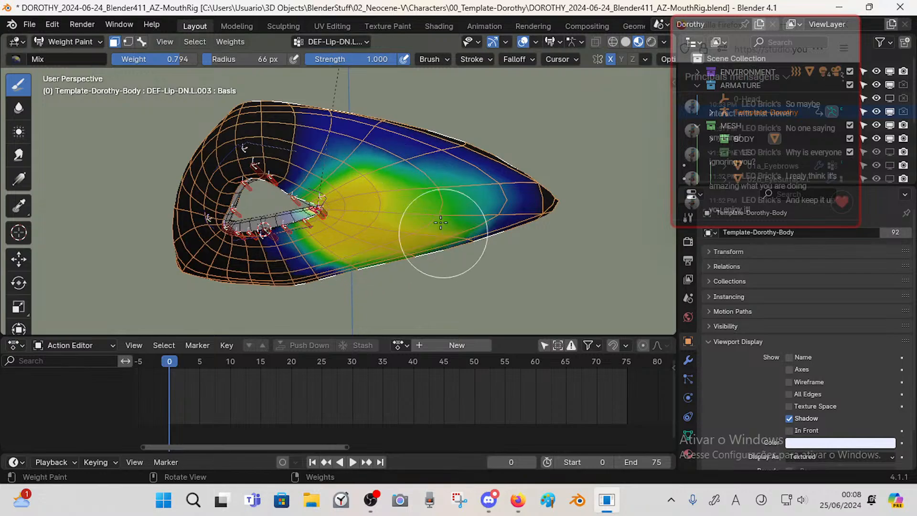
pyautogui.moveTo(440, 225); pyautogui.dragTo(400, 219, button='middle')
pyautogui.keyDown('ctrl'); pyautogui.moveTo(510, 114); pyautogui.dragTo(481, 165, button='middle'); pyautogui.keyUp('ctrl')
pyautogui.moveTo(440, 164)
pyautogui.mouseDown()
pyautogui.moveTo(425, 157)
pyautogui.moveTo(385, 180)
pyautogui.mouseUp()
pyautogui.moveTo(385, 179)
pyautogui.mouseDown(button='middle')
pyautogui.moveTo(385, 201)
pyautogui.moveTo(385, 165)
pyautogui.mouseUp(button='middle')
pyautogui.moveTo(427, 193); pyautogui.dragTo(434, 147, button='middle')
pyautogui.keyDown('shift'); pyautogui.moveTo(350, 209); pyautogui.dragTo(379, 168, button='middle'); pyautogui.keyUp('shift')
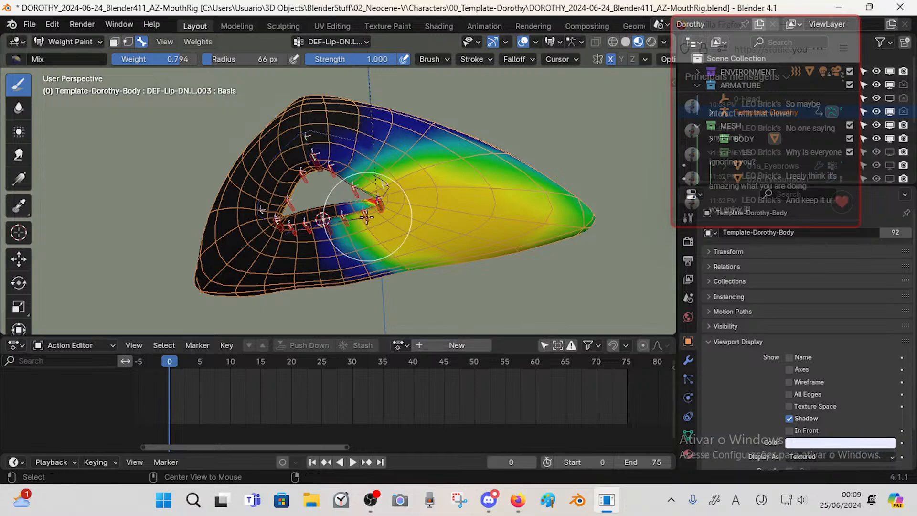
# - Select the CTL-Mouth-DN bone and paint its weights at 0.794 over the area below the lower lip
pyautogui.keyDown('ctrl'); pyautogui.click(372, 220); pyautogui.keyUp('ctrl')
pyautogui.moveTo(380, 227)
pyautogui.mouseDown()
pyautogui.moveTo(386, 218)
pyautogui.moveTo(376, 216)
pyautogui.moveTo(346, 241)
pyautogui.moveTo(411, 222)
pyautogui.moveTo(412, 252)
pyautogui.moveTo(420, 253)
pyautogui.moveTo(446, 230)
pyautogui.mouseUp()
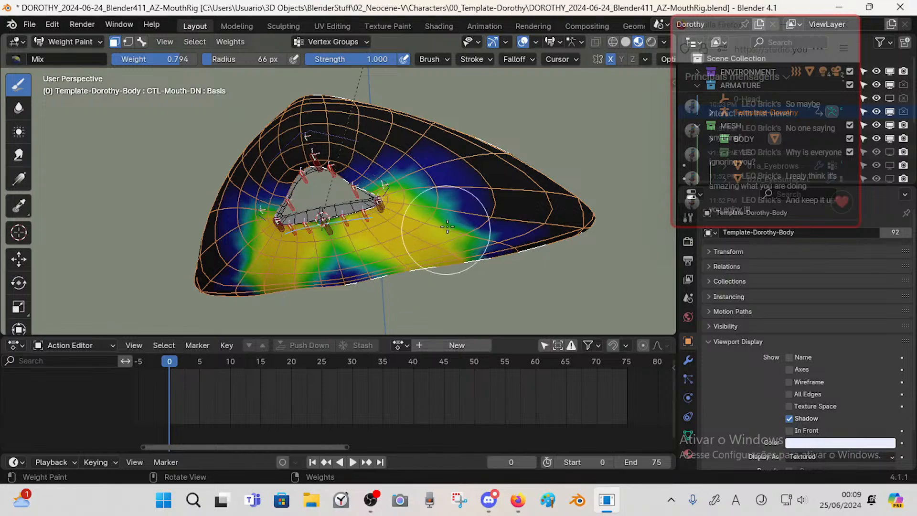
pyautogui.moveTo(437, 256); pyautogui.dragTo(406, 234, button='middle')
pyautogui.moveTo(392, 258)
pyautogui.mouseDown()
pyautogui.moveTo(372, 245)
pyautogui.moveTo(385, 241)
pyautogui.mouseUp()
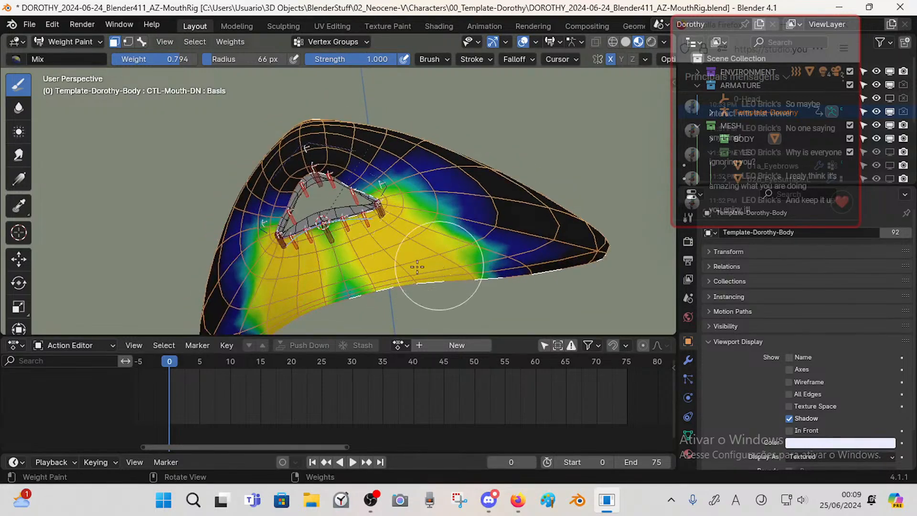
pyautogui.moveTo(435, 242); pyautogui.dragTo(384, 235, button='middle')
# - Select the DEF-Lip-DN.L.001 bone and paint its weights at 0.794 from the lower lip down to the mesh's lower edge
pyautogui.press('3')
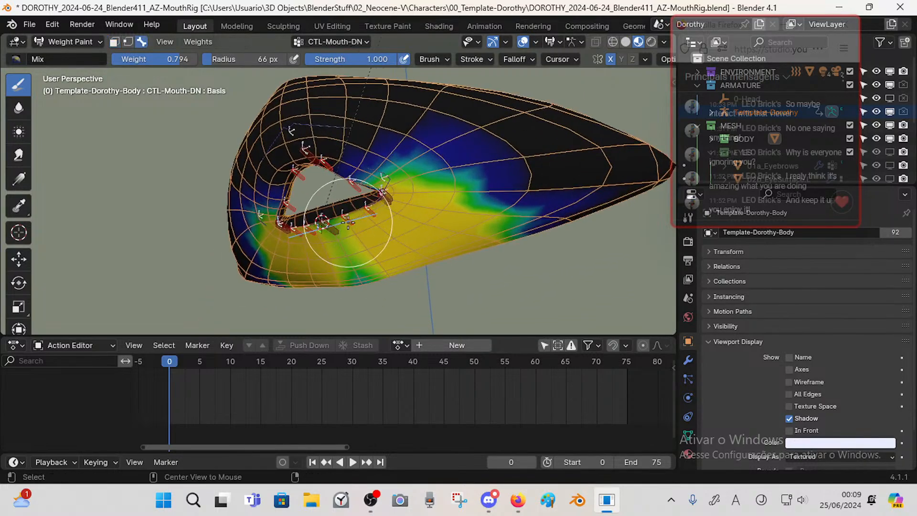
pyautogui.keyDown('alt'); pyautogui.click(351, 220); pyautogui.keyUp('alt')
pyautogui.press('1')
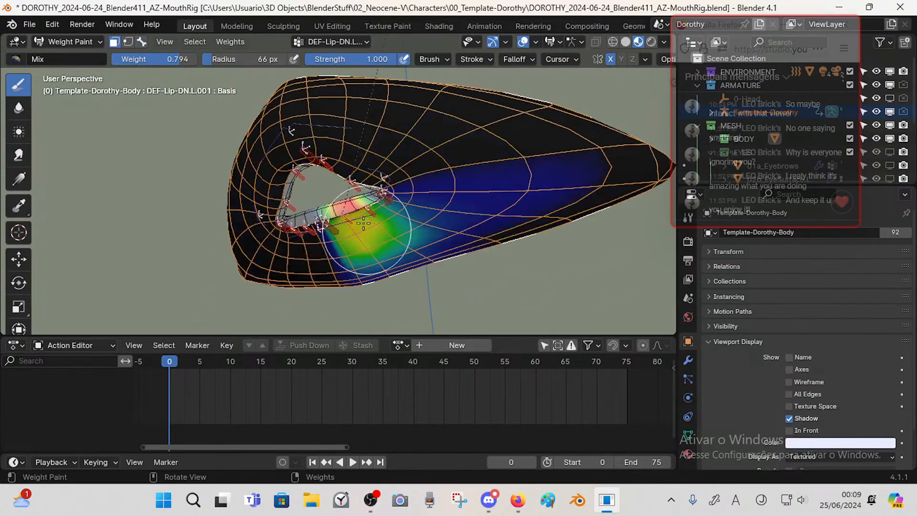
pyautogui.moveTo(372, 236); pyautogui.dragTo(464, 247)
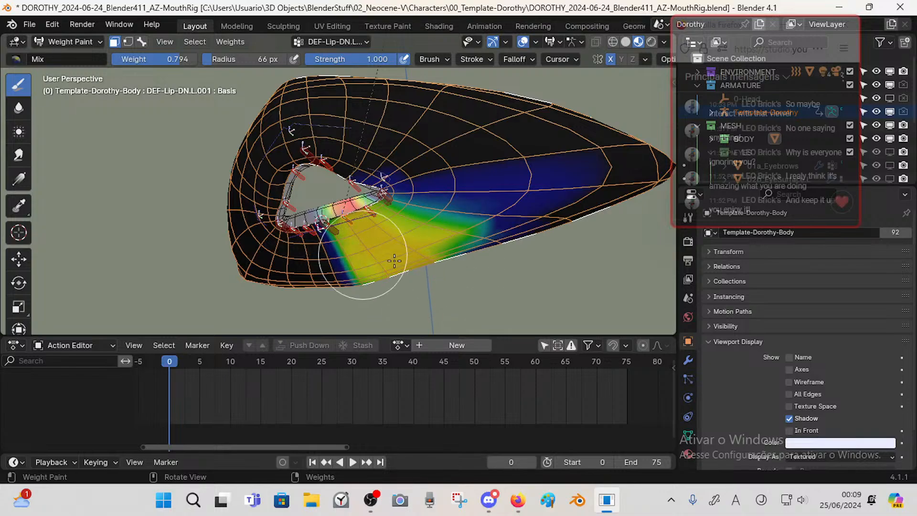
pyautogui.moveTo(363, 249); pyautogui.dragTo(390, 233, button='middle')
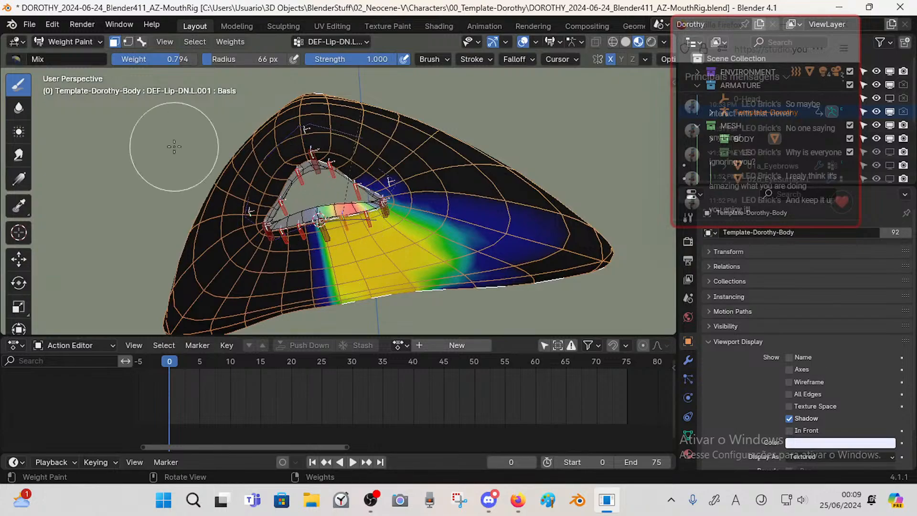
# - Soften the inner edge of the DEF-Lip-DN.L.001 weights near the mouth's centre with the Blur and Smear brushes
pyautogui.click(18, 108)
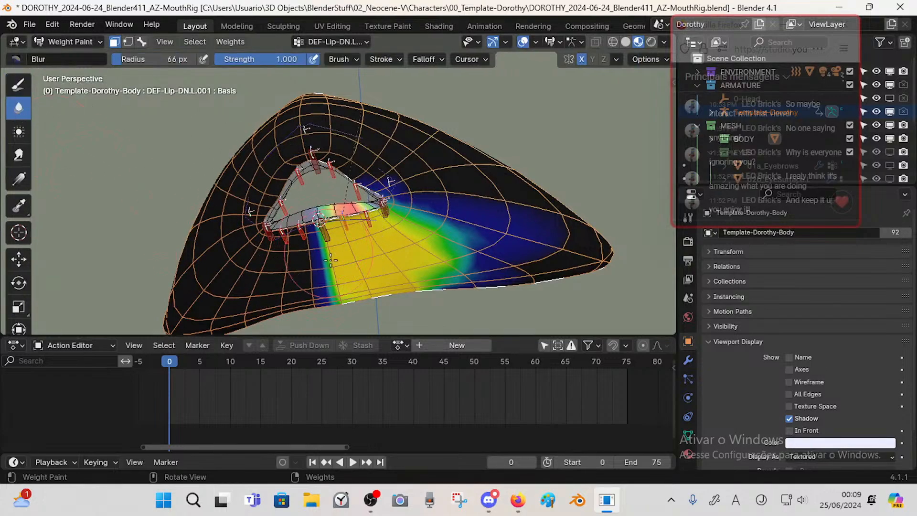
pyautogui.click(19, 154)
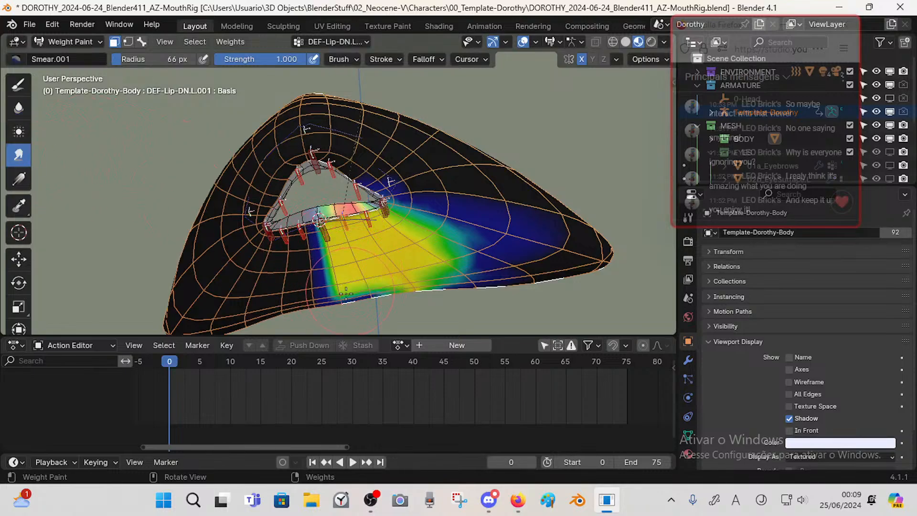
pyautogui.click(19, 108)
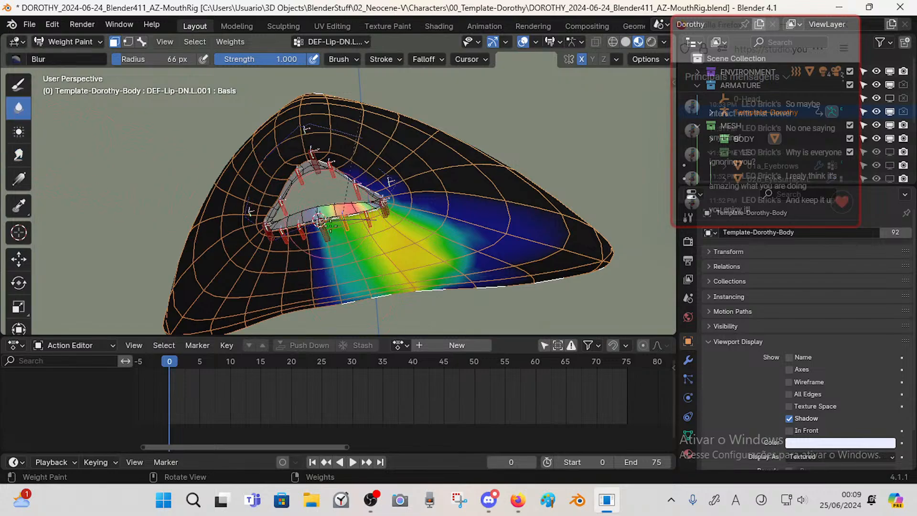
# - Select the DEF-Lip-DN bone and paint its weights below the centre of the lower lip with the Draw brush at 0.794
pyautogui.press('3')
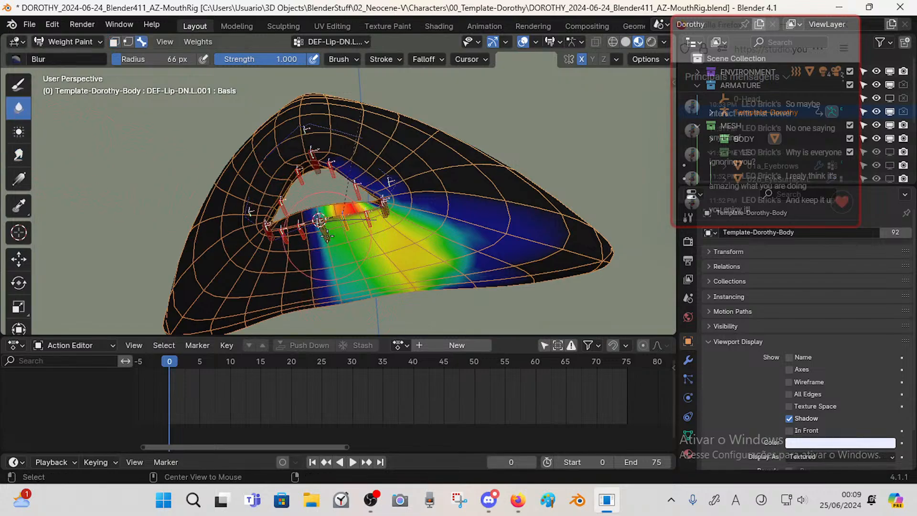
pyautogui.keyDown('alt'); pyautogui.click(329, 239); pyautogui.keyUp('alt')
pyautogui.press('1')
pyautogui.click(20, 85)
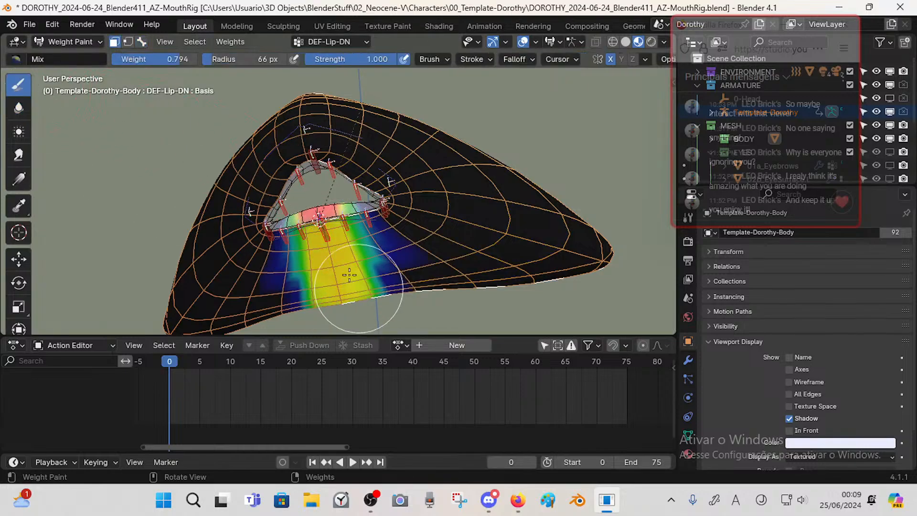
# - Blur the DEF-Lip-DN weights outward from the centre of the lower lip toward the cheek
pyautogui.click(19, 107)
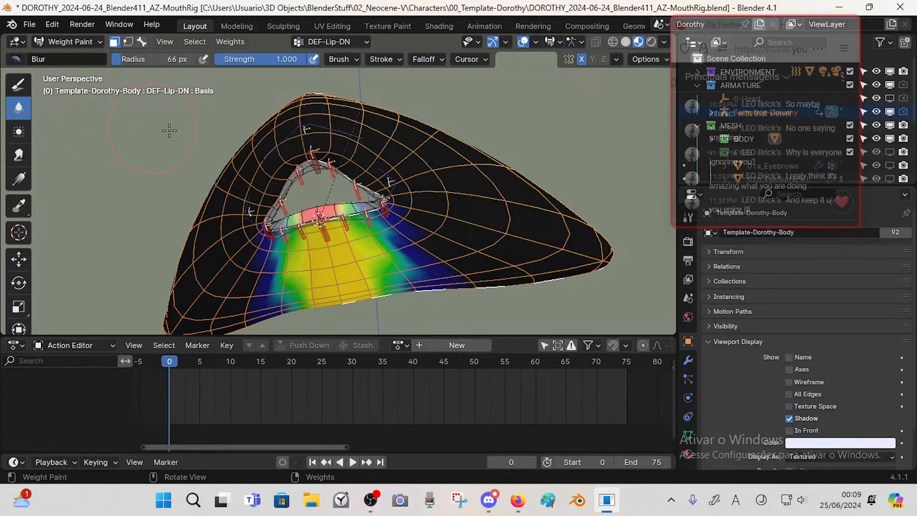
pyautogui.moveTo(377, 249)
pyautogui.mouseDown()
pyautogui.moveTo(409, 270)
pyautogui.moveTo(399, 275)
pyautogui.moveTo(420, 277)
pyautogui.moveTo(439, 298)
pyautogui.mouseUp()
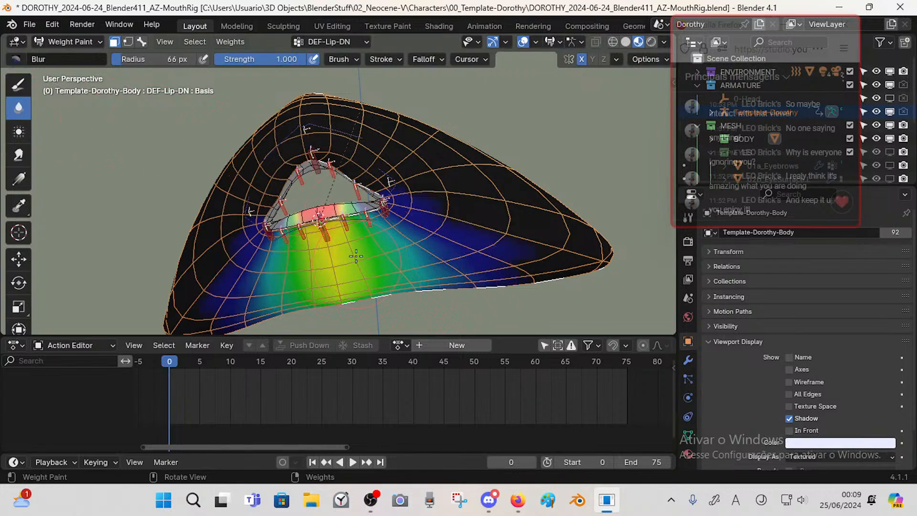
pyautogui.moveTo(366, 264); pyautogui.dragTo(399, 263)
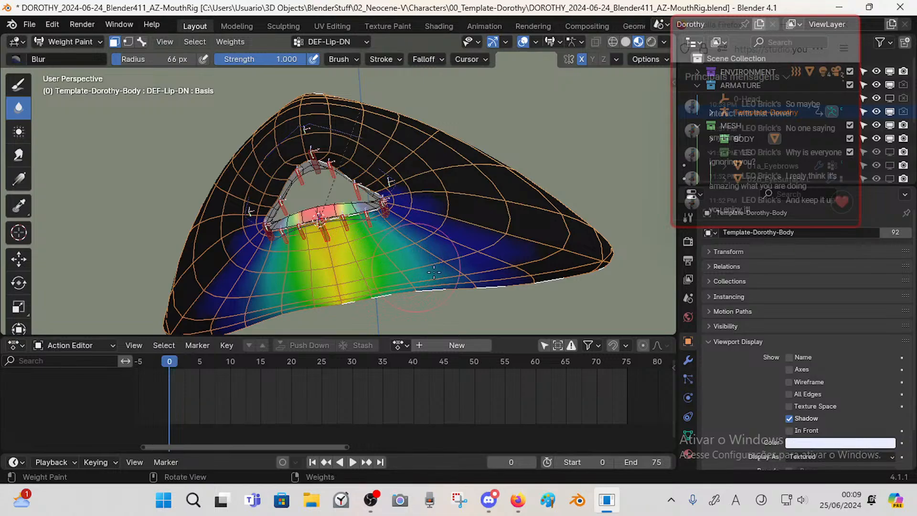
# - Blur the DEF-Lip-DN weights between the lower lip's centre and the mesh's lower edge
pyautogui.moveTo(434, 273); pyautogui.dragTo(428, 265, button='middle')
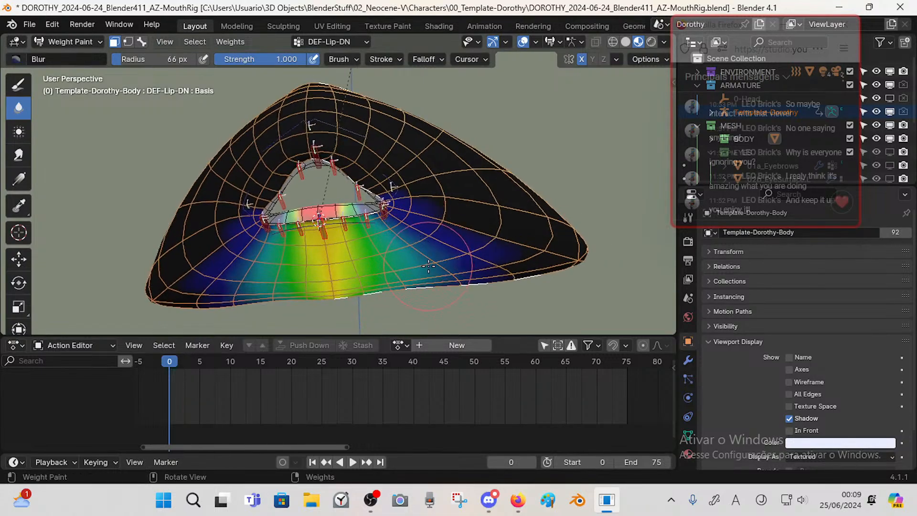
pyautogui.moveTo(428, 266); pyautogui.dragTo(431, 271)
pyautogui.press('3')
pyautogui.keyDown('alt'); pyautogui.click(344, 224); pyautogui.keyUp('alt')
pyautogui.keyDown('alt'); pyautogui.click(323, 233); pyautogui.keyUp('alt')
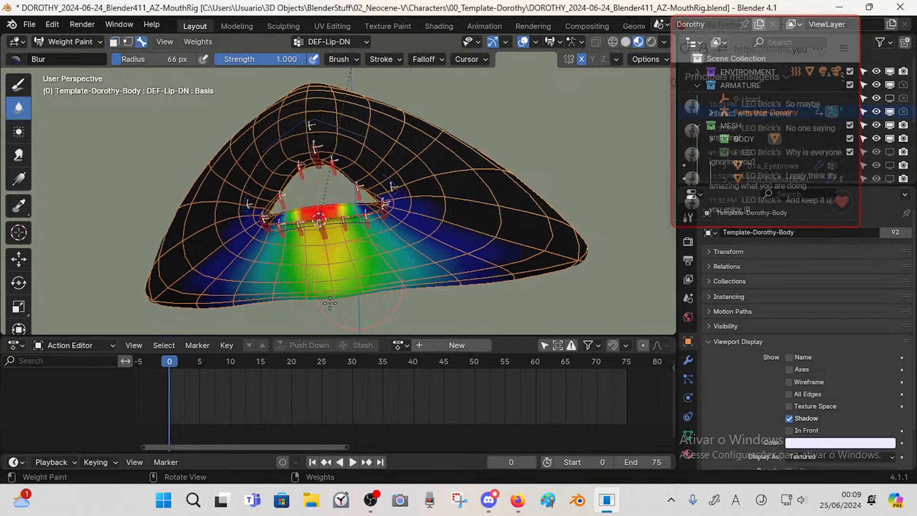
pyautogui.moveTo(333, 289); pyautogui.dragTo(341, 287, button='middle')
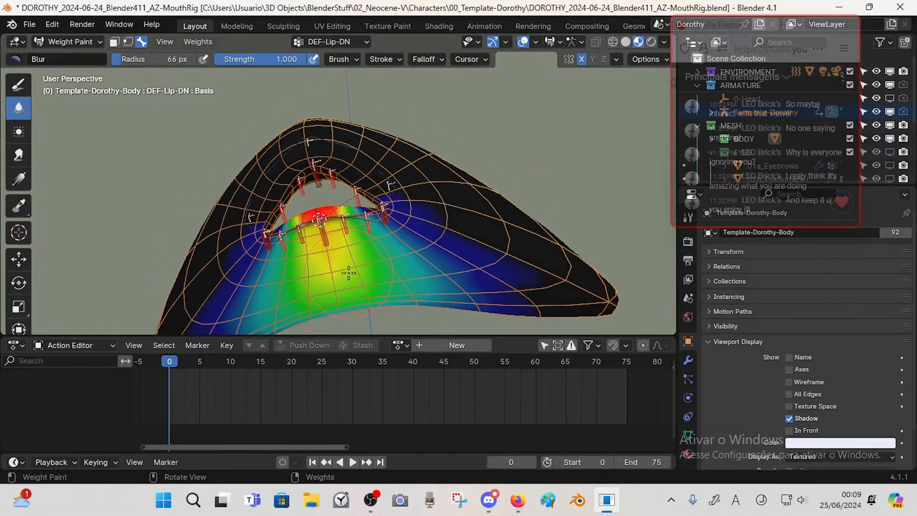
pyautogui.press('1')
pyautogui.hotkey('ctrl', 'i')
pyautogui.hotkey('ctrl', 'i')
# - Select the DEF-Lip-DN.L.001 bone and blur its weights below the lower lip and outward toward the cheek
pyautogui.press('3')
pyautogui.keyDown('alt'); pyautogui.click(346, 230); pyautogui.keyUp('alt')
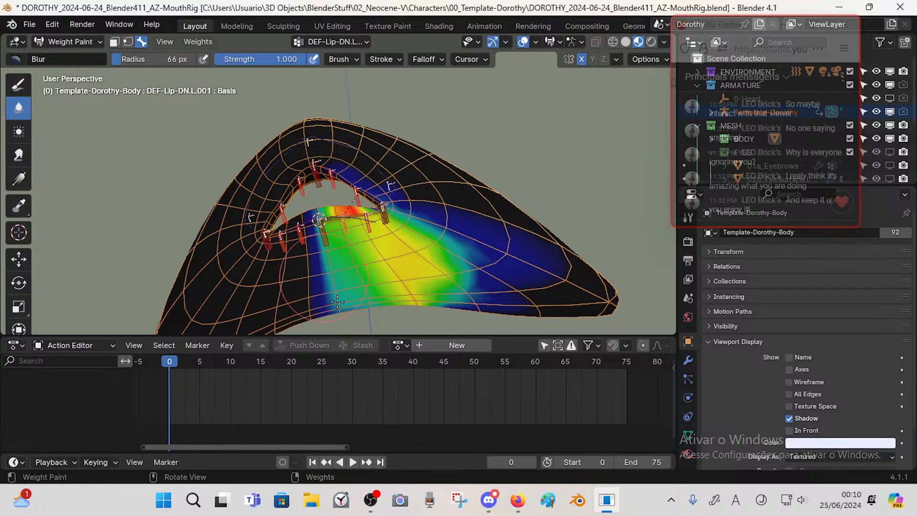
pyautogui.press('1')
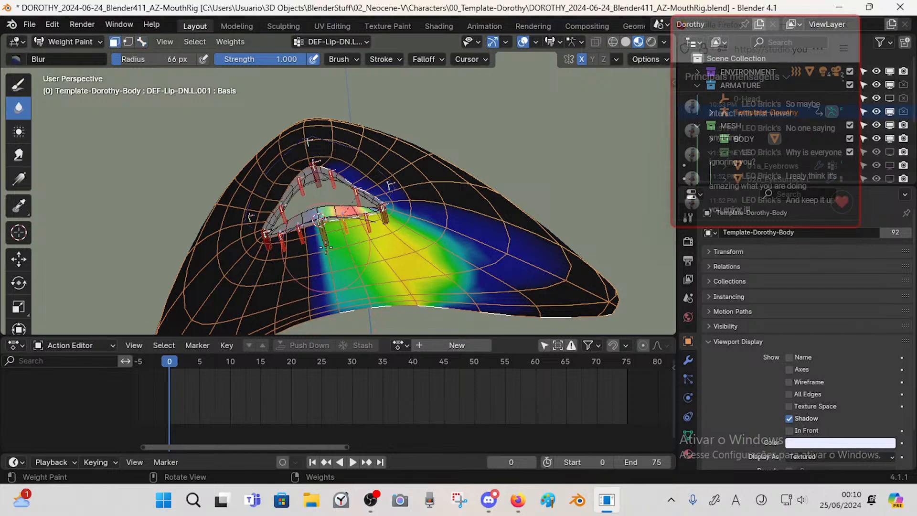
pyautogui.hotkey('ctrl', 'f')
pyautogui.rightClick(345, 264)
pyautogui.hotkey('shift', 'f')
pyautogui.click(352, 242)
pyautogui.moveTo(353, 267)
pyautogui.mouseDown()
pyautogui.moveTo(461, 273)
pyautogui.moveTo(471, 257)
pyautogui.moveTo(422, 206)
pyautogui.moveTo(443, 313)
pyautogui.mouseUp()
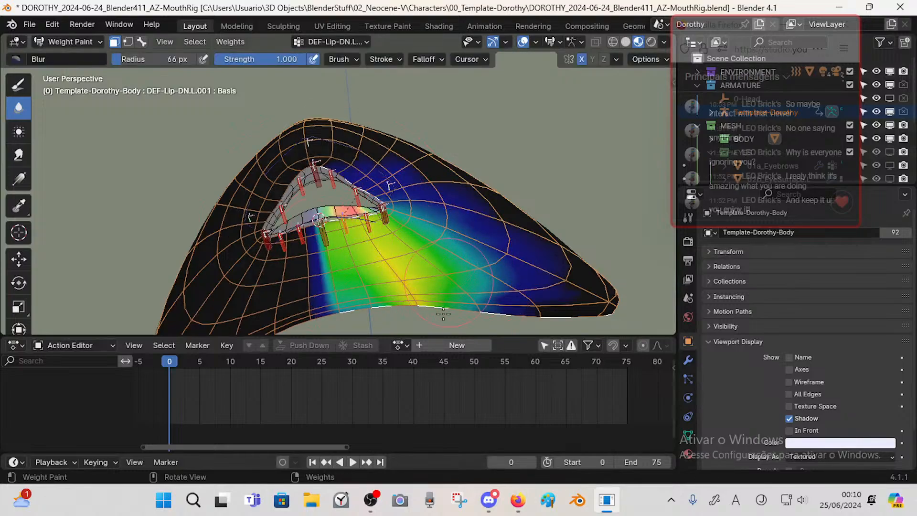
# - Select the DEF-Lip-DN.L.003 bone and blur its weights along the inner edge below the lip and toward the cheek's tip
pyautogui.moveTo(506, 287)
pyautogui.mouseDown(button='middle')
pyautogui.moveTo(535, 206)
pyautogui.moveTo(577, 211)
pyautogui.moveTo(516, 196)
pyautogui.moveTo(511, 212)
pyautogui.moveTo(375, 241)
pyautogui.mouseUp(button='middle')
pyautogui.press('3')
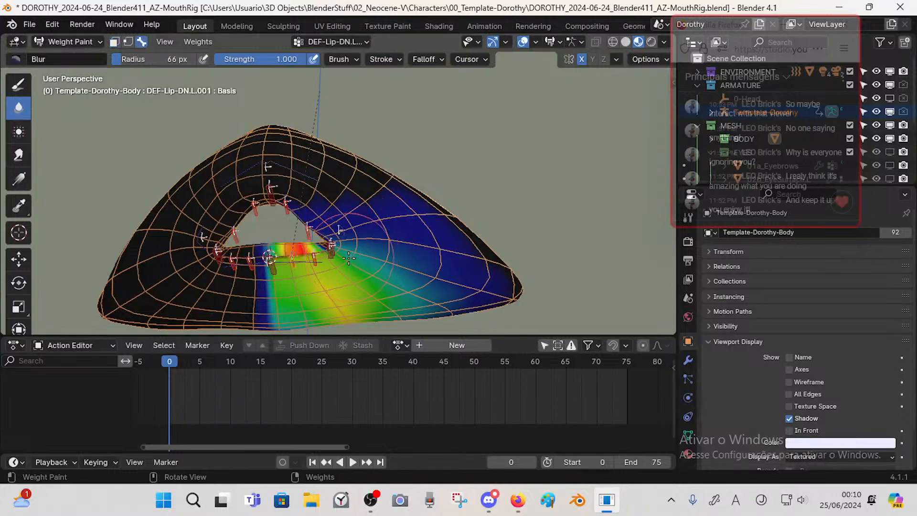
pyautogui.keyDown('ctrl'); pyautogui.click(332, 261); pyautogui.keyUp('ctrl')
pyautogui.press('1')
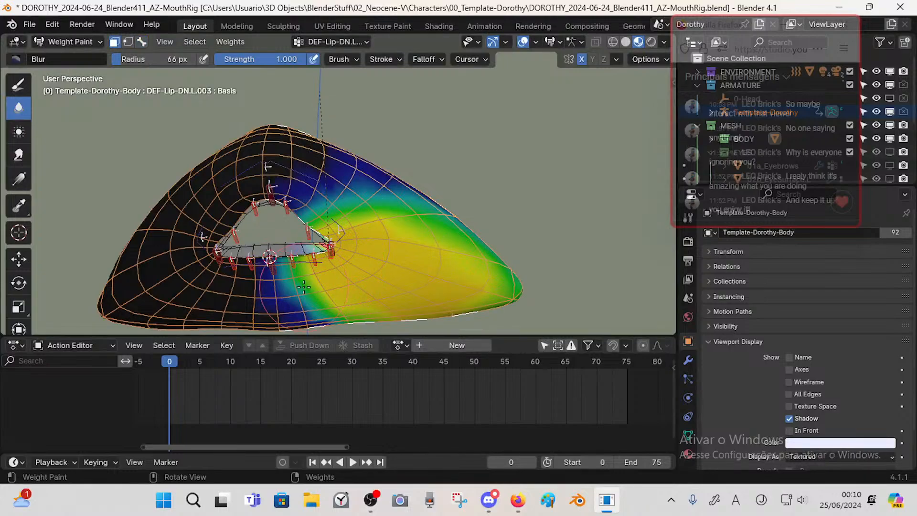
pyautogui.moveTo(283, 267)
pyautogui.mouseDown()
pyautogui.moveTo(267, 286)
pyautogui.moveTo(276, 306)
pyautogui.moveTo(345, 317)
pyautogui.mouseUp()
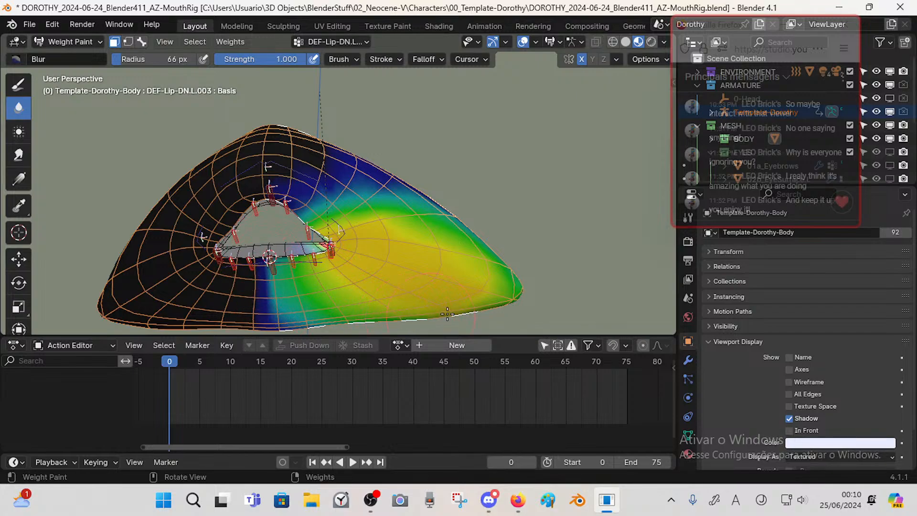
pyautogui.moveTo(506, 249); pyautogui.dragTo(564, 192, button='middle')
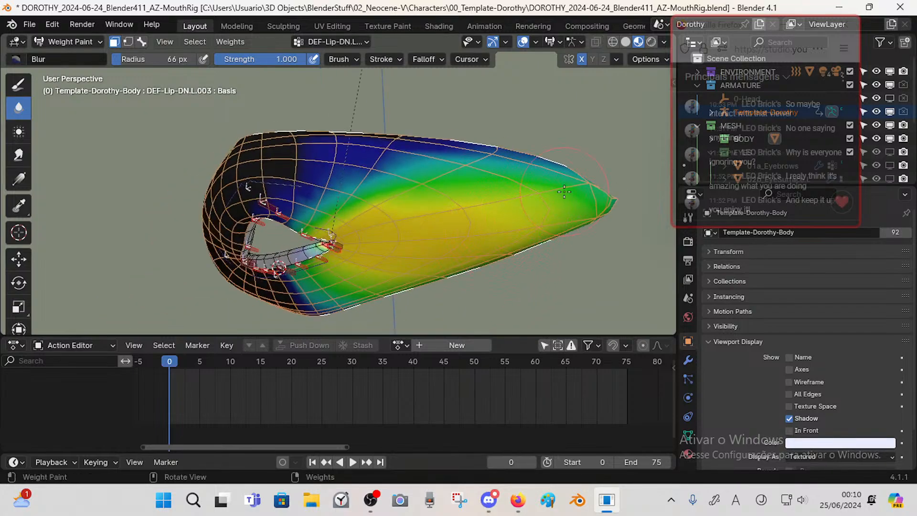
pyautogui.moveTo(618, 207); pyautogui.dragTo(594, 162, button='middle')
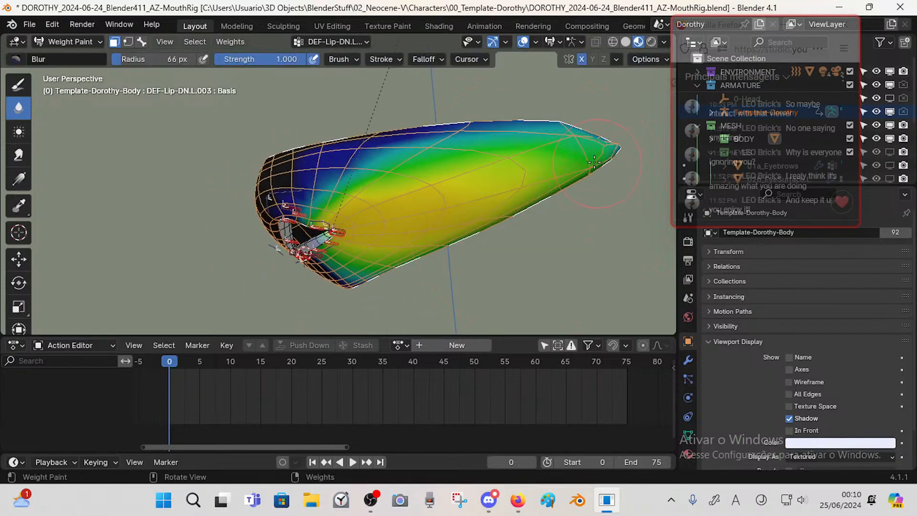
pyautogui.moveTo(423, 139); pyautogui.dragTo(344, 186, button='middle')
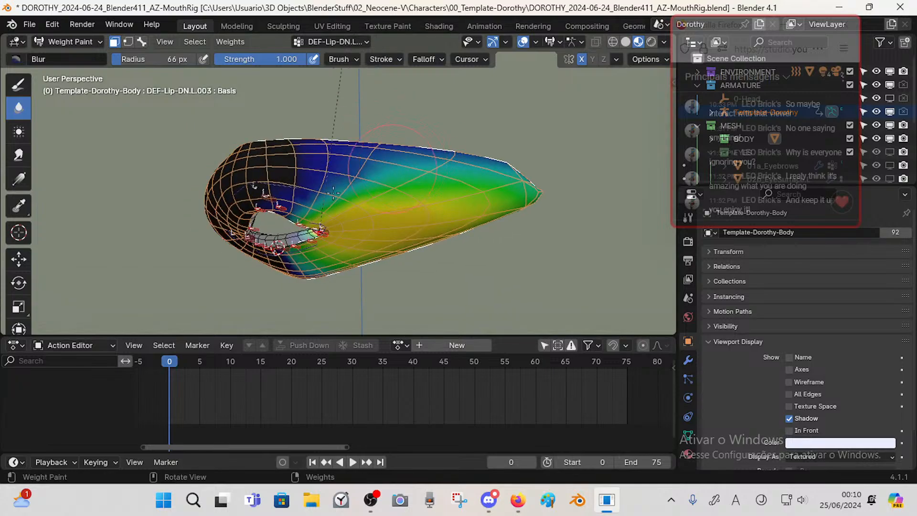
# - Select the DEF-Lip-UP.L.003 bone and blur its weights below the mouth corner and along the lower cheek
pyautogui.scroll(4, 310, 210)
pyautogui.moveTo(317, 219); pyautogui.dragTo(296, 205, button='middle')
pyautogui.press('3')
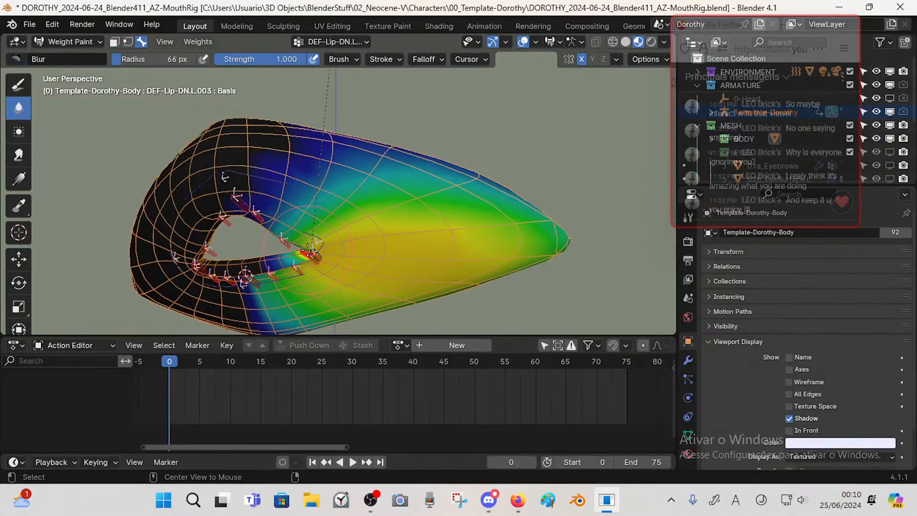
pyautogui.keyDown('ctrl'); pyautogui.click(321, 249); pyautogui.keyUp('ctrl')
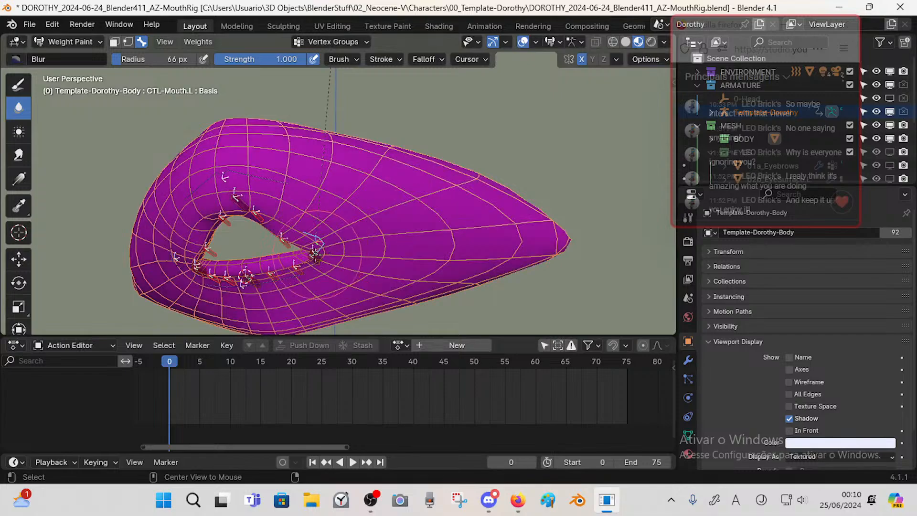
pyautogui.keyDown('ctrl'); pyautogui.click(316, 265); pyautogui.keyUp('ctrl')
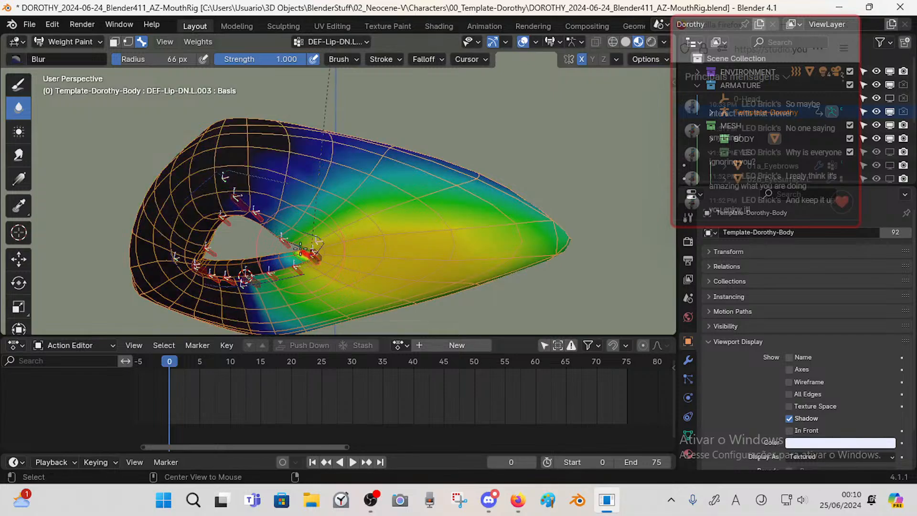
pyautogui.moveTo(300, 248); pyautogui.dragTo(312, 258, button='middle')
pyautogui.keyDown('ctrl'); pyautogui.click(314, 257); pyautogui.keyUp('ctrl')
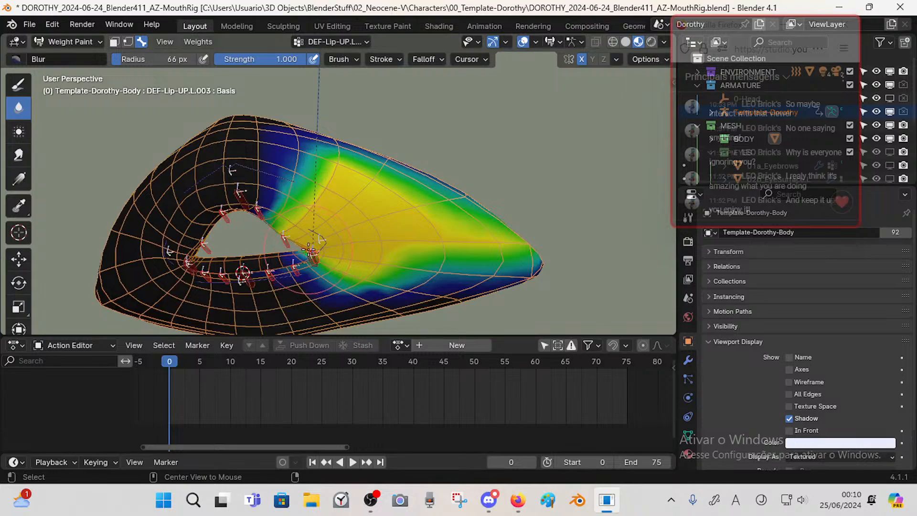
pyautogui.press('m')
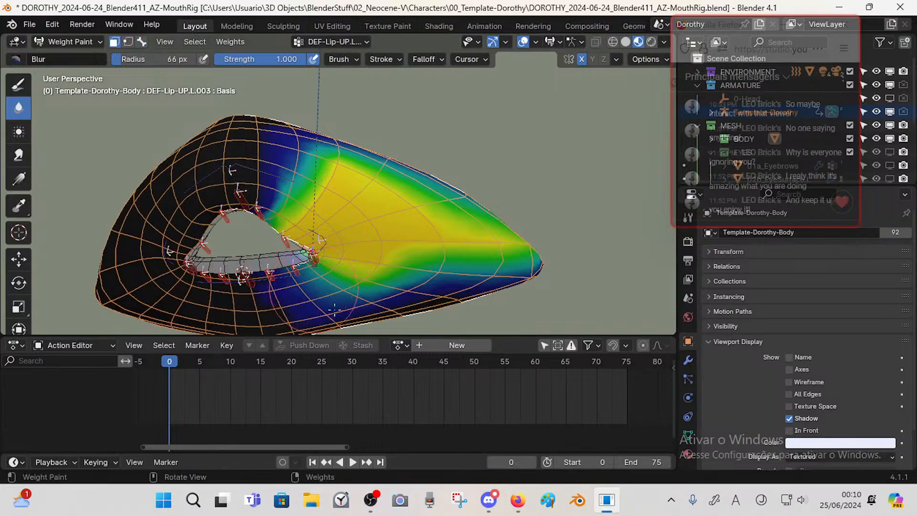
pyautogui.moveTo(334, 310)
pyautogui.mouseDown()
pyautogui.moveTo(442, 294)
pyautogui.moveTo(458, 281)
pyautogui.mouseUp()
pyautogui.moveTo(459, 239); pyautogui.dragTo(394, 215, button='middle')
pyautogui.moveTo(439, 296); pyautogui.dragTo(530, 296)
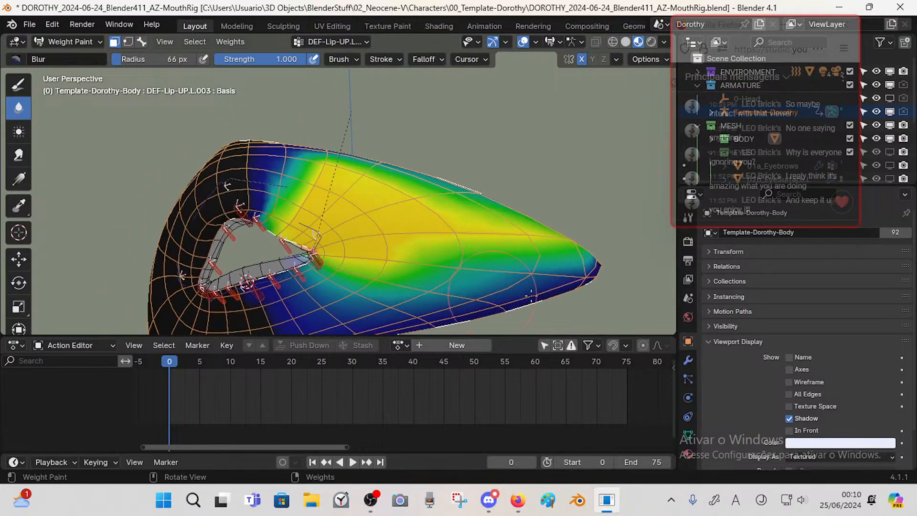
# - Blur the DEF-Lip-UP.L.003 weights around the cheek's tip and along the mesh's upper edge
pyautogui.moveTo(531, 296); pyautogui.dragTo(540, 215, button='middle')
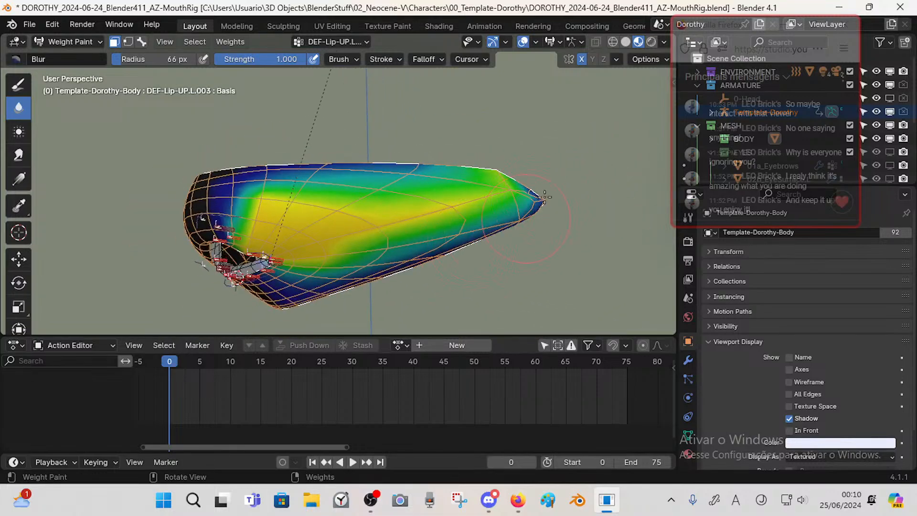
pyautogui.moveTo(512, 185)
pyautogui.mouseDown()
pyautogui.moveTo(478, 167)
pyautogui.moveTo(304, 159)
pyautogui.mouseUp()
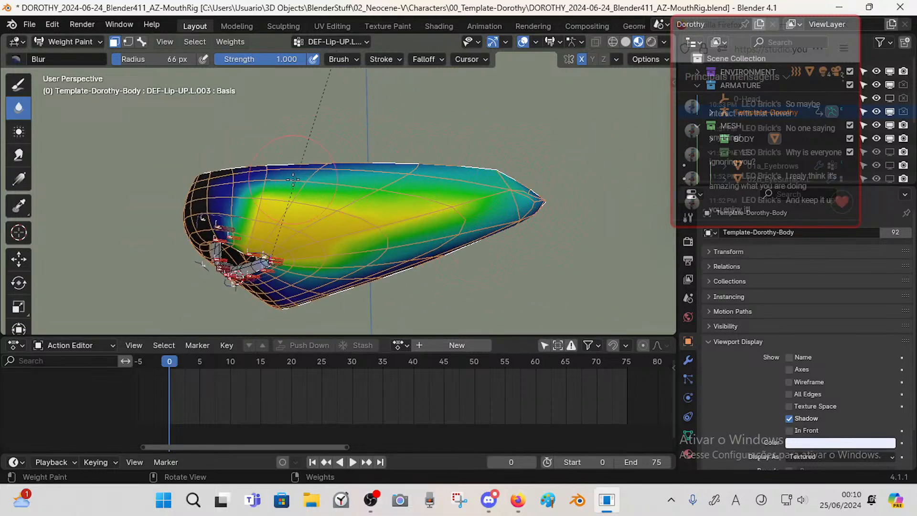
pyautogui.moveTo(293, 179); pyautogui.dragTo(330, 190, button='middle')
pyautogui.moveTo(365, 200); pyautogui.dragTo(456, 201)
pyautogui.moveTo(375, 192); pyautogui.dragTo(462, 205, button='middle')
pyautogui.moveTo(404, 186)
pyautogui.mouseDown()
pyautogui.moveTo(332, 191)
pyautogui.moveTo(286, 214)
pyautogui.moveTo(327, 187)
pyautogui.mouseUp()
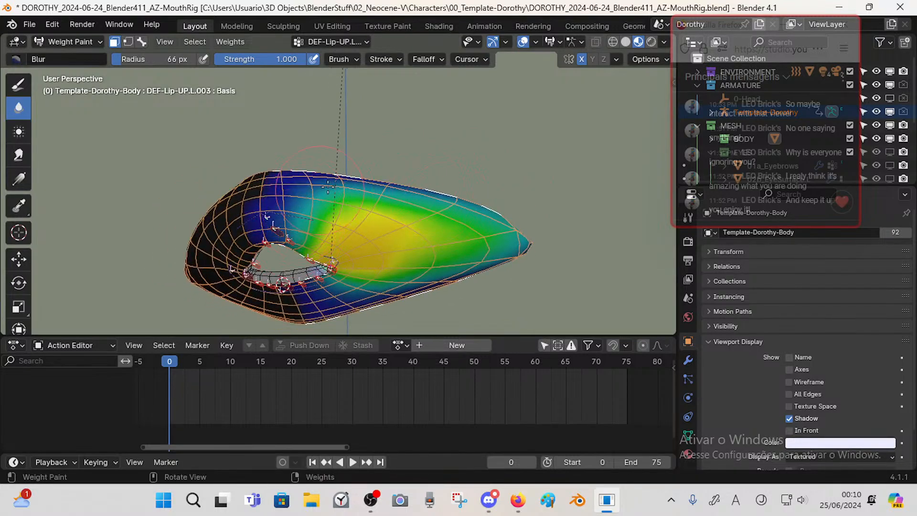
pyautogui.moveTo(306, 202); pyautogui.dragTo(333, 206, button='middle')
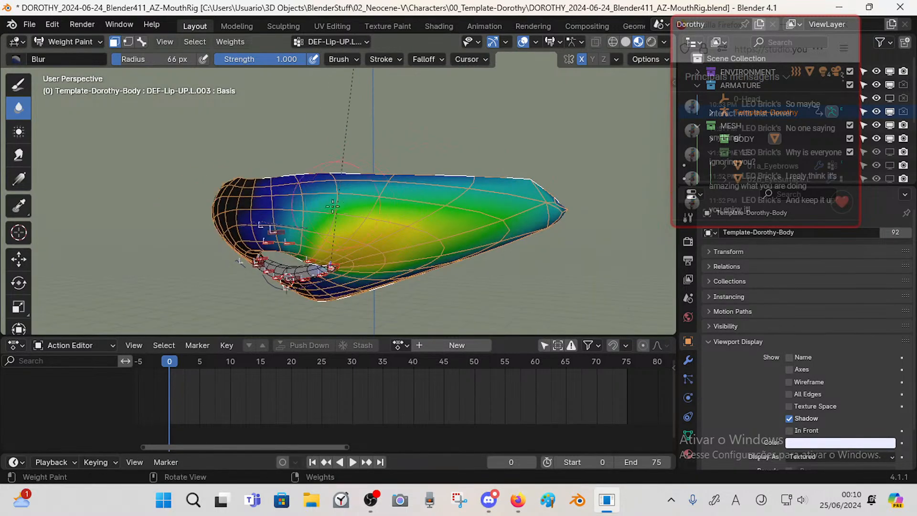
pyautogui.moveTo(527, 180); pyautogui.dragTo(588, 209, button='middle')
# - Select the DEF-Lip-DN.L.003 bone and smear its weights across the cheek with the Smear brush enlarged to 114 px
pyautogui.moveTo(479, 224)
pyautogui.mouseDown(button='middle')
pyautogui.moveTo(458, 205)
pyautogui.moveTo(407, 227)
pyautogui.moveTo(392, 221)
pyautogui.mouseUp(button='middle')
pyautogui.press('3')
pyautogui.keyDown('alt'); pyautogui.click(382, 232); pyautogui.keyUp('alt')
pyautogui.moveTo(602, 196); pyautogui.dragTo(516, 209, button='middle')
pyautogui.click(19, 155)
pyautogui.press('f')
pyautogui.click(570, 152)
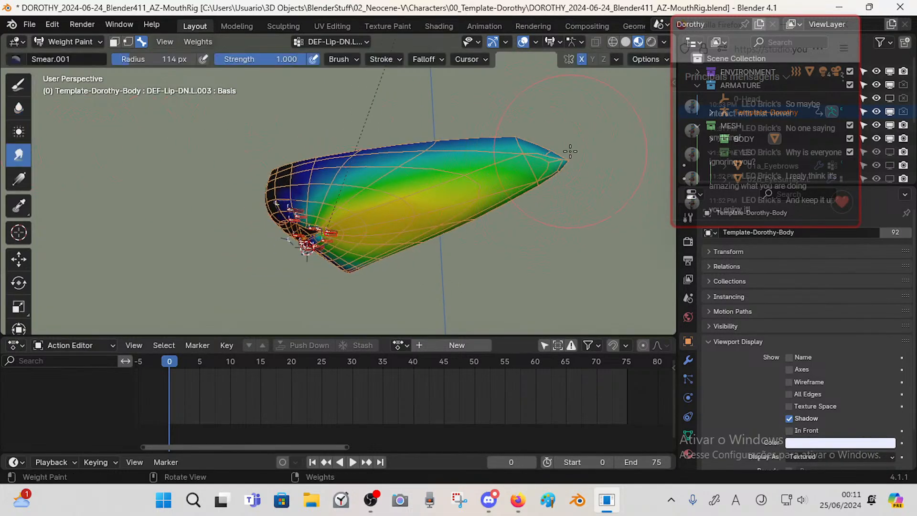
pyautogui.moveTo(527, 158)
pyautogui.mouseDown(button='middle')
pyautogui.moveTo(543, 143)
pyautogui.moveTo(508, 195)
pyautogui.moveTo(467, 218)
pyautogui.moveTo(441, 272)
pyautogui.mouseUp(button='middle')
pyautogui.moveTo(419, 209); pyautogui.dragTo(345, 276, button='middle')
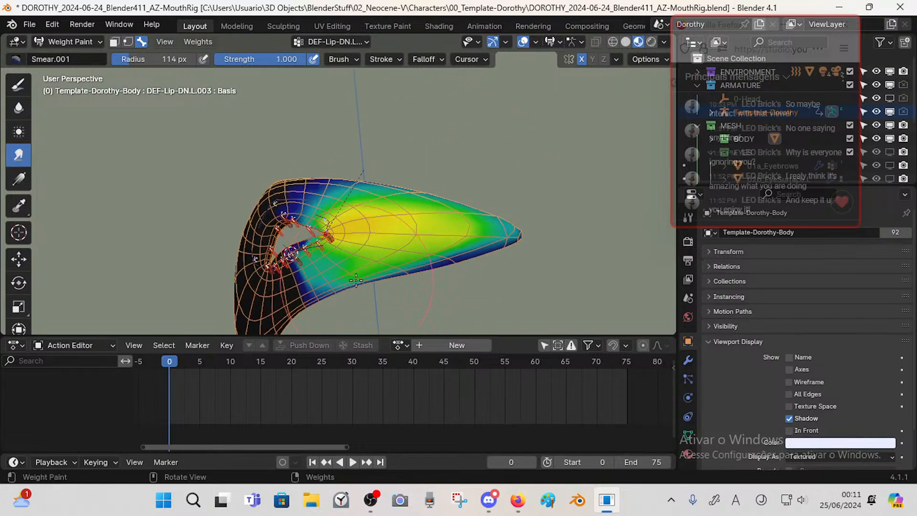
pyautogui.press('1')
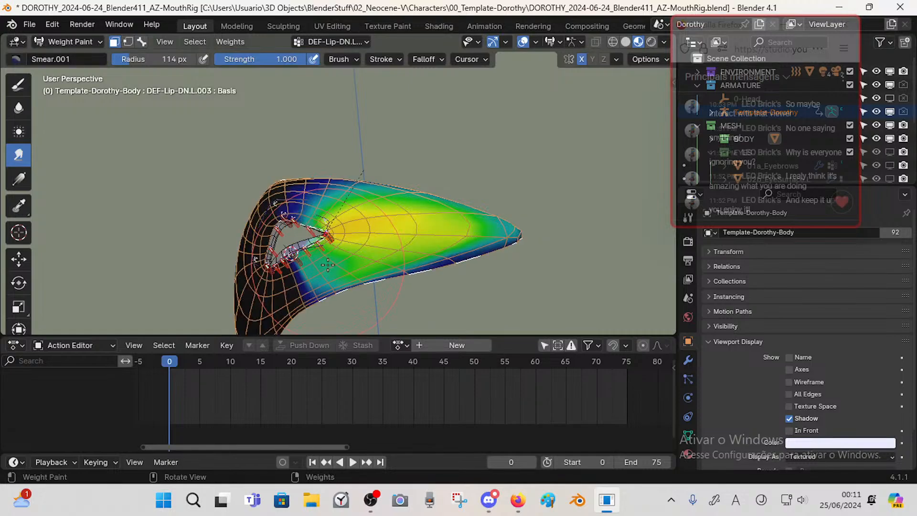
# - Examine the DEF-Lip-DN.L.002 weights against those of the neighbouring lip bones and the CTL-Mouth-DN control
pyautogui.press('3')
pyautogui.keyDown('alt'); pyautogui.click(321, 250); pyautogui.keyUp('alt')
pyautogui.moveTo(320, 250); pyautogui.dragTo(381, 214, button='middle')
pyautogui.keyDown('alt'); pyautogui.click(322, 231); pyautogui.keyUp('alt')
pyautogui.keyDown('alt'); pyautogui.click(322, 230); pyautogui.keyUp('alt')
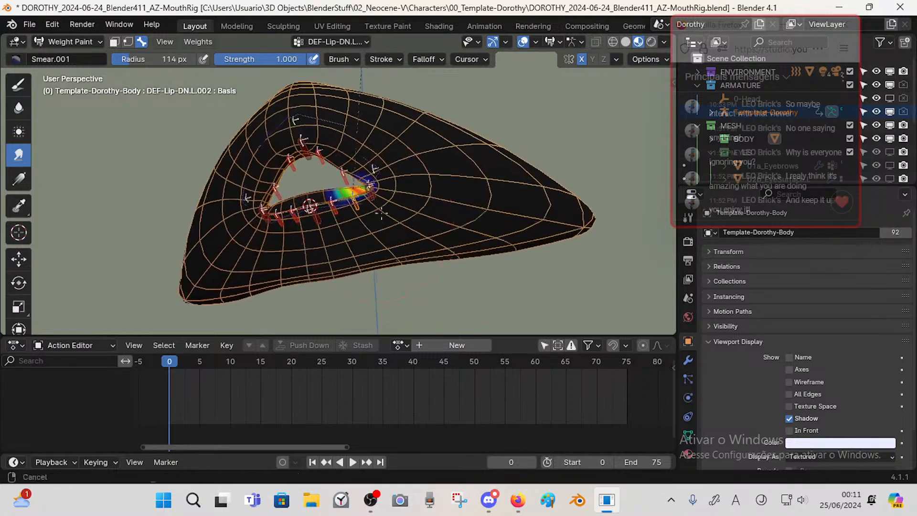
pyautogui.scroll(3, 382, 214)
pyautogui.keyDown('alt'); pyautogui.click(350, 230); pyautogui.keyUp('alt')
pyautogui.keyDown('alt'); pyautogui.click(374, 223); pyautogui.keyUp('alt')
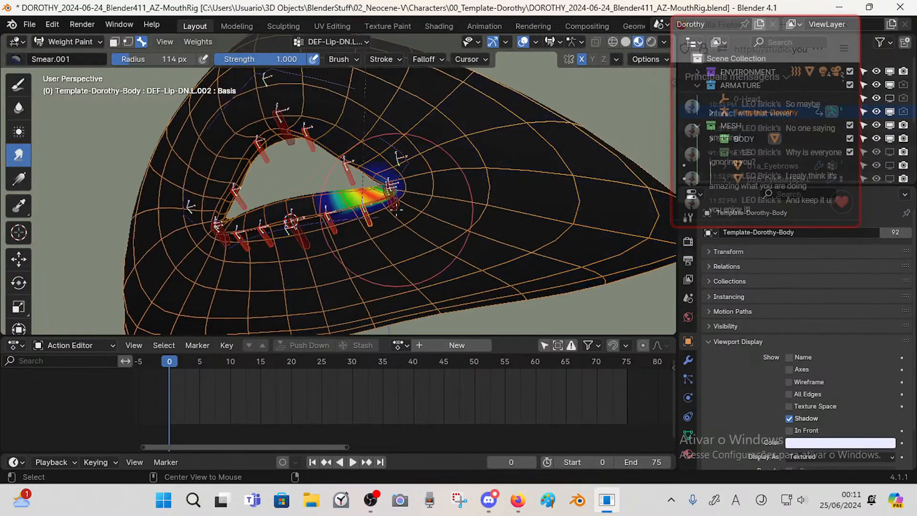
pyautogui.keyDown('alt'); pyautogui.click(396, 209); pyautogui.keyUp('alt')
pyautogui.keyDown('alt'); pyautogui.click(396, 209); pyautogui.keyUp('alt')
pyautogui.keyDown('alt'); pyautogui.click(395, 209); pyautogui.keyUp('alt')
pyautogui.keyDown('alt'); pyautogui.click(372, 222); pyautogui.keyUp('alt')
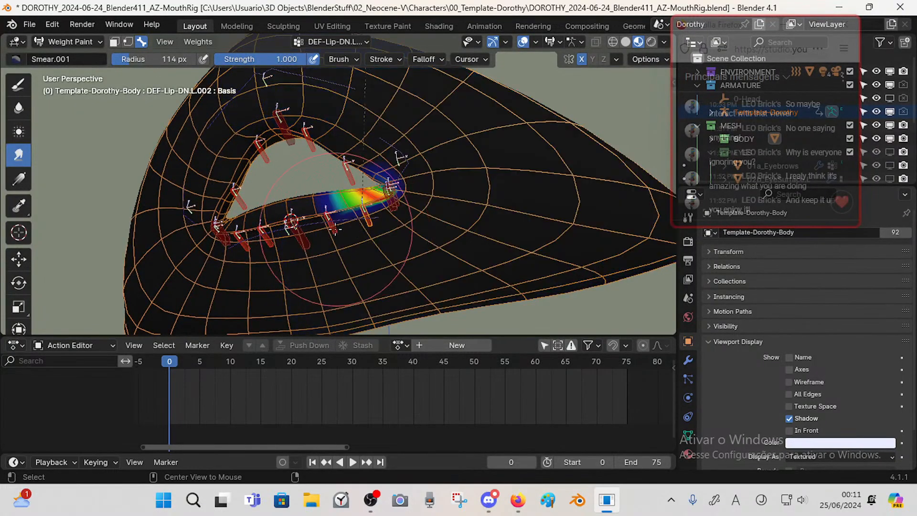
pyautogui.keyDown('alt'); pyautogui.click(334, 229); pyautogui.keyUp('alt')
pyautogui.keyDown('alt'); pyautogui.click(351, 175); pyautogui.keyUp('alt')
pyautogui.keyDown('alt'); pyautogui.click(311, 142); pyautogui.keyUp('alt')
pyautogui.keyDown('alt'); pyautogui.click(350, 175); pyautogui.keyUp('alt')
pyautogui.keyDown('alt'); pyautogui.click(337, 232); pyautogui.keyUp('alt')
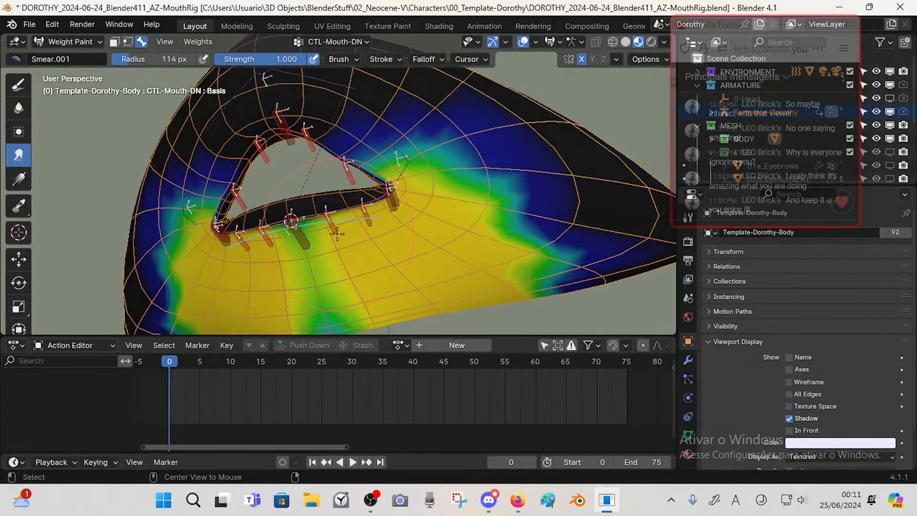
pyautogui.keyDown('alt'); pyautogui.click(337, 233); pyautogui.keyUp('alt')
pyautogui.keyDown('alt'); pyautogui.click(368, 223); pyautogui.keyUp('alt')
pyautogui.keyDown('alt'); pyautogui.click(394, 208); pyautogui.keyUp('alt')
pyautogui.keyDown('alt'); pyautogui.click(366, 225); pyautogui.keyUp('alt')
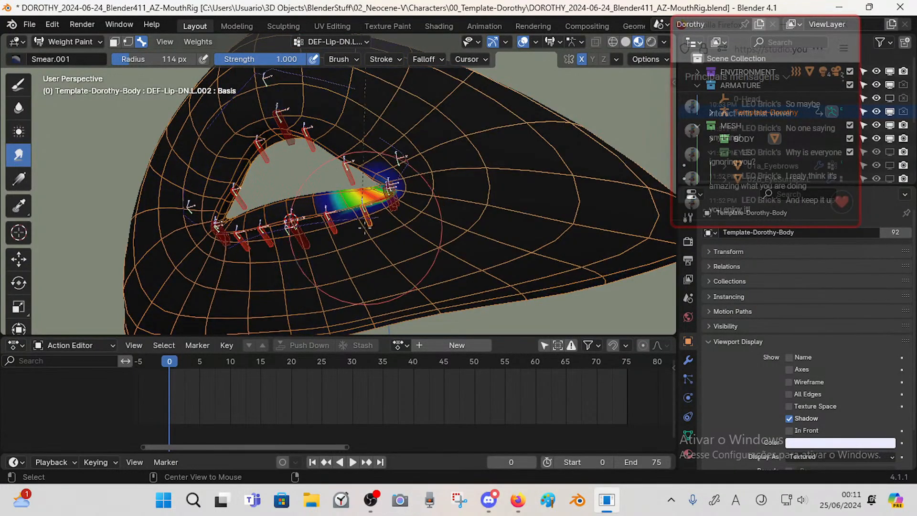
pyautogui.keyDown('alt'); pyautogui.click(337, 231); pyautogui.keyUp('alt')
# - Select the DEF-Lip-DN.L.002 bone and paint its weights below the mouth corner with the Draw brush at weight 1.000
pyautogui.keyDown('alt'); pyautogui.click(368, 225); pyautogui.keyUp('alt')
pyautogui.press('1')
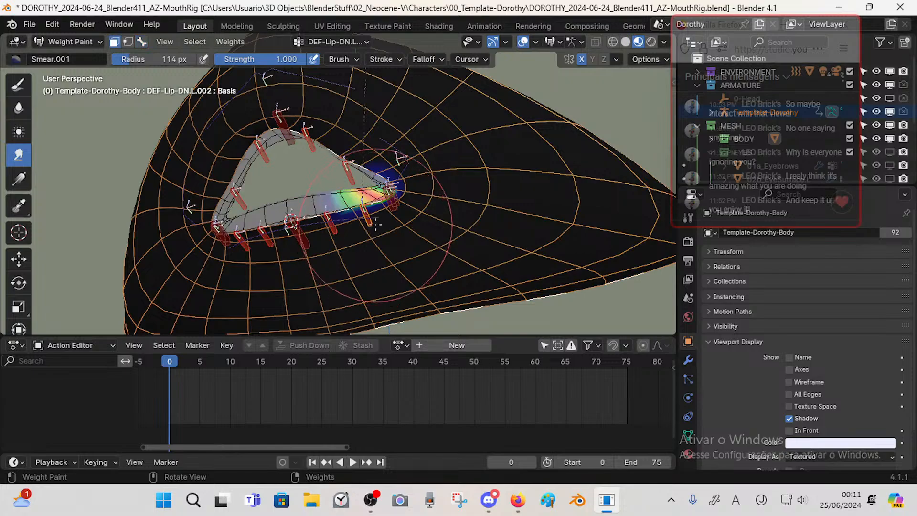
pyautogui.scroll(-3, 376, 224)
pyautogui.click(19, 85)
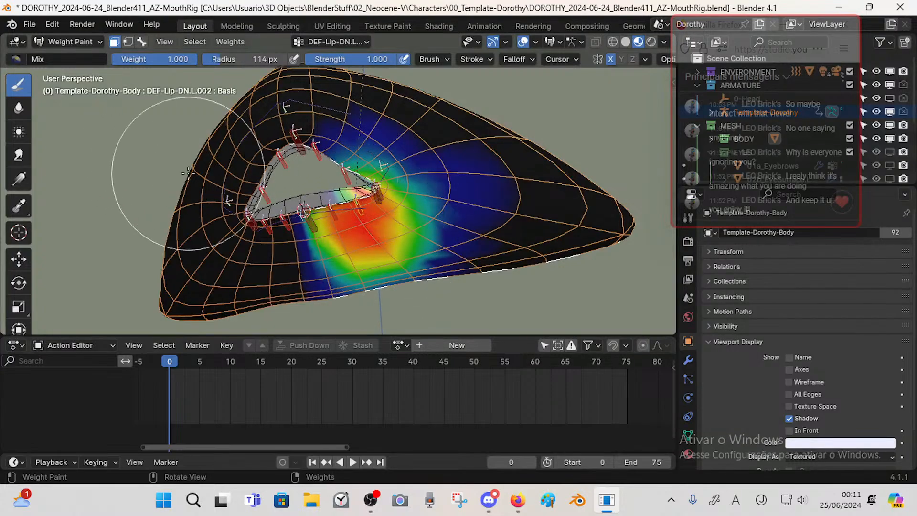
pyautogui.moveTo(374, 236); pyautogui.dragTo(437, 235)
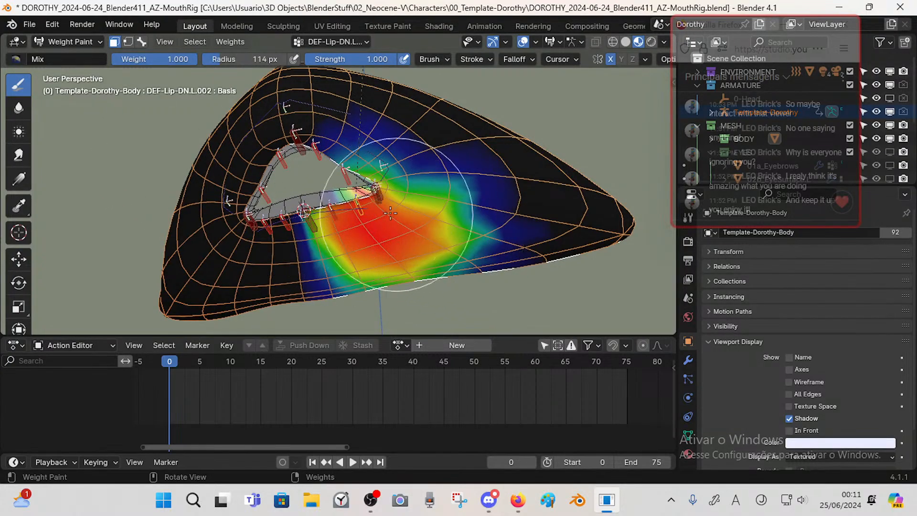
# - Blur the DEF-Lip-DN.L.002 weights from below the mouth corner outward across the cheek
pyautogui.click(22, 105)
pyautogui.moveTo(353, 238)
pyautogui.mouseDown()
pyautogui.moveTo(442, 218)
pyautogui.moveTo(447, 229)
pyautogui.moveTo(412, 297)
pyautogui.mouseUp()
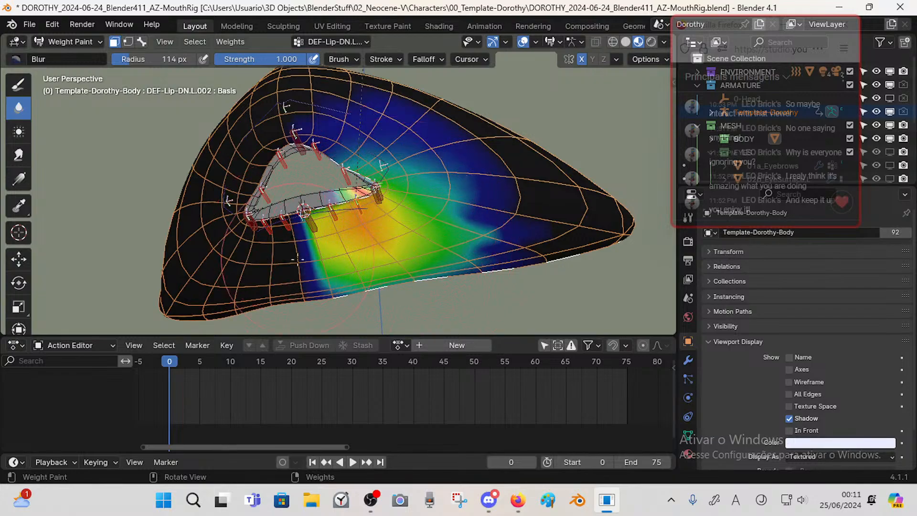
pyautogui.moveTo(384, 221)
pyautogui.mouseDown()
pyautogui.moveTo(564, 214)
pyautogui.moveTo(501, 167)
pyautogui.moveTo(579, 204)
pyautogui.moveTo(511, 246)
pyautogui.moveTo(453, 143)
pyautogui.moveTo(477, 162)
pyautogui.moveTo(376, 225)
pyautogui.mouseUp()
pyautogui.scroll(2, 324, 227)
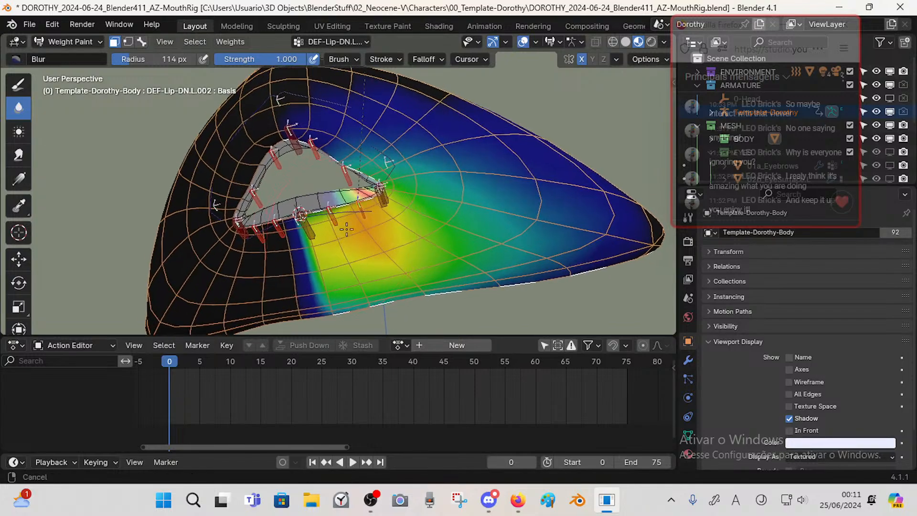
# - Reduce the Blur brush radius to 78 px and select the DEF-Lip-DN.L.001 bone
pyautogui.press('f')
pyautogui.click(350, 240)
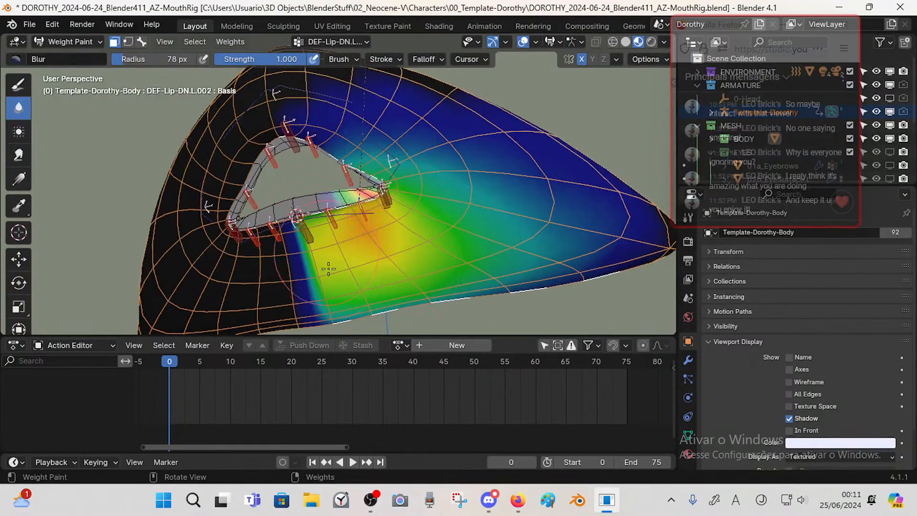
pyautogui.keyDown('ctrl'); pyautogui.click(336, 229); pyautogui.keyUp('ctrl')
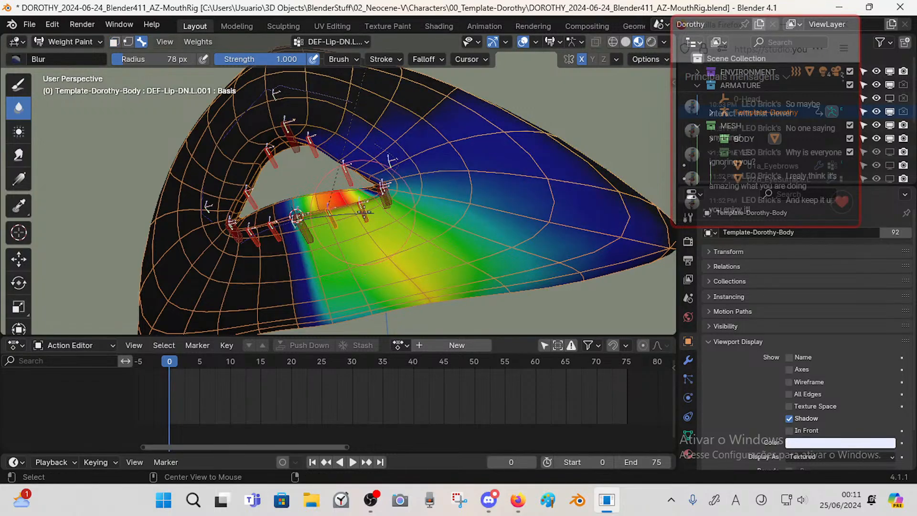
# - Cycle through the overlapping lower-lip bones and examine the weights of the CTL-Mouth-DN control
pyautogui.keyDown('ctrl'); pyautogui.click(364, 211); pyautogui.keyUp('ctrl')
pyautogui.keyDown('ctrl'); pyautogui.click(362, 212); pyautogui.keyUp('ctrl')
pyautogui.keyDown('ctrl'); pyautogui.click(363, 211); pyautogui.keyUp('ctrl')
pyautogui.moveTo(363, 212); pyautogui.dragTo(350, 258, button='middle')
pyautogui.keyDown('ctrl'); pyautogui.moveTo(349, 258); pyautogui.dragTo(368, 211, button='middle'); pyautogui.keyUp('ctrl')
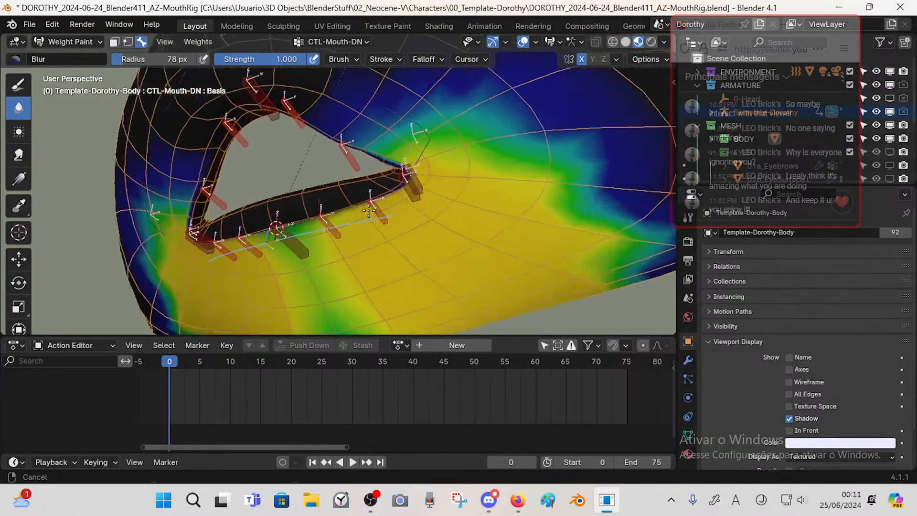
pyautogui.keyDown('ctrl'); pyautogui.click(385, 208); pyautogui.keyUp('ctrl')
pyautogui.keyDown('ctrl'); pyautogui.click(374, 221); pyautogui.keyUp('ctrl')
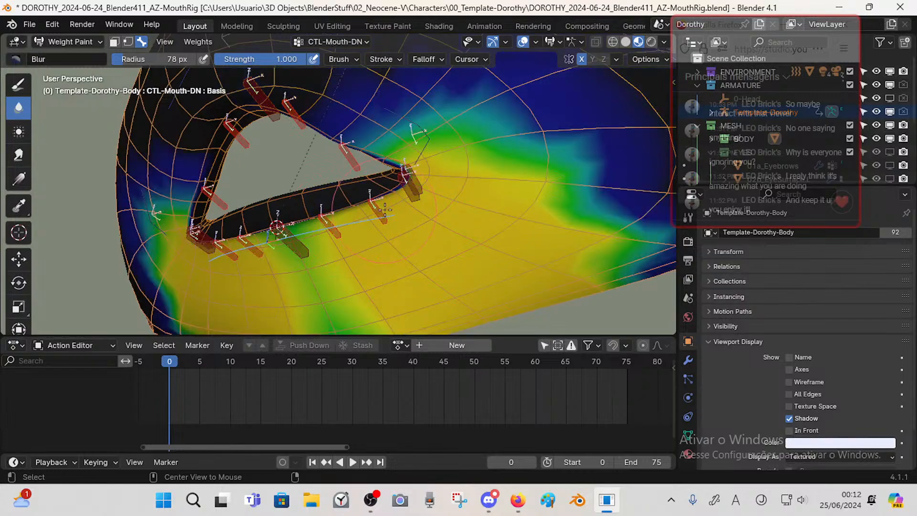
pyautogui.keyDown('ctrl'); pyautogui.click(374, 221); pyautogui.keyUp('ctrl')
pyautogui.keyDown('ctrl'); pyautogui.click(375, 221); pyautogui.keyUp('ctrl')
pyautogui.moveTo(374, 221); pyautogui.dragTo(357, 222, button='middle')
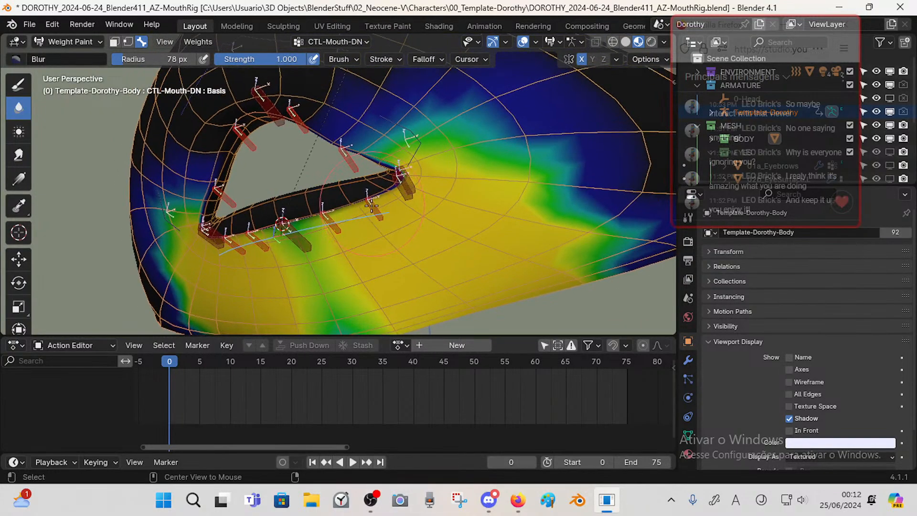
pyautogui.keyDown('ctrl'); pyautogui.click(357, 222); pyautogui.keyUp('ctrl')
pyautogui.keyDown('ctrl'); pyautogui.click(357, 222); pyautogui.keyUp('ctrl')
pyautogui.keyDown('ctrl'); pyautogui.click(357, 222); pyautogui.keyUp('ctrl')
pyautogui.keyDown('alt'); pyautogui.click(357, 222); pyautogui.keyUp('alt')
# - Delete the CTL-Mouth-DN vertex group from the mesh's vertex groups
pyautogui.scroll(-2, 357, 229)
pyautogui.moveTo(356, 258); pyautogui.dragTo(348, 260, button='middle')
pyautogui.click(688, 435)
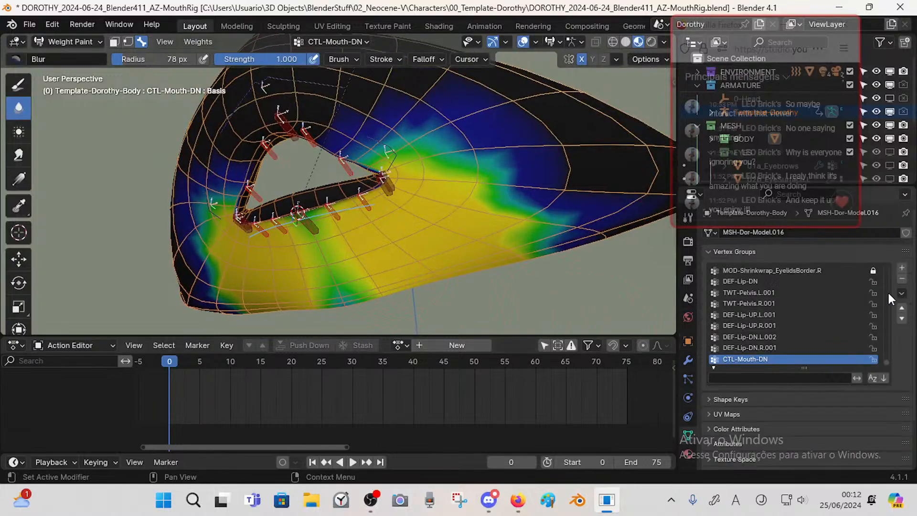
pyautogui.click(902, 280)
# - Check the CTL-Mouth-UP and CTL-Mouth.R controls for weights on the mouth mesh, and save the file
pyautogui.moveTo(499, 246); pyautogui.dragTo(363, 138, button='middle')
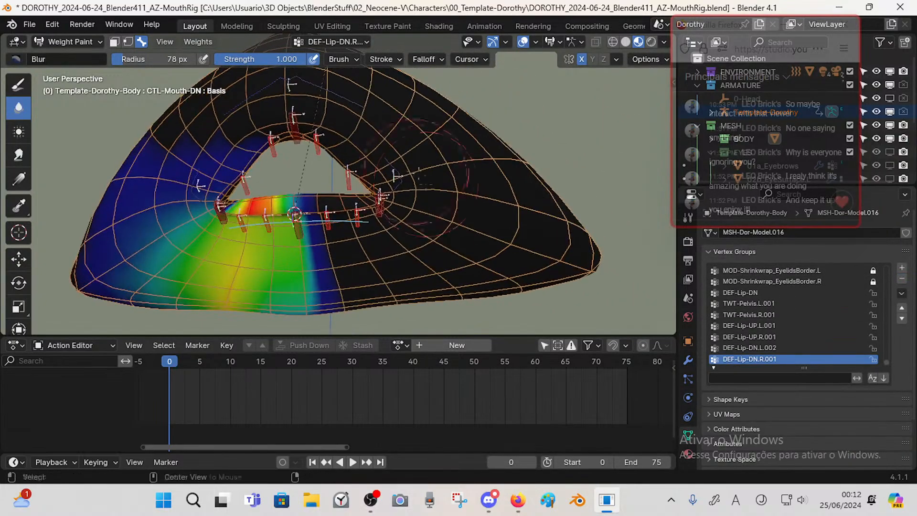
pyautogui.keyDown('ctrl'); pyautogui.click(357, 129); pyautogui.keyUp('ctrl')
pyautogui.keyDown('ctrl'); pyautogui.click(292, 85); pyautogui.keyUp('ctrl')
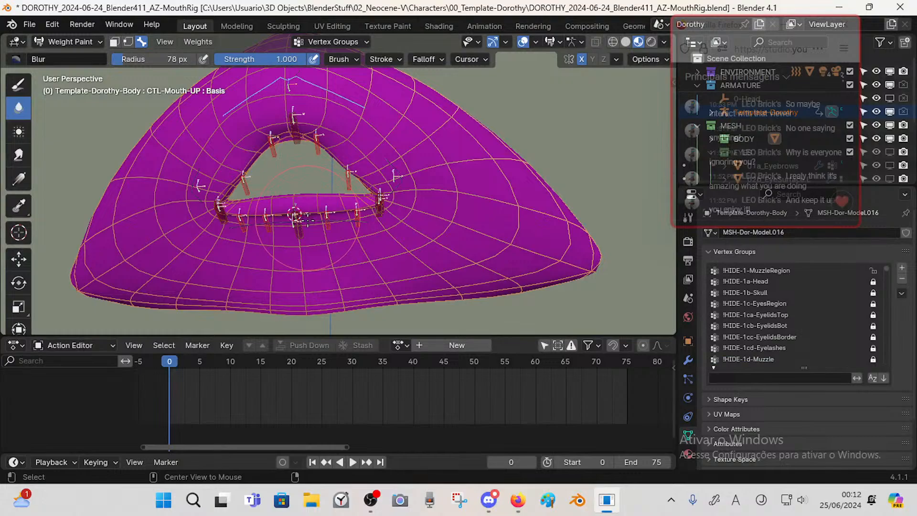
pyautogui.keyDown('ctrl'); pyautogui.click(198, 186); pyautogui.keyUp('ctrl')
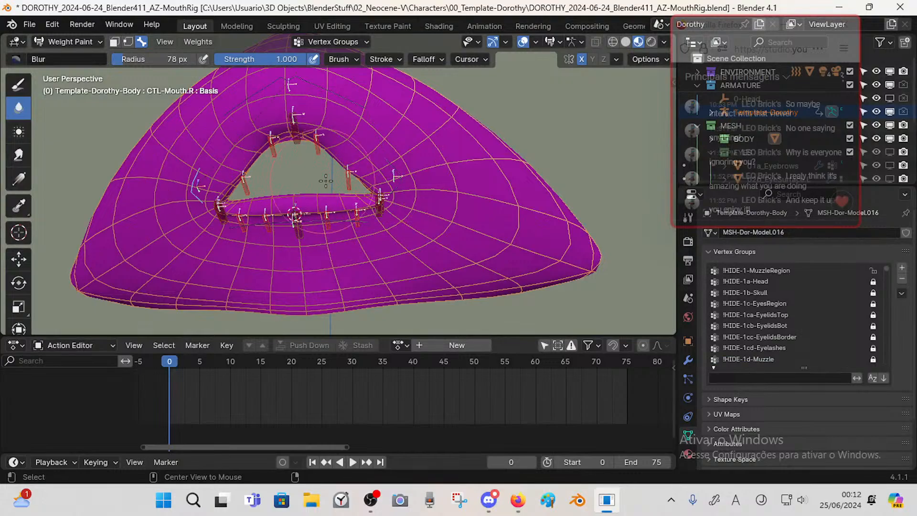
pyautogui.hotkey('ctrl', 's')
# - Blur the DEF-Lip-DN.L.001 and DEF-Lip-DN.L.002 weights along the lower edge of the mouth mesh
pyautogui.keyDown('ctrl'); pyautogui.click(328, 220); pyautogui.keyUp('ctrl')
pyautogui.scroll(1, 329, 219)
pyautogui.moveTo(342, 213); pyautogui.dragTo(331, 291, button='middle')
pyautogui.keyDown('ctrl'); pyautogui.click(388, 210); pyautogui.keyUp('ctrl')
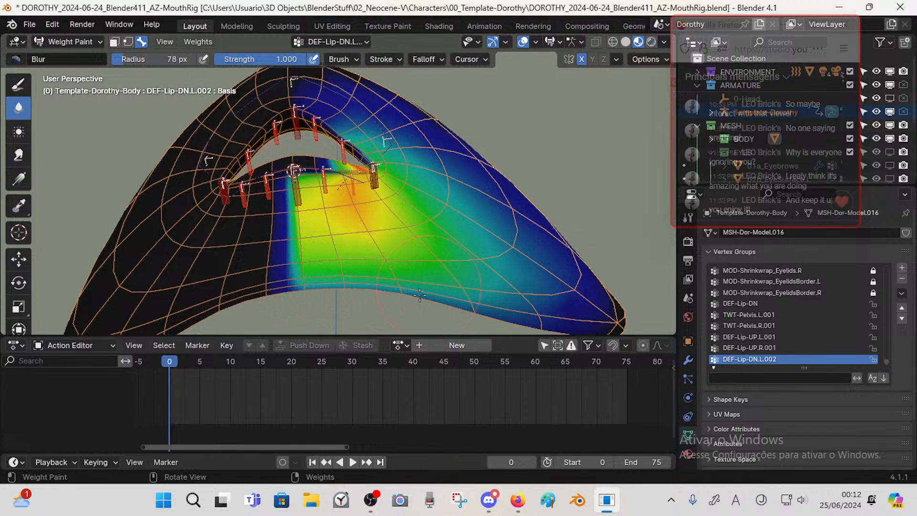
pyautogui.moveTo(495, 309); pyautogui.dragTo(611, 262, button='middle')
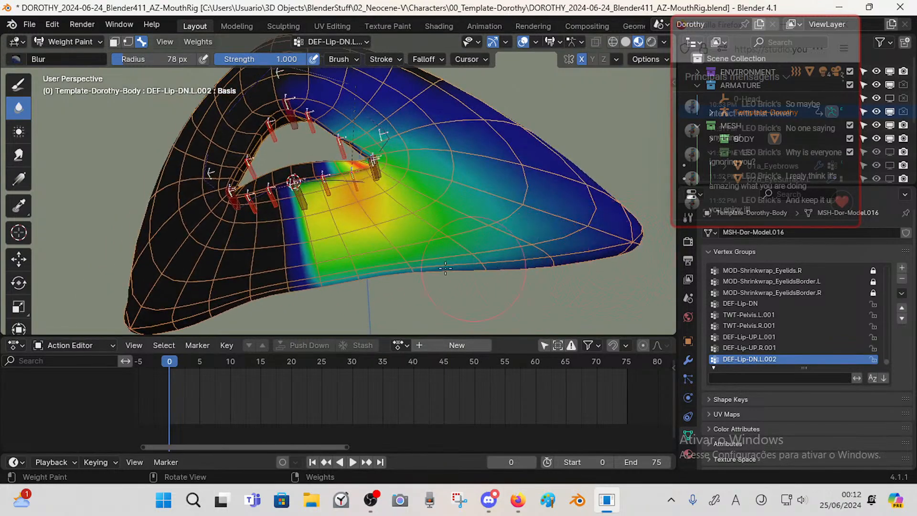
pyautogui.keyDown('alt'); pyautogui.click(327, 189); pyautogui.keyUp('alt')
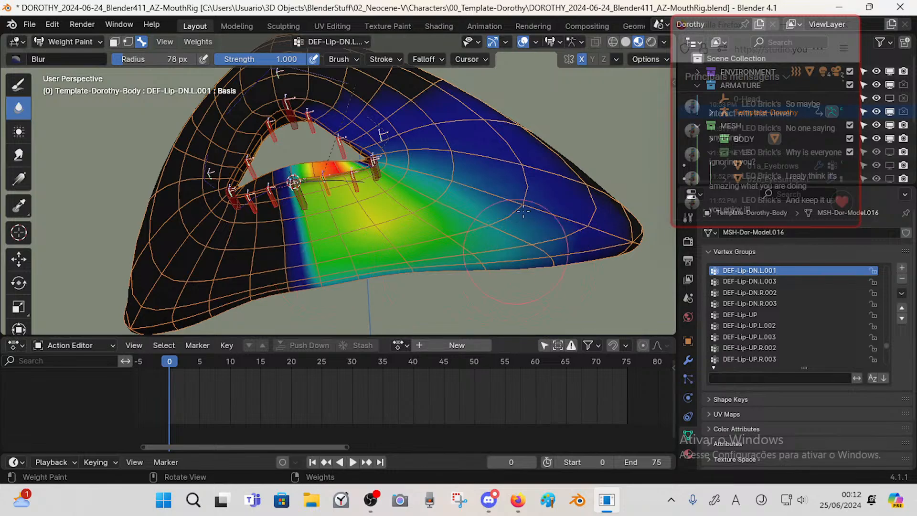
# - Select the DEF-Lip-DN bone and blur its weights along the mesh's lower edge toward the cheek
pyautogui.keyDown('ctrl'); pyautogui.click(305, 271); pyautogui.keyUp('ctrl')
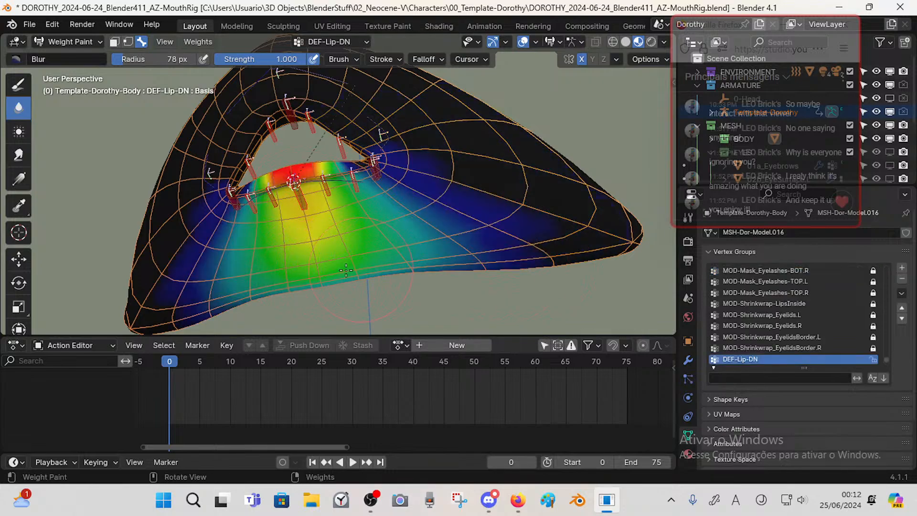
pyautogui.moveTo(390, 268)
pyautogui.mouseDown()
pyautogui.moveTo(516, 238)
pyautogui.moveTo(506, 241)
pyautogui.moveTo(532, 260)
pyautogui.moveTo(472, 196)
pyautogui.moveTo(539, 234)
pyautogui.mouseUp()
pyautogui.moveTo(507, 209); pyautogui.dragTo(492, 234, button='middle')
# - Separate the overlapping mouth-corner bones by moving DEF-Lip-DN.L.003 down about 0.07 m and DEF-Lip-UP.L.003 upward
pyautogui.keyDown('alt'); pyautogui.click(367, 221); pyautogui.keyUp('alt')
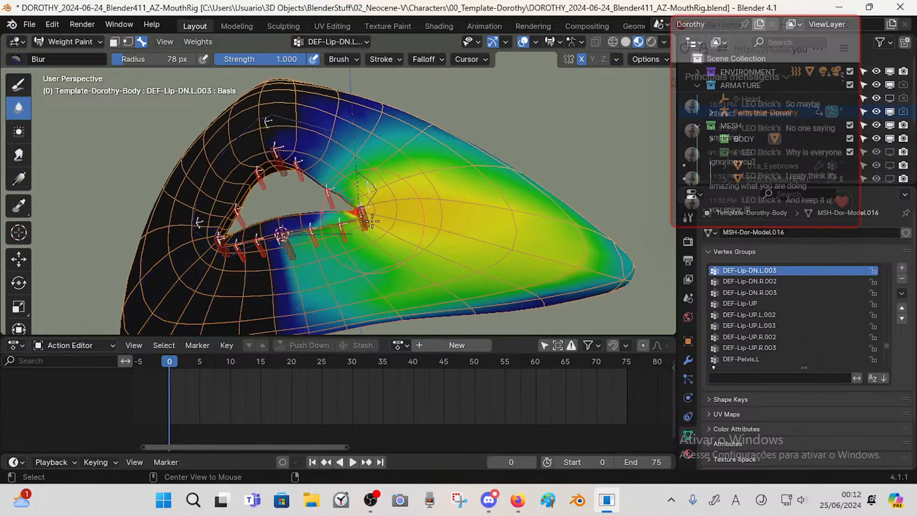
pyautogui.keyDown('alt'); pyautogui.click(371, 217); pyautogui.keyUp('alt')
pyautogui.moveTo(372, 217); pyautogui.dragTo(363, 223)
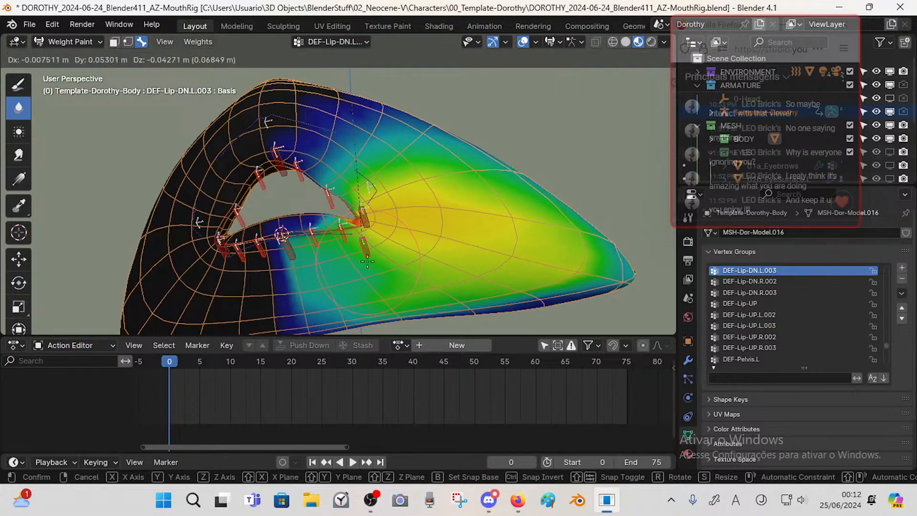
pyautogui.click(368, 265)
pyautogui.keyDown('alt'); pyautogui.click(366, 220); pyautogui.keyUp('alt')
pyautogui.press('g')
pyautogui.click(394, 166)
# - Select the DEF-Lip-DN.L.003 bone and blur its weights around the outer tip and edges of the cheek
pyautogui.keyDown('shift'); pyautogui.moveTo(399, 199); pyautogui.dragTo(558, 192, button='middle'); pyautogui.keyUp('shift')
pyautogui.keyDown('alt'); pyautogui.click(367, 251); pyautogui.keyUp('alt')
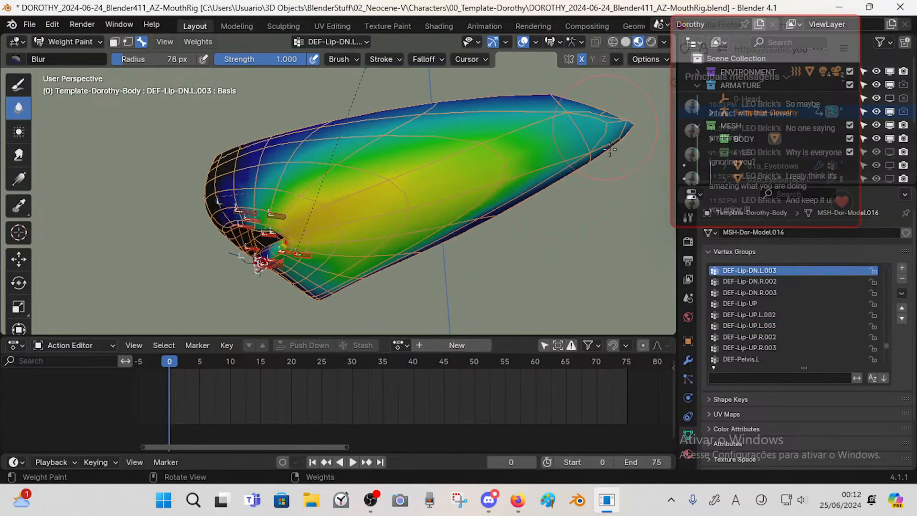
pyautogui.moveTo(630, 120)
pyautogui.mouseDown(button='middle')
pyautogui.moveTo(571, 185)
pyautogui.moveTo(476, 175)
pyautogui.mouseUp(button='middle')
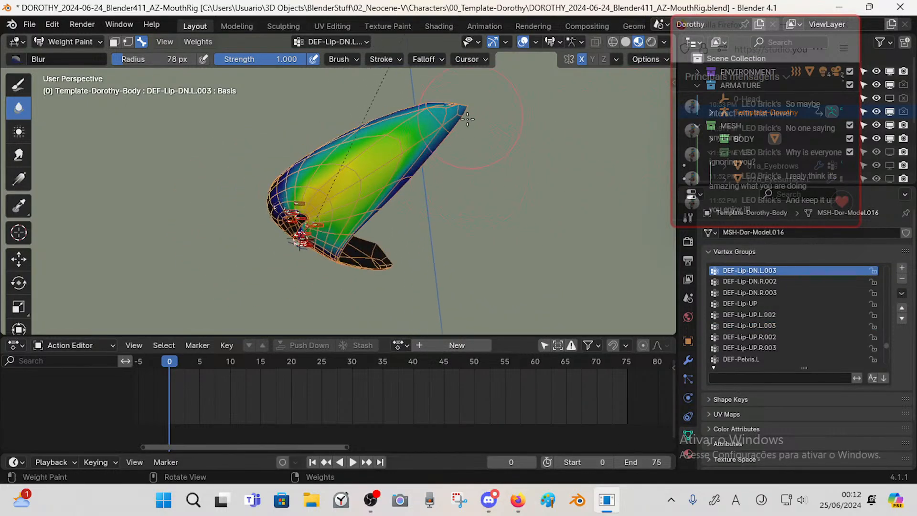
pyautogui.moveTo(423, 131); pyautogui.dragTo(452, 195, button='middle')
# - Select the DEF-Lip-UP.L.003 bone and blur its weights along the upper edge and outer tip of the cheek
pyautogui.keyDown('alt'); pyautogui.click(405, 210); pyautogui.keyUp('alt')
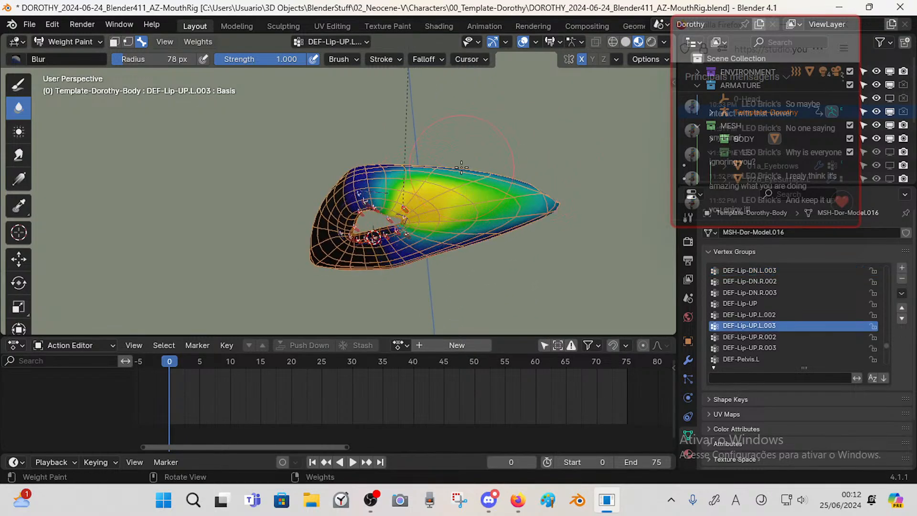
pyautogui.moveTo(514, 203); pyautogui.dragTo(480, 242, button='middle')
pyautogui.moveTo(553, 195); pyautogui.dragTo(553, 186, button='middle')
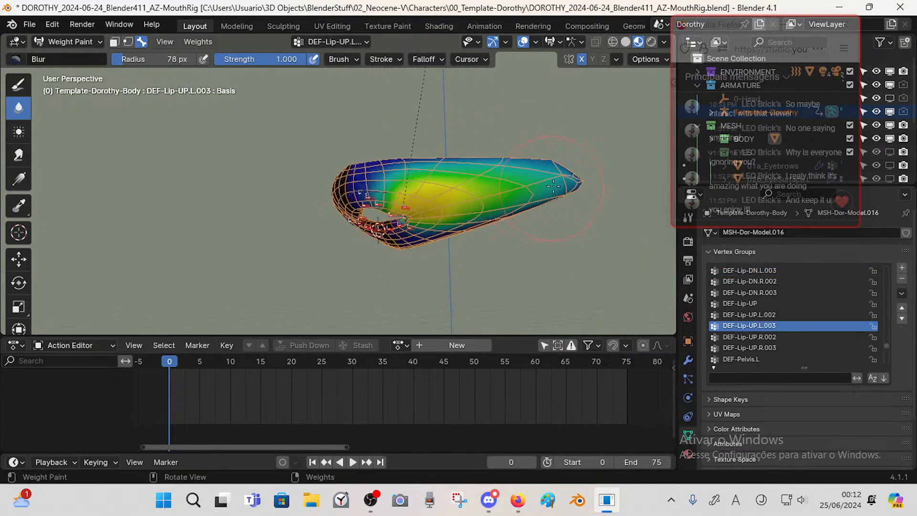
pyautogui.moveTo(425, 145); pyautogui.dragTo(463, 151, button='middle')
pyautogui.scroll(3, 454, 165)
pyautogui.moveTo(406, 189); pyautogui.dragTo(380, 196, button='middle')
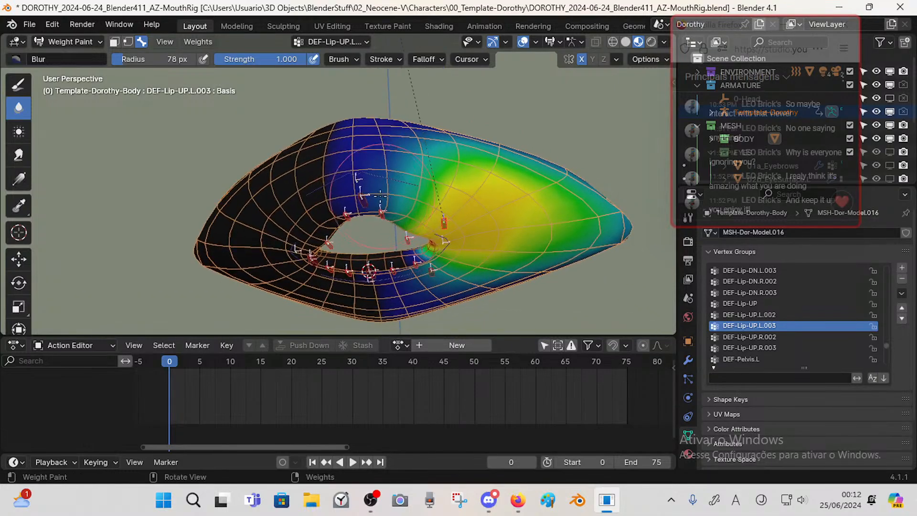
# - Select the DEF-Lip-UP.L.002 bone, blur its weights across the cheek with face masking enabled, and save the file
pyautogui.keyDown('ctrl'); pyautogui.click(409, 235); pyautogui.keyUp('ctrl')
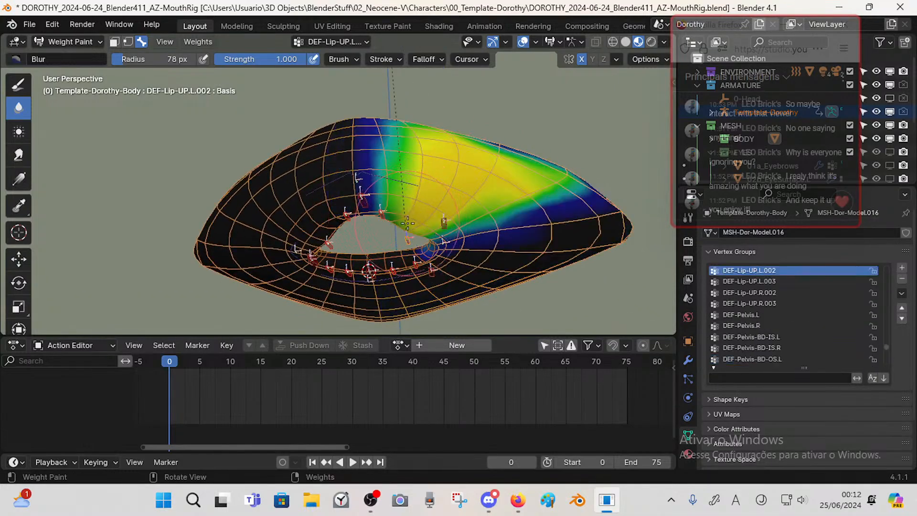
pyautogui.press('1')
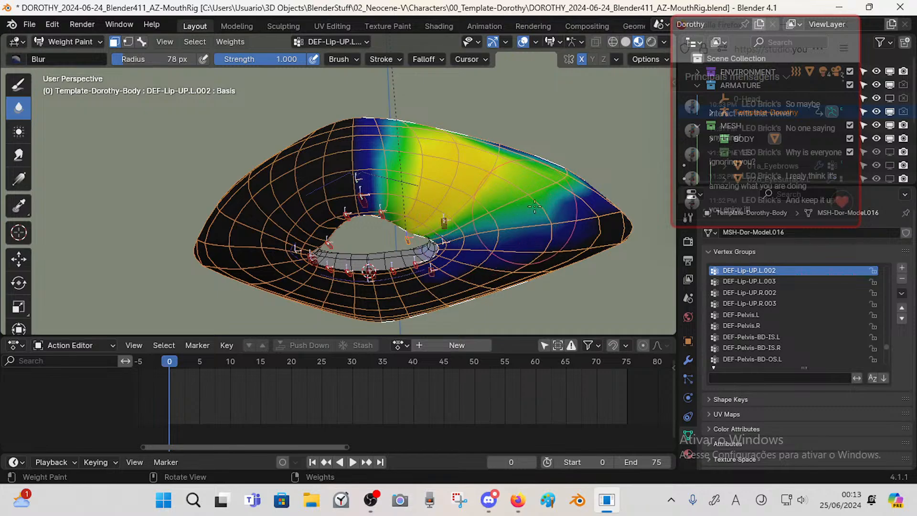
pyautogui.moveTo(580, 205); pyautogui.dragTo(615, 169, button='middle')
pyautogui.hotkey('ctrl', 's')
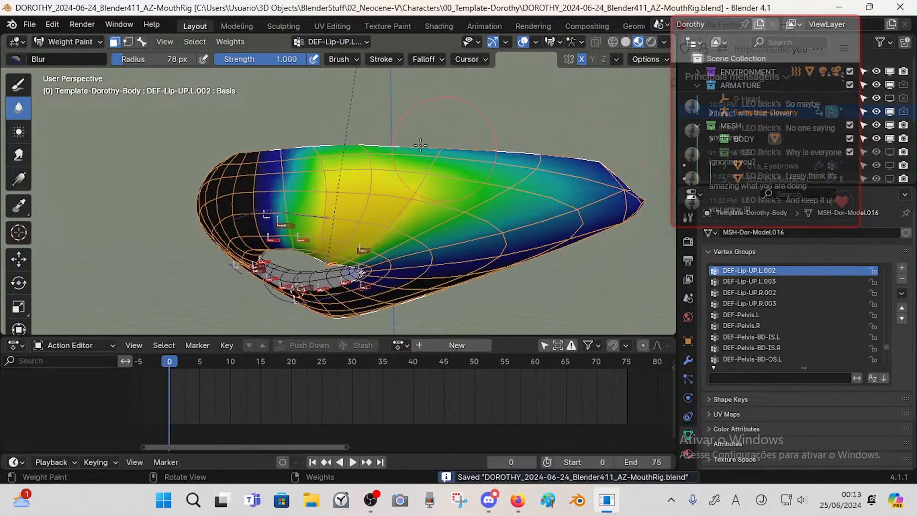
# - Blur the DEF-Lip-UP.L.002 weights along the mesh's upper edge and toward the centre of the upper lip
pyautogui.moveTo(366, 136); pyautogui.dragTo(359, 147)
pyautogui.moveTo(359, 147)
pyautogui.mouseDown(button='middle')
pyautogui.moveTo(373, 213)
pyautogui.moveTo(388, 190)
pyautogui.mouseUp(button='middle')
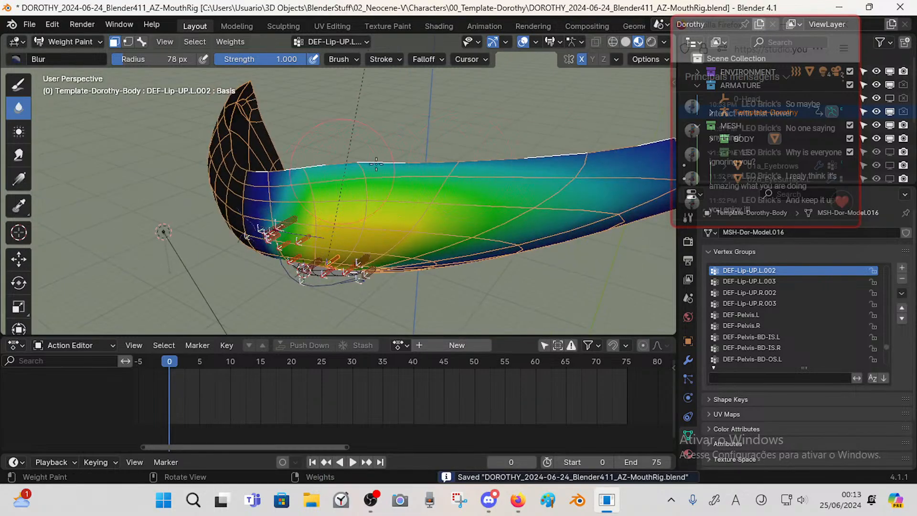
pyautogui.moveTo(386, 159)
pyautogui.mouseDown(button='middle')
pyautogui.moveTo(363, 224)
pyautogui.moveTo(315, 191)
pyautogui.moveTo(302, 138)
pyautogui.moveTo(278, 196)
pyautogui.moveTo(300, 175)
pyautogui.mouseUp(button='middle')
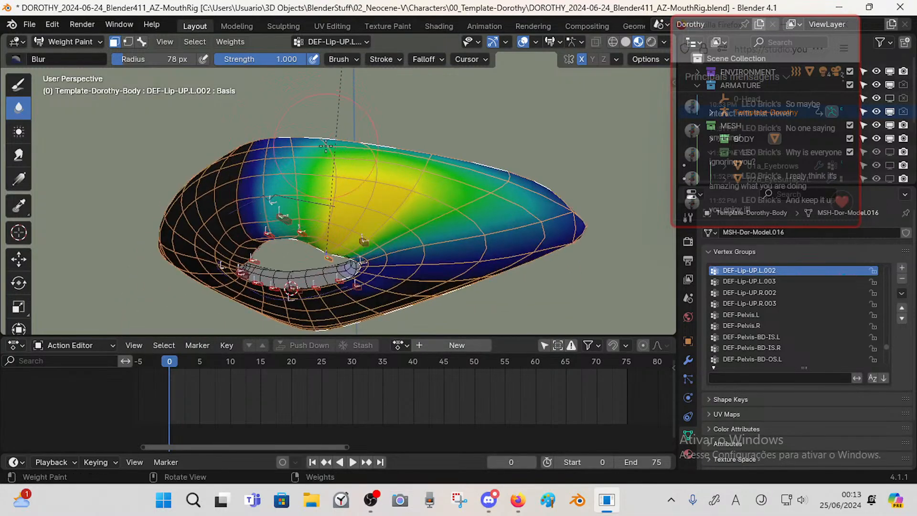
pyautogui.moveTo(325, 145); pyautogui.dragTo(328, 234, button='middle')
# - Select the DEF-Lip-UP.L.001 bone and blur its weights along the upper edge with face masking enabled
pyautogui.keyDown('alt'); pyautogui.click(301, 238); pyautogui.keyUp('alt')
pyautogui.press('1')
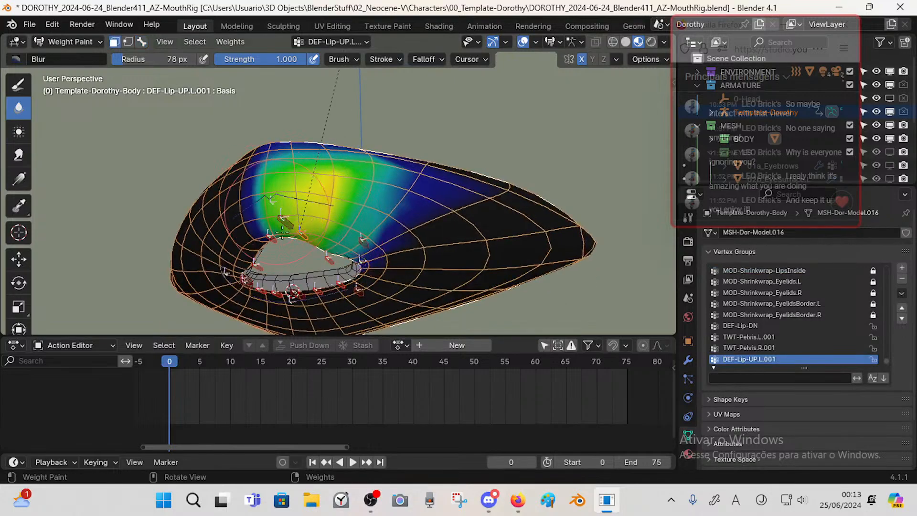
pyautogui.moveTo(258, 182); pyautogui.dragTo(253, 183, button='middle')
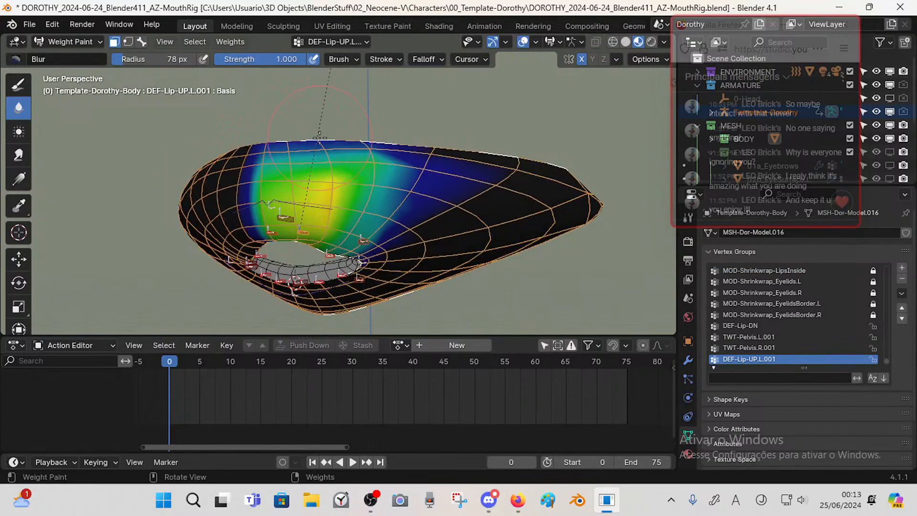
pyautogui.moveTo(449, 163)
pyautogui.mouseDown(button='middle')
pyautogui.moveTo(489, 151)
pyautogui.moveTo(433, 178)
pyautogui.mouseUp(button='middle')
# - Soften the DEF-Lip-UP.L.001 weights above the upper lip with the Blur brush reduced to 30 px and 50 px
pyautogui.press('f')
pyautogui.click(400, 184)
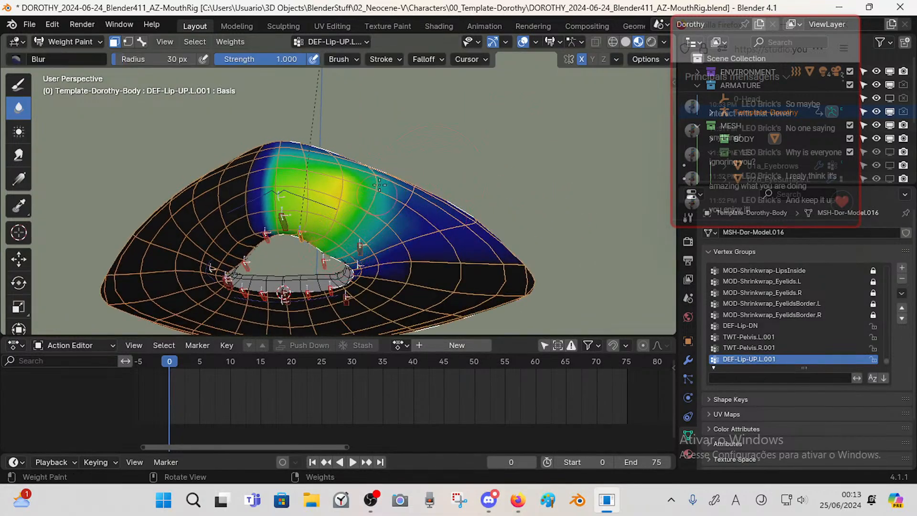
pyautogui.moveTo(374, 178); pyautogui.dragTo(359, 191, button='middle')
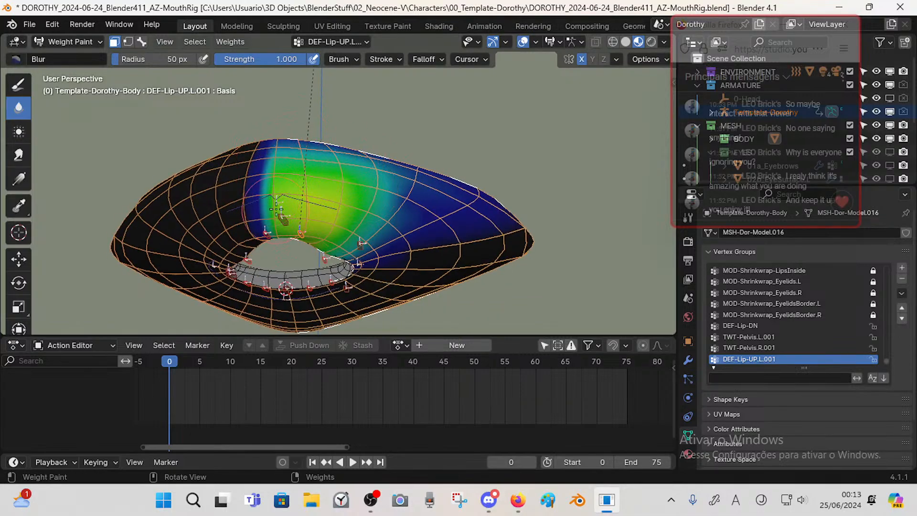
# - Select the DEF-Lip-UP bone and blur its weights along the upper edge with face masking and an 86 px brush
pyautogui.press('3')
pyautogui.keyDown('alt'); pyautogui.click(284, 218); pyautogui.keyUp('alt')
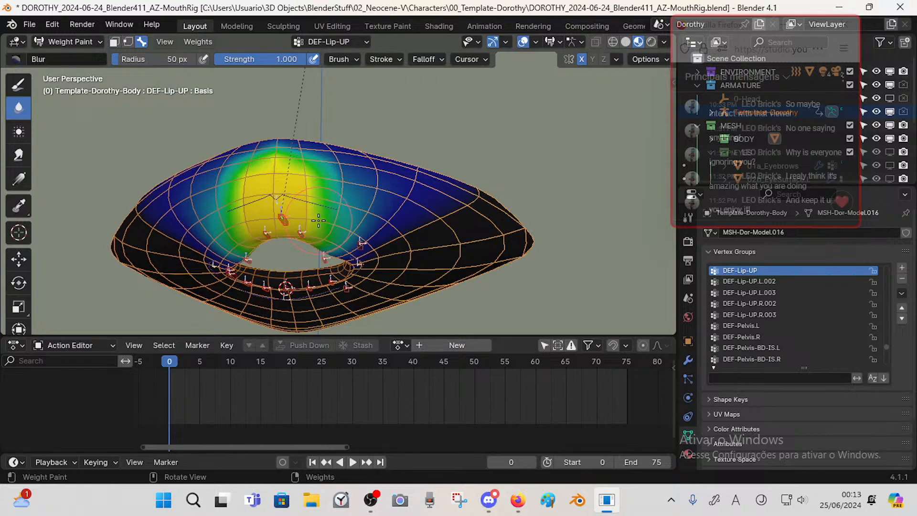
pyautogui.press('1')
pyautogui.moveTo(313, 179); pyautogui.dragTo(310, 198, button='middle')
pyautogui.press('f')
pyautogui.click(297, 147)
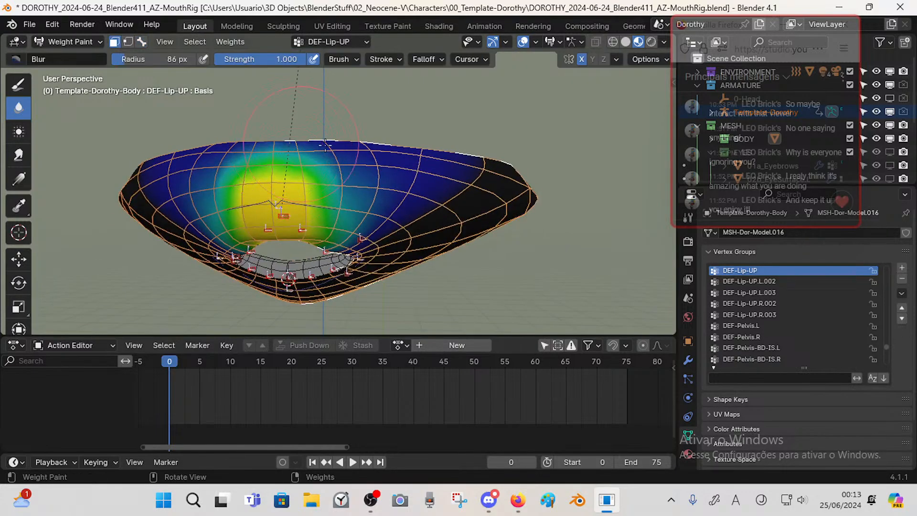
# - Reduce the Blur brush radius to 53 px and smooth the DEF-Lip-UP weights above the upper lip
pyautogui.moveTo(362, 165); pyautogui.dragTo(359, 196, button='middle')
pyautogui.press('f')
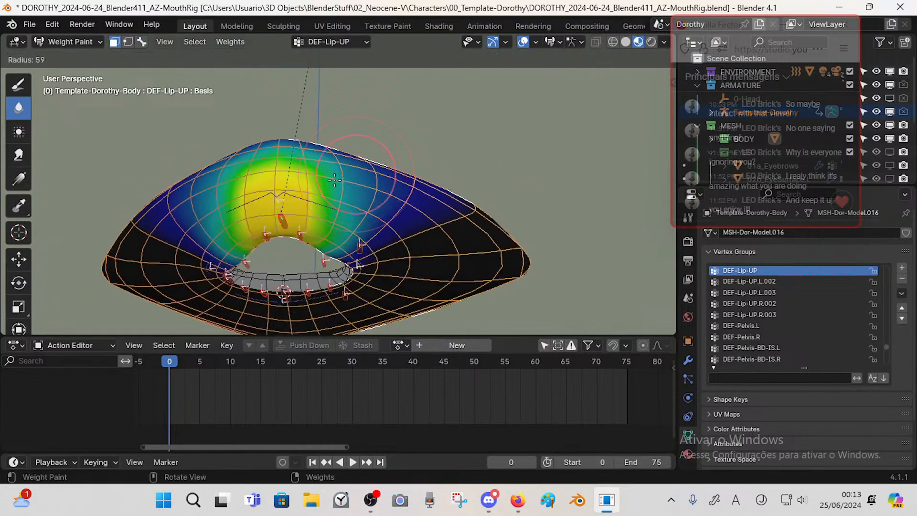
pyautogui.click(333, 221)
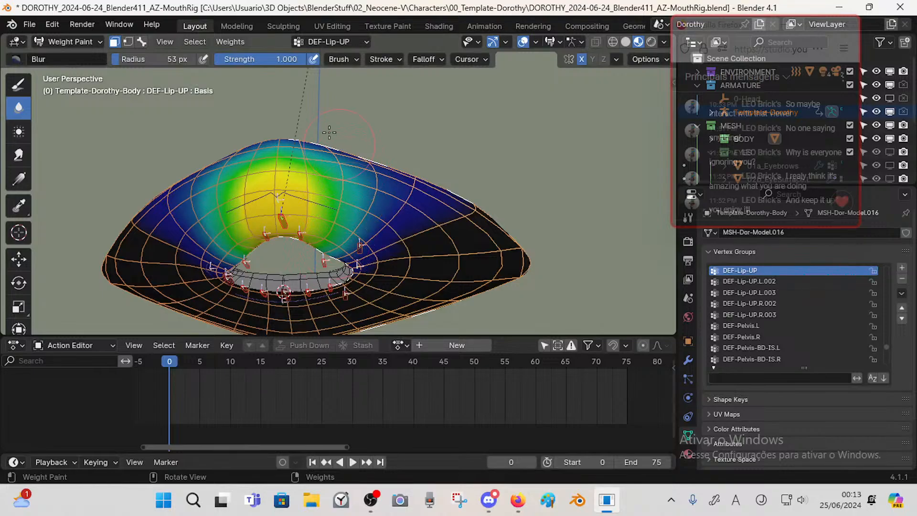
pyautogui.moveTo(353, 234)
pyautogui.mouseDown(button='middle')
pyautogui.moveTo(334, 189)
pyautogui.moveTo(323, 238)
pyautogui.mouseUp(button='middle')
# - Turn off face masking and switch the body mesh from Weight Paint to Object Mode
pyautogui.press('3')
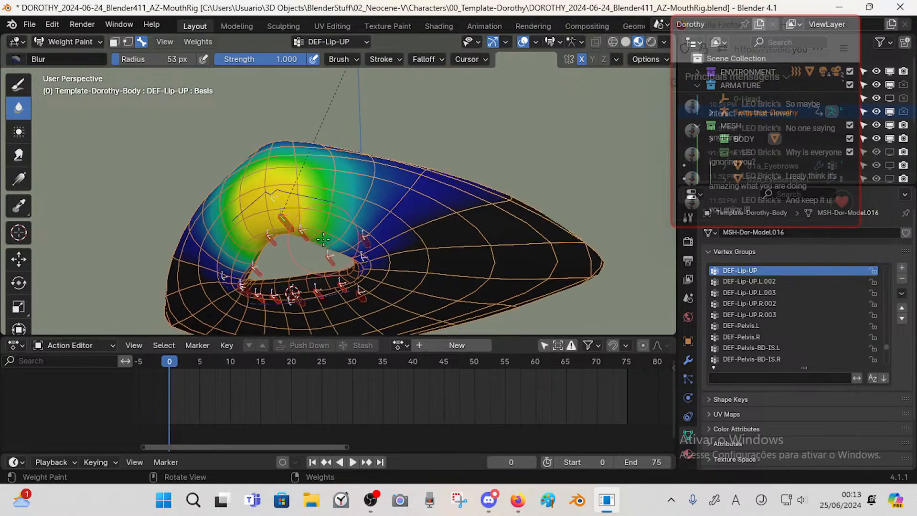
pyautogui.hotkey('ctrl', 'Tab')
pyautogui.click(215, 240)
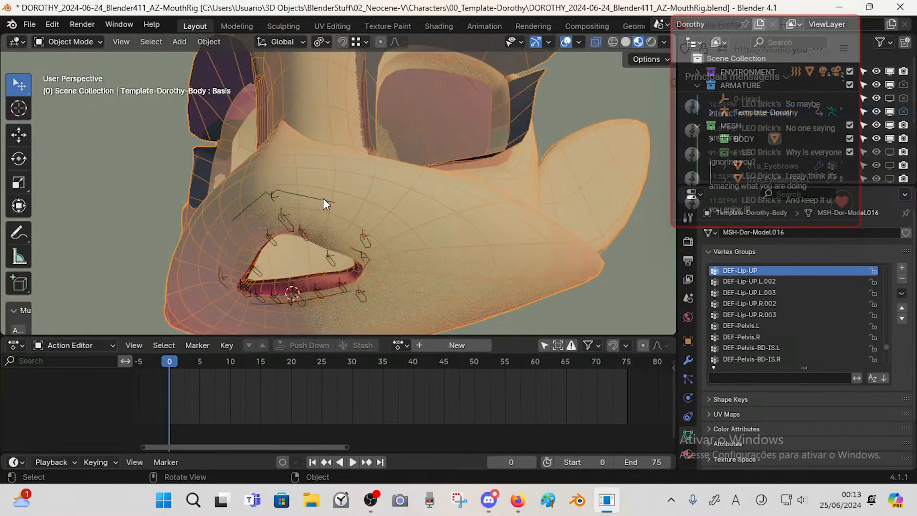
# - Put the Template-Dorothy armature in Pose Mode with the mouth bones at their rest pose and save the file
pyautogui.click(323, 198)
pyautogui.hotkey('ctrl', 'Tab')
pyautogui.moveTo(329, 214); pyautogui.dragTo(339, 251, button='middle')
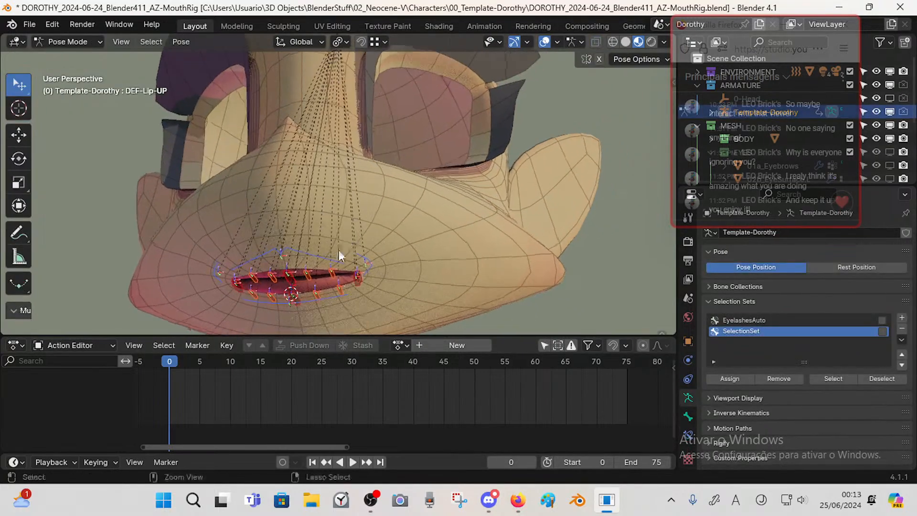
pyautogui.hotkey('ctrl', 's')
# - Raise the CTL-Mouth-UP control and pull CTL-Mouth.L up and outward to test the lip deformation
pyautogui.click(319, 254)
pyautogui.press('g')
pyautogui.moveTo(325, 188); pyautogui.dragTo(326, 191)
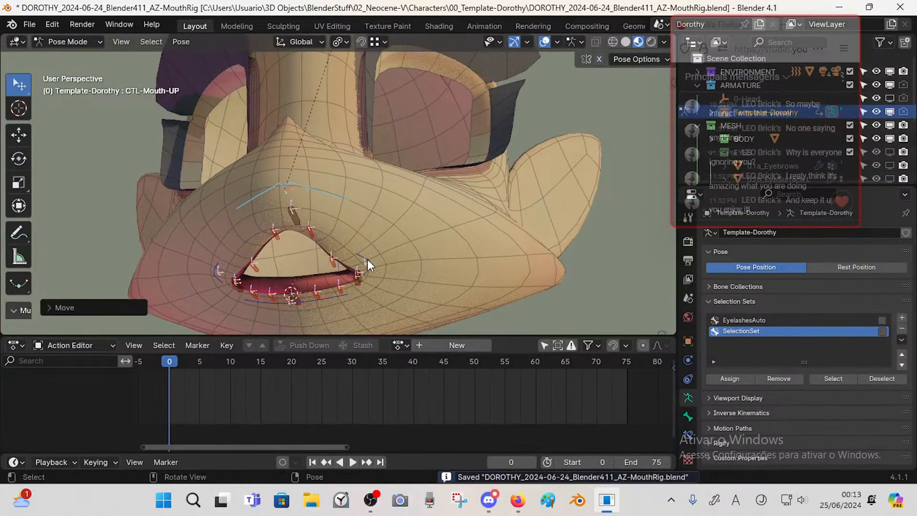
pyautogui.moveTo(368, 259); pyautogui.dragTo(464, 199)
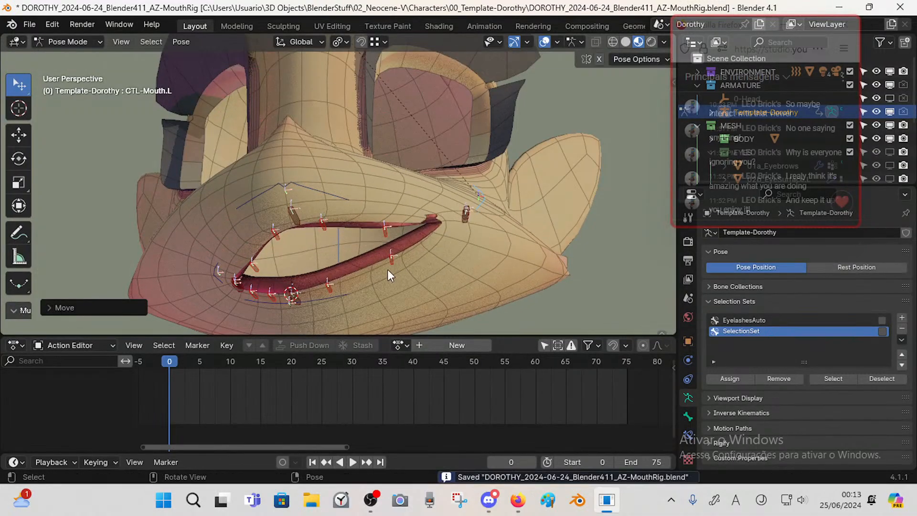
pyautogui.moveTo(336, 298); pyautogui.dragTo(358, 313)
# - Test moving the individual lip bones around the stretched mouth corner and clear the location of all pose bones
pyautogui.moveTo(388, 287); pyautogui.dragTo(392, 262, button='middle')
pyautogui.moveTo(389, 257); pyautogui.dragTo(418, 276)
pyautogui.moveTo(380, 226); pyautogui.dragTo(378, 202)
pyautogui.moveTo(453, 210); pyautogui.dragTo(419, 213)
pyautogui.moveTo(465, 217)
pyautogui.mouseDown()
pyautogui.moveTo(423, 225)
pyautogui.moveTo(439, 237)
pyautogui.moveTo(477, 228)
pyautogui.mouseUp()
pyautogui.press('a')
pyautogui.hotkey('alt', 'g')
# - Pull CTL-Mouth.L outward and shift CTL-Mouth-UP up toward it to test an asymmetrical mouth pose
pyautogui.click(365, 258)
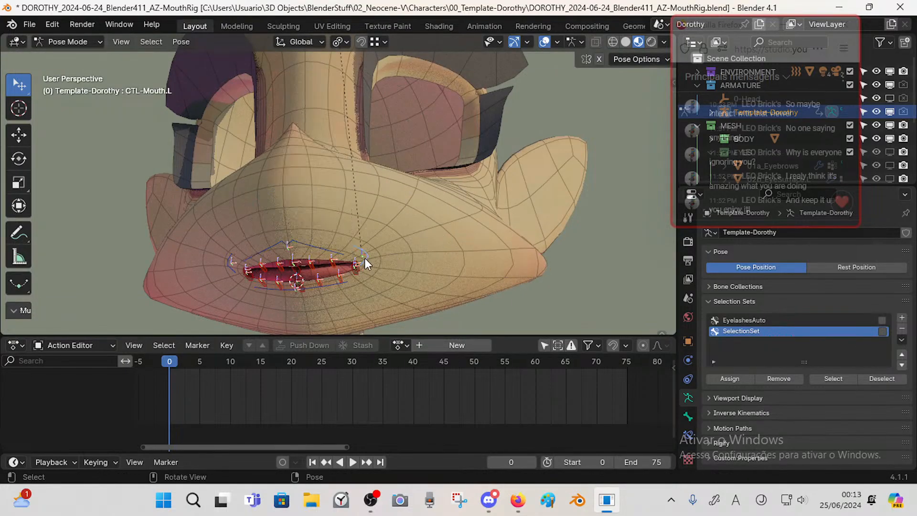
pyautogui.moveTo(365, 258); pyautogui.dragTo(460, 226)
pyautogui.moveTo(341, 249); pyautogui.dragTo(374, 205)
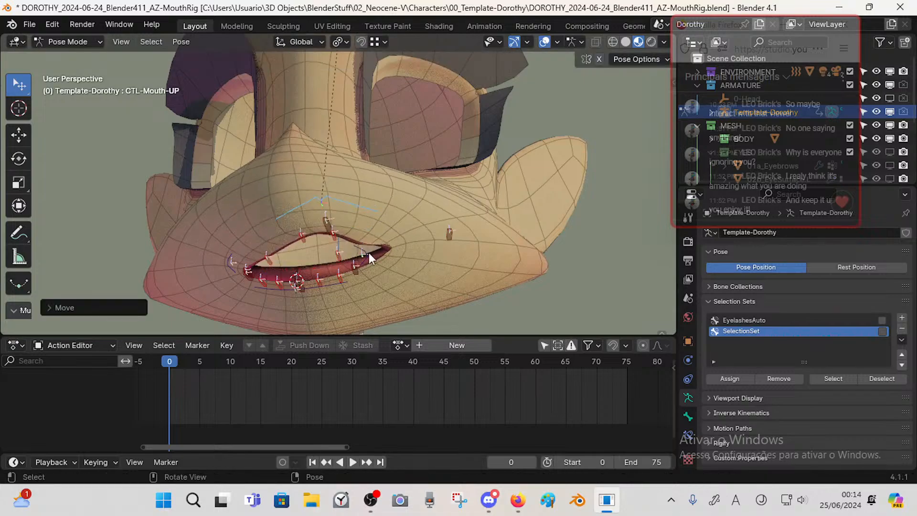
pyautogui.moveTo(368, 253); pyautogui.dragTo(507, 197)
pyautogui.click(465, 208)
pyautogui.click(480, 203)
pyautogui.hotkey('alt', 'g')
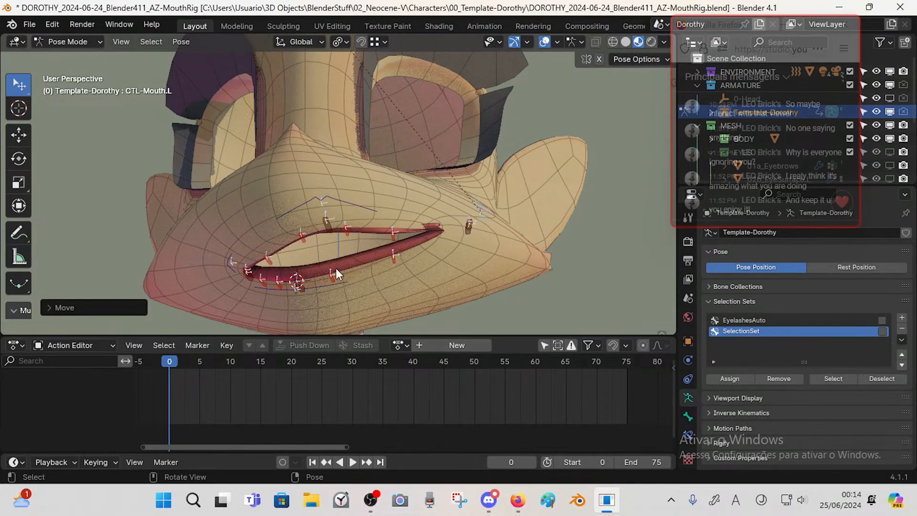
# - Open the mouth by lowering CTL-Mouth-DN and raising CTL-Mouth-UP, adjusting the upper control from a side view
pyautogui.moveTo(336, 273); pyautogui.dragTo(365, 245)
pyautogui.moveTo(366, 246)
pyautogui.mouseDown(button='middle')
pyautogui.moveTo(437, 262)
pyautogui.moveTo(385, 251)
pyautogui.moveTo(307, 262)
pyautogui.moveTo(371, 239)
pyautogui.mouseUp(button='middle')
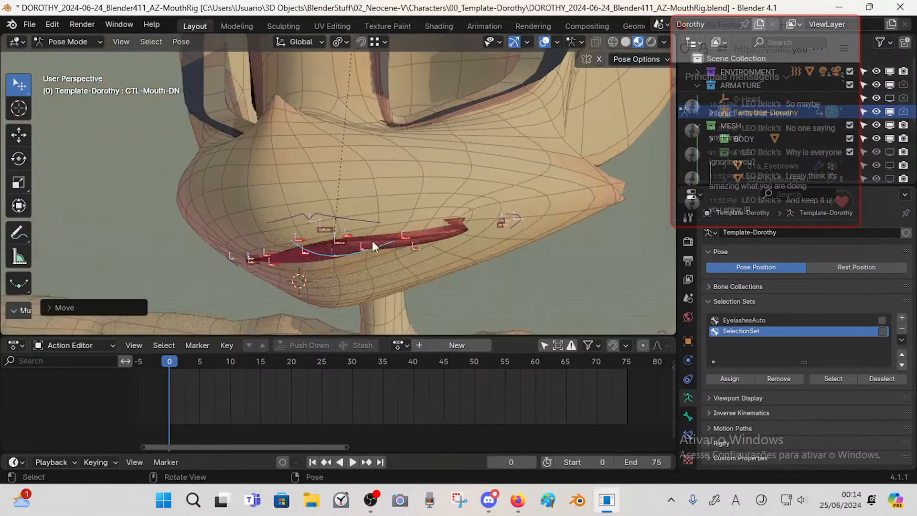
pyautogui.moveTo(365, 249); pyautogui.dragTo(360, 295)
pyautogui.moveTo(354, 220)
pyautogui.mouseDown()
pyautogui.moveTo(352, 138)
pyautogui.moveTo(349, 211)
pyautogui.mouseUp()
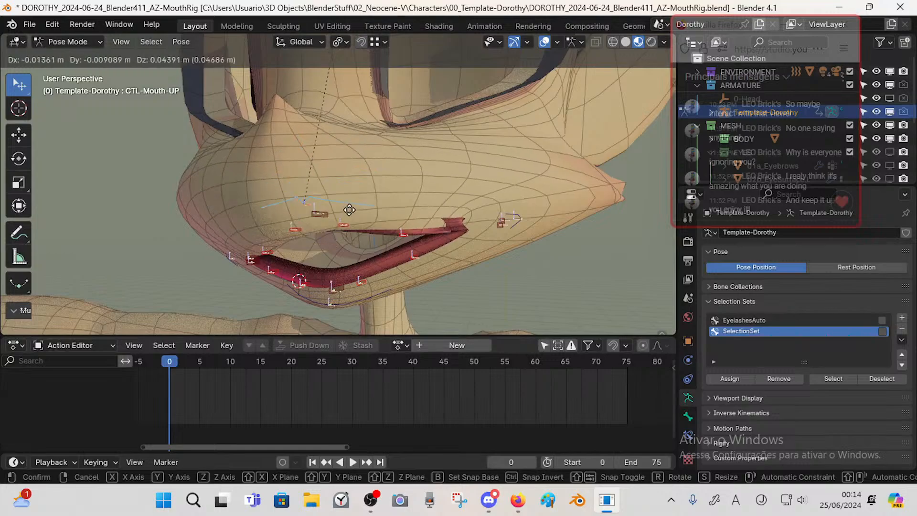
pyautogui.click(349, 210)
pyautogui.moveTo(348, 210)
pyautogui.mouseDown(button='middle')
pyautogui.moveTo(354, 190)
pyautogui.moveTo(337, 247)
pyautogui.moveTo(362, 205)
pyautogui.mouseUp(button='middle')
pyautogui.press('g')
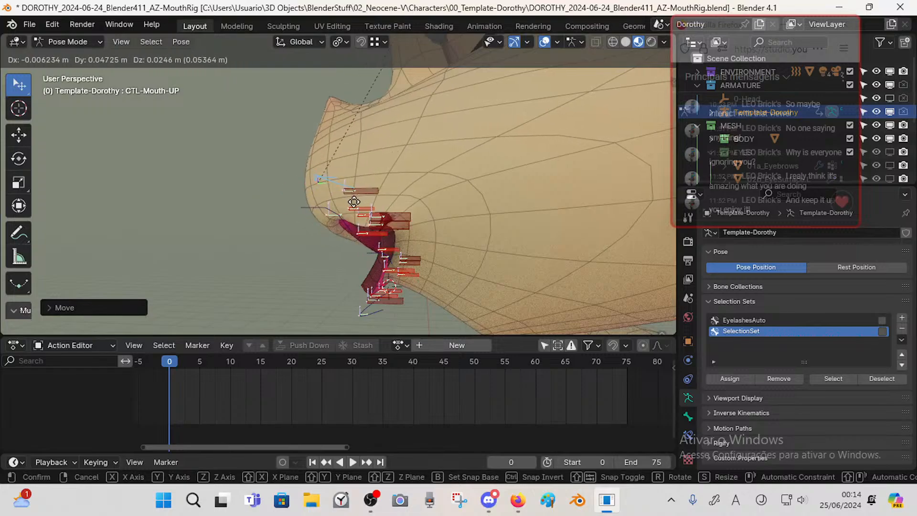
pyautogui.click(354, 204)
pyautogui.moveTo(354, 205); pyautogui.dragTo(446, 241, button='middle')
# - Move the DEF-Lip-UP.R.001 and DEF-Lip-UP.L.001 bones to test the upper lip shape in the open mouth
pyautogui.moveTo(331, 226); pyautogui.dragTo(329, 260)
pyautogui.click(290, 233)
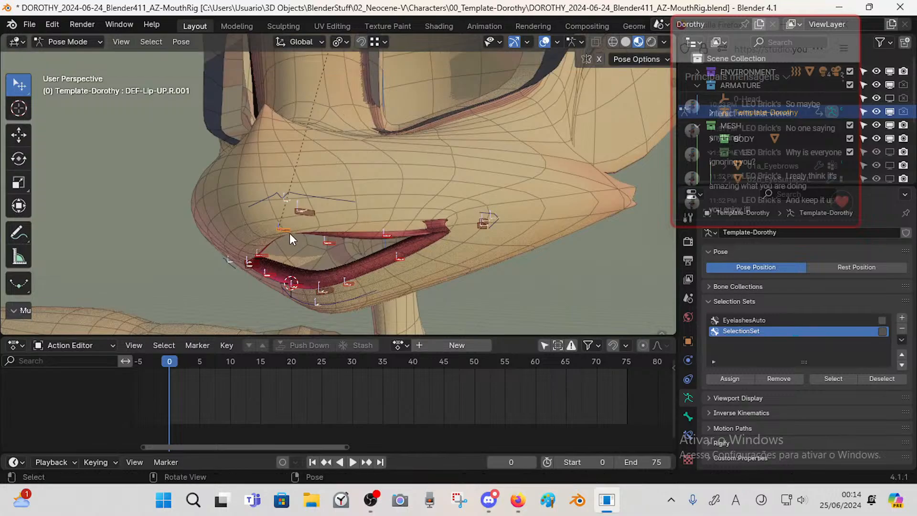
pyautogui.moveTo(289, 233); pyautogui.dragTo(289, 261)
pyautogui.moveTo(292, 258); pyautogui.dragTo(403, 238, button='middle')
pyautogui.keyDown('shift'); pyautogui.click(331, 242); pyautogui.keyUp('shift')
pyautogui.moveTo(332, 242); pyautogui.dragTo(342, 215, button='middle')
pyautogui.press('g')
pyautogui.click(402, 228)
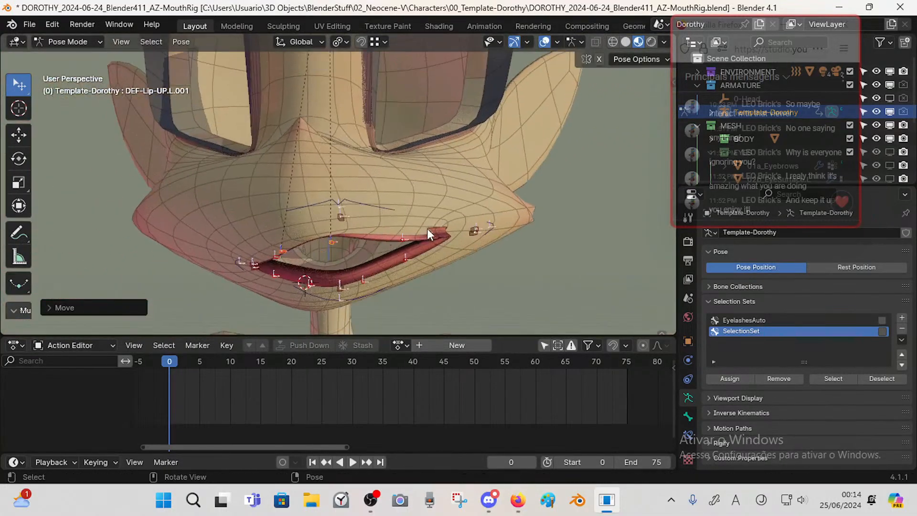
# - Raise the CTL-Mouth.L control and adjust its position to test the smiling mouth corner
pyautogui.click(489, 225)
pyautogui.press('g')
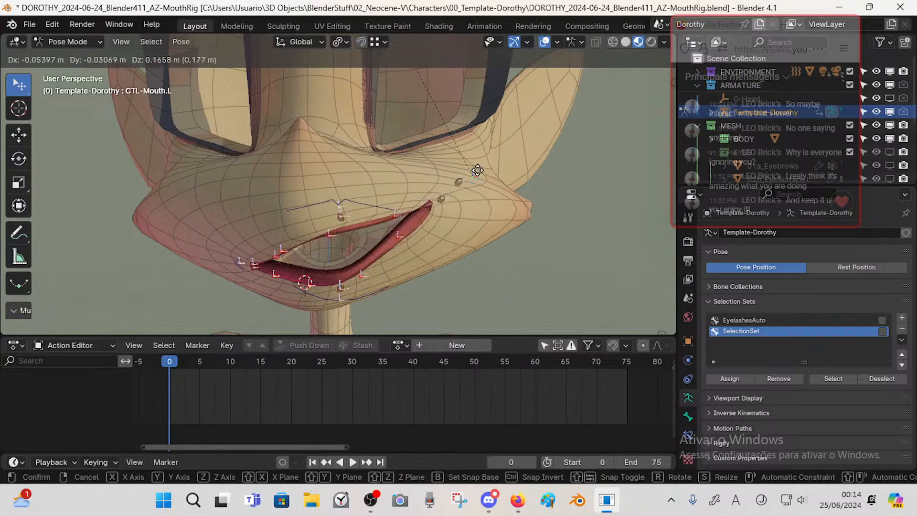
pyautogui.click(477, 171)
pyautogui.moveTo(477, 170); pyautogui.dragTo(449, 190, button='middle')
pyautogui.press('g')
pyautogui.click(454, 212)
# - Move the DEF-Lip-DN.L.003 and DEF-Lip-UP.L.002 bones to test the lip weights near the mouth corner
pyautogui.click(457, 226)
pyautogui.press('g')
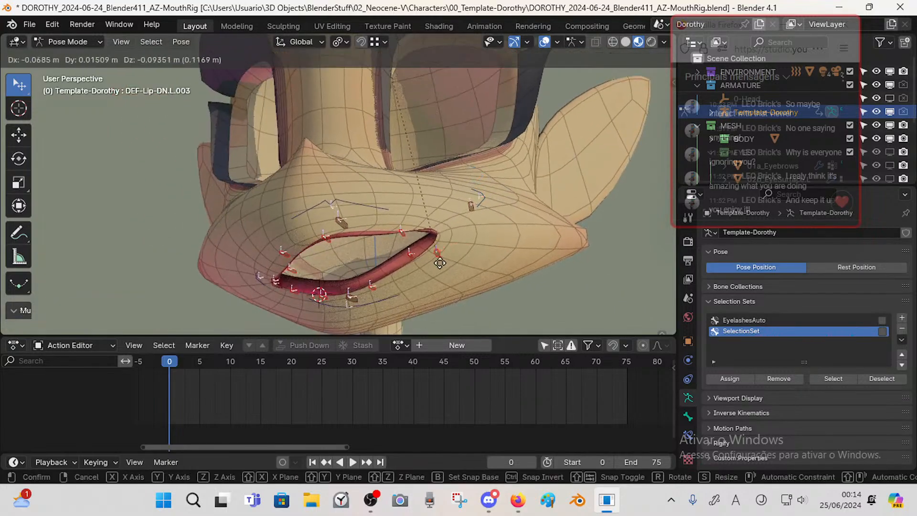
pyautogui.click(456, 239)
pyautogui.click(402, 234)
pyautogui.press('g')
pyautogui.click(407, 200)
pyautogui.press('g')
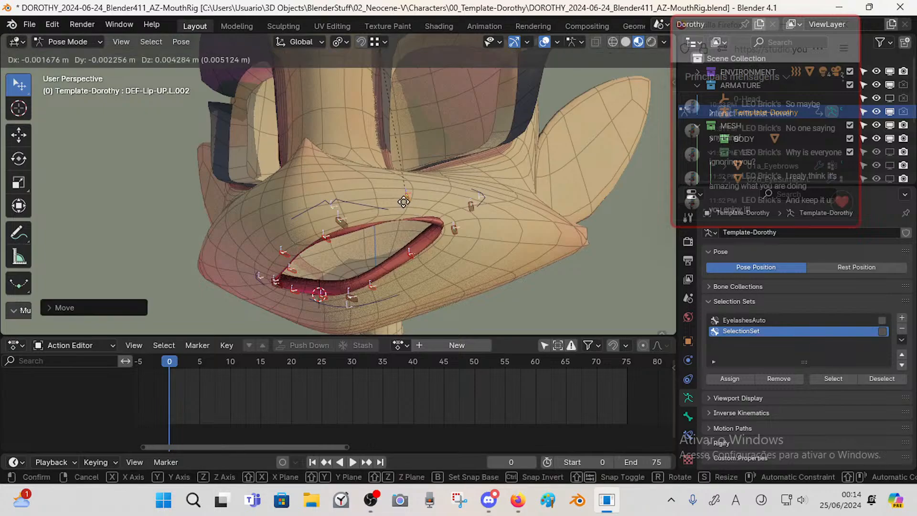
pyautogui.click(415, 210)
pyautogui.moveTo(415, 211)
pyautogui.mouseDown(button='middle')
pyautogui.moveTo(421, 216)
pyautogui.moveTo(411, 187)
pyautogui.moveTo(400, 212)
pyautogui.moveTo(404, 235)
pyautogui.moveTo(364, 245)
pyautogui.moveTo(405, 190)
pyautogui.moveTo(385, 232)
pyautogui.moveTo(414, 204)
pyautogui.mouseUp(button='middle')
# - Finish the lip bone movement tests, return the mouth to its rest pose and save the file
pyautogui.press('g')
pyautogui.click(405, 210)
pyautogui.press('g')
pyautogui.click(401, 250)
pyautogui.hotkey('ctrl', 's')
# - Test how the closed lips respond to moving the CTL-Mouth-UP control and cancel the move
pyautogui.scroll(3, 388, 236)
pyautogui.click(381, 209)
pyautogui.press('g')
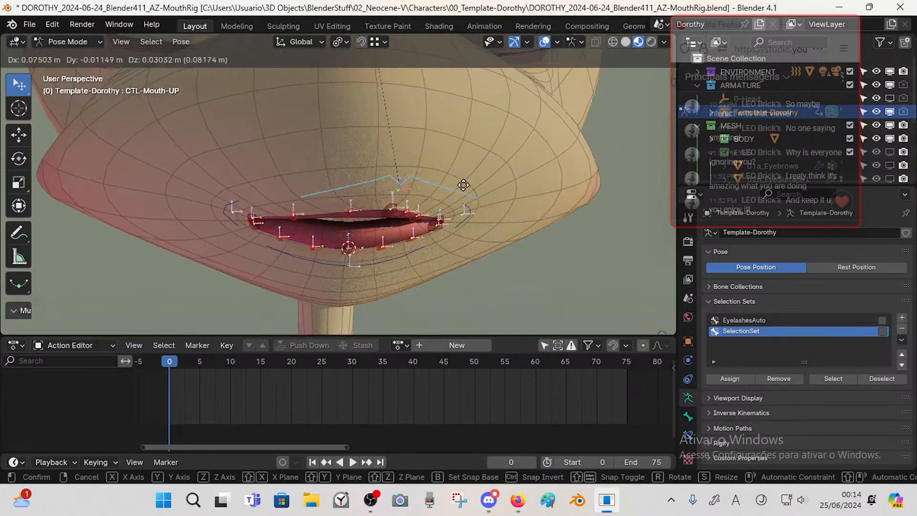
pyautogui.rightClick(446, 202)
# - Add a Shrinkwrap constraint after Copy Transforms on the DEF-Lip-UP bone and save the file
pyautogui.click(381, 227)
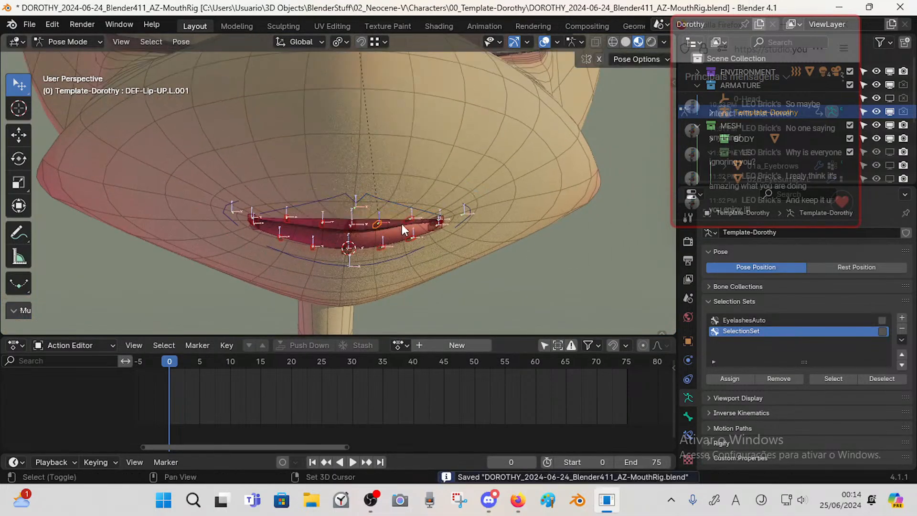
pyautogui.hotkey('ctrl', 'z')
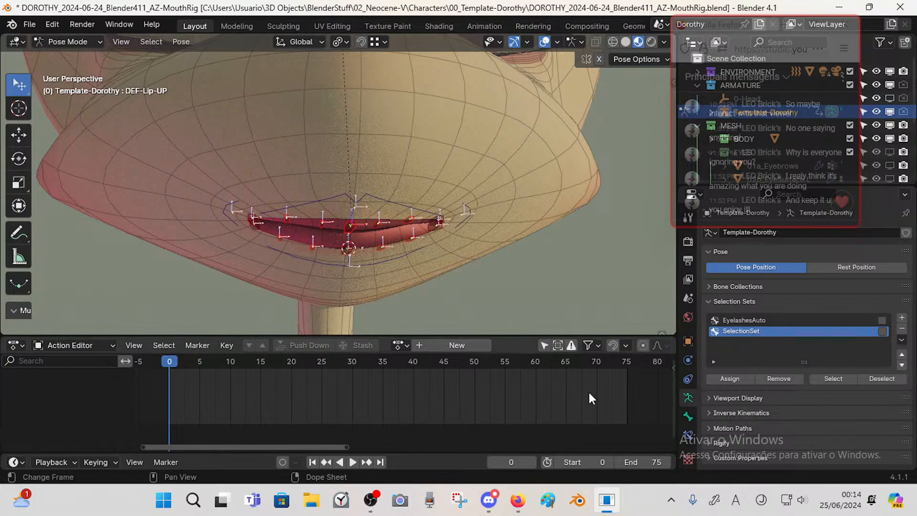
pyautogui.click(714, 302)
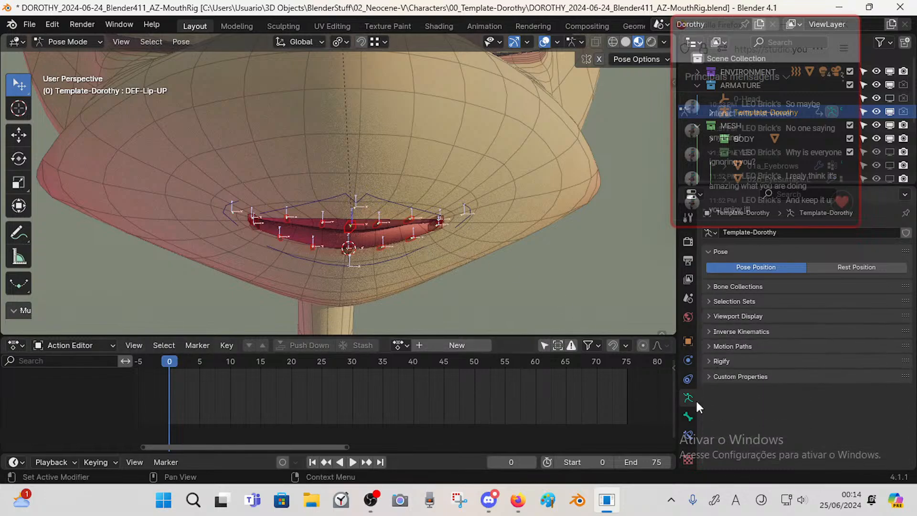
pyautogui.click(687, 435)
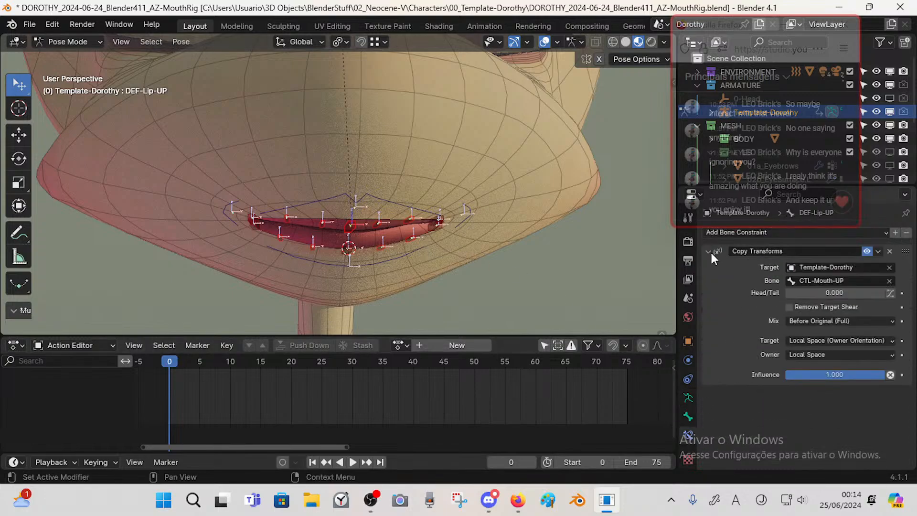
pyautogui.click(719, 234)
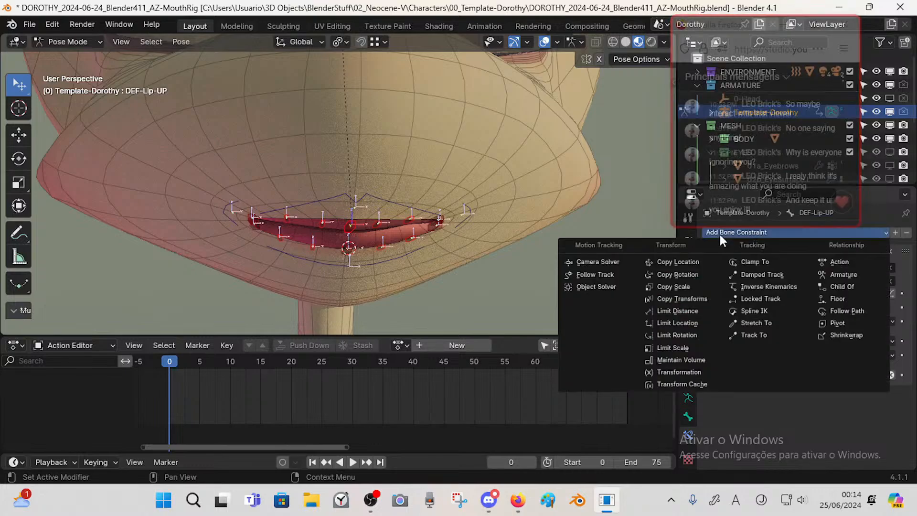
pyautogui.click(841, 335)
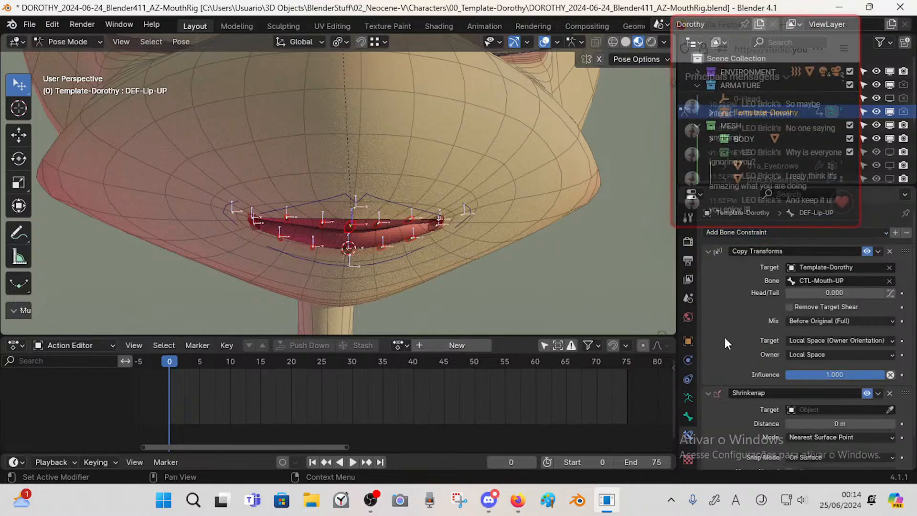
pyautogui.click(708, 251)
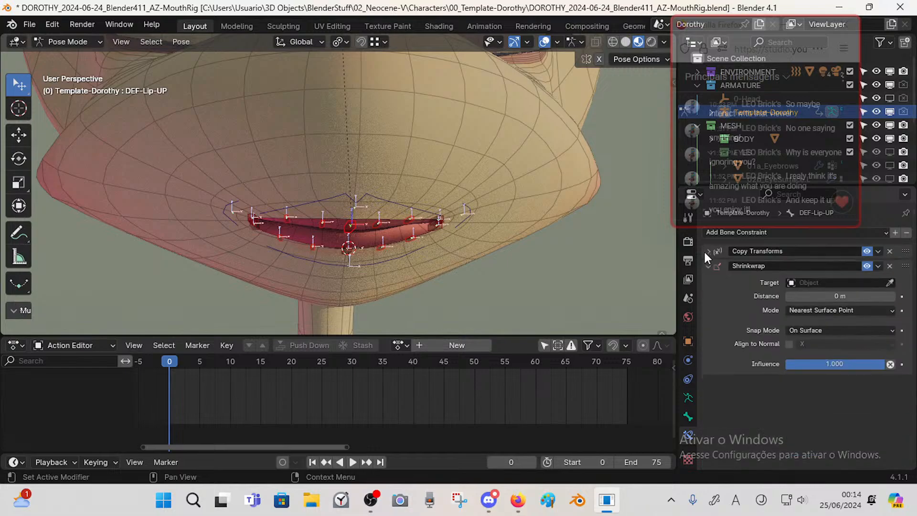
pyautogui.moveTo(473, 201); pyautogui.dragTo(484, 190, button='middle')
pyautogui.hotkey('ctrl', 's')
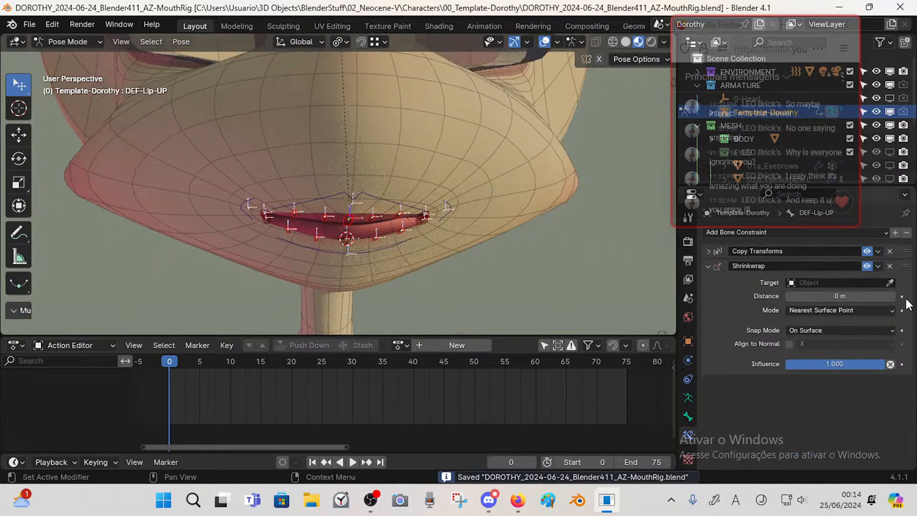
# - Cancel picking the Shrinkwrap target, move the chat window off the Outliner and look through the mesh collections
pyautogui.click(890, 282)
pyautogui.press('Escape')
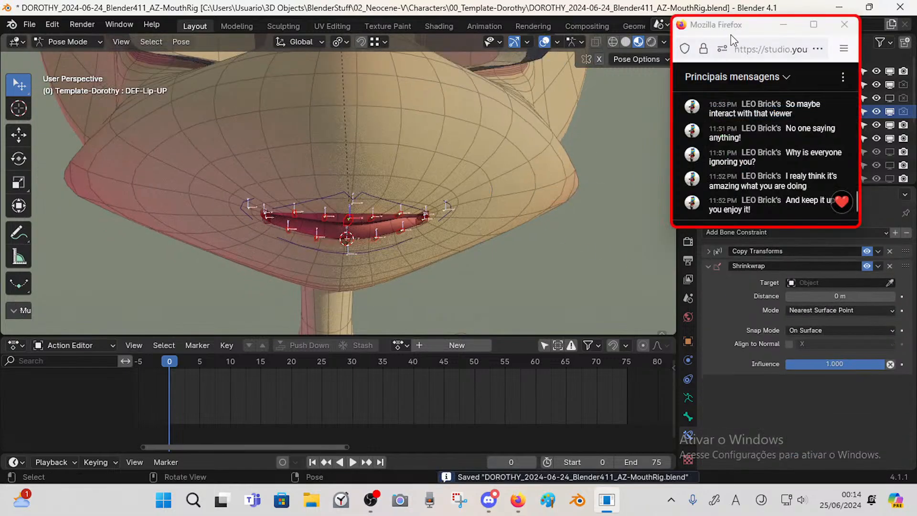
pyautogui.moveTo(731, 32); pyautogui.dragTo(561, 104)
pyautogui.scroll(-1, 813, 118)
pyautogui.scroll(-3, 812, 115)
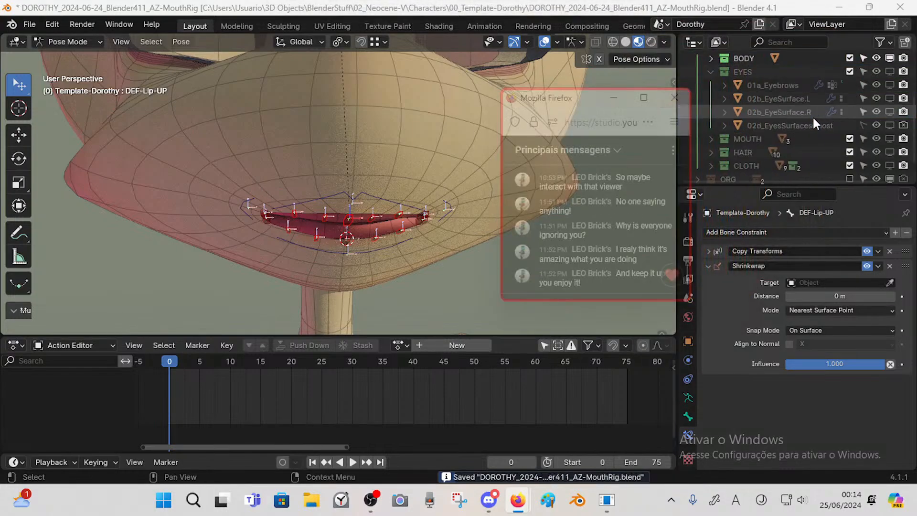
# - Leave Pose Mode, select the Template-Dorothy-Body mesh and open it in Edit Mode with its vertex groups displayed
pyautogui.moveTo(468, 144); pyautogui.dragTo(350, 229, button='middle')
pyautogui.hotkey('ctrl', 'Tab')
pyautogui.click(410, 189)
pyautogui.press('Tab')
pyautogui.hotkey('alt', 'a')
pyautogui.hotkey('ctrl', 'Tab')
pyautogui.press('4')
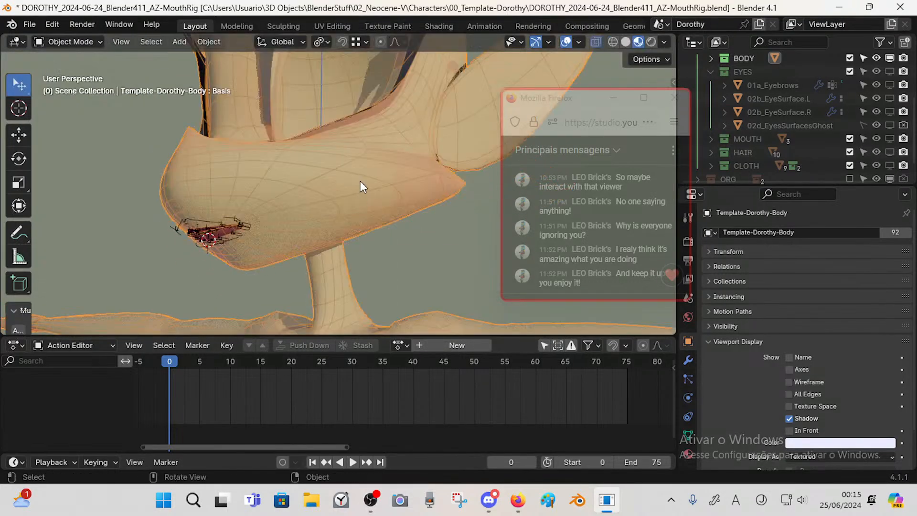
pyautogui.press('Tab')
pyautogui.moveTo(409, 172); pyautogui.dragTo(330, 219, button='middle')
pyautogui.click(688, 435)
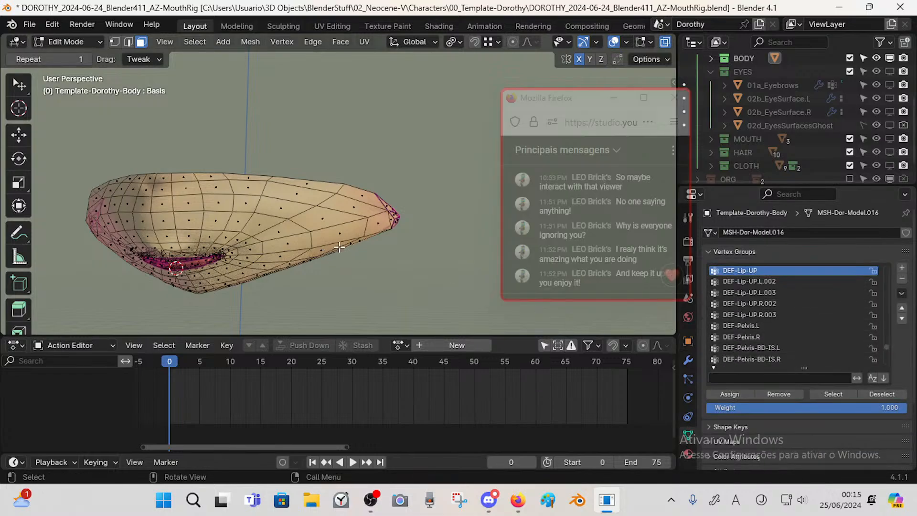
# - Switch to the Firefox live chat, enlarge and reposition its window, and read through the viewer's messages
pyautogui.scroll(3, 591, 247)
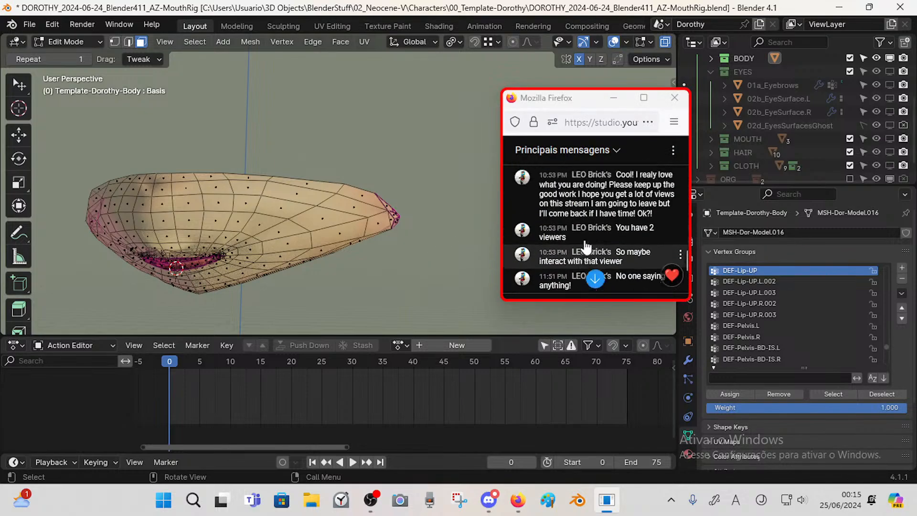
pyautogui.scroll(-5, 587, 248)
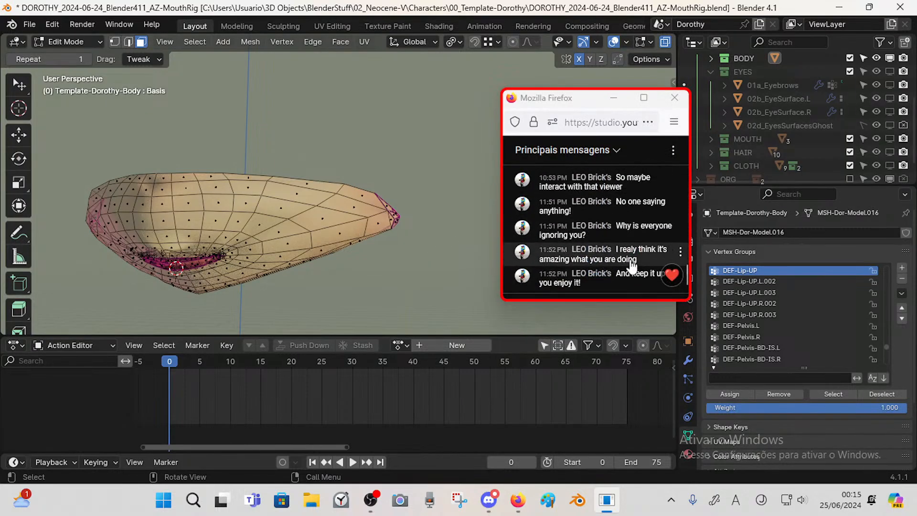
pyautogui.click(611, 298)
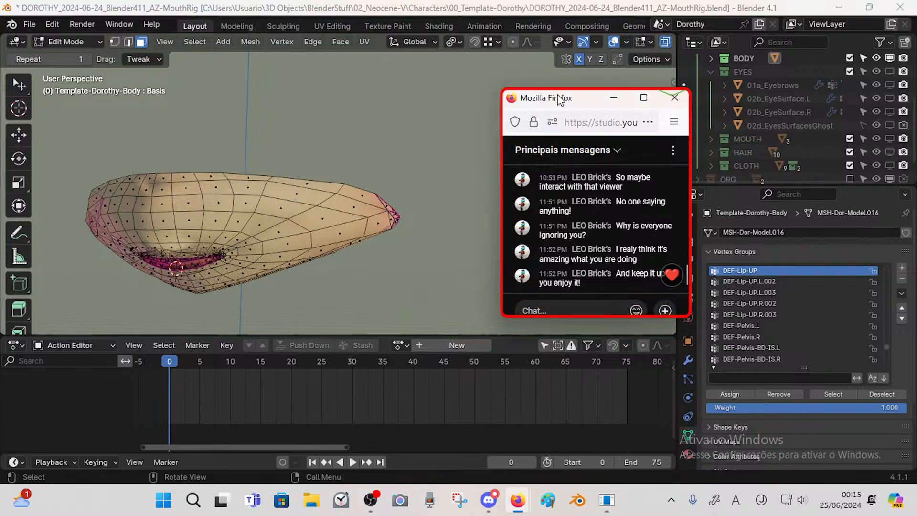
pyautogui.moveTo(560, 99); pyautogui.dragTo(560, 73)
pyautogui.scroll(5, 605, 200)
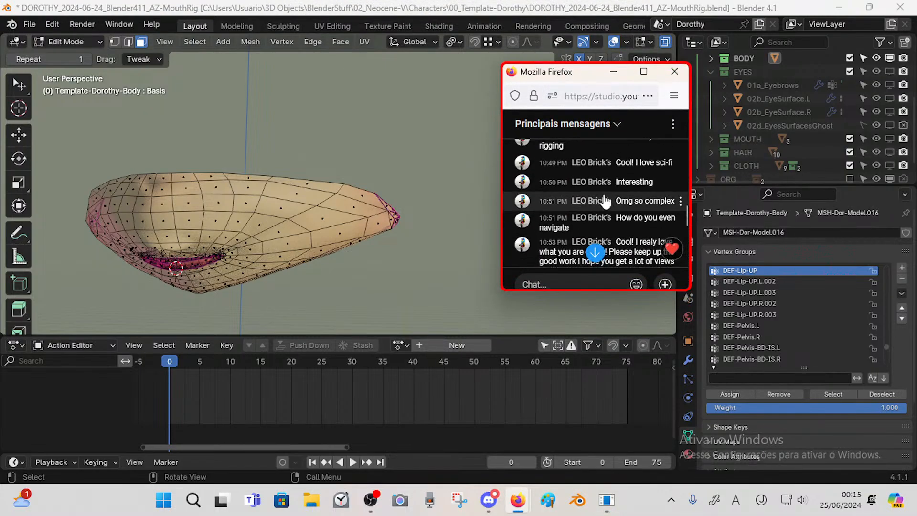
pyautogui.scroll(-4, 616, 210)
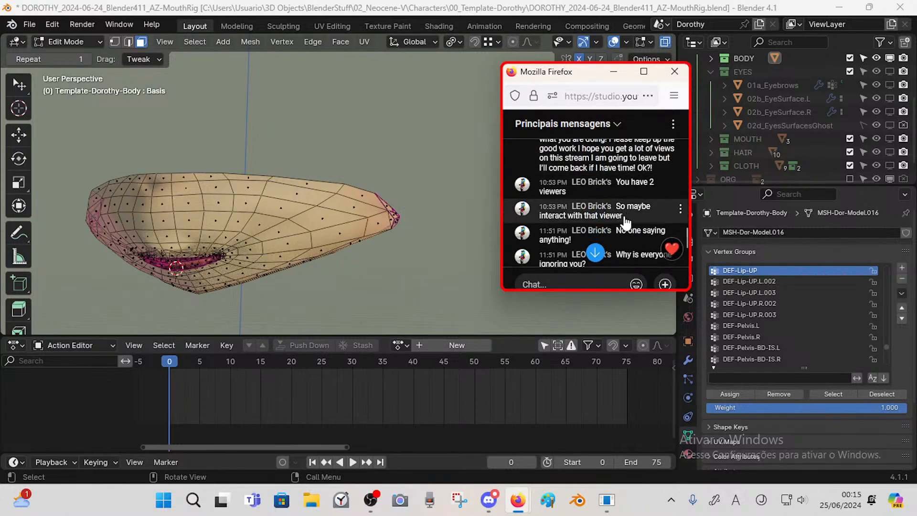
pyautogui.scroll(-2, 635, 227)
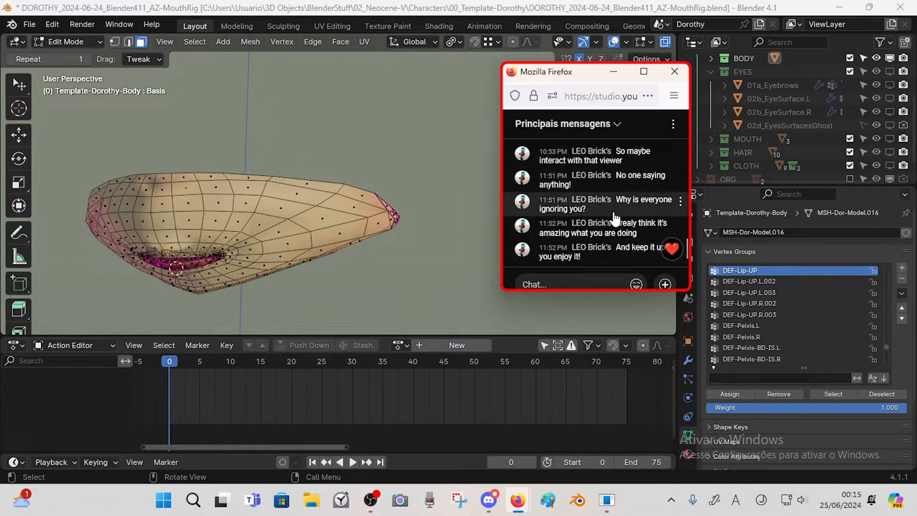
pyautogui.scroll(1, 615, 210)
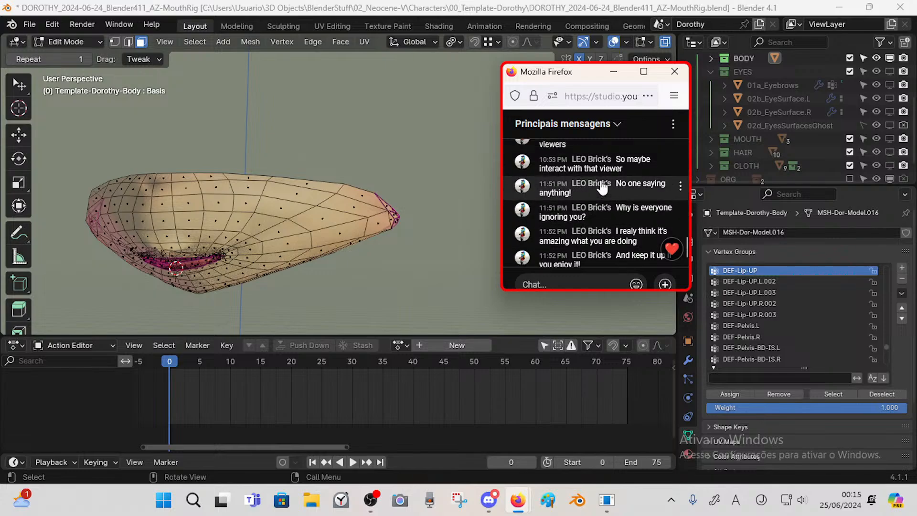
pyautogui.scroll(-1, 654, 248)
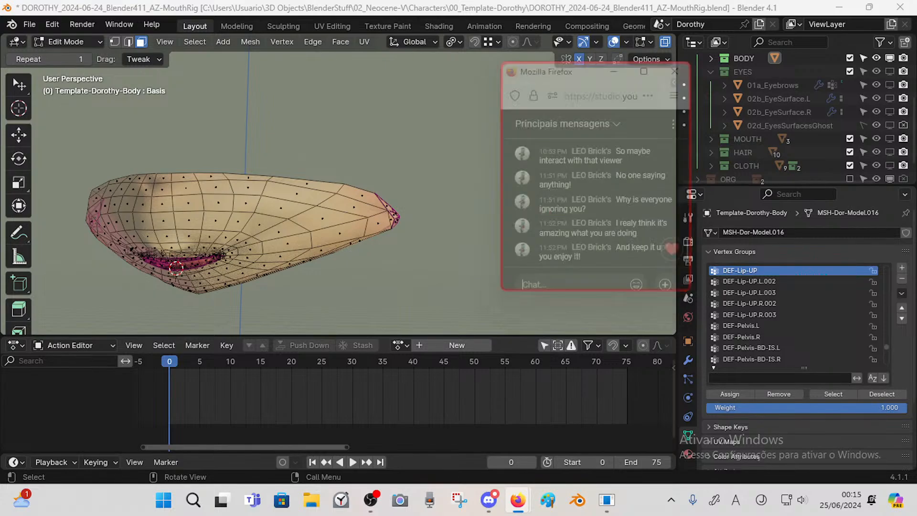
# - Resize the live chat window and move it up beside the Outliner so the vertex group list is uncovered
pyautogui.moveTo(610, 295); pyautogui.dragTo(614, 305)
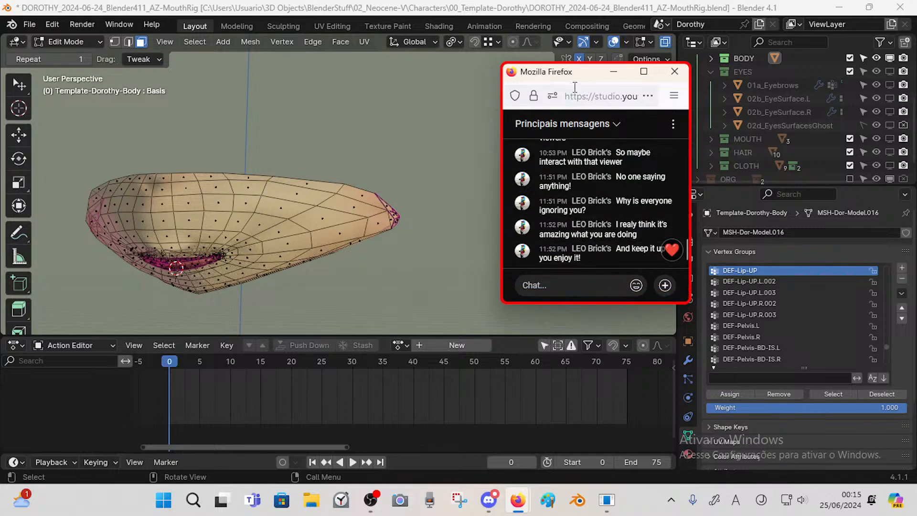
pyautogui.moveTo(564, 80); pyautogui.dragTo(576, 67)
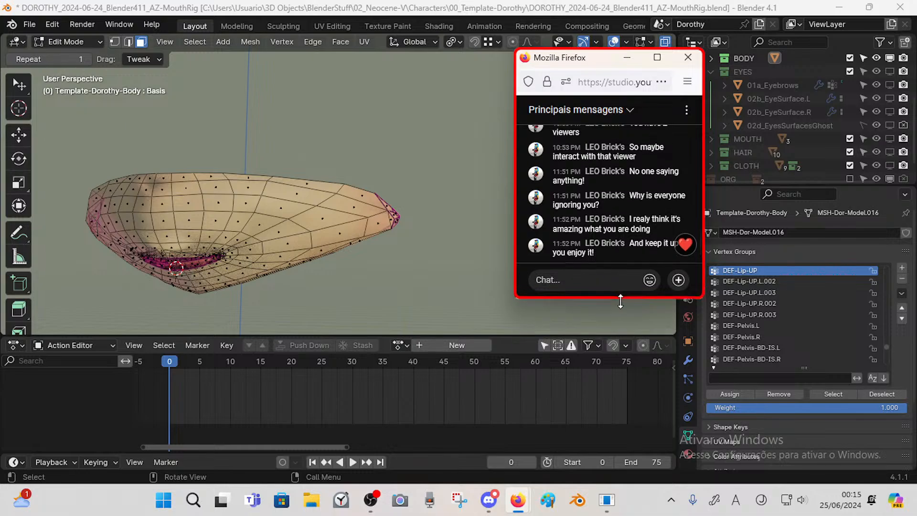
pyautogui.moveTo(579, 62); pyautogui.dragTo(615, 57)
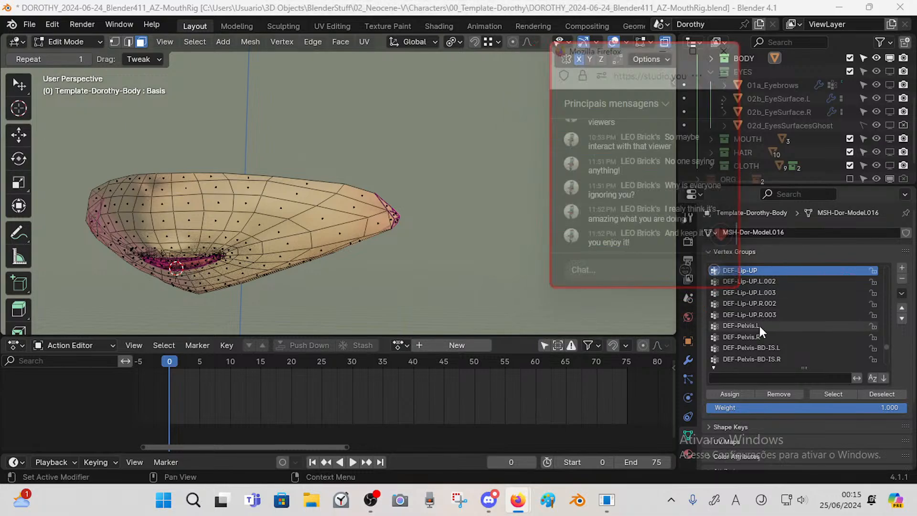
pyautogui.moveTo(738, 288); pyautogui.dragTo(779, 293)
pyautogui.moveTo(621, 53); pyautogui.dragTo(641, 40)
pyautogui.click(559, 79)
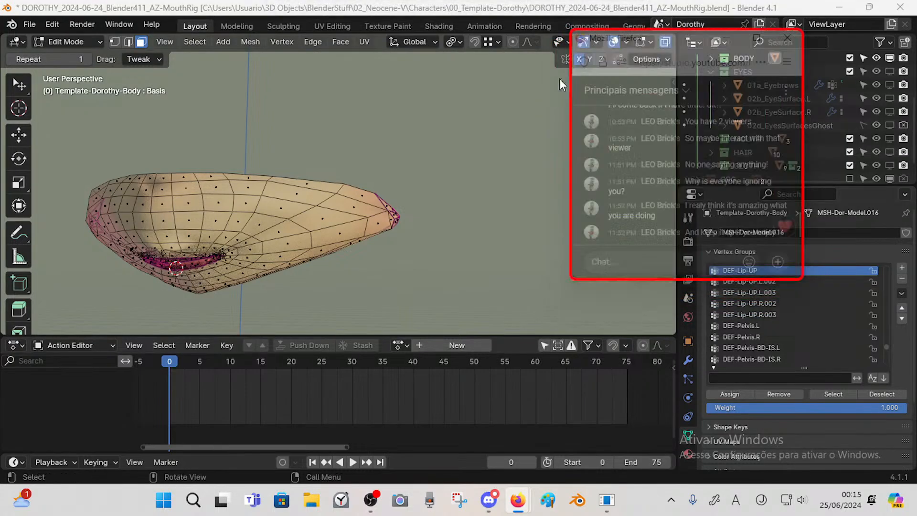
# - Leave Edit Mode on the body mesh and select the Template-Dorothy armature in Object Mode
pyautogui.moveTo(282, 177); pyautogui.dragTo(243, 187, button='middle')
pyautogui.scroll(2, 241, 195)
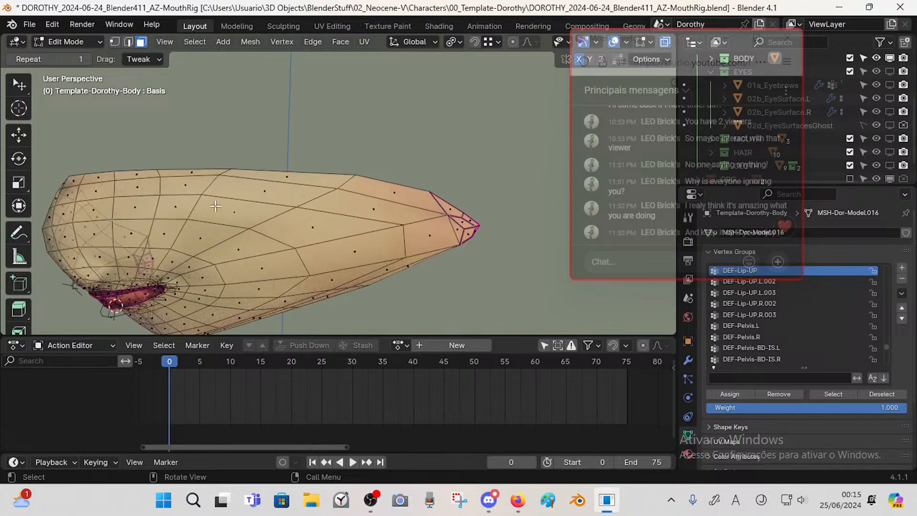
pyautogui.moveTo(237, 220)
pyautogui.mouseDown(button='middle')
pyautogui.moveTo(281, 232)
pyautogui.moveTo(237, 213)
pyautogui.mouseUp(button='middle')
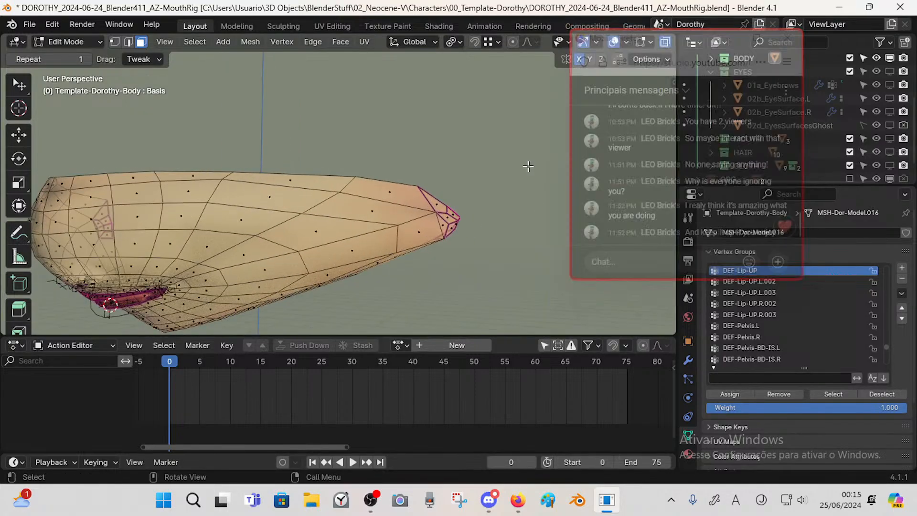
pyautogui.moveTo(356, 210); pyautogui.dragTo(313, 196, button='middle')
pyautogui.hotkey('ctrl', 'Tab')
pyautogui.press('4')
pyautogui.scroll(2, 240, 216)
pyautogui.moveTo(232, 219); pyautogui.dragTo(311, 217, button='middle')
pyautogui.click(316, 223)
pyautogui.click(317, 224)
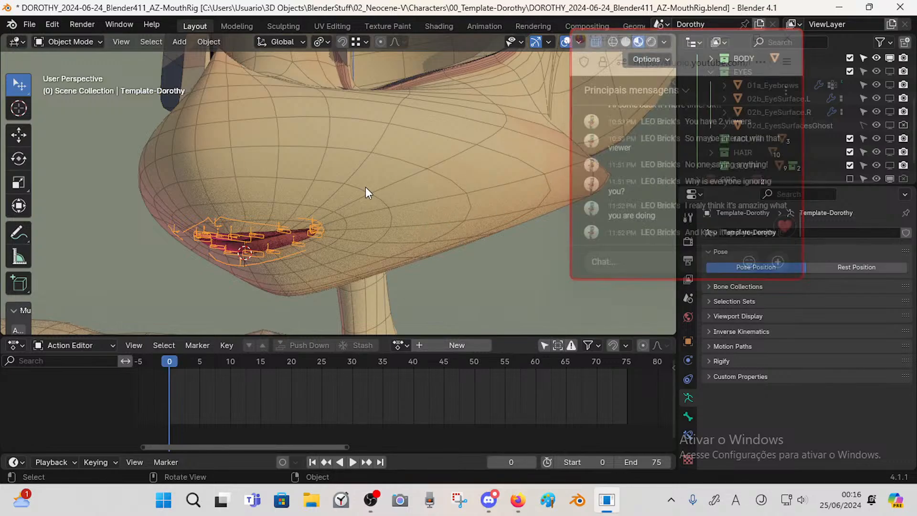
# - Examine the lip bones and mouth controls against the muzzle mesh, from close up and from a distance
pyautogui.keyDown('shift'); pyautogui.moveTo(286, 226); pyautogui.dragTo(312, 202, button='middle'); pyautogui.keyUp('shift')
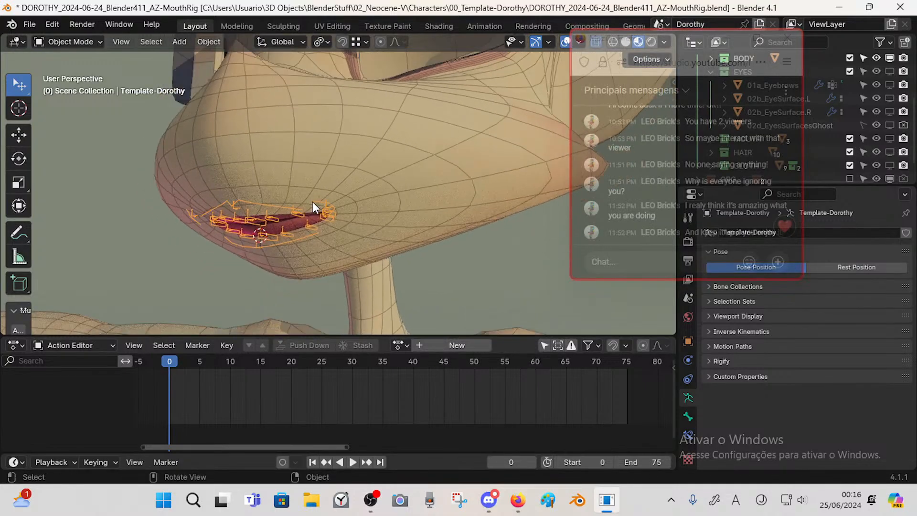
pyautogui.scroll(-3, 311, 203)
pyautogui.hotkey('shift', '`')
pyautogui.press('w')
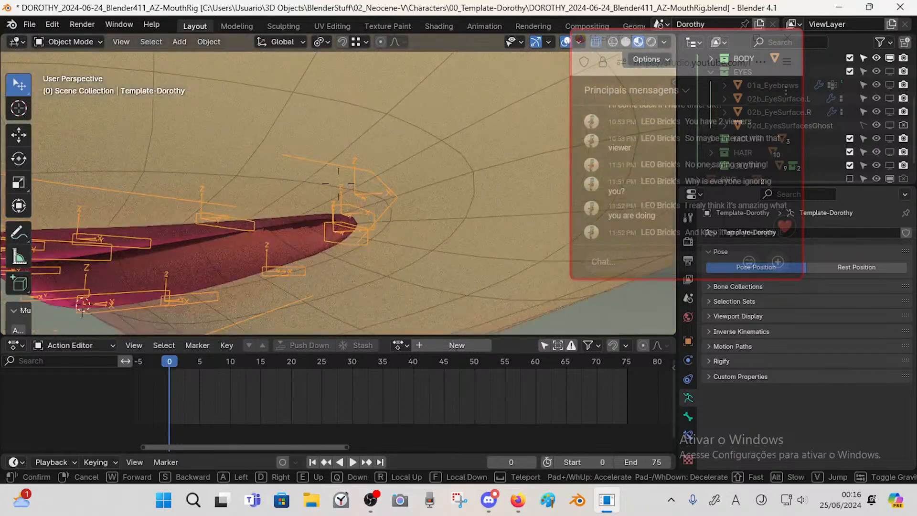
pyautogui.press('s')
pyautogui.click(304, 207)
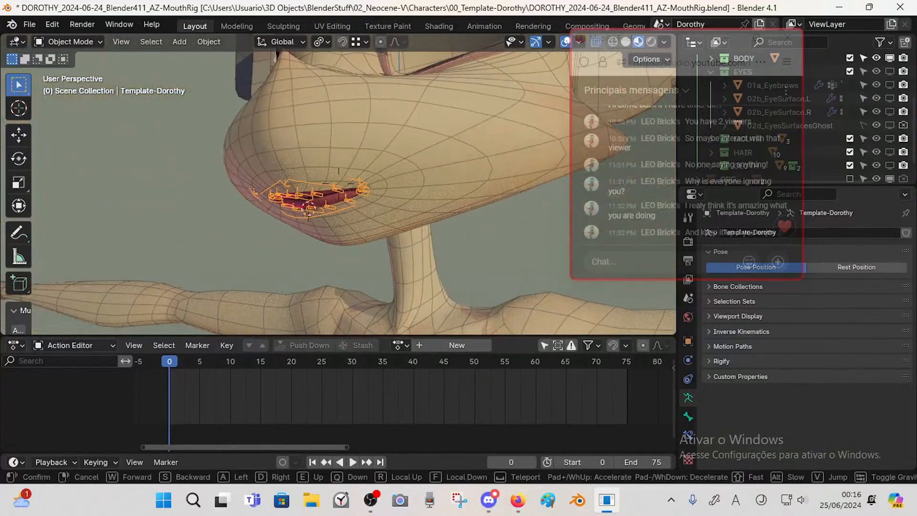
pyautogui.scroll(4, 313, 203)
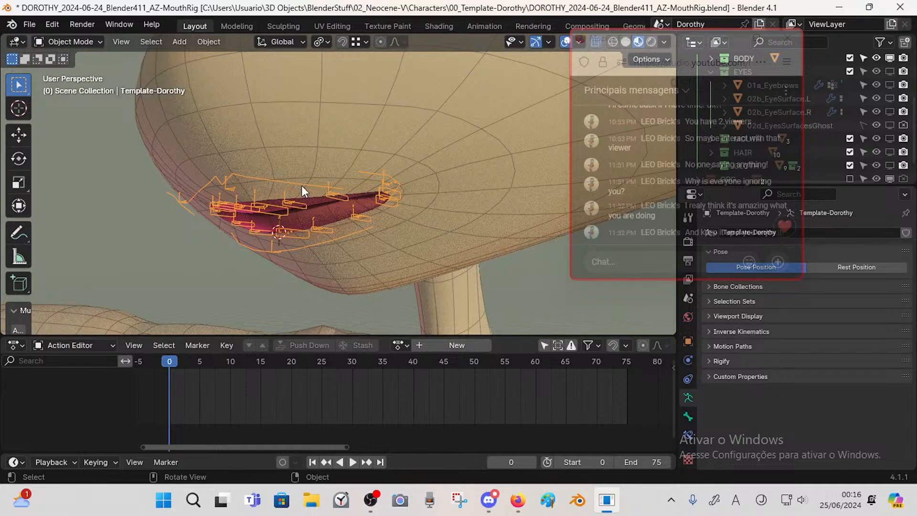
pyautogui.hotkey('shift', '`')
pyautogui.press('w')
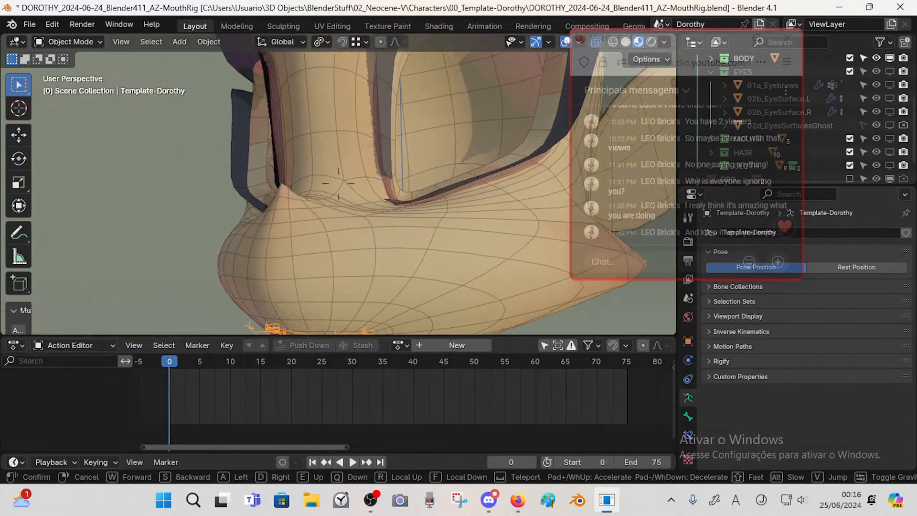
pyautogui.press('s')
pyautogui.click(292, 174)
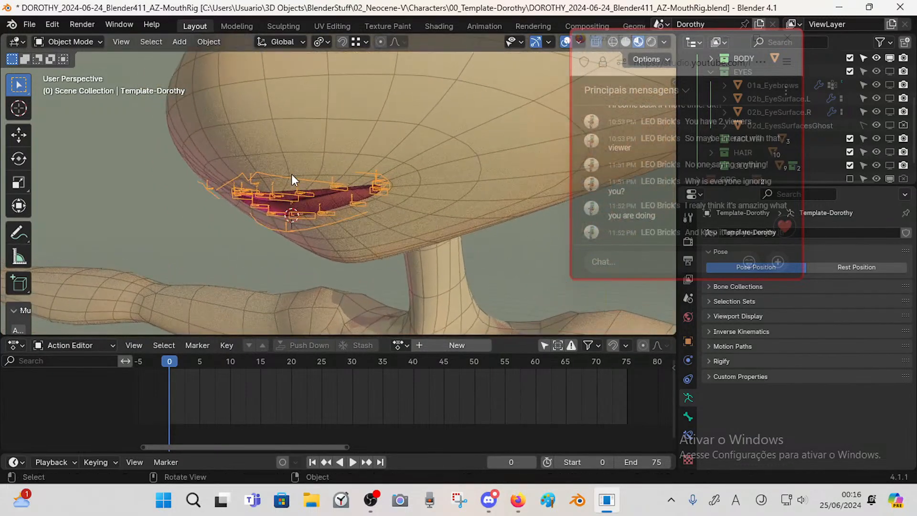
pyautogui.hotkey('ctrl', 'Tab')
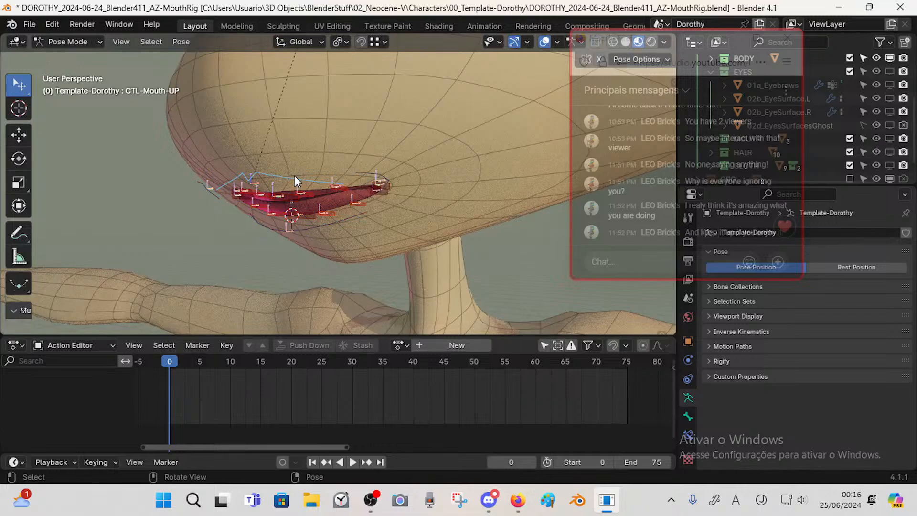
pyautogui.hotkey('ctrl', 'Tab')
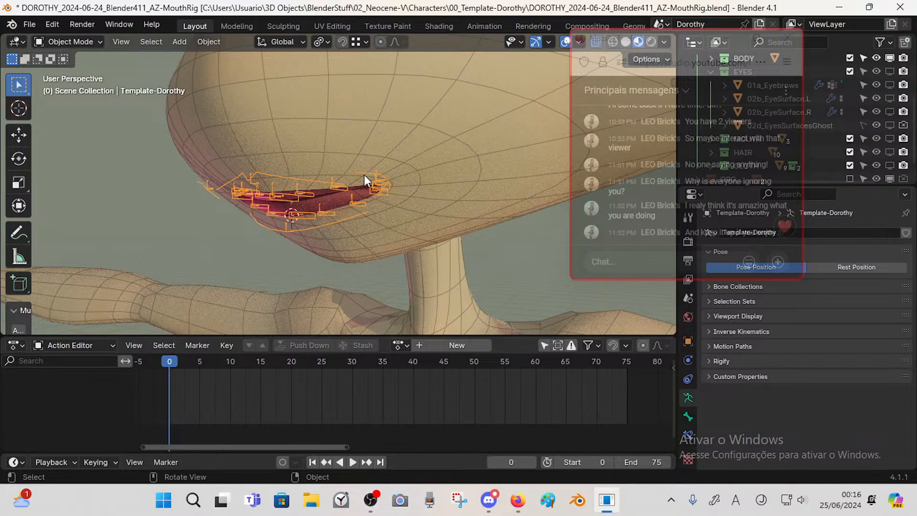
# - Inspect the muzzle, eyes and neck around the mouth rig, and shift the chat window slightly lower
pyautogui.scroll(-4, 364, 175)
pyautogui.scroll(4, 364, 174)
pyautogui.hotkey('shift', '`')
pyautogui.press('a')
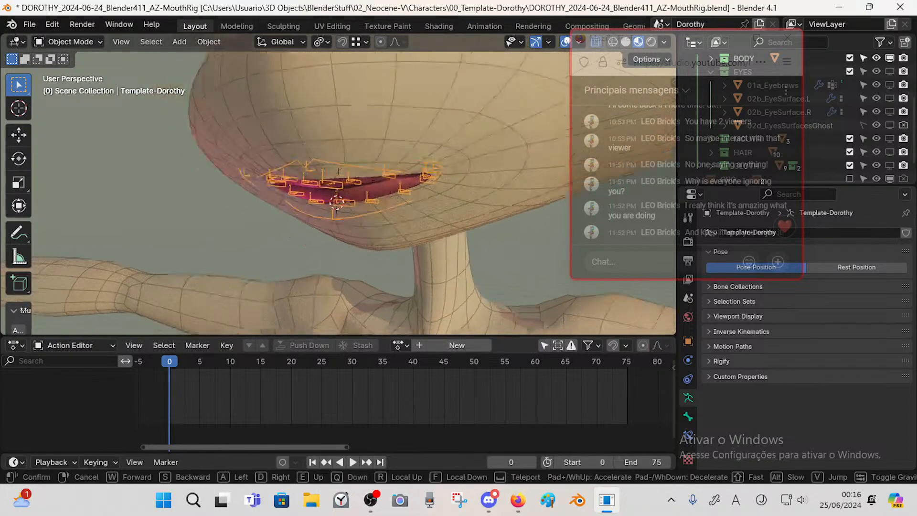
pyautogui.click(308, 181)
pyautogui.hotkey('shift', '`')
pyautogui.press('w')
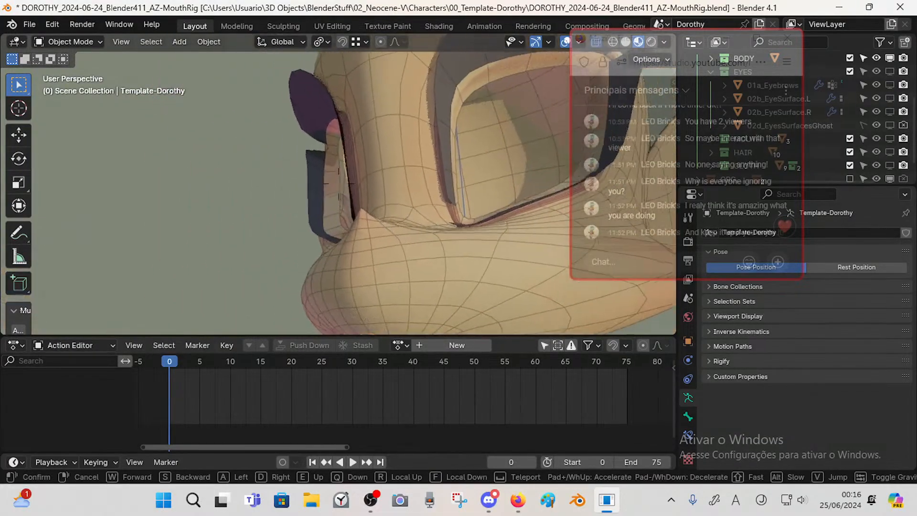
pyautogui.press('e')
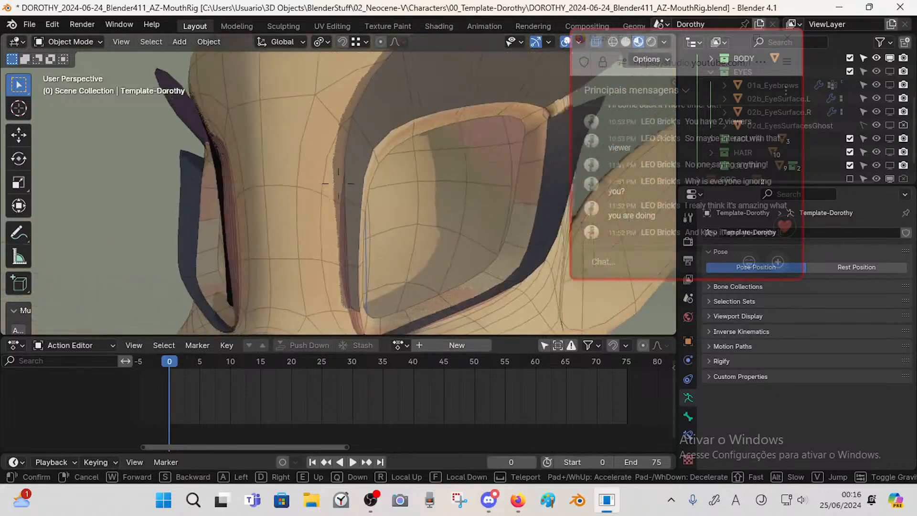
pyautogui.press('s')
pyautogui.press('w')
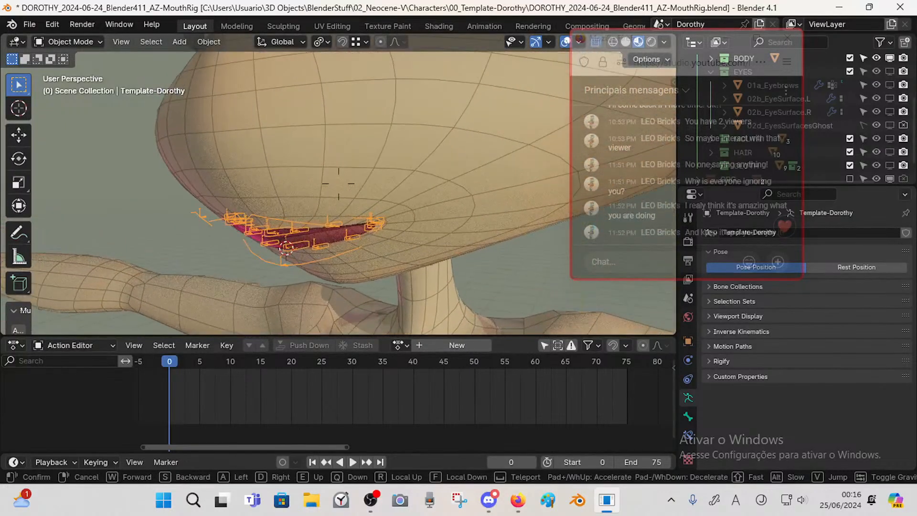
pyautogui.click(371, 189)
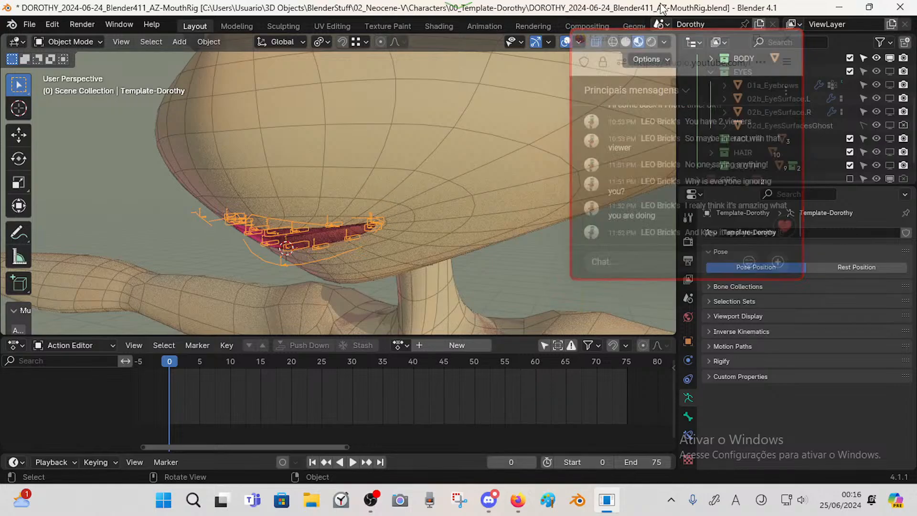
pyautogui.moveTo(622, 43); pyautogui.dragTo(614, 57)
pyautogui.scroll(-4, 257, 247)
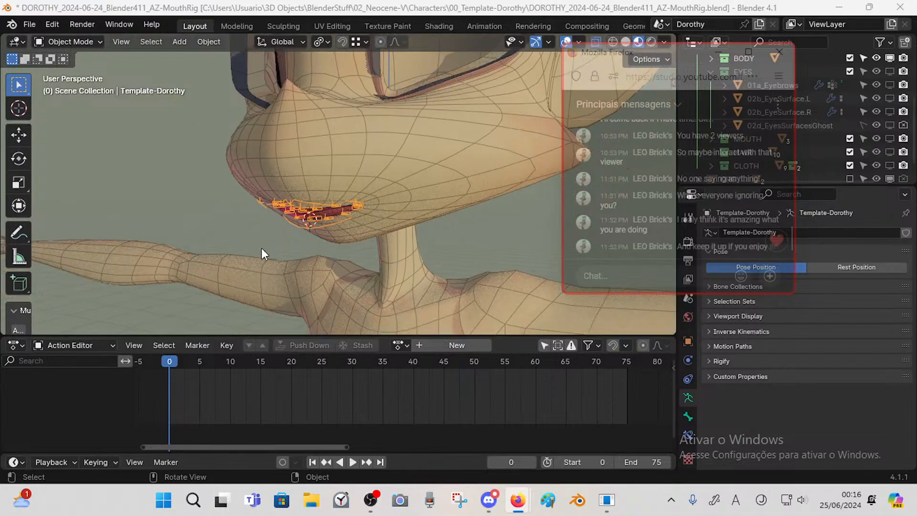
pyautogui.scroll(4, 261, 250)
pyautogui.click(308, 232)
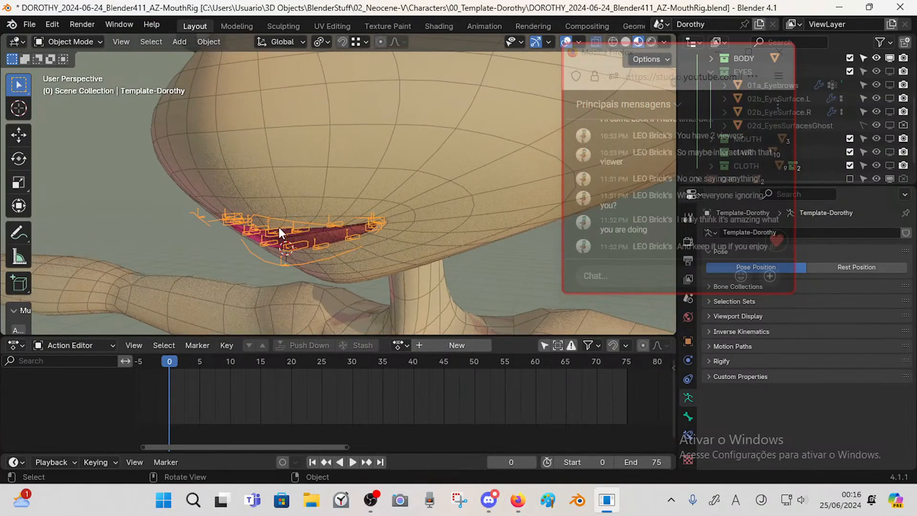
pyautogui.moveTo(279, 227); pyautogui.dragTo(325, 227, button='middle')
# - Enter Pose Mode and test the mouth opening by moving the CTL-Mouth-DN control down and back up
pyautogui.hotkey('ctrl', 'Tab')
pyautogui.moveTo(307, 178); pyautogui.dragTo(305, 241, button='middle')
pyautogui.click(347, 280)
pyautogui.press('g')
pyautogui.click(363, 286)
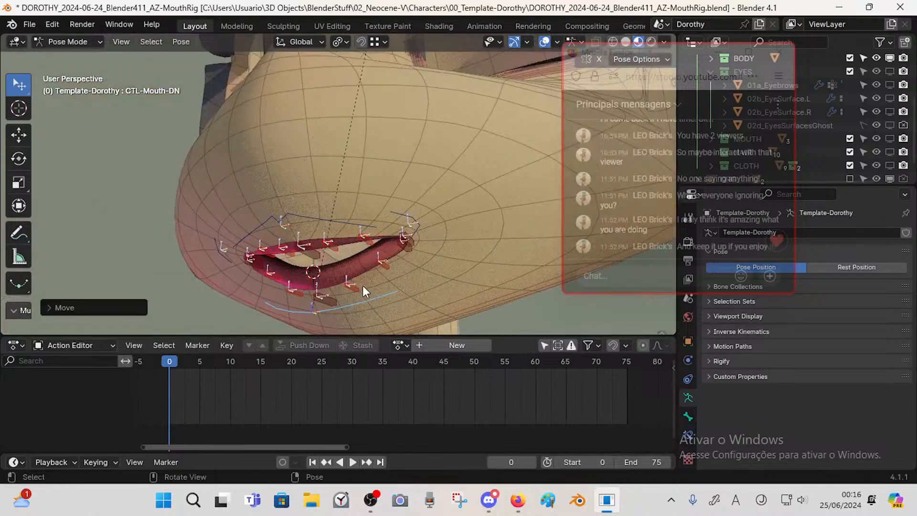
pyautogui.moveTo(362, 286); pyautogui.dragTo(336, 286, button='middle')
pyautogui.press('g')
pyautogui.click(318, 274)
# - Try a raised mouth pose by moving CTL-Mouth.L, the opposite corner control, CTL-Mouth-UP and CTL-Mouth-DN upward
pyautogui.moveTo(251, 234); pyautogui.dragTo(380, 234, button='middle')
pyautogui.click(296, 235)
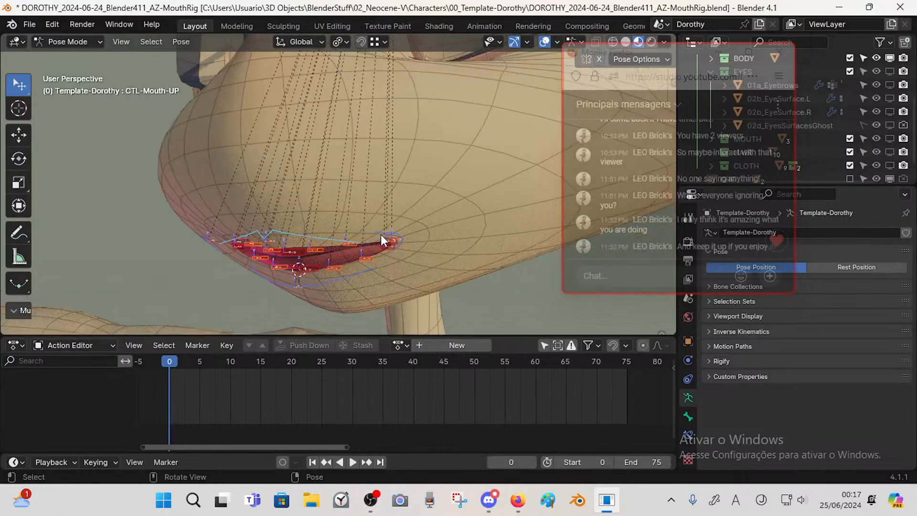
pyautogui.click(382, 231)
pyautogui.press('g')
pyautogui.click(425, 205)
pyautogui.moveTo(425, 205); pyautogui.dragTo(448, 208, button='middle')
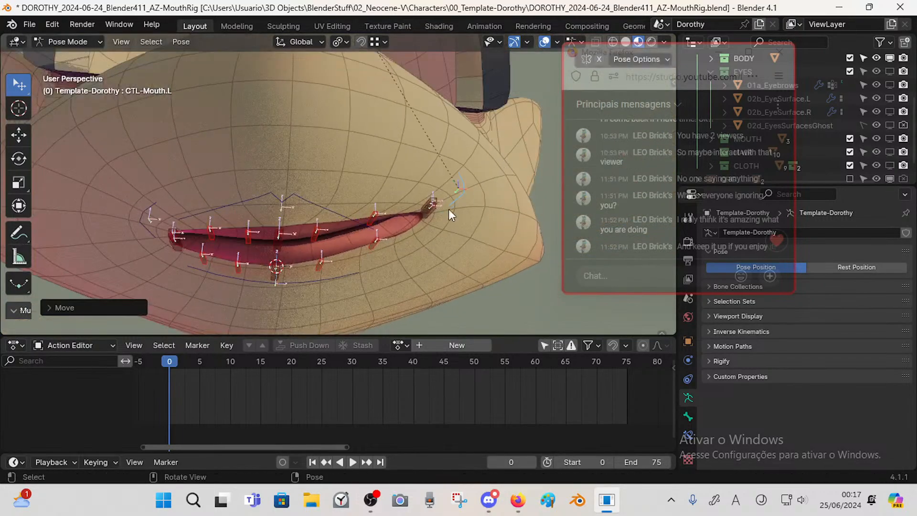
pyautogui.moveTo(152, 217); pyautogui.dragTo(125, 171)
pyautogui.moveTo(283, 206); pyautogui.dragTo(307, 144)
pyautogui.moveTo(304, 276); pyautogui.dragTo(353, 225)
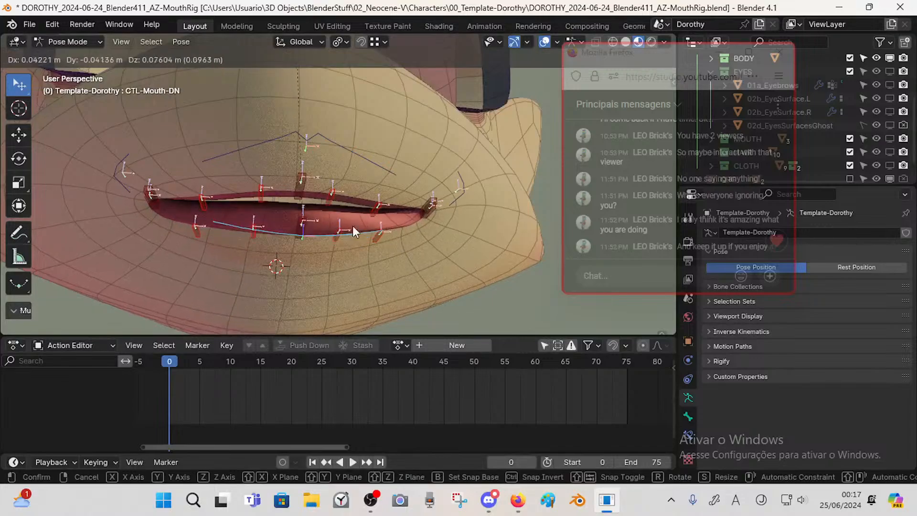
pyautogui.moveTo(352, 225); pyautogui.dragTo(329, 228, button='middle')
pyautogui.moveTo(333, 226); pyautogui.dragTo(339, 213)
# - Test how far the lips deform by pulling CTL-Mouth-UP and the lower lip control away from the face
pyautogui.moveTo(376, 222); pyautogui.dragTo(280, 193, button='middle')
pyautogui.moveTo(245, 166); pyautogui.dragTo(242, 130)
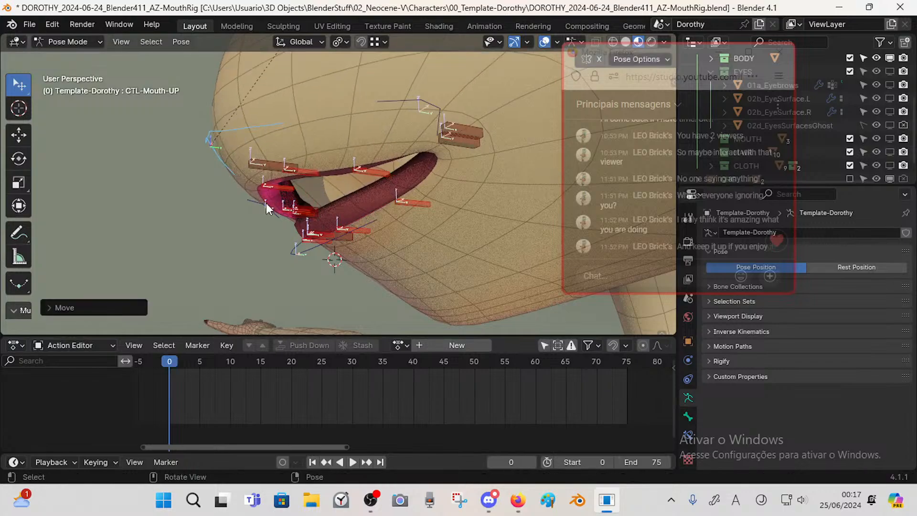
pyautogui.moveTo(267, 207); pyautogui.dragTo(234, 215)
pyautogui.moveTo(243, 214); pyautogui.dragTo(387, 216, button='middle')
pyautogui.moveTo(450, 249); pyautogui.dragTo(473, 225)
# - Try rotating the CTL-Mouth.L corner control and moving it higher on the cheek
pyautogui.click(529, 189)
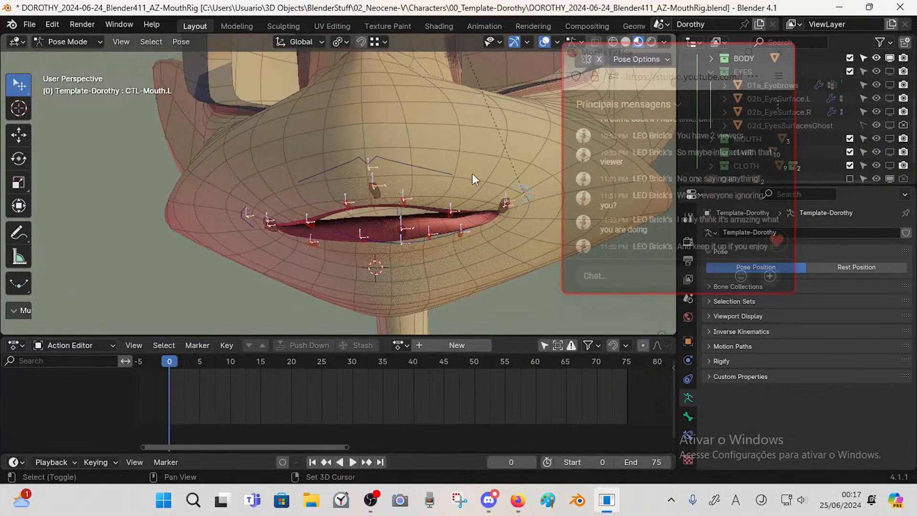
pyautogui.moveTo(472, 173); pyautogui.dragTo(480, 201, button='middle')
pyautogui.press('r')
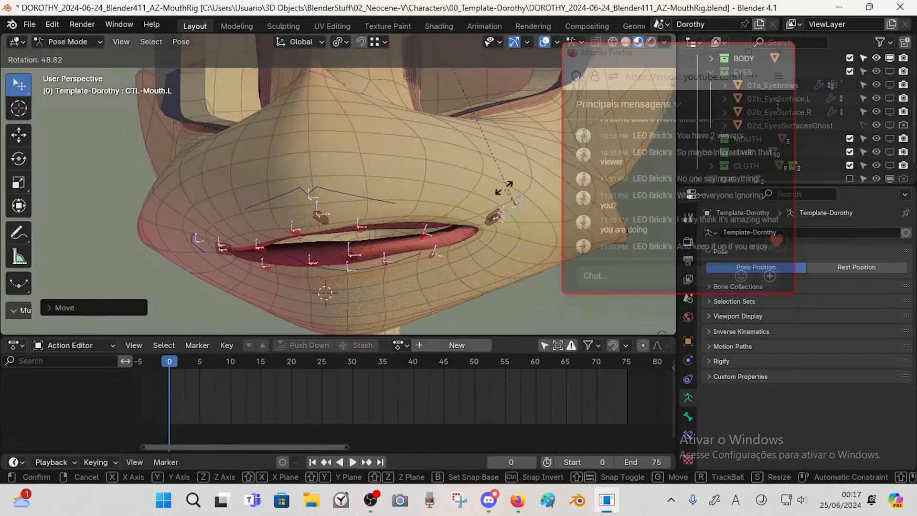
pyautogui.click(506, 201)
pyautogui.moveTo(511, 200); pyautogui.dragTo(521, 168)
# - Test moving the lip bones near DEF-Lip-DN.L.001, and clear the location of all bones
pyautogui.click(397, 253)
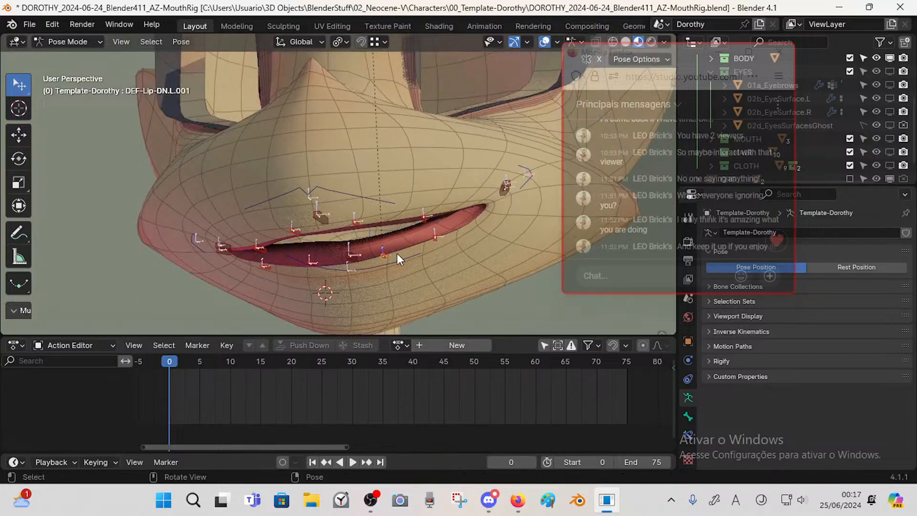
pyautogui.moveTo(399, 258); pyautogui.dragTo(446, 234)
pyautogui.moveTo(446, 256); pyautogui.dragTo(438, 285, button='middle')
pyautogui.moveTo(417, 223); pyautogui.dragTo(406, 258)
pyautogui.moveTo(407, 259); pyautogui.dragTo(400, 265)
pyautogui.press('a')
pyautogui.hotkey('alt', 'g')
# - Leave Pose Mode and select the Template-Dorothy-Body mesh
pyautogui.keyDown('shift'); pyautogui.moveTo(399, 265); pyautogui.dragTo(506, 297, button='middle'); pyautogui.keyUp('shift')
pyautogui.hotkey('ctrl', 'Tab')
pyautogui.click(489, 184)
pyautogui.moveTo(489, 185); pyautogui.dragTo(421, 191, button='middle')
pyautogui.keyDown('shift'); pyautogui.moveTo(420, 191); pyautogui.dragTo(377, 205, button='middle'); pyautogui.keyUp('shift')
pyautogui.keyDown('shift'); pyautogui.moveTo(377, 205); pyautogui.dragTo(381, 237, button='middle'); pyautogui.keyUp('shift')
pyautogui.scroll(-3, 354, 219)
pyautogui.keyDown('shift'); pyautogui.moveTo(381, 237); pyautogui.dragTo(352, 266, button='middle'); pyautogui.keyUp('shift')
pyautogui.scroll(4, 316, 208)
pyautogui.scroll(-2, 348, 170)
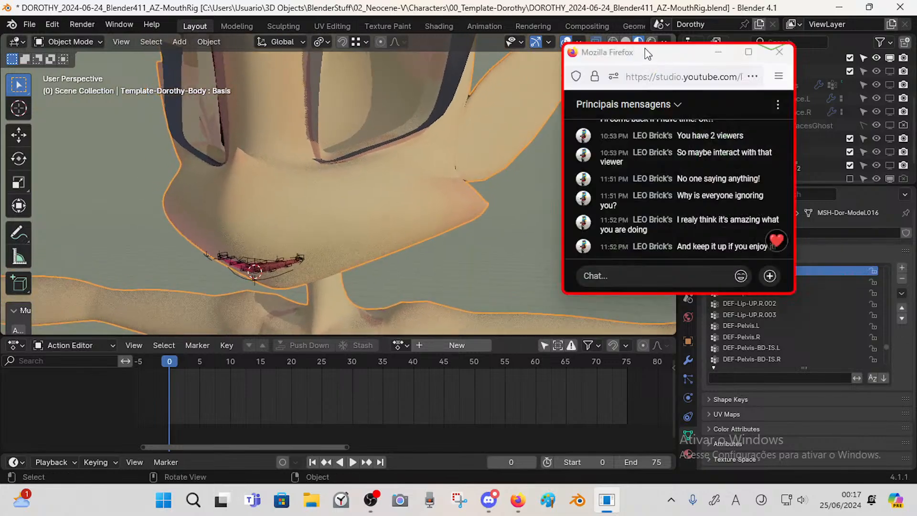
# - Set the body mesh's subdivision level to 0 and open it in Edit Mode around the muzzle
pyautogui.hotkey('ctrl', '0')
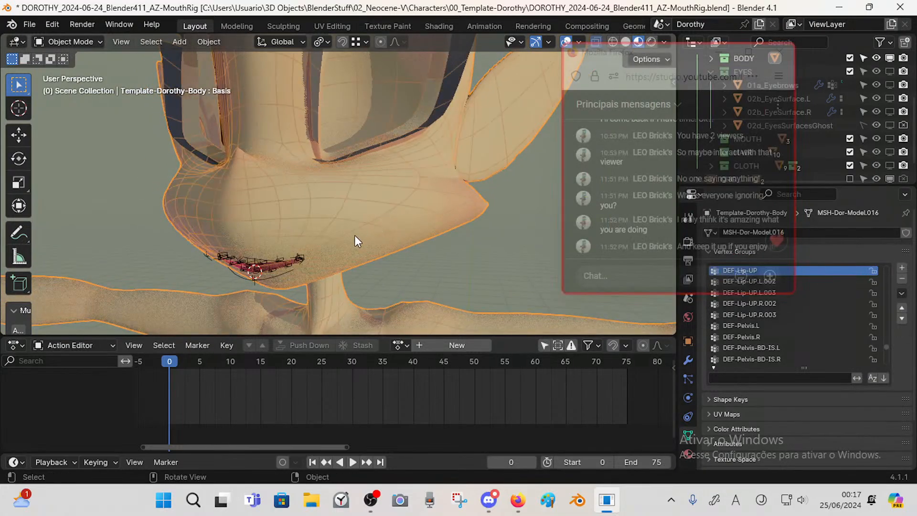
pyautogui.scroll(-3, 354, 235)
pyautogui.moveTo(354, 235); pyautogui.dragTo(328, 251, button='middle')
pyautogui.scroll(2, 328, 253)
pyautogui.hotkey('shift', '`')
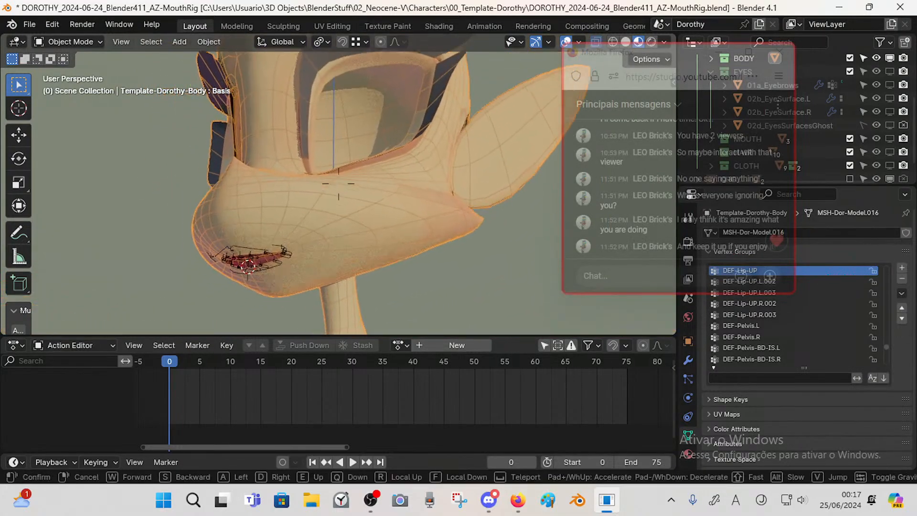
pyautogui.click(335, 266)
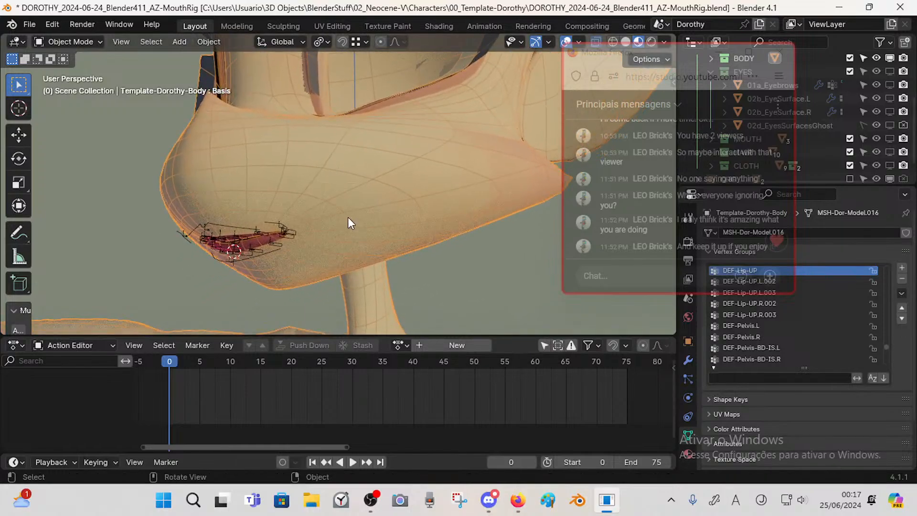
pyautogui.press('Tab')
pyautogui.moveTo(359, 193); pyautogui.dragTo(292, 241, button='middle')
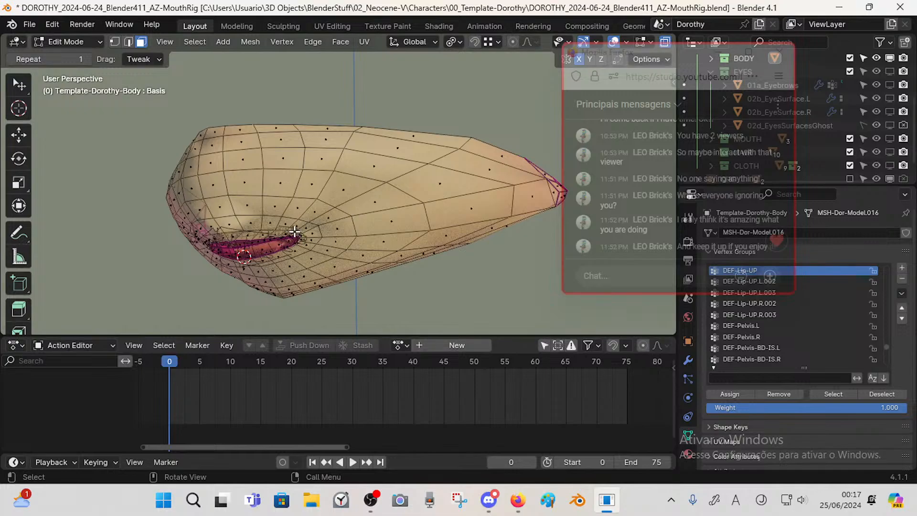
# - Select the muzzle's face loops from around the lips outward across the snout and cheeks on the body mesh
pyautogui.keyDown('alt'); pyautogui.click(279, 220); pyautogui.keyUp('alt')
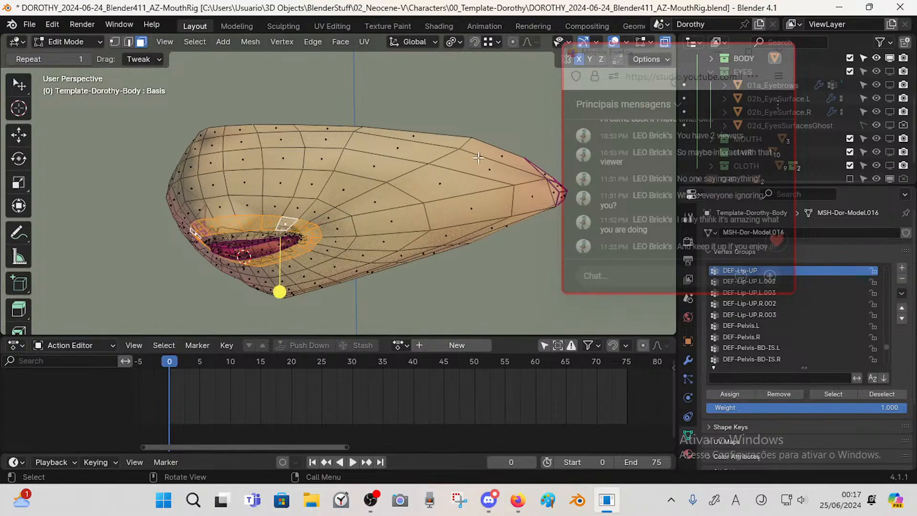
pyautogui.keyDown('alt'); pyautogui.keyDown('shift'); pyautogui.click(326, 182); pyautogui.keyUp('shift'); pyautogui.keyUp('alt')
pyautogui.keyDown('alt'); pyautogui.keyDown('shift'); pyautogui.click(334, 172); pyautogui.keyUp('shift'); pyautogui.keyUp('alt')
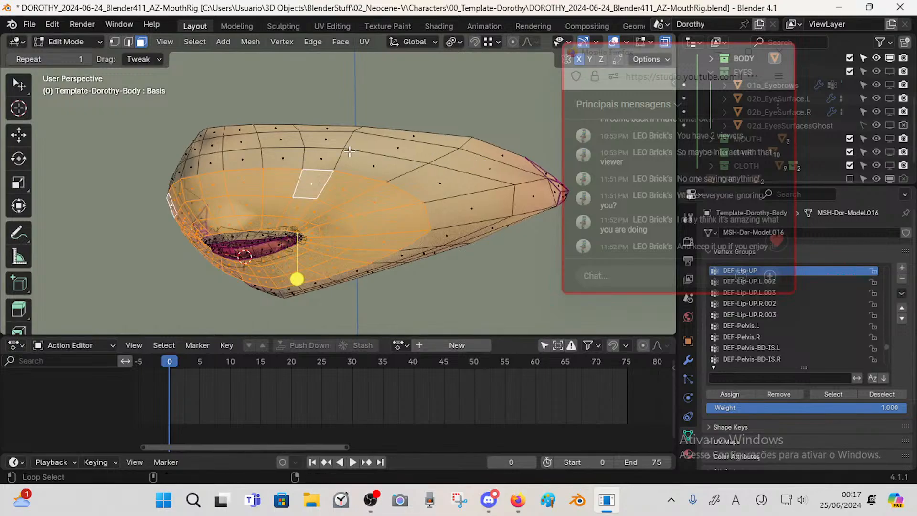
pyautogui.keyDown('alt'); pyautogui.keyDown('shift'); pyautogui.click(344, 149); pyautogui.keyUp('shift'); pyautogui.keyUp('alt')
pyautogui.keyDown('alt'); pyautogui.keyDown('shift'); pyautogui.click(310, 154); pyautogui.keyUp('shift'); pyautogui.keyUp('alt')
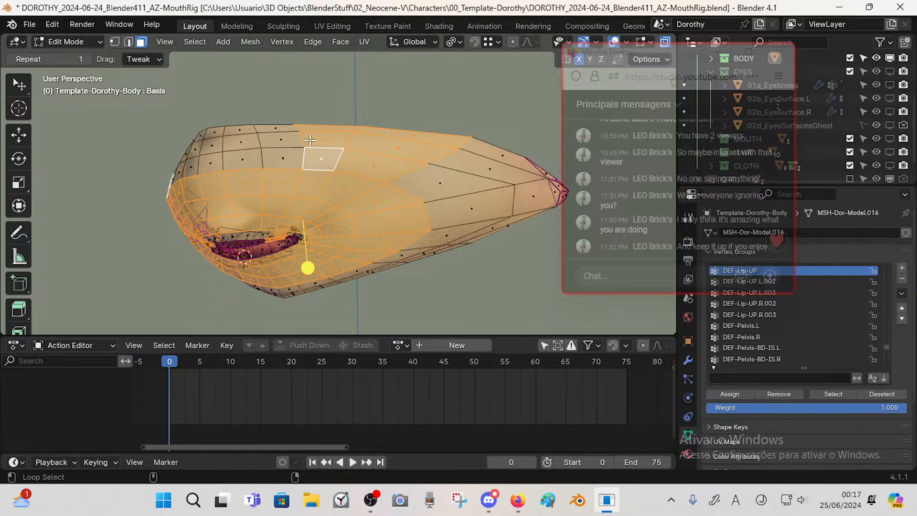
pyautogui.keyDown('alt'); pyautogui.keyDown('shift'); pyautogui.click(268, 150); pyautogui.keyUp('shift'); pyautogui.keyUp('alt')
pyautogui.keyDown('alt'); pyautogui.keyDown('shift'); pyautogui.click(258, 139); pyautogui.keyUp('shift'); pyautogui.keyUp('alt')
pyautogui.keyDown('alt'); pyautogui.keyDown('shift'); pyautogui.click(256, 128); pyautogui.keyUp('shift'); pyautogui.keyUp('alt')
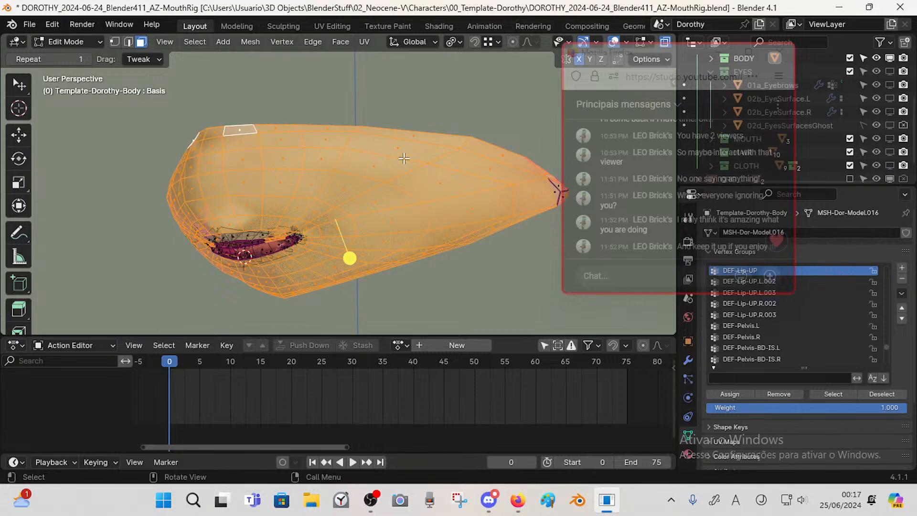
pyautogui.moveTo(404, 159); pyautogui.dragTo(481, 200, button='middle')
pyautogui.press('c')
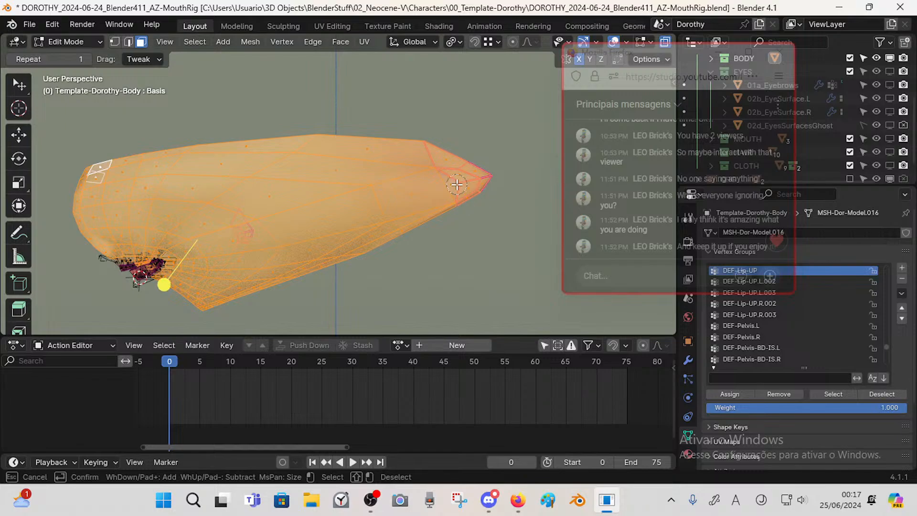
pyautogui.press('Escape')
pyautogui.moveTo(411, 171); pyautogui.dragTo(391, 211, button='middle')
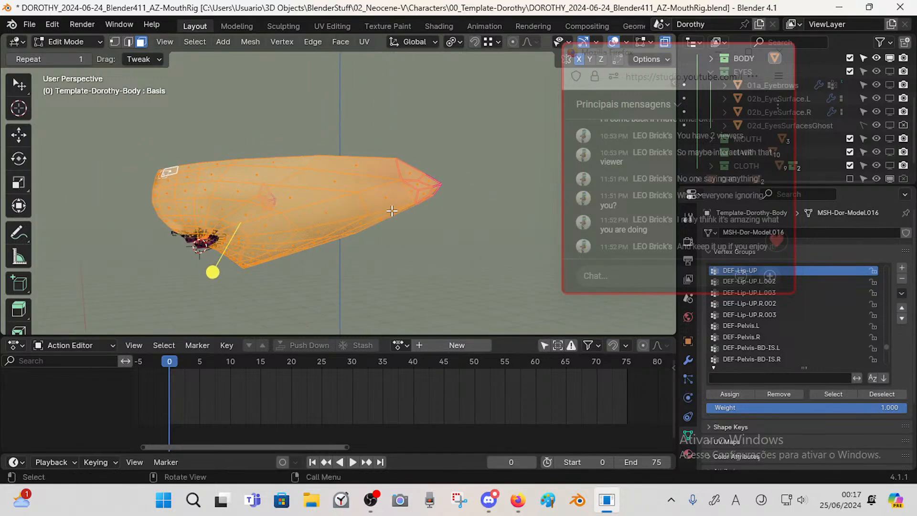
pyautogui.moveTo(273, 197); pyautogui.dragTo(318, 192, button='middle')
# - Duplicate the selected muzzle faces in place, separate them into their own object, and select the new Template-Dorothy-Body.001
pyautogui.hotkey('ctrl', 'Tab')
pyautogui.press('Tab')
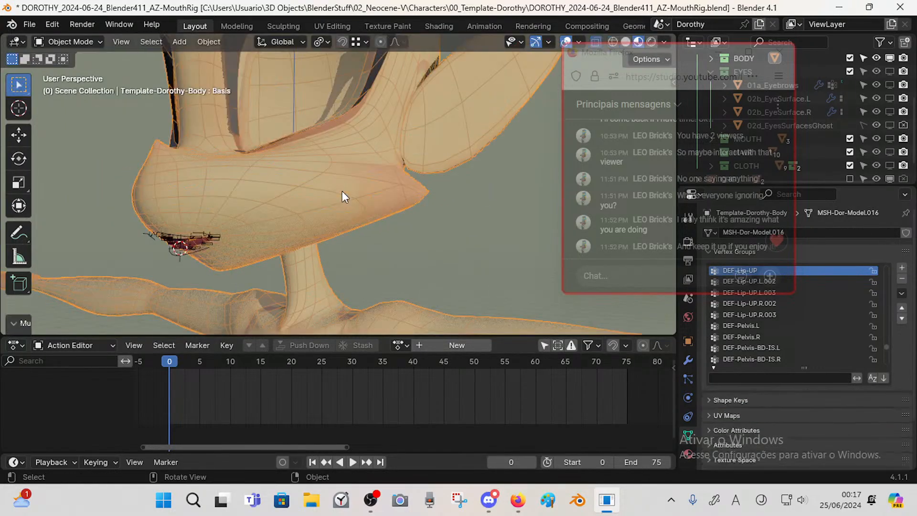
pyautogui.press('Tab')
pyautogui.hotkey('shift', 'd')
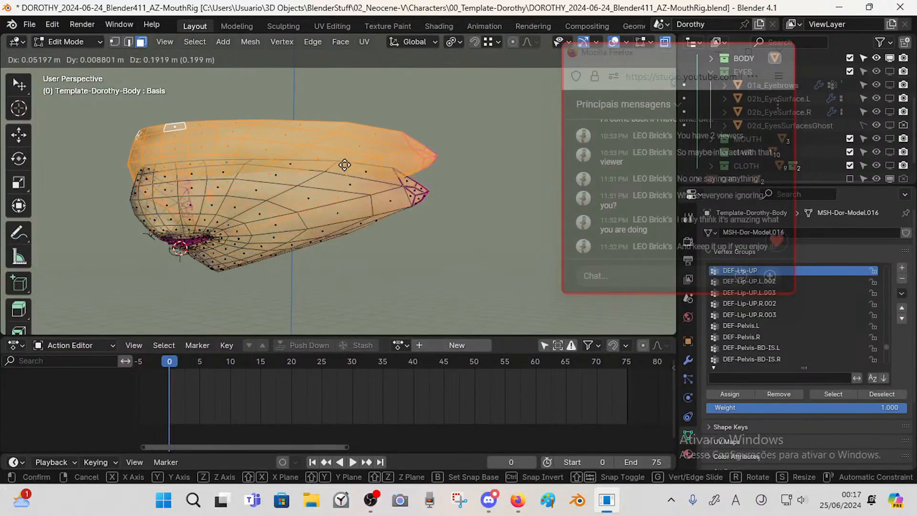
pyautogui.rightClick(340, 182)
pyautogui.press('p')
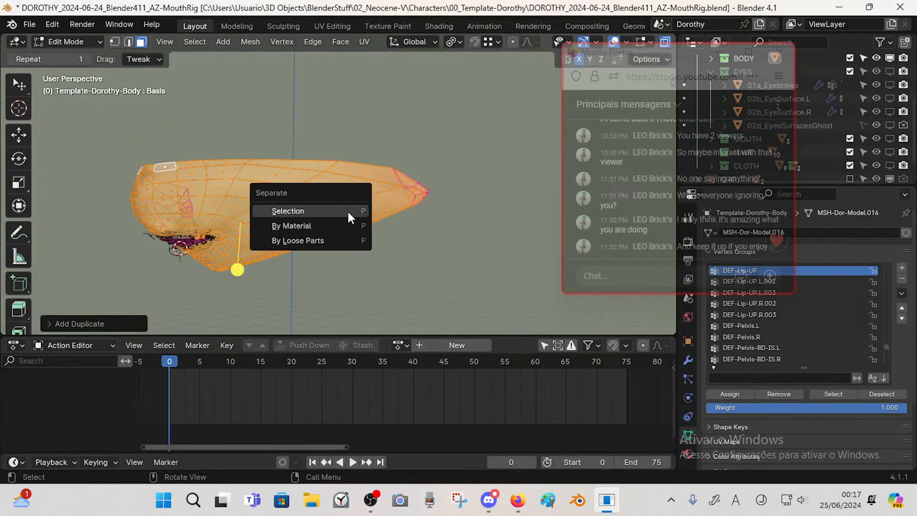
pyautogui.click(348, 210)
pyautogui.press('Tab')
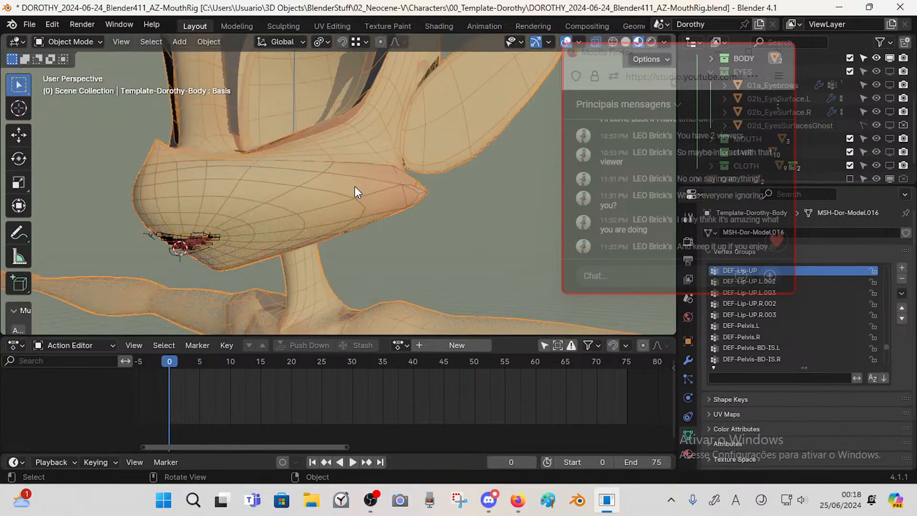
pyautogui.keyDown('alt'); pyautogui.click(356, 191); pyautogui.keyUp('alt')
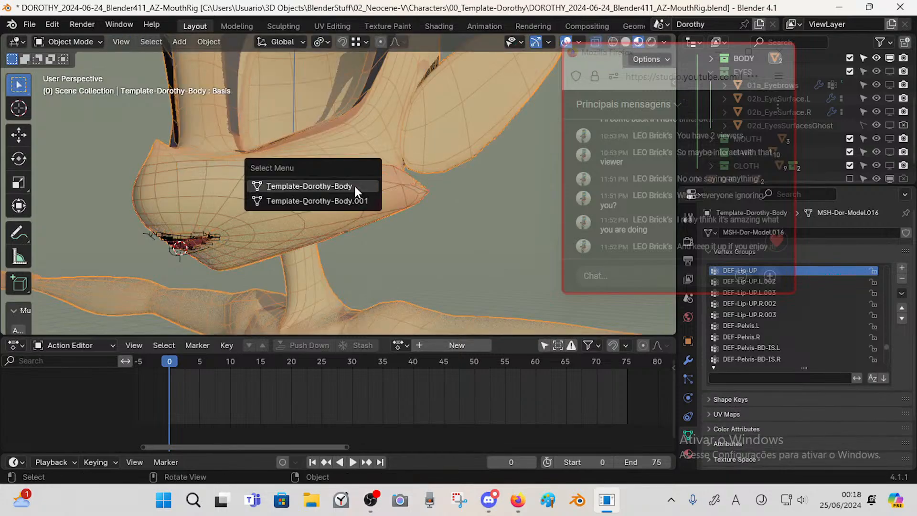
pyautogui.click(348, 199)
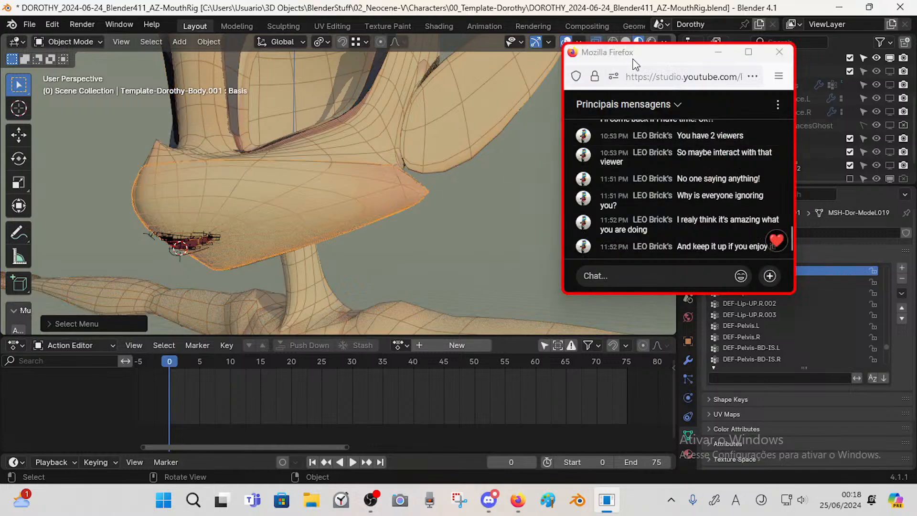
# - Expand the MOUTH collection in the outliner, select 03b_MuzzleGhost and make it visible in the viewport
pyautogui.moveTo(631, 110); pyautogui.dragTo(472, 109)
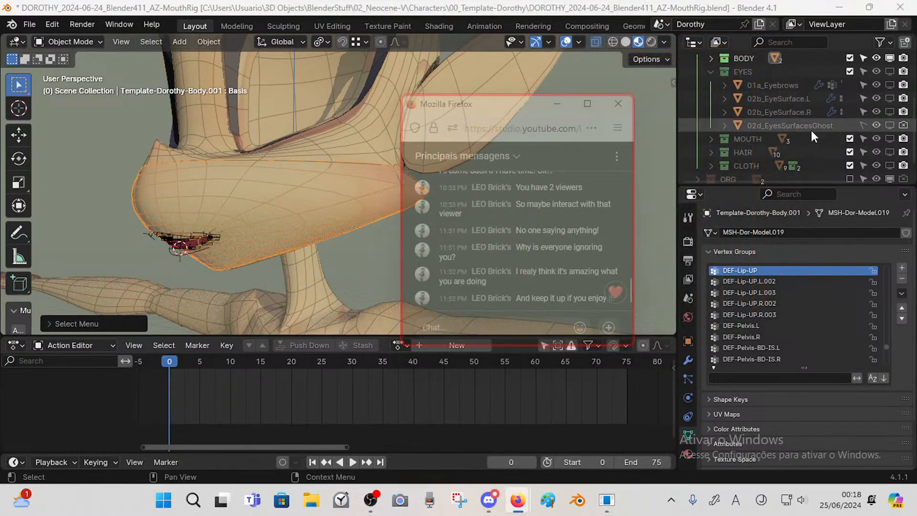
pyautogui.scroll(-1, 811, 128)
pyautogui.scroll(5, 803, 128)
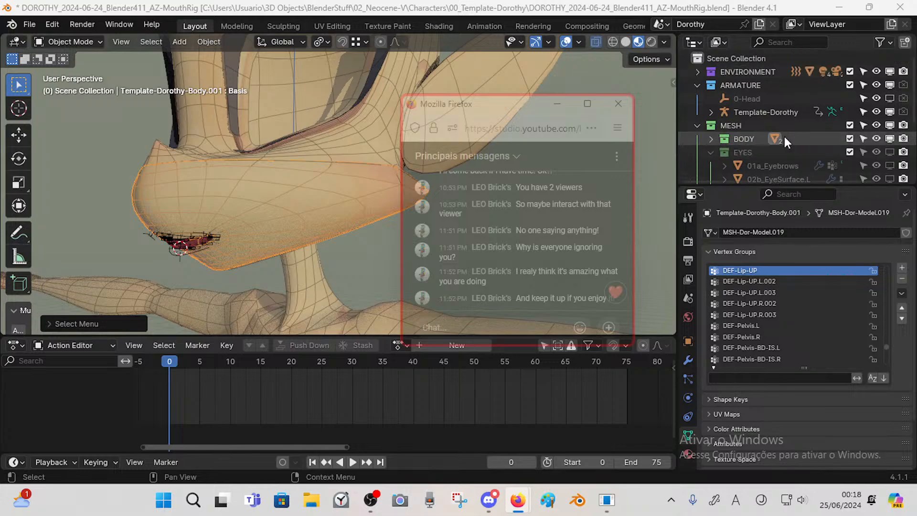
pyautogui.click(695, 86)
pyautogui.scroll(-4, 770, 166)
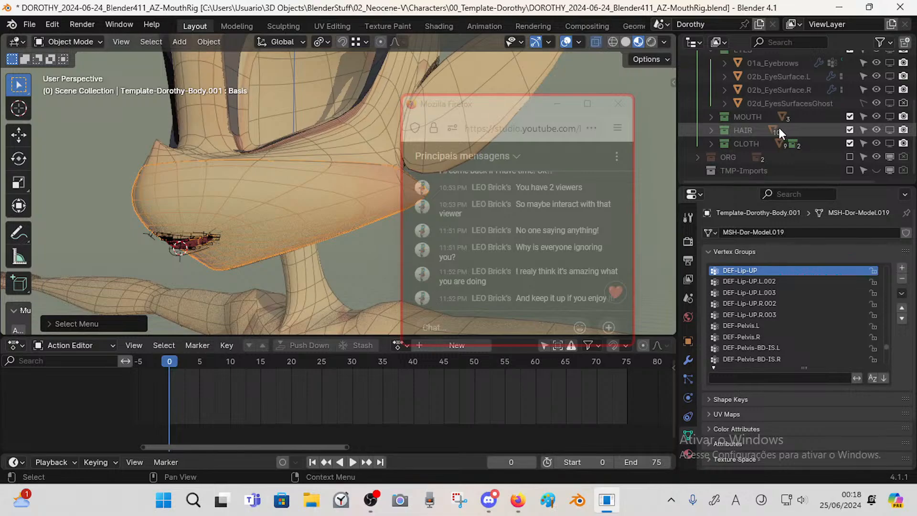
pyautogui.click(712, 117)
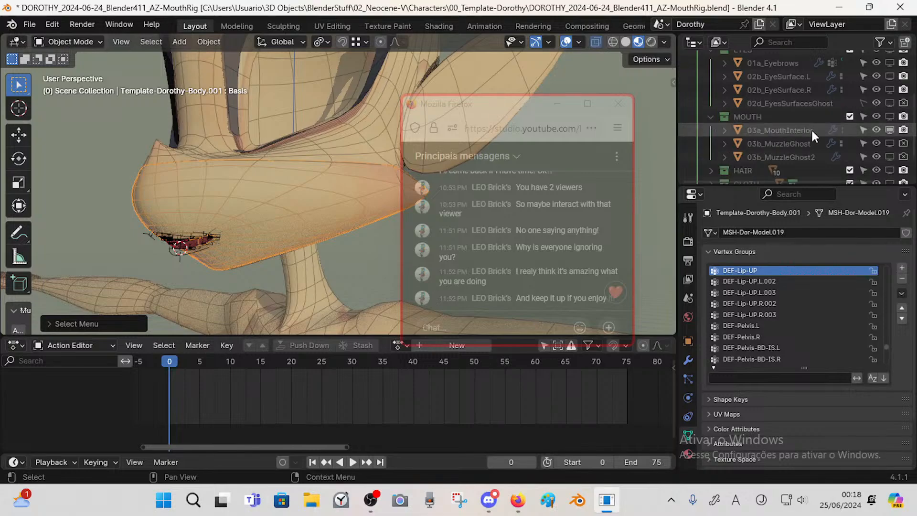
pyautogui.scroll(-2, 821, 132)
pyautogui.click(791, 116)
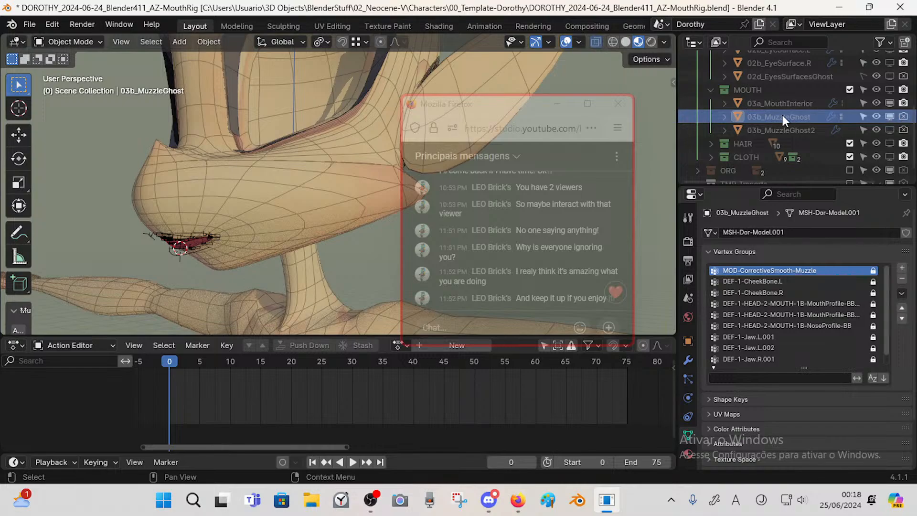
pyautogui.click(874, 116)
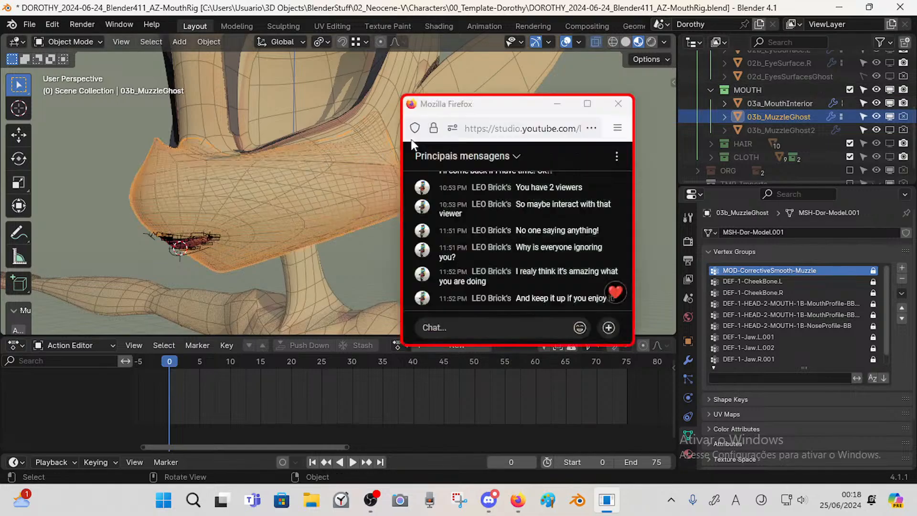
# - Try to join the separated Template-Dorothy-Body.001 muzzle piece into 03b_MuzzleGhost
pyautogui.click(457, 109)
pyautogui.moveTo(457, 110); pyautogui.dragTo(515, 90)
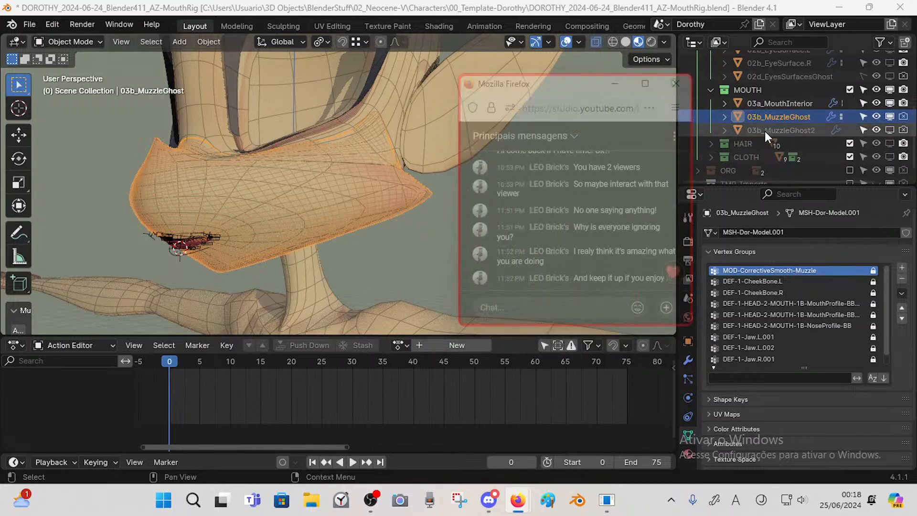
pyautogui.keyDown('alt'); pyautogui.click(289, 219); pyautogui.keyUp('alt')
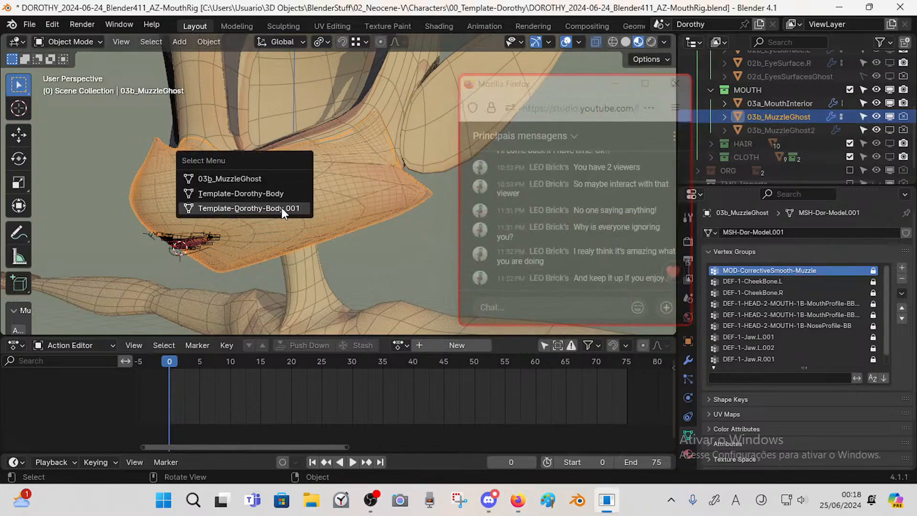
pyautogui.click(282, 208)
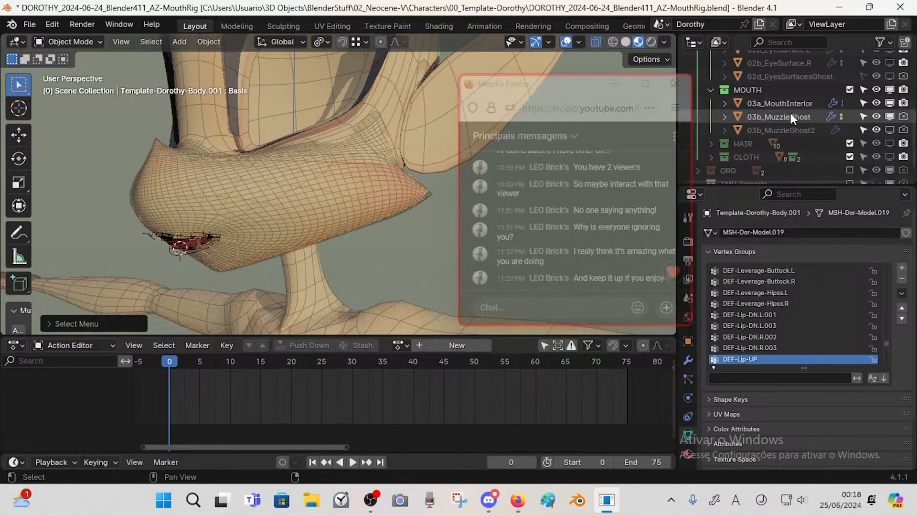
pyautogui.click(788, 117)
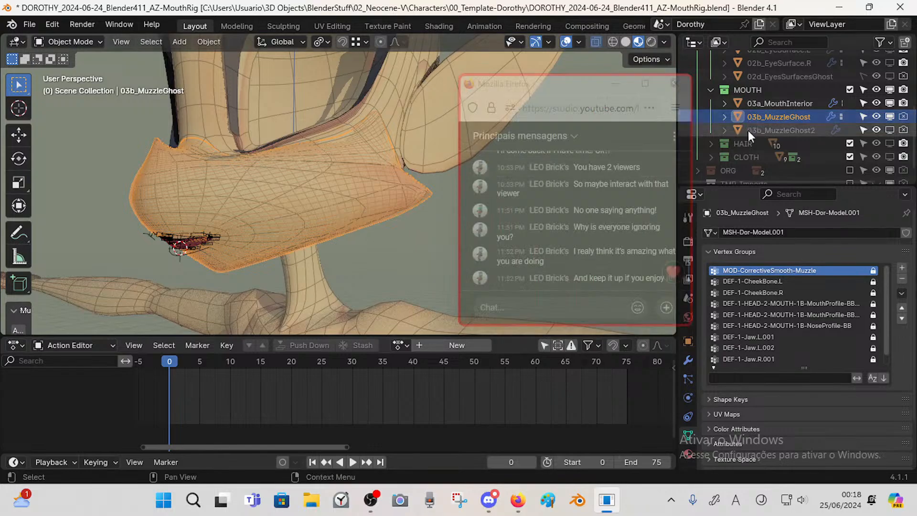
pyautogui.hotkey('ctrl', 'j')
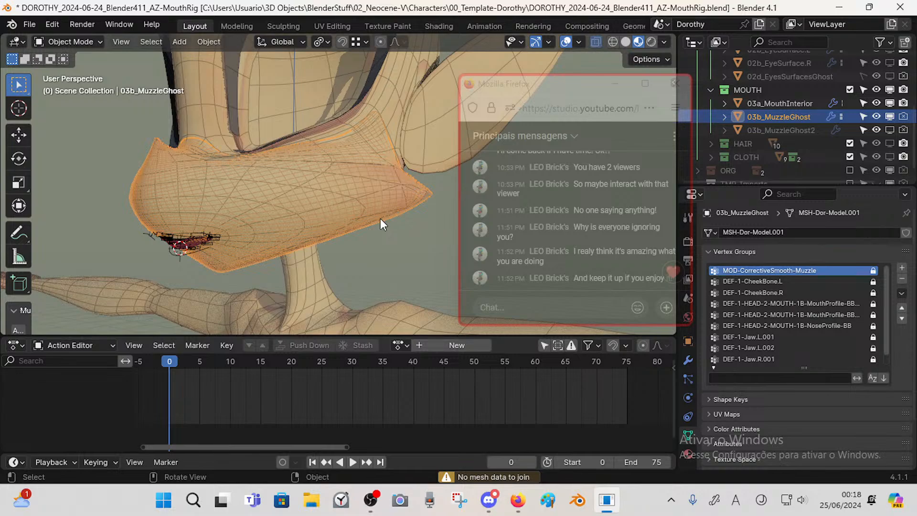
# - Clear the selection and select Template-Dorothy-Body.001 together with 03b_MuzzleGhost as the active object, checking both in the outliner
pyautogui.hotkey('alt', 'a')
pyautogui.click(324, 208)
pyautogui.keyDown('alt'); pyautogui.click(291, 214); pyautogui.keyUp('alt')
pyautogui.click(291, 215)
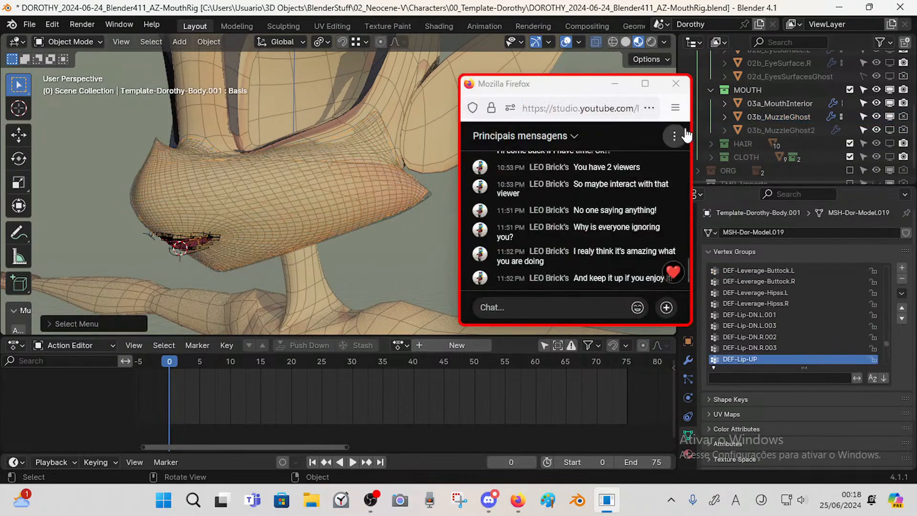
pyautogui.click(775, 117)
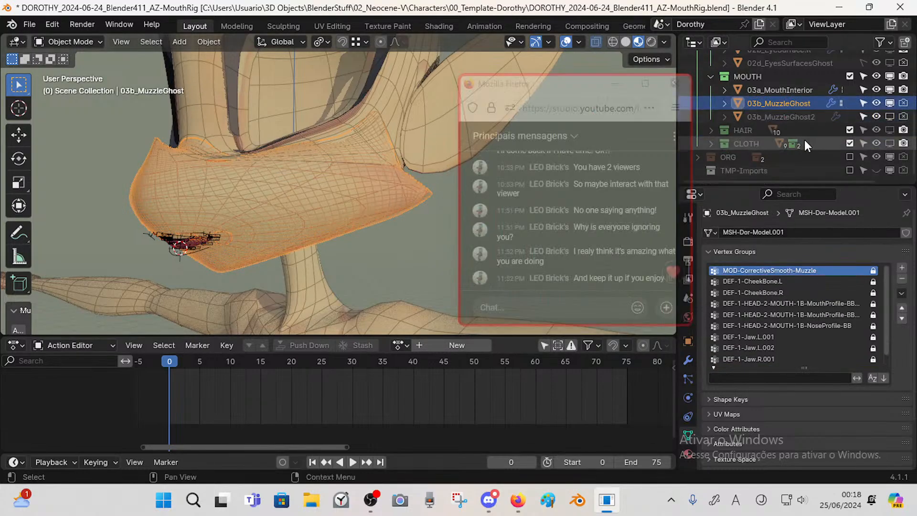
pyautogui.scroll(5, 803, 139)
pyautogui.click(711, 112)
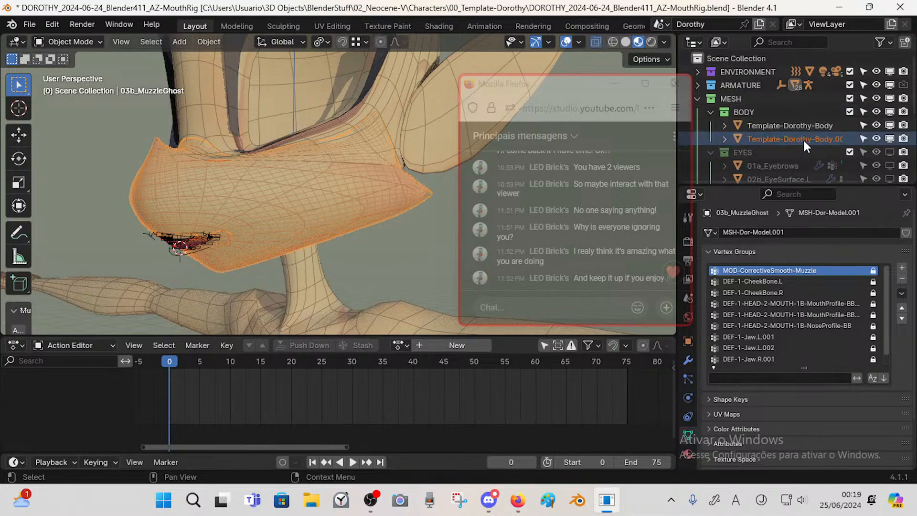
pyautogui.scroll(-5, 804, 142)
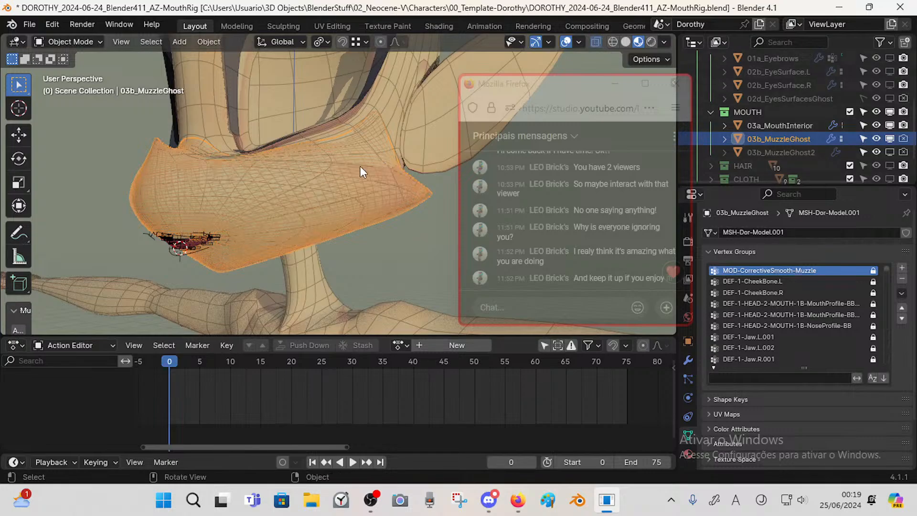
# - Examine 03b_MuzzleGhost's modifier stack and compare its mesh between Object Mode and Edit Mode
pyautogui.click(686, 359)
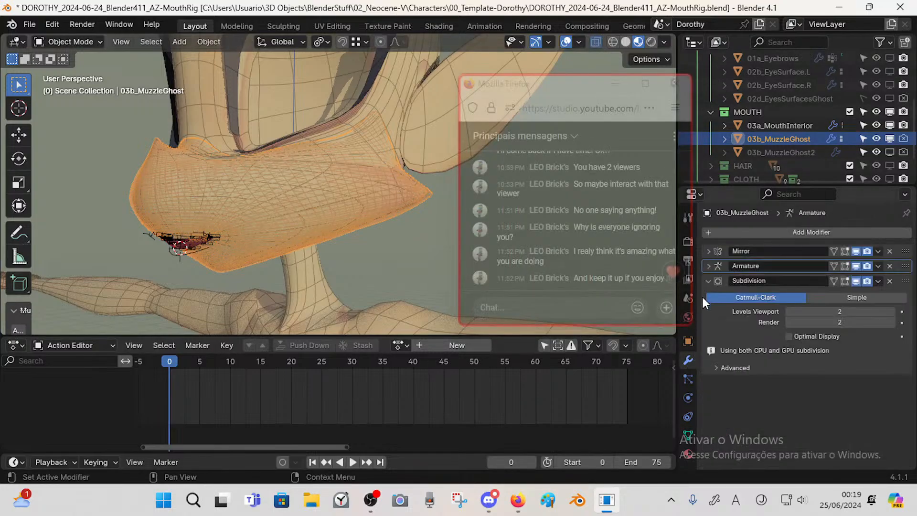
pyautogui.click(704, 280)
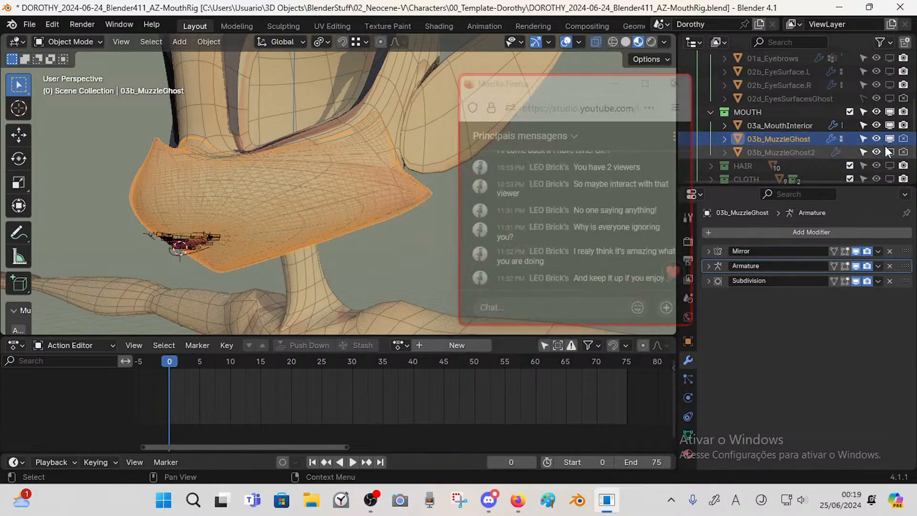
pyautogui.press('Tab')
pyautogui.press('Tab')
pyautogui.press('Tab')
pyautogui.press('Tab')
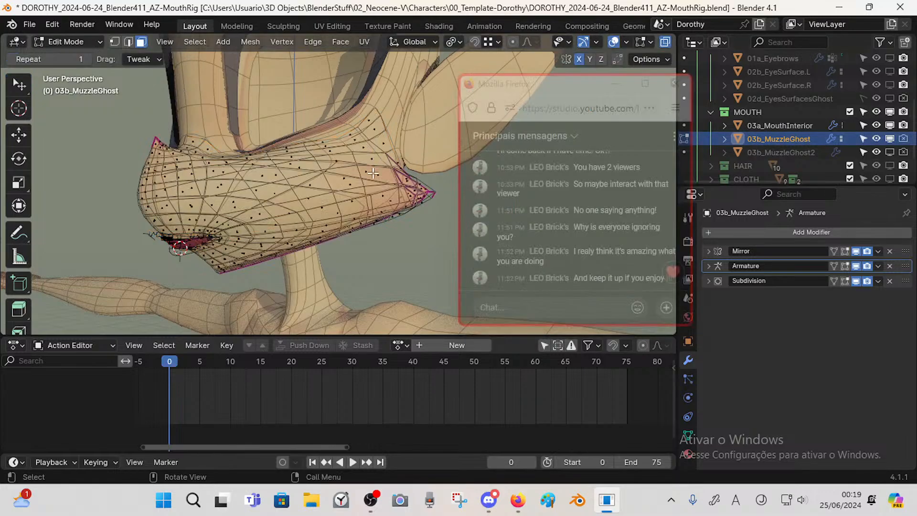
pyautogui.press('Tab')
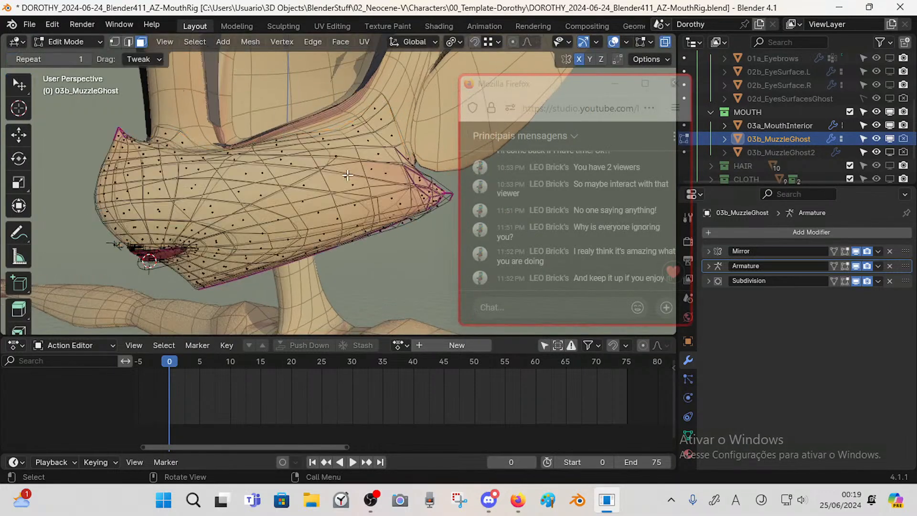
pyautogui.press('Tab')
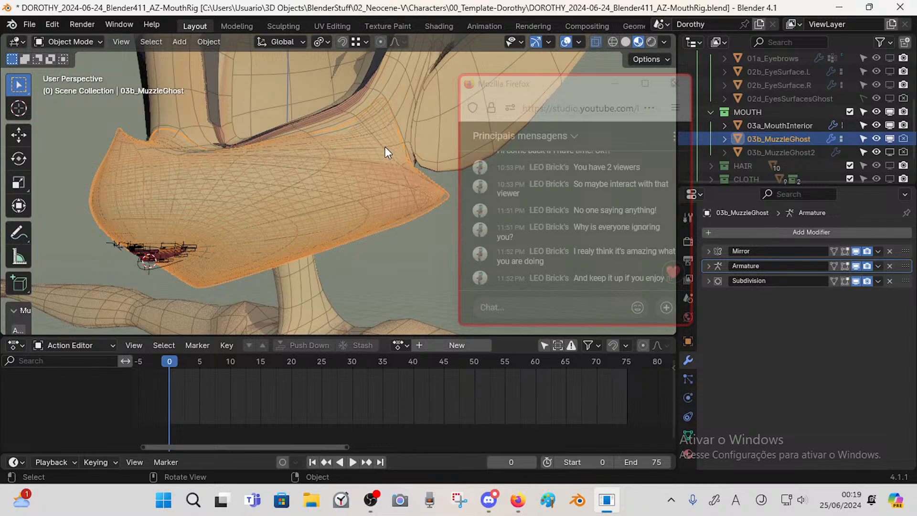
# - In 03b_MuzzleGhost, select the linked outer shell that extends beyond the muzzle, delete its vertices and return to Object Mode
pyautogui.press('Tab')
pyautogui.press('Tab')
pyautogui.press('Tab')
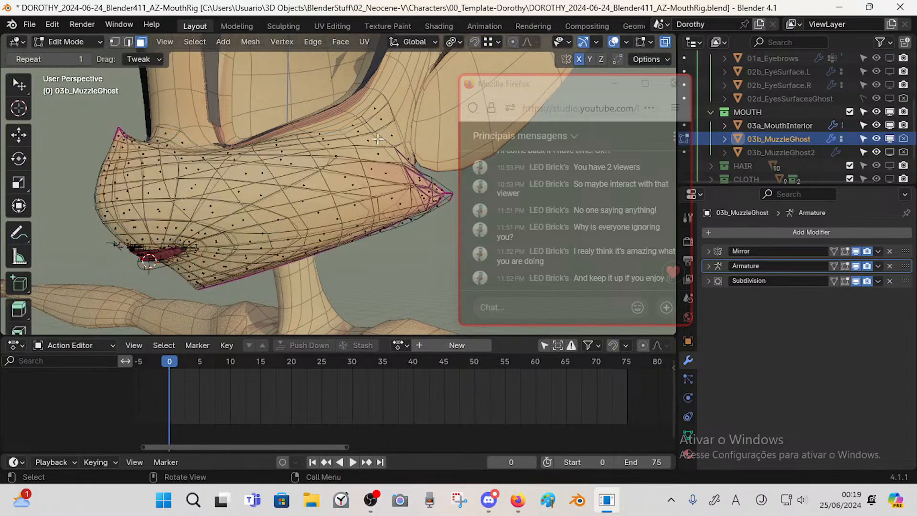
pyautogui.hotkey('ctrl', 'l')
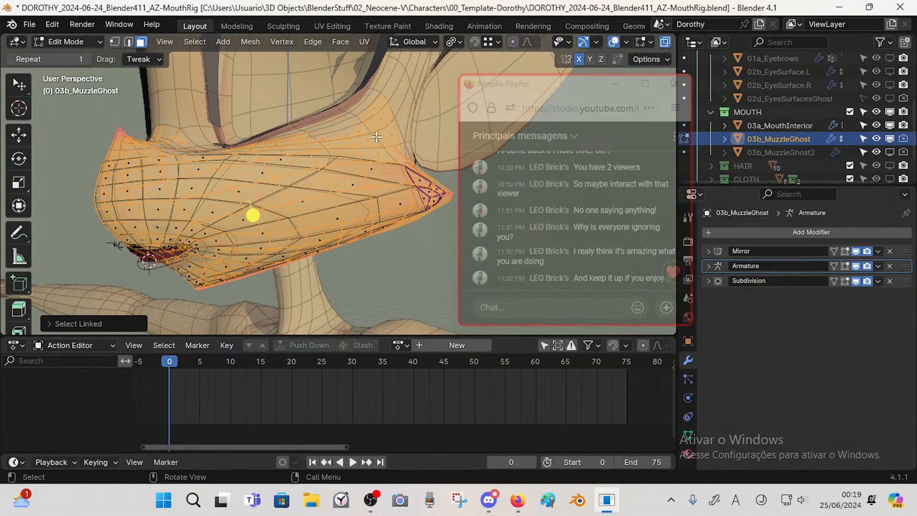
pyautogui.press('x')
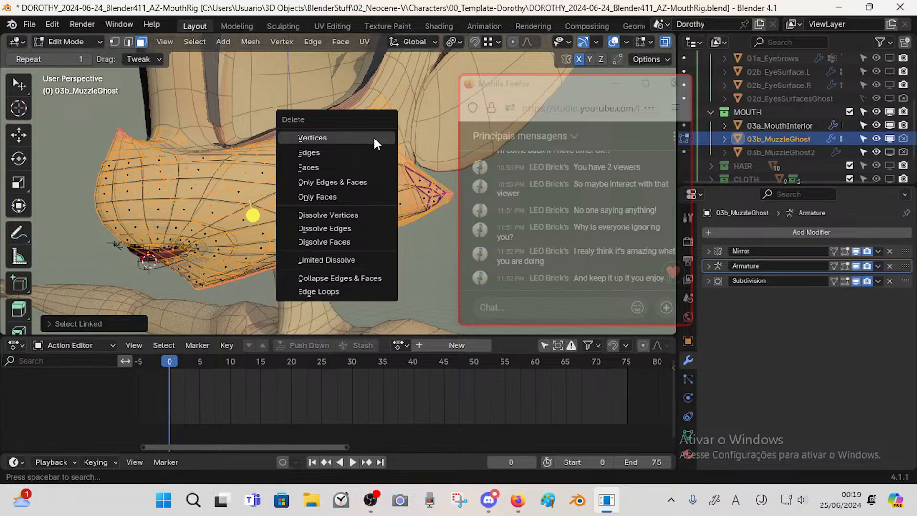
pyautogui.click(347, 138)
pyautogui.press('Tab')
pyautogui.moveTo(308, 204)
pyautogui.mouseDown(button='middle')
pyautogui.moveTo(296, 217)
pyautogui.moveTo(271, 214)
pyautogui.moveTo(365, 211)
pyautogui.moveTo(299, 213)
pyautogui.moveTo(313, 206)
pyautogui.mouseUp(button='middle')
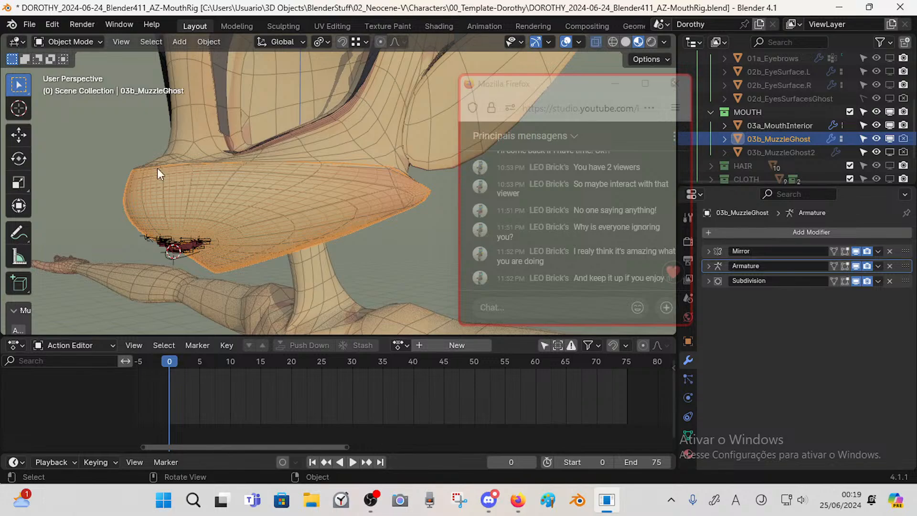
# - On Template-Dorothy-Body, set the vertex group of the Shrinkwrap: Muzzle modifier to !HIDE-1-MuzzleRegion
pyautogui.click(341, 156)
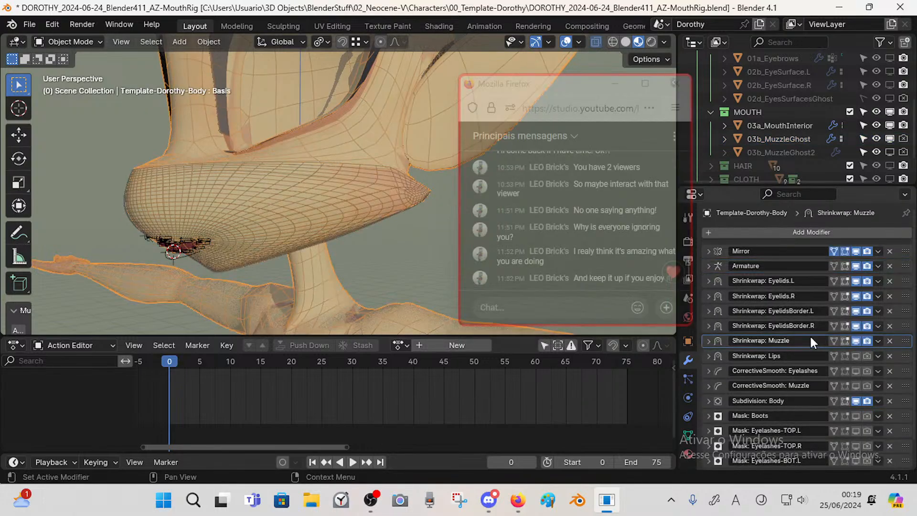
pyautogui.click(708, 340)
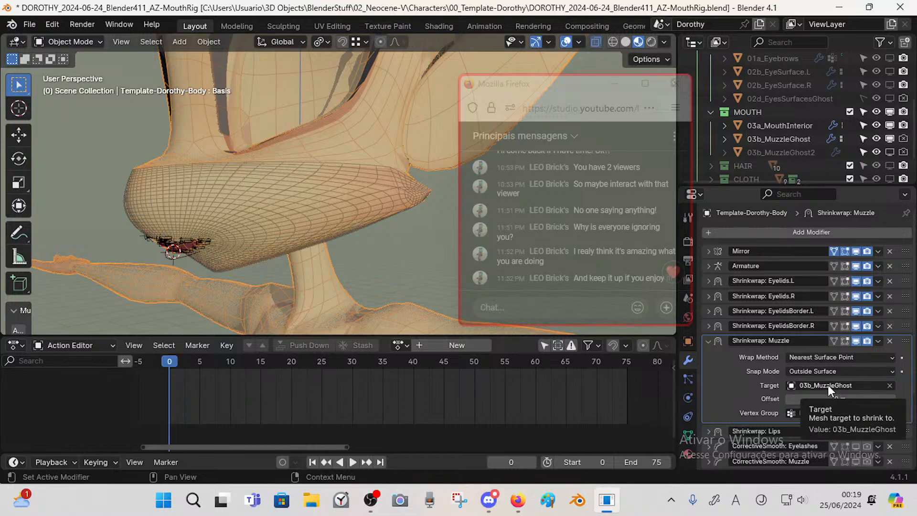
pyautogui.click(822, 410)
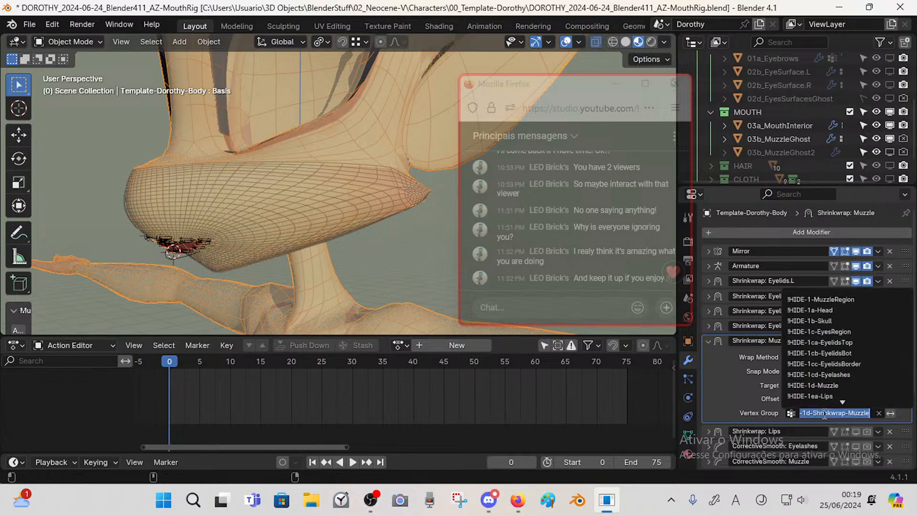
pyautogui.write('!Hide')
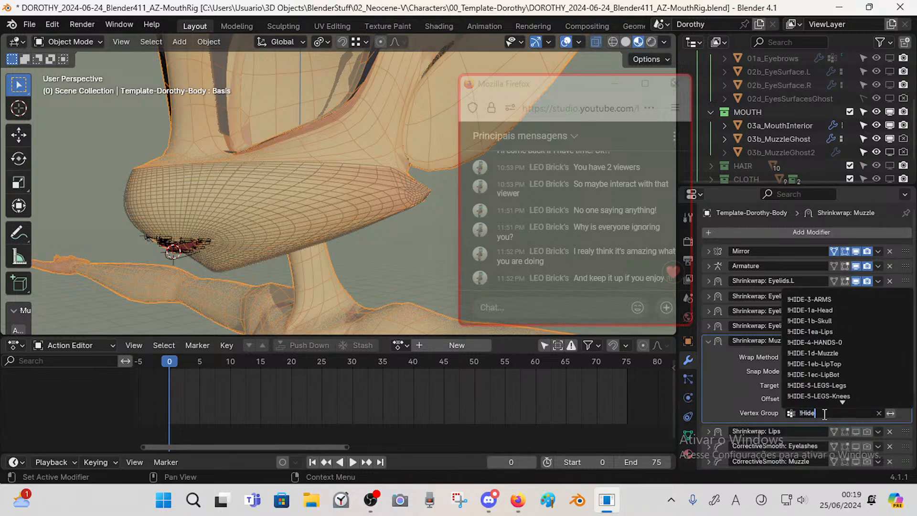
pyautogui.press('Escape')
pyautogui.click(824, 414)
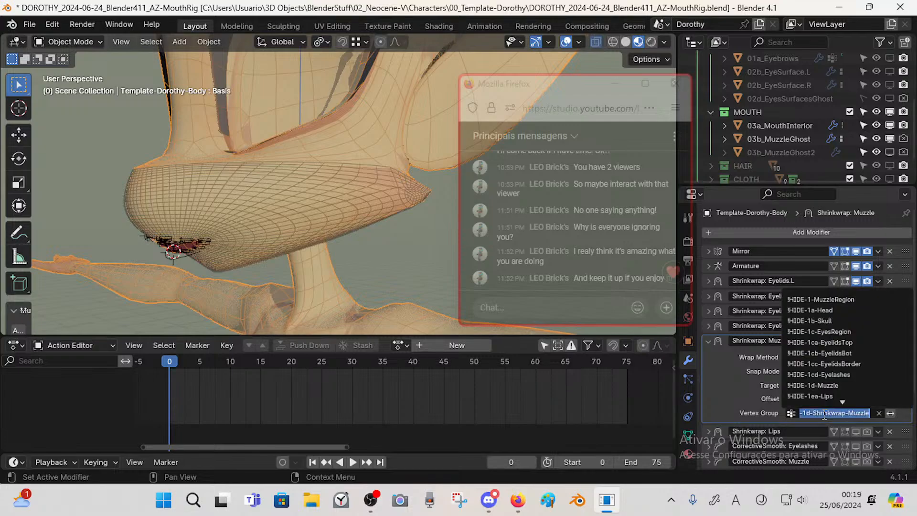
pyautogui.write('Muzzle')
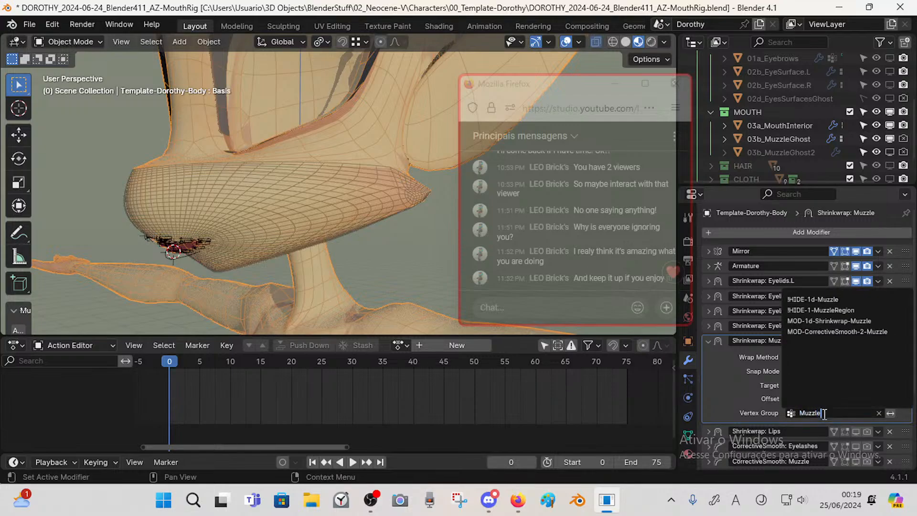
pyautogui.click(820, 310)
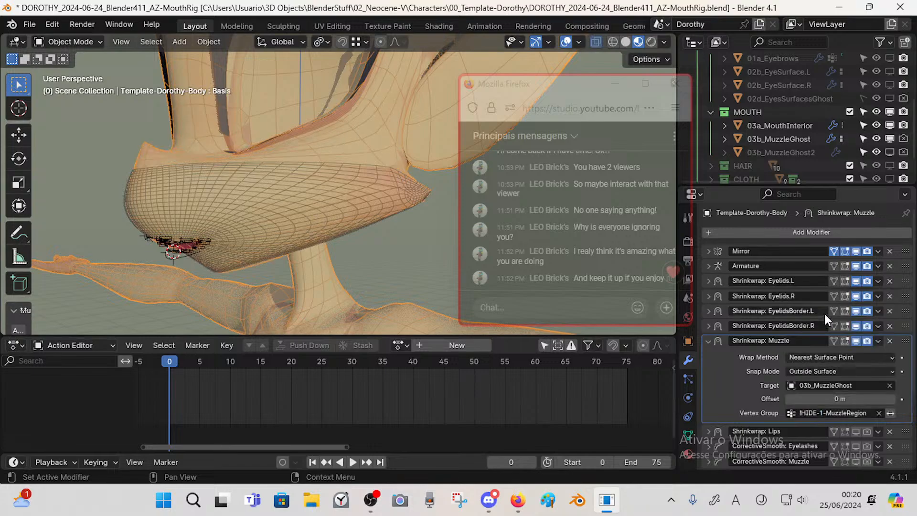
# - Select 03b_MuzzleGhost and filter its vertex groups by "lip", with DEF-Lip-DN.R.001 as the active group
pyautogui.moveTo(217, 168); pyautogui.dragTo(321, 247, button='middle')
pyautogui.click(371, 188)
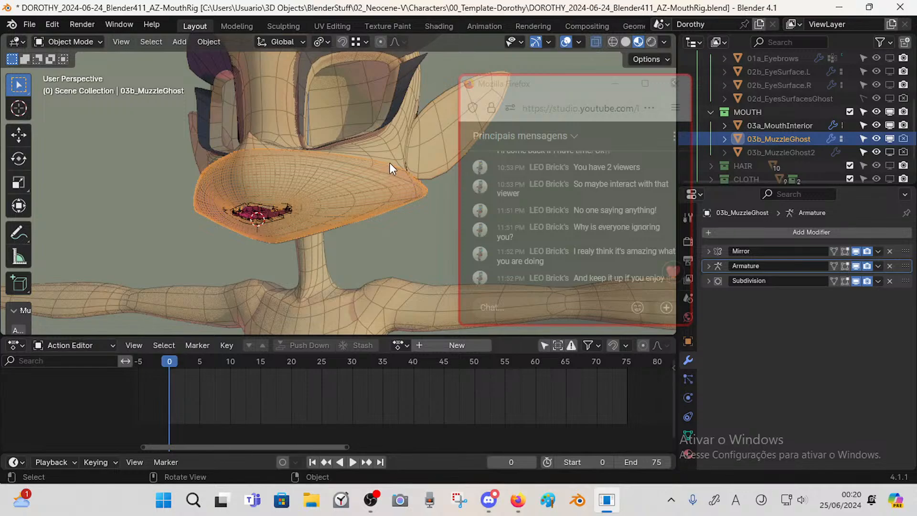
pyautogui.click(687, 435)
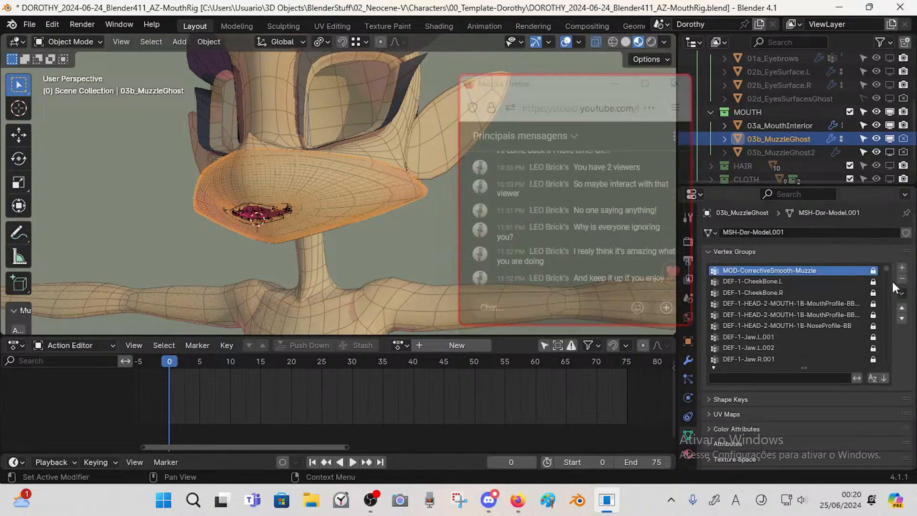
pyautogui.moveTo(886, 269); pyautogui.dragTo(886, 363)
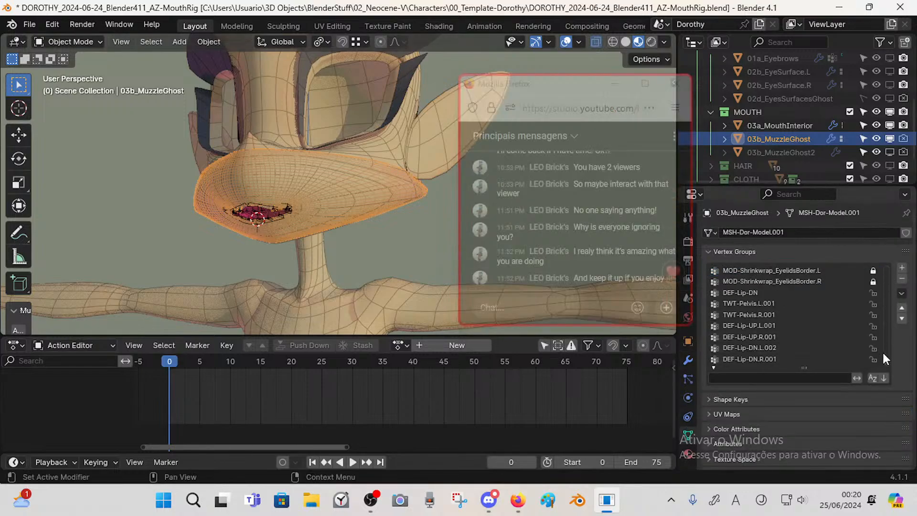
pyautogui.click(783, 358)
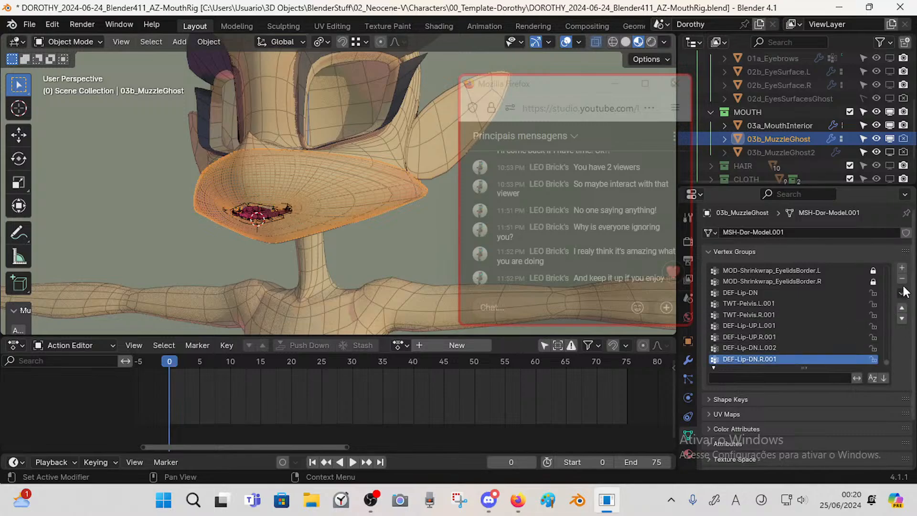
pyautogui.click(778, 378)
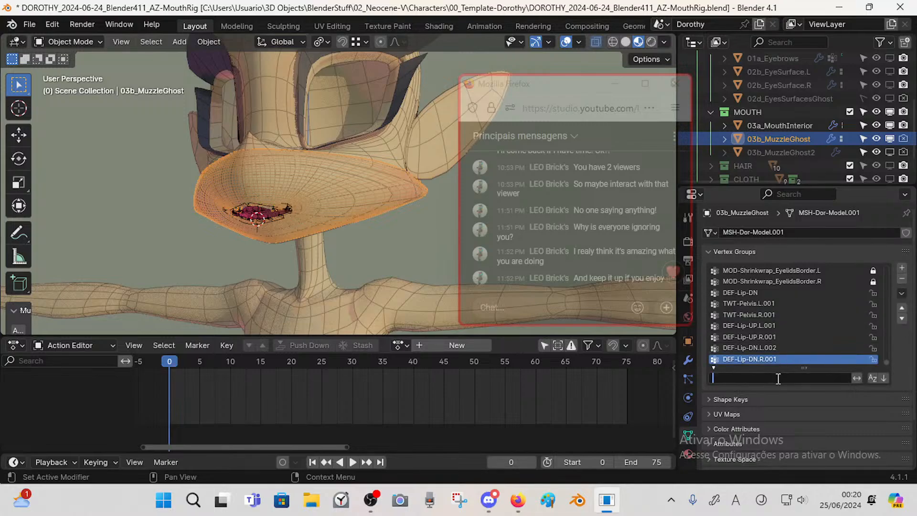
pyautogui.write('lip')
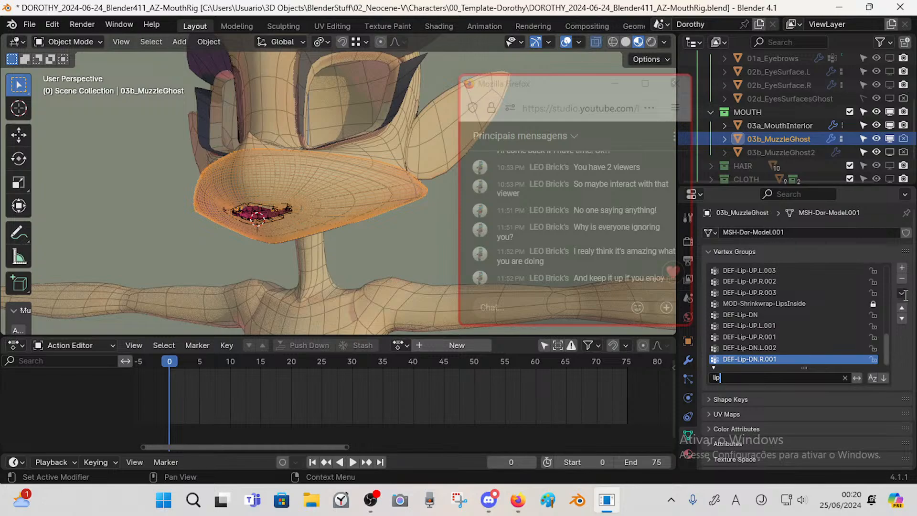
pyautogui.press('Return')
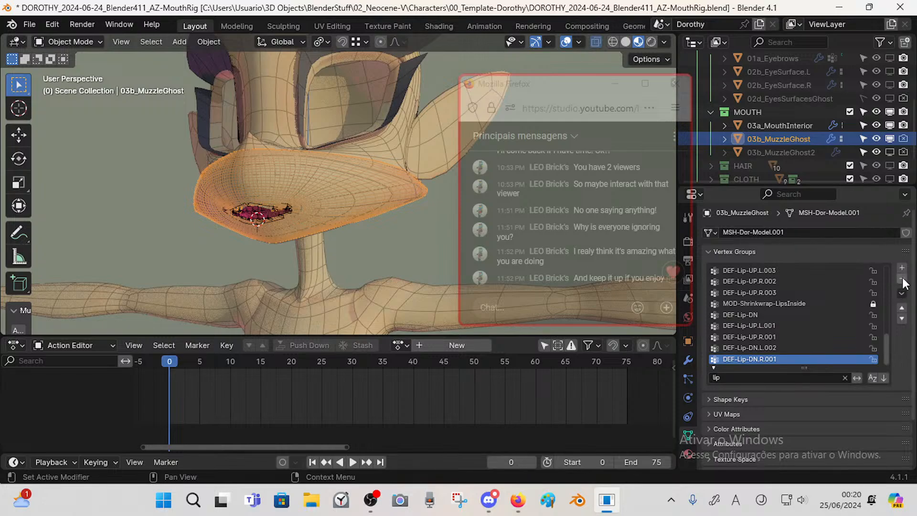
# - Remove the vertex groups DEF-Lip-DN.R.001, DEF-Lip-DN.L.002, DEF-Lip-UP.R.001, DEF-Lip-UP.L.001 and DEF-Lip-DN from 03b_MuzzleGhost
pyautogui.click(903, 282)
pyautogui.click(902, 282)
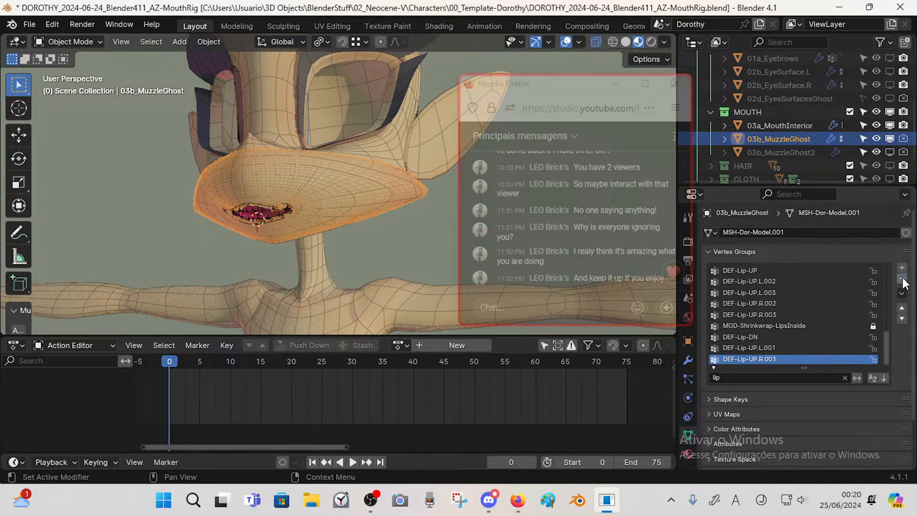
pyautogui.click(902, 282)
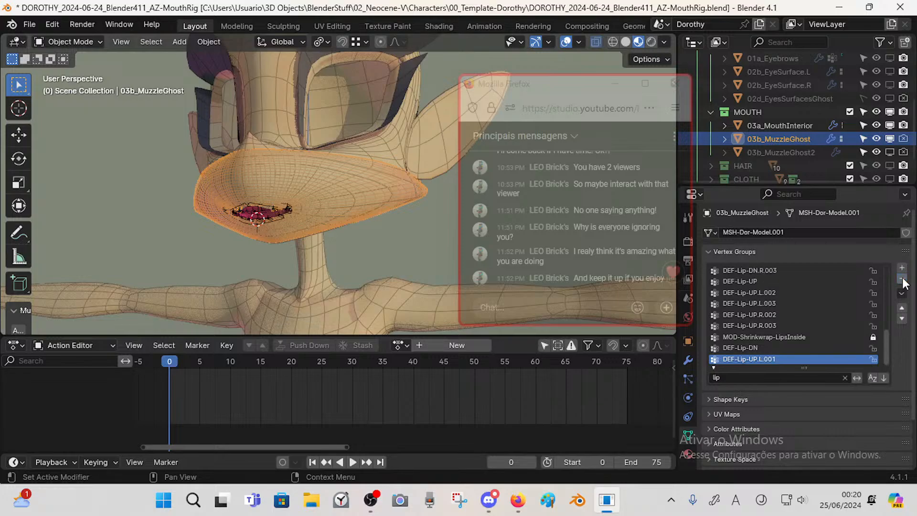
pyautogui.click(902, 282)
pyautogui.moveTo(886, 295); pyautogui.dragTo(872, 389)
pyautogui.click(789, 361)
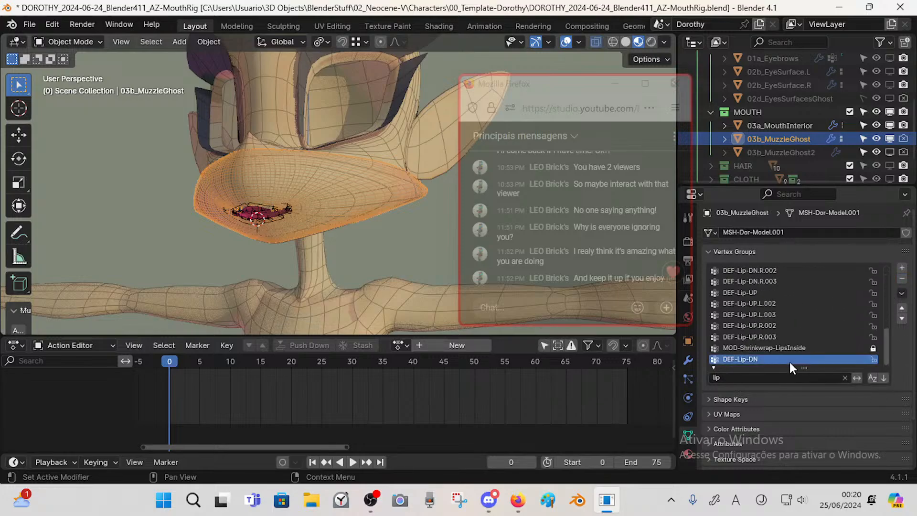
pyautogui.click(901, 279)
# - Remove the MOD-Shrinkwrap-LipsInside vertex group from 03b_MuzzleGhost
pyautogui.moveTo(886, 285); pyautogui.dragTo(886, 380)
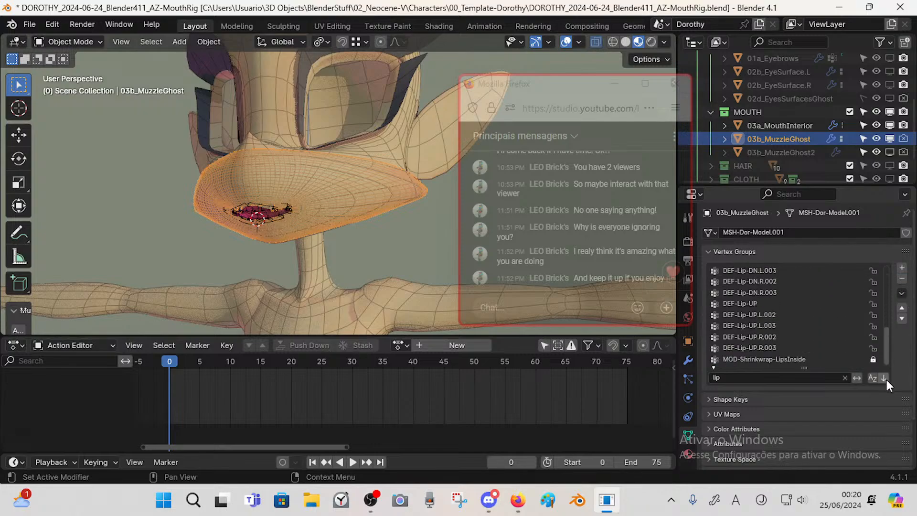
pyautogui.click(804, 359)
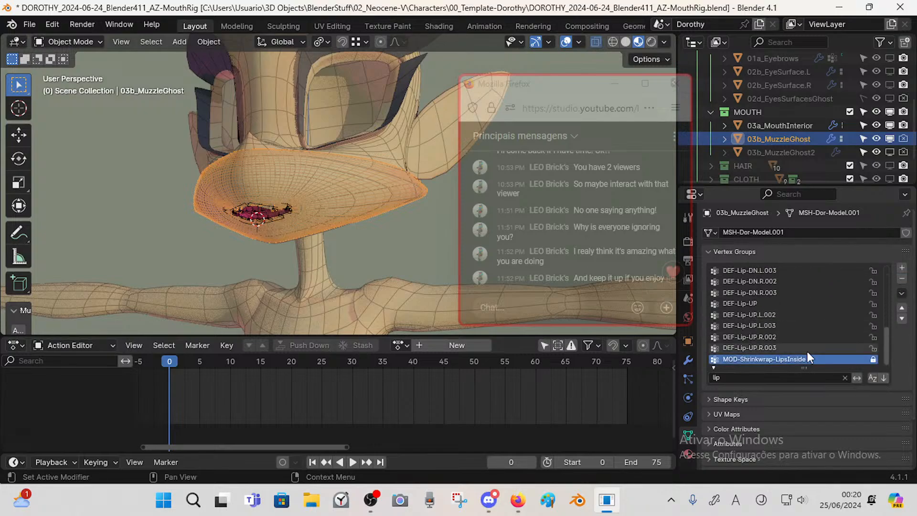
pyautogui.scroll(10, 883, 293)
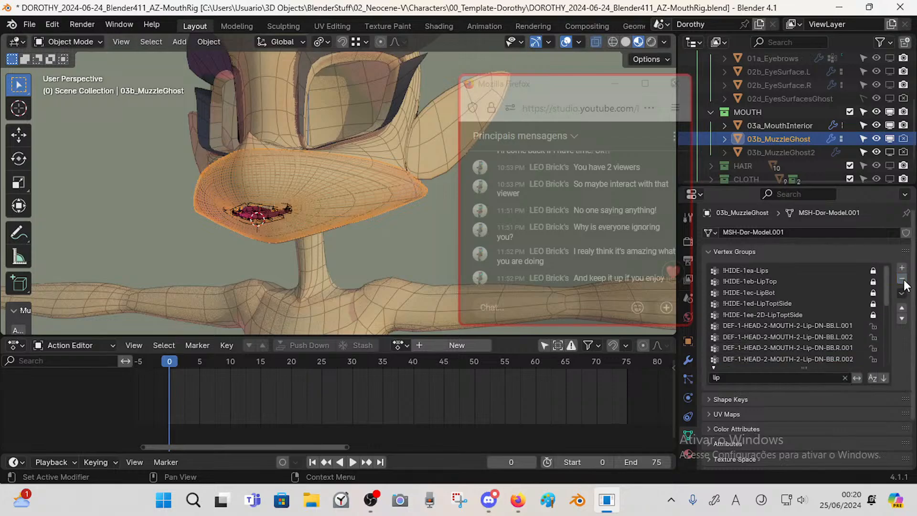
# - Remove the remaining DEF-Lip vertex groups of 03b_MuzzleGhost, from DEF-Lip-UP.R.003 up to DEF-Lip-DN.L.001
pyautogui.moveTo(884, 286); pyautogui.dragTo(883, 385)
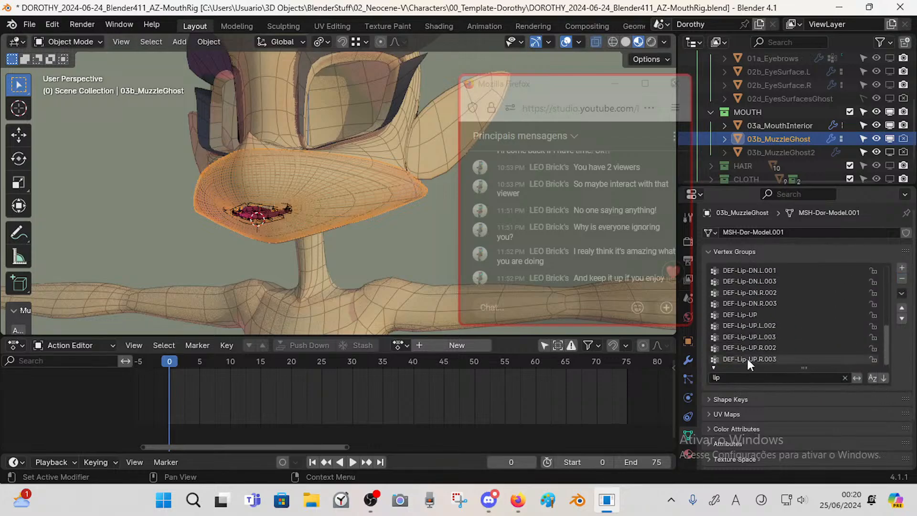
pyautogui.click(773, 359)
pyautogui.click(901, 279)
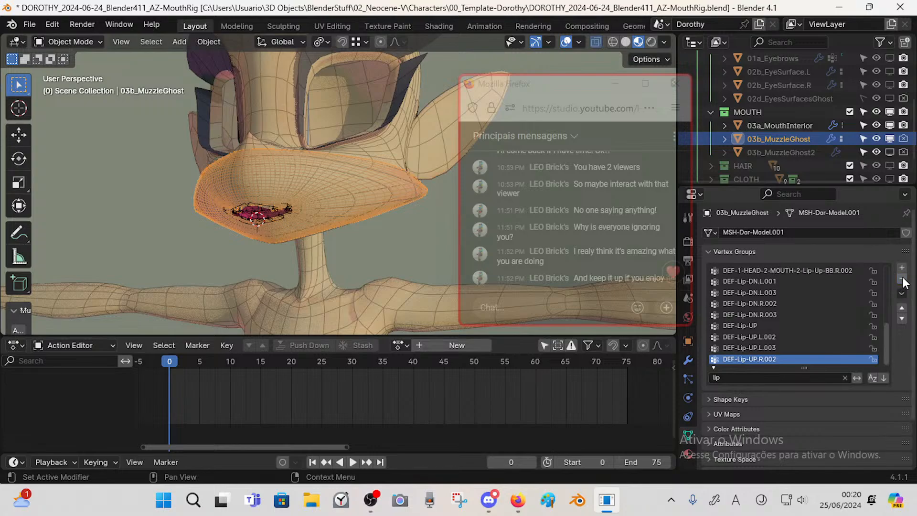
pyautogui.click(902, 280)
pyautogui.click(902, 279)
pyautogui.click(902, 279)
pyautogui.click(902, 280)
pyautogui.click(902, 280)
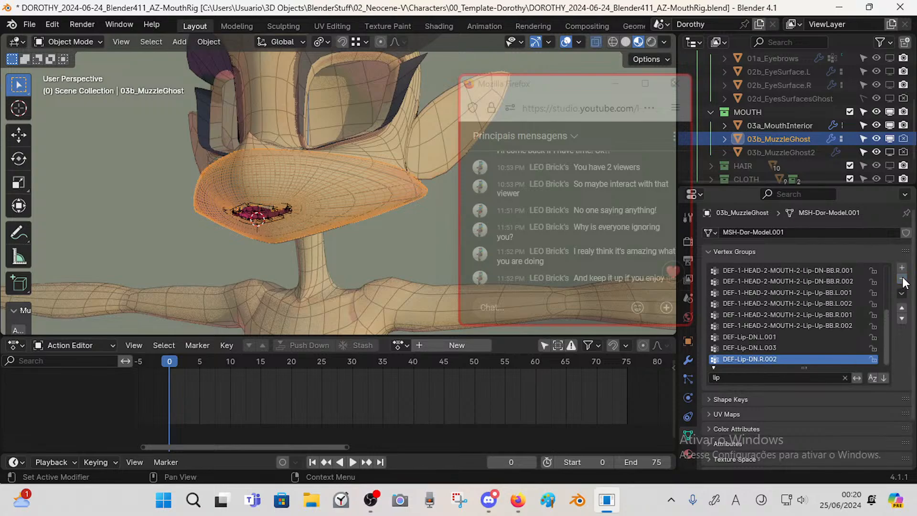
pyautogui.click(902, 280)
pyautogui.click(901, 280)
pyautogui.click(901, 280)
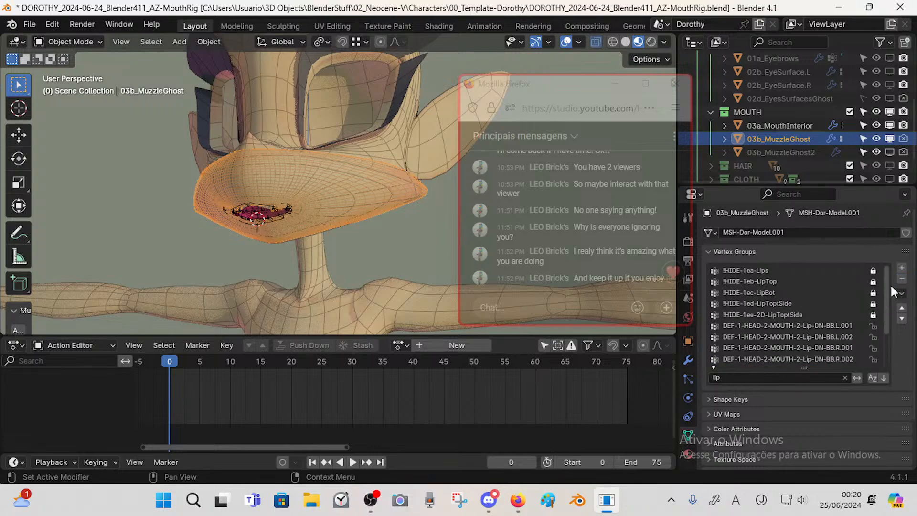
pyautogui.scroll(-5, 855, 304)
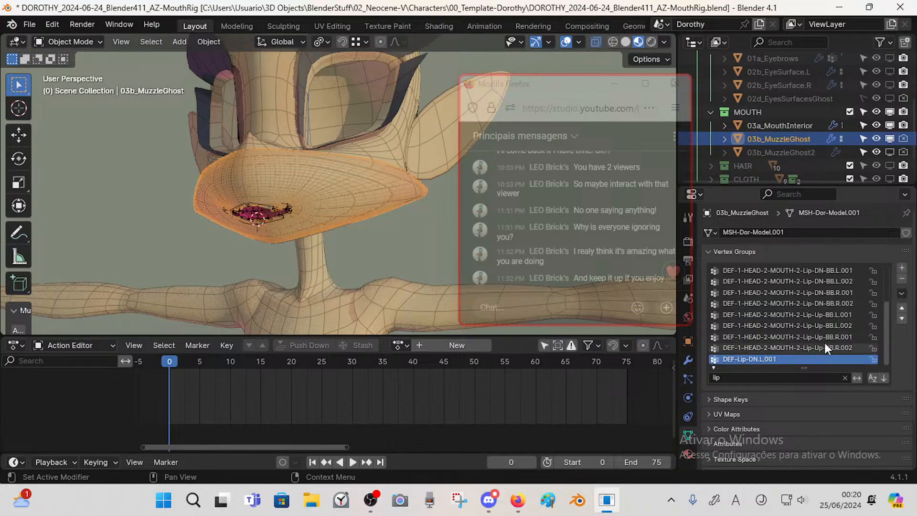
pyautogui.click(902, 280)
# - Remove all DEF-1-HEAD-2-MOUTH-2-Lip-Up-BB and Lip-DN-BB vertex groups from 03b_MuzzleGhost and make !HIDE-1ee-2D-LipToptSide the active group
pyautogui.scroll(-3, 827, 337)
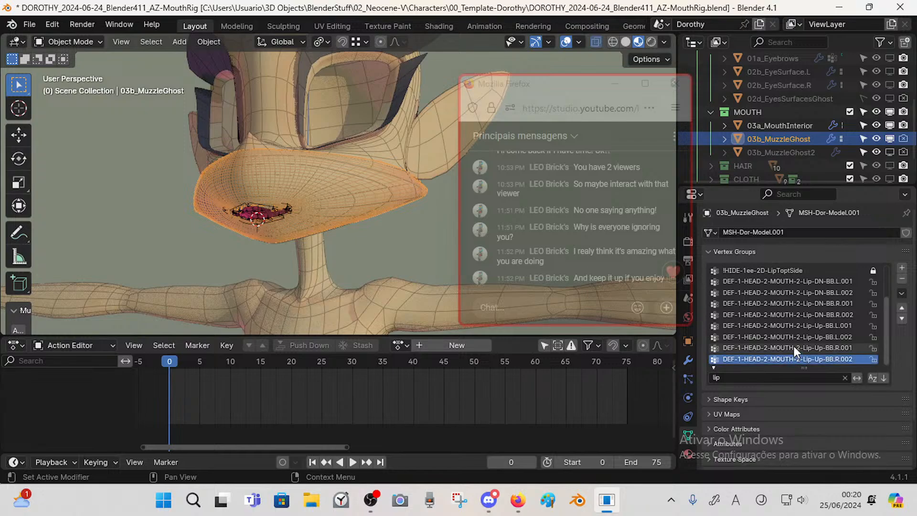
pyautogui.click(793, 346)
pyautogui.click(804, 358)
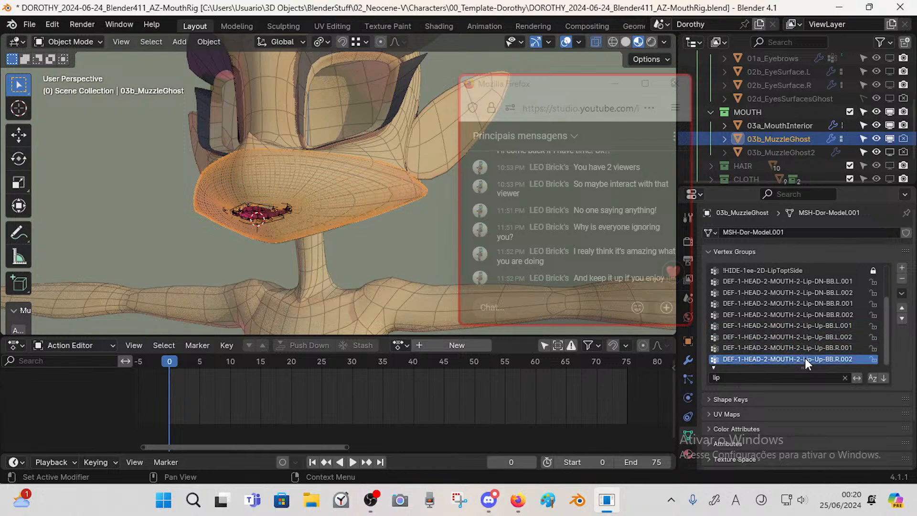
pyautogui.click(902, 279)
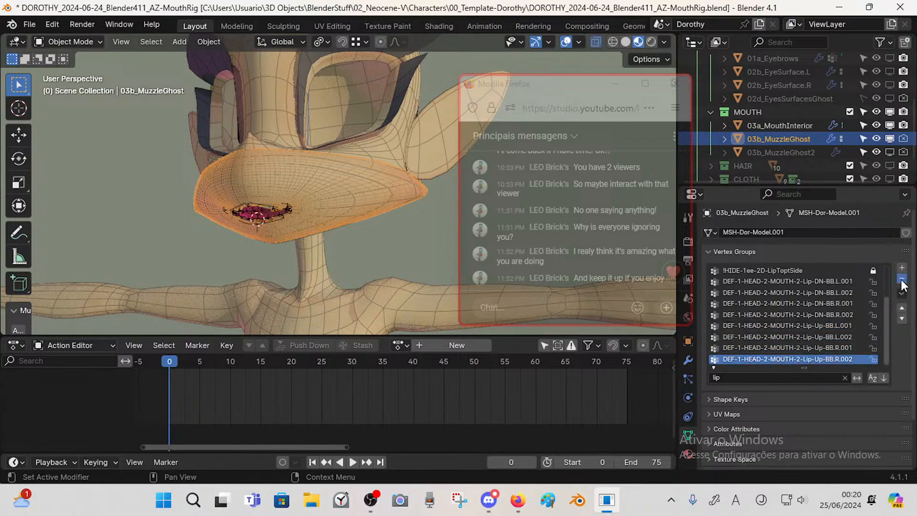
pyautogui.click(902, 280)
pyautogui.click(902, 281)
pyautogui.click(901, 280)
pyautogui.click(902, 281)
pyautogui.click(902, 281)
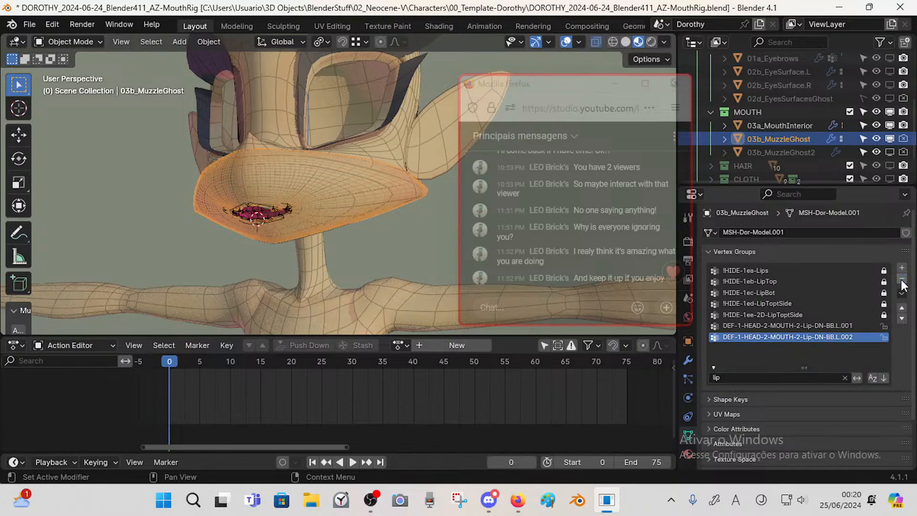
pyautogui.click(901, 280)
pyautogui.click(902, 280)
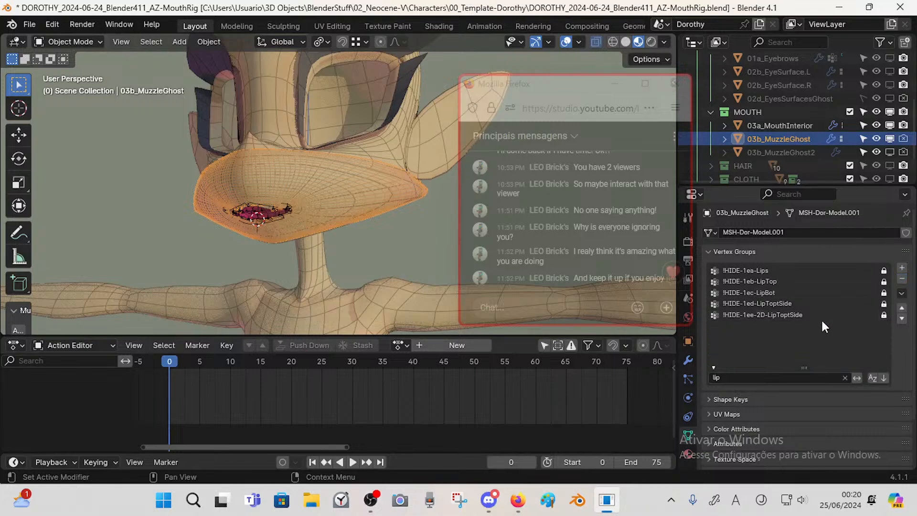
pyautogui.click(817, 317)
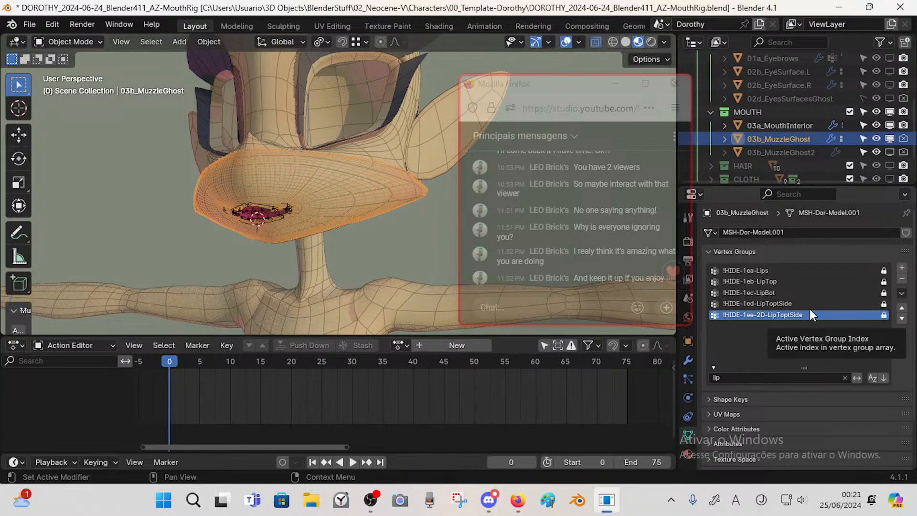
# - Remove the five !HIDE-1e lip vertex groups, from !HIDE-1ee-2D-LipToptSide up to !HIDE-1ea-Lips, from 03b_MuzzleGhost
pyautogui.click(902, 280)
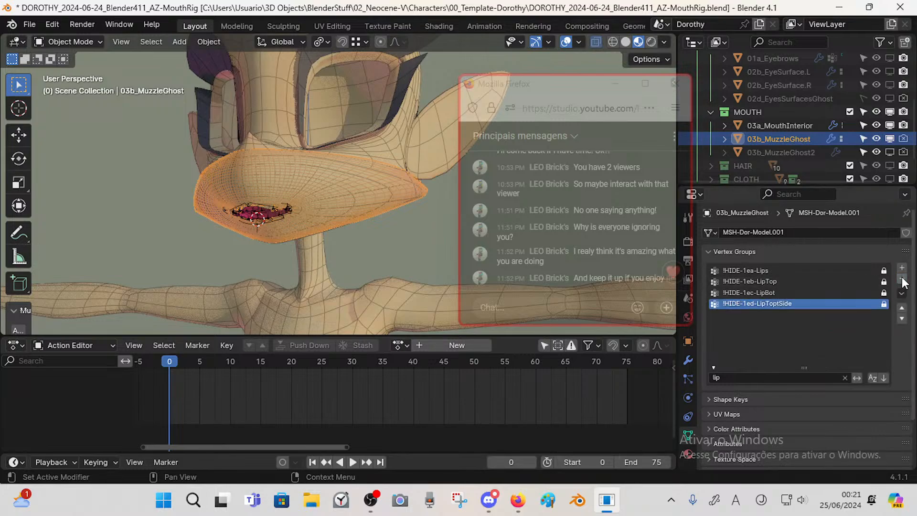
pyautogui.click(902, 280)
pyautogui.click(902, 279)
pyautogui.click(902, 280)
pyautogui.click(902, 279)
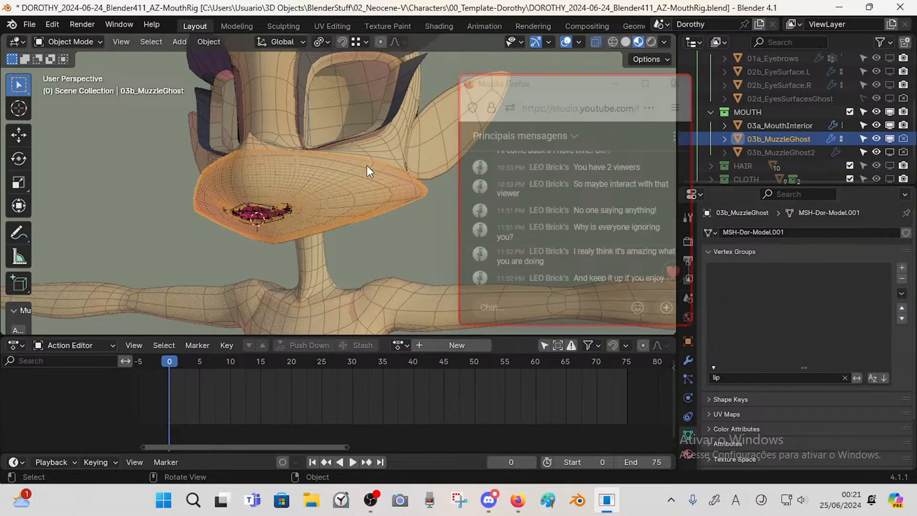
# - Select the body with 03b_MuzzleGhost as the active object and run Transfer Weights in Weight Paint mode
pyautogui.click(391, 155)
pyautogui.click(374, 176)
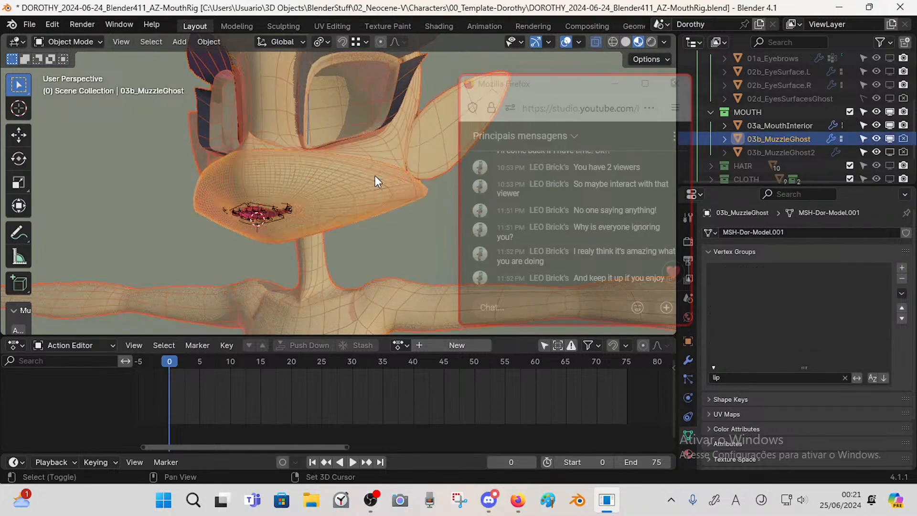
pyautogui.click(374, 170)
pyautogui.click(375, 171)
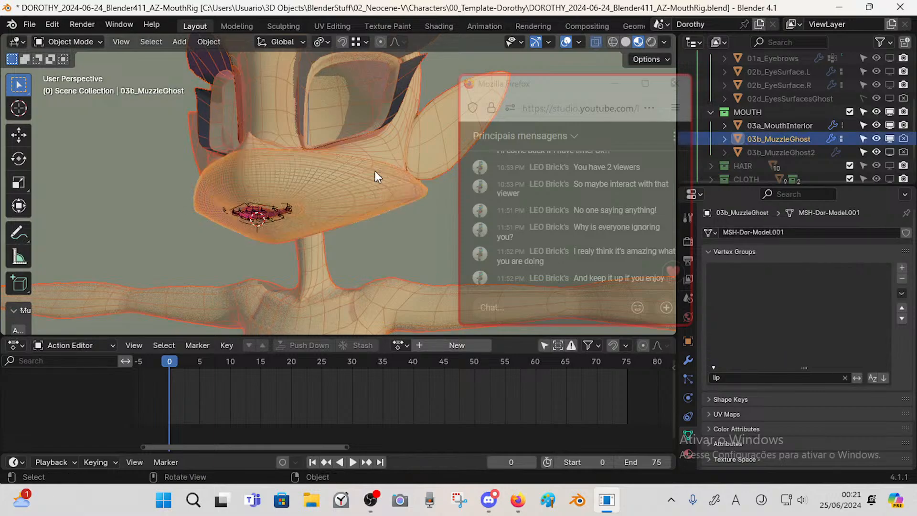
pyautogui.click(374, 171)
pyautogui.click(373, 177)
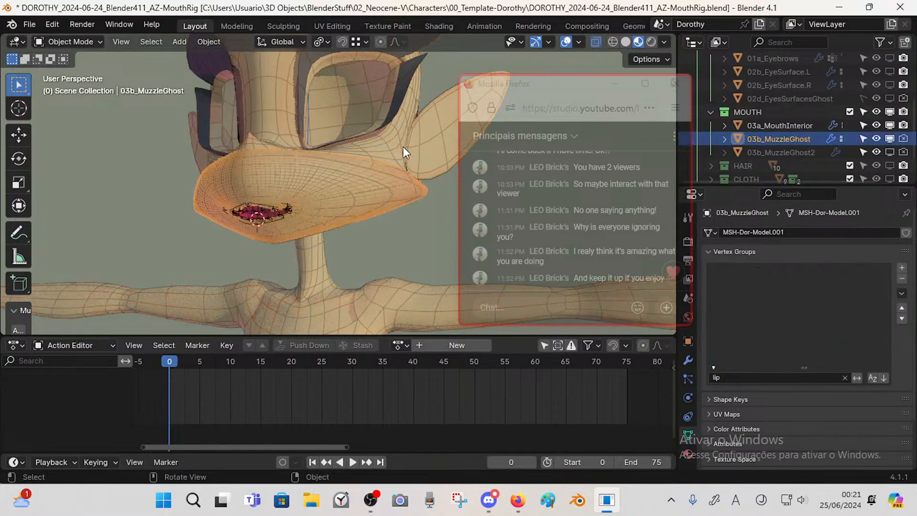
pyautogui.click(368, 185)
pyautogui.click(365, 183)
pyautogui.hotkey('ctrl', 'Tab')
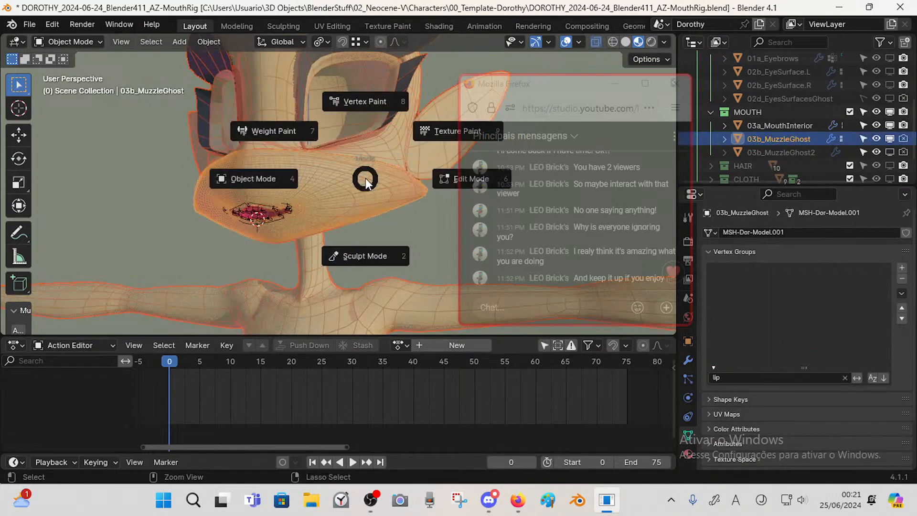
pyautogui.click(359, 171)
pyautogui.click(187, 45)
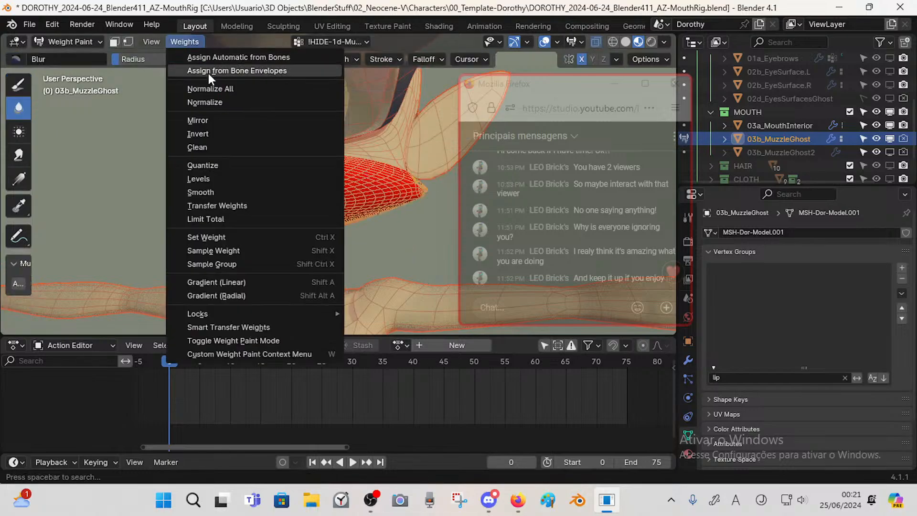
pyautogui.click(222, 204)
pyautogui.click(82, 324)
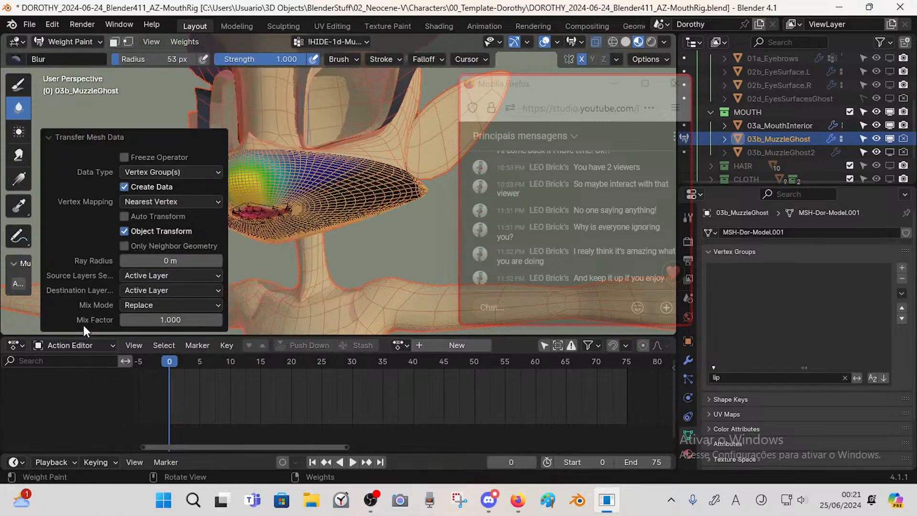
# - Set the weight transfer to Auto Transform, Create Data, Nearest Face Interpolated mapping, By Name source layers and All Layers destination
pyautogui.click(152, 215)
pyautogui.click(151, 203)
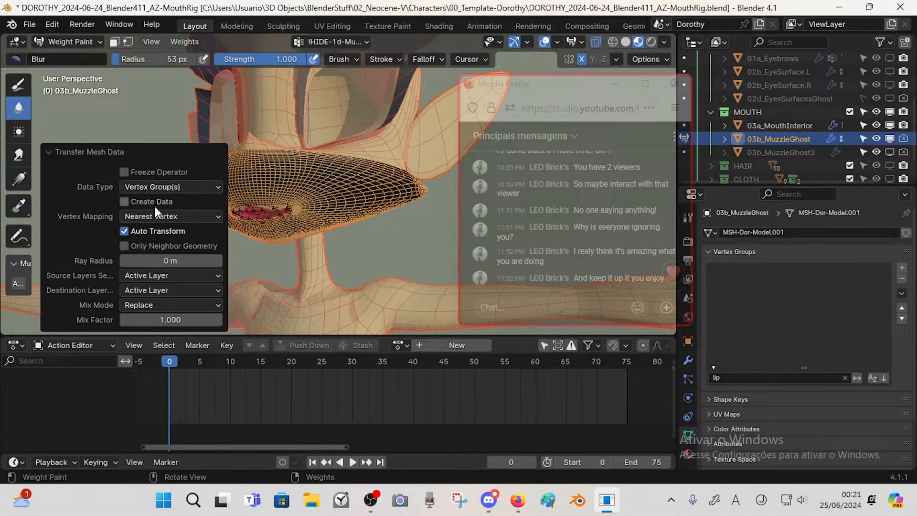
pyautogui.click(155, 206)
pyautogui.click(154, 211)
pyautogui.click(143, 216)
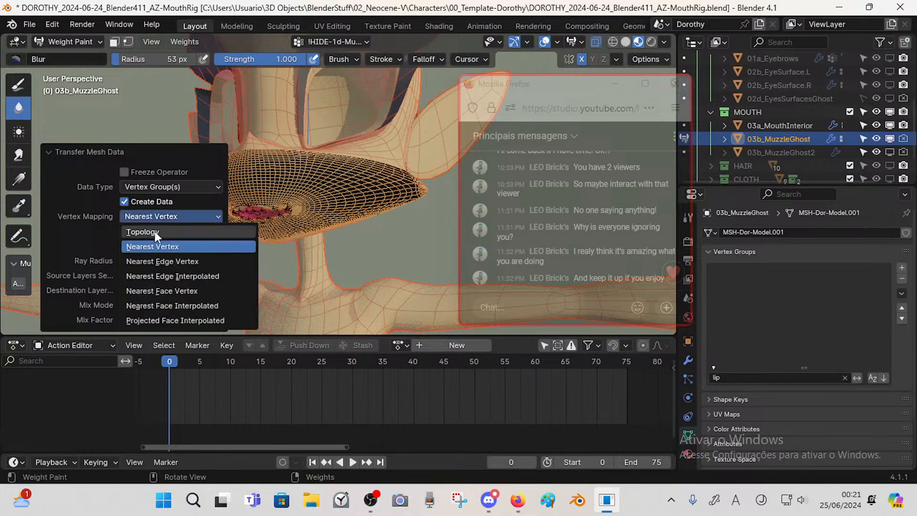
pyautogui.click(162, 308)
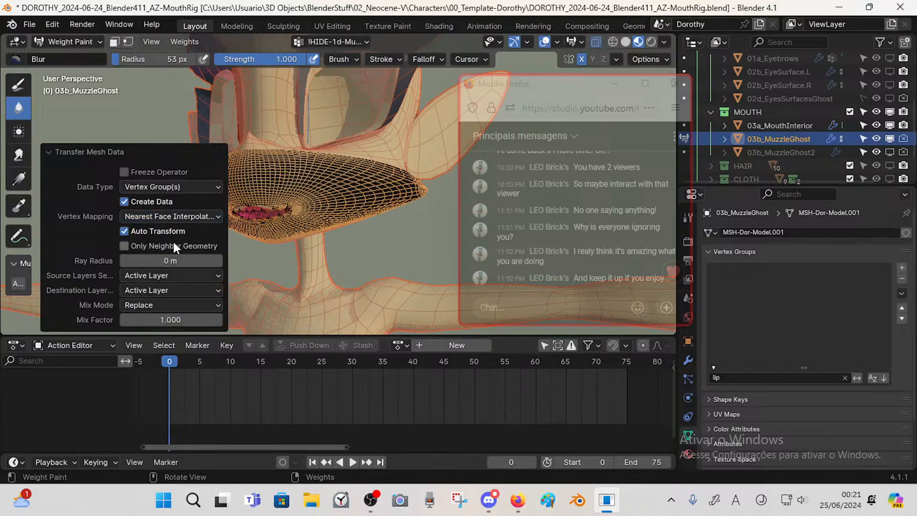
pyautogui.click(131, 275)
pyautogui.click(152, 306)
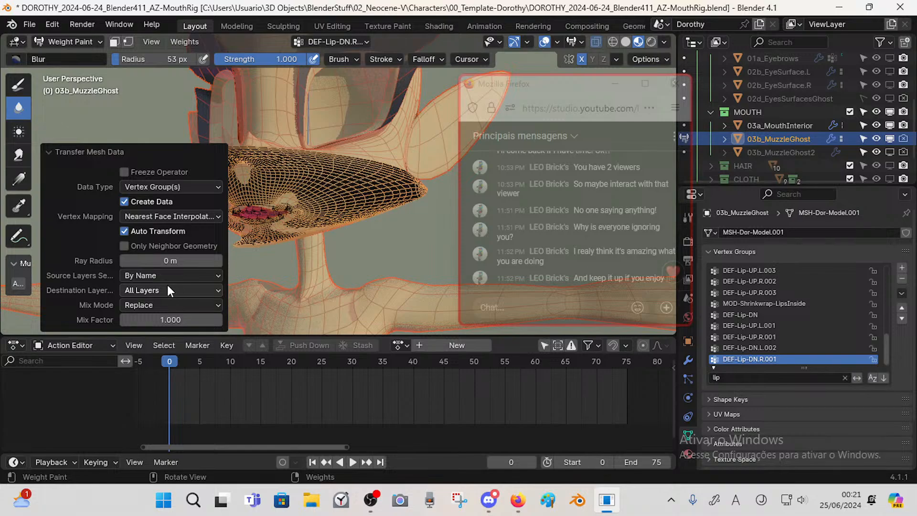
# - Inspect the transferred weights on 03b_MuzzleGhost in Object Mode and undo the weight transfer
pyautogui.hotkey('ctrl', 'Tab')
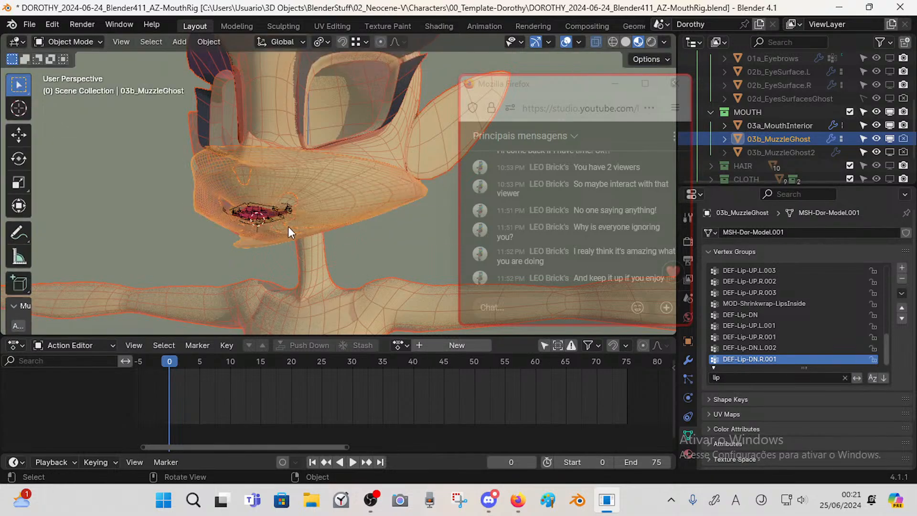
pyautogui.moveTo(288, 227)
pyautogui.mouseDown(button='middle')
pyautogui.moveTo(326, 228)
pyautogui.moveTo(301, 231)
pyautogui.mouseUp(button='middle')
pyautogui.scroll(2, 302, 230)
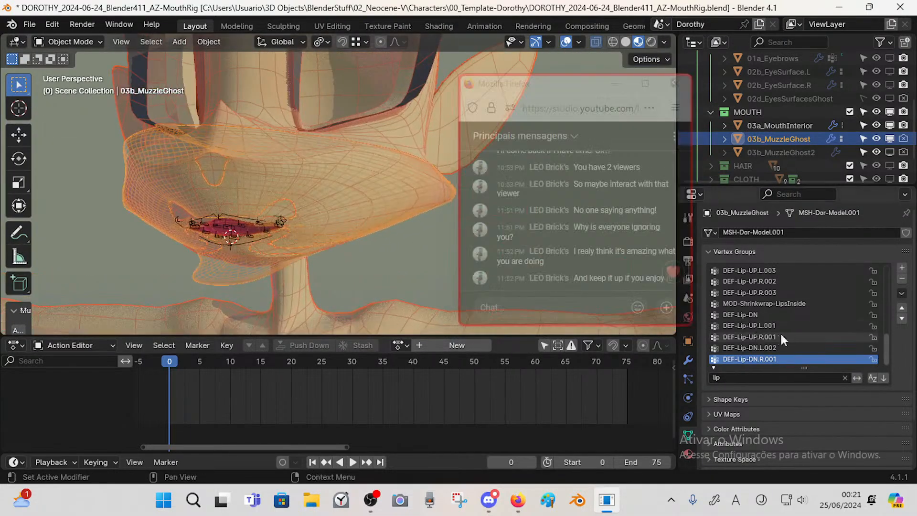
pyautogui.moveTo(885, 337); pyautogui.dragTo(878, 233)
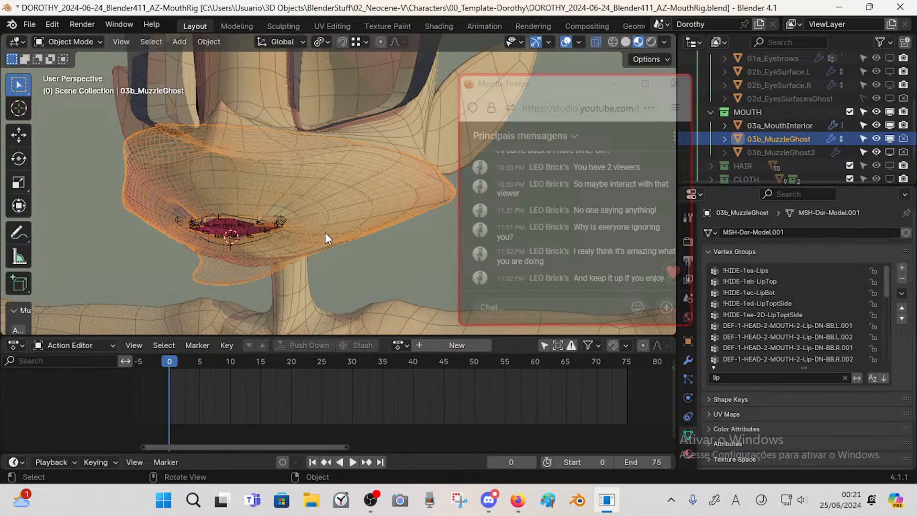
pyautogui.moveTo(324, 236)
pyautogui.mouseDown(button='middle')
pyautogui.moveTo(354, 238)
pyautogui.moveTo(321, 244)
pyautogui.mouseUp(button='middle')
pyautogui.hotkey('ctrl', 'z')
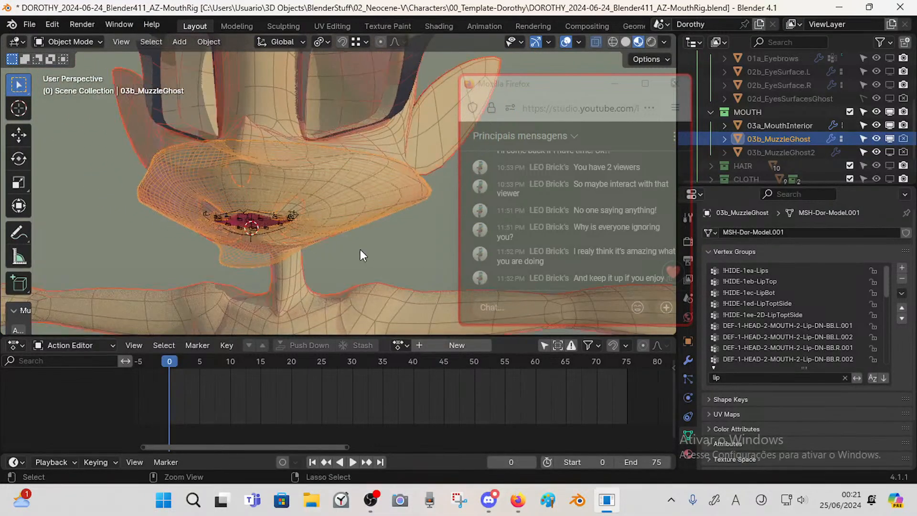
pyautogui.hotkey('ctrl', 'z')
pyautogui.hotkey('ctrl', 'z')
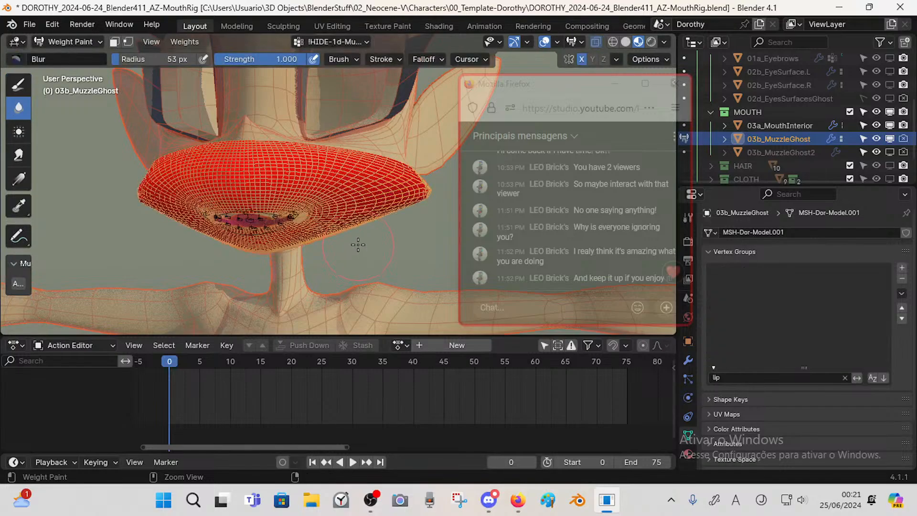
pyautogui.hotkey('ctrl', 'z')
pyautogui.moveTo(367, 238); pyautogui.dragTo(329, 241, button='middle')
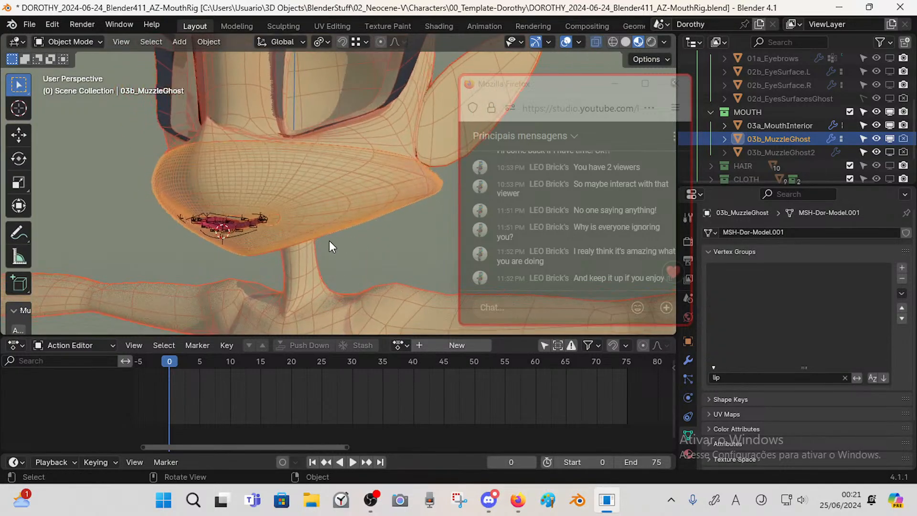
# - Save the file and switch the Template-Dorothy armature to Rest Position
pyautogui.click(365, 220)
pyautogui.hotkey('ctrl', 's')
pyautogui.moveTo(382, 168); pyautogui.dragTo(274, 212, button='middle')
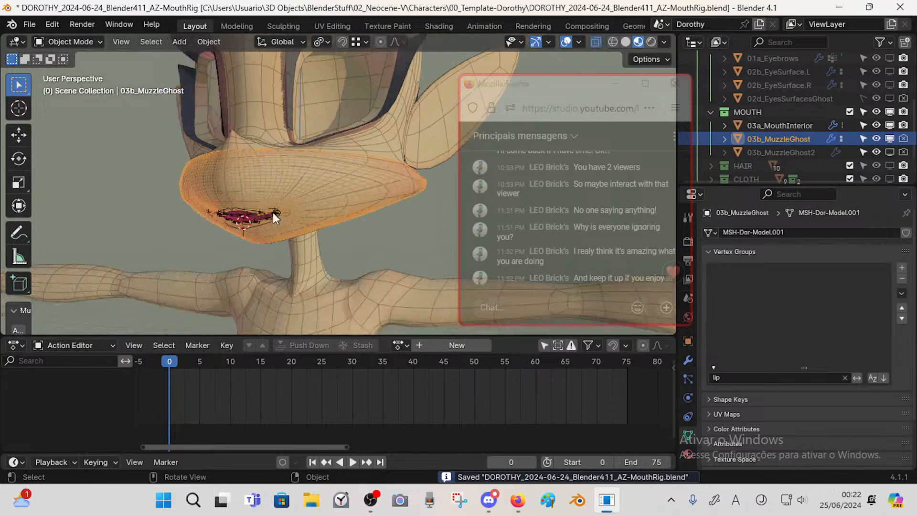
pyautogui.click(251, 216)
pyautogui.hotkey('ctrl', 'alt', 'shift', 'r')
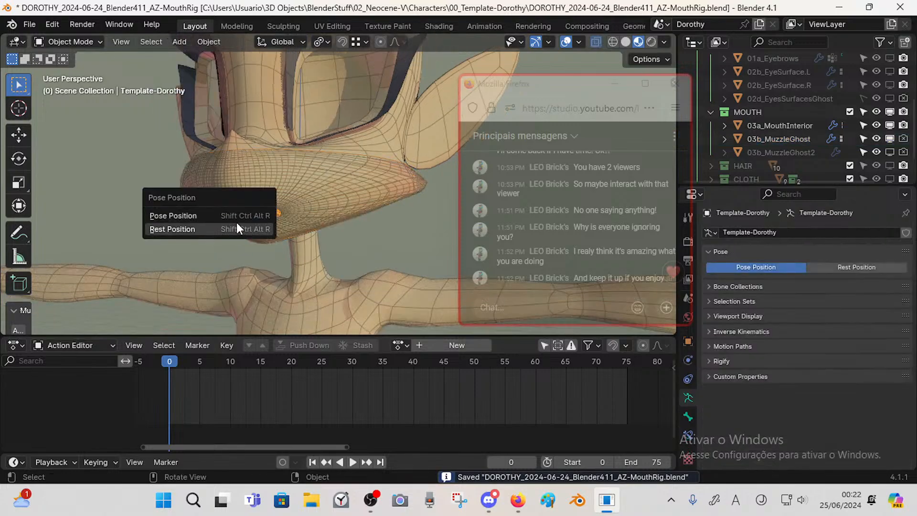
pyautogui.click(236, 222)
# - Select the body and 03b_MuzzleGhost, enter Weight Paint mode and assign automatic weights from bones to 03b_MuzzleGhost
pyautogui.click(360, 176)
pyautogui.scroll(1, 361, 180)
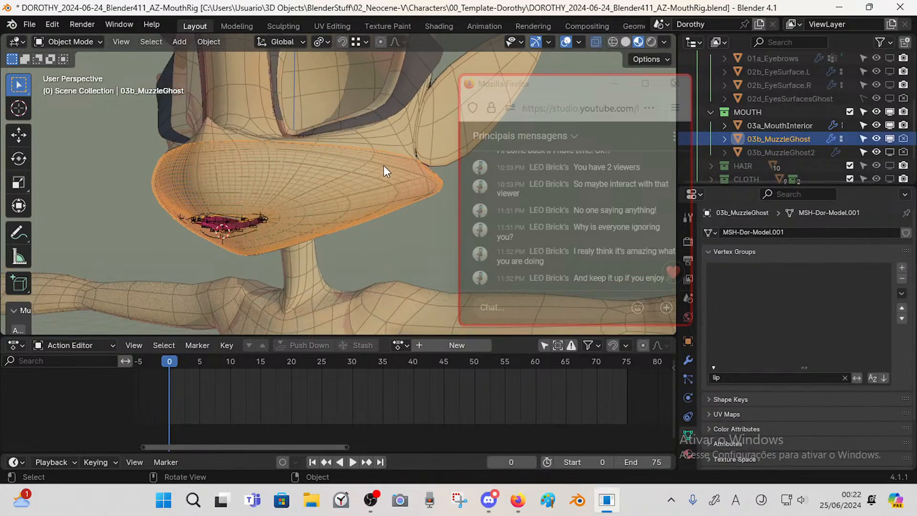
pyautogui.moveTo(383, 165); pyautogui.dragTo(337, 187, button='middle')
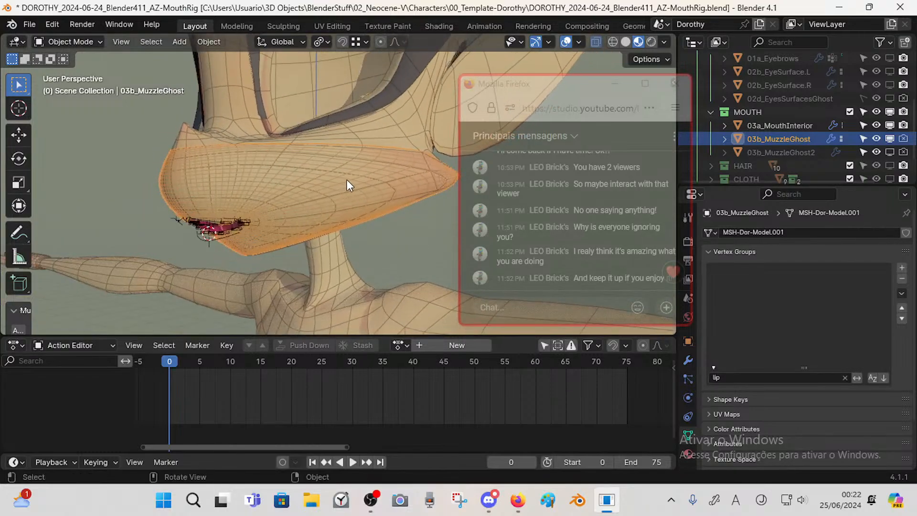
pyautogui.click(388, 168)
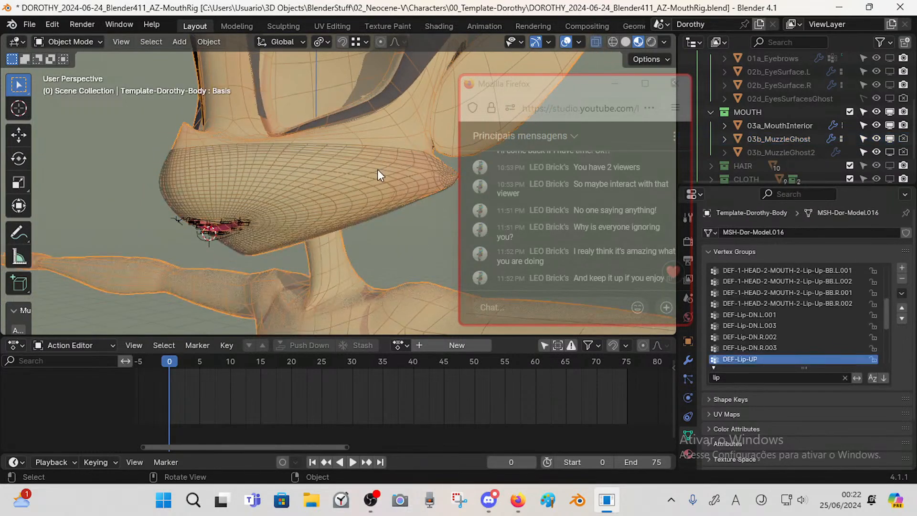
pyautogui.click(377, 169)
pyautogui.click(393, 131)
pyautogui.click(353, 174)
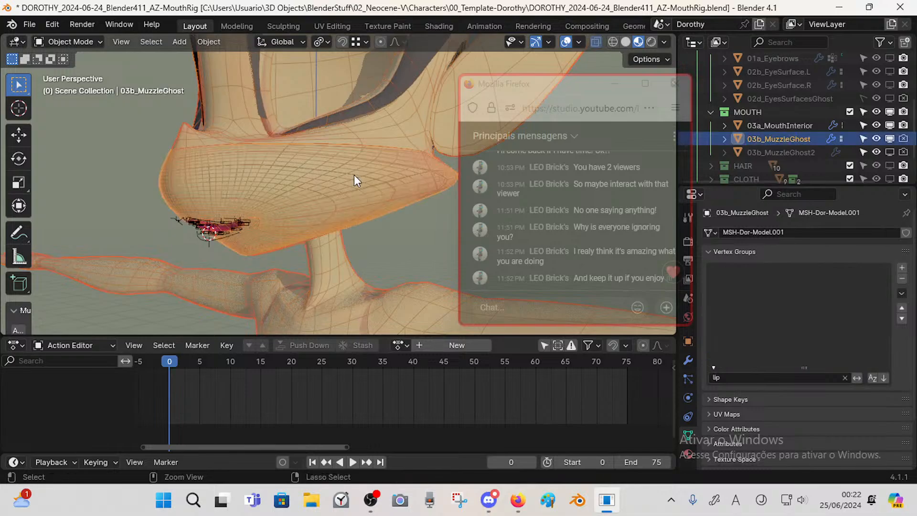
pyautogui.hotkey('ctrl', 'Tab')
pyautogui.click(230, 130)
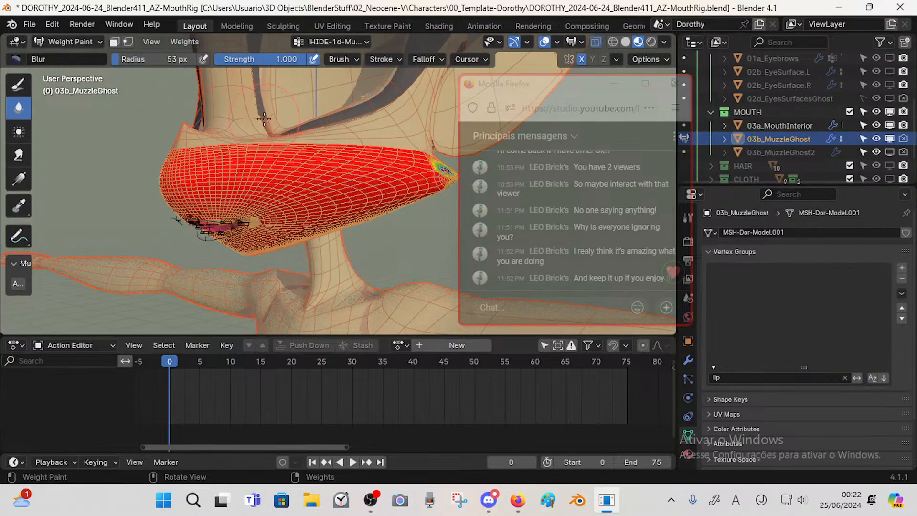
pyautogui.click(178, 41)
pyautogui.click(210, 55)
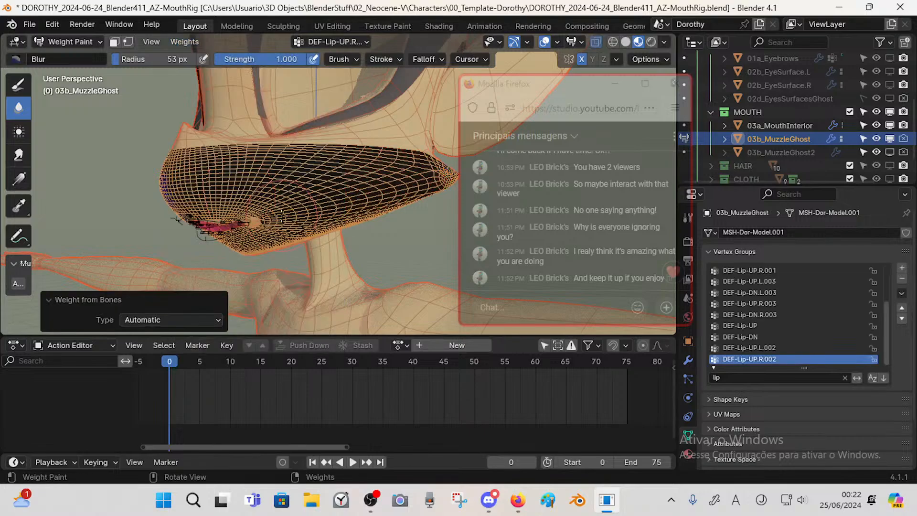
# - Return to Object Mode and batch delete all vertex groups of 03b_MuzzleGhost
pyautogui.hotkey('ctrl', 'Tab')
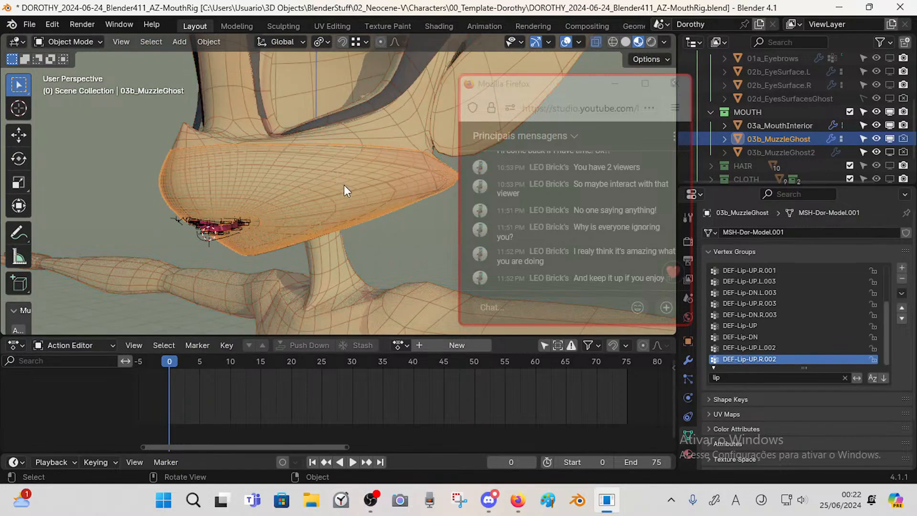
pyautogui.click(367, 185)
pyautogui.click(377, 194)
pyautogui.click(898, 293)
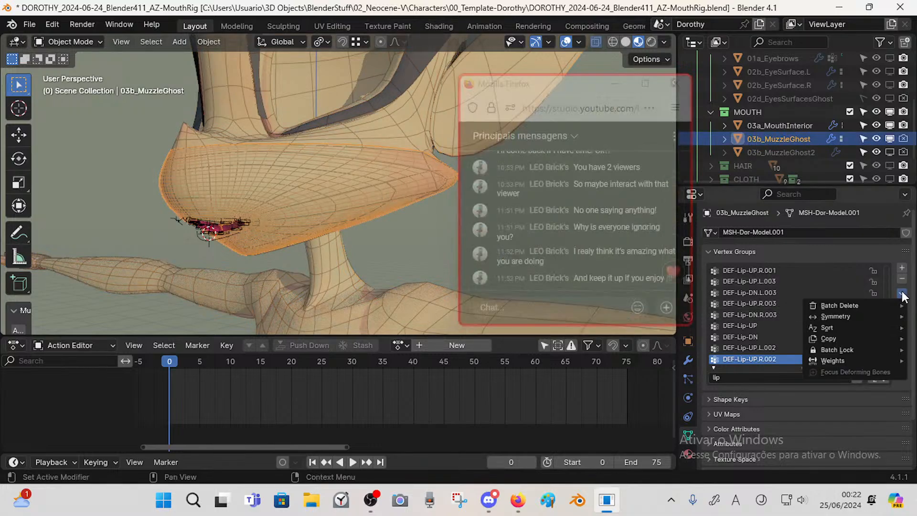
pyautogui.moveTo(847, 308)
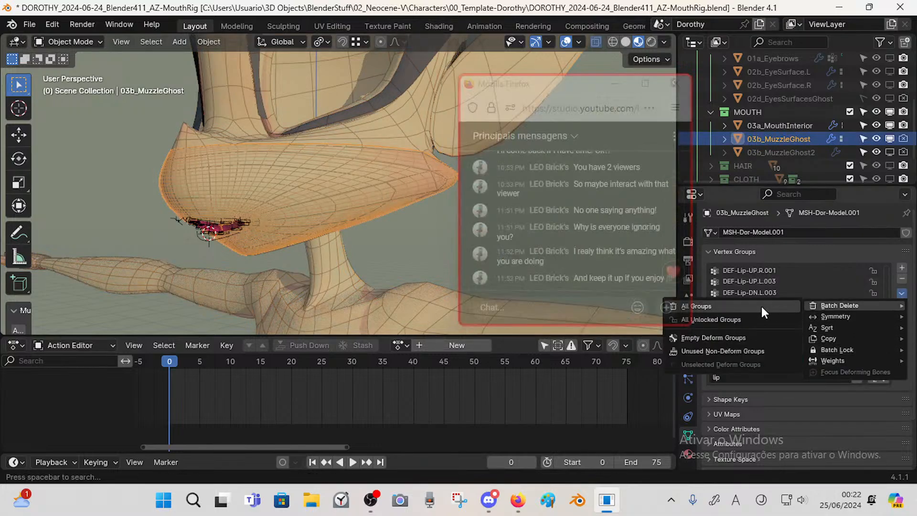
pyautogui.click(707, 306)
# - Collapse the color attributes and expand the vertex group list for 03b_MuzzleGhost
pyautogui.press('a')
pyautogui.click(380, 140)
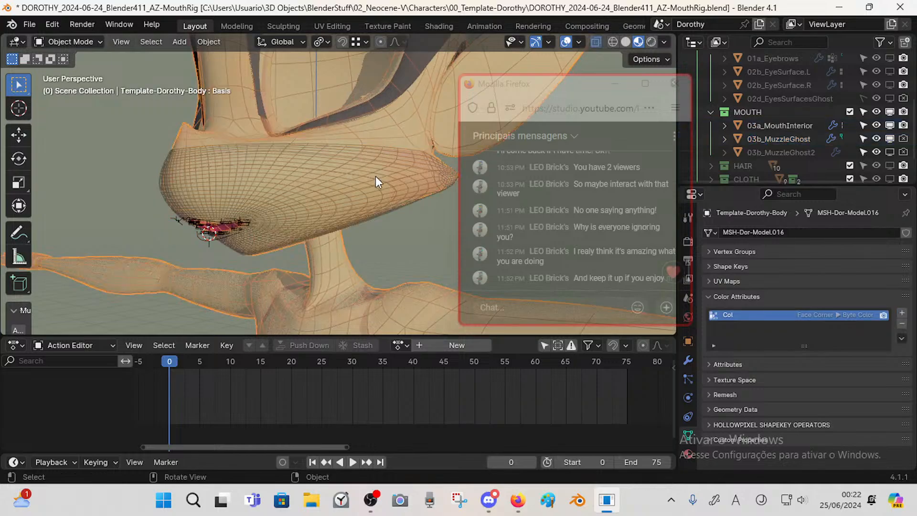
pyautogui.click(723, 294)
pyautogui.click(710, 250)
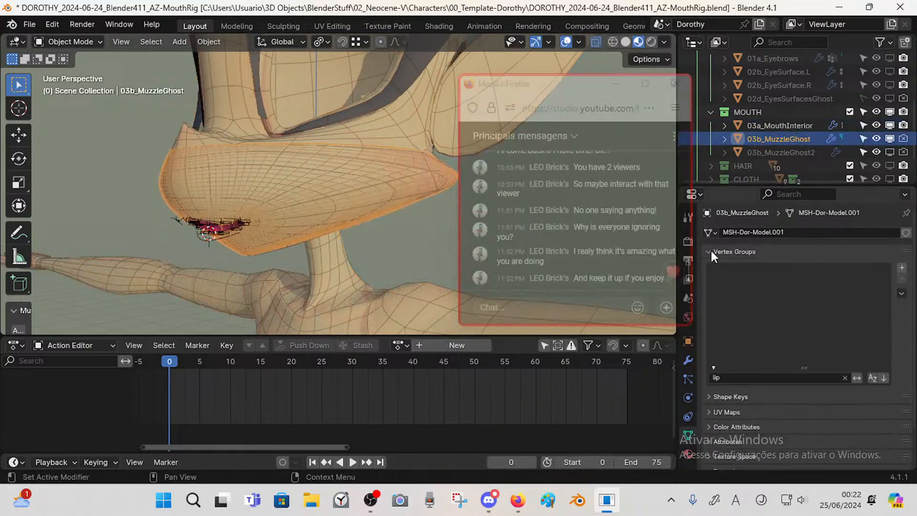
pyautogui.click(370, 181)
pyautogui.click(369, 178)
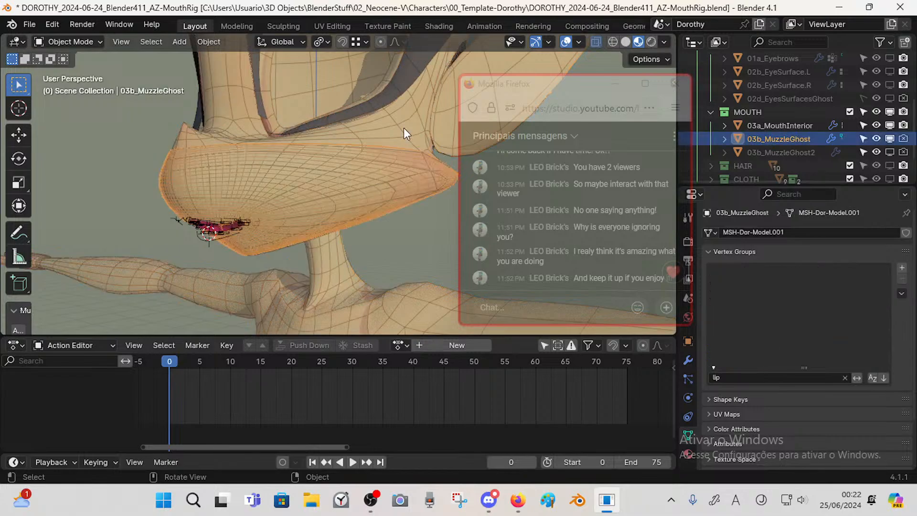
pyautogui.click(350, 178)
pyautogui.click(350, 178)
pyautogui.hotkey('ctrl', 'Tab')
pyautogui.click(258, 127)
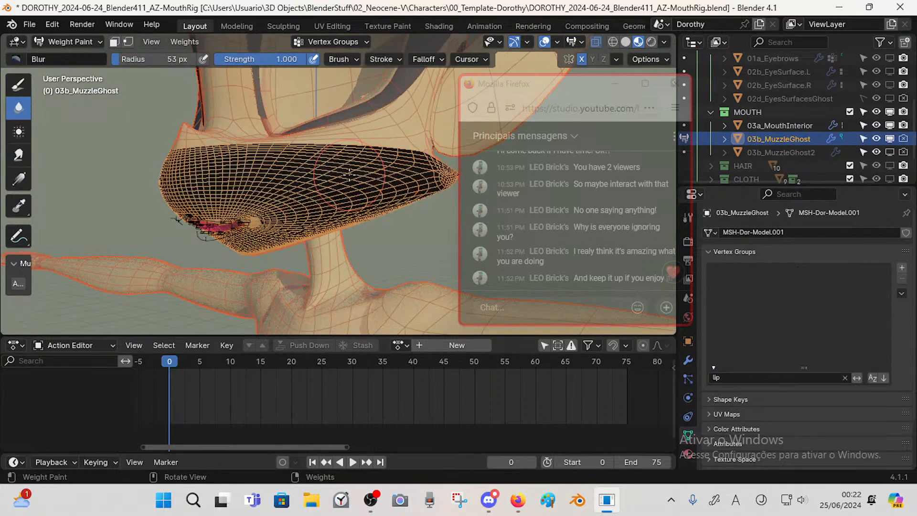
pyautogui.click(184, 42)
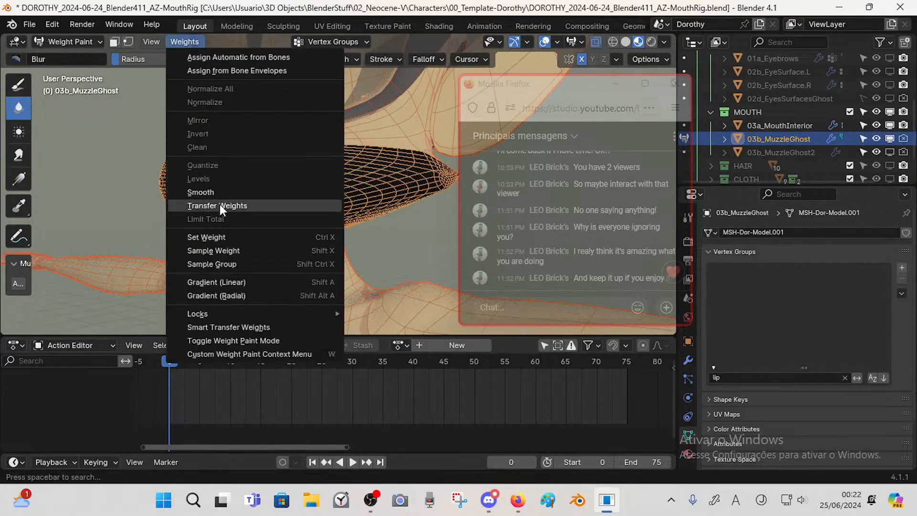
pyautogui.hotkey('ctrl', 'Tab')
# - Select the body and 03b_MuzzleGhost, enter Weight Paint mode and transfer the body's weights with source layers set to By Name
pyautogui.click(375, 139)
pyautogui.click(375, 138)
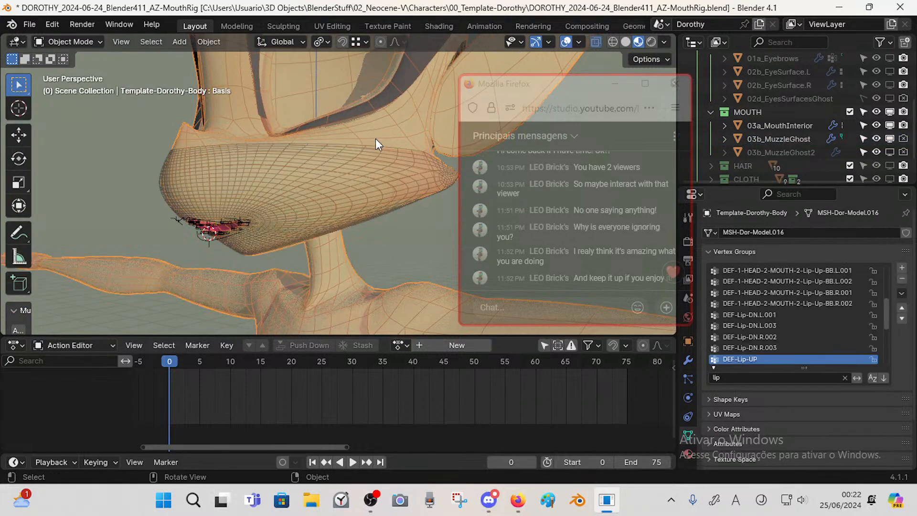
pyautogui.click(339, 176)
pyautogui.hotkey('ctrl', 'Tab')
pyautogui.click(249, 128)
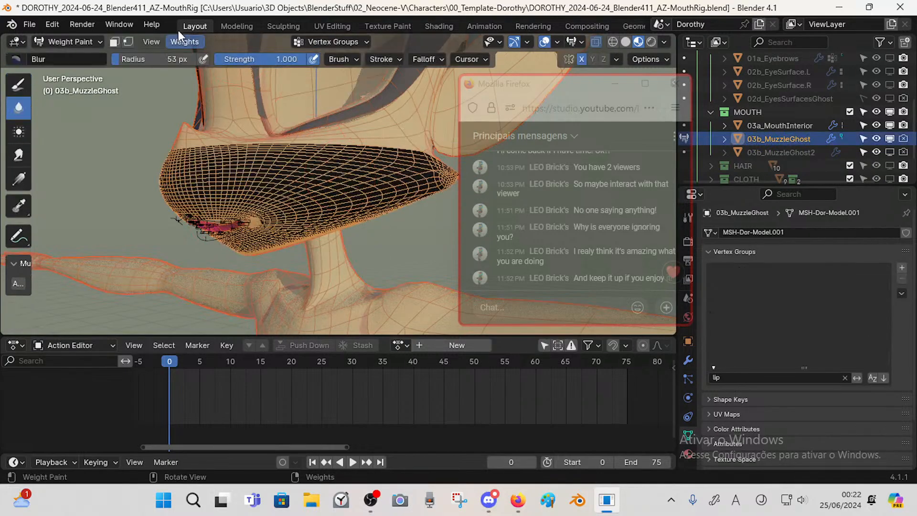
pyautogui.click(184, 42)
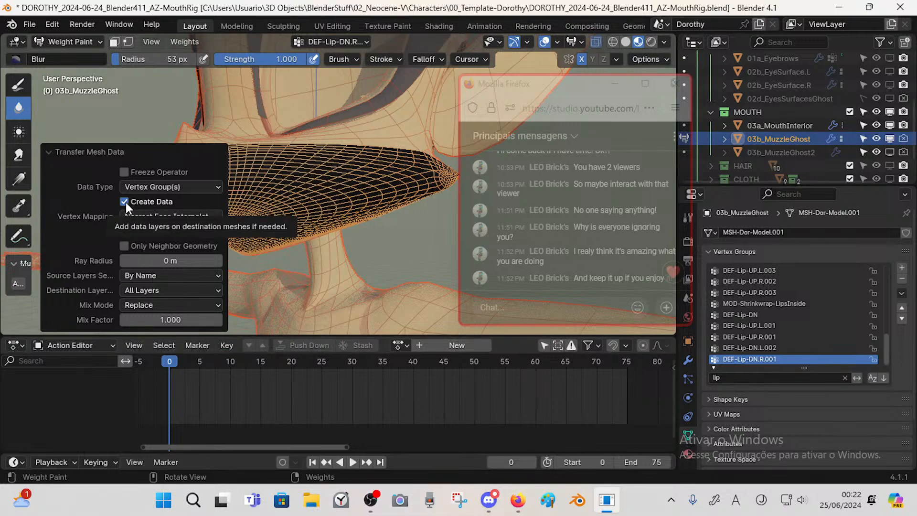
# - Disable Auto Transform and Object Transform for the weight transfer, keep source layers By Name and return to Object Mode
pyautogui.click(187, 187)
pyautogui.click(187, 186)
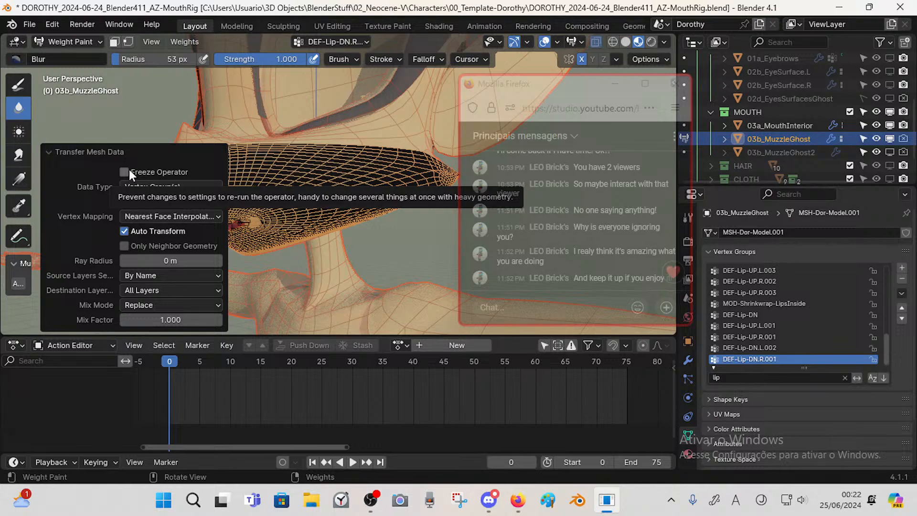
pyautogui.click(176, 218)
pyautogui.click(162, 305)
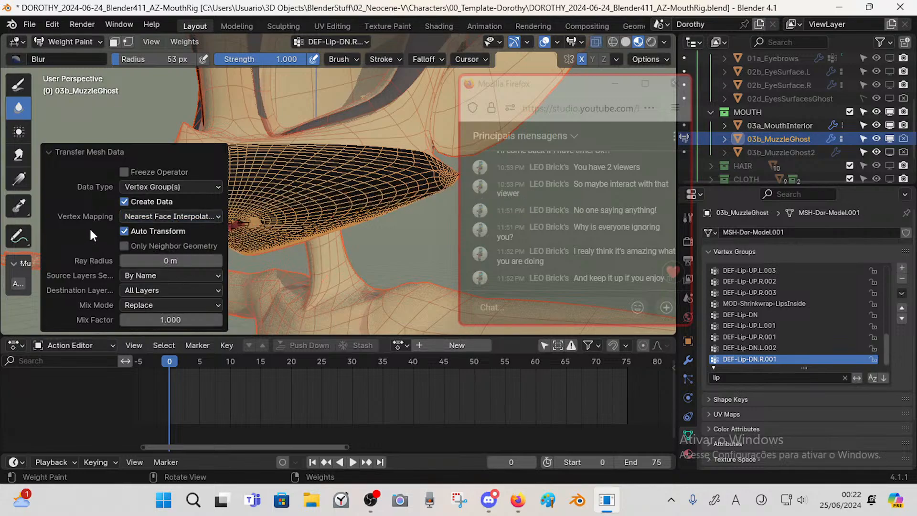
pyautogui.click(126, 230)
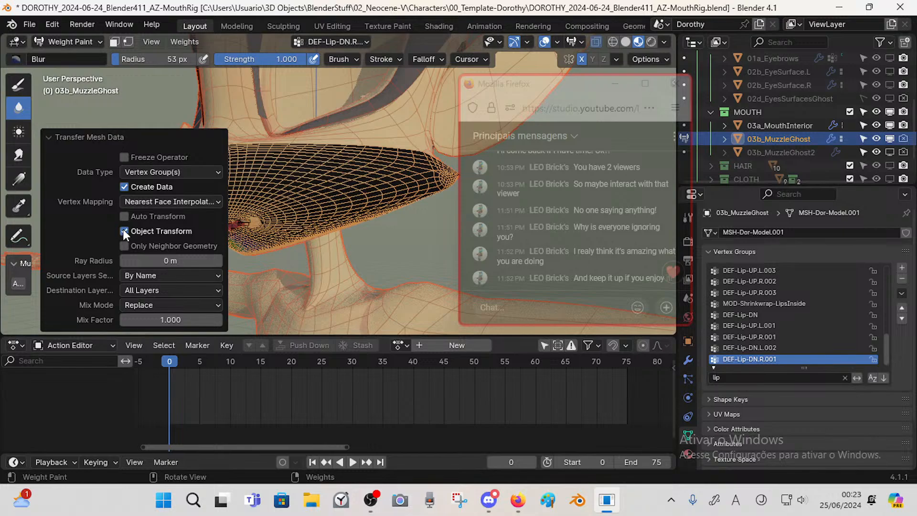
pyautogui.click(124, 231)
pyautogui.click(125, 274)
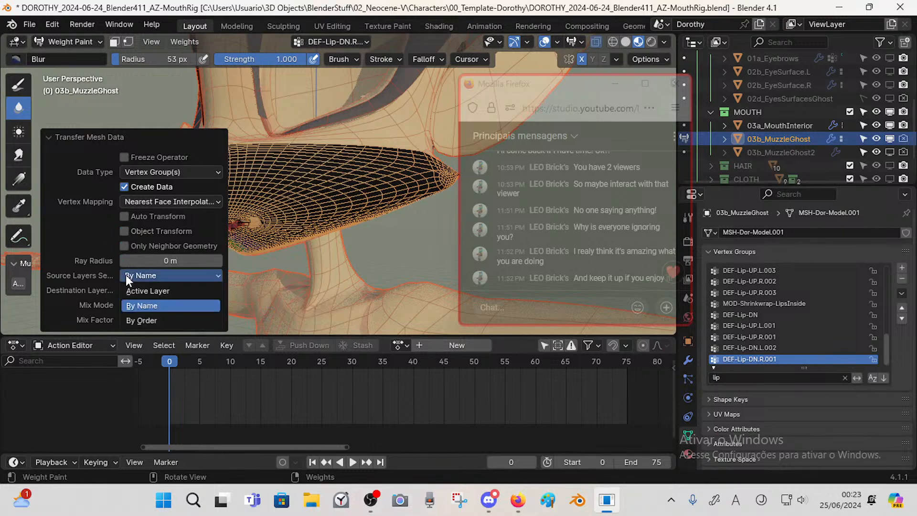
pyautogui.click(138, 274)
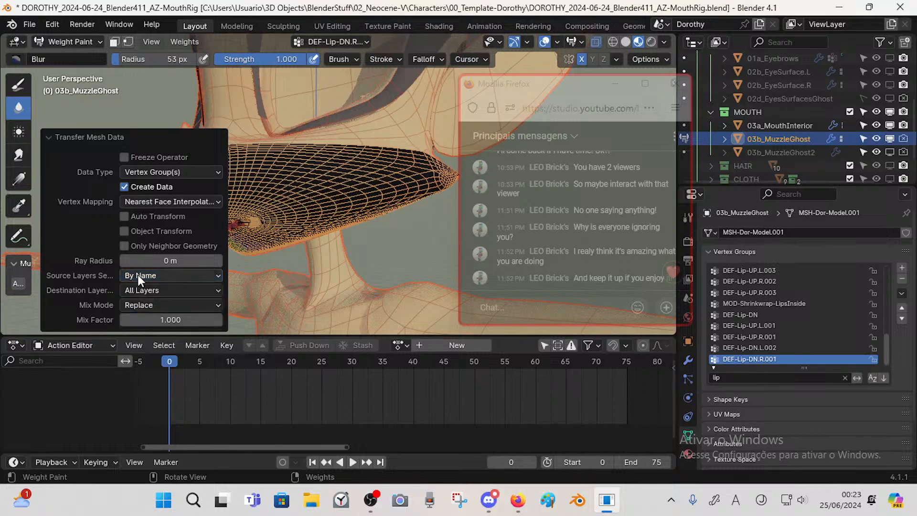
pyautogui.click(147, 276)
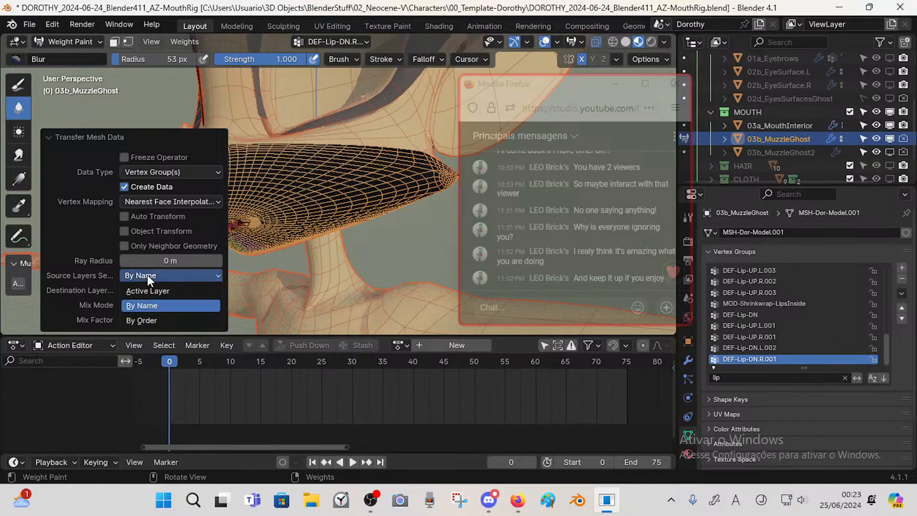
pyautogui.click(155, 308)
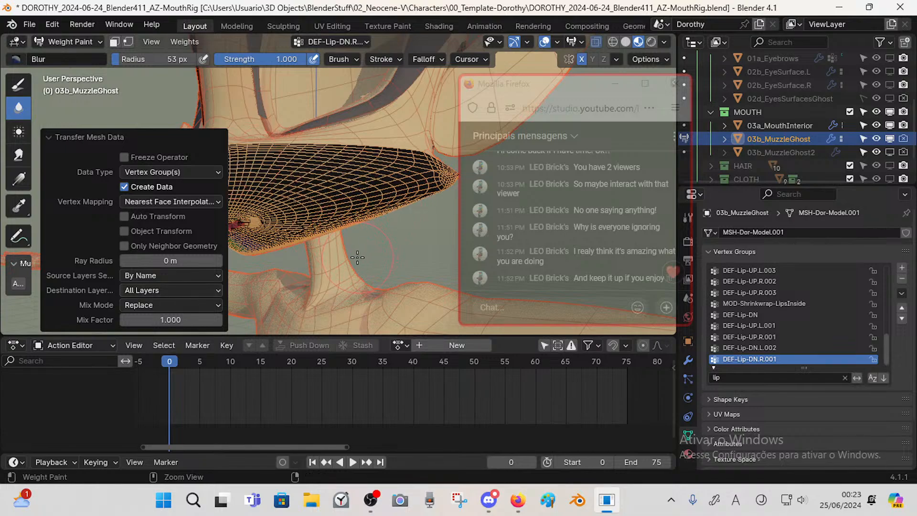
pyautogui.hotkey('ctrl', 'Tab')
pyautogui.click(244, 258)
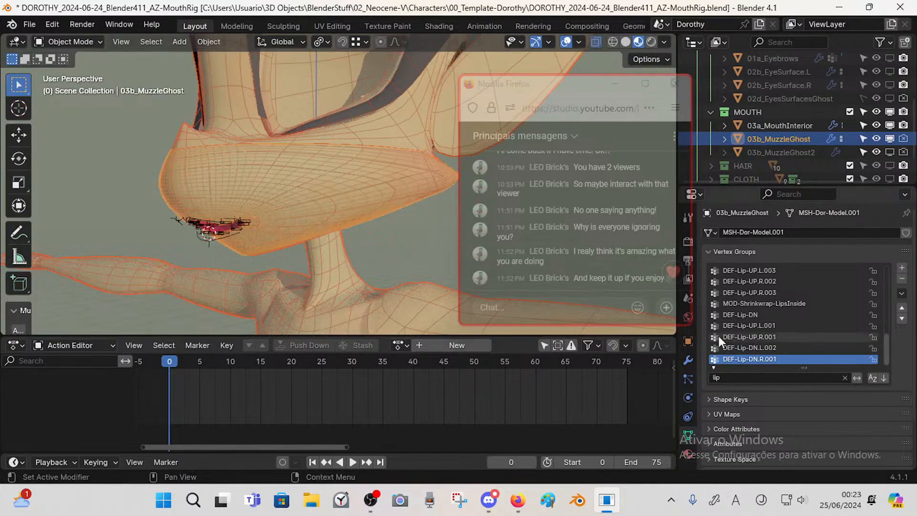
# - Compare the lip vertex groups of 03b_MuzzleGhost with those of the body
pyautogui.click(402, 140)
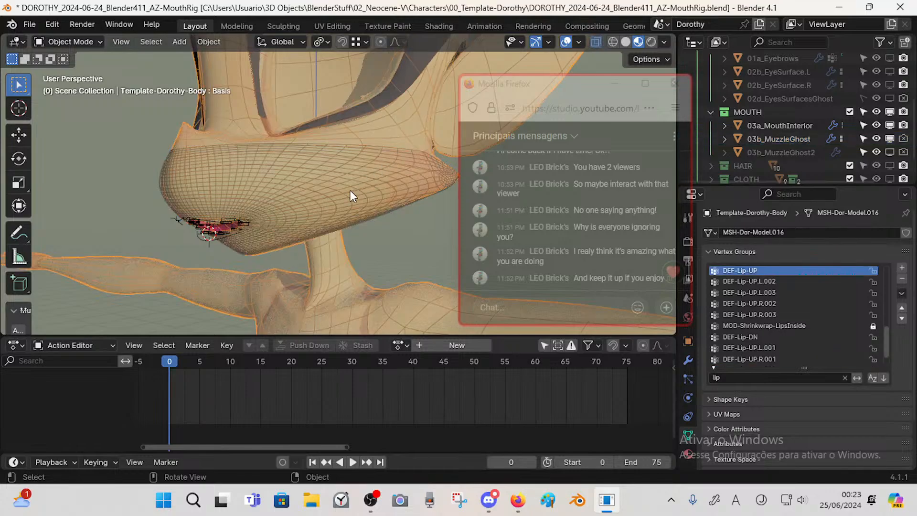
pyautogui.click(350, 190)
pyautogui.click(420, 133)
pyautogui.click(421, 168)
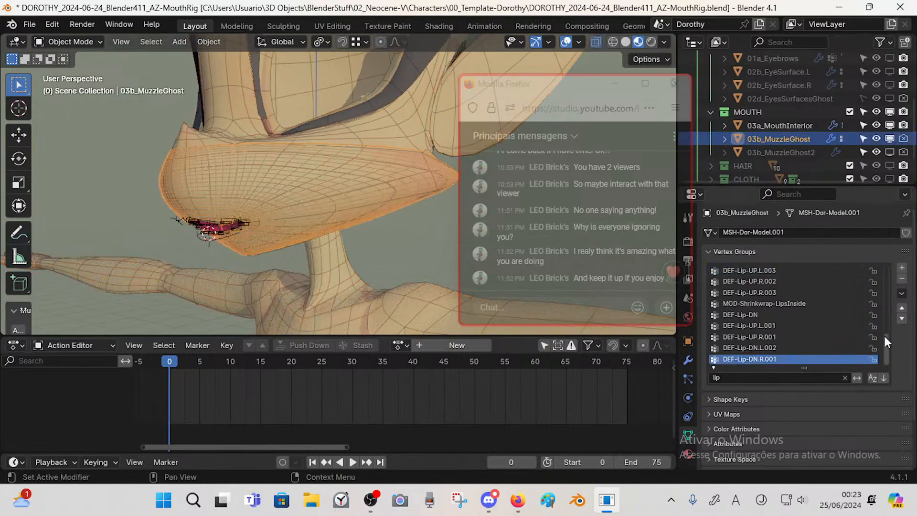
pyautogui.moveTo(885, 338); pyautogui.dragTo(883, 224)
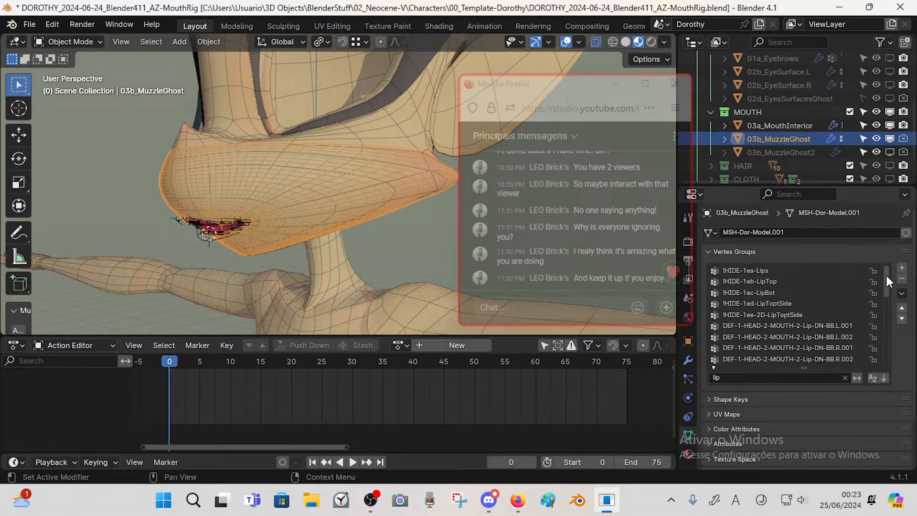
pyautogui.moveTo(886, 274); pyautogui.dragTo(882, 361)
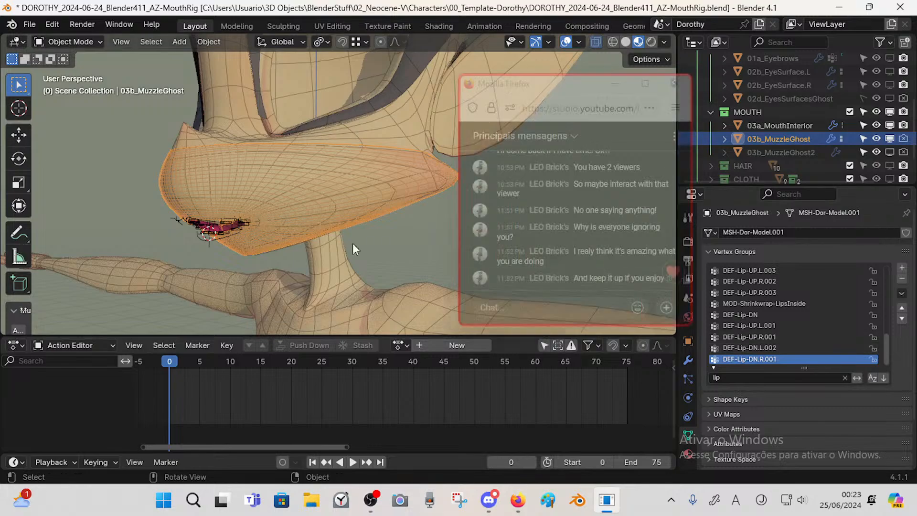
# - Try moving the mouth control bones of the Template-Dorothy armature in Pose Mode to test the muzzle deformation
pyautogui.scroll(-3, 269, 191)
pyautogui.scroll(1, 333, 187)
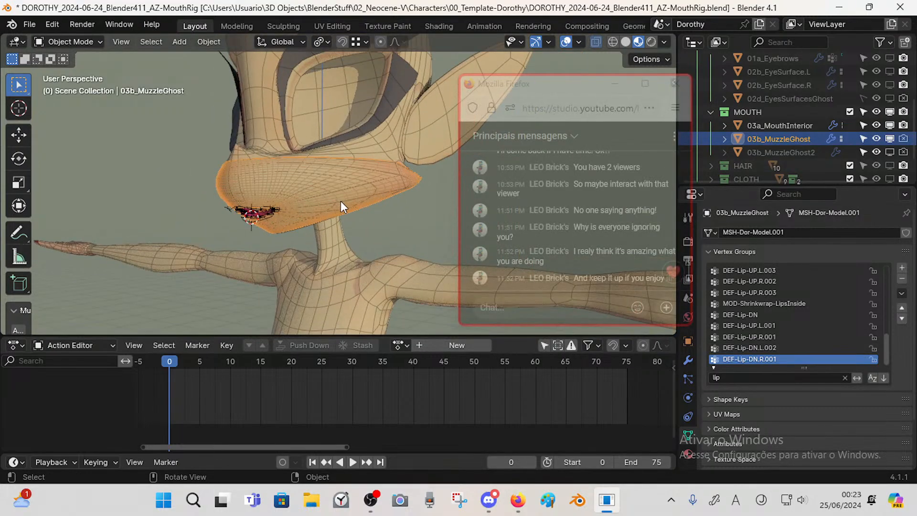
pyautogui.click(254, 218)
pyautogui.scroll(2, 258, 239)
pyautogui.hotkey('ctrl', 'Tab')
pyautogui.scroll(1, 228, 248)
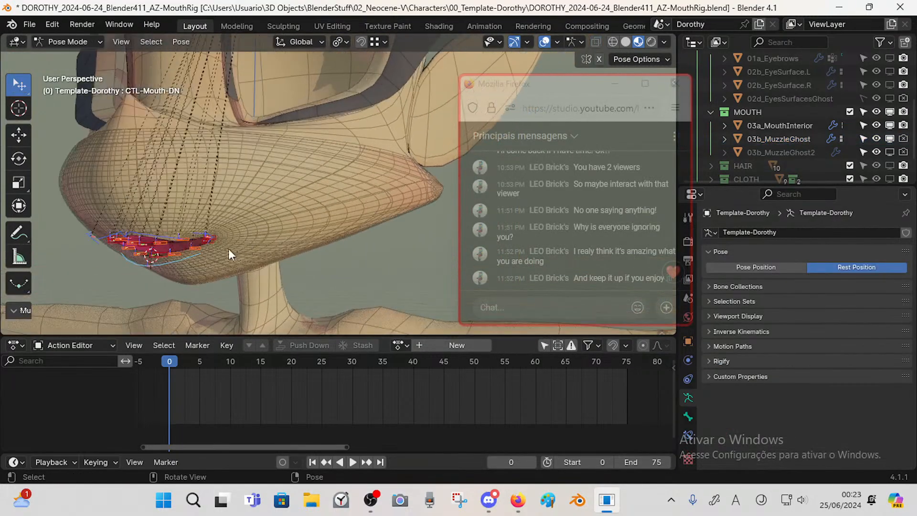
pyautogui.moveTo(228, 248); pyautogui.dragTo(328, 220, button='middle')
pyautogui.click(249, 266)
pyautogui.press('g')
pyautogui.hotkey('ctrl', 'alt', 'shift', 'p')
pyautogui.click(258, 256)
pyautogui.press('g')
pyautogui.click(253, 263)
pyautogui.press('g')
pyautogui.rightClick(222, 293)
# - Inspect the 03b_MuzzleGhost mesh in Edit Mode and check the body's lip vertex groups in Object Mode
pyautogui.hotkey('ctrl', 'Tab')
pyautogui.click(361, 195)
pyautogui.scroll(-4, 354, 199)
pyautogui.press('Tab')
pyautogui.scroll(4, 319, 233)
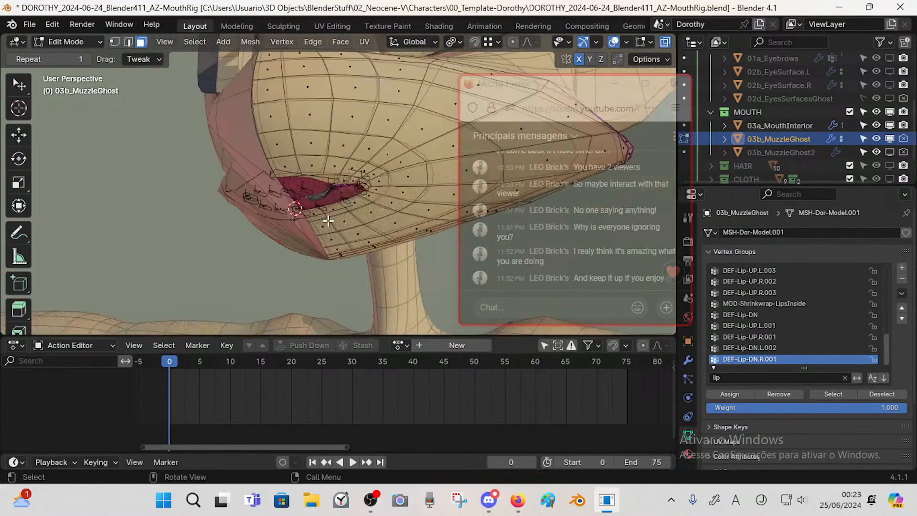
pyautogui.hotkey('ctrl', 'Tab')
pyautogui.click(302, 219)
pyautogui.scroll(-4, 347, 187)
pyautogui.keyDown('shift'); pyautogui.moveTo(347, 187); pyautogui.dragTo(331, 214, button='middle'); pyautogui.keyUp('shift')
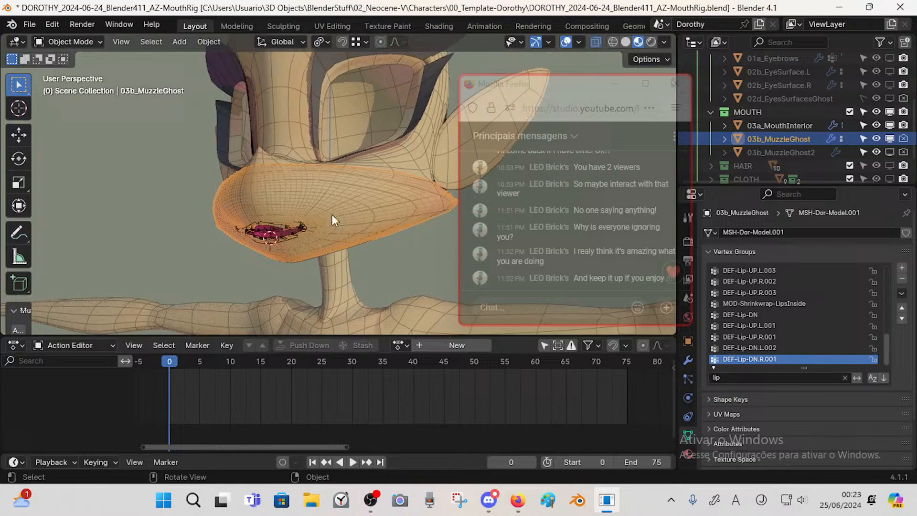
pyautogui.click(411, 164)
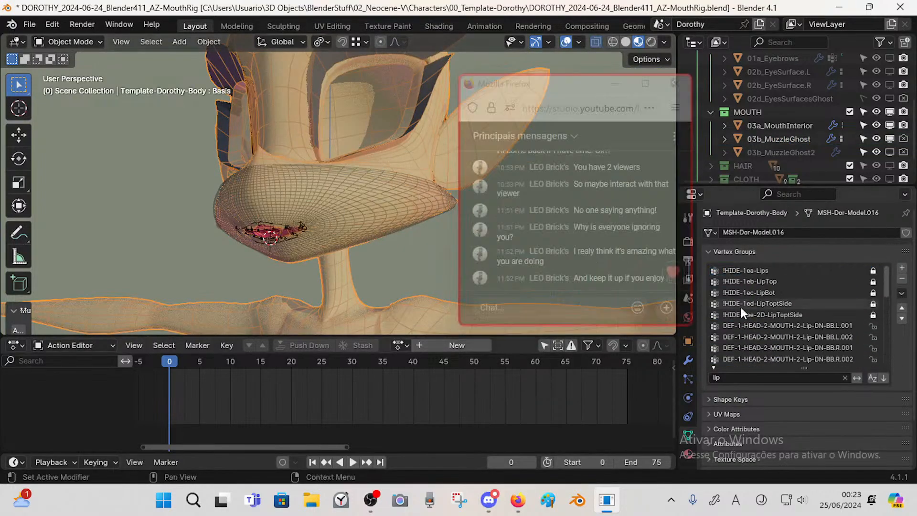
# - Discard the unsaved changes and reopen DOROTHY_2024-06-24_Blender411_AZ-MouthRig.blend
pyautogui.click(33, 24)
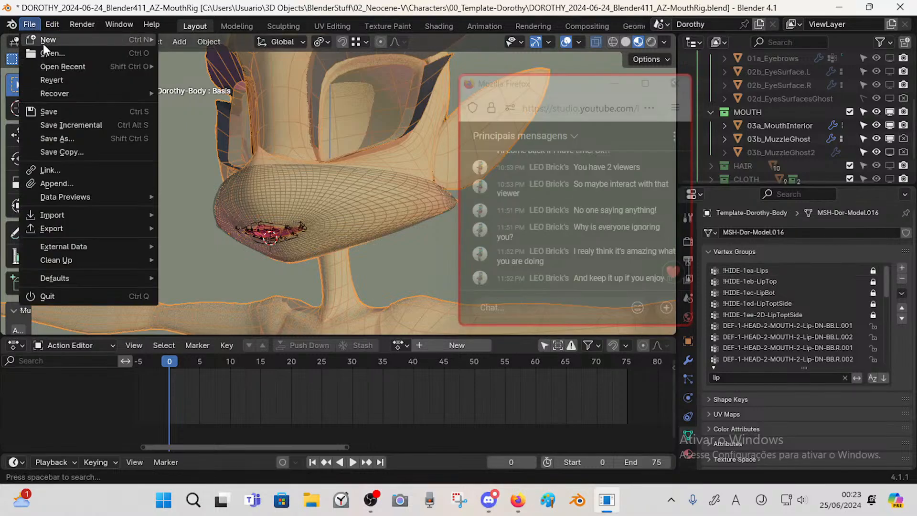
pyautogui.click(62, 54)
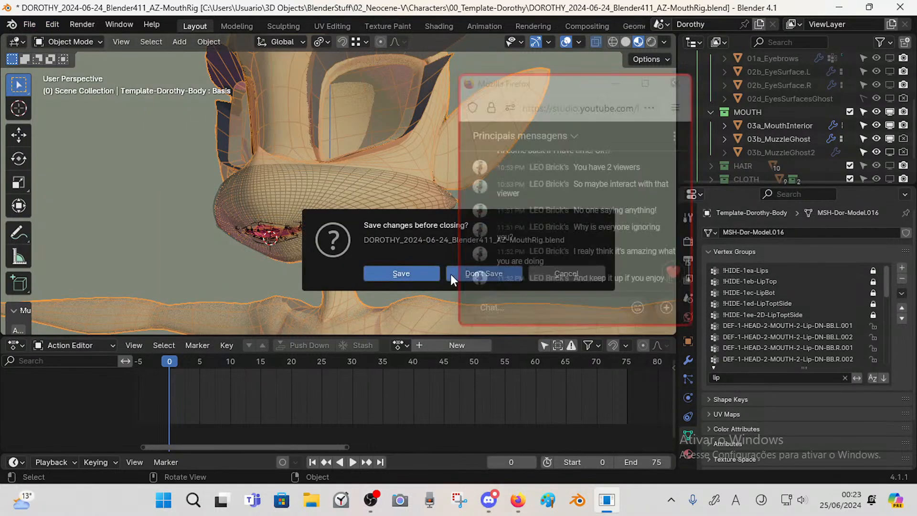
pyautogui.click(452, 274)
pyautogui.doubleClick(342, 186)
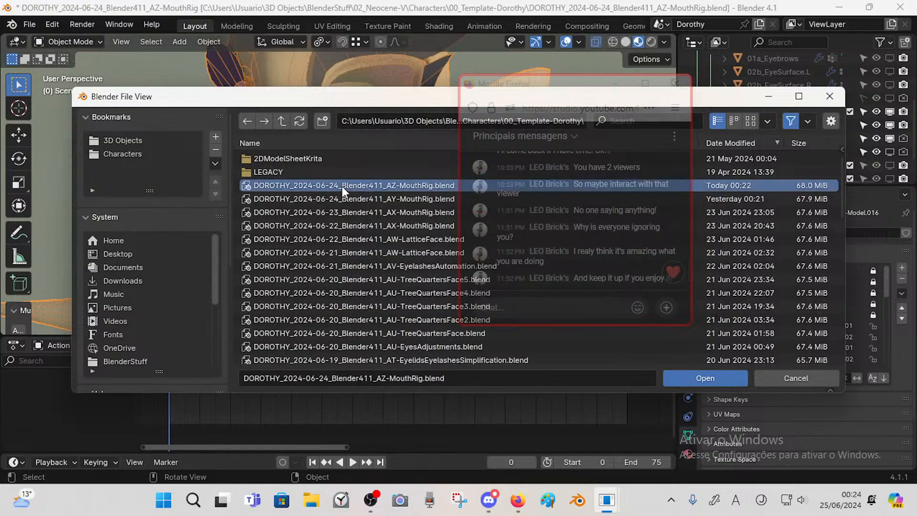
# - Examine the lip vertex groups of the body in the reopened file
pyautogui.click(390, 127)
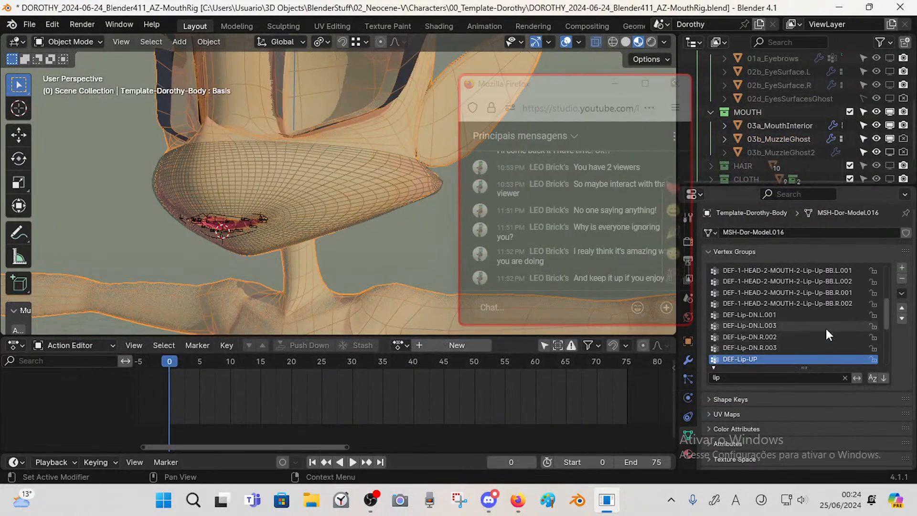
pyautogui.moveTo(886, 286); pyautogui.dragTo(889, 345)
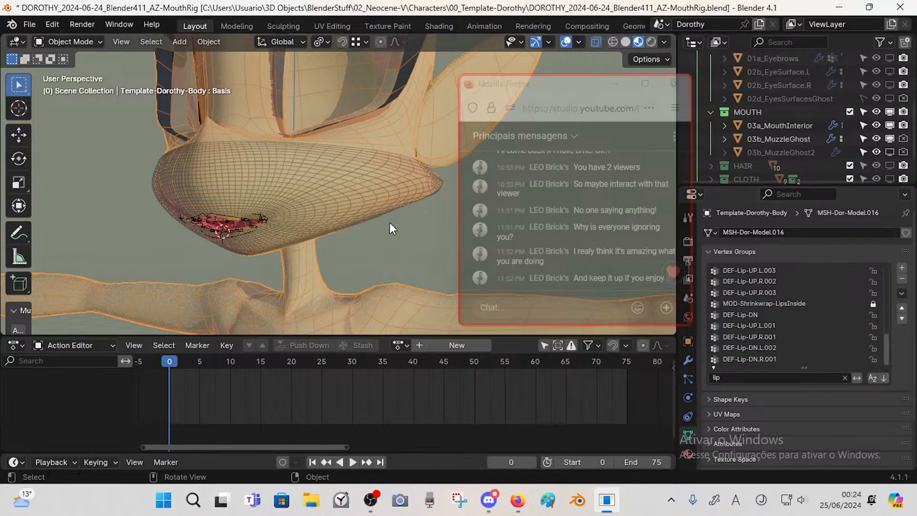
pyautogui.moveTo(318, 219); pyautogui.dragTo(290, 230, button='middle')
pyautogui.click(28, 25)
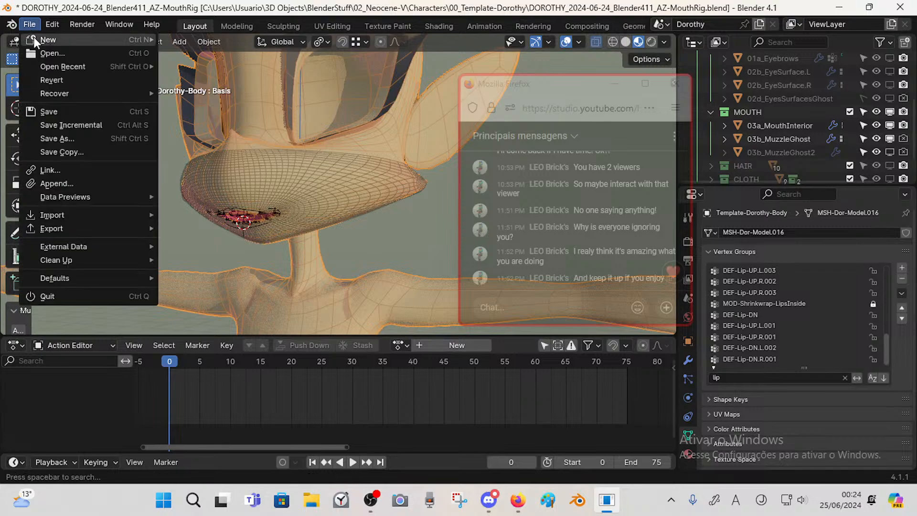
pyautogui.moveTo(109, 28)
pyautogui.click(360, 258)
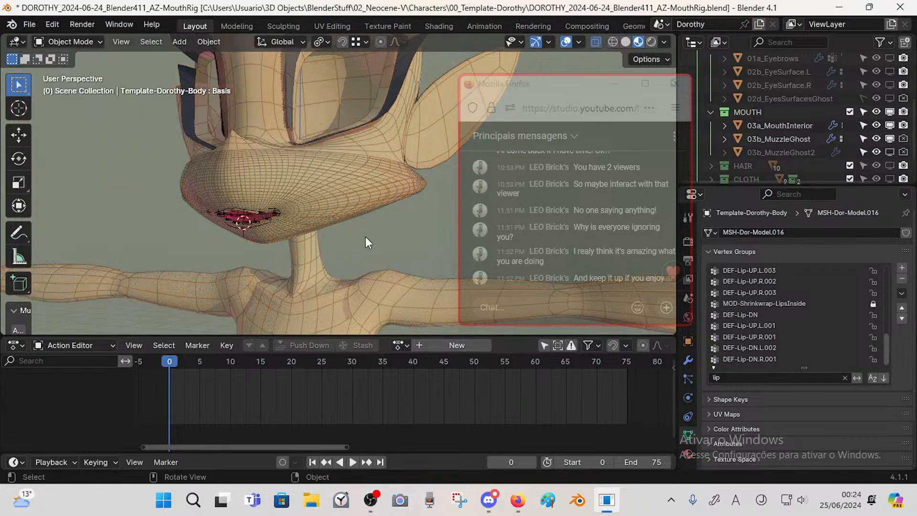
pyautogui.click(334, 188)
pyautogui.click(414, 147)
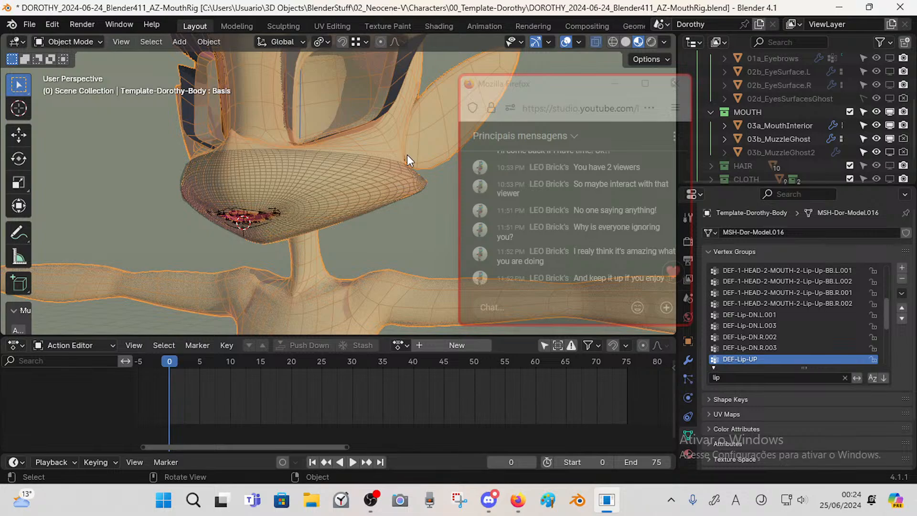
# - Examine the mouth armature, the body and the 03b_MuzzleGhost mesh around Dorothy's muzzle
pyautogui.click(265, 210)
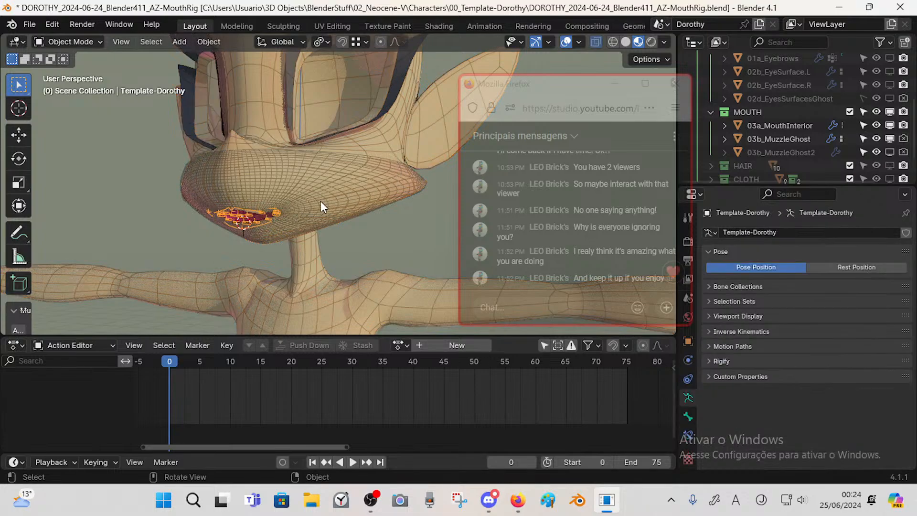
pyautogui.click(344, 195)
pyautogui.click(389, 145)
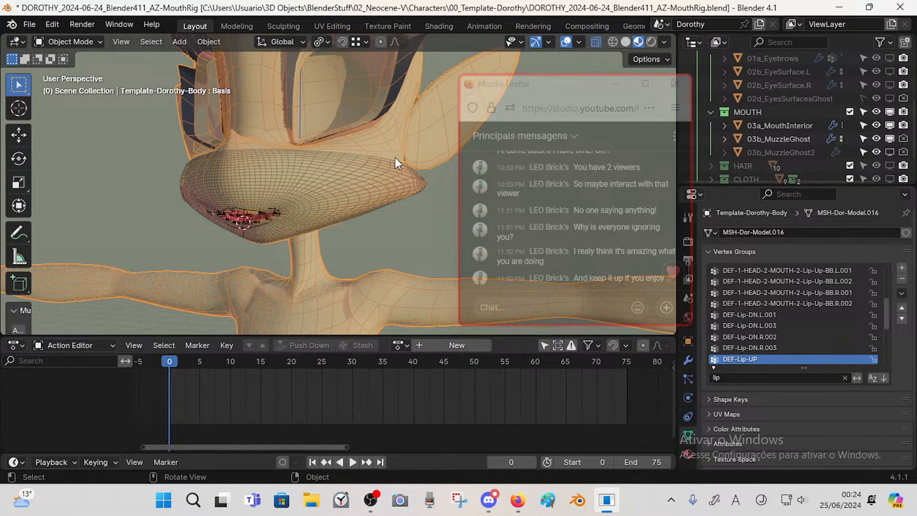
pyautogui.scroll(3, 231, 187)
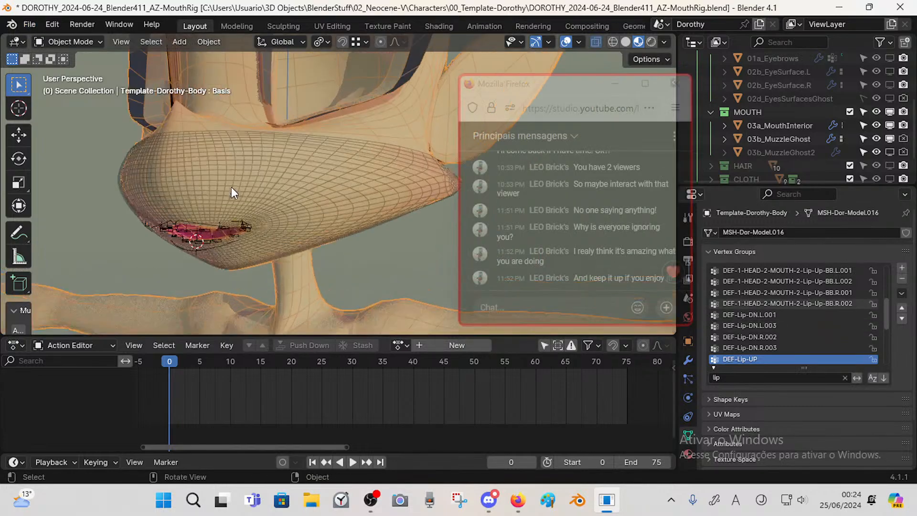
pyautogui.click(208, 229)
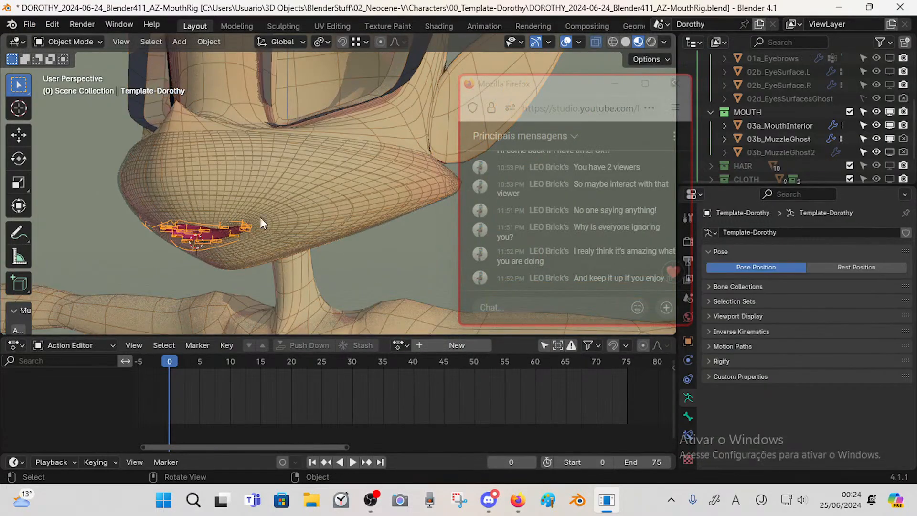
pyautogui.click(375, 182)
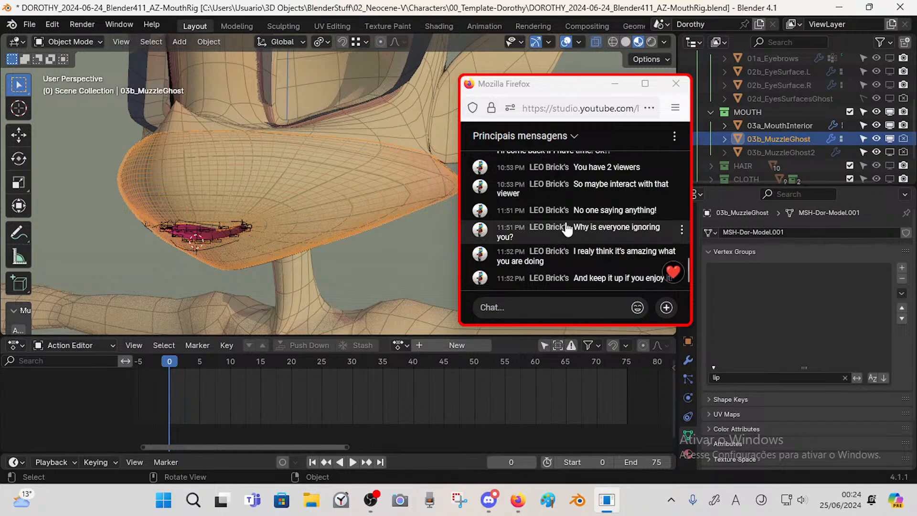
pyautogui.moveTo(429, 201); pyautogui.dragTo(231, 182, button='middle')
# - Switch to the To-Do-Lists spreadsheet in Firefox and mark the task "Re-Weight Paint Mouth/Lips" as done
pyautogui.moveTo(505, 512)
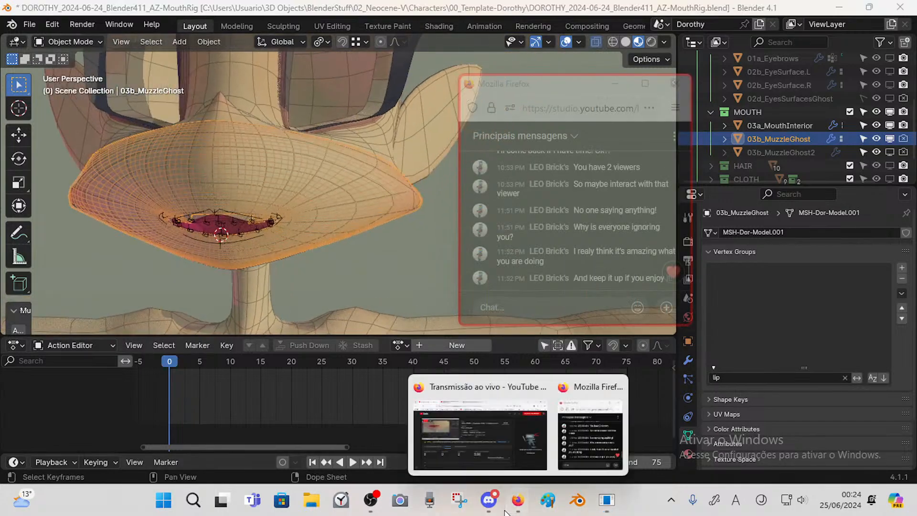
pyautogui.moveTo(533, 479)
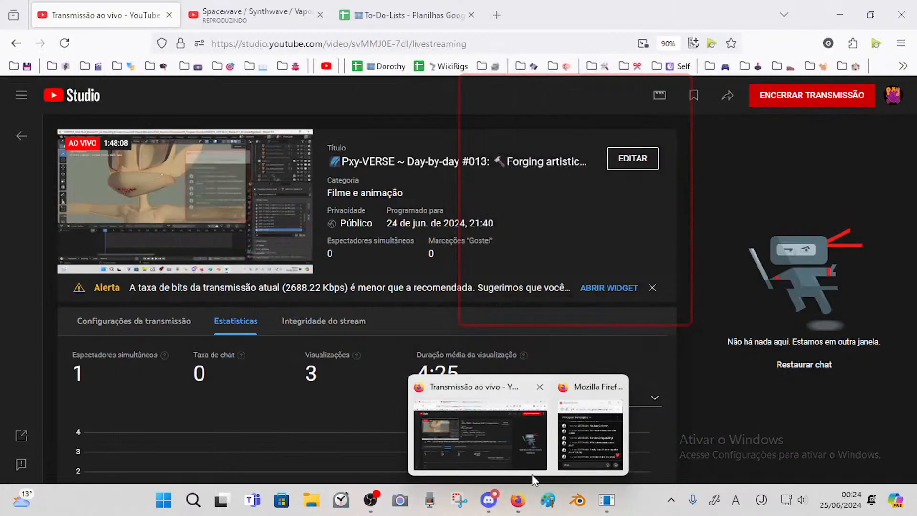
pyautogui.click(468, 441)
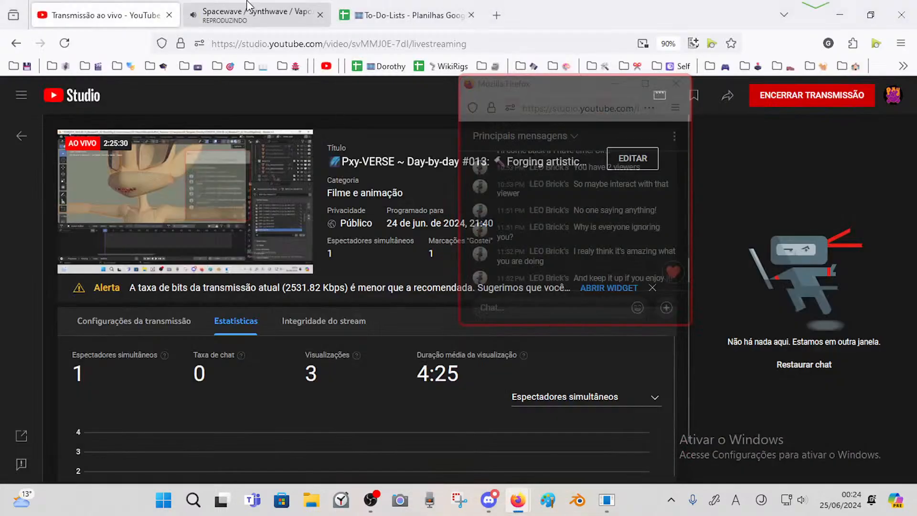
pyautogui.click(382, 9)
pyautogui.click(174, 183)
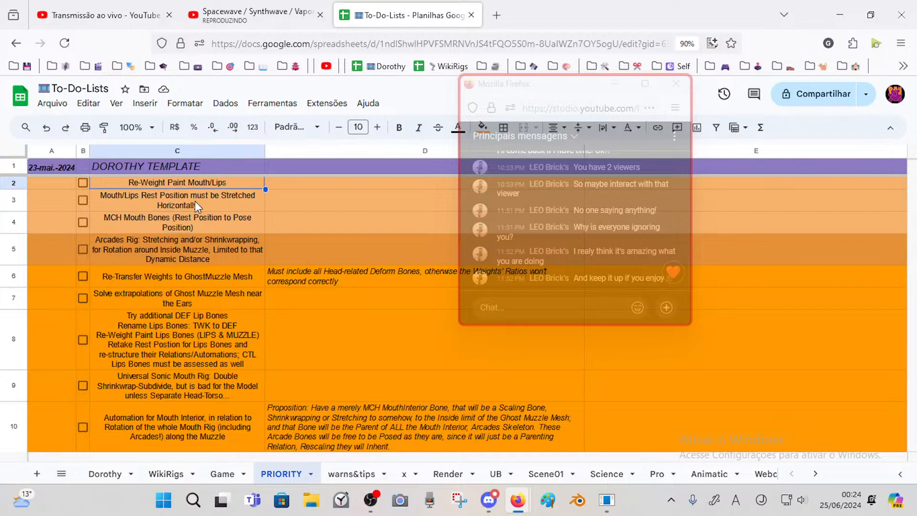
pyautogui.click(82, 182)
# - Mark "Solve extrapolations of Ghost Muzzle Mesh near the Ears" as done and move its row directly below "Re-Weight Paint Mouth/Lips"
pyautogui.click(129, 200)
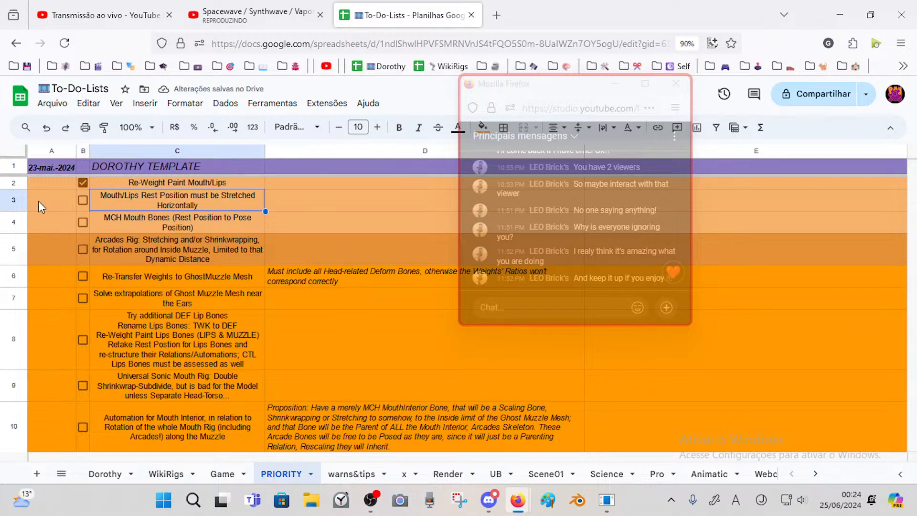
pyautogui.click(136, 221)
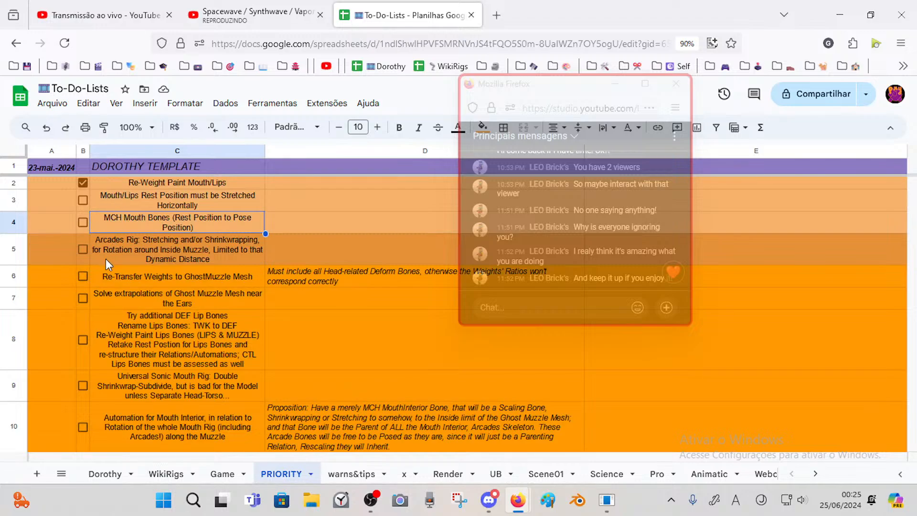
pyautogui.click(127, 249)
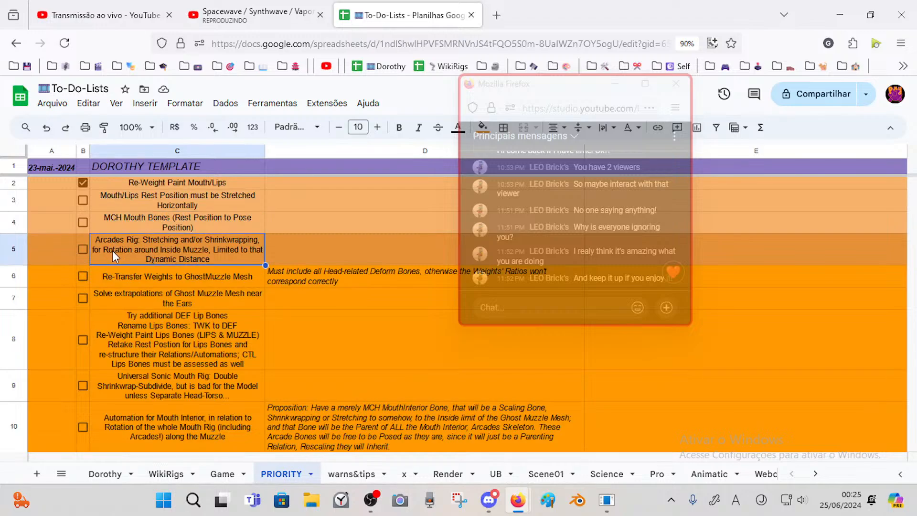
pyautogui.scroll(-1, 141, 289)
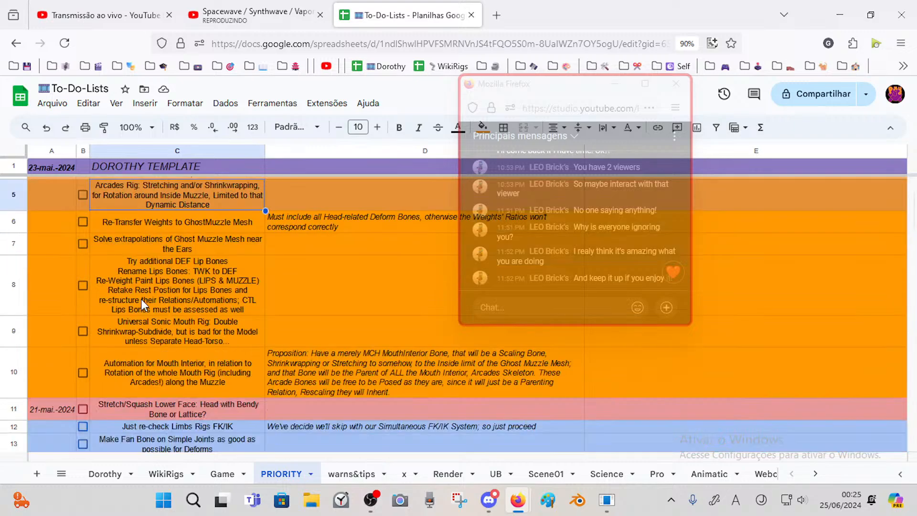
pyautogui.click(148, 220)
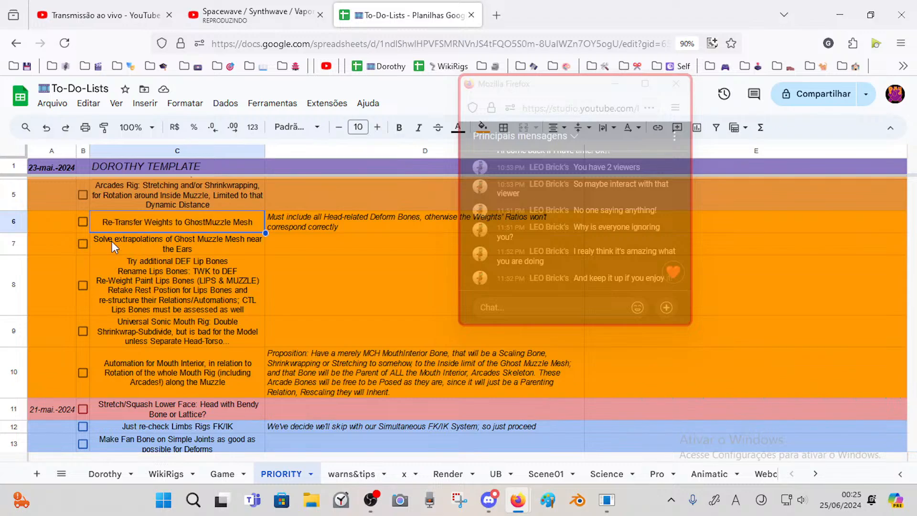
pyautogui.click(83, 244)
pyautogui.click(131, 242)
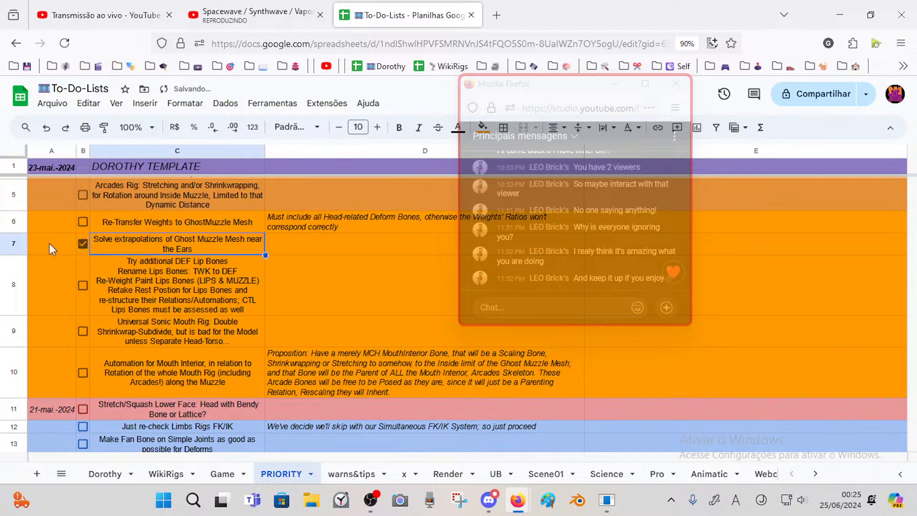
pyautogui.scroll(1, 13, 268)
pyautogui.click(13, 299)
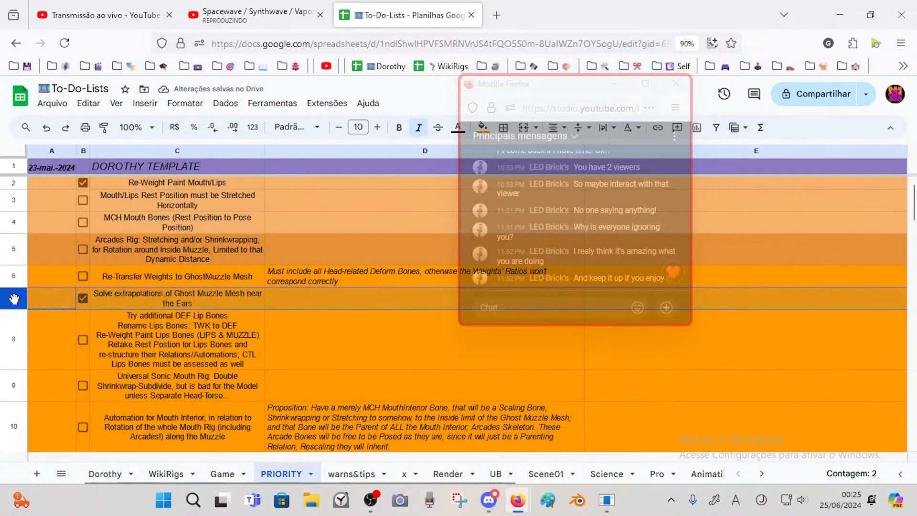
pyautogui.moveTo(12, 298); pyautogui.dragTo(28, 200)
# - Mark the "Try additional DEF Lip Bones" task as done and move its row up to row 4
pyautogui.click(144, 332)
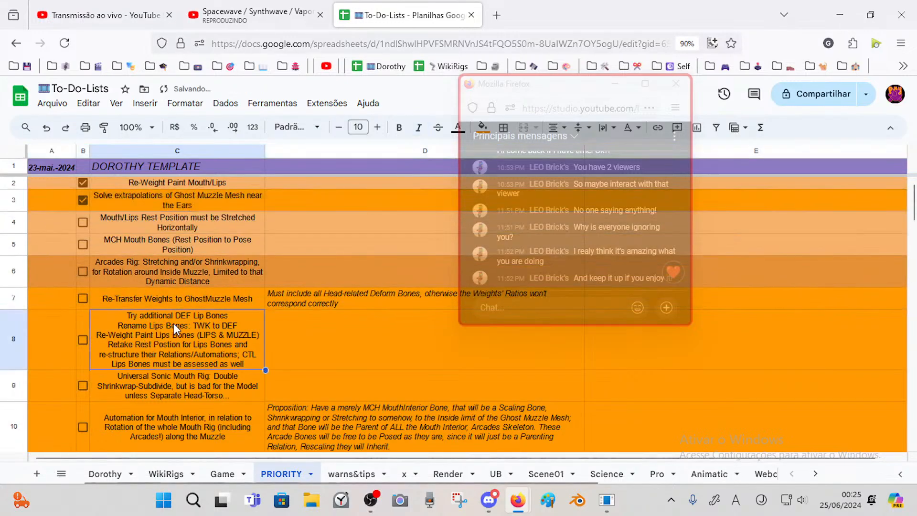
pyautogui.click(82, 340)
pyautogui.click(148, 337)
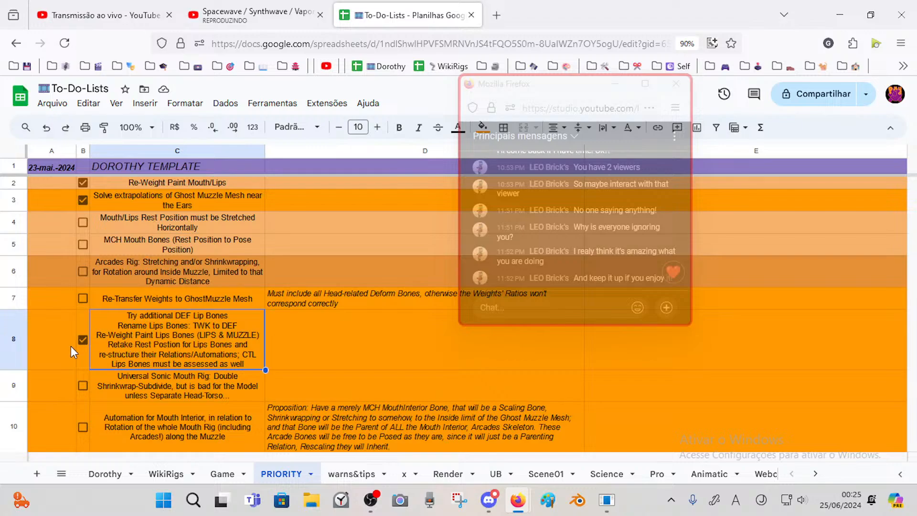
pyautogui.click(15, 338)
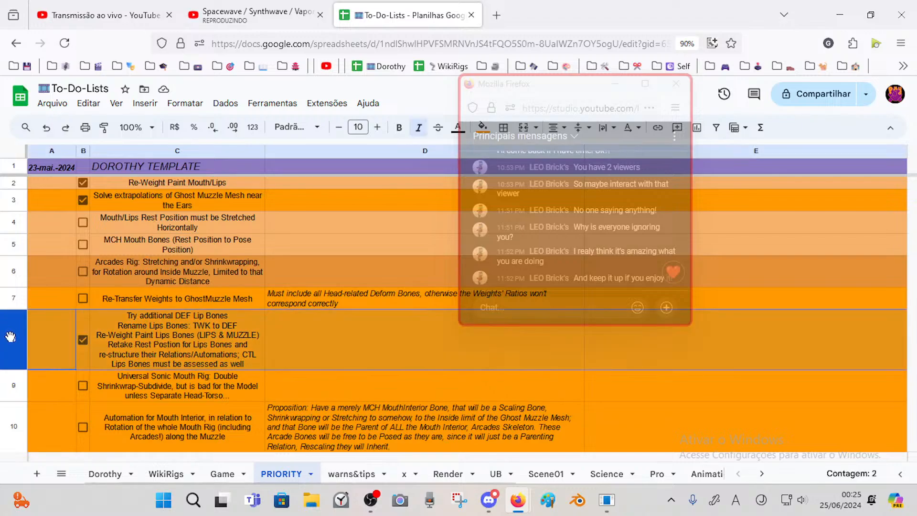
pyautogui.moveTo(14, 338); pyautogui.dragTo(4, 227)
# - Mark the "Universal Sonic Mouth Rig: Double Shrinkwrap-Subdivide" task as done and move its row up to row 5
pyautogui.click(6, 182)
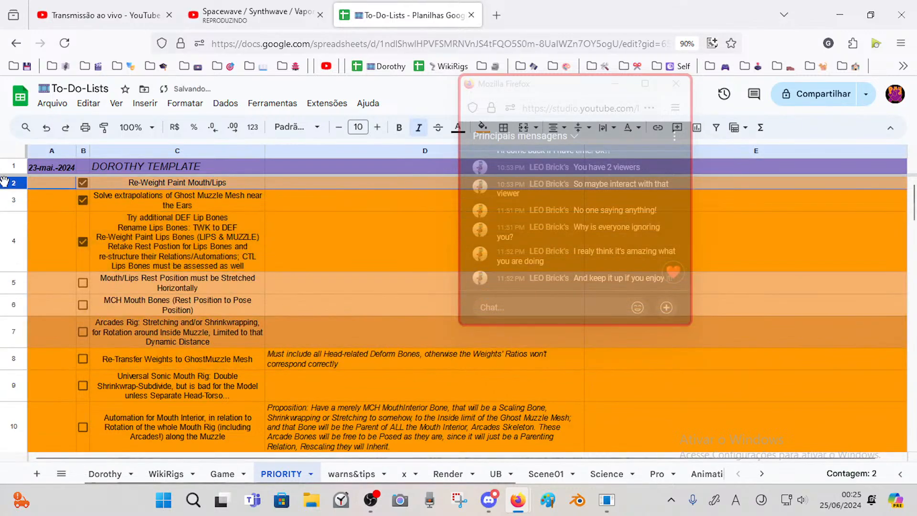
pyautogui.keyDown('shift'); pyautogui.click(13, 231); pyautogui.keyUp('shift')
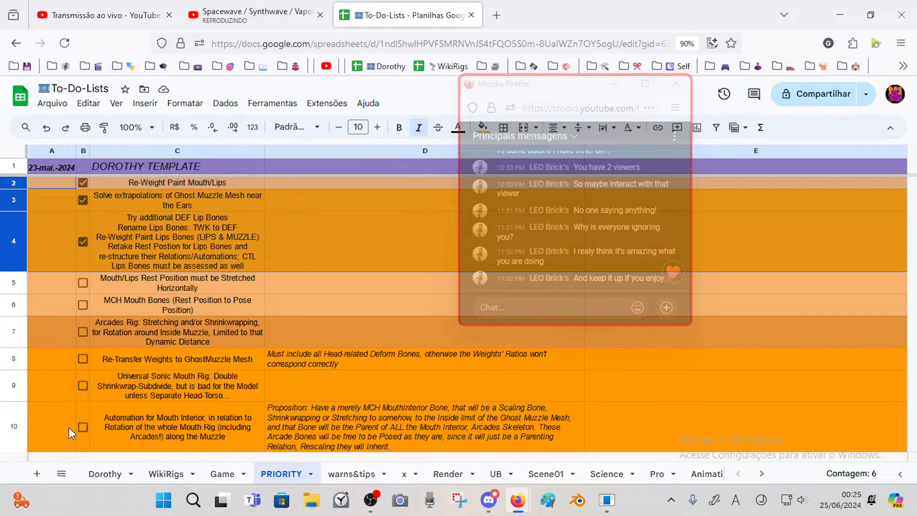
pyautogui.click(84, 385)
pyautogui.click(8, 390)
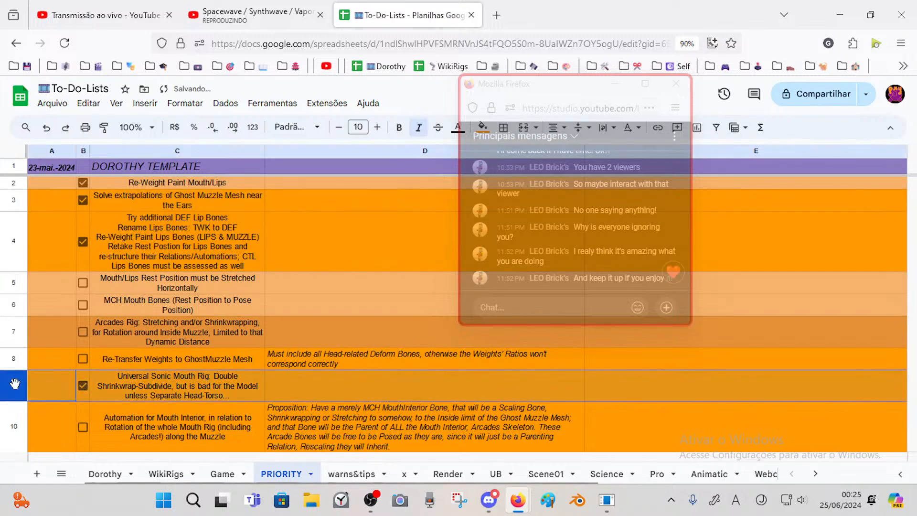
pyautogui.moveTo(9, 392); pyautogui.dragTo(17, 288)
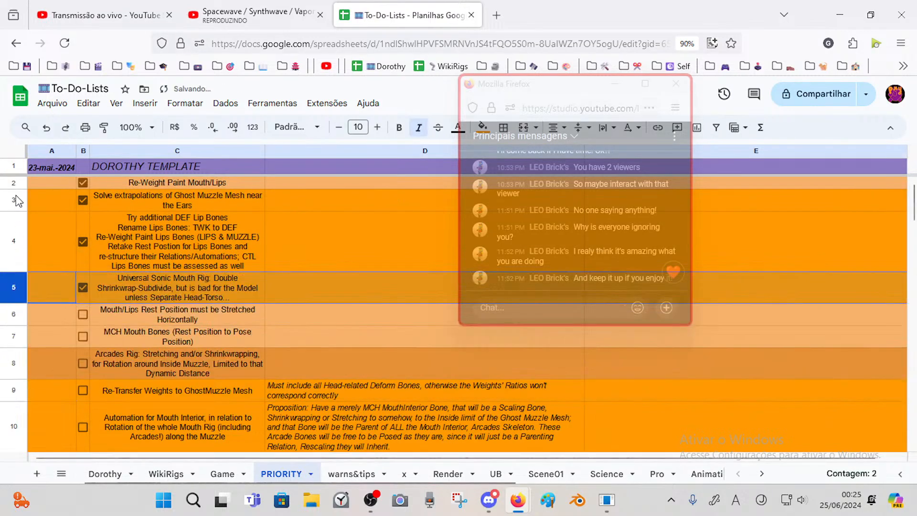
# - Fill the "Universal Sonic Mouth Rig: Double Shrinkwrap-Subdivide" row with blue
pyautogui.keyDown('shift'); pyautogui.click(17, 179); pyautogui.keyUp('shift')
pyautogui.click(14, 286)
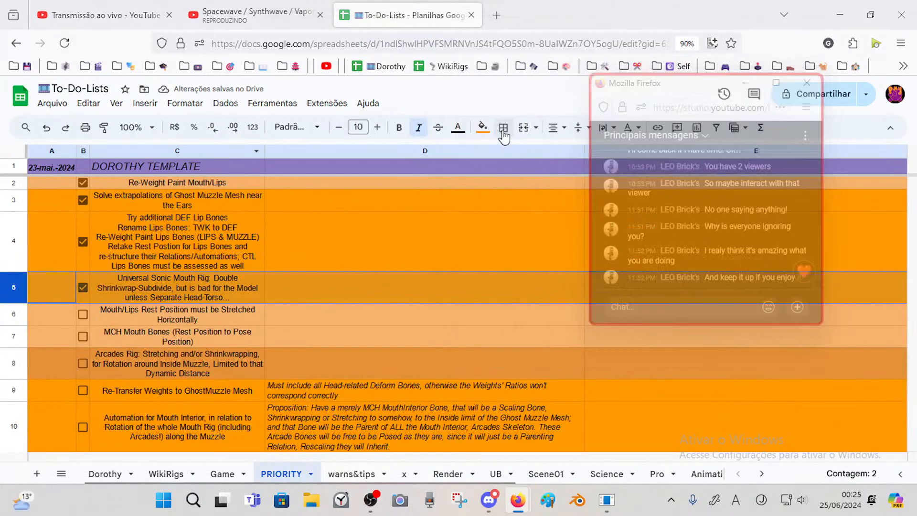
pyautogui.click(483, 130)
pyautogui.click(579, 184)
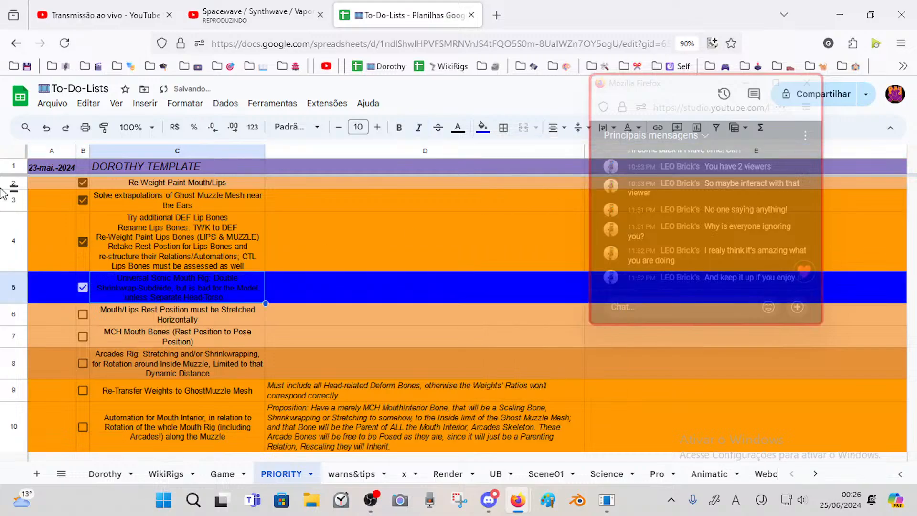
# - Move the four completed task rows 2 to 5 directly below the "REUSABLE 3D CHARACTER RIGGED MODEL TEMPLATE" heading
pyautogui.click(13, 183)
pyautogui.click(14, 200)
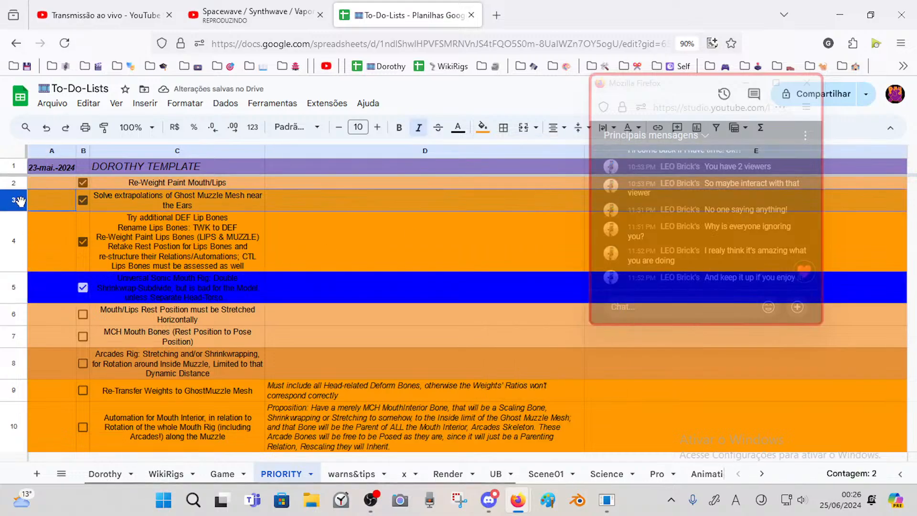
pyautogui.click(12, 183)
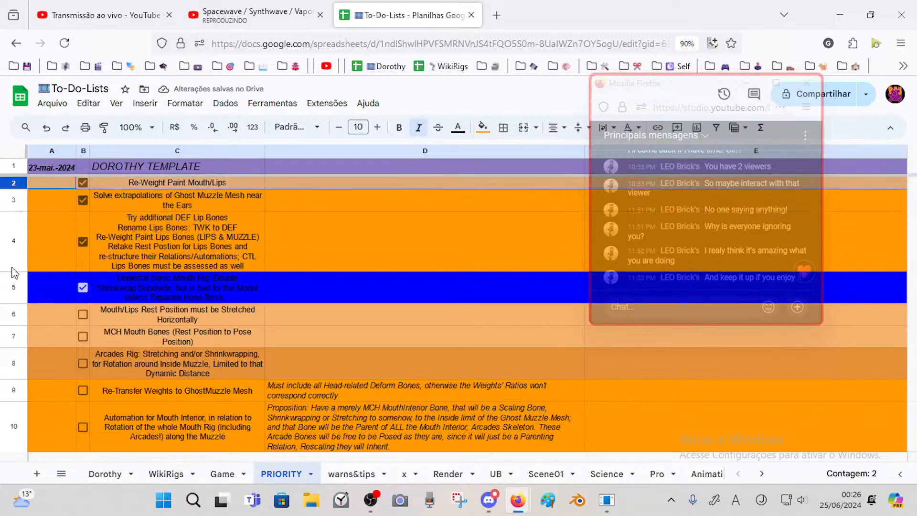
pyautogui.keyDown('shift'); pyautogui.click(13, 281); pyautogui.keyUp('shift')
pyautogui.moveTo(9, 184); pyautogui.dragTo(15, 360)
pyautogui.scroll(-8, 9, 281)
pyautogui.scroll(-5, 10, 295)
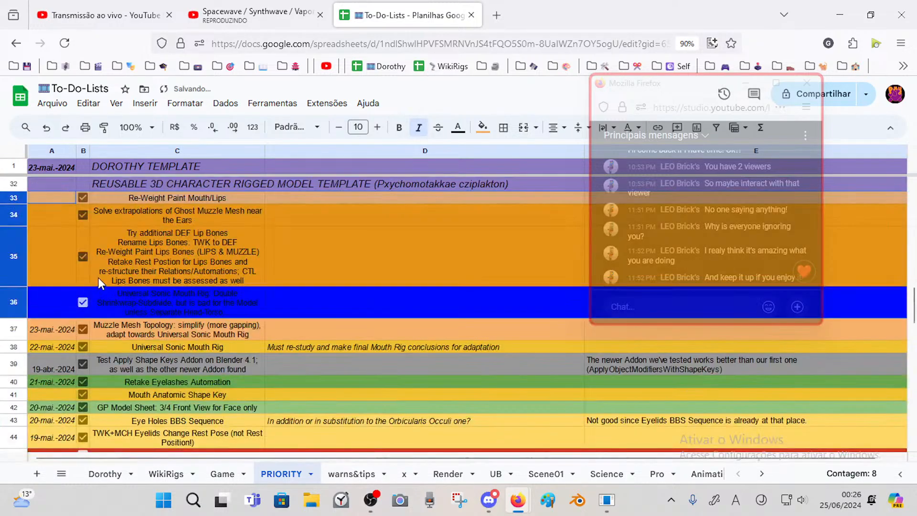
pyautogui.scroll(3, 97, 280)
pyautogui.scroll(-3, 98, 280)
# - Insert a row above row 2 with the task "Recover Body Weight Paint!!!! (without overriding the new DEF Lips Vertex Groups" and close the sheet
pyautogui.scroll(4, 95, 281)
pyautogui.scroll(10, 93, 279)
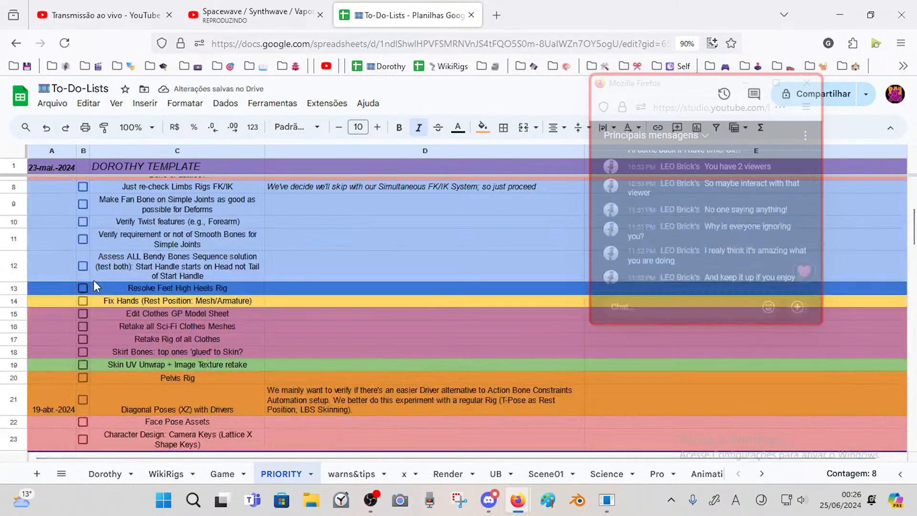
pyautogui.rightClick(14, 187)
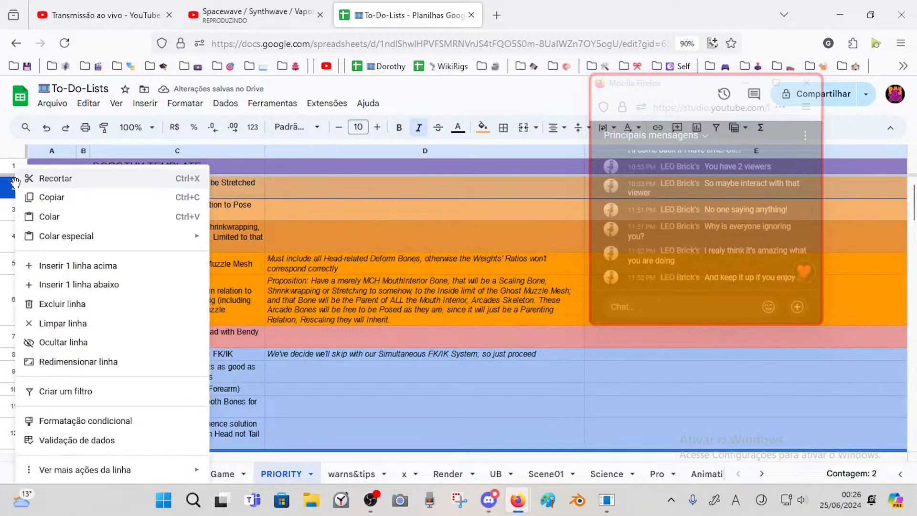
pyautogui.click(53, 262)
pyautogui.write('Recover')
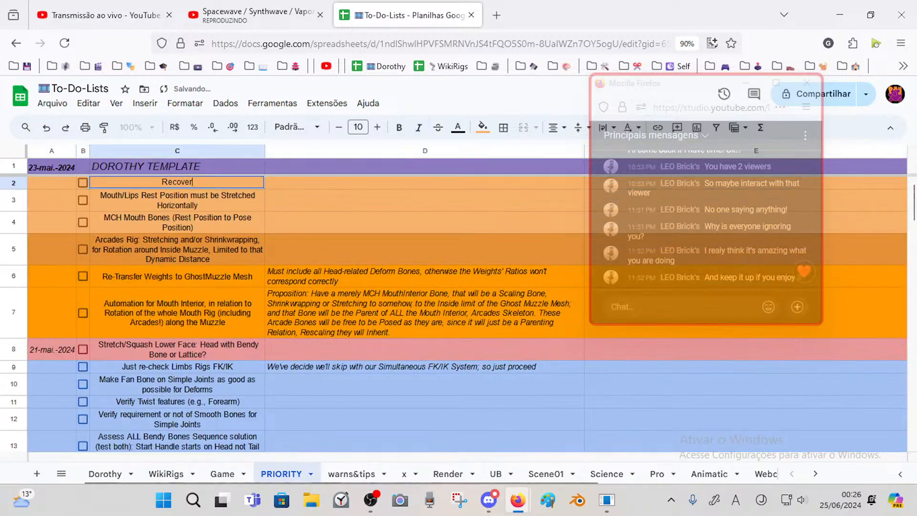
pyautogui.write(' Body')
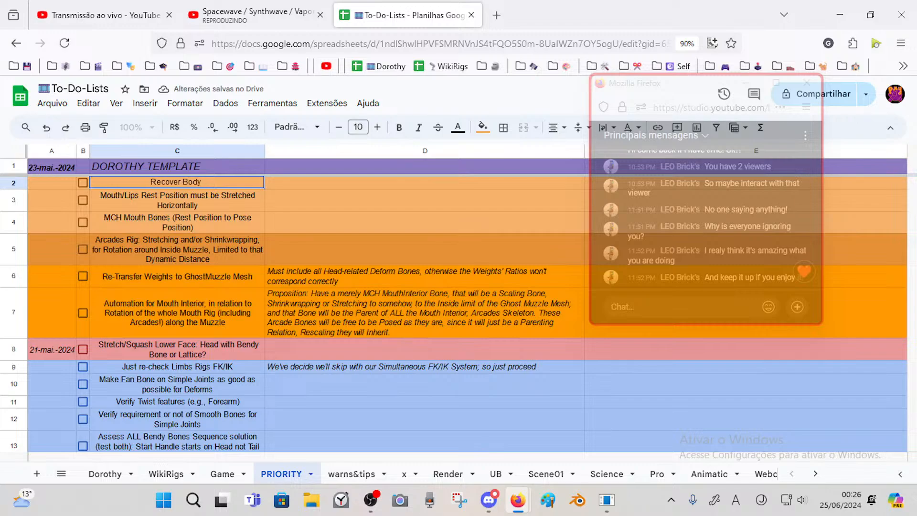
pyautogui.write(' Weight Paint!')
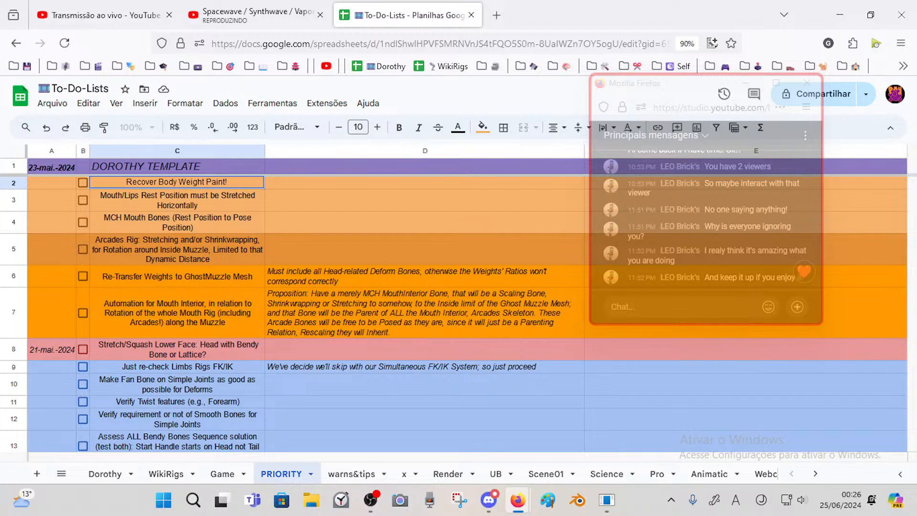
pyautogui.write('!!! (w')
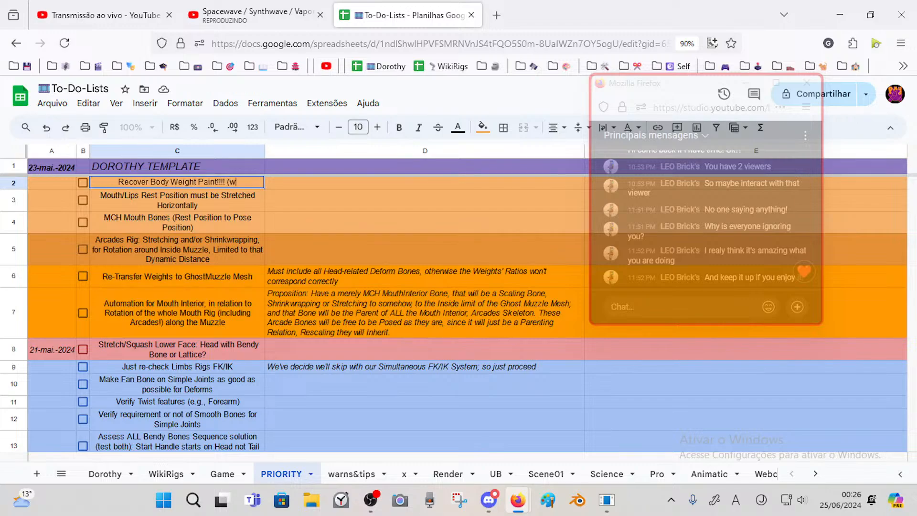
pyautogui.write('ithout ')
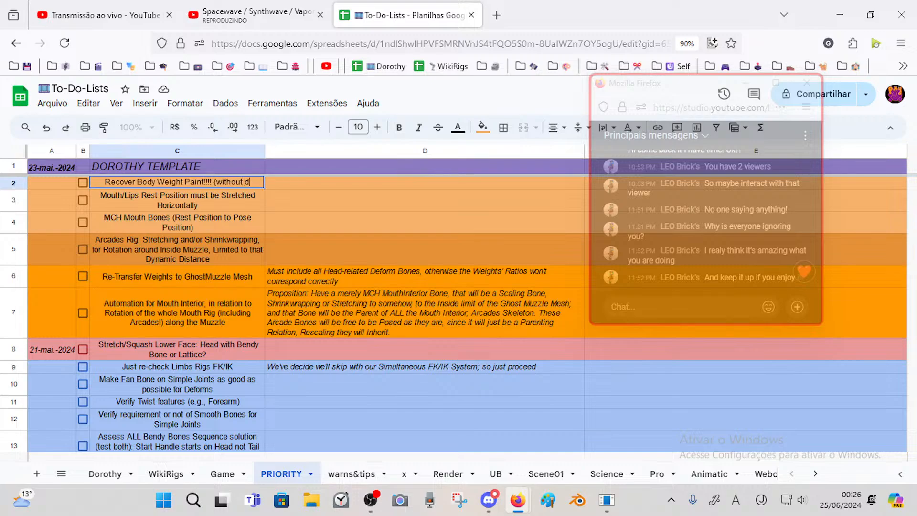
pyautogui.write('overriding the new DEF Lips Vertex Groups')
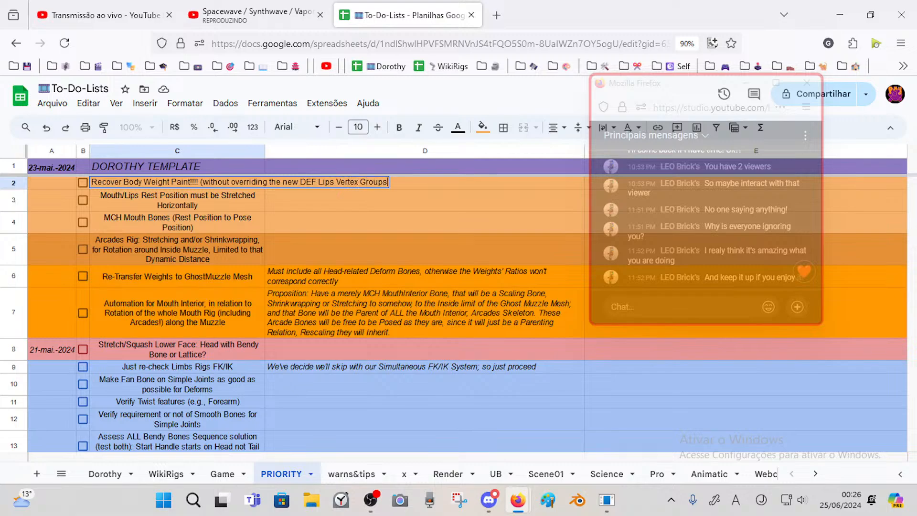
pyautogui.press('Return')
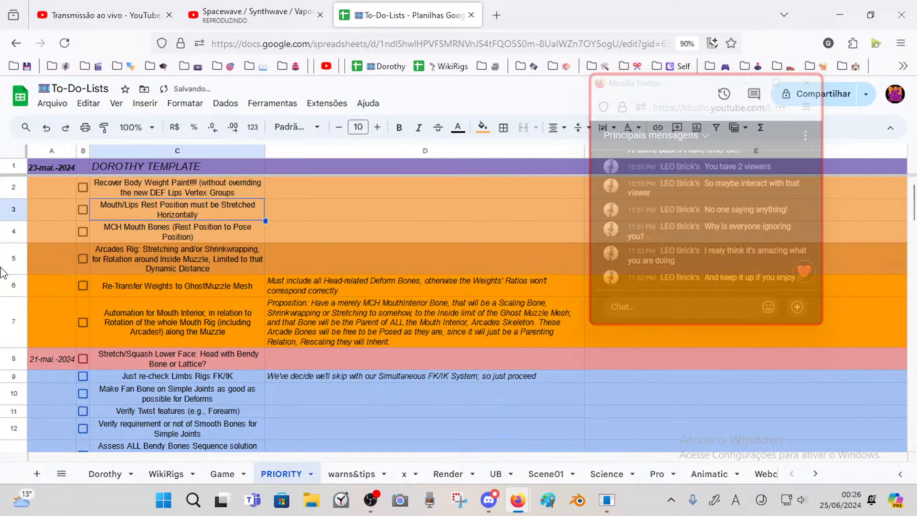
pyautogui.click(159, 190)
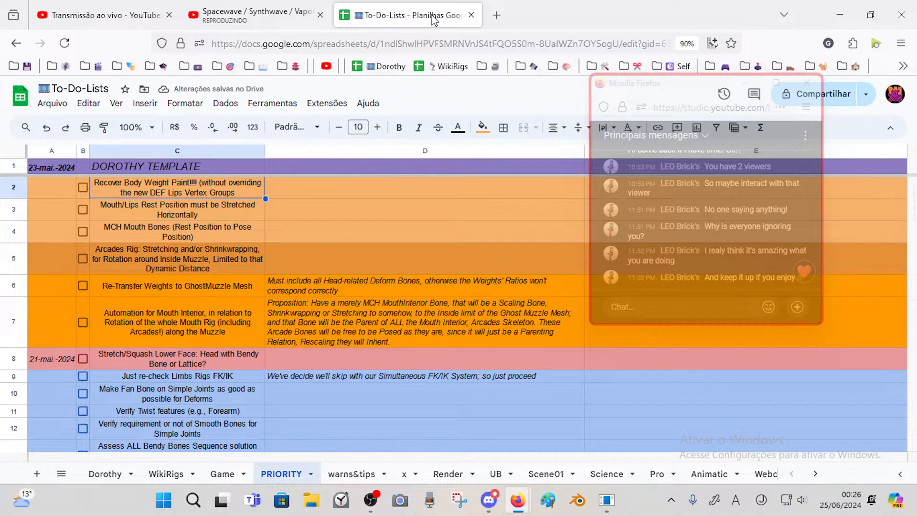
pyautogui.click(472, 16)
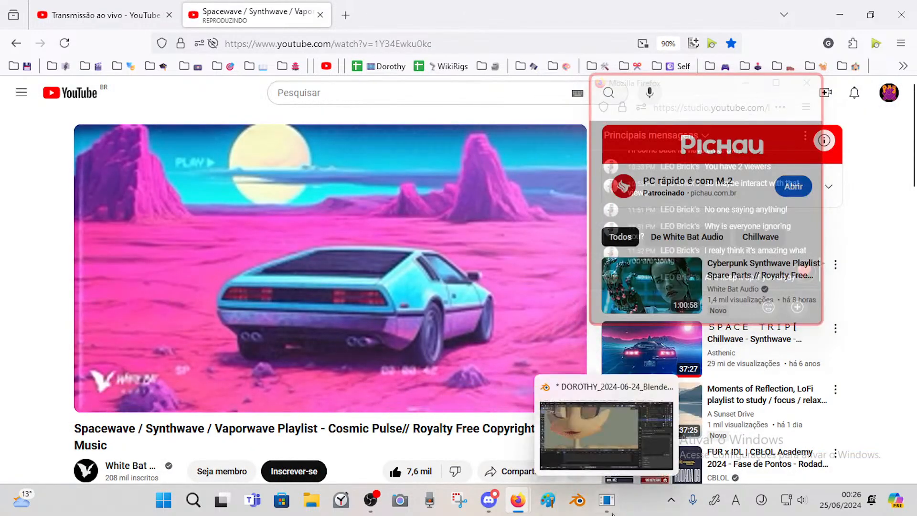
# - Switch to Blender and select the Template-Dorothy armature at the mouth instead of the muzzle ghost mesh
pyautogui.click(608, 462)
pyautogui.moveTo(337, 205); pyautogui.dragTo(248, 219, button='middle')
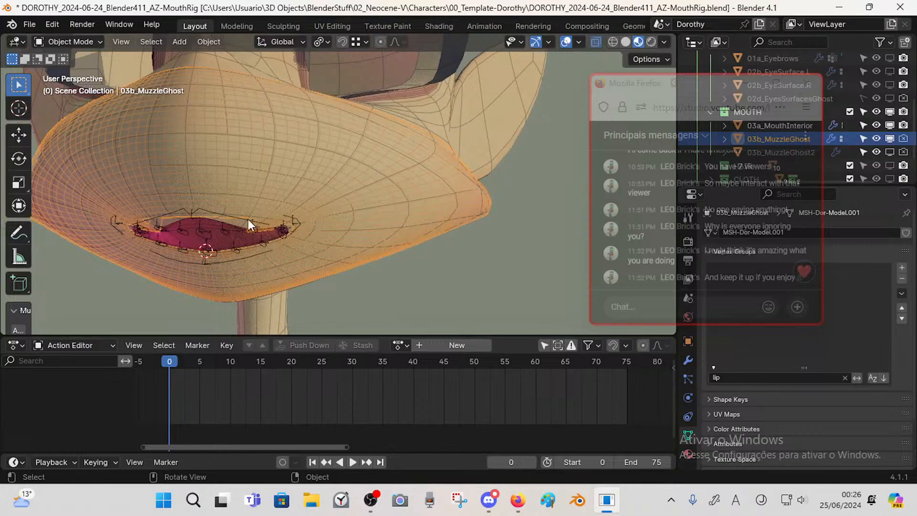
pyautogui.click(429, 273)
pyautogui.moveTo(400, 246); pyautogui.dragTo(301, 245, button='middle')
pyautogui.click(294, 225)
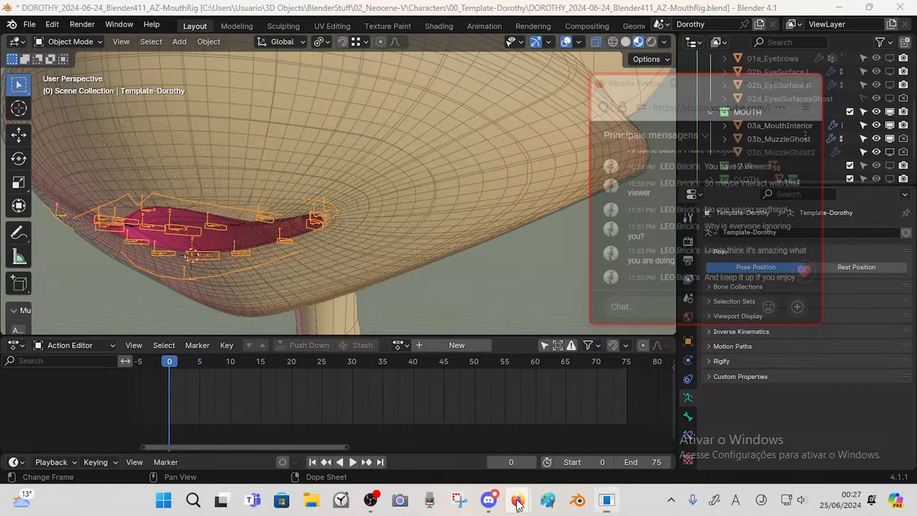
# - Examine Dorothy's mouth bones, muzzle mesh and face from several angles and distances
pyautogui.moveTo(517, 500)
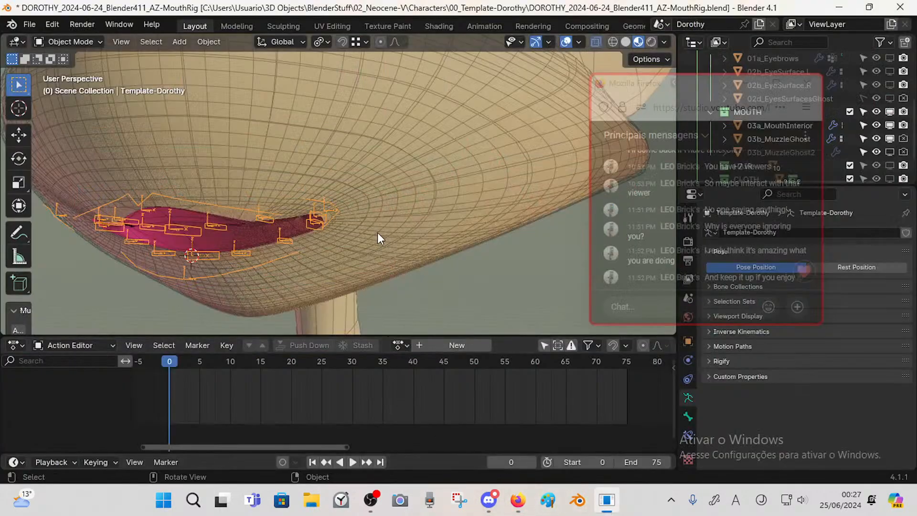
pyautogui.scroll(3, 341, 228)
pyautogui.moveTo(341, 227); pyautogui.dragTo(251, 213, button='middle')
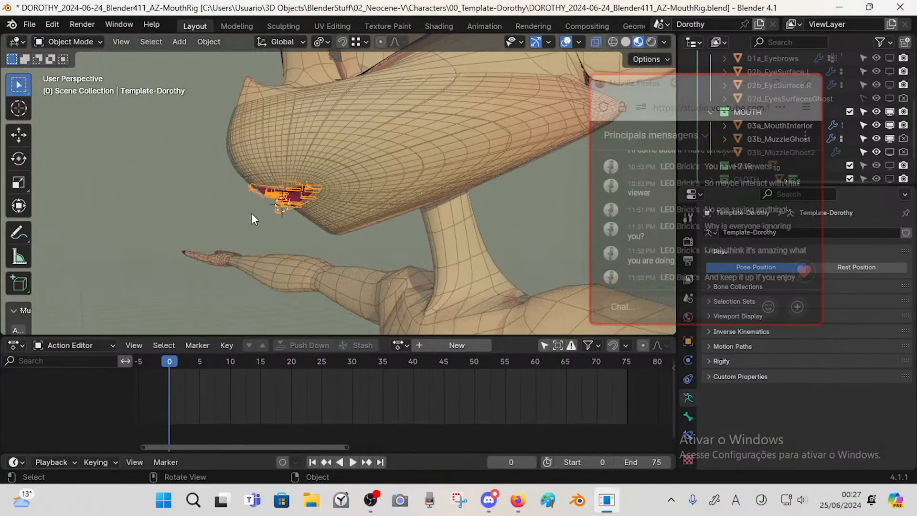
pyautogui.moveTo(251, 213); pyautogui.dragTo(315, 222, button='middle')
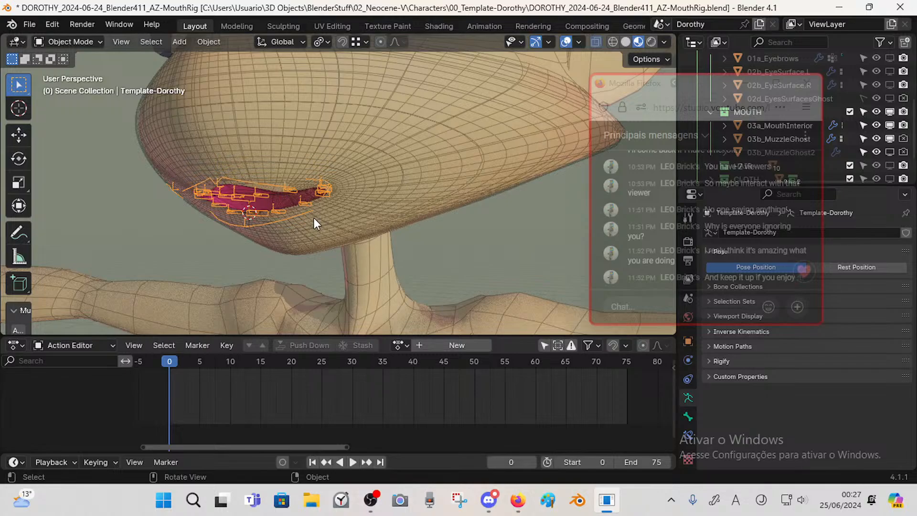
pyautogui.moveTo(313, 217); pyautogui.dragTo(266, 201, button='middle')
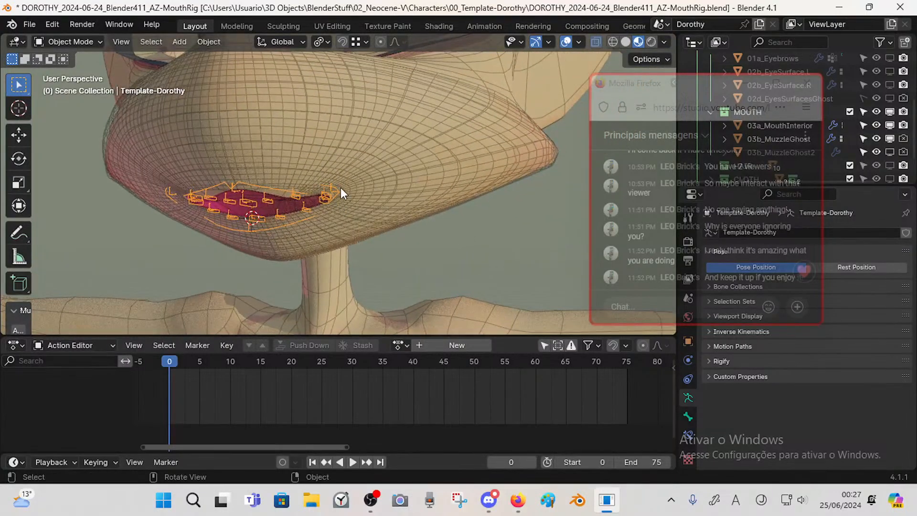
pyautogui.moveTo(340, 187)
pyautogui.mouseDown(button='middle')
pyautogui.moveTo(404, 193)
pyautogui.moveTo(351, 205)
pyautogui.moveTo(351, 195)
pyautogui.mouseUp(button='middle')
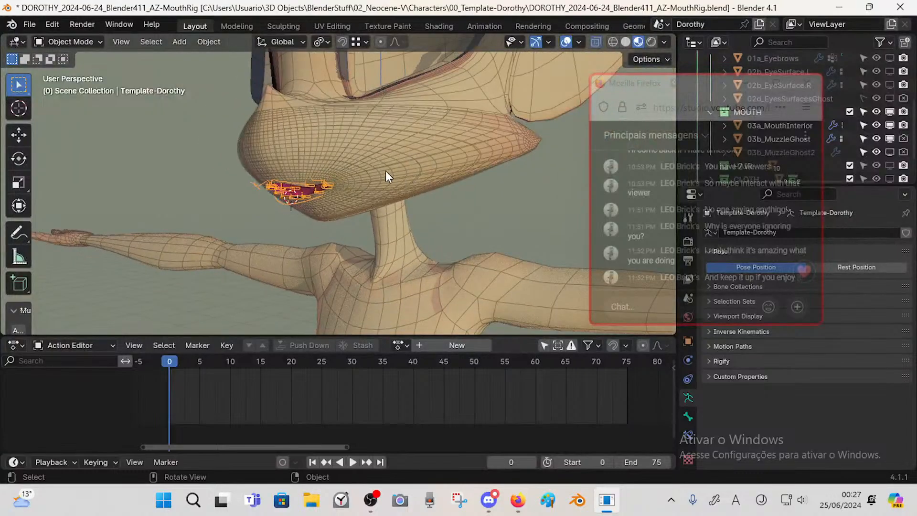
pyautogui.moveTo(383, 150); pyautogui.dragTo(302, 227, button='middle')
pyautogui.scroll(3, 250, 224)
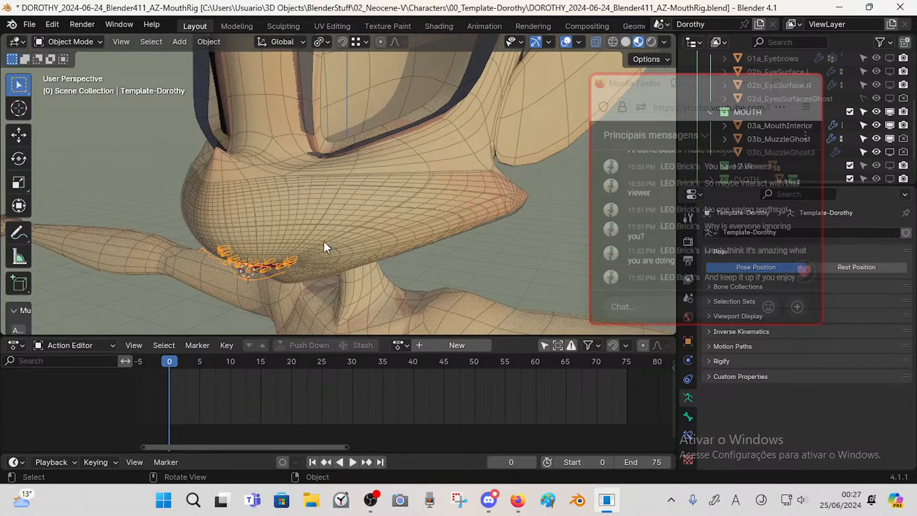
pyautogui.moveTo(327, 245); pyautogui.dragTo(405, 269, button='middle')
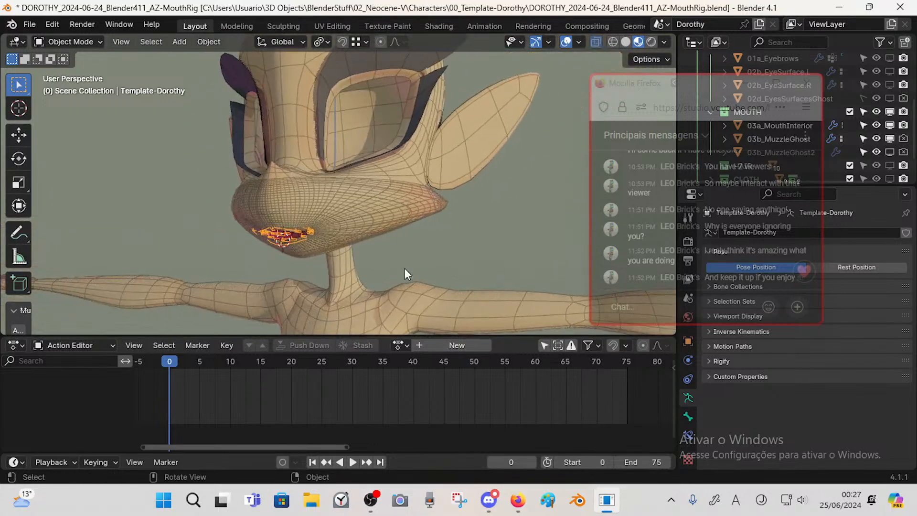
pyautogui.moveTo(295, 258); pyautogui.dragTo(332, 266, button='middle')
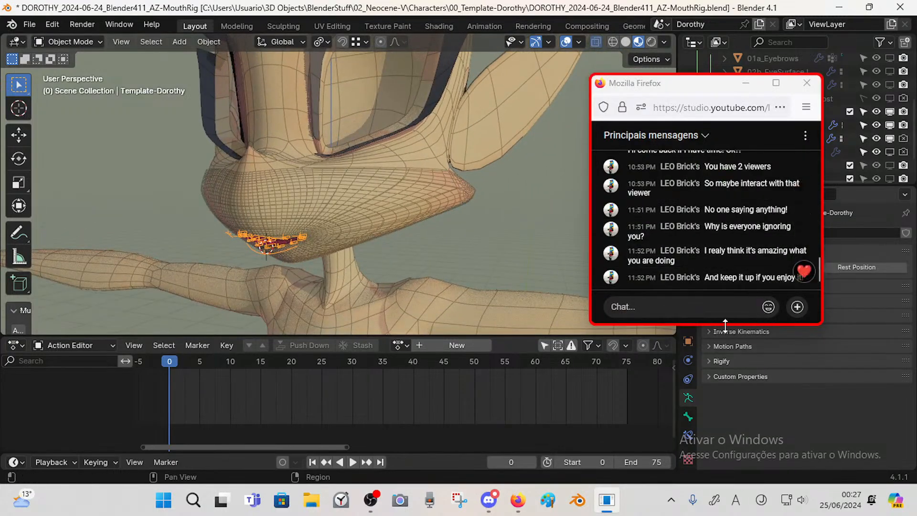
# - Make the live chat window taller and shift it slightly upward over the Blender workspace
pyautogui.moveTo(729, 324); pyautogui.dragTo(729, 381)
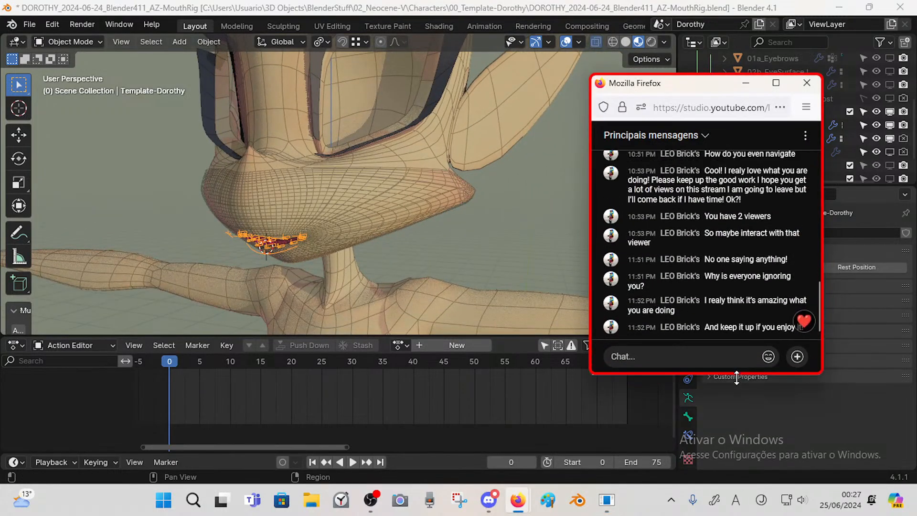
pyautogui.moveTo(667, 90); pyautogui.dragTo(648, 61)
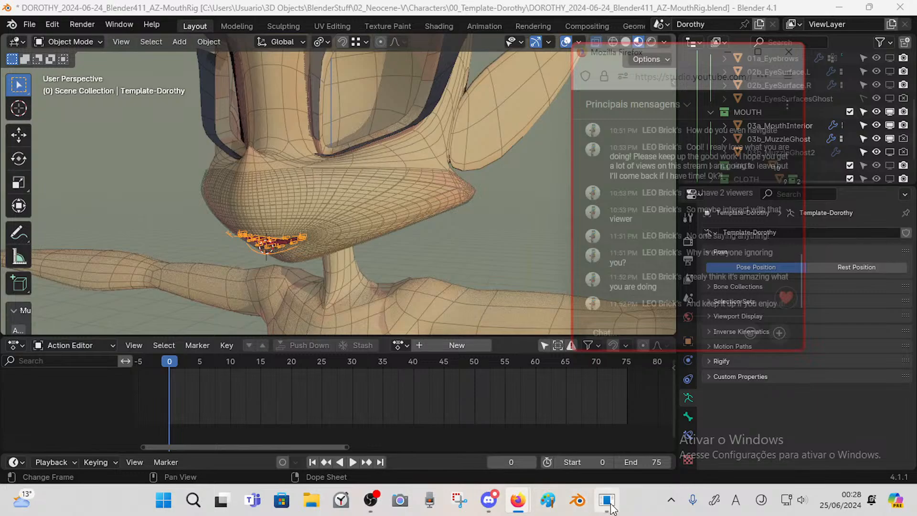
pyautogui.moveTo(610, 505)
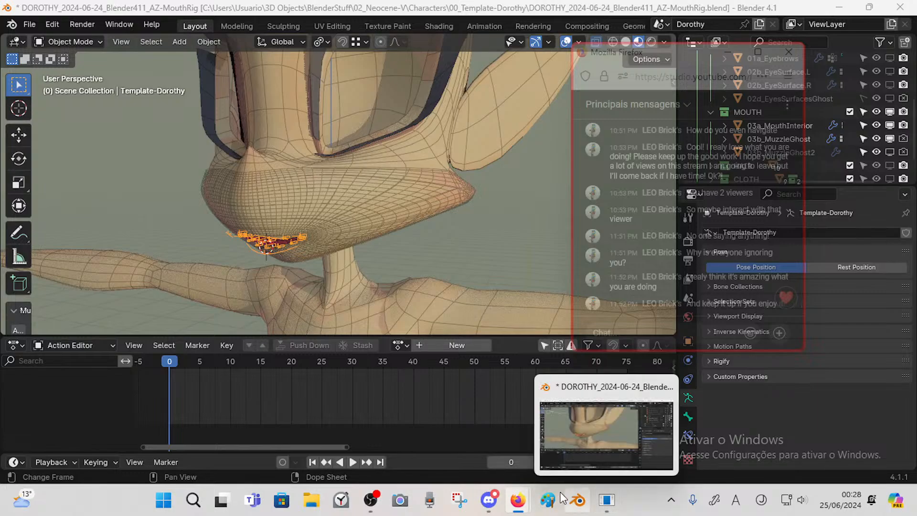
pyautogui.moveTo(522, 497)
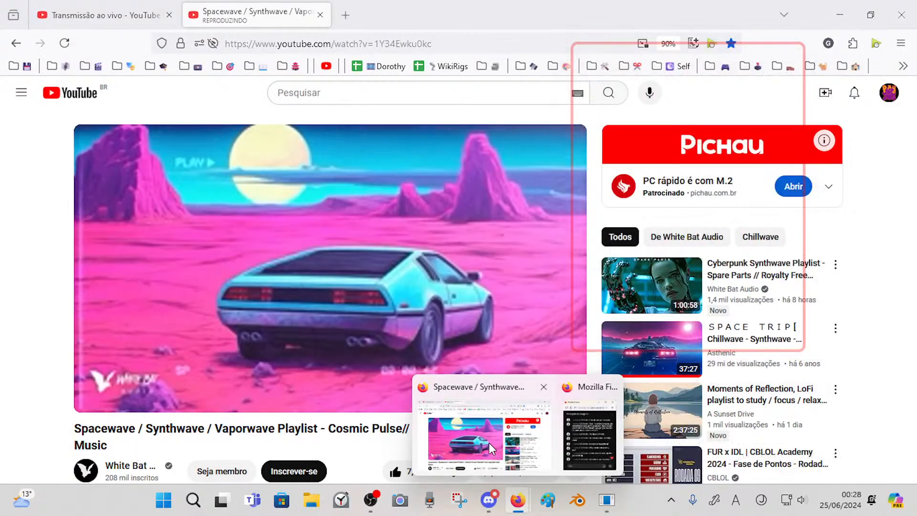